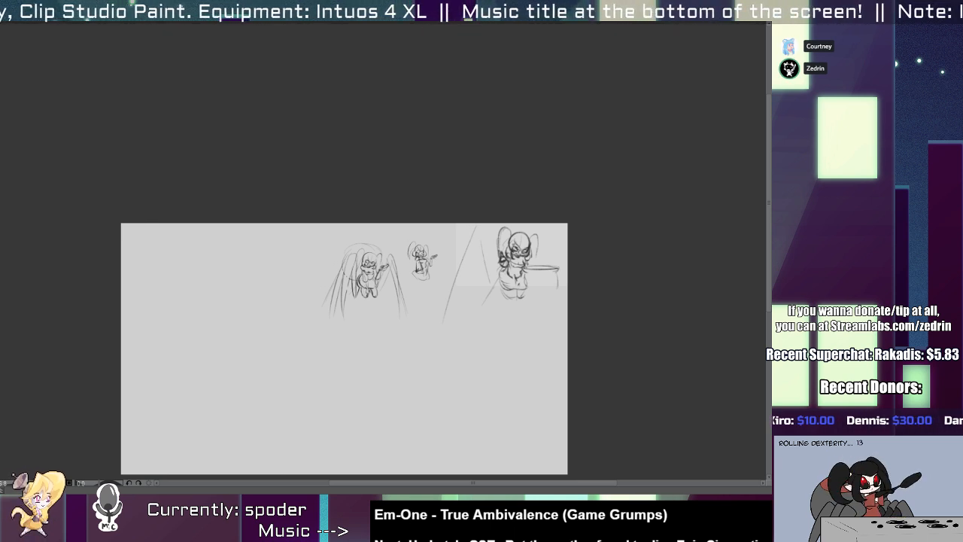
{"action": "mouse_move", "coordinate": [361, 273]}
{"action": "left_mouse_down"}
{"action": "mouse_move", "coordinate": [355, 256]}
{"action": "mouse_move", "coordinate": [398, 259]}
{"action": "mouse_move", "coordinate": [370, 264]}
{"action": "mouse_move", "coordinate": [405, 279]}
{"action": "mouse_move", "coordinate": [383, 281]}
{"action": "left_mouse_up"}
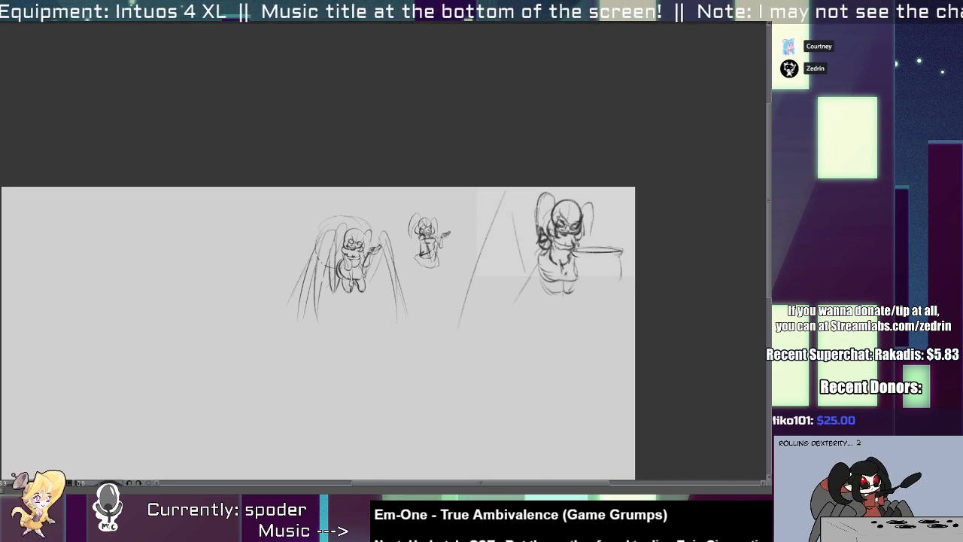
{"action": "left_click_drag", "start_coordinate": [387, 322], "coordinate": [420, 352]}
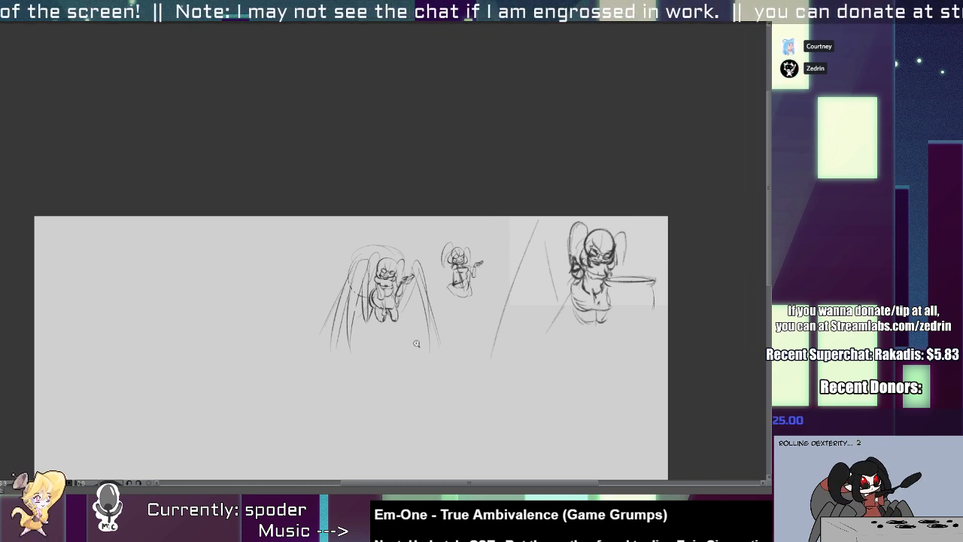
{"action": "left_click_drag", "start_coordinate": [333, 369], "coordinate": [330, 333]}
{"action": "left_click_drag", "start_coordinate": [335, 327], "coordinate": [329, 305]}
{"action": "left_click", "coordinate": [336, 295], "text": "ctrl"}
{"action": "mouse_move", "coordinate": [330, 349]}
{"action": "left_mouse_down"}
{"action": "mouse_move", "coordinate": [336, 295]}
{"action": "mouse_move", "coordinate": [371, 279]}
{"action": "left_mouse_up"}
{"action": "key", "text": "ctrl+z"}
{"action": "key", "text": "ctrl+y"}
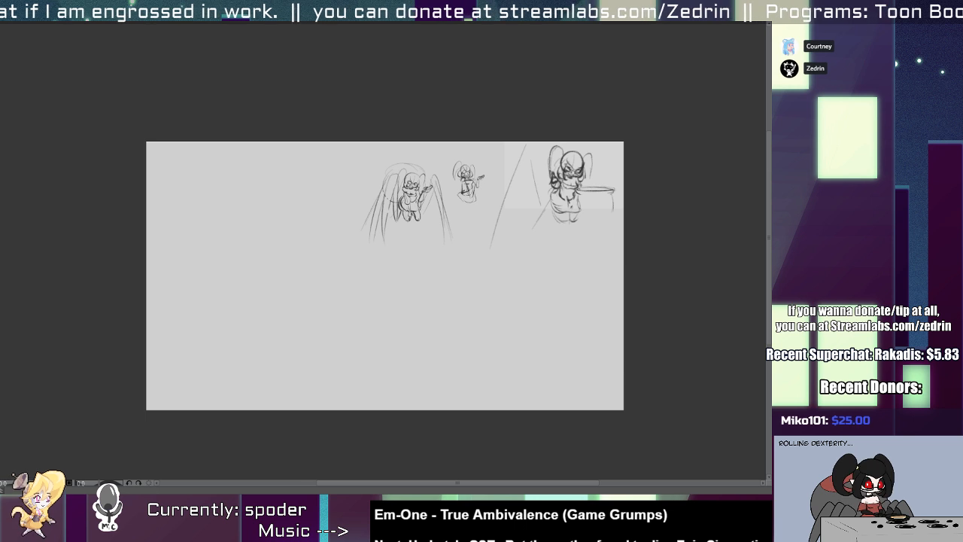
{"action": "scroll", "coordinate": [389, 369], "scroll_direction": "up", "scroll_amount": 3}
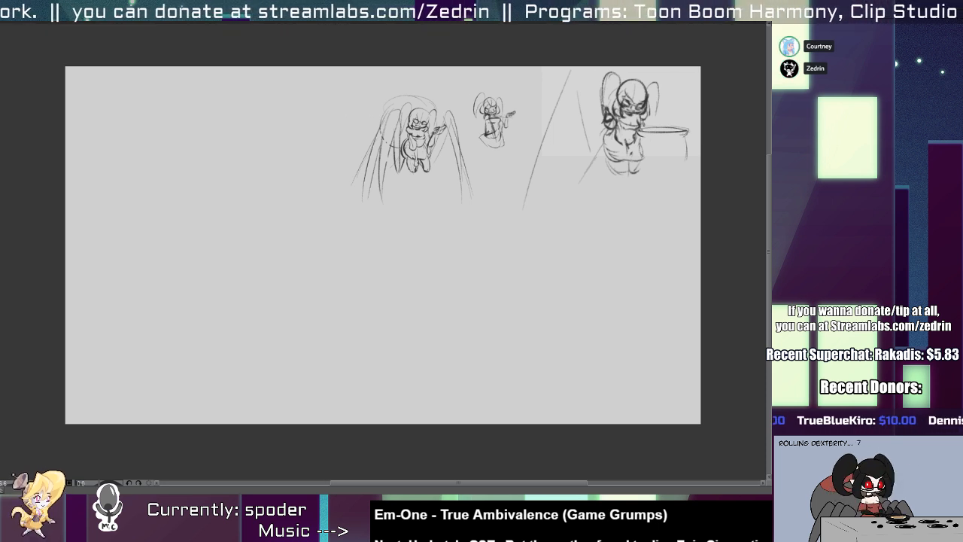
{"action": "mouse_move", "coordinate": [456, 198]}
{"action": "left_mouse_down"}
{"action": "mouse_move", "coordinate": [318, 225]}
{"action": "mouse_move", "coordinate": [311, 322]}
{"action": "left_mouse_up"}
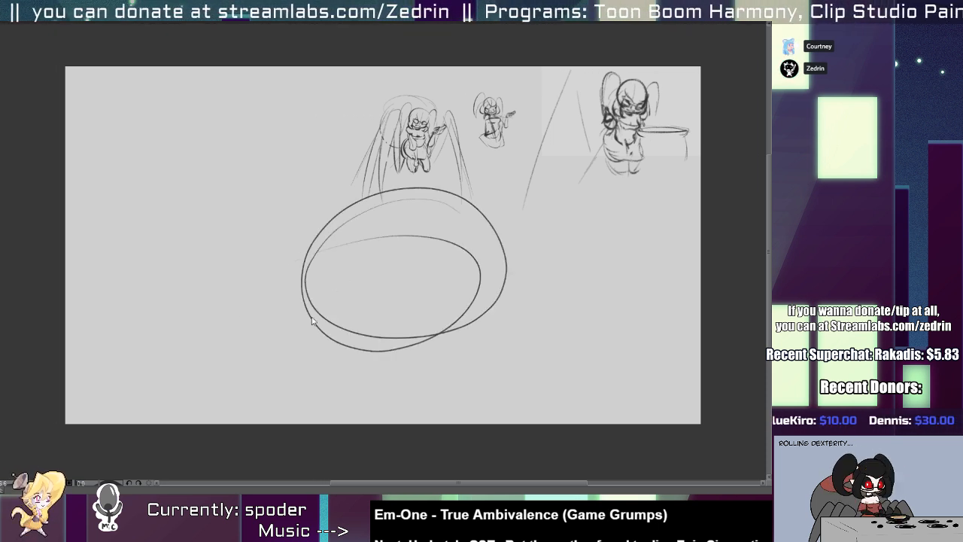
{"action": "key", "text": "ctrl+z"}
{"action": "left_click_drag", "start_coordinate": [311, 422], "coordinate": [359, 380]}
{"action": "key", "text": "ctrl+z"}
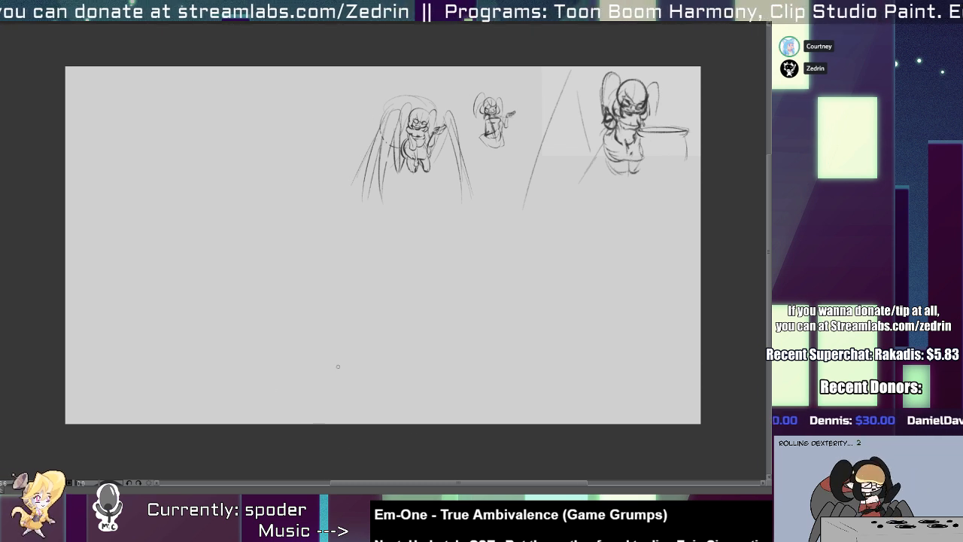
{"action": "left_click_drag", "start_coordinate": [301, 255], "coordinate": [354, 187]}
{"action": "key", "text": "ctrl+z"}
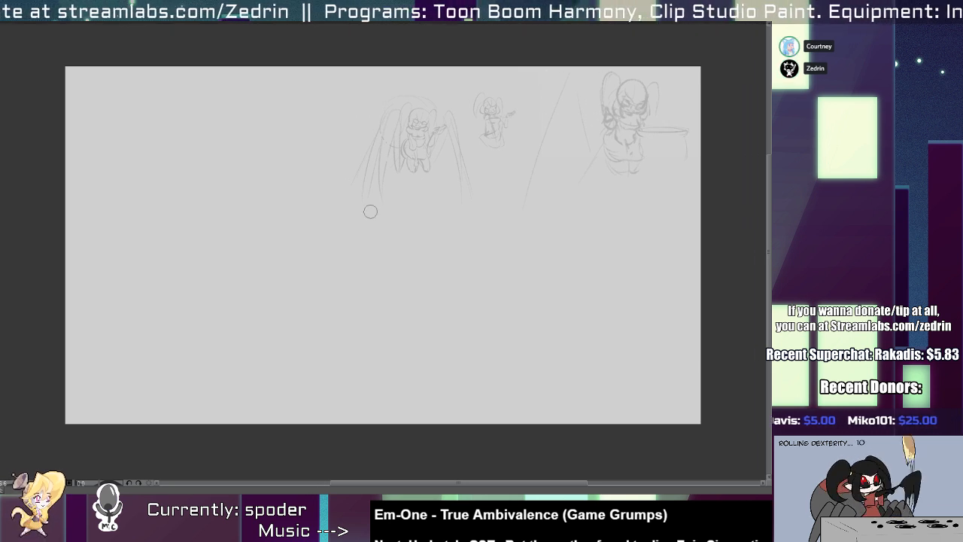
{"action": "left_click_drag", "start_coordinate": [392, 192], "coordinate": [404, 210]}
{"action": "key", "text": "ctrl+z"}
{"action": "left_click_drag", "start_coordinate": [385, 160], "coordinate": [373, 186]}
{"action": "key", "text": "ctrl+z"}
{"action": "mouse_move", "coordinate": [376, 144]}
{"action": "left_mouse_down"}
{"action": "mouse_move", "coordinate": [398, 216]}
{"action": "mouse_move", "coordinate": [390, 175]}
{"action": "mouse_move", "coordinate": [400, 200]}
{"action": "left_mouse_up"}
{"action": "key", "text": "ctrl+z"}
{"action": "key", "text": "ctrl+z"}
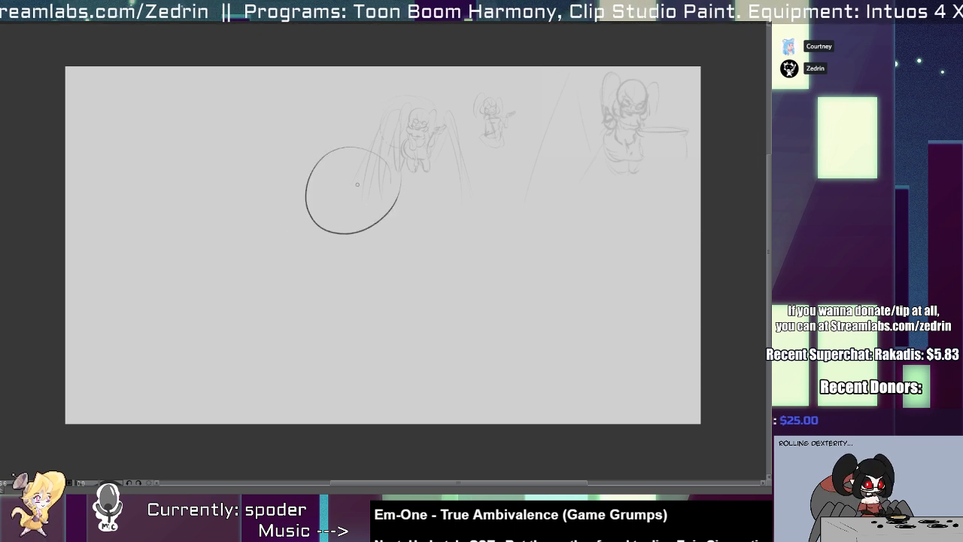
{"action": "key", "text": "ctrl+z"}
Sketch a large head circle with facial guide lines beside the faded thumbnail sketches and rough in the chest beneath it.
{"action": "left_click_drag", "start_coordinate": [385, 153], "coordinate": [408, 208]}
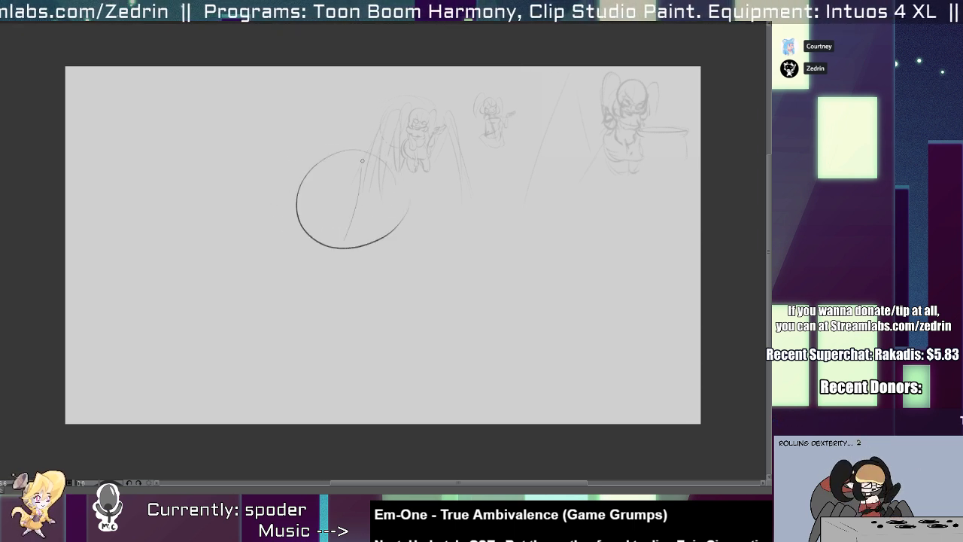
{"action": "mouse_move", "coordinate": [362, 160]}
{"action": "left_mouse_down"}
{"action": "mouse_move", "coordinate": [351, 229]}
{"action": "mouse_move", "coordinate": [361, 225]}
{"action": "left_mouse_up"}
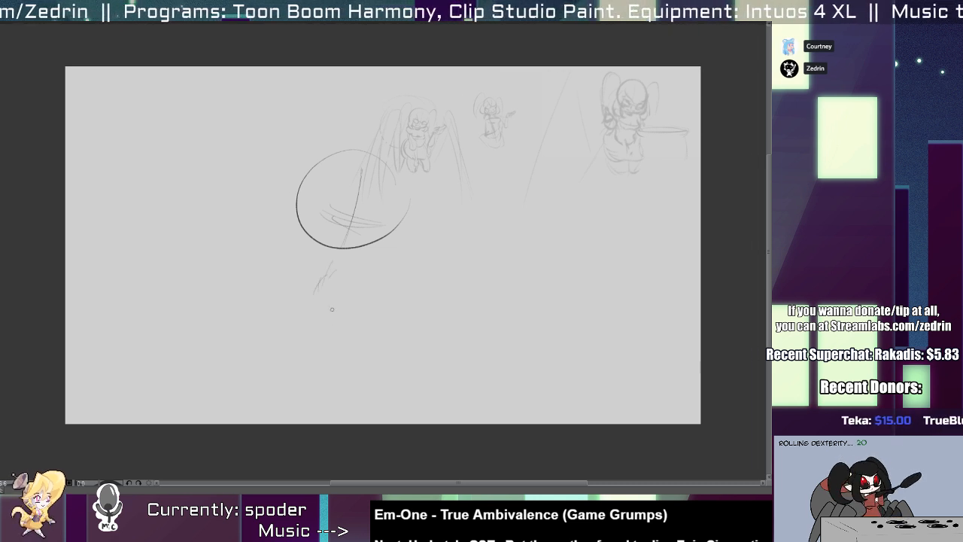
{"action": "scroll", "coordinate": [316, 278], "scroll_direction": "up", "scroll_amount": 1}
{"action": "left_click_drag", "start_coordinate": [325, 275], "coordinate": [330, 296]}
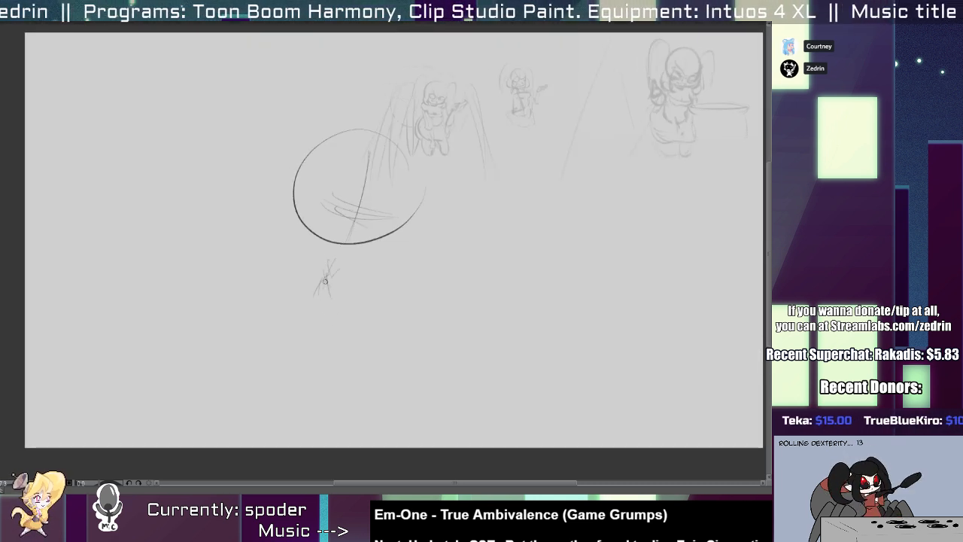
{"action": "left_click_drag", "start_coordinate": [298, 260], "coordinate": [316, 295]}
{"action": "mouse_move", "coordinate": [298, 270]}
{"action": "left_mouse_down"}
{"action": "mouse_move", "coordinate": [347, 316]}
{"action": "mouse_move", "coordinate": [382, 309]}
{"action": "left_mouse_up"}
{"action": "mouse_move", "coordinate": [294, 249]}
{"action": "left_mouse_down"}
{"action": "mouse_move", "coordinate": [381, 250]}
{"action": "mouse_move", "coordinate": [392, 278]}
{"action": "mouse_move", "coordinate": [380, 311]}
{"action": "left_mouse_up"}
Rough in the waist and a rounded hip shape curving down to the lower left of the chest.
{"action": "mouse_move", "coordinate": [383, 303]}
{"action": "left_mouse_down"}
{"action": "mouse_move", "coordinate": [364, 340]}
{"action": "mouse_move", "coordinate": [318, 372]}
{"action": "left_mouse_up"}
{"action": "mouse_move", "coordinate": [324, 334]}
{"action": "left_mouse_down"}
{"action": "mouse_move", "coordinate": [304, 370]}
{"action": "mouse_move", "coordinate": [303, 355]}
{"action": "left_mouse_up"}
{"action": "mouse_move", "coordinate": [302, 356]}
{"action": "left_mouse_down"}
{"action": "mouse_move", "coordinate": [280, 371]}
{"action": "mouse_move", "coordinate": [285, 408]}
{"action": "left_mouse_up"}
{"action": "mouse_move", "coordinate": [278, 378]}
{"action": "left_mouse_down"}
{"action": "mouse_move", "coordinate": [320, 401]}
{"action": "mouse_move", "coordinate": [380, 345]}
{"action": "left_mouse_up"}
{"action": "left_click_drag", "start_coordinate": [377, 323], "coordinate": [347, 389]}
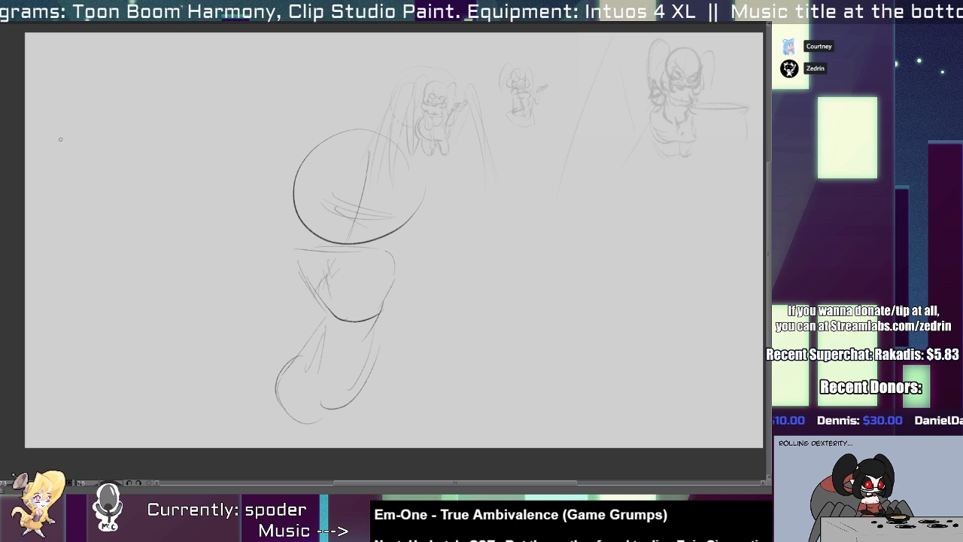
Rework the head circle's outline, clear the old facial guides and draw a new curved vertical centre line.
{"action": "left_click_drag", "start_coordinate": [312, 218], "coordinate": [402, 229]}
{"action": "left_click_drag", "start_coordinate": [319, 142], "coordinate": [391, 242]}
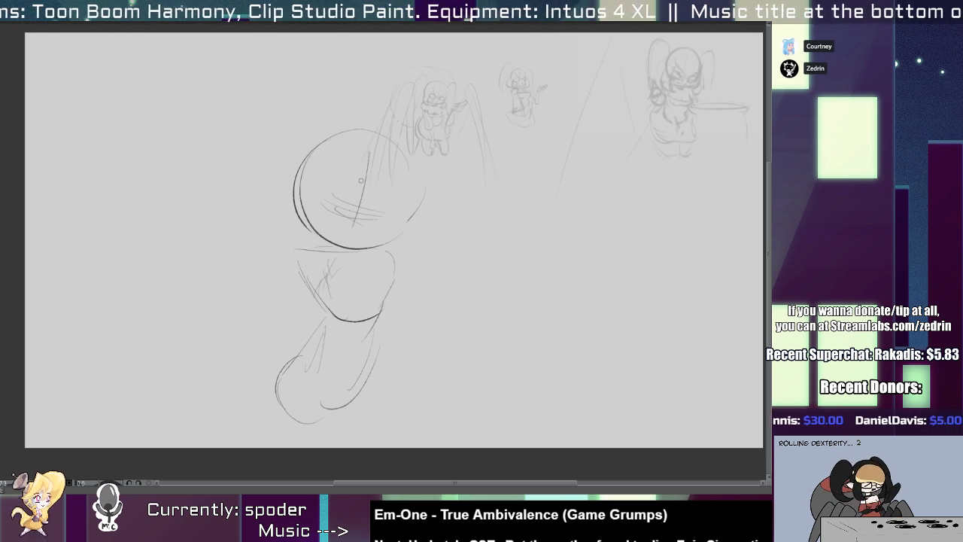
{"action": "left_click_drag", "start_coordinate": [305, 171], "coordinate": [404, 232]}
{"action": "left_click_drag", "start_coordinate": [395, 142], "coordinate": [386, 243]}
{"action": "left_click_drag", "start_coordinate": [413, 169], "coordinate": [383, 245]}
{"action": "mouse_move", "coordinate": [334, 189]}
{"action": "left_mouse_down"}
{"action": "mouse_move", "coordinate": [331, 211]}
{"action": "mouse_move", "coordinate": [350, 233]}
{"action": "mouse_move", "coordinate": [391, 208]}
{"action": "mouse_move", "coordinate": [370, 189]}
{"action": "left_mouse_up"}
{"action": "left_click_drag", "start_coordinate": [371, 155], "coordinate": [360, 234]}
{"action": "key", "text": "ctrl+z"}
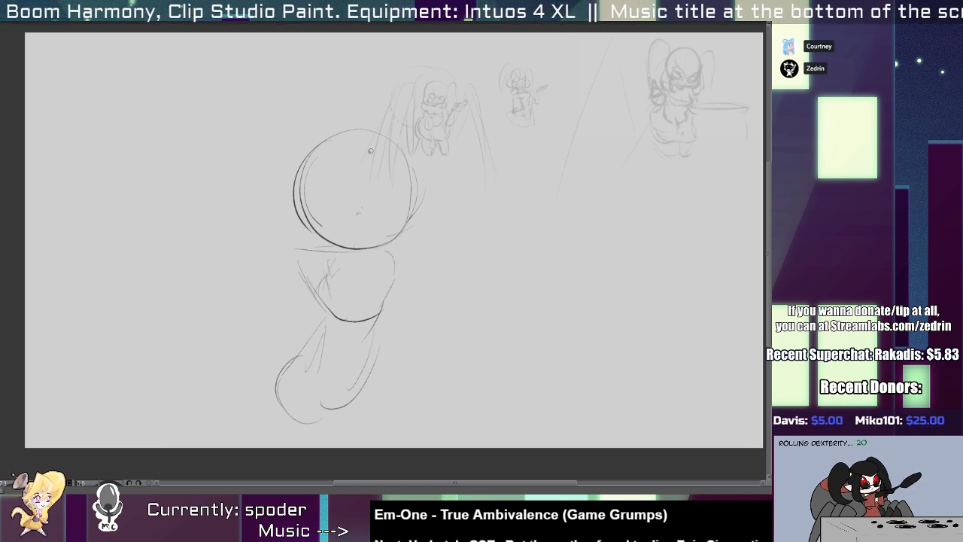
{"action": "left_click_drag", "start_coordinate": [373, 157], "coordinate": [353, 242]}
Select the head circle with its guide line and scale it down slightly.
{"action": "mouse_move", "coordinate": [282, 151]}
{"action": "left_mouse_down"}
{"action": "mouse_move", "coordinate": [327, 120]}
{"action": "mouse_move", "coordinate": [285, 148]}
{"action": "left_mouse_up"}
{"action": "key", "text": "ctrl+t"}
{"action": "mouse_move", "coordinate": [438, 114]}
{"action": "left_mouse_down"}
{"action": "mouse_move", "coordinate": [421, 132]}
{"action": "mouse_move", "coordinate": [433, 120]}
{"action": "left_mouse_up"}
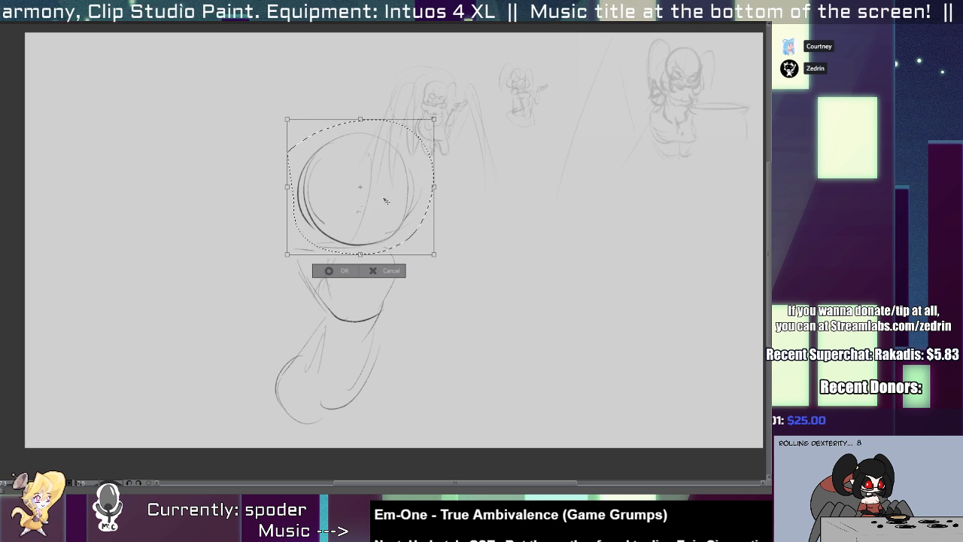
{"action": "key", "text": "Return"}
Refine the torso's sides, add curved waistlines above the hips, and sketch the neck and shoulder line under the head.
{"action": "mouse_move", "coordinate": [311, 263]}
{"action": "left_mouse_down"}
{"action": "mouse_move", "coordinate": [301, 289]}
{"action": "mouse_move", "coordinate": [311, 337]}
{"action": "mouse_move", "coordinate": [353, 360]}
{"action": "left_mouse_up"}
{"action": "mouse_move", "coordinate": [313, 325]}
{"action": "left_mouse_down"}
{"action": "mouse_move", "coordinate": [371, 352]}
{"action": "mouse_move", "coordinate": [343, 353]}
{"action": "mouse_move", "coordinate": [388, 343]}
{"action": "left_mouse_up"}
{"action": "mouse_move", "coordinate": [340, 347]}
{"action": "left_mouse_down"}
{"action": "mouse_move", "coordinate": [387, 311]}
{"action": "mouse_move", "coordinate": [379, 348]}
{"action": "left_mouse_up"}
{"action": "left_click_drag", "start_coordinate": [376, 349], "coordinate": [366, 365]}
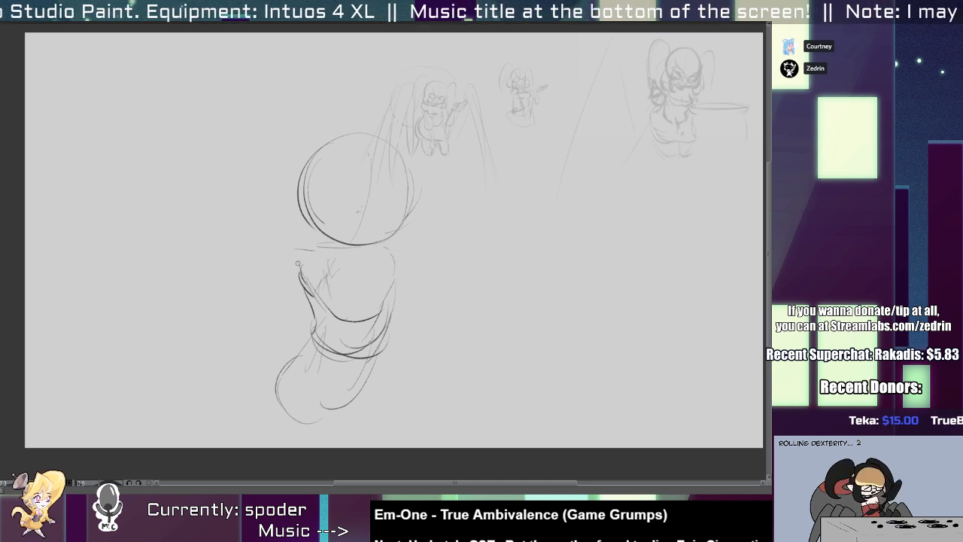
{"action": "mouse_move", "coordinate": [297, 263]}
{"action": "left_mouse_down"}
{"action": "mouse_move", "coordinate": [324, 245]}
{"action": "mouse_move", "coordinate": [362, 267]}
{"action": "mouse_move", "coordinate": [366, 249]}
{"action": "left_mouse_up"}
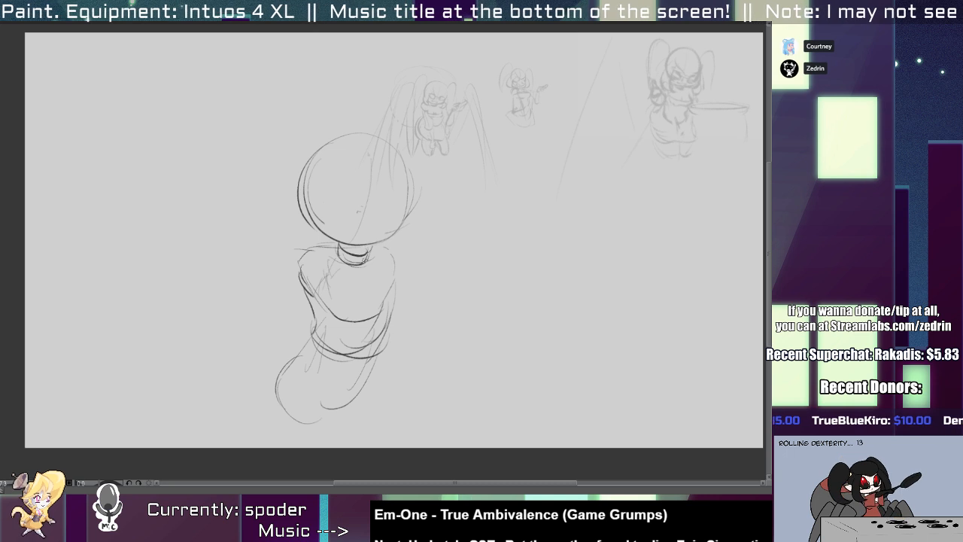
Select the head and lower it slightly onto the neck.
{"action": "left_click_drag", "start_coordinate": [304, 215], "coordinate": [266, 188]}
{"action": "left_click_drag", "start_coordinate": [358, 222], "coordinate": [361, 232]}
{"action": "key", "text": "ctrl+d"}
Strengthen the torso's right edge and erase the chest curve crossing the inside of the torso.
{"action": "mouse_move", "coordinate": [393, 263]}
{"action": "left_mouse_down"}
{"action": "mouse_move", "coordinate": [397, 303]}
{"action": "mouse_move", "coordinate": [384, 316]}
{"action": "left_mouse_up"}
{"action": "left_click", "coordinate": [353, 308]}
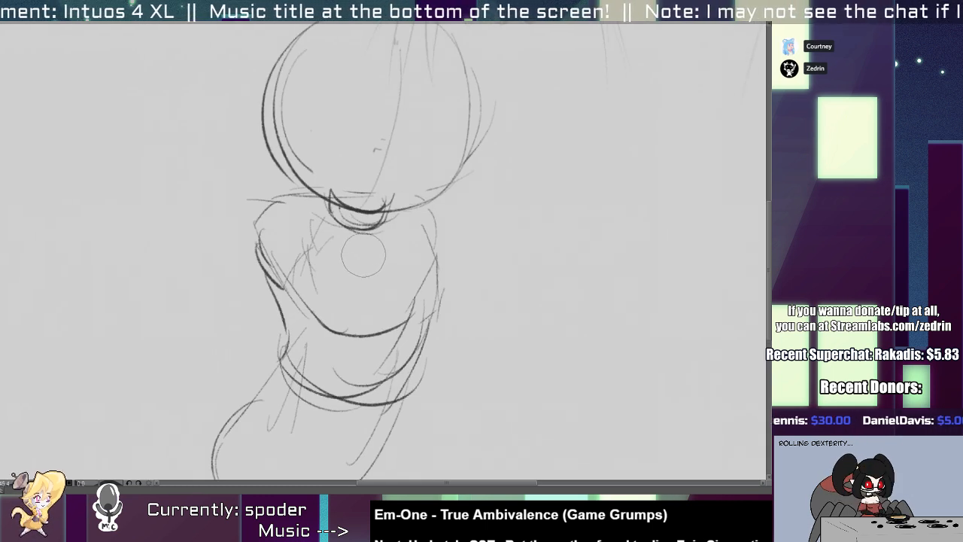
{"action": "mouse_move", "coordinate": [319, 307]}
{"action": "left_mouse_down"}
{"action": "mouse_move", "coordinate": [370, 322]}
{"action": "mouse_move", "coordinate": [404, 315]}
{"action": "left_mouse_up"}
{"action": "key", "text": "p"}
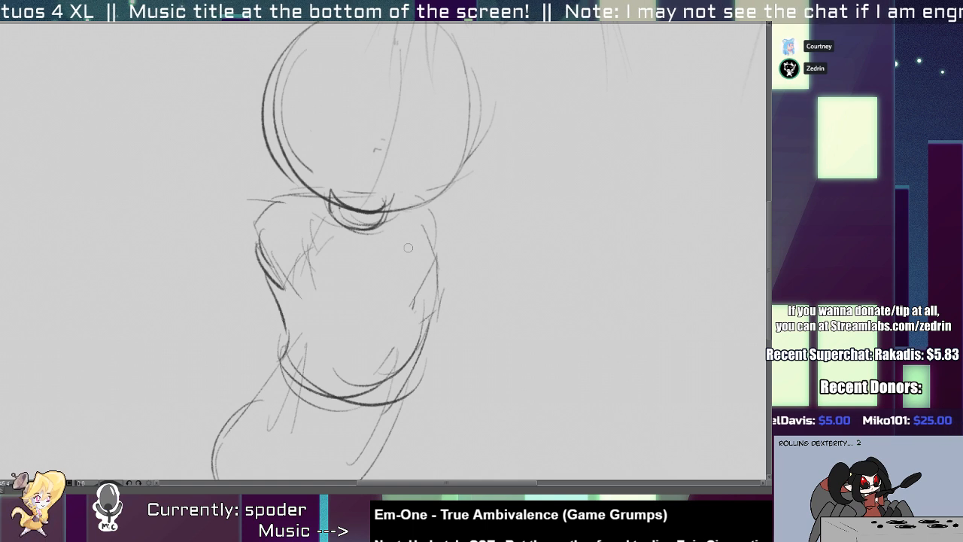
Clean up and redraw the left side of the head circle's outline.
{"action": "left_click_drag", "start_coordinate": [315, 291], "coordinate": [270, 368]}
{"action": "left_click_drag", "start_coordinate": [270, 369], "coordinate": [249, 335]}
{"action": "mouse_move", "coordinate": [299, 312]}
{"action": "left_mouse_down"}
{"action": "mouse_move", "coordinate": [326, 252]}
{"action": "mouse_move", "coordinate": [326, 289]}
{"action": "left_mouse_up"}
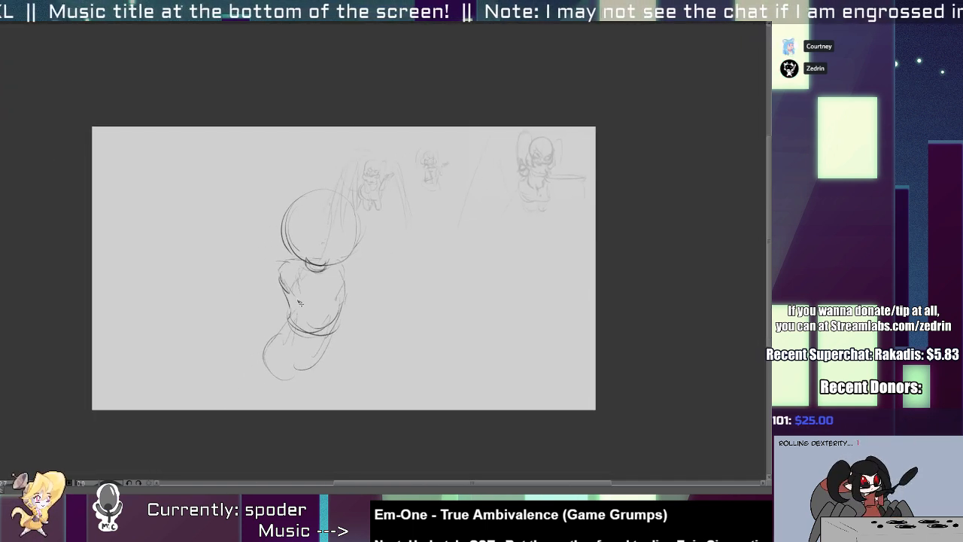
{"action": "scroll", "coordinate": [303, 299], "scroll_direction": "up", "scroll_amount": 5}
{"action": "scroll", "coordinate": [291, 280], "scroll_direction": "up", "scroll_amount": 4}
{"action": "left_click_drag", "start_coordinate": [289, 175], "coordinate": [307, 366]}
{"action": "key", "text": "e"}
{"action": "key", "text": "p"}
{"action": "mouse_move", "coordinate": [290, 200]}
{"action": "left_mouse_down"}
{"action": "mouse_move", "coordinate": [290, 342]}
{"action": "mouse_move", "coordinate": [321, 370]}
{"action": "left_mouse_up"}
{"action": "key", "text": "ctrl+z"}
{"action": "left_click_drag", "start_coordinate": [251, 252], "coordinate": [331, 372]}
{"action": "key", "text": "ctrl+z"}
{"action": "mouse_move", "coordinate": [296, 208]}
{"action": "left_mouse_down"}
{"action": "mouse_move", "coordinate": [326, 379]}
{"action": "mouse_move", "coordinate": [272, 318]}
{"action": "mouse_move", "coordinate": [325, 375]}
{"action": "left_mouse_up"}
{"action": "key", "text": "ctrl+z"}
Redraw the lower right edge of the head circle with a darker stroke.
{"action": "key", "text": "ctrl+z"}
{"action": "mouse_move", "coordinate": [455, 336]}
{"action": "left_mouse_down"}
{"action": "mouse_move", "coordinate": [388, 387]}
{"action": "mouse_move", "coordinate": [438, 378]}
{"action": "mouse_move", "coordinate": [355, 385]}
{"action": "left_mouse_up"}
{"action": "key", "text": "ctrl+z"}
{"action": "key", "text": "ctrl+z"}
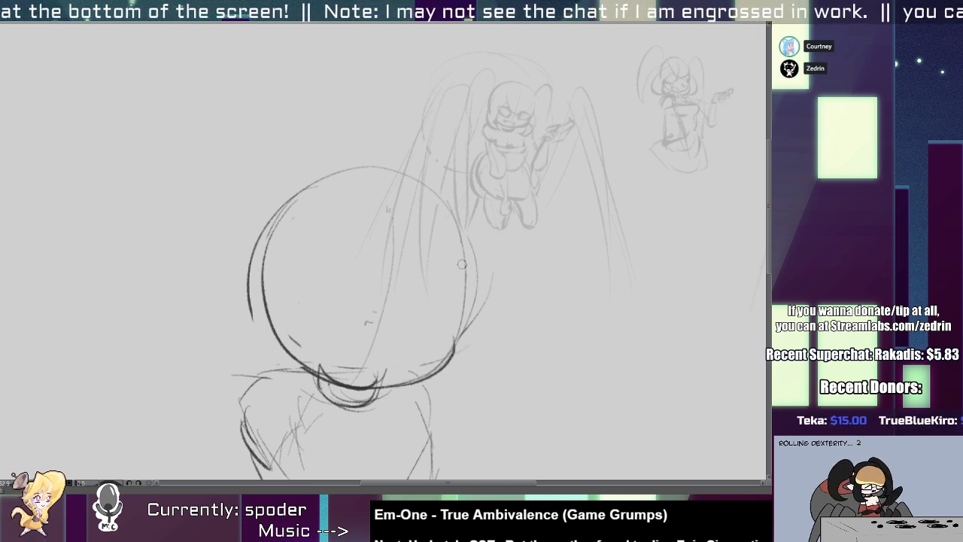
{"action": "mouse_move", "coordinate": [463, 226]}
{"action": "left_mouse_down"}
{"action": "mouse_move", "coordinate": [451, 342]}
{"action": "mouse_move", "coordinate": [453, 329]}
{"action": "left_mouse_up"}
{"action": "key", "text": "ctrl+z"}
{"action": "key", "text": "ctrl+z"}
{"action": "left_click_drag", "start_coordinate": [467, 252], "coordinate": [454, 334]}
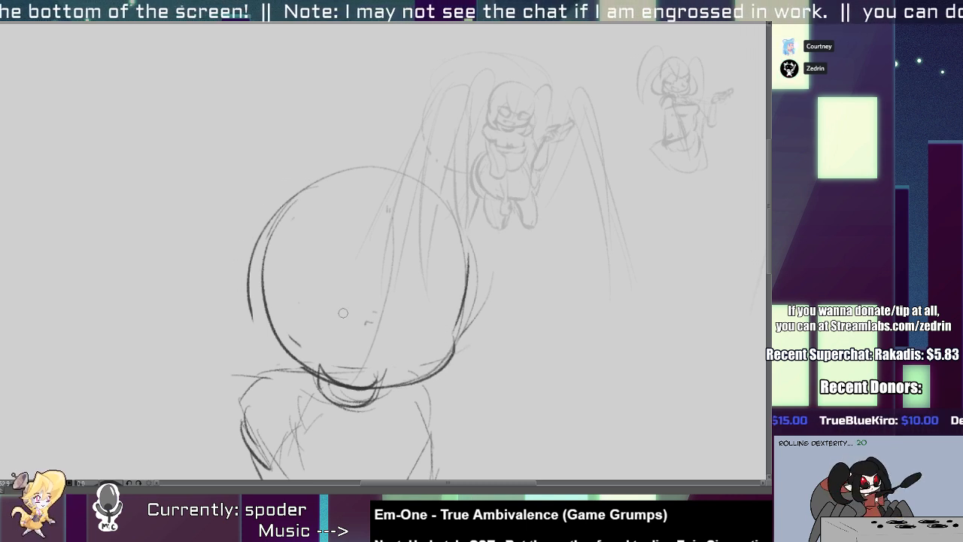
{"action": "left_click_drag", "start_coordinate": [292, 289], "coordinate": [454, 330]}
{"action": "key", "text": "ctrl+z"}
{"action": "key", "text": "ctrl+z"}
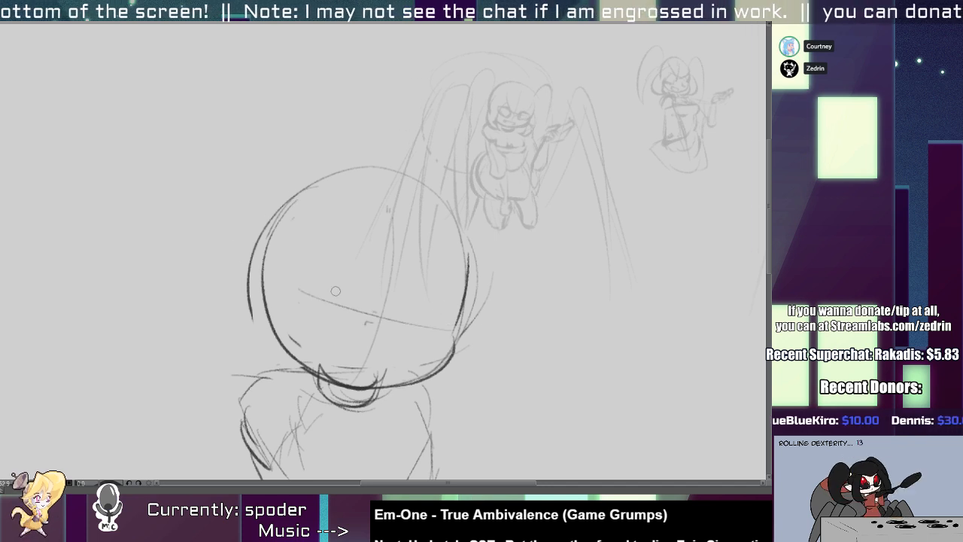
{"action": "key", "text": "ctrl+z"}
{"action": "left_click_drag", "start_coordinate": [324, 290], "coordinate": [452, 327]}
{"action": "key", "text": "ctrl+z"}
{"action": "left_click_drag", "start_coordinate": [300, 291], "coordinate": [462, 328]}
{"action": "key", "text": "ctrl+z"}
{"action": "key", "text": "ctrl+z"}
{"action": "key", "text": "ctrl+z"}
{"action": "key", "text": "ctrl+z"}
Draw a curved horizontal guide line across the lower half of the head, extending past its right edge.
{"action": "left_click_drag", "start_coordinate": [279, 277], "coordinate": [480, 325]}
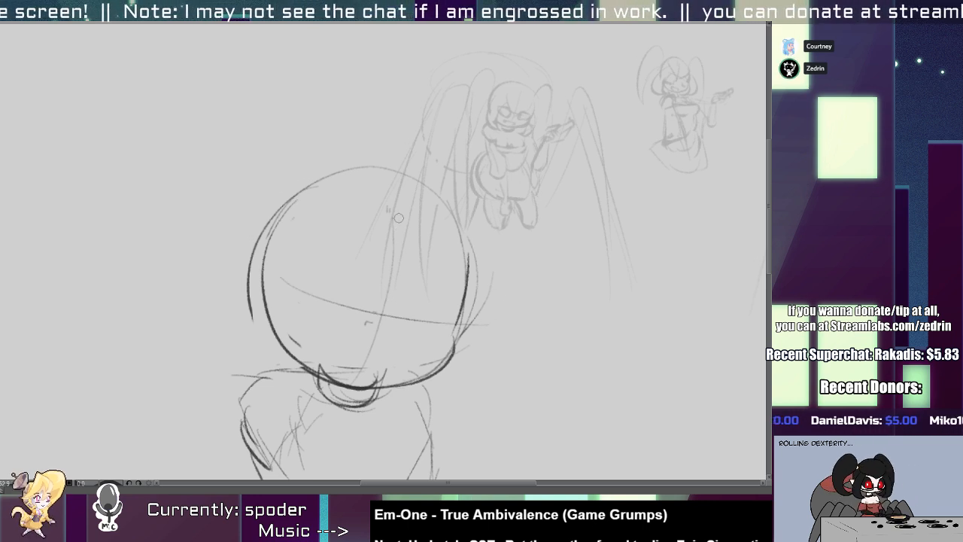
{"action": "mouse_move", "coordinate": [377, 311]}
{"action": "left_mouse_down"}
{"action": "mouse_move", "coordinate": [380, 224]}
{"action": "mouse_move", "coordinate": [403, 274]}
{"action": "mouse_move", "coordinate": [394, 355]}
{"action": "left_mouse_up"}
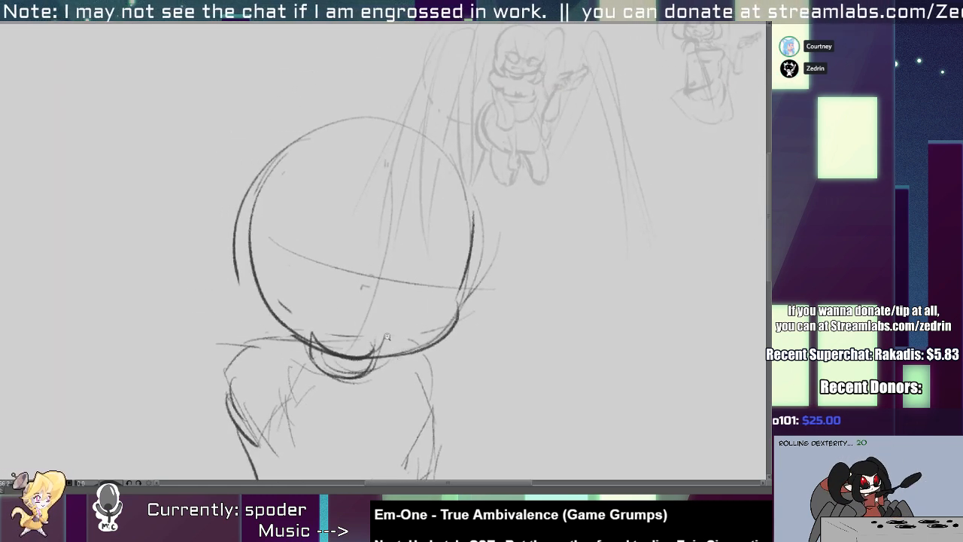
{"action": "left_click_drag", "start_coordinate": [380, 304], "coordinate": [385, 241]}
Add darker curves on the hip's upper left and shift the lower hip outline slightly down and to the left.
{"action": "left_click_drag", "start_coordinate": [334, 276], "coordinate": [305, 322]}
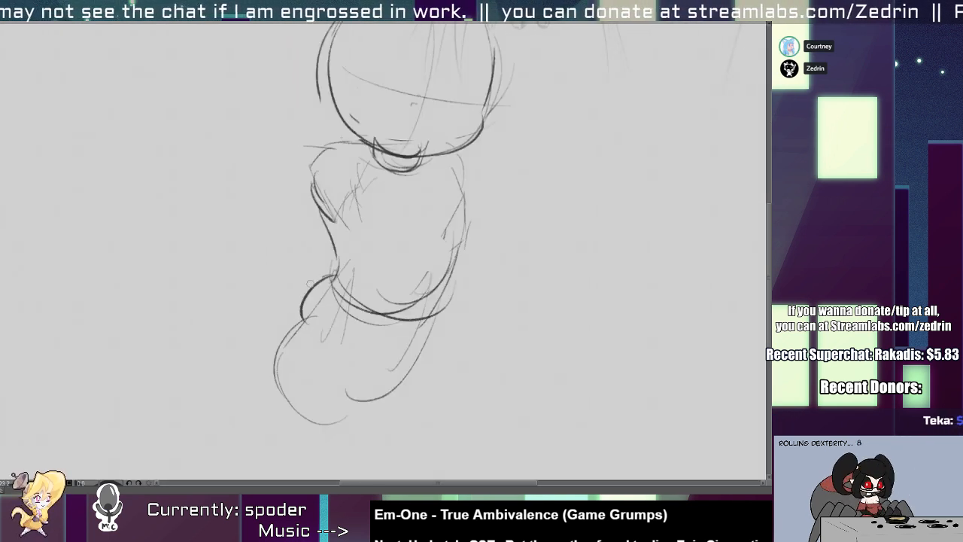
{"action": "left_click_drag", "start_coordinate": [322, 278], "coordinate": [291, 343]}
{"action": "mouse_move", "coordinate": [289, 322]}
{"action": "left_mouse_down"}
{"action": "mouse_move", "coordinate": [329, 373]}
{"action": "mouse_move", "coordinate": [386, 393]}
{"action": "mouse_move", "coordinate": [418, 365]}
{"action": "left_mouse_up"}
{"action": "mouse_move", "coordinate": [388, 337]}
{"action": "left_mouse_down"}
{"action": "mouse_move", "coordinate": [331, 305]}
{"action": "mouse_move", "coordinate": [467, 288]}
{"action": "mouse_move", "coordinate": [451, 304]}
{"action": "left_mouse_up"}
{"action": "left_click_drag", "start_coordinate": [446, 343], "coordinate": [435, 358]}
{"action": "key", "text": "ctrl+d"}
Erase the loose outer hip curve and redraw the left and right contours of the hips up to the waist.
{"action": "key", "text": "e"}
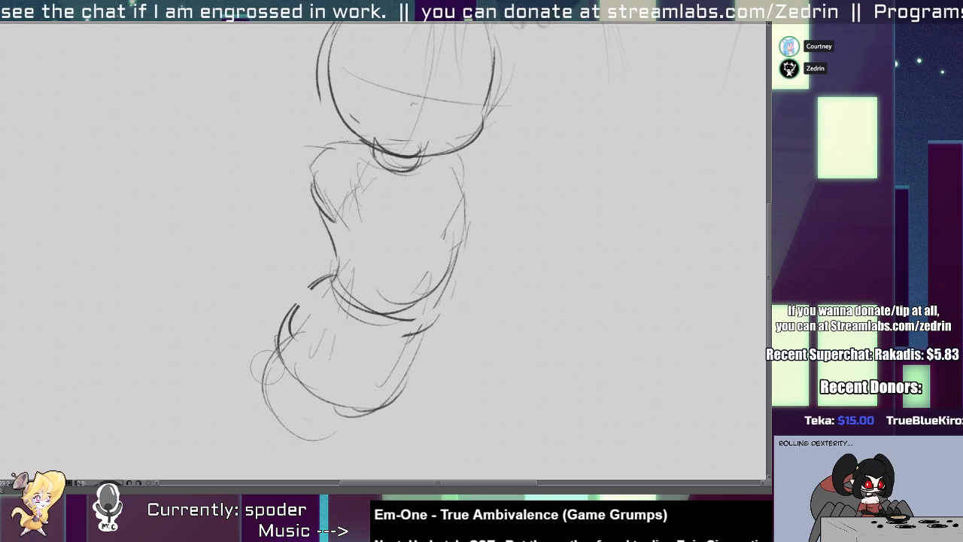
{"action": "left_click_drag", "start_coordinate": [267, 367], "coordinate": [327, 447]}
{"action": "key", "text": "p"}
{"action": "left_click_drag", "start_coordinate": [277, 343], "coordinate": [337, 272]}
{"action": "left_click_drag", "start_coordinate": [451, 295], "coordinate": [383, 405]}
{"action": "key", "text": "ctrl+z"}
Select the head and nudge it slightly down and to the right.
{"action": "left_click_drag", "start_coordinate": [378, 218], "coordinate": [342, 330]}
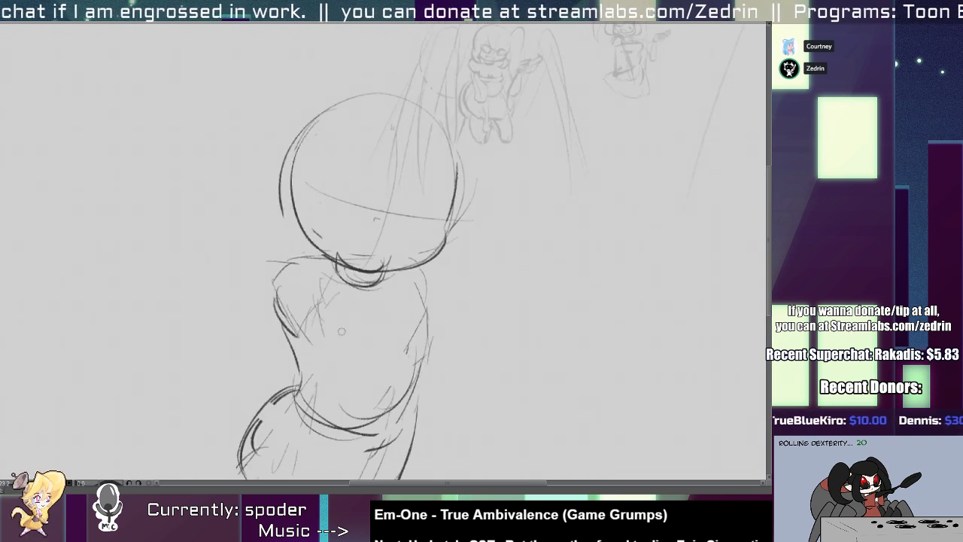
{"action": "mouse_move", "coordinate": [334, 290]}
{"action": "left_mouse_down"}
{"action": "mouse_move", "coordinate": [325, 286]}
{"action": "mouse_move", "coordinate": [352, 292]}
{"action": "mouse_move", "coordinate": [274, 187]}
{"action": "left_mouse_up"}
{"action": "key", "text": "m"}
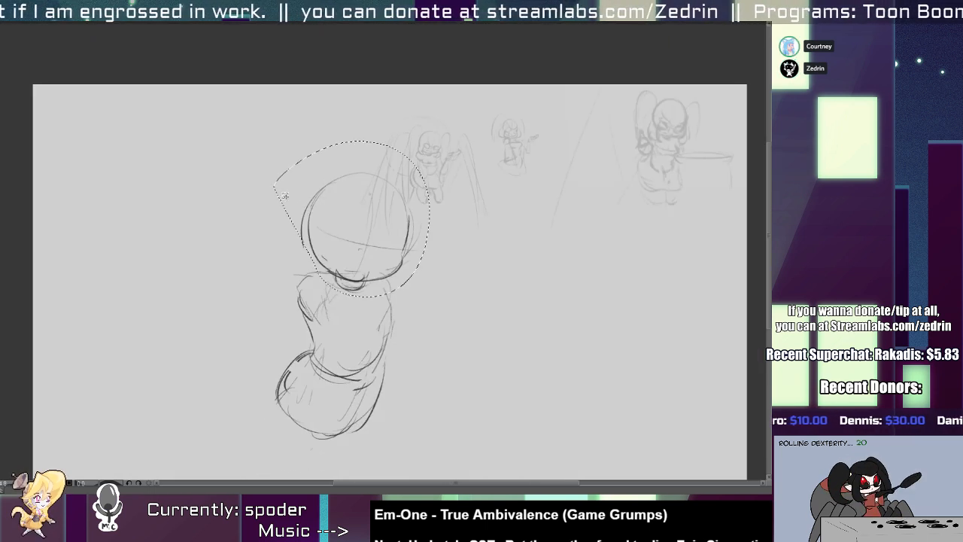
{"action": "left_click_drag", "start_coordinate": [352, 247], "coordinate": [359, 252]}
{"action": "key", "text": "ctrl+d"}
Redraw the left shoulder with a dark rounded stroke and sketch the chest line and right side of the torso.
{"action": "mouse_move", "coordinate": [301, 263]}
{"action": "left_mouse_down"}
{"action": "mouse_move", "coordinate": [316, 261]}
{"action": "mouse_move", "coordinate": [302, 232]}
{"action": "left_mouse_up"}
{"action": "key", "text": "e"}
{"action": "key", "text": "p"}
{"action": "mouse_move", "coordinate": [333, 279]}
{"action": "left_mouse_down"}
{"action": "mouse_move", "coordinate": [298, 298]}
{"action": "mouse_move", "coordinate": [316, 342]}
{"action": "left_mouse_up"}
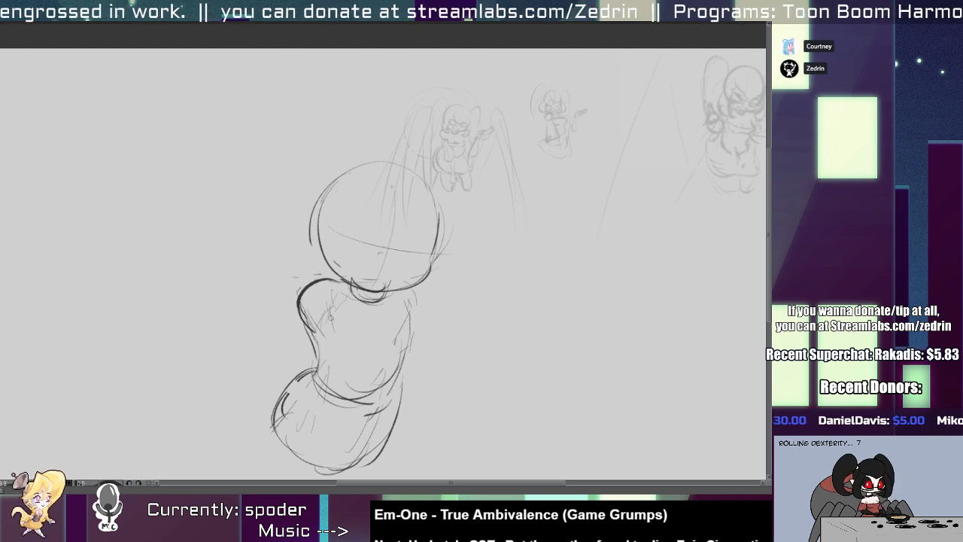
{"action": "mouse_move", "coordinate": [330, 299]}
{"action": "left_mouse_down"}
{"action": "mouse_move", "coordinate": [415, 334]}
{"action": "mouse_move", "coordinate": [383, 392]}
{"action": "left_mouse_up"}
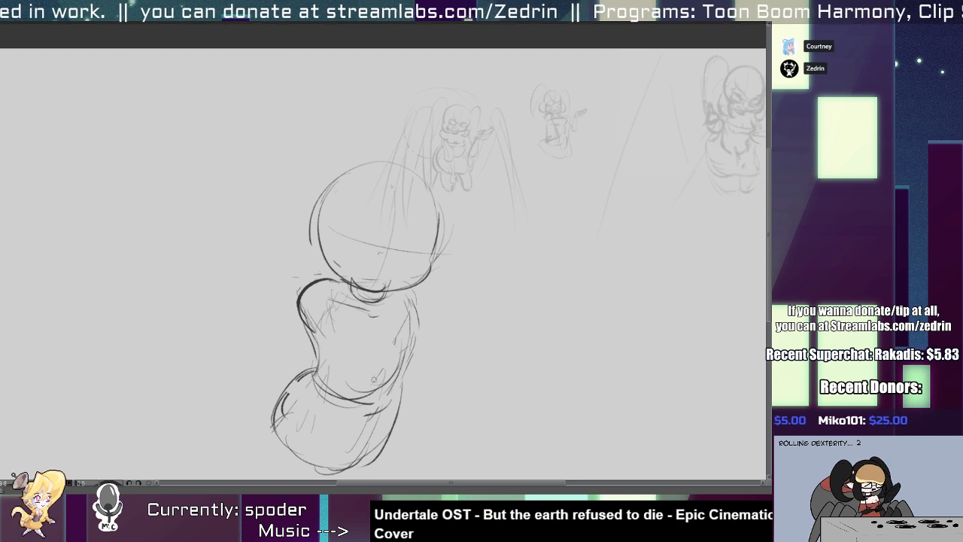
Select the head, scale it down slightly and reposition it over the neck.
{"action": "mouse_move", "coordinate": [350, 288]}
{"action": "left_mouse_down"}
{"action": "mouse_move", "coordinate": [398, 289]}
{"action": "mouse_move", "coordinate": [272, 171]}
{"action": "mouse_move", "coordinate": [268, 187]}
{"action": "left_mouse_up"}
{"action": "key", "text": "ctrl+t"}
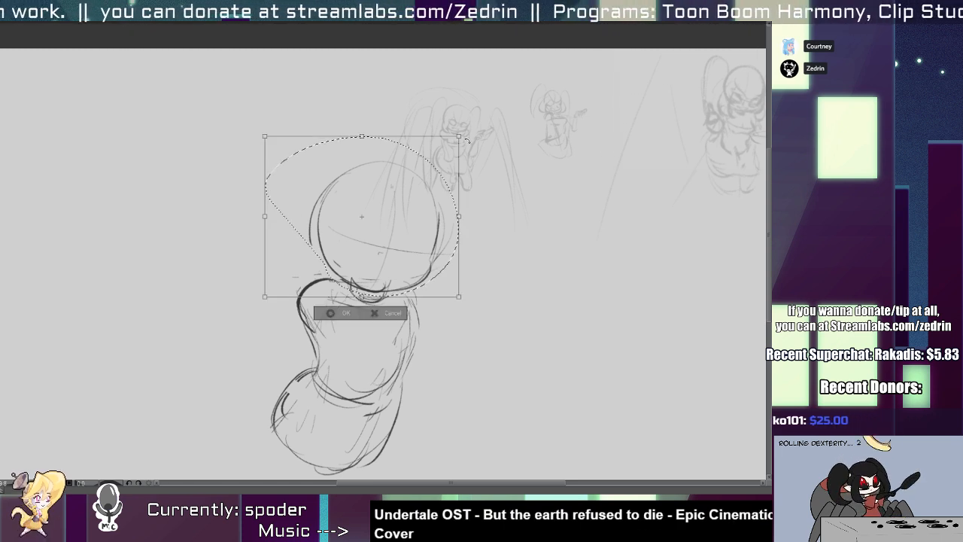
{"action": "left_click_drag", "start_coordinate": [456, 141], "coordinate": [452, 143]}
{"action": "left_click_drag", "start_coordinate": [406, 237], "coordinate": [405, 250]}
{"action": "key", "text": "Return"}
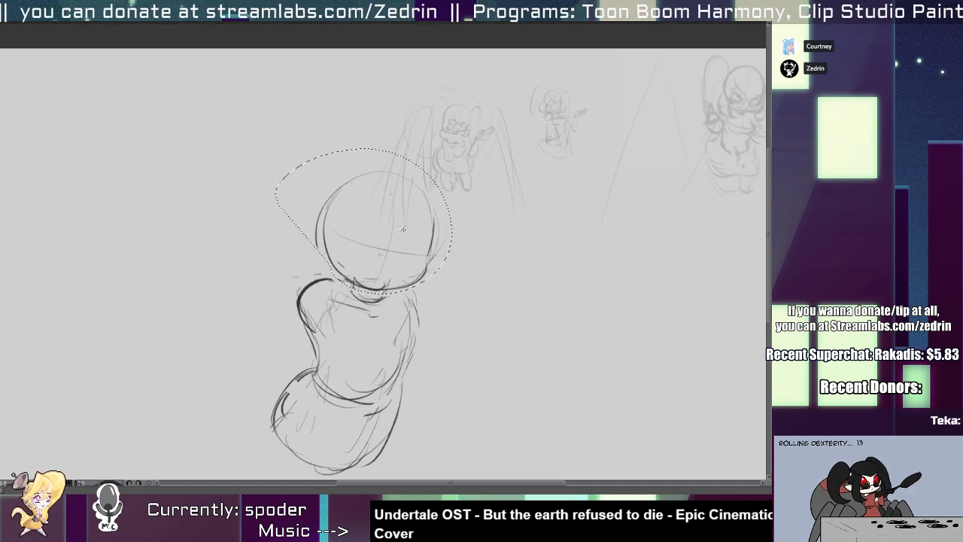
{"action": "key", "text": "ctrl+d"}
Select the whole figure, rotate it slightly clockwise and move it up.
{"action": "left_click_drag", "start_coordinate": [333, 290], "coordinate": [360, 290], "text": "ctrl"}
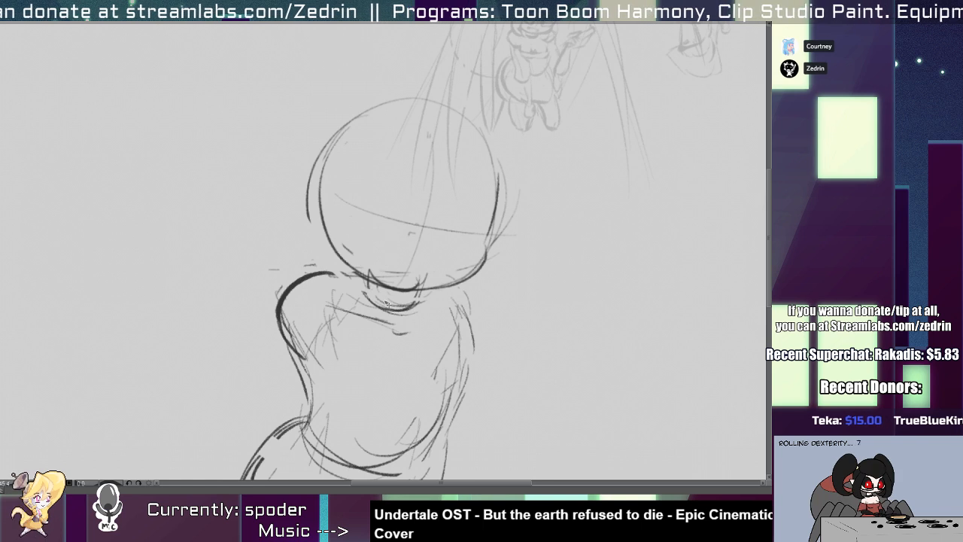
{"action": "left_click_drag", "start_coordinate": [388, 304], "coordinate": [379, 268]}
{"action": "key", "text": "ctrl+t"}
{"action": "mouse_move", "coordinate": [489, 266]}
{"action": "left_mouse_down"}
{"action": "mouse_move", "coordinate": [505, 286]}
{"action": "mouse_move", "coordinate": [496, 283]}
{"action": "left_mouse_up"}
{"action": "key", "text": "Return"}
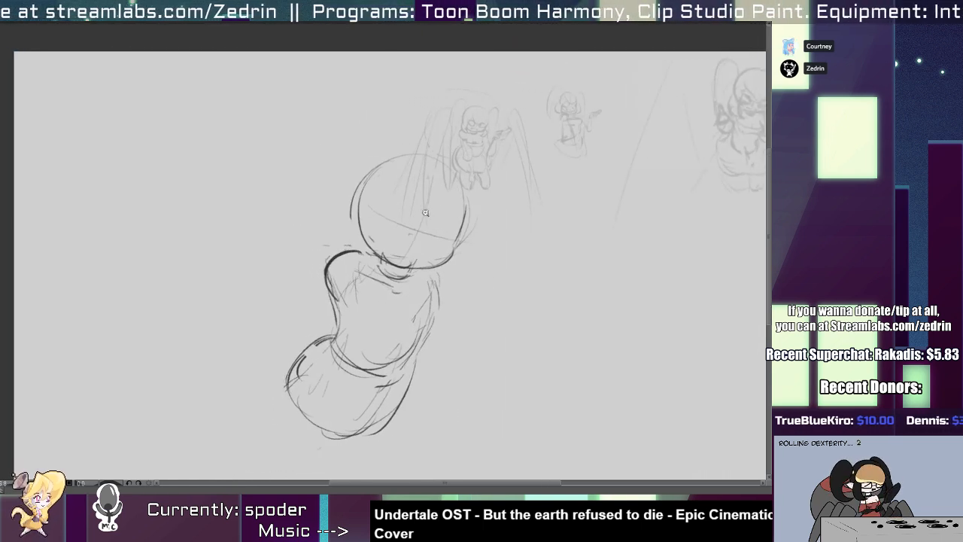
{"action": "left_click_drag", "start_coordinate": [418, 237], "coordinate": [442, 233], "text": "ctrl"}
{"action": "key", "text": "ctrl+z"}
{"action": "key", "text": "ctrl+z"}
{"action": "key", "text": "ctrl+y"}
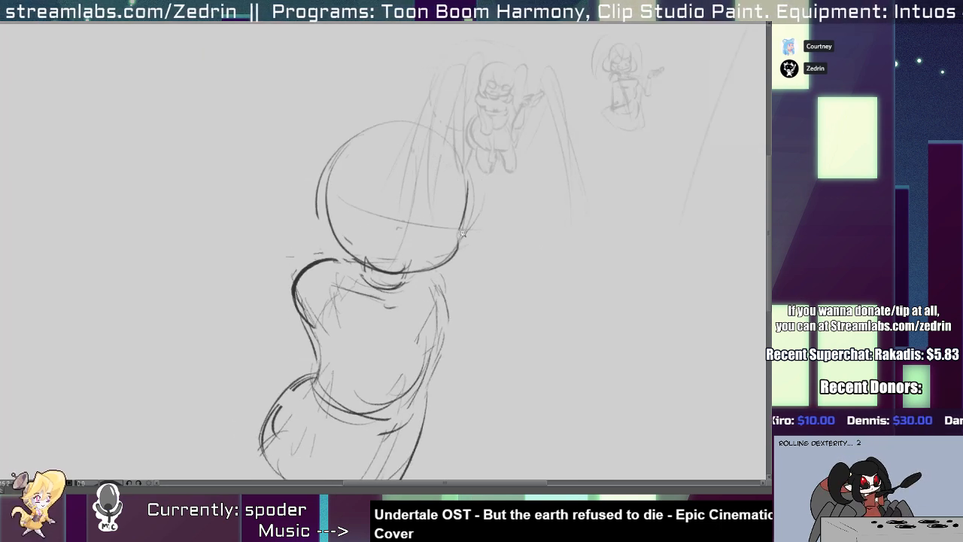
{"action": "mouse_move", "coordinate": [399, 261]}
{"action": "left_mouse_down", "text": "ctrl"}
{"action": "mouse_move", "coordinate": [367, 263]}
{"action": "mouse_move", "coordinate": [392, 265]}
{"action": "left_mouse_up", "text": "ctrl"}
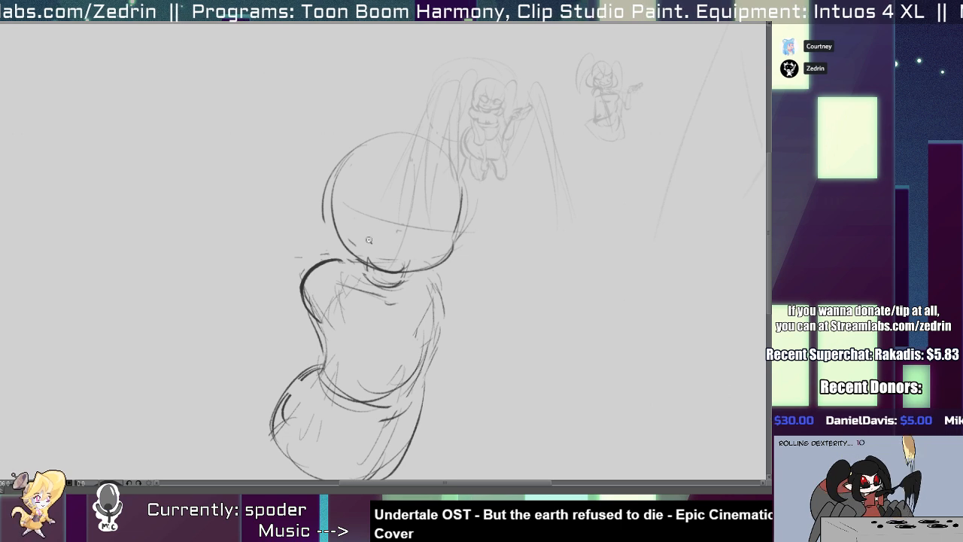
{"action": "left_click_drag", "start_coordinate": [369, 239], "coordinate": [315, 221]}
{"action": "mouse_move", "coordinate": [289, 329]}
{"action": "left_mouse_down"}
{"action": "mouse_move", "coordinate": [269, 328]}
{"action": "mouse_move", "coordinate": [280, 348]}
{"action": "left_mouse_up"}
{"action": "left_click_drag", "start_coordinate": [300, 281], "coordinate": [342, 280]}
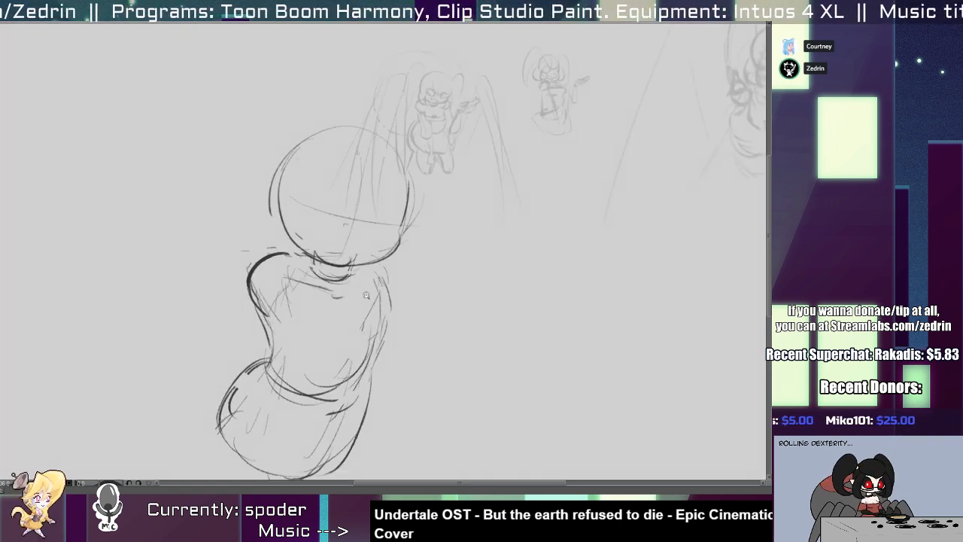
{"action": "left_click_drag", "start_coordinate": [445, 278], "coordinate": [230, 277]}
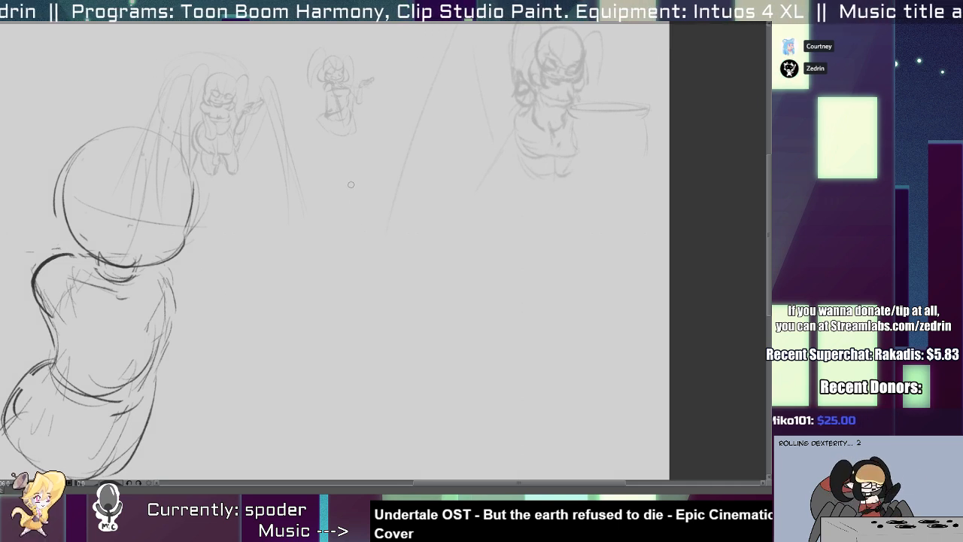
Try sketching a rounded drop shape in the empty area to the right of the figure, and undo it.
{"action": "mouse_move", "coordinate": [354, 171]}
{"action": "left_mouse_down"}
{"action": "mouse_move", "coordinate": [379, 280]}
{"action": "mouse_move", "coordinate": [391, 181]}
{"action": "left_mouse_up"}
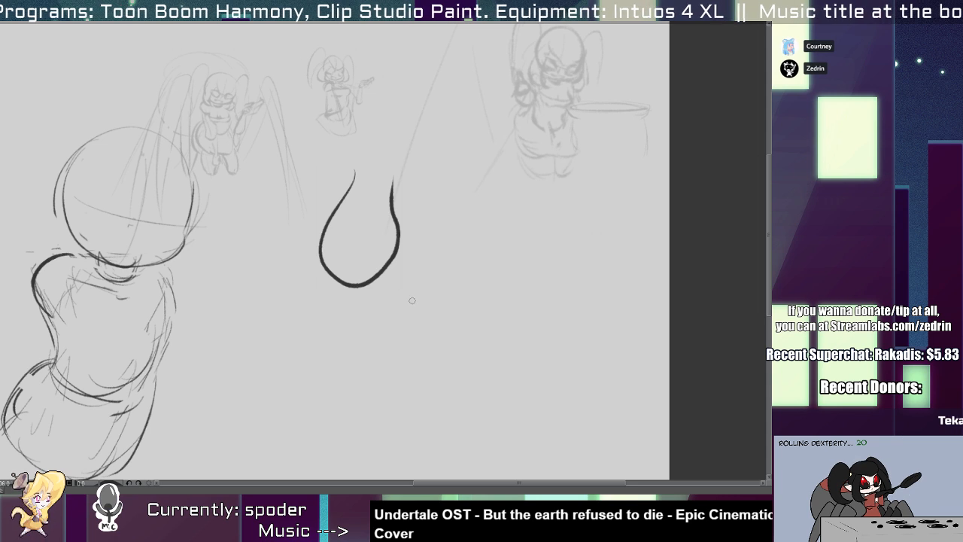
{"action": "key", "text": "e"}
{"action": "mouse_move", "coordinate": [374, 189]}
{"action": "left_mouse_down"}
{"action": "mouse_move", "coordinate": [375, 220]}
{"action": "mouse_move", "coordinate": [394, 254]}
{"action": "mouse_move", "coordinate": [396, 225]}
{"action": "mouse_move", "coordinate": [358, 240]}
{"action": "left_mouse_up"}
{"action": "key", "text": "p"}
{"action": "mouse_move", "coordinate": [376, 170]}
{"action": "left_mouse_down"}
{"action": "mouse_move", "coordinate": [339, 334]}
{"action": "mouse_move", "coordinate": [327, 292]}
{"action": "left_mouse_up"}
{"action": "key", "text": "ctrl+z"}
{"action": "key", "text": "ctrl+z"}
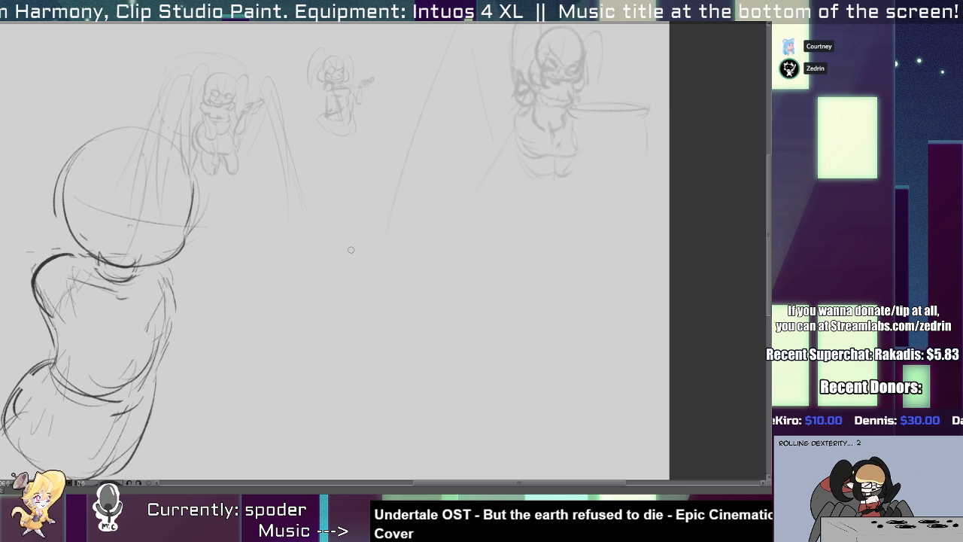
Draw a dark curved stroke around the waist, from the torso's left edge across to the right side.
{"action": "mouse_move", "coordinate": [276, 362]}
{"action": "left_mouse_down"}
{"action": "mouse_move", "coordinate": [323, 339]}
{"action": "mouse_move", "coordinate": [501, 363]}
{"action": "left_mouse_up"}
{"action": "left_click_drag", "start_coordinate": [365, 340], "coordinate": [397, 289]}
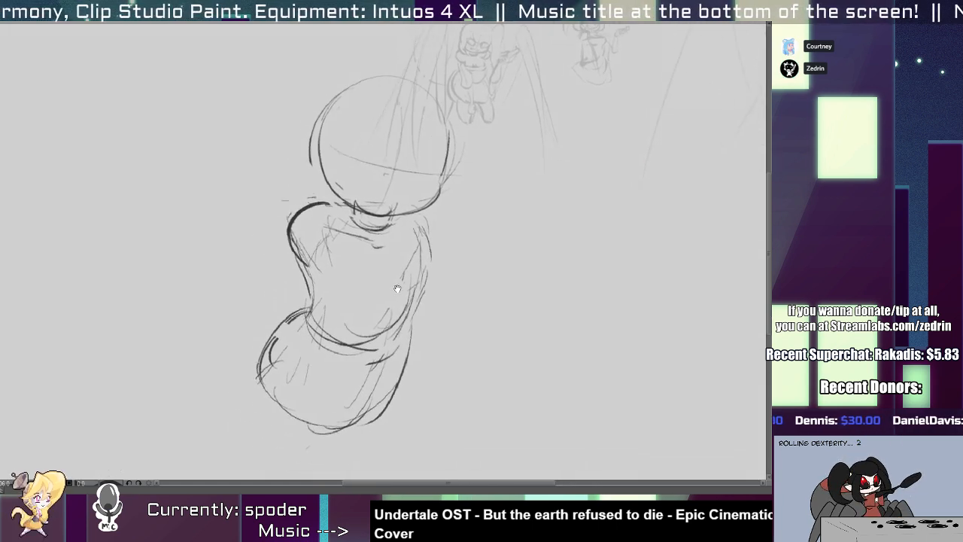
{"action": "scroll", "coordinate": [398, 288], "scroll_direction": "up", "scroll_amount": 2}
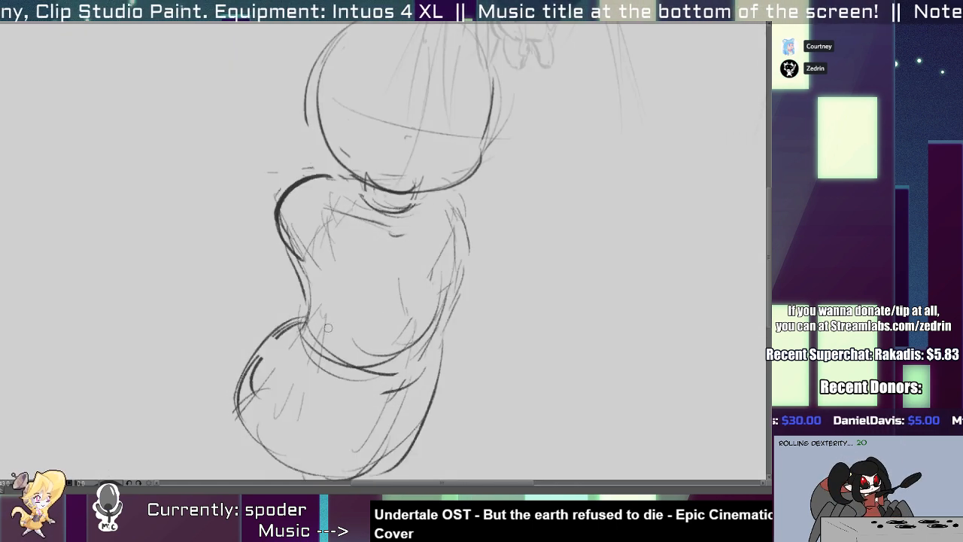
{"action": "mouse_move", "coordinate": [311, 316]}
{"action": "left_mouse_down"}
{"action": "mouse_move", "coordinate": [370, 352]}
{"action": "mouse_move", "coordinate": [361, 341]}
{"action": "mouse_move", "coordinate": [431, 325]}
{"action": "mouse_move", "coordinate": [454, 341]}
{"action": "left_mouse_up"}
{"action": "key", "text": "ctrl+z"}
{"action": "key", "text": "ctrl+z"}
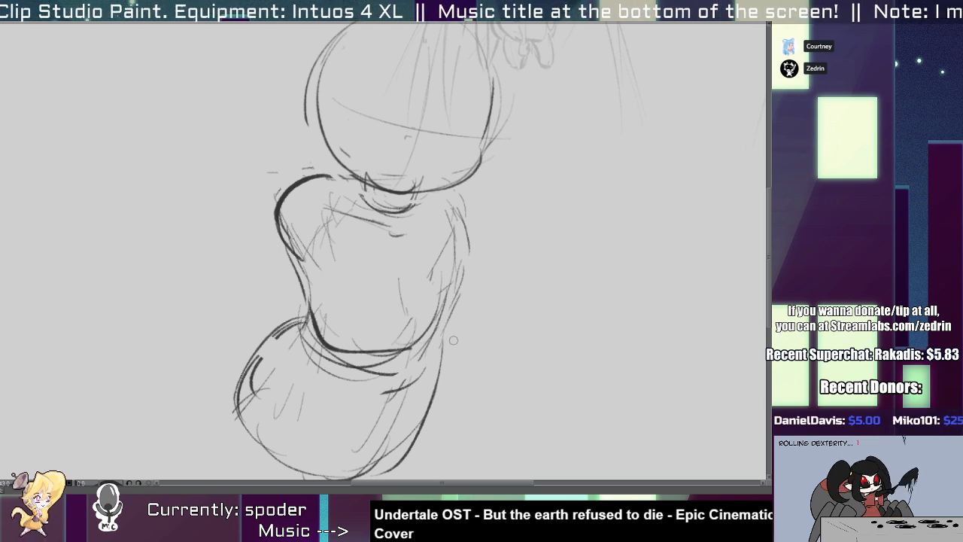
{"action": "left_click_drag", "start_coordinate": [387, 344], "coordinate": [477, 332]}
Sketch a raised hand with a wrist and bent fingers to the right of the torso, angling its thumb upward.
{"action": "scroll", "coordinate": [470, 301], "scroll_direction": "down", "scroll_amount": 3}
{"action": "scroll", "coordinate": [462, 312], "scroll_direction": "up", "scroll_amount": 3}
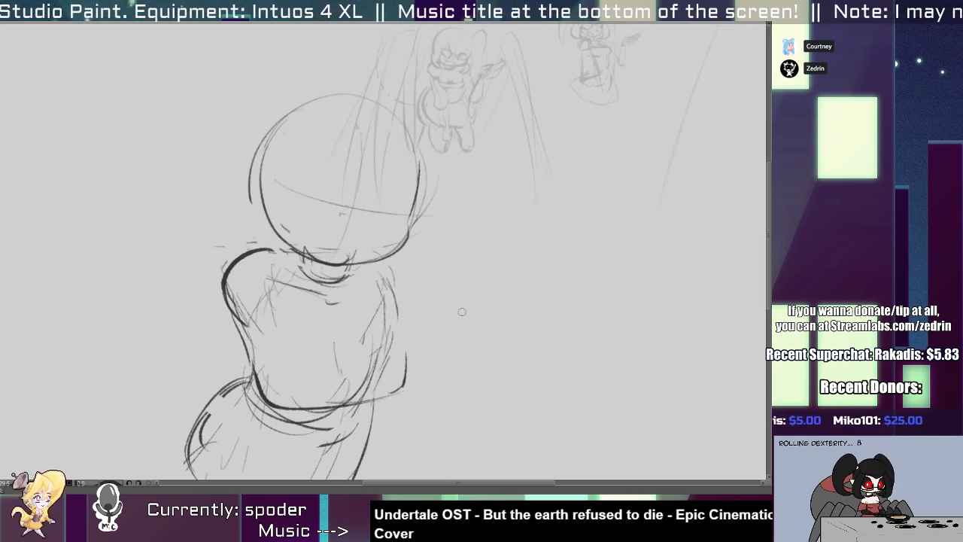
{"action": "mouse_move", "coordinate": [519, 281]}
{"action": "left_mouse_down"}
{"action": "mouse_move", "coordinate": [468, 313]}
{"action": "mouse_move", "coordinate": [519, 302]}
{"action": "mouse_move", "coordinate": [565, 272]}
{"action": "mouse_move", "coordinate": [565, 289]}
{"action": "left_mouse_up"}
{"action": "scroll", "coordinate": [564, 291], "scroll_direction": "up", "scroll_amount": 3}
{"action": "mouse_move", "coordinate": [603, 263]}
{"action": "left_mouse_down"}
{"action": "mouse_move", "coordinate": [551, 292]}
{"action": "mouse_move", "coordinate": [570, 237]}
{"action": "mouse_move", "coordinate": [564, 289]}
{"action": "mouse_move", "coordinate": [528, 255]}
{"action": "left_mouse_up"}
{"action": "key", "text": "ctrl+z"}
{"action": "left_click_drag", "start_coordinate": [528, 254], "coordinate": [523, 303]}
{"action": "mouse_move", "coordinate": [543, 271]}
{"action": "left_mouse_down"}
{"action": "mouse_move", "coordinate": [551, 295]}
{"action": "mouse_move", "coordinate": [583, 220]}
{"action": "mouse_move", "coordinate": [563, 305]}
{"action": "mouse_move", "coordinate": [550, 309]}
{"action": "mouse_move", "coordinate": [513, 247]}
{"action": "mouse_move", "coordinate": [526, 316]}
{"action": "mouse_move", "coordinate": [523, 301]}
{"action": "mouse_move", "coordinate": [457, 289]}
{"action": "mouse_move", "coordinate": [520, 307]}
{"action": "mouse_move", "coordinate": [451, 301]}
{"action": "mouse_move", "coordinate": [501, 331]}
{"action": "mouse_move", "coordinate": [523, 321]}
{"action": "mouse_move", "coordinate": [493, 325]}
{"action": "left_mouse_up"}
{"action": "key", "text": "ctrl+z"}
{"action": "left_click_drag", "start_coordinate": [523, 289], "coordinate": [520, 325]}
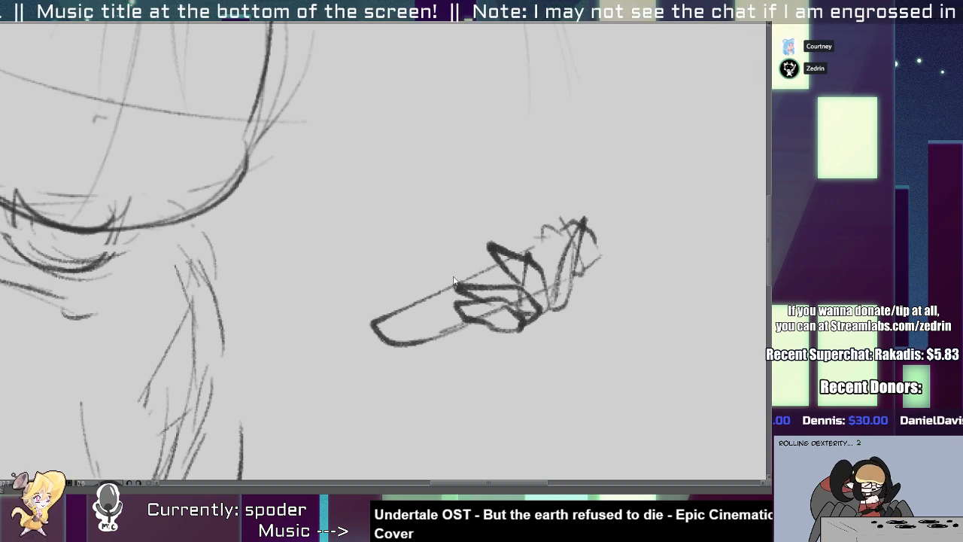
{"action": "mouse_move", "coordinate": [442, 288]}
{"action": "left_mouse_down"}
{"action": "mouse_move", "coordinate": [481, 233]}
{"action": "mouse_move", "coordinate": [491, 252]}
{"action": "mouse_move", "coordinate": [448, 279]}
{"action": "mouse_move", "coordinate": [455, 294]}
{"action": "left_mouse_up"}
Erase most of the dark waist stroke and sketch a curve across the lower chest with a bulging right outline.
{"action": "left_click_drag", "start_coordinate": [344, 372], "coordinate": [536, 288]}
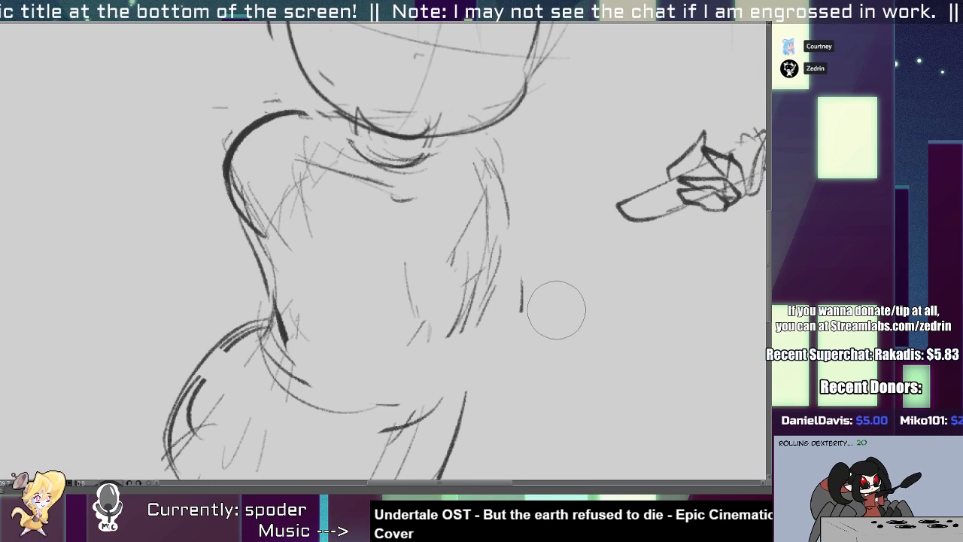
{"action": "mouse_move", "coordinate": [279, 261]}
{"action": "left_mouse_down"}
{"action": "mouse_move", "coordinate": [303, 305]}
{"action": "mouse_move", "coordinate": [358, 328]}
{"action": "mouse_move", "coordinate": [449, 322]}
{"action": "mouse_move", "coordinate": [496, 303]}
{"action": "left_mouse_up"}
{"action": "key", "text": "ctrl+z"}
{"action": "mouse_move", "coordinate": [492, 256]}
{"action": "left_mouse_down"}
{"action": "mouse_move", "coordinate": [506, 320]}
{"action": "mouse_move", "coordinate": [466, 366]}
{"action": "mouse_move", "coordinate": [449, 359]}
{"action": "left_mouse_up"}
{"action": "key", "text": "ctrl+z"}
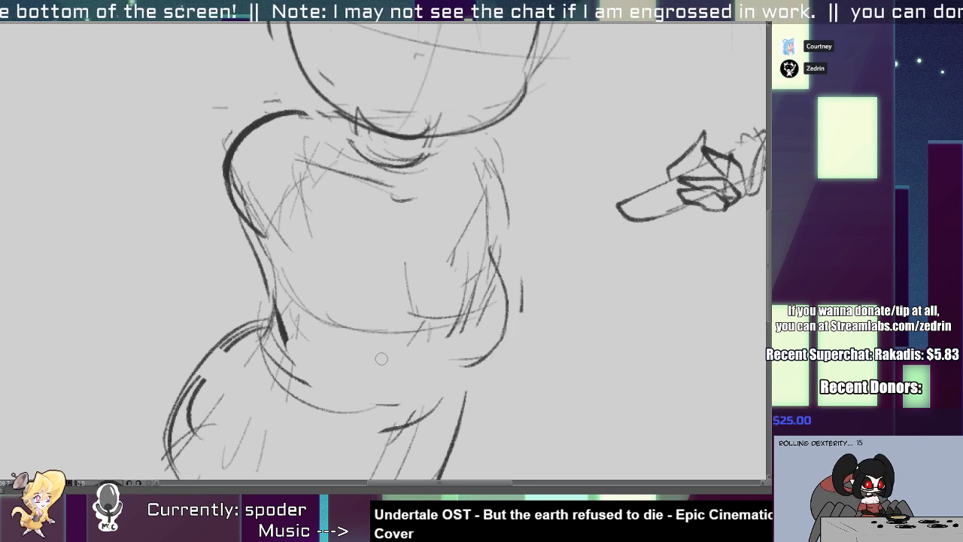
Sketch the right side of the waist running down into the hips and redraw the hip's right edge.
{"action": "left_click_drag", "start_coordinate": [461, 424], "coordinate": [459, 430]}
{"action": "left_click_drag", "start_coordinate": [467, 366], "coordinate": [442, 402]}
{"action": "left_click_drag", "start_coordinate": [445, 406], "coordinate": [447, 471]}
{"action": "mouse_move", "coordinate": [448, 460]}
{"action": "left_mouse_down"}
{"action": "mouse_move", "coordinate": [435, 429]}
{"action": "mouse_move", "coordinate": [378, 452]}
{"action": "mouse_move", "coordinate": [367, 477]}
{"action": "left_mouse_up"}
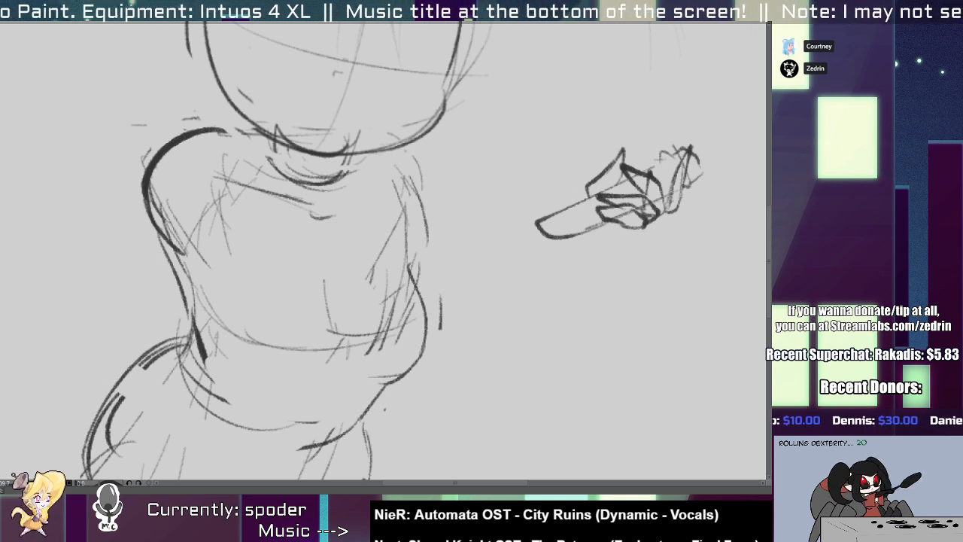
Sketch a dark curve on the left side of the belly and erase the old line across the lower chest.
{"action": "left_click_drag", "start_coordinate": [346, 410], "coordinate": [425, 416]}
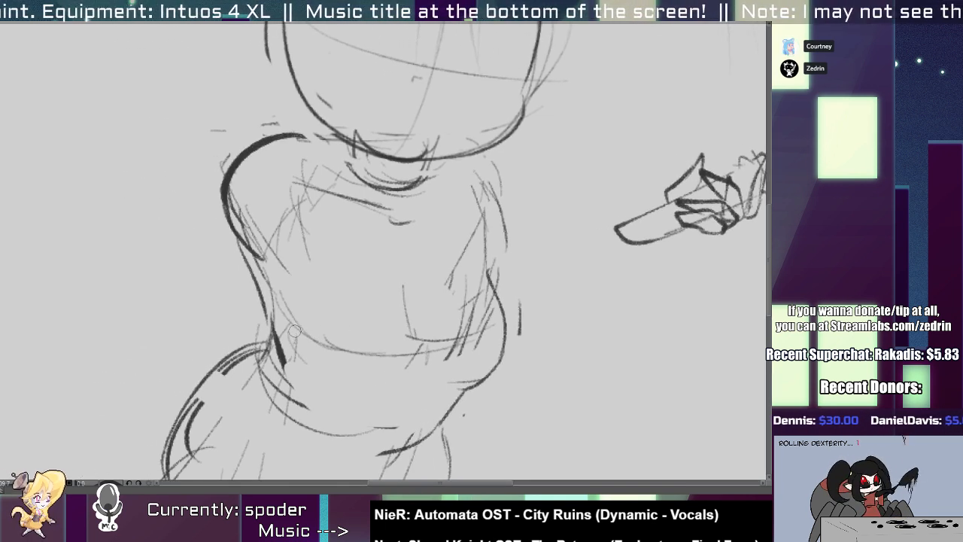
{"action": "mouse_move", "coordinate": [303, 336]}
{"action": "left_mouse_down"}
{"action": "mouse_move", "coordinate": [383, 378]}
{"action": "mouse_move", "coordinate": [451, 375]}
{"action": "mouse_move", "coordinate": [509, 348]}
{"action": "mouse_move", "coordinate": [451, 375]}
{"action": "left_mouse_up"}
{"action": "key", "text": "e"}
{"action": "key", "text": "p"}
{"action": "key", "text": "ctrl+z"}
{"action": "mouse_move", "coordinate": [504, 326]}
{"action": "left_mouse_down"}
{"action": "mouse_move", "coordinate": [447, 374]}
{"action": "mouse_move", "coordinate": [352, 353]}
{"action": "left_mouse_up"}
{"action": "key", "text": "e"}
{"action": "key", "text": "p"}
Redraw the line under the chest as a bolder curve across the whole torso.
{"action": "mouse_move", "coordinate": [270, 286]}
{"action": "left_mouse_down"}
{"action": "mouse_move", "coordinate": [447, 325]}
{"action": "mouse_move", "coordinate": [410, 334]}
{"action": "mouse_move", "coordinate": [464, 330]}
{"action": "left_mouse_up"}
{"action": "key", "text": "ctrl+z"}
{"action": "key", "text": "ctrl+z"}
{"action": "key", "text": "ctrl+z"}
{"action": "left_click_drag", "start_coordinate": [259, 264], "coordinate": [467, 330]}
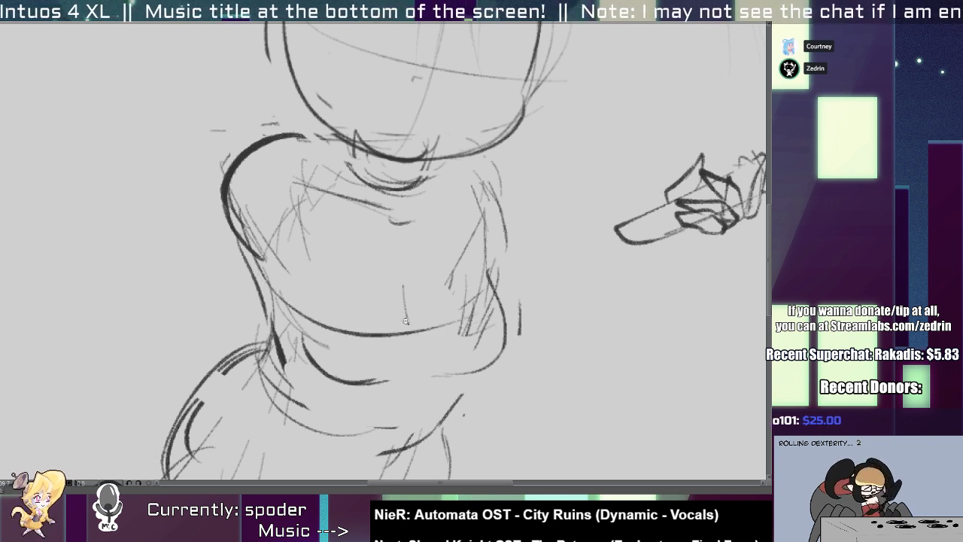
Select the right part of the under-chest line and clean up its stroke with the eraser.
{"action": "scroll", "coordinate": [406, 321], "scroll_direction": "down", "scroll_amount": 5}
{"action": "left_click_drag", "start_coordinate": [396, 325], "coordinate": [357, 321]}
{"action": "scroll", "coordinate": [357, 322], "scroll_direction": "up", "scroll_amount": 5}
{"action": "key", "text": "m"}
{"action": "mouse_move", "coordinate": [410, 280]}
{"action": "left_mouse_down"}
{"action": "mouse_move", "coordinate": [379, 353]}
{"action": "mouse_move", "coordinate": [404, 330]}
{"action": "mouse_move", "coordinate": [393, 312]}
{"action": "mouse_move", "coordinate": [473, 339]}
{"action": "left_mouse_up"}
{"action": "key", "text": "ctrl+d"}
{"action": "key", "text": "e"}
{"action": "left_click_drag", "start_coordinate": [445, 302], "coordinate": [448, 299]}
{"action": "key", "text": "ctrl+d"}
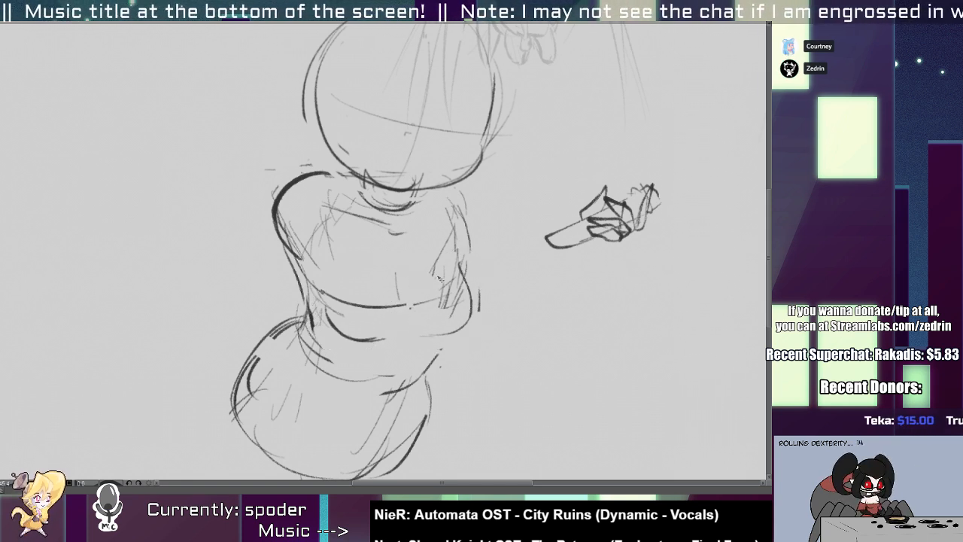
Sketch an open, grinning mouth on the lower part of the face.
{"action": "scroll", "coordinate": [436, 293], "scroll_direction": "up", "scroll_amount": 3}
{"action": "scroll", "coordinate": [420, 282], "scroll_direction": "up", "scroll_amount": 5}
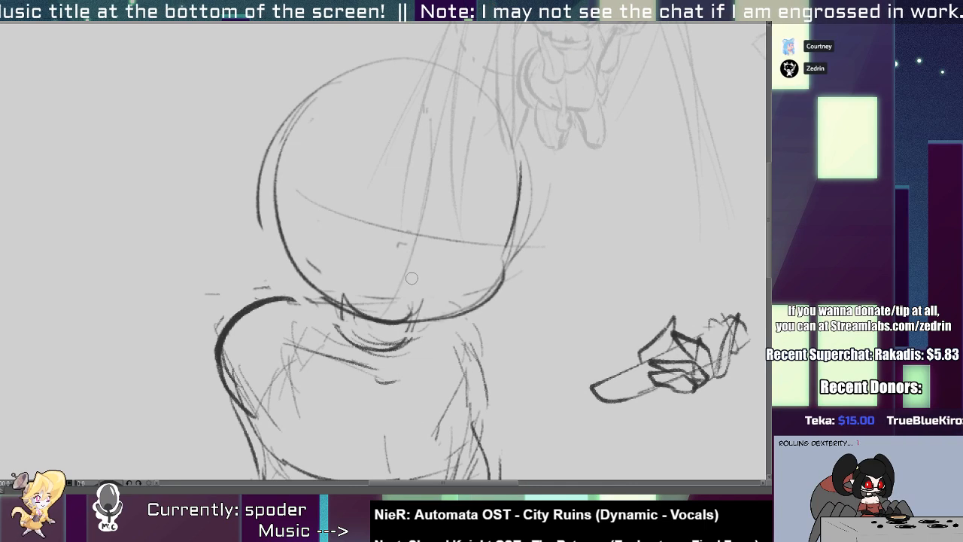
{"action": "key", "text": "ctrl+z"}
{"action": "mouse_move", "coordinate": [403, 275]}
{"action": "left_mouse_down"}
{"action": "mouse_move", "coordinate": [361, 296]}
{"action": "mouse_move", "coordinate": [357, 276]}
{"action": "mouse_move", "coordinate": [370, 296]}
{"action": "left_mouse_up"}
{"action": "key", "text": "ctrl+z"}
{"action": "mouse_move", "coordinate": [402, 279]}
{"action": "left_mouse_down"}
{"action": "mouse_move", "coordinate": [428, 291]}
{"action": "mouse_move", "coordinate": [422, 283]}
{"action": "mouse_move", "coordinate": [415, 302]}
{"action": "mouse_move", "coordinate": [377, 299]}
{"action": "mouse_move", "coordinate": [412, 303]}
{"action": "mouse_move", "coordinate": [422, 292]}
{"action": "mouse_move", "coordinate": [396, 289]}
{"action": "mouse_move", "coordinate": [414, 284]}
{"action": "mouse_move", "coordinate": [424, 320]}
{"action": "left_mouse_up"}
{"action": "key", "text": "ctrl+z"}
{"action": "mouse_move", "coordinate": [424, 320]}
{"action": "left_mouse_down"}
{"action": "mouse_move", "coordinate": [437, 317]}
{"action": "mouse_move", "coordinate": [377, 351]}
{"action": "mouse_move", "coordinate": [468, 302]}
{"action": "left_mouse_up"}
{"action": "left_click_drag", "start_coordinate": [456, 327], "coordinate": [466, 331]}
{"action": "key", "text": "ctrl+d"}
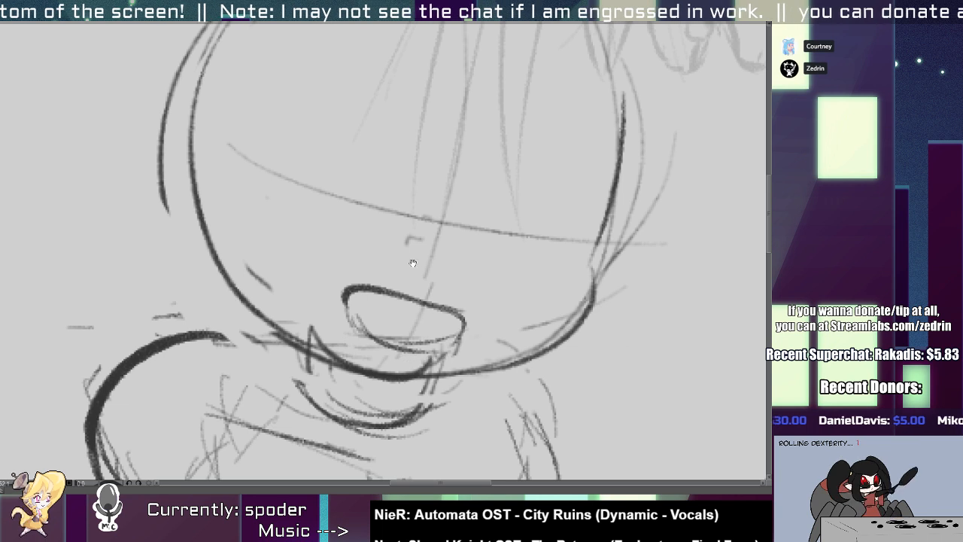
Sketch the left eye as a slanted almond shape with an arched upper lid on the eye guideline.
{"action": "left_click_drag", "start_coordinate": [413, 269], "coordinate": [405, 362]}
{"action": "mouse_move", "coordinate": [246, 251]}
{"action": "left_mouse_down"}
{"action": "mouse_move", "coordinate": [344, 234]}
{"action": "mouse_move", "coordinate": [387, 304]}
{"action": "left_mouse_up"}
{"action": "mouse_move", "coordinate": [256, 272]}
{"action": "left_mouse_down"}
{"action": "mouse_move", "coordinate": [262, 292]}
{"action": "mouse_move", "coordinate": [380, 336]}
{"action": "left_mouse_up"}
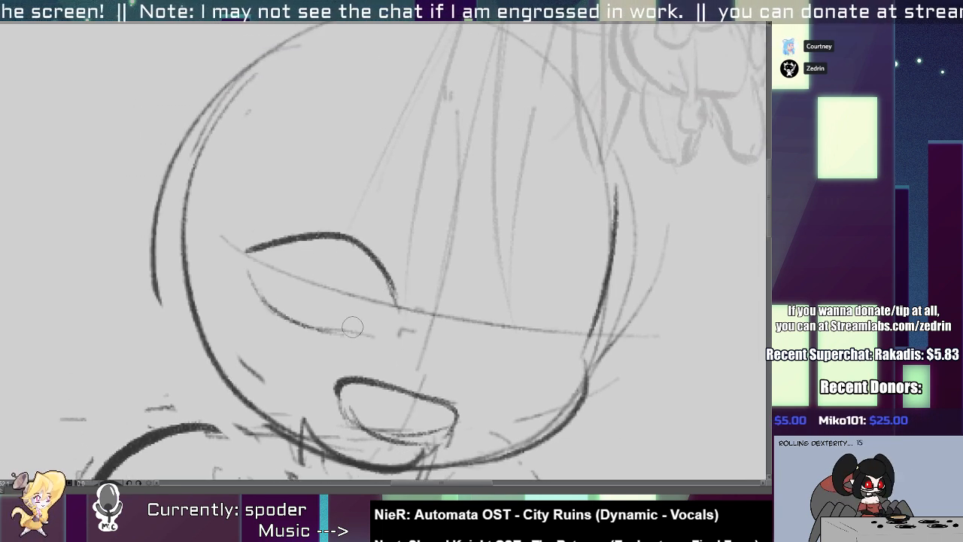
{"action": "mouse_move", "coordinate": [307, 318]}
{"action": "left_mouse_down"}
{"action": "mouse_move", "coordinate": [388, 332]}
{"action": "mouse_move", "coordinate": [397, 309]}
{"action": "mouse_move", "coordinate": [398, 327]}
{"action": "left_mouse_up"}
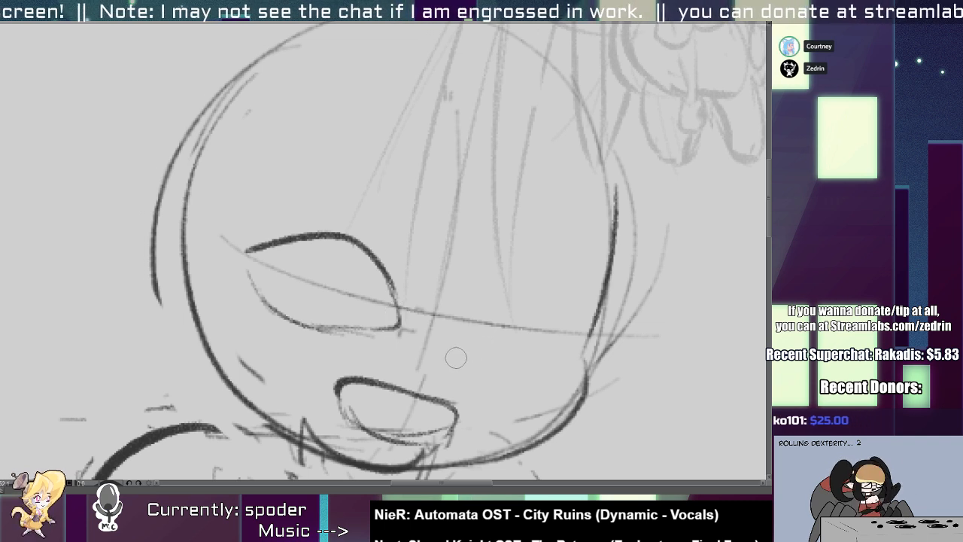
Sketch the right eye with a thick upper lid and a curved iris line inside it.
{"action": "mouse_move", "coordinate": [456, 356]}
{"action": "left_mouse_down"}
{"action": "mouse_move", "coordinate": [501, 314]}
{"action": "mouse_move", "coordinate": [467, 339]}
{"action": "mouse_move", "coordinate": [564, 290]}
{"action": "mouse_move", "coordinate": [529, 285]}
{"action": "mouse_move", "coordinate": [587, 304]}
{"action": "mouse_move", "coordinate": [579, 317]}
{"action": "mouse_move", "coordinate": [476, 342]}
{"action": "mouse_move", "coordinate": [464, 333]}
{"action": "mouse_move", "coordinate": [494, 297]}
{"action": "mouse_move", "coordinate": [550, 291]}
{"action": "mouse_move", "coordinate": [580, 325]}
{"action": "mouse_move", "coordinate": [552, 349]}
{"action": "mouse_move", "coordinate": [469, 343]}
{"action": "mouse_move", "coordinate": [464, 334]}
{"action": "mouse_move", "coordinate": [494, 358]}
{"action": "left_mouse_up"}
{"action": "key", "text": "ctrl+z"}
{"action": "key", "text": "ctrl+z"}
{"action": "key", "text": "ctrl+z"}
{"action": "key", "text": "ctrl+z"}
{"action": "left_click_drag", "start_coordinate": [477, 323], "coordinate": [515, 353]}
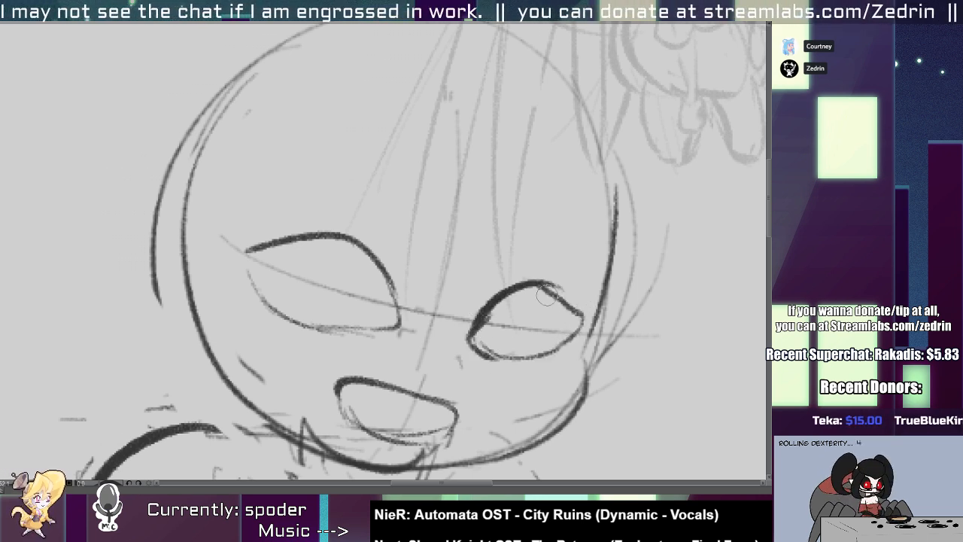
{"action": "left_click_drag", "start_coordinate": [551, 293], "coordinate": [522, 356]}
{"action": "key", "text": "e"}
{"action": "left_click_drag", "start_coordinate": [552, 289], "coordinate": [578, 316]}
{"action": "key", "text": "p"}
{"action": "mouse_move", "coordinate": [490, 292]}
{"action": "left_mouse_down"}
{"action": "mouse_move", "coordinate": [577, 302]}
{"action": "mouse_move", "coordinate": [579, 316]}
{"action": "left_mouse_up"}
Reshape the left eye with a flatter, slanted upper lid and a darker left and lower outline.
{"action": "left_click_drag", "start_coordinate": [264, 237], "coordinate": [397, 275]}
{"action": "left_click_drag", "start_coordinate": [301, 237], "coordinate": [385, 274]}
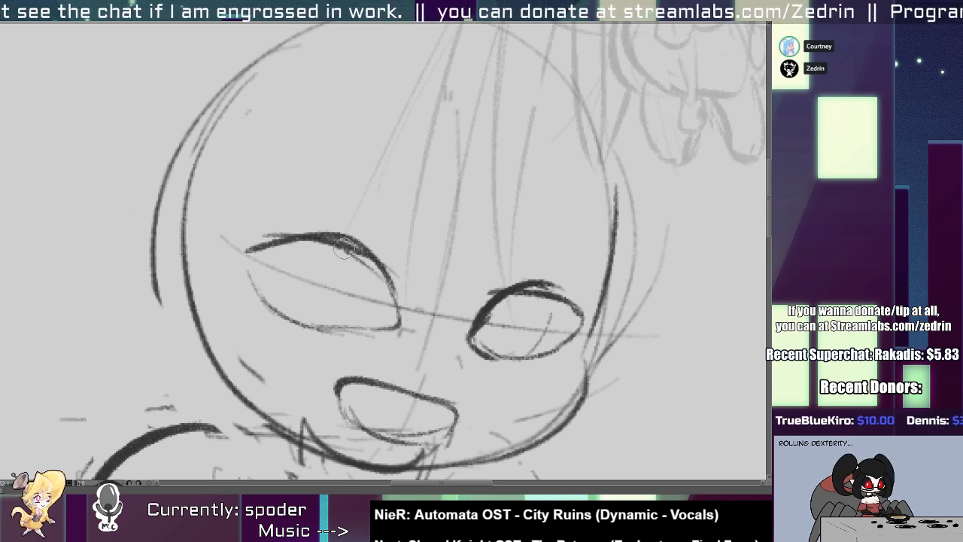
{"action": "key", "text": "e"}
{"action": "left_click_drag", "start_coordinate": [315, 225], "coordinate": [377, 247]}
{"action": "key", "text": "p"}
{"action": "left_click_drag", "start_coordinate": [253, 248], "coordinate": [319, 329]}
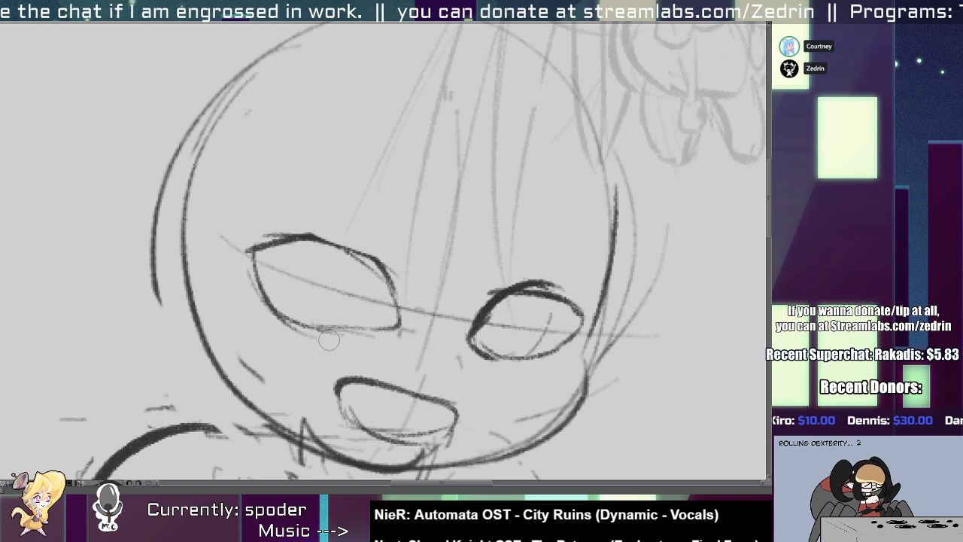
Sketch the curved iris edges inside the left eye, redrawing them closer to its centre.
{"action": "left_click_drag", "start_coordinate": [282, 245], "coordinate": [298, 314]}
{"action": "left_click_drag", "start_coordinate": [354, 271], "coordinate": [330, 327]}
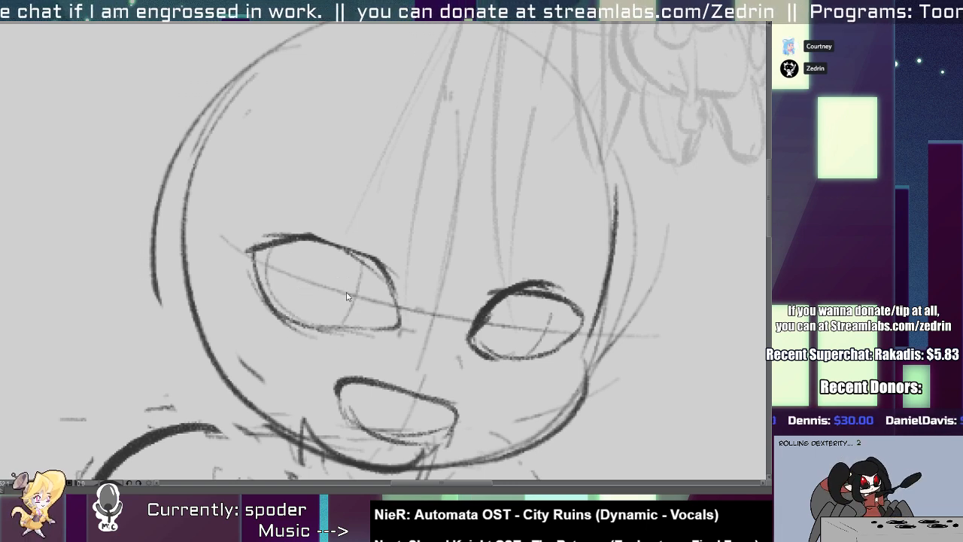
{"action": "key", "text": "ctrl+z"}
{"action": "key", "text": "ctrl+z"}
{"action": "left_click_drag", "start_coordinate": [281, 245], "coordinate": [288, 318]}
{"action": "left_click_drag", "start_coordinate": [362, 263], "coordinate": [335, 321]}
{"action": "mouse_move", "coordinate": [359, 283]}
{"action": "left_mouse_down"}
{"action": "mouse_move", "coordinate": [284, 271]}
{"action": "mouse_move", "coordinate": [354, 280]}
{"action": "left_mouse_up"}
Draw heavy, downward-slanting upper lids on both eyes and erase the old lid arcs above them.
{"action": "mouse_move", "coordinate": [267, 246]}
{"action": "left_mouse_down"}
{"action": "mouse_move", "coordinate": [381, 278]}
{"action": "mouse_move", "coordinate": [400, 304]}
{"action": "left_mouse_up"}
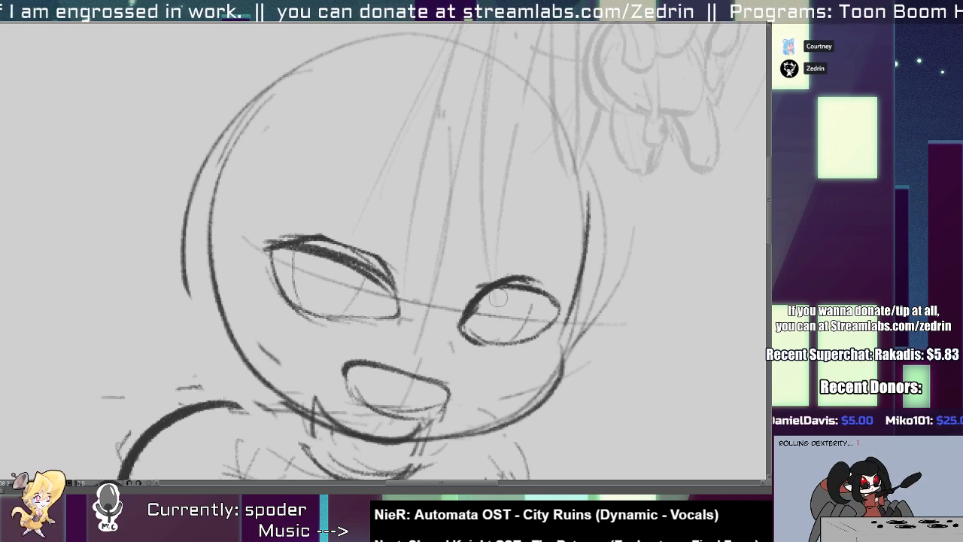
{"action": "left_click_drag", "start_coordinate": [474, 306], "coordinate": [561, 303]}
{"action": "key", "text": "alt+e"}
{"action": "mouse_move", "coordinate": [473, 286]}
{"action": "left_mouse_down"}
{"action": "mouse_move", "coordinate": [572, 273]}
{"action": "mouse_move", "coordinate": [576, 291]}
{"action": "left_mouse_up"}
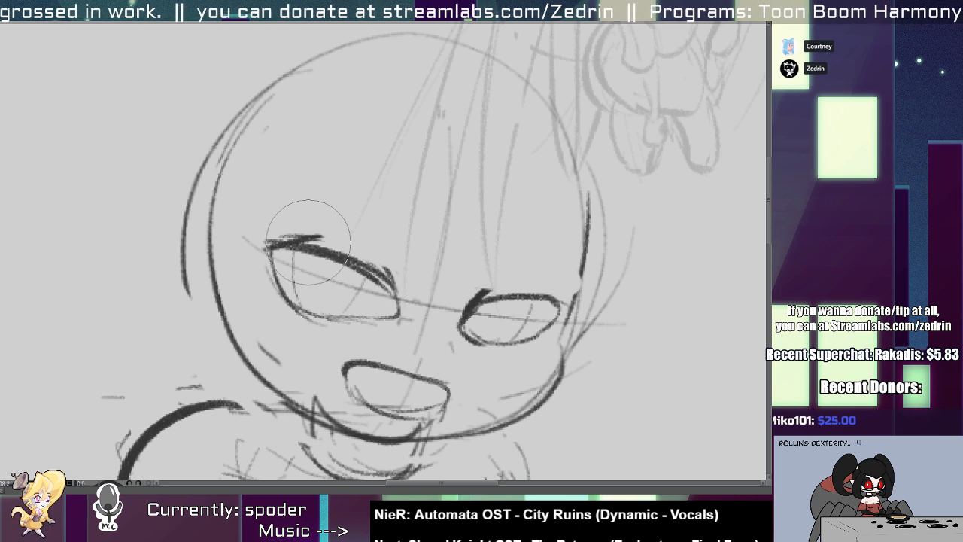
{"action": "left_click_drag", "start_coordinate": [316, 242], "coordinate": [392, 276]}
Refine the left upper lid and sketch light crease and brow strokes above both eyes.
{"action": "key", "text": "p"}
{"action": "left_click_drag", "start_coordinate": [331, 226], "coordinate": [382, 247]}
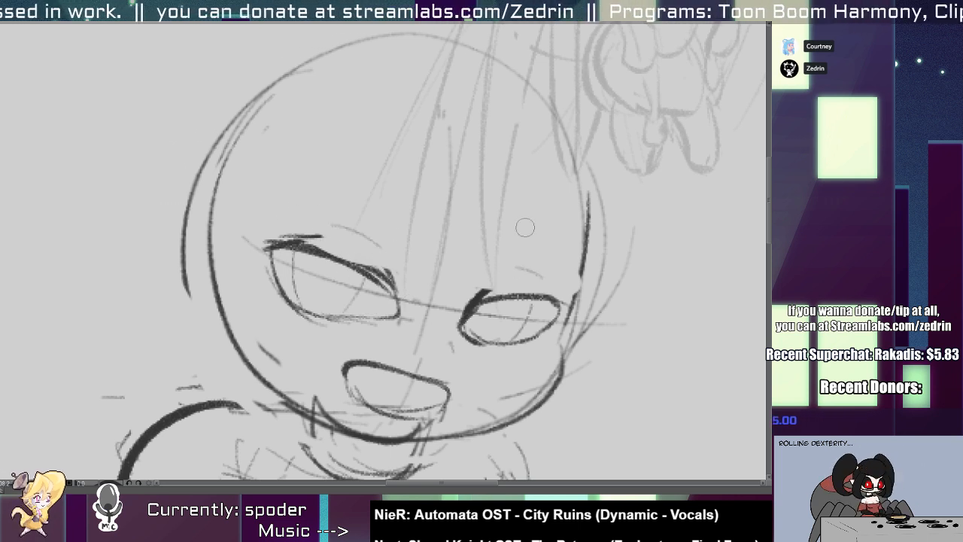
{"action": "left_click_drag", "start_coordinate": [517, 216], "coordinate": [566, 245]}
{"action": "left_click_drag", "start_coordinate": [295, 198], "coordinate": [378, 197]}
Sketch the rounded left shoulder and long guide lines for the arm hanging down over the hips.
{"action": "mouse_move", "coordinate": [456, 344]}
{"action": "left_mouse_down"}
{"action": "mouse_move", "coordinate": [465, 357]}
{"action": "mouse_move", "coordinate": [360, 429]}
{"action": "mouse_move", "coordinate": [343, 217]}
{"action": "mouse_move", "coordinate": [373, 337]}
{"action": "left_mouse_up"}
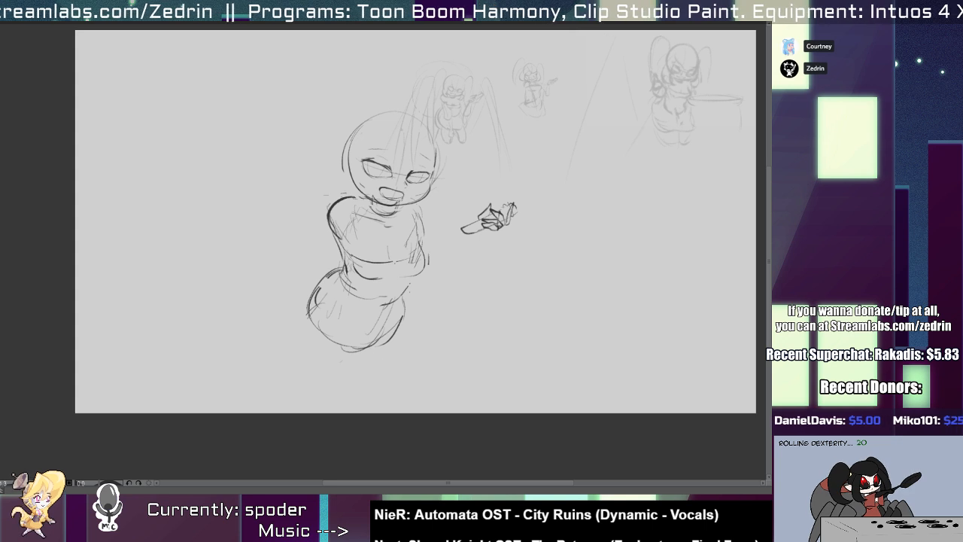
{"action": "scroll", "coordinate": [326, 374], "scroll_direction": "up", "scroll_amount": 4}
{"action": "left_click_drag", "start_coordinate": [345, 262], "coordinate": [352, 300]}
{"action": "left_click_drag", "start_coordinate": [344, 178], "coordinate": [334, 282]}
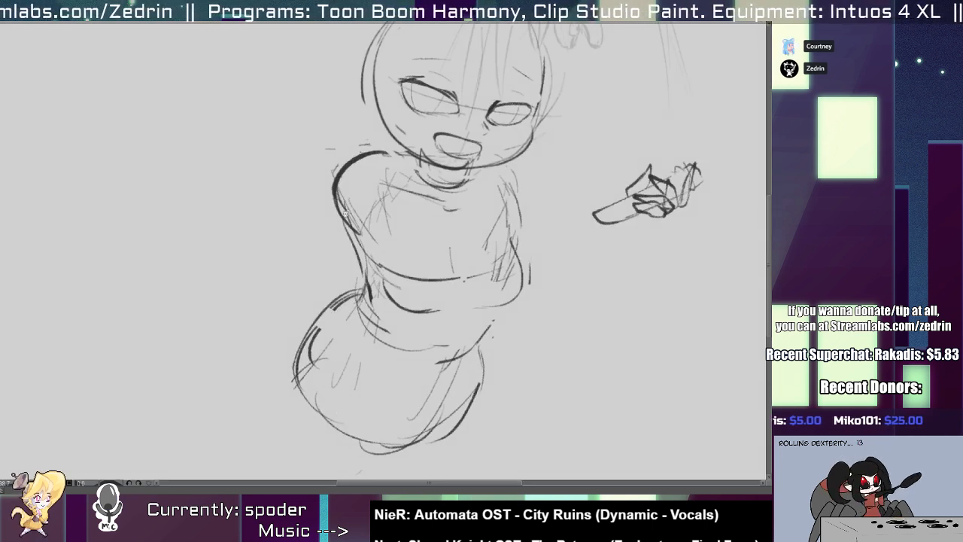
{"action": "scroll", "coordinate": [346, 214], "scroll_direction": "down", "scroll_amount": 1}
{"action": "mouse_move", "coordinate": [370, 162]}
{"action": "left_mouse_down"}
{"action": "mouse_move", "coordinate": [347, 218]}
{"action": "mouse_move", "coordinate": [358, 228]}
{"action": "left_mouse_up"}
{"action": "mouse_move", "coordinate": [350, 185]}
{"action": "left_mouse_down"}
{"action": "mouse_move", "coordinate": [379, 205]}
{"action": "mouse_move", "coordinate": [396, 348]}
{"action": "left_mouse_up"}
{"action": "left_click_drag", "start_coordinate": [388, 262], "coordinate": [406, 383]}
{"action": "left_click_drag", "start_coordinate": [346, 220], "coordinate": [352, 365]}
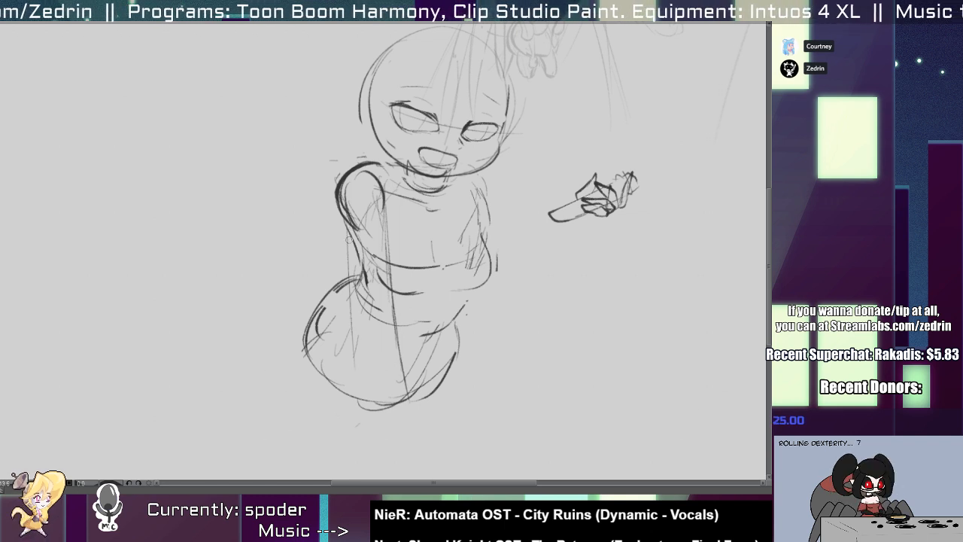
Sketch the right shoulder curve and light guide lines for the upper arm and forearm towards the hand.
{"action": "left_click_drag", "start_coordinate": [429, 285], "coordinate": [302, 307]}
{"action": "key", "text": "ctrl+plus"}
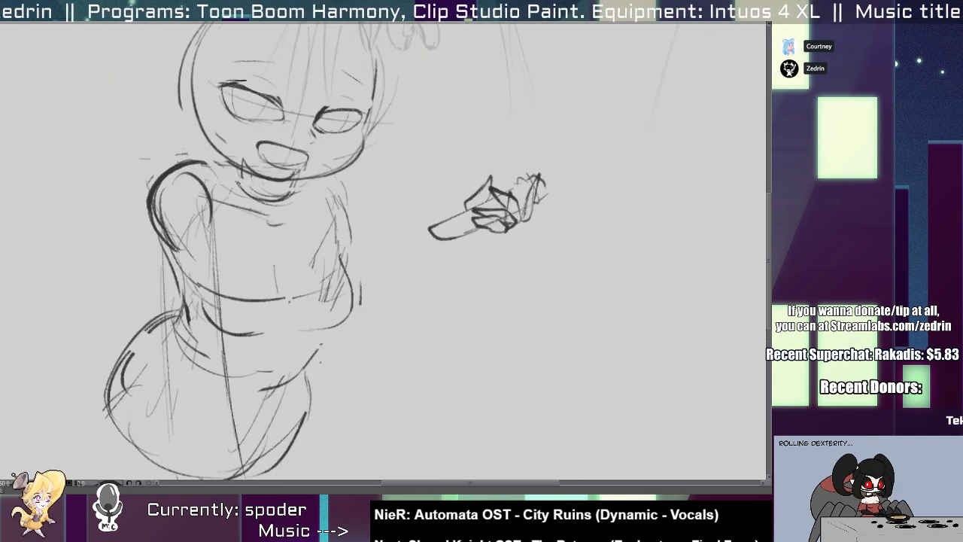
{"action": "mouse_move", "coordinate": [333, 188]}
{"action": "left_mouse_down"}
{"action": "mouse_move", "coordinate": [338, 207]}
{"action": "mouse_move", "coordinate": [460, 230]}
{"action": "left_mouse_up"}
{"action": "mouse_move", "coordinate": [347, 225]}
{"action": "left_mouse_down"}
{"action": "mouse_move", "coordinate": [444, 238]}
{"action": "mouse_move", "coordinate": [410, 367]}
{"action": "mouse_move", "coordinate": [399, 371]}
{"action": "left_mouse_up"}
{"action": "left_click_drag", "start_coordinate": [460, 236], "coordinate": [409, 355]}
{"action": "key", "text": "ctrl+z"}
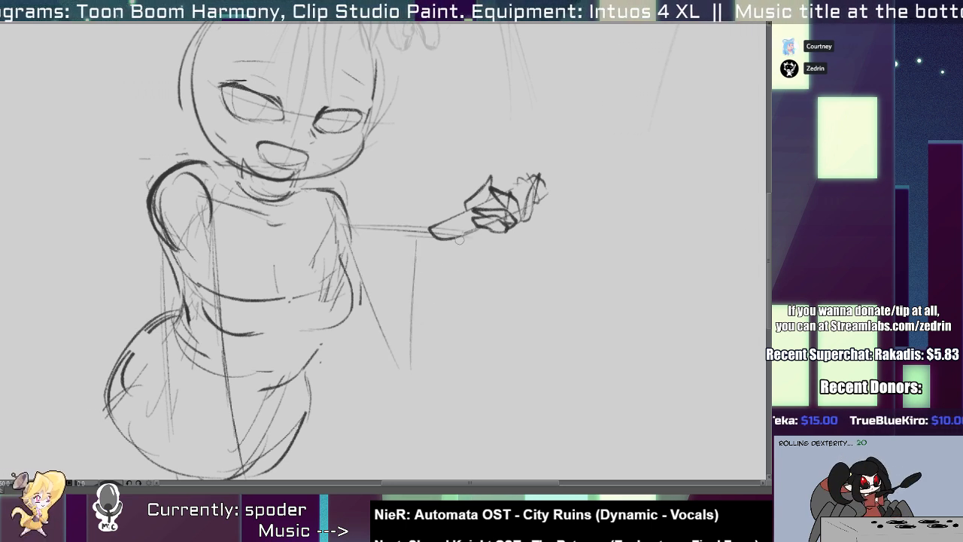
Draw the bent right arm with a darker upper arm and a rounded forearm rising to the hand.
{"action": "left_click_drag", "start_coordinate": [461, 238], "coordinate": [413, 340]}
{"action": "left_click_drag", "start_coordinate": [480, 235], "coordinate": [466, 354]}
{"action": "left_click_drag", "start_coordinate": [461, 267], "coordinate": [437, 304]}
{"action": "mouse_move", "coordinate": [459, 239]}
{"action": "left_mouse_down"}
{"action": "mouse_move", "coordinate": [413, 309]}
{"action": "mouse_move", "coordinate": [452, 373]}
{"action": "mouse_move", "coordinate": [462, 310]}
{"action": "mouse_move", "coordinate": [450, 353]}
{"action": "left_mouse_up"}
{"action": "left_click_drag", "start_coordinate": [368, 220], "coordinate": [391, 220]}
{"action": "left_click_drag", "start_coordinate": [346, 225], "coordinate": [408, 332]}
{"action": "mouse_move", "coordinate": [358, 239]}
{"action": "left_mouse_down"}
{"action": "mouse_move", "coordinate": [411, 327]}
{"action": "mouse_move", "coordinate": [449, 368]}
{"action": "left_mouse_up"}
{"action": "key", "text": "e"}
{"action": "key", "text": "ctrl+z"}
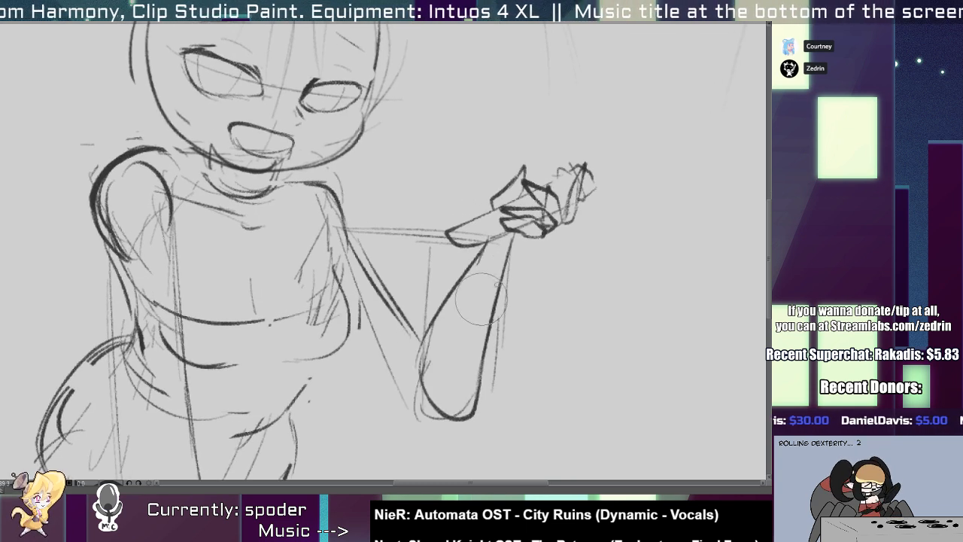
Select the right forearm and transform it so that it sits further left and slightly higher against the upper arm.
{"action": "key", "text": "m"}
{"action": "left_click_drag", "start_coordinate": [477, 255], "coordinate": [486, 255]}
{"action": "key", "text": "ctrl+t"}
{"action": "left_click_drag", "start_coordinate": [544, 328], "coordinate": [540, 345]}
{"action": "left_click_drag", "start_coordinate": [492, 367], "coordinate": [479, 350]}
{"action": "key", "text": "Return"}
{"action": "key", "text": "ctrl+d"}
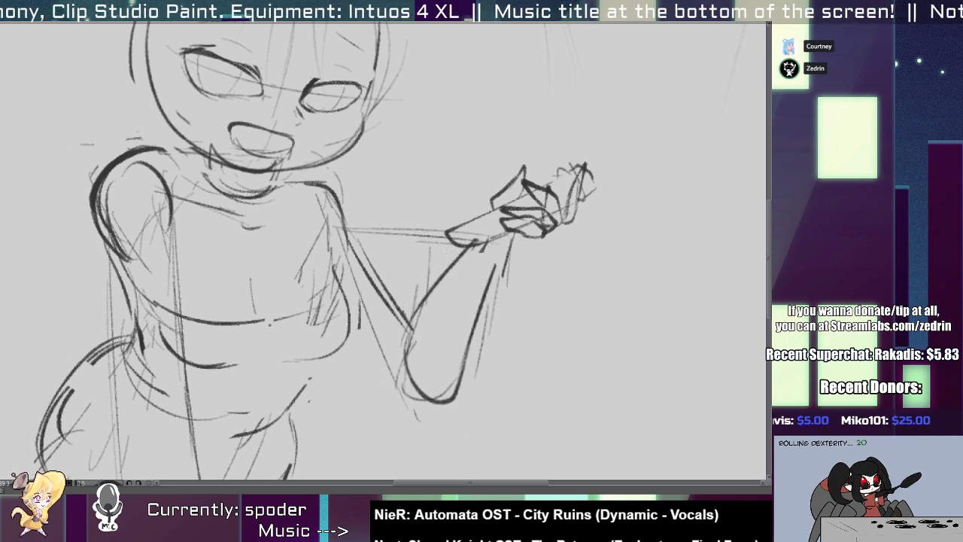
Draw a long line hanging from the right elbow and erase the rounded left shoulder and upper-arm contours.
{"action": "key", "text": "p"}
{"action": "mouse_move", "coordinate": [361, 241]}
{"action": "left_mouse_down"}
{"action": "mouse_move", "coordinate": [375, 290]}
{"action": "mouse_move", "coordinate": [407, 323]}
{"action": "mouse_move", "coordinate": [398, 478]}
{"action": "left_mouse_up"}
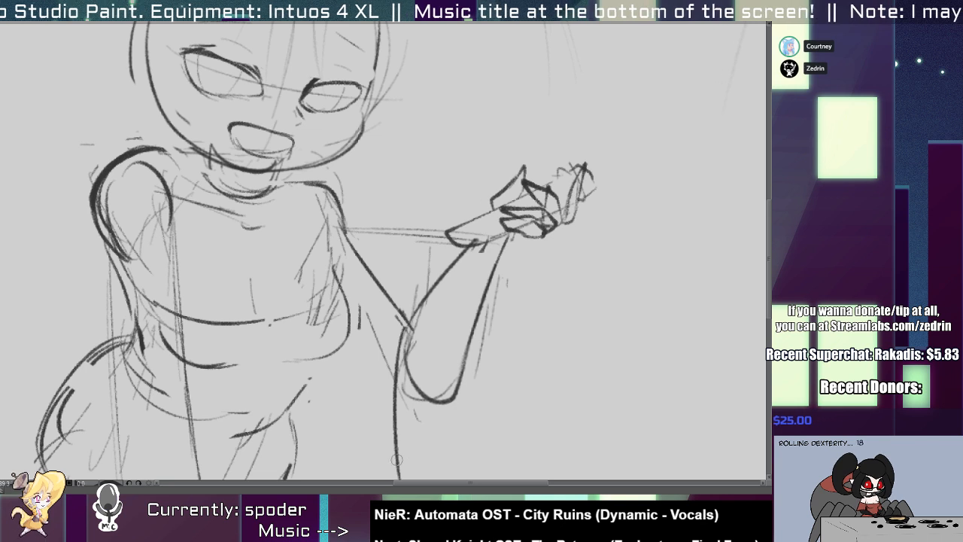
{"action": "mouse_move", "coordinate": [136, 162]}
{"action": "left_mouse_down"}
{"action": "mouse_move", "coordinate": [322, 237]}
{"action": "mouse_move", "coordinate": [311, 238]}
{"action": "mouse_move", "coordinate": [307, 316]}
{"action": "left_mouse_up"}
{"action": "key", "text": "e"}
{"action": "key", "text": "p"}
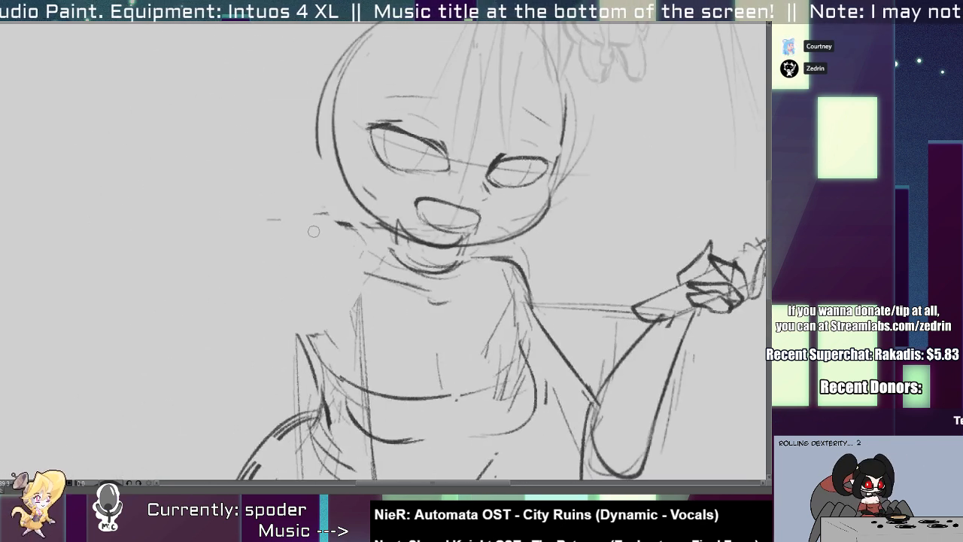
Redraw the left upper arm with a straight inner line and a smooth outer contour curving over the shoulder.
{"action": "key", "text": "ctrl+z"}
{"action": "mouse_move", "coordinate": [319, 229]}
{"action": "left_mouse_down"}
{"action": "mouse_move", "coordinate": [359, 283]}
{"action": "mouse_move", "coordinate": [367, 318]}
{"action": "left_mouse_up"}
{"action": "key", "text": "ctrl+z"}
{"action": "left_click_drag", "start_coordinate": [359, 254], "coordinate": [366, 364]}
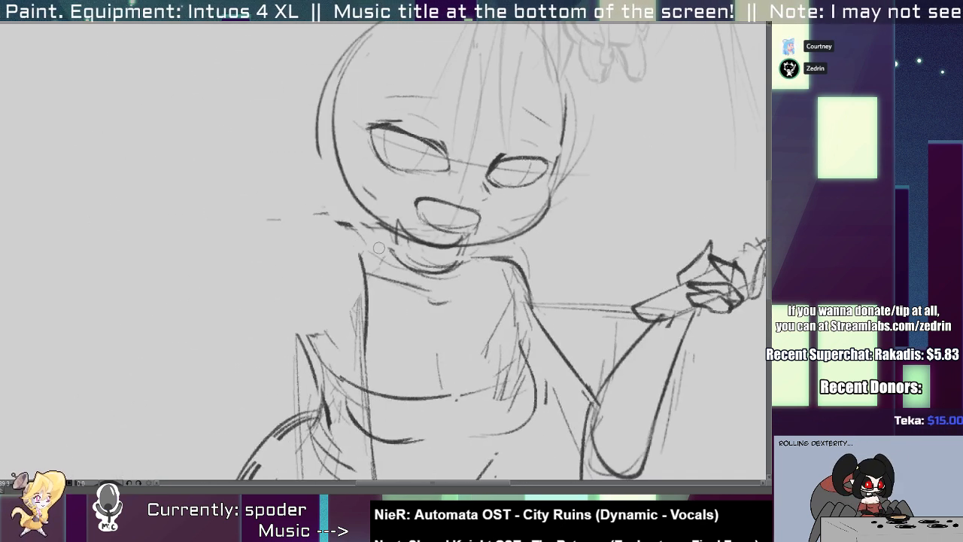
{"action": "mouse_move", "coordinate": [384, 239]}
{"action": "left_mouse_down"}
{"action": "mouse_move", "coordinate": [336, 241]}
{"action": "mouse_move", "coordinate": [302, 284]}
{"action": "mouse_move", "coordinate": [310, 379]}
{"action": "left_mouse_up"}
{"action": "key", "text": "ctrl+z"}
{"action": "left_click_drag", "start_coordinate": [374, 279], "coordinate": [305, 333]}
Erase the rough chin line and redraw the jaw as one smooth curve from cheek to cheek.
{"action": "mouse_move", "coordinate": [311, 293]}
{"action": "left_mouse_down"}
{"action": "mouse_move", "coordinate": [329, 283]}
{"action": "mouse_move", "coordinate": [438, 291]}
{"action": "left_mouse_up"}
{"action": "left_click_drag", "start_coordinate": [326, 264], "coordinate": [363, 265]}
{"action": "left_click_drag", "start_coordinate": [286, 267], "coordinate": [483, 273]}
{"action": "key", "text": "ctrl+z"}
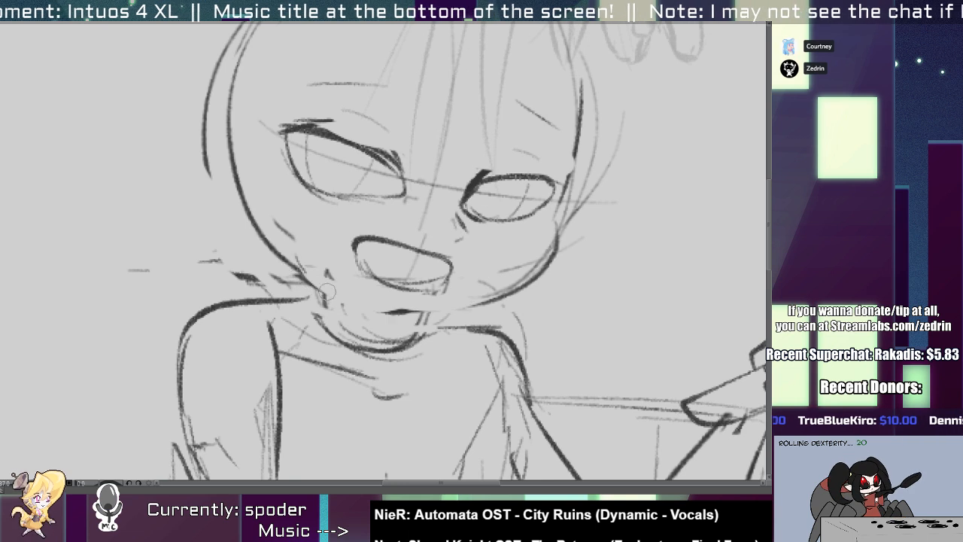
{"action": "key", "text": "ctrl+z"}
{"action": "mouse_move", "coordinate": [301, 263]}
{"action": "left_mouse_down"}
{"action": "mouse_move", "coordinate": [277, 265]}
{"action": "mouse_move", "coordinate": [533, 254]}
{"action": "left_mouse_up"}
{"action": "key", "text": "ctrl+z"}
{"action": "left_click_drag", "start_coordinate": [290, 249], "coordinate": [558, 235]}
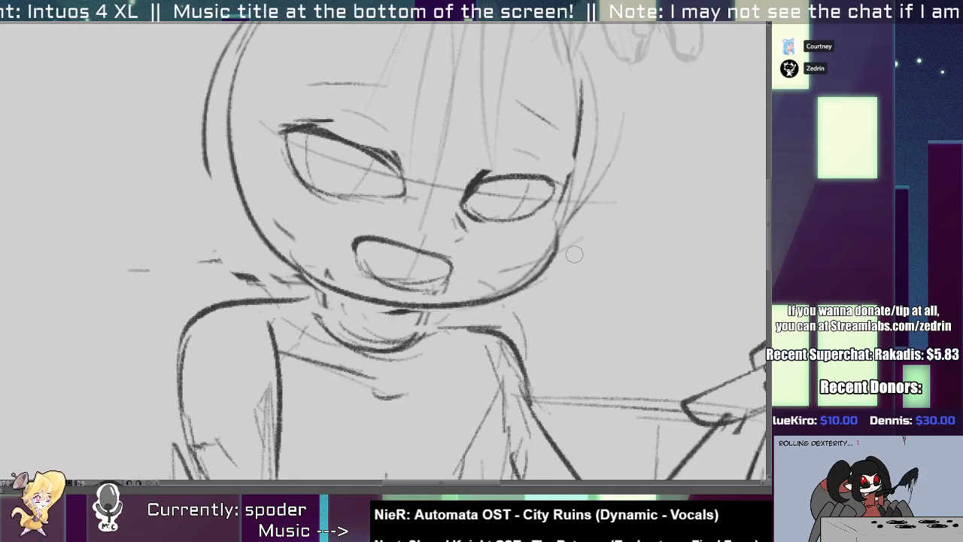
Redraw the neck and collar beneath the chin with two parallel curved lines.
{"action": "mouse_move", "coordinate": [310, 315]}
{"action": "left_mouse_down"}
{"action": "mouse_move", "coordinate": [346, 369]}
{"action": "mouse_move", "coordinate": [411, 357]}
{"action": "left_mouse_up"}
{"action": "key", "text": "ctrl+z"}
{"action": "key", "text": "ctrl+z"}
{"action": "mouse_move", "coordinate": [324, 335]}
{"action": "left_mouse_down"}
{"action": "mouse_move", "coordinate": [361, 365]}
{"action": "mouse_move", "coordinate": [423, 345]}
{"action": "left_mouse_up"}
{"action": "mouse_move", "coordinate": [326, 295]}
{"action": "left_mouse_down"}
{"action": "mouse_move", "coordinate": [409, 322]}
{"action": "mouse_move", "coordinate": [423, 304]}
{"action": "left_mouse_up"}
{"action": "key", "text": "ctrl+z"}
{"action": "key", "text": "ctrl+z"}
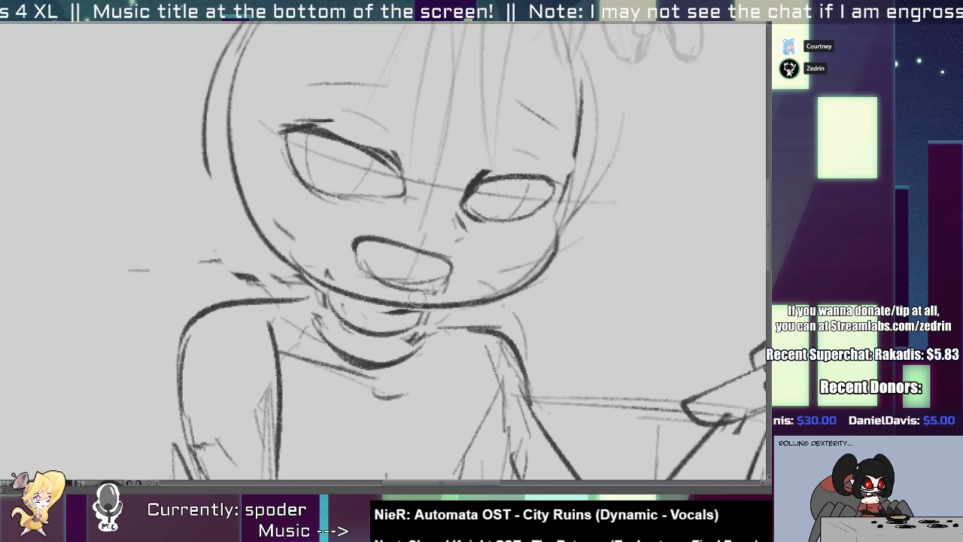
{"action": "mouse_move", "coordinate": [341, 319]}
{"action": "left_mouse_down"}
{"action": "mouse_move", "coordinate": [425, 307]}
{"action": "mouse_move", "coordinate": [420, 331]}
{"action": "left_mouse_up"}
{"action": "left_click_drag", "start_coordinate": [323, 303], "coordinate": [324, 319]}
Sketch a pointed ear on the left side of the head.
{"action": "scroll", "coordinate": [315, 327], "scroll_direction": "down", "scroll_amount": 5}
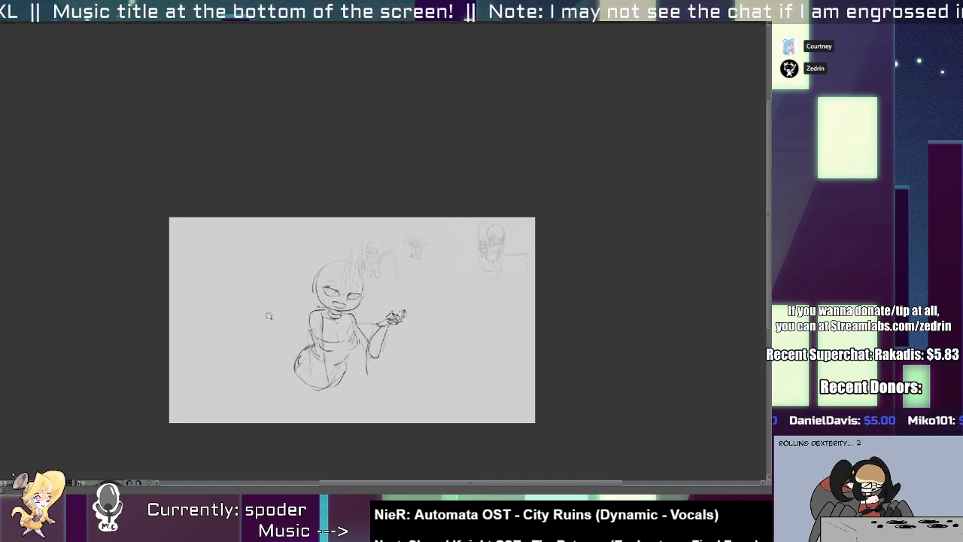
{"action": "scroll", "coordinate": [302, 344], "scroll_direction": "up", "scroll_amount": 3}
{"action": "scroll", "coordinate": [302, 344], "scroll_direction": "up", "scroll_amount": 4}
{"action": "mouse_move", "coordinate": [278, 218]}
{"action": "left_mouse_down"}
{"action": "mouse_move", "coordinate": [235, 221]}
{"action": "mouse_move", "coordinate": [300, 333]}
{"action": "left_mouse_up"}
{"action": "scroll", "coordinate": [301, 330], "scroll_direction": "down", "scroll_amount": 5}
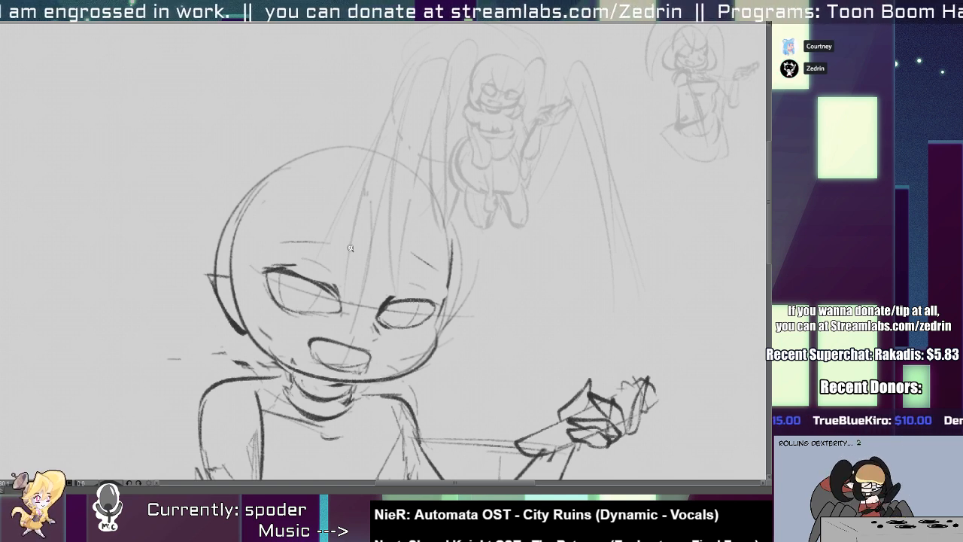
Erase the lower edge of the right eye and redraw it with a deeper outer curve and inner corner.
{"action": "left_click_drag", "start_coordinate": [361, 384], "coordinate": [304, 357]}
{"action": "left_click_drag", "start_coordinate": [333, 317], "coordinate": [364, 323]}
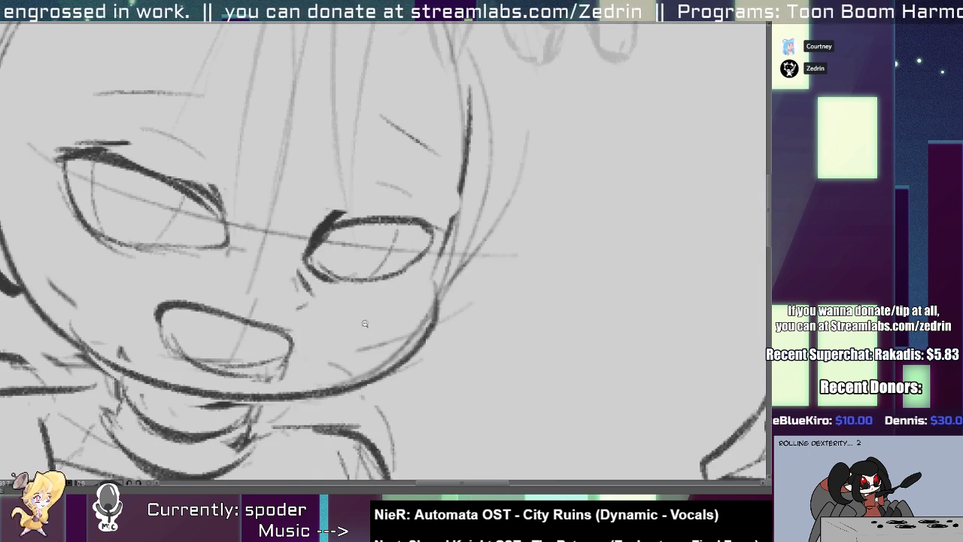
{"action": "mouse_move", "coordinate": [316, 244]}
{"action": "left_mouse_down"}
{"action": "mouse_move", "coordinate": [284, 274]}
{"action": "mouse_move", "coordinate": [380, 279]}
{"action": "left_mouse_up"}
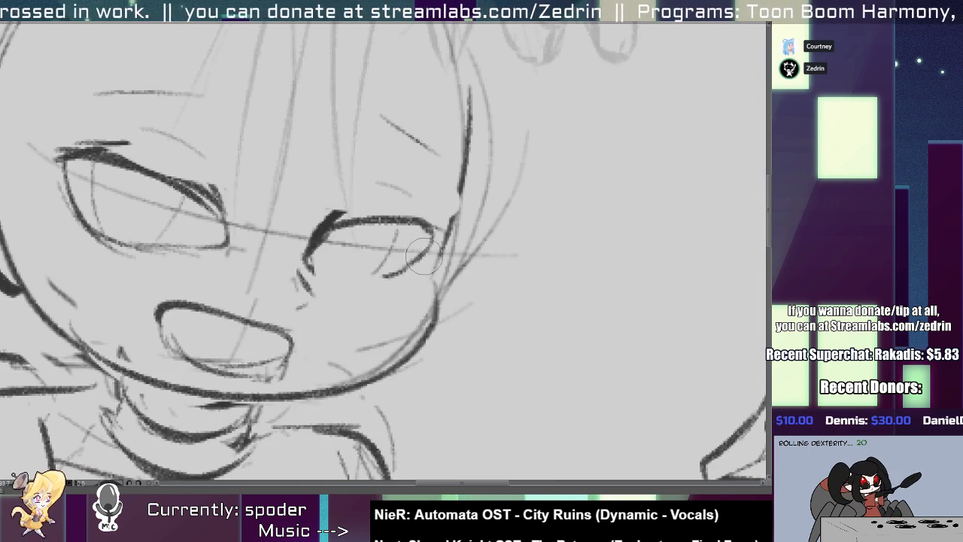
{"action": "left_click_drag", "start_coordinate": [432, 251], "coordinate": [390, 270]}
{"action": "key", "text": "ctrl+z"}
{"action": "mouse_move", "coordinate": [434, 233]}
{"action": "left_mouse_down"}
{"action": "mouse_move", "coordinate": [375, 298]}
{"action": "mouse_move", "coordinate": [362, 299]}
{"action": "left_mouse_up"}
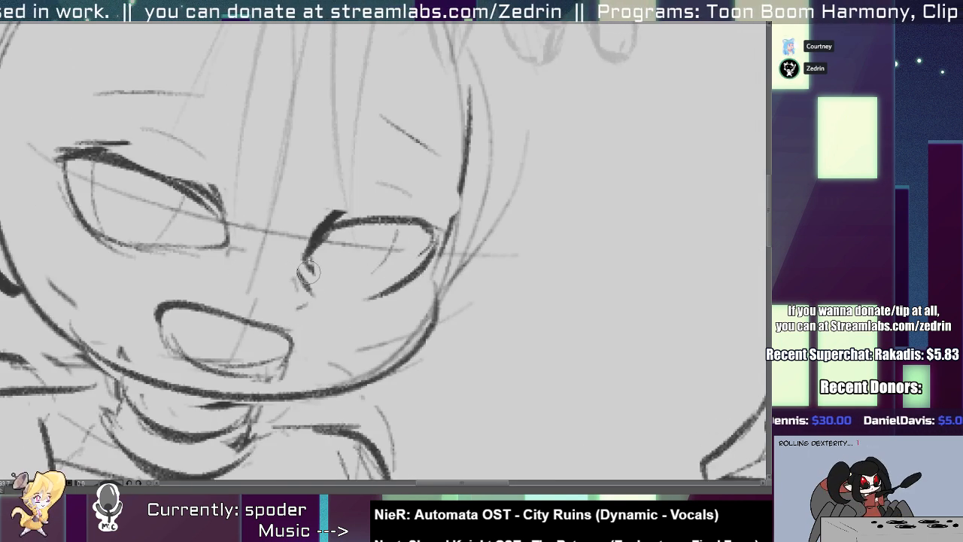
{"action": "mouse_move", "coordinate": [306, 259]}
{"action": "left_mouse_down"}
{"action": "mouse_move", "coordinate": [345, 292]}
{"action": "mouse_move", "coordinate": [345, 282]}
{"action": "mouse_move", "coordinate": [390, 294]}
{"action": "mouse_move", "coordinate": [275, 289]}
{"action": "left_mouse_up"}
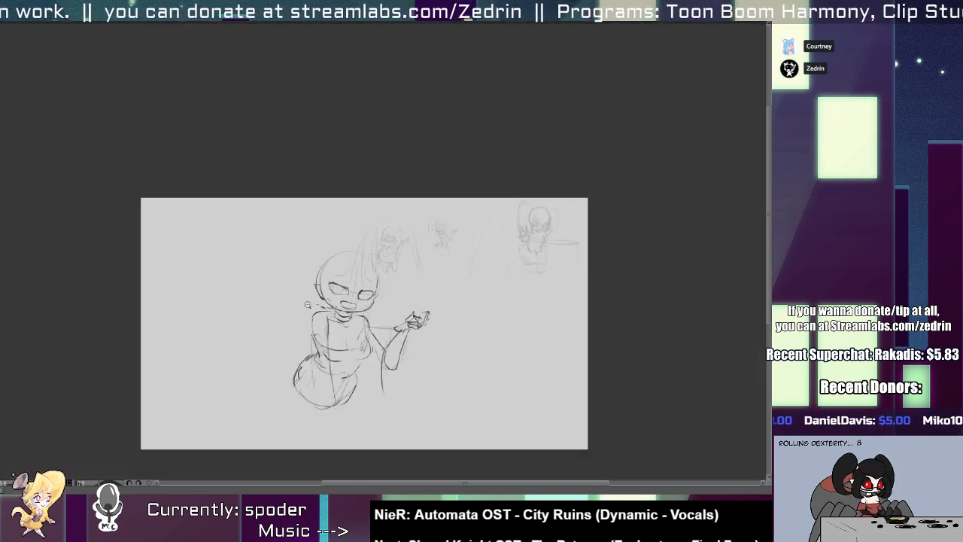
Reshape the left eye with a rounder upper lid and lower edge, and tidy the right eye's inner corner.
{"action": "left_click_drag", "start_coordinate": [344, 284], "coordinate": [427, 284]}
{"action": "mouse_move", "coordinate": [256, 266]}
{"action": "left_mouse_down"}
{"action": "mouse_move", "coordinate": [345, 303]}
{"action": "mouse_move", "coordinate": [329, 306]}
{"action": "left_mouse_up"}
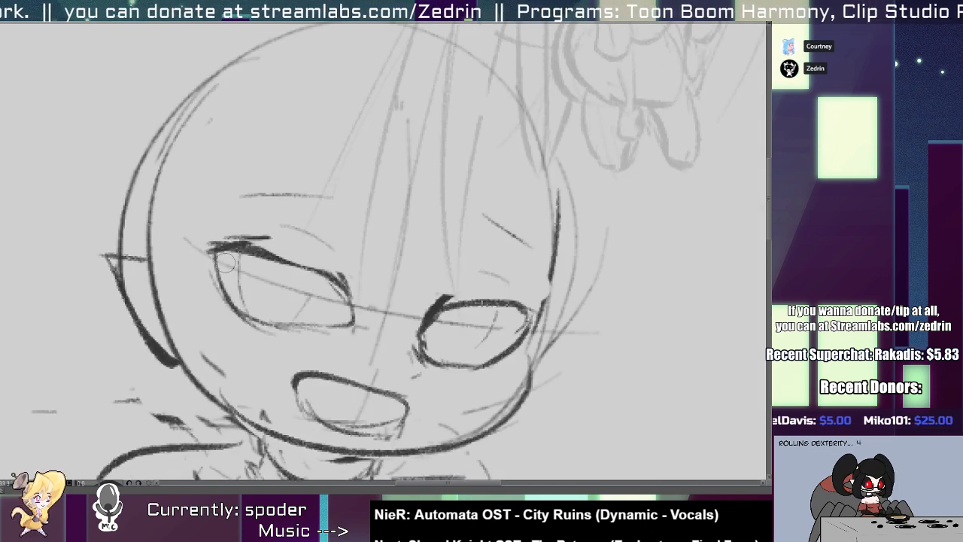
{"action": "key", "text": "ctrl+z"}
{"action": "left_click_drag", "start_coordinate": [225, 260], "coordinate": [351, 303]}
{"action": "left_click_drag", "start_coordinate": [261, 255], "coordinate": [349, 307]}
{"action": "mouse_move", "coordinate": [286, 324]}
{"action": "left_mouse_down"}
{"action": "mouse_move", "coordinate": [343, 335]}
{"action": "mouse_move", "coordinate": [351, 326]}
{"action": "left_mouse_up"}
{"action": "mouse_move", "coordinate": [343, 364]}
{"action": "left_mouse_down"}
{"action": "mouse_move", "coordinate": [267, 364]}
{"action": "mouse_move", "coordinate": [444, 366]}
{"action": "left_mouse_up"}
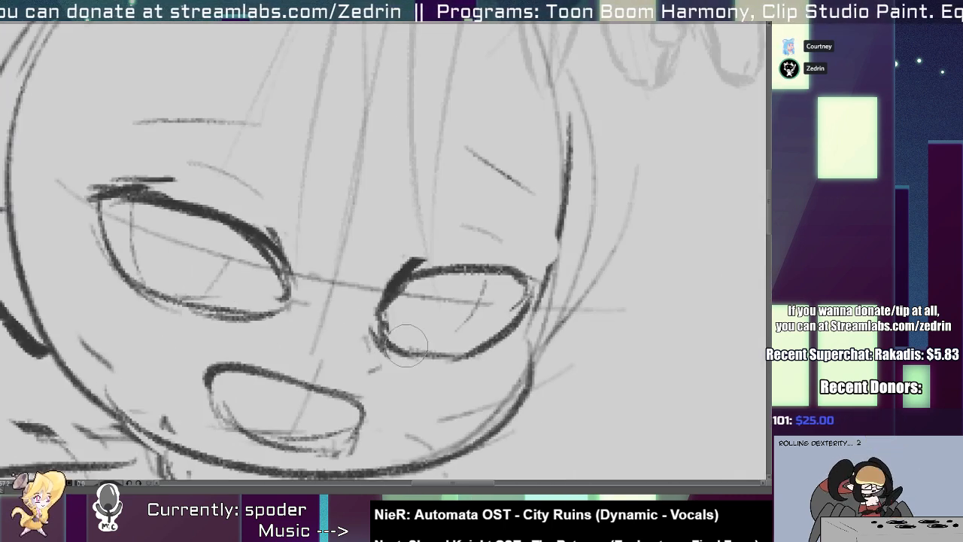
{"action": "left_click_drag", "start_coordinate": [397, 337], "coordinate": [477, 351]}
{"action": "scroll", "coordinate": [535, 335], "scroll_direction": "down", "scroll_amount": 2}
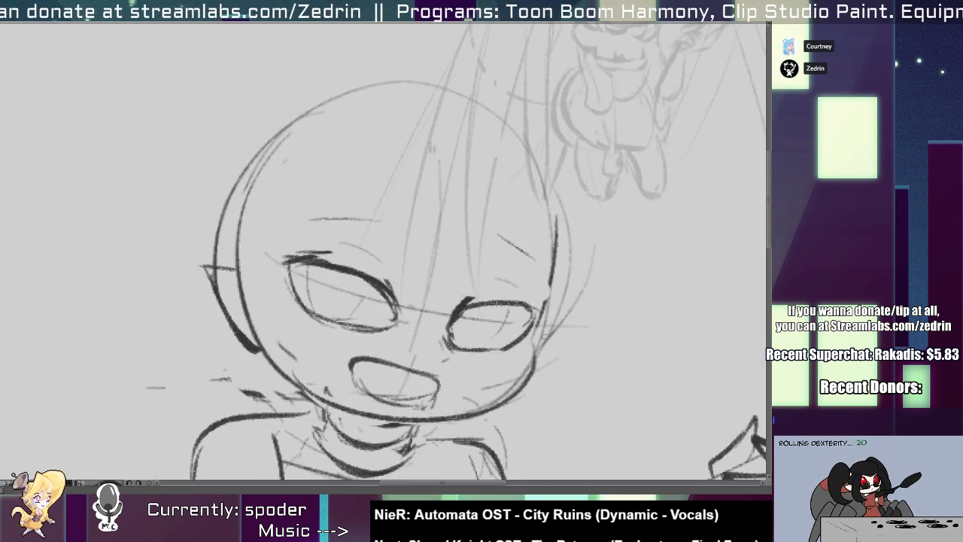
Clean up the open mouth into a single rounded outline without the stray sketch lines.
{"action": "scroll", "coordinate": [377, 384], "scroll_direction": "up", "scroll_amount": 2}
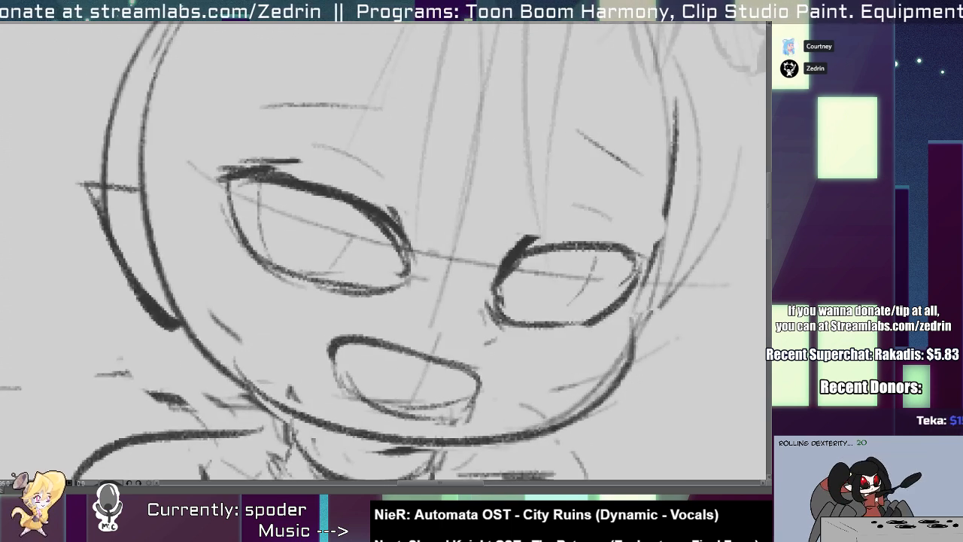
{"action": "mouse_move", "coordinate": [346, 359]}
{"action": "left_mouse_down"}
{"action": "mouse_move", "coordinate": [407, 385]}
{"action": "mouse_move", "coordinate": [426, 414]}
{"action": "mouse_move", "coordinate": [440, 416]}
{"action": "mouse_move", "coordinate": [420, 400]}
{"action": "mouse_move", "coordinate": [479, 388]}
{"action": "mouse_move", "coordinate": [406, 413]}
{"action": "mouse_move", "coordinate": [467, 419]}
{"action": "left_mouse_up"}
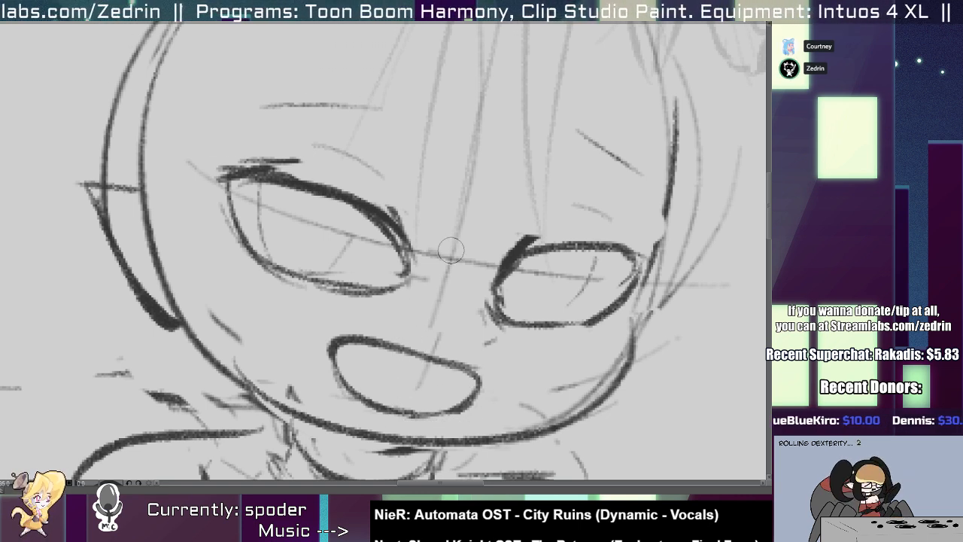
{"action": "scroll", "coordinate": [361, 311], "scroll_direction": "up", "scroll_amount": 1}
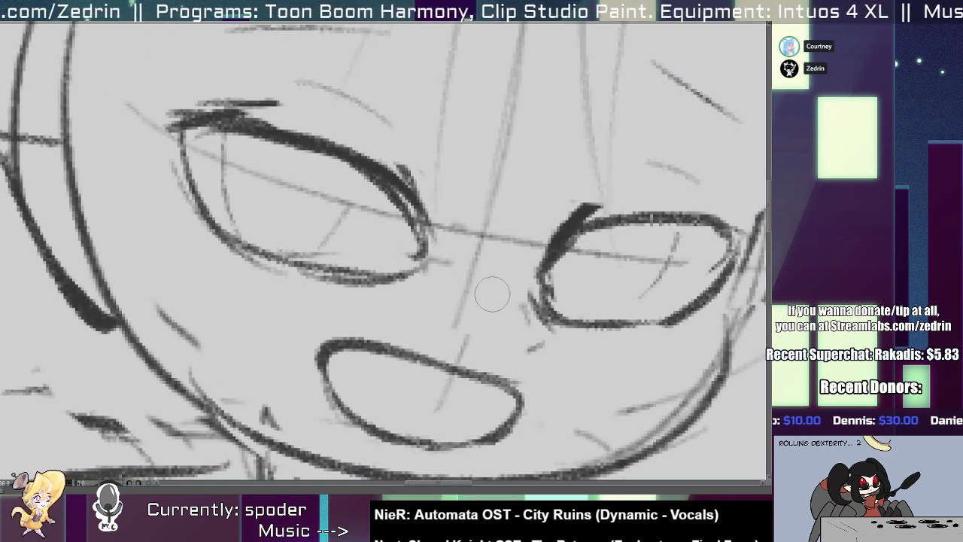
{"action": "scroll", "coordinate": [519, 344], "scroll_direction": "down", "scroll_amount": 5}
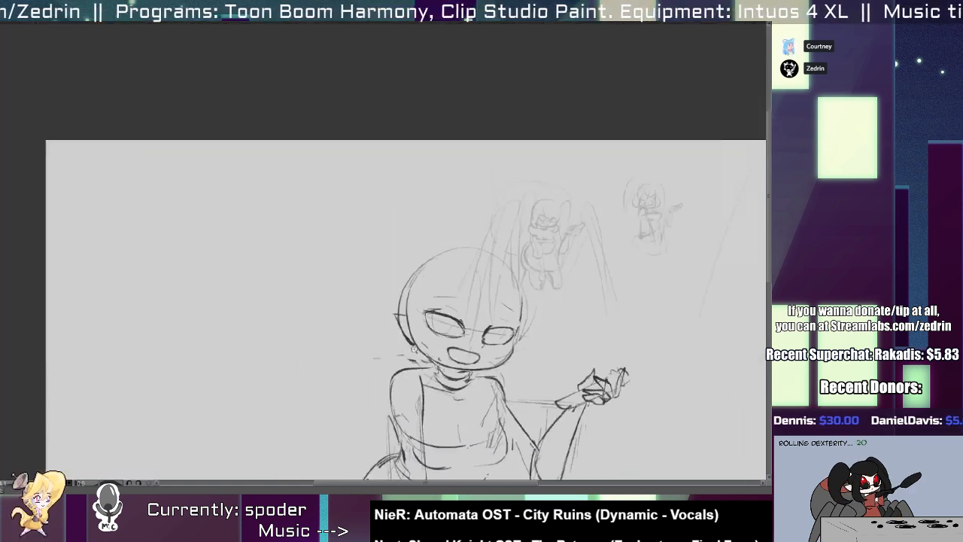
{"action": "scroll", "coordinate": [414, 347], "scroll_direction": "down", "scroll_amount": 2}
{"action": "scroll", "coordinate": [389, 339], "scroll_direction": "up", "scroll_amount": 8}
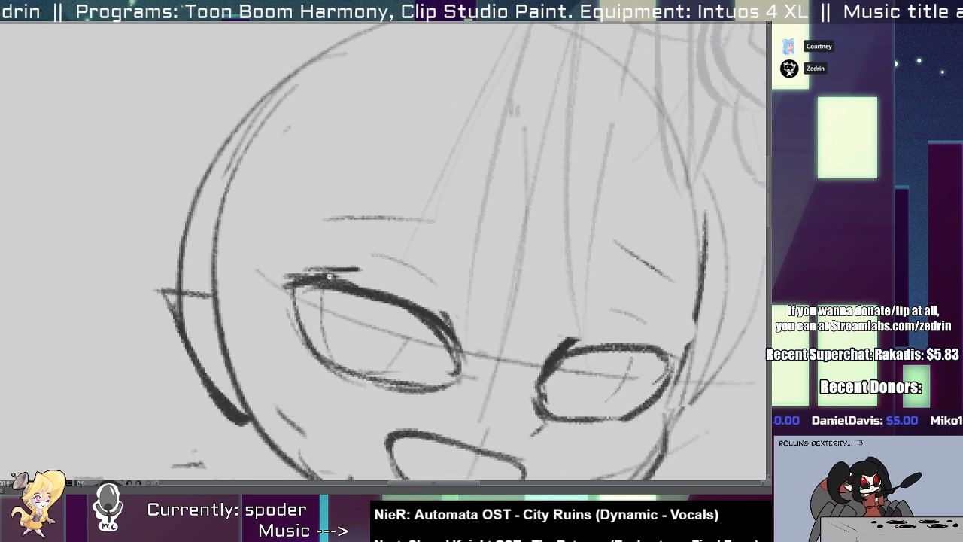
Erase the heavy outer part of the left eye's upper lid and redraw it as a thin line.
{"action": "key", "text": "e"}
{"action": "mouse_move", "coordinate": [272, 266]}
{"action": "left_mouse_down"}
{"action": "mouse_move", "coordinate": [399, 288]}
{"action": "mouse_move", "coordinate": [416, 309]}
{"action": "left_mouse_up"}
{"action": "key", "text": "ctrl+z"}
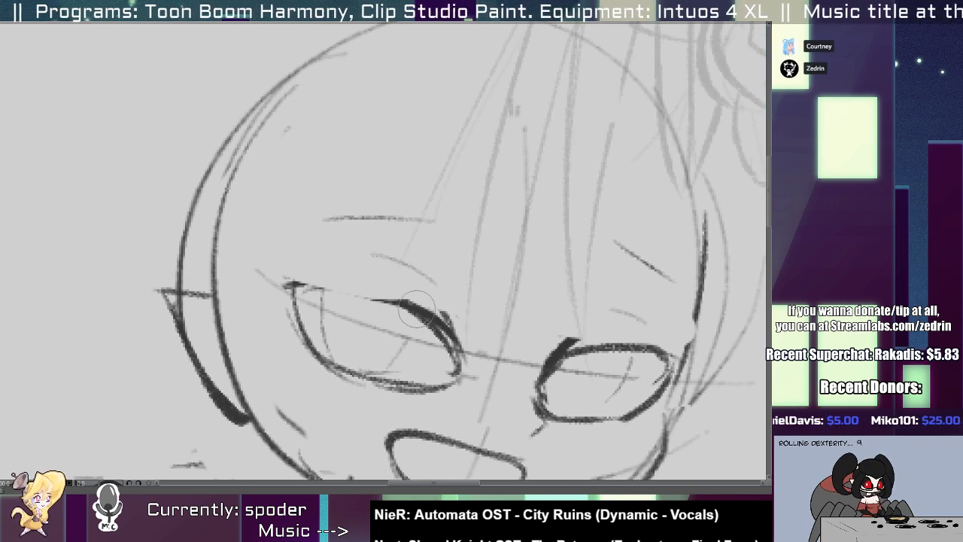
{"action": "key", "text": "ctrl+z"}
{"action": "mouse_move", "coordinate": [280, 278]}
{"action": "left_mouse_down"}
{"action": "mouse_move", "coordinate": [419, 294]}
{"action": "mouse_move", "coordinate": [296, 284]}
{"action": "mouse_move", "coordinate": [413, 308]}
{"action": "mouse_move", "coordinate": [321, 294]}
{"action": "left_mouse_up"}
{"action": "key", "text": "p"}
{"action": "key", "text": "e"}
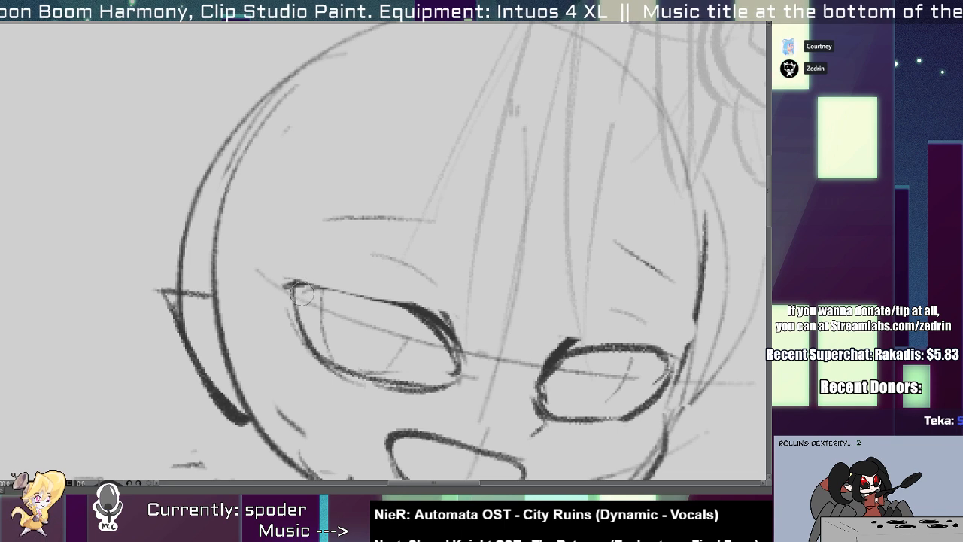
Thicken the upper lids of both eyes and sharpen the right eye's outer corner.
{"action": "left_click_drag", "start_coordinate": [297, 308], "coordinate": [415, 331]}
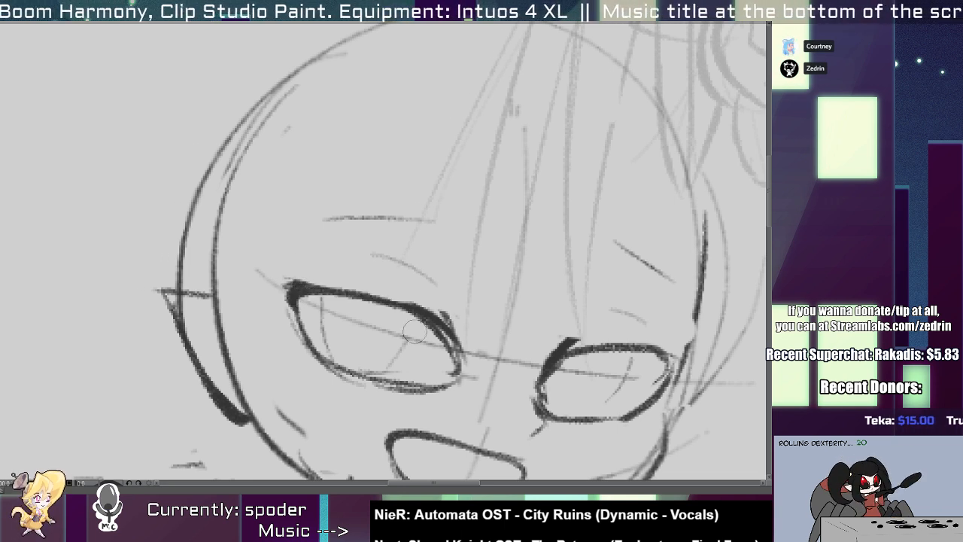
{"action": "left_click_drag", "start_coordinate": [287, 289], "coordinate": [451, 322]}
{"action": "left_click_drag", "start_coordinate": [538, 362], "coordinate": [667, 352]}
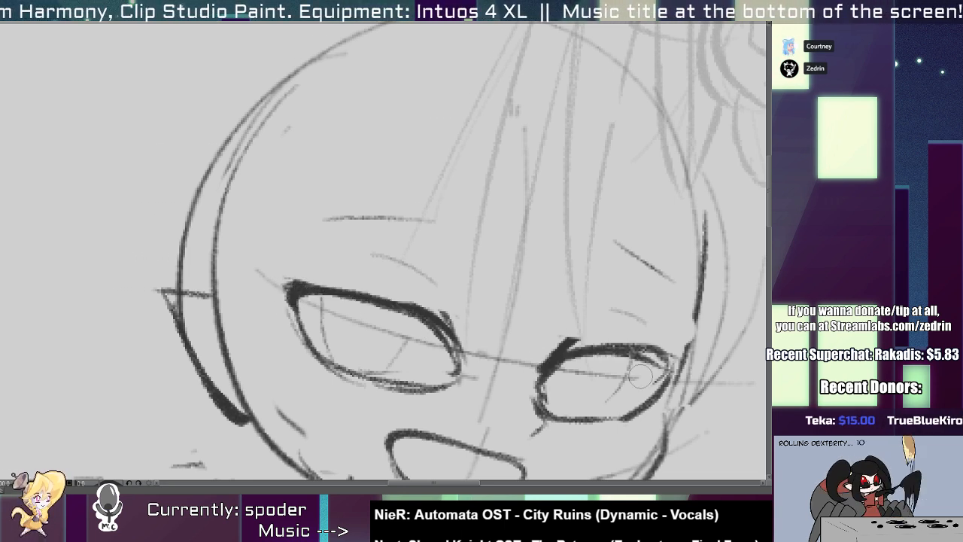
{"action": "mouse_move", "coordinate": [576, 353]}
{"action": "left_mouse_down"}
{"action": "mouse_move", "coordinate": [681, 358]}
{"action": "mouse_move", "coordinate": [647, 412]}
{"action": "mouse_move", "coordinate": [617, 417]}
{"action": "left_mouse_up"}
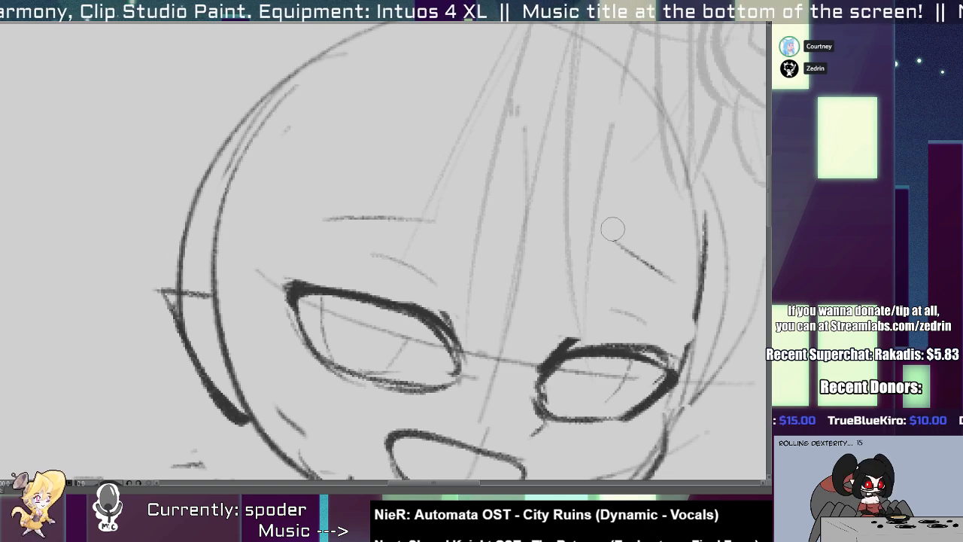
Redraw both eyebrows as dark, tapered strokes with thick inner ends.
{"action": "left_click_drag", "start_coordinate": [614, 230], "coordinate": [676, 286]}
{"action": "mouse_move", "coordinate": [318, 217]}
{"action": "left_mouse_down"}
{"action": "mouse_move", "coordinate": [418, 217]}
{"action": "mouse_move", "coordinate": [297, 229]}
{"action": "left_mouse_up"}
{"action": "key", "text": "ctrl+z"}
{"action": "mouse_move", "coordinate": [336, 242]}
{"action": "left_mouse_down"}
{"action": "mouse_move", "coordinate": [261, 239]}
{"action": "mouse_move", "coordinate": [323, 303]}
{"action": "mouse_move", "coordinate": [376, 302]}
{"action": "mouse_move", "coordinate": [290, 320]}
{"action": "mouse_move", "coordinate": [331, 331]}
{"action": "left_mouse_up"}
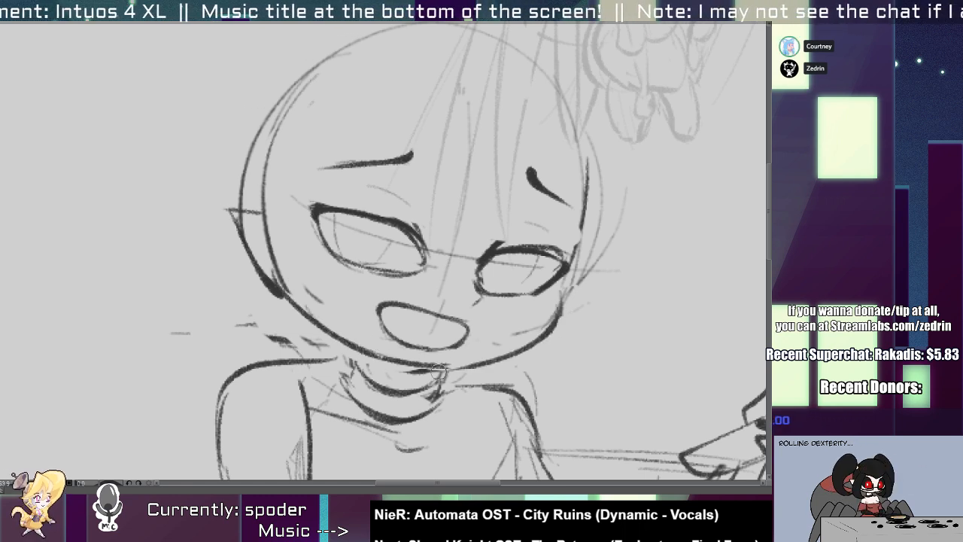
{"action": "scroll", "coordinate": [475, 325], "scroll_direction": "down", "scroll_amount": 6}
Rework the left ear into a small pointed shape that joins the side of the face.
{"action": "scroll", "coordinate": [451, 301], "scroll_direction": "up", "scroll_amount": 5}
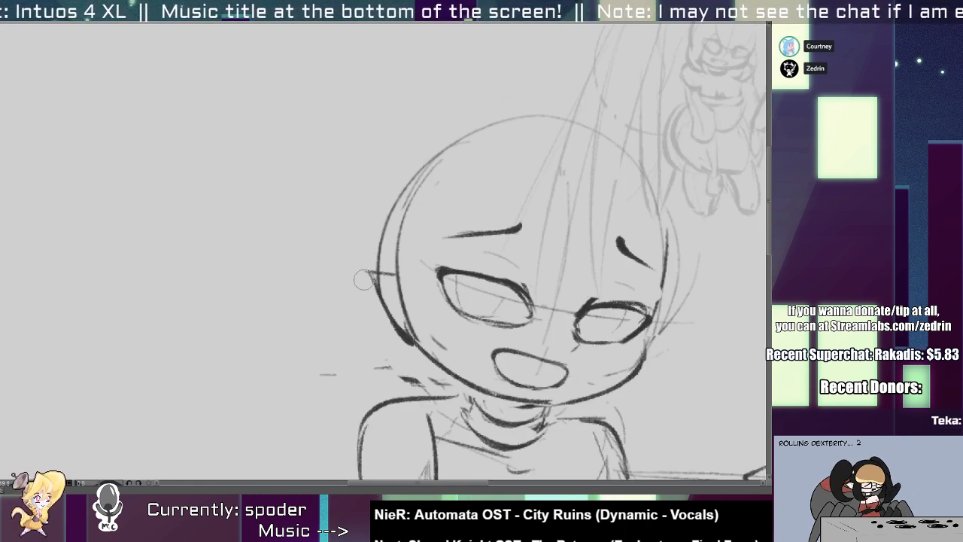
{"action": "mouse_move", "coordinate": [386, 289]}
{"action": "left_mouse_down"}
{"action": "mouse_move", "coordinate": [413, 319]}
{"action": "mouse_move", "coordinate": [399, 279]}
{"action": "mouse_move", "coordinate": [395, 313]}
{"action": "mouse_move", "coordinate": [455, 368]}
{"action": "mouse_move", "coordinate": [447, 365]}
{"action": "left_mouse_up"}
{"action": "key", "text": "ctrl+z"}
{"action": "scroll", "coordinate": [371, 348], "scroll_direction": "down", "scroll_amount": 5}
{"action": "left_click_drag", "start_coordinate": [432, 408], "coordinate": [354, 276]}
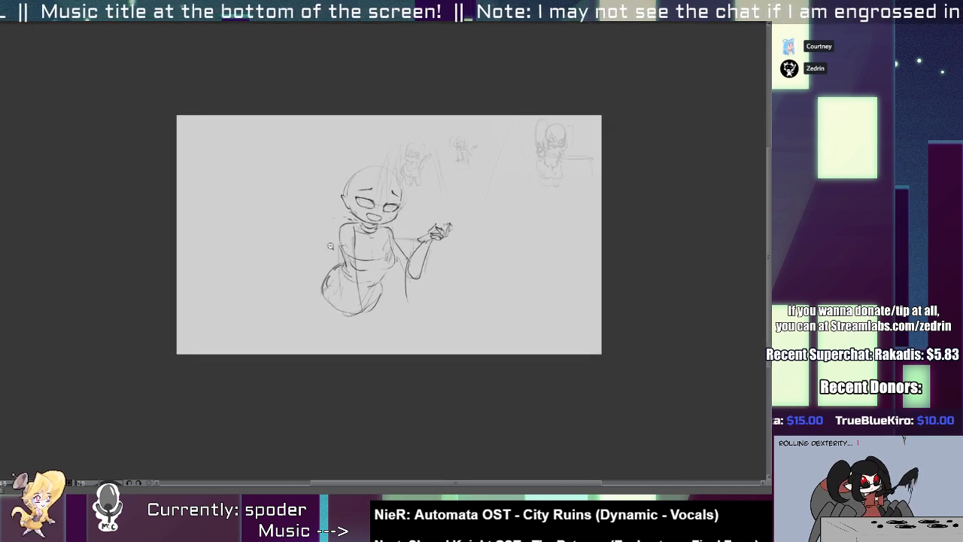
Draw a wide sleeve on the left arm with a band on the upper arm and a flared cuff over the hips.
{"action": "scroll", "coordinate": [356, 269], "scroll_direction": "up", "scroll_amount": 4}
{"action": "mouse_move", "coordinate": [321, 221]}
{"action": "left_mouse_down"}
{"action": "mouse_move", "coordinate": [324, 332]}
{"action": "mouse_move", "coordinate": [313, 324]}
{"action": "left_mouse_up"}
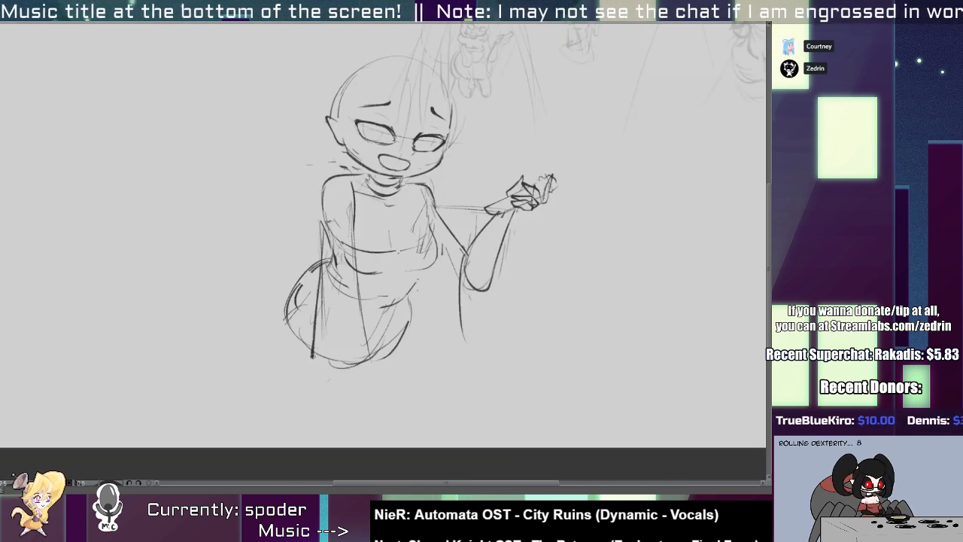
{"action": "left_click_drag", "start_coordinate": [322, 223], "coordinate": [360, 241]}
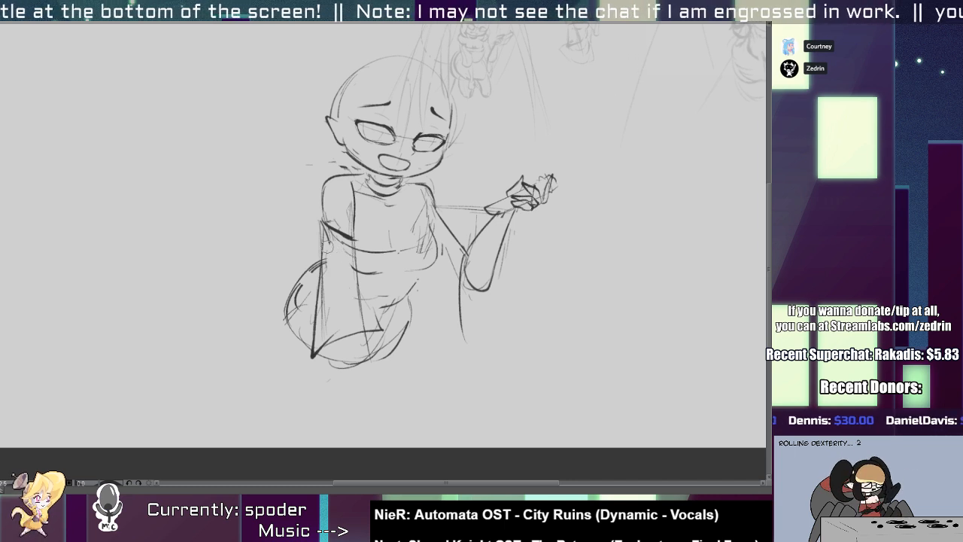
{"action": "scroll", "coordinate": [294, 136], "scroll_direction": "down", "scroll_amount": 1}
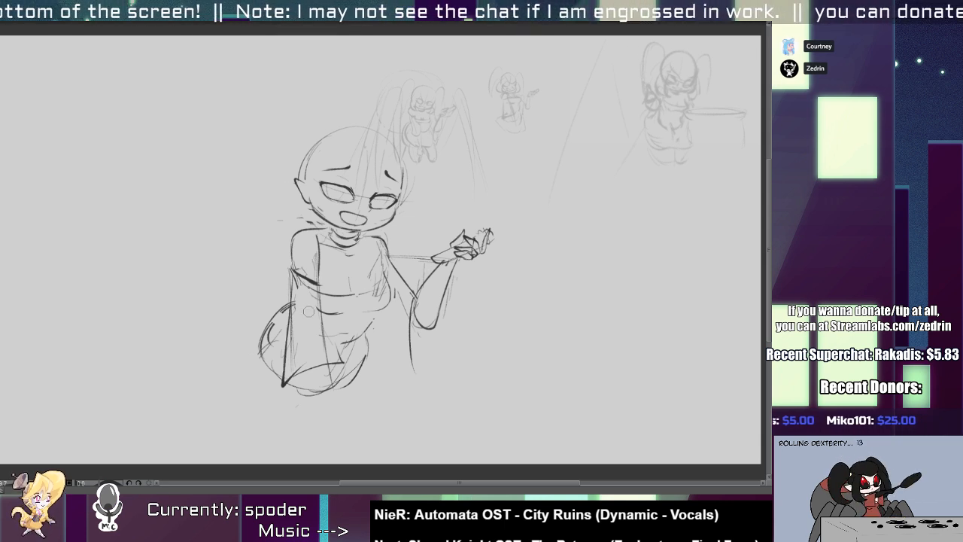
Erase the straight sleeve band on the left upper arm and redraw it as a rounded curve.
{"action": "scroll", "coordinate": [301, 276], "scroll_direction": "up", "scroll_amount": 5}
{"action": "left_click_drag", "start_coordinate": [292, 272], "coordinate": [337, 316]}
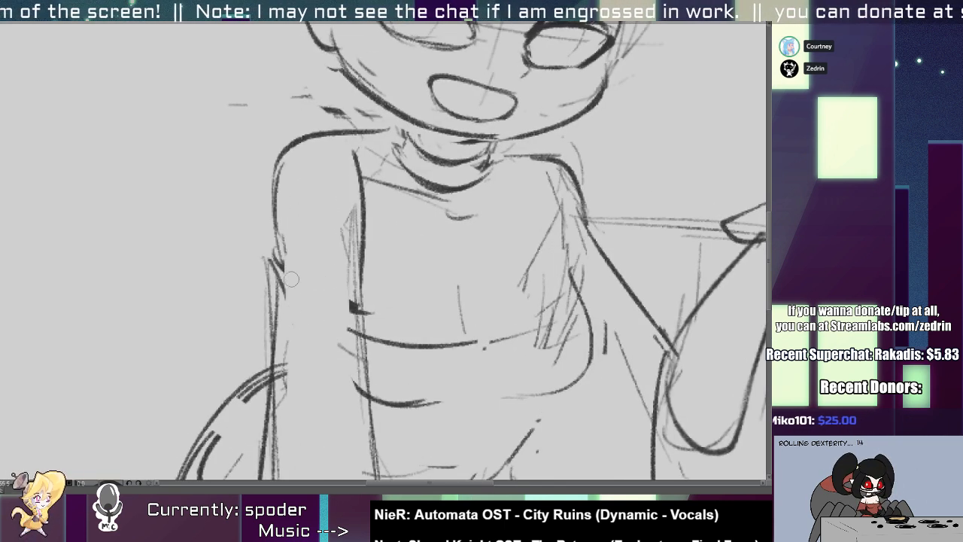
{"action": "mouse_move", "coordinate": [265, 285]}
{"action": "left_mouse_down"}
{"action": "mouse_move", "coordinate": [368, 302]}
{"action": "mouse_move", "coordinate": [368, 314]}
{"action": "left_mouse_up"}
{"action": "mouse_move", "coordinate": [260, 266]}
{"action": "left_mouse_down"}
{"action": "mouse_move", "coordinate": [268, 305]}
{"action": "mouse_move", "coordinate": [356, 336]}
{"action": "mouse_move", "coordinate": [216, 260]}
{"action": "left_mouse_up"}
{"action": "scroll", "coordinate": [294, 244], "scroll_direction": "down", "scroll_amount": 3}
{"action": "scroll", "coordinate": [361, 212], "scroll_direction": "up", "scroll_amount": 2}
{"action": "mouse_move", "coordinate": [331, 269]}
{"action": "left_mouse_down"}
{"action": "mouse_move", "coordinate": [213, 348]}
{"action": "mouse_move", "coordinate": [64, 336]}
{"action": "mouse_move", "coordinate": [75, 284]}
{"action": "mouse_move", "coordinate": [329, 257]}
{"action": "left_mouse_up"}
{"action": "key", "text": "ctrl+z"}
Darken the curved chest neckline, redraw the right bust contour with a tighter lower curve, and add a short centre crease.
{"action": "mouse_move", "coordinate": [96, 321]}
{"action": "left_mouse_down"}
{"action": "mouse_move", "coordinate": [153, 345]}
{"action": "mouse_move", "coordinate": [292, 319]}
{"action": "left_mouse_up"}
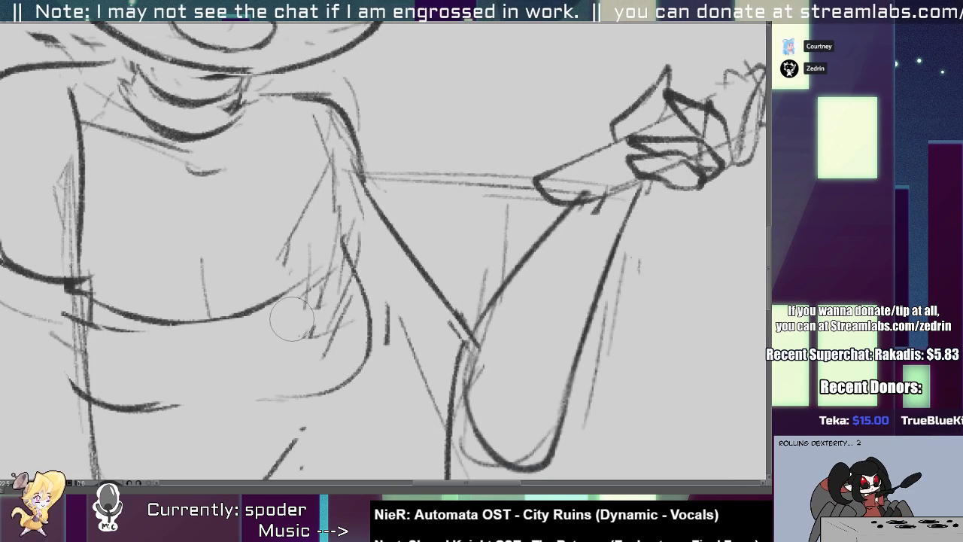
{"action": "left_click_drag", "start_coordinate": [266, 382], "coordinate": [365, 326]}
{"action": "mouse_move", "coordinate": [357, 290]}
{"action": "left_mouse_down"}
{"action": "mouse_move", "coordinate": [276, 391]}
{"action": "mouse_move", "coordinate": [249, 388]}
{"action": "left_mouse_up"}
{"action": "key", "text": "ctrl+z"}
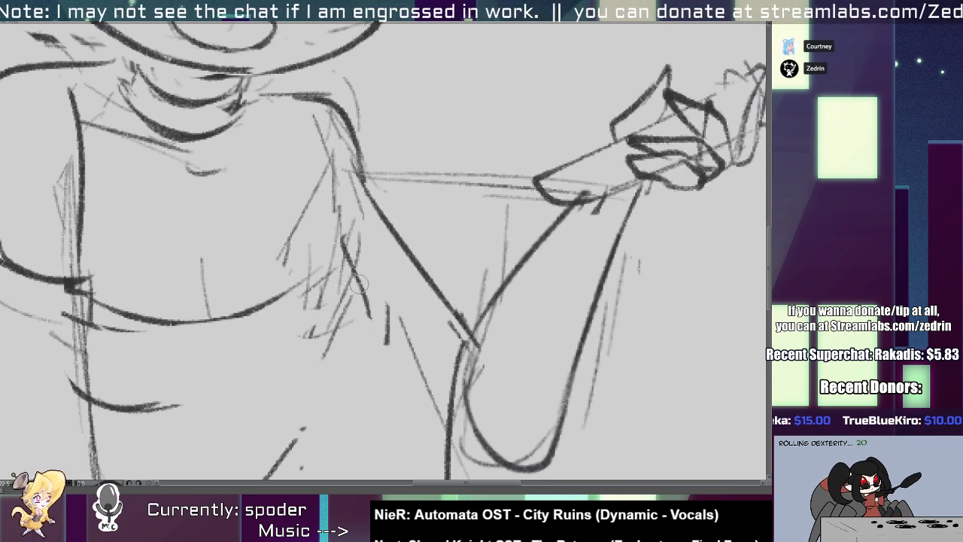
{"action": "left_click_drag", "start_coordinate": [360, 281], "coordinate": [267, 371]}
{"action": "left_click_drag", "start_coordinate": [206, 288], "coordinate": [219, 315]}
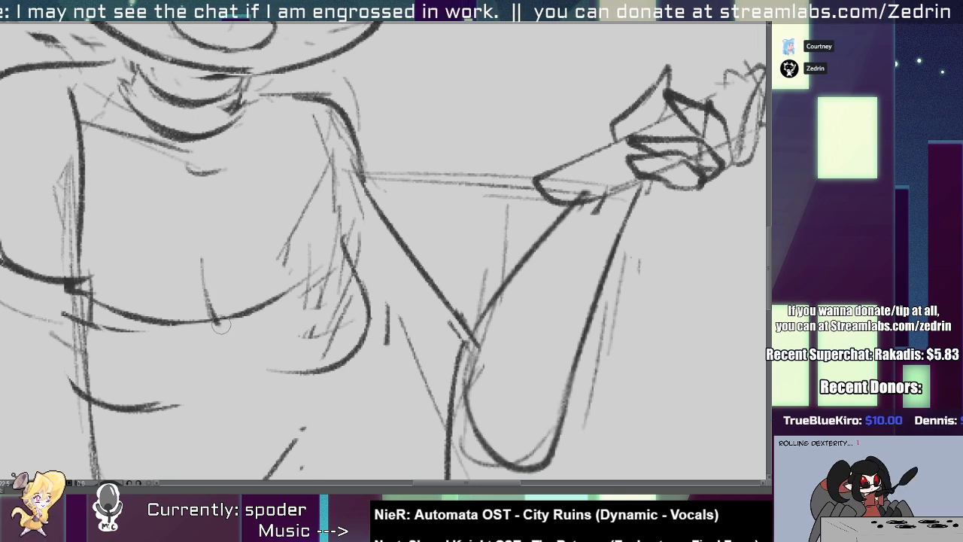
Rework the lower bust curves on both sides and shorten the crease at the centre of the neckline.
{"action": "key", "text": "ctrl+z"}
{"action": "mouse_move", "coordinate": [308, 226]}
{"action": "left_mouse_down"}
{"action": "mouse_move", "coordinate": [357, 298]}
{"action": "mouse_move", "coordinate": [340, 350]}
{"action": "left_mouse_up"}
{"action": "left_click_drag", "start_coordinate": [340, 245], "coordinate": [302, 382]}
{"action": "left_click_drag", "start_coordinate": [345, 276], "coordinate": [265, 385]}
{"action": "key", "text": "ctrl+z"}
{"action": "mouse_move", "coordinate": [352, 312]}
{"action": "left_mouse_down"}
{"action": "mouse_move", "coordinate": [336, 364]}
{"action": "mouse_move", "coordinate": [289, 381]}
{"action": "left_mouse_up"}
{"action": "left_click_drag", "start_coordinate": [139, 408], "coordinate": [174, 414]}
{"action": "left_click_drag", "start_coordinate": [94, 376], "coordinate": [186, 386]}
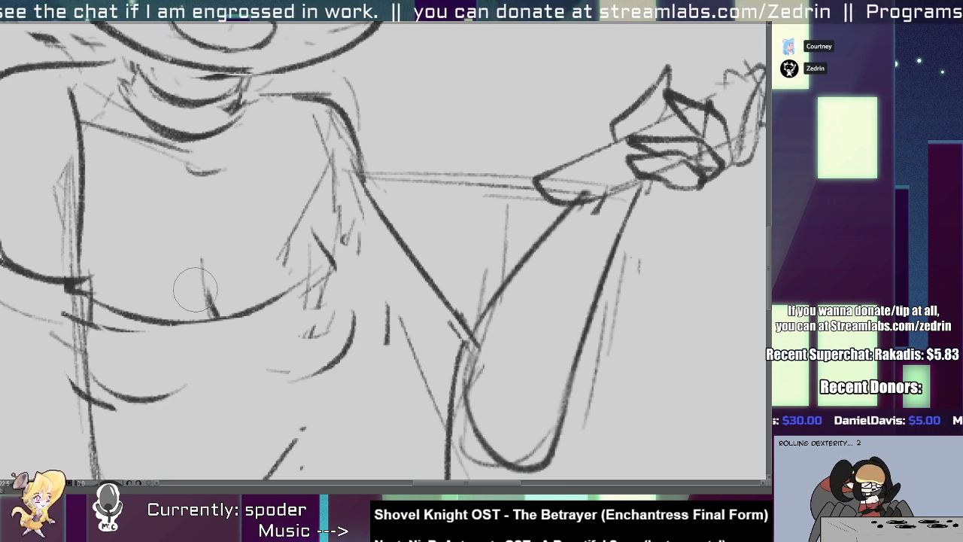
{"action": "mouse_move", "coordinate": [196, 289]}
{"action": "left_mouse_down"}
{"action": "mouse_move", "coordinate": [218, 298]}
{"action": "mouse_move", "coordinate": [204, 314]}
{"action": "mouse_move", "coordinate": [215, 323]}
{"action": "left_mouse_up"}
{"action": "key", "text": "ctrl+z"}
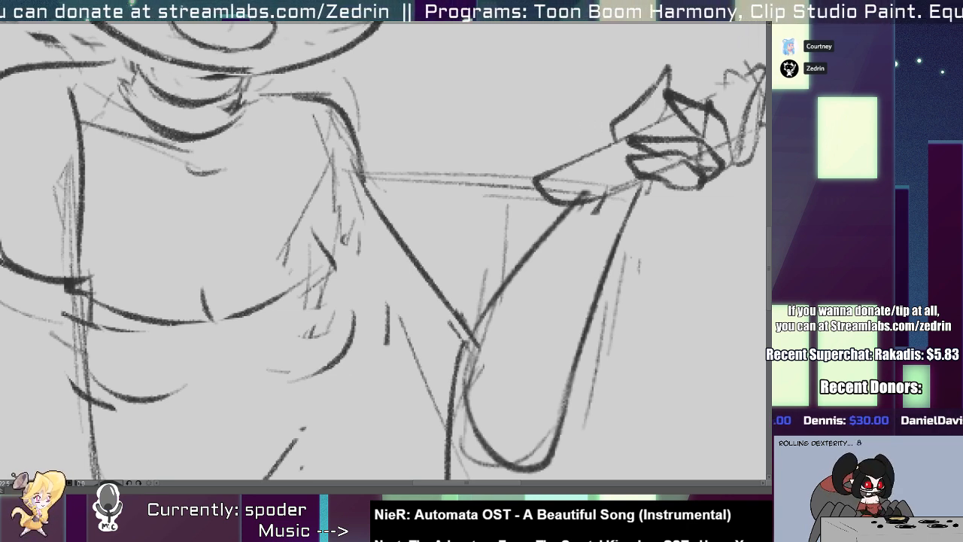
Erase the remaining right bust contour and redraw it from the armpit down into a rounded underside.
{"action": "left_click_drag", "start_coordinate": [251, 286], "coordinate": [459, 346]}
{"action": "mouse_move", "coordinate": [541, 305]}
{"action": "left_mouse_down"}
{"action": "mouse_move", "coordinate": [410, 261]}
{"action": "mouse_move", "coordinate": [406, 338]}
{"action": "left_mouse_up"}
{"action": "key", "text": "p"}
{"action": "left_click_drag", "start_coordinate": [388, 264], "coordinate": [419, 338]}
{"action": "key", "text": "ctrl+z"}
{"action": "mouse_move", "coordinate": [386, 247]}
{"action": "left_mouse_down"}
{"action": "mouse_move", "coordinate": [423, 326]}
{"action": "mouse_move", "coordinate": [412, 319]}
{"action": "left_mouse_up"}
{"action": "key", "text": "ctrl+z"}
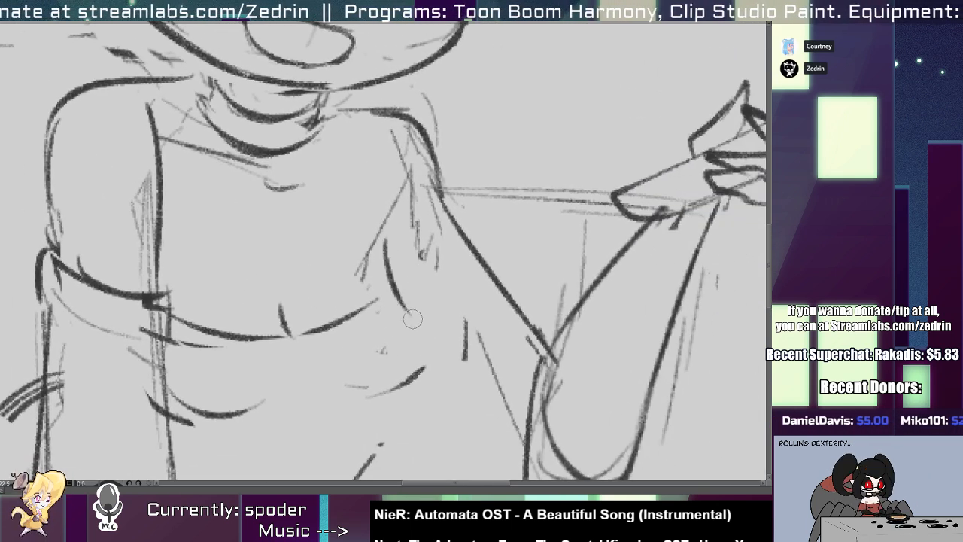
{"action": "key", "text": "ctrl+z"}
{"action": "mouse_move", "coordinate": [384, 238]}
{"action": "left_mouse_down"}
{"action": "mouse_move", "coordinate": [404, 299]}
{"action": "mouse_move", "coordinate": [382, 367]}
{"action": "left_mouse_up"}
{"action": "key", "text": "ctrl+z"}
{"action": "left_click_drag", "start_coordinate": [405, 292], "coordinate": [344, 391]}
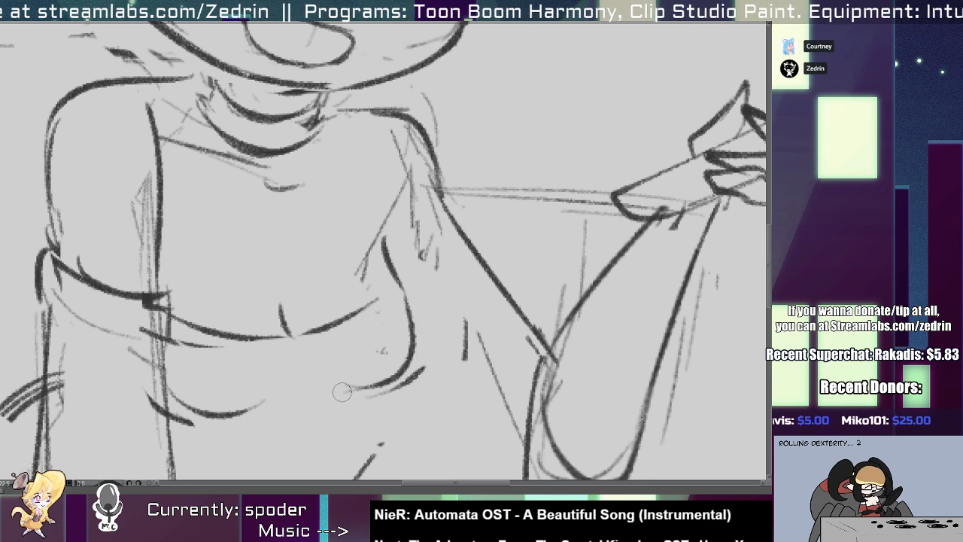
Erase the chest neckline and redraw it as one smooth curve with a short centre crease.
{"action": "key", "text": "e"}
{"action": "left_click_drag", "start_coordinate": [188, 309], "coordinate": [345, 303]}
{"action": "key", "text": "p"}
{"action": "left_click_drag", "start_coordinate": [159, 301], "coordinate": [378, 302]}
{"action": "key", "text": "ctrl+z"}
{"action": "key", "text": "ctrl+z"}
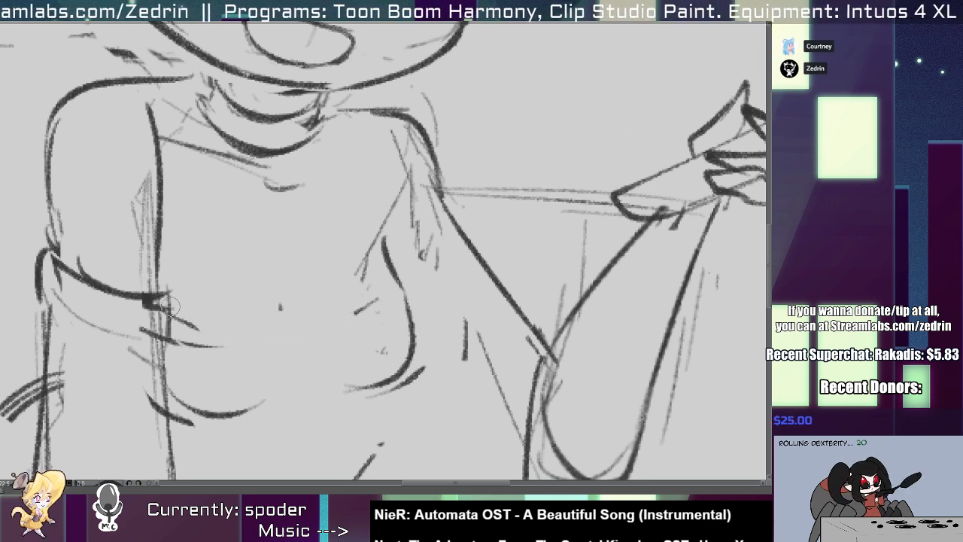
{"action": "left_click_drag", "start_coordinate": [170, 306], "coordinate": [388, 301]}
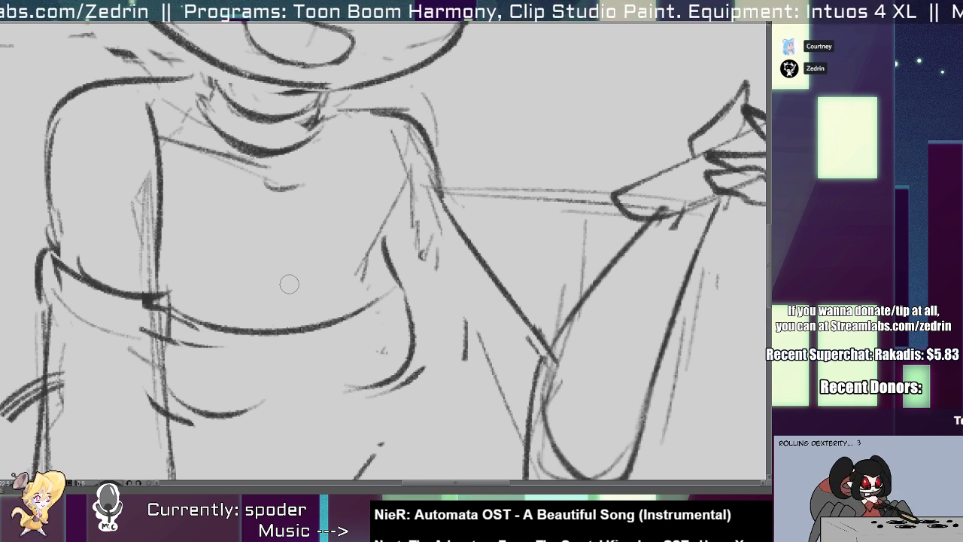
{"action": "left_click_drag", "start_coordinate": [287, 283], "coordinate": [292, 322]}
{"action": "scroll", "coordinate": [295, 325], "scroll_direction": "down", "scroll_amount": 3}
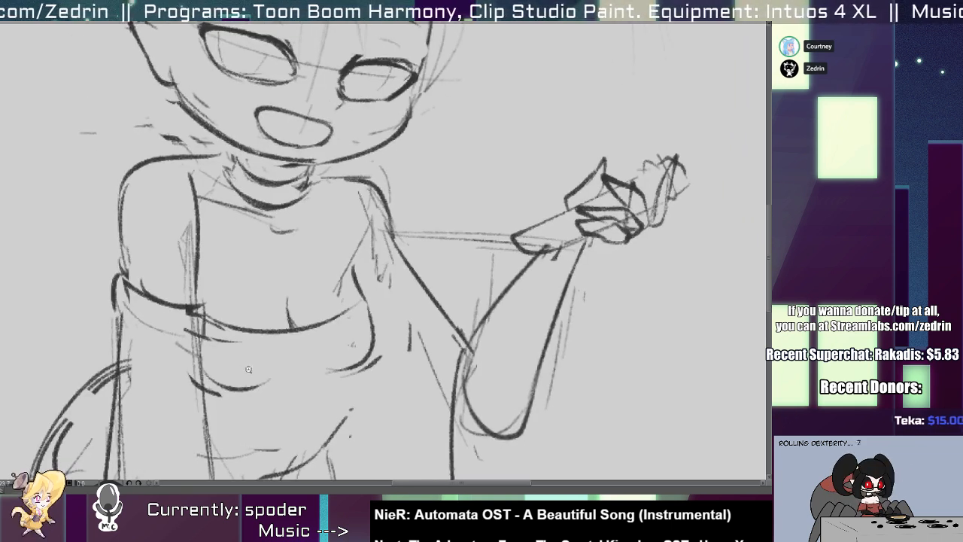
Redraw the left underbust curve longer and the lower right bust contour slightly wider.
{"action": "scroll", "coordinate": [267, 351], "scroll_direction": "up", "scroll_amount": 5}
{"action": "key", "text": "e"}
{"action": "left_click_drag", "start_coordinate": [207, 401], "coordinate": [324, 354]}
{"action": "left_click_drag", "start_coordinate": [191, 385], "coordinate": [189, 393]}
{"action": "key", "text": "p"}
{"action": "key", "text": "ctrl+z"}
{"action": "mouse_move", "coordinate": [160, 349]}
{"action": "left_mouse_down"}
{"action": "mouse_move", "coordinate": [262, 389]}
{"action": "mouse_move", "coordinate": [323, 364]}
{"action": "left_mouse_up"}
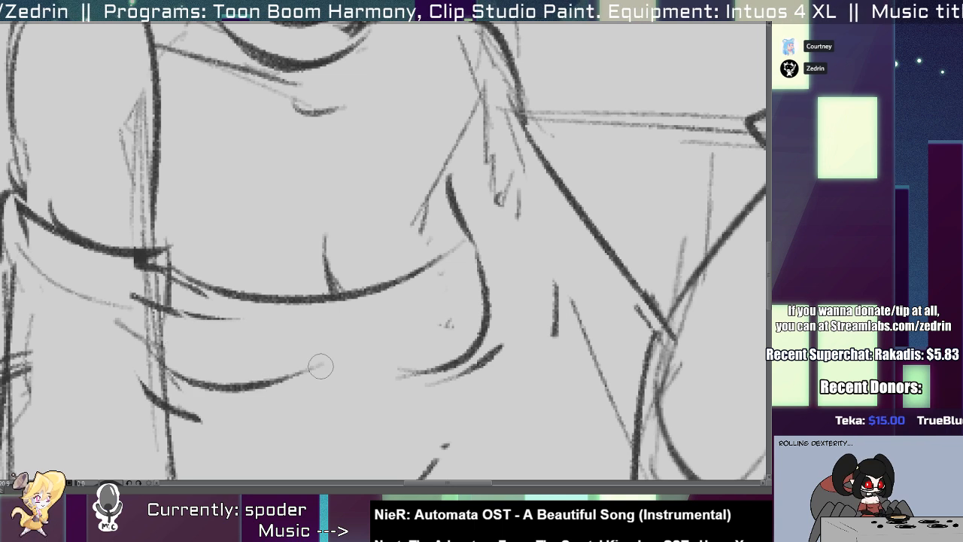
{"action": "key", "text": "e"}
{"action": "left_click_drag", "start_coordinate": [478, 309], "coordinate": [466, 364]}
{"action": "key", "text": "p"}
{"action": "left_click_drag", "start_coordinate": [482, 272], "coordinate": [382, 377]}
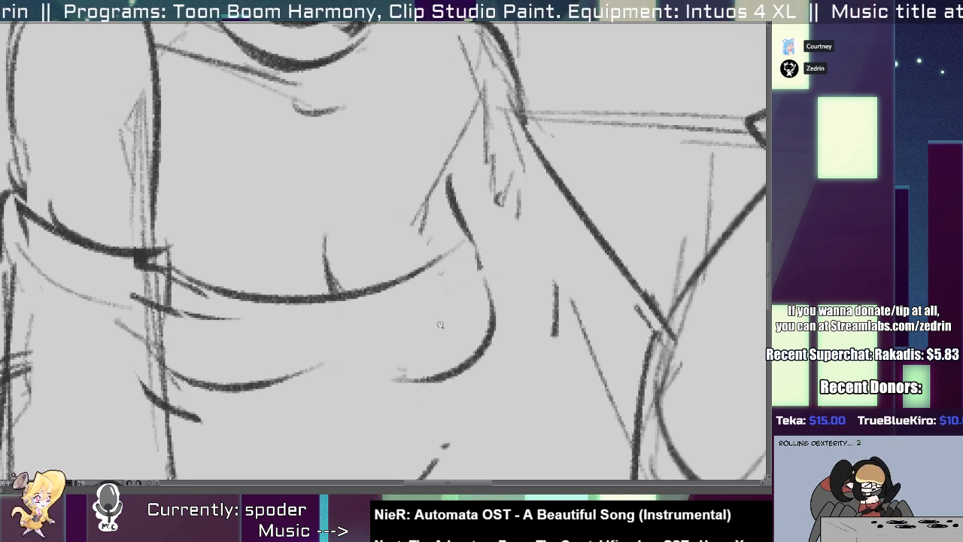
{"action": "scroll", "coordinate": [440, 324], "scroll_direction": "down", "scroll_amount": 3}
{"action": "scroll", "coordinate": [296, 313], "scroll_direction": "up", "scroll_amount": 4}
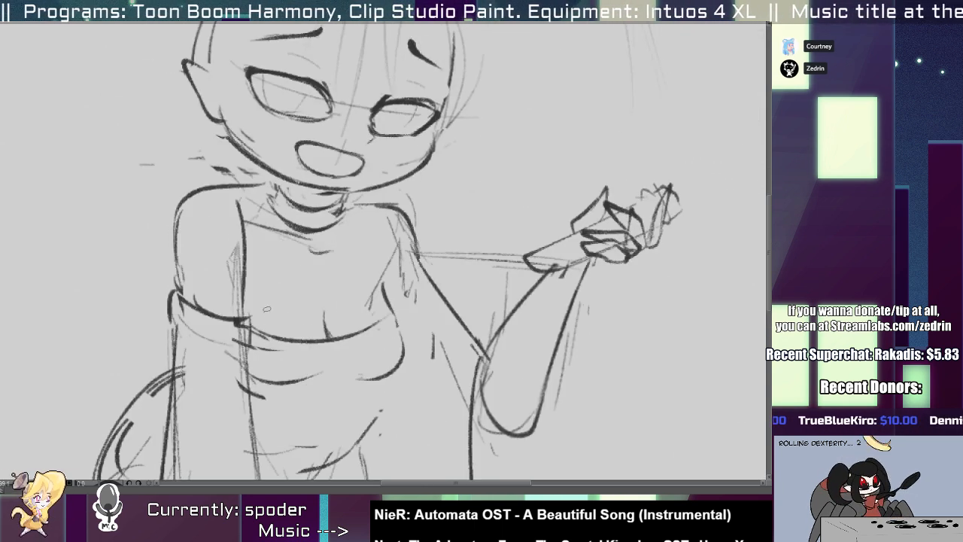
Erase the right shoulder line and redraw it sloping from the neck down to the upper arm.
{"action": "mouse_move", "coordinate": [404, 348]}
{"action": "left_mouse_down"}
{"action": "mouse_move", "coordinate": [400, 295]}
{"action": "mouse_move", "coordinate": [419, 372]}
{"action": "mouse_move", "coordinate": [319, 349]}
{"action": "left_mouse_up"}
{"action": "key", "text": "ctrl+d"}
{"action": "scroll", "coordinate": [383, 258], "scroll_direction": "up", "scroll_amount": 3}
{"action": "key", "text": "e"}
{"action": "left_click_drag", "start_coordinate": [376, 126], "coordinate": [465, 138]}
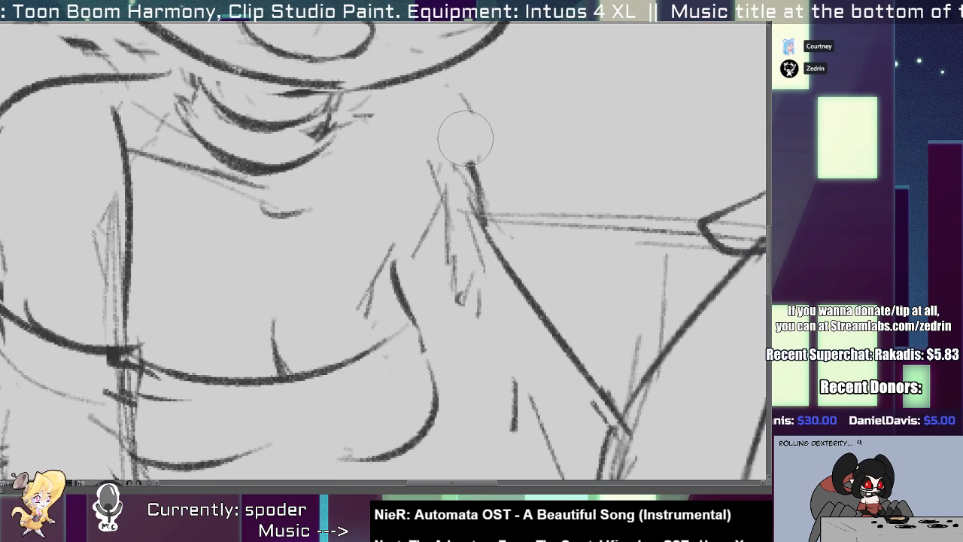
{"action": "key", "text": "p"}
{"action": "mouse_move", "coordinate": [337, 106]}
{"action": "left_mouse_down"}
{"action": "mouse_move", "coordinate": [385, 117]}
{"action": "mouse_move", "coordinate": [332, 101]}
{"action": "mouse_move", "coordinate": [429, 134]}
{"action": "mouse_move", "coordinate": [477, 221]}
{"action": "left_mouse_up"}
{"action": "scroll", "coordinate": [436, 213], "scroll_direction": "down", "scroll_amount": 5}
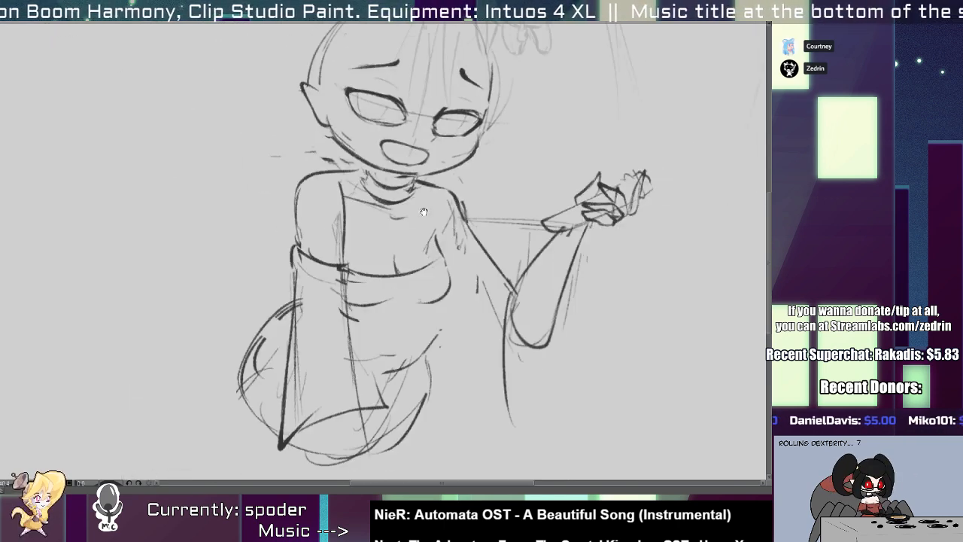
Sketch the off-shoulder collar around the right armpit and add a second curve beneath the chest neckline.
{"action": "scroll", "coordinate": [489, 229], "scroll_direction": "up", "scroll_amount": 3}
{"action": "left_click_drag", "start_coordinate": [399, 185], "coordinate": [368, 253]}
{"action": "mouse_move", "coordinate": [396, 205]}
{"action": "left_mouse_down"}
{"action": "mouse_move", "coordinate": [369, 260]}
{"action": "mouse_move", "coordinate": [237, 324]}
{"action": "left_mouse_up"}
{"action": "key", "text": "ctrl+z"}
{"action": "left_click_drag", "start_coordinate": [173, 311], "coordinate": [387, 273]}
{"action": "mouse_move", "coordinate": [322, 301]}
{"action": "left_mouse_down"}
{"action": "mouse_move", "coordinate": [415, 214]}
{"action": "mouse_move", "coordinate": [367, 279]}
{"action": "left_mouse_up"}
Continue the off-shoulder collar band around the left upper arm and redraw its upper edge as a clean curve.
{"action": "key", "text": "e"}
{"action": "left_click_drag", "start_coordinate": [156, 302], "coordinate": [179, 303]}
{"action": "key", "text": "p"}
{"action": "left_click_drag", "start_coordinate": [68, 282], "coordinate": [182, 316]}
{"action": "key", "text": "e"}
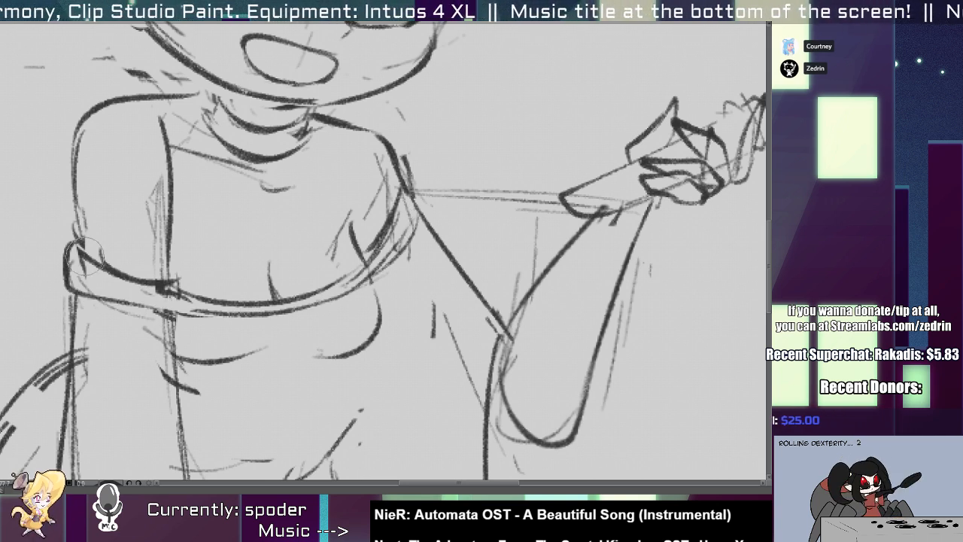
{"action": "left_click_drag", "start_coordinate": [85, 256], "coordinate": [145, 289]}
{"action": "key", "text": "p"}
{"action": "mouse_move", "coordinate": [73, 253]}
{"action": "left_mouse_down"}
{"action": "mouse_move", "coordinate": [118, 263]}
{"action": "mouse_move", "coordinate": [188, 303]}
{"action": "left_mouse_up"}
{"action": "scroll", "coordinate": [175, 277], "scroll_direction": "down", "scroll_amount": 5}
{"action": "scroll", "coordinate": [174, 272], "scroll_direction": "up", "scroll_amount": 5}
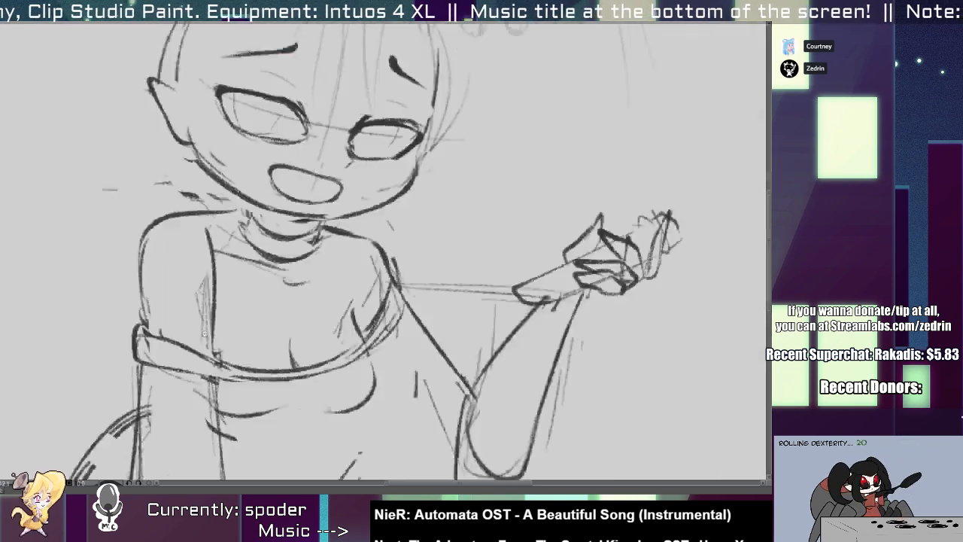
Clean up the inner line of the left arm and redraw the left shoulder as a rounder contour.
{"action": "left_click_drag", "start_coordinate": [213, 265], "coordinate": [219, 369]}
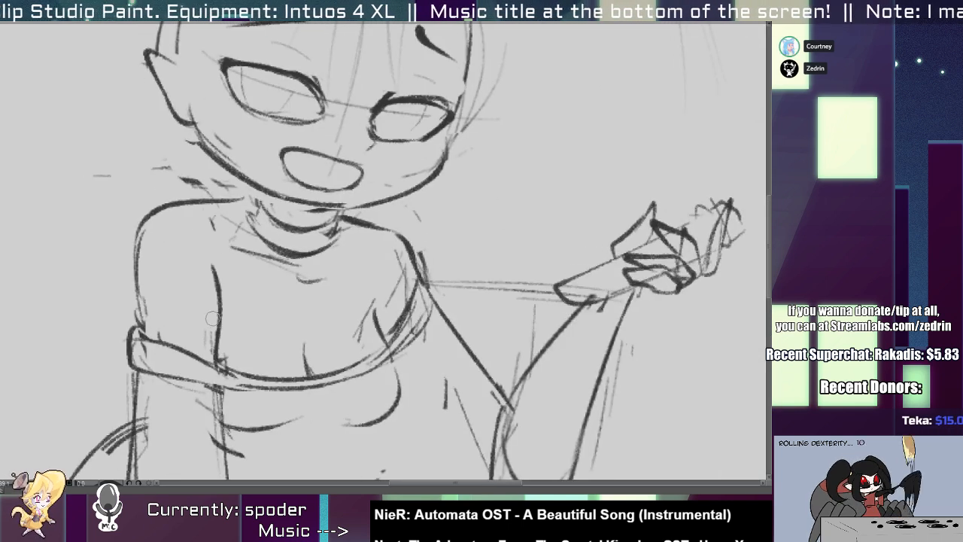
{"action": "key", "text": "e"}
{"action": "left_click_drag", "start_coordinate": [172, 205], "coordinate": [130, 246]}
{"action": "key", "text": "p"}
{"action": "mouse_move", "coordinate": [207, 214]}
{"action": "left_mouse_down"}
{"action": "mouse_move", "coordinate": [133, 255]}
{"action": "mouse_move", "coordinate": [138, 286]}
{"action": "left_mouse_up"}
{"action": "key", "text": "e"}
{"action": "mouse_move", "coordinate": [178, 205]}
{"action": "left_mouse_down"}
{"action": "mouse_move", "coordinate": [225, 199]}
{"action": "mouse_move", "coordinate": [185, 204]}
{"action": "left_mouse_up"}
{"action": "key", "text": "p"}
{"action": "left_click_drag", "start_coordinate": [179, 206], "coordinate": [251, 200]}
{"action": "scroll", "coordinate": [165, 246], "scroll_direction": "down", "scroll_amount": 5}
{"action": "left_click_drag", "start_coordinate": [158, 262], "coordinate": [150, 243]}
{"action": "scroll", "coordinate": [150, 243], "scroll_direction": "up", "scroll_amount": 3}
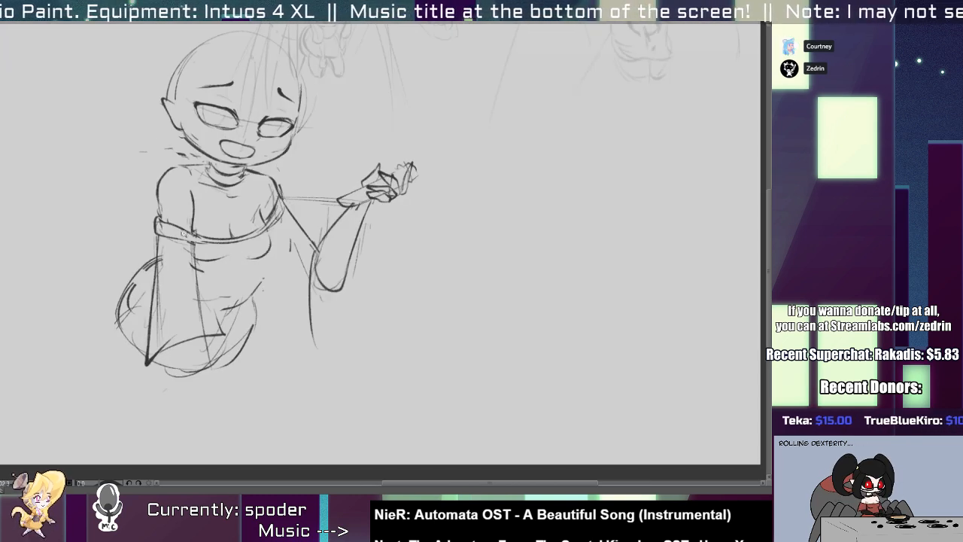
Redraw the upper arm of the raised arm and the inner edge of its hanging sleeve below the elbow.
{"action": "scroll", "coordinate": [294, 234], "scroll_direction": "up", "scroll_amount": 3}
{"action": "key", "text": "e"}
{"action": "mouse_move", "coordinate": [325, 266]}
{"action": "left_mouse_down"}
{"action": "mouse_move", "coordinate": [332, 425]}
{"action": "mouse_move", "coordinate": [341, 430]}
{"action": "mouse_move", "coordinate": [369, 369]}
{"action": "left_mouse_up"}
{"action": "key", "text": "p"}
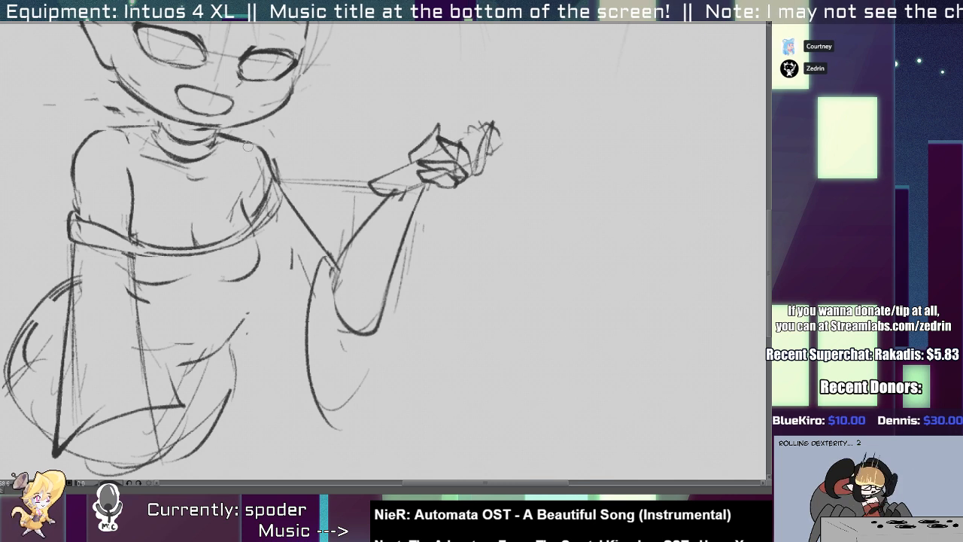
{"action": "left_click_drag", "start_coordinate": [247, 147], "coordinate": [340, 257]}
{"action": "left_click_drag", "start_coordinate": [261, 243], "coordinate": [325, 309]}
{"action": "left_click_drag", "start_coordinate": [280, 269], "coordinate": [339, 291]}
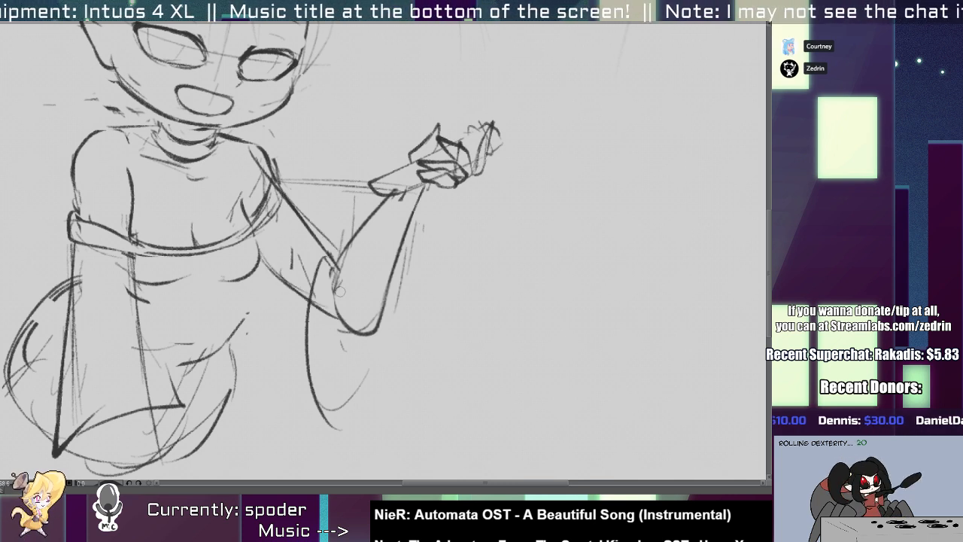
{"action": "left_click_drag", "start_coordinate": [267, 264], "coordinate": [339, 418]}
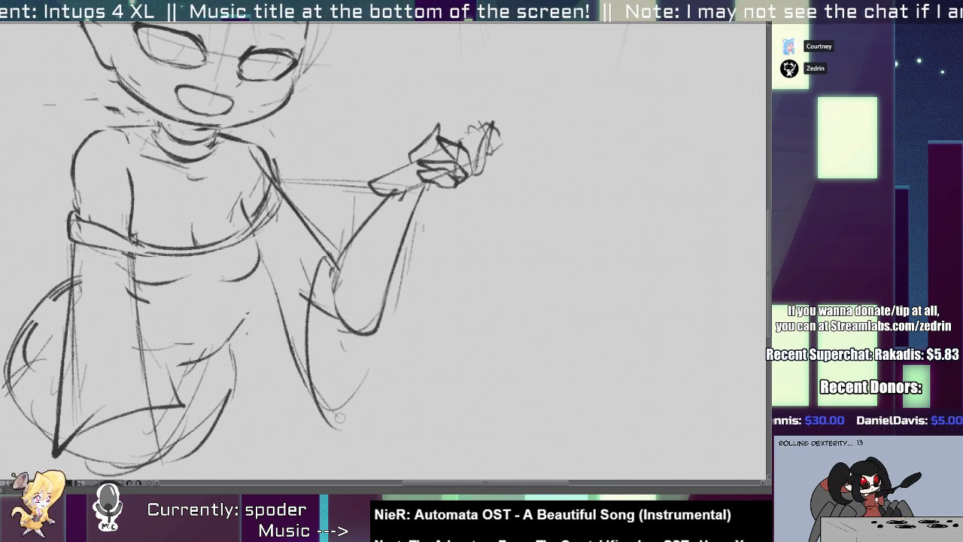
{"action": "key", "text": "ctrl+z"}
{"action": "mouse_move", "coordinate": [254, 282]}
{"action": "left_mouse_down"}
{"action": "mouse_move", "coordinate": [334, 397]}
{"action": "mouse_move", "coordinate": [301, 377]}
{"action": "left_mouse_up"}
{"action": "key", "text": "ctrl+z"}
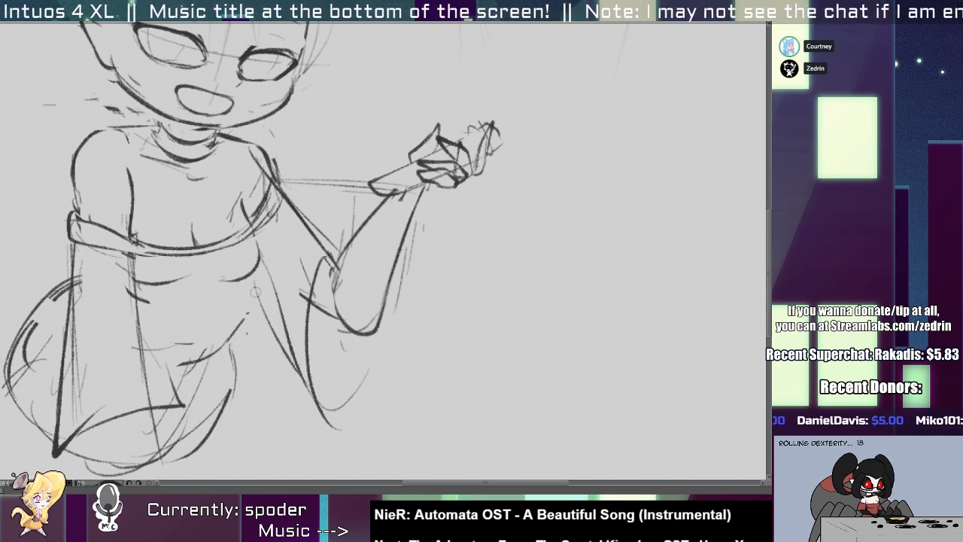
Erase the rough right waist marks and redraw the waist as a curve from the bust into the belly.
{"action": "key", "text": "e"}
{"action": "left_click_drag", "start_coordinate": [242, 316], "coordinate": [228, 347]}
{"action": "key", "text": "p"}
{"action": "mouse_move", "coordinate": [245, 276]}
{"action": "left_mouse_down"}
{"action": "mouse_move", "coordinate": [183, 366]}
{"action": "mouse_move", "coordinate": [156, 328]}
{"action": "mouse_move", "coordinate": [246, 350]}
{"action": "mouse_move", "coordinate": [265, 334]}
{"action": "left_mouse_up"}
{"action": "key", "text": "e"}
{"action": "key", "text": "p"}
{"action": "mouse_move", "coordinate": [280, 263]}
{"action": "left_mouse_down"}
{"action": "mouse_move", "coordinate": [215, 339]}
{"action": "mouse_move", "coordinate": [180, 334]}
{"action": "left_mouse_up"}
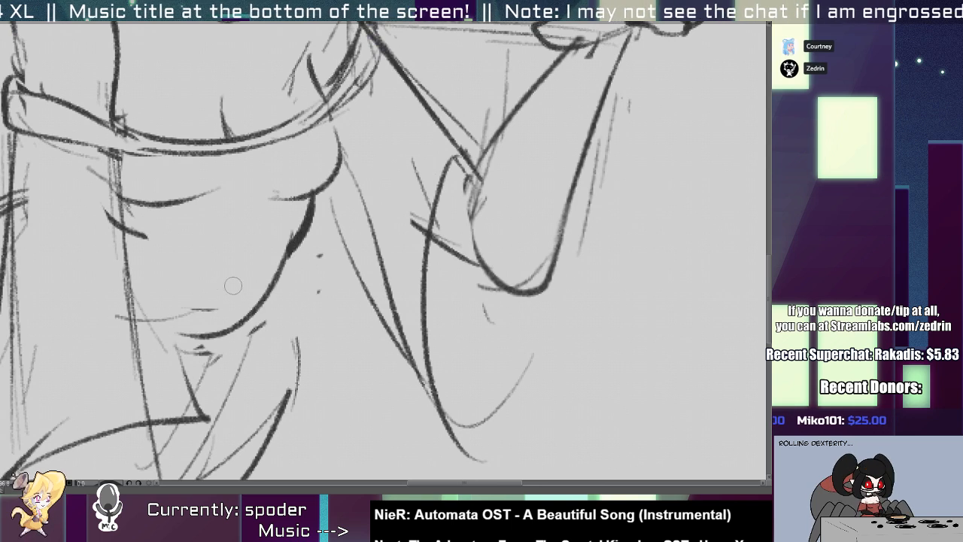
{"action": "mouse_move", "coordinate": [139, 302]}
{"action": "left_mouse_down"}
{"action": "mouse_move", "coordinate": [251, 335]}
{"action": "mouse_move", "coordinate": [247, 321]}
{"action": "left_mouse_up"}
Erase the left sleeve's lower lines and redraw its outer edge, cuff and inner edge over the hips.
{"action": "key", "text": "e"}
{"action": "mouse_move", "coordinate": [271, 408]}
{"action": "left_mouse_down"}
{"action": "mouse_move", "coordinate": [199, 431]}
{"action": "mouse_move", "coordinate": [188, 446]}
{"action": "left_mouse_up"}
{"action": "left_click_drag", "start_coordinate": [207, 270], "coordinate": [189, 393]}
{"action": "left_click_drag", "start_coordinate": [191, 289], "coordinate": [174, 439]}
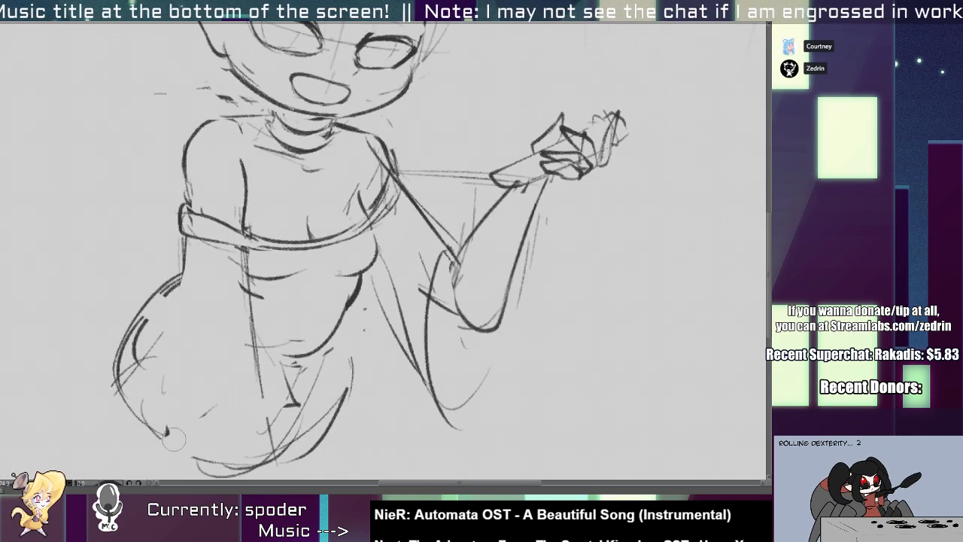
{"action": "key", "text": "p"}
{"action": "mouse_move", "coordinate": [185, 238]}
{"action": "left_mouse_down"}
{"action": "mouse_move", "coordinate": [163, 382]}
{"action": "mouse_move", "coordinate": [166, 434]}
{"action": "left_mouse_up"}
{"action": "left_click_drag", "start_coordinate": [168, 428], "coordinate": [233, 397]}
{"action": "key", "text": "e"}
{"action": "left_click_drag", "start_coordinate": [247, 254], "coordinate": [260, 375]}
{"action": "key", "text": "p"}
{"action": "mouse_move", "coordinate": [244, 240]}
{"action": "left_mouse_down"}
{"action": "mouse_move", "coordinate": [262, 391]}
{"action": "mouse_move", "coordinate": [193, 323]}
{"action": "left_mouse_up"}
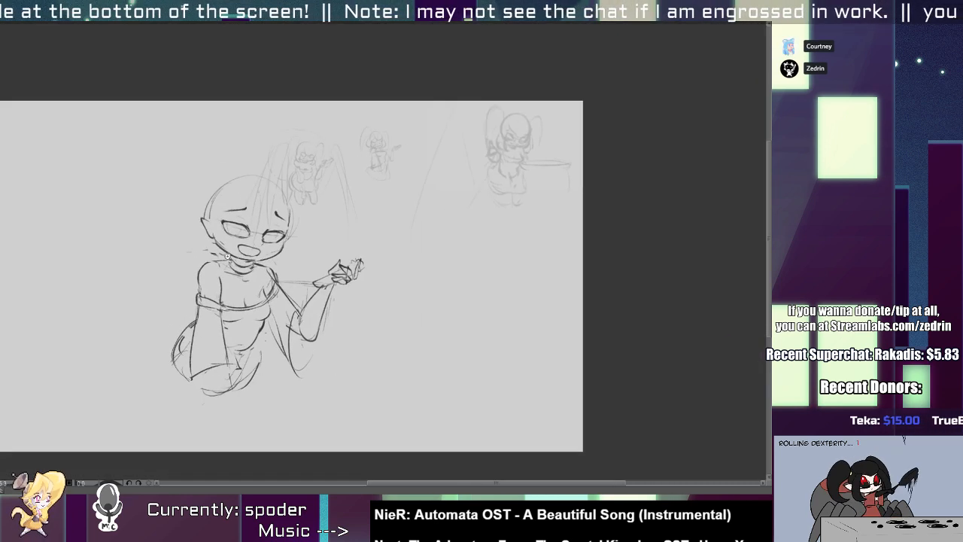
Draw a long hair lock on the left of the face with two curved lines reaching the shoulder.
{"action": "left_click_drag", "start_coordinate": [217, 230], "coordinate": [250, 299]}
{"action": "left_click_drag", "start_coordinate": [250, 197], "coordinate": [283, 290]}
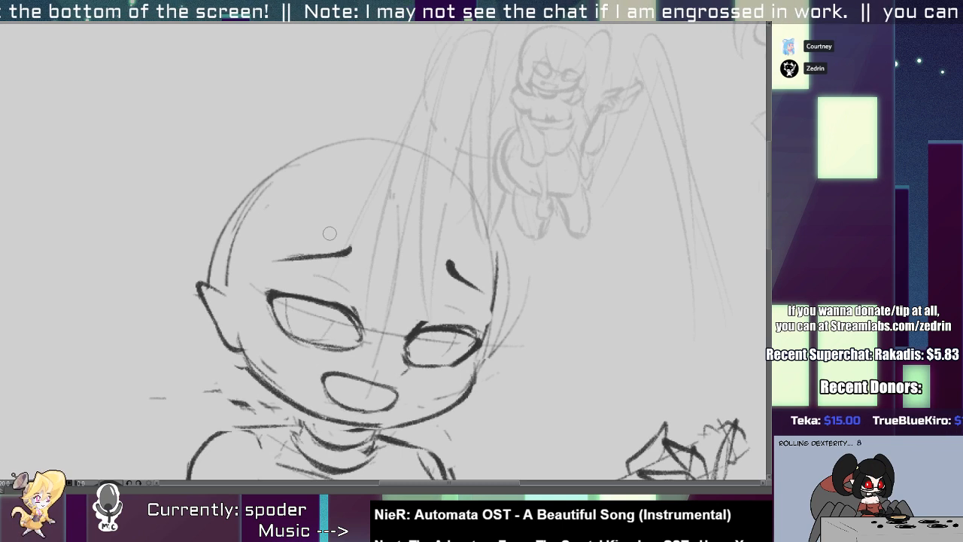
{"action": "mouse_move", "coordinate": [338, 229]}
{"action": "left_mouse_down"}
{"action": "mouse_move", "coordinate": [280, 459]}
{"action": "mouse_move", "coordinate": [257, 472]}
{"action": "left_mouse_up"}
{"action": "key", "text": "ctrl+z"}
{"action": "key", "text": "ctrl+z"}
{"action": "left_click_drag", "start_coordinate": [346, 228], "coordinate": [263, 478]}
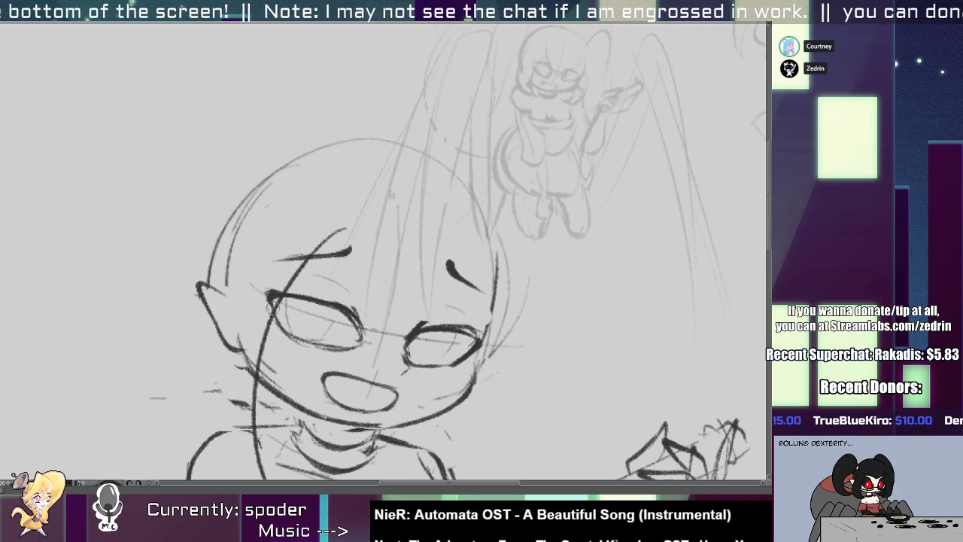
{"action": "left_click_drag", "start_coordinate": [289, 290], "coordinate": [312, 204]}
{"action": "key", "text": "ctrl+z"}
{"action": "left_click_drag", "start_coordinate": [352, 122], "coordinate": [321, 371]}
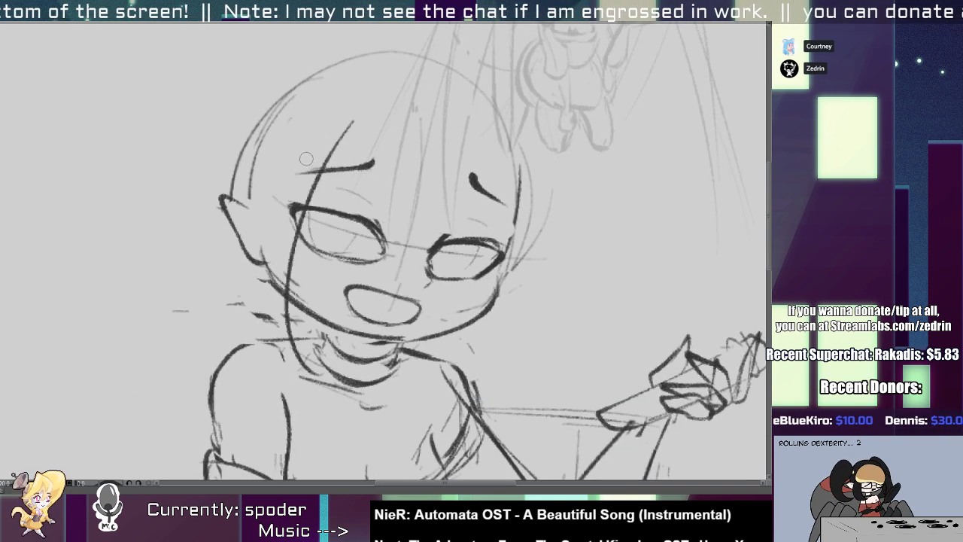
{"action": "mouse_move", "coordinate": [321, 125]}
{"action": "left_mouse_down"}
{"action": "mouse_move", "coordinate": [210, 304]}
{"action": "mouse_move", "coordinate": [278, 375]}
{"action": "left_mouse_up"}
{"action": "key", "text": "ctrl+z"}
{"action": "mouse_move", "coordinate": [299, 140]}
{"action": "left_mouse_down"}
{"action": "mouse_move", "coordinate": [263, 188]}
{"action": "mouse_move", "coordinate": [315, 389]}
{"action": "left_mouse_up"}
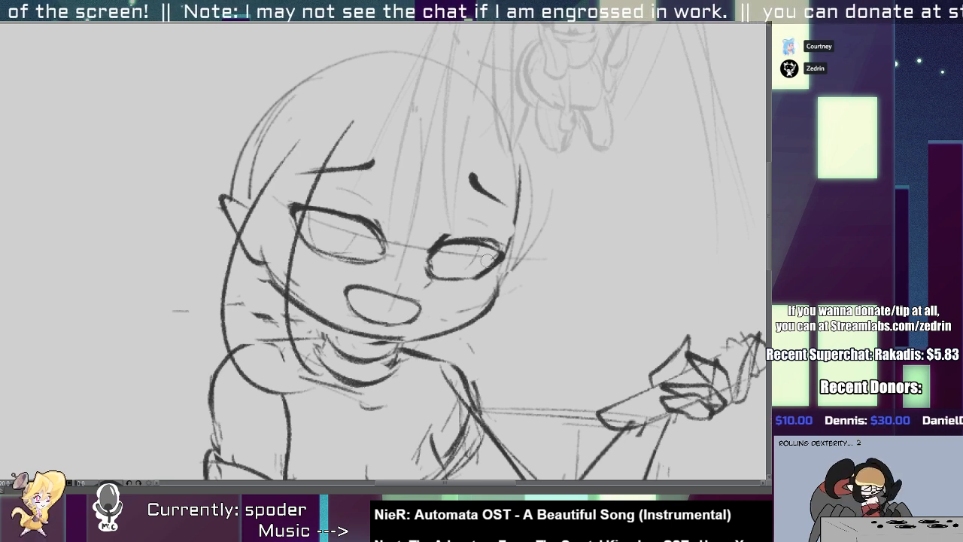
Draw the hair lock on the right of the face and a fringe meeting in a point between the eyes.
{"action": "mouse_move", "coordinate": [494, 273]}
{"action": "left_mouse_down"}
{"action": "mouse_move", "coordinate": [467, 430]}
{"action": "mouse_move", "coordinate": [409, 432]}
{"action": "mouse_move", "coordinate": [538, 355]}
{"action": "left_mouse_up"}
{"action": "key", "text": "ctrl+z"}
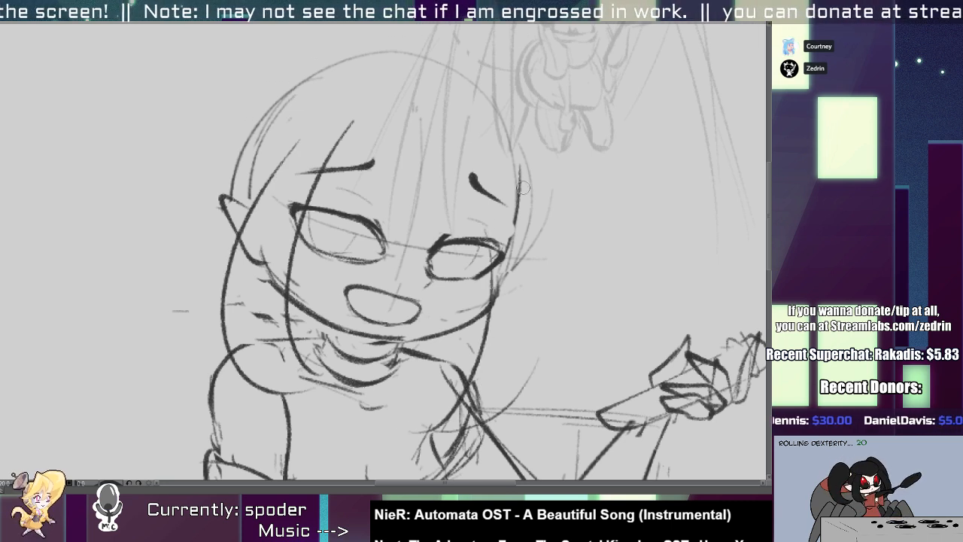
{"action": "left_click_drag", "start_coordinate": [522, 188], "coordinate": [479, 392]}
{"action": "left_click_drag", "start_coordinate": [314, 99], "coordinate": [407, 222]}
{"action": "key", "text": "ctrl+z"}
{"action": "mouse_move", "coordinate": [290, 127]}
{"action": "left_mouse_down"}
{"action": "mouse_move", "coordinate": [397, 242]}
{"action": "mouse_move", "coordinate": [545, 164]}
{"action": "left_mouse_up"}
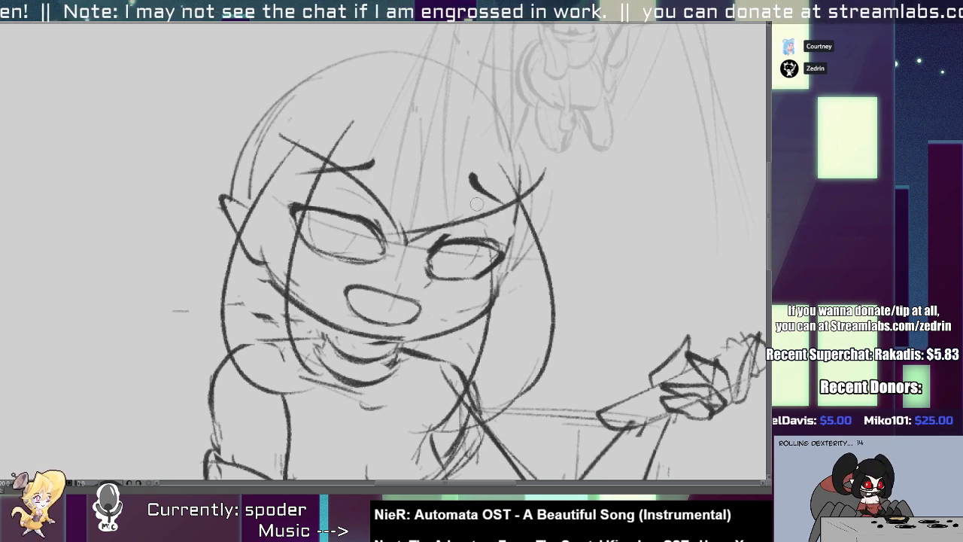
Erase the part of the ear covered by the hair lock and add lash strokes at the eyes' outer corners.
{"action": "scroll", "coordinate": [407, 248], "scroll_direction": "down", "scroll_amount": 3}
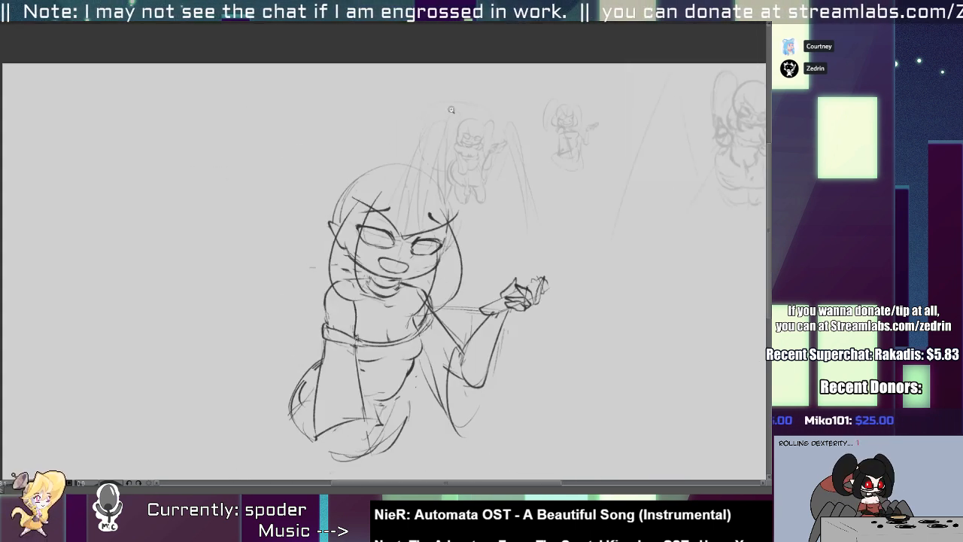
{"action": "scroll", "coordinate": [451, 110], "scroll_direction": "up", "scroll_amount": 2}
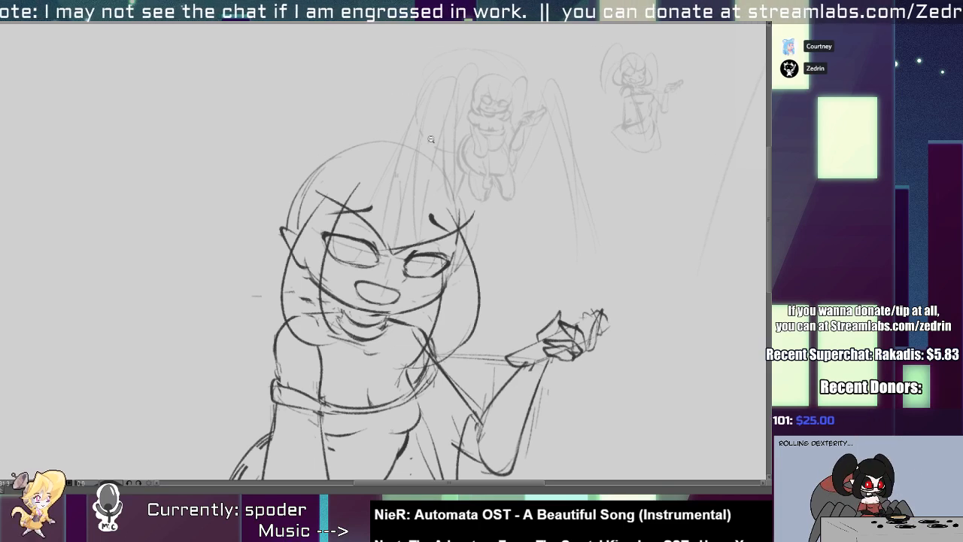
{"action": "scroll", "coordinate": [361, 209], "scroll_direction": "up", "scroll_amount": 2}
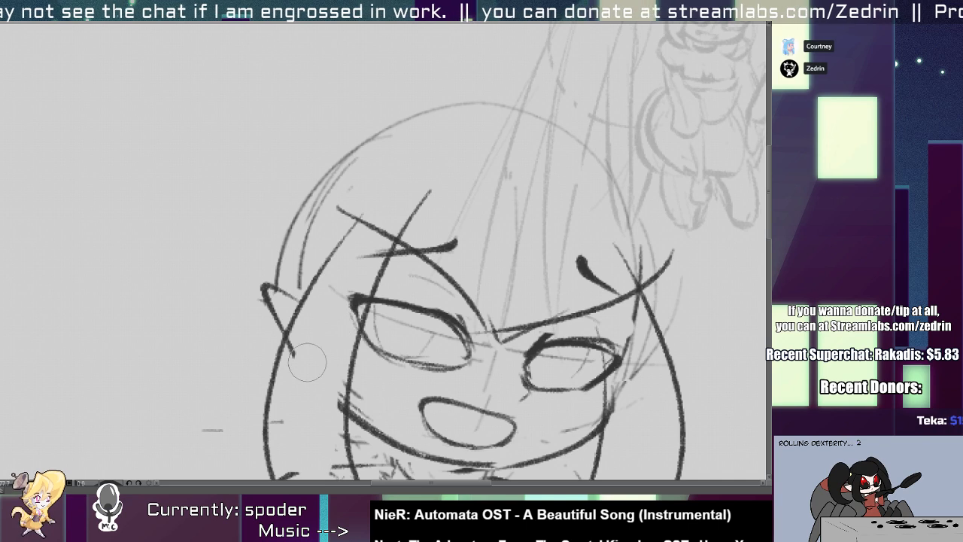
{"action": "scroll", "coordinate": [412, 366], "scroll_direction": "up", "scroll_amount": 1}
{"action": "left_click_drag", "start_coordinate": [412, 366], "coordinate": [276, 238]}
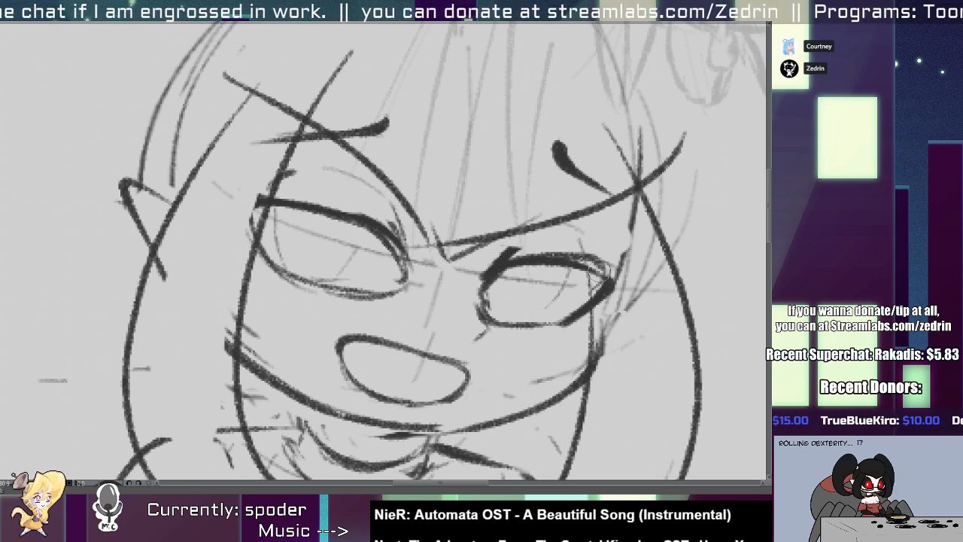
{"action": "left_click_drag", "start_coordinate": [602, 273], "coordinate": [612, 252]}
{"action": "left_click_drag", "start_coordinate": [602, 295], "coordinate": [619, 257]}
{"action": "scroll", "coordinate": [569, 277], "scroll_direction": "down", "scroll_amount": 5}
{"action": "left_click_drag", "start_coordinate": [525, 292], "coordinate": [456, 235]}
{"action": "scroll", "coordinate": [457, 235], "scroll_direction": "up", "scroll_amount": 5}
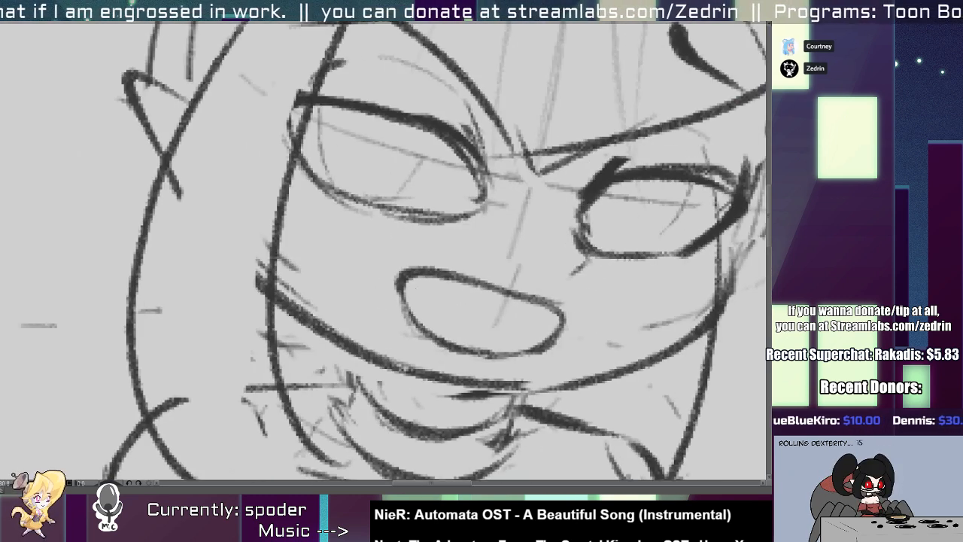
Draw the upper teeth with a fang and a tongue line inside the open mouth.
{"action": "mouse_move", "coordinate": [420, 283]}
{"action": "left_mouse_down"}
{"action": "mouse_move", "coordinate": [442, 297]}
{"action": "mouse_move", "coordinate": [487, 290]}
{"action": "mouse_move", "coordinate": [543, 312]}
{"action": "left_mouse_up"}
{"action": "left_click_drag", "start_coordinate": [418, 312], "coordinate": [501, 355]}
{"action": "key", "text": "ctrl+z"}
{"action": "scroll", "coordinate": [481, 342], "scroll_direction": "down", "scroll_amount": 5}
{"action": "scroll", "coordinate": [450, 347], "scroll_direction": "up", "scroll_amount": 3}
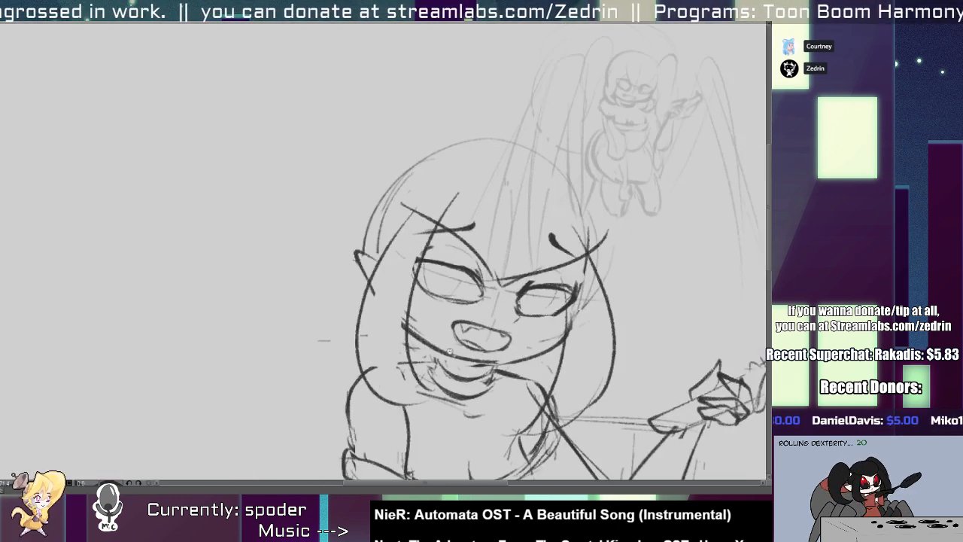
Erase the pointed ear on the left of the head and redraw it with a bold tip.
{"action": "scroll", "coordinate": [450, 351], "scroll_direction": "down", "scroll_amount": 2}
{"action": "scroll", "coordinate": [450, 350], "scroll_direction": "up", "scroll_amount": 5}
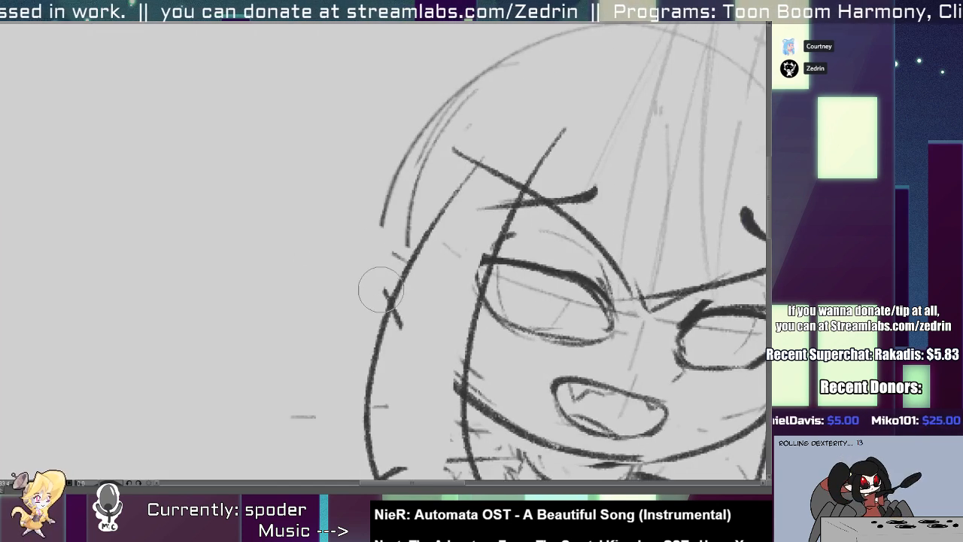
{"action": "mouse_move", "coordinate": [405, 269]}
{"action": "left_mouse_down"}
{"action": "mouse_move", "coordinate": [343, 286]}
{"action": "mouse_move", "coordinate": [397, 358]}
{"action": "left_mouse_up"}
{"action": "key", "text": "p"}
{"action": "left_click_drag", "start_coordinate": [509, 340], "coordinate": [360, 298]}
Draw thick half-rim glasses under both eyes and join them with a short bridge over the nose.
{"action": "mouse_move", "coordinate": [338, 259]}
{"action": "left_mouse_down"}
{"action": "mouse_move", "coordinate": [331, 304]}
{"action": "mouse_move", "coordinate": [445, 320]}
{"action": "left_mouse_up"}
{"action": "mouse_move", "coordinate": [475, 286]}
{"action": "left_mouse_down"}
{"action": "mouse_move", "coordinate": [467, 325]}
{"action": "mouse_move", "coordinate": [419, 314]}
{"action": "left_mouse_up"}
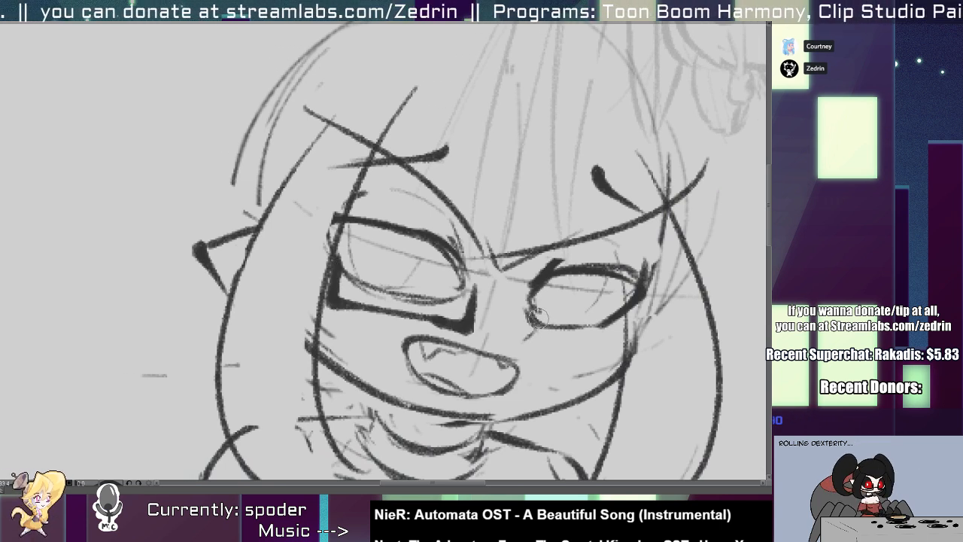
{"action": "left_click_drag", "start_coordinate": [536, 315], "coordinate": [632, 351]}
{"action": "mouse_move", "coordinate": [642, 317]}
{"action": "left_mouse_down"}
{"action": "mouse_move", "coordinate": [638, 345]}
{"action": "mouse_move", "coordinate": [595, 348]}
{"action": "left_mouse_up"}
{"action": "key", "text": "e"}
{"action": "left_click_drag", "start_coordinate": [526, 324], "coordinate": [527, 331]}
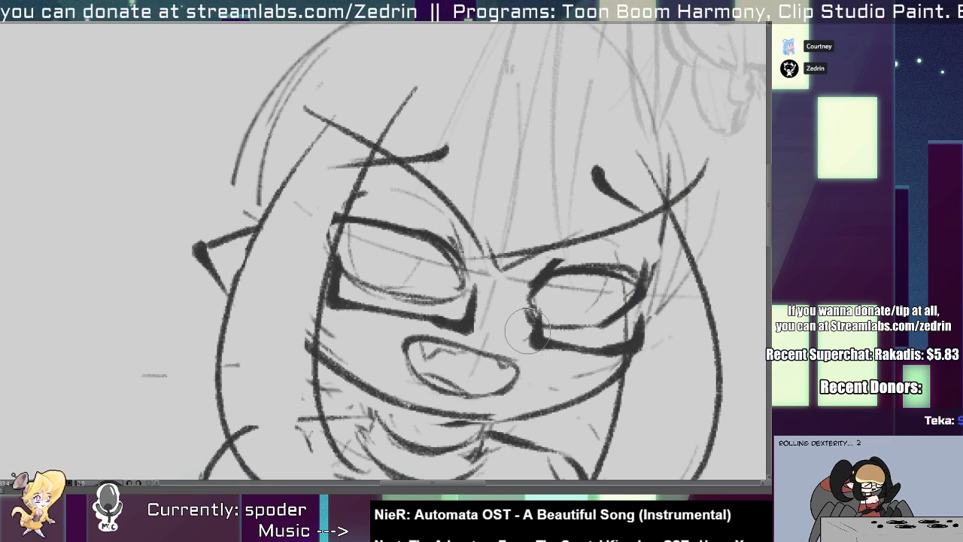
{"action": "key", "text": "p"}
{"action": "left_click_drag", "start_coordinate": [480, 307], "coordinate": [504, 302]}
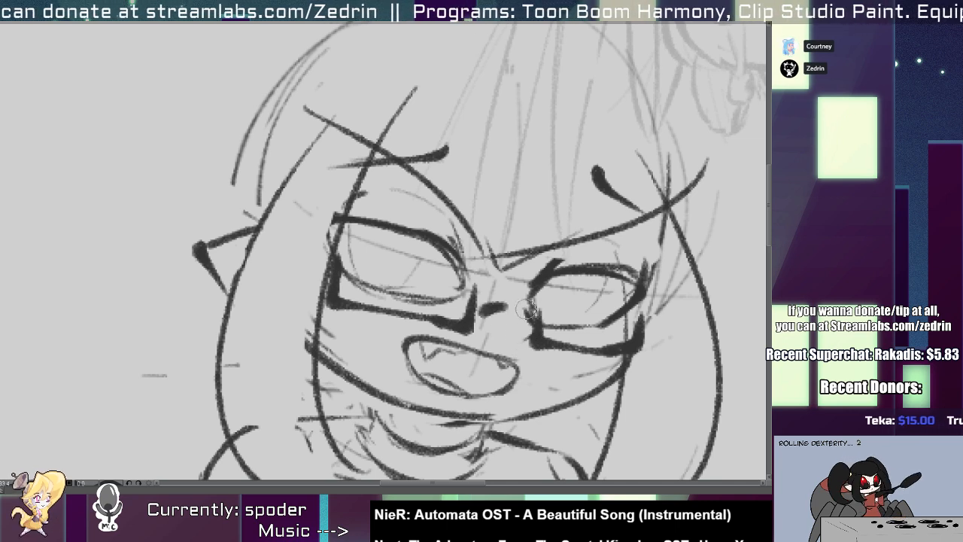
{"action": "scroll", "coordinate": [527, 310], "scroll_direction": "down", "scroll_amount": 6}
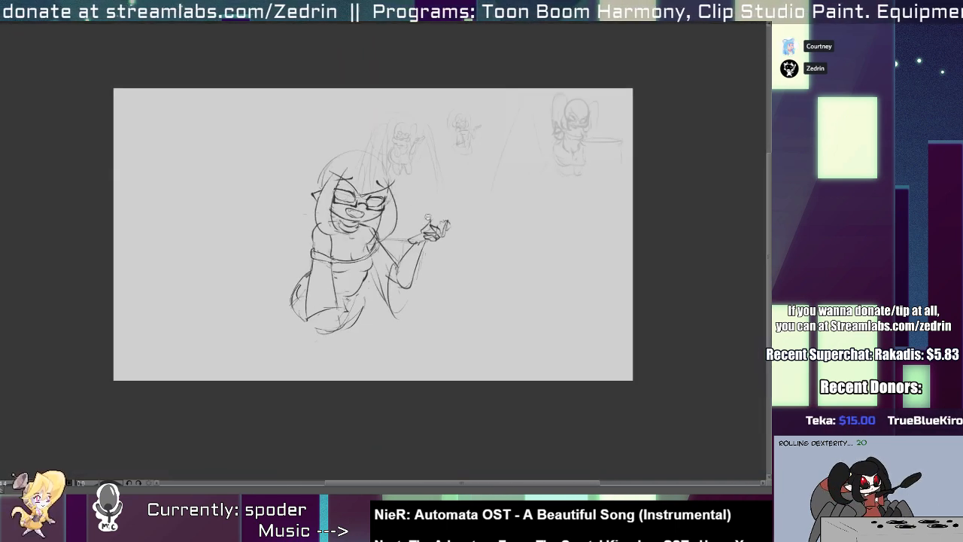
{"action": "scroll", "coordinate": [356, 169], "scroll_direction": "up", "scroll_amount": 3}
{"action": "left_click_drag", "start_coordinate": [363, 205], "coordinate": [359, 121]}
{"action": "scroll", "coordinate": [323, 286], "scroll_direction": "up", "scroll_amount": 2}
{"action": "left_click_drag", "start_coordinate": [297, 328], "coordinate": [329, 452]}
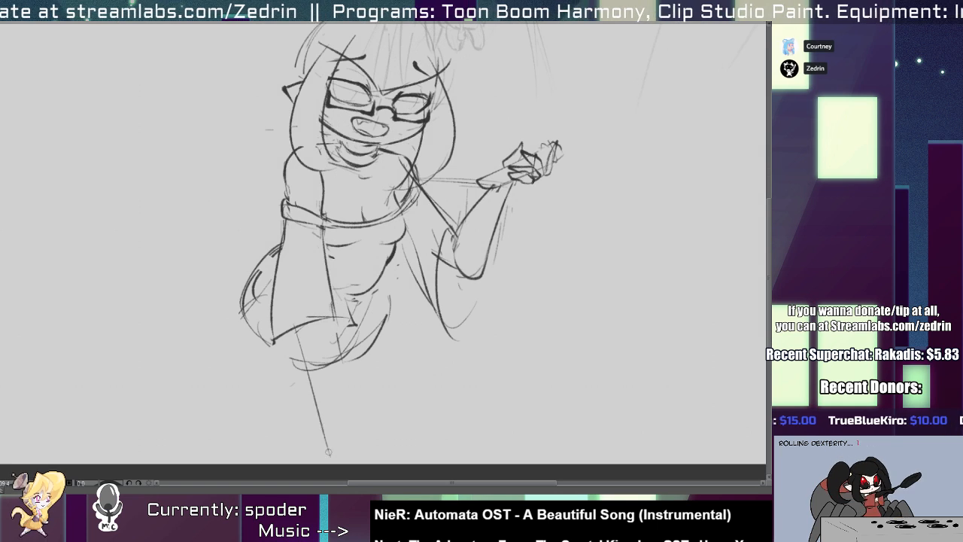
{"action": "key", "text": "ctrl+z"}
{"action": "key", "text": "ctrl+z"}
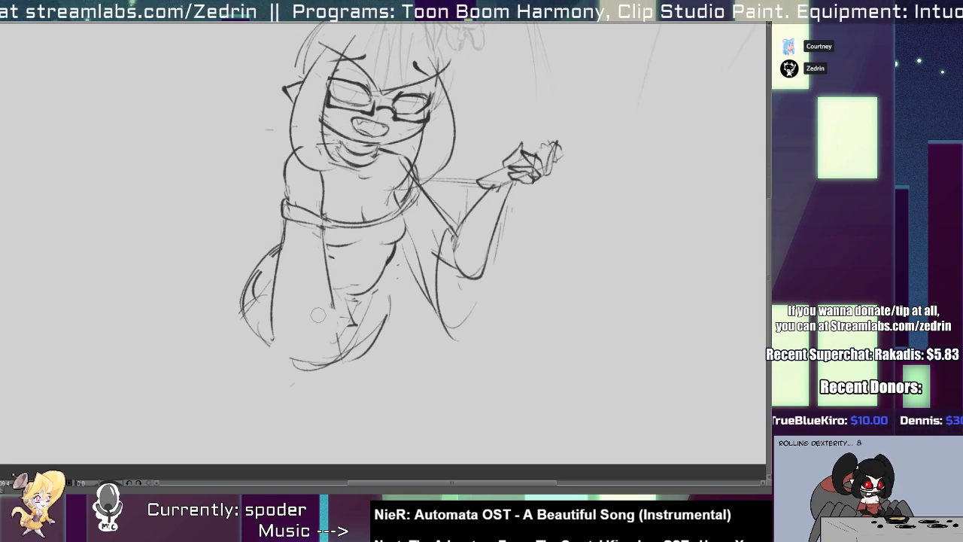
Redraw the off-shoulder sleeve's upper band as arched lines around the left upper arm.
{"action": "scroll", "coordinate": [293, 214], "scroll_direction": "up", "scroll_amount": 3}
{"action": "key", "text": "e"}
{"action": "key", "text": "p"}
{"action": "mouse_move", "coordinate": [314, 179]}
{"action": "left_mouse_down"}
{"action": "mouse_move", "coordinate": [317, 215]}
{"action": "mouse_move", "coordinate": [362, 212]}
{"action": "left_mouse_up"}
{"action": "left_click_drag", "start_coordinate": [278, 199], "coordinate": [361, 225]}
{"action": "left_click_drag", "start_coordinate": [295, 215], "coordinate": [338, 216]}
Sketch a light arch across the lower left sleeve and extend the arm's right contour down past it.
{"action": "scroll", "coordinate": [325, 226], "scroll_direction": "down", "scroll_amount": 3}
{"action": "left_click_drag", "start_coordinate": [293, 354], "coordinate": [359, 316]}
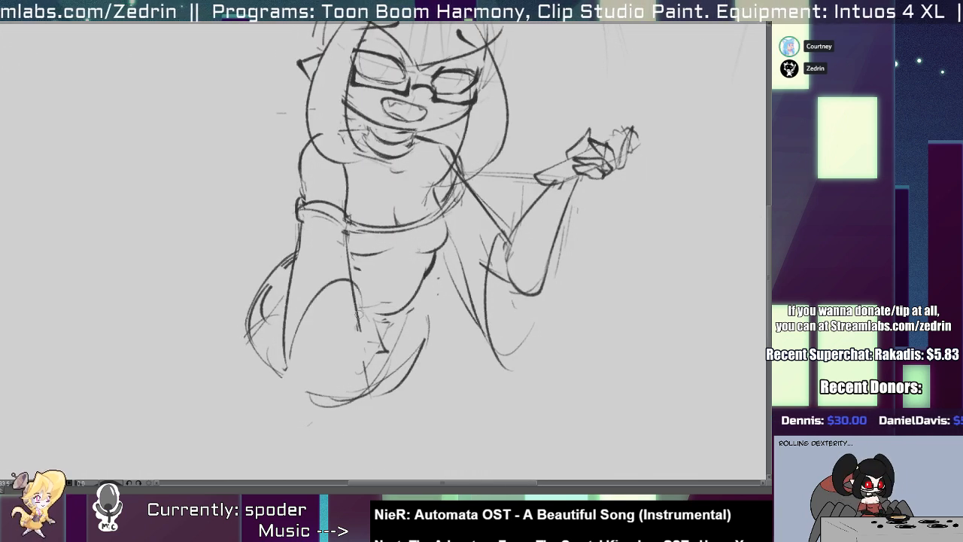
{"action": "key", "text": "ctrl+z"}
{"action": "left_click_drag", "start_coordinate": [287, 316], "coordinate": [346, 317]}
{"action": "left_click_drag", "start_coordinate": [346, 235], "coordinate": [366, 380]}
{"action": "left_click_drag", "start_coordinate": [351, 242], "coordinate": [366, 361]}
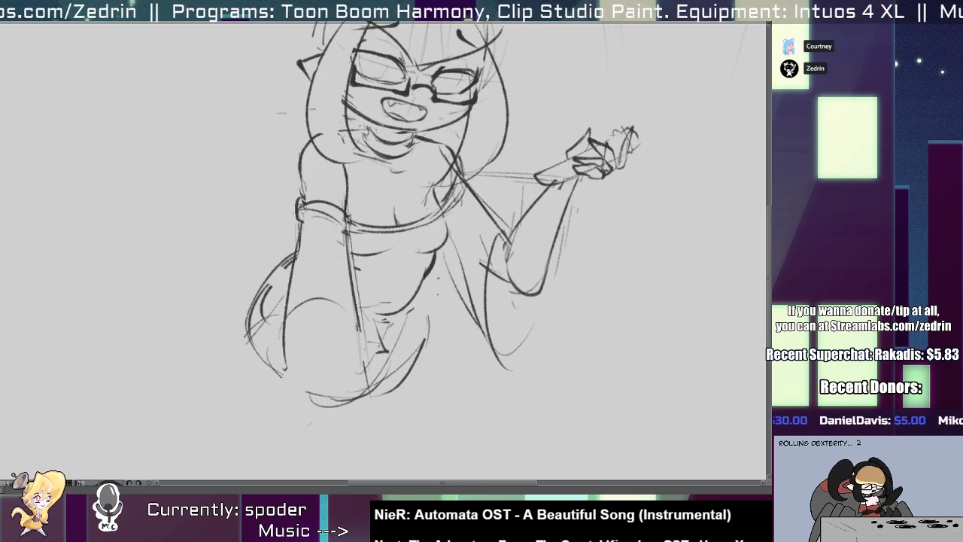
Sketch the lowered arm's left contour through the sleeve and carry the forearm lines down below the hips.
{"action": "left_click_drag", "start_coordinate": [302, 223], "coordinate": [309, 356]}
{"action": "left_click_drag", "start_coordinate": [303, 224], "coordinate": [320, 380]}
{"action": "key", "text": "ctrl+z"}
{"action": "key", "text": "ctrl+z"}
{"action": "left_click_drag", "start_coordinate": [302, 222], "coordinate": [316, 303]}
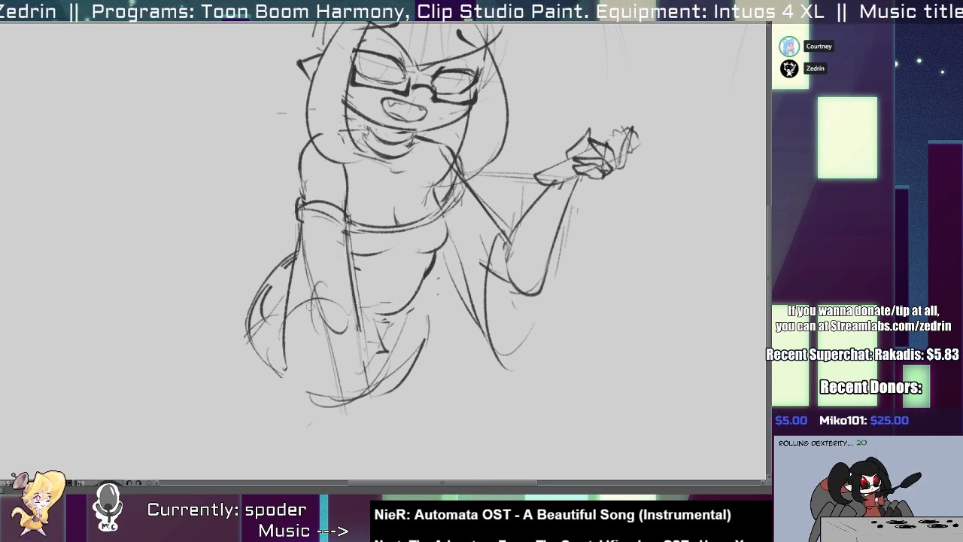
{"action": "left_click_drag", "start_coordinate": [309, 305], "coordinate": [346, 417]}
{"action": "left_click_drag", "start_coordinate": [354, 284], "coordinate": [367, 409]}
{"action": "left_click_drag", "start_coordinate": [362, 338], "coordinate": [370, 391]}
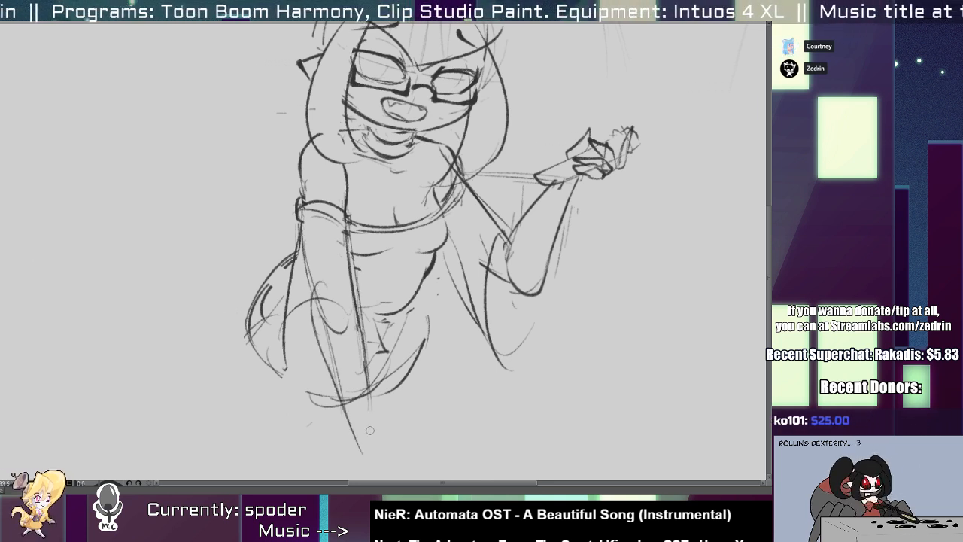
Redraw the raised arm's outer forearm line and round off its elbow with a curved stroke.
{"action": "mouse_move", "coordinate": [371, 319]}
{"action": "left_mouse_down"}
{"action": "mouse_move", "coordinate": [265, 478]}
{"action": "mouse_move", "coordinate": [300, 326]}
{"action": "mouse_move", "coordinate": [234, 402]}
{"action": "left_mouse_up"}
{"action": "left_click_drag", "start_coordinate": [407, 246], "coordinate": [438, 249]}
{"action": "mouse_move", "coordinate": [442, 281]}
{"action": "left_mouse_down"}
{"action": "mouse_move", "coordinate": [389, 415]}
{"action": "mouse_move", "coordinate": [396, 421]}
{"action": "left_mouse_up"}
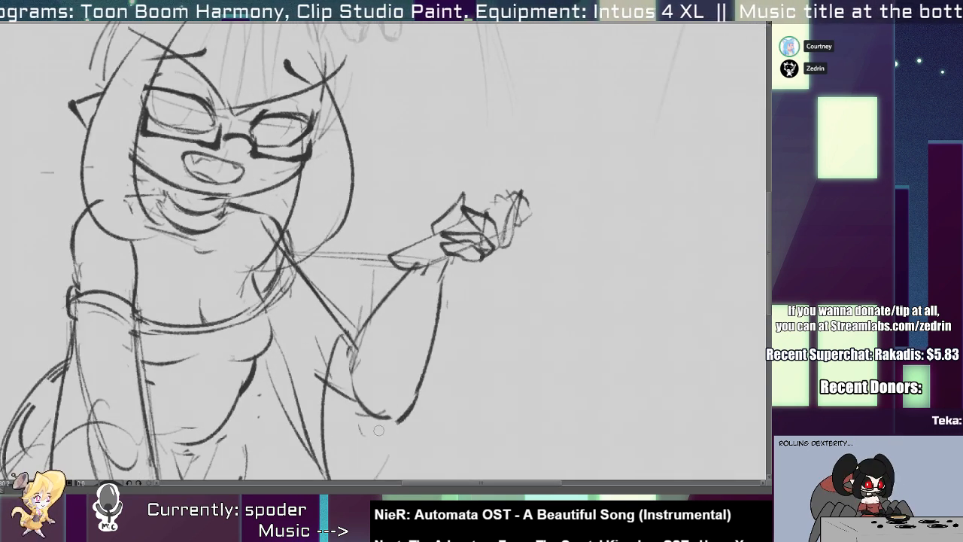
{"action": "left_click_drag", "start_coordinate": [361, 385], "coordinate": [380, 421]}
{"action": "left_click_drag", "start_coordinate": [325, 387], "coordinate": [385, 414]}
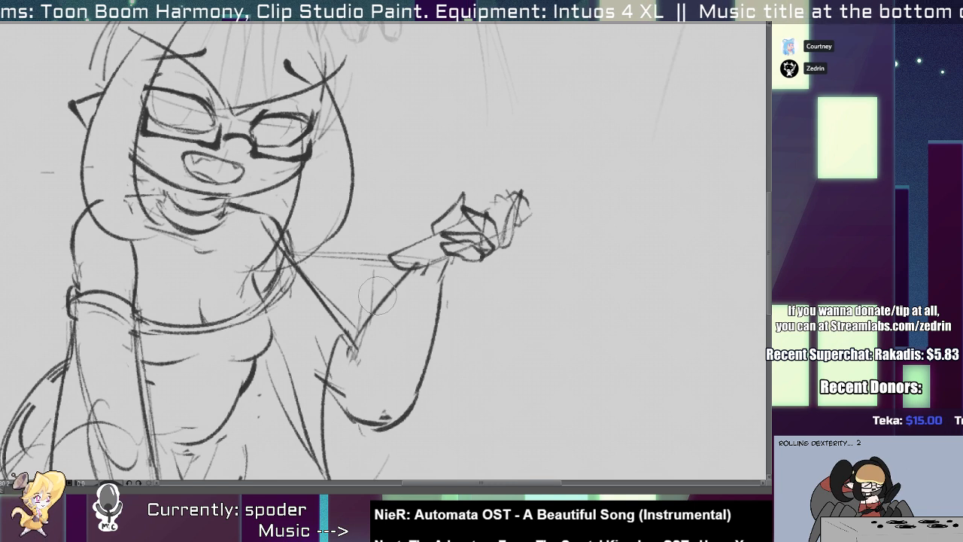
Erase and redraw the raised arm's inner forearm curve and its upper arm lines from shoulder to elbow.
{"action": "left_click_drag", "start_coordinate": [376, 295], "coordinate": [350, 364]}
{"action": "mouse_move", "coordinate": [419, 262]}
{"action": "left_mouse_down"}
{"action": "mouse_move", "coordinate": [373, 330]}
{"action": "mouse_move", "coordinate": [363, 390]}
{"action": "left_mouse_up"}
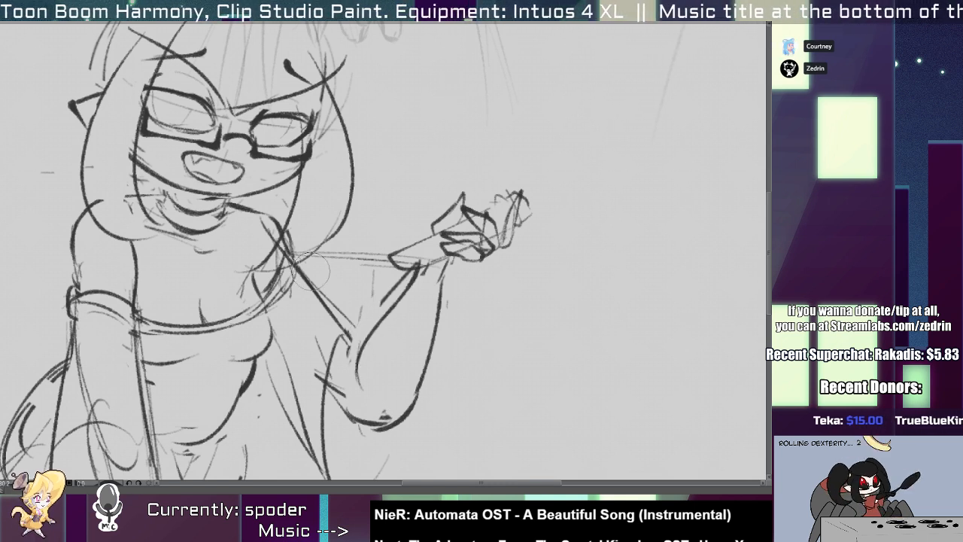
{"action": "left_click_drag", "start_coordinate": [311, 271], "coordinate": [332, 302]}
{"action": "mouse_move", "coordinate": [287, 247]}
{"action": "left_mouse_down"}
{"action": "mouse_move", "coordinate": [354, 326]}
{"action": "mouse_move", "coordinate": [319, 430]}
{"action": "left_mouse_up"}
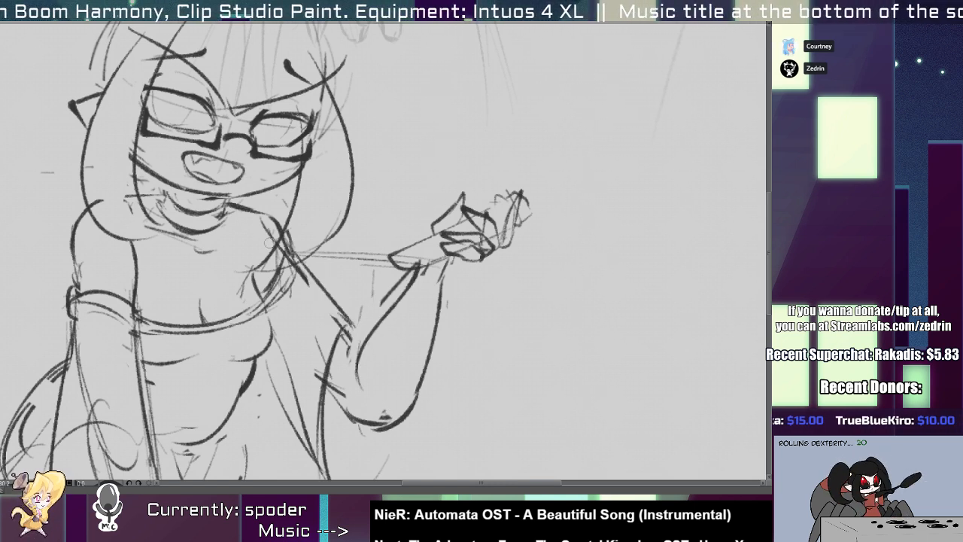
{"action": "mouse_move", "coordinate": [296, 272]}
{"action": "left_mouse_down"}
{"action": "mouse_move", "coordinate": [249, 318]}
{"action": "mouse_move", "coordinate": [197, 319]}
{"action": "mouse_move", "coordinate": [276, 342]}
{"action": "mouse_move", "coordinate": [302, 332]}
{"action": "left_mouse_up"}
Draw the rounded top of the hair as a bold dome from the left side to the right end of the fringe.
{"action": "left_click_drag", "start_coordinate": [293, 188], "coordinate": [295, 247]}
{"action": "left_click_drag", "start_coordinate": [296, 247], "coordinate": [315, 259]}
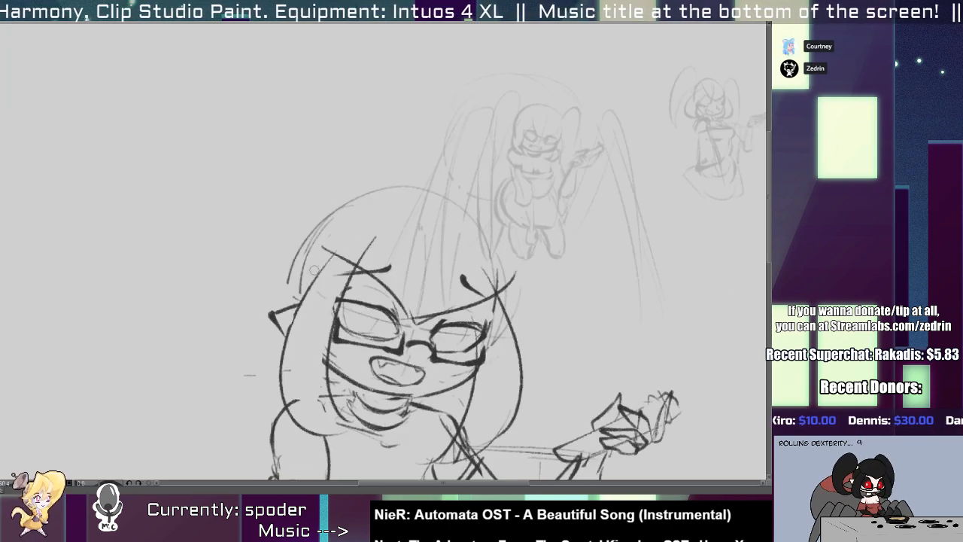
{"action": "mouse_move", "coordinate": [300, 299]}
{"action": "left_mouse_down"}
{"action": "mouse_move", "coordinate": [331, 205]}
{"action": "mouse_move", "coordinate": [478, 250]}
{"action": "left_mouse_up"}
{"action": "key", "text": "ctrl+z"}
{"action": "mouse_move", "coordinate": [335, 229]}
{"action": "left_mouse_down"}
{"action": "mouse_move", "coordinate": [487, 201]}
{"action": "mouse_move", "coordinate": [499, 269]}
{"action": "mouse_move", "coordinate": [465, 181]}
{"action": "mouse_move", "coordinate": [499, 283]}
{"action": "mouse_move", "coordinate": [510, 265]}
{"action": "left_mouse_up"}
{"action": "key", "text": "ctrl+z"}
{"action": "key", "text": "ctrl+z"}
{"action": "mouse_move", "coordinate": [496, 272]}
{"action": "left_mouse_down"}
{"action": "mouse_move", "coordinate": [444, 249]}
{"action": "mouse_move", "coordinate": [483, 242]}
{"action": "left_mouse_up"}
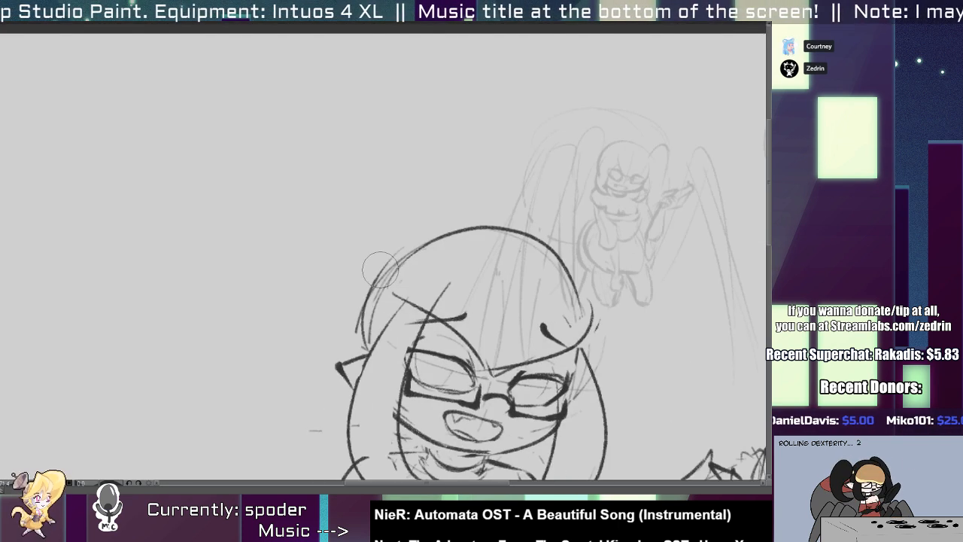
Clean up the hair contour at the back left of the head and sketch the ponytail's base there.
{"action": "left_click_drag", "start_coordinate": [380, 273], "coordinate": [367, 301]}
{"action": "left_click_drag", "start_coordinate": [414, 244], "coordinate": [359, 339]}
{"action": "left_click_drag", "start_coordinate": [378, 280], "coordinate": [367, 317]}
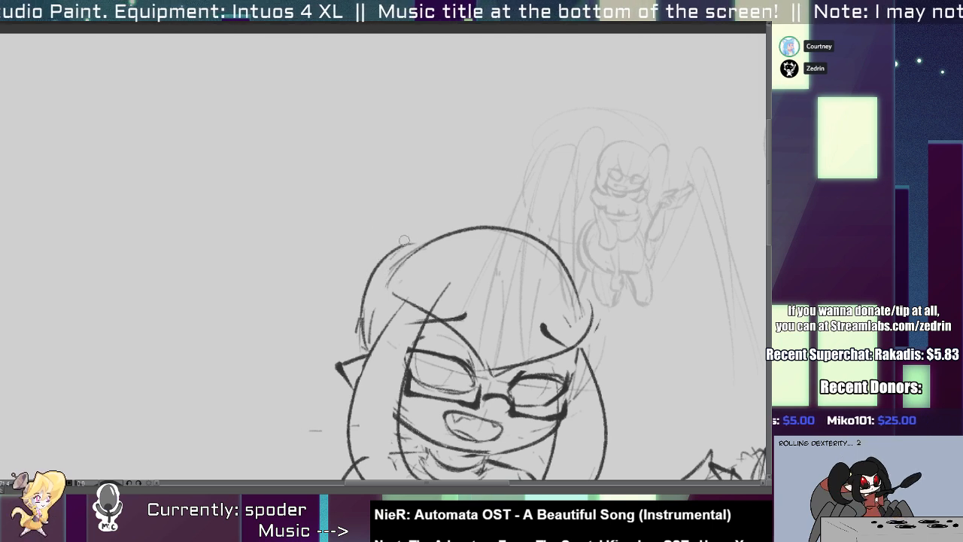
{"action": "key", "text": "ctrl+z"}
{"action": "mouse_move", "coordinate": [408, 242]}
{"action": "left_mouse_down"}
{"action": "mouse_move", "coordinate": [379, 269]}
{"action": "mouse_move", "coordinate": [401, 256]}
{"action": "left_mouse_up"}
{"action": "left_click", "coordinate": [369, 247], "text": "alt"}
Draw a long left ponytail with two curves arching from the head and tapering to a point near the hip.
{"action": "mouse_move", "coordinate": [346, 230]}
{"action": "left_mouse_down"}
{"action": "mouse_move", "coordinate": [370, 155]}
{"action": "mouse_move", "coordinate": [407, 172]}
{"action": "mouse_move", "coordinate": [354, 379]}
{"action": "left_mouse_up"}
{"action": "key", "text": "ctrl+z"}
{"action": "left_click_drag", "start_coordinate": [401, 193], "coordinate": [346, 402]}
{"action": "left_click_drag", "start_coordinate": [410, 155], "coordinate": [332, 228]}
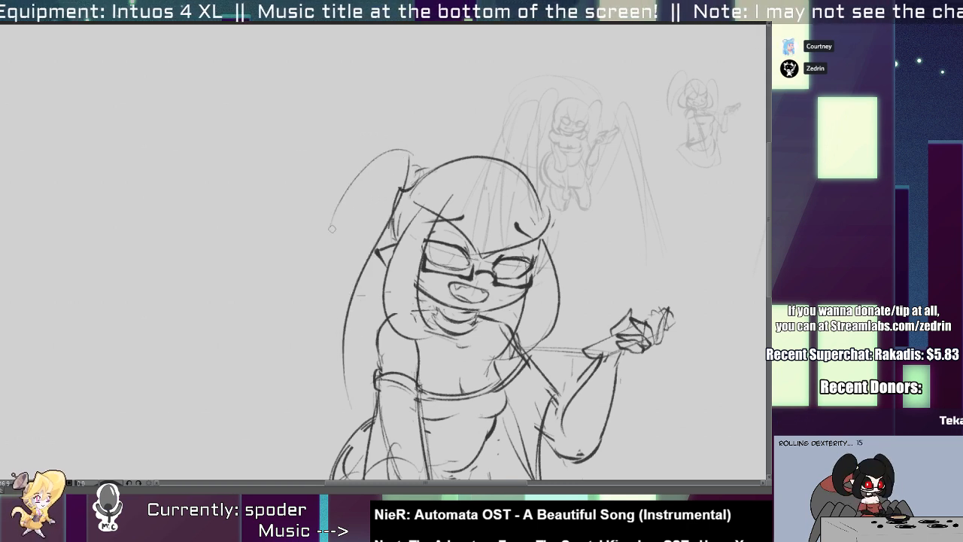
{"action": "scroll", "coordinate": [338, 331], "scroll_direction": "down", "scroll_amount": 3}
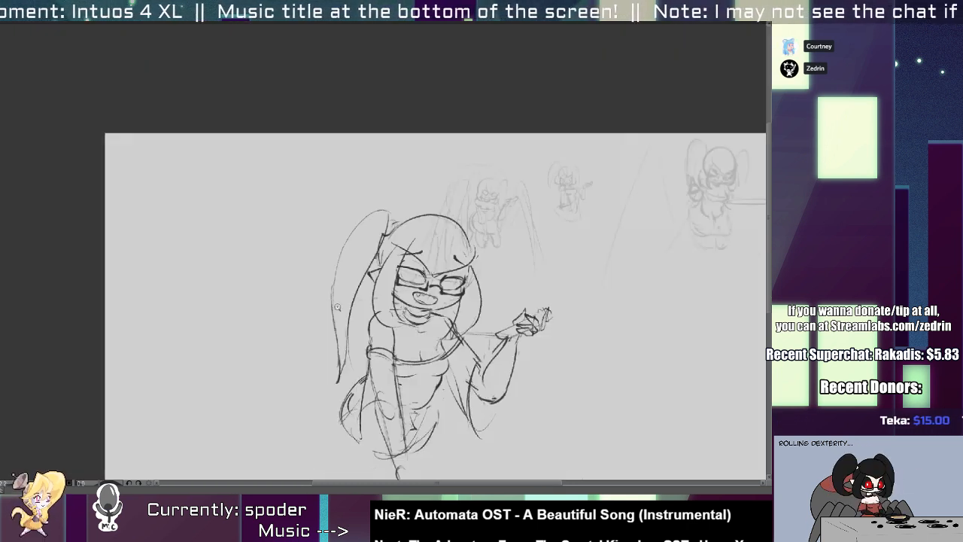
{"action": "left_click_drag", "start_coordinate": [354, 287], "coordinate": [269, 211]}
{"action": "scroll", "coordinate": [390, 194], "scroll_direction": "up", "scroll_amount": 3}
{"action": "mouse_move", "coordinate": [353, 204]}
{"action": "left_mouse_down"}
{"action": "mouse_move", "coordinate": [410, 218]}
{"action": "mouse_move", "coordinate": [394, 273]}
{"action": "left_mouse_up"}
{"action": "key", "text": "ctrl+z"}
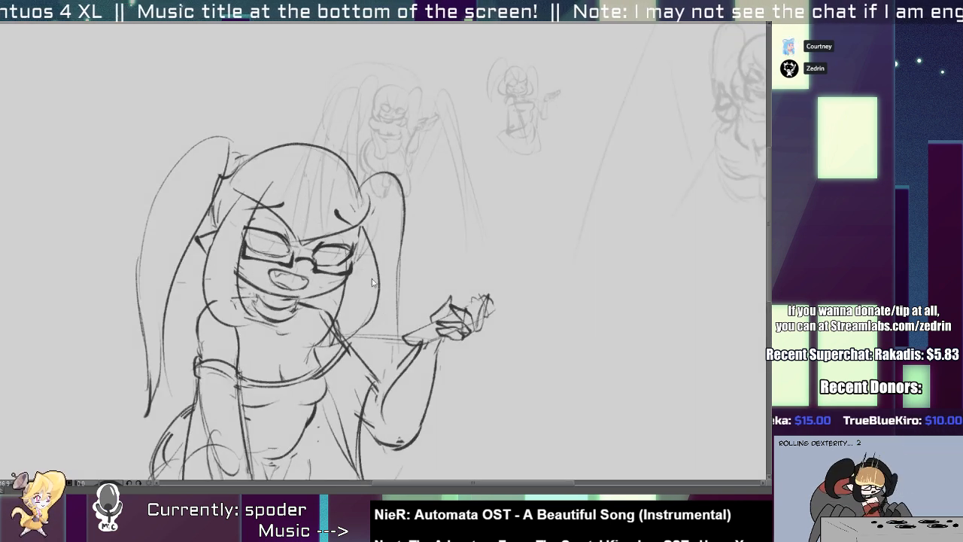
{"action": "key", "text": "ctrl+z"}
{"action": "key", "text": "ctrl+z"}
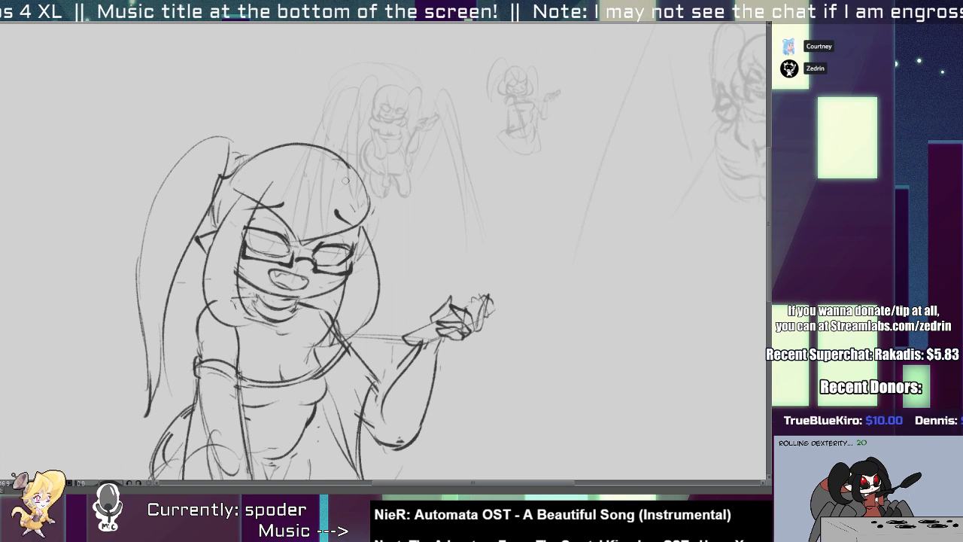
Draw the right ponytail with an outer curve arching down to the raised wrist and an inner line beside the hair lock.
{"action": "mouse_move", "coordinate": [367, 173]}
{"action": "left_mouse_down"}
{"action": "mouse_move", "coordinate": [406, 185]}
{"action": "mouse_move", "coordinate": [409, 334]}
{"action": "left_mouse_up"}
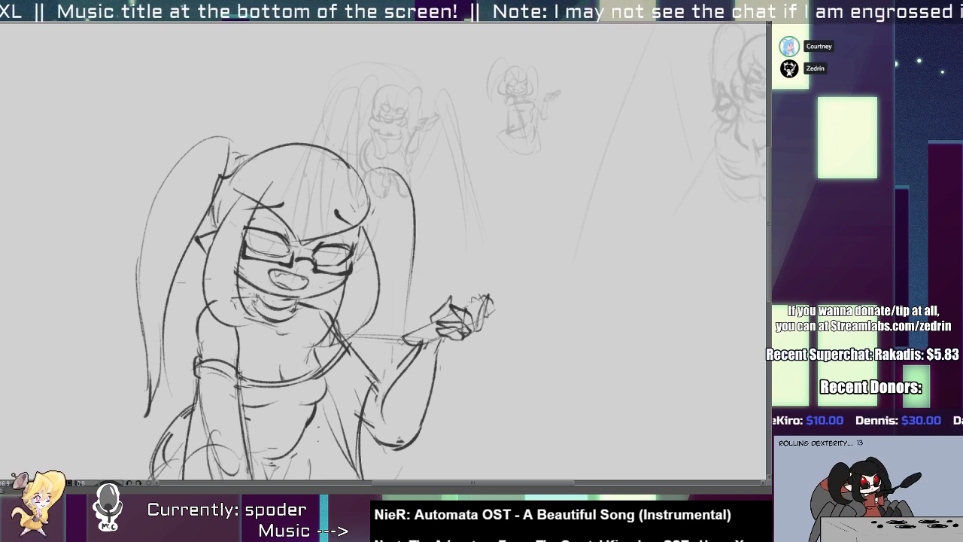
{"action": "left_click_drag", "start_coordinate": [414, 241], "coordinate": [396, 367]}
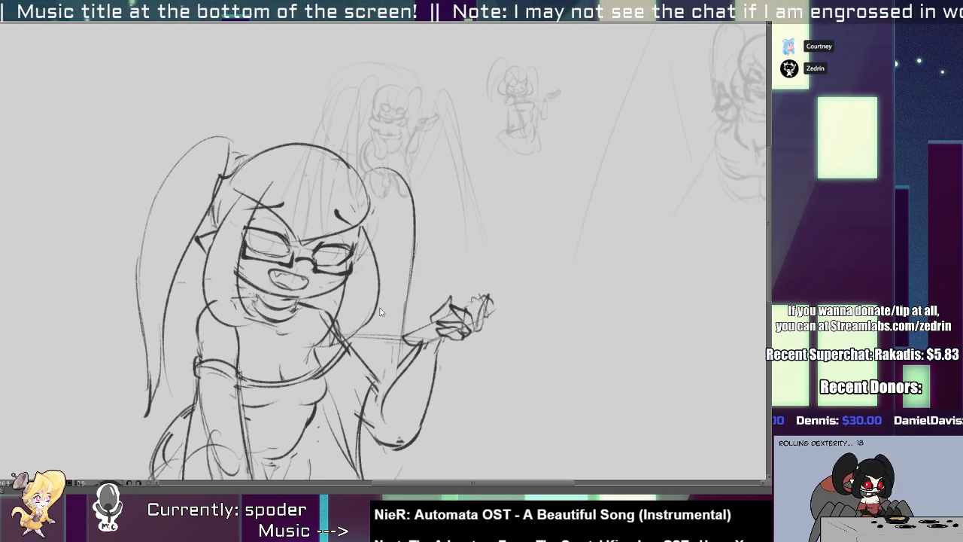
{"action": "left_click_drag", "start_coordinate": [380, 287], "coordinate": [382, 394]}
{"action": "scroll", "coordinate": [373, 320], "scroll_direction": "down", "scroll_amount": 1}
{"action": "scroll", "coordinate": [257, 274], "scroll_direction": "up", "scroll_amount": 1}
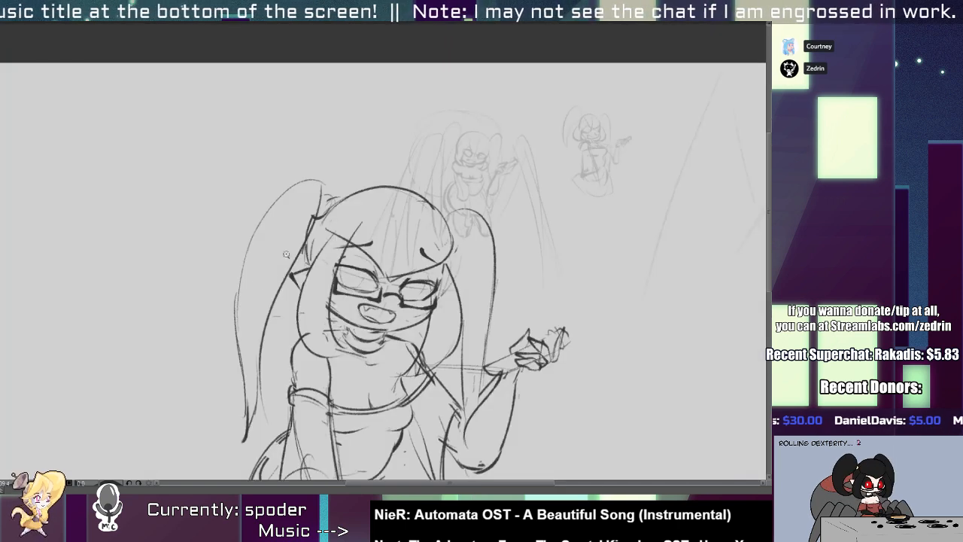
Darken the left ponytail's inner contour where it leaves the head.
{"action": "scroll", "coordinate": [287, 254], "scroll_direction": "up", "scroll_amount": 1}
{"action": "mouse_move", "coordinate": [329, 156]}
{"action": "left_mouse_down"}
{"action": "mouse_move", "coordinate": [299, 218]}
{"action": "mouse_move", "coordinate": [334, 144]}
{"action": "mouse_move", "coordinate": [300, 262]}
{"action": "left_mouse_up"}
{"action": "key", "text": "p"}
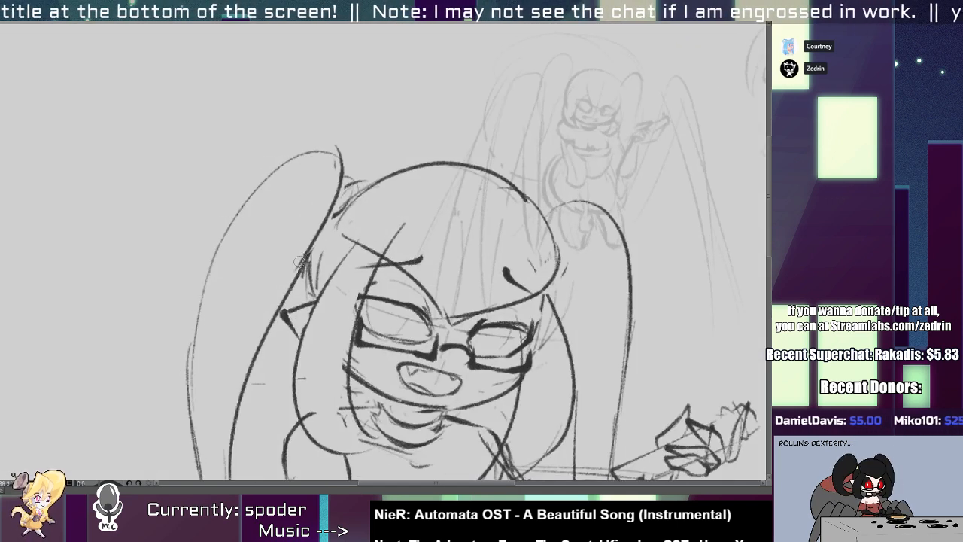
{"action": "scroll", "coordinate": [326, 202], "scroll_direction": "down", "scroll_amount": 3}
{"action": "scroll", "coordinate": [330, 219], "scroll_direction": "up", "scroll_amount": 3}
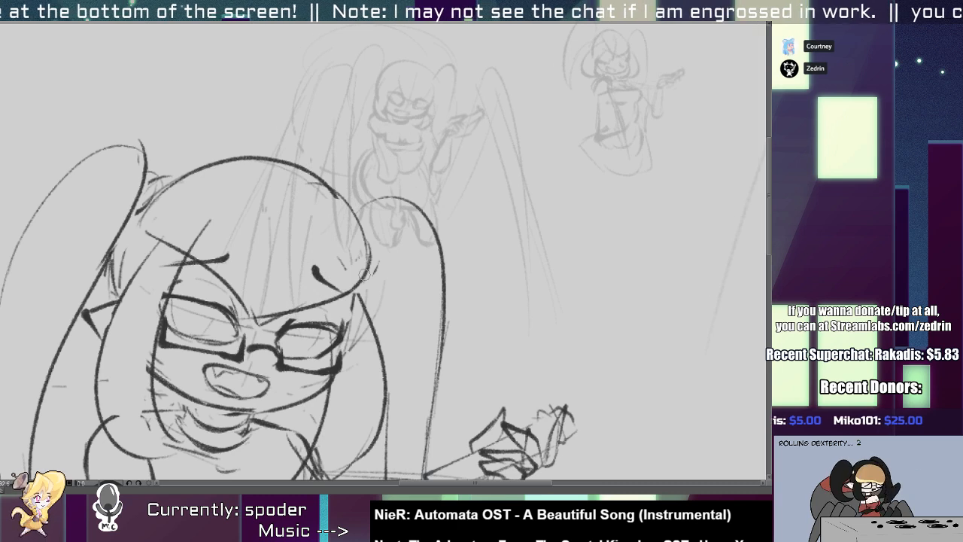
Erase and redraw the right ponytail's inner line next to the face-framing lock.
{"action": "left_click_drag", "start_coordinate": [364, 271], "coordinate": [370, 326]}
{"action": "left_click_drag", "start_coordinate": [353, 354], "coordinate": [364, 160]}
{"action": "key", "text": "e"}
{"action": "left_click_drag", "start_coordinate": [406, 225], "coordinate": [397, 319]}
{"action": "key", "text": "p"}
{"action": "left_click_drag", "start_coordinate": [397, 242], "coordinate": [395, 302]}
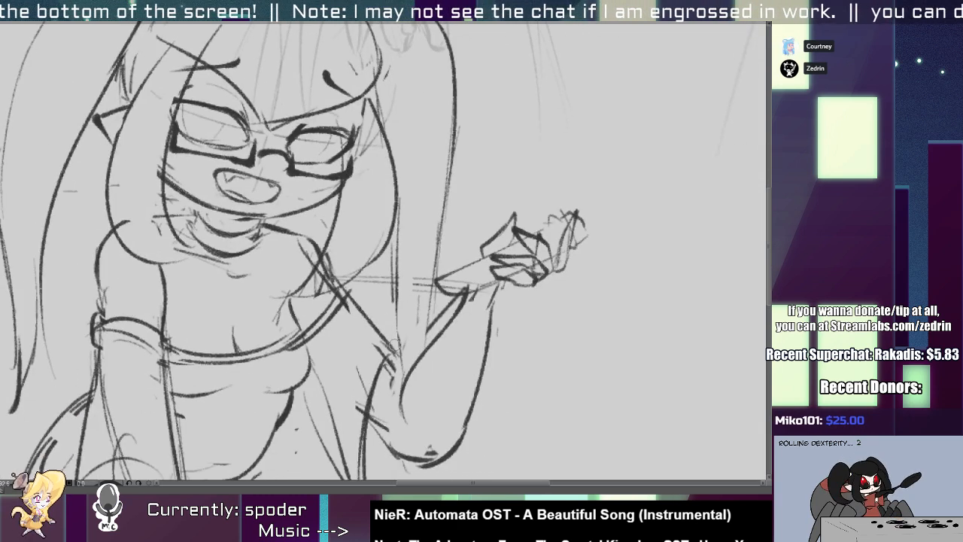
Erase the left face-framing lock and redraw it narrower, tapering to a point on the chest.
{"action": "scroll", "coordinate": [336, 202], "scroll_direction": "down", "scroll_amount": 3}
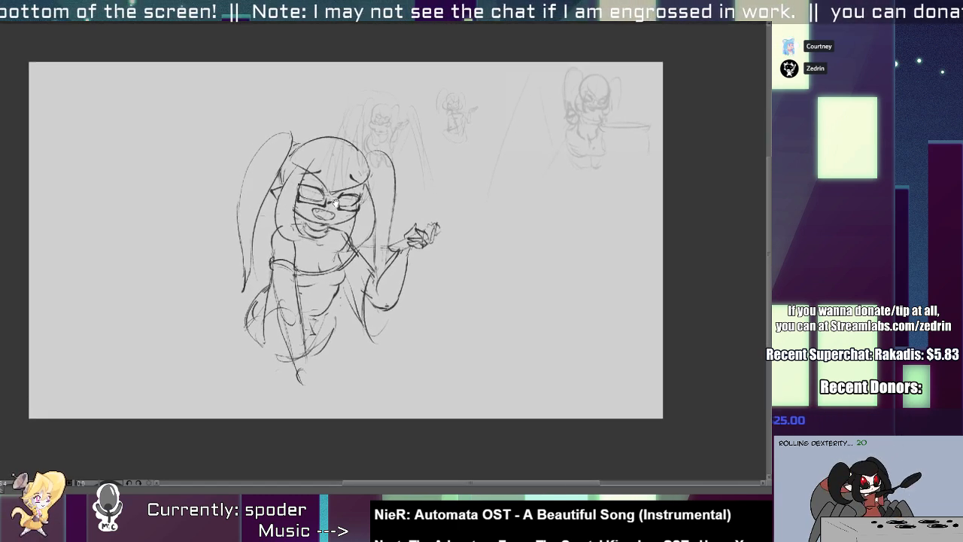
{"action": "scroll", "coordinate": [335, 202], "scroll_direction": "up", "scroll_amount": 3}
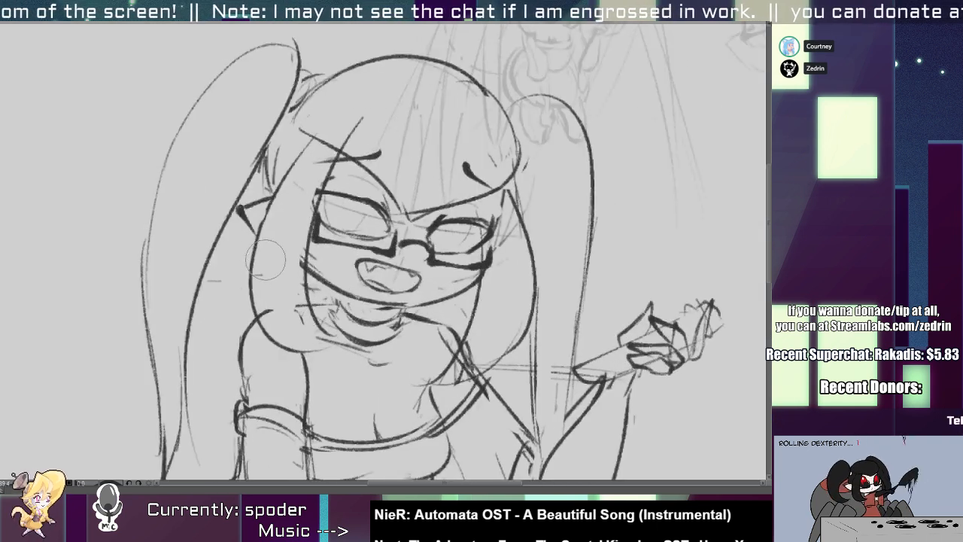
{"action": "mouse_move", "coordinate": [266, 259]}
{"action": "left_mouse_down"}
{"action": "mouse_move", "coordinate": [322, 332]}
{"action": "mouse_move", "coordinate": [301, 271]}
{"action": "mouse_move", "coordinate": [291, 294]}
{"action": "left_mouse_up"}
{"action": "key", "text": "p"}
{"action": "key", "text": "e"}
{"action": "left_click_drag", "start_coordinate": [287, 176], "coordinate": [278, 195]}
{"action": "key", "text": "p"}
{"action": "left_click_drag", "start_coordinate": [290, 155], "coordinate": [255, 283]}
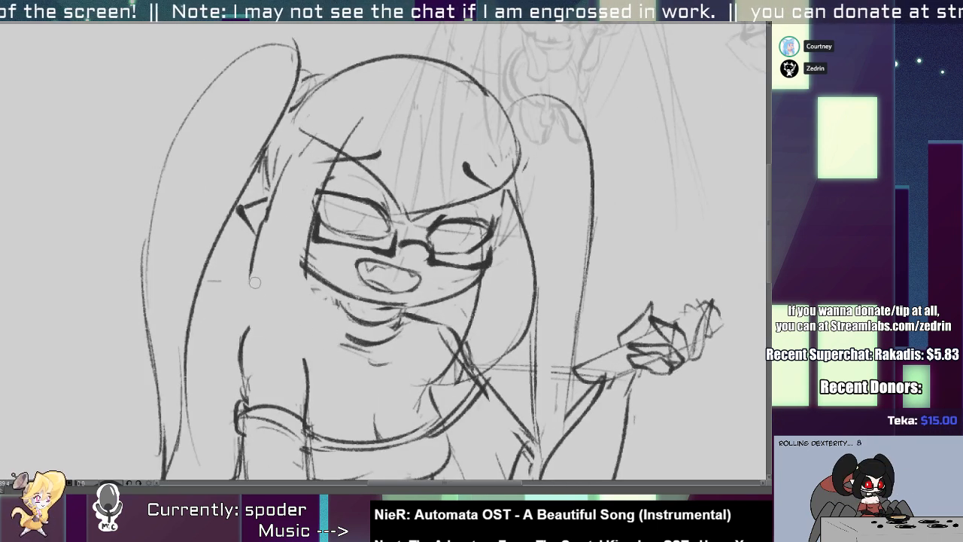
{"action": "mouse_move", "coordinate": [263, 221]}
{"action": "left_mouse_down"}
{"action": "mouse_move", "coordinate": [304, 357]}
{"action": "mouse_move", "coordinate": [327, 398]}
{"action": "left_mouse_up"}
{"action": "left_click_drag", "start_coordinate": [327, 397], "coordinate": [314, 277]}
{"action": "key", "text": "e"}
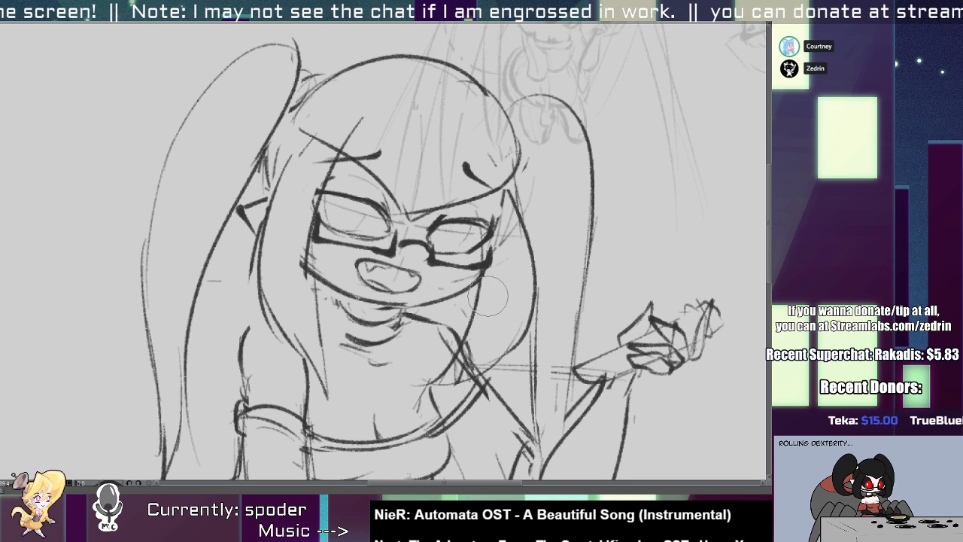
Erase the right lock's inner line and redraw the lock tapering to a point on the chest.
{"action": "left_click_drag", "start_coordinate": [466, 368], "coordinate": [457, 358]}
{"action": "key", "text": "p"}
{"action": "left_click_drag", "start_coordinate": [482, 277], "coordinate": [446, 409]}
{"action": "mouse_move", "coordinate": [445, 410]}
{"action": "left_mouse_down"}
{"action": "mouse_move", "coordinate": [493, 346]}
{"action": "mouse_move", "coordinate": [514, 289]}
{"action": "left_mouse_up"}
{"action": "left_click_drag", "start_coordinate": [508, 188], "coordinate": [474, 361]}
Erase the right lock's old outer line and redraw its outer contour as one clean curve down to the tip.
{"action": "key", "text": "e"}
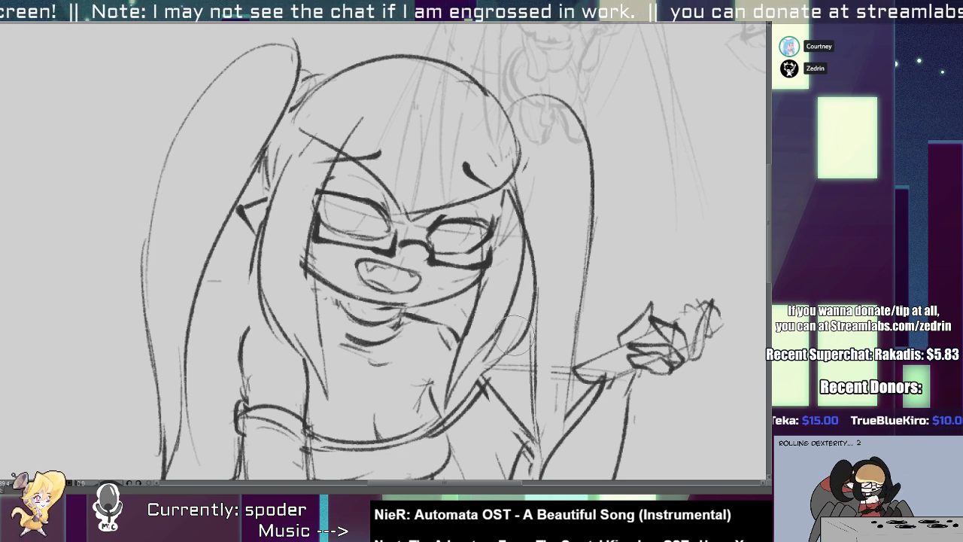
{"action": "mouse_move", "coordinate": [519, 331]}
{"action": "left_mouse_down"}
{"action": "mouse_move", "coordinate": [536, 287]}
{"action": "mouse_move", "coordinate": [523, 214]}
{"action": "mouse_move", "coordinate": [521, 302]}
{"action": "left_mouse_up"}
{"action": "key", "text": "p"}
{"action": "left_click_drag", "start_coordinate": [510, 185], "coordinate": [498, 332]}
{"action": "key", "text": "ctrl+z"}
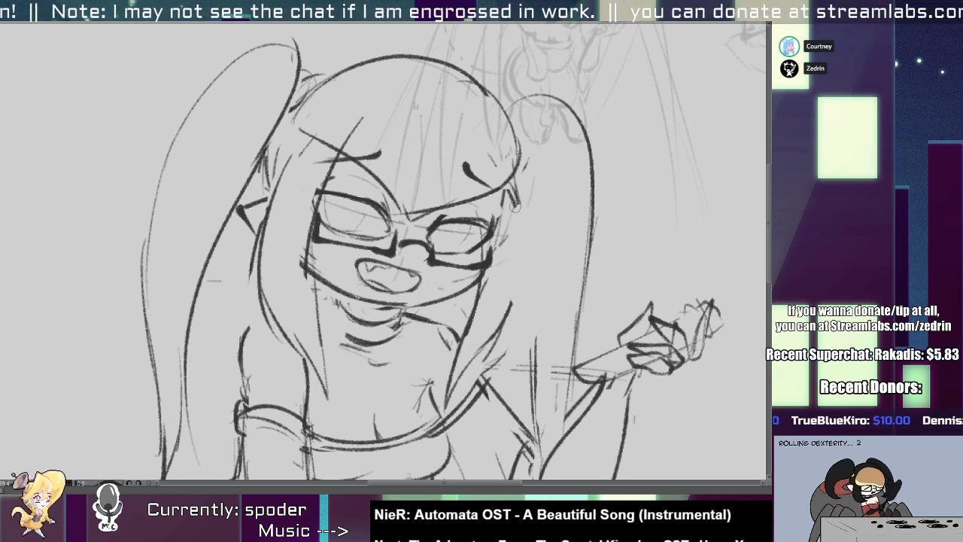
{"action": "mouse_move", "coordinate": [512, 188]}
{"action": "left_mouse_down"}
{"action": "mouse_move", "coordinate": [500, 329]}
{"action": "mouse_move", "coordinate": [485, 353]}
{"action": "left_mouse_up"}
{"action": "key", "text": "e"}
{"action": "mouse_move", "coordinate": [509, 305]}
{"action": "left_mouse_down"}
{"action": "mouse_move", "coordinate": [458, 377]}
{"action": "mouse_move", "coordinate": [481, 350]}
{"action": "left_mouse_up"}
{"action": "key", "text": "p"}
{"action": "left_click_drag", "start_coordinate": [518, 295], "coordinate": [450, 402]}
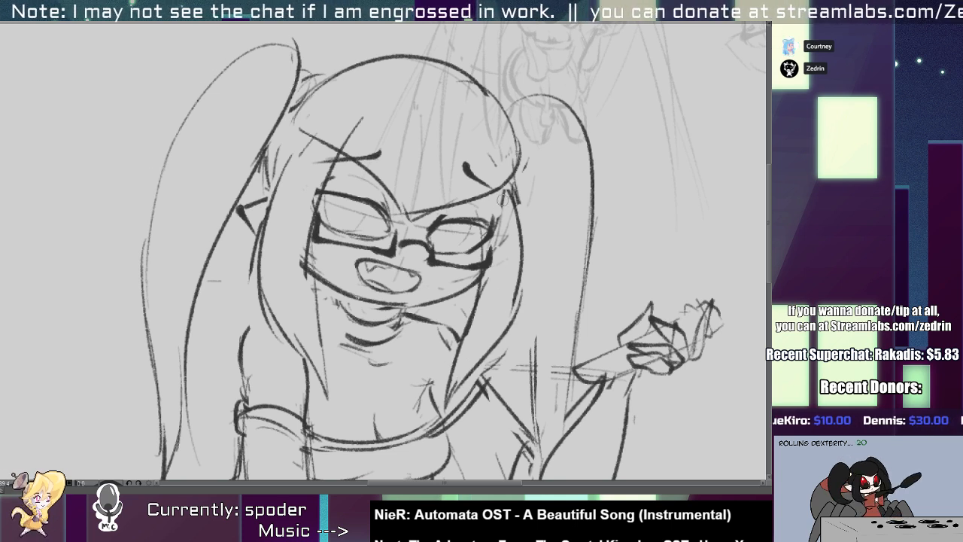
Erase the top of the right face-framing lock's outer line and redraw it as a smooth curve beside the glasses.
{"action": "left_click_drag", "start_coordinate": [503, 198], "coordinate": [482, 286]}
{"action": "key", "text": "e"}
{"action": "left_click_drag", "start_coordinate": [511, 192], "coordinate": [517, 236]}
{"action": "key", "text": "p"}
{"action": "left_click_drag", "start_coordinate": [509, 188], "coordinate": [519, 289]}
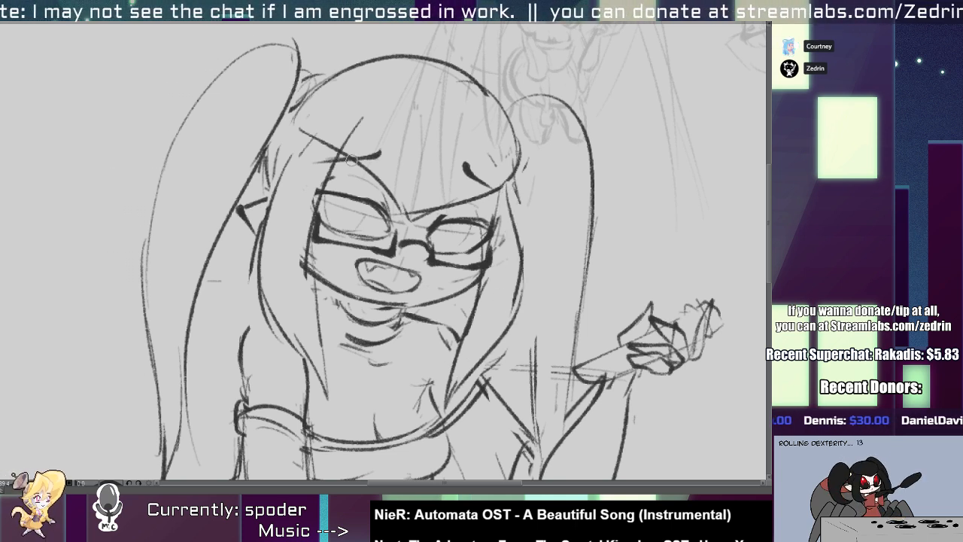
Erase the left lock's upper end and redraw the lock narrower, from beside the brow down to its tip on the chest.
{"action": "key", "text": "e"}
{"action": "left_click_drag", "start_coordinate": [335, 127], "coordinate": [275, 225]}
{"action": "key", "text": "p"}
{"action": "mouse_move", "coordinate": [304, 149]}
{"action": "left_mouse_down"}
{"action": "mouse_move", "coordinate": [286, 293]}
{"action": "mouse_move", "coordinate": [265, 215]}
{"action": "mouse_move", "coordinate": [269, 275]}
{"action": "mouse_move", "coordinate": [311, 348]}
{"action": "left_mouse_up"}
{"action": "key", "text": "e"}
{"action": "key", "text": "p"}
{"action": "mouse_move", "coordinate": [267, 281]}
{"action": "left_mouse_down"}
{"action": "mouse_move", "coordinate": [310, 347]}
{"action": "mouse_move", "coordinate": [278, 330]}
{"action": "mouse_move", "coordinate": [326, 400]}
{"action": "left_mouse_up"}
{"action": "left_click_drag", "start_coordinate": [304, 352], "coordinate": [321, 394]}
{"action": "left_click_drag", "start_coordinate": [292, 324], "coordinate": [315, 381]}
Erase the left lock's old outer line between the ear and the shoulder.
{"action": "key", "text": "e"}
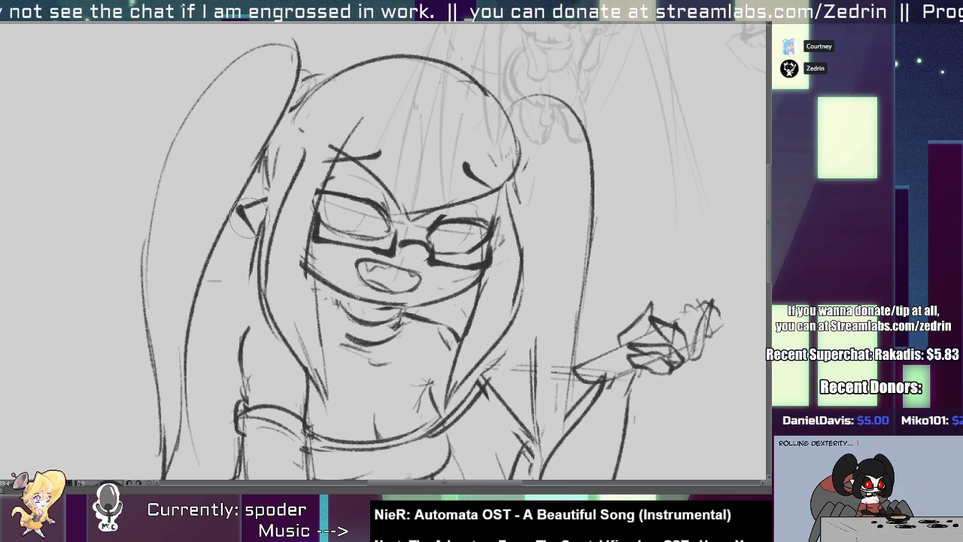
{"action": "left_click_drag", "start_coordinate": [261, 215], "coordinate": [248, 289]}
{"action": "left_click_drag", "start_coordinate": [270, 193], "coordinate": [246, 285]}
{"action": "left_click_drag", "start_coordinate": [260, 240], "coordinate": [268, 325]}
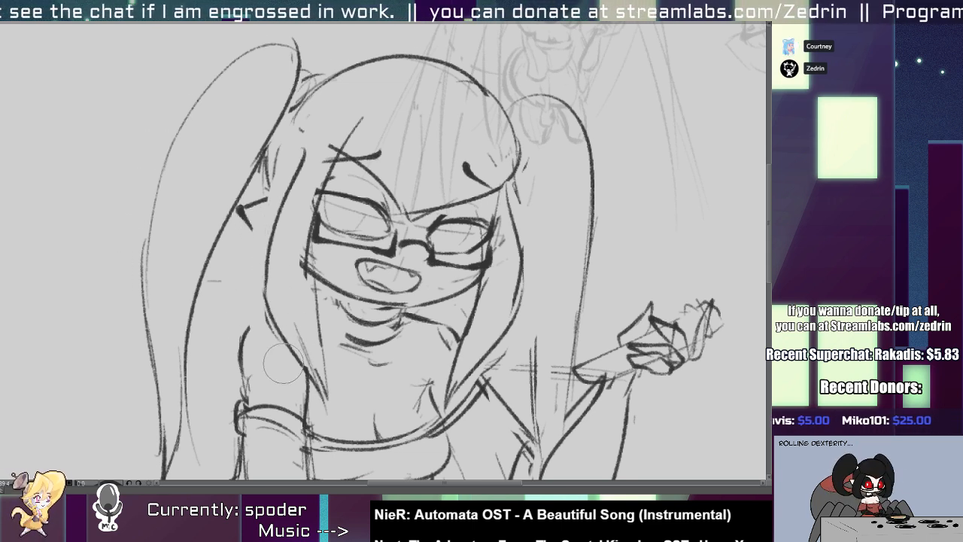
Redraw the upper and lower edges of the pointed ear beside the left lock.
{"action": "scroll", "coordinate": [259, 206], "scroll_direction": "up", "scroll_amount": 3}
{"action": "key", "text": "p"}
{"action": "left_click_drag", "start_coordinate": [232, 210], "coordinate": [319, 187]}
{"action": "key", "text": "ctrl+z"}
{"action": "mouse_move", "coordinate": [227, 208]}
{"action": "left_mouse_down"}
{"action": "mouse_move", "coordinate": [310, 188]}
{"action": "mouse_move", "coordinate": [283, 264]}
{"action": "left_mouse_up"}
Clean up the hairline near the left ponytail and erase the construction lines crossing the forehead and left lens.
{"action": "key", "text": "e"}
{"action": "key", "text": "p"}
{"action": "mouse_move", "coordinate": [306, 90]}
{"action": "left_mouse_down"}
{"action": "mouse_move", "coordinate": [291, 130]}
{"action": "mouse_move", "coordinate": [287, 82]}
{"action": "mouse_move", "coordinate": [279, 186]}
{"action": "left_mouse_up"}
{"action": "key", "text": "e"}
{"action": "left_click_drag", "start_coordinate": [361, 134], "coordinate": [306, 273]}
{"action": "left_click_drag", "start_coordinate": [379, 193], "coordinate": [333, 218]}
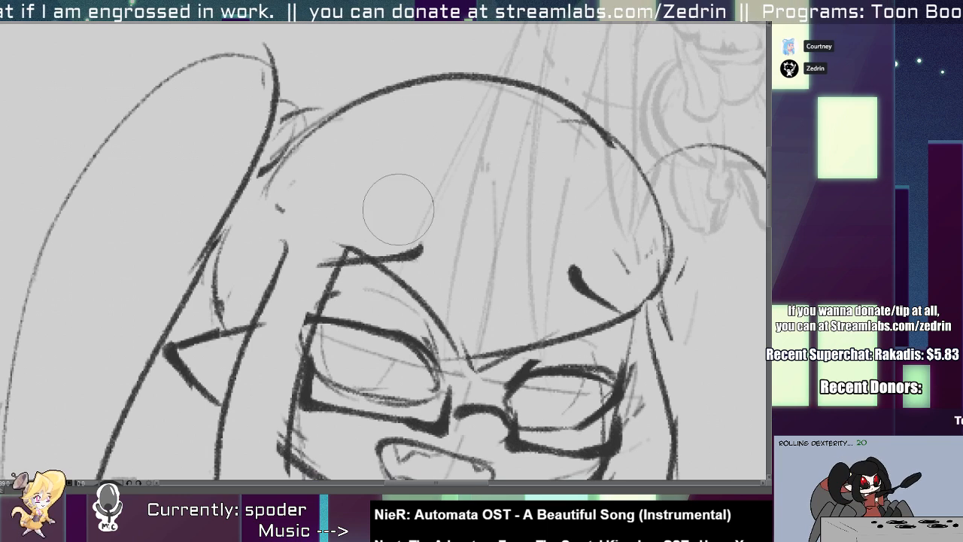
Extend the left bang line past the brow toward the base of the left ponytail.
{"action": "key", "text": "p"}
{"action": "left_click_drag", "start_coordinate": [301, 186], "coordinate": [417, 307]}
{"action": "key", "text": "ctrl+z"}
Examine the whole character sketch for its overall proportions and pose.
{"action": "scroll", "coordinate": [630, 298], "scroll_direction": "down", "scroll_amount": 6}
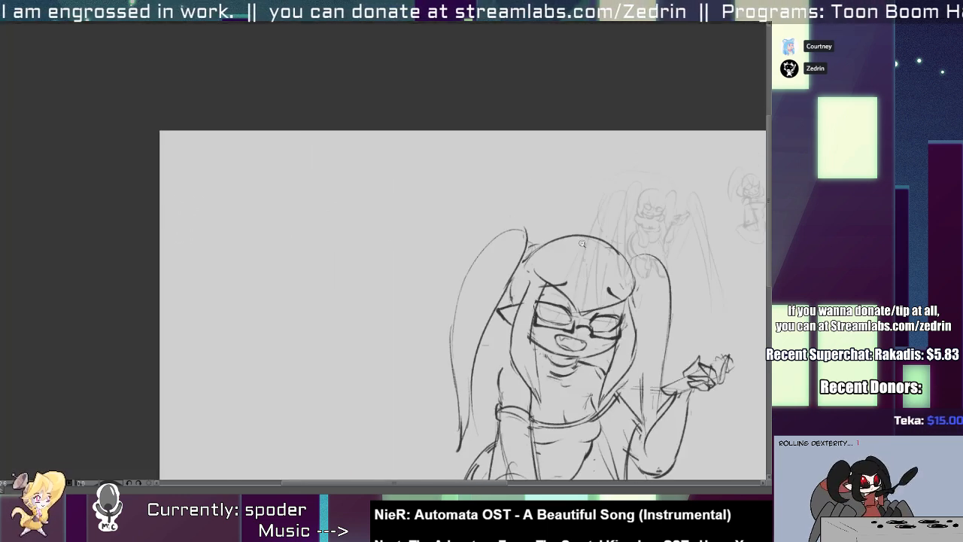
{"action": "left_click_drag", "start_coordinate": [583, 287], "coordinate": [387, 143]}
{"action": "scroll", "coordinate": [377, 138], "scroll_direction": "down", "scroll_amount": 3}
{"action": "scroll", "coordinate": [386, 132], "scroll_direction": "up", "scroll_amount": 5}
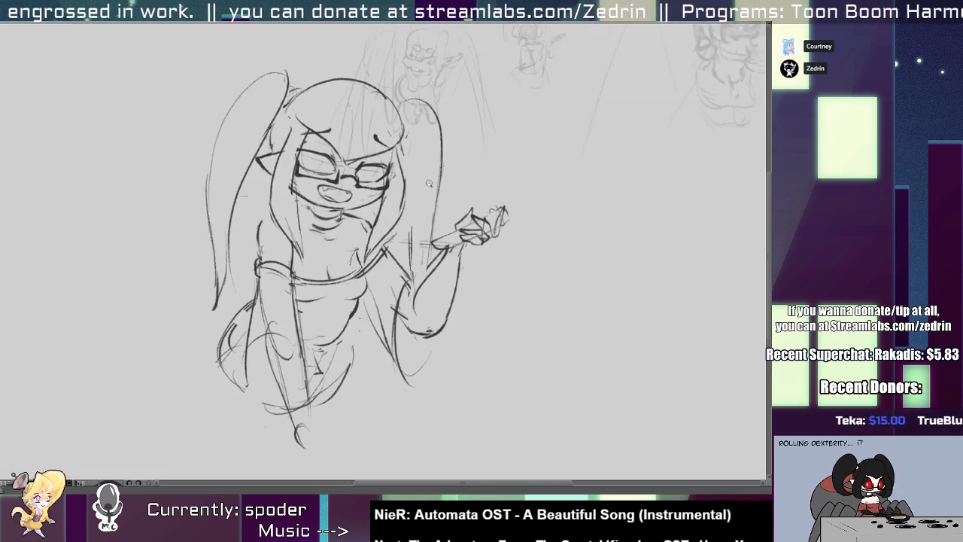
{"action": "scroll", "coordinate": [438, 113], "scroll_direction": "down", "scroll_amount": 2}
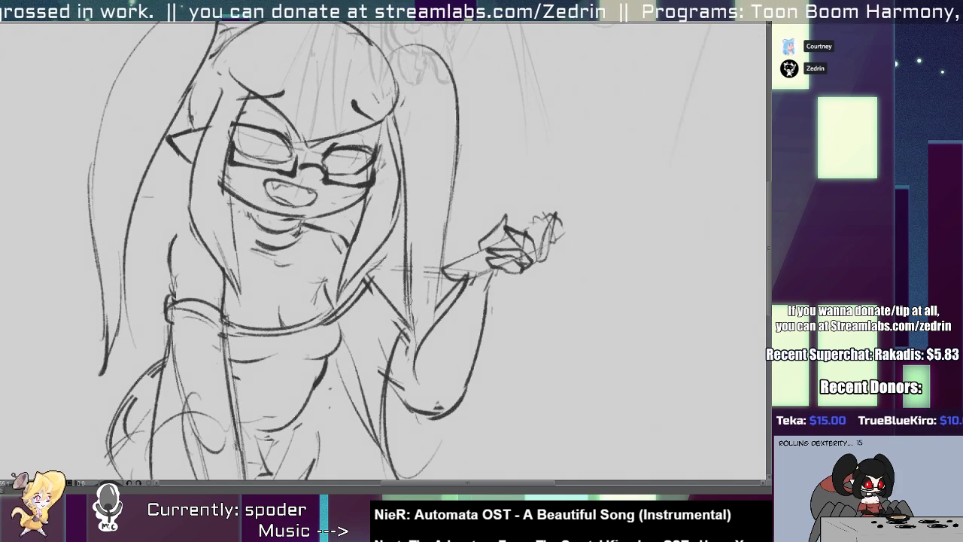
{"action": "scroll", "coordinate": [438, 113], "scroll_direction": "down", "scroll_amount": 3}
{"action": "scroll", "coordinate": [439, 112], "scroll_direction": "up", "scroll_amount": 6}
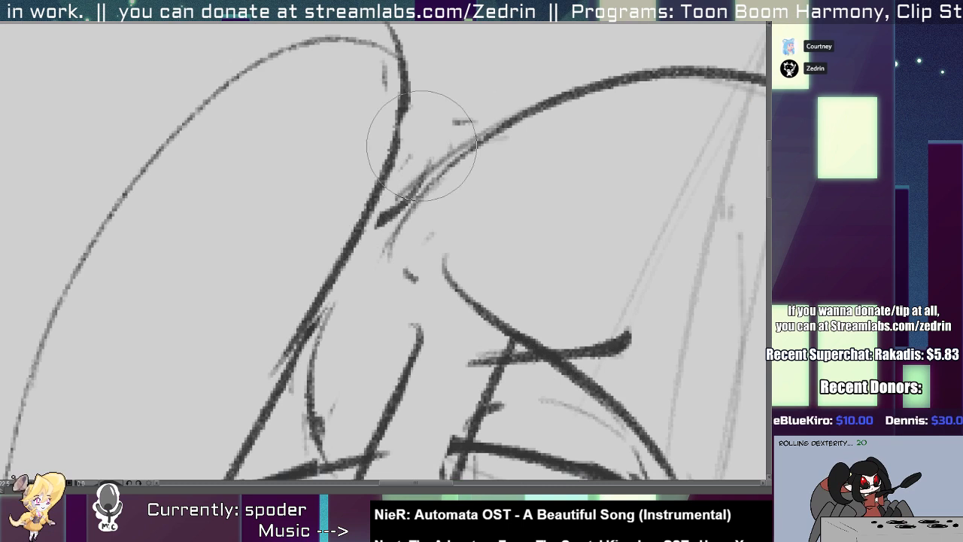
{"action": "left_click_drag", "start_coordinate": [421, 146], "coordinate": [386, 217]}
Clear the junction between the left ponytail and the head and draw a small rounded hair tie there.
{"action": "key", "text": "p"}
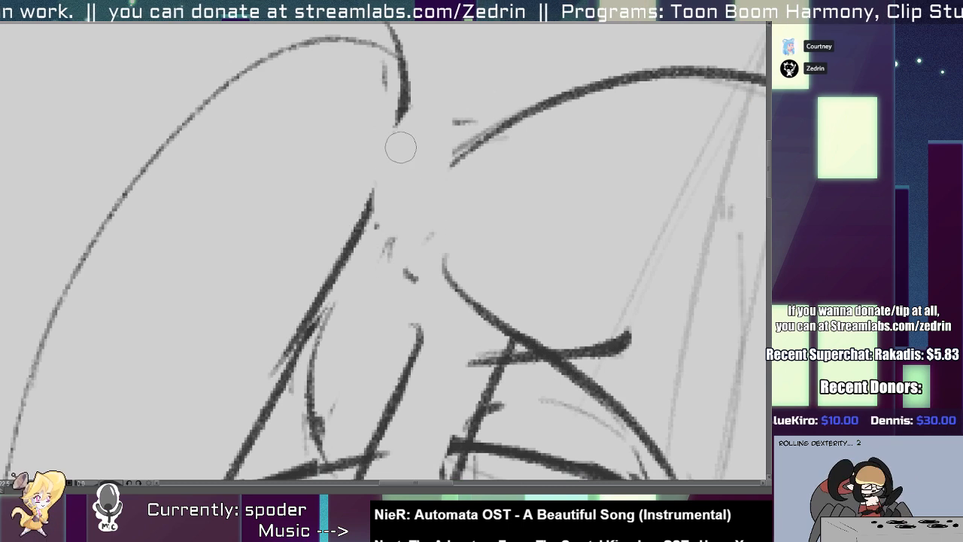
{"action": "left_click_drag", "start_coordinate": [385, 168], "coordinate": [428, 193]}
{"action": "mouse_move", "coordinate": [351, 258]}
{"action": "left_mouse_down"}
{"action": "mouse_move", "coordinate": [385, 261]}
{"action": "mouse_move", "coordinate": [427, 190]}
{"action": "mouse_move", "coordinate": [318, 273]}
{"action": "left_mouse_up"}
{"action": "scroll", "coordinate": [407, 205], "scroll_direction": "down", "scroll_amount": 3}
{"action": "scroll", "coordinate": [407, 205], "scroll_direction": "up", "scroll_amount": 1}
{"action": "key", "text": "e"}
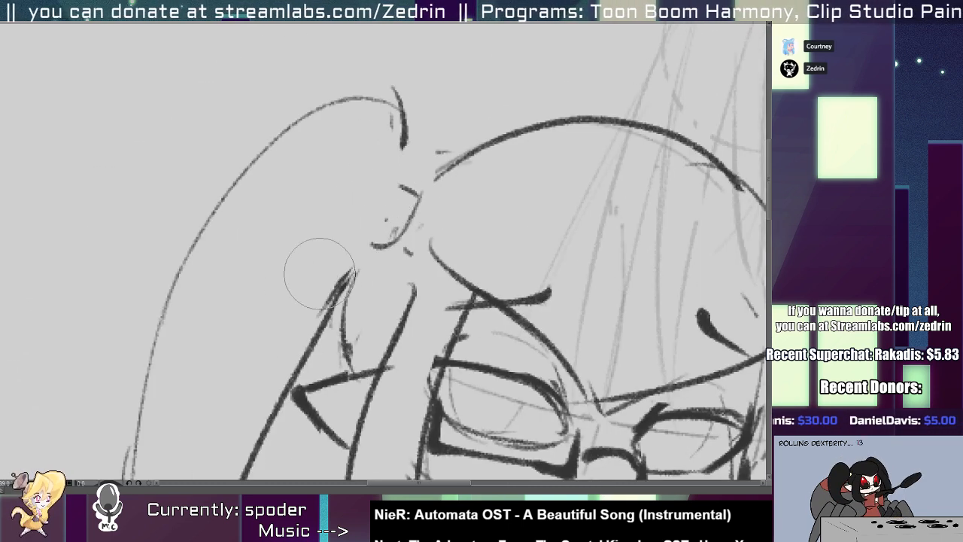
Redraw the left ponytail's inner line as one continuous curve past the hair tie toward the ear.
{"action": "key", "text": "p"}
{"action": "mouse_move", "coordinate": [403, 120]}
{"action": "left_mouse_down"}
{"action": "mouse_move", "coordinate": [387, 242]}
{"action": "mouse_move", "coordinate": [349, 307]}
{"action": "left_mouse_up"}
{"action": "key", "text": "ctrl+z"}
{"action": "left_click_drag", "start_coordinate": [404, 124], "coordinate": [316, 326]}
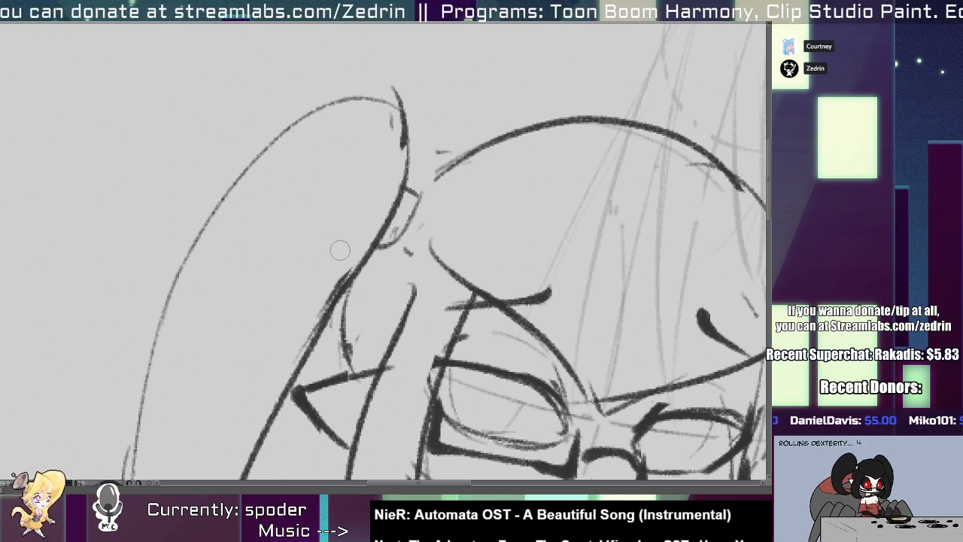
{"action": "key", "text": "e"}
{"action": "key", "text": "p"}
Join the crown outline to the left hair tie and tidy the stray marks around it.
{"action": "mouse_move", "coordinate": [416, 197]}
{"action": "left_mouse_down"}
{"action": "mouse_move", "coordinate": [405, 227]}
{"action": "mouse_move", "coordinate": [382, 246]}
{"action": "mouse_move", "coordinate": [458, 173]}
{"action": "mouse_move", "coordinate": [390, 133]}
{"action": "mouse_move", "coordinate": [404, 157]}
{"action": "mouse_move", "coordinate": [313, 152]}
{"action": "left_mouse_up"}
{"action": "left_click_drag", "start_coordinate": [350, 211], "coordinate": [362, 237]}
{"action": "left_click_drag", "start_coordinate": [382, 185], "coordinate": [411, 232]}
{"action": "left_click_drag", "start_coordinate": [407, 266], "coordinate": [396, 275]}
{"action": "mouse_move", "coordinate": [383, 342]}
{"action": "left_mouse_down"}
{"action": "mouse_move", "coordinate": [395, 340]}
{"action": "mouse_move", "coordinate": [373, 329]}
{"action": "left_mouse_up"}
Sketch a wide sleeve with a curved hem around the left forearm and erase stray lines at the armband and hem.
{"action": "mouse_move", "coordinate": [308, 328]}
{"action": "left_mouse_down"}
{"action": "mouse_move", "coordinate": [306, 309]}
{"action": "mouse_move", "coordinate": [319, 349]}
{"action": "mouse_move", "coordinate": [315, 395]}
{"action": "mouse_move", "coordinate": [307, 385]}
{"action": "mouse_move", "coordinate": [339, 333]}
{"action": "mouse_move", "coordinate": [360, 325]}
{"action": "left_mouse_up"}
{"action": "key", "text": "ctrl+z"}
{"action": "mouse_move", "coordinate": [310, 389]}
{"action": "left_mouse_down"}
{"action": "mouse_move", "coordinate": [338, 385]}
{"action": "mouse_move", "coordinate": [301, 394]}
{"action": "left_mouse_up"}
{"action": "left_click_drag", "start_coordinate": [306, 339], "coordinate": [298, 396]}
{"action": "mouse_move", "coordinate": [288, 339]}
{"action": "left_mouse_down"}
{"action": "mouse_move", "coordinate": [305, 399]}
{"action": "mouse_move", "coordinate": [338, 397]}
{"action": "mouse_move", "coordinate": [331, 394]}
{"action": "left_mouse_up"}
{"action": "mouse_move", "coordinate": [316, 321]}
{"action": "left_mouse_down"}
{"action": "mouse_move", "coordinate": [298, 396]}
{"action": "mouse_move", "coordinate": [327, 318]}
{"action": "left_mouse_up"}
{"action": "key", "text": "ctrl+z"}
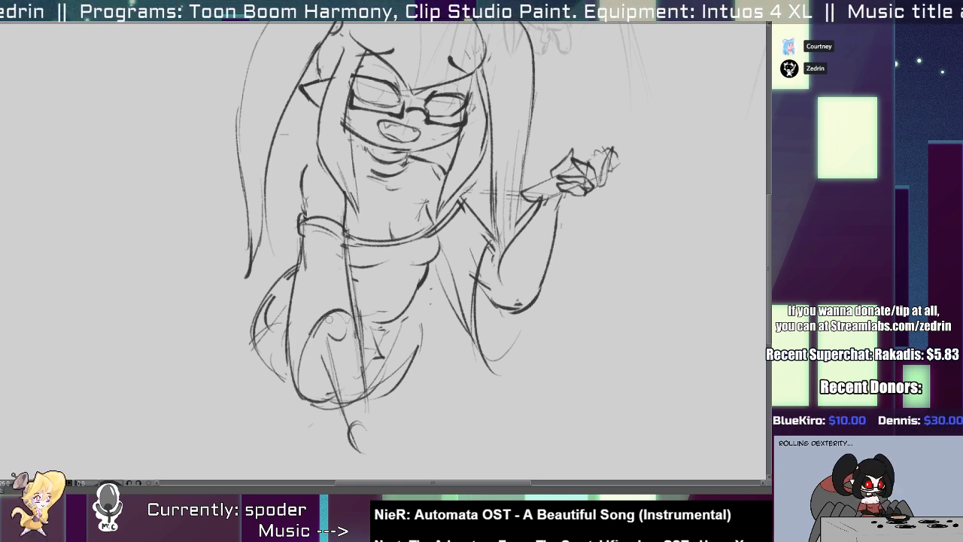
{"action": "left_click_drag", "start_coordinate": [301, 394], "coordinate": [329, 402]}
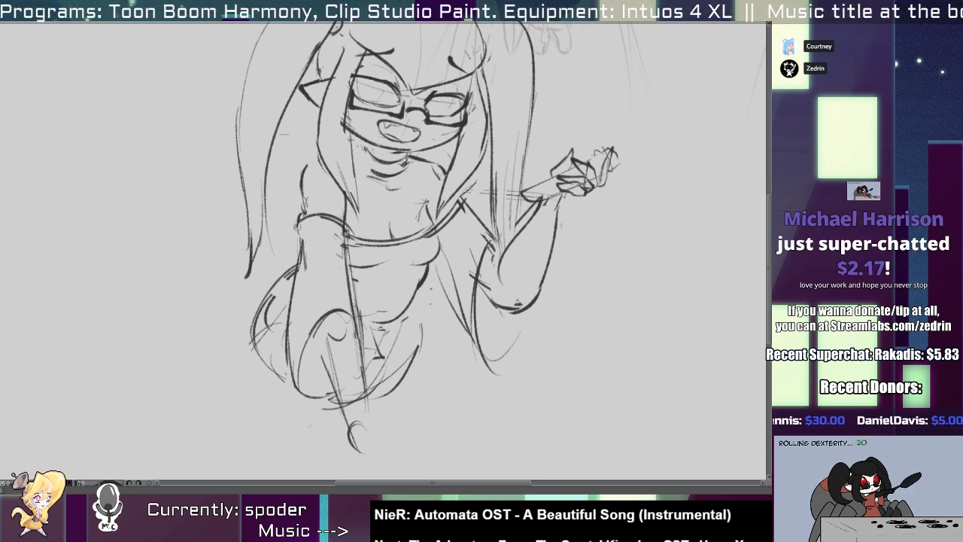
{"action": "scroll", "coordinate": [333, 218], "scroll_direction": "down", "scroll_amount": 3}
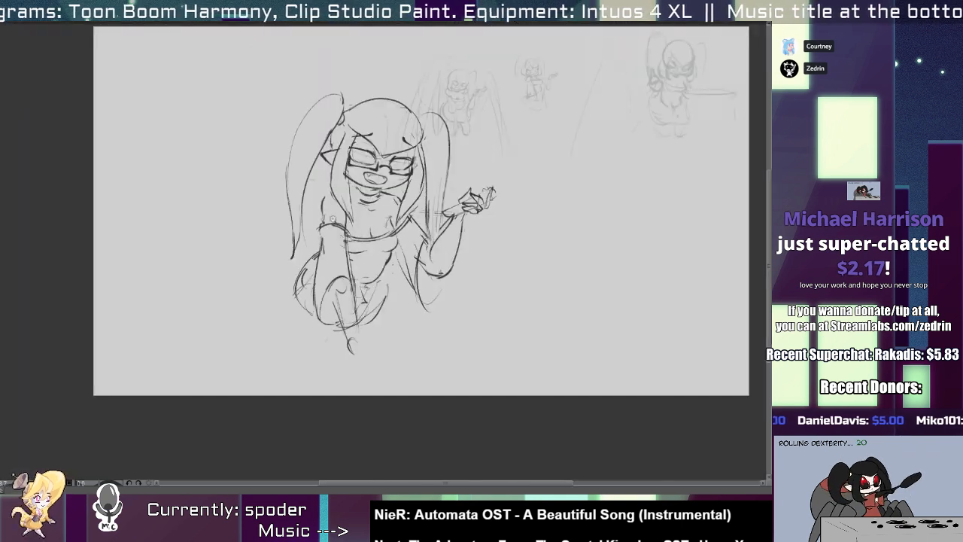
{"action": "scroll", "coordinate": [333, 218], "scroll_direction": "up", "scroll_amount": 3}
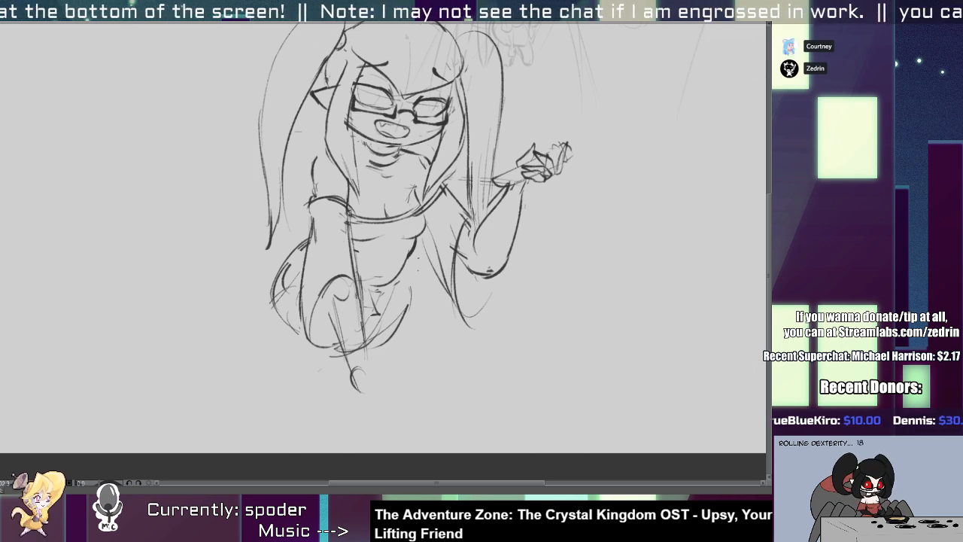
Redraw the left sleeve shorter with a pointed outer corner and a single arched hem, and redraw its upper cuff line.
{"action": "mouse_move", "coordinate": [312, 330]}
{"action": "left_mouse_down"}
{"action": "mouse_move", "coordinate": [275, 338]}
{"action": "mouse_move", "coordinate": [344, 306]}
{"action": "left_mouse_up"}
{"action": "left_click_drag", "start_coordinate": [256, 282], "coordinate": [265, 307]}
{"action": "left_click_drag", "start_coordinate": [257, 277], "coordinate": [282, 273]}
{"action": "mouse_move", "coordinate": [231, 329]}
{"action": "left_mouse_down"}
{"action": "mouse_move", "coordinate": [310, 268]}
{"action": "mouse_move", "coordinate": [321, 279]}
{"action": "left_mouse_up"}
{"action": "key", "text": "ctrl+z"}
{"action": "left_click_drag", "start_coordinate": [282, 129], "coordinate": [305, 142]}
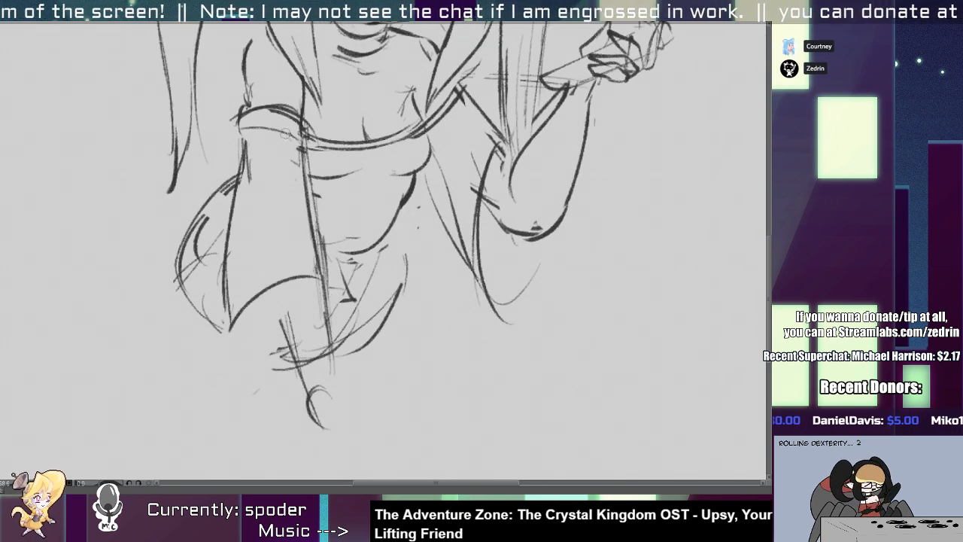
Draw a large round lower-body outline below the left sleeve and erase the old skirt curve under the waist's right side.
{"action": "left_click_drag", "start_coordinate": [287, 189], "coordinate": [360, 233]}
{"action": "mouse_move", "coordinate": [266, 286]}
{"action": "left_mouse_down"}
{"action": "mouse_move", "coordinate": [259, 347]}
{"action": "mouse_move", "coordinate": [326, 418]}
{"action": "mouse_move", "coordinate": [386, 432]}
{"action": "left_mouse_up"}
{"action": "left_click_drag", "start_coordinate": [418, 429], "coordinate": [481, 367]}
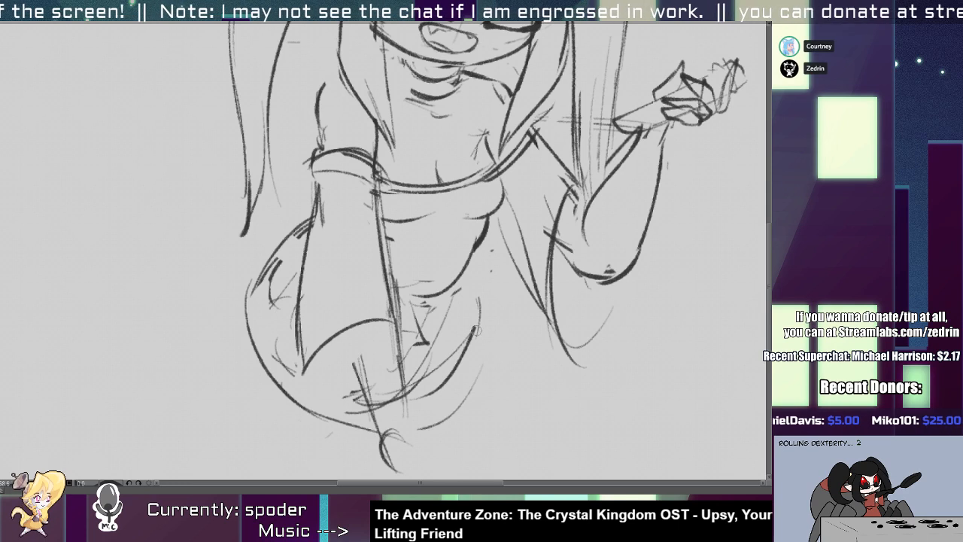
{"action": "mouse_move", "coordinate": [474, 253]}
{"action": "left_mouse_down"}
{"action": "mouse_move", "coordinate": [494, 272]}
{"action": "mouse_move", "coordinate": [487, 396]}
{"action": "left_mouse_up"}
{"action": "left_click_drag", "start_coordinate": [478, 318], "coordinate": [442, 379]}
{"action": "left_click_drag", "start_coordinate": [464, 404], "coordinate": [516, 337]}
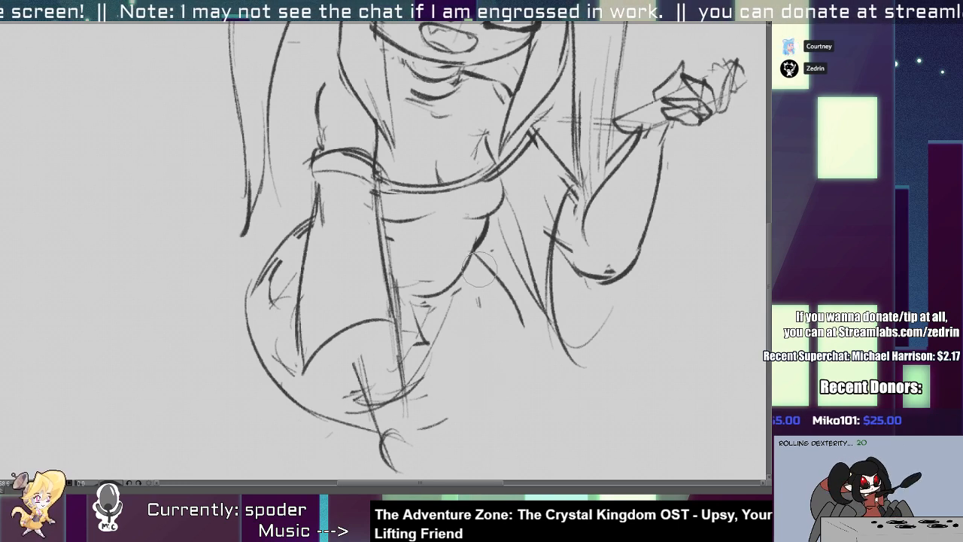
Replace the hip lines with full rounded curves from the waist on both sides of the lower body.
{"action": "left_click_drag", "start_coordinate": [479, 265], "coordinate": [518, 319]}
{"action": "mouse_move", "coordinate": [475, 262]}
{"action": "left_mouse_down"}
{"action": "mouse_move", "coordinate": [509, 333]}
{"action": "mouse_move", "coordinate": [469, 401]}
{"action": "left_mouse_up"}
{"action": "mouse_move", "coordinate": [295, 228]}
{"action": "left_mouse_down"}
{"action": "mouse_move", "coordinate": [273, 294]}
{"action": "mouse_move", "coordinate": [295, 374]}
{"action": "left_mouse_up"}
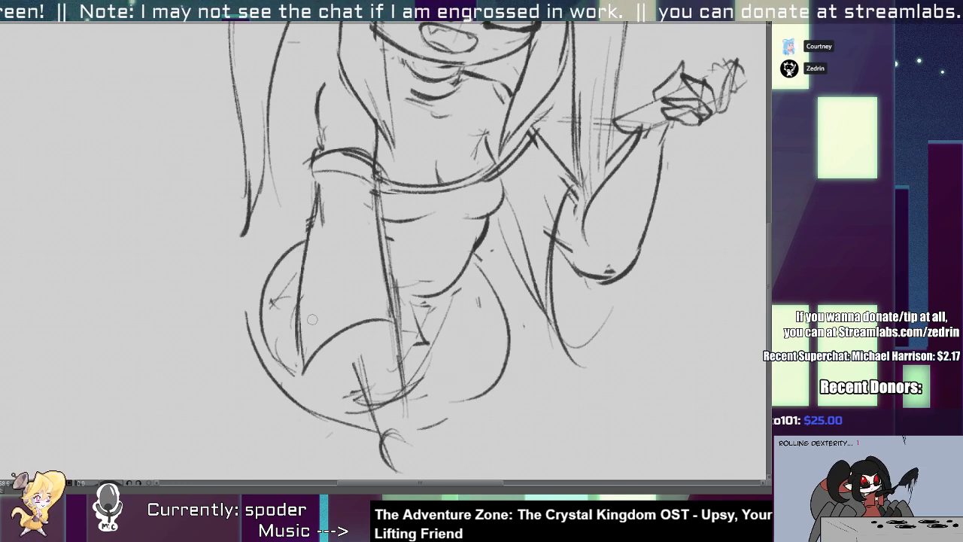
{"action": "mouse_move", "coordinate": [496, 268]}
{"action": "left_mouse_down"}
{"action": "mouse_move", "coordinate": [475, 392]}
{"action": "mouse_move", "coordinate": [418, 418]}
{"action": "left_mouse_up"}
Erase the doubled lines along the left sleeve's inner edge and redraw it as one firm line down to the hem.
{"action": "mouse_move", "coordinate": [431, 375]}
{"action": "left_mouse_down"}
{"action": "mouse_move", "coordinate": [404, 358]}
{"action": "mouse_move", "coordinate": [432, 328]}
{"action": "left_mouse_up"}
{"action": "left_click_drag", "start_coordinate": [404, 270], "coordinate": [427, 367]}
{"action": "left_click_drag", "start_coordinate": [406, 248], "coordinate": [429, 378]}
{"action": "left_click_drag", "start_coordinate": [411, 255], "coordinate": [431, 382]}
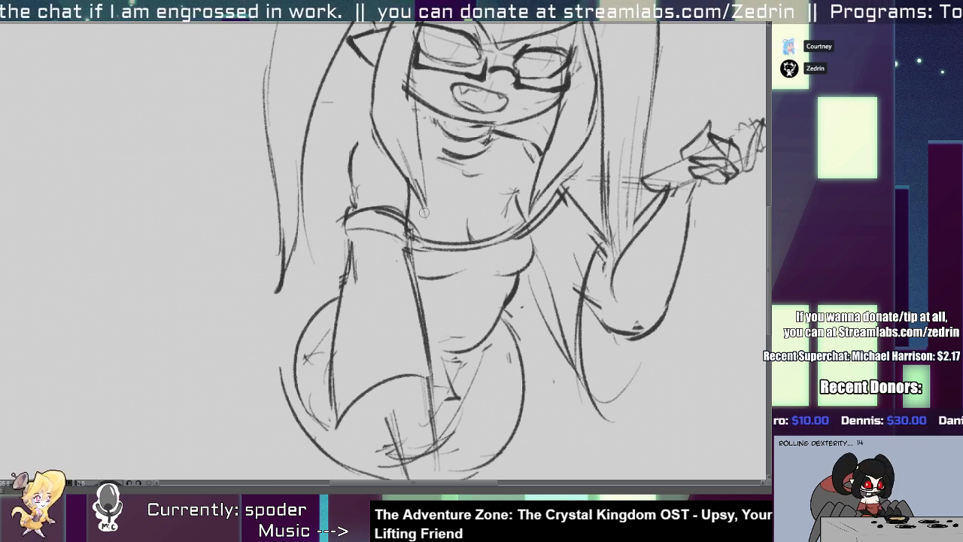
Extend the left shoulder line up to the face-framing lock and erase leftover construction lines on the crown.
{"action": "left_click_drag", "start_coordinate": [361, 219], "coordinate": [328, 381]}
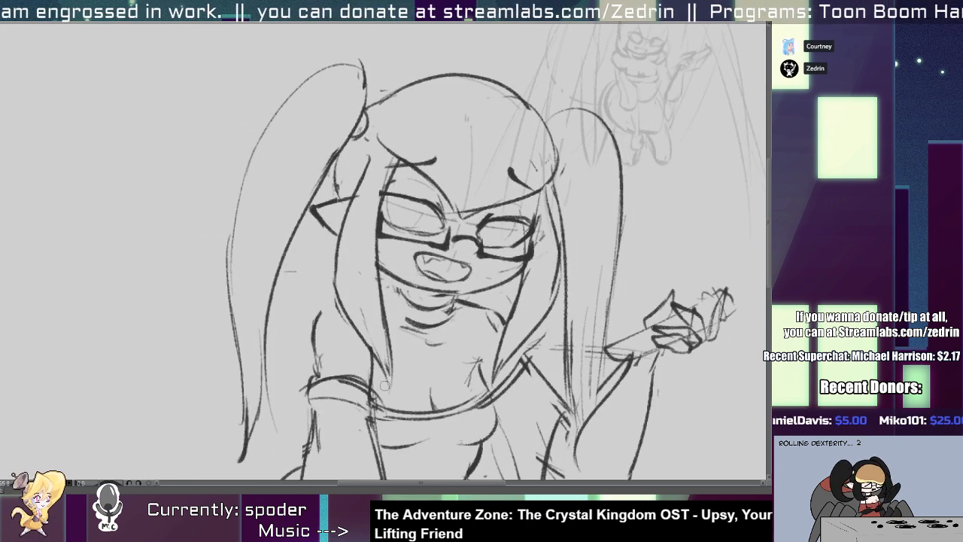
{"action": "scroll", "coordinate": [332, 311], "scroll_direction": "up", "scroll_amount": 2}
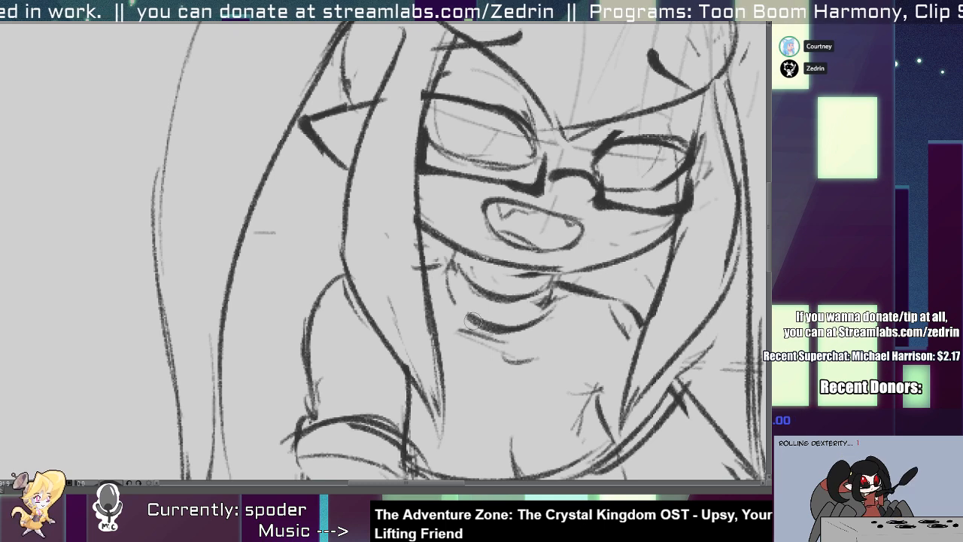
{"action": "scroll", "coordinate": [451, 258], "scroll_direction": "down", "scroll_amount": 1}
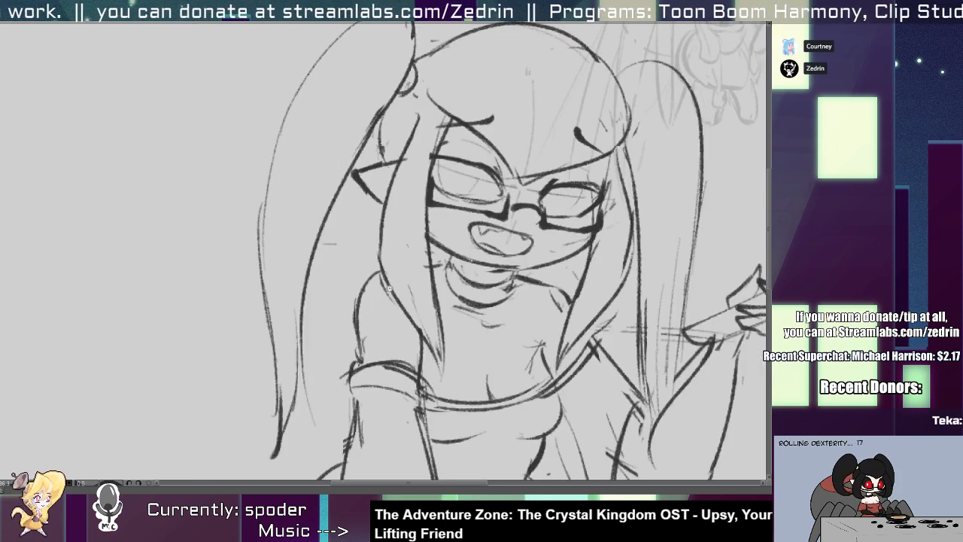
{"action": "mouse_move", "coordinate": [411, 307]}
{"action": "left_mouse_down"}
{"action": "mouse_move", "coordinate": [274, 349]}
{"action": "mouse_move", "coordinate": [278, 465]}
{"action": "left_mouse_up"}
{"action": "scroll", "coordinate": [400, 237], "scroll_direction": "up", "scroll_amount": 2}
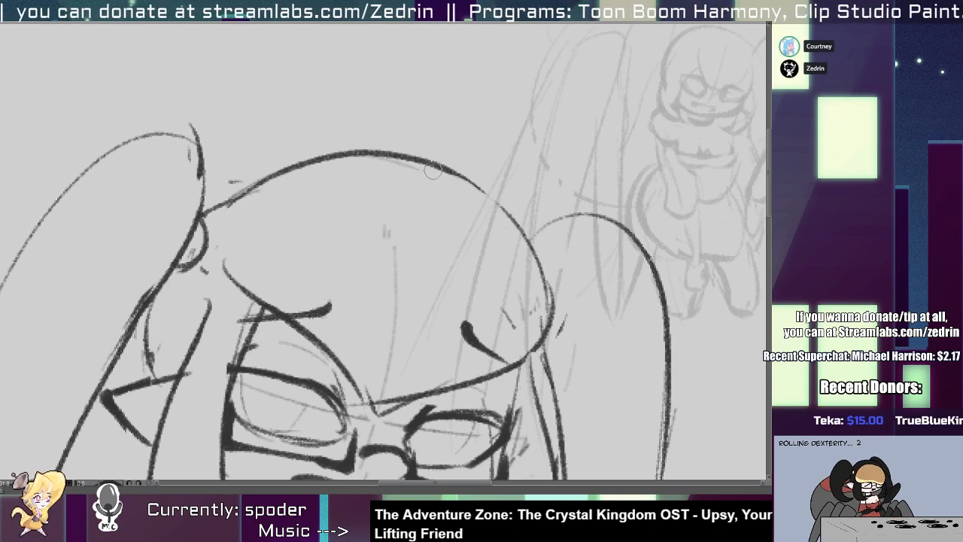
Erase the old arm end below the left sleeve and sketch a thin tapering forearm inside the sleeve.
{"action": "scroll", "coordinate": [449, 206], "scroll_direction": "down", "scroll_amount": 3}
{"action": "left_click_drag", "start_coordinate": [449, 324], "coordinate": [380, 112]}
{"action": "scroll", "coordinate": [374, 375], "scroll_direction": "up", "scroll_amount": 2}
{"action": "mouse_move", "coordinate": [318, 328]}
{"action": "left_mouse_down"}
{"action": "mouse_move", "coordinate": [293, 368]}
{"action": "mouse_move", "coordinate": [328, 399]}
{"action": "left_mouse_up"}
{"action": "mouse_move", "coordinate": [265, 188]}
{"action": "left_mouse_down"}
{"action": "mouse_move", "coordinate": [322, 225]}
{"action": "mouse_move", "coordinate": [316, 125]}
{"action": "left_mouse_up"}
{"action": "mouse_move", "coordinate": [319, 201]}
{"action": "left_mouse_down"}
{"action": "mouse_move", "coordinate": [291, 291]}
{"action": "mouse_move", "coordinate": [270, 229]}
{"action": "mouse_move", "coordinate": [307, 337]}
{"action": "left_mouse_up"}
{"action": "key", "text": "ctrl+z"}
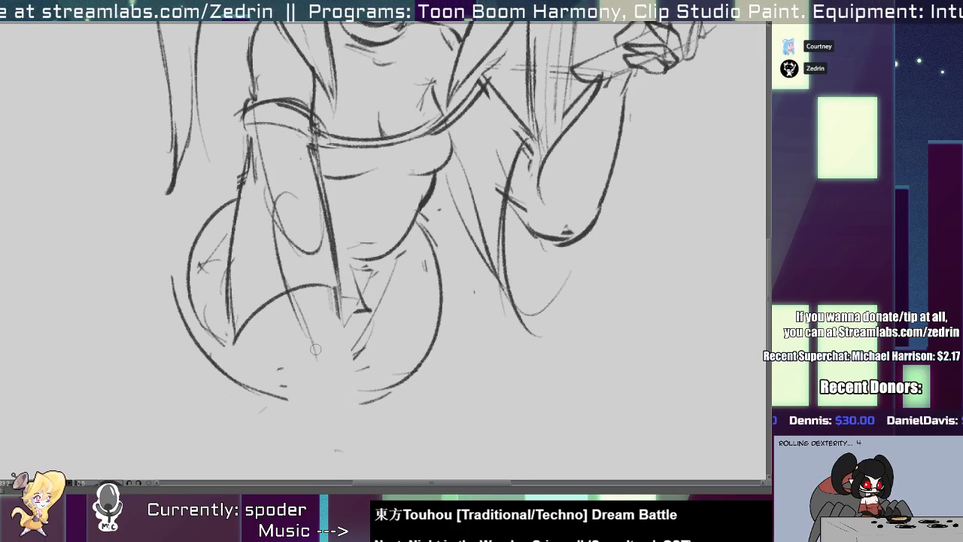
Sketch the left hand as a flat boxy shape at the end of the forearm.
{"action": "left_click_drag", "start_coordinate": [321, 414], "coordinate": [323, 393]}
{"action": "mouse_move", "coordinate": [326, 397]}
{"action": "left_mouse_down"}
{"action": "mouse_move", "coordinate": [390, 385]}
{"action": "mouse_move", "coordinate": [420, 426]}
{"action": "mouse_move", "coordinate": [377, 426]}
{"action": "left_mouse_up"}
{"action": "mouse_move", "coordinate": [326, 397]}
{"action": "left_mouse_down"}
{"action": "mouse_move", "coordinate": [329, 422]}
{"action": "mouse_move", "coordinate": [397, 428]}
{"action": "left_mouse_up"}
{"action": "mouse_move", "coordinate": [381, 383]}
{"action": "left_mouse_down"}
{"action": "mouse_move", "coordinate": [359, 376]}
{"action": "mouse_move", "coordinate": [352, 269]}
{"action": "left_mouse_up"}
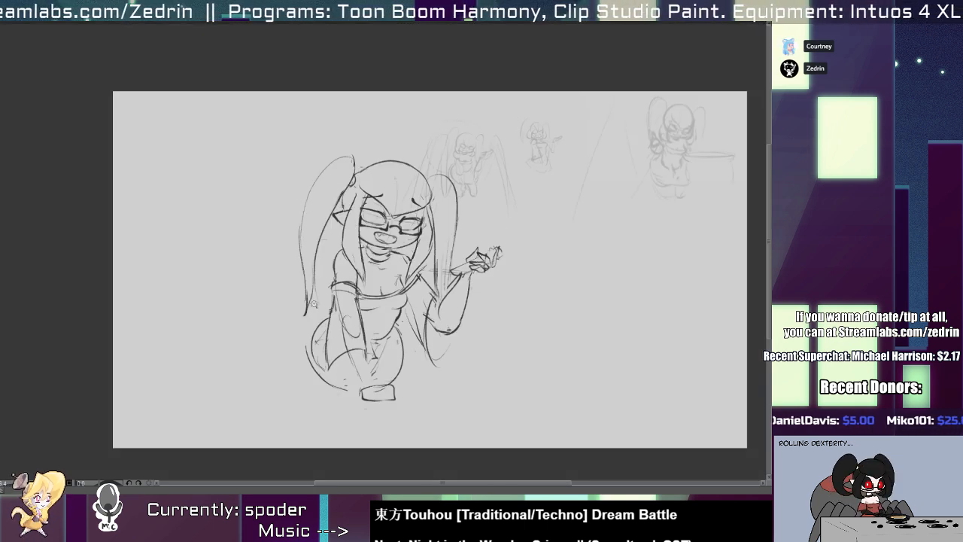
Sketch a rounded outline behind the left hip, curving from the arm past the ponytail tip and down below the thigh.
{"action": "left_click_drag", "start_coordinate": [313, 304], "coordinate": [316, 389]}
{"action": "left_click_drag", "start_coordinate": [316, 389], "coordinate": [316, 300]}
{"action": "key", "text": "ctrl+z"}
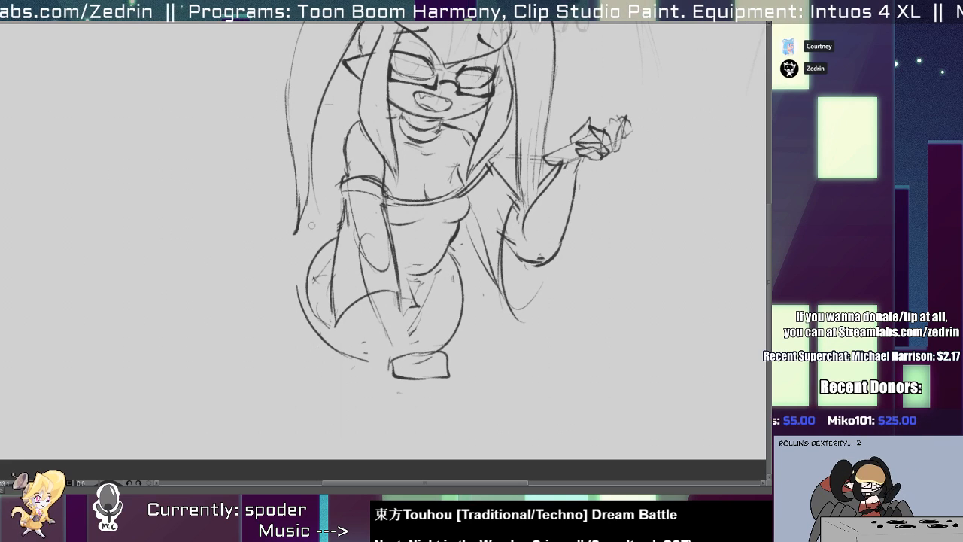
{"action": "mouse_move", "coordinate": [334, 215]}
{"action": "left_mouse_down"}
{"action": "mouse_move", "coordinate": [330, 354]}
{"action": "mouse_move", "coordinate": [373, 378]}
{"action": "left_mouse_up"}
{"action": "key", "text": "ctrl+z"}
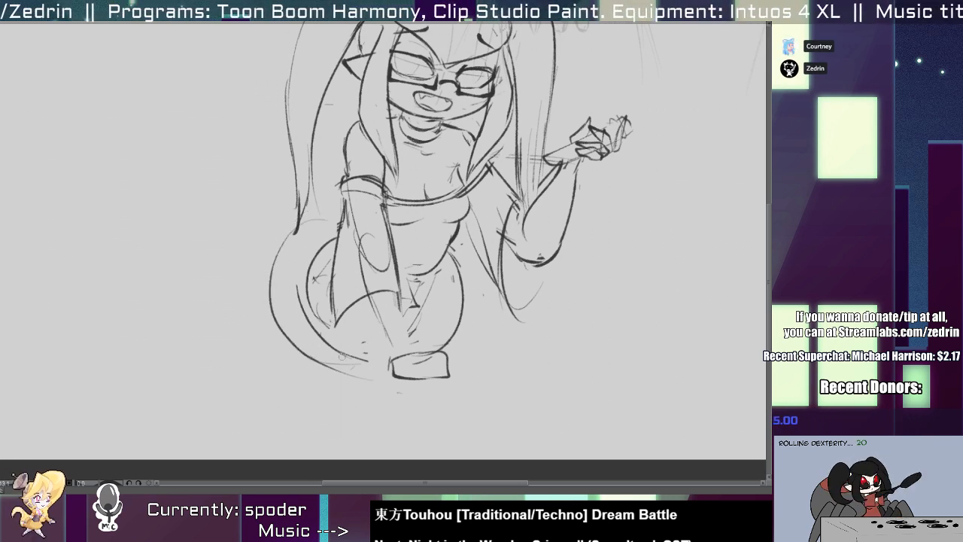
{"action": "key", "text": "ctrl+z"}
{"action": "mouse_move", "coordinate": [295, 223]}
{"action": "left_mouse_down"}
{"action": "mouse_move", "coordinate": [340, 358]}
{"action": "mouse_move", "coordinate": [368, 363]}
{"action": "left_mouse_up"}
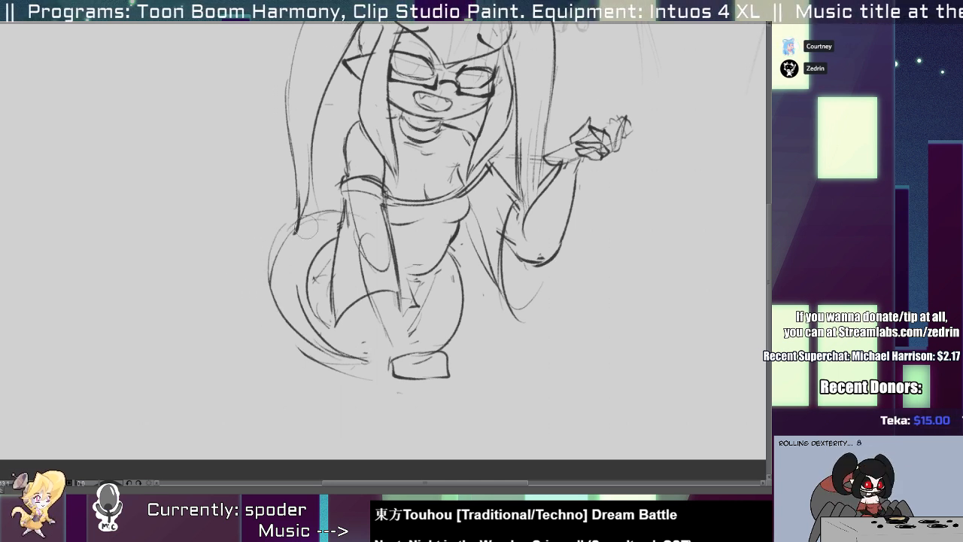
{"action": "key", "text": "ctrl+z"}
{"action": "mouse_move", "coordinate": [335, 200]}
{"action": "left_mouse_down"}
{"action": "mouse_move", "coordinate": [281, 314]}
{"action": "mouse_move", "coordinate": [351, 379]}
{"action": "left_mouse_up"}
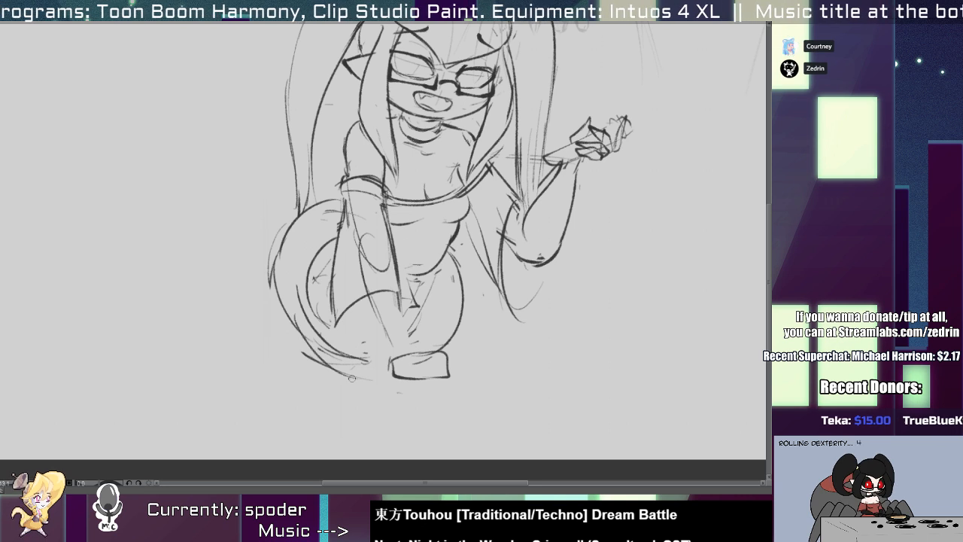
{"action": "left_click_drag", "start_coordinate": [308, 246], "coordinate": [347, 357]}
Try a large open arc for the abdomen behind the left ponytail, ending at the hip.
{"action": "key", "text": "1"}
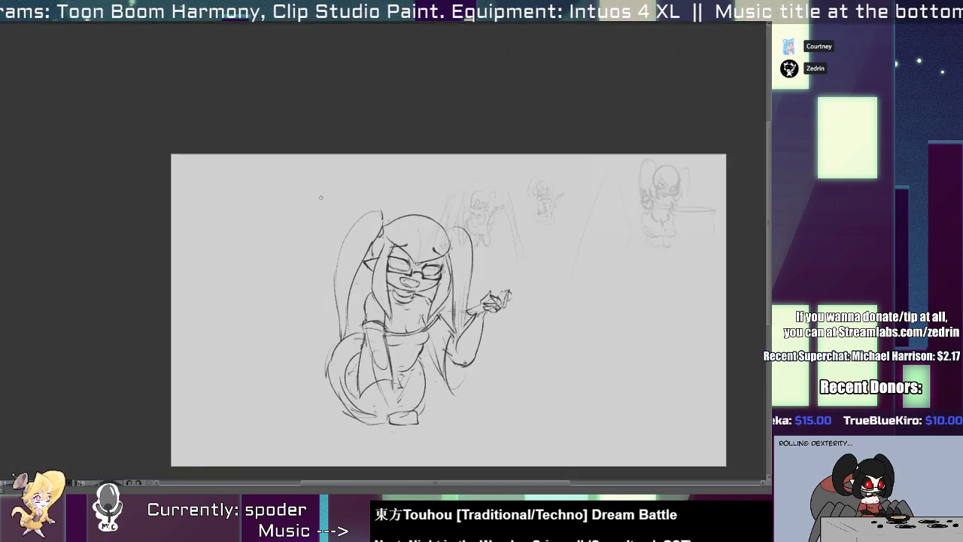
{"action": "mouse_move", "coordinate": [330, 180]}
{"action": "left_mouse_down"}
{"action": "mouse_move", "coordinate": [331, 355]}
{"action": "mouse_move", "coordinate": [334, 336]}
{"action": "left_mouse_up"}
{"action": "key", "text": "ctrl+z"}
{"action": "key", "text": "ctrl+z"}
{"action": "left_click_drag", "start_coordinate": [312, 213], "coordinate": [329, 355]}
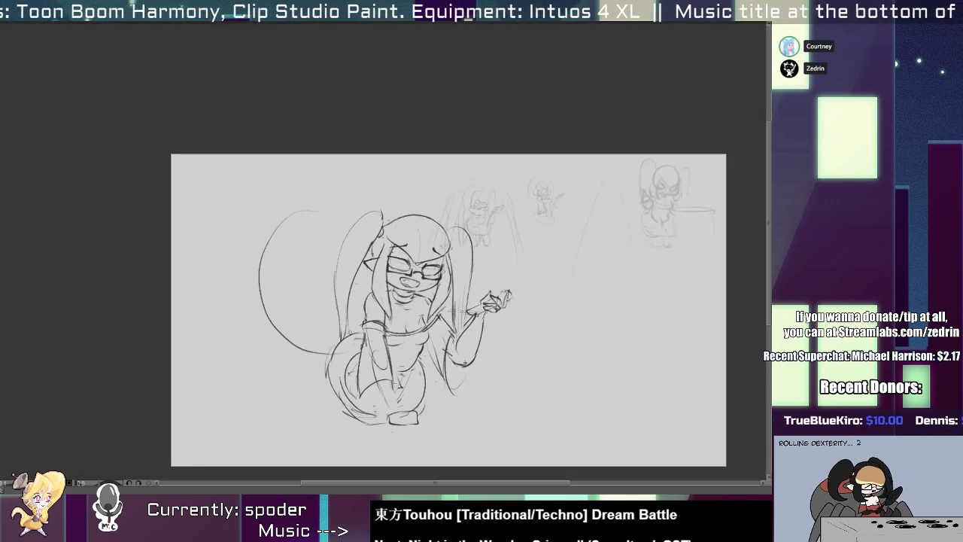
Clean up the outline behind the left hip and redraw the abdomen as a larger rounded shape spanning from the head to the hip.
{"action": "scroll", "coordinate": [329, 355], "scroll_direction": "up", "scroll_amount": 5}
{"action": "mouse_move", "coordinate": [367, 328]}
{"action": "left_mouse_down"}
{"action": "mouse_move", "coordinate": [331, 398]}
{"action": "mouse_move", "coordinate": [367, 436]}
{"action": "left_mouse_up"}
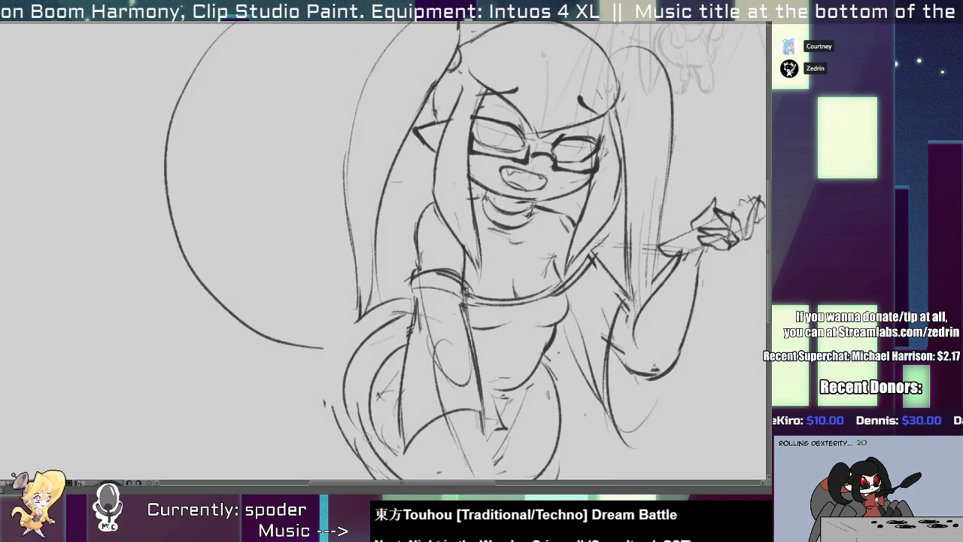
{"action": "scroll", "coordinate": [355, 400], "scroll_direction": "down", "scroll_amount": 2}
{"action": "mouse_move", "coordinate": [343, 366]}
{"action": "left_mouse_down"}
{"action": "mouse_move", "coordinate": [369, 89]}
{"action": "mouse_move", "coordinate": [433, 145]}
{"action": "mouse_move", "coordinate": [352, 369]}
{"action": "left_mouse_up"}
{"action": "key", "text": "ctrl+z"}
{"action": "key", "text": "ctrl+z"}
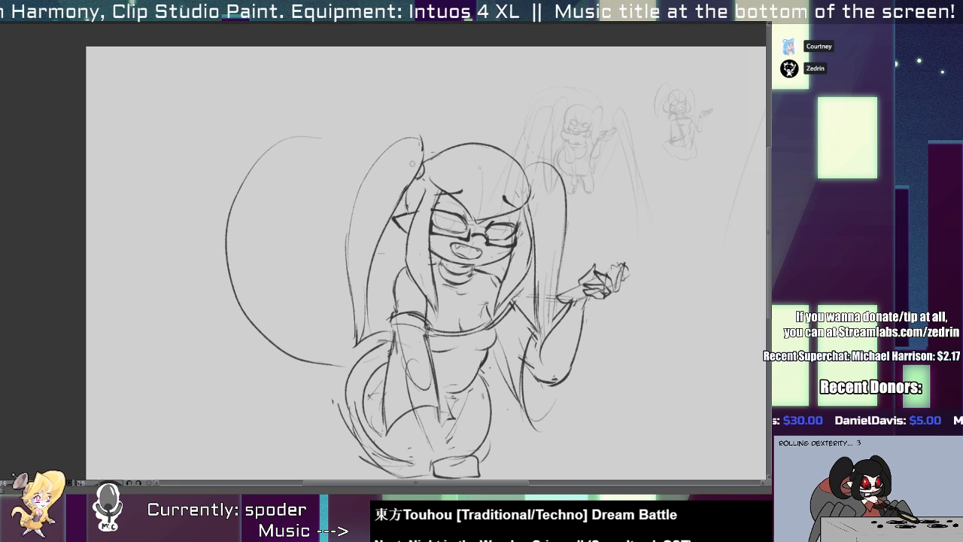
{"action": "mouse_move", "coordinate": [454, 158]}
{"action": "left_mouse_down"}
{"action": "mouse_move", "coordinate": [304, 358]}
{"action": "mouse_move", "coordinate": [214, 263]}
{"action": "mouse_move", "coordinate": [308, 365]}
{"action": "left_mouse_up"}
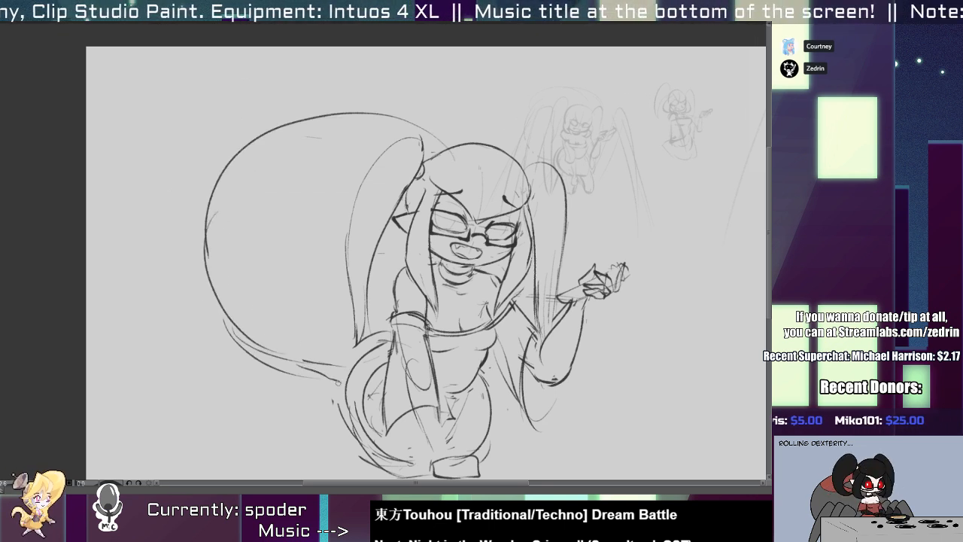
Sketch nested curved marking lines across the top of the large abdomen, behind the left ponytail.
{"action": "scroll", "coordinate": [451, 152], "scroll_direction": "down", "scroll_amount": 3}
{"action": "scroll", "coordinate": [365, 140], "scroll_direction": "up", "scroll_amount": 3}
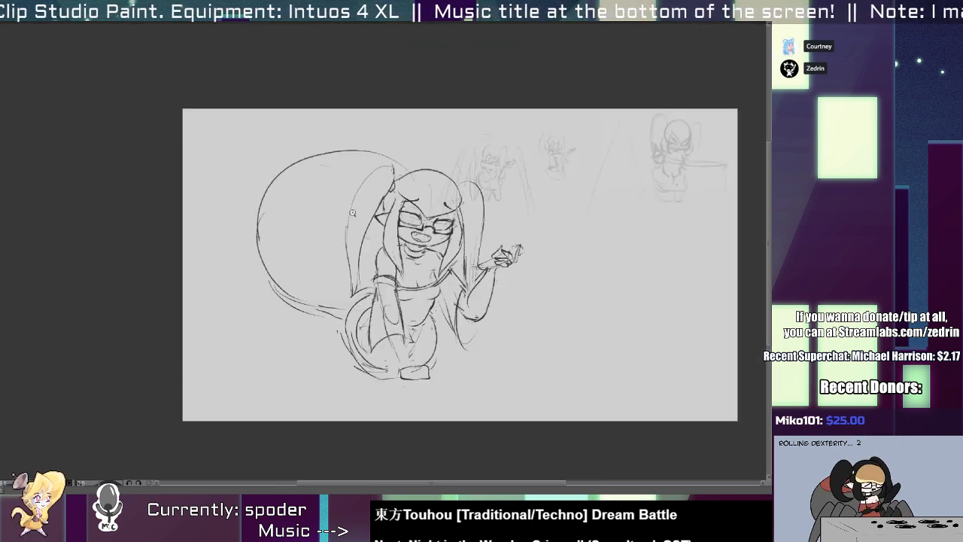
{"action": "mouse_move", "coordinate": [326, 134]}
{"action": "left_mouse_down"}
{"action": "mouse_move", "coordinate": [408, 155]}
{"action": "mouse_move", "coordinate": [299, 143]}
{"action": "left_mouse_up"}
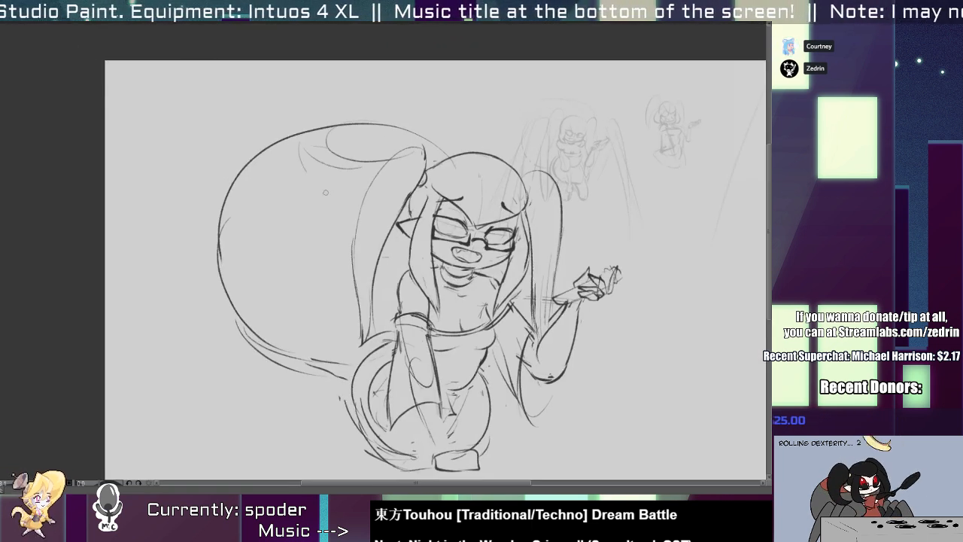
{"action": "key", "text": "ctrl+z"}
{"action": "key", "text": "ctrl+z"}
{"action": "left_click_drag", "start_coordinate": [376, 171], "coordinate": [301, 148]}
{"action": "mouse_move", "coordinate": [300, 147]}
{"action": "left_mouse_down"}
{"action": "mouse_move", "coordinate": [318, 203]}
{"action": "mouse_move", "coordinate": [364, 210]}
{"action": "left_mouse_up"}
{"action": "scroll", "coordinate": [370, 170], "scroll_direction": "down", "scroll_amount": 2}
{"action": "scroll", "coordinate": [310, 207], "scroll_direction": "up", "scroll_amount": 1}
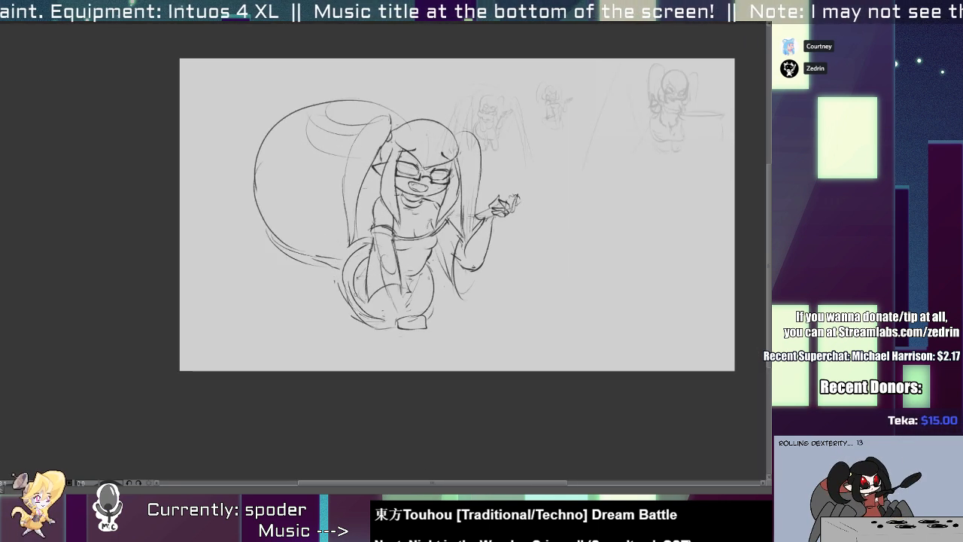
Sketch the front left spider leg as a tall arch beside the hip, running down to the canvas's lower edge.
{"action": "scroll", "coordinate": [364, 300], "scroll_direction": "up", "scroll_amount": 1}
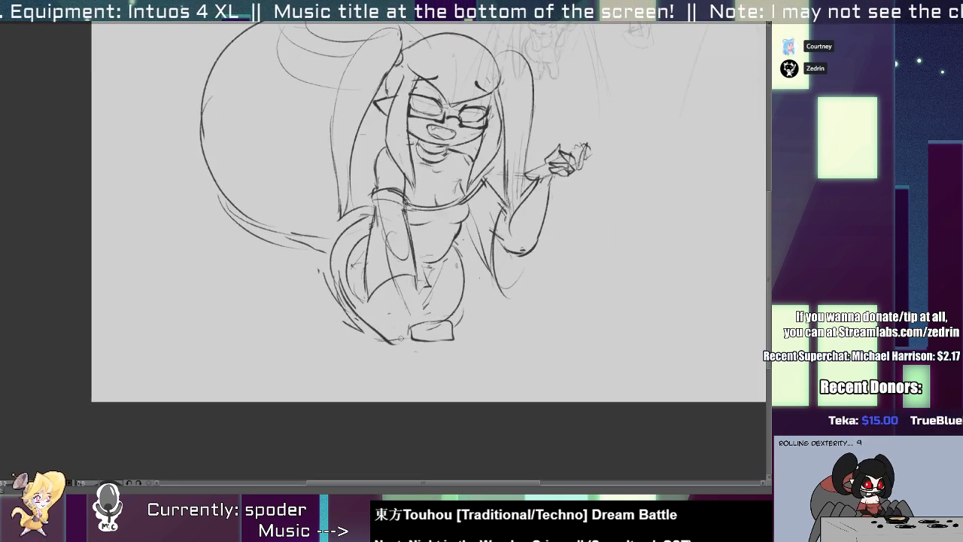
{"action": "scroll", "coordinate": [451, 330], "scroll_direction": "down", "scroll_amount": 2}
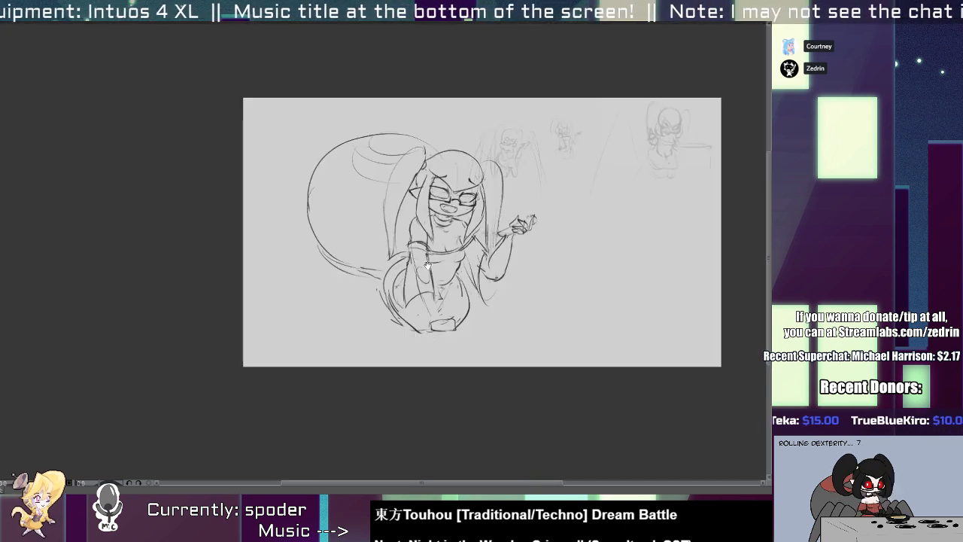
{"action": "scroll", "coordinate": [321, 318], "scroll_direction": "up", "scroll_amount": 1}
{"action": "left_click_drag", "start_coordinate": [321, 317], "coordinate": [385, 260]}
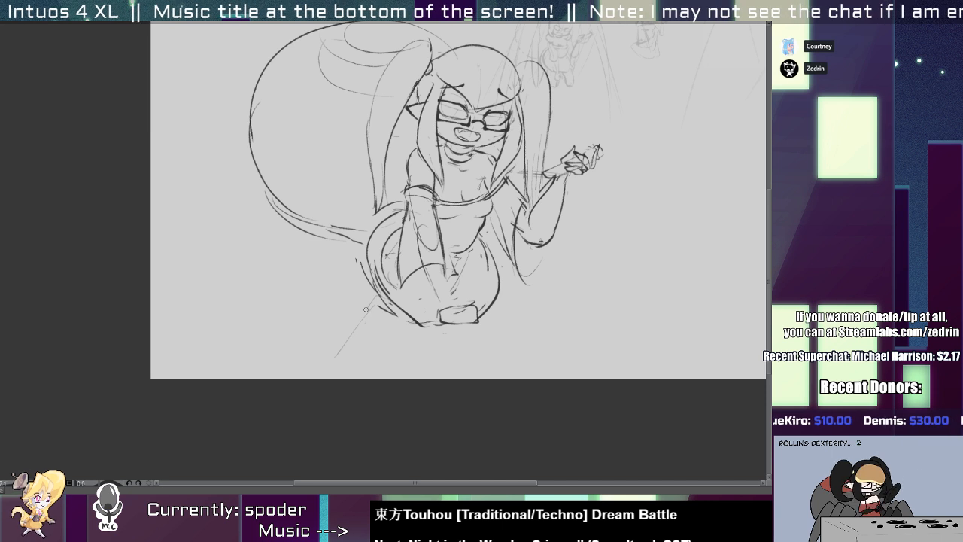
{"action": "mouse_move", "coordinate": [350, 175]}
{"action": "left_mouse_down"}
{"action": "mouse_move", "coordinate": [316, 409]}
{"action": "mouse_move", "coordinate": [301, 403]}
{"action": "left_mouse_up"}
{"action": "key", "text": "ctrl+z"}
{"action": "left_click_drag", "start_coordinate": [348, 169], "coordinate": [370, 250]}
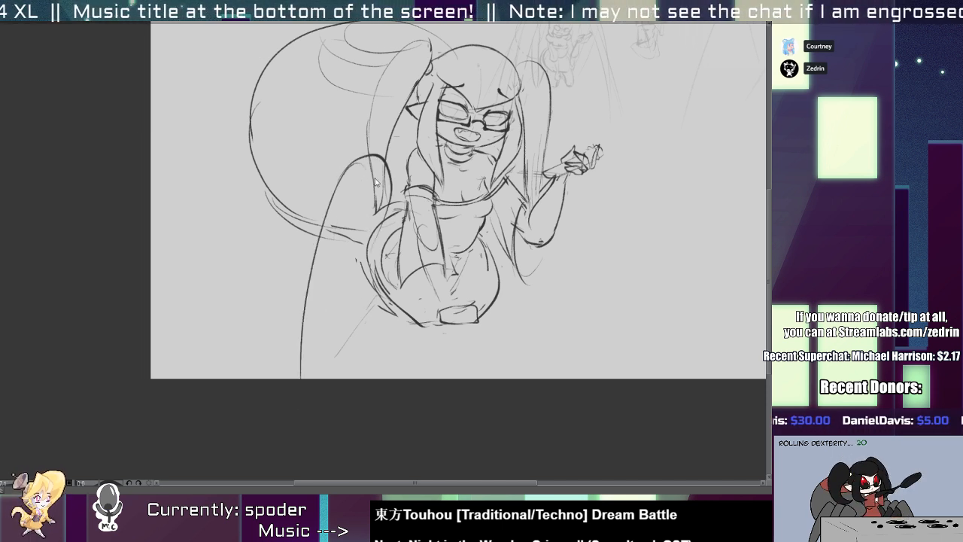
{"action": "key", "text": "ctrl+z"}
{"action": "mouse_move", "coordinate": [348, 170]}
{"action": "left_mouse_down"}
{"action": "mouse_move", "coordinate": [387, 186]}
{"action": "mouse_move", "coordinate": [336, 361]}
{"action": "left_mouse_up"}
{"action": "left_click_drag", "start_coordinate": [350, 304], "coordinate": [337, 380]}
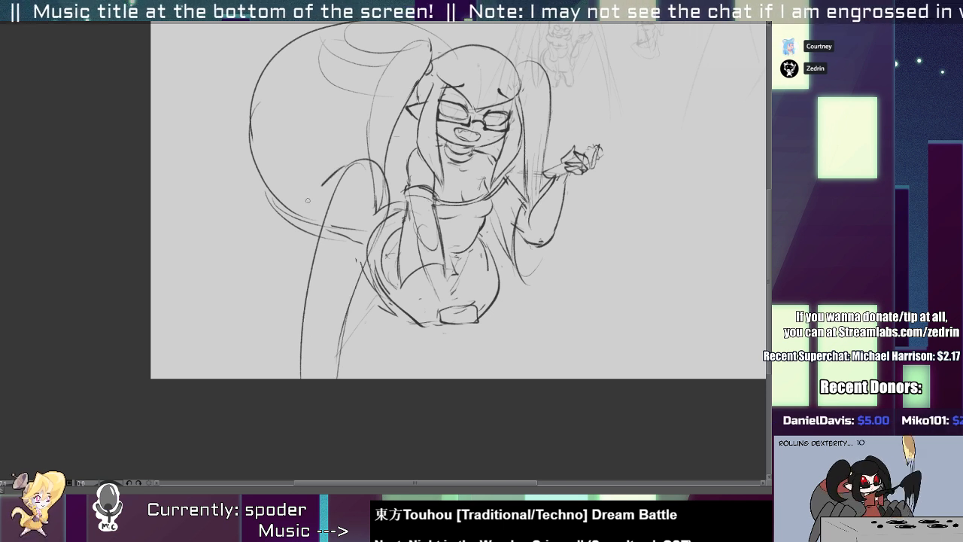
Sketch a second left leg edge behind the front one and another long leg arching out to the canvas's left edge.
{"action": "mouse_move", "coordinate": [321, 183]}
{"action": "left_mouse_down"}
{"action": "mouse_move", "coordinate": [280, 263]}
{"action": "mouse_move", "coordinate": [270, 384]}
{"action": "left_mouse_up"}
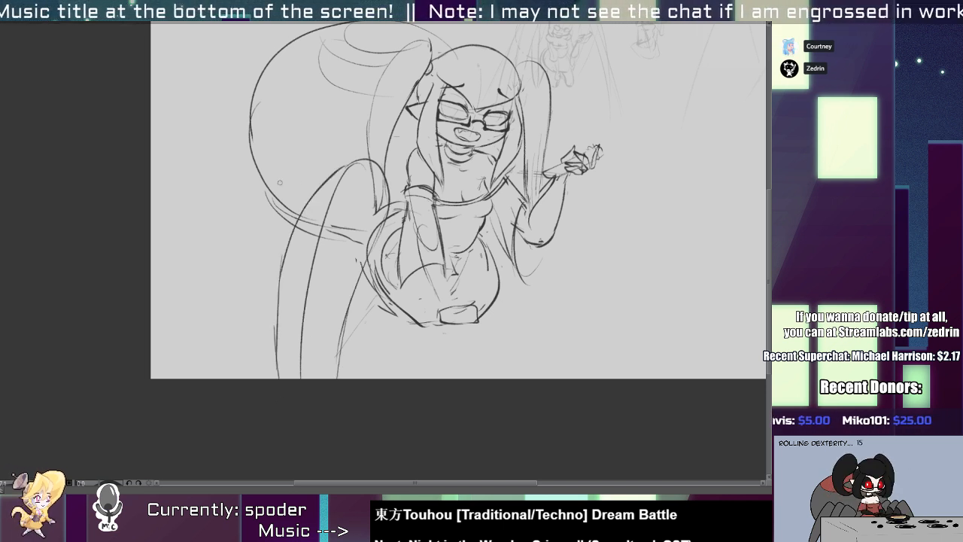
{"action": "mouse_move", "coordinate": [303, 159]}
{"action": "left_mouse_down"}
{"action": "mouse_move", "coordinate": [222, 207]}
{"action": "mouse_move", "coordinate": [154, 364]}
{"action": "left_mouse_up"}
{"action": "left_click_drag", "start_coordinate": [295, 148], "coordinate": [151, 241]}
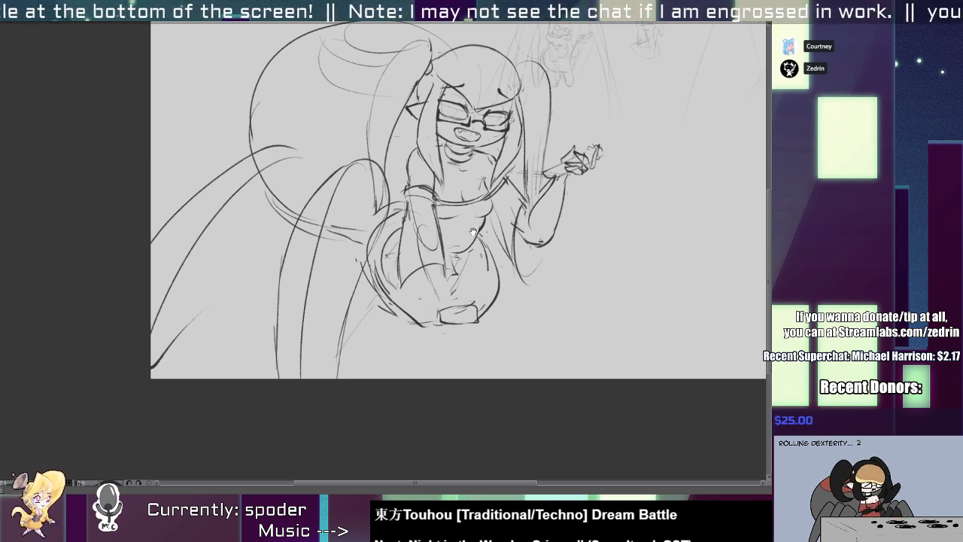
Sketch long curved spider leg lines on the right side, sweeping from below the raised hand to the canvas's lower edge.
{"action": "left_click_drag", "start_coordinate": [473, 231], "coordinate": [341, 268]}
{"action": "left_click_drag", "start_coordinate": [448, 258], "coordinate": [489, 417]}
{"action": "left_click_drag", "start_coordinate": [449, 210], "coordinate": [514, 378]}
{"action": "key", "text": "ctrl+z"}
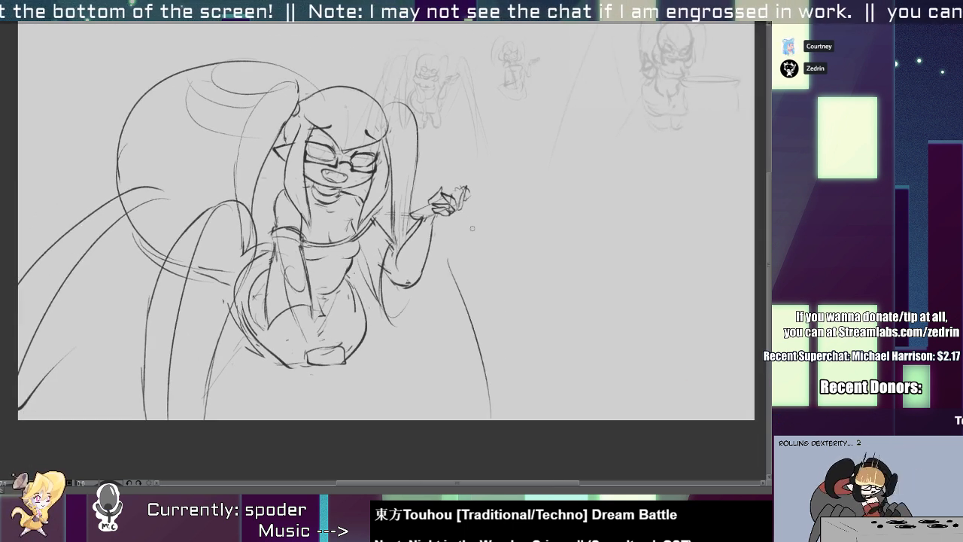
{"action": "left_click_drag", "start_coordinate": [464, 234], "coordinate": [522, 419]}
{"action": "key", "text": "ctrl+z"}
{"action": "key", "text": "ctrl+z"}
{"action": "left_click_drag", "start_coordinate": [450, 225], "coordinate": [528, 419]}
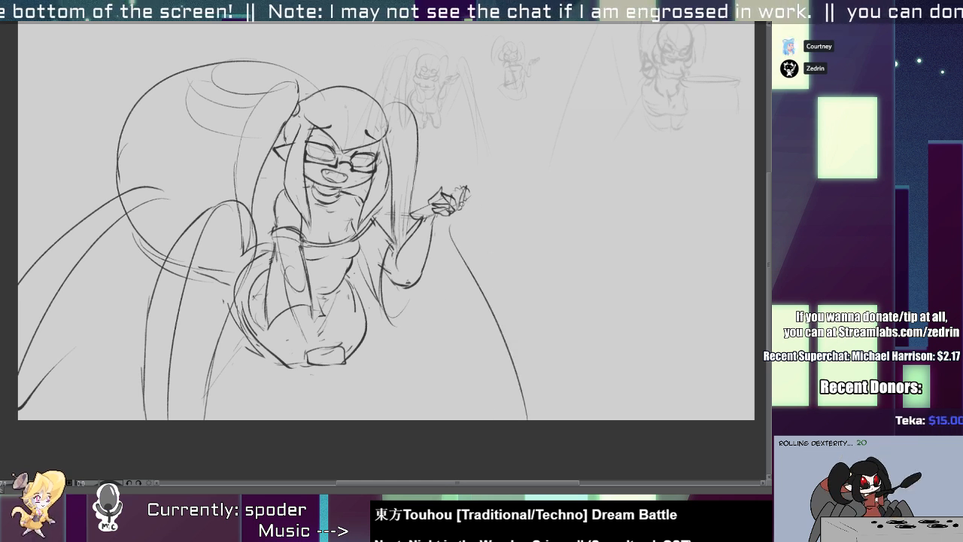
{"action": "key", "text": "ctrl+z"}
{"action": "left_click_drag", "start_coordinate": [467, 200], "coordinate": [555, 418]}
{"action": "key", "text": "ctrl+z"}
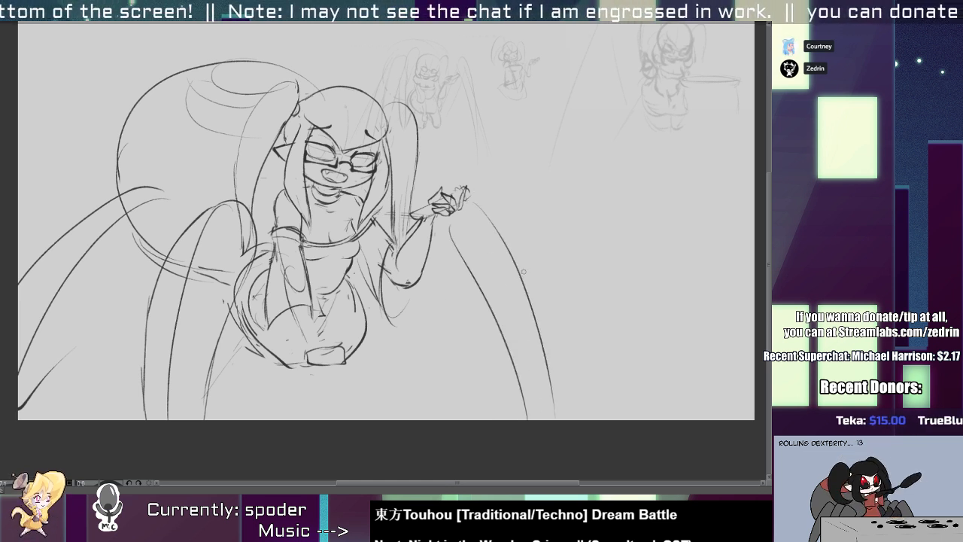
{"action": "left_click_drag", "start_coordinate": [497, 237], "coordinate": [571, 418]}
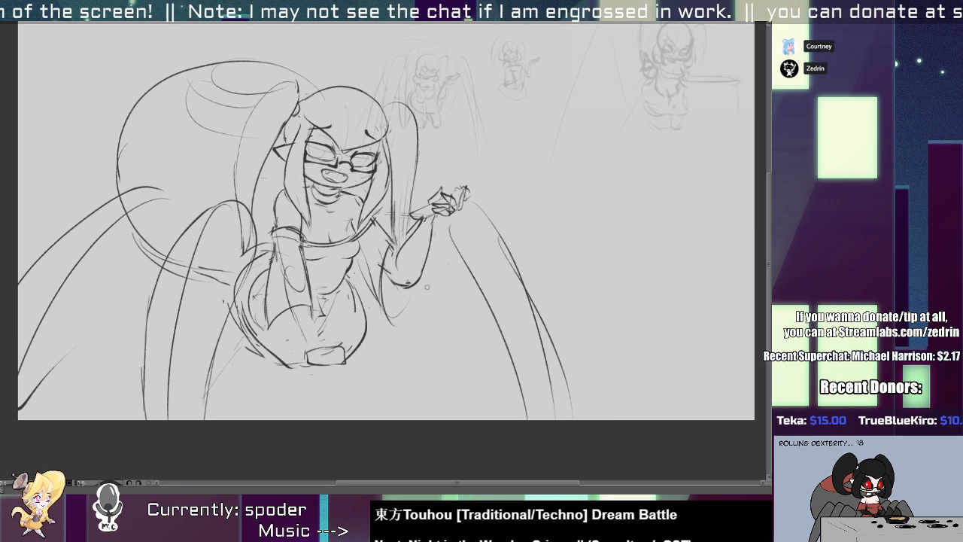
Erase the abdomen lines that cross the left spider legs and draw the inner edge of the far-left leg.
{"action": "key", "text": "e"}
{"action": "mouse_move", "coordinate": [221, 241]}
{"action": "left_mouse_down"}
{"action": "mouse_move", "coordinate": [207, 280]}
{"action": "mouse_move", "coordinate": [167, 290]}
{"action": "left_mouse_up"}
{"action": "left_click_drag", "start_coordinate": [173, 246], "coordinate": [158, 276]}
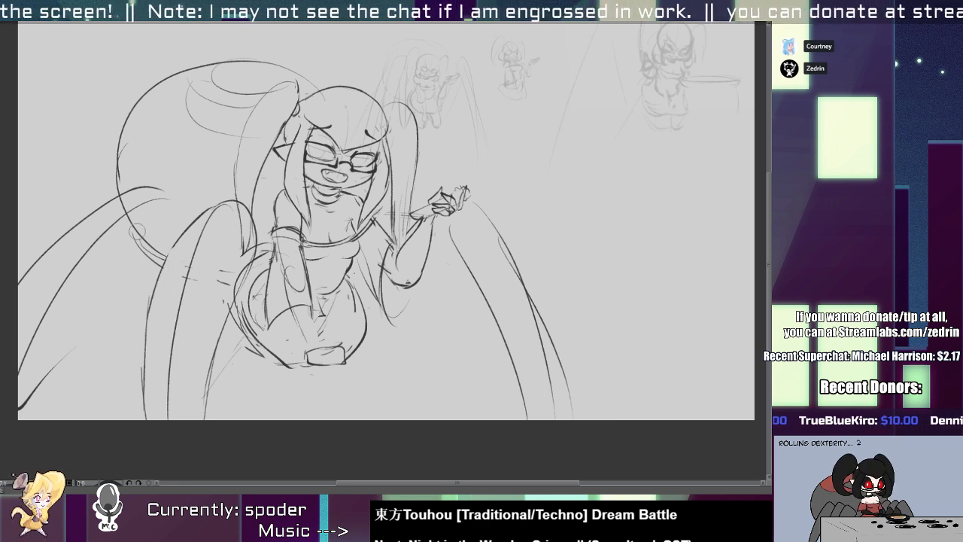
{"action": "left_click_drag", "start_coordinate": [137, 231], "coordinate": [98, 268]}
{"action": "key", "text": "p"}
{"action": "left_click_drag", "start_coordinate": [157, 197], "coordinate": [59, 385]}
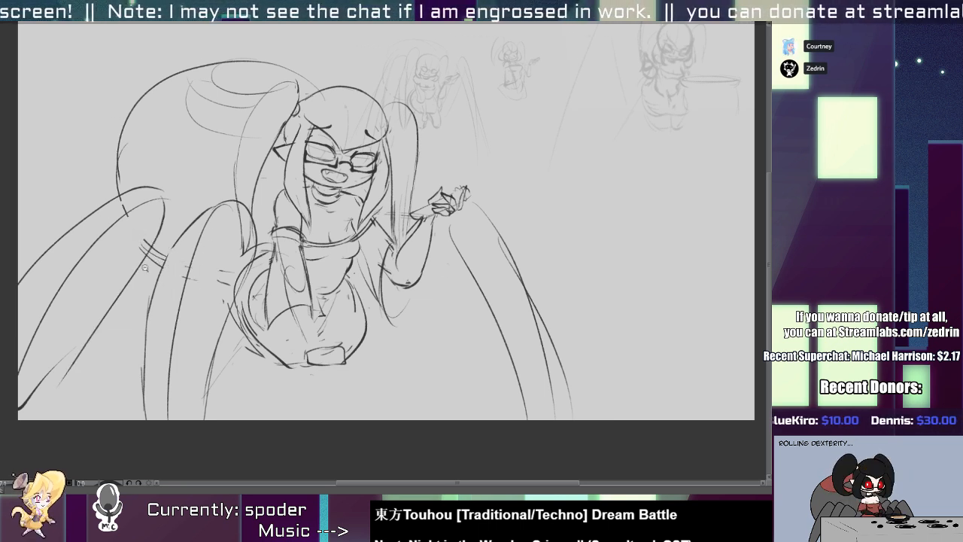
Add a spider leg line below the raised arm and extra edge lines along the left legs.
{"action": "mouse_move", "coordinate": [145, 268]}
{"action": "left_mouse_down"}
{"action": "mouse_move", "coordinate": [160, 220]}
{"action": "mouse_move", "coordinate": [188, 279]}
{"action": "mouse_move", "coordinate": [312, 295]}
{"action": "mouse_move", "coordinate": [309, 217]}
{"action": "mouse_move", "coordinate": [353, 378]}
{"action": "left_mouse_up"}
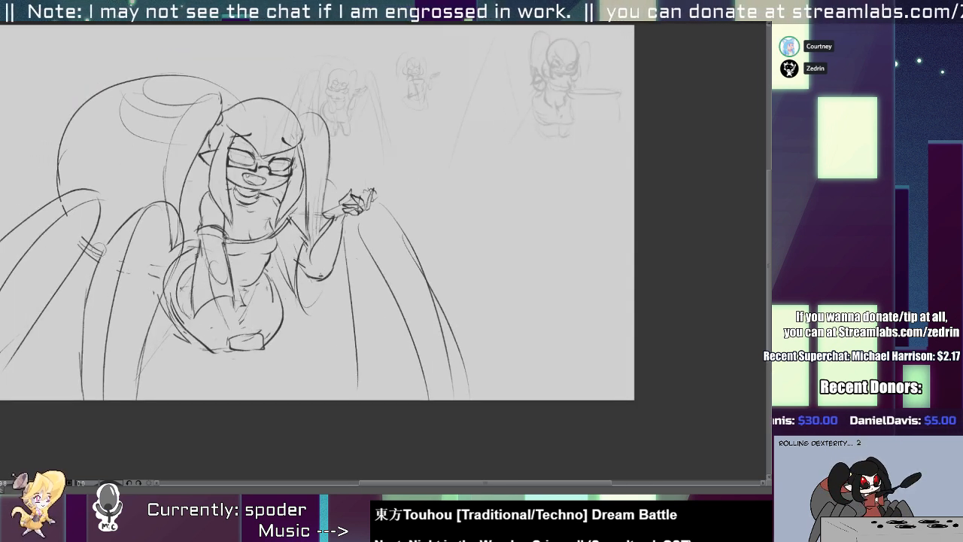
{"action": "key", "text": "ctrl+z"}
{"action": "mouse_move", "coordinate": [120, 221]}
{"action": "left_mouse_down"}
{"action": "mouse_move", "coordinate": [96, 262]}
{"action": "mouse_move", "coordinate": [59, 400]}
{"action": "left_mouse_up"}
{"action": "left_click_drag", "start_coordinate": [108, 309], "coordinate": [70, 399]}
{"action": "scroll", "coordinate": [163, 238], "scroll_direction": "down", "scroll_amount": 1}
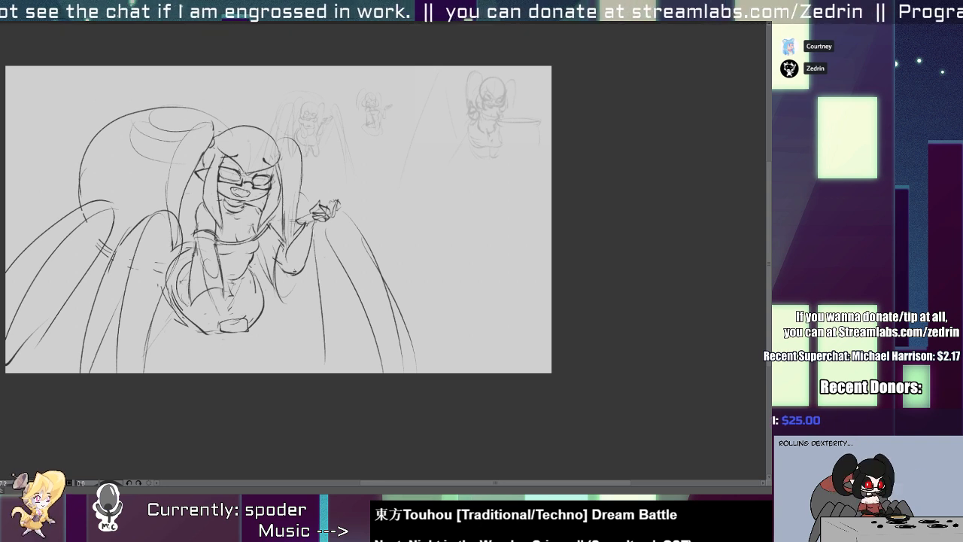
Sketch two short lower legs beneath the hips, with arched toe shapes for both feet.
{"action": "scroll", "coordinate": [199, 332], "scroll_direction": "up", "scroll_amount": 2}
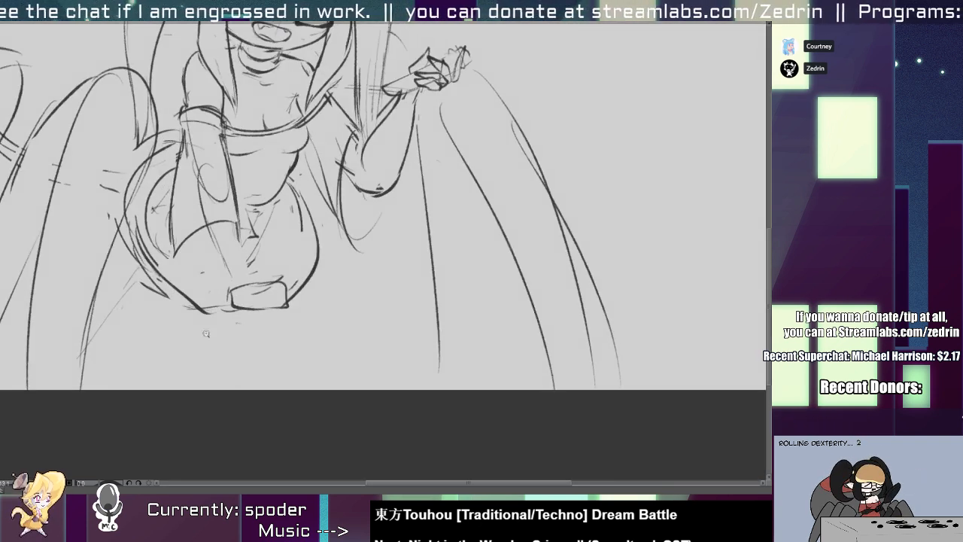
{"action": "mouse_move", "coordinate": [179, 305]}
{"action": "left_mouse_down"}
{"action": "mouse_move", "coordinate": [252, 348]}
{"action": "mouse_move", "coordinate": [261, 316]}
{"action": "left_mouse_up"}
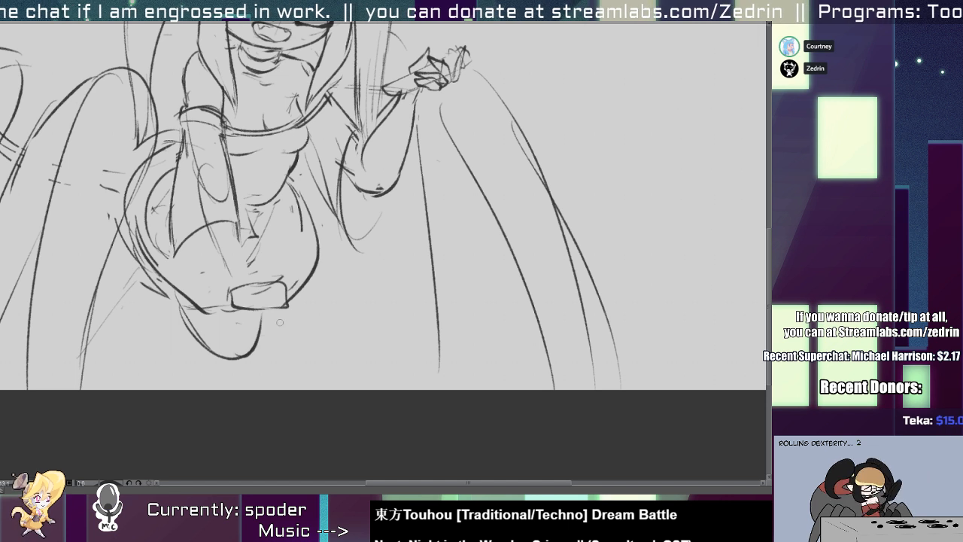
{"action": "key", "text": "ctrl+z"}
{"action": "mouse_move", "coordinate": [176, 295]}
{"action": "left_mouse_down"}
{"action": "mouse_move", "coordinate": [187, 317]}
{"action": "mouse_move", "coordinate": [271, 334]}
{"action": "left_mouse_up"}
{"action": "mouse_move", "coordinate": [265, 312]}
{"action": "left_mouse_down"}
{"action": "mouse_move", "coordinate": [263, 355]}
{"action": "mouse_move", "coordinate": [297, 348]}
{"action": "left_mouse_up"}
{"action": "mouse_move", "coordinate": [305, 291]}
{"action": "left_mouse_down"}
{"action": "mouse_move", "coordinate": [301, 316]}
{"action": "mouse_move", "coordinate": [298, 351]}
{"action": "left_mouse_up"}
{"action": "left_click_drag", "start_coordinate": [219, 361], "coordinate": [252, 366]}
{"action": "mouse_move", "coordinate": [210, 351]}
{"action": "left_mouse_down"}
{"action": "mouse_move", "coordinate": [233, 357]}
{"action": "mouse_move", "coordinate": [233, 333]}
{"action": "mouse_move", "coordinate": [230, 363]}
{"action": "mouse_move", "coordinate": [244, 330]}
{"action": "mouse_move", "coordinate": [260, 359]}
{"action": "mouse_move", "coordinate": [277, 336]}
{"action": "mouse_move", "coordinate": [299, 348]}
{"action": "mouse_move", "coordinate": [278, 363]}
{"action": "left_mouse_up"}
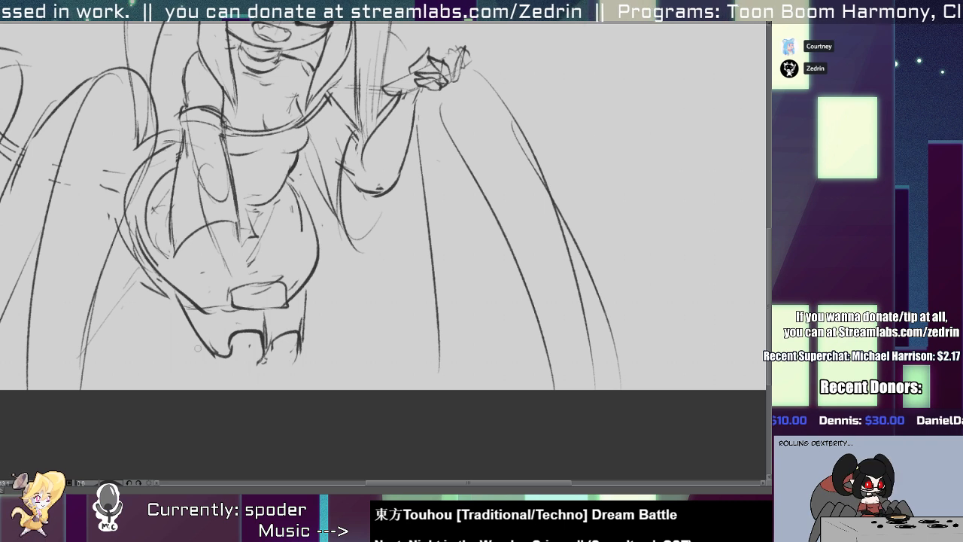
Close the bottoms of both feet with rounded outlines and firm up the outer contour of the lower legs.
{"action": "left_click_drag", "start_coordinate": [190, 359], "coordinate": [263, 361]}
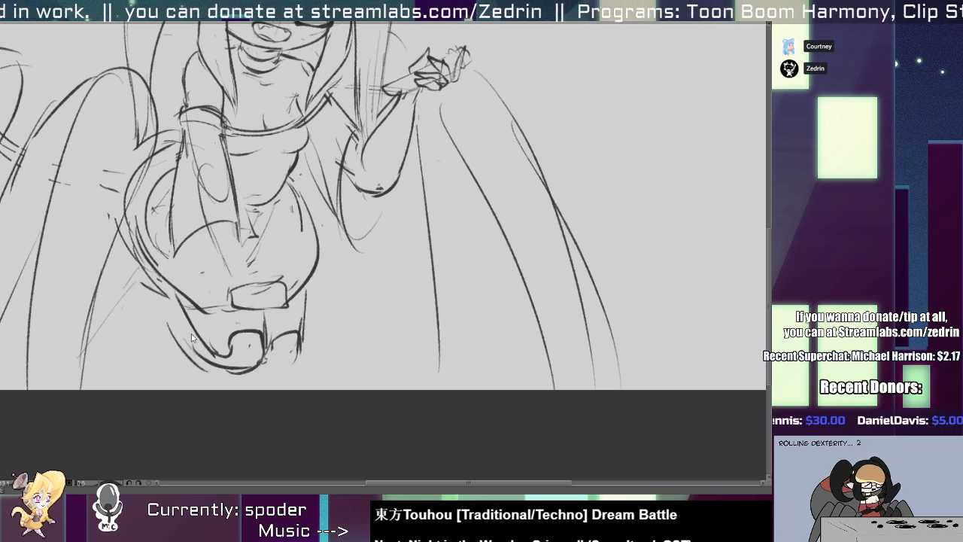
{"action": "key", "text": "ctrl+z"}
{"action": "mouse_move", "coordinate": [174, 293]}
{"action": "left_mouse_down"}
{"action": "mouse_move", "coordinate": [189, 340]}
{"action": "mouse_move", "coordinate": [265, 362]}
{"action": "mouse_move", "coordinate": [306, 355]}
{"action": "left_mouse_up"}
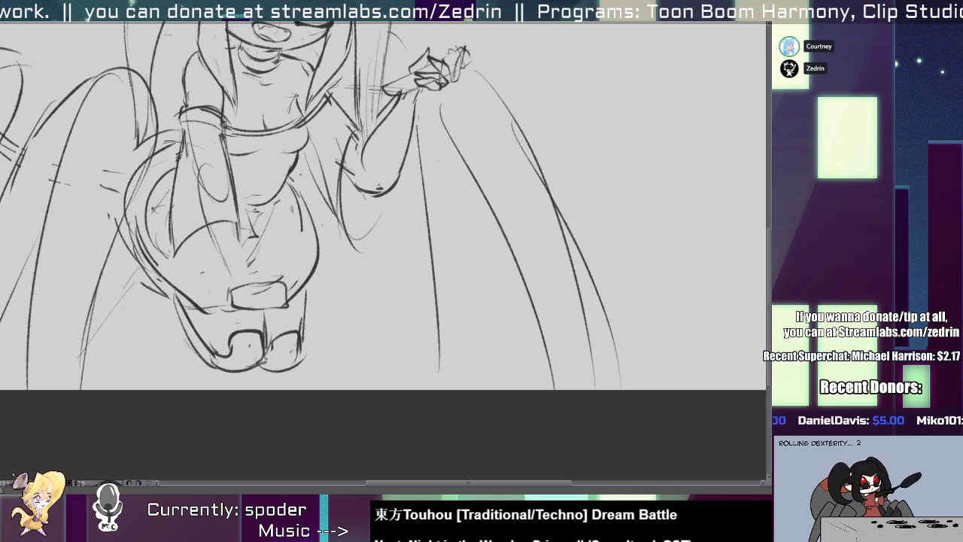
{"action": "mouse_move", "coordinate": [214, 365]}
{"action": "left_mouse_down"}
{"action": "mouse_move", "coordinate": [224, 375]}
{"action": "mouse_move", "coordinate": [263, 364]}
{"action": "mouse_move", "coordinate": [289, 371]}
{"action": "left_mouse_up"}
Erase the boxy left hand and redraw it as a rounded shape resting between the thighs.
{"action": "scroll", "coordinate": [286, 328], "scroll_direction": "down", "scroll_amount": 3}
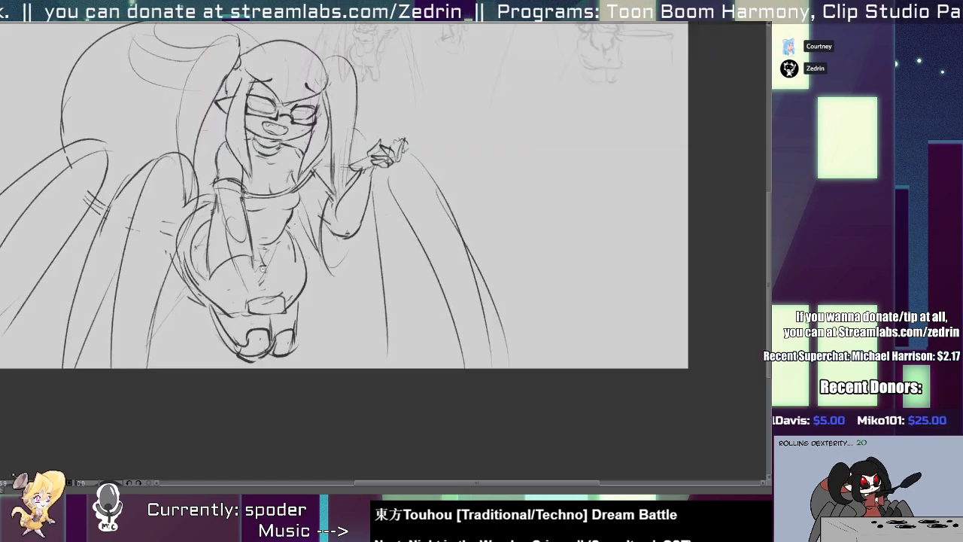
{"action": "scroll", "coordinate": [256, 279], "scroll_direction": "up", "scroll_amount": 4}
{"action": "scroll", "coordinate": [266, 256], "scroll_direction": "down", "scroll_amount": 4}
{"action": "scroll", "coordinate": [265, 260], "scroll_direction": "up", "scroll_amount": 4}
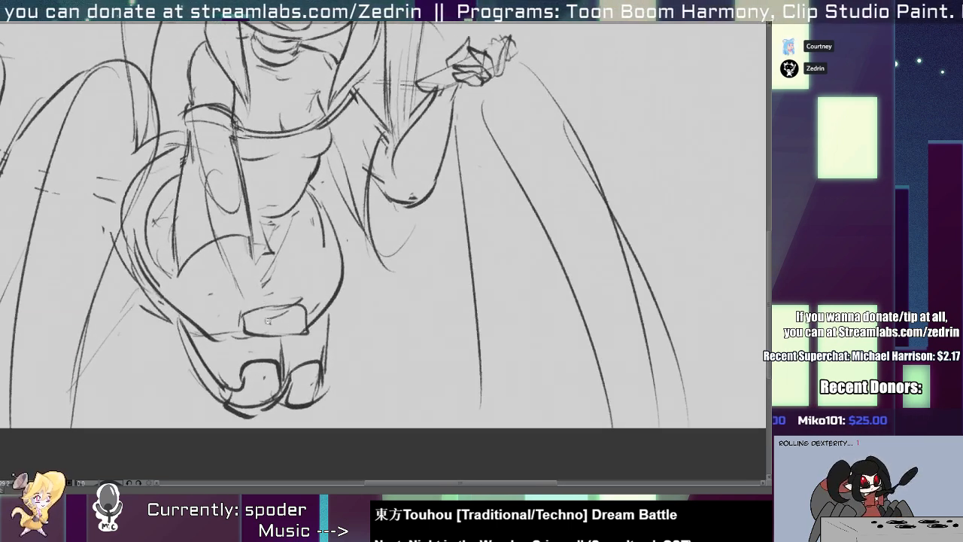
{"action": "mouse_move", "coordinate": [258, 309]}
{"action": "left_mouse_down"}
{"action": "mouse_move", "coordinate": [261, 332]}
{"action": "mouse_move", "coordinate": [272, 310]}
{"action": "left_mouse_up"}
{"action": "left_click_drag", "start_coordinate": [243, 293], "coordinate": [272, 344]}
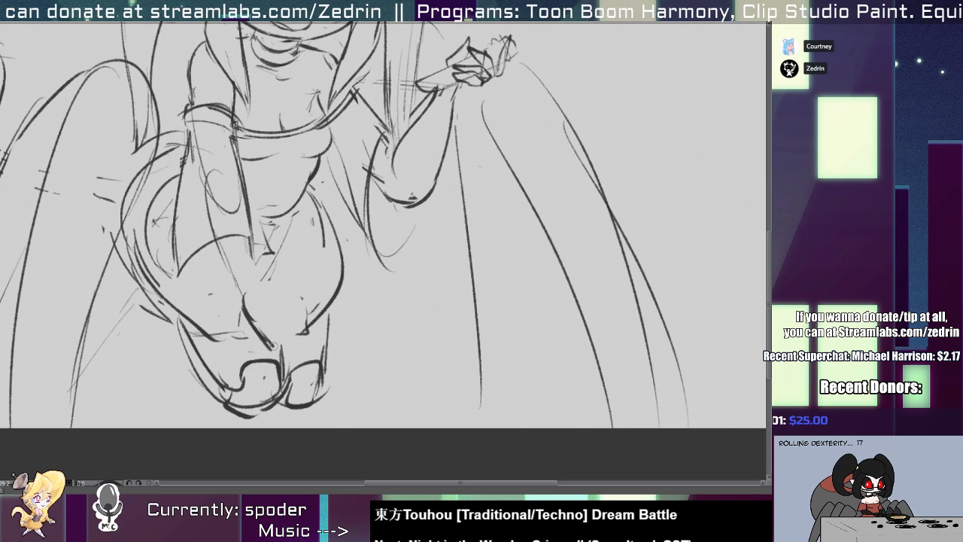
{"action": "mouse_move", "coordinate": [244, 299]}
{"action": "left_mouse_down"}
{"action": "mouse_move", "coordinate": [279, 303]}
{"action": "mouse_move", "coordinate": [284, 344]}
{"action": "left_mouse_up"}
{"action": "mouse_move", "coordinate": [251, 246]}
{"action": "left_mouse_down"}
{"action": "mouse_move", "coordinate": [281, 317]}
{"action": "mouse_move", "coordinate": [267, 340]}
{"action": "left_mouse_up"}
{"action": "left_click_drag", "start_coordinate": [249, 302], "coordinate": [287, 353]}
{"action": "left_click_drag", "start_coordinate": [264, 252], "coordinate": [293, 343]}
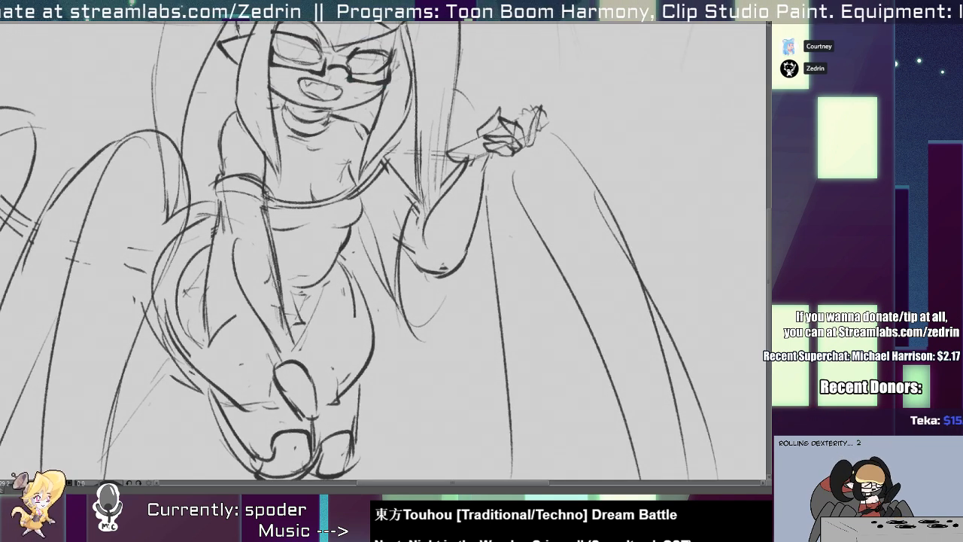
Redraw the left forearm with firmer contour lines tapering from the sleeve band down to the new hand.
{"action": "left_click_drag", "start_coordinate": [238, 244], "coordinate": [285, 359]}
{"action": "left_click_drag", "start_coordinate": [280, 286], "coordinate": [301, 358]}
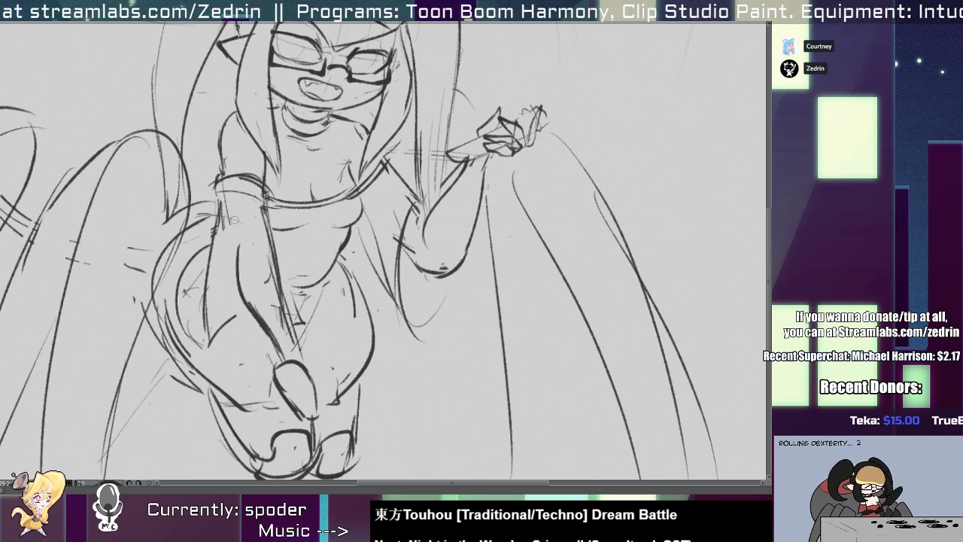
{"action": "mouse_move", "coordinate": [219, 194]}
{"action": "left_mouse_down"}
{"action": "mouse_move", "coordinate": [237, 262]}
{"action": "mouse_move", "coordinate": [218, 258]}
{"action": "mouse_move", "coordinate": [305, 263]}
{"action": "left_mouse_up"}
{"action": "left_click_drag", "start_coordinate": [299, 452], "coordinate": [173, 376]}
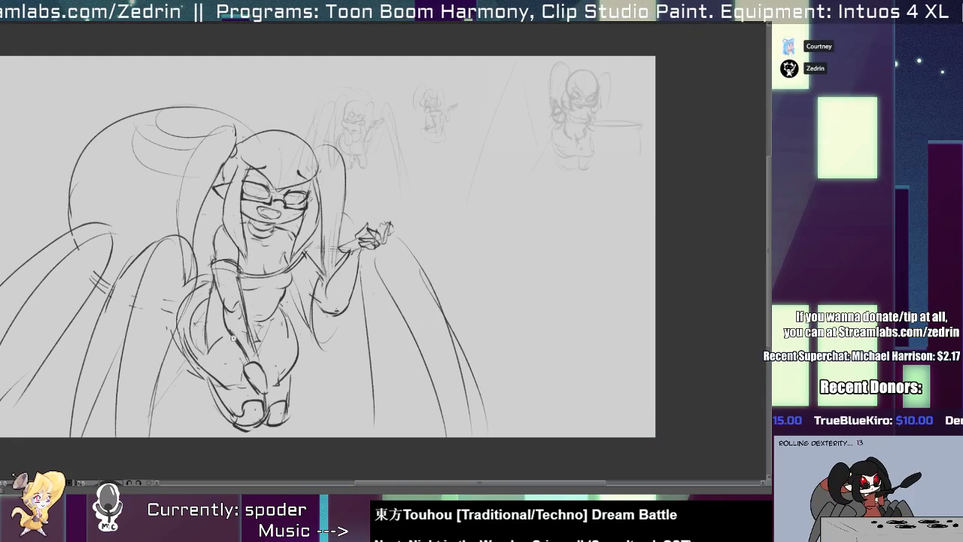
{"action": "mouse_move", "coordinate": [328, 243]}
{"action": "left_mouse_down"}
{"action": "mouse_move", "coordinate": [298, 179]}
{"action": "mouse_move", "coordinate": [329, 193]}
{"action": "mouse_move", "coordinate": [359, 190]}
{"action": "mouse_move", "coordinate": [295, 303]}
{"action": "left_mouse_up"}
{"action": "mouse_move", "coordinate": [310, 286]}
{"action": "left_mouse_down"}
{"action": "mouse_move", "coordinate": [265, 262]}
{"action": "mouse_move", "coordinate": [294, 226]}
{"action": "mouse_move", "coordinate": [328, 256]}
{"action": "left_mouse_up"}
{"action": "left_click_drag", "start_coordinate": [260, 185], "coordinate": [301, 186]}
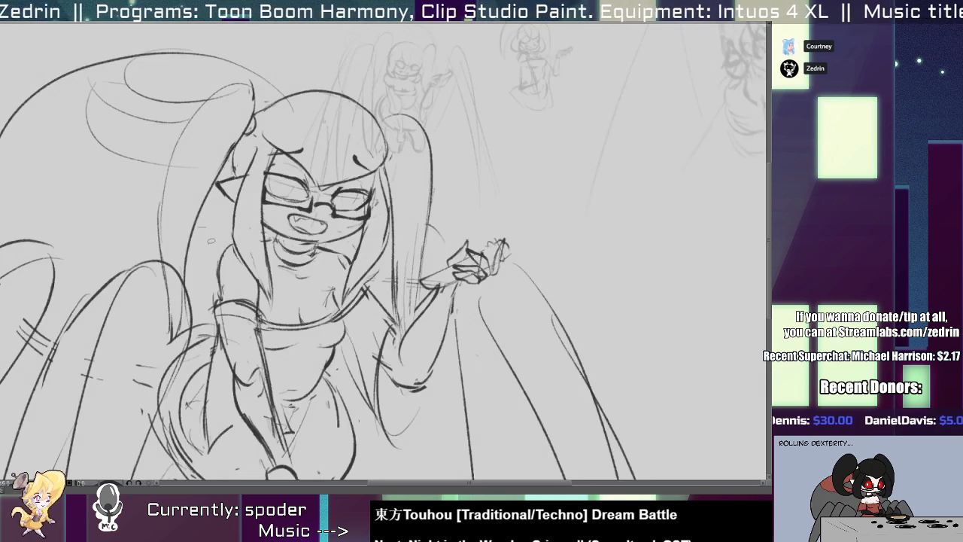
Select the head without the abdomen markings, then scale it down slightly and move it a little lower.
{"action": "left_click_drag", "start_coordinate": [342, 234], "coordinate": [98, 120]}
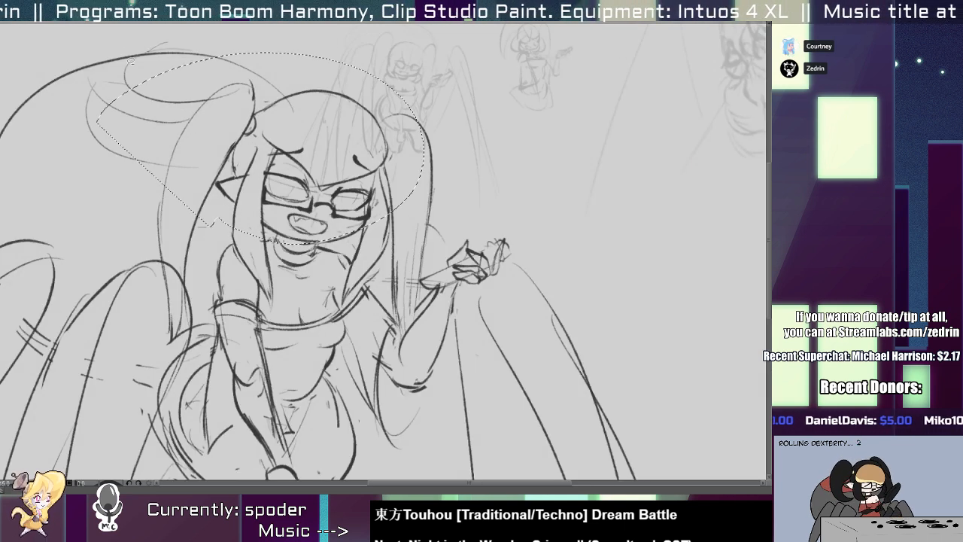
{"action": "left_click_drag", "start_coordinate": [167, 43], "coordinate": [347, 58]}
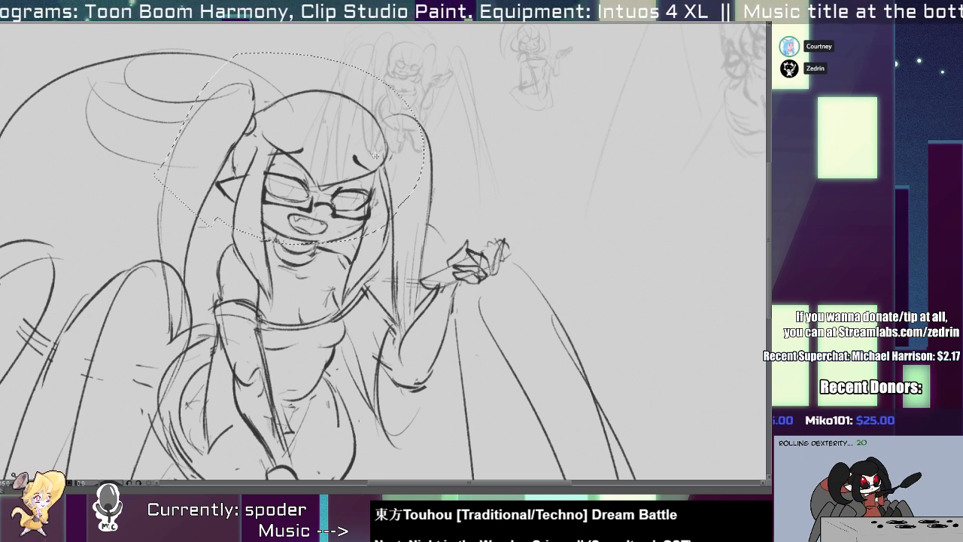
{"action": "key", "text": "ctrl+t"}
{"action": "left_click_drag", "start_coordinate": [424, 54], "coordinate": [412, 61]}
{"action": "left_click_drag", "start_coordinate": [361, 157], "coordinate": [361, 177]}
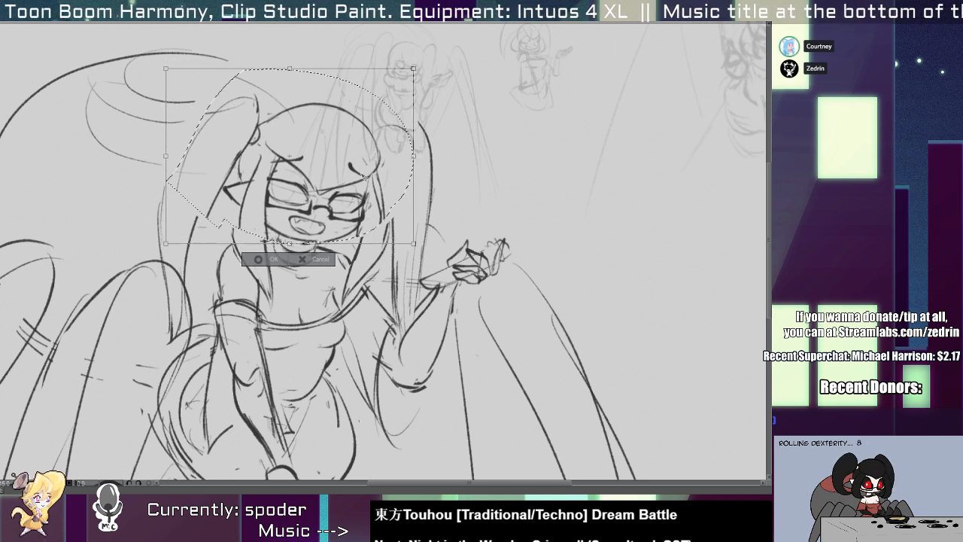
{"action": "key", "text": "Return"}
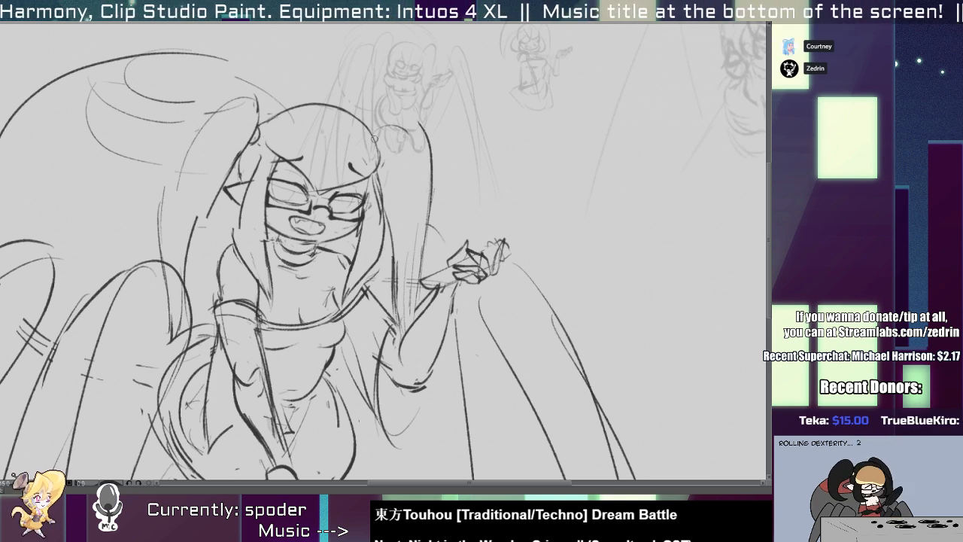
Redraw the rounded top of the right ponytail and erase the old side lines of the left ponytail.
{"action": "left_click_drag", "start_coordinate": [366, 147], "coordinate": [432, 180]}
{"action": "mouse_move", "coordinate": [441, 141]}
{"action": "left_mouse_down"}
{"action": "mouse_move", "coordinate": [441, 201]}
{"action": "mouse_move", "coordinate": [422, 196]}
{"action": "left_mouse_up"}
{"action": "left_click_drag", "start_coordinate": [195, 215], "coordinate": [185, 277]}
{"action": "left_click_drag", "start_coordinate": [160, 214], "coordinate": [170, 334]}
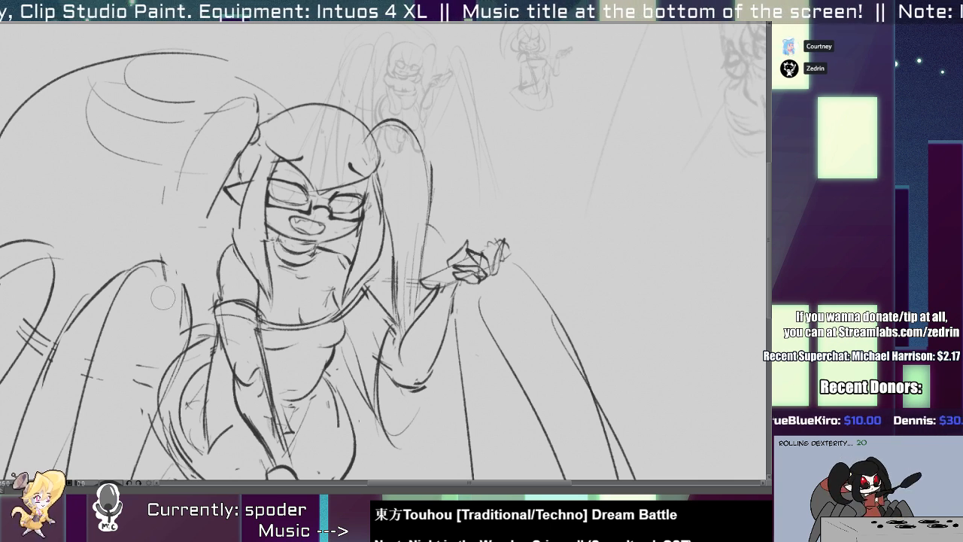
Redraw the left ponytail with two long, firmer contour lines running from the hair tie down to the upper arm.
{"action": "key", "text": "ctrl+z"}
{"action": "left_click_drag", "start_coordinate": [219, 182], "coordinate": [200, 329]}
{"action": "left_click_drag", "start_coordinate": [188, 153], "coordinate": [195, 343]}
{"action": "mouse_move", "coordinate": [177, 210]}
{"action": "left_mouse_down"}
{"action": "mouse_move", "coordinate": [228, 101]}
{"action": "mouse_move", "coordinate": [167, 219]}
{"action": "left_mouse_up"}
{"action": "scroll", "coordinate": [178, 240], "scroll_direction": "down", "scroll_amount": 5}
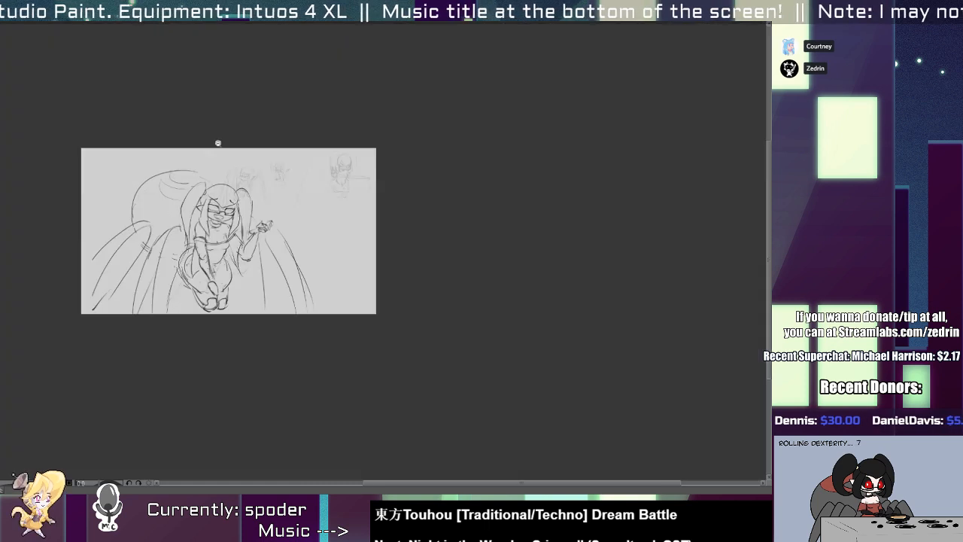
Touch up the outline and corners of the open mouth below the glasses.
{"action": "scroll", "coordinate": [233, 225], "scroll_direction": "up", "scroll_amount": 3}
{"action": "scroll", "coordinate": [229, 203], "scroll_direction": "up", "scroll_amount": 5}
{"action": "scroll", "coordinate": [233, 220], "scroll_direction": "up", "scroll_amount": 3}
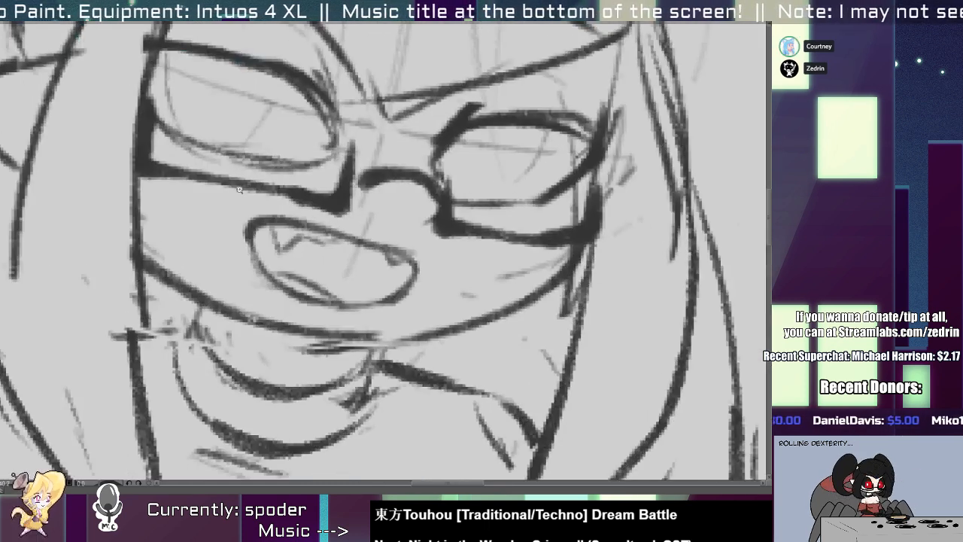
{"action": "key", "text": "p"}
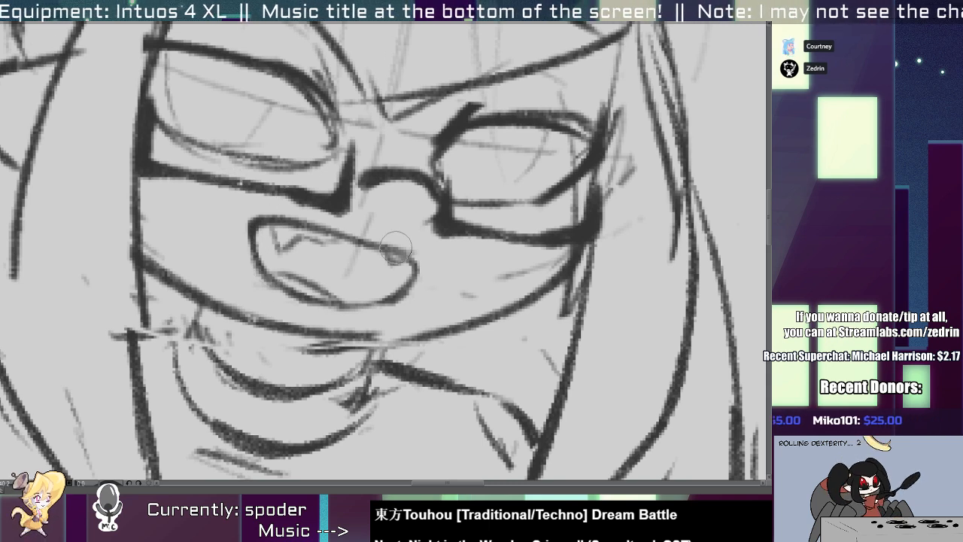
{"action": "scroll", "coordinate": [379, 258], "scroll_direction": "down", "scroll_amount": 5}
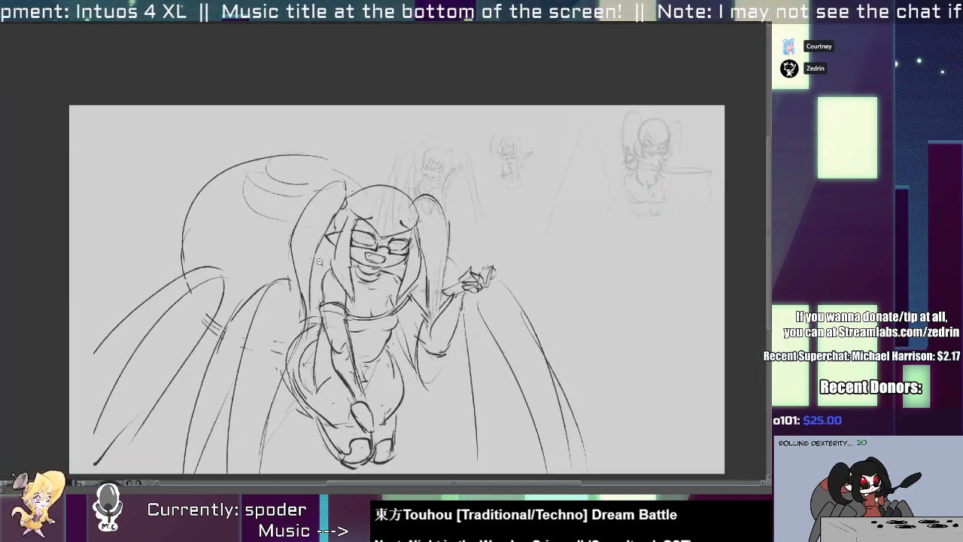
Firm up the curled fingers and wrist lines of the raised right hand.
{"action": "scroll", "coordinate": [380, 254], "scroll_direction": "up", "scroll_amount": 5}
{"action": "mouse_move", "coordinate": [270, 235]}
{"action": "left_mouse_down"}
{"action": "mouse_move", "coordinate": [280, 264]}
{"action": "mouse_move", "coordinate": [267, 250]}
{"action": "left_mouse_up"}
{"action": "scroll", "coordinate": [269, 249], "scroll_direction": "down", "scroll_amount": 6}
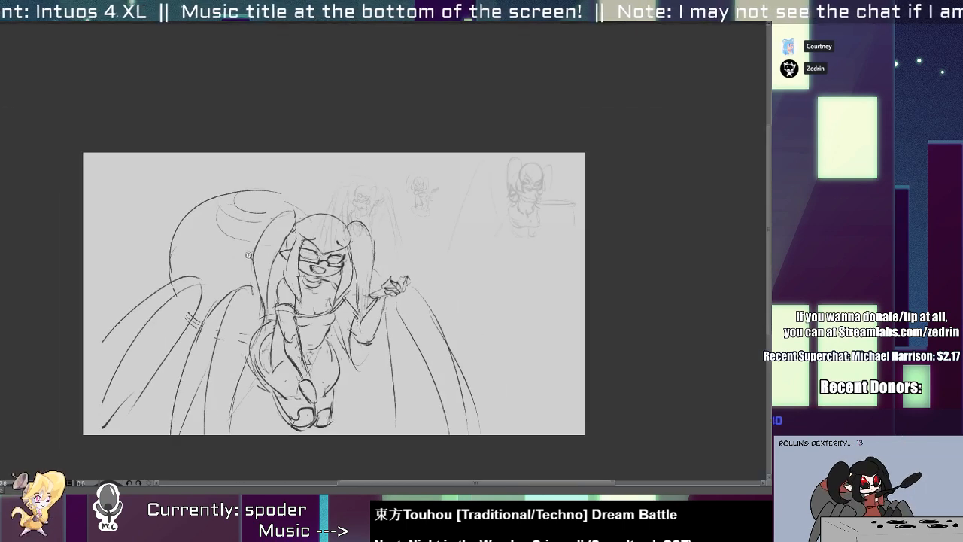
{"action": "scroll", "coordinate": [284, 268], "scroll_direction": "up", "scroll_amount": 2}
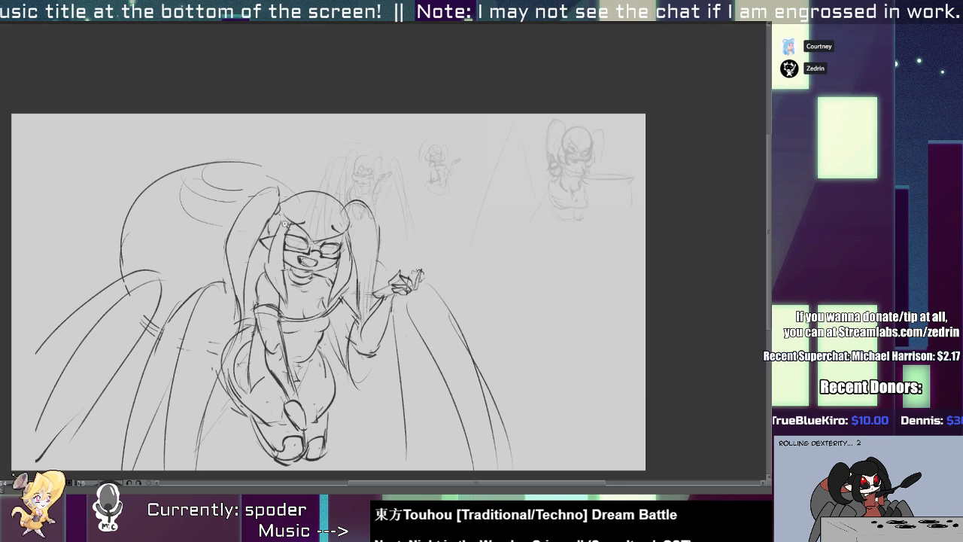
{"action": "mouse_move", "coordinate": [412, 284]}
{"action": "left_mouse_down"}
{"action": "mouse_move", "coordinate": [458, 278]}
{"action": "mouse_move", "coordinate": [430, 260]}
{"action": "mouse_move", "coordinate": [450, 251]}
{"action": "mouse_move", "coordinate": [460, 289]}
{"action": "mouse_move", "coordinate": [444, 253]}
{"action": "mouse_move", "coordinate": [481, 278]}
{"action": "mouse_move", "coordinate": [437, 264]}
{"action": "mouse_move", "coordinate": [432, 298]}
{"action": "mouse_move", "coordinate": [440, 261]}
{"action": "mouse_move", "coordinate": [445, 276]}
{"action": "left_mouse_up"}
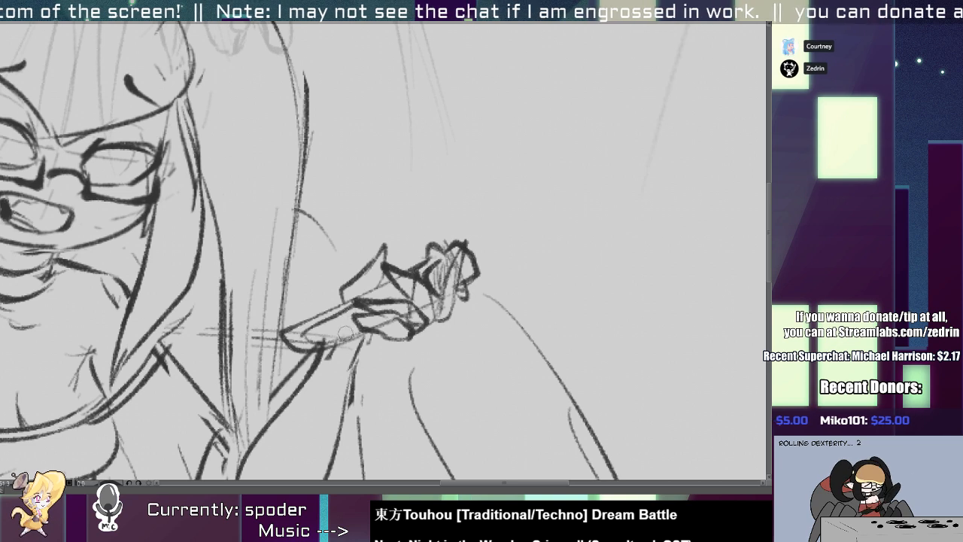
{"action": "scroll", "coordinate": [352, 313], "scroll_direction": "down", "scroll_amount": 5}
{"action": "left_click_drag", "start_coordinate": [350, 315], "coordinate": [314, 250]}
{"action": "scroll", "coordinate": [400, 255], "scroll_direction": "up", "scroll_amount": 1}
{"action": "left_click_drag", "start_coordinate": [392, 296], "coordinate": [376, 295]}
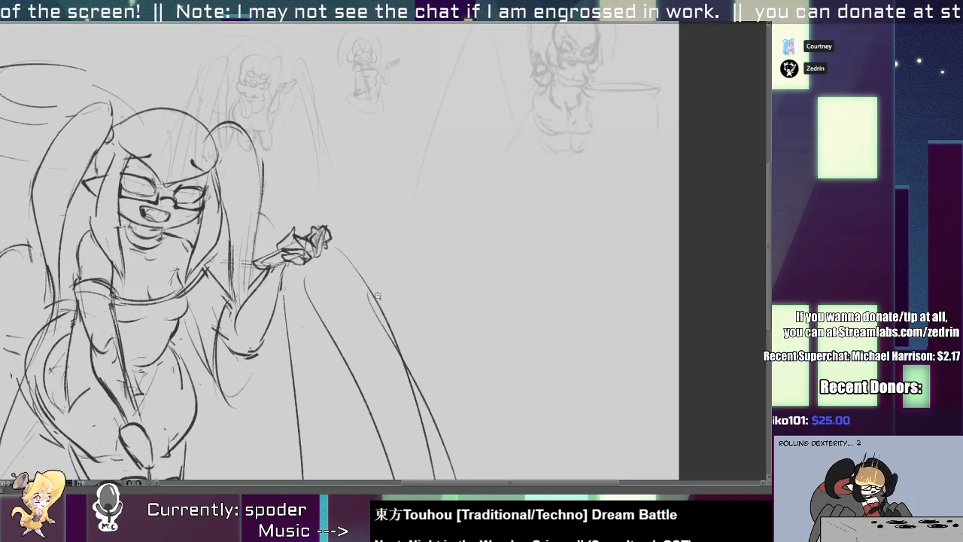
Display the grid over the whole canvas.
{"action": "scroll", "coordinate": [376, 292], "scroll_direction": "down", "scroll_amount": 2}
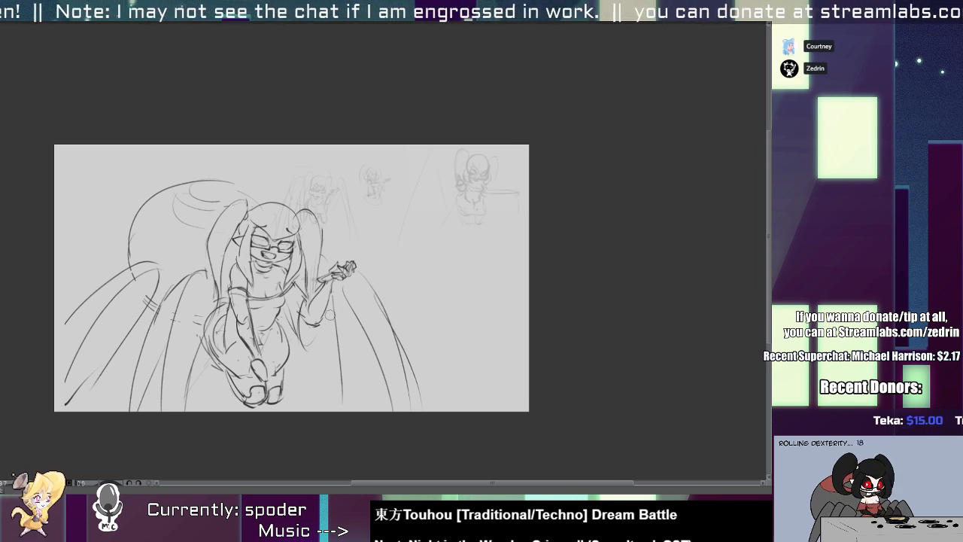
{"action": "key", "text": "ctrl+apostrophe"}
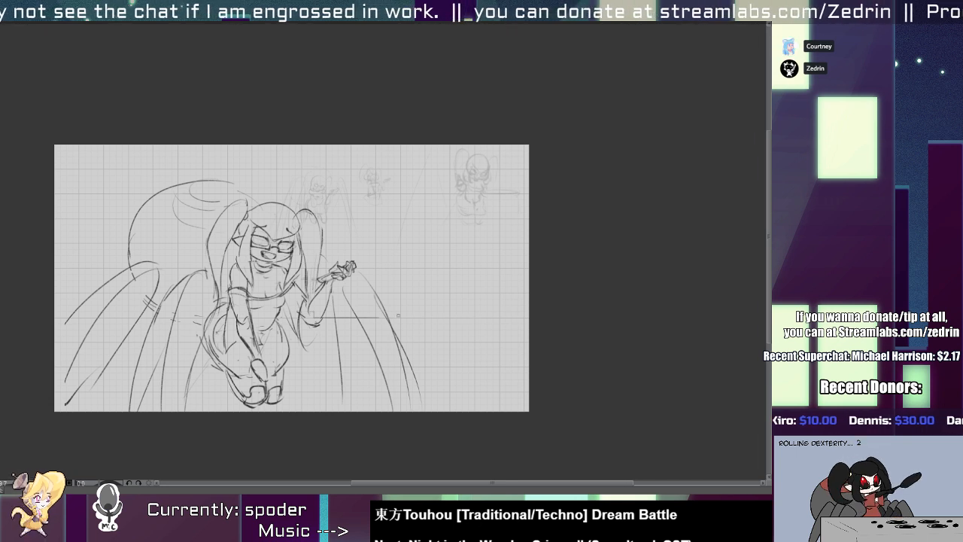
{"action": "key", "text": "ctrl+z"}
{"action": "left_click_drag", "start_coordinate": [325, 317], "coordinate": [512, 317]}
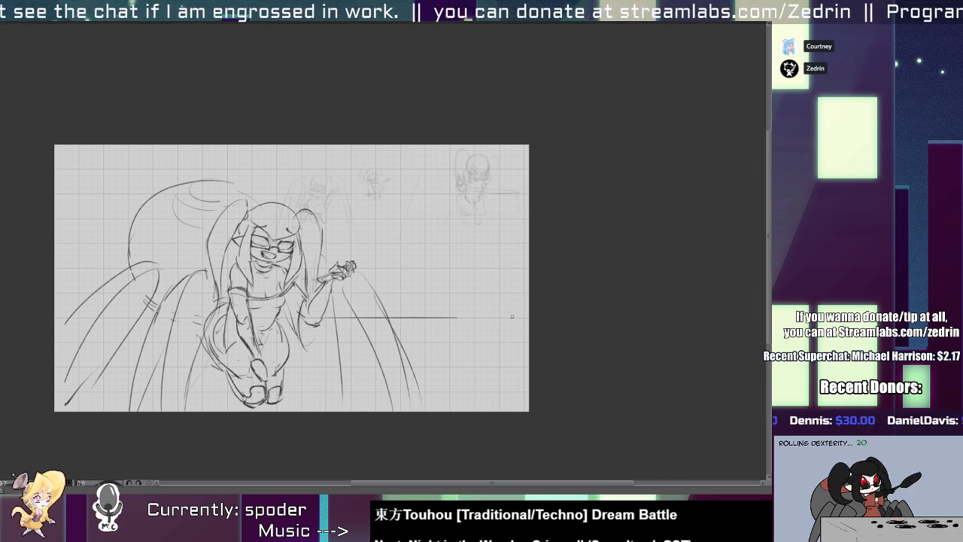
{"action": "left_click_drag", "start_coordinate": [329, 331], "coordinate": [518, 332]}
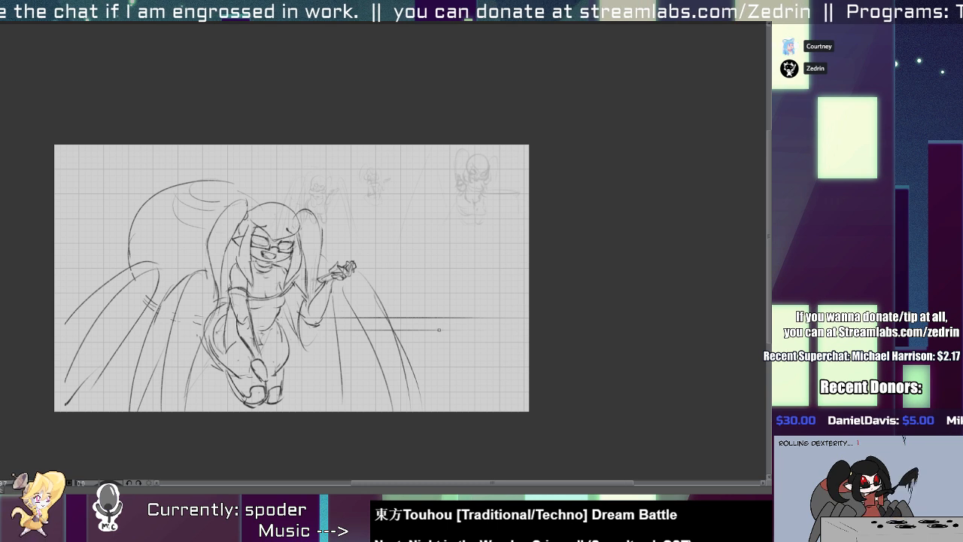
{"action": "key", "text": "ctrl+z"}
{"action": "key", "text": "ctrl+z"}
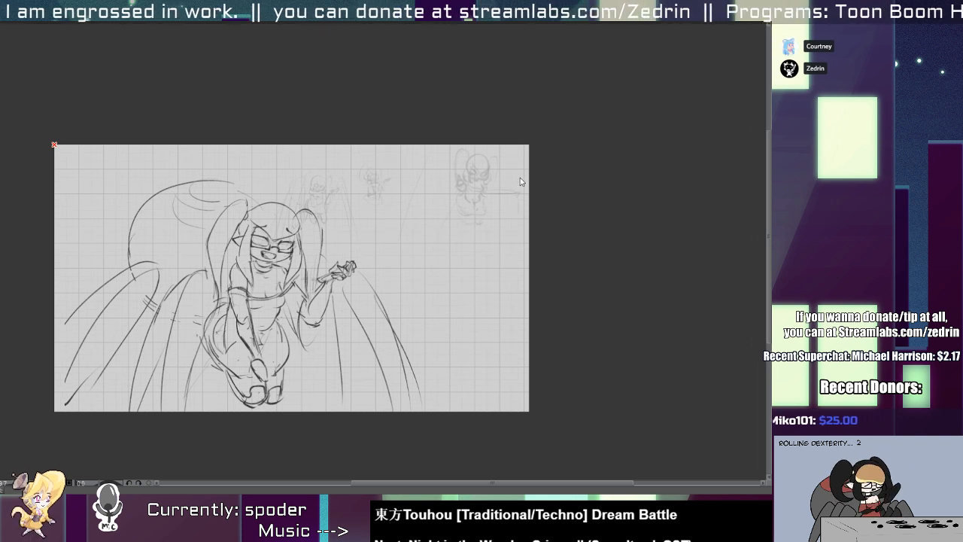
{"action": "left_click_drag", "start_coordinate": [332, 316], "coordinate": [516, 318]}
{"action": "key", "text": "ctrl+z"}
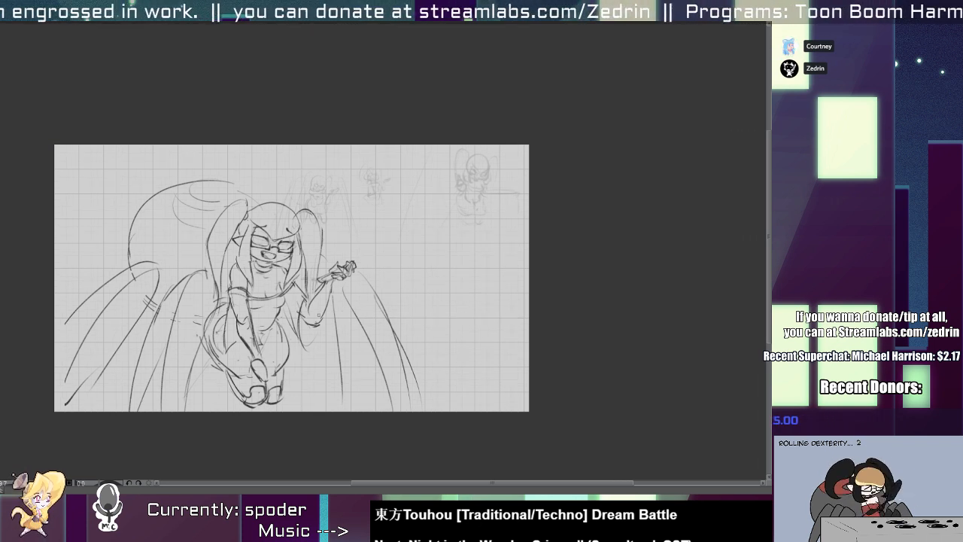
Draw two parallel horizontal counter lines from just below the raised arm's elbow to the canvas's right edge.
{"action": "left_click_drag", "start_coordinate": [301, 317], "coordinate": [546, 317]}
{"action": "left_click_drag", "start_coordinate": [298, 330], "coordinate": [529, 330]}
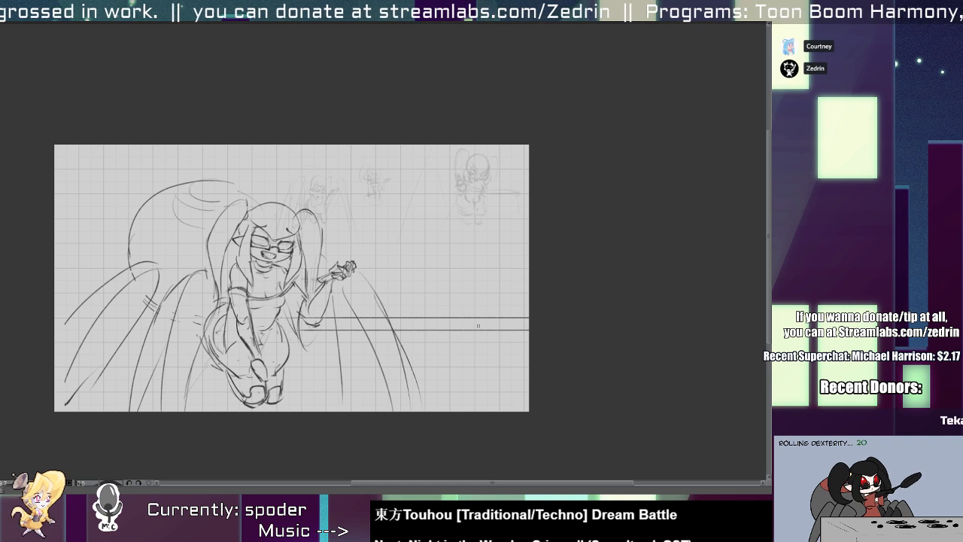
{"action": "scroll", "coordinate": [410, 275], "scroll_direction": "up", "scroll_amount": 3}
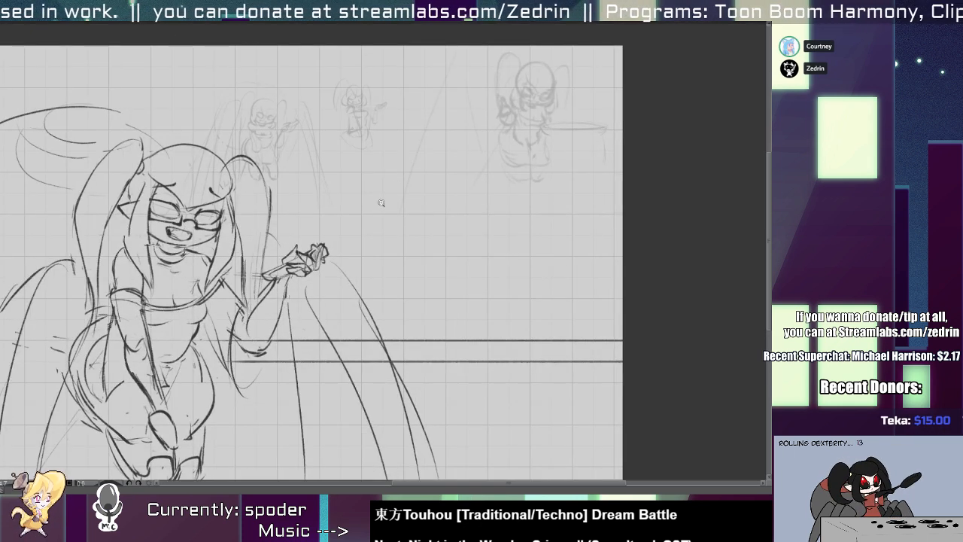
{"action": "scroll", "coordinate": [390, 331], "scroll_direction": "up", "scroll_amount": 2}
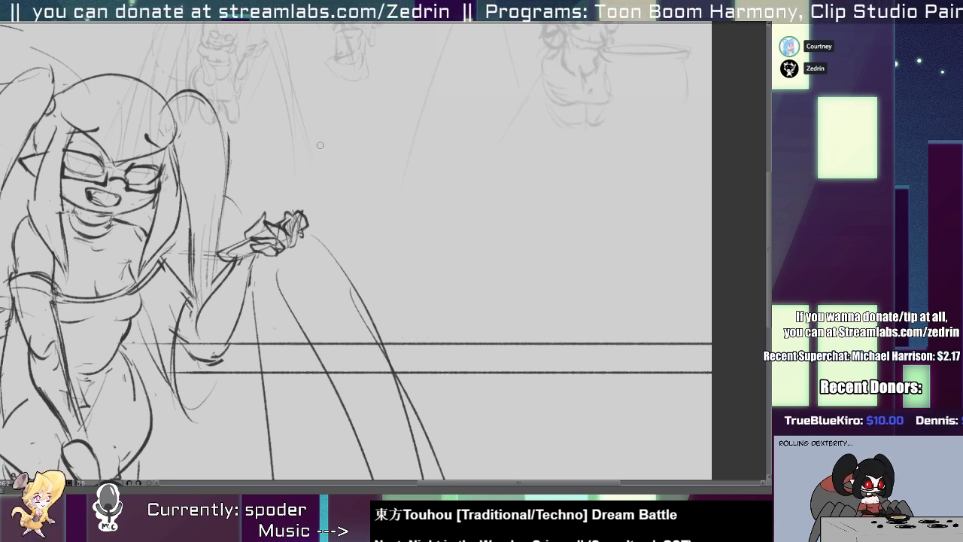
{"action": "scroll", "coordinate": [399, 251], "scroll_direction": "down", "scroll_amount": 2}
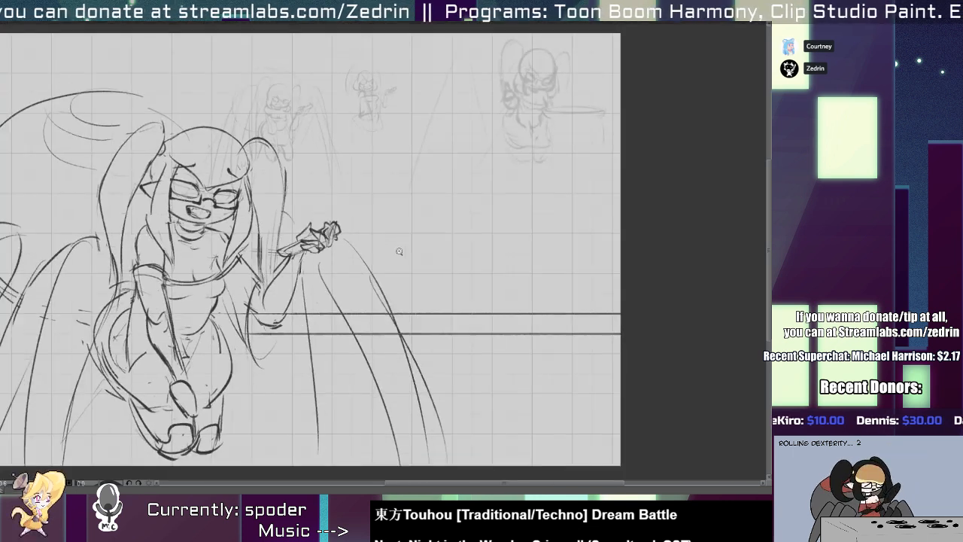
{"action": "left_click_drag", "start_coordinate": [288, 270], "coordinate": [620, 259]}
{"action": "key", "text": "ctrl+z"}
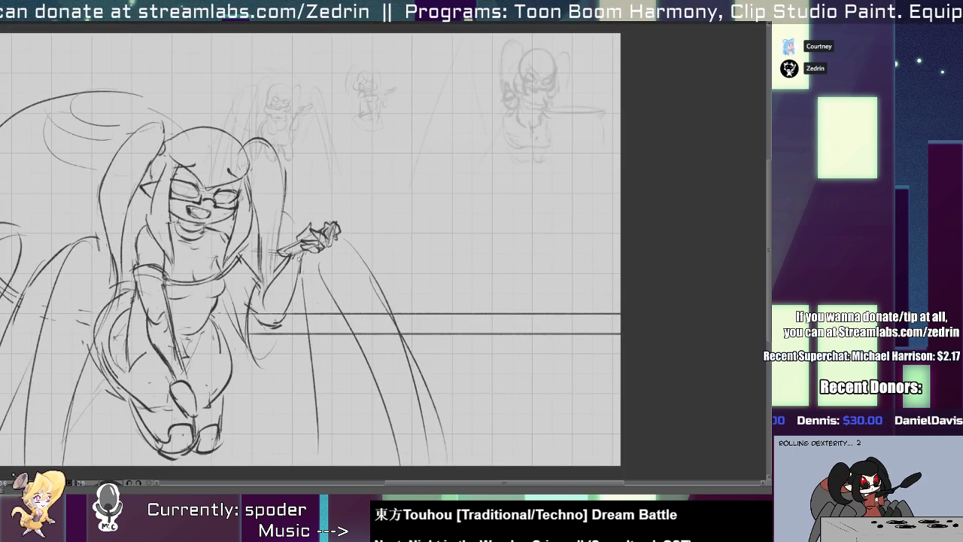
{"action": "left_click_drag", "start_coordinate": [282, 259], "coordinate": [581, 257]}
{"action": "key", "text": "ctrl+z"}
{"action": "left_click_drag", "start_coordinate": [279, 252], "coordinate": [587, 251]}
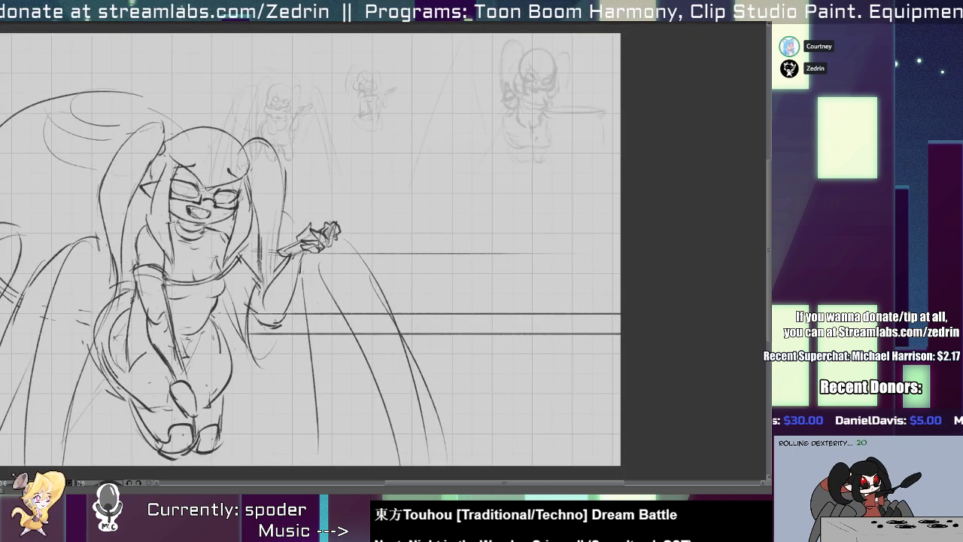
{"action": "left_click_drag", "start_coordinate": [301, 259], "coordinate": [542, 258]}
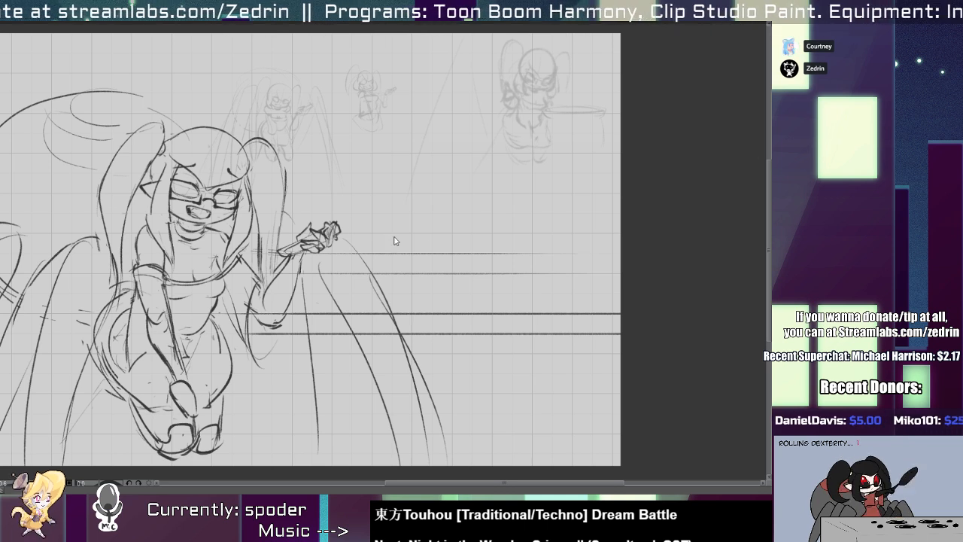
{"action": "key", "text": "ctrl+z"}
{"action": "key", "text": "ctrl+z"}
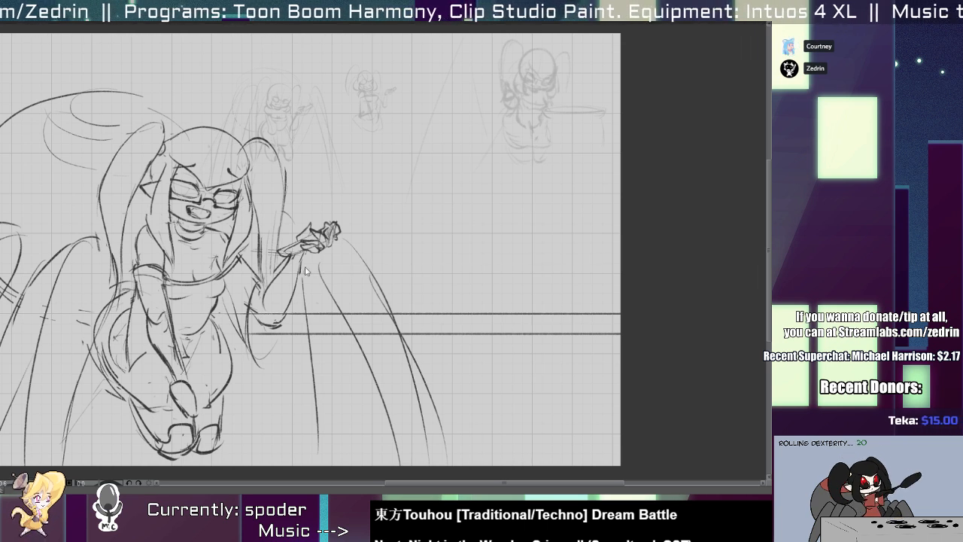
{"action": "left_click_drag", "start_coordinate": [300, 273], "coordinate": [590, 273]}
{"action": "left_click_drag", "start_coordinate": [293, 291], "coordinate": [610, 283]}
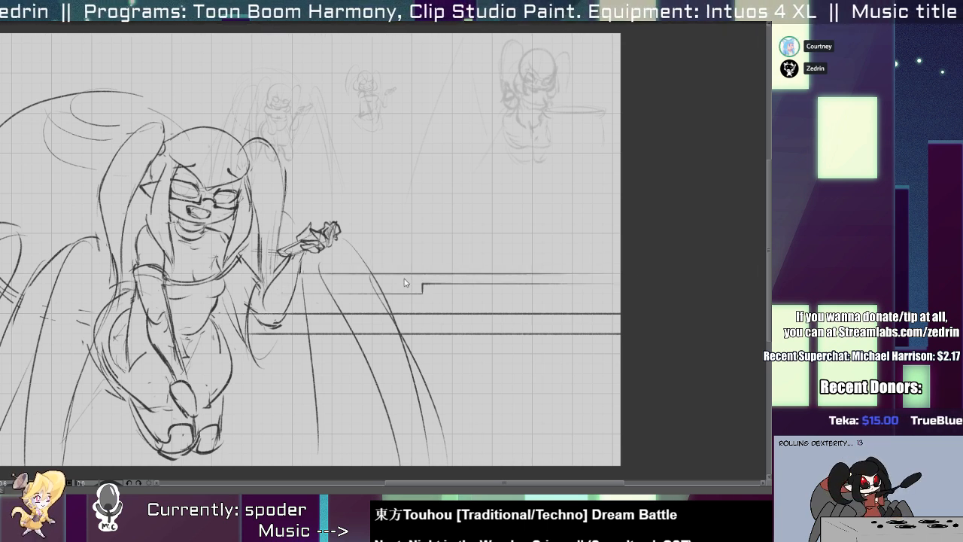
{"action": "key", "text": "ctrl+z"}
{"action": "left_click_drag", "start_coordinate": [301, 284], "coordinate": [601, 277]}
{"action": "key", "text": "ctrl+z"}
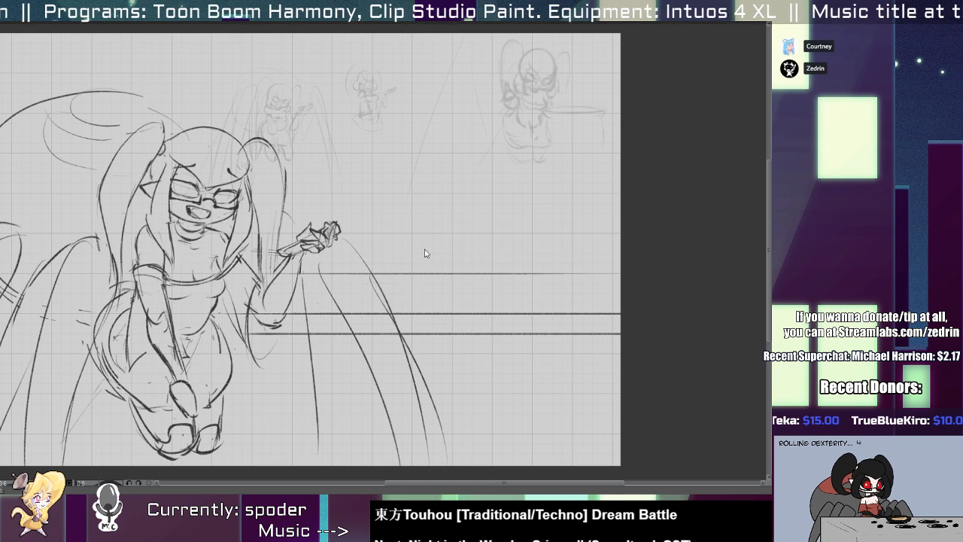
{"action": "key", "text": "ctrl+z"}
Draw a close pair of horizontal shelf lines at the raised hand's wrist height, extending towards the canvas's right edge.
{"action": "left_click_drag", "start_coordinate": [319, 256], "coordinate": [605, 253]}
{"action": "mouse_move", "coordinate": [321, 240]}
{"action": "left_mouse_down"}
{"action": "mouse_move", "coordinate": [616, 260]}
{"action": "mouse_move", "coordinate": [471, 244]}
{"action": "mouse_move", "coordinate": [579, 243]}
{"action": "left_mouse_up"}
{"action": "key", "text": "ctrl+z"}
{"action": "key", "text": "ctrl+z"}
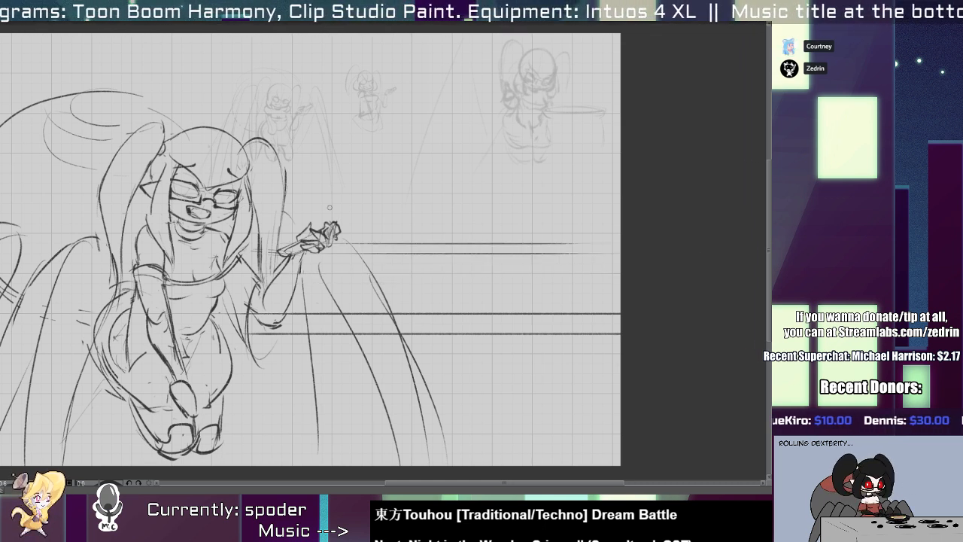
{"action": "left_click_drag", "start_coordinate": [436, 203], "coordinate": [620, 204]}
{"action": "key", "text": "ctrl+z"}
{"action": "left_click_drag", "start_coordinate": [319, 204], "coordinate": [590, 213]}
{"action": "key", "text": "ctrl+z"}
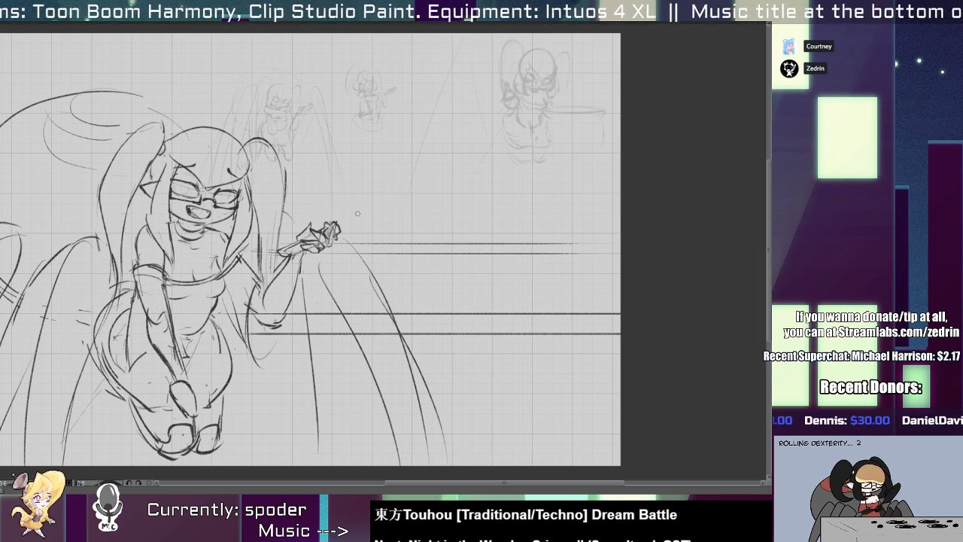
{"action": "left_click_drag", "start_coordinate": [350, 202], "coordinate": [610, 203]}
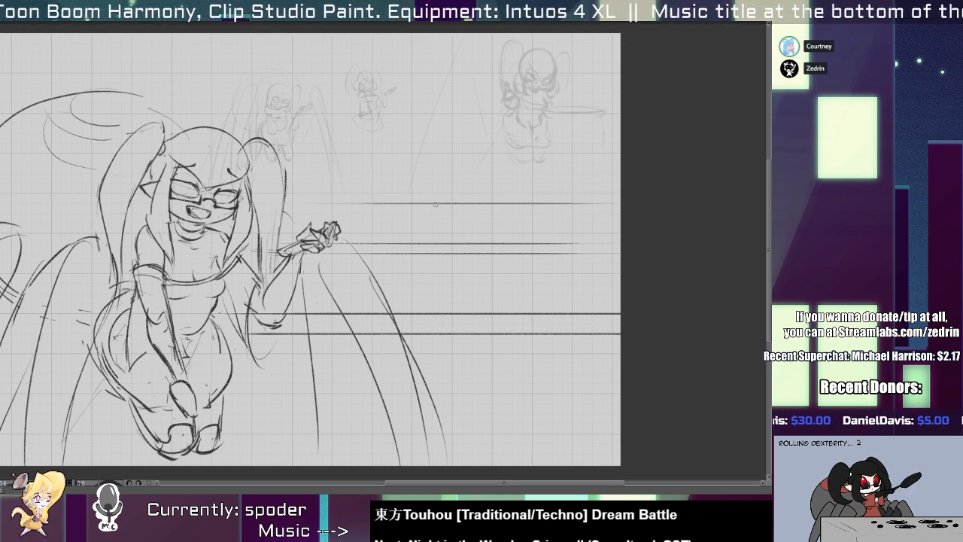
{"action": "key", "text": "ctrl+z"}
Draw a second close pair of horizontal shelf lines above the raised hand, level with the character's glasses.
{"action": "left_click_drag", "start_coordinate": [323, 194], "coordinate": [611, 193]}
{"action": "left_click_drag", "start_coordinate": [301, 183], "coordinate": [542, 194]}
{"action": "key", "text": "ctrl+z"}
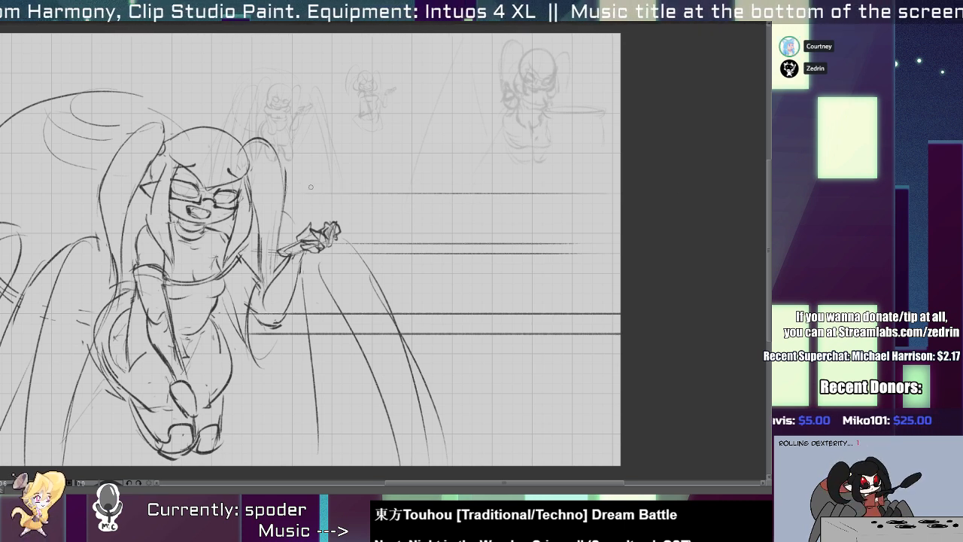
{"action": "left_click_drag", "start_coordinate": [300, 183], "coordinate": [595, 183]}
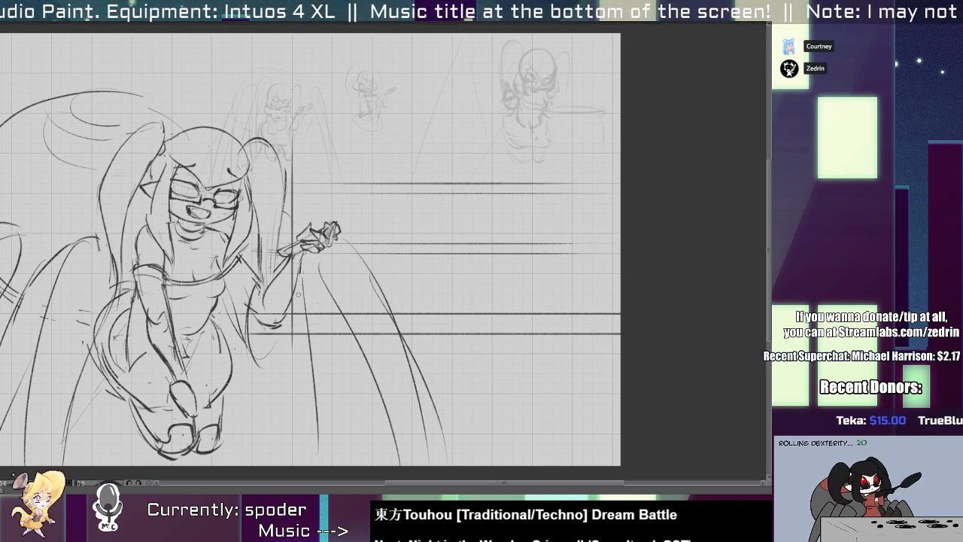
Frame the shelves with a straight horizontal top line running from the vertical side line to the canvas's right edge.
{"action": "mouse_move", "coordinate": [295, 314]}
{"action": "left_mouse_down"}
{"action": "mouse_move", "coordinate": [290, 138]}
{"action": "mouse_move", "coordinate": [608, 124]}
{"action": "left_mouse_up"}
{"action": "key", "text": "ctrl+z"}
{"action": "left_click_drag", "start_coordinate": [293, 134], "coordinate": [745, 118]}
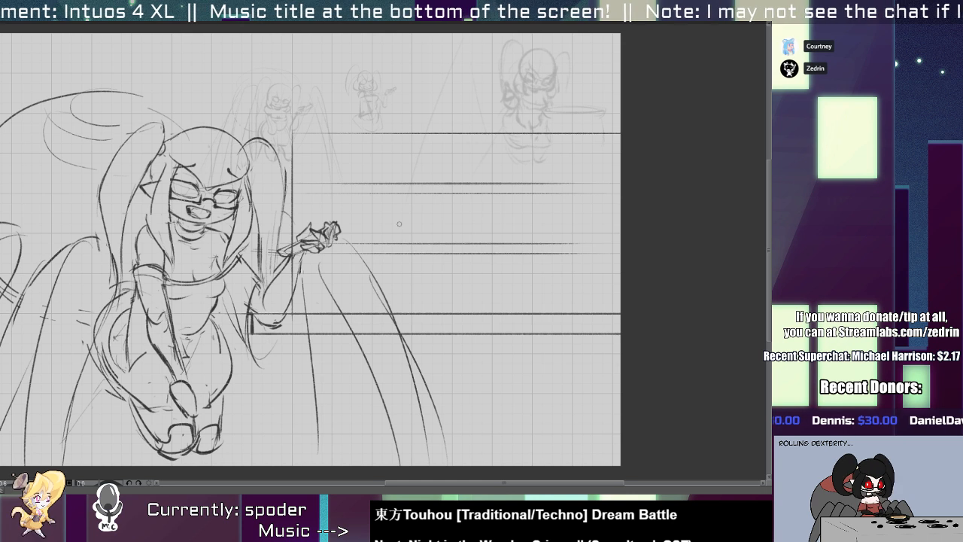
{"action": "scroll", "coordinate": [436, 209], "scroll_direction": "up", "scroll_amount": 2}
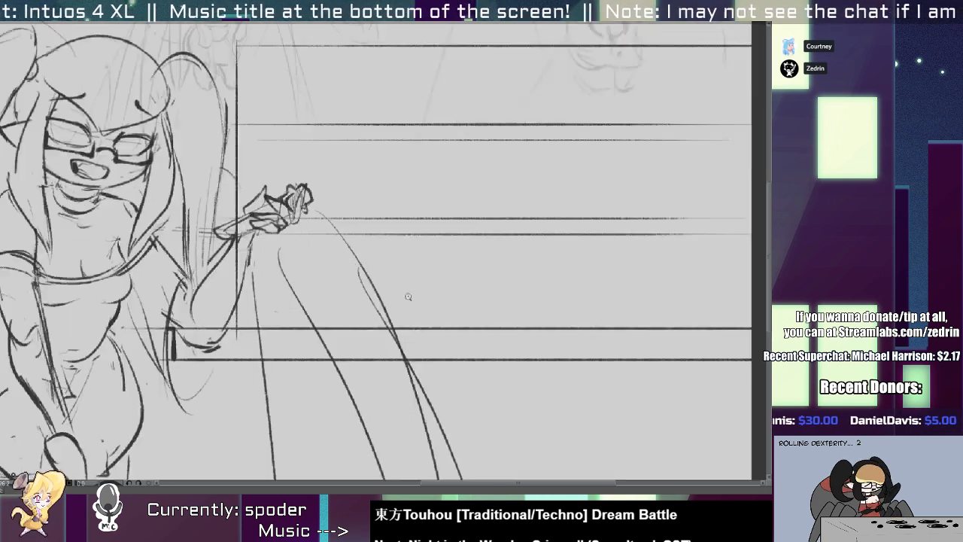
{"action": "left_click_drag", "start_coordinate": [419, 298], "coordinate": [453, 336]}
{"action": "key", "text": "ctrl+z"}
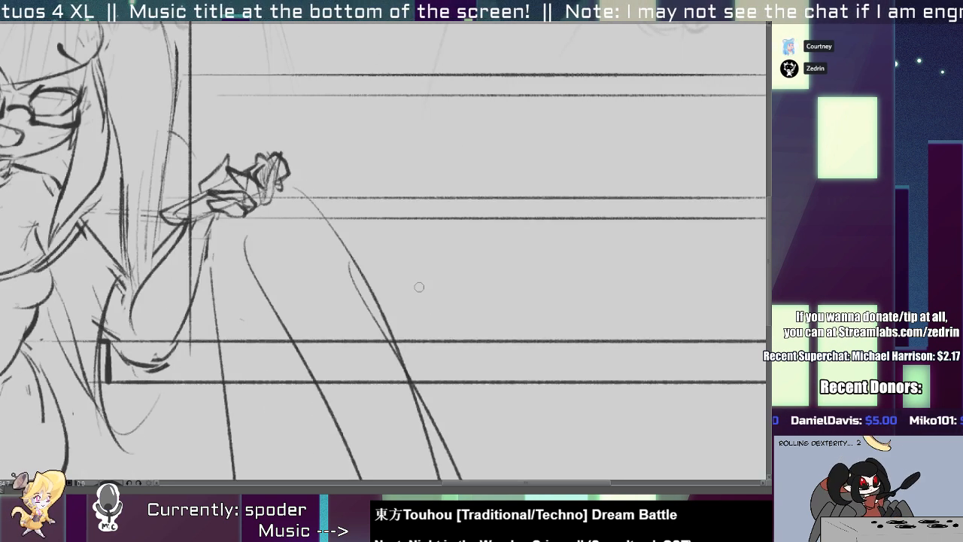
{"action": "key", "text": "ctrl+z"}
{"action": "left_click_drag", "start_coordinate": [416, 283], "coordinate": [449, 334]}
{"action": "mouse_move", "coordinate": [416, 277]}
{"action": "left_mouse_down"}
{"action": "mouse_move", "coordinate": [532, 277]}
{"action": "mouse_move", "coordinate": [527, 310]}
{"action": "mouse_move", "coordinate": [467, 331]}
{"action": "left_mouse_up"}
{"action": "key", "text": "ctrl+z"}
{"action": "key", "text": "ctrl+z"}
{"action": "key", "text": "ctrl+z"}
{"action": "key", "text": "ctrl+z"}
{"action": "key", "text": "ctrl+z"}
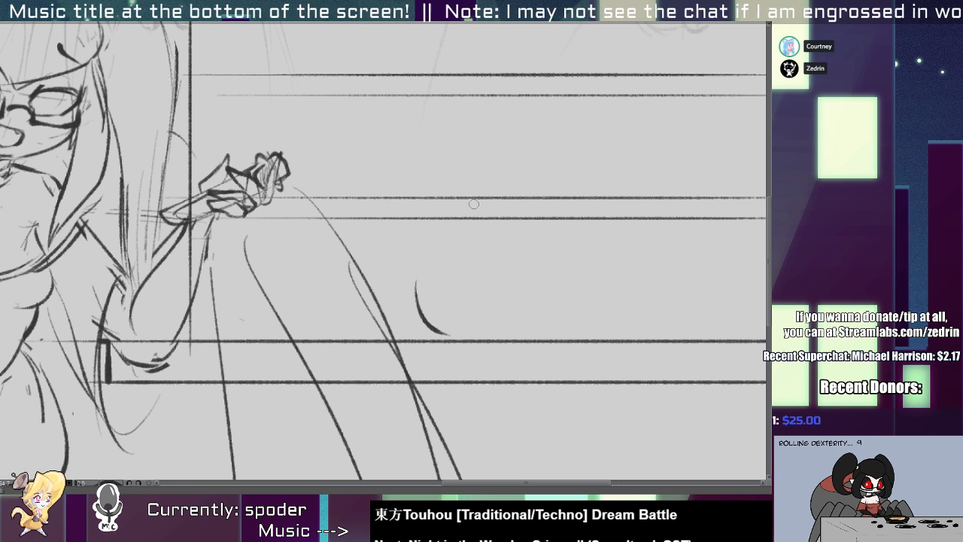
{"action": "key", "text": "e"}
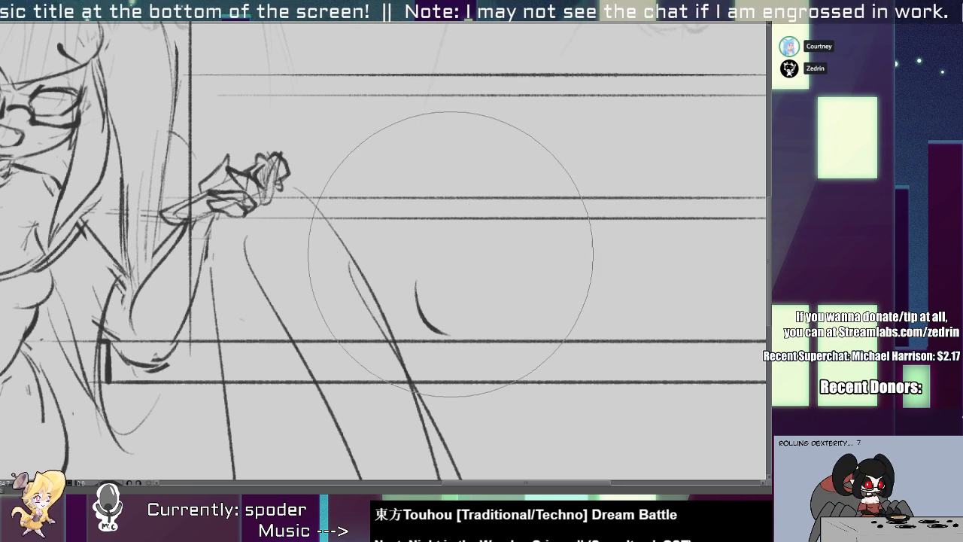
{"action": "key", "text": "p"}
{"action": "key", "text": "e"}
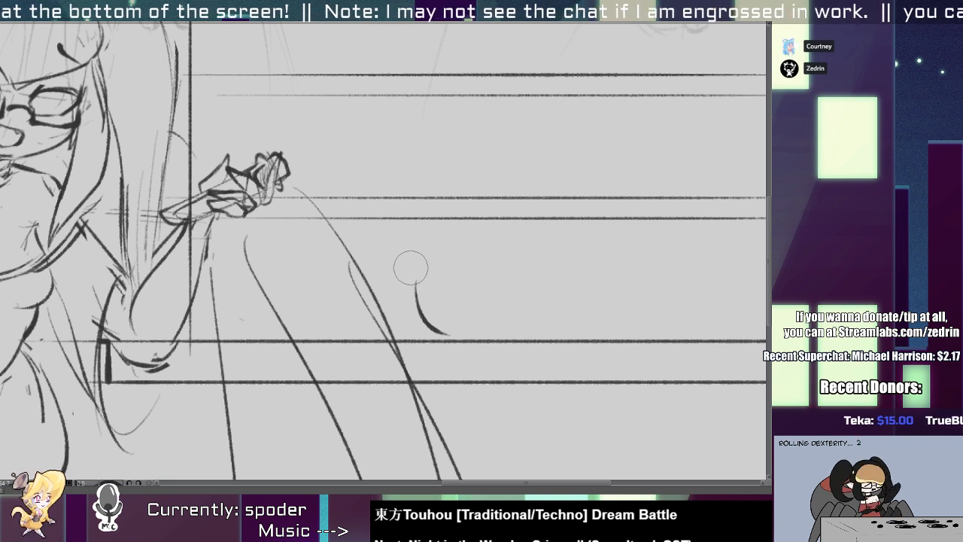
{"action": "key", "text": "p"}
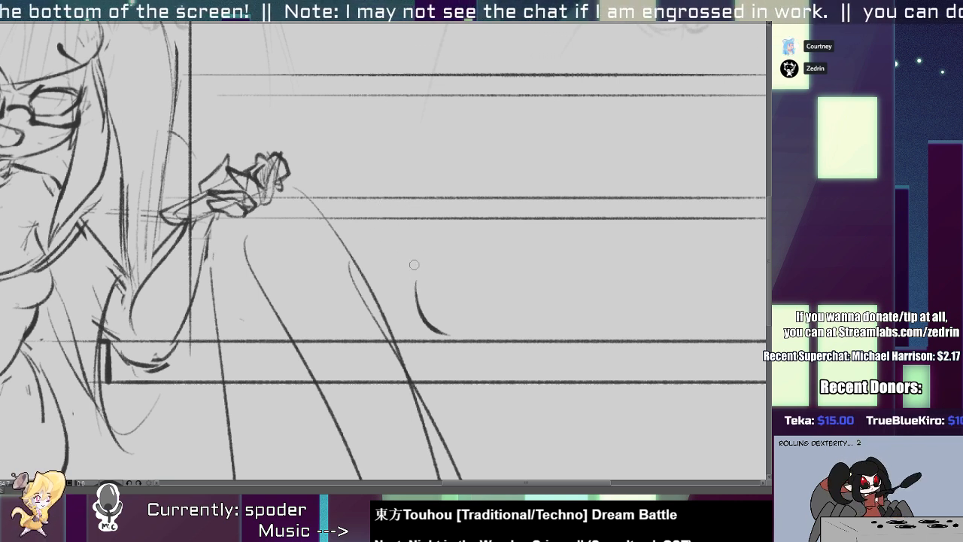
{"action": "key", "text": "e"}
{"action": "mouse_move", "coordinate": [418, 291]}
{"action": "left_mouse_down"}
{"action": "mouse_move", "coordinate": [446, 301]}
{"action": "mouse_move", "coordinate": [455, 339]}
{"action": "left_mouse_up"}
{"action": "key", "text": "p"}
{"action": "key", "text": "ctrl+z"}
{"action": "key", "text": "ctrl+z"}
{"action": "mouse_move", "coordinate": [412, 283]}
{"action": "left_mouse_down"}
{"action": "mouse_move", "coordinate": [459, 338]}
{"action": "mouse_move", "coordinate": [424, 322]}
{"action": "mouse_move", "coordinate": [470, 337]}
{"action": "left_mouse_up"}
Draw a half-round bowl with a flat rim and two short feet on the counter, with a rounded handle sticking out of it.
{"action": "key", "text": "ctrl+z"}
{"action": "key", "text": "ctrl+z"}
{"action": "key", "text": "ctrl+z"}
{"action": "key", "text": "ctrl+z"}
{"action": "scroll", "coordinate": [429, 307], "scroll_direction": "up", "scroll_amount": 3}
{"action": "key", "text": "ctrl+z"}
{"action": "mouse_move", "coordinate": [408, 271]}
{"action": "left_mouse_down"}
{"action": "mouse_move", "coordinate": [600, 268]}
{"action": "mouse_move", "coordinate": [570, 280]}
{"action": "mouse_move", "coordinate": [525, 342]}
{"action": "left_mouse_up"}
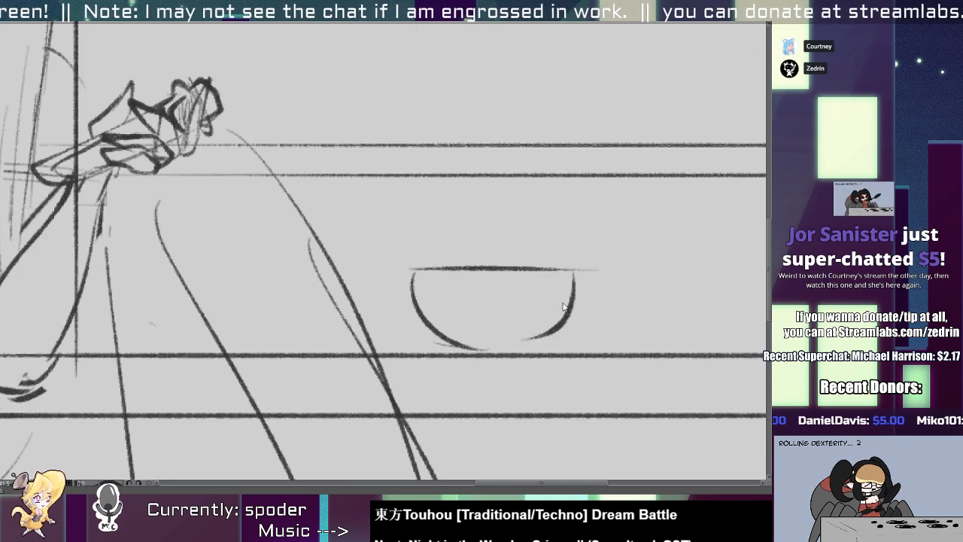
{"action": "key", "text": "ctrl+z"}
{"action": "left_click_drag", "start_coordinate": [576, 272], "coordinate": [516, 338]}
{"action": "left_click_drag", "start_coordinate": [455, 344], "coordinate": [451, 353]}
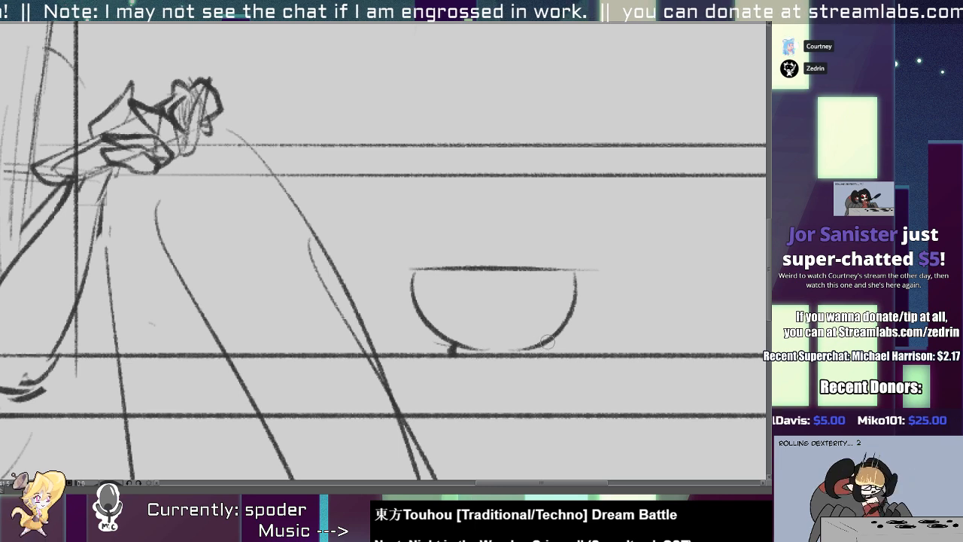
{"action": "left_click_drag", "start_coordinate": [548, 342], "coordinate": [548, 353]}
{"action": "mouse_move", "coordinate": [511, 267]}
{"action": "left_mouse_down"}
{"action": "mouse_move", "coordinate": [536, 219]}
{"action": "mouse_move", "coordinate": [560, 230]}
{"action": "mouse_move", "coordinate": [544, 263]}
{"action": "mouse_move", "coordinate": [526, 249]}
{"action": "mouse_move", "coordinate": [430, 267]}
{"action": "mouse_move", "coordinate": [417, 259]}
{"action": "mouse_move", "coordinate": [492, 275]}
{"action": "mouse_move", "coordinate": [364, 346]}
{"action": "left_mouse_up"}
{"action": "key", "text": "ctrl+z"}
Start a container on the lower shelf above the bowl, drawing its near-vertical left side with a short slanted shoulder at the top.
{"action": "scroll", "coordinate": [543, 271], "scroll_direction": "down", "scroll_amount": 3}
{"action": "scroll", "coordinate": [476, 248], "scroll_direction": "up", "scroll_amount": 5}
{"action": "key", "text": "ctrl+z"}
{"action": "left_click_drag", "start_coordinate": [362, 263], "coordinate": [363, 340]}
{"action": "key", "text": "ctrl+z"}
{"action": "left_click_drag", "start_coordinate": [360, 257], "coordinate": [364, 339]}
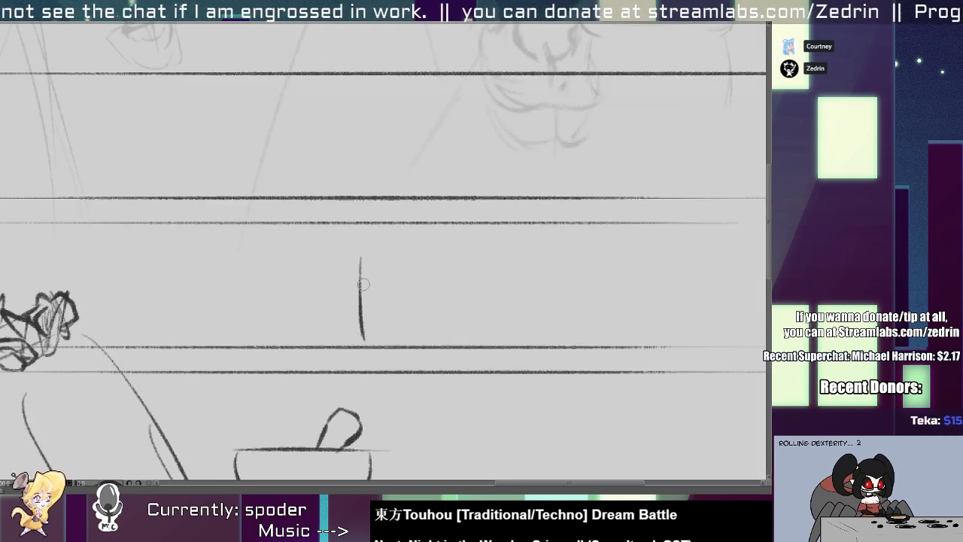
{"action": "left_click_drag", "start_coordinate": [367, 247], "coordinate": [429, 243]}
{"action": "key", "text": "ctrl+z"}
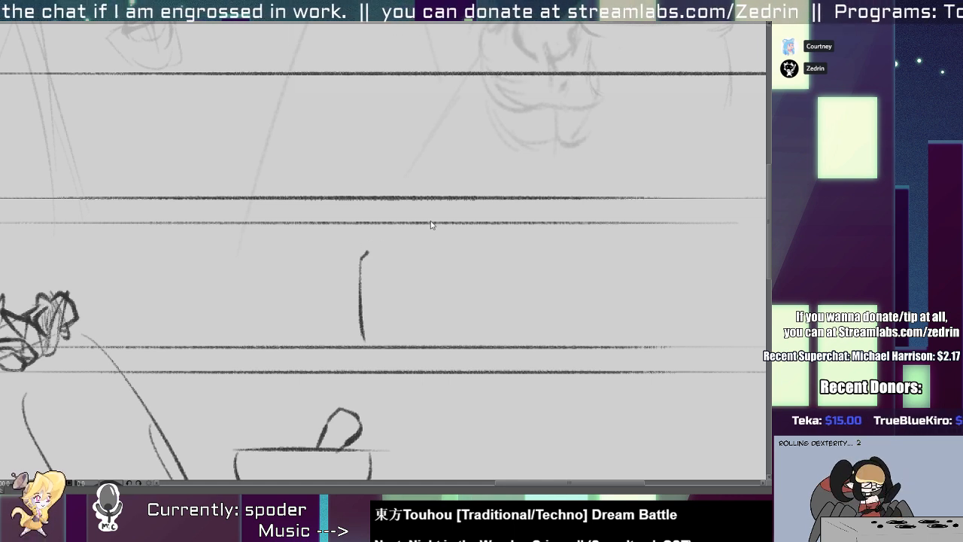
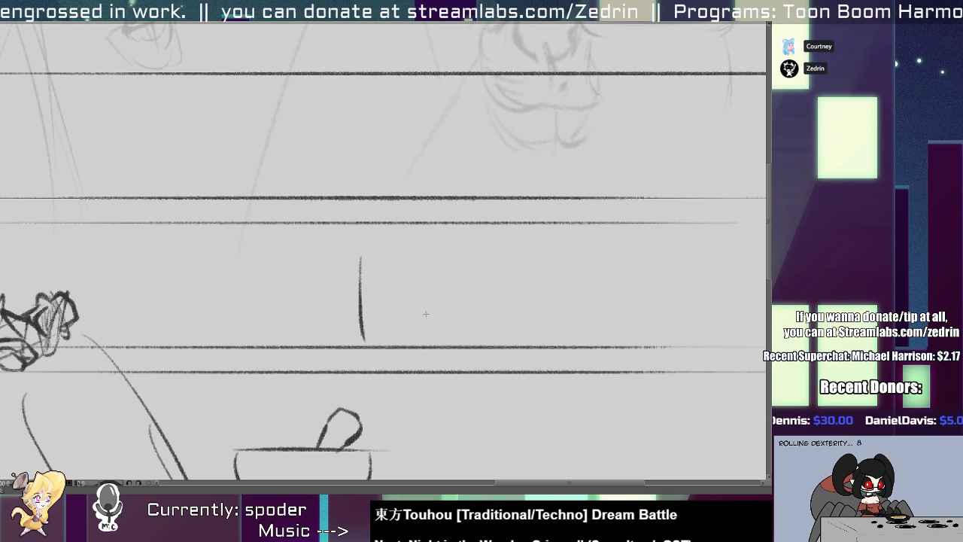
Complete the container on the lower shelf as a symmetrical jar with rounded shoulders, flat bottom and a thick rim.
{"action": "left_click", "coordinate": [398, 359]}
{"action": "mouse_move", "coordinate": [373, 241]}
{"action": "left_mouse_down"}
{"action": "mouse_move", "coordinate": [362, 310]}
{"action": "mouse_move", "coordinate": [371, 339]}
{"action": "mouse_move", "coordinate": [375, 331]}
{"action": "mouse_move", "coordinate": [361, 332]}
{"action": "mouse_move", "coordinate": [401, 345]}
{"action": "mouse_move", "coordinate": [368, 346]}
{"action": "mouse_move", "coordinate": [421, 253]}
{"action": "mouse_move", "coordinate": [363, 241]}
{"action": "mouse_move", "coordinate": [406, 244]}
{"action": "left_mouse_up"}
{"action": "key", "text": "ctrl+z"}
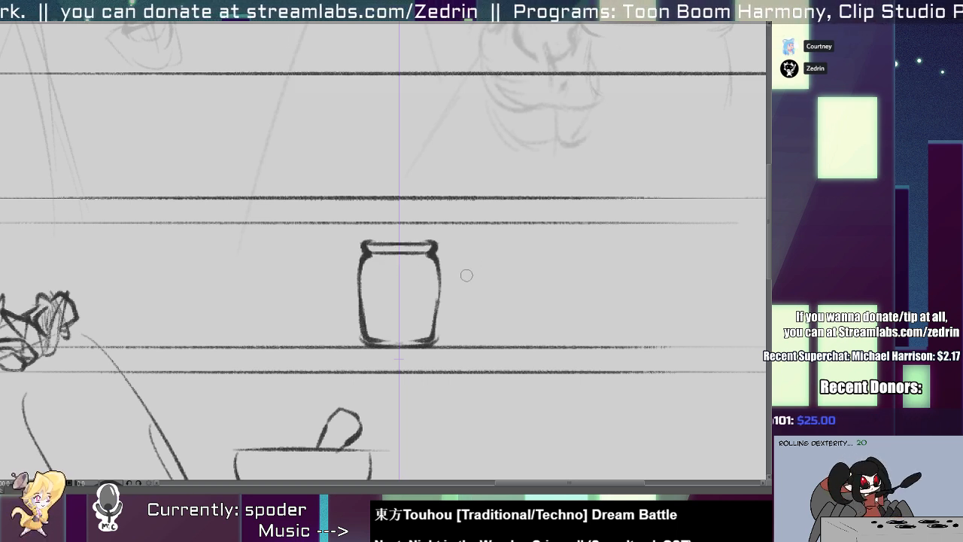
Draw a second, straighter-sided jar with a narrow rim beside the first one, mirrored about its centre, and lower it onto the shelf line.
{"action": "left_click_drag", "start_coordinate": [401, 315], "coordinate": [502, 304]}
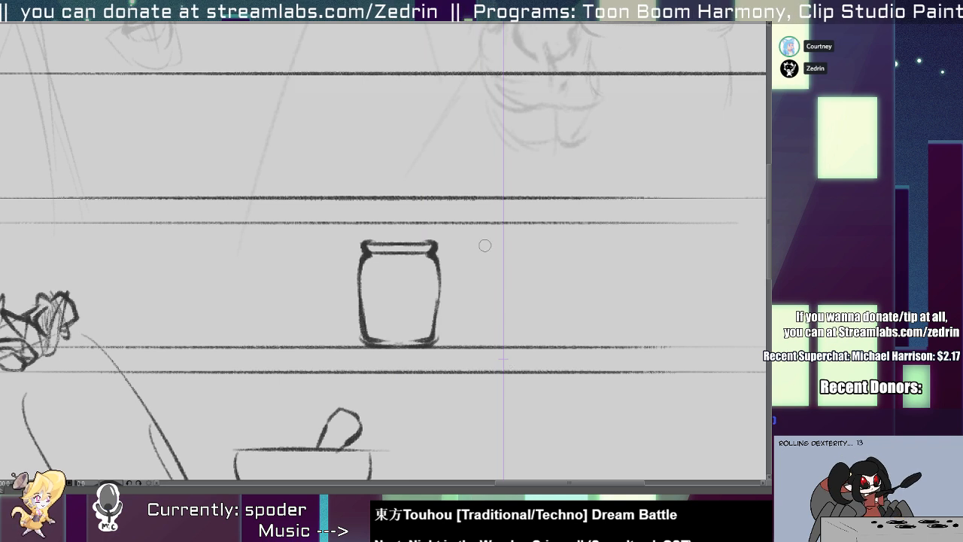
{"action": "mouse_move", "coordinate": [484, 246]}
{"action": "left_mouse_down"}
{"action": "mouse_move", "coordinate": [462, 267]}
{"action": "mouse_move", "coordinate": [460, 324]}
{"action": "mouse_move", "coordinate": [489, 343]}
{"action": "mouse_move", "coordinate": [475, 336]}
{"action": "left_mouse_up"}
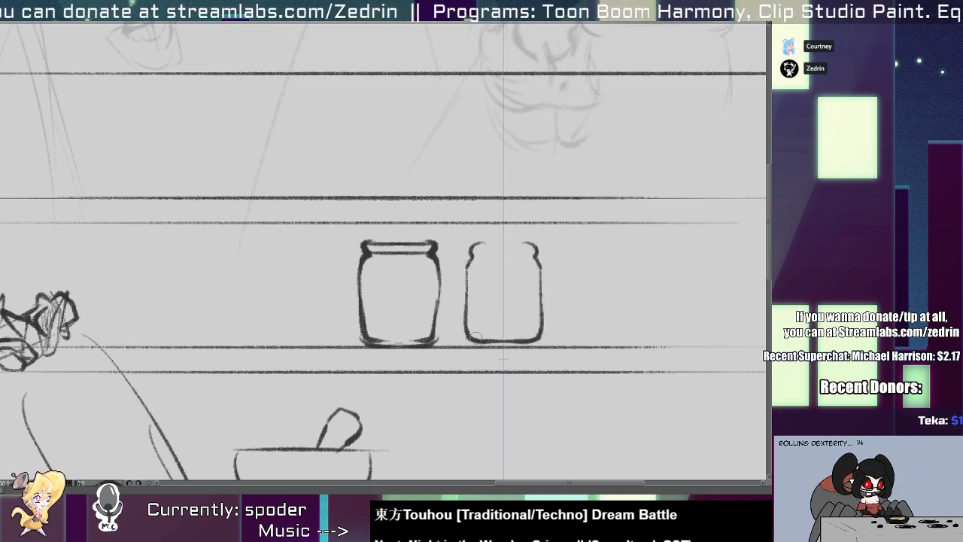
{"action": "mouse_move", "coordinate": [474, 254]}
{"action": "left_mouse_down"}
{"action": "mouse_move", "coordinate": [503, 254]}
{"action": "mouse_move", "coordinate": [503, 244]}
{"action": "mouse_move", "coordinate": [452, 256]}
{"action": "mouse_move", "coordinate": [502, 319]}
{"action": "left_mouse_up"}
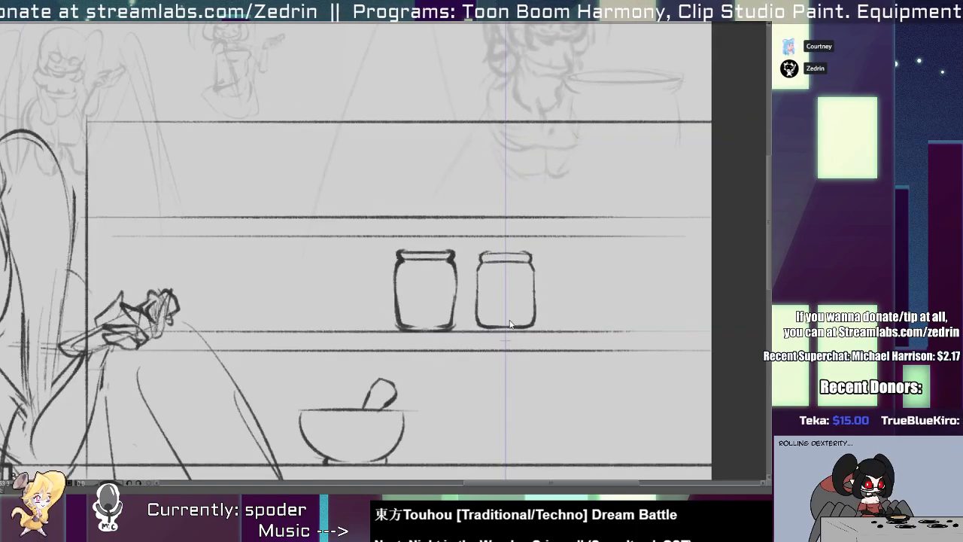
{"action": "left_click_drag", "start_coordinate": [467, 237], "coordinate": [543, 329]}
{"action": "left_click_drag", "start_coordinate": [516, 300], "coordinate": [515, 304]}
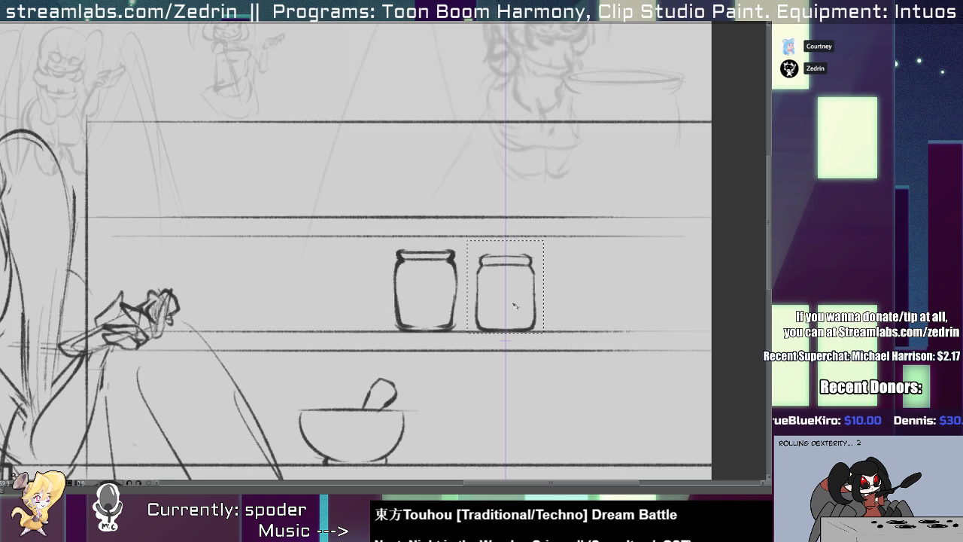
{"action": "key", "text": "ctrl+d"}
Draw a third, wider jar with a broad rim on the lower shelf, above the bowl's near edge, mirrored about its centre.
{"action": "left_click_drag", "start_coordinate": [502, 353], "coordinate": [309, 343]}
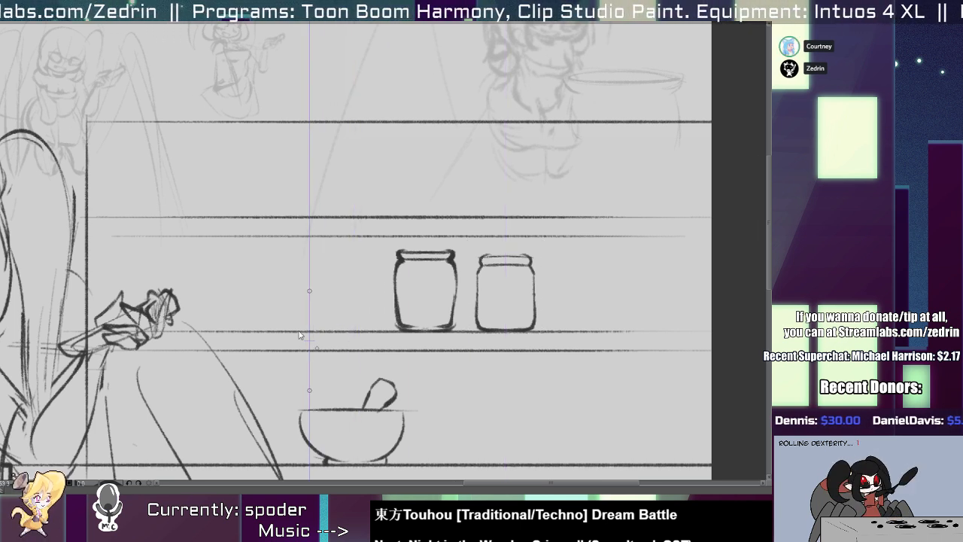
{"action": "mouse_move", "coordinate": [276, 257]}
{"action": "left_mouse_down"}
{"action": "mouse_move", "coordinate": [275, 316]}
{"action": "mouse_move", "coordinate": [284, 326]}
{"action": "mouse_move", "coordinate": [277, 322]}
{"action": "mouse_move", "coordinate": [311, 331]}
{"action": "left_mouse_up"}
{"action": "key", "text": "ctrl+z"}
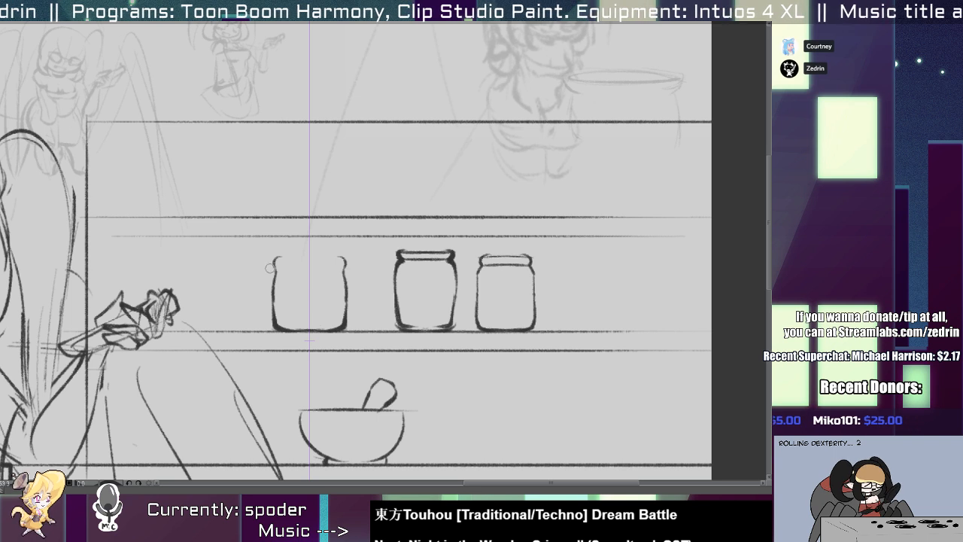
{"action": "mouse_move", "coordinate": [269, 268]}
{"action": "left_mouse_down"}
{"action": "mouse_move", "coordinate": [333, 267]}
{"action": "mouse_move", "coordinate": [309, 257]}
{"action": "left_mouse_up"}
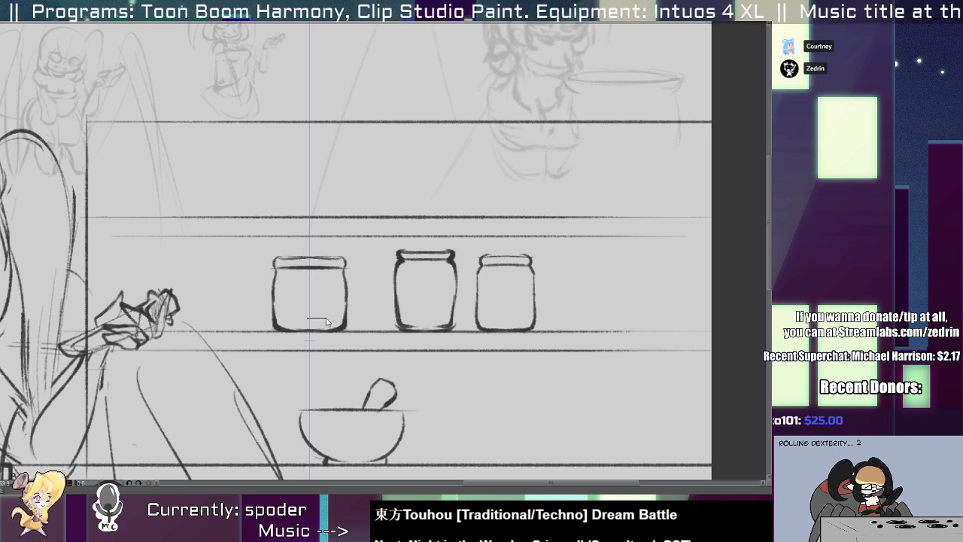
Draw a symmetrical conical flask with a narrow neck and flat base on the upper shelf, near the canvas's right edge.
{"action": "left_click_drag", "start_coordinate": [310, 325], "coordinate": [590, 304]}
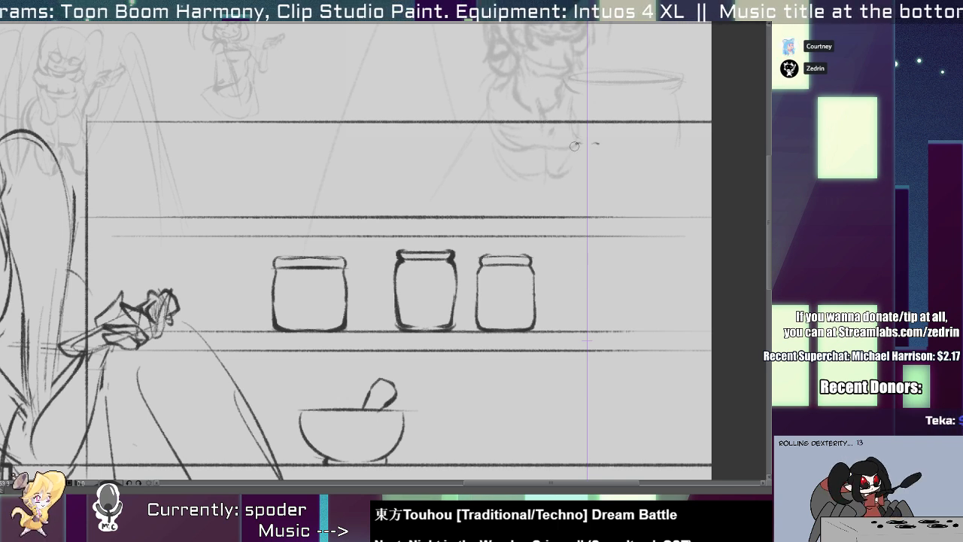
{"action": "mouse_move", "coordinate": [573, 146]}
{"action": "left_mouse_down"}
{"action": "mouse_move", "coordinate": [567, 197]}
{"action": "mouse_move", "coordinate": [586, 216]}
{"action": "left_mouse_up"}
{"action": "key", "text": "ctrl+z"}
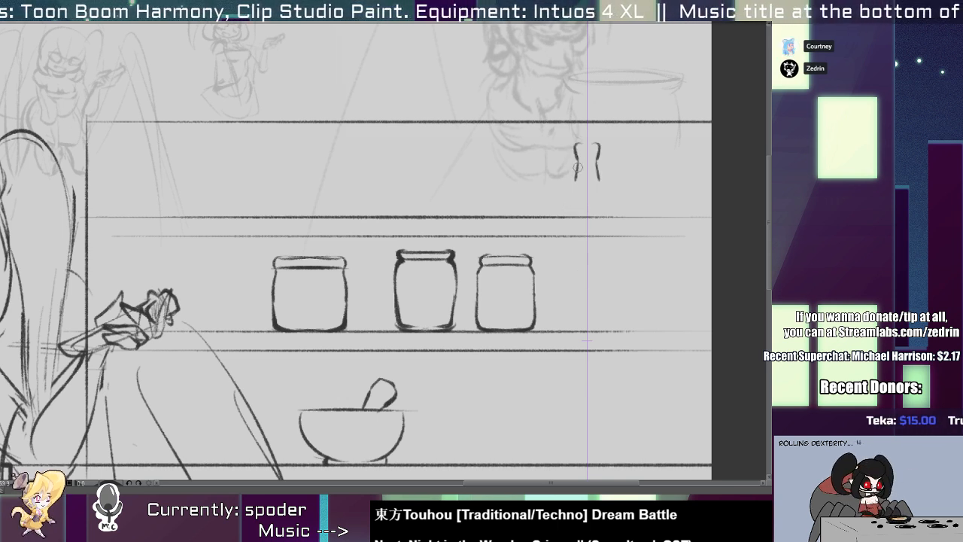
{"action": "mouse_move", "coordinate": [576, 166]}
{"action": "left_mouse_down"}
{"action": "mouse_move", "coordinate": [564, 213]}
{"action": "mouse_move", "coordinate": [587, 216]}
{"action": "mouse_move", "coordinate": [394, 176]}
{"action": "left_mouse_up"}
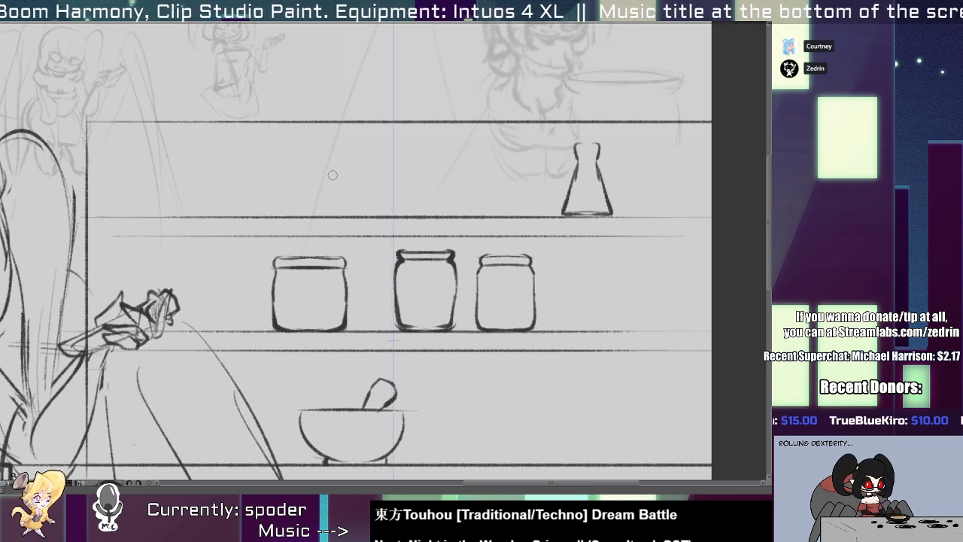
Draw a low rounded chest with a lid and small butterfly-shaped clasp on the upper shelf, and add a stopper to the flask.
{"action": "left_click_drag", "start_coordinate": [332, 175], "coordinate": [404, 179]}
{"action": "mouse_move", "coordinate": [336, 177]}
{"action": "left_mouse_down"}
{"action": "mouse_move", "coordinate": [412, 189]}
{"action": "mouse_move", "coordinate": [332, 190]}
{"action": "mouse_move", "coordinate": [335, 212]}
{"action": "mouse_move", "coordinate": [379, 214]}
{"action": "mouse_move", "coordinate": [338, 216]}
{"action": "mouse_move", "coordinate": [383, 218]}
{"action": "left_mouse_up"}
{"action": "key", "text": "ctrl+z"}
{"action": "mouse_move", "coordinate": [391, 179]}
{"action": "left_mouse_down"}
{"action": "mouse_move", "coordinate": [383, 188]}
{"action": "mouse_move", "coordinate": [392, 196]}
{"action": "mouse_move", "coordinate": [391, 182]}
{"action": "mouse_move", "coordinate": [394, 200]}
{"action": "left_mouse_up"}
{"action": "scroll", "coordinate": [394, 198], "scroll_direction": "up", "scroll_amount": 1}
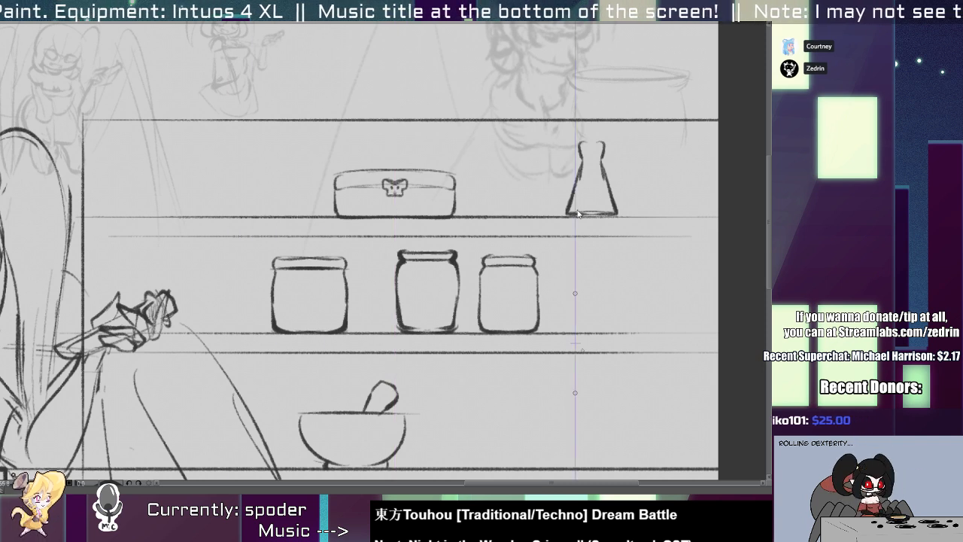
{"action": "mouse_move", "coordinate": [592, 139]}
{"action": "left_mouse_down"}
{"action": "mouse_move", "coordinate": [578, 146]}
{"action": "mouse_move", "coordinate": [579, 178]}
{"action": "mouse_move", "coordinate": [589, 140]}
{"action": "mouse_move", "coordinate": [578, 138]}
{"action": "mouse_move", "coordinate": [601, 138]}
{"action": "mouse_move", "coordinate": [550, 151]}
{"action": "left_mouse_up"}
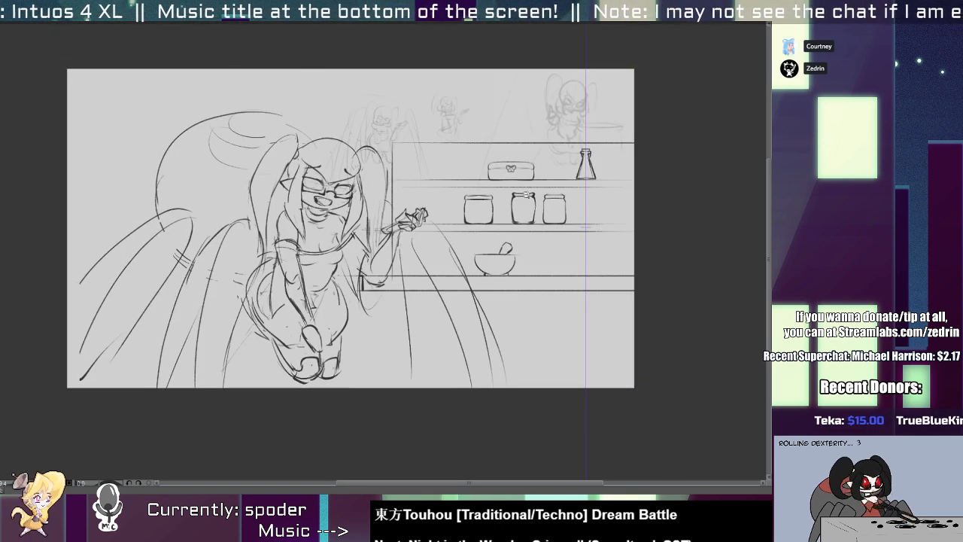
Draw a symmetrical abacus frame on the counter beside the bowl, with two upright posts, three horizontal rods and a flared base.
{"action": "left_click_drag", "start_coordinate": [553, 256], "coordinate": [464, 268]}
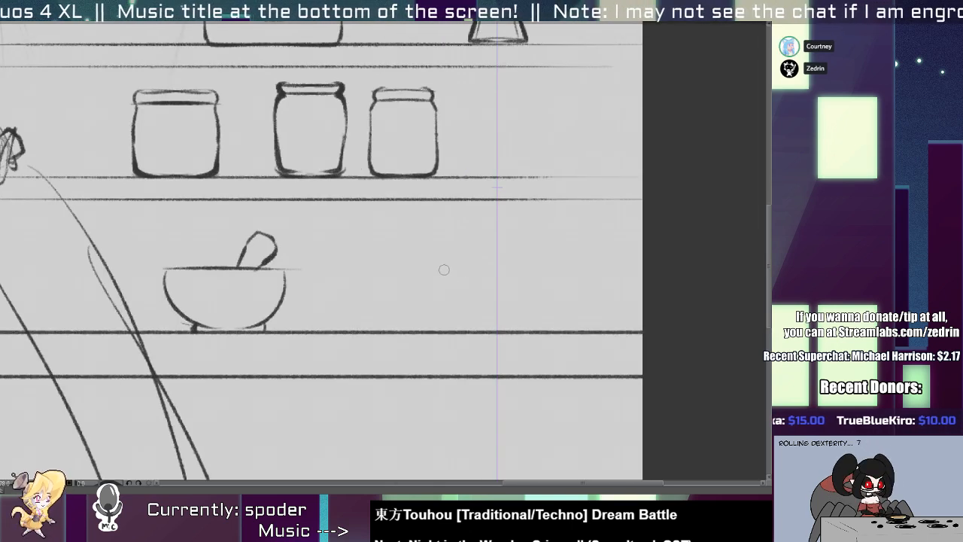
{"action": "key", "text": "ctrl+z"}
{"action": "mouse_move", "coordinate": [419, 226]}
{"action": "left_mouse_down"}
{"action": "mouse_move", "coordinate": [420, 325]}
{"action": "mouse_move", "coordinate": [419, 238]}
{"action": "mouse_move", "coordinate": [553, 267]}
{"action": "left_mouse_up"}
{"action": "left_click_drag", "start_coordinate": [429, 285], "coordinate": [541, 287]}
{"action": "mouse_move", "coordinate": [420, 304]}
{"action": "left_mouse_down"}
{"action": "mouse_move", "coordinate": [496, 301]}
{"action": "mouse_move", "coordinate": [409, 331]}
{"action": "mouse_move", "coordinate": [468, 330]}
{"action": "left_mouse_up"}
{"action": "mouse_move", "coordinate": [439, 239]}
{"action": "left_mouse_down"}
{"action": "mouse_move", "coordinate": [440, 257]}
{"action": "mouse_move", "coordinate": [457, 256]}
{"action": "left_mouse_up"}
{"action": "key", "text": "ctrl+z"}
{"action": "key", "text": "ctrl+z"}
{"action": "key", "text": "ctrl+z"}
{"action": "key", "text": "ctrl+z"}
{"action": "key", "text": "ctrl+z"}
{"action": "key", "text": "ctrl+z"}
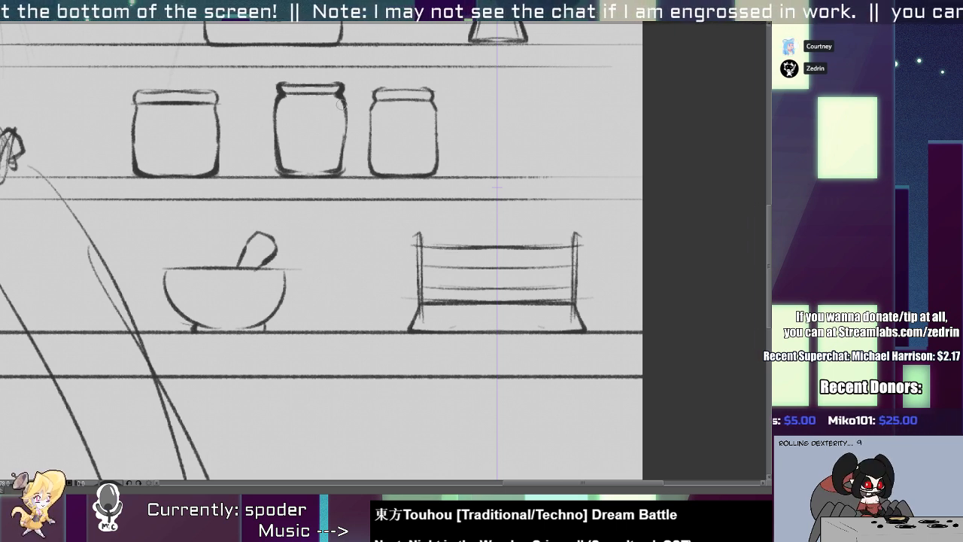
Fill the abacus's three rods with unevenly spaced groups of small oval beads.
{"action": "mouse_move", "coordinate": [447, 240]}
{"action": "left_mouse_down"}
{"action": "mouse_move", "coordinate": [447, 257]}
{"action": "mouse_move", "coordinate": [518, 256]}
{"action": "mouse_move", "coordinate": [486, 277]}
{"action": "mouse_move", "coordinate": [495, 277]}
{"action": "left_mouse_up"}
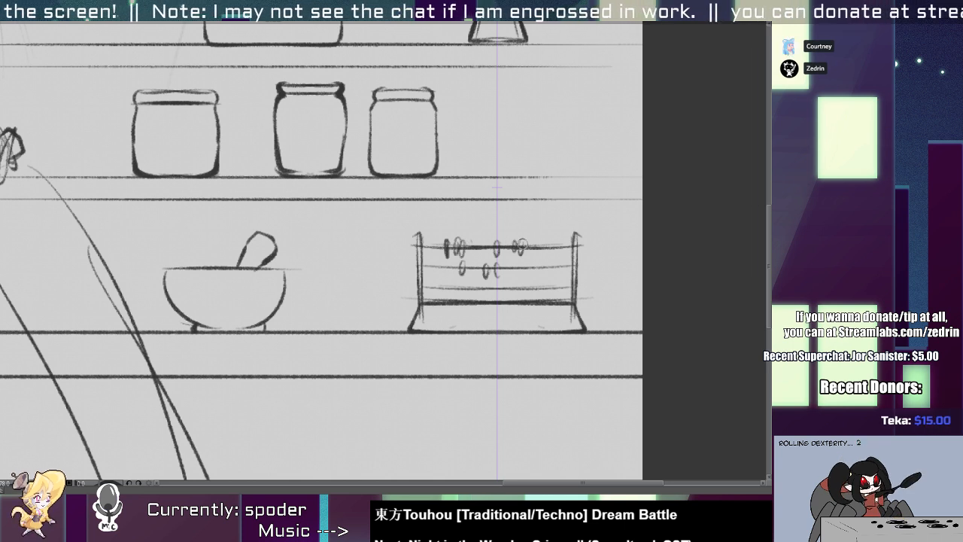
{"action": "mouse_move", "coordinate": [536, 240]}
{"action": "left_mouse_down"}
{"action": "mouse_move", "coordinate": [536, 255]}
{"action": "mouse_move", "coordinate": [561, 254]}
{"action": "mouse_move", "coordinate": [560, 272]}
{"action": "mouse_move", "coordinate": [528, 272]}
{"action": "left_mouse_up"}
{"action": "mouse_move", "coordinate": [431, 261]}
{"action": "left_mouse_down"}
{"action": "mouse_move", "coordinate": [431, 272]}
{"action": "mouse_move", "coordinate": [451, 272]}
{"action": "mouse_move", "coordinate": [434, 293]}
{"action": "mouse_move", "coordinate": [531, 293]}
{"action": "left_mouse_up"}
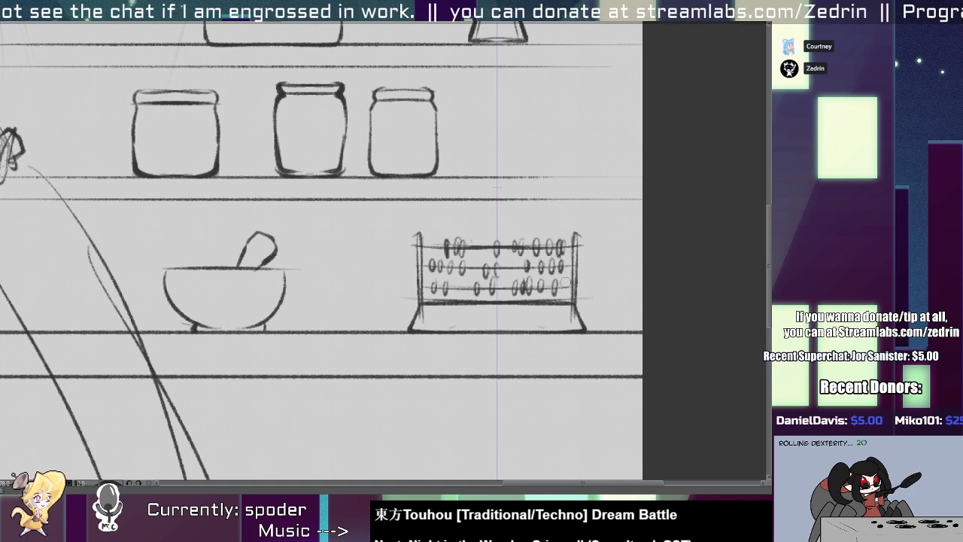
{"action": "scroll", "coordinate": [565, 282], "scroll_direction": "down", "scroll_amount": 5}
{"action": "left_click_drag", "start_coordinate": [471, 270], "coordinate": [385, 304]}
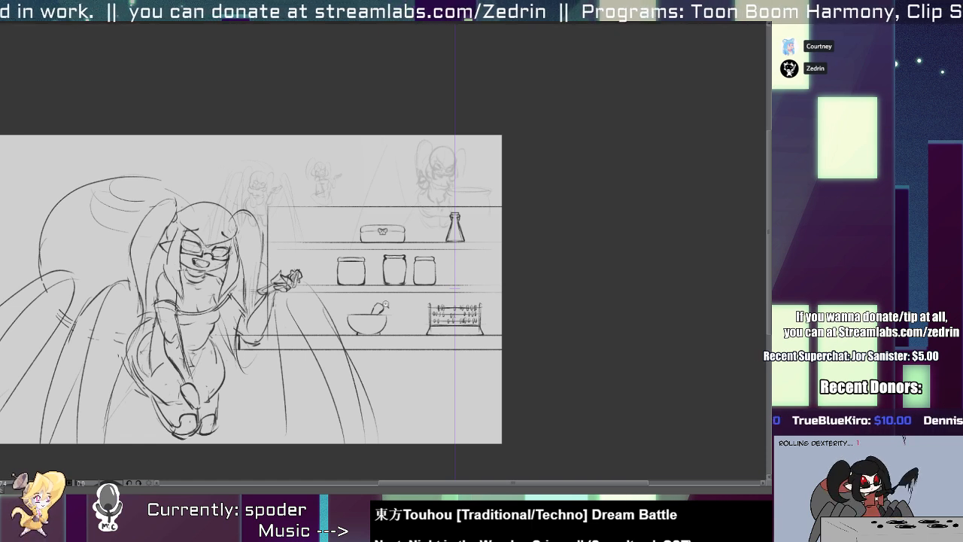
Redraw the character's lowered arm with a long sleeve flaring toward the wrist, removing the old arm lines inside it.
{"action": "scroll", "coordinate": [386, 303], "scroll_direction": "up", "scroll_amount": 5}
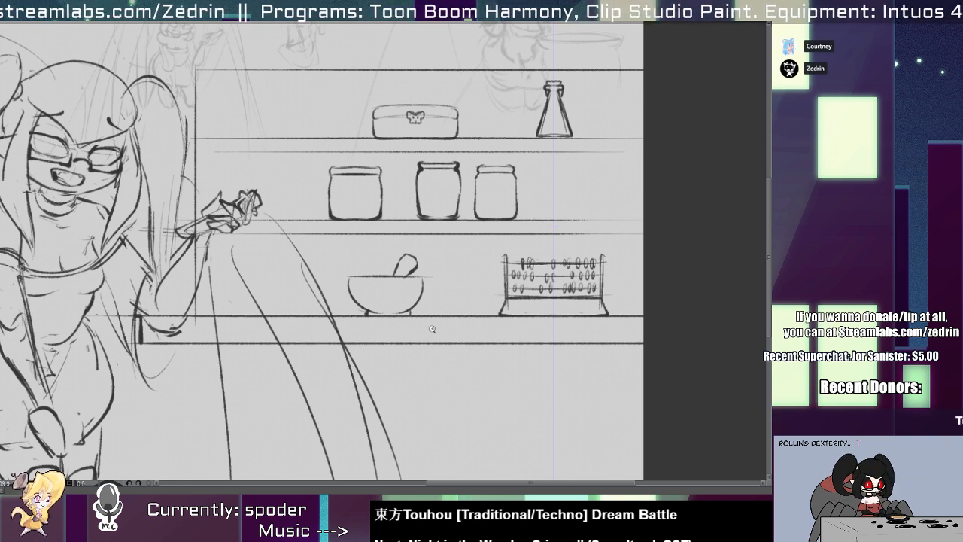
{"action": "left_click_drag", "start_coordinate": [183, 245], "coordinate": [486, 254]}
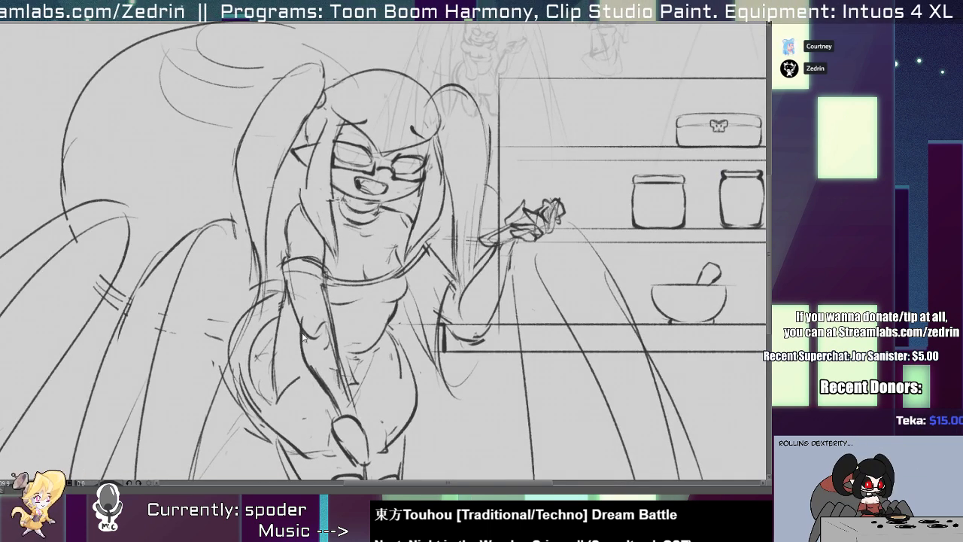
{"action": "mouse_move", "coordinate": [298, 299]}
{"action": "left_mouse_down"}
{"action": "mouse_move", "coordinate": [309, 356]}
{"action": "mouse_move", "coordinate": [319, 348]}
{"action": "left_mouse_up"}
{"action": "left_click_drag", "start_coordinate": [279, 395], "coordinate": [350, 365]}
{"action": "left_click_drag", "start_coordinate": [335, 331], "coordinate": [351, 369]}
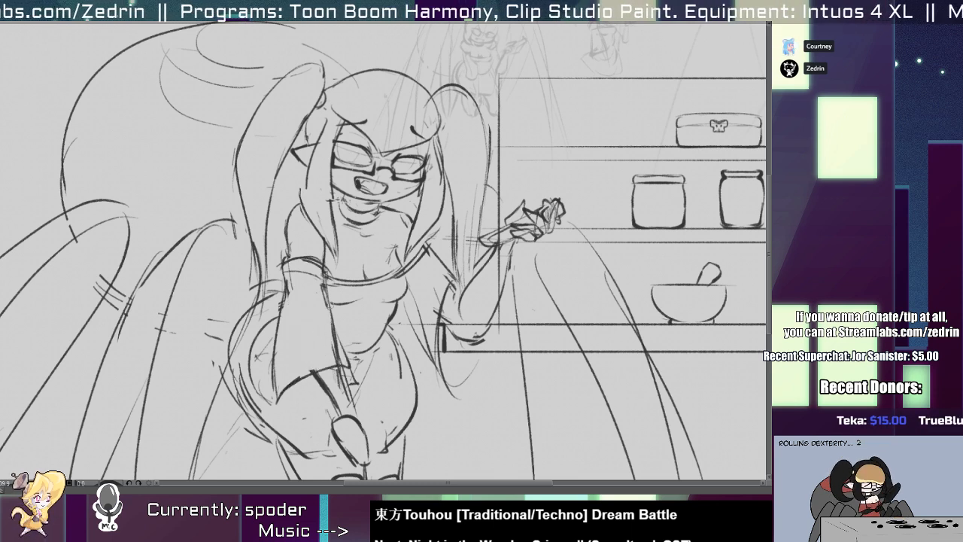
{"action": "left_click_drag", "start_coordinate": [329, 264], "coordinate": [349, 367]}
{"action": "left_click_drag", "start_coordinate": [338, 262], "coordinate": [295, 318]}
{"action": "left_click_drag", "start_coordinate": [302, 286], "coordinate": [338, 292]}
{"action": "mouse_move", "coordinate": [287, 241]}
{"action": "left_mouse_down"}
{"action": "mouse_move", "coordinate": [350, 262]}
{"action": "mouse_move", "coordinate": [319, 261]}
{"action": "mouse_move", "coordinate": [305, 281]}
{"action": "mouse_move", "coordinate": [284, 262]}
{"action": "mouse_move", "coordinate": [299, 262]}
{"action": "left_mouse_up"}
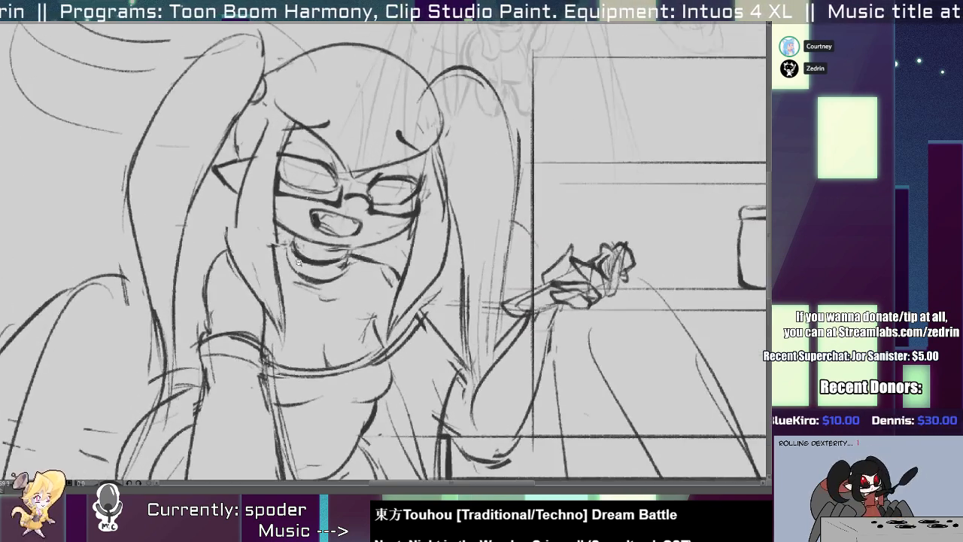
{"action": "scroll", "coordinate": [298, 262], "scroll_direction": "down", "scroll_amount": 1}
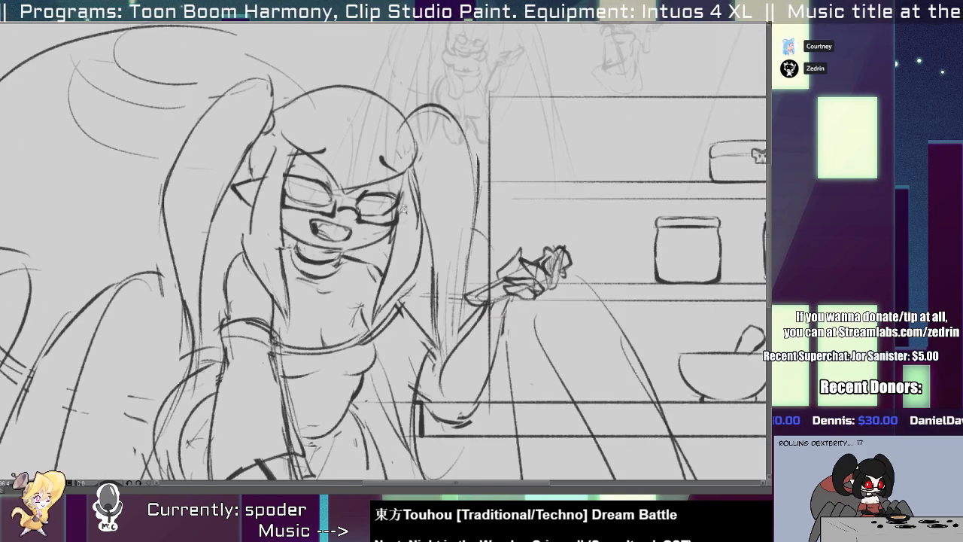
{"action": "scroll", "coordinate": [402, 209], "scroll_direction": "down", "scroll_amount": 3}
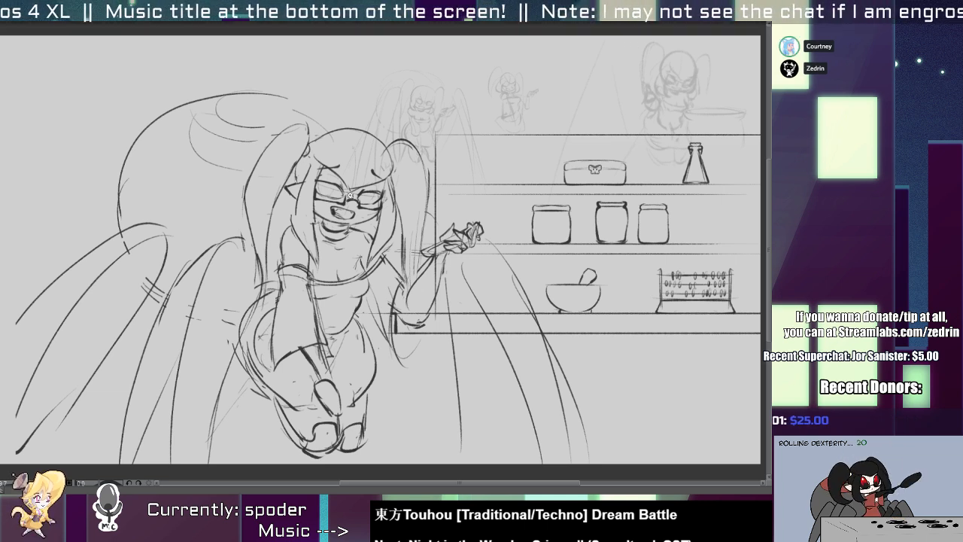
Draw a long diagonal stroke for a front spider leg, running from below the raised hand down toward the character's hip.
{"action": "scroll", "coordinate": [376, 359], "scroll_direction": "down", "scroll_amount": 4}
{"action": "mouse_move", "coordinate": [409, 371]}
{"action": "left_mouse_down"}
{"action": "mouse_move", "coordinate": [330, 311]}
{"action": "mouse_move", "coordinate": [357, 291]}
{"action": "mouse_move", "coordinate": [378, 297]}
{"action": "mouse_move", "coordinate": [358, 307]}
{"action": "mouse_move", "coordinate": [384, 342]}
{"action": "left_mouse_up"}
{"action": "scroll", "coordinate": [359, 298], "scroll_direction": "up", "scroll_amount": 4}
{"action": "left_click_drag", "start_coordinate": [378, 221], "coordinate": [292, 320]}
{"action": "key", "text": "ctrl+z"}
Sketch a narrow front spider leg with a rounded tip hanging down beside the character's hip, opposite the shelf side.
{"action": "mouse_move", "coordinate": [136, 294]}
{"action": "left_mouse_down"}
{"action": "mouse_move", "coordinate": [147, 348]}
{"action": "mouse_move", "coordinate": [171, 355]}
{"action": "left_mouse_up"}
{"action": "left_click_drag", "start_coordinate": [155, 270], "coordinate": [172, 360]}
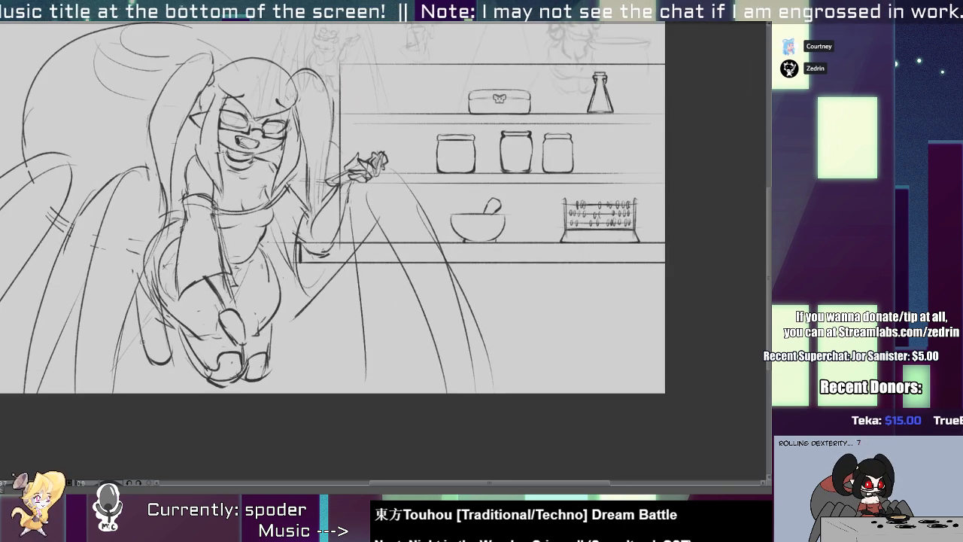
{"action": "key", "text": "ctrl+z"}
{"action": "left_click_drag", "start_coordinate": [152, 236], "coordinate": [176, 353]}
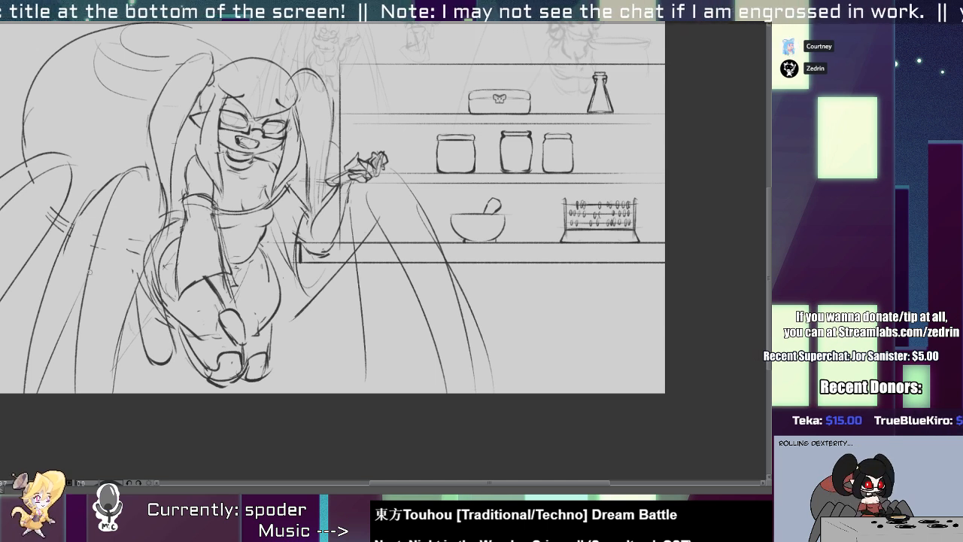
{"action": "left_click_drag", "start_coordinate": [90, 272], "coordinate": [174, 305]}
Erase the high arch of the outermost spider leg under the abdomen and redraw its upper outline with a lower knee.
{"action": "mouse_move", "coordinate": [155, 222]}
{"action": "left_mouse_down"}
{"action": "mouse_move", "coordinate": [165, 252]}
{"action": "mouse_move", "coordinate": [286, 222]}
{"action": "left_mouse_up"}
{"action": "left_click_drag", "start_coordinate": [140, 237], "coordinate": [89, 319]}
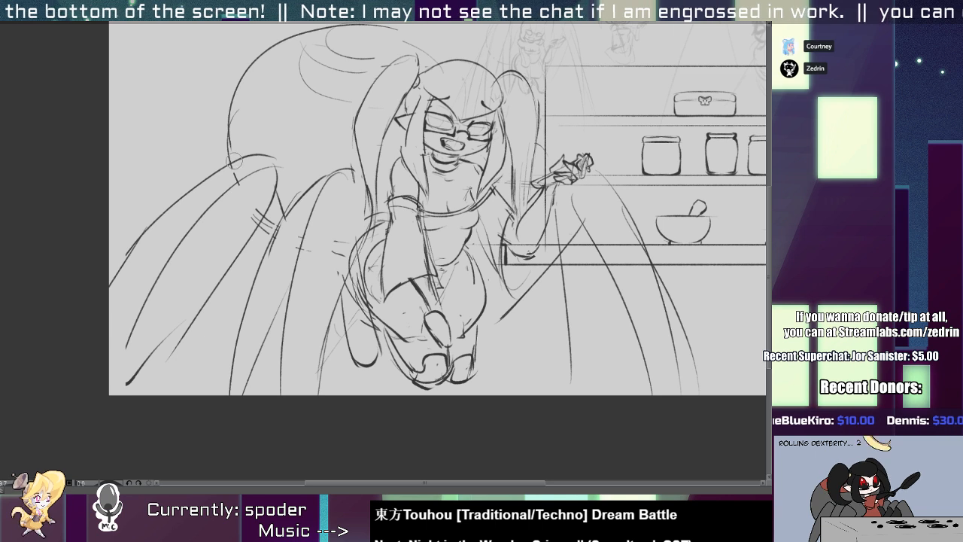
{"action": "mouse_move", "coordinate": [267, 152]}
{"action": "left_mouse_down"}
{"action": "mouse_move", "coordinate": [225, 165]}
{"action": "mouse_move", "coordinate": [181, 199]}
{"action": "left_mouse_up"}
{"action": "left_click_drag", "start_coordinate": [230, 173], "coordinate": [173, 216]}
{"action": "key", "text": "ctrl+z"}
{"action": "left_click_drag", "start_coordinate": [240, 179], "coordinate": [148, 237]}
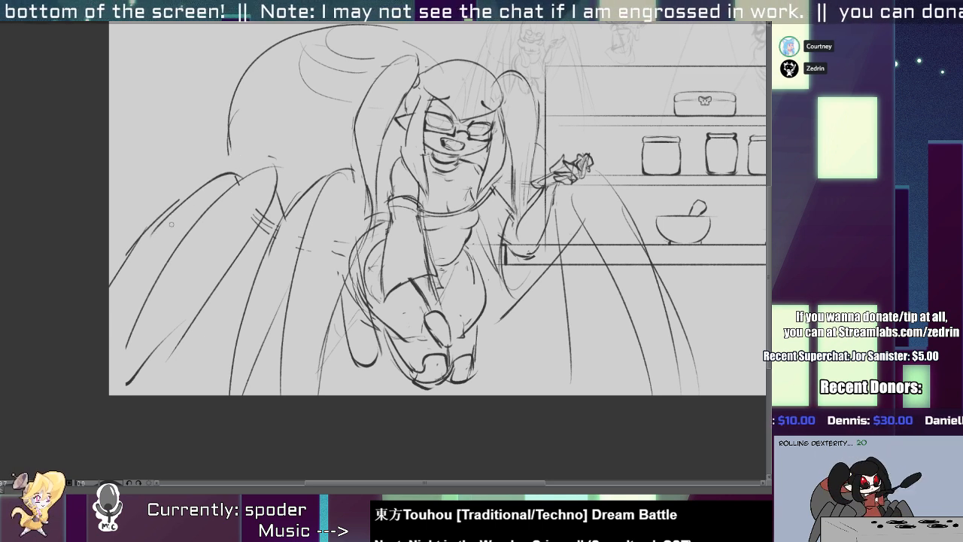
{"action": "scroll", "coordinate": [213, 202], "scroll_direction": "down", "scroll_amount": 1}
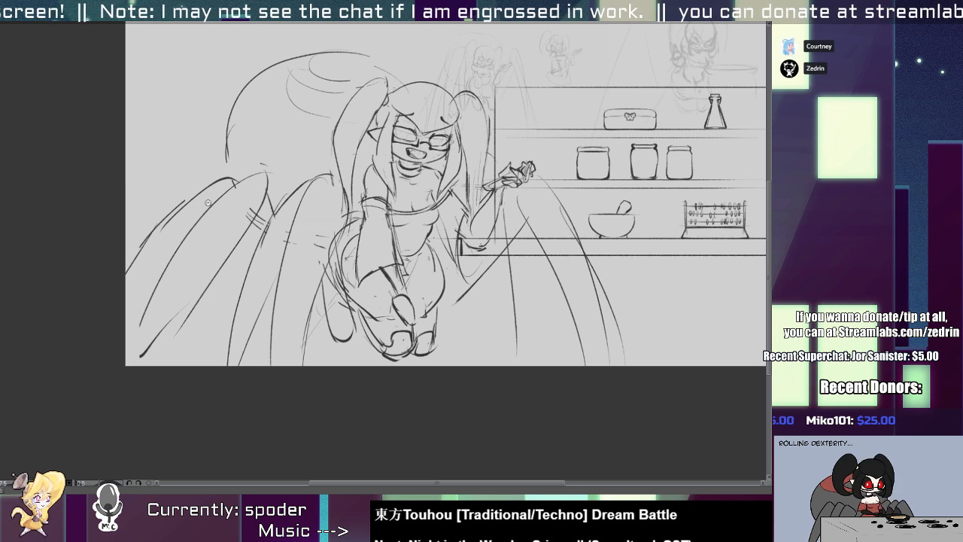
Redraw the shelf-side spider leg with a rounded knee below the raised hand and a long edge sloping to the canvas bottom.
{"action": "mouse_move", "coordinate": [507, 323]}
{"action": "left_mouse_down"}
{"action": "mouse_move", "coordinate": [486, 318]}
{"action": "mouse_move", "coordinate": [326, 377]}
{"action": "left_mouse_up"}
{"action": "mouse_move", "coordinate": [343, 269]}
{"action": "left_mouse_down"}
{"action": "mouse_move", "coordinate": [418, 415]}
{"action": "mouse_move", "coordinate": [361, 326]}
{"action": "mouse_move", "coordinate": [416, 420]}
{"action": "left_mouse_up"}
{"action": "left_click_drag", "start_coordinate": [375, 255], "coordinate": [431, 409]}
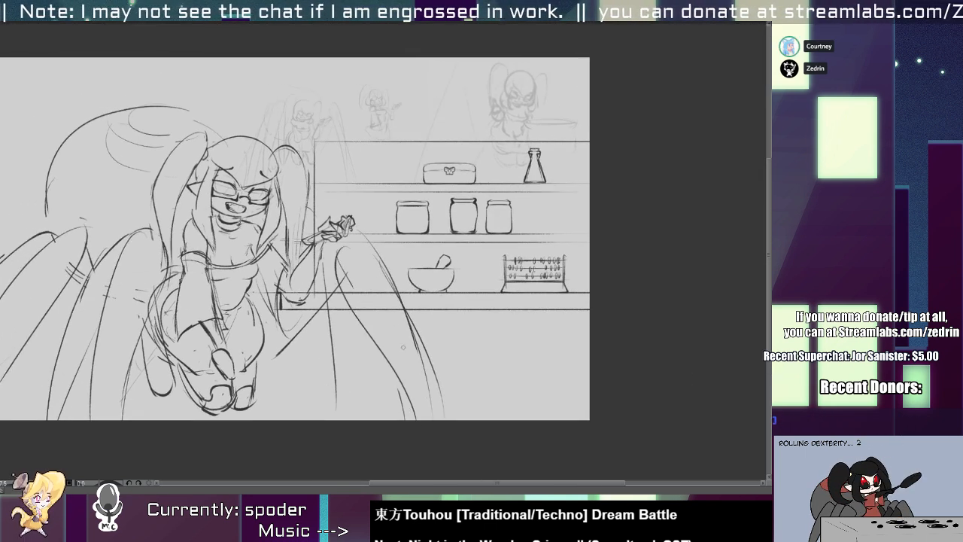
Add the second edge and the pointed end to the diagonal front spider leg below the raised hand.
{"action": "left_click_drag", "start_coordinate": [333, 248], "coordinate": [263, 381]}
{"action": "key", "text": "ctrl+z"}
{"action": "mouse_move", "coordinate": [336, 273]}
{"action": "left_mouse_down"}
{"action": "mouse_move", "coordinate": [267, 374]}
{"action": "mouse_move", "coordinate": [285, 395]}
{"action": "left_mouse_up"}
{"action": "mouse_move", "coordinate": [290, 396]}
{"action": "left_mouse_down"}
{"action": "mouse_move", "coordinate": [349, 285]}
{"action": "mouse_move", "coordinate": [275, 390]}
{"action": "left_mouse_up"}
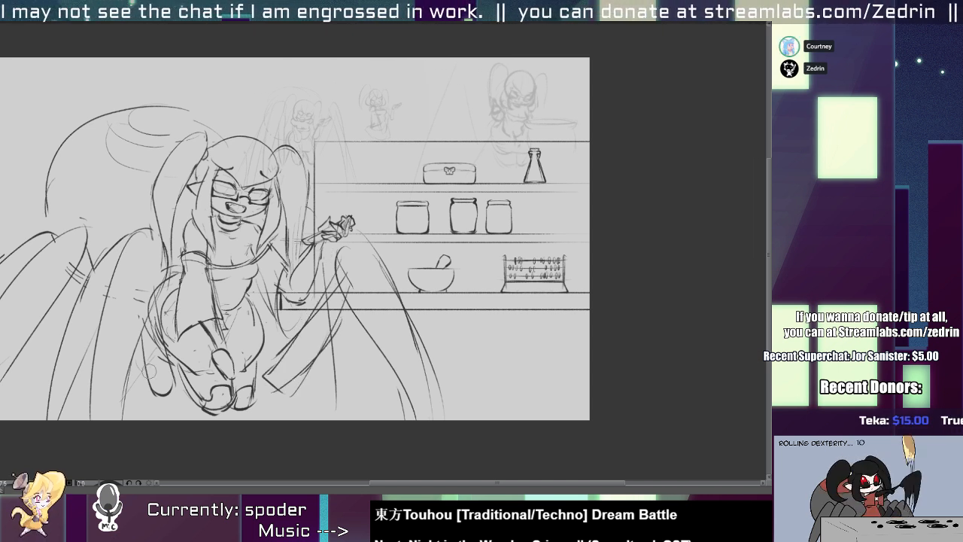
Redraw the inner edge of the tall arched spider leg behind the sleeved arm, running down to the canvas bottom.
{"action": "key", "text": "ctrl+z"}
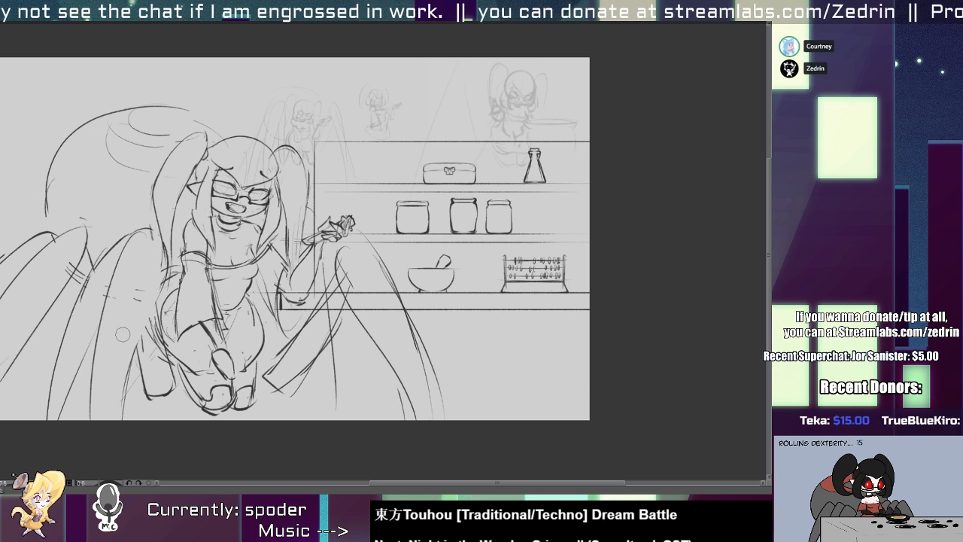
{"action": "left_click_drag", "start_coordinate": [155, 238], "coordinate": [124, 369]}
{"action": "key", "text": "ctrl+z"}
{"action": "left_click_drag", "start_coordinate": [155, 227], "coordinate": [114, 412]}
{"action": "left_click_drag", "start_coordinate": [128, 313], "coordinate": [109, 419]}
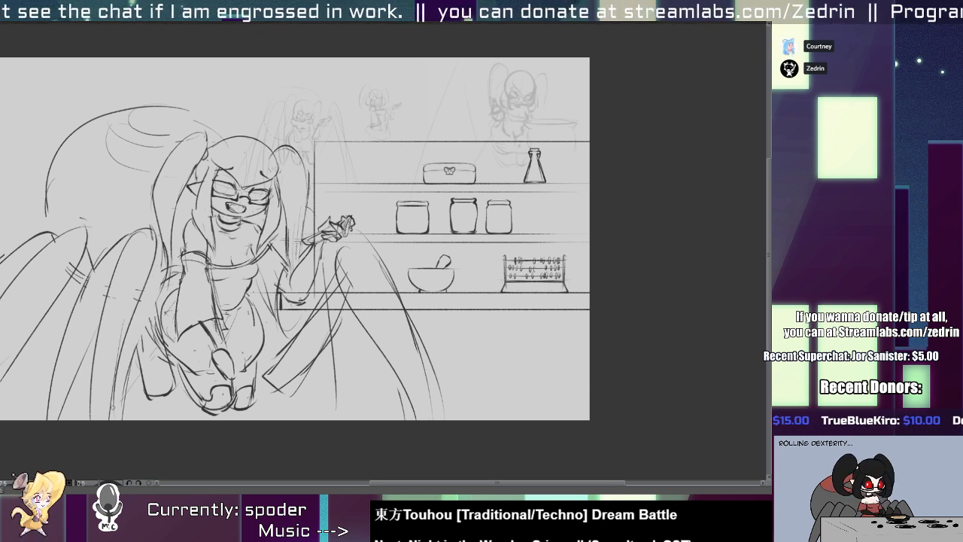
{"action": "left_click_drag", "start_coordinate": [126, 357], "coordinate": [118, 413]}
Strengthen both sides of the narrow front spider leg beside the sleeved arm's hip and round off its tip.
{"action": "left_click_drag", "start_coordinate": [140, 311], "coordinate": [137, 369]}
{"action": "left_click_drag", "start_coordinate": [156, 251], "coordinate": [164, 353]}
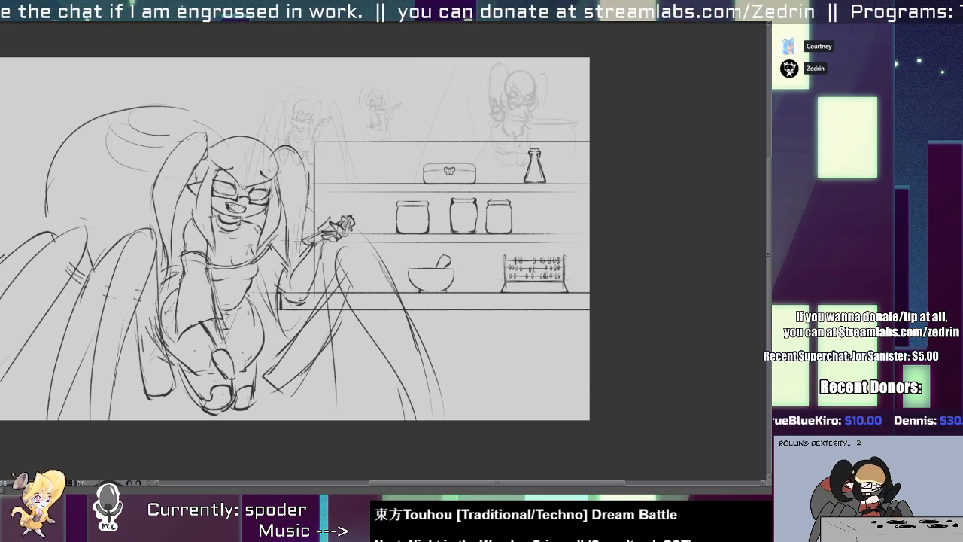
{"action": "left_click_drag", "start_coordinate": [155, 281], "coordinate": [173, 367]}
{"action": "mouse_move", "coordinate": [146, 391]}
{"action": "left_mouse_down"}
{"action": "mouse_move", "coordinate": [173, 382]}
{"action": "mouse_move", "coordinate": [171, 370]}
{"action": "left_mouse_up"}
{"action": "left_click_drag", "start_coordinate": [138, 370], "coordinate": [173, 382]}
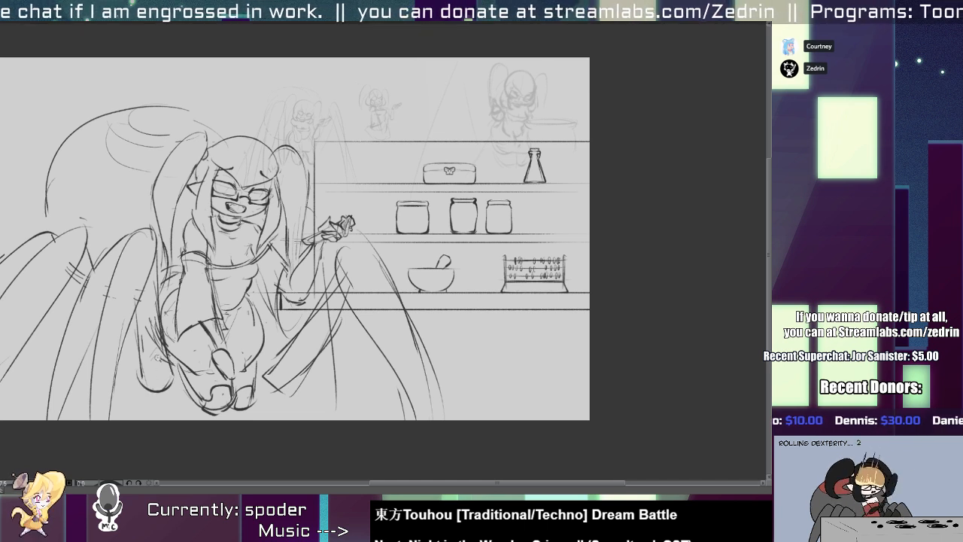
Round off the pointed end of the diagonal front spider leg below the raised hand.
{"action": "key", "text": "1"}
{"action": "key", "text": "2"}
{"action": "left_click_drag", "start_coordinate": [300, 376], "coordinate": [308, 395]}
{"action": "mouse_move", "coordinate": [312, 351]}
{"action": "left_mouse_down"}
{"action": "mouse_move", "coordinate": [296, 378]}
{"action": "mouse_move", "coordinate": [312, 384]}
{"action": "left_mouse_up"}
{"action": "key", "text": "1"}
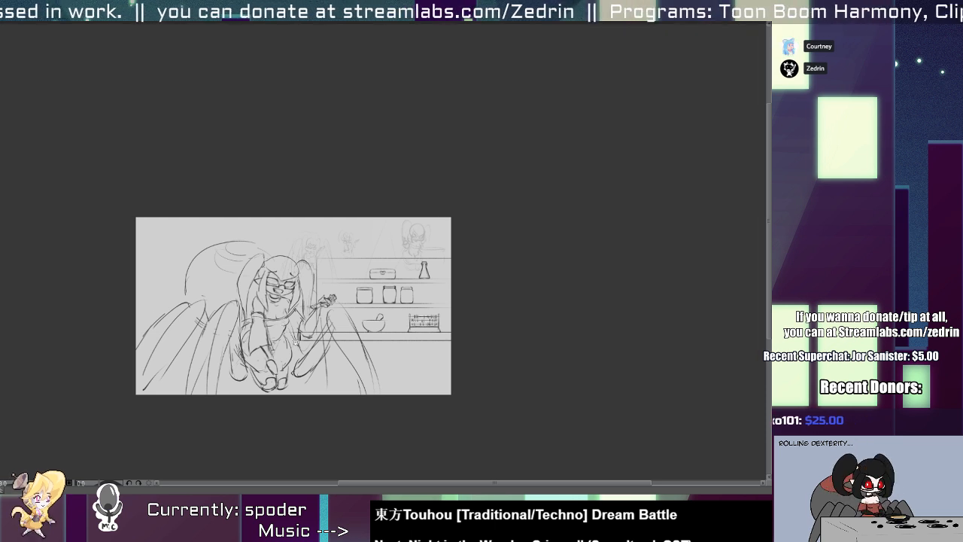
Draw a symmetrical cauldron with a wide rim and curved sides in front of the spider legs below the raised hand.
{"action": "scroll", "coordinate": [295, 342], "scroll_direction": "up", "scroll_amount": 2}
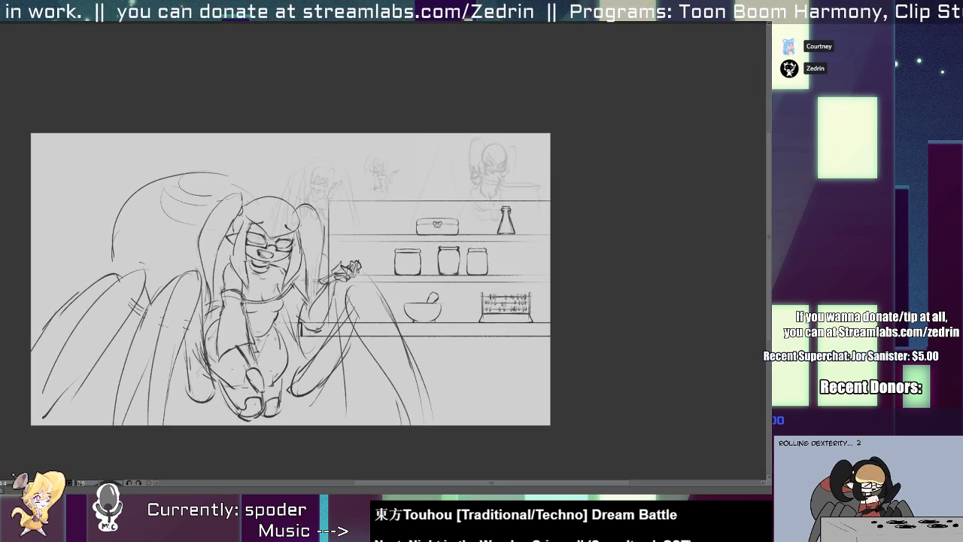
{"action": "left_click_drag", "start_coordinate": [386, 337], "coordinate": [349, 287]}
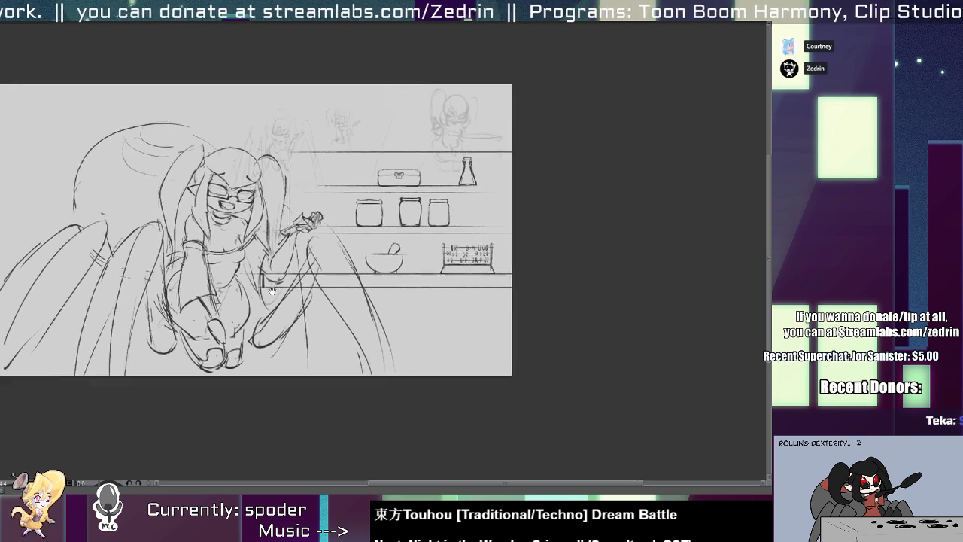
{"action": "scroll", "coordinate": [349, 287], "scroll_direction": "up", "scroll_amount": 2}
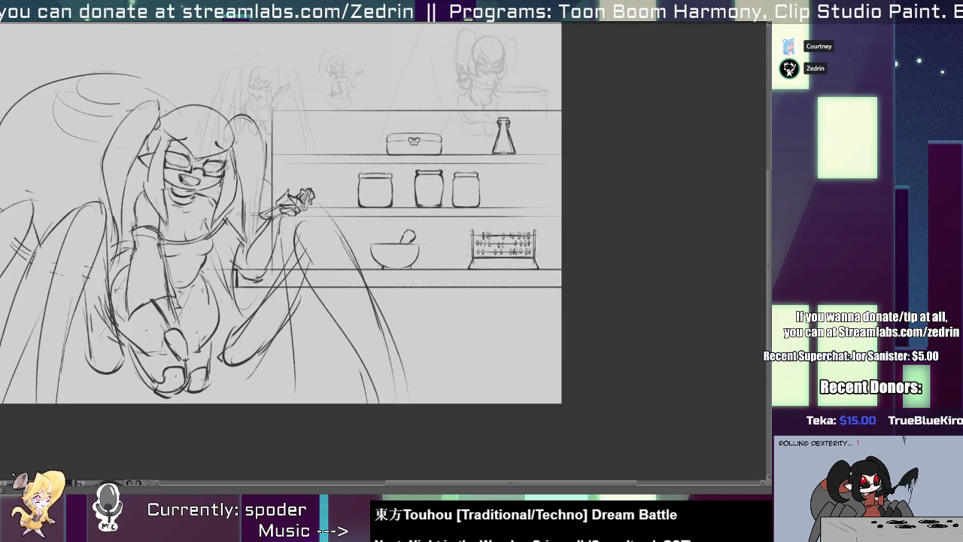
{"action": "left_click_drag", "start_coordinate": [352, 298], "coordinate": [437, 293]}
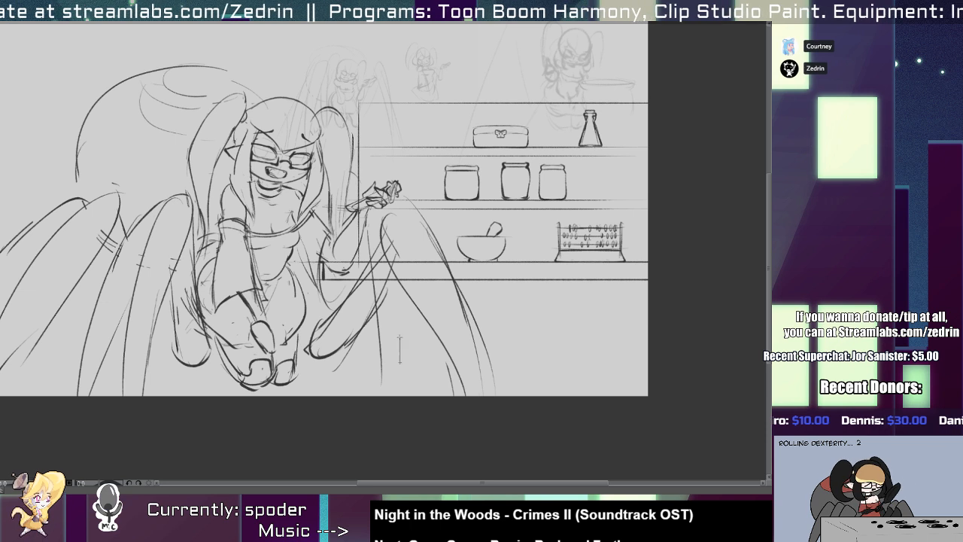
{"action": "mouse_move", "coordinate": [380, 294]}
{"action": "left_mouse_down"}
{"action": "mouse_move", "coordinate": [332, 303]}
{"action": "mouse_move", "coordinate": [318, 341]}
{"action": "left_mouse_up"}
{"action": "key", "text": "ctrl+z"}
{"action": "mouse_move", "coordinate": [336, 307]}
{"action": "left_mouse_down"}
{"action": "mouse_move", "coordinate": [316, 396]}
{"action": "mouse_move", "coordinate": [376, 296]}
{"action": "mouse_move", "coordinate": [446, 300]}
{"action": "left_mouse_up"}
{"action": "key", "text": "ctrl+z"}
{"action": "key", "text": "ctrl+z"}
{"action": "key", "text": "ctrl+z"}
{"action": "mouse_move", "coordinate": [336, 302]}
{"action": "left_mouse_down"}
{"action": "mouse_move", "coordinate": [451, 304]}
{"action": "mouse_move", "coordinate": [434, 305]}
{"action": "left_mouse_up"}
{"action": "scroll", "coordinate": [415, 300], "scroll_direction": "down", "scroll_amount": 1}
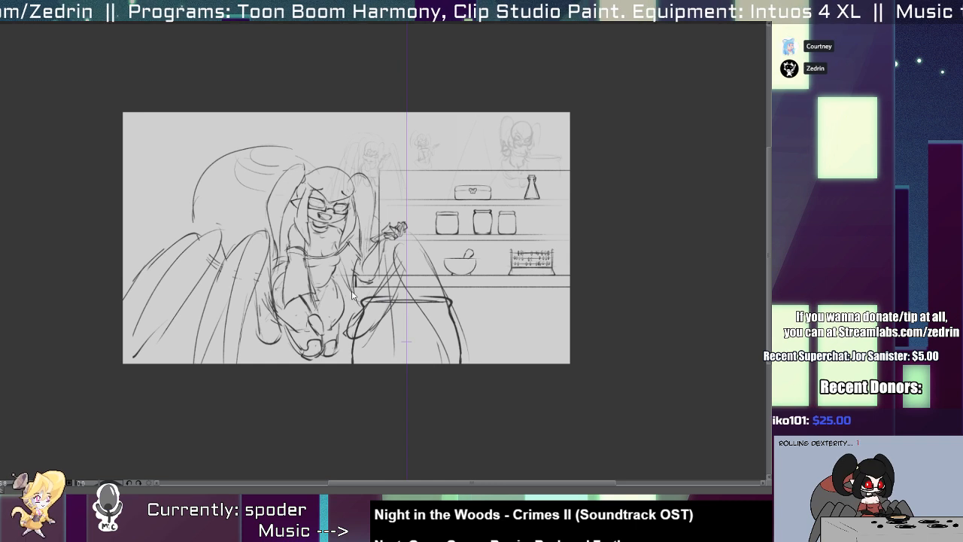
Enlarge the spider-girl sketch and reposition it so her feet and legs run off the canvas bottom.
{"action": "key", "text": "ctrl+t"}
{"action": "mouse_move", "coordinate": [465, 367]}
{"action": "left_mouse_down"}
{"action": "mouse_move", "coordinate": [526, 399]}
{"action": "mouse_move", "coordinate": [548, 436]}
{"action": "mouse_move", "coordinate": [550, 418]}
{"action": "left_mouse_up"}
{"action": "left_click_drag", "start_coordinate": [433, 345], "coordinate": [394, 342]}
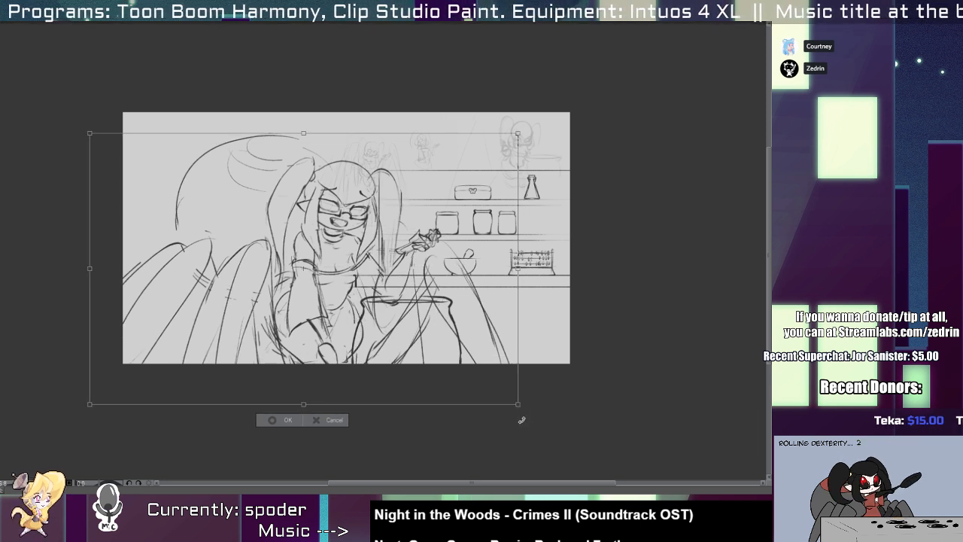
{"action": "left_click_drag", "start_coordinate": [517, 404], "coordinate": [536, 415]}
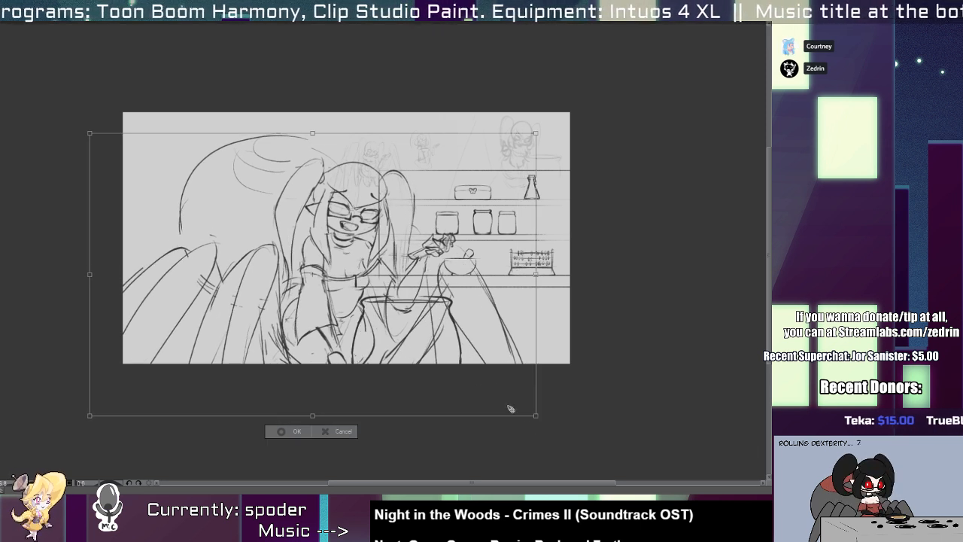
{"action": "key", "text": "Return"}
Enlarge the cauldron and lower it so that its body runs off the canvas bottom.
{"action": "mouse_move", "coordinate": [449, 336]}
{"action": "left_mouse_down"}
{"action": "mouse_move", "coordinate": [462, 346]}
{"action": "mouse_move", "coordinate": [458, 361]}
{"action": "mouse_move", "coordinate": [449, 358]}
{"action": "mouse_move", "coordinate": [486, 349]}
{"action": "mouse_move", "coordinate": [477, 348]}
{"action": "left_mouse_up"}
{"action": "key", "text": "ctrl+z"}
{"action": "left_click", "coordinate": [458, 337], "text": "ctrl+shift"}
{"action": "key", "text": "ctrl+t"}
{"action": "key", "text": "Return"}
Add the inner rim curves to the cauldron's opening and shift the pot away from the sleeved arm.
{"action": "scroll", "coordinate": [407, 327], "scroll_direction": "up", "scroll_amount": 5}
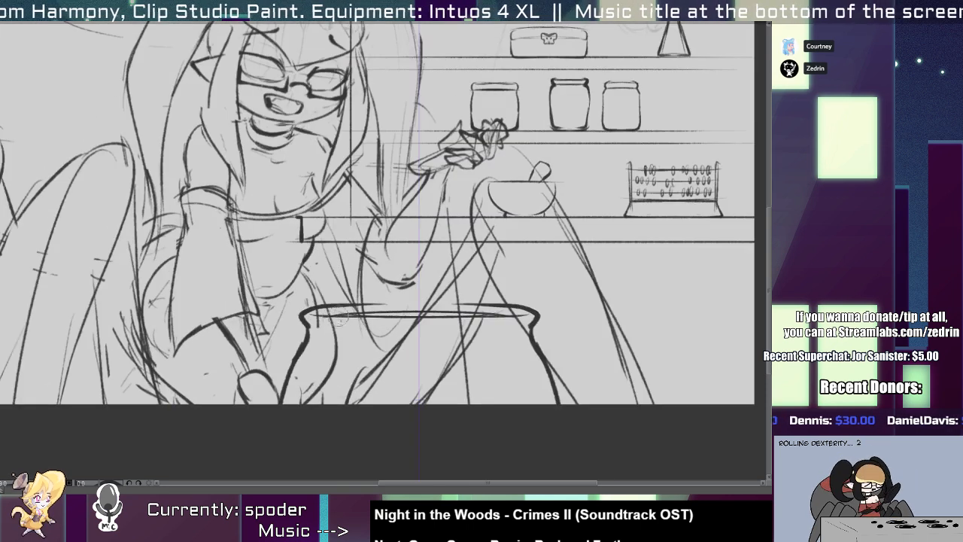
{"action": "left_click_drag", "start_coordinate": [322, 317], "coordinate": [479, 319]}
{"action": "mouse_move", "coordinate": [328, 315]}
{"action": "left_mouse_down"}
{"action": "mouse_move", "coordinate": [524, 314]}
{"action": "mouse_move", "coordinate": [345, 314]}
{"action": "mouse_move", "coordinate": [513, 315]}
{"action": "left_mouse_up"}
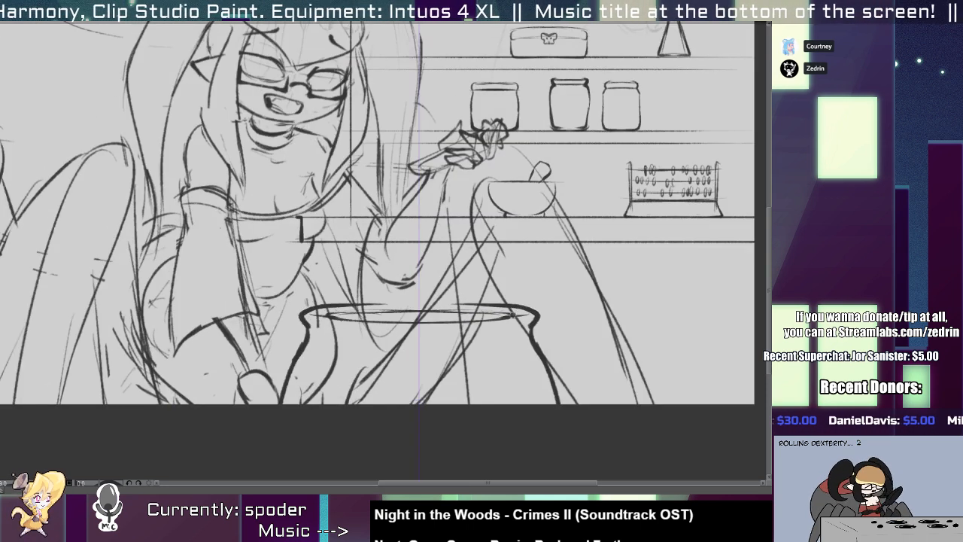
{"action": "left_click_drag", "start_coordinate": [364, 306], "coordinate": [483, 306]}
{"action": "scroll", "coordinate": [482, 325], "scroll_direction": "down", "scroll_amount": 8}
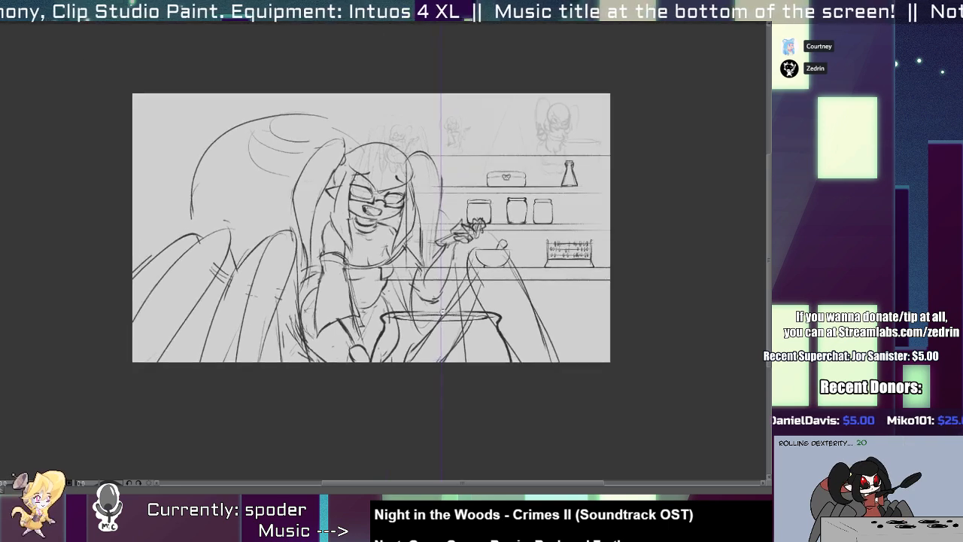
{"action": "scroll", "coordinate": [482, 324], "scroll_direction": "up", "scroll_amount": 7}
{"action": "left_click_drag", "start_coordinate": [325, 330], "coordinate": [522, 331]}
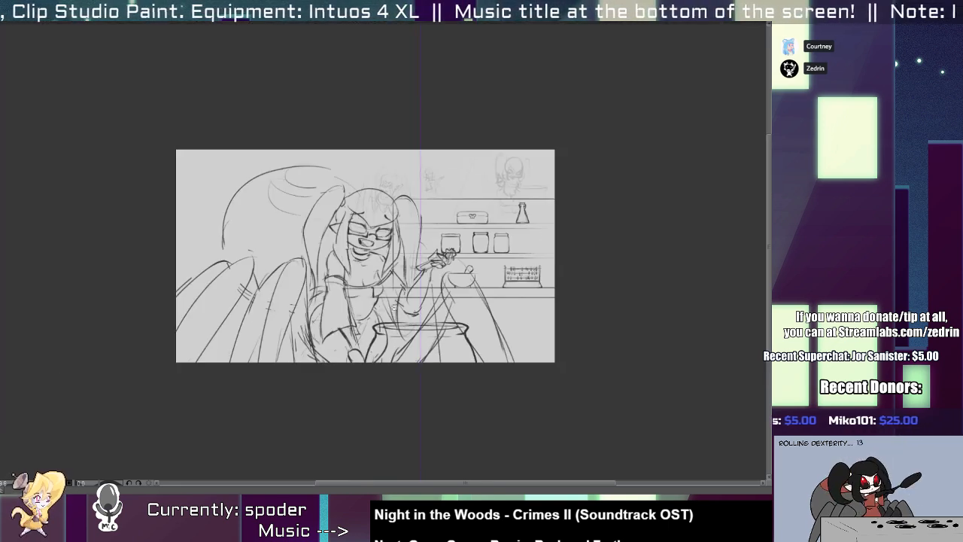
{"action": "scroll", "coordinate": [431, 338], "scroll_direction": "down", "scroll_amount": 5}
{"action": "mouse_move", "coordinate": [447, 363]}
{"action": "left_mouse_down"}
{"action": "mouse_move", "coordinate": [477, 366]}
{"action": "mouse_move", "coordinate": [463, 368]}
{"action": "left_mouse_up"}
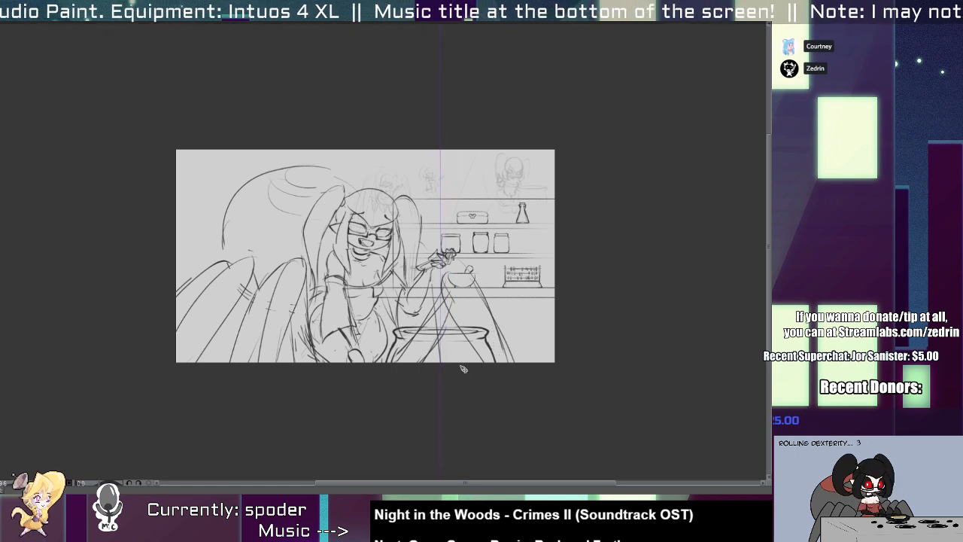
{"action": "scroll", "coordinate": [471, 254], "scroll_direction": "up", "scroll_amount": 3}
{"action": "left_click_drag", "start_coordinate": [493, 255], "coordinate": [511, 281]}
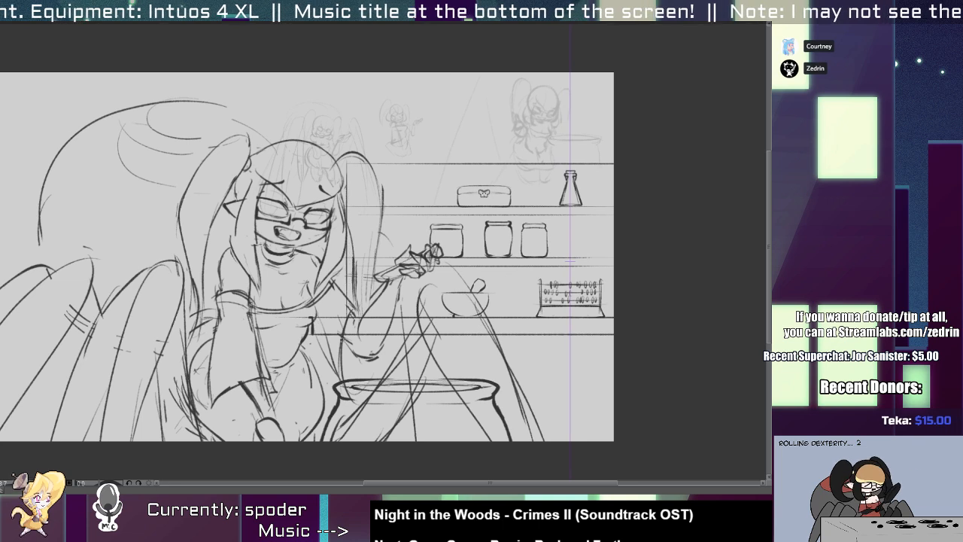
{"action": "key", "text": "ctrl+z"}
{"action": "mouse_move", "coordinate": [336, 344]}
{"action": "left_mouse_down"}
{"action": "mouse_move", "coordinate": [327, 441]}
{"action": "mouse_move", "coordinate": [322, 401]}
{"action": "mouse_move", "coordinate": [326, 439]}
{"action": "left_mouse_up"}
{"action": "key", "text": "ctrl+z"}
Draw two symmetrical narrow-necked bottles side by side on the top shelf, between the pigtail and the chest.
{"action": "scroll", "coordinate": [377, 316], "scroll_direction": "down", "scroll_amount": 1}
{"action": "scroll", "coordinate": [392, 248], "scroll_direction": "up", "scroll_amount": 3}
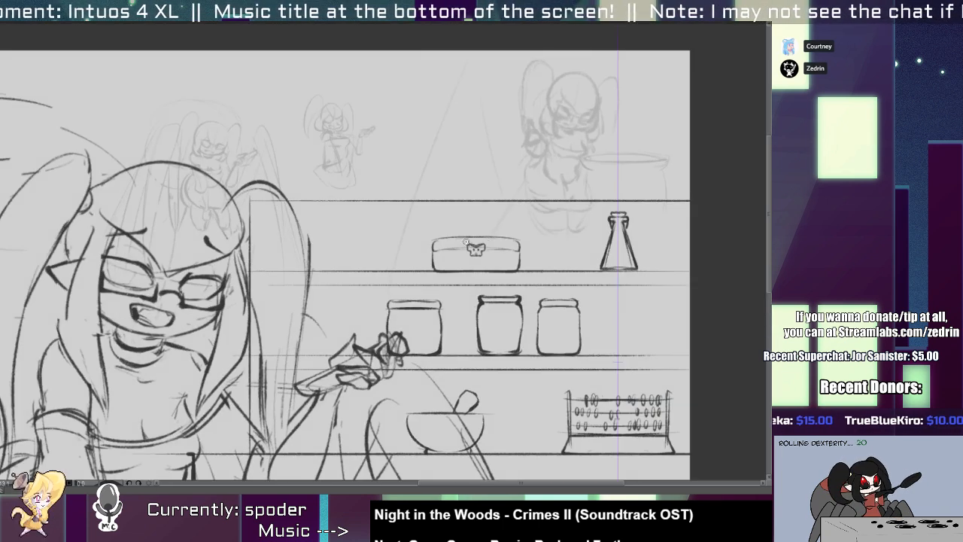
{"action": "left_click_drag", "start_coordinate": [619, 307], "coordinate": [359, 284]}
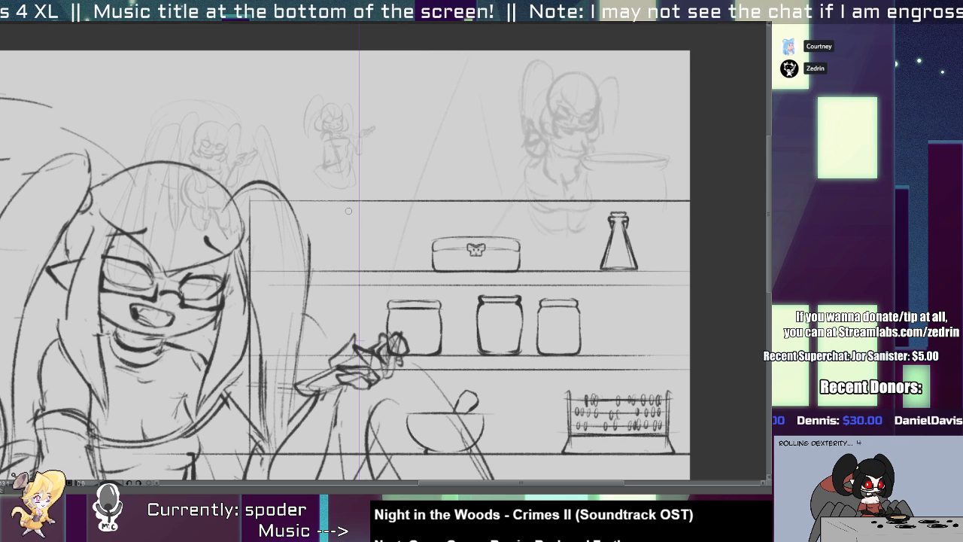
{"action": "mouse_move", "coordinate": [348, 211]}
{"action": "left_mouse_down"}
{"action": "mouse_move", "coordinate": [340, 246]}
{"action": "mouse_move", "coordinate": [347, 271]}
{"action": "mouse_move", "coordinate": [358, 271]}
{"action": "left_mouse_up"}
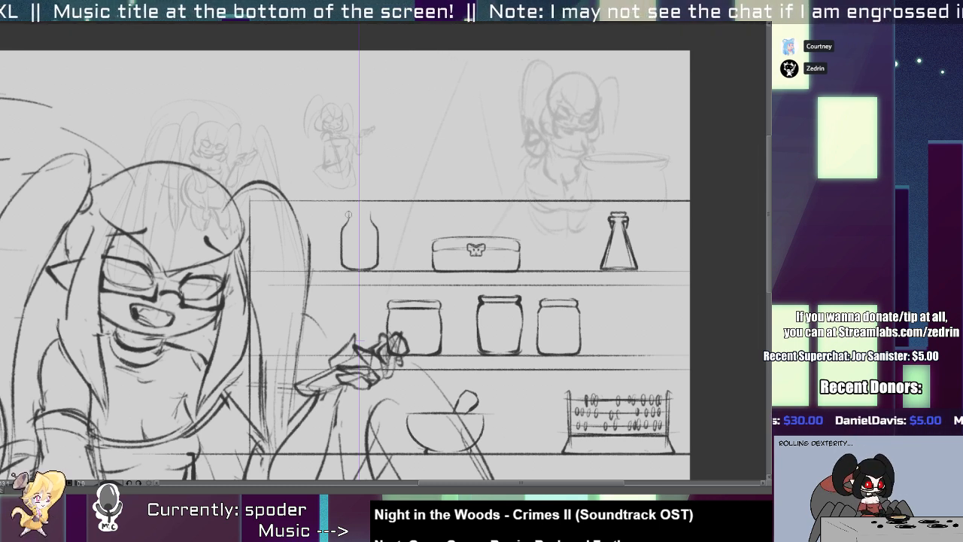
{"action": "key", "text": "ctrl+z"}
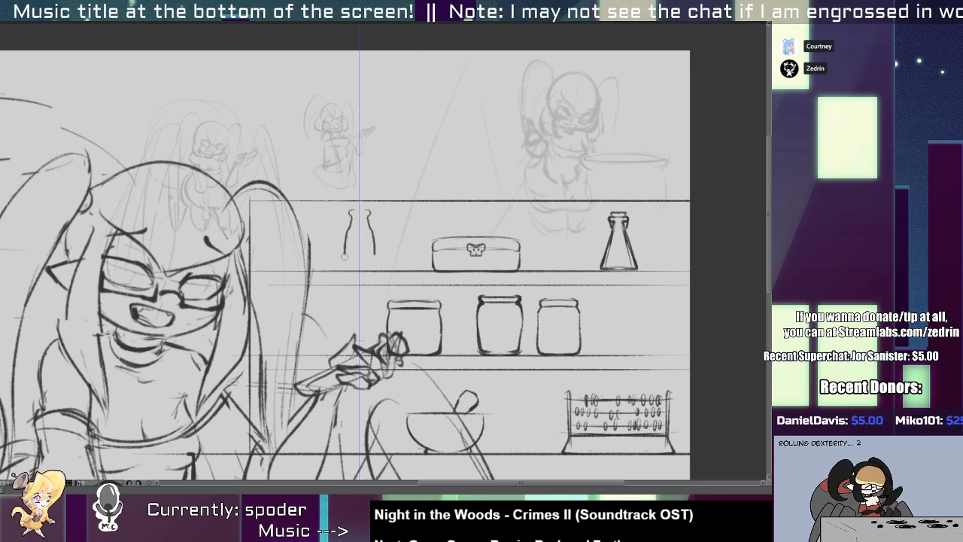
{"action": "left_click_drag", "start_coordinate": [345, 257], "coordinate": [358, 270]}
{"action": "mouse_move", "coordinate": [350, 210]}
{"action": "left_mouse_down"}
{"action": "mouse_move", "coordinate": [359, 219]}
{"action": "mouse_move", "coordinate": [316, 242]}
{"action": "left_mouse_up"}
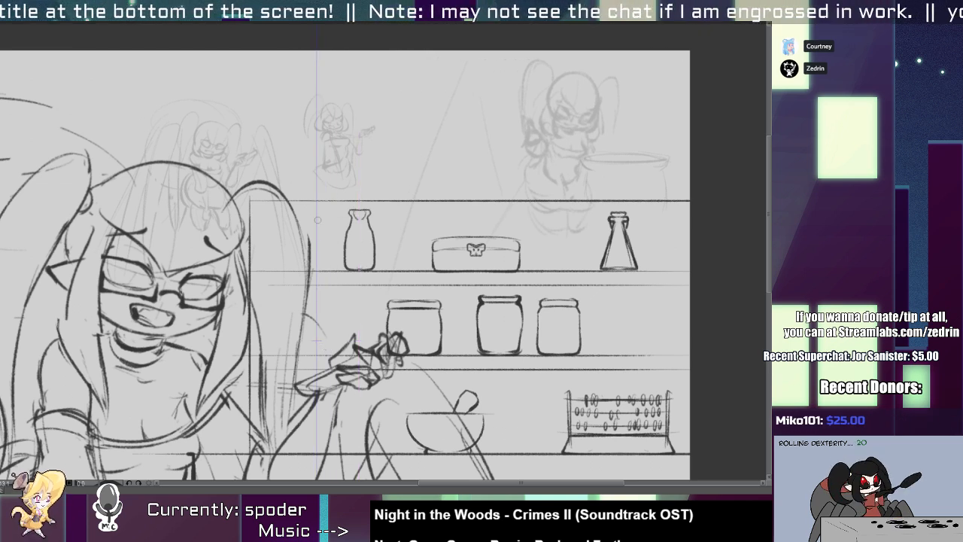
{"action": "left_click_drag", "start_coordinate": [311, 209], "coordinate": [311, 269]}
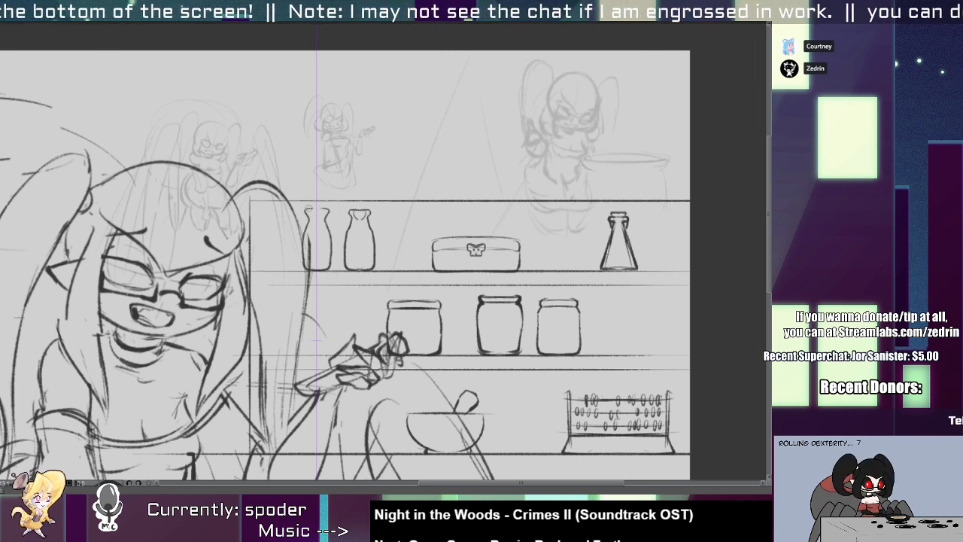
{"action": "scroll", "coordinate": [329, 211], "scroll_direction": "down", "scroll_amount": 5}
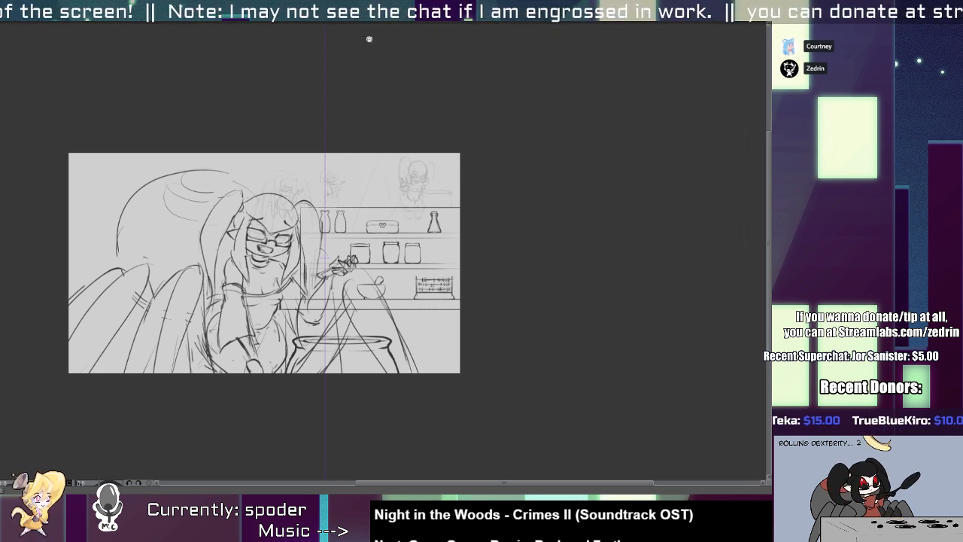
Sketch a coiled specimen inside the middle jar and floating eyeballs inside the narrow jar beside it.
{"action": "left_click_drag", "start_coordinate": [395, 295], "coordinate": [367, 227]}
{"action": "mouse_move", "coordinate": [458, 183]}
{"action": "left_mouse_down"}
{"action": "mouse_move", "coordinate": [427, 209]}
{"action": "mouse_move", "coordinate": [492, 207]}
{"action": "mouse_move", "coordinate": [471, 178]}
{"action": "mouse_move", "coordinate": [467, 214]}
{"action": "mouse_move", "coordinate": [440, 203]}
{"action": "mouse_move", "coordinate": [455, 229]}
{"action": "mouse_move", "coordinate": [450, 176]}
{"action": "mouse_move", "coordinate": [479, 203]}
{"action": "mouse_move", "coordinate": [478, 229]}
{"action": "mouse_move", "coordinate": [488, 203]}
{"action": "left_mouse_up"}
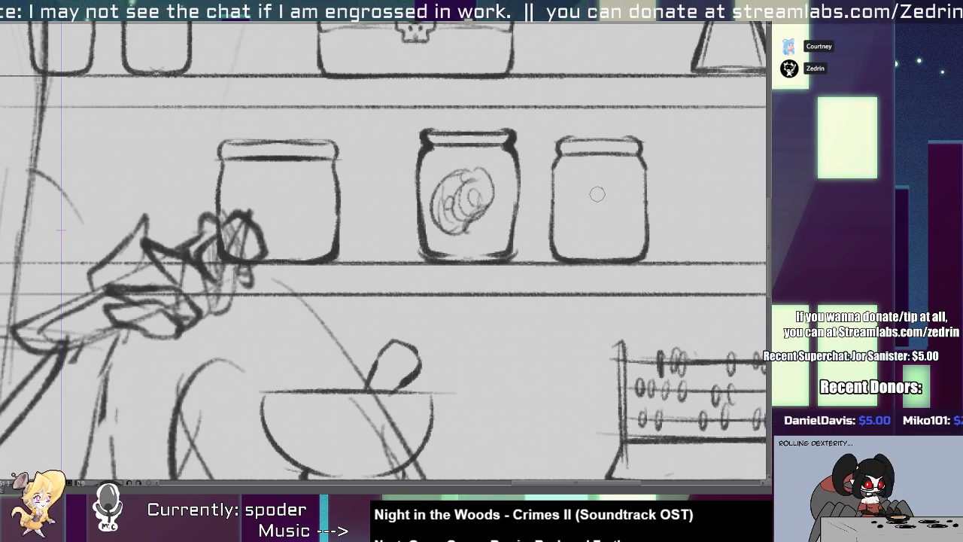
{"action": "mouse_move", "coordinate": [590, 189]}
{"action": "left_mouse_down"}
{"action": "mouse_move", "coordinate": [566, 192]}
{"action": "mouse_move", "coordinate": [582, 185]}
{"action": "mouse_move", "coordinate": [596, 219]}
{"action": "left_mouse_up"}
{"action": "mouse_move", "coordinate": [620, 190]}
{"action": "left_mouse_down"}
{"action": "mouse_move", "coordinate": [580, 191]}
{"action": "mouse_move", "coordinate": [593, 217]}
{"action": "mouse_move", "coordinate": [570, 189]}
{"action": "left_mouse_up"}
{"action": "key", "text": "e"}
{"action": "left_click_drag", "start_coordinate": [600, 221], "coordinate": [598, 219]}
{"action": "key", "text": "p"}
{"action": "mouse_move", "coordinate": [594, 211]}
{"action": "left_mouse_down"}
{"action": "mouse_move", "coordinate": [588, 215]}
{"action": "mouse_move", "coordinate": [595, 211]}
{"action": "left_mouse_up"}
{"action": "mouse_move", "coordinate": [594, 214]}
{"action": "left_mouse_down"}
{"action": "mouse_move", "coordinate": [598, 228]}
{"action": "mouse_move", "coordinate": [628, 229]}
{"action": "mouse_move", "coordinate": [602, 109]}
{"action": "mouse_move", "coordinate": [578, 200]}
{"action": "left_mouse_up"}
Draw tapered stoppers in the necks of the two bottles on the top shelf.
{"action": "key", "text": "ctrl+space"}
{"action": "left_click_drag", "start_coordinate": [411, 224], "coordinate": [426, 236]}
{"action": "mouse_move", "coordinate": [379, 215]}
{"action": "left_mouse_down"}
{"action": "mouse_move", "coordinate": [415, 179]}
{"action": "mouse_move", "coordinate": [409, 165]}
{"action": "mouse_move", "coordinate": [438, 165]}
{"action": "mouse_move", "coordinate": [432, 194]}
{"action": "mouse_move", "coordinate": [416, 185]}
{"action": "mouse_move", "coordinate": [435, 202]}
{"action": "left_mouse_up"}
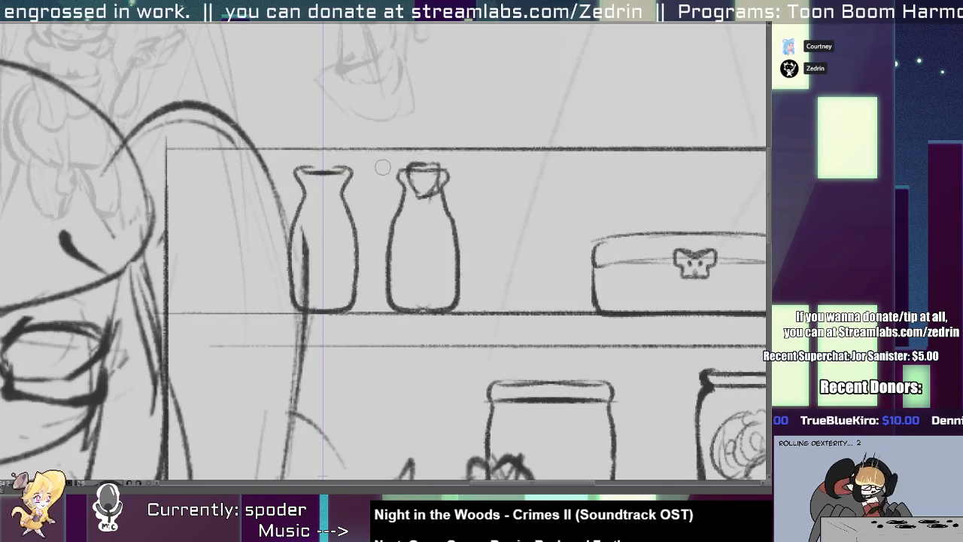
{"action": "mouse_move", "coordinate": [309, 167]}
{"action": "left_mouse_down"}
{"action": "mouse_move", "coordinate": [322, 157]}
{"action": "mouse_move", "coordinate": [323, 194]}
{"action": "mouse_move", "coordinate": [334, 193]}
{"action": "mouse_move", "coordinate": [344, 172]}
{"action": "left_mouse_up"}
{"action": "mouse_move", "coordinate": [306, 167]}
{"action": "left_mouse_down"}
{"action": "mouse_move", "coordinate": [344, 167]}
{"action": "mouse_move", "coordinate": [287, 175]}
{"action": "left_mouse_up"}
Sketch a clawed specimen with small bubbles inside the wide jar behind the raised hand.
{"action": "left_click_drag", "start_coordinate": [364, 234], "coordinate": [295, 164]}
{"action": "mouse_move", "coordinate": [331, 182]}
{"action": "left_mouse_down"}
{"action": "mouse_move", "coordinate": [312, 200]}
{"action": "mouse_move", "coordinate": [330, 218]}
{"action": "mouse_move", "coordinate": [309, 192]}
{"action": "mouse_move", "coordinate": [316, 217]}
{"action": "mouse_move", "coordinate": [318, 197]}
{"action": "mouse_move", "coordinate": [337, 216]}
{"action": "mouse_move", "coordinate": [311, 177]}
{"action": "mouse_move", "coordinate": [296, 176]}
{"action": "mouse_move", "coordinate": [305, 189]}
{"action": "mouse_move", "coordinate": [290, 205]}
{"action": "mouse_move", "coordinate": [317, 200]}
{"action": "left_mouse_up"}
{"action": "mouse_move", "coordinate": [313, 235]}
{"action": "left_mouse_down"}
{"action": "mouse_move", "coordinate": [315, 189]}
{"action": "mouse_move", "coordinate": [332, 215]}
{"action": "left_mouse_up"}
{"action": "scroll", "coordinate": [326, 185], "scroll_direction": "up", "scroll_amount": 2}
{"action": "left_click", "coordinate": [344, 196]}
{"action": "left_click_drag", "start_coordinate": [332, 148], "coordinate": [341, 147]}
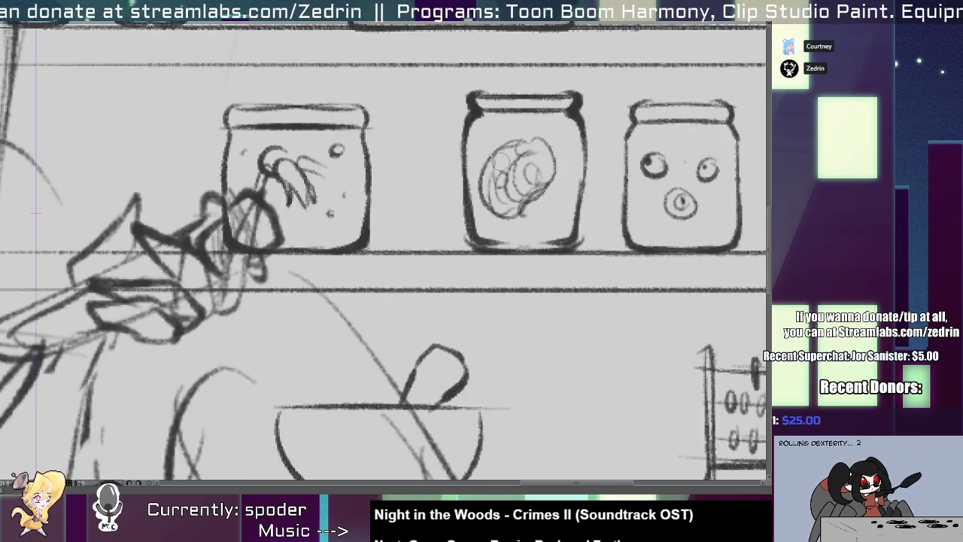
Add a tail to the coiled specimen in the middle jar and more small eyeballs to the narrow jar.
{"action": "mouse_move", "coordinate": [547, 185]}
{"action": "left_mouse_down"}
{"action": "mouse_move", "coordinate": [537, 226]}
{"action": "mouse_move", "coordinate": [544, 201]}
{"action": "mouse_move", "coordinate": [451, 190]}
{"action": "mouse_move", "coordinate": [511, 227]}
{"action": "left_mouse_up"}
{"action": "scroll", "coordinate": [536, 225], "scroll_direction": "down", "scroll_amount": 3}
{"action": "scroll", "coordinate": [527, 225], "scroll_direction": "up", "scroll_amount": 5}
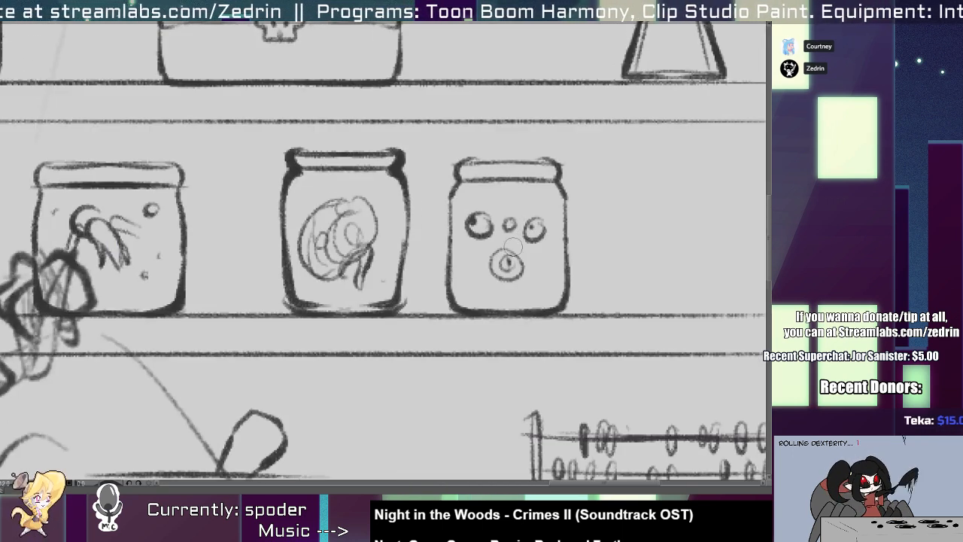
{"action": "left_click_drag", "start_coordinate": [534, 275], "coordinate": [535, 283]}
{"action": "left_click_drag", "start_coordinate": [481, 248], "coordinate": [479, 255]}
{"action": "scroll", "coordinate": [479, 256], "scroll_direction": "down", "scroll_amount": 5}
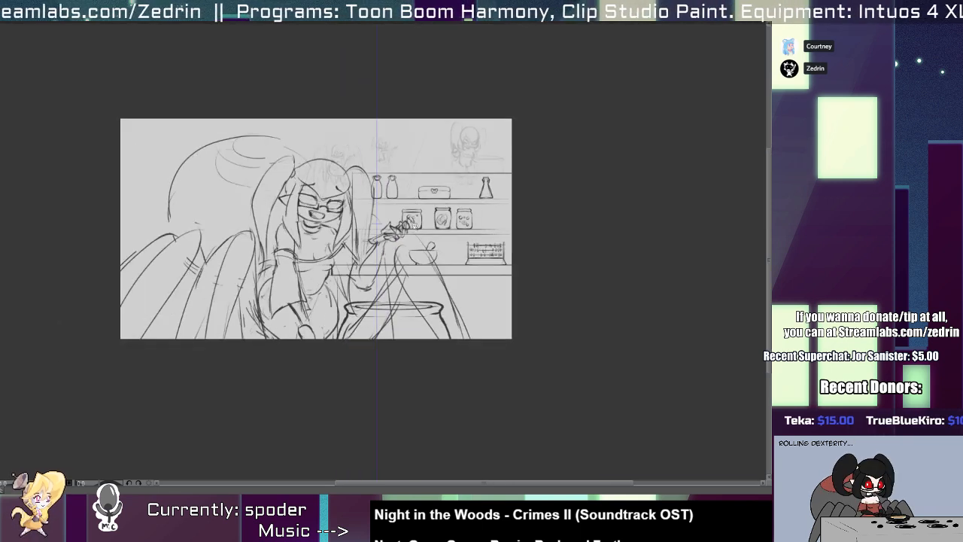
Select the mortar and pestle on the counter and move them closer to the abacus.
{"action": "scroll", "coordinate": [428, 256], "scroll_direction": "up", "scroll_amount": 5}
{"action": "left_click_drag", "start_coordinate": [511, 136], "coordinate": [261, 322]}
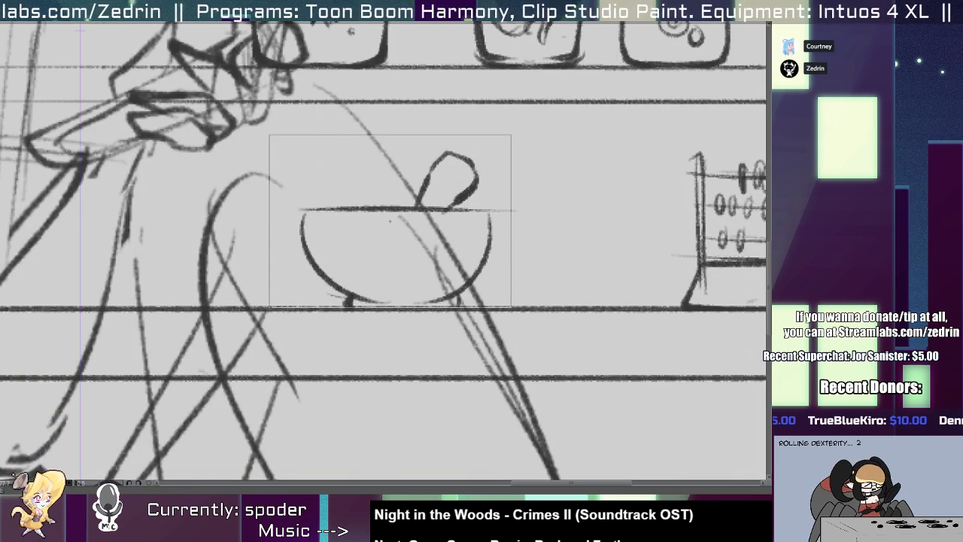
{"action": "left_click_drag", "start_coordinate": [397, 271], "coordinate": [521, 269]}
{"action": "key", "text": "ctrl+d"}
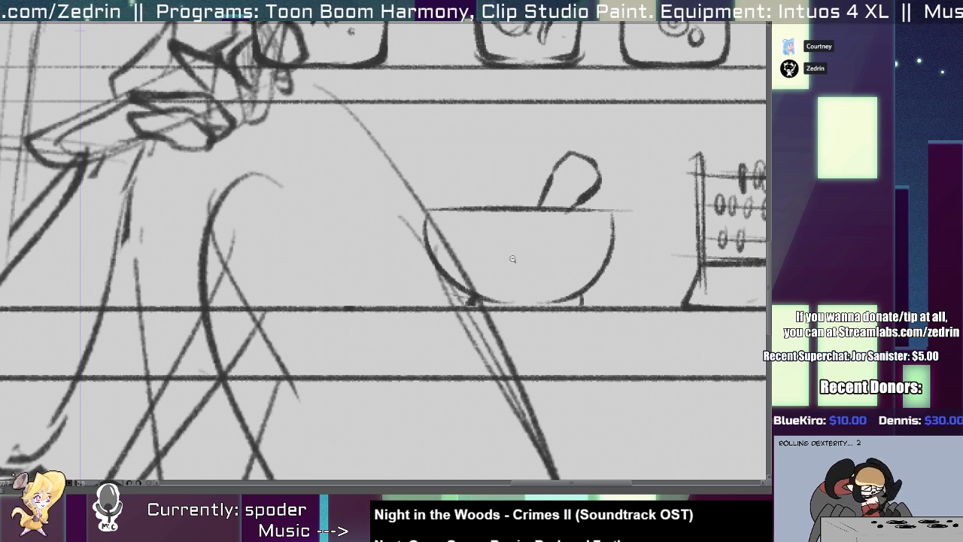
Lasso the outermost spider leg at the canvas edge and shift it slightly inward and up.
{"action": "scroll", "coordinate": [514, 259], "scroll_direction": "down", "scroll_amount": 5}
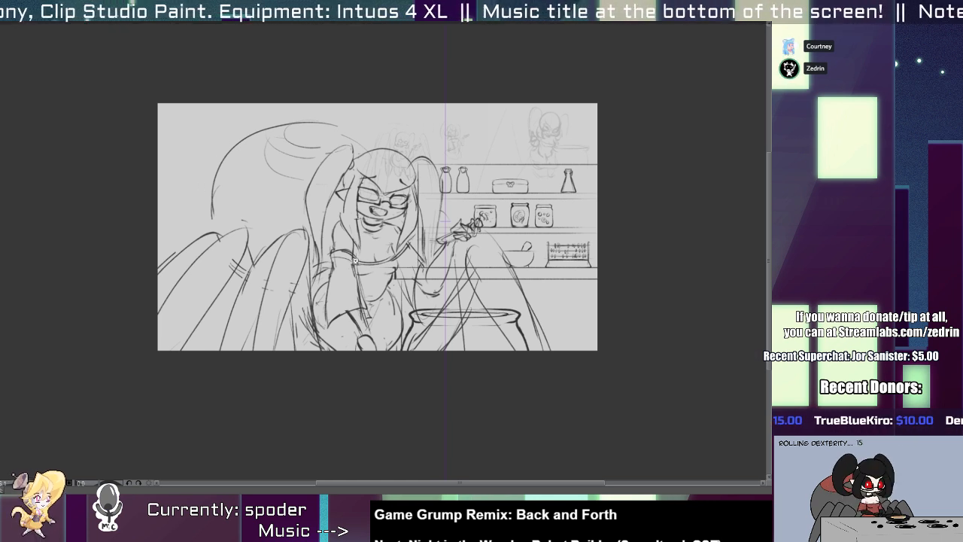
{"action": "mouse_move", "coordinate": [235, 308]}
{"action": "left_mouse_down"}
{"action": "mouse_move", "coordinate": [316, 342]}
{"action": "mouse_move", "coordinate": [303, 252]}
{"action": "mouse_move", "coordinate": [182, 419]}
{"action": "mouse_move", "coordinate": [328, 309]}
{"action": "mouse_move", "coordinate": [358, 247]}
{"action": "left_mouse_up"}
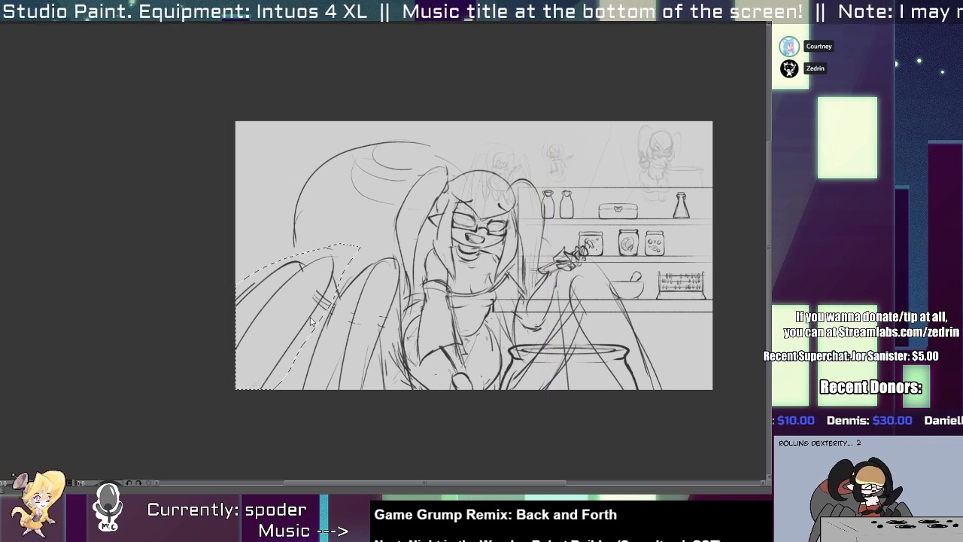
{"action": "left_click_drag", "start_coordinate": [307, 324], "coordinate": [316, 314]}
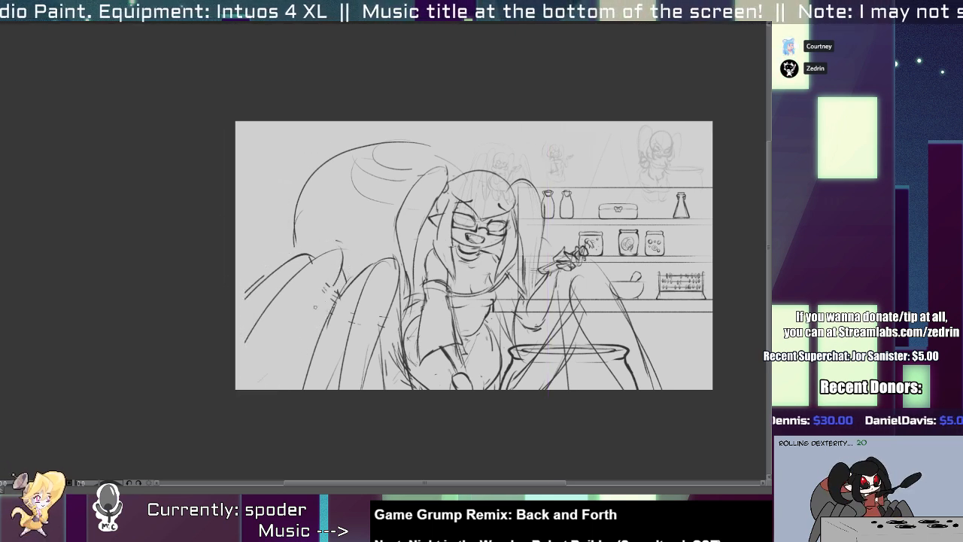
{"action": "key", "text": "ctrl+d"}
{"action": "scroll", "coordinate": [263, 325], "scroll_direction": "down", "scroll_amount": 3}
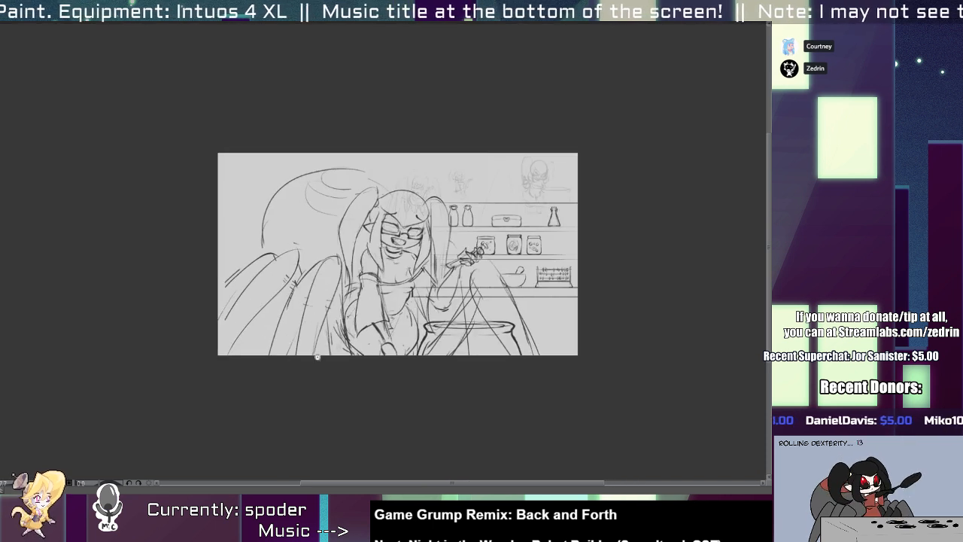
{"action": "scroll", "coordinate": [295, 342], "scroll_direction": "up", "scroll_amount": 2}
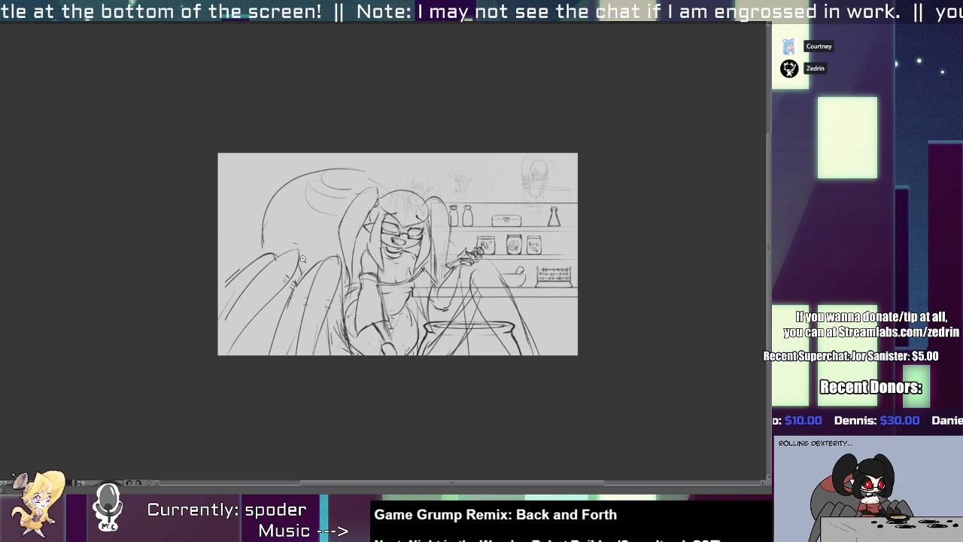
Fade the character, cauldron and shelf sketches to faint guide lines by lowering their layer opacity.
{"action": "key", "text": "ctrl+z"}
{"action": "key", "text": "ctrl+z"}
{"action": "key", "text": "ctrl+z"}
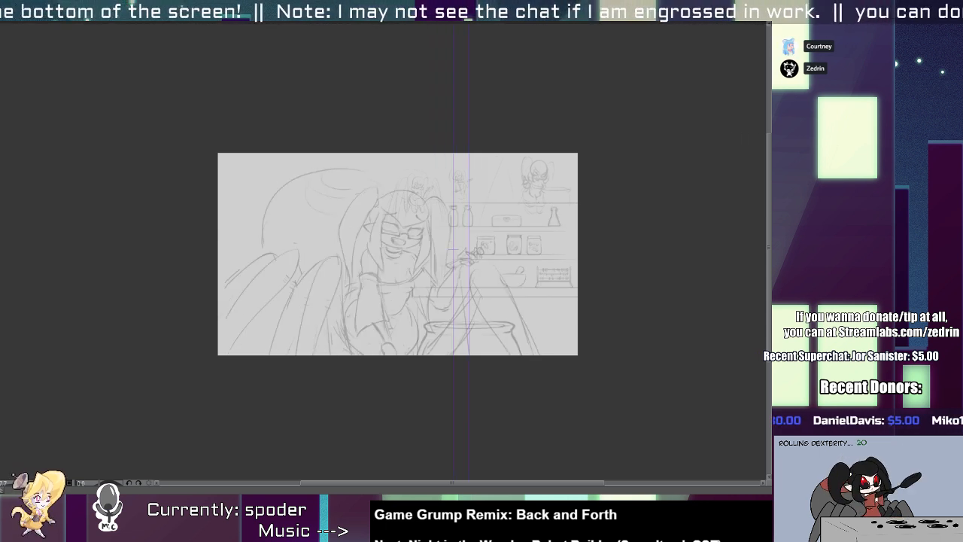
{"action": "key", "text": "ctrl+z"}
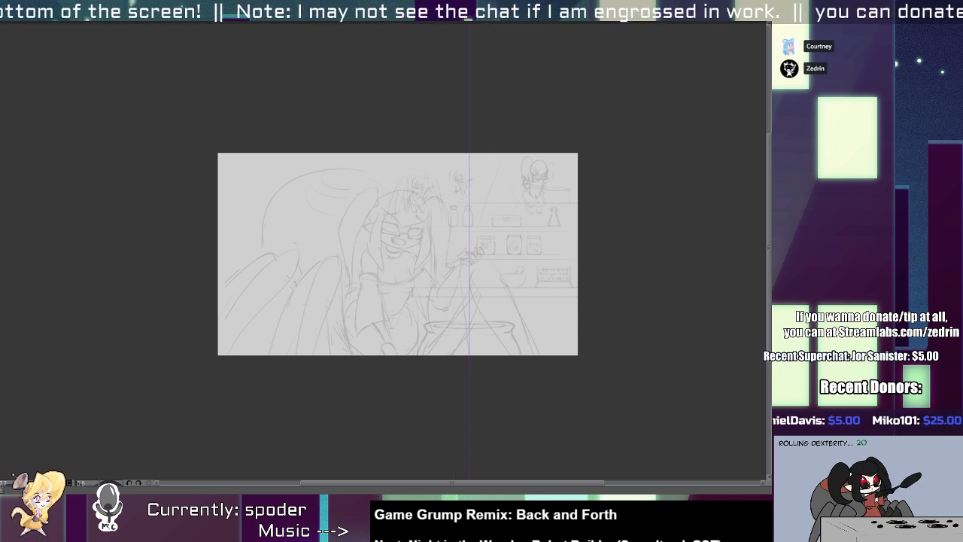
Undo the vertical symmetry ruler placed over the faded sketch.
{"action": "key", "text": "ctrl+z"}
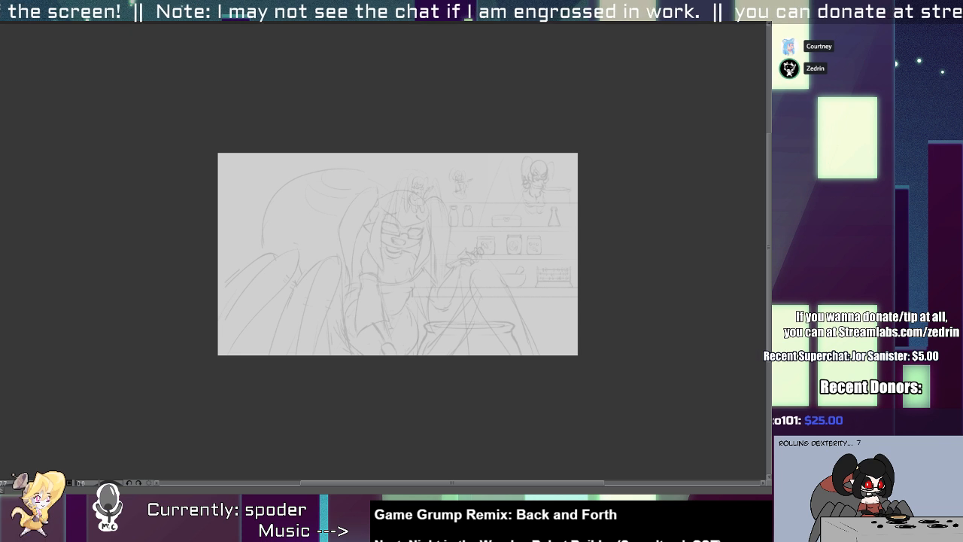
{"action": "key", "text": "ctrl+y"}
{"action": "key", "text": "ctrl+y"}
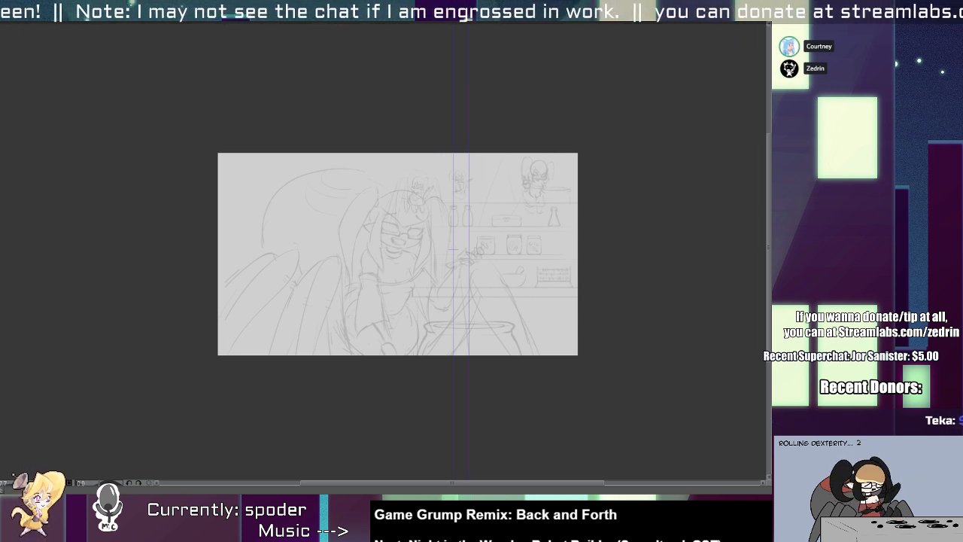
{"action": "key", "text": "ctrl+z"}
{"action": "key", "text": "ctrl+z"}
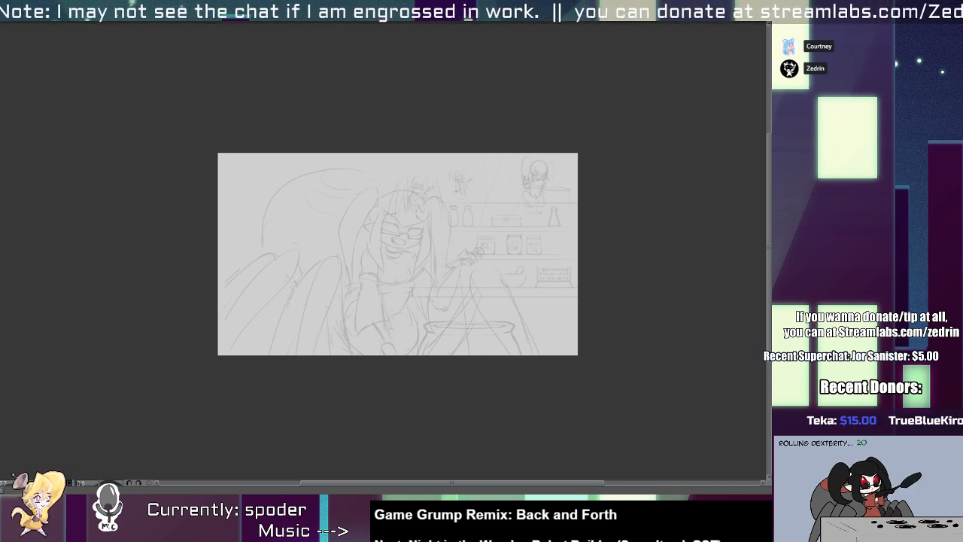
Sketch two long vertical edges for a bookcase side panel near the canvas's left border.
{"action": "mouse_move", "coordinate": [399, 270]}
{"action": "left_mouse_down"}
{"action": "mouse_move", "coordinate": [389, 264]}
{"action": "mouse_move", "coordinate": [380, 276]}
{"action": "mouse_move", "coordinate": [391, 319]}
{"action": "mouse_move", "coordinate": [383, 262]}
{"action": "mouse_move", "coordinate": [361, 262]}
{"action": "mouse_move", "coordinate": [376, 276]}
{"action": "left_mouse_up"}
{"action": "scroll", "coordinate": [382, 273], "scroll_direction": "up", "scroll_amount": 5}
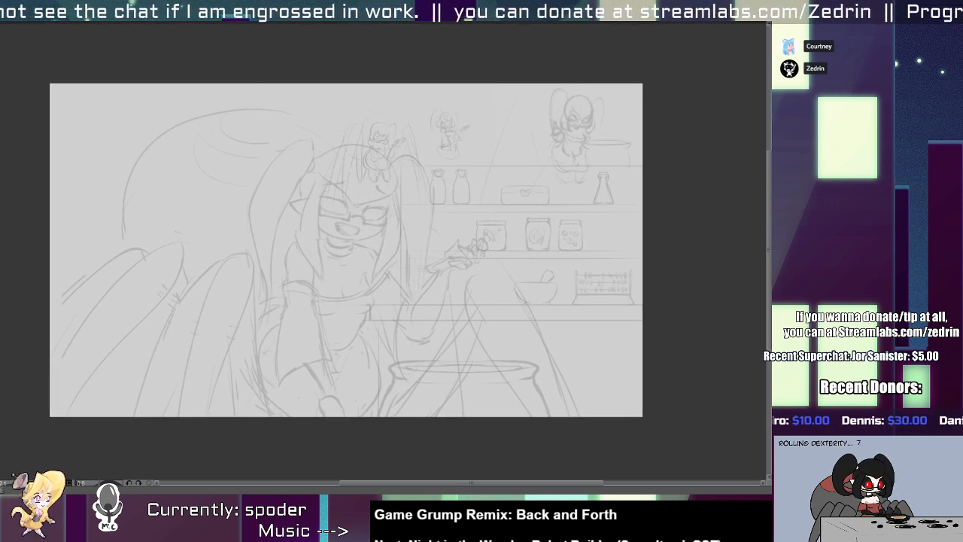
{"action": "left_click_drag", "start_coordinate": [172, 242], "coordinate": [268, 253]}
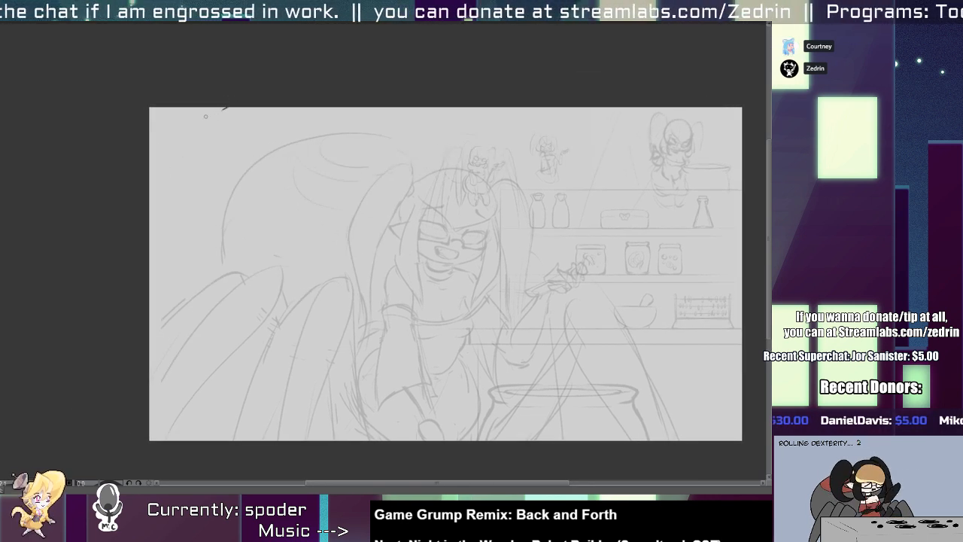
{"action": "left_click_drag", "start_coordinate": [187, 173], "coordinate": [197, 411]}
{"action": "key", "text": "ctrl+z"}
{"action": "left_click_drag", "start_coordinate": [191, 126], "coordinate": [189, 455]}
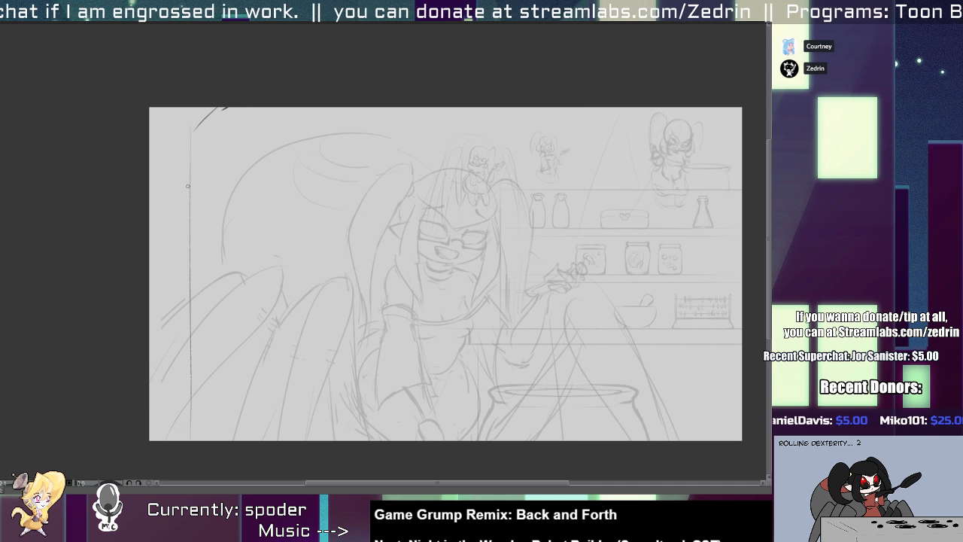
{"action": "left_click_drag", "start_coordinate": [210, 170], "coordinate": [218, 316]}
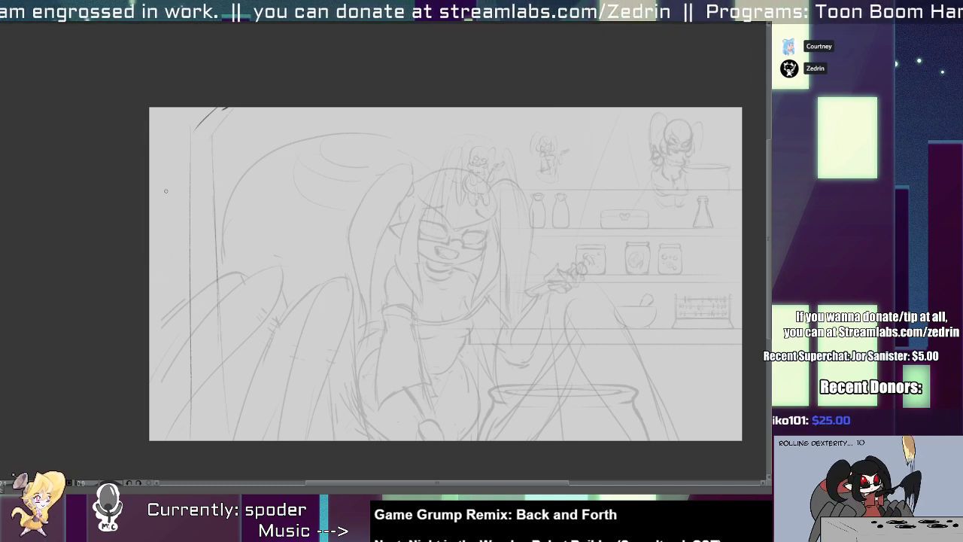
Sketch a row of upright book spines with their tops and a shelf board inside the left bookcase.
{"action": "left_click_drag", "start_coordinate": [160, 143], "coordinate": [156, 235]}
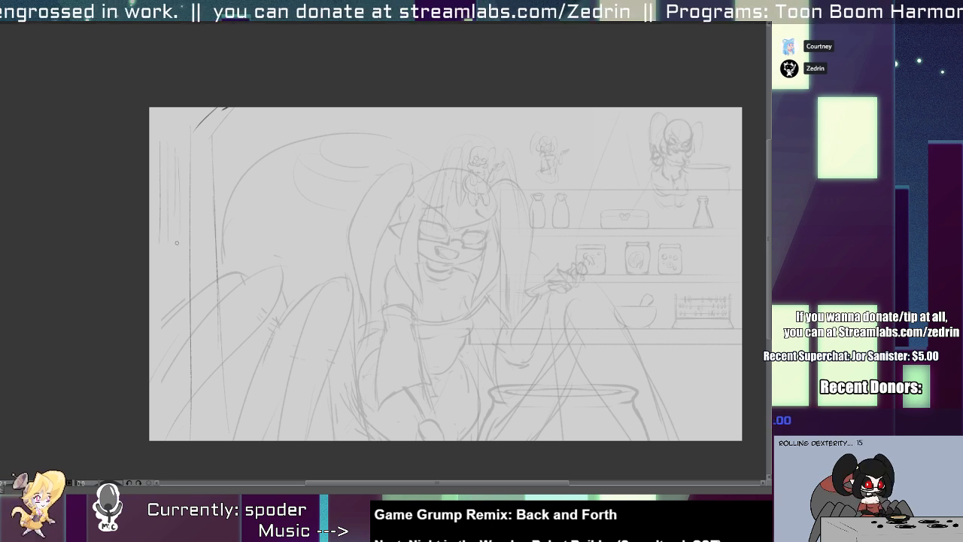
{"action": "mouse_move", "coordinate": [194, 194]}
{"action": "left_mouse_down"}
{"action": "mouse_move", "coordinate": [149, 200]}
{"action": "mouse_move", "coordinate": [182, 198]}
{"action": "left_mouse_up"}
{"action": "key", "text": "ctrl+z"}
{"action": "scroll", "coordinate": [173, 152], "scroll_direction": "up", "scroll_amount": 2}
{"action": "mouse_move", "coordinate": [120, 130]}
{"action": "left_mouse_down"}
{"action": "mouse_move", "coordinate": [171, 128]}
{"action": "mouse_move", "coordinate": [177, 184]}
{"action": "left_mouse_up"}
{"action": "left_click_drag", "start_coordinate": [173, 148], "coordinate": [181, 149]}
{"action": "left_click_drag", "start_coordinate": [182, 149], "coordinate": [184, 182]}
{"action": "mouse_move", "coordinate": [183, 126]}
{"action": "left_mouse_down"}
{"action": "mouse_move", "coordinate": [187, 197]}
{"action": "mouse_move", "coordinate": [202, 126]}
{"action": "mouse_move", "coordinate": [201, 221]}
{"action": "left_mouse_up"}
{"action": "scroll", "coordinate": [199, 219], "scroll_direction": "down", "scroll_amount": 1}
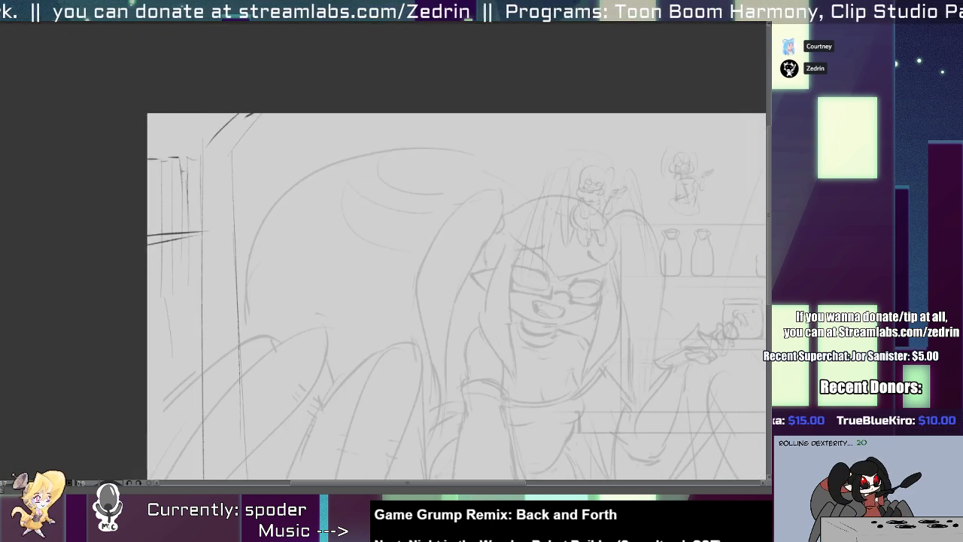
Try out a decorative row-of-books brush with long horizontal strokes across the sketch.
{"action": "mouse_move", "coordinate": [626, 231]}
{"action": "left_mouse_down"}
{"action": "mouse_move", "coordinate": [504, 229]}
{"action": "mouse_move", "coordinate": [166, 280]}
{"action": "mouse_move", "coordinate": [618, 272]}
{"action": "mouse_move", "coordinate": [436, 267]}
{"action": "left_mouse_up"}
{"action": "key", "text": "ctrl+z"}
{"action": "mouse_move", "coordinate": [153, 188]}
{"action": "left_mouse_down"}
{"action": "mouse_move", "coordinate": [228, 177]}
{"action": "mouse_move", "coordinate": [717, 167]}
{"action": "left_mouse_up"}
{"action": "key", "text": "ctrl+z"}
{"action": "left_click_drag", "start_coordinate": [192, 216], "coordinate": [698, 214]}
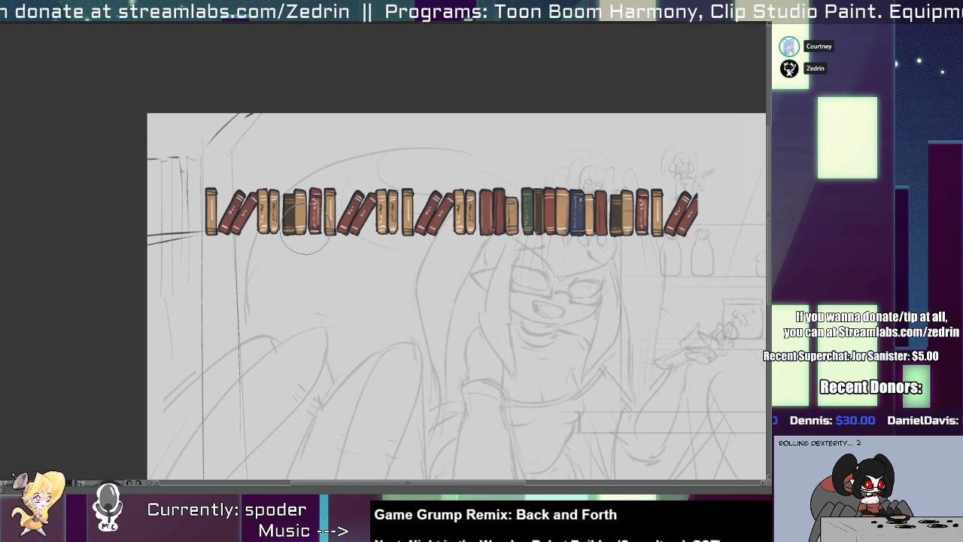
{"action": "key", "text": "ctrl+z"}
{"action": "left_click_drag", "start_coordinate": [188, 218], "coordinate": [619, 210]}
{"action": "key", "text": "ctrl+z"}
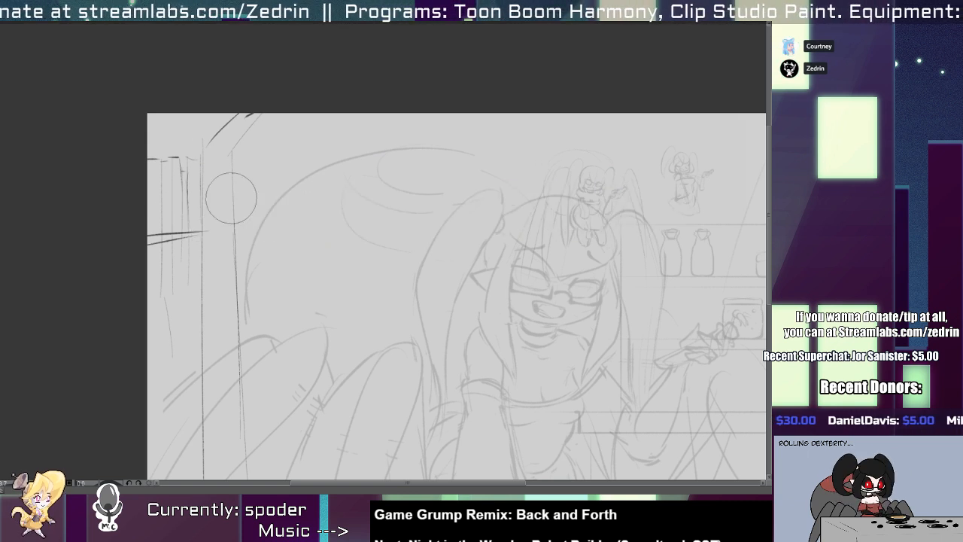
{"action": "left_click_drag", "start_coordinate": [172, 203], "coordinate": [681, 212]}
{"action": "key", "text": "ctrl+z"}
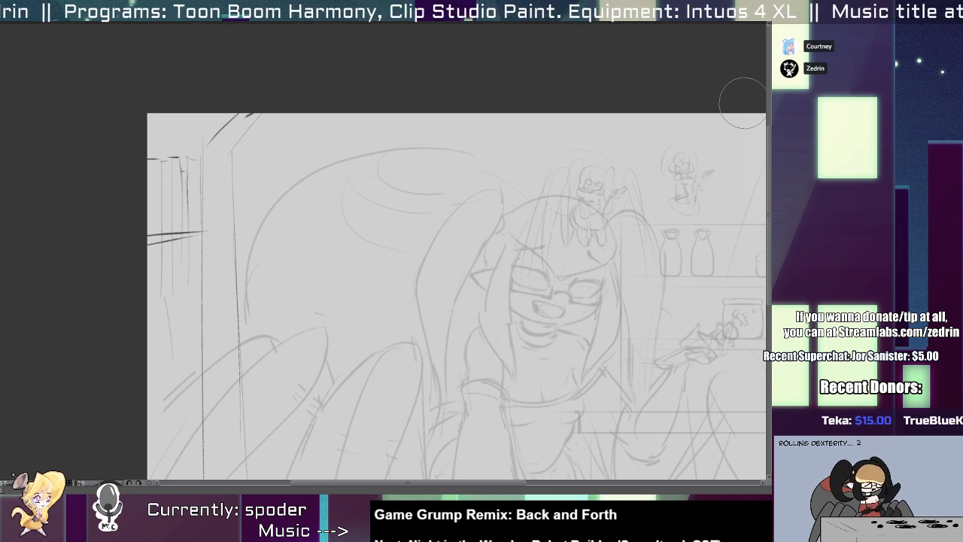
{"action": "left_click_drag", "start_coordinate": [432, 255], "coordinate": [230, 204]}
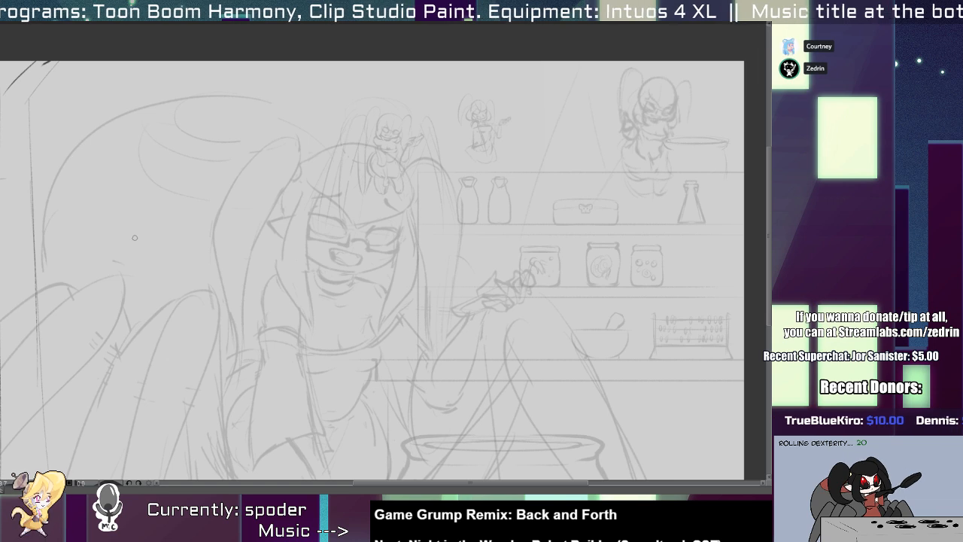
{"action": "left_click_drag", "start_coordinate": [68, 247], "coordinate": [546, 239]}
{"action": "mouse_move", "coordinate": [160, 261]}
{"action": "left_mouse_down"}
{"action": "mouse_move", "coordinate": [248, 257]}
{"action": "mouse_move", "coordinate": [206, 255]}
{"action": "left_mouse_up"}
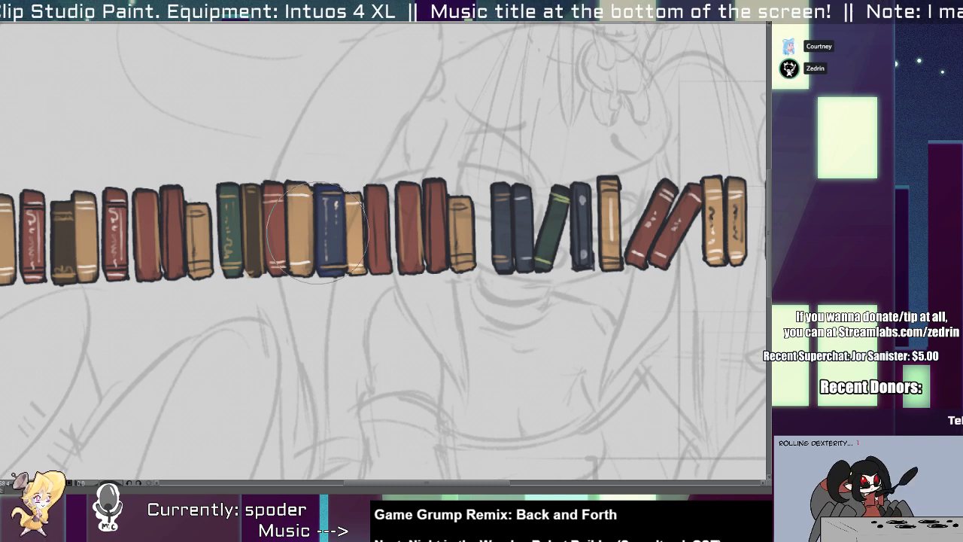
{"action": "key", "text": "ctrl+z"}
{"action": "left_click_drag", "start_coordinate": [336, 281], "coordinate": [316, 274]}
{"action": "left_click_drag", "start_coordinate": [331, 329], "coordinate": [319, 275]}
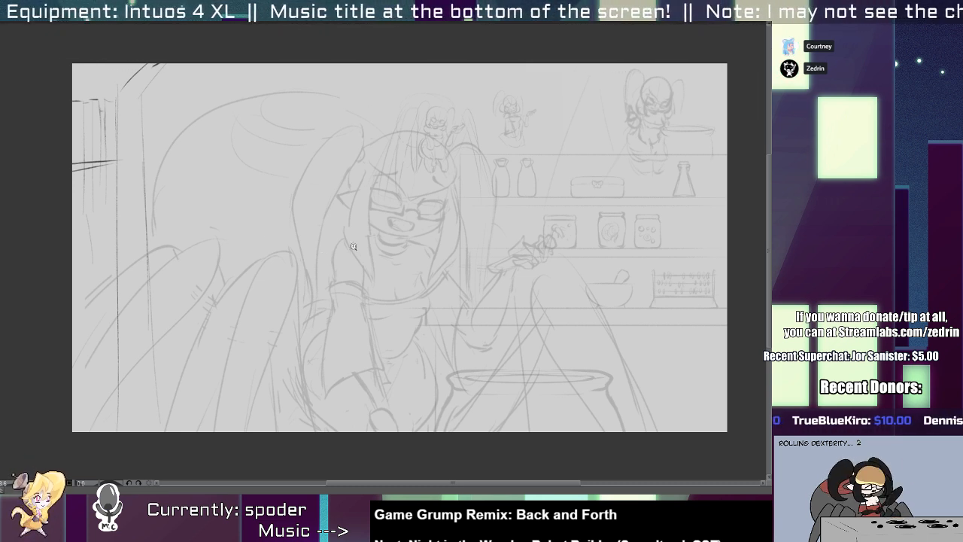
Switch to a blank square canvas and place a vertical symmetry ruler down its centre.
{"action": "left_click_drag", "start_coordinate": [376, 311], "coordinate": [352, 321]}
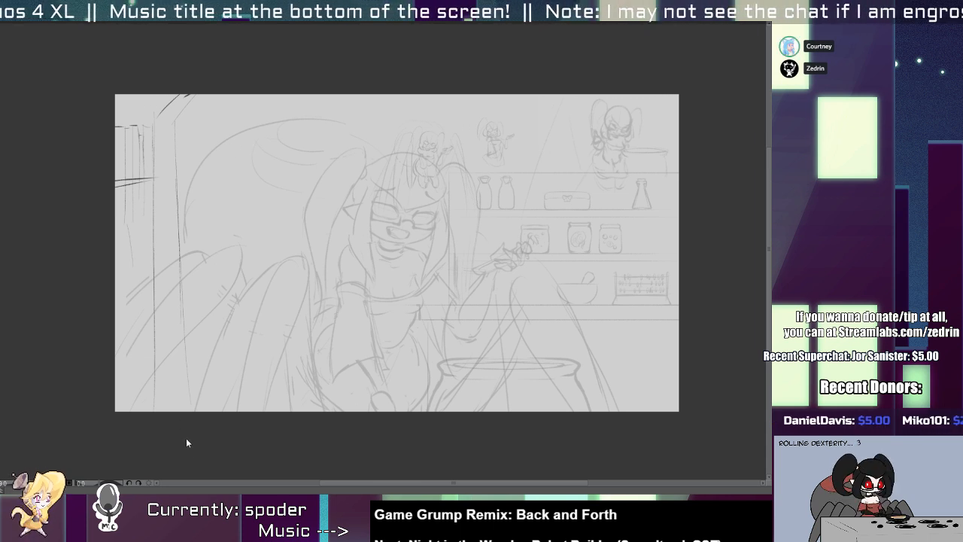
{"action": "left_click", "coordinate": [184, 419]}
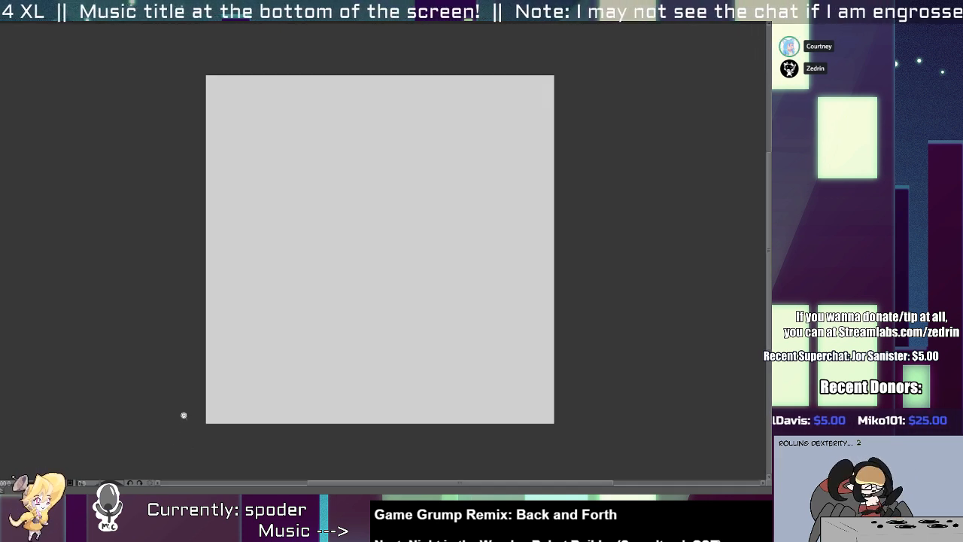
{"action": "left_click", "coordinate": [360, 244]}
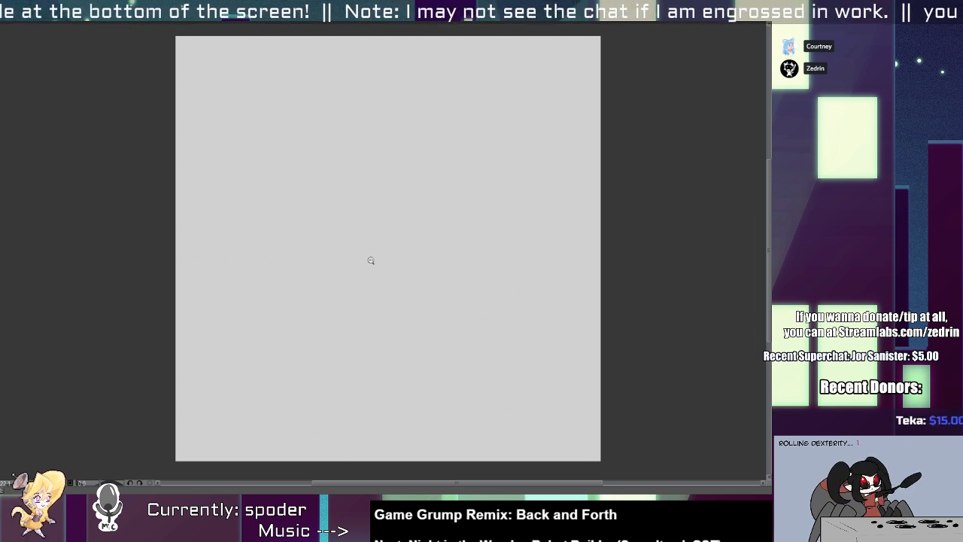
{"action": "left_click_drag", "start_coordinate": [397, 310], "coordinate": [338, 307]}
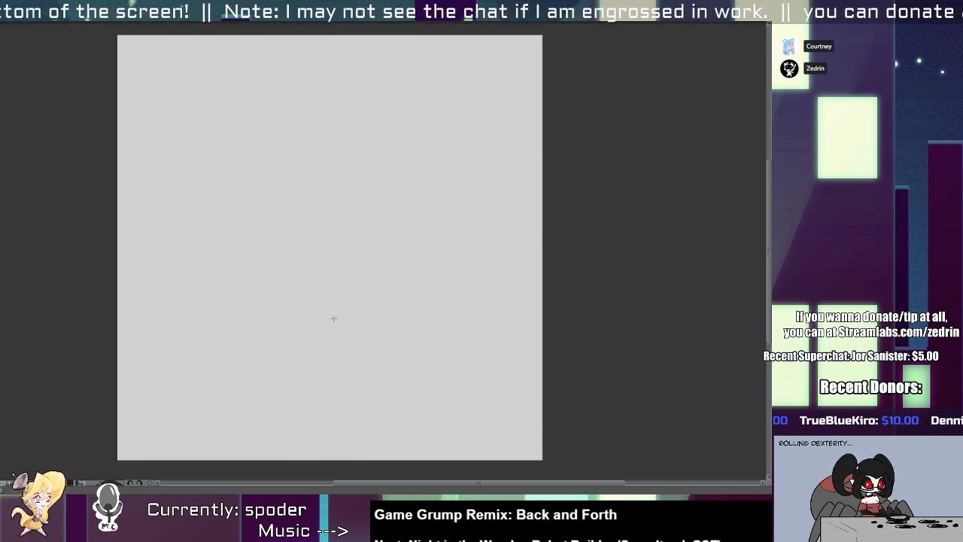
{"action": "left_click_drag", "start_coordinate": [334, 319], "coordinate": [349, 165]}
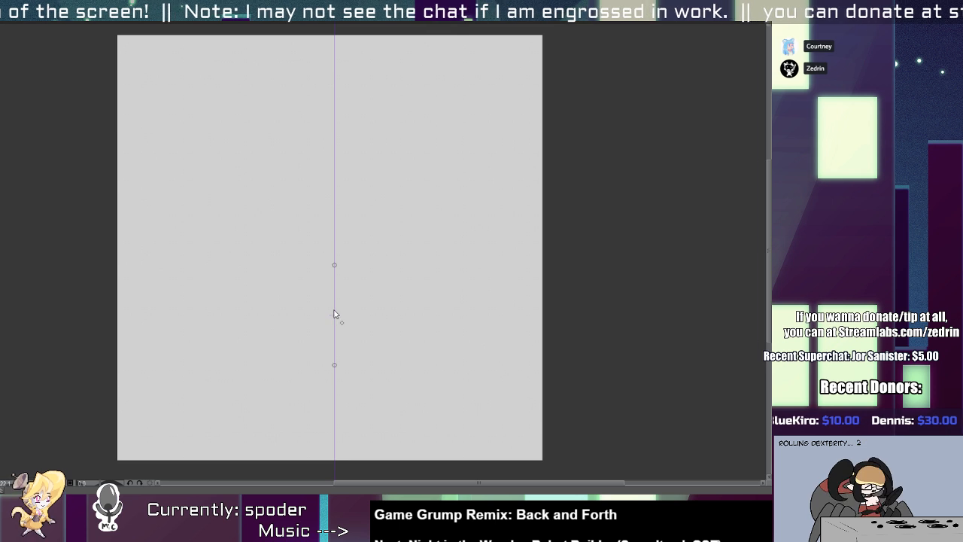
{"action": "left_click_drag", "start_coordinate": [335, 314], "coordinate": [330, 309]}
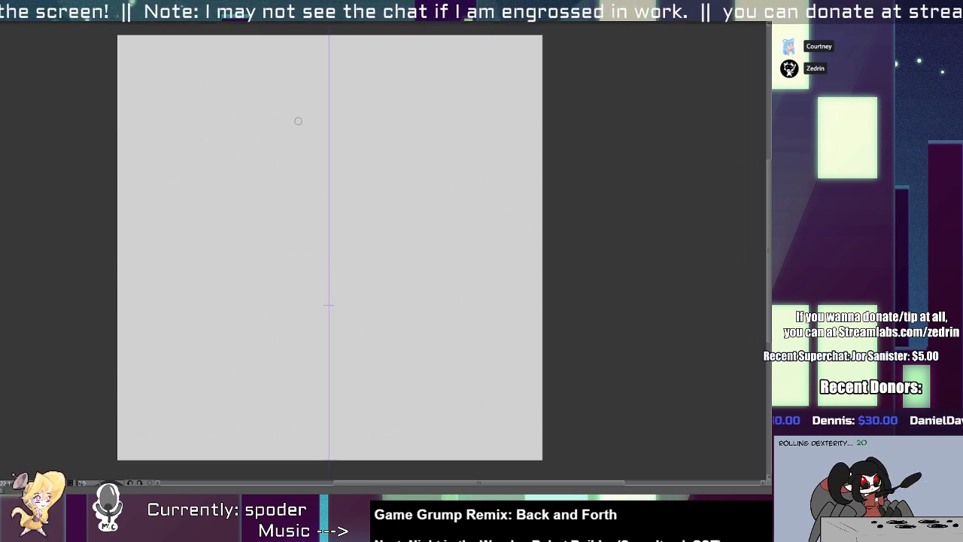
{"action": "mouse_move", "coordinate": [267, 94]}
{"action": "left_mouse_down"}
{"action": "mouse_move", "coordinate": [264, 146]}
{"action": "mouse_move", "coordinate": [240, 146]}
{"action": "left_mouse_up"}
{"action": "key", "text": "ctrl+z"}
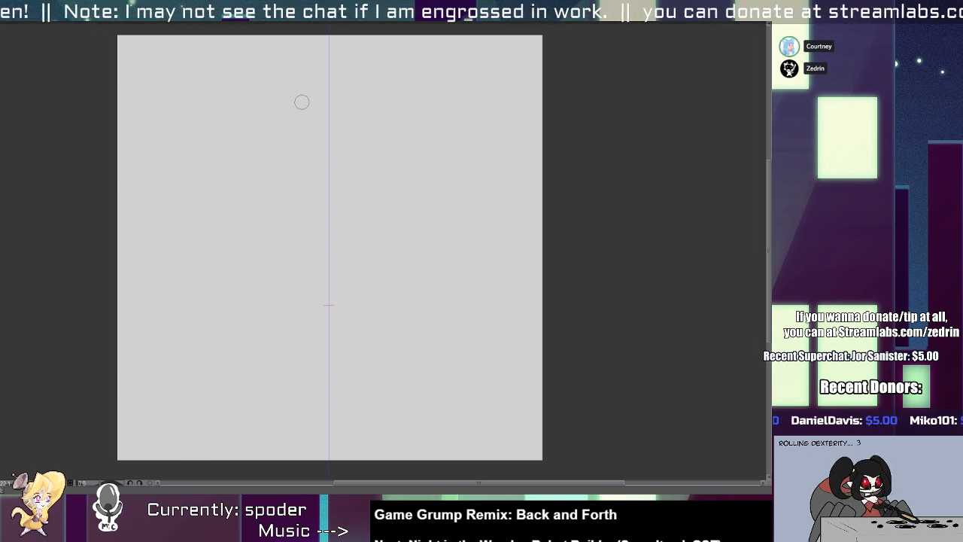
{"action": "left_click_drag", "start_coordinate": [302, 102], "coordinate": [267, 209]}
{"action": "key", "text": "ctrl+z"}
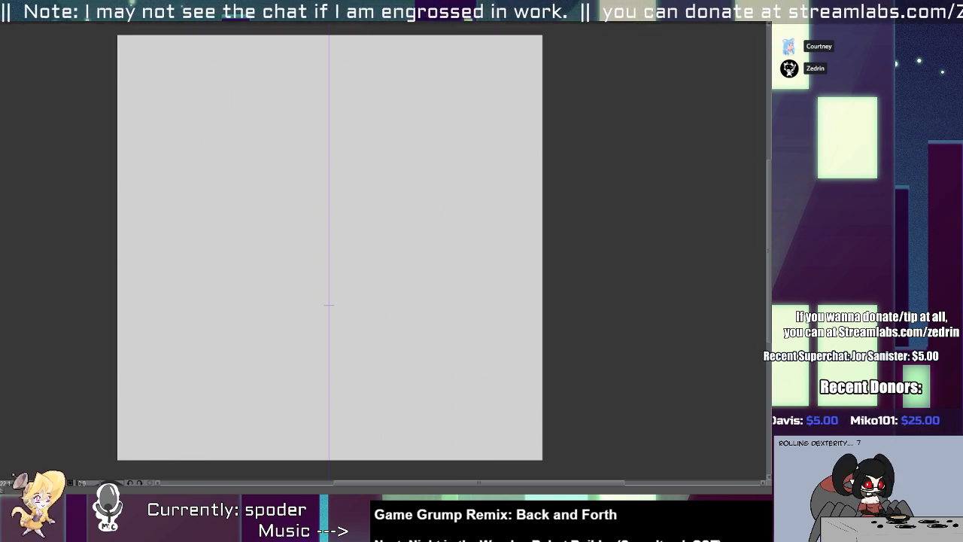
{"action": "left_click_drag", "start_coordinate": [312, 94], "coordinate": [243, 164]}
{"action": "key", "text": "ctrl+z"}
{"action": "left_click_drag", "start_coordinate": [282, 96], "coordinate": [243, 167]}
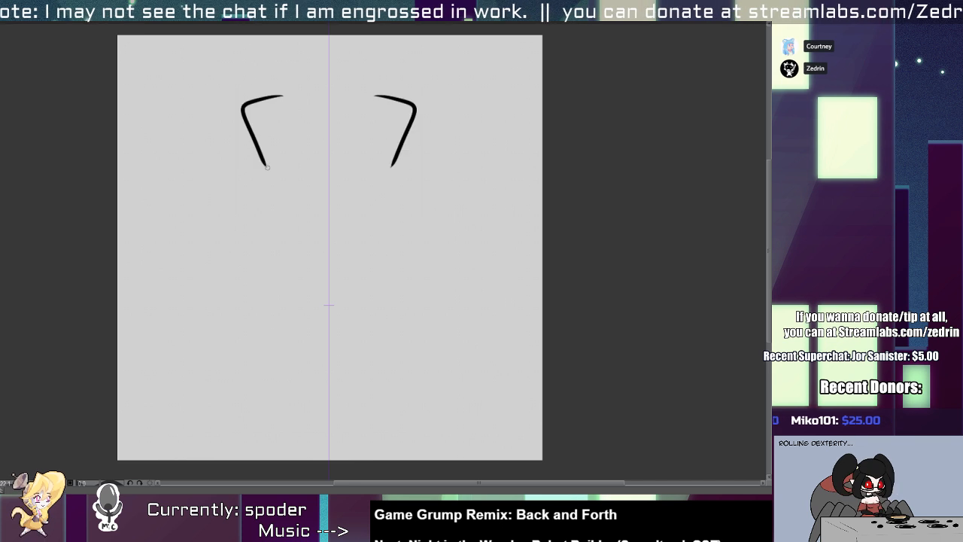
{"action": "key", "text": "ctrl+z"}
{"action": "mouse_move", "coordinate": [307, 91]}
{"action": "left_mouse_down"}
{"action": "mouse_move", "coordinate": [258, 106]}
{"action": "mouse_move", "coordinate": [270, 149]}
{"action": "left_mouse_up"}
{"action": "left_click_drag", "start_coordinate": [269, 142], "coordinate": [240, 361]}
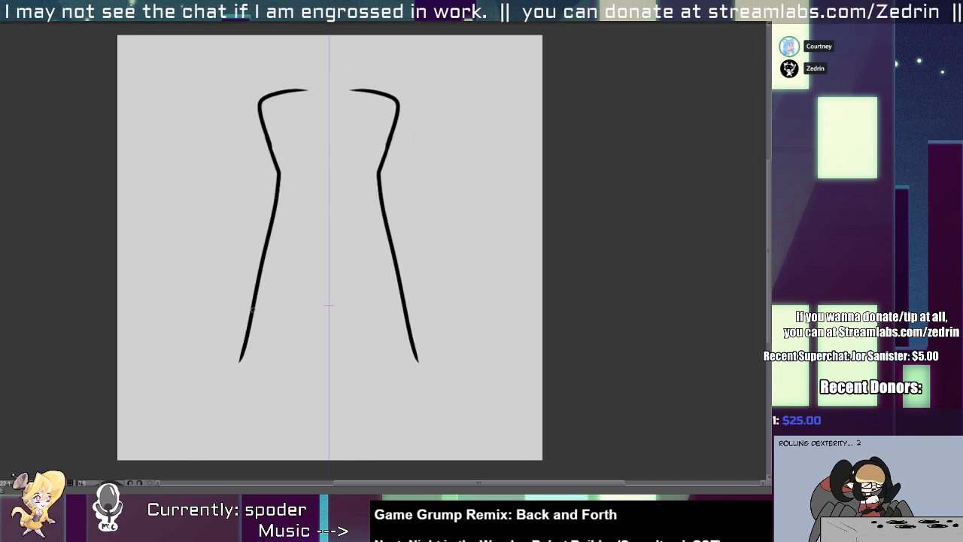
{"action": "key", "text": "ctrl+z"}
{"action": "mouse_move", "coordinate": [270, 147]}
{"action": "left_mouse_down"}
{"action": "mouse_move", "coordinate": [242, 345]}
{"action": "mouse_move", "coordinate": [304, 418]}
{"action": "left_mouse_up"}
{"action": "key", "text": "ctrl+z"}
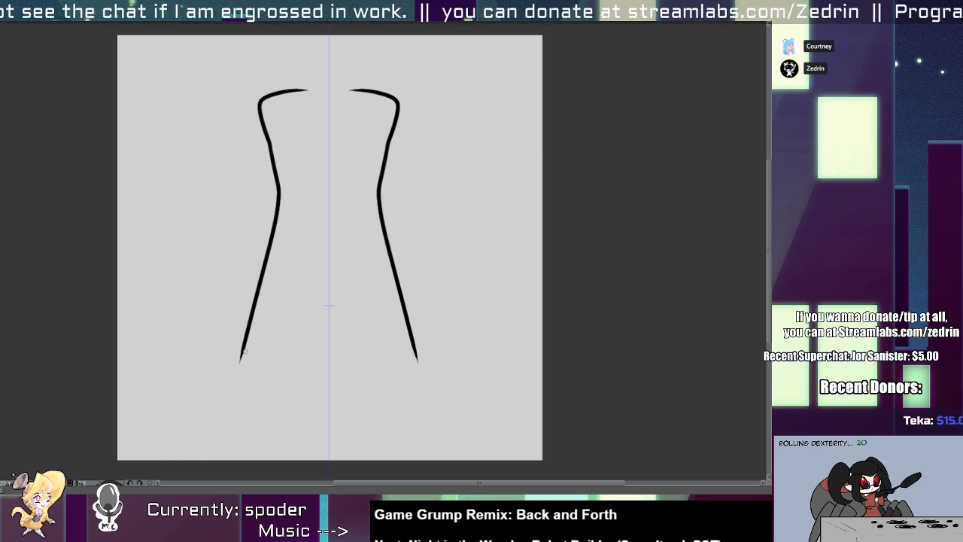
{"action": "left_click_drag", "start_coordinate": [230, 385], "coordinate": [329, 411]}
{"action": "key", "text": "ctrl+z"}
{"action": "key", "text": "ctrl+z"}
{"action": "key", "text": "ctrl+z"}
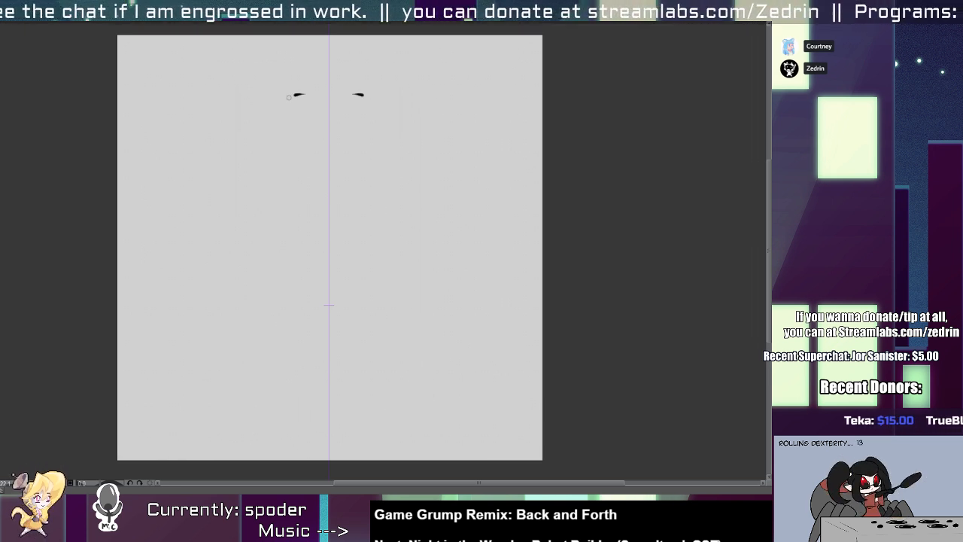
Try to outline a wide conical flask with thin mirrored lines, a small curled rim and a curved base.
{"action": "mouse_move", "coordinate": [288, 97]}
{"action": "left_mouse_down"}
{"action": "mouse_move", "coordinate": [188, 420]}
{"action": "mouse_move", "coordinate": [241, 459]}
{"action": "mouse_move", "coordinate": [288, 106]}
{"action": "mouse_move", "coordinate": [181, 412]}
{"action": "mouse_move", "coordinate": [344, 396]}
{"action": "left_mouse_up"}
{"action": "key", "text": "ctrl+z"}
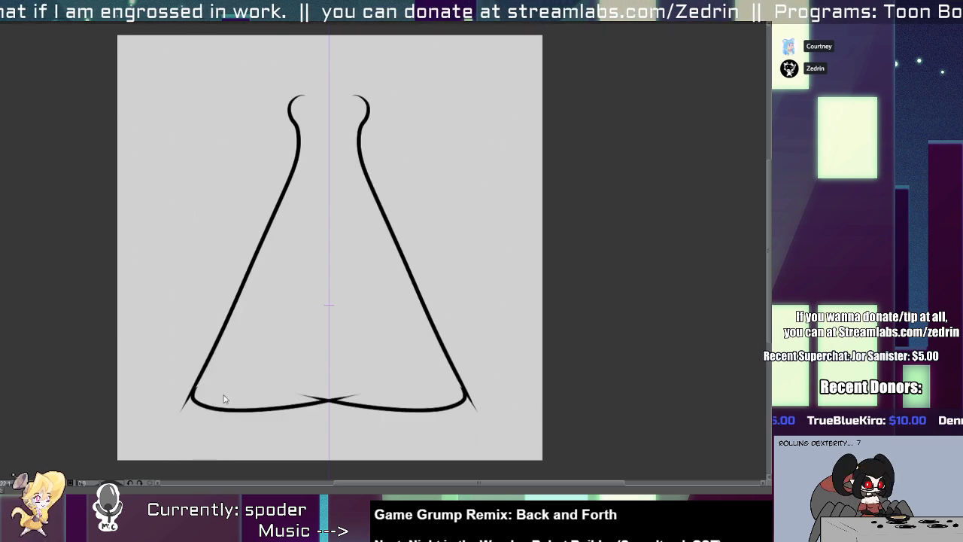
{"action": "key", "text": "ctrl+z"}
{"action": "left_click_drag", "start_coordinate": [191, 391], "coordinate": [403, 400]}
{"action": "key", "text": "ctrl+z"}
{"action": "mouse_move", "coordinate": [191, 392]}
{"action": "left_mouse_down"}
{"action": "mouse_move", "coordinate": [343, 408]}
{"action": "mouse_move", "coordinate": [406, 405]}
{"action": "left_mouse_up"}
{"action": "scroll", "coordinate": [184, 391], "scroll_direction": "up", "scroll_amount": 2}
{"action": "left_click_drag", "start_coordinate": [199, 385], "coordinate": [168, 380]}
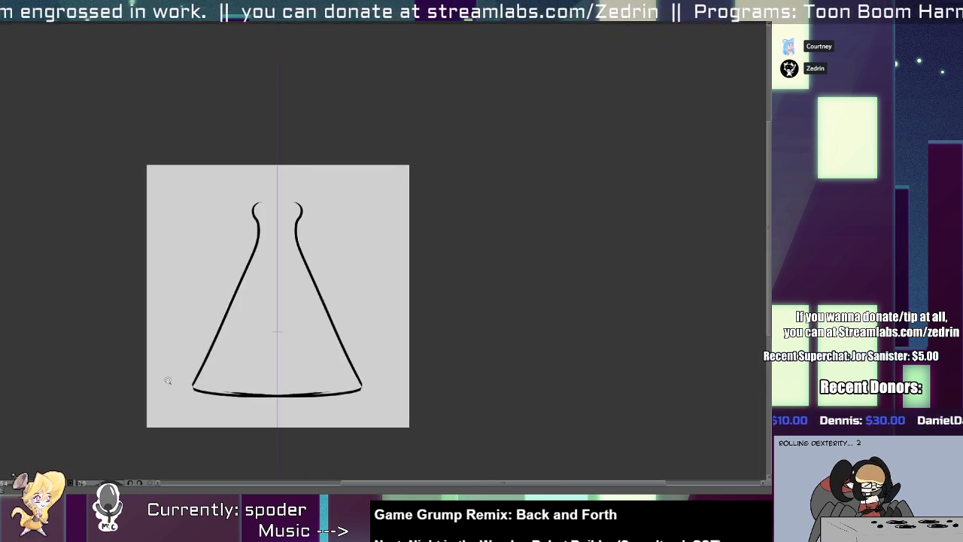
{"action": "key", "text": "ctrl+z"}
{"action": "key", "text": "ctrl+z"}
{"action": "left_click", "coordinate": [224, 224]}
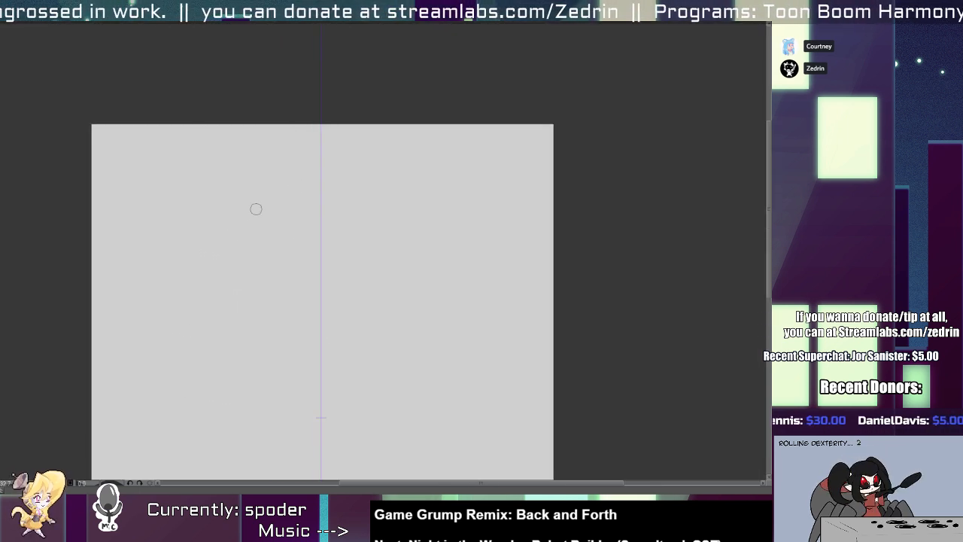
Draw the flask's rounded rim and straight sloping sides in thick mirrored black lines.
{"action": "mouse_move", "coordinate": [297, 170]}
{"action": "left_mouse_down"}
{"action": "mouse_move", "coordinate": [268, 254]}
{"action": "mouse_move", "coordinate": [242, 196]}
{"action": "mouse_move", "coordinate": [269, 262]}
{"action": "mouse_move", "coordinate": [203, 477]}
{"action": "left_mouse_up"}
{"action": "key", "text": "ctrl+z"}
{"action": "key", "text": "ctrl+z"}
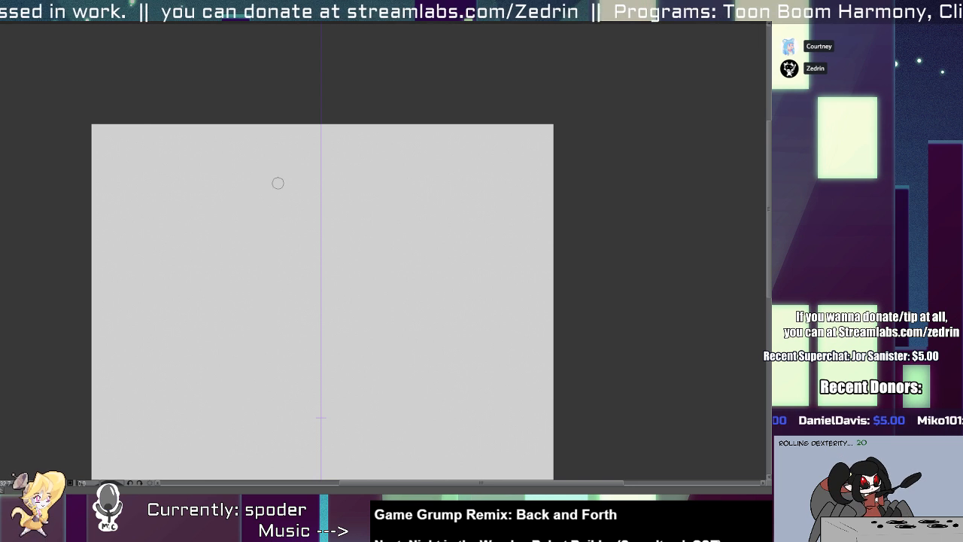
{"action": "mouse_move", "coordinate": [277, 183]}
{"action": "left_mouse_down"}
{"action": "mouse_move", "coordinate": [249, 199]}
{"action": "mouse_move", "coordinate": [243, 271]}
{"action": "mouse_move", "coordinate": [174, 481]}
{"action": "left_mouse_up"}
{"action": "left_click_drag", "start_coordinate": [238, 324], "coordinate": [234, 296]}
{"action": "key", "text": "ctrl+z"}
{"action": "mouse_move", "coordinate": [275, 147]}
{"action": "left_mouse_down"}
{"action": "mouse_move", "coordinate": [257, 168]}
{"action": "mouse_move", "coordinate": [268, 200]}
{"action": "mouse_move", "coordinate": [175, 466]}
{"action": "left_mouse_up"}
{"action": "left_click_drag", "start_coordinate": [260, 152], "coordinate": [316, 143]}
{"action": "key", "text": "ctrl+z"}
{"action": "key", "text": "ctrl+z"}
{"action": "mouse_move", "coordinate": [259, 153]}
{"action": "left_mouse_down"}
{"action": "mouse_move", "coordinate": [359, 150]}
{"action": "mouse_move", "coordinate": [267, 150]}
{"action": "mouse_move", "coordinate": [289, 180]}
{"action": "mouse_move", "coordinate": [271, 168]}
{"action": "mouse_move", "coordinate": [296, 179]}
{"action": "left_mouse_up"}
{"action": "key", "text": "ctrl+z"}
{"action": "key", "text": "ctrl+z"}
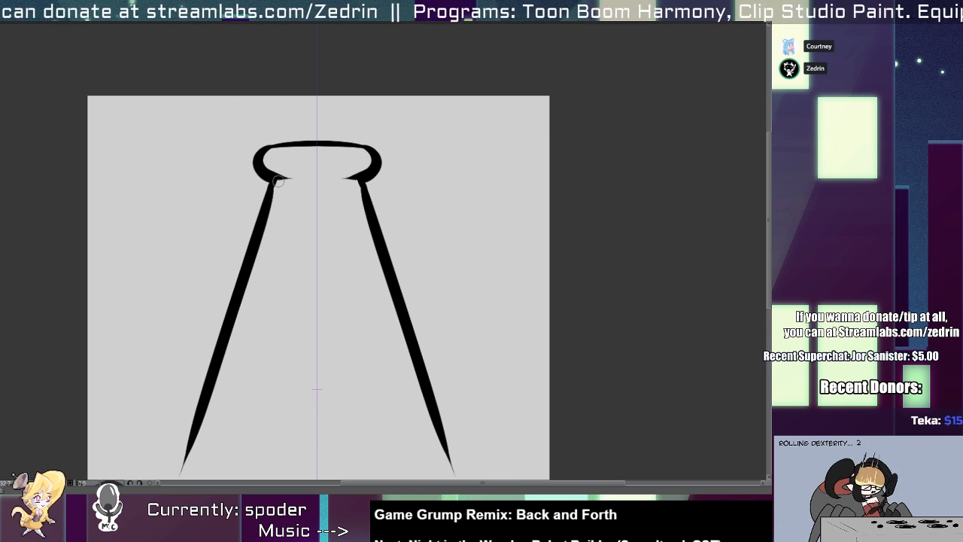
Close the flask outline with a thick flat base and rounded bottom corners.
{"action": "left_click_drag", "start_coordinate": [267, 225], "coordinate": [276, 116]}
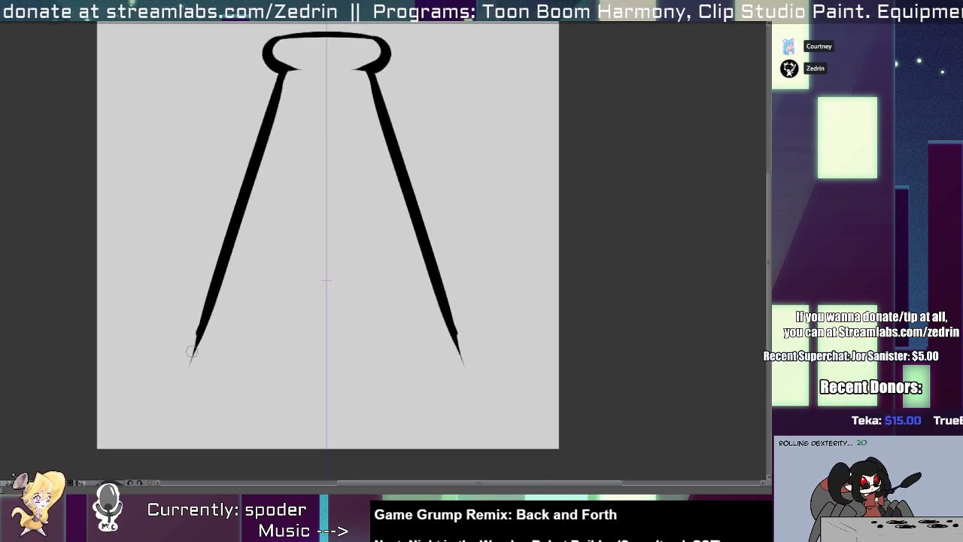
{"action": "mouse_move", "coordinate": [192, 351]}
{"action": "left_mouse_down"}
{"action": "mouse_move", "coordinate": [256, 382]}
{"action": "mouse_move", "coordinate": [395, 362]}
{"action": "left_mouse_up"}
{"action": "key", "text": "ctrl+z"}
{"action": "mouse_move", "coordinate": [197, 331]}
{"action": "left_mouse_down"}
{"action": "mouse_move", "coordinate": [261, 372]}
{"action": "mouse_move", "coordinate": [323, 370]}
{"action": "left_mouse_up"}
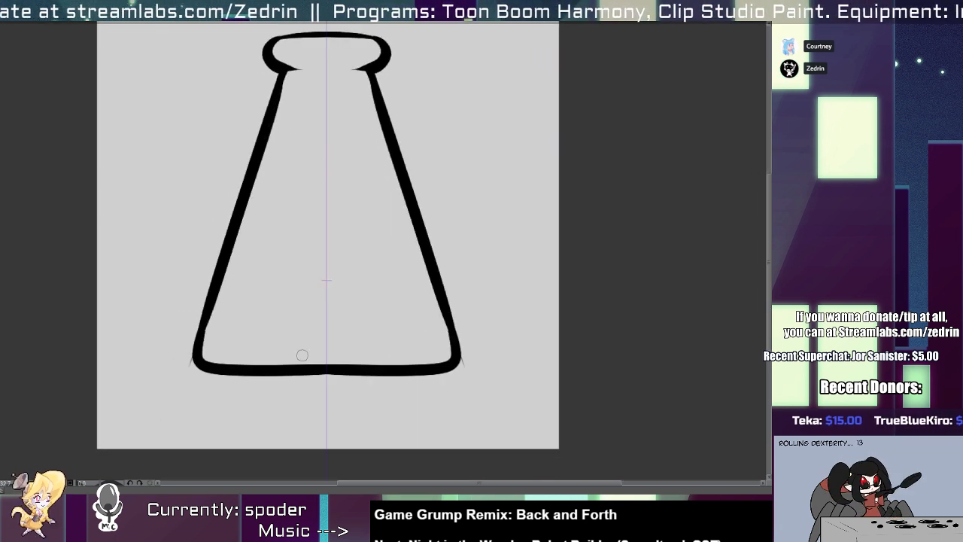
Erase the stray line tips sticking out at the flask's lower outer corners.
{"action": "mouse_move", "coordinate": [281, 342]}
{"action": "left_mouse_down"}
{"action": "mouse_move", "coordinate": [243, 340]}
{"action": "mouse_move", "coordinate": [275, 343]}
{"action": "left_mouse_up"}
{"action": "left_click_drag", "start_coordinate": [217, 367], "coordinate": [250, 373]}
{"action": "key", "text": "e"}
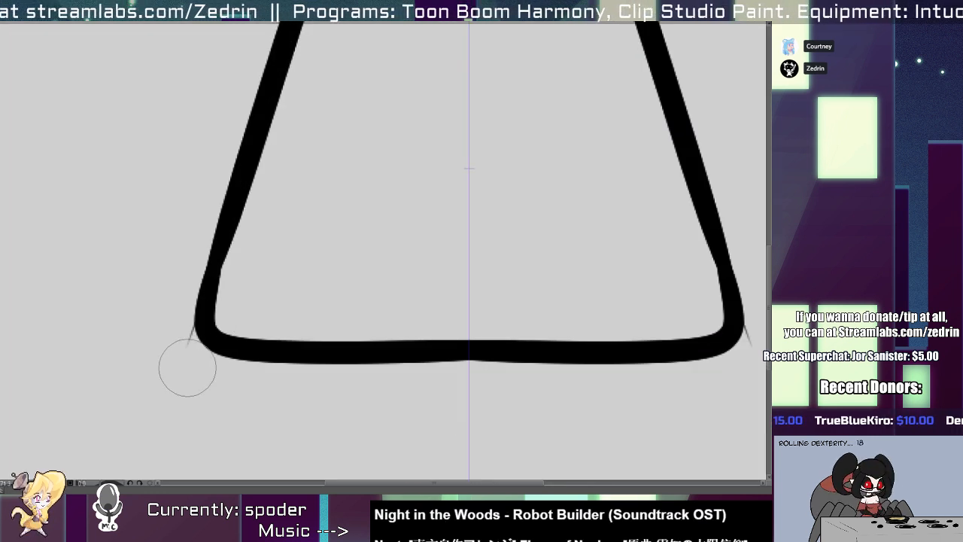
{"action": "left_click_drag", "start_coordinate": [176, 311], "coordinate": [200, 408]}
Try to smooth the inner edges of the flask's sides just above the lower corners.
{"action": "key", "text": "p"}
{"action": "left_click_drag", "start_coordinate": [237, 190], "coordinate": [209, 340]}
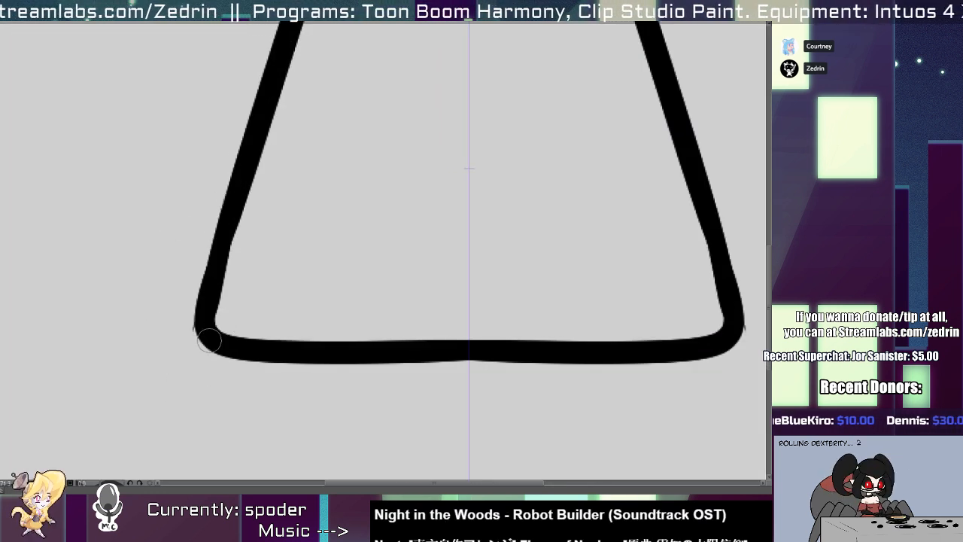
{"action": "key", "text": "ctrl+z"}
{"action": "mouse_move", "coordinate": [215, 238]}
{"action": "left_mouse_down"}
{"action": "mouse_move", "coordinate": [199, 331]}
{"action": "mouse_move", "coordinate": [231, 344]}
{"action": "mouse_move", "coordinate": [211, 214]}
{"action": "left_mouse_up"}
{"action": "key", "text": "ctrl+z"}
{"action": "mouse_move", "coordinate": [267, 167]}
{"action": "left_mouse_down"}
{"action": "mouse_move", "coordinate": [232, 307]}
{"action": "mouse_move", "coordinate": [265, 171]}
{"action": "mouse_move", "coordinate": [234, 273]}
{"action": "left_mouse_up"}
{"action": "key", "text": "ctrl+z"}
{"action": "key", "text": "ctrl+z"}
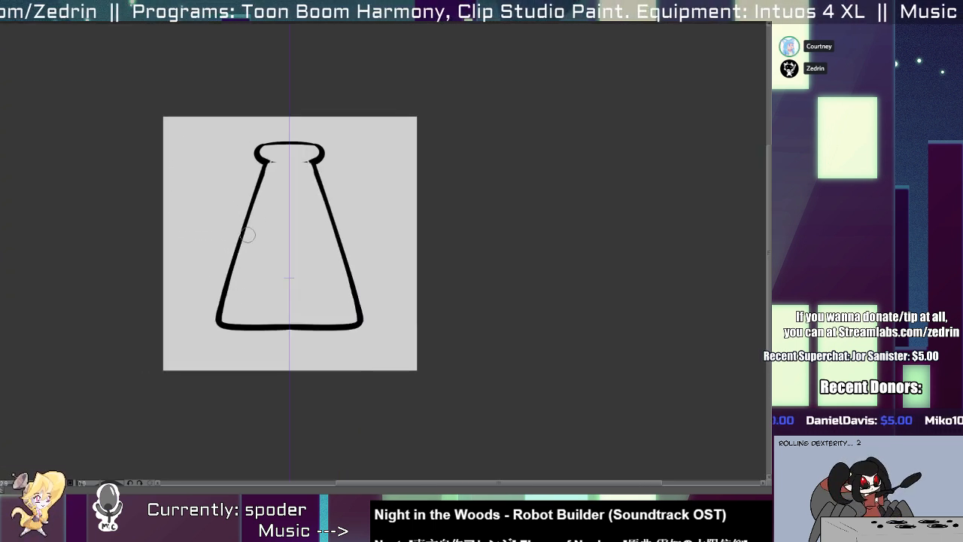
{"action": "key", "text": "ctrl+z"}
Thin the flask's sloping sides along their inner edges from the neck down towards the base.
{"action": "left_click_drag", "start_coordinate": [268, 169], "coordinate": [230, 314]}
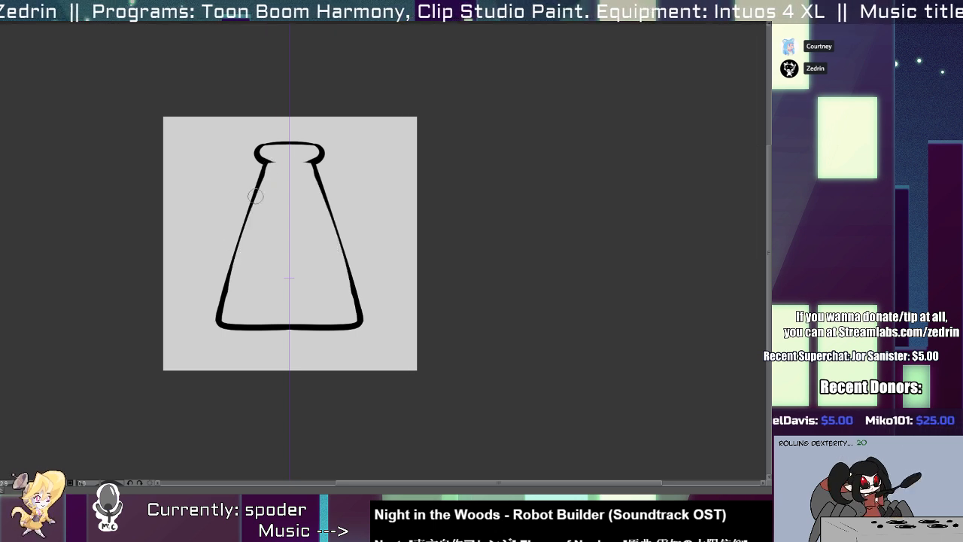
{"action": "key", "text": "ctrl+z"}
{"action": "left_click_drag", "start_coordinate": [264, 181], "coordinate": [225, 304]}
{"action": "key", "text": "ctrl+z"}
{"action": "left_click_drag", "start_coordinate": [267, 170], "coordinate": [232, 288]}
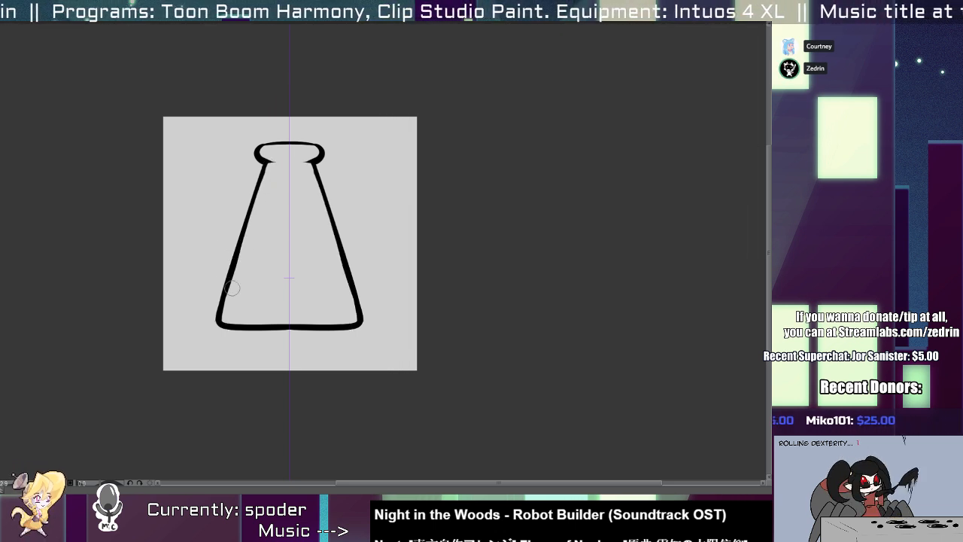
{"action": "left_click_drag", "start_coordinate": [254, 209], "coordinate": [232, 294]}
{"action": "mouse_move", "coordinate": [258, 191]}
{"action": "left_mouse_down"}
{"action": "mouse_move", "coordinate": [232, 298]}
{"action": "mouse_move", "coordinate": [258, 284]}
{"action": "mouse_move", "coordinate": [297, 282]}
{"action": "left_mouse_up"}
Erase along the inner edge of the flask's base to shape it into a thinner, shallow downward curve.
{"action": "mouse_move", "coordinate": [189, 317]}
{"action": "left_mouse_down"}
{"action": "mouse_move", "coordinate": [451, 316]}
{"action": "mouse_move", "coordinate": [379, 333]}
{"action": "mouse_move", "coordinate": [458, 328]}
{"action": "left_mouse_up"}
{"action": "key", "text": "ctrl+z"}
{"action": "key", "text": "e"}
{"action": "left_click_drag", "start_coordinate": [202, 295], "coordinate": [532, 293]}
{"action": "key", "text": "ctrl+z"}
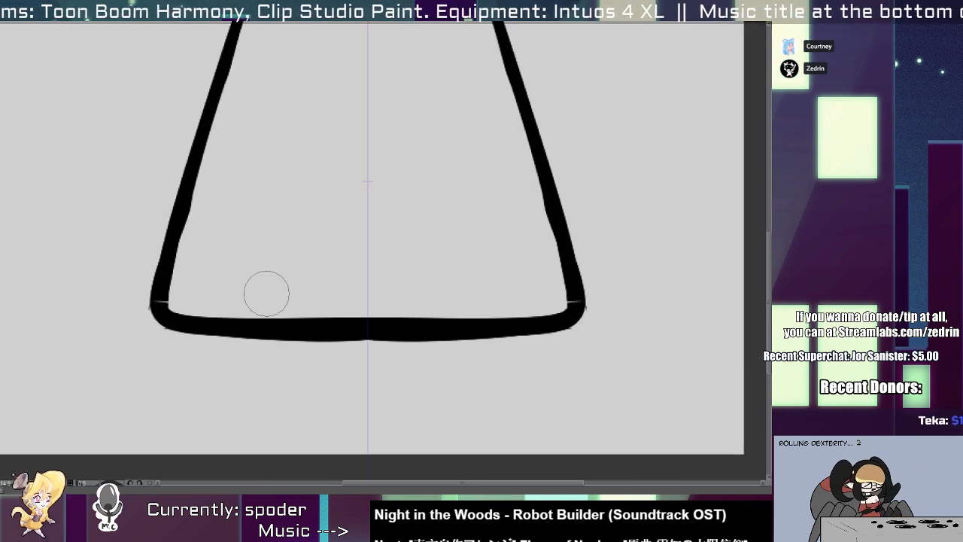
{"action": "mouse_move", "coordinate": [264, 290]}
{"action": "left_mouse_down"}
{"action": "mouse_move", "coordinate": [349, 314]}
{"action": "mouse_move", "coordinate": [462, 301]}
{"action": "left_mouse_up"}
{"action": "key", "text": "ctrl+z"}
{"action": "left_click_drag", "start_coordinate": [213, 296], "coordinate": [524, 288]}
{"action": "mouse_move", "coordinate": [270, 267]}
{"action": "left_mouse_down"}
{"action": "mouse_move", "coordinate": [240, 254]}
{"action": "mouse_move", "coordinate": [289, 315]}
{"action": "left_mouse_up"}
{"action": "left_click_drag", "start_coordinate": [270, 277], "coordinate": [288, 257]}
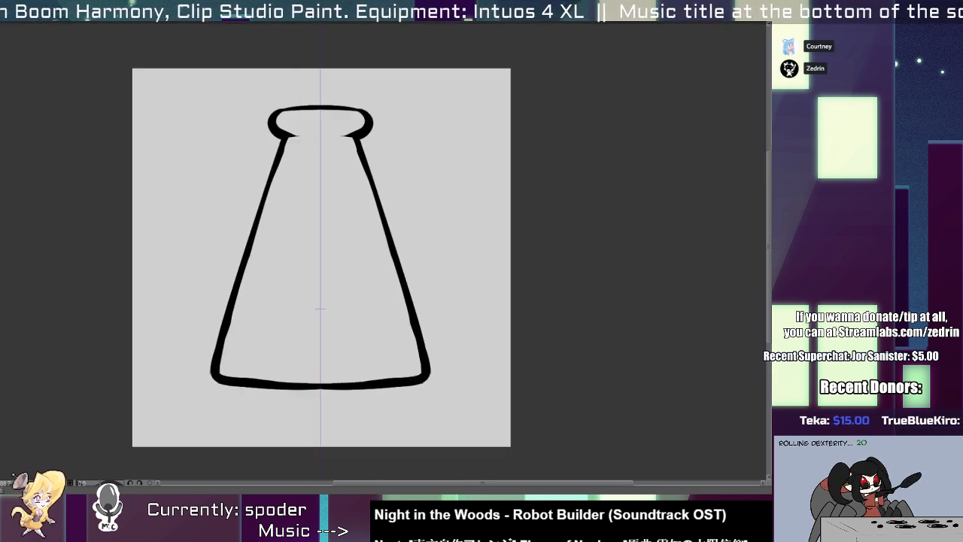
Show the canvas grid, centre the symmetry ruler on it and shift the flask outline sideways to match the ruler.
{"action": "key", "text": "ctrl+shift+n"}
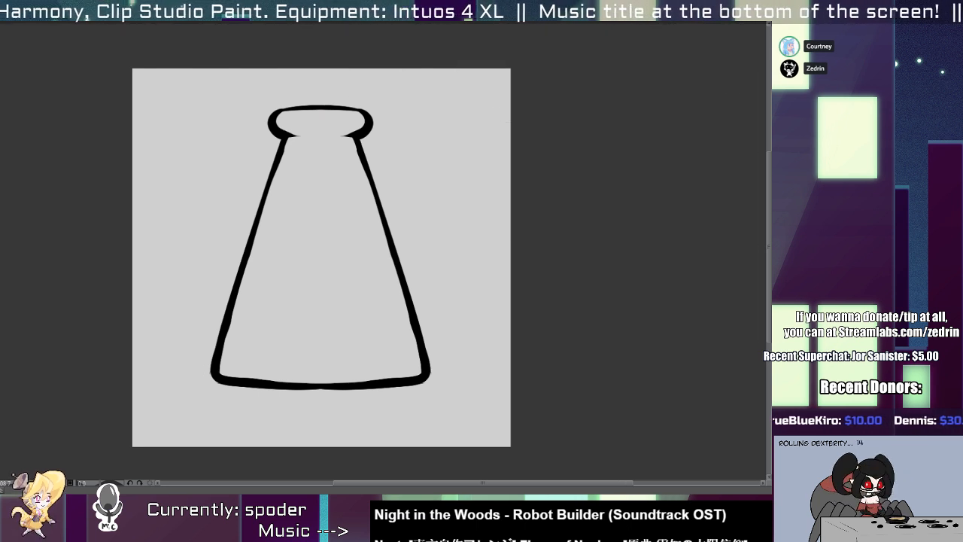
{"action": "key", "text": "ctrl+apostrophe"}
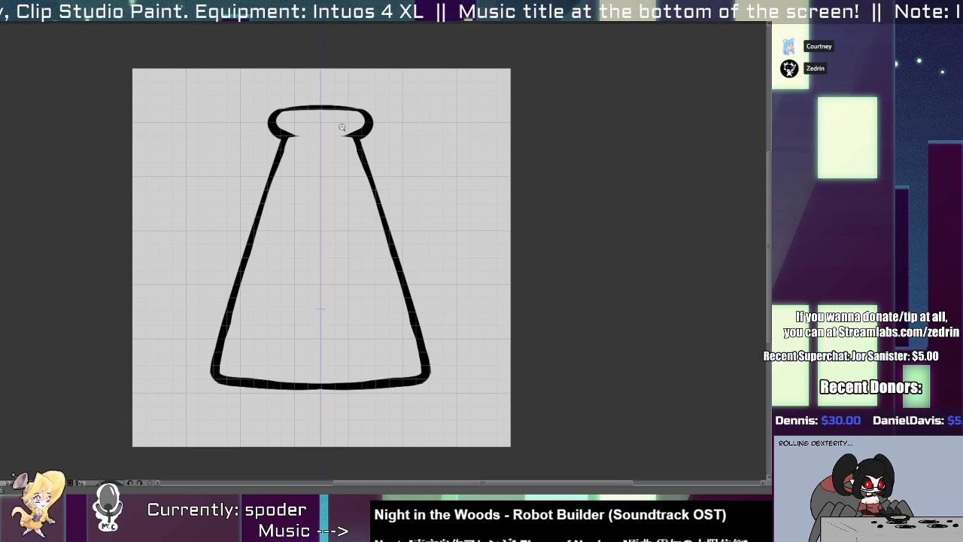
{"action": "left_click_drag", "start_coordinate": [341, 128], "coordinate": [357, 166]}
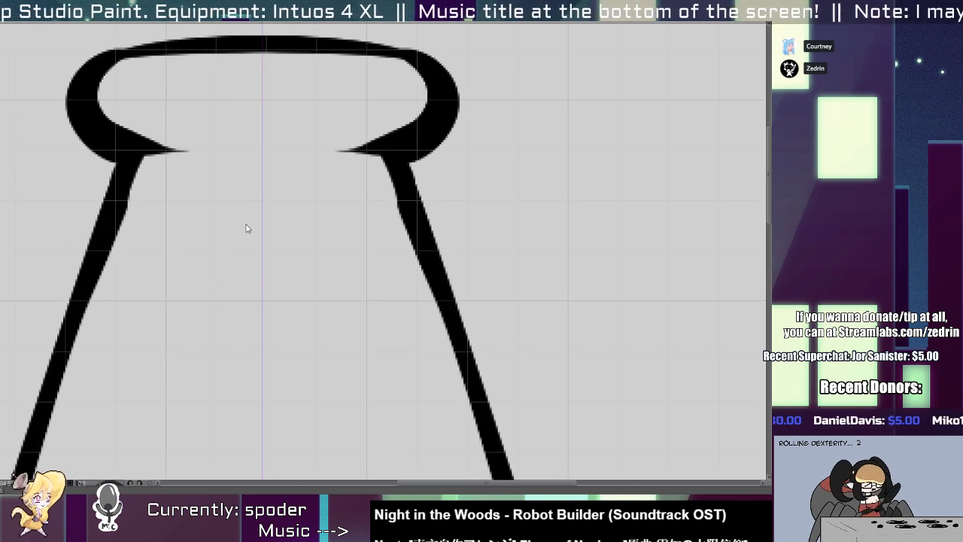
{"action": "left_click_drag", "start_coordinate": [259, 225], "coordinate": [263, 230]}
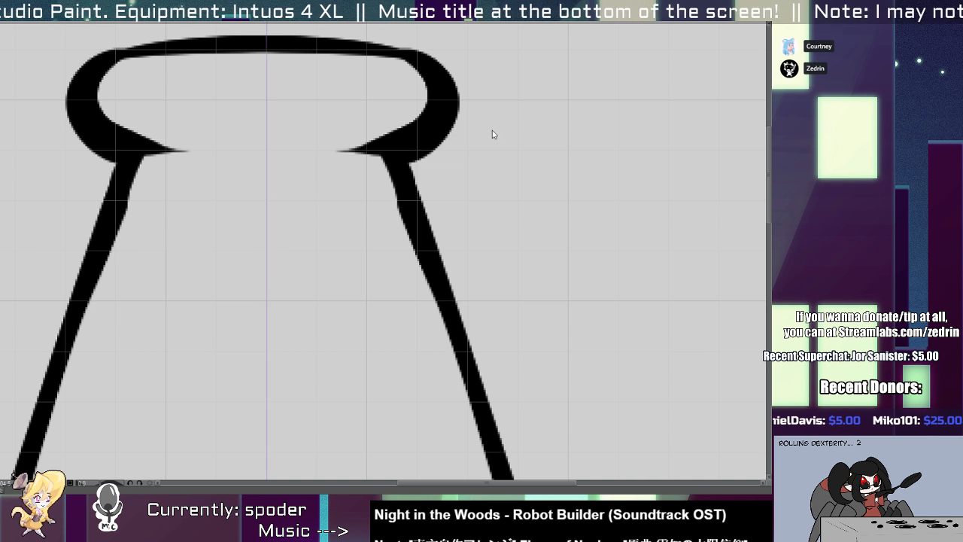
{"action": "left_click_drag", "start_coordinate": [353, 264], "coordinate": [356, 264]}
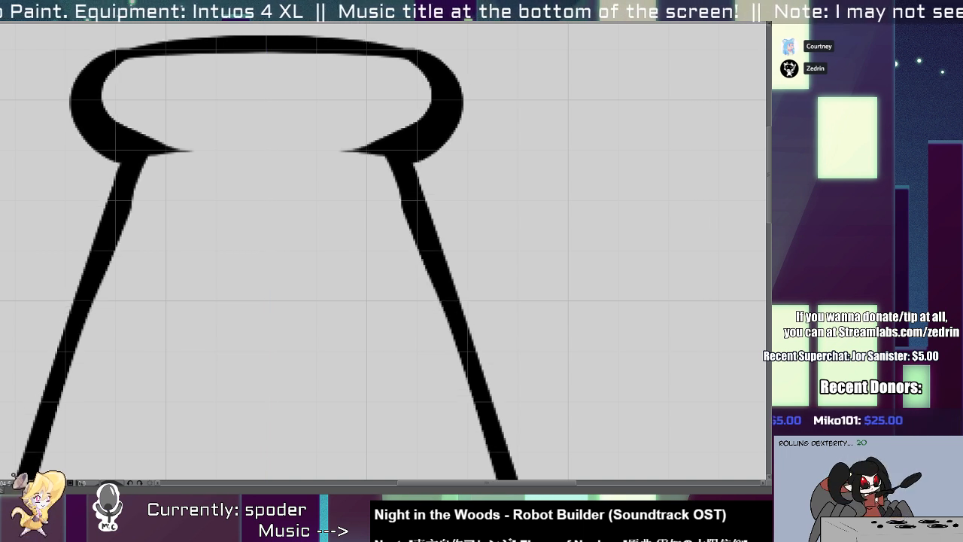
Nudge the flask outline down slightly so its base sits on a grid line.
{"action": "left_click_drag", "start_coordinate": [534, 180], "coordinate": [395, 157]}
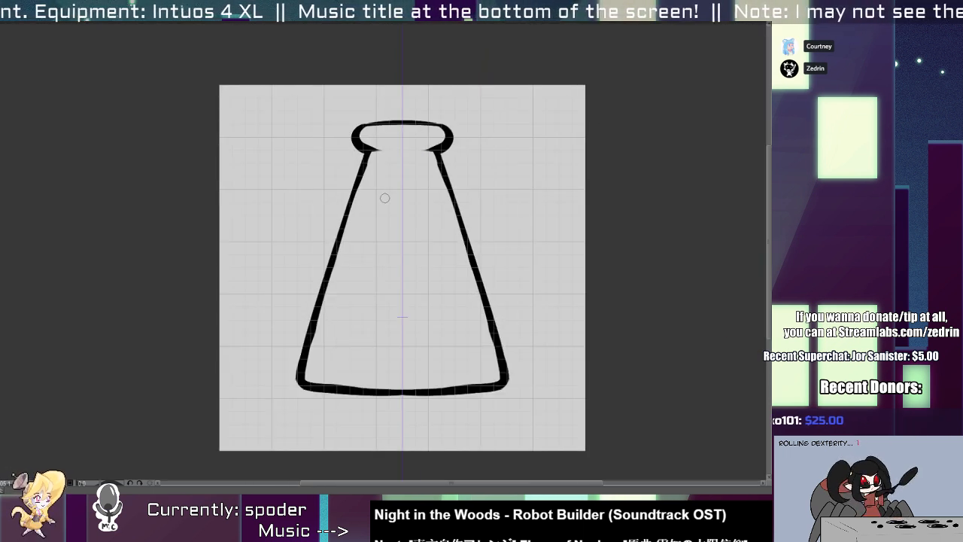
{"action": "scroll", "coordinate": [374, 420], "scroll_direction": "up", "scroll_amount": 3}
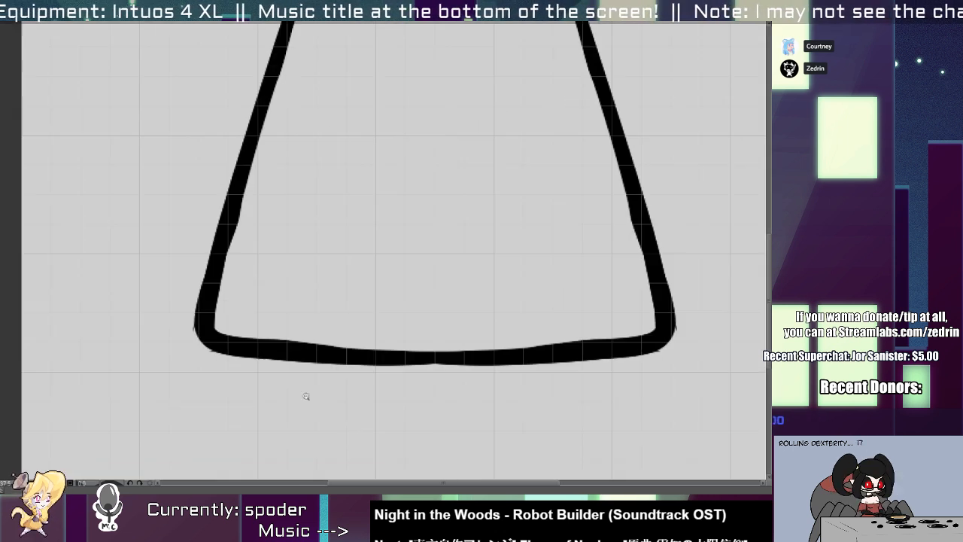
{"action": "scroll", "coordinate": [376, 335], "scroll_direction": "down", "scroll_amount": 3}
{"action": "left_click_drag", "start_coordinate": [419, 333], "coordinate": [419, 337]}
{"action": "left_click_drag", "start_coordinate": [445, 101], "coordinate": [392, 196]}
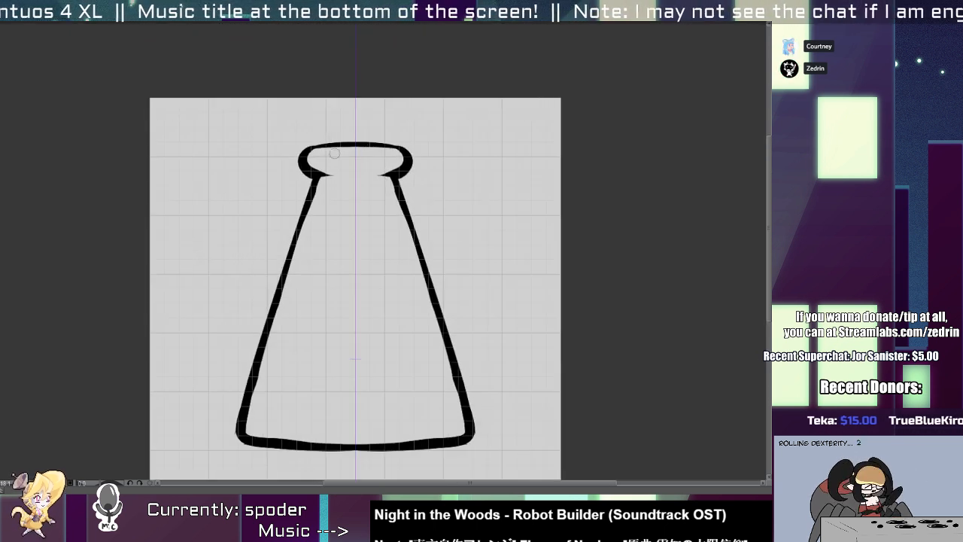
Try to draw a narrower flask rim, neck and sides inside the conical outline with thick mirrored strokes.
{"action": "mouse_move", "coordinate": [354, 142]}
{"action": "left_mouse_down"}
{"action": "mouse_move", "coordinate": [307, 158]}
{"action": "mouse_move", "coordinate": [338, 175]}
{"action": "left_mouse_up"}
{"action": "key", "text": "ctrl+z"}
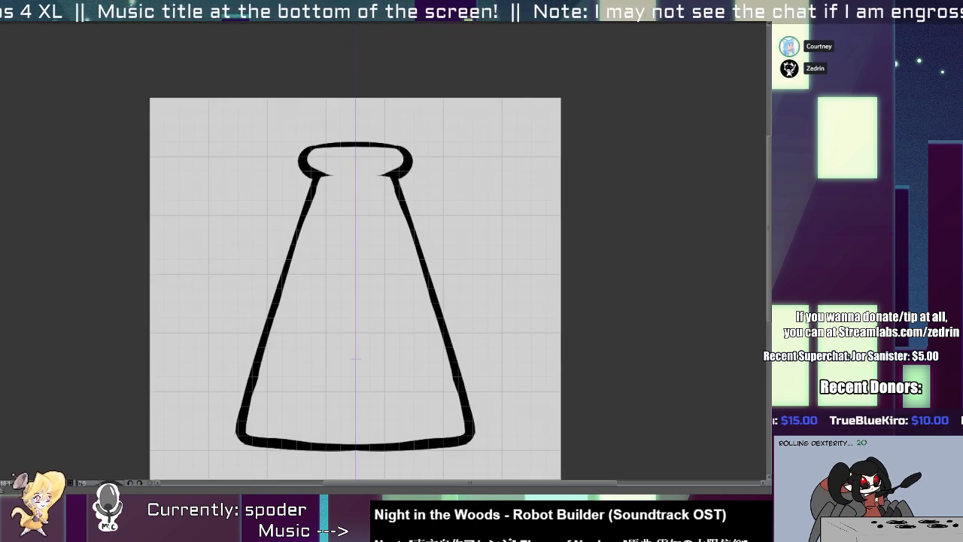
{"action": "key", "text": "ctrl+z"}
{"action": "mouse_move", "coordinate": [355, 143]}
{"action": "left_mouse_down"}
{"action": "mouse_move", "coordinate": [331, 179]}
{"action": "mouse_move", "coordinate": [331, 143]}
{"action": "mouse_move", "coordinate": [333, 179]}
{"action": "mouse_move", "coordinate": [310, 273]}
{"action": "left_mouse_up"}
{"action": "key", "text": "ctrl+z"}
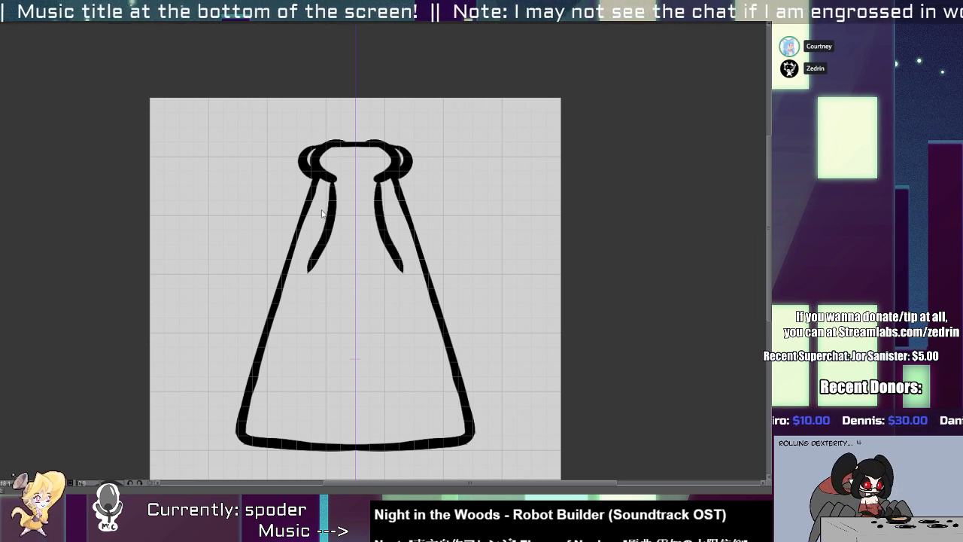
{"action": "key", "text": "ctrl+z"}
{"action": "key", "text": "ctrl+z"}
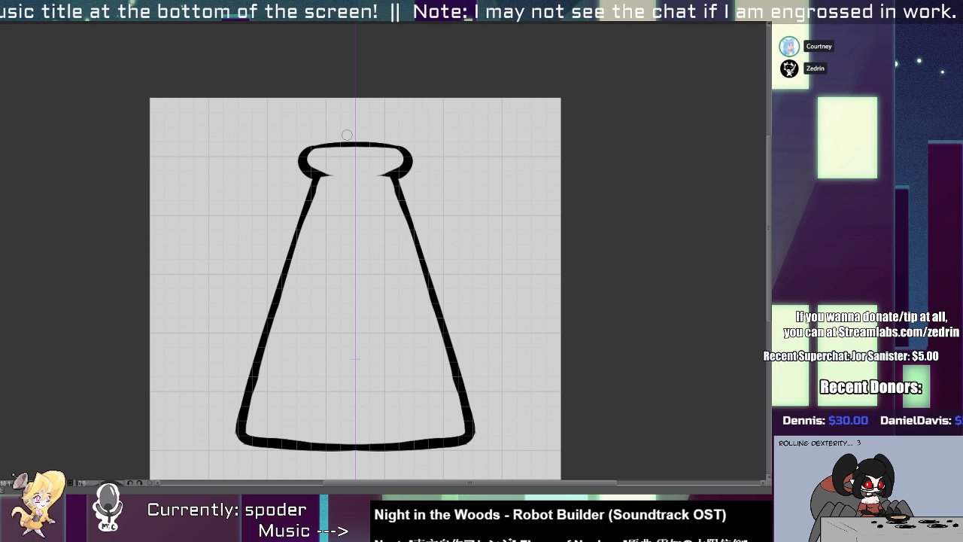
{"action": "mouse_move", "coordinate": [347, 136]}
{"action": "left_mouse_down"}
{"action": "mouse_move", "coordinate": [325, 161]}
{"action": "mouse_move", "coordinate": [305, 268]}
{"action": "mouse_move", "coordinate": [328, 160]}
{"action": "mouse_move", "coordinate": [325, 248]}
{"action": "mouse_move", "coordinate": [265, 429]}
{"action": "left_mouse_up"}
{"action": "key", "text": "ctrl+z"}
{"action": "key", "text": "ctrl+z"}
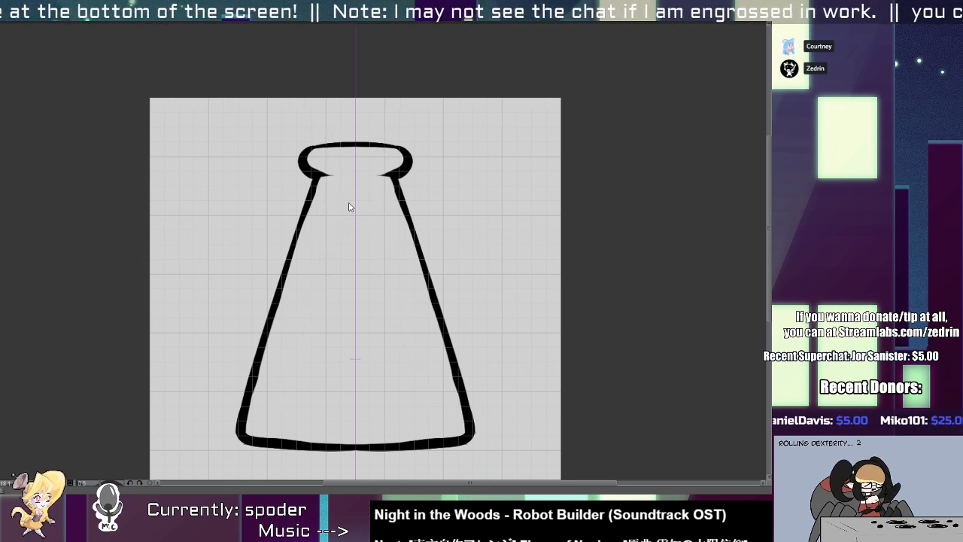
Draw a small rim and long narrow mirrored neck inside the conical outline, erasing its sides below the shoulders.
{"action": "mouse_move", "coordinate": [345, 136]}
{"action": "left_mouse_down"}
{"action": "mouse_move", "coordinate": [322, 167]}
{"action": "mouse_move", "coordinate": [331, 244]}
{"action": "mouse_move", "coordinate": [280, 404]}
{"action": "left_mouse_up"}
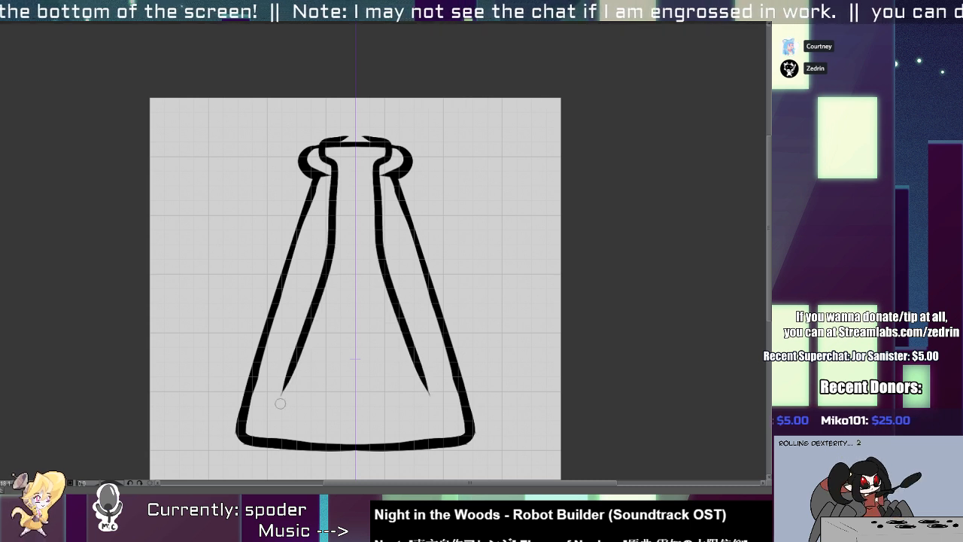
{"action": "left_click", "coordinate": [297, 356], "text": "ctrl"}
{"action": "key", "text": "e"}
{"action": "left_click_drag", "start_coordinate": [353, 232], "coordinate": [280, 433]}
{"action": "left_click_drag", "start_coordinate": [348, 255], "coordinate": [299, 309]}
{"action": "key", "text": "p"}
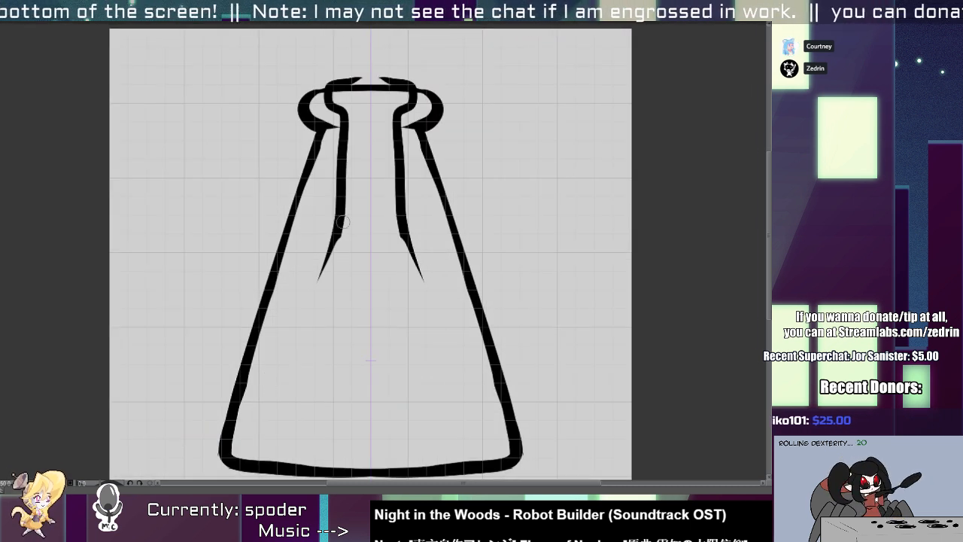
Extend the narrow neck into bulging sides and a curved base, and hide the old conical outline.
{"action": "mouse_move", "coordinate": [343, 221]}
{"action": "left_mouse_down"}
{"action": "mouse_move", "coordinate": [267, 458]}
{"action": "mouse_move", "coordinate": [244, 315]}
{"action": "mouse_move", "coordinate": [242, 339]}
{"action": "mouse_move", "coordinate": [402, 367]}
{"action": "left_mouse_up"}
{"action": "left_click", "coordinate": [282, 418], "text": "ctrl"}
{"action": "key", "text": "ctrl+z"}
{"action": "left_click_drag", "start_coordinate": [237, 316], "coordinate": [504, 348]}
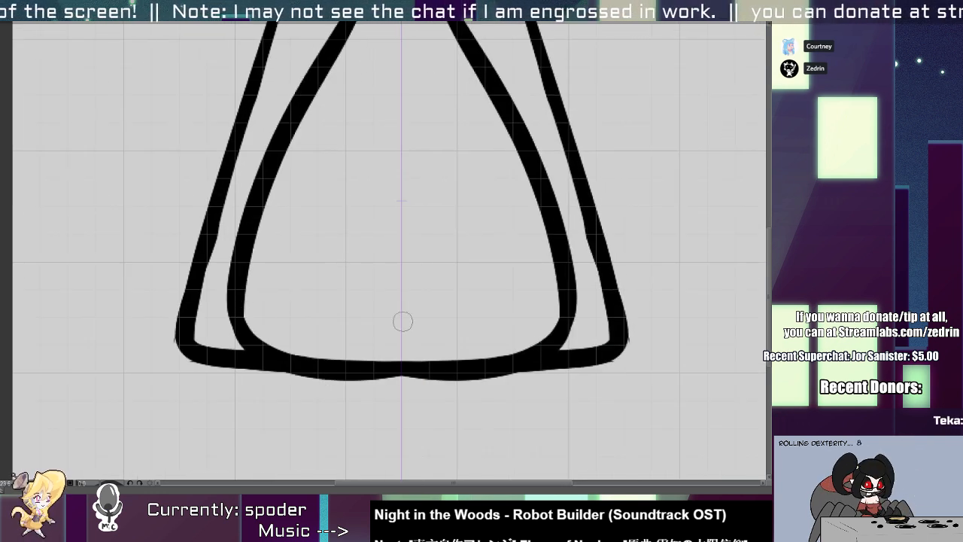
{"action": "key", "text": "ctrl+z"}
{"action": "left_click_drag", "start_coordinate": [237, 300], "coordinate": [549, 342]}
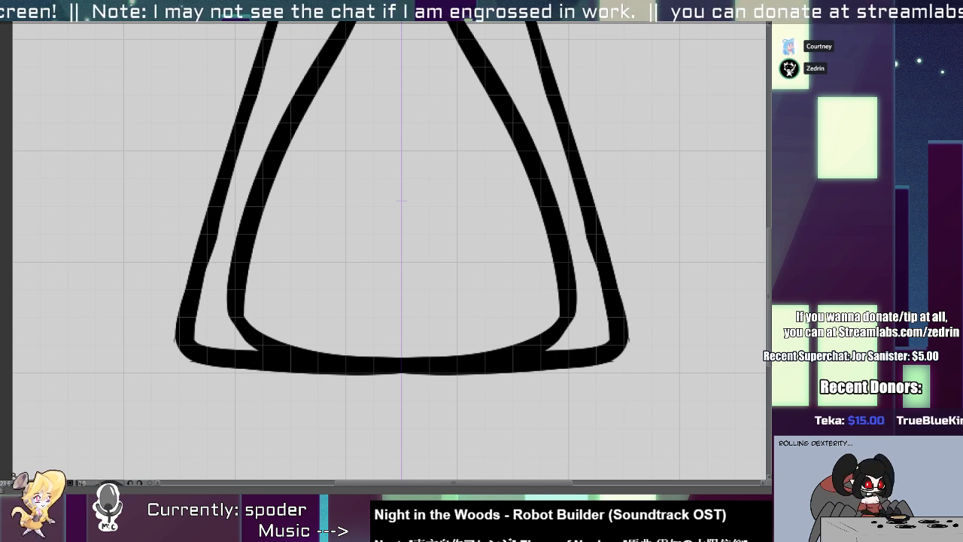
{"action": "key", "text": "ctrl+z"}
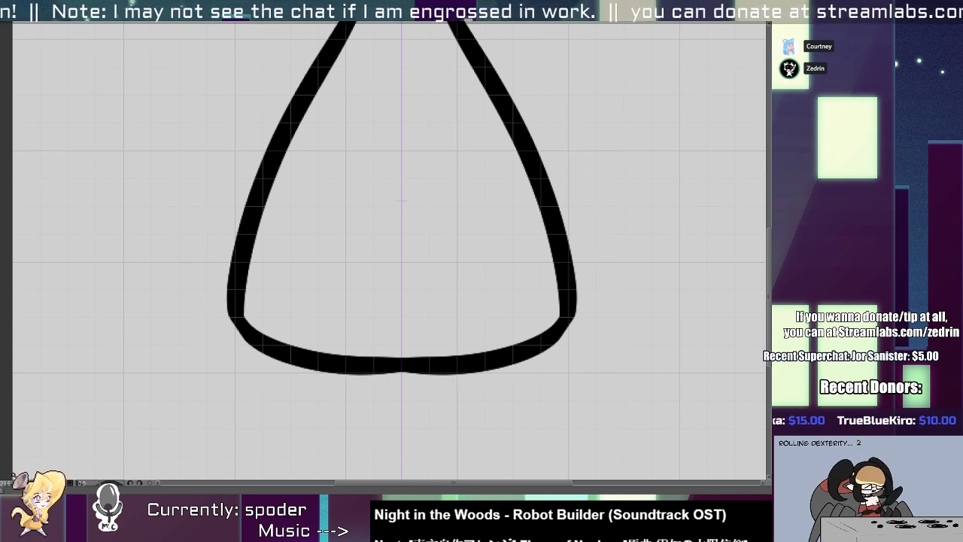
Fill the notch under the centre of the flask's base with black.
{"action": "left_click_drag", "start_coordinate": [429, 340], "coordinate": [445, 337]}
{"action": "left_click_drag", "start_coordinate": [291, 416], "coordinate": [515, 418]}
{"action": "key", "text": "ctrl+z"}
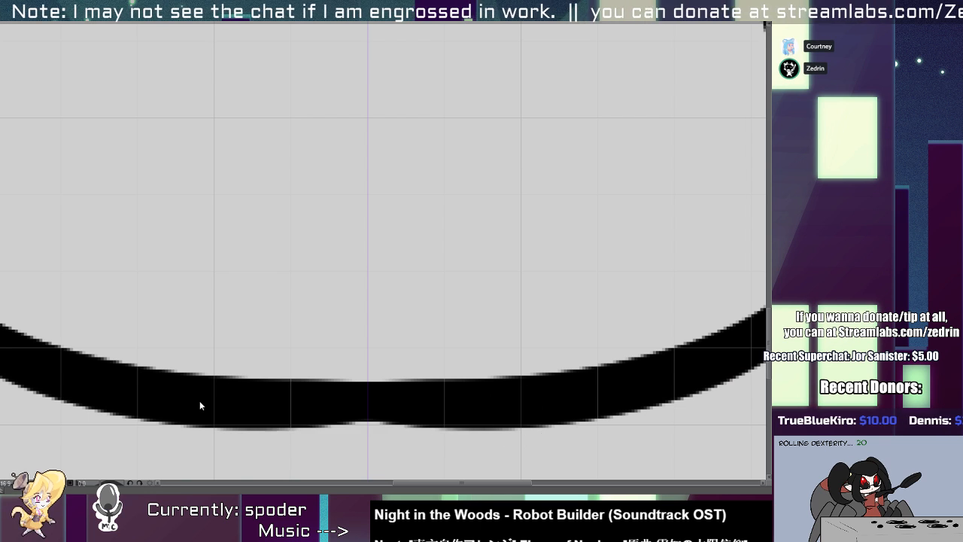
{"action": "left_click_drag", "start_coordinate": [273, 413], "coordinate": [502, 422]}
{"action": "key", "text": "ctrl+z"}
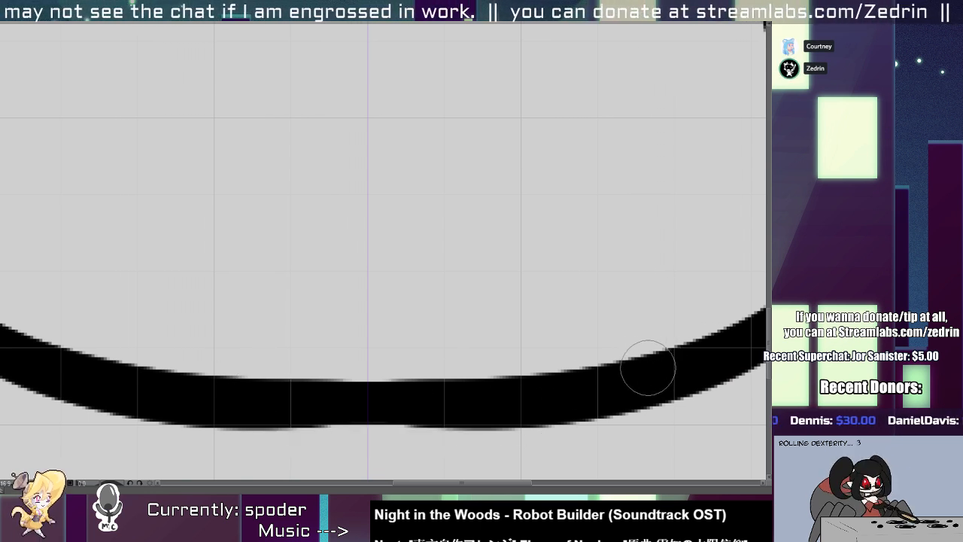
Thicken the flask's lower corners outward and erase the inner edge of the base to thin it.
{"action": "scroll", "coordinate": [368, 306], "scroll_direction": "down", "scroll_amount": 4}
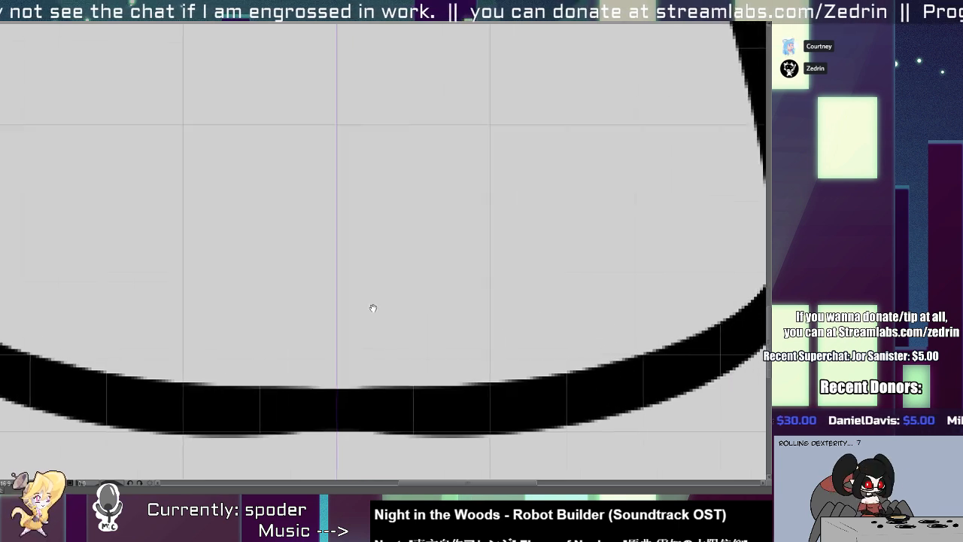
{"action": "scroll", "coordinate": [368, 306], "scroll_direction": "down", "scroll_amount": 3}
{"action": "scroll", "coordinate": [291, 381], "scroll_direction": "up", "scroll_amount": 5}
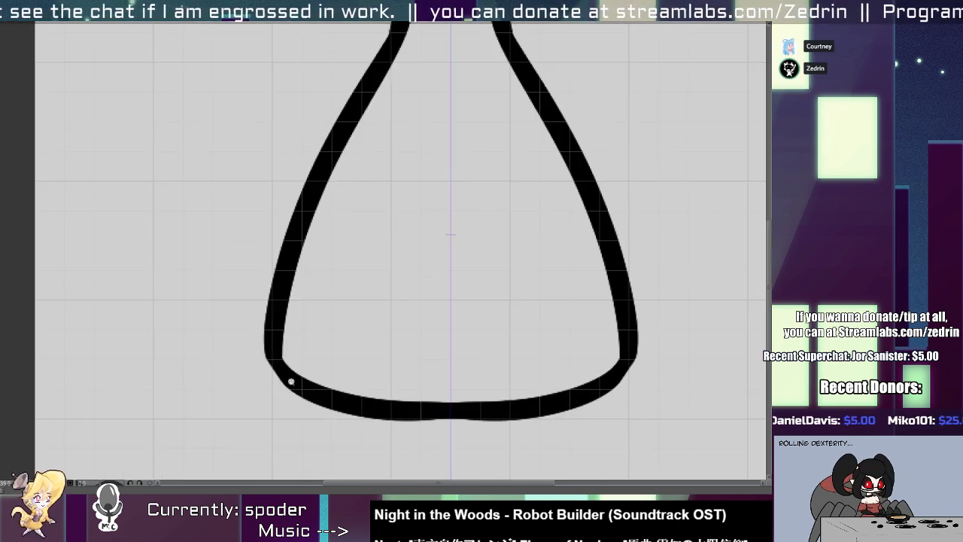
{"action": "left_click_drag", "start_coordinate": [272, 359], "coordinate": [331, 402]}
{"action": "key", "text": "e"}
{"action": "left_click_drag", "start_coordinate": [309, 369], "coordinate": [454, 381]}
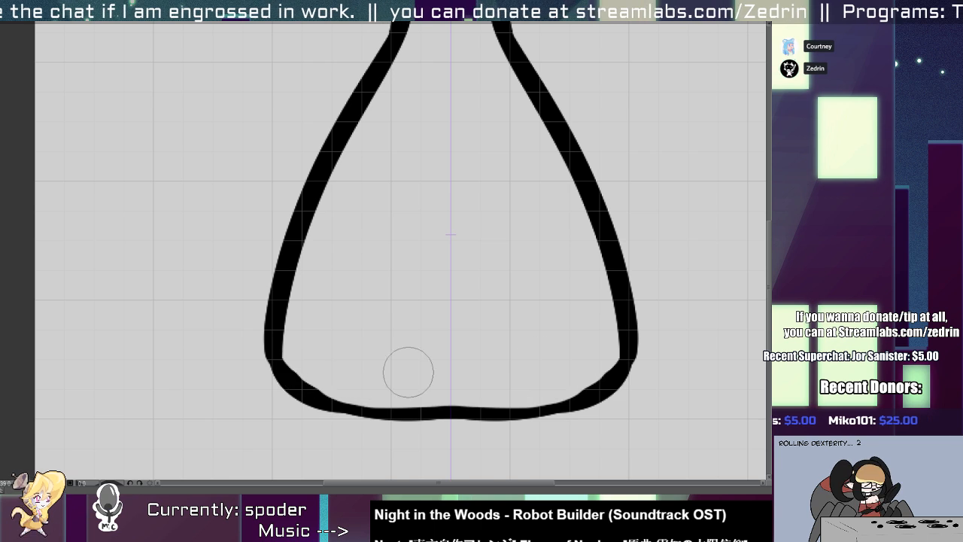
Redraw the flask's base as a thick, flat line joining both lower corners.
{"action": "key", "text": "alt+b"}
{"action": "left_click_drag", "start_coordinate": [308, 408], "coordinate": [524, 408]}
{"action": "key", "text": "ctrl+z"}
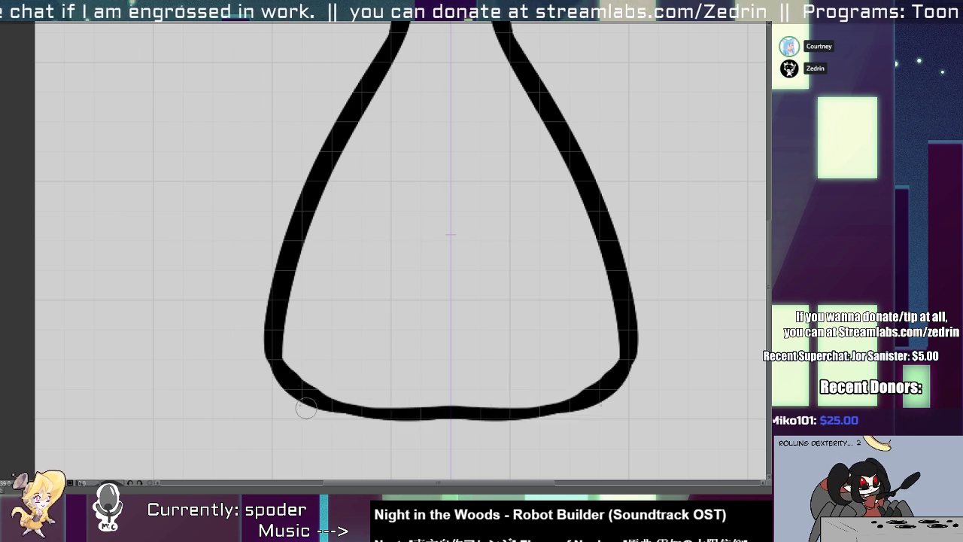
{"action": "left_click_drag", "start_coordinate": [305, 407], "coordinate": [532, 405]}
{"action": "key", "text": "ctrl+z"}
{"action": "left_click_drag", "start_coordinate": [295, 401], "coordinate": [559, 412]}
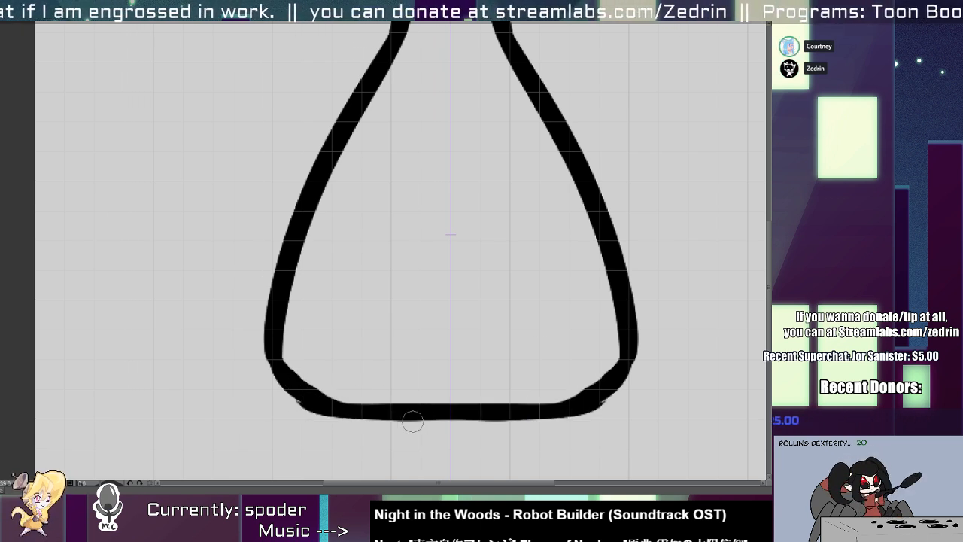
Smooth the flask's lower corners into even curves by erasing and redrawing their edges.
{"action": "scroll", "coordinate": [412, 422], "scroll_direction": "down", "scroll_amount": 2}
{"action": "scroll", "coordinate": [407, 426], "scroll_direction": "up", "scroll_amount": 2}
{"action": "key", "text": "e"}
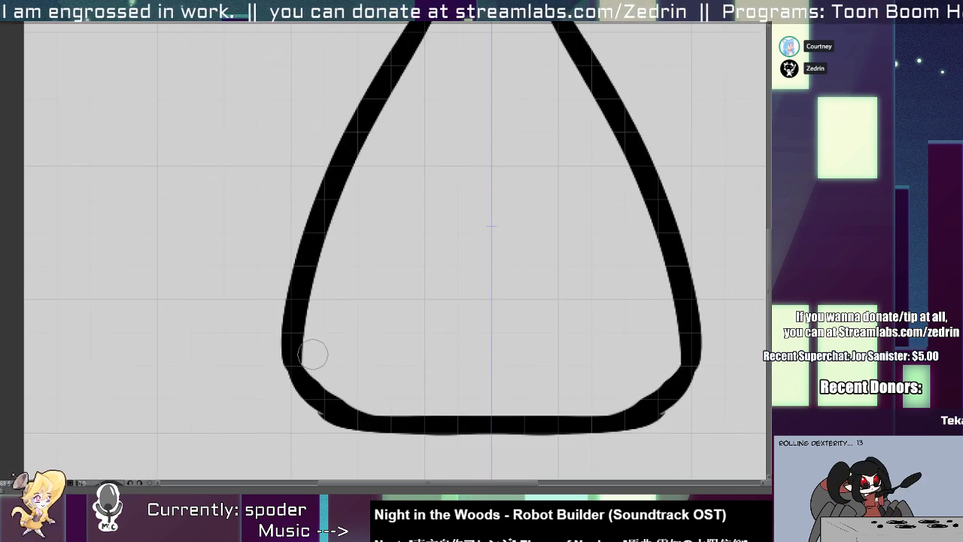
{"action": "mouse_move", "coordinate": [311, 351]}
{"action": "left_mouse_down"}
{"action": "mouse_move", "coordinate": [344, 399]}
{"action": "mouse_move", "coordinate": [378, 404]}
{"action": "left_mouse_up"}
{"action": "key", "text": "alt+b"}
{"action": "left_click_drag", "start_coordinate": [295, 347], "coordinate": [367, 420]}
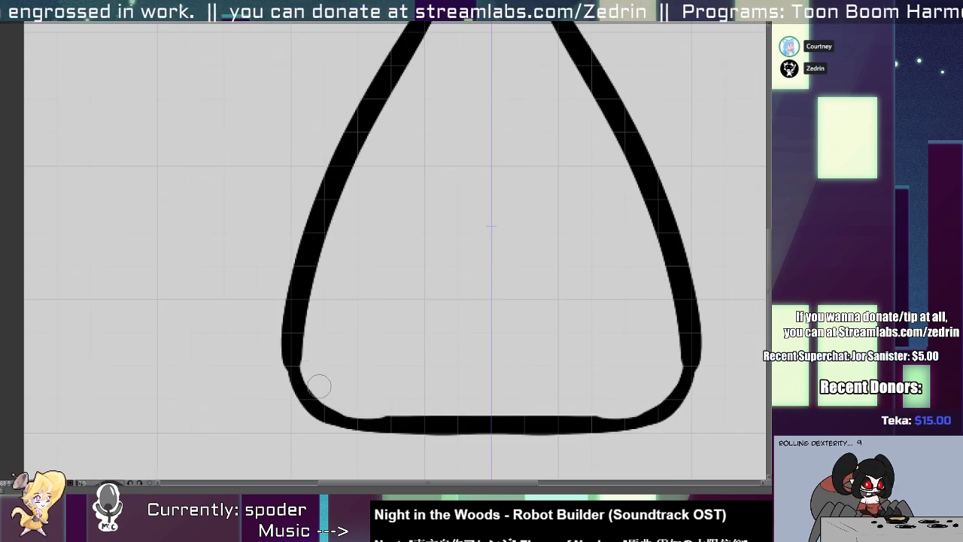
{"action": "mouse_move", "coordinate": [323, 326]}
{"action": "left_mouse_down"}
{"action": "mouse_move", "coordinate": [295, 332]}
{"action": "mouse_move", "coordinate": [339, 336]}
{"action": "mouse_move", "coordinate": [392, 190]}
{"action": "mouse_move", "coordinate": [356, 276]}
{"action": "mouse_move", "coordinate": [346, 345]}
{"action": "left_mouse_up"}
{"action": "key", "text": "e"}
{"action": "key", "text": "ctrl+z"}
{"action": "left_click_drag", "start_coordinate": [333, 241], "coordinate": [318, 359]}
{"action": "scroll", "coordinate": [360, 221], "scroll_direction": "down", "scroll_amount": 3}
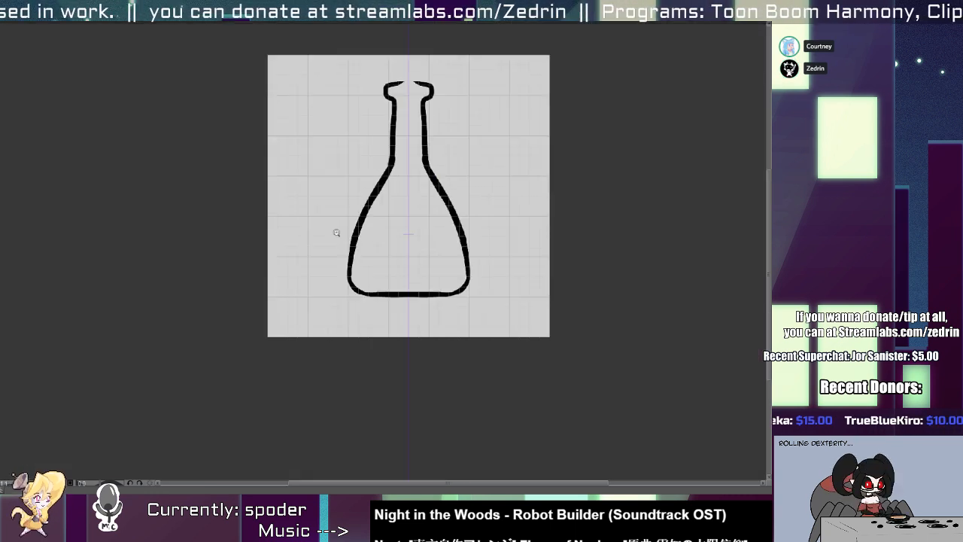
Close the top of the flask's rim with a thick straight line across the opening.
{"action": "left_click_drag", "start_coordinate": [357, 237], "coordinate": [322, 319]}
{"action": "scroll", "coordinate": [346, 235], "scroll_direction": "up", "scroll_amount": 6}
{"action": "key", "text": "b"}
{"action": "left_click_drag", "start_coordinate": [380, 83], "coordinate": [517, 88]}
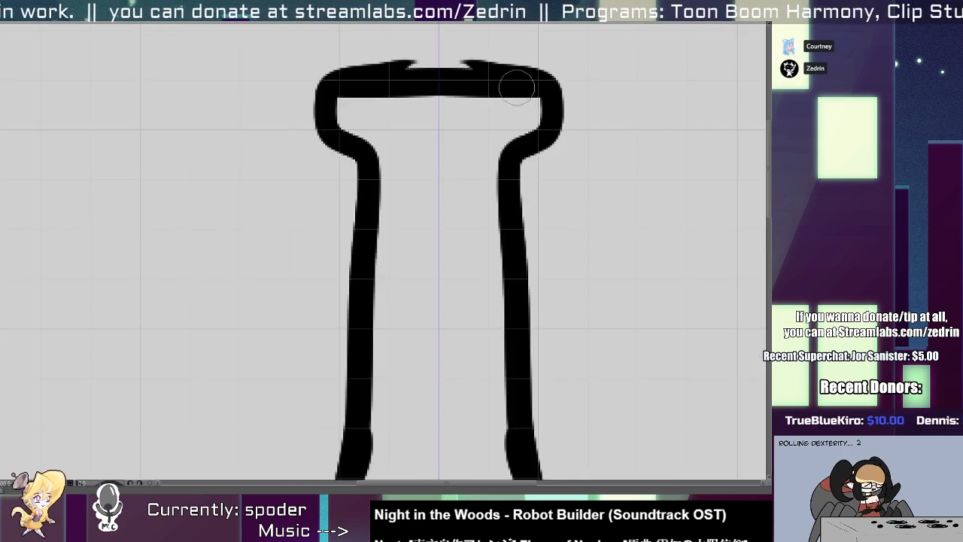
Erase the overhanging line bits above the flask's rim to leave a clean, flat top edge.
{"action": "key", "text": "e"}
{"action": "left_click_drag", "start_coordinate": [323, 55], "coordinate": [558, 51]}
{"action": "left_click_drag", "start_coordinate": [339, 70], "coordinate": [552, 62]}
{"action": "scroll", "coordinate": [489, 101], "scroll_direction": "down", "scroll_amount": 5}
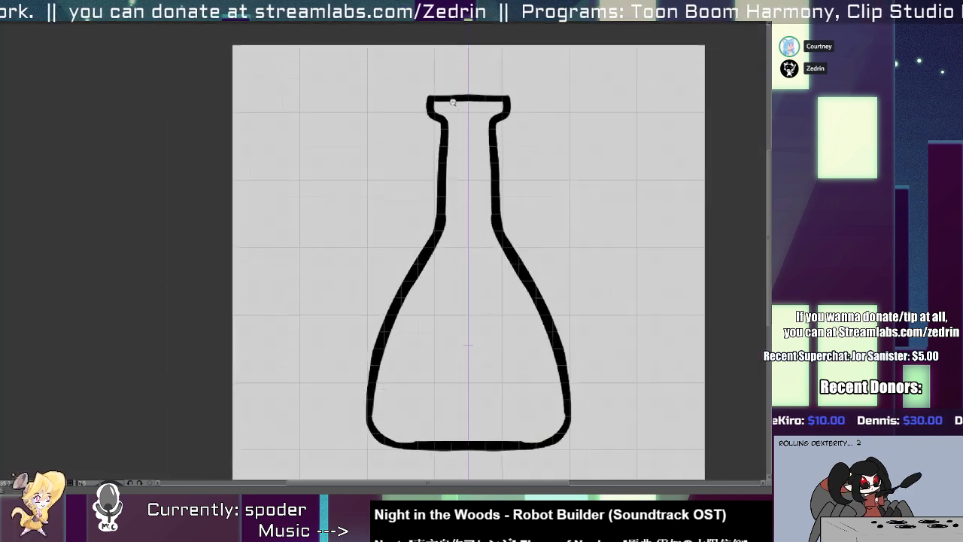
{"action": "scroll", "coordinate": [457, 105], "scroll_direction": "up", "scroll_amount": 3}
{"action": "scroll", "coordinate": [419, 118], "scroll_direction": "down", "scroll_amount": 5}
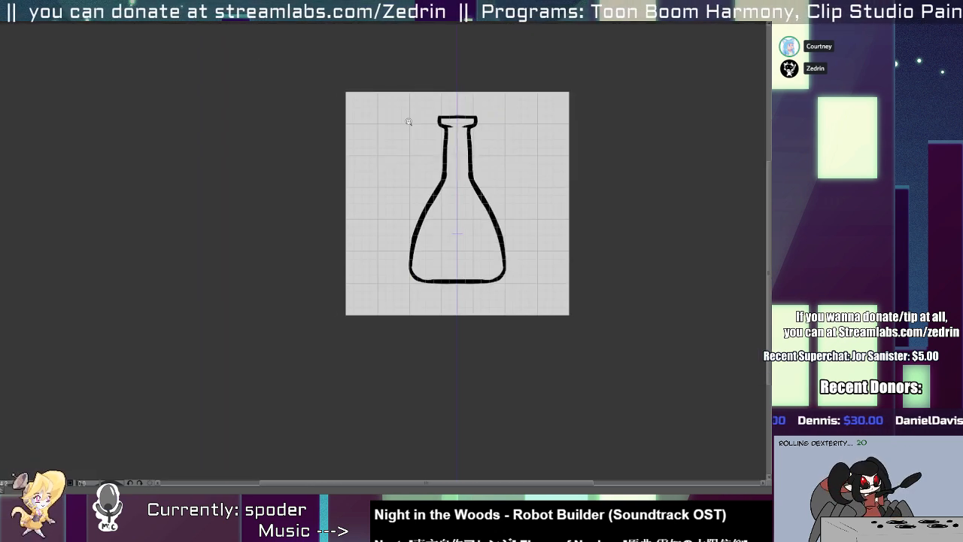
Smooth and thin the inner edge of the flask's base and lower corners by erasing along their curves.
{"action": "scroll", "coordinate": [444, 248], "scroll_direction": "up", "scroll_amount": 5}
{"action": "scroll", "coordinate": [374, 294], "scroll_direction": "up", "scroll_amount": 2}
{"action": "mouse_move", "coordinate": [347, 263]}
{"action": "left_mouse_down"}
{"action": "mouse_move", "coordinate": [430, 337]}
{"action": "mouse_move", "coordinate": [375, 331]}
{"action": "left_mouse_up"}
{"action": "key", "text": "ctrl+z"}
{"action": "key", "text": "ctrl+z"}
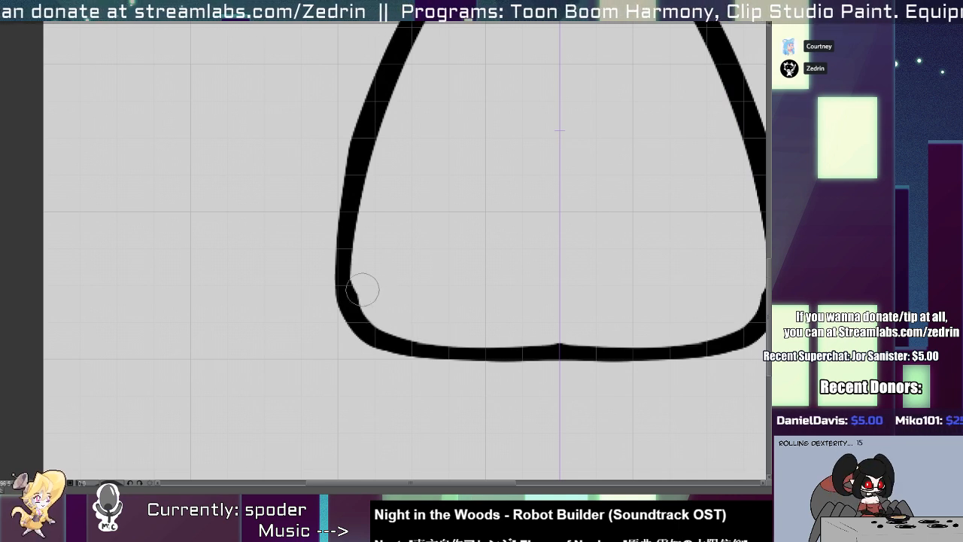
{"action": "key", "text": "ctrl+z"}
{"action": "left_click_drag", "start_coordinate": [361, 279], "coordinate": [386, 320]}
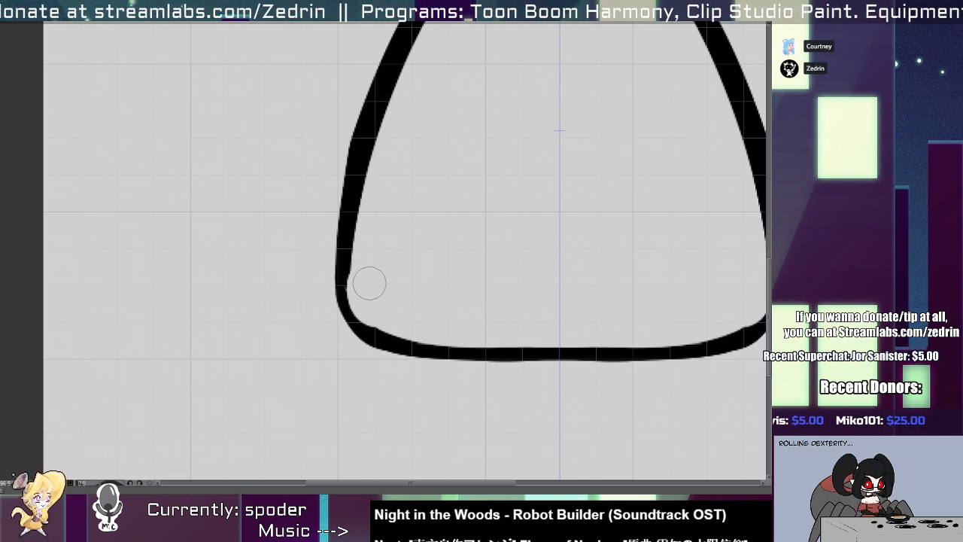
{"action": "key", "text": "ctrl+z"}
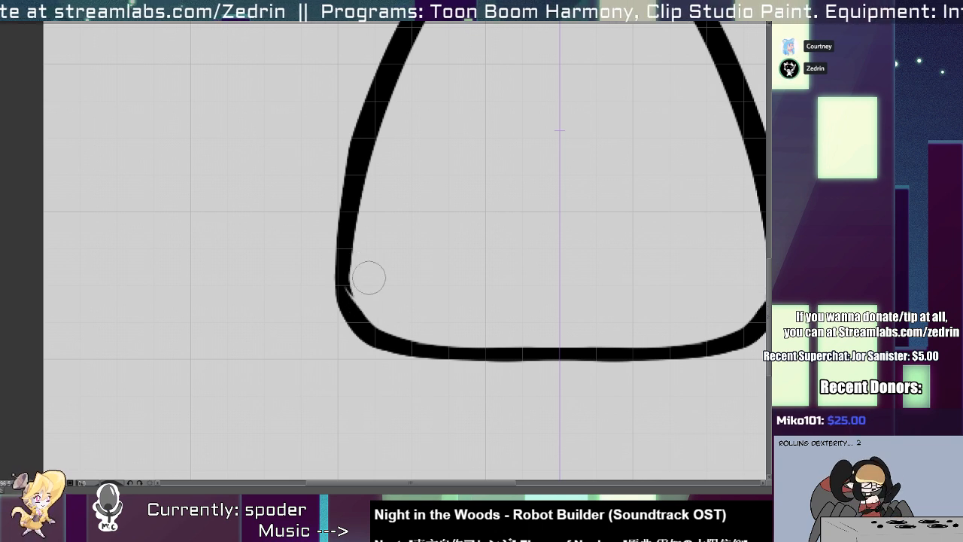
{"action": "left_click_drag", "start_coordinate": [344, 248], "coordinate": [361, 322]}
{"action": "key", "text": "ctrl+z"}
{"action": "mouse_move", "coordinate": [346, 267]}
{"action": "left_mouse_down"}
{"action": "mouse_move", "coordinate": [366, 319]}
{"action": "mouse_move", "coordinate": [324, 264]}
{"action": "left_mouse_up"}
{"action": "left_click_drag", "start_coordinate": [430, 279], "coordinate": [356, 311]}
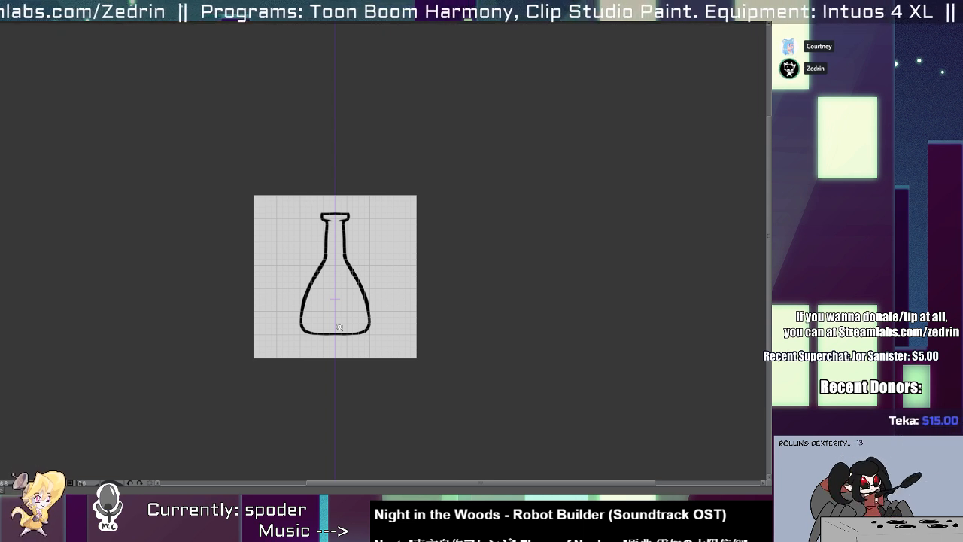
Erase along the outer edges of the flask's neck and shoulders to thin their outlines on both sides.
{"action": "mouse_move", "coordinate": [324, 264]}
{"action": "left_mouse_down"}
{"action": "mouse_move", "coordinate": [349, 267]}
{"action": "mouse_move", "coordinate": [374, 230]}
{"action": "left_mouse_up"}
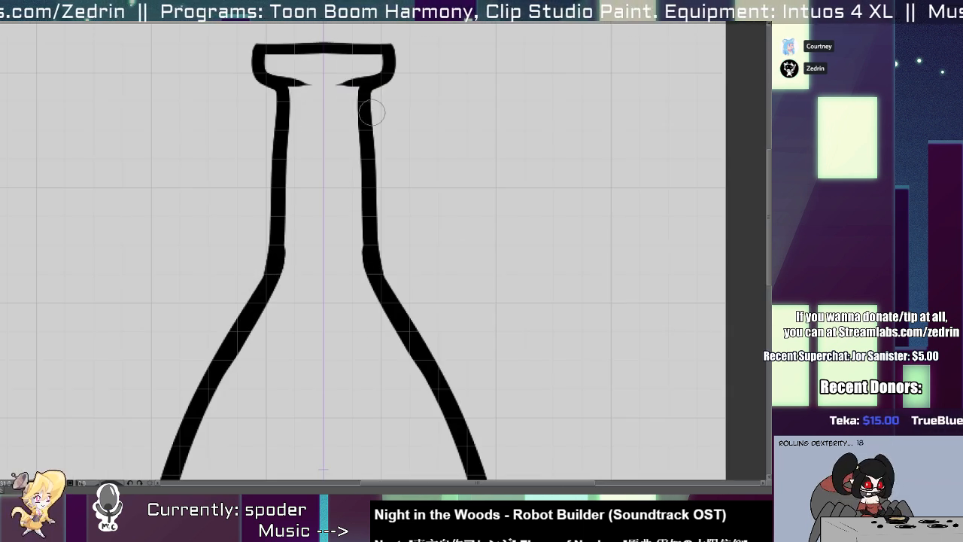
{"action": "left_click_drag", "start_coordinate": [376, 124], "coordinate": [381, 268]}
{"action": "key", "text": "ctrl+z"}
{"action": "key", "text": "ctrl+z"}
{"action": "mouse_move", "coordinate": [378, 113]}
{"action": "left_mouse_down"}
{"action": "mouse_move", "coordinate": [385, 269]}
{"action": "mouse_move", "coordinate": [489, 437]}
{"action": "left_mouse_up"}
{"action": "left_click_drag", "start_coordinate": [386, 256], "coordinate": [487, 446]}
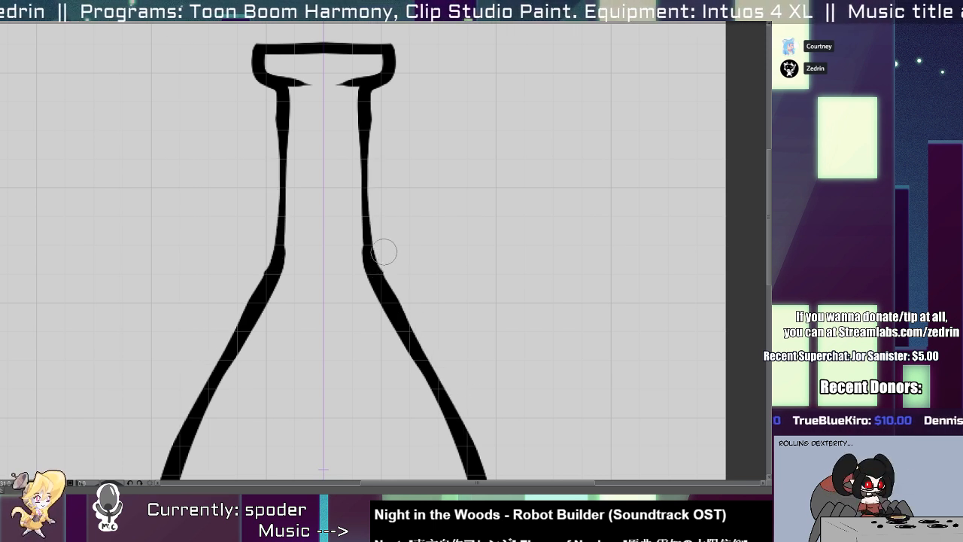
{"action": "left_click_drag", "start_coordinate": [384, 252], "coordinate": [463, 449]}
{"action": "key", "text": "ctrl+z"}
{"action": "left_click_drag", "start_coordinate": [387, 243], "coordinate": [470, 459]}
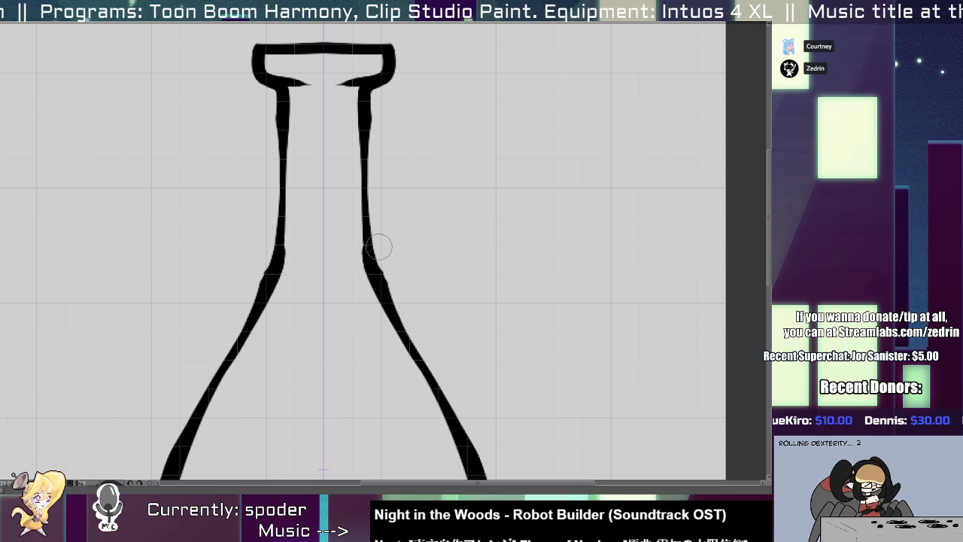
{"action": "left_click_drag", "start_coordinate": [378, 247], "coordinate": [398, 317]}
{"action": "mouse_move", "coordinate": [369, 259]}
{"action": "left_mouse_down"}
{"action": "mouse_move", "coordinate": [364, 230]}
{"action": "mouse_move", "coordinate": [381, 189]}
{"action": "mouse_move", "coordinate": [340, 252]}
{"action": "left_mouse_up"}
{"action": "left_click_drag", "start_coordinate": [343, 270], "coordinate": [346, 286]}
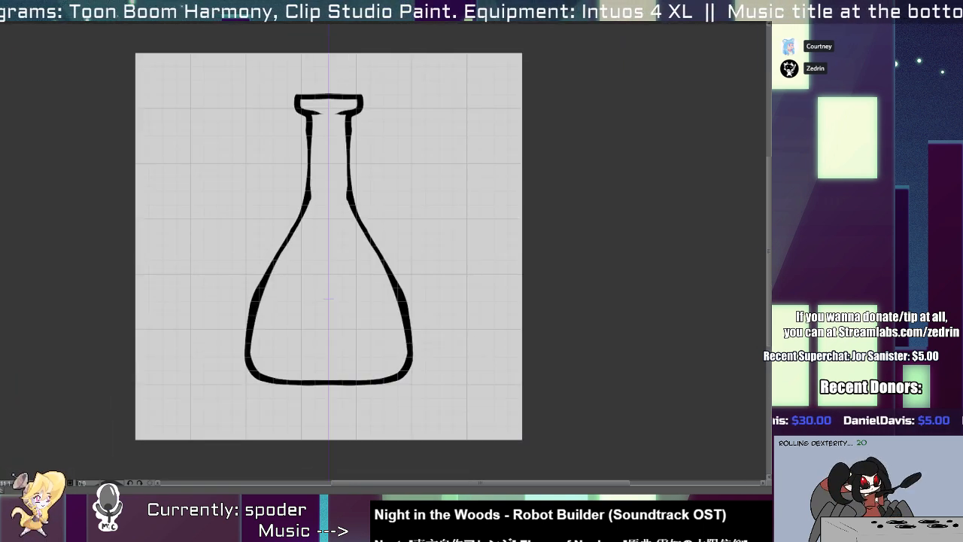
Thicken the middle of the line on each side of the flask's neck.
{"action": "key", "text": "ctrl+shift+n"}
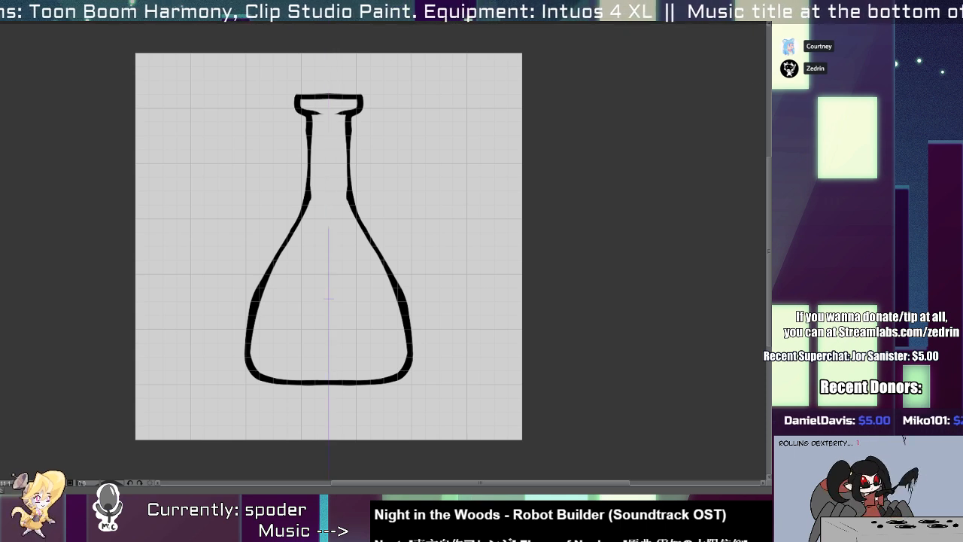
{"action": "left_click_drag", "start_coordinate": [306, 127], "coordinate": [332, 137]}
{"action": "left_click_drag", "start_coordinate": [311, 135], "coordinate": [302, 229]}
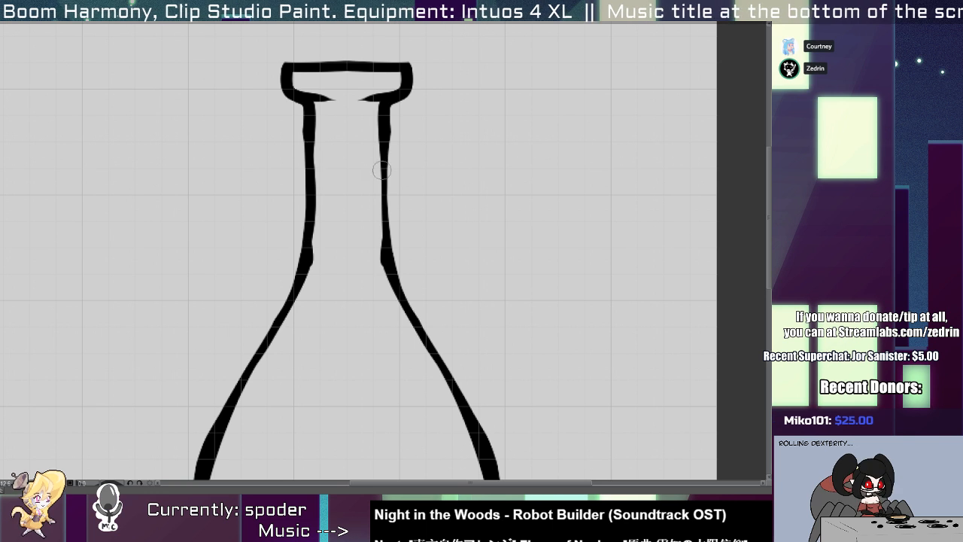
{"action": "left_click_drag", "start_coordinate": [381, 170], "coordinate": [384, 226]}
{"action": "key", "text": "ctrl+0"}
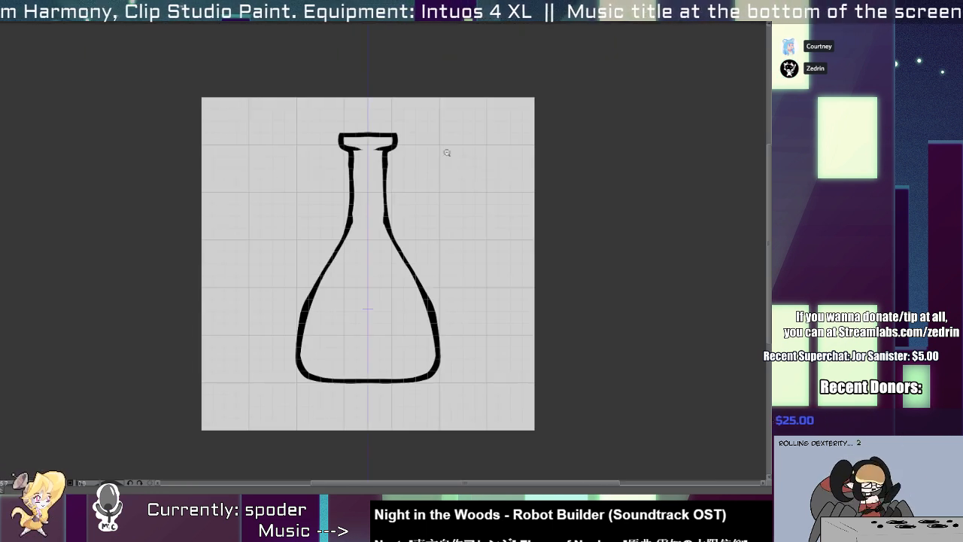
Draw a mirrored bottle outline with straighter, narrower sides over the flask.
{"action": "scroll", "coordinate": [378, 180], "scroll_direction": "up", "scroll_amount": 1}
{"action": "mouse_move", "coordinate": [364, 125]}
{"action": "left_mouse_down"}
{"action": "mouse_move", "coordinate": [337, 151]}
{"action": "mouse_move", "coordinate": [340, 200]}
{"action": "mouse_move", "coordinate": [323, 231]}
{"action": "mouse_move", "coordinate": [309, 376]}
{"action": "mouse_move", "coordinate": [320, 391]}
{"action": "mouse_move", "coordinate": [361, 395]}
{"action": "left_mouse_up"}
{"action": "key", "text": "ctrl+z"}
{"action": "scroll", "coordinate": [338, 398], "scroll_direction": "up", "scroll_amount": 5}
Erase the uneven middle of the bottle's base and redraw it as a thick flat line between the corners.
{"action": "key", "text": "e"}
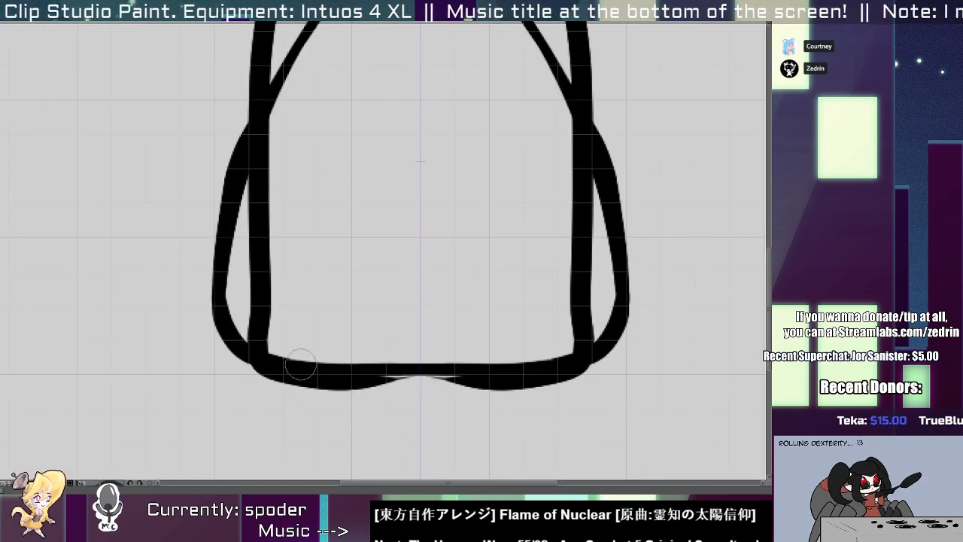
{"action": "mouse_move", "coordinate": [301, 364]}
{"action": "left_mouse_down"}
{"action": "mouse_move", "coordinate": [450, 369]}
{"action": "mouse_move", "coordinate": [327, 362]}
{"action": "mouse_move", "coordinate": [293, 373]}
{"action": "mouse_move", "coordinate": [471, 389]}
{"action": "mouse_move", "coordinate": [523, 372]}
{"action": "left_mouse_up"}
{"action": "key", "text": "p"}
{"action": "key", "text": "ctrl+z"}
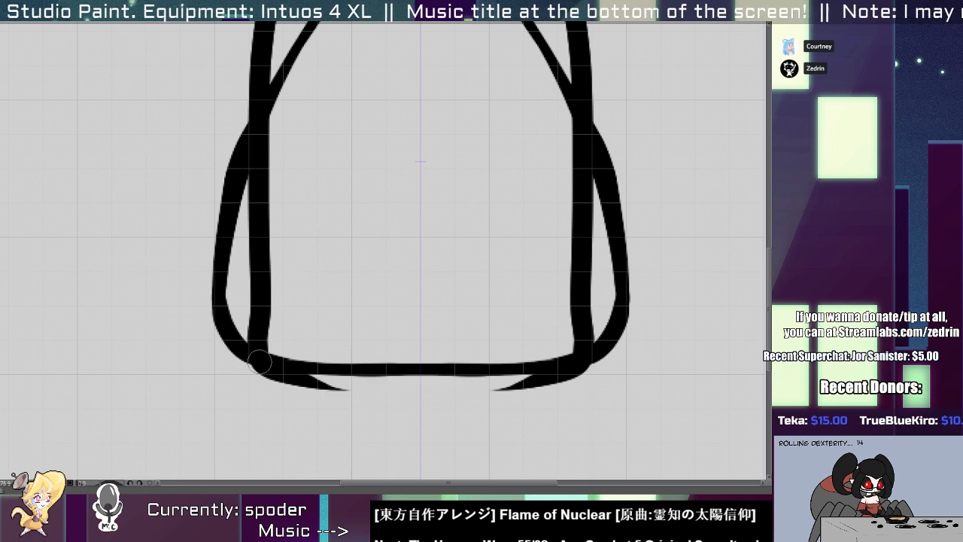
{"action": "left_click_drag", "start_coordinate": [265, 365], "coordinate": [611, 372]}
Hide the flask outline and erase the underside of the bottle's base into a thin, straight edge.
{"action": "key", "text": "e"}
{"action": "left_click", "coordinate": [230, 361]}
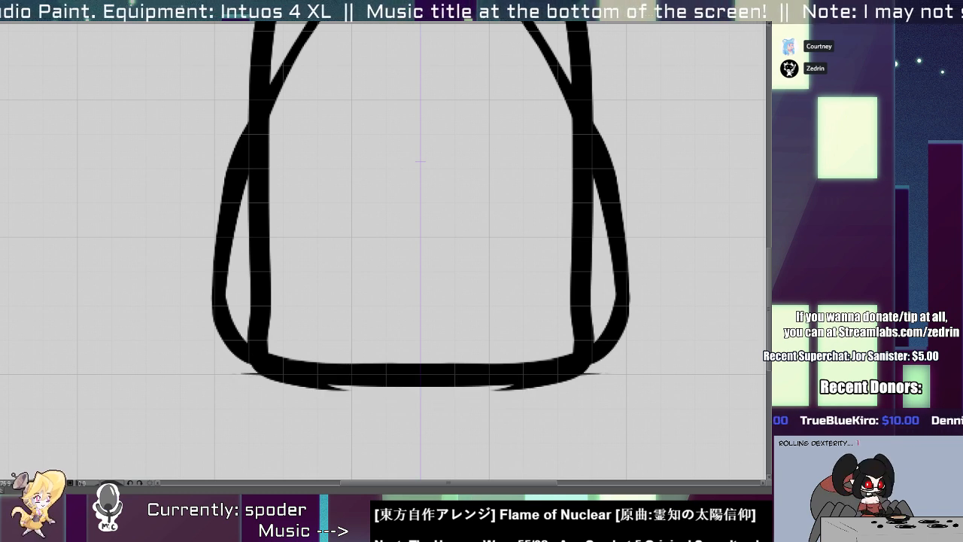
{"action": "left_click", "coordinate": [233, 360]}
{"action": "left_click_drag", "start_coordinate": [259, 389], "coordinate": [549, 379]}
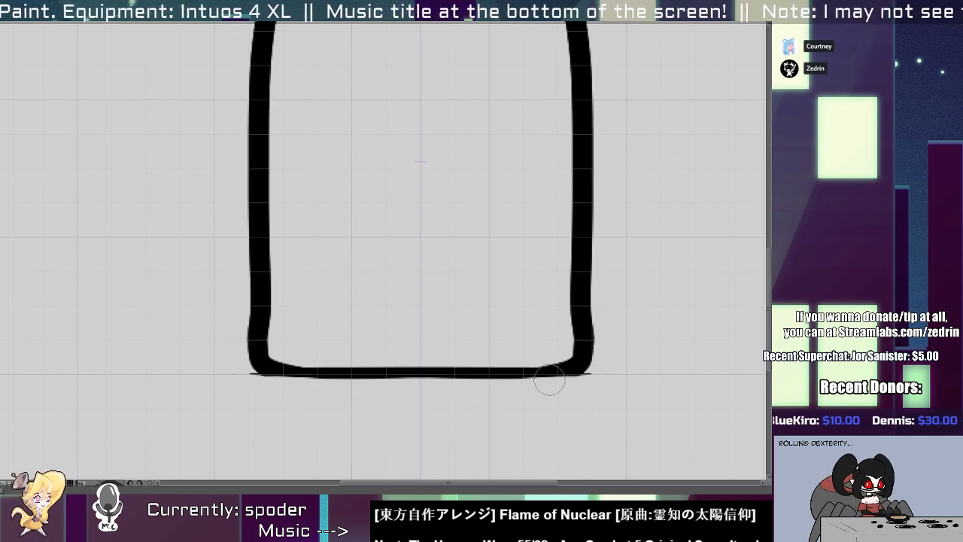
{"action": "key", "text": "ctrl+z"}
{"action": "left_click_drag", "start_coordinate": [259, 391], "coordinate": [582, 389]}
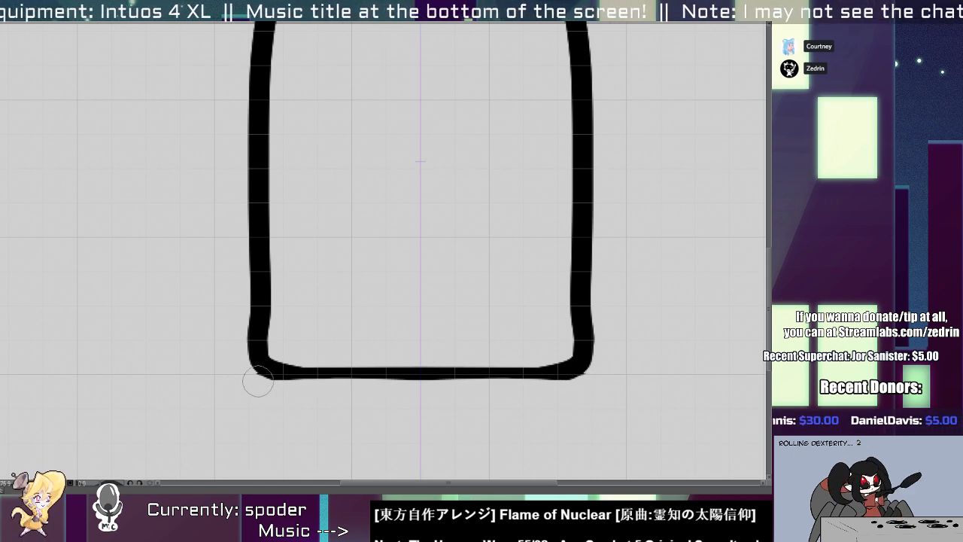
{"action": "left_click_drag", "start_coordinate": [332, 384], "coordinate": [298, 367]}
Even out the top edge of the bottle's rim by erasing its raised middle.
{"action": "mouse_move", "coordinate": [334, 127]}
{"action": "left_mouse_down"}
{"action": "mouse_move", "coordinate": [350, 160]}
{"action": "mouse_move", "coordinate": [412, 158]}
{"action": "left_mouse_up"}
{"action": "left_click_drag", "start_coordinate": [321, 175], "coordinate": [405, 161]}
{"action": "key", "text": "ctrl+z"}
{"action": "left_click_drag", "start_coordinate": [329, 158], "coordinate": [447, 156]}
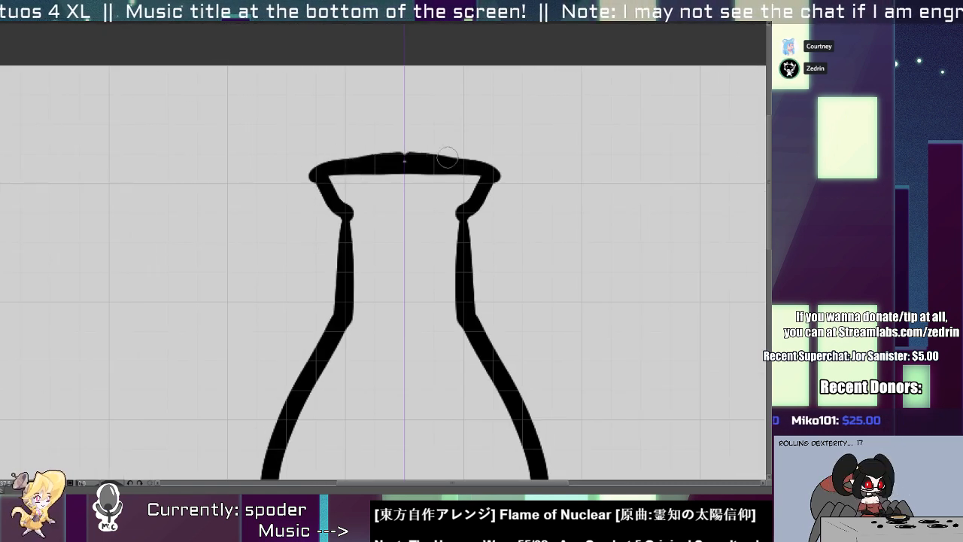
{"action": "key", "text": "ctrl+z"}
{"action": "left_click_drag", "start_coordinate": [373, 164], "coordinate": [435, 166]}
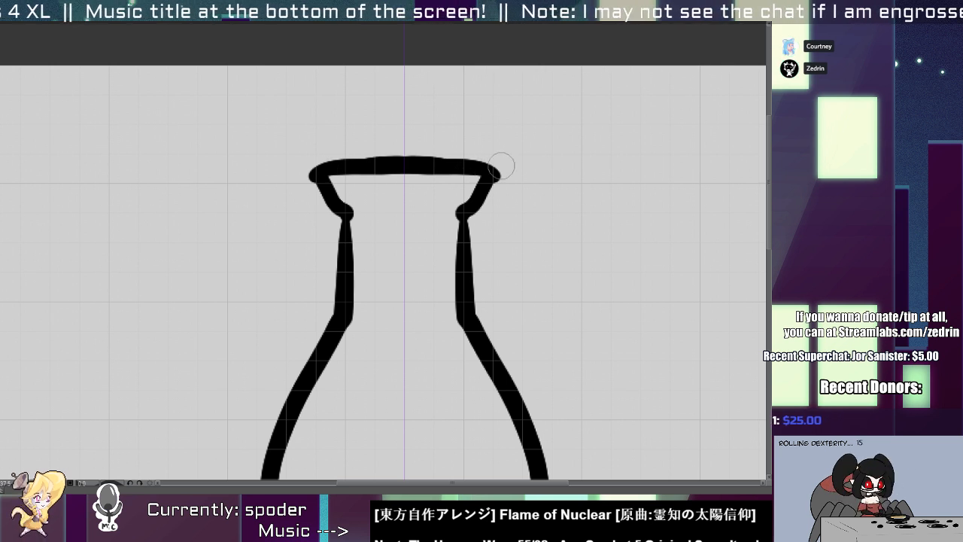
Square off the rim's outer ends and taper the short inward strokes beneath it on both sides.
{"action": "mouse_move", "coordinate": [507, 168]}
{"action": "left_mouse_down"}
{"action": "mouse_move", "coordinate": [495, 206]}
{"action": "mouse_move", "coordinate": [480, 184]}
{"action": "mouse_move", "coordinate": [492, 202]}
{"action": "mouse_move", "coordinate": [471, 193]}
{"action": "mouse_move", "coordinate": [468, 173]}
{"action": "mouse_move", "coordinate": [421, 211]}
{"action": "mouse_move", "coordinate": [469, 189]}
{"action": "mouse_move", "coordinate": [424, 214]}
{"action": "left_mouse_up"}
{"action": "key", "text": "ctrl+z"}
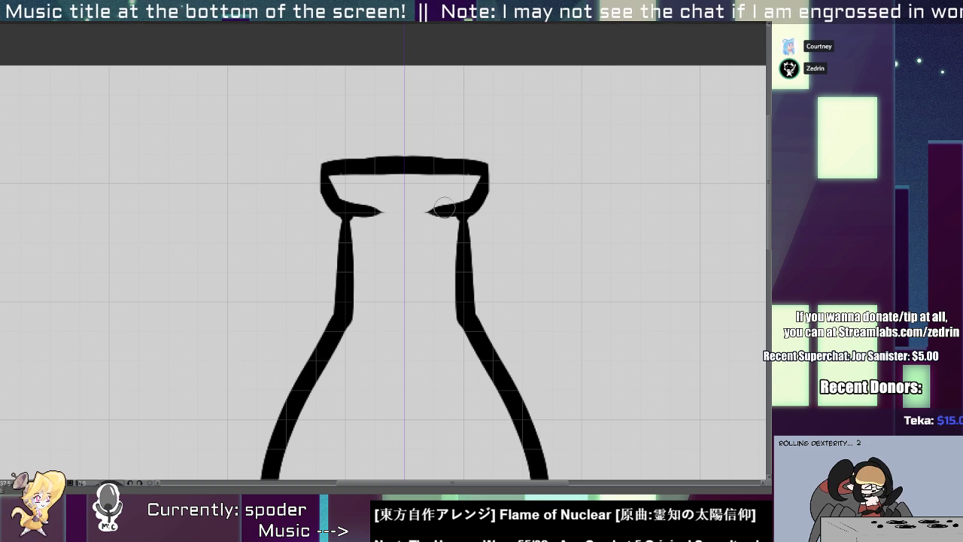
{"action": "left_click_drag", "start_coordinate": [465, 188], "coordinate": [419, 210]}
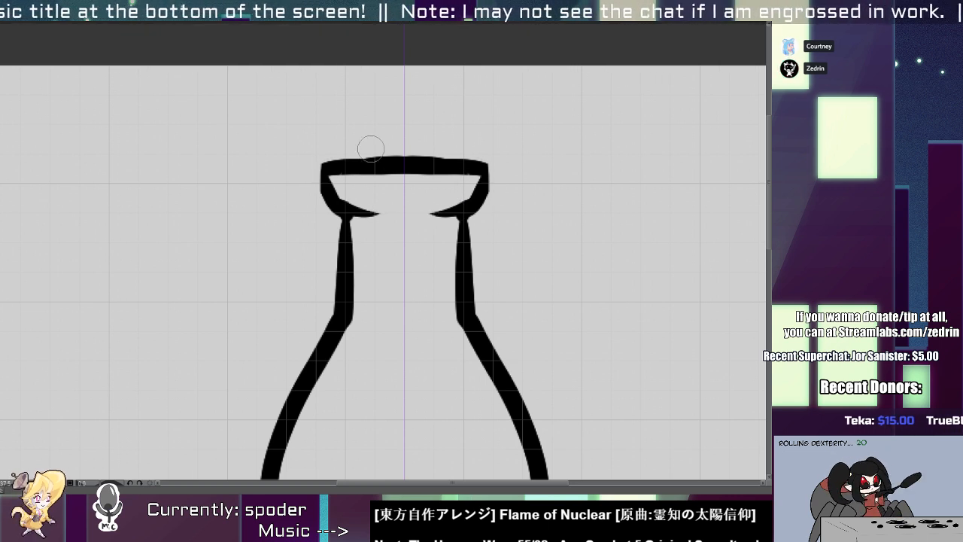
{"action": "left_click_drag", "start_coordinate": [420, 153], "coordinate": [369, 137]}
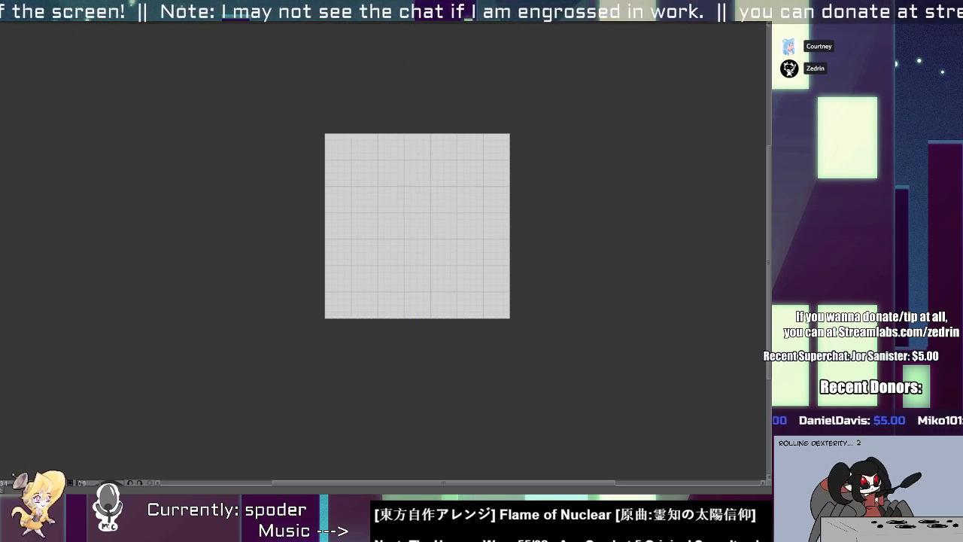
Draw a wide, round mirrored flask body over the bottle, with both curves meeting at the base.
{"action": "scroll", "coordinate": [432, 224], "scroll_direction": "up", "scroll_amount": 3}
{"action": "key", "text": "ctrl+z"}
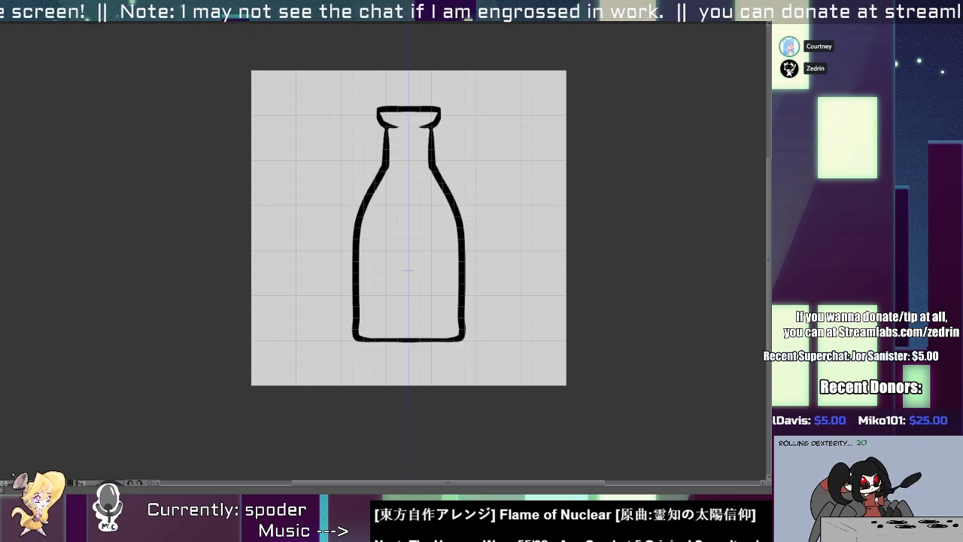
{"action": "scroll", "coordinate": [432, 236], "scroll_direction": "up", "scroll_amount": 3}
{"action": "left_click_drag", "start_coordinate": [293, 114], "coordinate": [395, 412]}
{"action": "key", "text": "ctrl+z"}
{"action": "mouse_move", "coordinate": [301, 158]}
{"action": "left_mouse_down"}
{"action": "mouse_move", "coordinate": [268, 369]}
{"action": "mouse_move", "coordinate": [395, 413]}
{"action": "mouse_move", "coordinate": [230, 393]}
{"action": "mouse_move", "coordinate": [395, 431]}
{"action": "mouse_move", "coordinate": [395, 413]}
{"action": "left_mouse_up"}
{"action": "key", "text": "ctrl+z"}
{"action": "key", "text": "ctrl+z"}
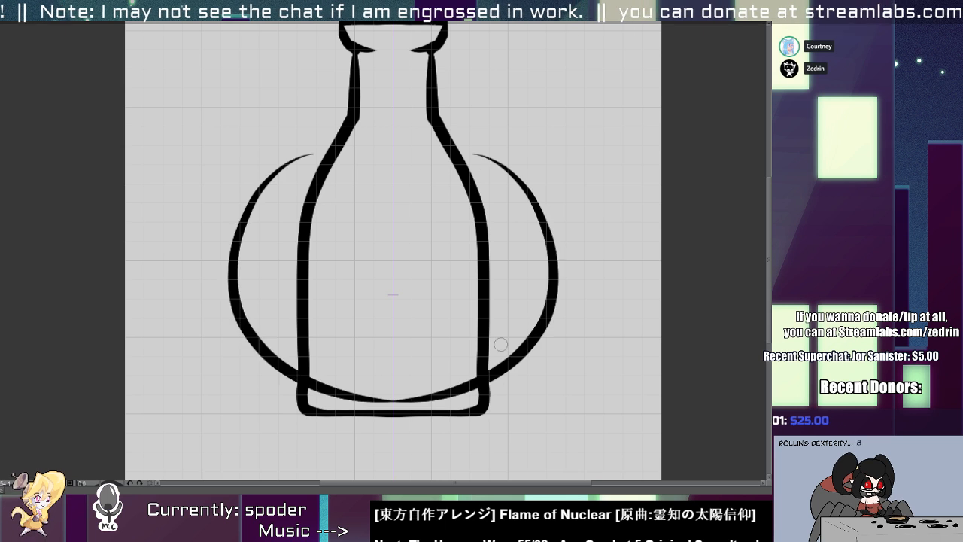
{"action": "key", "text": "ctrl+z"}
{"action": "left_click_drag", "start_coordinate": [319, 164], "coordinate": [394, 413]}
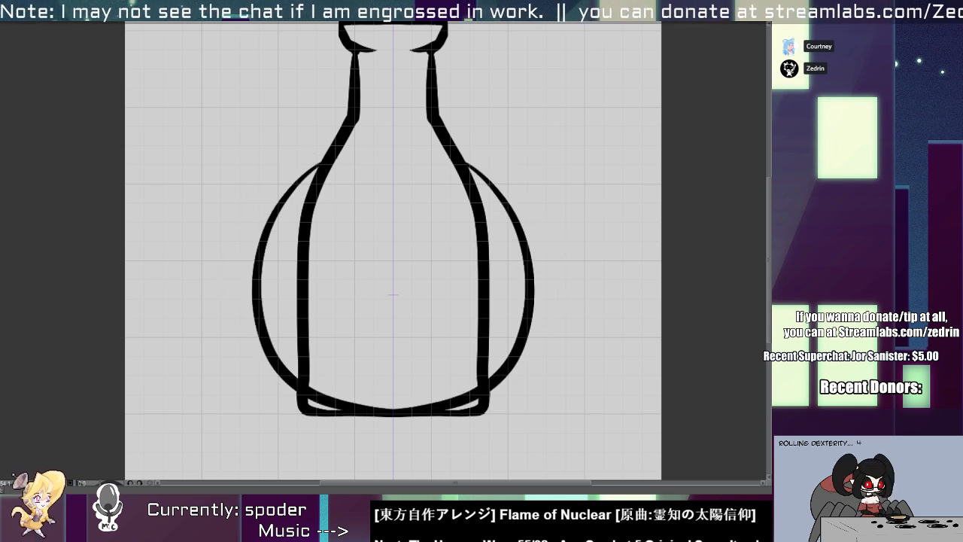
{"action": "mouse_move", "coordinate": [319, 171]}
{"action": "left_mouse_down"}
{"action": "mouse_move", "coordinate": [304, 269]}
{"action": "mouse_move", "coordinate": [357, 241]}
{"action": "left_mouse_up"}
{"action": "key", "text": "ctrl+z"}
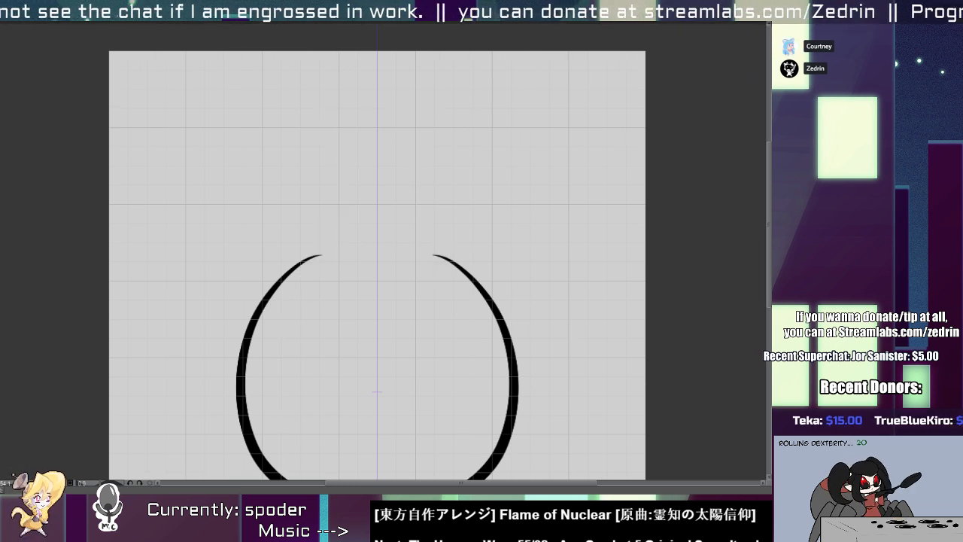
Close the top of the round flask body with a smooth arc joining both sides.
{"action": "left_click", "coordinate": [341, 246]}
{"action": "left_click_drag", "start_coordinate": [310, 256], "coordinate": [453, 281]}
{"action": "key", "text": "ctrl+z"}
{"action": "left_click_drag", "start_coordinate": [313, 253], "coordinate": [468, 285]}
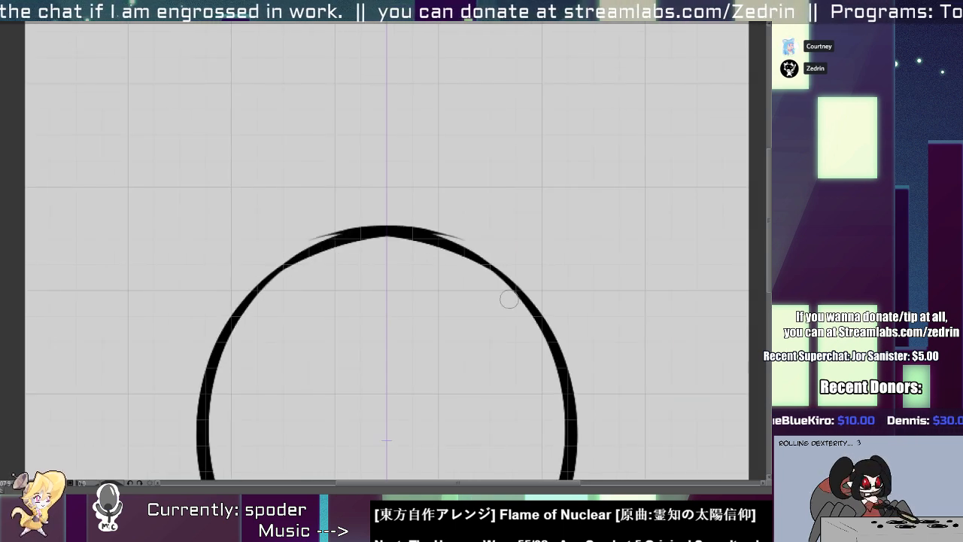
{"action": "key", "text": "ctrl+z"}
{"action": "left_click_drag", "start_coordinate": [261, 284], "coordinate": [521, 296]}
{"action": "key", "text": "ctrl+z"}
{"action": "left_click_drag", "start_coordinate": [265, 284], "coordinate": [494, 283]}
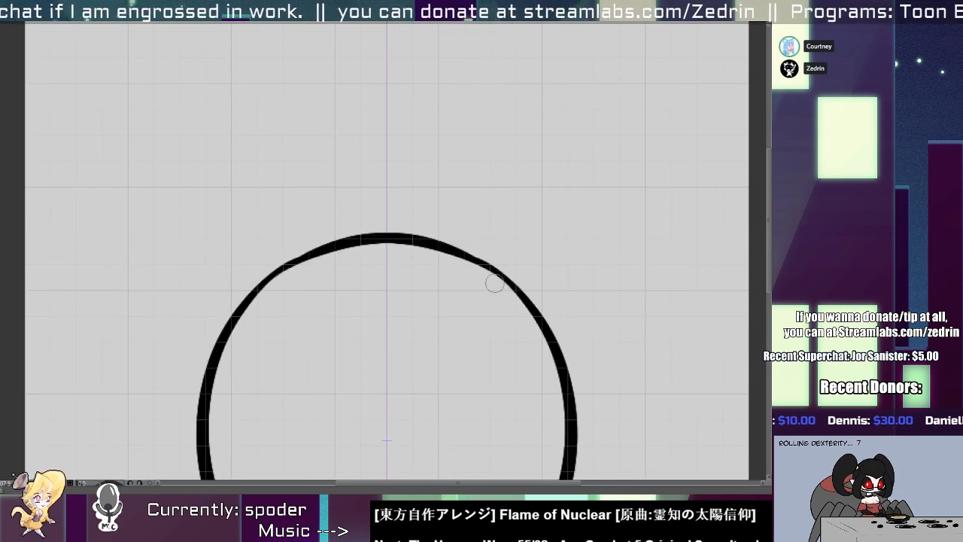
{"action": "scroll", "coordinate": [396, 275], "scroll_direction": "down", "scroll_amount": 2}
Thicken the pinched point where both curves meet at the bottom of the round body.
{"action": "scroll", "coordinate": [366, 376], "scroll_direction": "up", "scroll_amount": 3}
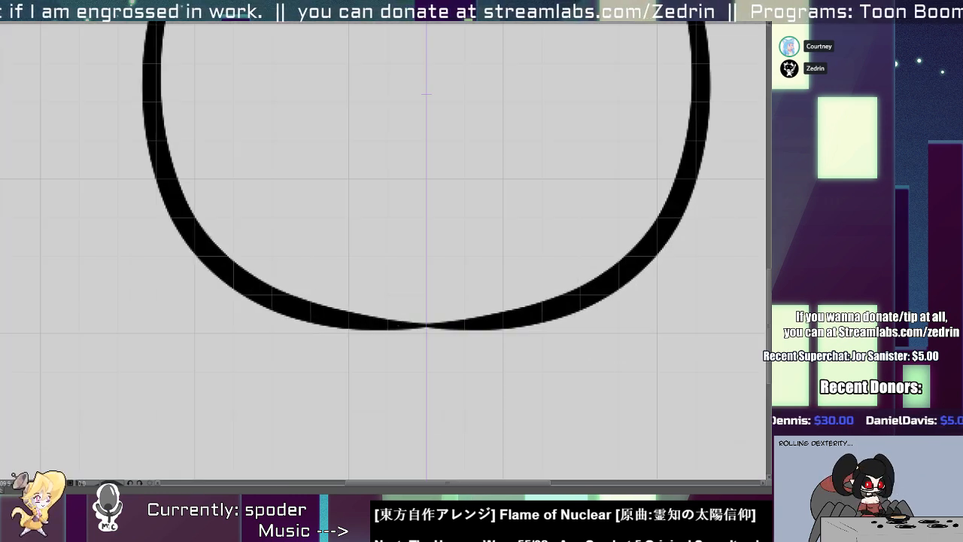
{"action": "left_click_drag", "start_coordinate": [310, 326], "coordinate": [563, 325]}
{"action": "key", "text": "ctrl+z"}
{"action": "key", "text": "ctrl+z"}
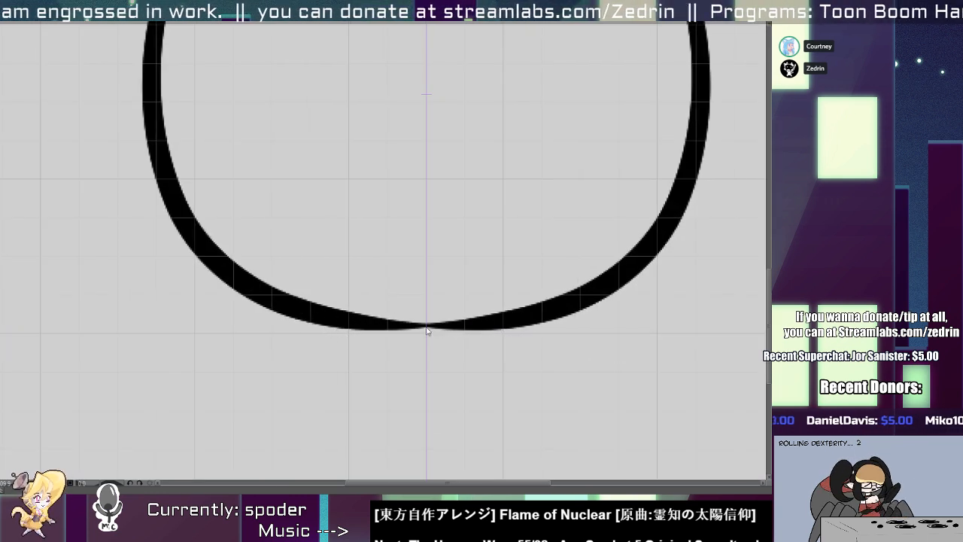
{"action": "left_click_drag", "start_coordinate": [331, 327], "coordinate": [543, 327]}
{"action": "key", "text": "ctrl+z"}
{"action": "left_click_drag", "start_coordinate": [333, 323], "coordinate": [499, 327]}
{"action": "scroll", "coordinate": [404, 260], "scroll_direction": "down", "scroll_amount": 3}
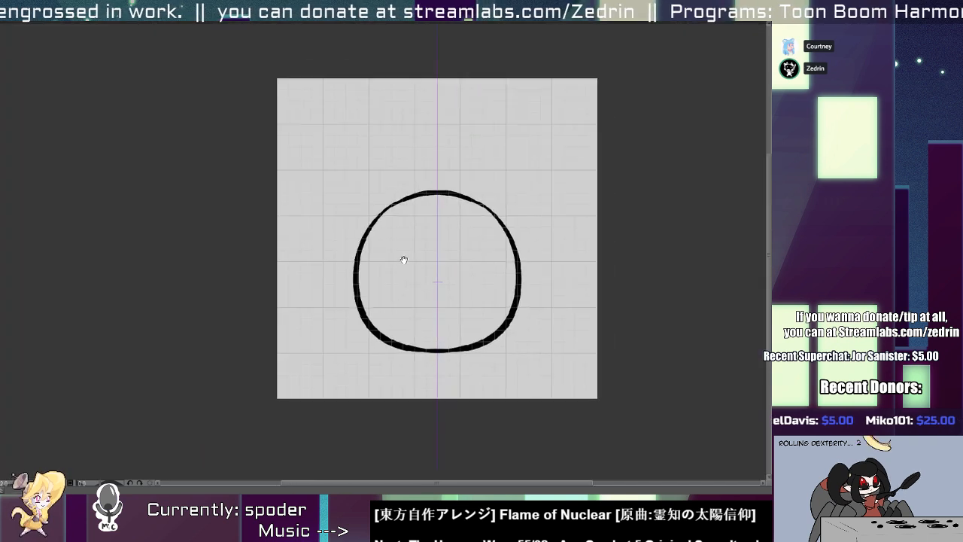
Even out the line thickness of the arc at the top of the round body.
{"action": "scroll", "coordinate": [404, 259], "scroll_direction": "up", "scroll_amount": 3}
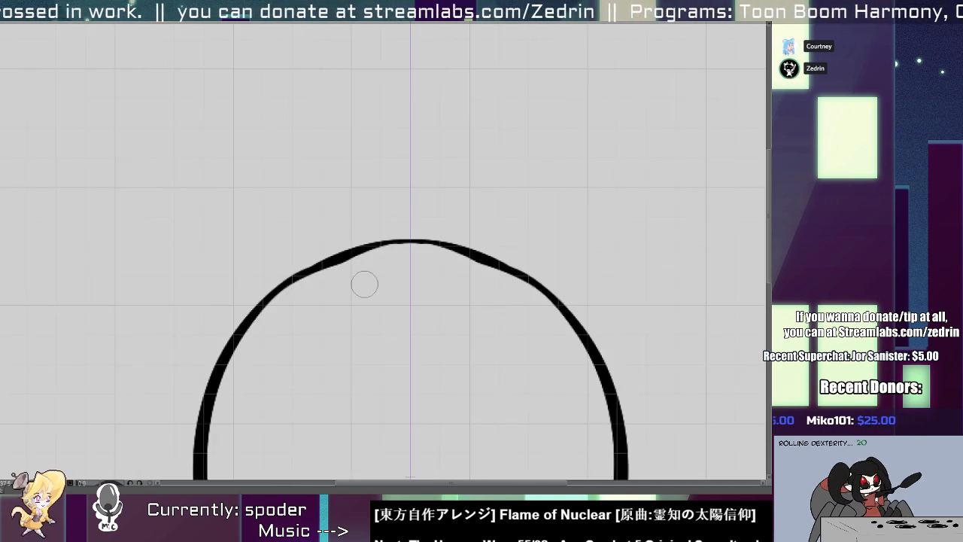
{"action": "left_click_drag", "start_coordinate": [347, 259], "coordinate": [474, 258]}
Try to draw a slanted neck side rising from the top arc of the round flask body.
{"action": "left_click_drag", "start_coordinate": [367, 203], "coordinate": [286, 287]}
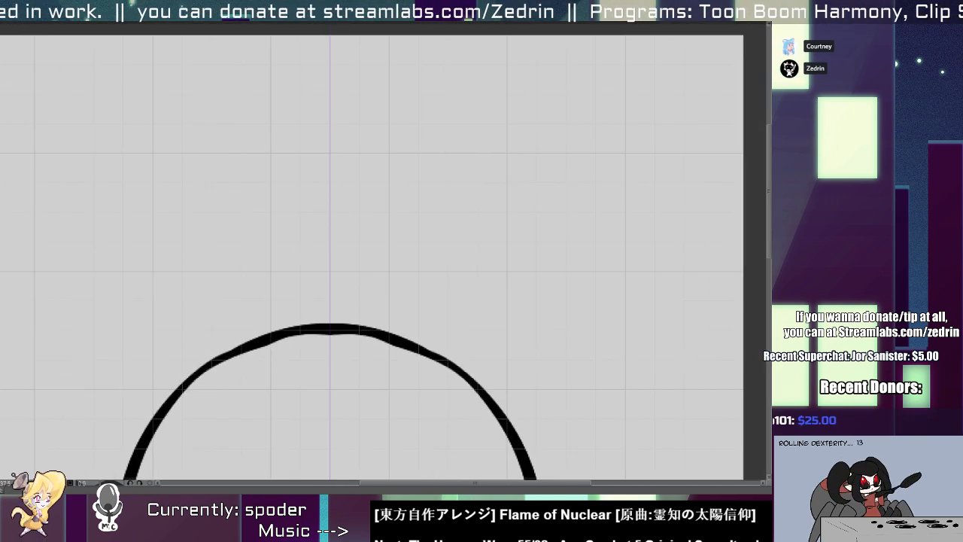
{"action": "left_click_drag", "start_coordinate": [274, 330], "coordinate": [397, 228]}
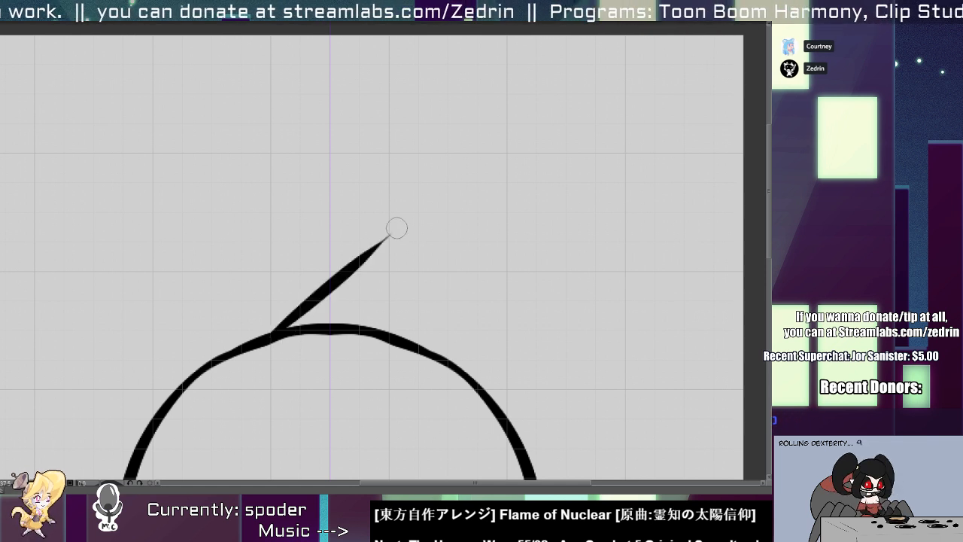
{"action": "key", "text": "ctrl+z"}
{"action": "left_click_drag", "start_coordinate": [262, 336], "coordinate": [358, 226]}
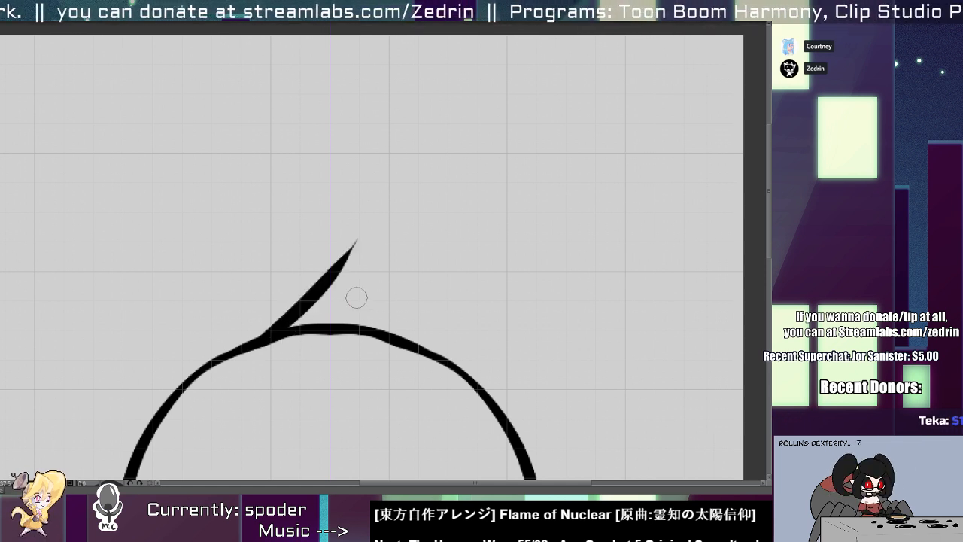
{"action": "key", "text": "ctrl+z"}
{"action": "mouse_move", "coordinate": [263, 336]}
{"action": "left_mouse_down"}
{"action": "mouse_move", "coordinate": [317, 298]}
{"action": "mouse_move", "coordinate": [363, 239]}
{"action": "left_mouse_up"}
{"action": "key", "text": "ctrl+z"}
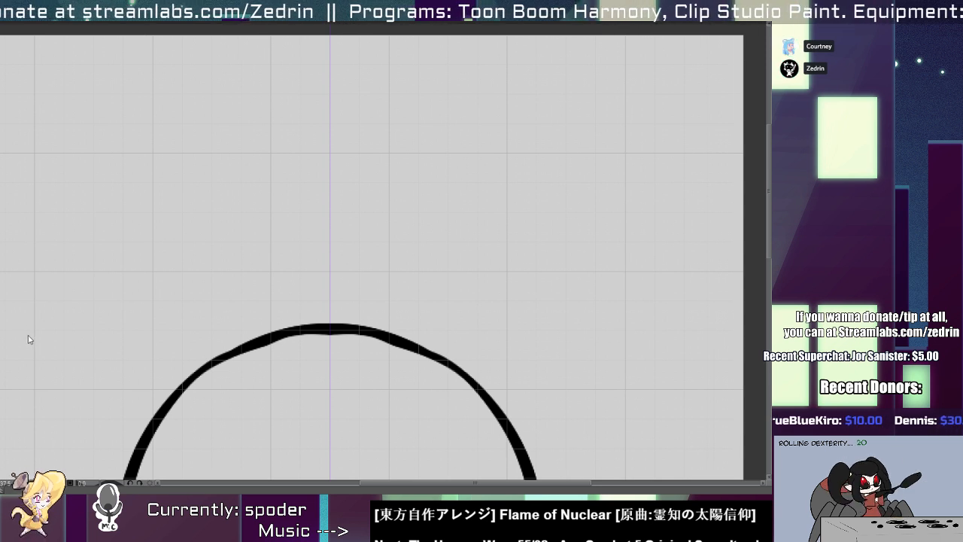
{"action": "mouse_move", "coordinate": [230, 360]}
{"action": "left_mouse_down"}
{"action": "mouse_move", "coordinate": [428, 254]}
{"action": "mouse_move", "coordinate": [357, 258]}
{"action": "mouse_move", "coordinate": [368, 250]}
{"action": "left_mouse_up"}
{"action": "key", "text": "ctrl+z"}
{"action": "key", "text": "ctrl+z"}
Try long, sweeping curved strokes in the empty space above the round body.
{"action": "mouse_move", "coordinate": [114, 279]}
{"action": "left_mouse_down"}
{"action": "mouse_move", "coordinate": [552, 204]}
{"action": "mouse_move", "coordinate": [259, 258]}
{"action": "left_mouse_up"}
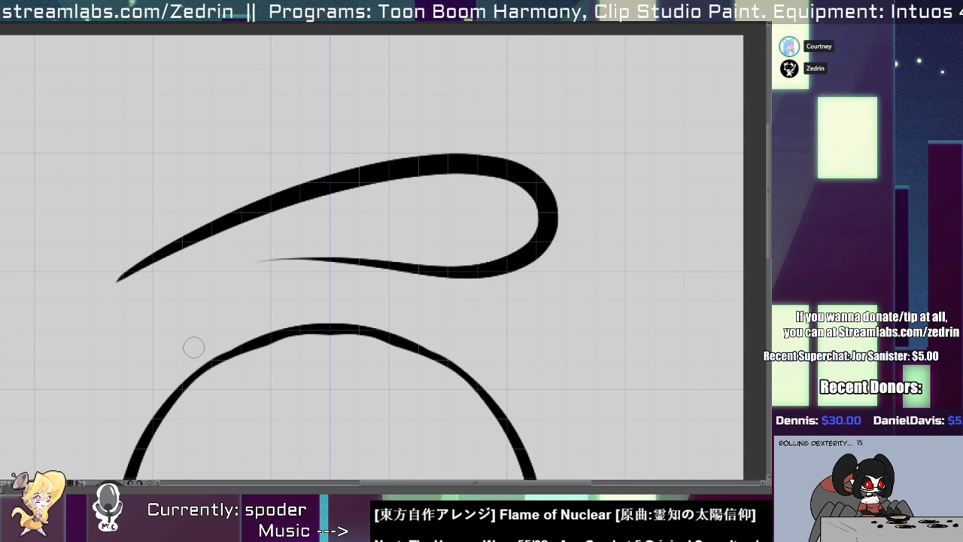
{"action": "key", "text": "ctrl+z"}
{"action": "left_click_drag", "start_coordinate": [91, 223], "coordinate": [385, 158]}
{"action": "key", "text": "ctrl+z"}
{"action": "mouse_move", "coordinate": [133, 270]}
{"action": "left_mouse_down"}
{"action": "mouse_move", "coordinate": [336, 185]}
{"action": "mouse_move", "coordinate": [409, 181]}
{"action": "left_mouse_up"}
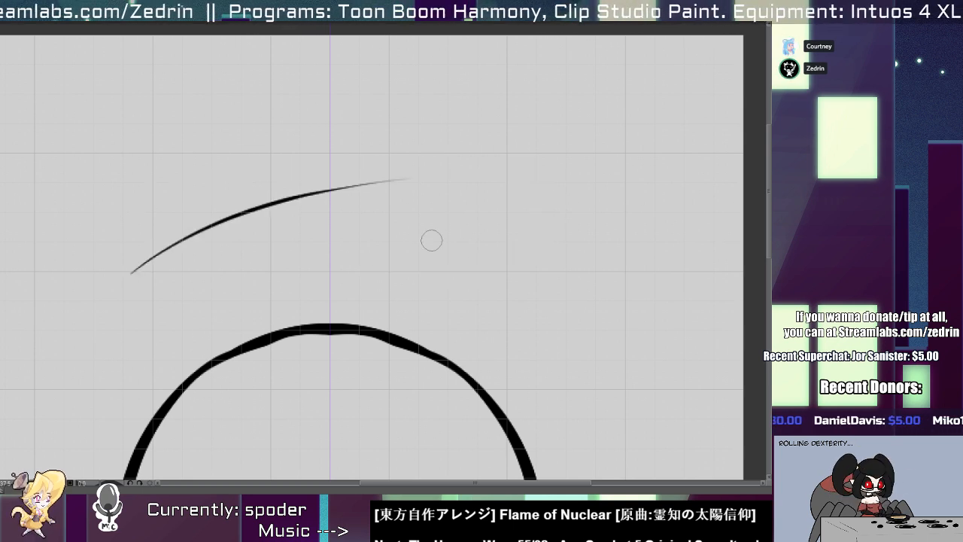
{"action": "key", "text": "ctrl+z"}
{"action": "left_click_drag", "start_coordinate": [243, 267], "coordinate": [477, 180]}
{"action": "key", "text": "ctrl+z"}
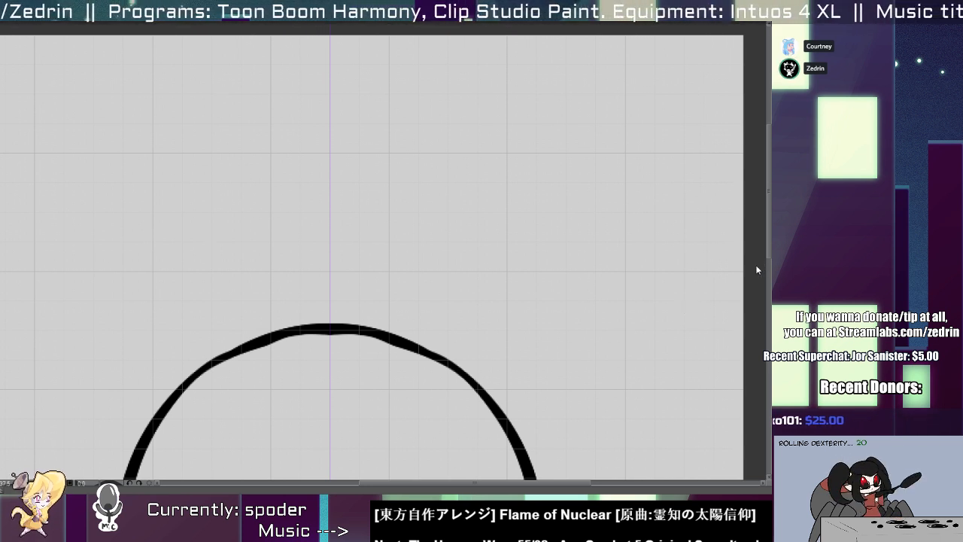
{"action": "mouse_move", "coordinate": [527, 181]}
{"action": "left_mouse_down"}
{"action": "mouse_move", "coordinate": [323, 294]}
{"action": "mouse_move", "coordinate": [242, 315]}
{"action": "left_mouse_up"}
{"action": "key", "text": "ctrl+z"}
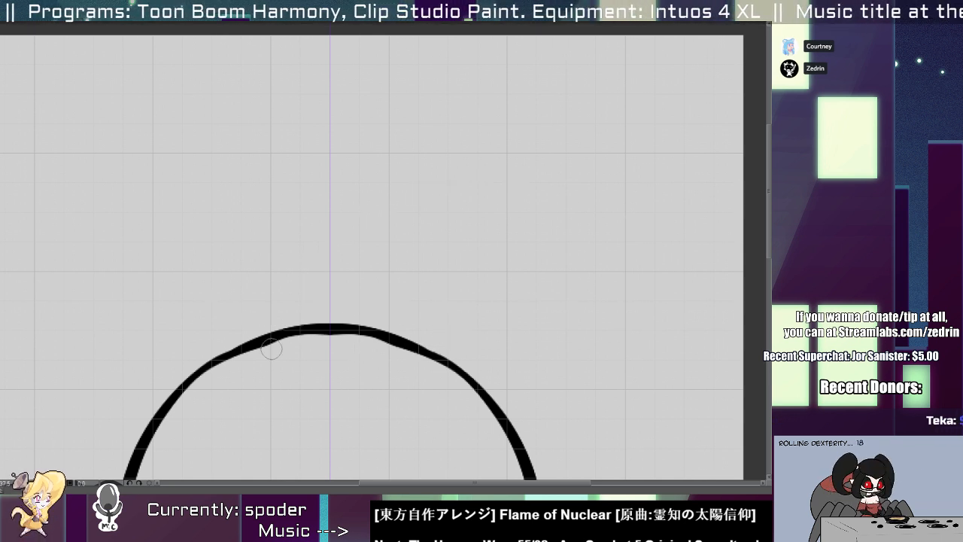
Retry the tilted neck's left side with strokes leaning to the right from the body's arc.
{"action": "left_click_drag", "start_coordinate": [230, 358], "coordinate": [462, 219]}
{"action": "key", "text": "ctrl+z"}
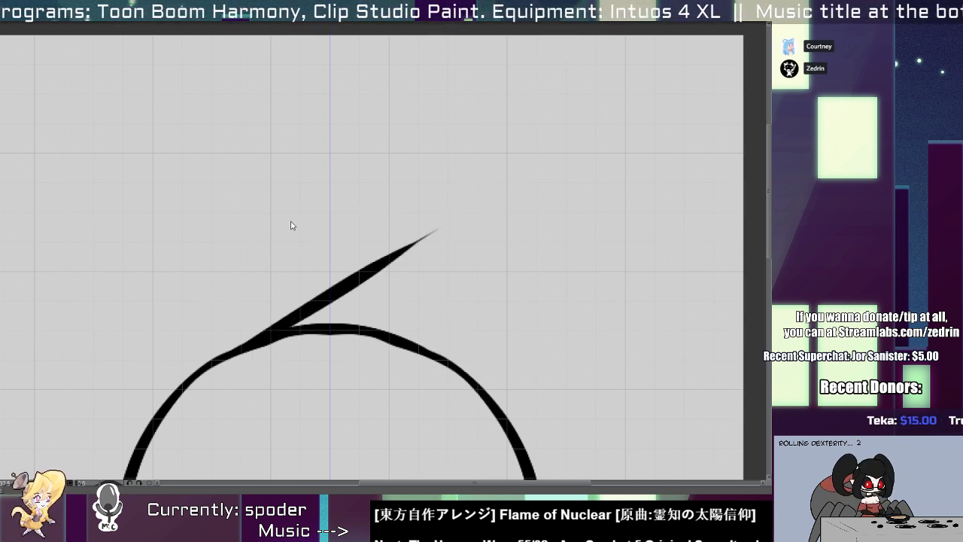
{"action": "key", "text": "ctrl+z"}
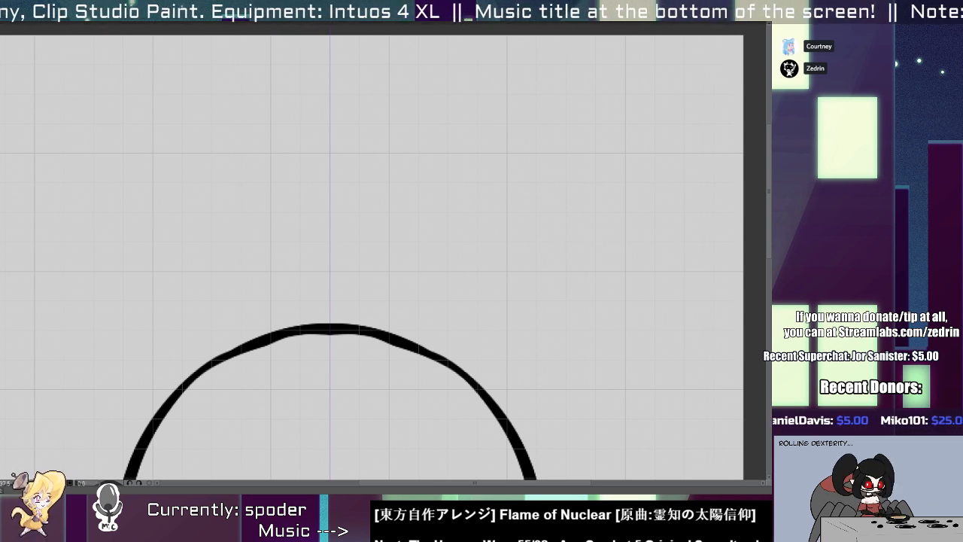
{"action": "mouse_move", "coordinate": [279, 114]}
{"action": "left_mouse_down"}
{"action": "mouse_move", "coordinate": [206, 182]}
{"action": "mouse_move", "coordinate": [311, 221]}
{"action": "mouse_move", "coordinate": [318, 261]}
{"action": "mouse_move", "coordinate": [154, 402]}
{"action": "left_mouse_up"}
{"action": "key", "text": "ctrl+z"}
{"action": "mouse_move", "coordinate": [58, 390]}
{"action": "left_mouse_down"}
{"action": "mouse_move", "coordinate": [327, 212]}
{"action": "mouse_move", "coordinate": [15, 345]}
{"action": "left_mouse_up"}
{"action": "key", "text": "ctrl+z"}
{"action": "key", "text": "ctrl+z"}
{"action": "left_click_drag", "start_coordinate": [260, 335], "coordinate": [478, 199]}
{"action": "key", "text": "ctrl+z"}
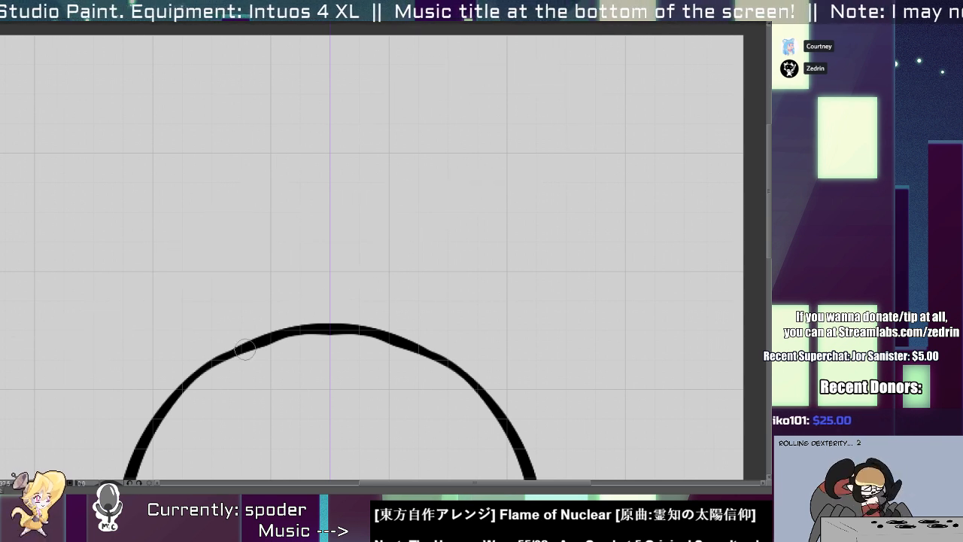
{"action": "left_click_drag", "start_coordinate": [245, 348], "coordinate": [410, 187]}
{"action": "key", "text": "ctrl+z"}
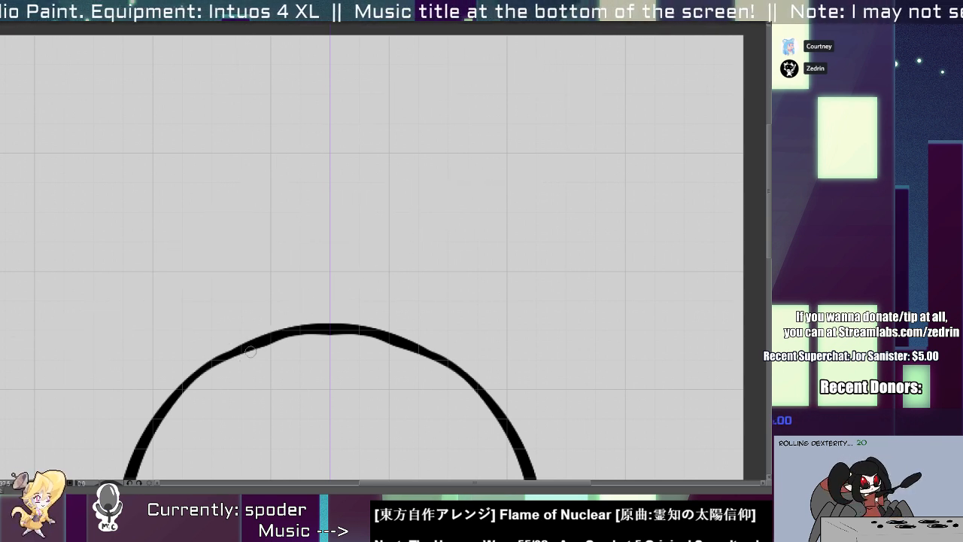
{"action": "key", "text": "ctrl+z"}
{"action": "mouse_move", "coordinate": [250, 351]}
{"action": "left_mouse_down"}
{"action": "mouse_move", "coordinate": [437, 207]}
{"action": "mouse_move", "coordinate": [334, 277]}
{"action": "mouse_move", "coordinate": [409, 224]}
{"action": "left_mouse_up"}
{"action": "key", "text": "ctrl+z"}
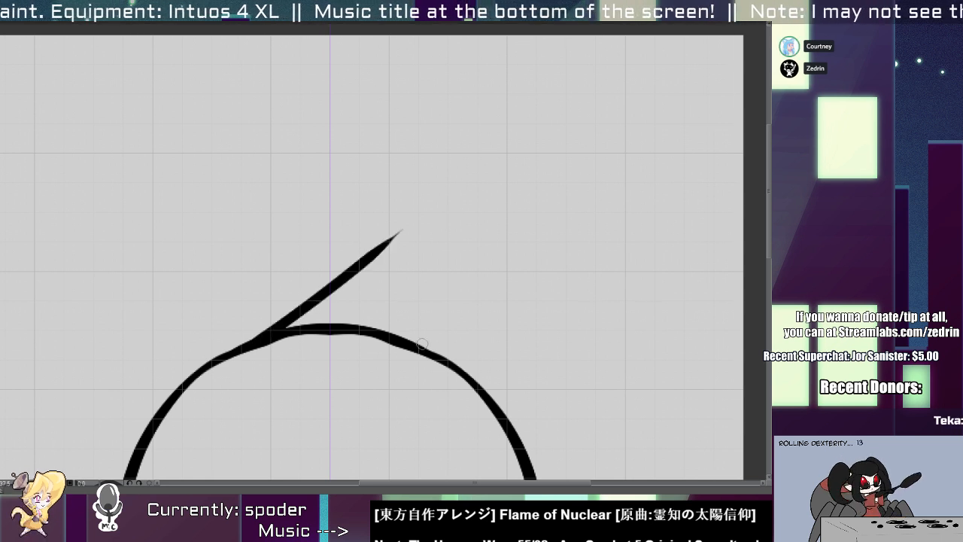
{"action": "key", "text": "ctrl+z"}
{"action": "mouse_move", "coordinate": [273, 331]}
{"action": "left_mouse_down"}
{"action": "mouse_move", "coordinate": [358, 246]}
{"action": "mouse_move", "coordinate": [330, 217]}
{"action": "mouse_move", "coordinate": [452, 246]}
{"action": "left_mouse_up"}
{"action": "key", "text": "ctrl+z"}
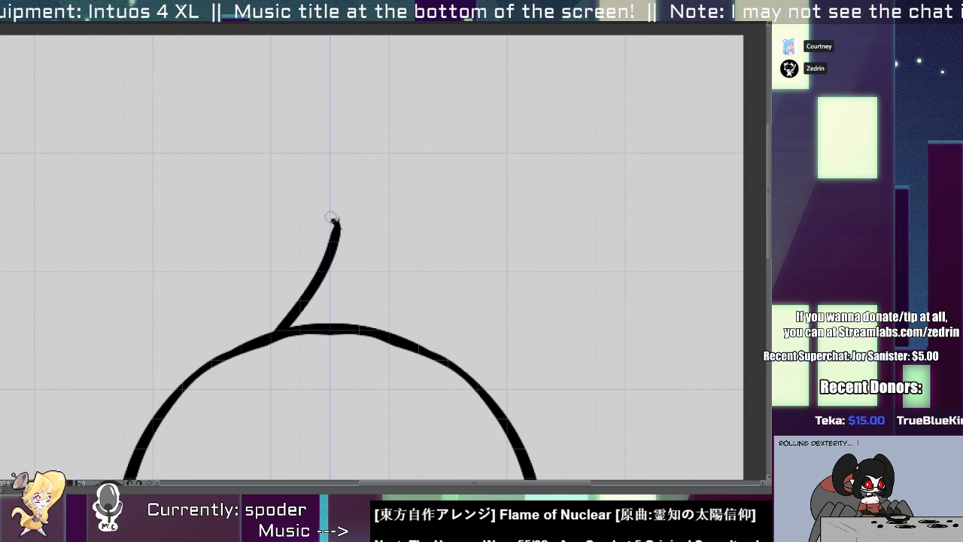
Draw the right side of the tilted neck and cap both sides with a slanted lip with rounded ends.
{"action": "mouse_move", "coordinate": [330, 217]}
{"action": "left_mouse_down"}
{"action": "mouse_move", "coordinate": [458, 245]}
{"action": "mouse_move", "coordinate": [459, 263]}
{"action": "mouse_move", "coordinate": [437, 271]}
{"action": "mouse_move", "coordinate": [411, 325]}
{"action": "mouse_move", "coordinate": [420, 347]}
{"action": "left_mouse_up"}
{"action": "mouse_move", "coordinate": [455, 263]}
{"action": "left_mouse_down"}
{"action": "mouse_move", "coordinate": [468, 265]}
{"action": "mouse_move", "coordinate": [401, 219]}
{"action": "mouse_move", "coordinate": [334, 215]}
{"action": "mouse_move", "coordinate": [428, 239]}
{"action": "left_mouse_up"}
{"action": "scroll", "coordinate": [378, 224], "scroll_direction": "up", "scroll_amount": 2}
{"action": "mouse_move", "coordinate": [314, 227]}
{"action": "left_mouse_down"}
{"action": "mouse_move", "coordinate": [318, 215]}
{"action": "mouse_move", "coordinate": [337, 244]}
{"action": "left_mouse_up"}
{"action": "mouse_move", "coordinate": [309, 207]}
{"action": "left_mouse_down"}
{"action": "mouse_move", "coordinate": [489, 257]}
{"action": "mouse_move", "coordinate": [467, 291]}
{"action": "left_mouse_up"}
{"action": "left_click_drag", "start_coordinate": [528, 261], "coordinate": [537, 292]}
{"action": "mouse_move", "coordinate": [527, 280]}
{"action": "left_mouse_down"}
{"action": "mouse_move", "coordinate": [477, 231]}
{"action": "mouse_move", "coordinate": [521, 271]}
{"action": "left_mouse_up"}
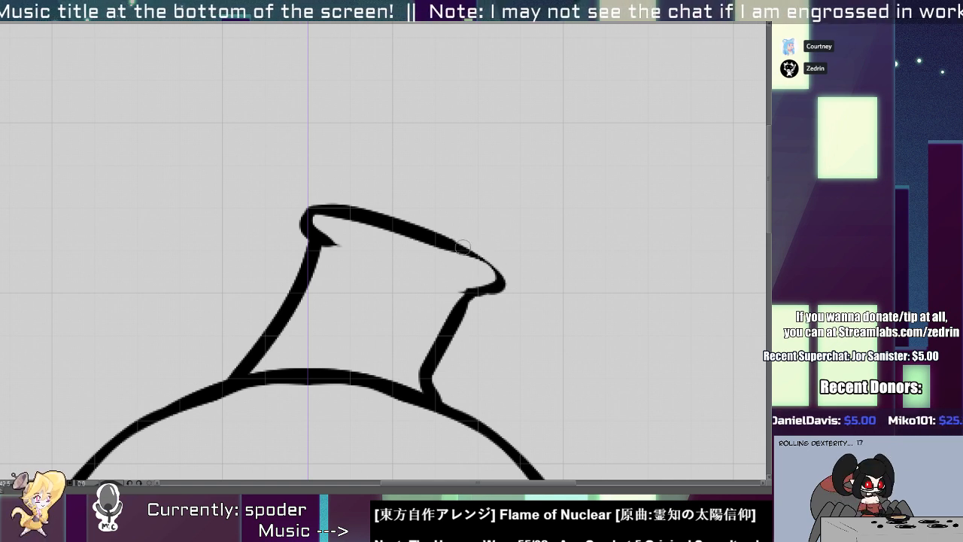
Redraw the right end of the lip as a shorter, rounder curve closer to the neck.
{"action": "left_click_drag", "start_coordinate": [451, 246], "coordinate": [463, 291]}
{"action": "key", "text": "ctrl+z"}
{"action": "left_click_drag", "start_coordinate": [445, 244], "coordinate": [440, 285]}
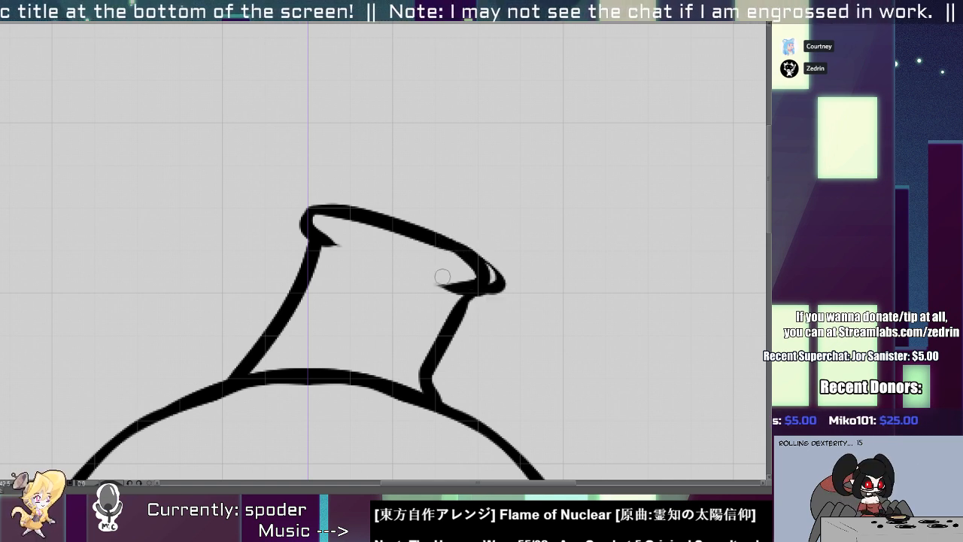
{"action": "key", "text": "ctrl+z"}
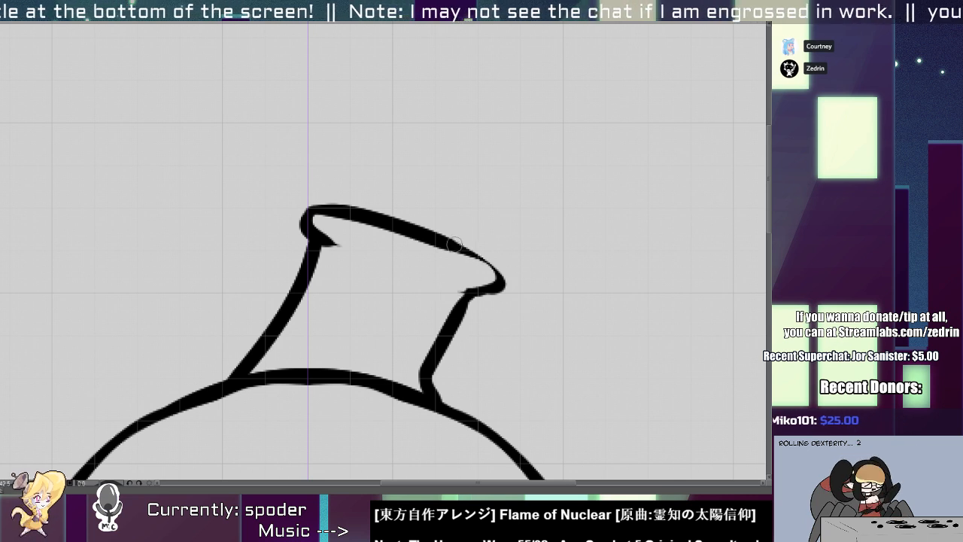
{"action": "key", "text": "ctrl+z"}
{"action": "mouse_move", "coordinate": [454, 244]}
{"action": "left_mouse_down"}
{"action": "mouse_move", "coordinate": [449, 288]}
{"action": "mouse_move", "coordinate": [468, 299]}
{"action": "mouse_move", "coordinate": [480, 291]}
{"action": "mouse_move", "coordinate": [461, 275]}
{"action": "mouse_move", "coordinate": [481, 256]}
{"action": "left_mouse_up"}
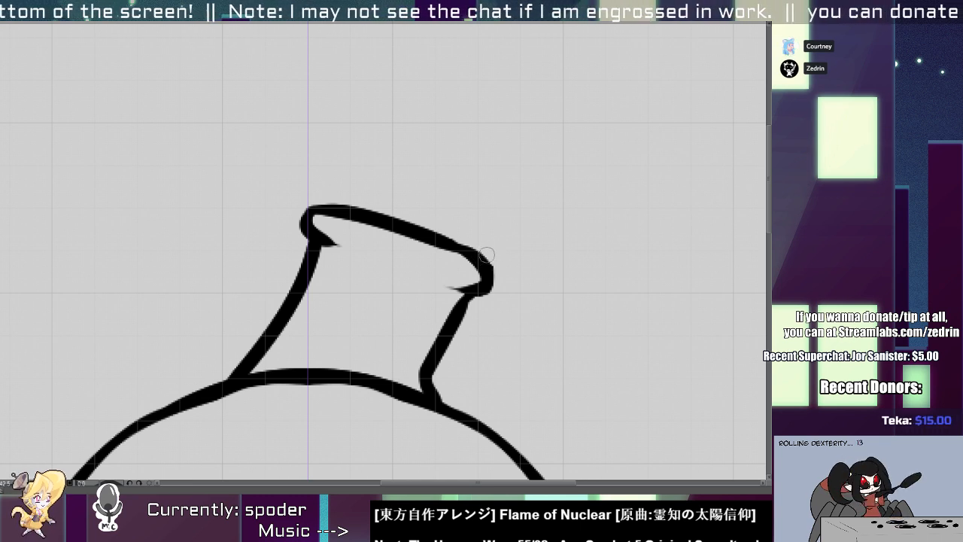
{"action": "left_click_drag", "start_coordinate": [459, 251], "coordinate": [455, 286]}
{"action": "key", "text": "ctrl+z"}
{"action": "left_click_drag", "start_coordinate": [463, 250], "coordinate": [456, 299]}
Erase the part of the body's top arc that crosses the base of the neck.
{"action": "key", "text": "e"}
{"action": "mouse_move", "coordinate": [404, 365]}
{"action": "left_mouse_down"}
{"action": "mouse_move", "coordinate": [398, 414]}
{"action": "mouse_move", "coordinate": [328, 365]}
{"action": "mouse_move", "coordinate": [294, 364]}
{"action": "mouse_move", "coordinate": [240, 398]}
{"action": "mouse_move", "coordinate": [232, 430]}
{"action": "left_mouse_up"}
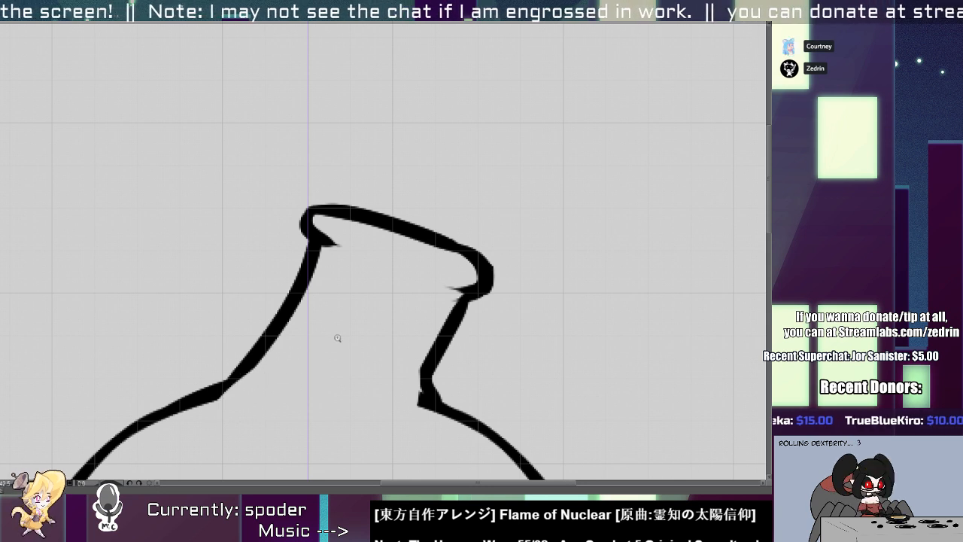
{"action": "left_click_drag", "start_coordinate": [338, 339], "coordinate": [326, 316], "text": "ctrl"}
Trim the inner edge of the neck's right side and redraw its join with the round body.
{"action": "left_click_drag", "start_coordinate": [362, 367], "coordinate": [374, 238]}
{"action": "mouse_move", "coordinate": [367, 239]}
{"action": "left_mouse_down", "text": "ctrl"}
{"action": "mouse_move", "coordinate": [400, 266]}
{"action": "mouse_move", "coordinate": [420, 268]}
{"action": "left_mouse_up", "text": "ctrl"}
{"action": "mouse_move", "coordinate": [369, 200]}
{"action": "left_mouse_down"}
{"action": "mouse_move", "coordinate": [333, 253]}
{"action": "mouse_move", "coordinate": [392, 243]}
{"action": "left_mouse_up"}
{"action": "key", "text": "e"}
{"action": "left_click_drag", "start_coordinate": [371, 168], "coordinate": [314, 290]}
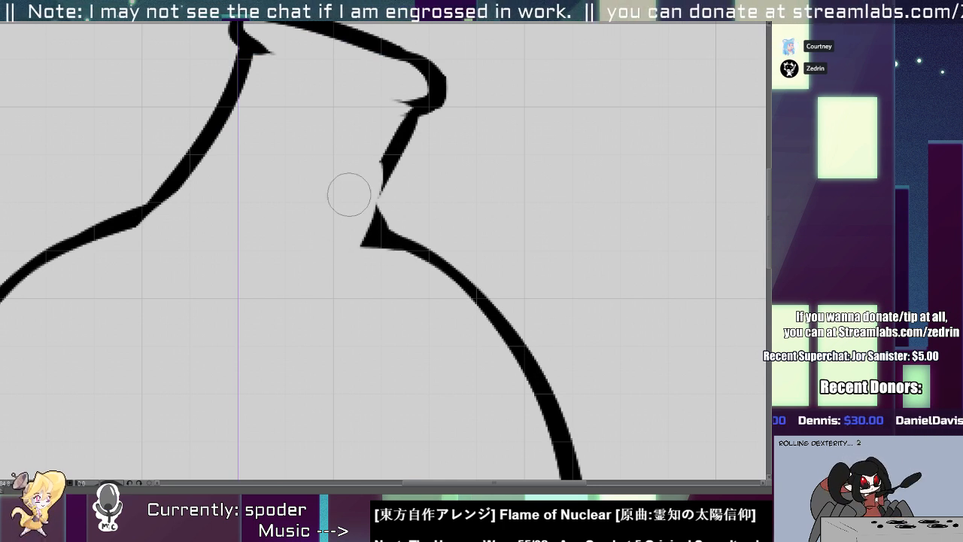
{"action": "key", "text": "ctrl+z"}
{"action": "left_click_drag", "start_coordinate": [371, 132], "coordinate": [327, 338]}
{"action": "key", "text": "p"}
{"action": "left_click_drag", "start_coordinate": [382, 168], "coordinate": [370, 250]}
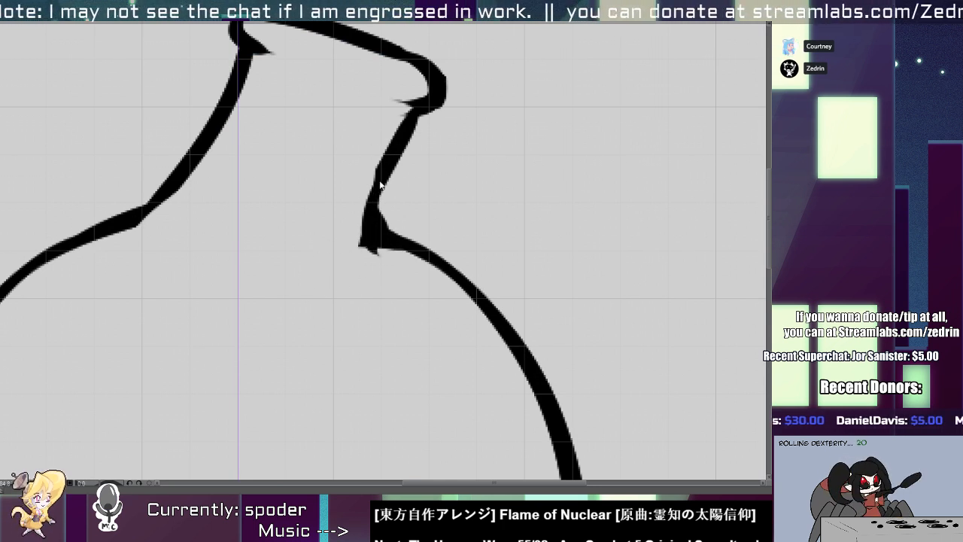
{"action": "left_click_drag", "start_coordinate": [381, 188], "coordinate": [370, 263]}
Add a short inner line beneath the upper edge of the flask's slanted lip.
{"action": "left_click_drag", "start_coordinate": [365, 211], "coordinate": [324, 206], "text": "ctrl"}
{"action": "left_click_drag", "start_coordinate": [258, 238], "coordinate": [280, 238], "text": "ctrl"}
{"action": "mouse_move", "coordinate": [297, 179]}
{"action": "left_mouse_down"}
{"action": "mouse_move", "coordinate": [262, 216]}
{"action": "mouse_move", "coordinate": [245, 183]}
{"action": "left_mouse_up"}
{"action": "mouse_move", "coordinate": [289, 161]}
{"action": "left_mouse_down", "text": "ctrl"}
{"action": "mouse_move", "coordinate": [356, 172]}
{"action": "mouse_move", "coordinate": [398, 163]}
{"action": "left_mouse_up", "text": "ctrl"}
{"action": "key", "text": "ctrl+z"}
{"action": "mouse_move", "coordinate": [343, 146]}
{"action": "left_mouse_down"}
{"action": "mouse_move", "coordinate": [423, 176]}
{"action": "mouse_move", "coordinate": [335, 139]}
{"action": "left_mouse_up"}
{"action": "key", "text": "ctrl+z"}
Draw a thin, shallow curved contour line on the round body just below the neck.
{"action": "mouse_move", "coordinate": [330, 243]}
{"action": "left_mouse_down", "text": "ctrl"}
{"action": "mouse_move", "coordinate": [369, 213]}
{"action": "mouse_move", "coordinate": [388, 219]}
{"action": "left_mouse_up", "text": "ctrl"}
{"action": "left_click_drag", "start_coordinate": [301, 224], "coordinate": [392, 260]}
{"action": "key", "text": "ctrl+z"}
{"action": "key", "text": "ctrl+z"}
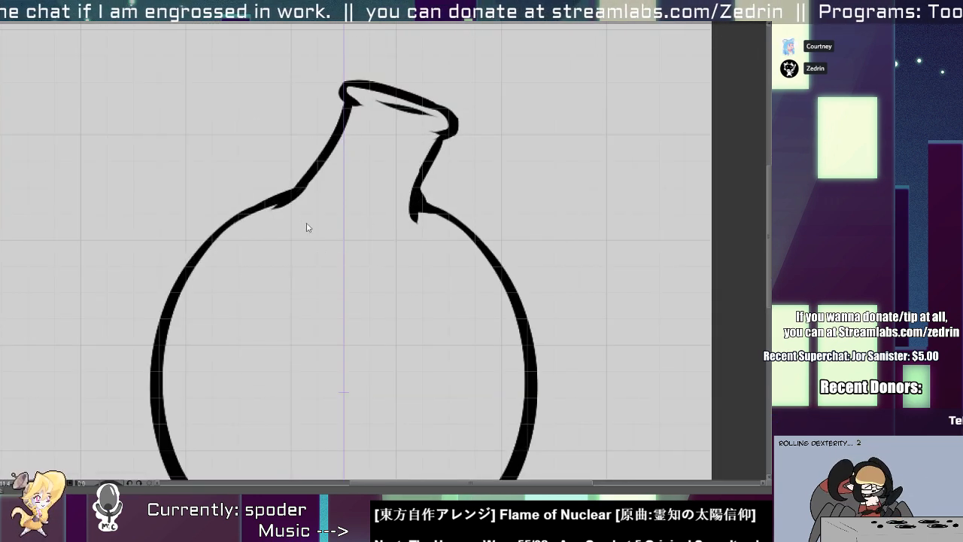
{"action": "mouse_move", "coordinate": [302, 236]}
{"action": "left_mouse_down"}
{"action": "mouse_move", "coordinate": [408, 262]}
{"action": "mouse_move", "coordinate": [337, 259]}
{"action": "mouse_move", "coordinate": [322, 289]}
{"action": "left_mouse_up"}
{"action": "left_click_drag", "start_coordinate": [322, 289], "coordinate": [330, 286], "text": "ctrl"}
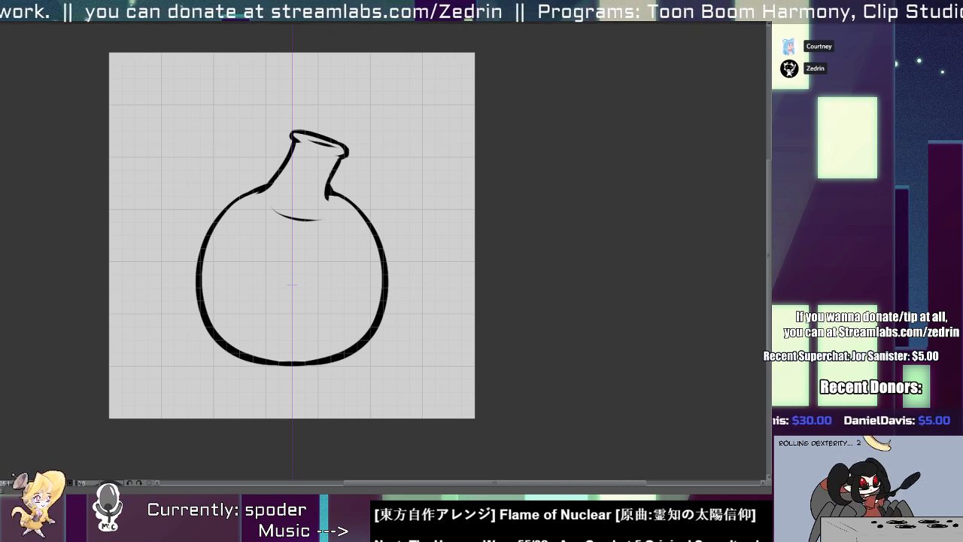
Paint white glass highlights on the round body: an oval and small streak at left, and a narrow streak at right.
{"action": "left_click_drag", "start_coordinate": [252, 293], "coordinate": [115, 316]}
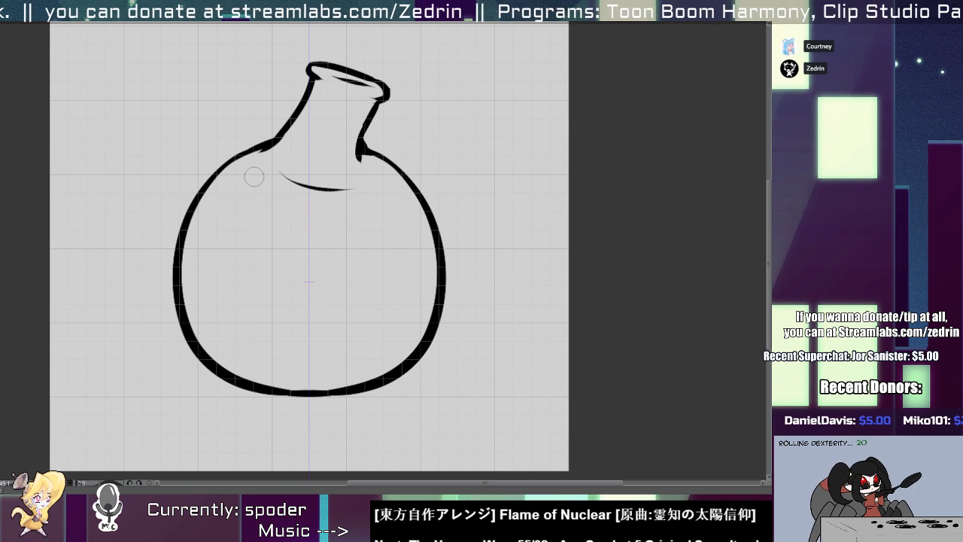
{"action": "mouse_move", "coordinate": [254, 176]}
{"action": "left_mouse_down"}
{"action": "mouse_move", "coordinate": [226, 203]}
{"action": "mouse_move", "coordinate": [220, 305]}
{"action": "left_mouse_up"}
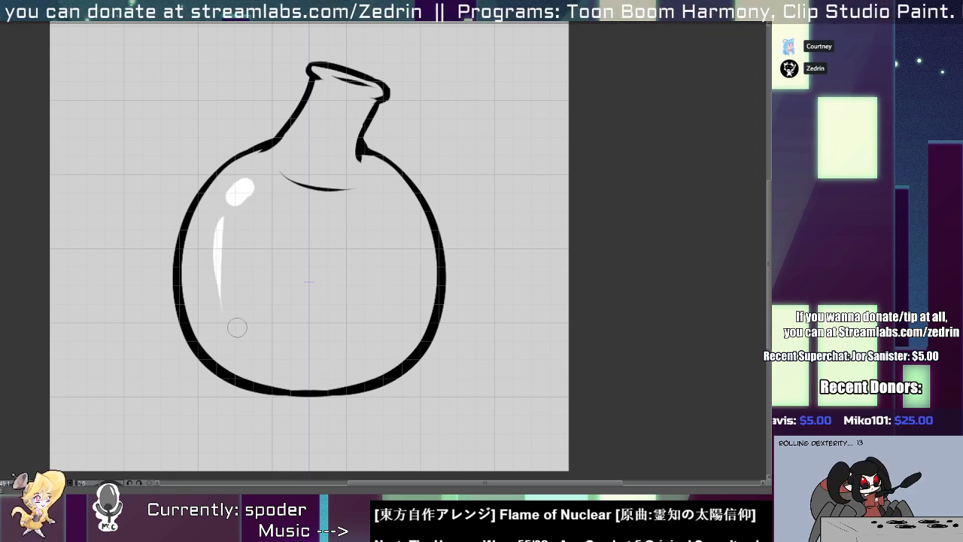
{"action": "key", "text": "ctrl+z"}
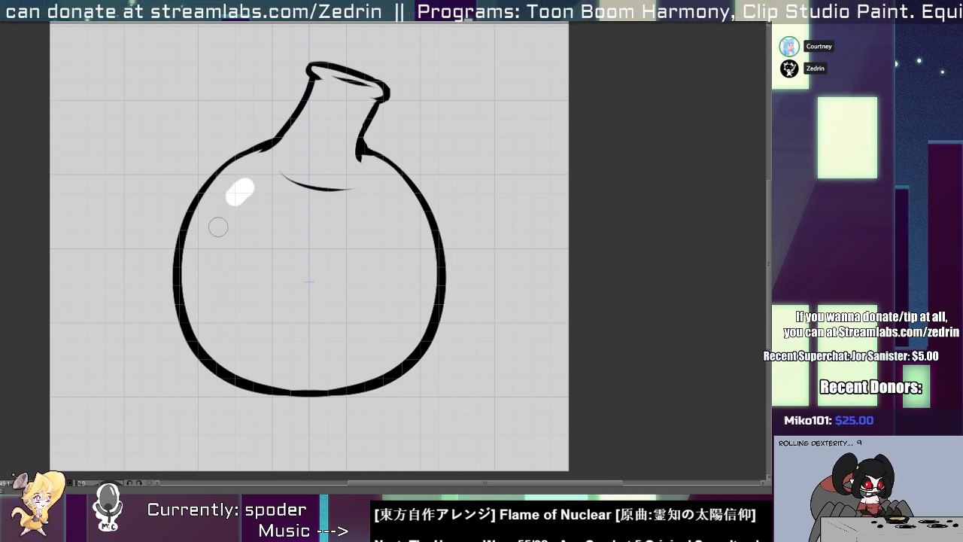
{"action": "left_click_drag", "start_coordinate": [219, 224], "coordinate": [211, 248]}
{"action": "left_click_drag", "start_coordinate": [408, 207], "coordinate": [423, 282]}
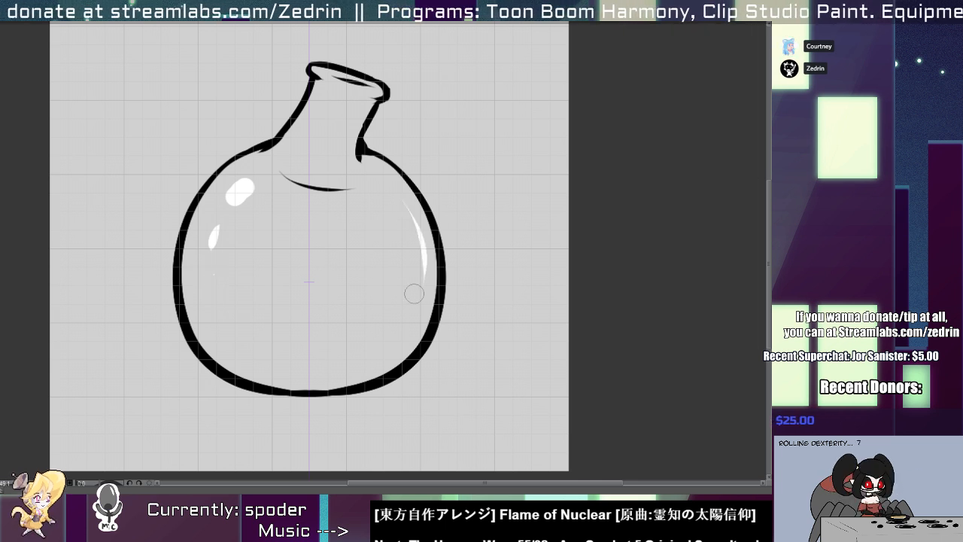
{"action": "key", "text": "ctrl+z"}
{"action": "left_click_drag", "start_coordinate": [406, 212], "coordinate": [413, 258]}
Paint small white highlights on the round flask's lip and along the left side of its neck.
{"action": "left_click", "coordinate": [321, 92]}
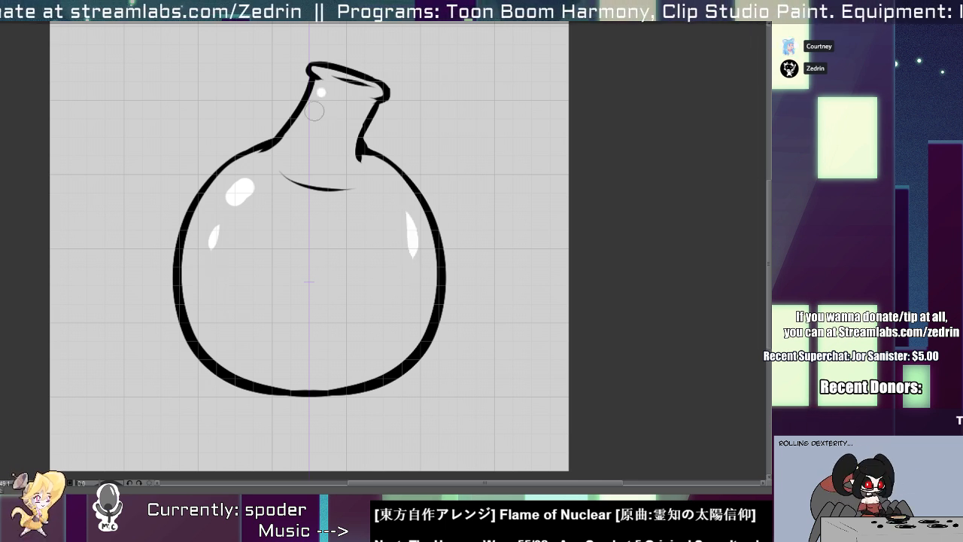
{"action": "left_click_drag", "start_coordinate": [316, 68], "coordinate": [343, 86]}
{"action": "left_click_drag", "start_coordinate": [305, 113], "coordinate": [298, 135]}
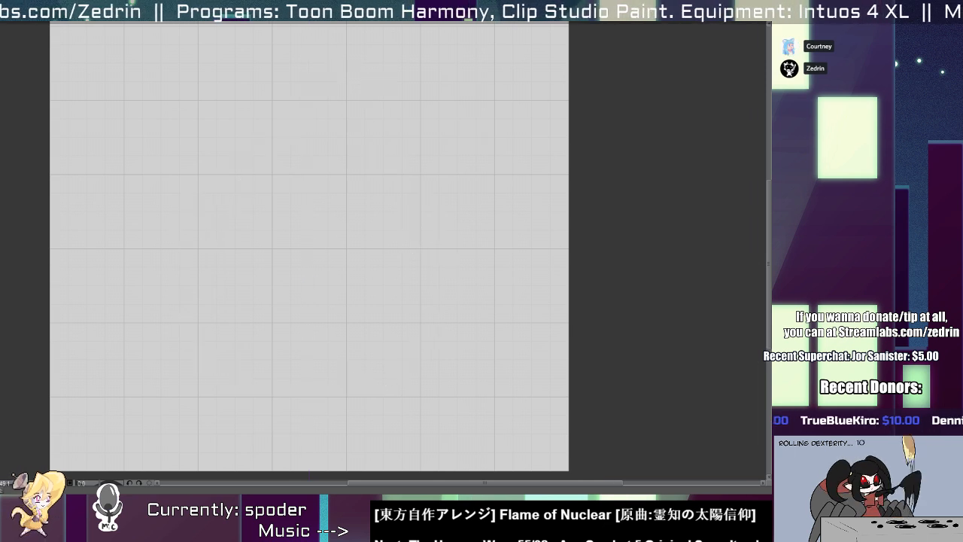
Switch to the straight bottle drawing and paint small white highlights on the left side of its neck.
{"action": "left_click_drag", "start_coordinate": [280, 97], "coordinate": [297, 214]}
{"action": "left_click_drag", "start_coordinate": [301, 171], "coordinate": [302, 180]}
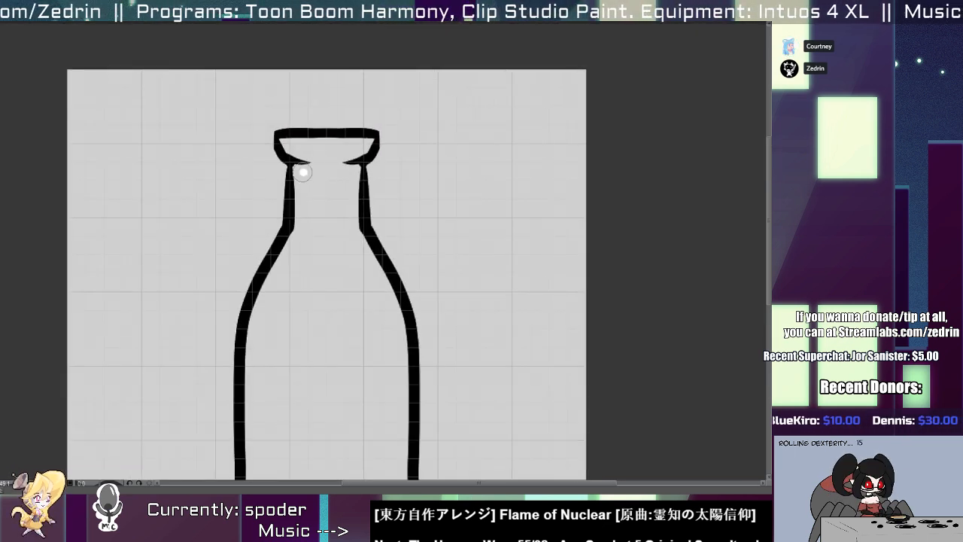
{"action": "left_click", "coordinate": [304, 202]}
Try white highlight spots on the bottle's left shoulder and a long streak down its side.
{"action": "left_click", "coordinate": [291, 267]}
{"action": "left_click", "coordinate": [284, 290]}
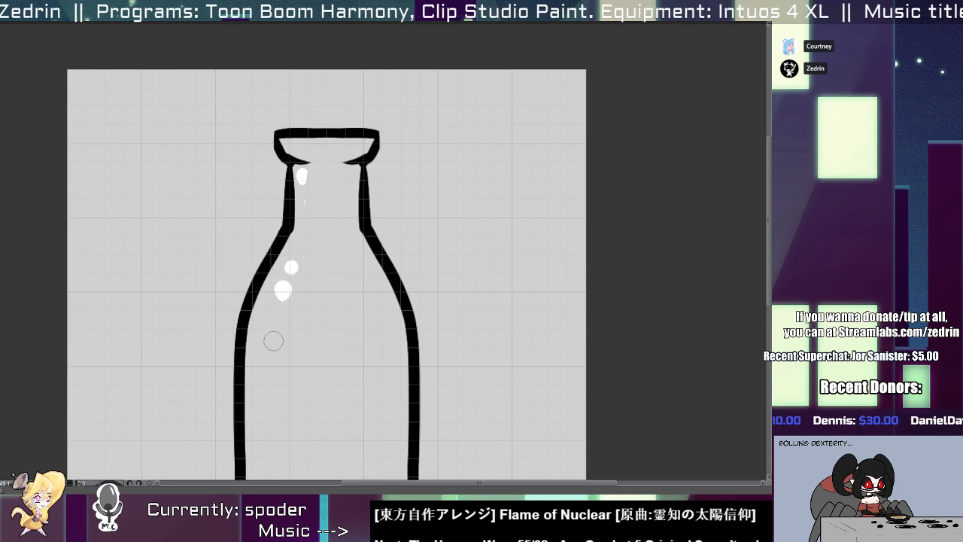
{"action": "left_click_drag", "start_coordinate": [278, 330], "coordinate": [276, 449]}
{"action": "left_click_drag", "start_coordinate": [274, 386], "coordinate": [277, 250]}
{"action": "key", "text": "ctrl+z"}
{"action": "key", "text": "ctrl+z"}
{"action": "key", "text": "ctrl+z"}
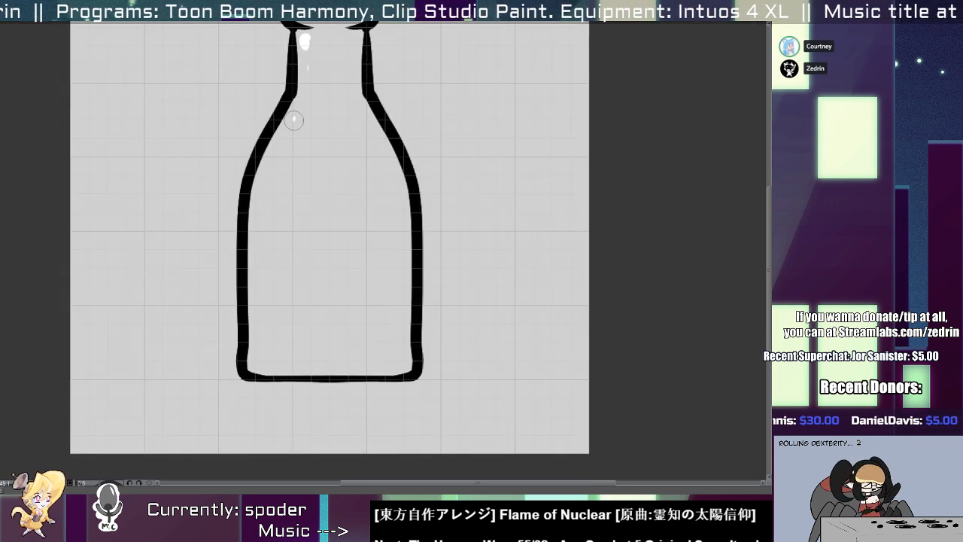
Paint a slanted white highlight on the bottle's left shoulder, a long streak down its side, and a highlight inside the lip.
{"action": "mouse_move", "coordinate": [295, 117]}
{"action": "left_mouse_down"}
{"action": "mouse_move", "coordinate": [276, 164]}
{"action": "mouse_move", "coordinate": [280, 298]}
{"action": "left_mouse_up"}
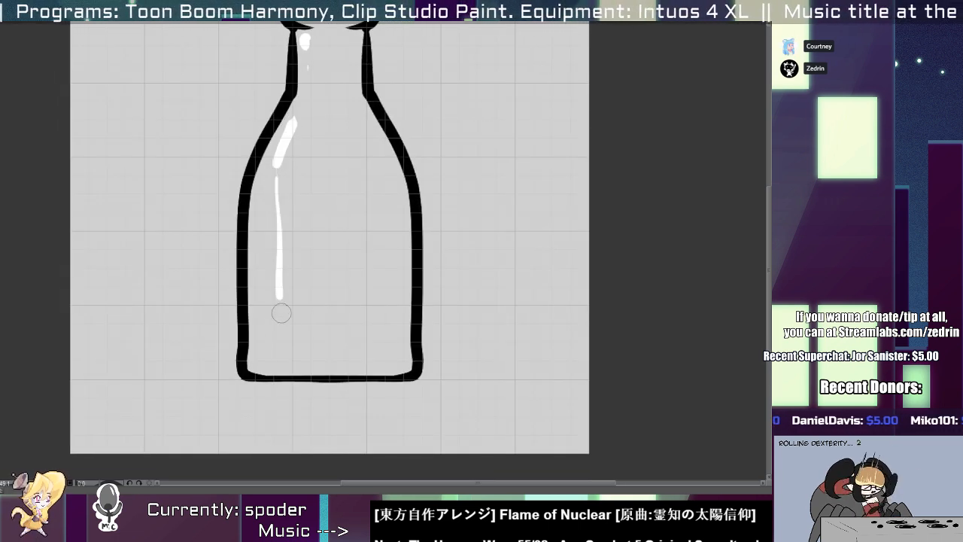
{"action": "left_click_drag", "start_coordinate": [287, 177], "coordinate": [284, 308]}
{"action": "mouse_move", "coordinate": [286, 136]}
{"action": "left_mouse_down"}
{"action": "mouse_move", "coordinate": [322, 137]}
{"action": "mouse_move", "coordinate": [354, 84]}
{"action": "left_mouse_up"}
{"action": "mouse_move", "coordinate": [343, 210]}
{"action": "left_mouse_down"}
{"action": "mouse_move", "coordinate": [334, 181]}
{"action": "mouse_move", "coordinate": [458, 170]}
{"action": "left_mouse_up"}
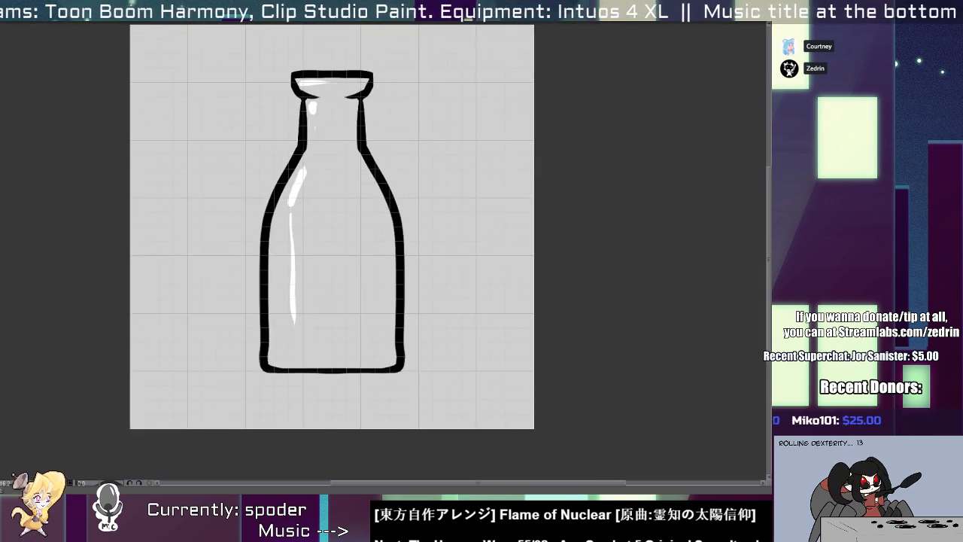
Switch to the long-necked flask drawing and paint a round white highlight inside its lip.
{"action": "key", "text": "period"}
{"action": "key", "text": "period"}
{"action": "left_click_drag", "start_coordinate": [393, 100], "coordinate": [470, 98]}
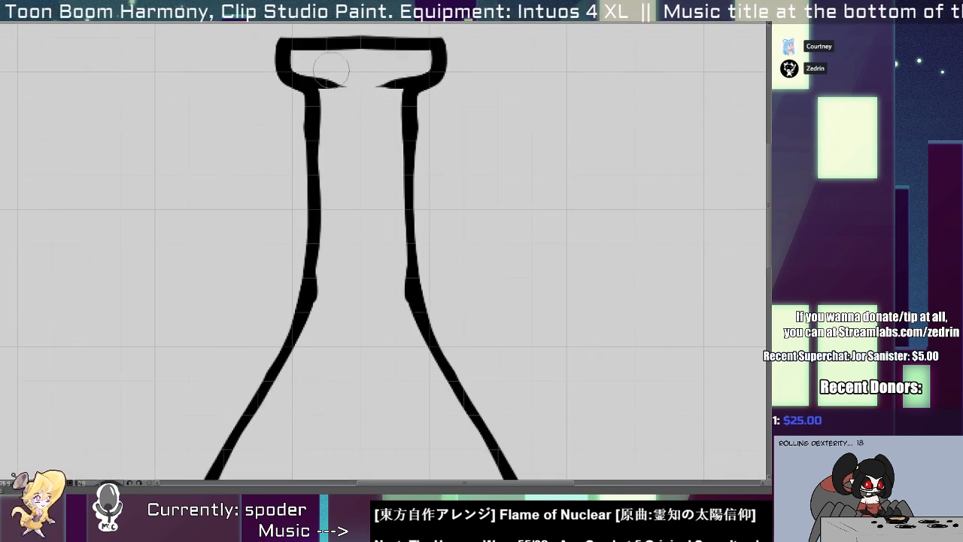
{"action": "left_click_drag", "start_coordinate": [321, 60], "coordinate": [311, 60]}
{"action": "left_click_drag", "start_coordinate": [338, 118], "coordinate": [346, 276]}
{"action": "left_click_drag", "start_coordinate": [337, 298], "coordinate": [347, 180]}
{"action": "key", "text": "ctrl+z"}
Paint a slanted white highlight on the long-necked flask's left shoulder and a small one lower down its left side.
{"action": "left_click_drag", "start_coordinate": [334, 222], "coordinate": [235, 443]}
{"action": "left_click_drag", "start_coordinate": [259, 378], "coordinate": [275, 313]}
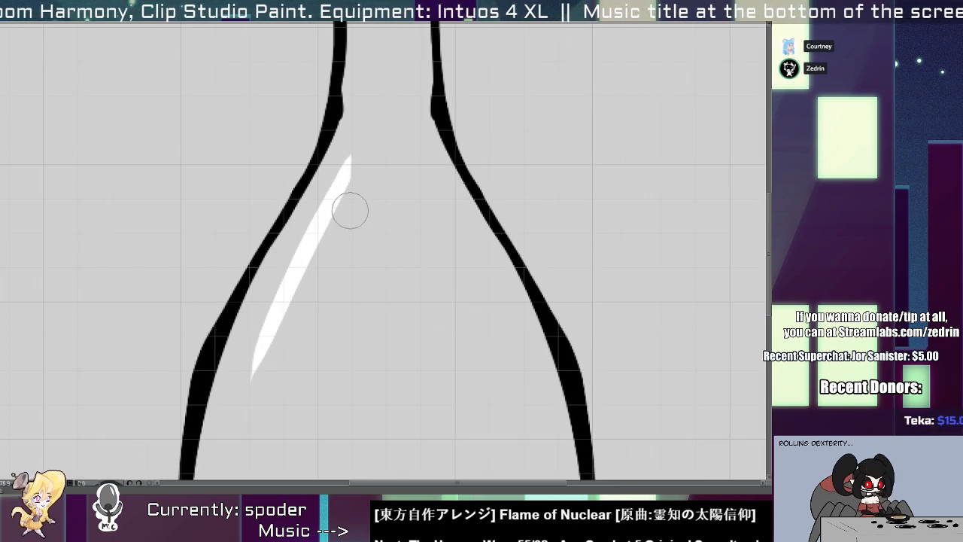
{"action": "key", "text": "ctrl+z"}
{"action": "left_click", "coordinate": [300, 257]}
{"action": "mouse_move", "coordinate": [300, 256]}
{"action": "left_mouse_down"}
{"action": "mouse_move", "coordinate": [349, 179]}
{"action": "mouse_move", "coordinate": [364, 196]}
{"action": "mouse_move", "coordinate": [287, 268]}
{"action": "left_mouse_up"}
{"action": "key", "text": "c"}
{"action": "key", "text": "ctrl+minus"}
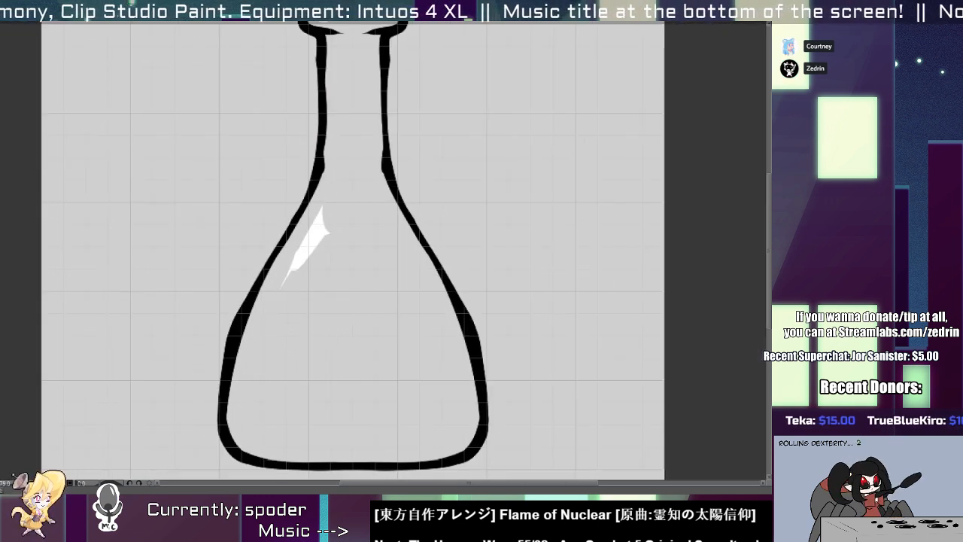
{"action": "left_click_drag", "start_coordinate": [260, 325], "coordinate": [258, 344]}
Paint a narrow white highlight down the left side of the neck and a thin streak across the inside of the lip.
{"action": "scroll", "coordinate": [258, 343], "scroll_direction": "up", "scroll_amount": 3}
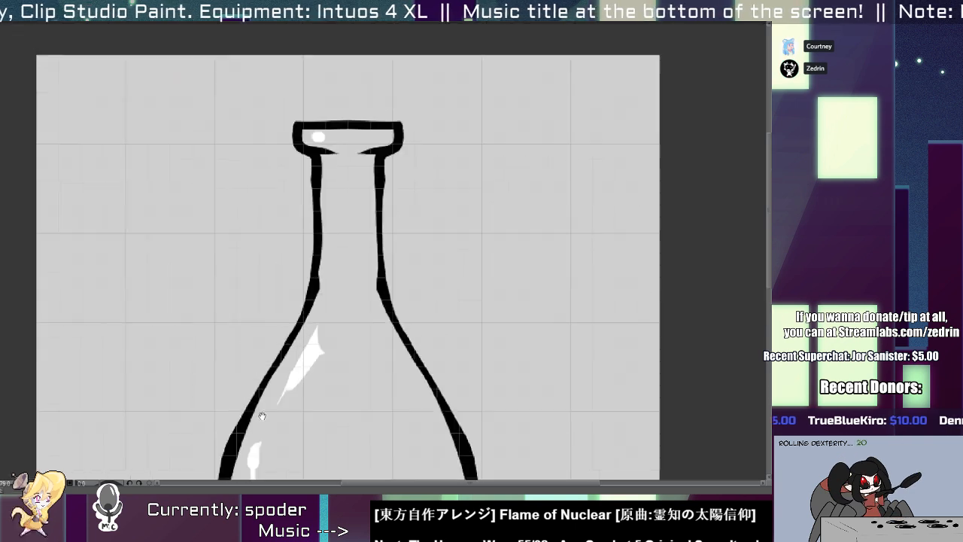
{"action": "left_click_drag", "start_coordinate": [328, 198], "coordinate": [331, 223]}
{"action": "key", "text": "ctrl+z"}
{"action": "left_click_drag", "start_coordinate": [329, 183], "coordinate": [333, 241]}
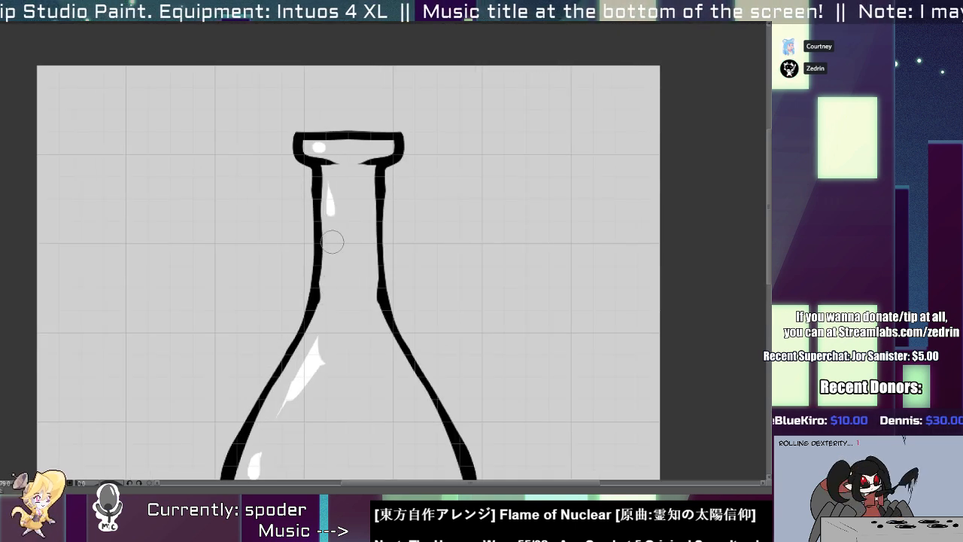
{"action": "mouse_move", "coordinate": [314, 143]}
{"action": "left_mouse_down"}
{"action": "mouse_move", "coordinate": [374, 141]}
{"action": "mouse_move", "coordinate": [341, 174]}
{"action": "left_mouse_up"}
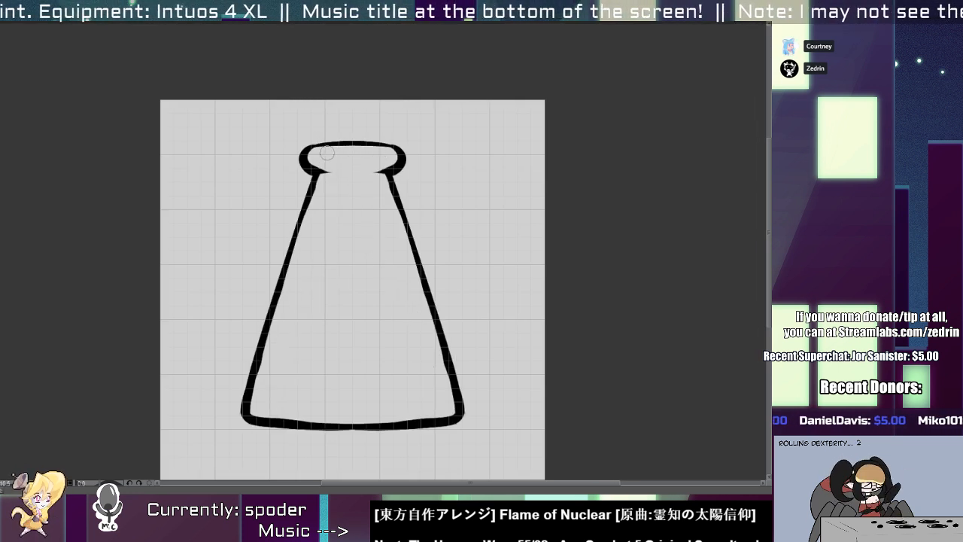
Paint small white highlights inside the conical flask's lip and a white spot just below it.
{"action": "mouse_move", "coordinate": [322, 154]}
{"action": "left_mouse_down"}
{"action": "mouse_move", "coordinate": [333, 162]}
{"action": "mouse_move", "coordinate": [311, 246]}
{"action": "left_mouse_up"}
{"action": "key", "text": "ctrl+z"}
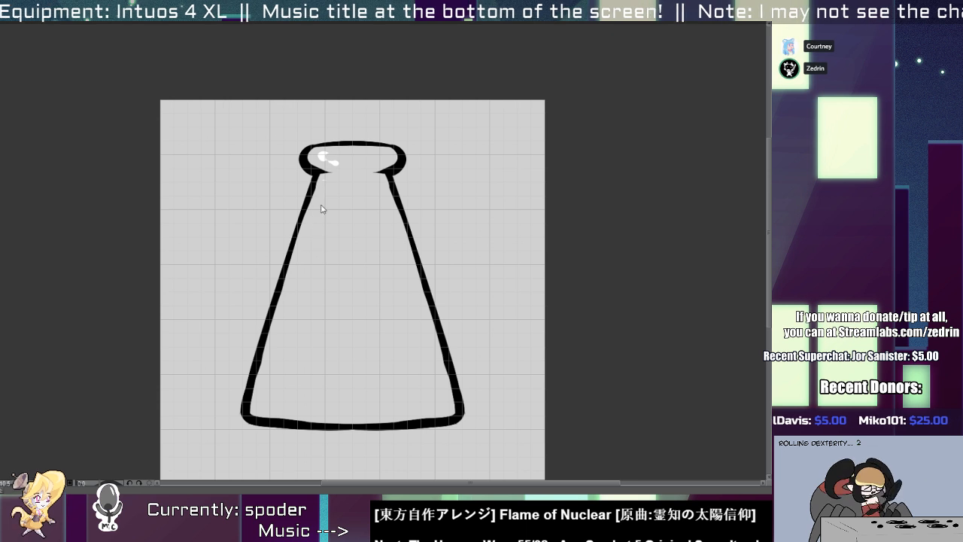
{"action": "left_click", "coordinate": [326, 182]}
Paint a long tapering white streak down the conical flask's left side and small highlights in its bottom corners.
{"action": "left_click_drag", "start_coordinate": [321, 197], "coordinate": [309, 236]}
{"action": "key", "text": "ctrl+z"}
{"action": "left_click_drag", "start_coordinate": [322, 200], "coordinate": [308, 256]}
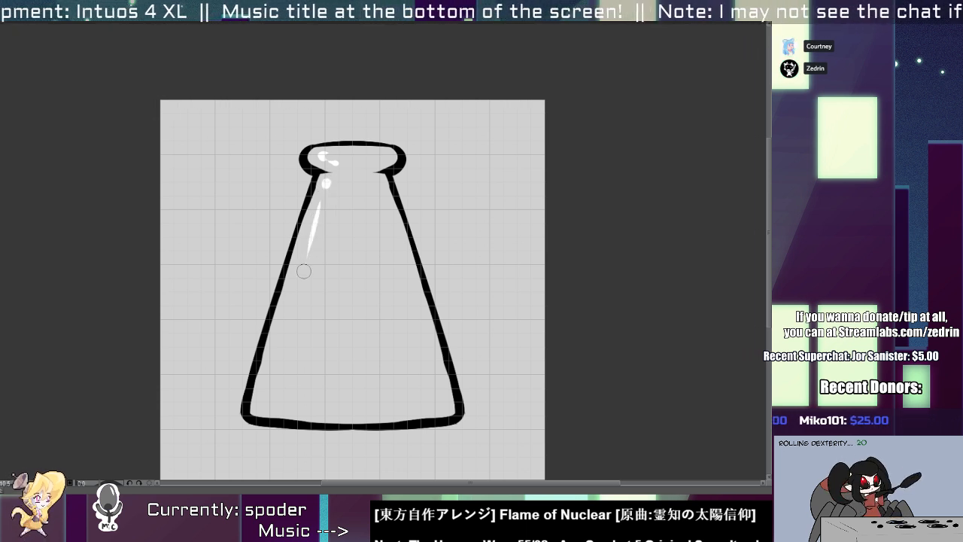
{"action": "left_click", "coordinate": [291, 297]}
{"action": "left_click_drag", "start_coordinate": [280, 332], "coordinate": [271, 355]}
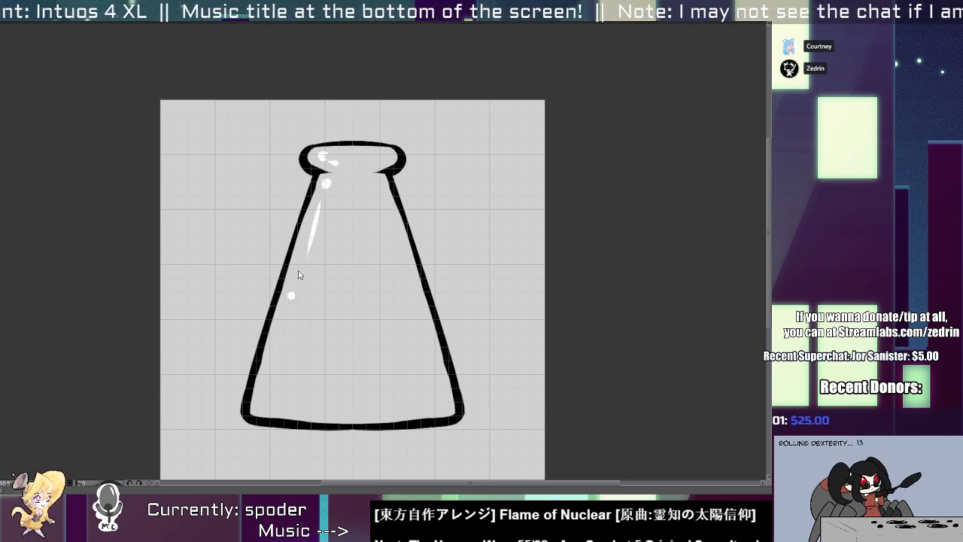
{"action": "key", "text": "ctrl+z"}
{"action": "left_click_drag", "start_coordinate": [325, 181], "coordinate": [292, 305]}
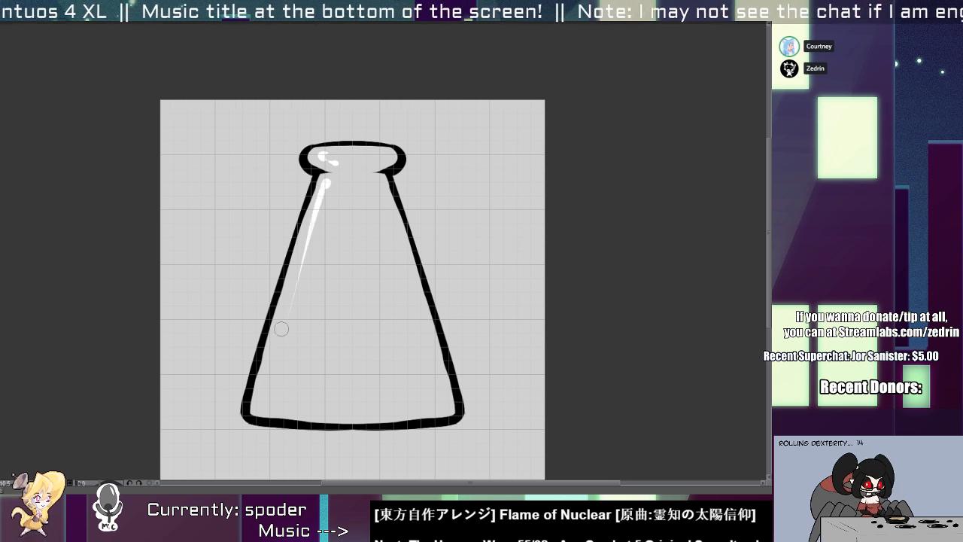
{"action": "left_click_drag", "start_coordinate": [263, 388], "coordinate": [269, 402]}
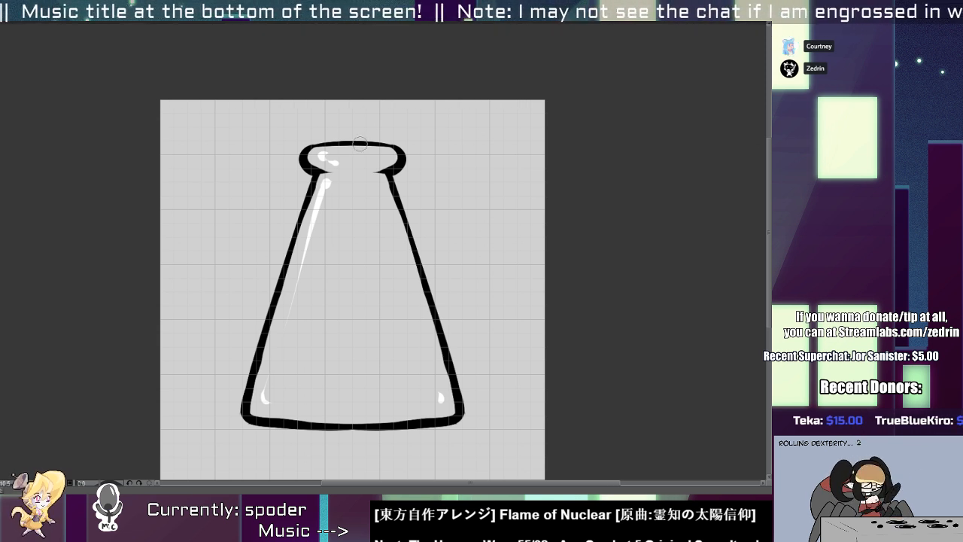
Paint a dark brown cork in the mouth of the conical flask, extending slightly above and below the lip.
{"action": "scroll", "coordinate": [359, 144], "scroll_direction": "up", "scroll_amount": 3}
{"action": "left_click_drag", "start_coordinate": [297, 295], "coordinate": [309, 357]}
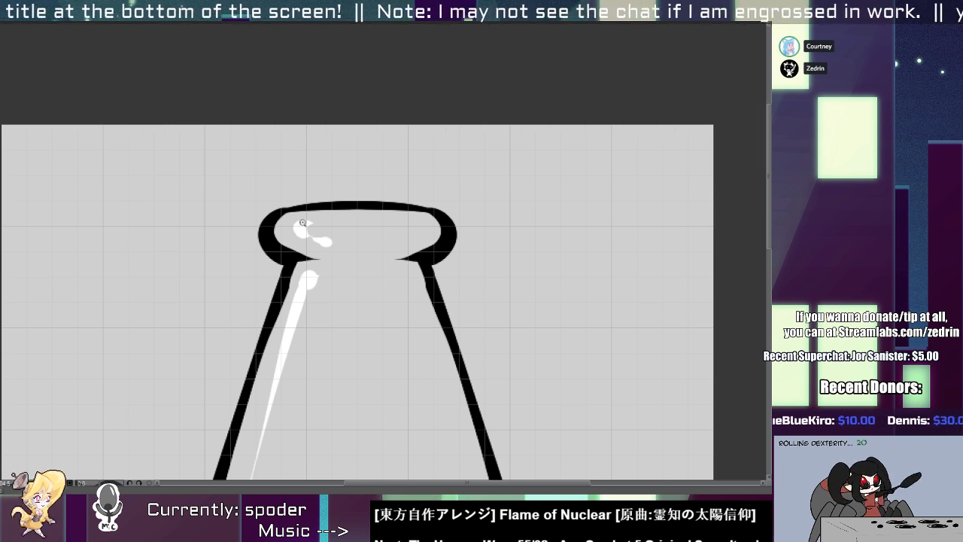
{"action": "mouse_move", "coordinate": [302, 223]}
{"action": "left_mouse_down"}
{"action": "mouse_move", "coordinate": [304, 191]}
{"action": "mouse_move", "coordinate": [301, 224]}
{"action": "mouse_move", "coordinate": [354, 248]}
{"action": "mouse_move", "coordinate": [399, 246]}
{"action": "mouse_move", "coordinate": [425, 207]}
{"action": "mouse_move", "coordinate": [316, 201]}
{"action": "mouse_move", "coordinate": [354, 222]}
{"action": "mouse_move", "coordinate": [413, 210]}
{"action": "mouse_move", "coordinate": [426, 260]}
{"action": "left_mouse_up"}
{"action": "mouse_move", "coordinate": [431, 199]}
{"action": "left_mouse_down"}
{"action": "mouse_move", "coordinate": [429, 252]}
{"action": "mouse_move", "coordinate": [429, 241]}
{"action": "left_mouse_up"}
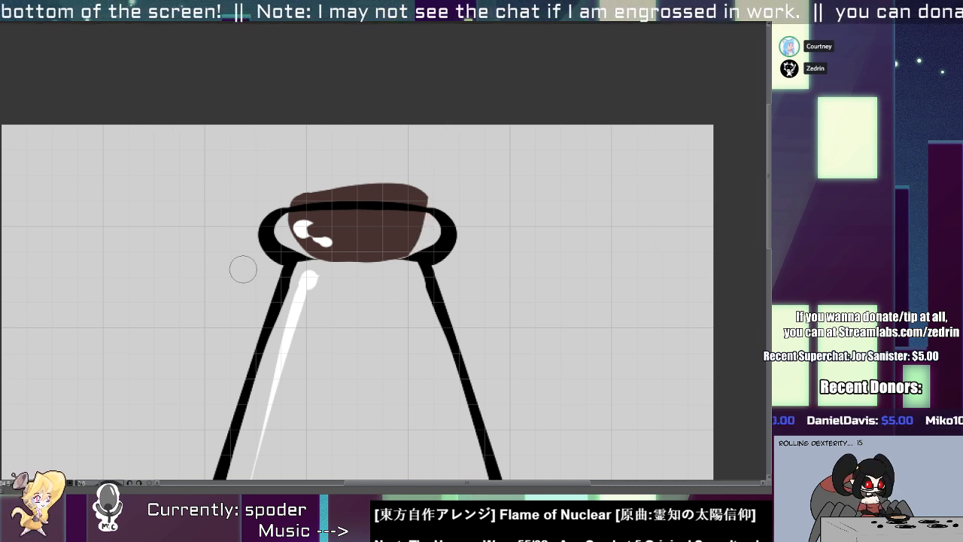
{"action": "mouse_move", "coordinate": [320, 260]}
{"action": "left_mouse_down"}
{"action": "mouse_move", "coordinate": [370, 262]}
{"action": "mouse_move", "coordinate": [313, 237]}
{"action": "mouse_move", "coordinate": [345, 268]}
{"action": "mouse_move", "coordinate": [402, 256]}
{"action": "mouse_move", "coordinate": [408, 237]}
{"action": "mouse_move", "coordinate": [395, 266]}
{"action": "mouse_move", "coordinate": [421, 255]}
{"action": "left_mouse_up"}
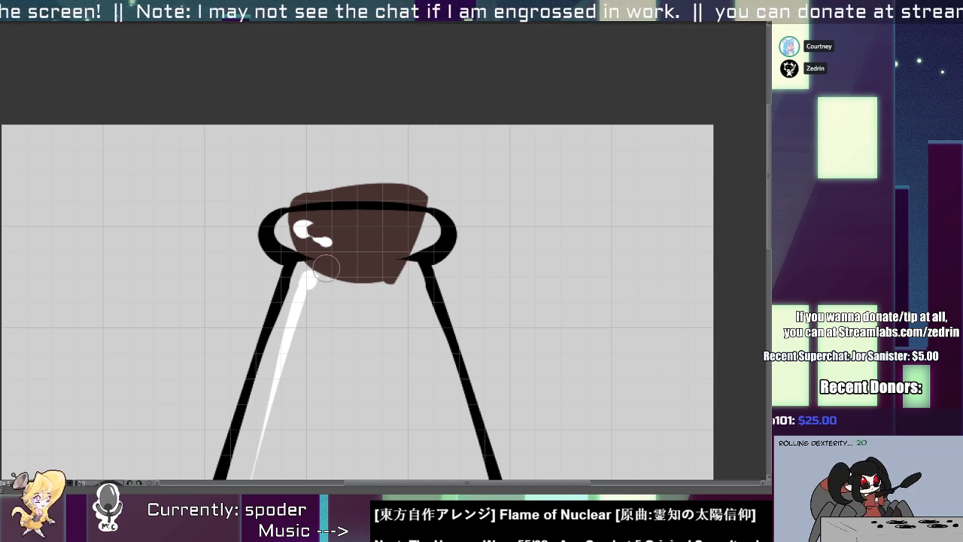
Trim the cork's top and bottom edges cleanly and erase a thin strip of it just below the rim line.
{"action": "left_click_drag", "start_coordinate": [292, 258], "coordinate": [481, 264]}
{"action": "scroll", "coordinate": [327, 207], "scroll_direction": "up", "scroll_amount": 1}
{"action": "mouse_move", "coordinate": [229, 203]}
{"action": "left_mouse_down"}
{"action": "mouse_move", "coordinate": [547, 203]}
{"action": "mouse_move", "coordinate": [444, 194]}
{"action": "mouse_move", "coordinate": [216, 218]}
{"action": "left_mouse_up"}
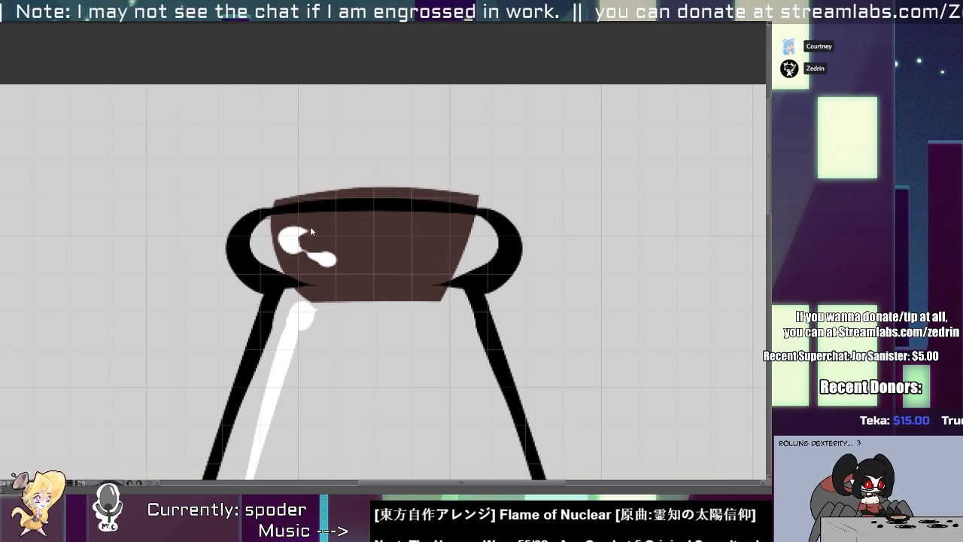
{"action": "left_click_drag", "start_coordinate": [268, 219], "coordinate": [589, 225]}
{"action": "key", "text": "ctrl+z"}
{"action": "left_click_drag", "start_coordinate": [236, 229], "coordinate": [605, 236]}
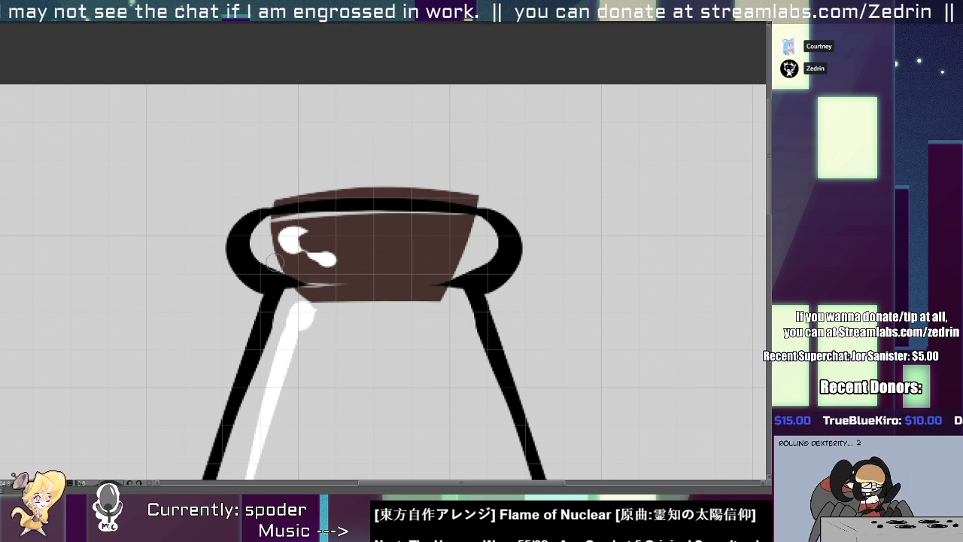
Erase a sliver of the cork along the lip's lower left curve and lighten the cork's brown.
{"action": "left_click_drag", "start_coordinate": [261, 264], "coordinate": [368, 277]}
{"action": "key", "text": "ctrl+z"}
{"action": "mouse_move", "coordinate": [269, 261]}
{"action": "left_mouse_down"}
{"action": "mouse_move", "coordinate": [366, 276]}
{"action": "mouse_move", "coordinate": [329, 279]}
{"action": "mouse_move", "coordinate": [358, 283]}
{"action": "left_mouse_up"}
{"action": "key", "text": "ctrl+z"}
{"action": "scroll", "coordinate": [318, 242], "scroll_direction": "down", "scroll_amount": 9}
{"action": "left_click_drag", "start_coordinate": [309, 221], "coordinate": [297, 210]}
{"action": "scroll", "coordinate": [312, 225], "scroll_direction": "up", "scroll_amount": 5}
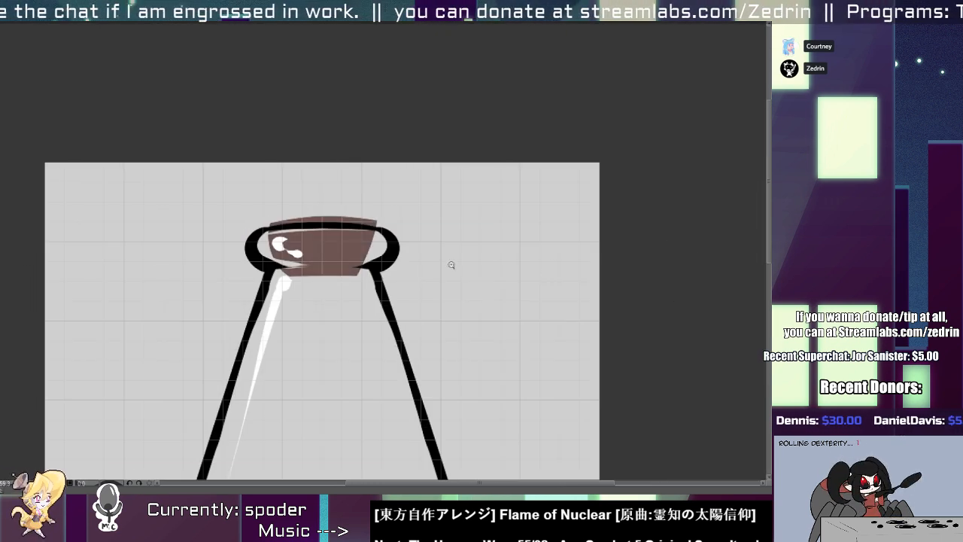
Round the conical flask cork's top edge upward and fill out its right side down to the lip.
{"action": "scroll", "coordinate": [323, 224], "scroll_direction": "up", "scroll_amount": 3}
{"action": "left_click_drag", "start_coordinate": [247, 214], "coordinate": [325, 216]}
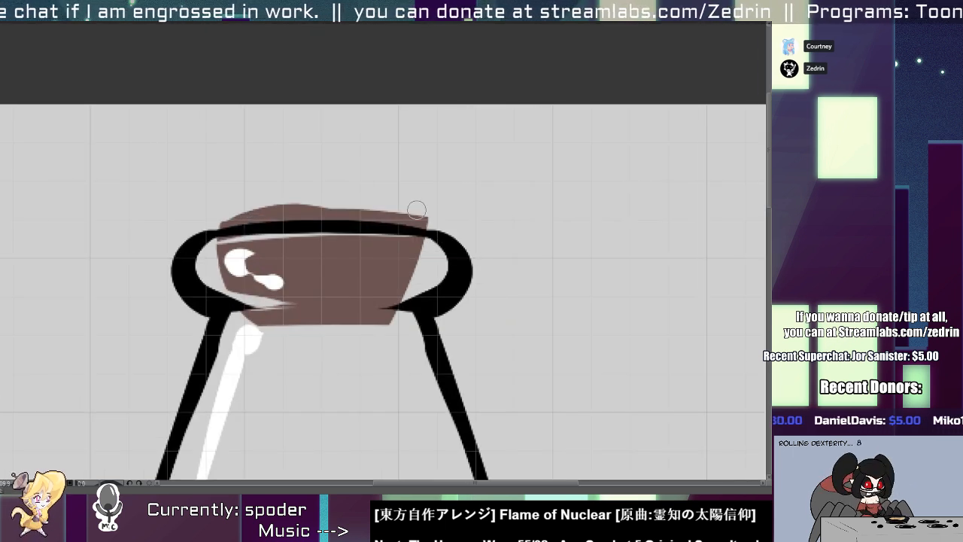
{"action": "mouse_move", "coordinate": [423, 209]}
{"action": "left_mouse_down"}
{"action": "mouse_move", "coordinate": [411, 320]}
{"action": "mouse_move", "coordinate": [420, 218]}
{"action": "mouse_move", "coordinate": [427, 238]}
{"action": "mouse_move", "coordinate": [417, 275]}
{"action": "mouse_move", "coordinate": [406, 208]}
{"action": "mouse_move", "coordinate": [390, 316]}
{"action": "left_mouse_up"}
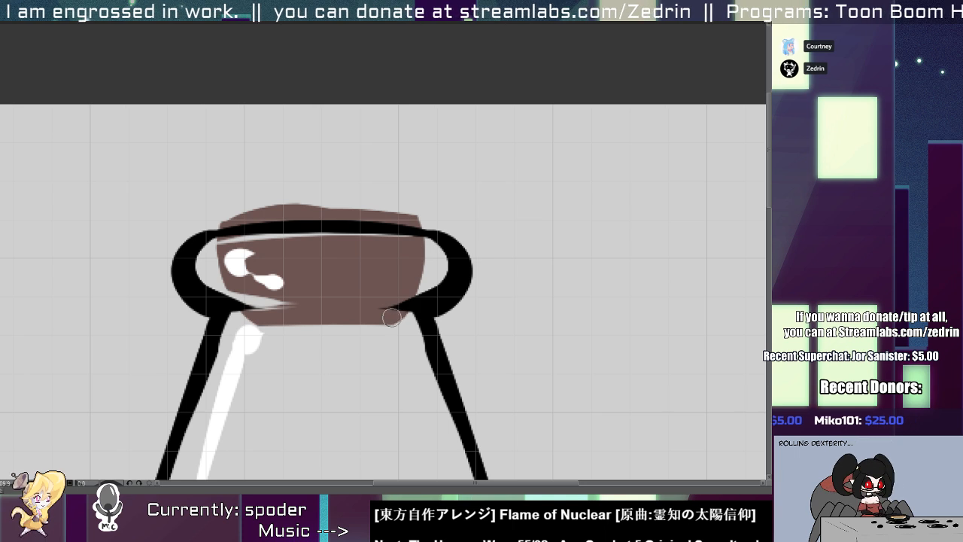
{"action": "scroll", "coordinate": [387, 308], "scroll_direction": "down", "scroll_amount": 3}
{"action": "scroll", "coordinate": [356, 292], "scroll_direction": "down", "scroll_amount": 3}
{"action": "scroll", "coordinate": [346, 227], "scroll_direction": "up", "scroll_amount": 5}
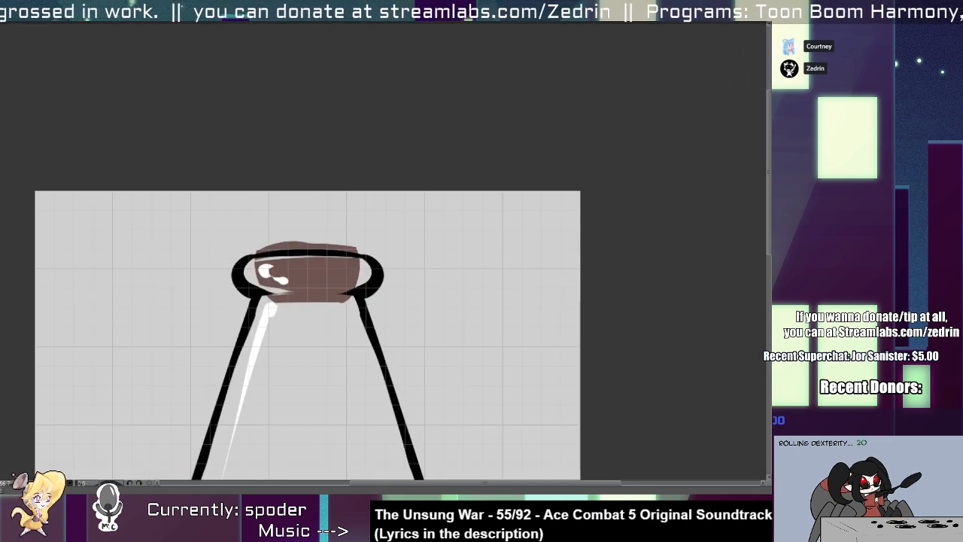
{"action": "scroll", "coordinate": [426, 215], "scroll_direction": "up", "scroll_amount": 3}
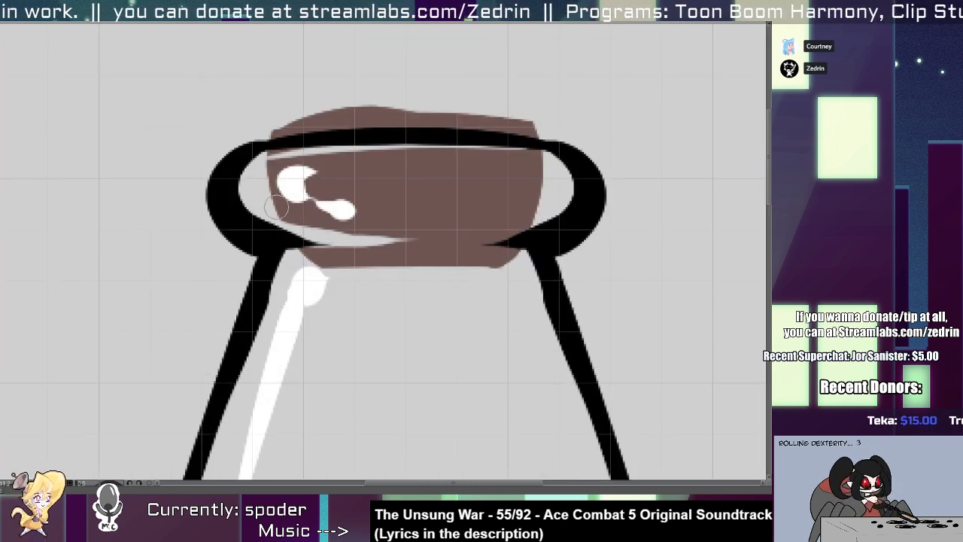
Switch to the long-necked flask drawing and paint a tapered brown cork in its mouth, reaching into the neck.
{"action": "scroll", "coordinate": [378, 232], "scroll_direction": "down", "scroll_amount": 3}
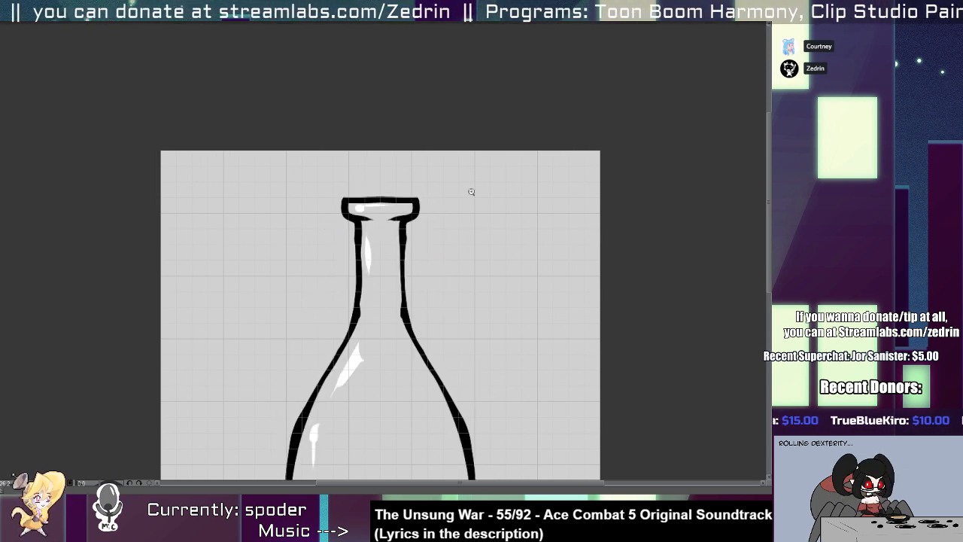
{"action": "left_click", "coordinate": [367, 211]}
{"action": "mouse_move", "coordinate": [349, 176]}
{"action": "left_mouse_down"}
{"action": "mouse_move", "coordinate": [374, 263]}
{"action": "mouse_move", "coordinate": [416, 258]}
{"action": "left_mouse_up"}
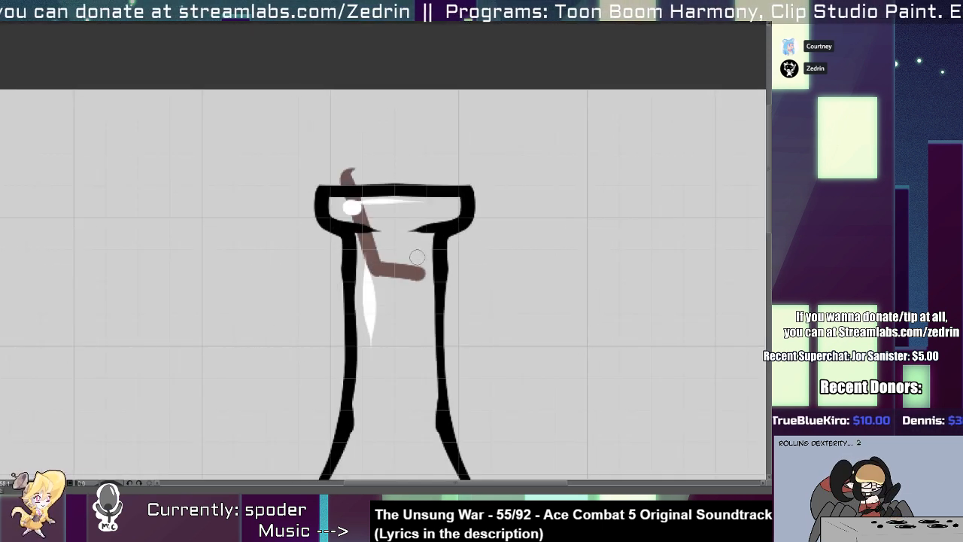
{"action": "key", "text": "ctrl+z"}
{"action": "left_click_drag", "start_coordinate": [354, 167], "coordinate": [369, 284]}
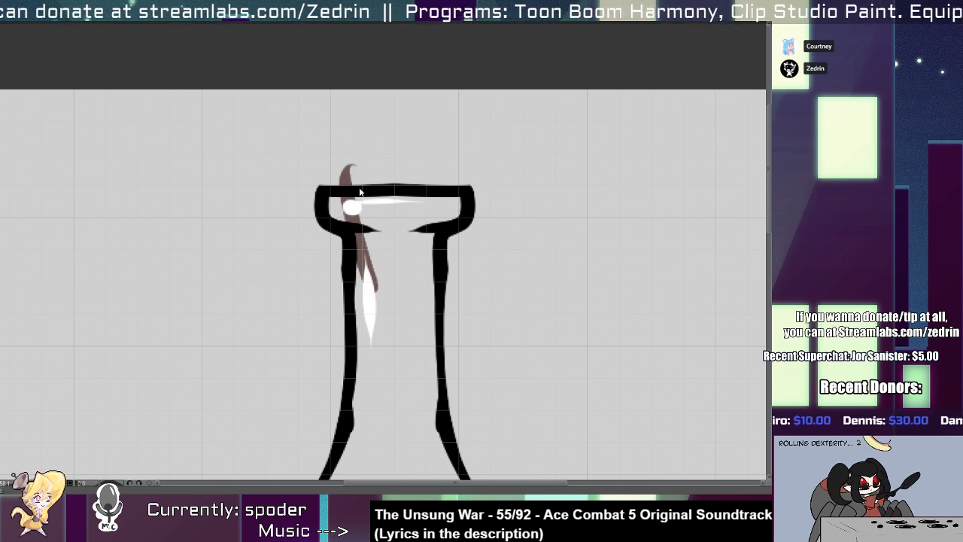
{"action": "key", "text": "ctrl+z"}
{"action": "mouse_move", "coordinate": [352, 169]}
{"action": "left_mouse_down"}
{"action": "mouse_move", "coordinate": [376, 292]}
{"action": "mouse_move", "coordinate": [370, 280]}
{"action": "mouse_move", "coordinate": [393, 291]}
{"action": "mouse_move", "coordinate": [431, 288]}
{"action": "mouse_move", "coordinate": [441, 167]}
{"action": "mouse_move", "coordinate": [360, 166]}
{"action": "mouse_move", "coordinate": [355, 193]}
{"action": "mouse_move", "coordinate": [364, 186]}
{"action": "mouse_move", "coordinate": [389, 279]}
{"action": "mouse_move", "coordinate": [406, 239]}
{"action": "mouse_move", "coordinate": [408, 183]}
{"action": "mouse_move", "coordinate": [416, 244]}
{"action": "mouse_move", "coordinate": [404, 169]}
{"action": "mouse_move", "coordinate": [436, 185]}
{"action": "mouse_move", "coordinate": [425, 227]}
{"action": "mouse_move", "coordinate": [387, 281]}
{"action": "mouse_move", "coordinate": [430, 264]}
{"action": "left_mouse_up"}
Erase the long-necked flask cork's rough edges to straighten its right side, bottom and top.
{"action": "key", "text": "alt+e"}
{"action": "left_click_drag", "start_coordinate": [450, 187], "coordinate": [435, 347]}
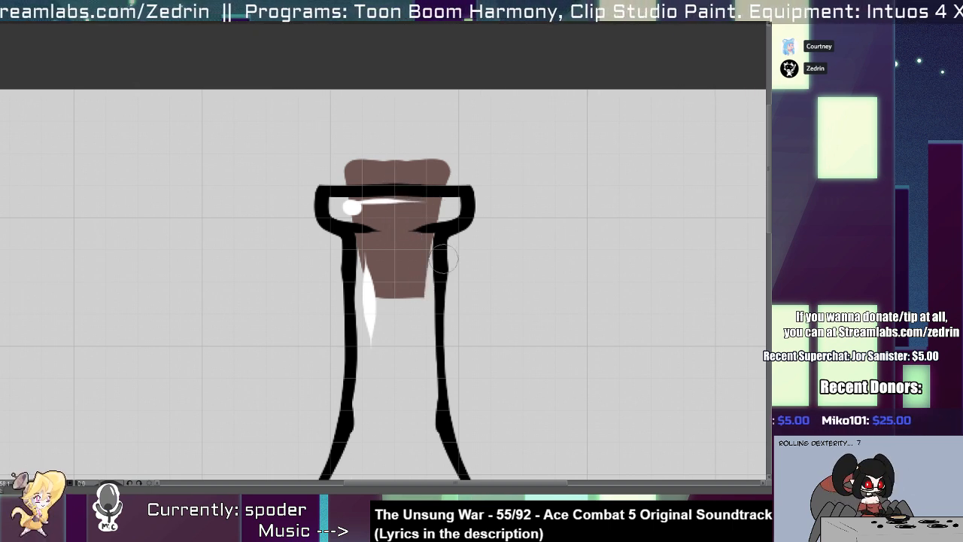
{"action": "left_click_drag", "start_coordinate": [322, 299], "coordinate": [469, 308]}
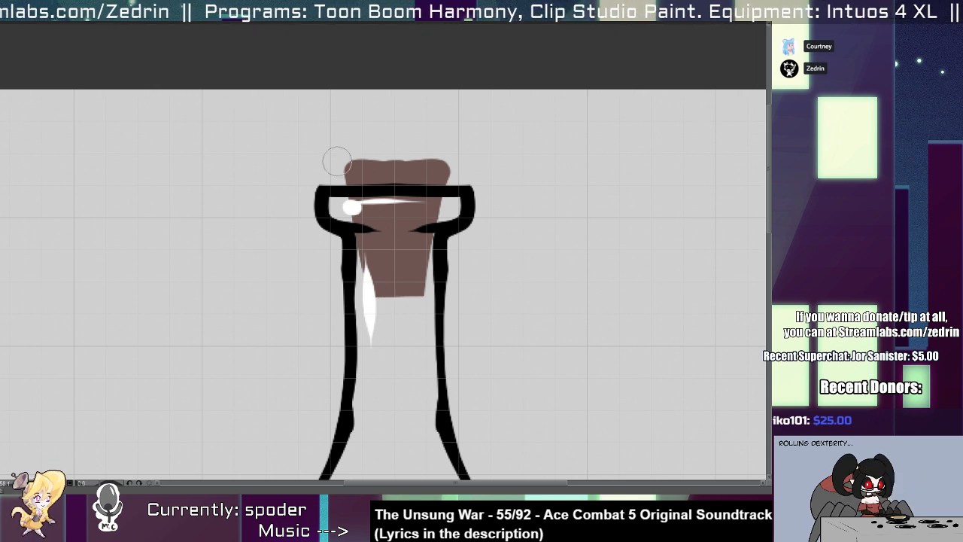
{"action": "left_click_drag", "start_coordinate": [337, 162], "coordinate": [467, 163]}
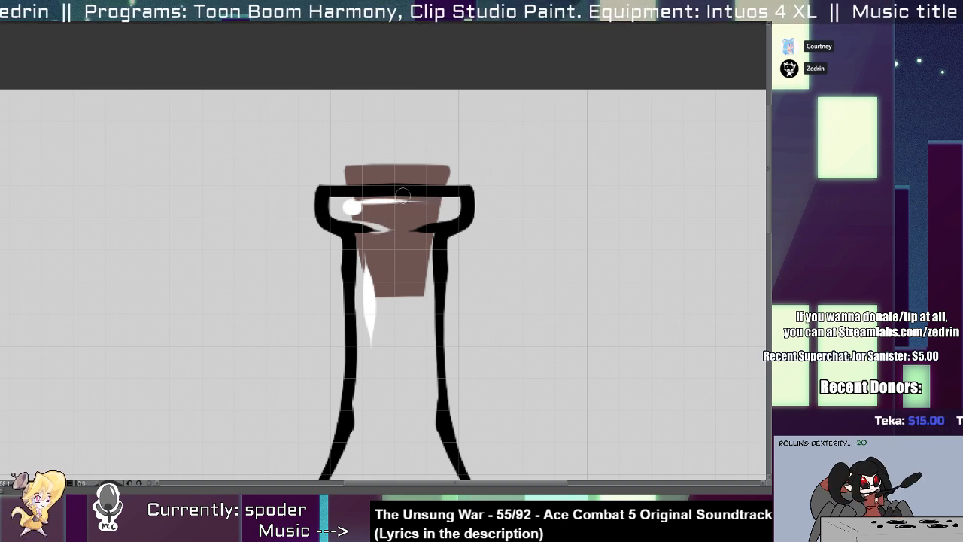
Erase thin slivers of the cork under the rim line and along both inner edges of the flask's neck.
{"action": "left_click_drag", "start_coordinate": [403, 195], "coordinate": [475, 201]}
{"action": "scroll", "coordinate": [415, 191], "scroll_direction": "down", "scroll_amount": 7}
{"action": "scroll", "coordinate": [411, 195], "scroll_direction": "up", "scroll_amount": 9}
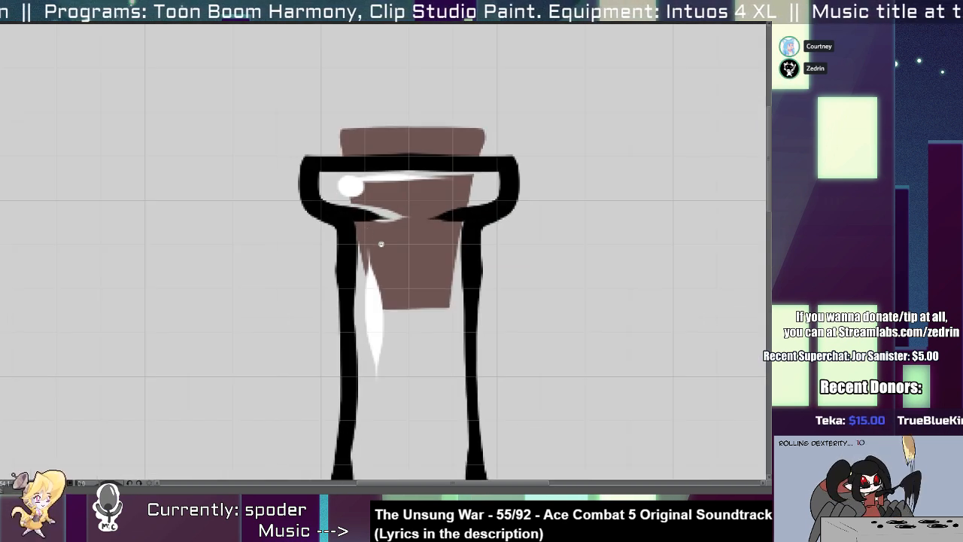
{"action": "left_click_drag", "start_coordinate": [359, 218], "coordinate": [365, 327]}
{"action": "scroll", "coordinate": [410, 218], "scroll_direction": "down", "scroll_amount": 3}
{"action": "scroll", "coordinate": [419, 218], "scroll_direction": "up", "scroll_amount": 3}
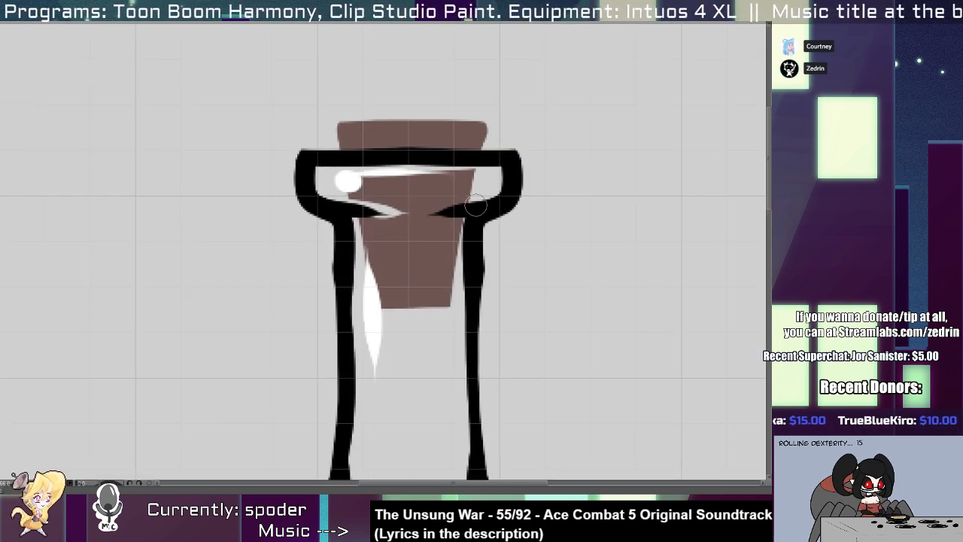
{"action": "left_click_drag", "start_coordinate": [475, 205], "coordinate": [452, 322]}
Examine the cork's fit in the long-necked flask, both close up and across the whole drawing.
{"action": "scroll", "coordinate": [406, 185], "scroll_direction": "down", "scroll_amount": 5}
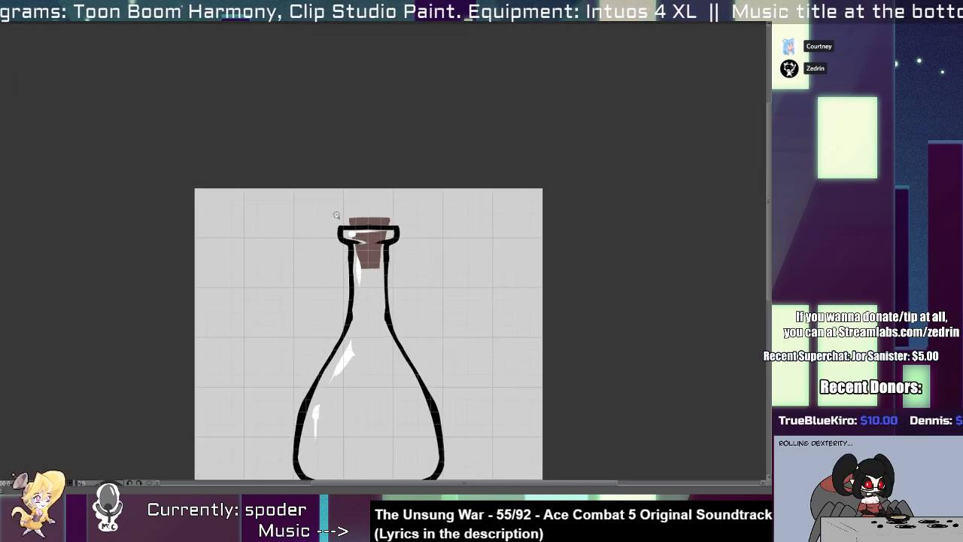
{"action": "scroll", "coordinate": [336, 215], "scroll_direction": "up", "scroll_amount": 5}
{"action": "scroll", "coordinate": [614, 308], "scroll_direction": "down", "scroll_amount": 4}
{"action": "scroll", "coordinate": [307, 245], "scroll_direction": "up", "scroll_amount": 2}
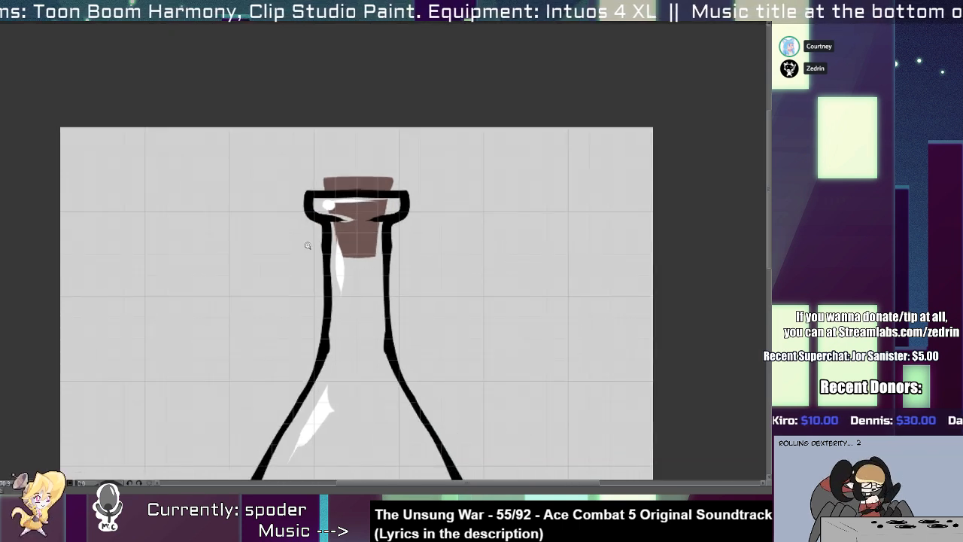
{"action": "scroll", "coordinate": [307, 245], "scroll_direction": "up", "scroll_amount": 3}
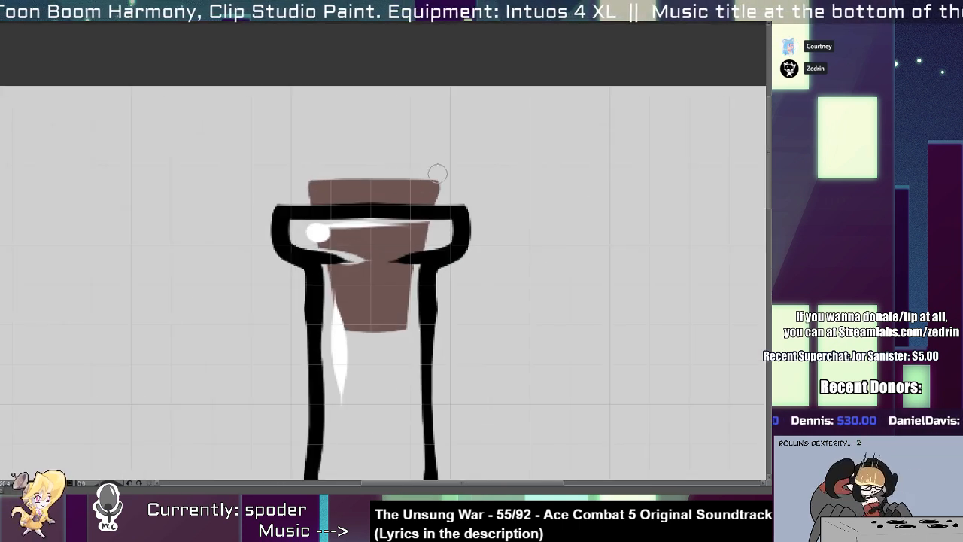
{"action": "scroll", "coordinate": [443, 221], "scroll_direction": "down", "scroll_amount": 3}
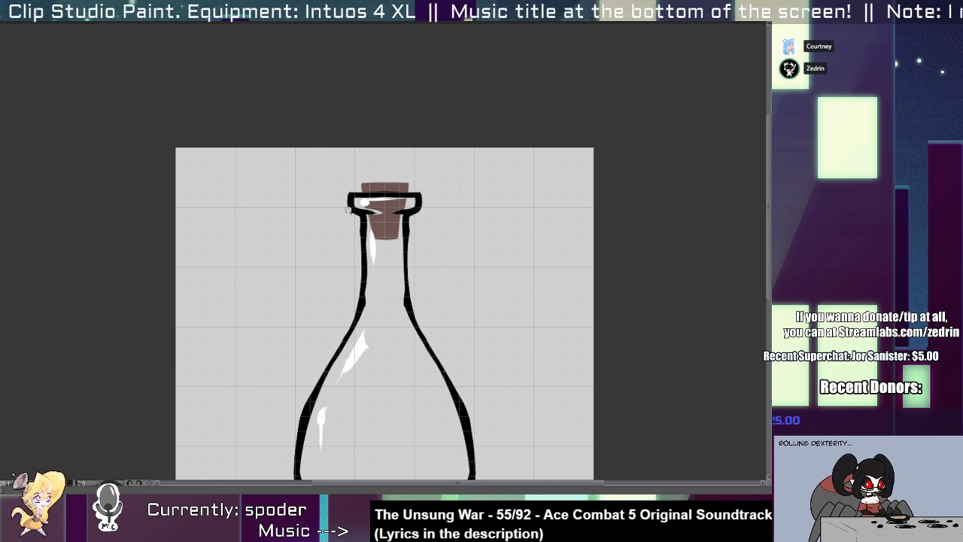
{"action": "left_click_drag", "start_coordinate": [355, 445], "coordinate": [321, 334]}
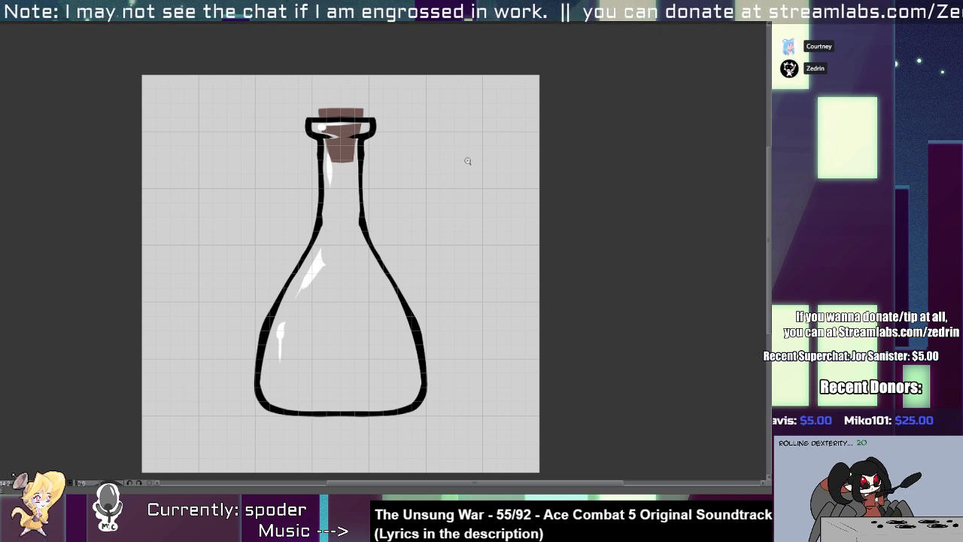
{"action": "left_click_drag", "start_coordinate": [342, 273], "coordinate": [345, 363]}
{"action": "left_click", "coordinate": [352, 328]}
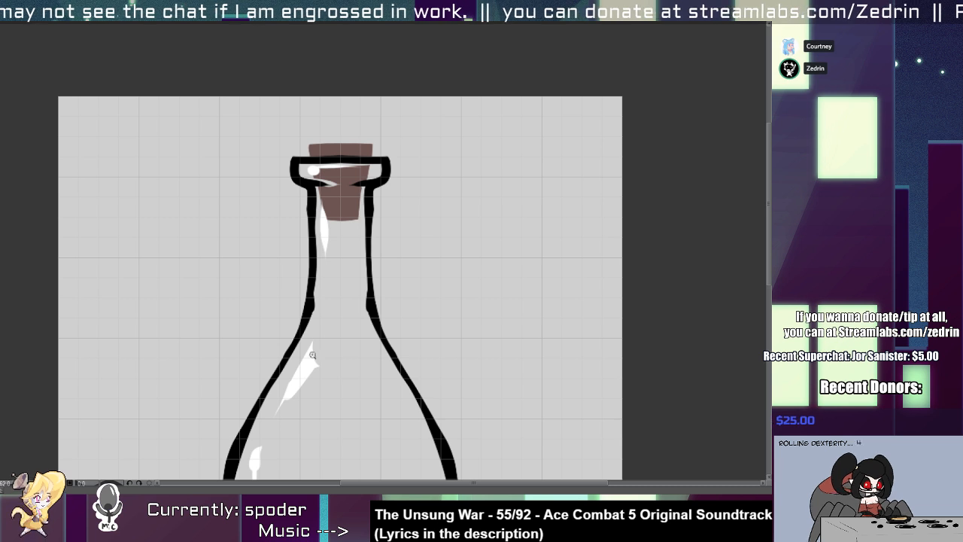
Check the long-necked flask's cork, rim and highlights at several magnifications.
{"action": "left_click_drag", "start_coordinate": [312, 354], "coordinate": [332, 329]}
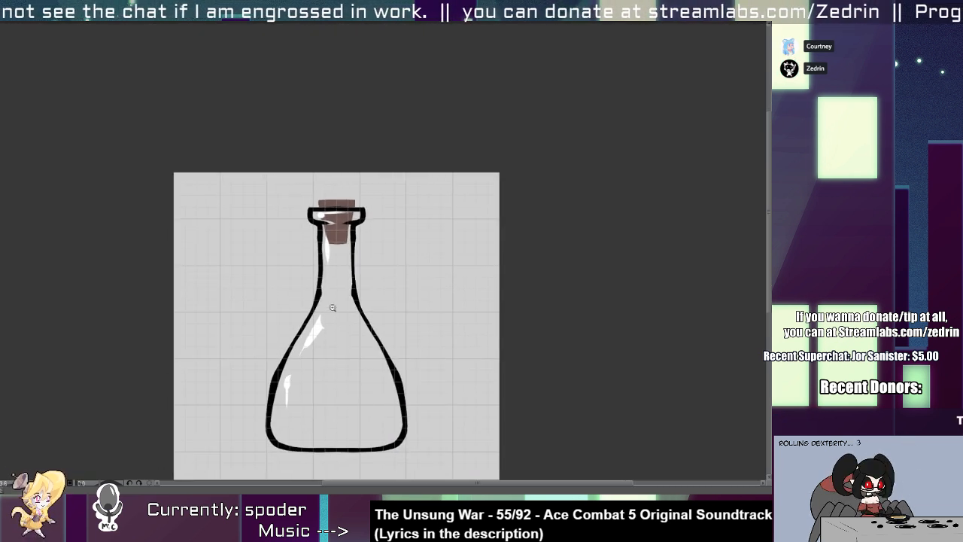
{"action": "left_click_drag", "start_coordinate": [314, 370], "coordinate": [353, 355]}
{"action": "left_click_drag", "start_coordinate": [369, 315], "coordinate": [347, 376]}
{"action": "left_click_drag", "start_coordinate": [363, 305], "coordinate": [369, 305]}
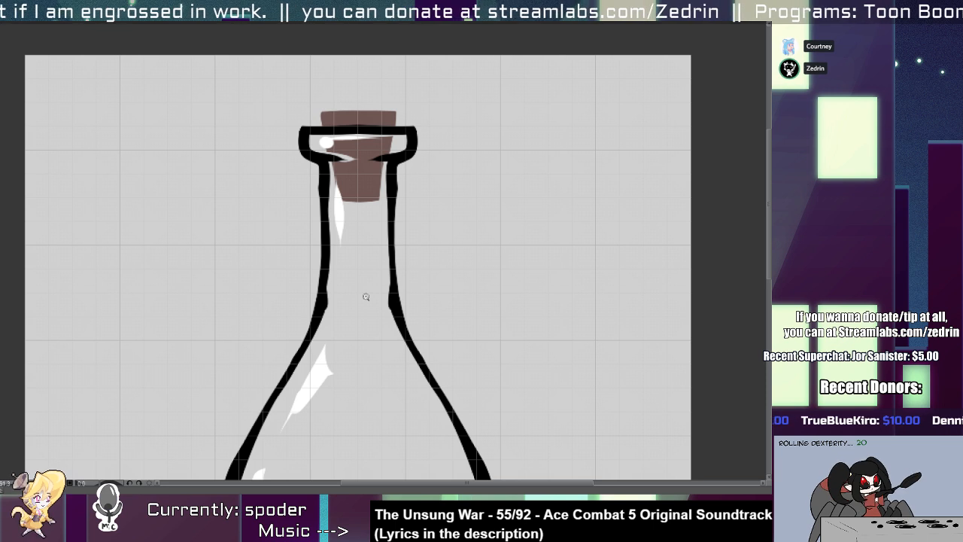
{"action": "scroll", "coordinate": [394, 238], "scroll_direction": "down", "scroll_amount": 2}
{"action": "scroll", "coordinate": [394, 238], "scroll_direction": "up", "scroll_amount": 6}
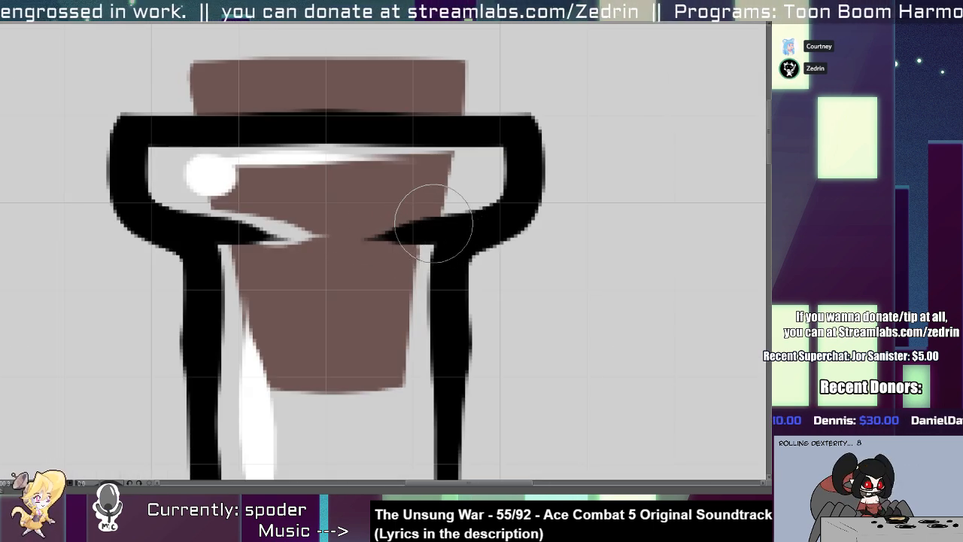
{"action": "scroll", "coordinate": [432, 235], "scroll_direction": "down", "scroll_amount": 4}
{"action": "scroll", "coordinate": [406, 226], "scroll_direction": "up", "scroll_amount": 1}
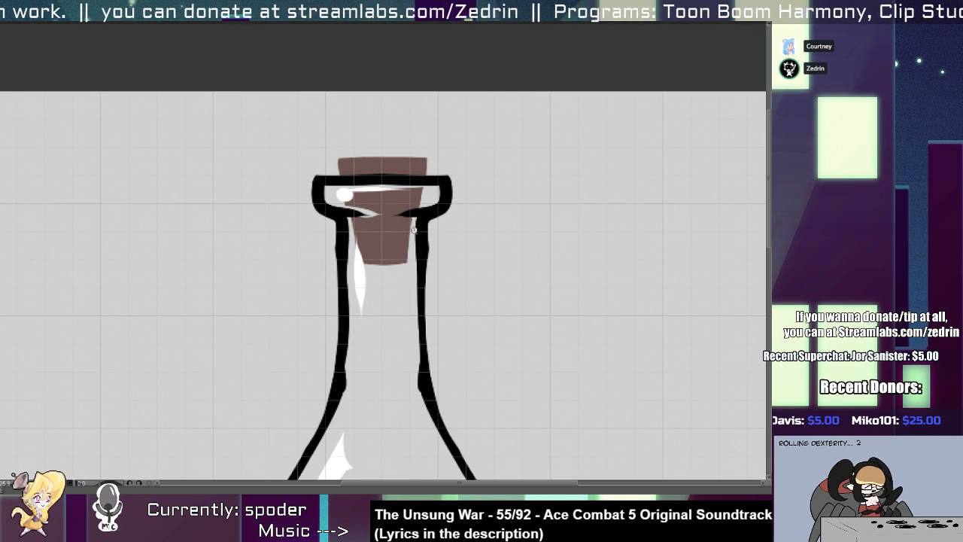
{"action": "left_click_drag", "start_coordinate": [405, 256], "coordinate": [387, 275]}
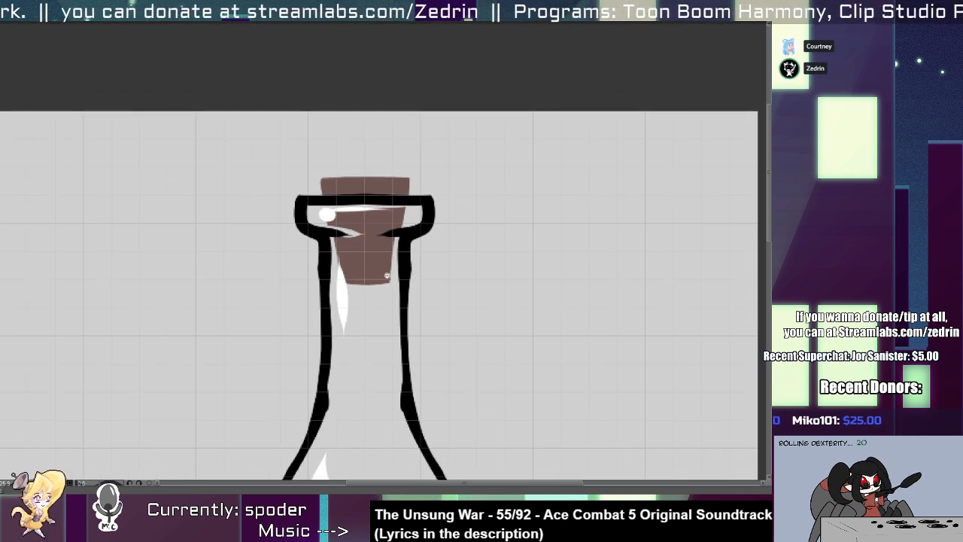
{"action": "scroll", "coordinate": [407, 249], "scroll_direction": "down", "scroll_amount": 5}
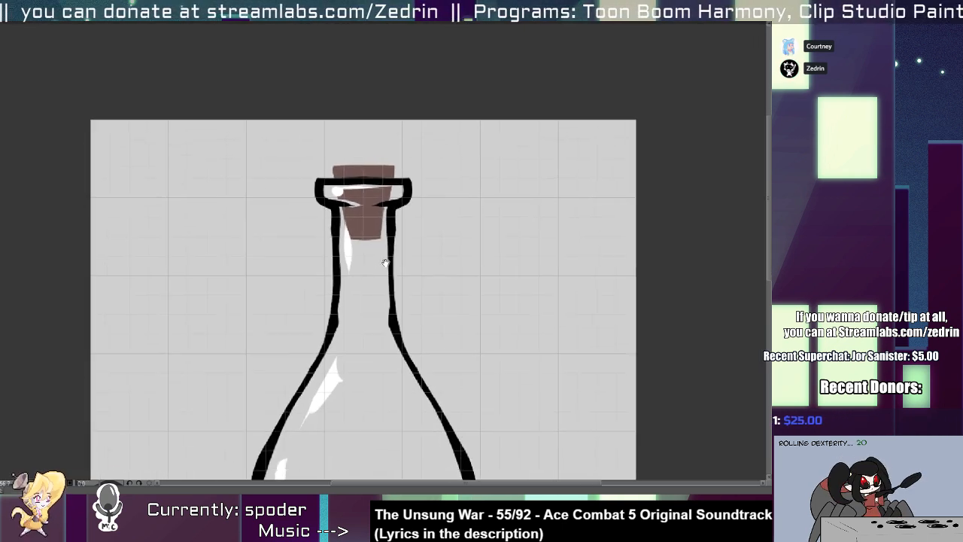
{"action": "scroll", "coordinate": [390, 299], "scroll_direction": "up", "scroll_amount": 1}
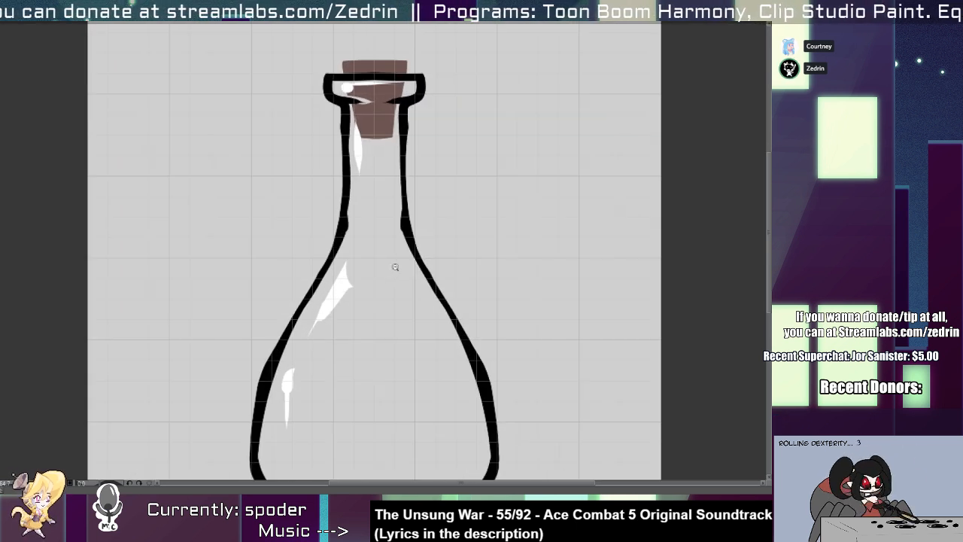
Switch to the straight-sided bottle drawing and paint the slanted left edge of a brown cork from above the rim into the neck.
{"action": "key", "text": "."}
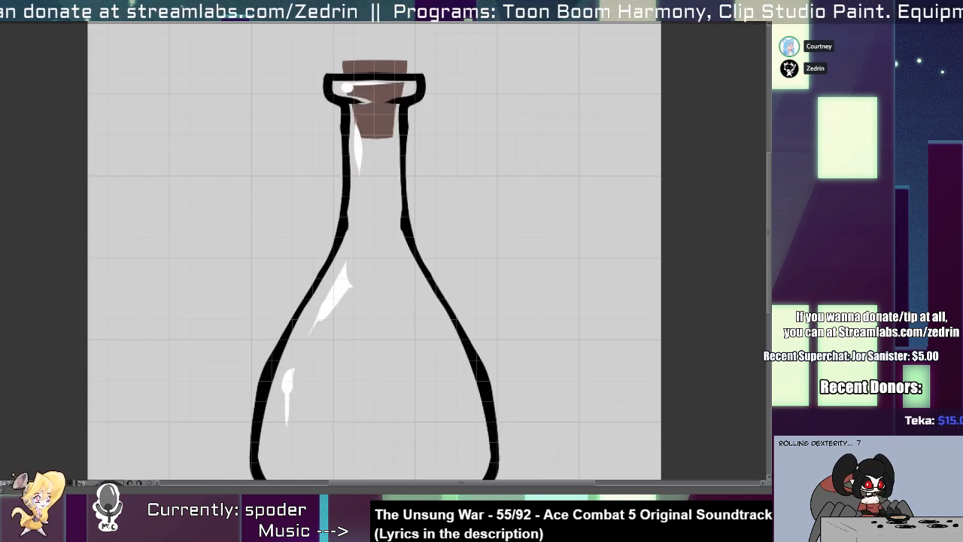
{"action": "key", "text": "."}
{"action": "key", "text": "."}
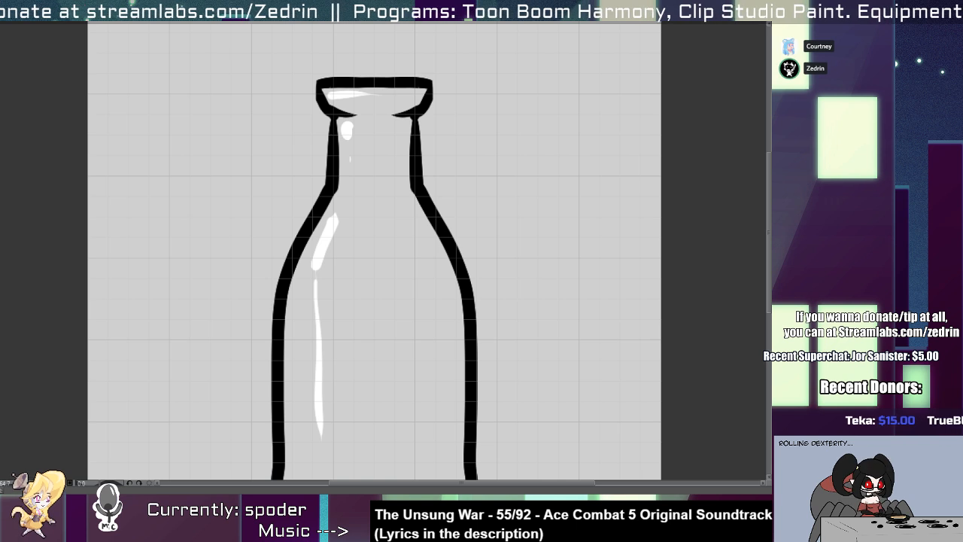
{"action": "left_click", "coordinate": [443, 100]}
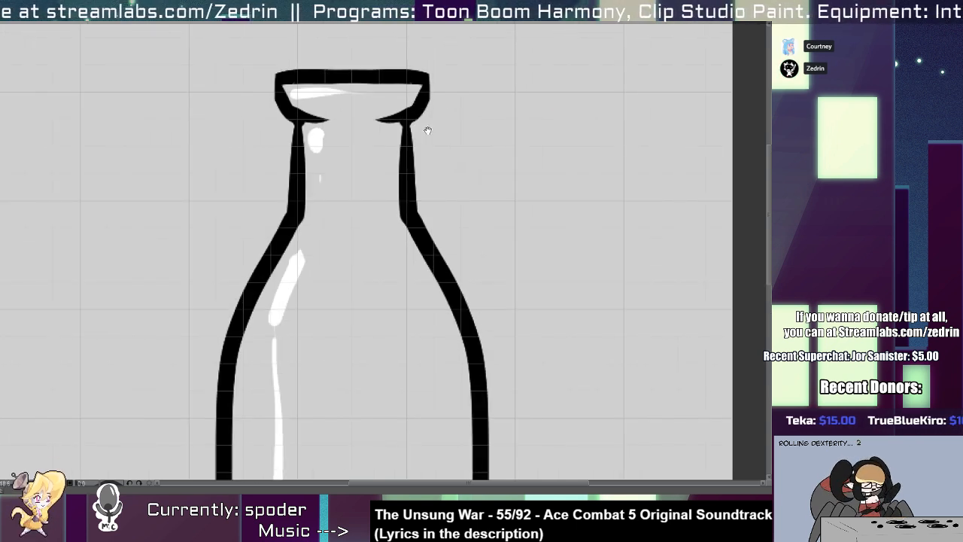
{"action": "left_click_drag", "start_coordinate": [425, 129], "coordinate": [441, 255]}
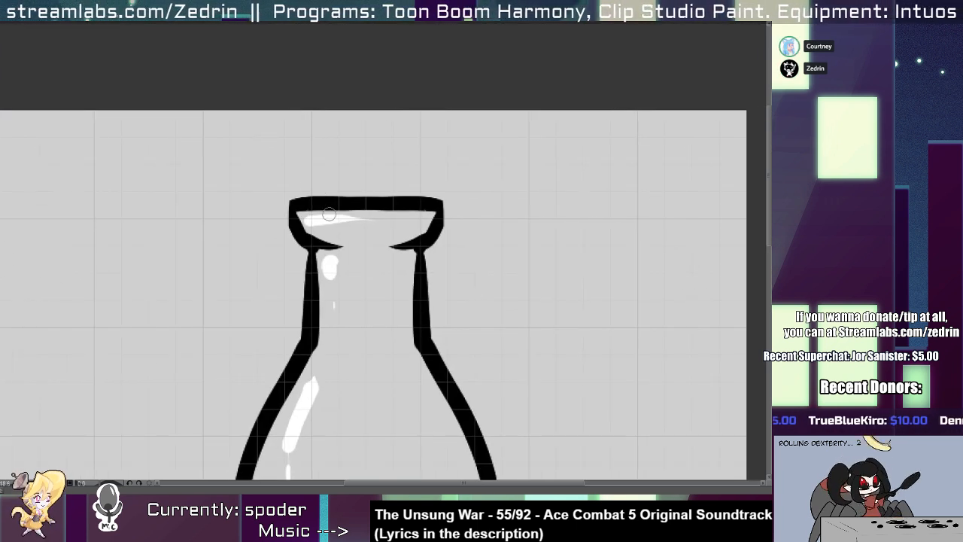
{"action": "left_click_drag", "start_coordinate": [314, 182], "coordinate": [333, 292]}
{"action": "key", "text": "ctrl+z"}
{"action": "left_click_drag", "start_coordinate": [314, 182], "coordinate": [333, 286]}
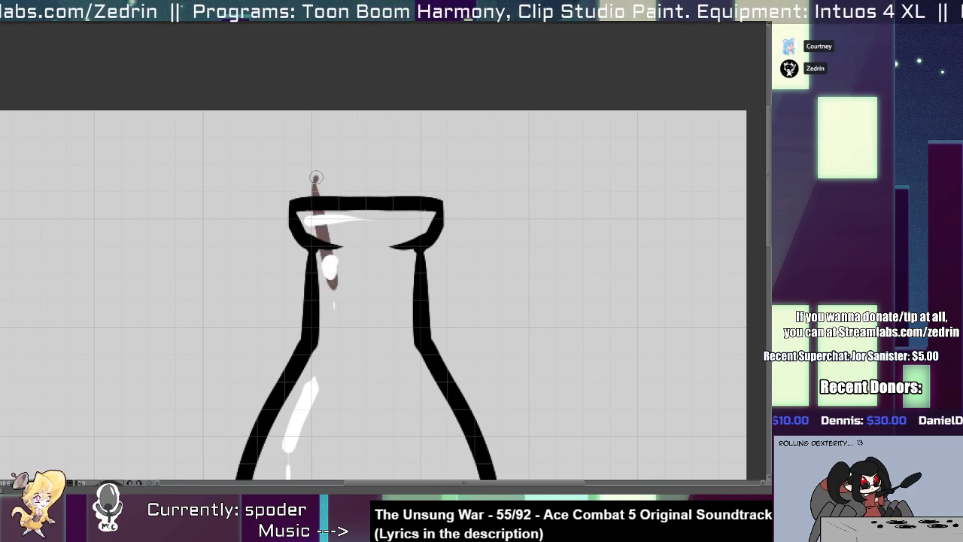
Paint the top, right and bottom edges of the bottle's tapered cork and fill its inside with brown.
{"action": "left_click_drag", "start_coordinate": [325, 175], "coordinate": [440, 177]}
{"action": "key", "text": "ctrl+z"}
{"action": "left_click_drag", "start_coordinate": [313, 178], "coordinate": [423, 178]}
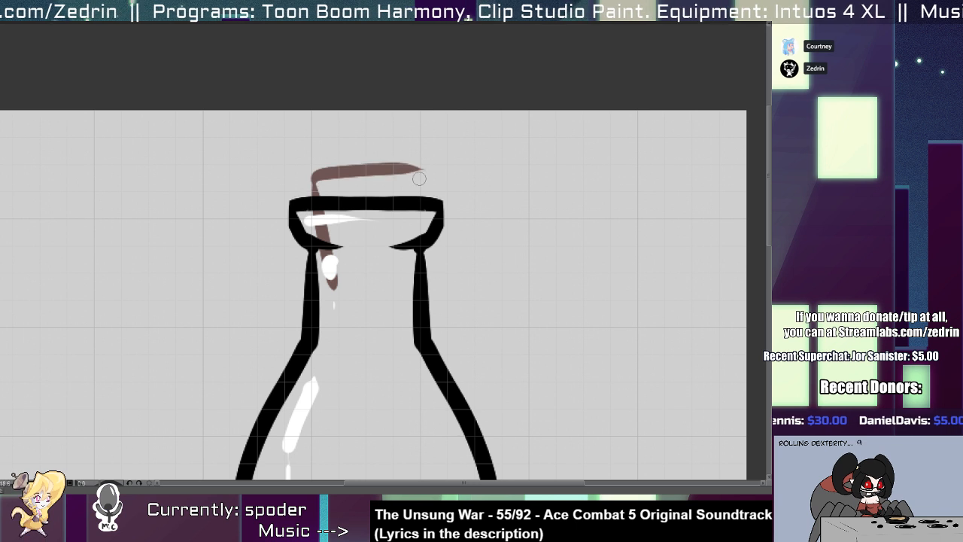
{"action": "key", "text": "ctrl+z"}
{"action": "left_click_drag", "start_coordinate": [313, 182], "coordinate": [400, 183]}
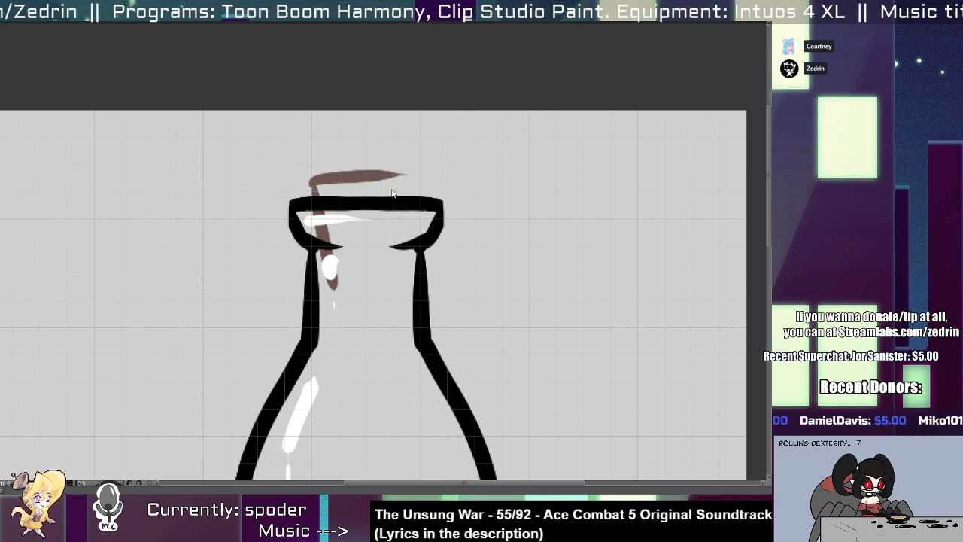
{"action": "mouse_move", "coordinate": [332, 276]}
{"action": "left_mouse_down"}
{"action": "mouse_move", "coordinate": [383, 288]}
{"action": "mouse_move", "coordinate": [387, 270]}
{"action": "left_mouse_up"}
{"action": "key", "text": "ctrl+t"}
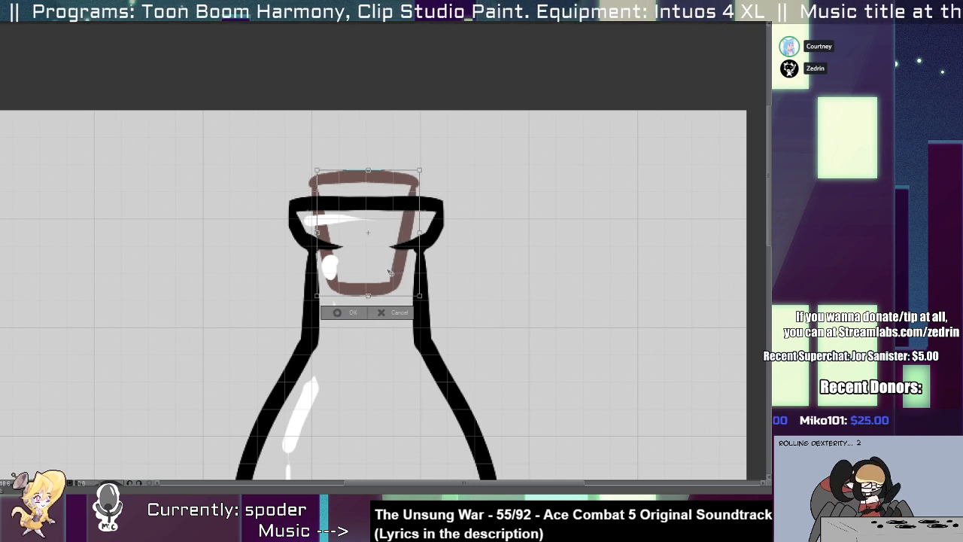
{"action": "key", "text": "Return"}
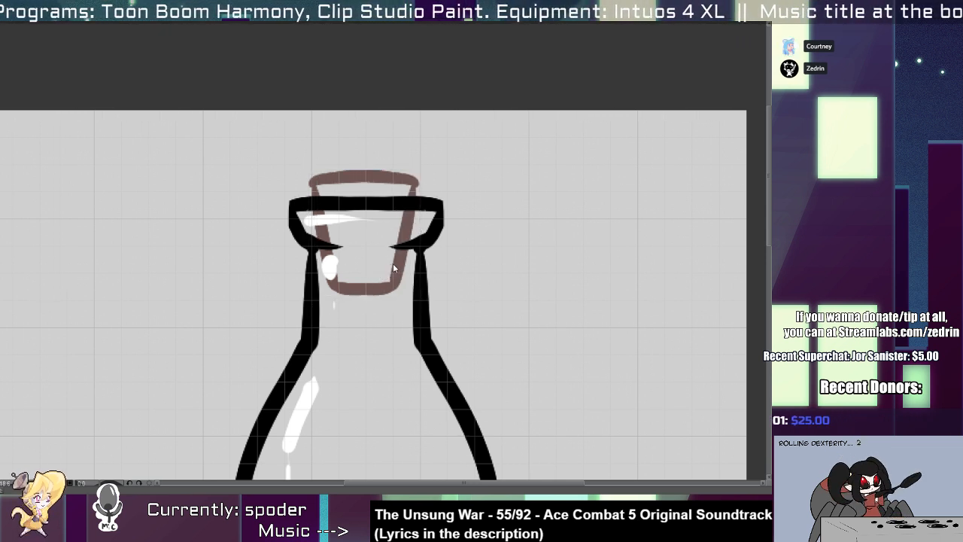
{"action": "left_click_drag", "start_coordinate": [394, 270], "coordinate": [396, 270]}
{"action": "mouse_move", "coordinate": [338, 286]}
{"action": "left_mouse_down"}
{"action": "mouse_move", "coordinate": [393, 273]}
{"action": "mouse_move", "coordinate": [401, 185]}
{"action": "mouse_move", "coordinate": [402, 212]}
{"action": "mouse_move", "coordinate": [405, 194]}
{"action": "mouse_move", "coordinate": [324, 186]}
{"action": "mouse_move", "coordinate": [340, 270]}
{"action": "mouse_move", "coordinate": [332, 182]}
{"action": "mouse_move", "coordinate": [350, 285]}
{"action": "mouse_move", "coordinate": [354, 256]}
{"action": "mouse_move", "coordinate": [369, 263]}
{"action": "mouse_move", "coordinate": [385, 212]}
{"action": "left_mouse_up"}
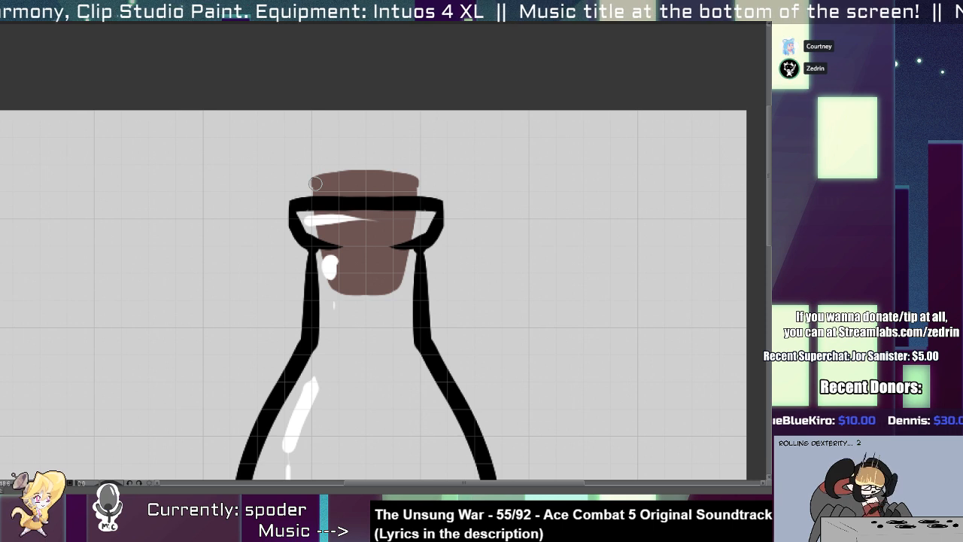
Erase thin slivers of the cork around the left lip line's tip and beneath the rim line.
{"action": "scroll", "coordinate": [340, 246], "scroll_direction": "up", "scroll_amount": 2}
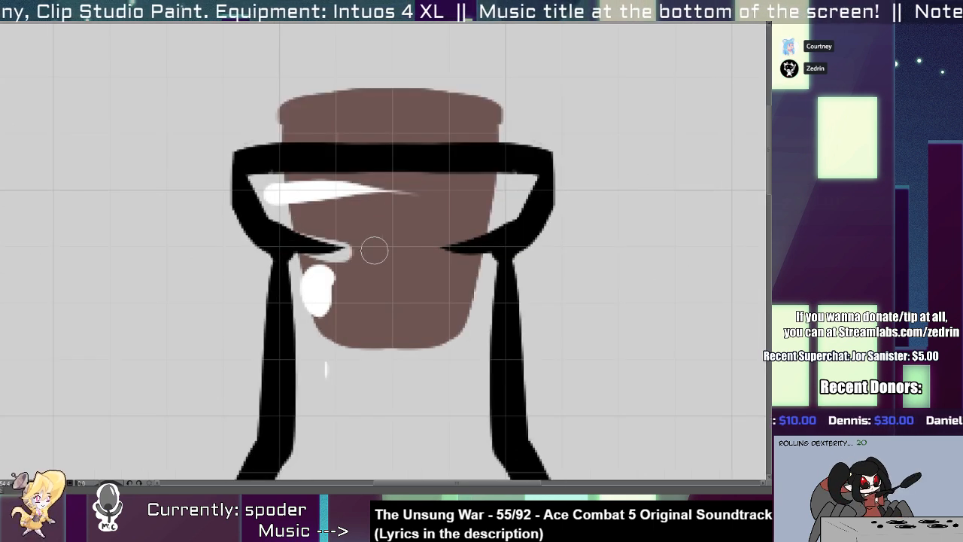
{"action": "left_click_drag", "start_coordinate": [332, 251], "coordinate": [372, 247]}
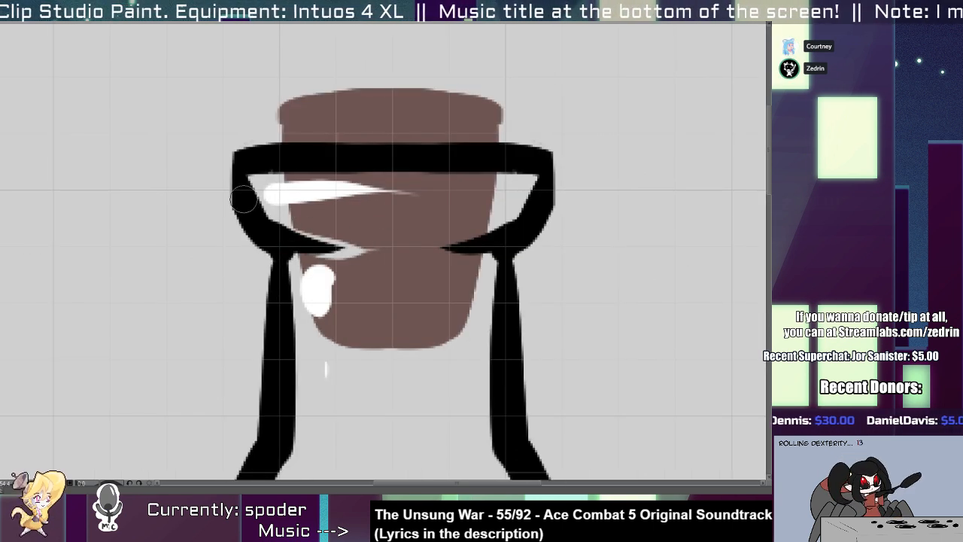
{"action": "left_click_drag", "start_coordinate": [290, 179], "coordinate": [388, 174]}
{"action": "key", "text": "ctrl+z"}
{"action": "left_click_drag", "start_coordinate": [291, 180], "coordinate": [378, 174]}
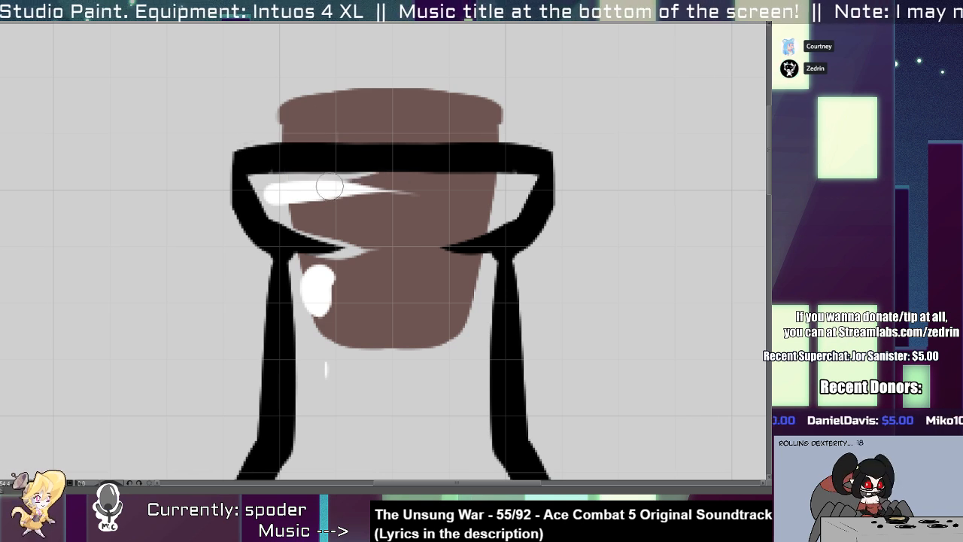
Remove the long white highlight from the bottle's body and reshape the upper end of the left shoulder highlight.
{"action": "scroll", "coordinate": [311, 209], "scroll_direction": "down", "scroll_amount": 4}
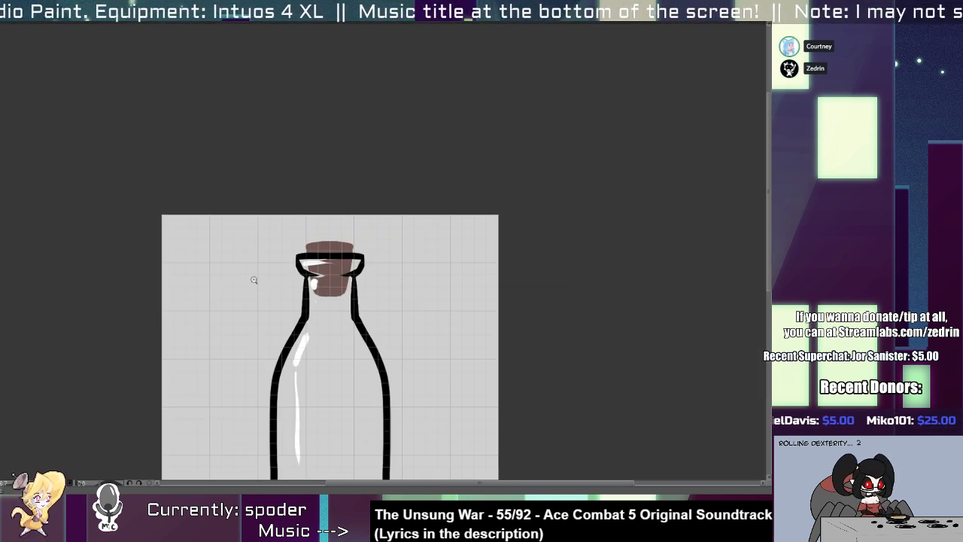
{"action": "scroll", "coordinate": [318, 338], "scroll_direction": "up", "scroll_amount": 3}
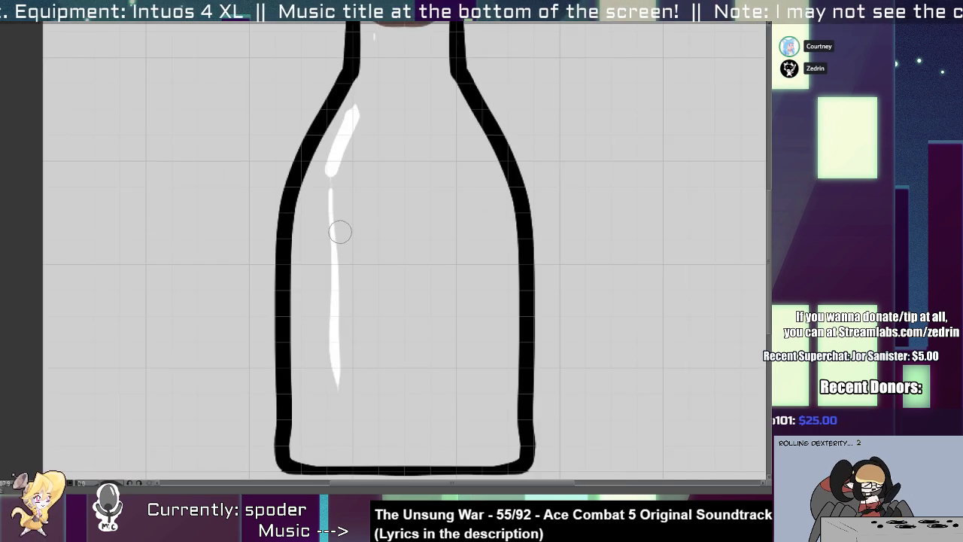
{"action": "key", "text": "ctrl+z"}
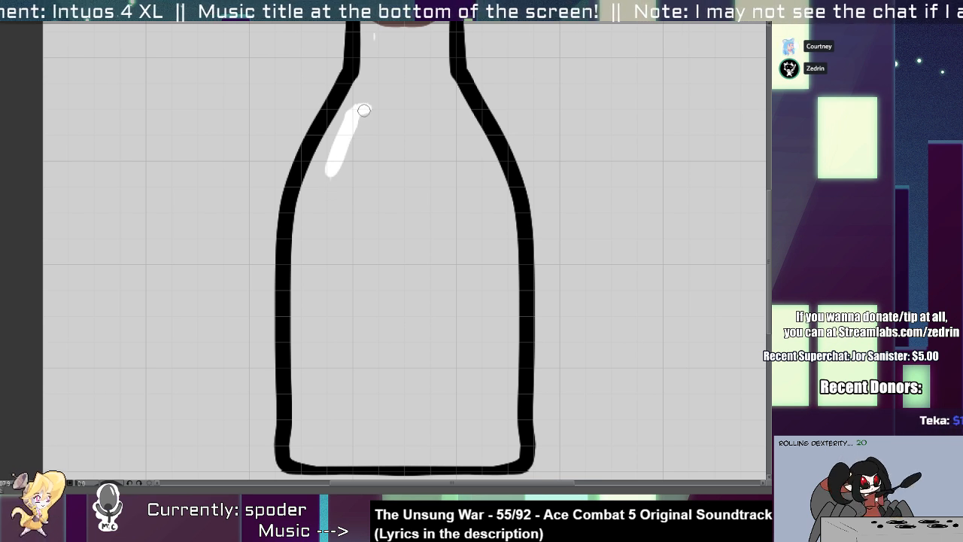
{"action": "left_click_drag", "start_coordinate": [366, 100], "coordinate": [339, 148]}
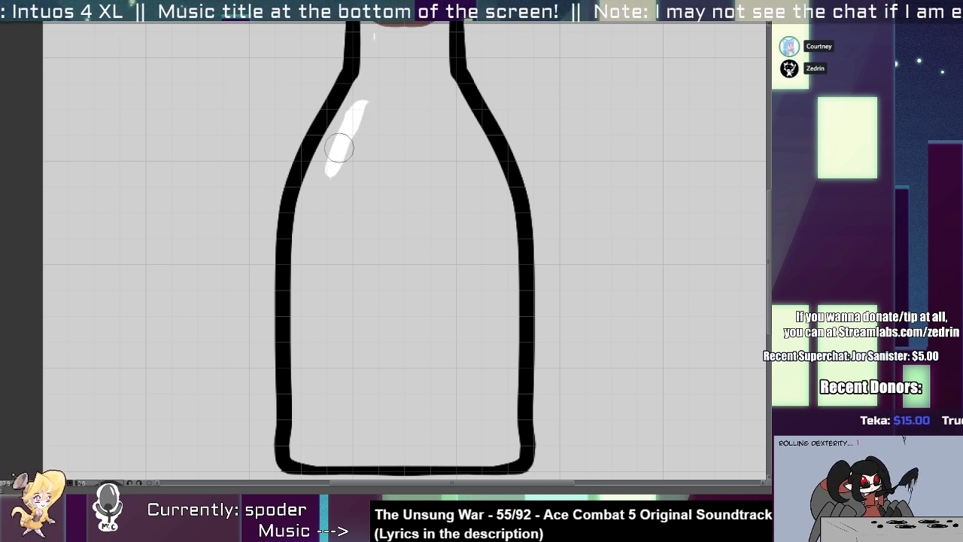
Slim the shoulder highlight into a curve and paint a long white highlight close inside the bottle's left wall.
{"action": "left_click_drag", "start_coordinate": [313, 203], "coordinate": [312, 418]}
{"action": "key", "text": "ctrl+z"}
{"action": "key", "text": "ctrl+z"}
{"action": "left_click_drag", "start_coordinate": [312, 211], "coordinate": [313, 338]}
{"action": "key", "text": "ctrl+z"}
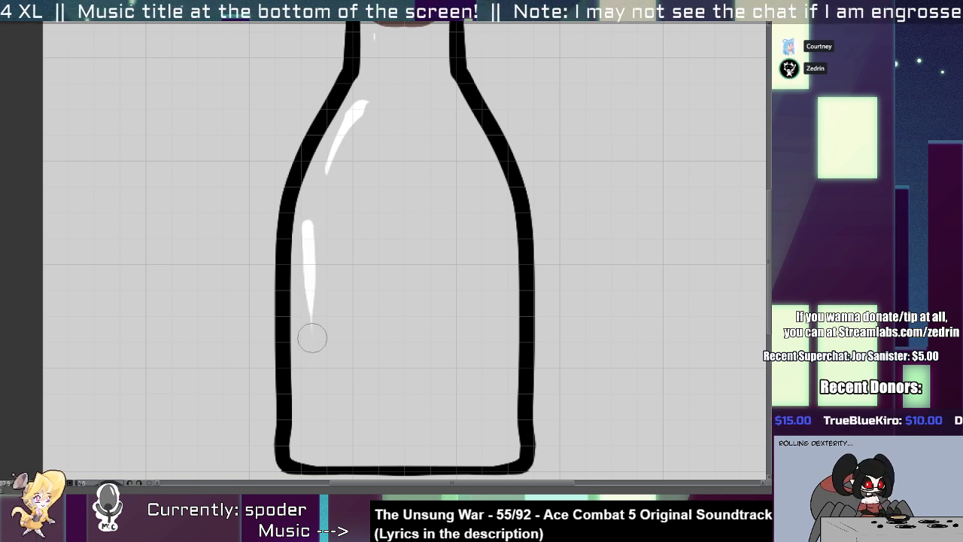
{"action": "left_click_drag", "start_coordinate": [309, 301], "coordinate": [314, 352]}
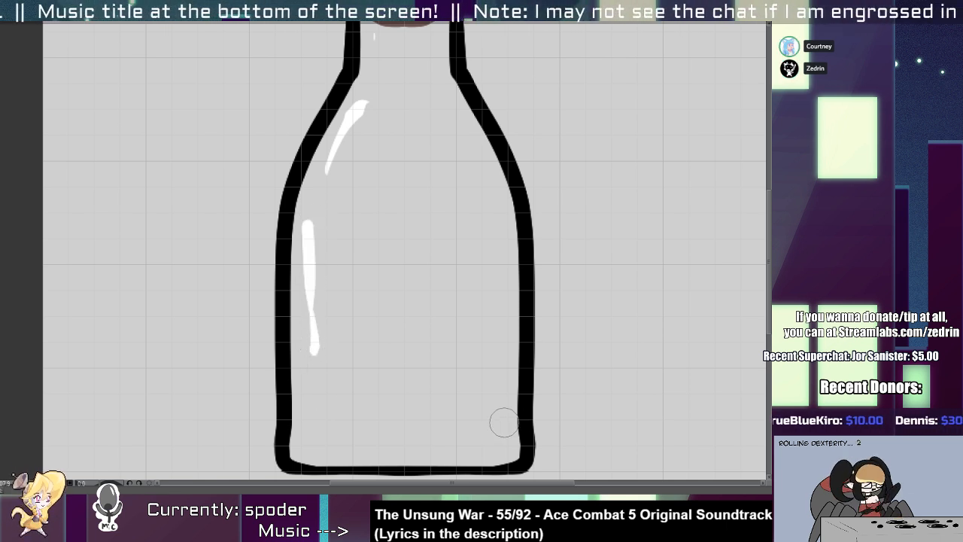
Add small white highlights in both lower corners of the bottle and inside its right shoulder.
{"action": "left_click_drag", "start_coordinate": [504, 426], "coordinate": [498, 449]}
{"action": "left_click_drag", "start_coordinate": [313, 448], "coordinate": [311, 439]}
{"action": "left_click_drag", "start_coordinate": [487, 150], "coordinate": [485, 159]}
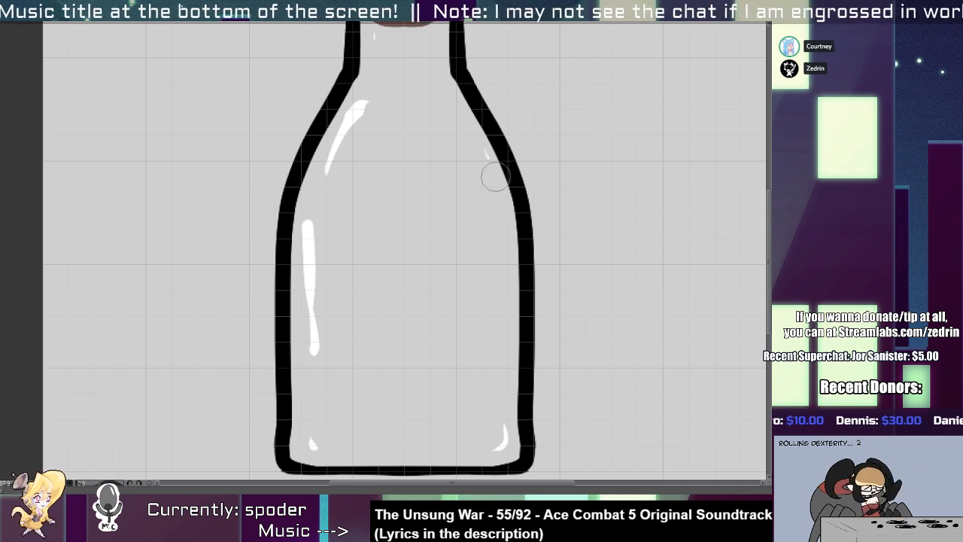
{"action": "left_click_drag", "start_coordinate": [486, 197], "coordinate": [248, 203]}
Switch to the round flask drawing and paint a filled brown cork in its tilted mouth.
{"action": "left_click_drag", "start_coordinate": [477, 162], "coordinate": [591, 97]}
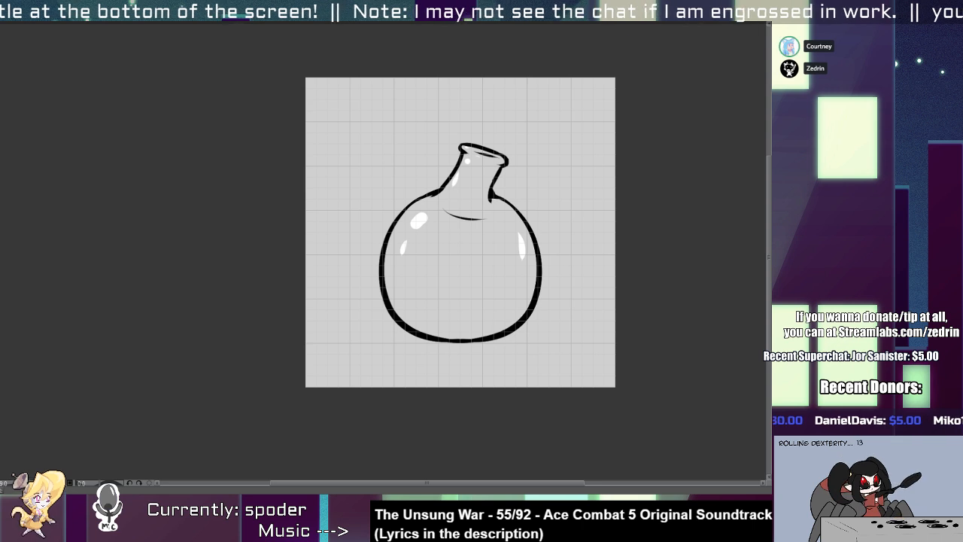
{"action": "scroll", "coordinate": [459, 155], "scroll_direction": "up", "scroll_amount": 5}
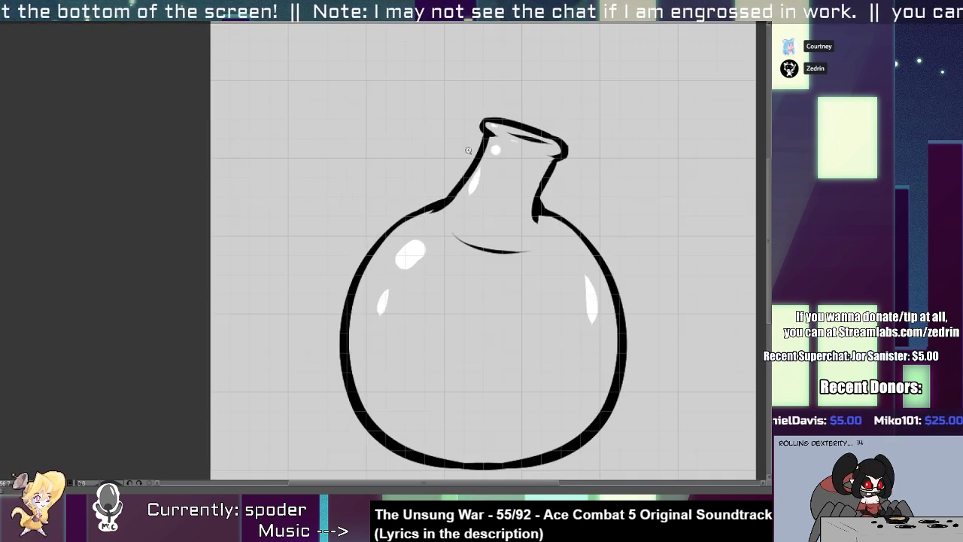
{"action": "mouse_move", "coordinate": [528, 101]}
{"action": "left_mouse_down"}
{"action": "mouse_move", "coordinate": [498, 187]}
{"action": "mouse_move", "coordinate": [528, 215]}
{"action": "mouse_move", "coordinate": [566, 221]}
{"action": "mouse_move", "coordinate": [599, 155]}
{"action": "mouse_move", "coordinate": [586, 117]}
{"action": "mouse_move", "coordinate": [544, 117]}
{"action": "mouse_move", "coordinate": [537, 141]}
{"action": "left_mouse_up"}
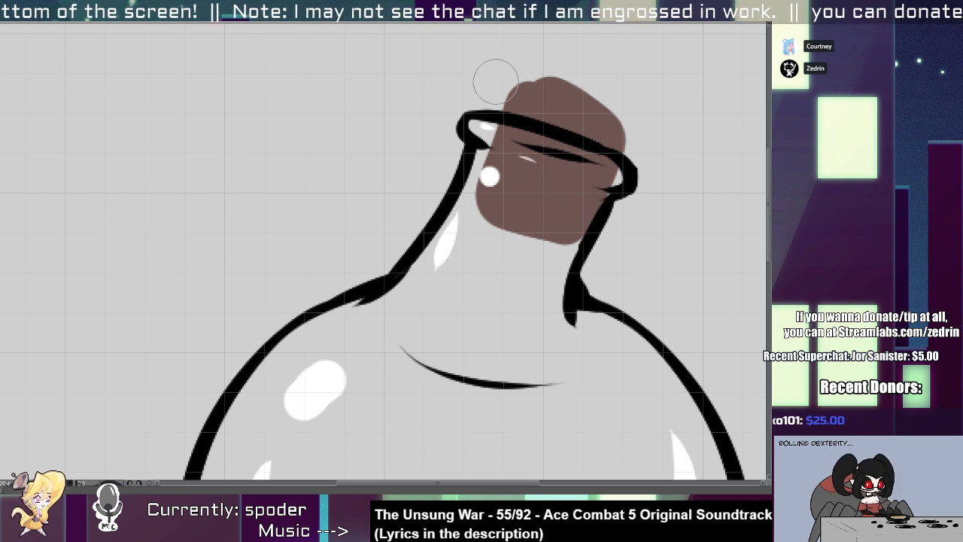
Erase the round flask cork's uneven edges to smooth its top and taper its right side down to the bottom corner.
{"action": "key", "text": "ctrl+z"}
{"action": "mouse_move", "coordinate": [496, 82]}
{"action": "left_mouse_down"}
{"action": "mouse_move", "coordinate": [638, 132]}
{"action": "mouse_move", "coordinate": [642, 121]}
{"action": "left_mouse_up"}
{"action": "mouse_move", "coordinate": [640, 169]}
{"action": "left_mouse_down"}
{"action": "mouse_move", "coordinate": [613, 210]}
{"action": "mouse_move", "coordinate": [578, 232]}
{"action": "left_mouse_up"}
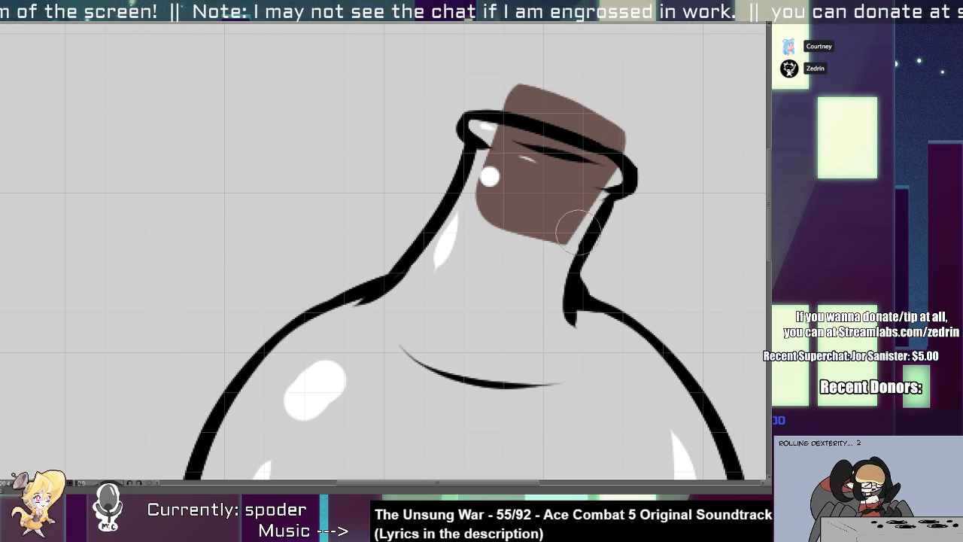
{"action": "left_click_drag", "start_coordinate": [654, 109], "coordinate": [527, 291]}
{"action": "scroll", "coordinate": [609, 150], "scroll_direction": "up", "scroll_amount": 2}
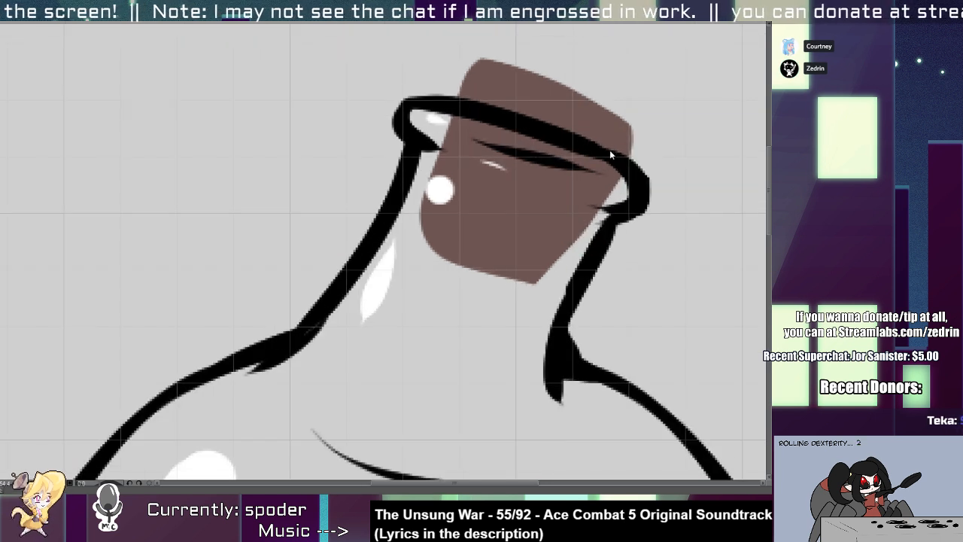
Remove the upper rim line where it crosses the round flask's cork.
{"action": "left_click", "coordinate": [608, 150], "text": "ctrl+shift"}
{"action": "mouse_move", "coordinate": [498, 117]}
{"action": "left_mouse_down"}
{"action": "mouse_move", "coordinate": [609, 160]}
{"action": "mouse_move", "coordinate": [616, 136]}
{"action": "mouse_move", "coordinate": [613, 160]}
{"action": "mouse_move", "coordinate": [594, 146]}
{"action": "mouse_move", "coordinate": [612, 165]}
{"action": "left_mouse_up"}
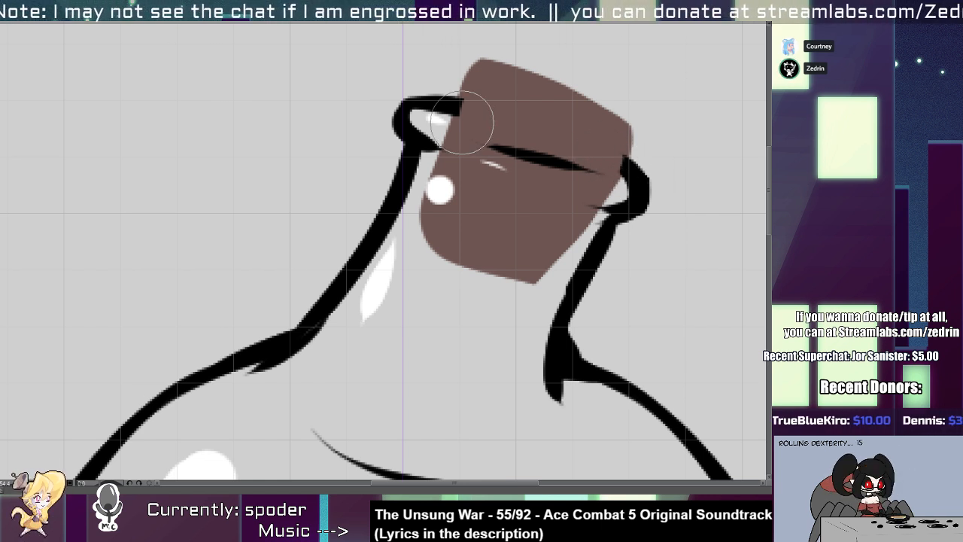
{"action": "left_click_drag", "start_coordinate": [445, 116], "coordinate": [604, 180]}
{"action": "key", "text": "ctrl+z"}
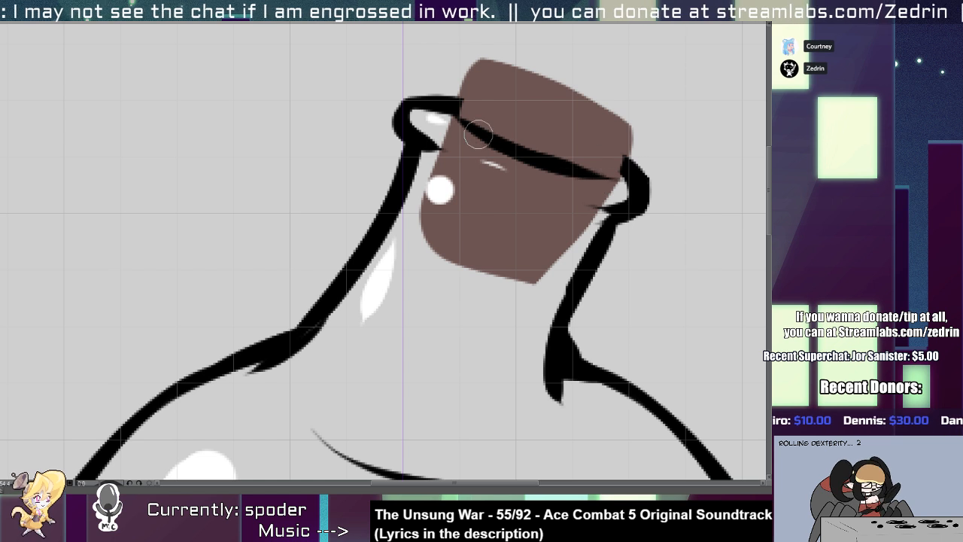
{"action": "key", "text": "ctrl+z"}
{"action": "mouse_move", "coordinate": [452, 117]}
{"action": "left_mouse_down"}
{"action": "mouse_move", "coordinate": [561, 172]}
{"action": "mouse_move", "coordinate": [608, 179]}
{"action": "left_mouse_up"}
{"action": "key", "text": "ctrl+z"}
{"action": "key", "text": "ctrl+z"}
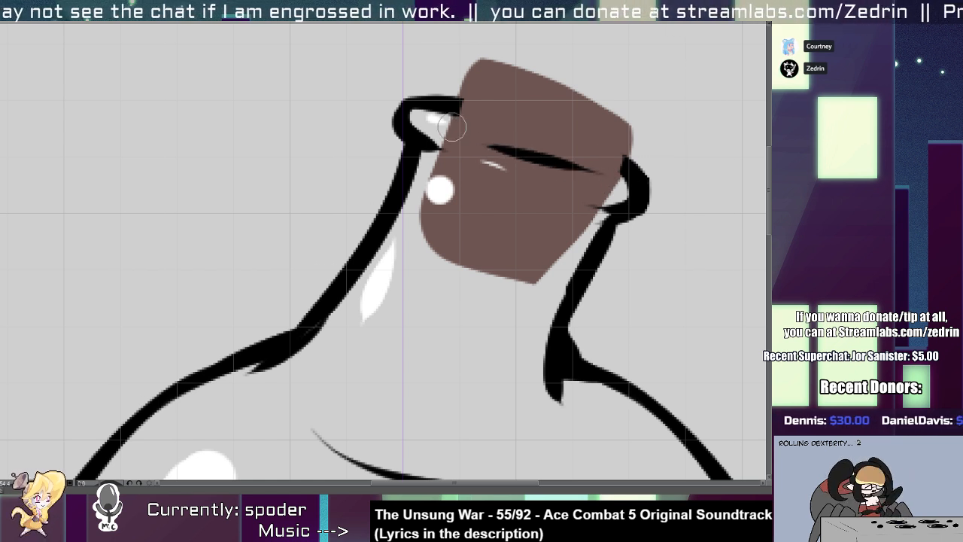
Draw a curved black front rim line across the cork between the round flask's two lips, and trim it to a thin even stroke.
{"action": "left_click_drag", "start_coordinate": [445, 120], "coordinate": [606, 176]}
{"action": "mouse_move", "coordinate": [485, 126]}
{"action": "left_mouse_down"}
{"action": "mouse_move", "coordinate": [591, 144]}
{"action": "mouse_move", "coordinate": [466, 122]}
{"action": "mouse_move", "coordinate": [607, 163]}
{"action": "left_mouse_up"}
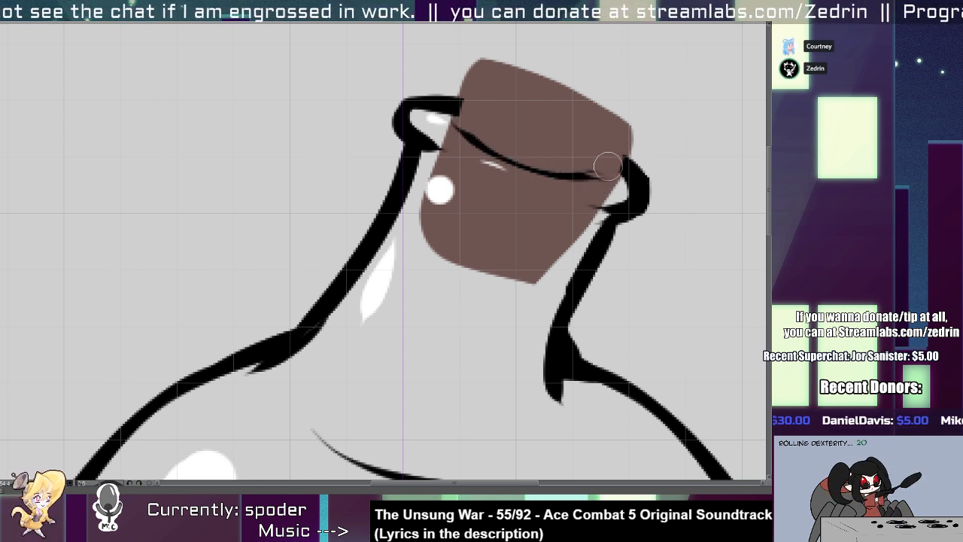
{"action": "key", "text": "ctrl+z"}
{"action": "left_click_drag", "start_coordinate": [465, 120], "coordinate": [615, 170]}
{"action": "mouse_move", "coordinate": [523, 165]}
{"action": "left_mouse_down"}
{"action": "mouse_move", "coordinate": [620, 180]}
{"action": "mouse_move", "coordinate": [617, 172]}
{"action": "left_mouse_up"}
{"action": "mouse_move", "coordinate": [461, 118]}
{"action": "left_mouse_down"}
{"action": "mouse_move", "coordinate": [440, 134]}
{"action": "mouse_move", "coordinate": [406, 123]}
{"action": "mouse_move", "coordinate": [443, 158]}
{"action": "mouse_move", "coordinate": [474, 139]}
{"action": "left_mouse_up"}
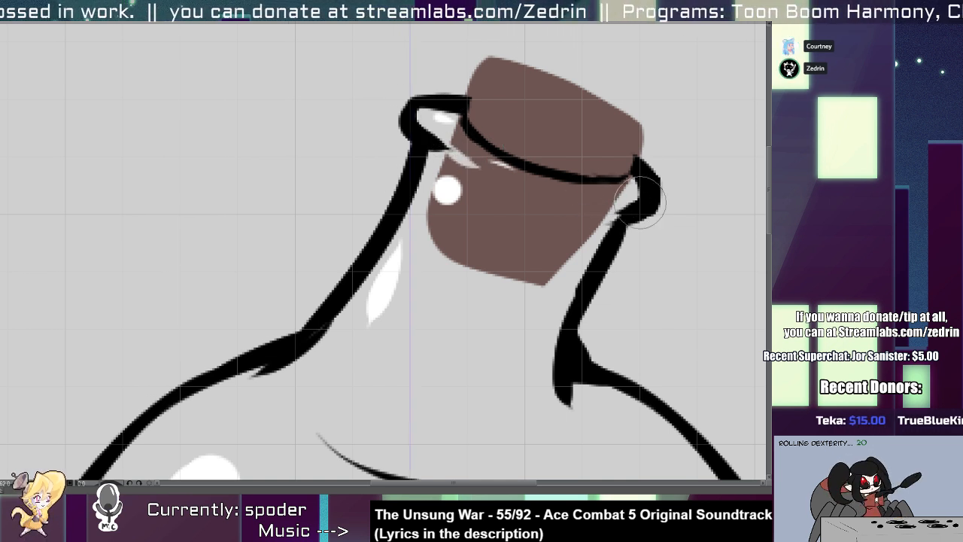
Extend the underside of the round flask's right lip with a short black stroke over the cork, and erase its tip to a taper.
{"action": "key", "text": "p"}
{"action": "mouse_move", "coordinate": [586, 208]}
{"action": "left_mouse_down"}
{"action": "mouse_move", "coordinate": [649, 201]}
{"action": "mouse_move", "coordinate": [657, 177]}
{"action": "left_mouse_up"}
{"action": "left_click", "coordinate": [596, 195], "text": "ctrl+shift"}
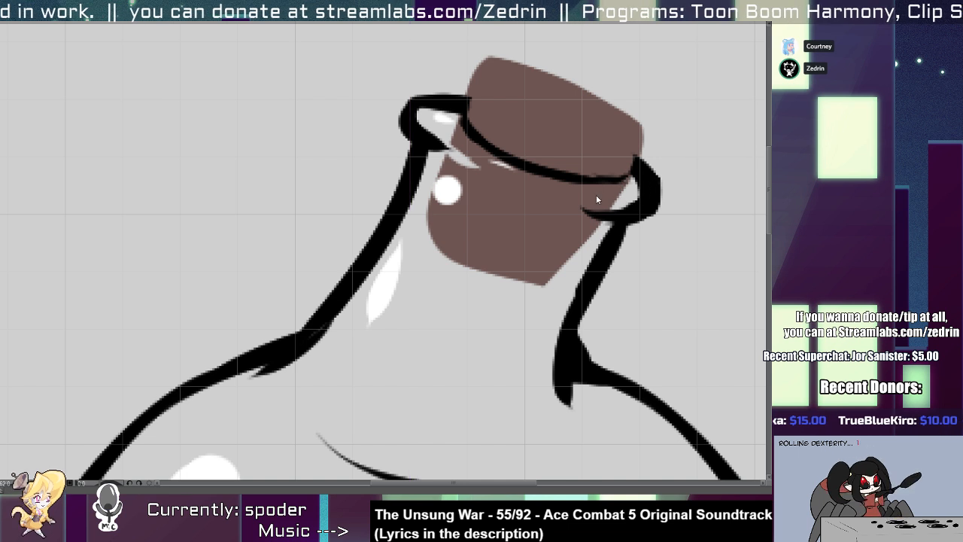
{"action": "key", "text": "e"}
{"action": "left_click_drag", "start_coordinate": [573, 206], "coordinate": [628, 200]}
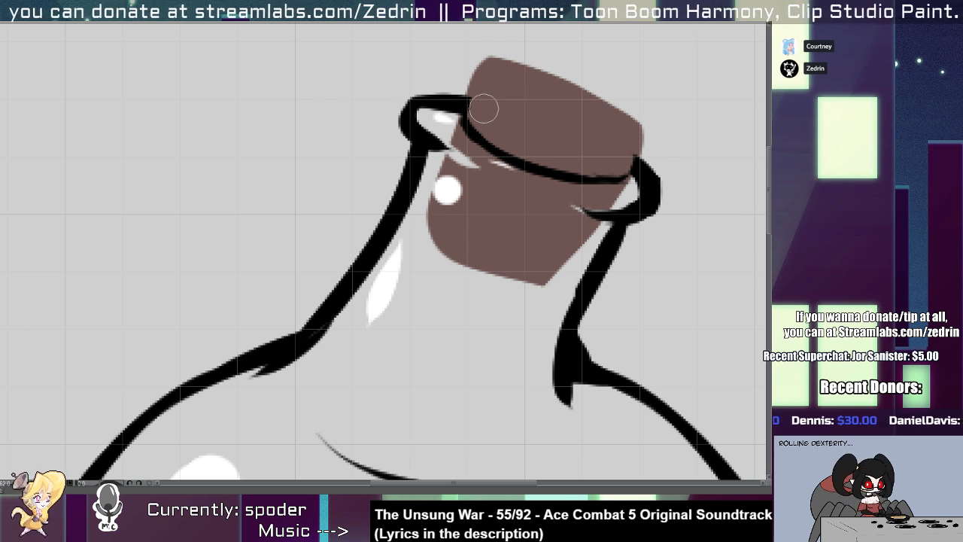
Paint a dark brown curved band across the upper part of the round flask's cork.
{"action": "key", "text": "ctrl+z"}
{"action": "mouse_move", "coordinate": [473, 79]}
{"action": "left_mouse_down"}
{"action": "mouse_move", "coordinate": [666, 134]}
{"action": "mouse_move", "coordinate": [648, 149]}
{"action": "mouse_move", "coordinate": [506, 111]}
{"action": "mouse_move", "coordinate": [652, 151]}
{"action": "left_mouse_up"}
{"action": "key", "text": "ctrl+z"}
{"action": "key", "text": "ctrl+z"}
{"action": "key", "text": "ctrl+z"}
{"action": "left_click_drag", "start_coordinate": [491, 59], "coordinate": [709, 128]}
{"action": "key", "text": "ctrl+z"}
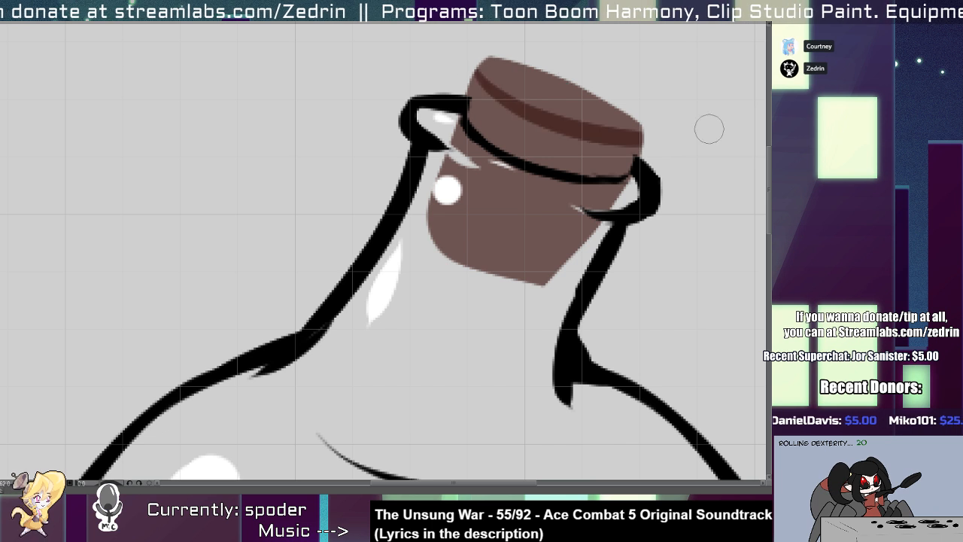
Widen the dark brown shading over the cork's top, and erase its upper area to leave a thin curved edge line.
{"action": "mouse_move", "coordinate": [506, 74]}
{"action": "left_mouse_down"}
{"action": "mouse_move", "coordinate": [634, 88]}
{"action": "mouse_move", "coordinate": [631, 125]}
{"action": "mouse_move", "coordinate": [690, 127]}
{"action": "left_mouse_up"}
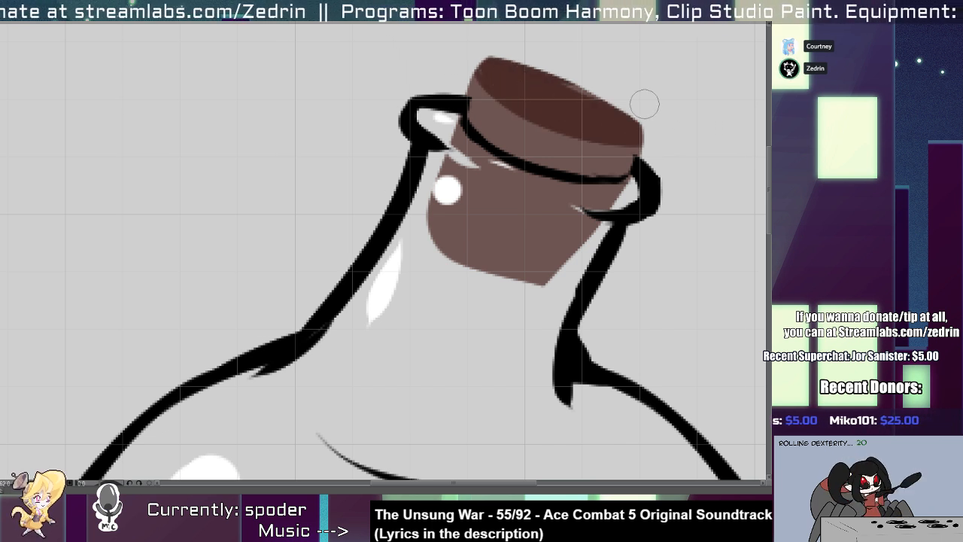
{"action": "mouse_move", "coordinate": [485, 64]}
{"action": "left_mouse_down"}
{"action": "mouse_move", "coordinate": [588, 64]}
{"action": "mouse_move", "coordinate": [624, 117]}
{"action": "mouse_move", "coordinate": [505, 75]}
{"action": "mouse_move", "coordinate": [607, 74]}
{"action": "mouse_move", "coordinate": [628, 128]}
{"action": "mouse_move", "coordinate": [563, 56]}
{"action": "left_mouse_up"}
{"action": "key", "text": "ctrl+z"}
{"action": "mouse_move", "coordinate": [510, 39]}
{"action": "left_mouse_down"}
{"action": "mouse_move", "coordinate": [657, 119]}
{"action": "mouse_move", "coordinate": [502, 46]}
{"action": "mouse_move", "coordinate": [680, 117]}
{"action": "mouse_move", "coordinate": [558, 66]}
{"action": "mouse_move", "coordinate": [506, 76]}
{"action": "mouse_move", "coordinate": [531, 51]}
{"action": "mouse_move", "coordinate": [615, 95]}
{"action": "left_mouse_up"}
Select the whole canvas, show the corked bottle drawing and hide the round flask.
{"action": "scroll", "coordinate": [590, 112], "scroll_direction": "down", "scroll_amount": 5}
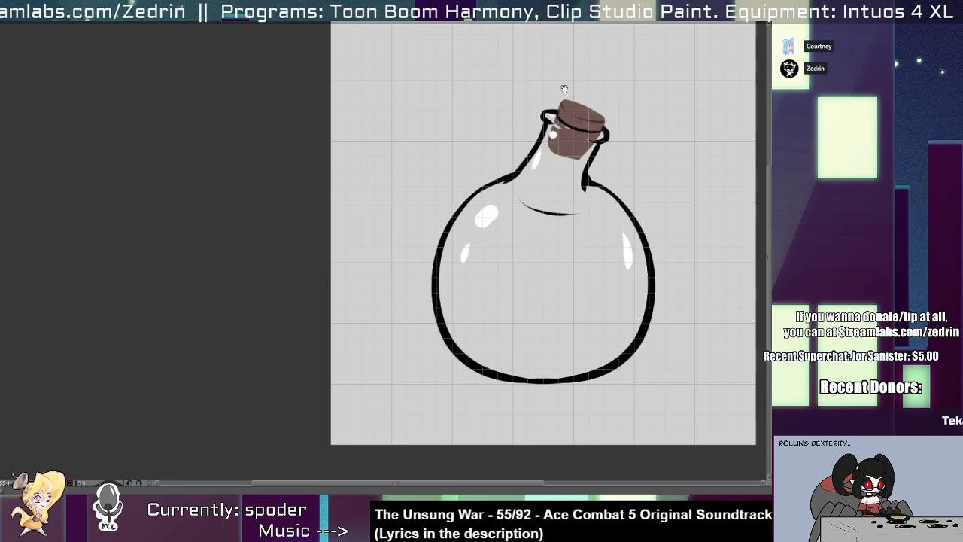
{"action": "left_click_drag", "start_coordinate": [580, 149], "coordinate": [467, 194]}
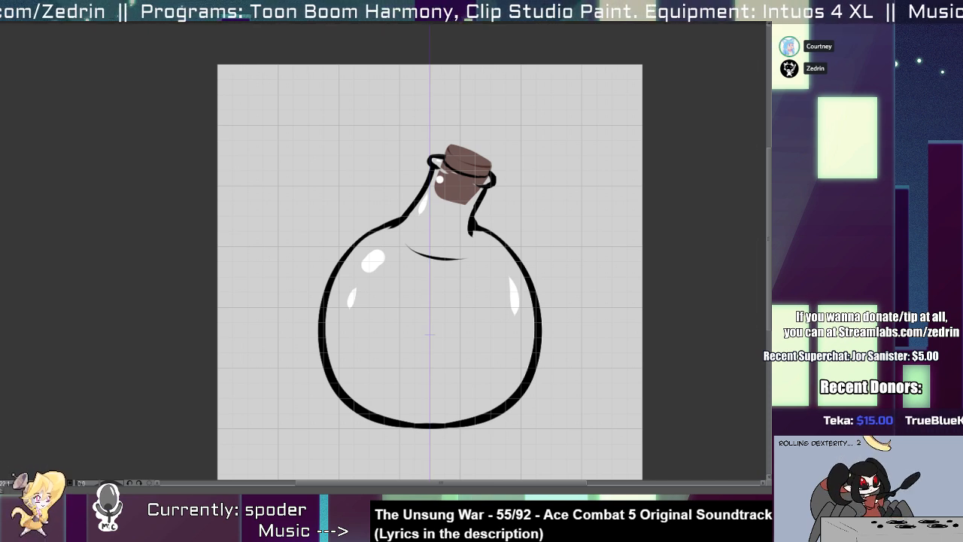
{"action": "left_click_drag", "start_coordinate": [494, 355], "coordinate": [403, 339]}
{"action": "mouse_move", "coordinate": [364, 326]}
{"action": "left_mouse_down"}
{"action": "mouse_move", "coordinate": [352, 331]}
{"action": "mouse_move", "coordinate": [359, 326]}
{"action": "left_mouse_up"}
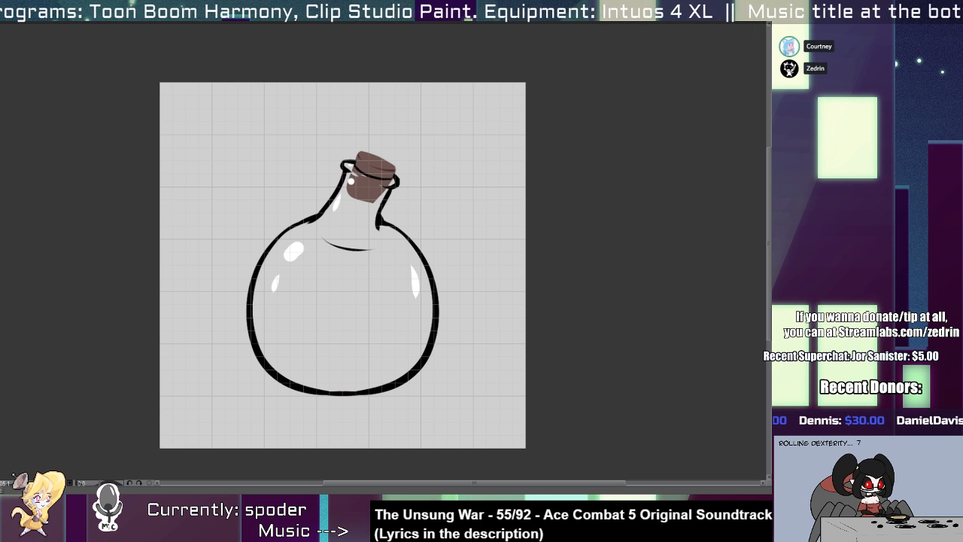
{"action": "key", "text": "ctrl+a"}
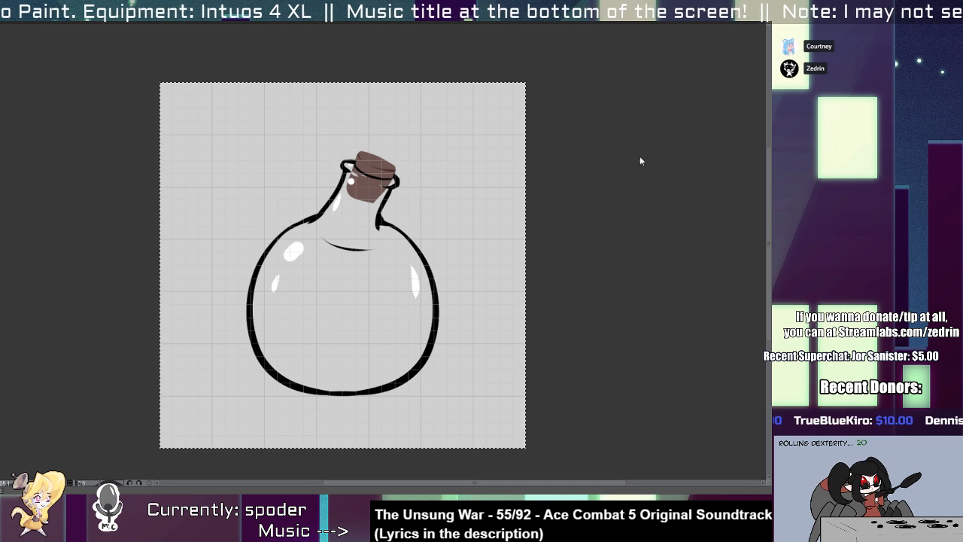
{"action": "left_click", "coordinate": [782, 248]}
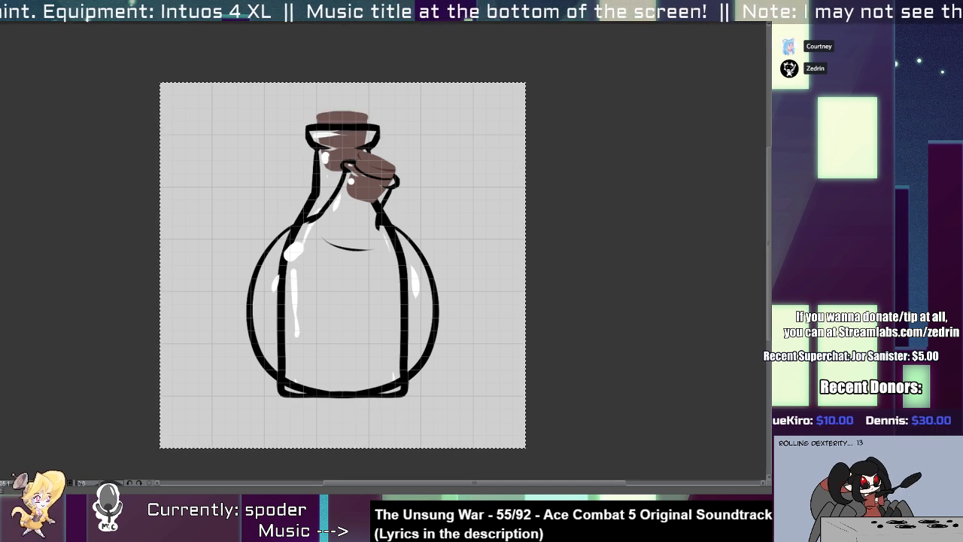
{"action": "left_click", "coordinate": [782, 264]}
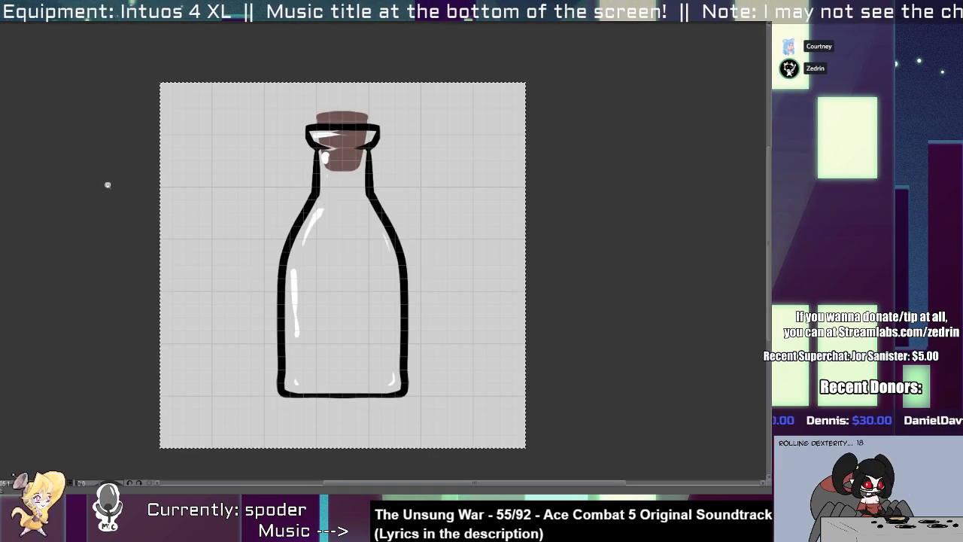
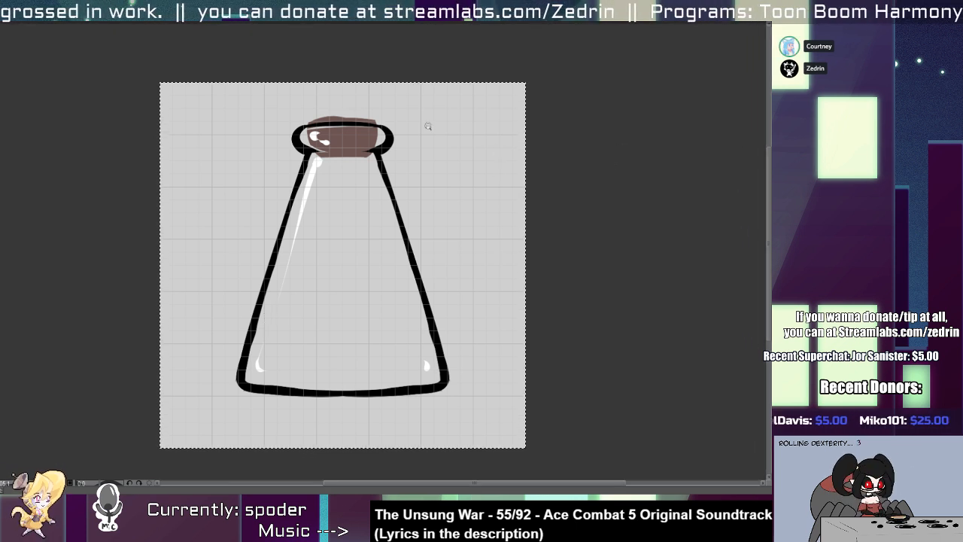
Switch to the spider-girl scene canvas and try a brush stroke across her large round abdomen.
{"action": "left_click", "coordinate": [185, 14]}
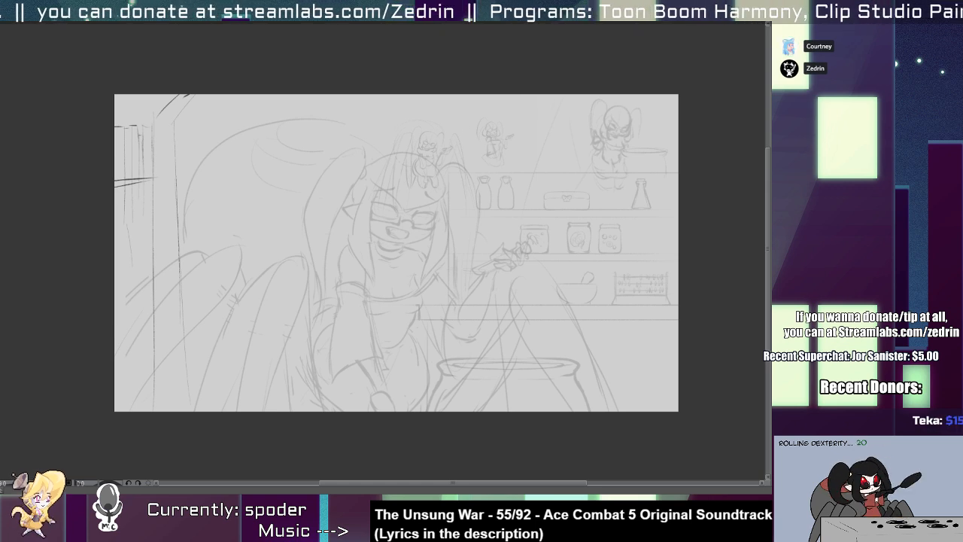
{"action": "mouse_move", "coordinate": [180, 242]}
{"action": "left_mouse_down"}
{"action": "mouse_move", "coordinate": [276, 265]}
{"action": "mouse_move", "coordinate": [300, 207]}
{"action": "left_mouse_up"}
{"action": "mouse_move", "coordinate": [218, 211]}
{"action": "left_mouse_down"}
{"action": "mouse_move", "coordinate": [269, 232]}
{"action": "mouse_move", "coordinate": [216, 220]}
{"action": "left_mouse_up"}
{"action": "key", "text": "ctrl+z"}
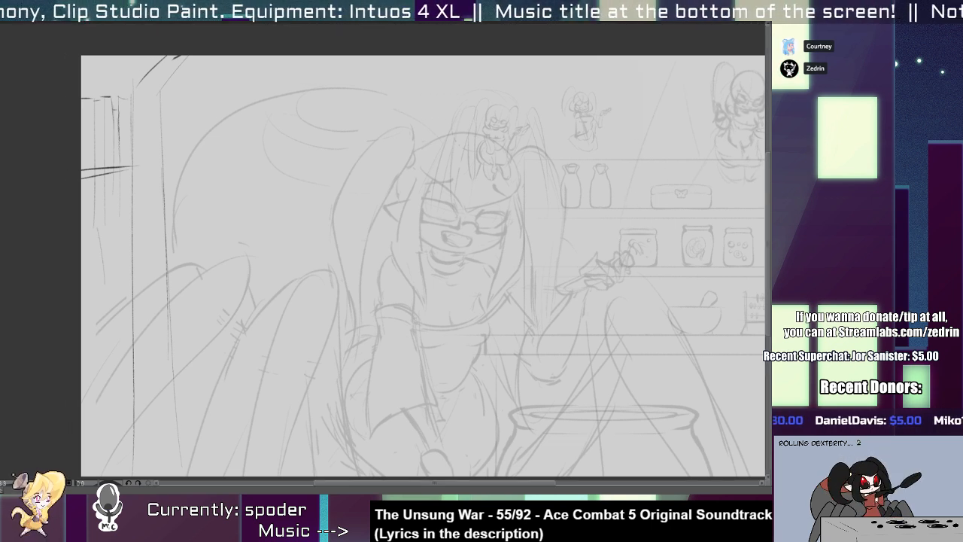
Open the material library, list all materials and select the Bottle2 image material.
{"action": "left_click", "coordinate": [780, 79]}
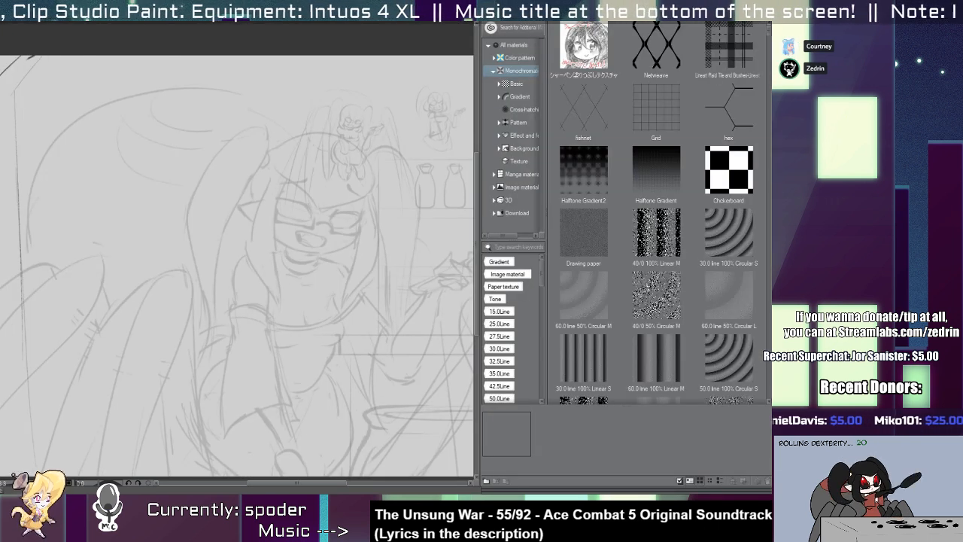
{"action": "left_click", "coordinate": [779, 51]}
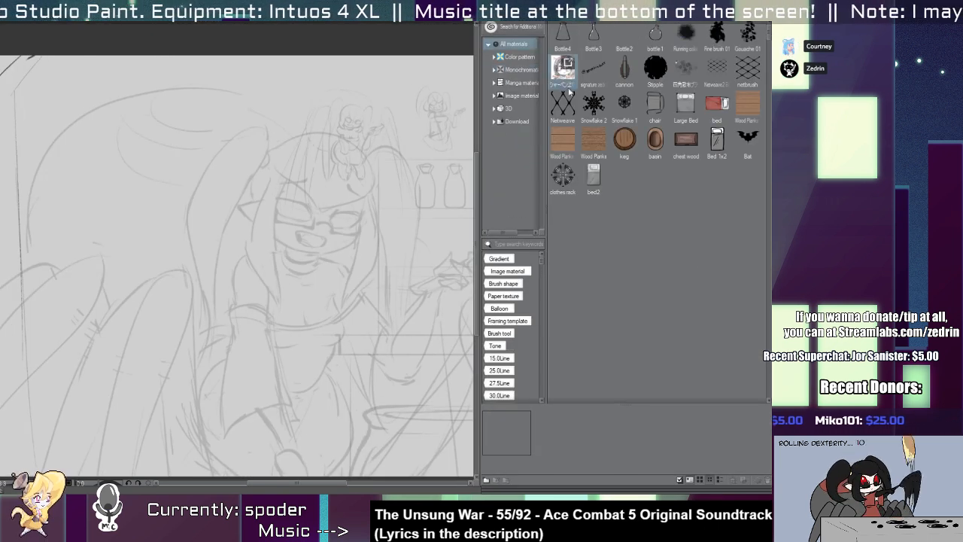
{"action": "left_click", "coordinate": [628, 46]}
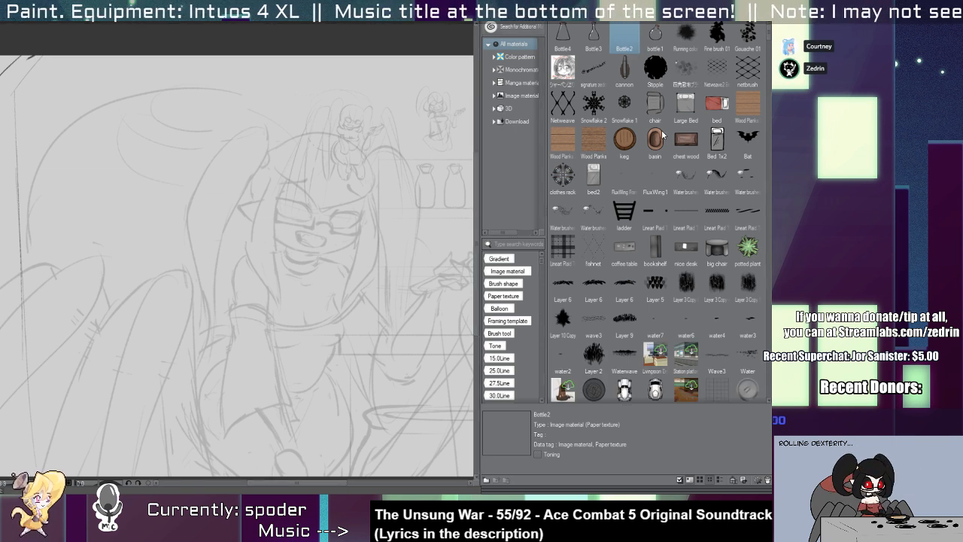
Register the corked bottle drawing again as the Bottle2 material and go back to the spider-girl scene canvas.
{"action": "key", "text": "ctrl+Tab"}
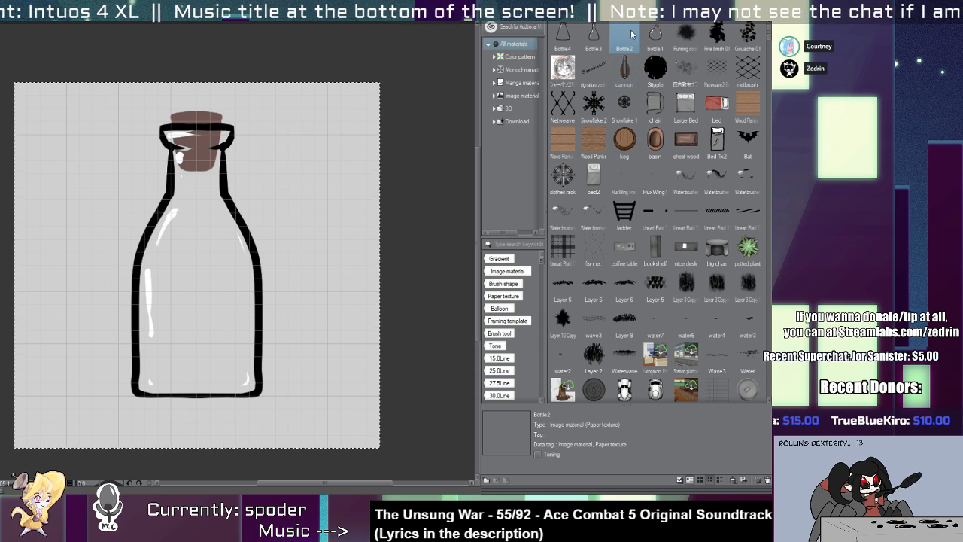
{"action": "key", "text": "Delete"}
{"action": "key", "text": "ctrl+z"}
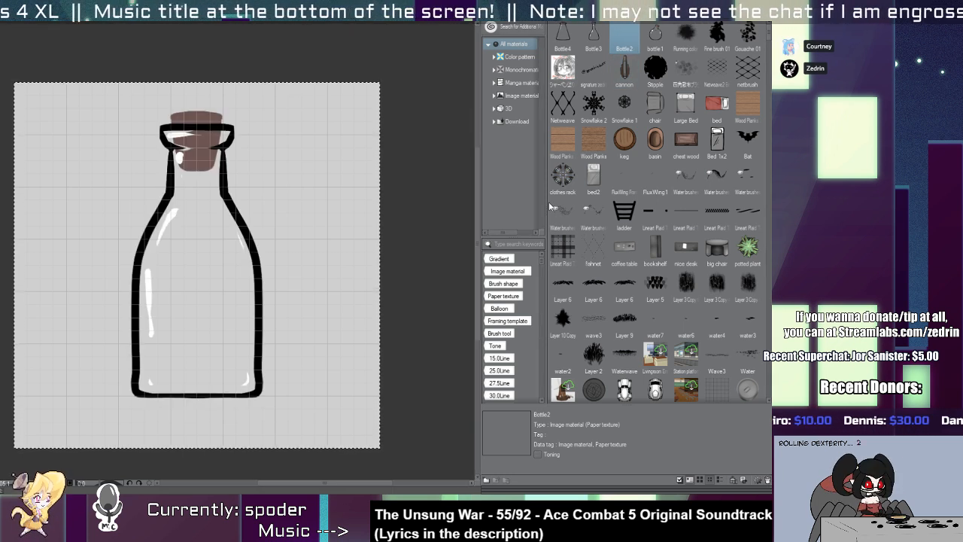
{"action": "left_click", "coordinate": [193, 100]}
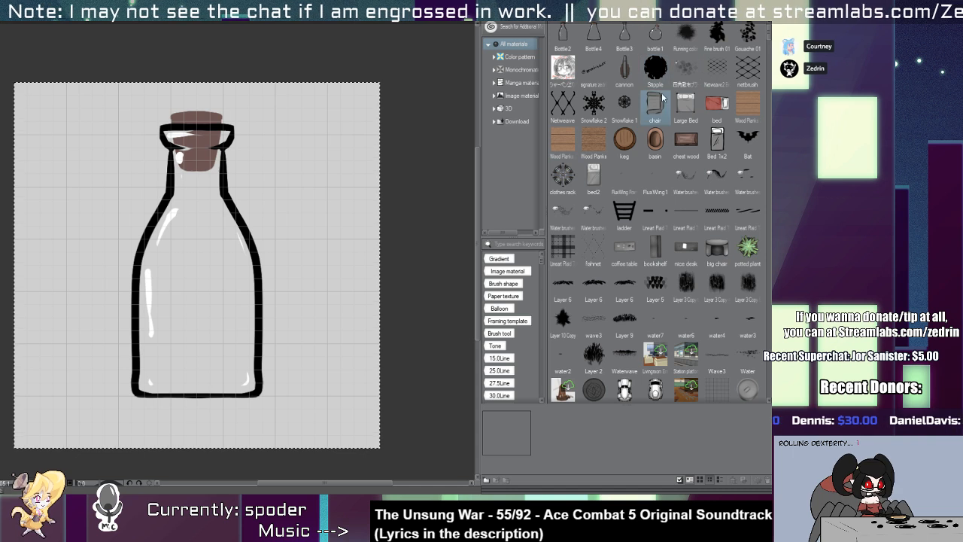
{"action": "left_click", "coordinate": [120, 16]}
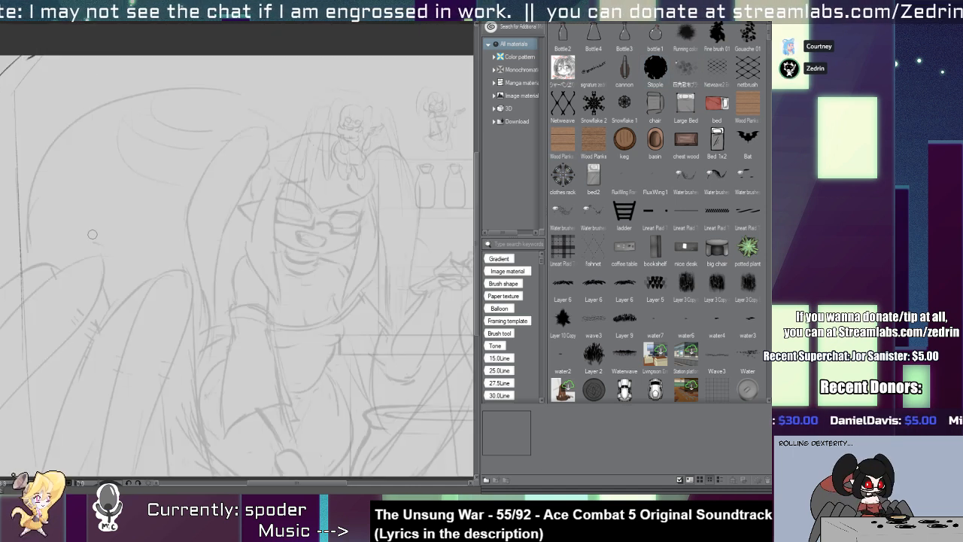
Try several bottle-brush strokes at different brush sizes over the spider-girl's abdomen and legs, undoing each one.
{"action": "mouse_move", "coordinate": [90, 234]}
{"action": "left_mouse_down"}
{"action": "mouse_move", "coordinate": [126, 270]}
{"action": "mouse_move", "coordinate": [220, 262]}
{"action": "left_mouse_up"}
{"action": "key", "text": "ctrl+z"}
{"action": "mouse_move", "coordinate": [60, 258]}
{"action": "left_mouse_down"}
{"action": "mouse_move", "coordinate": [285, 238]}
{"action": "mouse_move", "coordinate": [137, 297]}
{"action": "mouse_move", "coordinate": [80, 368]}
{"action": "mouse_move", "coordinate": [223, 354]}
{"action": "mouse_move", "coordinate": [371, 368]}
{"action": "mouse_move", "coordinate": [331, 380]}
{"action": "left_mouse_up"}
{"action": "key", "text": "ctrl+z"}
{"action": "mouse_move", "coordinate": [34, 178]}
{"action": "left_mouse_down"}
{"action": "mouse_move", "coordinate": [384, 150]}
{"action": "mouse_move", "coordinate": [452, 158]}
{"action": "mouse_move", "coordinate": [112, 206]}
{"action": "left_mouse_up"}
{"action": "key", "text": "ctrl+z"}
{"action": "mouse_move", "coordinate": [24, 228]}
{"action": "left_mouse_down"}
{"action": "mouse_move", "coordinate": [249, 185]}
{"action": "mouse_move", "coordinate": [56, 331]}
{"action": "left_mouse_up"}
{"action": "key", "text": "ctrl+z"}
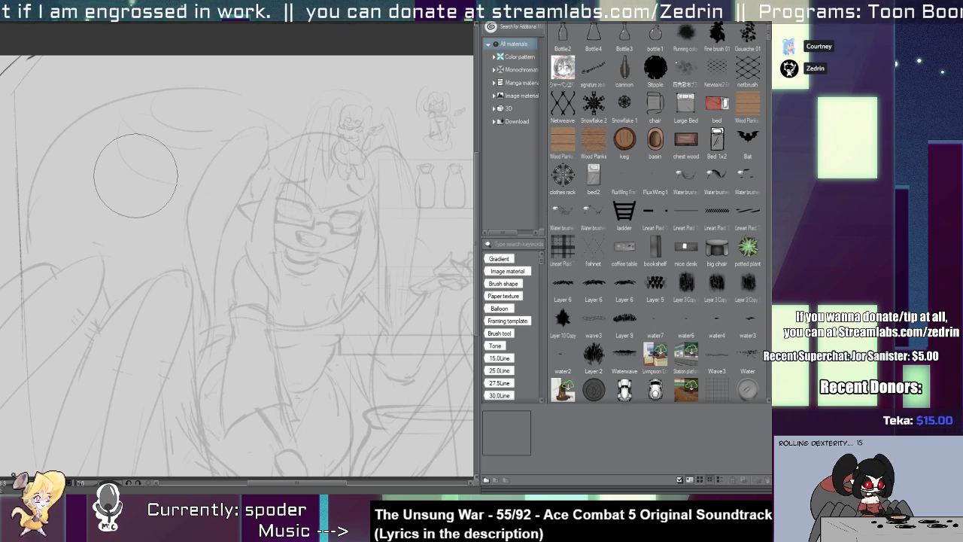
{"action": "mouse_move", "coordinate": [64, 237]}
{"action": "left_mouse_down"}
{"action": "mouse_move", "coordinate": [173, 218]}
{"action": "mouse_move", "coordinate": [278, 278]}
{"action": "mouse_move", "coordinate": [67, 316]}
{"action": "left_mouse_up"}
{"action": "key", "text": "ctrl+z"}
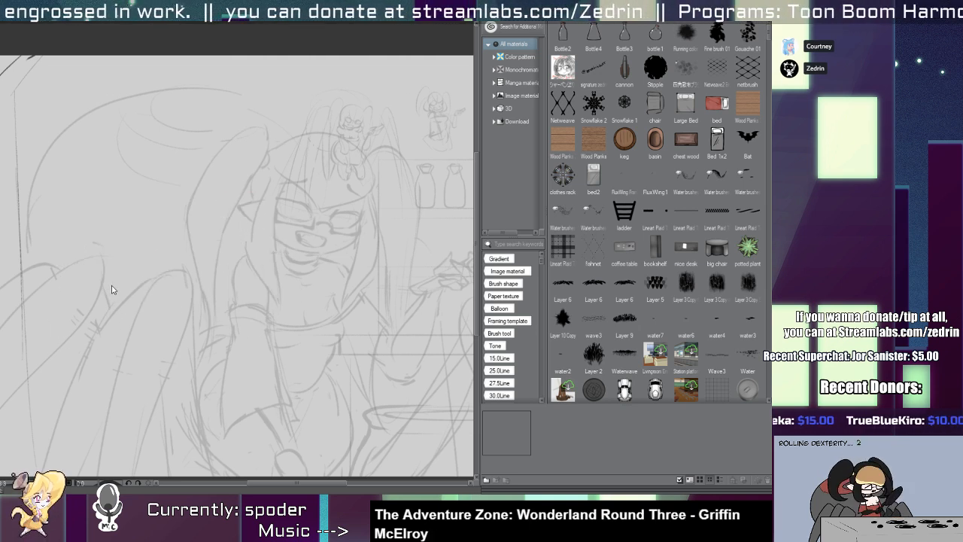
Try scattering corked bottles and flasks of varying size across the abdomen and face with the bottle brush.
{"action": "mouse_move", "coordinate": [55, 197]}
{"action": "left_mouse_down"}
{"action": "mouse_move", "coordinate": [158, 185]}
{"action": "mouse_move", "coordinate": [270, 190]}
{"action": "mouse_move", "coordinate": [206, 251]}
{"action": "left_mouse_up"}
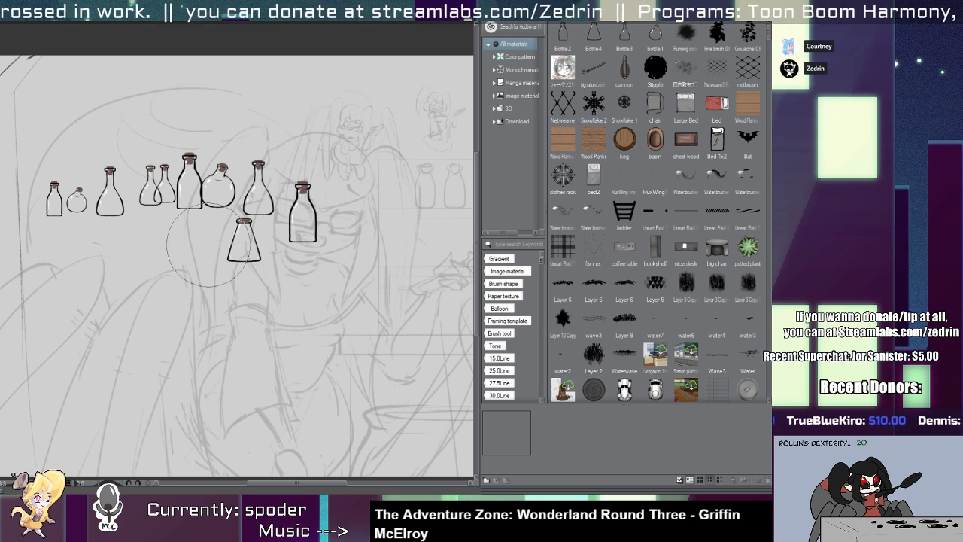
{"action": "key", "text": "ctrl+z"}
{"action": "left_click_drag", "start_coordinate": [45, 230], "coordinate": [286, 222]}
{"action": "key", "text": "ctrl+z"}
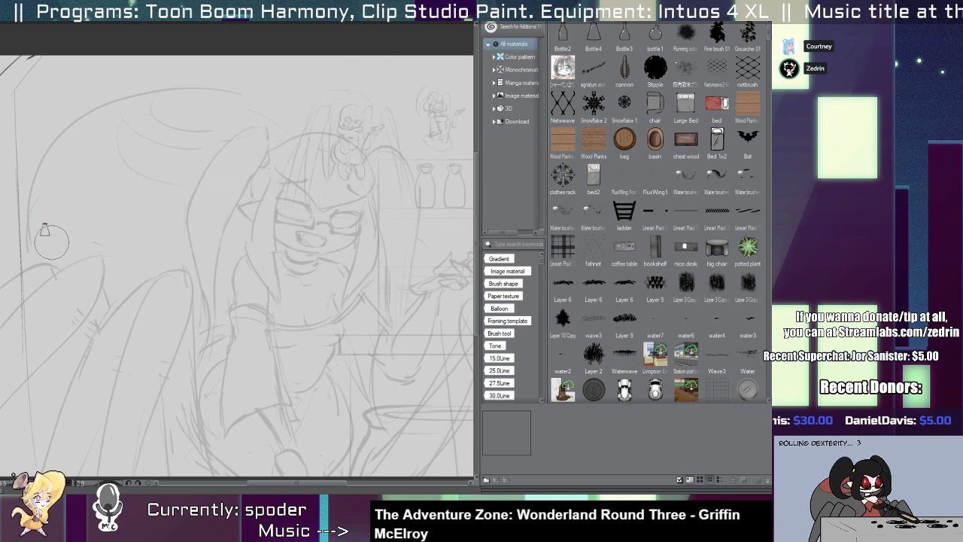
{"action": "left_click_drag", "start_coordinate": [60, 226], "coordinate": [235, 275]}
{"action": "mouse_move", "coordinate": [282, 255]}
{"action": "left_mouse_down"}
{"action": "mouse_move", "coordinate": [252, 125]}
{"action": "mouse_move", "coordinate": [65, 163]}
{"action": "left_mouse_up"}
{"action": "key", "text": "ctrl+z"}
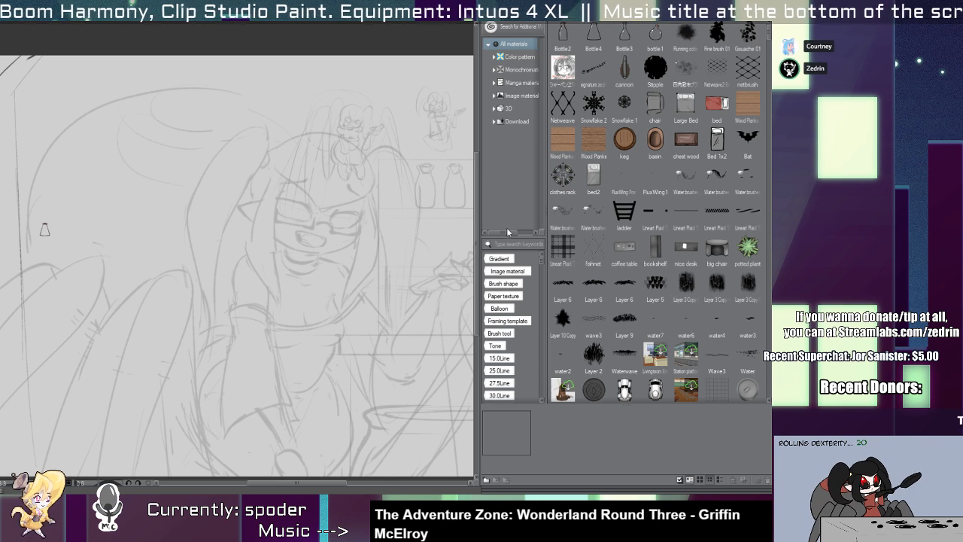
Brush a level row of tiny bottles from abdomen to hair, and try larger curving and level rows around it.
{"action": "left_click_drag", "start_coordinate": [92, 187], "coordinate": [374, 194]}
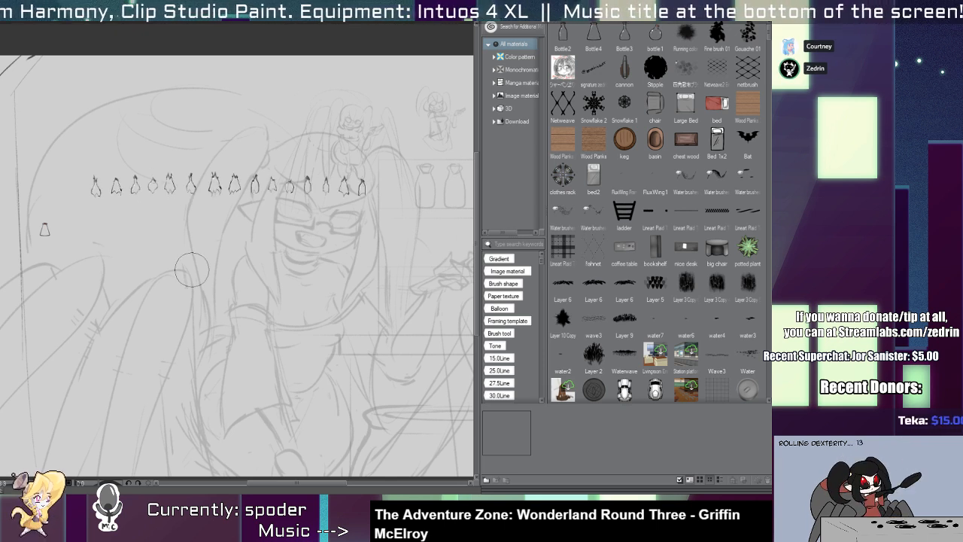
{"action": "mouse_move", "coordinate": [167, 196]}
{"action": "left_mouse_down"}
{"action": "mouse_move", "coordinate": [204, 195]}
{"action": "mouse_move", "coordinate": [176, 194]}
{"action": "left_mouse_up"}
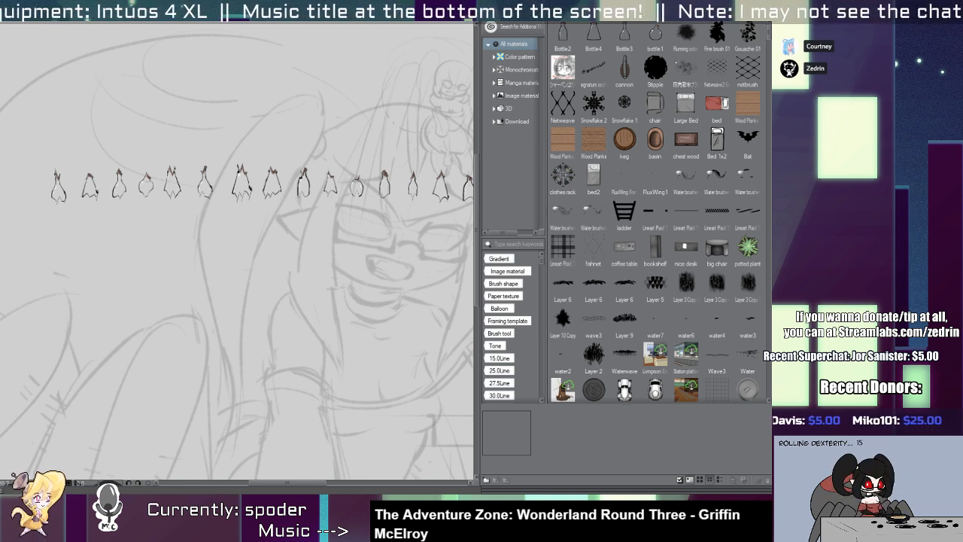
{"action": "mouse_move", "coordinate": [77, 109]}
{"action": "left_mouse_down"}
{"action": "mouse_move", "coordinate": [203, 98]}
{"action": "mouse_move", "coordinate": [241, 132]}
{"action": "mouse_move", "coordinate": [181, 207]}
{"action": "mouse_move", "coordinate": [124, 391]}
{"action": "mouse_move", "coordinate": [383, 374]}
{"action": "left_mouse_up"}
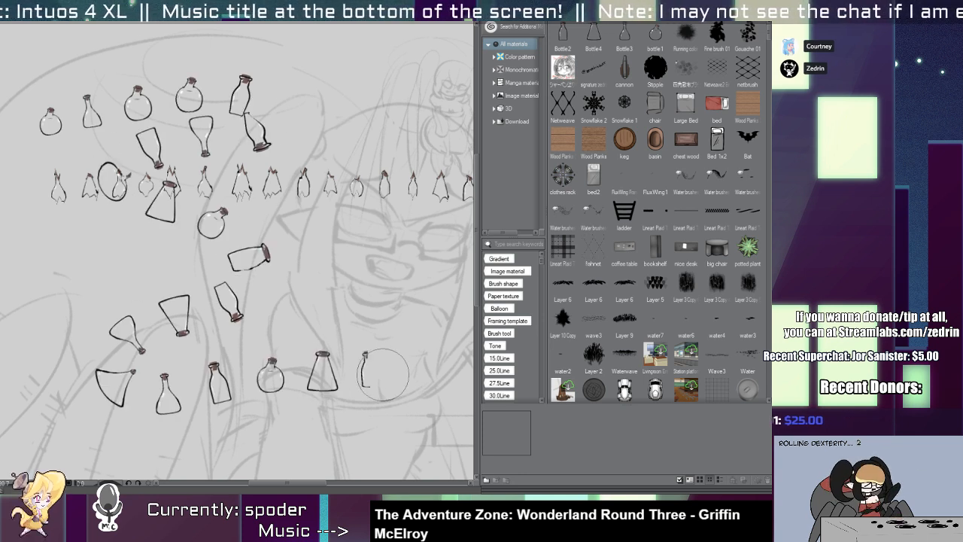
{"action": "key", "text": "ctrl+z"}
{"action": "left_click_drag", "start_coordinate": [73, 105], "coordinate": [350, 94]}
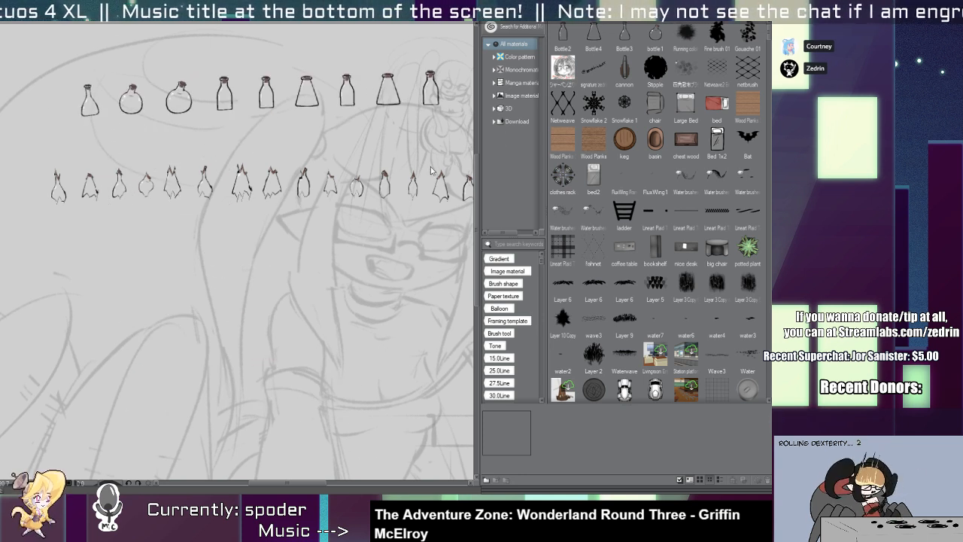
{"action": "key", "text": "ctrl+z"}
{"action": "left_click_drag", "start_coordinate": [47, 268], "coordinate": [324, 269]}
{"action": "key", "text": "ctrl+z"}
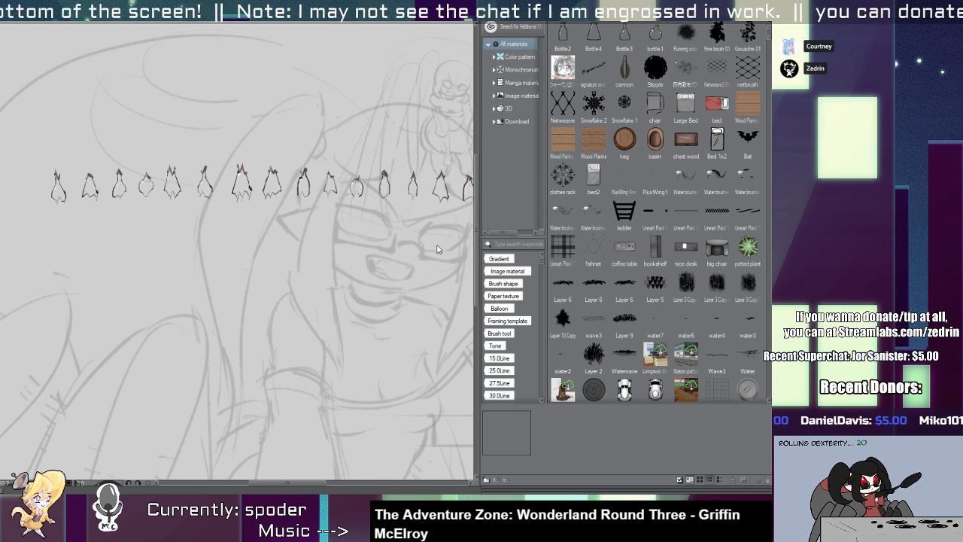
Try a looping bottle stroke and a level one over the spider legs to test how the bottles rotate.
{"action": "mouse_move", "coordinate": [131, 305]}
{"action": "left_mouse_down"}
{"action": "mouse_move", "coordinate": [350, 294]}
{"action": "mouse_move", "coordinate": [300, 359]}
{"action": "mouse_move", "coordinate": [122, 364]}
{"action": "mouse_move", "coordinate": [63, 377]}
{"action": "left_mouse_up"}
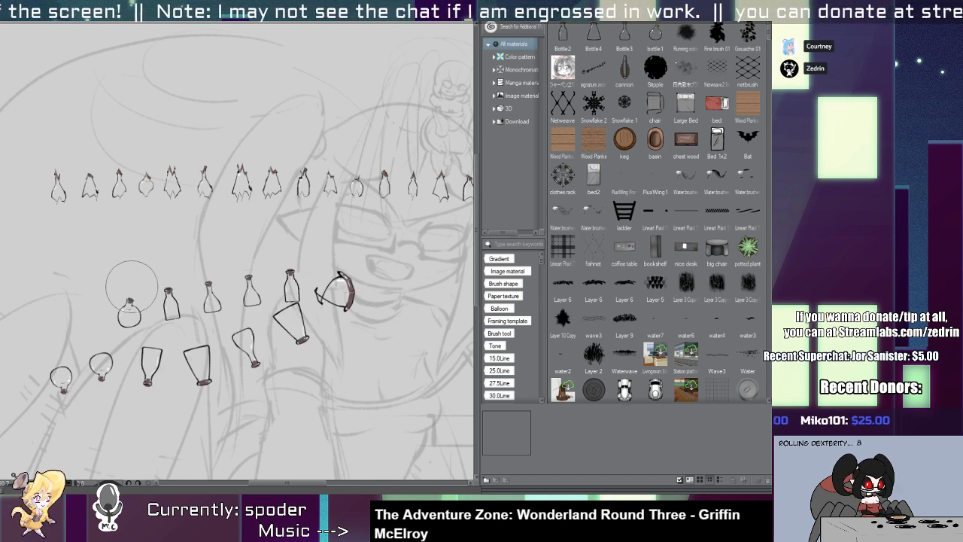
{"action": "key", "text": "ctrl+z"}
{"action": "left_click_drag", "start_coordinate": [72, 307], "coordinate": [322, 303]}
{"action": "key", "text": "ctrl+z"}
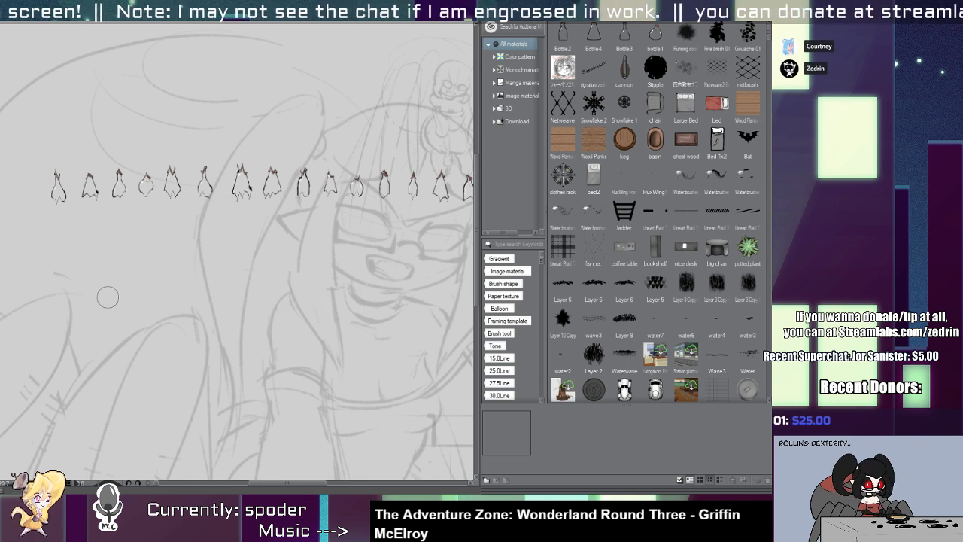
Enlarge the bottle brush and try level rows of evenly spaced, upright bottles above the spider legs, undoing each.
{"action": "key", "text": "bracketright"}
{"action": "key", "text": "bracketright"}
{"action": "key", "text": "bracketright"}
{"action": "left_click_drag", "start_coordinate": [69, 305], "coordinate": [322, 302]}
{"action": "key", "text": "ctrl+z"}
{"action": "left_click_drag", "start_coordinate": [81, 278], "coordinate": [324, 283]}
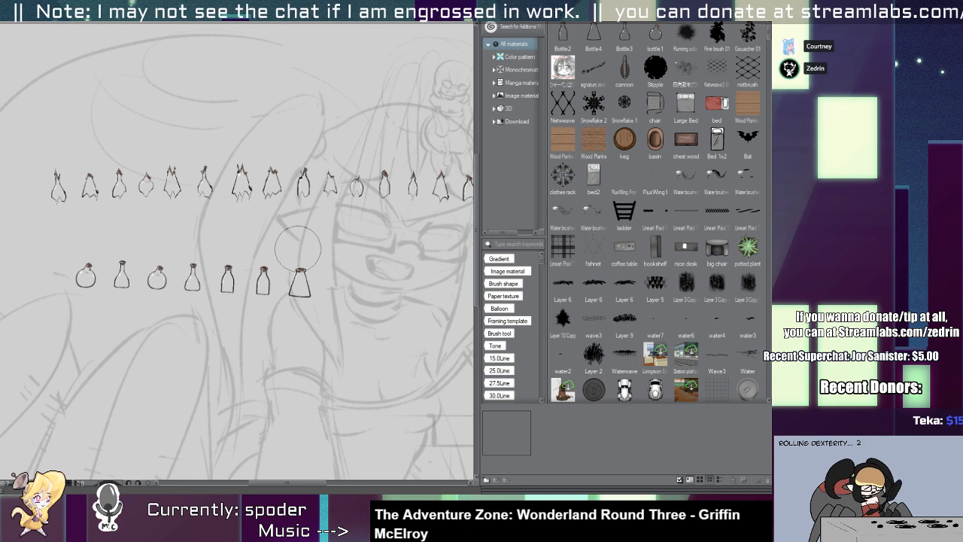
{"action": "key", "text": "ctrl+z"}
{"action": "left_click_drag", "start_coordinate": [81, 316], "coordinate": [303, 310]}
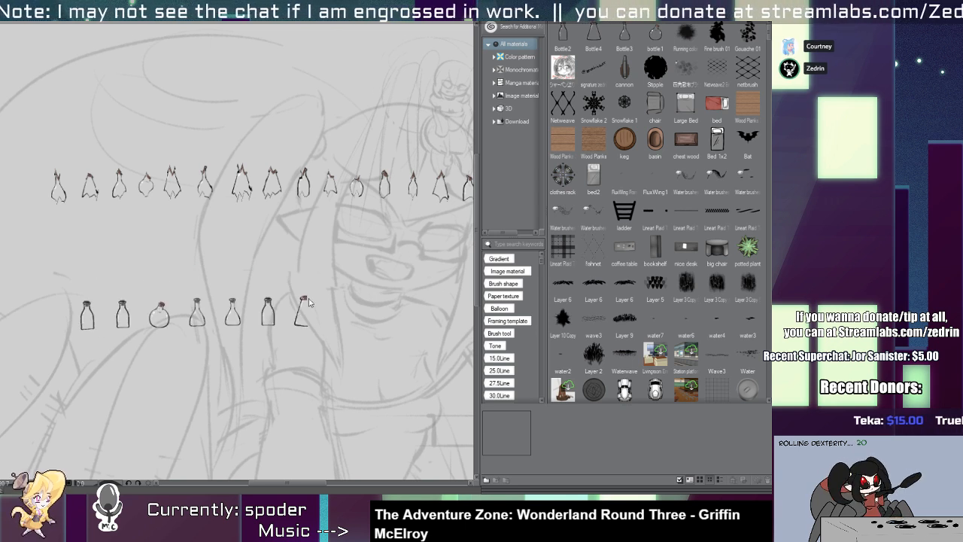
{"action": "key", "text": "ctrl+z"}
{"action": "left_click_drag", "start_coordinate": [81, 280], "coordinate": [305, 282]}
{"action": "key", "text": "ctrl+z"}
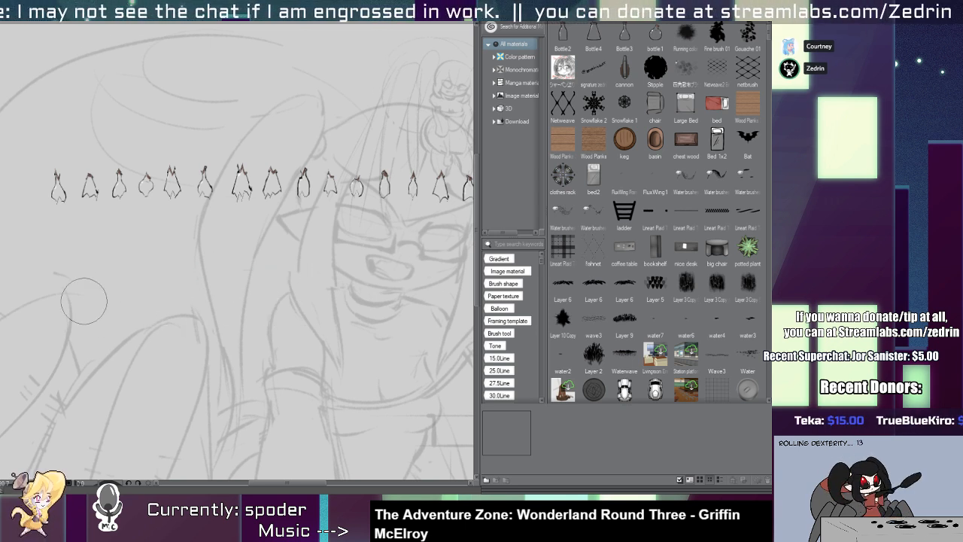
Try further level rows of bottles with uneven spacing and overlaps over the spider legs, undoing each stroke.
{"action": "left_click_drag", "start_coordinate": [84, 301], "coordinate": [300, 298]}
{"action": "key", "text": "ctrl+z"}
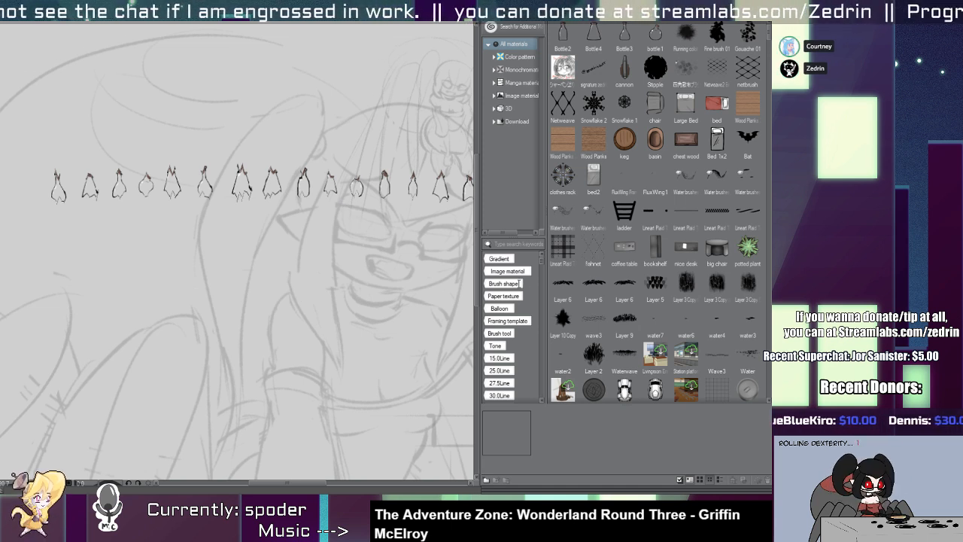
{"action": "left_click_drag", "start_coordinate": [102, 299], "coordinate": [250, 306]}
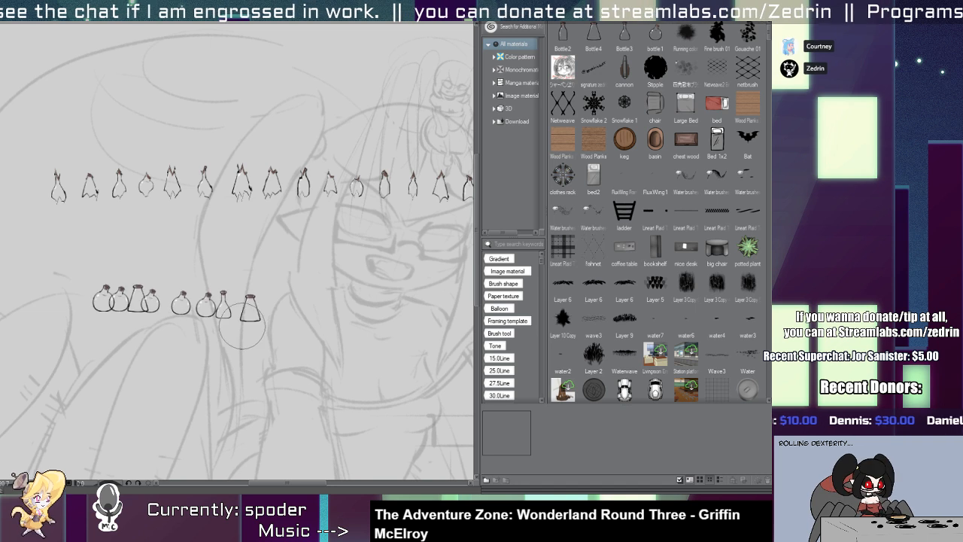
{"action": "key", "text": "ctrl+z"}
{"action": "left_click_drag", "start_coordinate": [69, 326], "coordinate": [232, 322]}
{"action": "key", "text": "ctrl+z"}
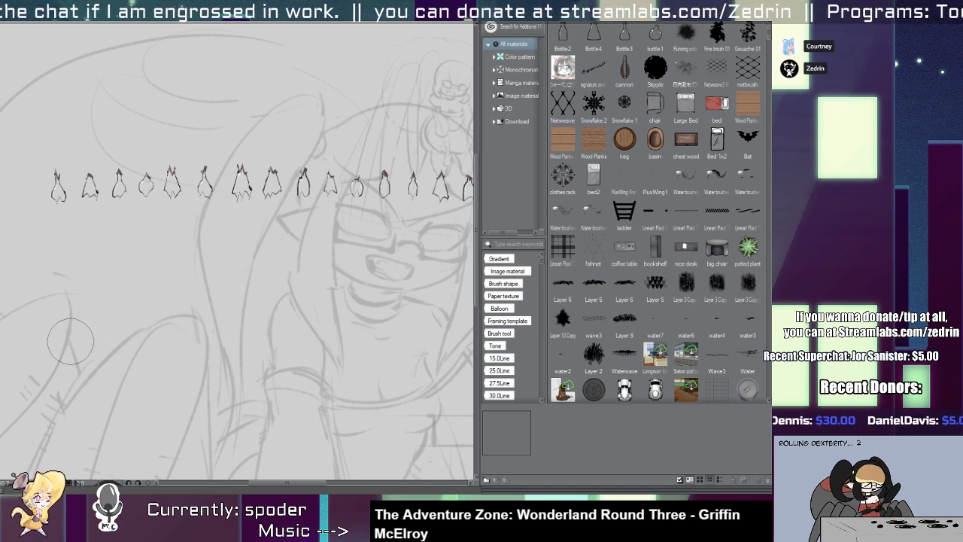
{"action": "left_click_drag", "start_coordinate": [68, 344], "coordinate": [254, 342]}
{"action": "key", "text": "ctrl+z"}
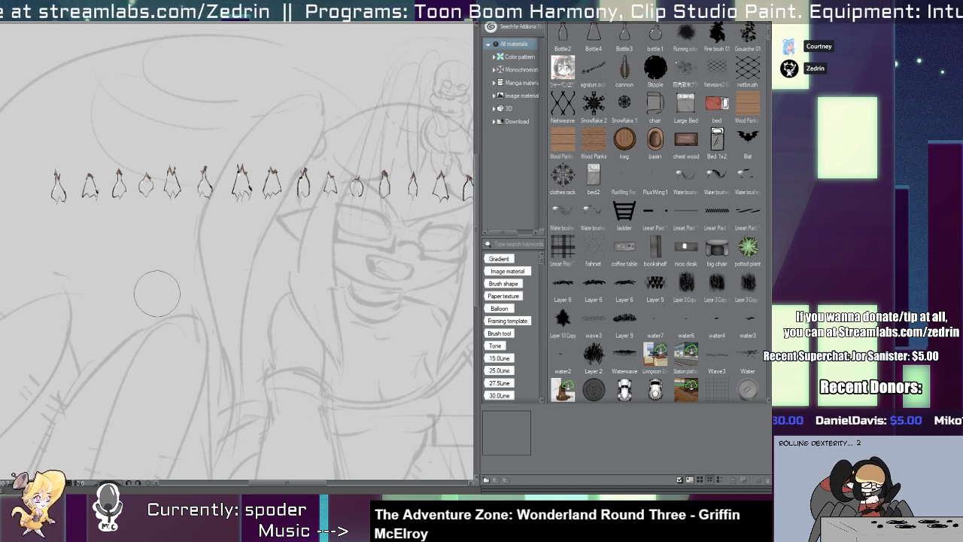
Fill the area over the legs and torso with dense rows of bottles, and undo the test bottles to clear the sketch.
{"action": "mouse_move", "coordinate": [38, 276]}
{"action": "left_mouse_down"}
{"action": "mouse_move", "coordinate": [369, 267]}
{"action": "mouse_move", "coordinate": [278, 297]}
{"action": "mouse_move", "coordinate": [68, 316]}
{"action": "mouse_move", "coordinate": [181, 331]}
{"action": "mouse_move", "coordinate": [158, 365]}
{"action": "mouse_move", "coordinate": [219, 406]}
{"action": "mouse_move", "coordinate": [151, 451]}
{"action": "mouse_move", "coordinate": [361, 436]}
{"action": "left_mouse_up"}
{"action": "left_click_drag", "start_coordinate": [234, 343], "coordinate": [181, 339]}
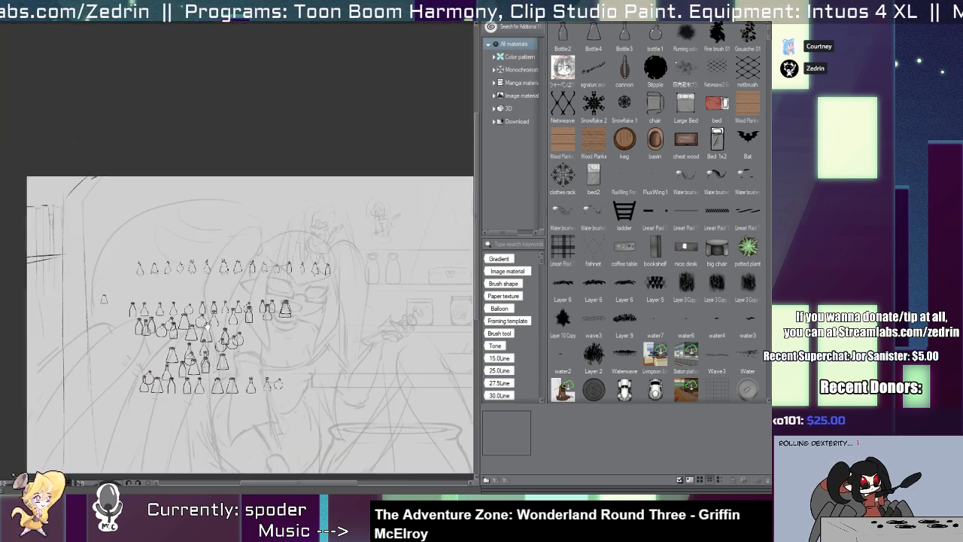
{"action": "left_click_drag", "start_coordinate": [246, 322], "coordinate": [191, 307]}
{"action": "key", "text": "ctrl+z"}
{"action": "key", "text": "ctrl+z"}
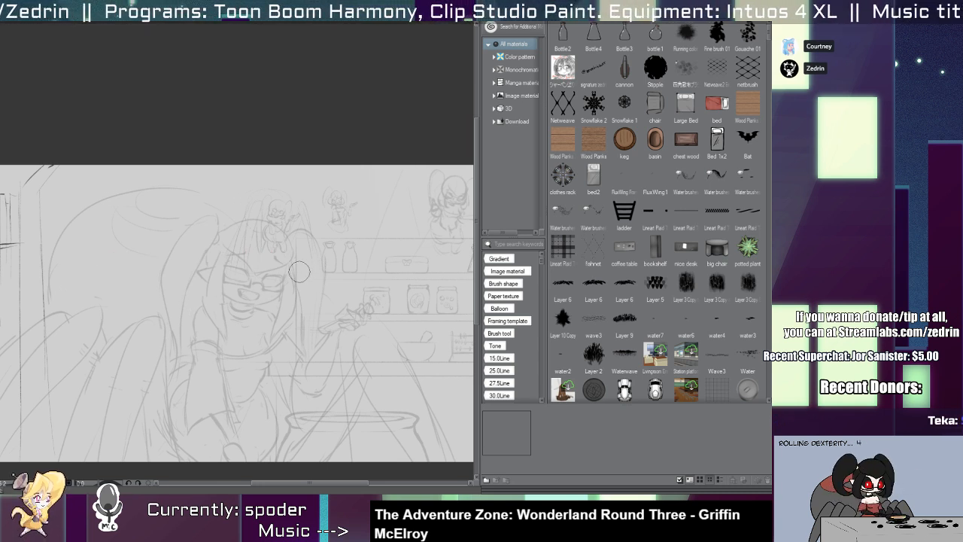
Stamp three level rows of corked bottles and flasks along the wall shelves beside the spider-girl, undoing unwanted strokes.
{"action": "left_click_drag", "start_coordinate": [237, 262], "coordinate": [462, 263]}
{"action": "key", "text": "ctrl+z"}
{"action": "left_click_drag", "start_coordinate": [314, 254], "coordinate": [448, 264]}
{"action": "key", "text": "ctrl+z"}
{"action": "mouse_move", "coordinate": [338, 295]}
{"action": "left_mouse_down"}
{"action": "mouse_move", "coordinate": [427, 303]}
{"action": "mouse_move", "coordinate": [370, 299]}
{"action": "mouse_move", "coordinate": [450, 309]}
{"action": "mouse_move", "coordinate": [422, 312]}
{"action": "mouse_move", "coordinate": [448, 306]}
{"action": "left_mouse_up"}
{"action": "key", "text": "ctrl+z"}
{"action": "key", "text": "ctrl+z"}
{"action": "key", "text": "ctrl+z"}
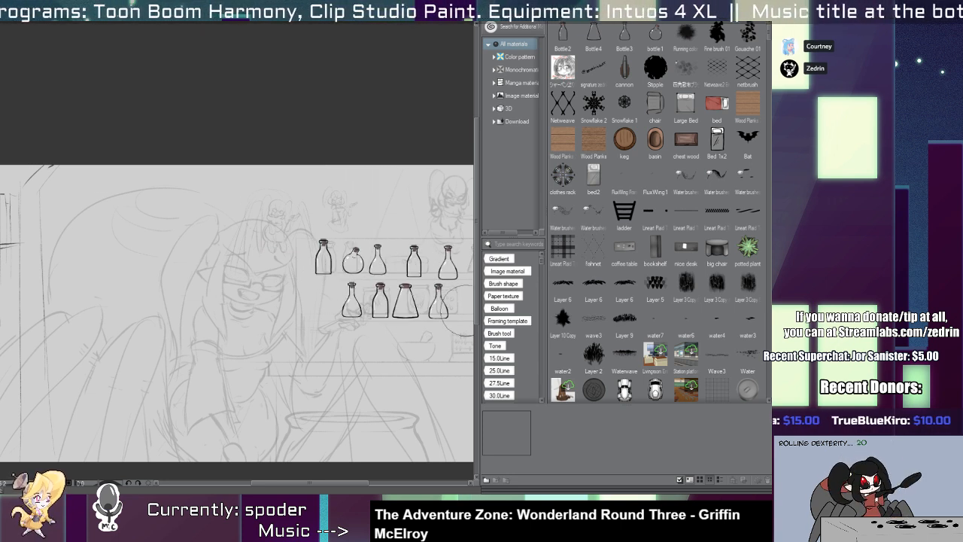
{"action": "left_click_drag", "start_coordinate": [376, 345], "coordinate": [461, 346]}
{"action": "left_click_drag", "start_coordinate": [369, 286], "coordinate": [311, 288]}
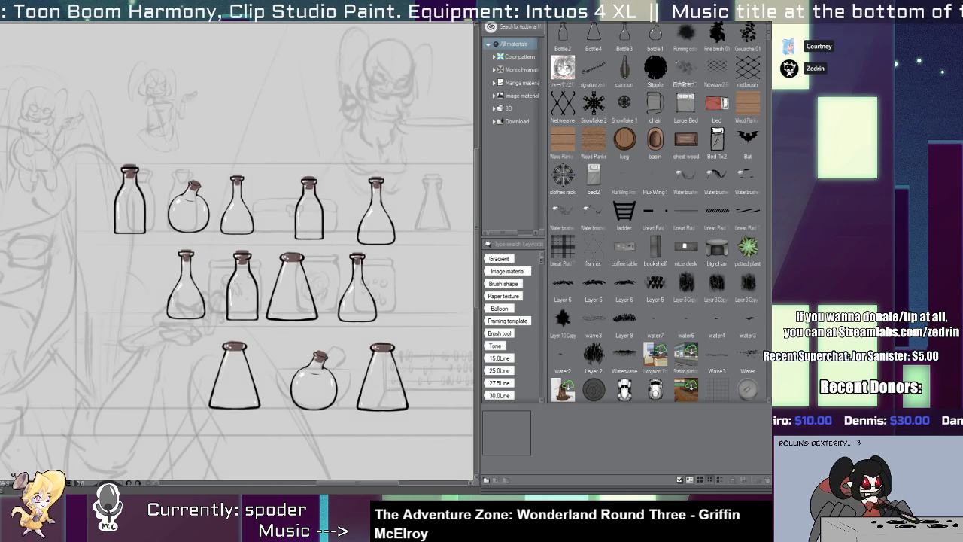
Switch to the corked bottle canvas, try clearing the drawing and undo the deletion.
{"action": "key", "text": "ctrl+Tab"}
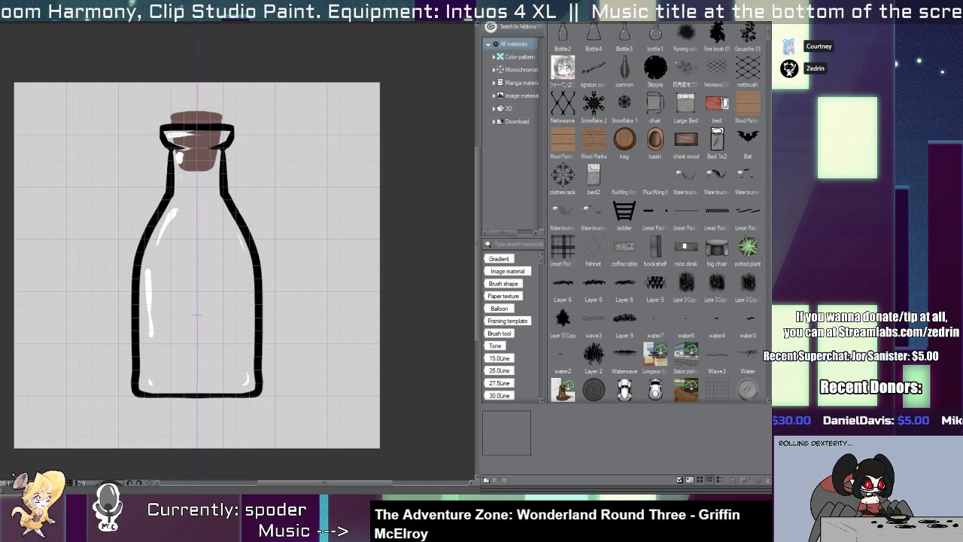
{"action": "key", "text": "Delete"}
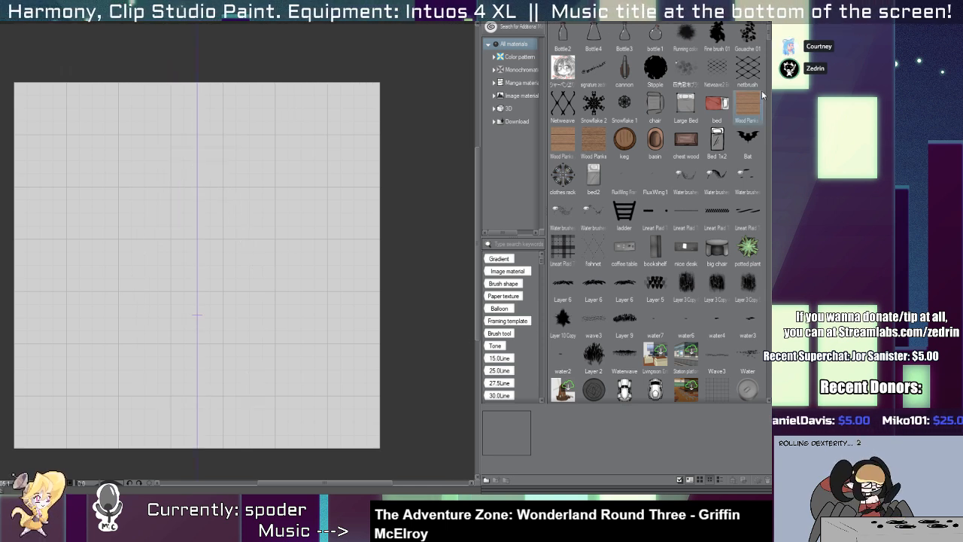
{"action": "key", "text": "ctrl+z"}
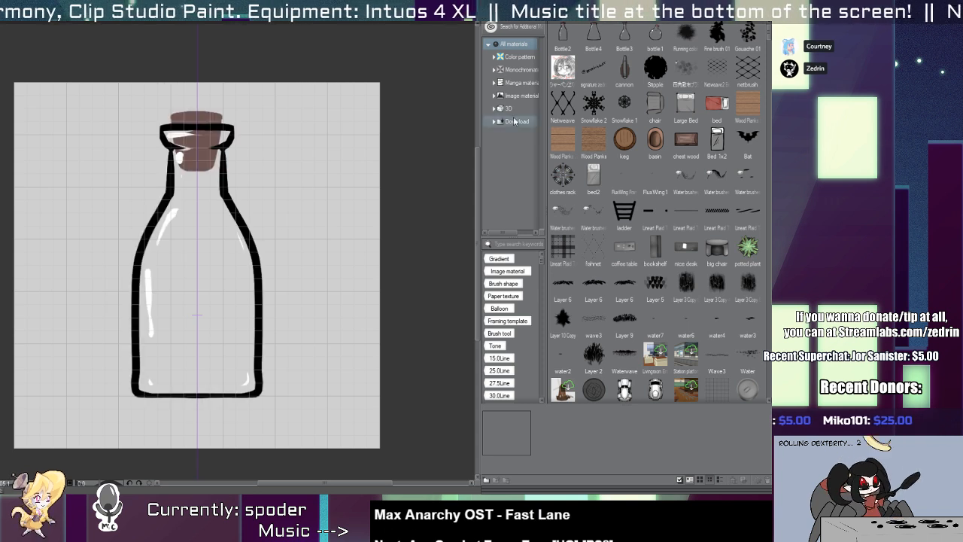
Draw a wide mirrored jar rim with rounded ends and straight upper and lower edges around the corked bottle's neck, undoing unwanted strokes.
{"action": "left_click_drag", "start_coordinate": [135, 117], "coordinate": [128, 144]}
{"action": "key", "text": "ctrl+z"}
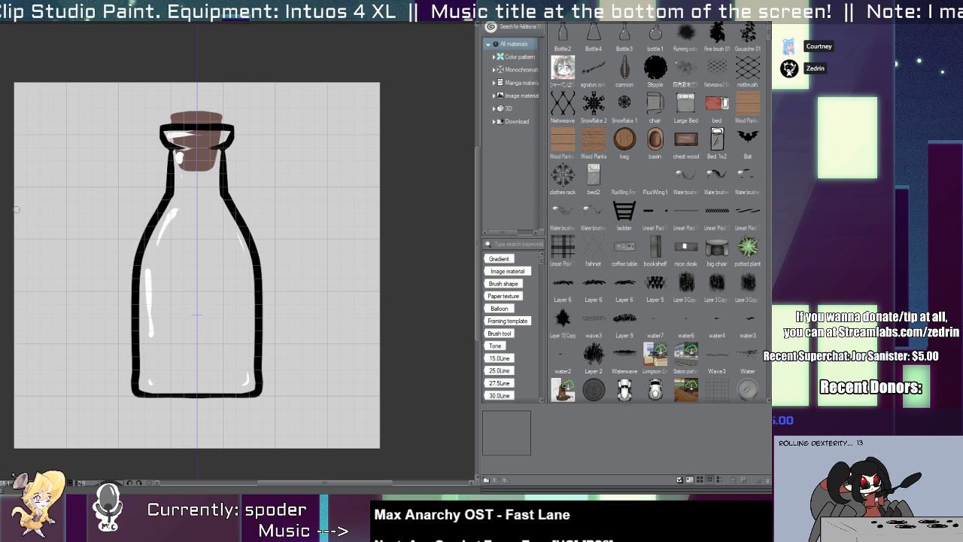
{"action": "mouse_move", "coordinate": [140, 124]}
{"action": "left_mouse_down"}
{"action": "mouse_move", "coordinate": [116, 143]}
{"action": "mouse_move", "coordinate": [126, 127]}
{"action": "mouse_move", "coordinate": [131, 143]}
{"action": "mouse_move", "coordinate": [200, 122]}
{"action": "left_mouse_up"}
{"action": "key", "text": "ctrl+z"}
{"action": "key", "text": "ctrl+z"}
Draw the jar's sloping shoulders and long vertical sides outside the bottle outline, undoing the first attempt.
{"action": "key", "text": "ctrl+z"}
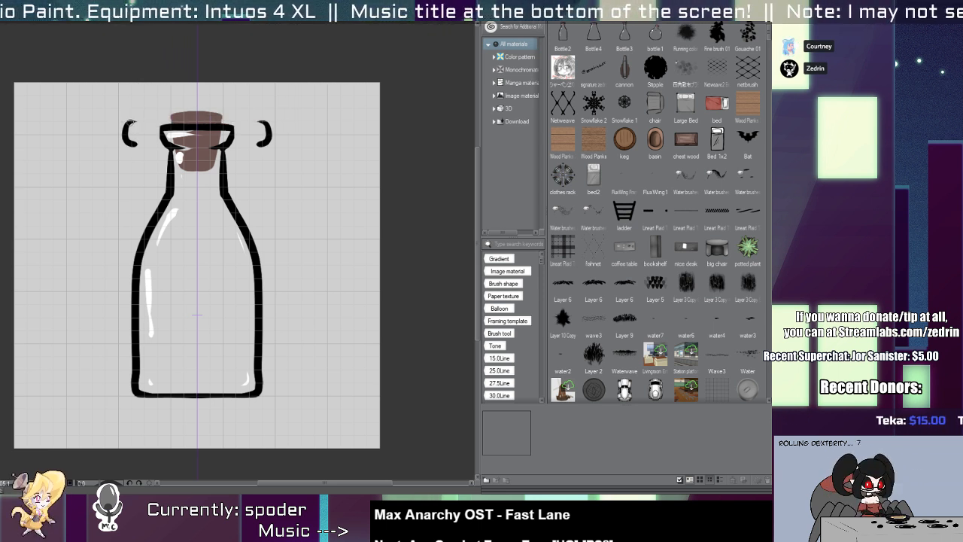
{"action": "left_click_drag", "start_coordinate": [131, 122], "coordinate": [202, 124]}
{"action": "left_click_drag", "start_coordinate": [125, 150], "coordinate": [194, 151]}
{"action": "mouse_move", "coordinate": [129, 151]}
{"action": "left_mouse_down"}
{"action": "mouse_move", "coordinate": [120, 174]}
{"action": "mouse_move", "coordinate": [122, 158]}
{"action": "mouse_move", "coordinate": [121, 376]}
{"action": "left_mouse_up"}
{"action": "key", "text": "ctrl+z"}
{"action": "key", "text": "ctrl+z"}
{"action": "mouse_move", "coordinate": [135, 154]}
{"action": "left_mouse_down"}
{"action": "mouse_move", "coordinate": [98, 215]}
{"action": "mouse_move", "coordinate": [100, 375]}
{"action": "left_mouse_up"}
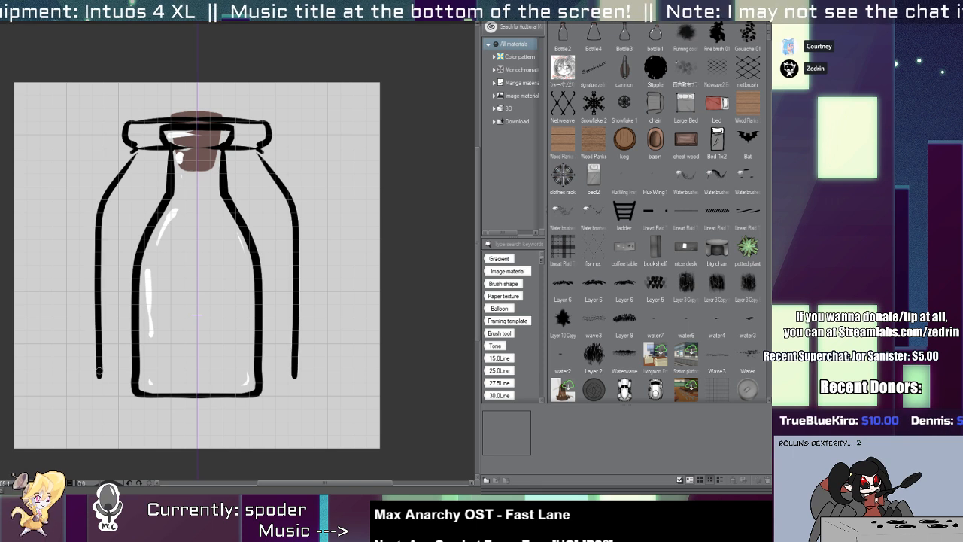
Close the jar outline with rounded lower corners and a flat base, redrawing the line until it is even across the centre.
{"action": "scroll", "coordinate": [97, 409], "scroll_direction": "up", "scroll_amount": 3}
{"action": "mouse_move", "coordinate": [104, 328]}
{"action": "left_mouse_down"}
{"action": "mouse_move", "coordinate": [145, 374]}
{"action": "mouse_move", "coordinate": [409, 374]}
{"action": "left_mouse_up"}
{"action": "key", "text": "ctrl+z"}
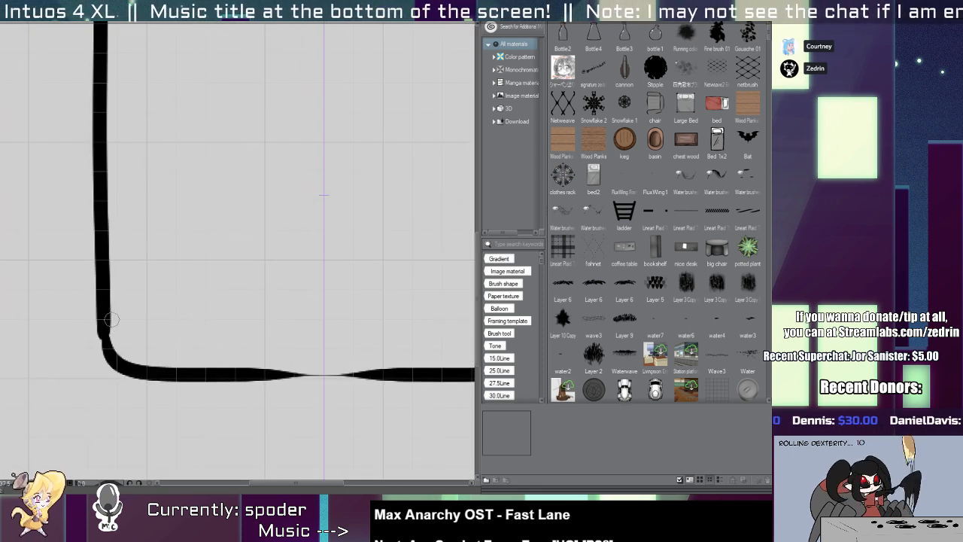
{"action": "mouse_move", "coordinate": [110, 319]}
{"action": "left_mouse_down"}
{"action": "mouse_move", "coordinate": [107, 357]}
{"action": "mouse_move", "coordinate": [116, 365]}
{"action": "mouse_move", "coordinate": [391, 379]}
{"action": "left_mouse_up"}
{"action": "key", "text": "ctrl+z"}
{"action": "left_click_drag", "start_coordinate": [180, 368], "coordinate": [391, 375]}
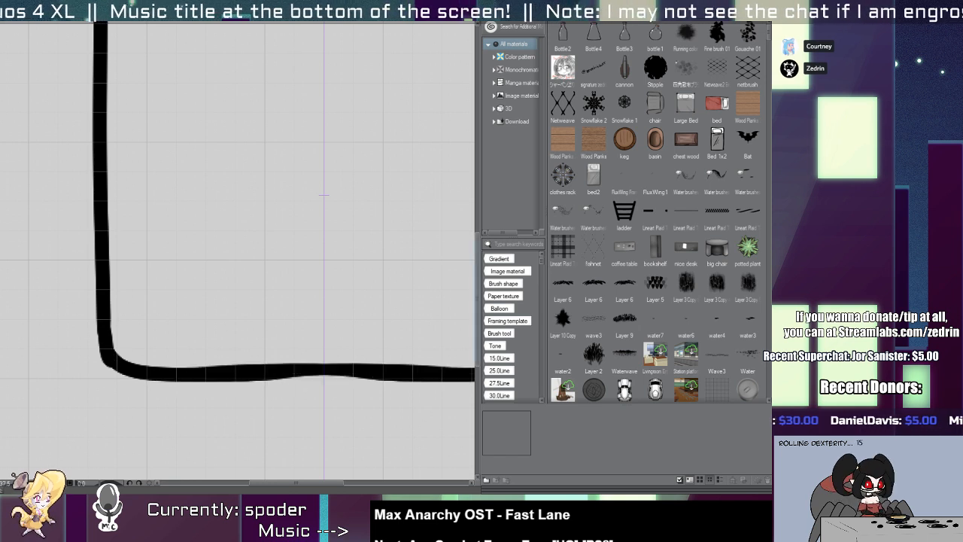
{"action": "key", "text": "ctrl+z"}
{"action": "mouse_move", "coordinate": [206, 382]}
{"action": "left_mouse_down"}
{"action": "mouse_move", "coordinate": [414, 368]}
{"action": "mouse_move", "coordinate": [339, 278]}
{"action": "mouse_move", "coordinate": [246, 285]}
{"action": "left_mouse_up"}
Redraw the lower edge of the jar's rim slightly higher as a straight line between the rounded ends, undoing rejected strokes.
{"action": "mouse_move", "coordinate": [243, 202]}
{"action": "left_mouse_down"}
{"action": "mouse_move", "coordinate": [201, 230]}
{"action": "mouse_move", "coordinate": [200, 248]}
{"action": "mouse_move", "coordinate": [209, 229]}
{"action": "mouse_move", "coordinate": [193, 241]}
{"action": "mouse_move", "coordinate": [219, 238]}
{"action": "mouse_move", "coordinate": [201, 282]}
{"action": "left_mouse_up"}
{"action": "left_click_drag", "start_coordinate": [203, 228], "coordinate": [453, 230]}
{"action": "key", "text": "ctrl+z"}
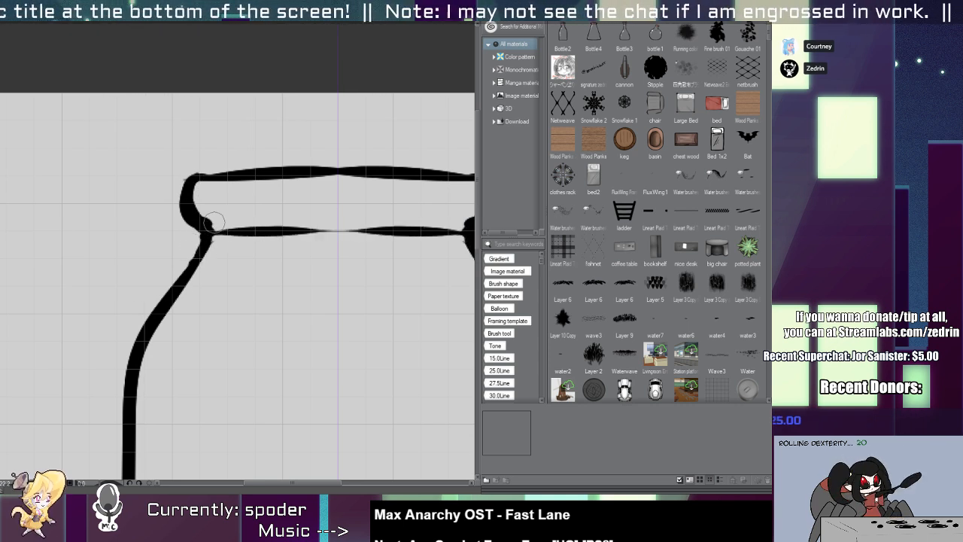
{"action": "mouse_move", "coordinate": [215, 224]}
{"action": "left_mouse_down"}
{"action": "mouse_move", "coordinate": [261, 231]}
{"action": "mouse_move", "coordinate": [446, 226]}
{"action": "left_mouse_up"}
{"action": "key", "text": "ctrl+z"}
{"action": "key", "text": "ctrl+z"}
{"action": "mouse_move", "coordinate": [214, 223]}
{"action": "left_mouse_down"}
{"action": "mouse_move", "coordinate": [460, 226]}
{"action": "mouse_move", "coordinate": [459, 213]}
{"action": "left_mouse_up"}
{"action": "key", "text": "ctrl+z"}
{"action": "left_click_drag", "start_coordinate": [211, 221], "coordinate": [463, 224]}
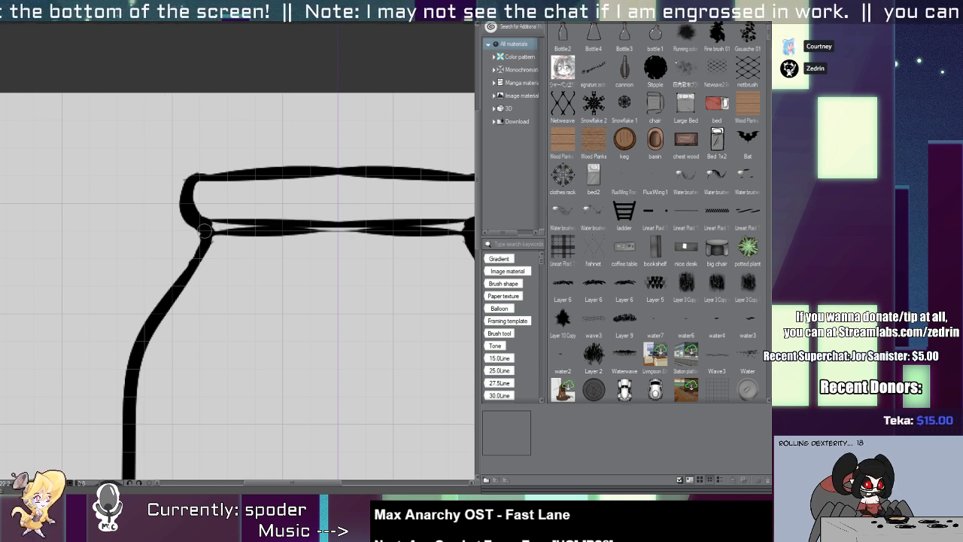
Trim the doubled line beneath the jar's rim to short tapered accents beside the neck.
{"action": "mouse_move", "coordinate": [206, 231]}
{"action": "left_mouse_down"}
{"action": "mouse_move", "coordinate": [428, 236]}
{"action": "mouse_move", "coordinate": [348, 243]}
{"action": "mouse_move", "coordinate": [229, 231]}
{"action": "mouse_move", "coordinate": [444, 228]}
{"action": "left_mouse_up"}
{"action": "key", "text": "ctrl+z"}
{"action": "left_click_drag", "start_coordinate": [220, 228], "coordinate": [395, 241]}
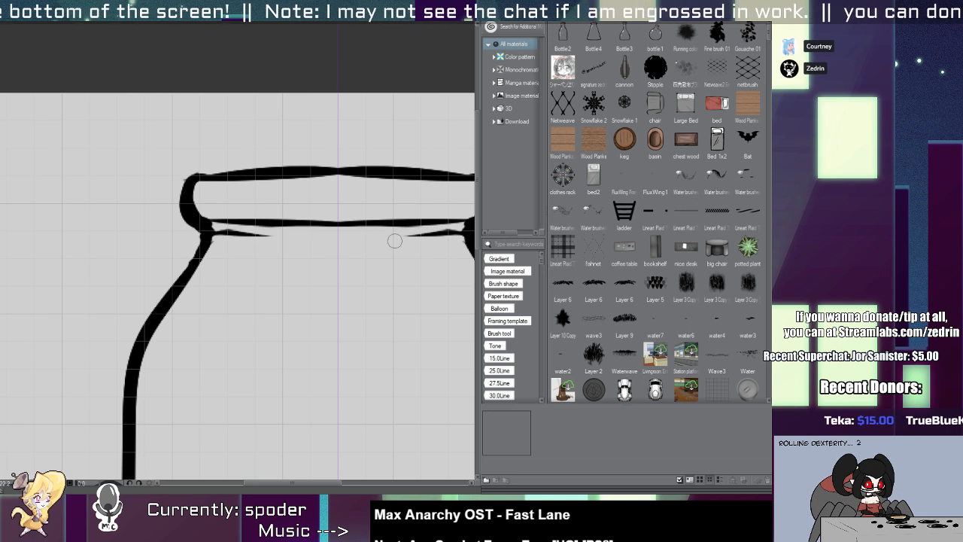
{"action": "mouse_move", "coordinate": [269, 225]}
{"action": "left_mouse_down"}
{"action": "mouse_move", "coordinate": [240, 225]}
{"action": "mouse_move", "coordinate": [268, 225]}
{"action": "left_mouse_up"}
Thicken and flatten the upper edge of the jar's rim, then trim the excess ink above it.
{"action": "left_click_drag", "start_coordinate": [196, 179], "coordinate": [442, 178]}
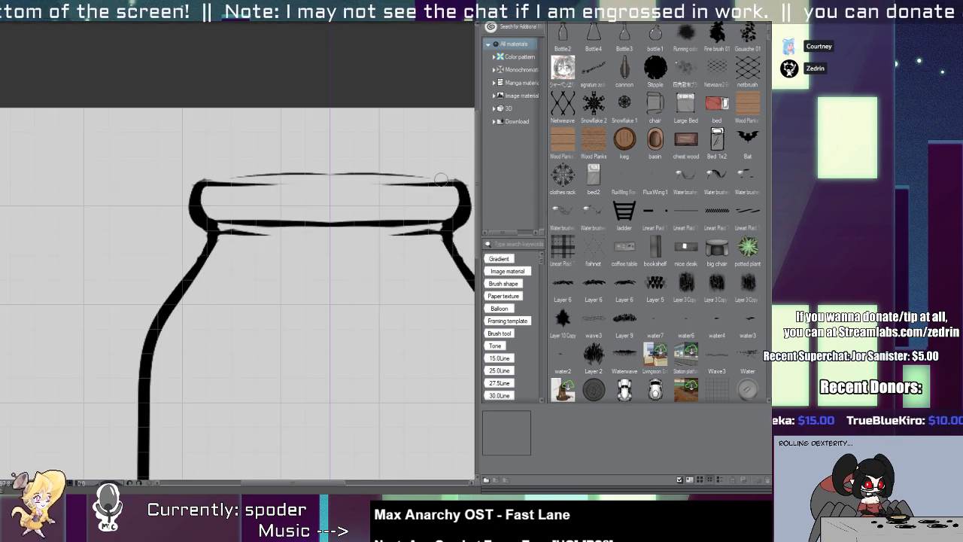
{"action": "key", "text": "ctrl+z"}
{"action": "left_click_drag", "start_coordinate": [200, 188], "coordinate": [441, 182]}
{"action": "left_click_drag", "start_coordinate": [197, 170], "coordinate": [463, 157]}
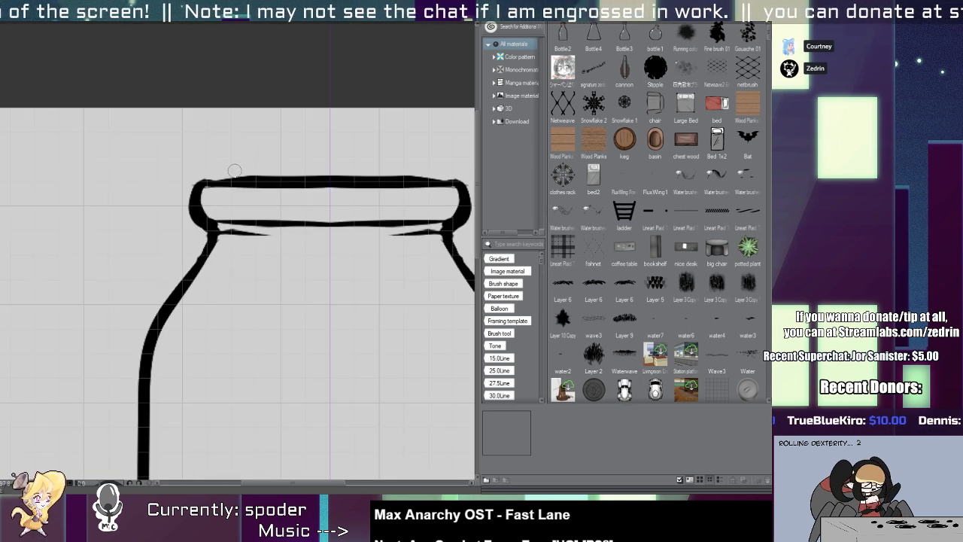
{"action": "left_click_drag", "start_coordinate": [235, 171], "coordinate": [432, 174]}
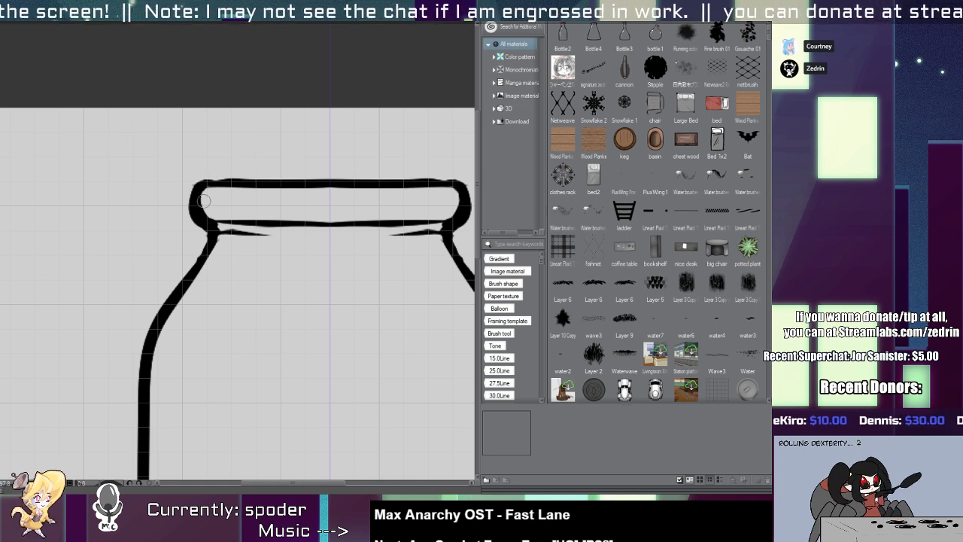
{"action": "scroll", "coordinate": [212, 180], "scroll_direction": "down", "scroll_amount": 4}
{"action": "scroll", "coordinate": [203, 208], "scroll_direction": "up", "scroll_amount": 3}
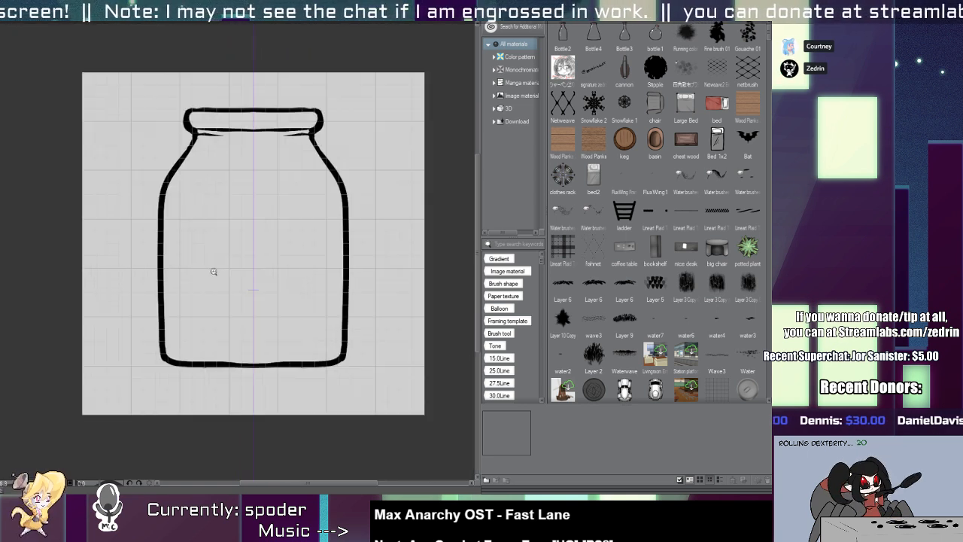
Fill the jar's lid with the cork brown inside its outline, switching ruler snapping off for the fill and back on.
{"action": "scroll", "coordinate": [238, 87], "scroll_direction": "up", "scroll_amount": 2}
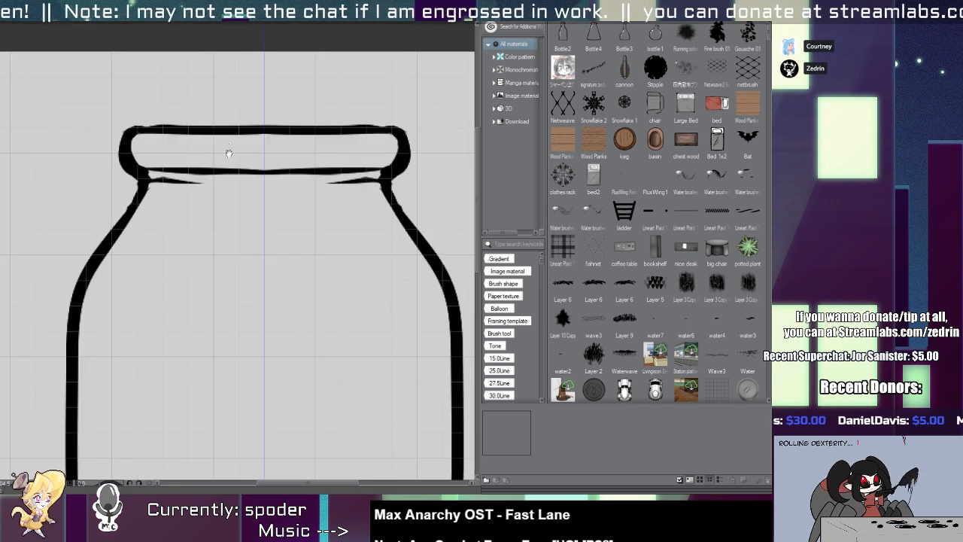
{"action": "key", "text": "b"}
{"action": "left_click_drag", "start_coordinate": [177, 205], "coordinate": [395, 208]}
{"action": "key", "text": "ctrl+z"}
{"action": "key", "text": "ctrl+z"}
{"action": "key", "text": "ctrl+2"}
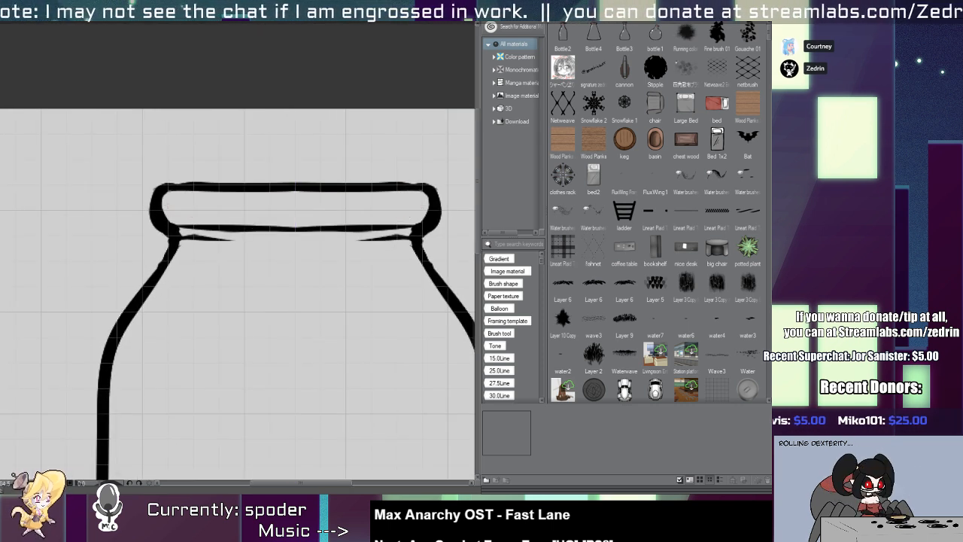
{"action": "mouse_move", "coordinate": [173, 207]}
{"action": "left_mouse_down"}
{"action": "mouse_move", "coordinate": [458, 203]}
{"action": "mouse_move", "coordinate": [413, 208]}
{"action": "left_mouse_up"}
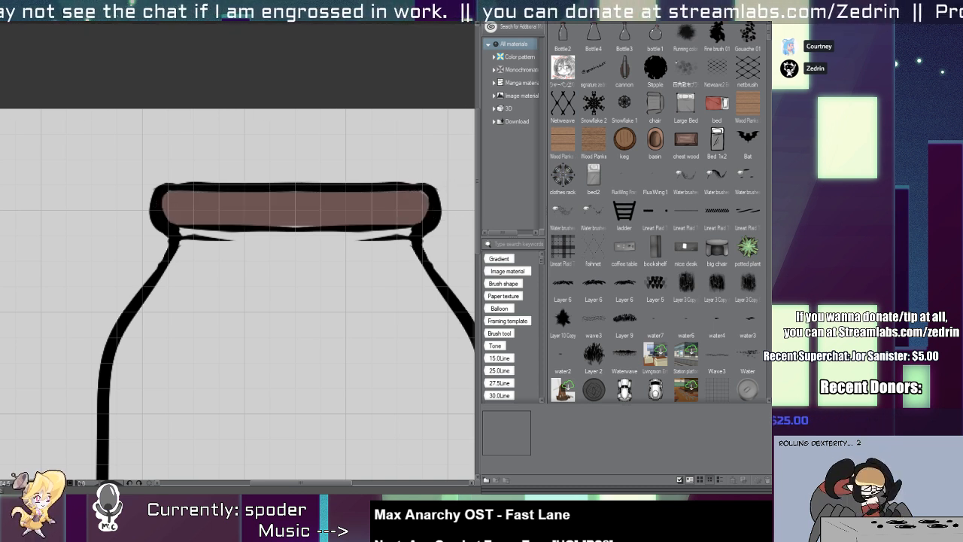
{"action": "key", "text": "ctrl+2"}
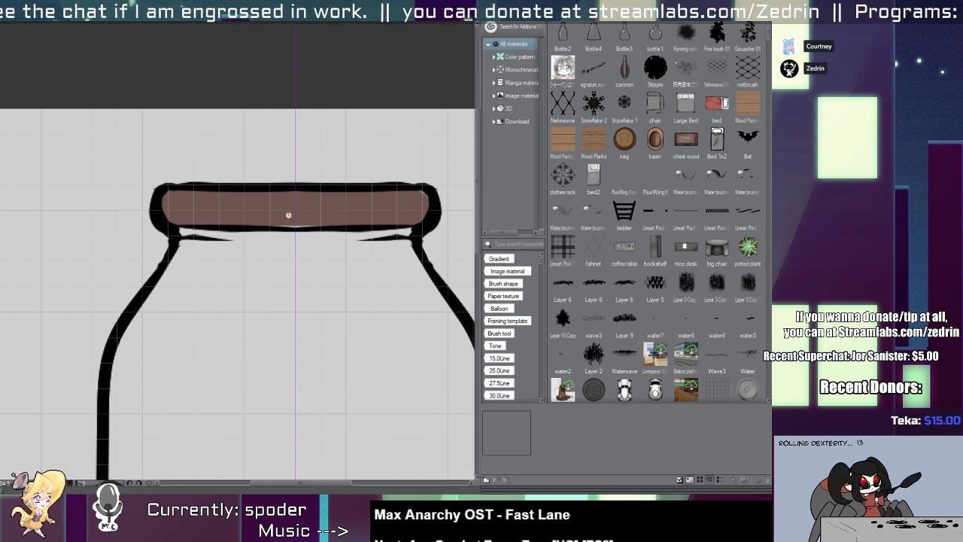
{"action": "scroll", "coordinate": [288, 215], "scroll_direction": "up", "scroll_amount": 2}
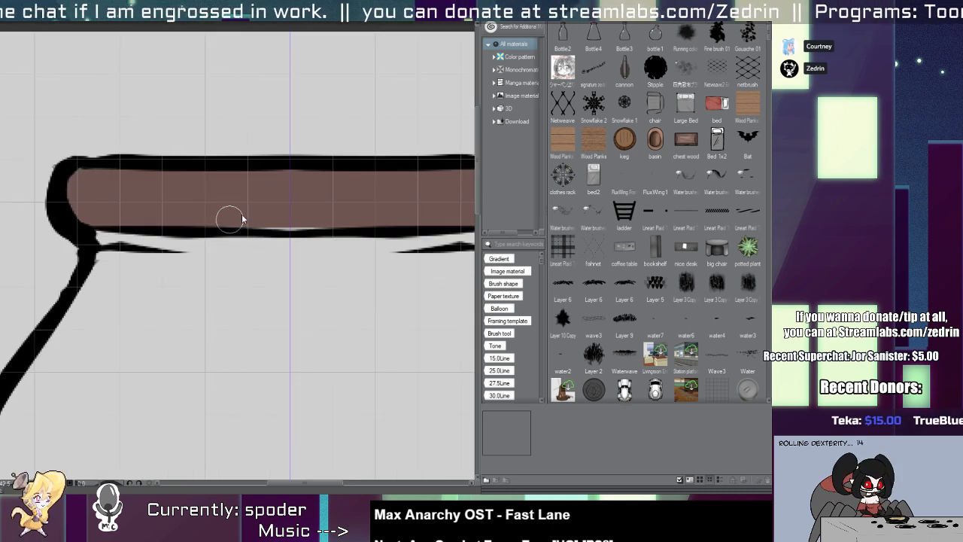
{"action": "scroll", "coordinate": [252, 240], "scroll_direction": "down", "scroll_amount": 2}
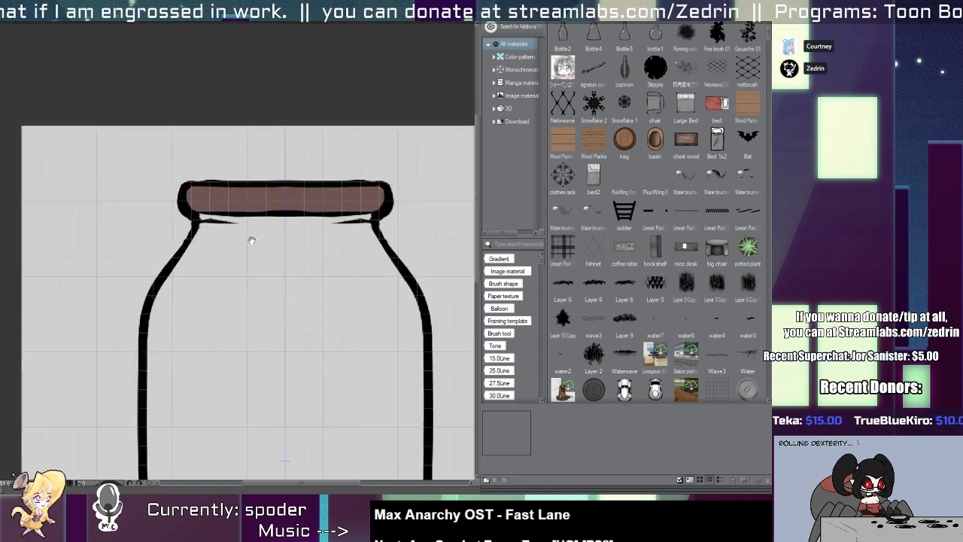
Paint white glass highlights on the jar's shoulder, along both sides and in the lower corner, tapering their ends.
{"action": "mouse_move", "coordinate": [252, 241]}
{"action": "left_mouse_down"}
{"action": "mouse_move", "coordinate": [244, 161]}
{"action": "mouse_move", "coordinate": [202, 171]}
{"action": "mouse_move", "coordinate": [162, 251]}
{"action": "left_mouse_up"}
{"action": "key", "text": "ctrl+z"}
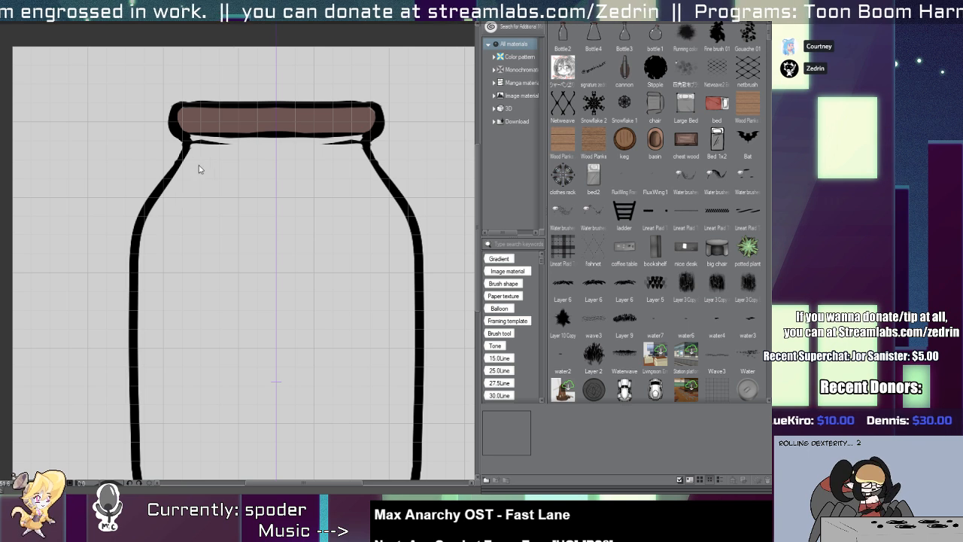
{"action": "mouse_move", "coordinate": [193, 177]}
{"action": "left_mouse_down"}
{"action": "mouse_move", "coordinate": [165, 236]}
{"action": "mouse_move", "coordinate": [178, 167]}
{"action": "mouse_move", "coordinate": [184, 297]}
{"action": "left_mouse_up"}
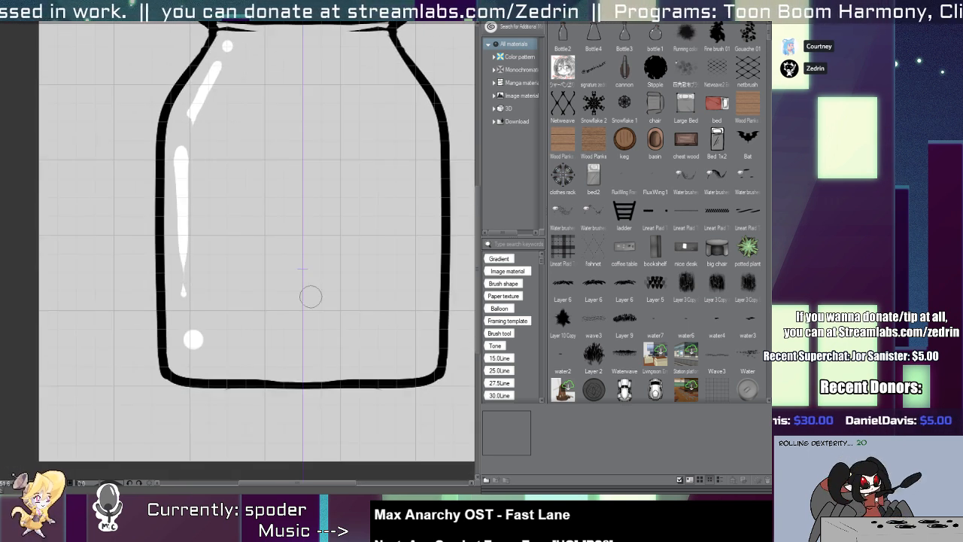
{"action": "left_click_drag", "start_coordinate": [191, 347], "coordinate": [202, 357]}
{"action": "left_click", "coordinate": [411, 84]}
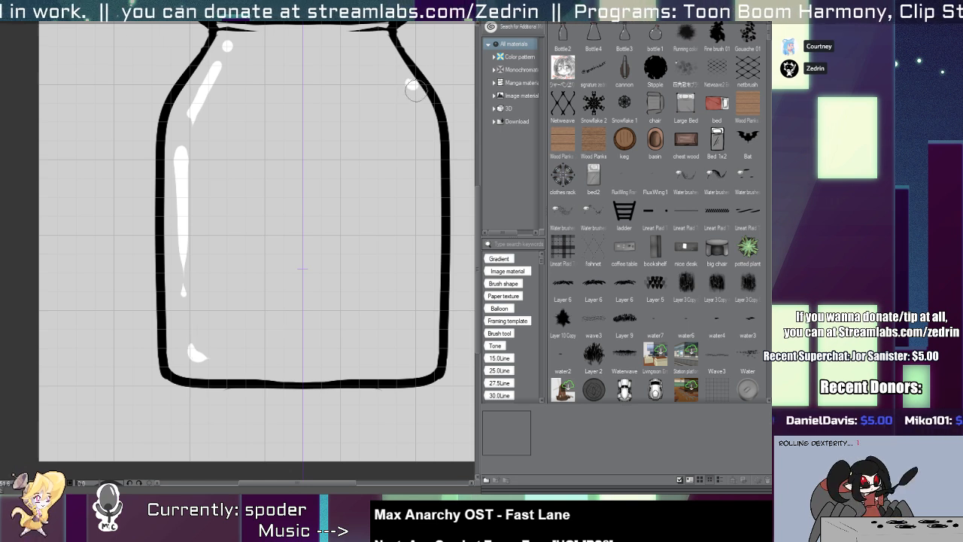
{"action": "left_click_drag", "start_coordinate": [427, 173], "coordinate": [426, 240]}
{"action": "left_click_drag", "start_coordinate": [400, 201], "coordinate": [398, 293]}
{"action": "left_click_drag", "start_coordinate": [398, 293], "coordinate": [354, 278]}
{"action": "left_click_drag", "start_coordinate": [355, 282], "coordinate": [272, 261]}
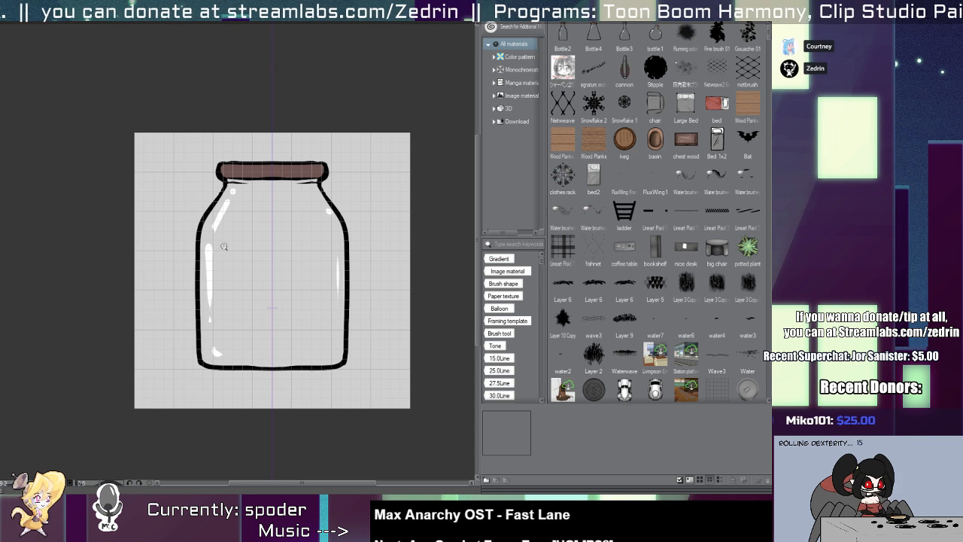
{"action": "left_click_drag", "start_coordinate": [208, 271], "coordinate": [219, 272]}
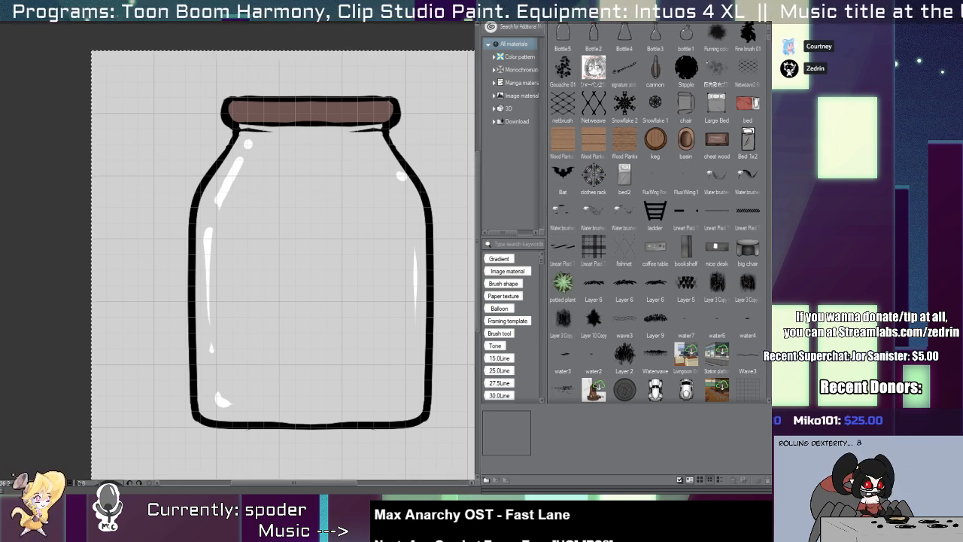
Switch to the spider-girl scene and try rows of mixed bottles and jars below the lowest shelf, undoing the strokes.
{"action": "key", "text": "ctrl+Tab"}
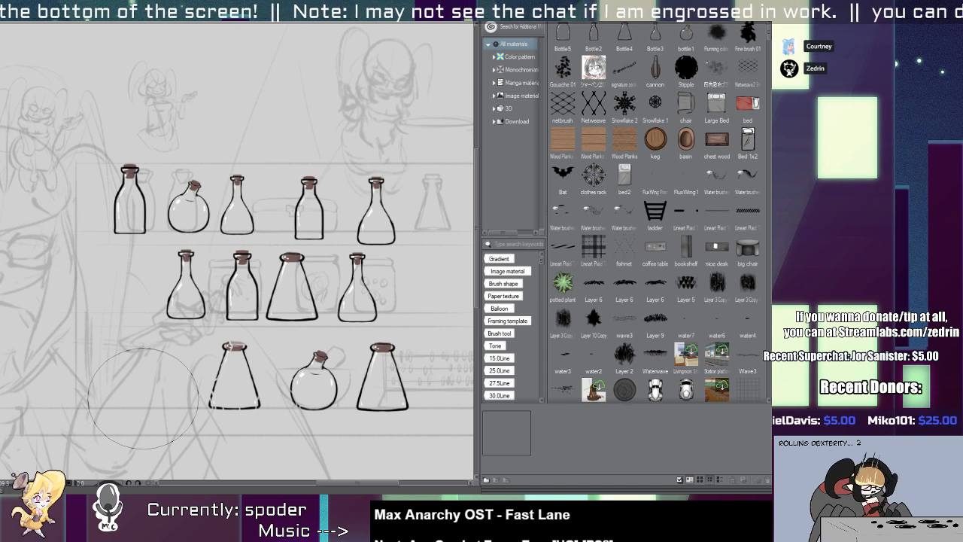
{"action": "left_click_drag", "start_coordinate": [56, 406], "coordinate": [480, 419]}
{"action": "left_click_drag", "start_coordinate": [189, 435], "coordinate": [60, 288]}
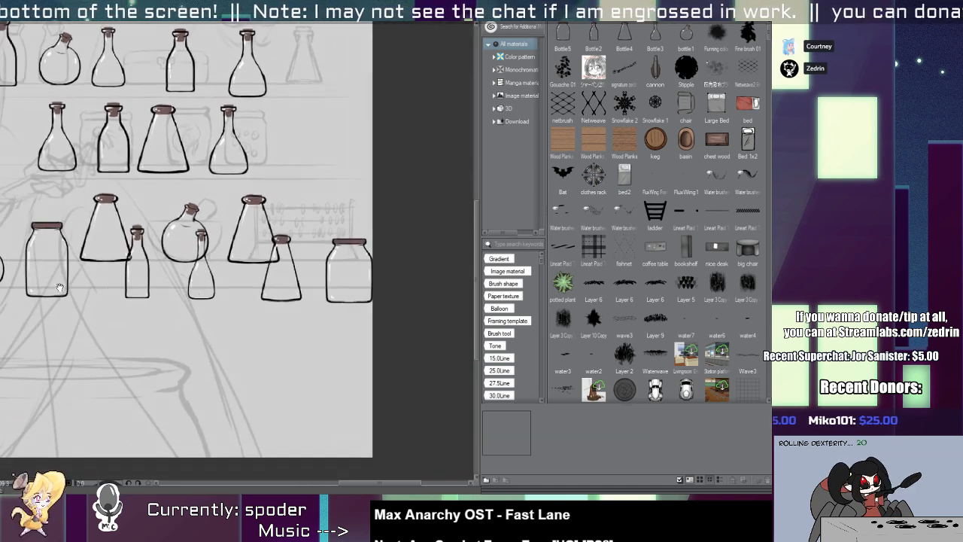
{"action": "key", "text": "ctrl+z"}
{"action": "left_click_drag", "start_coordinate": [272, 371], "coordinate": [60, 368]}
{"action": "left_click_drag", "start_coordinate": [62, 362], "coordinate": [276, 316]}
{"action": "key", "text": "ctrl+z"}
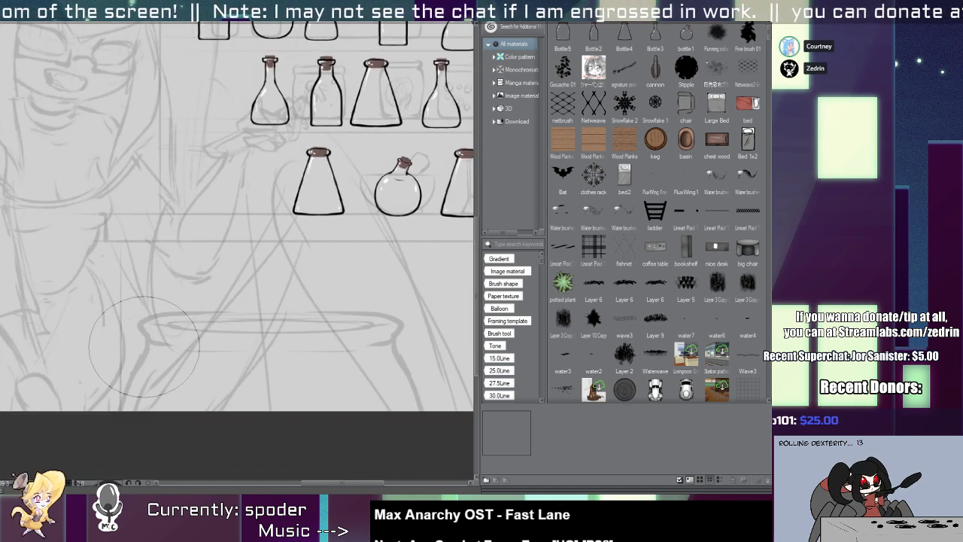
Try level rows of smaller bottles and jars across the cauldron, undoing each stroke.
{"action": "left_click_drag", "start_coordinate": [46, 335], "coordinate": [340, 325]}
{"action": "key", "text": "ctrl+z"}
{"action": "left_click_drag", "start_coordinate": [31, 332], "coordinate": [376, 333]}
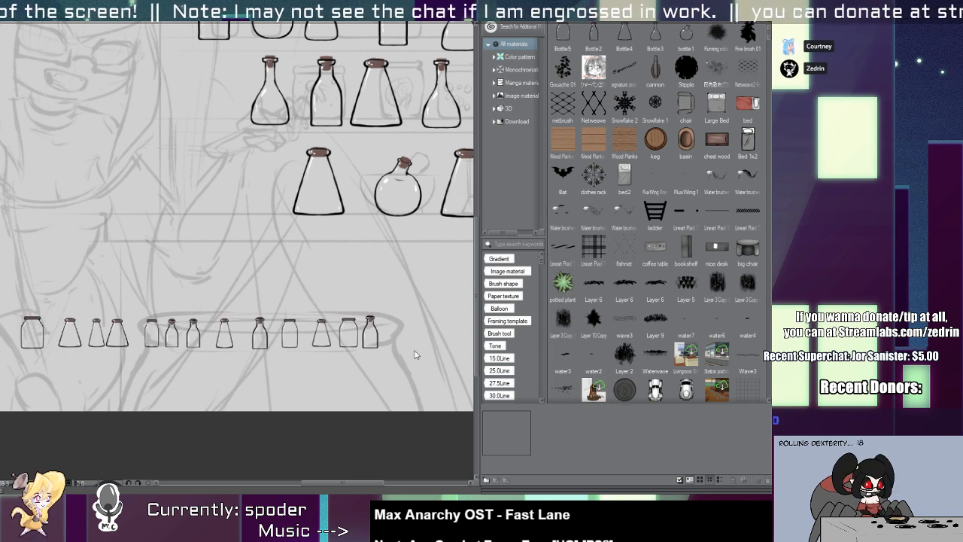
{"action": "key", "text": "ctrl+z"}
{"action": "left_click_drag", "start_coordinate": [22, 332], "coordinate": [451, 330]}
{"action": "key", "text": "ctrl+z"}
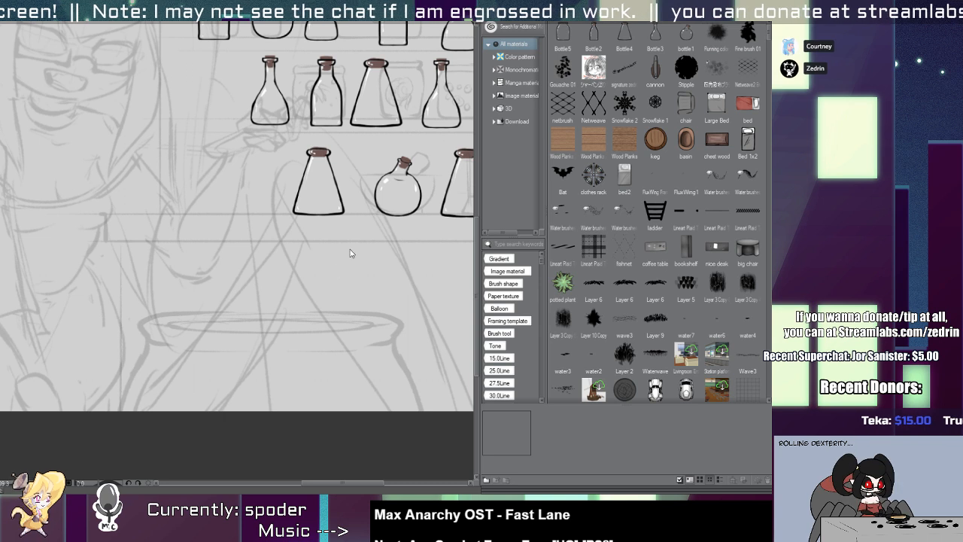
Stamp several stacked rows of small mixed bottles and jars from the cauldron up over the spider-girl's torso and face.
{"action": "left_click_drag", "start_coordinate": [30, 343], "coordinate": [275, 344]}
{"action": "left_click_drag", "start_coordinate": [34, 254], "coordinate": [308, 251]}
{"action": "left_click_drag", "start_coordinate": [34, 202], "coordinate": [241, 197]}
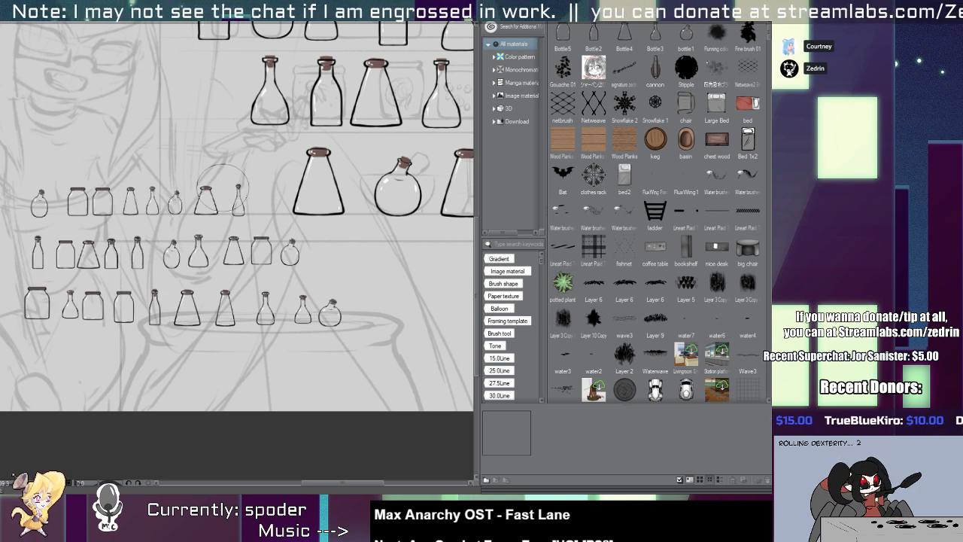
{"action": "left_click_drag", "start_coordinate": [64, 158], "coordinate": [256, 143]}
{"action": "left_click_drag", "start_coordinate": [26, 115], "coordinate": [249, 118]}
{"action": "left_click_drag", "start_coordinate": [133, 141], "coordinate": [237, 257]}
{"action": "left_click_drag", "start_coordinate": [92, 170], "coordinate": [282, 191]}
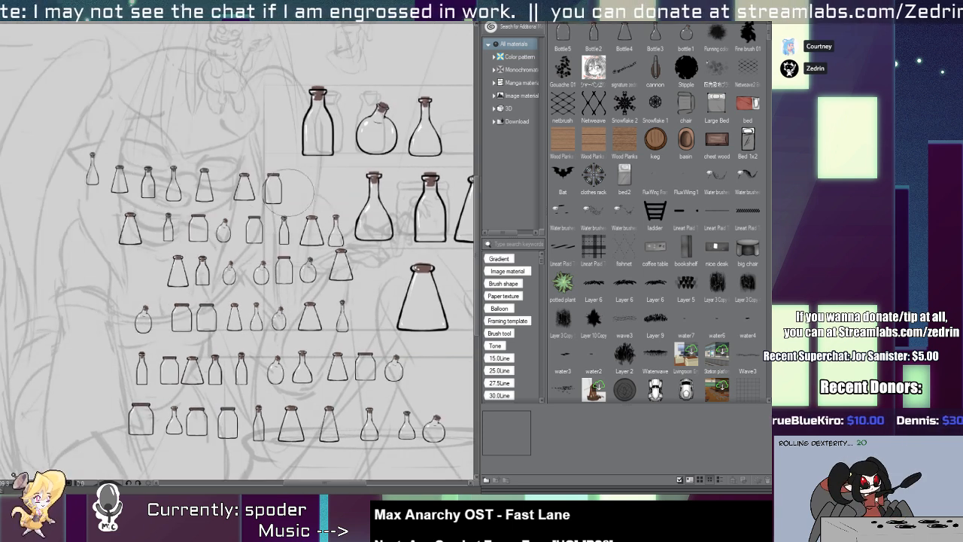
Stamp further rows of small bottles and jars over the spider-girl's head and hair, undoing unwanted strokes.
{"action": "mouse_move", "coordinate": [67, 140]}
{"action": "left_mouse_down"}
{"action": "mouse_move", "coordinate": [261, 136]}
{"action": "mouse_move", "coordinate": [290, 146]}
{"action": "left_mouse_up"}
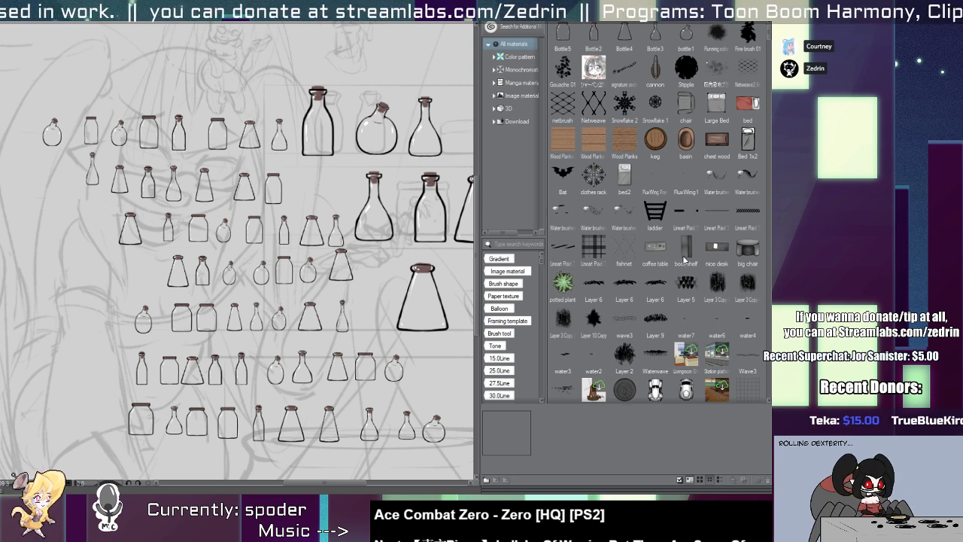
{"action": "left_click_drag", "start_coordinate": [46, 79], "coordinate": [443, 74]}
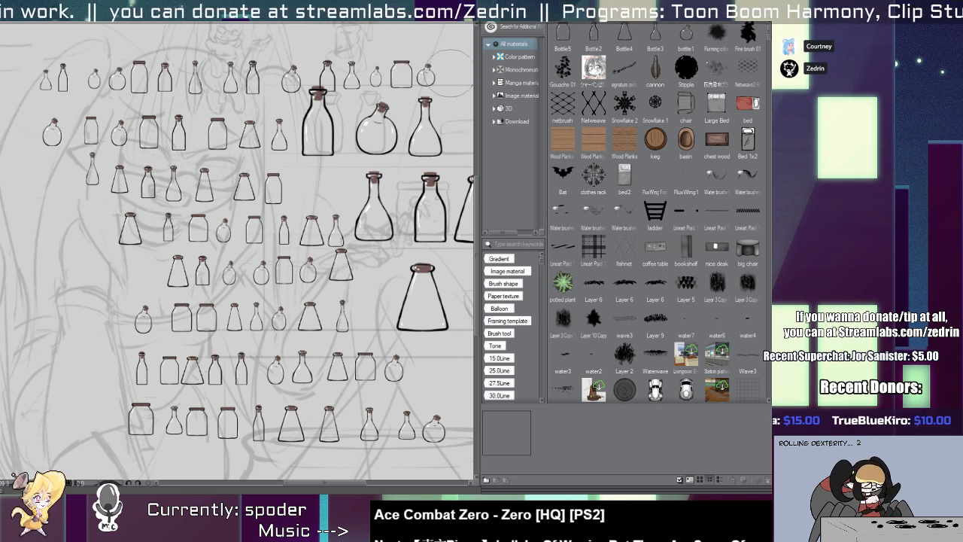
{"action": "left_click_drag", "start_coordinate": [169, 133], "coordinate": [137, 250]}
{"action": "key", "text": "ctrl+z"}
{"action": "left_click_drag", "start_coordinate": [69, 158], "coordinate": [316, 157]}
{"action": "key", "text": "ctrl+z"}
{"action": "left_click_drag", "start_coordinate": [45, 205], "coordinate": [263, 209]}
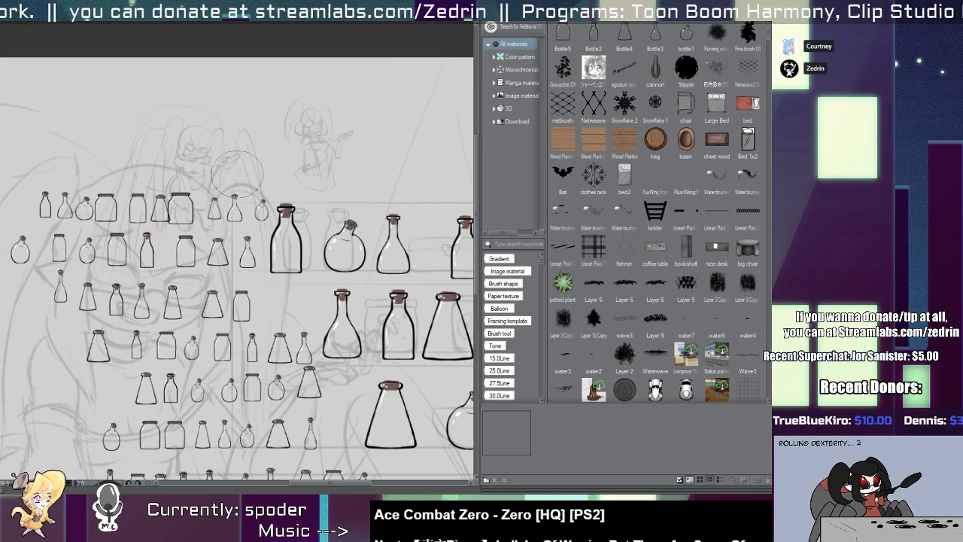
{"action": "mouse_move", "coordinate": [119, 164]}
{"action": "left_mouse_down"}
{"action": "mouse_move", "coordinate": [301, 182]}
{"action": "mouse_move", "coordinate": [251, 248]}
{"action": "mouse_move", "coordinate": [213, 239]}
{"action": "left_mouse_up"}
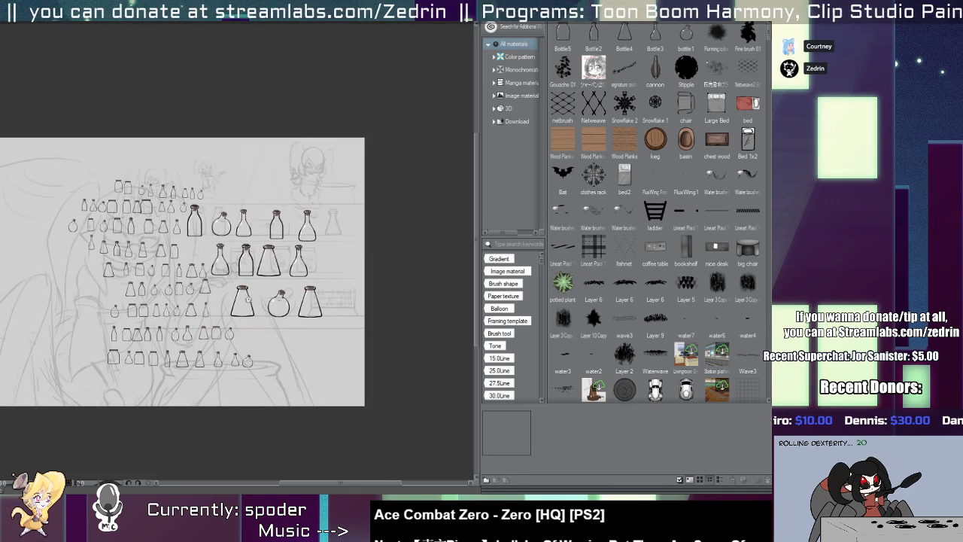
Select the whole layer and delete all the stamped bottles from the scene.
{"action": "key", "text": "ctrl+a"}
{"action": "key", "text": "Delete"}
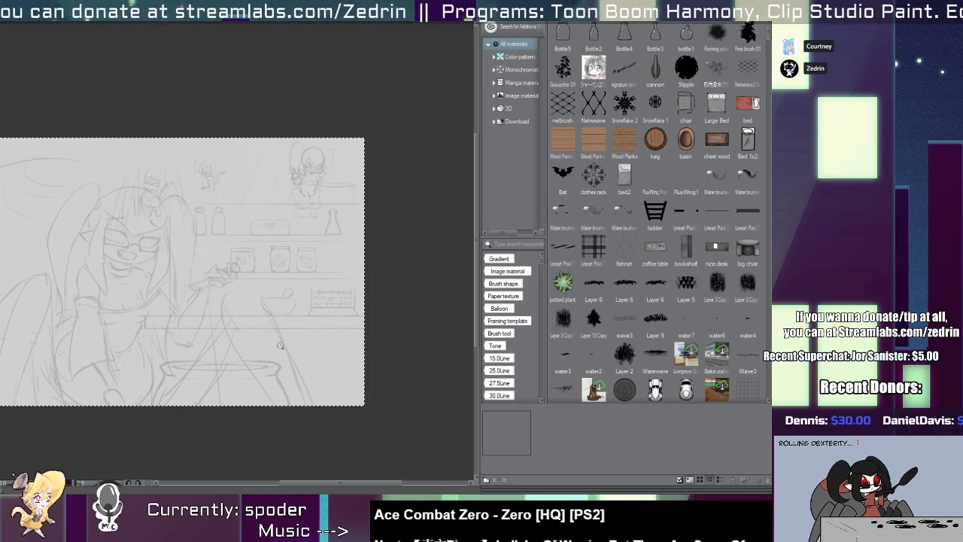
Clear the selection around the whole scene sketch.
{"action": "key", "text": "ctrl+d"}
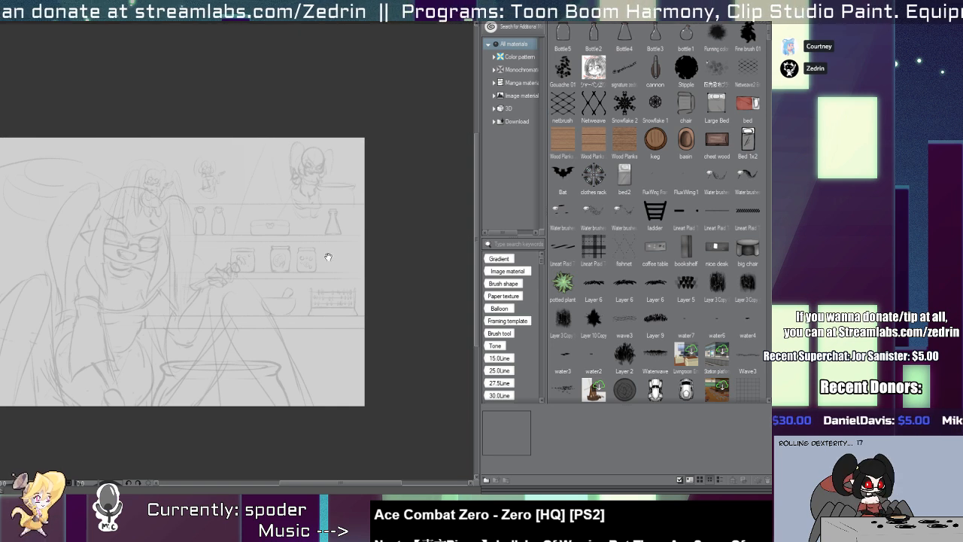
{"action": "left_click_drag", "start_coordinate": [328, 256], "coordinate": [468, 259]}
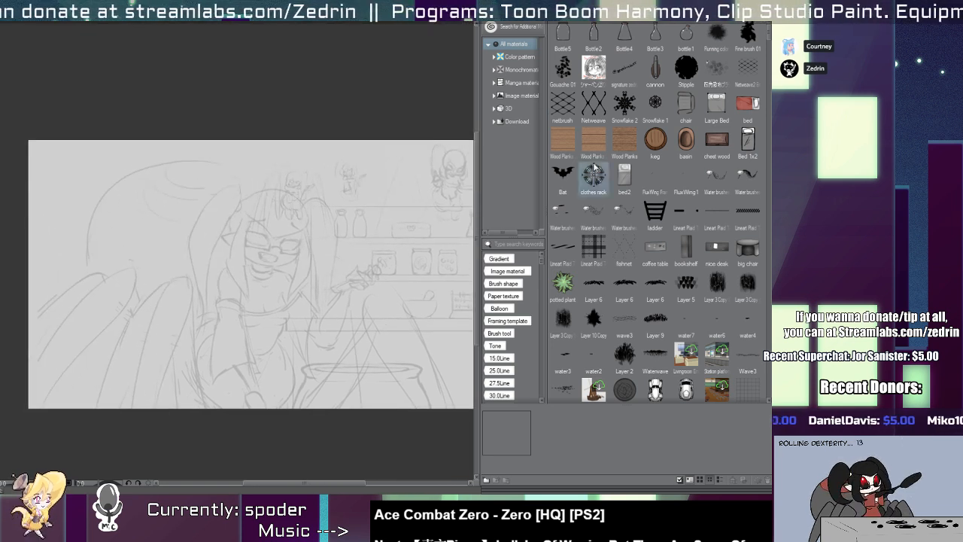
{"action": "left_click", "coordinate": [305, 316]}
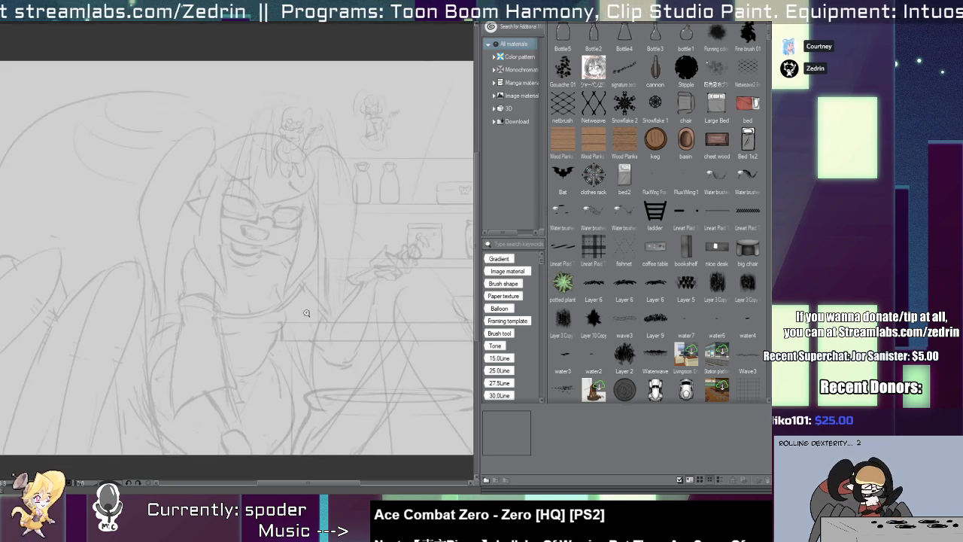
Try long strokes from the spider-girl's forehead down past her torso for a hair lock, undoing each one.
{"action": "mouse_move", "coordinate": [284, 210]}
{"action": "left_mouse_down"}
{"action": "mouse_move", "coordinate": [253, 229]}
{"action": "mouse_move", "coordinate": [263, 171]}
{"action": "left_mouse_up"}
{"action": "key", "text": "ctrl+z"}
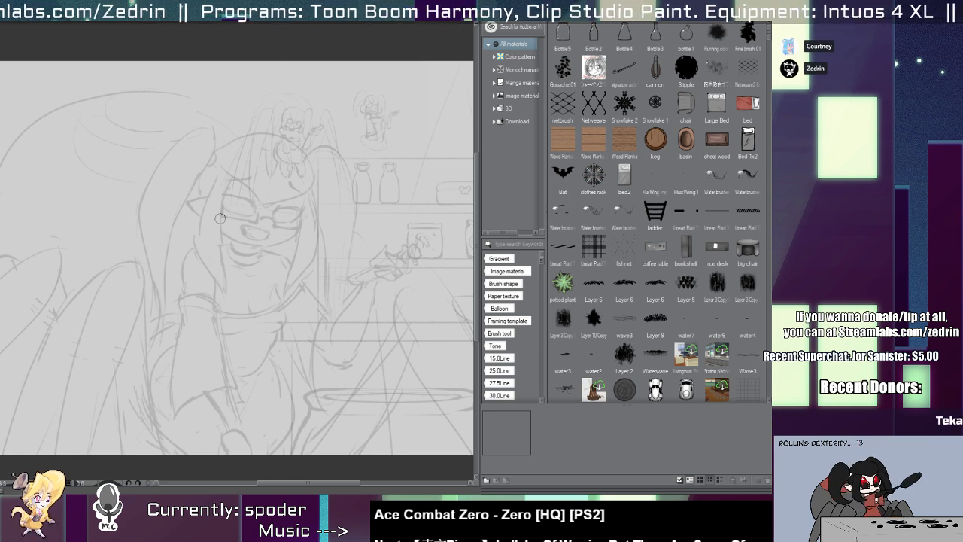
{"action": "left_click_drag", "start_coordinate": [253, 184], "coordinate": [248, 196]}
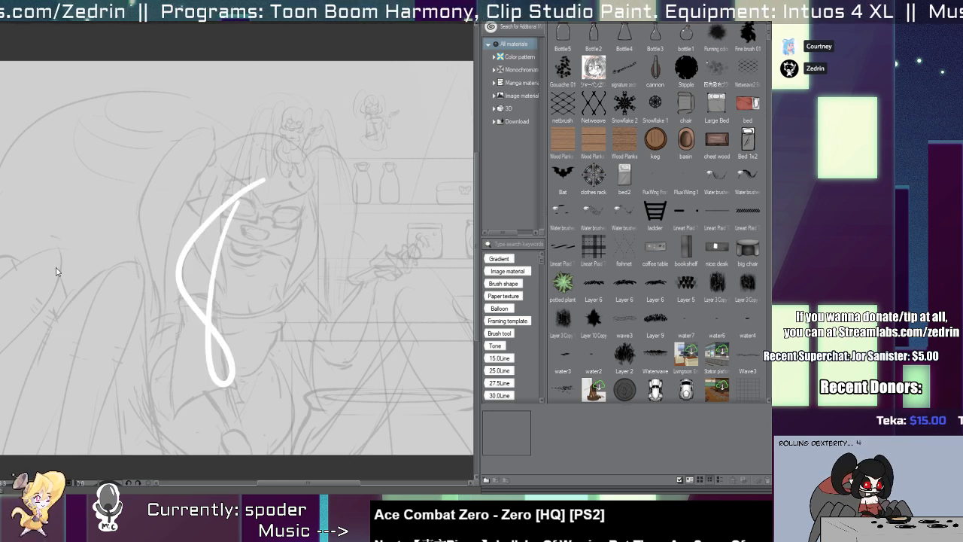
{"action": "key", "text": "ctrl+z"}
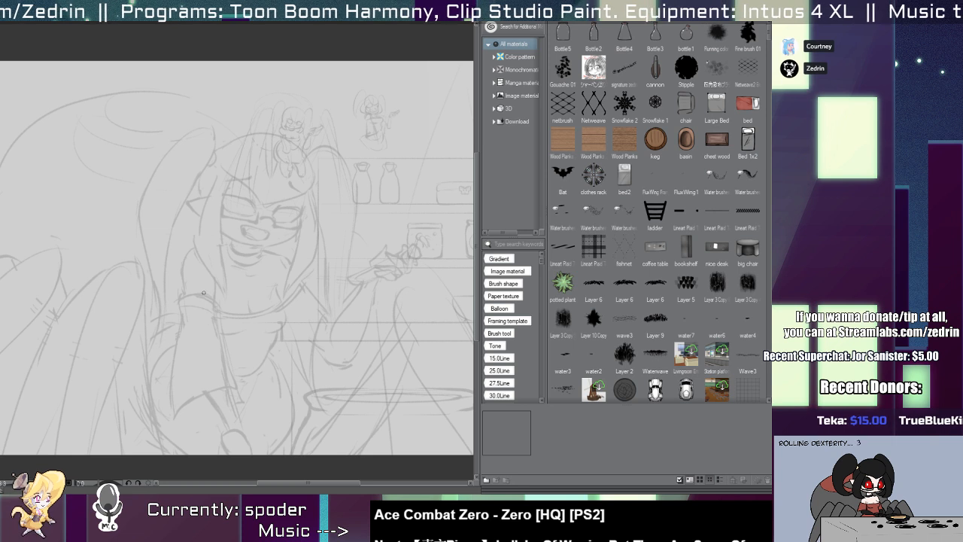
{"action": "left_click_drag", "start_coordinate": [243, 172], "coordinate": [222, 444]}
{"action": "key", "text": "ctrl+z"}
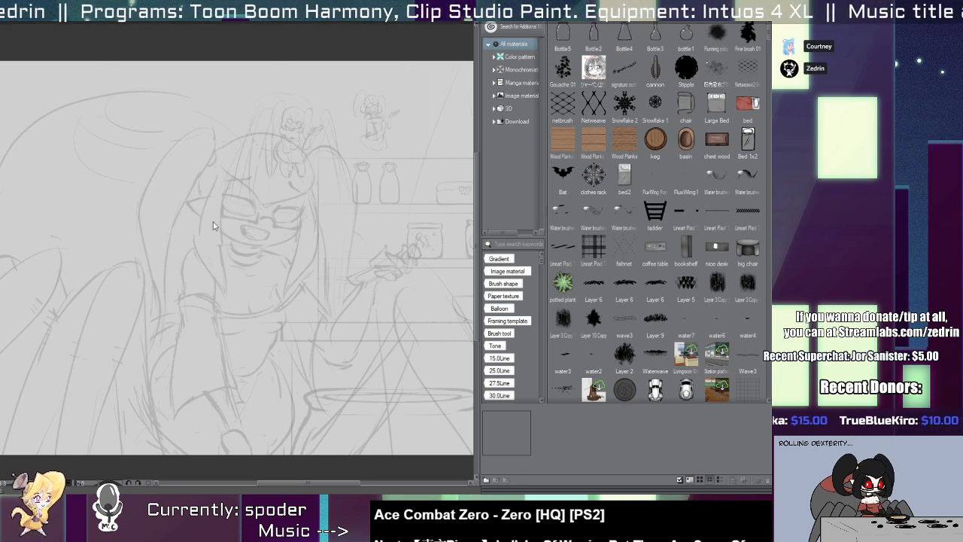
{"action": "left_click_drag", "start_coordinate": [227, 187], "coordinate": [223, 454]}
{"action": "key", "text": "ctrl+z"}
Try thin black lines along the inner edge of the hair lock left of the face, undoing each attempt.
{"action": "scroll", "coordinate": [223, 192], "scroll_direction": "up", "scroll_amount": 5}
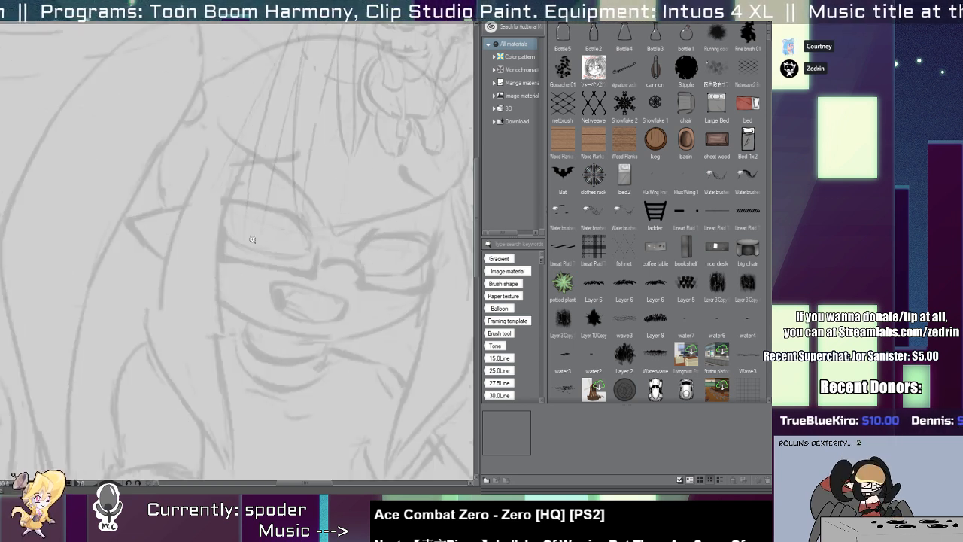
{"action": "left_click_drag", "start_coordinate": [259, 138], "coordinate": [240, 478]}
{"action": "key", "text": "ctrl+z"}
{"action": "left_click_drag", "start_coordinate": [249, 138], "coordinate": [213, 478]}
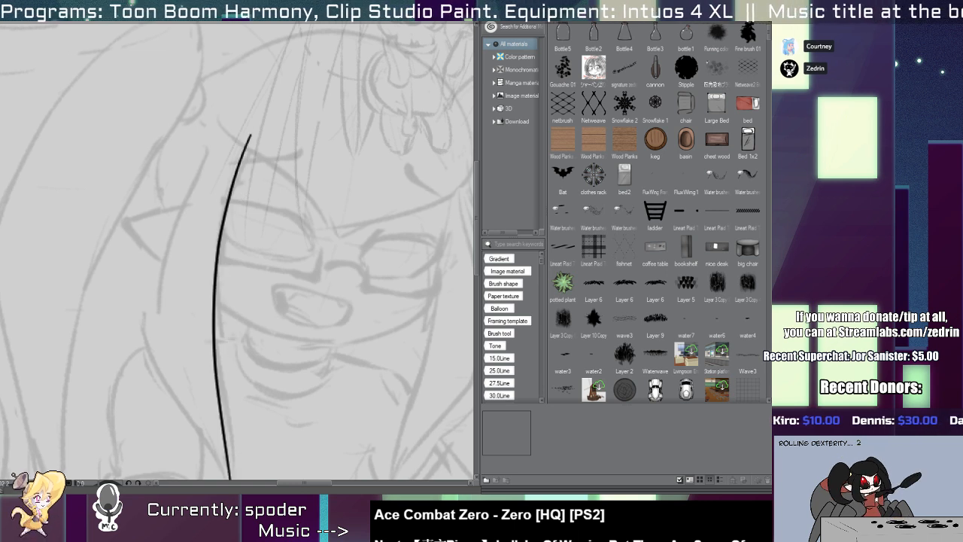
{"action": "key", "text": "ctrl+z"}
{"action": "key", "text": "ctrl+z"}
{"action": "mouse_move", "coordinate": [267, 143]}
{"action": "left_mouse_down"}
{"action": "mouse_move", "coordinate": [235, 478]}
{"action": "mouse_move", "coordinate": [224, 478]}
{"action": "left_mouse_up"}
{"action": "key", "text": "ctrl+z"}
{"action": "left_click_drag", "start_coordinate": [275, 146], "coordinate": [224, 479]}
{"action": "key", "text": "ctrl+z"}
{"action": "mouse_move", "coordinate": [291, 123]}
{"action": "left_mouse_down"}
{"action": "mouse_move", "coordinate": [215, 290]}
{"action": "mouse_move", "coordinate": [226, 475]}
{"action": "left_mouse_up"}
{"action": "key", "text": "ctrl+z"}
{"action": "left_click_drag", "start_coordinate": [221, 368], "coordinate": [222, 479]}
Ink the inner and outer edges of the hair lock left of the face, converging to a point at the chest.
{"action": "key", "text": "ctrl+z"}
{"action": "left_click_drag", "start_coordinate": [269, 128], "coordinate": [230, 478]}
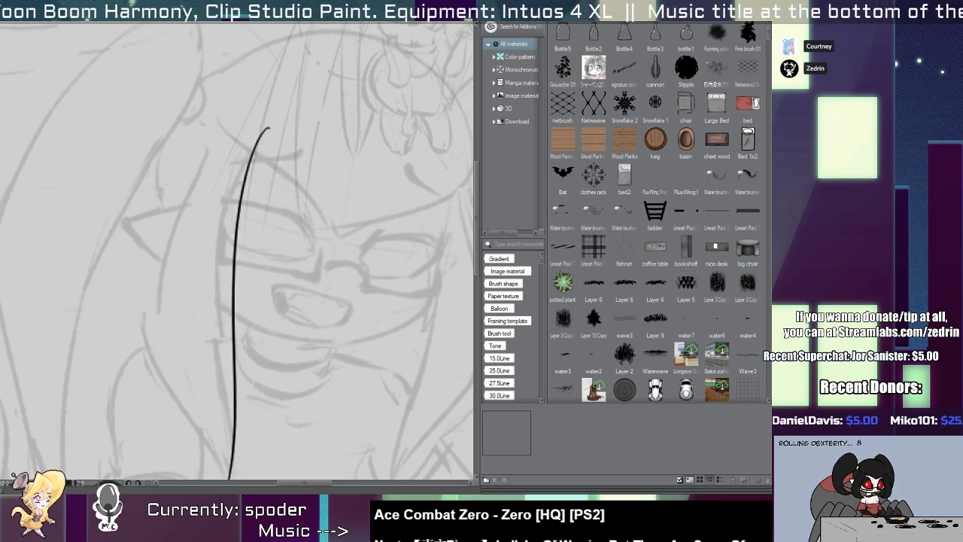
{"action": "mouse_move", "coordinate": [243, 121]}
{"action": "left_mouse_down"}
{"action": "mouse_move", "coordinate": [165, 362]}
{"action": "mouse_move", "coordinate": [219, 479]}
{"action": "left_mouse_up"}
{"action": "left_click_drag", "start_coordinate": [183, 361], "coordinate": [186, 325]}
{"action": "key", "text": "ctrl+z"}
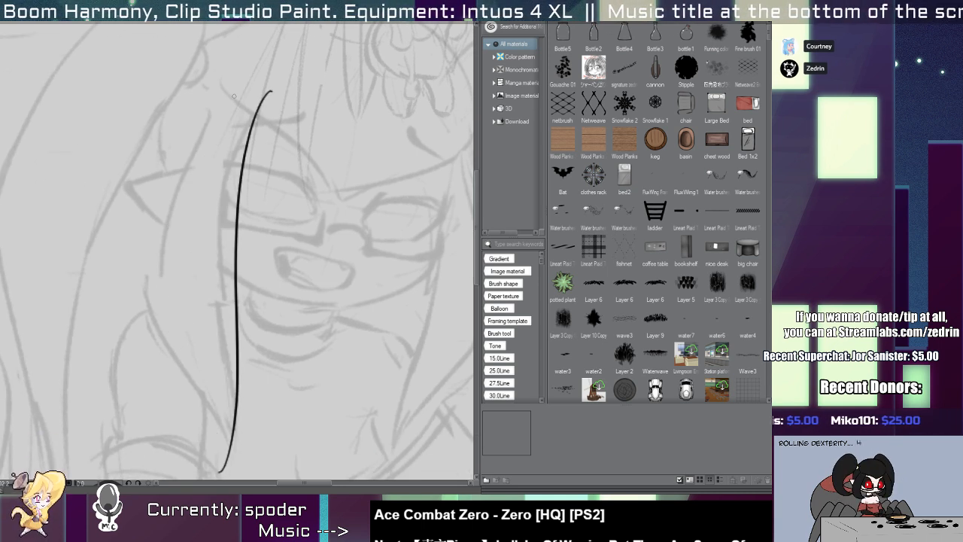
{"action": "mouse_move", "coordinate": [247, 83]}
{"action": "left_mouse_down"}
{"action": "mouse_move", "coordinate": [162, 219]}
{"action": "mouse_move", "coordinate": [220, 472]}
{"action": "left_mouse_up"}
{"action": "left_click_drag", "start_coordinate": [219, 397], "coordinate": [207, 478]}
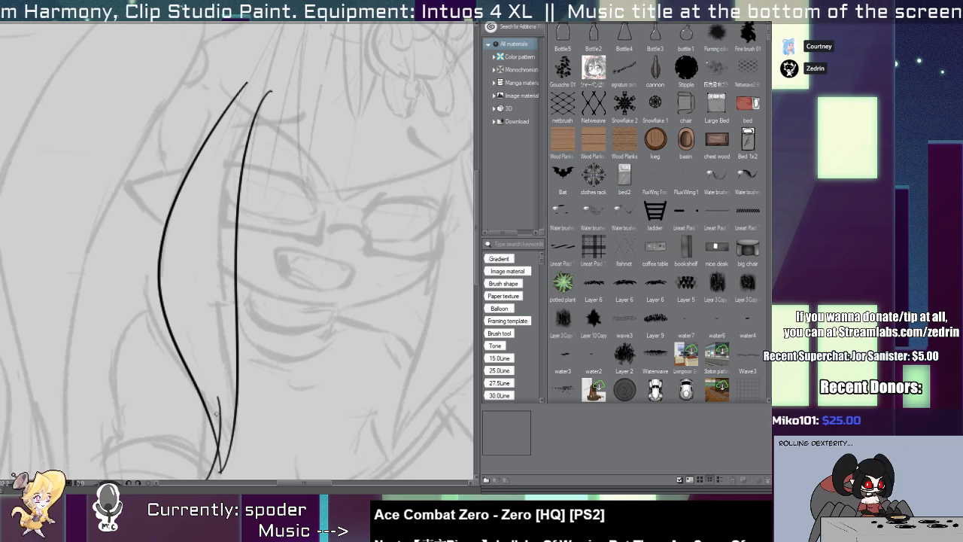
{"action": "key", "text": "ctrl+z"}
Clean up the pointed tip of the left hair lock and shift the lock slightly upward.
{"action": "scroll", "coordinate": [222, 466], "scroll_direction": "up", "scroll_amount": 2}
{"action": "left_click_drag", "start_coordinate": [183, 362], "coordinate": [176, 291]}
{"action": "key", "text": "e"}
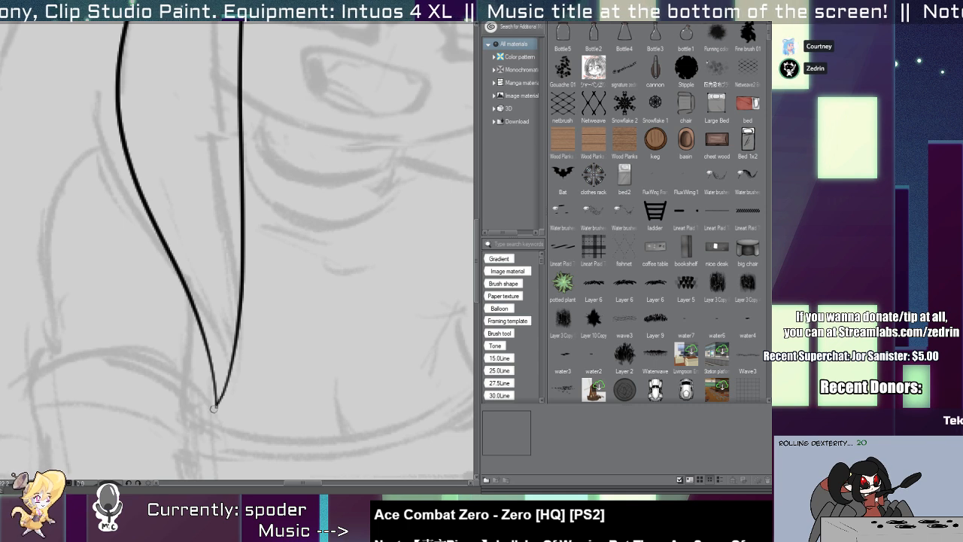
{"action": "scroll", "coordinate": [229, 370], "scroll_direction": "down", "scroll_amount": 4}
{"action": "left_click_drag", "start_coordinate": [208, 263], "coordinate": [187, 242]}
{"action": "scroll", "coordinate": [216, 259], "scroll_direction": "up", "scroll_amount": 2}
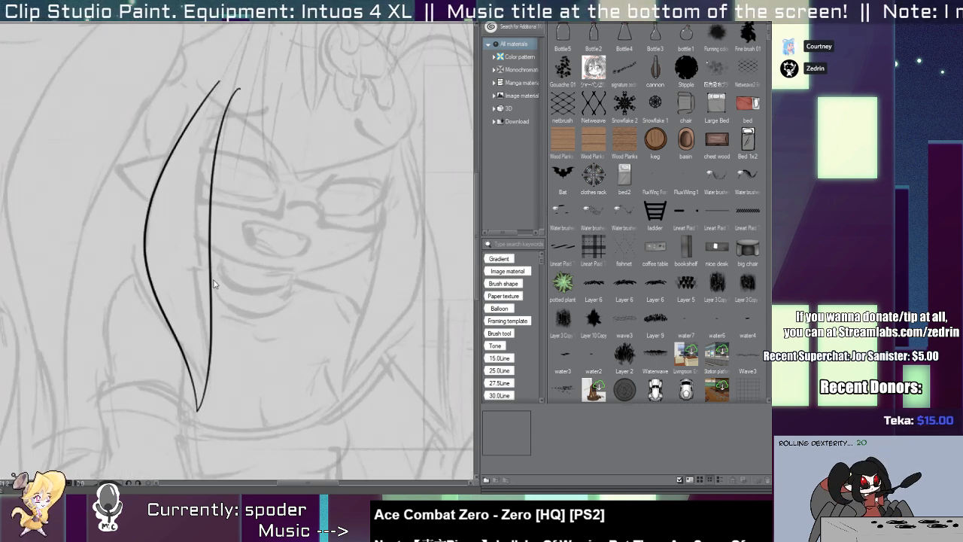
{"action": "left_click", "coordinate": [211, 283], "text": "ctrl"}
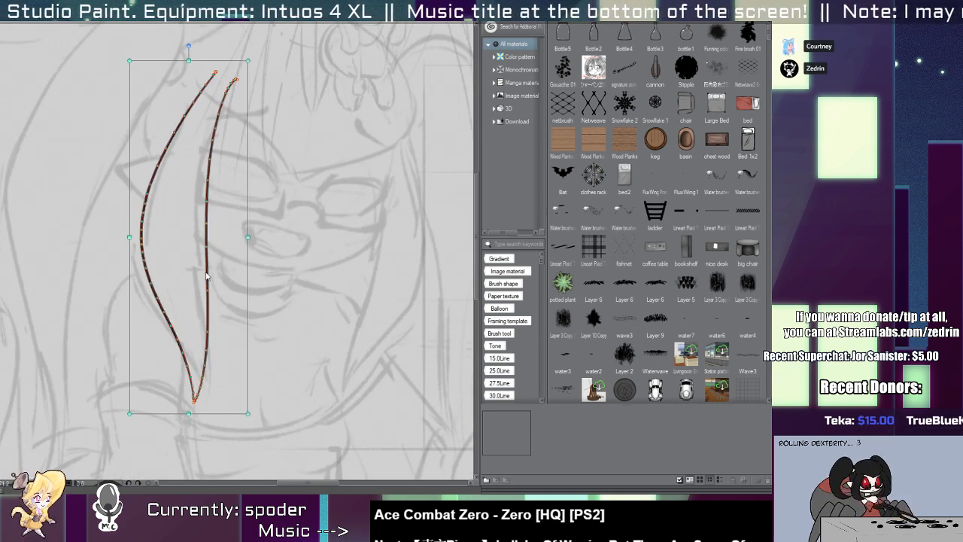
Ink the hair lock right of the face with two curved edges meeting in a sharp point beside the chest.
{"action": "left_click_drag", "start_coordinate": [389, 138], "coordinate": [357, 422]}
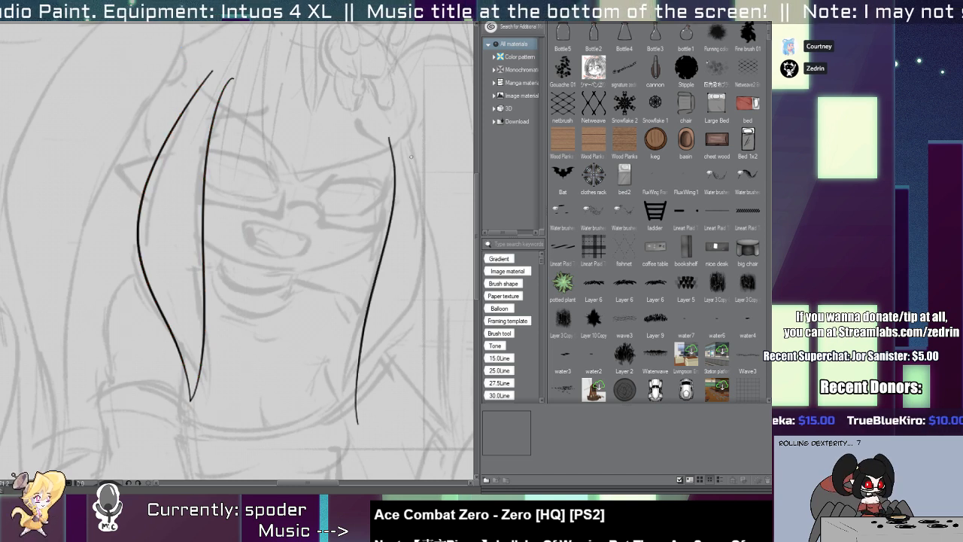
{"action": "mouse_move", "coordinate": [402, 136]}
{"action": "left_mouse_down"}
{"action": "mouse_move", "coordinate": [422, 177]}
{"action": "mouse_move", "coordinate": [335, 445]}
{"action": "left_mouse_up"}
{"action": "key", "text": "ctrl+z"}
{"action": "mouse_move", "coordinate": [389, 138]}
{"action": "left_mouse_down"}
{"action": "mouse_move", "coordinate": [404, 317]}
{"action": "mouse_move", "coordinate": [328, 434]}
{"action": "mouse_move", "coordinate": [304, 412]}
{"action": "left_mouse_up"}
{"action": "left_click_drag", "start_coordinate": [363, 363], "coordinate": [345, 453]}
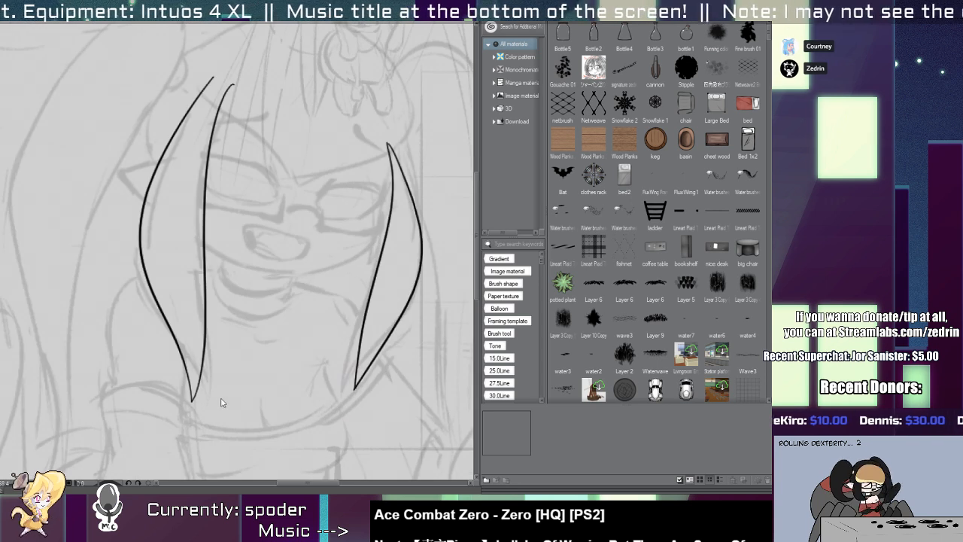
Delete both inked hair locks beside the face.
{"action": "left_click", "coordinate": [193, 402]}
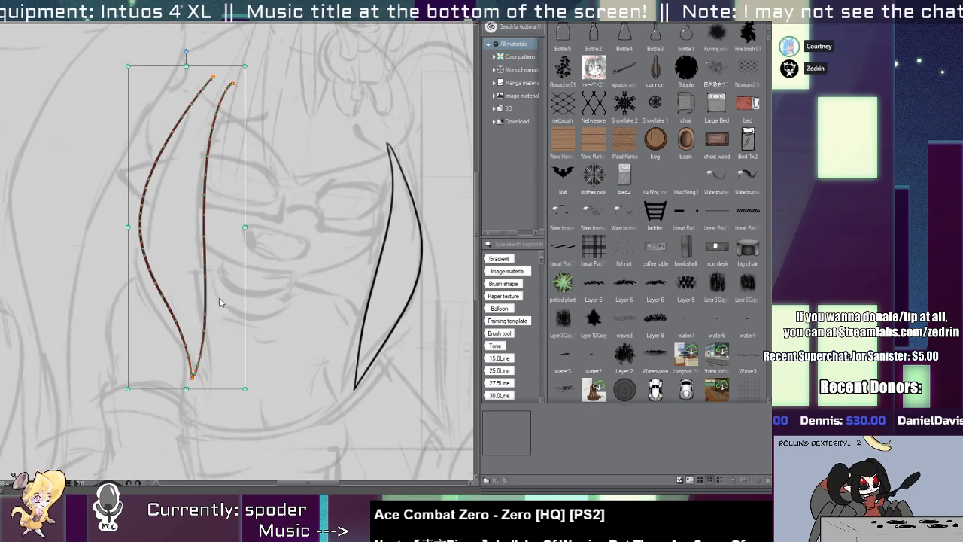
{"action": "key", "text": "Delete"}
{"action": "left_click", "coordinate": [360, 373]}
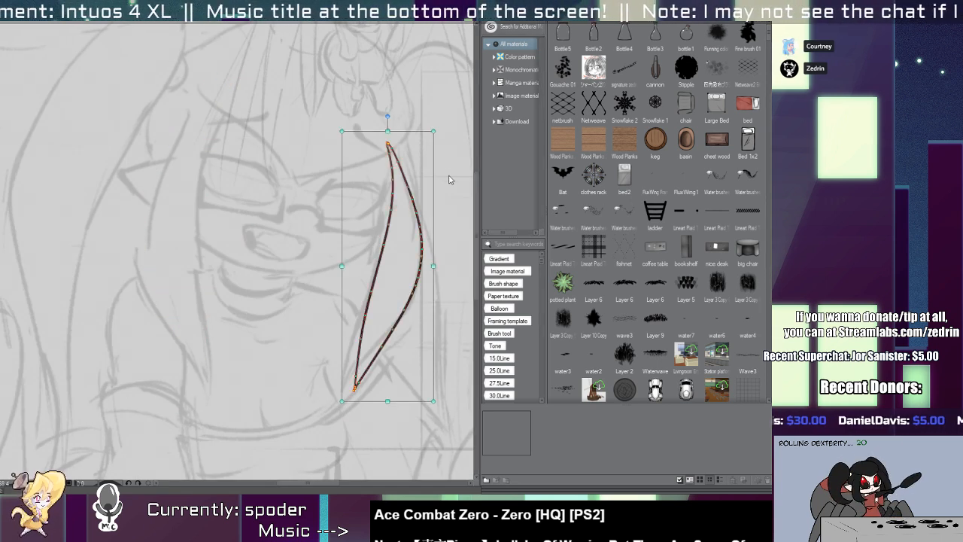
{"action": "key", "text": "Delete"}
Redraw the left hair lock as a crescent from the forehead, curving outward and ending in an inward point at the chest.
{"action": "left_click_drag", "start_coordinate": [236, 105], "coordinate": [244, 398]}
{"action": "key", "text": "ctrl+z"}
{"action": "left_click_drag", "start_coordinate": [227, 113], "coordinate": [237, 382]}
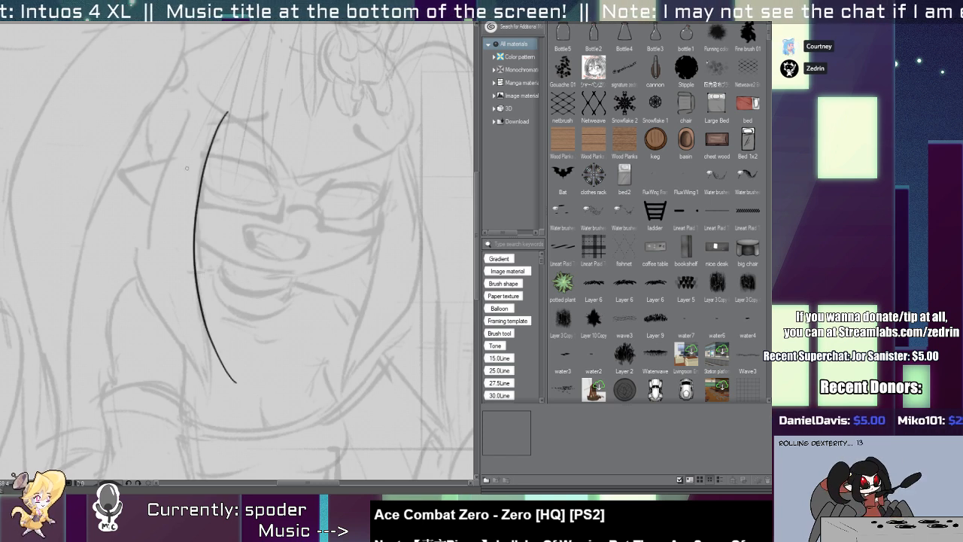
{"action": "mouse_move", "coordinate": [209, 99]}
{"action": "left_mouse_down"}
{"action": "mouse_move", "coordinate": [189, 140]}
{"action": "mouse_move", "coordinate": [238, 387]}
{"action": "mouse_move", "coordinate": [158, 226]}
{"action": "mouse_move", "coordinate": [239, 386]}
{"action": "mouse_move", "coordinate": [197, 139]}
{"action": "mouse_move", "coordinate": [241, 382]}
{"action": "left_mouse_up"}
{"action": "key", "text": "ctrl+z"}
{"action": "key", "text": "ctrl+z"}
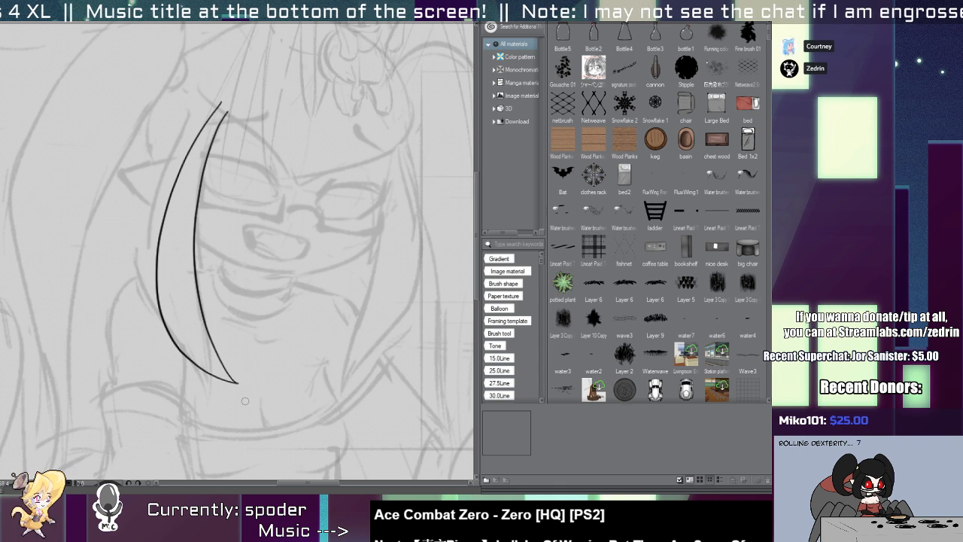
Redraw the right hair lock as a matching crescent with an inner and an outer edge curving inward at the chest.
{"action": "left_click_drag", "start_coordinate": [380, 149], "coordinate": [381, 188]}
{"action": "left_click_drag", "start_coordinate": [382, 241], "coordinate": [328, 383]}
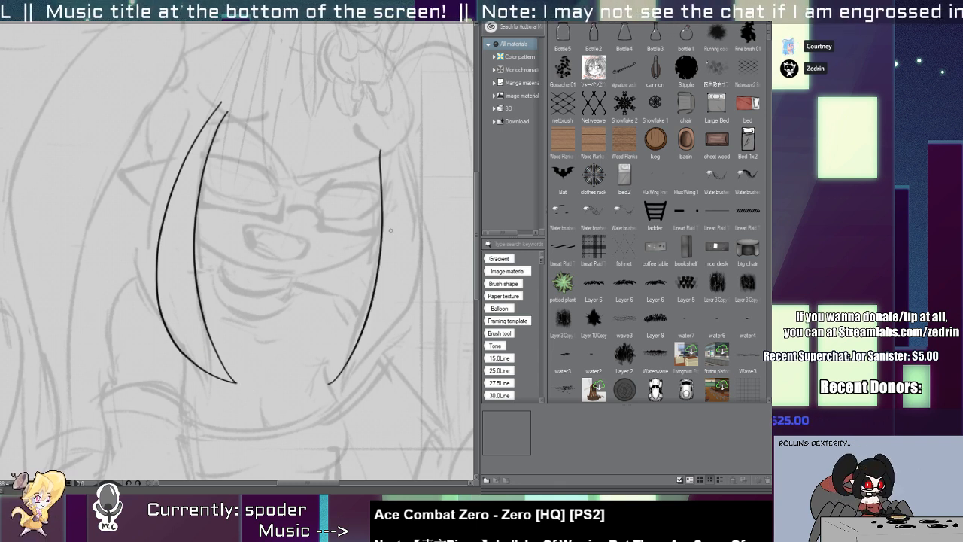
{"action": "left_click_drag", "start_coordinate": [391, 148], "coordinate": [301, 409]}
{"action": "key", "text": "ctrl+z"}
{"action": "left_click_drag", "start_coordinate": [389, 137], "coordinate": [324, 376]}
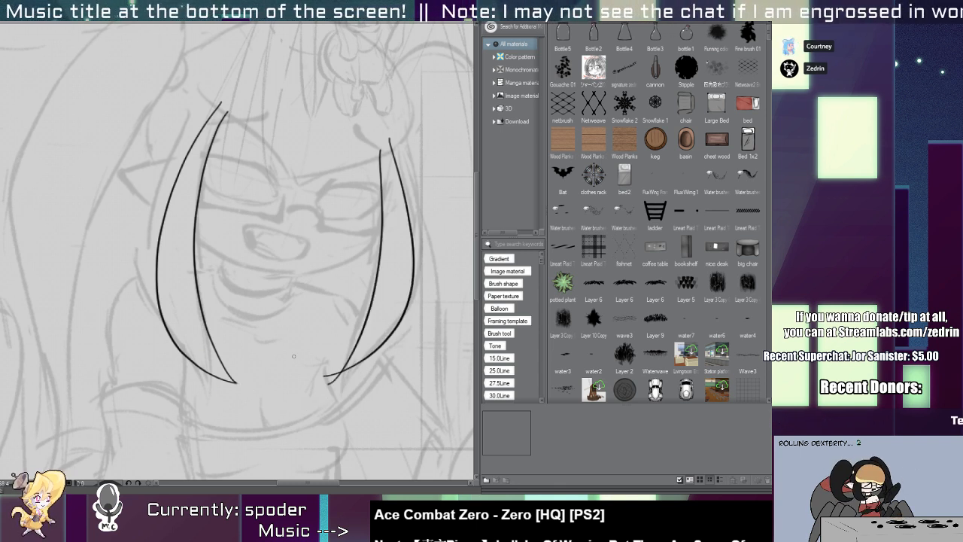
Adjust the right lock's outer edge and trim the overlapping ends so both edges meet in a clean tip.
{"action": "left_click", "coordinate": [371, 365]}
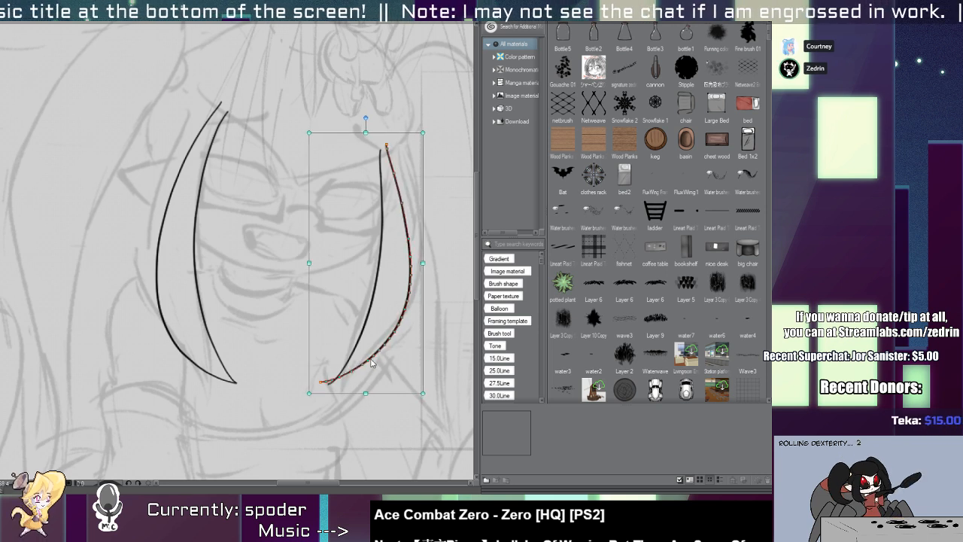
{"action": "mouse_move", "coordinate": [329, 382]}
{"action": "left_mouse_down"}
{"action": "mouse_move", "coordinate": [357, 382]}
{"action": "mouse_move", "coordinate": [342, 421]}
{"action": "mouse_move", "coordinate": [354, 364]}
{"action": "left_mouse_up"}
{"action": "key", "text": "e"}
{"action": "left_click", "coordinate": [356, 368]}
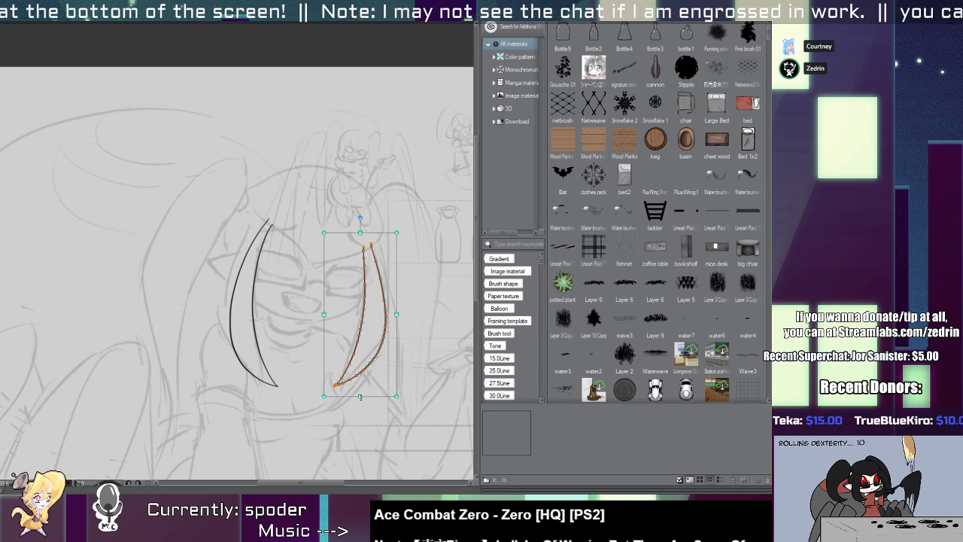
{"action": "key", "text": "e"}
{"action": "scroll", "coordinate": [349, 284], "scroll_direction": "up", "scroll_amount": 2}
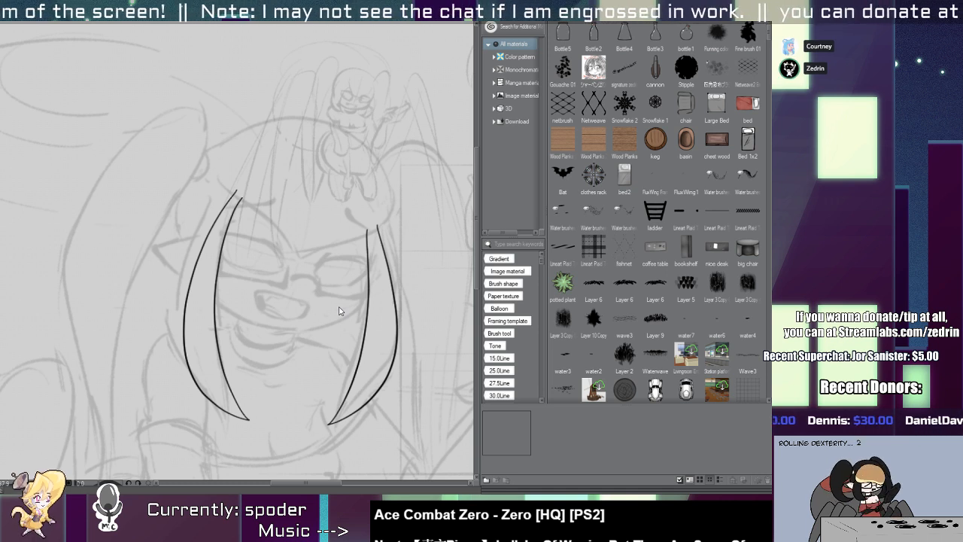
Widen the left hair lock slightly and shift both locks a little upward.
{"action": "left_click", "coordinate": [218, 331]}
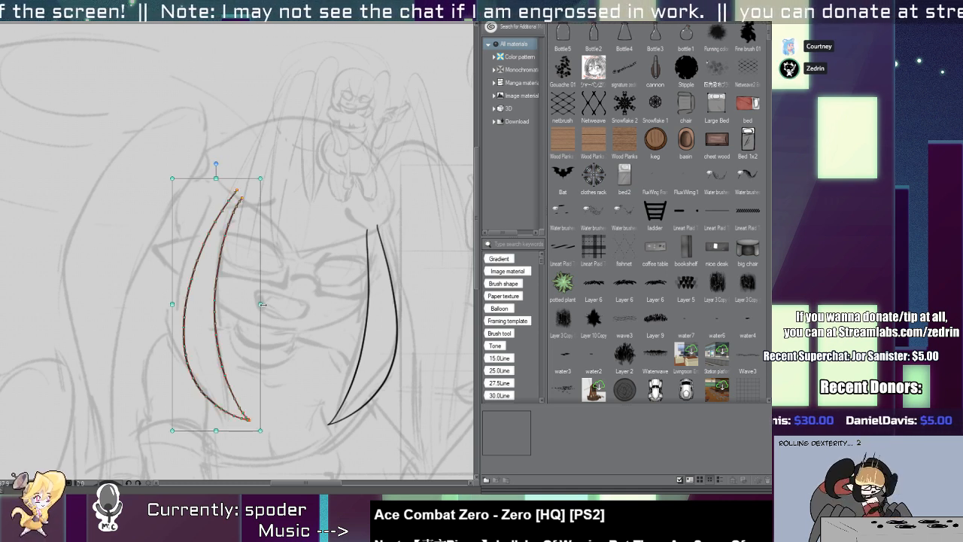
{"action": "left_click_drag", "start_coordinate": [262, 304], "coordinate": [269, 304]}
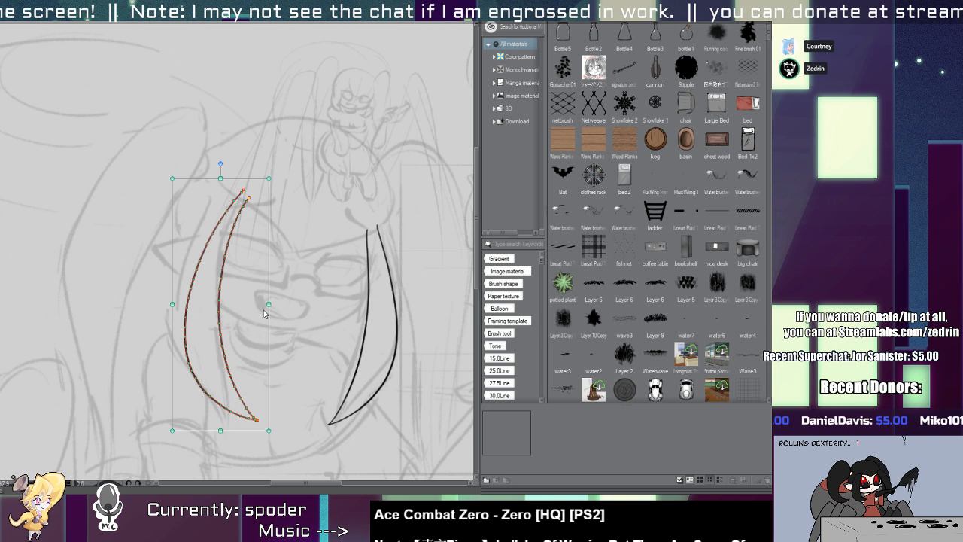
{"action": "left_click", "coordinate": [228, 329]}
{"action": "left_click_drag", "start_coordinate": [218, 334], "coordinate": [215, 330]}
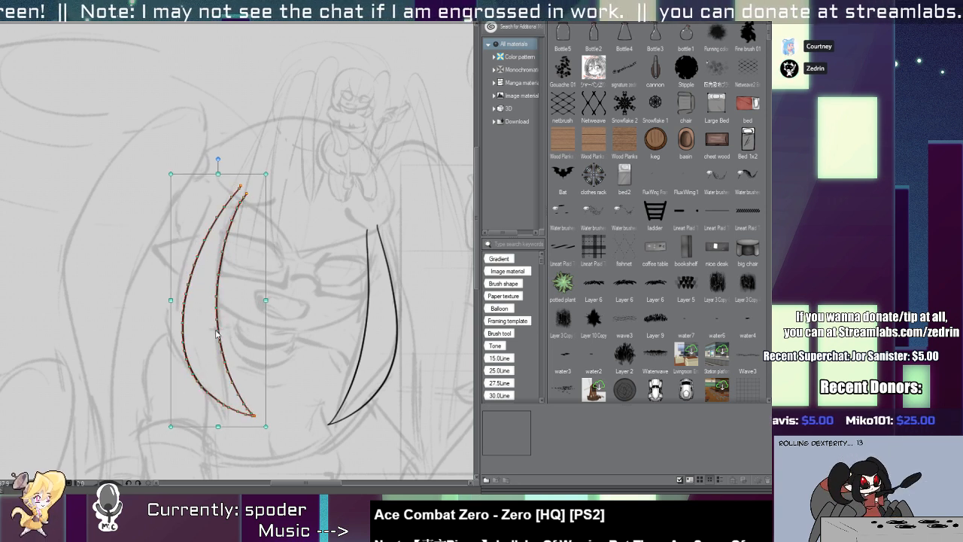
{"action": "left_click", "coordinate": [365, 339]}
{"action": "left_click_drag", "start_coordinate": [365, 338], "coordinate": [401, 315]}
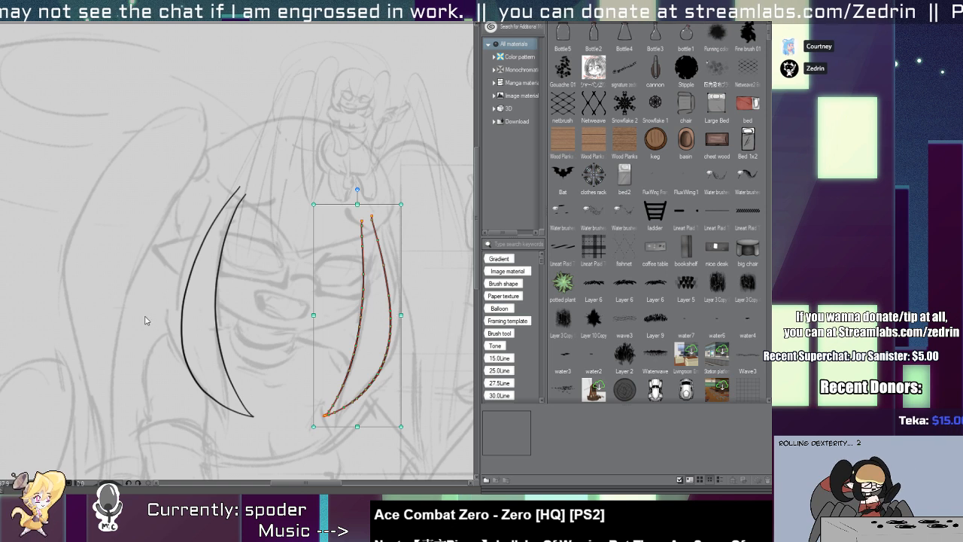
Stretch the left hair lock upward to make it taller and nudge it into place beside the face.
{"action": "left_click", "coordinate": [219, 312]}
{"action": "left_click_drag", "start_coordinate": [218, 175], "coordinate": [217, 156]}
{"action": "left_click", "coordinate": [235, 294]}
{"action": "left_click_drag", "start_coordinate": [216, 318], "coordinate": [223, 321]}
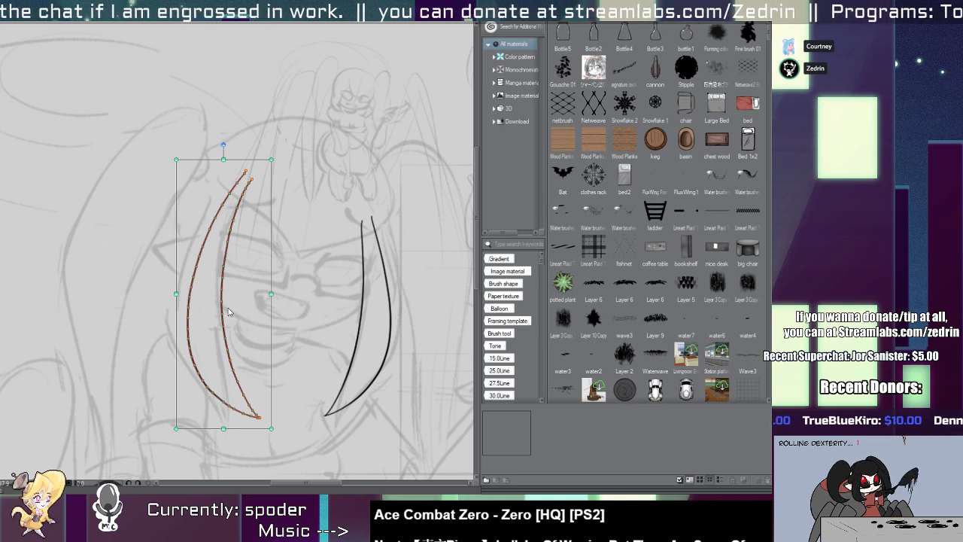
{"action": "left_click", "coordinate": [208, 315]}
{"action": "left_click_drag", "start_coordinate": [233, 365], "coordinate": [231, 362]}
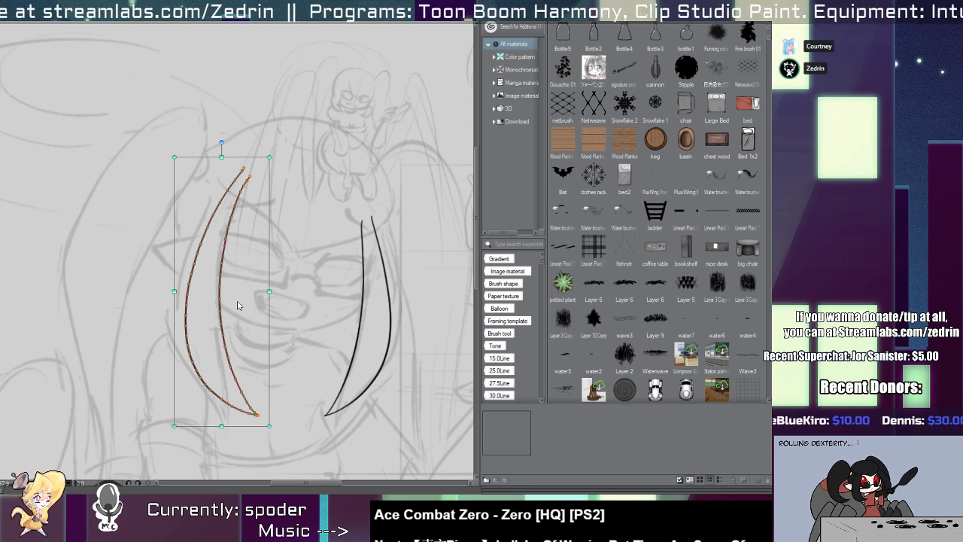
Ink the fringe's left edge as a curve from the side of the head down to a point between the eyes.
{"action": "key", "text": "p"}
{"action": "left_click_drag", "start_coordinate": [299, 251], "coordinate": [211, 295]}
{"action": "scroll", "coordinate": [207, 271], "scroll_direction": "up", "scroll_amount": 3}
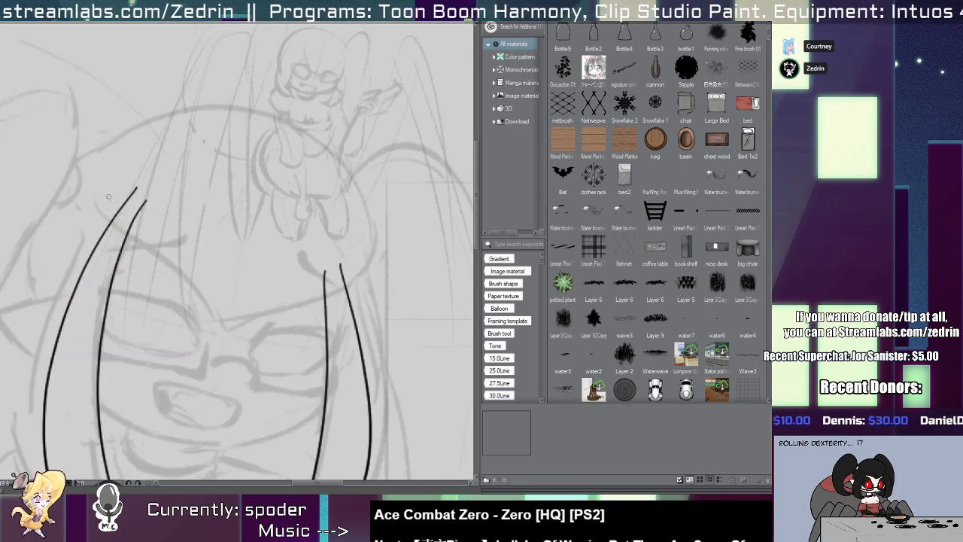
{"action": "left_click_drag", "start_coordinate": [108, 180], "coordinate": [248, 357]}
{"action": "key", "text": "ctrl+z"}
{"action": "left_click_drag", "start_coordinate": [105, 191], "coordinate": [208, 367]}
{"action": "key", "text": "ctrl+z"}
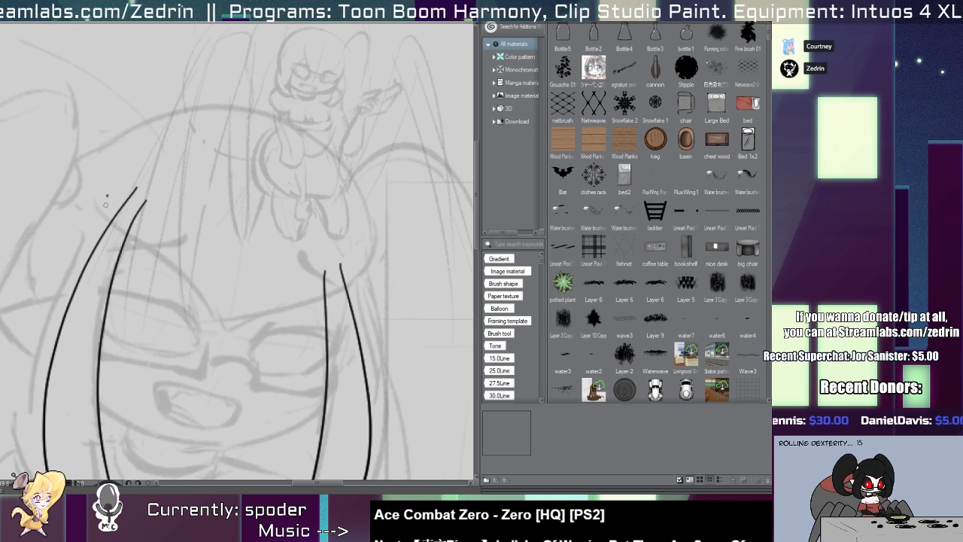
{"action": "left_click_drag", "start_coordinate": [107, 194], "coordinate": [241, 360]}
{"action": "key", "text": "ctrl+z"}
{"action": "left_click_drag", "start_coordinate": [104, 166], "coordinate": [253, 357]}
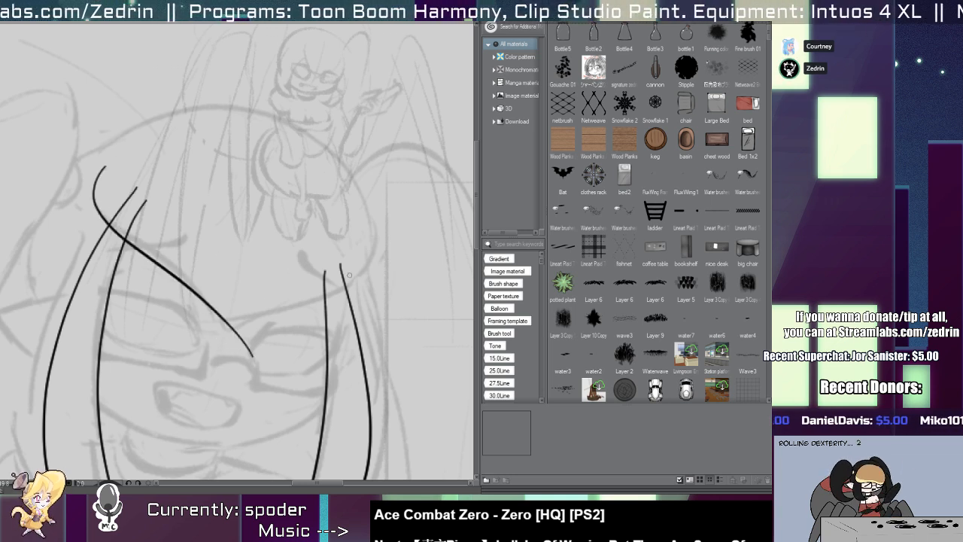
Ink the fringe's right edge to meet the left in a point, and trim the crossing ends and the lock lines above it.
{"action": "left_click_drag", "start_coordinate": [379, 233], "coordinate": [188, 355]}
{"action": "key", "text": "ctrl+z"}
{"action": "mouse_move", "coordinate": [369, 201]}
{"action": "left_mouse_down"}
{"action": "mouse_move", "coordinate": [327, 318]}
{"action": "mouse_move", "coordinate": [187, 338]}
{"action": "left_mouse_up"}
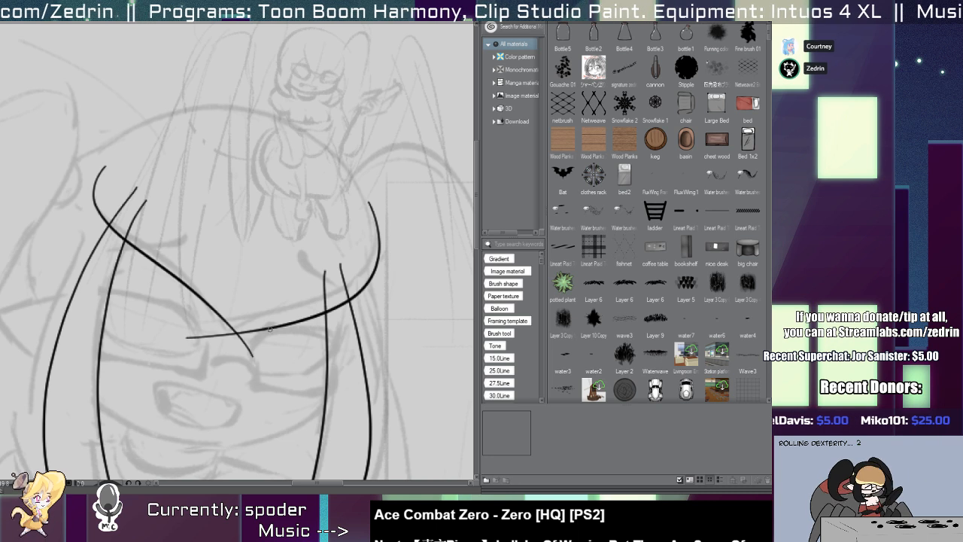
{"action": "left_click_drag", "start_coordinate": [262, 331], "coordinate": [185, 324], "text": "ctrl"}
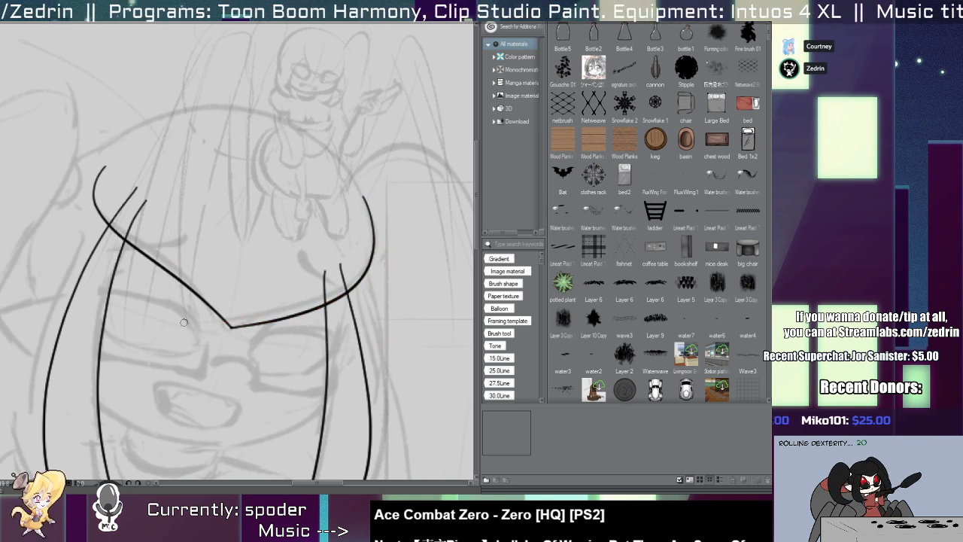
{"action": "left_click_drag", "start_coordinate": [348, 277], "coordinate": [314, 282]}
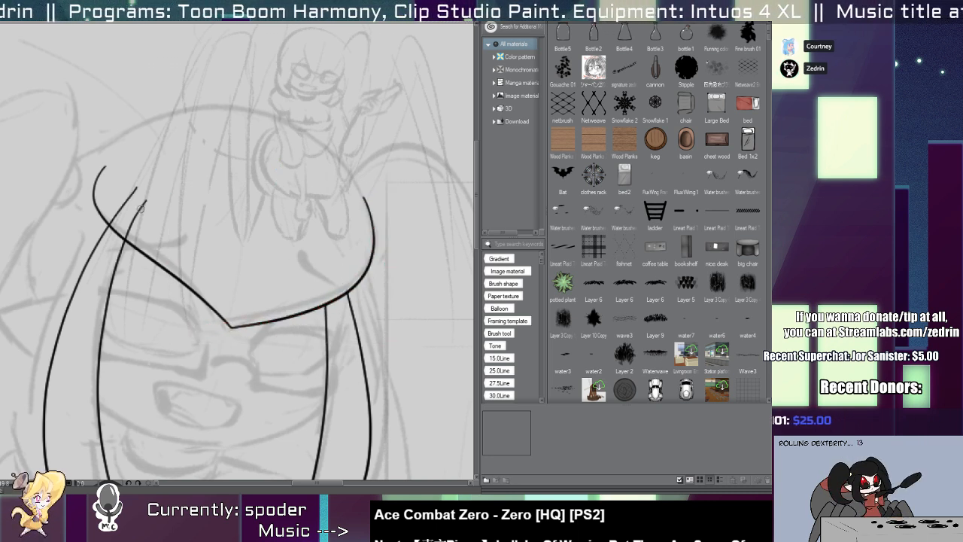
{"action": "scroll", "coordinate": [143, 212], "scroll_direction": "down", "scroll_amount": 4}
{"action": "scroll", "coordinate": [154, 249], "scroll_direction": "up", "scroll_amount": 1}
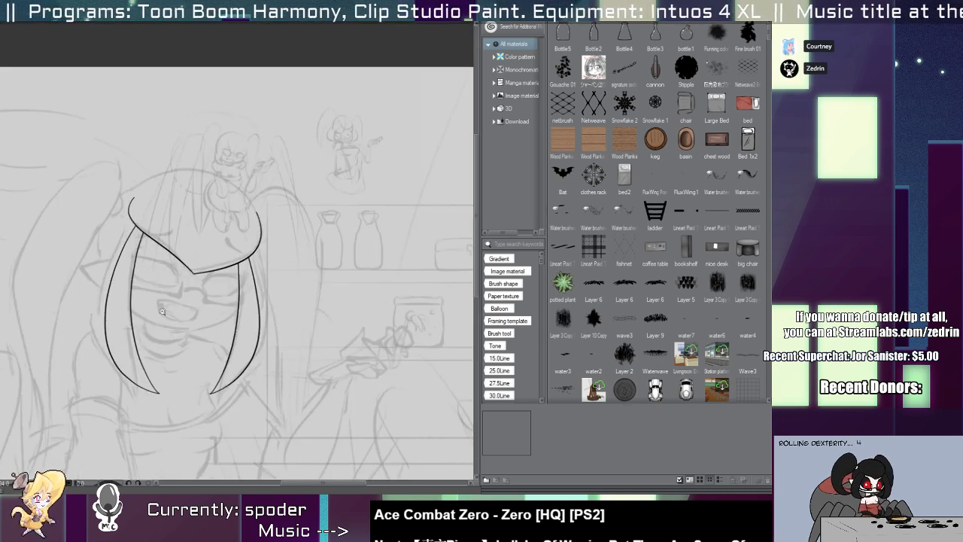
Ink the jaw as a shallow curve between the two hair locks, adjust its fit, and trim the ends crossing the locks.
{"action": "scroll", "coordinate": [161, 310], "scroll_direction": "up", "scroll_amount": 2}
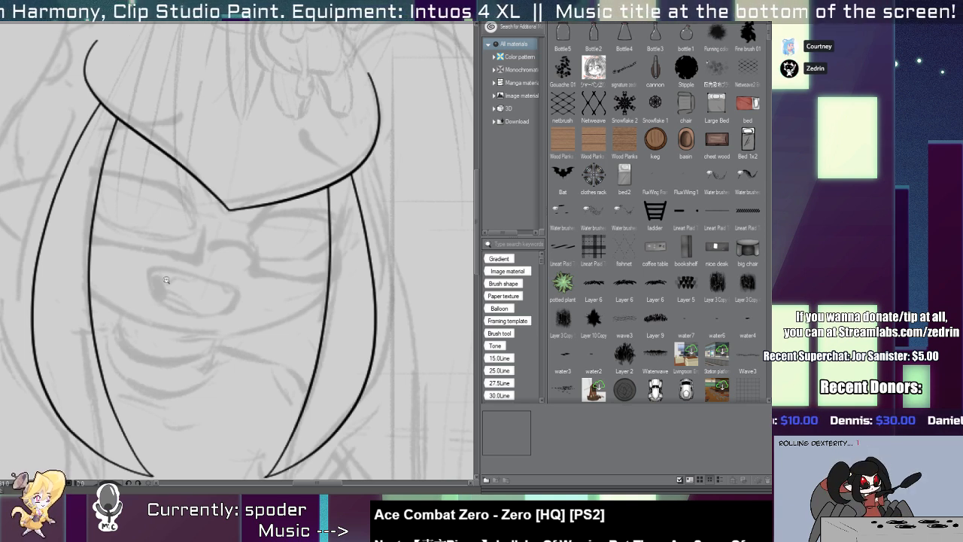
{"action": "left_click_drag", "start_coordinate": [80, 280], "coordinate": [365, 303]}
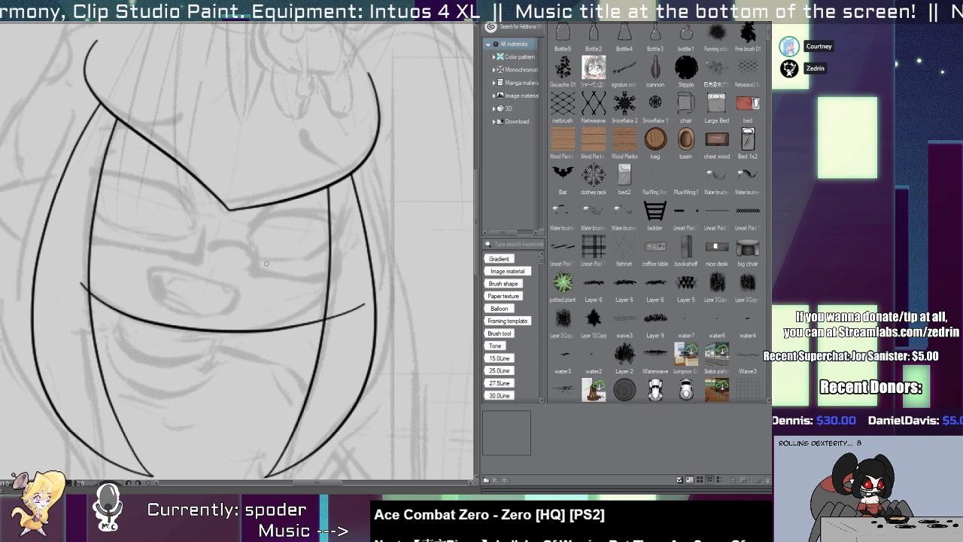
{"action": "key", "text": "ctrl+z"}
{"action": "mouse_move", "coordinate": [78, 278]}
{"action": "left_mouse_down"}
{"action": "mouse_move", "coordinate": [349, 302]}
{"action": "mouse_move", "coordinate": [344, 307]}
{"action": "left_mouse_up"}
{"action": "key", "text": "o"}
{"action": "left_click", "coordinate": [310, 323]}
{"action": "mouse_move", "coordinate": [345, 268]}
{"action": "left_mouse_down"}
{"action": "mouse_move", "coordinate": [350, 254]}
{"action": "mouse_move", "coordinate": [336, 268]}
{"action": "left_mouse_up"}
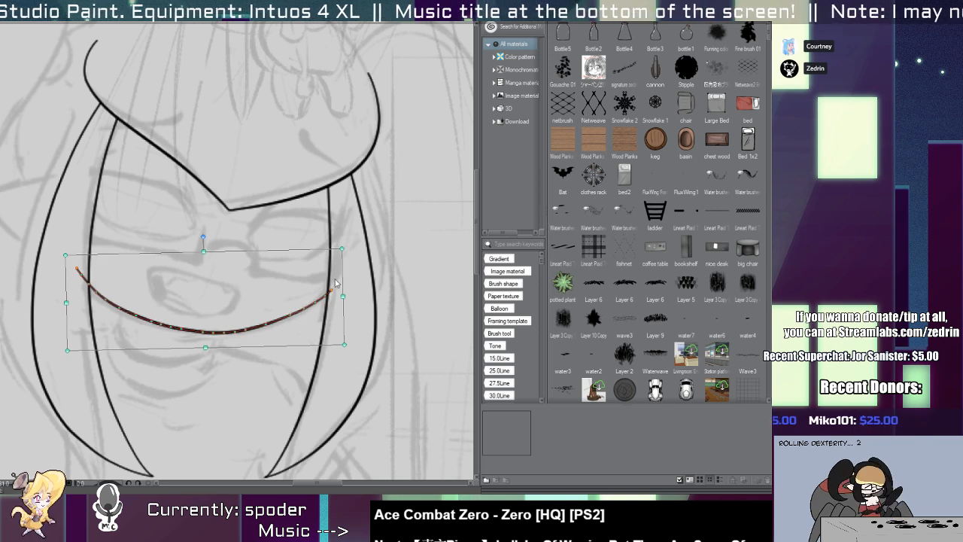
{"action": "key", "text": "p"}
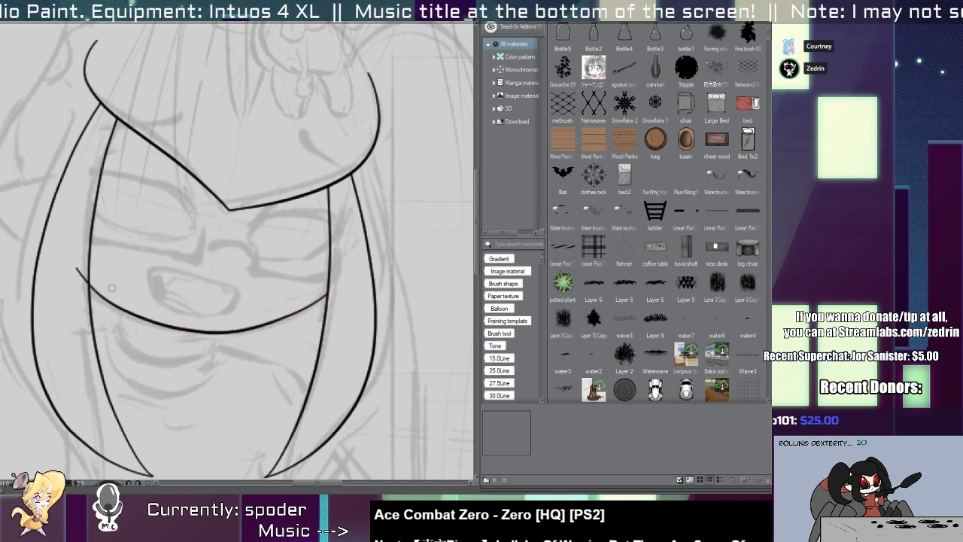
{"action": "left_click", "coordinate": [78, 269]}
Ink the nose as a short hooked stroke below the fringe point, between the glasses lenses.
{"action": "scroll", "coordinate": [190, 310], "scroll_direction": "up", "scroll_amount": 4}
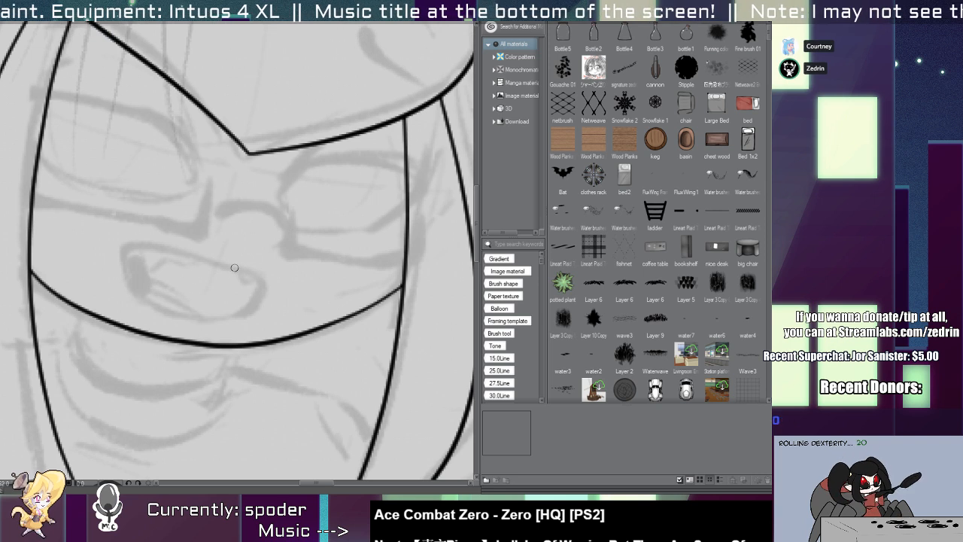
{"action": "left_click_drag", "start_coordinate": [232, 263], "coordinate": [138, 247]}
{"action": "key", "text": "ctrl+z"}
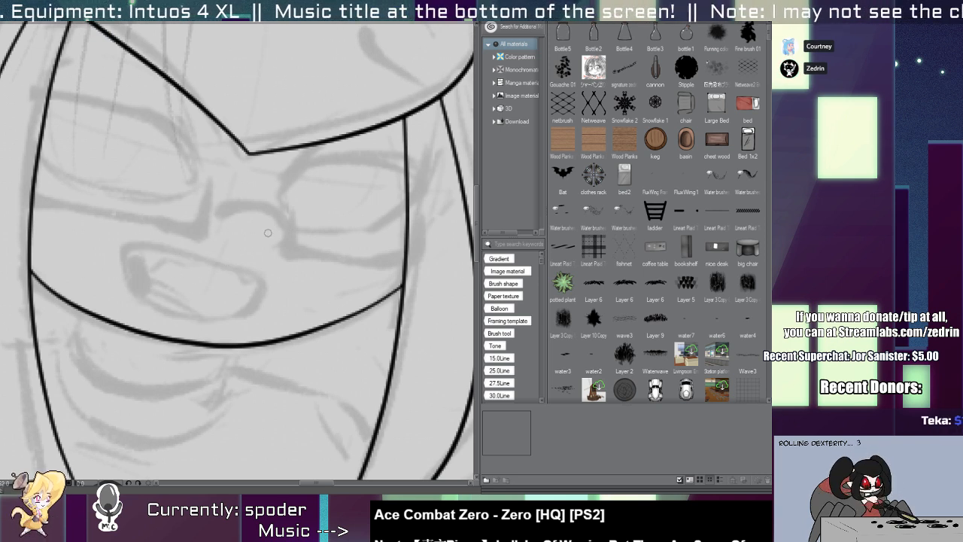
{"action": "left_click_drag", "start_coordinate": [268, 253], "coordinate": [276, 301]}
{"action": "key", "text": "ctrl+z"}
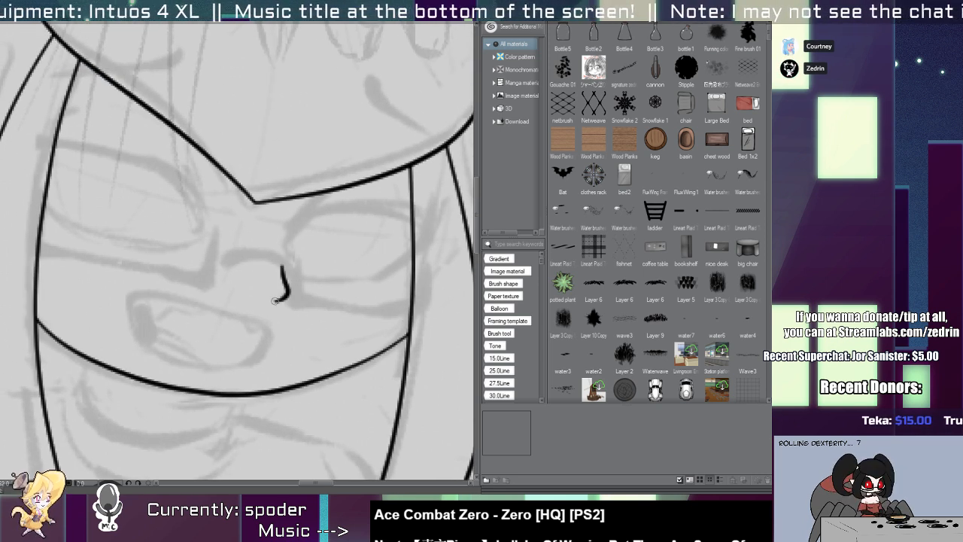
Ink the open mouth's outline over the sketch with one stroke for its lower end and another closing its upper end.
{"action": "mouse_move", "coordinate": [216, 303]}
{"action": "left_mouse_down"}
{"action": "mouse_move", "coordinate": [134, 322]}
{"action": "mouse_move", "coordinate": [214, 360]}
{"action": "left_mouse_up"}
{"action": "key", "text": "ctrl+z"}
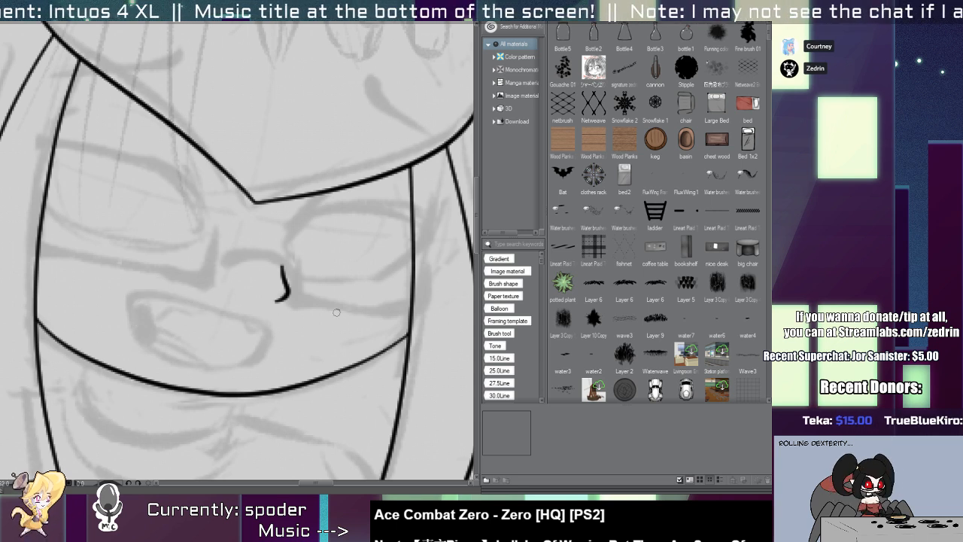
{"action": "left_click_drag", "start_coordinate": [413, 233], "coordinate": [349, 112]}
{"action": "mouse_move", "coordinate": [268, 303]}
{"action": "left_mouse_down"}
{"action": "mouse_move", "coordinate": [190, 346]}
{"action": "mouse_move", "coordinate": [213, 379]}
{"action": "mouse_move", "coordinate": [301, 345]}
{"action": "left_mouse_up"}
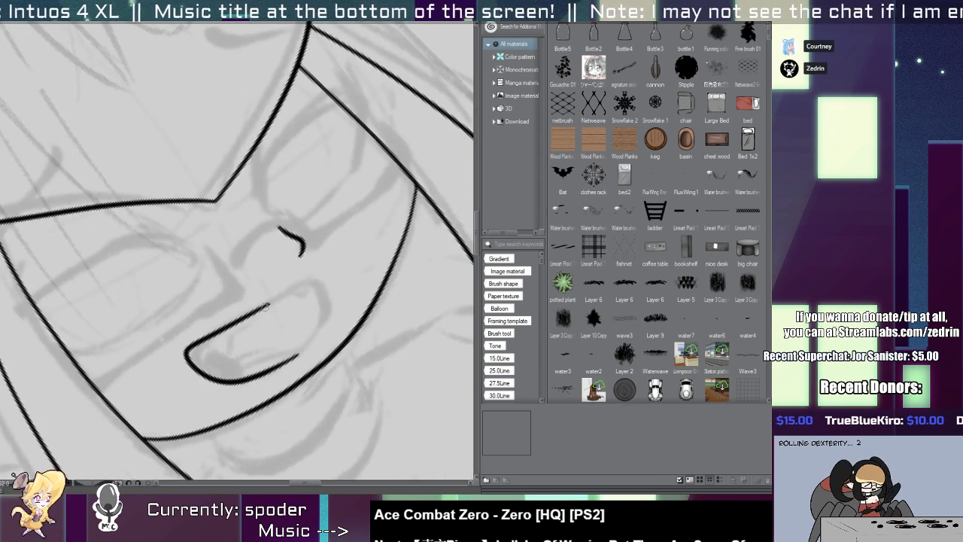
{"action": "mouse_move", "coordinate": [264, 307]}
{"action": "left_mouse_down"}
{"action": "mouse_move", "coordinate": [300, 291]}
{"action": "mouse_move", "coordinate": [313, 343]}
{"action": "mouse_move", "coordinate": [304, 370]}
{"action": "left_mouse_up"}
{"action": "key", "text": "b"}
{"action": "key", "text": "ctrl+z"}
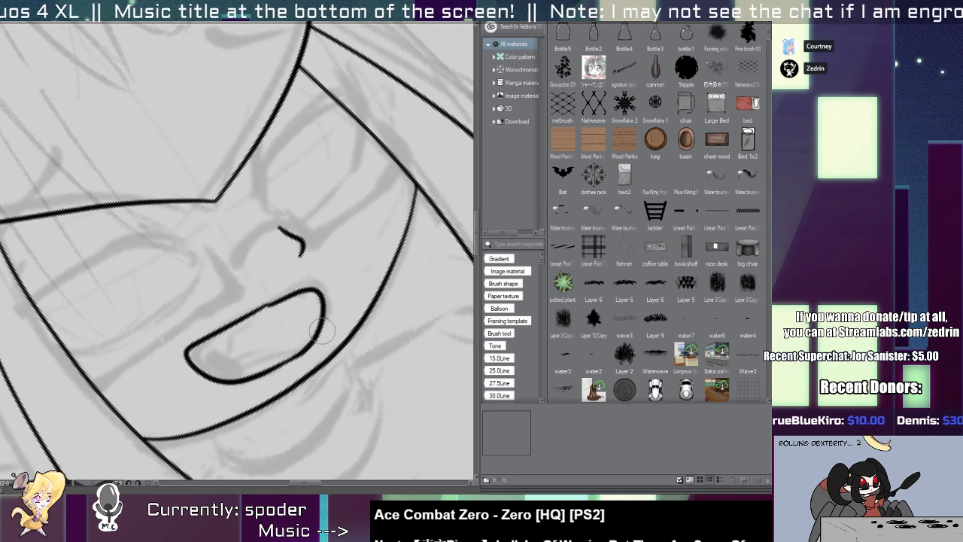
Delete the stroke closing the mouth's left corner, redraw it with a rounder curve, and select the new stroke.
{"action": "key", "text": "o"}
{"action": "left_click", "coordinate": [302, 298]}
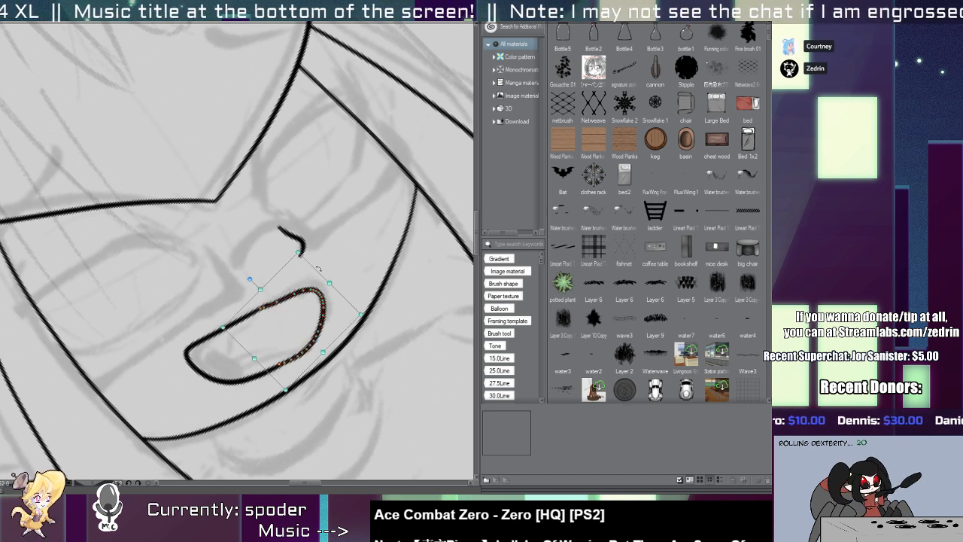
{"action": "key", "text": "Delete"}
{"action": "mouse_move", "coordinate": [262, 313]}
{"action": "left_mouse_down"}
{"action": "mouse_move", "coordinate": [322, 296]}
{"action": "mouse_move", "coordinate": [311, 345]}
{"action": "mouse_move", "coordinate": [257, 312]}
{"action": "mouse_move", "coordinate": [314, 284]}
{"action": "mouse_move", "coordinate": [325, 321]}
{"action": "mouse_move", "coordinate": [303, 348]}
{"action": "left_mouse_up"}
{"action": "key", "text": "ctrl+z"}
{"action": "key", "text": "o"}
{"action": "left_click", "coordinate": [320, 304]}
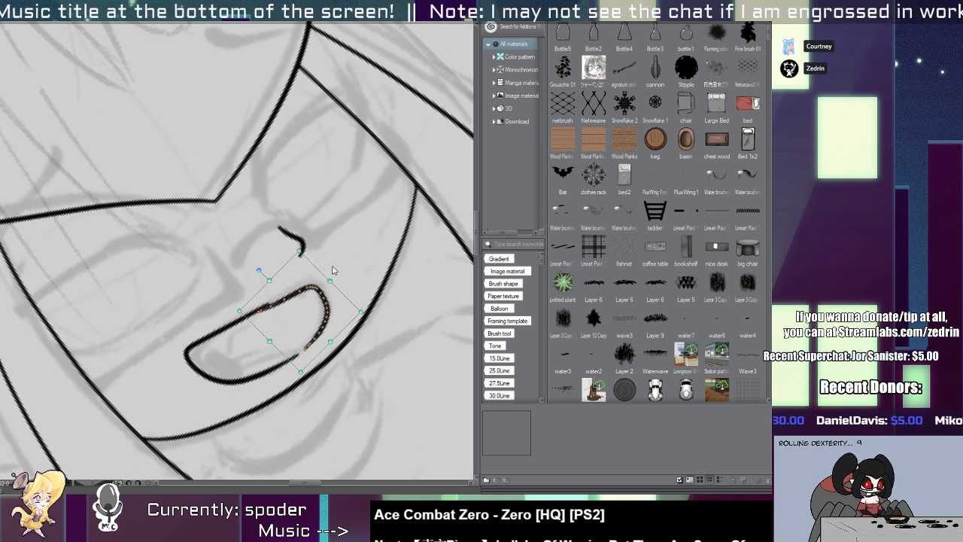
Stretch the mouth's new corner stroke slightly and clean up its joins so the outline closes smoothly.
{"action": "left_click_drag", "start_coordinate": [300, 251], "coordinate": [300, 247]}
{"action": "key", "text": "p"}
{"action": "left_click_drag", "start_coordinate": [310, 344], "coordinate": [281, 369]}
{"action": "key", "text": "ctrl+z"}
{"action": "key", "text": "ctrl+z"}
{"action": "key", "text": "y"}
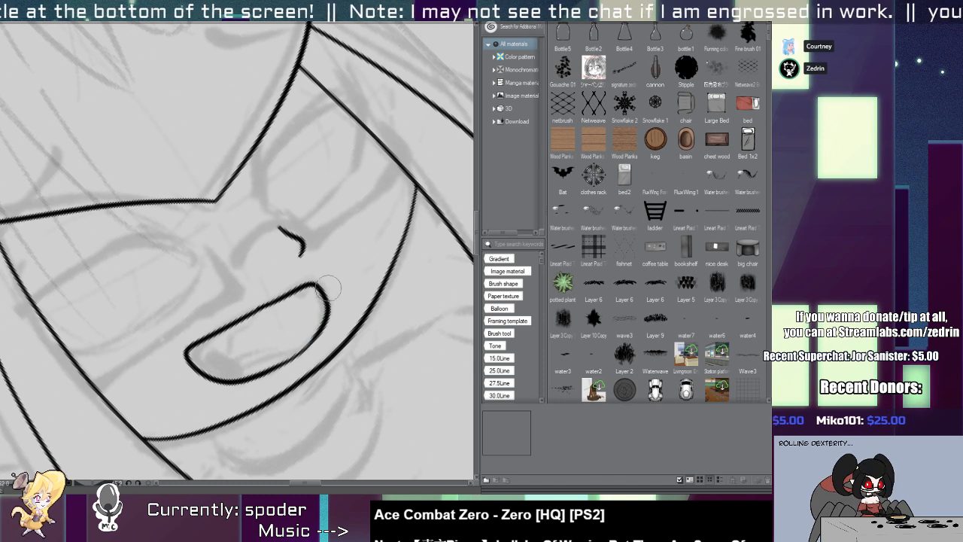
{"action": "key", "text": "p"}
{"action": "mouse_move", "coordinate": [277, 303]}
{"action": "left_mouse_down"}
{"action": "mouse_move", "coordinate": [239, 323]}
{"action": "mouse_move", "coordinate": [218, 319]}
{"action": "mouse_move", "coordinate": [226, 343]}
{"action": "left_mouse_up"}
{"action": "key", "text": "ctrl+at"}
{"action": "scroll", "coordinate": [227, 343], "scroll_direction": "up", "scroll_amount": 3}
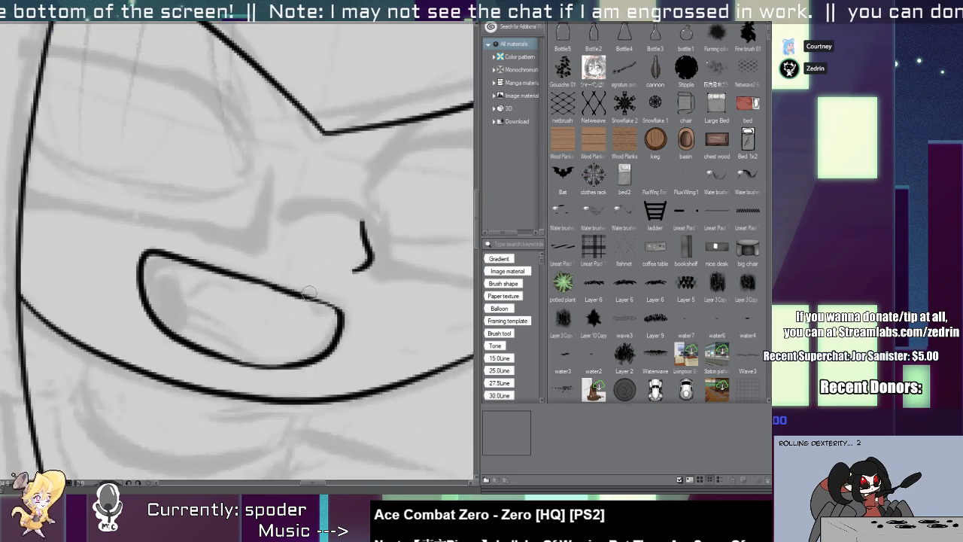
{"action": "scroll", "coordinate": [112, 279], "scroll_direction": "down", "scroll_amount": 5}
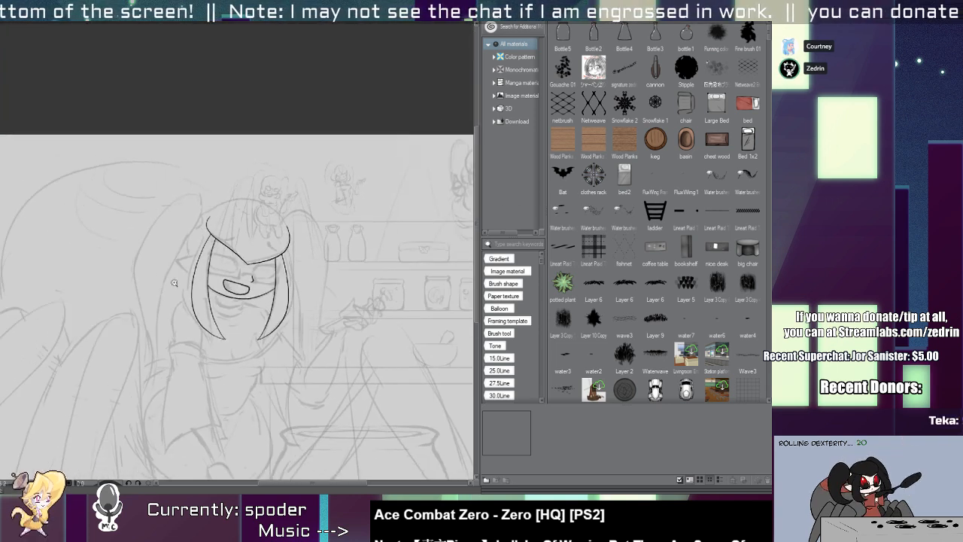
Rotate the nose stroke slightly so that it slants outward toward its tip.
{"action": "scroll", "coordinate": [229, 286], "scroll_direction": "up", "scroll_amount": 5}
{"action": "left_click", "coordinate": [317, 267]}
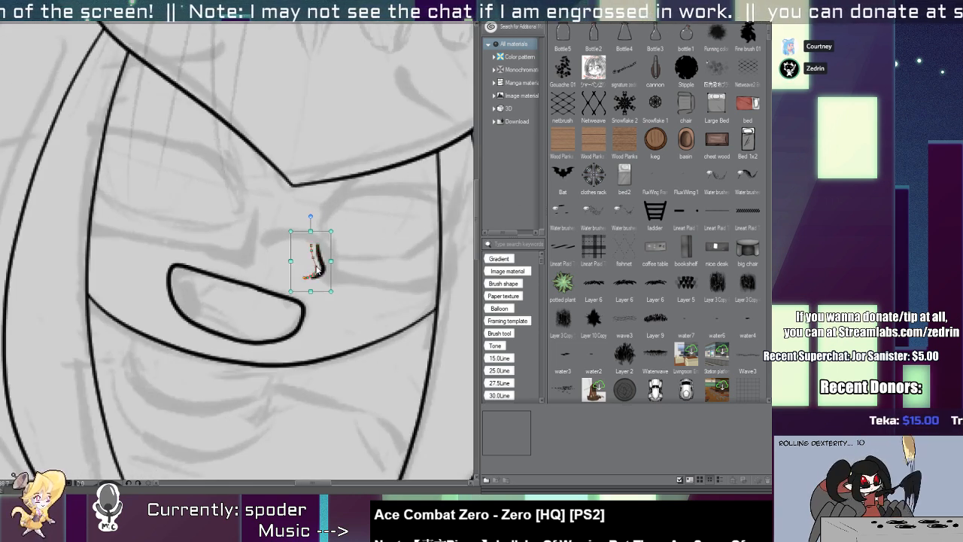
{"action": "left_click_drag", "start_coordinate": [334, 290], "coordinate": [341, 282]}
{"action": "key", "text": "p"}
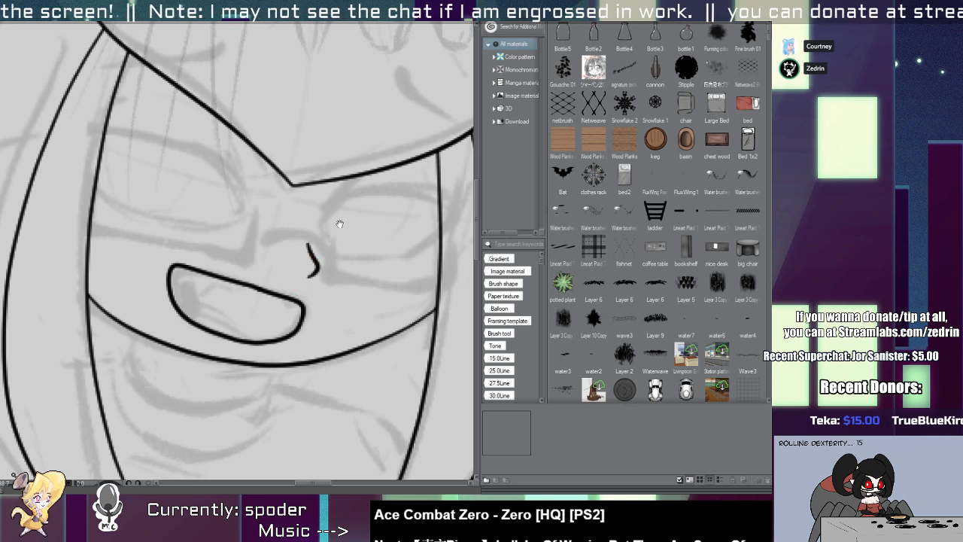
Reshape the jaw line by extending its right side, and trim the end crossing the right hair lock.
{"action": "left_click_drag", "start_coordinate": [338, 223], "coordinate": [282, 329]}
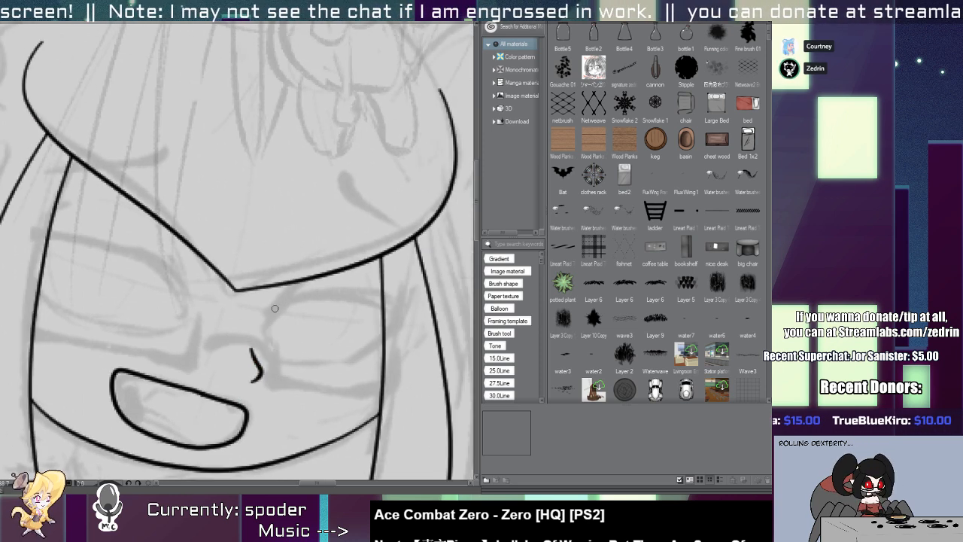
{"action": "left_click_drag", "start_coordinate": [242, 384], "coordinate": [289, 234]}
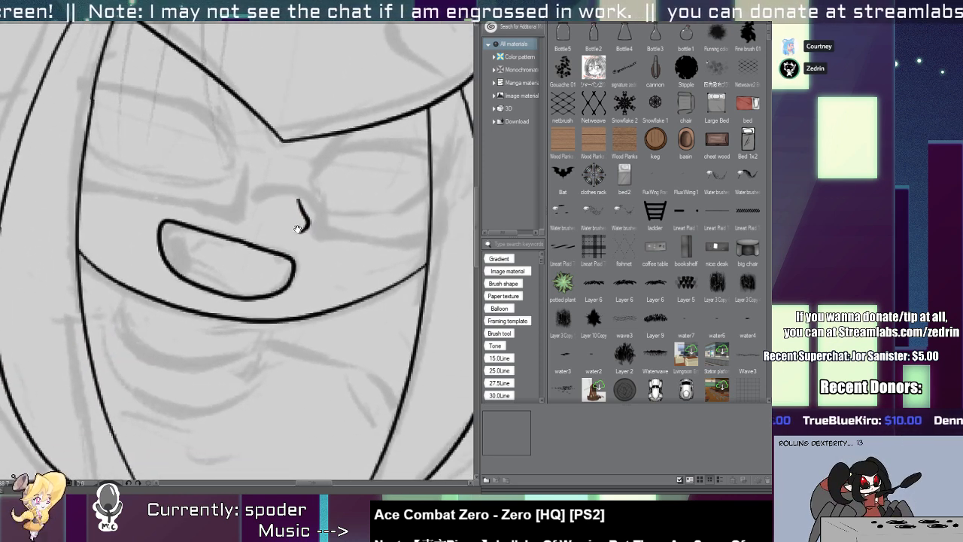
{"action": "left_click", "coordinate": [322, 319]}
{"action": "left_click", "coordinate": [247, 321], "text": "ctrl"}
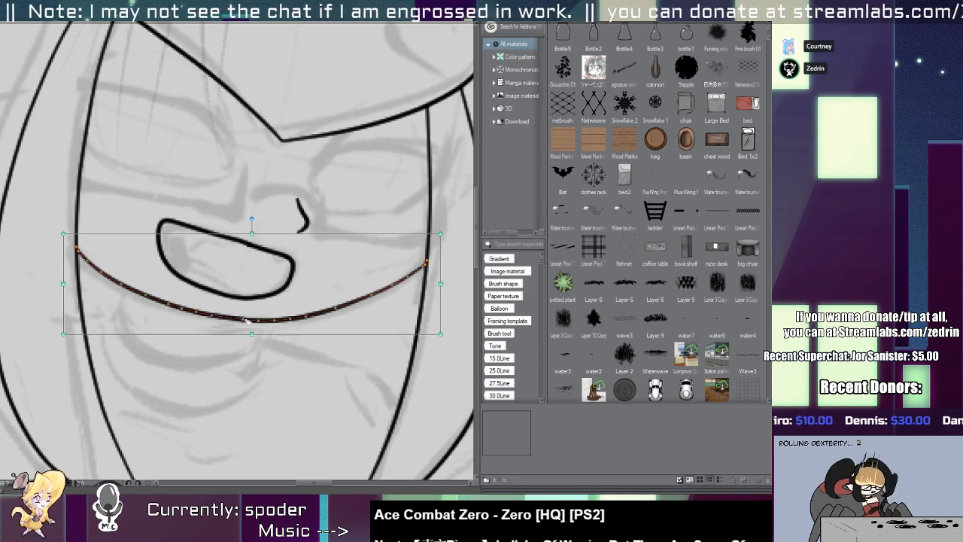
{"action": "left_click_drag", "start_coordinate": [441, 282], "coordinate": [454, 283]}
{"action": "left_click", "coordinate": [439, 264]}
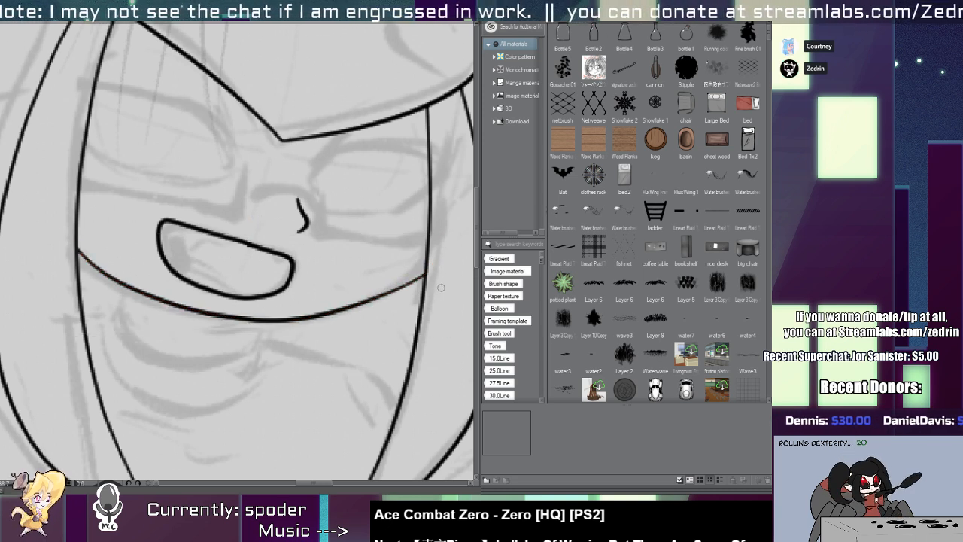
{"action": "left_click_drag", "start_coordinate": [402, 298], "coordinate": [383, 296]}
Ink the top of the head as a broad arch over the fringe, following the sketched crown.
{"action": "key", "text": "ctrl+0"}
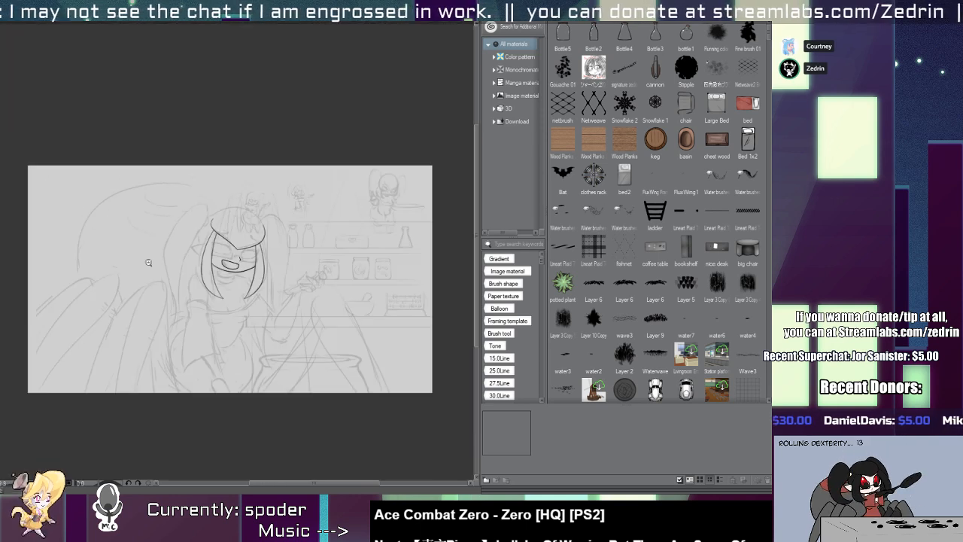
{"action": "left_click", "coordinate": [237, 263]}
{"action": "left_click", "coordinate": [235, 264]}
{"action": "left_click", "coordinate": [225, 236]}
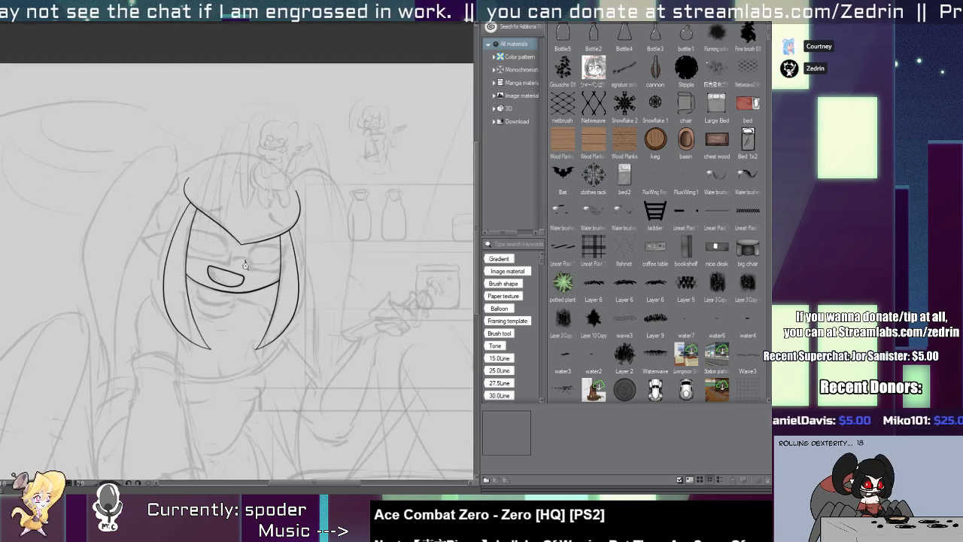
{"action": "left_click_drag", "start_coordinate": [226, 170], "coordinate": [228, 271]}
{"action": "left_click", "coordinate": [228, 271]}
{"action": "left_click_drag", "start_coordinate": [138, 297], "coordinate": [388, 327]}
{"action": "key", "text": "ctrl+z"}
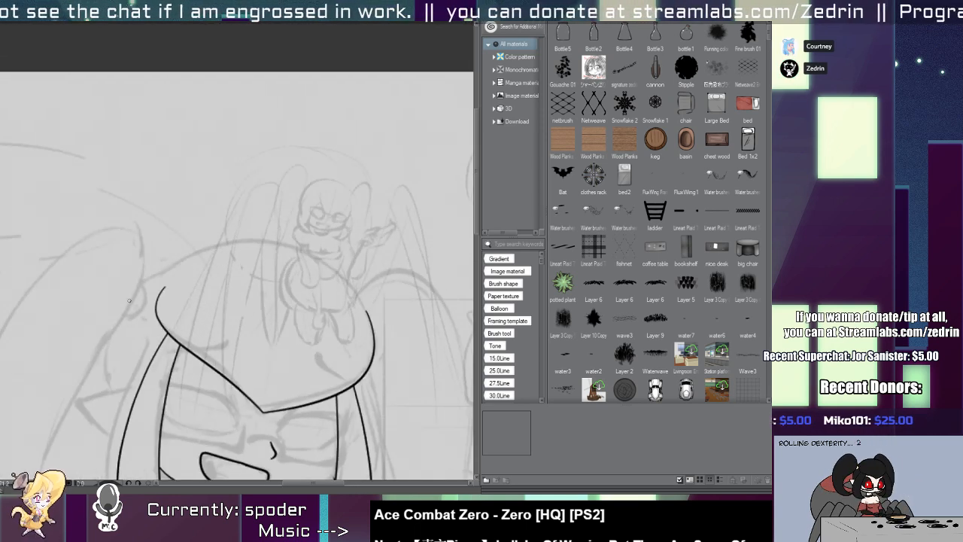
{"action": "mouse_move", "coordinate": [132, 296]}
{"action": "left_mouse_down"}
{"action": "mouse_move", "coordinate": [340, 258]}
{"action": "mouse_move", "coordinate": [385, 349]}
{"action": "left_mouse_up"}
{"action": "key", "text": "ctrl+z"}
{"action": "mouse_move", "coordinate": [118, 316]}
{"action": "left_mouse_down"}
{"action": "mouse_move", "coordinate": [316, 270]}
{"action": "mouse_move", "coordinate": [362, 388]}
{"action": "left_mouse_up"}
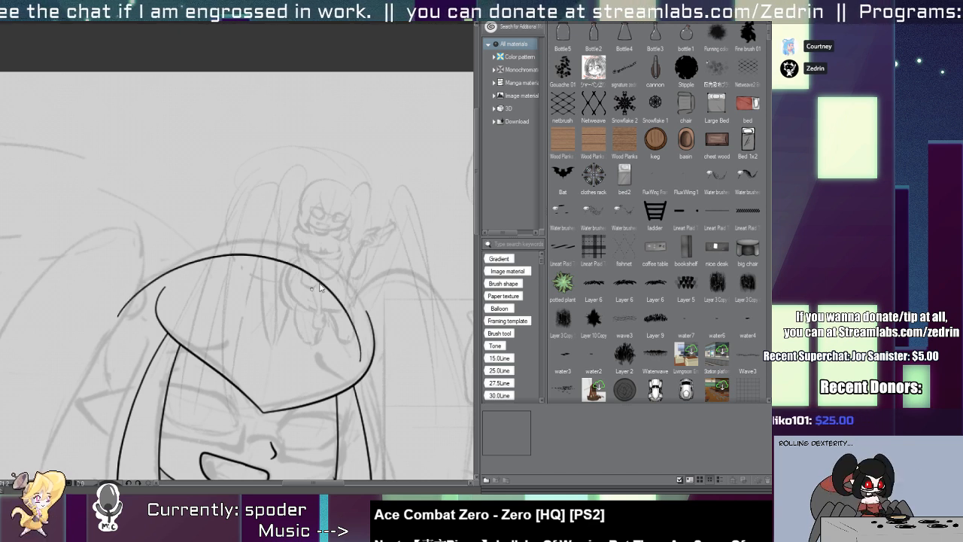
Adjust the head arch to join the fringe's right side and trim its overlapping ends.
{"action": "mouse_move", "coordinate": [325, 288]}
{"action": "left_mouse_down"}
{"action": "mouse_move", "coordinate": [341, 277]}
{"action": "mouse_move", "coordinate": [379, 378]}
{"action": "left_mouse_up"}
{"action": "key", "text": "y"}
{"action": "left_click_drag", "start_coordinate": [360, 308], "coordinate": [295, 275]}
{"action": "left_click_drag", "start_coordinate": [316, 307], "coordinate": [307, 285]}
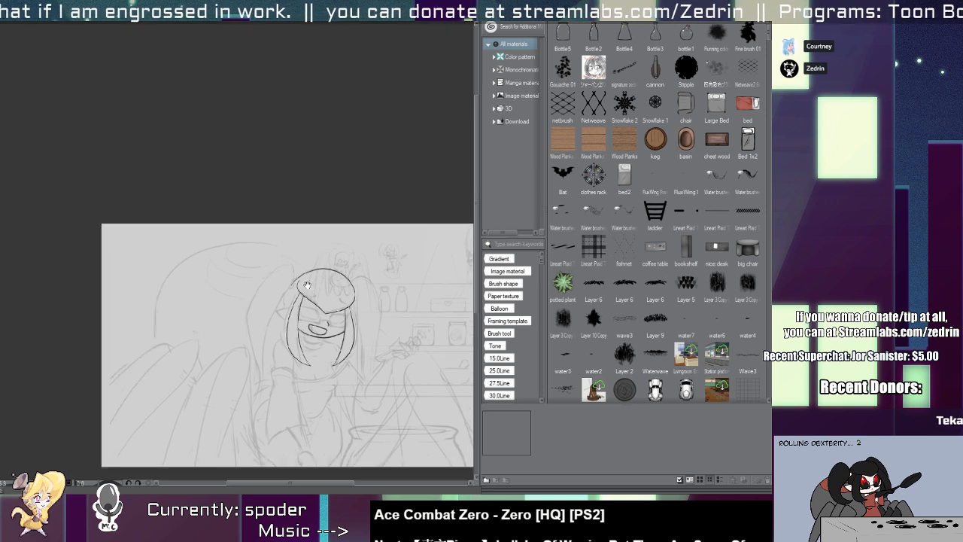
{"action": "scroll", "coordinate": [307, 285], "scroll_direction": "up", "scroll_amount": 3}
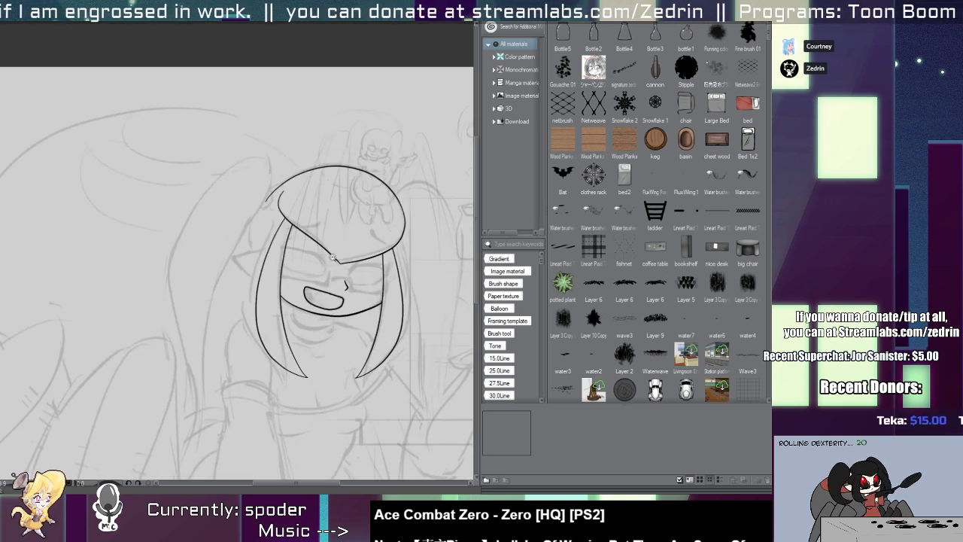
{"action": "left_click_drag", "start_coordinate": [242, 276], "coordinate": [271, 241]}
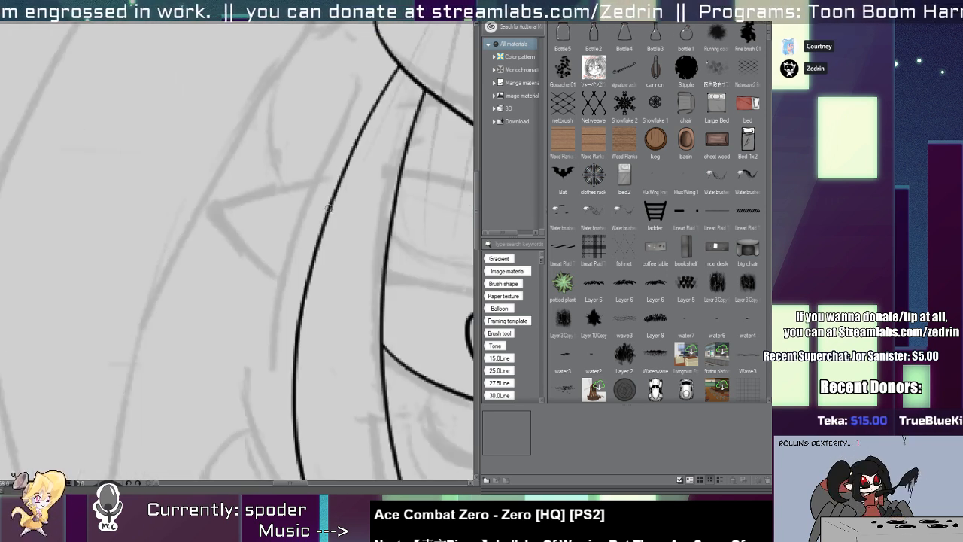
Ink the pointed ear beside the left hair lock, with a short curved fold line inside it.
{"action": "mouse_move", "coordinate": [343, 195]}
{"action": "left_mouse_down"}
{"action": "mouse_move", "coordinate": [265, 216]}
{"action": "mouse_move", "coordinate": [329, 298]}
{"action": "left_mouse_up"}
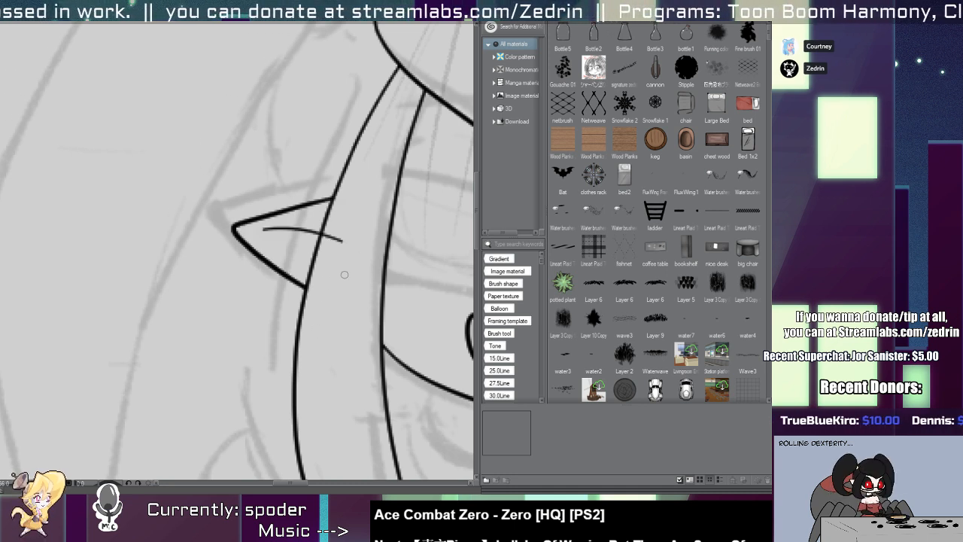
{"action": "scroll", "coordinate": [156, 222], "scroll_direction": "down", "scroll_amount": 6}
{"action": "scroll", "coordinate": [157, 220], "scroll_direction": "up", "scroll_amount": 6}
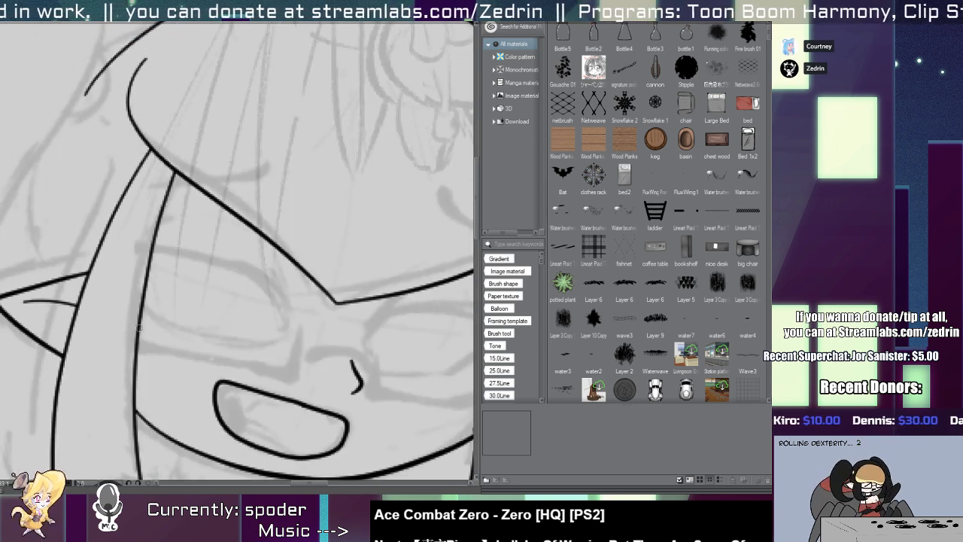
Ink the left eye's lower lid as a sagging curve starting at the left hair lock.
{"action": "left_click_drag", "start_coordinate": [129, 289], "coordinate": [270, 346]}
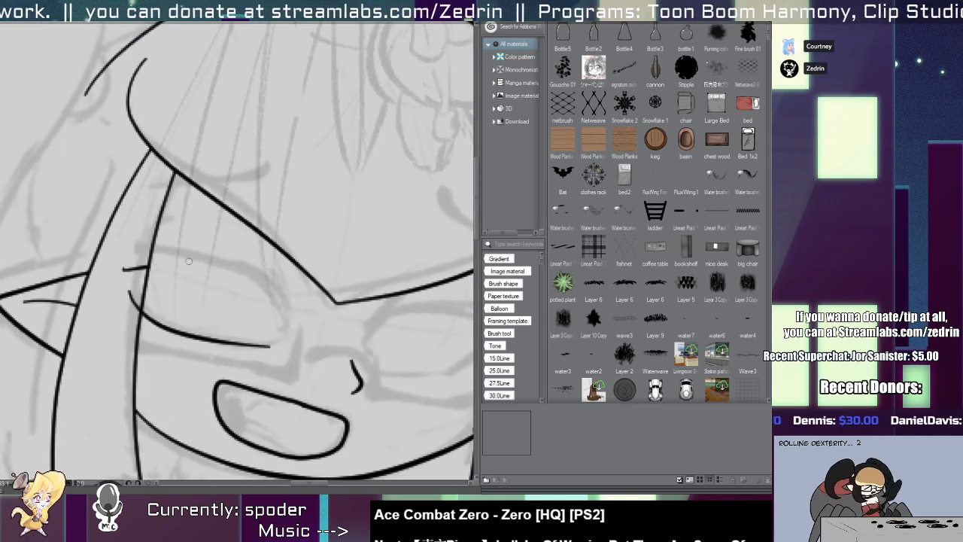
{"action": "left_click_drag", "start_coordinate": [189, 261], "coordinate": [272, 309]}
{"action": "key", "text": "ctrl+z"}
{"action": "mouse_move", "coordinate": [132, 260]}
{"action": "left_mouse_down"}
{"action": "mouse_move", "coordinate": [275, 312]}
{"action": "mouse_move", "coordinate": [260, 312]}
{"action": "mouse_move", "coordinate": [281, 332]}
{"action": "left_mouse_up"}
{"action": "key", "text": "ctrl+z"}
{"action": "key", "text": "ctrl+z"}
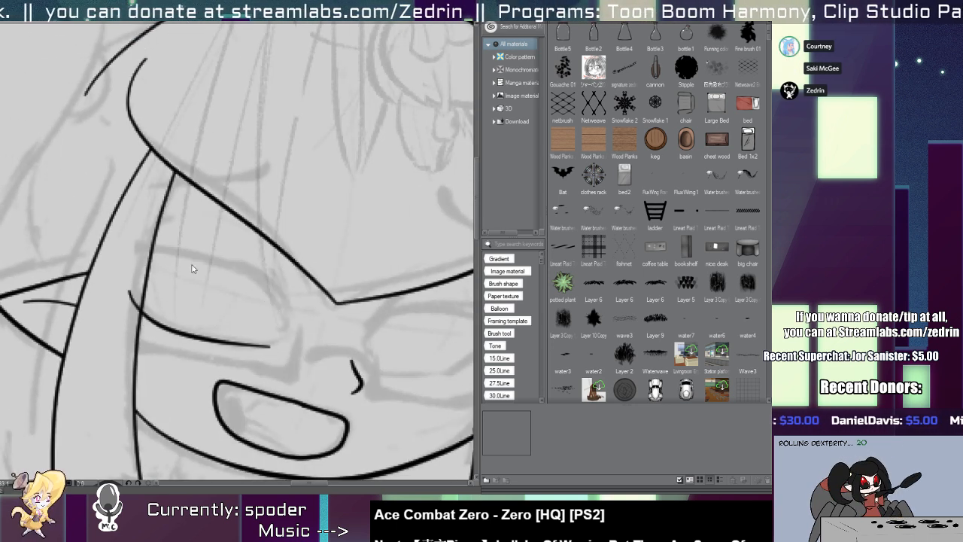
{"action": "left_click_drag", "start_coordinate": [132, 260], "coordinate": [275, 340]}
{"action": "key", "text": "ctrl+z"}
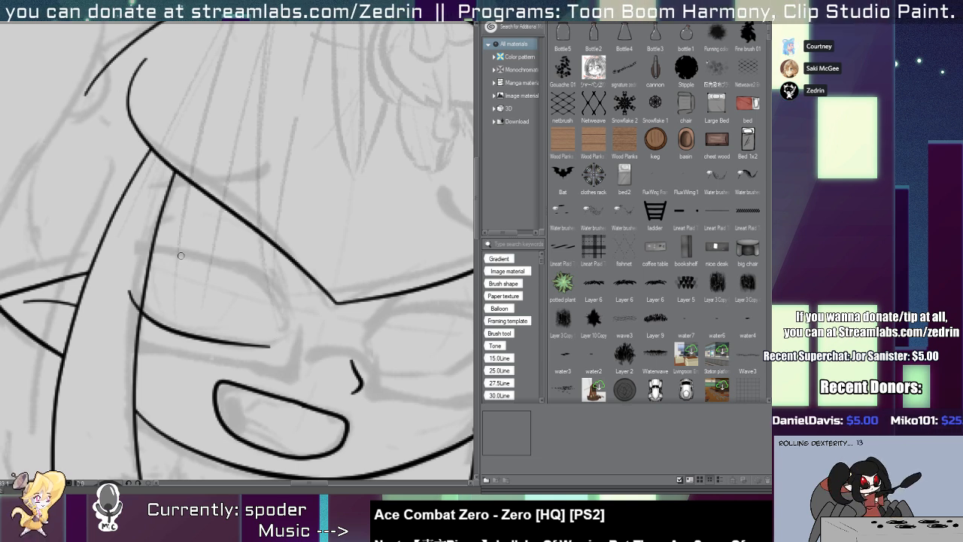
{"action": "mouse_move", "coordinate": [133, 260]}
{"action": "left_mouse_down"}
{"action": "mouse_move", "coordinate": [226, 267]}
{"action": "mouse_move", "coordinate": [279, 320]}
{"action": "left_mouse_up"}
{"action": "key", "text": "ctrl+z"}
Shift the left eye's lower lid slightly toward the nose and ink the arched upper lid over it.
{"action": "mouse_move", "coordinate": [180, 333]}
{"action": "left_mouse_down"}
{"action": "mouse_move", "coordinate": [201, 339]}
{"action": "mouse_move", "coordinate": [191, 336]}
{"action": "left_mouse_up"}
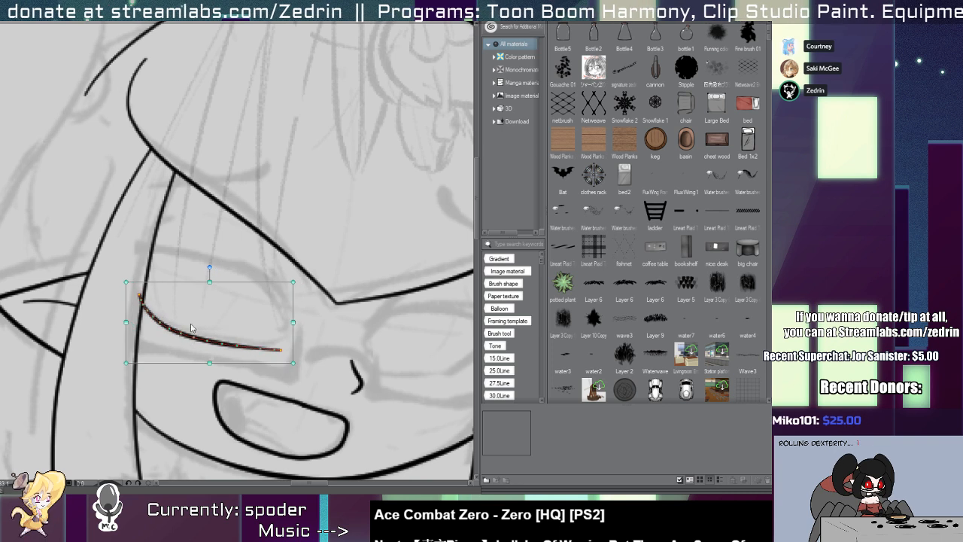
{"action": "mouse_move", "coordinate": [136, 256]}
{"action": "left_mouse_down"}
{"action": "mouse_move", "coordinate": [264, 283]}
{"action": "mouse_move", "coordinate": [285, 316]}
{"action": "mouse_move", "coordinate": [274, 329]}
{"action": "mouse_move", "coordinate": [267, 291]}
{"action": "mouse_move", "coordinate": [278, 341]}
{"action": "left_mouse_up"}
{"action": "key", "text": "ctrl+z"}
{"action": "key", "text": "ctrl+z"}
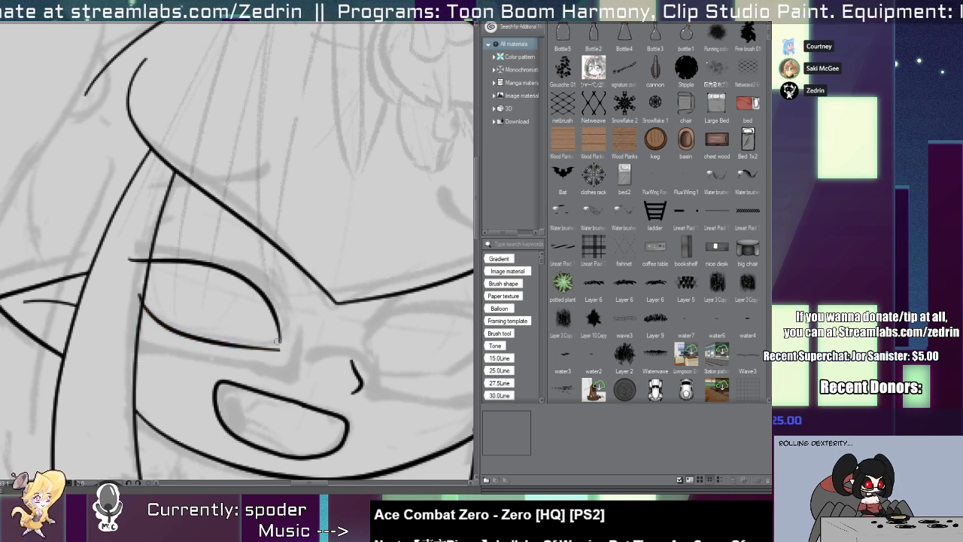
{"action": "key", "text": "ctrl+z"}
{"action": "left_click_drag", "start_coordinate": [134, 255], "coordinate": [280, 342]}
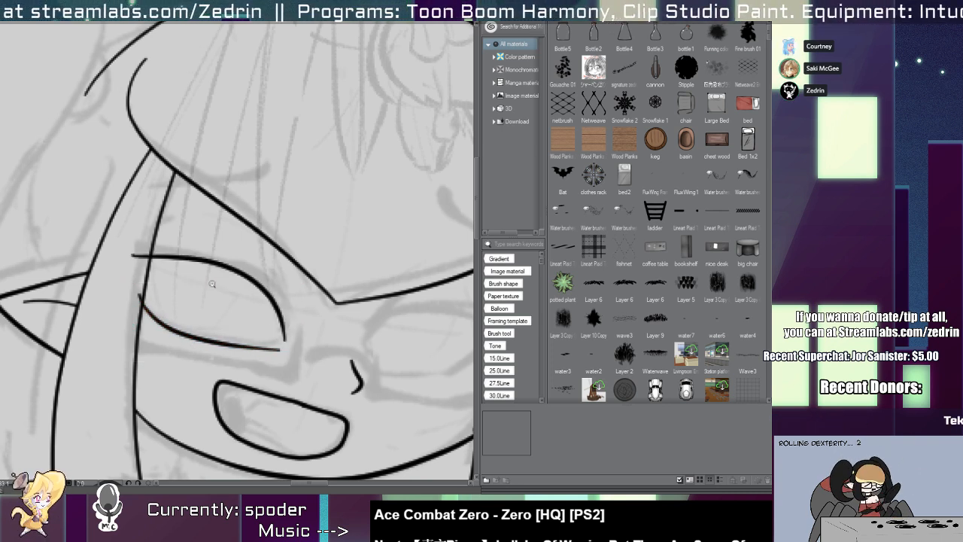
Rotate the left eye's upper lid to meet the lower lid at the inner corner, and trim the lids at the hair lock.
{"action": "left_click", "coordinate": [252, 276]}
{"action": "left_click_drag", "start_coordinate": [300, 240], "coordinate": [305, 247]}
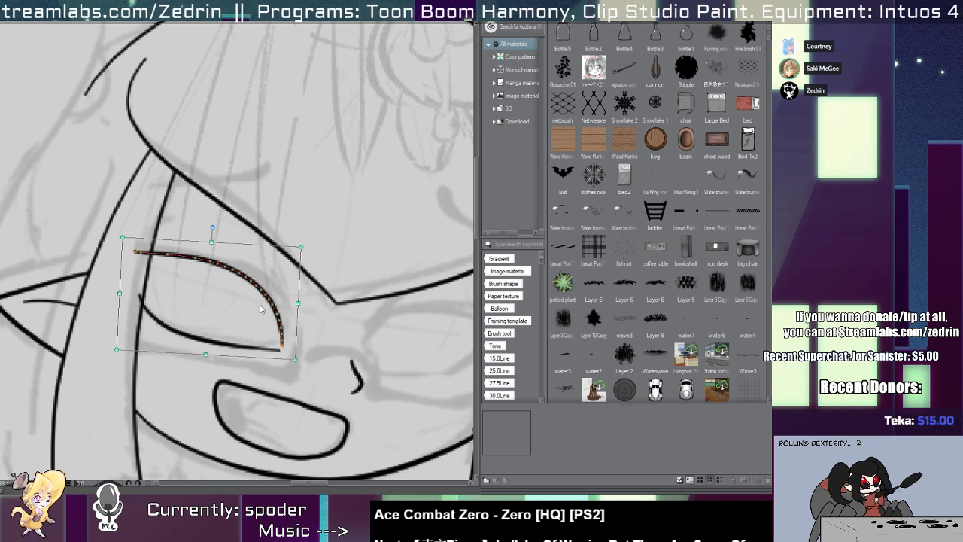
{"action": "scroll", "coordinate": [261, 322], "scroll_direction": "up", "scroll_amount": 2}
{"action": "key", "text": "y"}
{"action": "left_click_drag", "start_coordinate": [301, 354], "coordinate": [254, 399]}
{"action": "scroll", "coordinate": [267, 385], "scroll_direction": "down", "scroll_amount": 3}
{"action": "scroll", "coordinate": [143, 316], "scroll_direction": "up", "scroll_amount": 3}
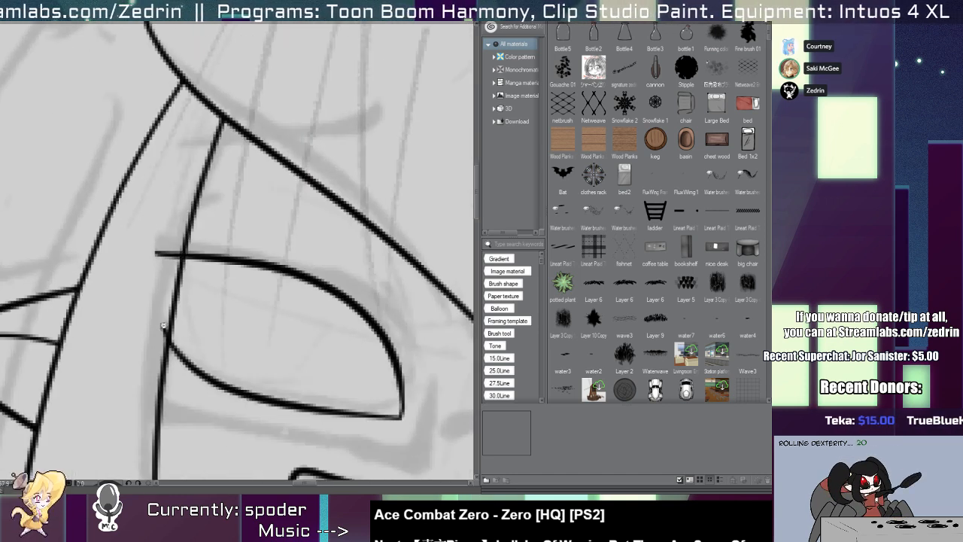
Ink the right eye's upper lid as an arch rising beside the nose and crossing the right hair lock.
{"action": "scroll", "coordinate": [158, 300], "scroll_direction": "down", "scroll_amount": 3}
{"action": "scroll", "coordinate": [209, 296], "scroll_direction": "up", "scroll_amount": 4}
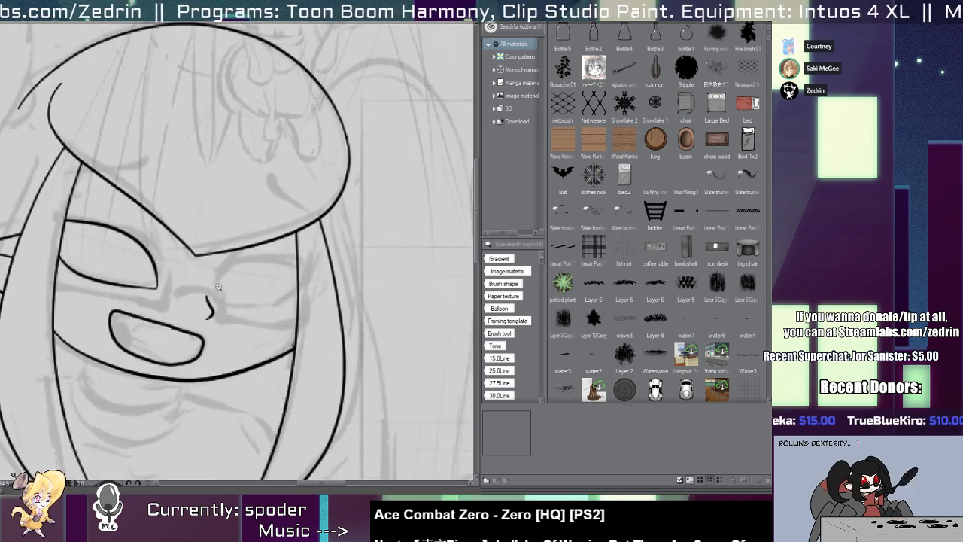
{"action": "mouse_move", "coordinate": [205, 298]}
{"action": "left_mouse_down"}
{"action": "mouse_move", "coordinate": [213, 263]}
{"action": "mouse_move", "coordinate": [370, 261]}
{"action": "left_mouse_up"}
{"action": "key", "text": "ctrl+z"}
{"action": "mouse_move", "coordinate": [204, 299]}
{"action": "left_mouse_down"}
{"action": "mouse_move", "coordinate": [261, 235]}
{"action": "mouse_move", "coordinate": [369, 260]}
{"action": "mouse_move", "coordinate": [272, 234]}
{"action": "mouse_move", "coordinate": [377, 246]}
{"action": "left_mouse_up"}
{"action": "key", "text": "ctrl+z"}
{"action": "scroll", "coordinate": [322, 392], "scroll_direction": "up", "scroll_amount": 2}
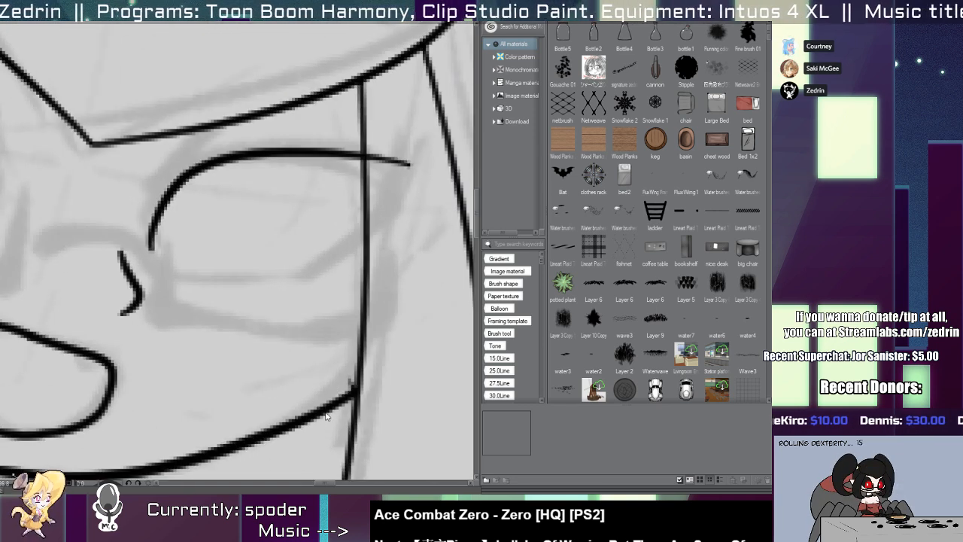
Clean up the end of the jaw line where it meets the right hair lock.
{"action": "left_click", "coordinate": [355, 390], "text": "ctrl"}
{"action": "left_click_drag", "start_coordinate": [366, 382], "coordinate": [371, 382]}
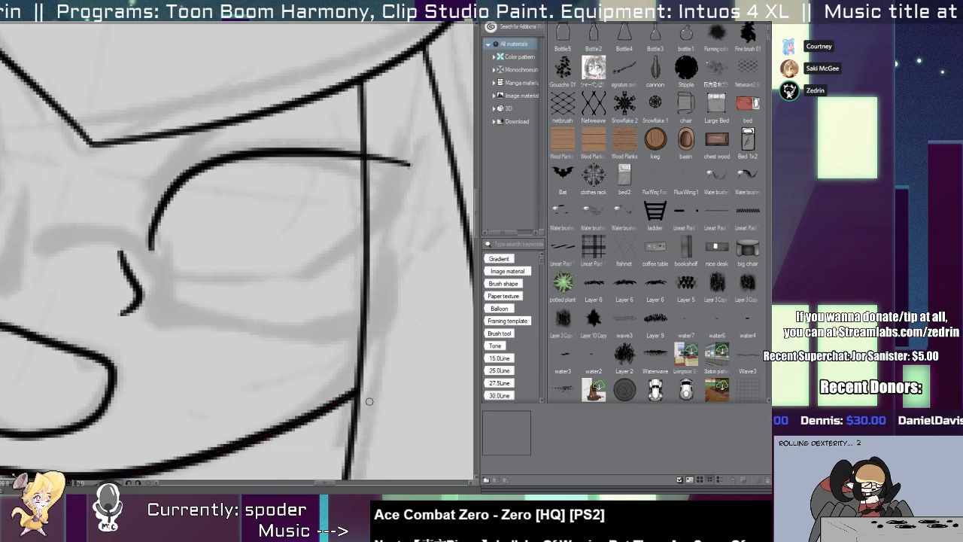
Replace the old jaw line with one smooth, wide curve running past both hair locks.
{"action": "scroll", "coordinate": [369, 399], "scroll_direction": "down", "scroll_amount": 3}
{"action": "left_click_drag", "start_coordinate": [290, 335], "coordinate": [301, 289]}
{"action": "scroll", "coordinate": [302, 289], "scroll_direction": "up", "scroll_amount": 2}
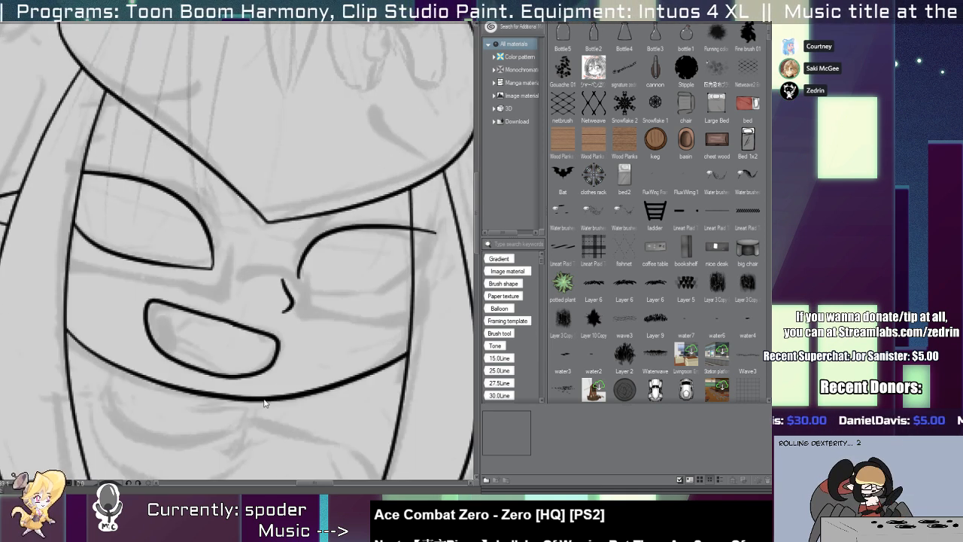
{"action": "left_click_drag", "start_coordinate": [50, 316], "coordinate": [472, 297]}
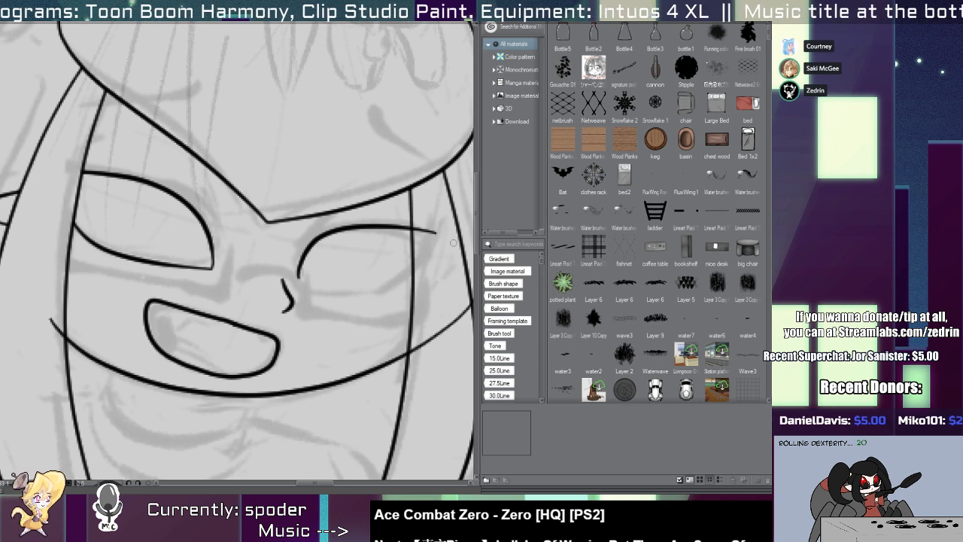
{"action": "key", "text": "ctrl+z"}
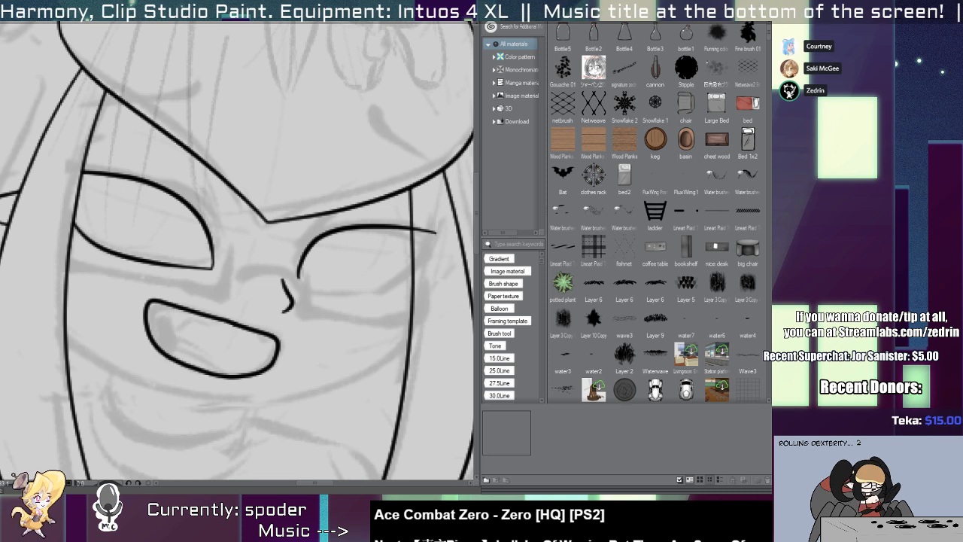
{"action": "left_click_drag", "start_coordinate": [130, 378], "coordinate": [111, 354]}
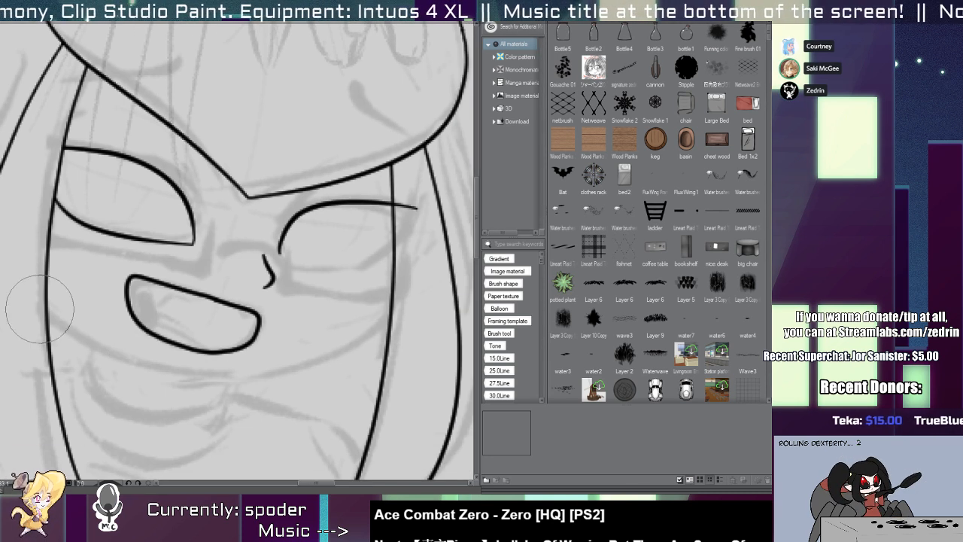
{"action": "mouse_move", "coordinate": [30, 295]}
{"action": "left_mouse_down"}
{"action": "mouse_move", "coordinate": [82, 333]}
{"action": "mouse_move", "coordinate": [415, 311]}
{"action": "mouse_move", "coordinate": [233, 377]}
{"action": "mouse_move", "coordinate": [428, 301]}
{"action": "left_mouse_up"}
{"action": "key", "text": "ctrl+z"}
Adjust the position of the new jaw curve and trim its ends at both hair locks.
{"action": "left_click", "coordinate": [220, 383]}
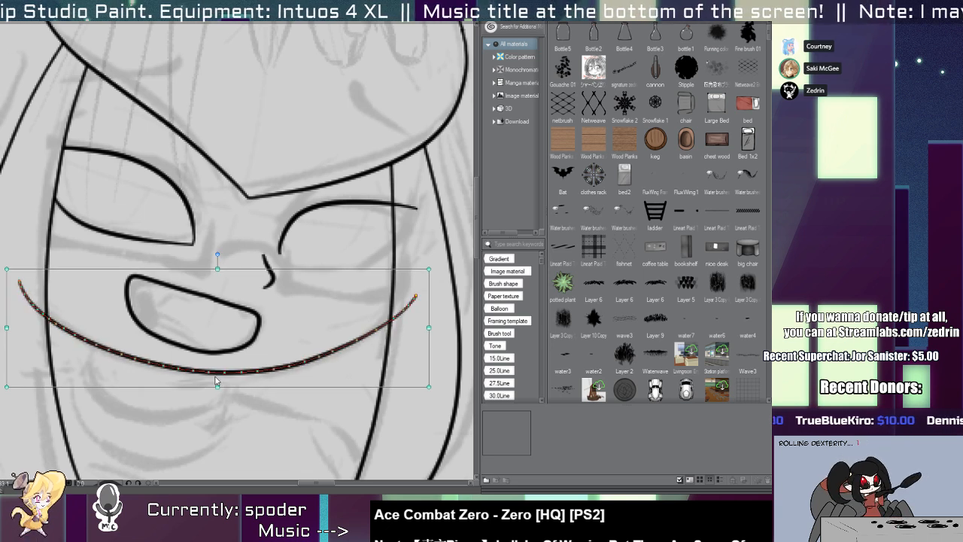
{"action": "left_click_drag", "start_coordinate": [217, 381], "coordinate": [220, 384]}
{"action": "key", "text": "e"}
{"action": "left_click", "coordinate": [415, 298]}
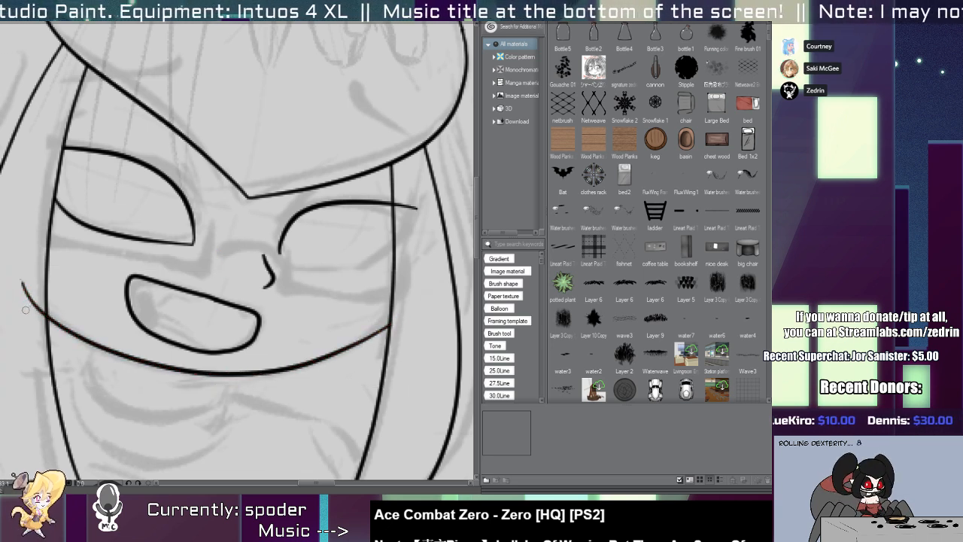
{"action": "left_click", "coordinate": [30, 303]}
Ink the right eye's lower lid, curving up toward the hair lock, and trim the lid ends crossing the lock.
{"action": "scroll", "coordinate": [331, 240], "scroll_direction": "up", "scroll_amount": 2}
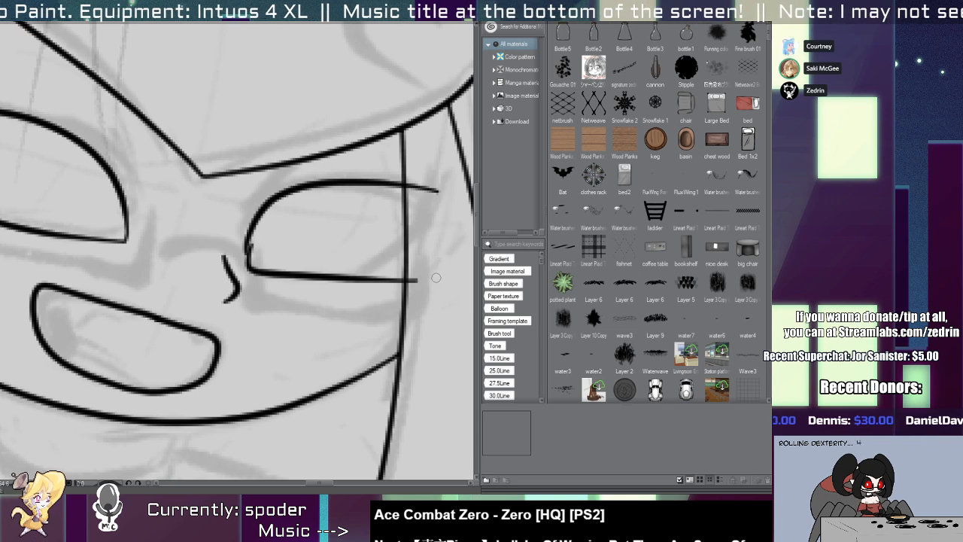
{"action": "mouse_move", "coordinate": [246, 242]}
{"action": "left_mouse_down"}
{"action": "mouse_move", "coordinate": [259, 272]}
{"action": "mouse_move", "coordinate": [372, 268]}
{"action": "left_mouse_up"}
{"action": "key", "text": "ctrl+z"}
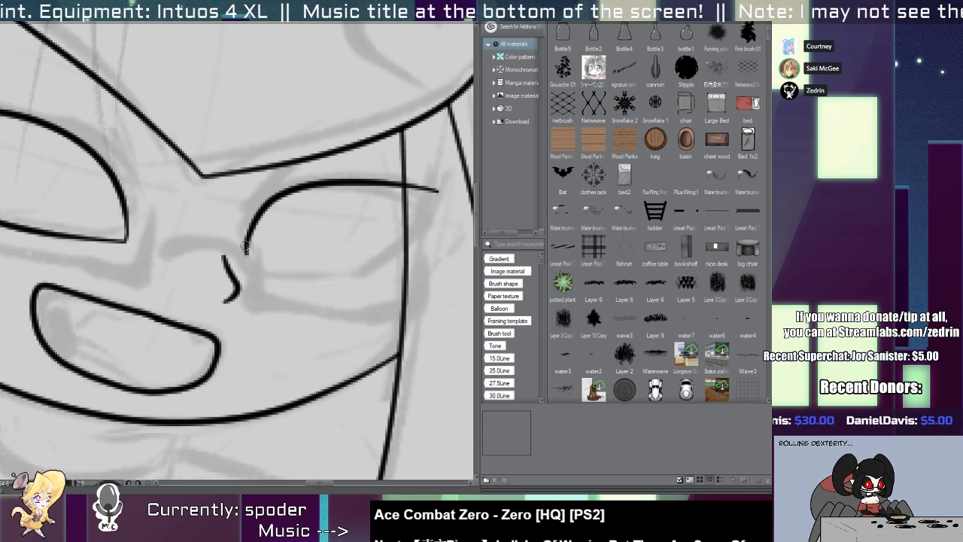
{"action": "left_click_drag", "start_coordinate": [245, 245], "coordinate": [373, 269]}
{"action": "mouse_move", "coordinate": [431, 216]}
{"action": "left_mouse_down"}
{"action": "mouse_move", "coordinate": [324, 291]}
{"action": "mouse_move", "coordinate": [433, 198]}
{"action": "left_mouse_up"}
{"action": "key", "text": "e"}
Move the mouth outline slightly toward the nose side of the face.
{"action": "scroll", "coordinate": [425, 267], "scroll_direction": "down", "scroll_amount": 4}
{"action": "scroll", "coordinate": [379, 242], "scroll_direction": "up", "scroll_amount": 5}
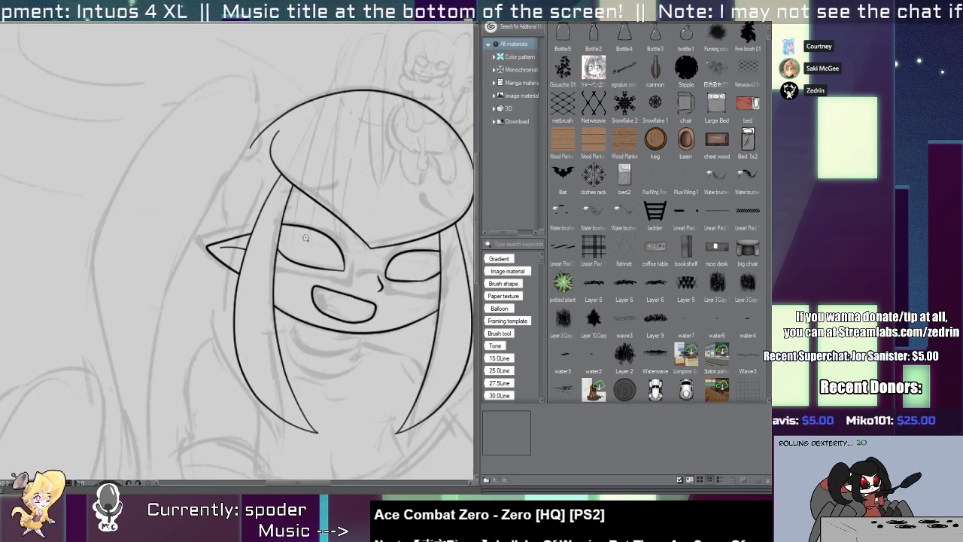
{"action": "left_click_drag", "start_coordinate": [379, 242], "coordinate": [127, 237]}
{"action": "left_click_drag", "start_coordinate": [191, 258], "coordinate": [276, 297]}
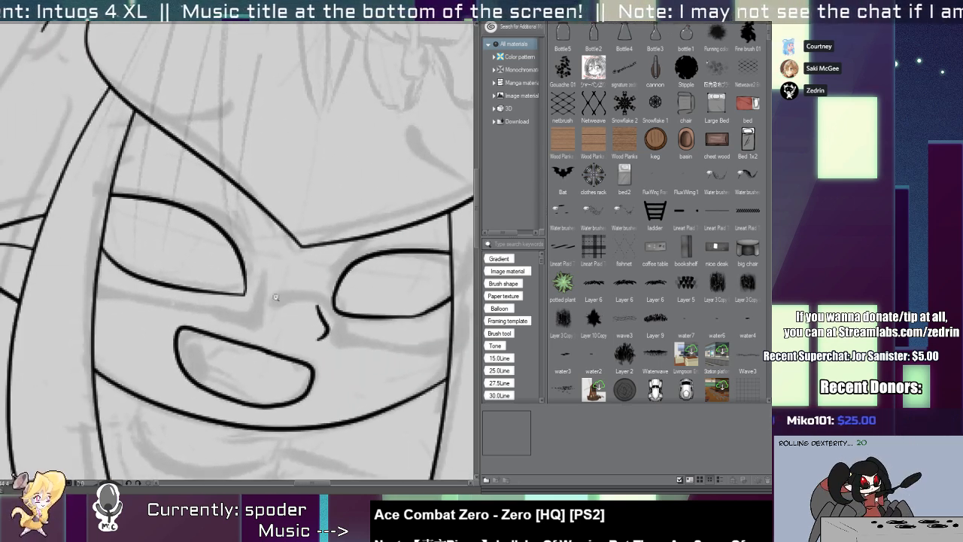
{"action": "left_click", "coordinate": [306, 373]}
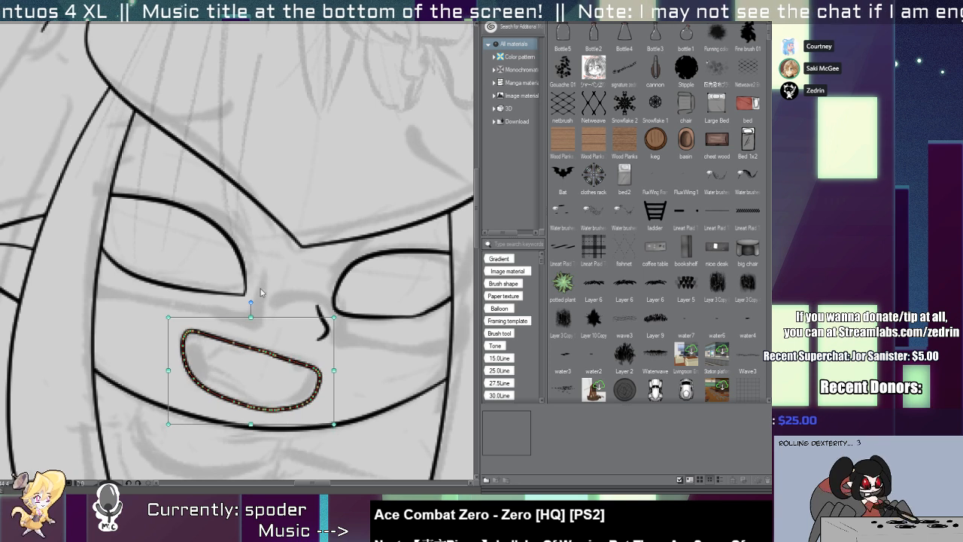
Rotate the left eye so it slants down toward the nose, and extend its upper lid across the left hair lock.
{"action": "left_click", "coordinate": [247, 260]}
{"action": "left_click_drag", "start_coordinate": [260, 258], "coordinate": [287, 184]}
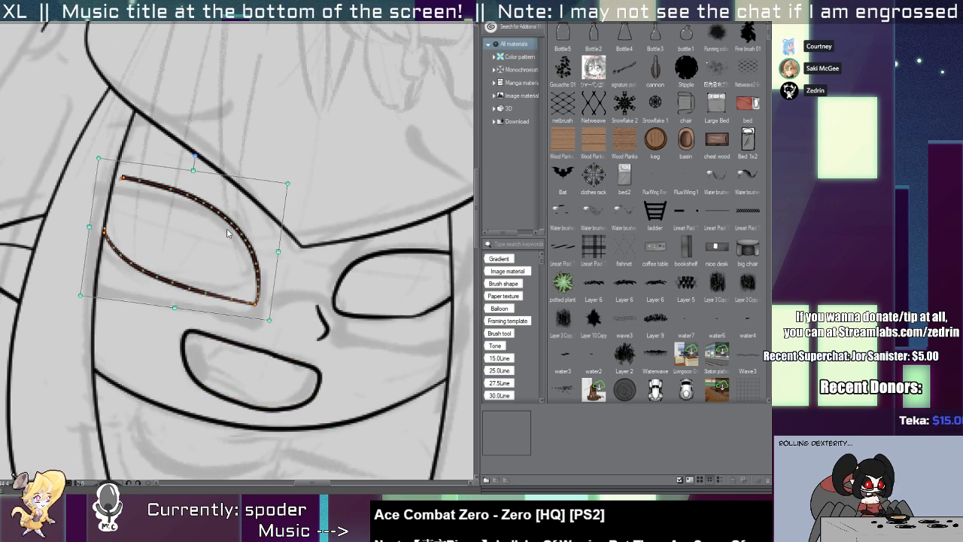
{"action": "left_click_drag", "start_coordinate": [120, 173], "coordinate": [140, 189]}
{"action": "left_click_drag", "start_coordinate": [66, 178], "coordinate": [174, 188]}
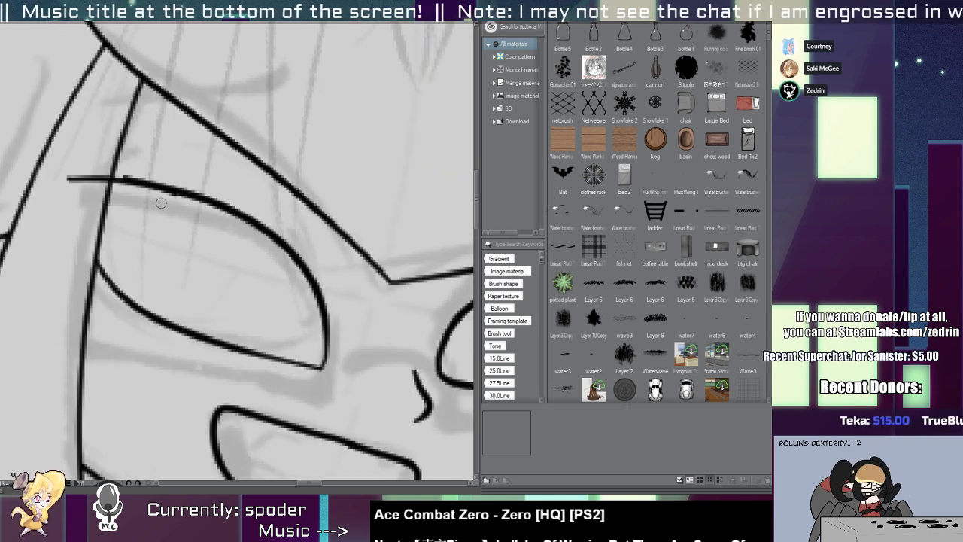
Ink a rounded outer edge for the left eye along the hair lock and erase the overhanging stroke ends.
{"action": "left_click_drag", "start_coordinate": [114, 182], "coordinate": [133, 317]}
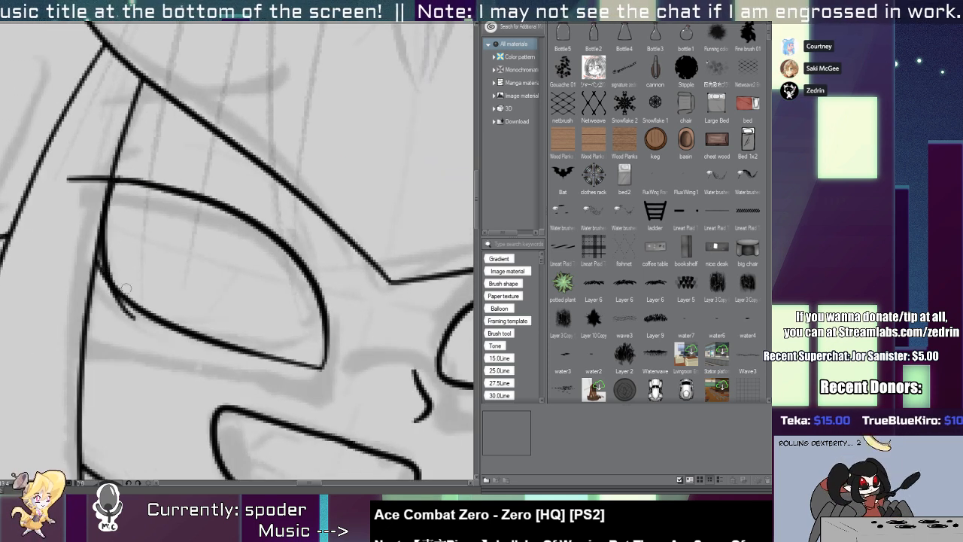
{"action": "left_click_drag", "start_coordinate": [92, 164], "coordinate": [95, 276]}
{"action": "key", "text": "ctrl+z"}
{"action": "left_click_drag", "start_coordinate": [88, 193], "coordinate": [102, 164]}
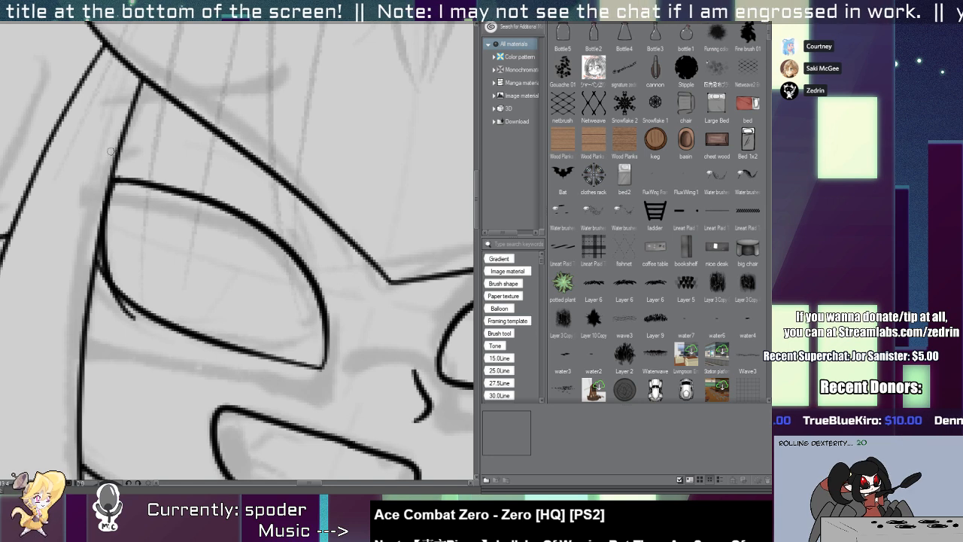
{"action": "left_click_drag", "start_coordinate": [119, 303], "coordinate": [111, 299]}
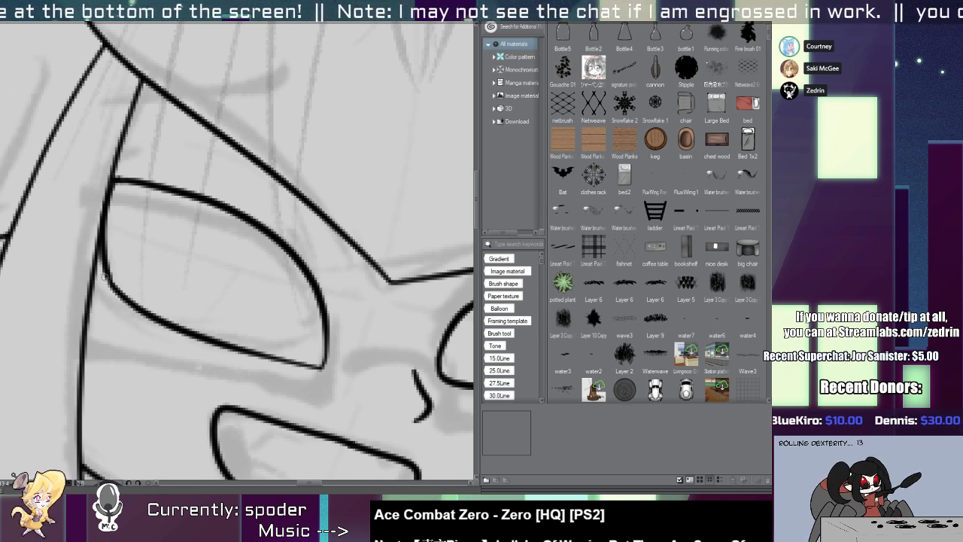
{"action": "left_click_drag", "start_coordinate": [150, 197], "coordinate": [122, 175]}
Redraw the left eye's upper lid as a flatter, slanted stroke, removing the old arc and the overhanging ends.
{"action": "left_click_drag", "start_coordinate": [142, 213], "coordinate": [167, 206]}
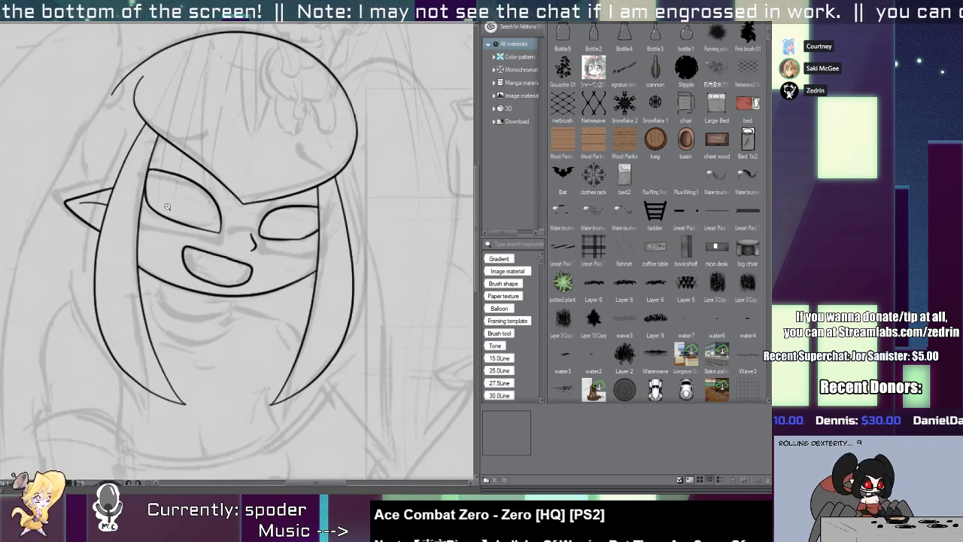
{"action": "left_click", "coordinate": [167, 206]}
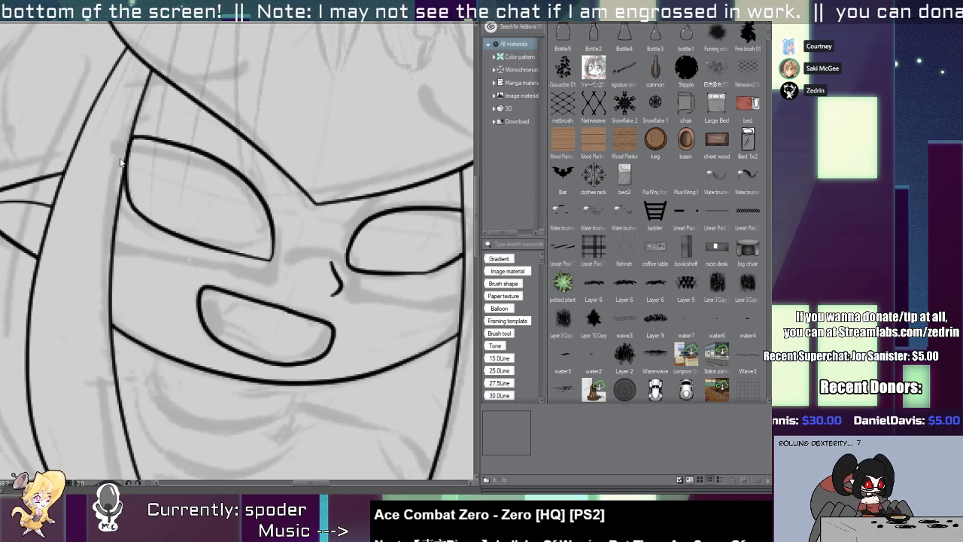
{"action": "left_click_drag", "start_coordinate": [96, 145], "coordinate": [293, 224]}
{"action": "key", "text": "ctrl+z"}
{"action": "left_click_drag", "start_coordinate": [102, 147], "coordinate": [288, 227]}
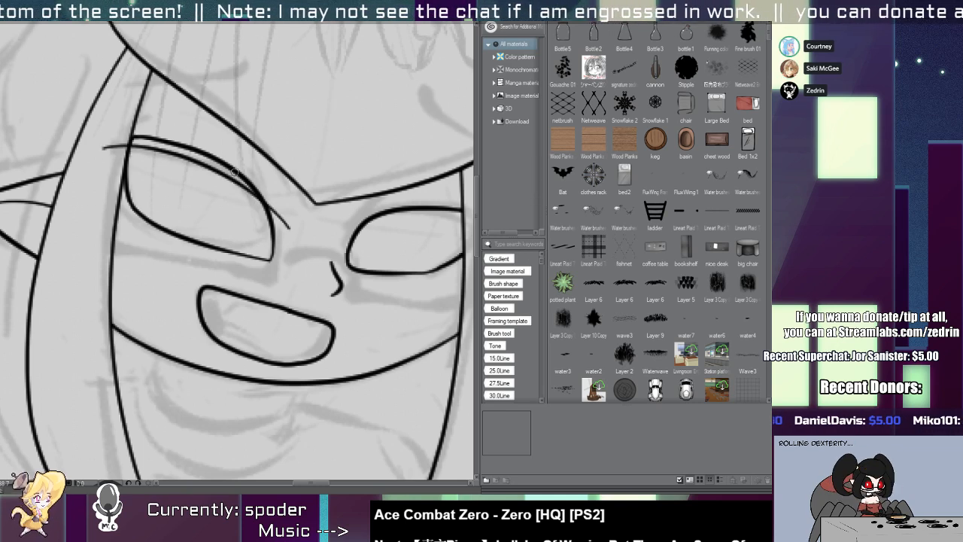
{"action": "key", "text": "ctrl+z"}
{"action": "left_click_drag", "start_coordinate": [115, 140], "coordinate": [112, 153]}
{"action": "left_click", "coordinate": [270, 209]}
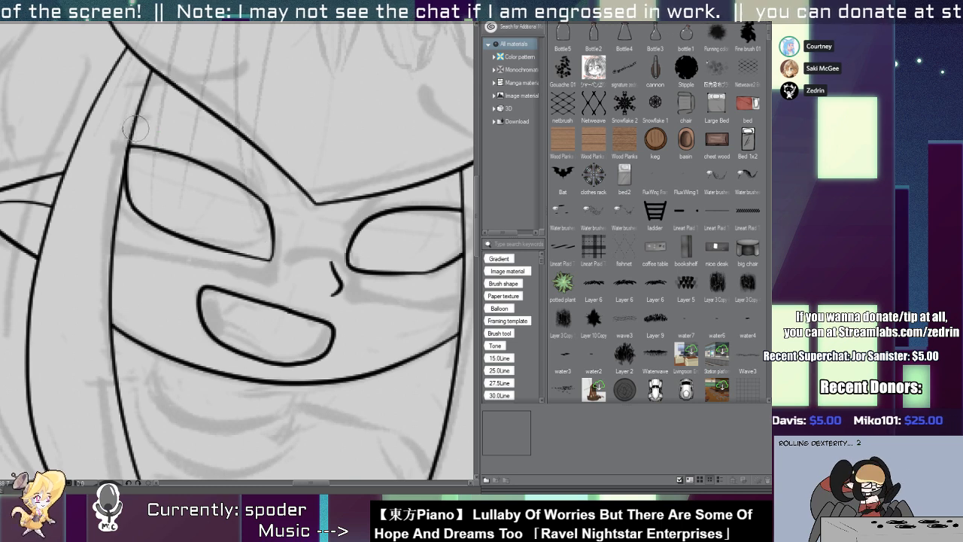
{"action": "mouse_move", "coordinate": [188, 140]}
{"action": "left_mouse_down"}
{"action": "mouse_move", "coordinate": [95, 156]}
{"action": "mouse_move", "coordinate": [242, 196]}
{"action": "left_mouse_up"}
{"action": "left_click_drag", "start_coordinate": [277, 110], "coordinate": [296, 178]}
{"action": "key", "text": "ctrl+z"}
{"action": "mouse_move", "coordinate": [281, 118]}
{"action": "left_mouse_down"}
{"action": "mouse_move", "coordinate": [299, 197]}
{"action": "mouse_move", "coordinate": [241, 249]}
{"action": "left_mouse_up"}
{"action": "scroll", "coordinate": [286, 185], "scroll_direction": "down", "scroll_amount": 4}
{"action": "key", "text": "ctrl+z"}
{"action": "scroll", "coordinate": [220, 206], "scroll_direction": "up", "scroll_amount": 3}
{"action": "key", "text": "ctrl+z"}
Ink a short slanted crease mark between the left eye's upper lid and the fringe.
{"action": "mouse_move", "coordinate": [212, 206]}
{"action": "left_mouse_down"}
{"action": "mouse_move", "coordinate": [235, 249]}
{"action": "mouse_move", "coordinate": [223, 225]}
{"action": "left_mouse_up"}
Move the right eye's lower lid down slightly to open the eye wider.
{"action": "left_click_drag", "start_coordinate": [420, 242], "coordinate": [346, 158]}
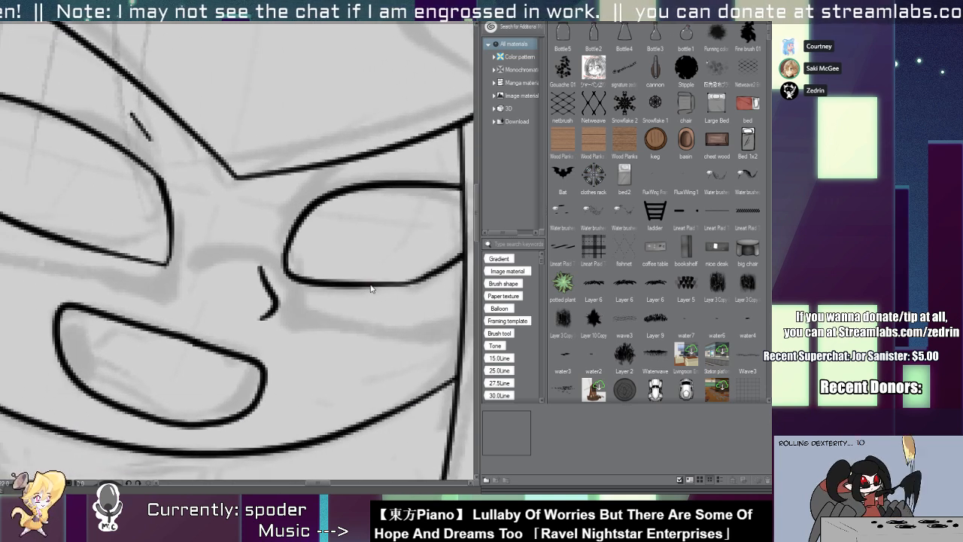
{"action": "left_click_drag", "start_coordinate": [370, 287], "coordinate": [374, 297]}
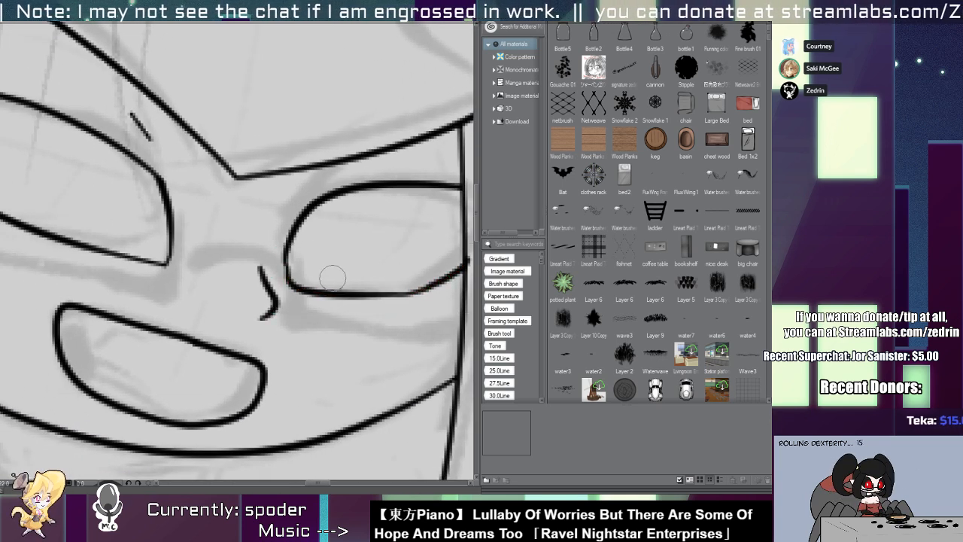
Shift the right eye outline down slightly, raise its upper lid, and fit the stroke ends to the hair lock.
{"action": "key", "text": "ctrl+z"}
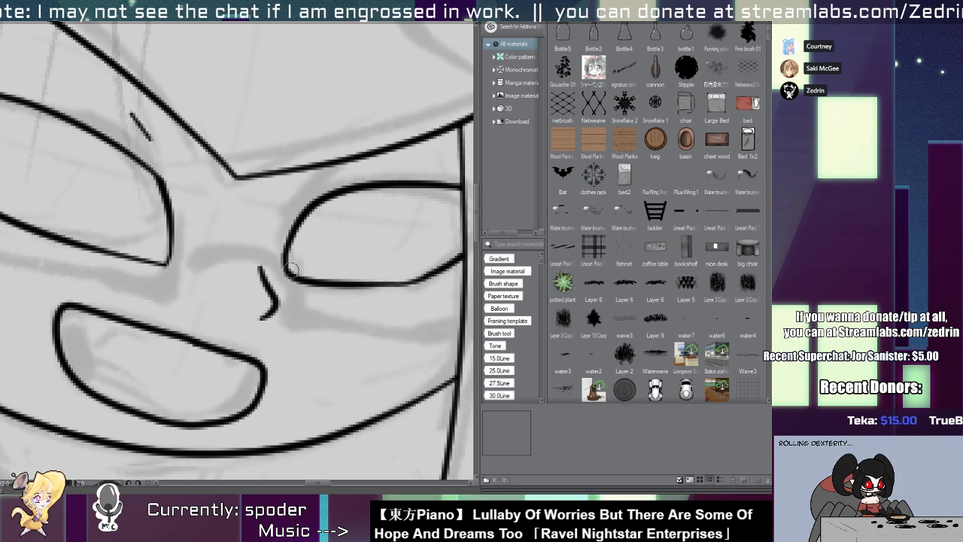
{"action": "left_click_drag", "start_coordinate": [291, 270], "coordinate": [301, 195]}
{"action": "left_click_drag", "start_coordinate": [314, 285], "coordinate": [312, 298], "text": "ctrl"}
{"action": "left_click_drag", "start_coordinate": [335, 272], "coordinate": [291, 311]}
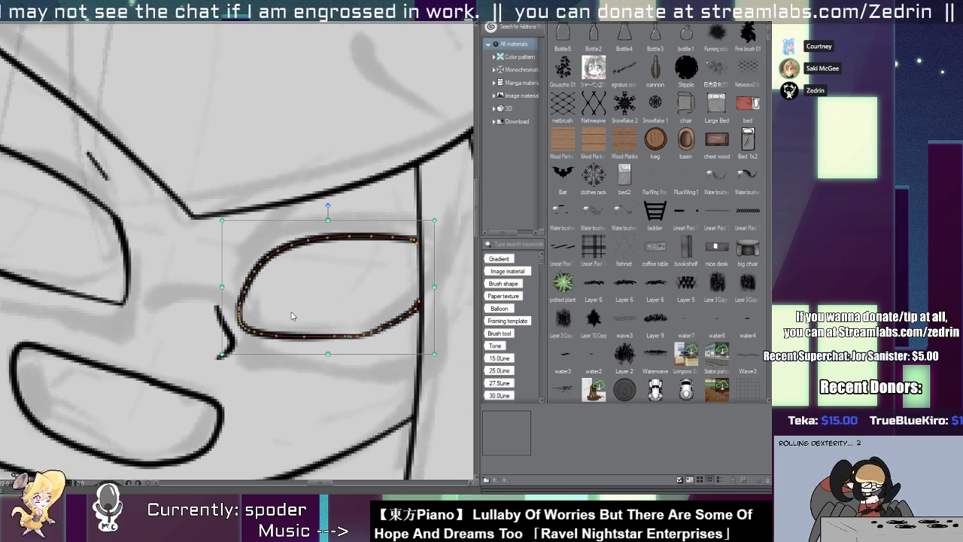
{"action": "left_click_drag", "start_coordinate": [347, 235], "coordinate": [387, 234]}
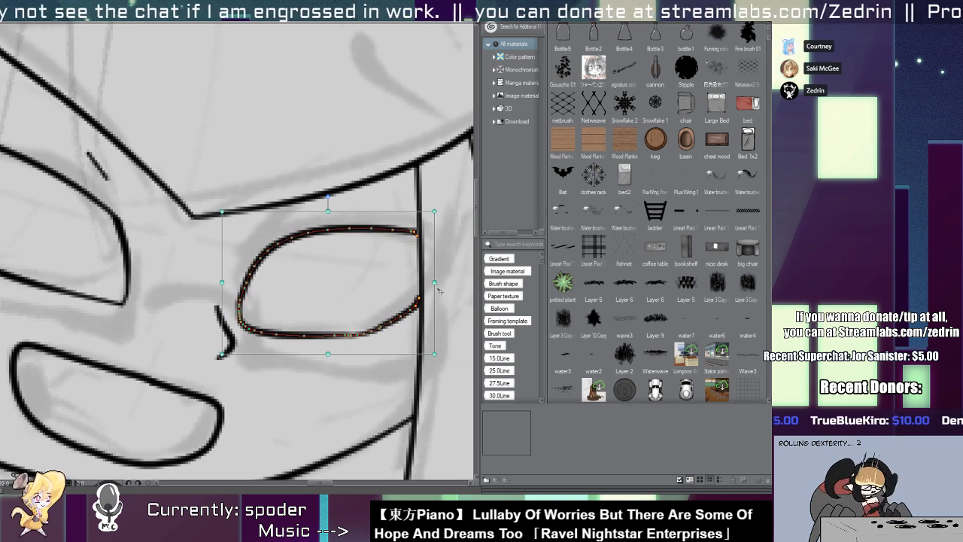
{"action": "left_click_drag", "start_coordinate": [419, 301], "coordinate": [424, 299], "text": "ctrl"}
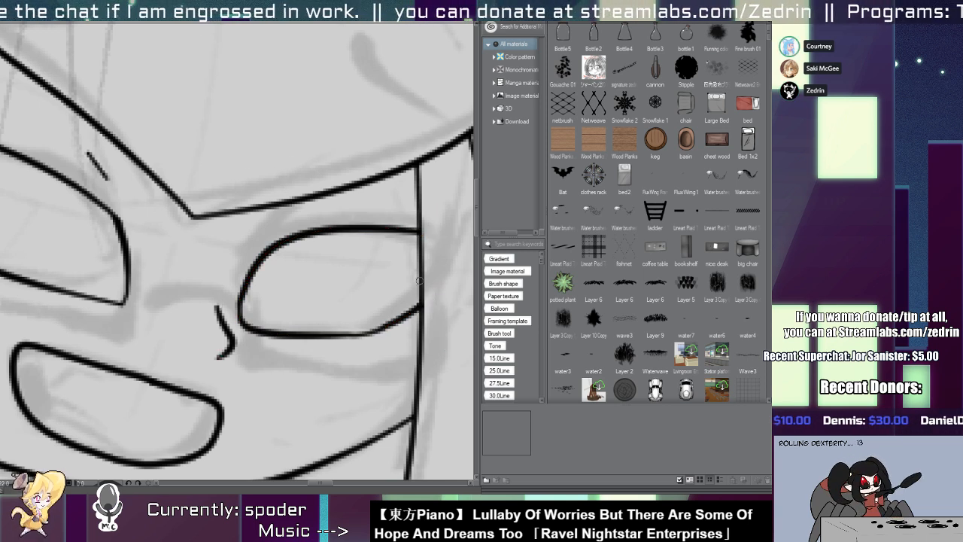
{"action": "left_click", "coordinate": [407, 230], "text": "ctrl"}
{"action": "left_click_drag", "start_coordinate": [430, 242], "coordinate": [456, 244], "text": "ctrl"}
{"action": "left_click_drag", "start_coordinate": [437, 234], "coordinate": [252, 239]}
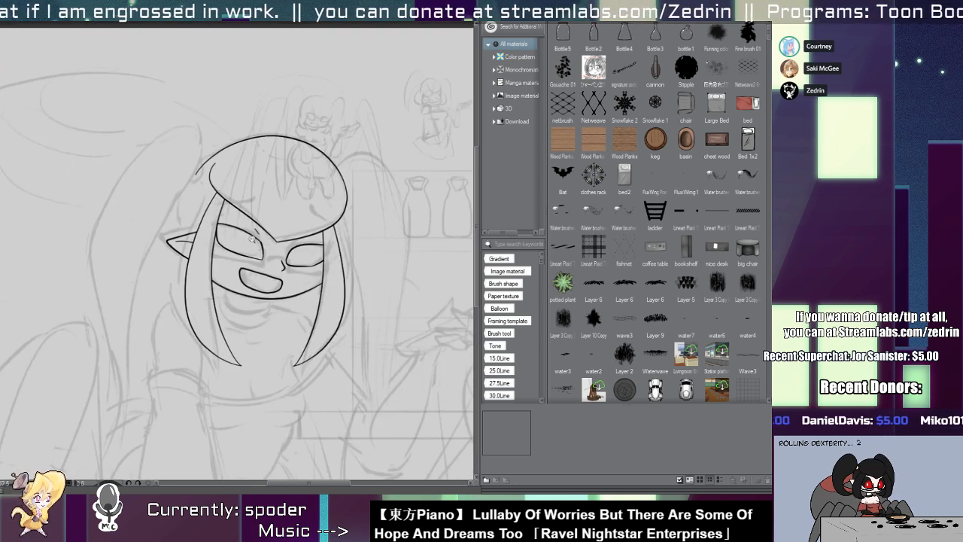
Ink the back of the head as a curved line from the fringe's upper edge down to the ear, trimming the overhang.
{"action": "scroll", "coordinate": [252, 239], "scroll_direction": "up", "scroll_amount": 3}
{"action": "left_click_drag", "start_coordinate": [172, 167], "coordinate": [125, 345]}
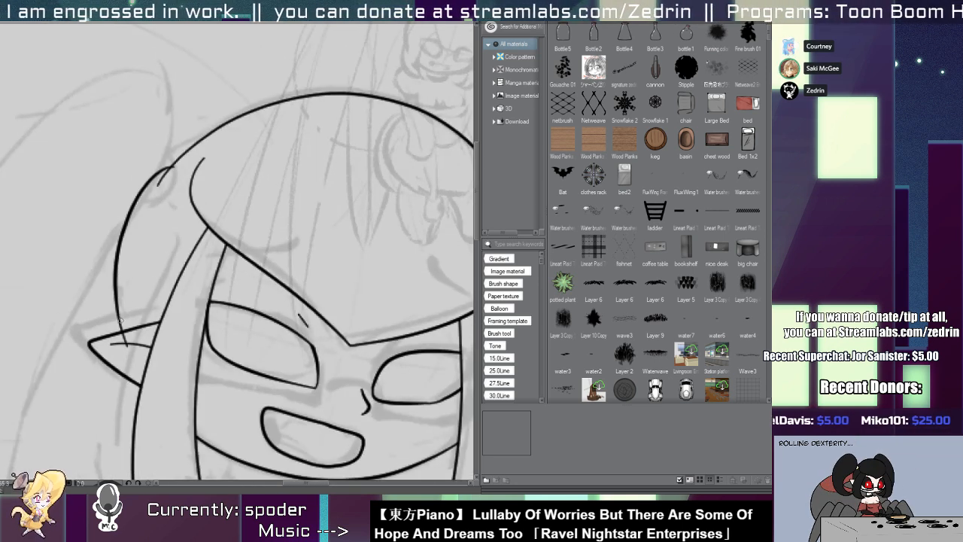
{"action": "scroll", "coordinate": [126, 343], "scroll_direction": "up", "scroll_amount": 4}
{"action": "scroll", "coordinate": [130, 340], "scroll_direction": "down", "scroll_amount": 5}
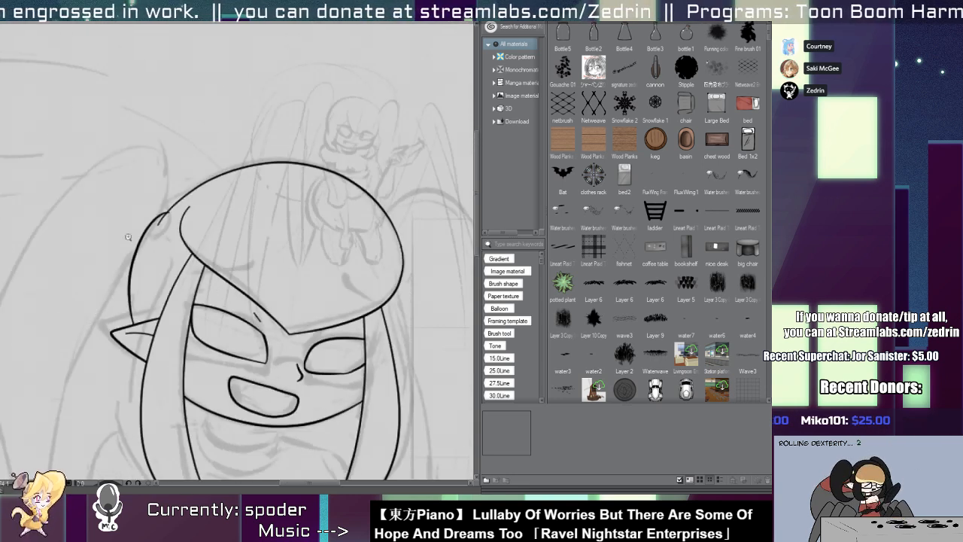
{"action": "scroll", "coordinate": [165, 210], "scroll_direction": "up", "scroll_amount": 6}
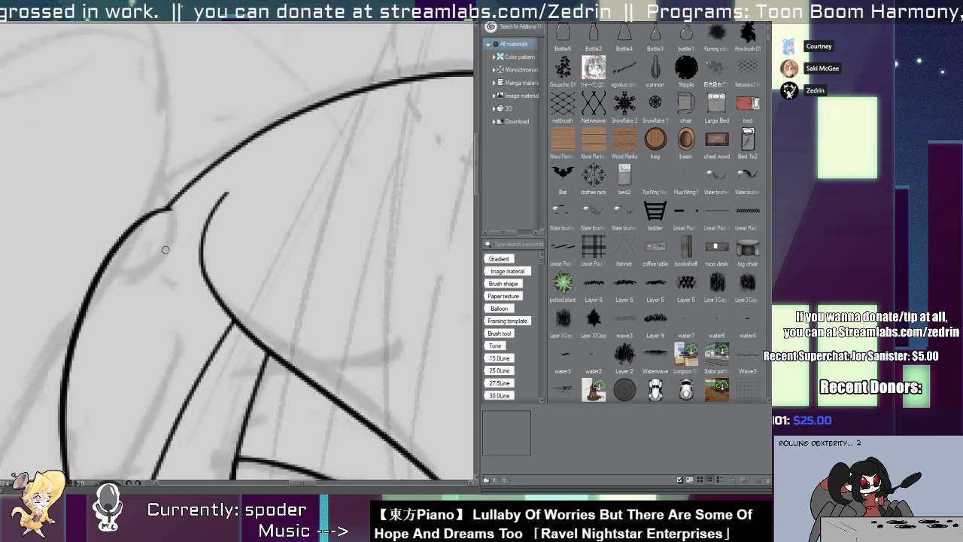
Ink a small round ornament where the fringe meets the back of the head and clear the lines inside it.
{"action": "left_click_drag", "start_coordinate": [177, 226], "coordinate": [167, 260]}
{"action": "scroll", "coordinate": [180, 218], "scroll_direction": "down", "scroll_amount": 4}
{"action": "scroll", "coordinate": [194, 201], "scroll_direction": "up", "scroll_amount": 4}
{"action": "scroll", "coordinate": [194, 201], "scroll_direction": "up", "scroll_amount": 1}
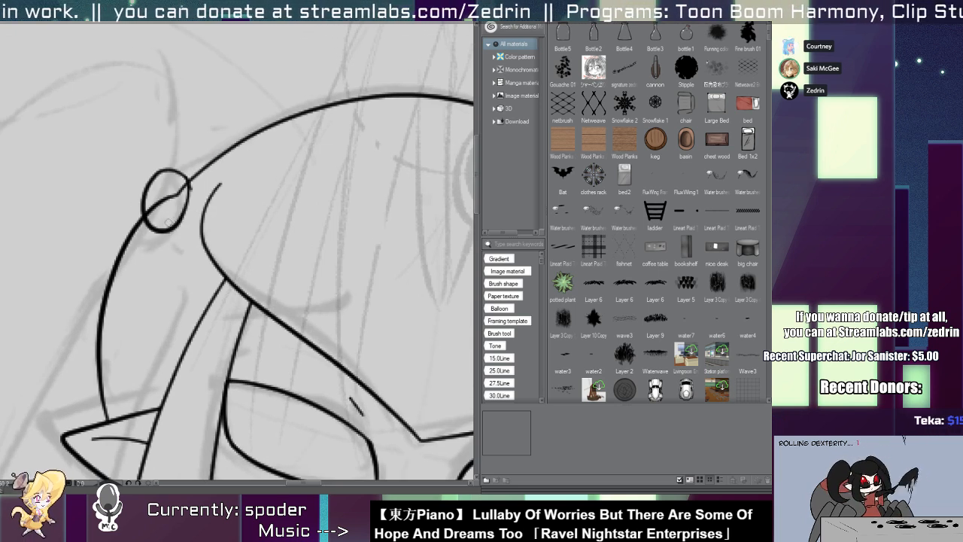
{"action": "left_click_drag", "start_coordinate": [187, 179], "coordinate": [171, 172]}
{"action": "key", "text": "ctrl+z"}
{"action": "key", "text": "ctrl+z"}
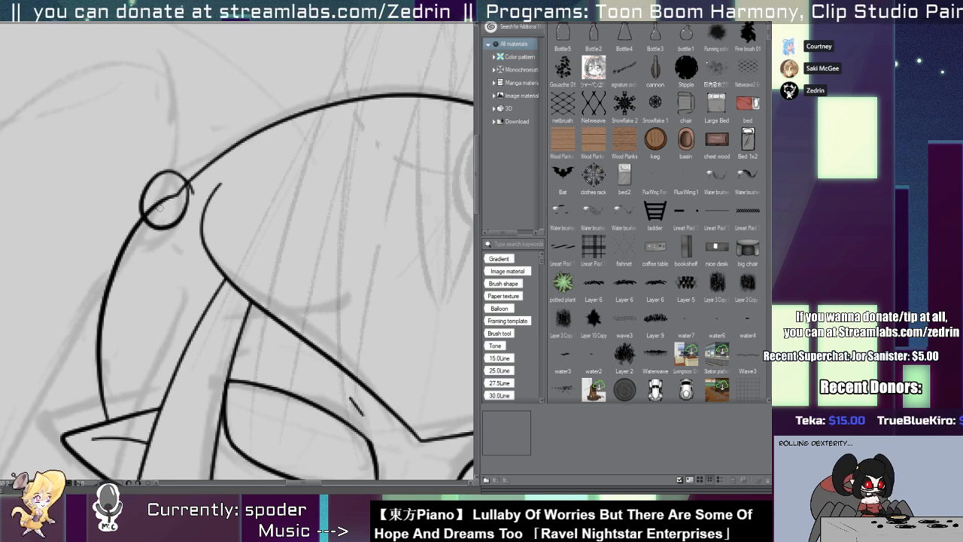
{"action": "scroll", "coordinate": [174, 99], "scroll_direction": "down", "scroll_amount": 5}
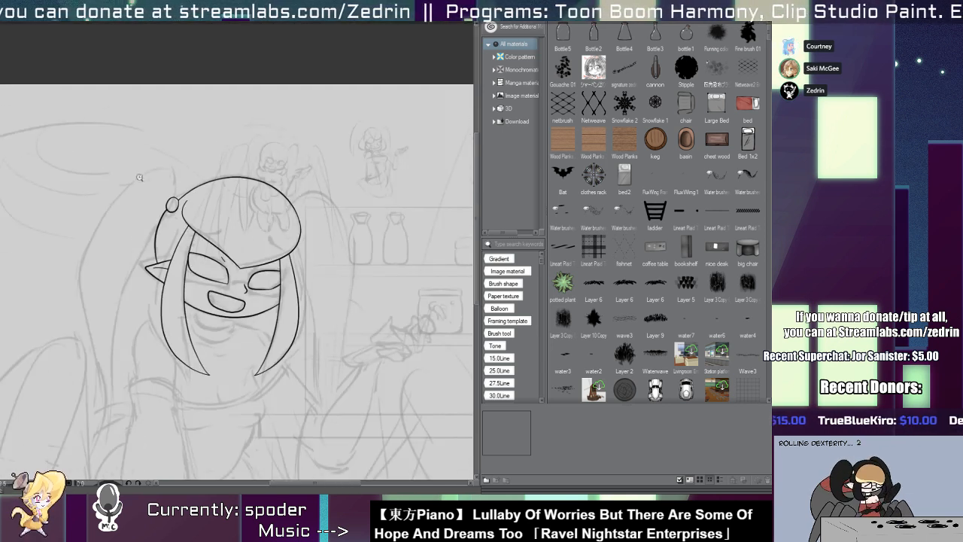
{"action": "scroll", "coordinate": [264, 117], "scroll_direction": "up", "scroll_amount": 1}
{"action": "mouse_move", "coordinate": [134, 241]}
{"action": "left_mouse_down"}
{"action": "mouse_move", "coordinate": [199, 152]}
{"action": "mouse_move", "coordinate": [150, 318]}
{"action": "left_mouse_up"}
{"action": "scroll", "coordinate": [208, 173], "scroll_direction": "up", "scroll_amount": 1}
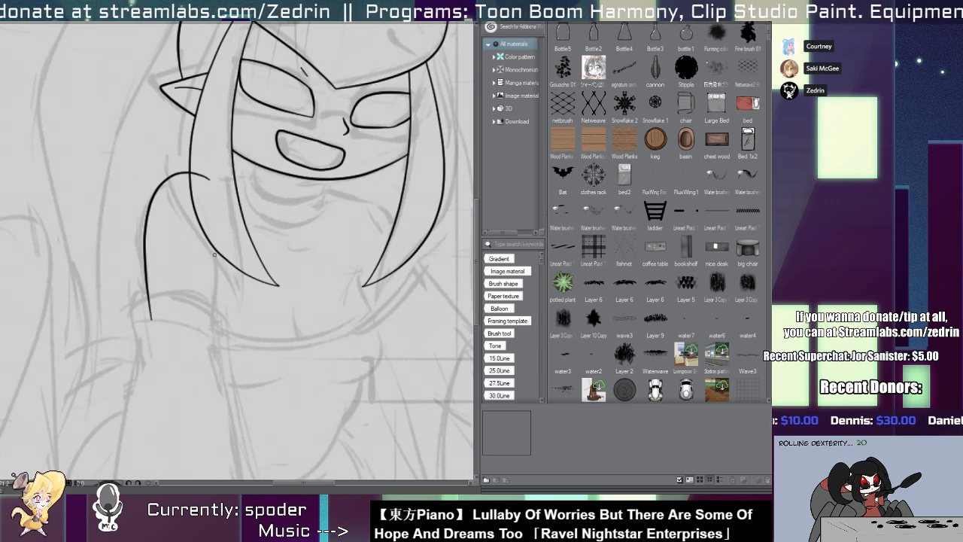
{"action": "left_click_drag", "start_coordinate": [218, 220], "coordinate": [217, 343]}
{"action": "key", "text": "ctrl+z"}
Ink the left shoulder curving down into the outer arm, plus a line for the arm's inner edge.
{"action": "key", "text": "ctrl+z"}
{"action": "key", "text": "ctrl+z"}
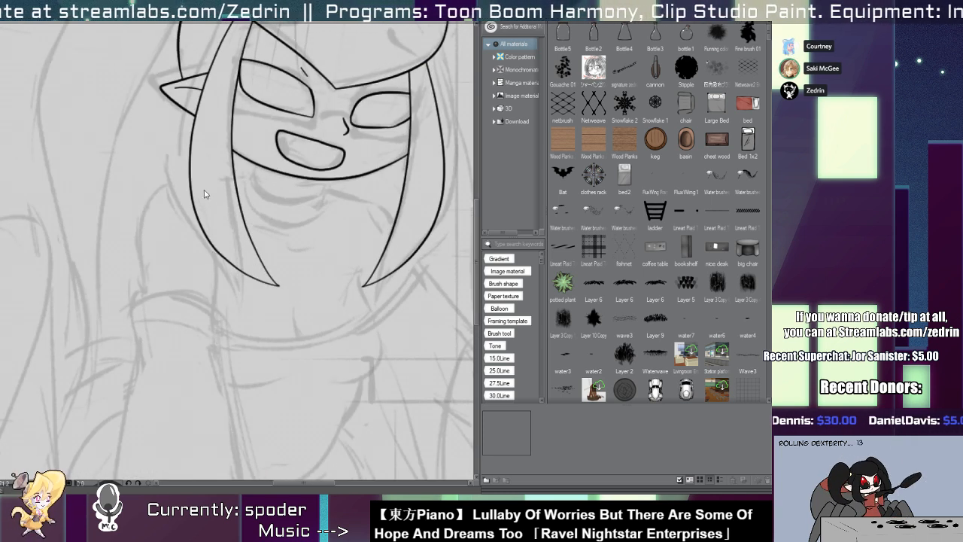
{"action": "mouse_move", "coordinate": [210, 176]}
{"action": "left_mouse_down"}
{"action": "mouse_move", "coordinate": [147, 273]}
{"action": "mouse_move", "coordinate": [152, 336]}
{"action": "mouse_move", "coordinate": [172, 342]}
{"action": "left_mouse_up"}
{"action": "key", "text": "ctrl+z"}
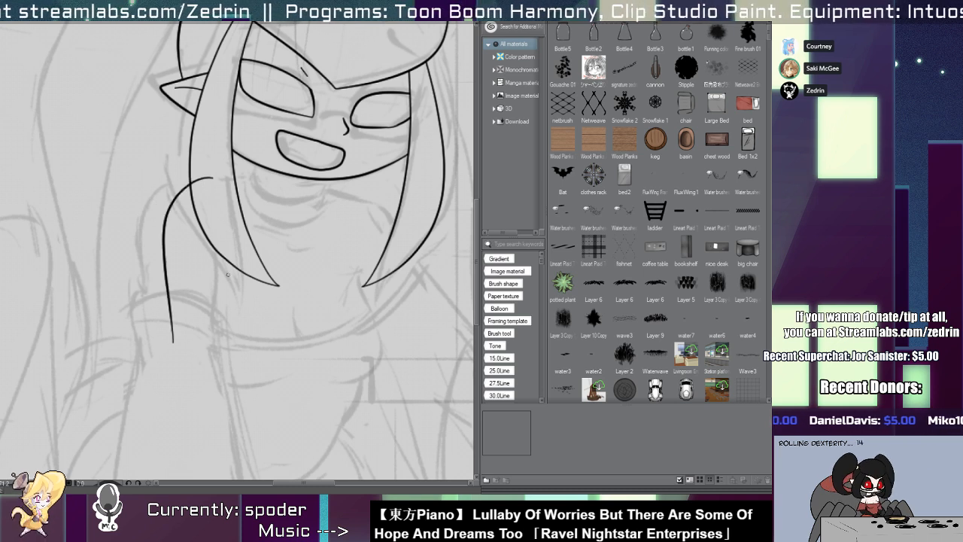
{"action": "key", "text": "ctrl+z"}
{"action": "left_click_drag", "start_coordinate": [228, 252], "coordinate": [241, 345]}
{"action": "left_click_drag", "start_coordinate": [231, 253], "coordinate": [203, 341]}
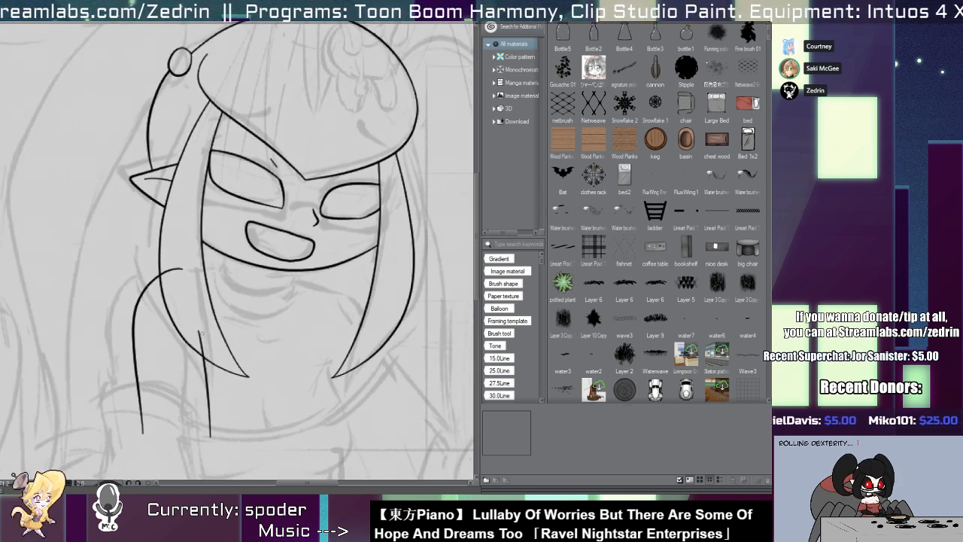
Ink a rounded collar outline below the jaw and erase the stroke ends that overlap the face.
{"action": "scroll", "coordinate": [225, 250], "scroll_direction": "up", "scroll_amount": 5}
{"action": "mouse_move", "coordinate": [221, 245]}
{"action": "left_mouse_down"}
{"action": "mouse_move", "coordinate": [194, 297]}
{"action": "mouse_move", "coordinate": [375, 335]}
{"action": "left_mouse_up"}
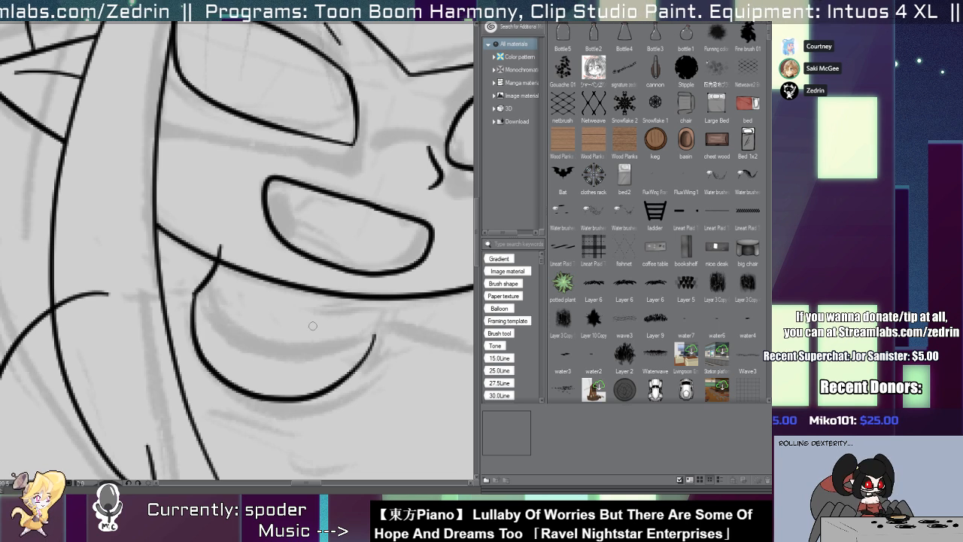
{"action": "left_click_drag", "start_coordinate": [393, 291], "coordinate": [357, 387]}
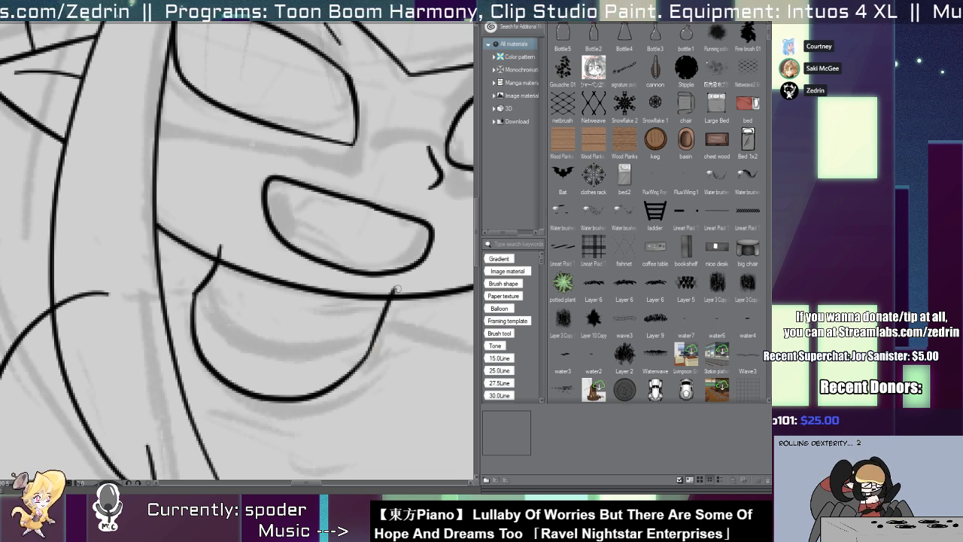
{"action": "left_click_drag", "start_coordinate": [187, 293], "coordinate": [192, 350]}
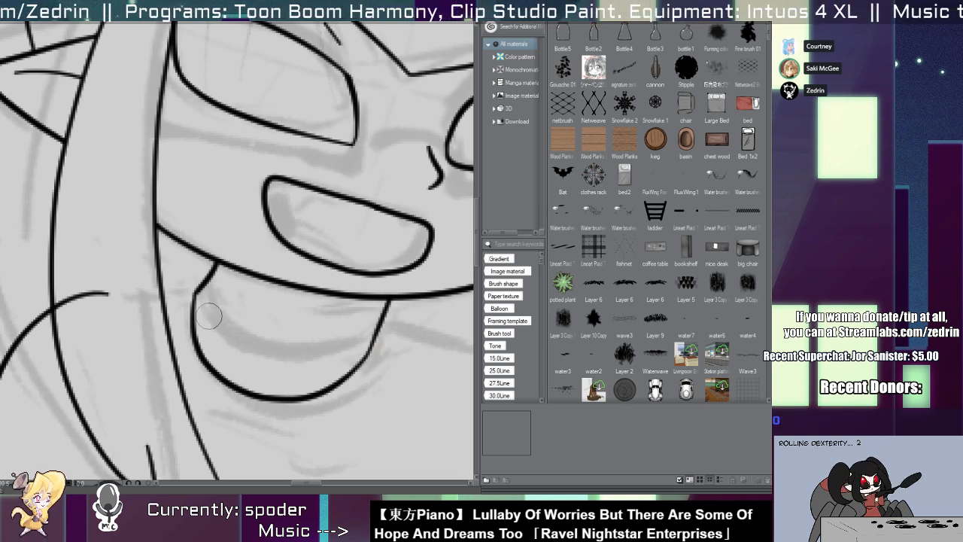
Ink a second, shallower curve inside the collar and shift it slightly left so it meets the collar's edges.
{"action": "mouse_move", "coordinate": [212, 279]}
{"action": "left_mouse_down"}
{"action": "mouse_move", "coordinate": [219, 307]}
{"action": "mouse_move", "coordinate": [381, 317]}
{"action": "left_mouse_up"}
{"action": "key", "text": "ctrl+z"}
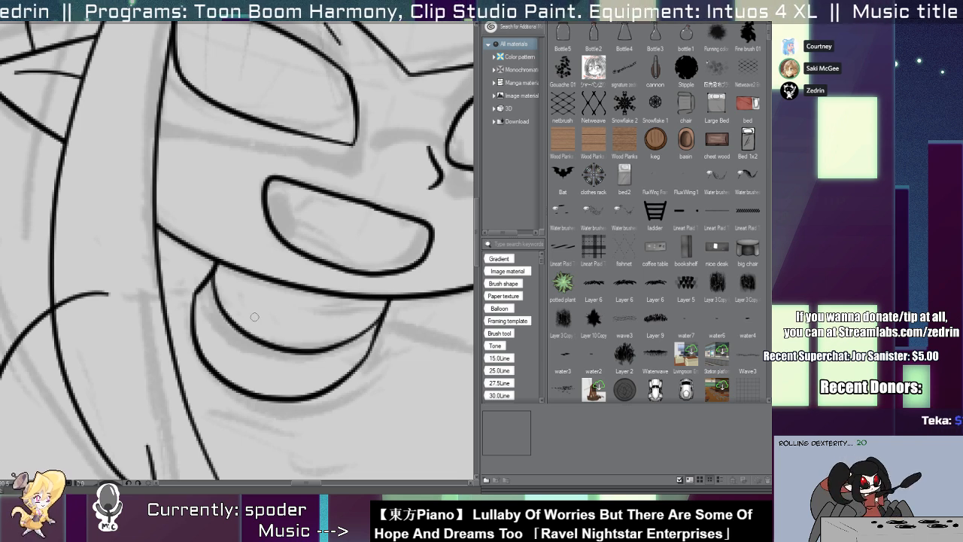
{"action": "key", "text": "ctrl+z"}
{"action": "left_click_drag", "start_coordinate": [212, 272], "coordinate": [389, 316]}
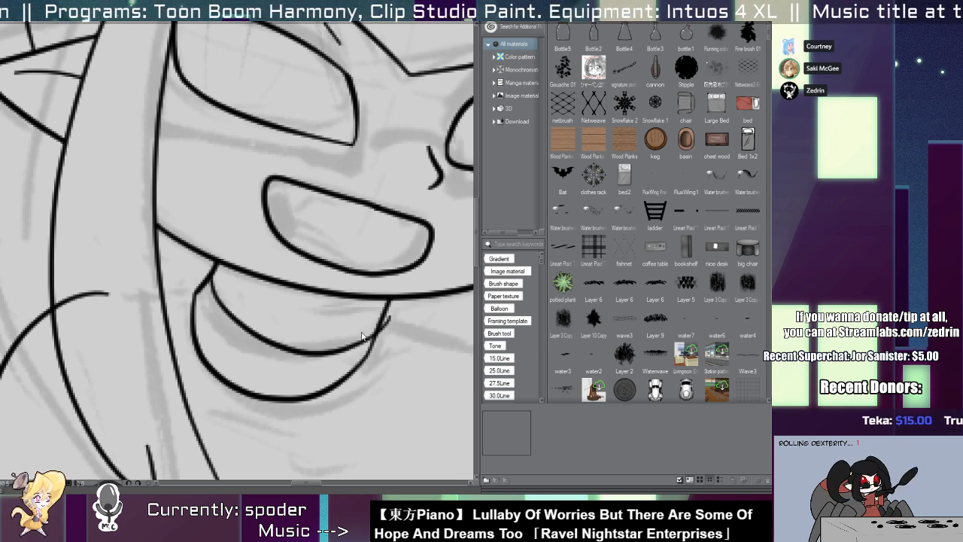
{"action": "left_click", "coordinate": [334, 352]}
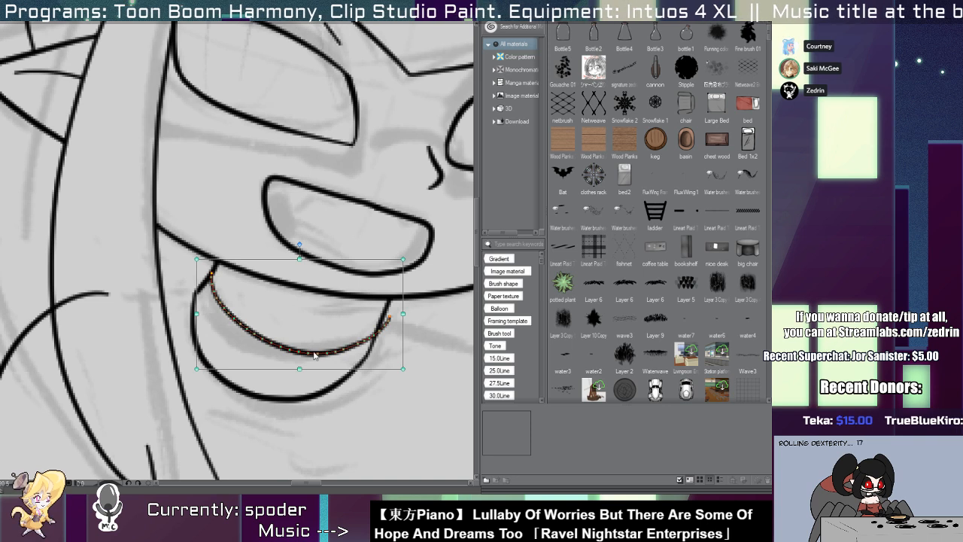
{"action": "left_click_drag", "start_coordinate": [319, 354], "coordinate": [314, 354]}
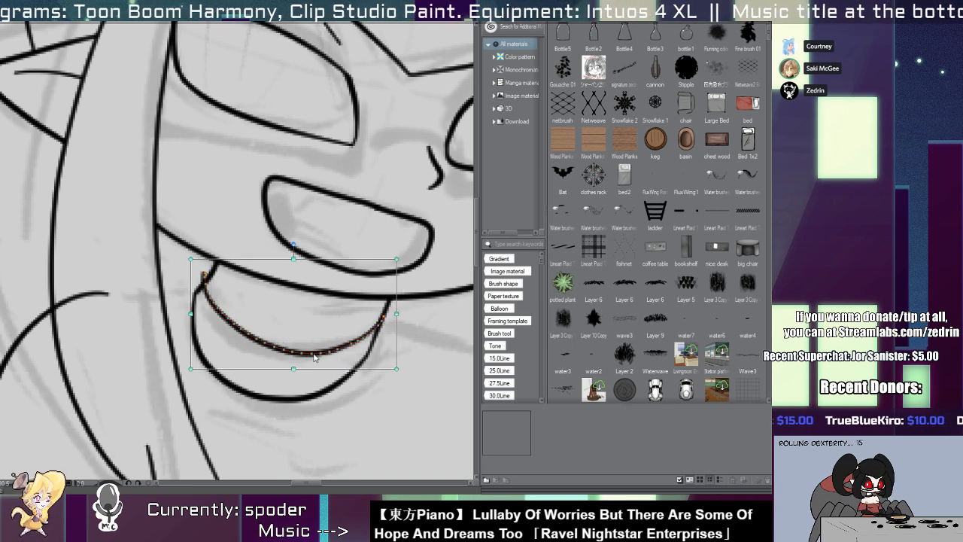
Ink a short shoulder line between the left hair lock and the collar, keeping the inside of the lock clear.
{"action": "key", "text": "p"}
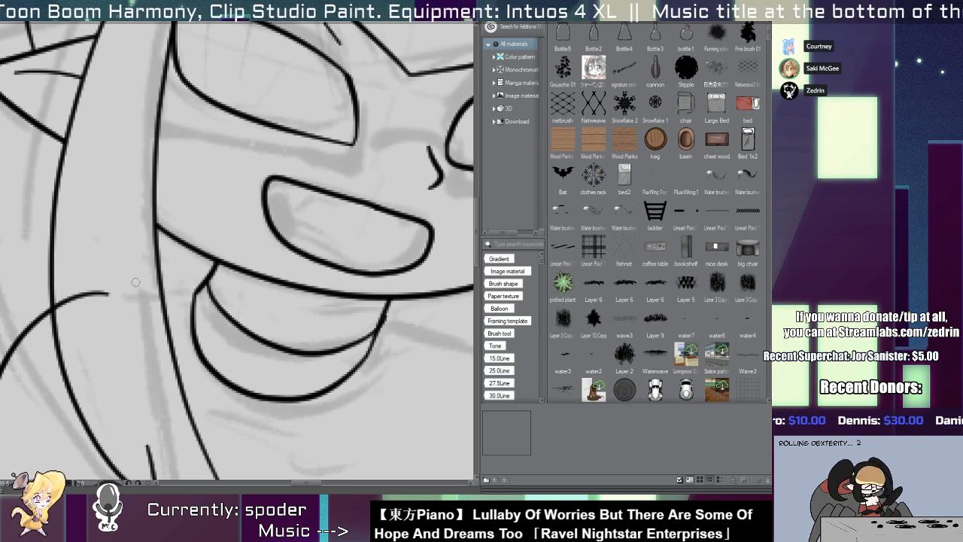
{"action": "mouse_move", "coordinate": [135, 291]}
{"action": "left_mouse_down"}
{"action": "mouse_move", "coordinate": [199, 293]}
{"action": "mouse_move", "coordinate": [141, 298]}
{"action": "left_mouse_up"}
{"action": "key", "text": "ctrl+z"}
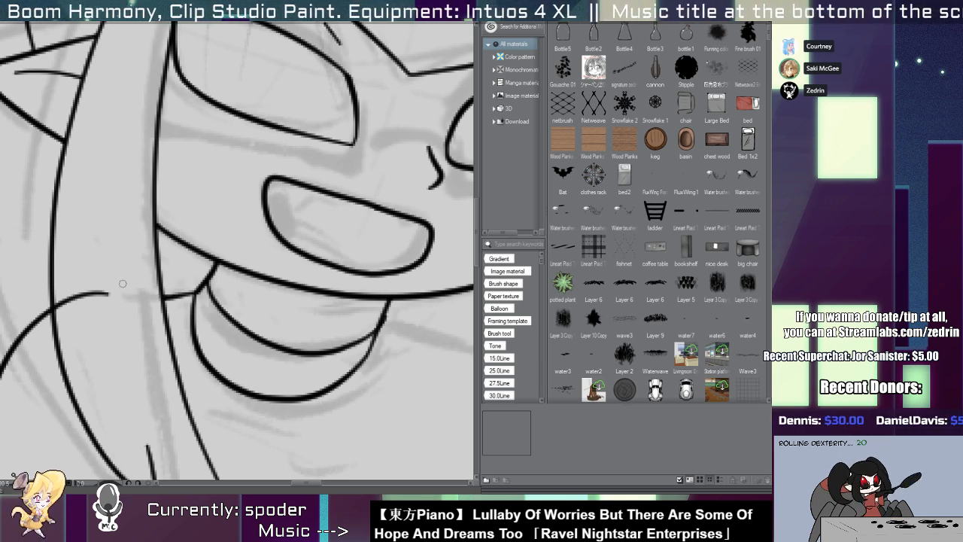
{"action": "scroll", "coordinate": [122, 284], "scroll_direction": "down", "scroll_amount": 3}
{"action": "scroll", "coordinate": [156, 292], "scroll_direction": "up", "scroll_amount": 3}
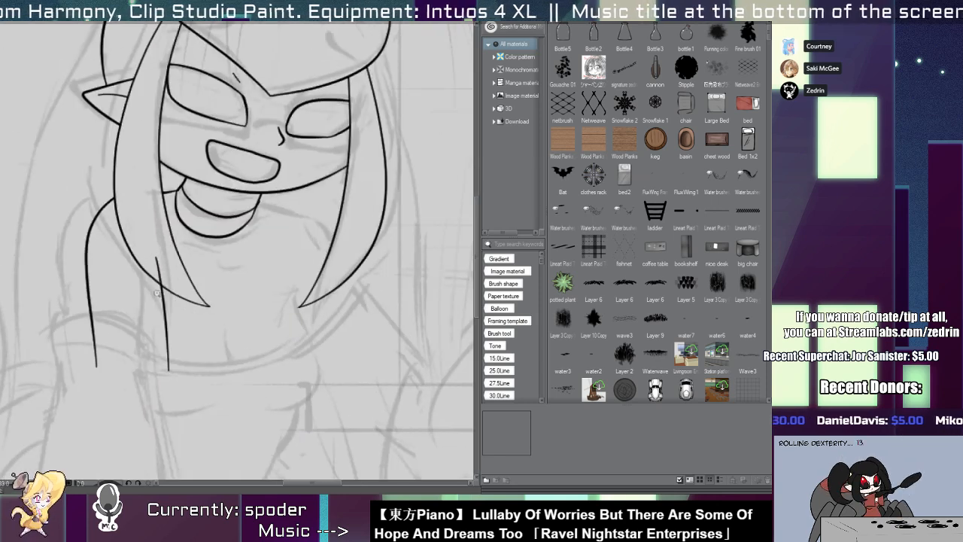
Ink a short, near-vertical crease at the middle of the chest with a smaller stroke branching off it.
{"action": "scroll", "coordinate": [170, 275], "scroll_direction": "down", "scroll_amount": 3}
{"action": "scroll", "coordinate": [191, 316], "scroll_direction": "up", "scroll_amount": 3}
{"action": "left_click_drag", "start_coordinate": [209, 283], "coordinate": [219, 331]}
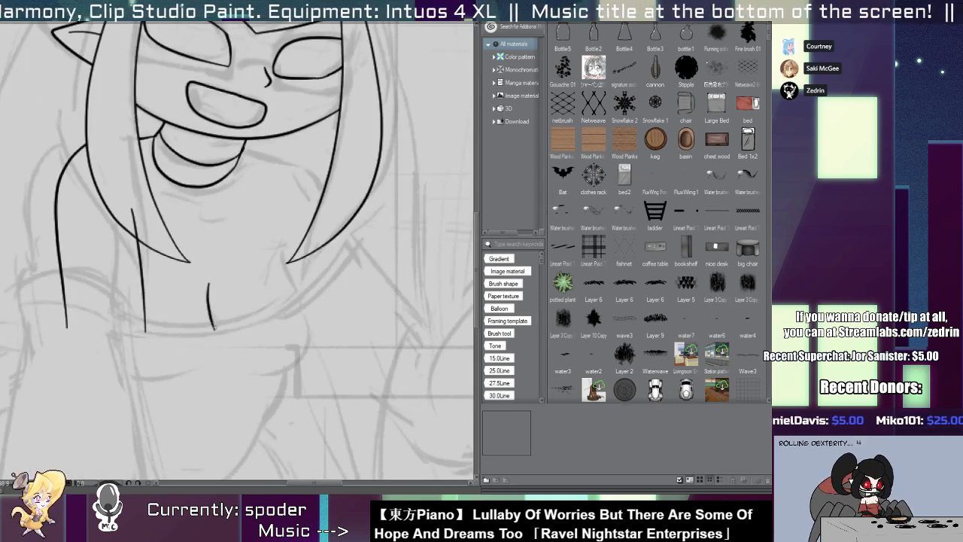
{"action": "key", "text": "ctrl+z"}
{"action": "left_click_drag", "start_coordinate": [210, 289], "coordinate": [217, 344]}
{"action": "scroll", "coordinate": [213, 308], "scroll_direction": "up", "scroll_amount": 3}
{"action": "left_click_drag", "start_coordinate": [206, 304], "coordinate": [222, 346]}
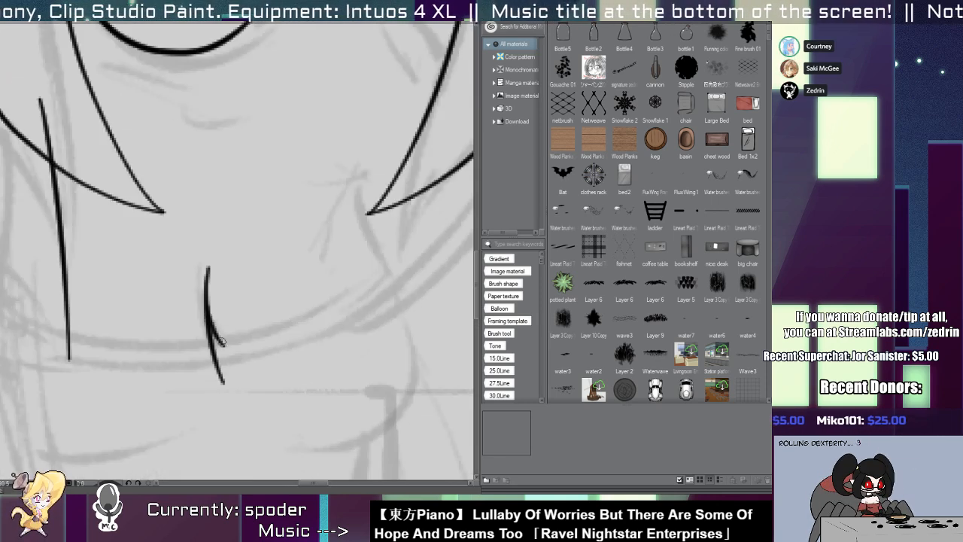
Ink the right side of the chest as a bulging contour starting near the tip of the right hair lock.
{"action": "scroll", "coordinate": [219, 335], "scroll_direction": "down", "scroll_amount": 1}
{"action": "scroll", "coordinate": [211, 304], "scroll_direction": "down", "scroll_amount": 3}
{"action": "scroll", "coordinate": [266, 304], "scroll_direction": "up", "scroll_amount": 3}
{"action": "mouse_move", "coordinate": [294, 243]}
{"action": "left_mouse_down"}
{"action": "mouse_move", "coordinate": [336, 388]}
{"action": "mouse_move", "coordinate": [312, 423]}
{"action": "left_mouse_up"}
{"action": "key", "text": "ctrl+z"}
{"action": "scroll", "coordinate": [234, 307], "scroll_direction": "down", "scroll_amount": 3}
{"action": "scroll", "coordinate": [228, 291], "scroll_direction": "up", "scroll_amount": 3}
{"action": "mouse_move", "coordinate": [125, 323]}
{"action": "left_mouse_down"}
{"action": "mouse_move", "coordinate": [175, 378]}
{"action": "mouse_move", "coordinate": [359, 365]}
{"action": "left_mouse_up"}
{"action": "key", "text": "ctrl+z"}
{"action": "left_click_drag", "start_coordinate": [149, 367], "coordinate": [385, 353]}
Ink the underside of the chest's left half as a shallow curve rising toward the middle.
{"action": "left_click_drag", "start_coordinate": [271, 319], "coordinate": [181, 353]}
{"action": "key", "text": "ctrl+z"}
{"action": "mouse_move", "coordinate": [78, 388]}
{"action": "left_mouse_down"}
{"action": "mouse_move", "coordinate": [90, 410]}
{"action": "mouse_move", "coordinate": [277, 410]}
{"action": "left_mouse_up"}
{"action": "key", "text": "ctrl+z"}
{"action": "left_click_drag", "start_coordinate": [49, 393], "coordinate": [297, 406]}
Move the central chest crease and the left underside curve up and to the right.
{"action": "key", "text": "o"}
{"action": "left_click", "coordinate": [252, 358]}
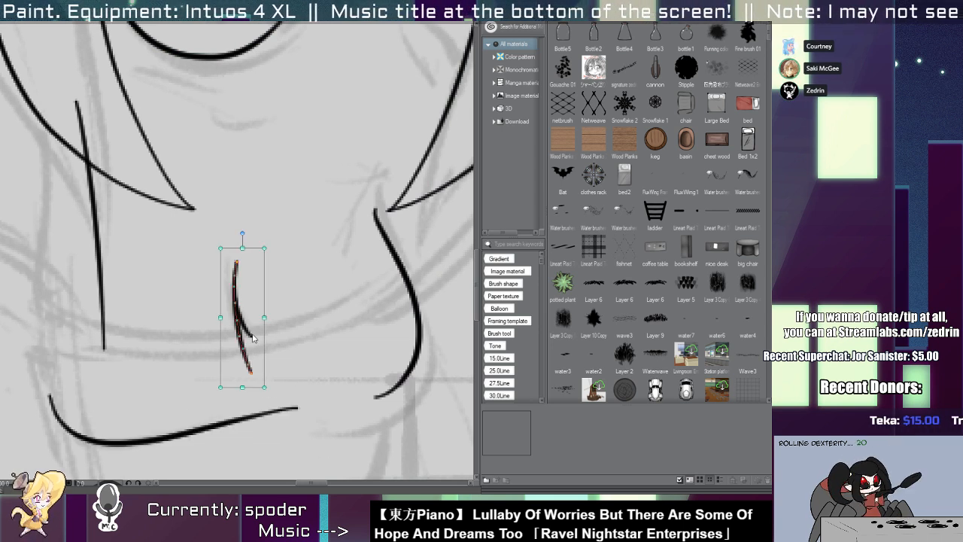
{"action": "left_click_drag", "start_coordinate": [251, 335], "coordinate": [263, 322]}
{"action": "scroll", "coordinate": [264, 323], "scroll_direction": "down", "scroll_amount": 2}
{"action": "scroll", "coordinate": [216, 314], "scroll_direction": "up", "scroll_amount": 2}
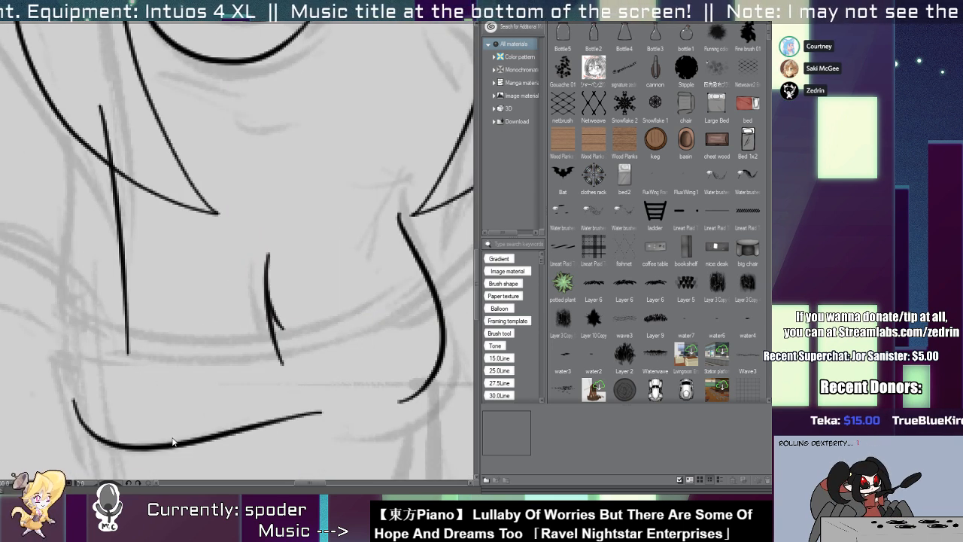
{"action": "left_click_drag", "start_coordinate": [173, 445], "coordinate": [206, 429]}
Ink the underside of the chest's right half, extending the right contour inward to just below the left curve.
{"action": "mouse_move", "coordinate": [368, 409]}
{"action": "left_mouse_down"}
{"action": "mouse_move", "coordinate": [348, 409]}
{"action": "mouse_move", "coordinate": [442, 394]}
{"action": "left_mouse_up"}
{"action": "key", "text": "p"}
{"action": "key", "text": "ctrl+z"}
{"action": "left_click_drag", "start_coordinate": [319, 416], "coordinate": [430, 385]}
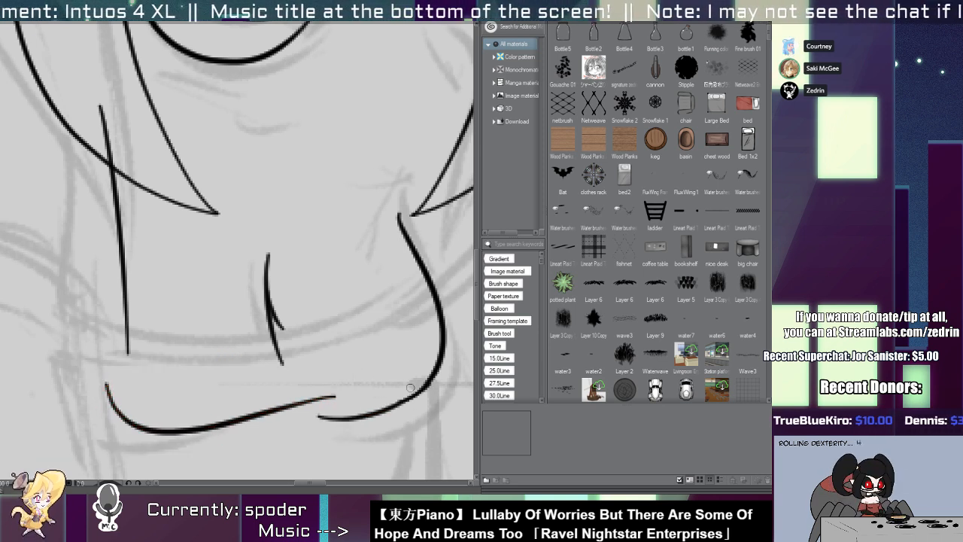
Ink the top's curved upper edge across the chest and erase the part of the crease below it.
{"action": "scroll", "coordinate": [410, 388], "scroll_direction": "down", "scroll_amount": 5}
{"action": "left_click_drag", "start_coordinate": [349, 345], "coordinate": [261, 293]}
{"action": "scroll", "coordinate": [261, 289], "scroll_direction": "up", "scroll_amount": 3}
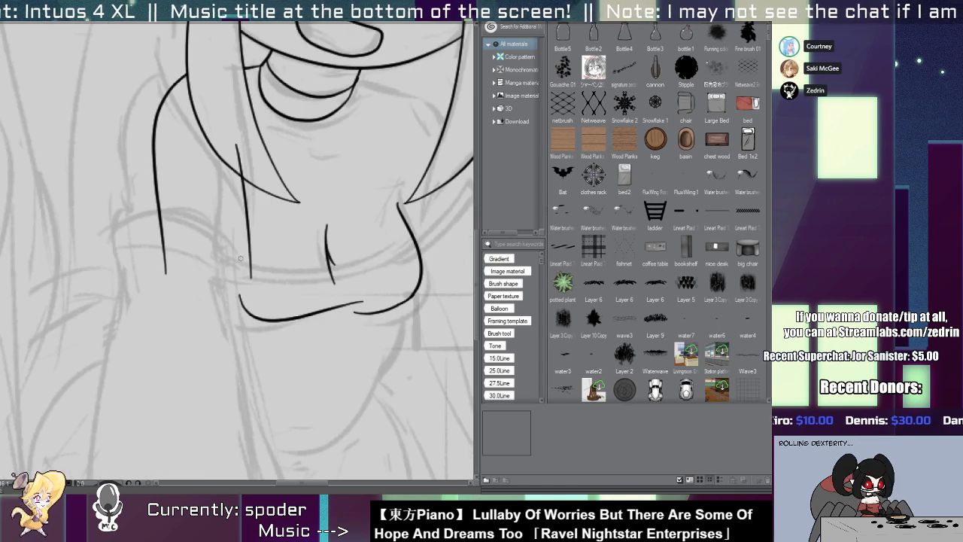
{"action": "mouse_move", "coordinate": [227, 242]}
{"action": "left_mouse_down"}
{"action": "mouse_move", "coordinate": [423, 230]}
{"action": "mouse_move", "coordinate": [372, 215]}
{"action": "mouse_move", "coordinate": [289, 270]}
{"action": "left_mouse_up"}
{"action": "key", "text": "ctrl+z"}
{"action": "scroll", "coordinate": [238, 287], "scroll_direction": "up", "scroll_amount": 2}
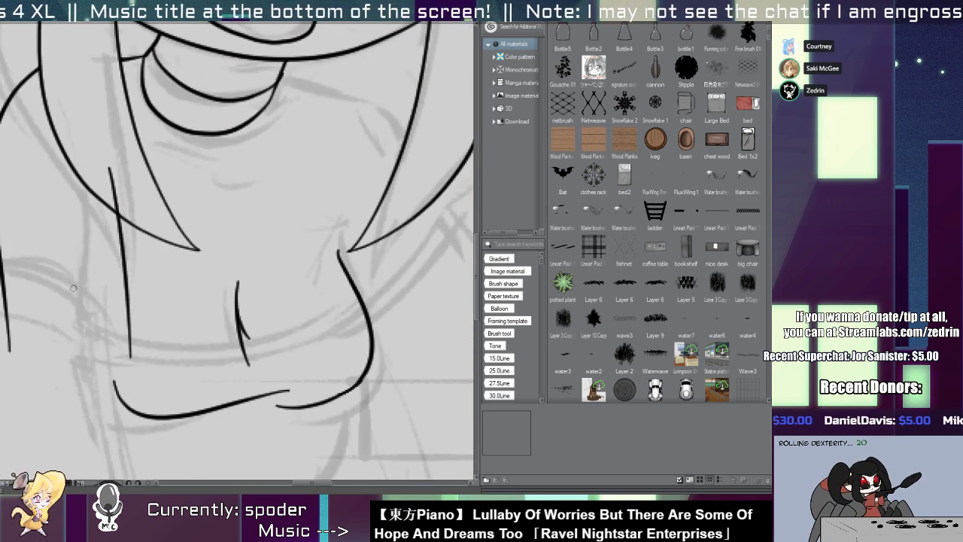
{"action": "left_click_drag", "start_coordinate": [73, 287], "coordinate": [384, 292]}
{"action": "scroll", "coordinate": [240, 344], "scroll_direction": "up", "scroll_amount": 2}
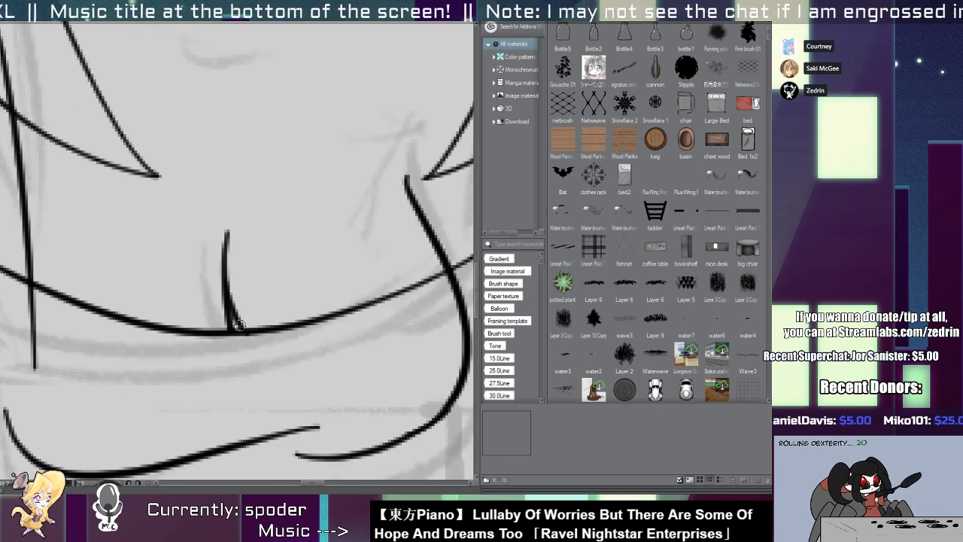
{"action": "scroll", "coordinate": [233, 319], "scroll_direction": "down", "scroll_amount": 3}
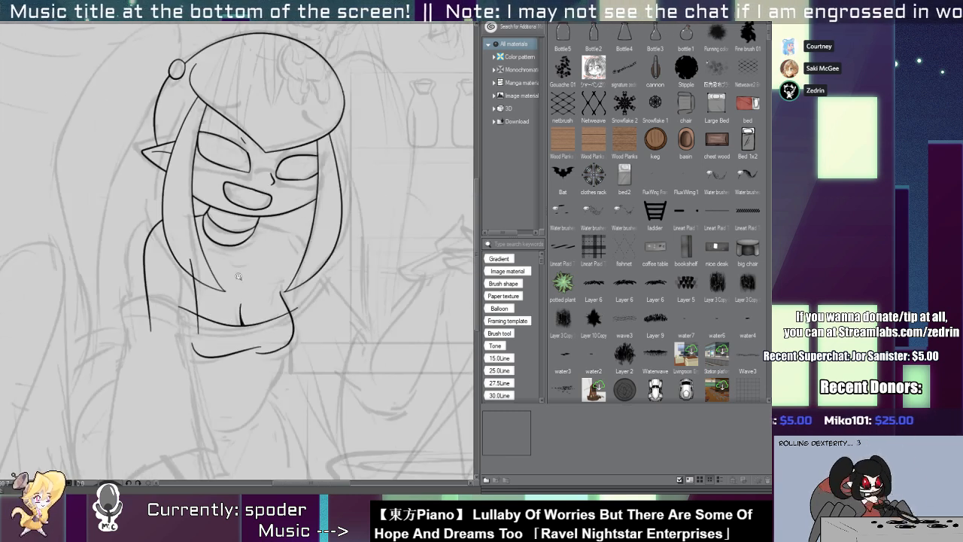
Nudge the chest's right contour slightly left, then extend the top's upper edge in a low arch across the left arm.
{"action": "left_click", "coordinate": [280, 340]}
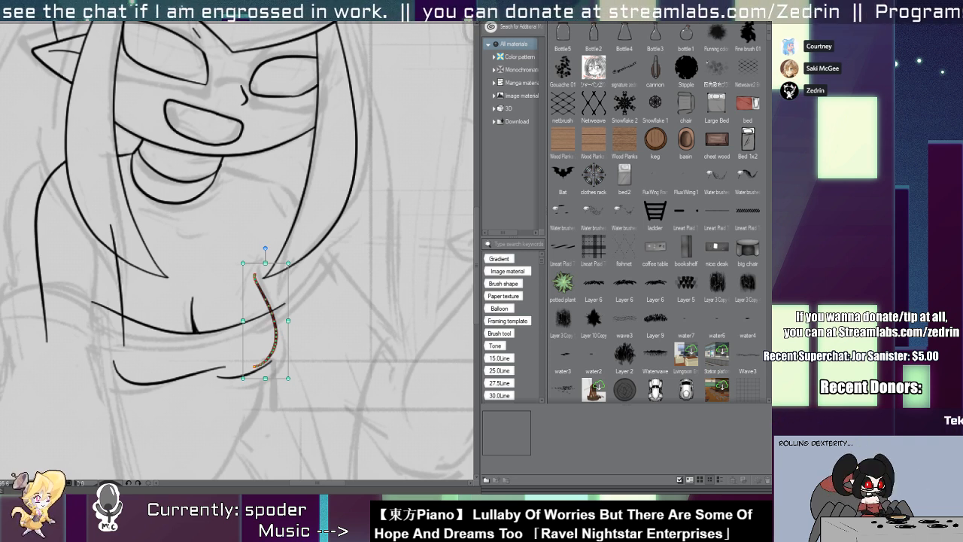
{"action": "left_click", "coordinate": [92, 224]}
{"action": "scroll", "coordinate": [64, 242], "scroll_direction": "up", "scroll_amount": 1}
{"action": "left_click_drag", "start_coordinate": [94, 304], "coordinate": [235, 282]}
{"action": "left_click", "coordinate": [257, 294], "text": "ctrl"}
{"action": "left_click_drag", "start_coordinate": [155, 298], "coordinate": [271, 302]}
{"action": "key", "text": "ctrl+z"}
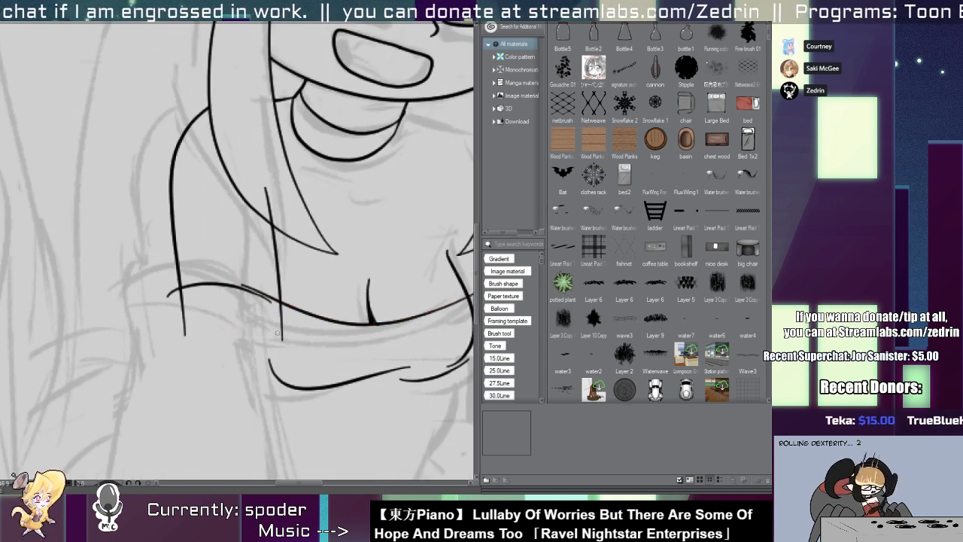
{"action": "left_click_drag", "start_coordinate": [209, 285], "coordinate": [220, 287]}
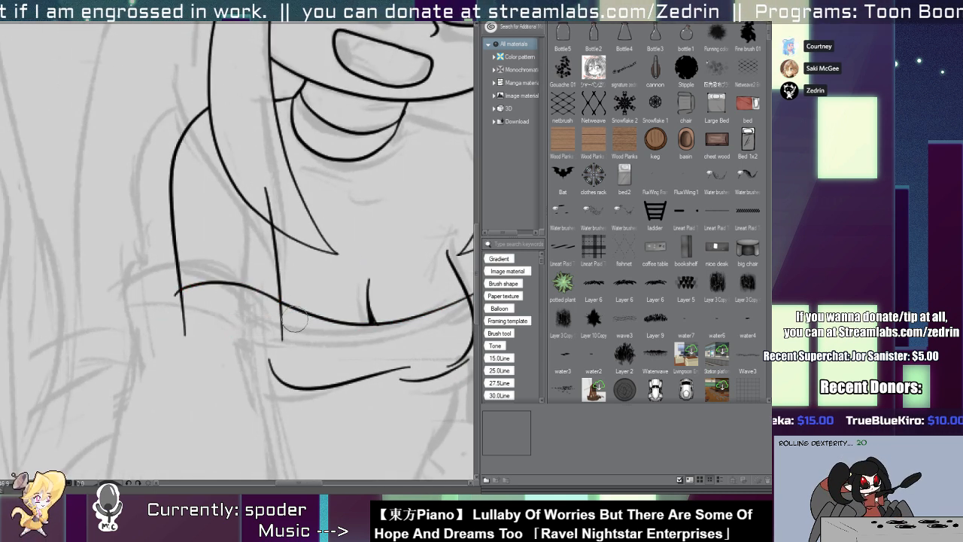
{"action": "left_click_drag", "start_coordinate": [276, 310], "coordinate": [269, 307]}
Replace the left arm's inner line with a shorter one running from the hair lock down to the top's upper edge.
{"action": "scroll", "coordinate": [268, 308], "scroll_direction": "down", "scroll_amount": 1}
{"action": "scroll", "coordinate": [270, 224], "scroll_direction": "down", "scroll_amount": 1}
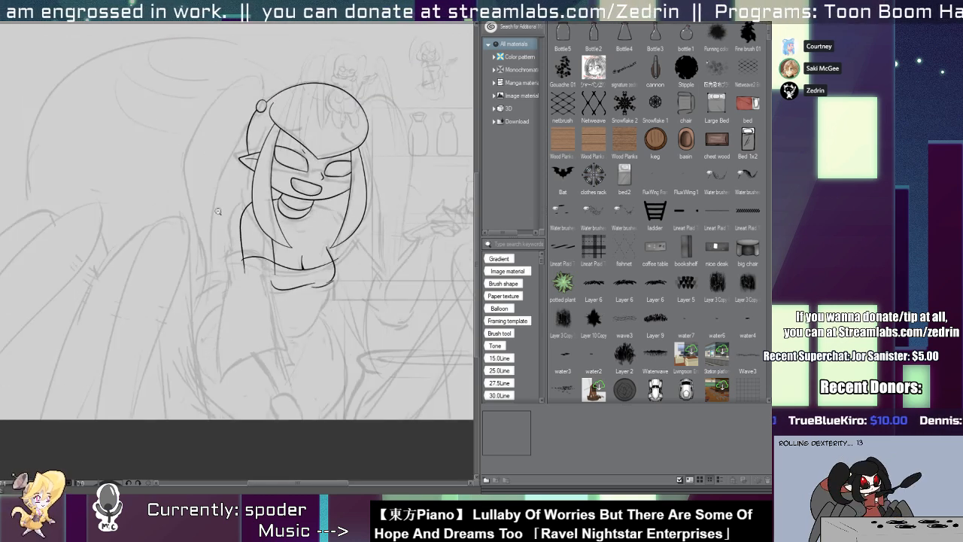
{"action": "scroll", "coordinate": [218, 211], "scroll_direction": "up", "scroll_amount": 3}
{"action": "scroll", "coordinate": [293, 256], "scroll_direction": "down", "scroll_amount": 3}
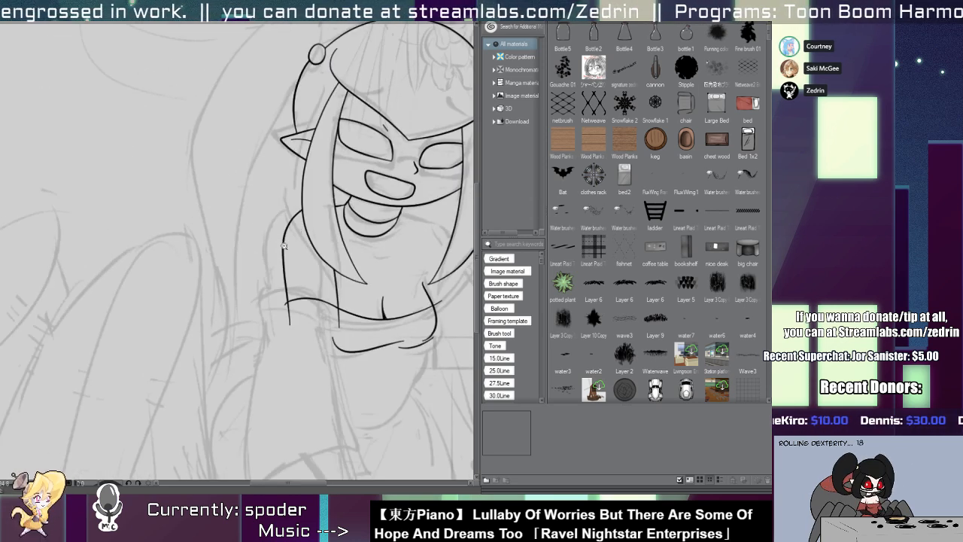
{"action": "scroll", "coordinate": [226, 293], "scroll_direction": "up", "scroll_amount": 3}
{"action": "left_click", "coordinate": [216, 305]}
{"action": "key", "text": "Delete"}
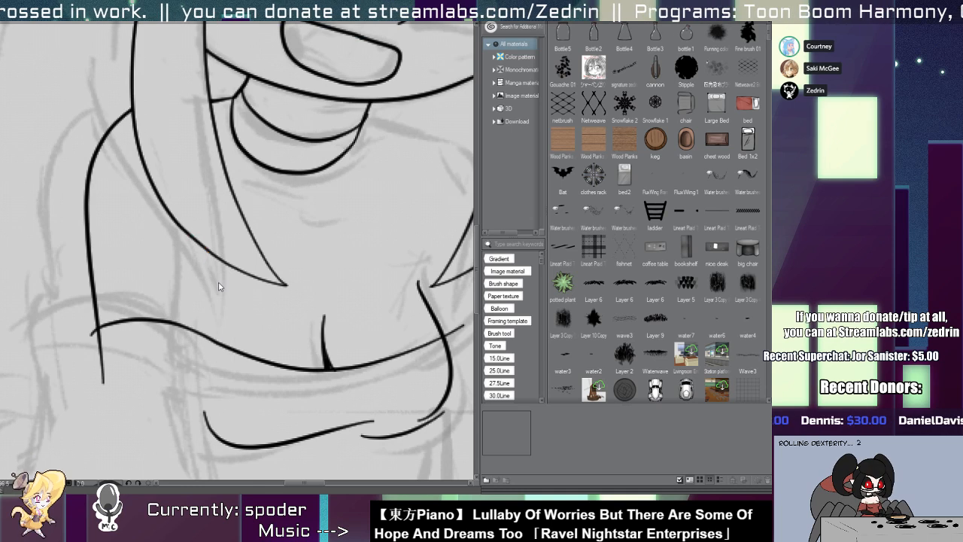
{"action": "left_click_drag", "start_coordinate": [215, 263], "coordinate": [224, 364]}
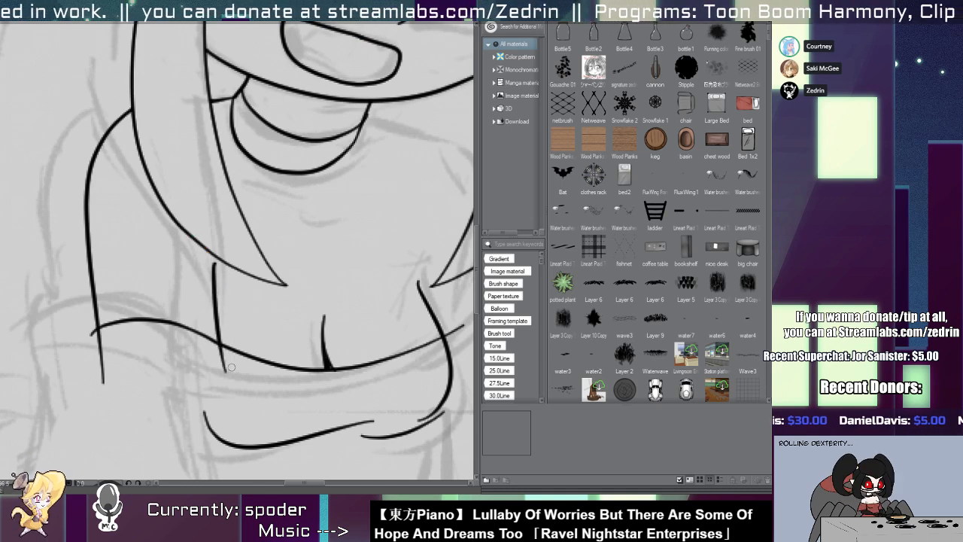
{"action": "scroll", "coordinate": [225, 184], "scroll_direction": "down", "scroll_amount": 4}
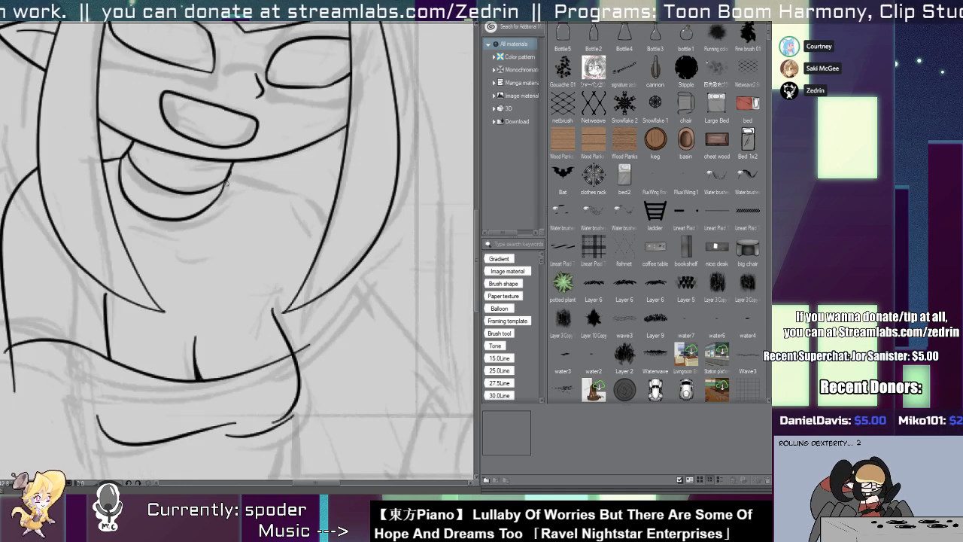
Ink the right shoulder as a curve from the collar's right side down to the right hair lock.
{"action": "scroll", "coordinate": [230, 183], "scroll_direction": "up", "scroll_amount": 4}
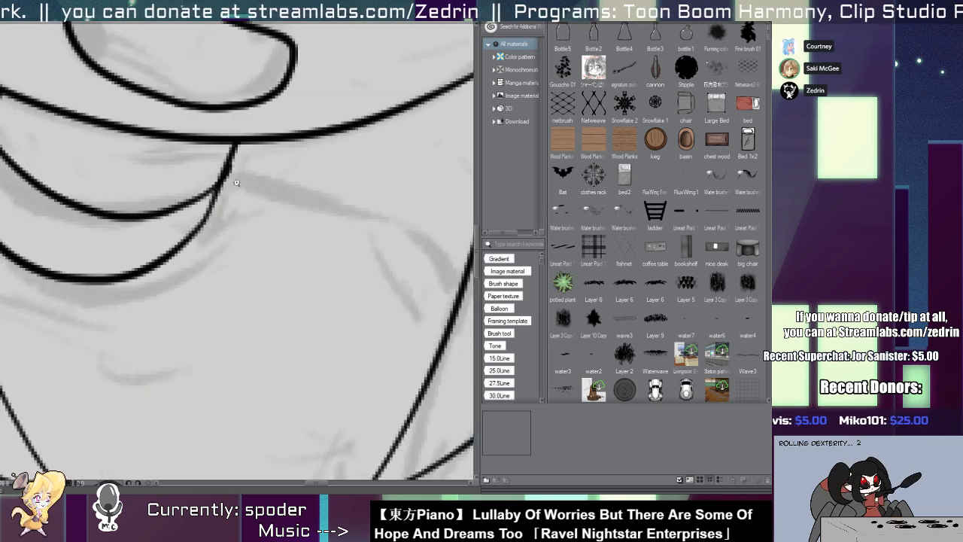
{"action": "scroll", "coordinate": [230, 174], "scroll_direction": "down", "scroll_amount": 4}
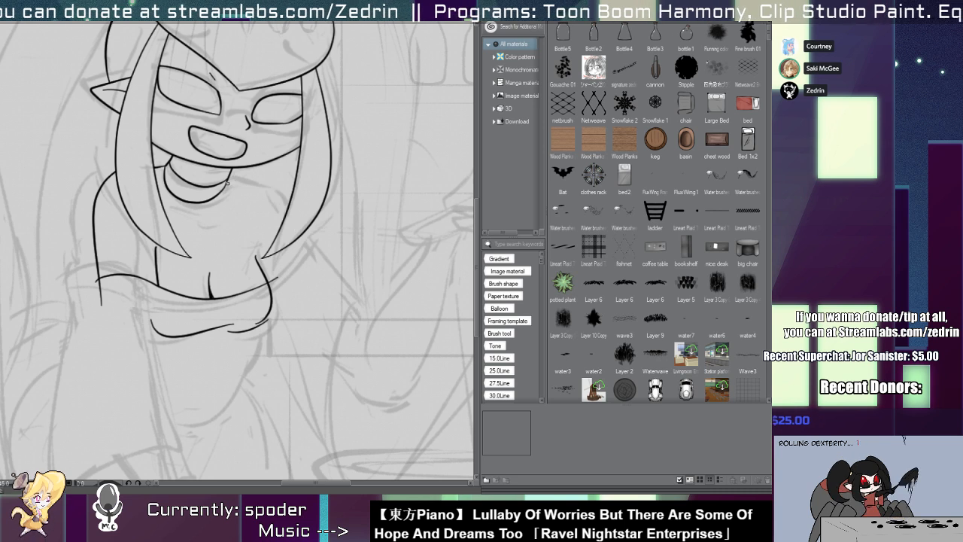
{"action": "scroll", "coordinate": [235, 199], "scroll_direction": "up", "scroll_amount": 3}
{"action": "mouse_move", "coordinate": [90, 218]}
{"action": "left_mouse_down"}
{"action": "mouse_move", "coordinate": [123, 227]}
{"action": "mouse_move", "coordinate": [152, 258]}
{"action": "mouse_move", "coordinate": [153, 248]}
{"action": "left_mouse_up"}
{"action": "key", "text": "ctrl+z"}
{"action": "key", "text": "ctrl+z"}
Ink the two short slanted collarbone lines below the collar and a small hook between them.
{"action": "key", "text": "ctrl+z"}
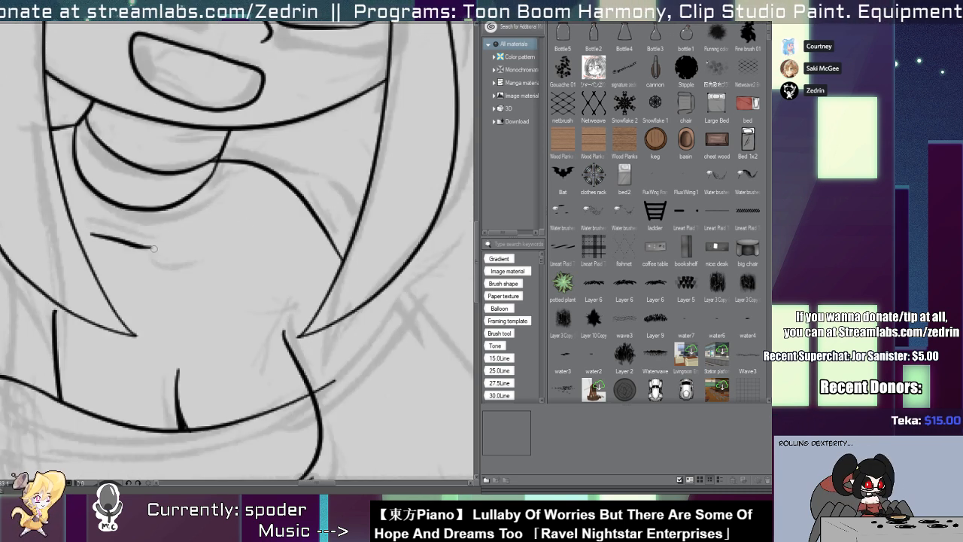
{"action": "key", "text": "ctrl+z"}
{"action": "left_click_drag", "start_coordinate": [81, 214], "coordinate": [148, 248]}
{"action": "key", "text": "ctrl+z"}
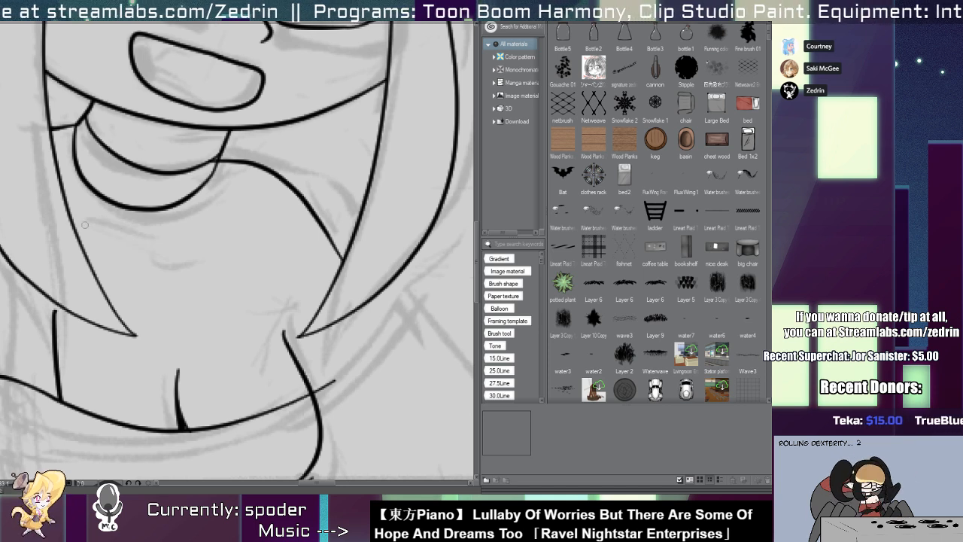
{"action": "key", "text": "ctrl+z"}
{"action": "mouse_move", "coordinate": [83, 225]}
{"action": "left_mouse_down"}
{"action": "mouse_move", "coordinate": [152, 231]}
{"action": "mouse_move", "coordinate": [146, 240]}
{"action": "mouse_move", "coordinate": [174, 248]}
{"action": "left_mouse_up"}
{"action": "left_click_drag", "start_coordinate": [192, 234], "coordinate": [223, 215]}
{"action": "key", "text": "ctrl+z"}
{"action": "left_click_drag", "start_coordinate": [72, 209], "coordinate": [130, 236]}
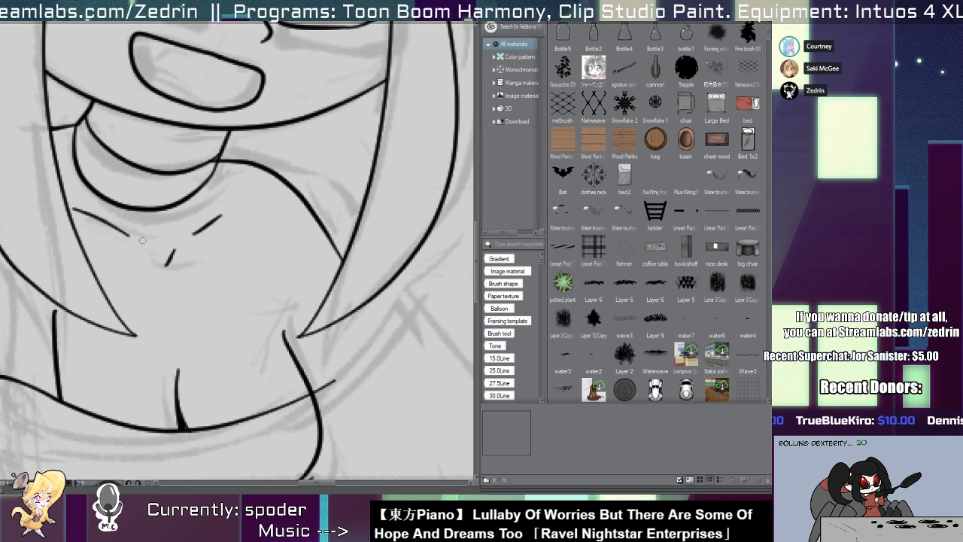
{"action": "key", "text": "ctrl+z"}
{"action": "mouse_move", "coordinate": [68, 206]}
{"action": "left_mouse_down"}
{"action": "mouse_move", "coordinate": [135, 234]}
{"action": "mouse_move", "coordinate": [167, 263]}
{"action": "mouse_move", "coordinate": [167, 303]}
{"action": "mouse_move", "coordinate": [97, 299]}
{"action": "mouse_move", "coordinate": [141, 299]}
{"action": "left_mouse_up"}
{"action": "key", "text": "ctrl+z"}
{"action": "key", "text": "ctrl+z"}
{"action": "left_click_drag", "start_coordinate": [84, 235], "coordinate": [144, 243]}
{"action": "left_click", "coordinate": [119, 236]}
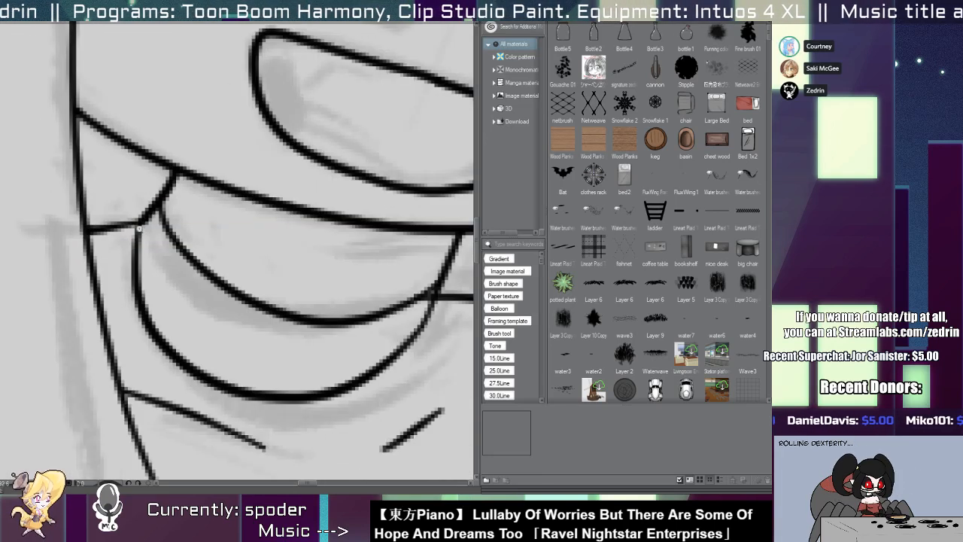
Delete the short line between the left hair lock and the collar, and join the collar's left edge to the neck line.
{"action": "left_click", "coordinate": [134, 228]}
{"action": "key", "text": "Delete"}
{"action": "mouse_move", "coordinate": [160, 203]}
{"action": "left_mouse_down"}
{"action": "mouse_move", "coordinate": [134, 292]}
{"action": "mouse_move", "coordinate": [134, 240]}
{"action": "mouse_move", "coordinate": [149, 311]}
{"action": "mouse_move", "coordinate": [154, 189]}
{"action": "mouse_move", "coordinate": [154, 234]}
{"action": "mouse_move", "coordinate": [179, 151]}
{"action": "left_mouse_up"}
{"action": "left_click", "coordinate": [180, 157]}
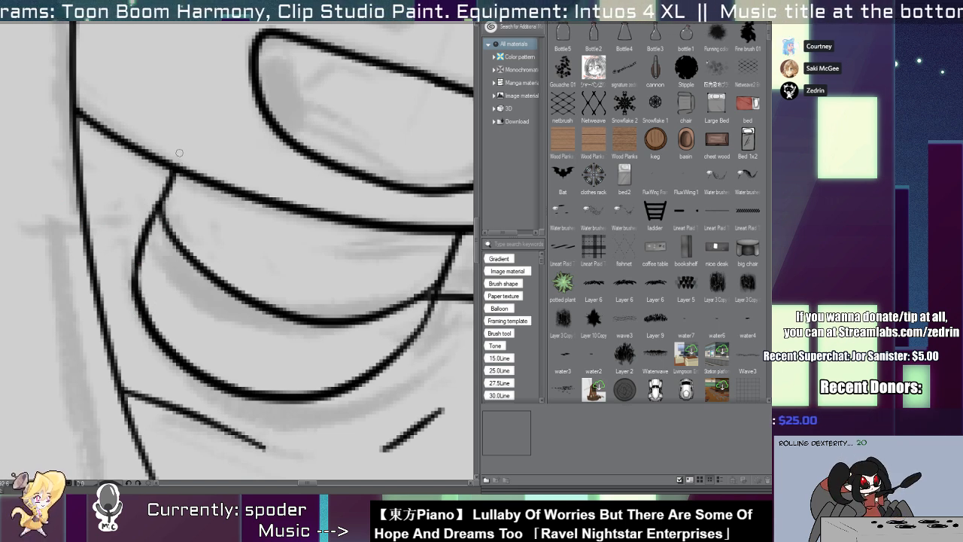
{"action": "scroll", "coordinate": [166, 155], "scroll_direction": "down", "scroll_amount": 5}
{"action": "scroll", "coordinate": [336, 214], "scroll_direction": "up", "scroll_amount": 3}
{"action": "left_click", "coordinate": [313, 251]}
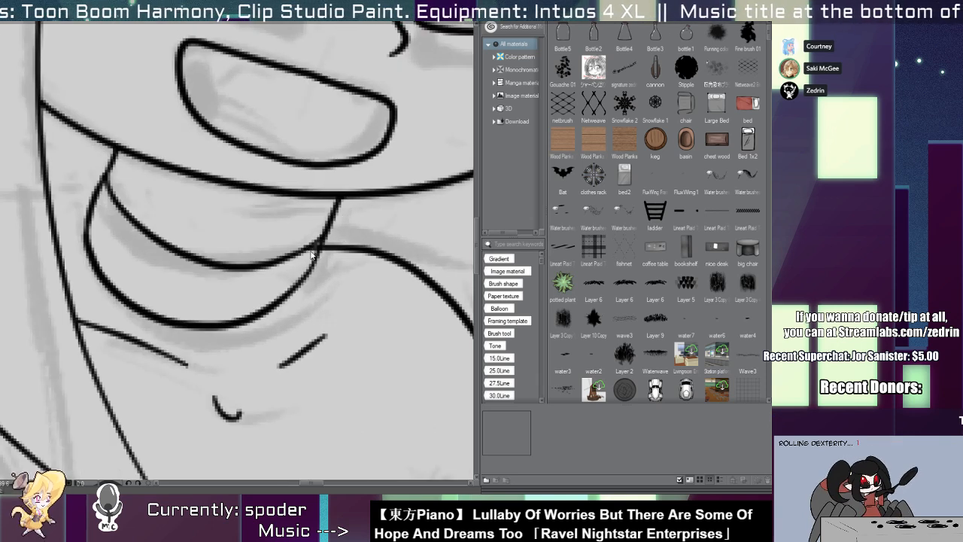
{"action": "scroll", "coordinate": [313, 251], "scroll_direction": "up", "scroll_amount": 3}
{"action": "scroll", "coordinate": [252, 255], "scroll_direction": "down", "scroll_amount": 6}
{"action": "scroll", "coordinate": [253, 254], "scroll_direction": "up", "scroll_amount": 3}
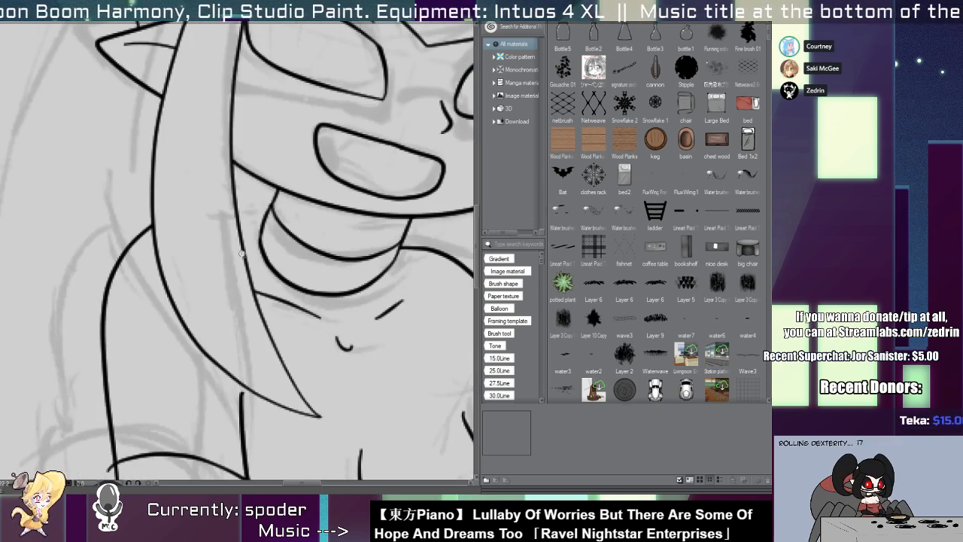
{"action": "scroll", "coordinate": [233, 239], "scroll_direction": "down", "scroll_amount": 5}
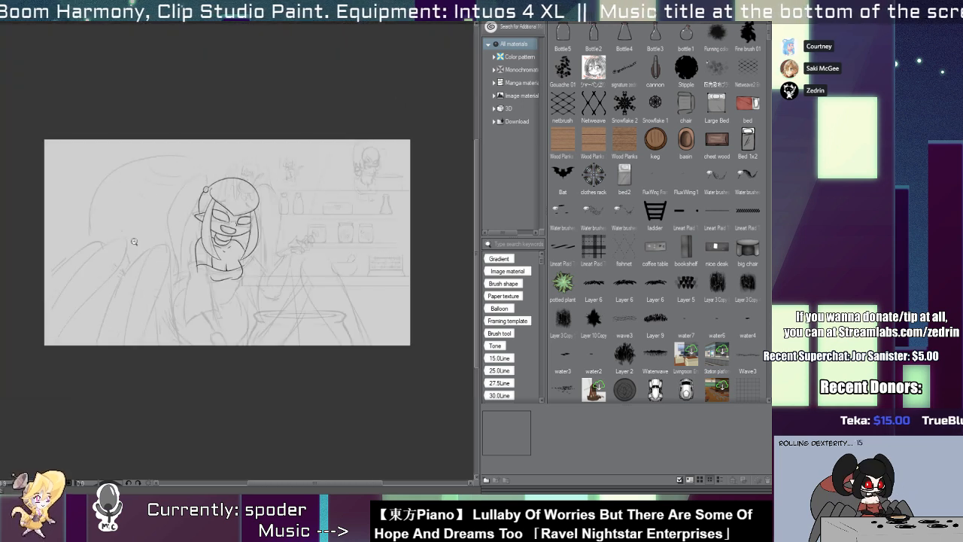
{"action": "scroll", "coordinate": [246, 249], "scroll_direction": "up", "scroll_amount": 4}
{"action": "scroll", "coordinate": [152, 215], "scroll_direction": "down", "scroll_amount": 5}
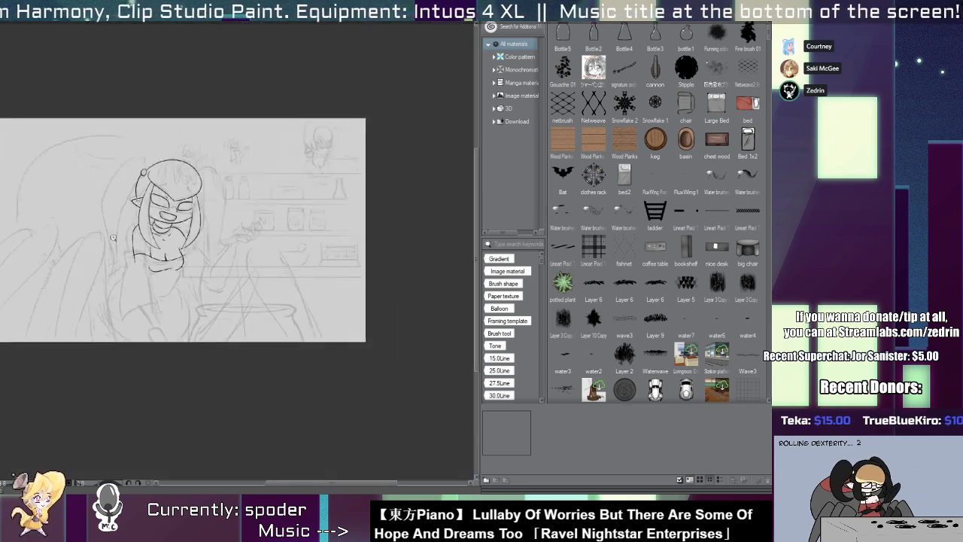
{"action": "scroll", "coordinate": [147, 242], "scroll_direction": "up", "scroll_amount": 3}
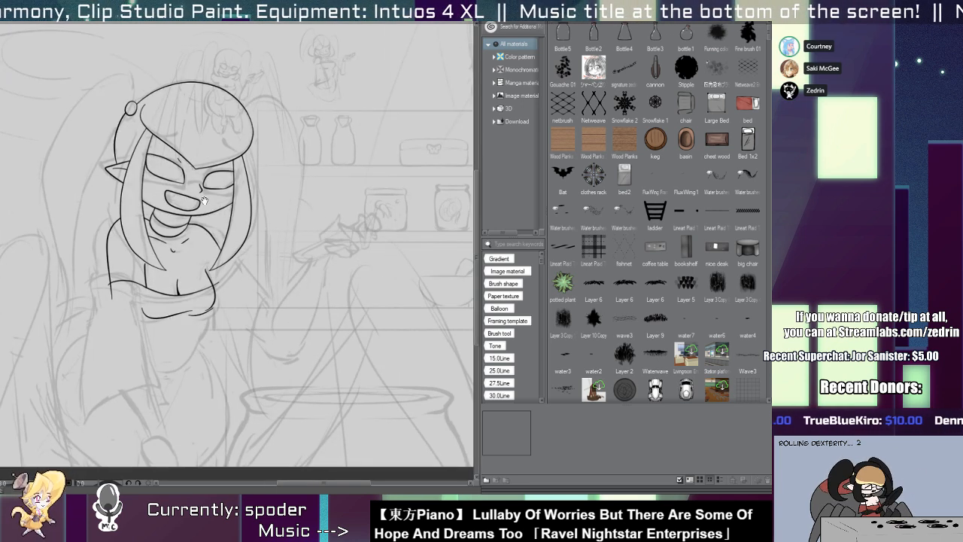
Delete the two underside curves of the chest, keeping the right contour.
{"action": "left_click_drag", "start_coordinate": [205, 201], "coordinate": [238, 133]}
{"action": "scroll", "coordinate": [237, 228], "scroll_direction": "up", "scroll_amount": 3}
{"action": "left_click_drag", "start_coordinate": [240, 256], "coordinate": [235, 255]}
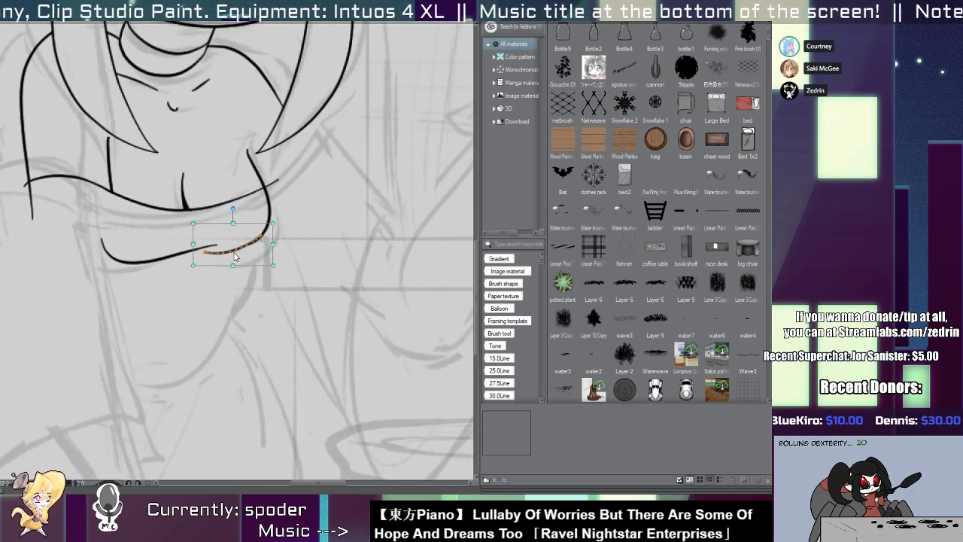
{"action": "key", "text": "y"}
{"action": "left_click_drag", "start_coordinate": [273, 229], "coordinate": [240, 263]}
{"action": "key", "text": "o"}
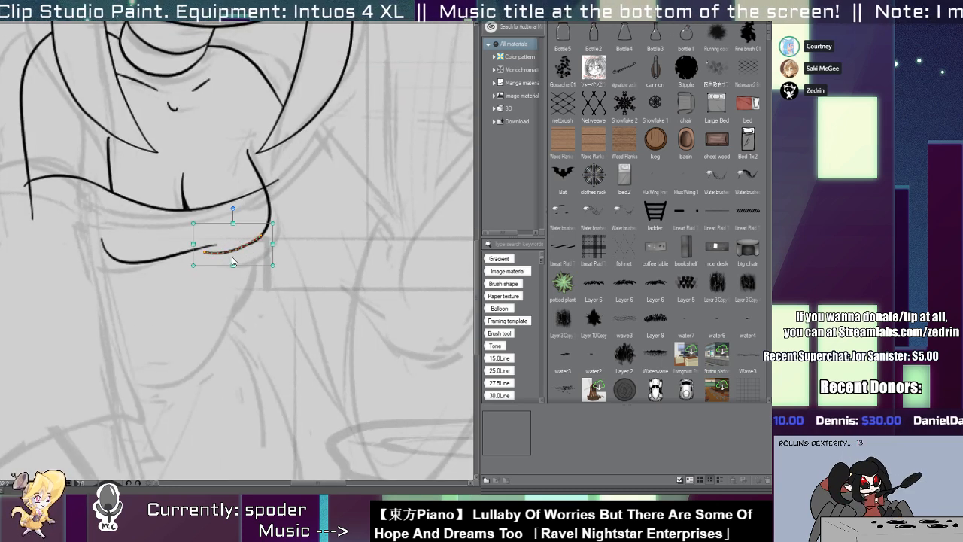
{"action": "key", "text": "Delete"}
{"action": "left_click", "coordinate": [169, 257]}
{"action": "key", "text": "Delete"}
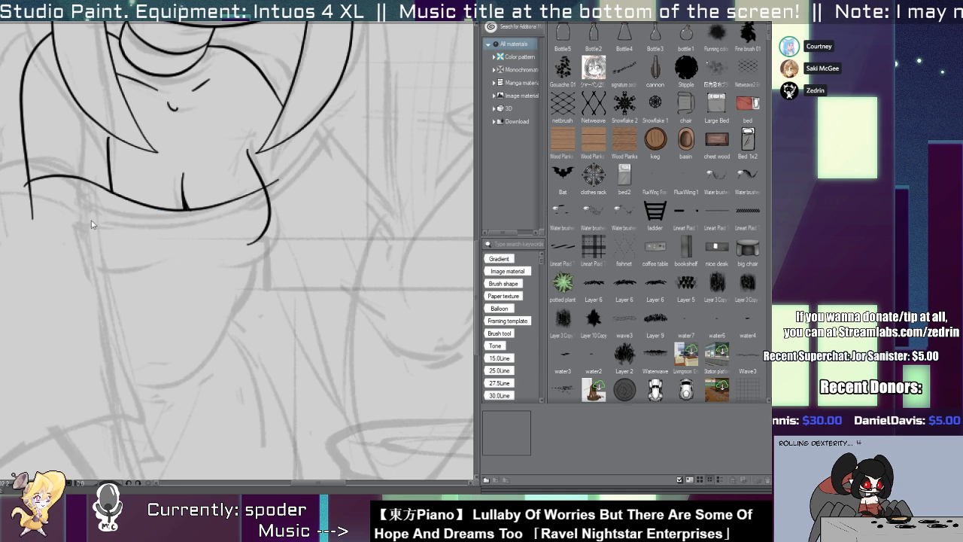
Ink the lower edge of the top's neckline band parallel to the upper one and close the band at its left end.
{"action": "scroll", "coordinate": [27, 186], "scroll_direction": "up", "scroll_amount": 1}
{"action": "mouse_move", "coordinate": [38, 200]}
{"action": "left_mouse_down"}
{"action": "mouse_move", "coordinate": [24, 190]}
{"action": "mouse_move", "coordinate": [185, 218]}
{"action": "mouse_move", "coordinate": [329, 194]}
{"action": "left_mouse_up"}
{"action": "key", "text": "ctrl+z"}
{"action": "left_click_drag", "start_coordinate": [24, 183], "coordinate": [365, 167]}
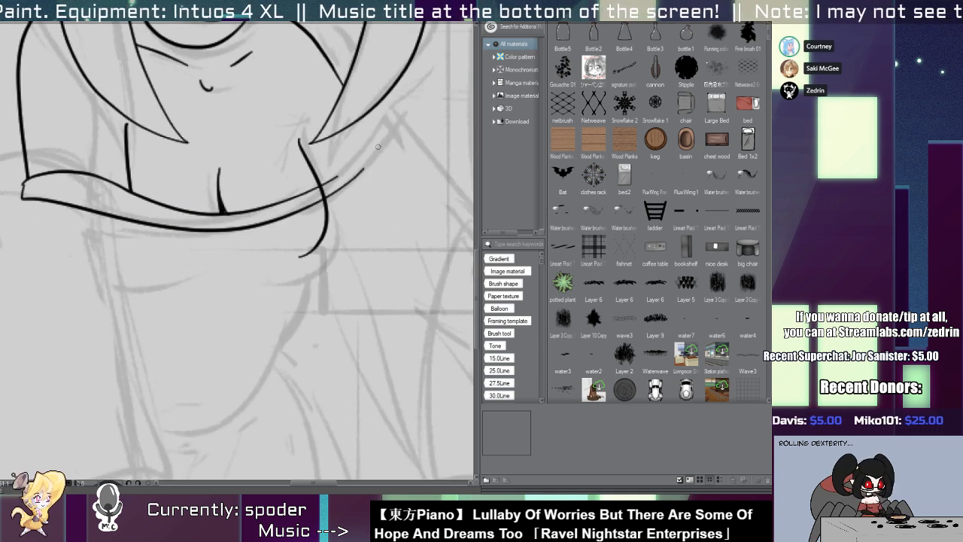
{"action": "scroll", "coordinate": [317, 187], "scroll_direction": "down", "scroll_amount": 3}
{"action": "scroll", "coordinate": [319, 193], "scroll_direction": "up", "scroll_amount": 4}
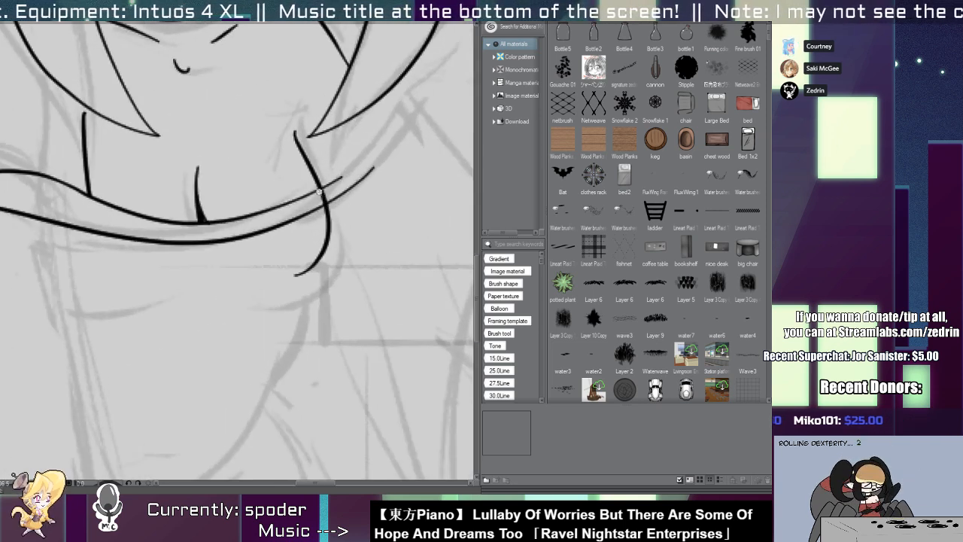
{"action": "left_click_drag", "start_coordinate": [233, 219], "coordinate": [397, 281]}
{"action": "key", "text": "e"}
{"action": "left_click_drag", "start_coordinate": [112, 258], "coordinate": [112, 311]}
{"action": "key", "text": "ctrl+z"}
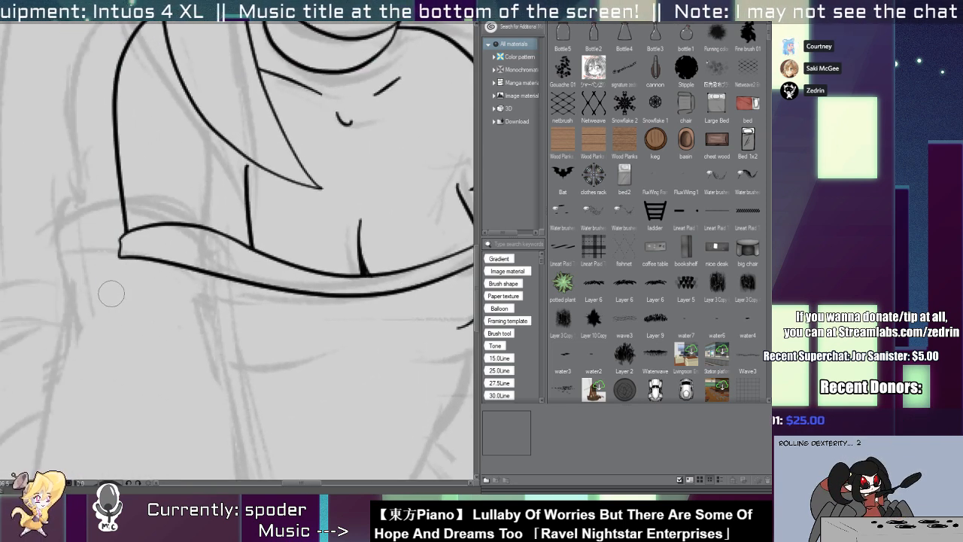
{"action": "left_click_drag", "start_coordinate": [179, 267], "coordinate": [54, 300]}
Narrow the neckline band slightly by scaling both its edges inward from the right end.
{"action": "scroll", "coordinate": [318, 248], "scroll_direction": "down", "scroll_amount": 1}
{"action": "left_click", "coordinate": [381, 265]}
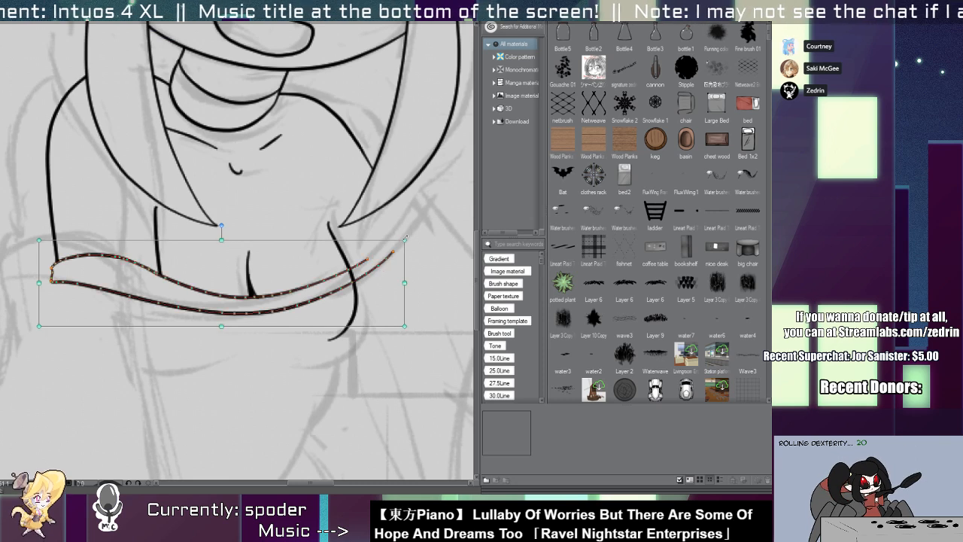
{"action": "mouse_move", "coordinate": [406, 239]}
{"action": "left_mouse_down"}
{"action": "mouse_move", "coordinate": [399, 229]}
{"action": "mouse_move", "coordinate": [398, 239]}
{"action": "left_mouse_up"}
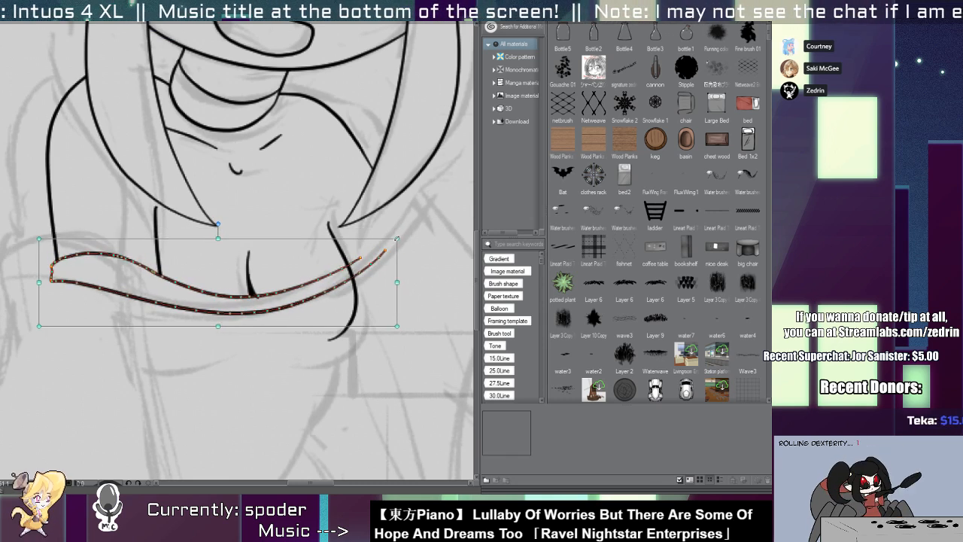
{"action": "key", "text": "e"}
{"action": "left_click_drag", "start_coordinate": [259, 304], "coordinate": [291, 298]}
{"action": "scroll", "coordinate": [252, 275], "scroll_direction": "down", "scroll_amount": 5}
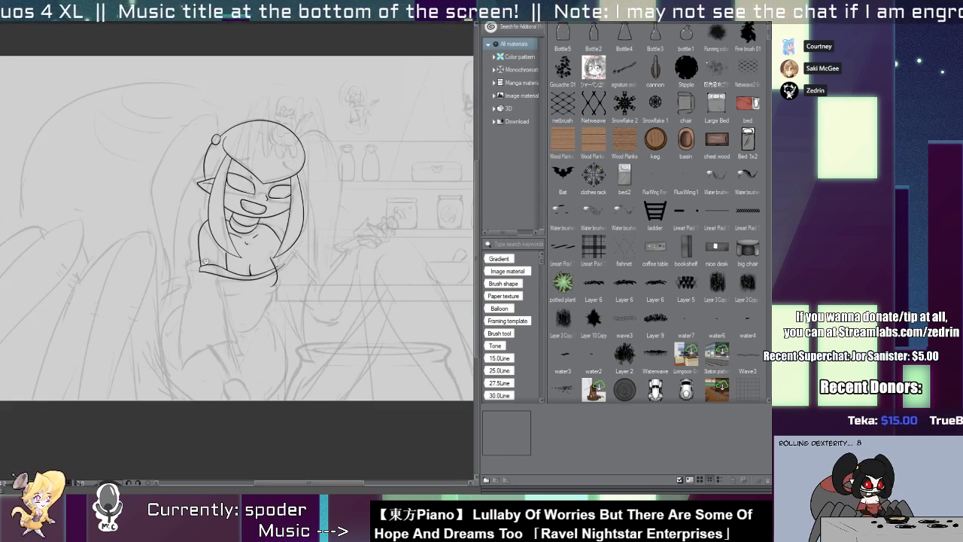
Ink the left sleeve's outer edge as a long line flaring down from the band's left end.
{"action": "scroll", "coordinate": [233, 259], "scroll_direction": "up", "scroll_amount": 5}
{"action": "mouse_move", "coordinate": [234, 236]}
{"action": "left_mouse_down"}
{"action": "mouse_move", "coordinate": [177, 240]}
{"action": "mouse_move", "coordinate": [213, 185]}
{"action": "mouse_move", "coordinate": [153, 352]}
{"action": "left_mouse_up"}
{"action": "key", "text": "ctrl+z"}
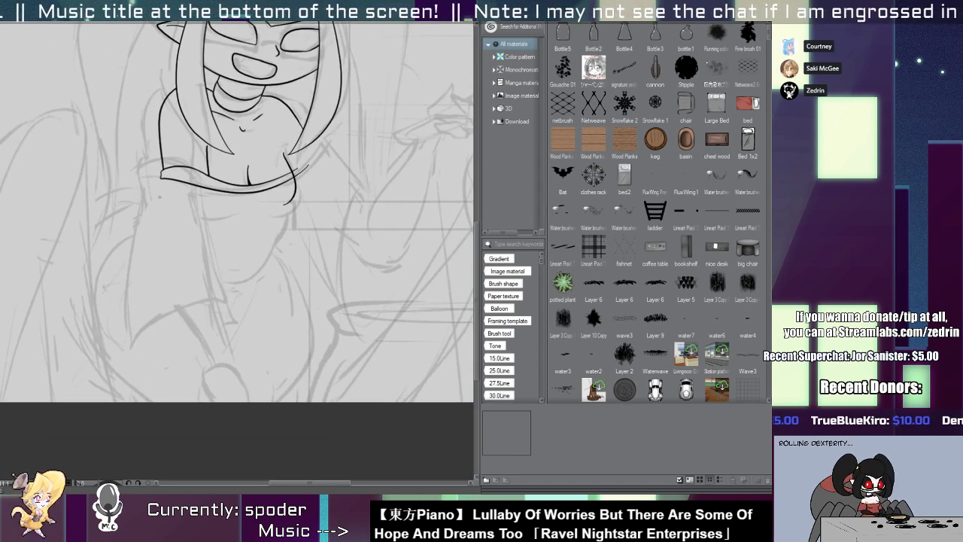
{"action": "mouse_move", "coordinate": [165, 184]}
{"action": "left_mouse_down"}
{"action": "mouse_move", "coordinate": [156, 361]}
{"action": "mouse_move", "coordinate": [234, 320]}
{"action": "left_mouse_up"}
{"action": "key", "text": "ctrl+z"}
{"action": "key", "text": "ctrl+z"}
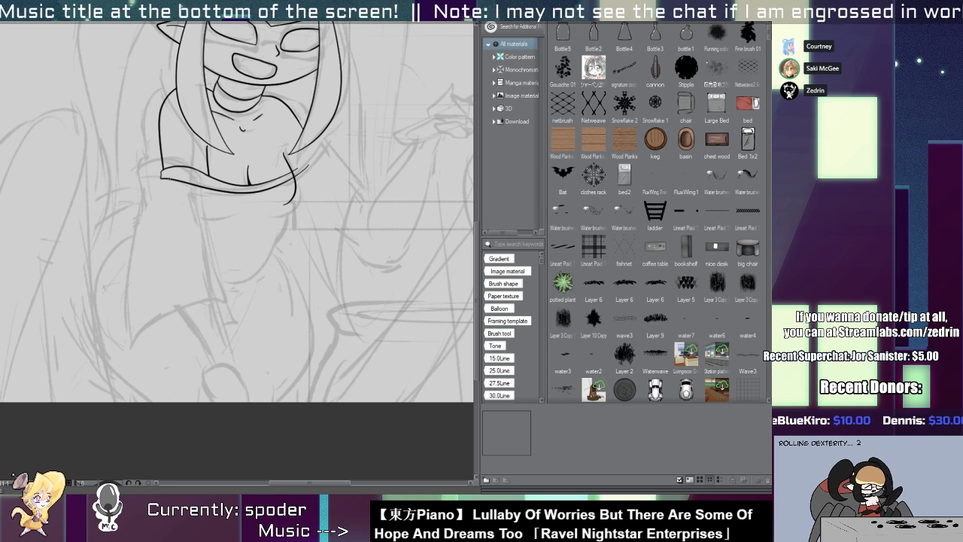
{"action": "left_click_drag", "start_coordinate": [167, 179], "coordinate": [152, 327]}
{"action": "key", "text": "ctrl+z"}
{"action": "left_click_drag", "start_coordinate": [166, 176], "coordinate": [153, 248]}
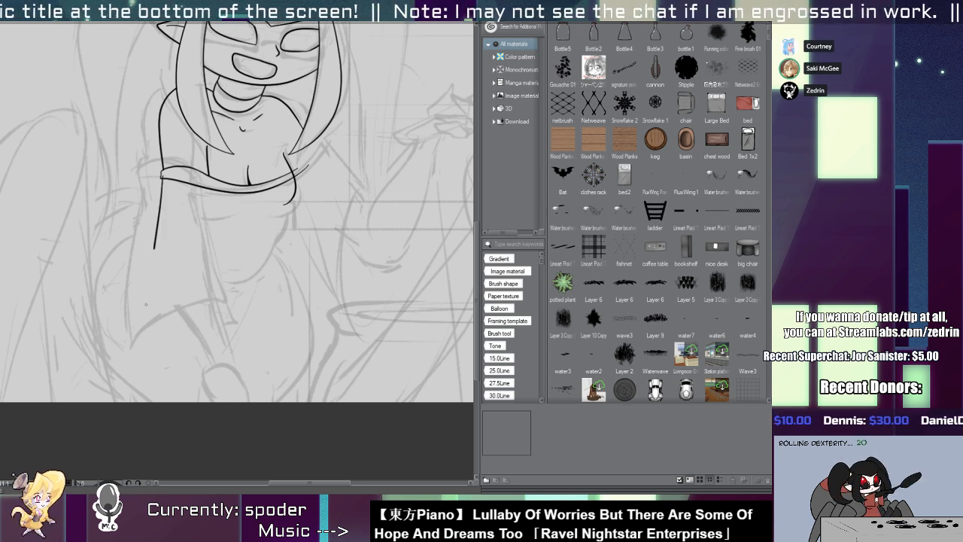
{"action": "key", "text": "ctrl+z"}
{"action": "mouse_move", "coordinate": [160, 179]}
{"action": "left_mouse_down"}
{"action": "mouse_move", "coordinate": [146, 340]}
{"action": "mouse_move", "coordinate": [189, 294]}
{"action": "mouse_move", "coordinate": [233, 294]}
{"action": "left_mouse_up"}
Ink the left sleeve's arched hem and its inner edge running from the band down to the hem's right end.
{"action": "key", "text": "ctrl+z"}
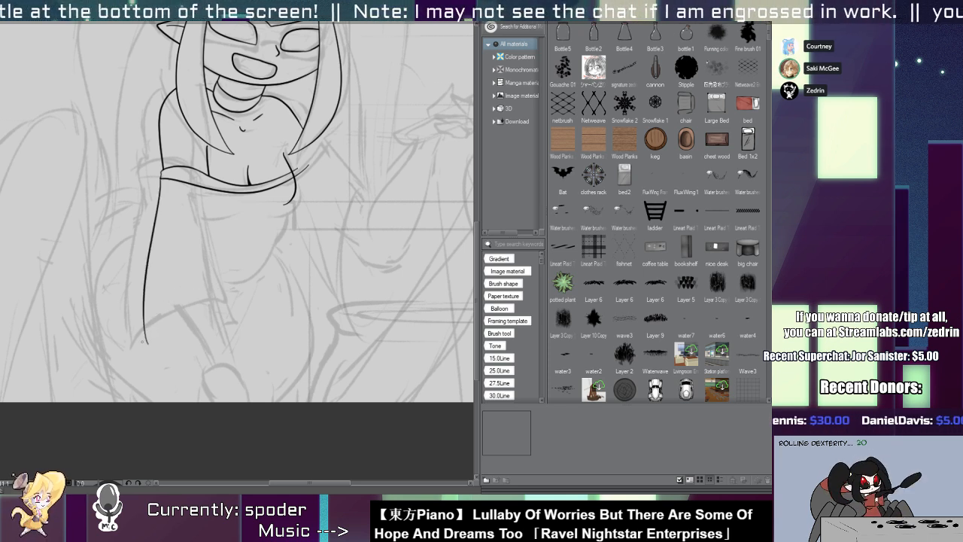
{"action": "left_click_drag", "start_coordinate": [143, 340], "coordinate": [243, 299]}
{"action": "mouse_move", "coordinate": [209, 187]}
{"action": "left_mouse_down"}
{"action": "mouse_move", "coordinate": [235, 305]}
{"action": "mouse_move", "coordinate": [245, 307]}
{"action": "left_mouse_up"}
{"action": "key", "text": "ctrl+z"}
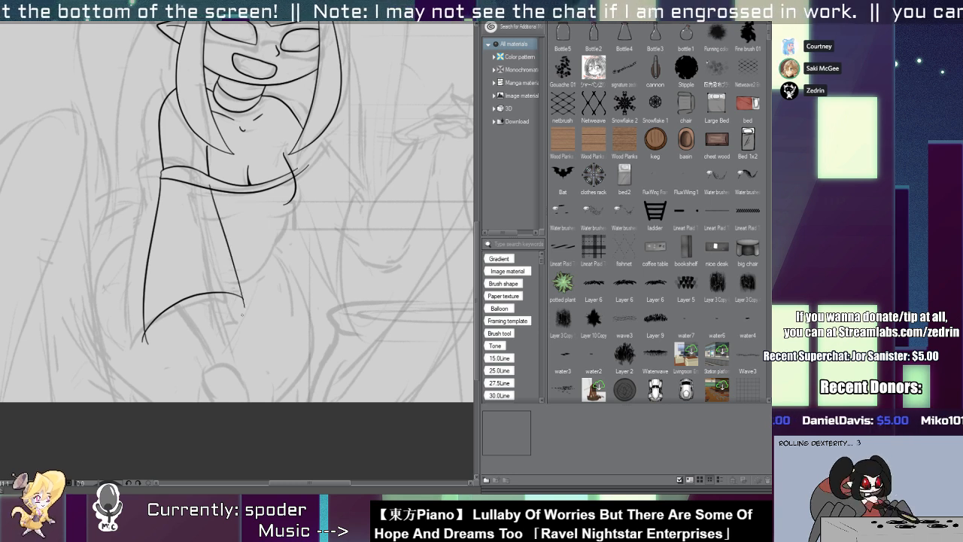
Redraw the left part of the neckline band's lower edge as a curve parallel to the upper edge.
{"action": "scroll", "coordinate": [180, 170], "scroll_direction": "up", "scroll_amount": 4}
{"action": "left_click_drag", "start_coordinate": [109, 200], "coordinate": [305, 271]}
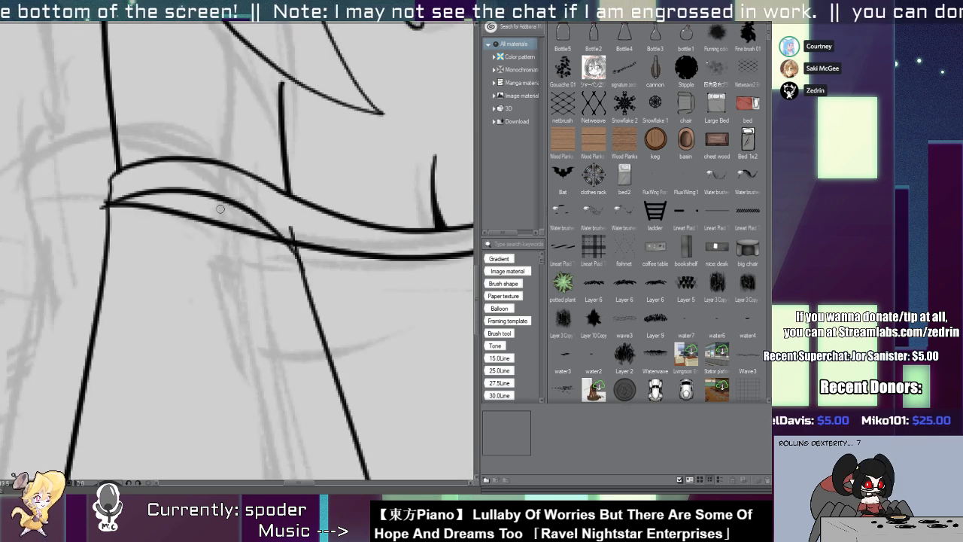
{"action": "key", "text": "ctrl+z"}
{"action": "left_click_drag", "start_coordinate": [101, 204], "coordinate": [305, 271]}
{"action": "left_click_drag", "start_coordinate": [324, 263], "coordinate": [326, 267]}
{"action": "left_click_drag", "start_coordinate": [236, 224], "coordinate": [254, 242]}
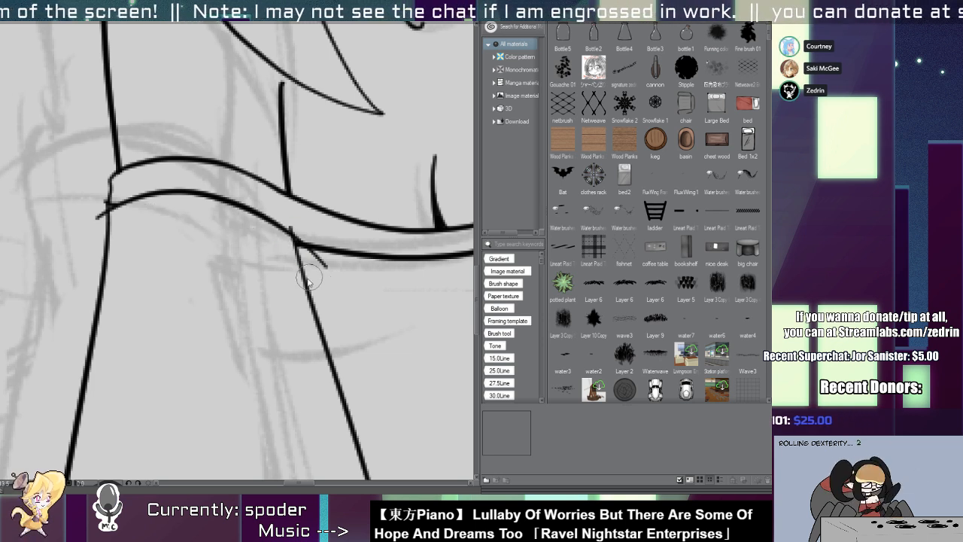
Trim the stray line end where the neckline band's lower edge meets the left sleeve's outer edge.
{"action": "left_click_drag", "start_coordinate": [310, 276], "coordinate": [319, 264]}
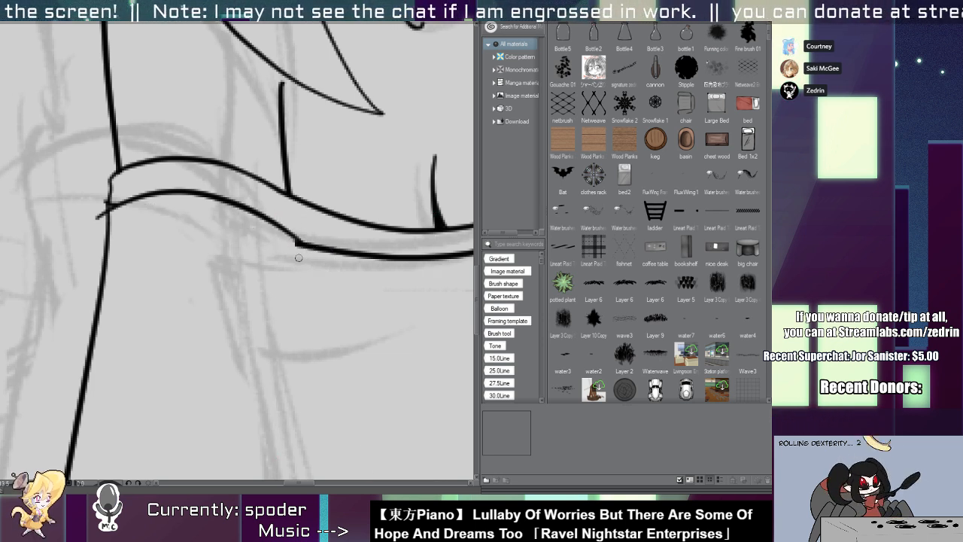
{"action": "key", "text": "ctrl+z"}
{"action": "left_click", "coordinate": [100, 217]}
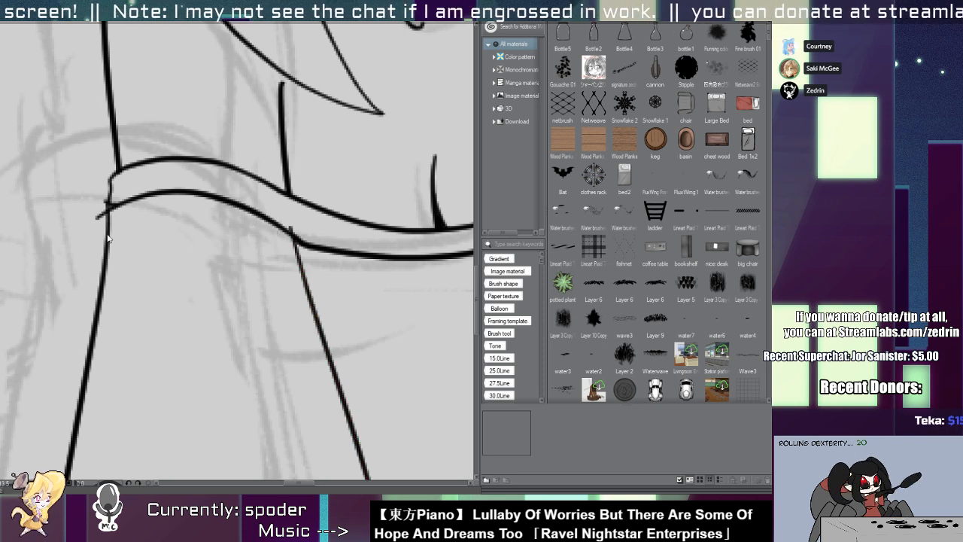
{"action": "left_click", "coordinate": [107, 238]}
{"action": "scroll", "coordinate": [113, 199], "scroll_direction": "down", "scroll_amount": 3}
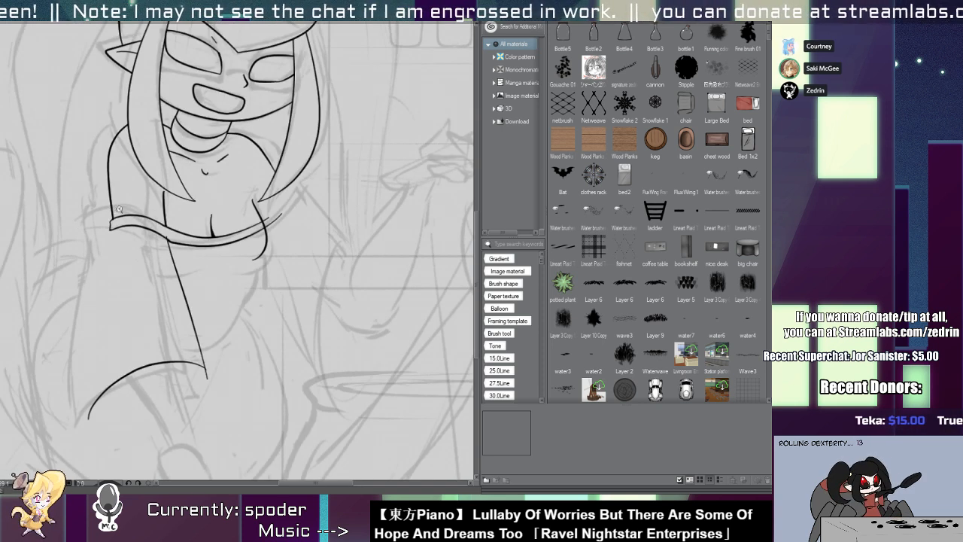
{"action": "key", "text": "ctrl+z"}
{"action": "scroll", "coordinate": [118, 209], "scroll_direction": "up", "scroll_amount": 3}
{"action": "scroll", "coordinate": [167, 202], "scroll_direction": "down", "scroll_amount": 2}
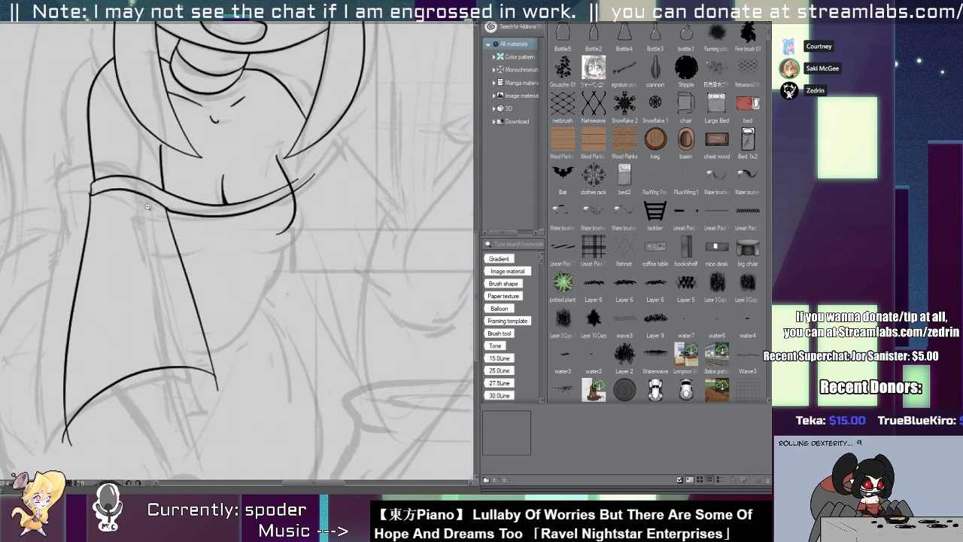
Erase the part of the right bust line that crosses the neckline band.
{"action": "left_click", "coordinate": [188, 277]}
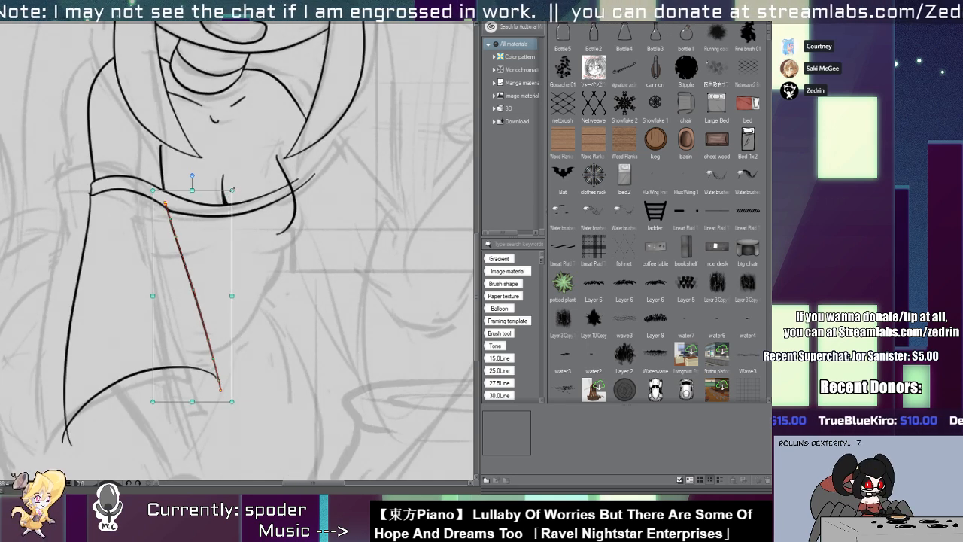
{"action": "key", "text": "ctrl+d"}
{"action": "scroll", "coordinate": [176, 198], "scroll_direction": "up", "scroll_amount": 3}
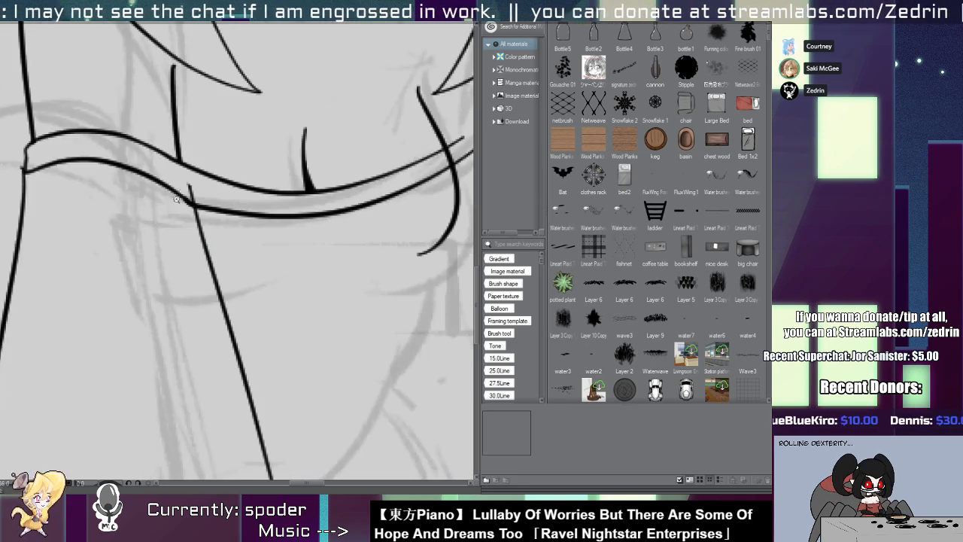
{"action": "scroll", "coordinate": [188, 186], "scroll_direction": "down", "scroll_amount": 4}
{"action": "scroll", "coordinate": [241, 184], "scroll_direction": "up", "scroll_amount": 5}
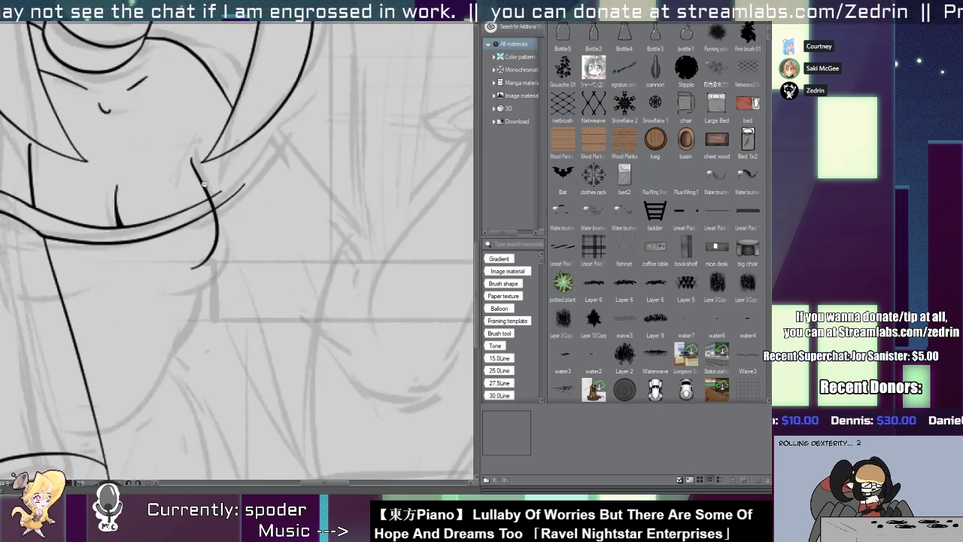
{"action": "left_click_drag", "start_coordinate": [222, 220], "coordinate": [229, 241]}
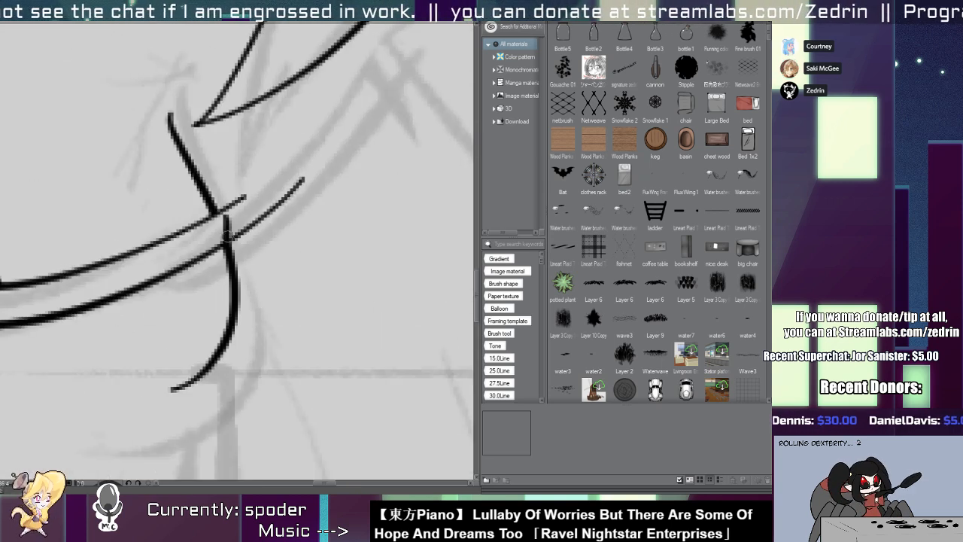
{"action": "scroll", "coordinate": [171, 210], "scroll_direction": "down", "scroll_amount": 5}
{"action": "scroll", "coordinate": [213, 133], "scroll_direction": "up", "scroll_amount": 4}
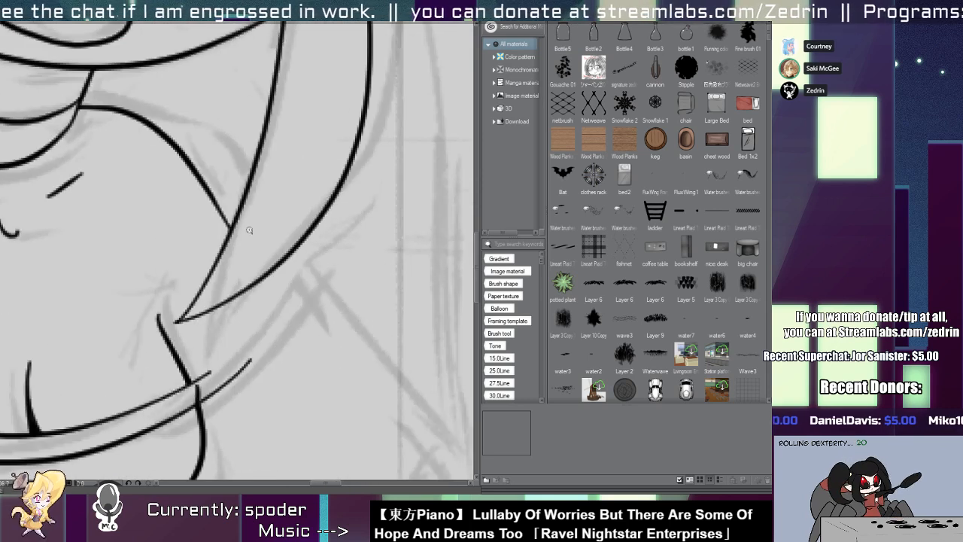
{"action": "scroll", "coordinate": [213, 218], "scroll_direction": "down", "scroll_amount": 2}
Ink the right upper arm with a straight outer edge down from the hair and an underside curving around the elbow.
{"action": "left_click_drag", "start_coordinate": [243, 243], "coordinate": [368, 378]}
{"action": "key", "text": "ctrl+z"}
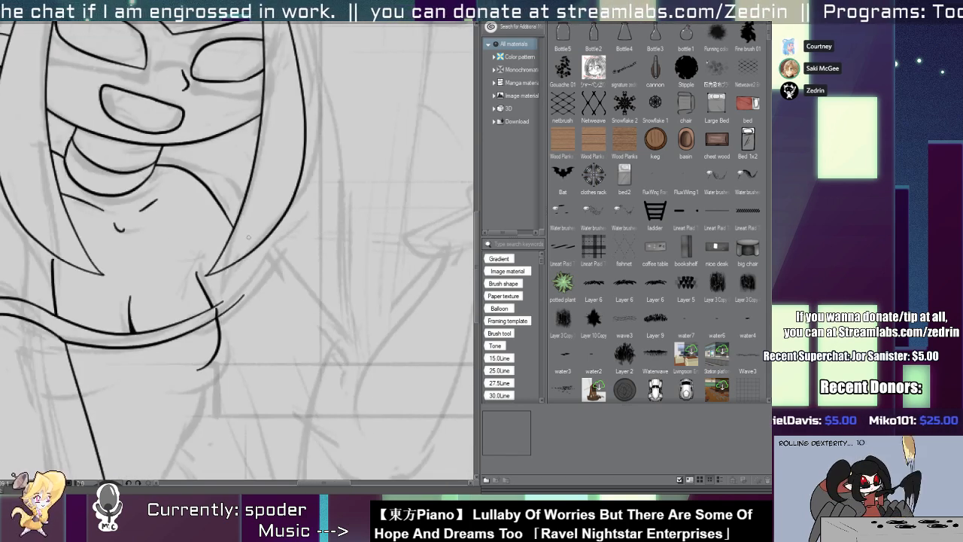
{"action": "left_click_drag", "start_coordinate": [250, 244], "coordinate": [340, 371]}
{"action": "left_click_drag", "start_coordinate": [311, 366], "coordinate": [256, 276]}
{"action": "mouse_move", "coordinate": [182, 288]}
{"action": "left_mouse_down"}
{"action": "mouse_move", "coordinate": [205, 322]}
{"action": "mouse_move", "coordinate": [305, 360]}
{"action": "left_mouse_up"}
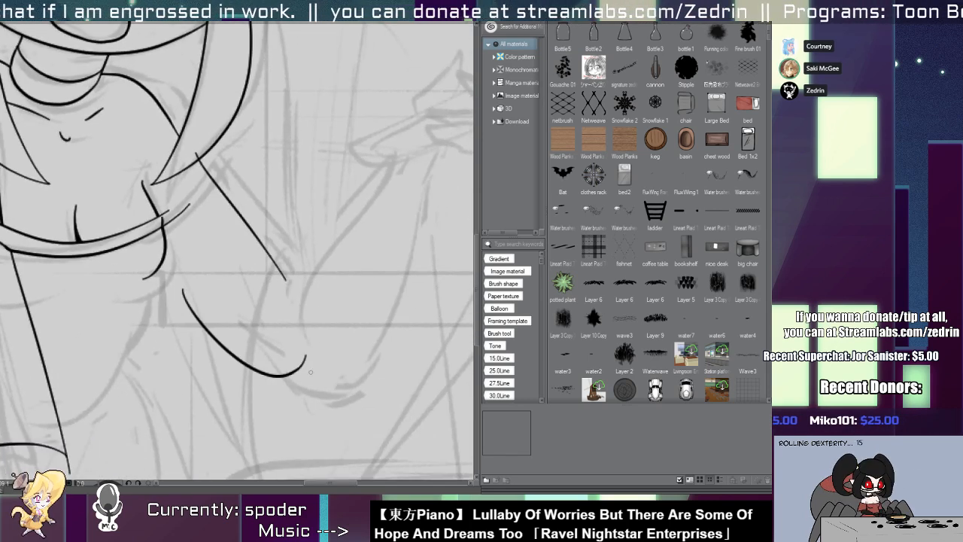
{"action": "key", "text": "ctrl+z"}
{"action": "mouse_move", "coordinate": [178, 307]}
{"action": "left_mouse_down"}
{"action": "mouse_move", "coordinate": [246, 371]}
{"action": "mouse_move", "coordinate": [314, 361]}
{"action": "left_mouse_up"}
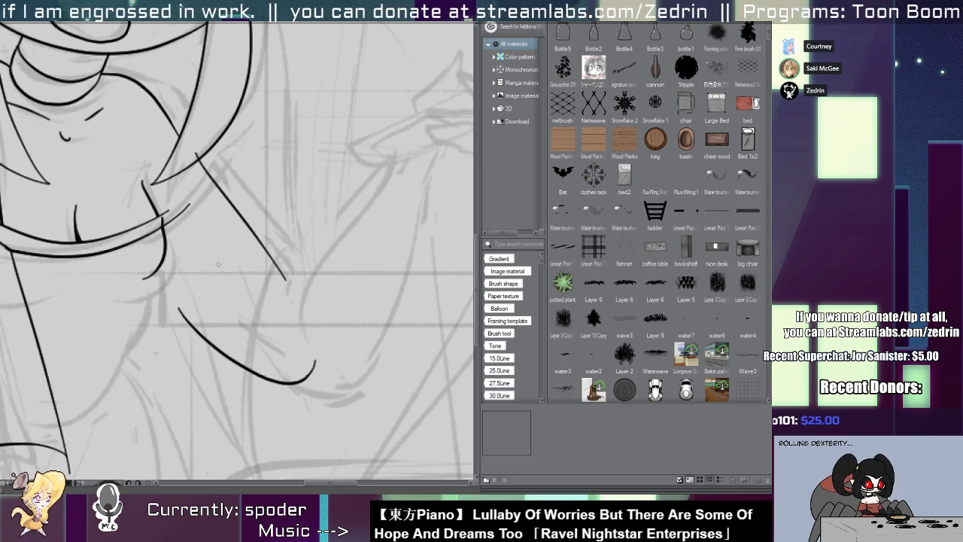
Try a short line running from the right hair strand down to the neckline band's right end.
{"action": "mouse_move", "coordinate": [161, 225]}
{"action": "left_mouse_down"}
{"action": "mouse_move", "coordinate": [188, 222]}
{"action": "mouse_move", "coordinate": [165, 220]}
{"action": "left_mouse_up"}
{"action": "left_click_drag", "start_coordinate": [188, 183], "coordinate": [214, 185]}
{"action": "mouse_move", "coordinate": [230, 133]}
{"action": "left_mouse_down"}
{"action": "mouse_move", "coordinate": [156, 243]}
{"action": "mouse_move", "coordinate": [222, 145]}
{"action": "mouse_move", "coordinate": [155, 260]}
{"action": "left_mouse_up"}
{"action": "key", "text": "ctrl+z"}
{"action": "key", "text": "ctrl+z"}
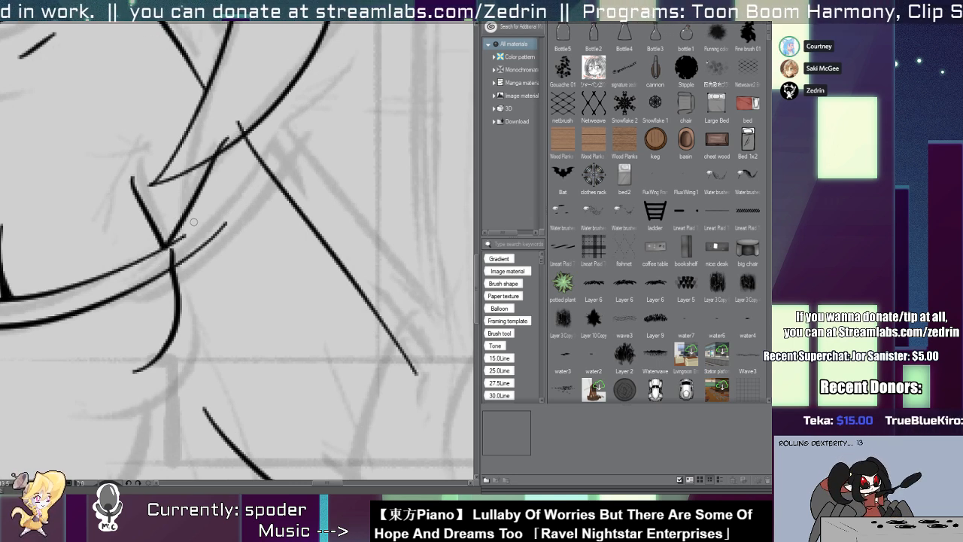
{"action": "mouse_move", "coordinate": [227, 136]}
{"action": "left_mouse_down"}
{"action": "mouse_move", "coordinate": [220, 147]}
{"action": "mouse_move", "coordinate": [243, 131]}
{"action": "left_mouse_up"}
{"action": "left_click_drag", "start_coordinate": [231, 129], "coordinate": [157, 139]}
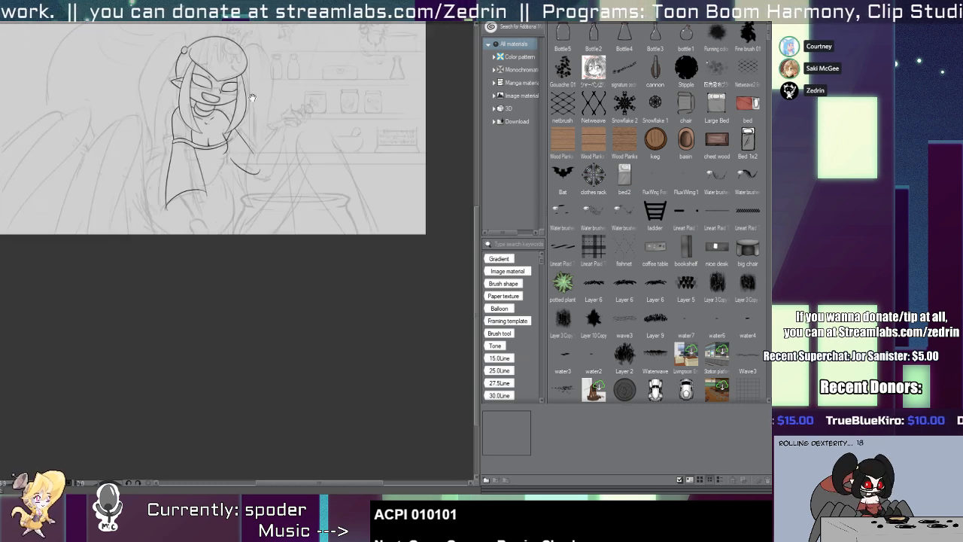
Ink the right forearm's two edges as long curves running between the elbow and the raised wrist.
{"action": "scroll", "coordinate": [252, 97], "scroll_direction": "up", "scroll_amount": 2}
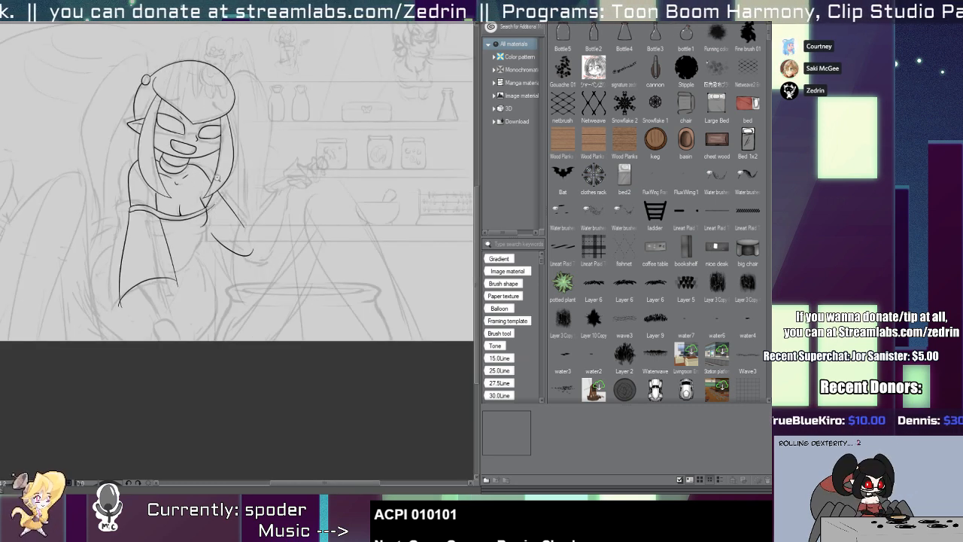
{"action": "left_click_drag", "start_coordinate": [237, 215], "coordinate": [302, 176]}
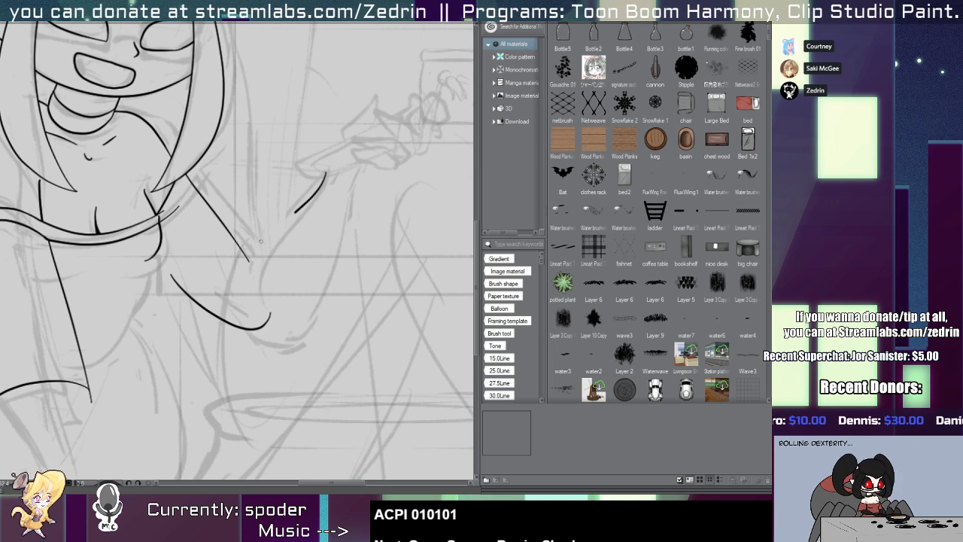
{"action": "left_click_drag", "start_coordinate": [261, 241], "coordinate": [257, 335]}
{"action": "key", "text": "ctrl+z"}
{"action": "left_click_drag", "start_coordinate": [345, 162], "coordinate": [231, 295]}
{"action": "left_click_drag", "start_coordinate": [249, 329], "coordinate": [357, 182]}
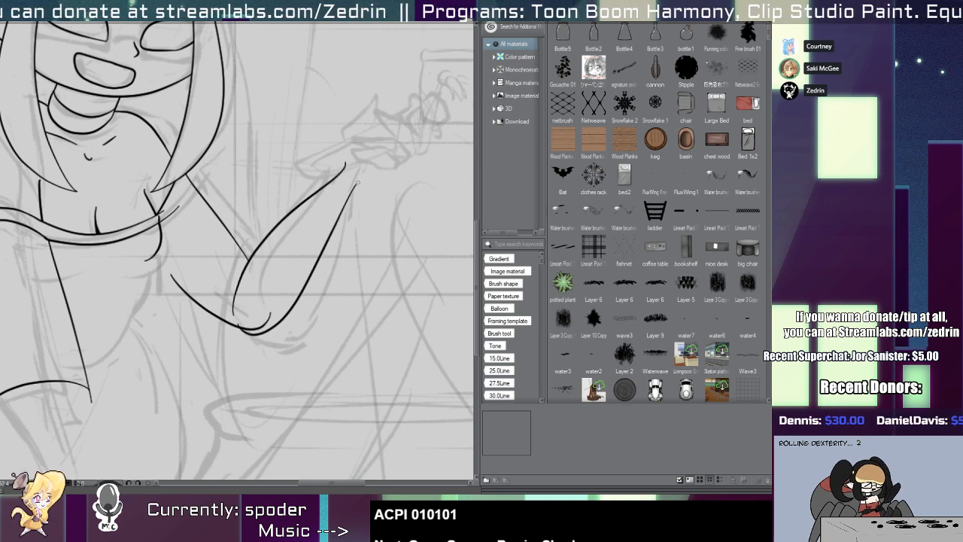
{"action": "left_click_drag", "start_coordinate": [300, 301], "coordinate": [299, 303]}
{"action": "left_click_drag", "start_coordinate": [330, 129], "coordinate": [220, 252]}
{"action": "left_click_drag", "start_coordinate": [219, 252], "coordinate": [271, 237]}
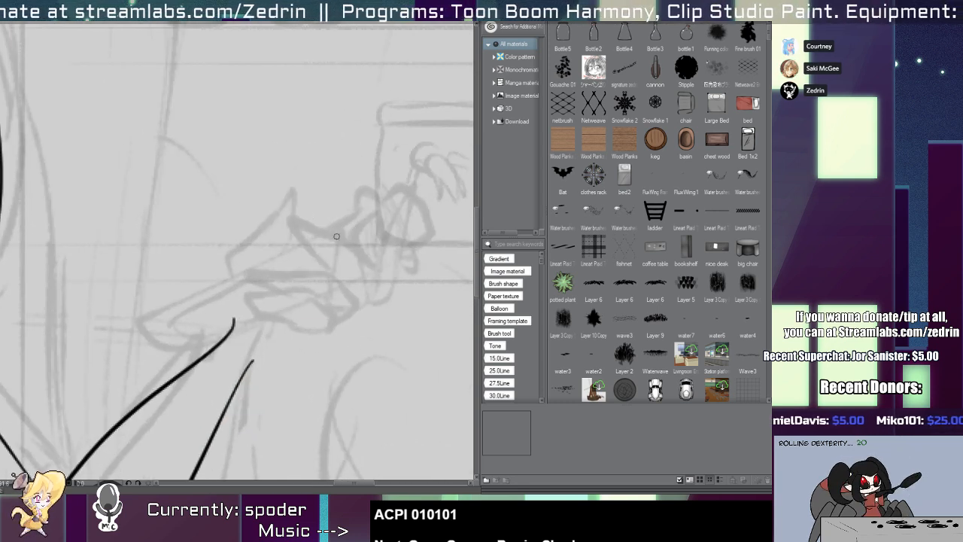
{"action": "mouse_move", "coordinate": [350, 249]}
{"action": "left_mouse_down"}
{"action": "mouse_move", "coordinate": [287, 211]}
{"action": "mouse_move", "coordinate": [321, 264]}
{"action": "mouse_move", "coordinate": [352, 263]}
{"action": "mouse_move", "coordinate": [395, 183]}
{"action": "left_mouse_up"}
{"action": "key", "text": "ctrl+z"}
{"action": "key", "text": "ctrl+z"}
{"action": "key", "text": "ctrl+z"}
{"action": "mouse_move", "coordinate": [259, 368]}
{"action": "left_mouse_down"}
{"action": "mouse_move", "coordinate": [301, 343]}
{"action": "mouse_move", "coordinate": [203, 221]}
{"action": "mouse_move", "coordinate": [316, 171]}
{"action": "left_mouse_up"}
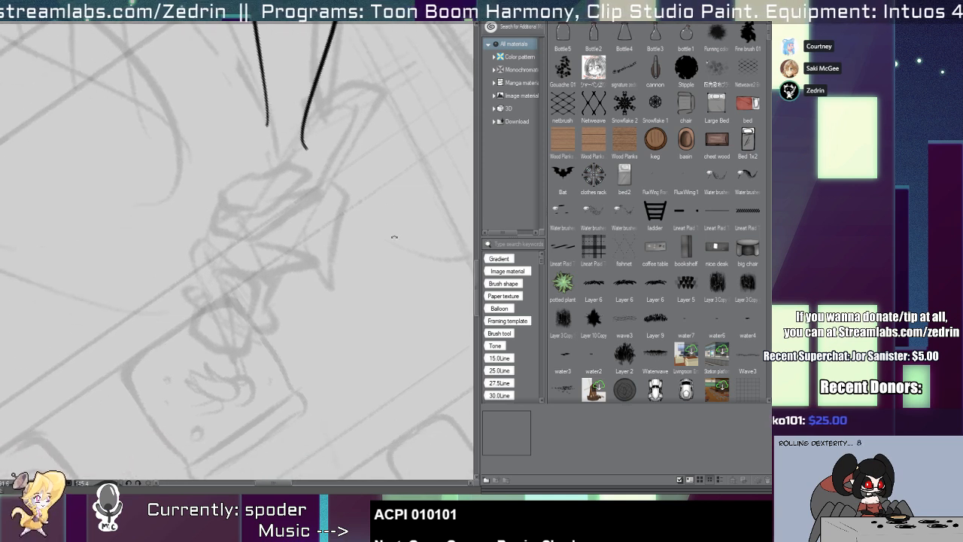
{"action": "left_click_drag", "start_coordinate": [393, 236], "coordinate": [351, 360]}
{"action": "left_click_drag", "start_coordinate": [272, 224], "coordinate": [308, 223]}
{"action": "mouse_move", "coordinate": [235, 221]}
{"action": "left_mouse_down"}
{"action": "mouse_move", "coordinate": [201, 225]}
{"action": "mouse_move", "coordinate": [219, 260]}
{"action": "left_mouse_up"}
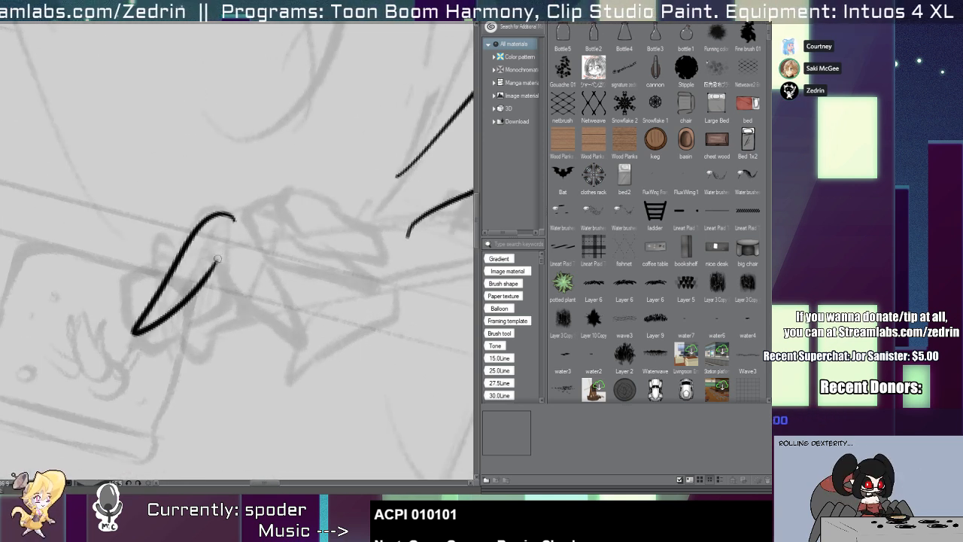
{"action": "key", "text": "ctrl+z"}
{"action": "mouse_move", "coordinate": [228, 209]}
{"action": "left_mouse_down"}
{"action": "mouse_move", "coordinate": [140, 336]}
{"action": "mouse_move", "coordinate": [218, 263]}
{"action": "left_mouse_up"}
{"action": "key", "text": "ctrl+z"}
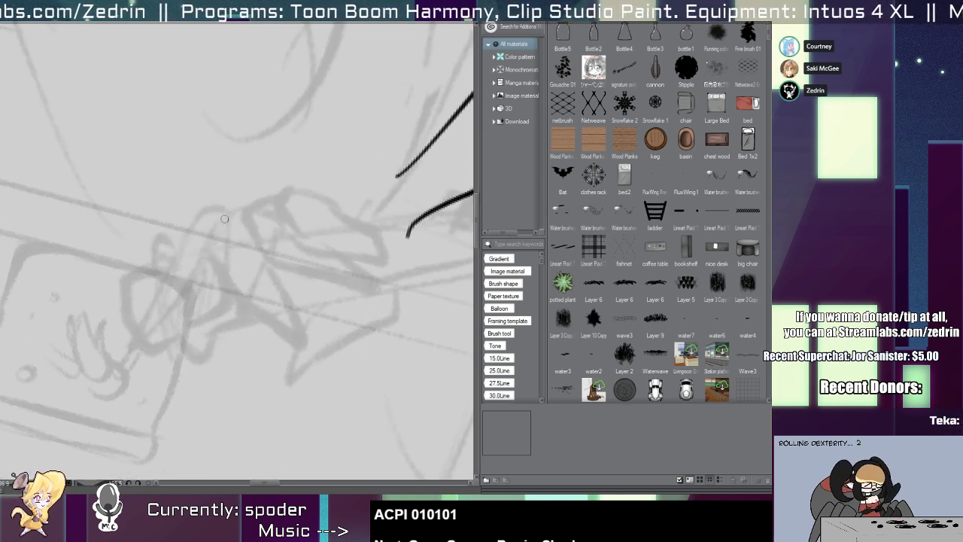
Ink the raised hand's long pointed index finger and the curled, tapering middle finger beside it.
{"action": "mouse_move", "coordinate": [229, 213]}
{"action": "left_mouse_down"}
{"action": "mouse_move", "coordinate": [197, 227]}
{"action": "mouse_move", "coordinate": [154, 290]}
{"action": "mouse_move", "coordinate": [139, 340]}
{"action": "mouse_move", "coordinate": [225, 257]}
{"action": "mouse_move", "coordinate": [203, 249]}
{"action": "mouse_move", "coordinate": [239, 309]}
{"action": "left_mouse_up"}
{"action": "scroll", "coordinate": [225, 256], "scroll_direction": "down", "scroll_amount": 4}
{"action": "scroll", "coordinate": [251, 256], "scroll_direction": "up", "scroll_amount": 3}
{"action": "key", "text": "ctrl+z"}
{"action": "mouse_move", "coordinate": [229, 218]}
{"action": "left_mouse_down"}
{"action": "mouse_move", "coordinate": [210, 267]}
{"action": "mouse_move", "coordinate": [219, 299]}
{"action": "mouse_move", "coordinate": [261, 313]}
{"action": "mouse_move", "coordinate": [237, 249]}
{"action": "mouse_move", "coordinate": [268, 324]}
{"action": "mouse_move", "coordinate": [224, 360]}
{"action": "left_mouse_up"}
{"action": "scroll", "coordinate": [247, 274], "scroll_direction": "up", "scroll_amount": 2}
{"action": "scroll", "coordinate": [266, 336], "scroll_direction": "down", "scroll_amount": 5}
{"action": "scroll", "coordinate": [200, 318], "scroll_direction": "up", "scroll_amount": 4}
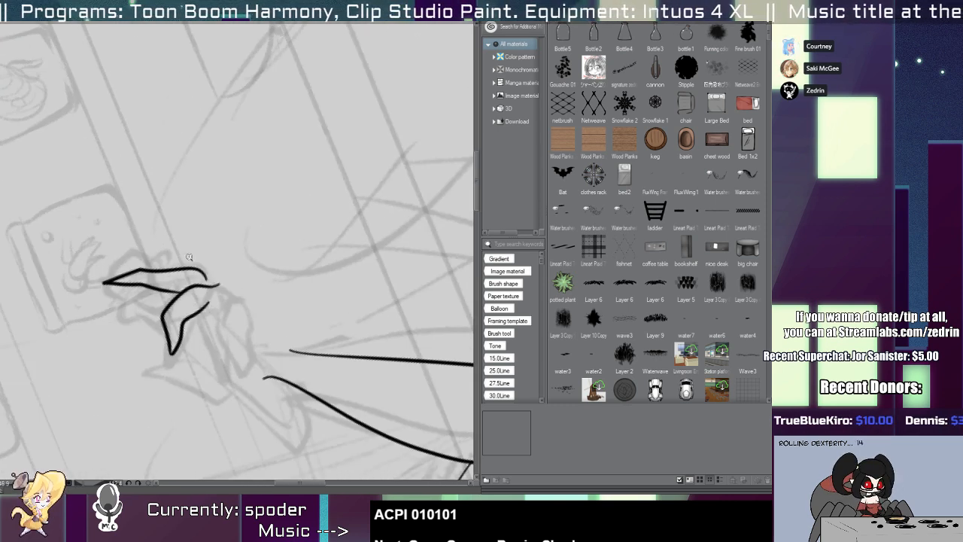
Ink the outer edge of the curled ring finger, bending from its knuckle down to the fingertip.
{"action": "mouse_move", "coordinate": [236, 299]}
{"action": "left_mouse_down"}
{"action": "mouse_move", "coordinate": [189, 326]}
{"action": "mouse_move", "coordinate": [205, 380]}
{"action": "left_mouse_up"}
{"action": "key", "text": "ctrl+z"}
{"action": "mouse_move", "coordinate": [223, 302]}
{"action": "left_mouse_down"}
{"action": "mouse_move", "coordinate": [207, 307]}
{"action": "mouse_move", "coordinate": [218, 392]}
{"action": "left_mouse_up"}
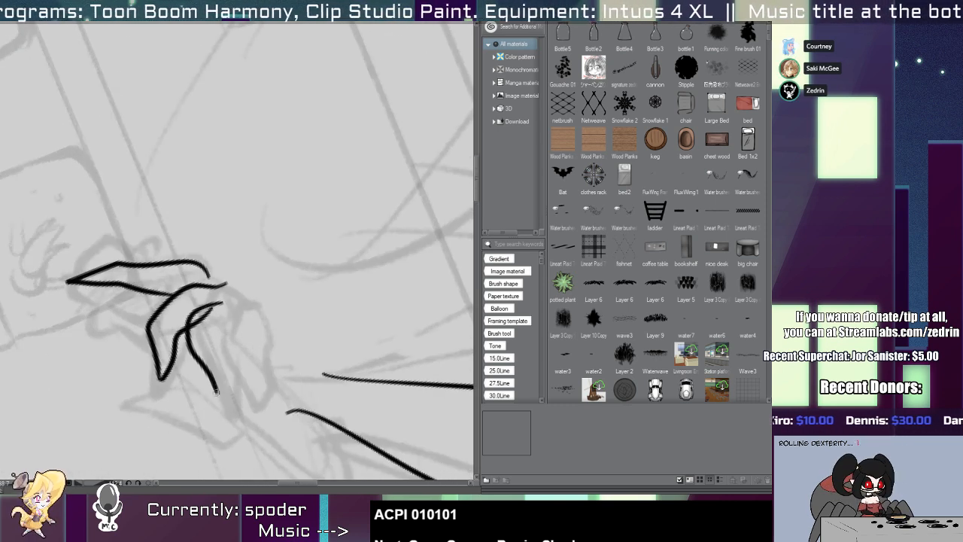
{"action": "key", "text": "ctrl+z"}
{"action": "mouse_move", "coordinate": [232, 293]}
{"action": "left_mouse_down"}
{"action": "mouse_move", "coordinate": [197, 314]}
{"action": "mouse_move", "coordinate": [202, 362]}
{"action": "mouse_move", "coordinate": [229, 392]}
{"action": "left_mouse_up"}
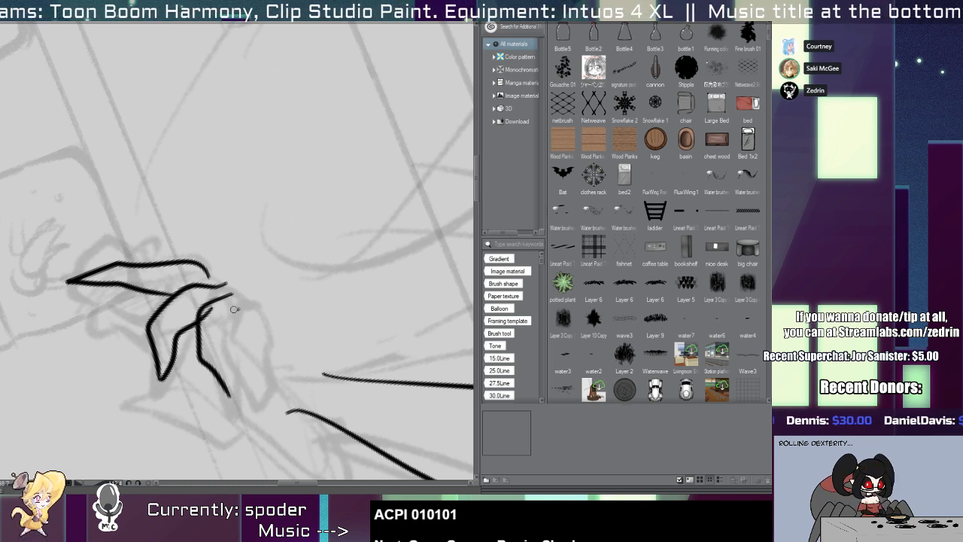
Ink the curled little finger with its pointed tip and close the ring finger's knuckle against it.
{"action": "left_click_drag", "start_coordinate": [234, 309], "coordinate": [233, 398]}
{"action": "key", "text": "ctrl+z"}
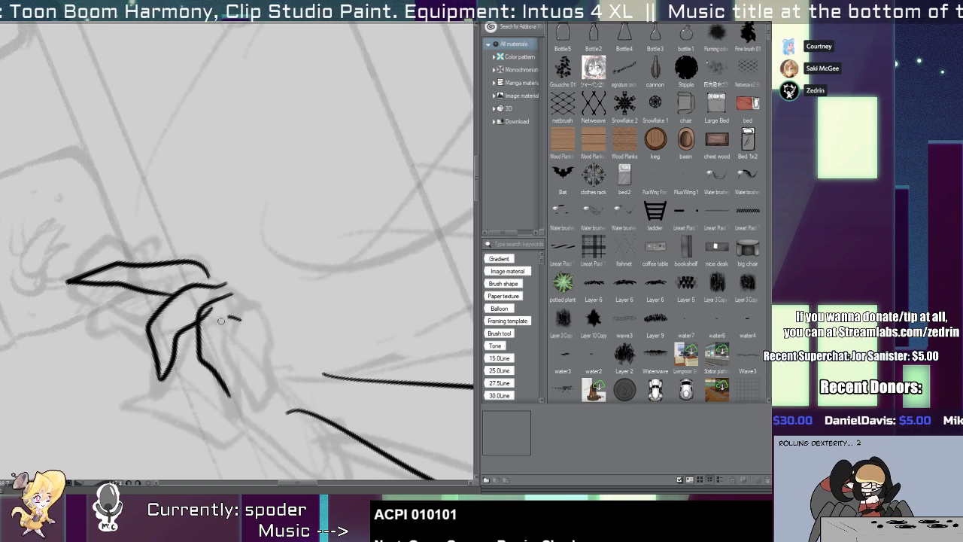
{"action": "mouse_move", "coordinate": [221, 320]}
{"action": "left_mouse_down"}
{"action": "mouse_move", "coordinate": [237, 399]}
{"action": "mouse_move", "coordinate": [222, 338]}
{"action": "mouse_move", "coordinate": [225, 387]}
{"action": "mouse_move", "coordinate": [243, 403]}
{"action": "left_mouse_up"}
{"action": "key", "text": "ctrl+z"}
{"action": "key", "text": "ctrl+z"}
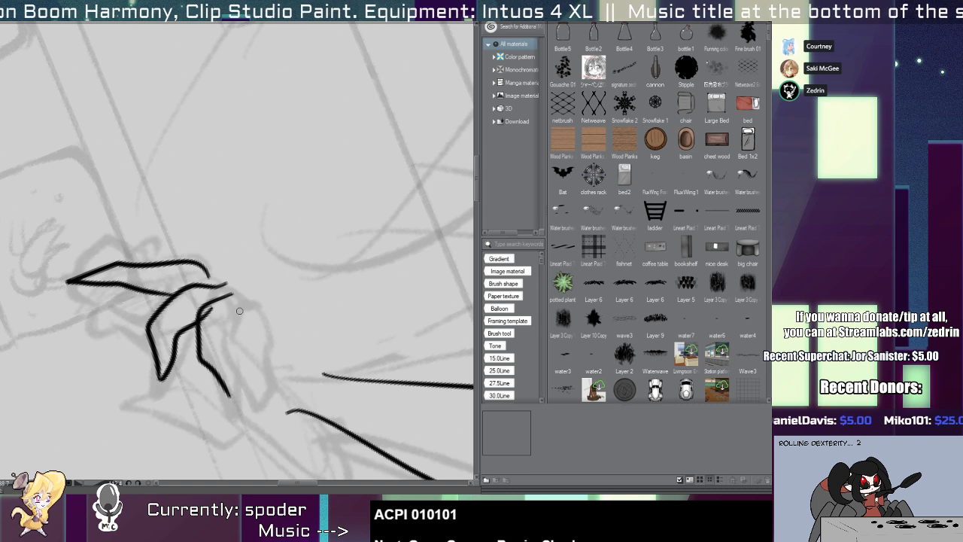
{"action": "mouse_move", "coordinate": [239, 310]}
{"action": "left_mouse_down"}
{"action": "mouse_move", "coordinate": [233, 400]}
{"action": "mouse_move", "coordinate": [244, 364]}
{"action": "mouse_move", "coordinate": [269, 343]}
{"action": "left_mouse_up"}
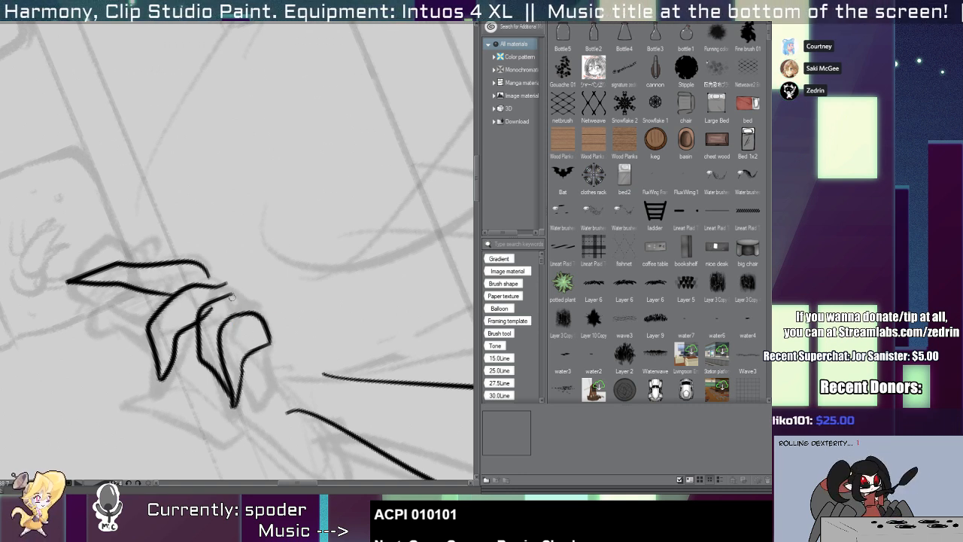
{"action": "mouse_move", "coordinate": [232, 295]}
{"action": "left_mouse_down"}
{"action": "mouse_move", "coordinate": [250, 312]}
{"action": "mouse_move", "coordinate": [206, 315]}
{"action": "left_mouse_up"}
Extend the middle finger's knuckle line to the ring finger and the index finger's line onto the middle finger.
{"action": "key", "text": "e"}
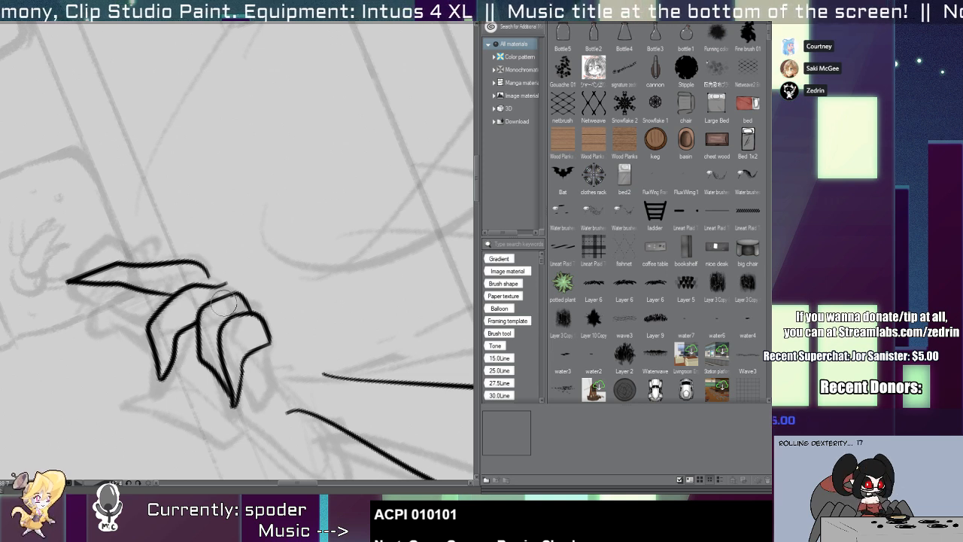
{"action": "scroll", "coordinate": [217, 302], "scroll_direction": "up", "scroll_amount": 4}
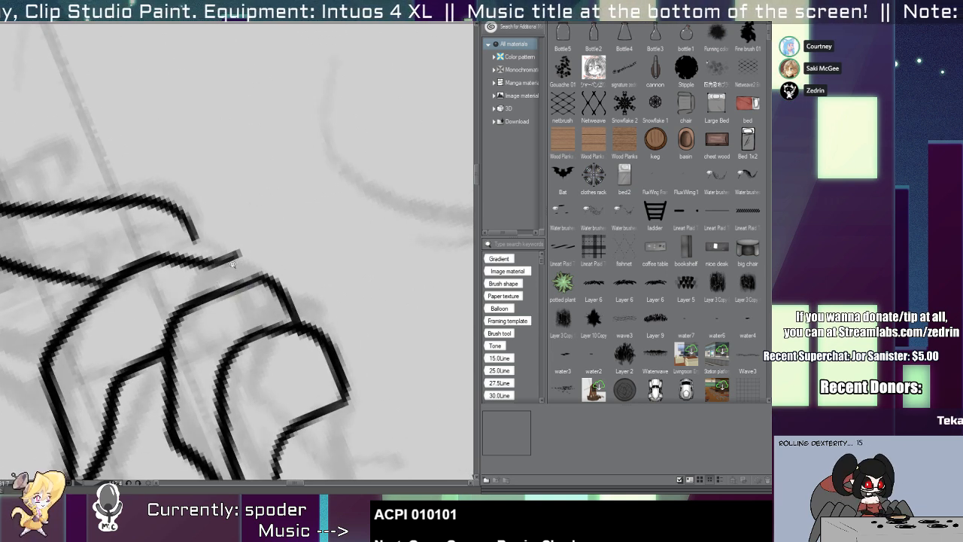
{"action": "scroll", "coordinate": [232, 263], "scroll_direction": "down", "scroll_amount": 2}
{"action": "key", "text": "ctrl+z"}
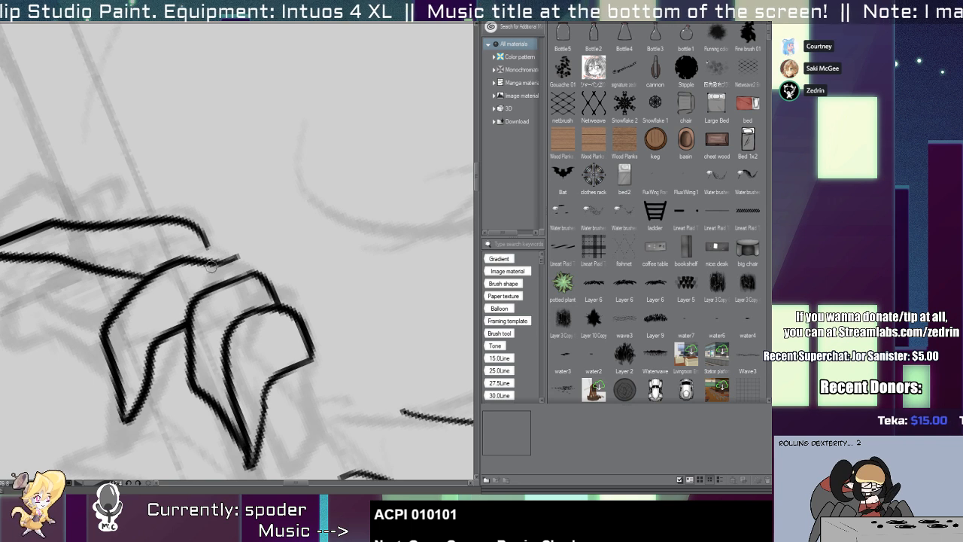
{"action": "left_click_drag", "start_coordinate": [208, 262], "coordinate": [251, 303]}
{"action": "key", "text": "ctrl+z"}
{"action": "mouse_move", "coordinate": [200, 259]}
{"action": "left_mouse_down"}
{"action": "mouse_move", "coordinate": [252, 301]}
{"action": "mouse_move", "coordinate": [241, 278]}
{"action": "mouse_move", "coordinate": [216, 328]}
{"action": "left_mouse_up"}
Clean up the junction of the index and middle fingers by removing the index line's overshoot.
{"action": "scroll", "coordinate": [209, 217], "scroll_direction": "up", "scroll_amount": 2}
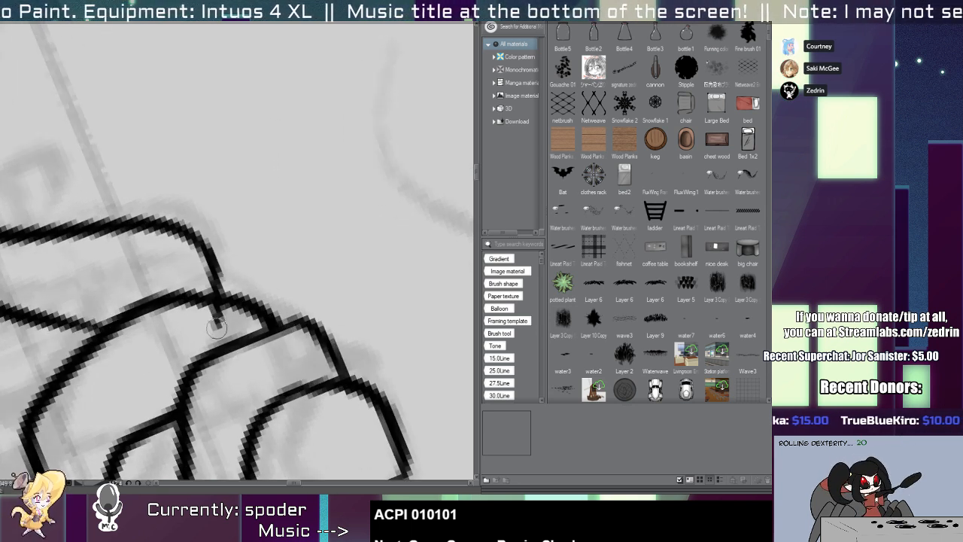
{"action": "key", "text": "ctrl+z"}
{"action": "left_click_drag", "start_coordinate": [211, 255], "coordinate": [219, 326]}
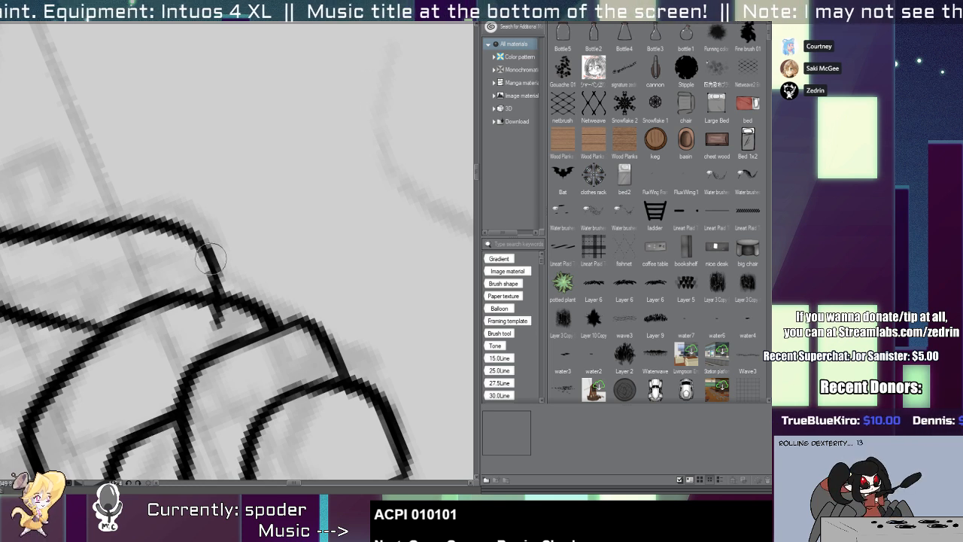
{"action": "left_click_drag", "start_coordinate": [190, 236], "coordinate": [216, 276]}
{"action": "left_click_drag", "start_coordinate": [212, 328], "coordinate": [219, 312]}
Ink the raised hand's pointed thumb, curving from its tip down to the base of the palm.
{"action": "scroll", "coordinate": [192, 316], "scroll_direction": "down", "scroll_amount": 5}
{"action": "key", "text": "ctrl+at"}
{"action": "mouse_move", "coordinate": [223, 365]}
{"action": "left_mouse_down"}
{"action": "mouse_move", "coordinate": [268, 294]}
{"action": "mouse_move", "coordinate": [212, 215]}
{"action": "left_mouse_up"}
{"action": "scroll", "coordinate": [212, 214], "scroll_direction": "up", "scroll_amount": 5}
{"action": "left_click_drag", "start_coordinate": [196, 178], "coordinate": [205, 250]}
{"action": "mouse_move", "coordinate": [199, 282]}
{"action": "left_mouse_down"}
{"action": "mouse_move", "coordinate": [199, 253]}
{"action": "mouse_move", "coordinate": [273, 190]}
{"action": "mouse_move", "coordinate": [294, 184]}
{"action": "mouse_move", "coordinate": [250, 249]}
{"action": "mouse_move", "coordinate": [249, 273]}
{"action": "mouse_move", "coordinate": [220, 228]}
{"action": "mouse_move", "coordinate": [278, 225]}
{"action": "left_mouse_up"}
{"action": "key", "text": "ctrl+z"}
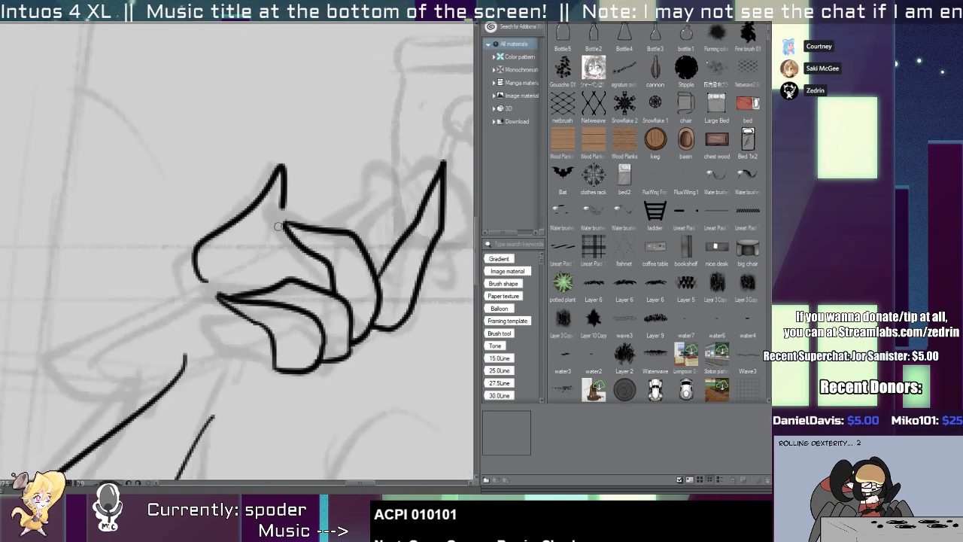
{"action": "scroll", "coordinate": [231, 179], "scroll_direction": "down", "scroll_amount": 5}
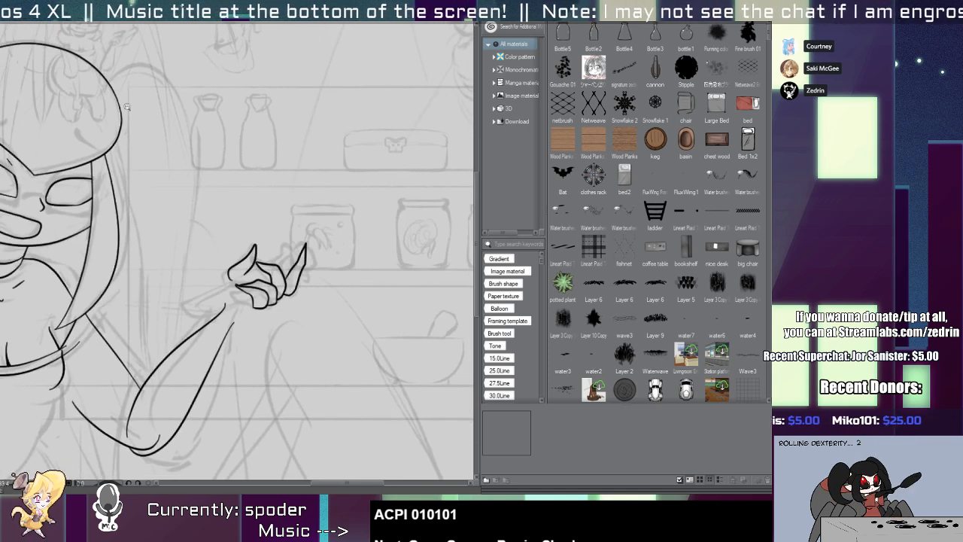
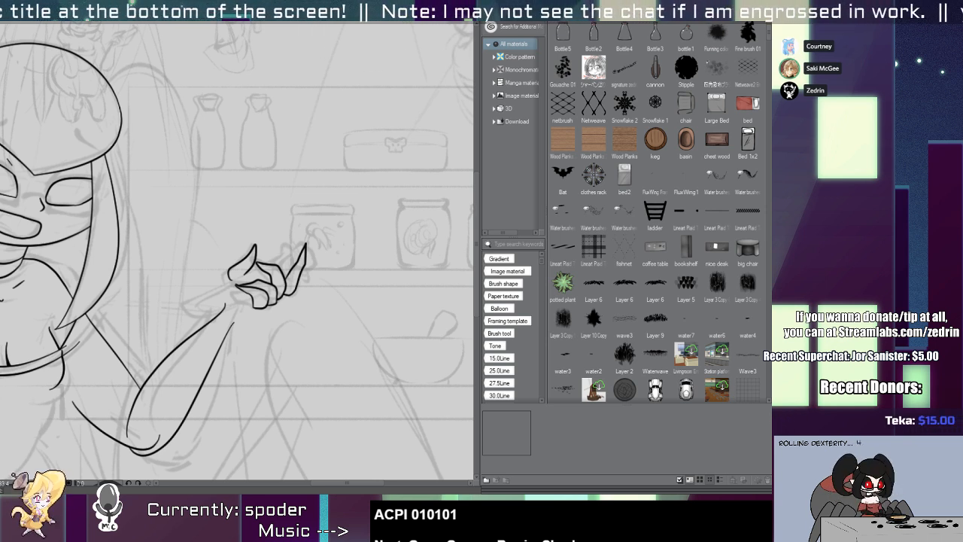
Refine the vector outlines of the thumb and the extended finger on the character's raised hand.
{"action": "scroll", "coordinate": [295, 217], "scroll_direction": "up", "scroll_amount": 5}
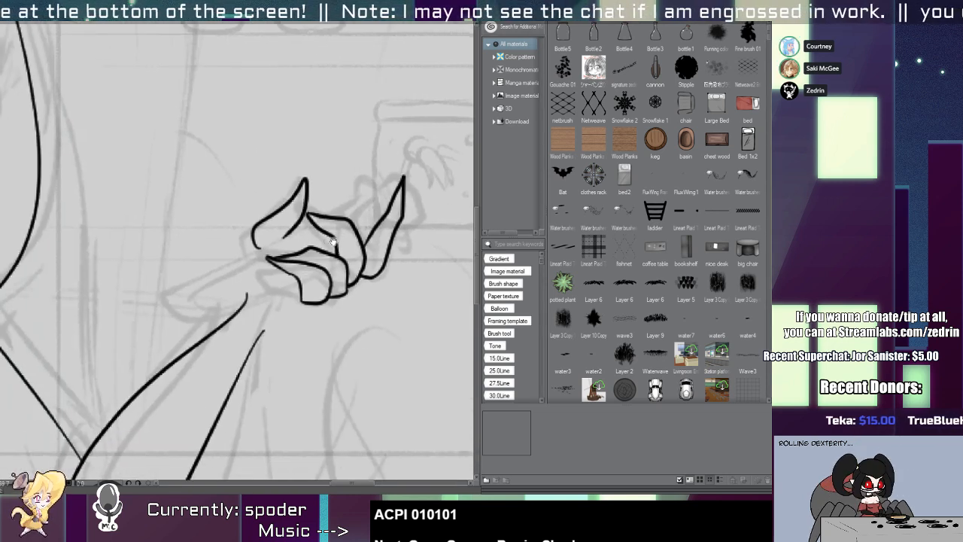
{"action": "mouse_move", "coordinate": [295, 302]}
{"action": "left_mouse_down"}
{"action": "mouse_move", "coordinate": [268, 289]}
{"action": "mouse_move", "coordinate": [317, 313]}
{"action": "mouse_move", "coordinate": [203, 247]}
{"action": "mouse_move", "coordinate": [295, 352]}
{"action": "mouse_move", "coordinate": [230, 308]}
{"action": "mouse_move", "coordinate": [274, 320]}
{"action": "left_mouse_up"}
{"action": "key", "text": "ctrl+z"}
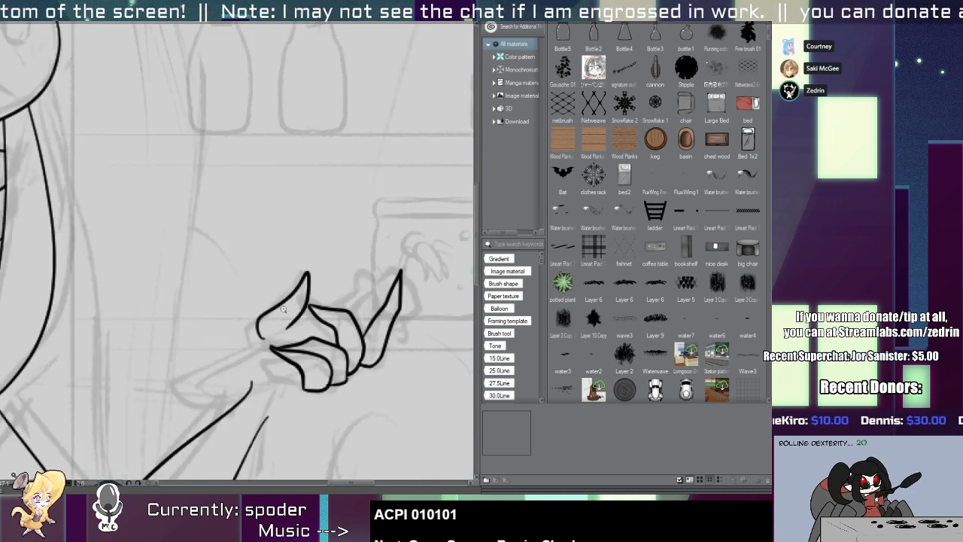
{"action": "scroll", "coordinate": [284, 308], "scroll_direction": "up", "scroll_amount": 2}
{"action": "left_click", "coordinate": [301, 308]}
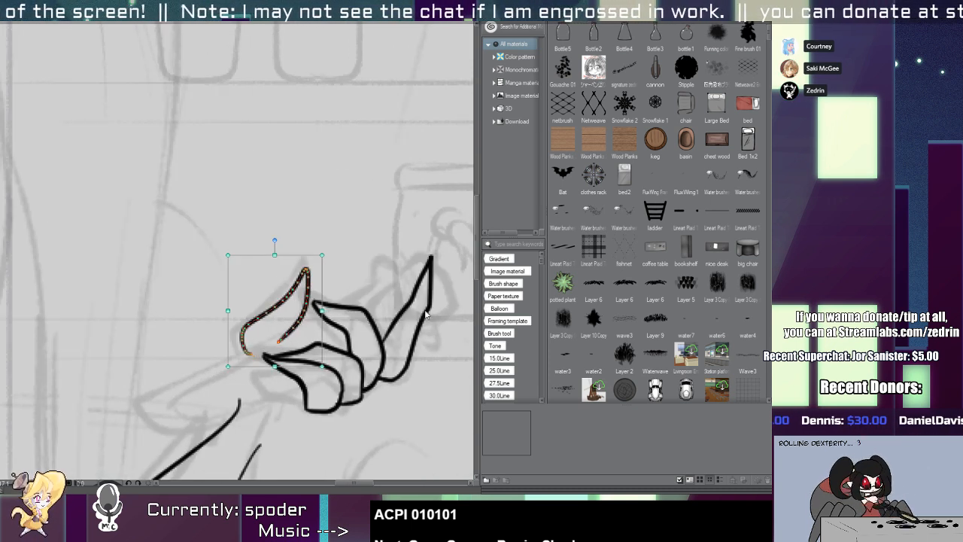
{"action": "left_click_drag", "start_coordinate": [423, 324], "coordinate": [422, 317]}
{"action": "scroll", "coordinate": [378, 369], "scroll_direction": "up", "scroll_amount": 2}
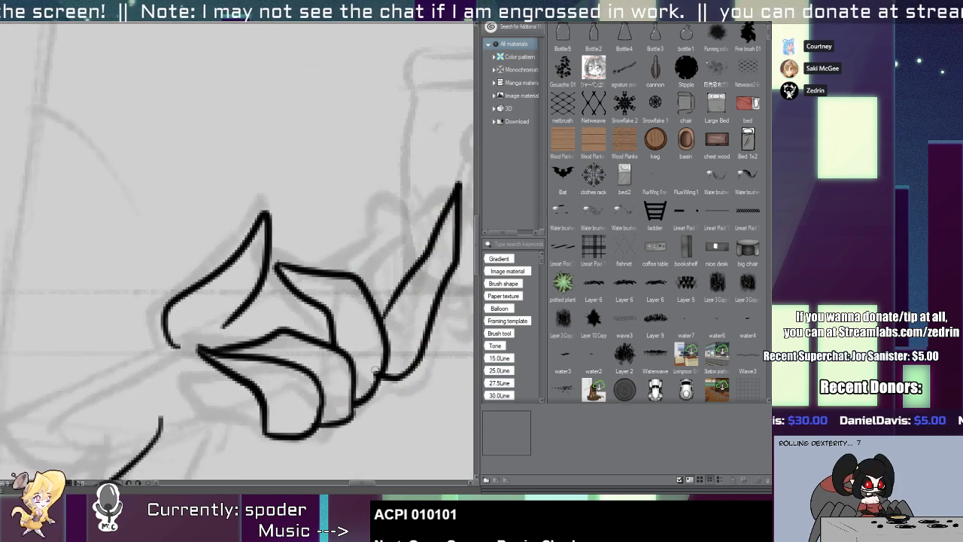
{"action": "scroll", "coordinate": [370, 376], "scroll_direction": "down", "scroll_amount": 3}
{"action": "scroll", "coordinate": [370, 334], "scroll_direction": "up", "scroll_amount": 1}
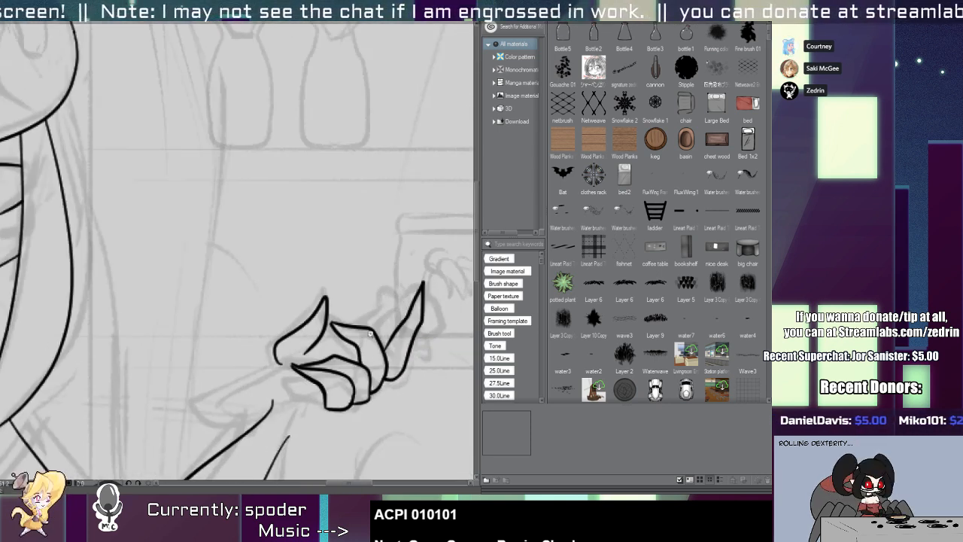
Ink two parallel diagonal lines through the raised hand as the edges of the held rod.
{"action": "left_click_drag", "start_coordinate": [438, 294], "coordinate": [414, 203]}
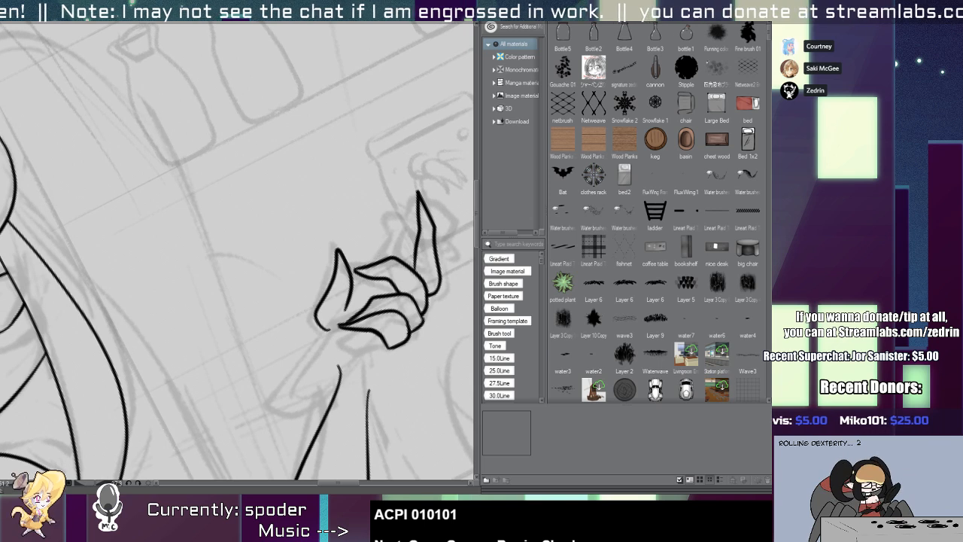
{"action": "mouse_move", "coordinate": [395, 218]}
{"action": "left_mouse_down"}
{"action": "mouse_move", "coordinate": [264, 411]}
{"action": "mouse_move", "coordinate": [264, 427]}
{"action": "left_mouse_up"}
{"action": "key", "text": "ctrl+z"}
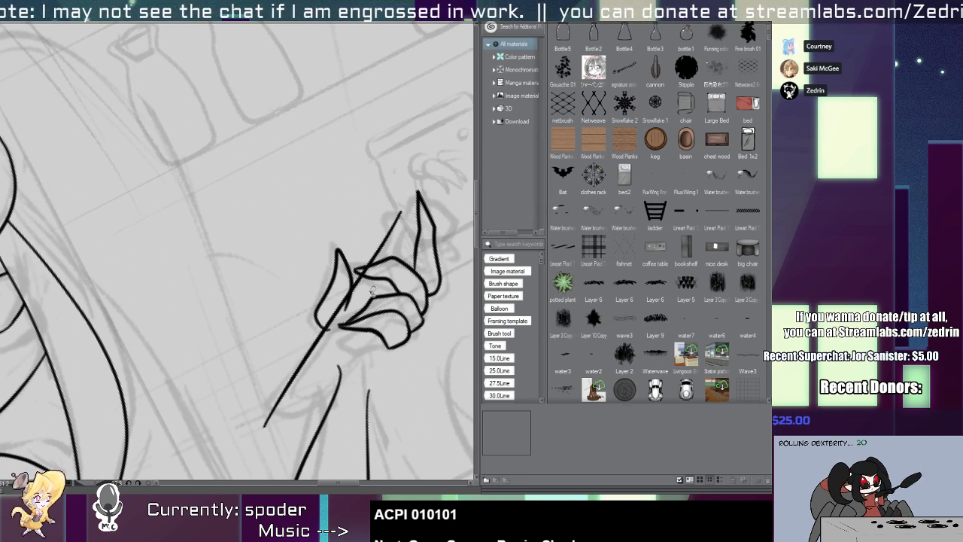
{"action": "left_click_drag", "start_coordinate": [416, 225], "coordinate": [278, 442]}
{"action": "key", "text": "ctrl+z"}
{"action": "left_click_drag", "start_coordinate": [421, 278], "coordinate": [316, 438]}
{"action": "key", "text": "ctrl+z"}
{"action": "left_click_drag", "start_coordinate": [445, 228], "coordinate": [308, 445]}
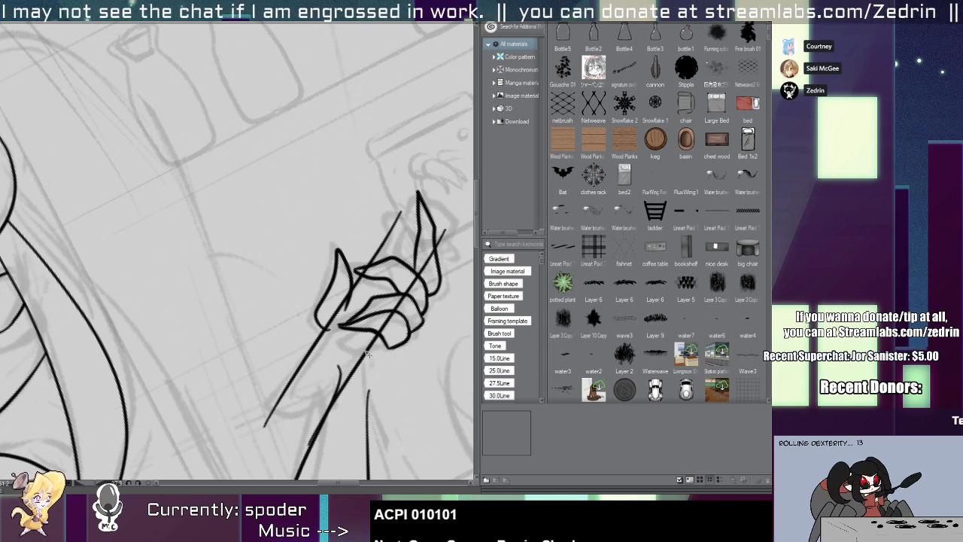
Close the rod's end near the wrist with a rounded line and erase the edge lines overshooting it.
{"action": "scroll", "coordinate": [368, 354], "scroll_direction": "up", "scroll_amount": 3}
{"action": "left_click_drag", "start_coordinate": [264, 385], "coordinate": [380, 406]}
{"action": "left_click", "coordinate": [377, 407]}
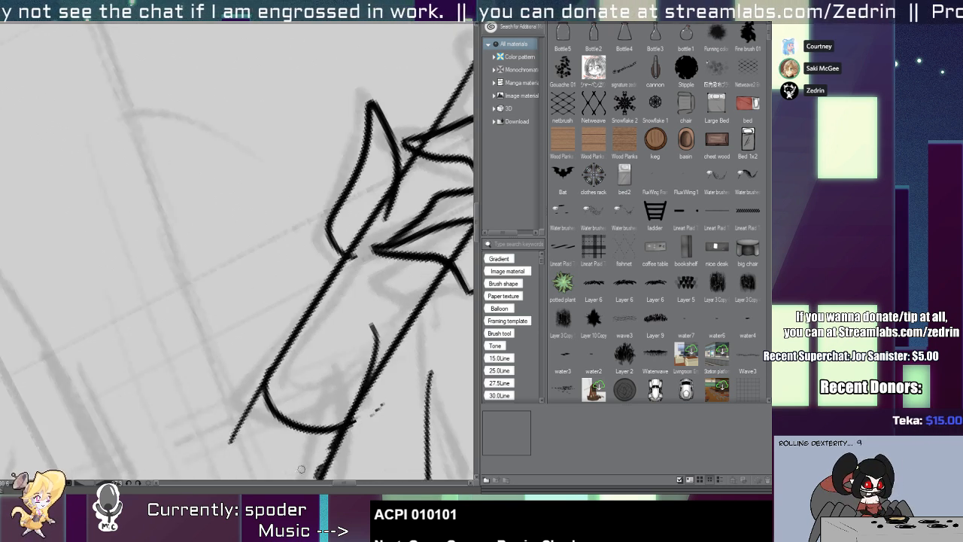
{"action": "left_click", "coordinate": [326, 458]}
{"action": "left_click", "coordinate": [242, 428]}
{"action": "key", "text": "e"}
{"action": "scroll", "coordinate": [361, 364], "scroll_direction": "down", "scroll_amount": 2}
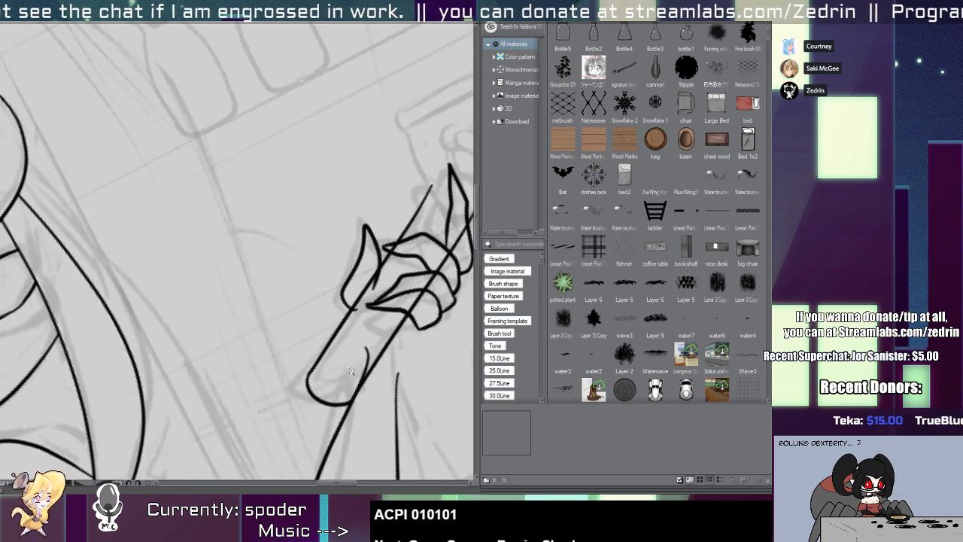
Ink a curved rim across the rod's far end, behind the extended finger.
{"action": "left_click_drag", "start_coordinate": [385, 309], "coordinate": [303, 405]}
{"action": "scroll", "coordinate": [364, 292], "scroll_direction": "up", "scroll_amount": 2}
{"action": "left_click_drag", "start_coordinate": [313, 276], "coordinate": [430, 330]}
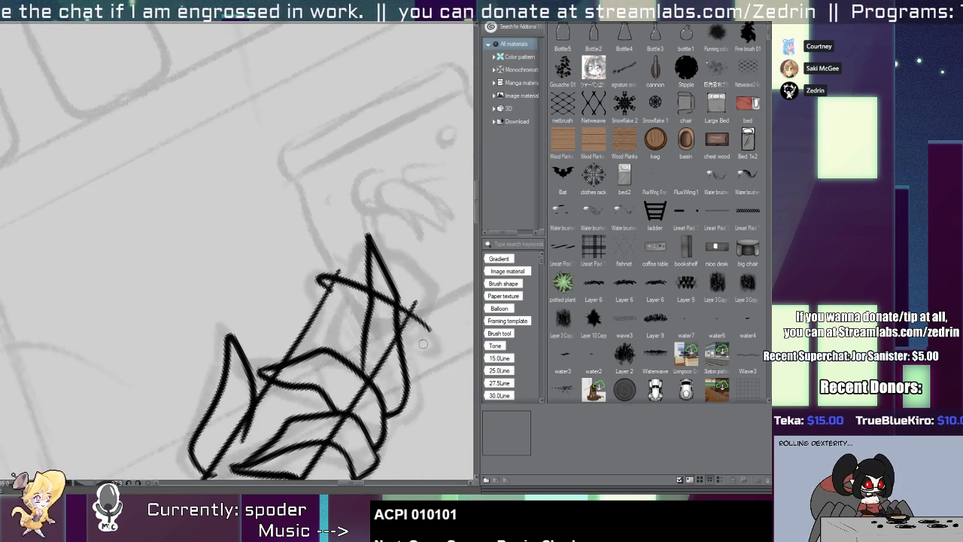
{"action": "key", "text": "ctrl+z"}
{"action": "mouse_move", "coordinate": [337, 286]}
{"action": "left_mouse_down"}
{"action": "mouse_move", "coordinate": [421, 343]}
{"action": "mouse_move", "coordinate": [414, 333]}
{"action": "mouse_move", "coordinate": [396, 341]}
{"action": "left_mouse_up"}
{"action": "key", "text": "ctrl+z"}
{"action": "key", "text": "ctrl+z"}
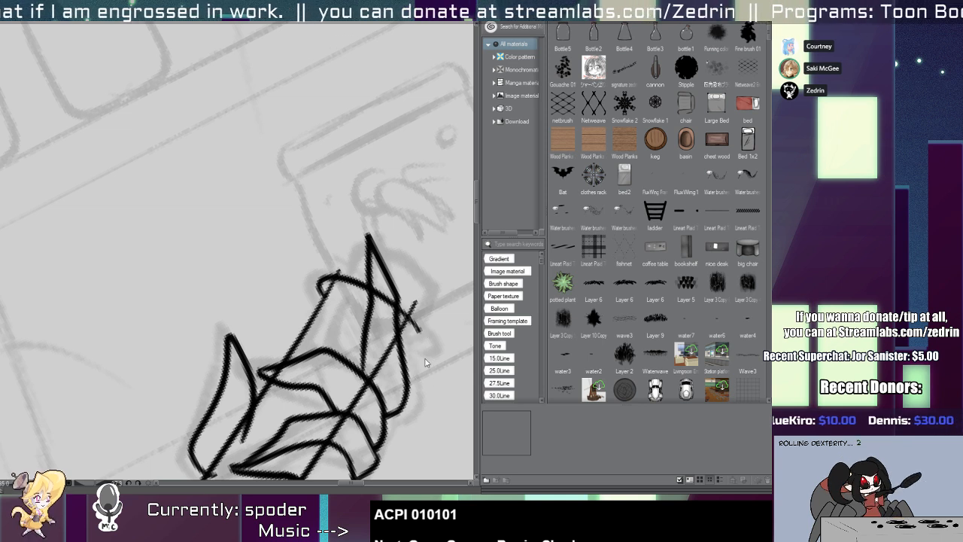
Close the corner of the far rim with a short line and erase the rod edges sticking out beyond it.
{"action": "scroll", "coordinate": [406, 333], "scroll_direction": "up", "scroll_amount": 2}
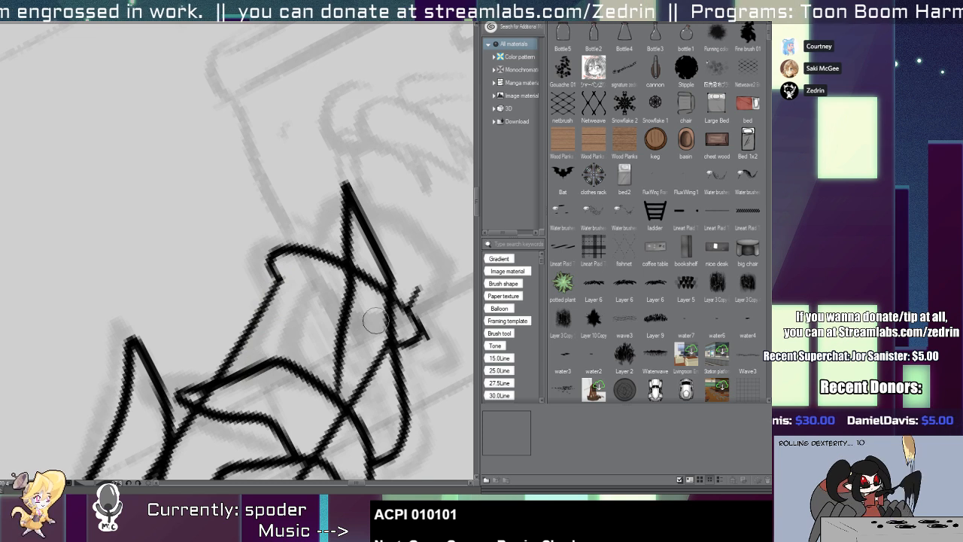
{"action": "key", "text": "ctrl+z"}
{"action": "key", "text": "ctrl+z"}
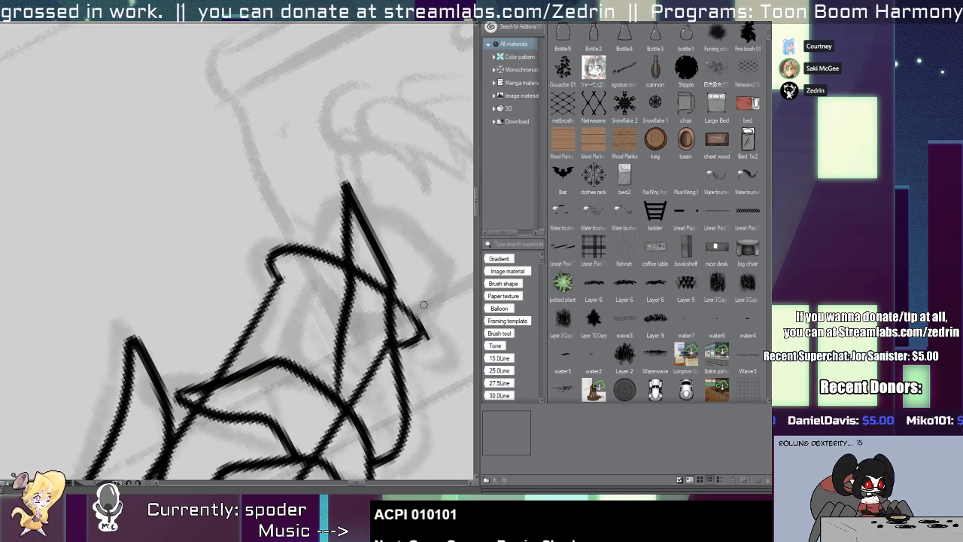
{"action": "left_click", "coordinate": [422, 326]}
{"action": "left_click_drag", "start_coordinate": [366, 383], "coordinate": [330, 295]}
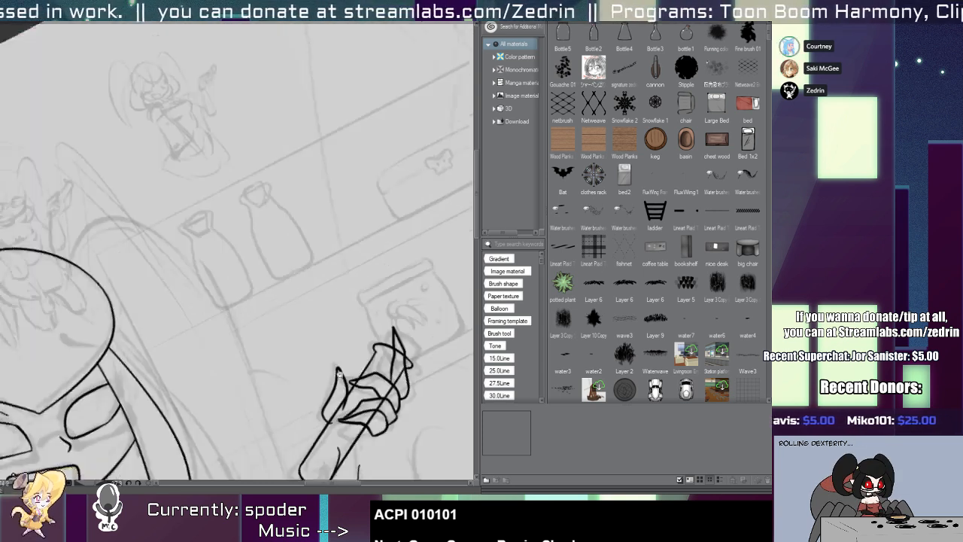
{"action": "left_click_drag", "start_coordinate": [302, 361], "coordinate": [306, 282]}
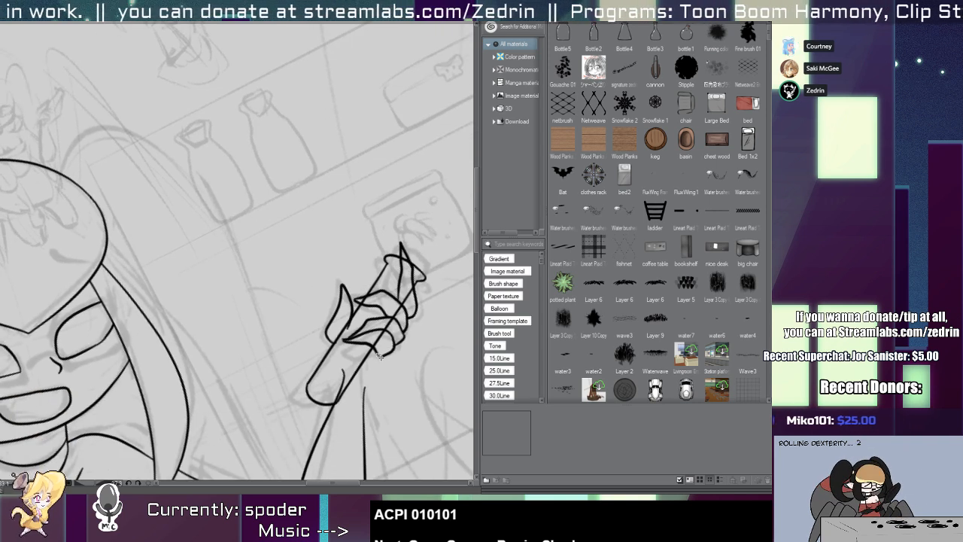
Ink the curved inner contour of the round shape set in the rod's far end.
{"action": "left_click_drag", "start_coordinate": [396, 276], "coordinate": [419, 287]}
{"action": "mouse_move", "coordinate": [405, 223]}
{"action": "left_mouse_down"}
{"action": "mouse_move", "coordinate": [390, 243]}
{"action": "mouse_move", "coordinate": [431, 316]}
{"action": "mouse_move", "coordinate": [402, 232]}
{"action": "mouse_move", "coordinate": [429, 313]}
{"action": "mouse_move", "coordinate": [379, 274]}
{"action": "mouse_move", "coordinate": [417, 314]}
{"action": "mouse_move", "coordinate": [369, 302]}
{"action": "mouse_move", "coordinate": [418, 324]}
{"action": "left_mouse_up"}
{"action": "key", "text": "ctrl+z"}
{"action": "key", "text": "ctrl+z"}
{"action": "key", "text": "ctrl+z"}
{"action": "key", "text": "ctrl+z"}
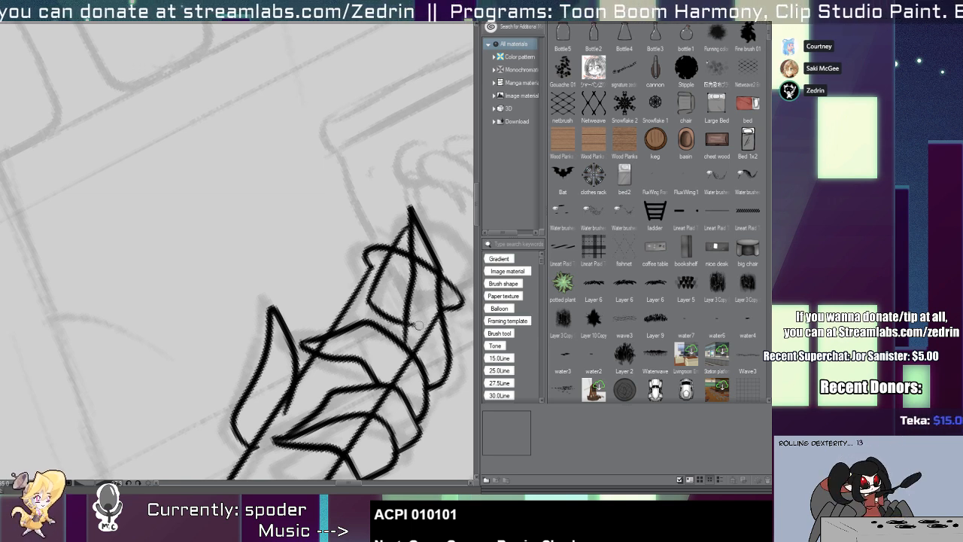
{"action": "key", "text": "ctrl+z"}
{"action": "left_click_drag", "start_coordinate": [367, 298], "coordinate": [412, 326]}
Complete the round shape at the rod's far end with its outer arc beyond the rim.
{"action": "key", "text": "ctrl+z"}
{"action": "mouse_move", "coordinate": [368, 300]}
{"action": "left_mouse_down"}
{"action": "mouse_move", "coordinate": [418, 328]}
{"action": "mouse_move", "coordinate": [468, 270]}
{"action": "left_mouse_up"}
{"action": "key", "text": "ctrl+z"}
{"action": "left_click_drag", "start_coordinate": [414, 329], "coordinate": [467, 270]}
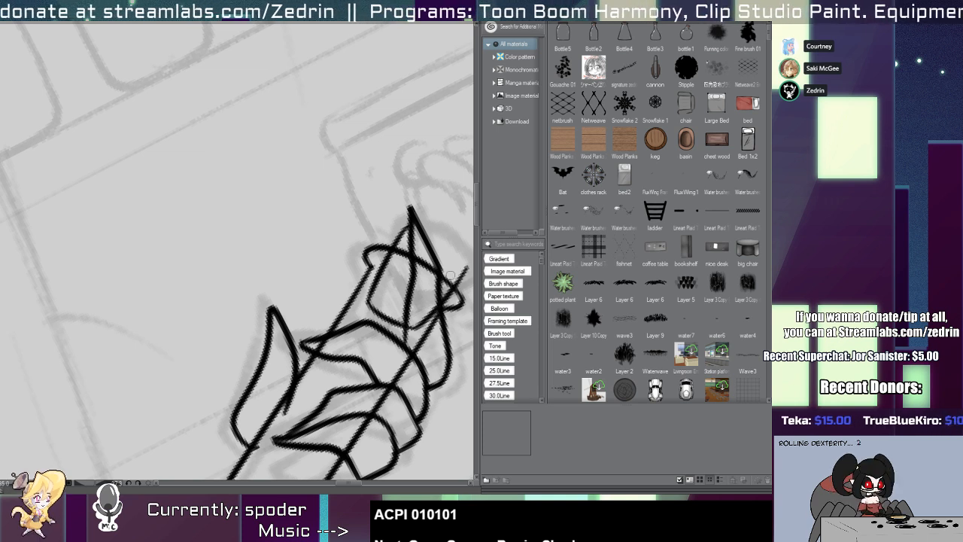
{"action": "mouse_move", "coordinate": [397, 234]}
{"action": "left_mouse_down"}
{"action": "mouse_move", "coordinate": [407, 230]}
{"action": "mouse_move", "coordinate": [468, 282]}
{"action": "left_mouse_up"}
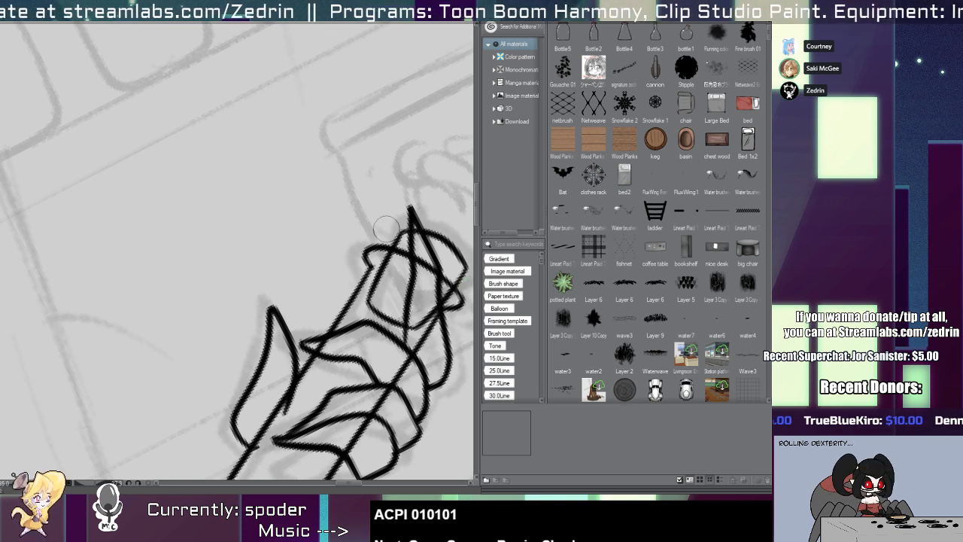
Erase the rod and rim lines that cross the inside of the extended finger.
{"action": "scroll", "coordinate": [412, 304], "scroll_direction": "down", "scroll_amount": 5}
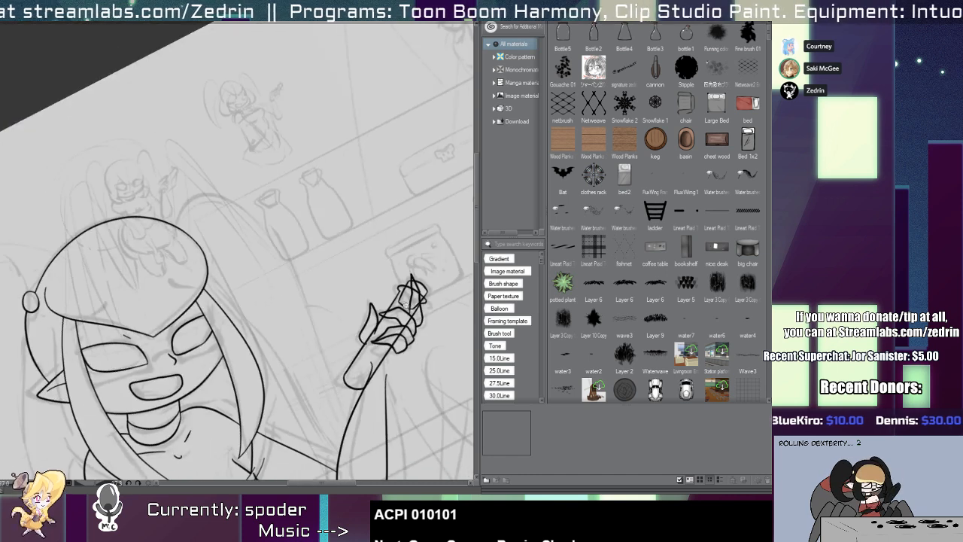
{"action": "scroll", "coordinate": [372, 292], "scroll_direction": "up", "scroll_amount": 3}
{"action": "left_click_drag", "start_coordinate": [407, 306], "coordinate": [405, 394]}
{"action": "scroll", "coordinate": [405, 394], "scroll_direction": "up", "scroll_amount": 2}
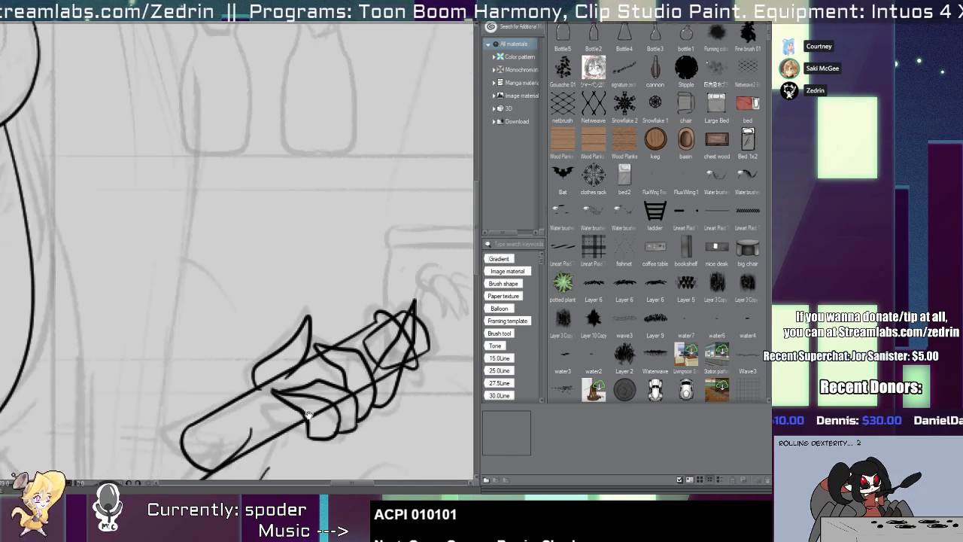
{"action": "scroll", "coordinate": [309, 414], "scroll_direction": "up", "scroll_amount": 3}
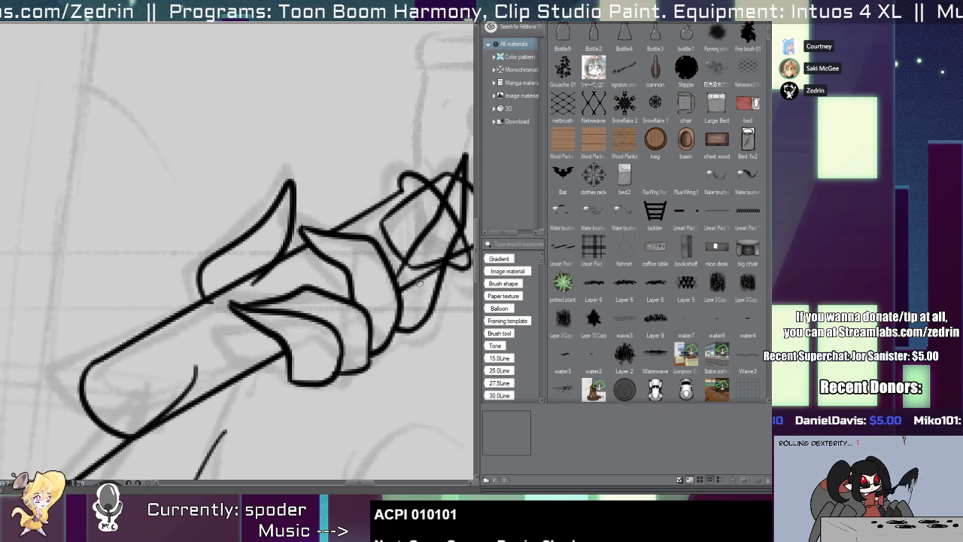
{"action": "left_click_drag", "start_coordinate": [454, 213], "coordinate": [415, 288]}
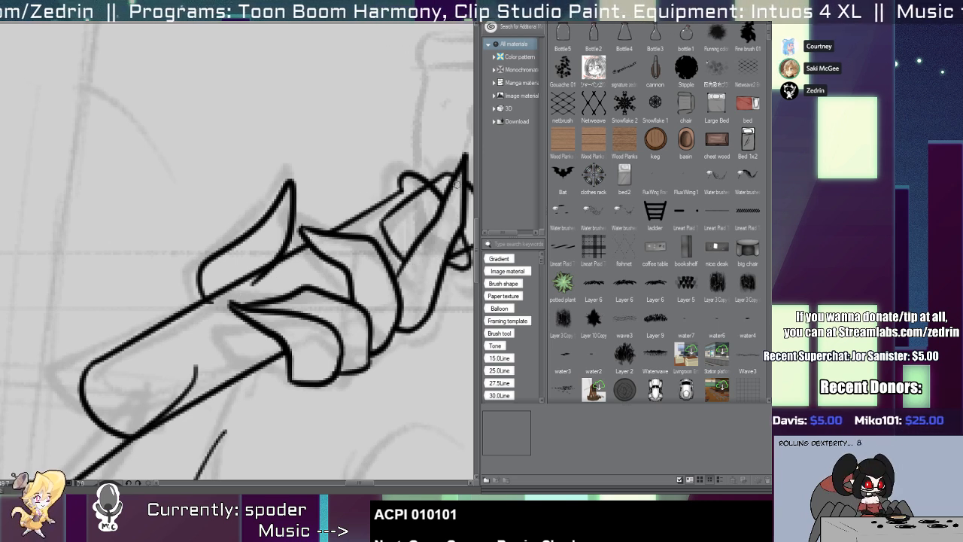
{"action": "scroll", "coordinate": [437, 230], "scroll_direction": "down", "scroll_amount": 3}
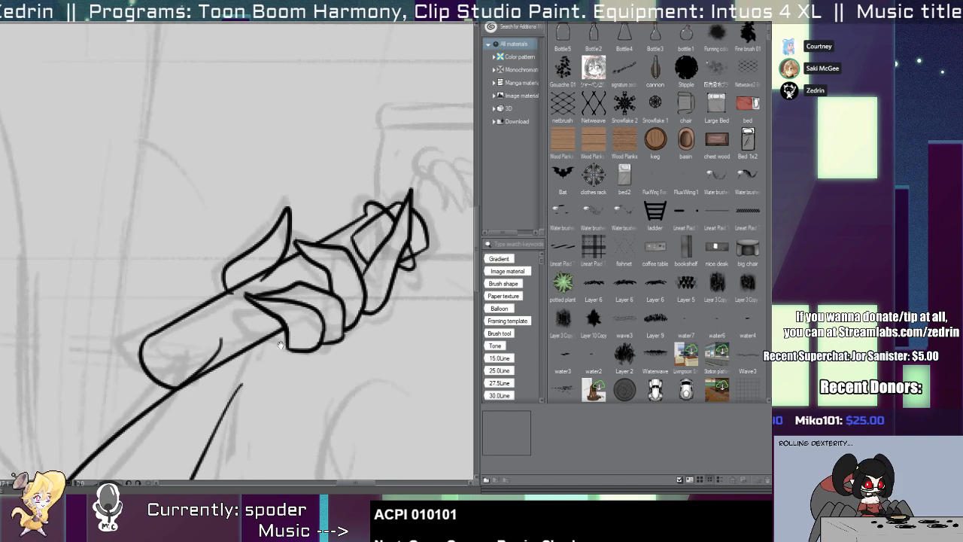
Ink the palm's lower edge beneath the curled fingers and erase the stray lines overlapping the rod.
{"action": "scroll", "coordinate": [270, 350], "scroll_direction": "up", "scroll_amount": 1}
{"action": "left_click_drag", "start_coordinate": [221, 346], "coordinate": [319, 357]}
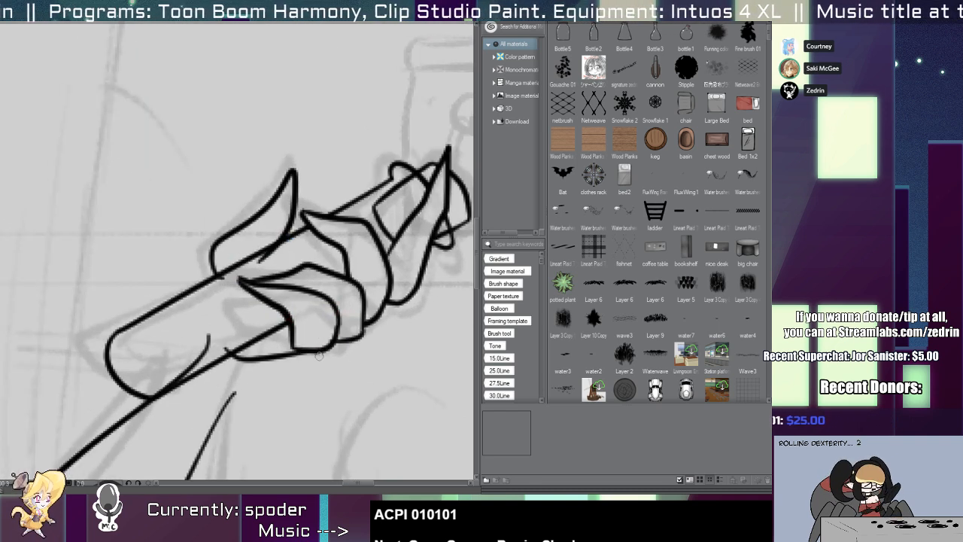
{"action": "left_click_drag", "start_coordinate": [224, 344], "coordinate": [179, 358]}
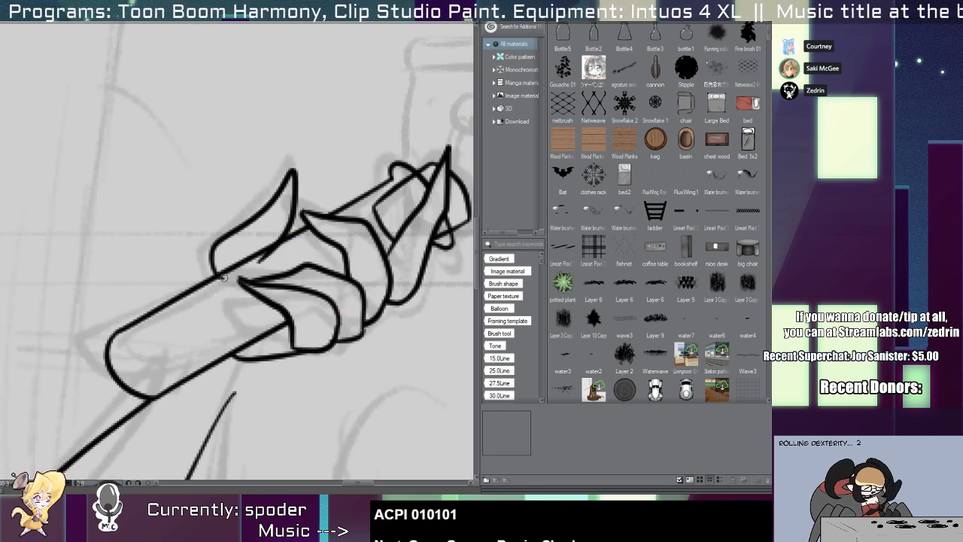
Clean up the forearm lines and join the outer forearm line to the base of the hand.
{"action": "scroll", "coordinate": [309, 192], "scroll_direction": "down", "scroll_amount": 3}
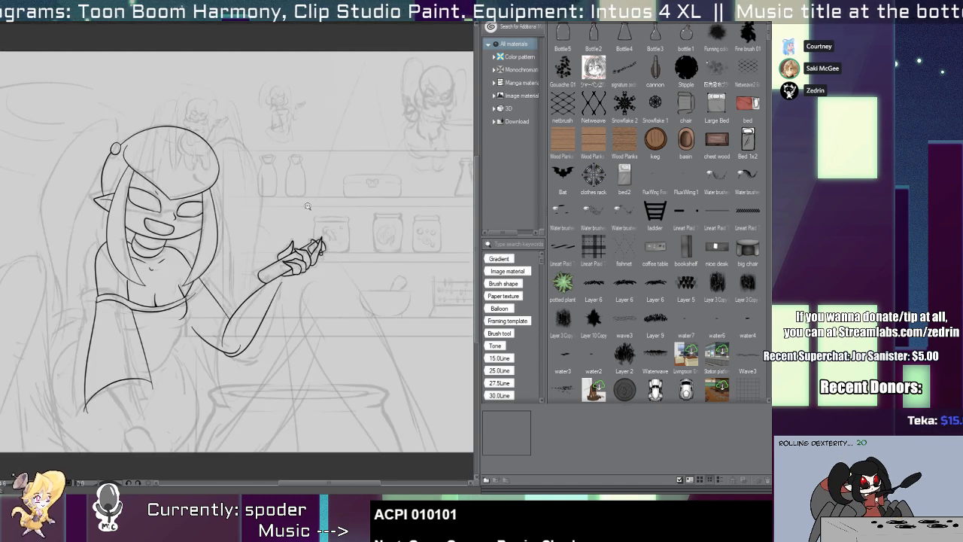
{"action": "left_click_drag", "start_coordinate": [260, 275], "coordinate": [319, 281]}
{"action": "mouse_move", "coordinate": [257, 294]}
{"action": "left_mouse_down"}
{"action": "mouse_move", "coordinate": [235, 292]}
{"action": "mouse_move", "coordinate": [323, 304]}
{"action": "mouse_move", "coordinate": [252, 337]}
{"action": "mouse_move", "coordinate": [298, 362]}
{"action": "mouse_move", "coordinate": [284, 370]}
{"action": "left_mouse_up"}
{"action": "left_click_drag", "start_coordinate": [205, 359], "coordinate": [204, 352]}
{"action": "key", "text": "e"}
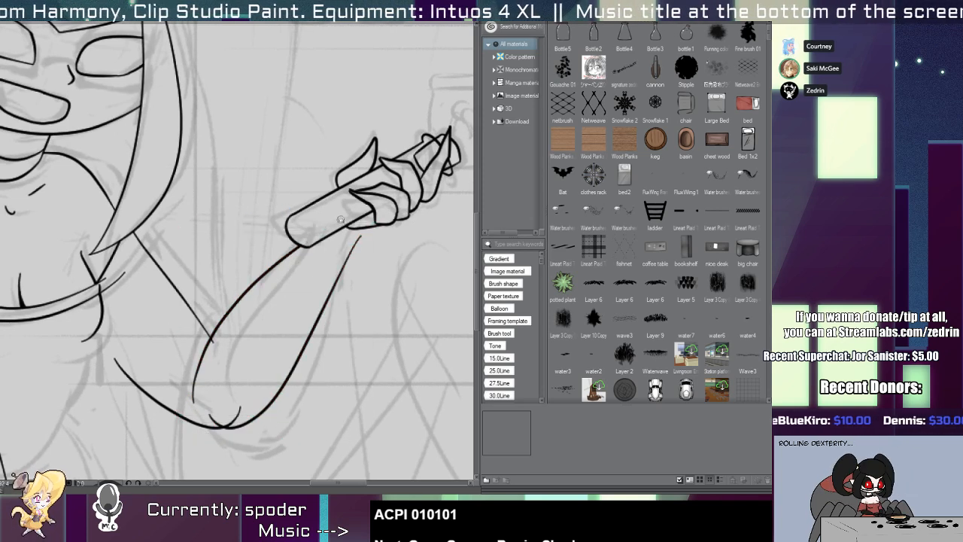
{"action": "scroll", "coordinate": [340, 218], "scroll_direction": "up", "scroll_amount": 3}
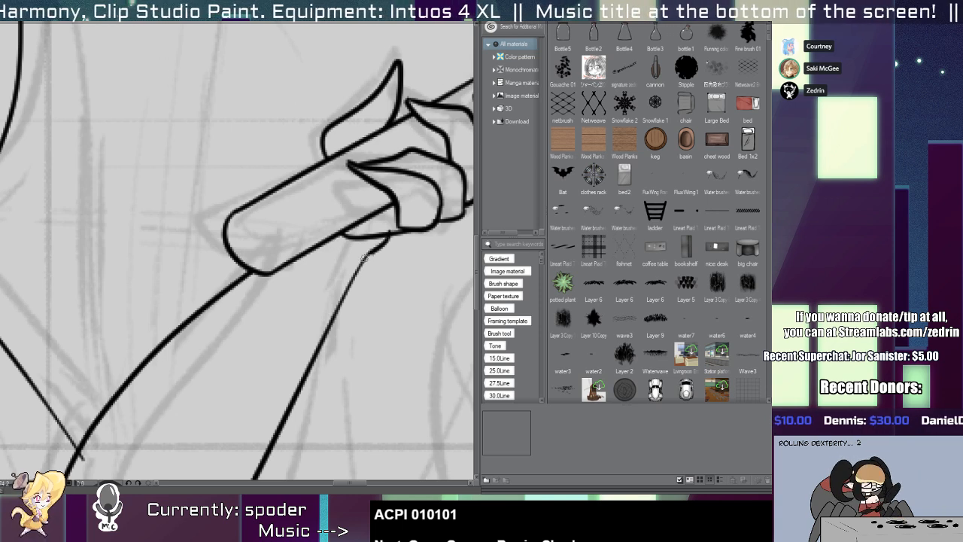
{"action": "left_click_drag", "start_coordinate": [335, 311], "coordinate": [366, 265]}
{"action": "scroll", "coordinate": [389, 228], "scroll_direction": "down", "scroll_amount": 4}
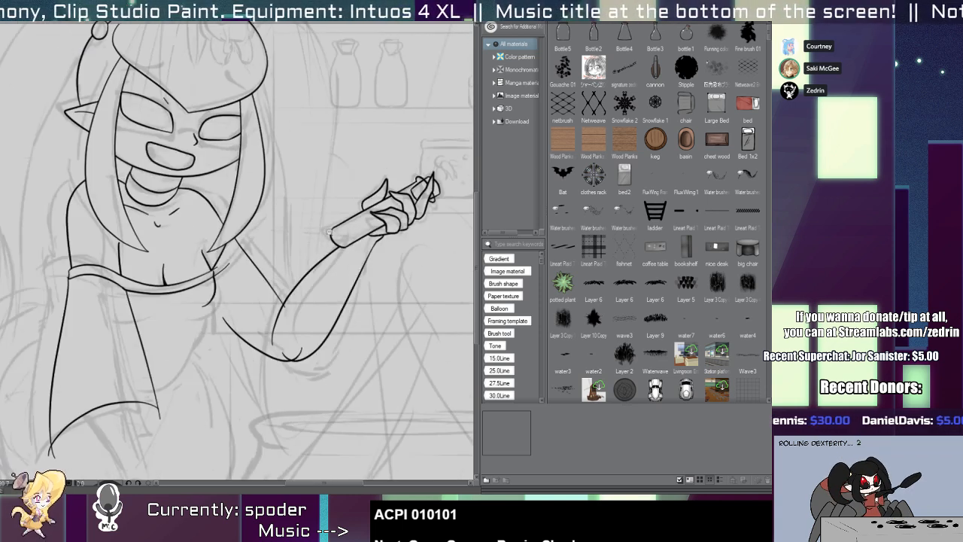
Ink the long curved sleeve edge falling from the elbow and redraw the short inner forearm line beside it.
{"action": "scroll", "coordinate": [268, 324], "scroll_direction": "up", "scroll_amount": 2}
{"action": "left_click_drag", "start_coordinate": [255, 371], "coordinate": [258, 367]}
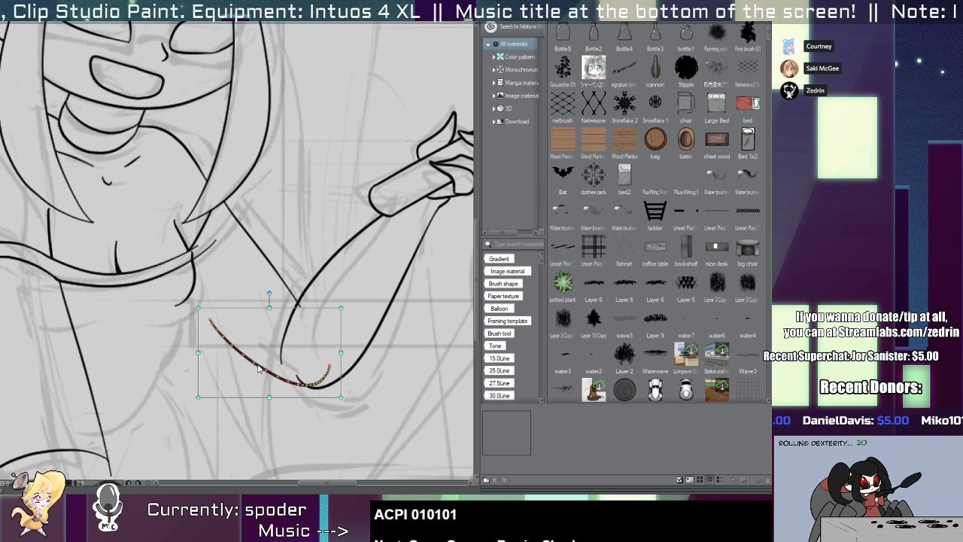
{"action": "scroll", "coordinate": [169, 287], "scroll_direction": "up", "scroll_amount": 2}
{"action": "left_click_drag", "start_coordinate": [334, 302], "coordinate": [298, 452]}
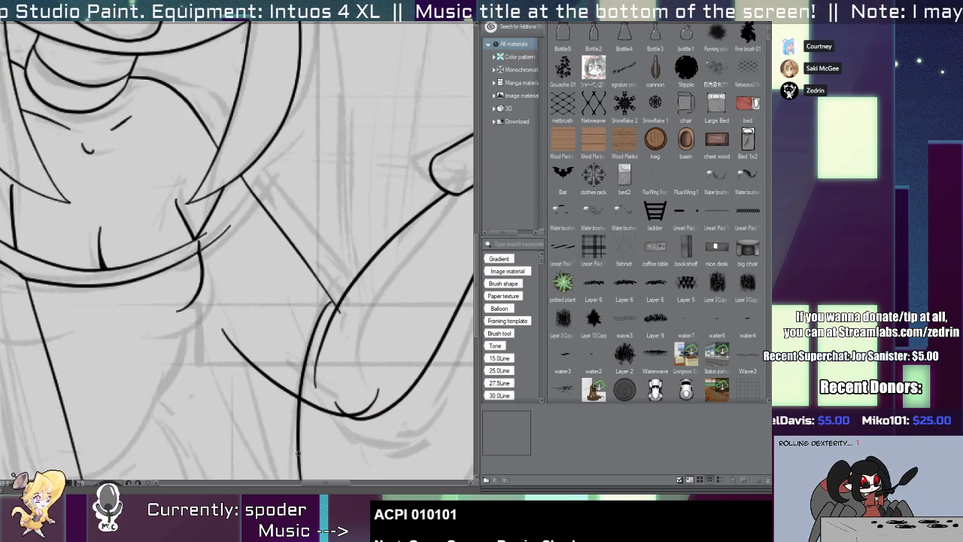
{"action": "key", "text": "ctrl+z"}
{"action": "mouse_move", "coordinate": [334, 303]}
{"action": "left_mouse_down"}
{"action": "mouse_move", "coordinate": [300, 478]}
{"action": "mouse_move", "coordinate": [331, 309]}
{"action": "mouse_move", "coordinate": [290, 479]}
{"action": "left_mouse_up"}
{"action": "key", "text": "ctrl+z"}
{"action": "key", "text": "ctrl+z"}
{"action": "left_click_drag", "start_coordinate": [335, 301], "coordinate": [285, 479]}
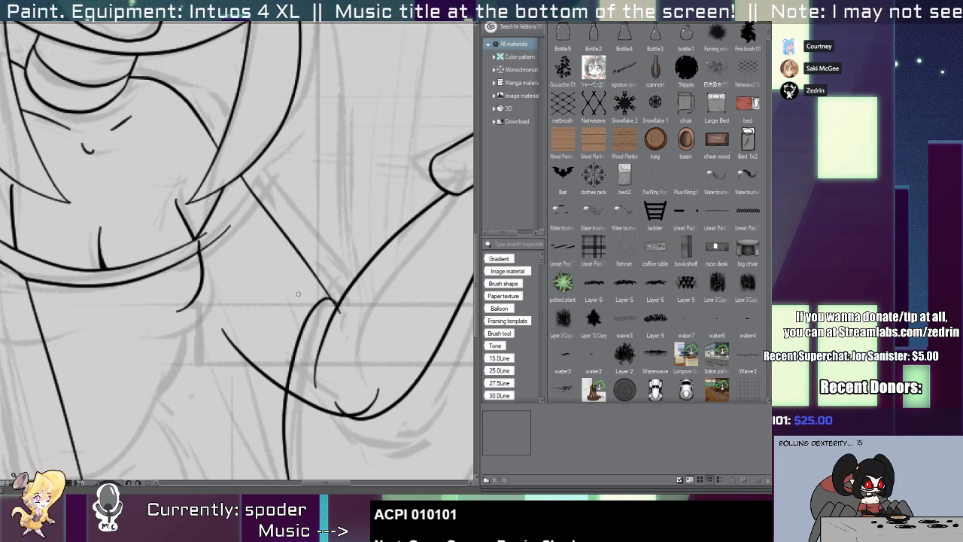
{"action": "scroll", "coordinate": [332, 330], "scroll_direction": "up", "scroll_amount": 2}
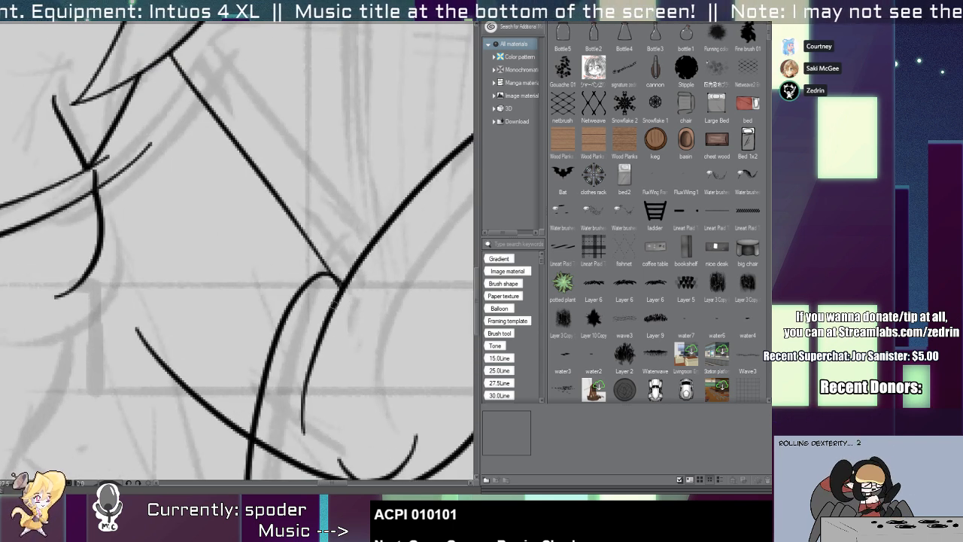
{"action": "left_click_drag", "start_coordinate": [336, 296], "coordinate": [317, 413]}
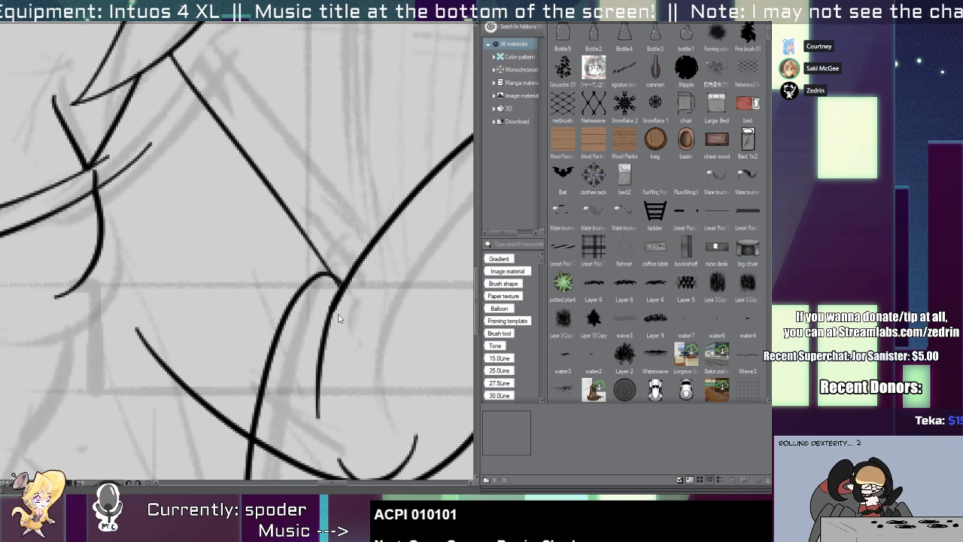
Redraw the short inner forearm line curving down from where the sleeve's upper edge meets the forearm.
{"action": "key", "text": "ctrl+z"}
{"action": "left_click_drag", "start_coordinate": [343, 286], "coordinate": [303, 433]}
{"action": "left_click_drag", "start_coordinate": [343, 288], "coordinate": [331, 397]}
{"action": "left_click_drag", "start_coordinate": [311, 365], "coordinate": [315, 394]}
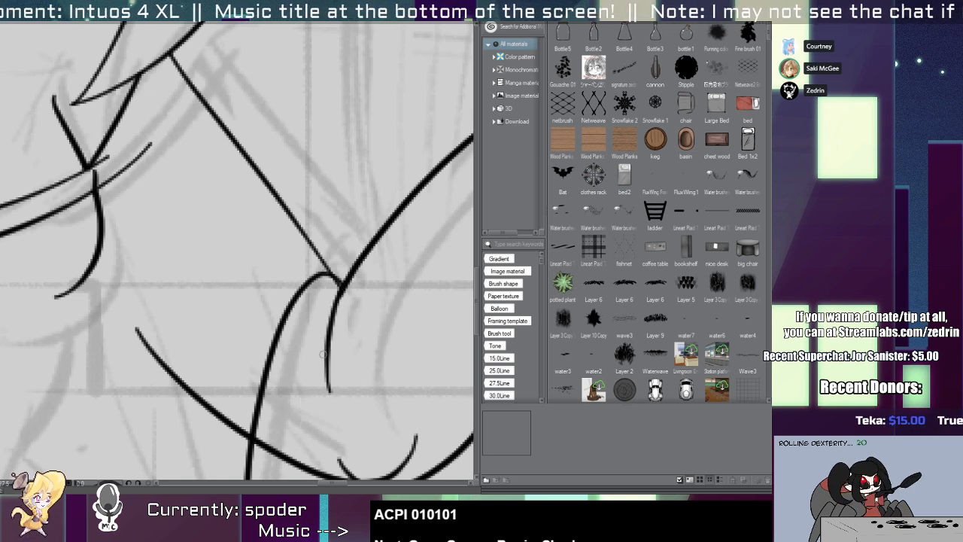
{"action": "left_click_drag", "start_coordinate": [333, 337], "coordinate": [299, 310]}
{"action": "scroll", "coordinate": [299, 309], "scroll_direction": "down", "scroll_amount": 2}
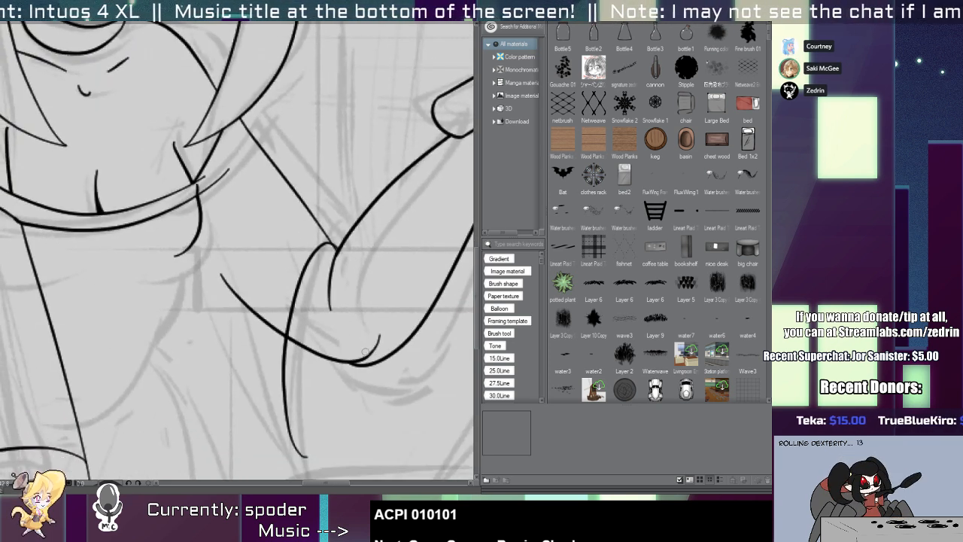
{"action": "key", "text": "ctrl+minus"}
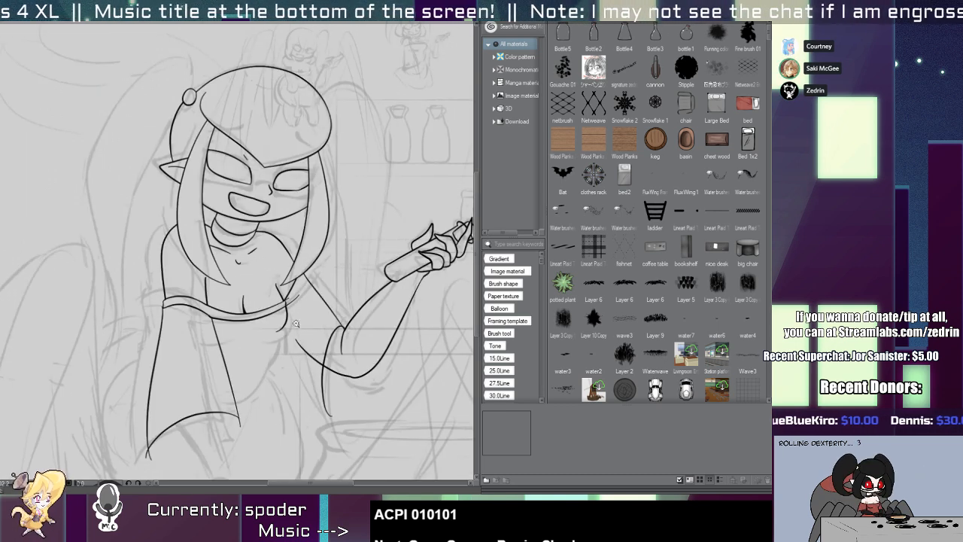
Ink the hanging sleeve's long lower edge from beneath the bust to the sleeve tip and close its opening below the elbow.
{"action": "scroll", "coordinate": [279, 307], "scroll_direction": "up", "scroll_amount": 3}
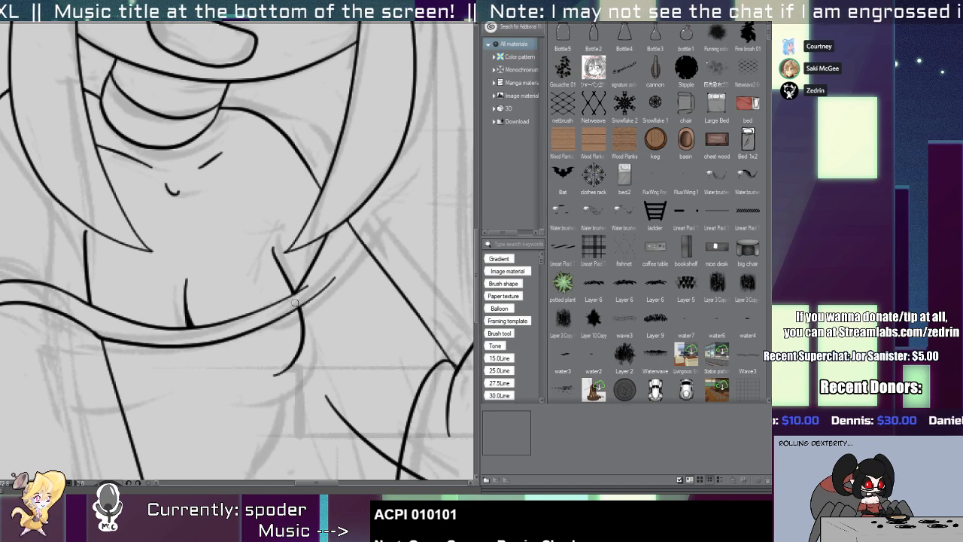
{"action": "scroll", "coordinate": [279, 308], "scroll_direction": "down", "scroll_amount": 4}
{"action": "scroll", "coordinate": [278, 308], "scroll_direction": "up", "scroll_amount": 3}
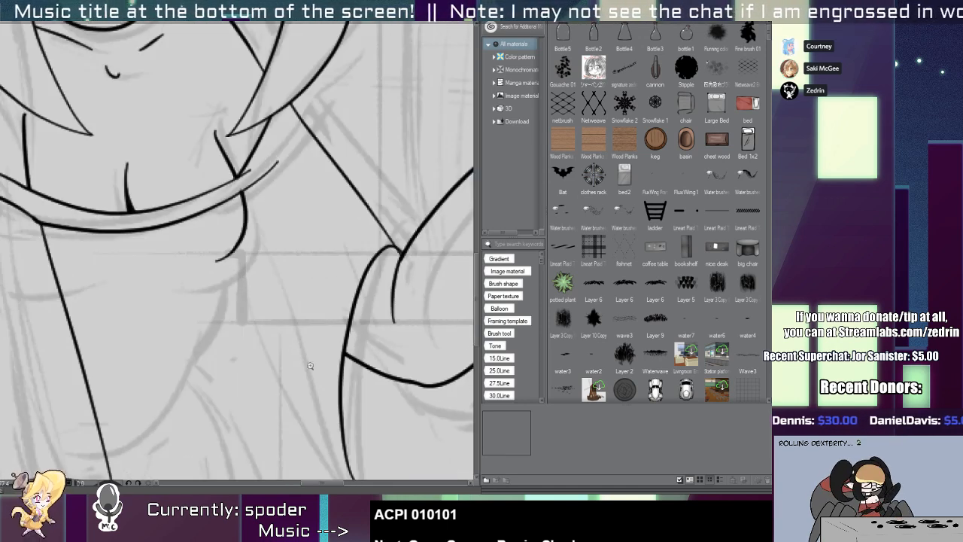
{"action": "scroll", "coordinate": [399, 243], "scroll_direction": "up", "scroll_amount": 2}
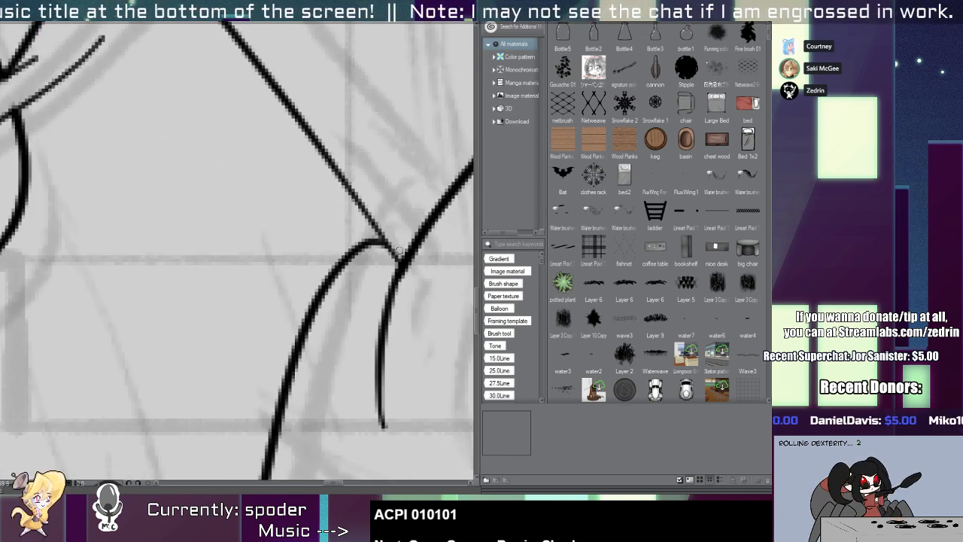
{"action": "scroll", "coordinate": [365, 256], "scroll_direction": "down", "scroll_amount": 3}
{"action": "mouse_move", "coordinate": [293, 280]}
{"action": "left_mouse_down"}
{"action": "mouse_move", "coordinate": [373, 430]}
{"action": "mouse_move", "coordinate": [380, 402]}
{"action": "left_mouse_up"}
{"action": "key", "text": "ctrl+z"}
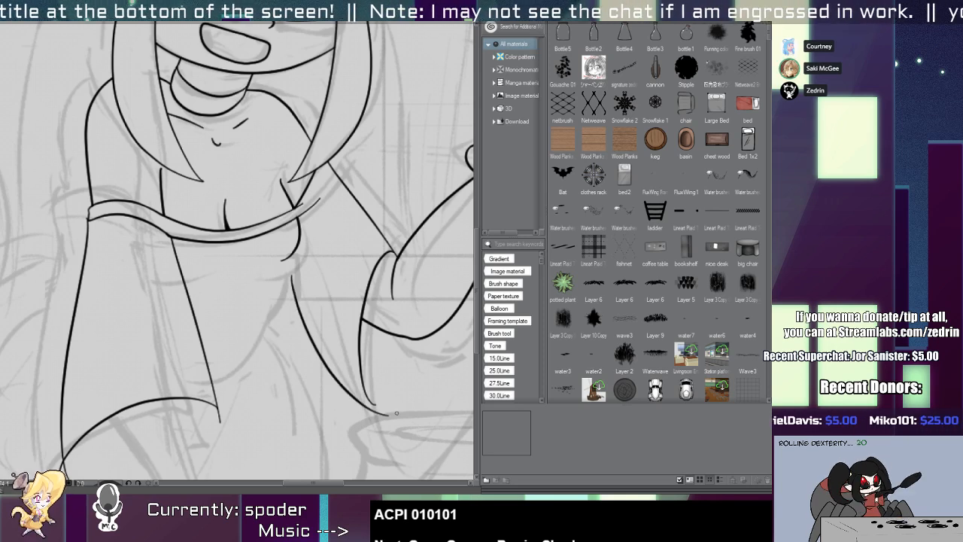
{"action": "key", "text": "ctrl+z"}
{"action": "left_click_drag", "start_coordinate": [292, 278], "coordinate": [376, 402]}
{"action": "key", "text": "ctrl+z"}
{"action": "left_click_drag", "start_coordinate": [292, 278], "coordinate": [382, 406]}
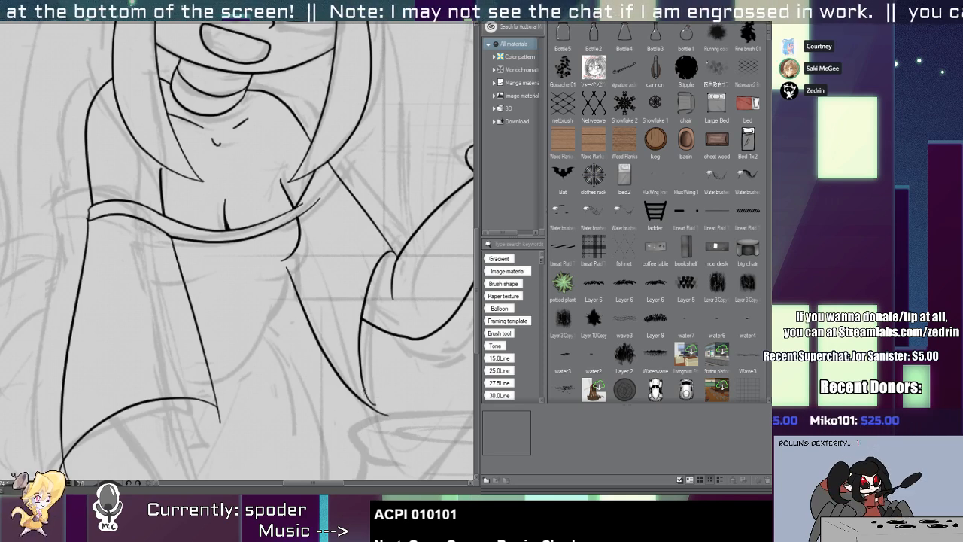
{"action": "scroll", "coordinate": [399, 319], "scroll_direction": "up", "scroll_amount": 2}
{"action": "key", "text": "ctrl+z"}
{"action": "mouse_move", "coordinate": [447, 307]}
{"action": "left_mouse_down"}
{"action": "mouse_move", "coordinate": [379, 441]}
{"action": "mouse_move", "coordinate": [352, 447]}
{"action": "mouse_move", "coordinate": [373, 436]}
{"action": "left_mouse_up"}
Adjust the end of the straight upper-arm line so it joins the forearm and sleeve lines cleanly at the elbow.
{"action": "scroll", "coordinate": [373, 436], "scroll_direction": "up", "scroll_amount": 4}
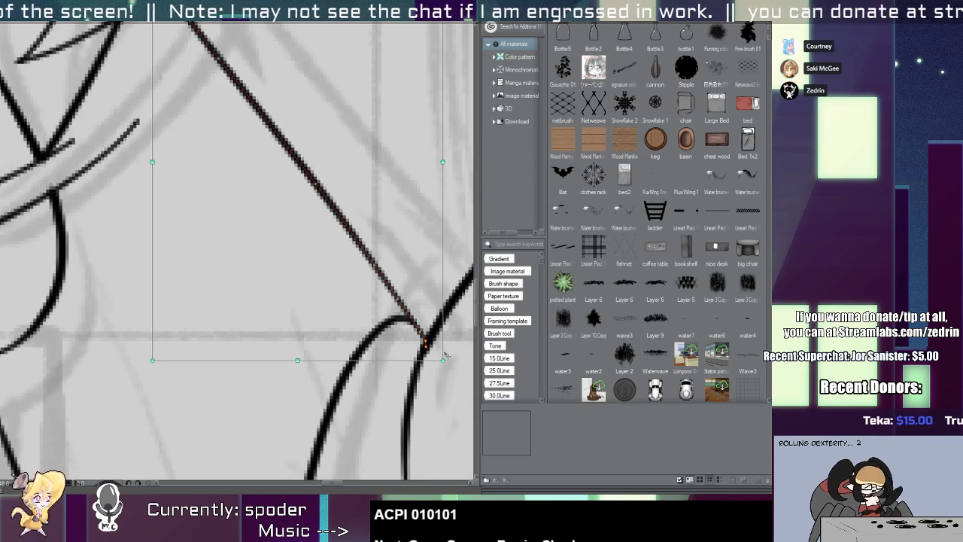
{"action": "mouse_move", "coordinate": [443, 360]}
{"action": "left_mouse_down"}
{"action": "mouse_move", "coordinate": [453, 352]}
{"action": "mouse_move", "coordinate": [445, 355]}
{"action": "left_mouse_up"}
{"action": "key", "text": "p"}
{"action": "left_click_drag", "start_coordinate": [405, 322], "coordinate": [428, 345]}
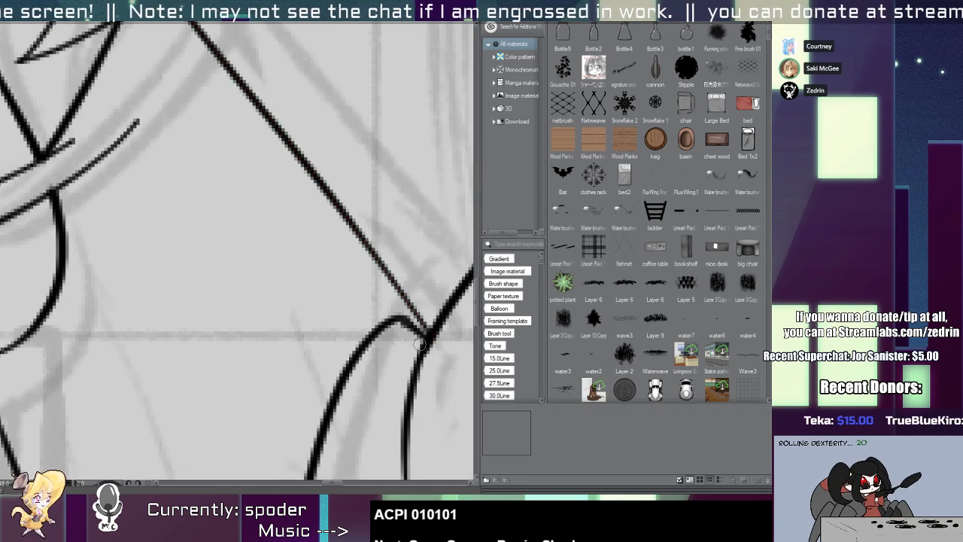
{"action": "scroll", "coordinate": [418, 346], "scroll_direction": "down", "scroll_amount": 4}
Extend the curved line under the bust inward across the torso.
{"action": "scroll", "coordinate": [347, 368], "scroll_direction": "up", "scroll_amount": 1}
{"action": "scroll", "coordinate": [347, 286], "scroll_direction": "up", "scroll_amount": 3}
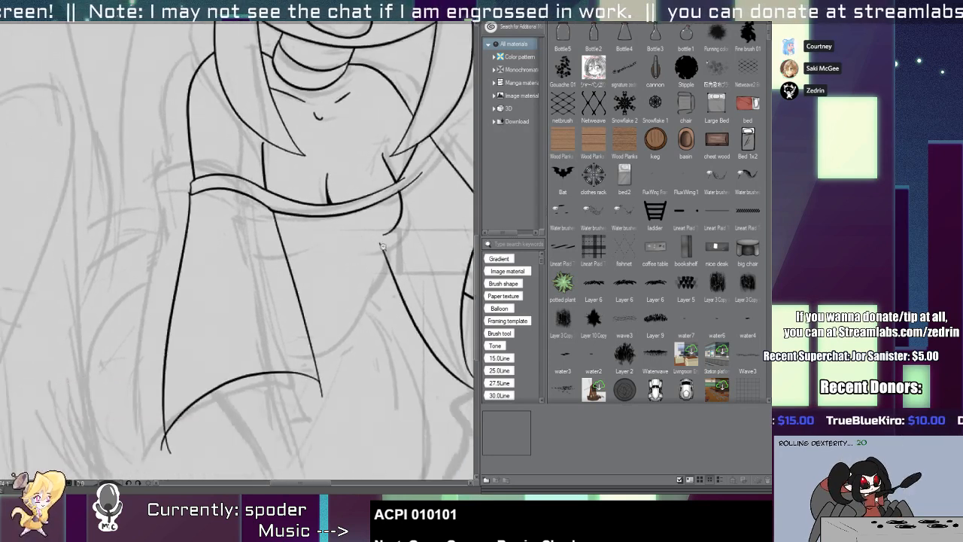
{"action": "left_click_drag", "start_coordinate": [332, 230], "coordinate": [414, 209]}
{"action": "key", "text": "ctrl+z"}
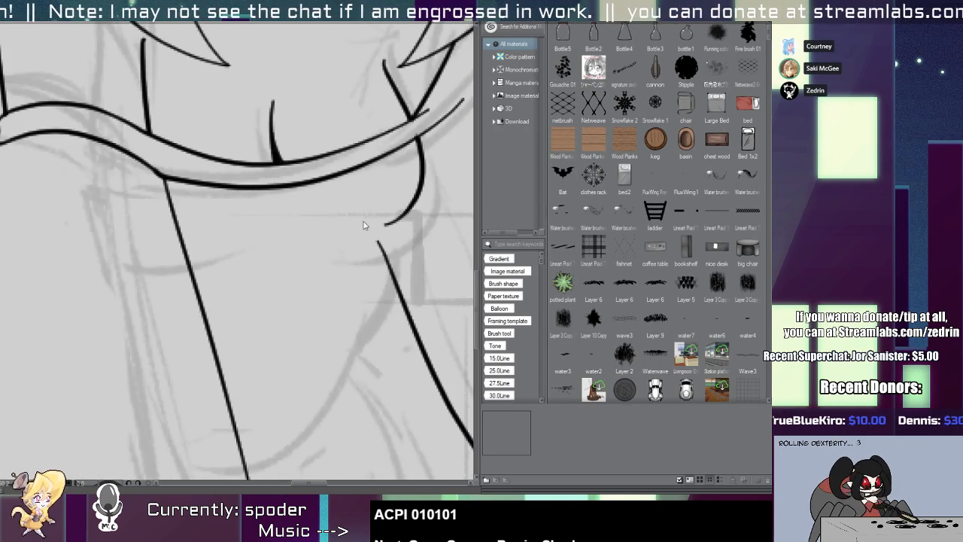
{"action": "mouse_move", "coordinate": [337, 237]}
{"action": "left_mouse_down"}
{"action": "mouse_move", "coordinate": [409, 201]}
{"action": "mouse_move", "coordinate": [374, 226]}
{"action": "left_mouse_up"}
{"action": "key", "text": "e"}
{"action": "key", "text": "p"}
Ink a short crease beside the sleeve's inner edge and a curved waist line from beneath the bust to that sleeve.
{"action": "mouse_move", "coordinate": [158, 238]}
{"action": "left_mouse_down"}
{"action": "mouse_move", "coordinate": [205, 249]}
{"action": "mouse_move", "coordinate": [268, 231]}
{"action": "mouse_move", "coordinate": [259, 299]}
{"action": "mouse_move", "coordinate": [205, 380]}
{"action": "left_mouse_up"}
{"action": "key", "text": "ctrl+z"}
{"action": "scroll", "coordinate": [161, 239], "scroll_direction": "down", "scroll_amount": 3}
{"action": "key", "text": "ctrl+z"}
{"action": "mouse_move", "coordinate": [272, 248]}
{"action": "left_mouse_down"}
{"action": "mouse_move", "coordinate": [221, 332]}
{"action": "mouse_move", "coordinate": [233, 321]}
{"action": "mouse_move", "coordinate": [173, 374]}
{"action": "left_mouse_up"}
{"action": "key", "text": "ctrl+z"}
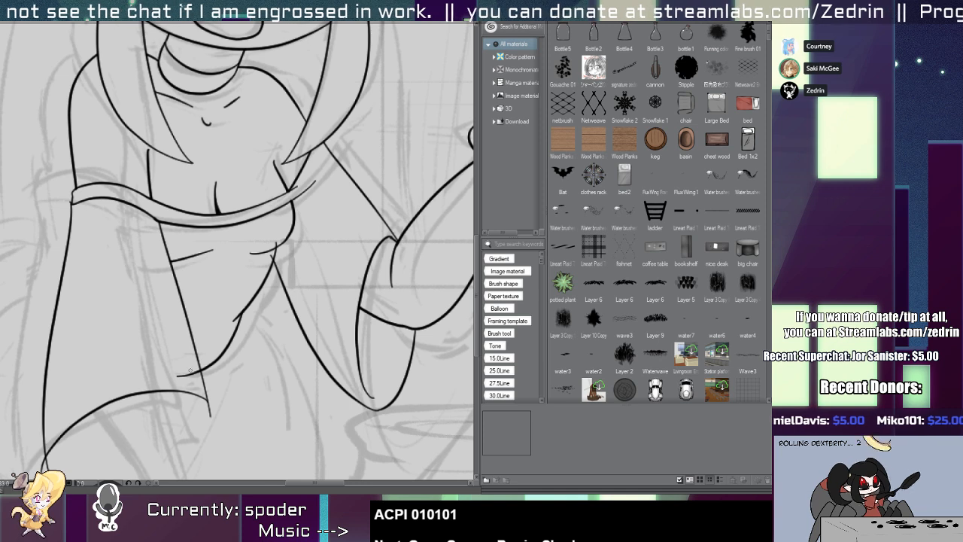
Erase the waist line's overshooting ends at the sleeve edge and above the under-bust curve.
{"action": "left_click", "coordinate": [181, 374]}
{"action": "scroll", "coordinate": [267, 261], "scroll_direction": "up", "scroll_amount": 3}
{"action": "left_click", "coordinate": [289, 244]}
{"action": "key", "text": "ctrl+z"}
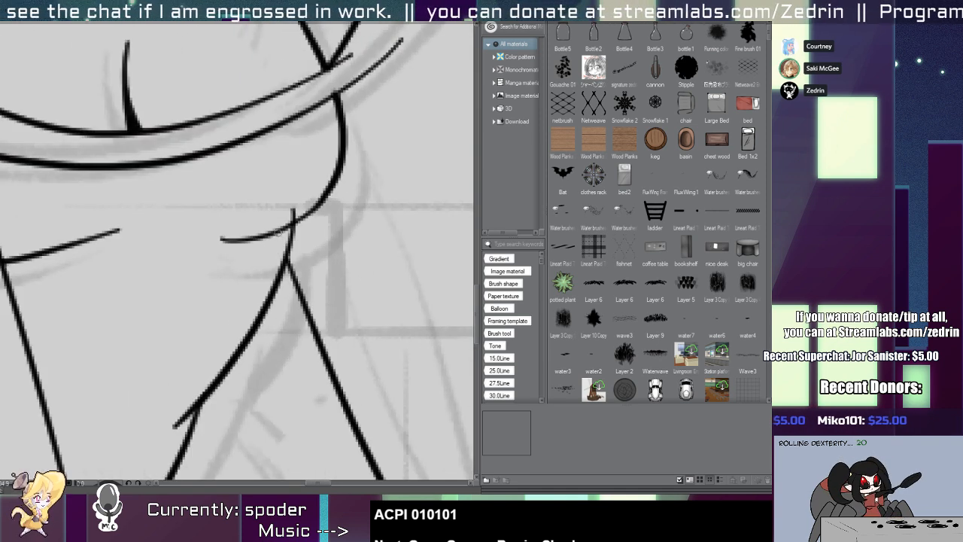
{"action": "scroll", "coordinate": [279, 220], "scroll_direction": "down", "scroll_amount": 5}
{"action": "scroll", "coordinate": [275, 220], "scroll_direction": "up", "scroll_amount": 3}
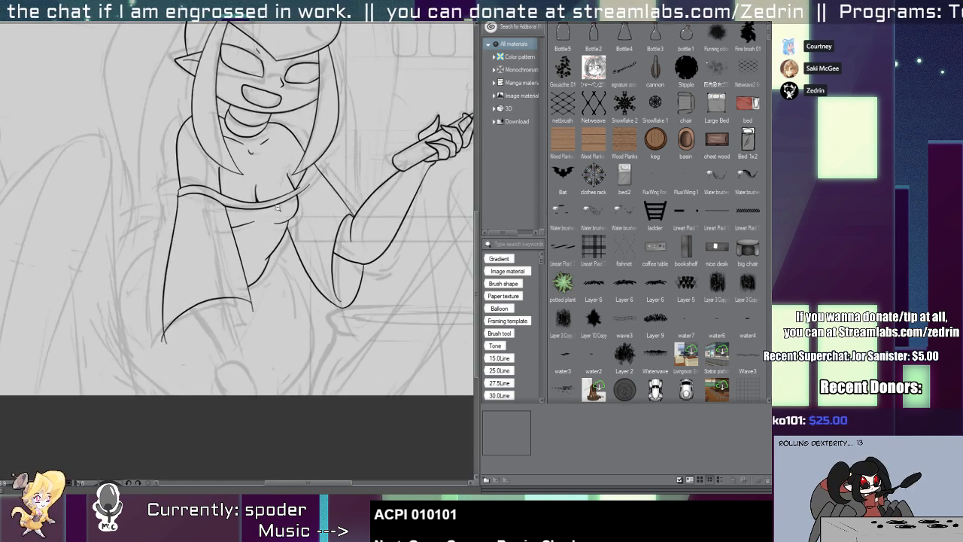
{"action": "scroll", "coordinate": [277, 208], "scroll_direction": "down", "scroll_amount": 1}
{"action": "scroll", "coordinate": [197, 205], "scroll_direction": "up", "scroll_amount": 6}
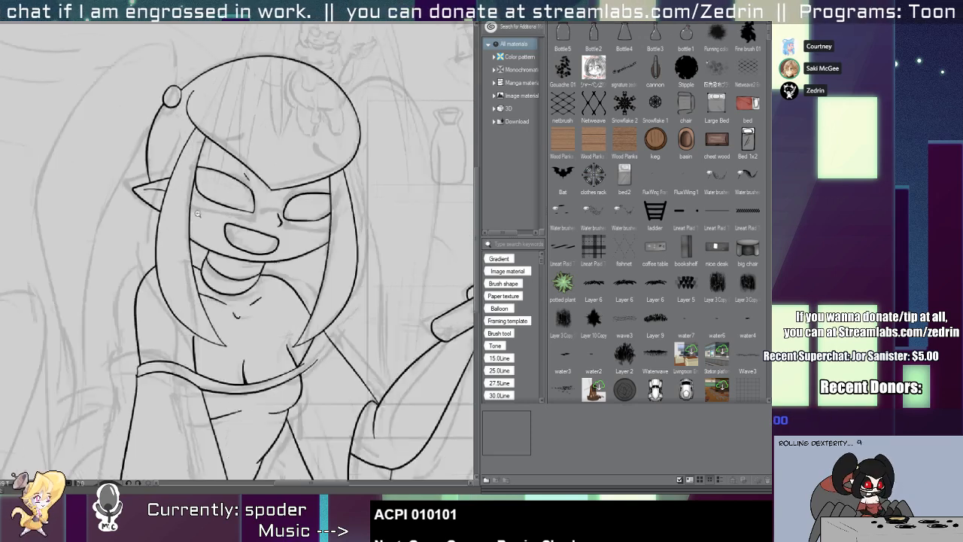
{"action": "mouse_move", "coordinate": [258, 230]}
{"action": "left_mouse_down"}
{"action": "mouse_move", "coordinate": [266, 259]}
{"action": "mouse_move", "coordinate": [290, 249]}
{"action": "mouse_move", "coordinate": [350, 253]}
{"action": "left_mouse_up"}
{"action": "key", "text": "ctrl+z"}
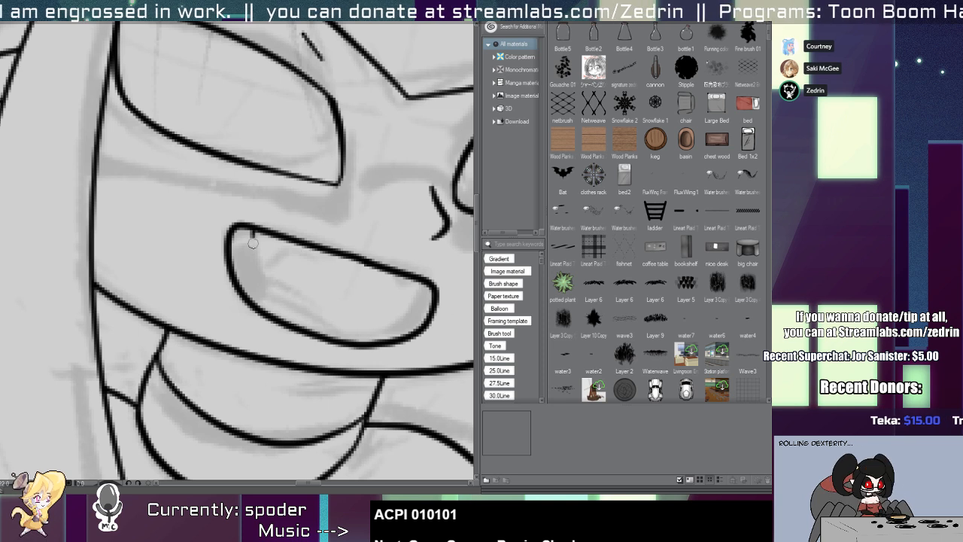
{"action": "mouse_move", "coordinate": [253, 242]}
{"action": "left_mouse_down"}
{"action": "mouse_move", "coordinate": [360, 261]}
{"action": "mouse_move", "coordinate": [349, 267]}
{"action": "mouse_move", "coordinate": [432, 292]}
{"action": "mouse_move", "coordinate": [402, 277]}
{"action": "left_mouse_up"}
{"action": "key", "text": "ctrl+z"}
{"action": "key", "text": "ctrl+z"}
{"action": "key", "text": "ctrl+z"}
{"action": "key", "text": "ctrl+z"}
{"action": "key", "text": "ctrl+z"}
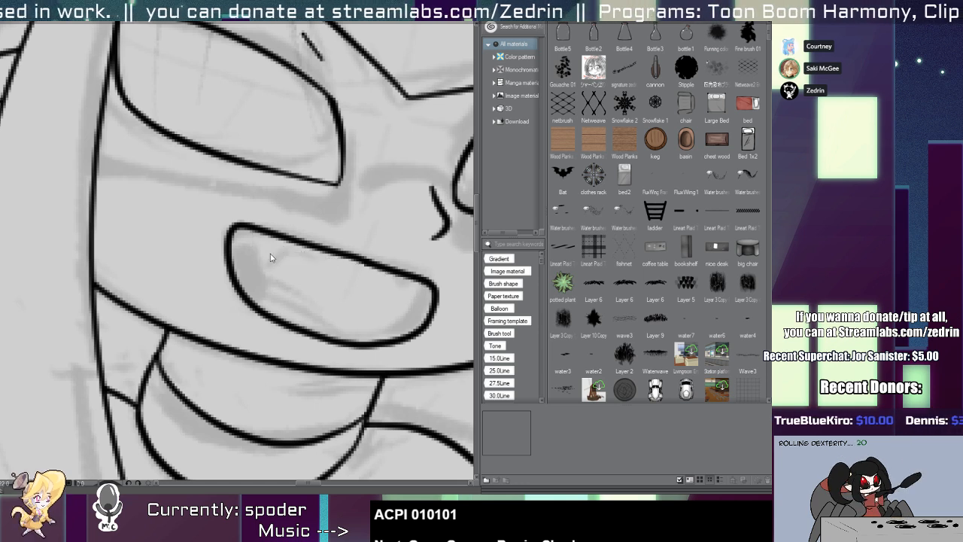
Ink two pointed fangs joined by an upper teeth line, plus a curved tongue line inside the open mouth.
{"action": "left_click_drag", "start_coordinate": [254, 237], "coordinate": [277, 245]}
{"action": "left_click_drag", "start_coordinate": [395, 280], "coordinate": [412, 280]}
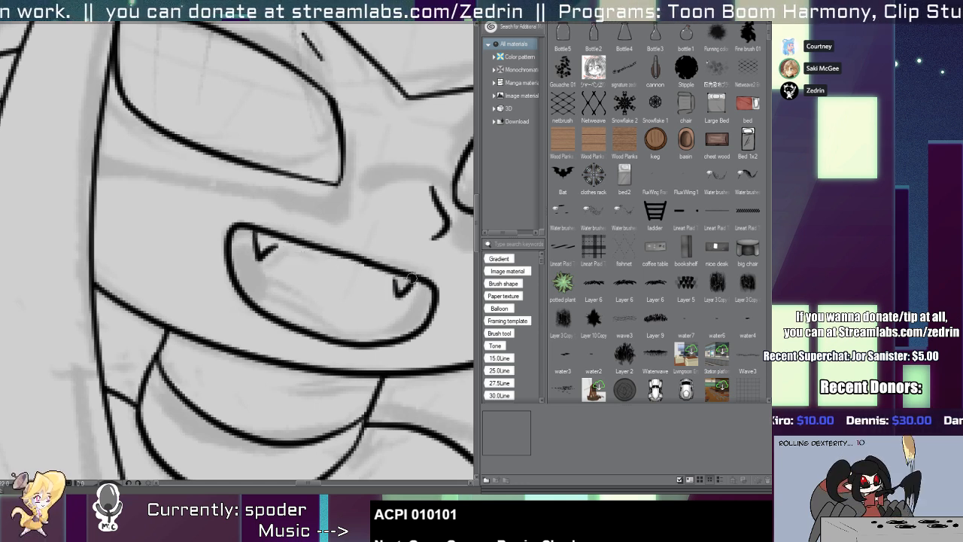
{"action": "left_click_drag", "start_coordinate": [279, 246], "coordinate": [320, 249]}
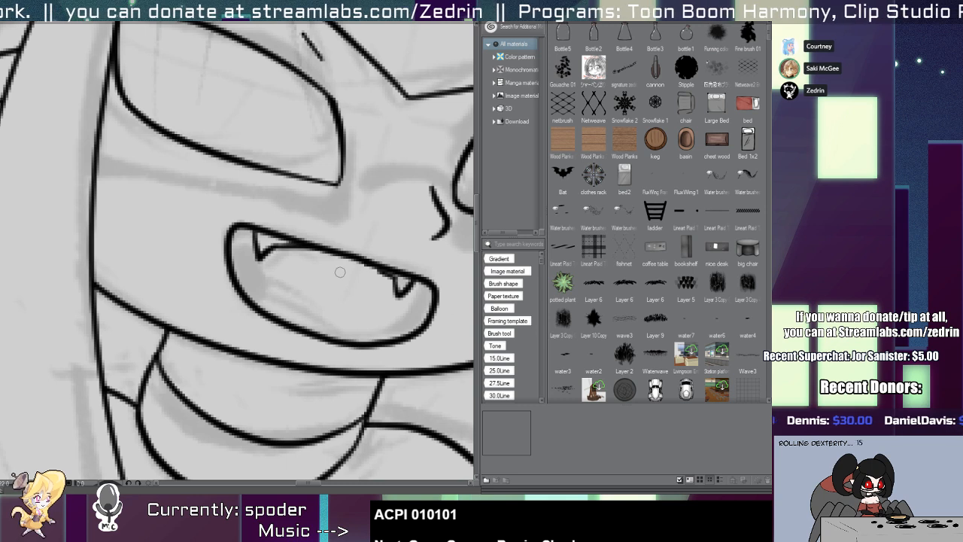
{"action": "scroll", "coordinate": [336, 282], "scroll_direction": "down", "scroll_amount": 2}
{"action": "scroll", "coordinate": [335, 281], "scroll_direction": "up", "scroll_amount": 1}
{"action": "left_click_drag", "start_coordinate": [254, 291], "coordinate": [328, 327]}
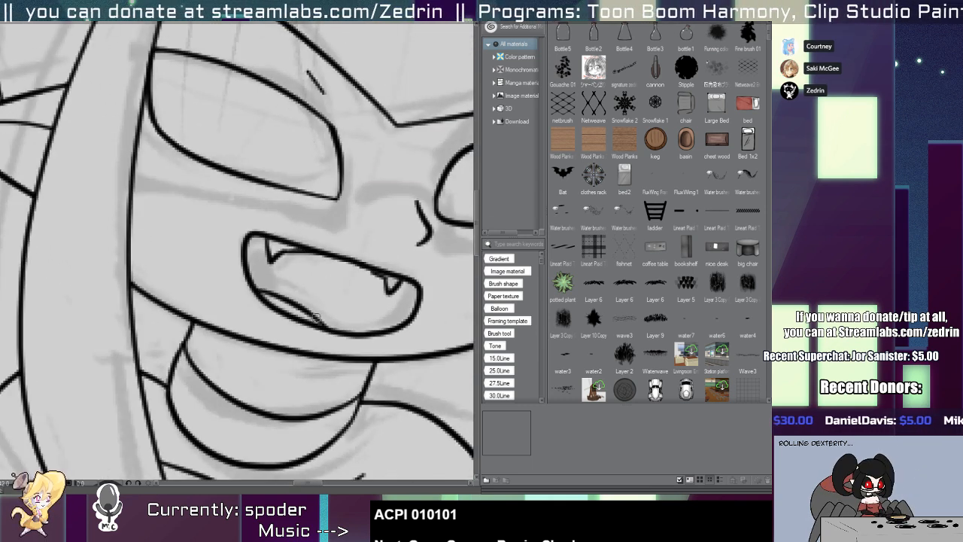
{"action": "scroll", "coordinate": [317, 307], "scroll_direction": "down", "scroll_amount": 5}
Ink a short lid line above each eye, beneath the edge of the fringe.
{"action": "scroll", "coordinate": [307, 271], "scroll_direction": "up", "scroll_amount": 5}
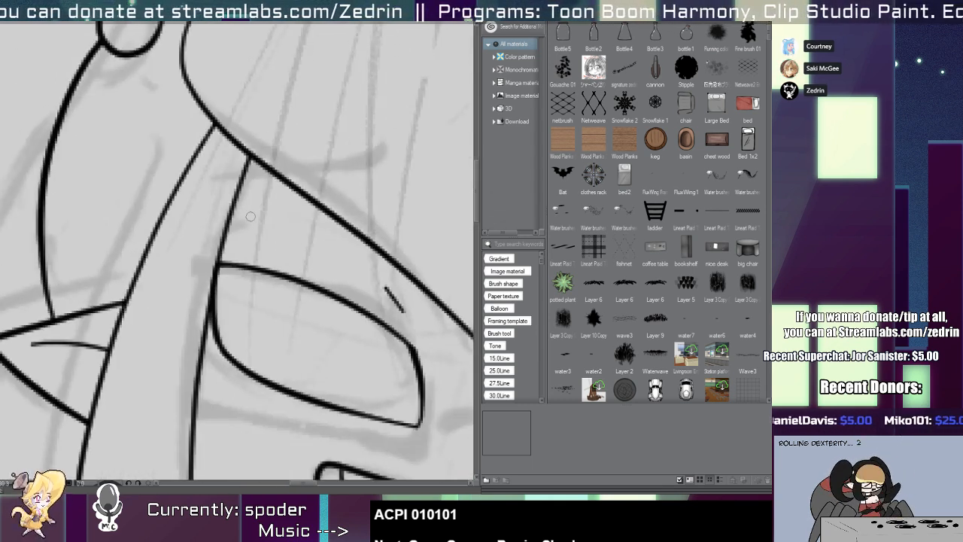
{"action": "key", "text": "ctrl+z"}
{"action": "mouse_move", "coordinate": [237, 239]}
{"action": "left_mouse_down"}
{"action": "mouse_move", "coordinate": [309, 234]}
{"action": "mouse_move", "coordinate": [317, 246]}
{"action": "left_mouse_up"}
{"action": "left_click_drag", "start_coordinate": [334, 277], "coordinate": [142, 223]}
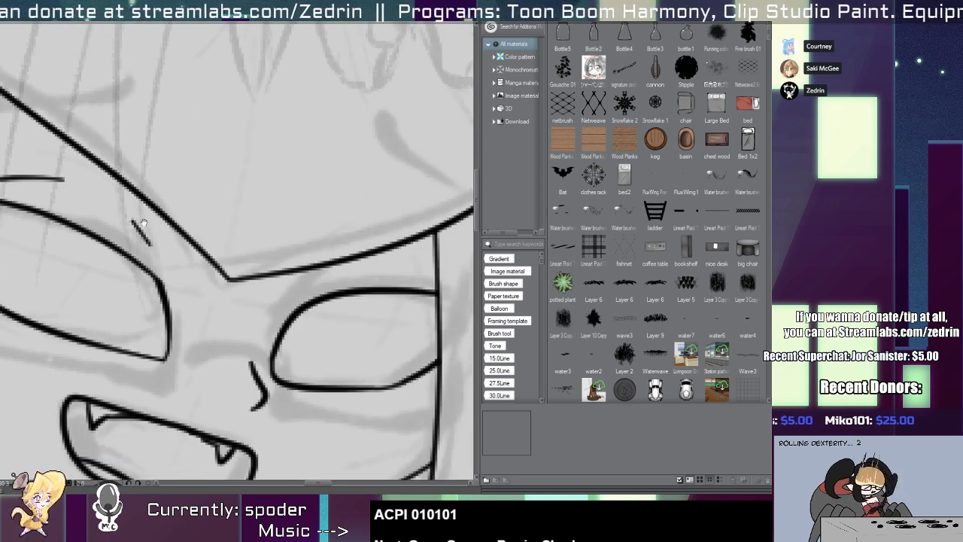
{"action": "left_click_drag", "start_coordinate": [421, 260], "coordinate": [435, 289]}
{"action": "left_click_drag", "start_coordinate": [315, 287], "coordinate": [339, 271]}
{"action": "left_click_drag", "start_coordinate": [359, 280], "coordinate": [345, 236]}
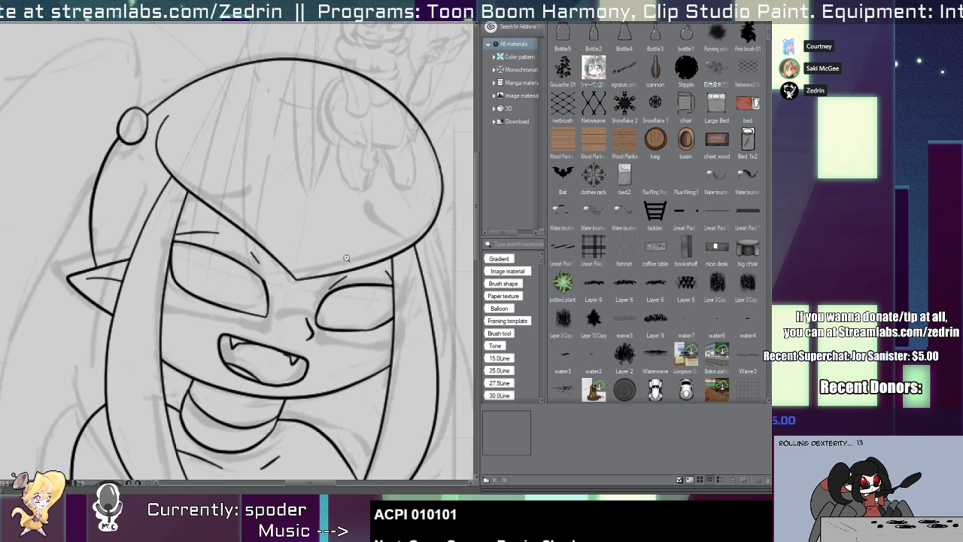
Redraw the rounded top outline of the head slightly lower and erase the old outline around it.
{"action": "left_click_drag", "start_coordinate": [342, 199], "coordinate": [263, 271]}
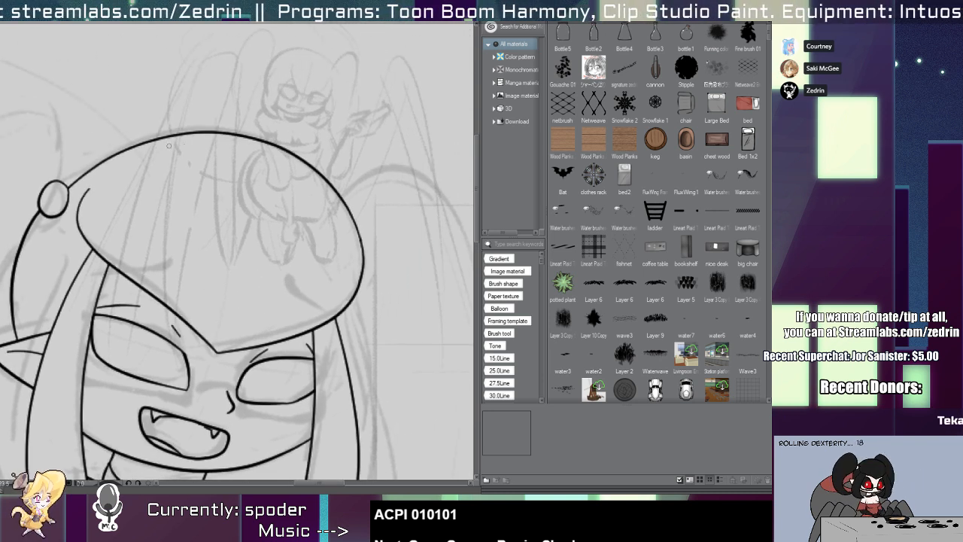
{"action": "mouse_move", "coordinate": [110, 158]}
{"action": "left_mouse_down"}
{"action": "mouse_move", "coordinate": [338, 190]}
{"action": "mouse_move", "coordinate": [349, 318]}
{"action": "left_mouse_up"}
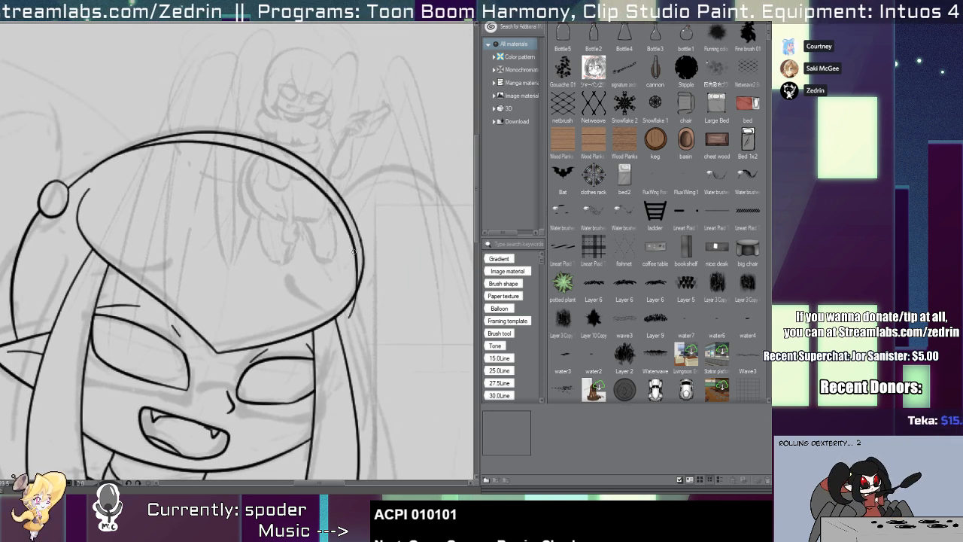
{"action": "left_click", "coordinate": [352, 317], "text": "ctrl"}
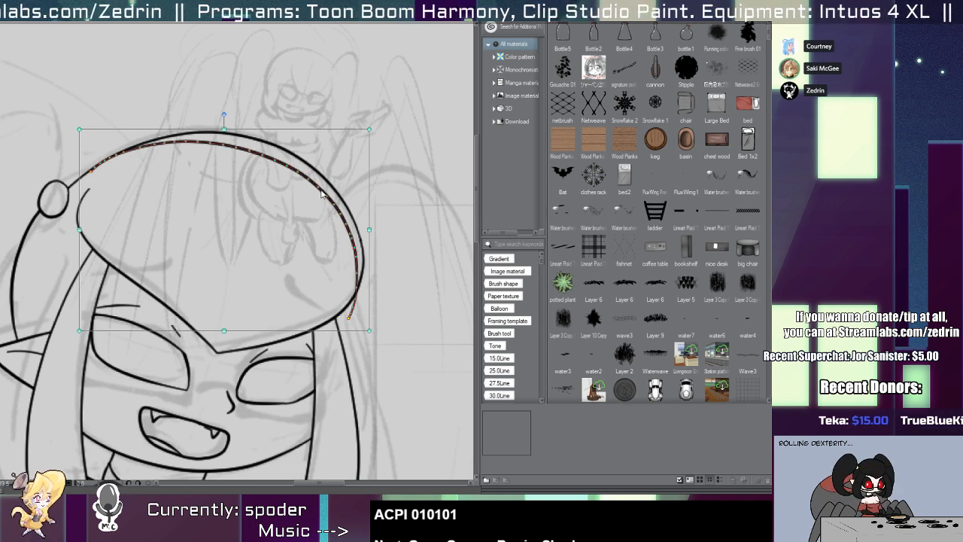
{"action": "left_click_drag", "start_coordinate": [323, 193], "coordinate": [321, 192]}
{"action": "key", "text": "e"}
{"action": "left_click_drag", "start_coordinate": [361, 259], "coordinate": [364, 283]}
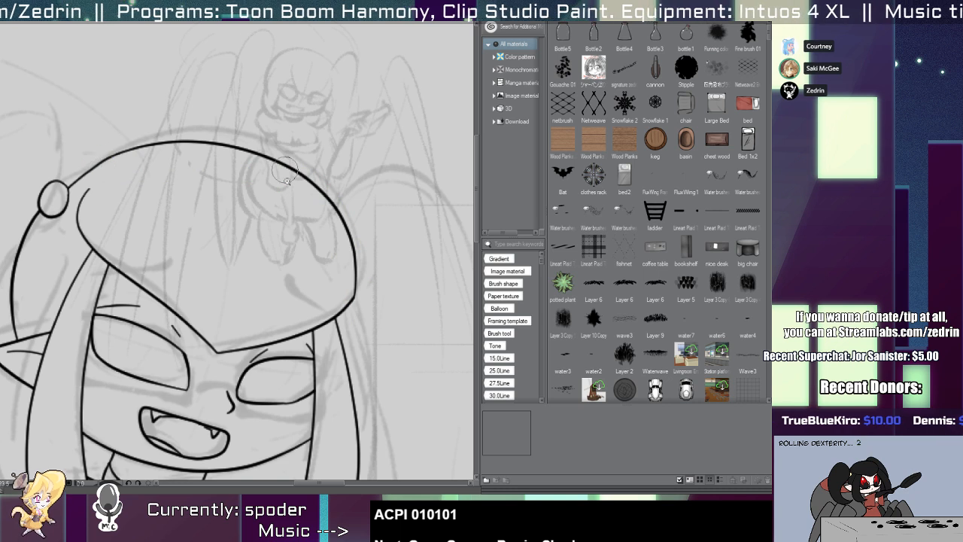
{"action": "key", "text": "ctrl+0"}
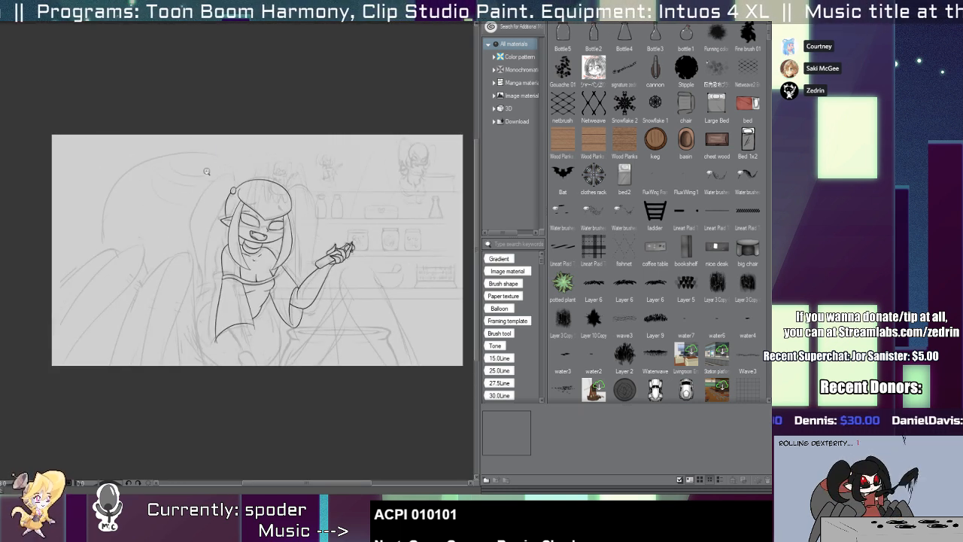
Extend the short armpit line up to the hair lock and thicken its base at the neckline band.
{"action": "left_click_drag", "start_coordinate": [218, 364], "coordinate": [231, 297]}
{"action": "left_click_drag", "start_coordinate": [214, 263], "coordinate": [226, 268]}
{"action": "mouse_move", "coordinate": [327, 282]}
{"action": "left_mouse_down"}
{"action": "mouse_move", "coordinate": [279, 294]}
{"action": "mouse_move", "coordinate": [253, 320]}
{"action": "left_mouse_up"}
{"action": "mouse_move", "coordinate": [301, 274]}
{"action": "left_mouse_down"}
{"action": "mouse_move", "coordinate": [221, 340]}
{"action": "mouse_move", "coordinate": [228, 453]}
{"action": "left_mouse_up"}
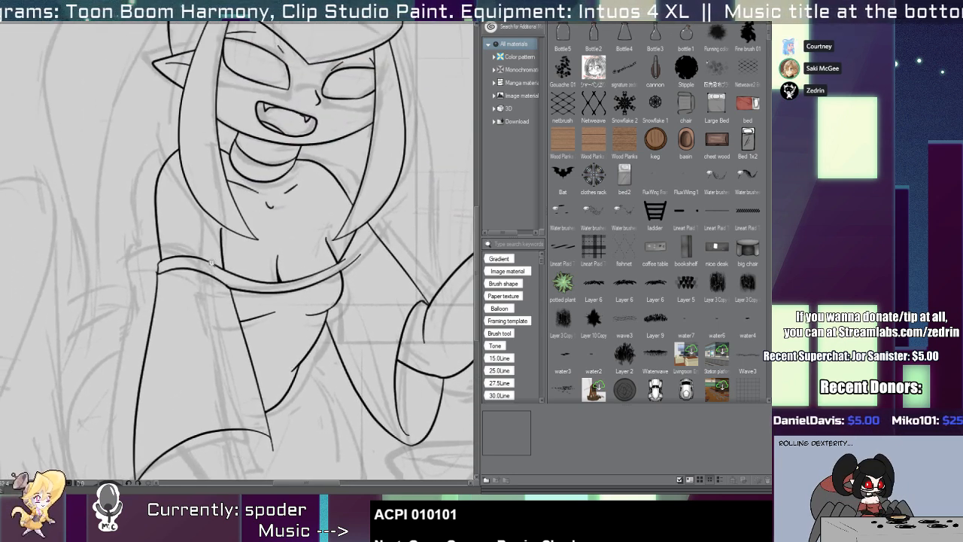
{"action": "left_click_drag", "start_coordinate": [207, 265], "coordinate": [235, 288]}
{"action": "mouse_move", "coordinate": [232, 236]}
{"action": "left_mouse_down"}
{"action": "mouse_move", "coordinate": [253, 324]}
{"action": "mouse_move", "coordinate": [255, 316]}
{"action": "left_mouse_up"}
{"action": "left_click_drag", "start_coordinate": [254, 313], "coordinate": [187, 320]}
{"action": "mouse_move", "coordinate": [212, 268]}
{"action": "left_mouse_down"}
{"action": "mouse_move", "coordinate": [270, 312]}
{"action": "mouse_move", "coordinate": [274, 289]}
{"action": "left_mouse_up"}
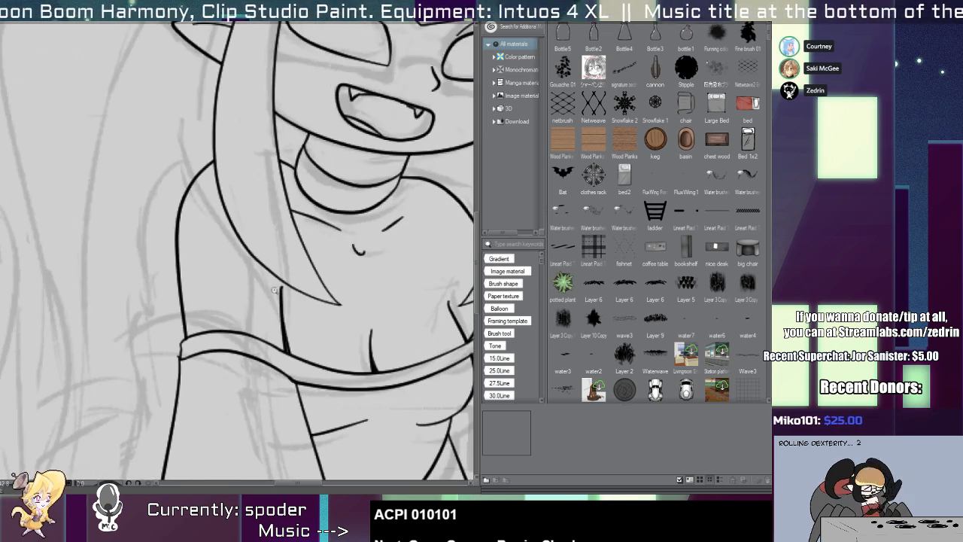
{"action": "scroll", "coordinate": [274, 289], "scroll_direction": "up", "scroll_amount": 2}
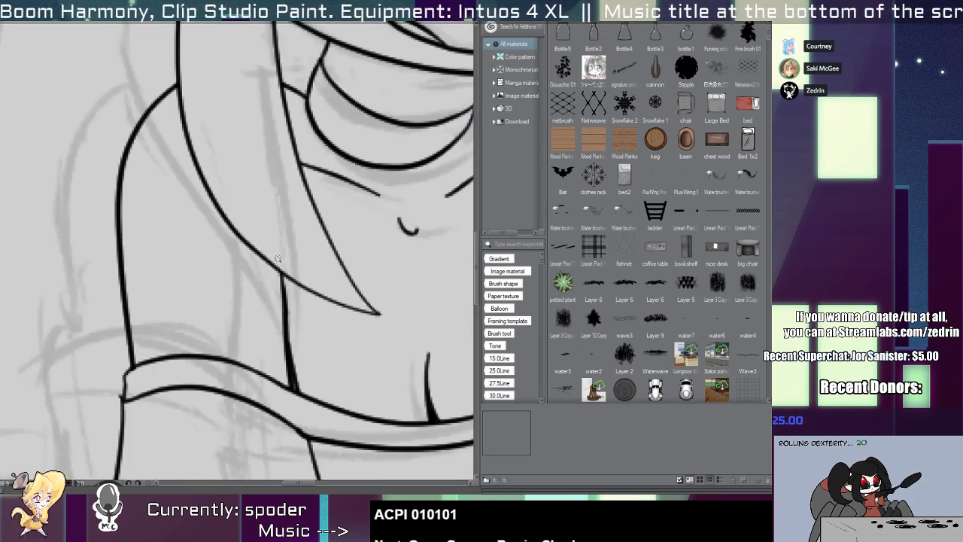
Trim the overshooting line ends where the neckline band meets the hair lock beside the raised arm.
{"action": "scroll", "coordinate": [277, 258], "scroll_direction": "down", "scroll_amount": 3}
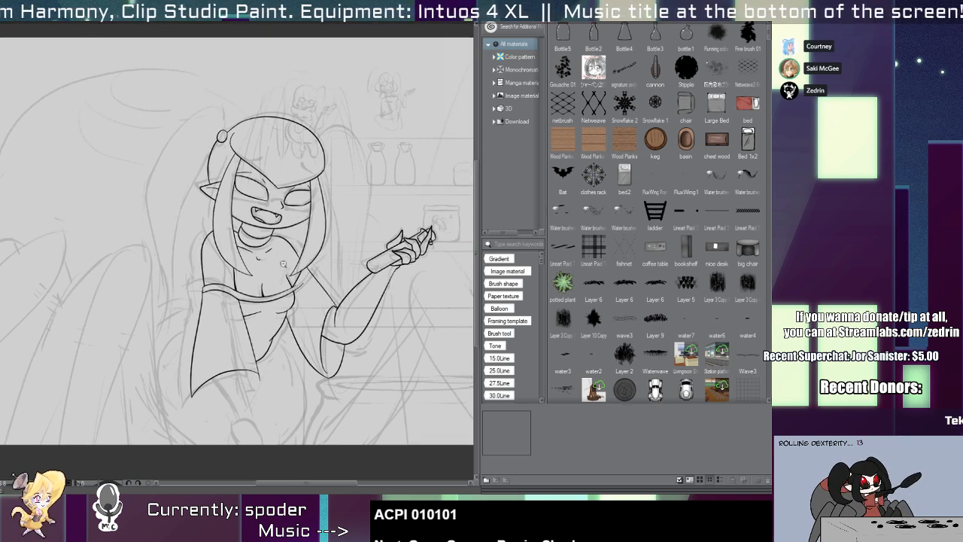
{"action": "scroll", "coordinate": [283, 263], "scroll_direction": "up", "scroll_amount": 4}
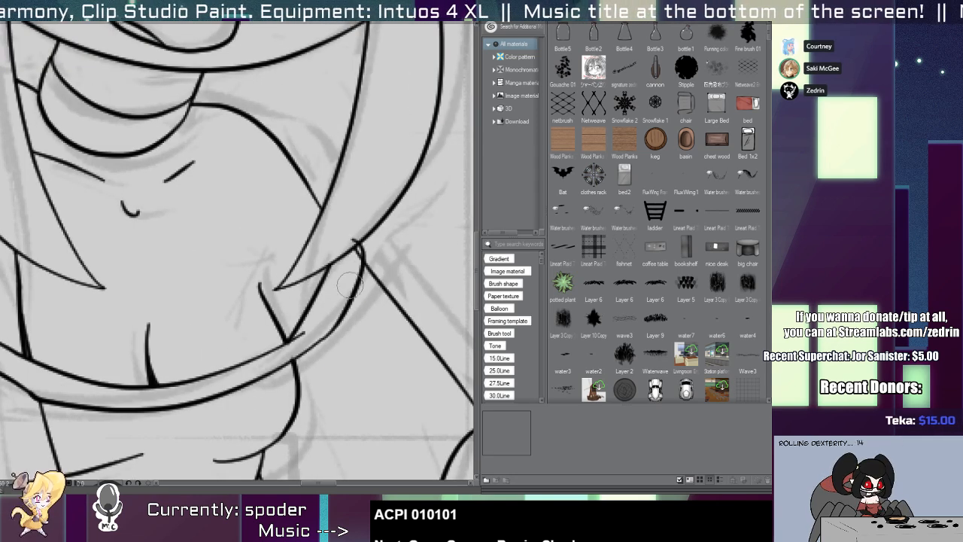
{"action": "scroll", "coordinate": [347, 265], "scroll_direction": "down", "scroll_amount": 3}
{"action": "scroll", "coordinate": [335, 270], "scroll_direction": "up", "scroll_amount": 3}
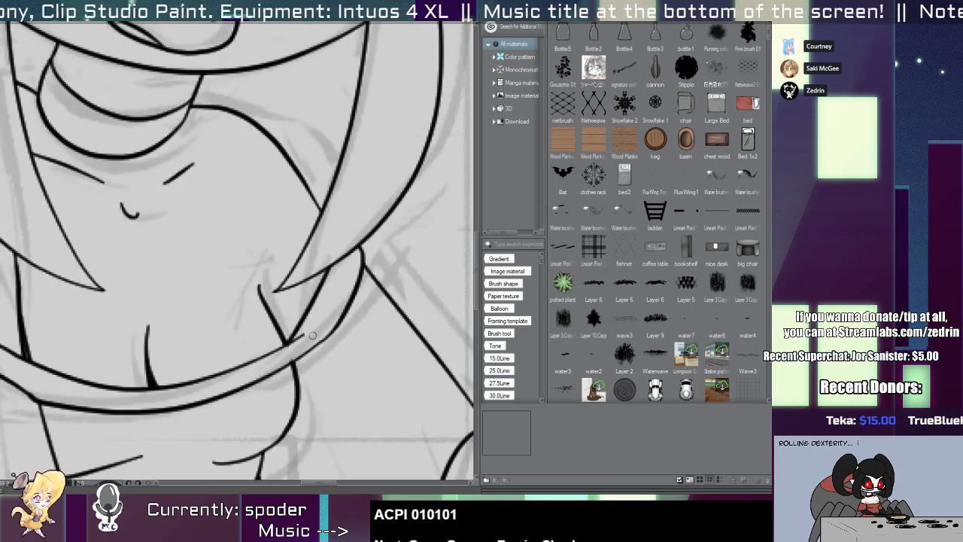
{"action": "scroll", "coordinate": [293, 347], "scroll_direction": "down", "scroll_amount": 5}
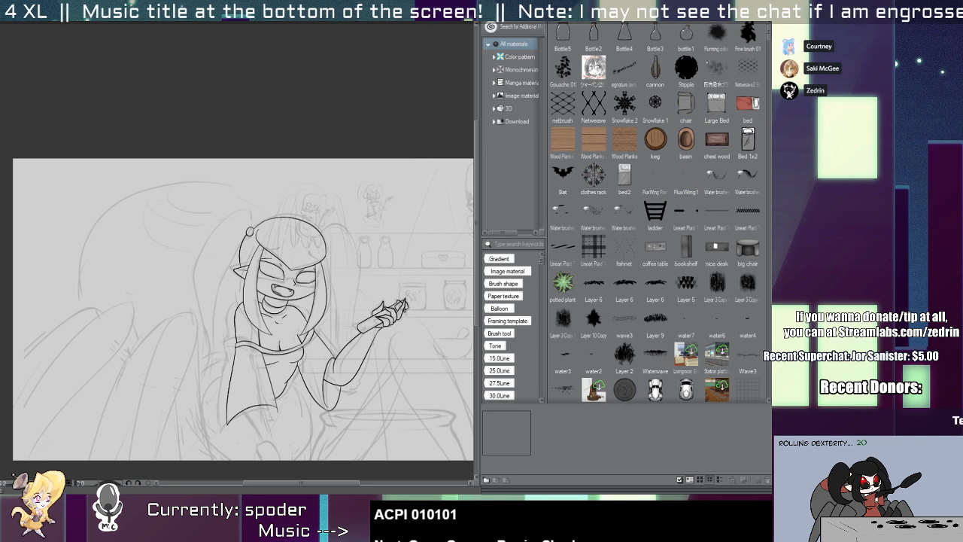
Hide the materials palette so the drawing canvas fills the workspace.
{"action": "left_click", "coordinate": [486, 18]}
{"action": "scroll", "coordinate": [498, 367], "scroll_direction": "up", "scroll_amount": 4}
{"action": "mouse_move", "coordinate": [539, 385]}
{"action": "left_mouse_down"}
{"action": "mouse_move", "coordinate": [545, 407]}
{"action": "mouse_move", "coordinate": [559, 396]}
{"action": "mouse_move", "coordinate": [590, 450]}
{"action": "left_mouse_up"}
{"action": "scroll", "coordinate": [376, 186], "scroll_direction": "up", "scroll_amount": 2}
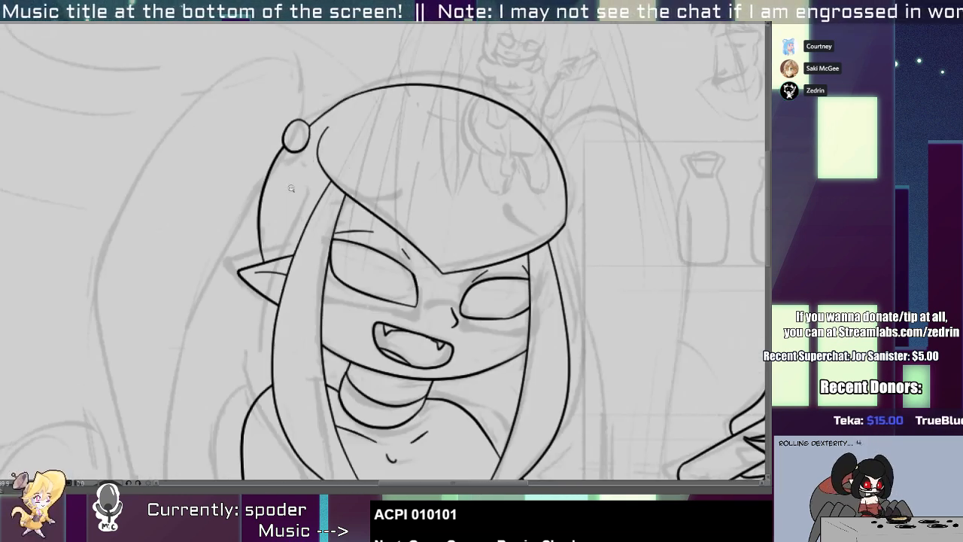
Reshape the back-of-head curve so it runs smoothly from the round hair bead down to the ear's upper edge.
{"action": "scroll", "coordinate": [291, 188], "scroll_direction": "up", "scroll_amount": 2}
{"action": "left_click_drag", "start_coordinate": [252, 260], "coordinate": [263, 262]}
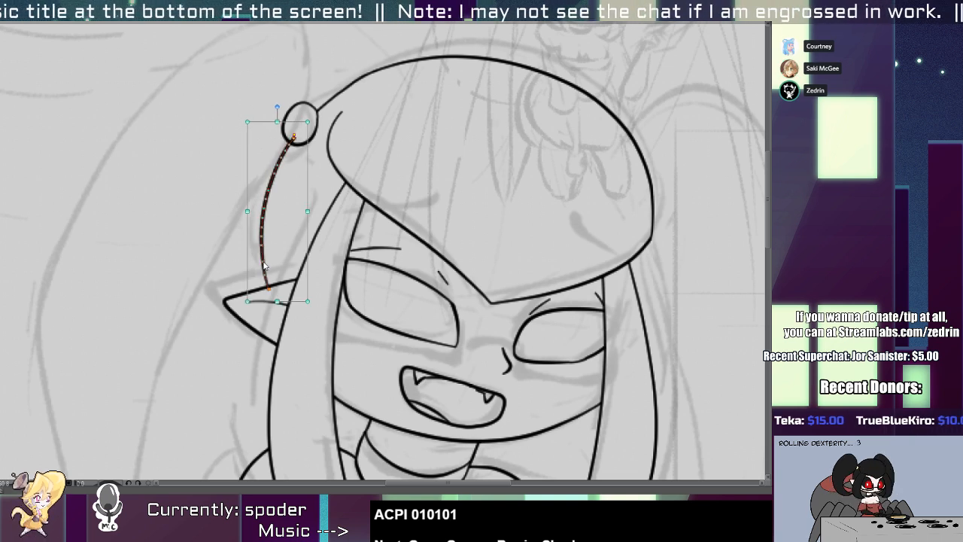
{"action": "key", "text": "e"}
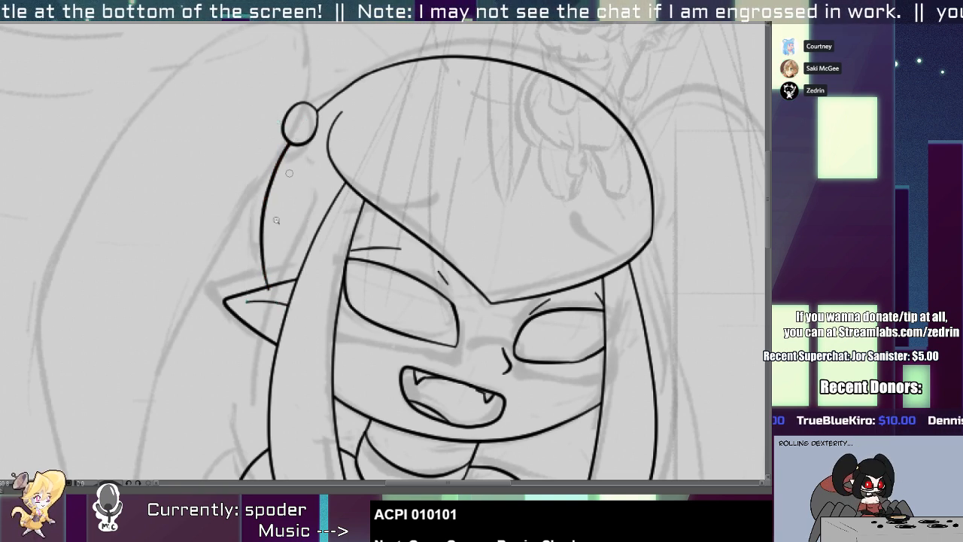
{"action": "scroll", "coordinate": [276, 220], "scroll_direction": "up", "scroll_amount": 2}
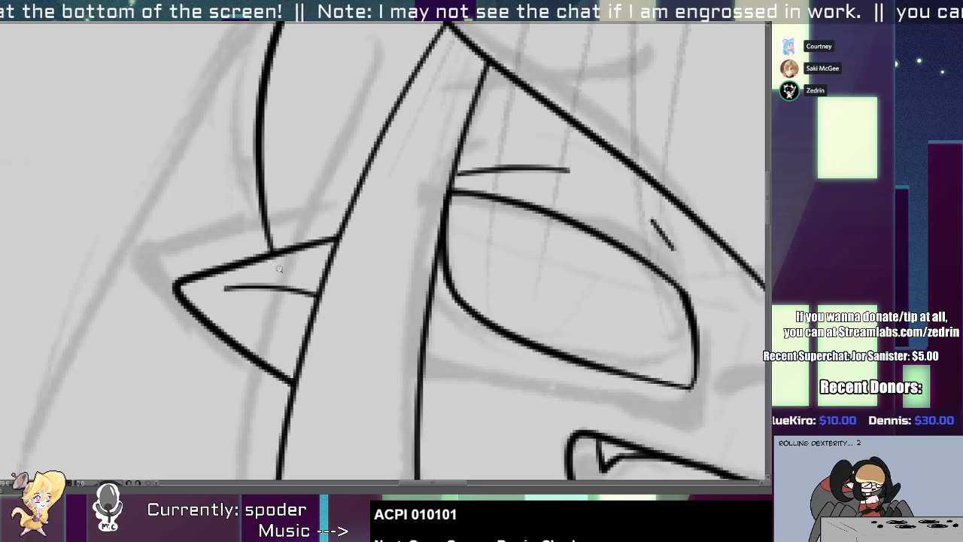
{"action": "left_click_drag", "start_coordinate": [279, 269], "coordinate": [207, 272]}
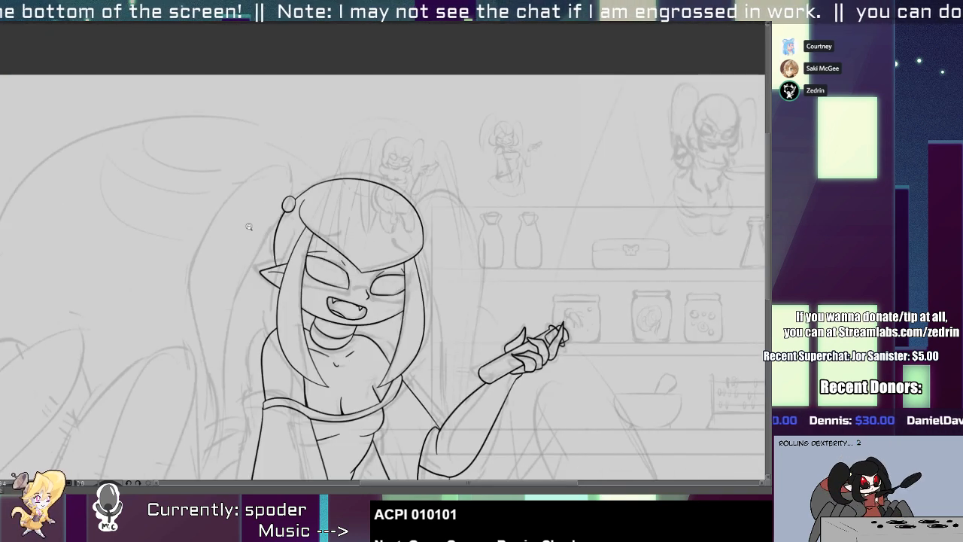
{"action": "left_click_drag", "start_coordinate": [389, 396], "coordinate": [415, 276]}
{"action": "left_click", "coordinate": [362, 300]}
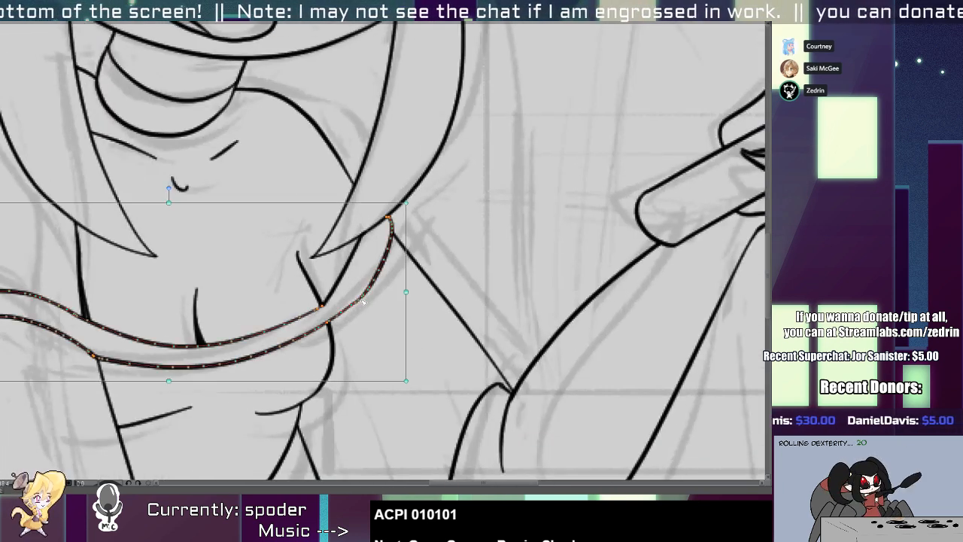
{"action": "key", "text": "y"}
{"action": "left_click", "coordinate": [322, 299]}
{"action": "key", "text": "o"}
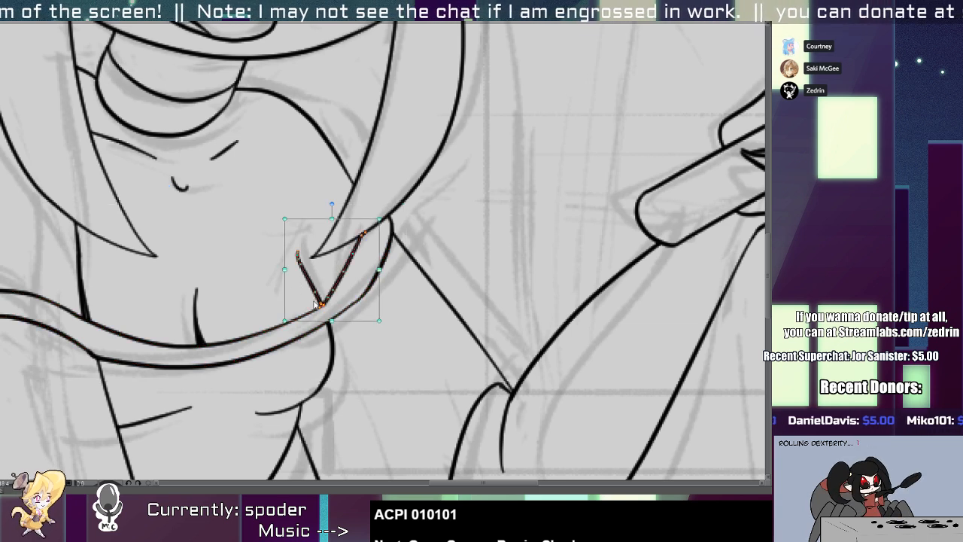
{"action": "key", "text": "y"}
{"action": "key", "text": "o"}
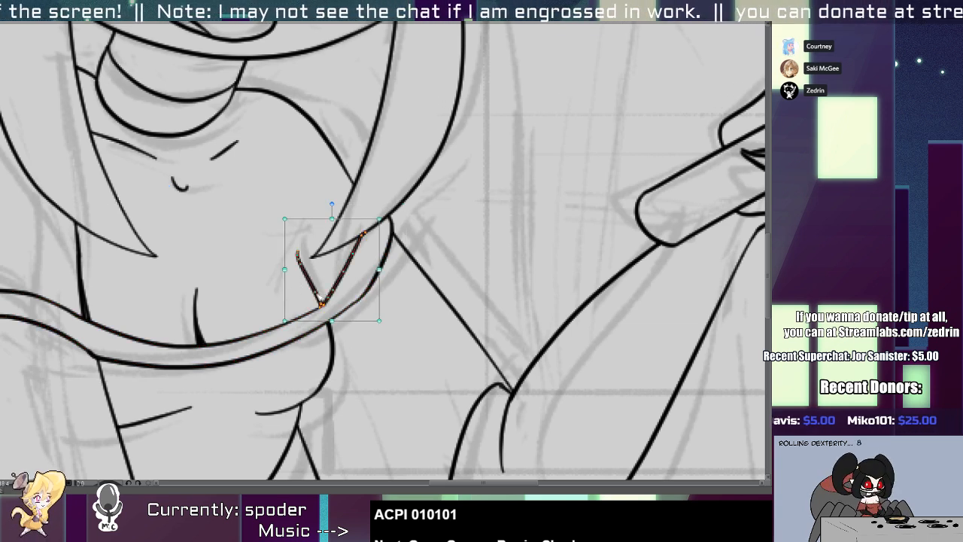
{"action": "key", "text": "y"}
{"action": "key", "text": "o"}
{"action": "key", "text": "Delete"}
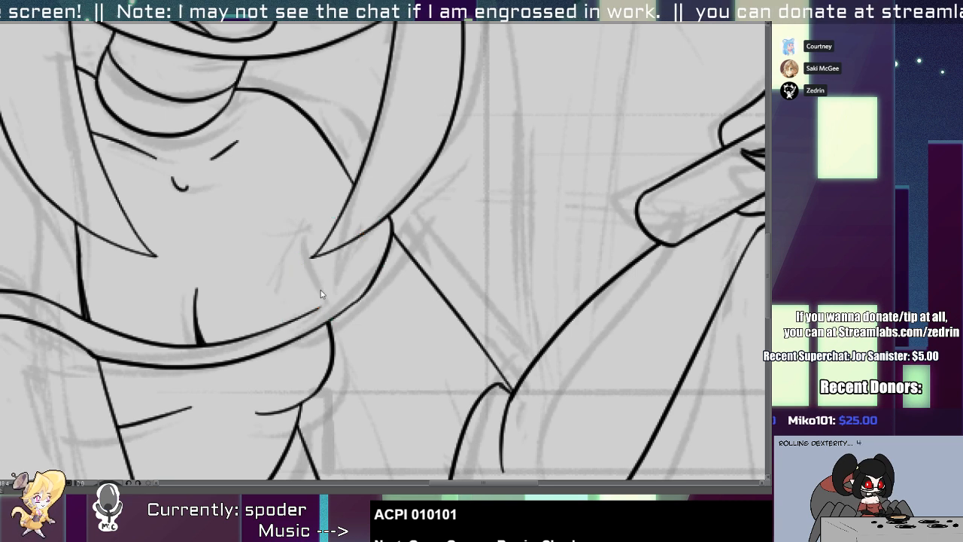
{"action": "mouse_move", "coordinate": [304, 308]}
{"action": "left_mouse_down"}
{"action": "mouse_move", "coordinate": [377, 208]}
{"action": "mouse_move", "coordinate": [319, 308]}
{"action": "mouse_move", "coordinate": [303, 306]}
{"action": "mouse_move", "coordinate": [322, 303]}
{"action": "mouse_move", "coordinate": [292, 319]}
{"action": "left_mouse_up"}
{"action": "key", "text": "ctrl+z"}
Redraw the neckline band's upper edge as a rounder curve up to the hair lock and delete the old straight segment.
{"action": "key", "text": "e"}
{"action": "left_click_drag", "start_coordinate": [370, 218], "coordinate": [364, 223]}
{"action": "key", "text": "ctrl+v"}
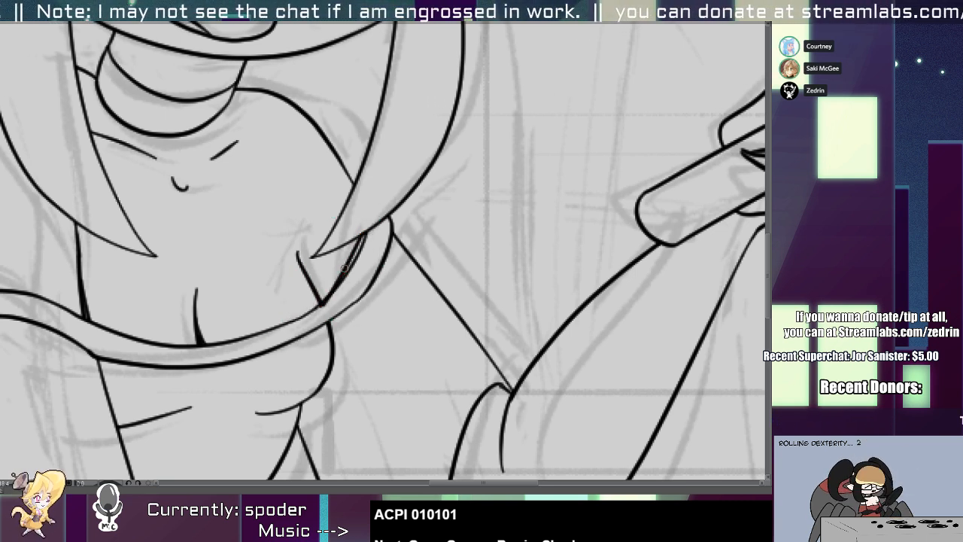
{"action": "scroll", "coordinate": [327, 292], "scroll_direction": "up", "scroll_amount": 2}
{"action": "left_click_drag", "start_coordinate": [324, 312], "coordinate": [331, 299]}
{"action": "left_click", "coordinate": [351, 267]}
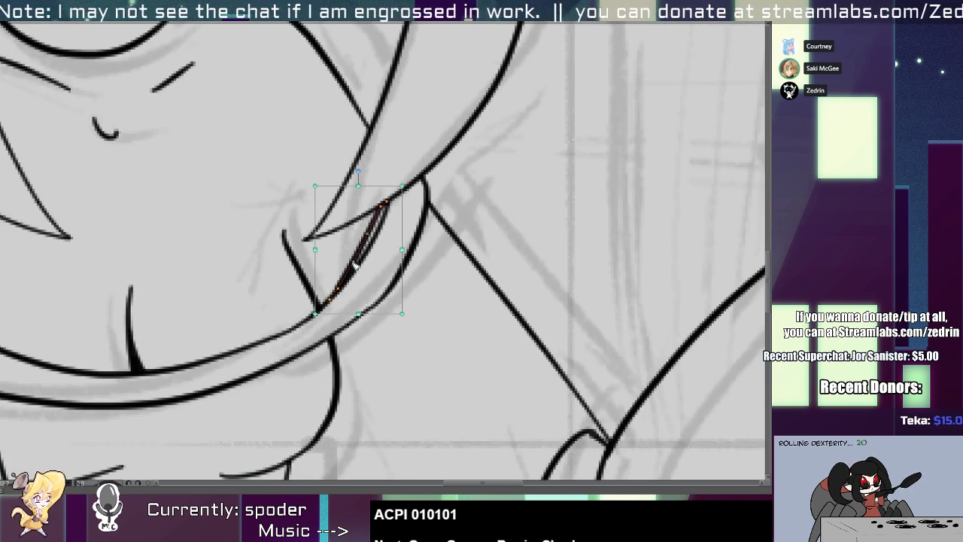
{"action": "key", "text": "Delete"}
{"action": "left_click", "coordinate": [369, 311]}
{"action": "key", "text": "e"}
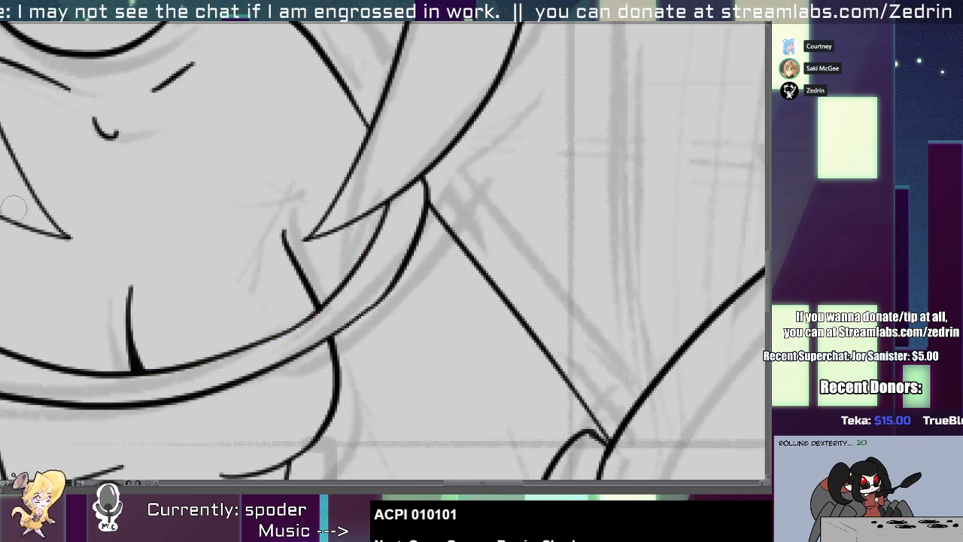
Smooth the neckline band's lower edge where it curves up towards the hair lock.
{"action": "left_click", "coordinate": [384, 304]}
{"action": "left_click_drag", "start_coordinate": [383, 302], "coordinate": [369, 305]}
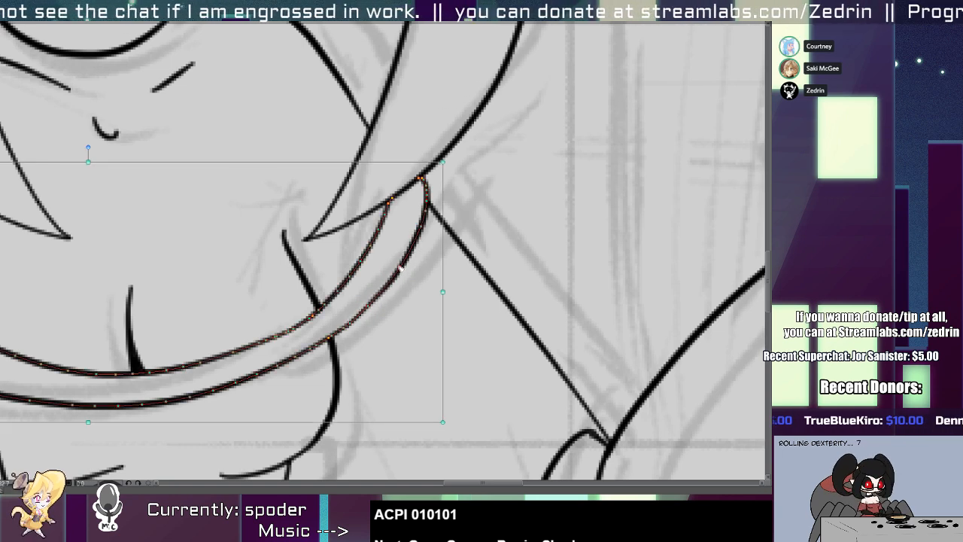
{"action": "scroll", "coordinate": [310, 273], "scroll_direction": "down", "scroll_amount": 5}
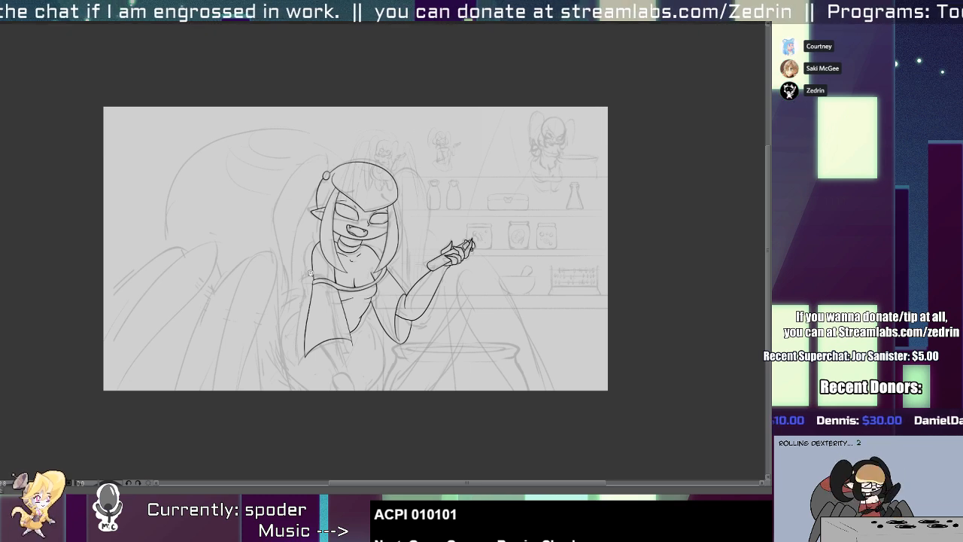
Extend the short armpit line beside the hair tip further up the chest, undoing the strokes that do not fit.
{"action": "mouse_move", "coordinate": [367, 268]}
{"action": "left_mouse_down"}
{"action": "mouse_move", "coordinate": [345, 253]}
{"action": "mouse_move", "coordinate": [283, 242]}
{"action": "left_mouse_up"}
{"action": "scroll", "coordinate": [286, 230], "scroll_direction": "up", "scroll_amount": 6}
{"action": "left_click_drag", "start_coordinate": [239, 329], "coordinate": [257, 378]}
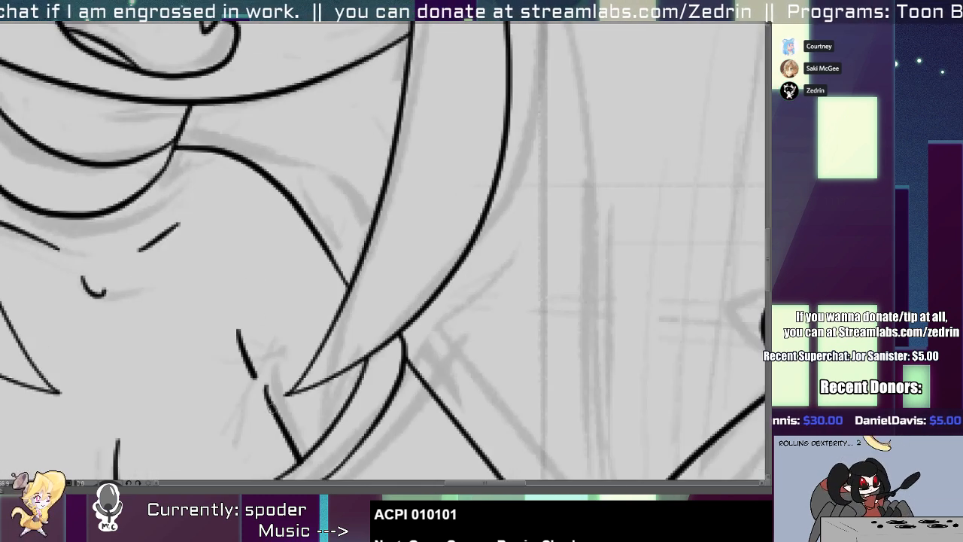
{"action": "key", "text": "ctrl+z"}
{"action": "left_click_drag", "start_coordinate": [240, 346], "coordinate": [290, 440]}
{"action": "mouse_move", "coordinate": [275, 408]}
{"action": "left_mouse_down"}
{"action": "mouse_move", "coordinate": [256, 383]}
{"action": "mouse_move", "coordinate": [244, 385]}
{"action": "left_mouse_up"}
{"action": "key", "text": "ctrl+z"}
{"action": "scroll", "coordinate": [252, 378], "scroll_direction": "down", "scroll_amount": 6}
{"action": "scroll", "coordinate": [251, 385], "scroll_direction": "up", "scroll_amount": 4}
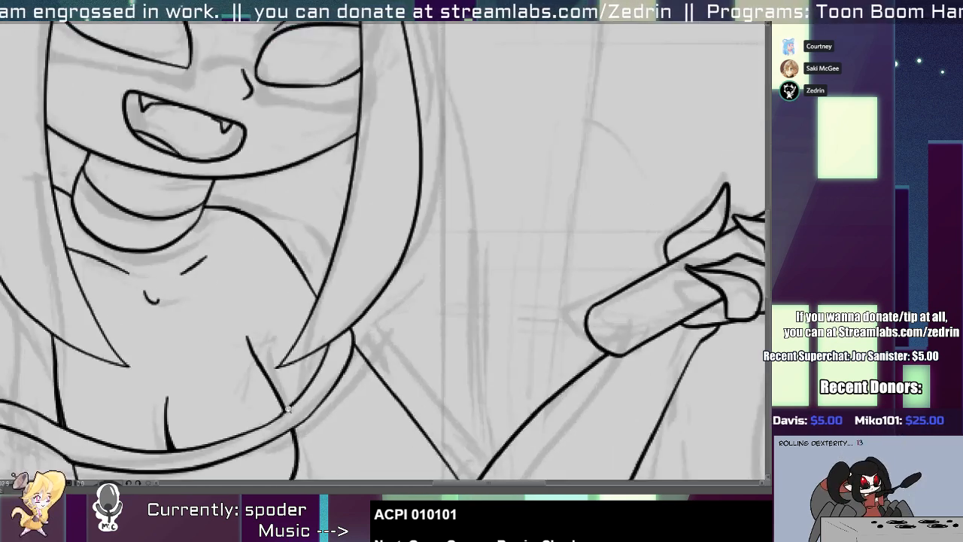
Redraw the choker's lower edge as a slightly deeper curve extending out to the shoulder line.
{"action": "scroll", "coordinate": [288, 408], "scroll_direction": "up", "scroll_amount": 1}
{"action": "scroll", "coordinate": [255, 361], "scroll_direction": "down", "scroll_amount": 6}
{"action": "scroll", "coordinate": [229, 317], "scroll_direction": "up", "scroll_amount": 6}
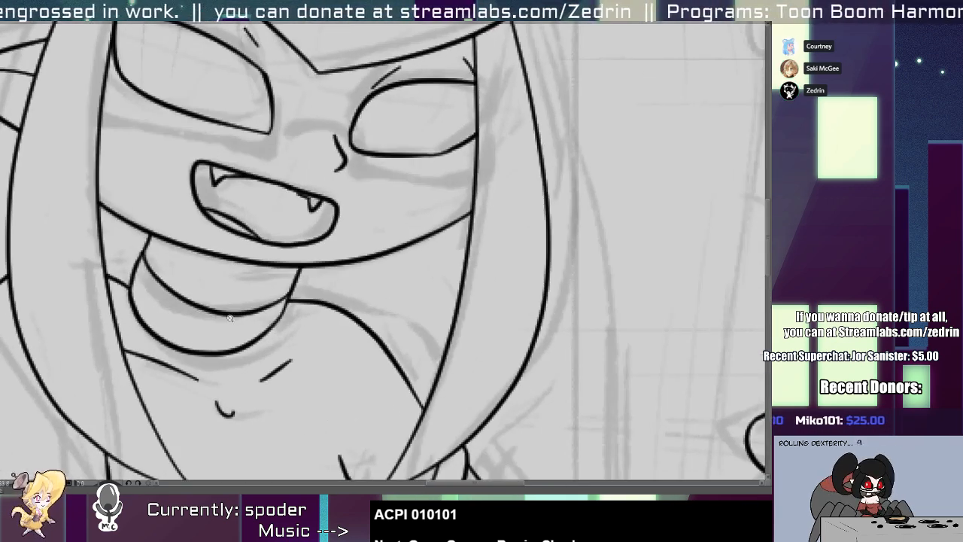
{"action": "left_click_drag", "start_coordinate": [132, 286], "coordinate": [286, 295]}
{"action": "key", "text": "ctrl+z"}
{"action": "left_click_drag", "start_coordinate": [128, 292], "coordinate": [292, 304]}
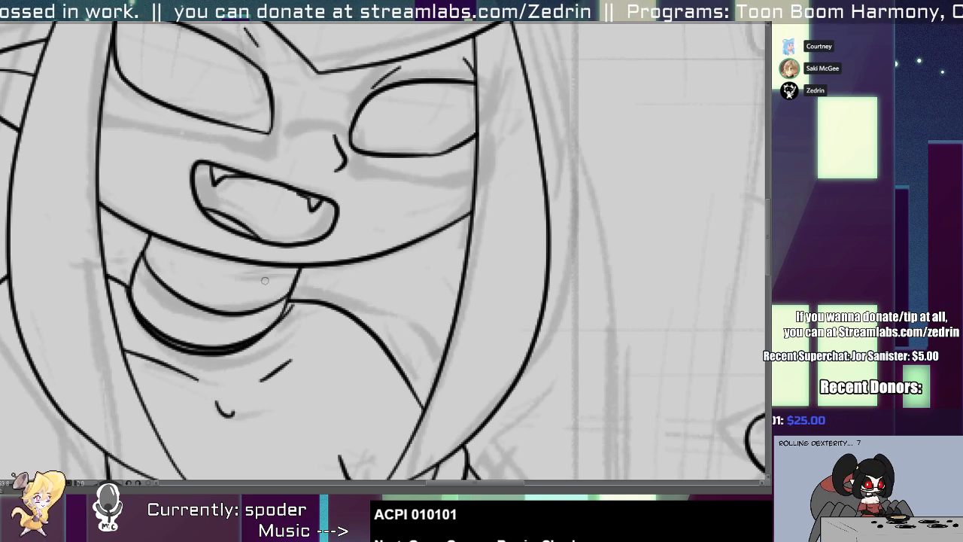
{"action": "left_click", "coordinate": [235, 347]}
{"action": "left_click_drag", "start_coordinate": [235, 346], "coordinate": [240, 351]}
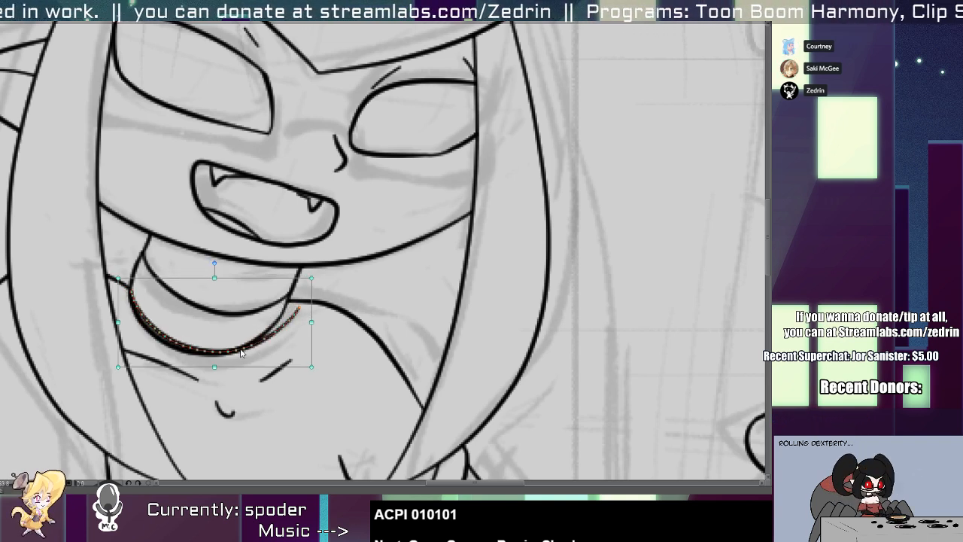
Ink a slanted side edge for the choker and trim the overshooting ends into a sharp lower corner.
{"action": "key", "text": "alt+b"}
{"action": "scroll", "coordinate": [257, 336], "scroll_direction": "up", "scroll_amount": 2}
{"action": "scroll", "coordinate": [271, 331], "scroll_direction": "up", "scroll_amount": 2}
{"action": "left_click_drag", "start_coordinate": [313, 269], "coordinate": [275, 358]}
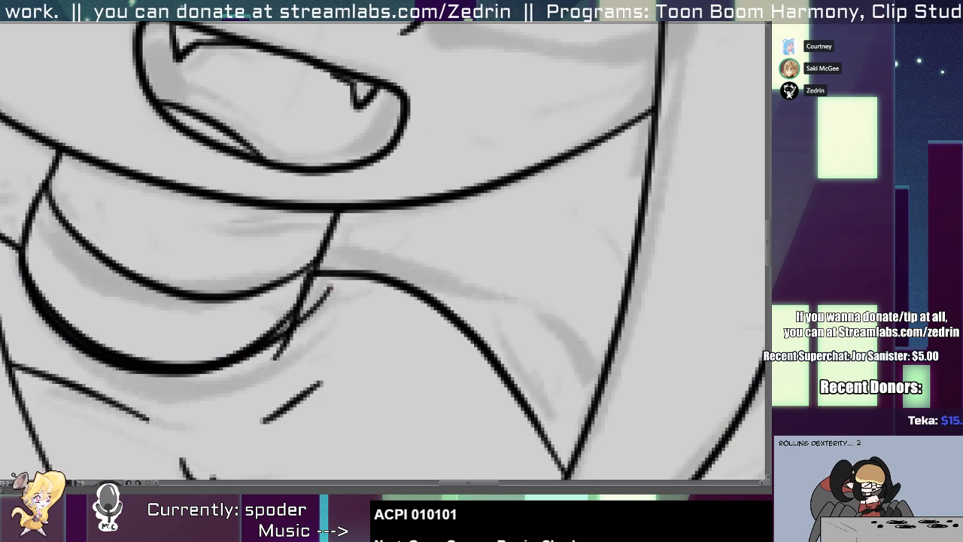
{"action": "left_click_drag", "start_coordinate": [319, 294], "coordinate": [281, 343]}
{"action": "key", "text": "ctrl+z"}
{"action": "mouse_move", "coordinate": [319, 300]}
{"action": "left_mouse_down"}
{"action": "mouse_move", "coordinate": [278, 345]}
{"action": "mouse_move", "coordinate": [279, 328]}
{"action": "left_mouse_up"}
Clean the doubled stroke along the choker's lower edge into a single even line.
{"action": "key", "text": "alt+q"}
{"action": "left_click_drag", "start_coordinate": [38, 278], "coordinate": [306, 333]}
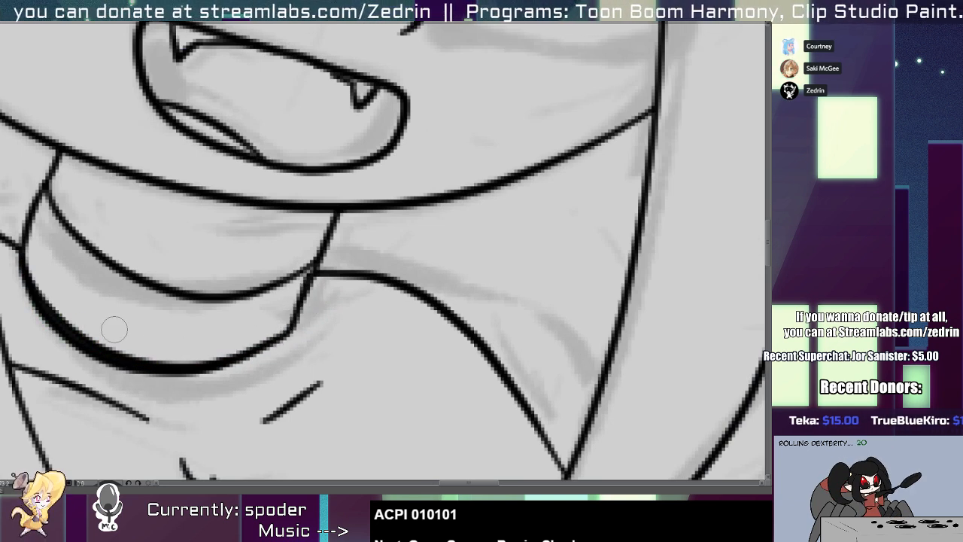
{"action": "key", "text": "alt+s"}
{"action": "left_click_drag", "start_coordinate": [52, 301], "coordinate": [151, 361]}
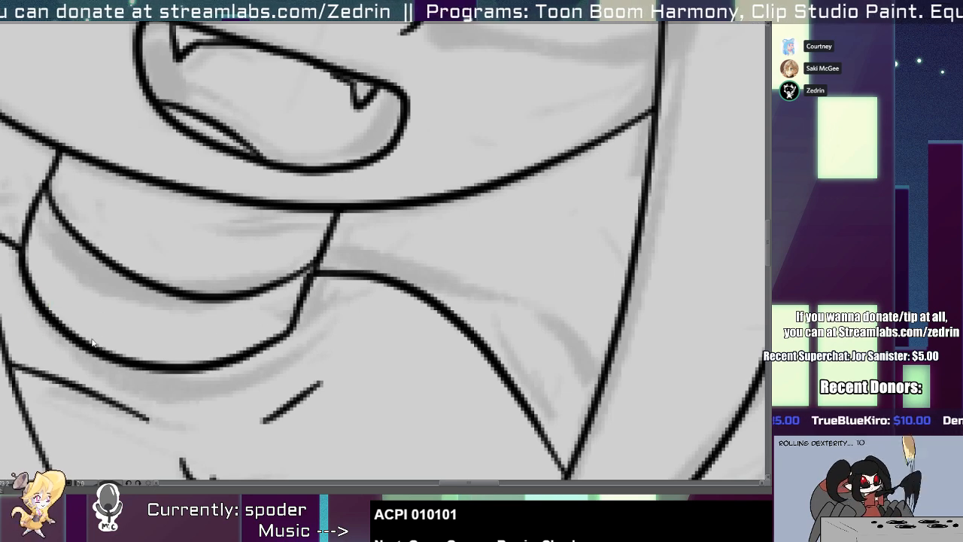
{"action": "scroll", "coordinate": [95, 321], "scroll_direction": "down", "scroll_amount": 2}
{"action": "scroll", "coordinate": [151, 317], "scroll_direction": "down", "scroll_amount": 2}
{"action": "scroll", "coordinate": [174, 323], "scroll_direction": "up", "scroll_amount": 7}
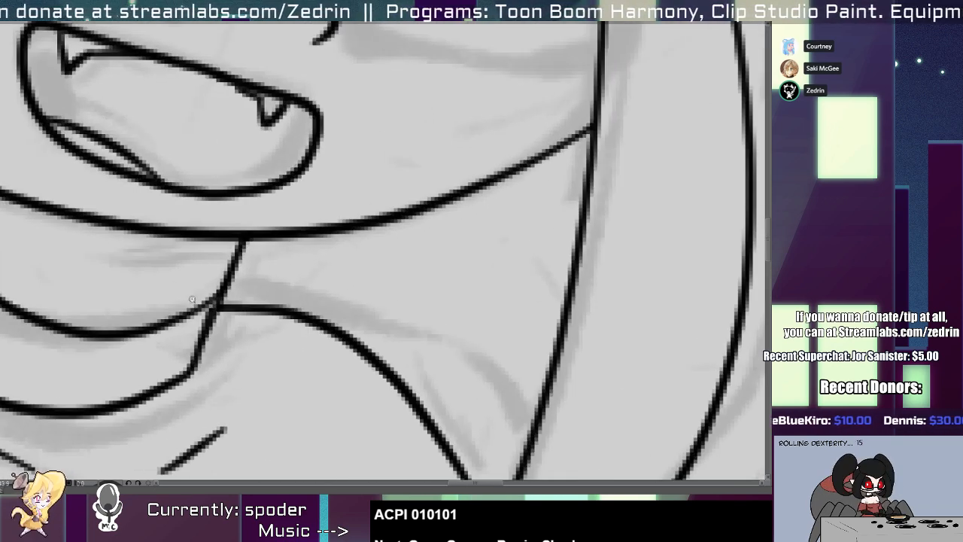
{"action": "scroll", "coordinate": [191, 299], "scroll_direction": "down", "scroll_amount": 10}
Select all the face, ear and hair lines of the head and nudge them slightly down over the neck.
{"action": "left_click", "coordinate": [166, 287]}
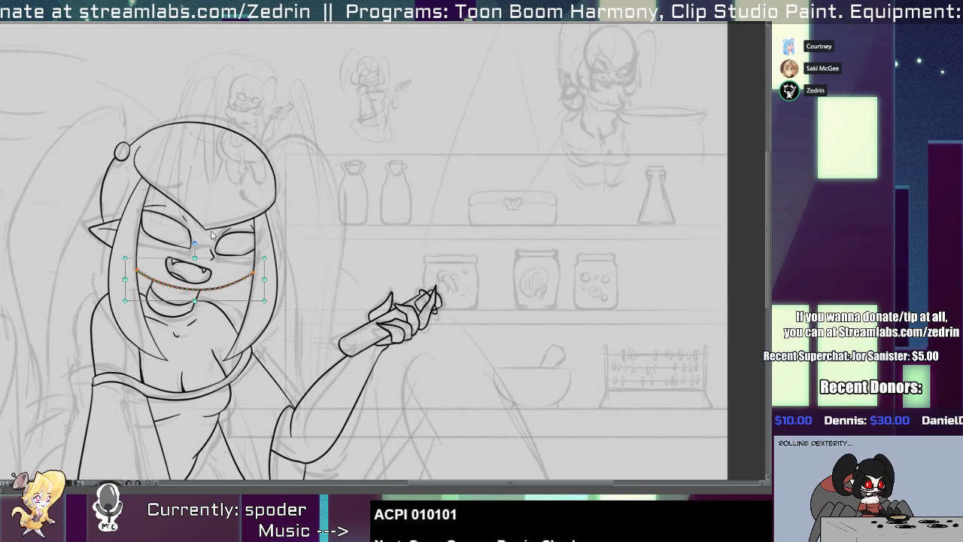
{"action": "left_click_drag", "start_coordinate": [301, 129], "coordinate": [66, 268]}
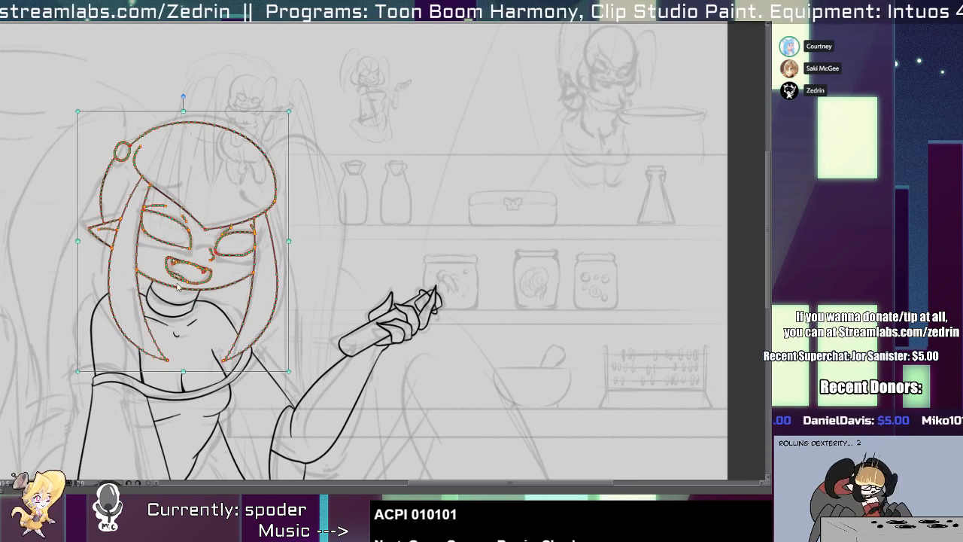
{"action": "key", "text": "Down"}
{"action": "key", "text": "Down"}
{"action": "key", "text": "Up"}
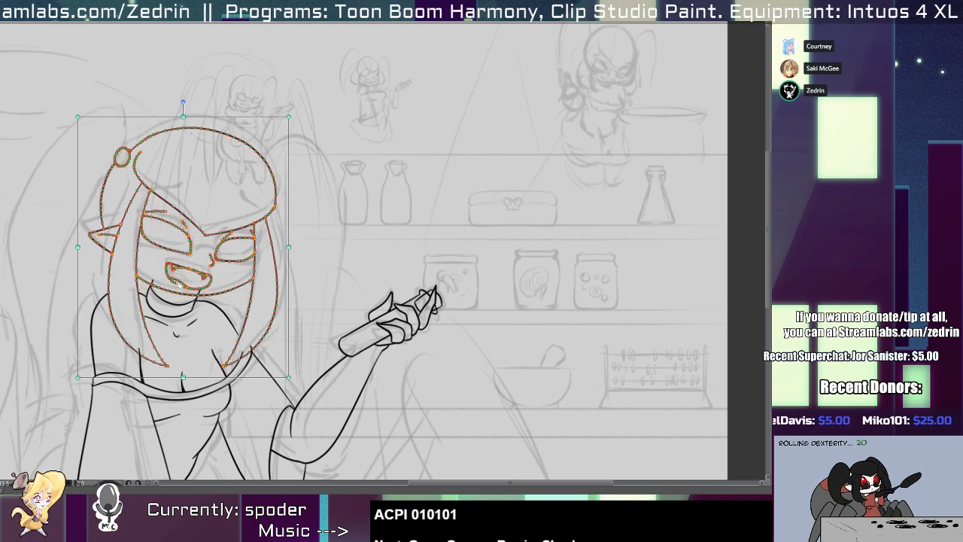
{"action": "key", "text": "Down"}
{"action": "key", "text": "Escape"}
Erase the ends of the neck lines that poke above the chin into the face and mouth.
{"action": "scroll", "coordinate": [209, 290], "scroll_direction": "up", "scroll_amount": 8}
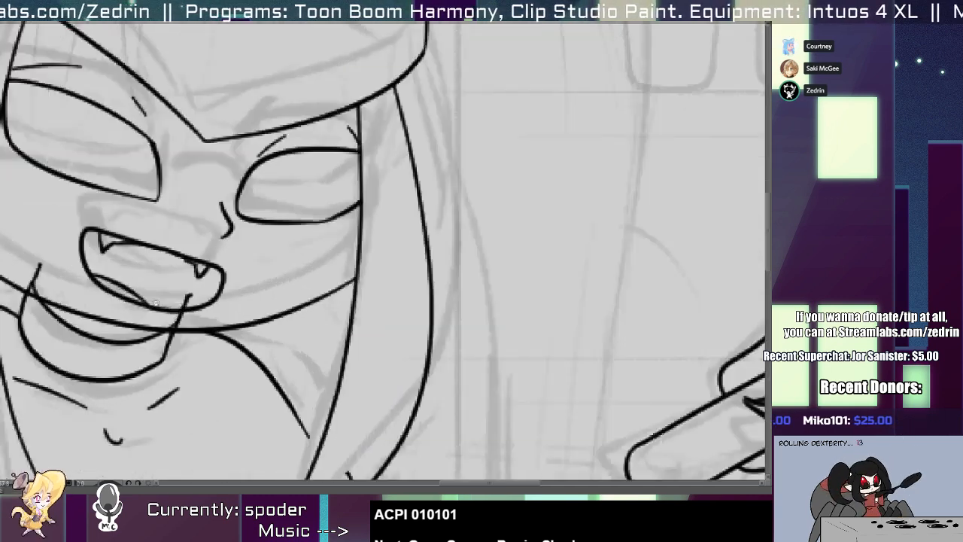
{"action": "left_click_drag", "start_coordinate": [206, 338], "coordinate": [206, 333]}
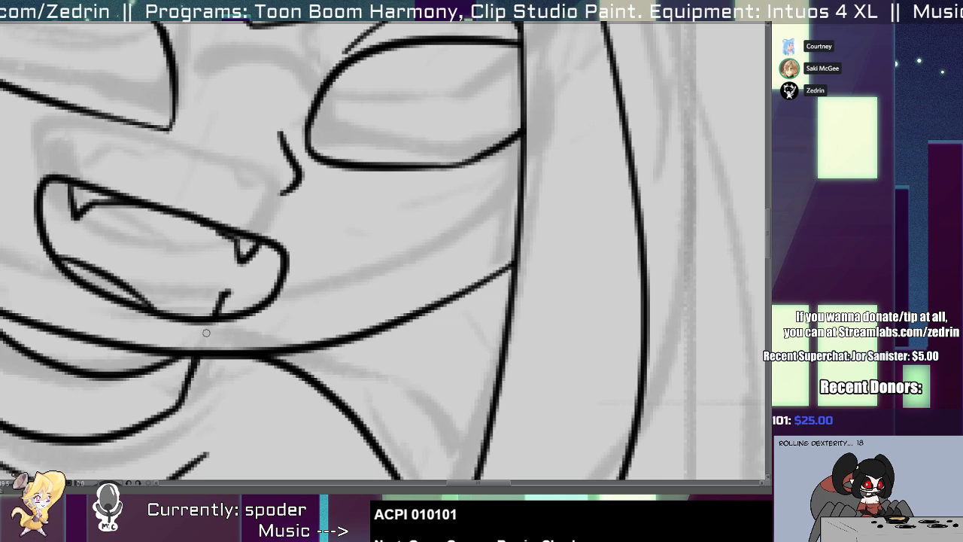
{"action": "left_click_drag", "start_coordinate": [219, 299], "coordinate": [227, 288]}
{"action": "left_click_drag", "start_coordinate": [158, 295], "coordinate": [433, 319]}
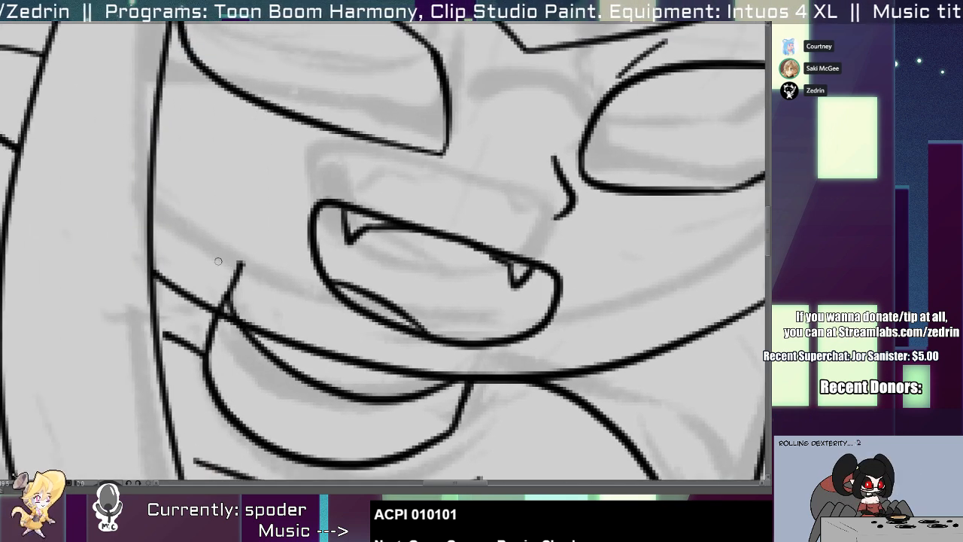
{"action": "left_click_drag", "start_coordinate": [224, 294], "coordinate": [236, 265]}
Extend the right shoulder line so it meets the inner edge of the right hair strand.
{"action": "scroll", "coordinate": [237, 268], "scroll_direction": "down", "scroll_amount": 8}
{"action": "scroll", "coordinate": [251, 340], "scroll_direction": "up", "scroll_amount": 3}
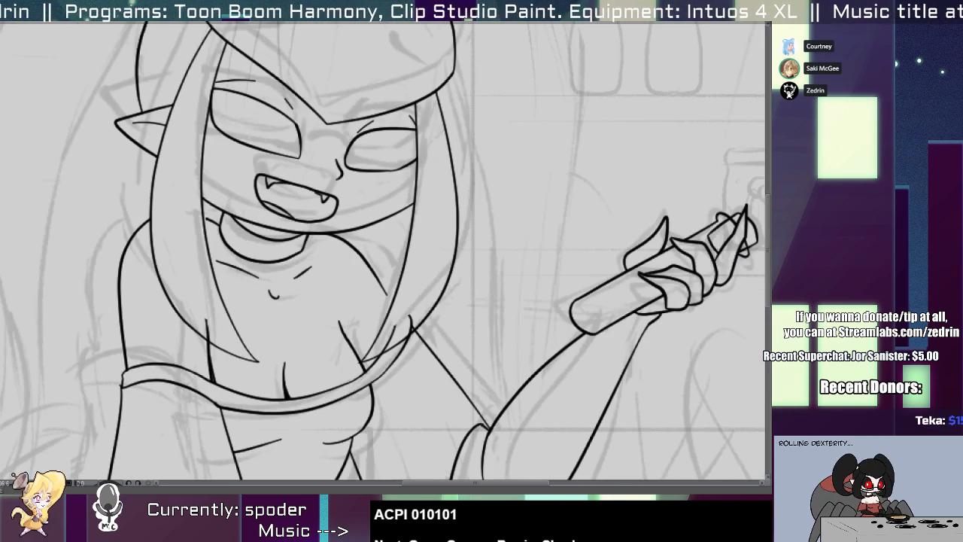
{"action": "scroll", "coordinate": [370, 338], "scroll_direction": "up", "scroll_amount": 3}
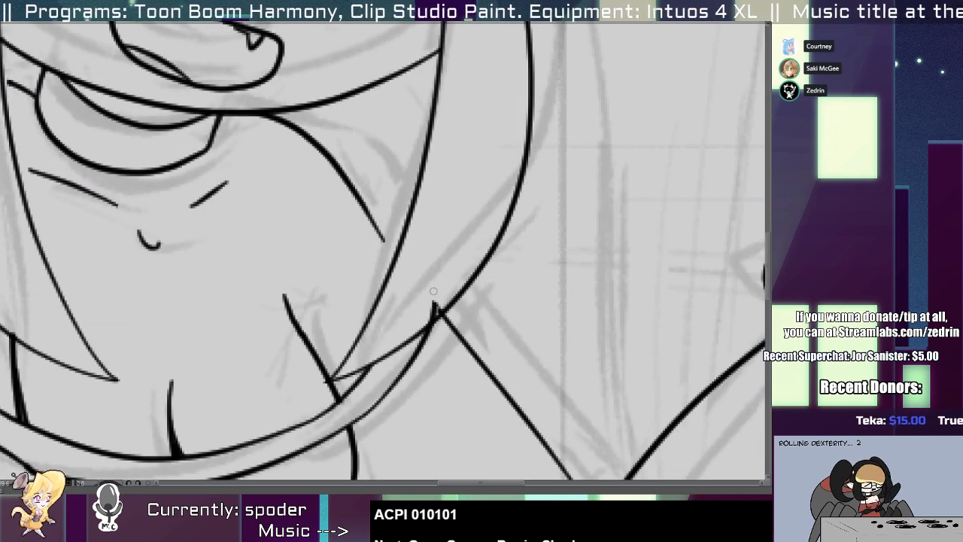
{"action": "scroll", "coordinate": [403, 261], "scroll_direction": "up", "scroll_amount": 2}
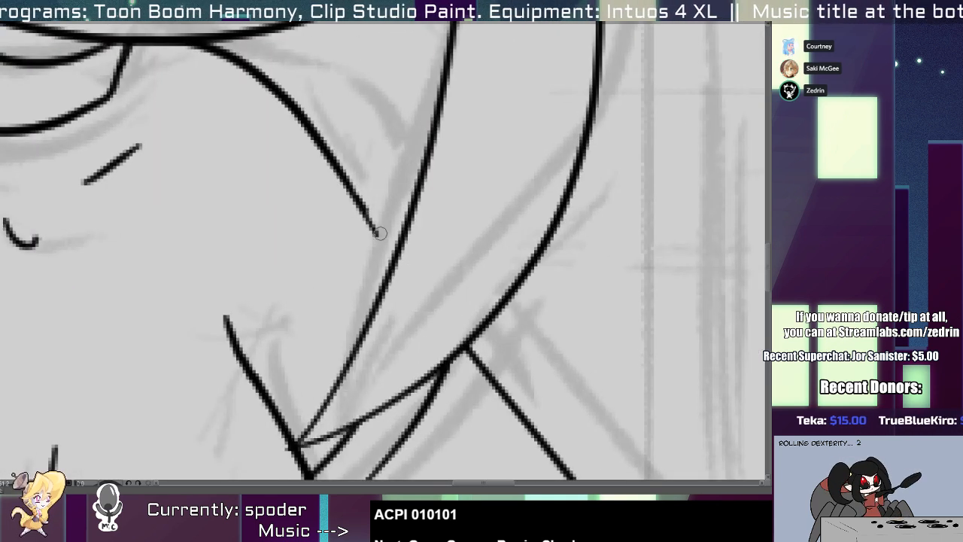
{"action": "left_click_drag", "start_coordinate": [380, 230], "coordinate": [450, 316]}
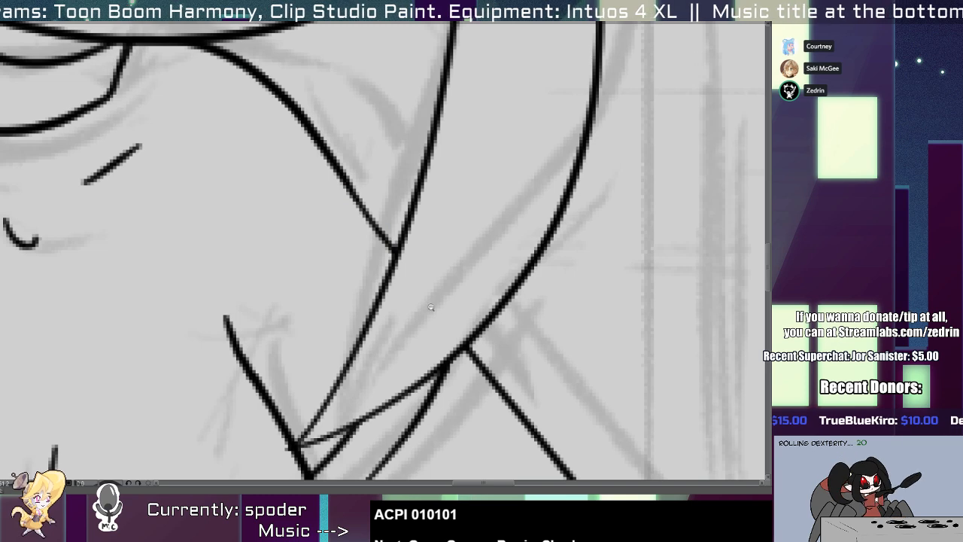
Select both lines of the right hair strand and tilt them slightly so the upper part leans toward the face.
{"action": "left_click_drag", "start_coordinate": [431, 307], "coordinate": [407, 274]}
{"action": "left_click_drag", "start_coordinate": [451, 171], "coordinate": [435, 278]}
{"action": "left_click", "coordinate": [487, 147]}
{"action": "left_click_drag", "start_coordinate": [507, 76], "coordinate": [512, 56]}
{"action": "left_click_drag", "start_coordinate": [430, 248], "coordinate": [424, 153]}
{"action": "left_click_drag", "start_coordinate": [509, 388], "coordinate": [517, 368]}
{"action": "left_click_drag", "start_coordinate": [407, 197], "coordinate": [406, 325]}
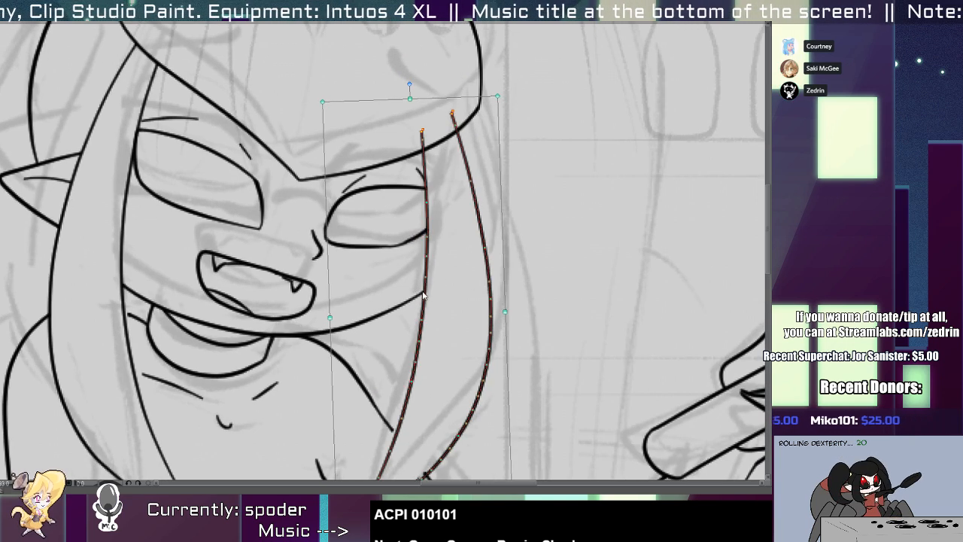
{"action": "key", "text": "p"}
Trim the right eye's line ends that poke past the inner edge of the hair strand.
{"action": "scroll", "coordinate": [433, 179], "scroll_direction": "up", "scroll_amount": 3}
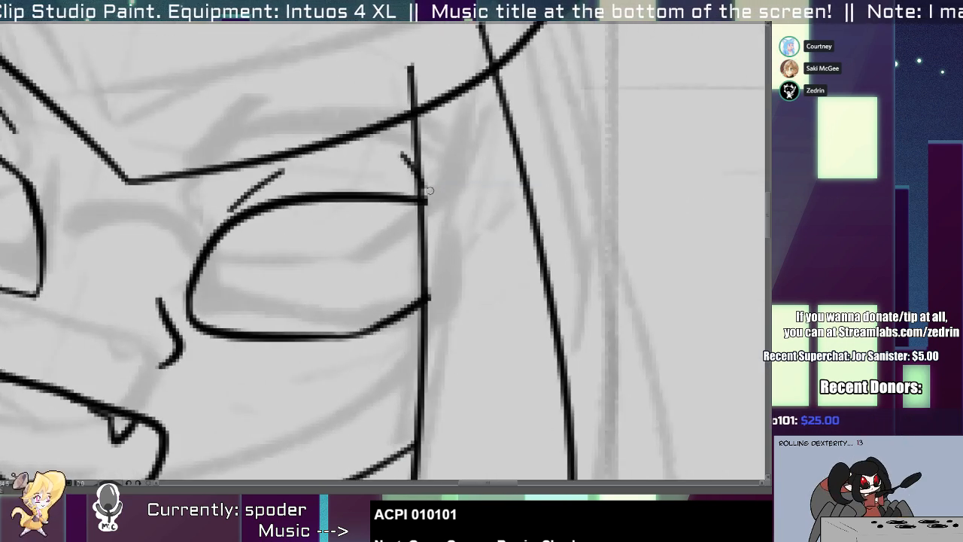
{"action": "scroll", "coordinate": [430, 299], "scroll_direction": "down", "scroll_amount": 1}
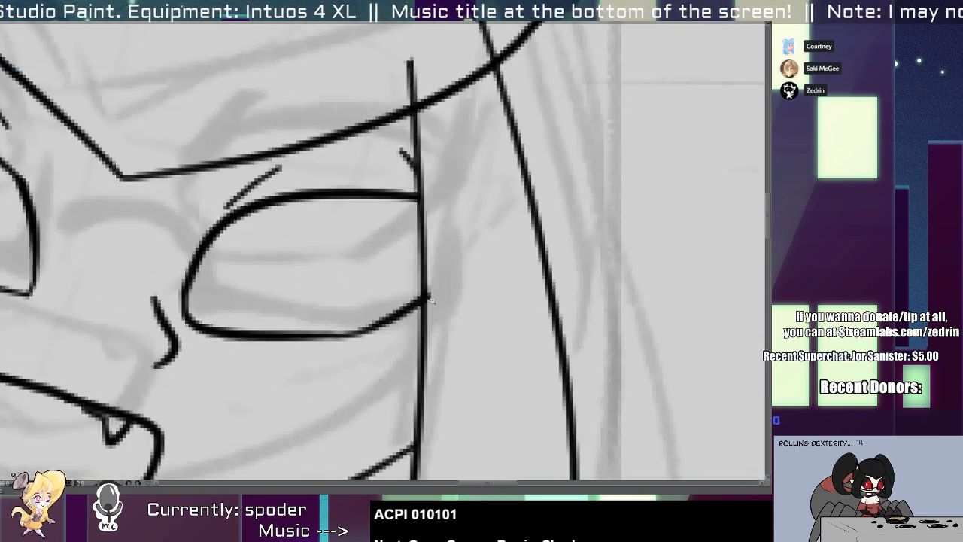
{"action": "scroll", "coordinate": [427, 295], "scroll_direction": "down", "scroll_amount": 1}
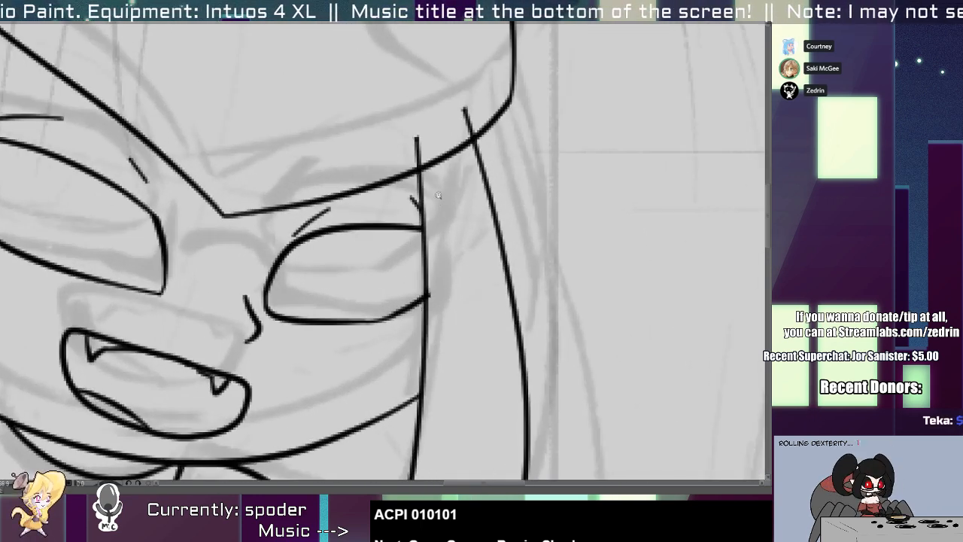
{"action": "scroll", "coordinate": [442, 207], "scroll_direction": "down", "scroll_amount": 3}
{"action": "scroll", "coordinate": [246, 222], "scroll_direction": "up", "scroll_amount": 2}
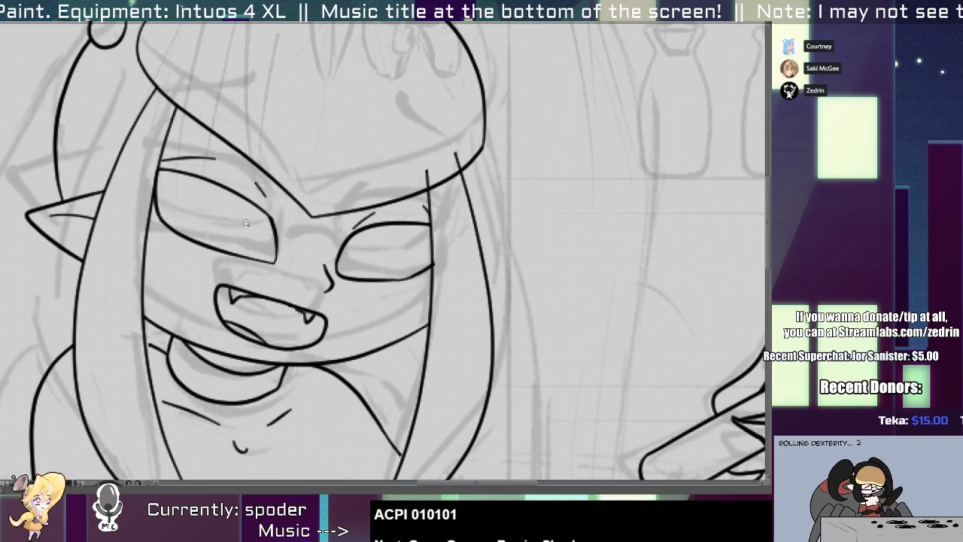
Select the left hair strand's lines and shift them inward over the edge of the face.
{"action": "left_click", "coordinate": [144, 291]}
{"action": "left_click_drag", "start_coordinate": [232, 311], "coordinate": [254, 310]}
{"action": "key", "text": "p"}
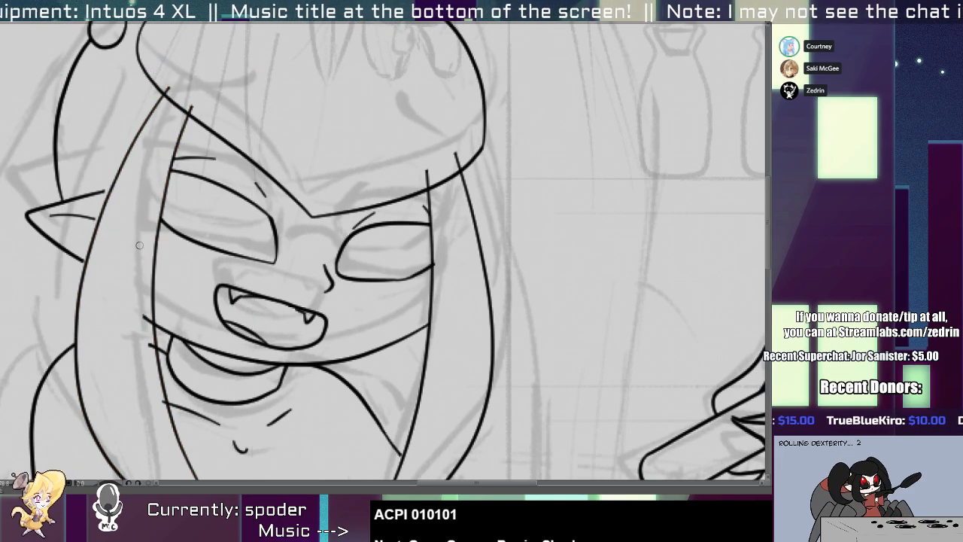
Select the ear's outline and inner crease and move them slightly inward to meet the left hair strand.
{"action": "left_click", "coordinate": [91, 205]}
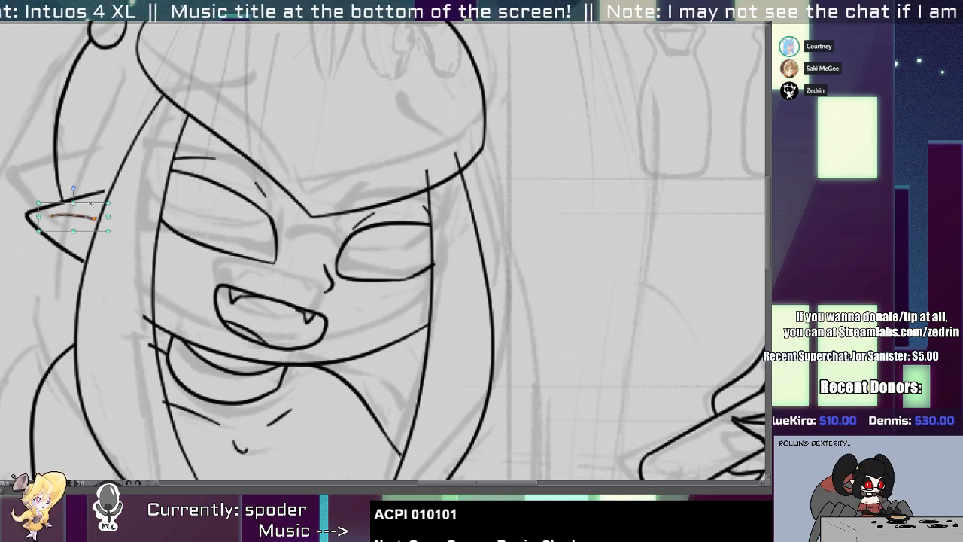
{"action": "left_click", "coordinate": [75, 262], "text": "shift"}
{"action": "left_click_drag", "start_coordinate": [125, 225], "coordinate": [126, 227]}
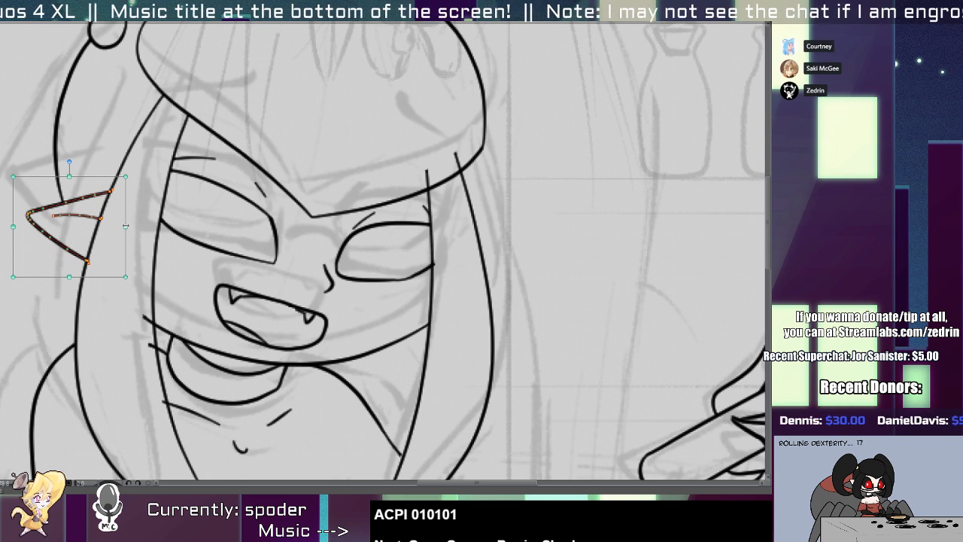
{"action": "key", "text": "p"}
Erase the ends of the chin and neck lines that stick out inside the left hair strand.
{"action": "scroll", "coordinate": [122, 247], "scroll_direction": "down", "scroll_amount": 3}
{"action": "scroll", "coordinate": [107, 222], "scroll_direction": "down", "scroll_amount": 1}
{"action": "scroll", "coordinate": [120, 234], "scroll_direction": "up", "scroll_amount": 5}
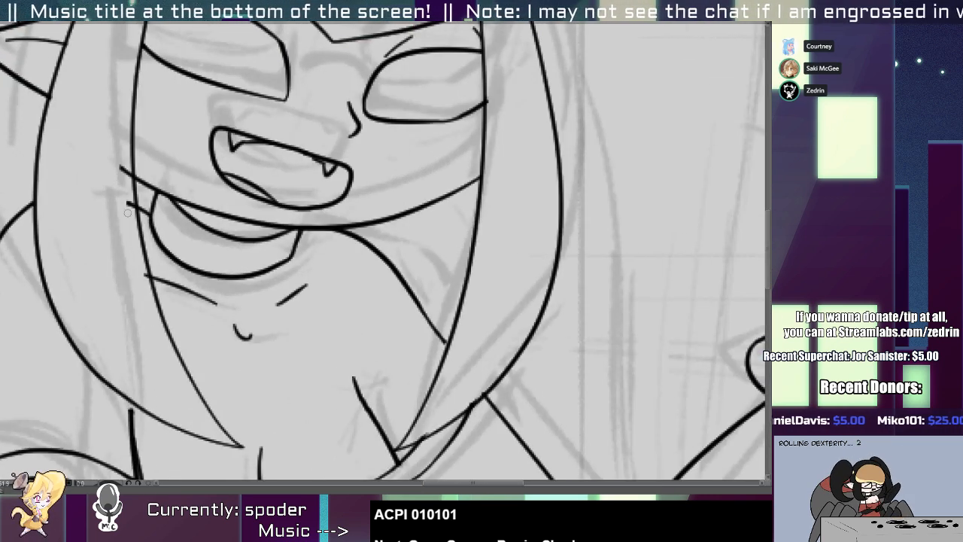
{"action": "scroll", "coordinate": [145, 291], "scroll_direction": "down", "scroll_amount": 3}
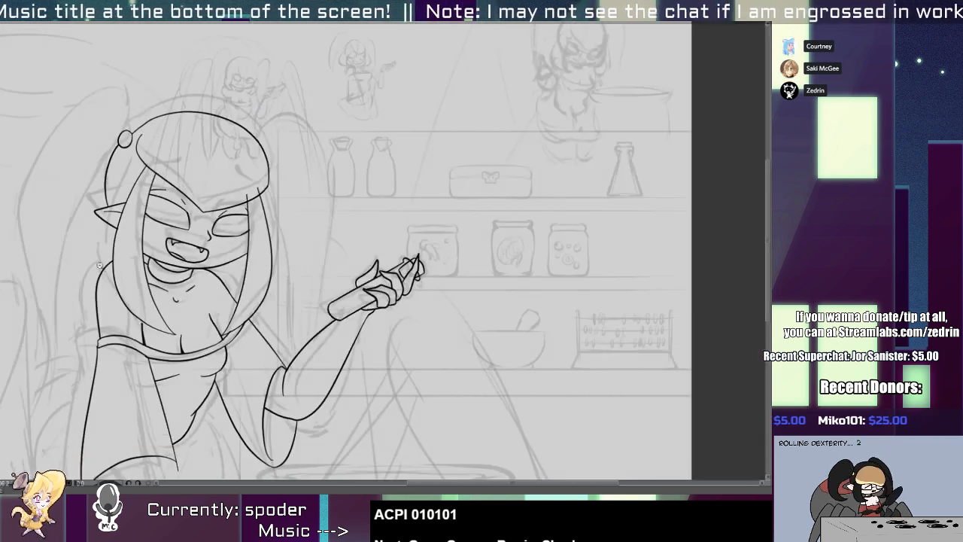
{"action": "scroll", "coordinate": [216, 246], "scroll_direction": "up", "scroll_amount": 4}
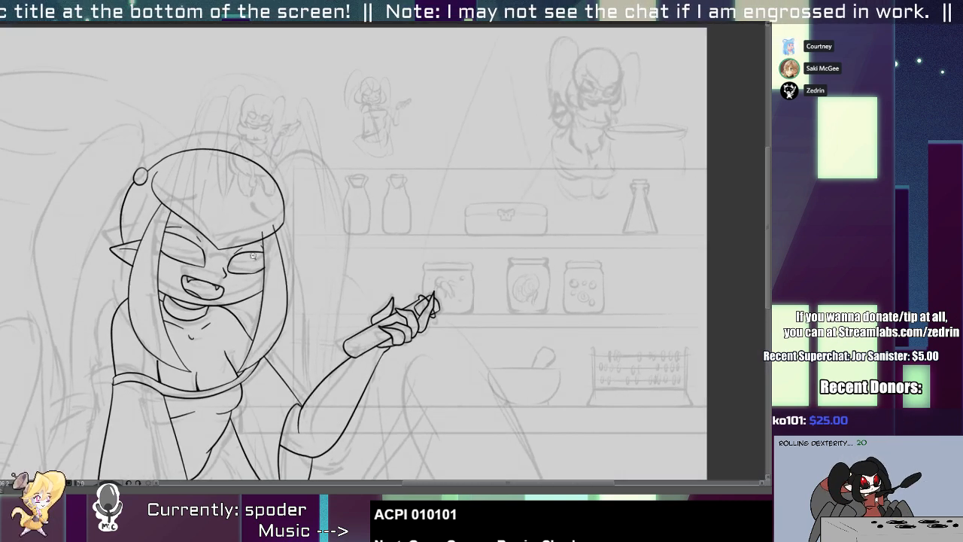
Adjust the end points and handles of the neckline band's right end so its edges finish at the hair strand.
{"action": "scroll", "coordinate": [229, 404], "scroll_direction": "up", "scroll_amount": 4}
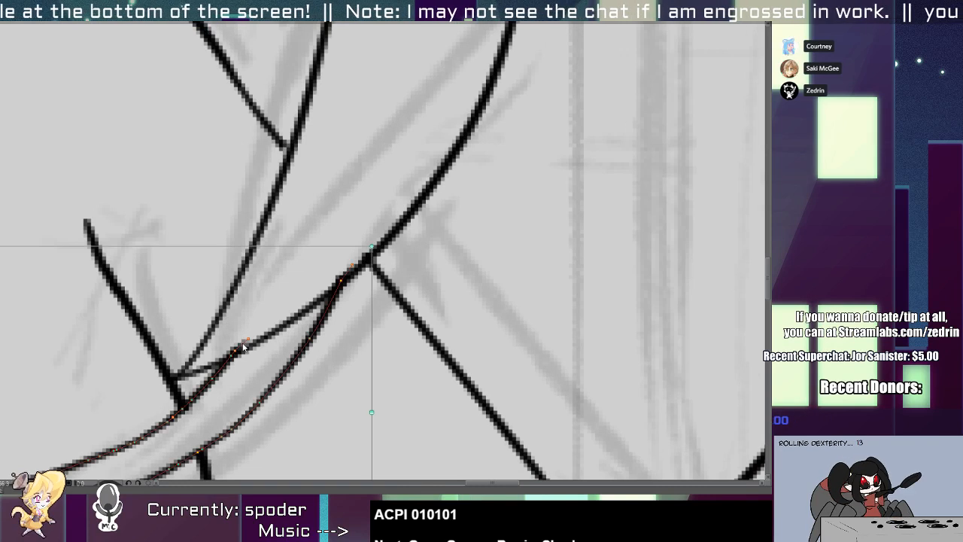
{"action": "left_click", "coordinate": [189, 418]}
{"action": "left_click_drag", "start_coordinate": [185, 411], "coordinate": [181, 404]}
{"action": "left_click", "coordinate": [238, 349]}
{"action": "left_click_drag", "start_coordinate": [244, 346], "coordinate": [266, 294]}
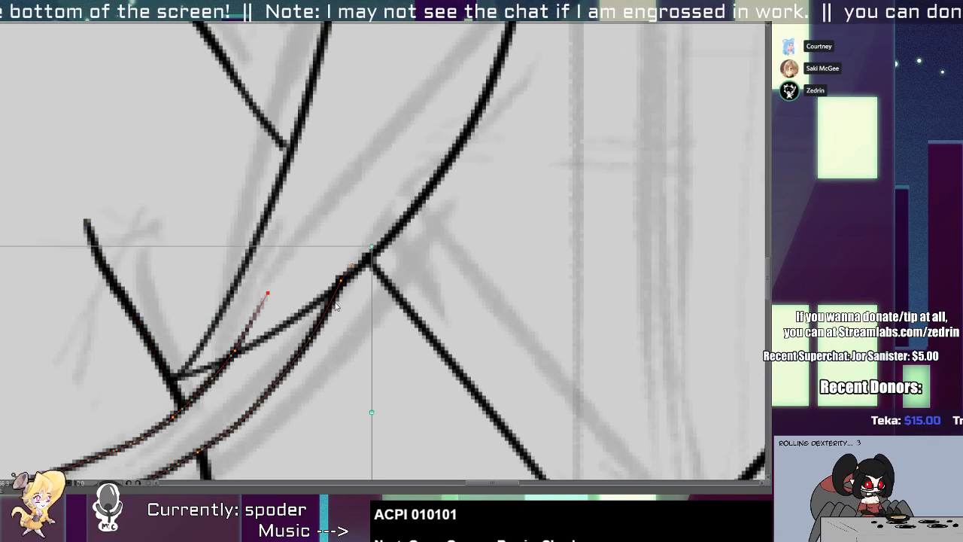
{"action": "mouse_move", "coordinate": [342, 280]}
{"action": "left_mouse_down"}
{"action": "mouse_move", "coordinate": [350, 225]}
{"action": "mouse_move", "coordinate": [251, 300]}
{"action": "left_mouse_up"}
{"action": "key", "text": "e"}
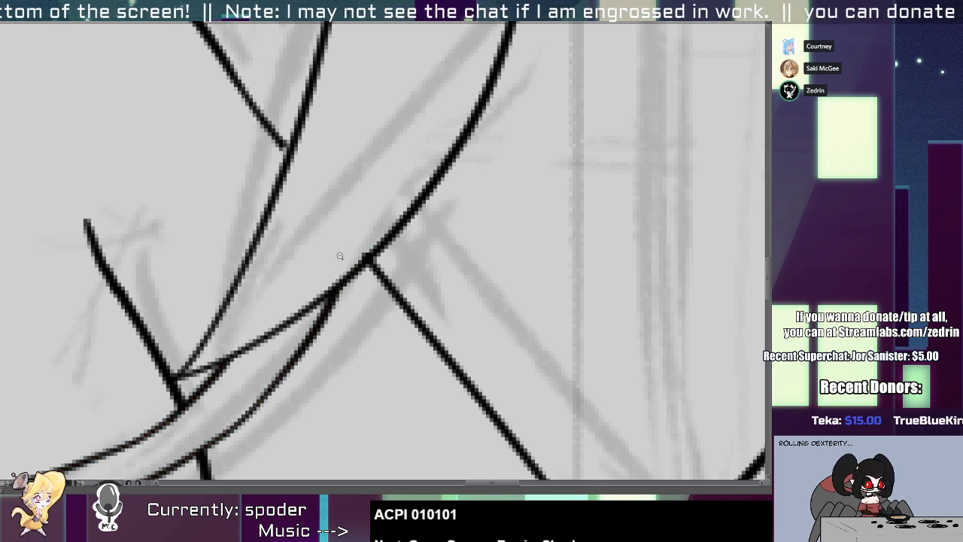
Clean up the overlapping line ends where the neckline band, hair strand and upper arm line meet.
{"action": "scroll", "coordinate": [340, 255], "scroll_direction": "up", "scroll_amount": 3}
{"action": "left_click", "coordinate": [419, 278]}
{"action": "left_click_drag", "start_coordinate": [398, 260], "coordinate": [346, 191]}
{"action": "left_click_drag", "start_coordinate": [382, 225], "coordinate": [357, 242]}
{"action": "scroll", "coordinate": [345, 263], "scroll_direction": "down", "scroll_amount": 2}
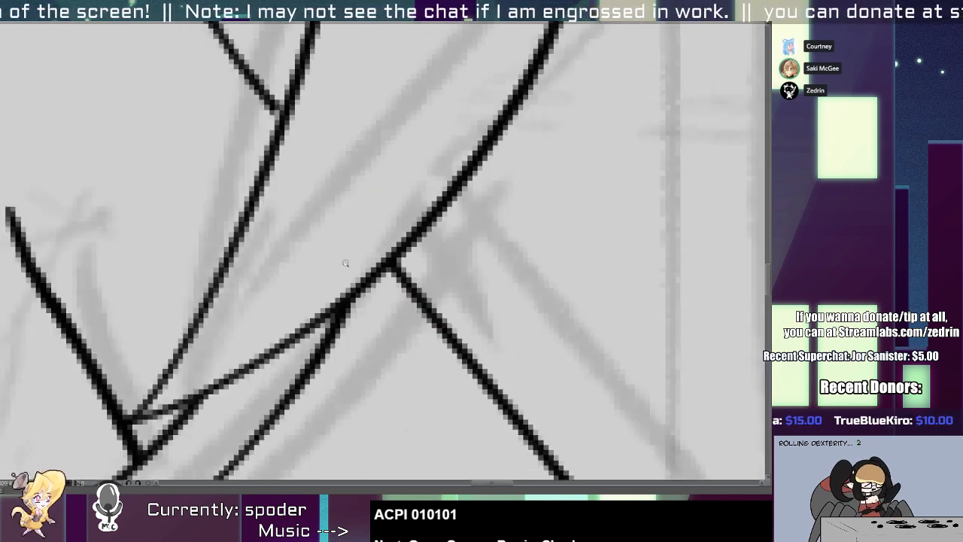
{"action": "scroll", "coordinate": [345, 262], "scroll_direction": "down", "scroll_amount": 5}
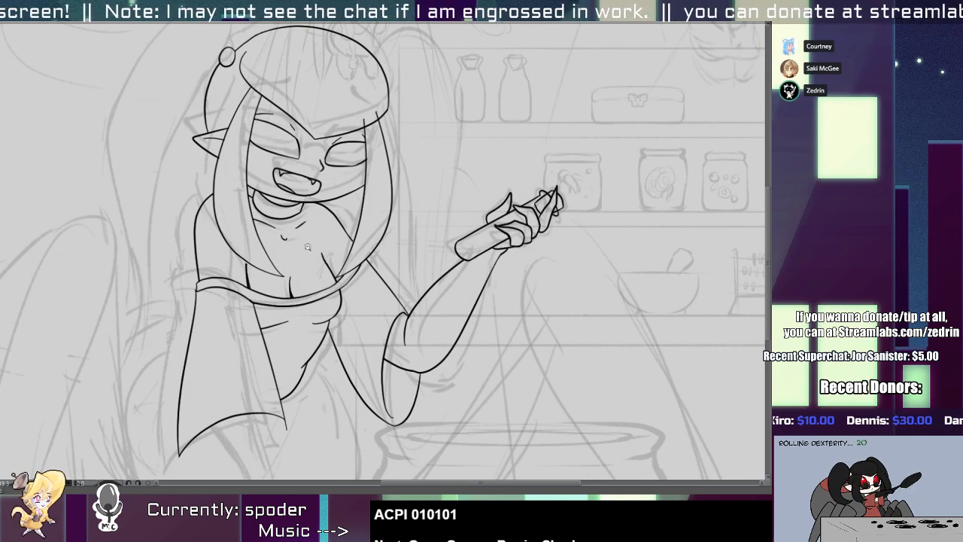
Redraw the right shoulder as a rounder curve from the choker to the hair strand and remove the old line.
{"action": "mouse_move", "coordinate": [340, 250]}
{"action": "left_mouse_down"}
{"action": "mouse_move", "coordinate": [255, 444]}
{"action": "mouse_move", "coordinate": [293, 283]}
{"action": "left_mouse_up"}
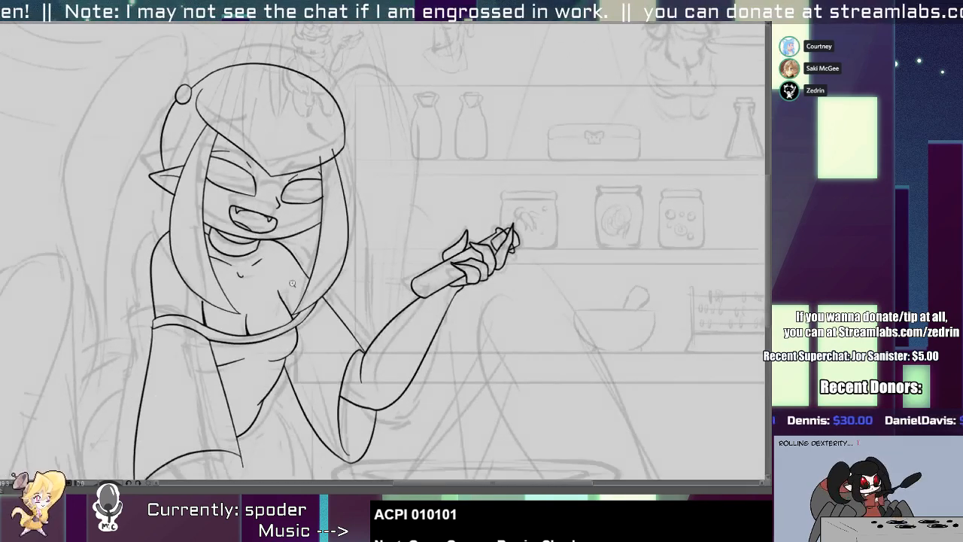
{"action": "scroll", "coordinate": [292, 283], "scroll_direction": "up", "scroll_amount": 4}
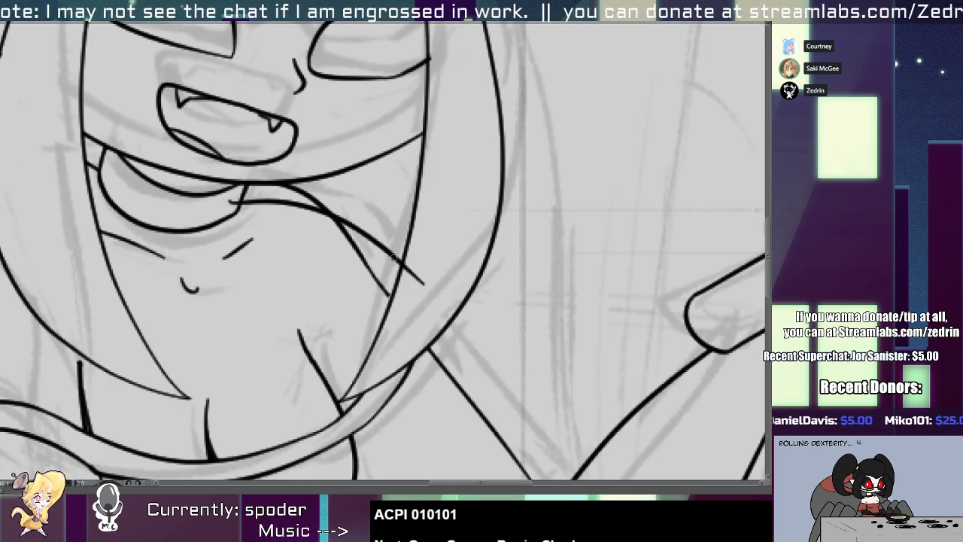
{"action": "mouse_move", "coordinate": [231, 201]}
{"action": "left_mouse_down"}
{"action": "mouse_move", "coordinate": [370, 241]}
{"action": "mouse_move", "coordinate": [389, 279]}
{"action": "left_mouse_up"}
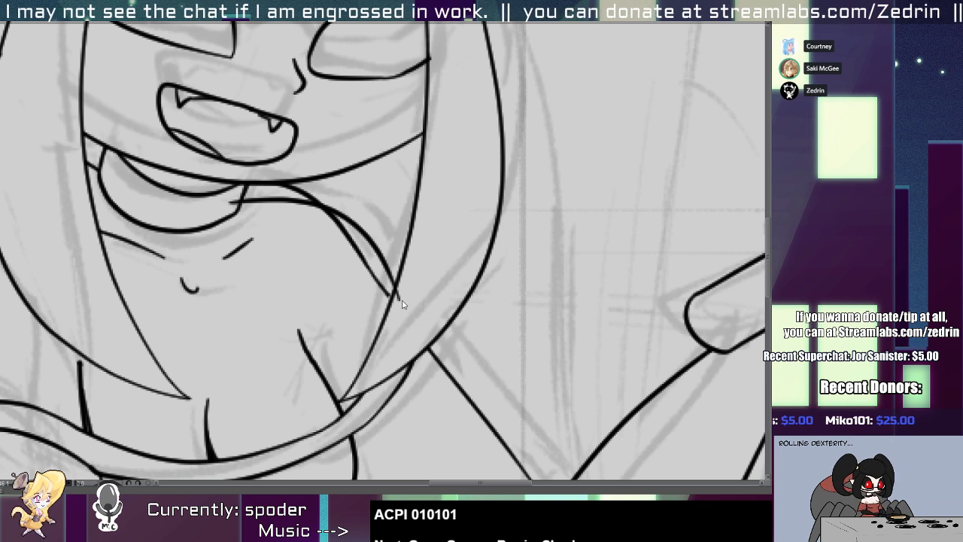
{"action": "key", "text": "o"}
{"action": "left_click_drag", "start_coordinate": [411, 248], "coordinate": [367, 276]}
{"action": "key", "text": "e"}
{"action": "left_click", "coordinate": [398, 298]}
{"action": "mouse_move", "coordinate": [299, 187]}
{"action": "left_mouse_down"}
{"action": "mouse_move", "coordinate": [309, 192]}
{"action": "mouse_move", "coordinate": [269, 187]}
{"action": "left_mouse_up"}
{"action": "scroll", "coordinate": [240, 206], "scroll_direction": "down", "scroll_amount": 5}
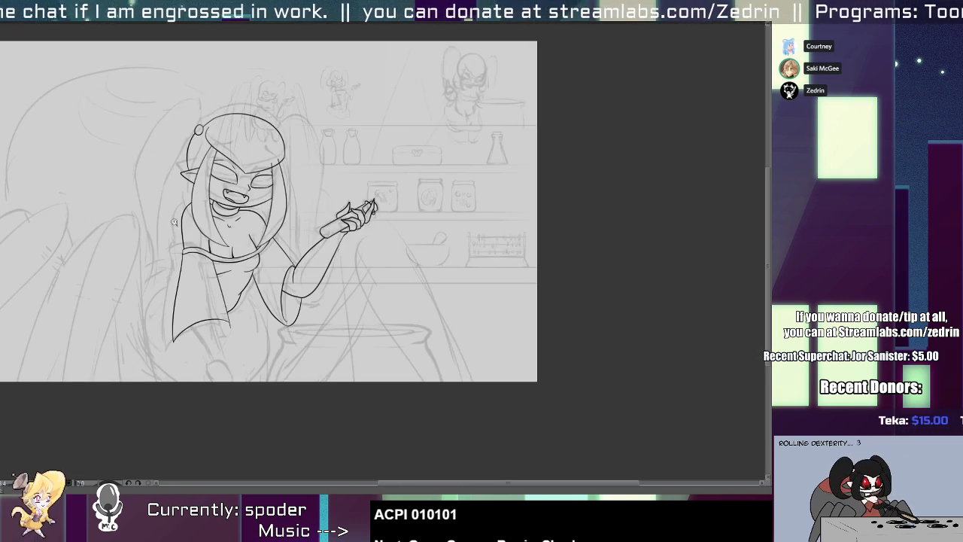
Redraw the right end of the neckline band's lower edge out to the arm line and erase the old edge and overshoot.
{"action": "scroll", "coordinate": [272, 262], "scroll_direction": "up", "scroll_amount": 5}
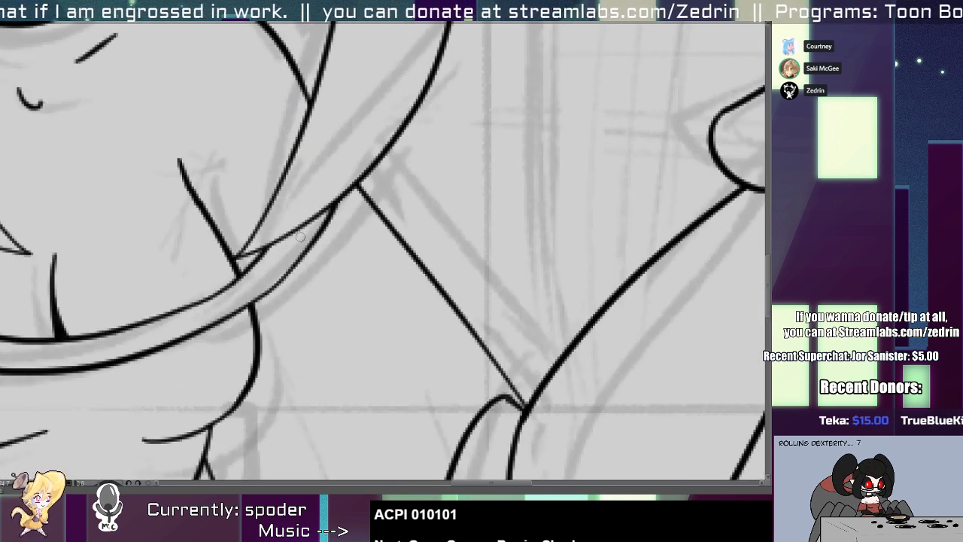
{"action": "left_click_drag", "start_coordinate": [374, 202], "coordinate": [394, 197]}
{"action": "key", "text": "ctrl+z"}
{"action": "left_click_drag", "start_coordinate": [272, 287], "coordinate": [393, 197]}
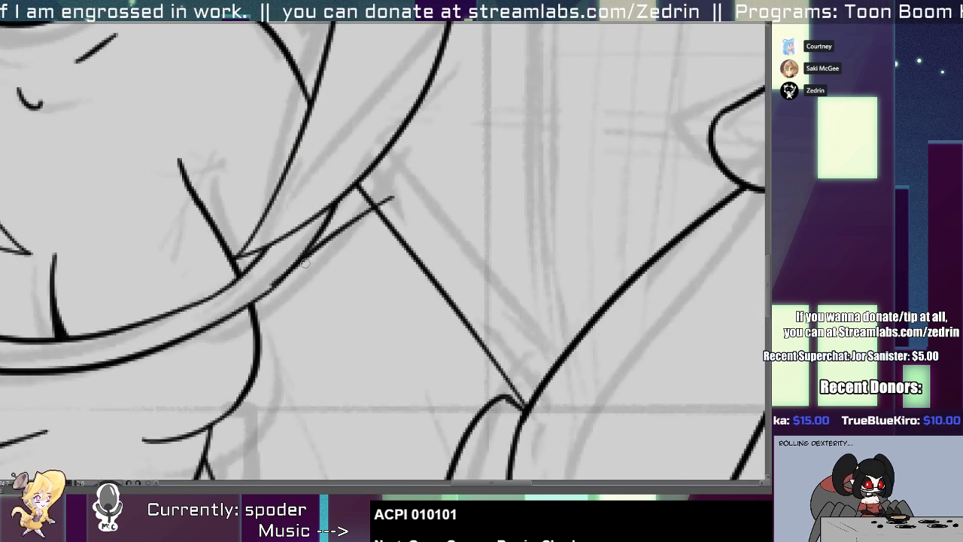
{"action": "left_click_drag", "start_coordinate": [307, 248], "coordinate": [335, 203]}
{"action": "left_click_drag", "start_coordinate": [282, 280], "coordinate": [315, 252]}
{"action": "mouse_move", "coordinate": [393, 197]}
{"action": "left_mouse_down"}
{"action": "mouse_move", "coordinate": [356, 204]}
{"action": "mouse_move", "coordinate": [360, 190]}
{"action": "mouse_move", "coordinate": [375, 209]}
{"action": "left_mouse_up"}
{"action": "scroll", "coordinate": [303, 179], "scroll_direction": "down", "scroll_amount": 5}
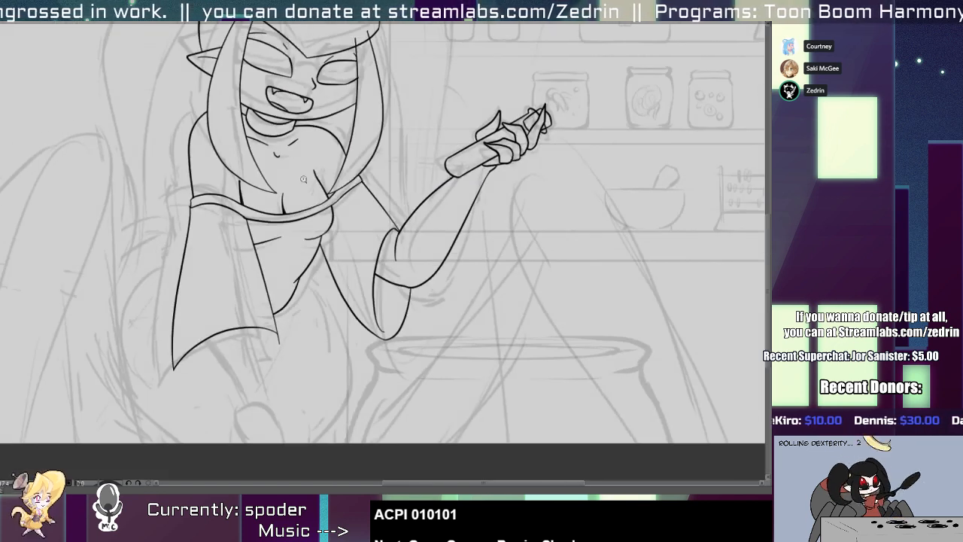
Replace the neckline band's lower edge over the left sleeve with a new curve from the shoulder to the bodice seam.
{"action": "scroll", "coordinate": [175, 208], "scroll_direction": "up", "scroll_amount": 5}
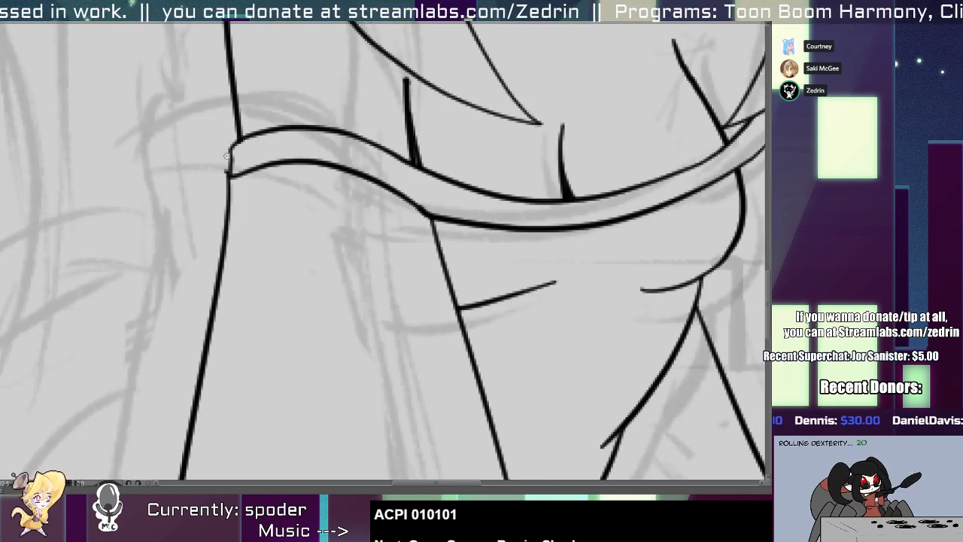
{"action": "scroll", "coordinate": [228, 156], "scroll_direction": "up", "scroll_amount": 2}
{"action": "mouse_move", "coordinate": [246, 132]}
{"action": "left_mouse_down"}
{"action": "mouse_move", "coordinate": [232, 201]}
{"action": "mouse_move", "coordinate": [242, 188]}
{"action": "mouse_move", "coordinate": [251, 215]}
{"action": "mouse_move", "coordinate": [574, 252]}
{"action": "left_mouse_up"}
{"action": "key", "text": "ctrl+z"}
{"action": "key", "text": "e"}
{"action": "key", "text": "ctrl+z"}
{"action": "key", "text": "ctrl+z"}
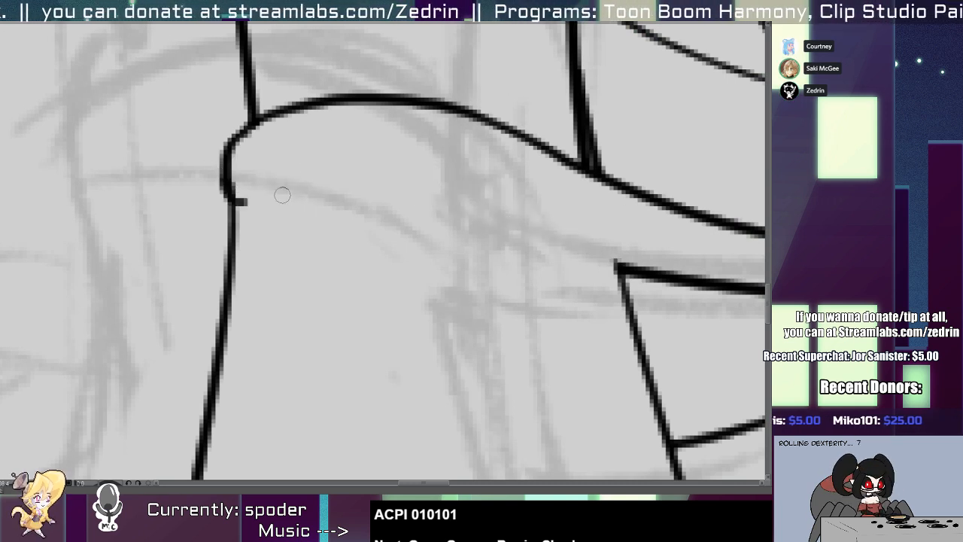
{"action": "left_click_drag", "start_coordinate": [232, 196], "coordinate": [601, 260]}
{"action": "scroll", "coordinate": [236, 333], "scroll_direction": "down", "scroll_amount": 4}
{"action": "scroll", "coordinate": [235, 333], "scroll_direction": "down", "scroll_amount": 3}
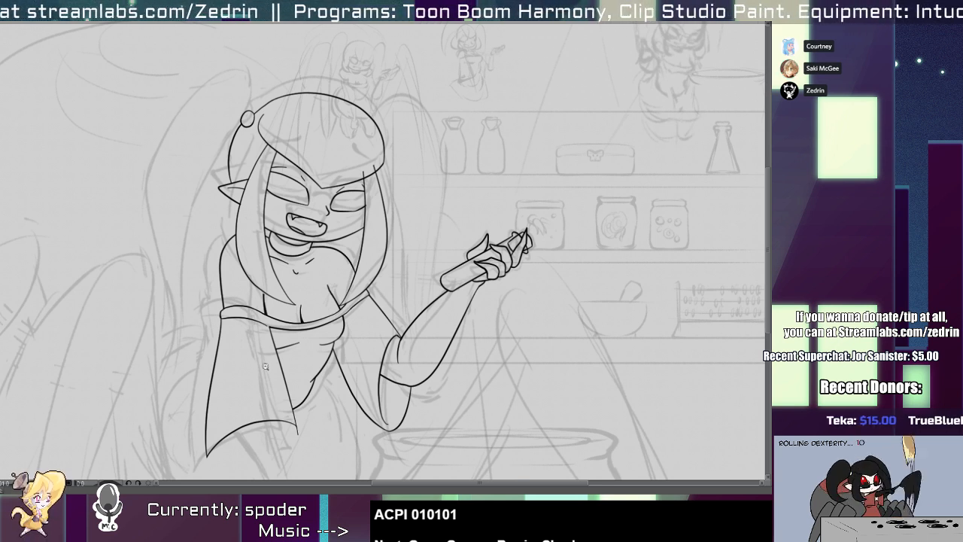
Trim the right hair strand's ends at the fringe and redraw the jaw's right end as a rounder cheek curve.
{"action": "scroll", "coordinate": [369, 180], "scroll_direction": "up", "scroll_amount": 5}
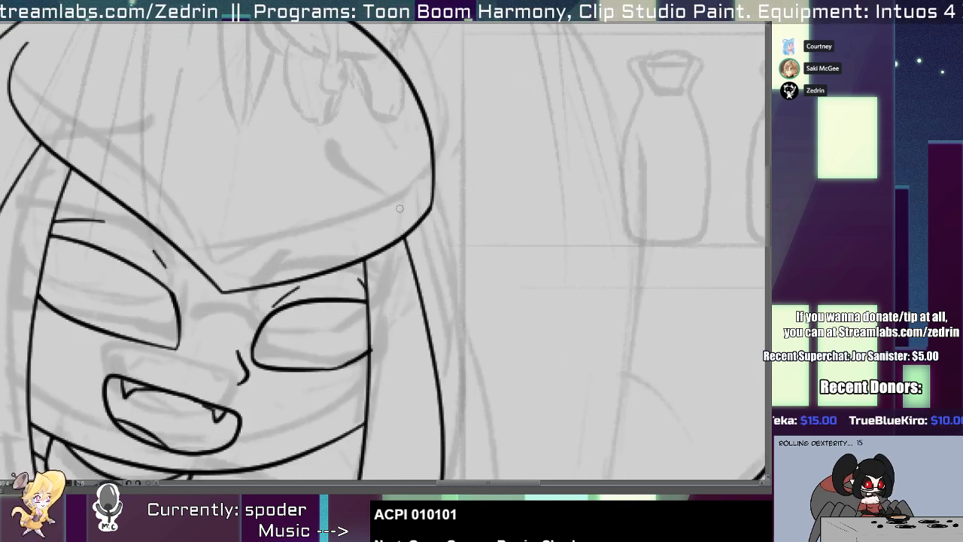
{"action": "scroll", "coordinate": [388, 232], "scroll_direction": "down", "scroll_amount": 3}
{"action": "scroll", "coordinate": [323, 368], "scroll_direction": "up", "scroll_amount": 5}
{"action": "mouse_move", "coordinate": [494, 197]}
{"action": "left_mouse_down"}
{"action": "mouse_move", "coordinate": [493, 220]}
{"action": "mouse_move", "coordinate": [374, 320]}
{"action": "left_mouse_up"}
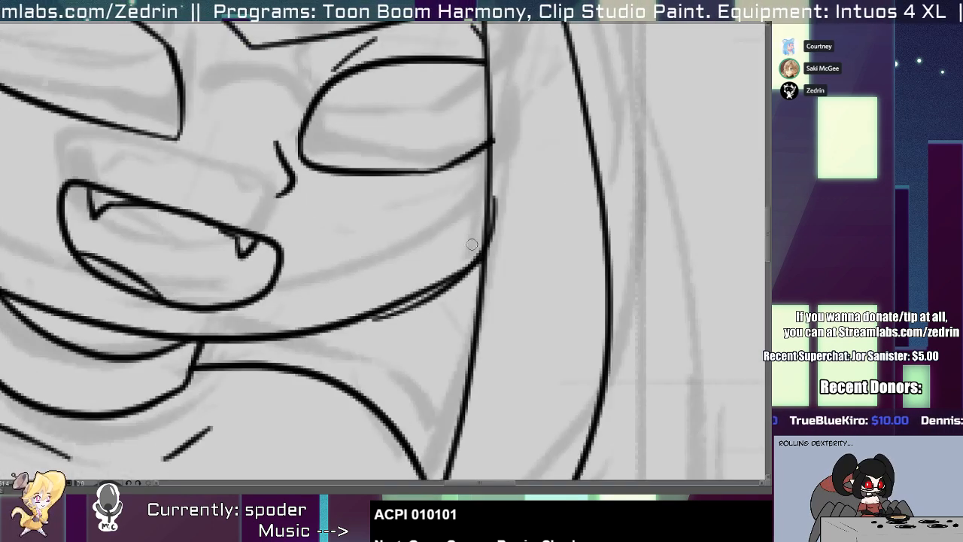
{"action": "left_click_drag", "start_coordinate": [443, 291], "coordinate": [480, 261]}
{"action": "key", "text": "alt+e"}
Redraw the right end of the jaw as a fuller curve up to the hair strand and remove the stray tail below it.
{"action": "scroll", "coordinate": [493, 213], "scroll_direction": "down", "scroll_amount": 2}
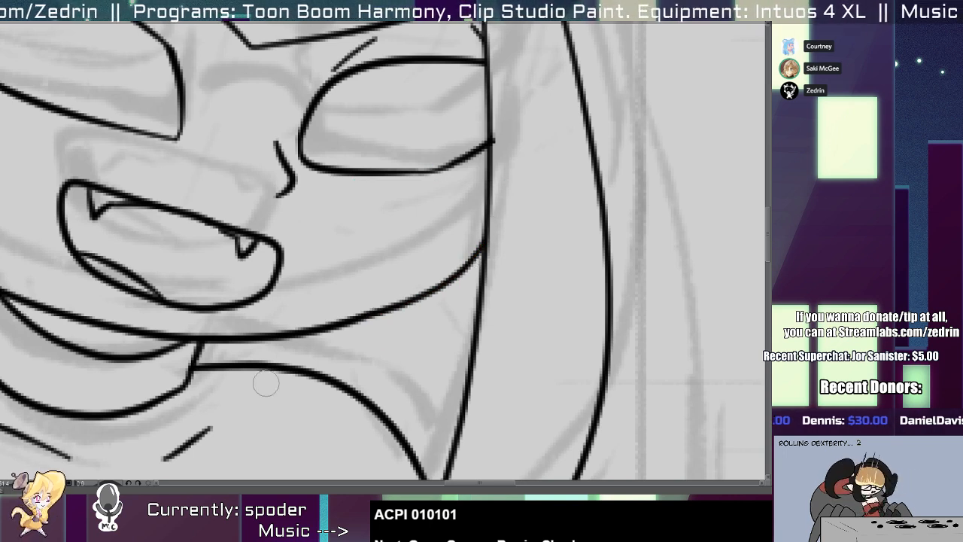
{"action": "scroll", "coordinate": [337, 317], "scroll_direction": "down", "scroll_amount": 4}
{"action": "scroll", "coordinate": [337, 316], "scroll_direction": "up", "scroll_amount": 5}
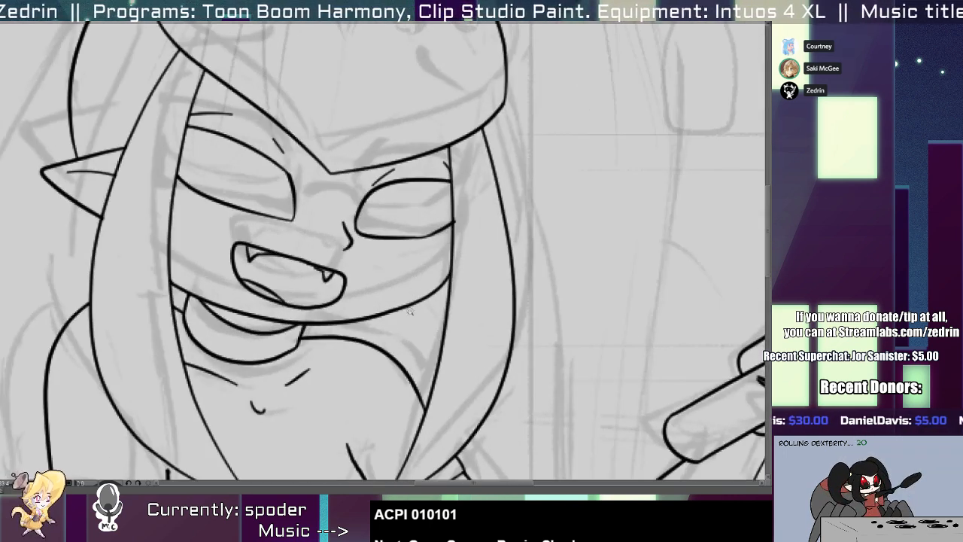
{"action": "scroll", "coordinate": [410, 305], "scroll_direction": "up", "scroll_amount": 1}
{"action": "left_click_drag", "start_coordinate": [481, 239], "coordinate": [320, 357]}
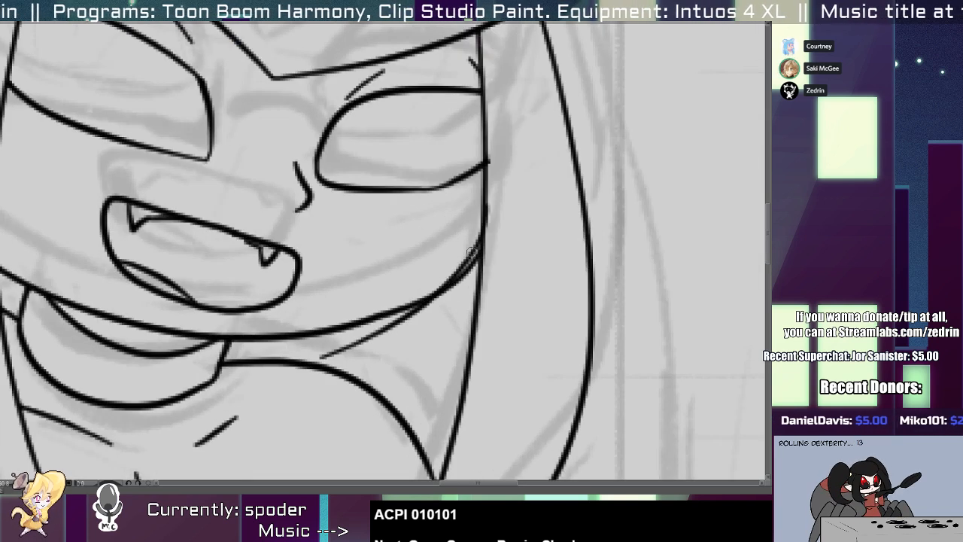
{"action": "key", "text": "ctrl+z"}
{"action": "mouse_move", "coordinate": [477, 208]}
{"action": "left_mouse_down"}
{"action": "mouse_move", "coordinate": [367, 331]}
{"action": "mouse_move", "coordinate": [329, 341]}
{"action": "left_mouse_up"}
{"action": "key", "text": "alt+s"}
{"action": "mouse_move", "coordinate": [385, 324]}
{"action": "left_mouse_down"}
{"action": "mouse_move", "coordinate": [394, 313]}
{"action": "mouse_move", "coordinate": [294, 350]}
{"action": "left_mouse_up"}
{"action": "key", "text": "alt+b"}
Remove the jaw stub and the eye line's overshoot along the inner edge of the right hair strand.
{"action": "key", "text": "alt+t"}
{"action": "left_click_drag", "start_coordinate": [494, 215], "coordinate": [484, 224]}
{"action": "key", "text": "alt+s"}
{"action": "left_click", "coordinate": [483, 220]}
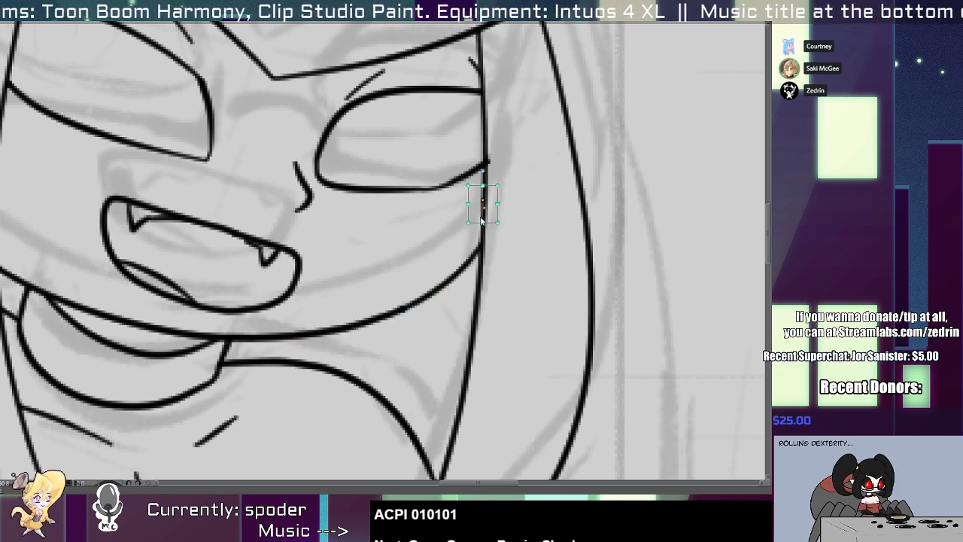
{"action": "left_click", "coordinate": [480, 165]}
{"action": "mouse_move", "coordinate": [487, 163]}
{"action": "left_mouse_down"}
{"action": "mouse_move", "coordinate": [511, 145]}
{"action": "mouse_move", "coordinate": [433, 286]}
{"action": "left_mouse_up"}
{"action": "key", "text": "alt+t"}
{"action": "key", "text": "1"}
{"action": "key", "text": "1"}
{"action": "scroll", "coordinate": [433, 286], "scroll_direction": "down", "scroll_amount": 6}
{"action": "scroll", "coordinate": [433, 282], "scroll_direction": "up", "scroll_amount": 4}
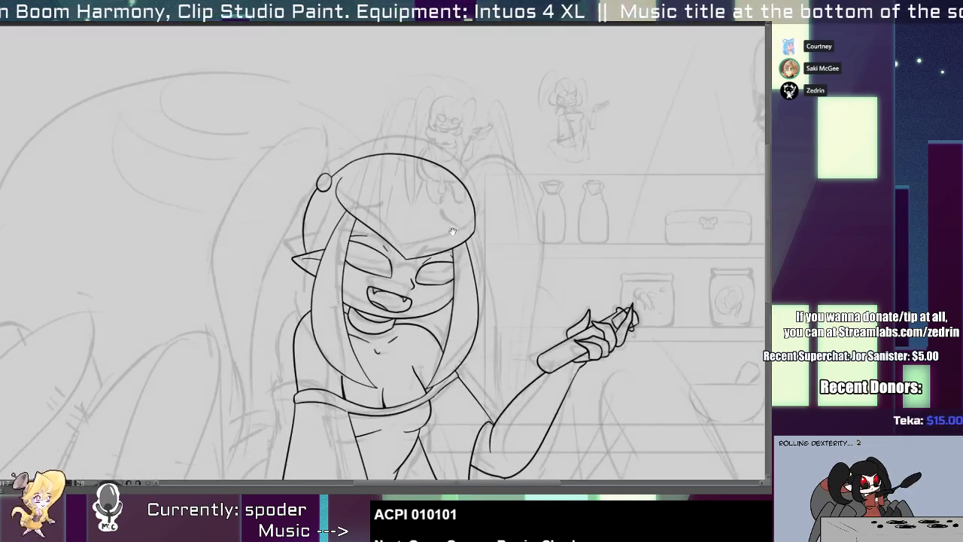
Ink the left pigtail's inner and outer outlines from its tip beside the hair tie down to a point beside the sleeve.
{"action": "left_click_drag", "start_coordinate": [452, 231], "coordinate": [494, 187]}
{"action": "mouse_move", "coordinate": [331, 84]}
{"action": "left_mouse_down"}
{"action": "mouse_move", "coordinate": [312, 97]}
{"action": "mouse_move", "coordinate": [248, 264]}
{"action": "mouse_move", "coordinate": [284, 384]}
{"action": "mouse_move", "coordinate": [268, 265]}
{"action": "mouse_move", "coordinate": [288, 425]}
{"action": "left_mouse_up"}
{"action": "key", "text": "ctrl+z"}
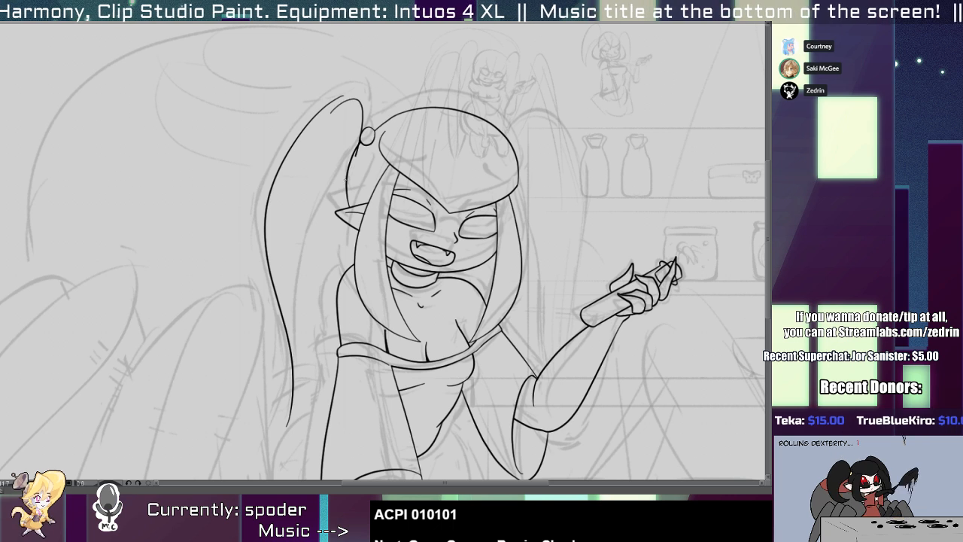
{"action": "left_click_drag", "start_coordinate": [346, 180], "coordinate": [292, 447]}
{"action": "key", "text": "ctrl+z"}
{"action": "left_click_drag", "start_coordinate": [352, 89], "coordinate": [290, 412]}
Adjust the curve and placement of the left pigtail's outer outline.
{"action": "mouse_move", "coordinate": [277, 298]}
{"action": "left_mouse_down"}
{"action": "mouse_move", "coordinate": [308, 281]}
{"action": "mouse_move", "coordinate": [290, 304]}
{"action": "left_mouse_up"}
{"action": "left_click_drag", "start_coordinate": [363, 429], "coordinate": [355, 428]}
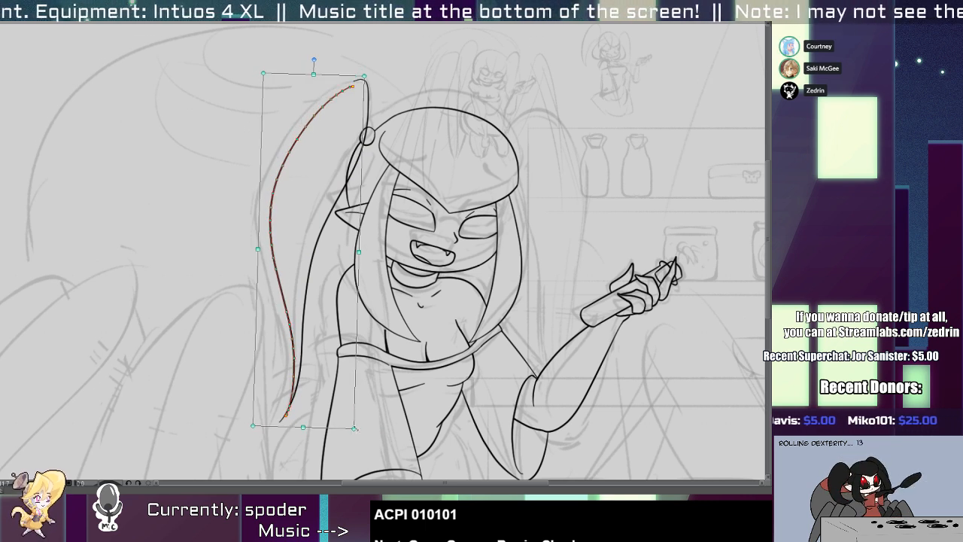
{"action": "left_click", "coordinate": [291, 285]}
{"action": "left_click_drag", "start_coordinate": [282, 287], "coordinate": [282, 287]}
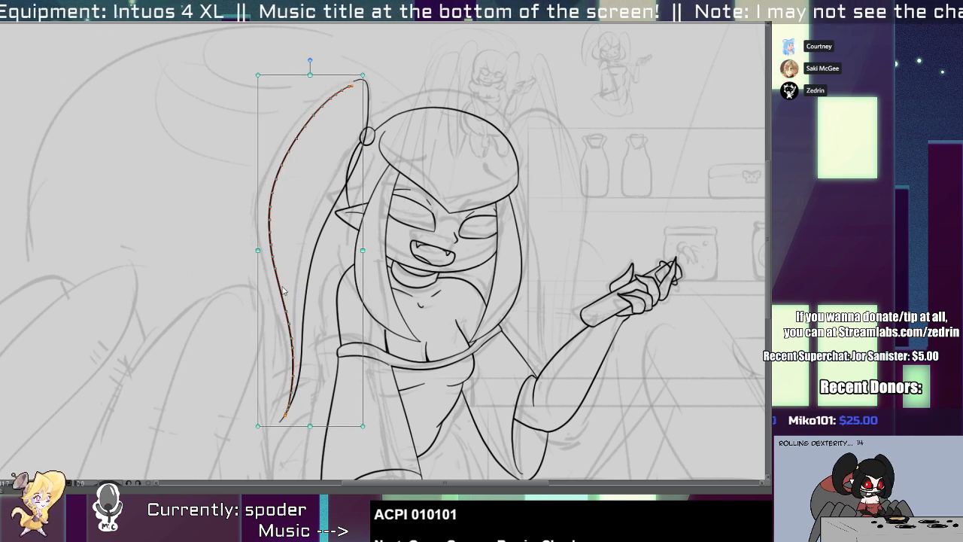
Redraw the top of the left pigtail as a rounded tip joining its outer and inner outlines.
{"action": "key", "text": "ctrl+space"}
{"action": "left_click_drag", "start_coordinate": [295, 206], "coordinate": [300, 354]}
{"action": "left_click_drag", "start_coordinate": [338, 167], "coordinate": [367, 164]}
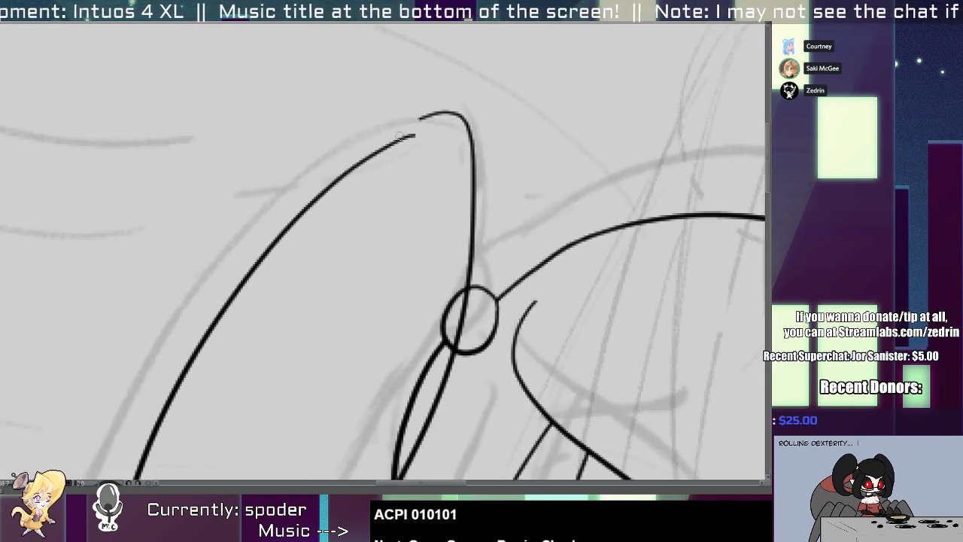
{"action": "left_click_drag", "start_coordinate": [404, 135], "coordinate": [472, 192]}
{"action": "key", "text": "ctrl+z"}
{"action": "mouse_move", "coordinate": [388, 144]}
{"action": "left_mouse_down"}
{"action": "mouse_move", "coordinate": [485, 164]}
{"action": "mouse_move", "coordinate": [482, 215]}
{"action": "left_mouse_up"}
{"action": "key", "text": "ctrl+z"}
{"action": "left_click_drag", "start_coordinate": [459, 132], "coordinate": [472, 127]}
{"action": "left_click_drag", "start_coordinate": [483, 197], "coordinate": [472, 206]}
{"action": "left_click_drag", "start_coordinate": [393, 152], "coordinate": [385, 142]}
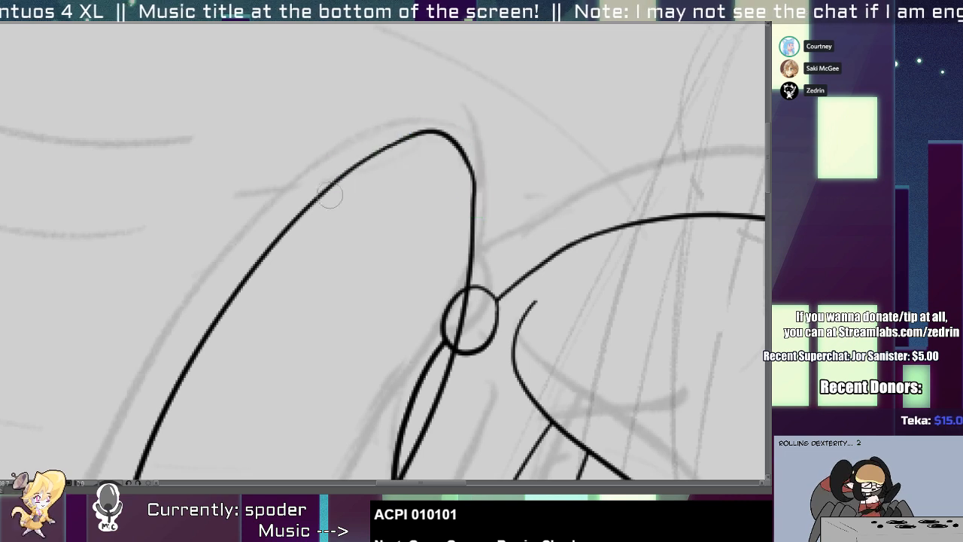
Trim the overlapping lines where the left pigtail crosses the hair tie and the back of the head.
{"action": "mouse_move", "coordinate": [413, 200]}
{"action": "left_mouse_down"}
{"action": "mouse_move", "coordinate": [407, 276]}
{"action": "mouse_move", "coordinate": [406, 202]}
{"action": "mouse_move", "coordinate": [444, 188]}
{"action": "mouse_move", "coordinate": [422, 213]}
{"action": "left_mouse_up"}
{"action": "mouse_move", "coordinate": [422, 212]}
{"action": "left_mouse_down"}
{"action": "mouse_move", "coordinate": [339, 290]}
{"action": "mouse_move", "coordinate": [370, 264]}
{"action": "left_mouse_up"}
{"action": "mouse_move", "coordinate": [346, 328]}
{"action": "left_mouse_down"}
{"action": "mouse_move", "coordinate": [356, 266]}
{"action": "mouse_move", "coordinate": [278, 330]}
{"action": "left_mouse_up"}
{"action": "mouse_move", "coordinate": [338, 283]}
{"action": "left_mouse_down"}
{"action": "mouse_move", "coordinate": [294, 263]}
{"action": "mouse_move", "coordinate": [352, 264]}
{"action": "left_mouse_up"}
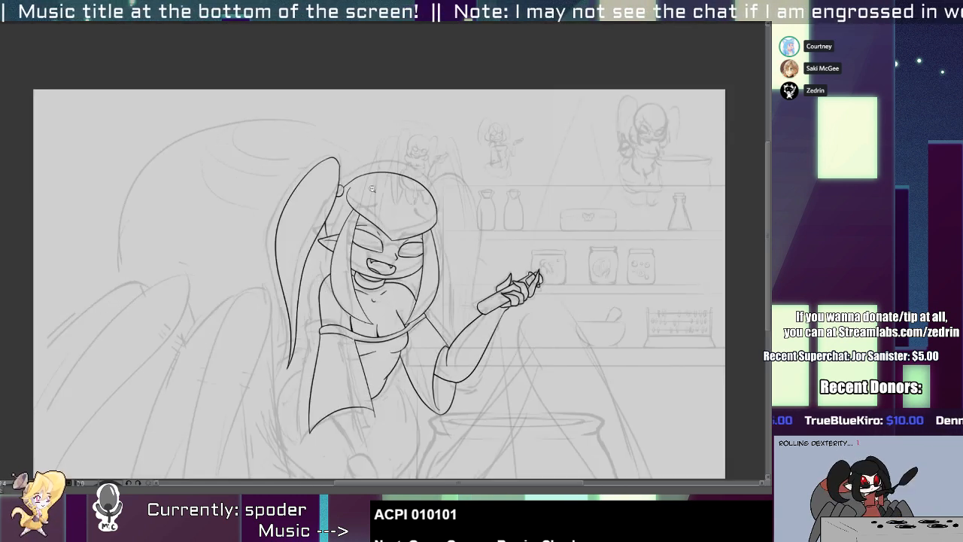
Refine the jaw curve's lower right section and its left end at the hair strand.
{"action": "scroll", "coordinate": [446, 225], "scroll_direction": "up", "scroll_amount": 3}
{"action": "scroll", "coordinate": [404, 289], "scroll_direction": "up", "scroll_amount": 2}
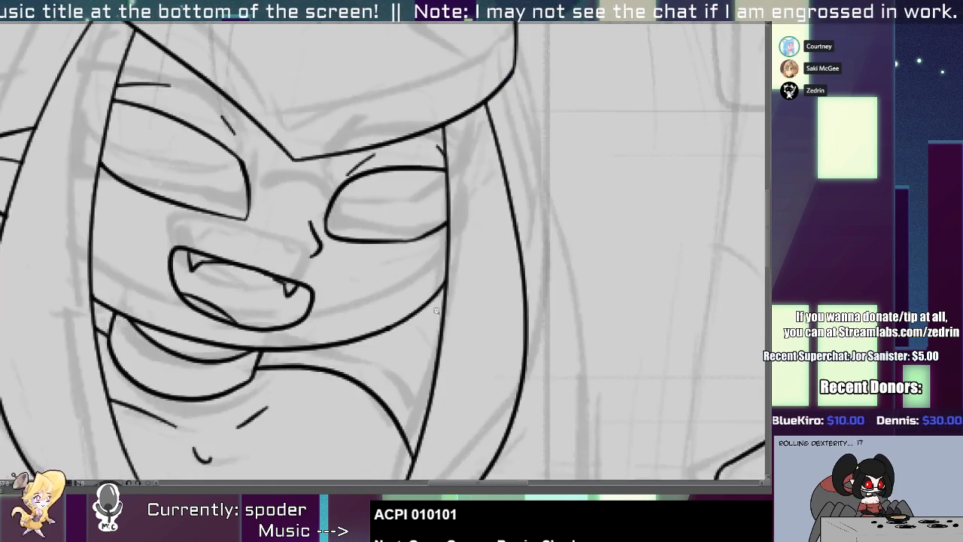
{"action": "scroll", "coordinate": [422, 286], "scroll_direction": "up", "scroll_amount": 2}
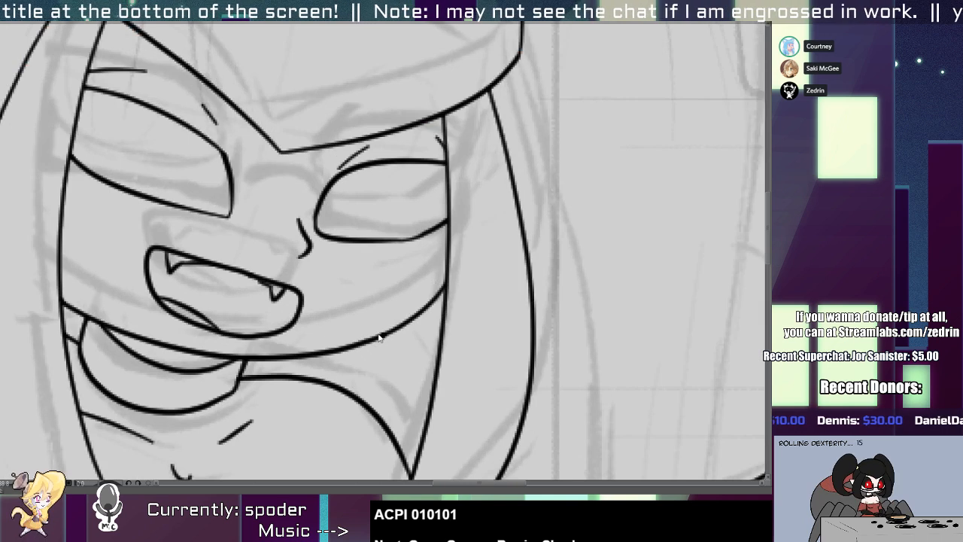
{"action": "left_click", "coordinate": [379, 335], "text": "ctrl"}
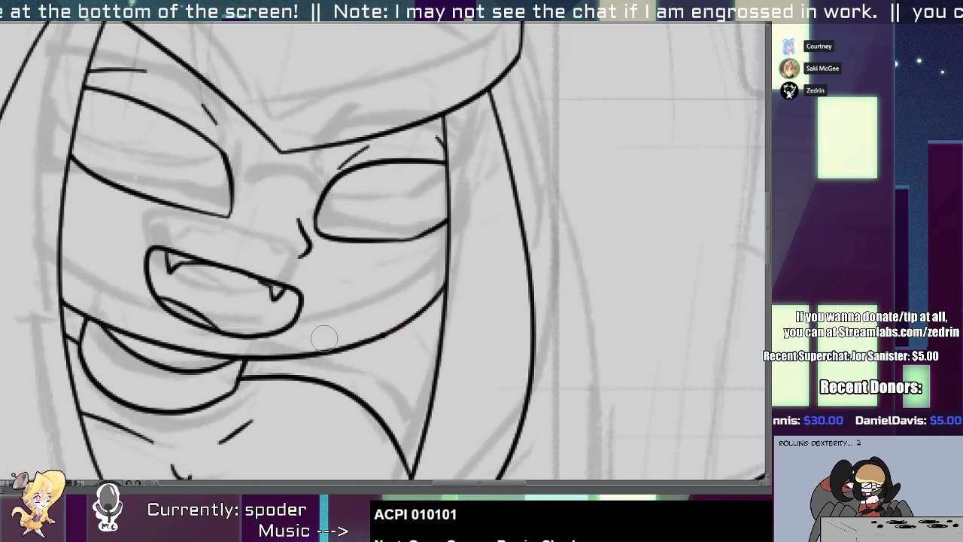
{"action": "left_click", "coordinate": [380, 346], "text": "ctrl"}
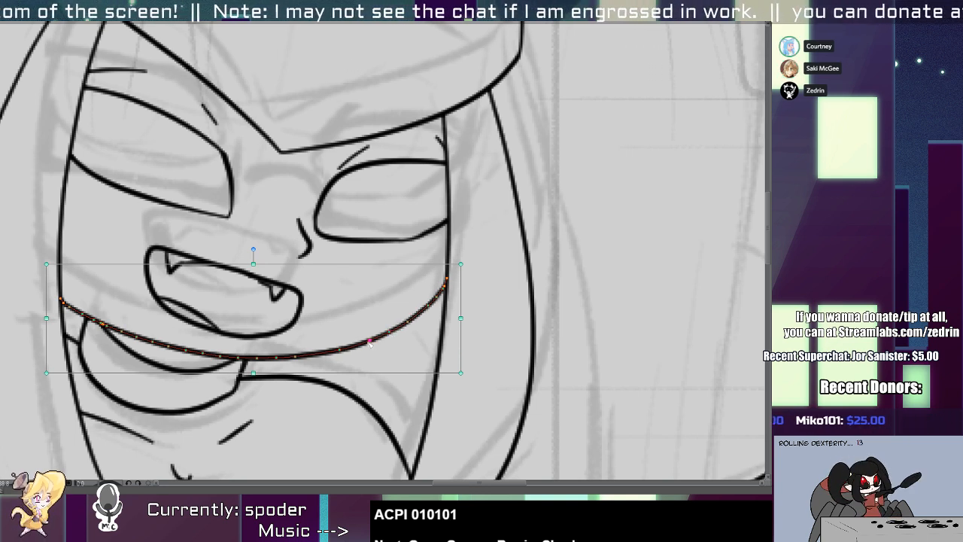
{"action": "left_click_drag", "start_coordinate": [385, 341], "coordinate": [351, 338]}
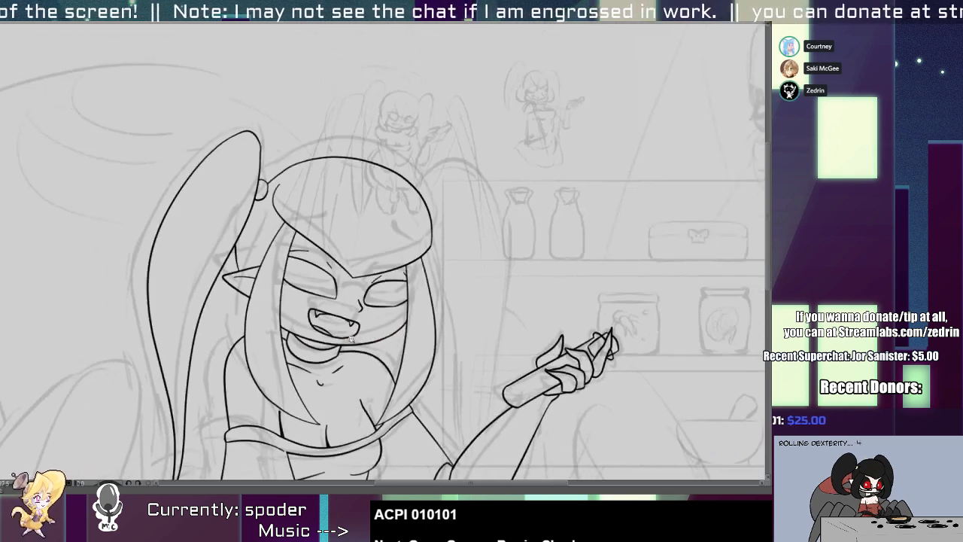
{"action": "left_click", "coordinate": [295, 307]}
{"action": "left_click", "coordinate": [276, 334]}
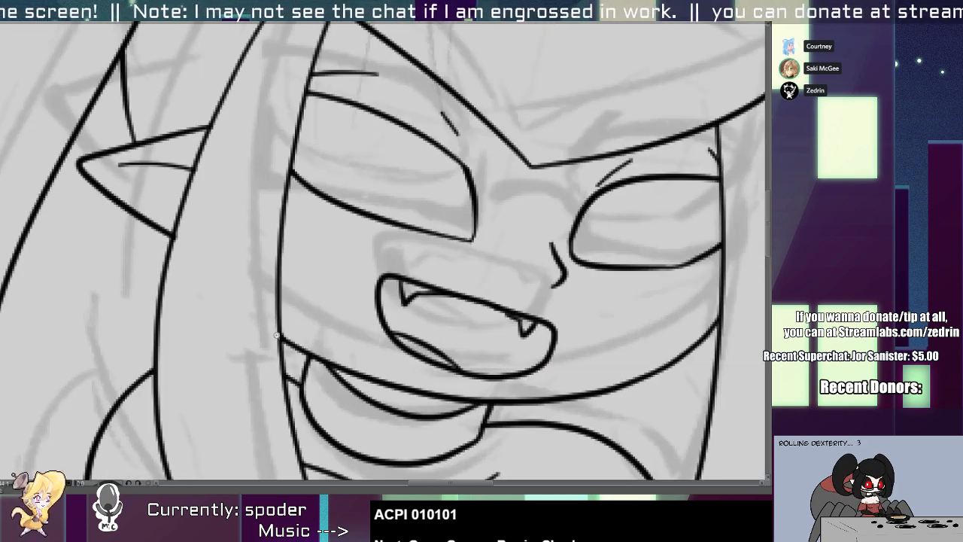
{"action": "left_click", "coordinate": [276, 334]}
{"action": "left_click_drag", "start_coordinate": [296, 337], "coordinate": [349, 340]}
Replace the short head line between the left pigtail and the ear.
{"action": "left_click_drag", "start_coordinate": [291, 304], "coordinate": [259, 227]}
{"action": "left_click_drag", "start_coordinate": [242, 214], "coordinate": [265, 282]}
{"action": "left_click", "coordinate": [244, 286]}
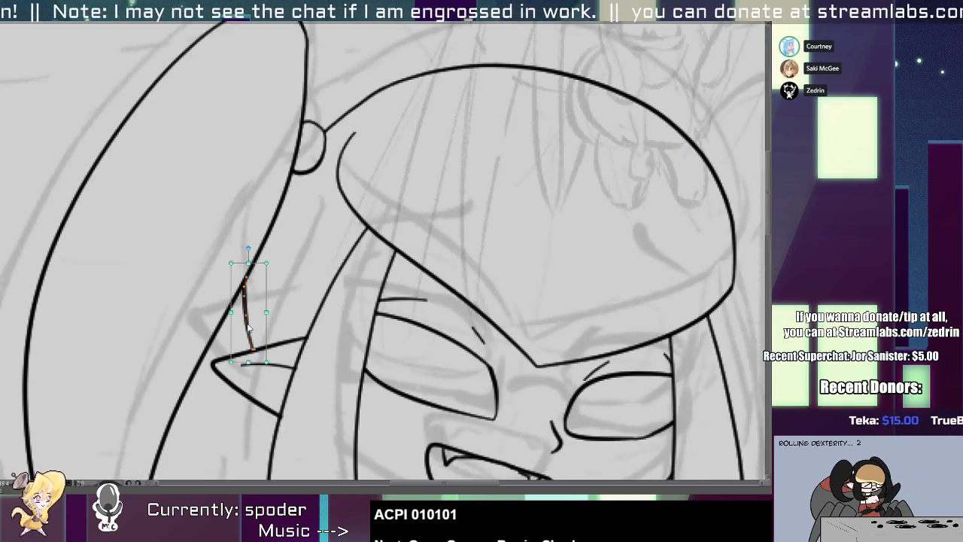
{"action": "key", "text": "Delete"}
{"action": "mouse_move", "coordinate": [253, 347]}
{"action": "left_mouse_down"}
{"action": "mouse_move", "coordinate": [267, 207]}
{"action": "mouse_move", "coordinate": [226, 248]}
{"action": "mouse_move", "coordinate": [192, 264]}
{"action": "left_mouse_up"}
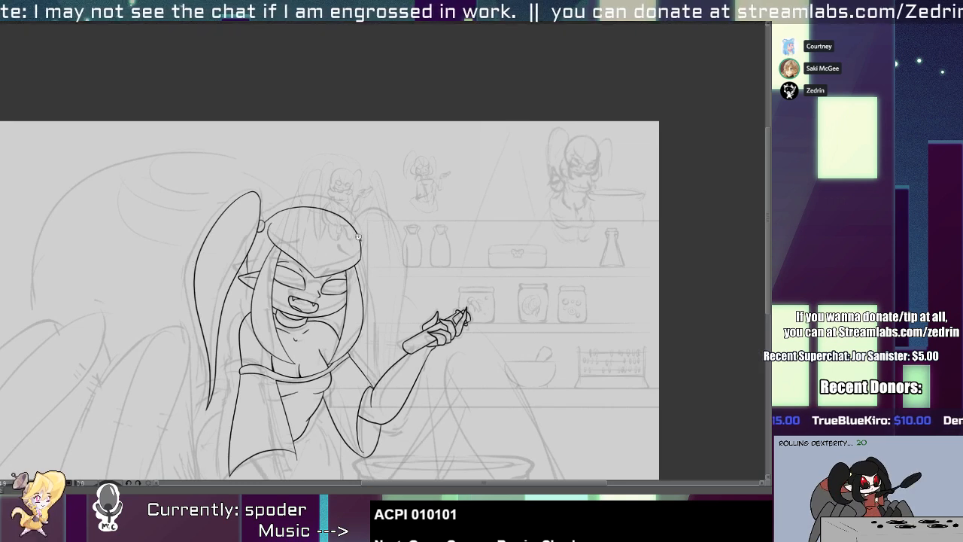
Ink the right pigtail's rounded top and outer outline from behind the hair cap down toward the raised arm.
{"action": "mouse_move", "coordinate": [358, 236]}
{"action": "left_mouse_down"}
{"action": "mouse_move", "coordinate": [370, 227]}
{"action": "mouse_move", "coordinate": [413, 364]}
{"action": "left_mouse_up"}
{"action": "key", "text": "ctrl+z"}
{"action": "mouse_move", "coordinate": [338, 249]}
{"action": "left_mouse_down"}
{"action": "mouse_move", "coordinate": [389, 206]}
{"action": "mouse_move", "coordinate": [410, 431]}
{"action": "left_mouse_up"}
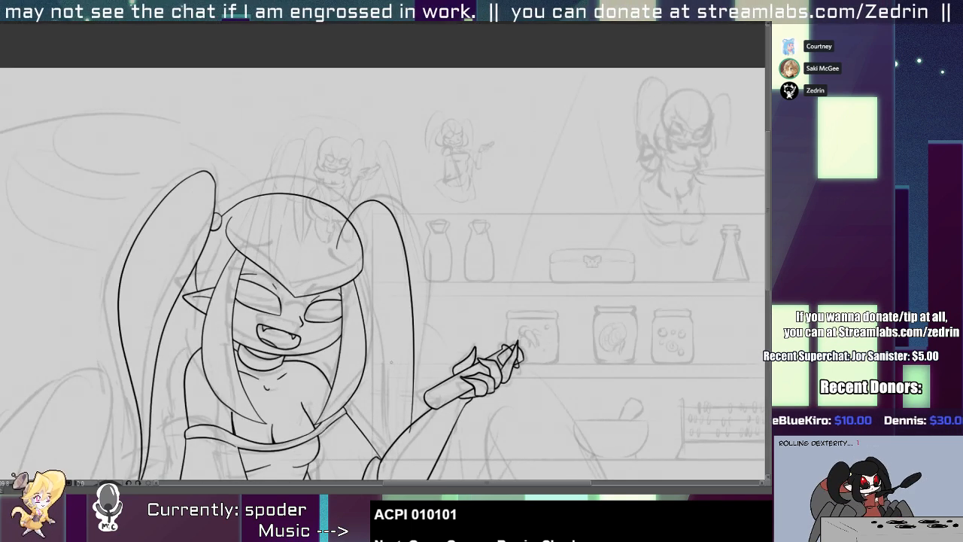
Ink the right pigtail's inner edge from the hair cap down across the raised forearm.
{"action": "left_click_drag", "start_coordinate": [388, 351], "coordinate": [399, 204]}
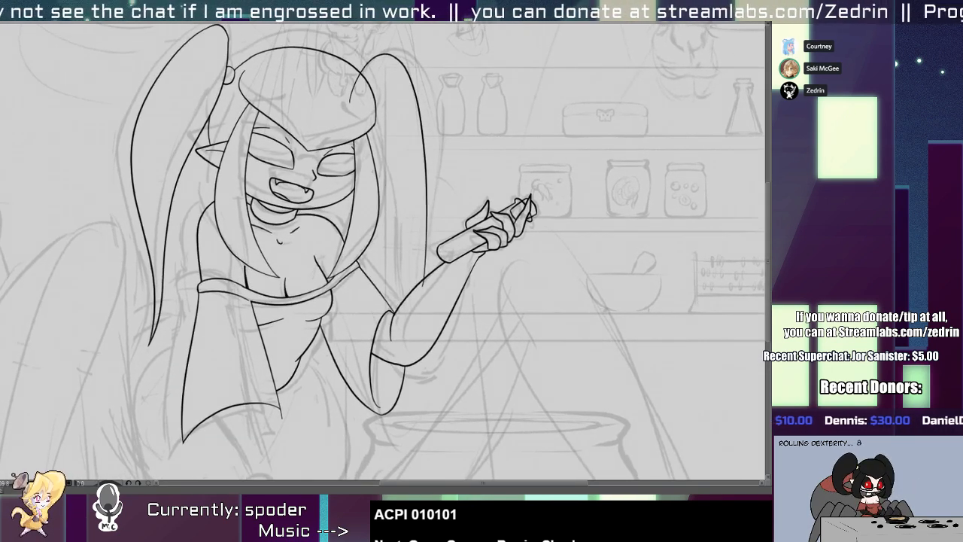
{"action": "mouse_move", "coordinate": [368, 172]}
{"action": "left_mouse_down"}
{"action": "mouse_move", "coordinate": [418, 324]}
{"action": "mouse_move", "coordinate": [384, 212]}
{"action": "mouse_move", "coordinate": [408, 342]}
{"action": "left_mouse_up"}
{"action": "key", "text": "ctrl+z"}
{"action": "key", "text": "ctrl+z"}
{"action": "left_click_drag", "start_coordinate": [373, 191], "coordinate": [420, 348]}
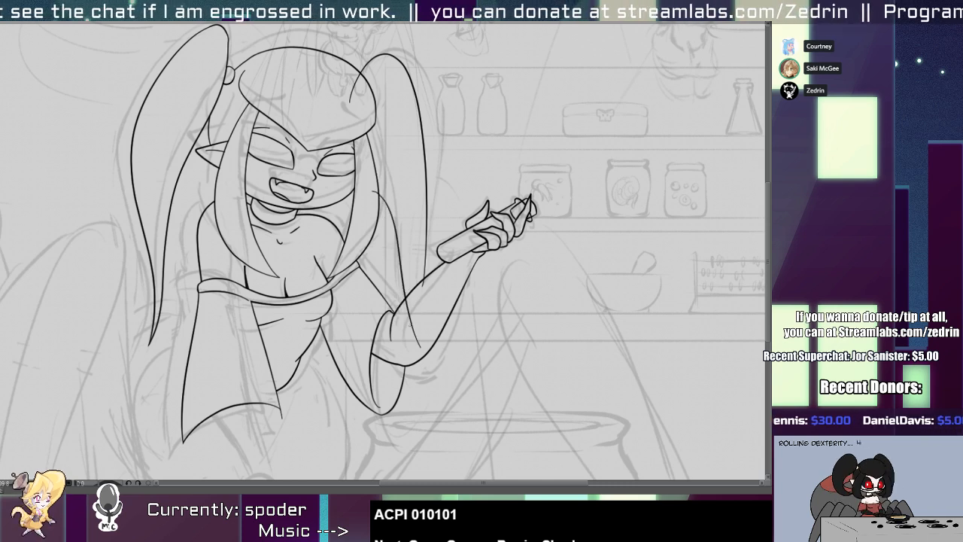
{"action": "key", "text": "ctrl+z"}
{"action": "left_click_drag", "start_coordinate": [373, 188], "coordinate": [408, 335]}
{"action": "key", "text": "ctrl+z"}
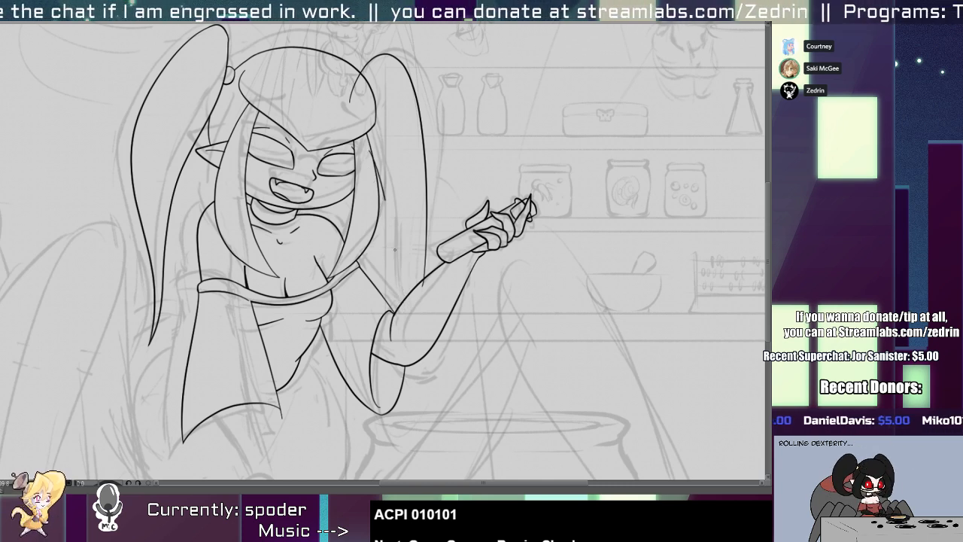
{"action": "left_click_drag", "start_coordinate": [395, 250], "coordinate": [415, 350]}
Redraw the lower part of the right pigtail's outer outline as a straighter line running down past the forearm.
{"action": "left_click_drag", "start_coordinate": [418, 137], "coordinate": [423, 260]}
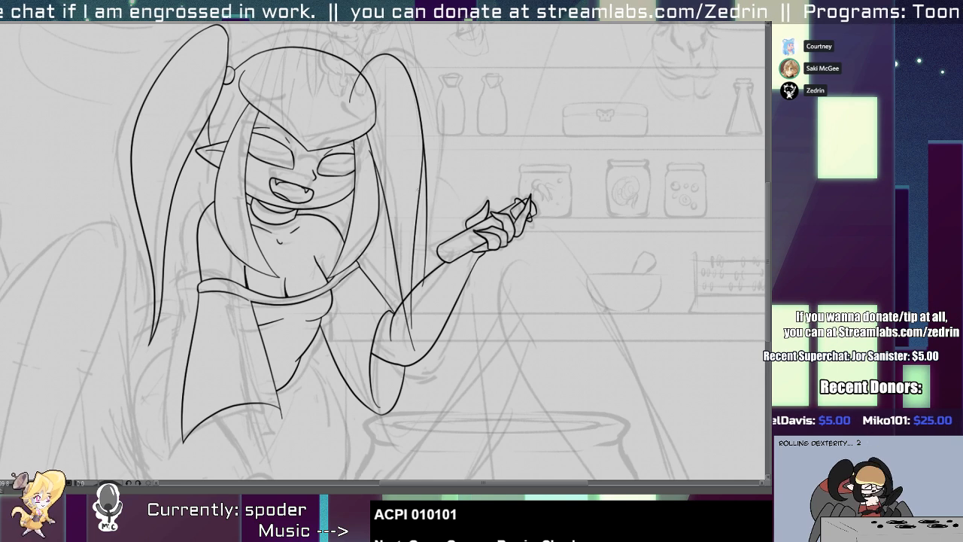
{"action": "key", "text": "ctrl+z"}
{"action": "left_click_drag", "start_coordinate": [420, 131], "coordinate": [423, 243]}
{"action": "key", "text": "ctrl+z"}
{"action": "left_click_drag", "start_coordinate": [419, 133], "coordinate": [423, 337]}
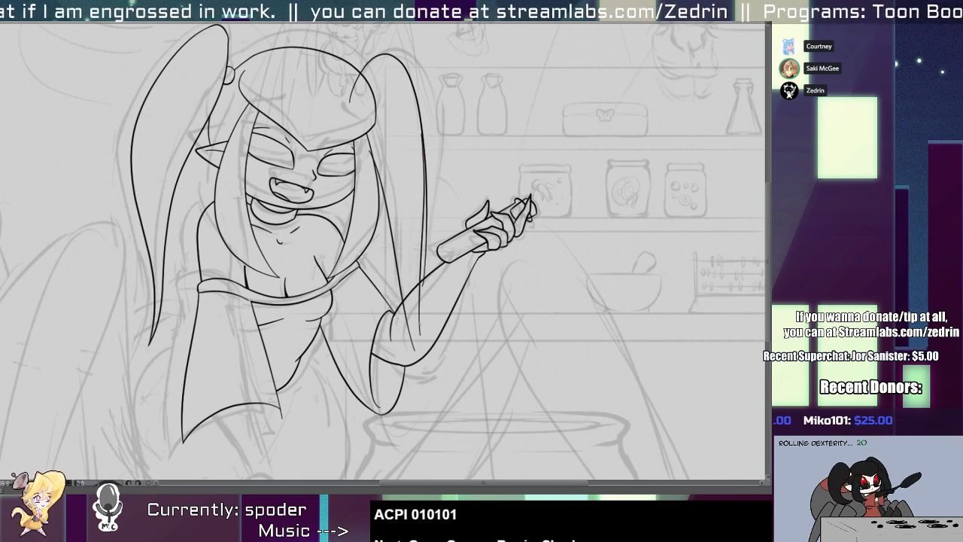
Remove the old lower section of the right pigtail's outer outline beside the new line.
{"action": "scroll", "coordinate": [419, 244], "scroll_direction": "up", "scroll_amount": 3}
{"action": "left_click", "coordinate": [429, 189]}
{"action": "left_click_drag", "start_coordinate": [429, 189], "coordinate": [430, 200]}
{"action": "key", "text": "ctrl+z"}
{"action": "key", "text": "ctrl+z"}
{"action": "key", "text": "ctrl+shift+z"}
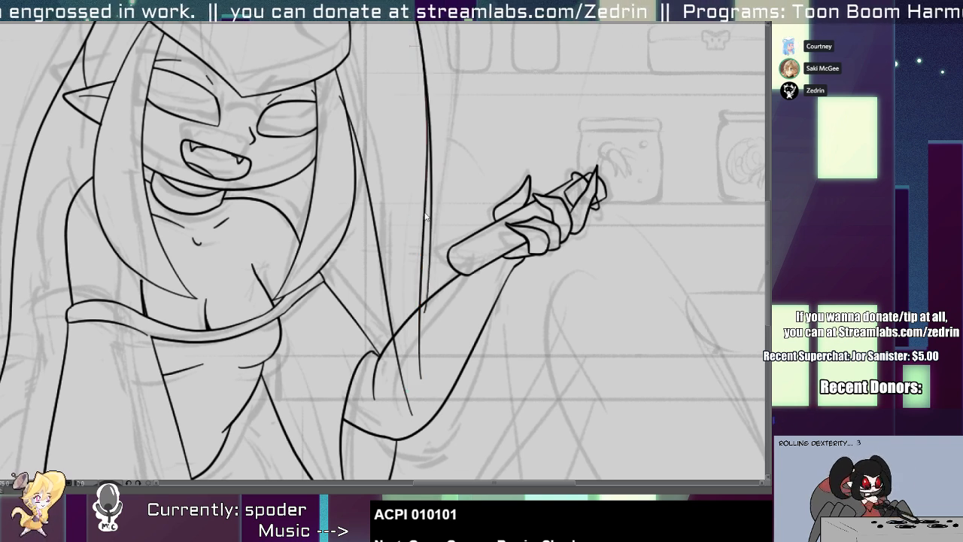
{"action": "left_click", "coordinate": [425, 217]}
{"action": "key", "text": "alt+b"}
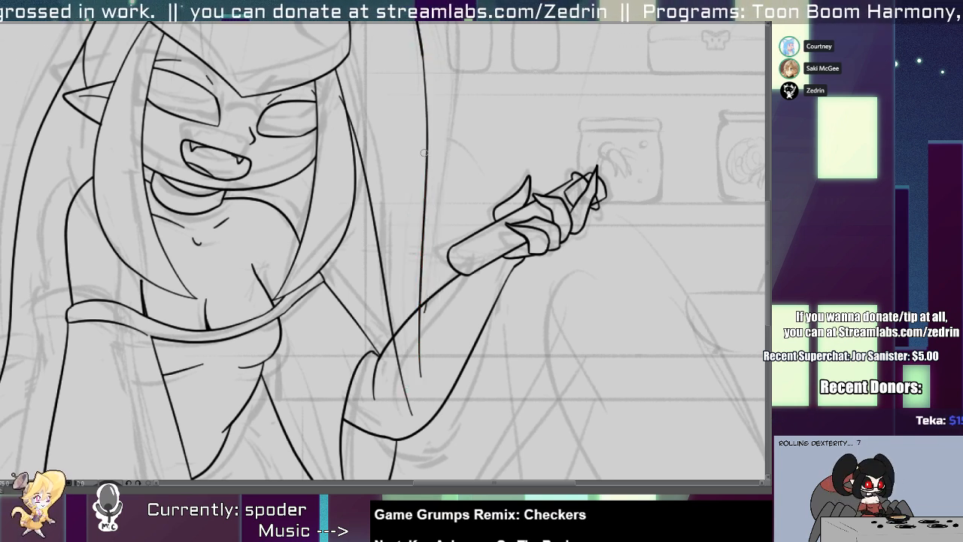
Blend the upper and lower parts of the right pigtail's outer outline with a thicker stroke over their join.
{"action": "scroll", "coordinate": [323, 85], "scroll_direction": "up", "scroll_amount": 2}
{"action": "left_click_drag", "start_coordinate": [344, 114], "coordinate": [322, 286]}
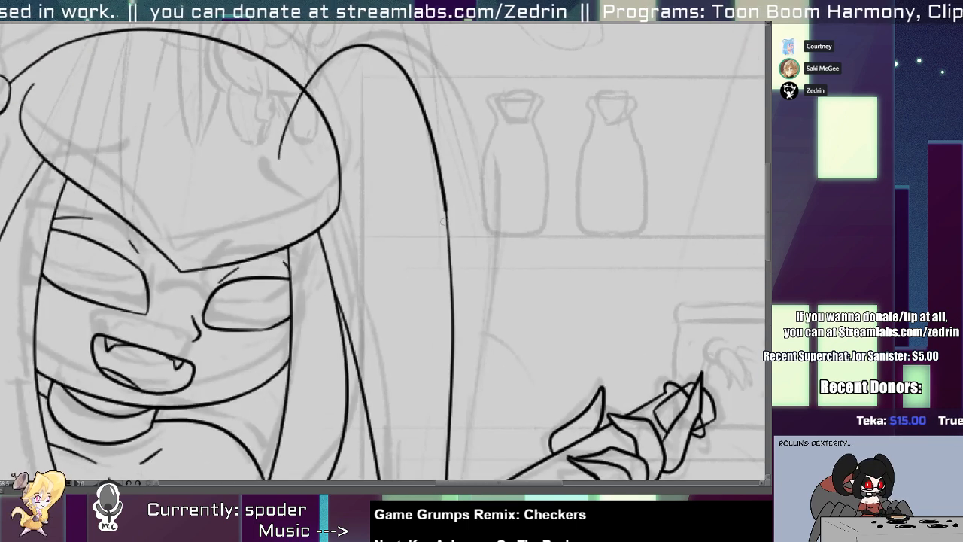
{"action": "mouse_move", "coordinate": [462, 255]}
{"action": "left_mouse_down"}
{"action": "mouse_move", "coordinate": [444, 151]}
{"action": "mouse_move", "coordinate": [453, 335]}
{"action": "left_mouse_up"}
{"action": "key", "text": "ctrl+z"}
{"action": "left_click_drag", "start_coordinate": [432, 172], "coordinate": [446, 350]}
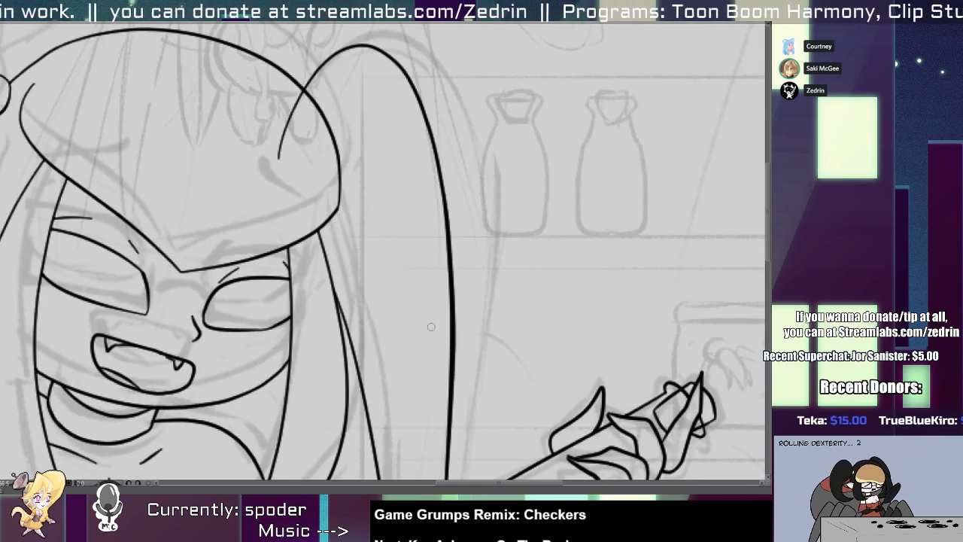
Trim the right pigtail's lines where they overlap the hair cap and the raised forearm.
{"action": "left_click_drag", "start_coordinate": [300, 127], "coordinate": [270, 120]}
{"action": "scroll", "coordinate": [270, 118], "scroll_direction": "down", "scroll_amount": 3}
{"action": "scroll", "coordinate": [337, 301], "scroll_direction": "up", "scroll_amount": 2}
{"action": "left_click_drag", "start_coordinate": [331, 274], "coordinate": [290, 300]}
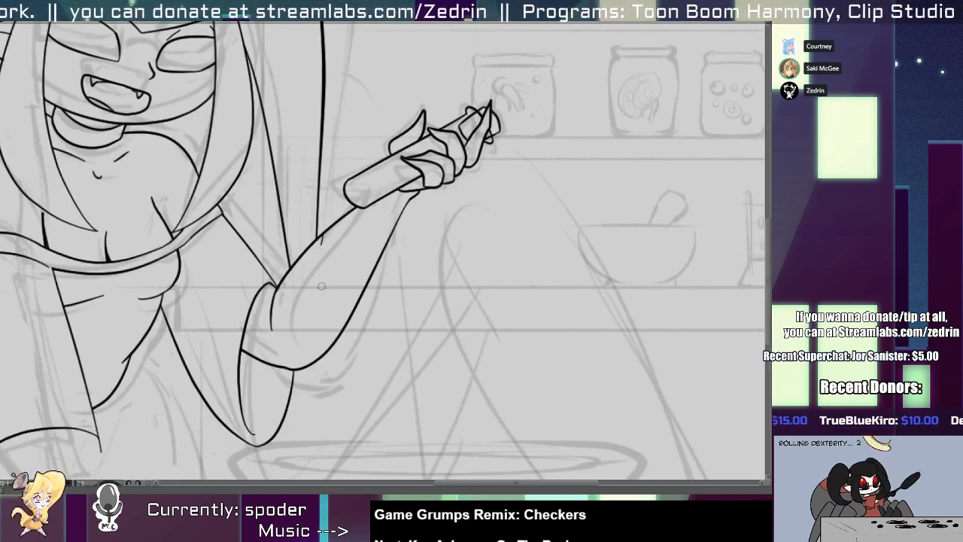
{"action": "scroll", "coordinate": [324, 246], "scroll_direction": "up", "scroll_amount": 1}
{"action": "scroll", "coordinate": [318, 240], "scroll_direction": "down", "scroll_amount": 5}
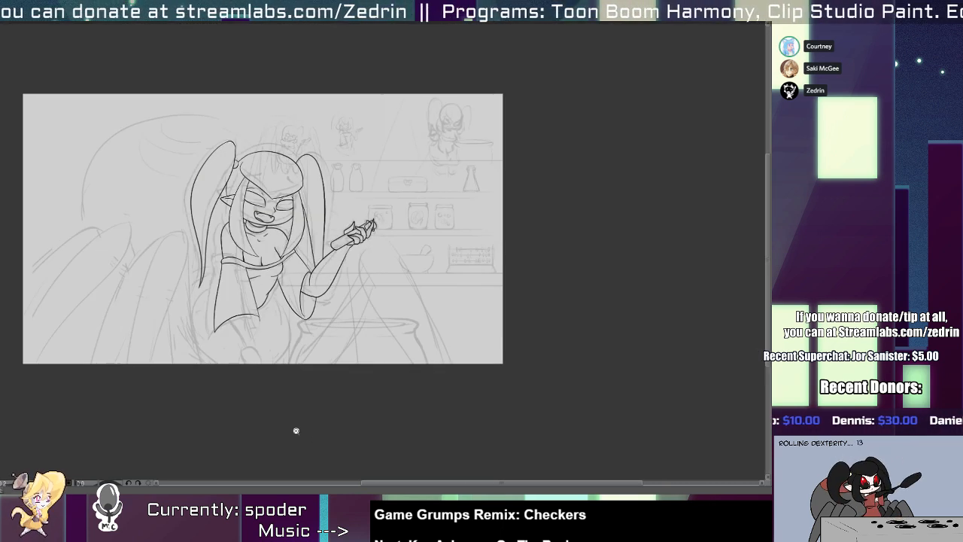
Try to ink a long arm line inside the left sleeve, running from the neckline band past the sleeve's hem.
{"action": "scroll", "coordinate": [274, 331], "scroll_direction": "up", "scroll_amount": 3}
{"action": "mouse_move", "coordinate": [223, 229]}
{"action": "left_mouse_down"}
{"action": "mouse_move", "coordinate": [236, 208]}
{"action": "mouse_move", "coordinate": [232, 303]}
{"action": "left_mouse_up"}
{"action": "left_click_drag", "start_coordinate": [201, 205], "coordinate": [262, 412]}
{"action": "key", "text": "ctrl+z"}
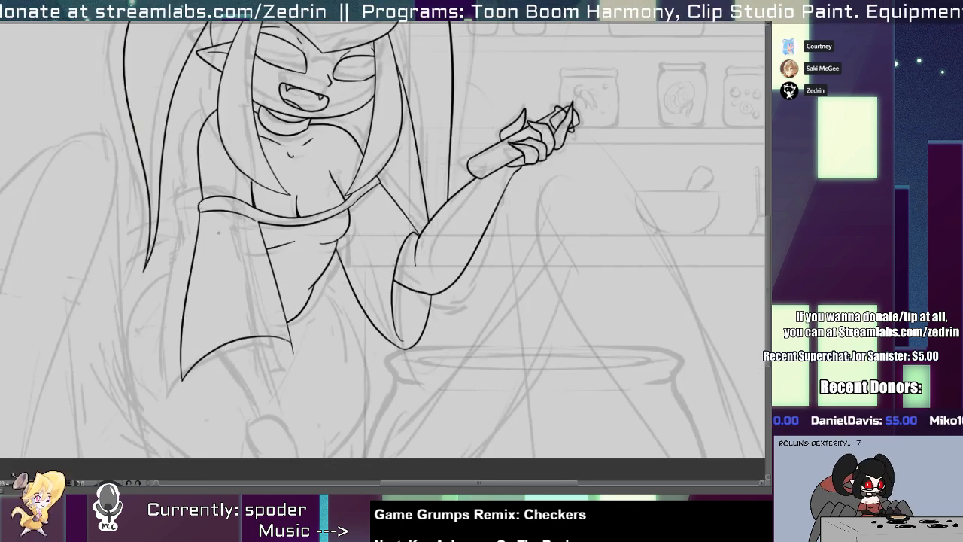
{"action": "left_click_drag", "start_coordinate": [209, 226], "coordinate": [249, 372]}
{"action": "scroll", "coordinate": [383, 241], "scroll_direction": "down", "scroll_amount": 2}
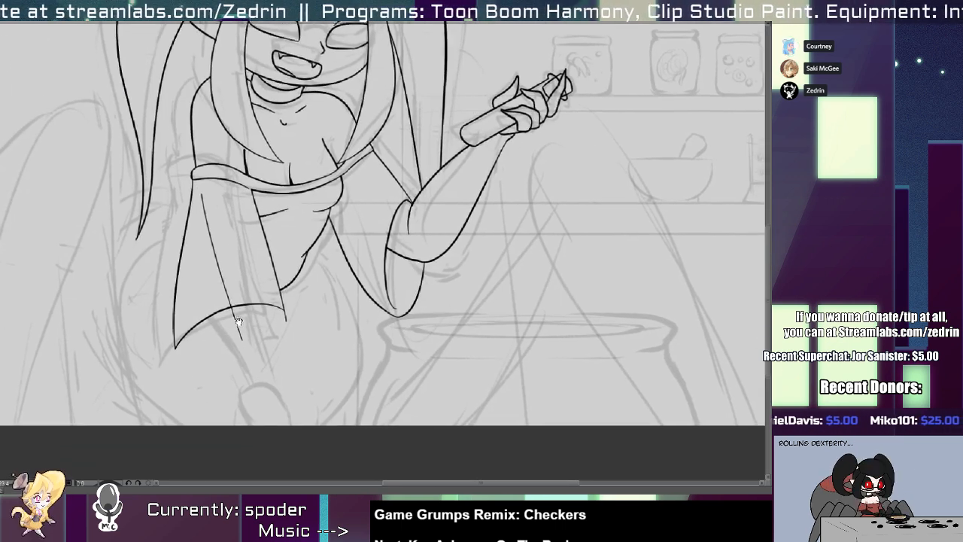
{"action": "key", "text": "ctrl+z"}
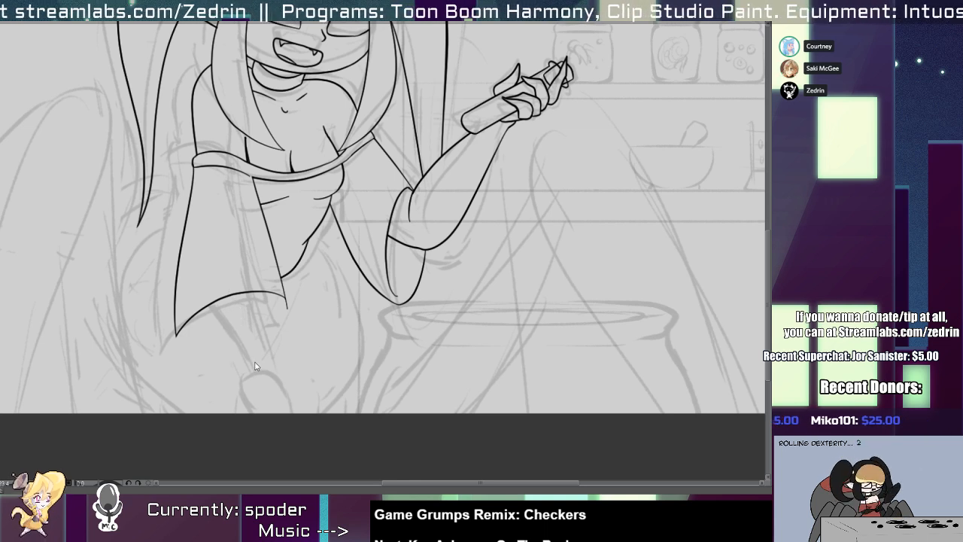
Ink the back and side of the lower hand where it emerges beneath the left sleeve.
{"action": "mouse_move", "coordinate": [256, 362]}
{"action": "left_mouse_down"}
{"action": "mouse_move", "coordinate": [264, 408]}
{"action": "mouse_move", "coordinate": [299, 401]}
{"action": "left_mouse_up"}
{"action": "key", "text": "ctrl+z"}
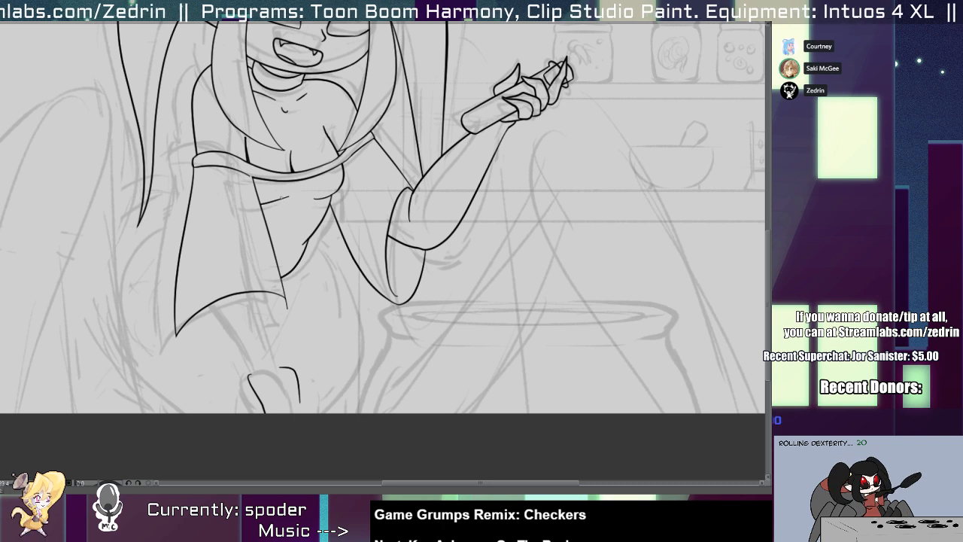
{"action": "scroll", "coordinate": [493, 145], "scroll_direction": "up", "scroll_amount": 5}
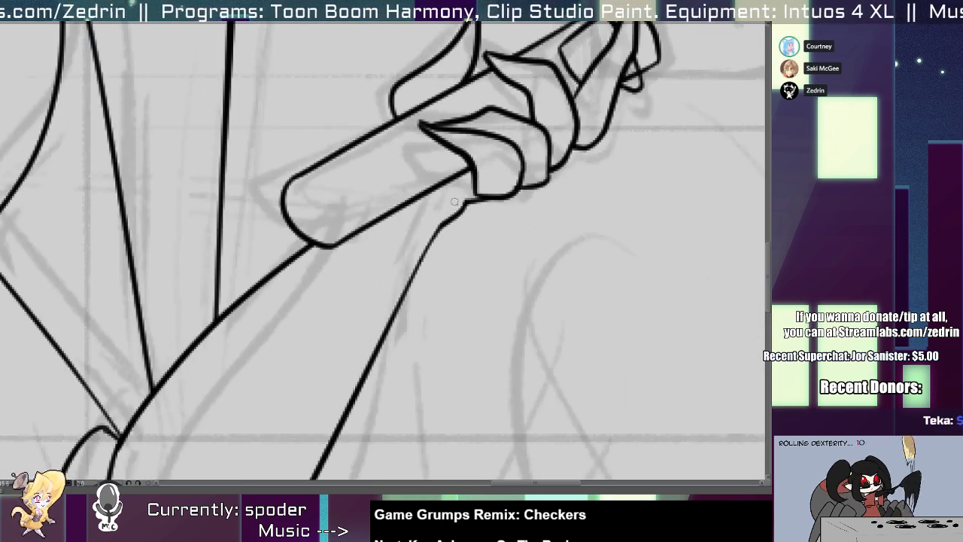
{"action": "scroll", "coordinate": [418, 194], "scroll_direction": "down", "scroll_amount": 5}
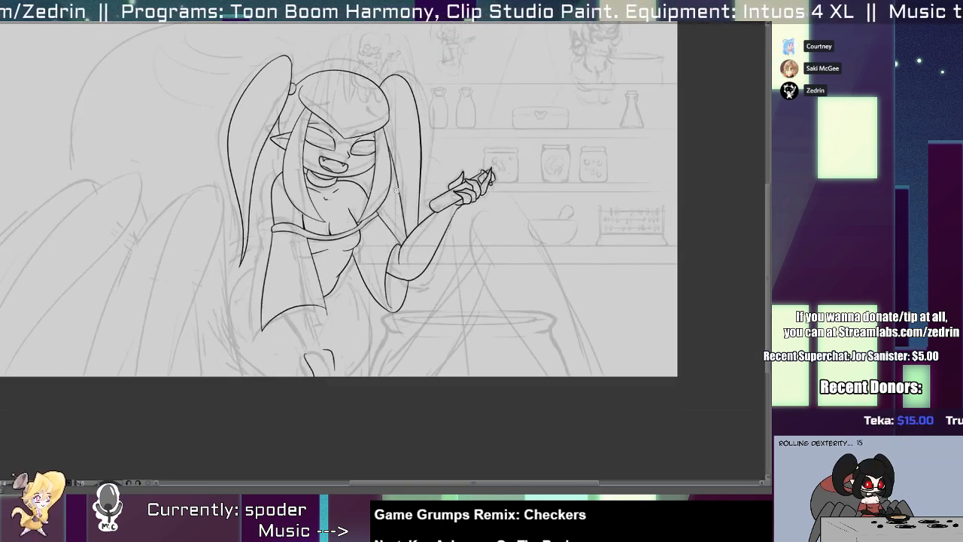
Ink the right hip contour as a long curve from the waist down to the canvas edge.
{"action": "mouse_move", "coordinate": [436, 193]}
{"action": "left_mouse_down"}
{"action": "mouse_move", "coordinate": [456, 246]}
{"action": "mouse_move", "coordinate": [453, 294]}
{"action": "left_mouse_up"}
{"action": "left_click_drag", "start_coordinate": [401, 316], "coordinate": [395, 198]}
{"action": "scroll", "coordinate": [389, 256], "scroll_direction": "up", "scroll_amount": 2}
{"action": "mouse_move", "coordinate": [351, 315]}
{"action": "left_mouse_down"}
{"action": "mouse_move", "coordinate": [372, 240]}
{"action": "mouse_move", "coordinate": [418, 310]}
{"action": "left_mouse_up"}
{"action": "mouse_move", "coordinate": [403, 218]}
{"action": "left_mouse_down"}
{"action": "mouse_move", "coordinate": [443, 279]}
{"action": "mouse_move", "coordinate": [426, 366]}
{"action": "mouse_move", "coordinate": [422, 255]}
{"action": "mouse_move", "coordinate": [431, 367]}
{"action": "left_mouse_up"}
{"action": "key", "text": "ctrl+z"}
Ink the left hip contour as a wide curve from behind the left sleeve down to the canvas edge.
{"action": "left_click_drag", "start_coordinate": [306, 207], "coordinate": [292, 367]}
{"action": "key", "text": "ctrl+z"}
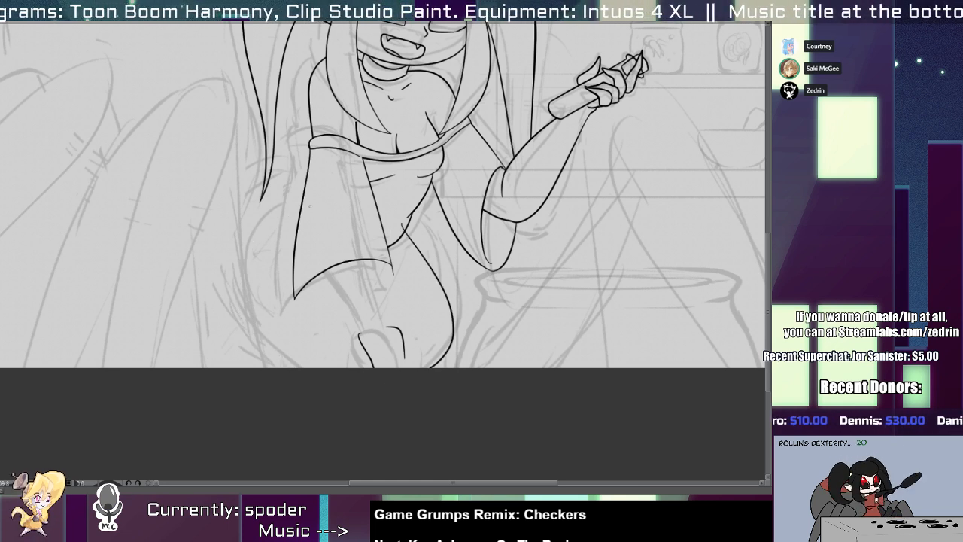
{"action": "left_click_drag", "start_coordinate": [308, 205], "coordinate": [299, 367]}
{"action": "key", "text": "ctrl+z"}
{"action": "mouse_move", "coordinate": [315, 194]}
{"action": "left_mouse_down"}
{"action": "mouse_move", "coordinate": [263, 238]}
{"action": "mouse_move", "coordinate": [363, 364]}
{"action": "mouse_move", "coordinate": [306, 203]}
{"action": "mouse_move", "coordinate": [362, 364]}
{"action": "left_mouse_up"}
{"action": "key", "text": "ctrl+z"}
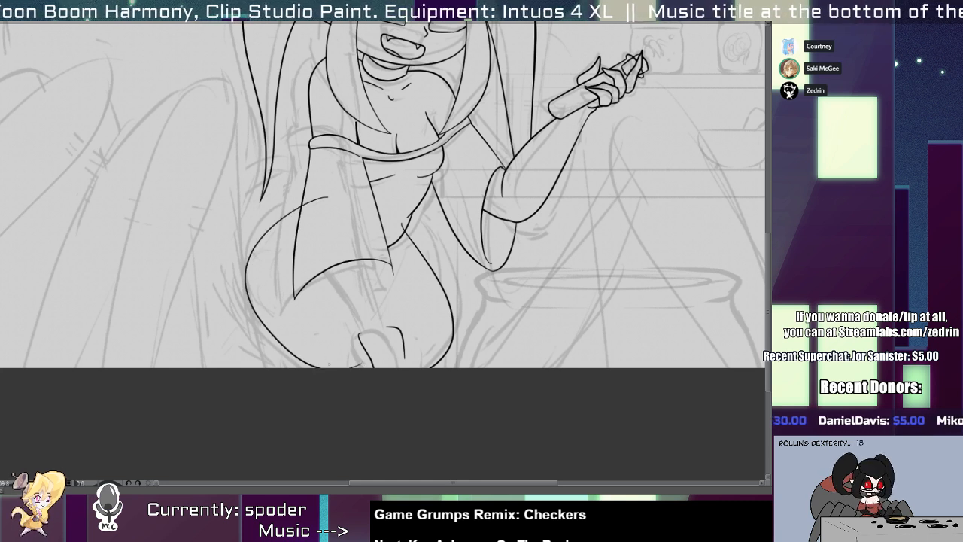
{"action": "scroll", "coordinate": [328, 364], "scroll_direction": "up", "scroll_amount": 4}
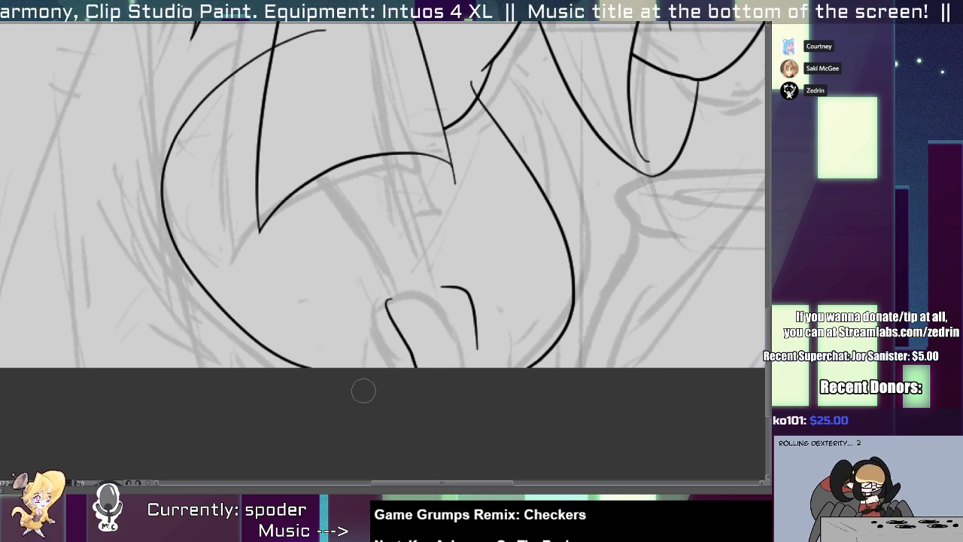
{"action": "scroll", "coordinate": [361, 391], "scroll_direction": "down", "scroll_amount": 5}
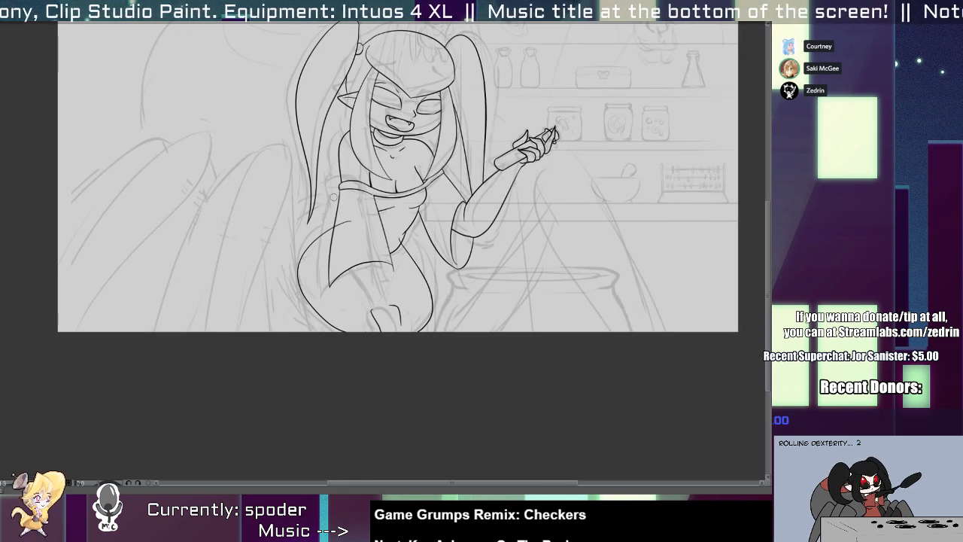
Adjust the left hip curve's shape and erase its upper end where it overlaps the sleeve.
{"action": "scroll", "coordinate": [350, 228], "scroll_direction": "up", "scroll_amount": 2}
{"action": "left_click_drag", "start_coordinate": [302, 247], "coordinate": [296, 246]}
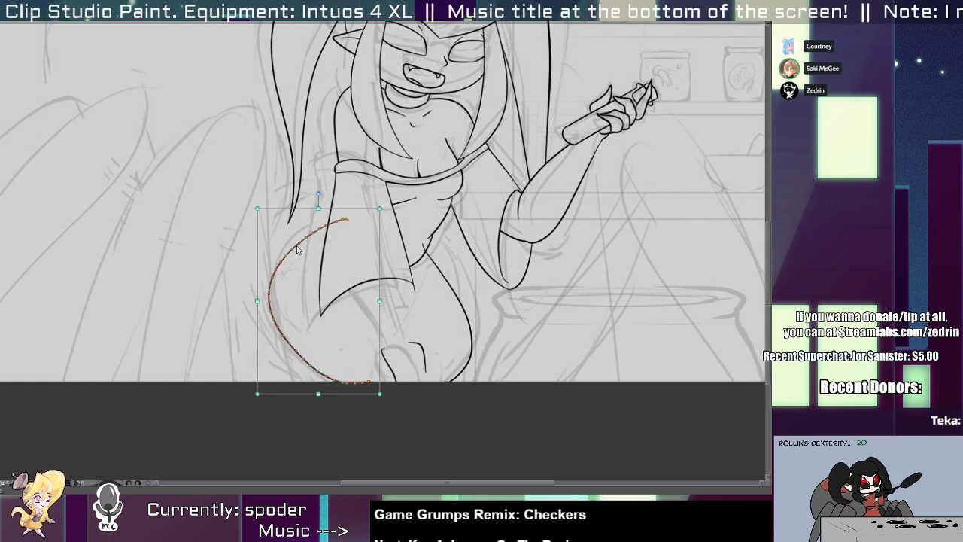
{"action": "left_click_drag", "start_coordinate": [319, 209], "coordinate": [340, 221]}
{"action": "key", "text": "e"}
{"action": "scroll", "coordinate": [426, 249], "scroll_direction": "up", "scroll_amount": 2}
{"action": "scroll", "coordinate": [413, 245], "scroll_direction": "down", "scroll_amount": 1}
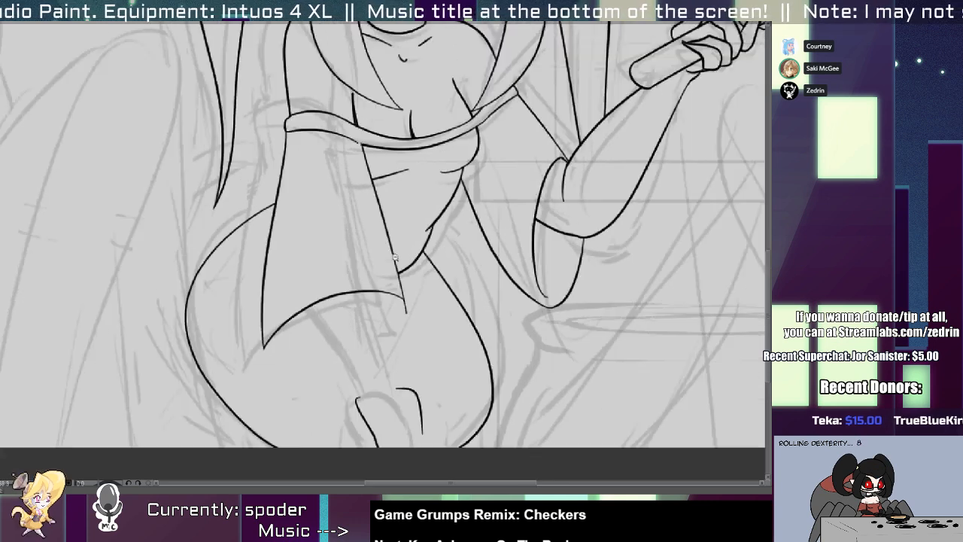
{"action": "scroll", "coordinate": [394, 257], "scroll_direction": "down", "scroll_amount": 4}
{"action": "scroll", "coordinate": [372, 260], "scroll_direction": "up", "scroll_amount": 5}
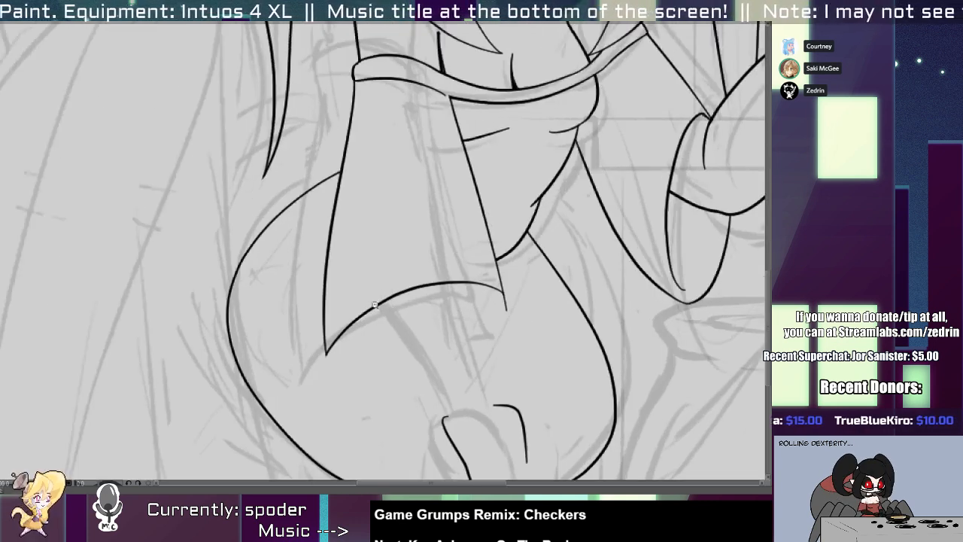
{"action": "scroll", "coordinate": [388, 280], "scroll_direction": "down", "scroll_amount": 4}
{"action": "scroll", "coordinate": [339, 213], "scroll_direction": "up", "scroll_amount": 1}
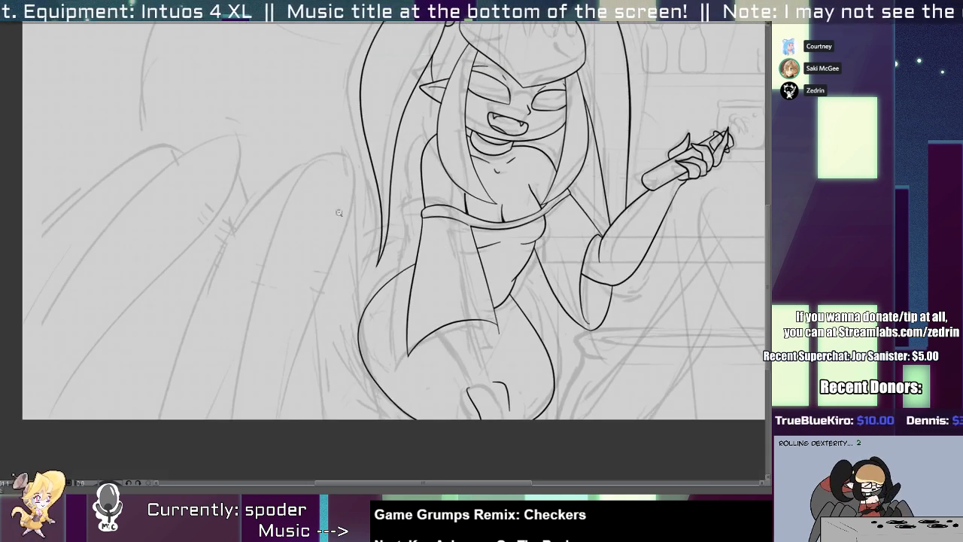
Ink the long curved edges of the spider legs beside the character, from their tips down to the canvas edge.
{"action": "mouse_move", "coordinate": [323, 146]}
{"action": "left_mouse_down"}
{"action": "mouse_move", "coordinate": [252, 419]}
{"action": "mouse_move", "coordinate": [247, 303]}
{"action": "mouse_move", "coordinate": [233, 418]}
{"action": "left_mouse_up"}
{"action": "key", "text": "ctrl+z"}
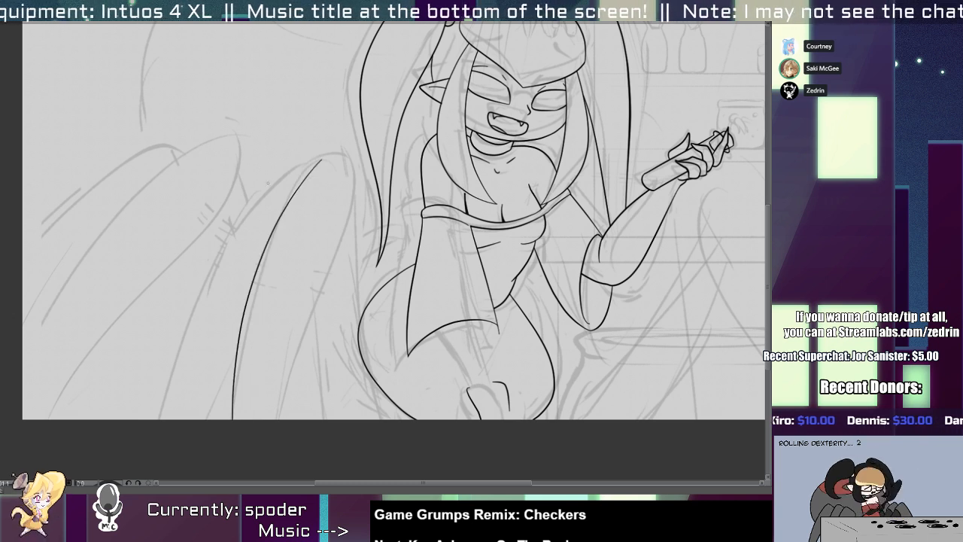
{"action": "left_click_drag", "start_coordinate": [299, 156], "coordinate": [166, 415]}
{"action": "mouse_move", "coordinate": [224, 152]}
{"action": "left_mouse_down"}
{"action": "mouse_move", "coordinate": [223, 169]}
{"action": "mouse_move", "coordinate": [45, 418]}
{"action": "left_mouse_up"}
{"action": "left_click_drag", "start_coordinate": [208, 145], "coordinate": [23, 397]}
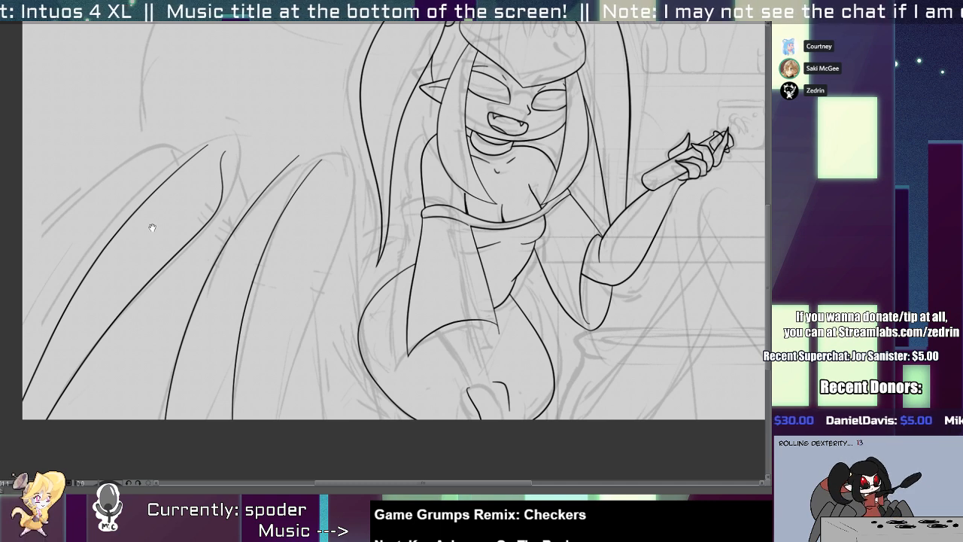
Ink the outermost spider leg's upper and lower edges and the inner edge of the leg nearest the body.
{"action": "left_click_drag", "start_coordinate": [152, 228], "coordinate": [310, 219]}
{"action": "left_click_drag", "start_coordinate": [342, 132], "coordinate": [182, 263]}
{"action": "left_click_drag", "start_coordinate": [294, 227], "coordinate": [192, 323]}
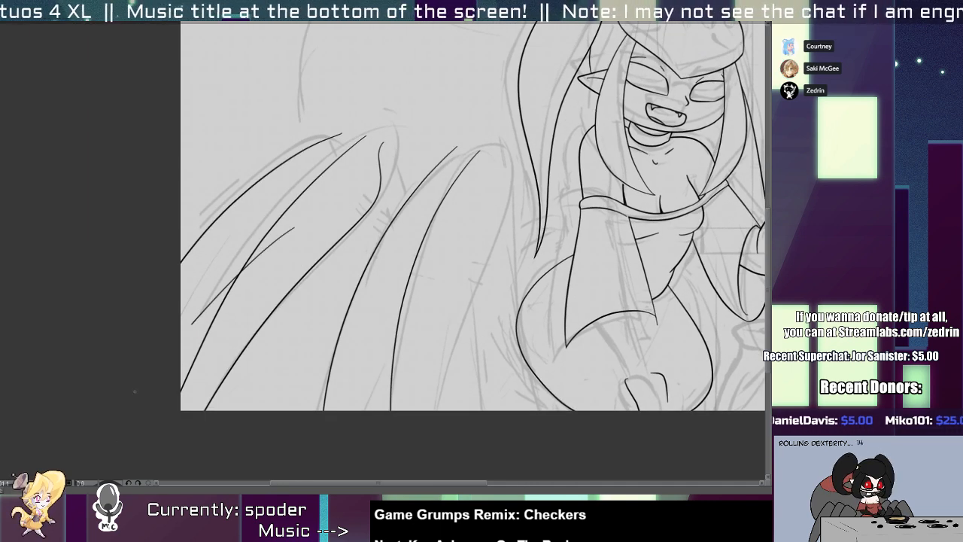
{"action": "mouse_move", "coordinate": [275, 250]}
{"action": "left_mouse_down"}
{"action": "mouse_move", "coordinate": [254, 289]}
{"action": "mouse_move", "coordinate": [231, 242]}
{"action": "left_mouse_up"}
{"action": "mouse_move", "coordinate": [323, 254]}
{"action": "left_mouse_down"}
{"action": "mouse_move", "coordinate": [227, 247]}
{"action": "mouse_move", "coordinate": [237, 270]}
{"action": "left_mouse_up"}
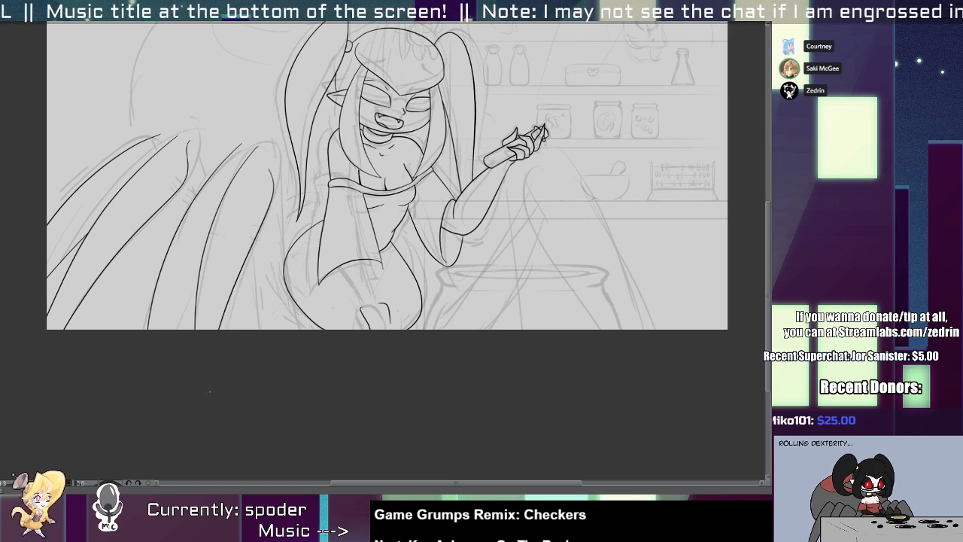
Ink the underside line between the two inner leg edges, reposition it, and trim it where it crosses the front leg.
{"action": "scroll", "coordinate": [211, 276], "scroll_direction": "up", "scroll_amount": 2}
{"action": "left_click_drag", "start_coordinate": [241, 201], "coordinate": [159, 458]}
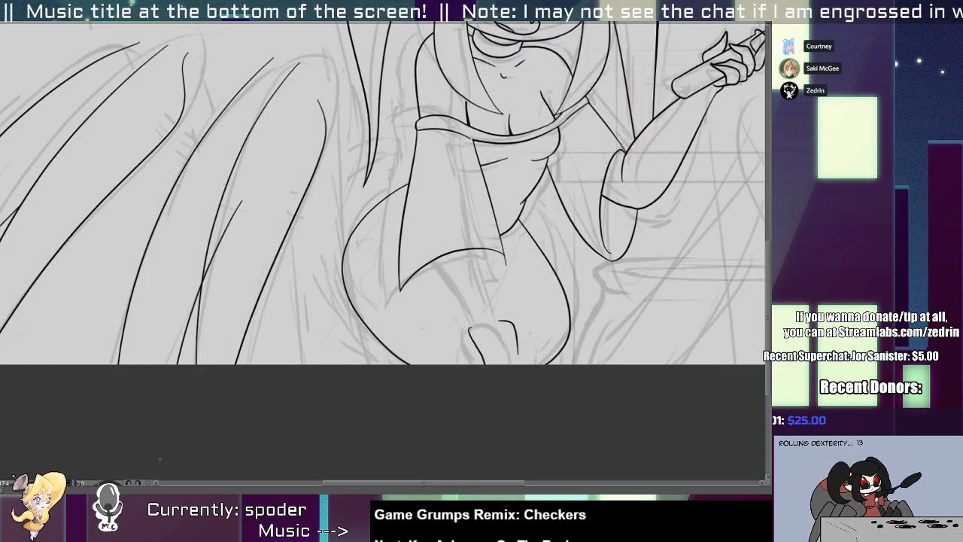
{"action": "left_click", "coordinate": [213, 254]}
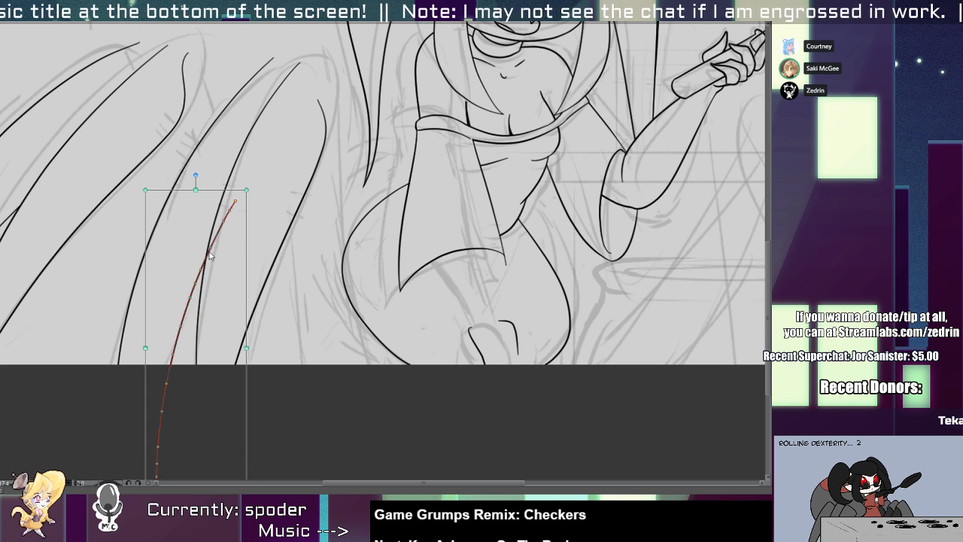
{"action": "left_click_drag", "start_coordinate": [253, 186], "coordinate": [255, 213]}
{"action": "left_click", "coordinate": [215, 309]}
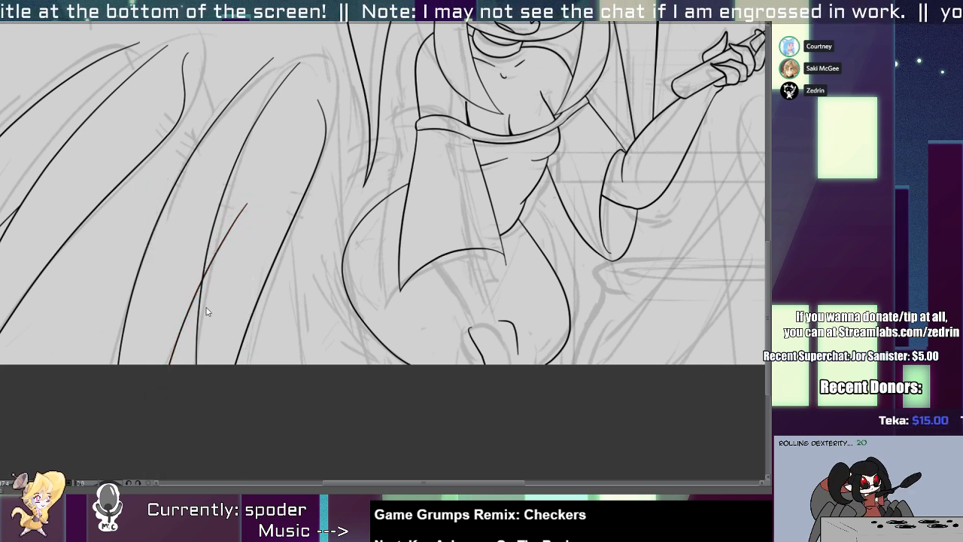
{"action": "left_click_drag", "start_coordinate": [186, 319], "coordinate": [192, 293]}
Rotate the outer group of spider leg lines slightly and realign the neighbouring leg's long edge.
{"action": "left_click_drag", "start_coordinate": [235, 244], "coordinate": [178, 246]}
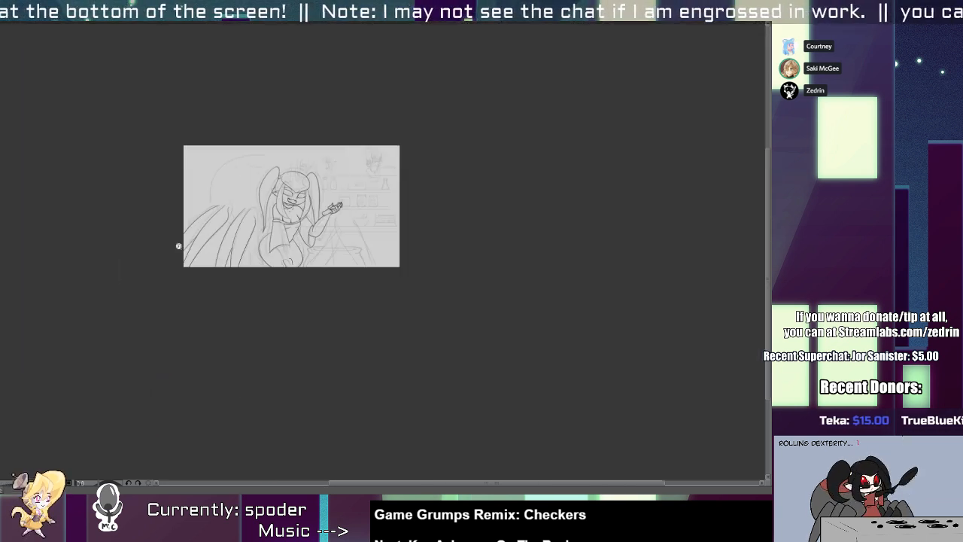
{"action": "scroll", "coordinate": [231, 181], "scroll_direction": "up", "scroll_amount": 1}
{"action": "scroll", "coordinate": [240, 204], "scroll_direction": "up", "scroll_amount": 3}
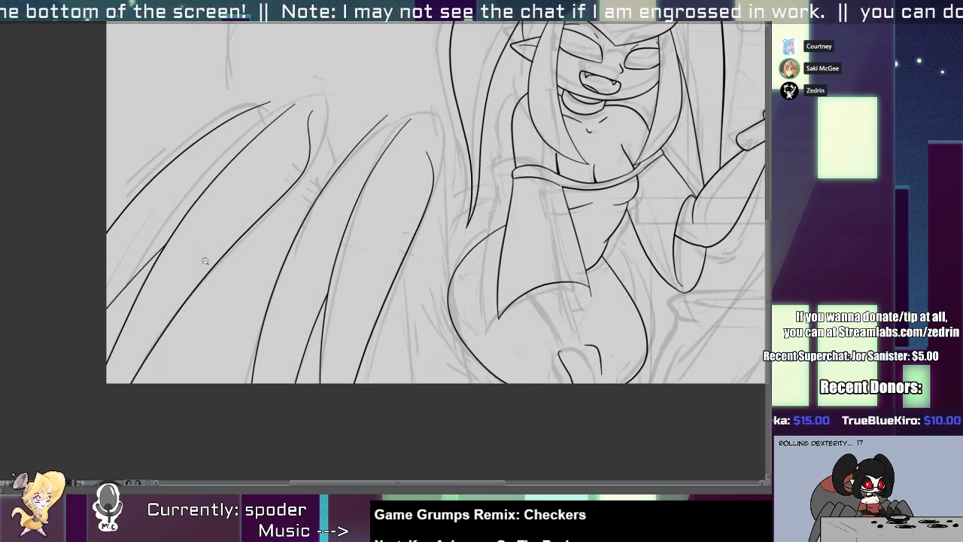
{"action": "left_click", "coordinate": [195, 292]}
{"action": "mouse_move", "coordinate": [84, 172]}
{"action": "left_mouse_down"}
{"action": "mouse_move", "coordinate": [145, 323]}
{"action": "mouse_move", "coordinate": [169, 339]}
{"action": "left_mouse_up"}
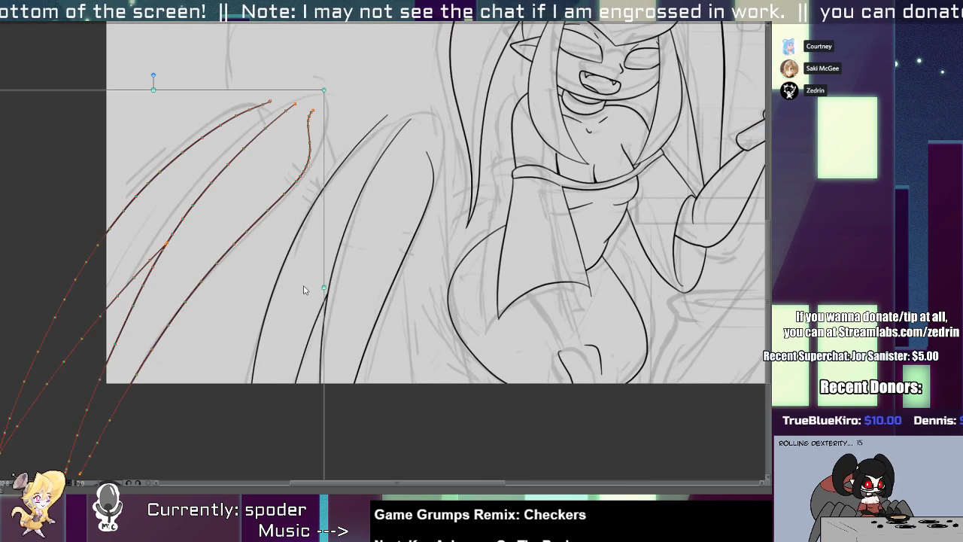
{"action": "left_click_drag", "start_coordinate": [330, 87], "coordinate": [341, 95]}
{"action": "left_click", "coordinate": [300, 279]}
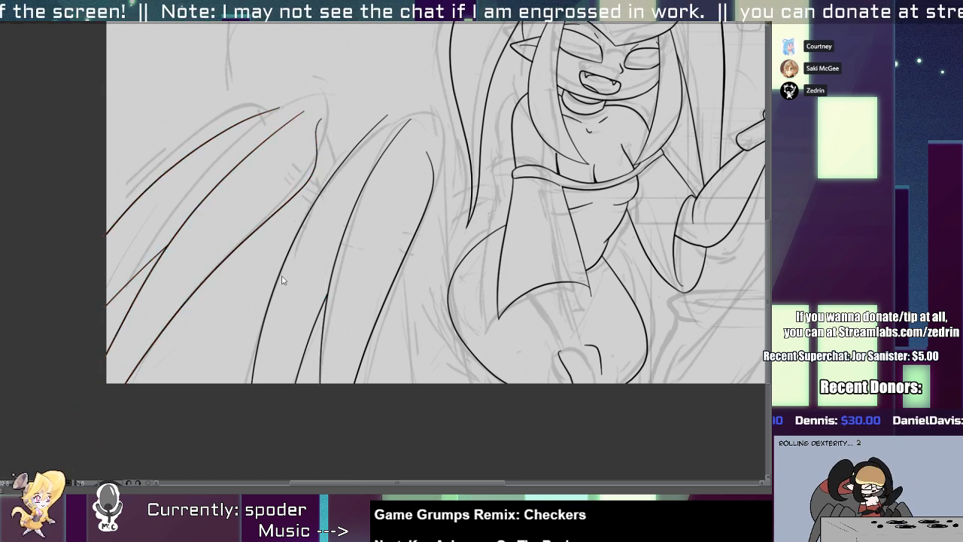
{"action": "left_click", "coordinate": [280, 276]}
{"action": "left_click_drag", "start_coordinate": [279, 275], "coordinate": [280, 274]}
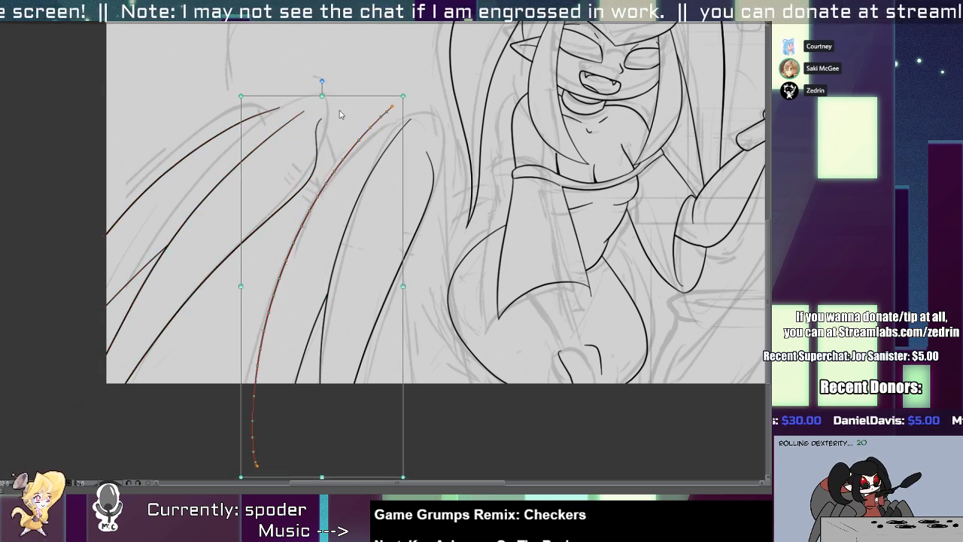
Ink a rounded tip joining the second spider leg's two edges and erase the old line end inside it.
{"action": "key", "text": "p"}
{"action": "scroll", "coordinate": [321, 124], "scroll_direction": "up", "scroll_amount": 5}
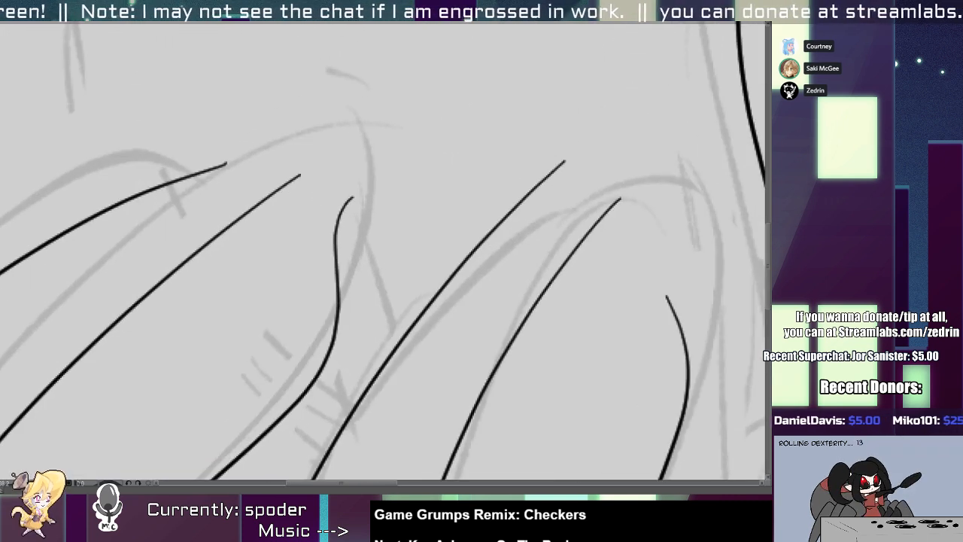
{"action": "mouse_move", "coordinate": [262, 188]}
{"action": "left_mouse_down"}
{"action": "mouse_move", "coordinate": [334, 242]}
{"action": "mouse_move", "coordinate": [345, 277]}
{"action": "left_mouse_up"}
{"action": "key", "text": "e"}
{"action": "left_click_drag", "start_coordinate": [324, 213], "coordinate": [346, 291]}
{"action": "mouse_move", "coordinate": [305, 180]}
{"action": "left_mouse_down"}
{"action": "mouse_move", "coordinate": [256, 193]}
{"action": "mouse_move", "coordinate": [331, 232]}
{"action": "mouse_move", "coordinate": [341, 312]}
{"action": "left_mouse_up"}
{"action": "key", "text": "y"}
{"action": "scroll", "coordinate": [323, 252], "scroll_direction": "down", "scroll_amount": 3}
Curve the outermost spider leg's tip down to meet the second leg and clean up the stray line ends.
{"action": "key", "text": "p"}
{"action": "scroll", "coordinate": [251, 210], "scroll_direction": "up", "scroll_amount": 4}
{"action": "mouse_move", "coordinate": [231, 192]}
{"action": "left_mouse_down"}
{"action": "mouse_move", "coordinate": [311, 304]}
{"action": "mouse_move", "coordinate": [212, 194]}
{"action": "mouse_move", "coordinate": [276, 202]}
{"action": "left_mouse_up"}
{"action": "key", "text": "e"}
{"action": "left_click_drag", "start_coordinate": [316, 288], "coordinate": [298, 302]}
{"action": "key", "text": "y"}
{"action": "mouse_move", "coordinate": [273, 223]}
{"action": "left_mouse_down"}
{"action": "mouse_move", "coordinate": [226, 218]}
{"action": "mouse_move", "coordinate": [158, 245]}
{"action": "left_mouse_up"}
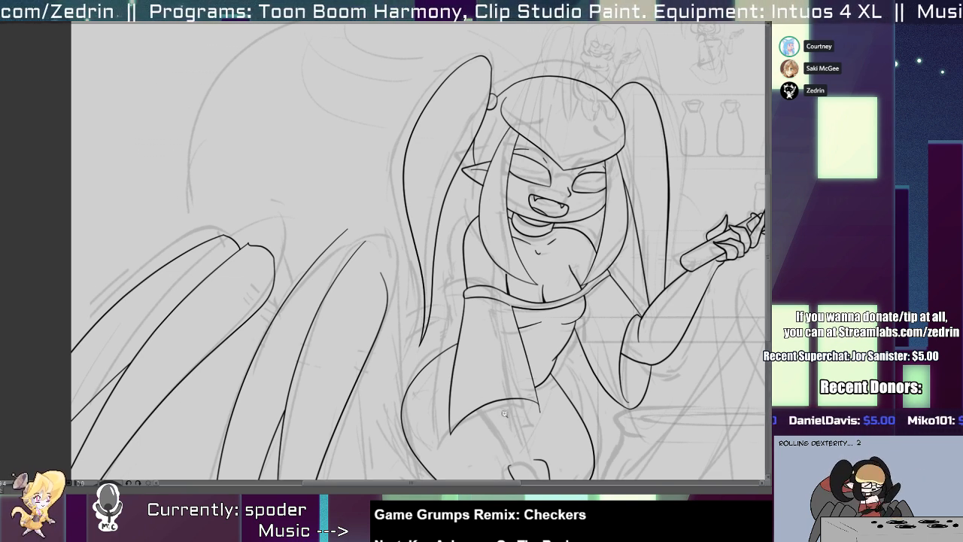
Redraw the lower part of the right pigtail's outer outline closer to the arm, removing the old section and forearm overlap.
{"action": "left_click_drag", "start_coordinate": [504, 413], "coordinate": [256, 383]}
{"action": "left_click_drag", "start_coordinate": [388, 228], "coordinate": [412, 217]}
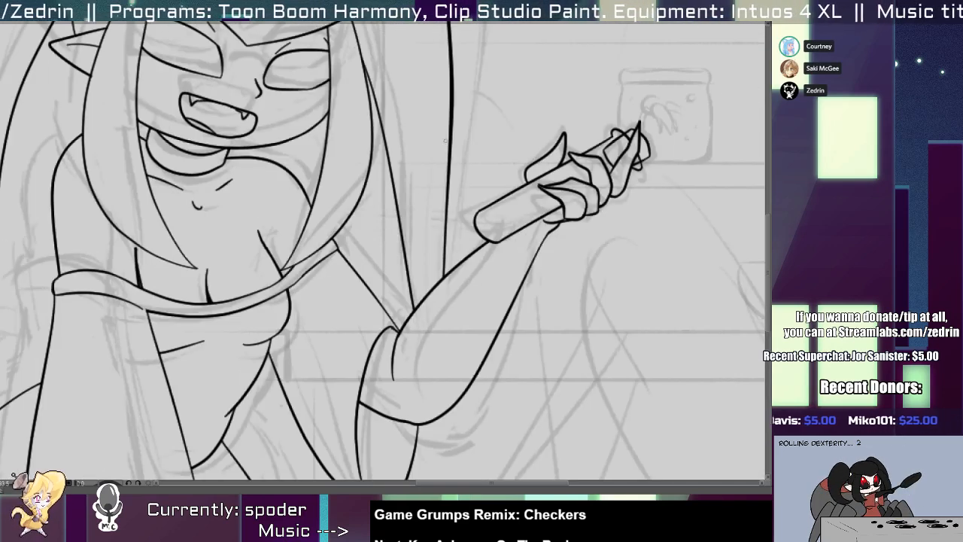
{"action": "left_click_drag", "start_coordinate": [443, 152], "coordinate": [428, 369]}
{"action": "left_click_drag", "start_coordinate": [450, 187], "coordinate": [444, 274]}
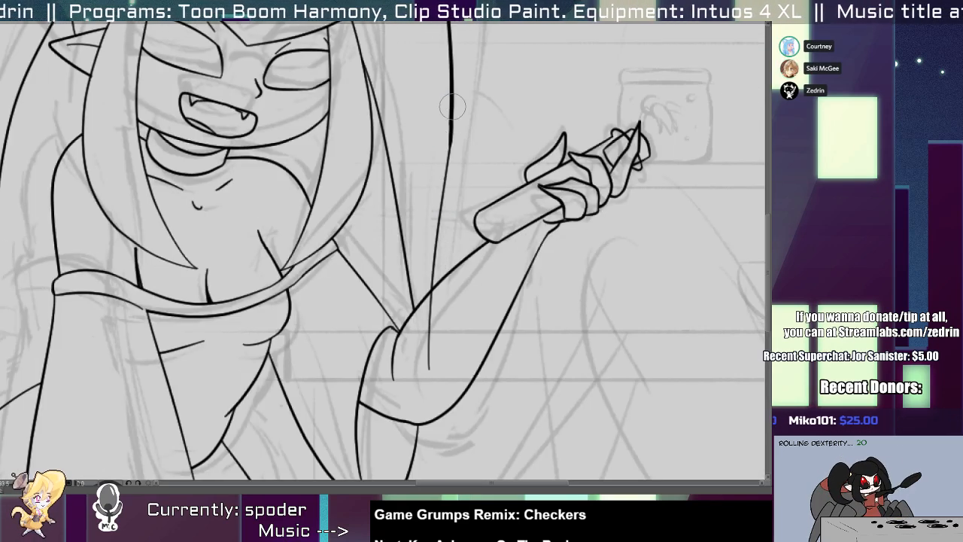
{"action": "left_click_drag", "start_coordinate": [451, 69], "coordinate": [430, 304]}
{"action": "key", "text": "ctrl+z"}
{"action": "left_click_drag", "start_coordinate": [452, 72], "coordinate": [434, 259]}
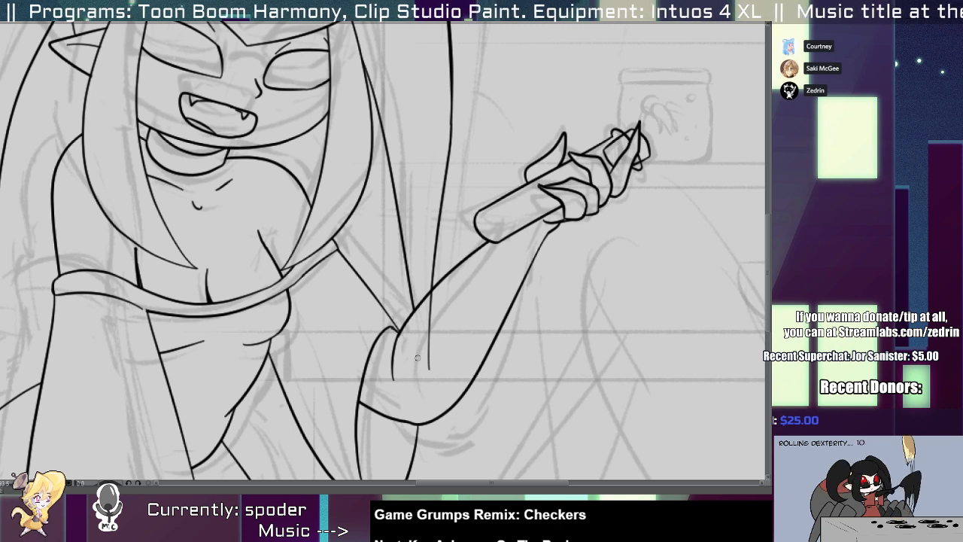
{"action": "mouse_move", "coordinate": [437, 340]}
{"action": "left_mouse_down"}
{"action": "mouse_move", "coordinate": [409, 346]}
{"action": "mouse_move", "coordinate": [392, 337]}
{"action": "left_mouse_up"}
{"action": "mouse_move", "coordinate": [431, 261]}
{"action": "left_mouse_down"}
{"action": "mouse_move", "coordinate": [452, 286]}
{"action": "mouse_move", "coordinate": [431, 387]}
{"action": "left_mouse_up"}
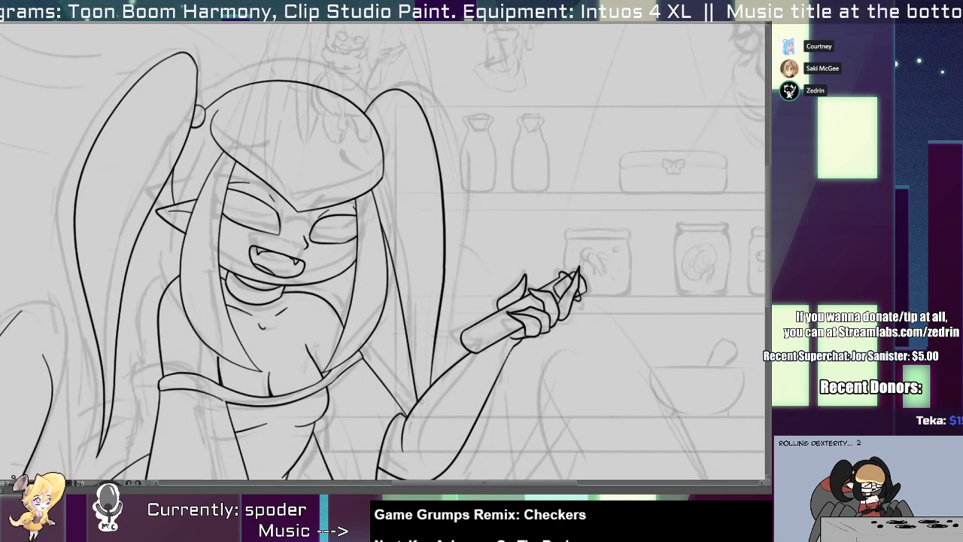
Smooth the join between the upper and lower parts of the right pigtail's outer outline.
{"action": "left_click", "coordinate": [444, 265]}
{"action": "left_click", "coordinate": [442, 298]}
{"action": "key", "text": "Escape"}
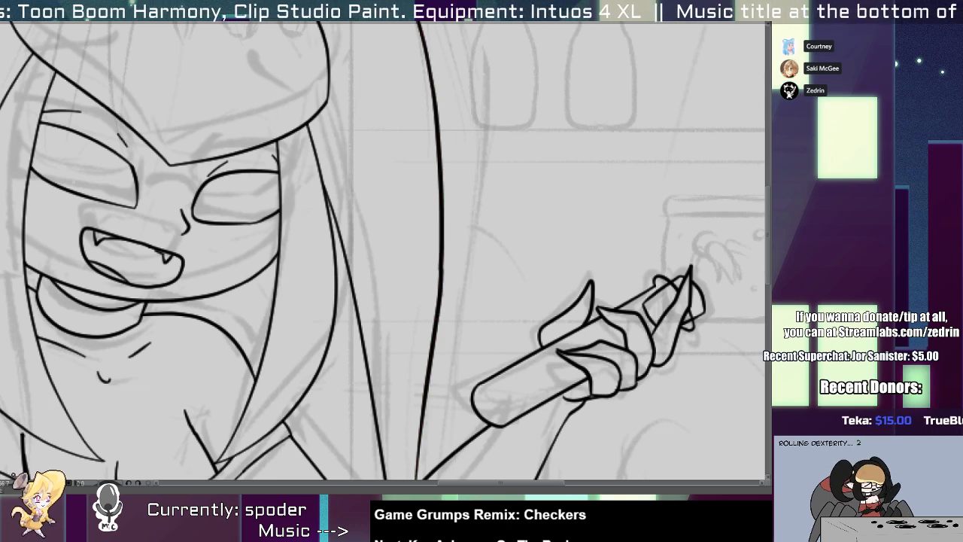
{"action": "mouse_move", "coordinate": [434, 297]}
{"action": "left_mouse_down"}
{"action": "mouse_move", "coordinate": [419, 306]}
{"action": "mouse_move", "coordinate": [442, 290]}
{"action": "mouse_move", "coordinate": [431, 313]}
{"action": "left_mouse_up"}
{"action": "left_click", "coordinate": [419, 306]}
{"action": "left_click", "coordinate": [442, 316]}
{"action": "key", "text": "ctrl+space"}
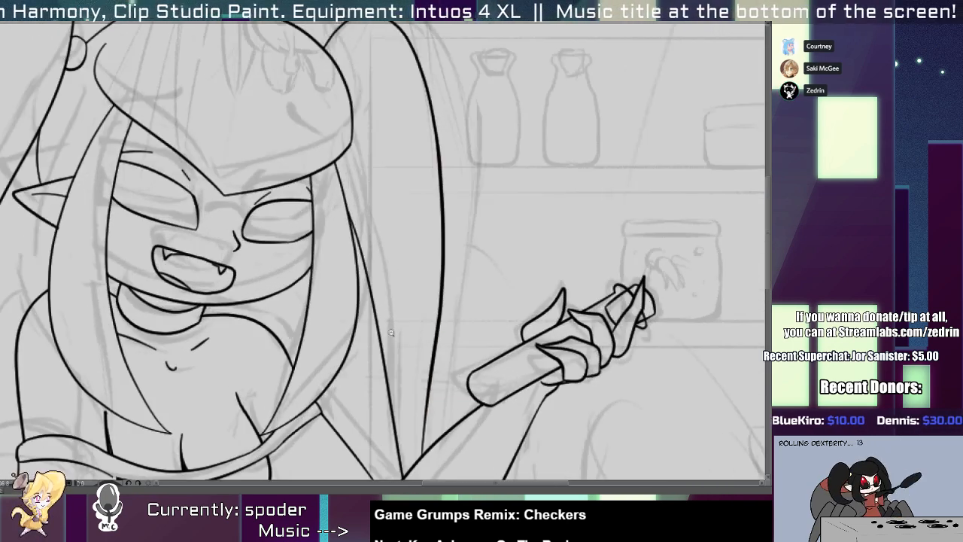
Adjust the right pigtail's inner line and trim its lower end where it crosses the raised forearm.
{"action": "left_click_drag", "start_coordinate": [383, 368], "coordinate": [381, 246]}
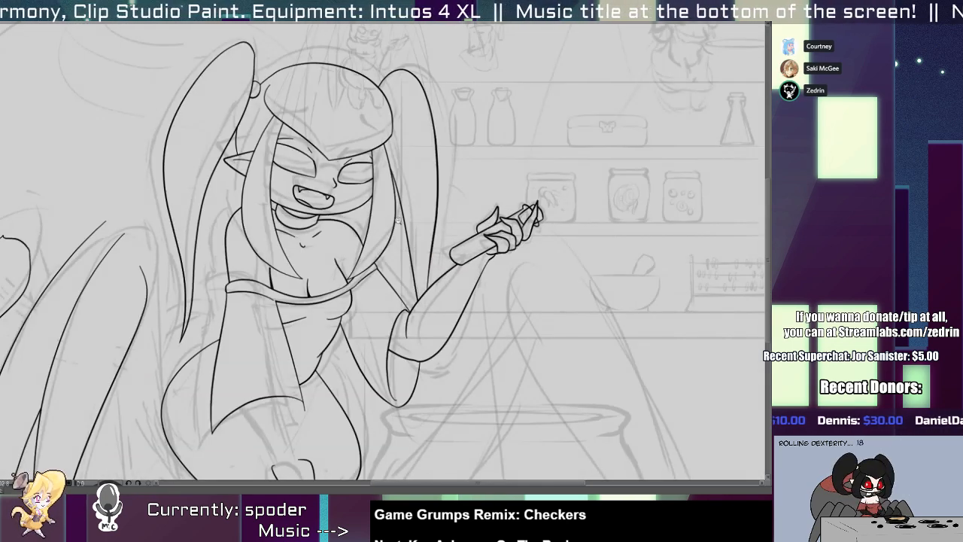
{"action": "mouse_move", "coordinate": [357, 225]}
{"action": "left_mouse_down"}
{"action": "mouse_move", "coordinate": [348, 248]}
{"action": "mouse_move", "coordinate": [402, 258]}
{"action": "mouse_move", "coordinate": [410, 285]}
{"action": "left_mouse_up"}
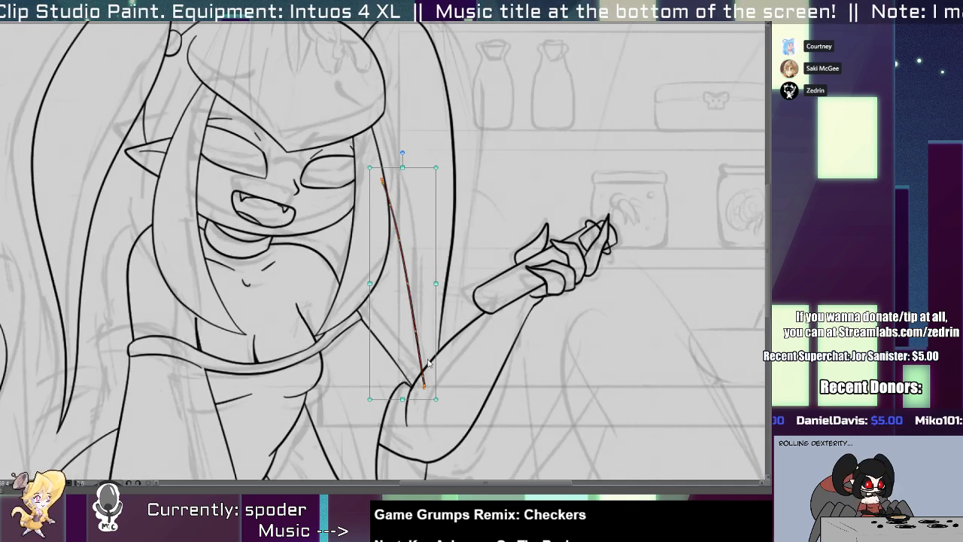
{"action": "key", "text": "e"}
{"action": "left_click", "coordinate": [426, 388]}
{"action": "mouse_move", "coordinate": [360, 196]}
{"action": "left_mouse_down"}
{"action": "mouse_move", "coordinate": [410, 201]}
{"action": "mouse_move", "coordinate": [412, 176]}
{"action": "mouse_move", "coordinate": [414, 210]}
{"action": "mouse_move", "coordinate": [342, 191]}
{"action": "left_mouse_up"}
{"action": "left_click", "coordinate": [414, 197]}
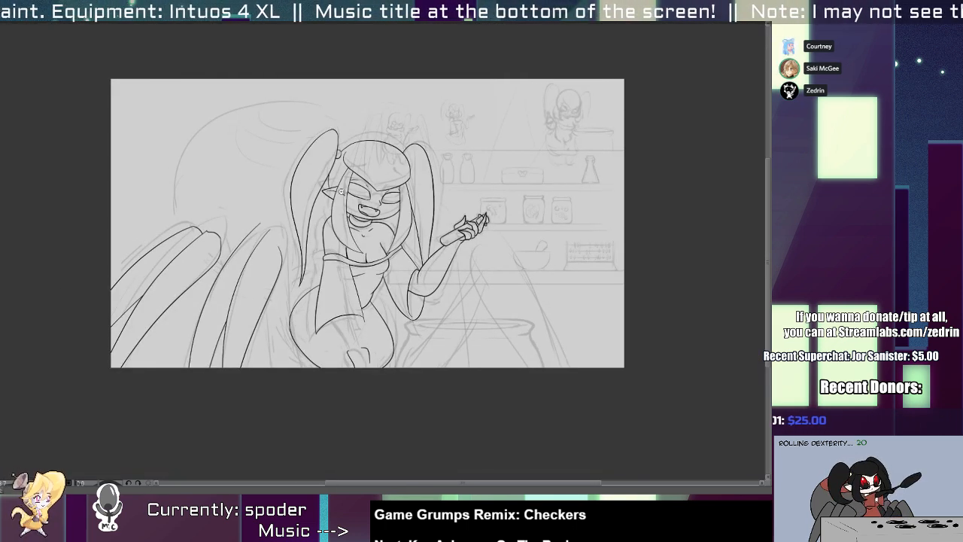
{"action": "left_click_drag", "start_coordinate": [324, 257], "coordinate": [358, 218]}
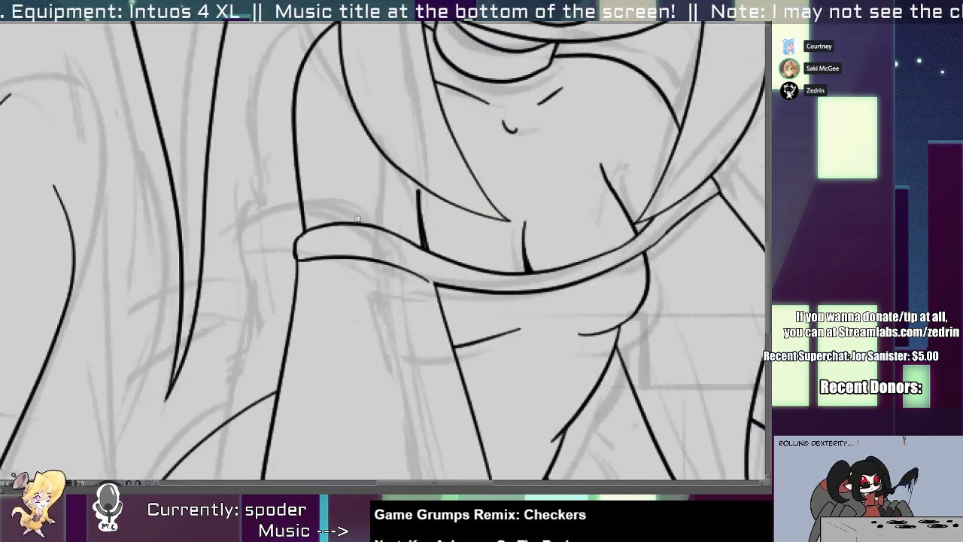
Draw a curved line across the left upper arm just above the off-shoulder band.
{"action": "mouse_move", "coordinate": [295, 200]}
{"action": "left_mouse_down"}
{"action": "mouse_move", "coordinate": [431, 244]}
{"action": "mouse_move", "coordinate": [303, 187]}
{"action": "mouse_move", "coordinate": [418, 209]}
{"action": "mouse_move", "coordinate": [307, 178]}
{"action": "mouse_move", "coordinate": [409, 229]}
{"action": "mouse_move", "coordinate": [381, 189]}
{"action": "mouse_move", "coordinate": [422, 238]}
{"action": "left_mouse_up"}
{"action": "key", "text": "ctrl+z"}
{"action": "key", "text": "ctrl+z"}
{"action": "key", "text": "ctrl+z"}
{"action": "key", "text": "ctrl+z"}
Extend the left armpit line upward from the band until it crosses the lower edge of the hair.
{"action": "mouse_move", "coordinate": [416, 176]}
{"action": "left_mouse_down"}
{"action": "mouse_move", "coordinate": [428, 171]}
{"action": "mouse_move", "coordinate": [420, 218]}
{"action": "left_mouse_up"}
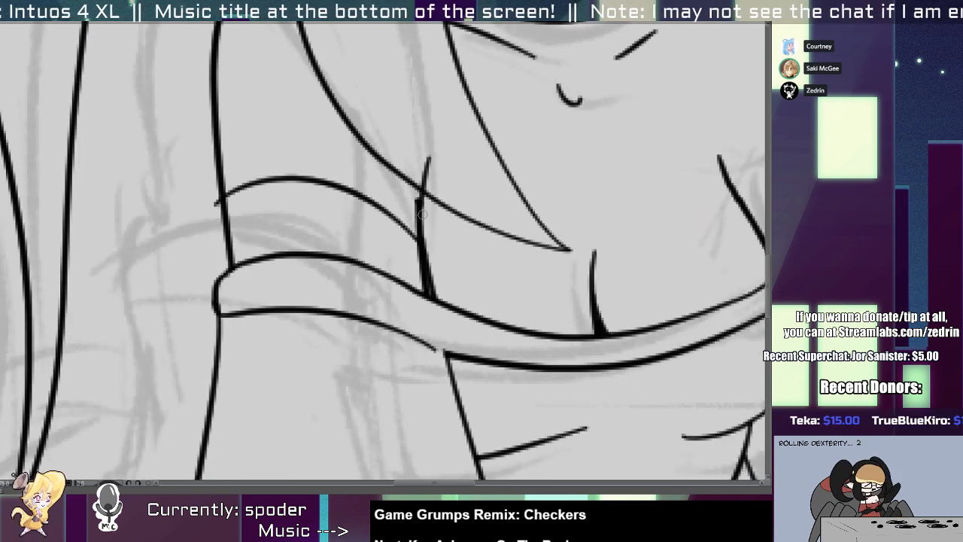
{"action": "key", "text": "e"}
{"action": "left_click", "coordinate": [430, 178]}
{"action": "key", "text": "p"}
{"action": "left_click_drag", "start_coordinate": [429, 156], "coordinate": [420, 223]}
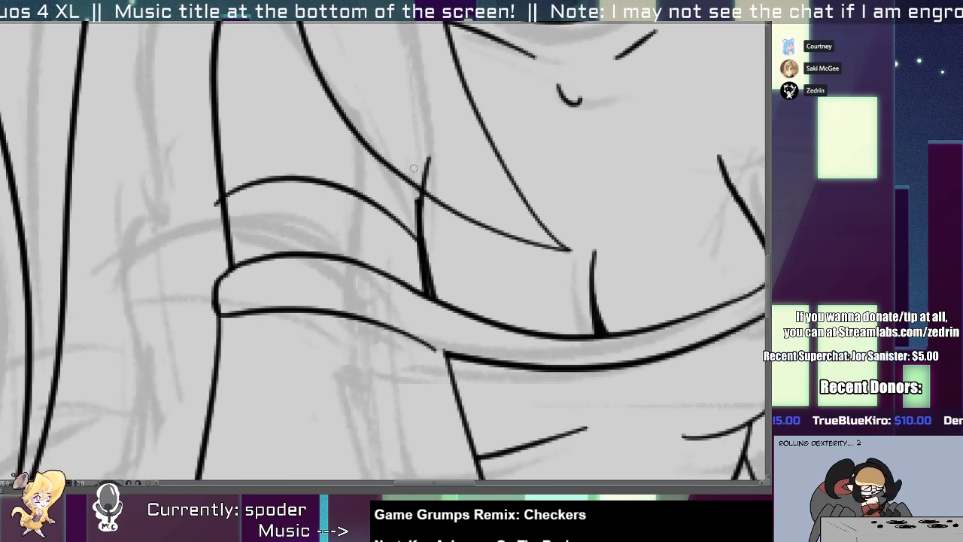
{"action": "key", "text": "ctrl+z"}
{"action": "left_click_drag", "start_coordinate": [419, 143], "coordinate": [430, 298]}
{"action": "key", "text": "e"}
{"action": "left_click", "coordinate": [422, 202]}
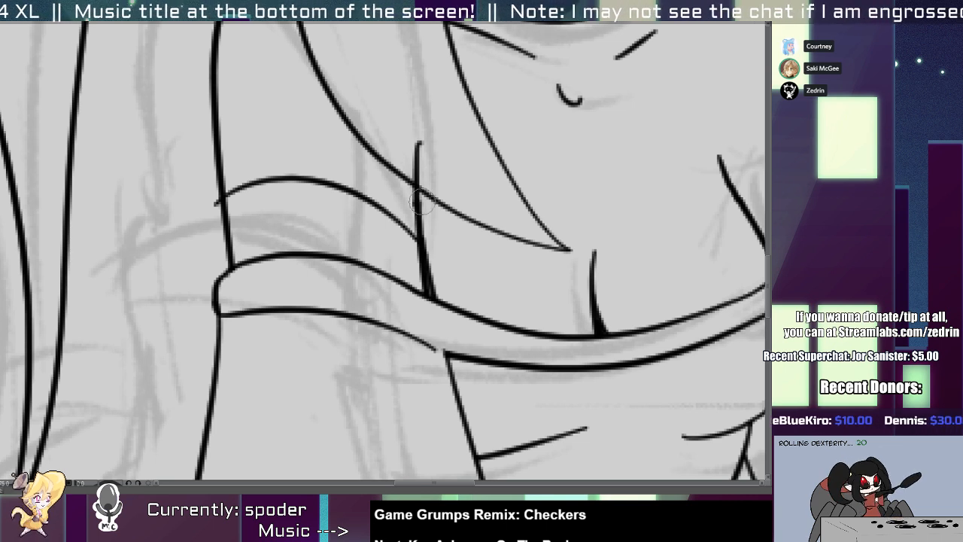
{"action": "key", "text": "p"}
{"action": "left_click", "coordinate": [421, 213], "text": "ctrl"}
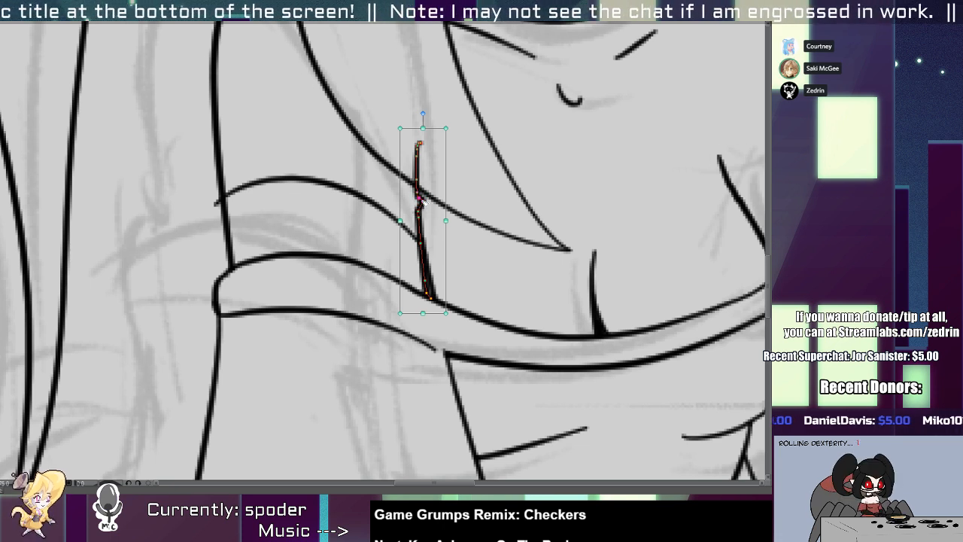
Trim the end of the left armpit line that sticks out above the hair's lower edge.
{"action": "key", "text": "e"}
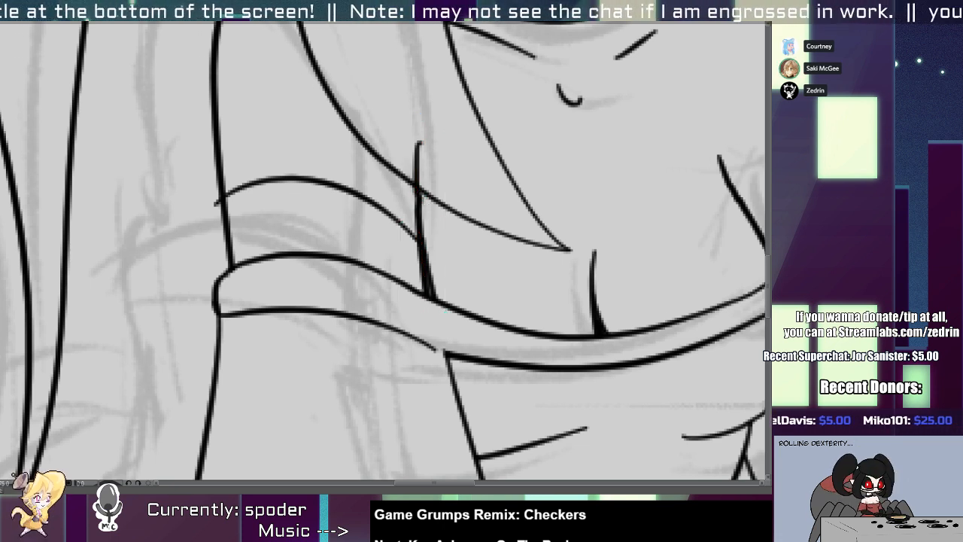
{"action": "left_click", "coordinate": [442, 210], "text": "ctrl"}
{"action": "mouse_move", "coordinate": [397, 168]}
{"action": "left_mouse_down"}
{"action": "mouse_move", "coordinate": [423, 171]}
{"action": "mouse_move", "coordinate": [433, 210]}
{"action": "left_mouse_up"}
{"action": "left_click", "coordinate": [418, 153]}
Adjust the curve across the left upper arm and trim its ends at the arm outline and armpit line.
{"action": "left_click_drag", "start_coordinate": [387, 264], "coordinate": [391, 253]}
{"action": "left_click_drag", "start_coordinate": [462, 211], "coordinate": [442, 234]}
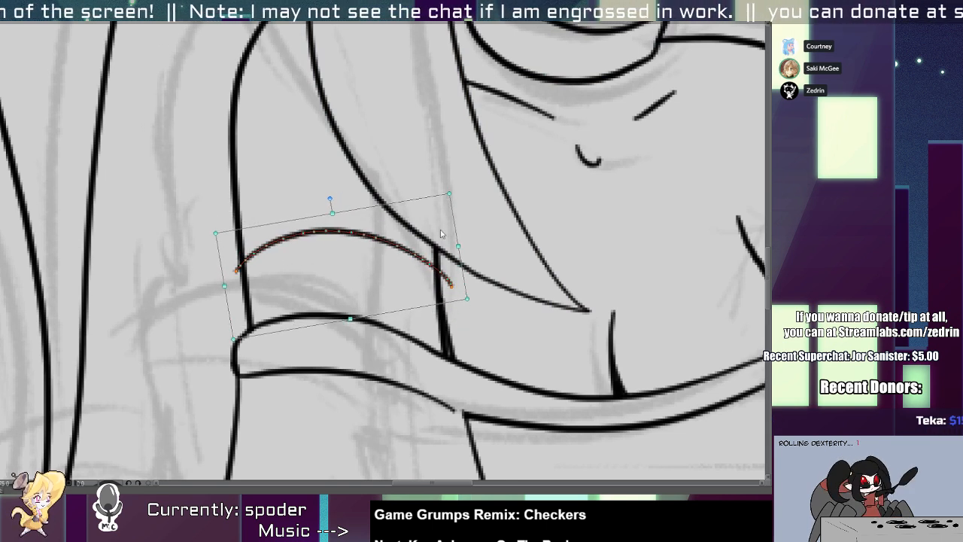
{"action": "key", "text": "e"}
{"action": "left_click", "coordinate": [449, 281]}
{"action": "left_click_drag", "start_coordinate": [236, 262], "coordinate": [236, 269]}
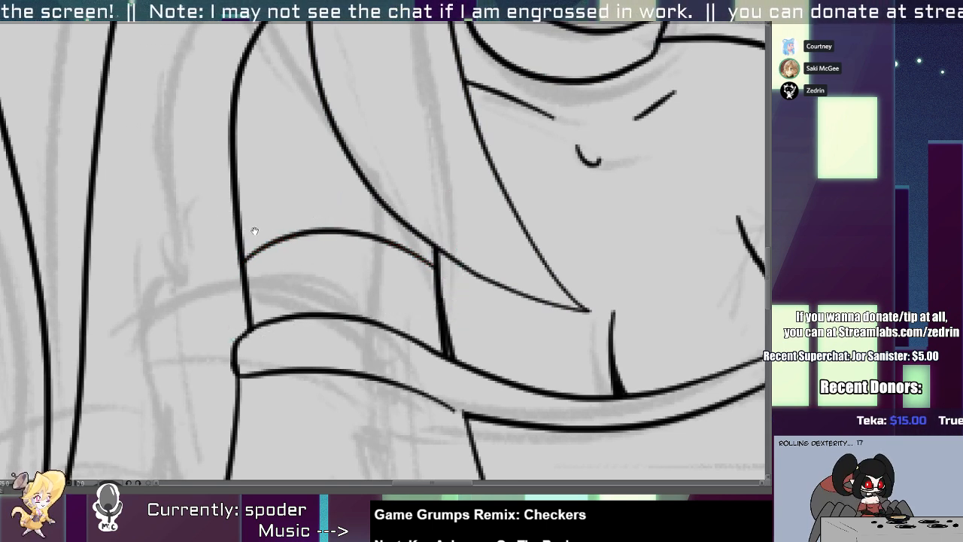
Add a short curved fold line on the left shoulder above the upper arm curve.
{"action": "key", "text": "p"}
{"action": "mouse_move", "coordinate": [260, 204]}
{"action": "left_mouse_down"}
{"action": "mouse_move", "coordinate": [269, 275]}
{"action": "mouse_move", "coordinate": [309, 285]}
{"action": "left_mouse_up"}
{"action": "key", "text": "ctrl+z"}
{"action": "mouse_move", "coordinate": [245, 256]}
{"action": "left_mouse_down"}
{"action": "mouse_move", "coordinate": [298, 274]}
{"action": "mouse_move", "coordinate": [335, 308]}
{"action": "mouse_move", "coordinate": [263, 259]}
{"action": "left_mouse_up"}
{"action": "scroll", "coordinate": [329, 307], "scroll_direction": "down", "scroll_amount": 8}
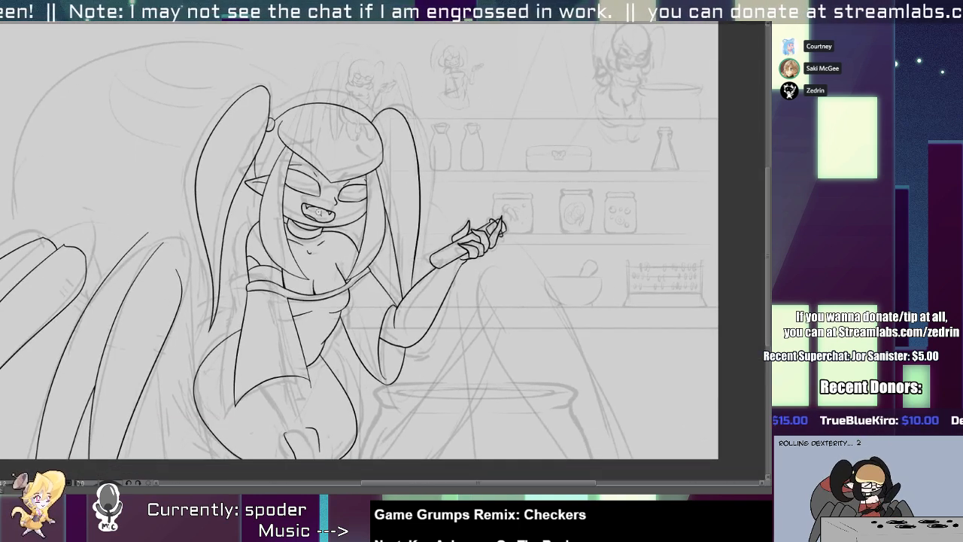
Draw a short curved line from the right armpit crease up to the edge of the hair strand.
{"action": "scroll", "coordinate": [334, 246], "scroll_direction": "up", "scroll_amount": 6}
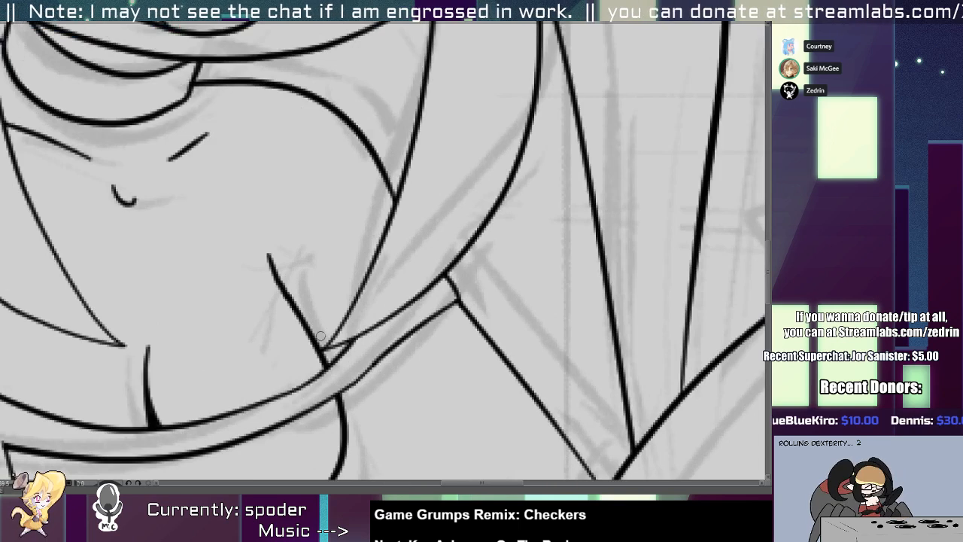
{"action": "left_click_drag", "start_coordinate": [319, 338], "coordinate": [381, 282]}
{"action": "key", "text": "ctrl+z"}
{"action": "key", "text": "ctrl+z"}
{"action": "mouse_move", "coordinate": [315, 338]}
{"action": "left_mouse_down"}
{"action": "mouse_move", "coordinate": [364, 300]}
{"action": "mouse_move", "coordinate": [353, 304]}
{"action": "left_mouse_up"}
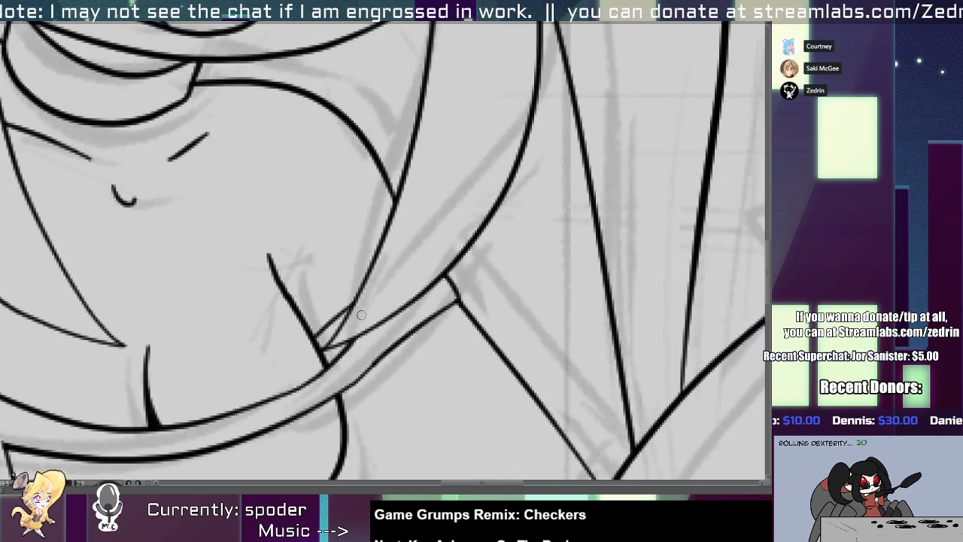
Draw both sides of the lowered forearm from inside the left sleeve down to the wrist.
{"action": "scroll", "coordinate": [354, 309], "scroll_direction": "down", "scroll_amount": 8}
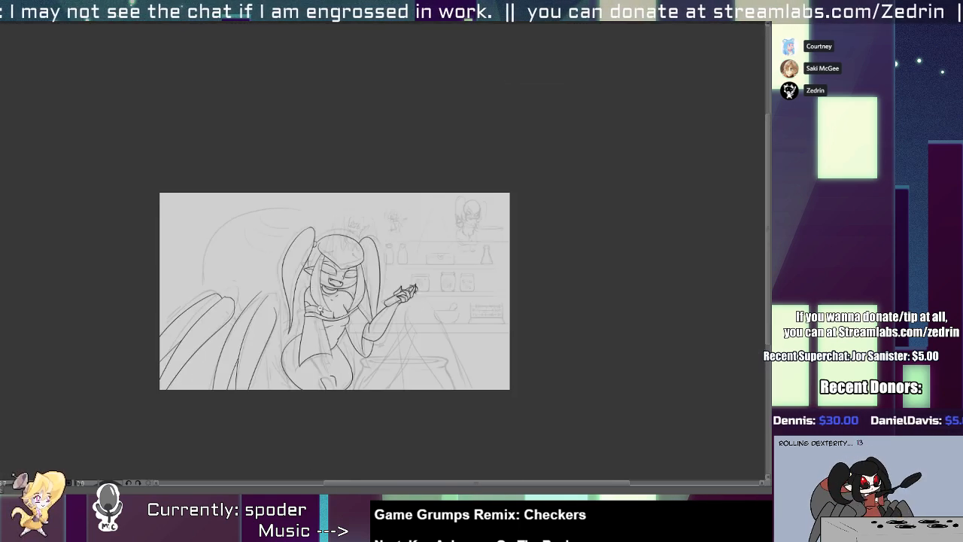
{"action": "scroll", "coordinate": [308, 370], "scroll_direction": "up", "scroll_amount": 4}
{"action": "scroll", "coordinate": [312, 353], "scroll_direction": "up", "scroll_amount": 5}
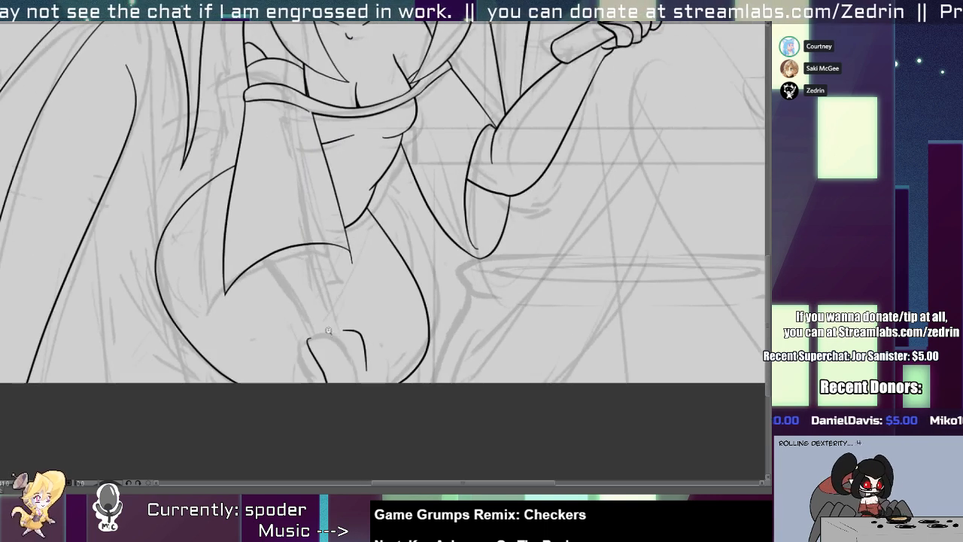
{"action": "left_click_drag", "start_coordinate": [265, 278], "coordinate": [316, 392]}
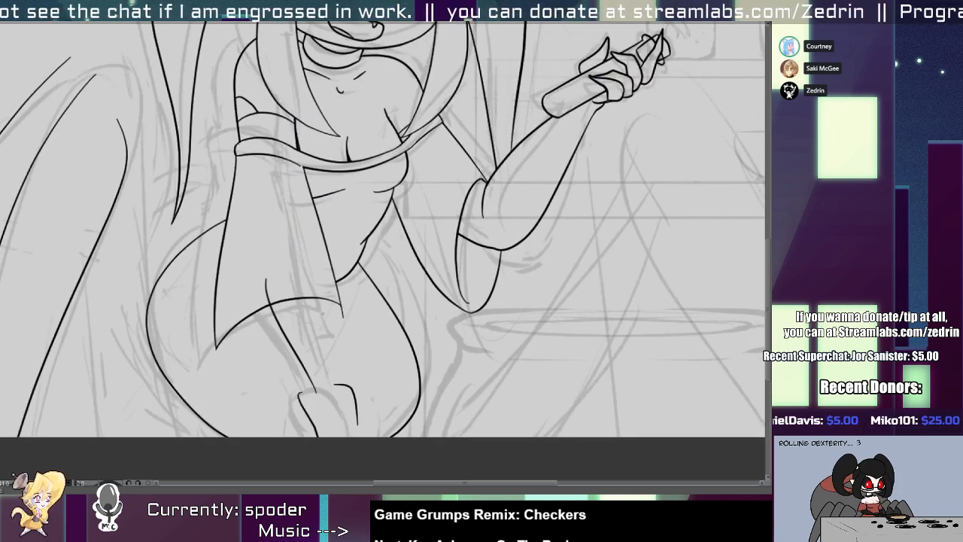
{"action": "left_click_drag", "start_coordinate": [322, 273], "coordinate": [342, 379]}
{"action": "key", "text": "ctrl+z"}
{"action": "left_click_drag", "start_coordinate": [317, 275], "coordinate": [337, 368]}
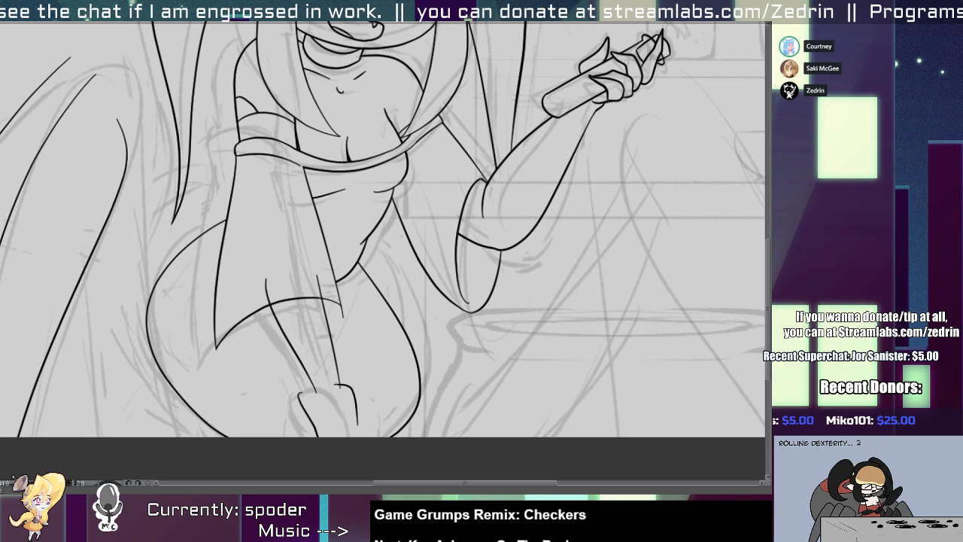
Delete the old outlines of the lowered hand and redraw both sides from the wrist past the canvas edge.
{"action": "left_click", "coordinate": [309, 418]}
{"action": "key", "text": "Delete"}
{"action": "scroll", "coordinate": [318, 397], "scroll_direction": "up", "scroll_amount": 2}
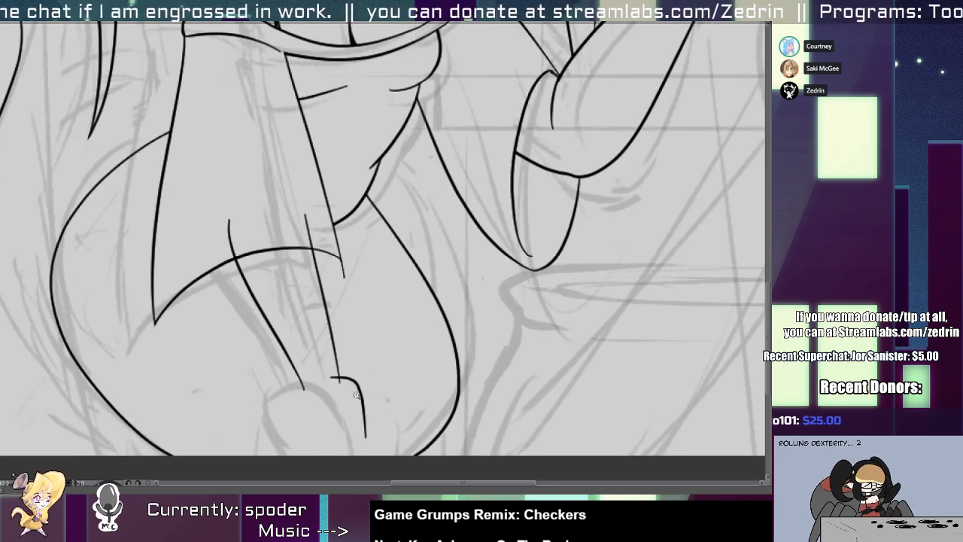
{"action": "left_click", "coordinate": [343, 392]}
{"action": "key", "text": "Delete"}
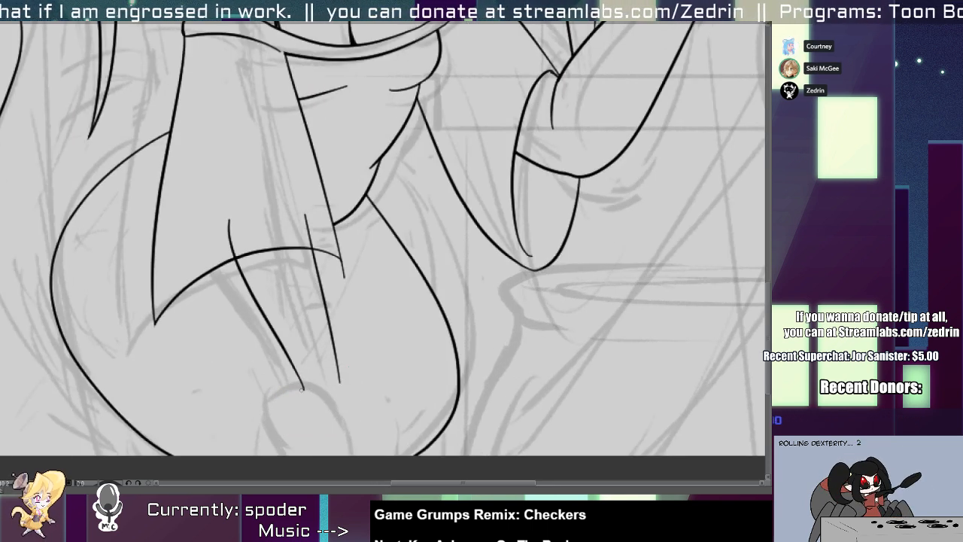
{"action": "mouse_move", "coordinate": [301, 382]}
{"action": "left_mouse_down"}
{"action": "mouse_move", "coordinate": [296, 416]}
{"action": "mouse_move", "coordinate": [319, 453]}
{"action": "left_mouse_up"}
{"action": "mouse_move", "coordinate": [340, 378]}
{"action": "left_mouse_down"}
{"action": "mouse_move", "coordinate": [356, 414]}
{"action": "mouse_move", "coordinate": [357, 469]}
{"action": "left_mouse_up"}
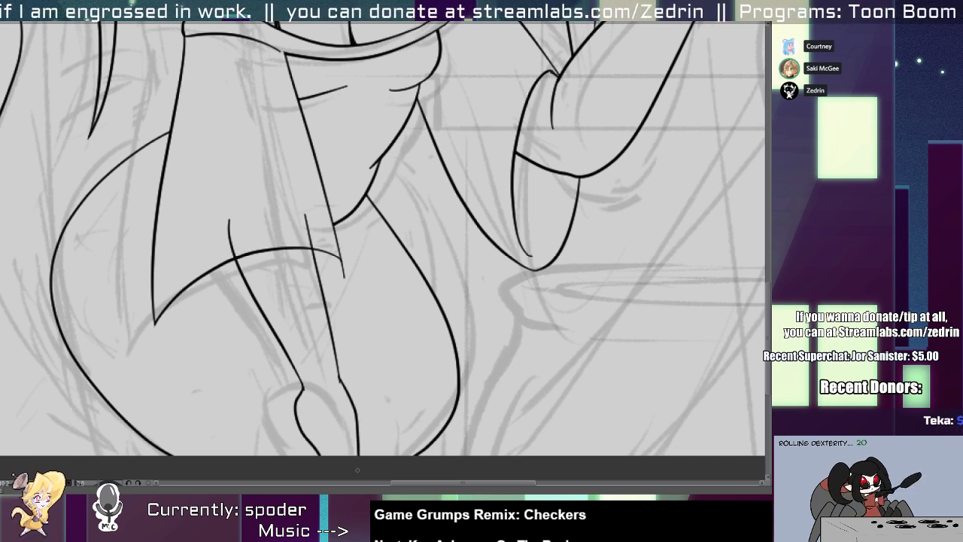
Adjust the lowered forearm's left line so that it joins the hand outline at the wrist.
{"action": "key", "text": "alt+s"}
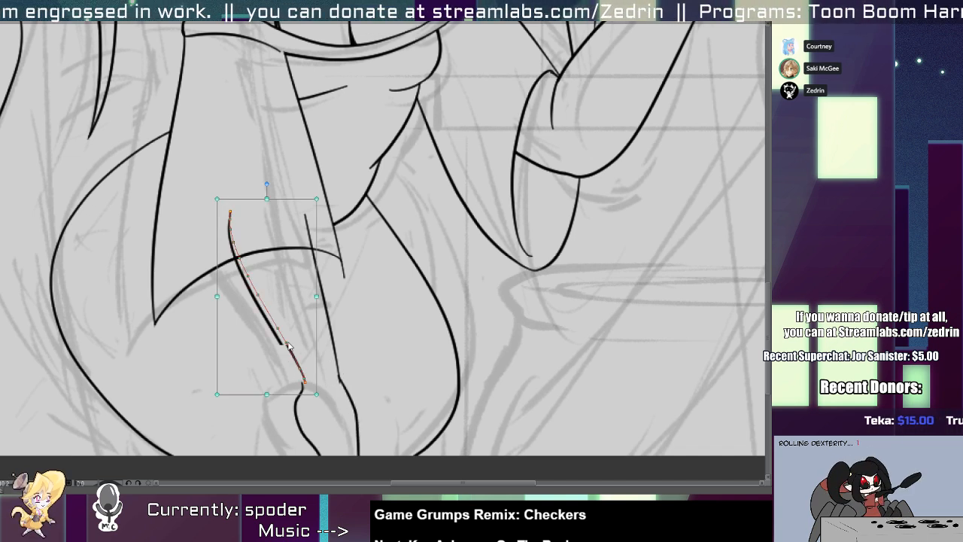
{"action": "left_click", "coordinate": [288, 348]}
{"action": "left_click", "coordinate": [300, 389]}
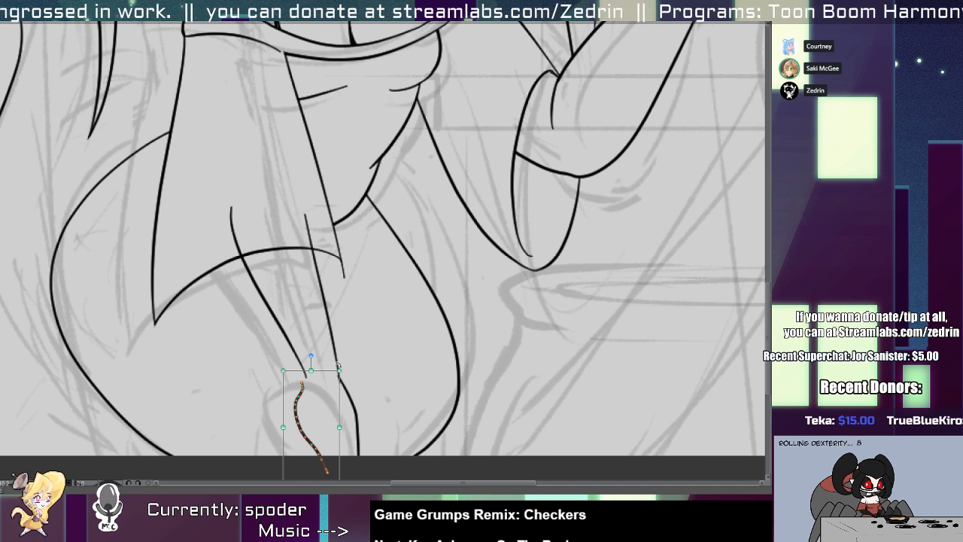
{"action": "left_click_drag", "start_coordinate": [338, 366], "coordinate": [295, 354]}
Trim the upper ends of both forearm lines where they cross into the left sleeve.
{"action": "key", "text": "alt+b"}
{"action": "key", "text": "alt+t"}
{"action": "left_click_drag", "start_coordinate": [221, 232], "coordinate": [250, 234]}
{"action": "key", "text": "2"}
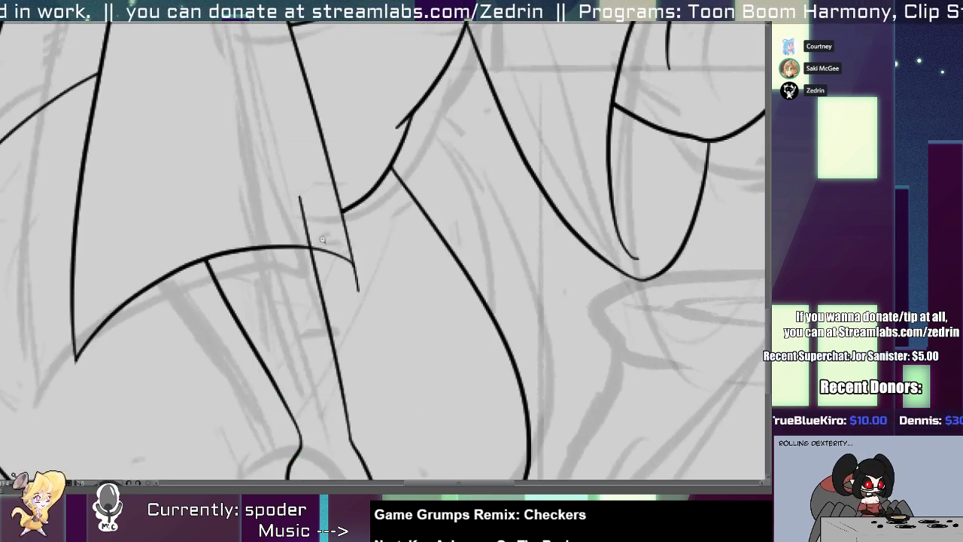
{"action": "left_click_drag", "start_coordinate": [322, 239], "coordinate": [300, 238]}
{"action": "scroll", "coordinate": [302, 240], "scroll_direction": "down", "scroll_amount": 1}
{"action": "scroll", "coordinate": [315, 242], "scroll_direction": "up", "scroll_amount": 4}
Draw the far edge of the left sleeve's opening on both sides of the forearm and trim the overlapping ends.
{"action": "key", "text": "alt+b"}
{"action": "mouse_move", "coordinate": [378, 280]}
{"action": "left_mouse_down"}
{"action": "mouse_move", "coordinate": [374, 322]}
{"action": "mouse_move", "coordinate": [334, 361]}
{"action": "left_mouse_up"}
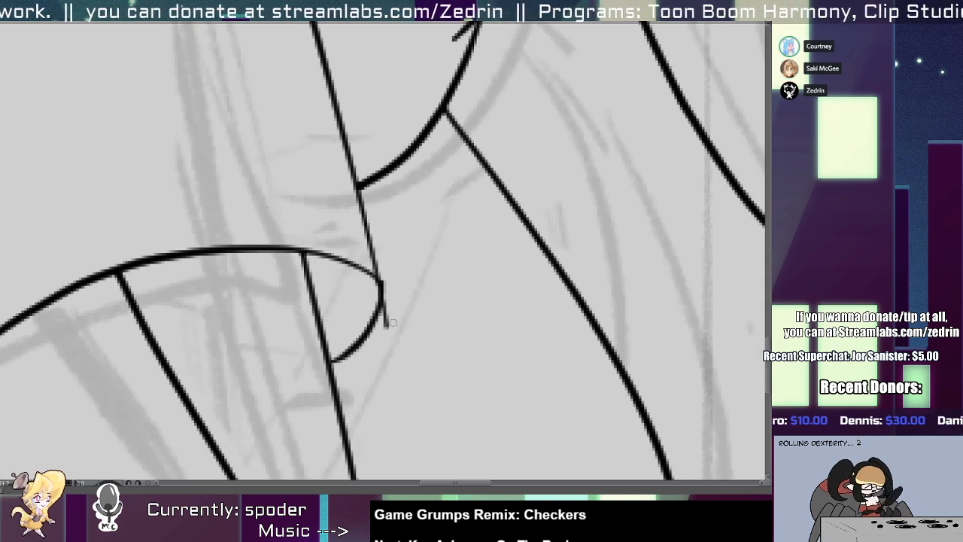
{"action": "scroll", "coordinate": [392, 322], "scroll_direction": "down", "scroll_amount": 2}
{"action": "mouse_move", "coordinate": [153, 384]}
{"action": "left_mouse_down"}
{"action": "mouse_move", "coordinate": [322, 345]}
{"action": "mouse_move", "coordinate": [163, 382]}
{"action": "mouse_move", "coordinate": [346, 359]}
{"action": "left_mouse_up"}
{"action": "key", "text": "ctrl+z"}
{"action": "key", "text": "alt+s"}
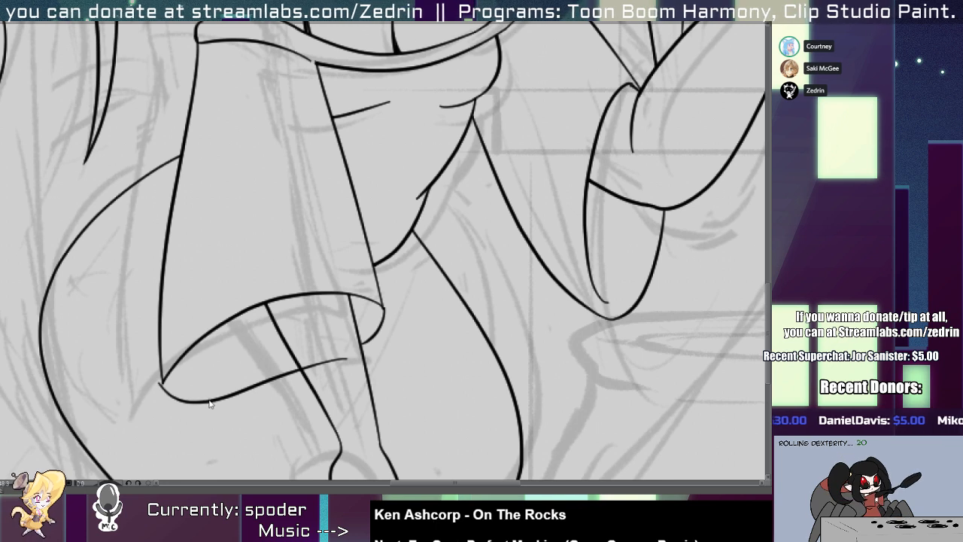
{"action": "left_click_drag", "start_coordinate": [209, 399], "coordinate": [211, 399]}
{"action": "key", "text": "alt+t"}
{"action": "left_click_drag", "start_coordinate": [326, 368], "coordinate": [322, 355]}
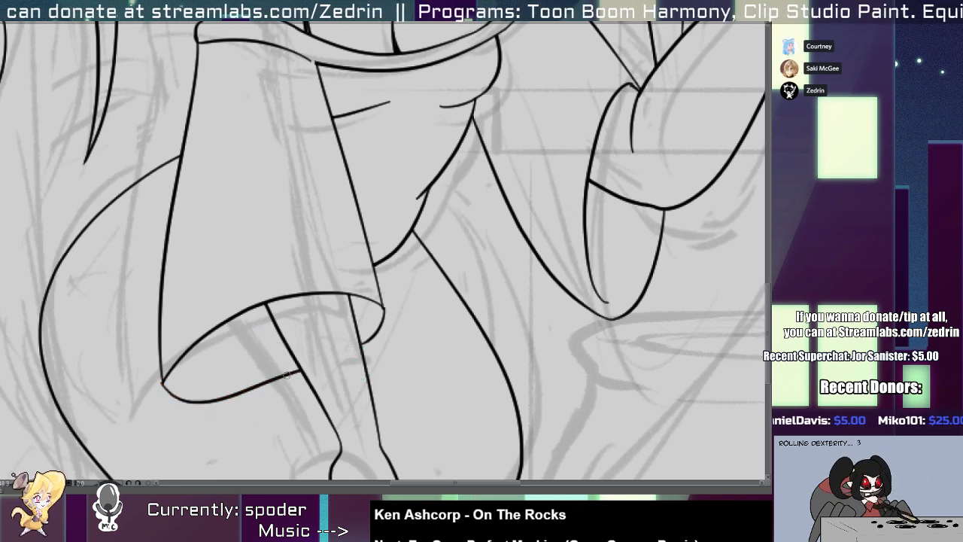
Refine the near edge of the left sleeve's opening close to its lower corner.
{"action": "mouse_move", "coordinate": [165, 367]}
{"action": "left_mouse_down"}
{"action": "mouse_move", "coordinate": [113, 369]}
{"action": "mouse_move", "coordinate": [149, 323]}
{"action": "mouse_move", "coordinate": [238, 329]}
{"action": "mouse_move", "coordinate": [251, 358]}
{"action": "mouse_move", "coordinate": [251, 323]}
{"action": "mouse_move", "coordinate": [161, 275]}
{"action": "mouse_move", "coordinate": [248, 323]}
{"action": "left_mouse_up"}
{"action": "key", "text": "alt+s"}
{"action": "left_click", "coordinate": [246, 336]}
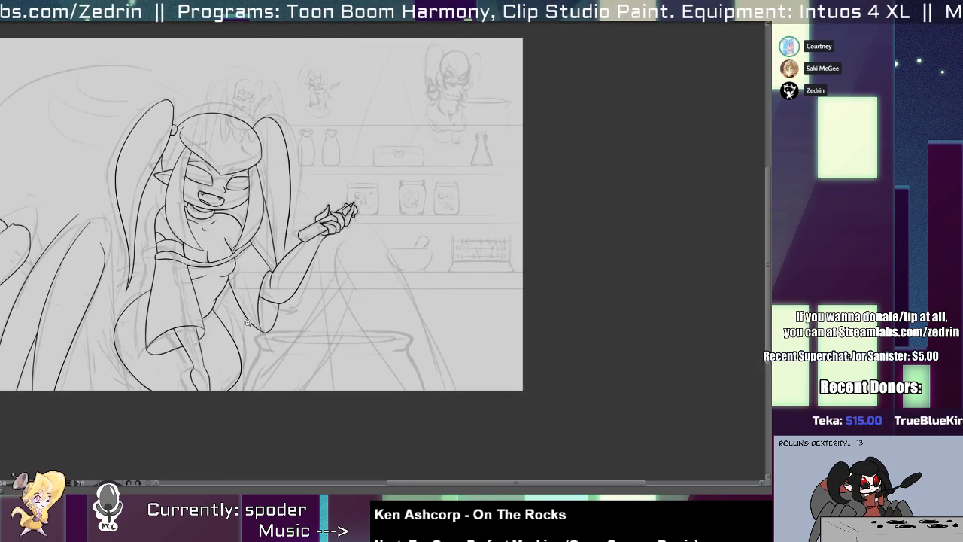
Add short thigh lines running down from the left and right hip outlines to the canvas edge.
{"action": "mouse_move", "coordinate": [178, 363]}
{"action": "left_mouse_down"}
{"action": "mouse_move", "coordinate": [283, 337]}
{"action": "mouse_move", "coordinate": [269, 365]}
{"action": "left_mouse_up"}
{"action": "mouse_move", "coordinate": [217, 307]}
{"action": "left_mouse_down"}
{"action": "mouse_move", "coordinate": [242, 397]}
{"action": "mouse_move", "coordinate": [218, 318]}
{"action": "mouse_move", "coordinate": [223, 333]}
{"action": "left_mouse_up"}
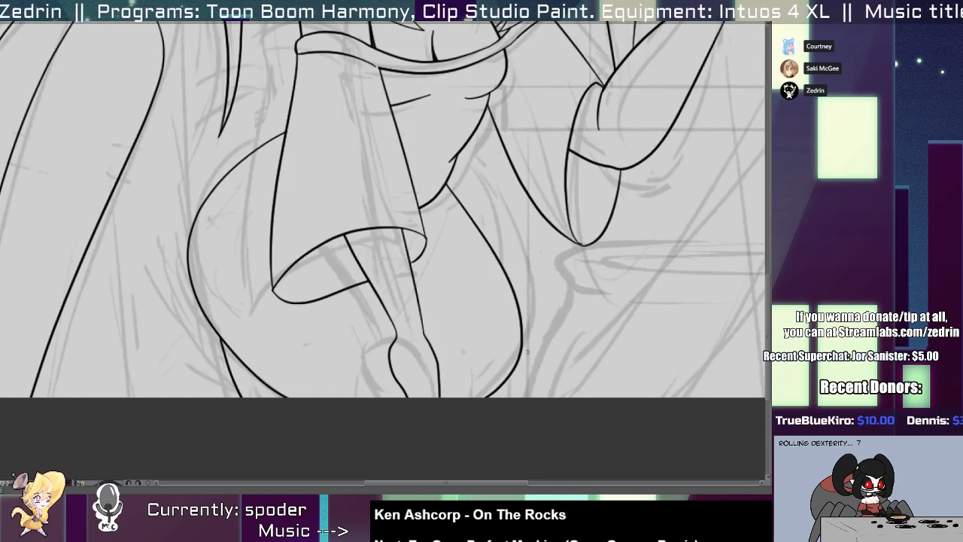
{"action": "left_click_drag", "start_coordinate": [501, 317], "coordinate": [517, 398]}
{"action": "left_click_drag", "start_coordinate": [512, 335], "coordinate": [495, 352]}
Draw a curved waist line above the existing one, from the left sleeve to the right side of the torso.
{"action": "mouse_move", "coordinate": [496, 350]}
{"action": "left_mouse_down"}
{"action": "mouse_move", "coordinate": [447, 332]}
{"action": "mouse_move", "coordinate": [485, 323]}
{"action": "mouse_move", "coordinate": [502, 237]}
{"action": "mouse_move", "coordinate": [460, 275]}
{"action": "left_mouse_up"}
{"action": "key", "text": "ctrl+z"}
{"action": "left_click_drag", "start_coordinate": [453, 229], "coordinate": [507, 205]}
{"action": "key", "text": "ctrl+z"}
{"action": "left_click_drag", "start_coordinate": [435, 229], "coordinate": [526, 192]}
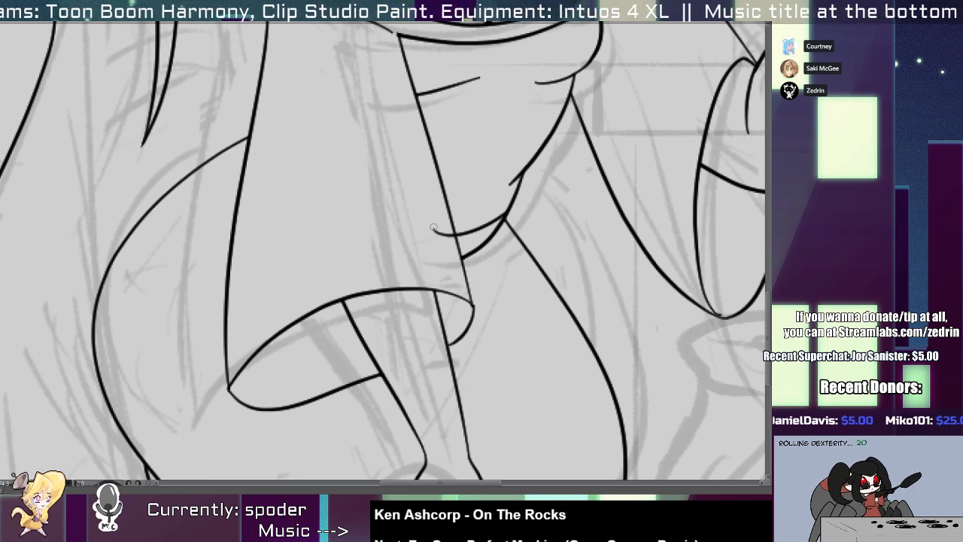
{"action": "mouse_move", "coordinate": [434, 226]}
{"action": "left_mouse_down"}
{"action": "mouse_move", "coordinate": [434, 243]}
{"action": "mouse_move", "coordinate": [371, 241]}
{"action": "mouse_move", "coordinate": [308, 339]}
{"action": "mouse_move", "coordinate": [258, 344]}
{"action": "mouse_move", "coordinate": [279, 303]}
{"action": "left_mouse_up"}
Close the top of the third spider leg with a curve to the innermost leg and trim the protruding line.
{"action": "mouse_move", "coordinate": [160, 280]}
{"action": "left_mouse_down"}
{"action": "mouse_move", "coordinate": [271, 286]}
{"action": "mouse_move", "coordinate": [253, 365]}
{"action": "left_mouse_up"}
{"action": "key", "text": "ctrl+z"}
{"action": "left_click_drag", "start_coordinate": [142, 309], "coordinate": [259, 387]}
{"action": "key", "text": "y"}
{"action": "left_click_drag", "start_coordinate": [239, 328], "coordinate": [261, 423]}
{"action": "mouse_move", "coordinate": [106, 286]}
{"action": "left_mouse_down"}
{"action": "mouse_move", "coordinate": [260, 220]}
{"action": "mouse_move", "coordinate": [295, 294]}
{"action": "left_mouse_up"}
{"action": "key", "text": "ctrl+z"}
{"action": "left_click_drag", "start_coordinate": [241, 204], "coordinate": [318, 299]}
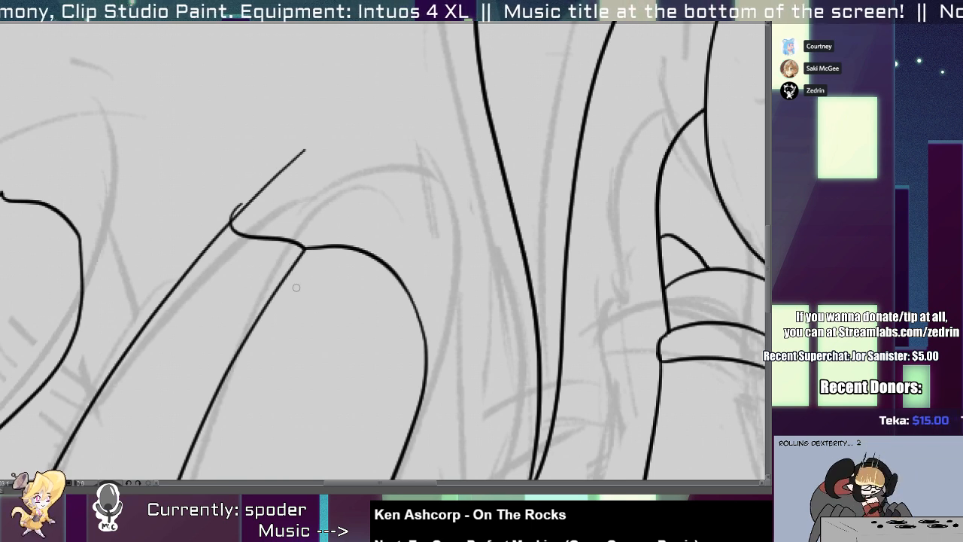
{"action": "mouse_move", "coordinate": [287, 190]}
{"action": "left_mouse_down"}
{"action": "mouse_move", "coordinate": [225, 203]}
{"action": "mouse_move", "coordinate": [250, 215]}
{"action": "left_mouse_up"}
{"action": "left_click_drag", "start_coordinate": [222, 260], "coordinate": [170, 263]}
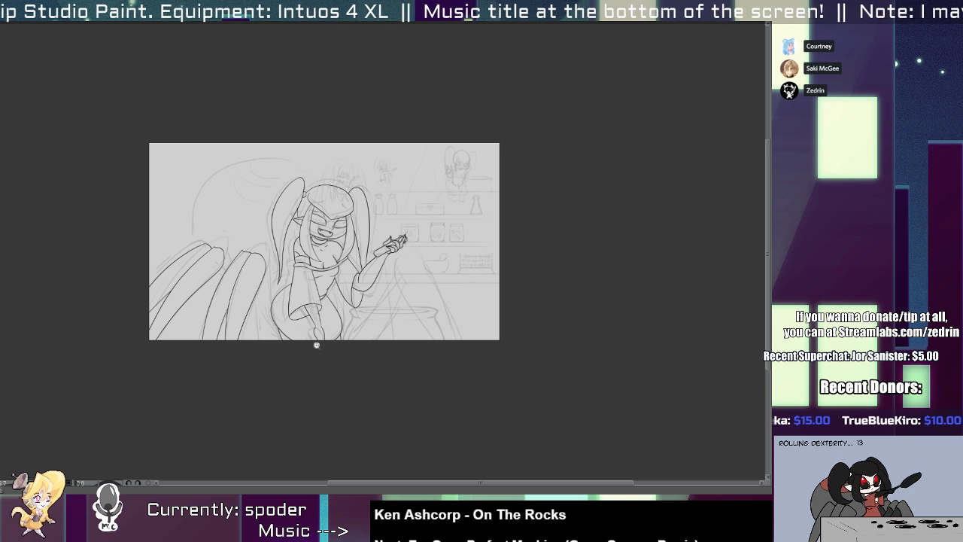
Select all the spider leg lines, then stretch them taller and wider, rotate them and reposition them over the sketch.
{"action": "left_click", "coordinate": [182, 302]}
{"action": "left_click_drag", "start_coordinate": [81, 234], "coordinate": [245, 366]}
{"action": "left_click_drag", "start_coordinate": [176, 230], "coordinate": [188, 206]}
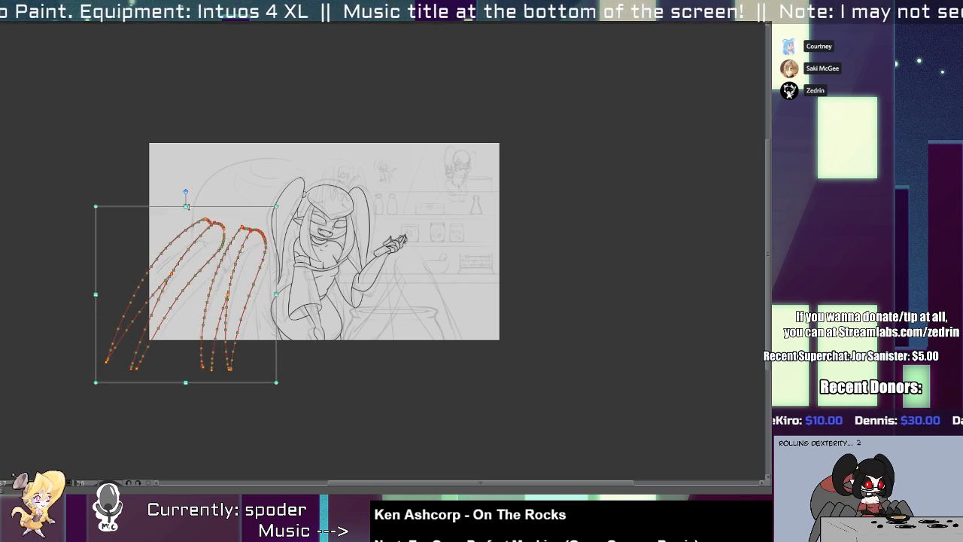
{"action": "left_click_drag", "start_coordinate": [96, 294], "coordinate": [67, 294]}
{"action": "left_click_drag", "start_coordinate": [284, 205], "coordinate": [289, 221]}
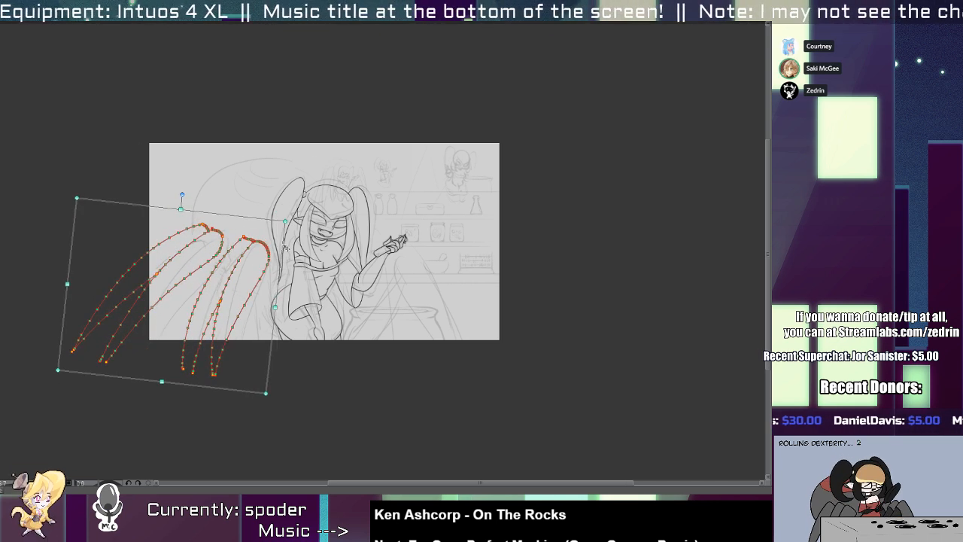
{"action": "left_click_drag", "start_coordinate": [243, 310], "coordinate": [239, 313]}
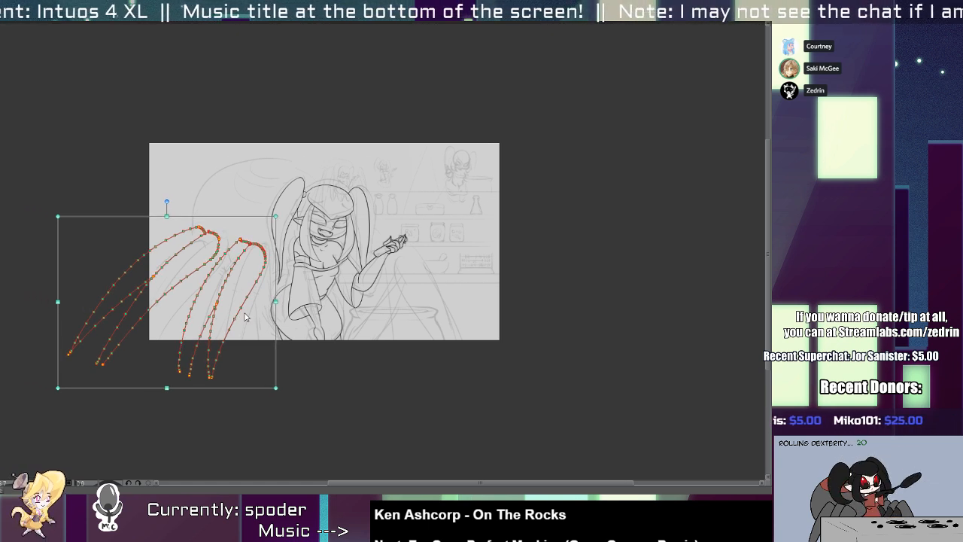
{"action": "key", "text": "Return"}
Redraw the right outline of the innermost spider leg slightly further in, from the knee to the canvas edge.
{"action": "scroll", "coordinate": [244, 317], "scroll_direction": "up", "scroll_amount": 3}
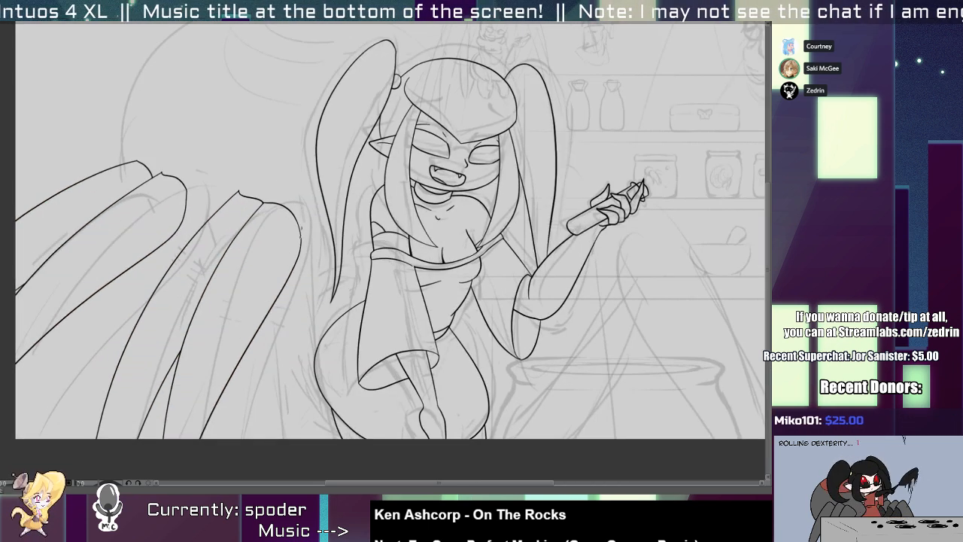
{"action": "key", "text": "ctrl+z"}
{"action": "left_click_drag", "start_coordinate": [299, 230], "coordinate": [197, 443]}
{"action": "key", "text": "ctrl+z"}
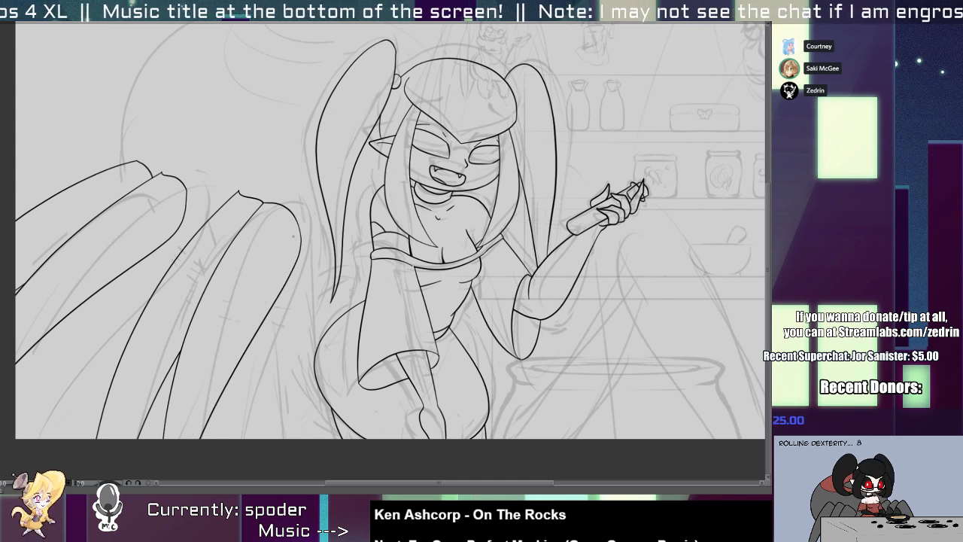
{"action": "left_click_drag", "start_coordinate": [296, 223], "coordinate": [245, 340]}
{"action": "left_click_drag", "start_coordinate": [197, 443], "coordinate": [191, 480]}
{"action": "left_click_drag", "start_coordinate": [274, 291], "coordinate": [270, 286]}
{"action": "key", "text": "y"}
{"action": "left_click_drag", "start_coordinate": [297, 223], "coordinate": [254, 323]}
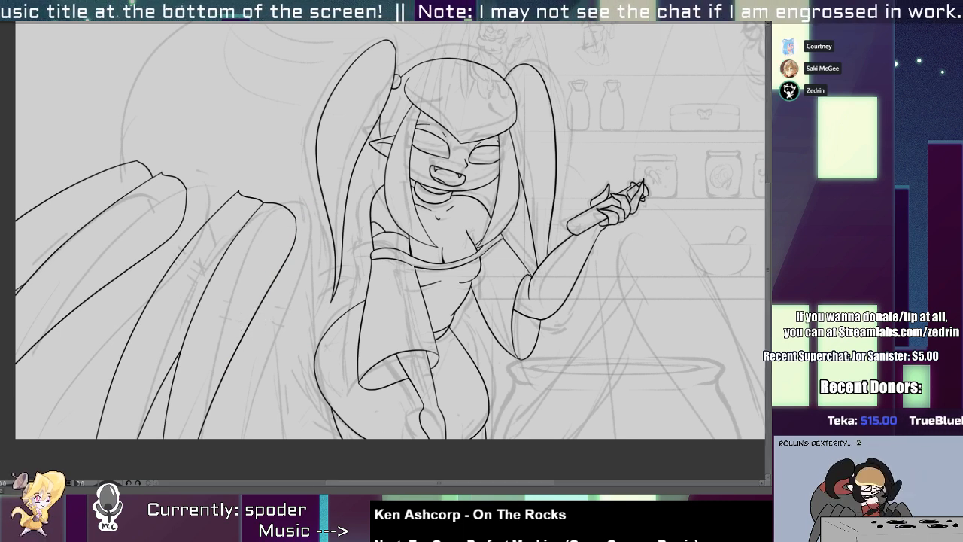
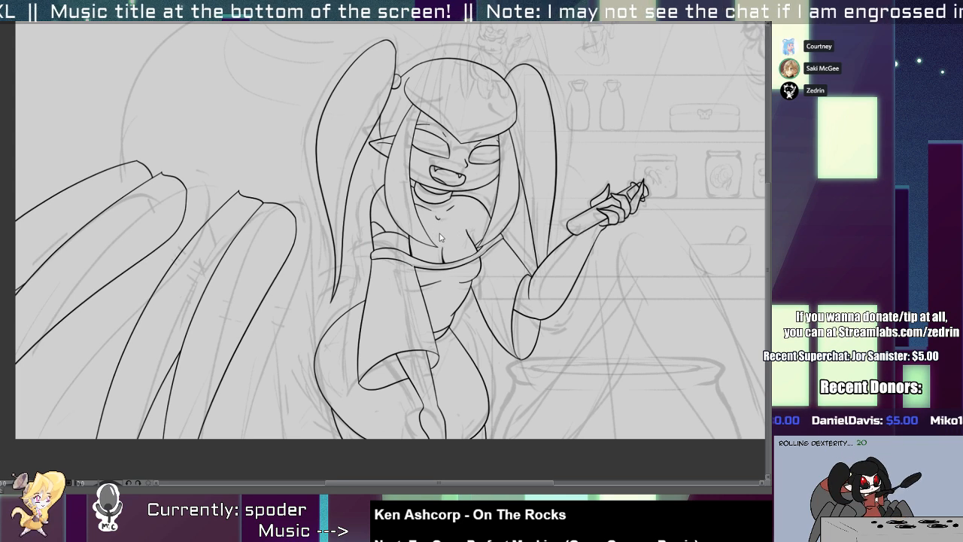
Thicken the short vertical line between the hair lock and the neckline band with a stroke widening towards the band.
{"action": "scroll", "coordinate": [421, 240], "scroll_direction": "up", "scroll_amount": 6}
{"action": "mouse_move", "coordinate": [345, 232]}
{"action": "left_mouse_down"}
{"action": "mouse_move", "coordinate": [344, 328]}
{"action": "mouse_move", "coordinate": [358, 355]}
{"action": "left_mouse_up"}
{"action": "key", "text": "ctrl+z"}
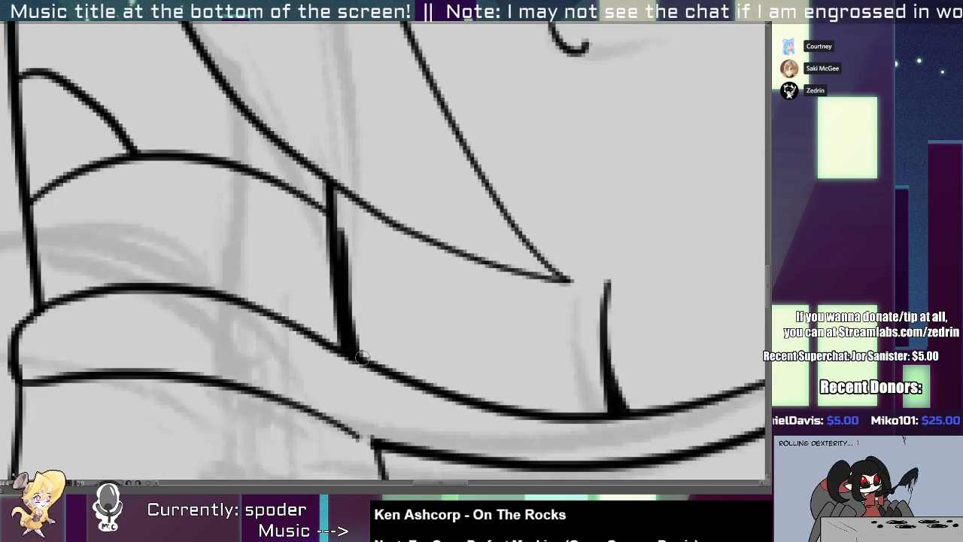
Select all strokes of the short cleavage line and rotate them slightly so the upper end leans left.
{"action": "scroll", "coordinate": [354, 316], "scroll_direction": "down", "scroll_amount": 6}
{"action": "scroll", "coordinate": [357, 311], "scroll_direction": "up", "scroll_amount": 2}
{"action": "scroll", "coordinate": [477, 303], "scroll_direction": "up", "scroll_amount": 2}
{"action": "key", "text": "o"}
{"action": "left_click", "coordinate": [478, 323]}
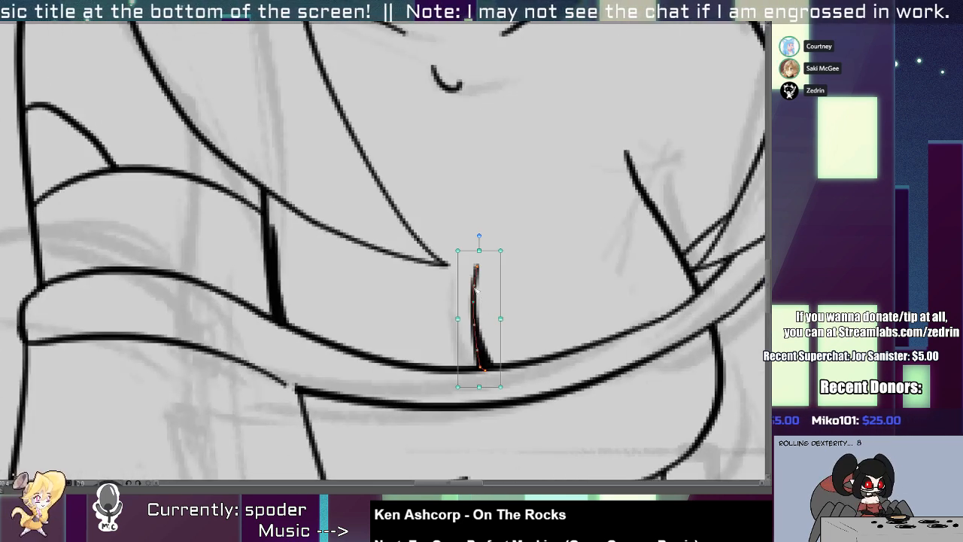
{"action": "left_click_drag", "start_coordinate": [528, 282], "coordinate": [457, 346]}
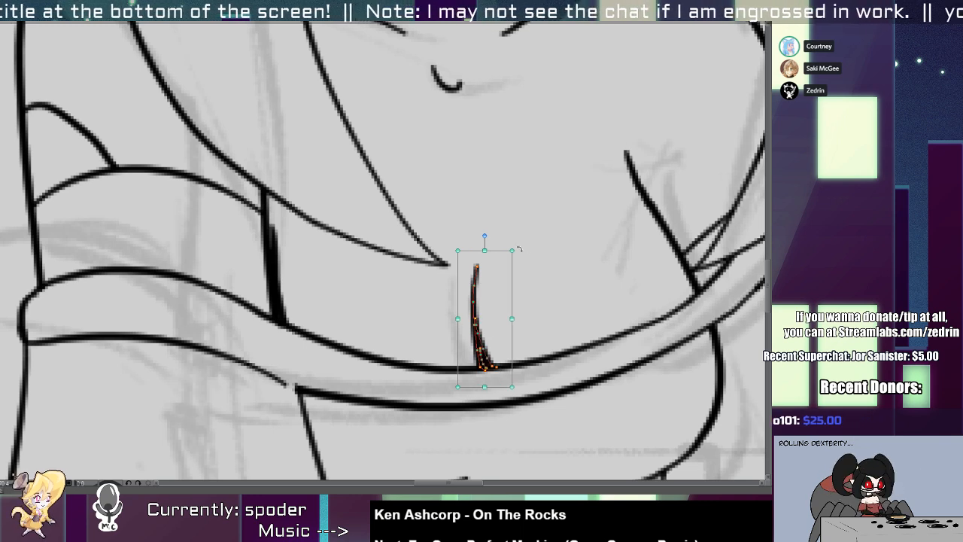
{"action": "mouse_move", "coordinate": [519, 254]}
{"action": "left_mouse_down"}
{"action": "mouse_move", "coordinate": [507, 244]}
{"action": "mouse_move", "coordinate": [503, 253]}
{"action": "left_mouse_up"}
{"action": "left_click", "coordinate": [536, 219]}
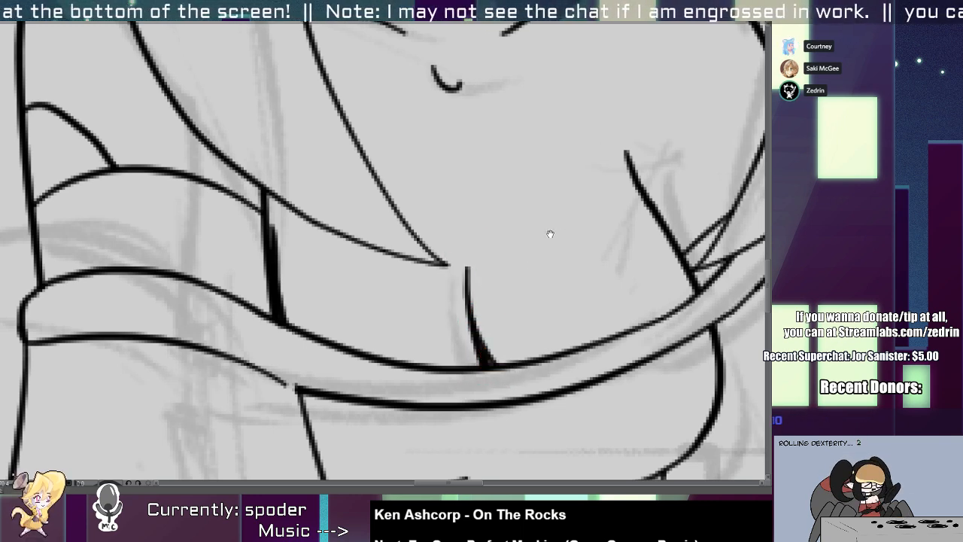
Redraw the diagonal line beside the right hair lock as a curve bending at its upper end, and delete the old stroke.
{"action": "scroll", "coordinate": [369, 316], "scroll_direction": "down", "scroll_amount": 5}
{"action": "left_click_drag", "start_coordinate": [377, 338], "coordinate": [379, 294]}
{"action": "left_click_drag", "start_coordinate": [480, 172], "coordinate": [519, 171]}
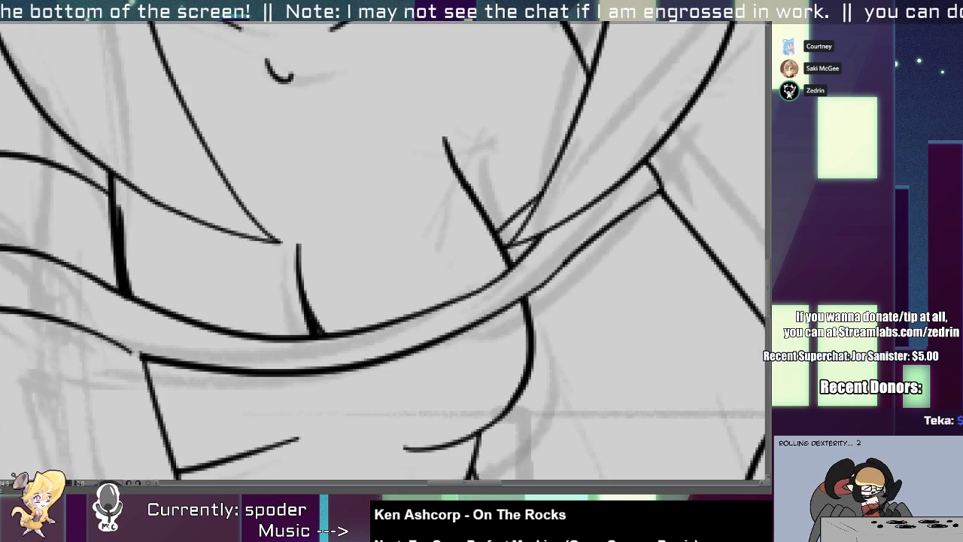
{"action": "left_click_drag", "start_coordinate": [431, 137], "coordinate": [505, 296]}
{"action": "key", "text": "ctrl+z"}
{"action": "left_click", "coordinate": [479, 215]}
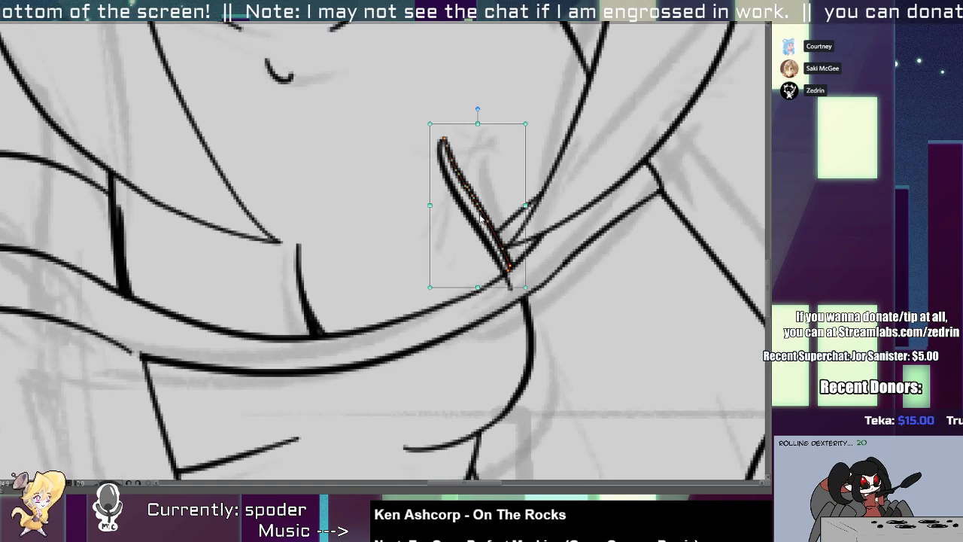
{"action": "key", "text": "Delete"}
Trim the new diagonal line at the neckline band and thicken its middle section with a second stroke.
{"action": "scroll", "coordinate": [508, 285], "scroll_direction": "up", "scroll_amount": 3}
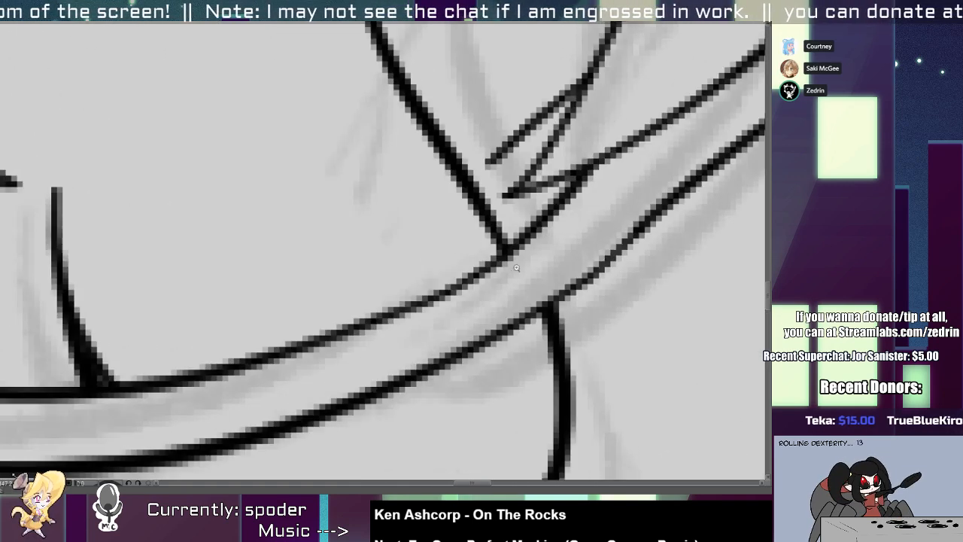
{"action": "left_click_drag", "start_coordinate": [587, 140], "coordinate": [456, 243]}
{"action": "scroll", "coordinate": [444, 225], "scroll_direction": "down", "scroll_amount": 5}
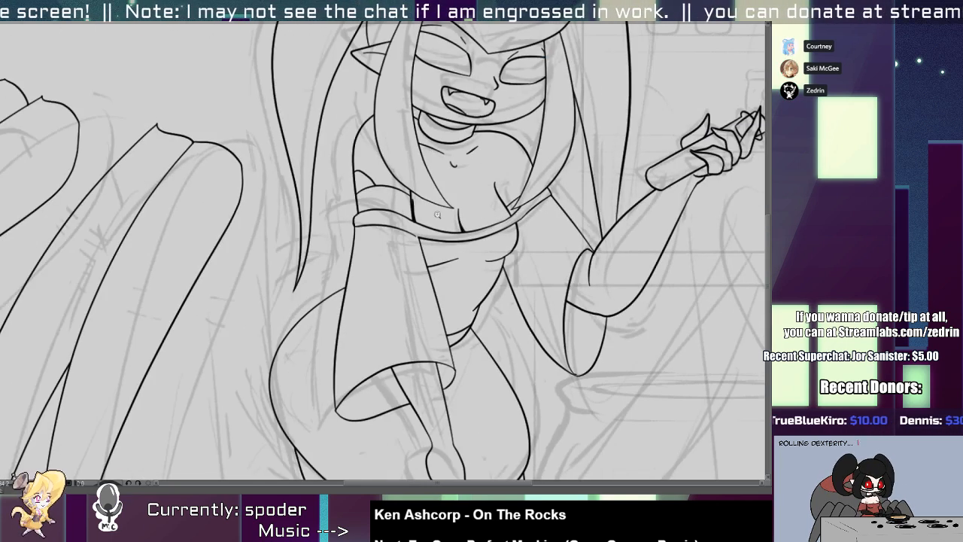
{"action": "scroll", "coordinate": [436, 215], "scroll_direction": "up", "scroll_amount": 5}
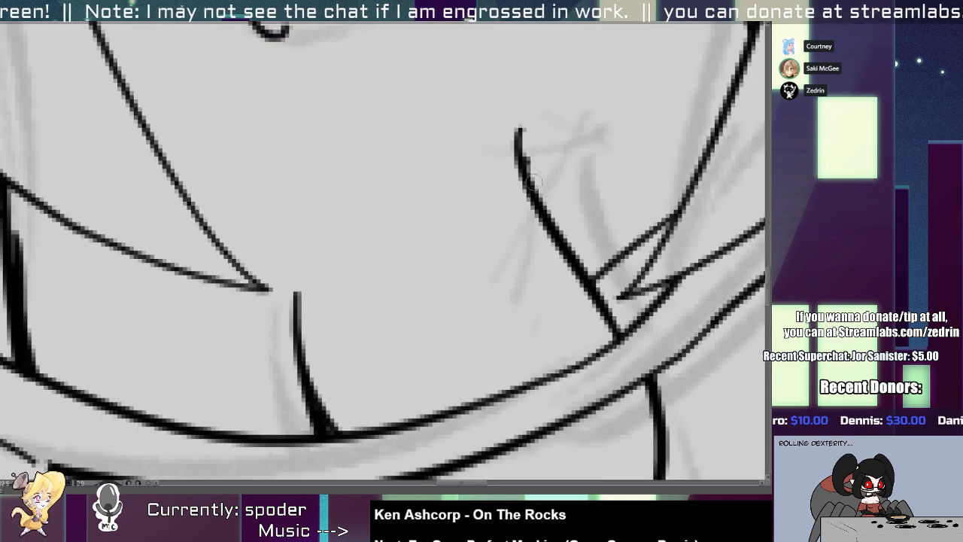
{"action": "left_click_drag", "start_coordinate": [569, 254], "coordinate": [526, 168]}
Redraw the right shoulder line with a gentler curve from the collar towards the hair lock and delete the old line.
{"action": "scroll", "coordinate": [524, 168], "scroll_direction": "down", "scroll_amount": 4}
{"action": "scroll", "coordinate": [443, 195], "scroll_direction": "up", "scroll_amount": 3}
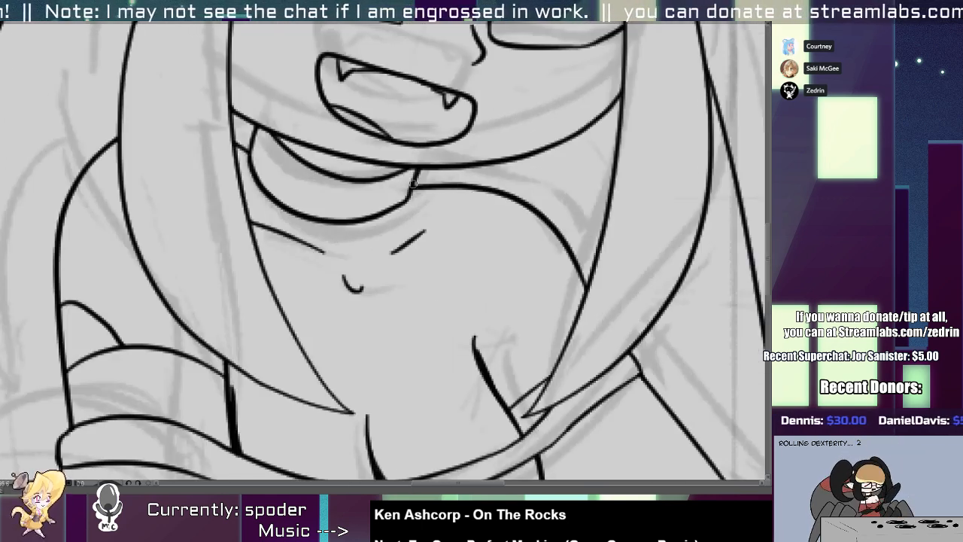
{"action": "mouse_move", "coordinate": [412, 181]}
{"action": "left_mouse_down"}
{"action": "mouse_move", "coordinate": [480, 196]}
{"action": "mouse_move", "coordinate": [461, 191]}
{"action": "mouse_move", "coordinate": [549, 277]}
{"action": "left_mouse_up"}
{"action": "key", "text": "ctrl+z"}
{"action": "left_click_drag", "start_coordinate": [463, 188], "coordinate": [578, 262]}
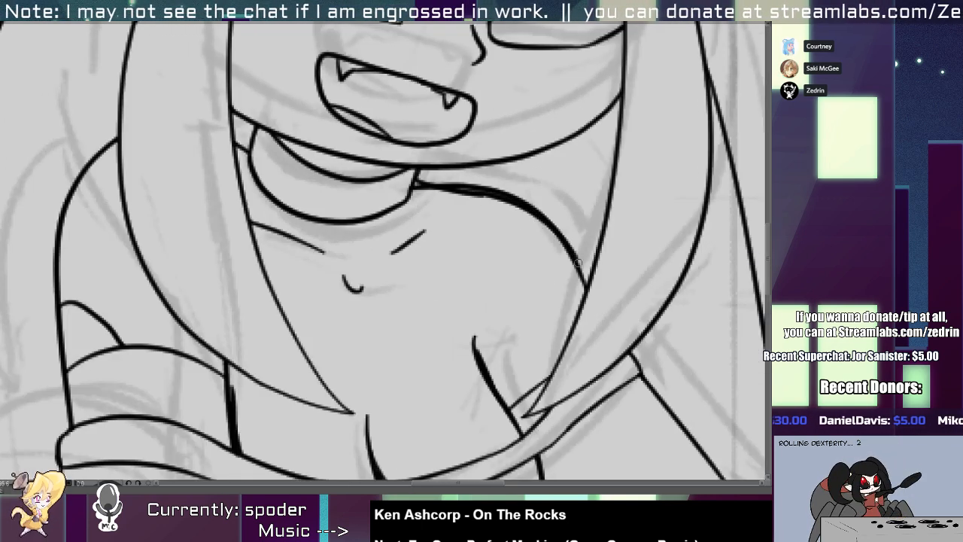
{"action": "key", "text": "o"}
{"action": "left_click", "coordinate": [490, 190]}
{"action": "key", "text": "Delete"}
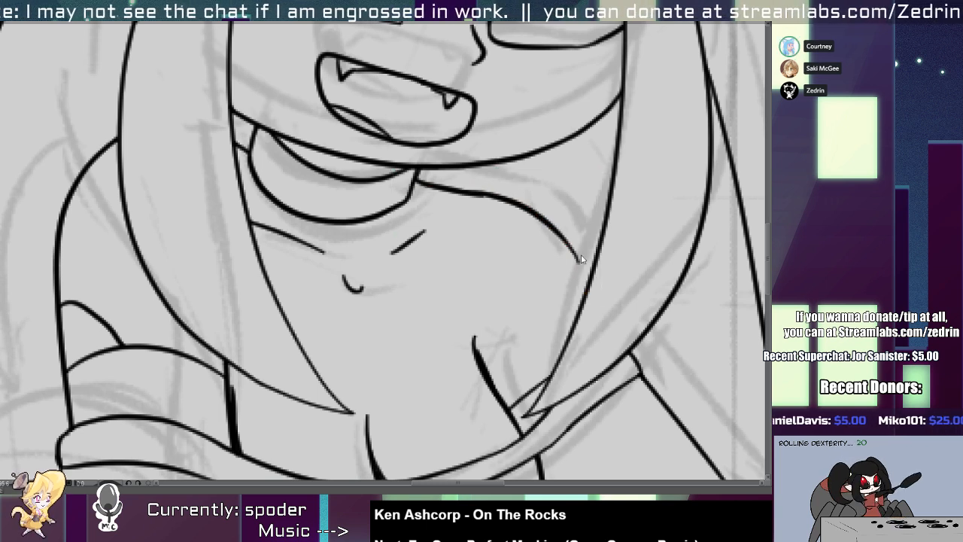
Extend the lower end of the right shoulder line to the hair lock and trim the excess.
{"action": "key", "text": "b"}
{"action": "left_click_drag", "start_coordinate": [569, 239], "coordinate": [607, 330]}
{"action": "key", "text": "ctrl+z"}
{"action": "key", "text": "e"}
{"action": "left_click_drag", "start_coordinate": [557, 214], "coordinate": [568, 235]}
{"action": "left_click_drag", "start_coordinate": [607, 297], "coordinate": [602, 322]}
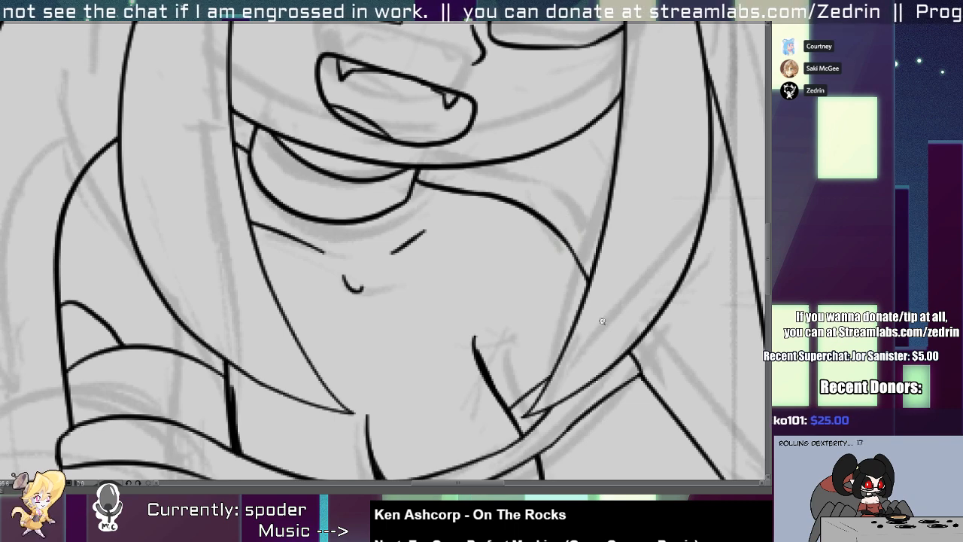
Select the right shoulder line, shift it slightly left and adjust its lower end against the hair lock.
{"action": "scroll", "coordinate": [601, 321], "scroll_direction": "down", "scroll_amount": 5}
{"action": "scroll", "coordinate": [443, 244], "scroll_direction": "up", "scroll_amount": 5}
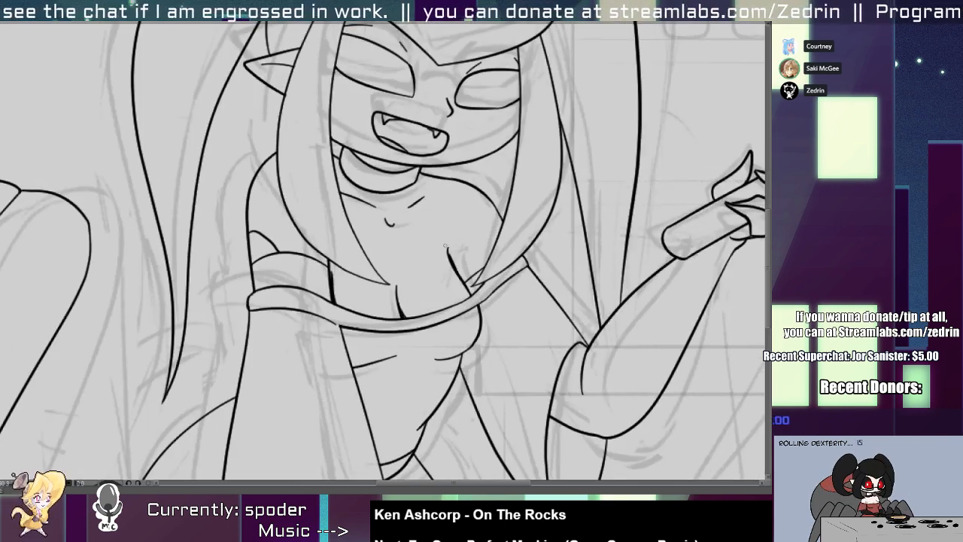
{"action": "scroll", "coordinate": [450, 260], "scroll_direction": "down", "scroll_amount": 4}
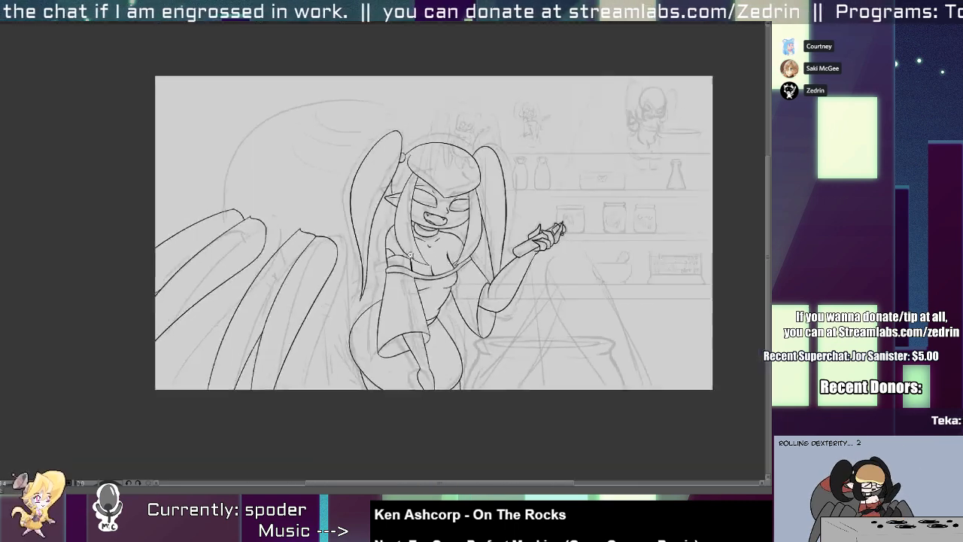
{"action": "scroll", "coordinate": [410, 255], "scroll_direction": "up", "scroll_amount": 4}
{"action": "key", "text": "alt+s"}
{"action": "left_click", "coordinate": [478, 189]}
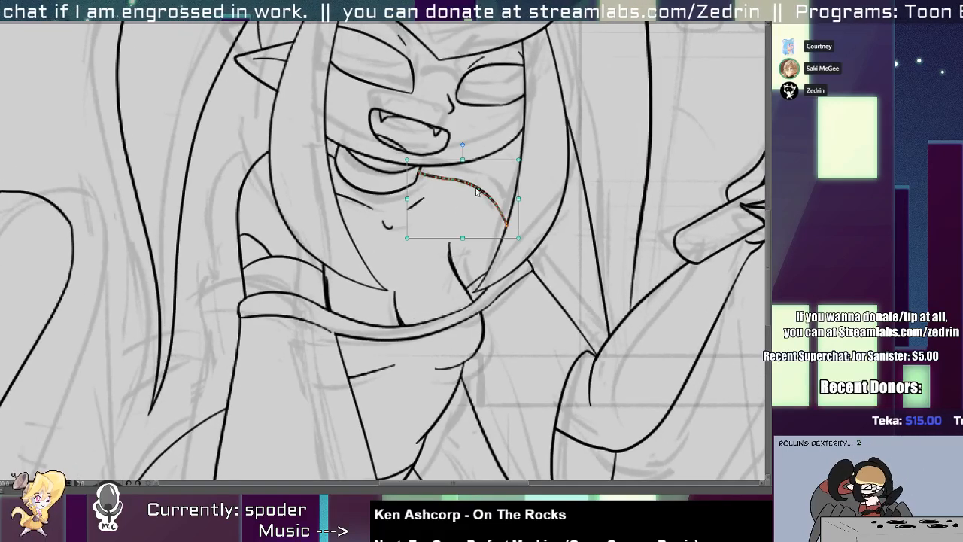
{"action": "left_click_drag", "start_coordinate": [477, 189], "coordinate": [467, 192]}
{"action": "left_click_drag", "start_coordinate": [509, 240], "coordinate": [516, 251]}
{"action": "key", "text": "alt+t"}
{"action": "scroll", "coordinate": [418, 174], "scroll_direction": "up", "scroll_amount": 4}
{"action": "scroll", "coordinate": [398, 190], "scroll_direction": "down", "scroll_amount": 8}
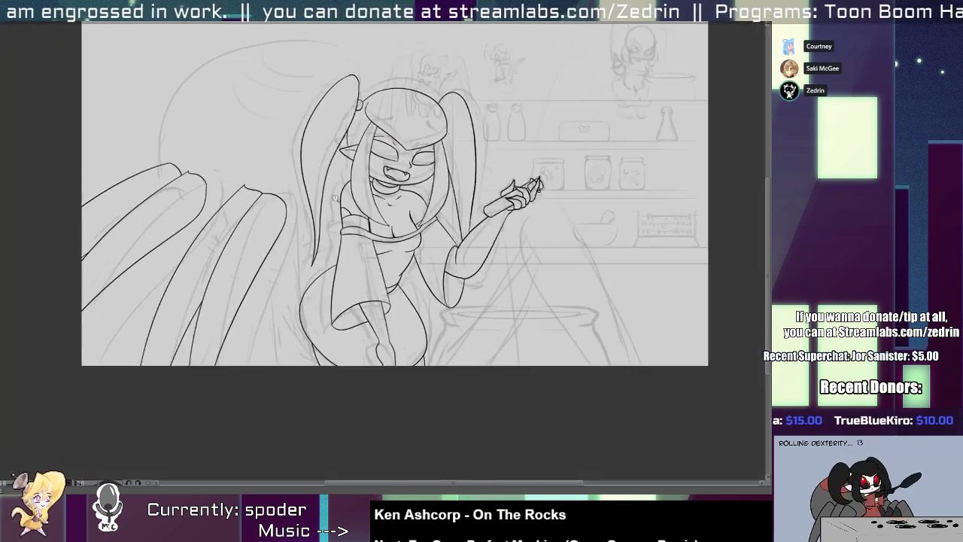
Delete the extra stroke on the vertical line above the neckline band, leaving a thinner tapered line.
{"action": "scroll", "coordinate": [353, 174], "scroll_direction": "up", "scroll_amount": 4}
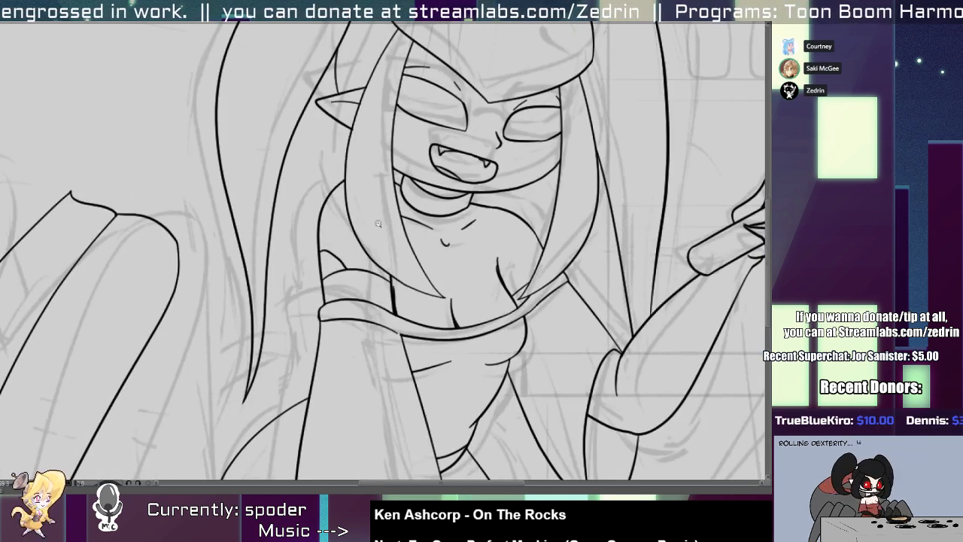
{"action": "scroll", "coordinate": [396, 291], "scroll_direction": "up", "scroll_amount": 4}
{"action": "left_click", "coordinate": [389, 294]}
{"action": "key", "text": "Delete"}
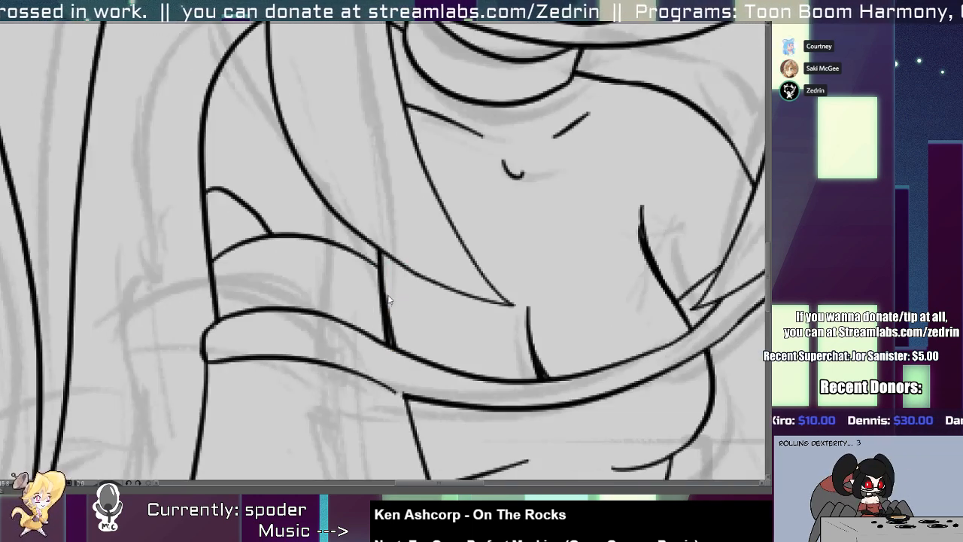
{"action": "scroll", "coordinate": [390, 299], "scroll_direction": "down", "scroll_amount": 4}
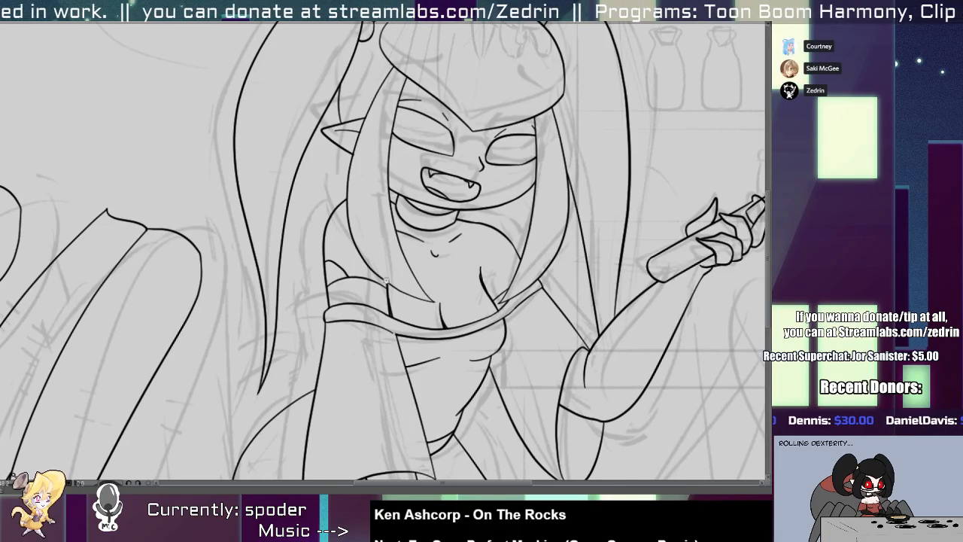
Move the right side line of the torso slightly left.
{"action": "scroll", "coordinate": [453, 351], "scroll_direction": "up", "scroll_amount": 2}
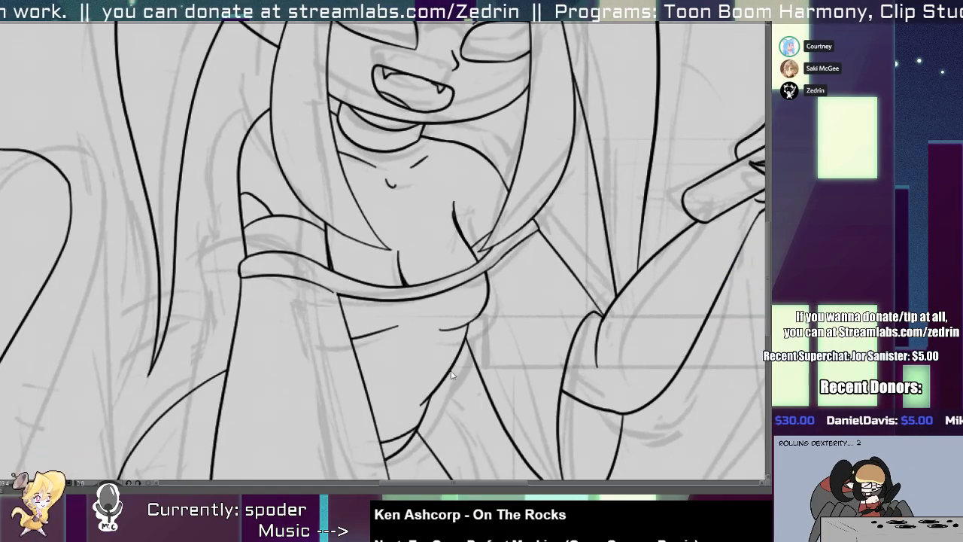
{"action": "left_click_drag", "start_coordinate": [451, 374], "coordinate": [444, 374]}
{"action": "key", "text": "alt+e"}
Extend the raised arm's inner sleeve line up to the underside of the chest and align its end with the torso line.
{"action": "scroll", "coordinate": [464, 326], "scroll_direction": "up", "scroll_amount": 3}
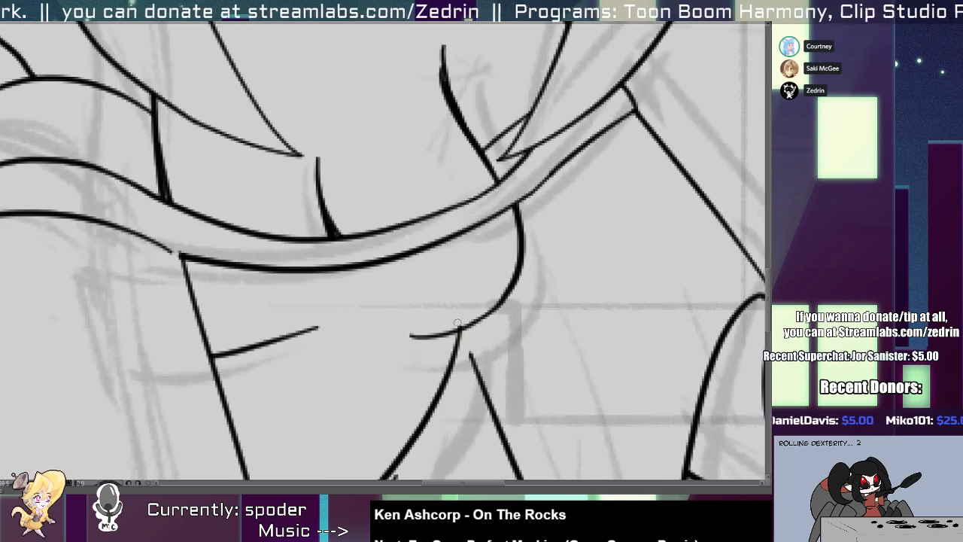
{"action": "left_click_drag", "start_coordinate": [462, 314], "coordinate": [481, 381]}
{"action": "key", "text": "ctrl+z"}
{"action": "left_click_drag", "start_coordinate": [444, 289], "coordinate": [491, 401]}
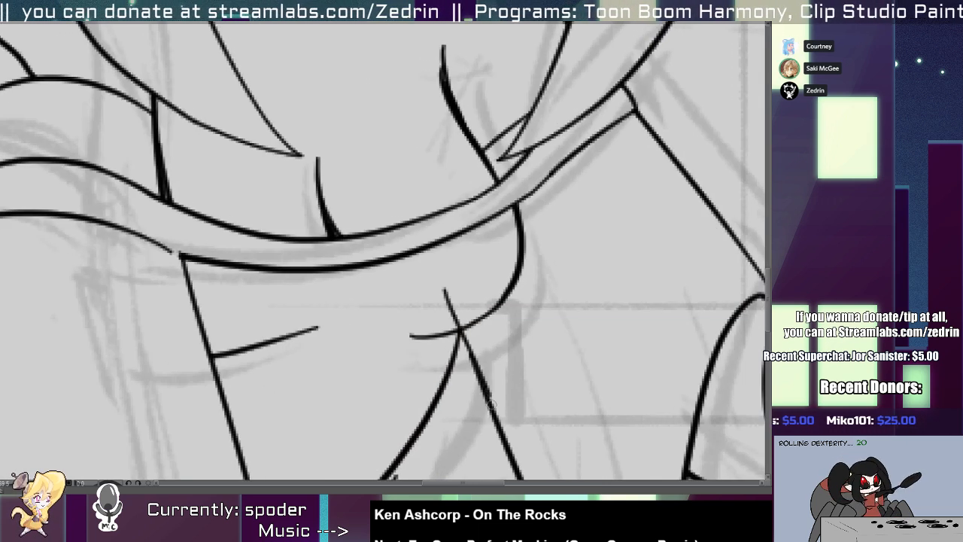
{"action": "key", "text": "ctrl+z"}
{"action": "left_click_drag", "start_coordinate": [462, 337], "coordinate": [485, 399]}
{"action": "key", "text": "alt+s"}
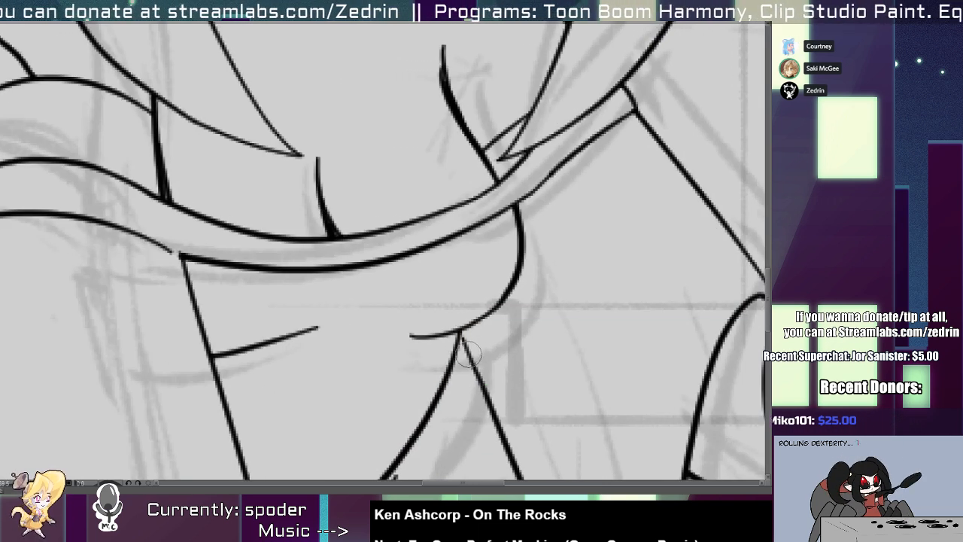
{"action": "left_click", "coordinate": [464, 340]}
{"action": "left_click_drag", "start_coordinate": [461, 333], "coordinate": [460, 333]}
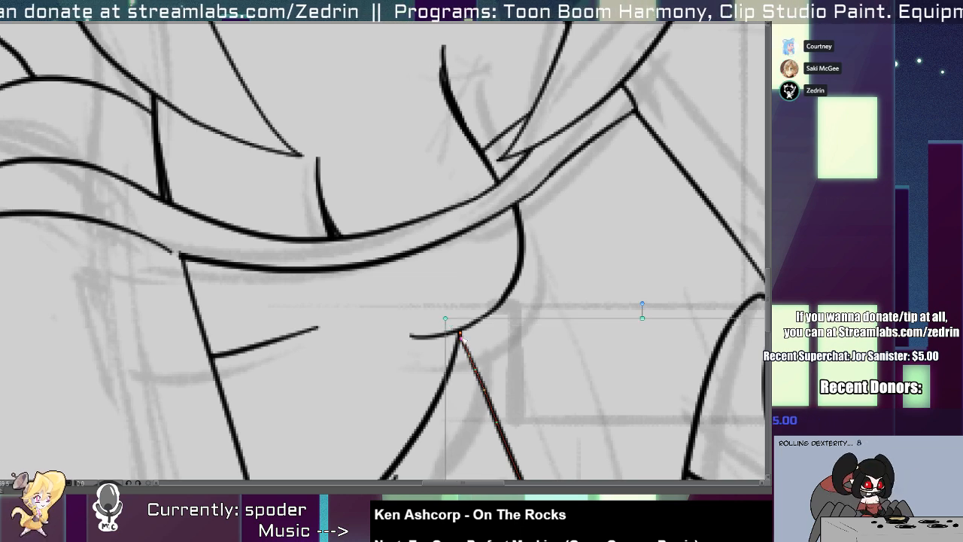
Select the lower waist curve and adjust its fit against the torso's right side line.
{"action": "key", "text": "1"}
{"action": "left_click_drag", "start_coordinate": [409, 368], "coordinate": [477, 223]}
{"action": "key", "text": "2"}
{"action": "left_click", "coordinate": [516, 301]}
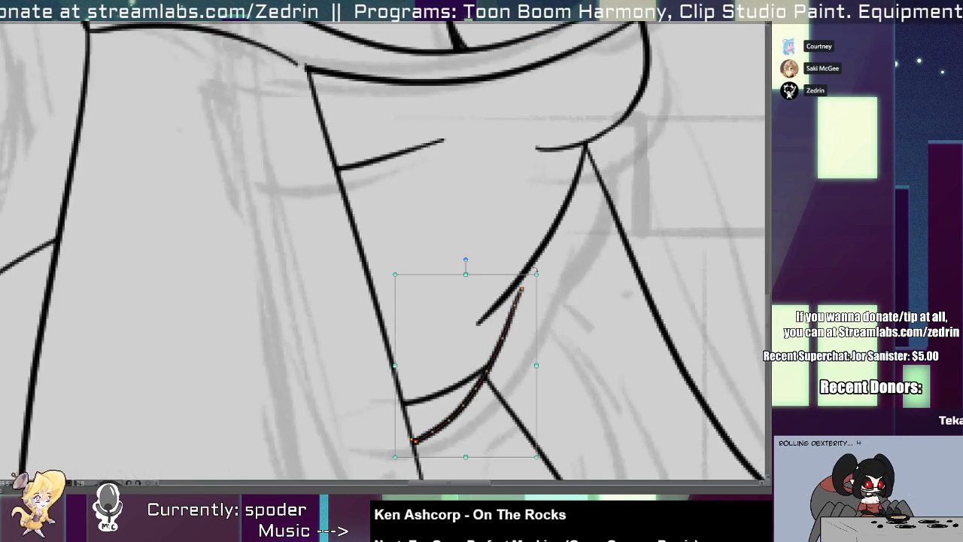
{"action": "mouse_move", "coordinate": [537, 274]}
{"action": "left_mouse_down"}
{"action": "mouse_move", "coordinate": [539, 257]}
{"action": "mouse_move", "coordinate": [386, 306]}
{"action": "left_mouse_up"}
{"action": "scroll", "coordinate": [477, 294], "scroll_direction": "up", "scroll_amount": 1}
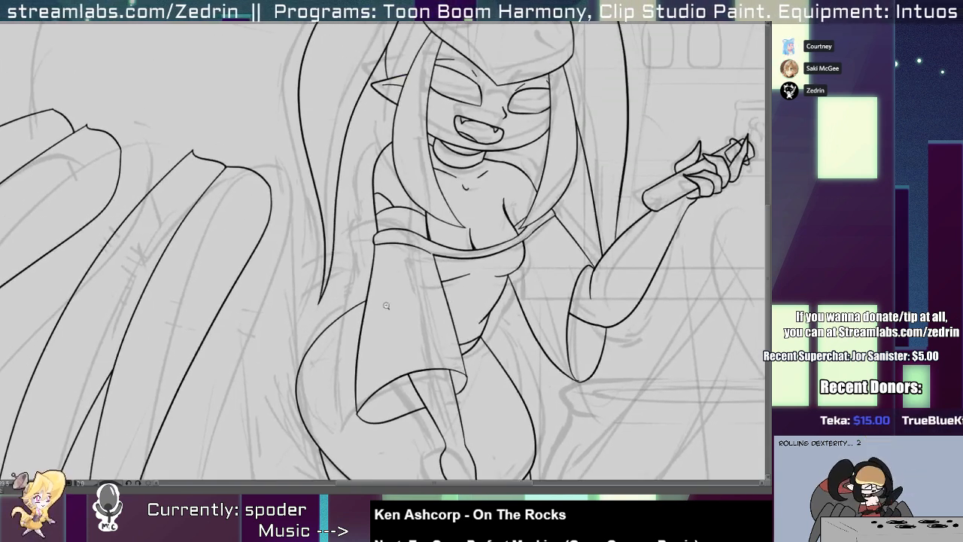
Draw a thin diagonal line left of the lowered wrist and two inner contour lines converging inside the hand.
{"action": "left_click_drag", "start_coordinate": [421, 384], "coordinate": [412, 258]}
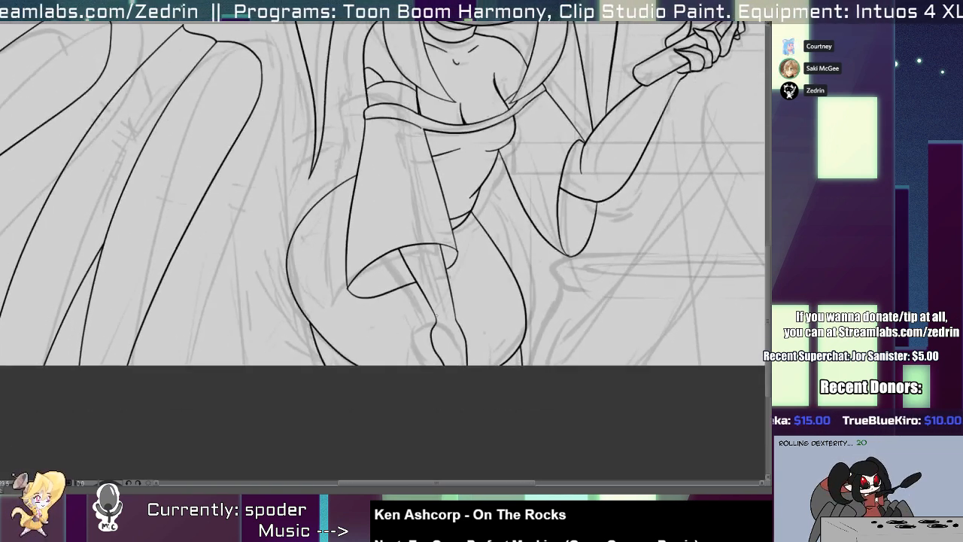
{"action": "left_click_drag", "start_coordinate": [415, 299], "coordinate": [426, 341]}
{"action": "scroll", "coordinate": [451, 326], "scroll_direction": "up", "scroll_amount": 5}
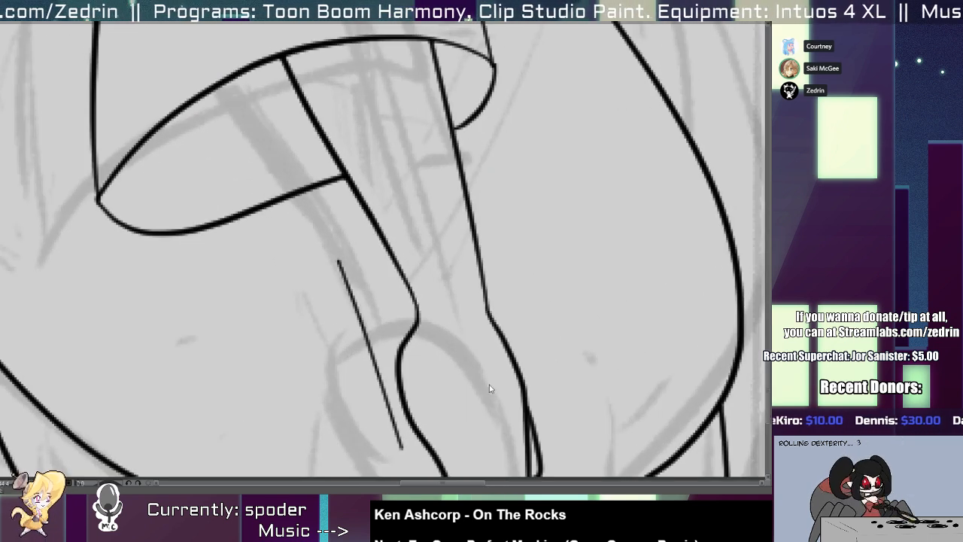
{"action": "mouse_move", "coordinate": [418, 310]}
{"action": "left_mouse_down"}
{"action": "mouse_move", "coordinate": [415, 334]}
{"action": "mouse_move", "coordinate": [502, 474]}
{"action": "left_mouse_up"}
{"action": "left_click_drag", "start_coordinate": [515, 352], "coordinate": [496, 451]}
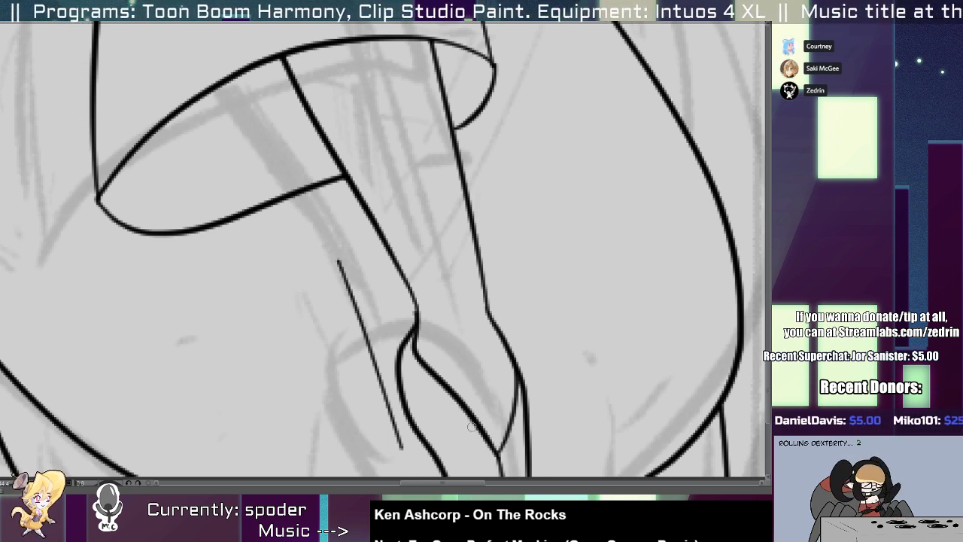
Draw a knuckle curve across the lowered hand, remove the diagonal line above it and add a finger division line below.
{"action": "left_click_drag", "start_coordinate": [478, 427], "coordinate": [416, 440]}
{"action": "left_click_drag", "start_coordinate": [439, 401], "coordinate": [459, 391]}
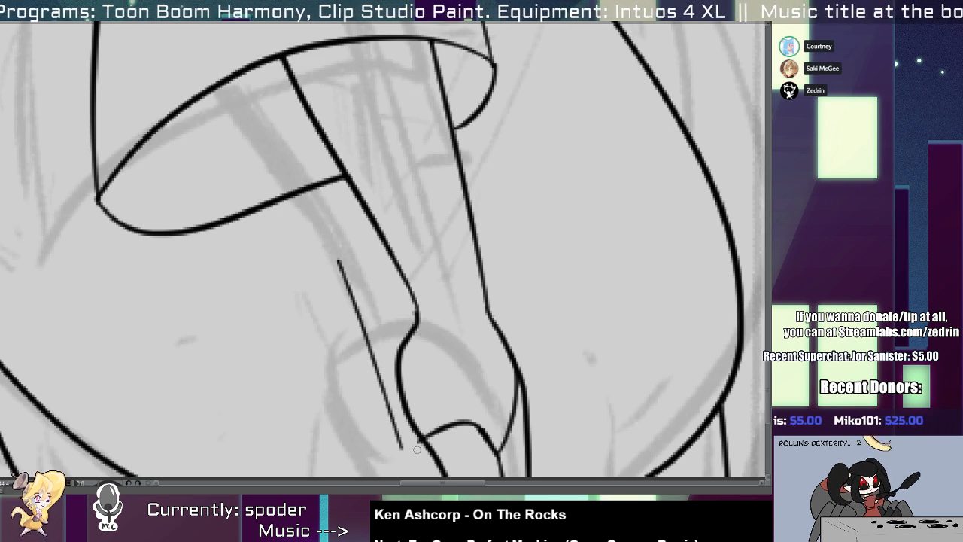
{"action": "left_click_drag", "start_coordinate": [461, 426], "coordinate": [470, 475]}
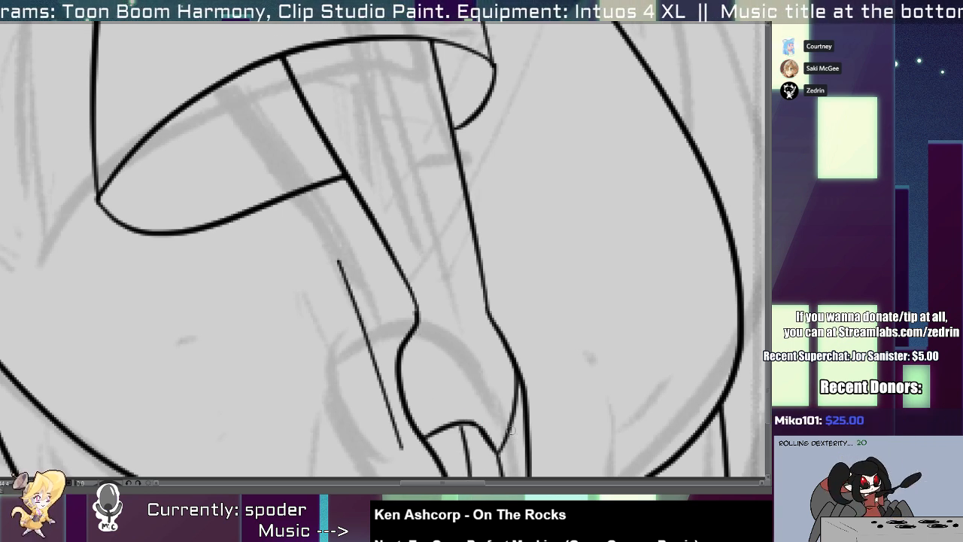
Clear the inner side line and the old knuckle curve from the lowered hand, keeping a short segment at its outer edge.
{"action": "left_click_drag", "start_coordinate": [508, 438], "coordinate": [519, 406]}
{"action": "key", "text": "ctrl+z"}
{"action": "key", "text": "alt+e"}
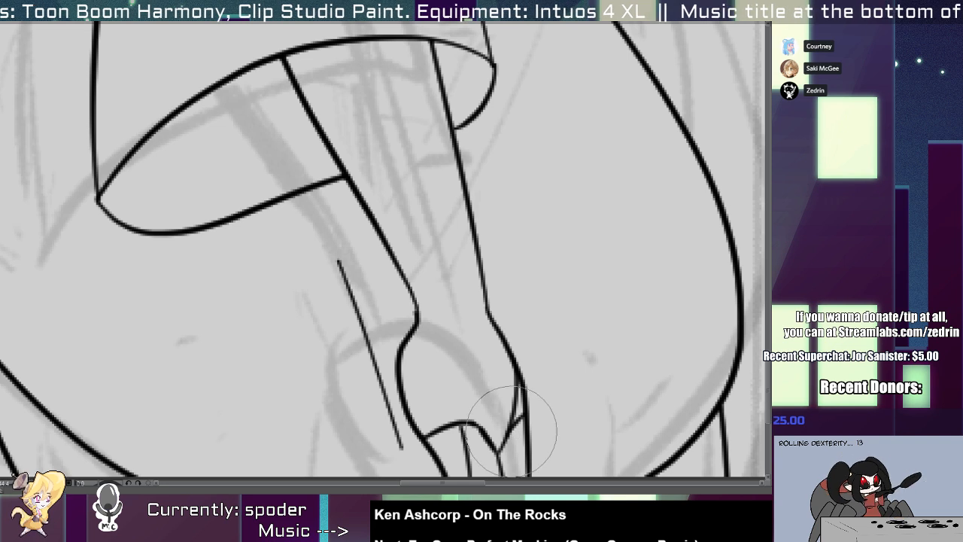
{"action": "key", "text": "alt+t"}
{"action": "left_click", "coordinate": [511, 423]}
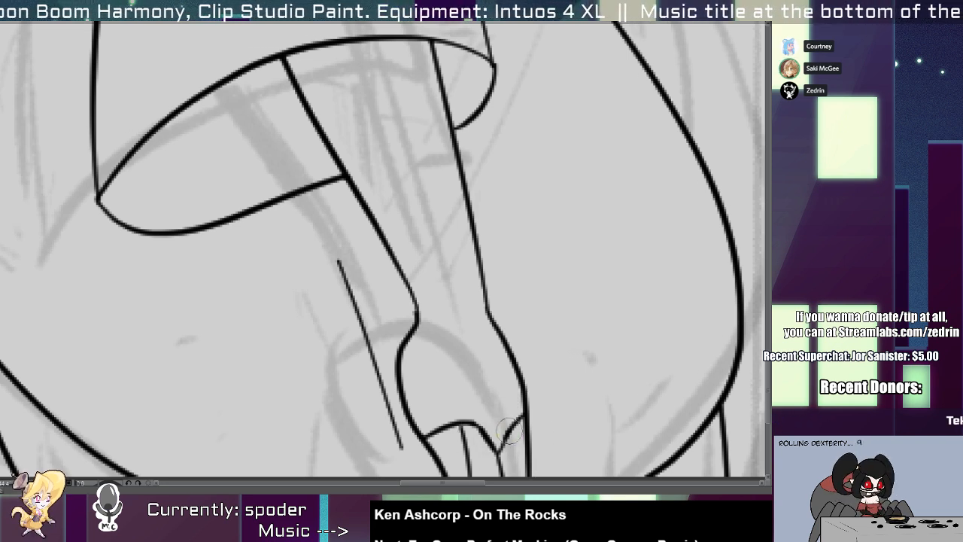
{"action": "left_click", "coordinate": [508, 434]}
{"action": "key", "text": "ctrl+z"}
{"action": "left_click", "coordinate": [489, 438]}
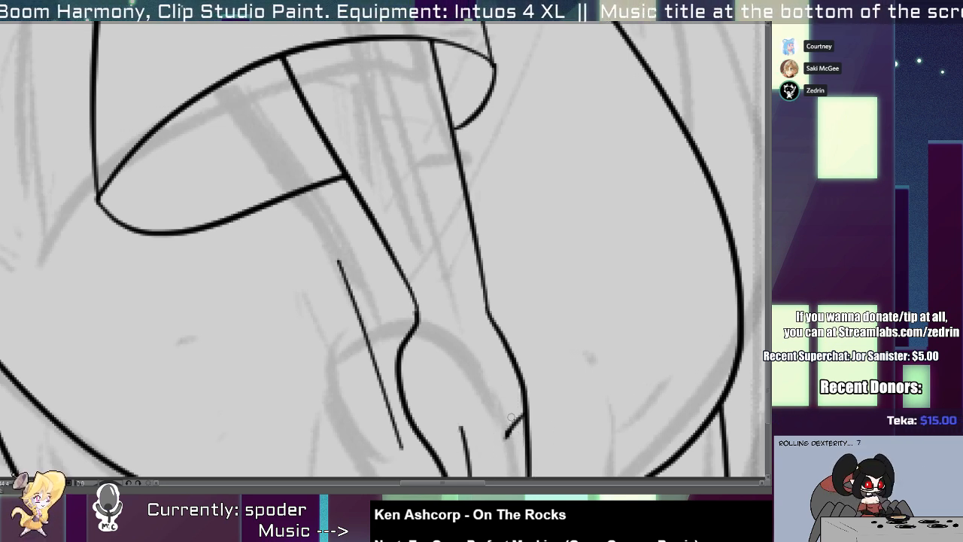
Redraw the knuckle line across the full width of the lowered hand and add finger division lines below it.
{"action": "left_click_drag", "start_coordinate": [513, 417], "coordinate": [499, 441]}
{"action": "mouse_move", "coordinate": [427, 438]}
{"action": "left_mouse_down"}
{"action": "mouse_move", "coordinate": [510, 421]}
{"action": "mouse_move", "coordinate": [527, 449]}
{"action": "mouse_move", "coordinate": [515, 427]}
{"action": "mouse_move", "coordinate": [528, 440]}
{"action": "mouse_move", "coordinate": [497, 468]}
{"action": "left_mouse_up"}
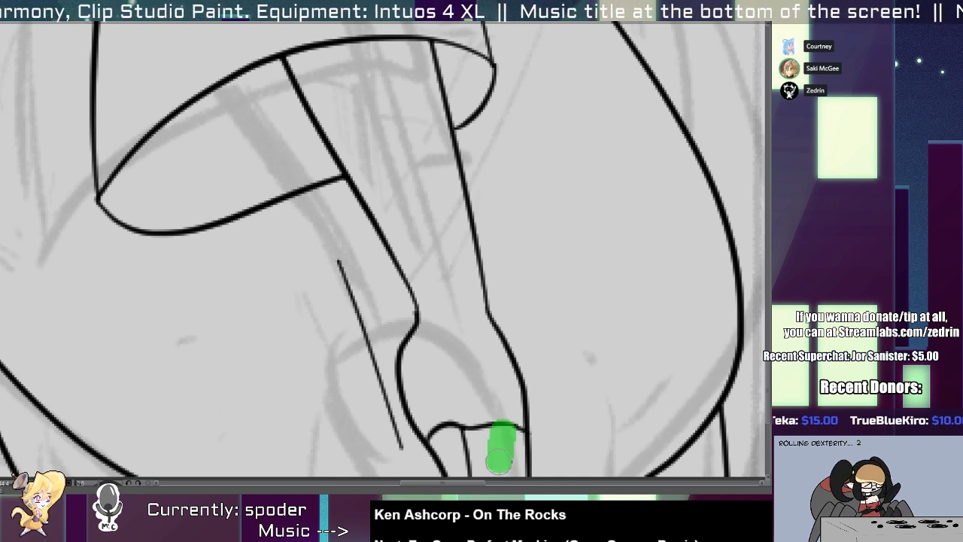
{"action": "key", "text": "ctrl+z"}
{"action": "mouse_move", "coordinate": [488, 427]}
{"action": "left_mouse_down"}
{"action": "mouse_move", "coordinate": [493, 475]}
{"action": "mouse_move", "coordinate": [510, 476]}
{"action": "left_mouse_up"}
{"action": "key", "text": "ctrl+z"}
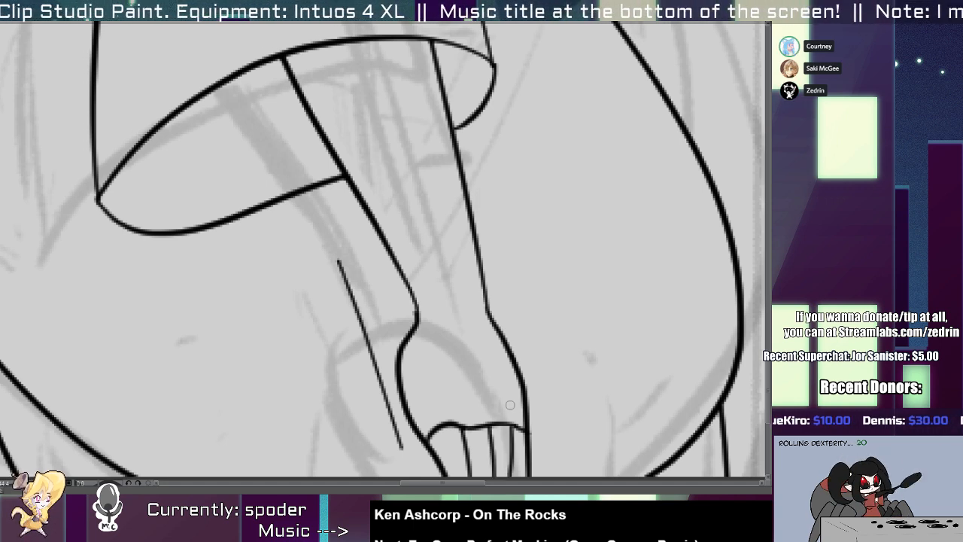
Refine the outer contour of the lowered hand where it runs down past the knuckles.
{"action": "scroll", "coordinate": [519, 359], "scroll_direction": "up", "scroll_amount": 2}
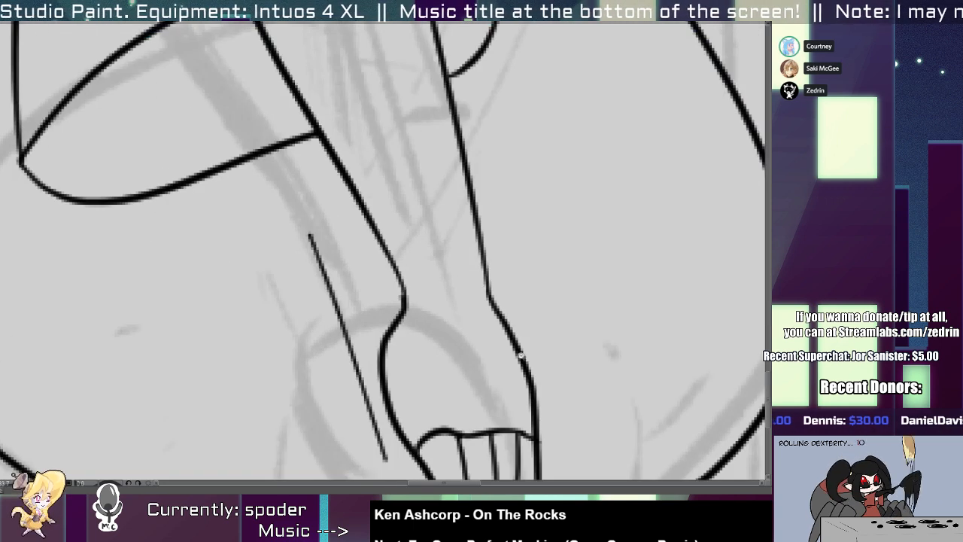
{"action": "left_click_drag", "start_coordinate": [533, 398], "coordinate": [536, 464]}
{"action": "scroll", "coordinate": [540, 455], "scroll_direction": "down", "scroll_amount": 5}
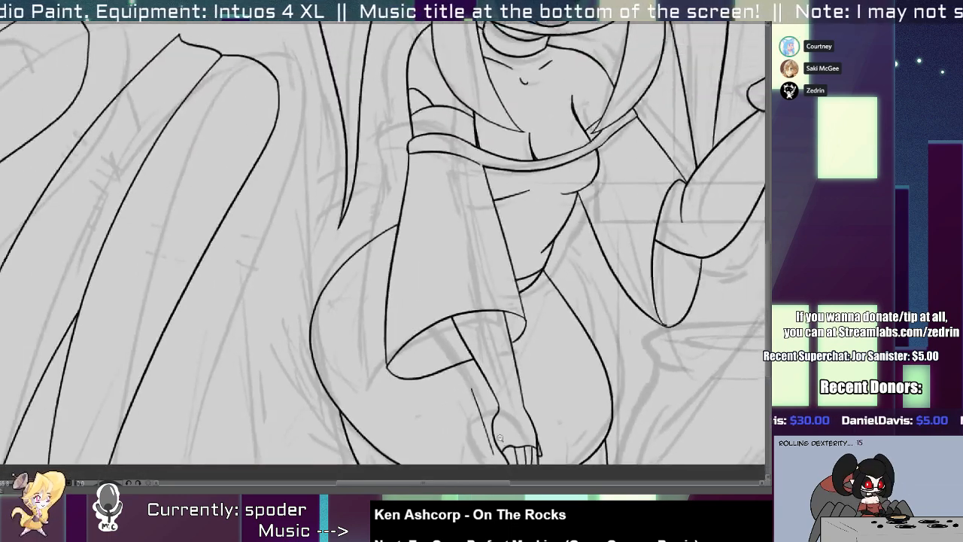
{"action": "scroll", "coordinate": [541, 455], "scroll_direction": "up", "scroll_amount": 6}
{"action": "scroll", "coordinate": [537, 464], "scroll_direction": "down", "scroll_amount": 2}
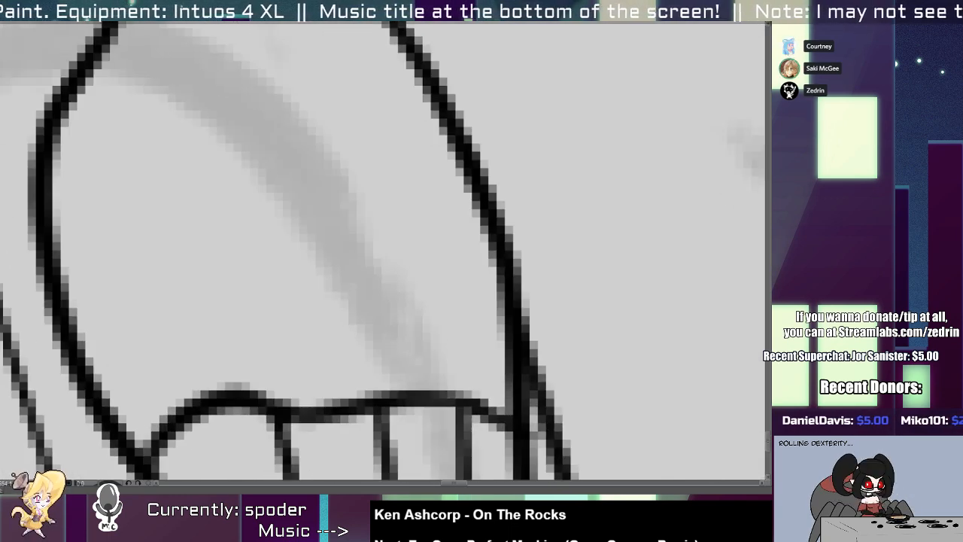
{"action": "scroll", "coordinate": [537, 455], "scroll_direction": "down", "scroll_amount": 4}
{"action": "scroll", "coordinate": [475, 325], "scroll_direction": "down", "scroll_amount": 2}
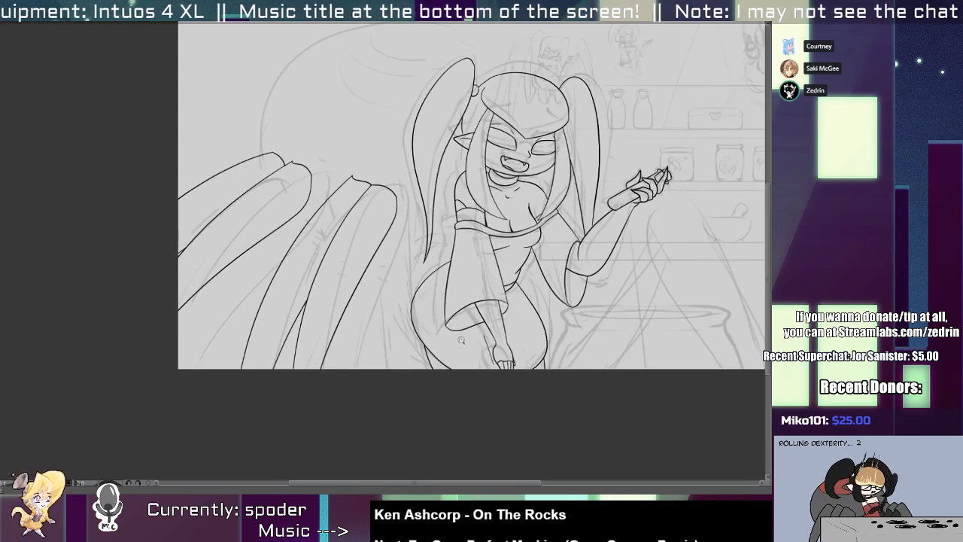
Draw an inner contour inside the rounded end of the held tube, with a notched edge toward the fingers.
{"action": "scroll", "coordinate": [590, 156], "scroll_direction": "up", "scroll_amount": 6}
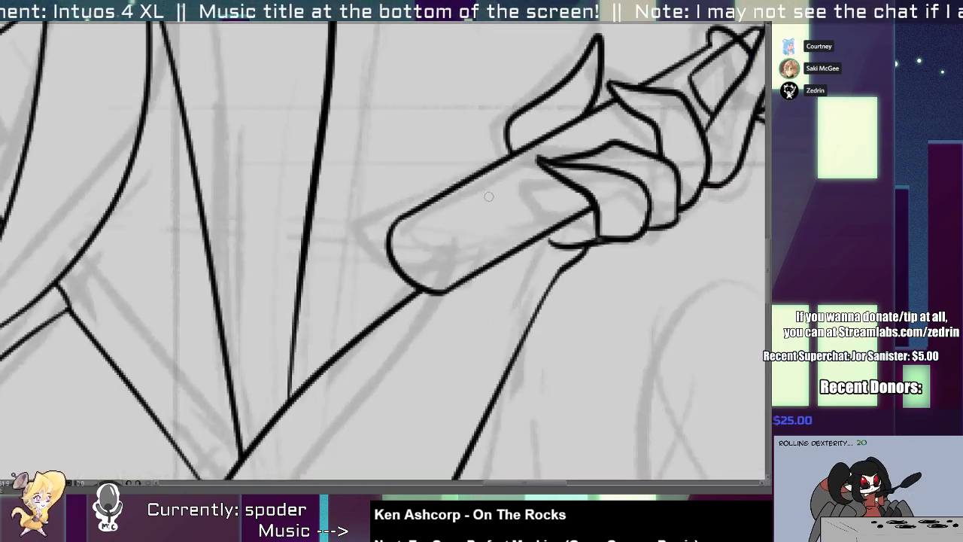
{"action": "mouse_move", "coordinate": [554, 189]}
{"action": "left_mouse_down"}
{"action": "mouse_move", "coordinate": [434, 212]}
{"action": "mouse_move", "coordinate": [410, 231]}
{"action": "mouse_move", "coordinate": [410, 256]}
{"action": "mouse_move", "coordinate": [424, 270]}
{"action": "mouse_move", "coordinate": [446, 270]}
{"action": "mouse_move", "coordinate": [566, 204]}
{"action": "mouse_move", "coordinate": [550, 189]}
{"action": "left_mouse_up"}
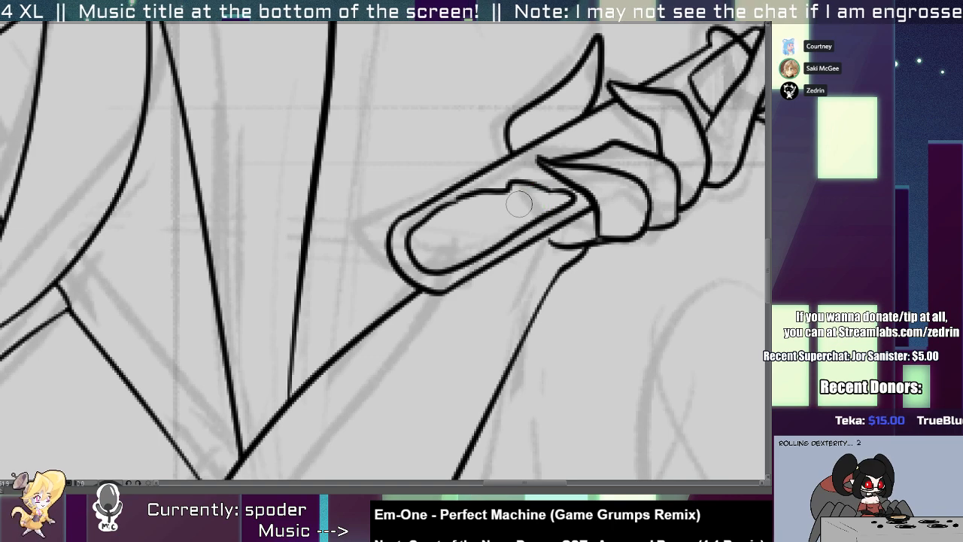
{"action": "scroll", "coordinate": [503, 210], "scroll_direction": "down", "scroll_amount": 6}
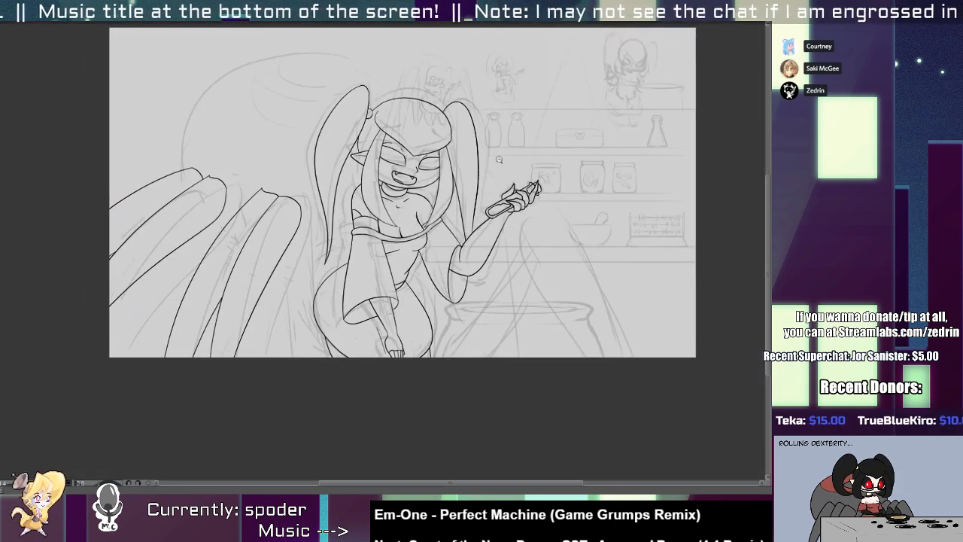
Redraw the upper edge of the neckline band as a smooth curve from the sleeve's outer edge to the chest centre and select it.
{"action": "scroll", "coordinate": [495, 209], "scroll_direction": "up", "scroll_amount": 2}
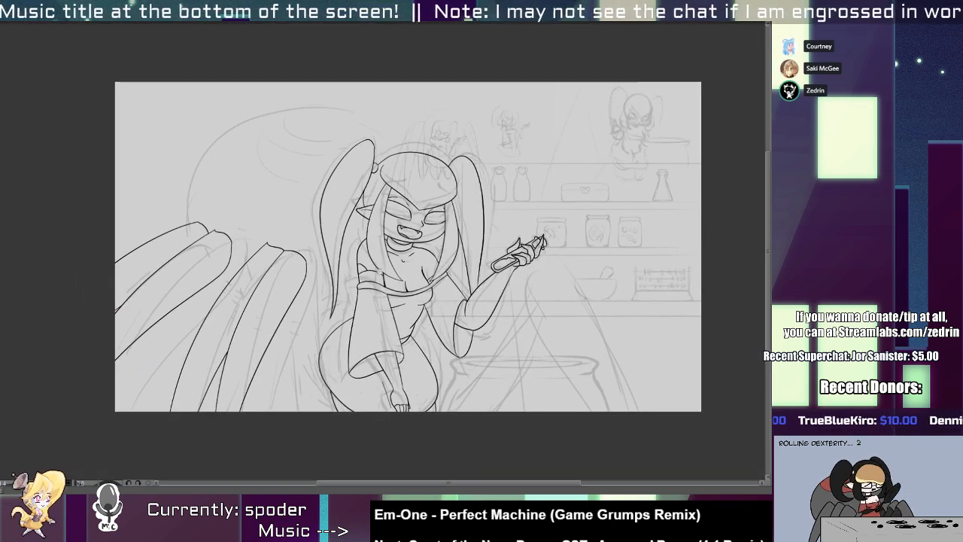
{"action": "scroll", "coordinate": [361, 286], "scroll_direction": "up", "scroll_amount": 5}
{"action": "left_click_drag", "start_coordinate": [291, 257], "coordinate": [534, 327]}
{"action": "key", "text": "ctrl+z"}
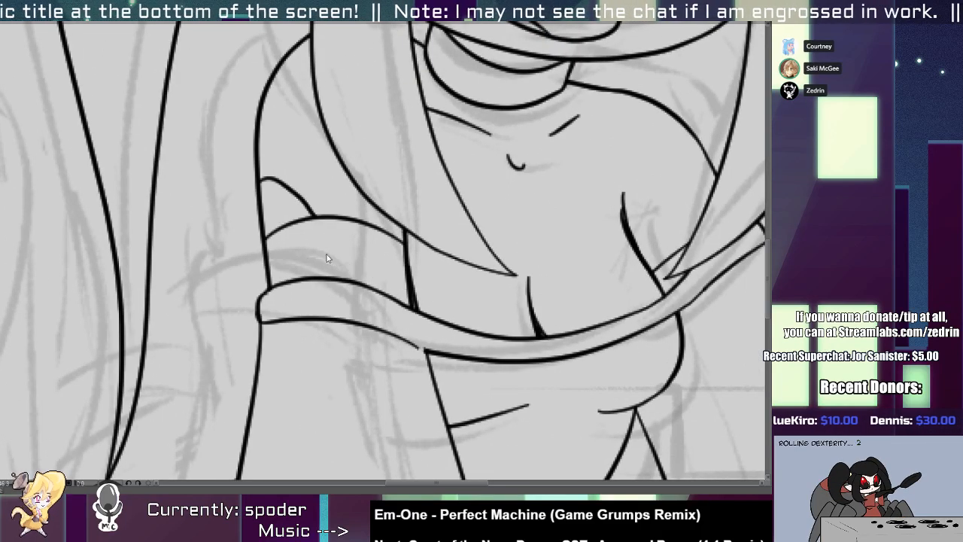
{"action": "left_click_drag", "start_coordinate": [264, 267], "coordinate": [537, 335]}
{"action": "key", "text": "ctrl+z"}
{"action": "mouse_move", "coordinate": [257, 281]}
{"action": "left_mouse_down"}
{"action": "mouse_move", "coordinate": [374, 286]}
{"action": "mouse_move", "coordinate": [537, 340]}
{"action": "left_mouse_up"}
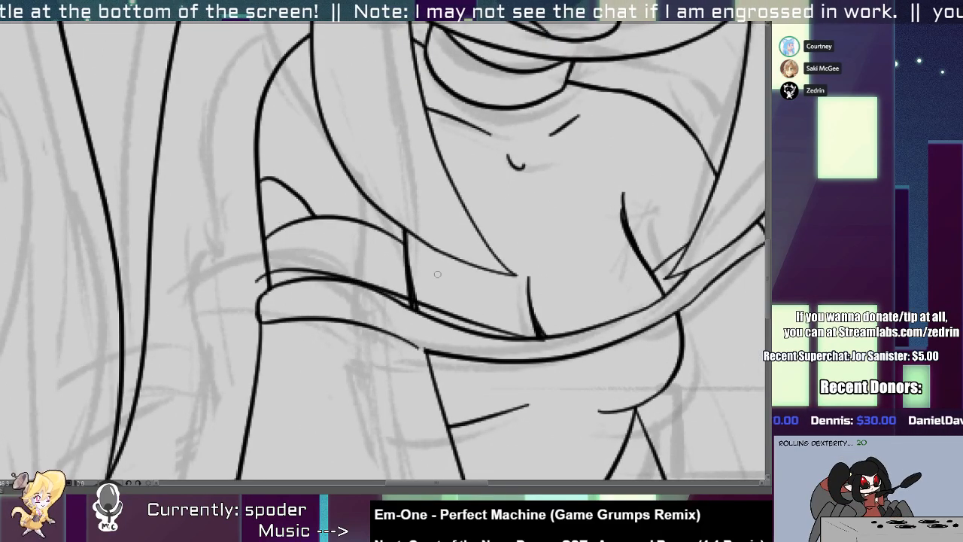
{"action": "key", "text": "ctrl+z"}
{"action": "left_click_drag", "start_coordinate": [259, 272], "coordinate": [565, 353]}
{"action": "left_click", "coordinate": [537, 346], "text": "ctrl"}
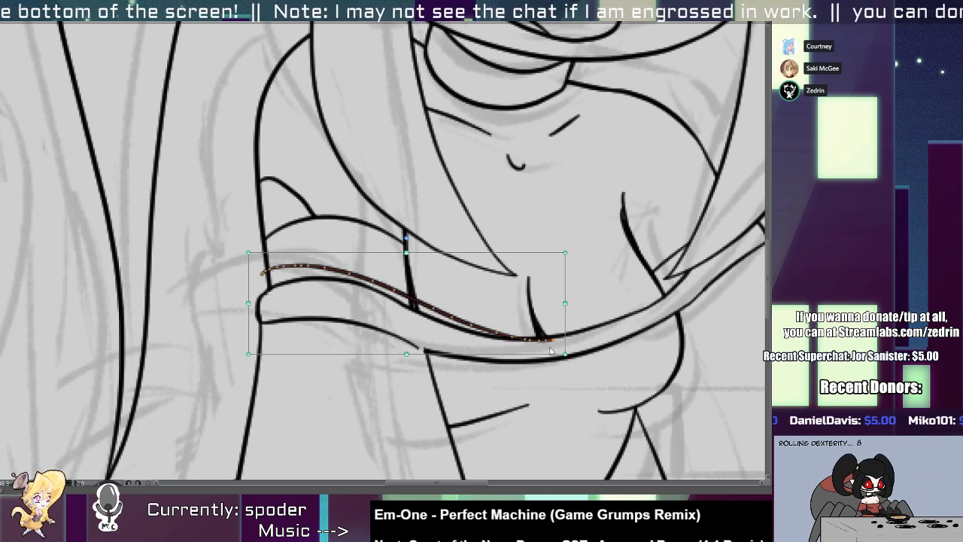
Erase the old upper band line under the new curve and tidy the band's rounded corner at the outer sleeve edge.
{"action": "key", "text": "e"}
{"action": "left_click_drag", "start_coordinate": [419, 300], "coordinate": [424, 313]}
{"action": "scroll", "coordinate": [292, 283], "scroll_direction": "up", "scroll_amount": 3}
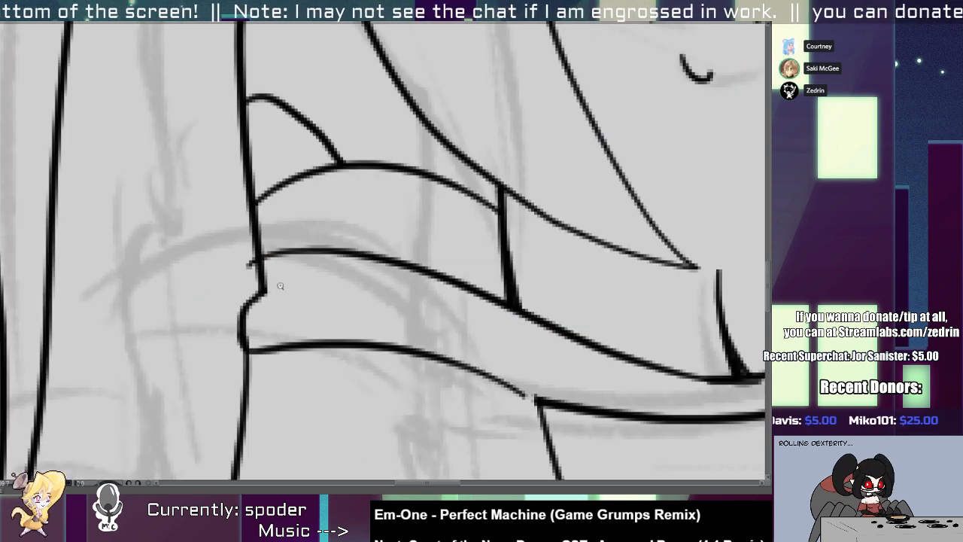
{"action": "mouse_move", "coordinate": [254, 286]}
{"action": "left_mouse_down"}
{"action": "mouse_move", "coordinate": [259, 262]}
{"action": "mouse_move", "coordinate": [223, 346]}
{"action": "mouse_move", "coordinate": [165, 333]}
{"action": "left_mouse_up"}
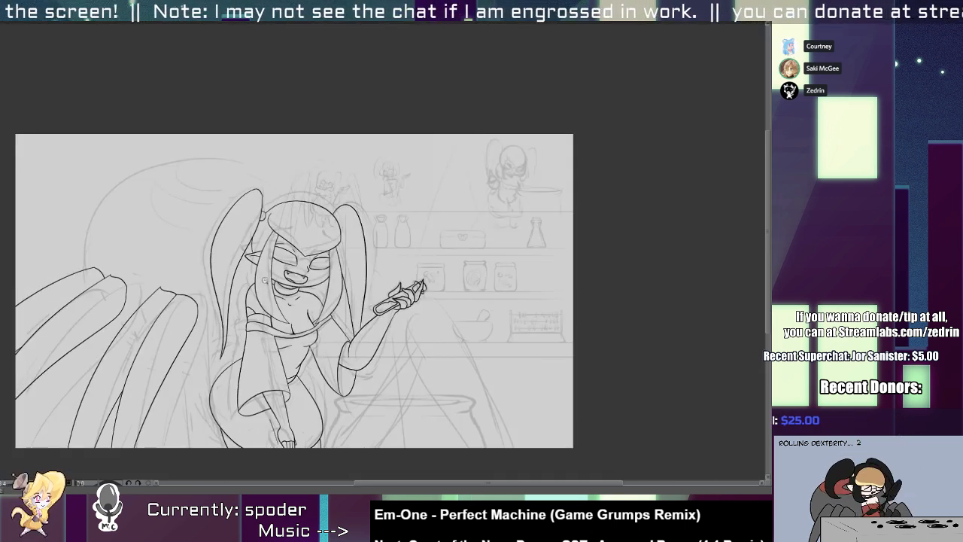
Remove the sleeve-side lower edge of the neckline band and redraw it as two curved segments with a gap between them.
{"action": "scroll", "coordinate": [267, 309], "scroll_direction": "up", "scroll_amount": 4}
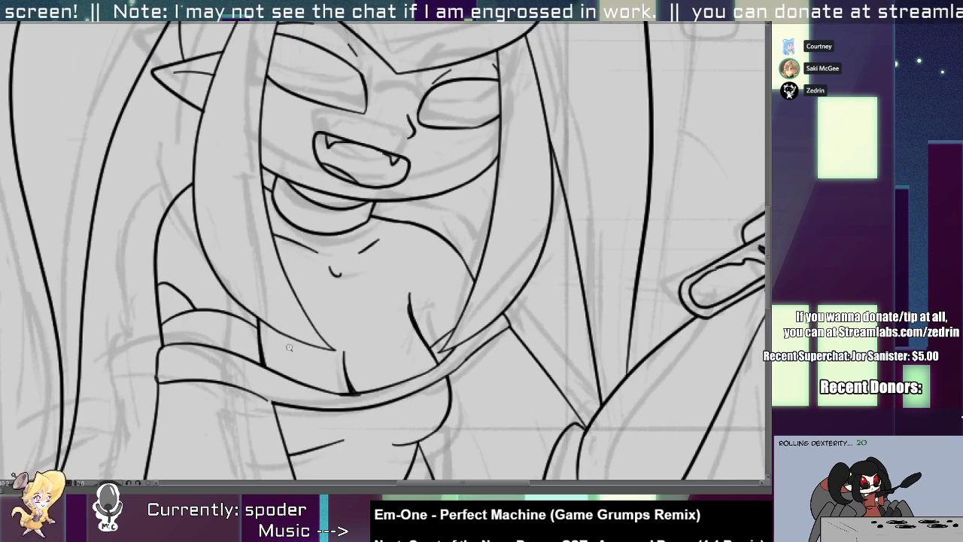
{"action": "scroll", "coordinate": [166, 380], "scroll_direction": "up", "scroll_amount": 2}
{"action": "left_click_drag", "start_coordinate": [132, 371], "coordinate": [139, 418]}
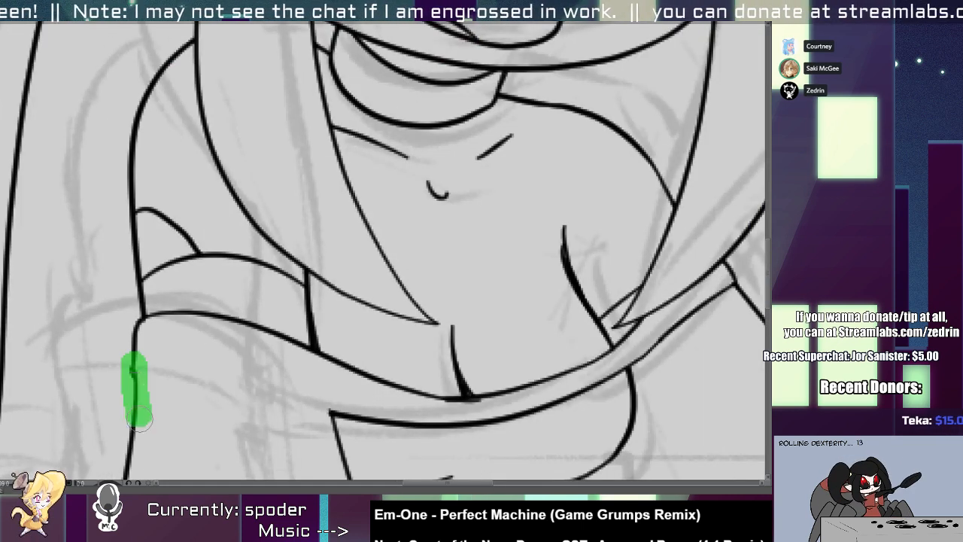
{"action": "mouse_move", "coordinate": [133, 368]}
{"action": "left_mouse_down"}
{"action": "mouse_move", "coordinate": [229, 371]}
{"action": "mouse_move", "coordinate": [349, 409]}
{"action": "left_mouse_up"}
{"action": "key", "text": "ctrl+z"}
{"action": "mouse_move", "coordinate": [276, 391]}
{"action": "left_mouse_down"}
{"action": "mouse_move", "coordinate": [361, 412]}
{"action": "mouse_move", "coordinate": [353, 422]}
{"action": "mouse_move", "coordinate": [370, 416]}
{"action": "left_mouse_up"}
{"action": "key", "text": "ctrl+z"}
{"action": "key", "text": "ctrl+z"}
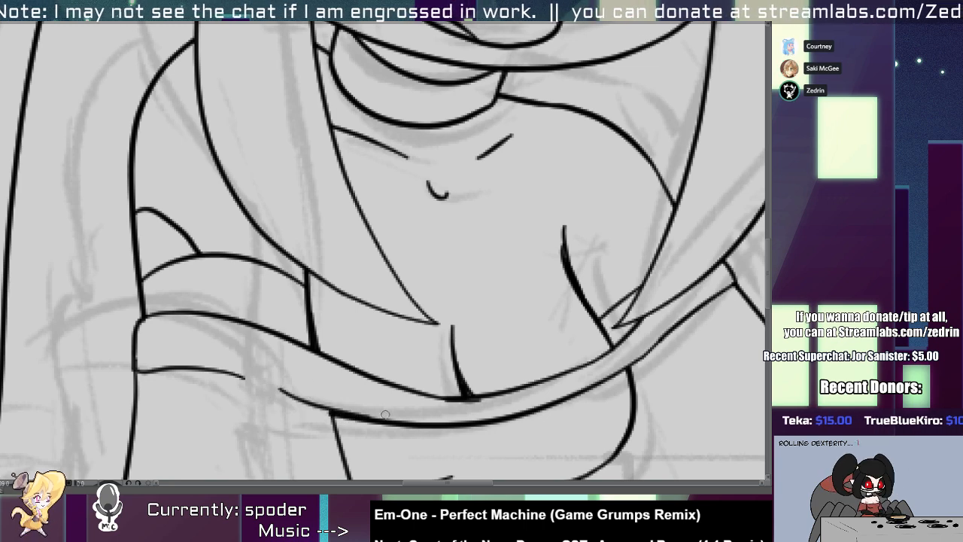
{"action": "key", "text": "ctrl+z"}
{"action": "left_click_drag", "start_coordinate": [275, 379], "coordinate": [349, 414]}
{"action": "scroll", "coordinate": [343, 385], "scroll_direction": "down", "scroll_amount": 5}
{"action": "scroll", "coordinate": [279, 355], "scroll_direction": "up", "scroll_amount": 5}
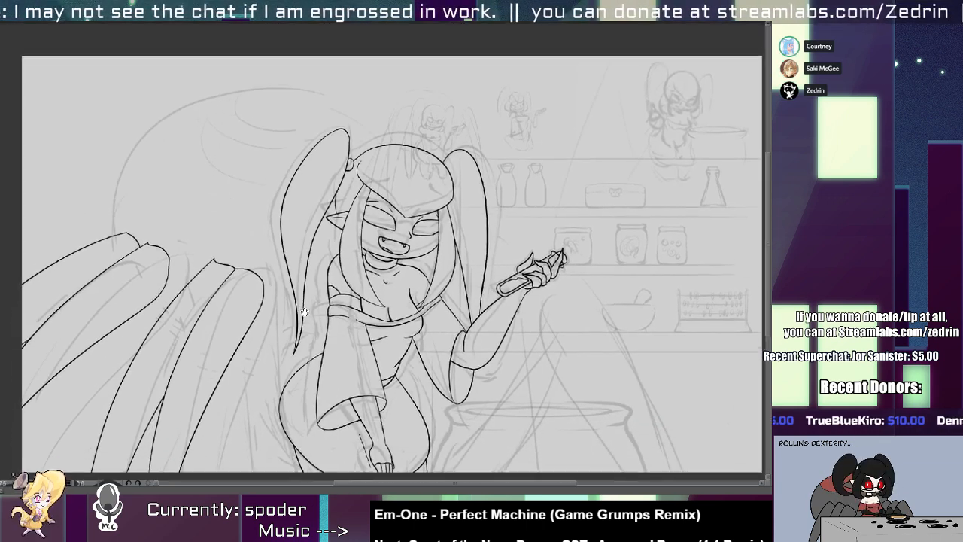
Redraw the neckline band's lower edge from the chest up toward the raised arm's shoulder.
{"action": "key", "text": "ctrl+z"}
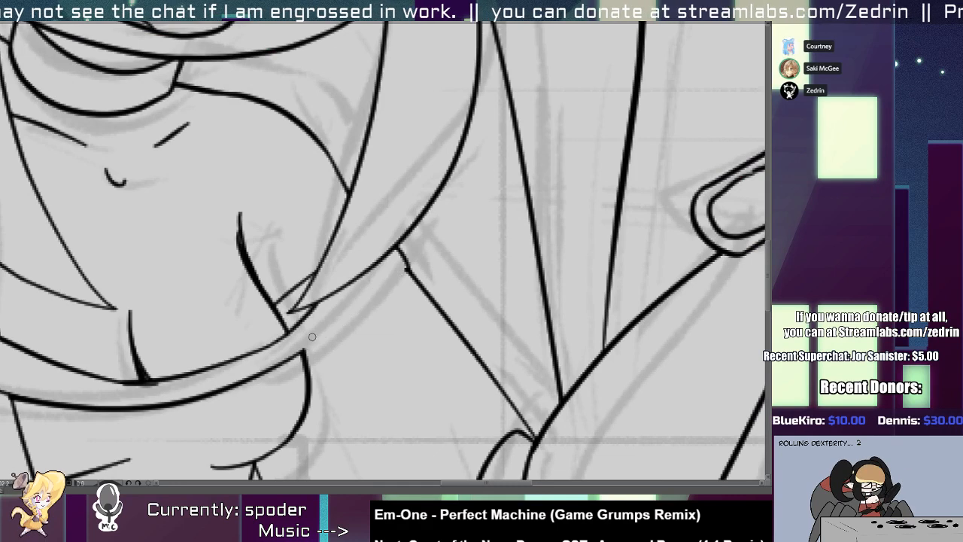
{"action": "left_click_drag", "start_coordinate": [283, 361], "coordinate": [359, 316]}
{"action": "key", "text": "ctrl+z"}
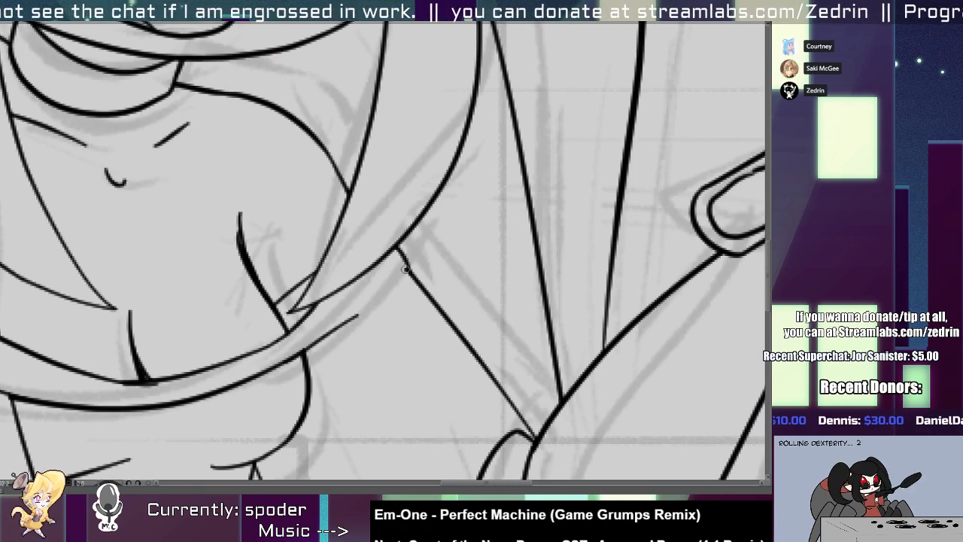
{"action": "scroll", "coordinate": [339, 280], "scroll_direction": "down", "scroll_amount": 6}
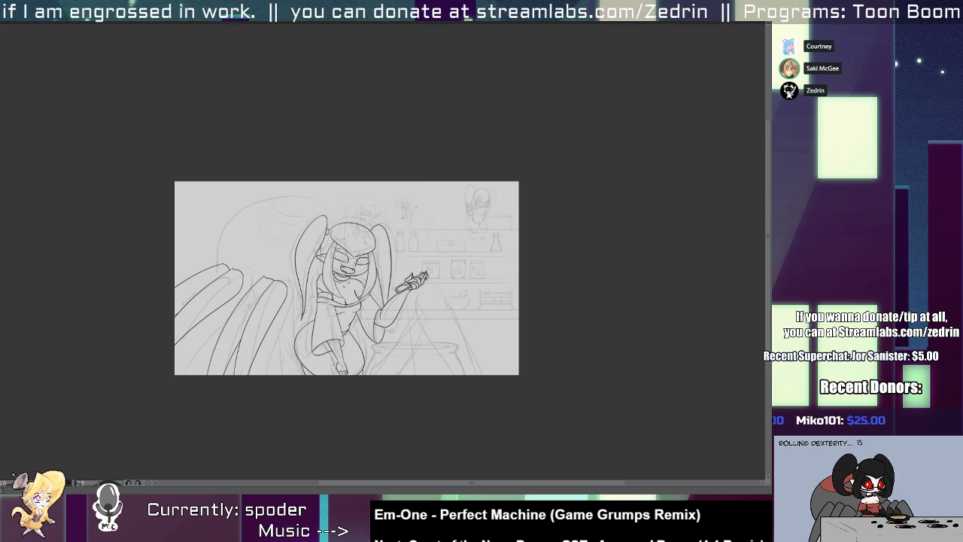
Draw a large curve around the hip behind the sleeve and lowered arm and bow it further outward.
{"action": "scroll", "coordinate": [352, 367], "scroll_direction": "up", "scroll_amount": 2}
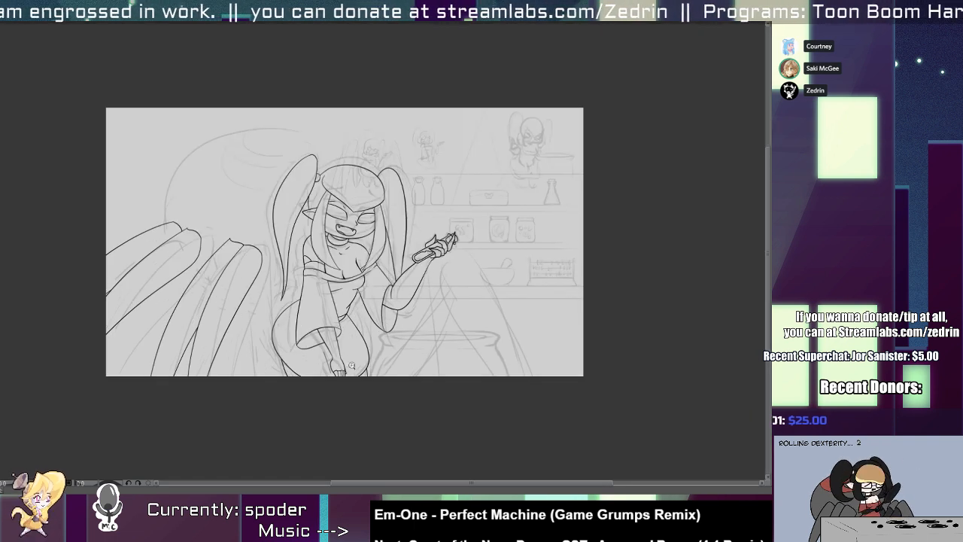
{"action": "scroll", "coordinate": [374, 274], "scroll_direction": "up", "scroll_amount": 2}
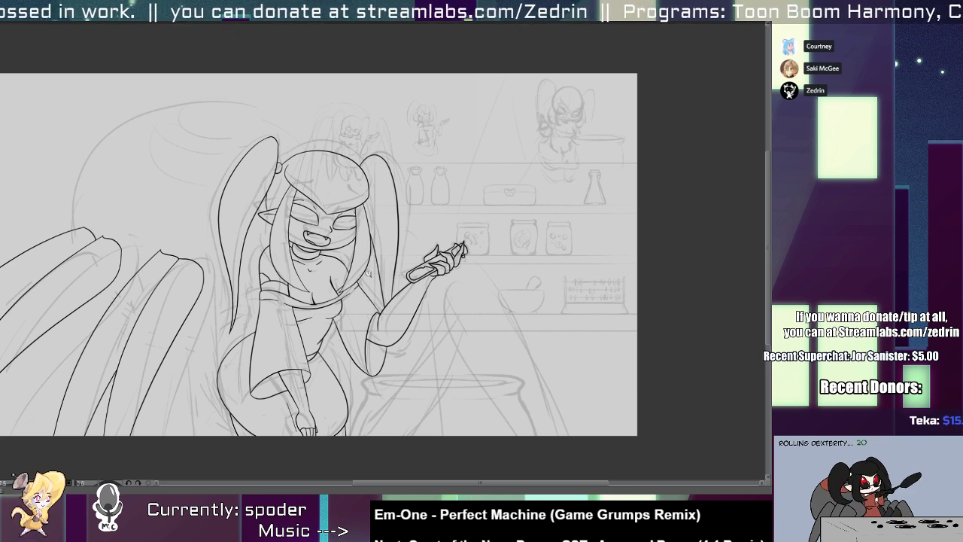
{"action": "scroll", "coordinate": [224, 338], "scroll_direction": "up", "scroll_amount": 3}
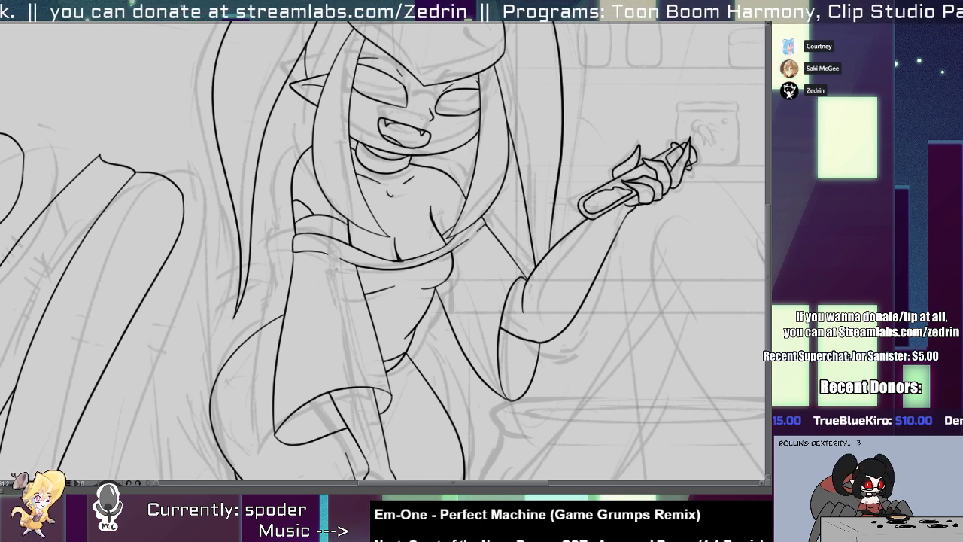
{"action": "left_click_drag", "start_coordinate": [336, 269], "coordinate": [325, 482]}
{"action": "key", "text": "ctrl+z"}
{"action": "mouse_move", "coordinate": [362, 292]}
{"action": "left_mouse_down"}
{"action": "mouse_move", "coordinate": [324, 261]}
{"action": "mouse_move", "coordinate": [361, 500]}
{"action": "left_mouse_up"}
{"action": "left_click_drag", "start_coordinate": [361, 376], "coordinate": [439, 301]}
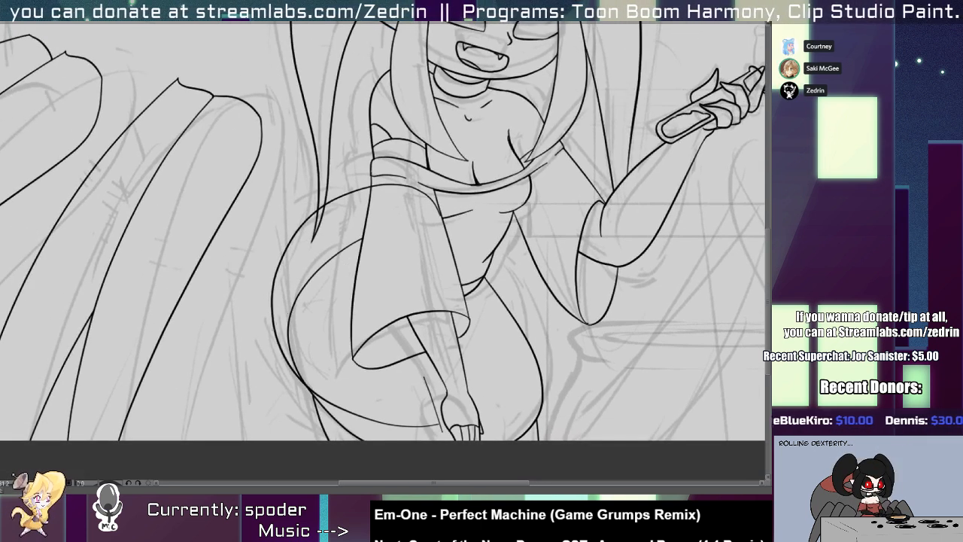
{"action": "mouse_move", "coordinate": [278, 347]}
{"action": "left_mouse_down"}
{"action": "mouse_move", "coordinate": [265, 360]}
{"action": "mouse_move", "coordinate": [252, 340]}
{"action": "left_mouse_up"}
Trim the large hip curve where it crosses the leg line, the hair strand and the sleeve.
{"action": "key", "text": "alt+e"}
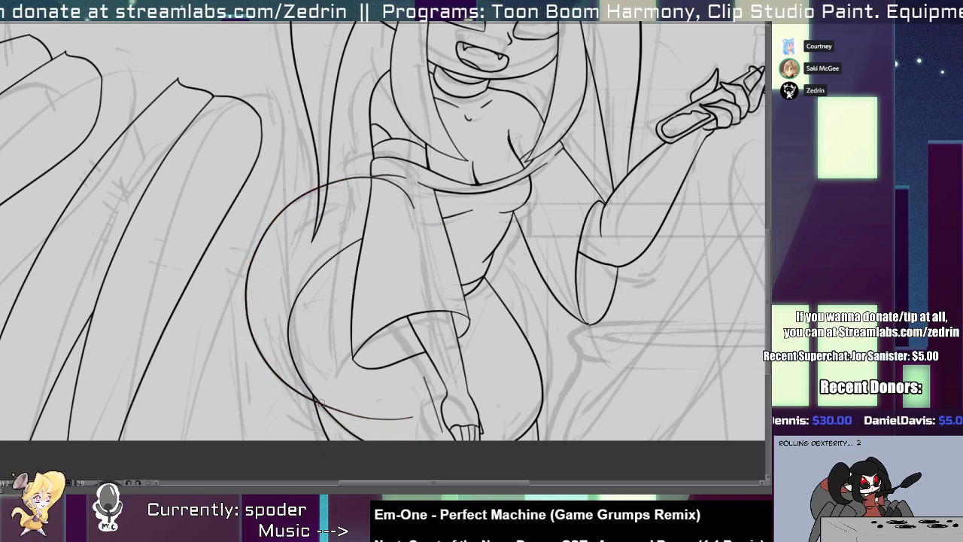
{"action": "left_click", "coordinate": [326, 416]}
{"action": "left_click_drag", "start_coordinate": [321, 193], "coordinate": [342, 193]}
{"action": "left_click", "coordinate": [326, 174]}
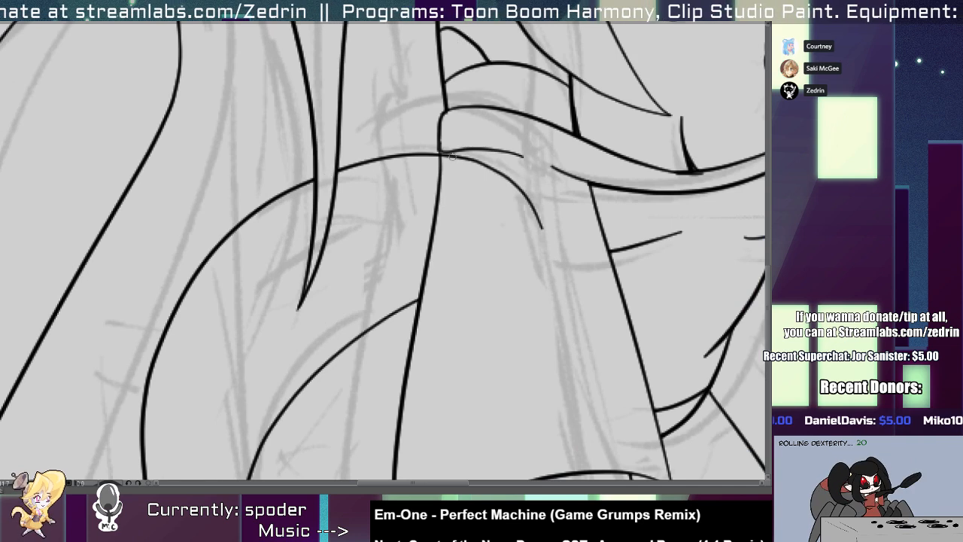
{"action": "left_click", "coordinate": [477, 163]}
{"action": "mouse_move", "coordinate": [463, 185]}
{"action": "left_mouse_down"}
{"action": "mouse_move", "coordinate": [401, 183]}
{"action": "mouse_move", "coordinate": [444, 185]}
{"action": "mouse_move", "coordinate": [338, 234]}
{"action": "mouse_move", "coordinate": [267, 234]}
{"action": "left_mouse_up"}
Draw a curve from the waist down to the raised-arm-side thigh, adjust its bend and trim the excess crossing the torso.
{"action": "left_click_drag", "start_coordinate": [407, 292], "coordinate": [425, 292]}
{"action": "mouse_move", "coordinate": [397, 213]}
{"action": "left_mouse_down"}
{"action": "mouse_move", "coordinate": [408, 229]}
{"action": "mouse_move", "coordinate": [430, 415]}
{"action": "mouse_move", "coordinate": [429, 254]}
{"action": "mouse_move", "coordinate": [445, 446]}
{"action": "mouse_move", "coordinate": [457, 447]}
{"action": "left_mouse_up"}
{"action": "key", "text": "ctrl+z"}
{"action": "key", "text": "ctrl+z"}
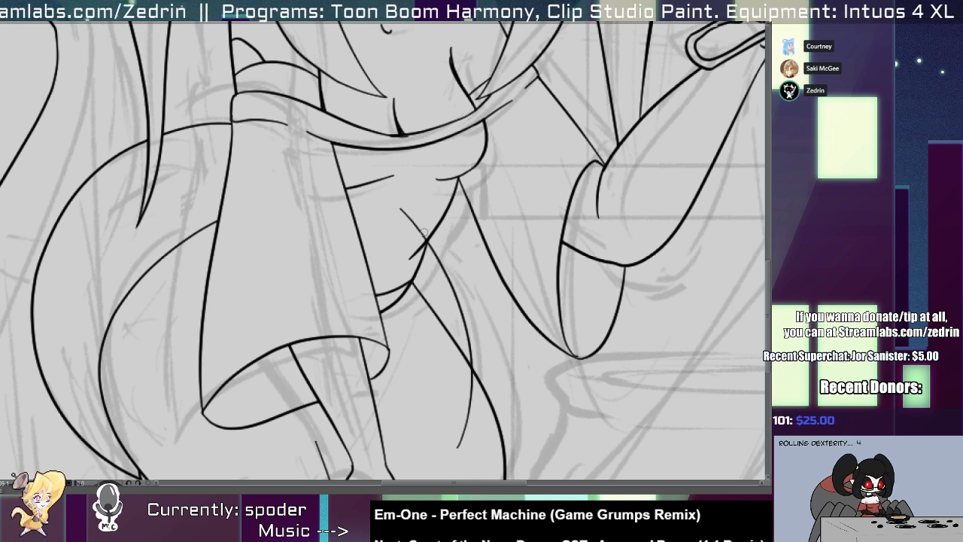
{"action": "left_click_drag", "start_coordinate": [466, 334], "coordinate": [463, 311]}
{"action": "left_click_drag", "start_coordinate": [477, 392], "coordinate": [450, 382]}
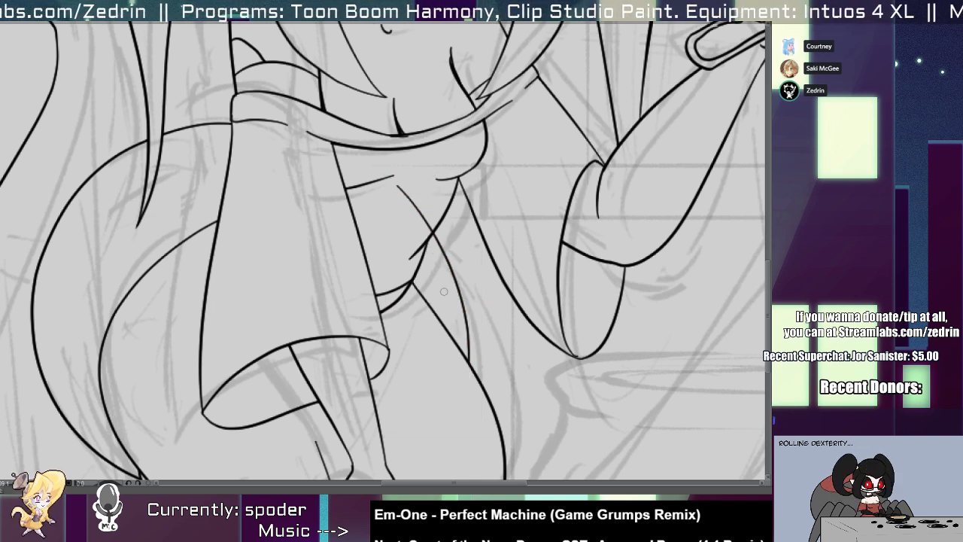
{"action": "mouse_move", "coordinate": [437, 192]}
{"action": "left_mouse_down"}
{"action": "mouse_move", "coordinate": [408, 220]}
{"action": "mouse_move", "coordinate": [364, 218]}
{"action": "left_mouse_up"}
{"action": "scroll", "coordinate": [391, 189], "scroll_direction": "up", "scroll_amount": 6}
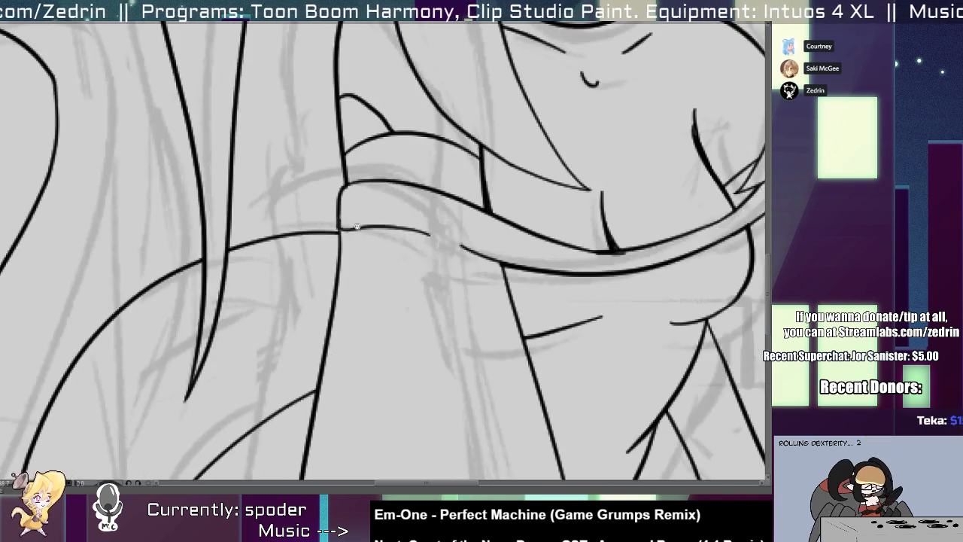
{"action": "scroll", "coordinate": [343, 226], "scroll_direction": "down", "scroll_amount": 5}
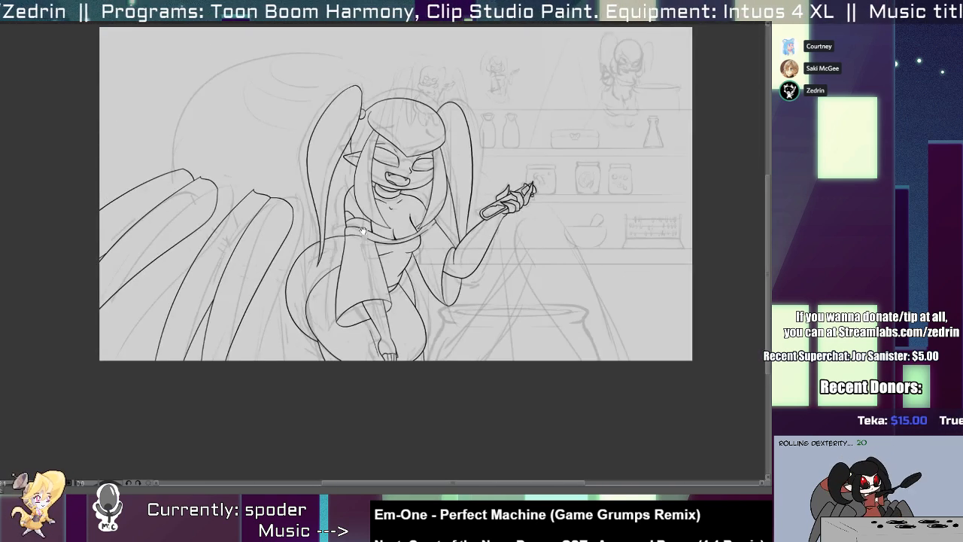
Draw a large round outline for the spider abdomen behind the character and legs, and enlarge it slightly.
{"action": "left_click_drag", "start_coordinate": [364, 244], "coordinate": [474, 299]}
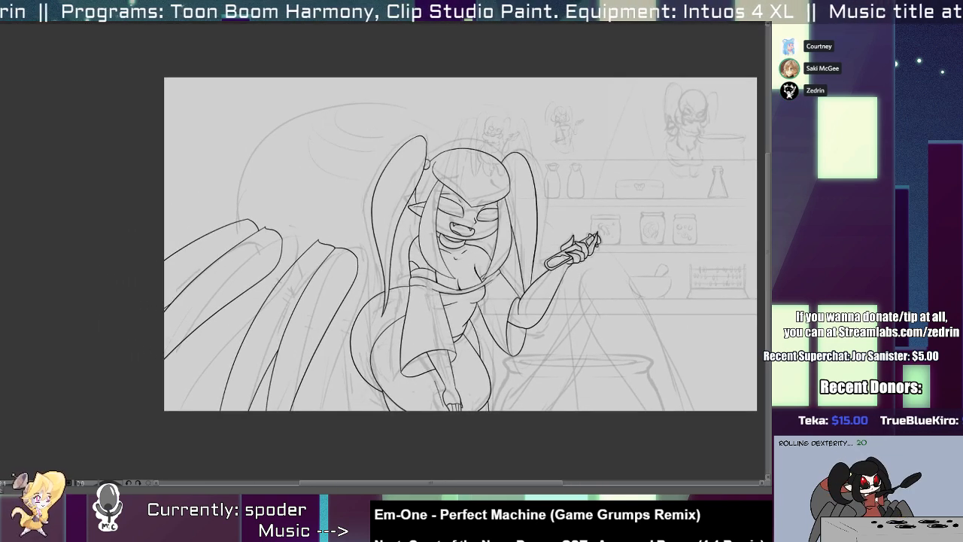
{"action": "mouse_move", "coordinate": [425, 147]}
{"action": "left_mouse_down"}
{"action": "mouse_move", "coordinate": [328, 107]}
{"action": "mouse_move", "coordinate": [430, 151]}
{"action": "mouse_move", "coordinate": [316, 117]}
{"action": "mouse_move", "coordinate": [427, 147]}
{"action": "left_mouse_up"}
{"action": "key", "text": "ctrl+z"}
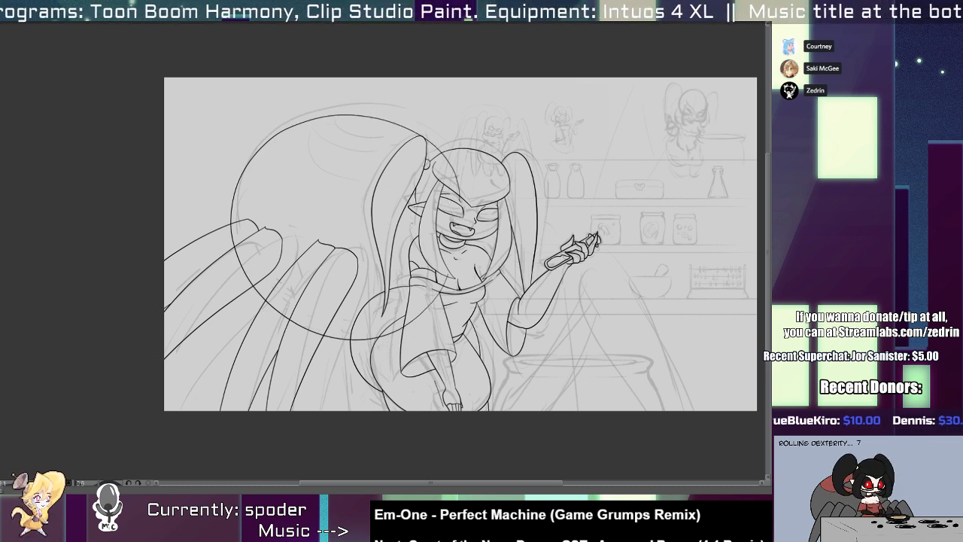
{"action": "left_click", "coordinate": [365, 307]}
{"action": "key", "text": "Delete"}
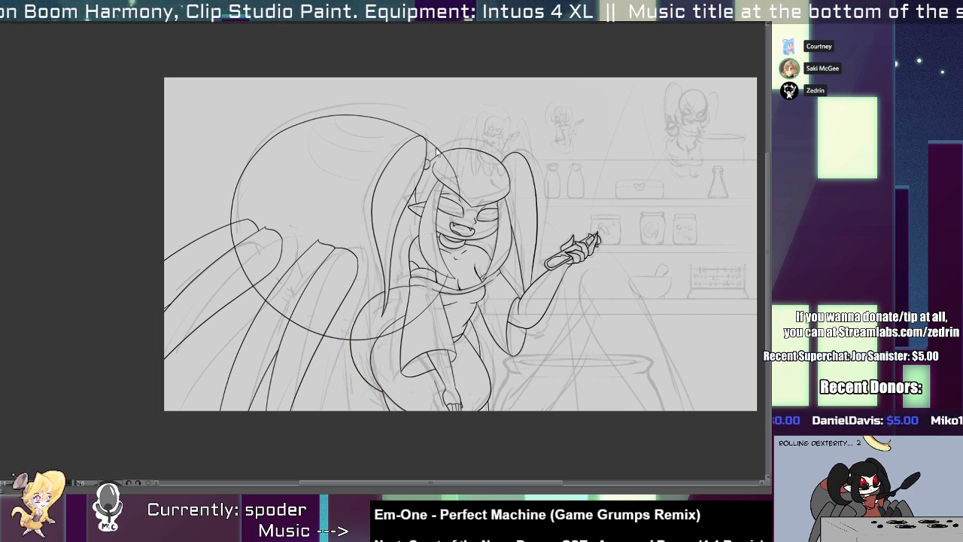
{"action": "left_click", "coordinate": [433, 148]}
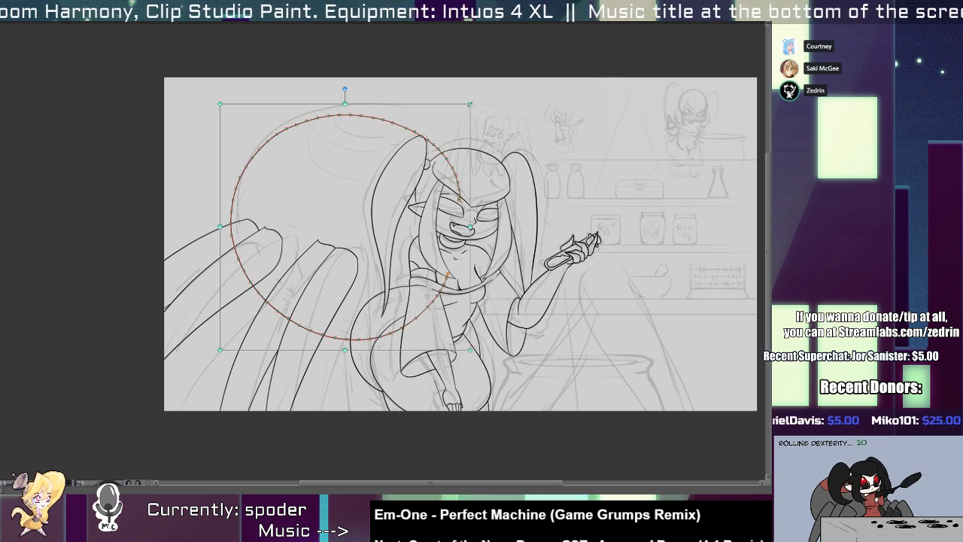
{"action": "left_click_drag", "start_coordinate": [470, 104], "coordinate": [480, 96]}
Trim the abdomen outline where it crosses the hip, sleeve, chest, hair and head.
{"action": "key", "text": "ctrl+space"}
{"action": "mouse_move", "coordinate": [349, 327]}
{"action": "left_mouse_down"}
{"action": "mouse_move", "coordinate": [391, 344]}
{"action": "mouse_move", "coordinate": [540, 322]}
{"action": "left_mouse_up"}
{"action": "key", "text": "ctrl+z"}
{"action": "mouse_move", "coordinate": [363, 314]}
{"action": "left_mouse_down"}
{"action": "mouse_move", "coordinate": [340, 304]}
{"action": "mouse_move", "coordinate": [352, 285]}
{"action": "left_mouse_up"}
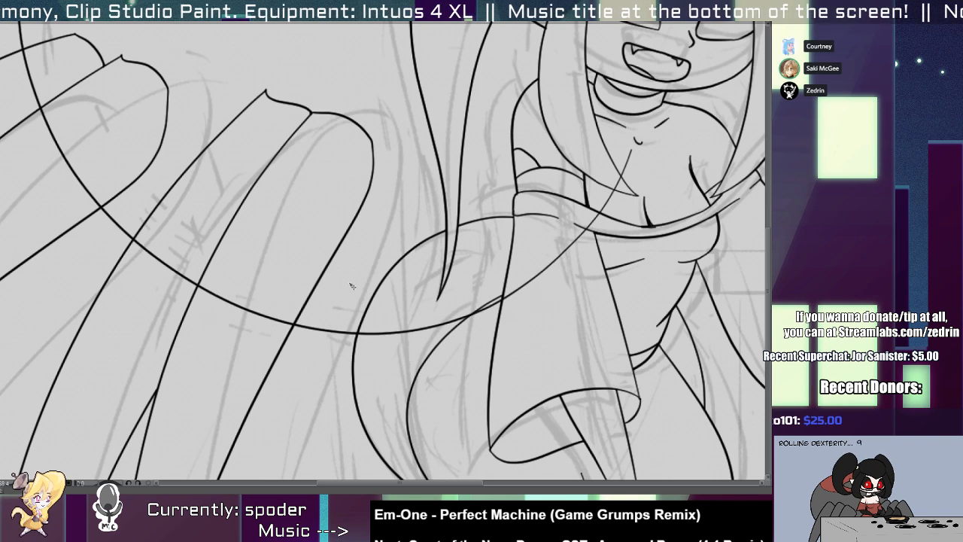
{"action": "mouse_move", "coordinate": [415, 324]}
{"action": "left_mouse_down"}
{"action": "mouse_move", "coordinate": [520, 298]}
{"action": "mouse_move", "coordinate": [574, 245]}
{"action": "mouse_move", "coordinate": [645, 126]}
{"action": "mouse_move", "coordinate": [492, 409]}
{"action": "left_mouse_up"}
{"action": "mouse_move", "coordinate": [485, 137]}
{"action": "left_mouse_down"}
{"action": "mouse_move", "coordinate": [511, 240]}
{"action": "mouse_move", "coordinate": [465, 203]}
{"action": "left_mouse_up"}
{"action": "key", "text": "ctrl+space"}
{"action": "mouse_move", "coordinate": [451, 283]}
{"action": "left_mouse_down"}
{"action": "mouse_move", "coordinate": [406, 193]}
{"action": "mouse_move", "coordinate": [378, 164]}
{"action": "left_mouse_up"}
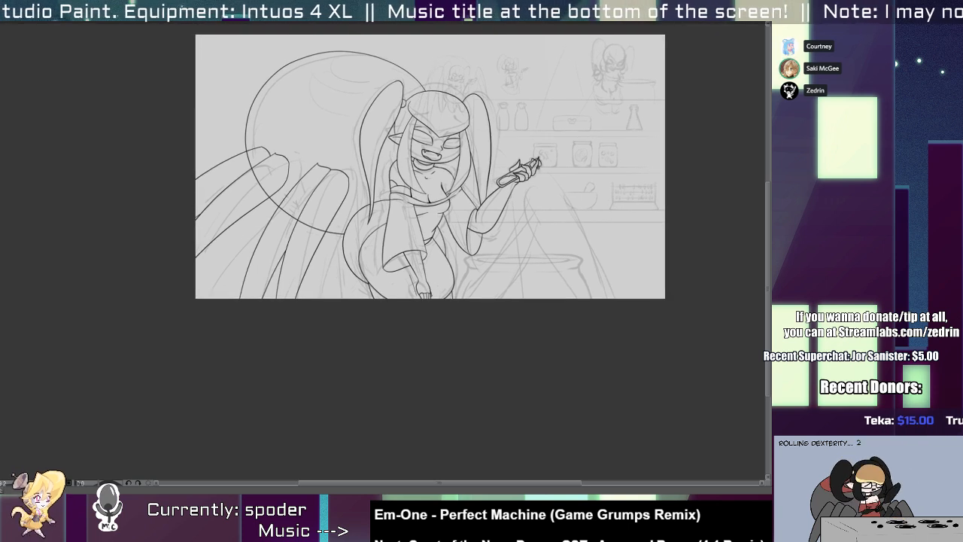
Draw a flat tilted ellipse as a marking near the top edge of the abdomen.
{"action": "left_click_drag", "start_coordinate": [343, 126], "coordinate": [362, 125]}
{"action": "left_click_drag", "start_coordinate": [342, 60], "coordinate": [431, 206]}
{"action": "left_click_drag", "start_coordinate": [411, 173], "coordinate": [423, 176]}
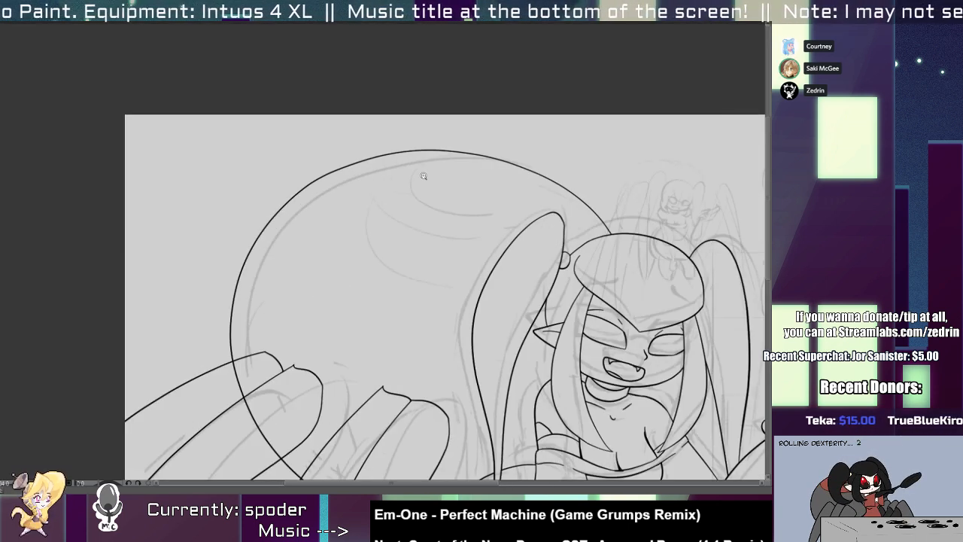
{"action": "mouse_move", "coordinate": [507, 150]}
{"action": "left_mouse_down"}
{"action": "mouse_move", "coordinate": [482, 200]}
{"action": "mouse_move", "coordinate": [530, 161]}
{"action": "left_mouse_up"}
{"action": "key", "text": "ctrl+z"}
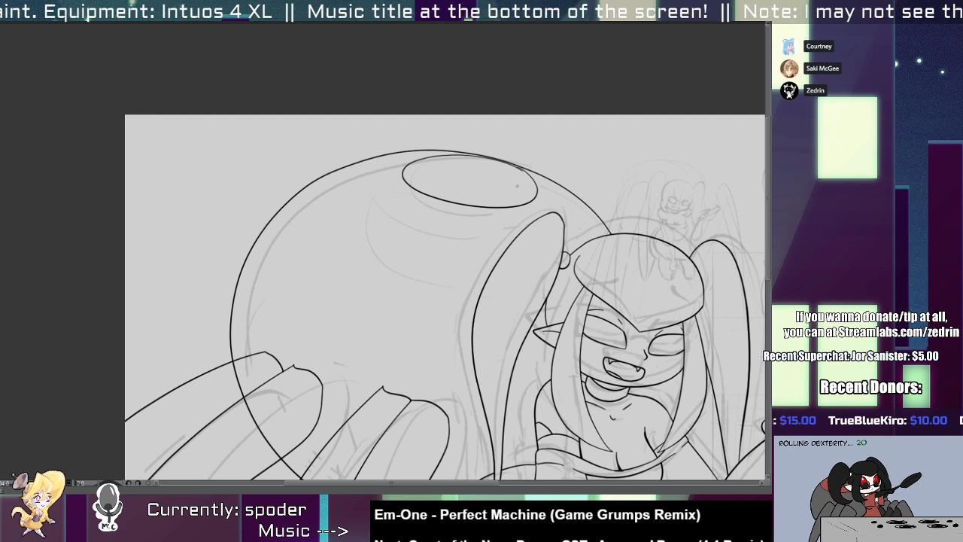
Nudge the ellipse up against the abdomen outline and remove its excess where it overlaps that outline.
{"action": "scroll", "coordinate": [517, 180], "scroll_direction": "up", "scroll_amount": 2}
{"action": "left_click", "coordinate": [521, 217]}
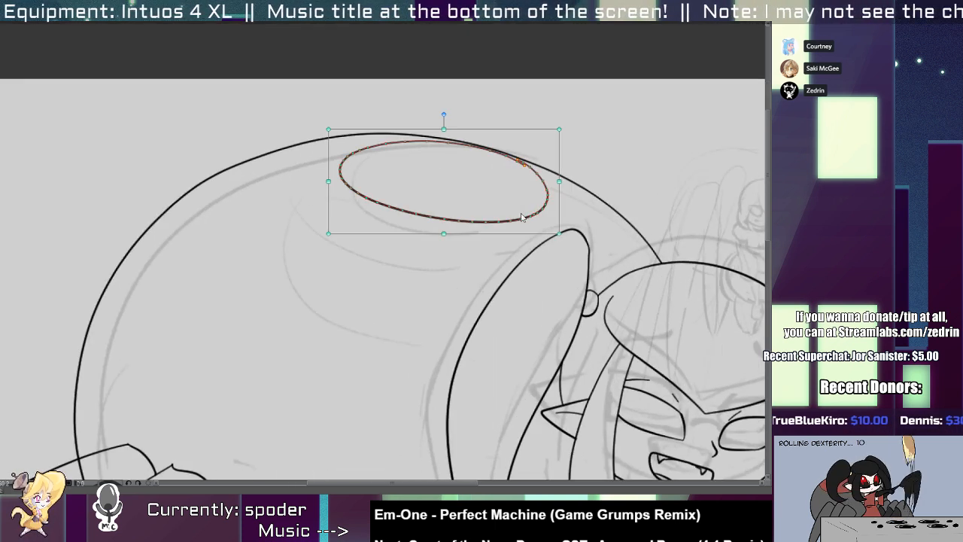
{"action": "left_click_drag", "start_coordinate": [521, 216], "coordinate": [522, 209]}
{"action": "key", "text": "p"}
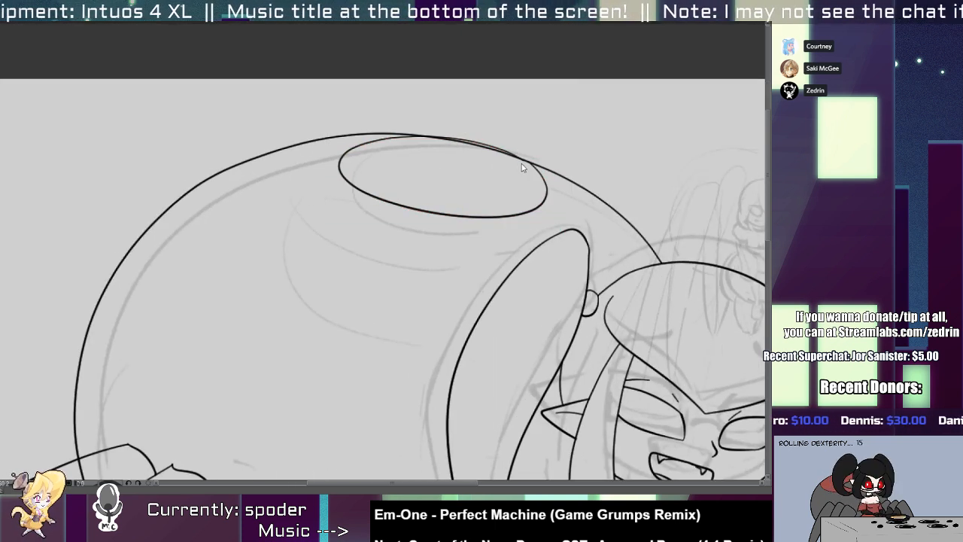
{"action": "left_click", "coordinate": [522, 163]}
{"action": "key", "text": "p"}
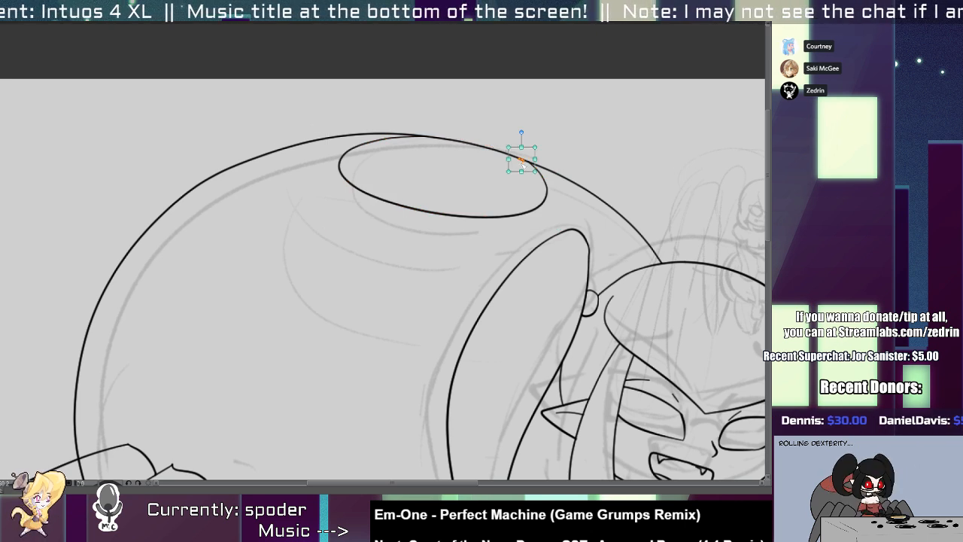
Draw the wide outer curve of a band marking around the ellipse on the abdomen.
{"action": "left_click_drag", "start_coordinate": [301, 182], "coordinate": [591, 225]}
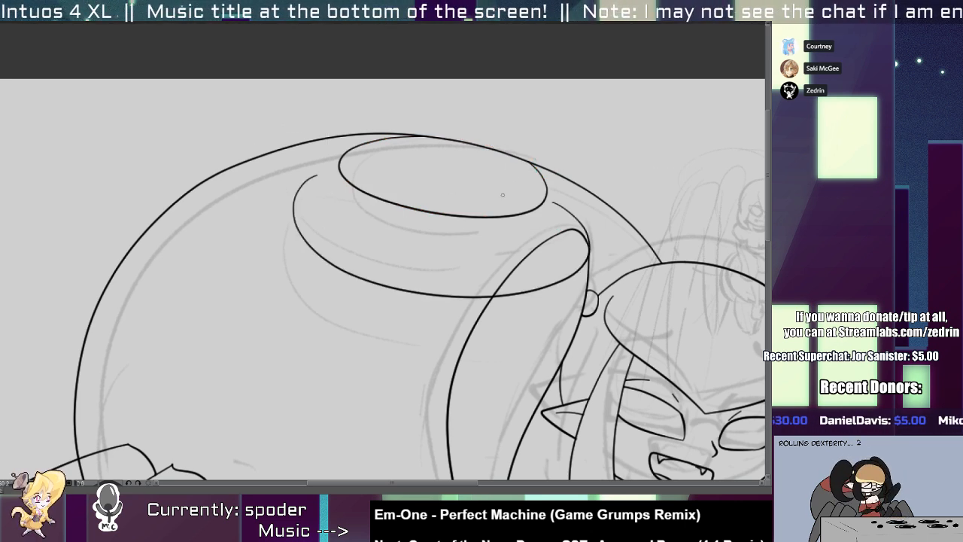
{"action": "key", "text": "ctrl+z"}
{"action": "left_click_drag", "start_coordinate": [294, 173], "coordinate": [568, 179]}
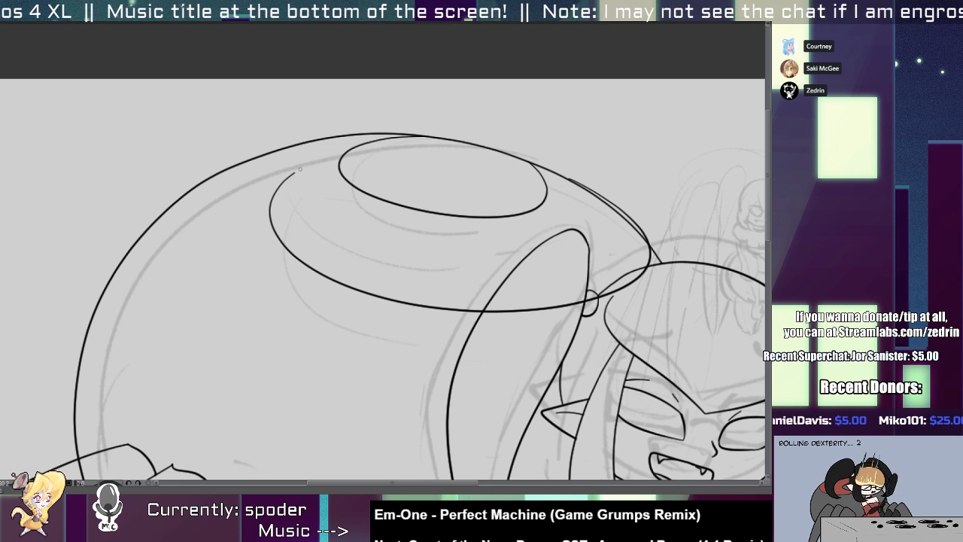
{"action": "left_click_drag", "start_coordinate": [299, 170], "coordinate": [568, 179]}
{"action": "key", "text": "ctrl+z"}
Draw the band marking's inner curve between the ellipse and the outer curve, and widen it toward the head.
{"action": "mouse_move", "coordinate": [292, 171]}
{"action": "left_mouse_down"}
{"action": "mouse_move", "coordinate": [542, 255]}
{"action": "mouse_move", "coordinate": [553, 169]}
{"action": "left_mouse_up"}
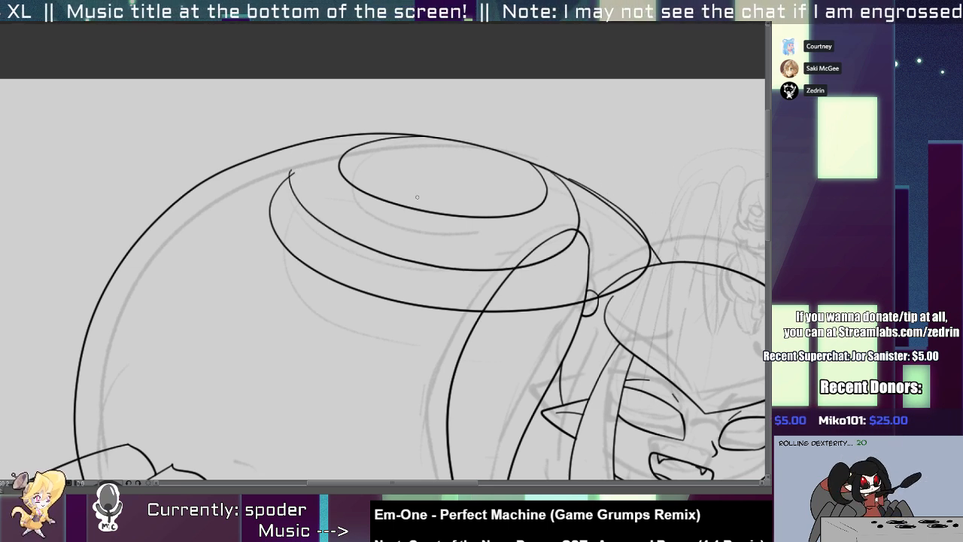
{"action": "key", "text": "ctrl+z"}
{"action": "left_click_drag", "start_coordinate": [295, 164], "coordinate": [542, 191]}
{"action": "key", "text": "ctrl+t"}
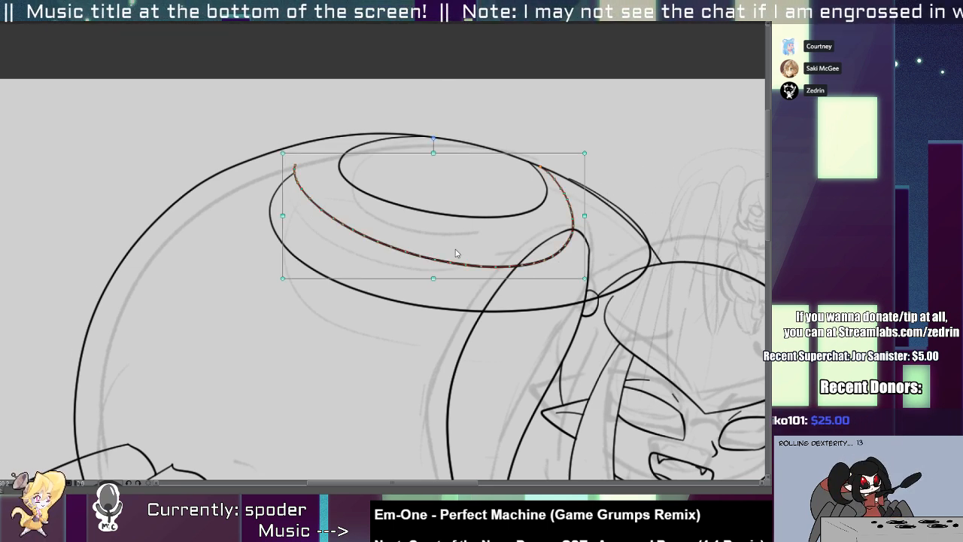
{"action": "left_click_drag", "start_coordinate": [592, 222], "coordinate": [628, 222]}
Trim both band curves where they cross the pigtail and extend past the abdomen outline.
{"action": "key", "text": "Return"}
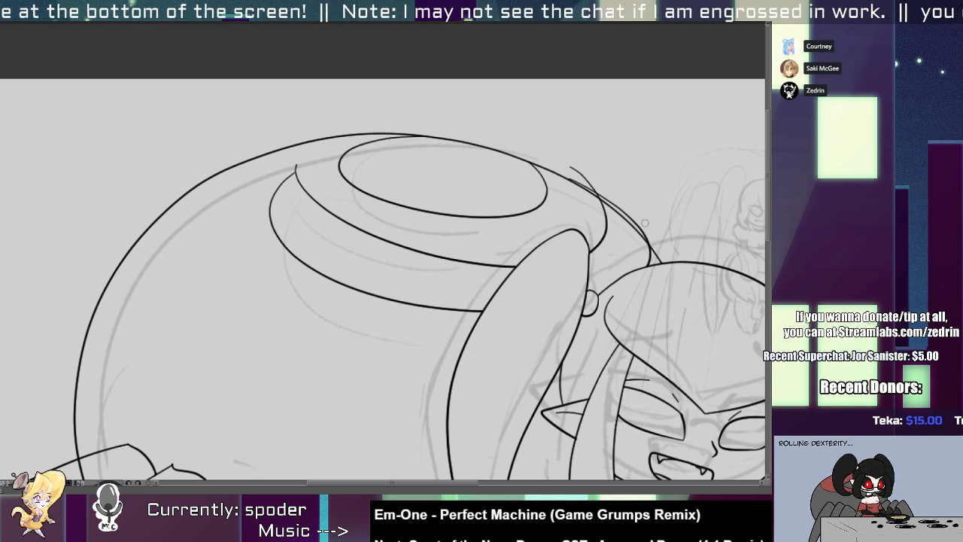
{"action": "key", "text": "ctrl+z"}
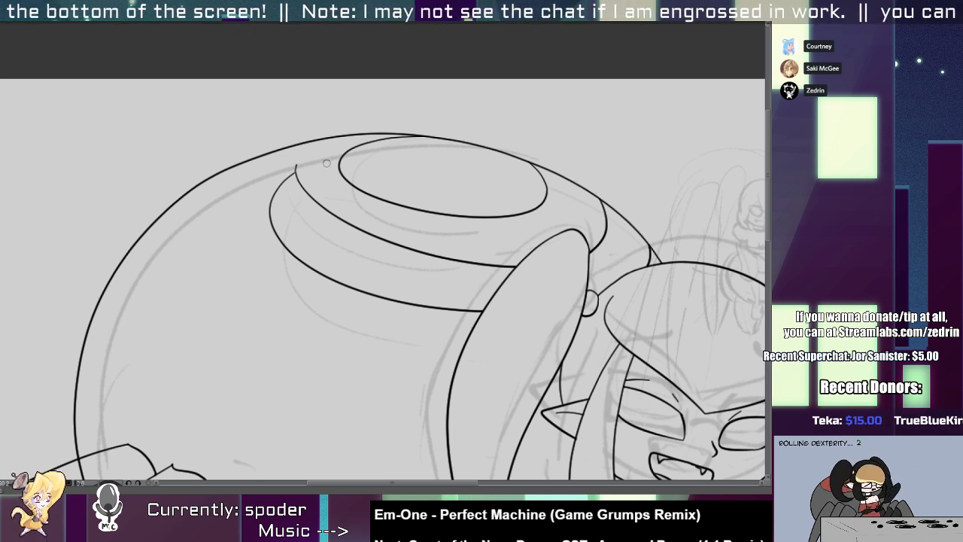
{"action": "left_click_drag", "start_coordinate": [302, 167], "coordinate": [235, 242]}
{"action": "left_click_drag", "start_coordinate": [261, 248], "coordinate": [188, 256]}
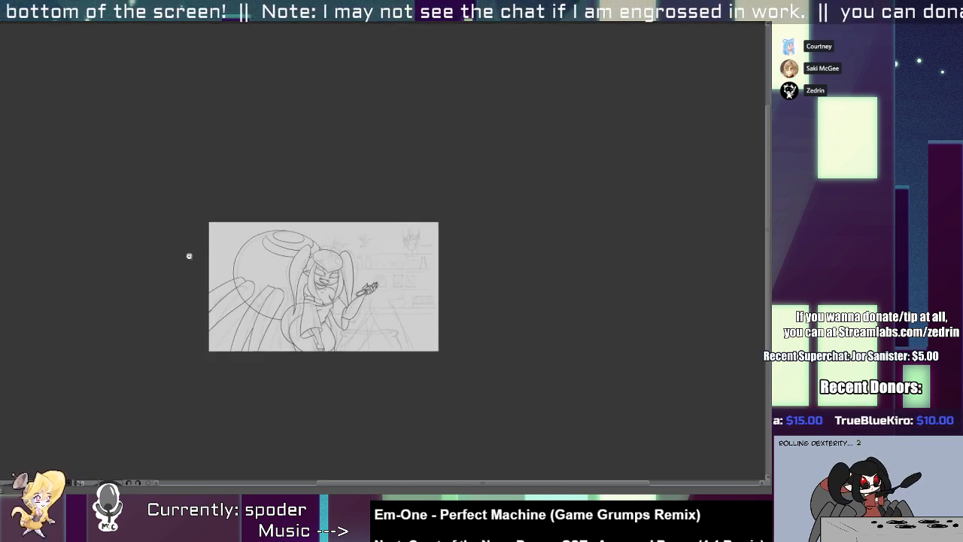
{"action": "left_click_drag", "start_coordinate": [298, 320], "coordinate": [391, 245]}
Select the line work of the two spider legs nearest the hip and shift it slightly away from the hip.
{"action": "left_click_drag", "start_coordinate": [320, 249], "coordinate": [330, 293]}
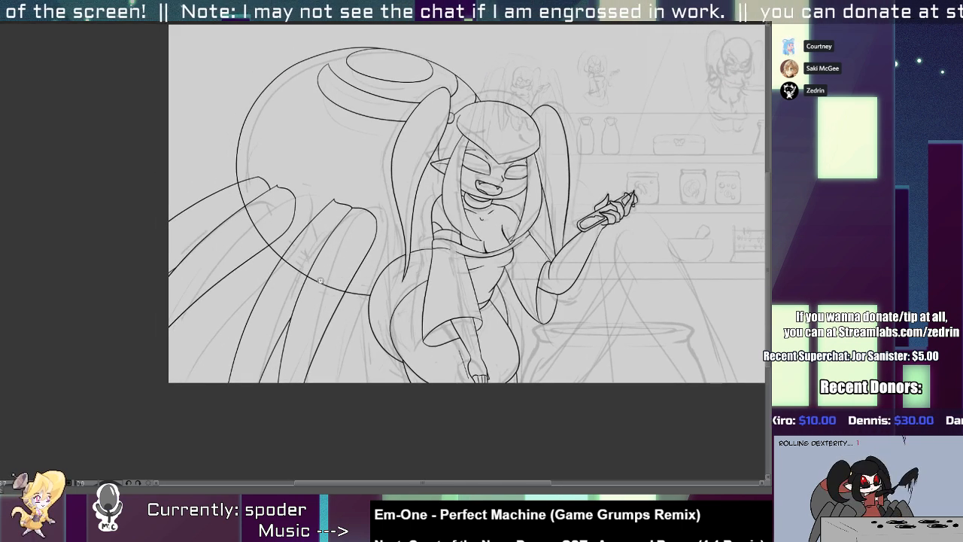
{"action": "left_click", "coordinate": [368, 329]}
{"action": "left_click", "coordinate": [320, 291]}
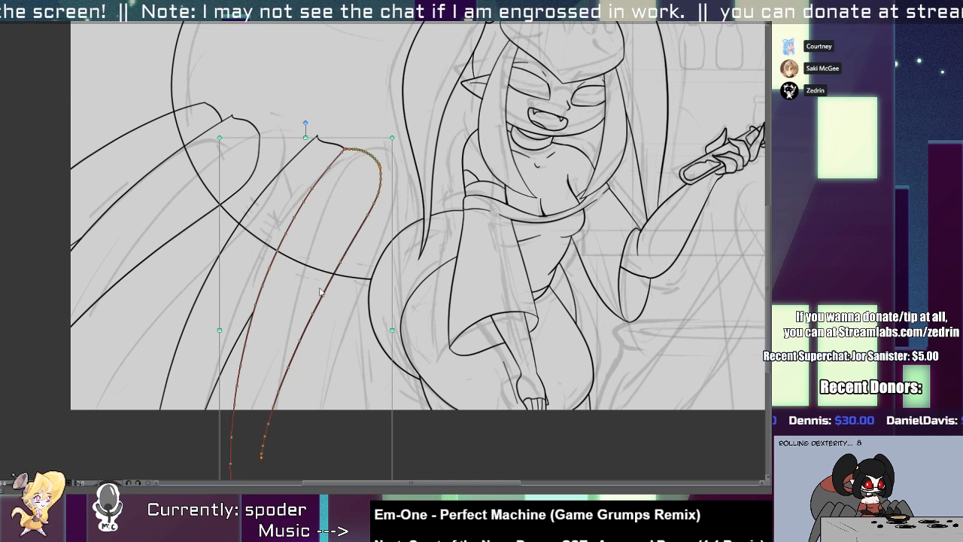
{"action": "left_click", "coordinate": [234, 348], "text": "shift"}
{"action": "left_click", "coordinate": [213, 271], "text": "shift"}
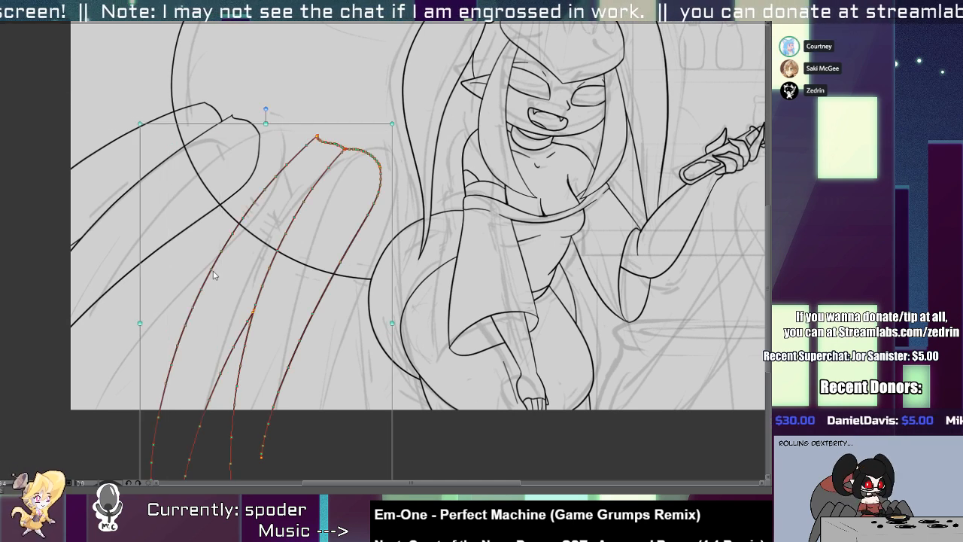
{"action": "mouse_move", "coordinate": [213, 271]}
{"action": "left_mouse_down"}
{"action": "mouse_move", "coordinate": [198, 270]}
{"action": "mouse_move", "coordinate": [213, 235]}
{"action": "left_mouse_up"}
Move the lines of the two outermost spider legs up along the abdomen.
{"action": "left_click", "coordinate": [158, 174]}
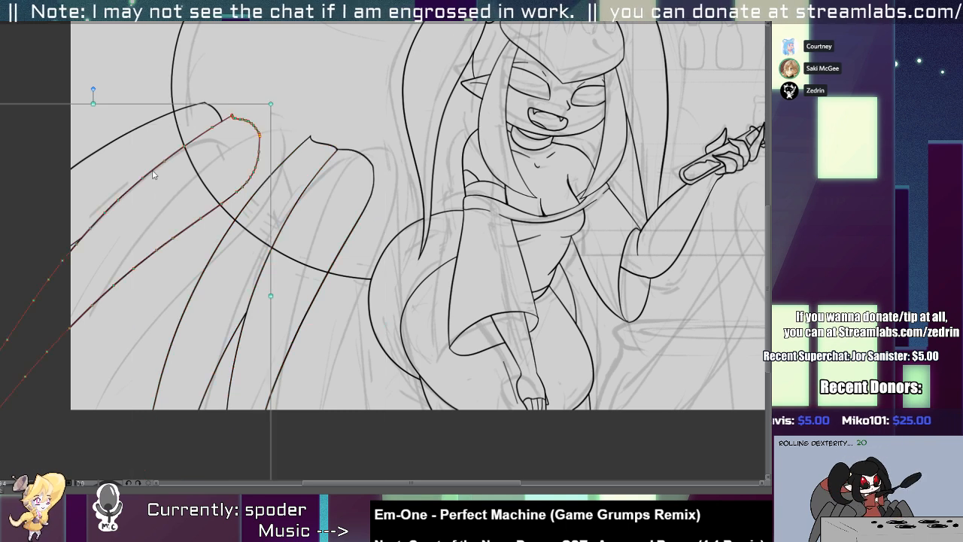
{"action": "left_click", "coordinate": [137, 132]}
{"action": "left_click_drag", "start_coordinate": [74, 239], "coordinate": [65, 207]}
{"action": "key", "text": "p"}
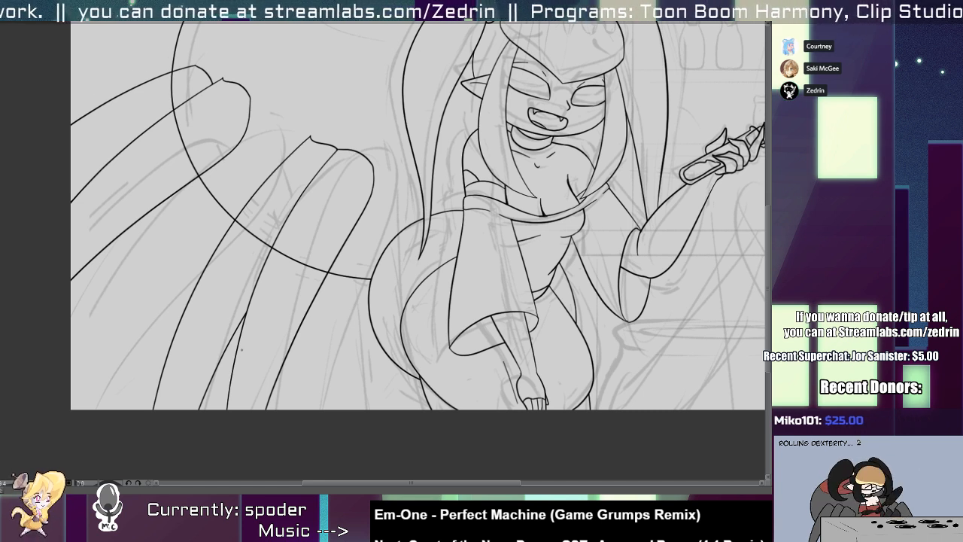
Rotate the spider leg behind the one nearest the hip and shift it outward to align with that leg's top.
{"action": "left_click", "coordinate": [209, 384]}
{"action": "left_click", "coordinate": [171, 358], "text": "shift"}
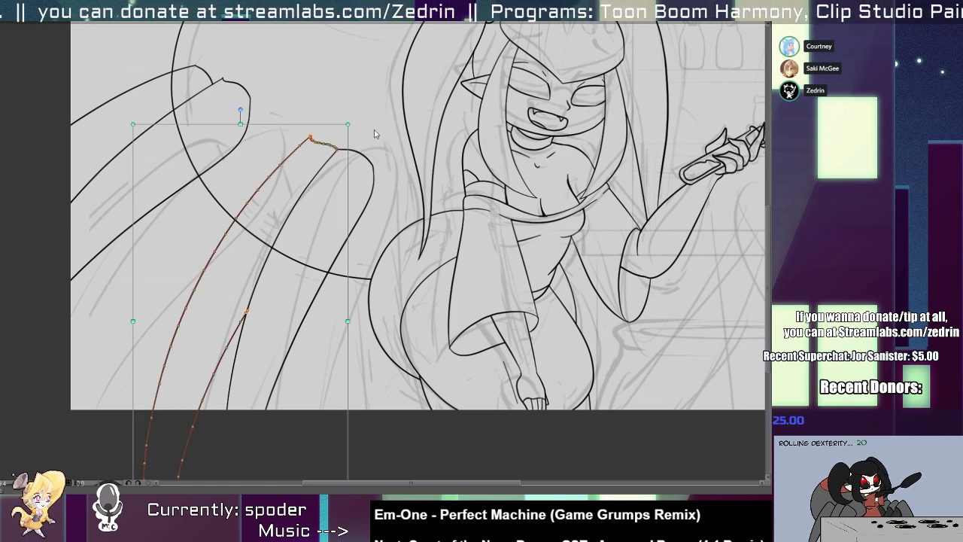
{"action": "left_click_drag", "start_coordinate": [356, 123], "coordinate": [370, 145]}
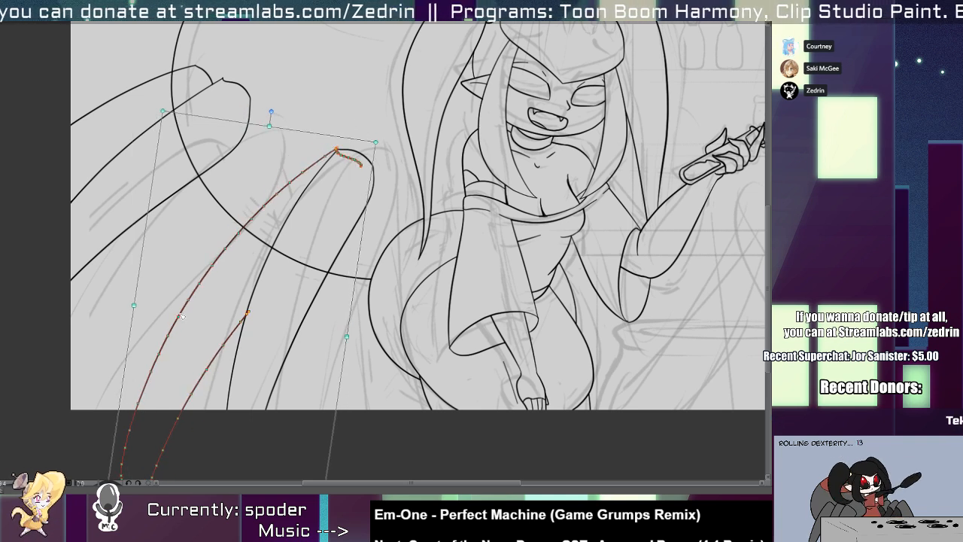
{"action": "left_click_drag", "start_coordinate": [174, 309], "coordinate": [152, 302]}
{"action": "key", "text": "alt+b"}
{"action": "key", "text": "2"}
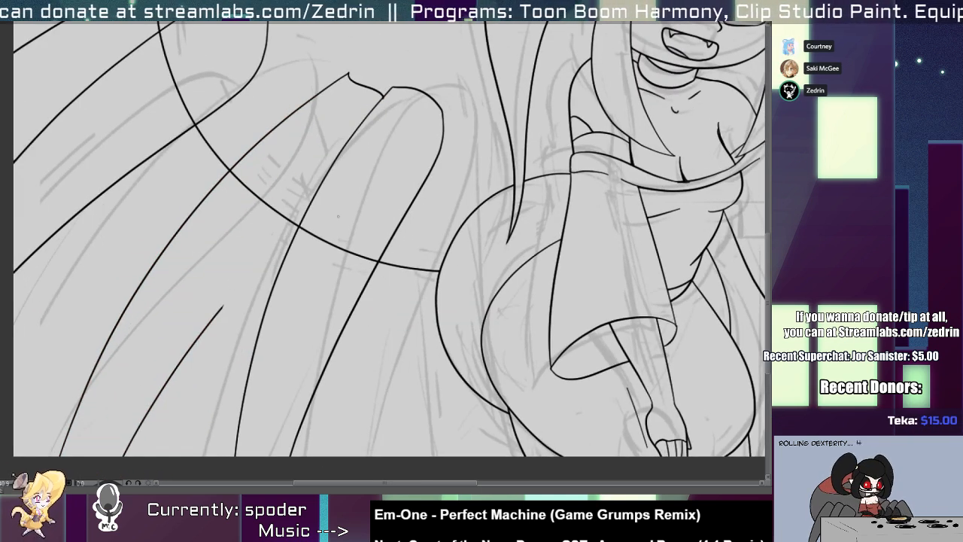
Extend the rotated leg's lower edge up to the leg nearest the hip and trim the overlap inside it.
{"action": "left_click_drag", "start_coordinate": [358, 206], "coordinate": [180, 363]}
{"action": "key", "text": "ctrl+z"}
{"action": "key", "text": "alt+e"}
{"action": "left_click_drag", "start_coordinate": [253, 281], "coordinate": [181, 364]}
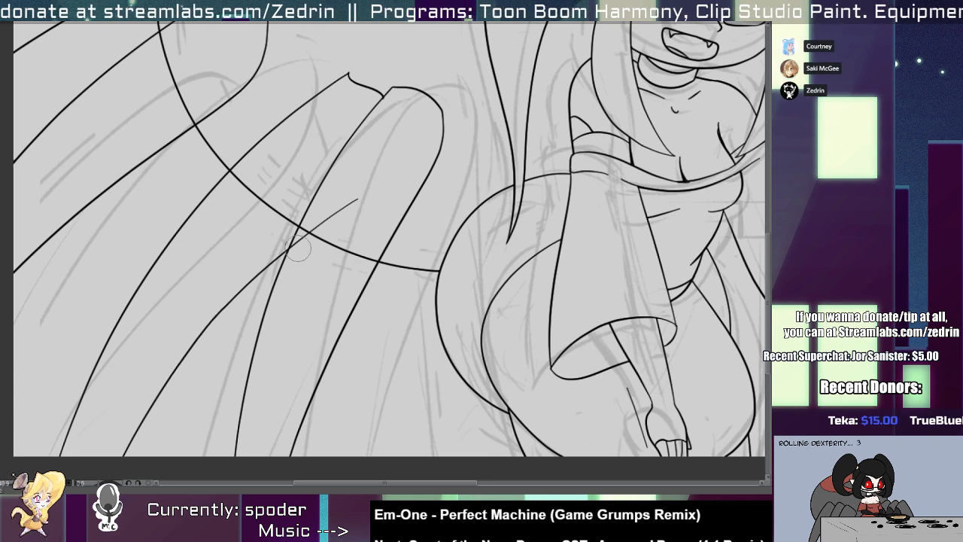
{"action": "left_click_drag", "start_coordinate": [338, 212], "coordinate": [314, 230]}
{"action": "left_click_drag", "start_coordinate": [309, 268], "coordinate": [322, 264]}
{"action": "left_click_drag", "start_coordinate": [302, 233], "coordinate": [290, 245]}
{"action": "left_click_drag", "start_coordinate": [304, 258], "coordinate": [252, 263]}
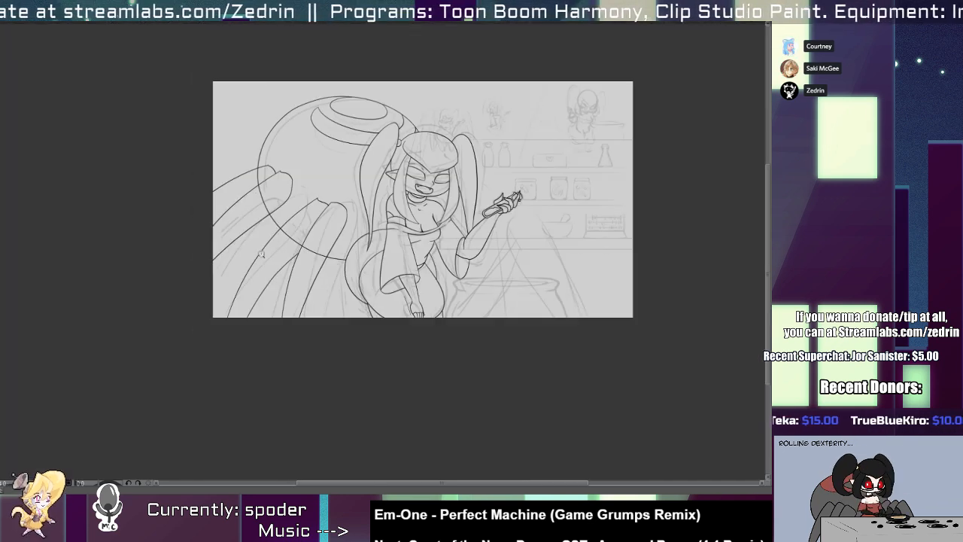
Try to draw the edge of another spider leg from inside the leg nearest the hip to the canvas bottom.
{"action": "left_click_drag", "start_coordinate": [347, 284], "coordinate": [397, 224]}
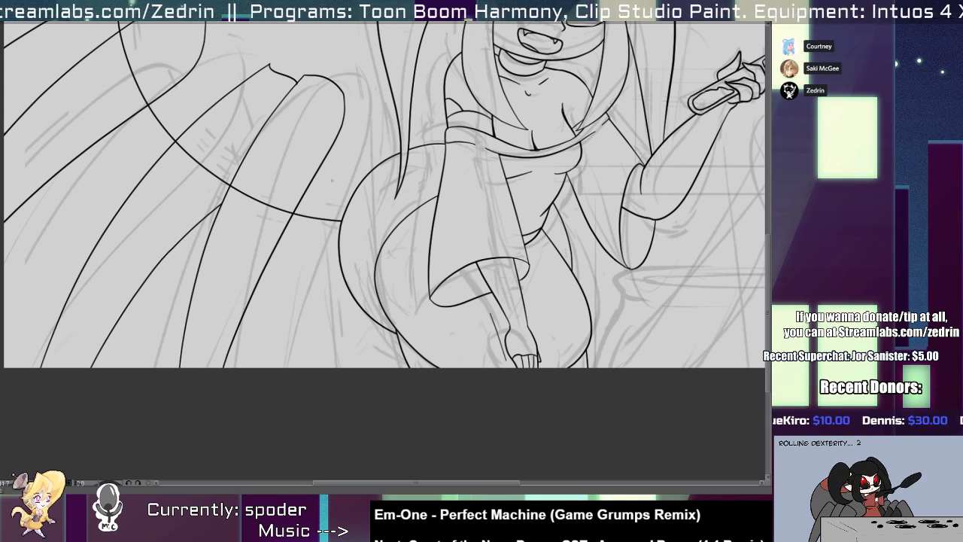
{"action": "mouse_move", "coordinate": [294, 147]}
{"action": "left_mouse_down"}
{"action": "mouse_move", "coordinate": [337, 351]}
{"action": "mouse_move", "coordinate": [348, 357]}
{"action": "left_mouse_up"}
{"action": "key", "text": "ctrl+z"}
{"action": "key", "text": "ctrl+z"}
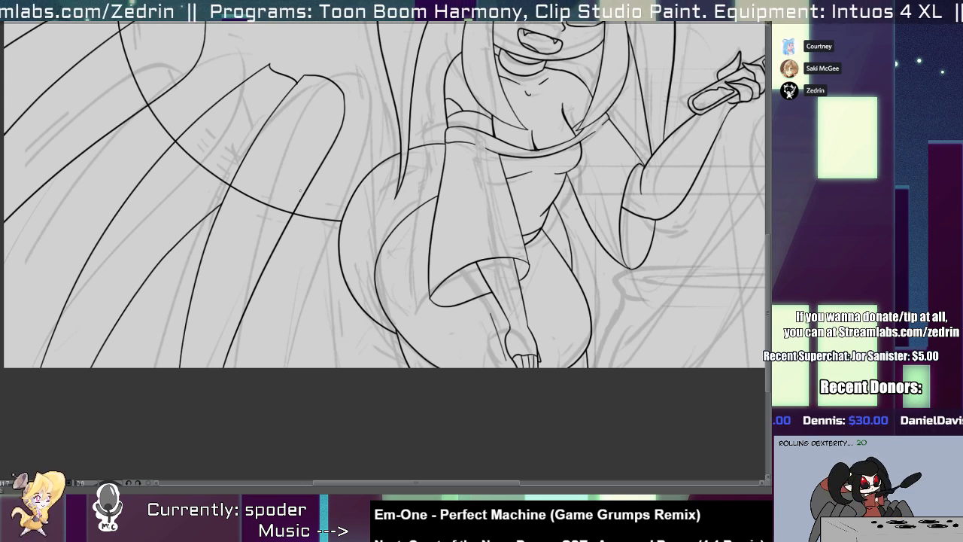
{"action": "mouse_move", "coordinate": [294, 144]}
{"action": "left_mouse_down"}
{"action": "mouse_move", "coordinate": [326, 331]}
{"action": "mouse_move", "coordinate": [380, 306]}
{"action": "left_mouse_up"}
Try to draw both edges of the additional spider leg between the nearest leg and the hip.
{"action": "key", "text": "ctrl+z"}
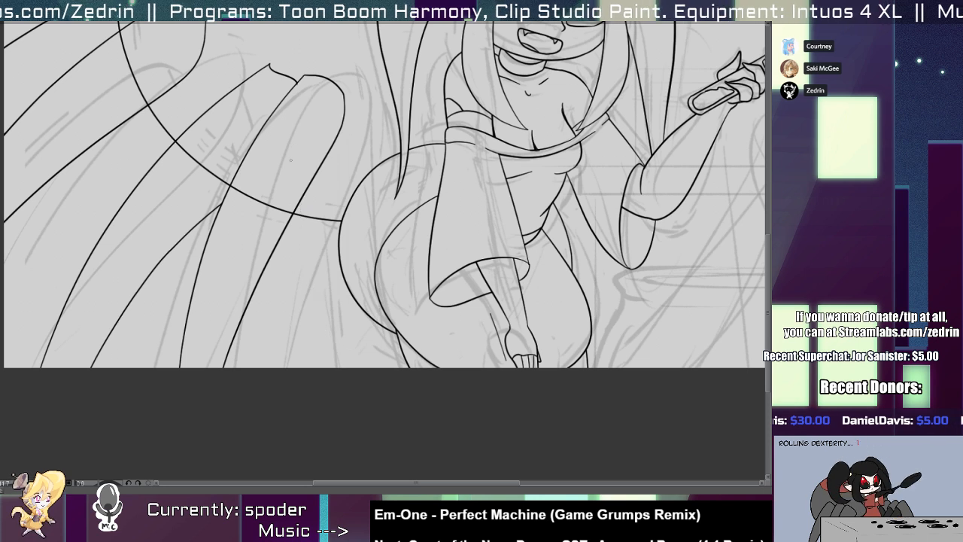
{"action": "left_click_drag", "start_coordinate": [292, 152], "coordinate": [335, 367]}
{"action": "left_click_drag", "start_coordinate": [342, 121], "coordinate": [378, 359]}
{"action": "key", "text": "ctrl+z"}
{"action": "left_click_drag", "start_coordinate": [342, 99], "coordinate": [363, 347]}
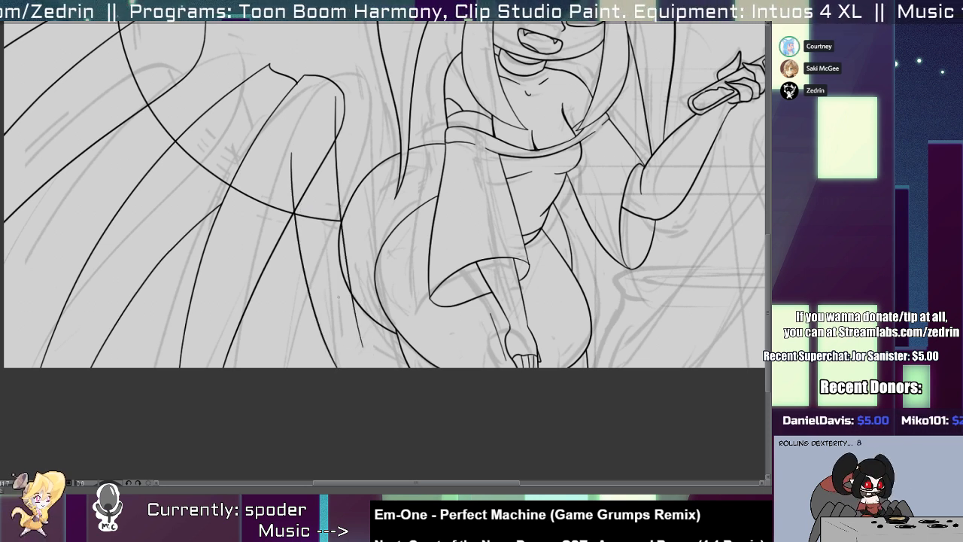
{"action": "key", "text": "ctrl+z"}
{"action": "mouse_move", "coordinate": [341, 101]}
{"action": "left_mouse_down"}
{"action": "mouse_move", "coordinate": [388, 344]}
{"action": "mouse_move", "coordinate": [364, 344]}
{"action": "left_mouse_up"}
{"action": "key", "text": "ctrl+z"}
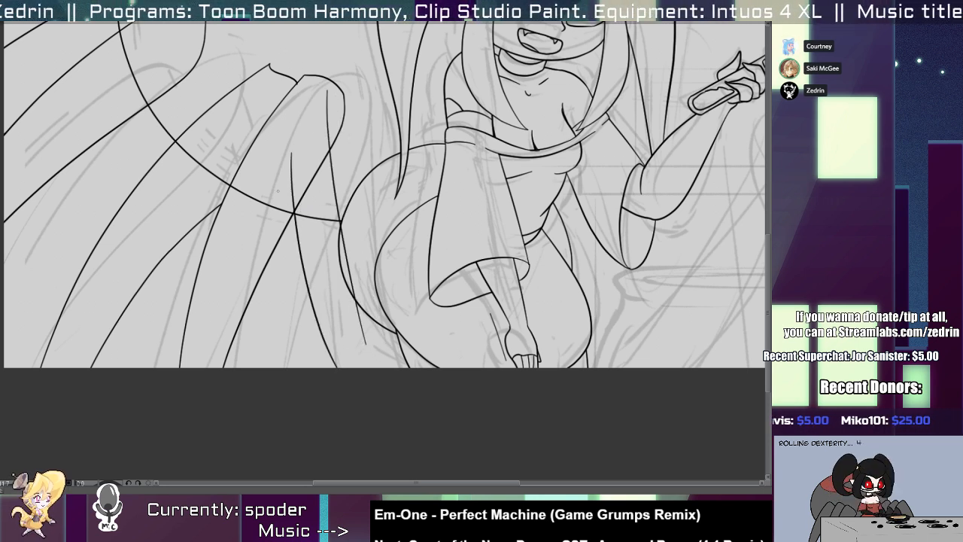
Redraw the additional leg's outer edge as a curve from inside the nearest leg down to the canvas bottom.
{"action": "key", "text": "ctrl+z"}
{"action": "key", "text": "ctrl+z"}
{"action": "mouse_move", "coordinate": [300, 129]}
{"action": "left_mouse_down"}
{"action": "mouse_move", "coordinate": [316, 307]}
{"action": "mouse_move", "coordinate": [340, 367]}
{"action": "left_mouse_up"}
{"action": "key", "text": "ctrl+z"}
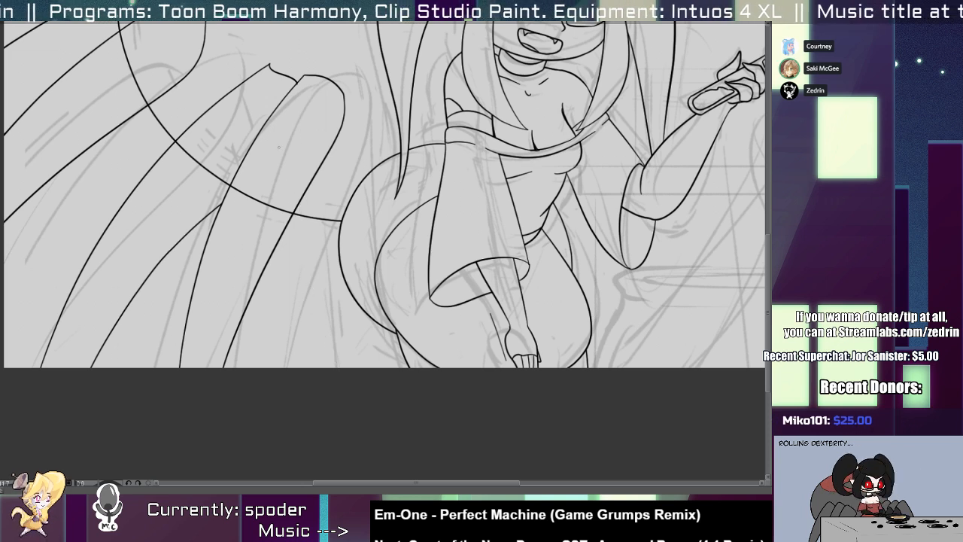
{"action": "left_click_drag", "start_coordinate": [285, 148], "coordinate": [332, 367]}
{"action": "key", "text": "ctrl+z"}
{"action": "mouse_move", "coordinate": [292, 128]}
{"action": "left_mouse_down"}
{"action": "mouse_move", "coordinate": [288, 149]}
{"action": "mouse_move", "coordinate": [336, 366]}
{"action": "left_mouse_up"}
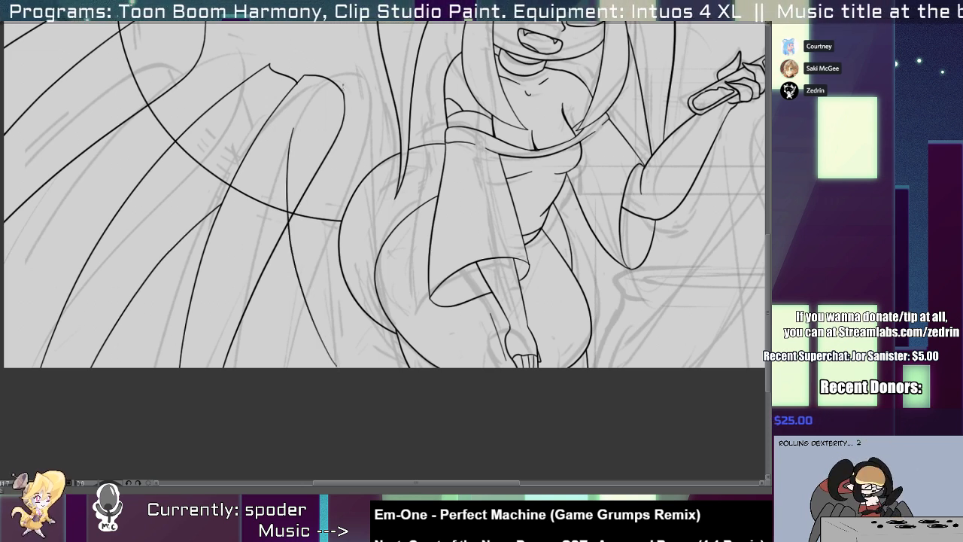
Draw the additional leg's hip-side edge as a long curve from beside the nearest leg's knee down past the hip.
{"action": "left_click_drag", "start_coordinate": [343, 85], "coordinate": [364, 356]}
{"action": "key", "text": "ctrl+z"}
{"action": "left_click_drag", "start_coordinate": [344, 109], "coordinate": [366, 343]}
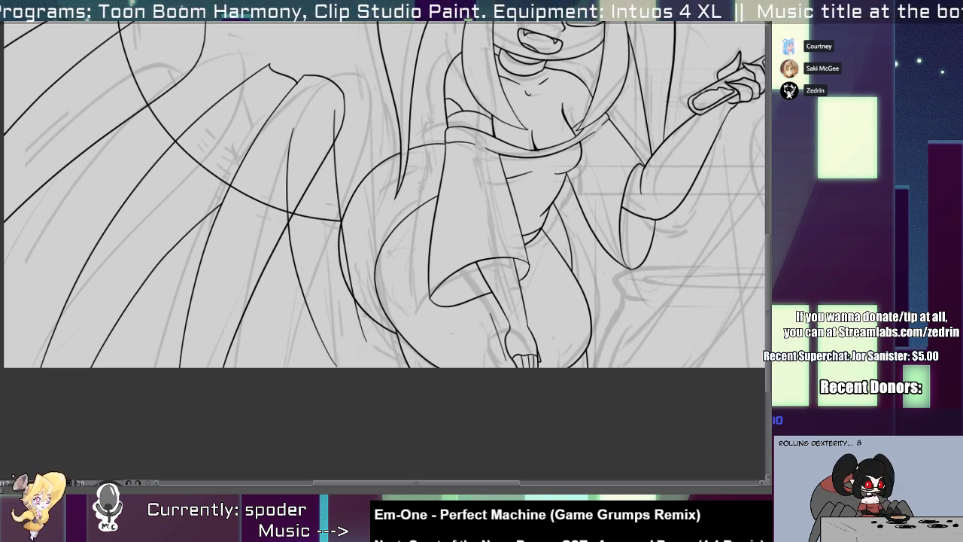
Shift the spider leg nearest the hip slightly outward and trim the neighbouring leg's line where it overlaps.
{"action": "left_click", "coordinate": [299, 203]}
{"action": "left_click_drag", "start_coordinate": [299, 203], "coordinate": [289, 204]}
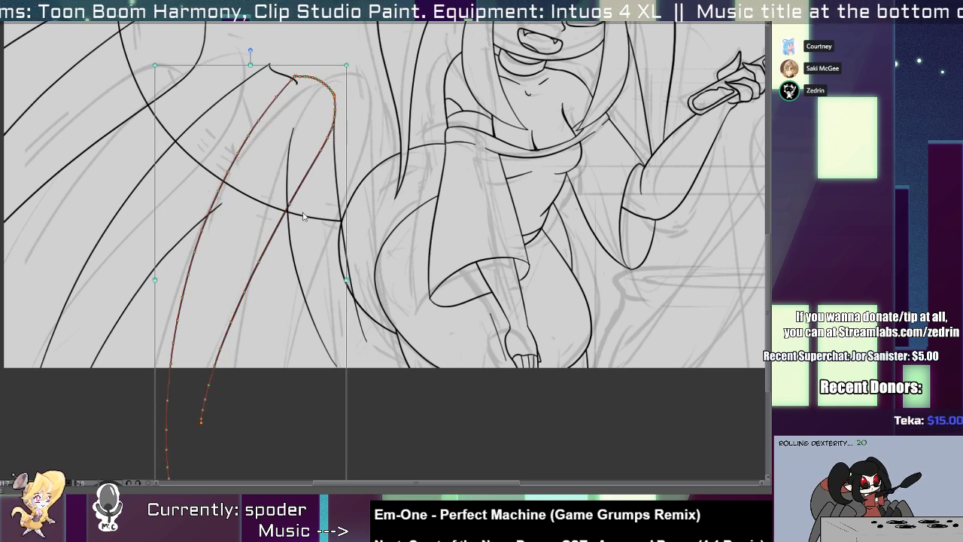
{"action": "key", "text": "alt+e"}
{"action": "left_click_drag", "start_coordinate": [213, 212], "coordinate": [227, 197]}
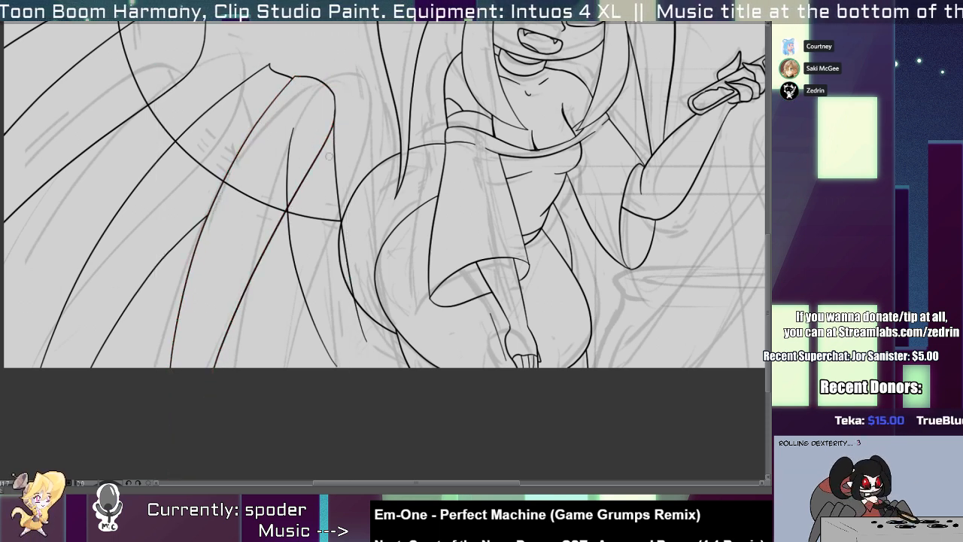
Rotate the additional leg's hip-side edge slightly and extend its upper end.
{"action": "left_click", "coordinate": [338, 176]}
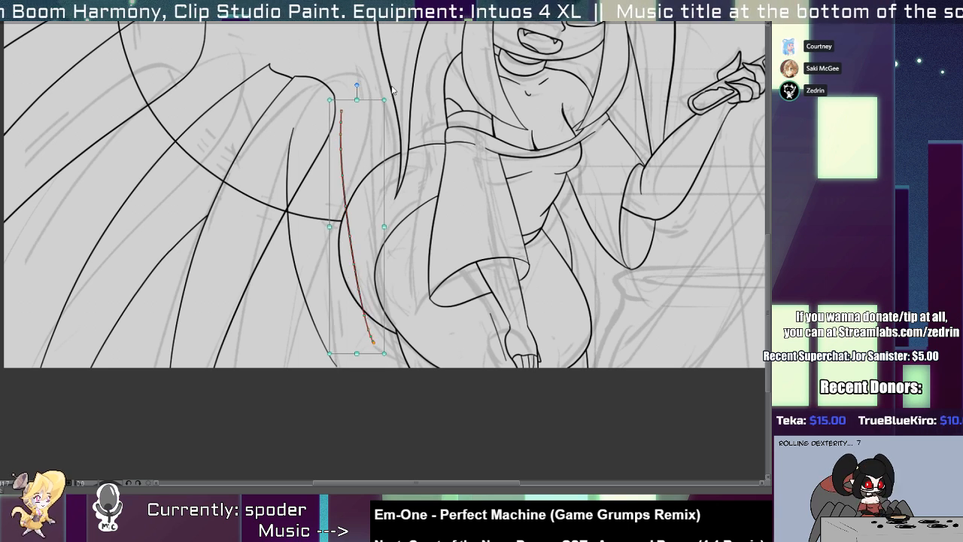
{"action": "left_click_drag", "start_coordinate": [389, 99], "coordinate": [385, 89]}
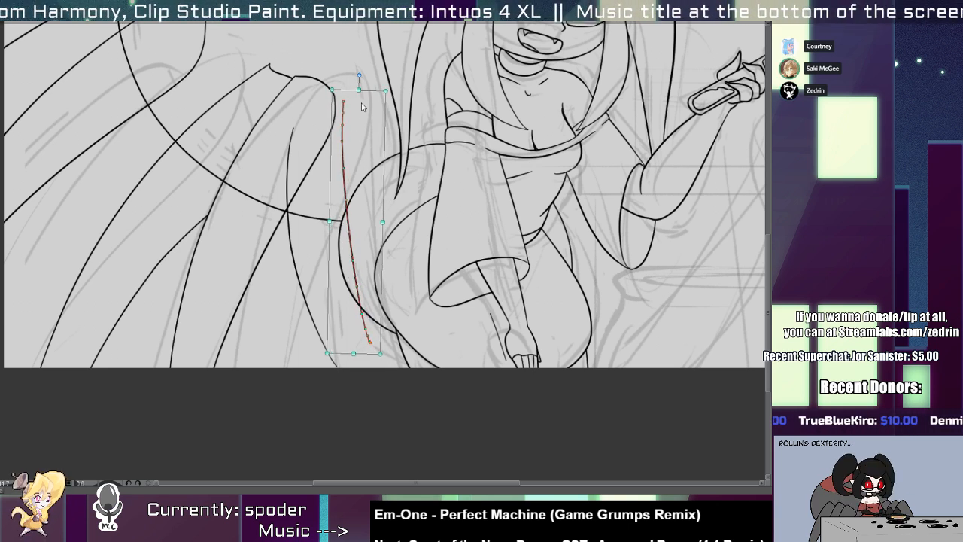
{"action": "key", "text": "alt+e"}
Draw another curved line for the additional leg down to the canvas bottom and trim the overlap inside the nearest leg.
{"action": "mouse_move", "coordinate": [268, 189]}
{"action": "left_mouse_down"}
{"action": "mouse_move", "coordinate": [322, 341]}
{"action": "mouse_move", "coordinate": [337, 354]}
{"action": "left_mouse_up"}
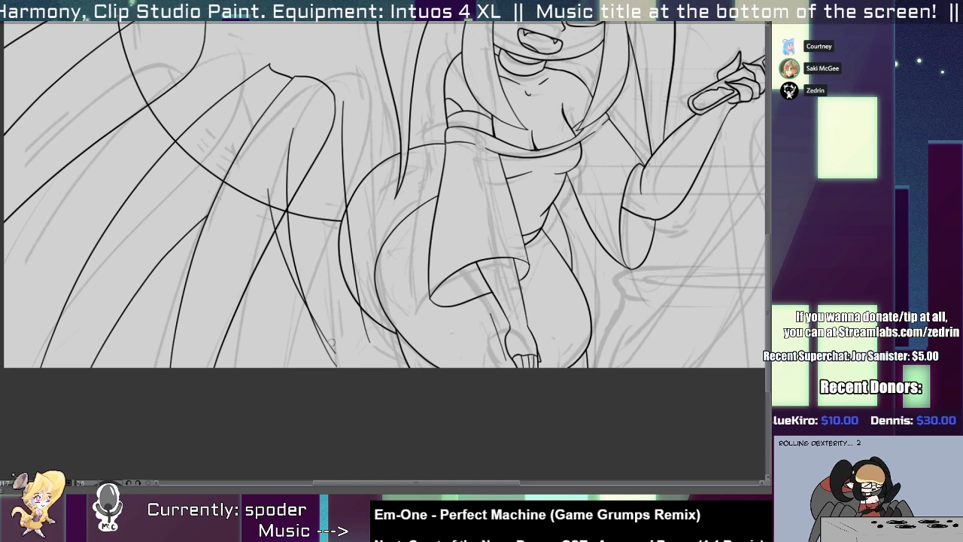
{"action": "scroll", "coordinate": [284, 231], "scroll_direction": "up", "scroll_amount": 2}
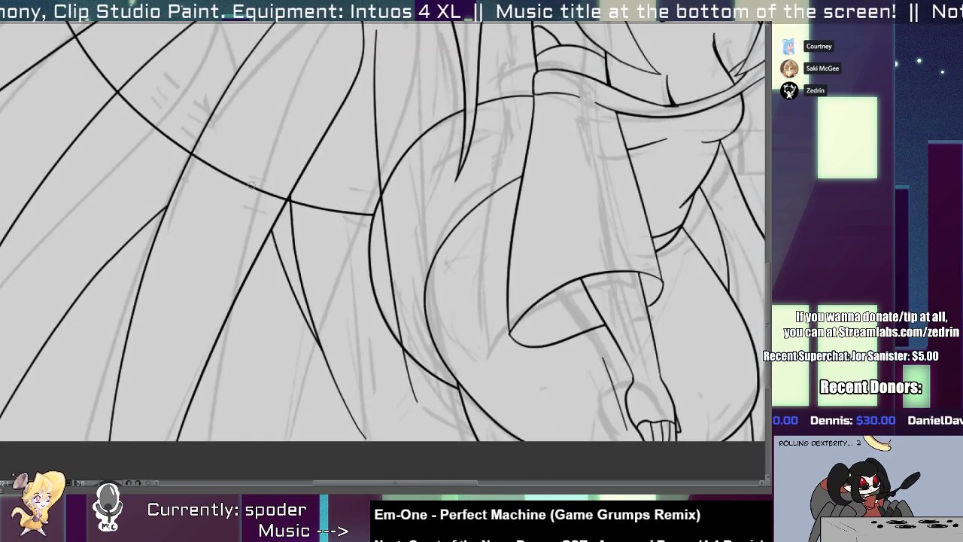
{"action": "scroll", "coordinate": [277, 167], "scroll_direction": "down", "scroll_amount": 5}
{"action": "left_click_drag", "start_coordinate": [320, 70], "coordinate": [300, 138]}
{"action": "scroll", "coordinate": [287, 180], "scroll_direction": "up", "scroll_amount": 6}
Redraw the nearest leg's knee with an inward notch at its corner and erase the old rounded top.
{"action": "left_click", "coordinate": [236, 183]}
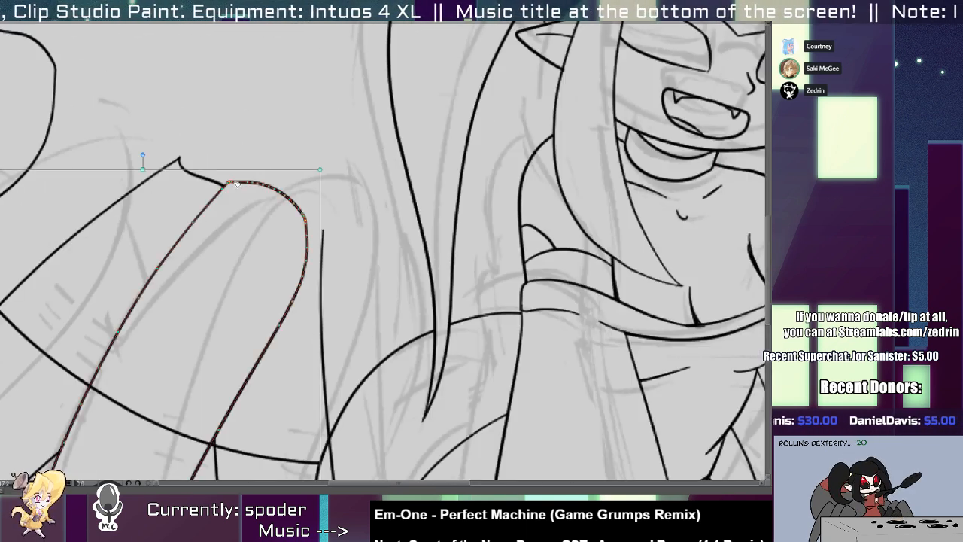
{"action": "key", "text": "p"}
{"action": "mouse_move", "coordinate": [229, 181]}
{"action": "left_mouse_down"}
{"action": "mouse_move", "coordinate": [317, 247]}
{"action": "mouse_move", "coordinate": [304, 228]}
{"action": "left_mouse_up"}
{"action": "key", "text": "e"}
{"action": "mouse_move", "coordinate": [280, 186]}
{"action": "left_mouse_down"}
{"action": "mouse_move", "coordinate": [277, 195]}
{"action": "mouse_move", "coordinate": [191, 204]}
{"action": "left_mouse_up"}
{"action": "key", "text": "y"}
{"action": "scroll", "coordinate": [210, 187], "scroll_direction": "up", "scroll_amount": 3}
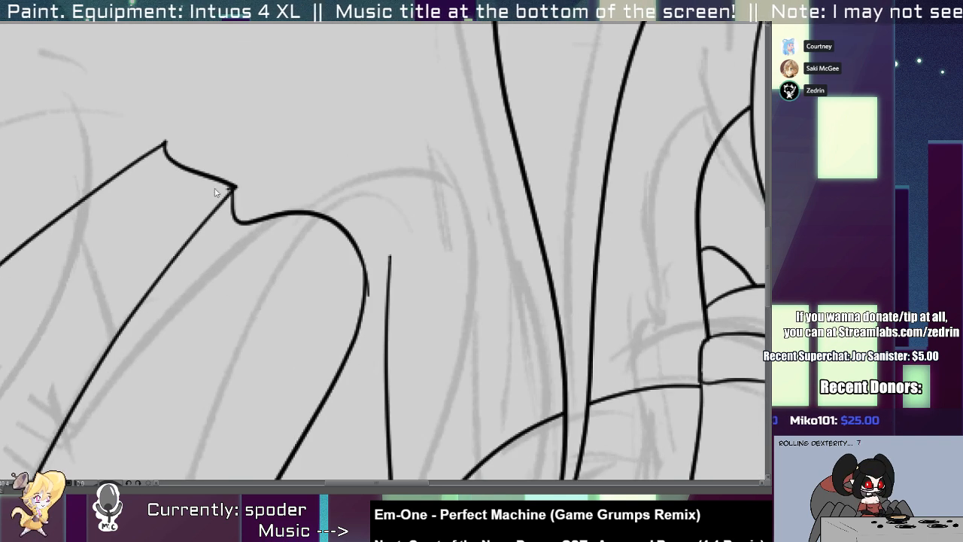
Draw a short curved cap joining the nearest leg's knee to the top of the additional leg's hip-side edge.
{"action": "left_click", "coordinate": [213, 181], "text": "ctrl"}
{"action": "key", "text": "ctrl+x"}
{"action": "left_click_drag", "start_coordinate": [251, 176], "coordinate": [214, 208]}
{"action": "key", "text": "ctrl+v"}
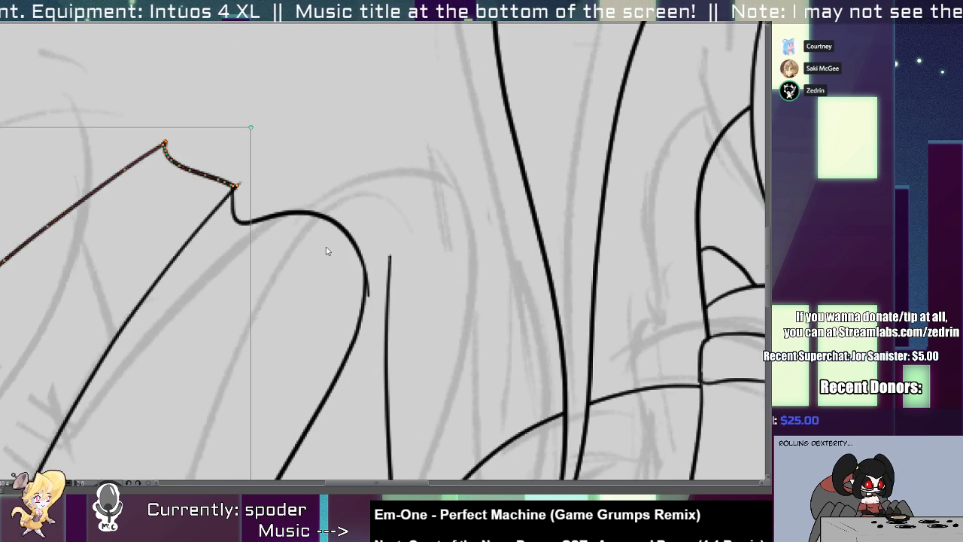
{"action": "mouse_move", "coordinate": [359, 241]}
{"action": "left_mouse_down"}
{"action": "mouse_move", "coordinate": [271, 209]}
{"action": "mouse_move", "coordinate": [264, 244]}
{"action": "mouse_move", "coordinate": [273, 134]}
{"action": "mouse_move", "coordinate": [316, 252]}
{"action": "mouse_move", "coordinate": [293, 278]}
{"action": "left_mouse_up"}
{"action": "scroll", "coordinate": [324, 254], "scroll_direction": "down", "scroll_amount": 3}
{"action": "scroll", "coordinate": [319, 255], "scroll_direction": "up", "scroll_amount": 3}
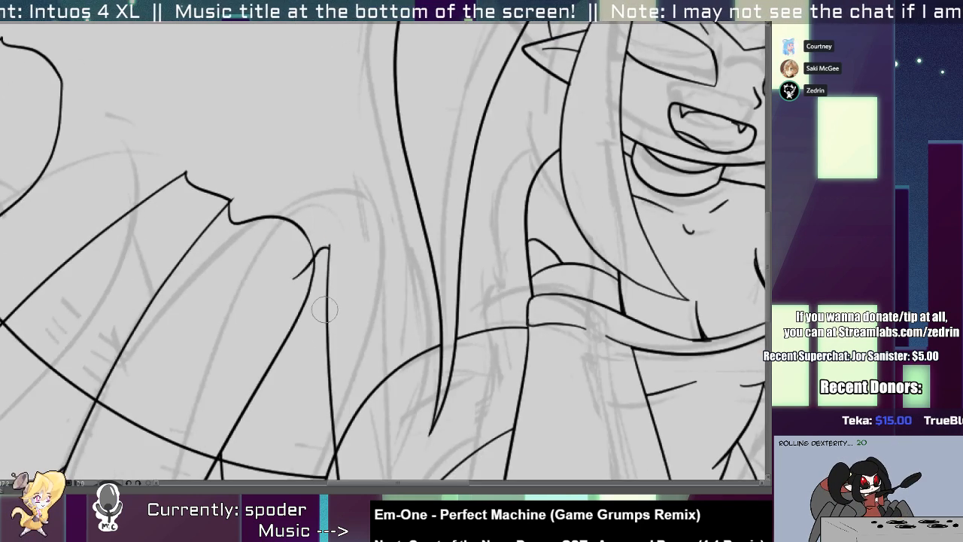
Trim the overshooting ends of the short cap where it crosses the nearest leg's knee and the additional leg's edge.
{"action": "key", "text": "o"}
{"action": "left_click", "coordinate": [328, 249]}
{"action": "key", "text": "Delete"}
{"action": "left_click", "coordinate": [329, 260]}
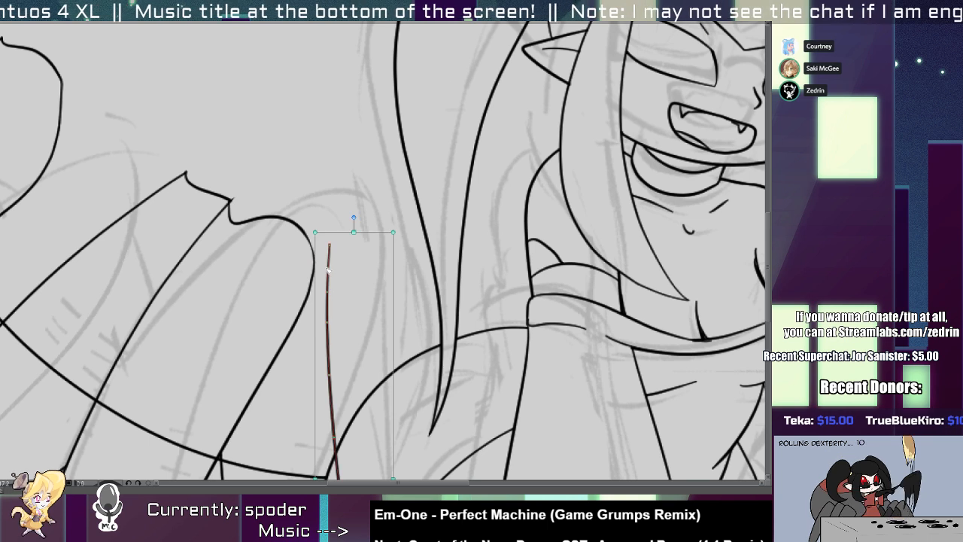
{"action": "key", "text": "ctrl+z"}
{"action": "key", "text": "e"}
{"action": "left_click", "coordinate": [331, 233]}
{"action": "left_click", "coordinate": [301, 272]}
Arch an outer knee-plate line over the nearest leg's knee, from the notch to the short cap.
{"action": "scroll", "coordinate": [296, 208], "scroll_direction": "up", "scroll_amount": 2}
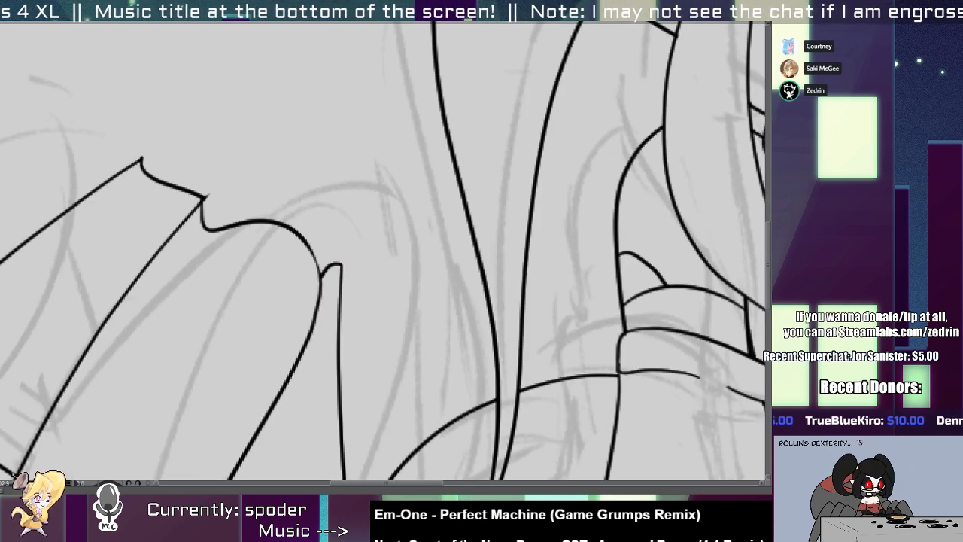
{"action": "mouse_move", "coordinate": [194, 226]}
{"action": "left_mouse_down"}
{"action": "mouse_move", "coordinate": [288, 198]}
{"action": "mouse_move", "coordinate": [320, 223]}
{"action": "mouse_move", "coordinate": [329, 284]}
{"action": "left_mouse_up"}
{"action": "key", "text": "ctrl+z"}
{"action": "key", "text": "ctrl+z"}
{"action": "mouse_move", "coordinate": [321, 224]}
{"action": "left_mouse_down"}
{"action": "mouse_move", "coordinate": [330, 290]}
{"action": "mouse_move", "coordinate": [311, 209]}
{"action": "mouse_move", "coordinate": [329, 281]}
{"action": "left_mouse_up"}
{"action": "key", "text": "y"}
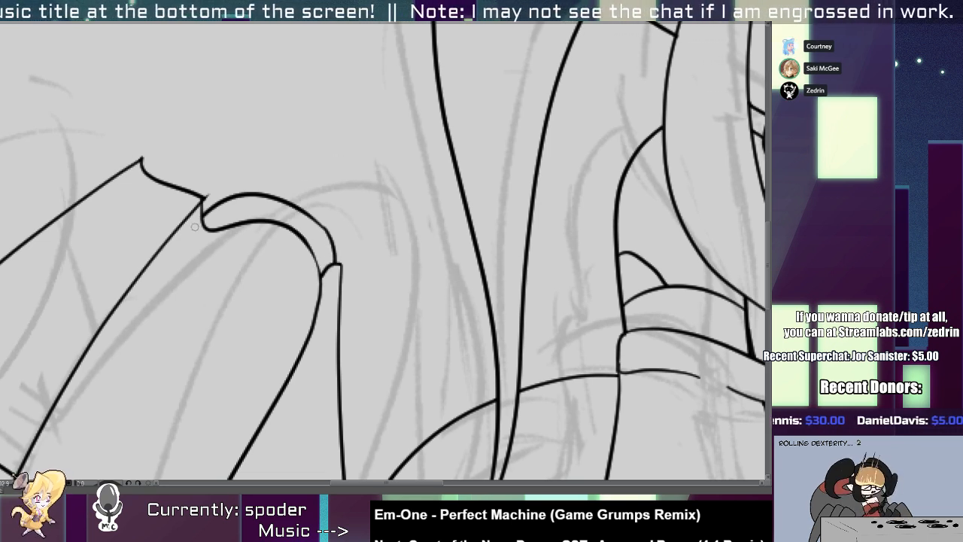
Join the nearest leg's far edge to the knee plate with a small rounded curve and remove the line between them.
{"action": "scroll", "coordinate": [195, 203], "scroll_direction": "up", "scroll_amount": 3}
{"action": "mouse_move", "coordinate": [258, 209]}
{"action": "left_mouse_down"}
{"action": "mouse_move", "coordinate": [179, 226]}
{"action": "mouse_move", "coordinate": [205, 236]}
{"action": "mouse_move", "coordinate": [165, 248]}
{"action": "left_mouse_up"}
{"action": "key", "text": "y"}
{"action": "key", "text": "ctrl+z"}
{"action": "key", "text": "ctrl+z"}
{"action": "key", "text": "o"}
{"action": "left_click", "coordinate": [168, 254]}
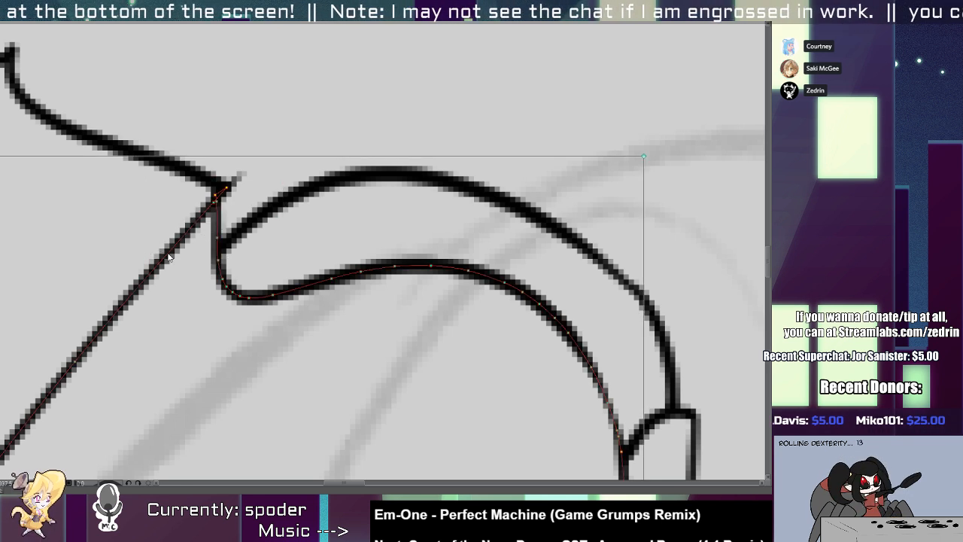
{"action": "key", "text": "ctrl+y"}
{"action": "key", "text": "e"}
{"action": "left_click_drag", "start_coordinate": [223, 224], "coordinate": [210, 228]}
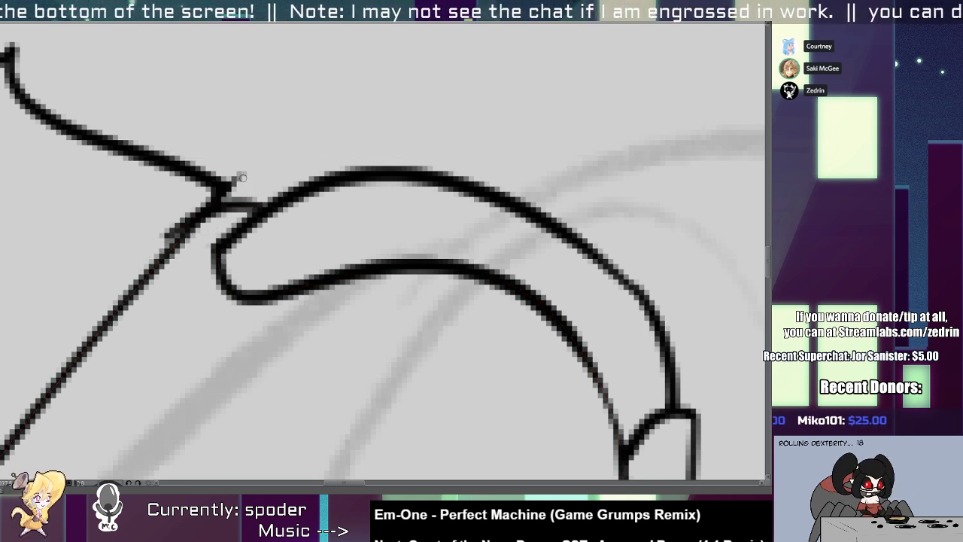
Erase the leftover corner tip and smooth the nearest leg's edge into the rounded joint.
{"action": "left_click", "coordinate": [235, 180], "text": "ctrl"}
{"action": "left_click", "coordinate": [221, 198], "text": "ctrl"}
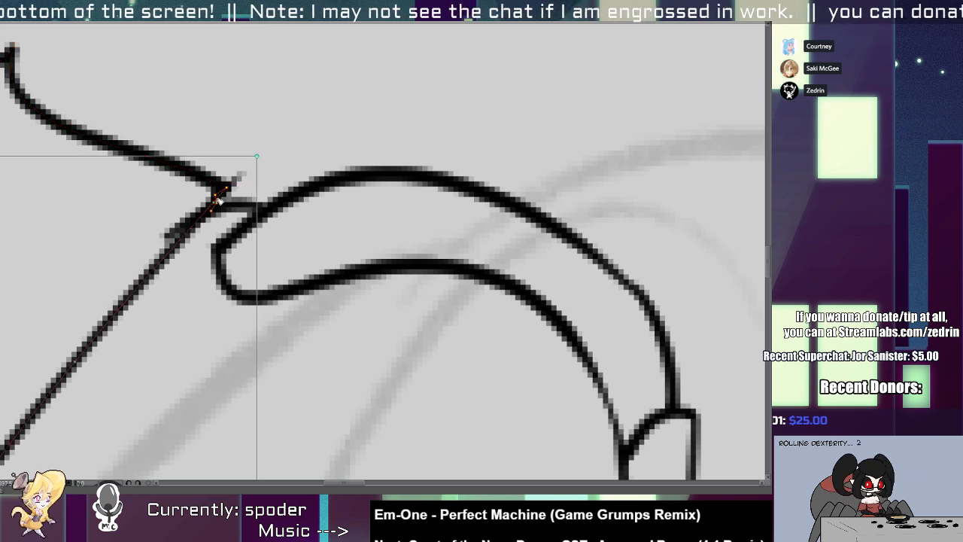
{"action": "mouse_move", "coordinate": [225, 203]}
{"action": "left_mouse_down"}
{"action": "mouse_move", "coordinate": [216, 199]}
{"action": "mouse_move", "coordinate": [223, 196]}
{"action": "mouse_move", "coordinate": [95, 328]}
{"action": "left_mouse_up"}
{"action": "key", "text": "ctrl+z"}
{"action": "left_click_drag", "start_coordinate": [161, 251], "coordinate": [92, 333]}
{"action": "left_click_drag", "start_coordinate": [187, 232], "coordinate": [124, 289]}
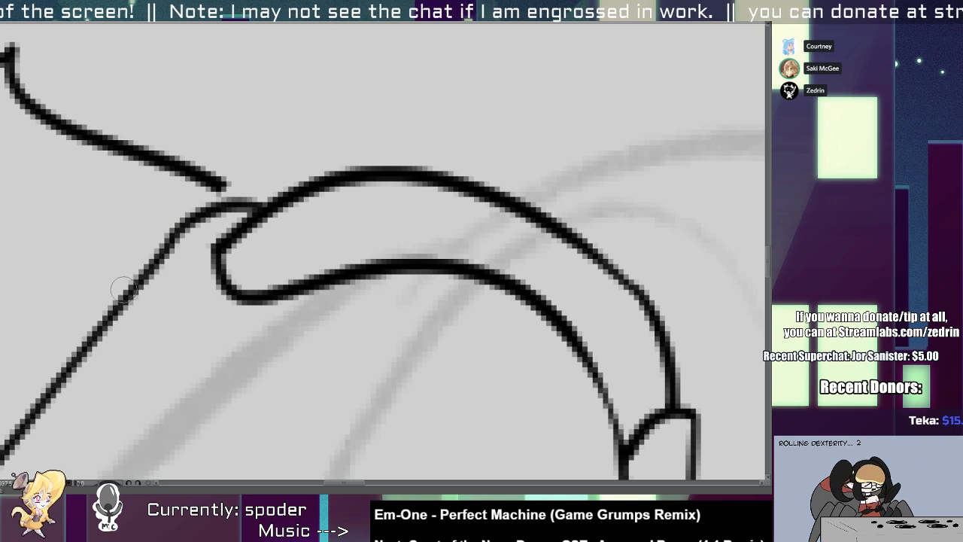
Draw a notched inner knee curve on the adjacent leg, from its pointed tip to the finished knee plate.
{"action": "scroll", "coordinate": [215, 193], "scroll_direction": "down", "scroll_amount": 6}
{"action": "scroll", "coordinate": [174, 196], "scroll_direction": "up", "scroll_amount": 5}
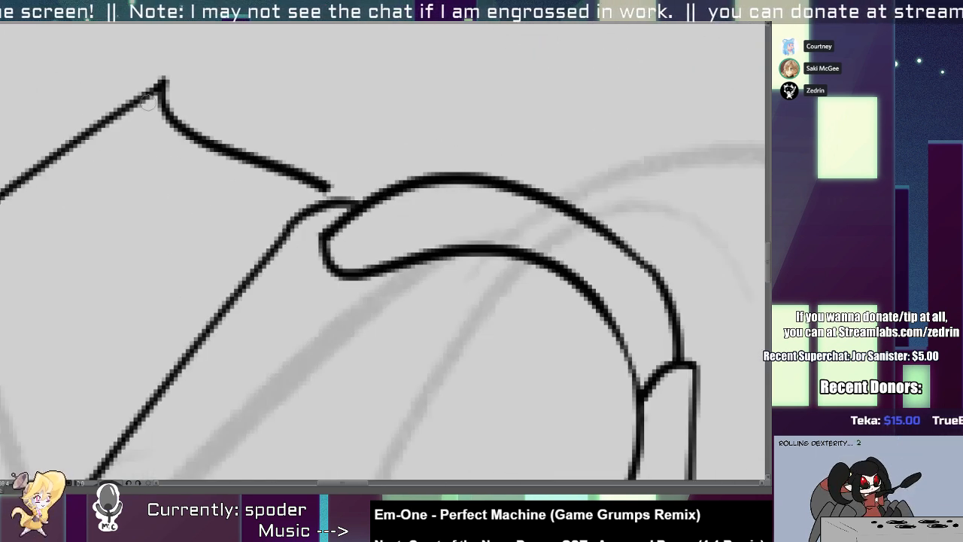
{"action": "mouse_move", "coordinate": [149, 104]}
{"action": "left_mouse_down"}
{"action": "mouse_move", "coordinate": [180, 172]}
{"action": "mouse_move", "coordinate": [376, 226]}
{"action": "mouse_move", "coordinate": [368, 218]}
{"action": "left_mouse_up"}
{"action": "mouse_move", "coordinate": [329, 197]}
{"action": "left_mouse_down"}
{"action": "mouse_move", "coordinate": [322, 183]}
{"action": "mouse_move", "coordinate": [298, 180]}
{"action": "left_mouse_up"}
{"action": "key", "text": "ctrl+z"}
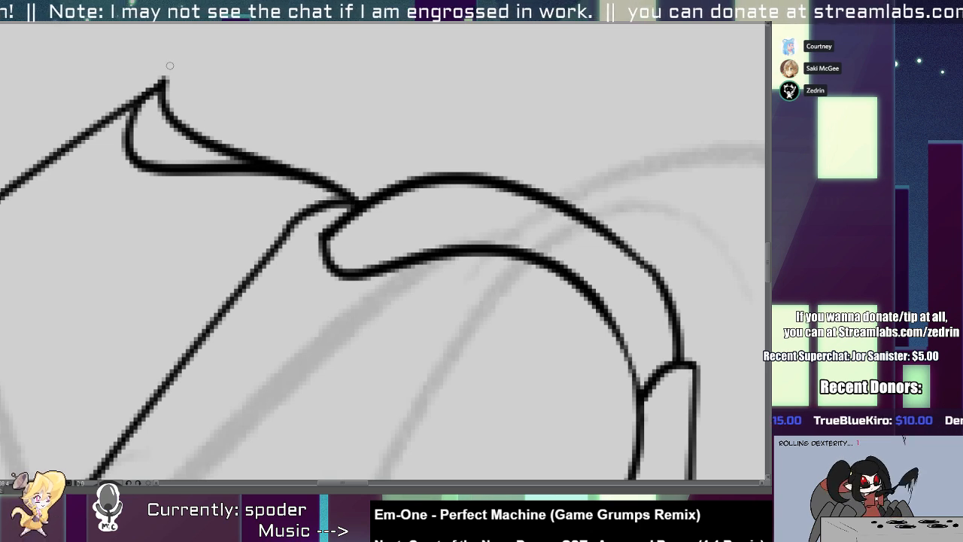
Erase the adjacent leg's old knee line and arch an outer knee-plate line above the notched curve.
{"action": "left_click_drag", "start_coordinate": [170, 68], "coordinate": [173, 114]}
{"action": "key", "text": "y"}
{"action": "left_click_drag", "start_coordinate": [274, 173], "coordinate": [374, 217]}
{"action": "mouse_move", "coordinate": [367, 258]}
{"action": "left_mouse_down"}
{"action": "mouse_move", "coordinate": [285, 203]}
{"action": "mouse_move", "coordinate": [377, 203]}
{"action": "mouse_move", "coordinate": [404, 231]}
{"action": "left_mouse_up"}
{"action": "key", "text": "ctrl+z"}
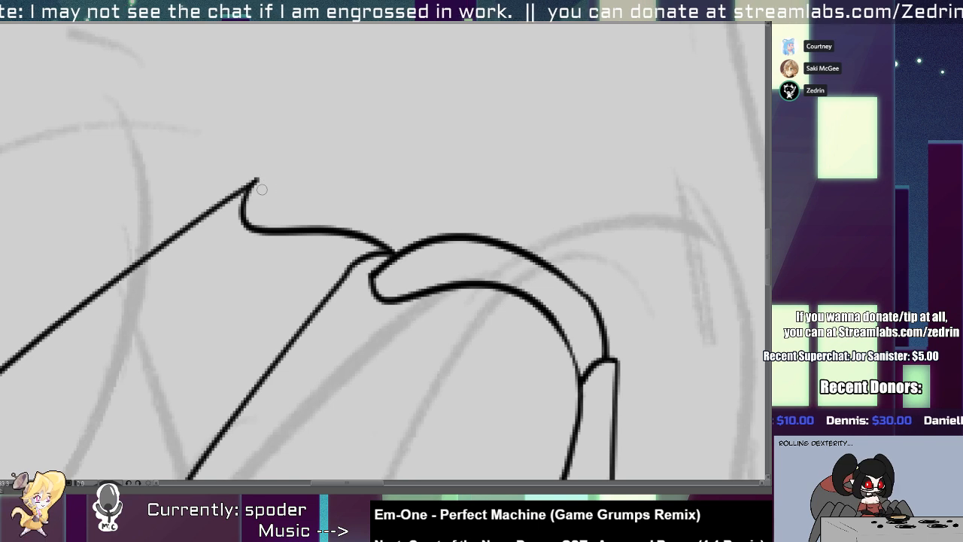
{"action": "mouse_move", "coordinate": [252, 191]}
{"action": "left_mouse_down"}
{"action": "mouse_move", "coordinate": [414, 204]}
{"action": "mouse_move", "coordinate": [449, 232]}
{"action": "mouse_move", "coordinate": [449, 277]}
{"action": "mouse_move", "coordinate": [360, 226]}
{"action": "left_mouse_up"}
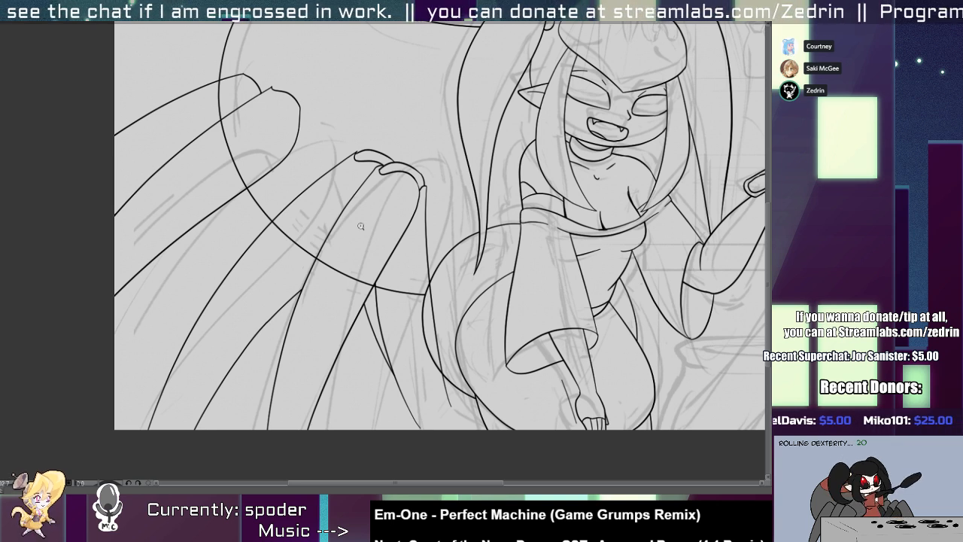
Select the two outermost spider legs and move them down closer to the finished legs.
{"action": "left_click", "coordinate": [148, 258]}
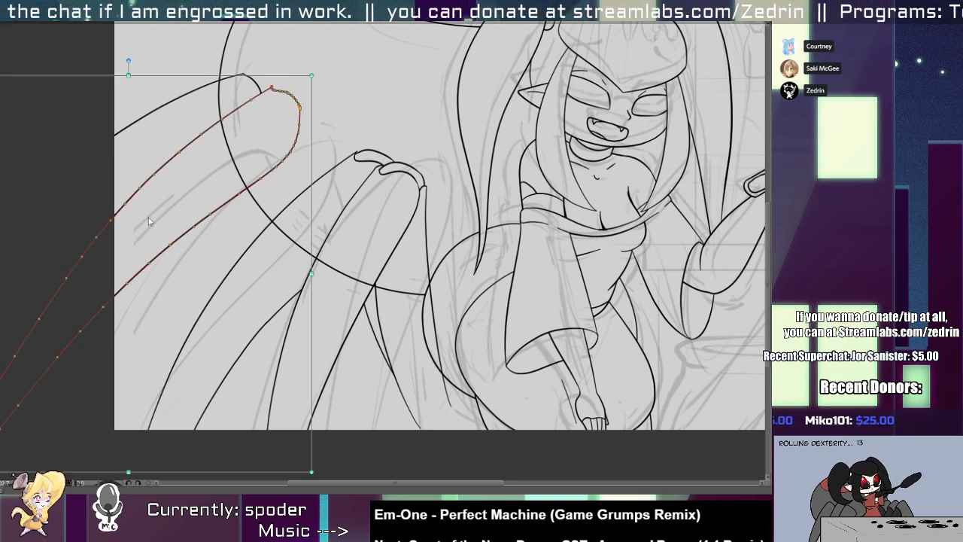
{"action": "left_click_drag", "start_coordinate": [136, 101], "coordinate": [51, 325]}
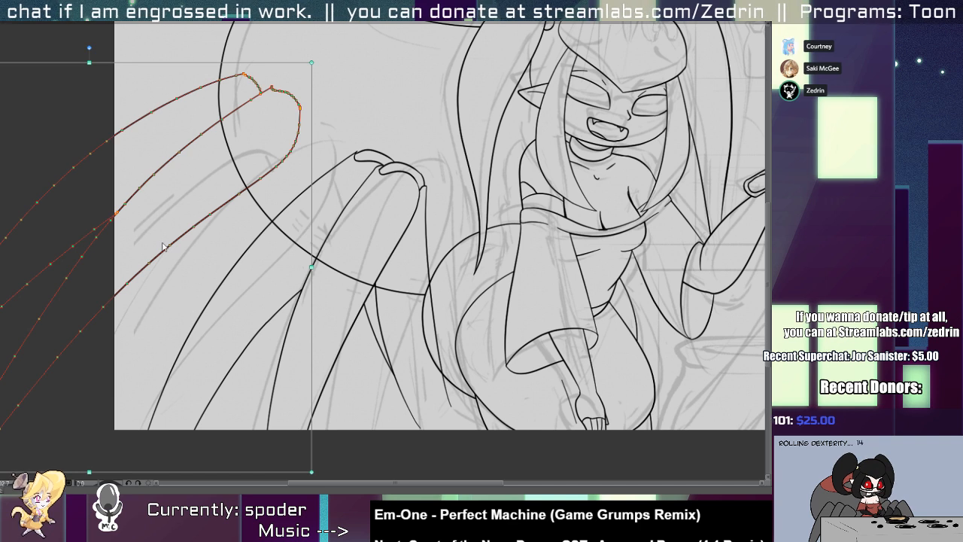
{"action": "left_click_drag", "start_coordinate": [159, 259], "coordinate": [176, 301]}
{"action": "key", "text": "alt+t"}
{"action": "mouse_move", "coordinate": [301, 205]}
{"action": "left_mouse_down"}
{"action": "mouse_move", "coordinate": [288, 218]}
{"action": "mouse_move", "coordinate": [299, 224]}
{"action": "mouse_move", "coordinate": [243, 221]}
{"action": "left_mouse_up"}
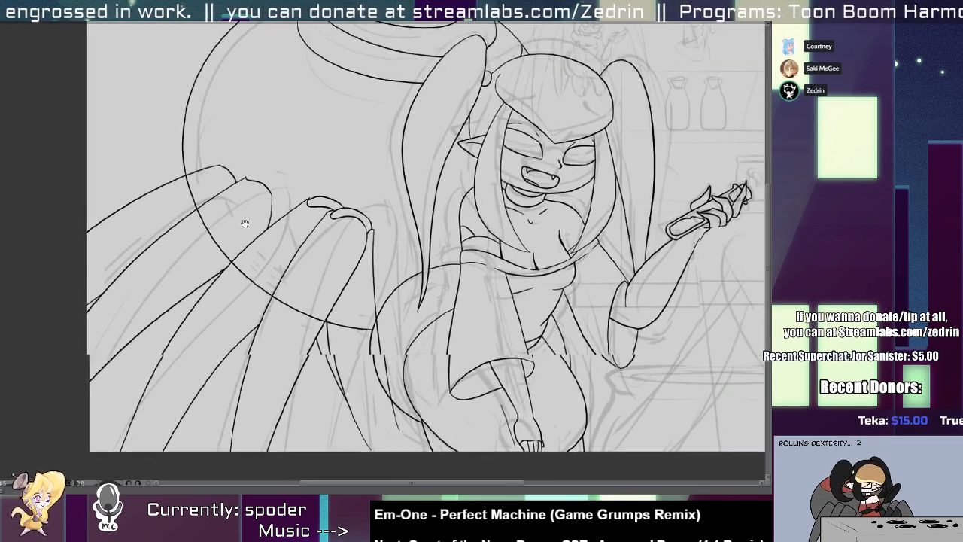
Redraw the lower moved leg's knee as a notched curve down to the neighbouring leg and erase the old knee and overshoot.
{"action": "mouse_move", "coordinate": [255, 177]}
{"action": "left_mouse_down"}
{"action": "mouse_move", "coordinate": [240, 158]}
{"action": "mouse_move", "coordinate": [301, 328]}
{"action": "left_mouse_up"}
{"action": "key", "text": "ctrl+z"}
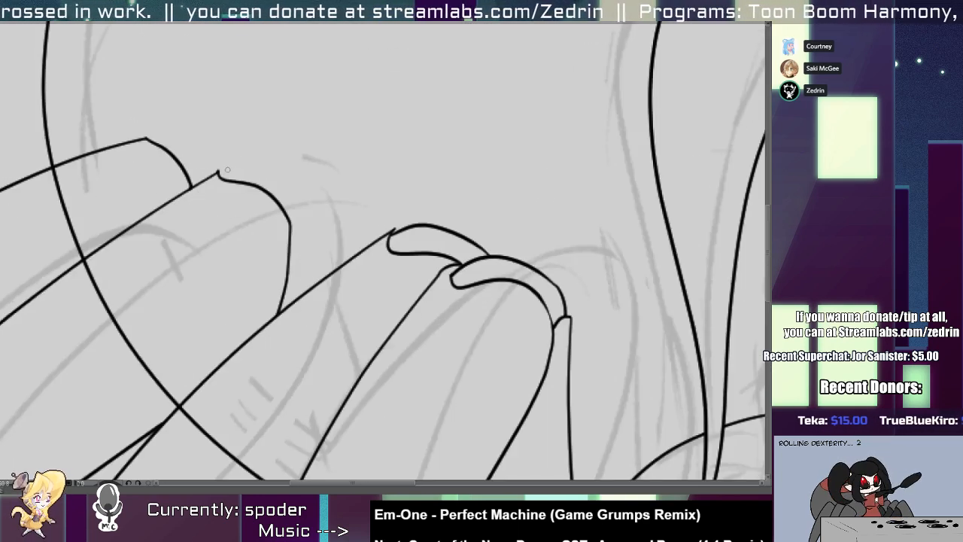
{"action": "left_click_drag", "start_coordinate": [219, 160], "coordinate": [278, 309]}
{"action": "key", "text": "ctrl+z"}
{"action": "mouse_move", "coordinate": [224, 154]}
{"action": "left_mouse_down"}
{"action": "mouse_move", "coordinate": [286, 310]}
{"action": "mouse_move", "coordinate": [211, 165]}
{"action": "mouse_move", "coordinate": [291, 321]}
{"action": "left_mouse_up"}
{"action": "key", "text": "ctrl+z"}
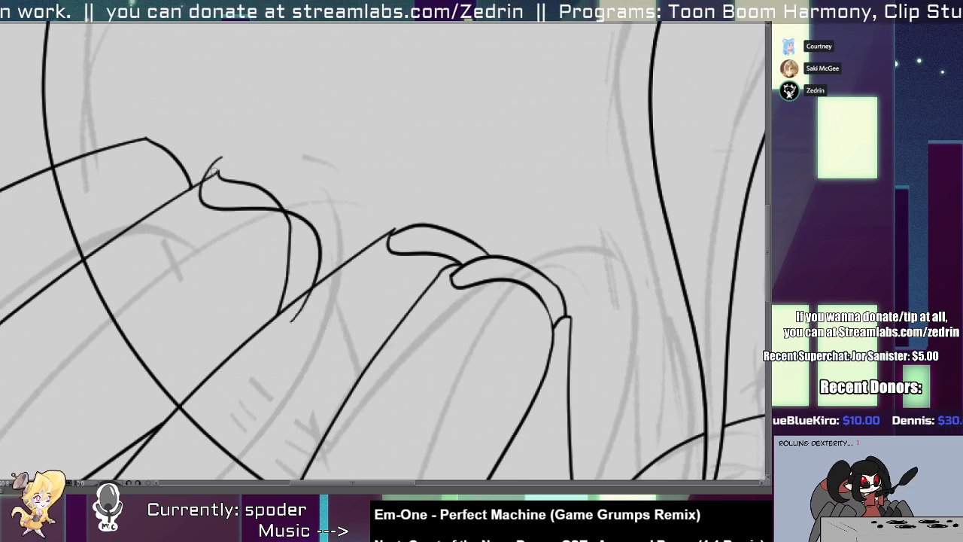
{"action": "key", "text": "ctrl+z"}
{"action": "key", "text": "ctrl+z"}
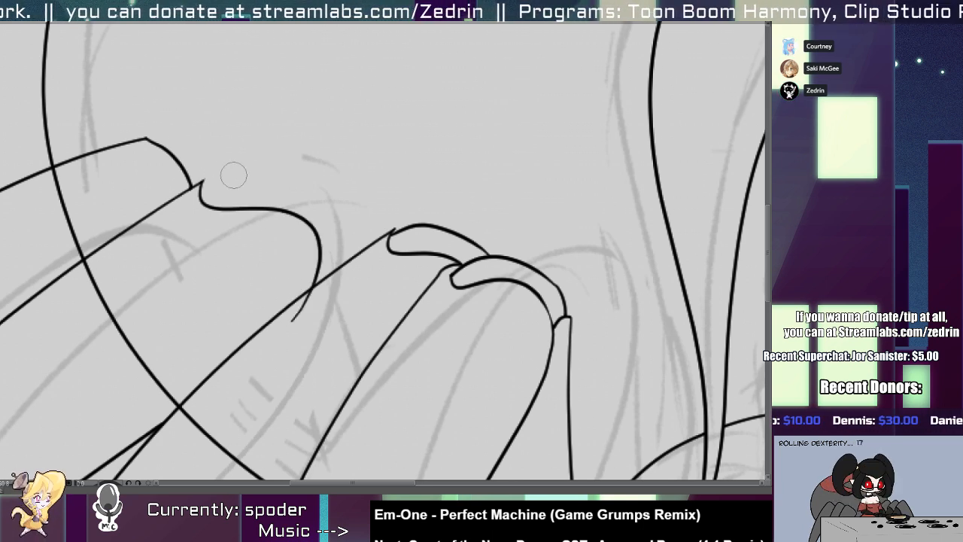
{"action": "left_click_drag", "start_coordinate": [295, 321], "coordinate": [303, 293]}
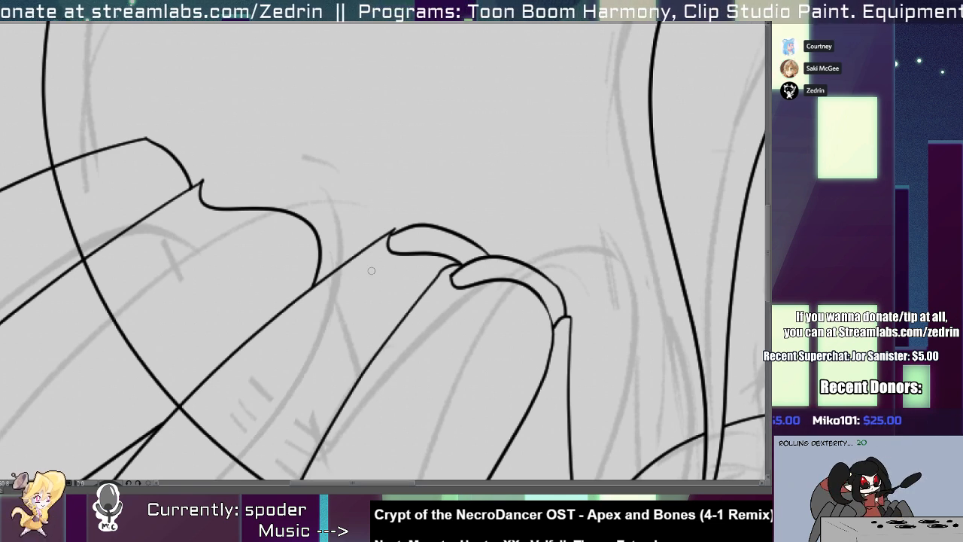
Draw a small rounded bump between the redrawn knee and the neighbouring leg's upper edge.
{"action": "scroll", "coordinate": [269, 187], "scroll_direction": "up", "scroll_amount": 3}
{"action": "left_click_drag", "start_coordinate": [335, 287], "coordinate": [385, 275]}
{"action": "key", "text": "ctrl+z"}
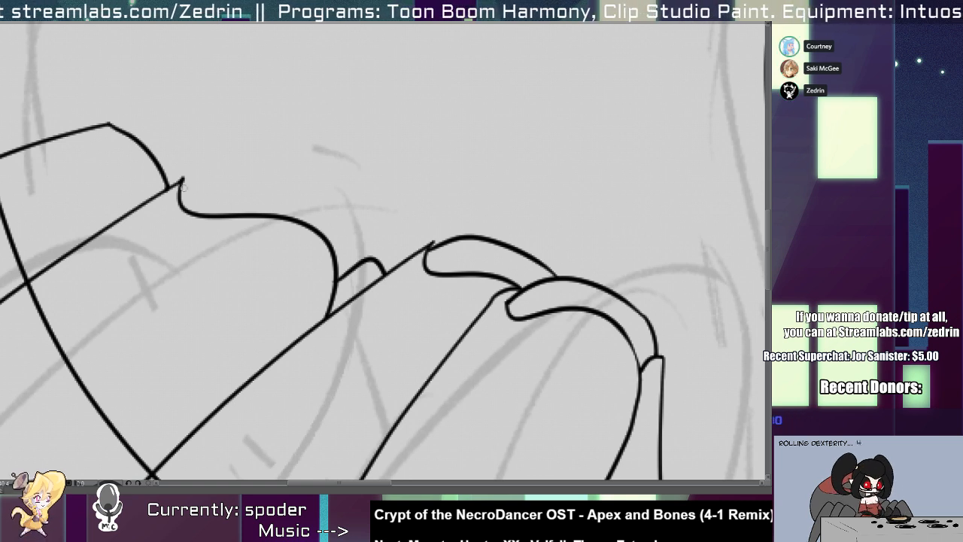
Arch an outer knee-plate line over the redrawn knee, from its notch to the small rounded bump.
{"action": "left_click_drag", "start_coordinate": [183, 194], "coordinate": [376, 232]}
{"action": "key", "text": "ctrl+z"}
{"action": "mouse_move", "coordinate": [181, 194]}
{"action": "left_mouse_down"}
{"action": "mouse_move", "coordinate": [326, 196]}
{"action": "mouse_move", "coordinate": [366, 254]}
{"action": "left_mouse_up"}
{"action": "scroll", "coordinate": [179, 176], "scroll_direction": "up", "scroll_amount": 4}
Draw a short curve joining the leg's upper edge to the knee plate and erase the pointed tip at the corner.
{"action": "left_click_drag", "start_coordinate": [182, 186], "coordinate": [261, 199]}
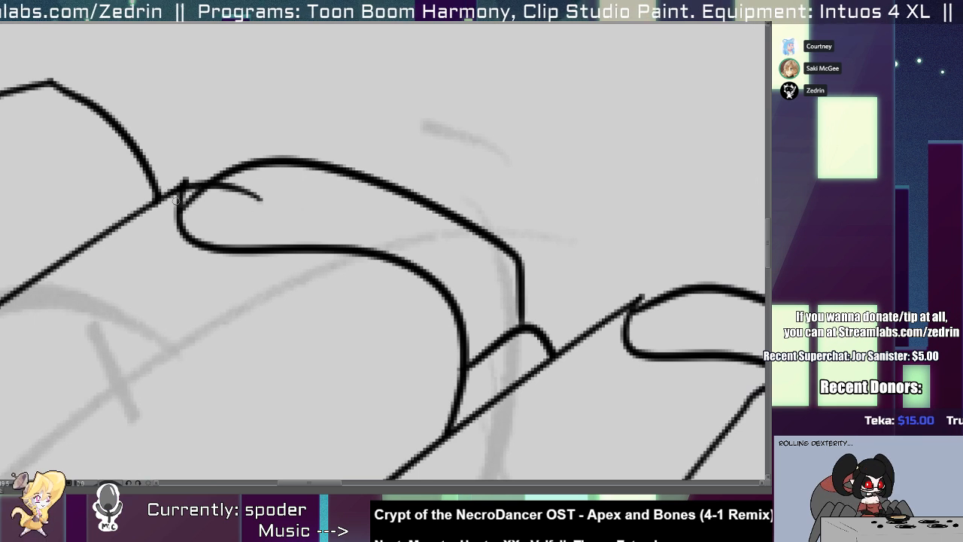
{"action": "left_click", "coordinate": [185, 181]}
{"action": "key", "text": "ctrl+z"}
{"action": "key", "text": "alt+s"}
{"action": "left_click", "coordinate": [188, 184]}
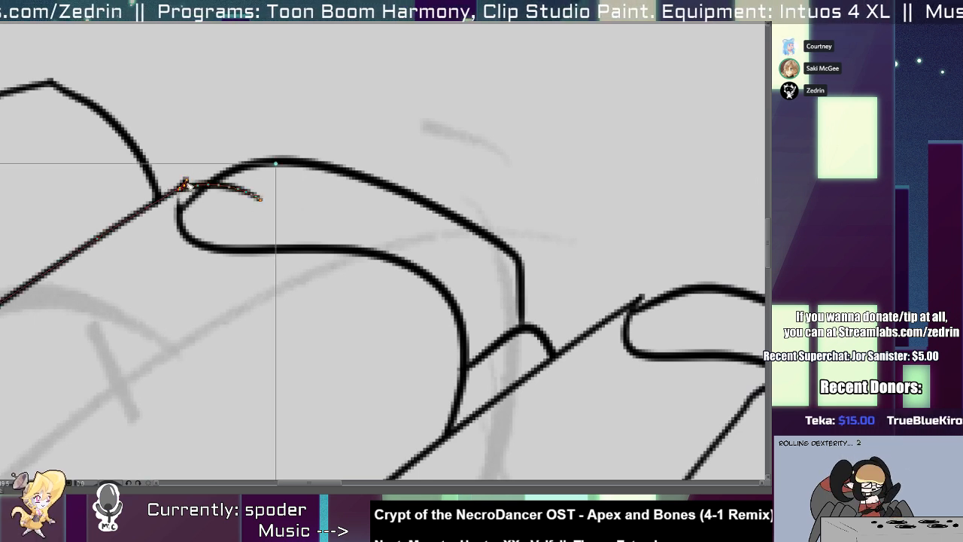
{"action": "key", "text": "alt+t"}
{"action": "left_click", "coordinate": [186, 182]}
{"action": "key", "text": "ctrl+z"}
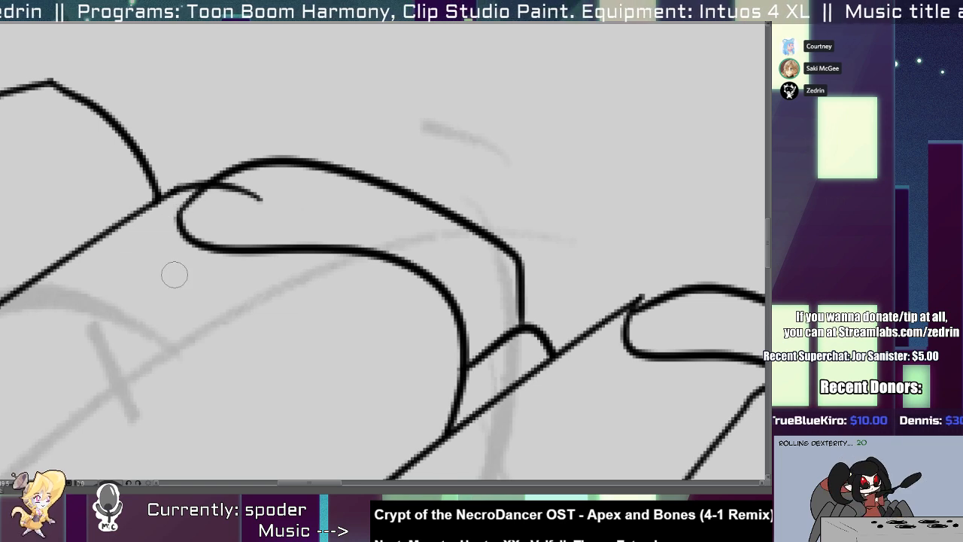
Draw a notched curve at the uppermost leg's knee down to the neighbouring leg and remove the old knee line.
{"action": "scroll", "coordinate": [170, 209], "scroll_direction": "down", "scroll_amount": 4}
{"action": "scroll", "coordinate": [170, 208], "scroll_direction": "up", "scroll_amount": 4}
{"action": "left_click_drag", "start_coordinate": [147, 145], "coordinate": [227, 247]}
{"action": "left_click_drag", "start_coordinate": [225, 215], "coordinate": [204, 183]}
{"action": "left_click_drag", "start_coordinate": [238, 238], "coordinate": [238, 263]}
{"action": "left_click", "coordinate": [201, 181]}
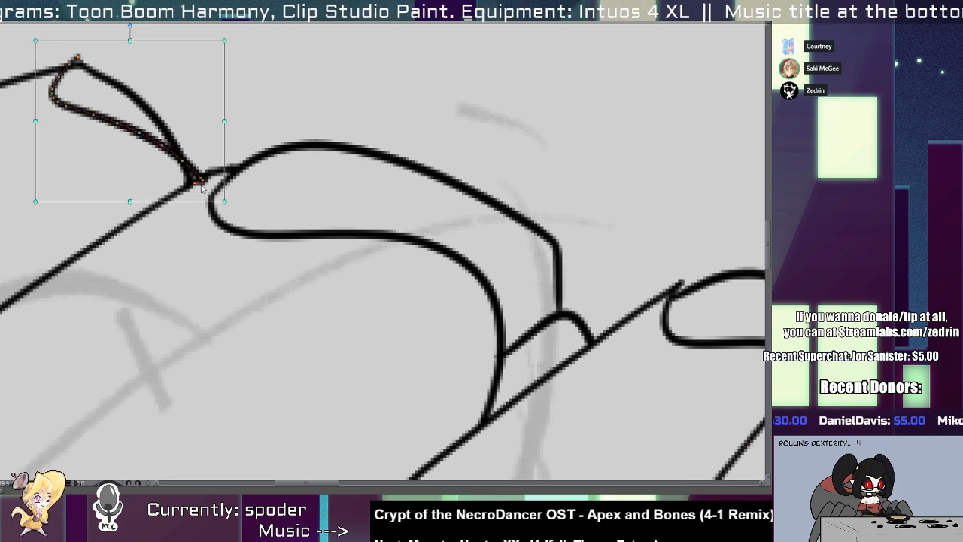
{"action": "key", "text": "alt+e"}
{"action": "mouse_move", "coordinate": [181, 167]}
{"action": "left_mouse_down"}
{"action": "mouse_move", "coordinate": [190, 186]}
{"action": "mouse_move", "coordinate": [201, 183]}
{"action": "mouse_move", "coordinate": [218, 270]}
{"action": "left_mouse_up"}
{"action": "key", "text": "ctrl+z"}
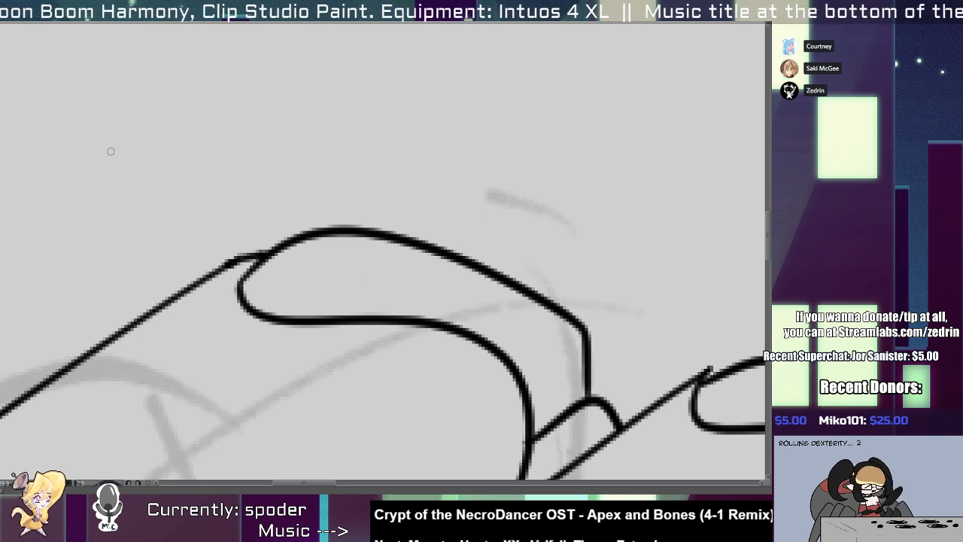
{"action": "key", "text": "ctrl+y"}
Arch an outer knee-plate line from the uppermost leg's notch over to the neighbouring leg's knee plate.
{"action": "left_click_drag", "start_coordinate": [100, 154], "coordinate": [279, 274]}
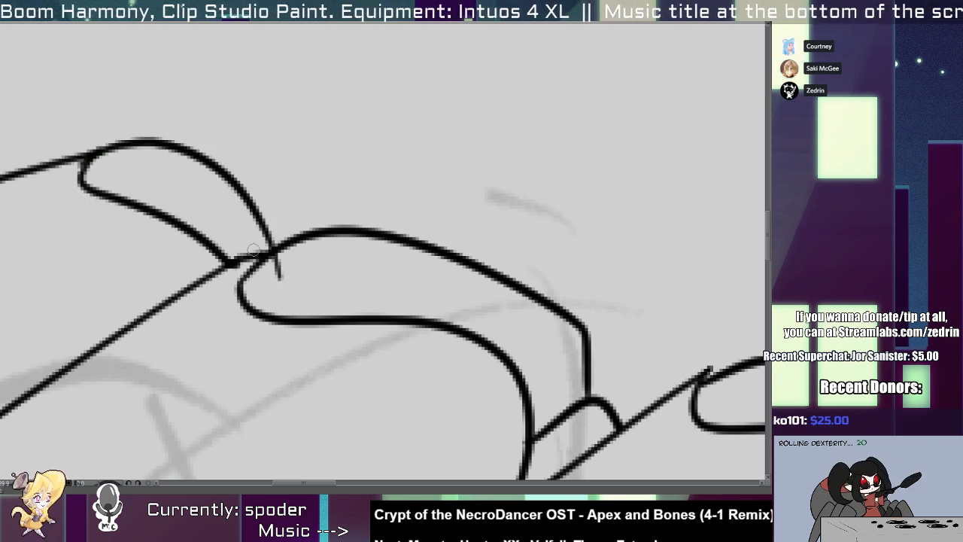
{"action": "key", "text": "ctrl+z"}
{"action": "left_click_drag", "start_coordinate": [97, 155], "coordinate": [343, 263]}
{"action": "key", "text": "ctrl+z"}
{"action": "mouse_move", "coordinate": [97, 156]}
{"action": "left_mouse_down"}
{"action": "mouse_move", "coordinate": [177, 137]}
{"action": "mouse_move", "coordinate": [348, 245]}
{"action": "left_mouse_up"}
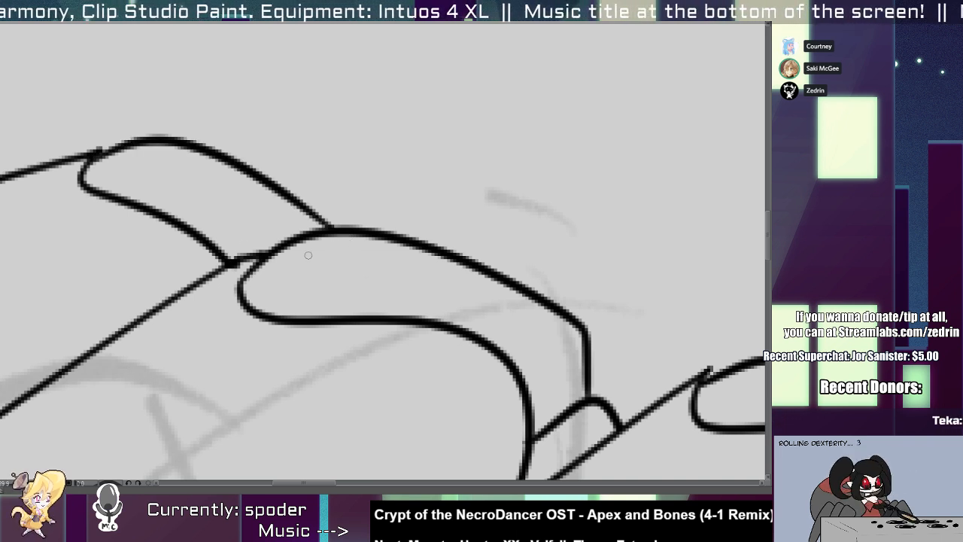
Try to move the end point of the uppermost leg's notched knee curve at the neighbouring leg's corner.
{"action": "key", "text": "alt+q"}
{"action": "left_click", "coordinate": [232, 267]}
{"action": "left_click", "coordinate": [235, 265]}
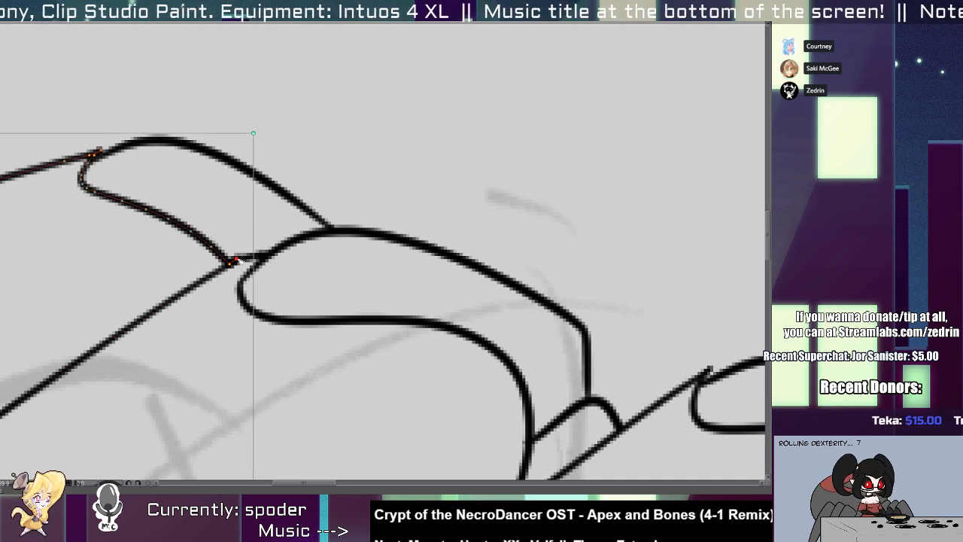
{"action": "left_click_drag", "start_coordinate": [236, 264], "coordinate": [239, 212]}
{"action": "key", "text": "ctrl+z"}
Nudge the long lower edge line of the second leg so its upper end meets the neighbouring leg's outline.
{"action": "key", "text": "ctrl+0"}
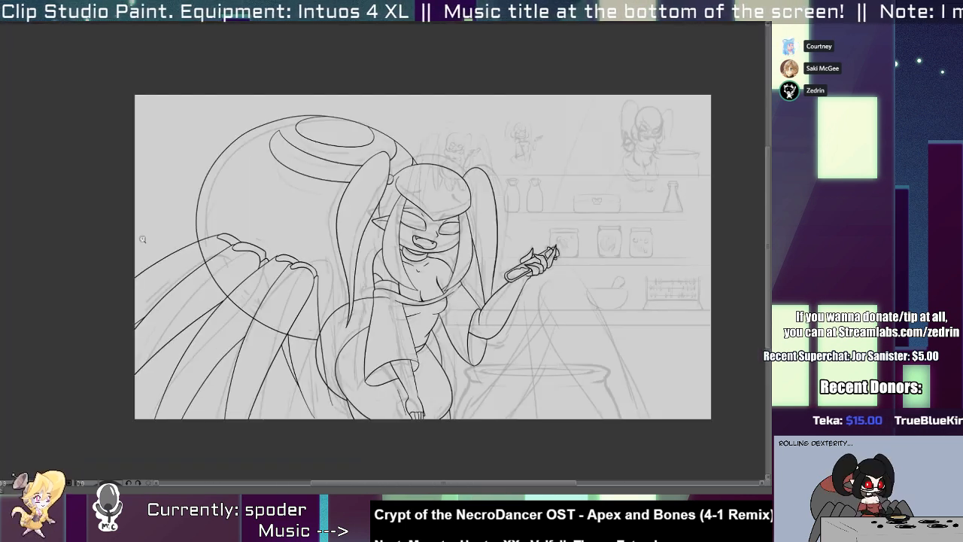
{"action": "left_click_drag", "start_coordinate": [200, 251], "coordinate": [252, 179]}
{"action": "scroll", "coordinate": [243, 213], "scroll_direction": "up", "scroll_amount": 4}
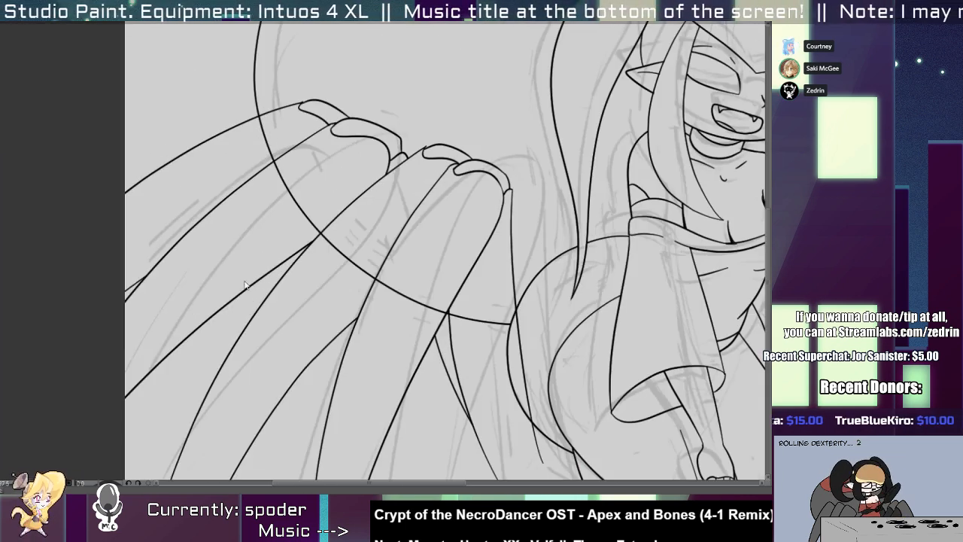
{"action": "left_click_drag", "start_coordinate": [243, 289], "coordinate": [256, 279]}
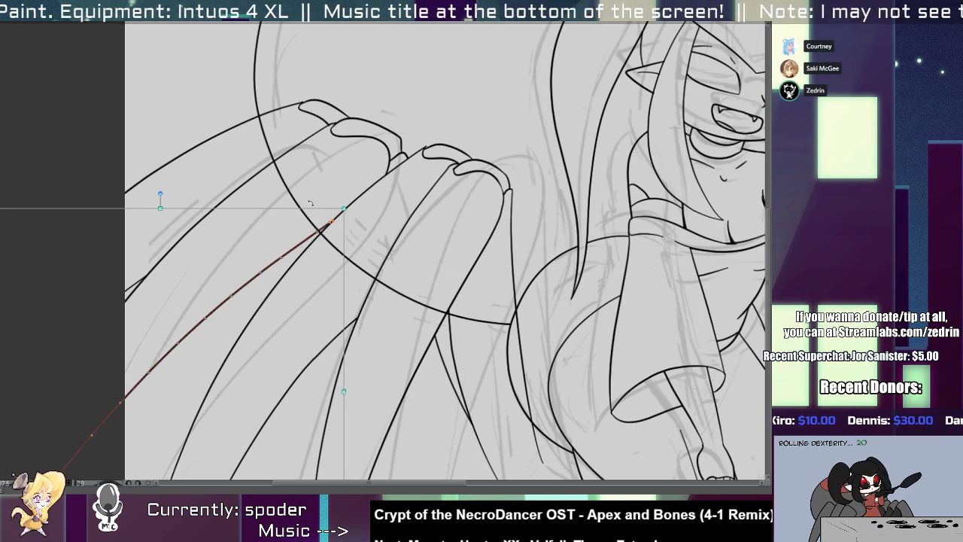
{"action": "left_click_drag", "start_coordinate": [309, 203], "coordinate": [310, 202]}
Trim the overshoot where the front leg's rounded lower end joins its outer edge near the canvas's lower edge.
{"action": "left_click_drag", "start_coordinate": [308, 278], "coordinate": [133, 154]}
{"action": "scroll", "coordinate": [312, 346], "scroll_direction": "up", "scroll_amount": 3}
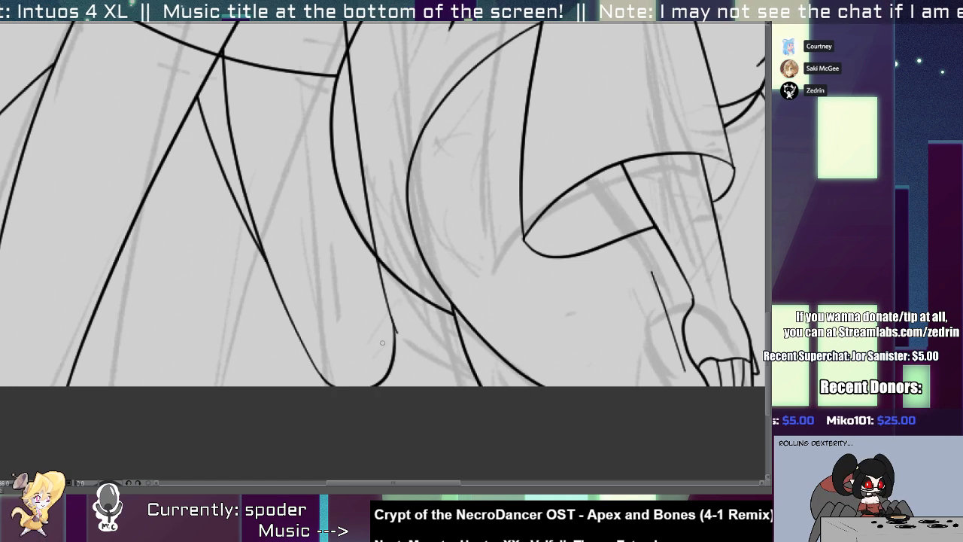
{"action": "left_click_drag", "start_coordinate": [402, 322], "coordinate": [381, 370]}
{"action": "key", "text": "o"}
{"action": "left_click", "coordinate": [391, 365]}
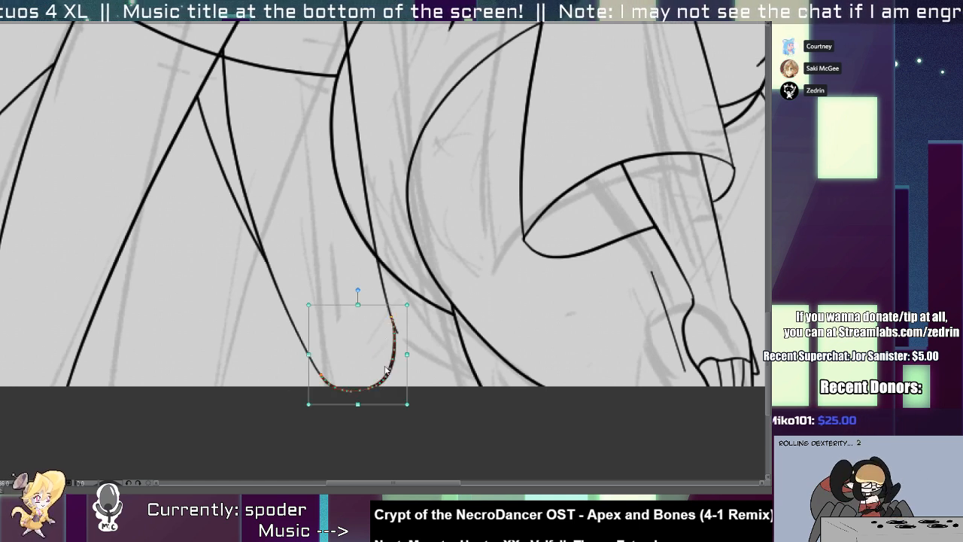
{"action": "key", "text": "Delete"}
{"action": "key", "text": "ctrl+z"}
{"action": "key", "text": "p"}
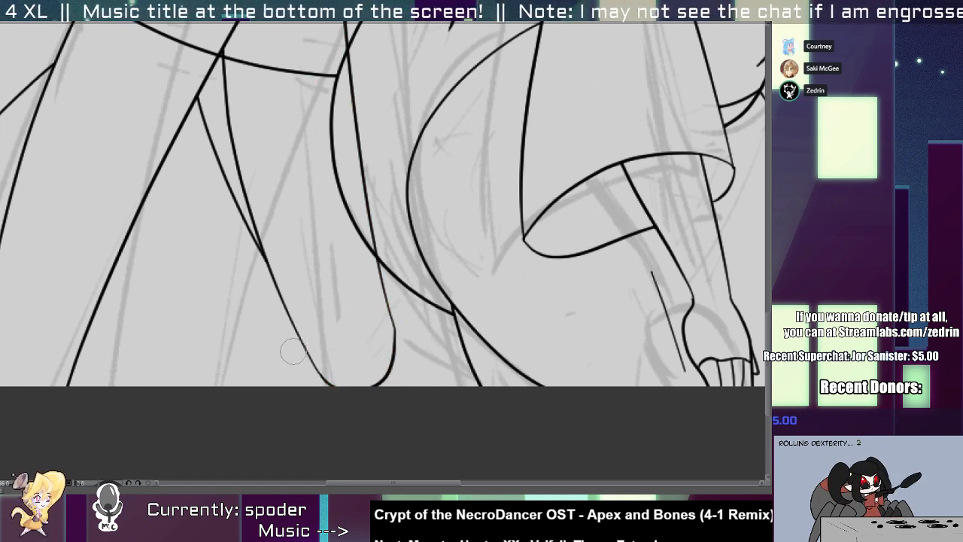
Stretch the short curved line behind the front leg downward so it runs alongside the leg's inner edge.
{"action": "left_click_drag", "start_coordinate": [240, 212], "coordinate": [307, 320]}
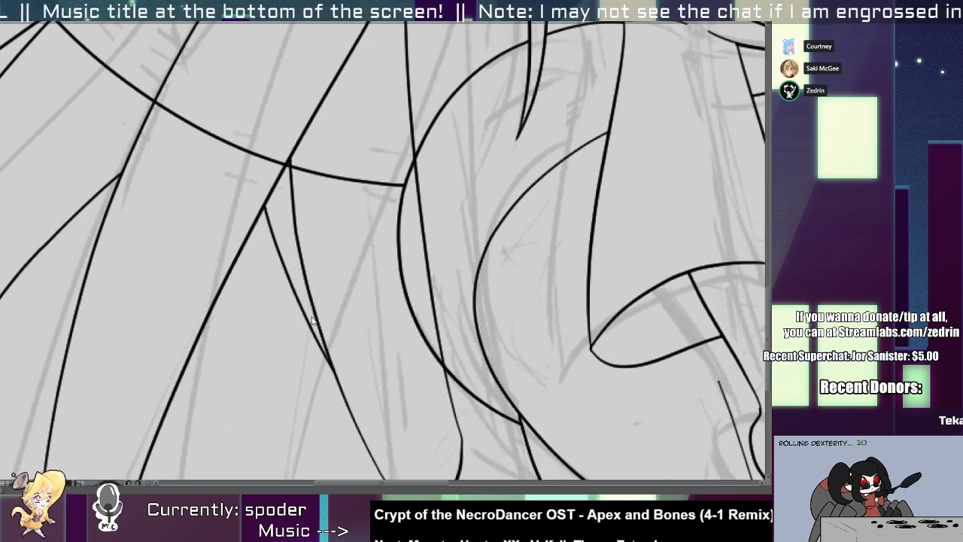
{"action": "left_click_drag", "start_coordinate": [276, 288], "coordinate": [261, 271]}
{"action": "key", "text": "o"}
{"action": "left_click", "coordinate": [295, 307]}
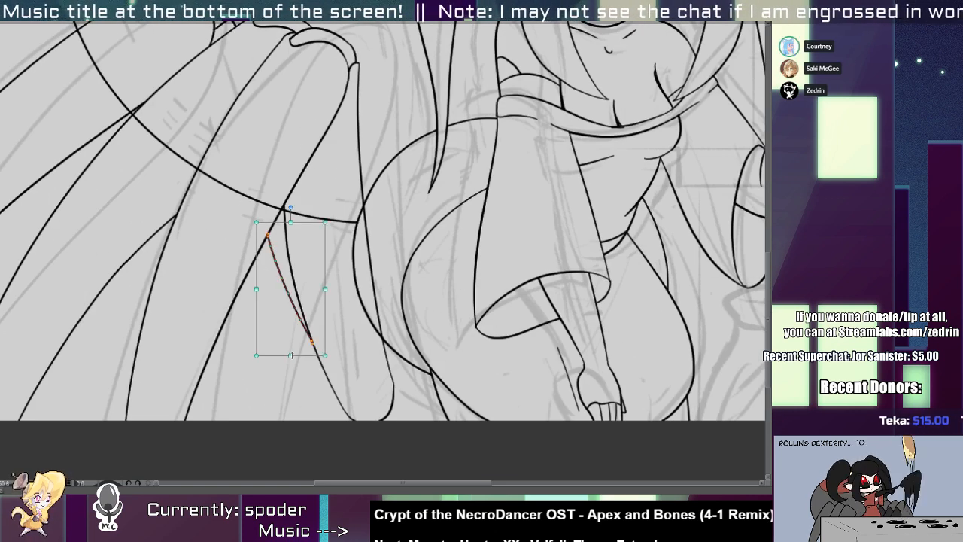
{"action": "mouse_move", "coordinate": [294, 355]}
{"action": "left_mouse_down"}
{"action": "mouse_move", "coordinate": [295, 389]}
{"action": "mouse_move", "coordinate": [359, 369]}
{"action": "left_mouse_up"}
Draw a rounded lower end from the stretched line across to the front leg's inner edge.
{"action": "key", "text": "p"}
{"action": "mouse_move", "coordinate": [312, 331]}
{"action": "left_mouse_down"}
{"action": "mouse_move", "coordinate": [350, 379]}
{"action": "mouse_move", "coordinate": [423, 367]}
{"action": "left_mouse_up"}
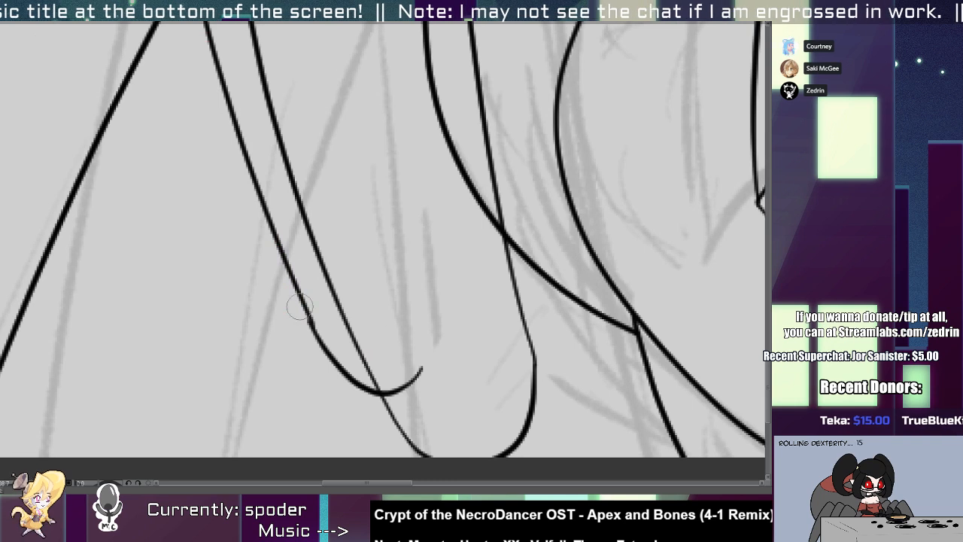
{"action": "left_click_drag", "start_coordinate": [336, 367], "coordinate": [275, 248]}
Draw another leg edge behind the stretched line, then trim its lower overshoot and the rounded end's overlap with the front leg.
{"action": "mouse_move", "coordinate": [230, 149]}
{"action": "left_mouse_down"}
{"action": "mouse_move", "coordinate": [315, 350]}
{"action": "mouse_move", "coordinate": [339, 347]}
{"action": "left_mouse_up"}
{"action": "key", "text": "ctrl+z"}
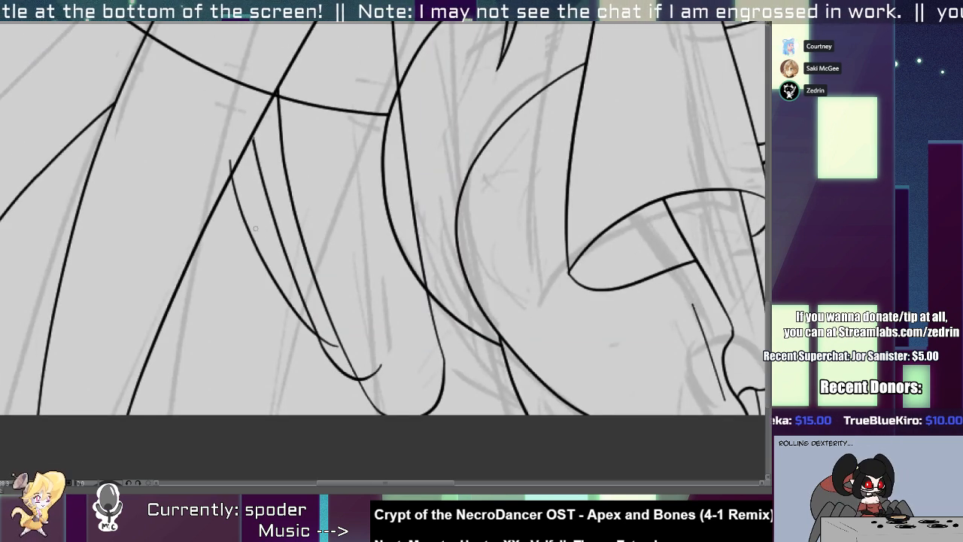
{"action": "key", "text": "ctrl+z"}
{"action": "mouse_move", "coordinate": [218, 169]}
{"action": "left_mouse_down"}
{"action": "mouse_move", "coordinate": [324, 344]}
{"action": "mouse_move", "coordinate": [344, 345]}
{"action": "left_mouse_up"}
{"action": "scroll", "coordinate": [330, 339], "scroll_direction": "up", "scroll_amount": 4}
{"action": "key", "text": "e"}
{"action": "left_click", "coordinate": [330, 343]}
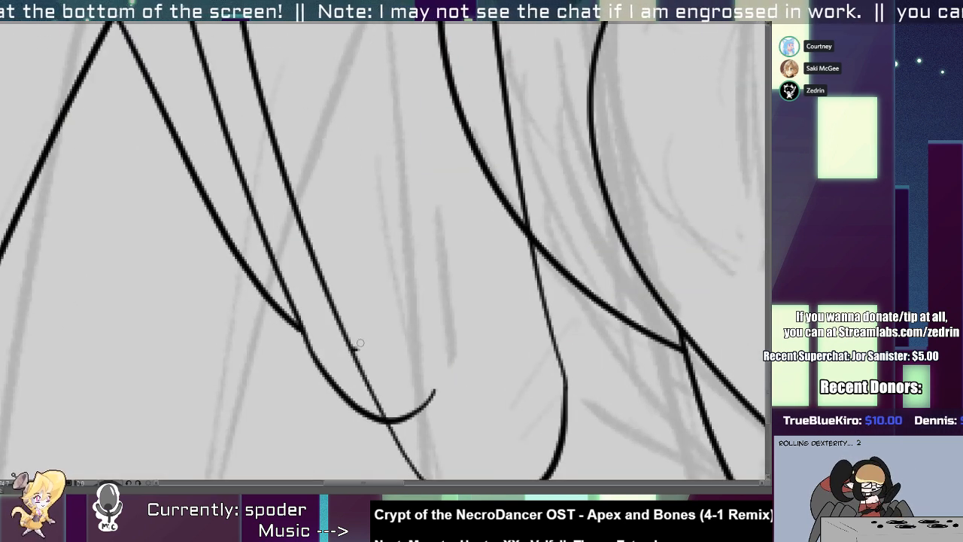
{"action": "left_click", "coordinate": [360, 346]}
{"action": "left_click", "coordinate": [410, 414]}
Join the stretched line's upper tip to the neighbouring leg's edge and trim the newest line's overshoot there.
{"action": "scroll", "coordinate": [382, 363], "scroll_direction": "down", "scroll_amount": 6}
{"action": "scroll", "coordinate": [290, 234], "scroll_direction": "up", "scroll_amount": 5}
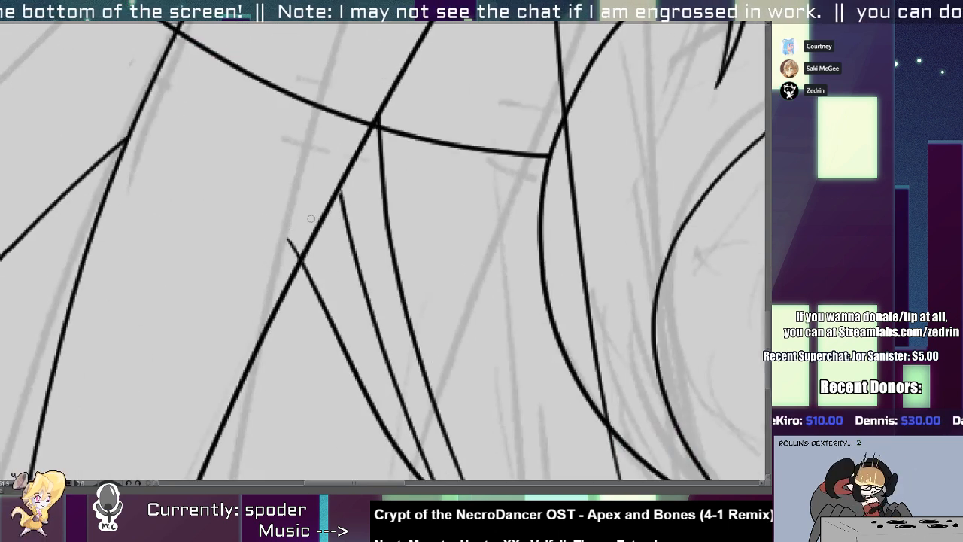
{"action": "left_click", "coordinate": [347, 213]}
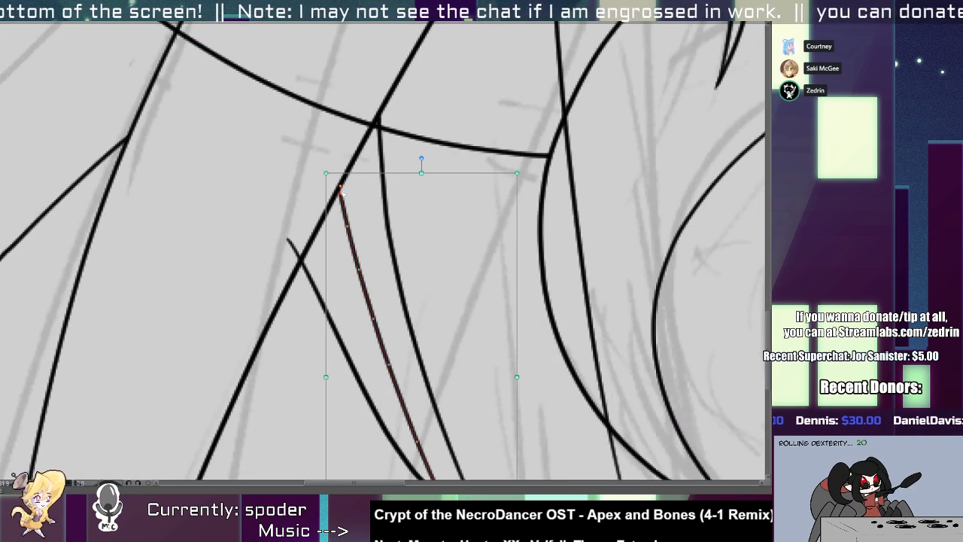
{"action": "left_click", "coordinate": [392, 133]}
{"action": "key", "text": "e"}
{"action": "left_click", "coordinate": [291, 245]}
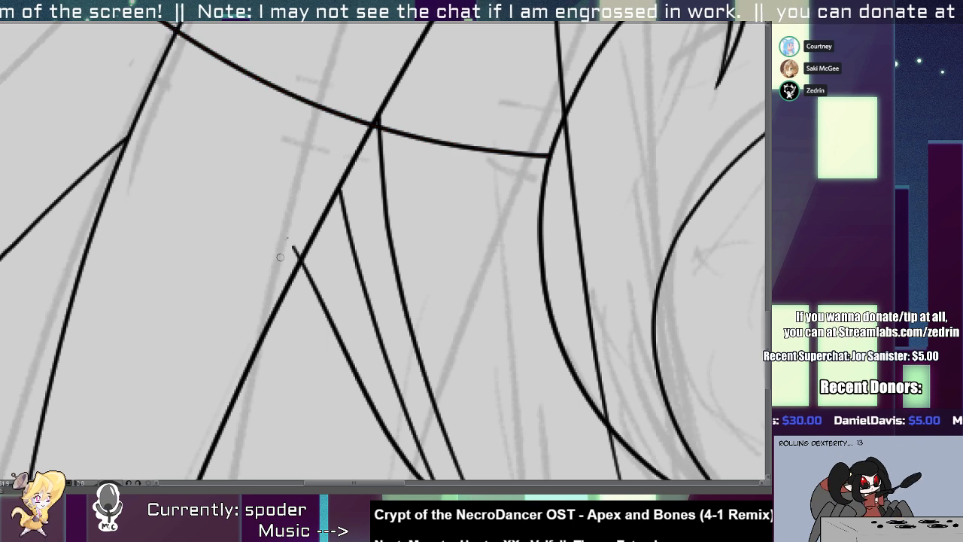
Draw a line from the front leg's rounded lower end up to the hip outline and trim both overshooting ends.
{"action": "scroll", "coordinate": [290, 251], "scroll_direction": "down", "scroll_amount": 4}
{"action": "scroll", "coordinate": [304, 219], "scroll_direction": "down", "scroll_amount": 4}
{"action": "scroll", "coordinate": [305, 354], "scroll_direction": "up", "scroll_amount": 6}
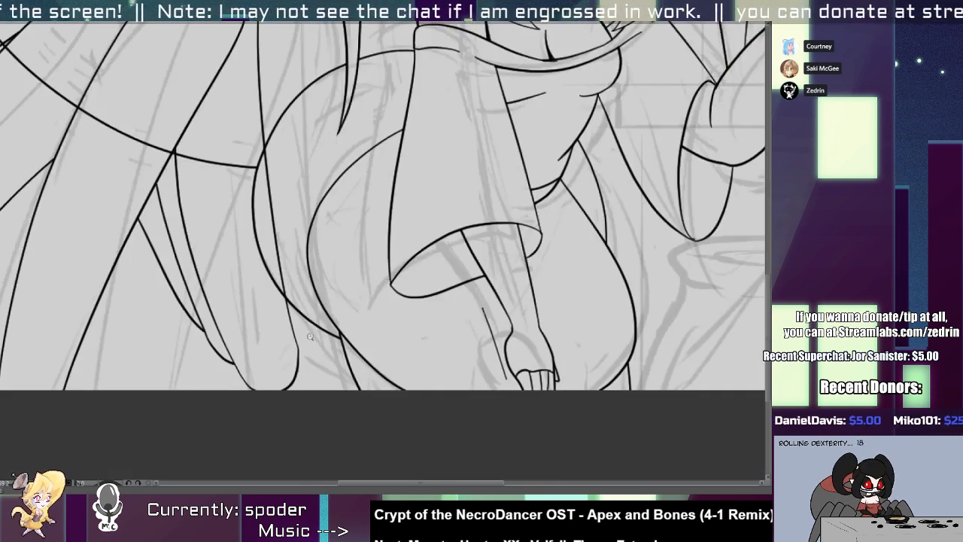
{"action": "left_click_drag", "start_coordinate": [285, 383], "coordinate": [343, 306]}
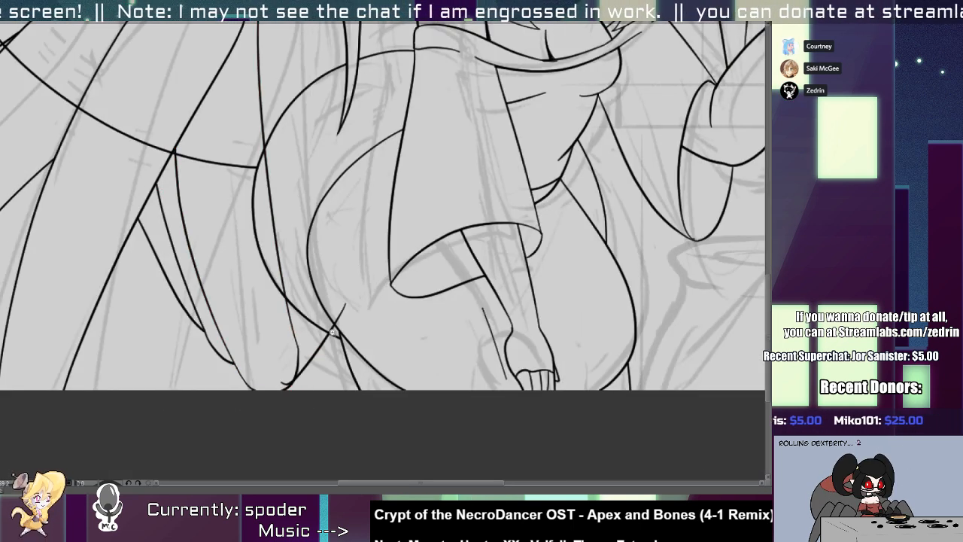
{"action": "scroll", "coordinate": [333, 331], "scroll_direction": "up", "scroll_amount": 2}
{"action": "left_click_drag", "start_coordinate": [248, 418], "coordinate": [259, 408]}
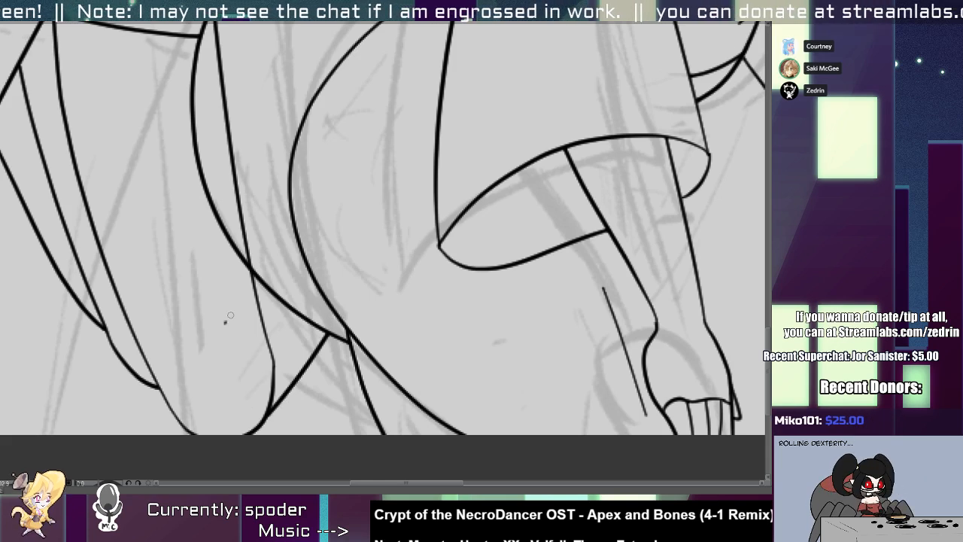
Remove the parts of the hip and abdomen outlines that pass through the spider legs.
{"action": "mouse_move", "coordinate": [227, 321]}
{"action": "left_mouse_down"}
{"action": "mouse_move", "coordinate": [285, 261]}
{"action": "mouse_move", "coordinate": [281, 285]}
{"action": "left_mouse_up"}
{"action": "left_click_drag", "start_coordinate": [235, 301], "coordinate": [243, 314]}
{"action": "scroll", "coordinate": [232, 337], "scroll_direction": "down", "scroll_amount": 2}
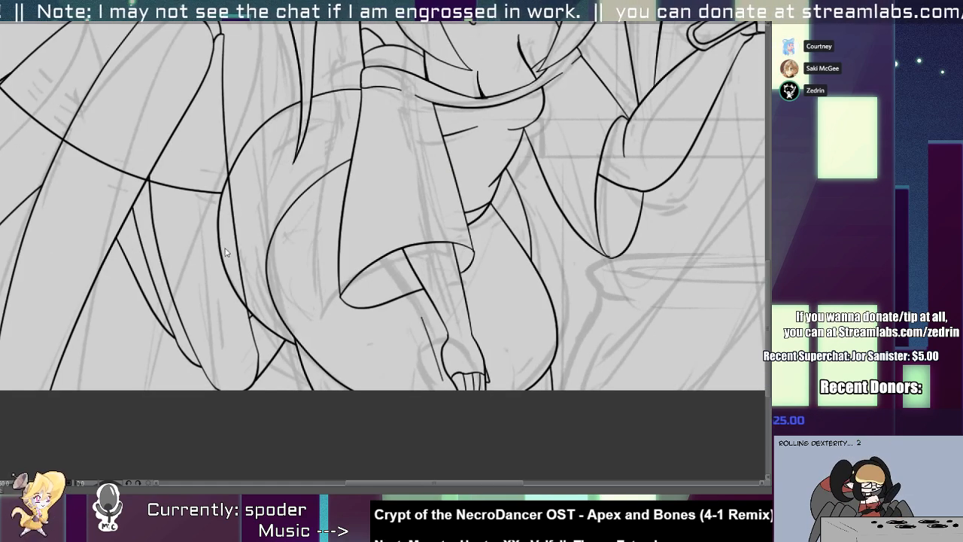
{"action": "mouse_move", "coordinate": [213, 178]}
{"action": "left_mouse_down"}
{"action": "mouse_move", "coordinate": [225, 256]}
{"action": "mouse_move", "coordinate": [228, 188]}
{"action": "left_mouse_up"}
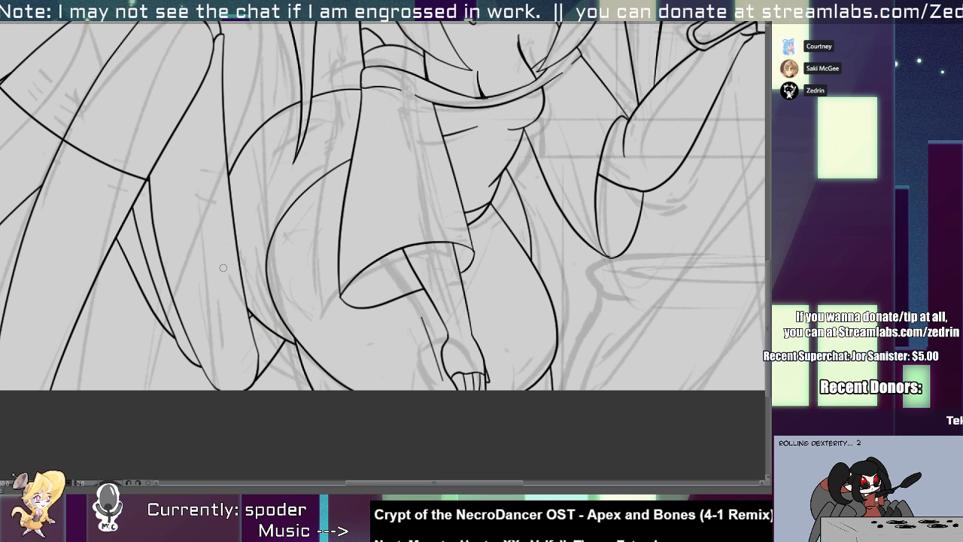
{"action": "mouse_move", "coordinate": [163, 156]}
{"action": "left_mouse_down"}
{"action": "mouse_move", "coordinate": [207, 247]}
{"action": "mouse_move", "coordinate": [182, 259]}
{"action": "left_mouse_up"}
{"action": "scroll", "coordinate": [182, 259], "scroll_direction": "down", "scroll_amount": 2}
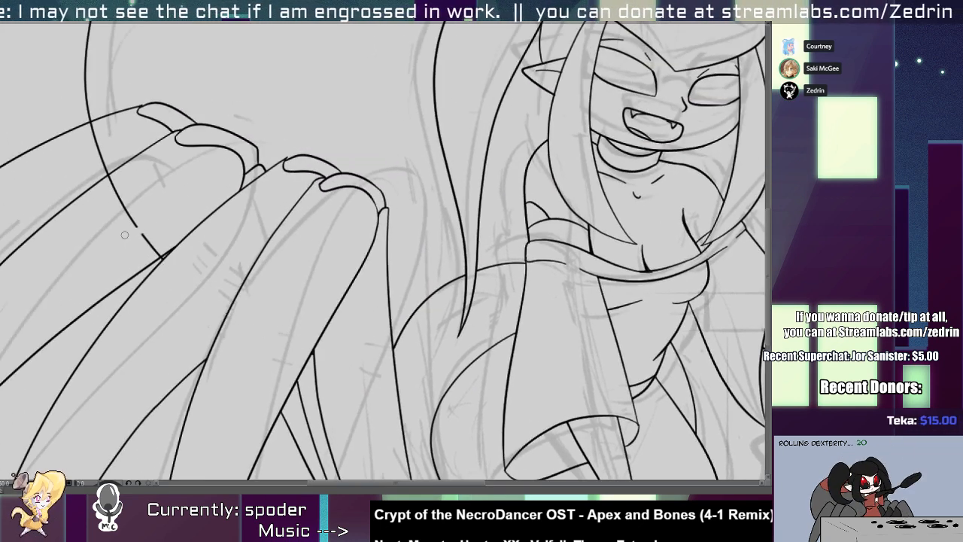
{"action": "scroll", "coordinate": [105, 159], "scroll_direction": "down", "scroll_amount": 3}
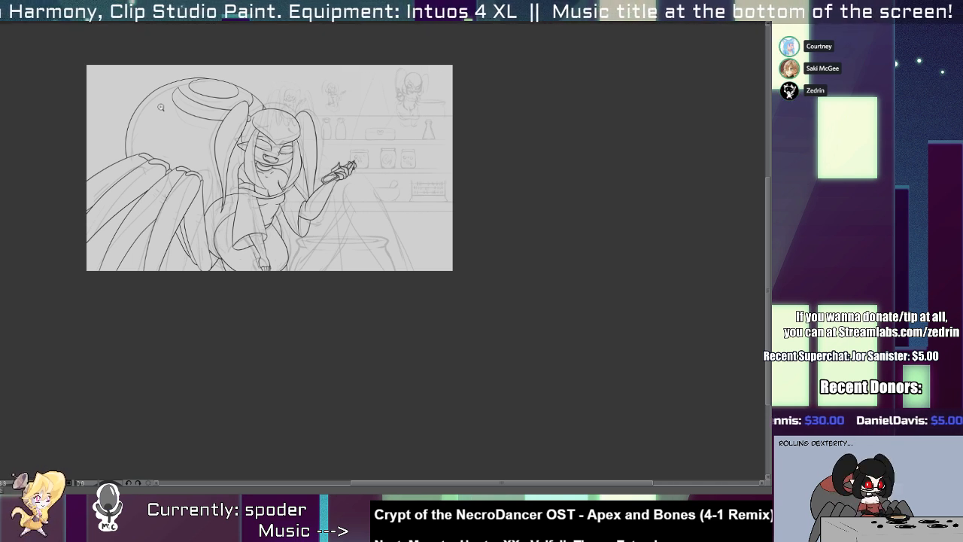
Draw the inner edge of the leg beside the cauldron, from below the raised hand to the canvas's lower edge.
{"action": "left_click", "coordinate": [342, 274]}
{"action": "left_click_drag", "start_coordinate": [365, 248], "coordinate": [411, 318]}
{"action": "left_click", "coordinate": [411, 318], "text": "alt"}
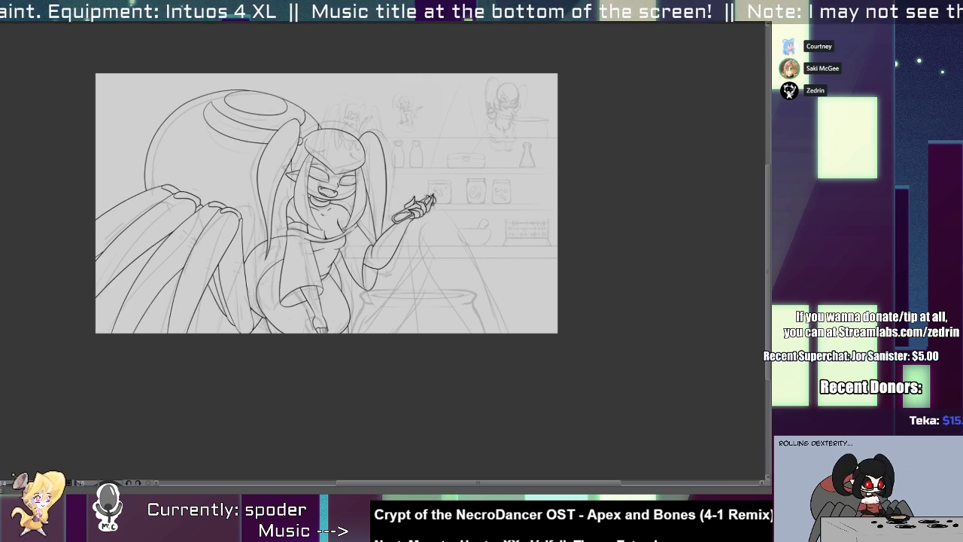
{"action": "scroll", "coordinate": [363, 260], "scroll_direction": "up", "scroll_amount": 1}
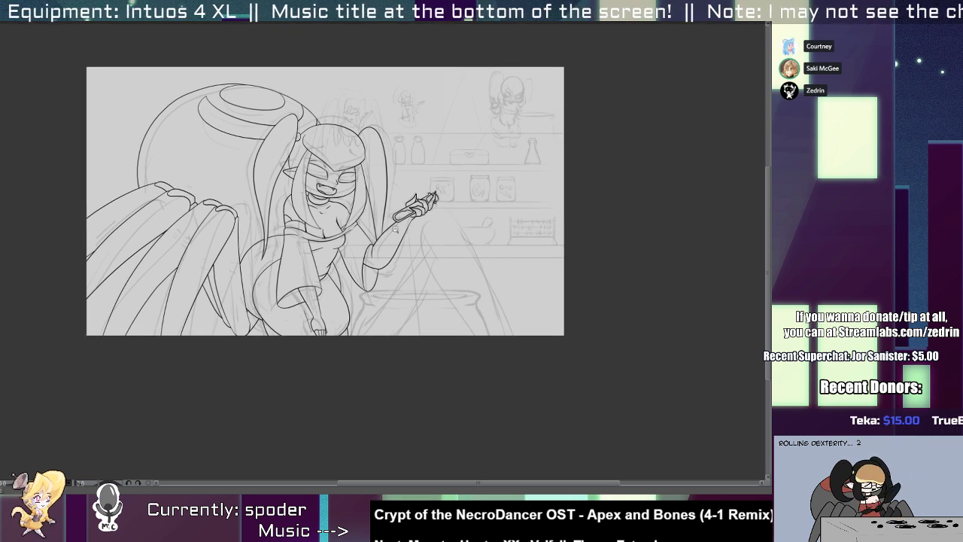
{"action": "left_click_drag", "start_coordinate": [363, 260], "coordinate": [369, 280], "text": "space"}
{"action": "left_click_drag", "start_coordinate": [454, 324], "coordinate": [465, 359]}
{"action": "key", "text": "ctrl+z"}
{"action": "left_click_drag", "start_coordinate": [418, 242], "coordinate": [476, 359]}
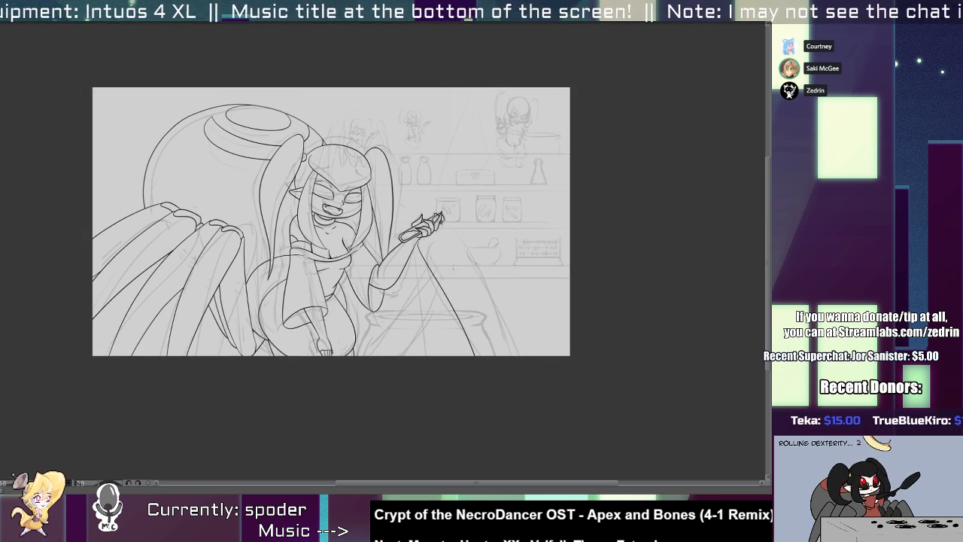
Draw the same leg's outer edge as a curve from the raised hand down past the canvas's lower edge.
{"action": "left_click_drag", "start_coordinate": [443, 228], "coordinate": [496, 388]}
{"action": "key", "text": "ctrl+z"}
{"action": "key", "text": "ctrl+z"}
{"action": "left_click_drag", "start_coordinate": [442, 221], "coordinate": [491, 359]}
{"action": "key", "text": "ctrl+z"}
{"action": "key", "text": "ctrl+z"}
{"action": "left_click_drag", "start_coordinate": [443, 221], "coordinate": [491, 360]}
{"action": "key", "text": "ctrl+z"}
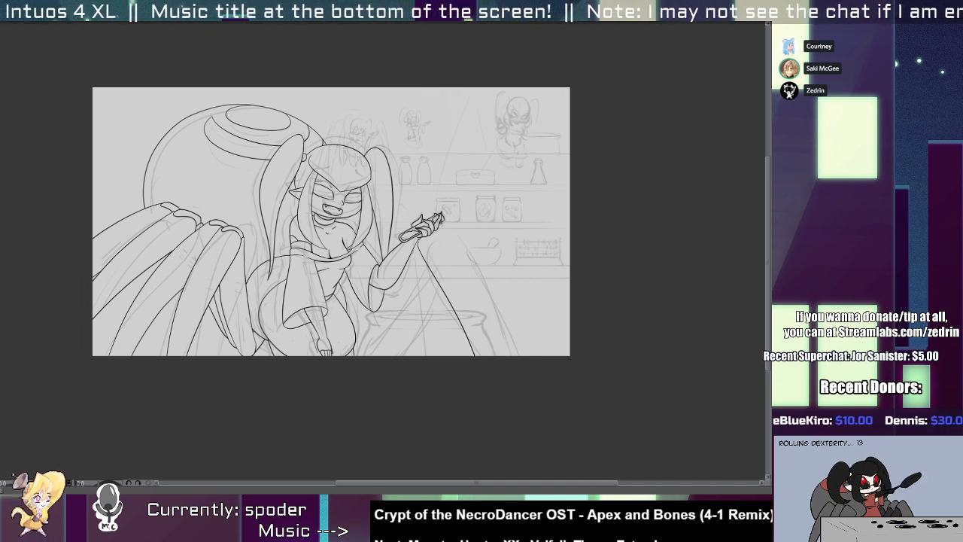
{"action": "left_click_drag", "start_coordinate": [442, 221], "coordinate": [489, 361]}
Adjust the lower part of the new leg's edge lines to refine its width.
{"action": "left_click_drag", "start_coordinate": [485, 320], "coordinate": [493, 329]}
{"action": "left_click", "coordinate": [494, 337]}
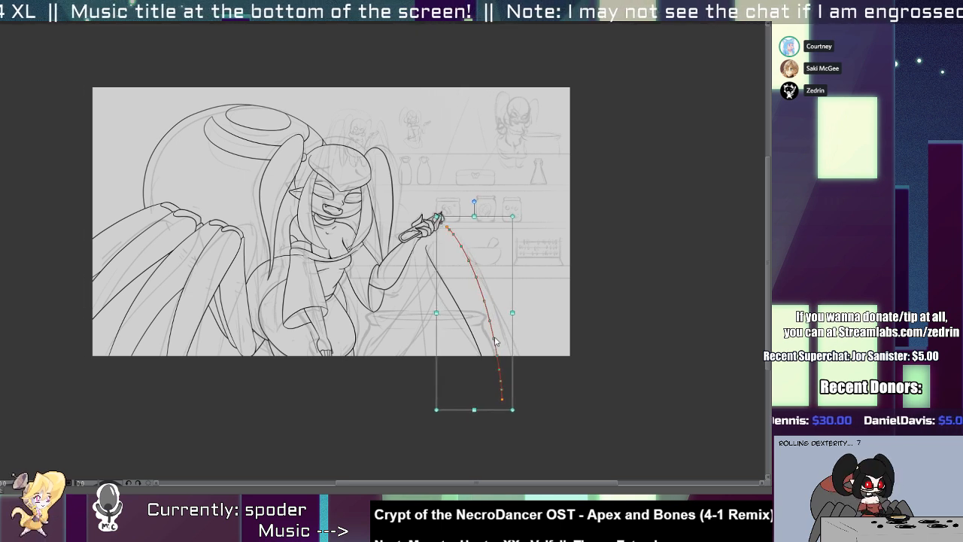
{"action": "key", "text": "k"}
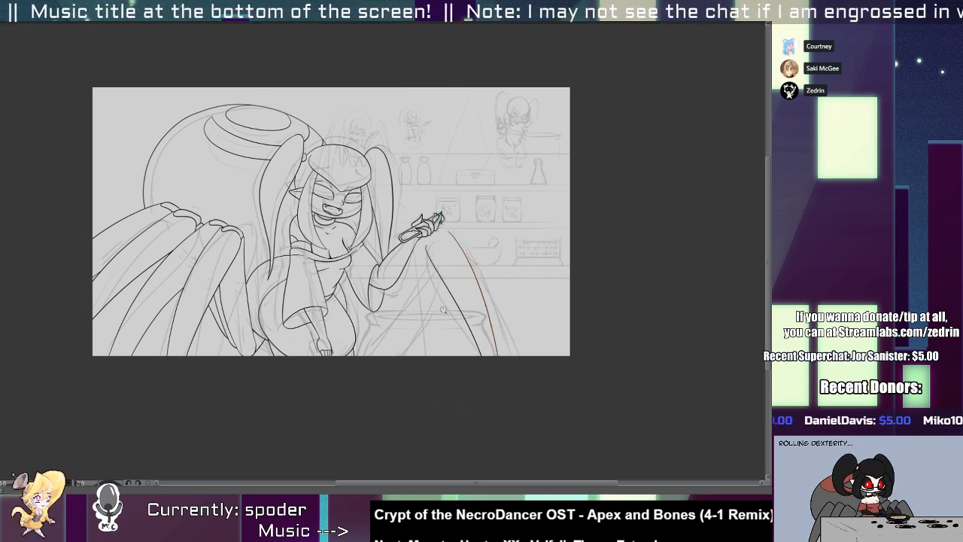
{"action": "scroll", "coordinate": [449, 306], "scroll_direction": "up", "scroll_amount": 2}
{"action": "left_click_drag", "start_coordinate": [470, 305], "coordinate": [462, 302]}
{"action": "scroll", "coordinate": [452, 294], "scroll_direction": "up", "scroll_amount": 1}
Draw the crossing leg edge from below the raised hand, curving down across the cauldron toward the character's hip.
{"action": "left_click_drag", "start_coordinate": [443, 218], "coordinate": [325, 395]}
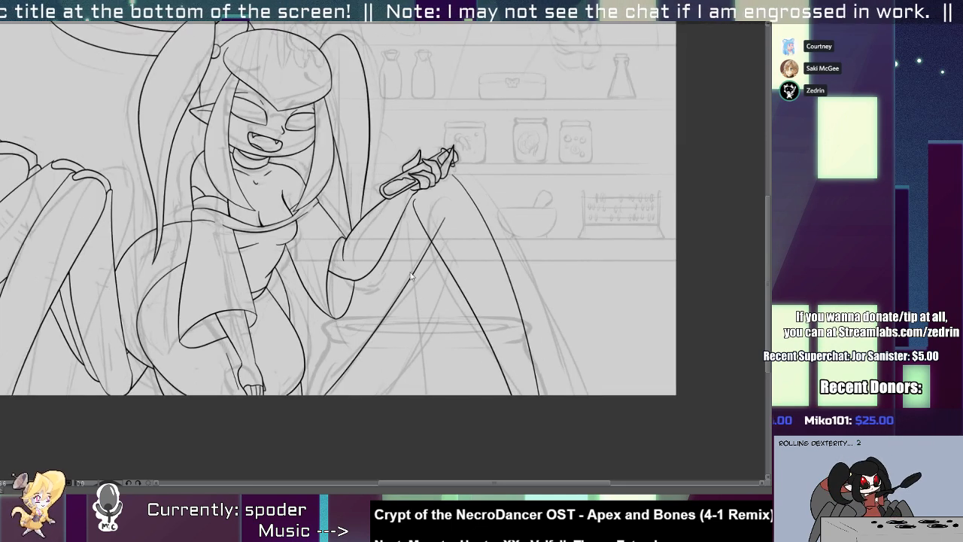
{"action": "key", "text": "ctrl+z"}
{"action": "left_click_drag", "start_coordinate": [446, 197], "coordinate": [348, 395]}
{"action": "key", "text": "ctrl+z"}
{"action": "left_click_drag", "start_coordinate": [457, 216], "coordinate": [352, 395]}
{"action": "scroll", "coordinate": [382, 275], "scroll_direction": "up", "scroll_amount": 1}
{"action": "key", "text": "ctrl+z"}
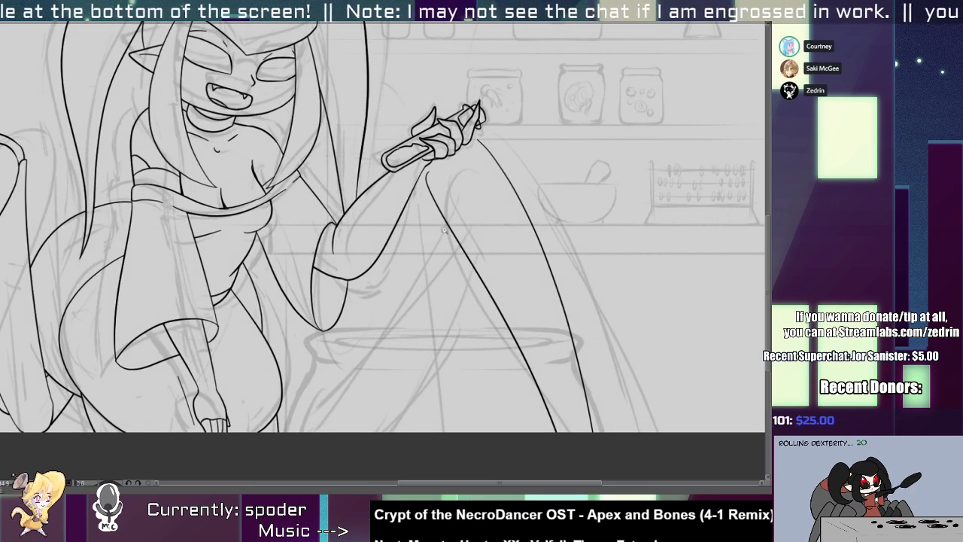
{"action": "mouse_move", "coordinate": [460, 185]}
{"action": "left_mouse_down"}
{"action": "mouse_move", "coordinate": [397, 322]}
{"action": "mouse_move", "coordinate": [291, 429]}
{"action": "left_mouse_up"}
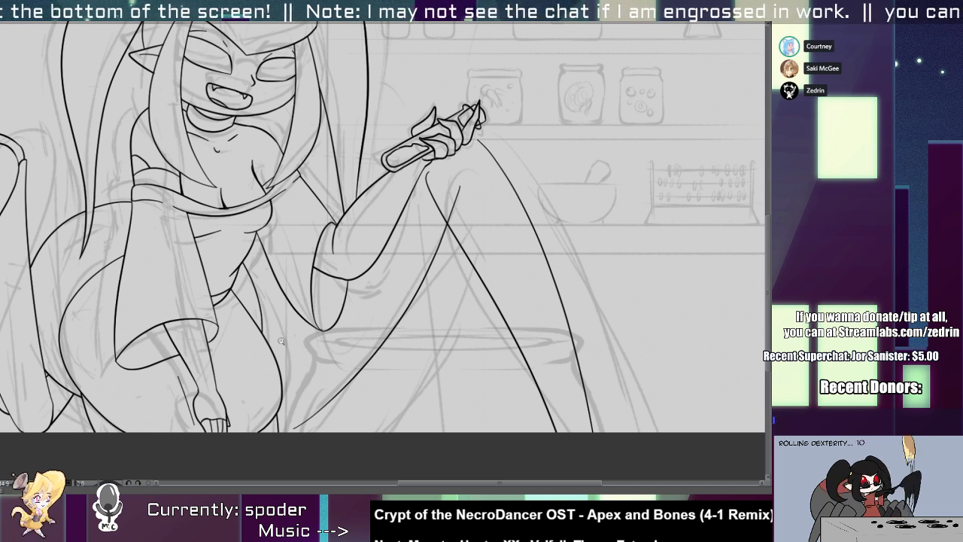
Draw two short joint lines between the hip and the crossing leg edge, and adjust that edge's lower end.
{"action": "key", "text": "ctrl+z"}
{"action": "mouse_move", "coordinate": [253, 351]}
{"action": "left_mouse_down"}
{"action": "mouse_move", "coordinate": [316, 387]}
{"action": "mouse_move", "coordinate": [307, 392]}
{"action": "left_mouse_up"}
{"action": "key", "text": "ctrl+z"}
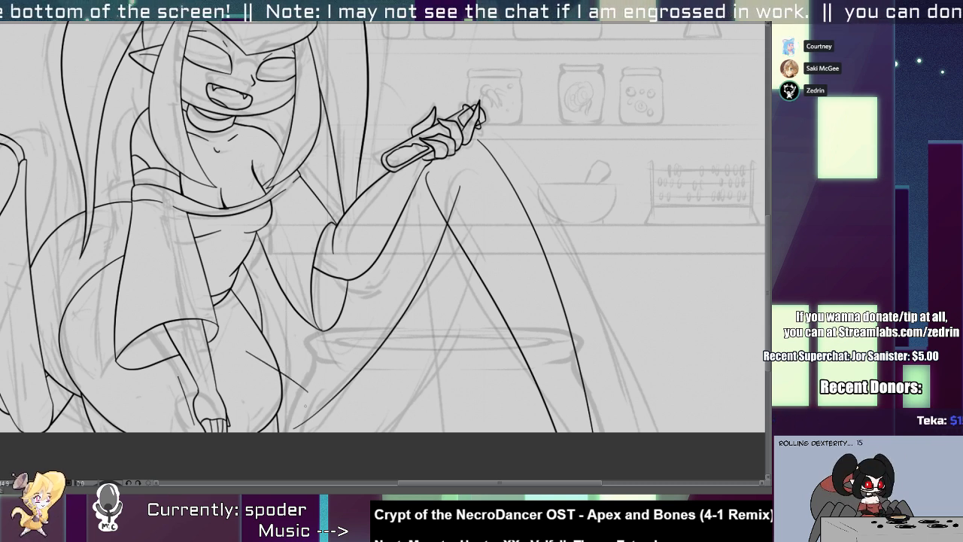
{"action": "key", "text": "ctrl+z"}
{"action": "left_click_drag", "start_coordinate": [249, 348], "coordinate": [312, 399]}
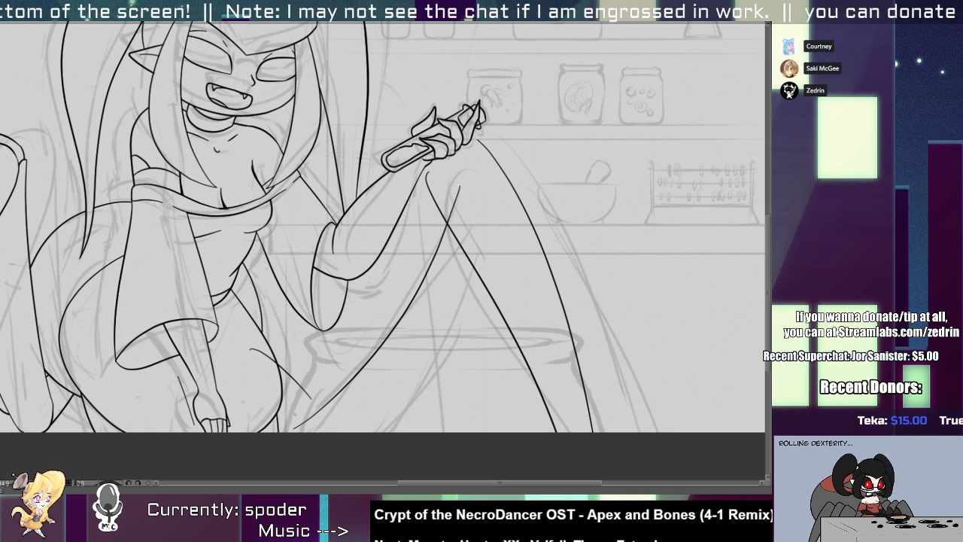
{"action": "left_click", "coordinate": [311, 420]}
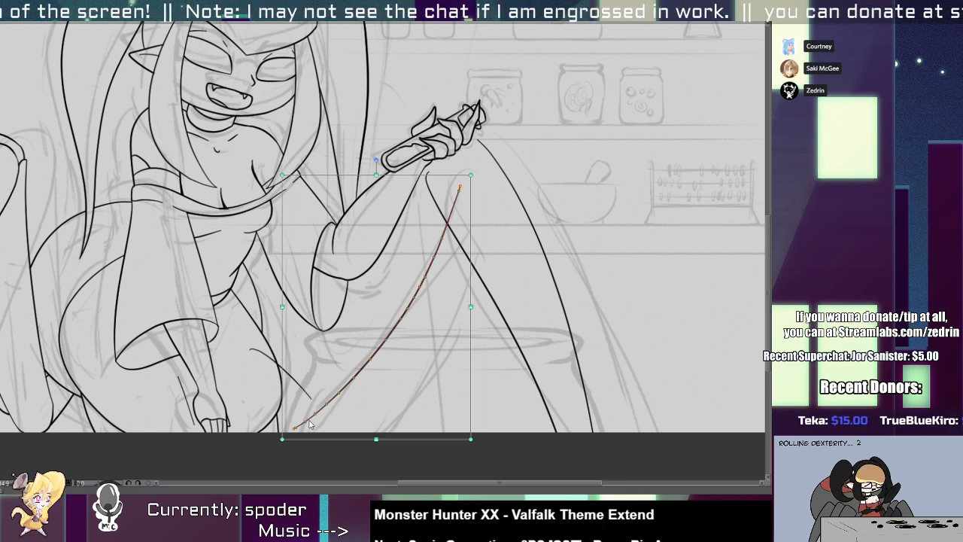
{"action": "left_click_drag", "start_coordinate": [299, 444], "coordinate": [297, 443]}
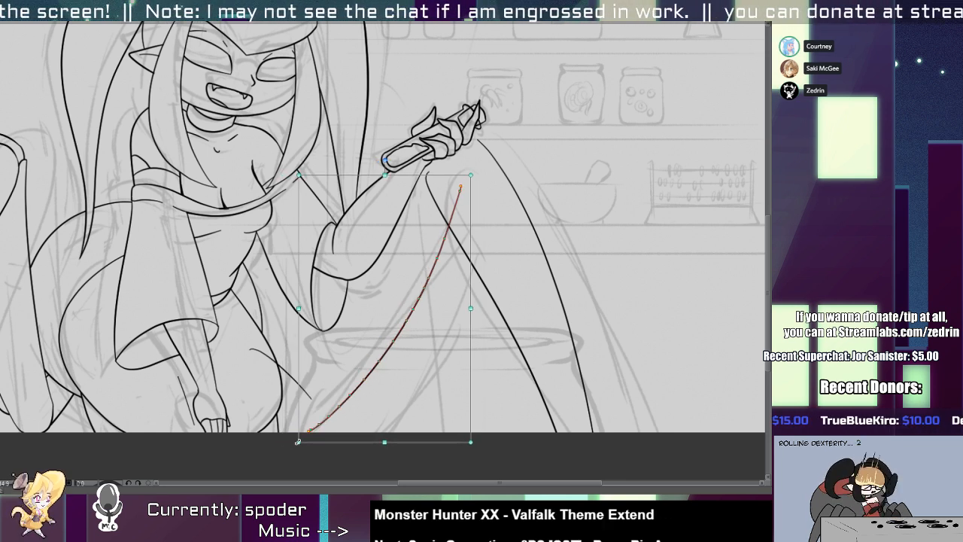
{"action": "key", "text": "p"}
{"action": "left_click_drag", "start_coordinate": [253, 390], "coordinate": [299, 419]}
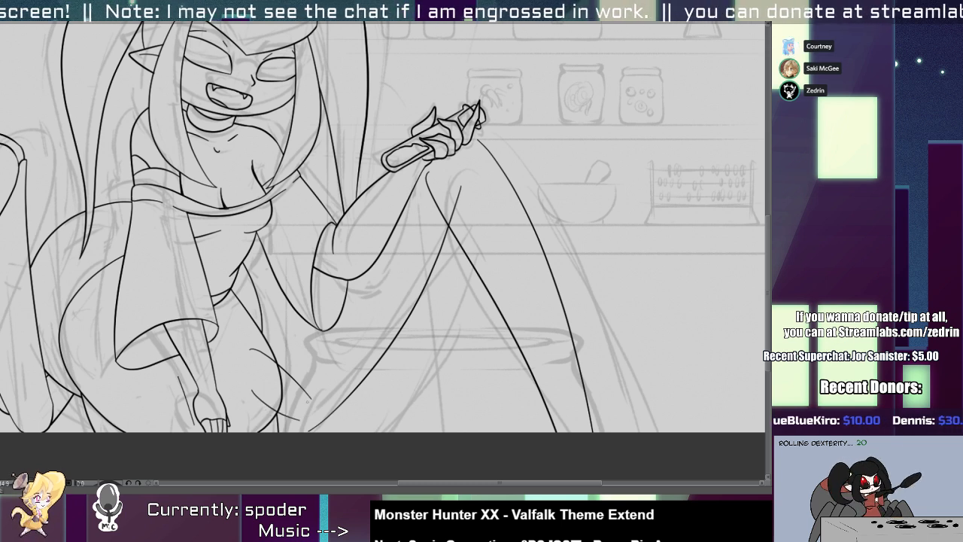
Draw the thigh's upper edge from below the raised hand down to the joint beside the hip.
{"action": "left_click_drag", "start_coordinate": [400, 232], "coordinate": [307, 362]}
{"action": "key", "text": "ctrl+z"}
{"action": "mouse_move", "coordinate": [418, 199]}
{"action": "left_mouse_down"}
{"action": "mouse_move", "coordinate": [298, 386]}
{"action": "mouse_move", "coordinate": [349, 423]}
{"action": "mouse_move", "coordinate": [316, 464]}
{"action": "left_mouse_up"}
Clear the overshooting line ends around the joint and the parts of the joint lines inside the hip.
{"action": "scroll", "coordinate": [297, 403], "scroll_direction": "up", "scroll_amount": 3}
{"action": "key", "text": "e"}
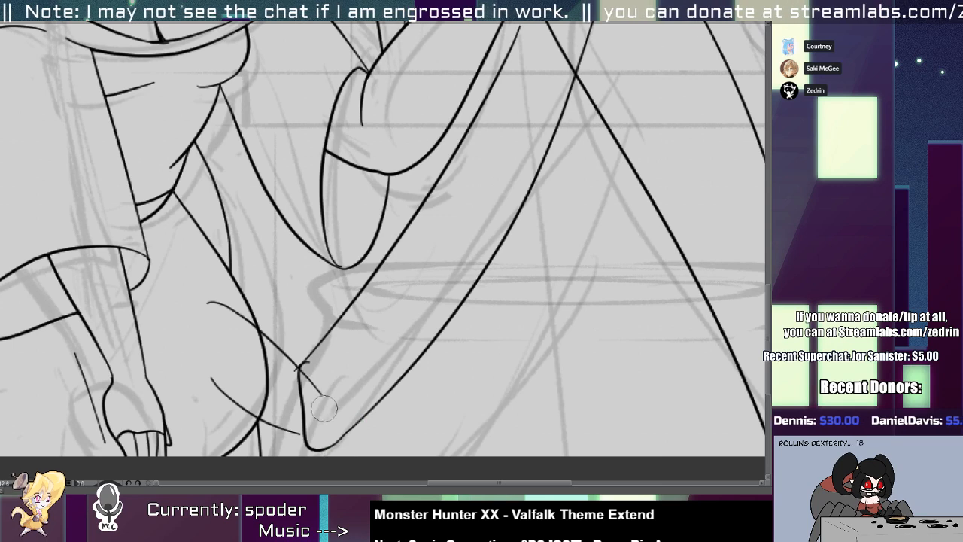
{"action": "mouse_move", "coordinate": [314, 355]}
{"action": "left_mouse_down"}
{"action": "mouse_move", "coordinate": [286, 370]}
{"action": "mouse_move", "coordinate": [314, 402]}
{"action": "mouse_move", "coordinate": [294, 438]}
{"action": "left_mouse_up"}
{"action": "key", "text": "o"}
{"action": "key", "text": "alt+t"}
{"action": "left_click_drag", "start_coordinate": [244, 387], "coordinate": [242, 421]}
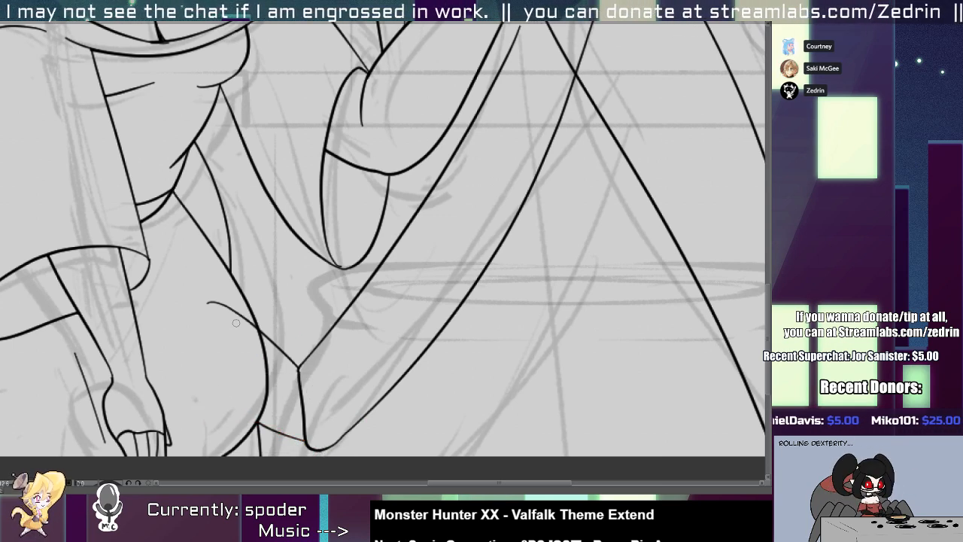
{"action": "left_click_drag", "start_coordinate": [245, 301], "coordinate": [237, 325]}
Rotate the lower leg's inner edge toward its outer edge and clear the thigh line extending past their crossing.
{"action": "scroll", "coordinate": [243, 346], "scroll_direction": "down", "scroll_amount": 4}
{"action": "scroll", "coordinate": [281, 293], "scroll_direction": "up", "scroll_amount": 4}
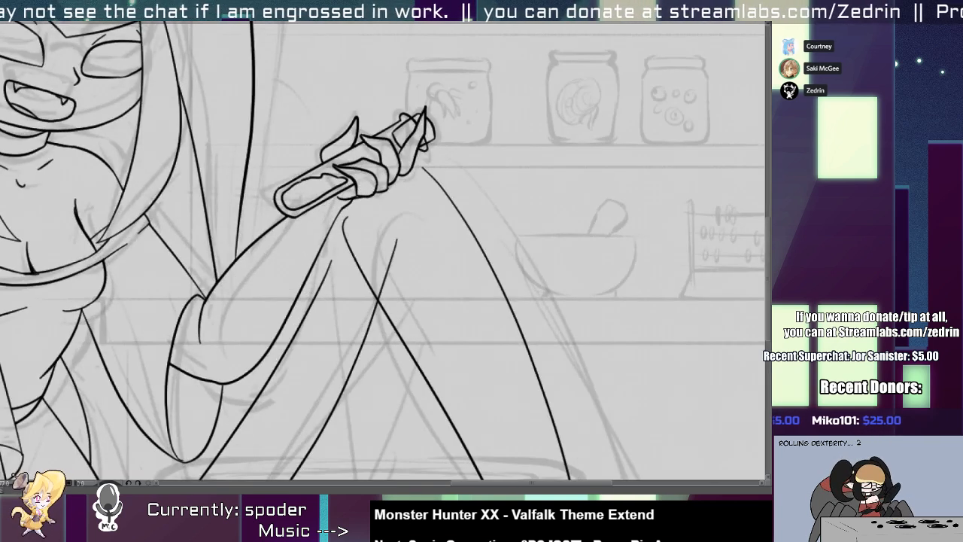
{"action": "left_click", "coordinate": [395, 320]}
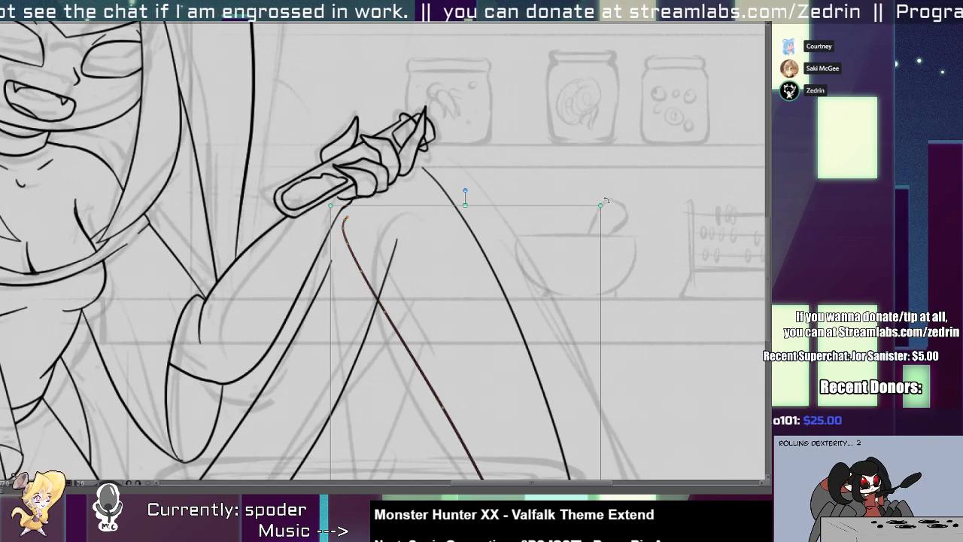
{"action": "left_click_drag", "start_coordinate": [606, 200], "coordinate": [623, 227]}
{"action": "key", "text": "e"}
{"action": "left_click", "coordinate": [392, 247]}
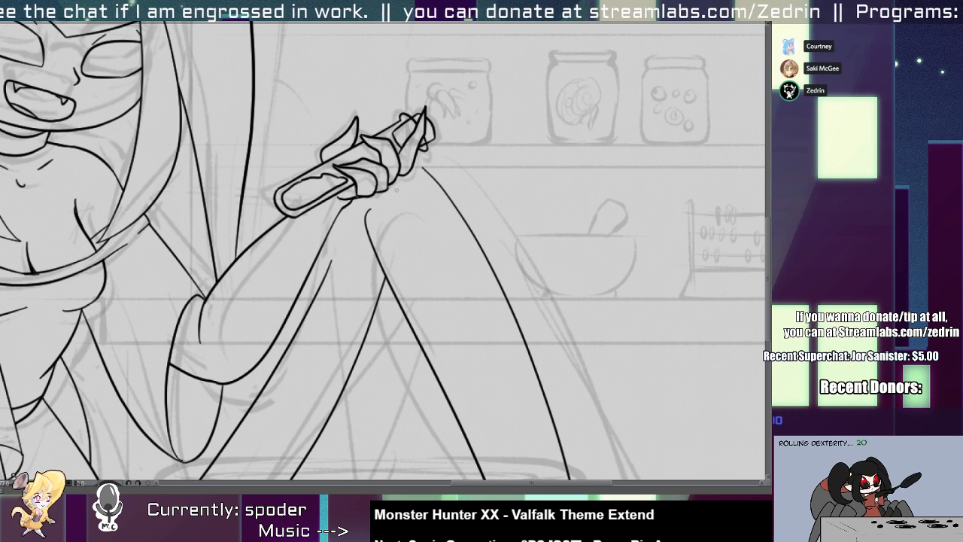
Draw the knee's curved contour from the outer leg edge down to the inner edge, clearing the overlap where they meet.
{"action": "mouse_move", "coordinate": [423, 172]}
{"action": "left_mouse_down"}
{"action": "mouse_move", "coordinate": [385, 201]}
{"action": "mouse_move", "coordinate": [386, 283]}
{"action": "left_mouse_up"}
{"action": "key", "text": "alt+e"}
{"action": "mouse_move", "coordinate": [364, 211]}
{"action": "left_mouse_down"}
{"action": "mouse_move", "coordinate": [372, 271]}
{"action": "mouse_move", "coordinate": [390, 284]}
{"action": "left_mouse_up"}
{"action": "key", "text": "ctrl+z"}
{"action": "key", "text": "alt+s"}
{"action": "left_click", "coordinate": [381, 297]}
{"action": "key", "text": "alt+e"}
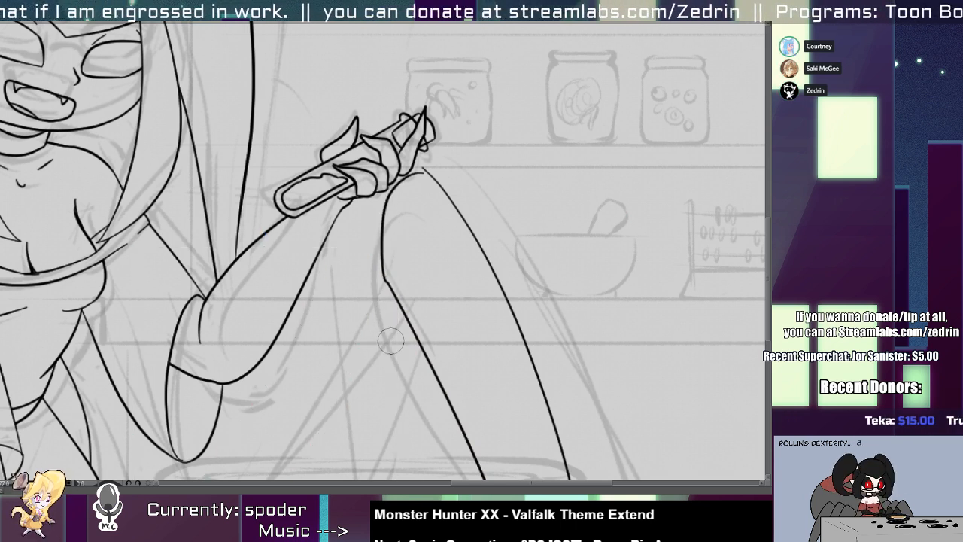
{"action": "key", "text": "alt+s"}
{"action": "left_click", "coordinate": [385, 281]}
{"action": "key", "text": "alt+e"}
Draw a wavy plate edge across the top of the lower leg and trim the excess lines around the knee.
{"action": "scroll", "coordinate": [390, 257], "scroll_direction": "up", "scroll_amount": 3}
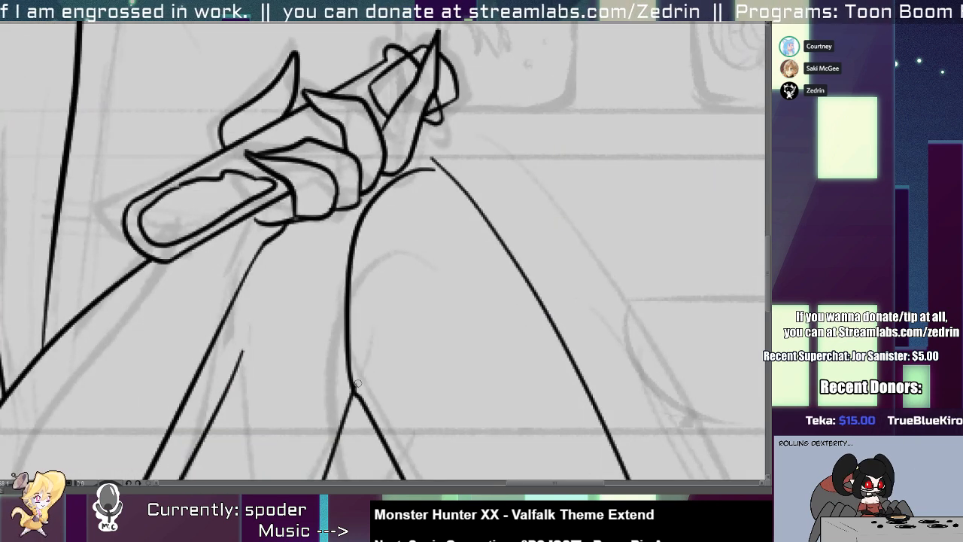
{"action": "left_click_drag", "start_coordinate": [358, 248], "coordinate": [466, 196]}
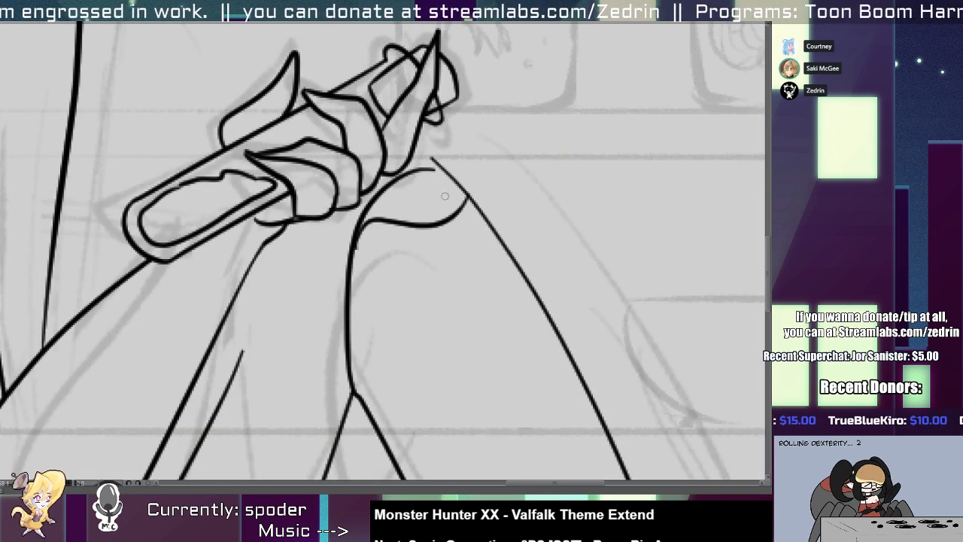
{"action": "left_click", "coordinate": [390, 228]}
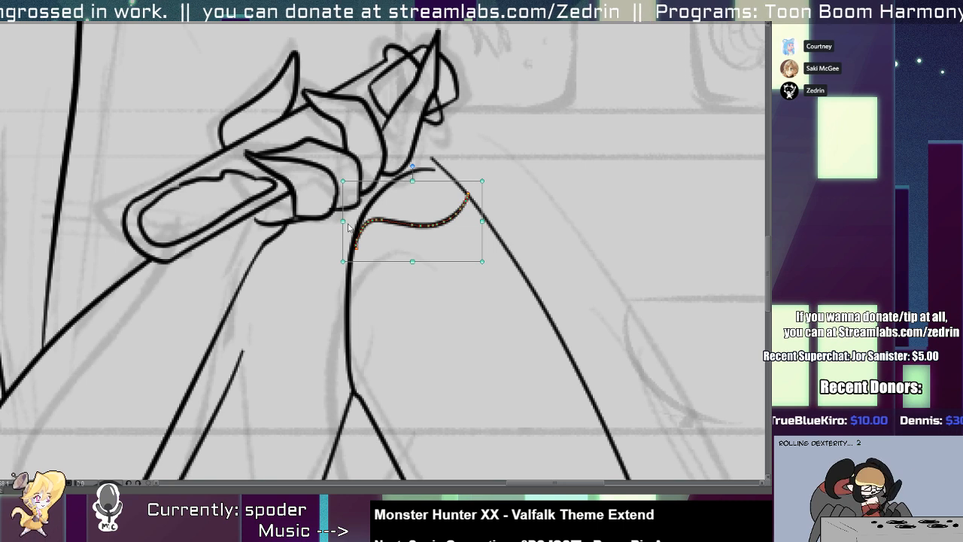
{"action": "key", "text": "alt+t"}
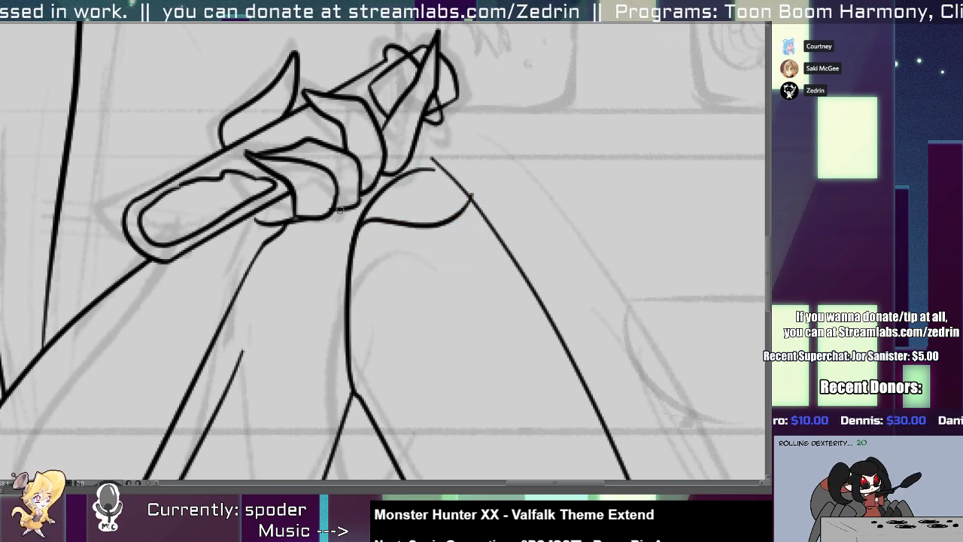
{"action": "left_click_drag", "start_coordinate": [339, 211], "coordinate": [504, 169]}
{"action": "scroll", "coordinate": [321, 299], "scroll_direction": "down", "scroll_amount": 3}
{"action": "scroll", "coordinate": [296, 286], "scroll_direction": "up", "scroll_amount": 2}
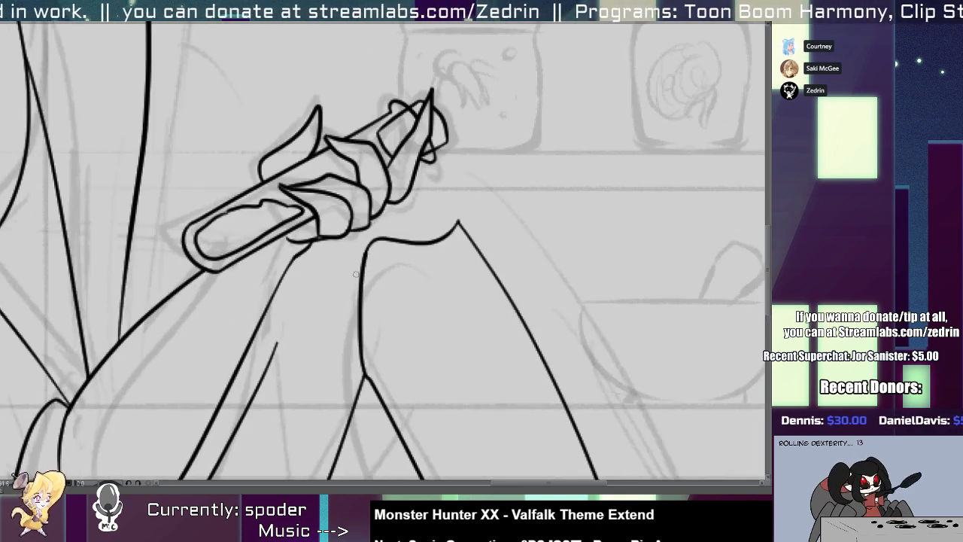
Draw the thigh's top contour up to the knee and add a rounded kneecap, clearing its overlap with the raised hand.
{"action": "mouse_move", "coordinate": [370, 246]}
{"action": "left_mouse_down"}
{"action": "mouse_move", "coordinate": [356, 248]}
{"action": "mouse_move", "coordinate": [257, 375]}
{"action": "left_mouse_up"}
{"action": "left_click_drag", "start_coordinate": [279, 332], "coordinate": [236, 460]}
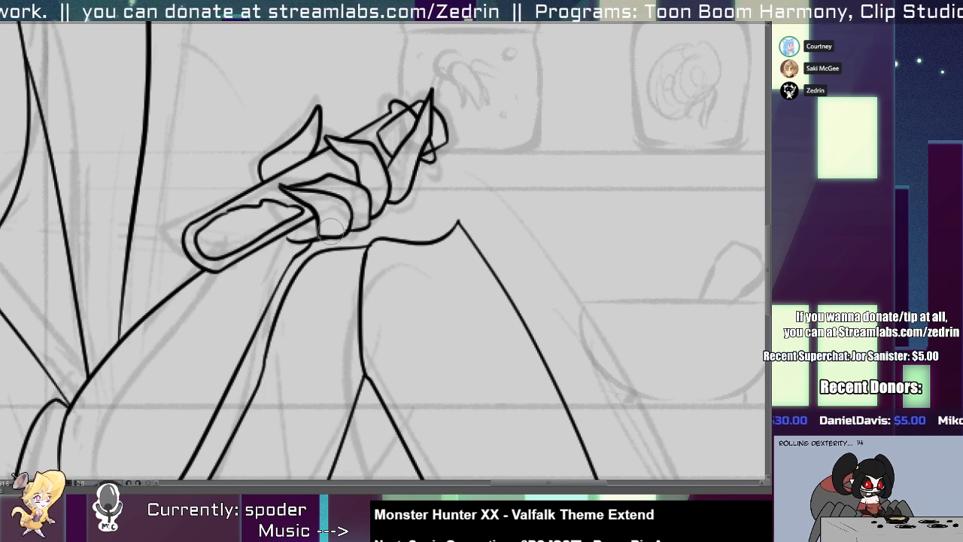
{"action": "key", "text": "ctrl+z"}
{"action": "mouse_move", "coordinate": [322, 257]}
{"action": "left_mouse_down"}
{"action": "mouse_move", "coordinate": [353, 225]}
{"action": "mouse_move", "coordinate": [457, 245]}
{"action": "left_mouse_up"}
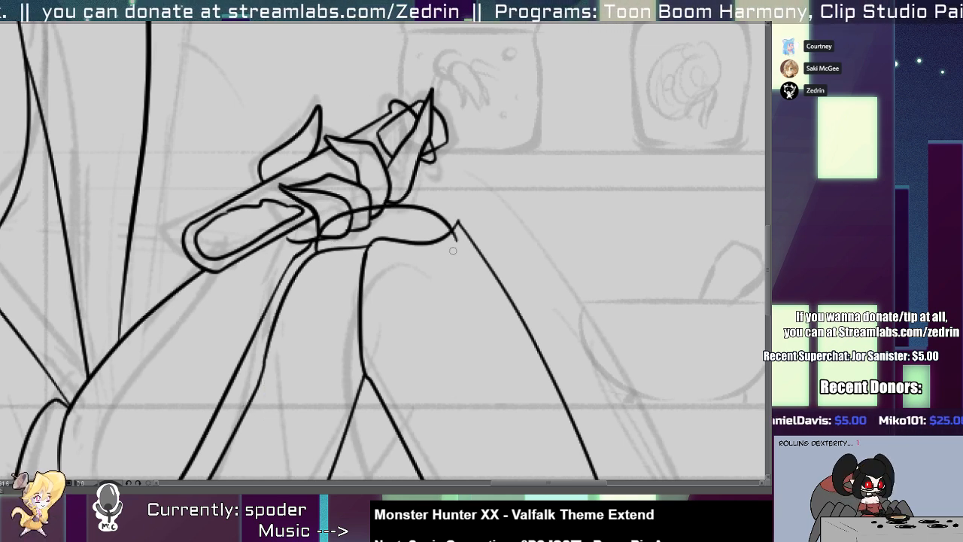
{"action": "left_click_drag", "start_coordinate": [323, 230], "coordinate": [366, 207]}
Duplicate the finished leg's lines, then rotate and distort the copy into a second leg behind the first.
{"action": "scroll", "coordinate": [351, 216], "scroll_direction": "down", "scroll_amount": 5}
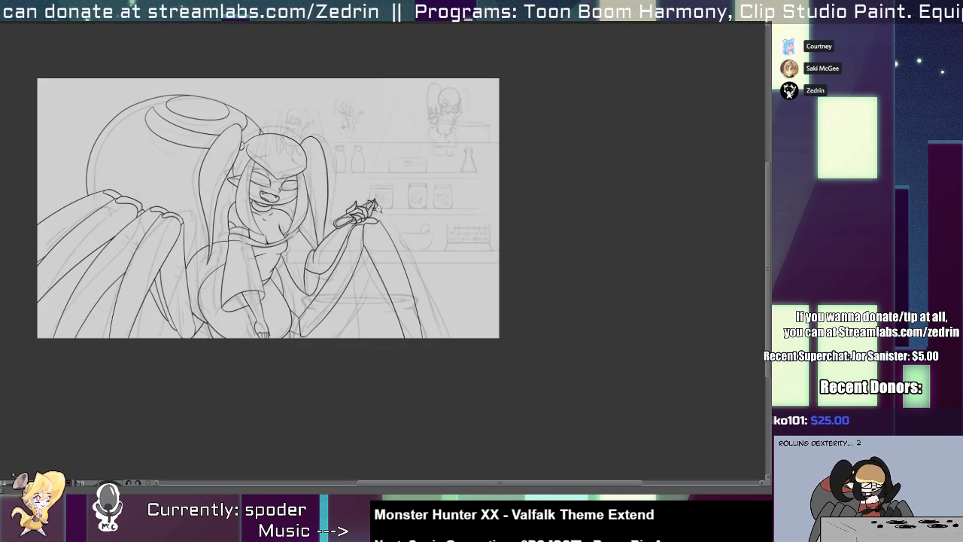
{"action": "scroll", "coordinate": [359, 275], "scroll_direction": "up", "scroll_amount": 2}
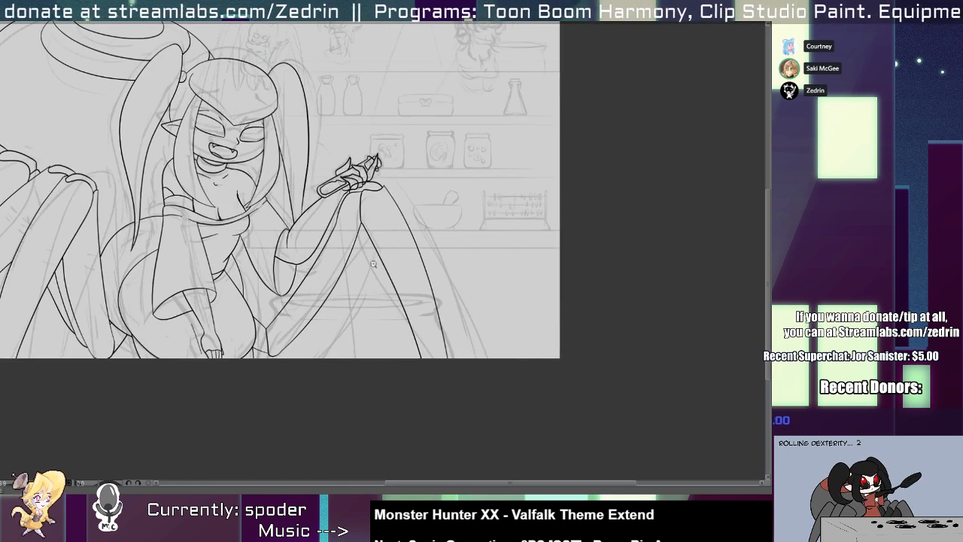
{"action": "key", "text": "ctrl+v"}
{"action": "left_click_drag", "start_coordinate": [359, 312], "coordinate": [337, 303]}
{"action": "key", "text": "ctrl+t"}
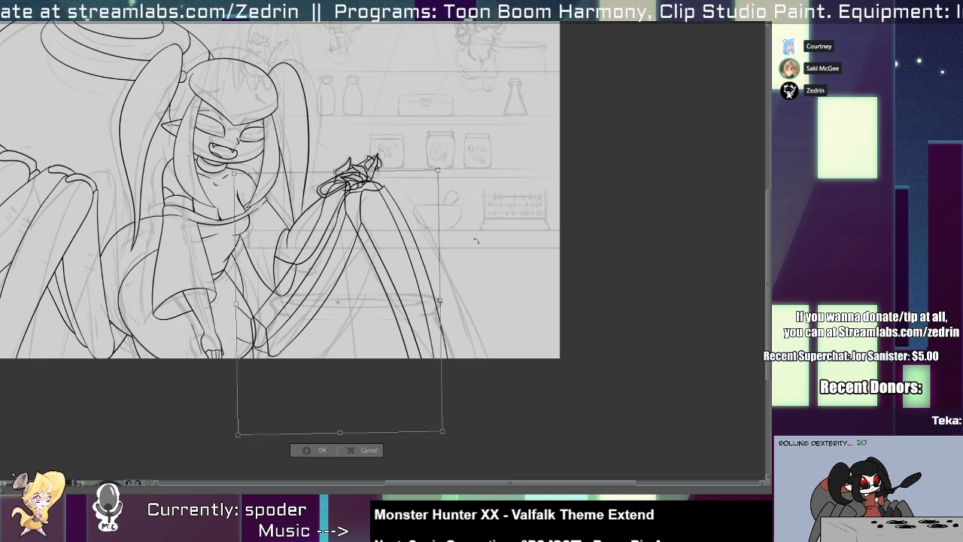
{"action": "left_click_drag", "start_coordinate": [465, 293], "coordinate": [460, 278]}
{"action": "left_click_drag", "start_coordinate": [449, 423], "coordinate": [480, 426]}
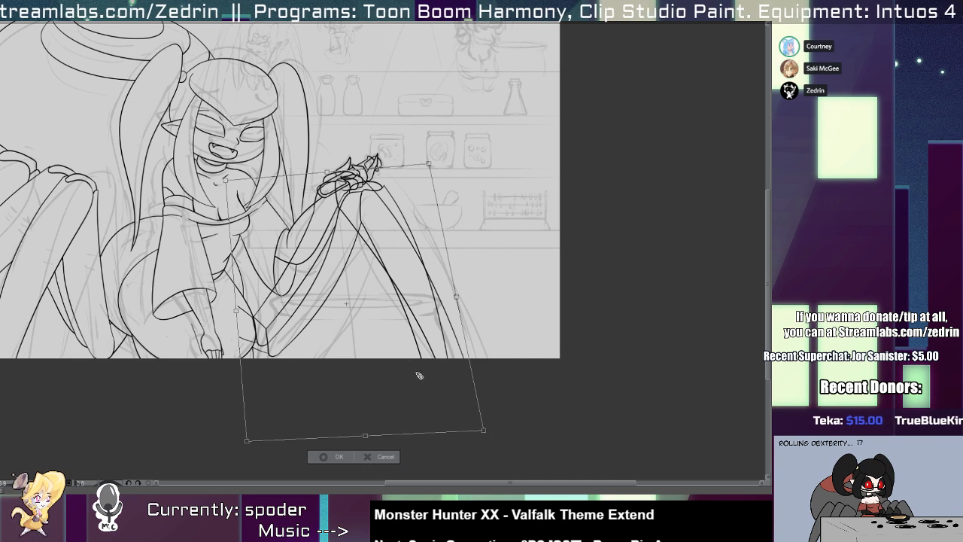
{"action": "mouse_move", "coordinate": [390, 340]}
{"action": "left_mouse_down"}
{"action": "mouse_move", "coordinate": [404, 346]}
{"action": "mouse_move", "coordinate": [409, 335]}
{"action": "left_mouse_up"}
{"action": "key", "text": "Return"}
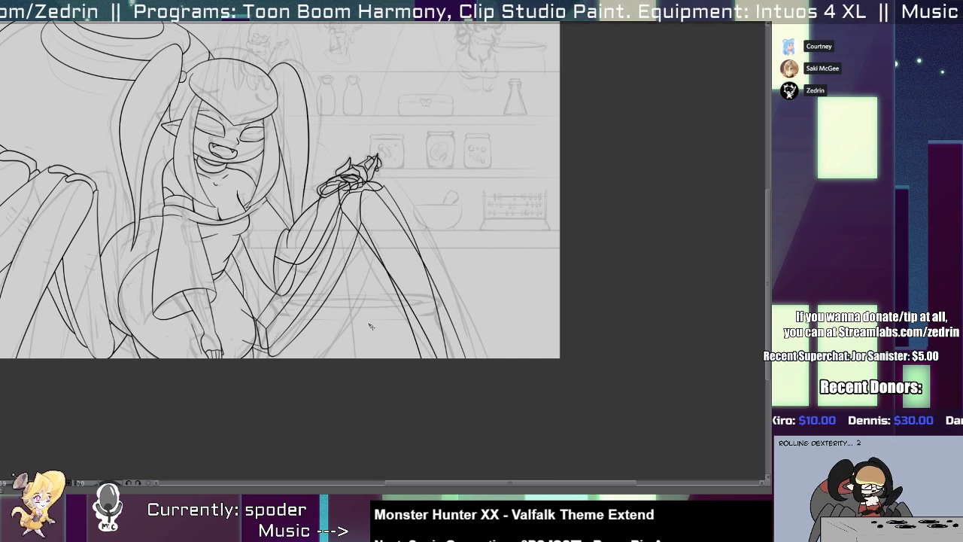
Clear the duplicated leg's lines that overlap the raised hand.
{"action": "scroll", "coordinate": [348, 300], "scroll_direction": "up", "scroll_amount": 1}
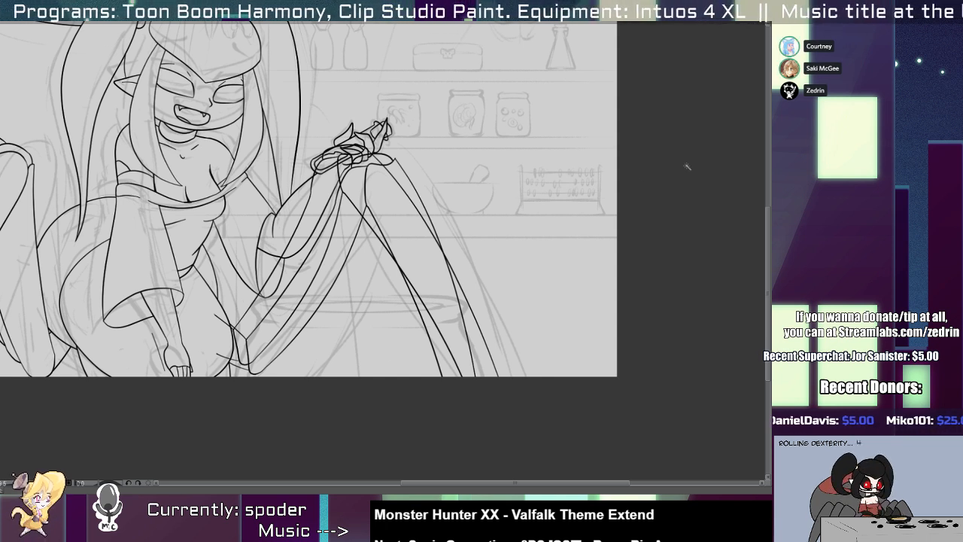
{"action": "left_click", "coordinate": [368, 347]}
{"action": "key", "text": "ctrl+shift+i"}
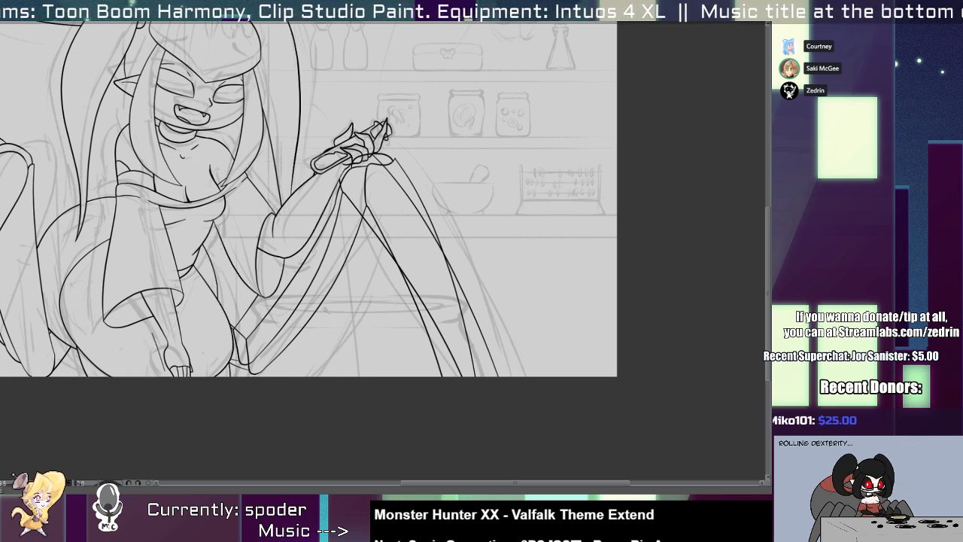
Clear the duplicated thigh line inside the front leg and draw a curved joint contour beside the hip.
{"action": "scroll", "coordinate": [297, 322], "scroll_direction": "up", "scroll_amount": 3}
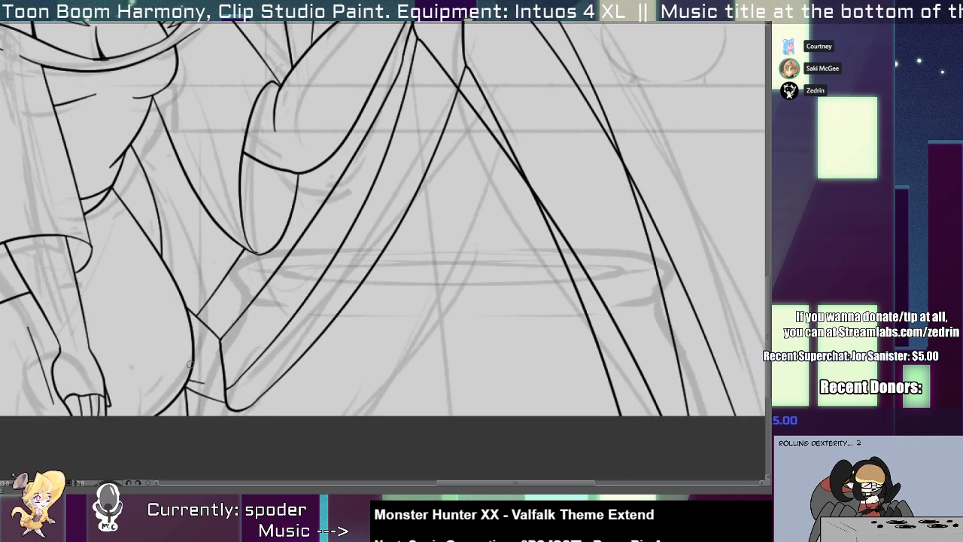
{"action": "key", "text": "ctrl+z"}
{"action": "scroll", "coordinate": [197, 317], "scroll_direction": "up", "scroll_amount": 1}
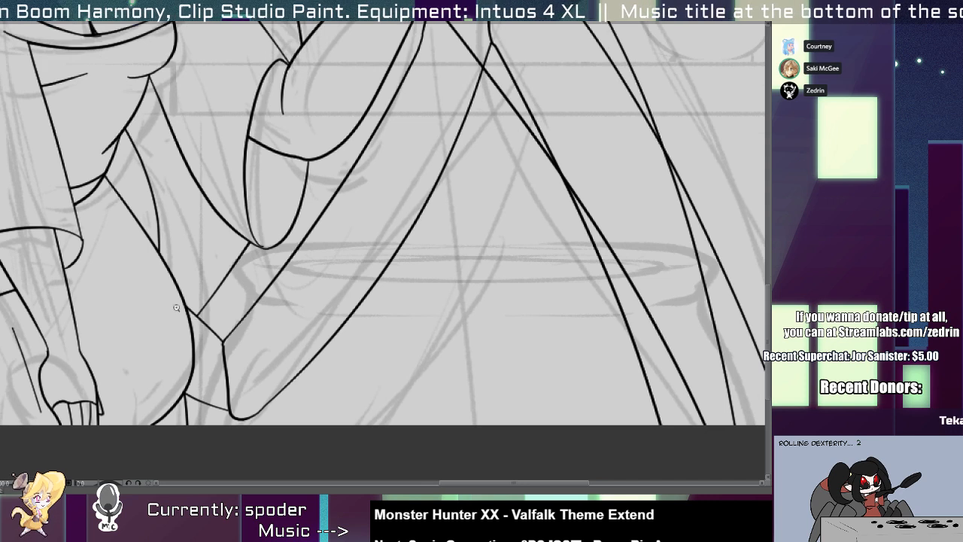
{"action": "scroll", "coordinate": [176, 307], "scroll_direction": "up", "scroll_amount": 1}
{"action": "left_click_drag", "start_coordinate": [165, 290], "coordinate": [263, 366]}
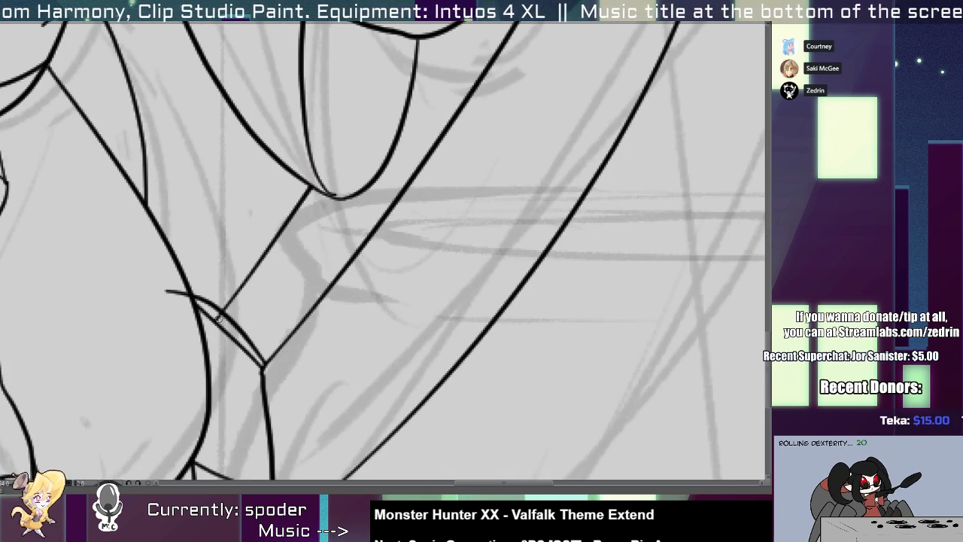
{"action": "key", "text": "ctrl+z"}
{"action": "scroll", "coordinate": [188, 305], "scroll_direction": "down", "scroll_amount": 3}
{"action": "scroll", "coordinate": [306, 241], "scroll_direction": "up", "scroll_amount": 2}
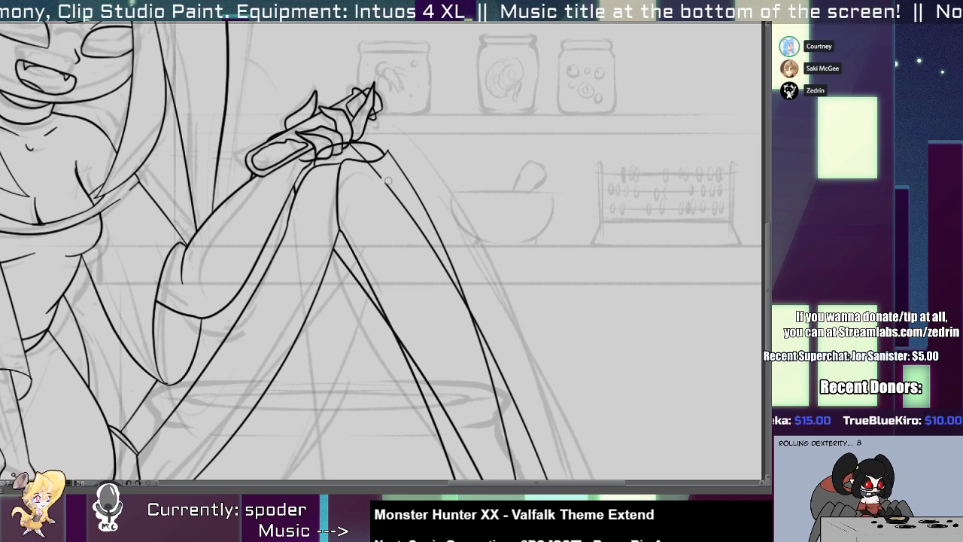
Clear the duplicated lines inside the front leg's shin and the stray lines around the knee.
{"action": "left_click_drag", "start_coordinate": [475, 384], "coordinate": [453, 276]}
{"action": "key", "text": "ctrl+z"}
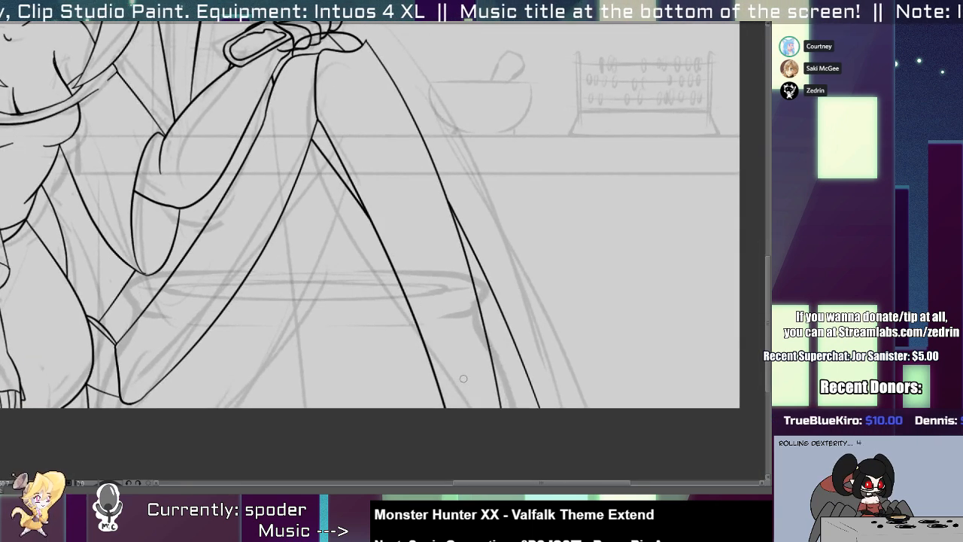
{"action": "left_click_drag", "start_coordinate": [375, 160], "coordinate": [353, 322]}
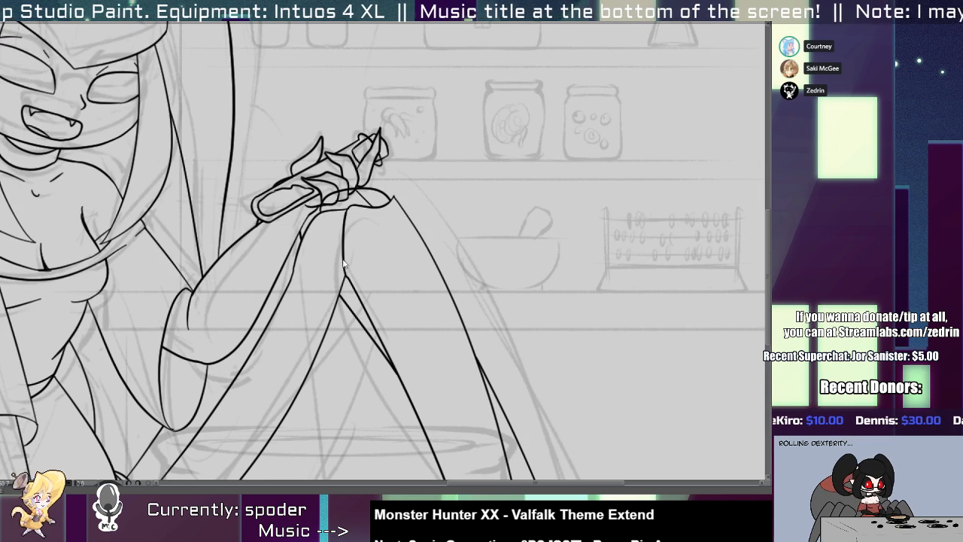
{"action": "left_click", "coordinate": [341, 290], "text": "ctrl"}
{"action": "mouse_move", "coordinate": [343, 200]}
{"action": "left_mouse_down"}
{"action": "mouse_move", "coordinate": [327, 191]}
{"action": "mouse_move", "coordinate": [367, 173]}
{"action": "mouse_move", "coordinate": [399, 188]}
{"action": "mouse_move", "coordinate": [377, 203]}
{"action": "left_mouse_up"}
{"action": "key", "text": "ctrl+z"}
{"action": "left_click", "coordinate": [369, 195], "text": "ctrl"}
{"action": "scroll", "coordinate": [381, 224], "scroll_direction": "down", "scroll_amount": 5}
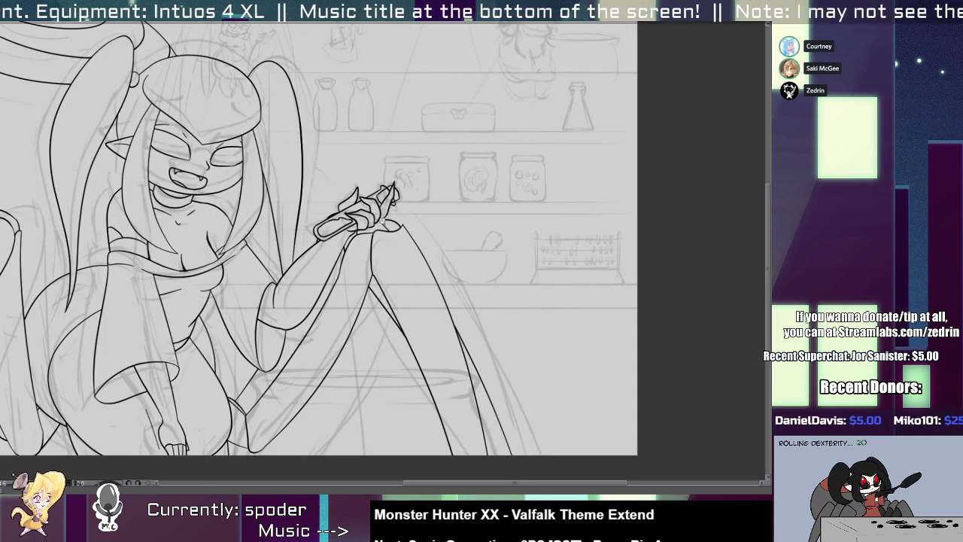
Draw two long edges of another back leg, from behind the raised arm down to the canvas's lower edge.
{"action": "scroll", "coordinate": [336, 325], "scroll_direction": "down", "scroll_amount": 2}
{"action": "scroll", "coordinate": [347, 327], "scroll_direction": "up", "scroll_amount": 2}
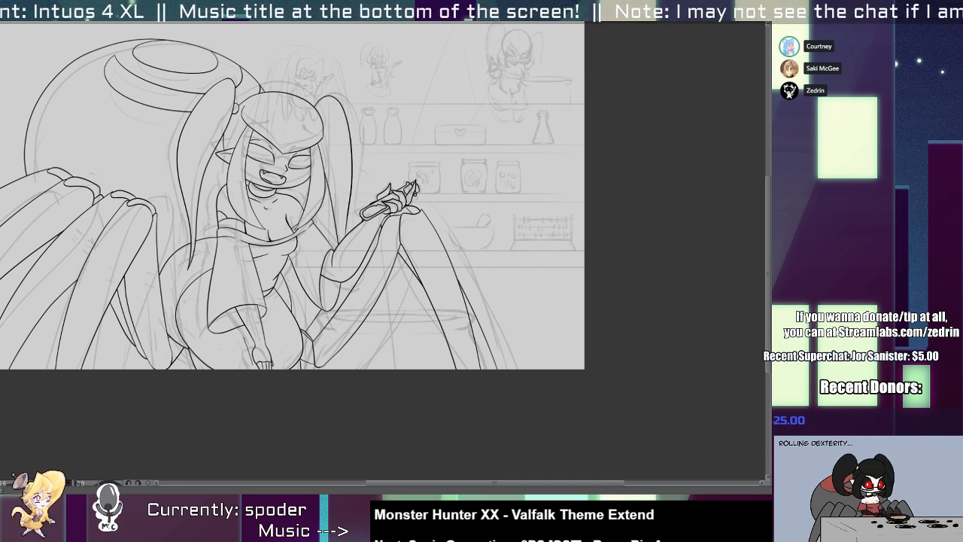
{"action": "mouse_move", "coordinate": [387, 297]}
{"action": "left_mouse_down"}
{"action": "mouse_move", "coordinate": [436, 329]}
{"action": "mouse_move", "coordinate": [434, 337]}
{"action": "left_mouse_up"}
{"action": "key", "text": "ctrl+z"}
{"action": "mouse_move", "coordinate": [345, 294]}
{"action": "left_mouse_down"}
{"action": "mouse_move", "coordinate": [375, 238]}
{"action": "mouse_move", "coordinate": [436, 404]}
{"action": "left_mouse_up"}
{"action": "key", "text": "ctrl+z"}
{"action": "mouse_move", "coordinate": [346, 302]}
{"action": "left_mouse_down"}
{"action": "mouse_move", "coordinate": [420, 301]}
{"action": "mouse_move", "coordinate": [436, 410]}
{"action": "left_mouse_up"}
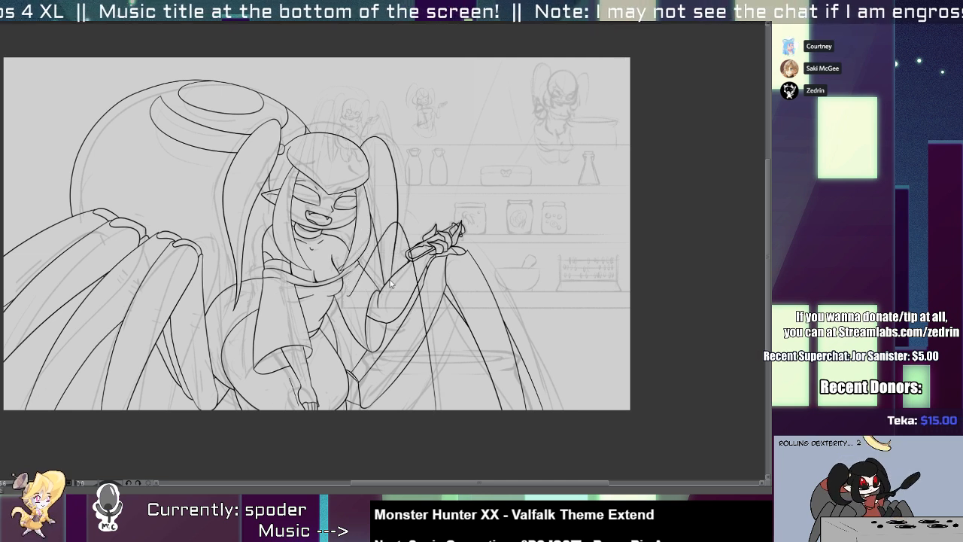
{"action": "key", "text": "ctrl+z"}
{"action": "mouse_move", "coordinate": [398, 231]}
{"action": "left_mouse_down"}
{"action": "mouse_move", "coordinate": [421, 301]}
{"action": "mouse_move", "coordinate": [433, 410]}
{"action": "left_mouse_up"}
{"action": "left_click_drag", "start_coordinate": [371, 241], "coordinate": [411, 410]}
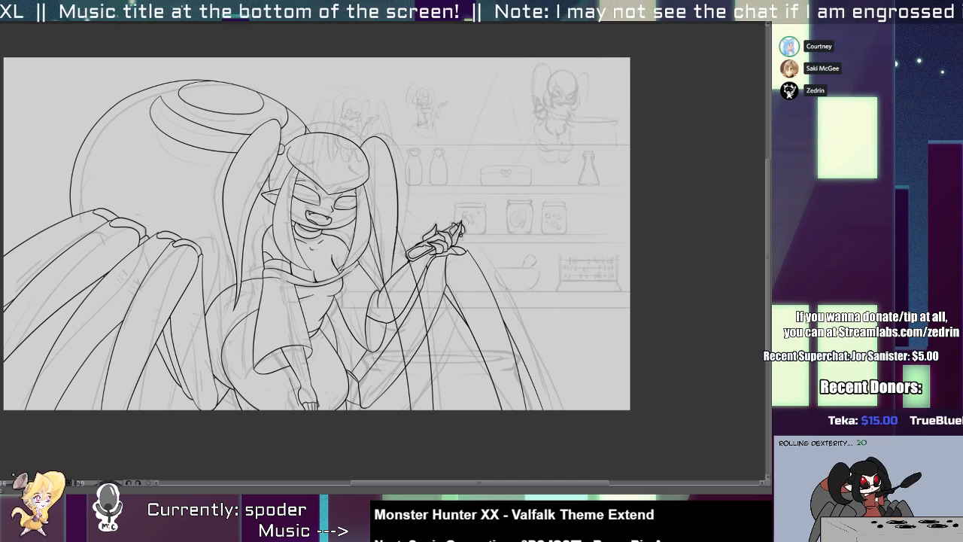
Undo the back leg's two edges and sketch three long red guide curves from behind the raised arm to the canvas's lower edge.
{"action": "key", "text": "ctrl+z"}
{"action": "key", "text": "ctrl+z"}
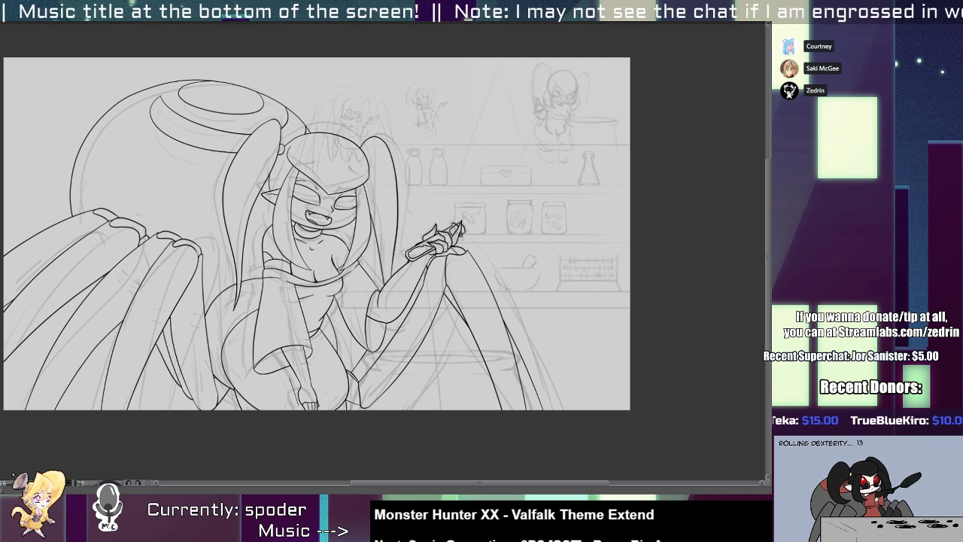
{"action": "left_click_drag", "start_coordinate": [404, 193], "coordinate": [435, 410]}
{"action": "key", "text": "ctrl+z"}
{"action": "left_click_drag", "start_coordinate": [386, 212], "coordinate": [415, 410]}
{"action": "key", "text": "ctrl+z"}
{"action": "left_click_drag", "start_coordinate": [385, 218], "coordinate": [435, 410]}
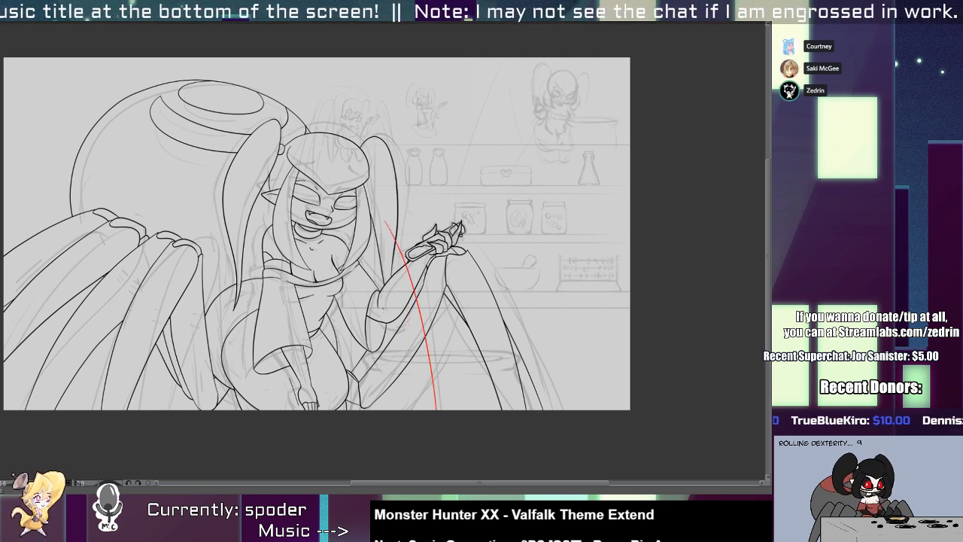
{"action": "mouse_move", "coordinate": [366, 255]}
{"action": "left_mouse_down"}
{"action": "mouse_move", "coordinate": [406, 410]}
{"action": "mouse_move", "coordinate": [415, 410]}
{"action": "left_mouse_up"}
{"action": "key", "text": "ctrl+z"}
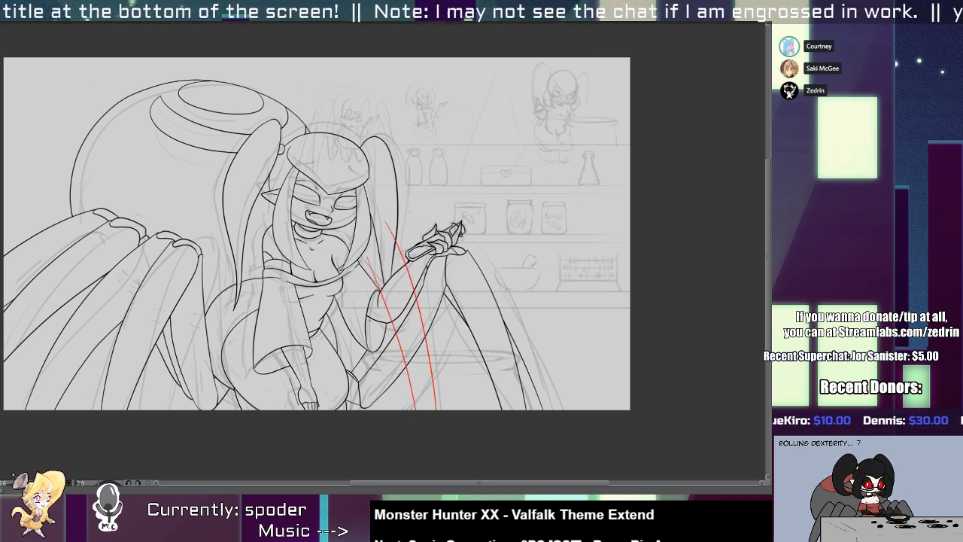
{"action": "mouse_move", "coordinate": [356, 245]}
{"action": "left_mouse_down"}
{"action": "mouse_move", "coordinate": [365, 410]}
{"action": "mouse_move", "coordinate": [382, 410]}
{"action": "left_mouse_up"}
{"action": "key", "text": "ctrl+z"}
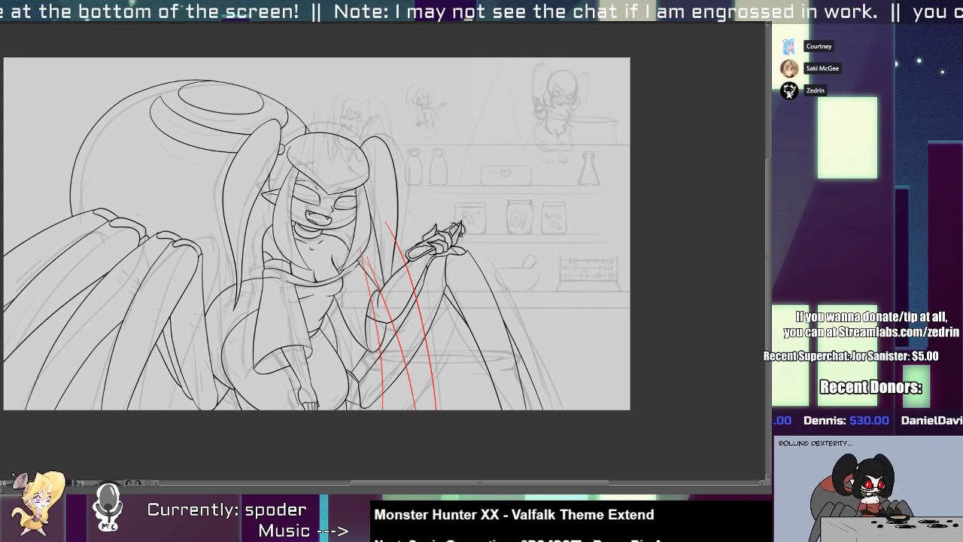
{"action": "scroll", "coordinate": [331, 346], "scroll_direction": "up", "scroll_amount": 2}
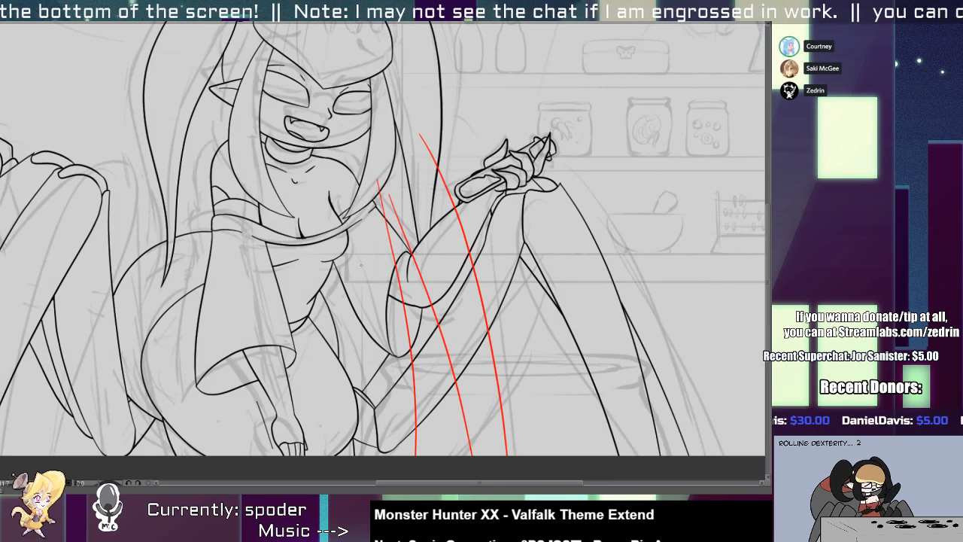
{"action": "scroll", "coordinate": [360, 288], "scroll_direction": "down", "scroll_amount": 1}
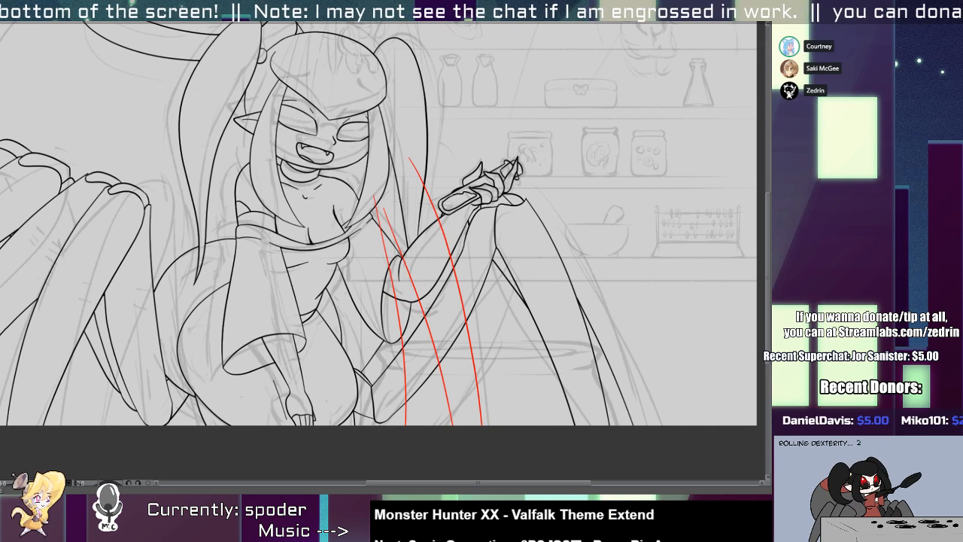
Try to shift and distort the front leg's lines toward the raised hand with a free transform.
{"action": "left_click_drag", "start_coordinate": [406, 339], "coordinate": [397, 311]}
{"action": "key", "text": "ctrl+t"}
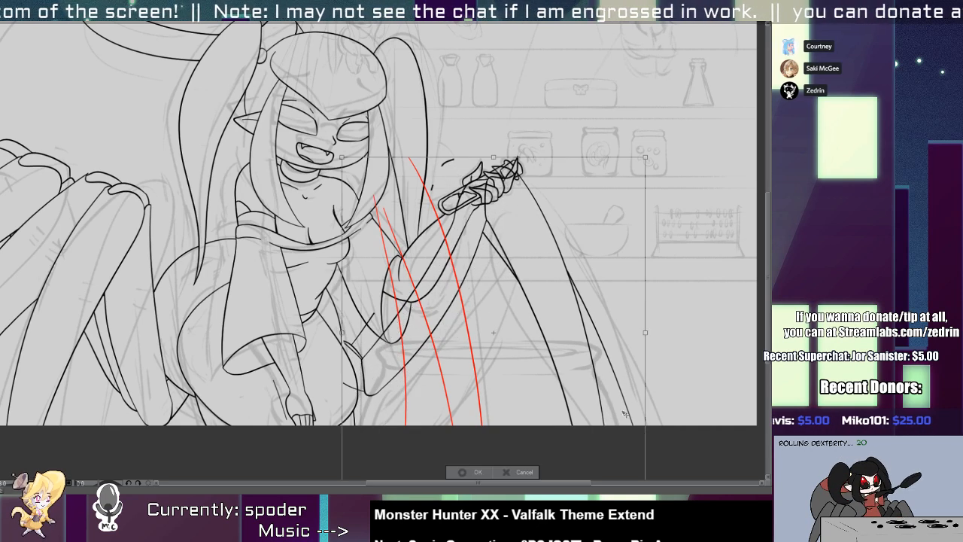
{"action": "left_click_drag", "start_coordinate": [634, 426], "coordinate": [530, 259]}
{"action": "left_click_drag", "start_coordinate": [542, 343], "coordinate": [578, 382]}
{"action": "left_click_drag", "start_coordinate": [436, 226], "coordinate": [469, 346]}
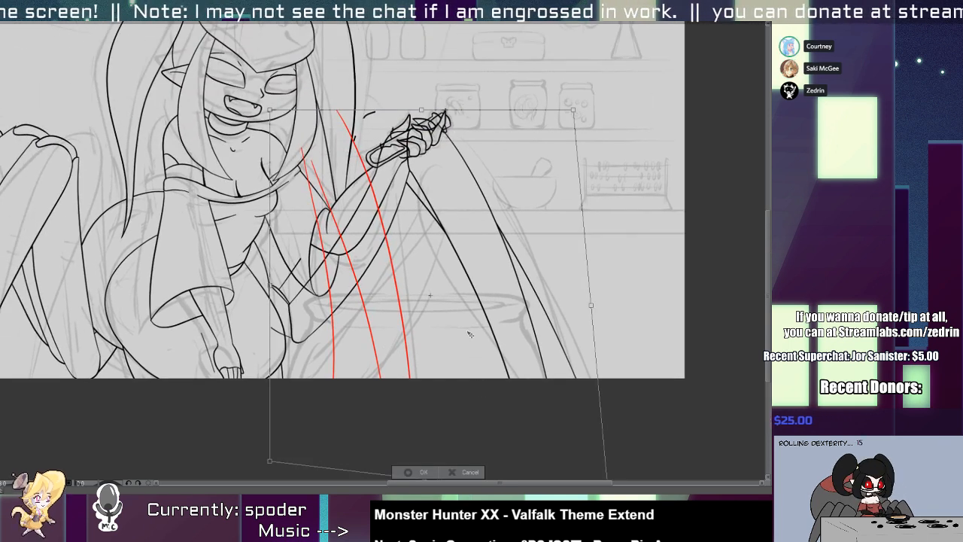
{"action": "key", "text": "Return"}
Replace the joint contour beside the hip with a wider angled one, clearing the old joint lines around it.
{"action": "scroll", "coordinate": [312, 327], "scroll_direction": "up", "scroll_amount": 3}
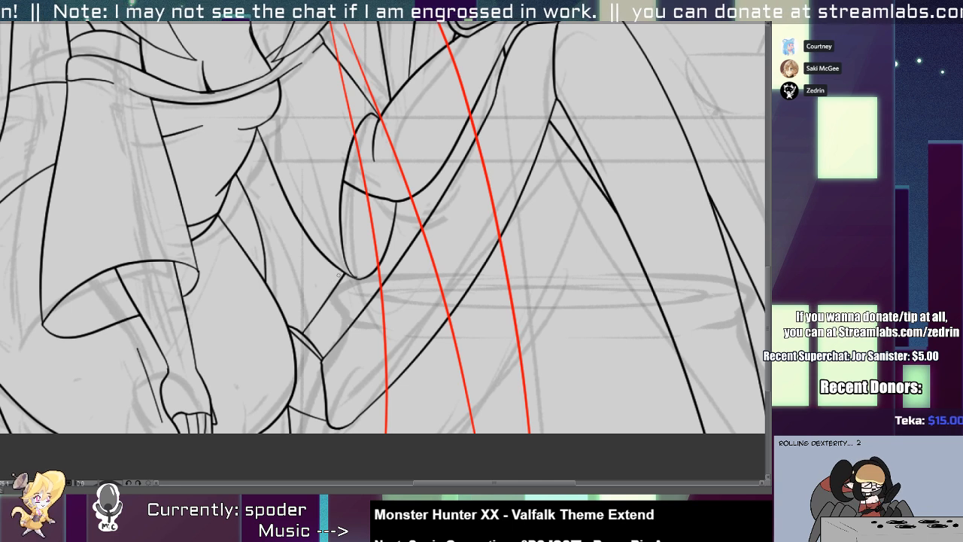
{"action": "mouse_move", "coordinate": [340, 268]}
{"action": "left_mouse_down"}
{"action": "mouse_move", "coordinate": [314, 294]}
{"action": "mouse_move", "coordinate": [333, 334]}
{"action": "left_mouse_up"}
{"action": "mouse_move", "coordinate": [324, 296]}
{"action": "left_mouse_down"}
{"action": "mouse_move", "coordinate": [309, 319]}
{"action": "mouse_move", "coordinate": [297, 313]}
{"action": "mouse_move", "coordinate": [304, 376]}
{"action": "left_mouse_up"}
{"action": "left_click_drag", "start_coordinate": [303, 422], "coordinate": [306, 404]}
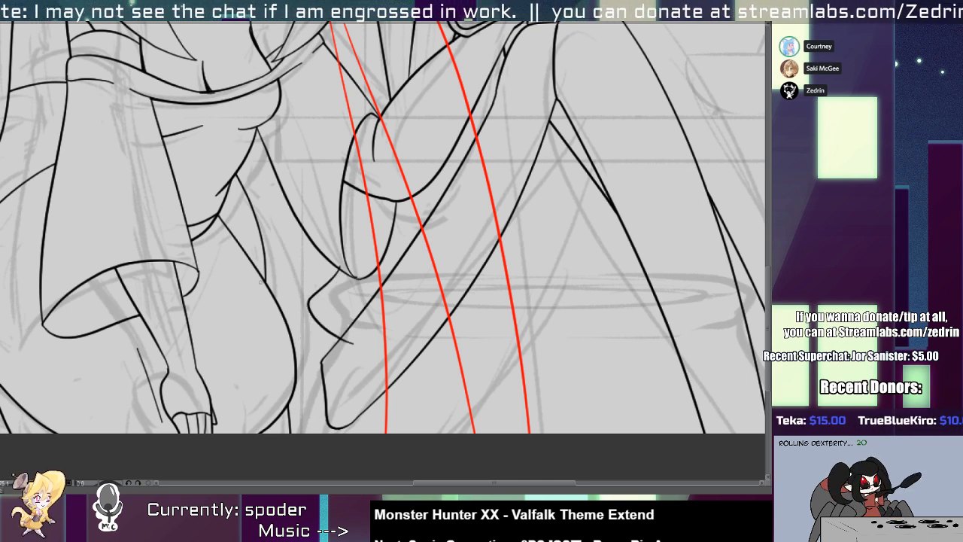
Draw four short cross lines spanning the gap between the waist and the raised arm's sleeve, trimming their ends at the waist.
{"action": "left_click_drag", "start_coordinate": [255, 285], "coordinate": [324, 306]}
{"action": "left_click_drag", "start_coordinate": [237, 247], "coordinate": [321, 249]}
{"action": "key", "text": "ctrl+z"}
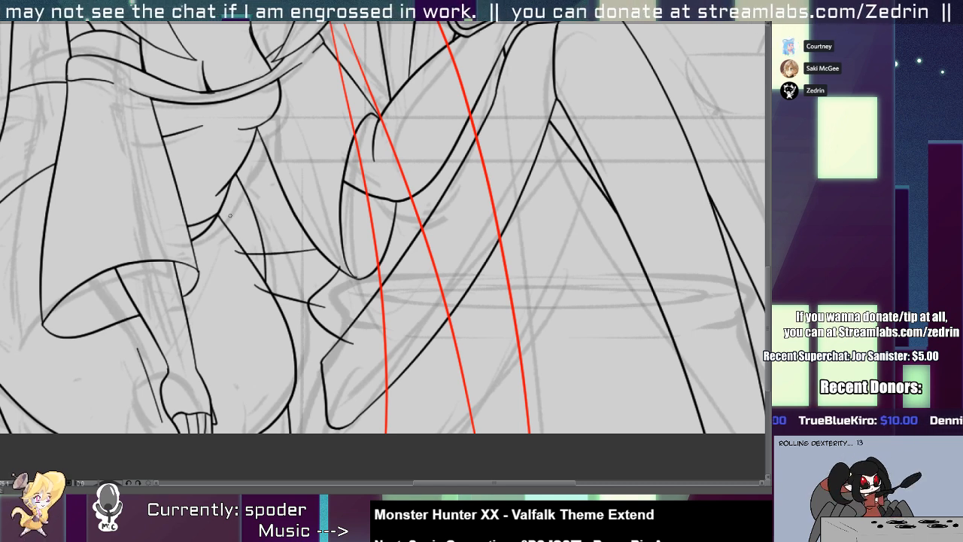
{"action": "left_click_drag", "start_coordinate": [230, 215], "coordinate": [305, 190]}
{"action": "left_click_drag", "start_coordinate": [223, 212], "coordinate": [304, 171]}
{"action": "key", "text": "ctrl+z"}
{"action": "key", "text": "ctrl+z"}
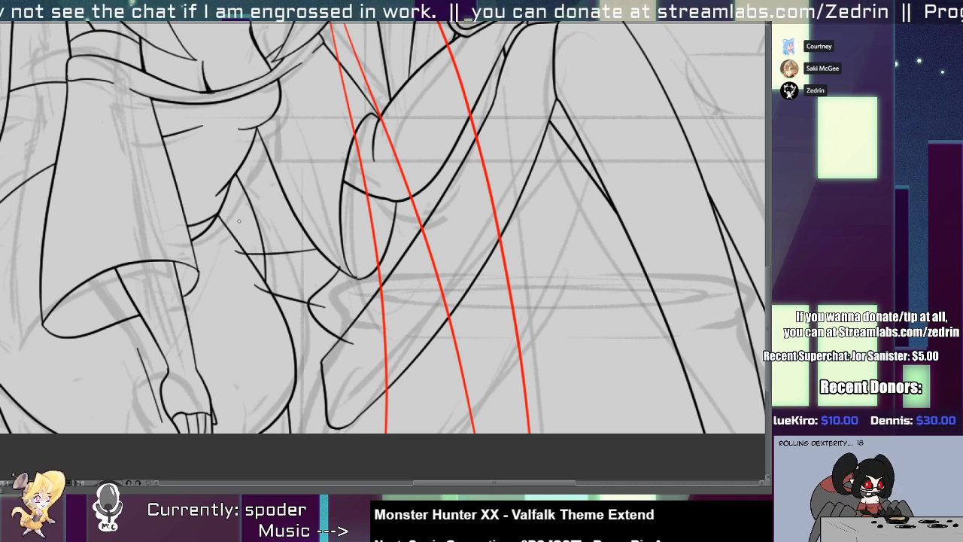
{"action": "mouse_move", "coordinate": [232, 230]}
{"action": "left_mouse_down"}
{"action": "mouse_move", "coordinate": [336, 220]}
{"action": "mouse_move", "coordinate": [303, 214]}
{"action": "mouse_move", "coordinate": [328, 207]}
{"action": "left_mouse_up"}
{"action": "key", "text": "ctrl+z"}
{"action": "mouse_move", "coordinate": [219, 204]}
{"action": "left_mouse_down"}
{"action": "mouse_move", "coordinate": [310, 170]}
{"action": "mouse_move", "coordinate": [250, 289]}
{"action": "left_mouse_up"}
{"action": "key", "text": "e"}
{"action": "scroll", "coordinate": [308, 331], "scroll_direction": "down", "scroll_amount": 2}
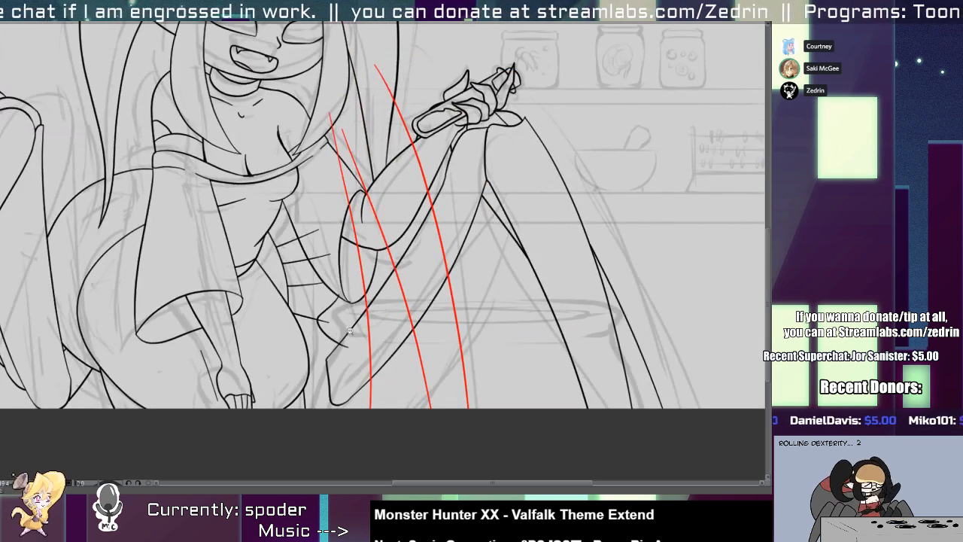
Redraw the front leg's thigh with a curved upper edge under the sleeve and a rounded lower end beside the hip.
{"action": "scroll", "coordinate": [328, 342], "scroll_direction": "up", "scroll_amount": 2}
{"action": "key", "text": "ctrl+z"}
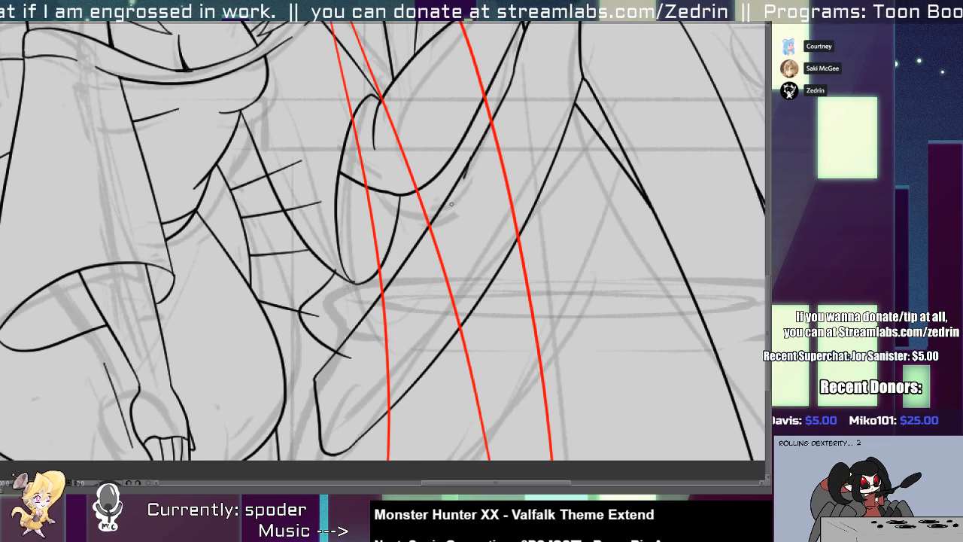
{"action": "left_click_drag", "start_coordinate": [462, 180], "coordinate": [304, 309]}
{"action": "key", "text": "ctrl+z"}
{"action": "mouse_move", "coordinate": [456, 188]}
{"action": "left_mouse_down"}
{"action": "mouse_move", "coordinate": [315, 316]}
{"action": "mouse_move", "coordinate": [336, 387]}
{"action": "mouse_move", "coordinate": [431, 374]}
{"action": "left_mouse_up"}
{"action": "key", "text": "ctrl+z"}
{"action": "mouse_move", "coordinate": [317, 309]}
{"action": "left_mouse_down"}
{"action": "mouse_move", "coordinate": [364, 391]}
{"action": "mouse_move", "coordinate": [510, 262]}
{"action": "mouse_move", "coordinate": [493, 283]}
{"action": "left_mouse_up"}
{"action": "mouse_move", "coordinate": [468, 328]}
{"action": "left_mouse_down"}
{"action": "mouse_move", "coordinate": [448, 345]}
{"action": "mouse_move", "coordinate": [463, 328]}
{"action": "left_mouse_up"}
{"action": "key", "text": "ctrl+z"}
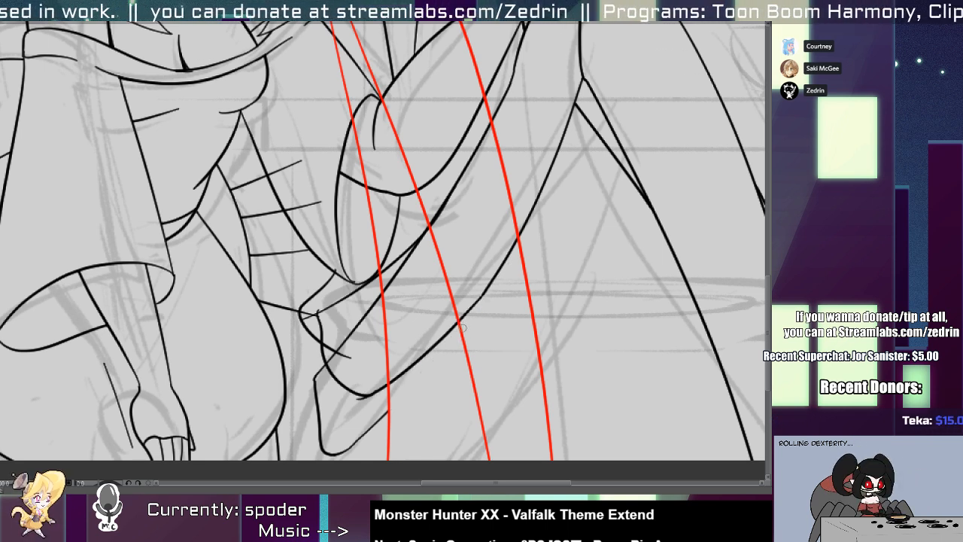
Erase the thigh's old pointed end and the leftover doubled lines along its upper edge.
{"action": "left_click_drag", "start_coordinate": [369, 422], "coordinate": [341, 424]}
{"action": "mouse_move", "coordinate": [341, 363]}
{"action": "left_mouse_down"}
{"action": "mouse_move", "coordinate": [350, 318]}
{"action": "mouse_move", "coordinate": [334, 356]}
{"action": "left_mouse_up"}
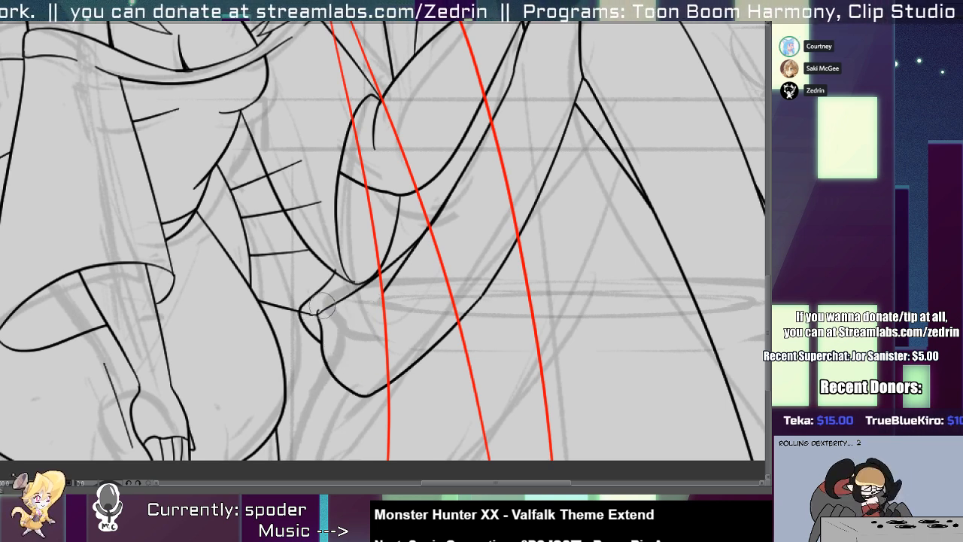
{"action": "left_click_drag", "start_coordinate": [314, 312], "coordinate": [311, 314]}
{"action": "left_click_drag", "start_coordinate": [376, 300], "coordinate": [432, 235]}
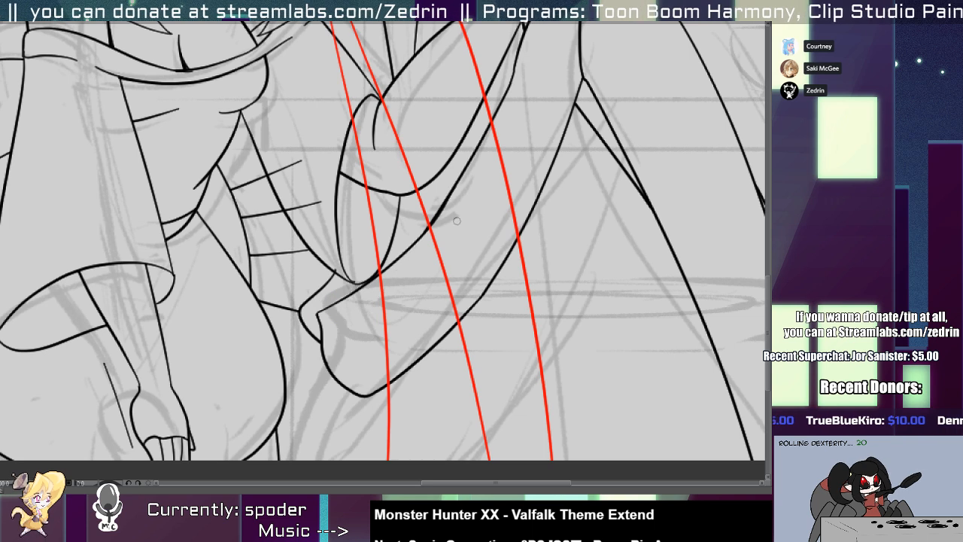
{"action": "left_click_drag", "start_coordinate": [463, 188], "coordinate": [386, 299]}
Clear the joint contour and lowest cross line, and draw two trimmed cross lines between the hip and the thigh's rounded end.
{"action": "scroll", "coordinate": [325, 302], "scroll_direction": "up", "scroll_amount": 1}
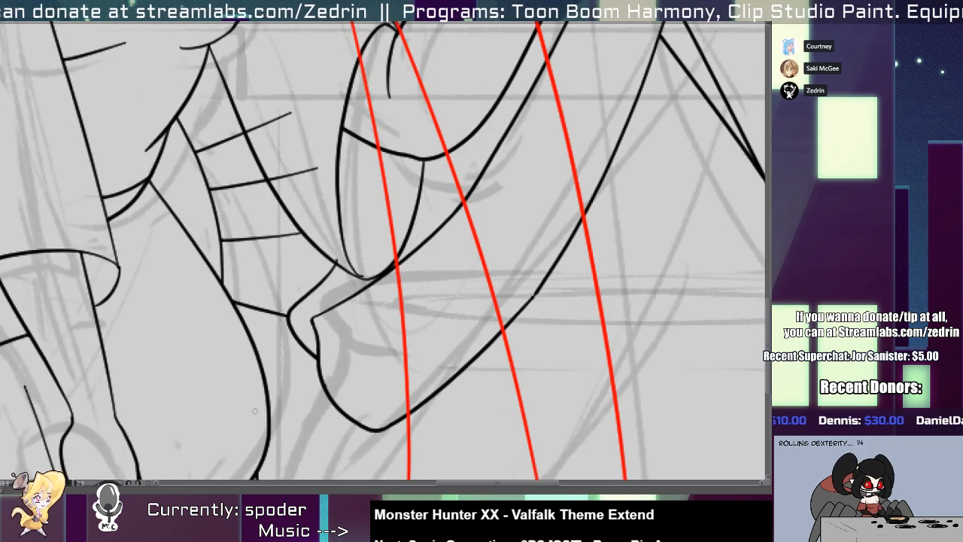
{"action": "left_click_drag", "start_coordinate": [194, 316], "coordinate": [354, 331]}
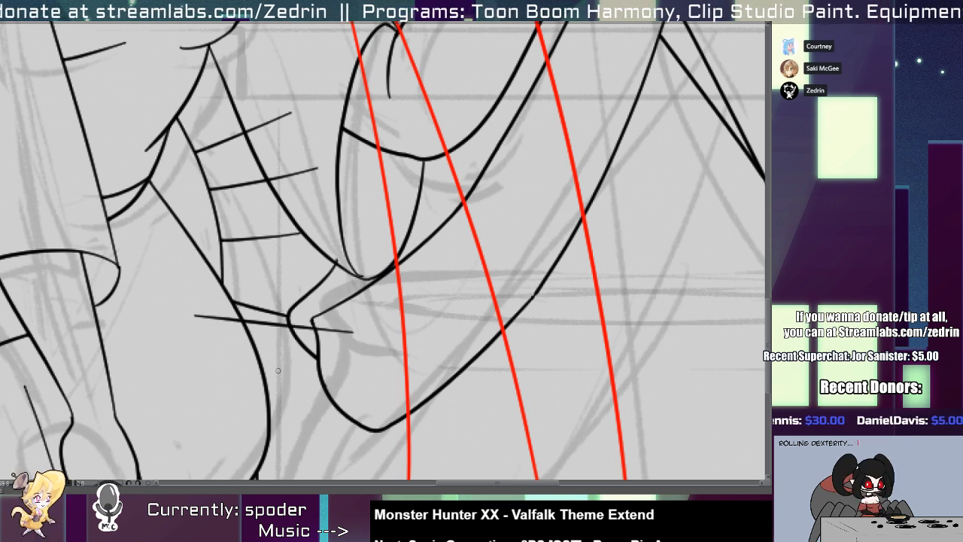
{"action": "key", "text": "ctrl+z"}
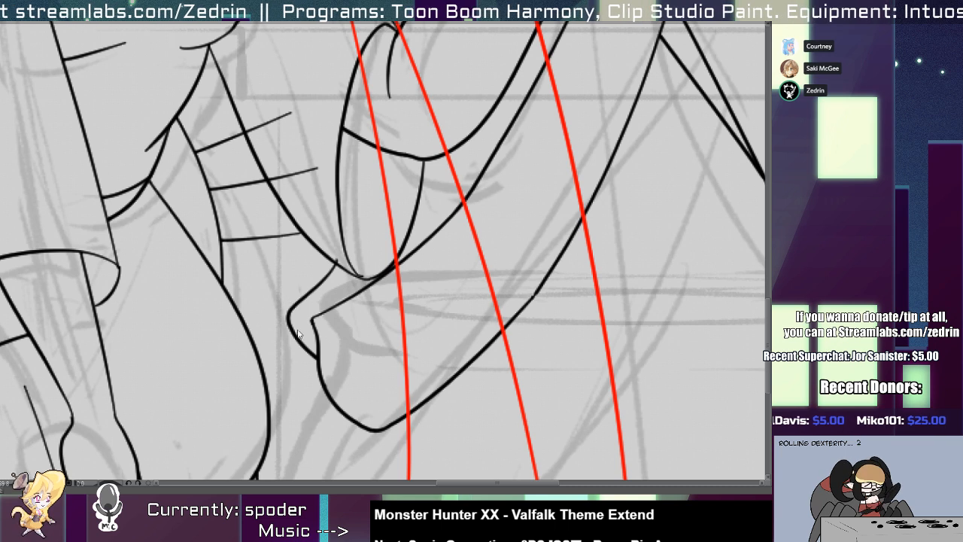
{"action": "key", "text": "ctrl+z"}
{"action": "mouse_move", "coordinate": [203, 312]}
{"action": "left_mouse_down"}
{"action": "mouse_move", "coordinate": [348, 308]}
{"action": "mouse_move", "coordinate": [336, 300]}
{"action": "mouse_move", "coordinate": [392, 318]}
{"action": "left_mouse_up"}
{"action": "key", "text": "ctrl+z"}
{"action": "left_click_drag", "start_coordinate": [233, 426], "coordinate": [406, 413]}
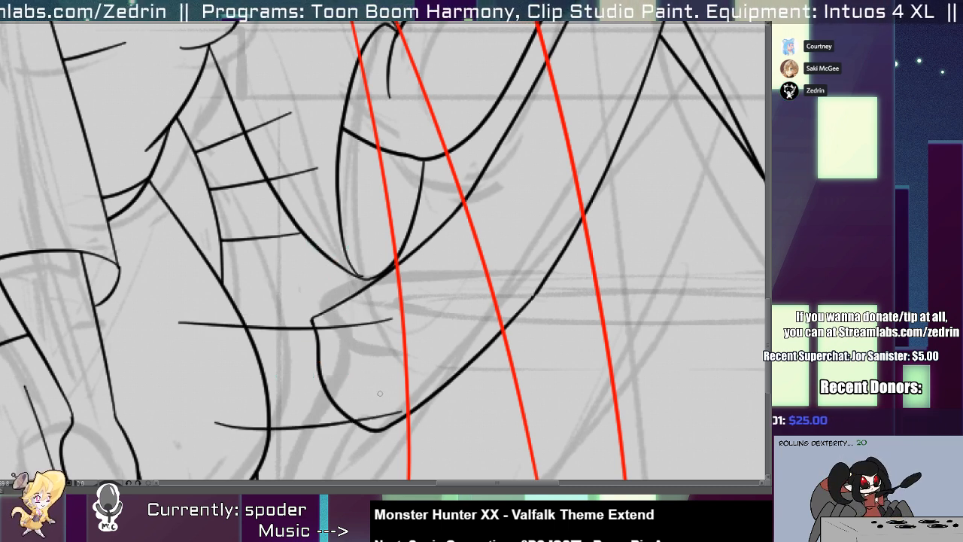
{"action": "left_click_drag", "start_coordinate": [385, 375], "coordinate": [383, 305]}
{"action": "left_click_drag", "start_coordinate": [229, 415], "coordinate": [235, 432]}
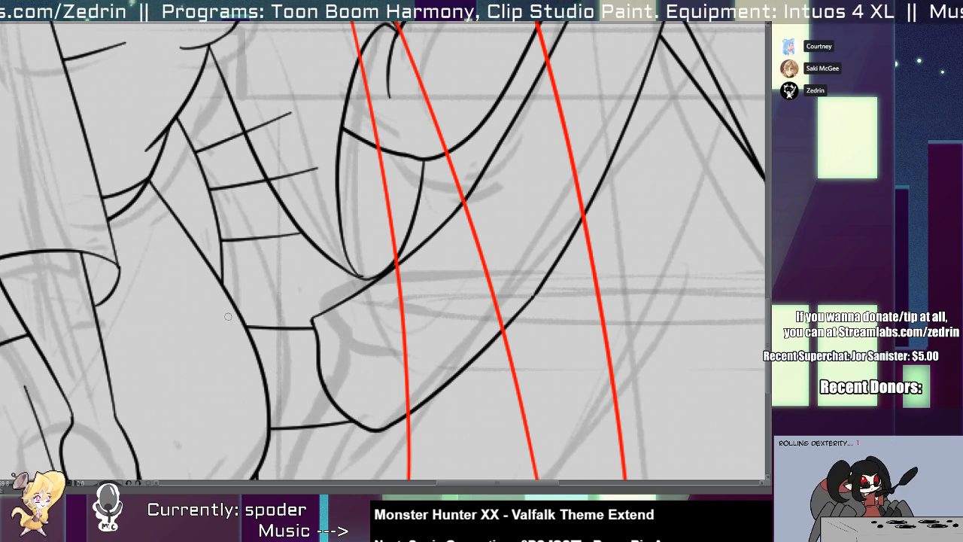
{"action": "scroll", "coordinate": [228, 317], "scroll_direction": "down", "scroll_amount": 3}
Trim the upper cross lines' ends that stick out past the sleeve's edge.
{"action": "key", "text": "alt+s"}
{"action": "scroll", "coordinate": [238, 280], "scroll_direction": "up", "scroll_amount": 1}
{"action": "left_click_drag", "start_coordinate": [250, 276], "coordinate": [253, 297]}
{"action": "mouse_move", "coordinate": [244, 238]}
{"action": "left_mouse_down"}
{"action": "mouse_move", "coordinate": [248, 268]}
{"action": "mouse_move", "coordinate": [248, 258]}
{"action": "left_mouse_up"}
{"action": "mouse_move", "coordinate": [229, 209]}
{"action": "left_mouse_down"}
{"action": "mouse_move", "coordinate": [278, 262]}
{"action": "mouse_move", "coordinate": [280, 327]}
{"action": "mouse_move", "coordinate": [319, 371]}
{"action": "left_mouse_up"}
Draw a small angled joint contour linking the sleeve's lower edge to the thigh's rounded end and trim its excess.
{"action": "key", "text": "alt+e"}
{"action": "left_click", "coordinate": [266, 284]}
{"action": "key", "text": "ctrl+z"}
{"action": "mouse_move", "coordinate": [344, 233]}
{"action": "left_mouse_down"}
{"action": "mouse_move", "coordinate": [297, 294]}
{"action": "mouse_move", "coordinate": [333, 402]}
{"action": "left_mouse_up"}
{"action": "key", "text": "ctrl+z"}
{"action": "mouse_move", "coordinate": [321, 261]}
{"action": "left_mouse_down"}
{"action": "mouse_move", "coordinate": [280, 306]}
{"action": "mouse_move", "coordinate": [332, 403]}
{"action": "left_mouse_up"}
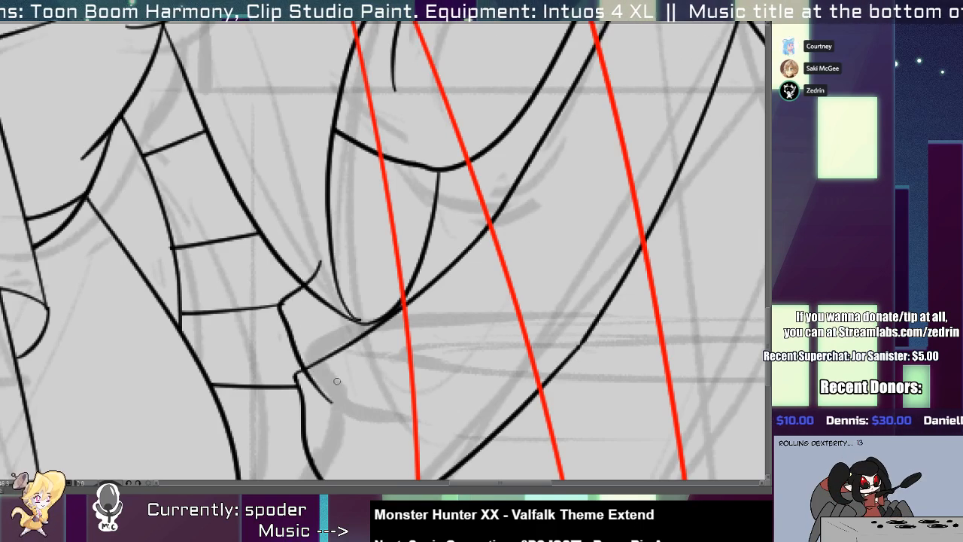
{"action": "key", "text": "ctrl+z"}
{"action": "mouse_move", "coordinate": [317, 269]}
{"action": "left_mouse_down"}
{"action": "mouse_move", "coordinate": [308, 281]}
{"action": "mouse_move", "coordinate": [324, 301]}
{"action": "left_mouse_up"}
{"action": "key", "text": "alt+q"}
{"action": "left_click", "coordinate": [258, 307]}
Delete the uppermost short cross line between the waist and the raised arm's sleeve.
{"action": "scroll", "coordinate": [319, 308], "scroll_direction": "down", "scroll_amount": 5}
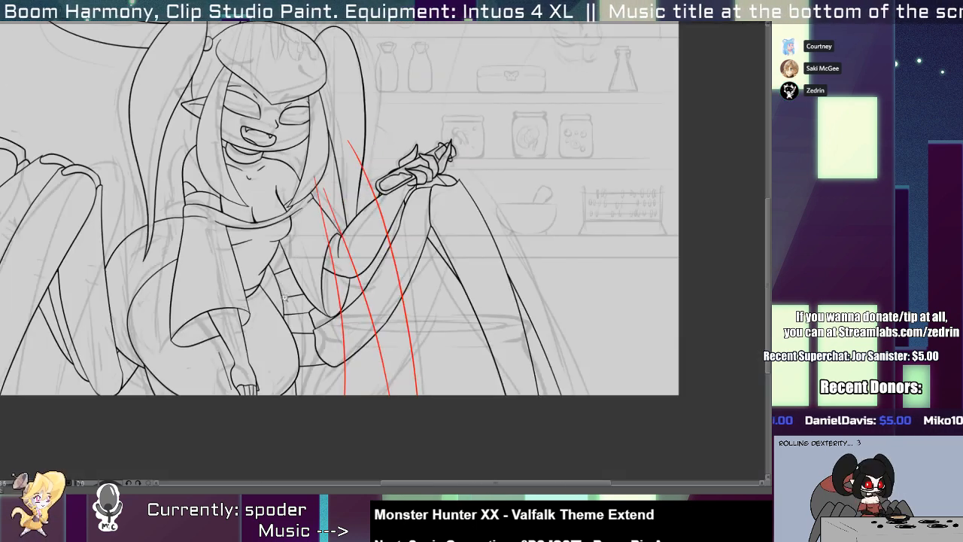
{"action": "left_click_drag", "start_coordinate": [316, 241], "coordinate": [365, 249]}
{"action": "scroll", "coordinate": [323, 267], "scroll_direction": "down", "scroll_amount": 4}
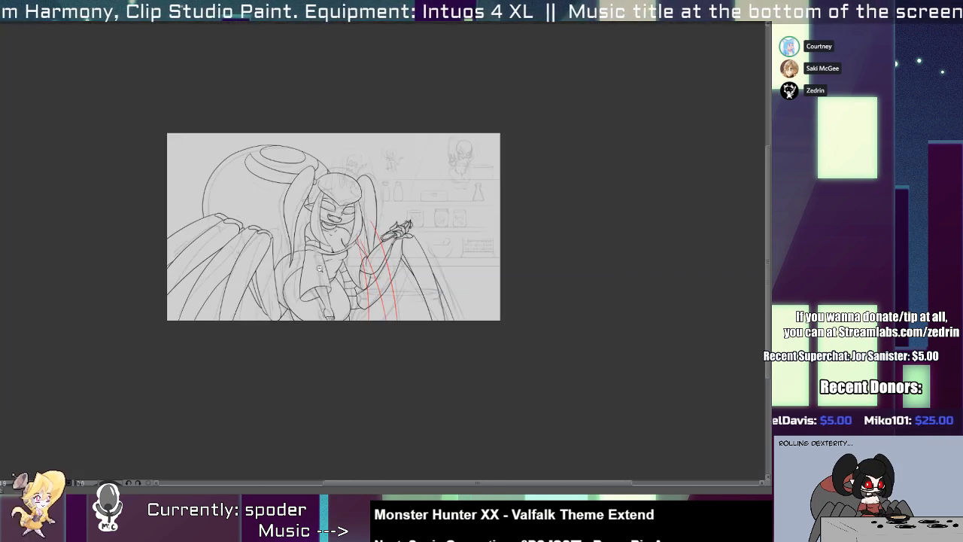
{"action": "scroll", "coordinate": [361, 252], "scroll_direction": "up", "scroll_amount": 4}
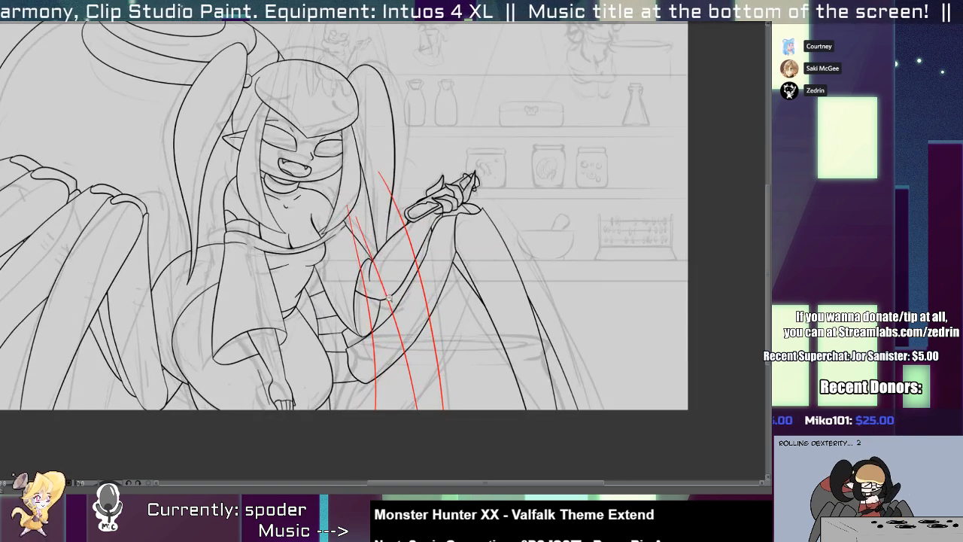
{"action": "left_click", "coordinate": [391, 316]}
{"action": "key", "text": "p"}
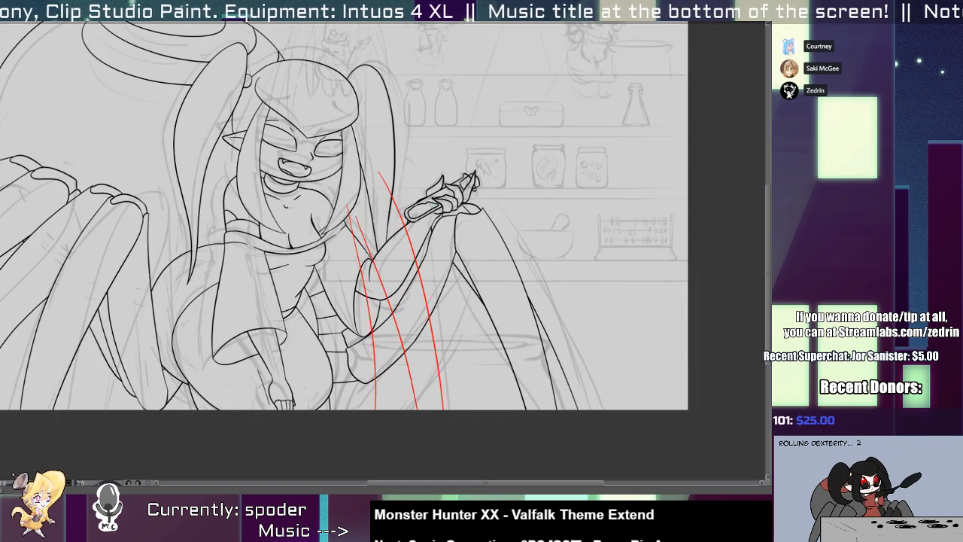
{"action": "left_click_drag", "start_coordinate": [355, 253], "coordinate": [347, 254]}
{"action": "scroll", "coordinate": [317, 297], "scroll_direction": "up", "scroll_amount": 4}
{"action": "left_click", "coordinate": [328, 291]}
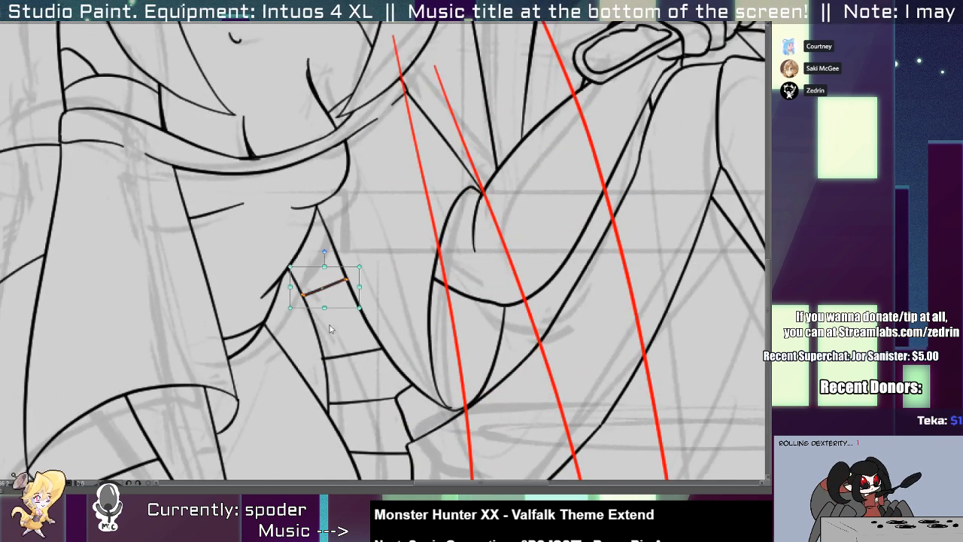
{"action": "key", "text": "Delete"}
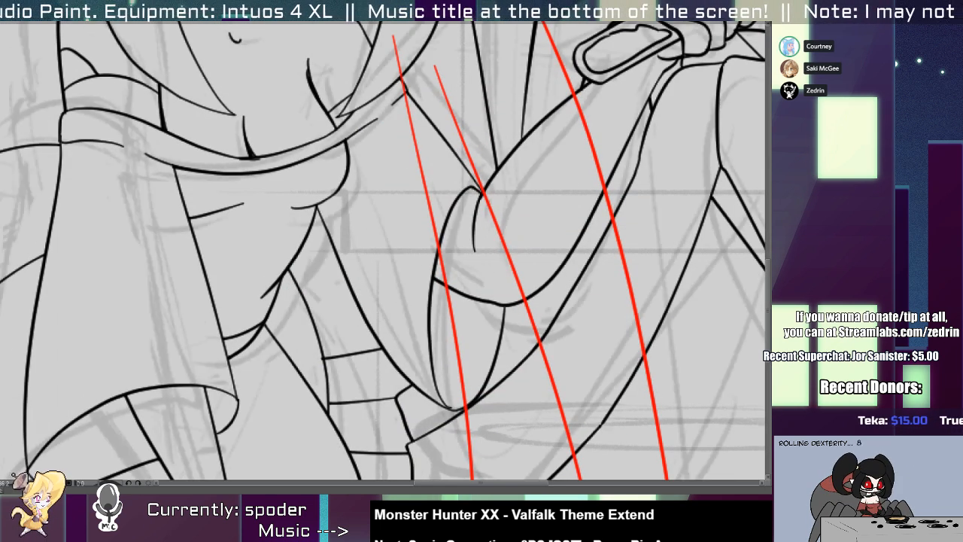
Hide the rough sketch and delete the remaining cross lines between the body and the front leg.
{"action": "scroll", "coordinate": [367, 347], "scroll_direction": "down", "scroll_amount": 5}
{"action": "scroll", "coordinate": [362, 340], "scroll_direction": "up", "scroll_amount": 4}
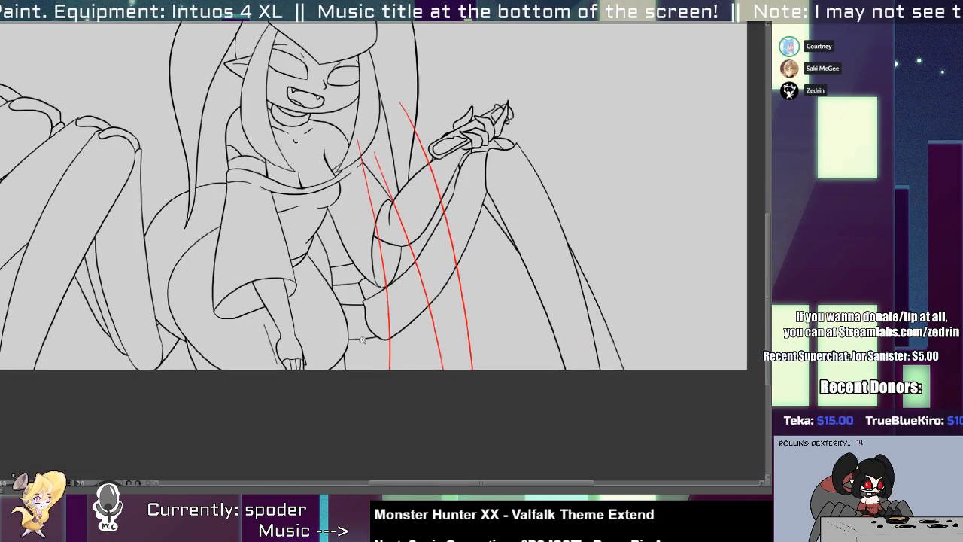
{"action": "left_click", "coordinate": [357, 306]}
{"action": "key", "text": "Delete"}
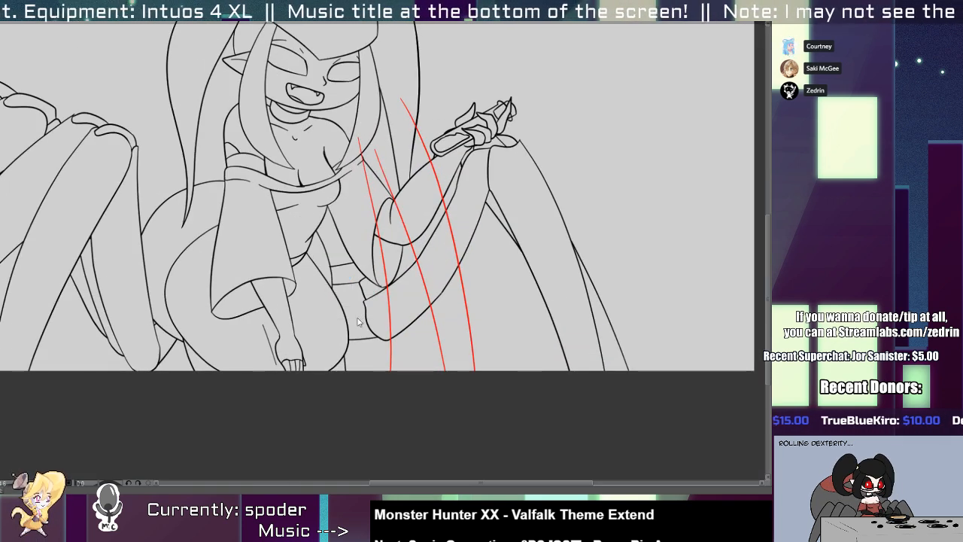
{"action": "left_click_drag", "start_coordinate": [347, 266], "coordinate": [361, 340]}
{"action": "key", "text": "Delete"}
{"action": "left_click", "coordinate": [361, 339]}
{"action": "key", "text": "Delete"}
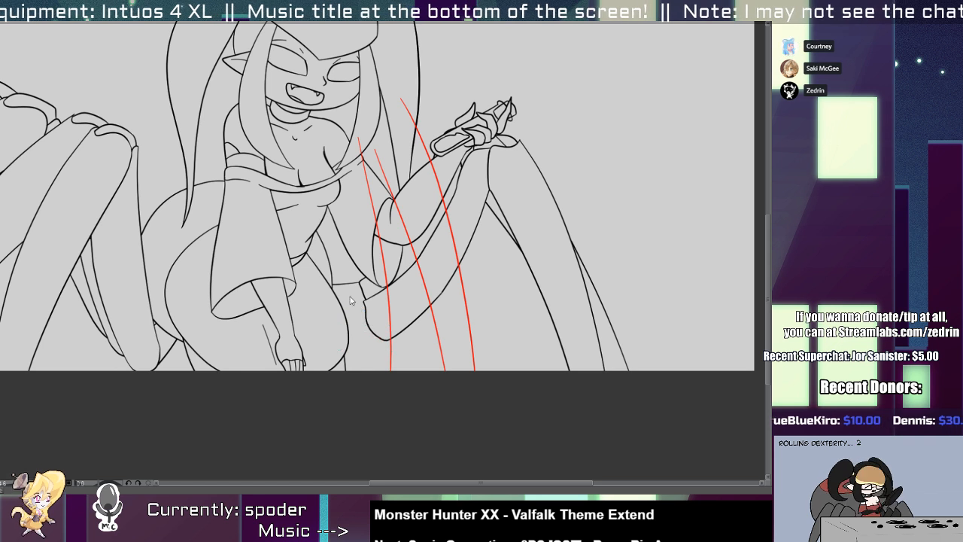
{"action": "left_click", "coordinate": [348, 286]}
{"action": "key", "text": "Delete"}
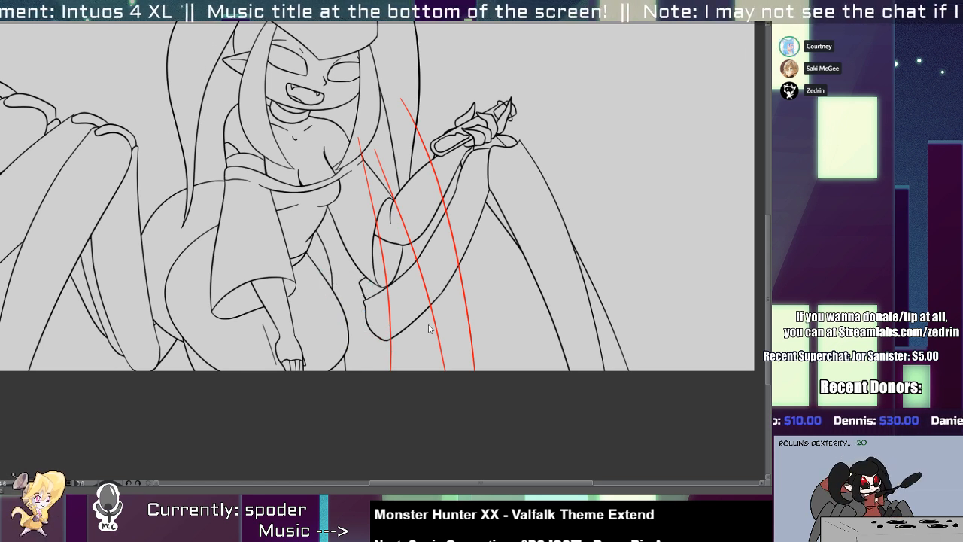
Select the front leg's lines and move the whole leg down and outward, clear of the raised hand.
{"action": "left_click", "coordinate": [415, 320]}
{"action": "key", "text": "k"}
{"action": "left_click_drag", "start_coordinate": [507, 307], "coordinate": [531, 332]}
Extend the front kneecap's arc down to the thigh's upper edge and trim the end crossing into the thigh.
{"action": "left_click_drag", "start_coordinate": [417, 291], "coordinate": [437, 205]}
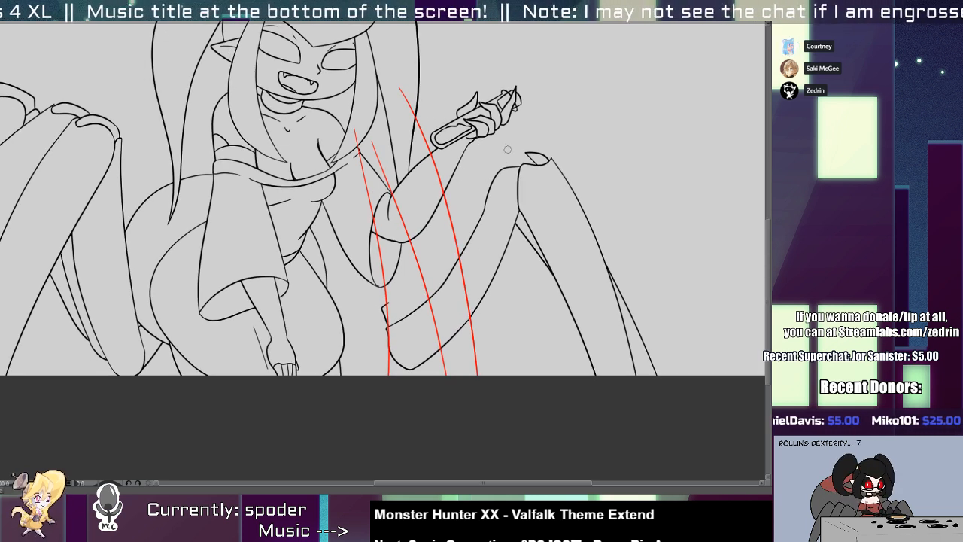
{"action": "mouse_move", "coordinate": [510, 161]}
{"action": "left_mouse_down"}
{"action": "mouse_move", "coordinate": [549, 156]}
{"action": "mouse_move", "coordinate": [516, 146]}
{"action": "mouse_move", "coordinate": [469, 256]}
{"action": "left_mouse_up"}
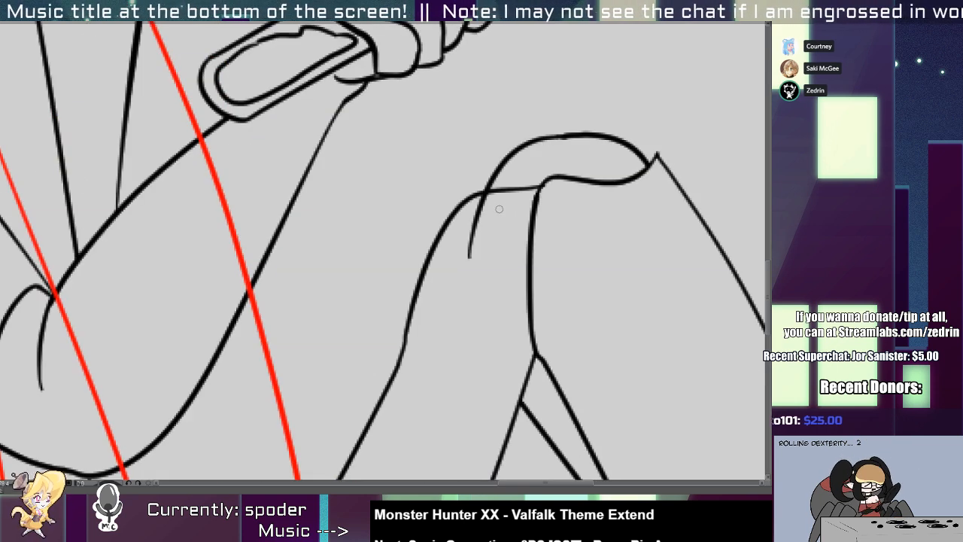
{"action": "left_click_drag", "start_coordinate": [494, 211], "coordinate": [467, 242]}
Draw a second leg's thigh line parallel to the front thigh and delete the short leftover line at the front thigh's corner.
{"action": "mouse_move", "coordinate": [467, 249]}
{"action": "left_mouse_down"}
{"action": "mouse_move", "coordinate": [432, 226]}
{"action": "mouse_move", "coordinate": [423, 242]}
{"action": "mouse_move", "coordinate": [406, 229]}
{"action": "left_mouse_up"}
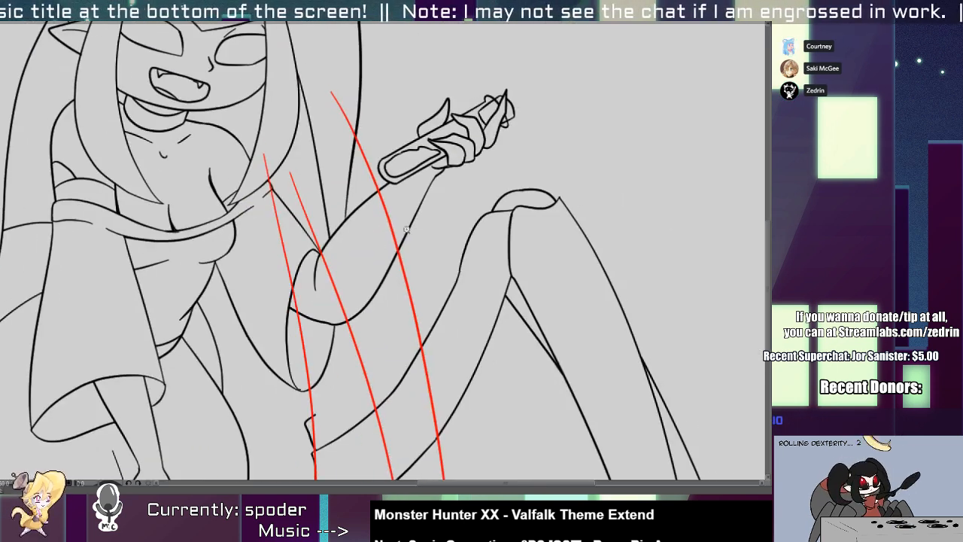
{"action": "mouse_move", "coordinate": [442, 197]}
{"action": "left_mouse_down"}
{"action": "mouse_move", "coordinate": [290, 441]}
{"action": "mouse_move", "coordinate": [307, 457]}
{"action": "mouse_move", "coordinate": [290, 463]}
{"action": "left_mouse_up"}
{"action": "left_click", "coordinate": [311, 438]}
{"action": "key", "text": "Delete"}
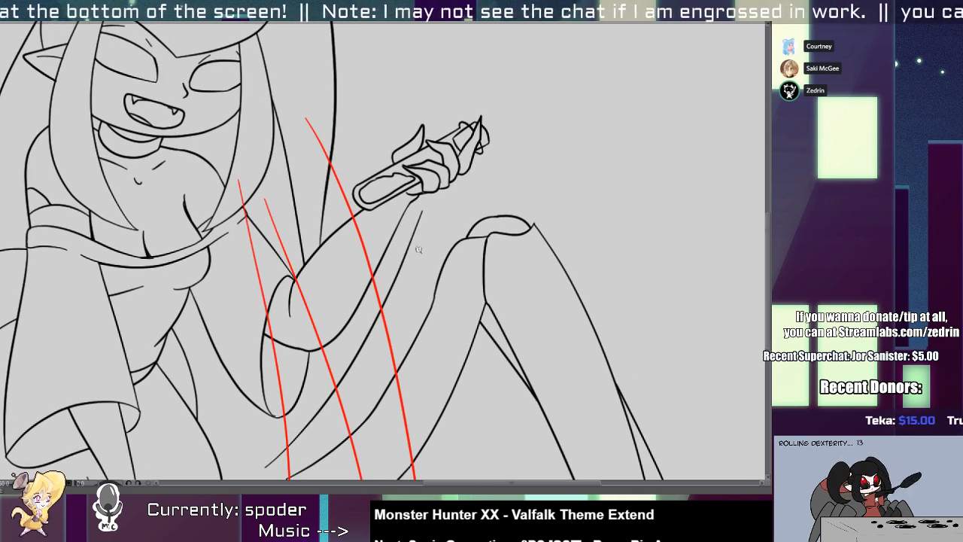
Try to draw a second kneecap with a wavy underside and an arched top between the new thigh line and the front knee.
{"action": "mouse_move", "coordinate": [415, 248]}
{"action": "left_mouse_down"}
{"action": "mouse_move", "coordinate": [435, 225]}
{"action": "mouse_move", "coordinate": [502, 222]}
{"action": "left_mouse_up"}
{"action": "key", "text": "ctrl+z"}
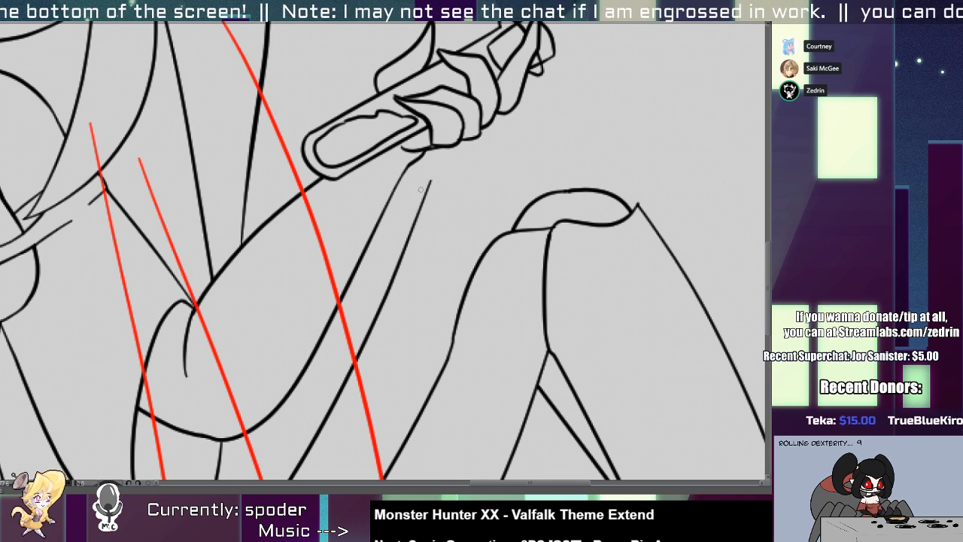
{"action": "left_click_drag", "start_coordinate": [421, 189], "coordinate": [519, 224]}
{"action": "key", "text": "ctrl+z"}
{"action": "left_click_drag", "start_coordinate": [425, 194], "coordinate": [517, 223]}
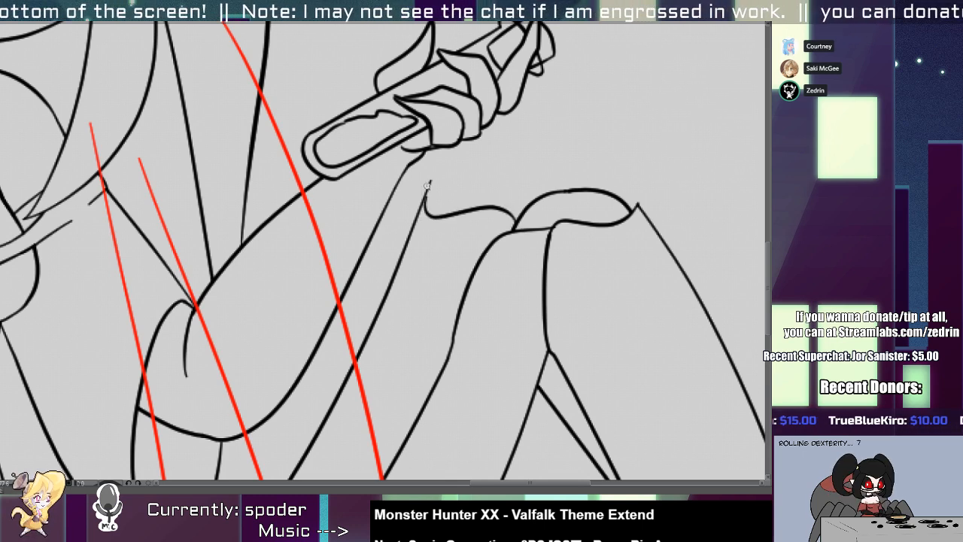
{"action": "scroll", "coordinate": [427, 185], "scroll_direction": "up", "scroll_amount": 2}
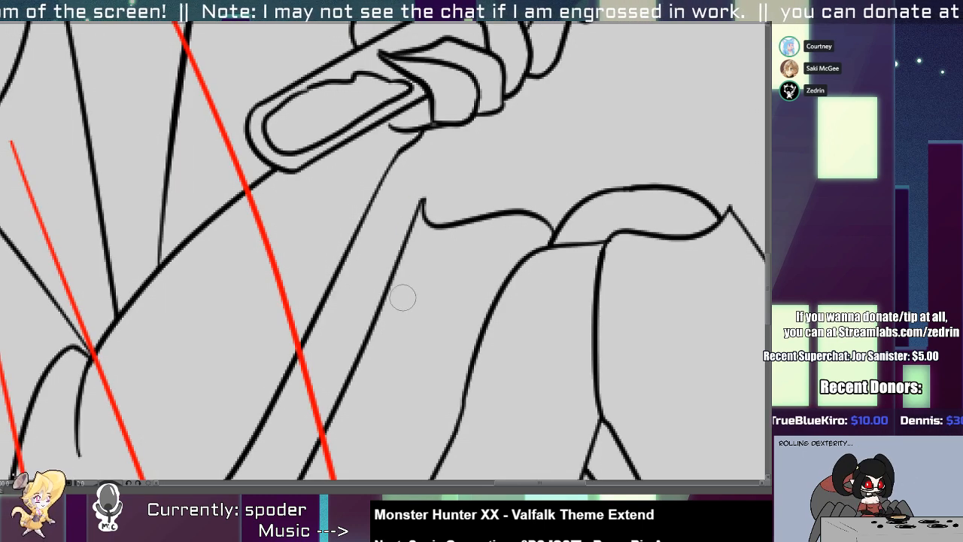
{"action": "scroll", "coordinate": [443, 252], "scroll_direction": "down", "scroll_amount": 2}
{"action": "key", "text": "ctrl+z"}
{"action": "left_click_drag", "start_coordinate": [423, 229], "coordinate": [517, 214]}
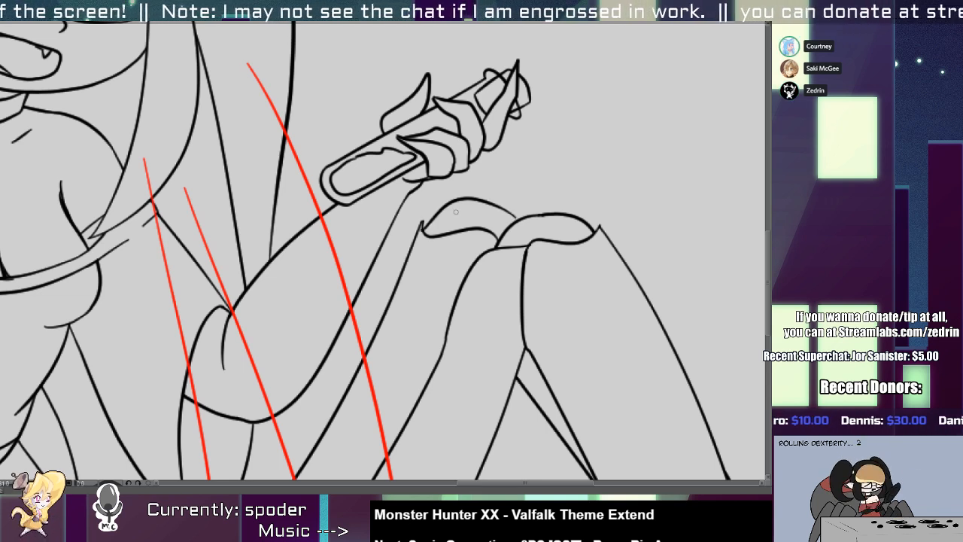
{"action": "key", "text": "ctrl+z"}
{"action": "left_click_drag", "start_coordinate": [423, 224], "coordinate": [535, 217]}
{"action": "key", "text": "ctrl+z"}
{"action": "key", "text": "ctrl+z"}
{"action": "mouse_move", "coordinate": [423, 231]}
{"action": "left_mouse_down"}
{"action": "mouse_move", "coordinate": [482, 198]}
{"action": "mouse_move", "coordinate": [535, 217]}
{"action": "mouse_move", "coordinate": [470, 239]}
{"action": "left_mouse_up"}
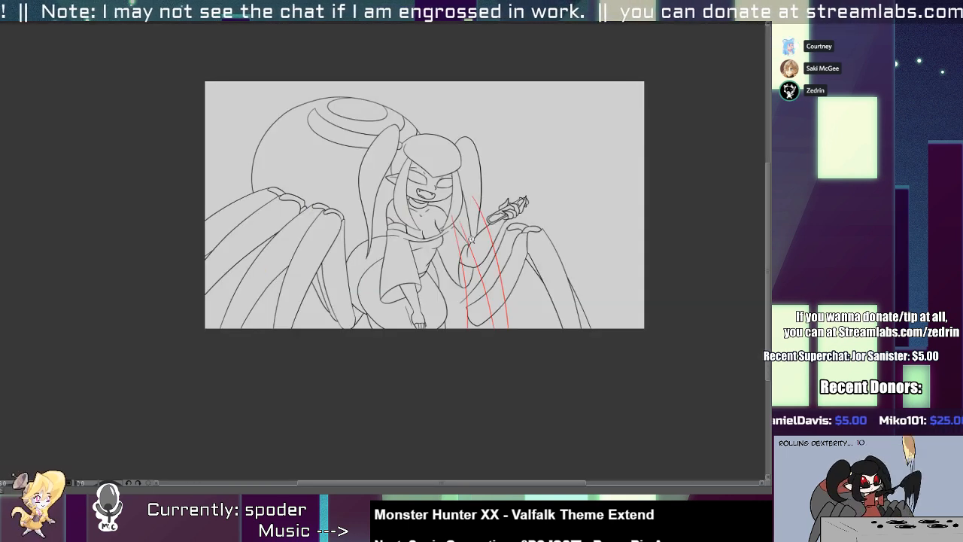
Select the front thigh's upper and lower outlines and stretch them downward toward the canvas's lower edge.
{"action": "left_click_drag", "start_coordinate": [460, 326], "coordinate": [481, 346]}
{"action": "left_click_drag", "start_coordinate": [486, 287], "coordinate": [511, 301]}
{"action": "left_click", "coordinate": [485, 354]}
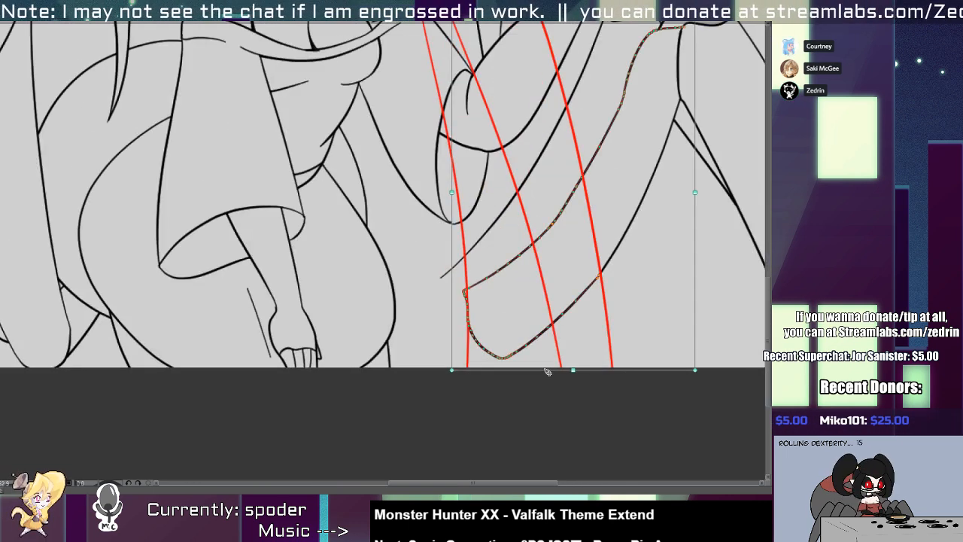
{"action": "left_click_drag", "start_coordinate": [626, 230], "coordinate": [535, 336]}
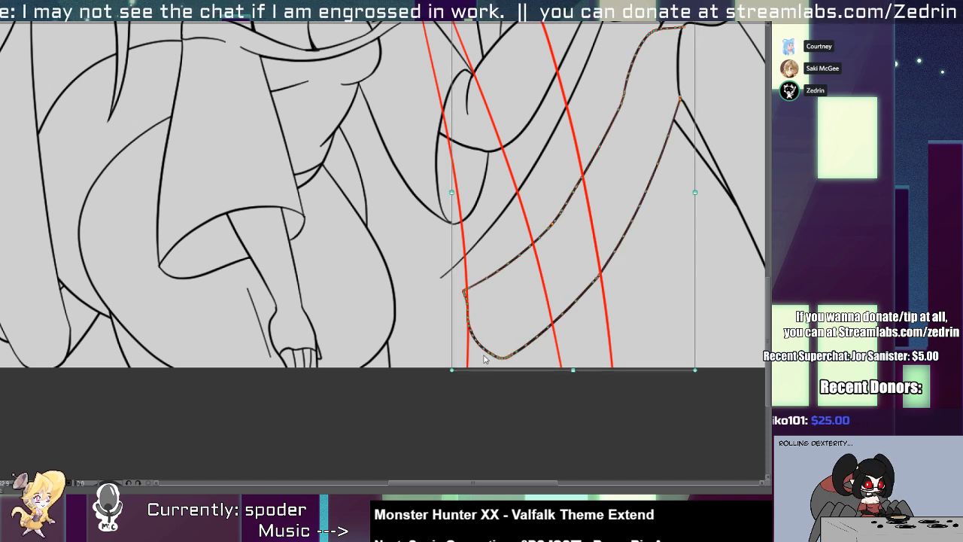
{"action": "left_click_drag", "start_coordinate": [572, 369], "coordinate": [557, 415]}
{"action": "left_click_drag", "start_coordinate": [530, 260], "coordinate": [422, 384]}
{"action": "scroll", "coordinate": [587, 216], "scroll_direction": "up", "scroll_amount": 4}
Redraw the front knee's inner contour as an outward bulge and erase the old contour and stray corner beside it.
{"action": "mouse_move", "coordinate": [550, 275]}
{"action": "left_mouse_down"}
{"action": "mouse_move", "coordinate": [583, 212]}
{"action": "mouse_move", "coordinate": [556, 98]}
{"action": "mouse_move", "coordinate": [577, 161]}
{"action": "left_mouse_up"}
{"action": "key", "text": "y"}
{"action": "mouse_move", "coordinate": [565, 98]}
{"action": "left_mouse_down"}
{"action": "mouse_move", "coordinate": [576, 213]}
{"action": "mouse_move", "coordinate": [520, 300]}
{"action": "left_mouse_up"}
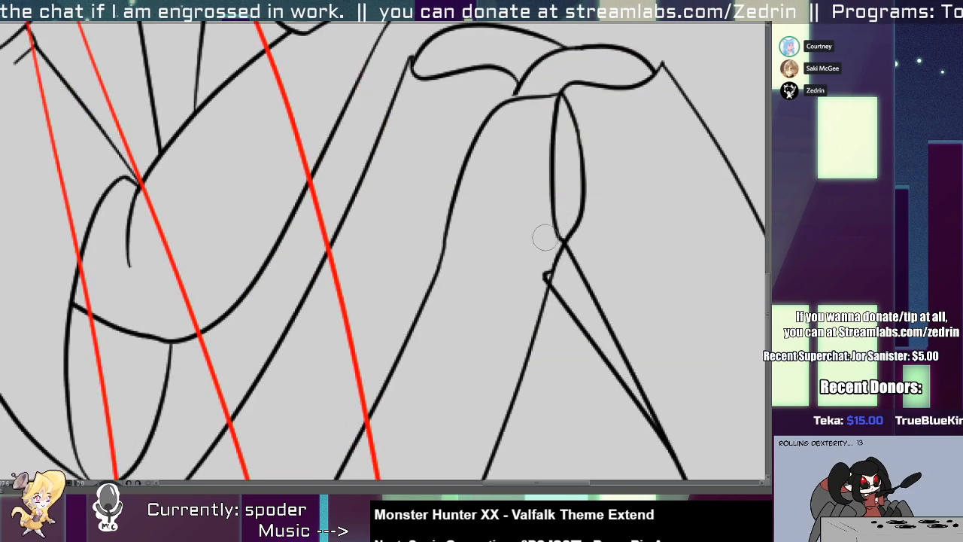
{"action": "left_click_drag", "start_coordinate": [573, 220], "coordinate": [560, 254]}
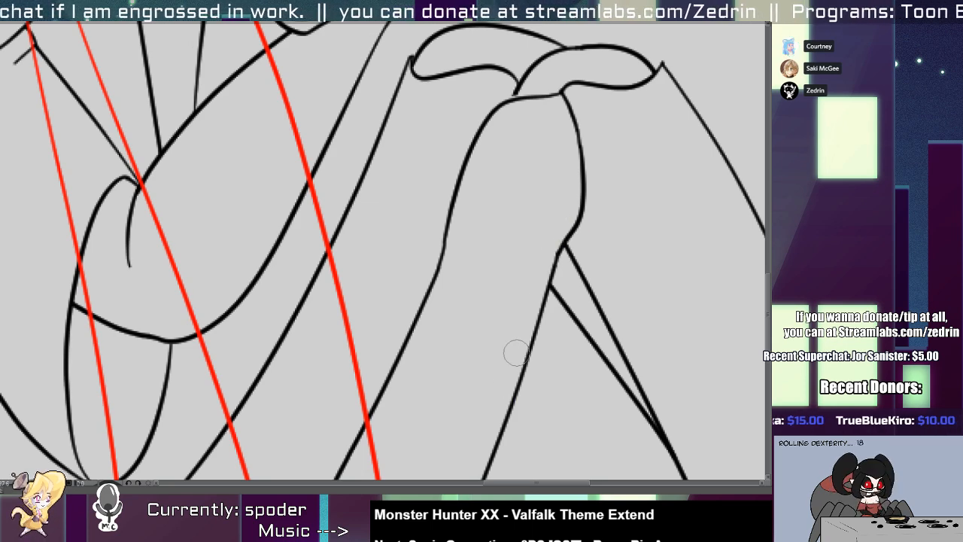
Delete the second leg's thigh line and kneecap arcs behind the front knee.
{"action": "scroll", "coordinate": [514, 301], "scroll_direction": "down", "scroll_amount": 5}
{"action": "scroll", "coordinate": [451, 292], "scroll_direction": "up", "scroll_amount": 3}
{"action": "scroll", "coordinate": [441, 290], "scroll_direction": "up", "scroll_amount": 2}
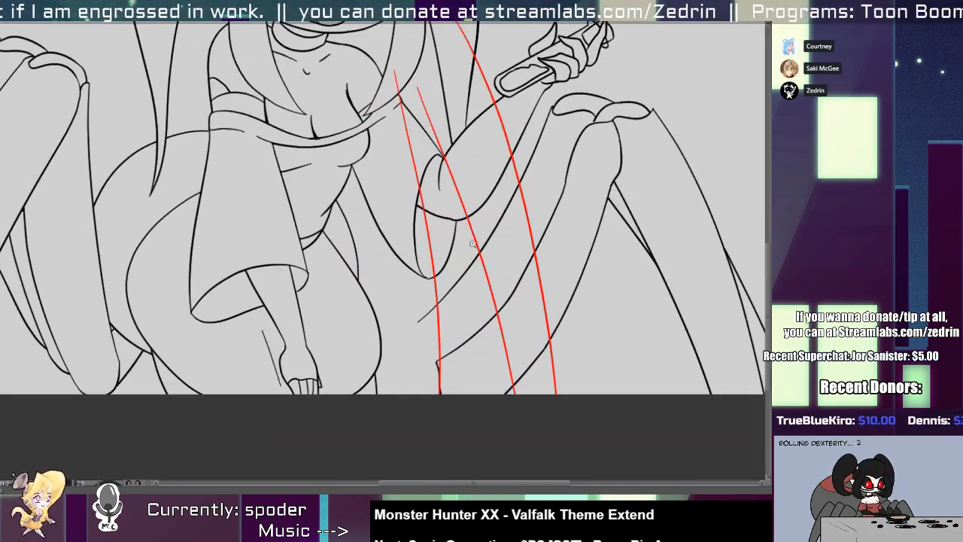
{"action": "left_click", "coordinate": [457, 288]}
{"action": "key", "text": "Delete"}
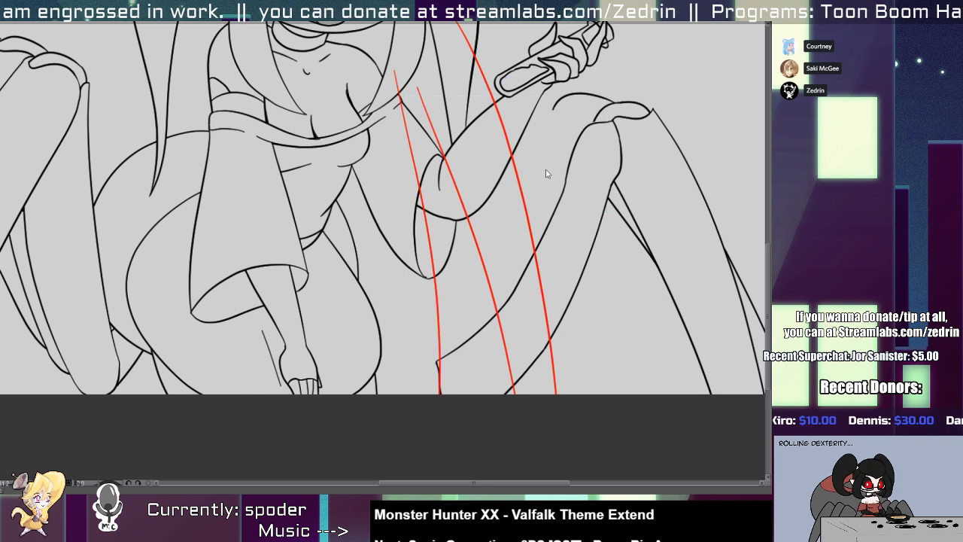
{"action": "left_click", "coordinate": [572, 100]}
{"action": "key", "text": "Delete"}
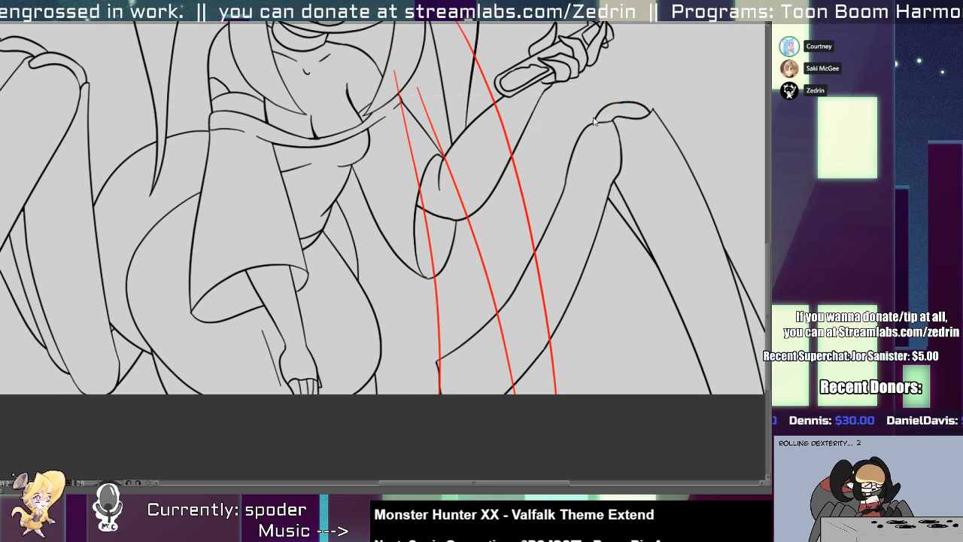
Delete the second leg's shin lines behind the front shin and touch up where the front kneecap meets the thigh.
{"action": "left_click_drag", "start_coordinate": [628, 229], "coordinate": [504, 236]}
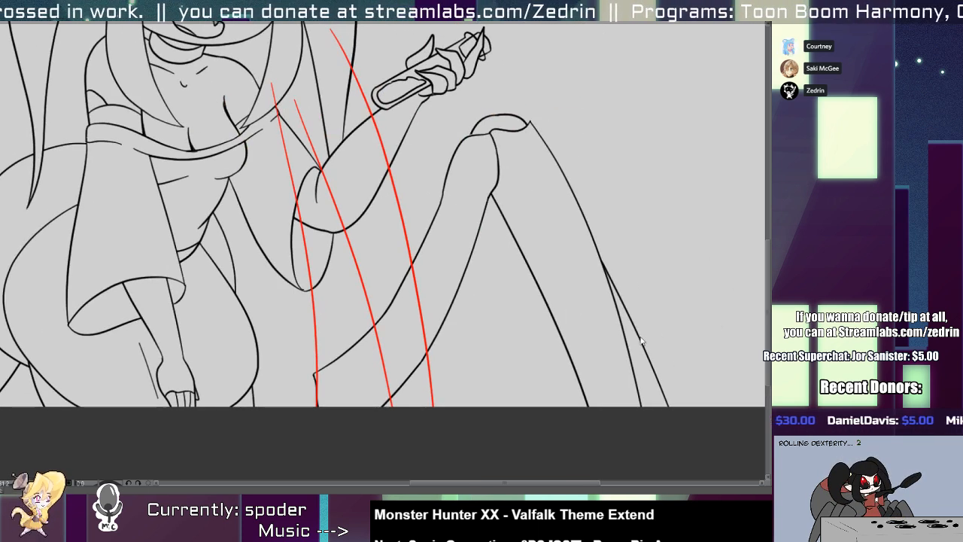
{"action": "left_click", "coordinate": [638, 346]}
{"action": "key", "text": "Delete"}
{"action": "scroll", "coordinate": [464, 134], "scroll_direction": "up", "scroll_amount": 3}
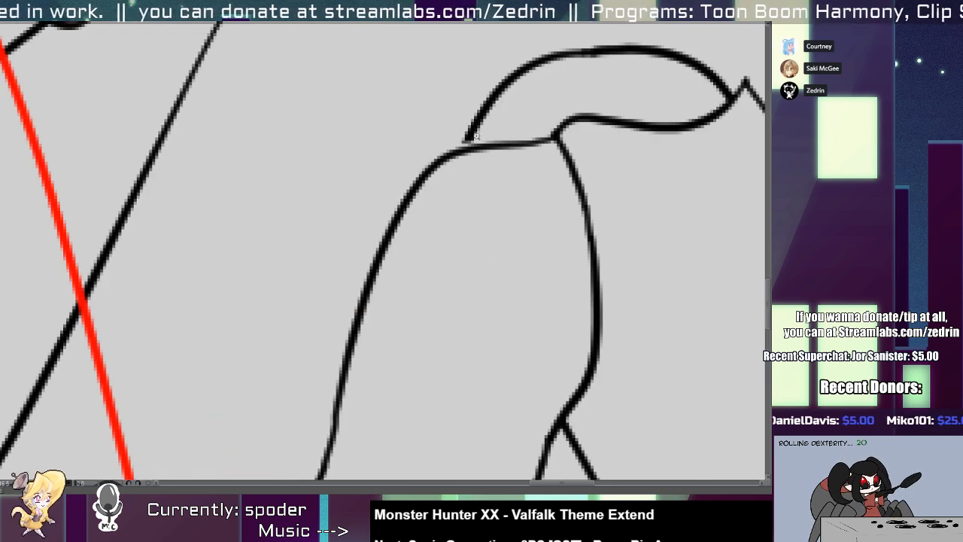
{"action": "left_click", "coordinate": [468, 150]}
Rotate the whole front leg counterclockwise and raise it so its knee sits beside the raised hand.
{"action": "scroll", "coordinate": [455, 154], "scroll_direction": "down", "scroll_amount": 5}
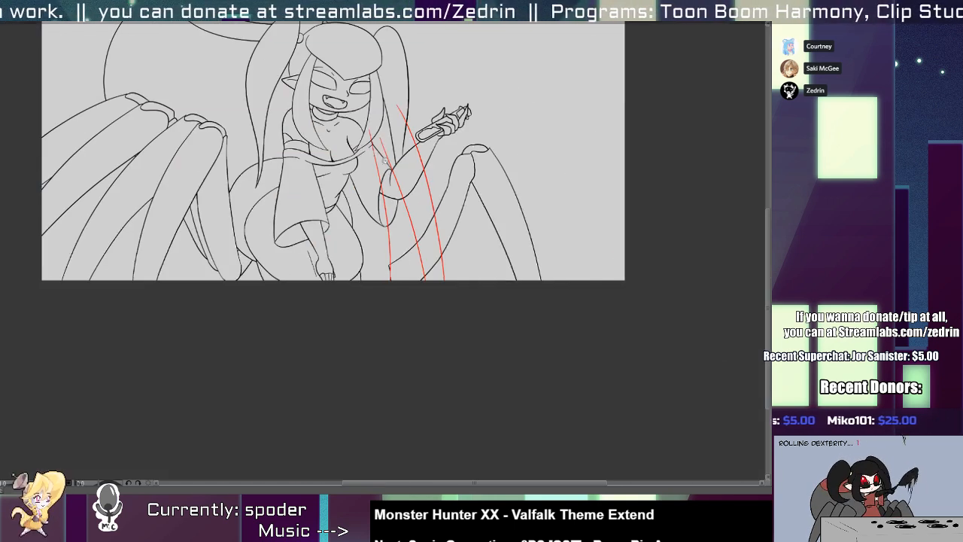
{"action": "key", "text": "ctrl+t"}
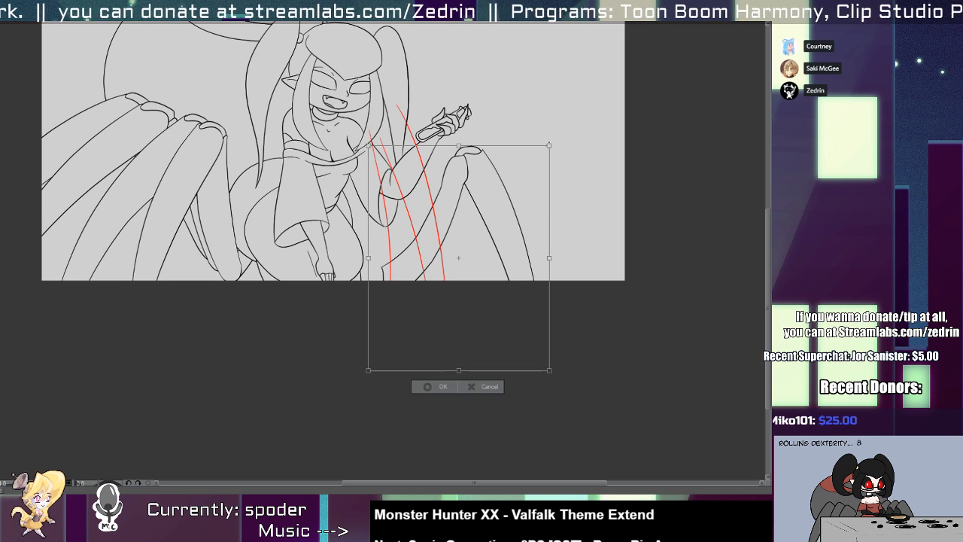
{"action": "left_click_drag", "start_coordinate": [572, 146], "coordinate": [583, 107]}
{"action": "mouse_move", "coordinate": [508, 199]}
{"action": "left_mouse_down"}
{"action": "mouse_move", "coordinate": [501, 219]}
{"action": "mouse_move", "coordinate": [515, 213]}
{"action": "left_mouse_up"}
{"action": "key", "text": "Return"}
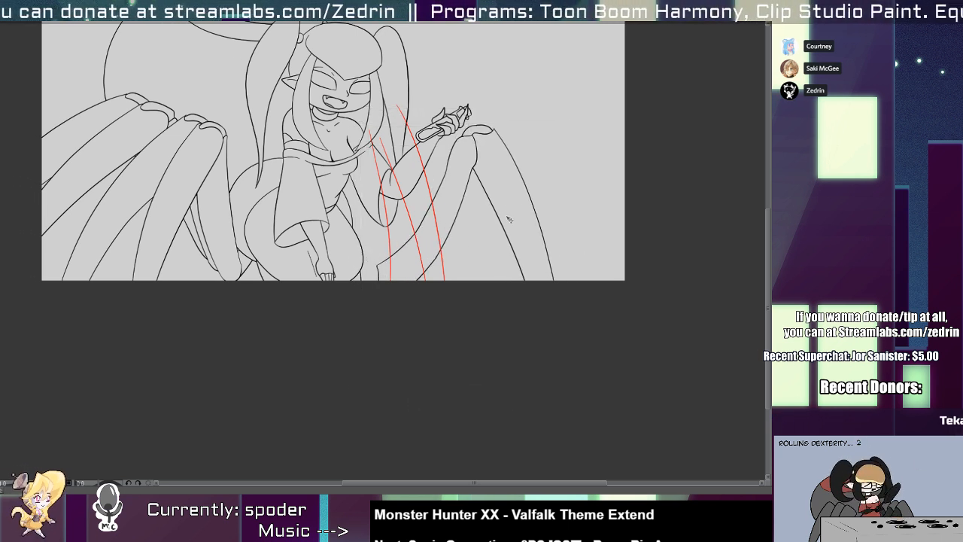
Place a transformed copy of the front leg behind it, offset up and toward the body as a second leg.
{"action": "key", "text": "ctrl+t"}
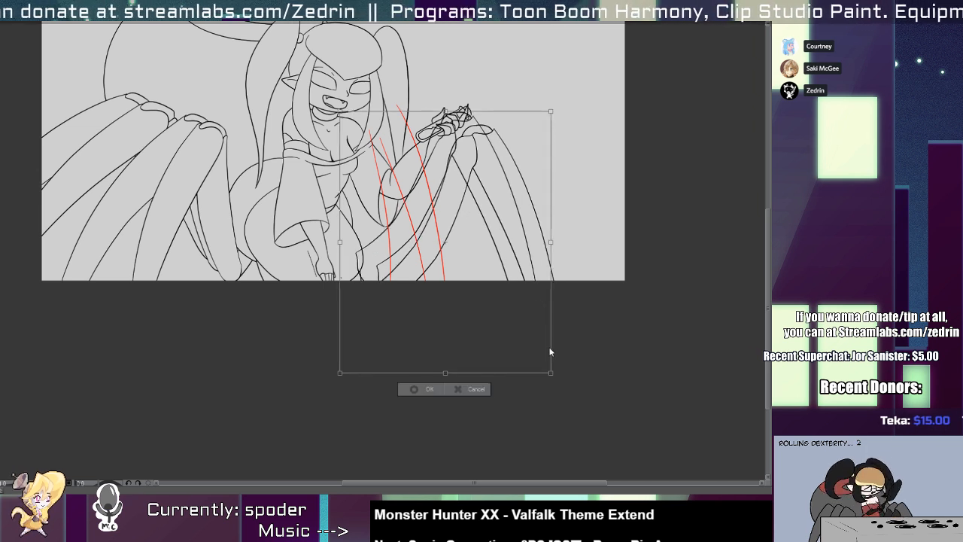
{"action": "mouse_move", "coordinate": [552, 350]}
{"action": "left_mouse_down"}
{"action": "mouse_move", "coordinate": [566, 368]}
{"action": "mouse_move", "coordinate": [564, 358]}
{"action": "left_mouse_up"}
{"action": "key", "text": "Return"}
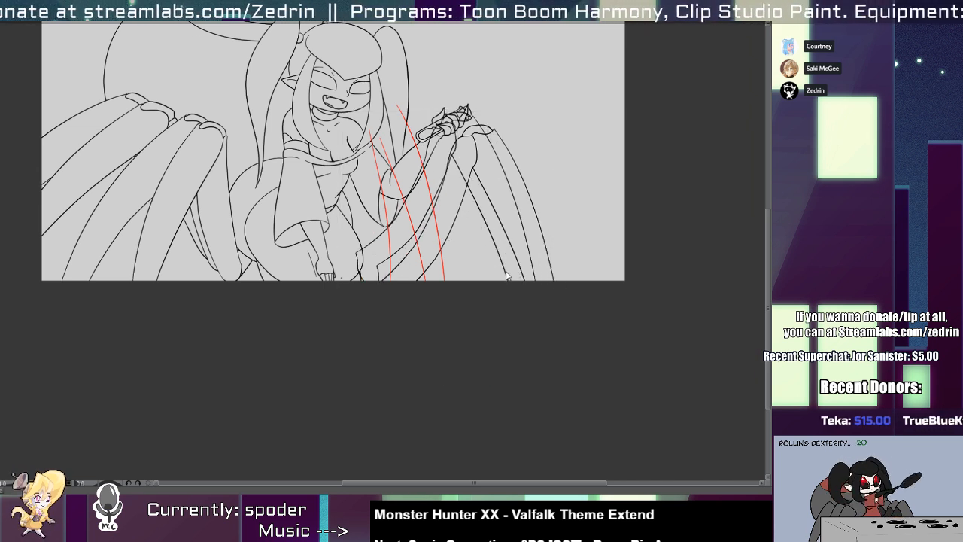
Select the copied leg's shin lines and rotate them slightly outward to follow the front leg's shin.
{"action": "left_click", "coordinate": [507, 276]}
{"action": "left_click", "coordinate": [527, 239], "text": "shift"}
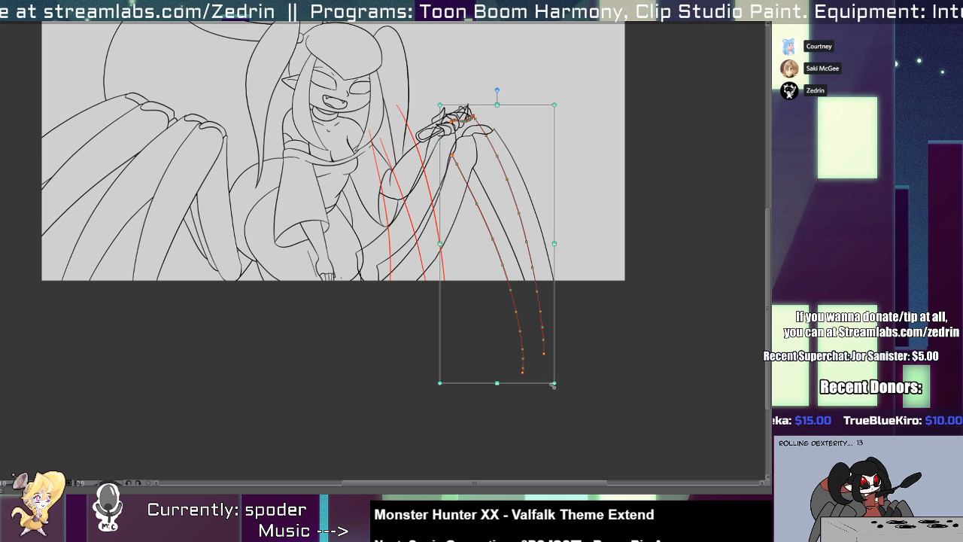
{"action": "left_click_drag", "start_coordinate": [561, 386], "coordinate": [568, 381]}
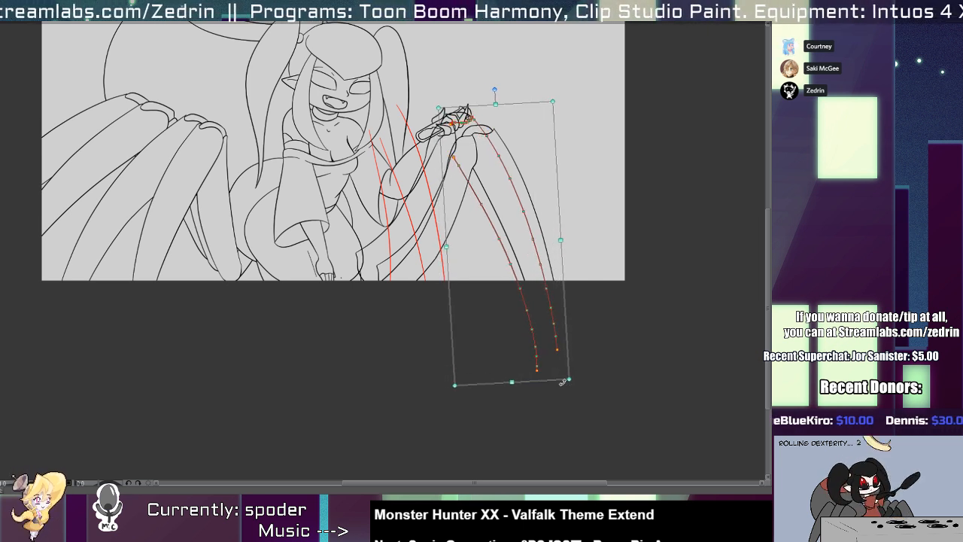
{"action": "left_click", "coordinate": [460, 222]}
{"action": "key", "text": "comma"}
{"action": "key", "text": "comma"}
{"action": "key", "text": "comma"}
{"action": "key", "text": "period"}
{"action": "key", "text": "period"}
{"action": "key", "text": "period"}
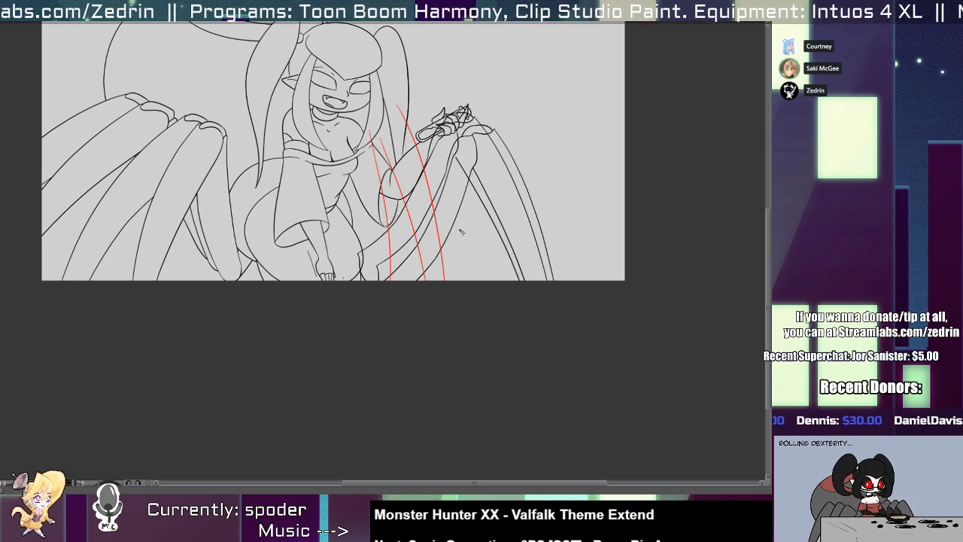
{"action": "key", "text": "comma"}
{"action": "key", "text": "comma"}
{"action": "key", "text": "comma"}
{"action": "key", "text": "comma"}
{"action": "key", "text": "comma"}
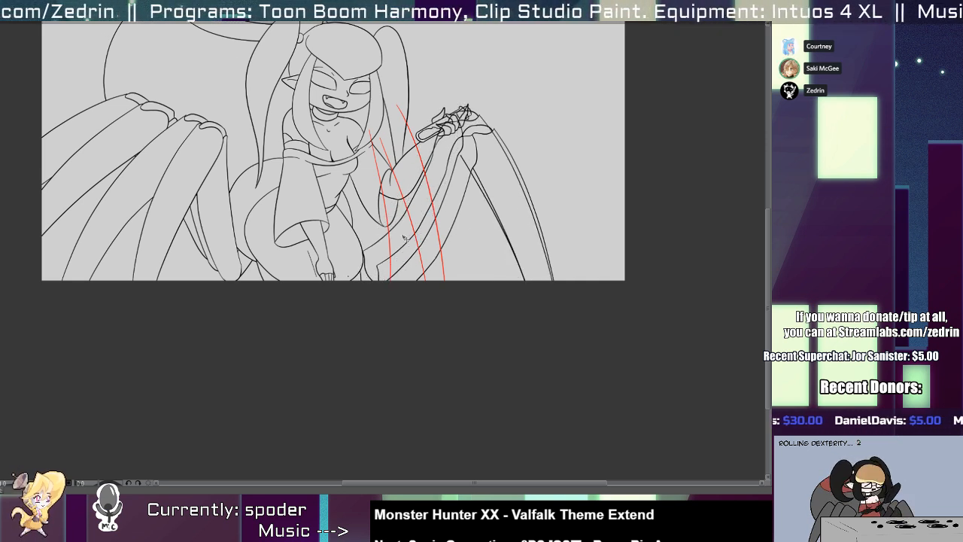
Duplicate the second leg's thigh outline, rotate it counterclockwise and place it between the hair and the raised hand.
{"action": "scroll", "coordinate": [404, 237], "scroll_direction": "up", "scroll_amount": 2}
{"action": "scroll", "coordinate": [412, 255], "scroll_direction": "up", "scroll_amount": 1}
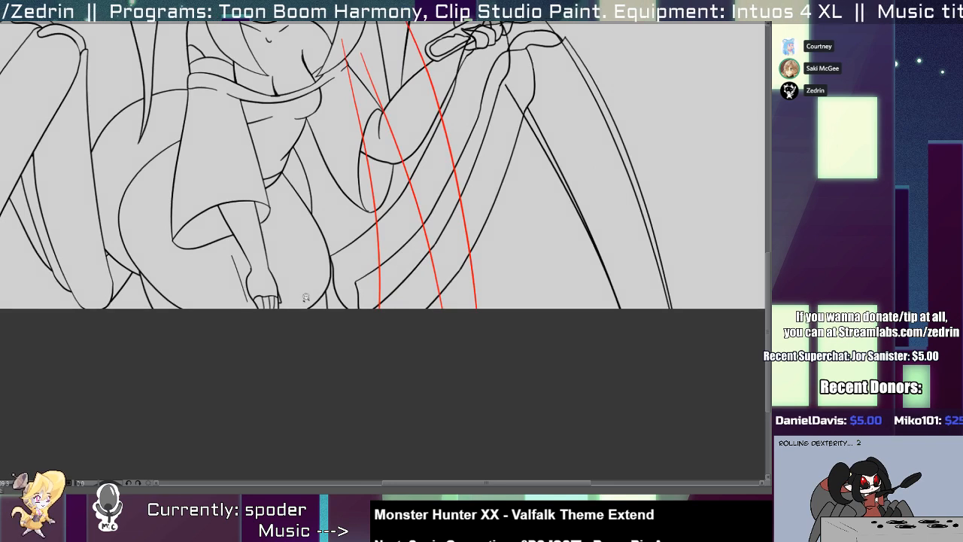
{"action": "scroll", "coordinate": [306, 297], "scroll_direction": "up", "scroll_amount": 1}
{"action": "scroll", "coordinate": [305, 296], "scroll_direction": "down", "scroll_amount": 2}
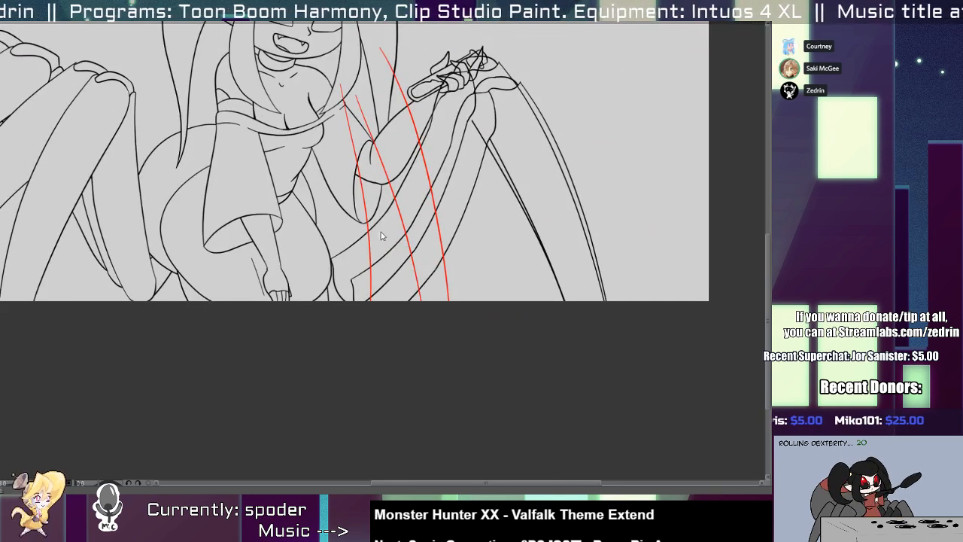
{"action": "left_click", "coordinate": [407, 234]}
{"action": "key", "text": "."}
{"action": "left_click", "coordinate": [399, 278]}
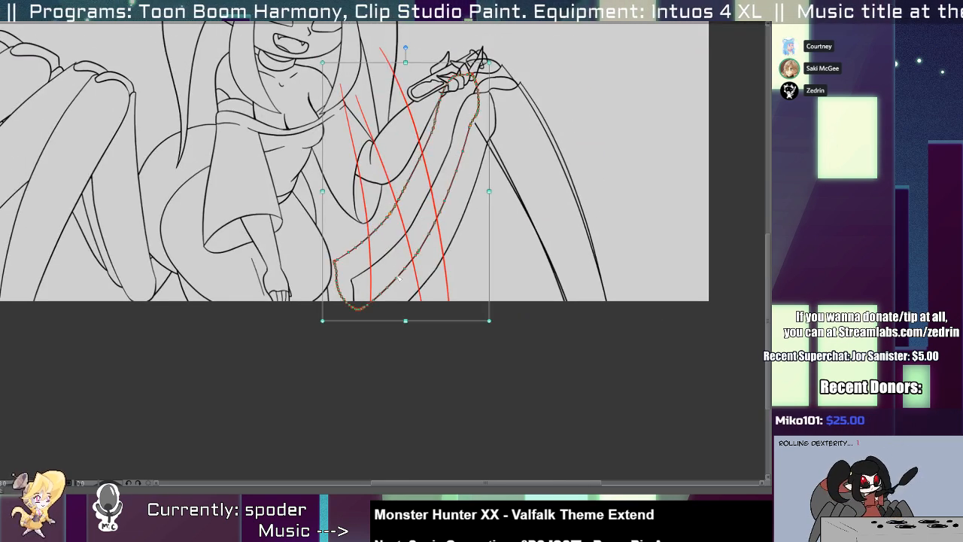
{"action": "key", "text": "ctrl+v"}
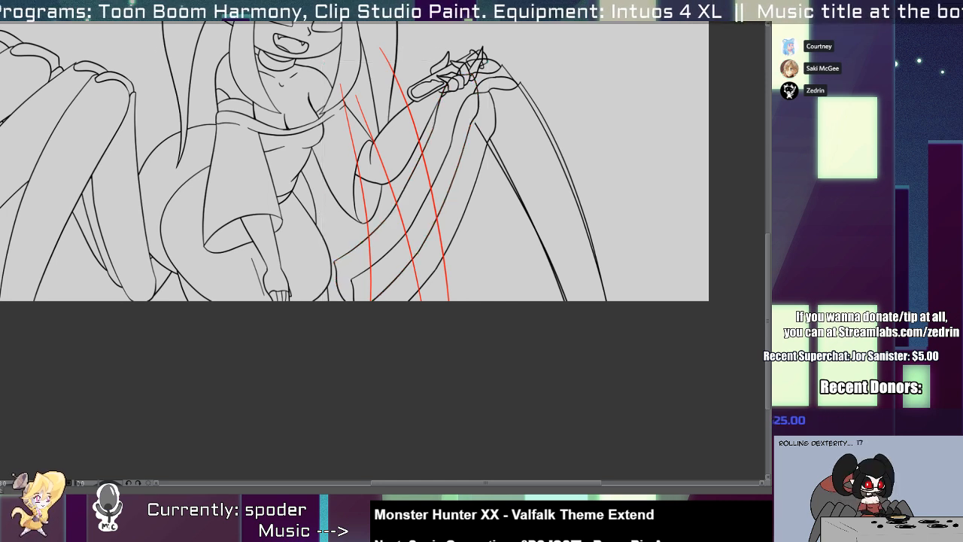
{"action": "left_click_drag", "start_coordinate": [412, 240], "coordinate": [368, 196]}
{"action": "key", "text": "ctrl+t"}
{"action": "mouse_move", "coordinate": [453, 183]}
{"action": "left_mouse_down"}
{"action": "mouse_move", "coordinate": [459, 148]}
{"action": "mouse_move", "coordinate": [440, 253]}
{"action": "left_mouse_up"}
{"action": "left_click_drag", "start_coordinate": [376, 301], "coordinate": [364, 300]}
{"action": "left_click_drag", "start_coordinate": [444, 338], "coordinate": [434, 351]}
{"action": "left_click_drag", "start_coordinate": [349, 305], "coordinate": [361, 271]}
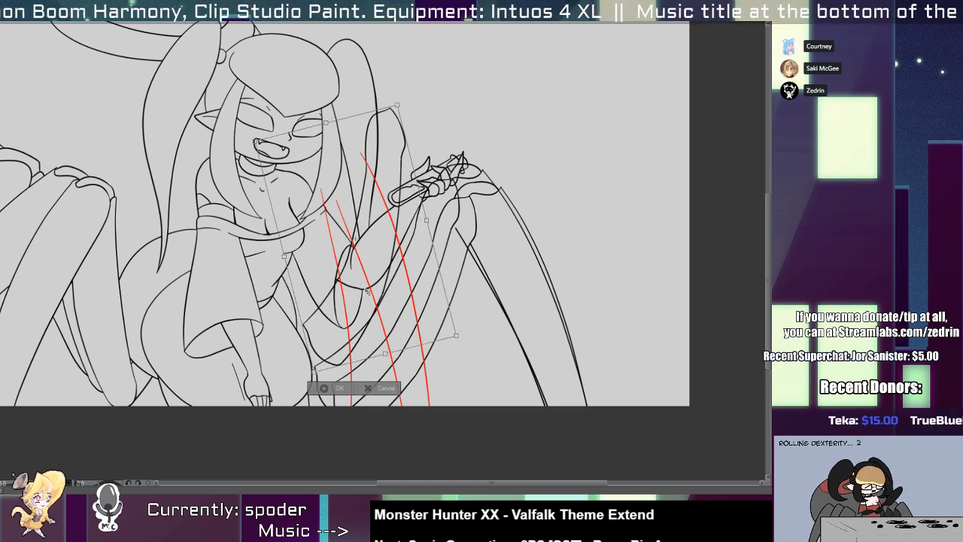
{"action": "key", "text": "Return"}
Add another copy of the thigh outline, rotated further counterclockwise and placed over the side hair as a fourth leg.
{"action": "key", "text": "ctrl+t"}
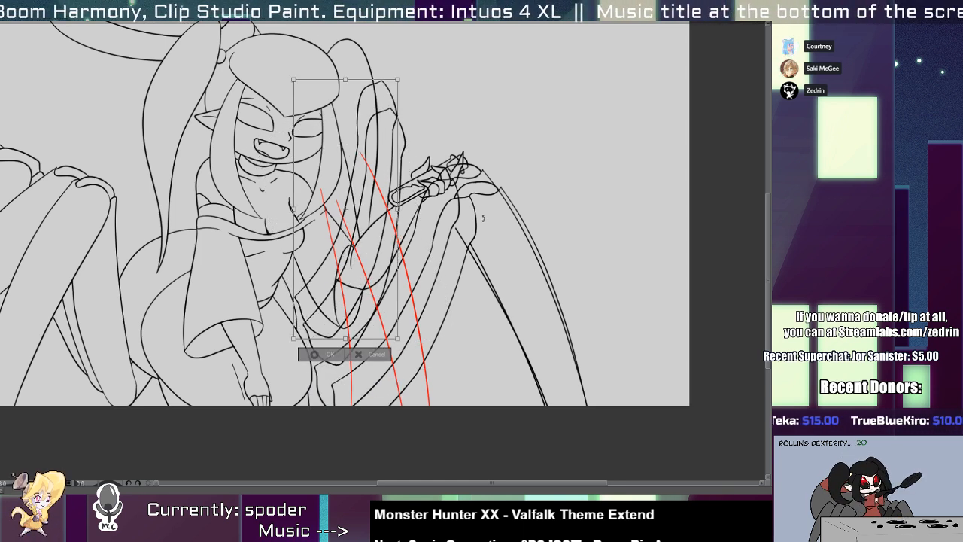
{"action": "left_click_drag", "start_coordinate": [481, 215], "coordinate": [473, 190]}
{"action": "left_click_drag", "start_coordinate": [372, 278], "coordinate": [355, 300]}
{"action": "key", "text": "Return"}
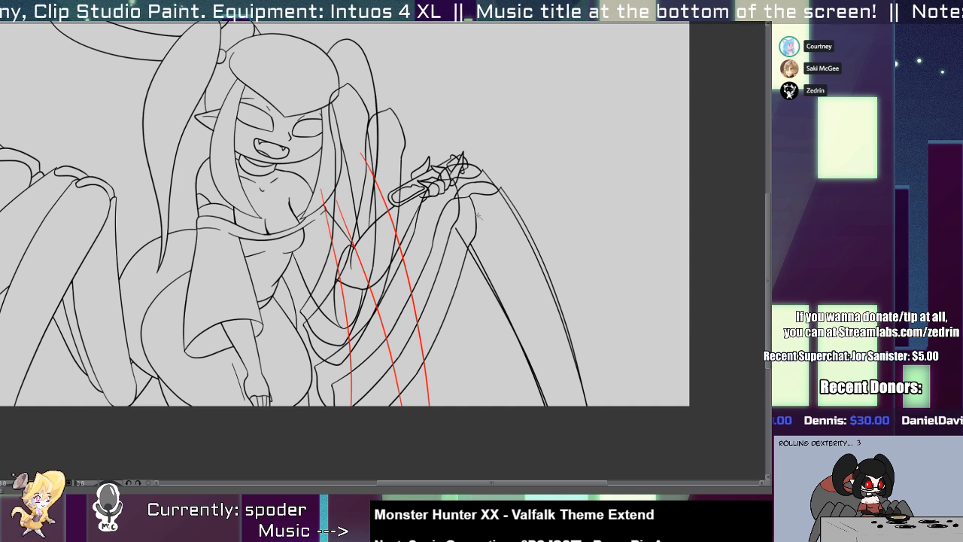
Select the area outside the character, invert the selection and clear the leg lines overlapping the figure.
{"action": "left_click", "coordinate": [514, 214]}
{"action": "key", "text": "ctrl+shift+i"}
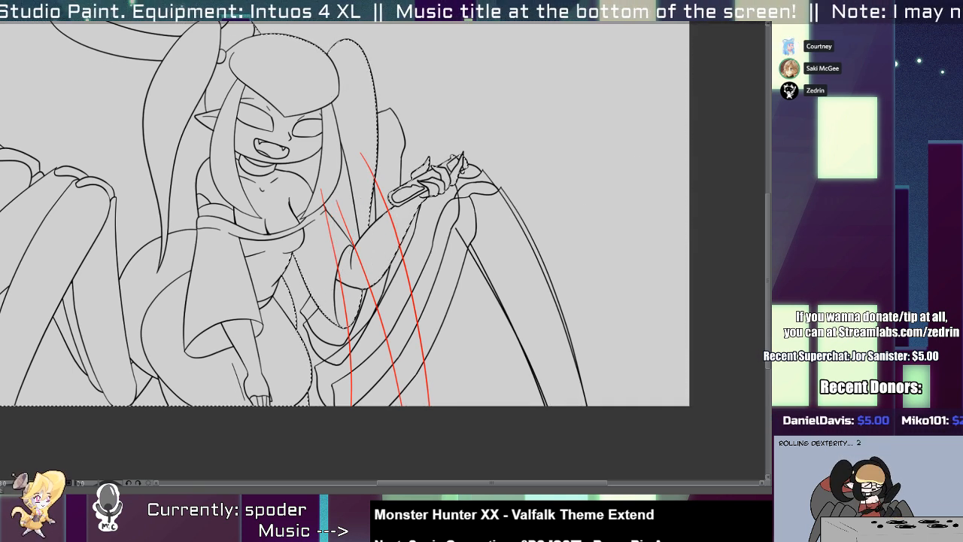
Drop the selection and remove the three red guide curves running over the raised arm and the far-side legs.
{"action": "key", "text": "ctrl+d"}
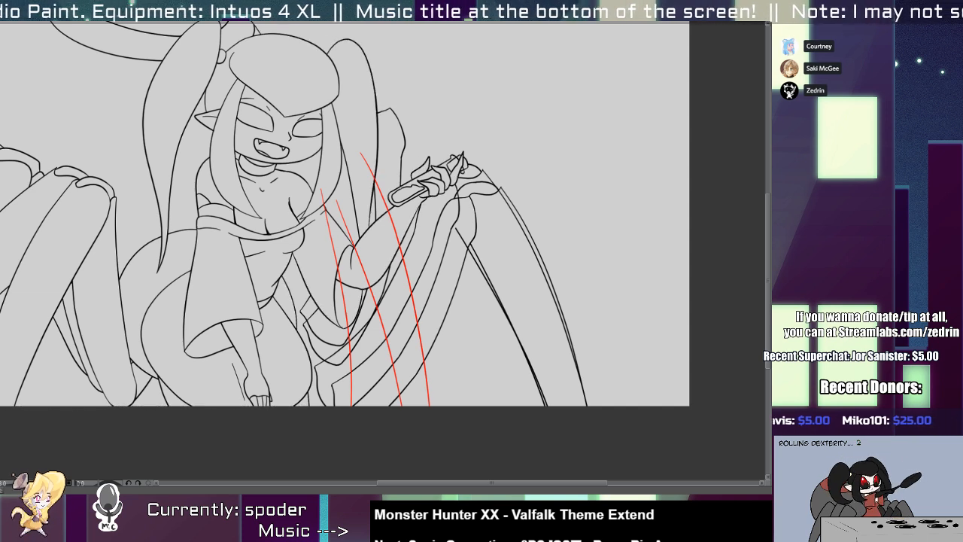
{"action": "scroll", "coordinate": [456, 271], "scroll_direction": "up", "scroll_amount": 4}
{"action": "scroll", "coordinate": [413, 268], "scroll_direction": "down", "scroll_amount": 3}
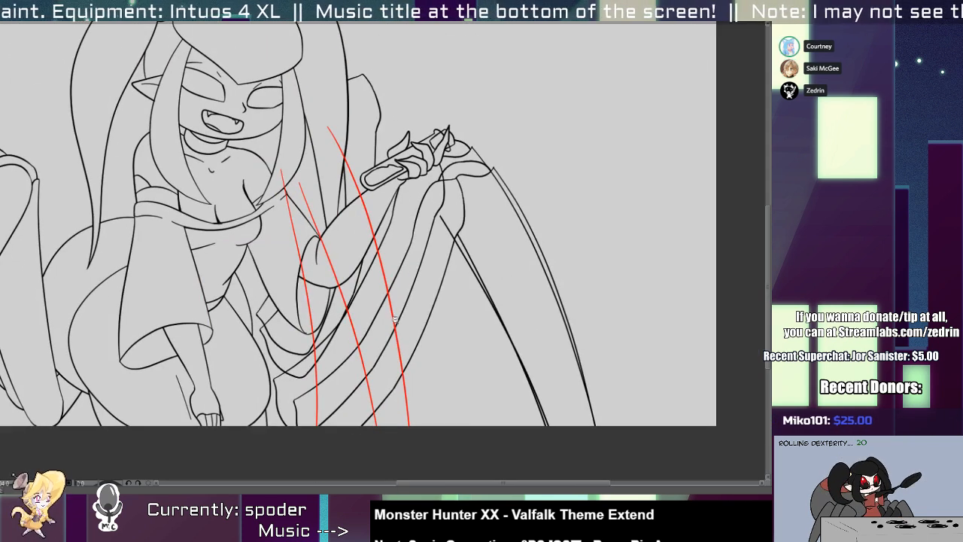
{"action": "key", "text": "ctrl+z"}
{"action": "key", "text": "ctrl+z"}
{"action": "key", "text": "ctrl+z"}
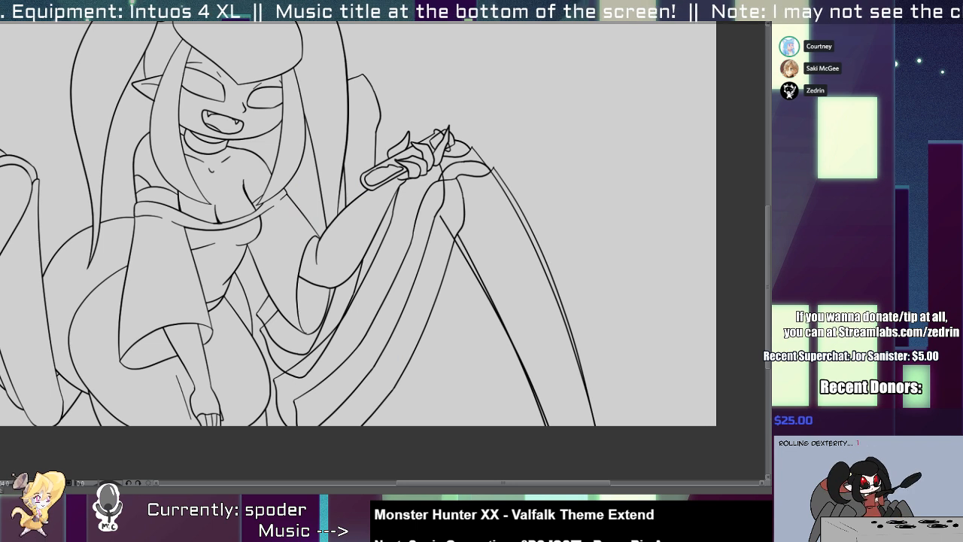
Erase the overlapping line stub inside the front leg's knee and the duplicate line along its outer shin.
{"action": "left_click_drag", "start_coordinate": [365, 362], "coordinate": [397, 312]}
{"action": "left_click", "coordinate": [432, 272], "text": "ctrl"}
{"action": "left_click_drag", "start_coordinate": [472, 200], "coordinate": [452, 200]}
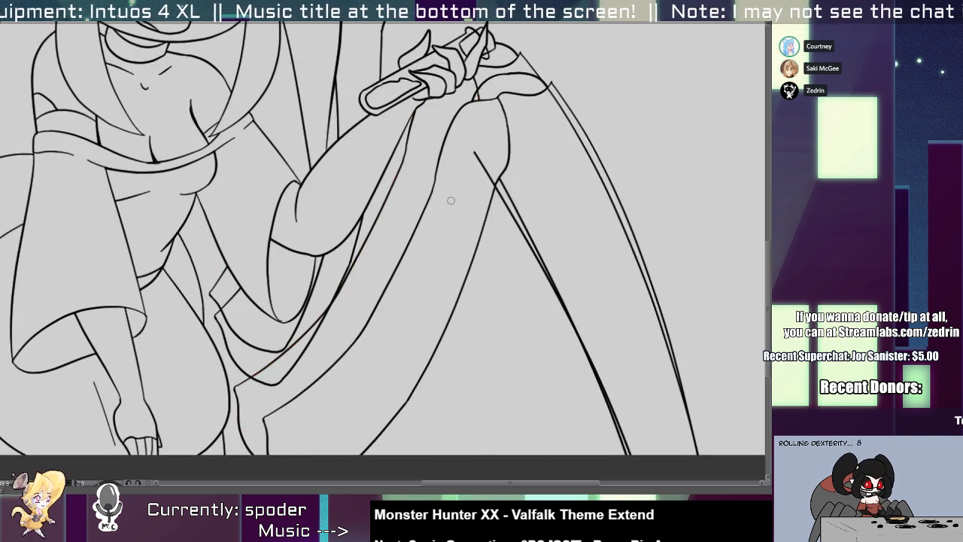
{"action": "left_click_drag", "start_coordinate": [479, 153], "coordinate": [467, 199]}
{"action": "left_click_drag", "start_coordinate": [540, 120], "coordinate": [533, 178]}
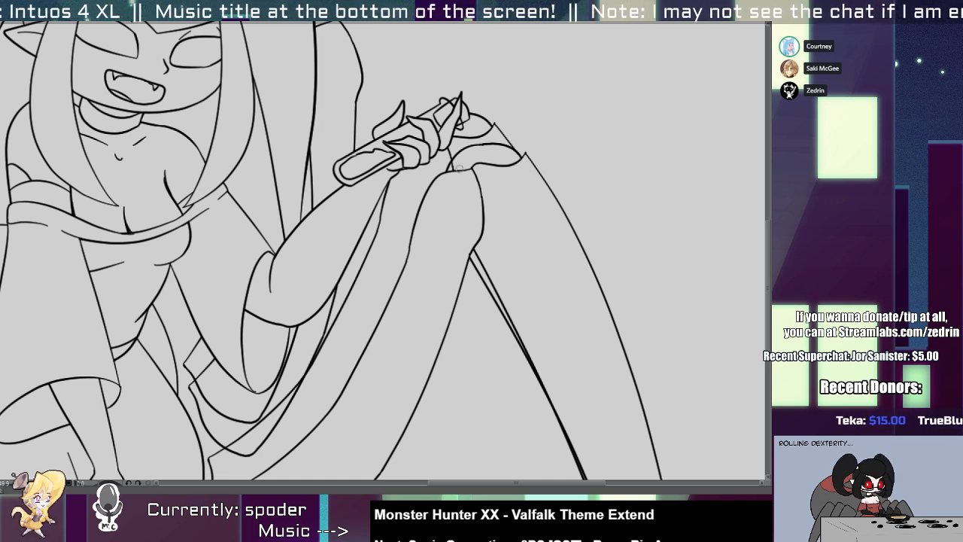
Shift the second leg's inner shin line inward from the front leg's shin and trim the part crossing the thigh.
{"action": "left_click_drag", "start_coordinate": [466, 301], "coordinate": [402, 171]}
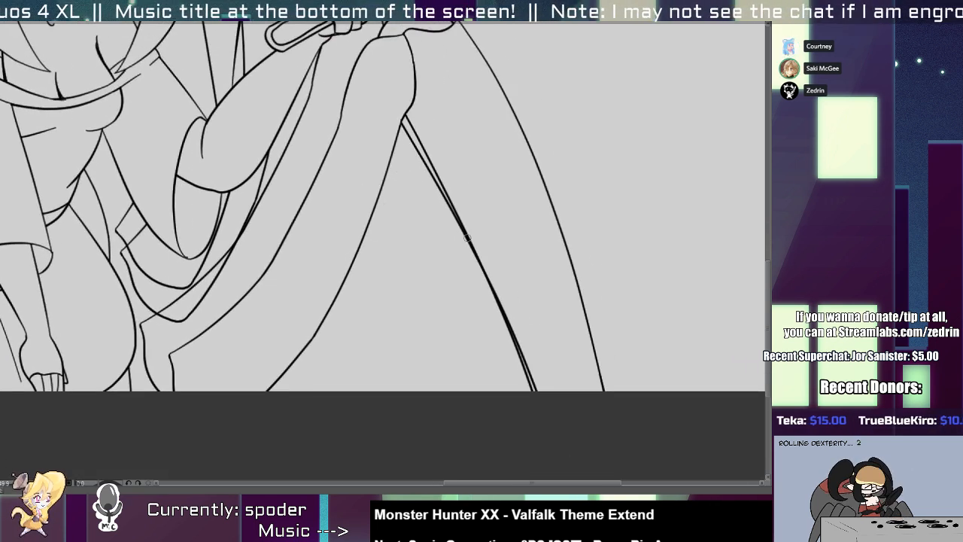
{"action": "left_click", "coordinate": [448, 207], "text": "ctrl"}
{"action": "left_click_drag", "start_coordinate": [497, 271], "coordinate": [494, 174]}
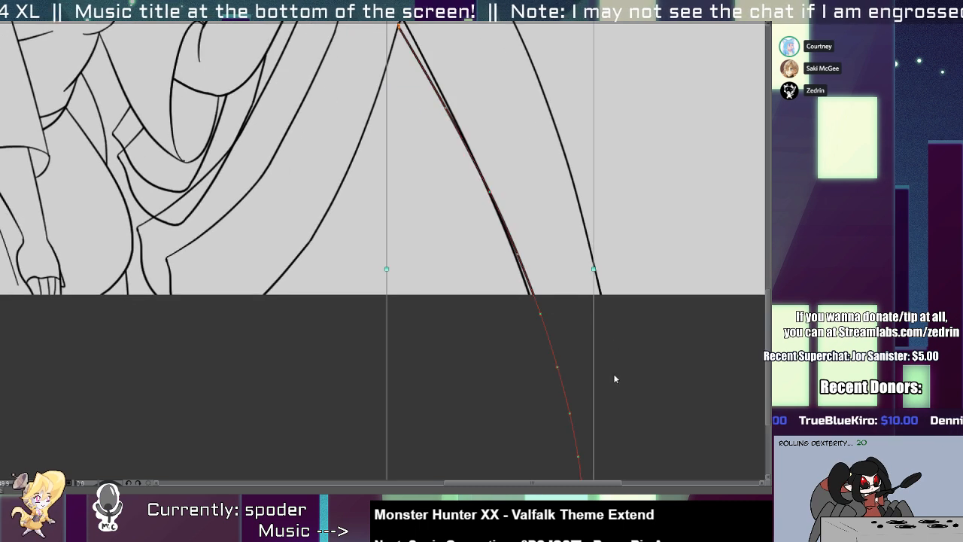
{"action": "scroll", "coordinate": [511, 258], "scroll_direction": "up", "scroll_amount": 3}
{"action": "left_click_drag", "start_coordinate": [583, 129], "coordinate": [606, 139]}
{"action": "left_click_drag", "start_coordinate": [461, 259], "coordinate": [408, 252]}
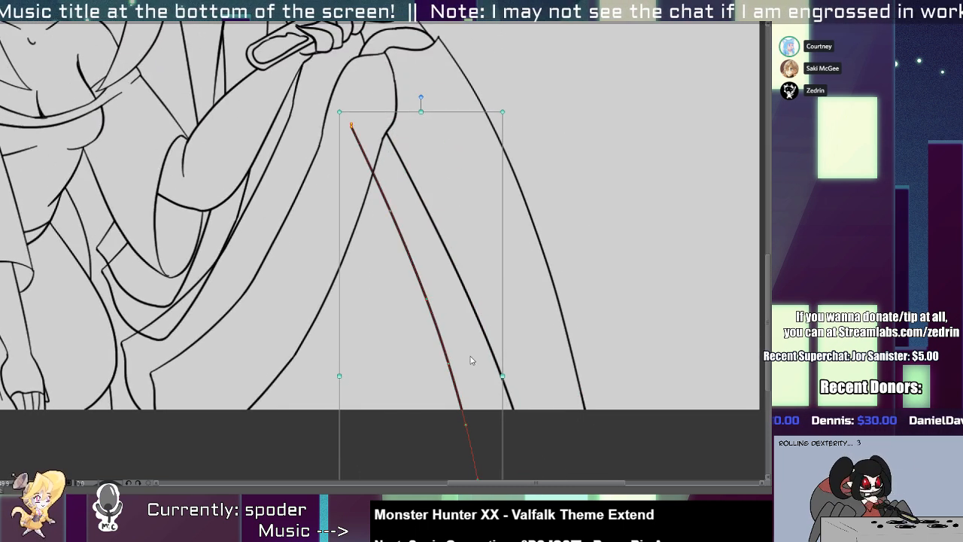
{"action": "left_click_drag", "start_coordinate": [500, 333], "coordinate": [513, 439]}
{"action": "key", "text": "ctrl+z"}
{"action": "left_click", "coordinate": [363, 147]}
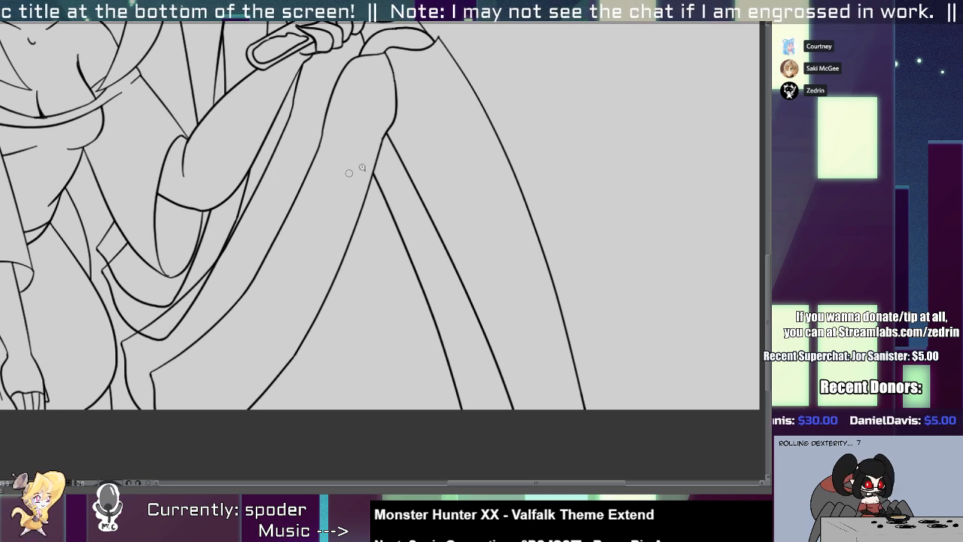
Ink a curved knee edge across the far leg between the side hair and the raised hand.
{"action": "mouse_move", "coordinate": [360, 166]}
{"action": "left_mouse_down"}
{"action": "mouse_move", "coordinate": [326, 165]}
{"action": "mouse_move", "coordinate": [416, 235]}
{"action": "left_mouse_up"}
{"action": "scroll", "coordinate": [416, 235], "scroll_direction": "up", "scroll_amount": 3}
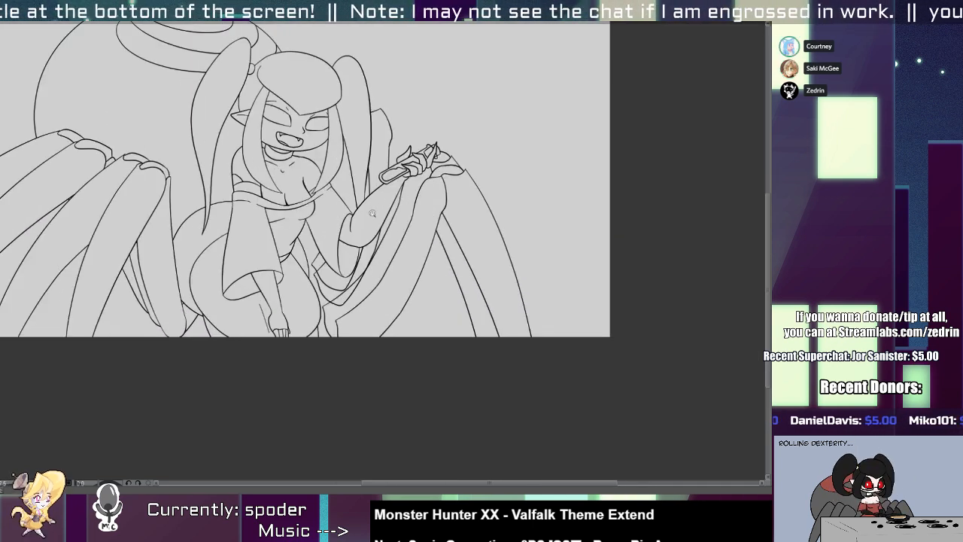
{"action": "scroll", "coordinate": [346, 306], "scroll_direction": "up", "scroll_amount": 1}
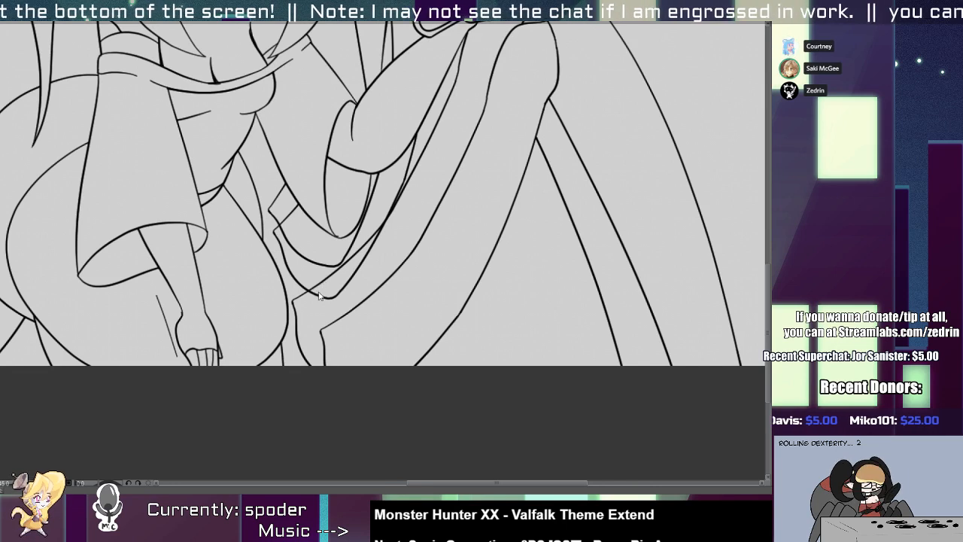
{"action": "left_click_drag", "start_coordinate": [358, 269], "coordinate": [295, 405]}
{"action": "scroll", "coordinate": [346, 289], "scroll_direction": "up", "scroll_amount": 2}
{"action": "scroll", "coordinate": [329, 253], "scroll_direction": "up", "scroll_amount": 3}
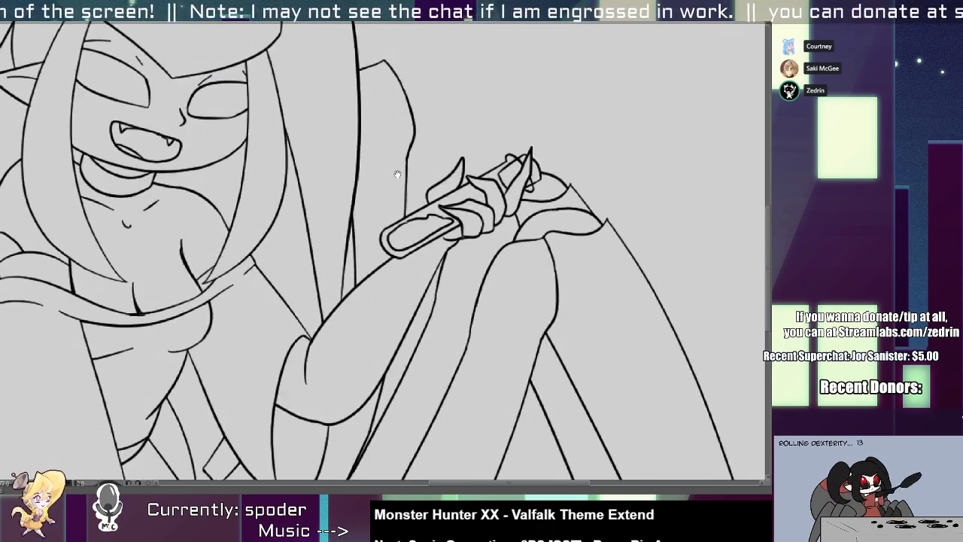
{"action": "left_click_drag", "start_coordinate": [293, 233], "coordinate": [409, 235]}
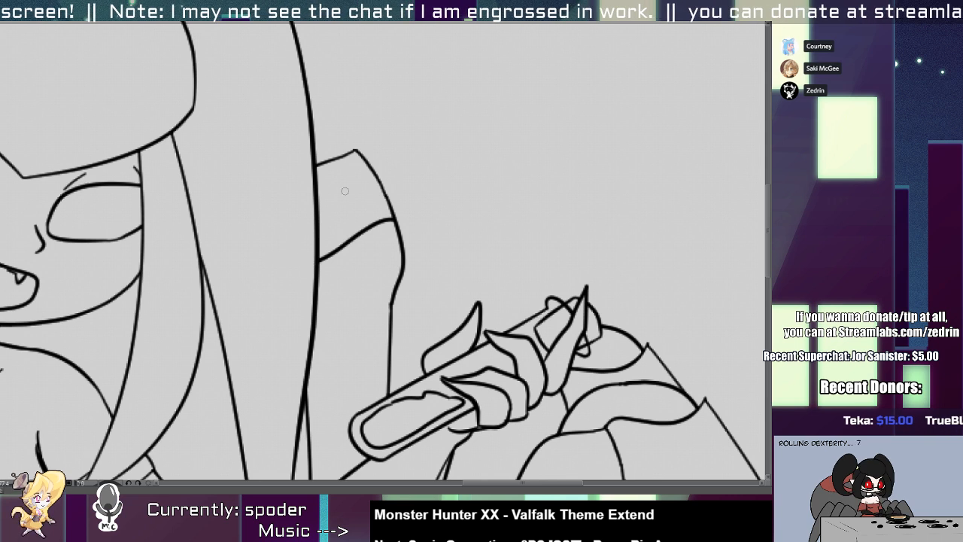
Erase the pointed leg outline above the curved knee edge beside the side hair.
{"action": "left_click", "coordinate": [382, 193]}
{"action": "key", "text": "e"}
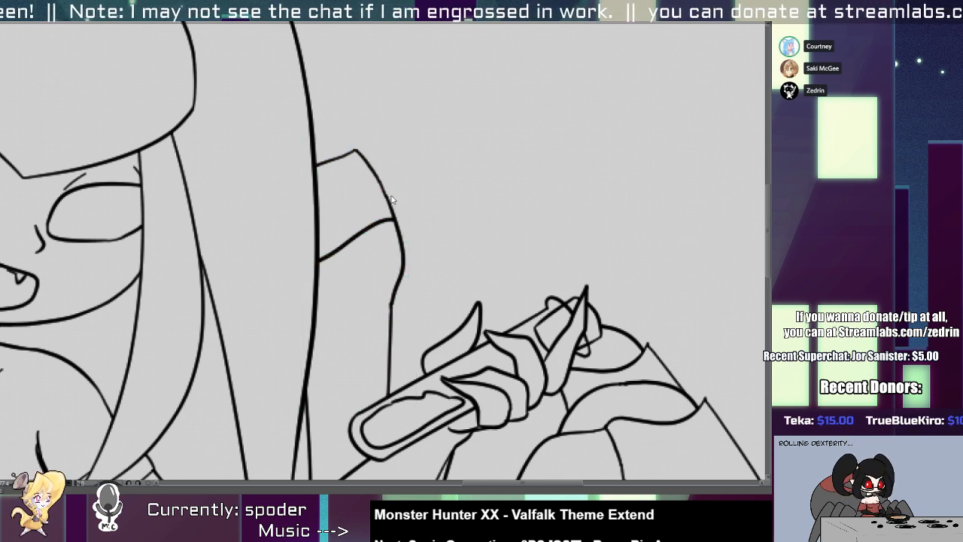
{"action": "left_click_drag", "start_coordinate": [394, 197], "coordinate": [377, 201]}
{"action": "left_click_drag", "start_coordinate": [335, 156], "coordinate": [352, 155]}
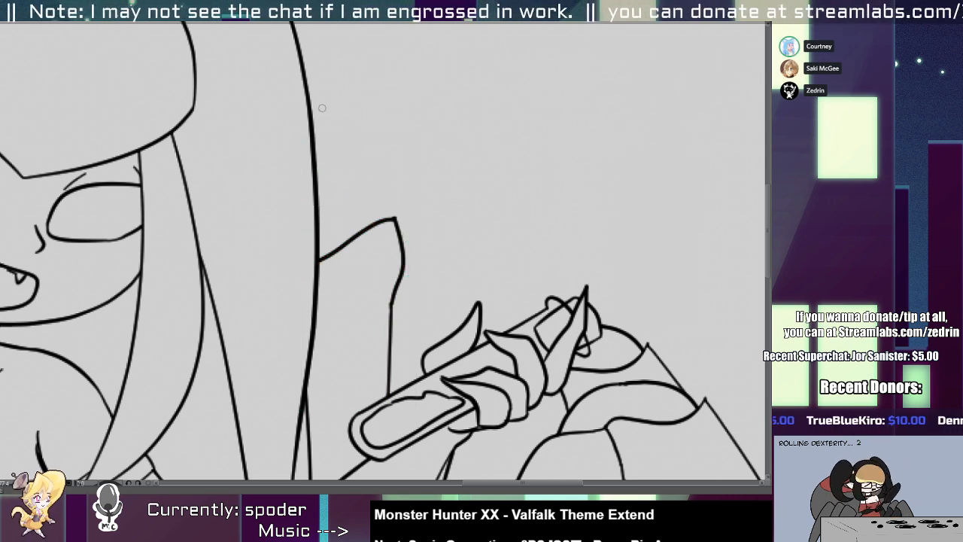
Ink a rounded knee joint beside the far leg's knee with a shin line running down behind the raised hand.
{"action": "scroll", "coordinate": [346, 207], "scroll_direction": "down", "scroll_amount": 5}
{"action": "scroll", "coordinate": [360, 216], "scroll_direction": "up", "scroll_amount": 5}
{"action": "left_click_drag", "start_coordinate": [360, 216], "coordinate": [448, 327]}
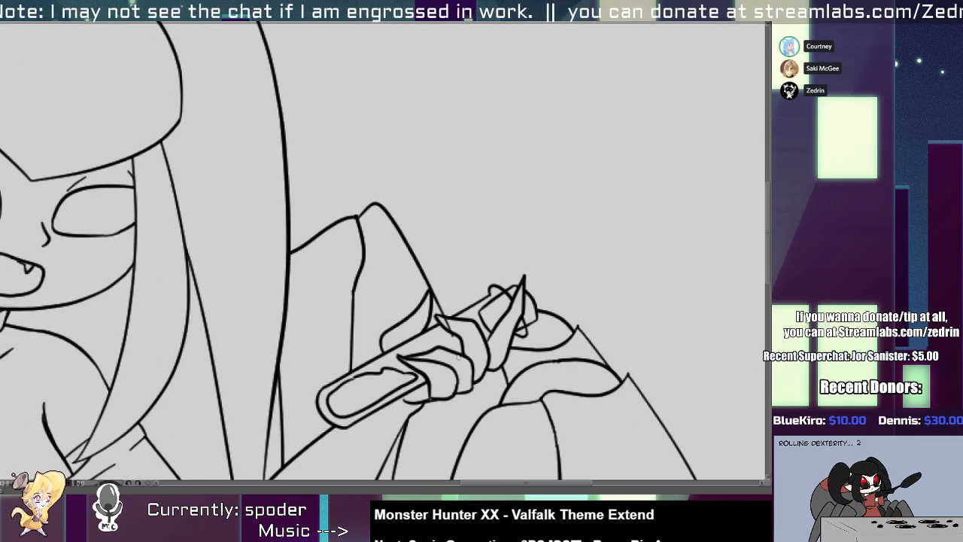
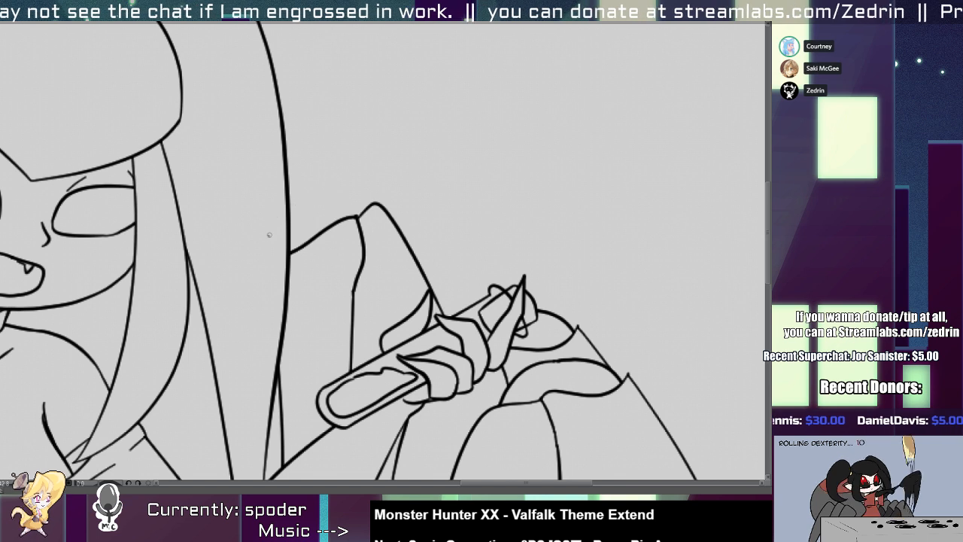
Ink a curved upper knee edge on the far leg, from the side hair to the adjacent rounded joint.
{"action": "mouse_move", "coordinate": [267, 234]}
{"action": "left_mouse_down"}
{"action": "mouse_move", "coordinate": [390, 223]}
{"action": "mouse_move", "coordinate": [376, 236]}
{"action": "left_mouse_up"}
{"action": "scroll", "coordinate": [271, 250], "scroll_direction": "down", "scroll_amount": 5}
{"action": "mouse_move", "coordinate": [279, 220]}
{"action": "left_mouse_down"}
{"action": "mouse_move", "coordinate": [270, 240]}
{"action": "mouse_move", "coordinate": [319, 135]}
{"action": "left_mouse_up"}
{"action": "scroll", "coordinate": [337, 199], "scroll_direction": "up", "scroll_amount": 3}
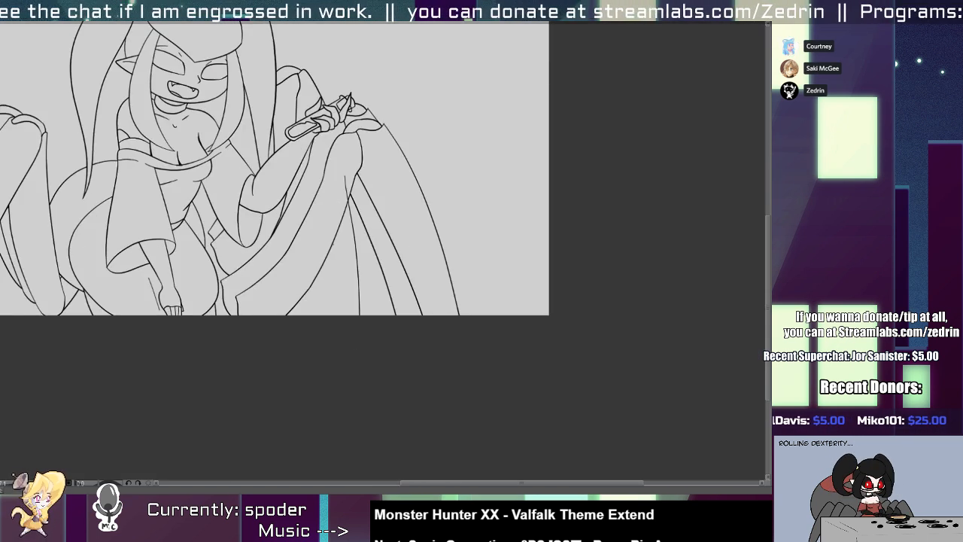
Ink one more far-leg line running from behind the front leg down to the bottom edge of the canvas.
{"action": "left_click_drag", "start_coordinate": [323, 210], "coordinate": [336, 314]}
{"action": "key", "text": "ctrl+z"}
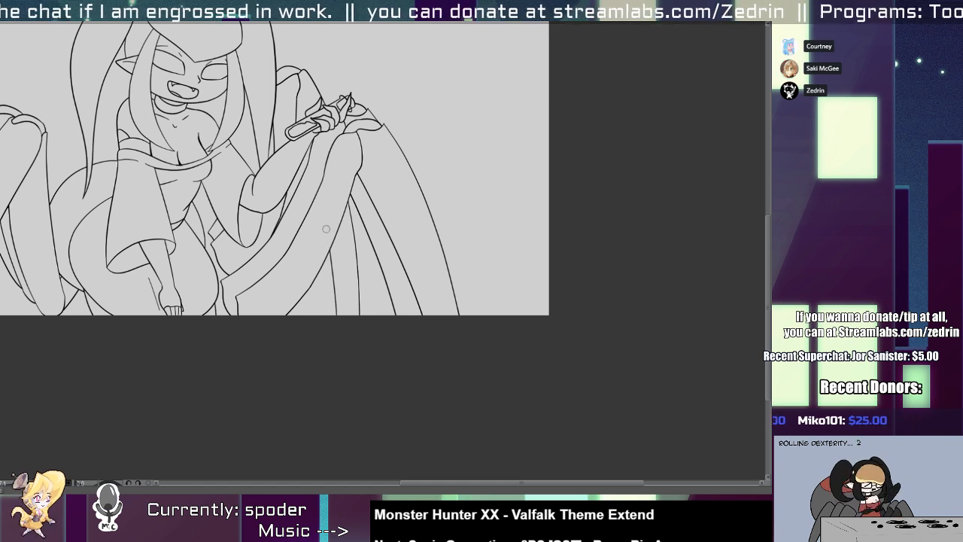
{"action": "scroll", "coordinate": [302, 285], "scroll_direction": "up", "scroll_amount": 2}
{"action": "scroll", "coordinate": [318, 243], "scroll_direction": "down", "scroll_amount": 4}
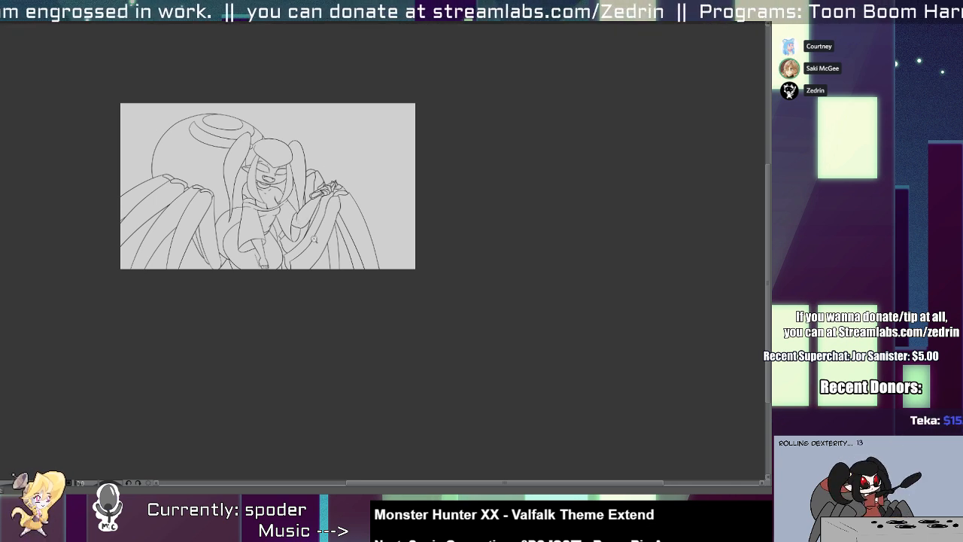
{"action": "scroll", "coordinate": [327, 256], "scroll_direction": "up", "scroll_amount": 3}
{"action": "scroll", "coordinate": [308, 175], "scroll_direction": "up", "scroll_amount": 5}
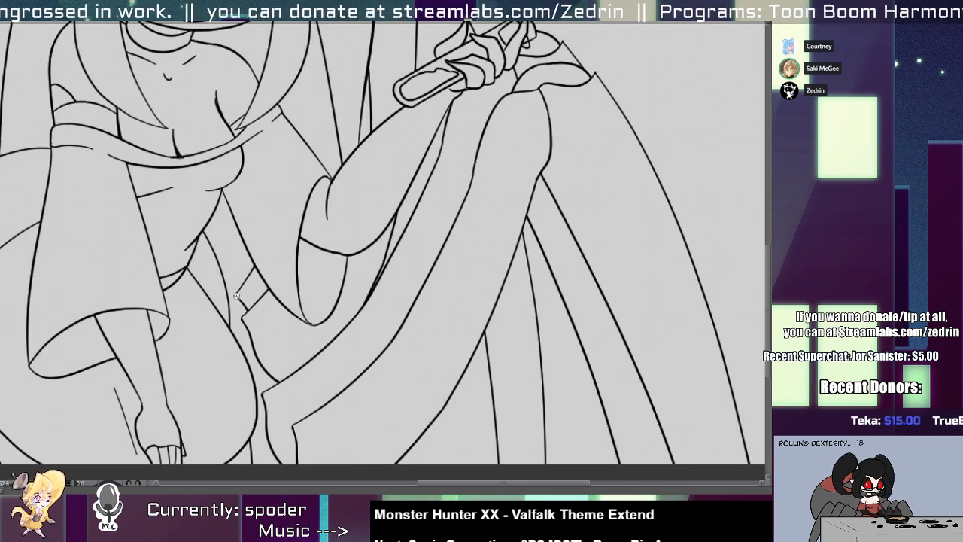
Replace the jagged end of the leg segment between the waist and raised arm with a curve, trimming its overshoot.
{"action": "left_click_drag", "start_coordinate": [191, 235], "coordinate": [256, 311]}
{"action": "key", "text": "ctrl+z"}
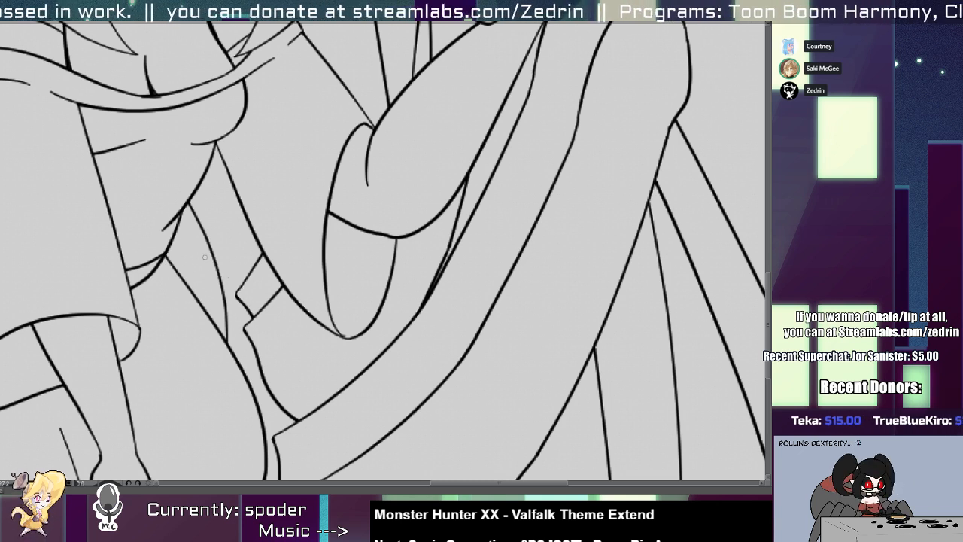
{"action": "mouse_move", "coordinate": [197, 255]}
{"action": "left_mouse_down"}
{"action": "mouse_move", "coordinate": [267, 325]}
{"action": "mouse_move", "coordinate": [239, 299]}
{"action": "mouse_move", "coordinate": [263, 329]}
{"action": "left_mouse_up"}
{"action": "left_click_drag", "start_coordinate": [228, 291], "coordinate": [235, 299]}
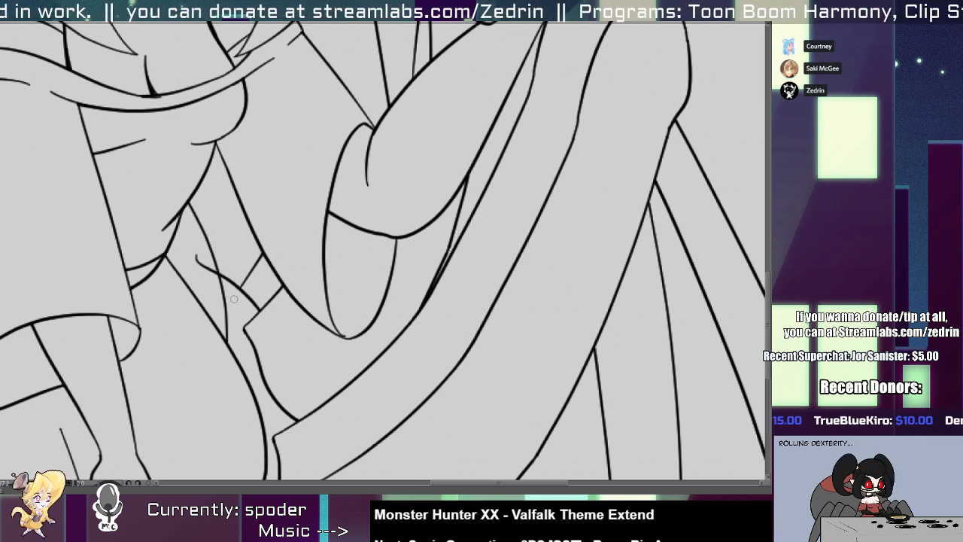
{"action": "left_click_drag", "start_coordinate": [199, 251], "coordinate": [216, 271]}
Replace the wavy leg base below with a curve from the belly to the front leg, and add a short line beneath it.
{"action": "mouse_move", "coordinate": [202, 307]}
{"action": "left_mouse_down"}
{"action": "mouse_move", "coordinate": [259, 338]}
{"action": "mouse_move", "coordinate": [284, 375]}
{"action": "left_mouse_up"}
{"action": "key", "text": "ctrl+z"}
{"action": "mouse_move", "coordinate": [209, 324]}
{"action": "left_mouse_down"}
{"action": "mouse_move", "coordinate": [245, 331]}
{"action": "mouse_move", "coordinate": [306, 430]}
{"action": "left_mouse_up"}
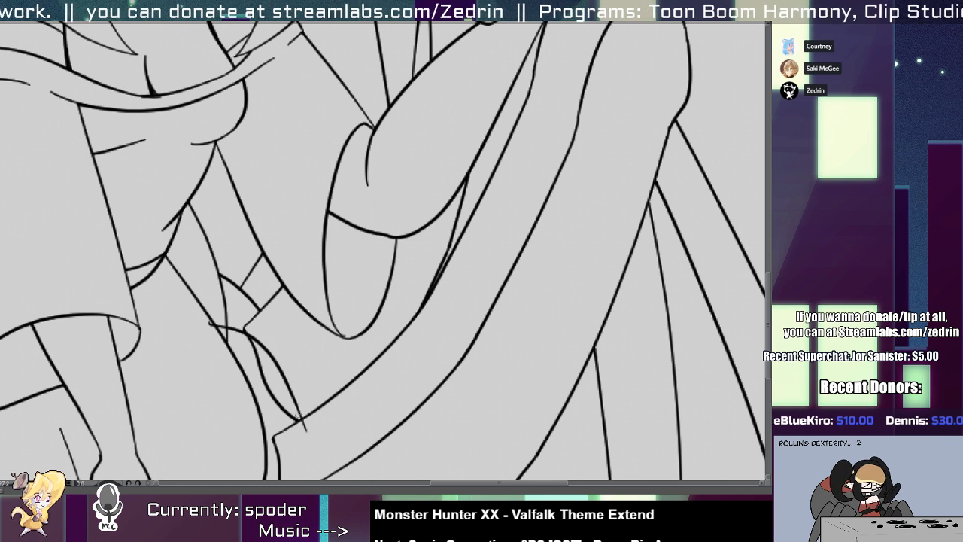
{"action": "left_click_drag", "start_coordinate": [234, 410], "coordinate": [302, 423]}
{"action": "key", "text": "ctrl+z"}
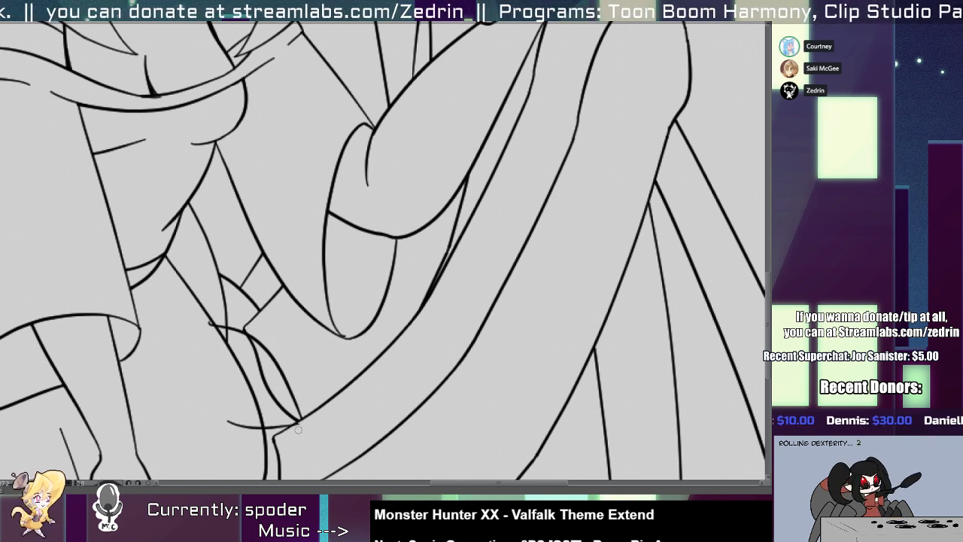
{"action": "key", "text": "ctrl+z"}
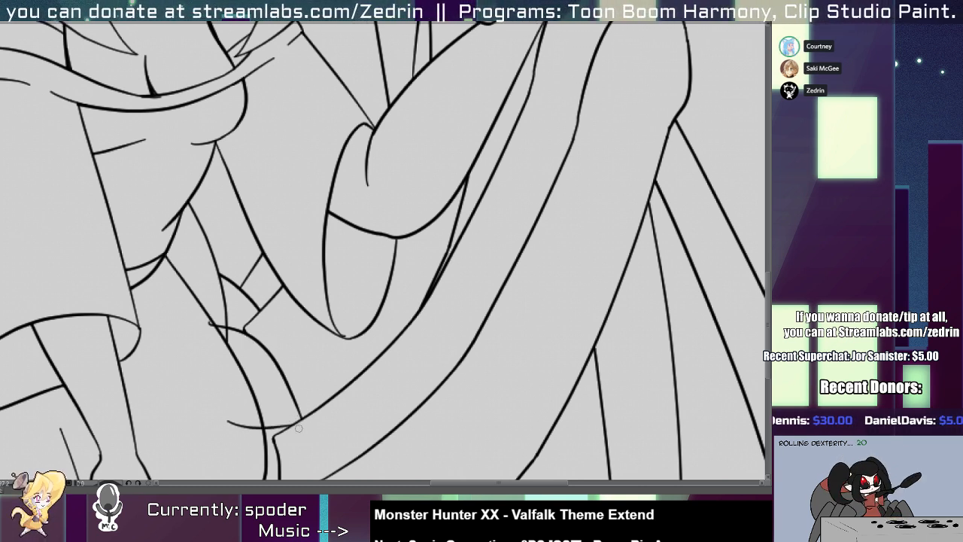
{"action": "left_click_drag", "start_coordinate": [232, 406], "coordinate": [233, 421]}
{"action": "scroll", "coordinate": [217, 370], "scroll_direction": "down", "scroll_amount": 4}
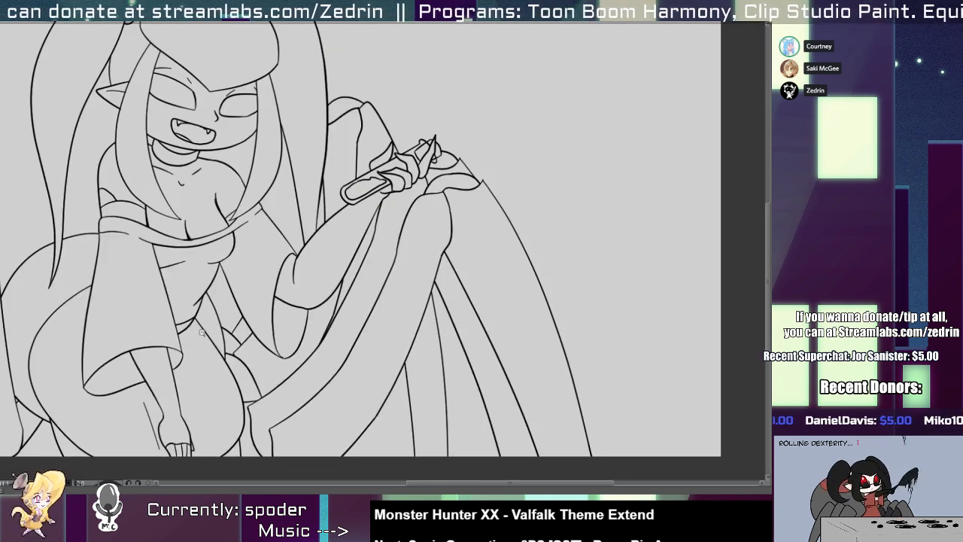
{"action": "scroll", "coordinate": [248, 353], "scroll_direction": "up", "scroll_amount": 4}
{"action": "mouse_move", "coordinate": [190, 345]}
{"action": "left_mouse_down"}
{"action": "mouse_move", "coordinate": [267, 359]}
{"action": "mouse_move", "coordinate": [297, 404]}
{"action": "left_mouse_up"}
{"action": "key", "text": "ctrl+z"}
{"action": "mouse_move", "coordinate": [206, 365]}
{"action": "left_mouse_down"}
{"action": "mouse_move", "coordinate": [306, 425]}
{"action": "mouse_move", "coordinate": [268, 370]}
{"action": "mouse_move", "coordinate": [295, 437]}
{"action": "left_mouse_up"}
{"action": "key", "text": "ctrl+z"}
{"action": "key", "text": "ctrl+z"}
{"action": "mouse_move", "coordinate": [209, 344]}
{"action": "left_mouse_down"}
{"action": "mouse_move", "coordinate": [293, 390]}
{"action": "mouse_move", "coordinate": [284, 379]}
{"action": "mouse_move", "coordinate": [230, 376]}
{"action": "left_mouse_up"}
{"action": "key", "text": "ctrl+z"}
{"action": "left_click_drag", "start_coordinate": [201, 438], "coordinate": [295, 473]}
{"action": "key", "text": "ctrl+z"}
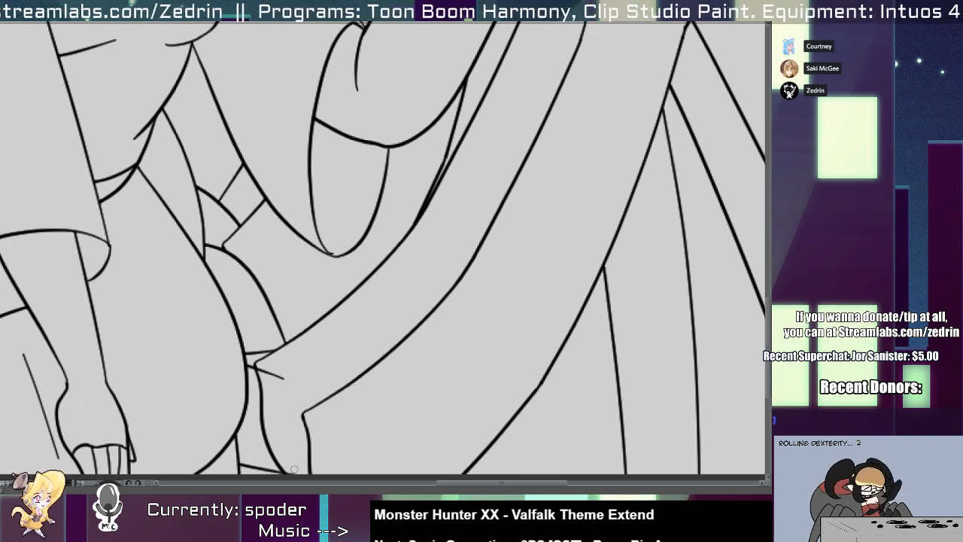
{"action": "key", "text": "ctrl+z"}
{"action": "mouse_move", "coordinate": [214, 386]}
{"action": "left_mouse_down"}
{"action": "mouse_move", "coordinate": [302, 439]}
{"action": "mouse_move", "coordinate": [300, 414]}
{"action": "left_mouse_up"}
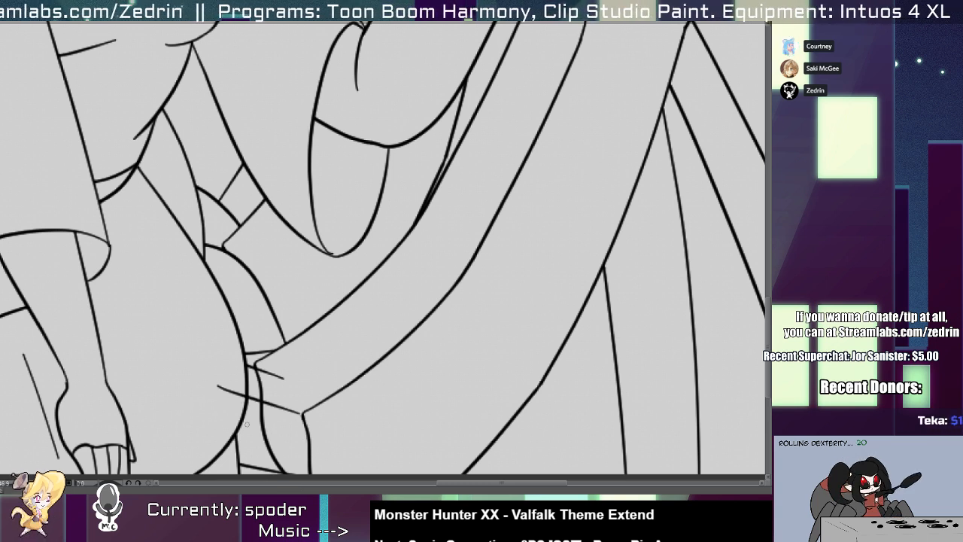
{"action": "key", "text": "ctrl+z"}
Ink a short edge from the belly to the front leg's lower corner and remove the stray base lines beneath it.
{"action": "left_click_drag", "start_coordinate": [226, 365], "coordinate": [302, 413]}
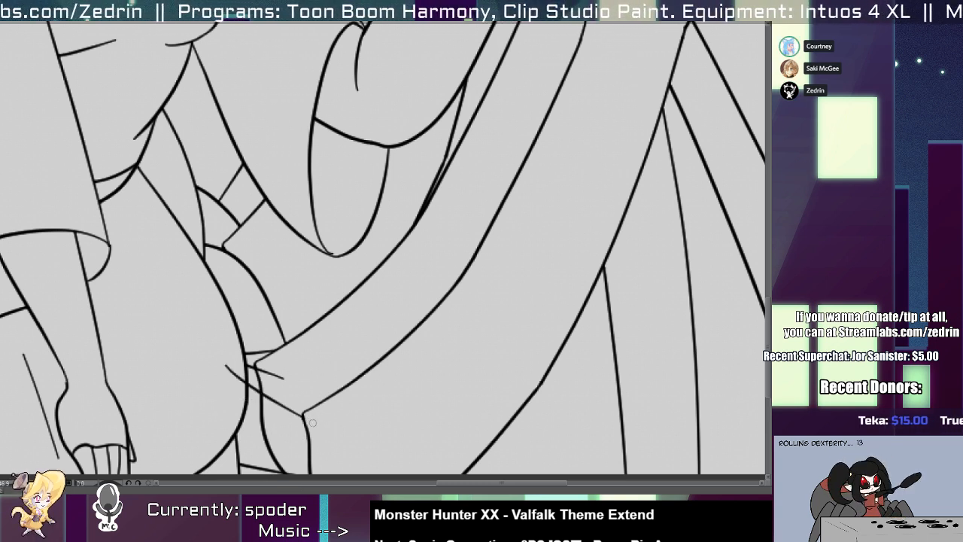
{"action": "key", "text": "ctrl+z"}
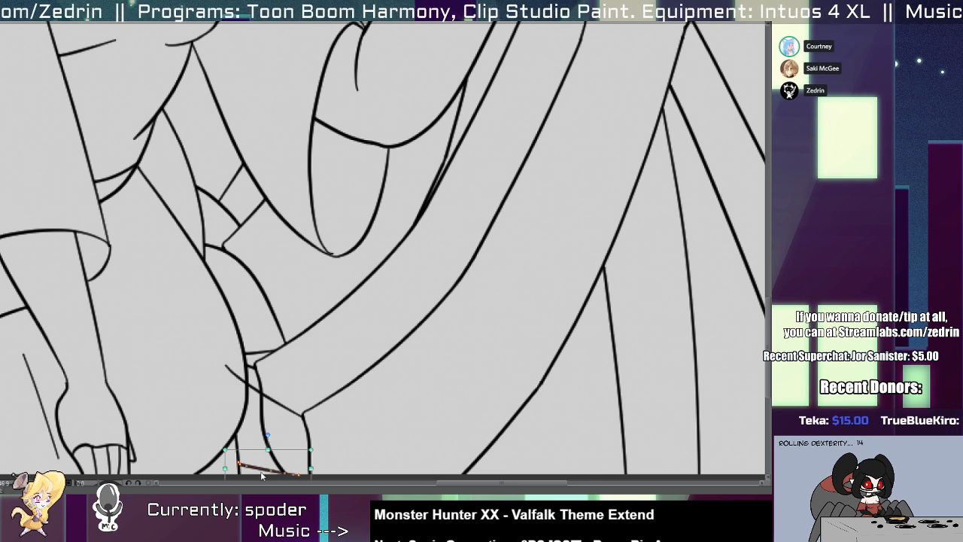
{"action": "scroll", "coordinate": [218, 380], "scroll_direction": "down", "scroll_amount": 2}
{"action": "mouse_move", "coordinate": [229, 334]}
{"action": "left_mouse_down"}
{"action": "mouse_move", "coordinate": [221, 342]}
{"action": "mouse_move", "coordinate": [269, 379]}
{"action": "left_mouse_up"}
{"action": "key", "text": "alt+b"}
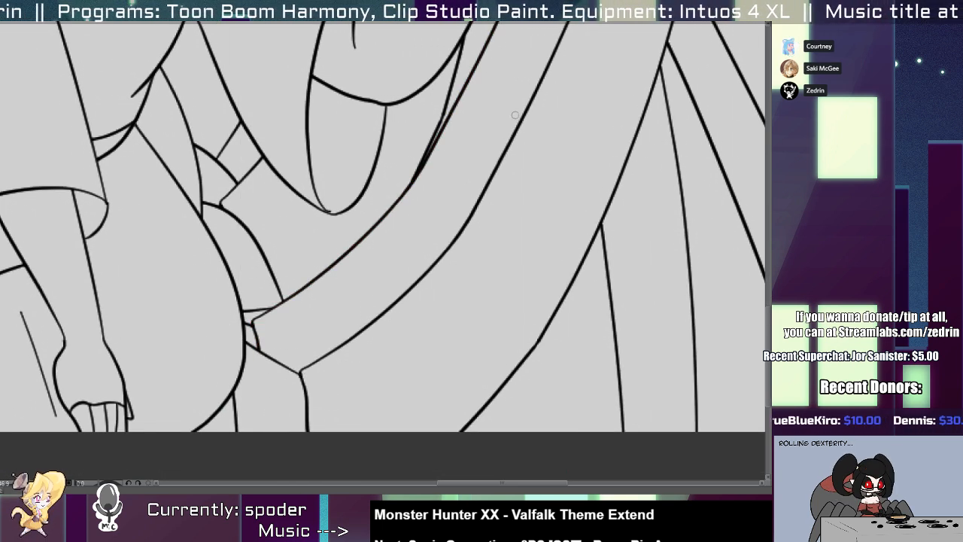
{"action": "key", "text": "comma"}
{"action": "key", "text": "period"}
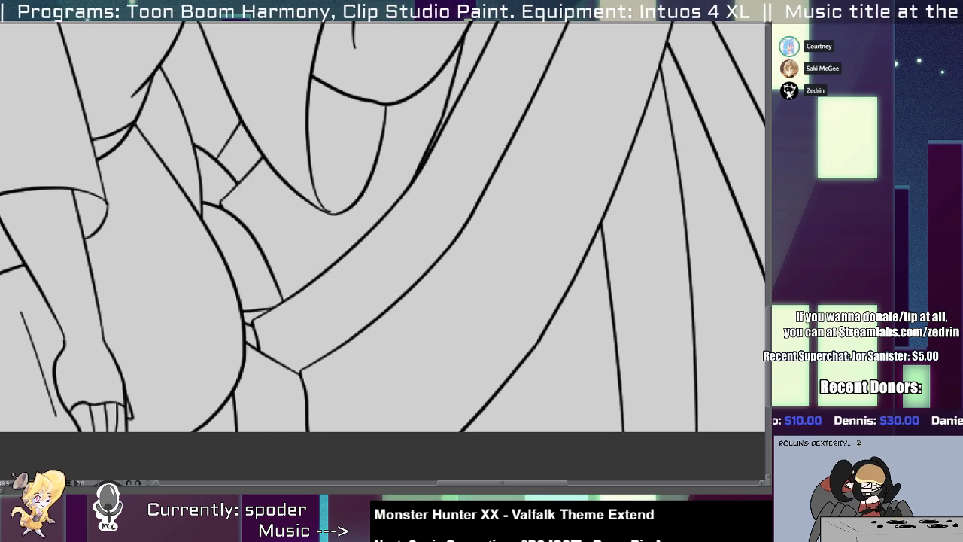
{"action": "key", "text": "comma"}
{"action": "key", "text": "period"}
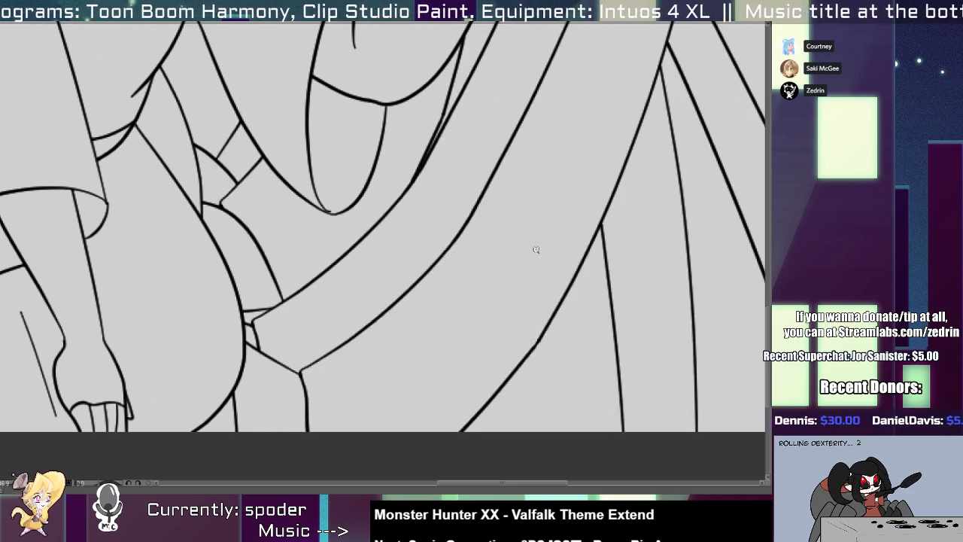
Redraw the far knee's lower edge further down between the side hair and the shin line, removing the old edge and overshoot.
{"action": "key", "text": "1"}
{"action": "key", "text": "1"}
{"action": "left_click_drag", "start_coordinate": [378, 85], "coordinate": [363, 307]}
{"action": "key", "text": "1"}
{"action": "key", "text": "1"}
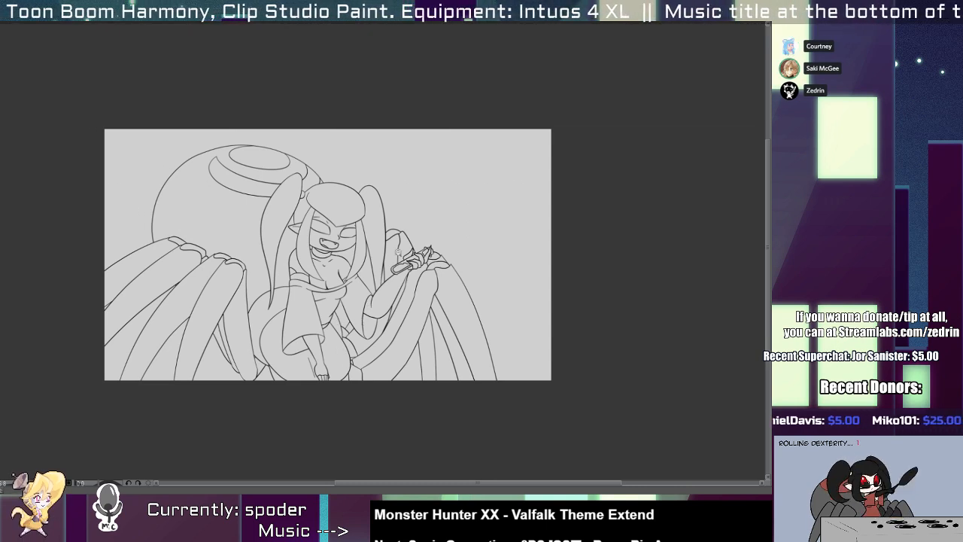
{"action": "key", "text": "2"}
{"action": "key", "text": "2"}
{"action": "key", "text": "2"}
{"action": "left_click_drag", "start_coordinate": [337, 227], "coordinate": [419, 199]}
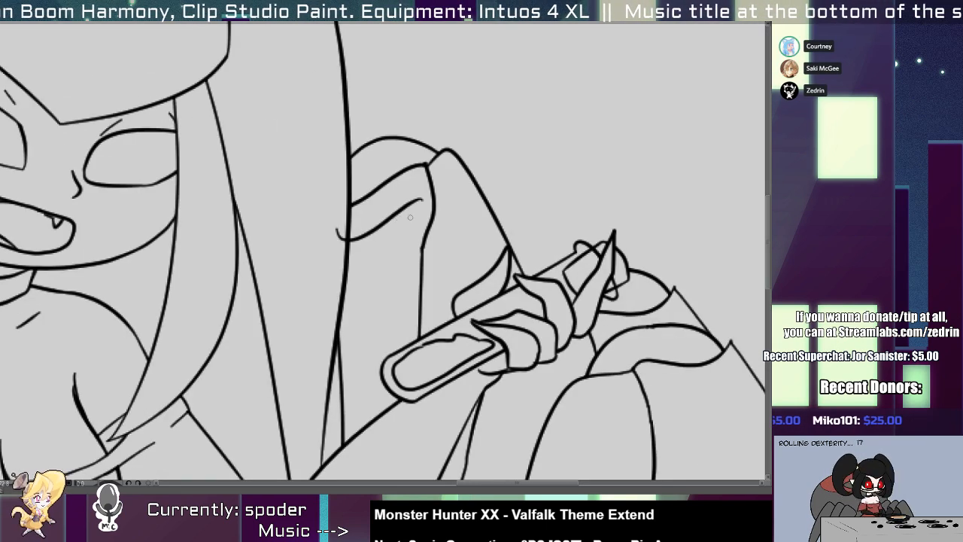
{"action": "key", "text": "ctrl+z"}
{"action": "left_click_drag", "start_coordinate": [333, 245], "coordinate": [439, 197]}
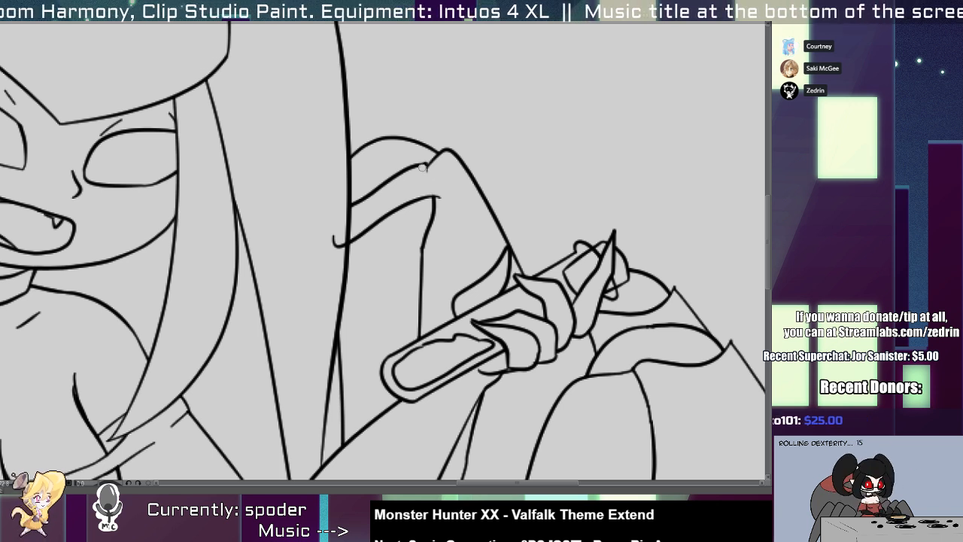
{"action": "key", "text": "ctrl+z"}
{"action": "left_click_drag", "start_coordinate": [341, 211], "coordinate": [333, 257]}
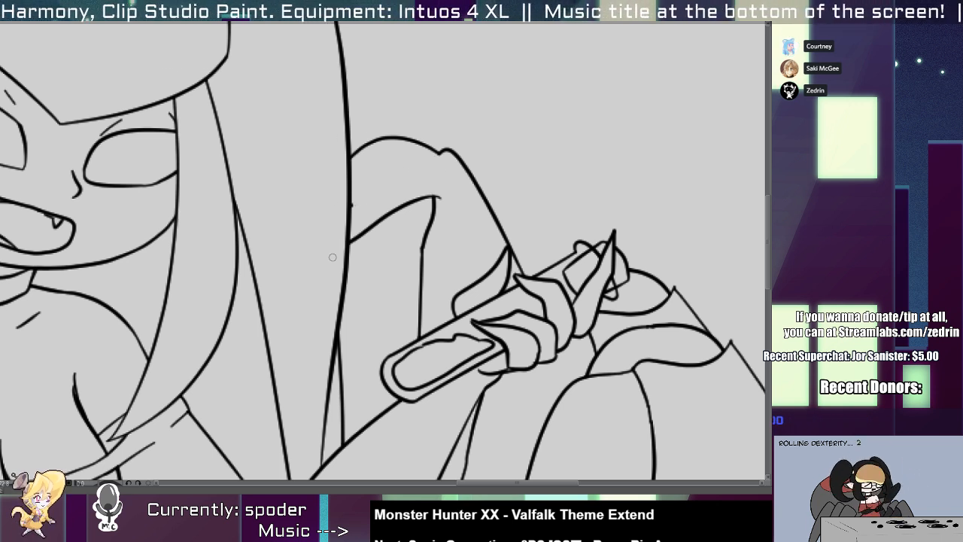
Ink a rounded cap over the far knee from the side hair, hooking down to the top of the shin line.
{"action": "mouse_move", "coordinate": [337, 215]}
{"action": "left_mouse_down"}
{"action": "mouse_move", "coordinate": [391, 163]}
{"action": "mouse_move", "coordinate": [445, 187]}
{"action": "left_mouse_up"}
{"action": "key", "text": "ctrl+z"}
{"action": "mouse_move", "coordinate": [346, 203]}
{"action": "left_mouse_down"}
{"action": "mouse_move", "coordinate": [376, 174]}
{"action": "mouse_move", "coordinate": [438, 201]}
{"action": "left_mouse_up"}
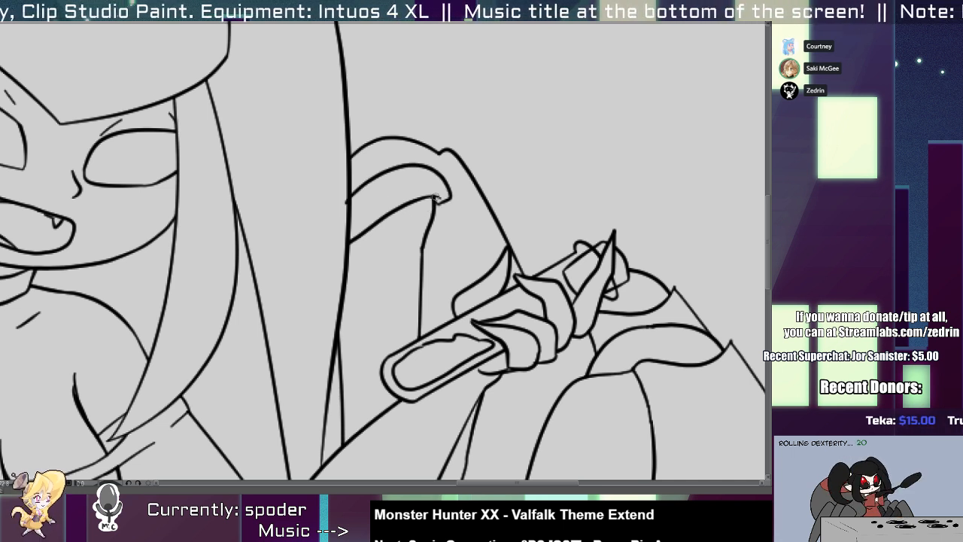
{"action": "left_click_drag", "start_coordinate": [343, 197], "coordinate": [341, 220]}
{"action": "key", "text": "ctrl+z"}
{"action": "key", "text": "ctrl+z"}
{"action": "key", "text": "ctrl+y"}
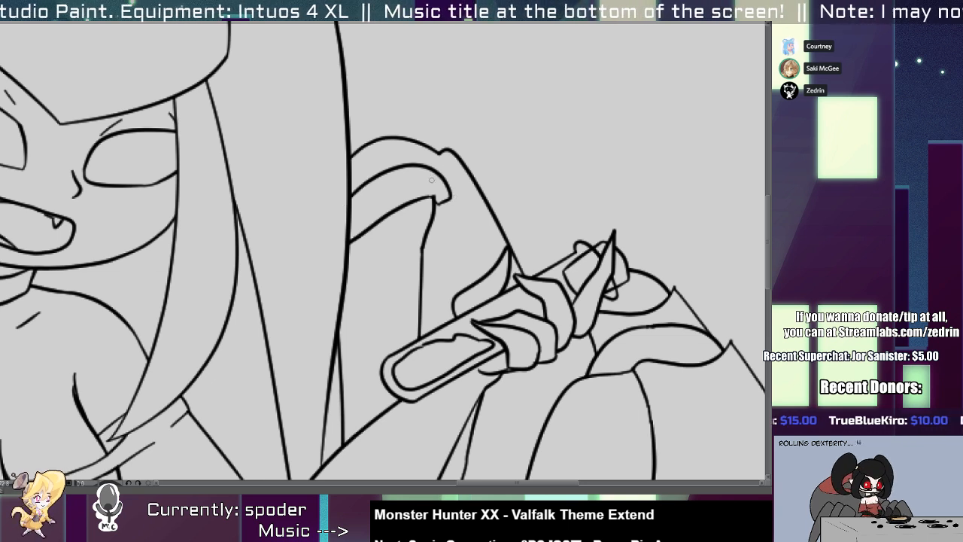
Move the neighboring leg's outline down against the new knee cap, trim its end at the hand, and delete the old upper arc.
{"action": "key", "text": "ctrl+t"}
{"action": "left_click_drag", "start_coordinate": [485, 196], "coordinate": [486, 227]}
{"action": "key", "text": "Return"}
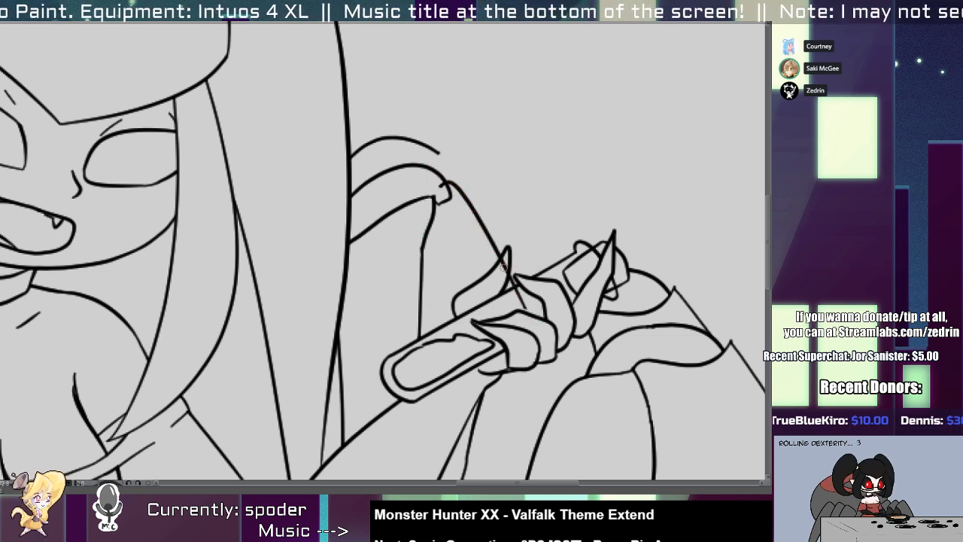
{"action": "left_click_drag", "start_coordinate": [501, 260], "coordinate": [509, 275]}
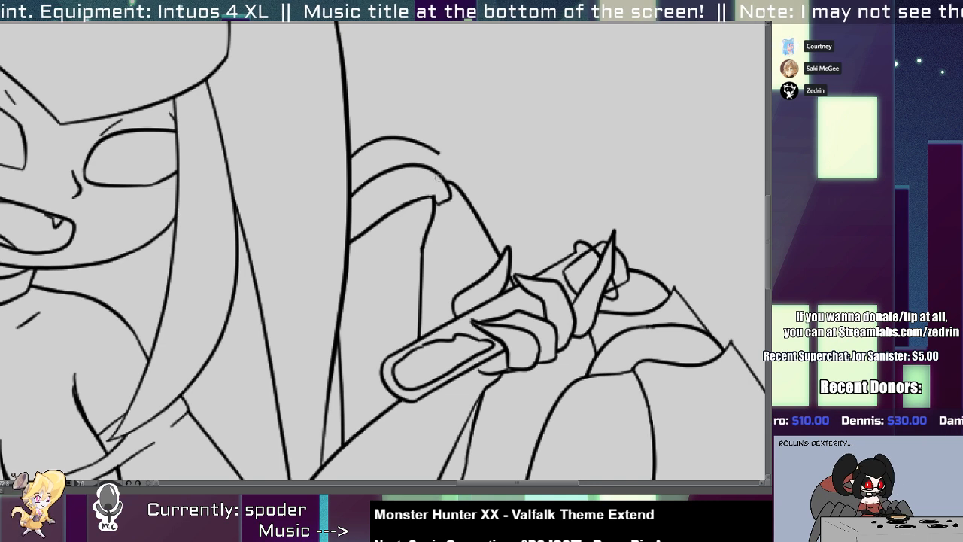
{"action": "key", "text": "ctrl+z"}
{"action": "left_click_drag", "start_coordinate": [443, 223], "coordinate": [455, 221]}
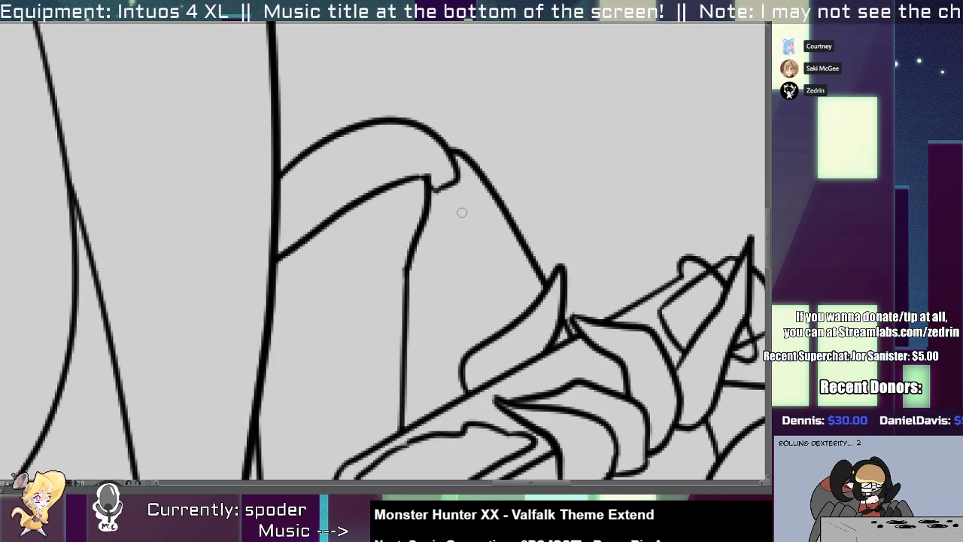
Replace the knee cap's hooked end with a curve running down into the far leg's shin line.
{"action": "left_click_drag", "start_coordinate": [457, 179], "coordinate": [399, 333]}
{"action": "mouse_move", "coordinate": [433, 188]}
{"action": "left_mouse_down"}
{"action": "mouse_move", "coordinate": [440, 185]}
{"action": "mouse_move", "coordinate": [439, 263]}
{"action": "left_mouse_up"}
{"action": "left_click_drag", "start_coordinate": [391, 306], "coordinate": [393, 321]}
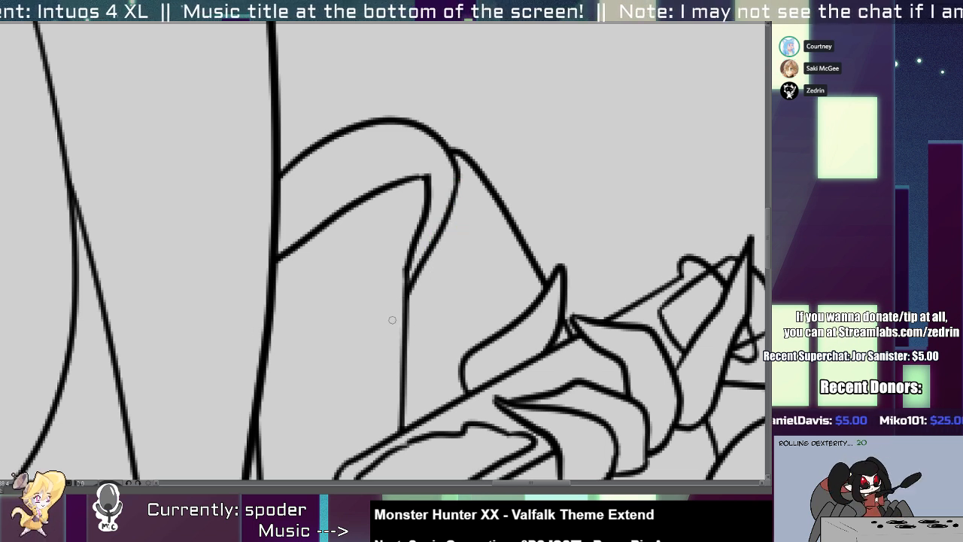
Remove the knee's angular inner corner and redraw its lower edge as a curve joining the shin line.
{"action": "mouse_move", "coordinate": [408, 266]}
{"action": "left_mouse_down"}
{"action": "mouse_move", "coordinate": [345, 201]}
{"action": "mouse_move", "coordinate": [331, 201]}
{"action": "left_mouse_up"}
{"action": "mouse_move", "coordinate": [361, 196]}
{"action": "left_mouse_down"}
{"action": "mouse_move", "coordinate": [420, 179]}
{"action": "mouse_move", "coordinate": [414, 237]}
{"action": "mouse_move", "coordinate": [427, 180]}
{"action": "left_mouse_up"}
{"action": "left_click_drag", "start_coordinate": [412, 218], "coordinate": [396, 231]}
{"action": "left_click_drag", "start_coordinate": [410, 269], "coordinate": [335, 210]}
{"action": "key", "text": "ctrl+z"}
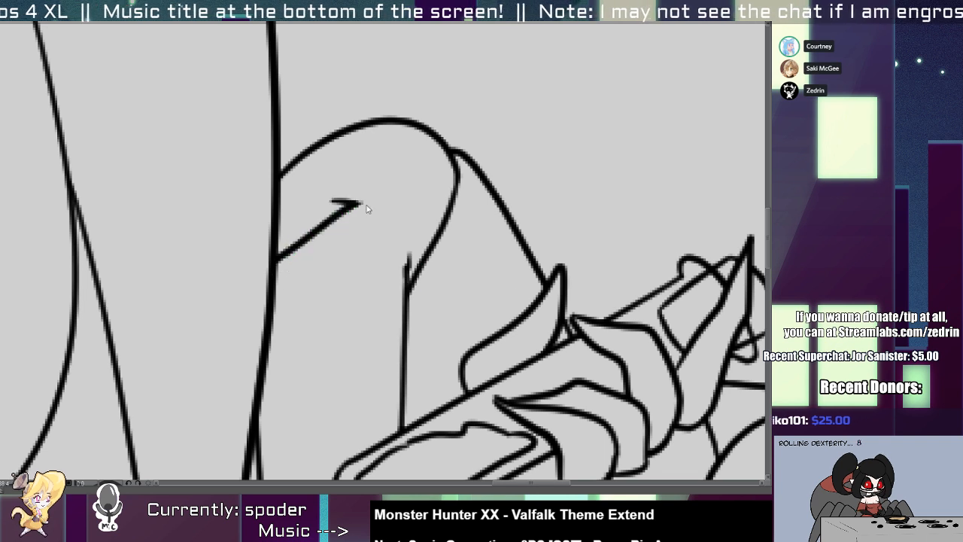
{"action": "key", "text": "ctrl+z"}
{"action": "left_click_drag", "start_coordinate": [400, 258], "coordinate": [341, 206]}
Examine the complete line art, checking the head, hair and raised hand up close for remaining flaws.
{"action": "key", "text": "ctrl+0"}
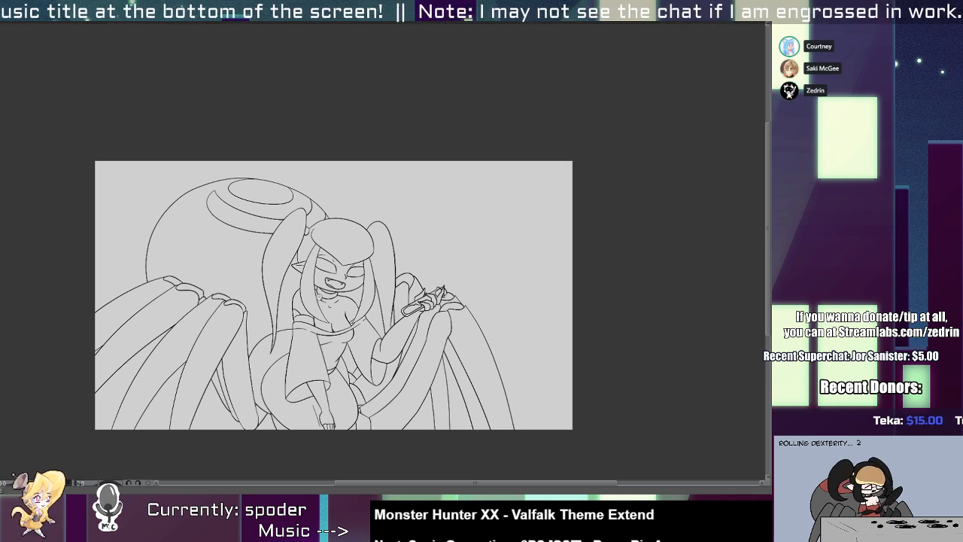
{"action": "left_click_drag", "start_coordinate": [359, 326], "coordinate": [359, 256]}
{"action": "left_click_drag", "start_coordinate": [305, 285], "coordinate": [281, 298]}
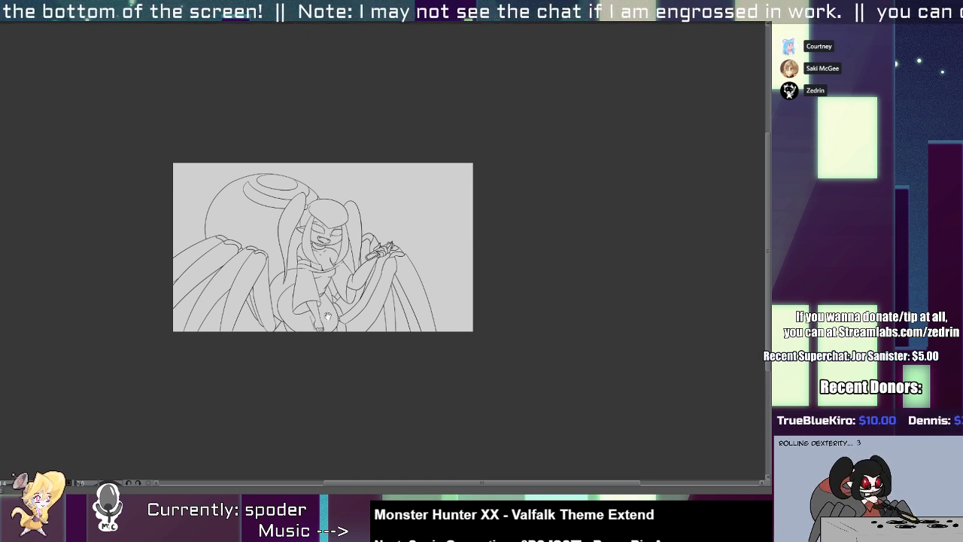
{"action": "left_click_drag", "start_coordinate": [320, 319], "coordinate": [311, 346]}
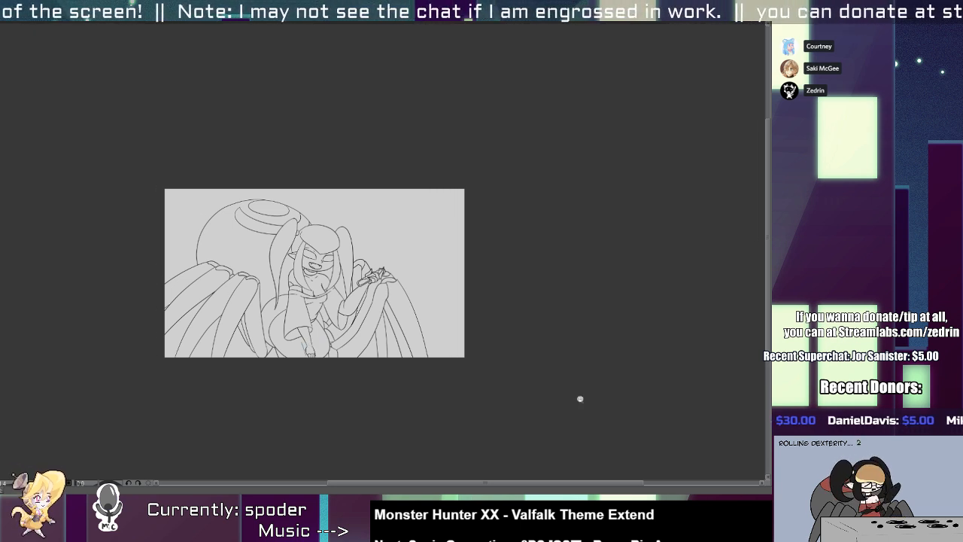
{"action": "scroll", "coordinate": [348, 265], "scroll_direction": "up", "scroll_amount": 6}
{"action": "scroll", "coordinate": [289, 279], "scroll_direction": "up", "scroll_amount": 2}
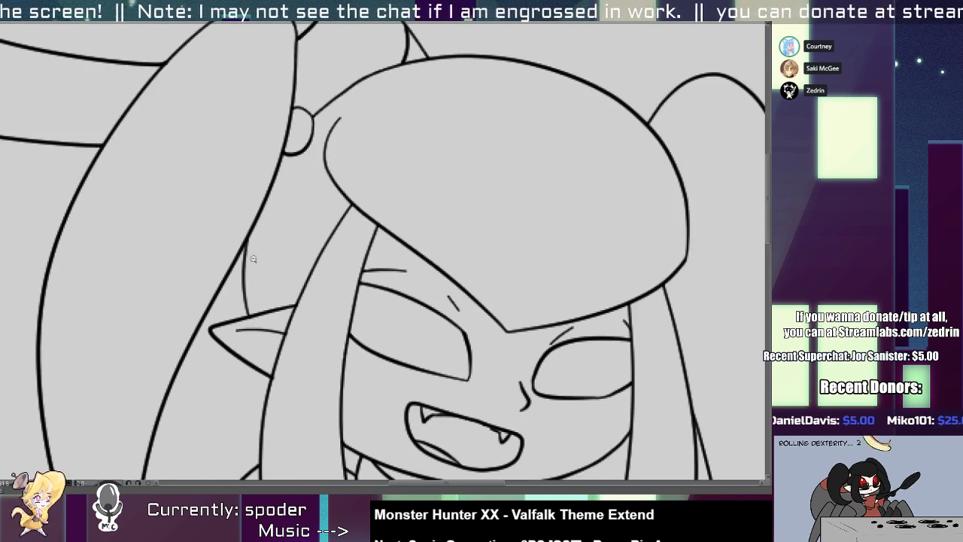
{"action": "mouse_move", "coordinate": [259, 331]}
{"action": "left_mouse_down"}
{"action": "mouse_move", "coordinate": [241, 292]}
{"action": "mouse_move", "coordinate": [253, 191]}
{"action": "left_mouse_up"}
{"action": "left_click", "coordinate": [246, 218]}
{"action": "scroll", "coordinate": [258, 323], "scroll_direction": "up", "scroll_amount": 2}
{"action": "scroll", "coordinate": [258, 321], "scroll_direction": "down", "scroll_amount": 5}
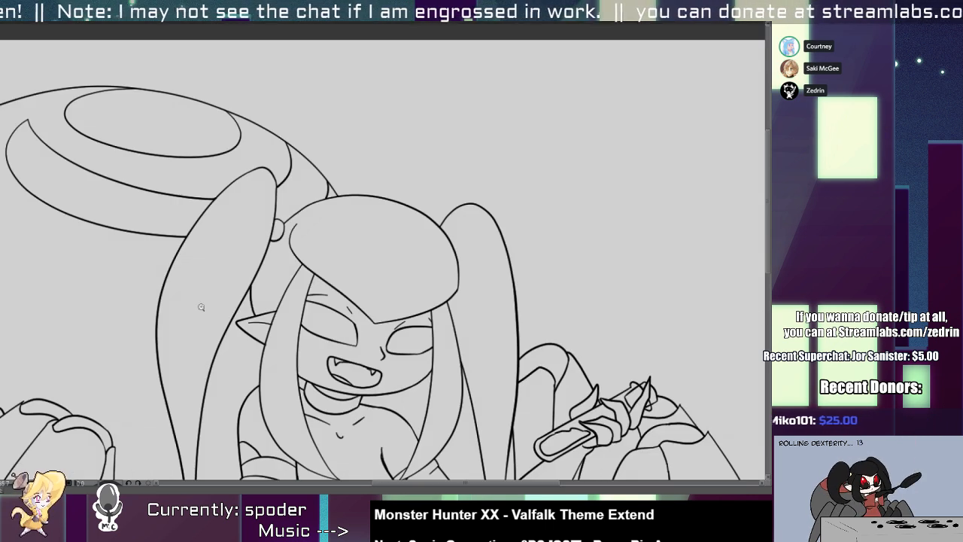
{"action": "scroll", "coordinate": [307, 252], "scroll_direction": "up", "scroll_amount": 5}
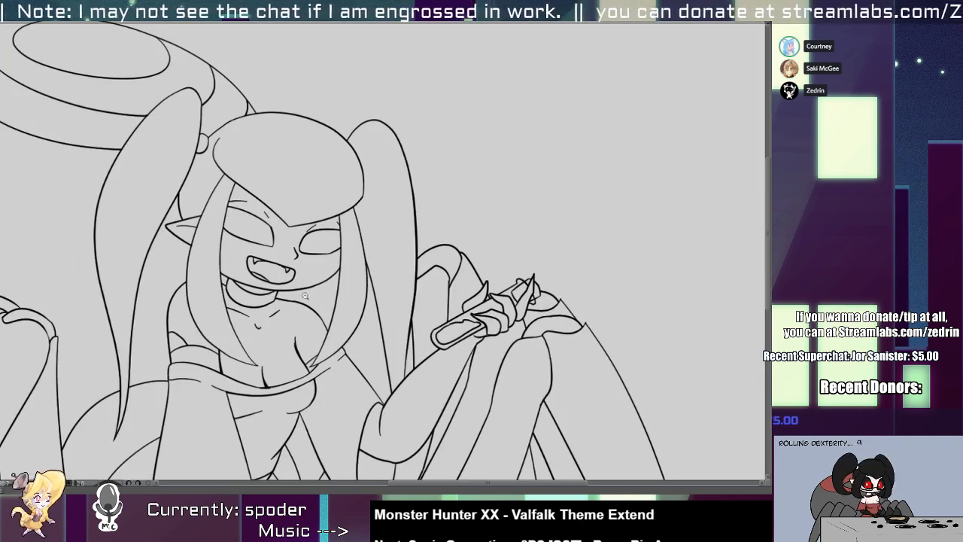
{"action": "left_click_drag", "start_coordinate": [287, 304], "coordinate": [344, 345]}
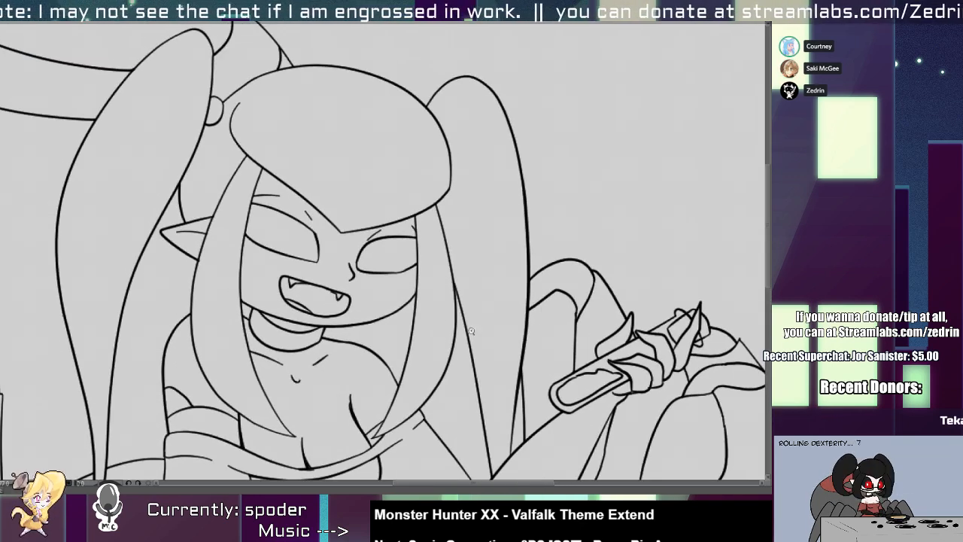
Draw a thick, open-topped rectangular glasses frame below the eye nearest the pointed ear, with rounded lower corners.
{"action": "left_click", "coordinate": [300, 252]}
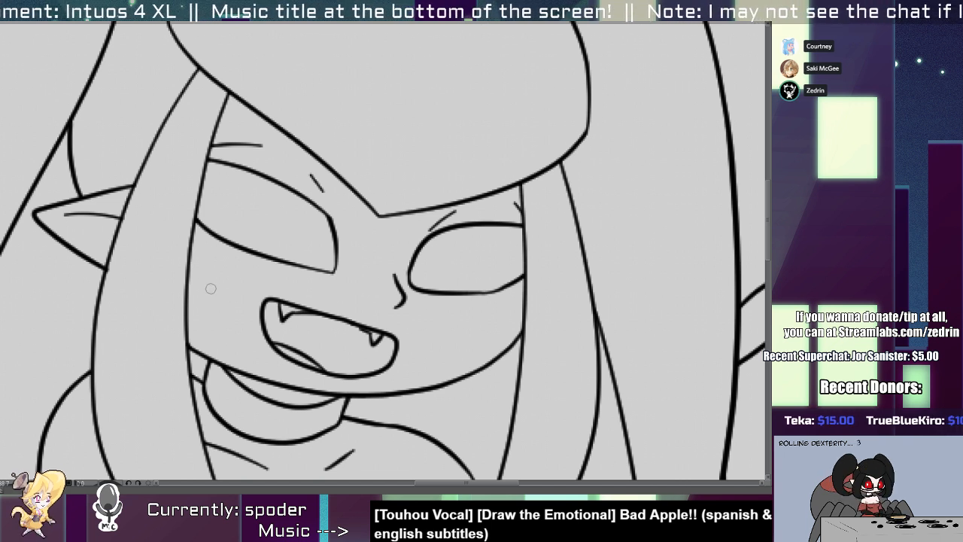
{"action": "left_click", "coordinate": [194, 263]}
{"action": "left_click", "coordinate": [191, 322], "text": "shift"}
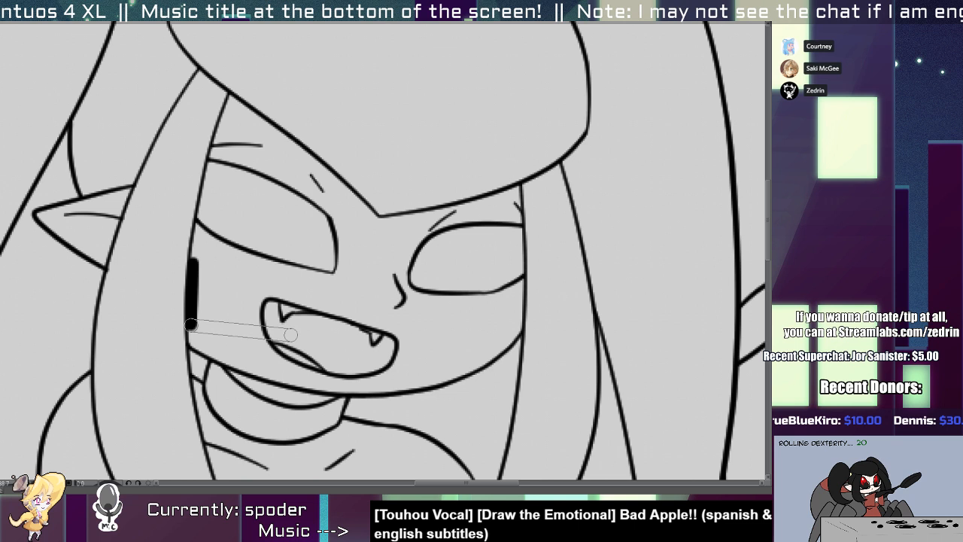
{"action": "left_click", "coordinate": [207, 339], "text": "shift"}
{"action": "key", "text": "ctrl+z"}
{"action": "key", "text": "ctrl+z"}
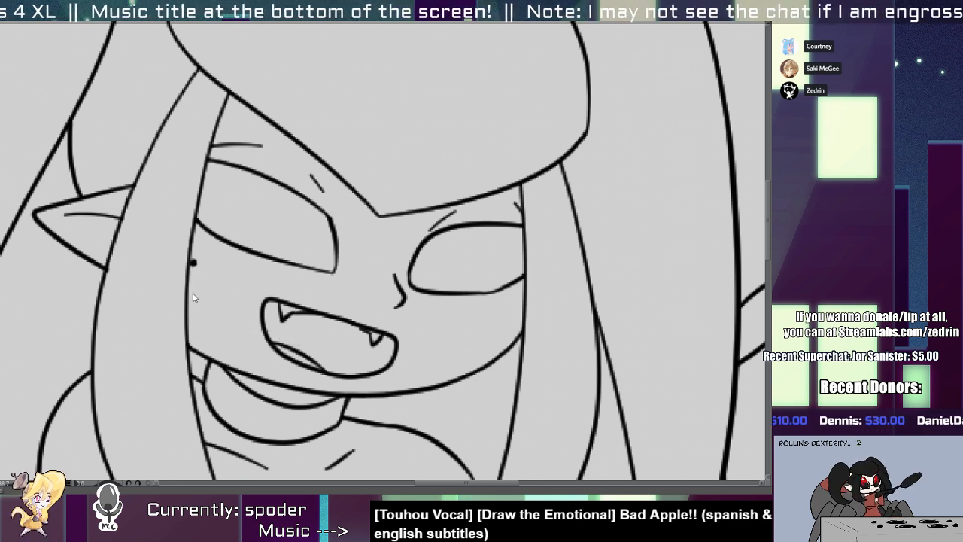
{"action": "key", "text": "ctrl+z"}
{"action": "left_click_drag", "start_coordinate": [194, 262], "coordinate": [199, 323]}
{"action": "key", "text": "ctrl+z"}
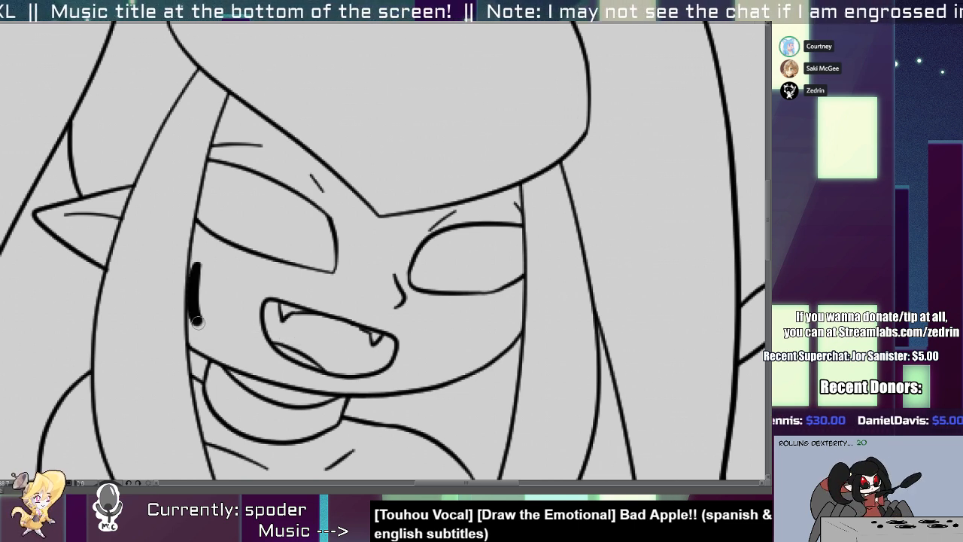
{"action": "left_click", "coordinate": [309, 328], "text": "shift"}
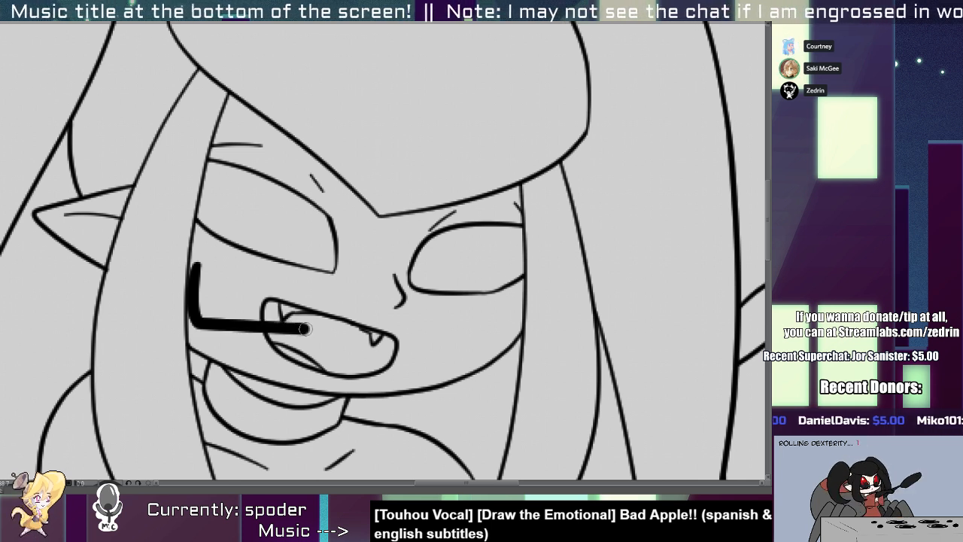
{"action": "left_click_drag", "start_coordinate": [312, 328], "coordinate": [310, 280]}
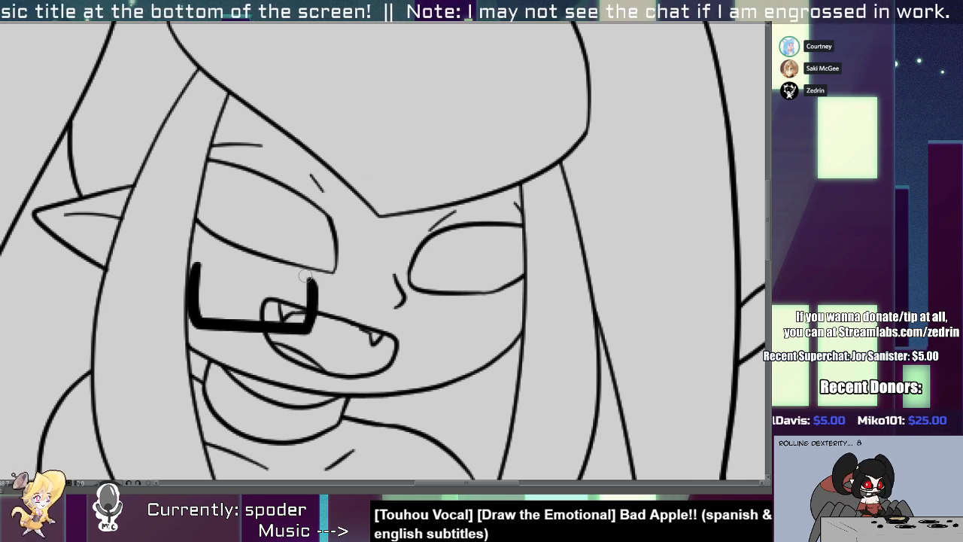
Try to place a shifted copy of the lens frame beneath the other eye and connect both with an arched bridge.
{"action": "key", "text": "ctrl+t"}
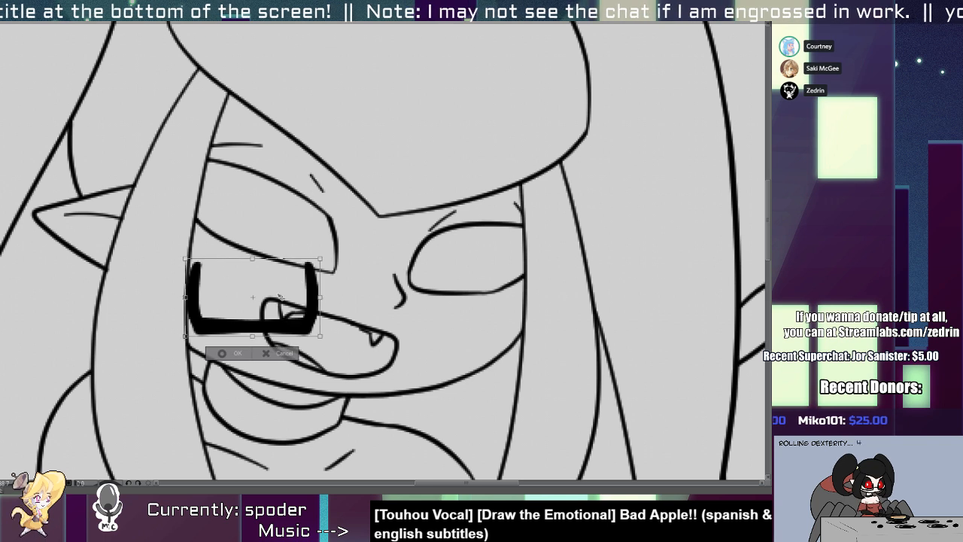
{"action": "left_click_drag", "start_coordinate": [244, 295], "coordinate": [441, 294]}
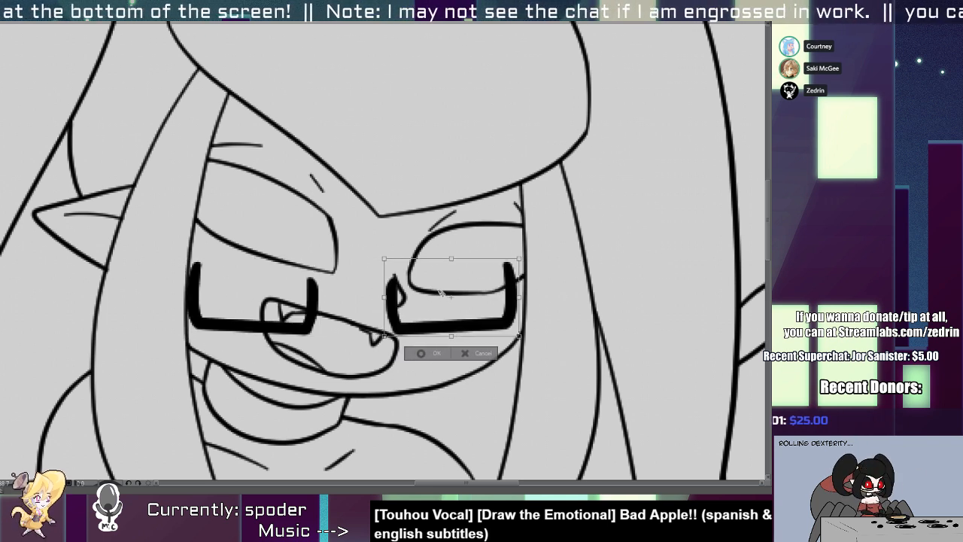
{"action": "key", "text": "Return"}
{"action": "left_click_drag", "start_coordinate": [314, 307], "coordinate": [387, 307]}
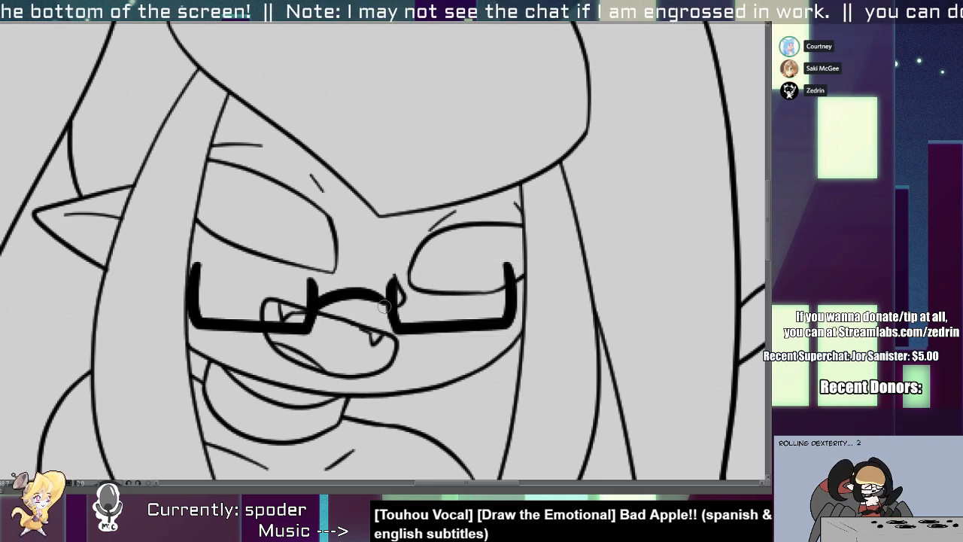
{"action": "key", "text": "ctrl+z"}
{"action": "left_click_drag", "start_coordinate": [314, 307], "coordinate": [389, 310]}
{"action": "key", "text": "ctrl+z"}
{"action": "left_click_drag", "start_coordinate": [313, 307], "coordinate": [385, 307]}
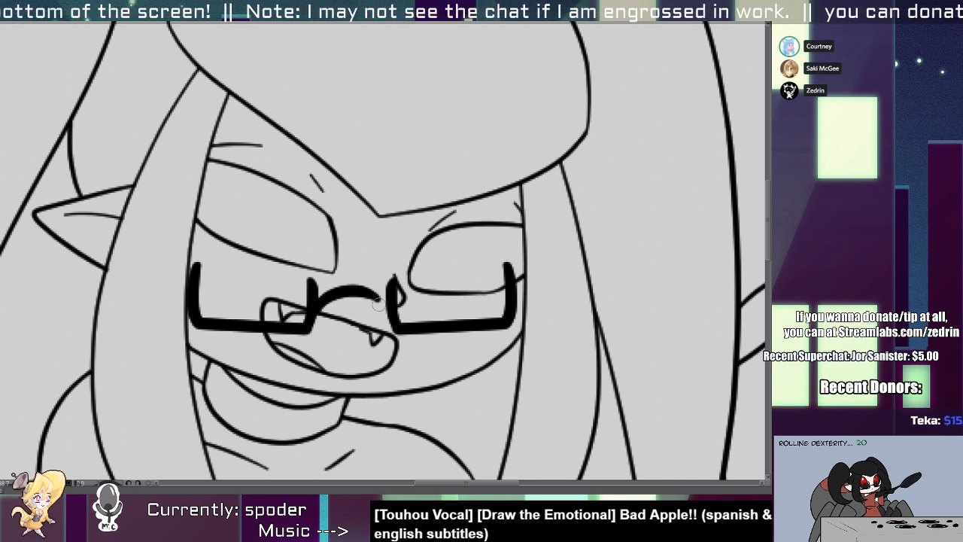
{"action": "key", "text": "ctrl+z"}
{"action": "key", "text": "ctrl+z"}
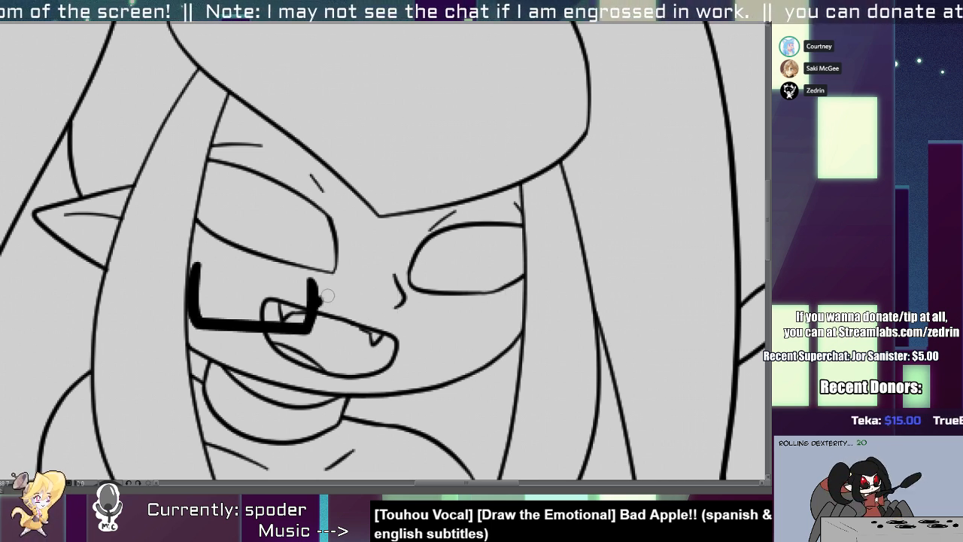
Draw half of the nose bridge and place a mirrored copy of it with the lens frame to form the full glasses.
{"action": "mouse_move", "coordinate": [315, 304]}
{"action": "left_mouse_down"}
{"action": "mouse_move", "coordinate": [337, 297]}
{"action": "mouse_move", "coordinate": [489, 307]}
{"action": "mouse_move", "coordinate": [470, 303]}
{"action": "left_mouse_up"}
{"action": "key", "text": "ctrl+t"}
{"action": "key", "text": "Return"}
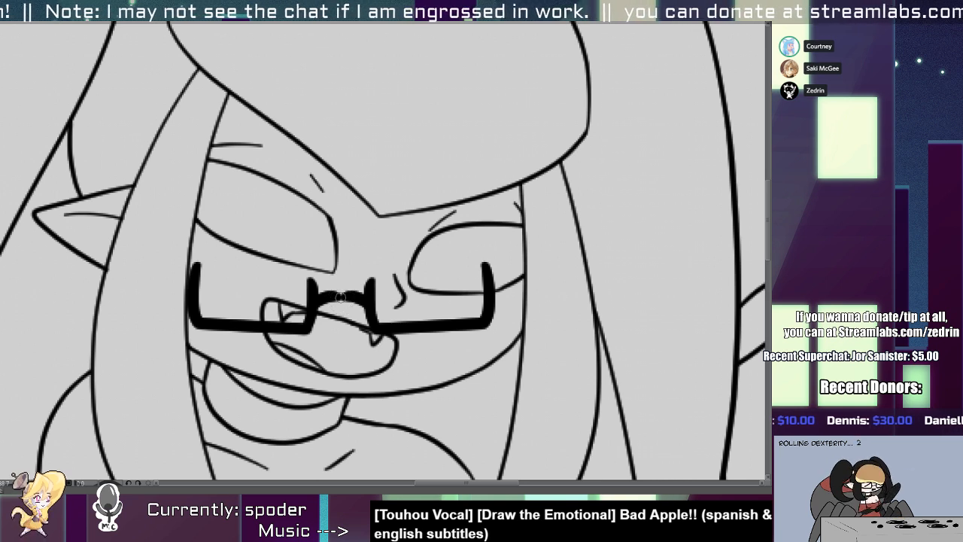
Smooth the dip in the middle of the glasses' nose bridge by repositioning its central control points.
{"action": "scroll", "coordinate": [341, 305], "scroll_direction": "up", "scroll_amount": 3}
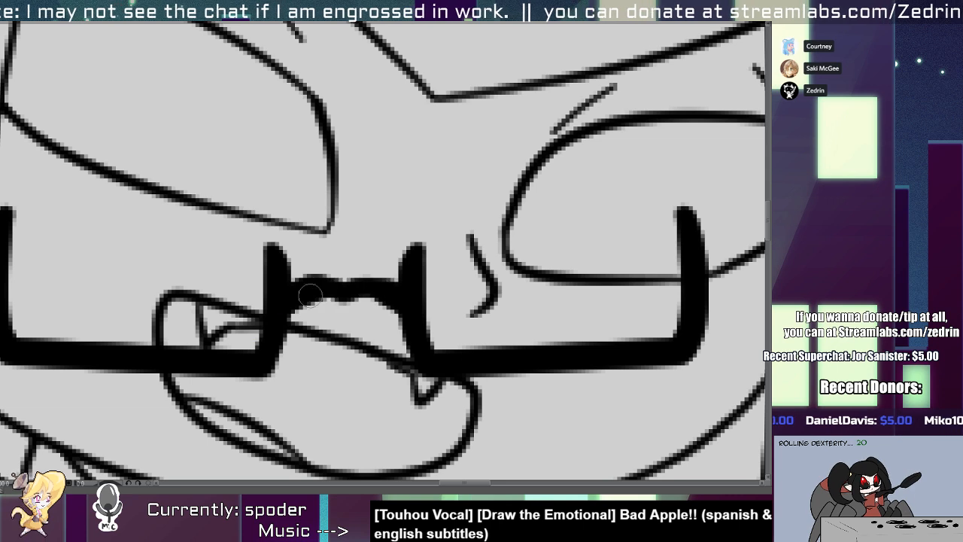
{"action": "scroll", "coordinate": [306, 305], "scroll_direction": "down", "scroll_amount": 4}
{"action": "scroll", "coordinate": [307, 308], "scroll_direction": "up", "scroll_amount": 5}
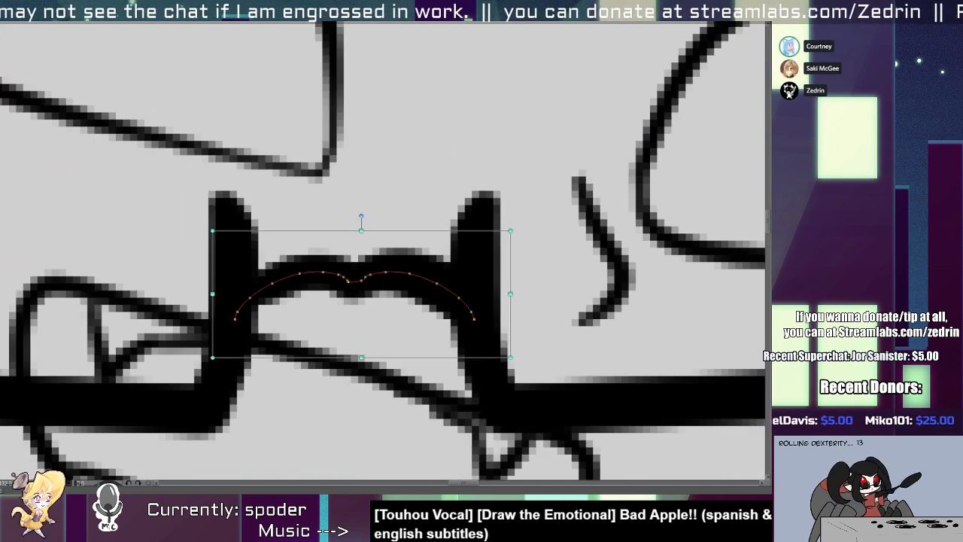
{"action": "mouse_move", "coordinate": [366, 280]}
{"action": "left_mouse_down"}
{"action": "mouse_move", "coordinate": [401, 262]}
{"action": "mouse_move", "coordinate": [340, 292]}
{"action": "mouse_move", "coordinate": [350, 292]}
{"action": "left_mouse_up"}
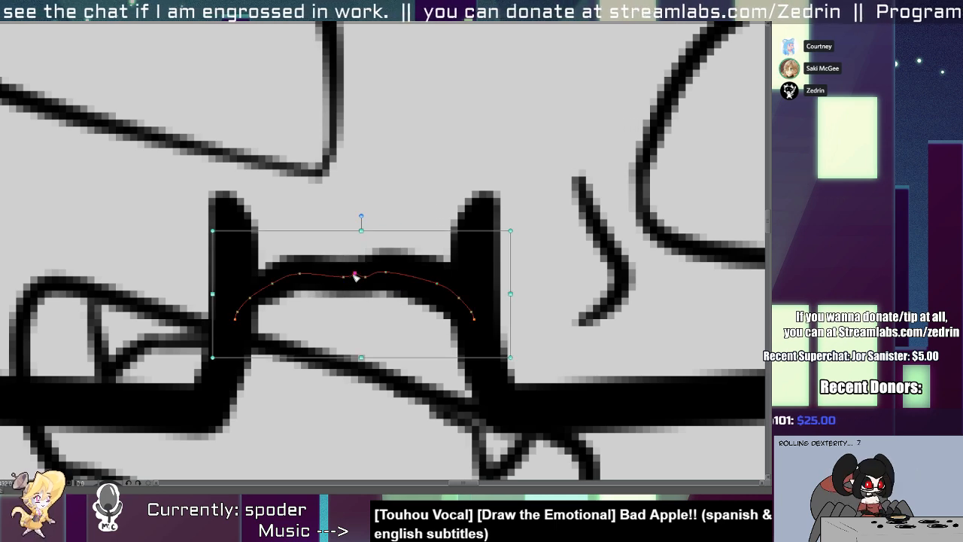
{"action": "scroll", "coordinate": [362, 258], "scroll_direction": "down", "scroll_amount": 5}
{"action": "scroll", "coordinate": [363, 258], "scroll_direction": "down", "scroll_amount": 1}
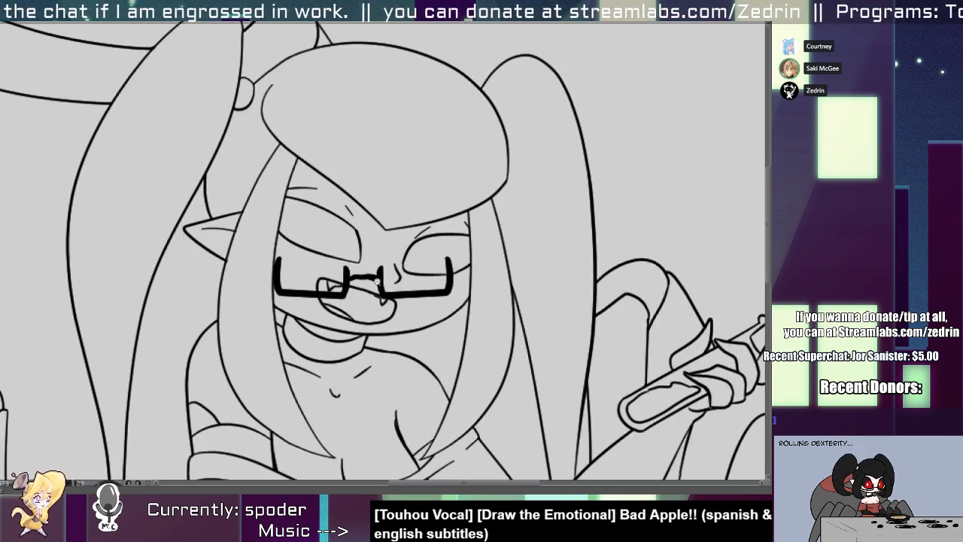
Move the glasses up over the eyes, then enlarge and tilt them to follow the angle of the face.
{"action": "left_click_drag", "start_coordinate": [384, 294], "coordinate": [392, 276]}
{"action": "key", "text": "ctrl+t"}
{"action": "left_click_drag", "start_coordinate": [461, 235], "coordinate": [499, 226]}
{"action": "left_click_drag", "start_coordinate": [507, 215], "coordinate": [502, 237]}
{"action": "left_click_drag", "start_coordinate": [441, 269], "coordinate": [427, 287]}
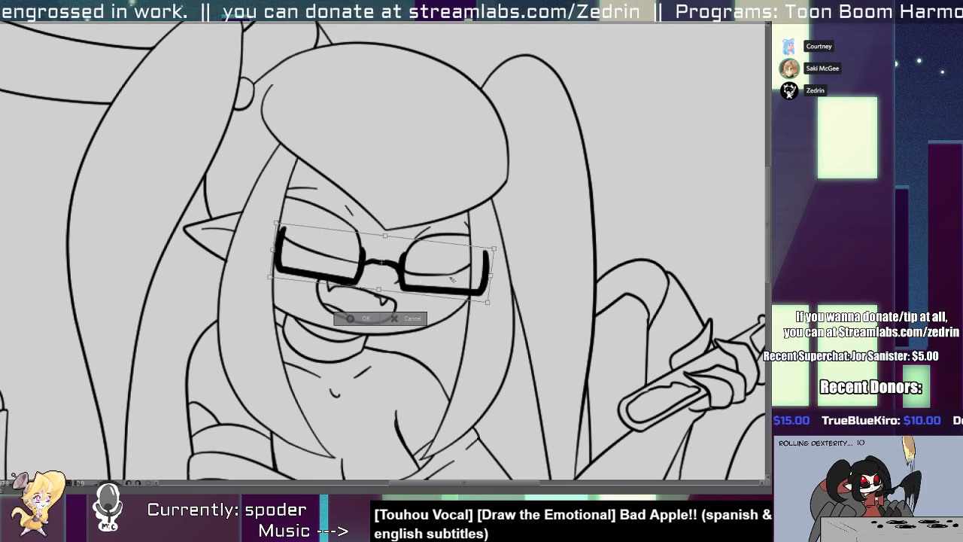
{"action": "key", "text": "Return"}
{"action": "mouse_move", "coordinate": [392, 274]}
{"action": "left_mouse_down"}
{"action": "mouse_move", "coordinate": [419, 274]}
{"action": "mouse_move", "coordinate": [375, 290]}
{"action": "mouse_move", "coordinate": [249, 291]}
{"action": "mouse_move", "coordinate": [435, 288]}
{"action": "left_mouse_up"}
{"action": "left_click", "coordinate": [430, 302]}
{"action": "key", "text": "ctrl+t"}
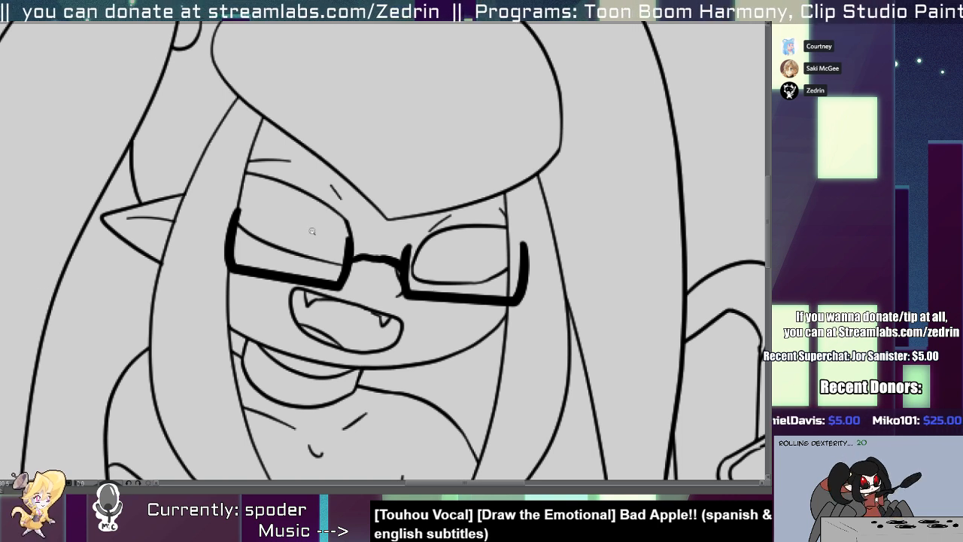
{"action": "scroll", "coordinate": [183, 244], "scroll_direction": "up", "scroll_amount": 2}
{"action": "left_click", "coordinate": [150, 267]}
{"action": "scroll", "coordinate": [154, 275], "scroll_direction": "down", "scroll_amount": 4}
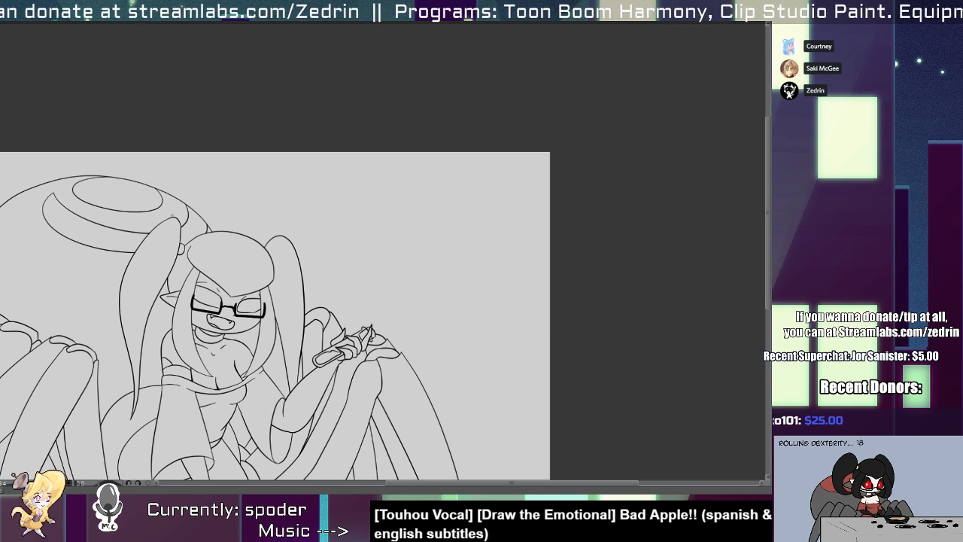
{"action": "mouse_move", "coordinate": [327, 164]}
{"action": "left_mouse_down"}
{"action": "mouse_move", "coordinate": [291, 213]}
{"action": "mouse_move", "coordinate": [439, 208]}
{"action": "left_mouse_up"}
{"action": "key", "text": "ctrl+z"}
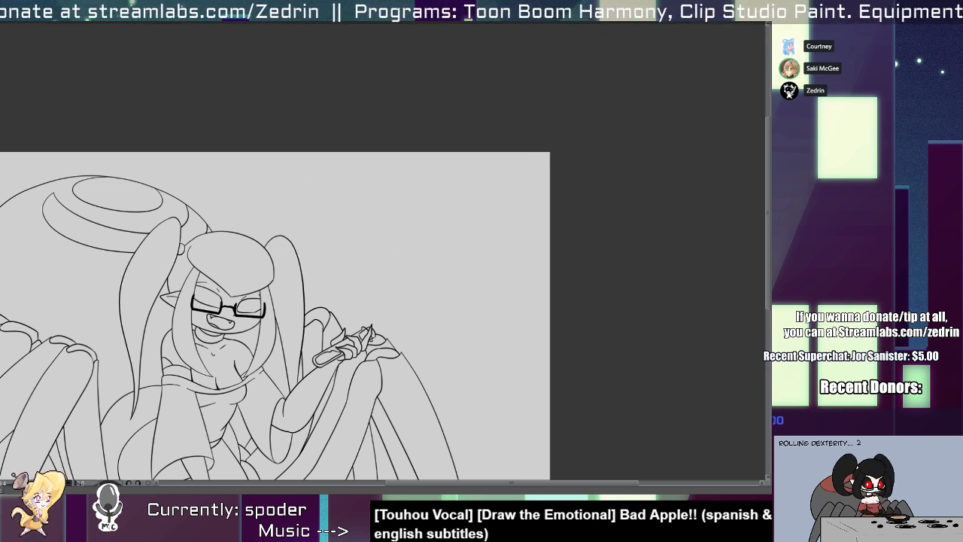
{"action": "left_click_drag", "start_coordinate": [224, 223], "coordinate": [428, 253]}
{"action": "left_click_drag", "start_coordinate": [492, 154], "coordinate": [330, 261]}
{"action": "key", "text": "ctrl+z"}
{"action": "key", "text": "ctrl+z"}
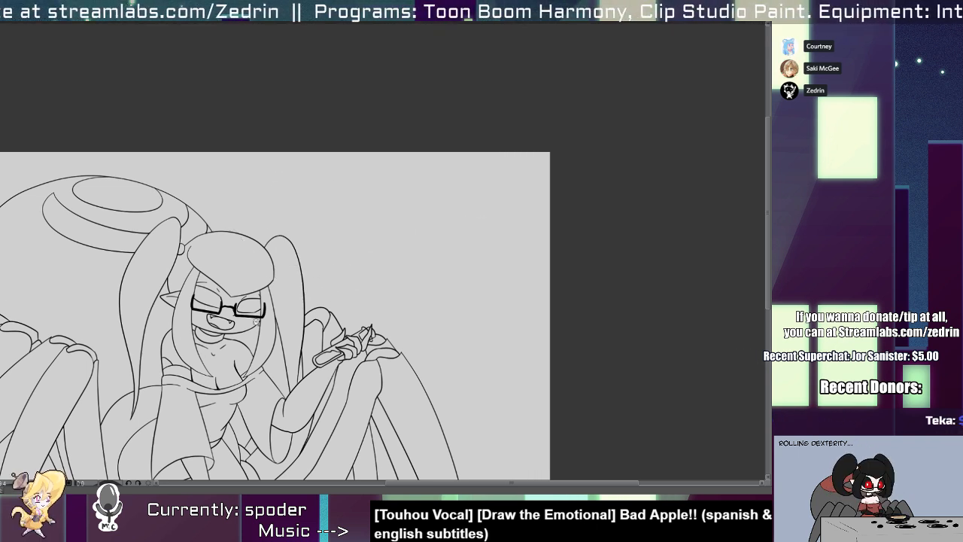
Show the background sketch beneath the line art and clear the red strokes crossing the figure's arm and legs.
{"action": "scroll", "coordinate": [255, 322], "scroll_direction": "up", "scroll_amount": 2}
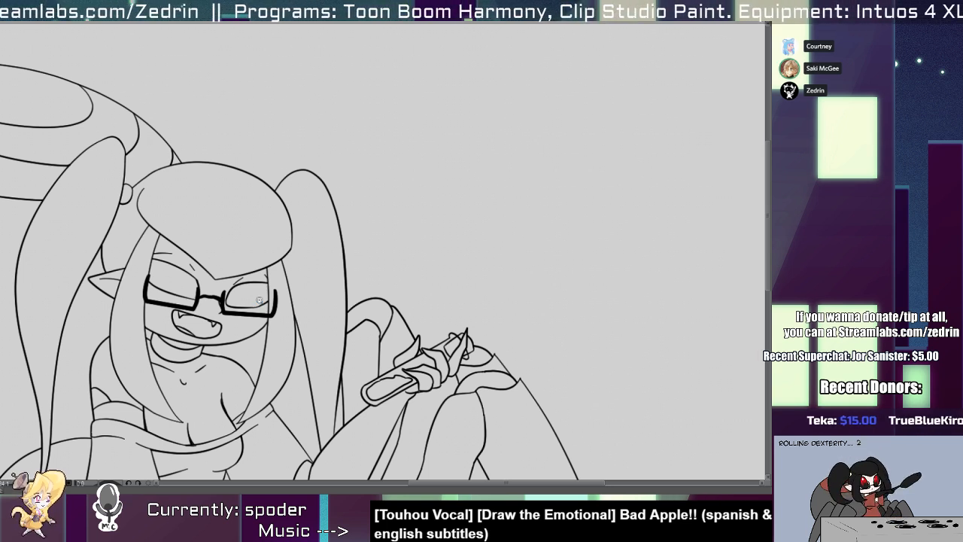
{"action": "scroll", "coordinate": [188, 343], "scroll_direction": "down", "scroll_amount": 4}
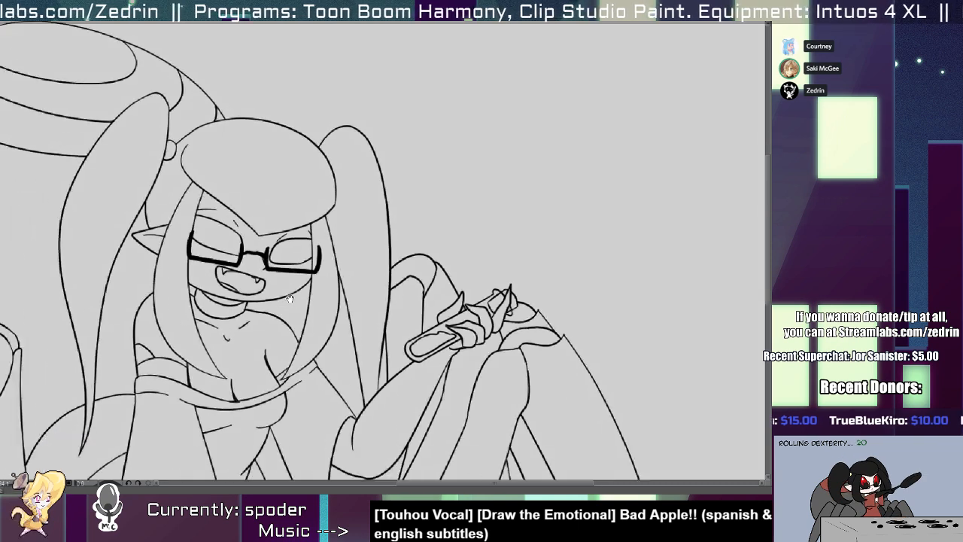
{"action": "left_click_drag", "start_coordinate": [333, 275], "coordinate": [292, 292]}
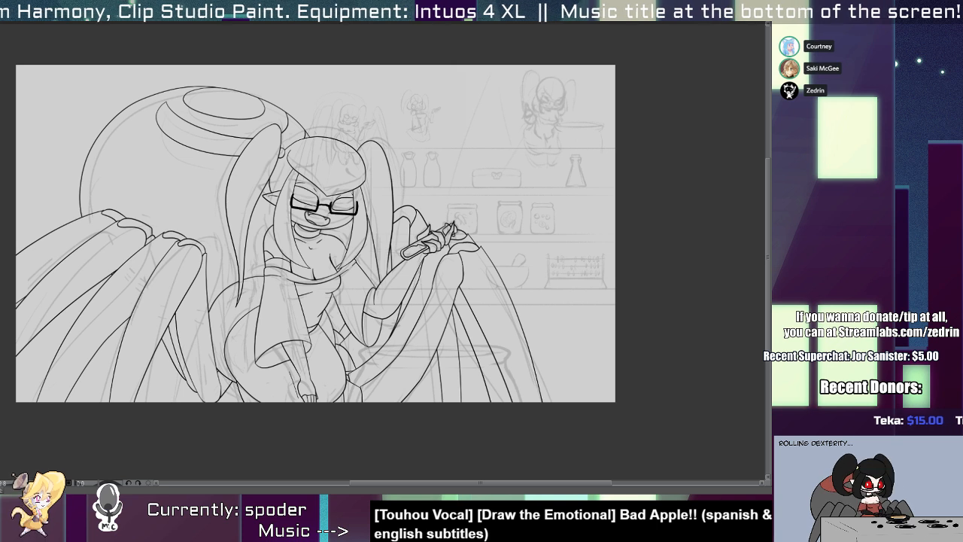
{"action": "left_click_drag", "start_coordinate": [525, 281], "coordinate": [514, 295]}
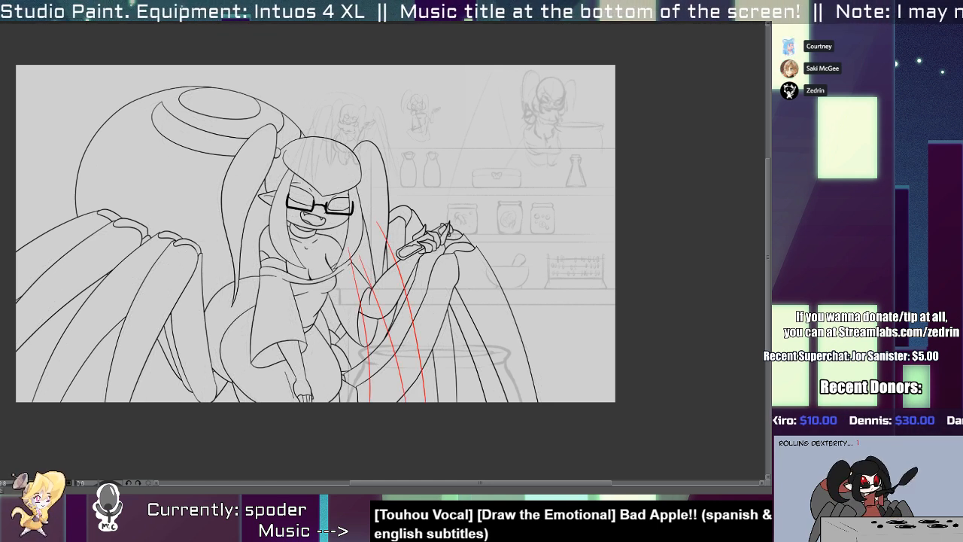
{"action": "key", "text": "ctrl+a"}
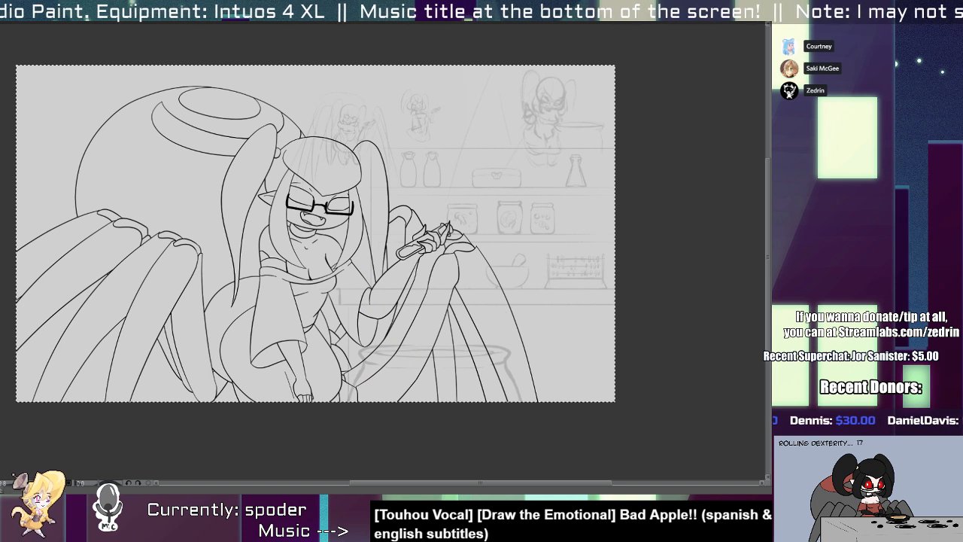
{"action": "key", "text": "ctrl+d"}
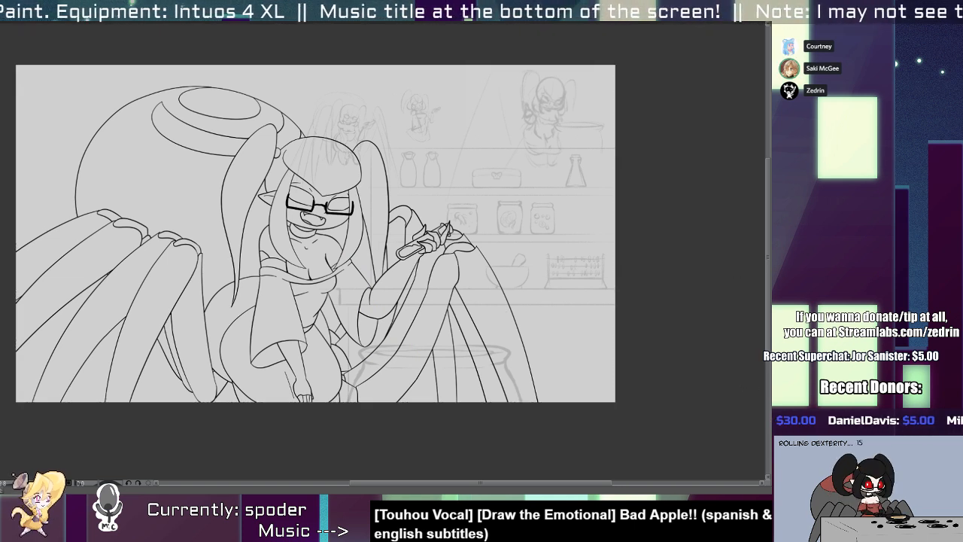
Set a vertical symmetry ruler through the cauldron's centre and ink the rim's mirrored ends and upper edge with a thick line.
{"action": "mouse_move", "coordinate": [474, 344]}
{"action": "left_mouse_down"}
{"action": "mouse_move", "coordinate": [353, 336]}
{"action": "mouse_move", "coordinate": [299, 301]}
{"action": "left_mouse_up"}
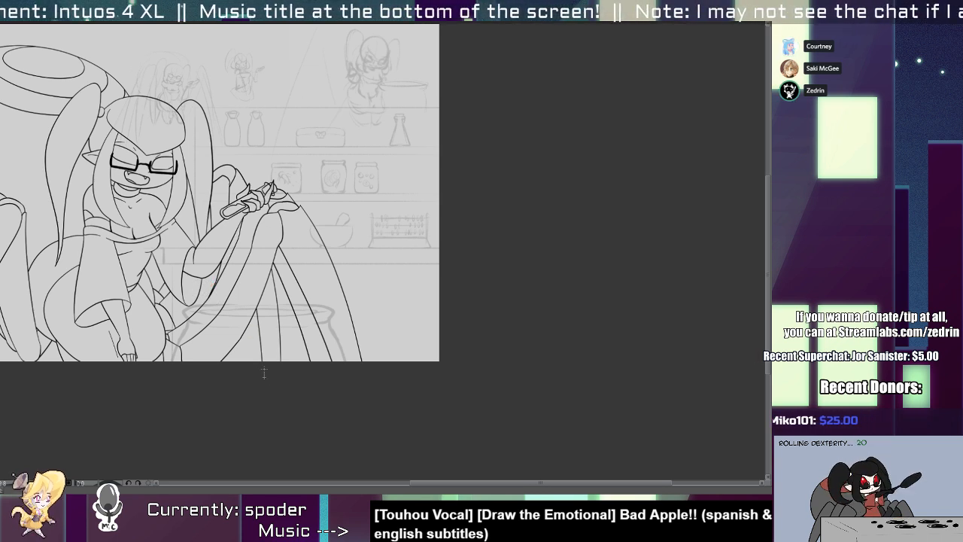
{"action": "scroll", "coordinate": [229, 316], "scroll_direction": "up", "scroll_amount": 3}
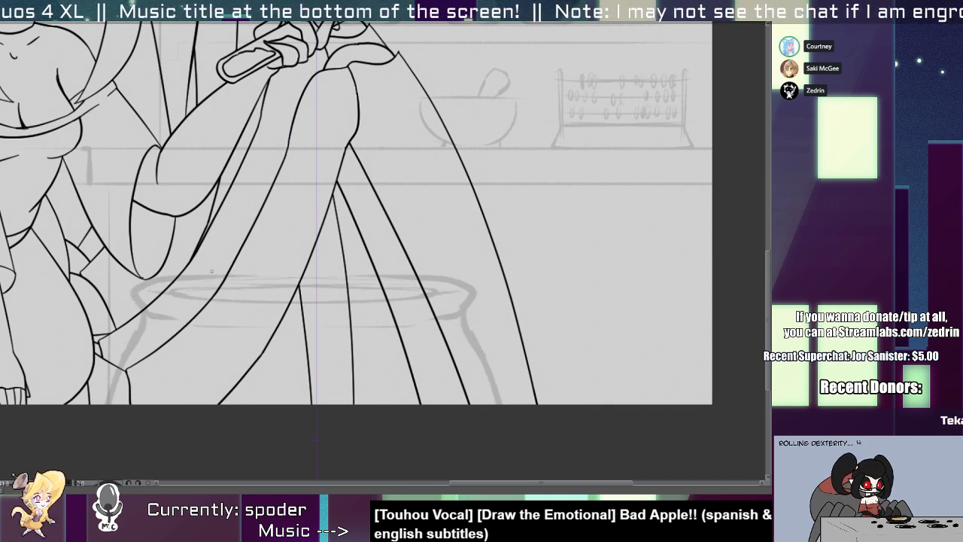
{"action": "mouse_move", "coordinate": [314, 278]}
{"action": "left_mouse_down"}
{"action": "mouse_move", "coordinate": [146, 294]}
{"action": "mouse_move", "coordinate": [264, 340]}
{"action": "mouse_move", "coordinate": [241, 280]}
{"action": "mouse_move", "coordinate": [177, 330]}
{"action": "mouse_move", "coordinate": [251, 320]}
{"action": "mouse_move", "coordinate": [187, 296]}
{"action": "mouse_move", "coordinate": [175, 340]}
{"action": "mouse_move", "coordinate": [122, 296]}
{"action": "left_mouse_up"}
{"action": "key", "text": "ctrl+z"}
{"action": "key", "text": "ctrl+z"}
{"action": "key", "text": "ctrl+z"}
{"action": "scroll", "coordinate": [156, 323], "scroll_direction": "up", "scroll_amount": 2}
{"action": "key", "text": "ctrl+z"}
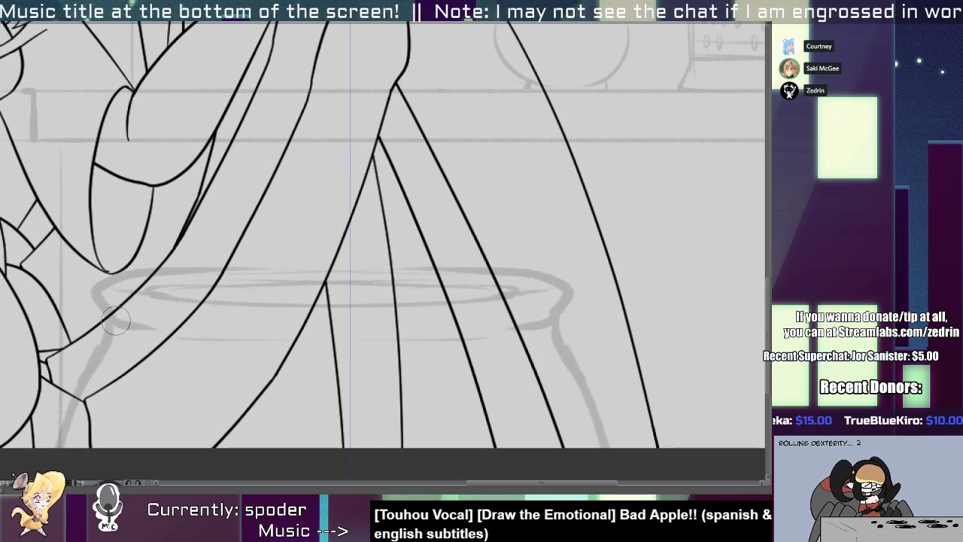
{"action": "mouse_move", "coordinate": [156, 328]}
{"action": "left_mouse_down"}
{"action": "mouse_move", "coordinate": [105, 313]}
{"action": "mouse_move", "coordinate": [331, 267]}
{"action": "left_mouse_up"}
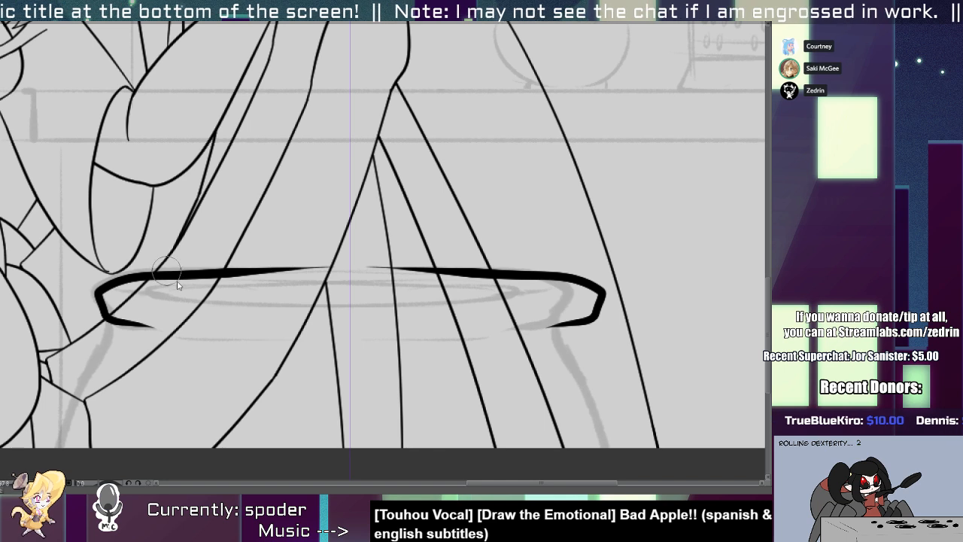
Close the gap in the middle of the cauldron rim's upper edge with a smooth, thick line.
{"action": "mouse_move", "coordinate": [169, 275]}
{"action": "left_mouse_down"}
{"action": "mouse_move", "coordinate": [374, 263]}
{"action": "mouse_move", "coordinate": [361, 275]}
{"action": "mouse_move", "coordinate": [489, 277]}
{"action": "left_mouse_up"}
{"action": "key", "text": "ctrl+z"}
{"action": "key", "text": "ctrl+z"}
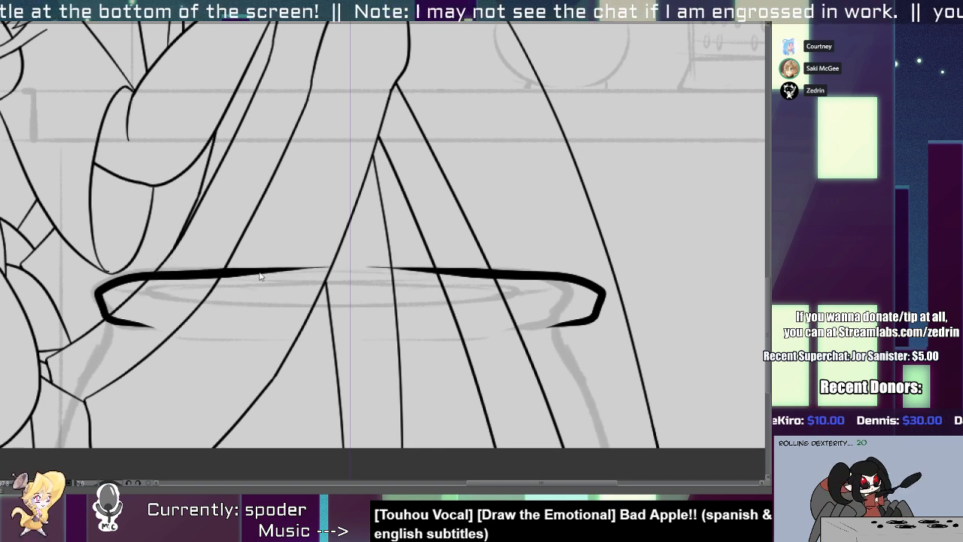
{"action": "left_click_drag", "start_coordinate": [205, 274], "coordinate": [503, 263]}
{"action": "key", "text": "ctrl+z"}
{"action": "left_click_drag", "start_coordinate": [224, 272], "coordinate": [473, 265]}
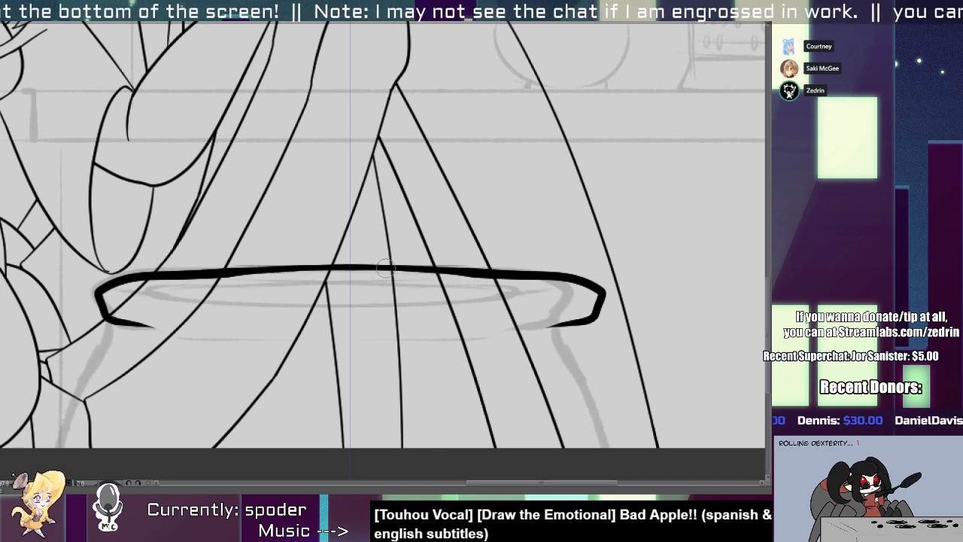
{"action": "key", "text": "y"}
{"action": "left_click_drag", "start_coordinate": [379, 267], "coordinate": [257, 276]}
Ink the cauldron's mirrored sides from small notches under the rim, flaring outward down to the canvas edge.
{"action": "mouse_move", "coordinate": [128, 274]}
{"action": "left_mouse_down"}
{"action": "mouse_move", "coordinate": [417, 267]}
{"action": "mouse_move", "coordinate": [314, 258]}
{"action": "left_mouse_up"}
{"action": "mouse_move", "coordinate": [185, 315]}
{"action": "left_mouse_down"}
{"action": "mouse_move", "coordinate": [231, 258]}
{"action": "mouse_move", "coordinate": [172, 346]}
{"action": "left_mouse_up"}
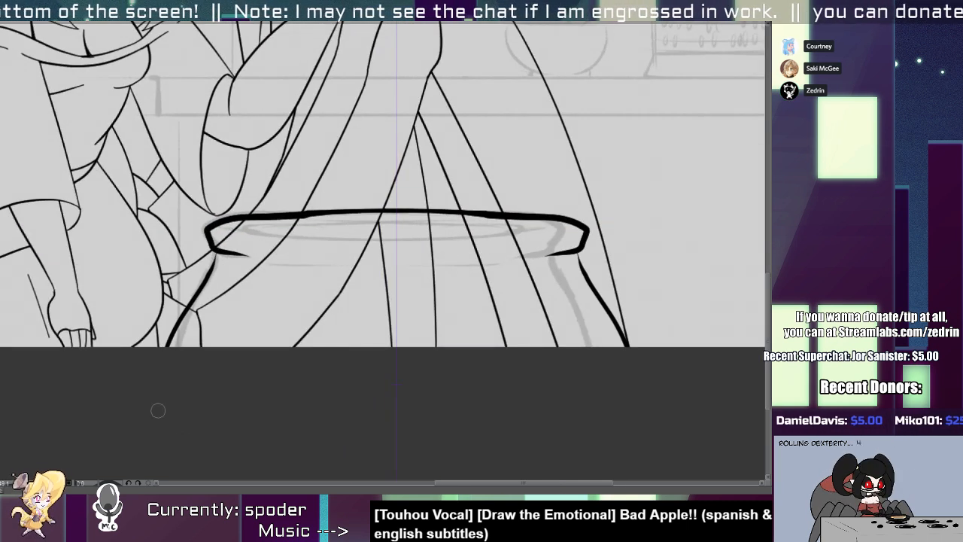
{"action": "key", "text": "ctrl+z"}
{"action": "left_click_drag", "start_coordinate": [214, 258], "coordinate": [149, 413]}
{"action": "key", "text": "ctrl+z"}
{"action": "left_click_drag", "start_coordinate": [213, 252], "coordinate": [164, 444]}
{"action": "key", "text": "ctrl+z"}
{"action": "left_click_drag", "start_coordinate": [213, 253], "coordinate": [162, 395]}
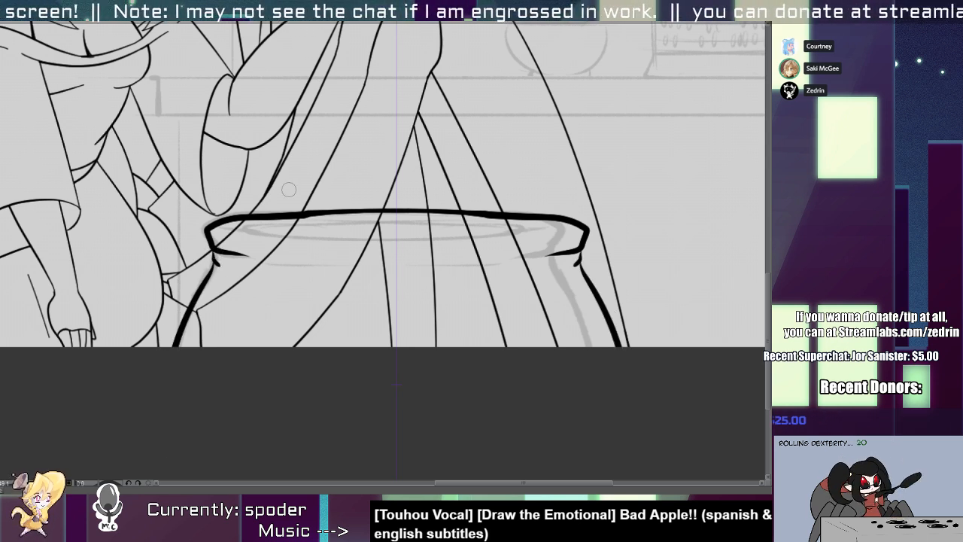
{"action": "left_click_drag", "start_coordinate": [239, 225], "coordinate": [482, 240]}
{"action": "key", "text": "ctrl+z"}
{"action": "key", "text": "ctrl+z"}
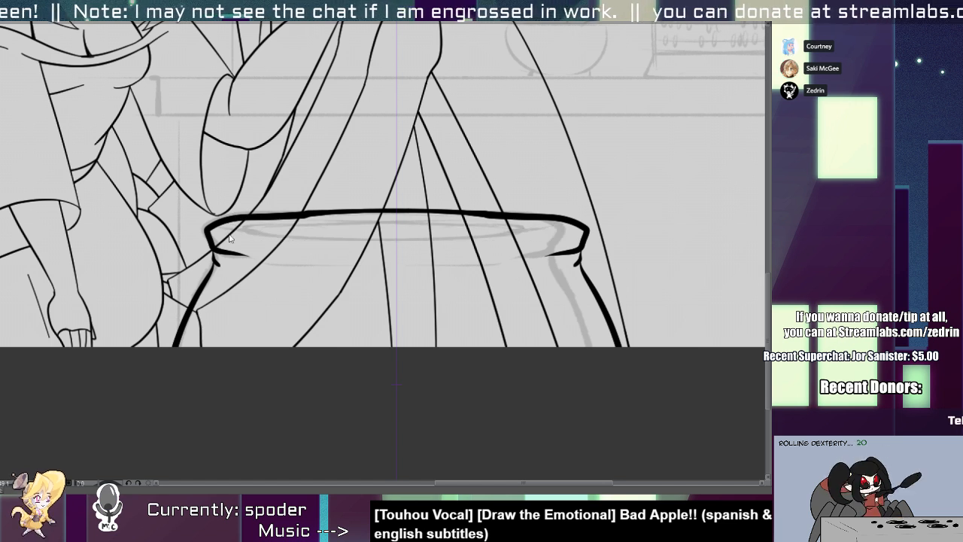
{"action": "left_click_drag", "start_coordinate": [213, 233], "coordinate": [467, 238]}
{"action": "left_click_drag", "start_coordinate": [283, 238], "coordinate": [422, 242]}
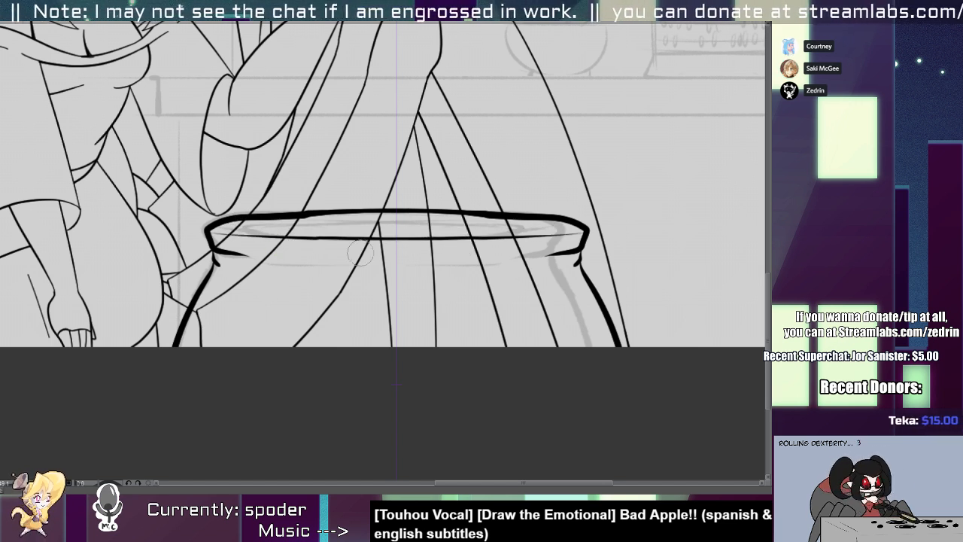
{"action": "key", "text": "ctrl+z"}
{"action": "key", "text": "ctrl+z"}
{"action": "left_click_drag", "start_coordinate": [253, 224], "coordinate": [481, 237]}
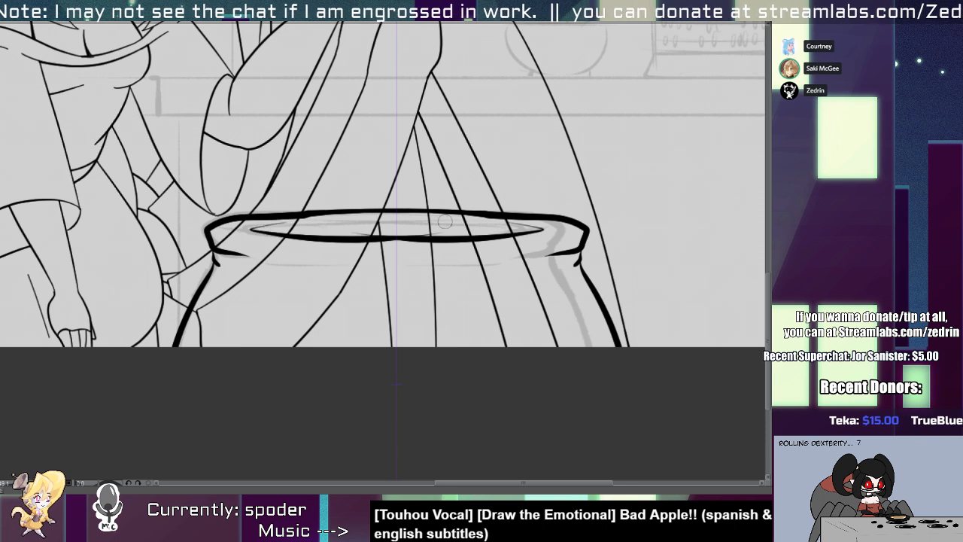
{"action": "key", "text": "ctrl+z"}
{"action": "mouse_move", "coordinate": [251, 223]}
{"action": "left_mouse_down"}
{"action": "mouse_move", "coordinate": [302, 237]}
{"action": "mouse_move", "coordinate": [497, 234]}
{"action": "left_mouse_up"}
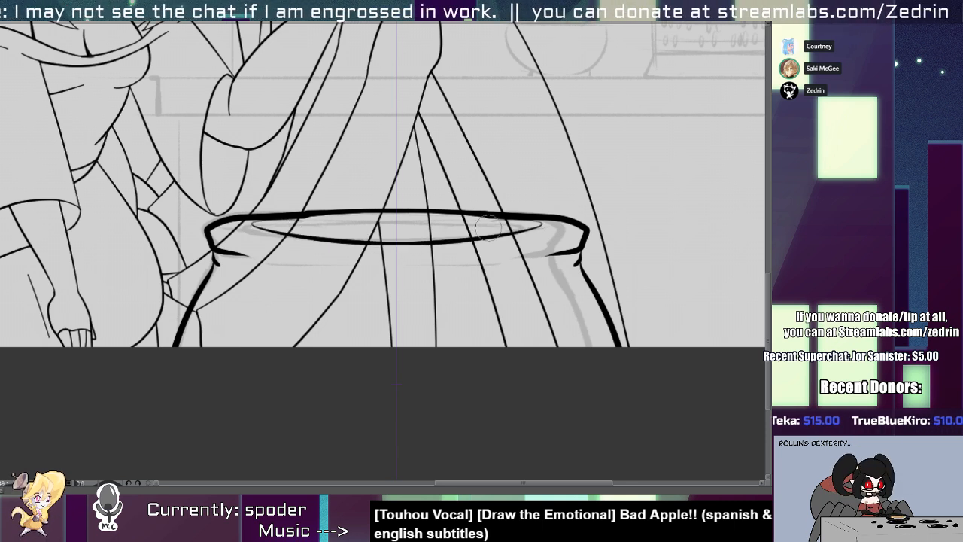
{"action": "scroll", "coordinate": [350, 222], "scroll_direction": "up", "scroll_amount": 2}
{"action": "key", "text": "ctrl+z"}
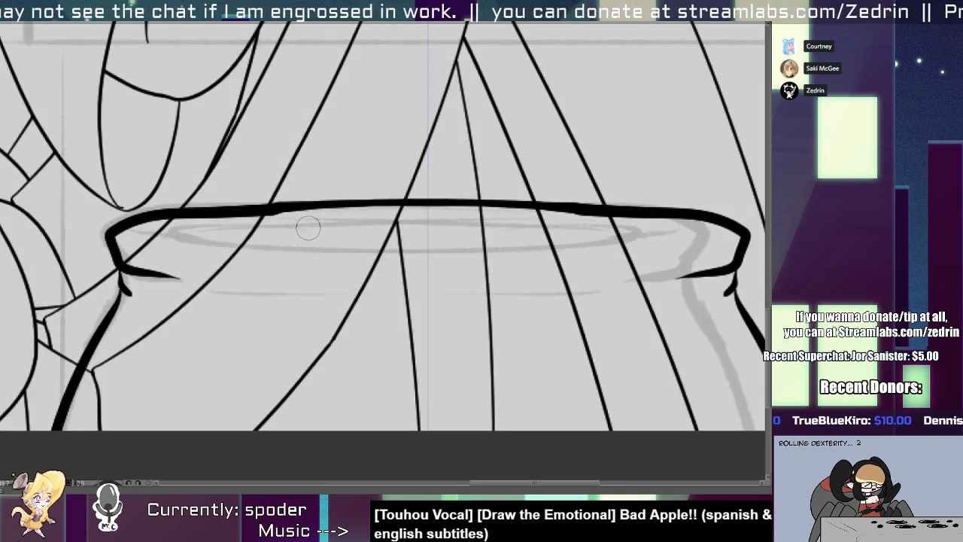
{"action": "mouse_move", "coordinate": [341, 219]}
{"action": "left_mouse_down"}
{"action": "mouse_move", "coordinate": [333, 258]}
{"action": "mouse_move", "coordinate": [430, 255]}
{"action": "left_mouse_up"}
{"action": "key", "text": "ctrl+z"}
{"action": "key", "text": "ctrl+z"}
{"action": "mouse_move", "coordinate": [384, 211]}
{"action": "left_mouse_down"}
{"action": "mouse_move", "coordinate": [290, 209]}
{"action": "mouse_move", "coordinate": [429, 255]}
{"action": "left_mouse_up"}
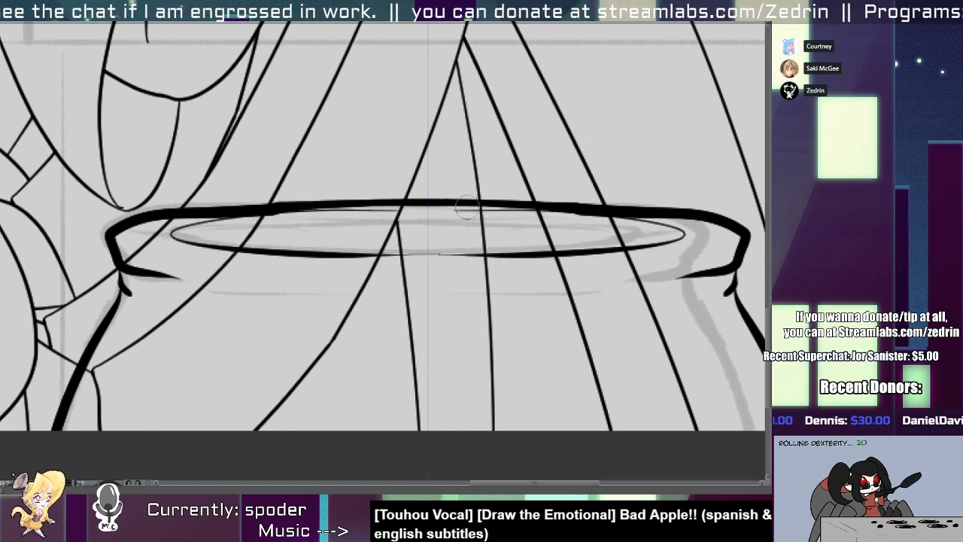
{"action": "key", "text": "ctrl+z"}
{"action": "mouse_move", "coordinate": [386, 230]}
{"action": "left_mouse_down"}
{"action": "mouse_move", "coordinate": [292, 228]}
{"action": "mouse_move", "coordinate": [225, 264]}
{"action": "mouse_move", "coordinate": [283, 221]}
{"action": "mouse_move", "coordinate": [467, 261]}
{"action": "left_mouse_up"}
Ink the mirrored pointed ends and the thick, curved lower edge of the cauldron's inner opening.
{"action": "key", "text": "ctrl+z"}
{"action": "key", "text": "ctrl+z"}
{"action": "mouse_move", "coordinate": [329, 225]}
{"action": "left_mouse_down"}
{"action": "mouse_move", "coordinate": [283, 261]}
{"action": "mouse_move", "coordinate": [489, 271]}
{"action": "left_mouse_up"}
{"action": "mouse_move", "coordinate": [315, 261]}
{"action": "left_mouse_down"}
{"action": "mouse_move", "coordinate": [577, 260]}
{"action": "mouse_move", "coordinate": [415, 274]}
{"action": "mouse_move", "coordinate": [297, 260]}
{"action": "mouse_move", "coordinate": [588, 270]}
{"action": "left_mouse_up"}
{"action": "key", "text": "ctrl+z"}
{"action": "left_click_drag", "start_coordinate": [427, 263], "coordinate": [342, 264]}
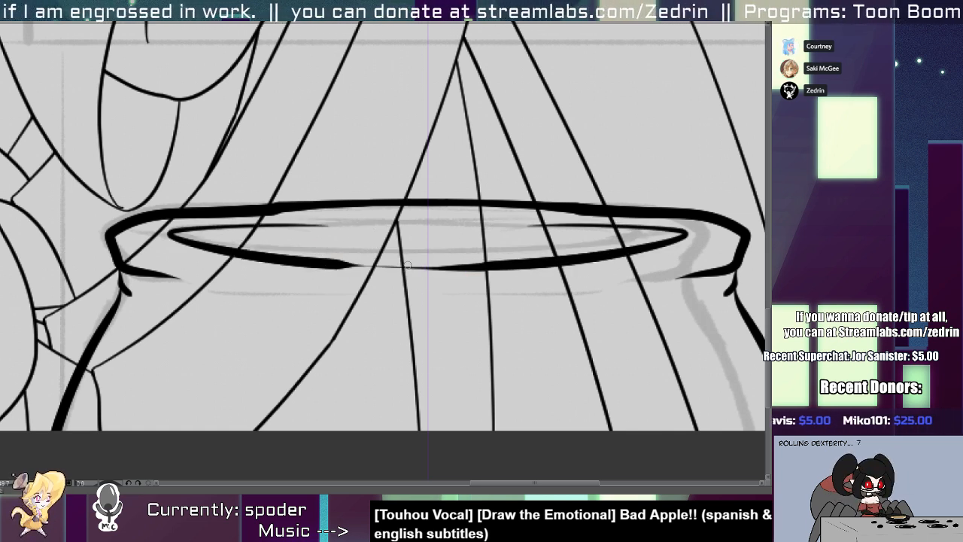
{"action": "key", "text": "ctrl+z"}
{"action": "key", "text": "ctrl+z"}
{"action": "key", "text": "1"}
{"action": "key", "text": "1"}
{"action": "key", "text": "1"}
{"action": "key", "text": "1"}
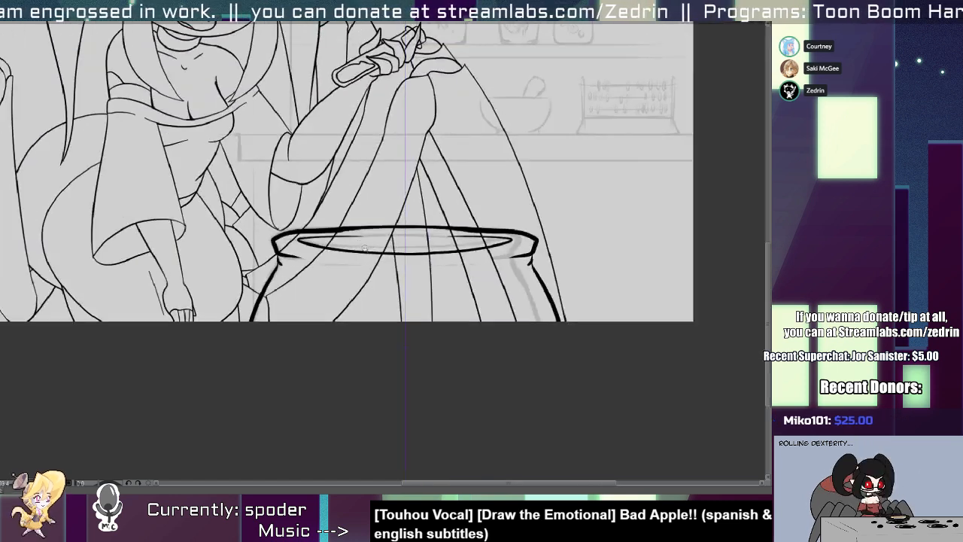
{"action": "key", "text": "2"}
{"action": "key", "text": "2"}
{"action": "key", "text": "2"}
{"action": "key", "text": "2"}
{"action": "key", "text": "2"}
{"action": "left_click_drag", "start_coordinate": [202, 224], "coordinate": [664, 234]}
{"action": "key", "text": "ctrl+z"}
{"action": "left_click_drag", "start_coordinate": [214, 216], "coordinate": [602, 227]}
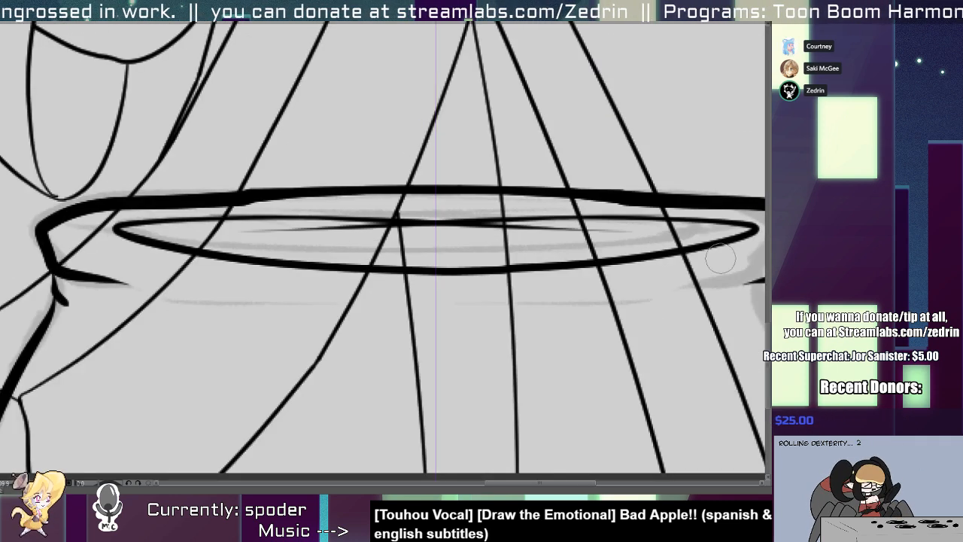
{"action": "key", "text": "ctrl+z"}
{"action": "left_click_drag", "start_coordinate": [252, 217], "coordinate": [624, 217]}
{"action": "key", "text": "e"}
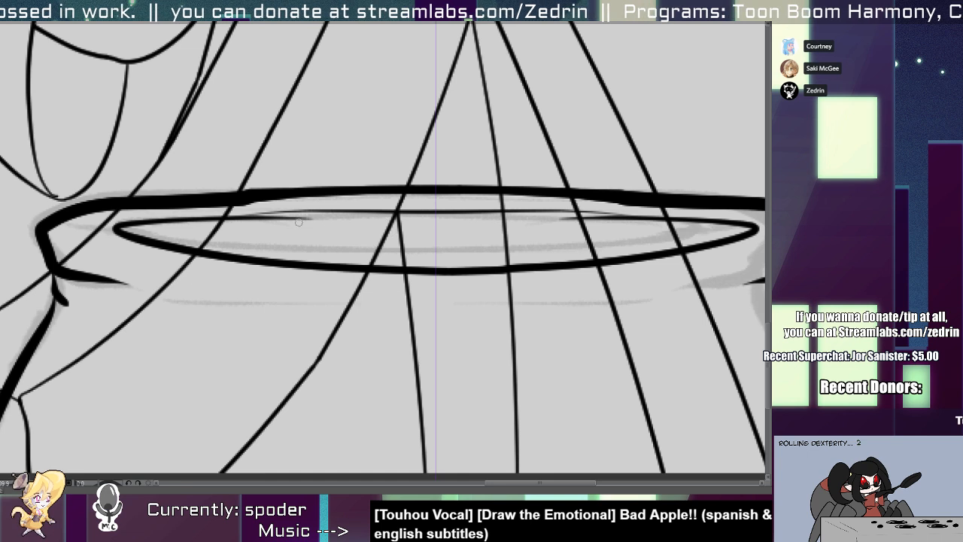
{"action": "left_click", "coordinate": [295, 220]}
{"action": "left_click_drag", "start_coordinate": [172, 226], "coordinate": [351, 219]}
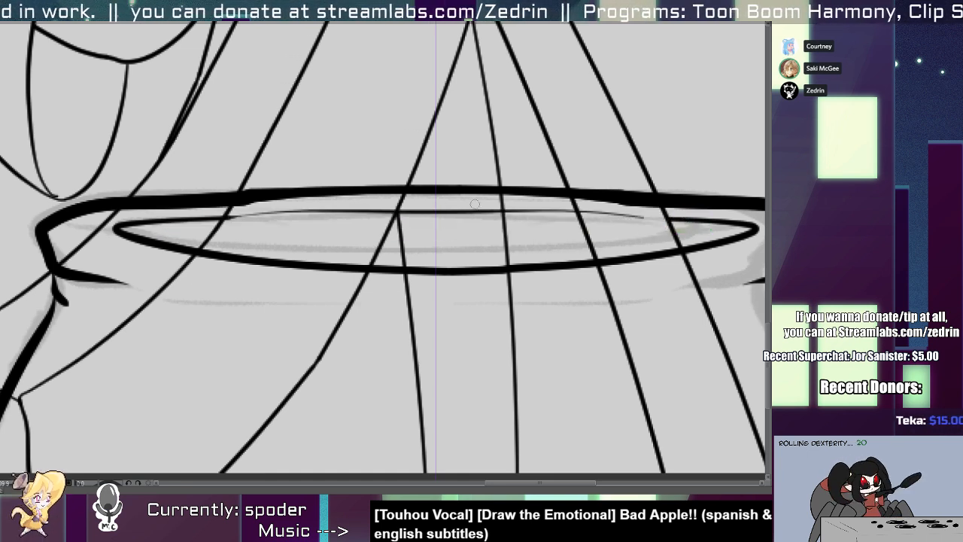
{"action": "key", "text": "ctrl+z"}
{"action": "key", "text": "ctrl+z"}
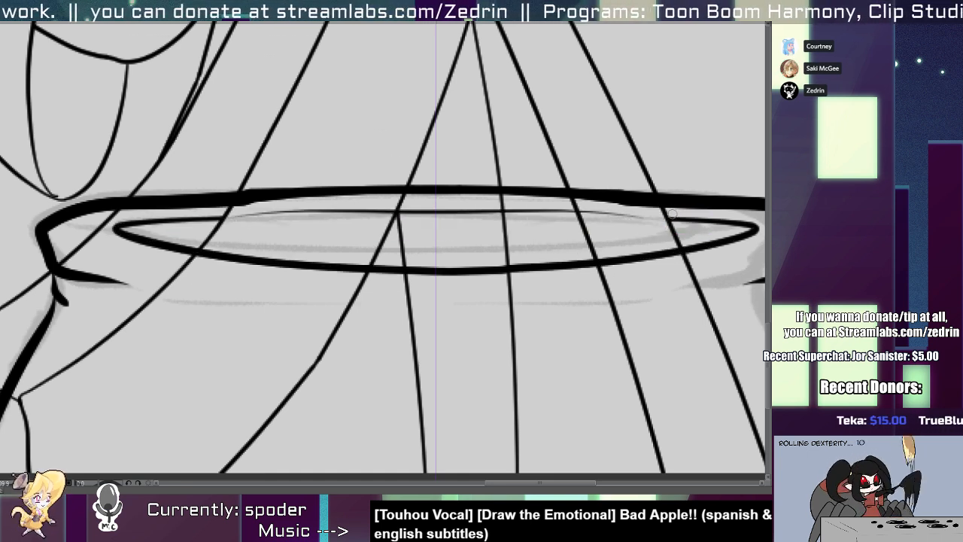
{"action": "key", "text": "ctrl+z"}
{"action": "key", "text": "ctrl+z"}
{"action": "key", "text": "ctrl+z"}
{"action": "key", "text": "ctrl+y"}
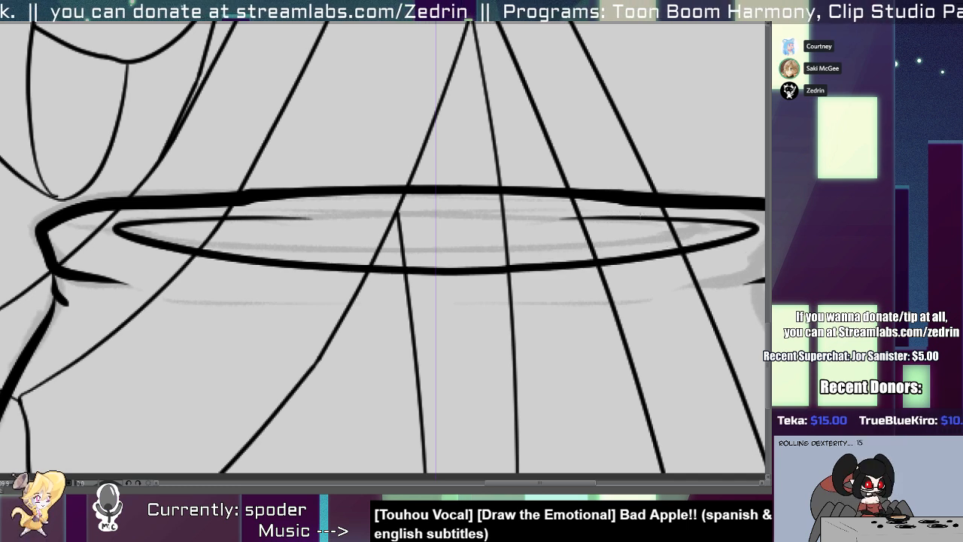
{"action": "mouse_move", "coordinate": [579, 226]}
{"action": "left_mouse_down"}
{"action": "mouse_move", "coordinate": [253, 247]}
{"action": "mouse_move", "coordinate": [523, 222]}
{"action": "mouse_move", "coordinate": [639, 223]}
{"action": "left_mouse_up"}
{"action": "key", "text": "ctrl+z"}
{"action": "key", "text": "ctrl+z"}
Join the two ends of the inner opening's upper edge with a smooth, shallow line to complete the ellipse.
{"action": "mouse_move", "coordinate": [263, 219]}
{"action": "left_mouse_down"}
{"action": "mouse_move", "coordinate": [601, 221]}
{"action": "mouse_move", "coordinate": [263, 228]}
{"action": "left_mouse_up"}
{"action": "left_click_drag", "start_coordinate": [228, 216], "coordinate": [617, 219]}
{"action": "left_click_drag", "start_coordinate": [552, 226], "coordinate": [301, 227]}
{"action": "mouse_move", "coordinate": [245, 217]}
{"action": "left_mouse_down"}
{"action": "mouse_move", "coordinate": [468, 216]}
{"action": "mouse_move", "coordinate": [456, 240]}
{"action": "left_mouse_up"}
Select the ellipse of the cauldron's inner opening and transform it slightly upward within the rim.
{"action": "scroll", "coordinate": [468, 216], "scroll_direction": "down", "scroll_amount": 5}
{"action": "scroll", "coordinate": [455, 220], "scroll_direction": "up", "scroll_amount": 2}
{"action": "left_click", "coordinate": [457, 235]}
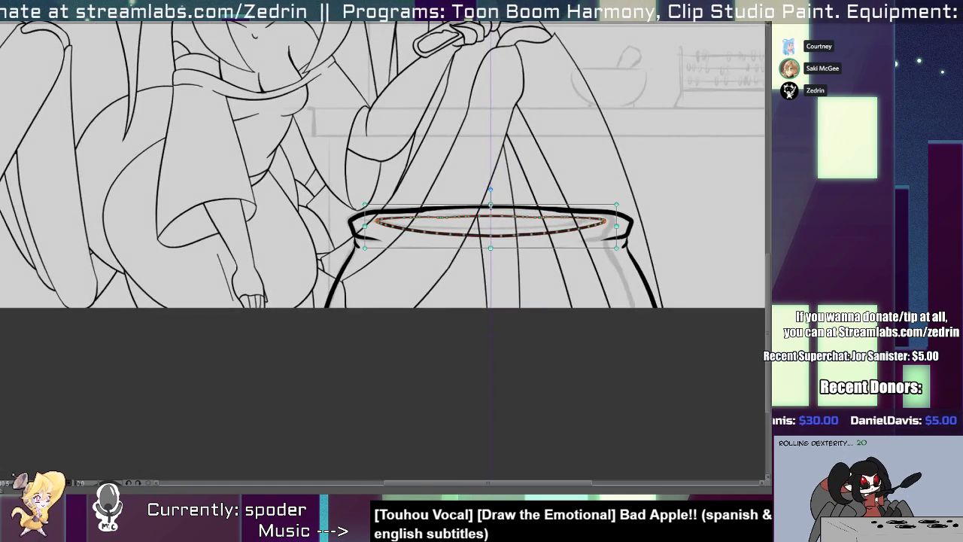
{"action": "left_click_drag", "start_coordinate": [490, 205], "coordinate": [493, 202]}
{"action": "left_click", "coordinate": [431, 207]}
{"action": "key", "text": "Escape"}
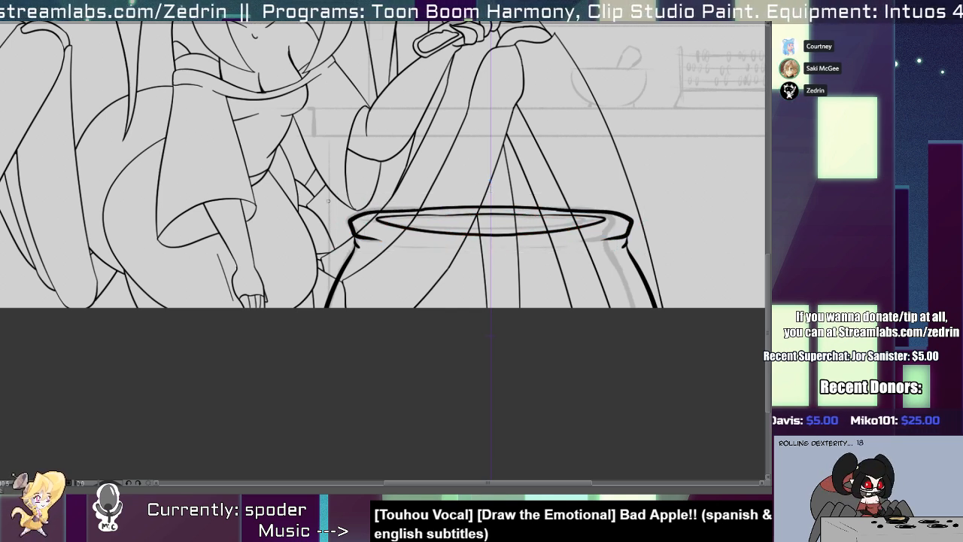
Smooth the mirrored uneven sections in the upper edge of the cauldron's rim.
{"action": "scroll", "coordinate": [327, 201], "scroll_direction": "down", "scroll_amount": 3}
{"action": "scroll", "coordinate": [316, 214], "scroll_direction": "up", "scroll_amount": 4}
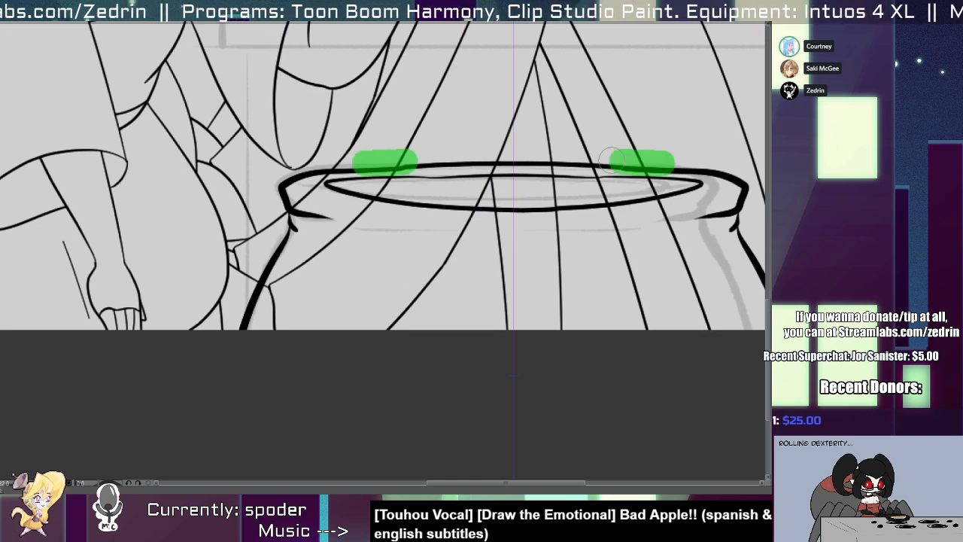
{"action": "left_click_drag", "start_coordinate": [612, 161], "coordinate": [596, 160]}
{"action": "mouse_move", "coordinate": [738, 213]}
{"action": "left_mouse_down"}
{"action": "mouse_move", "coordinate": [613, 229]}
{"action": "mouse_move", "coordinate": [578, 230]}
{"action": "left_mouse_up"}
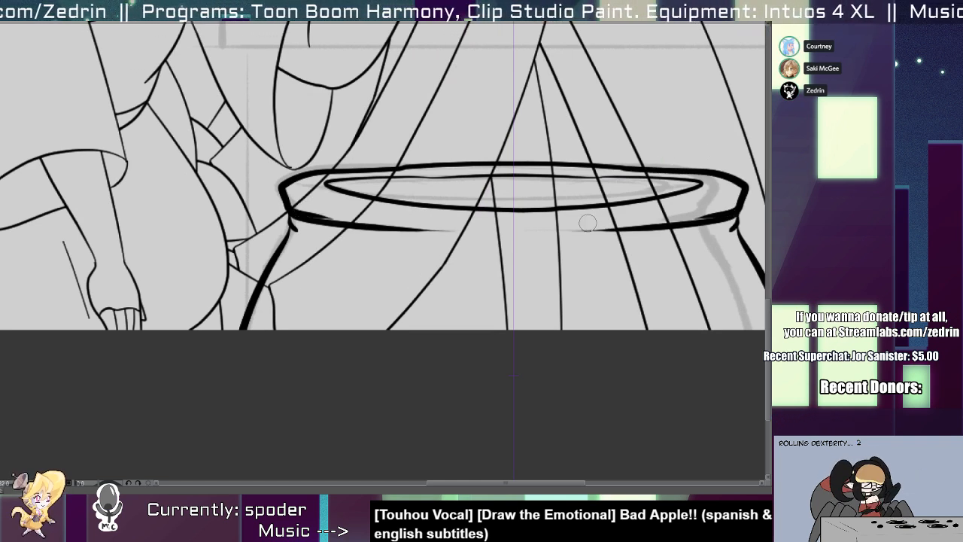
{"action": "key", "text": "ctrl+z"}
{"action": "key", "text": "ctrl+z"}
{"action": "key", "text": "ctrl+z"}
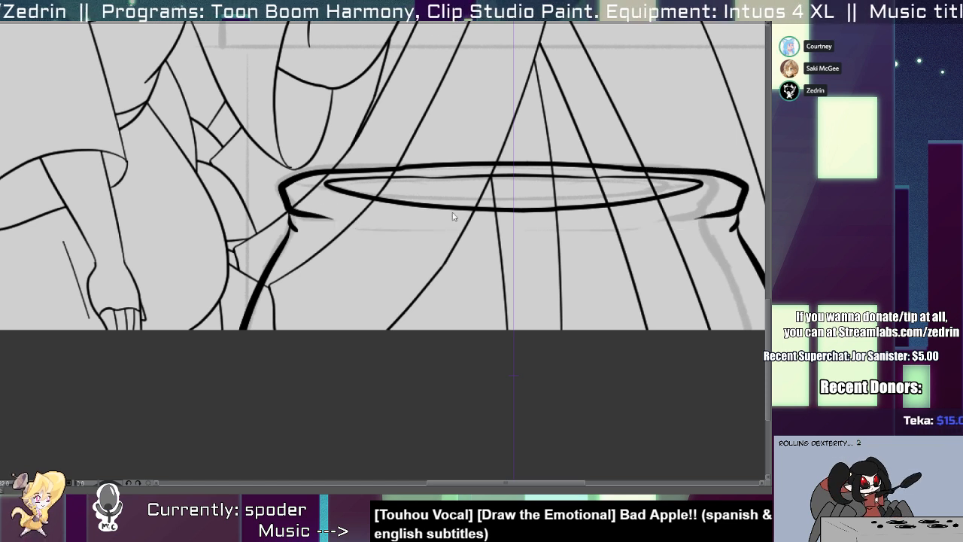
Ink the mirrored tapering ends of the rim's lower edge and clean away the old stubs and overlaps there.
{"action": "left_click_drag", "start_coordinate": [735, 215], "coordinate": [594, 227]}
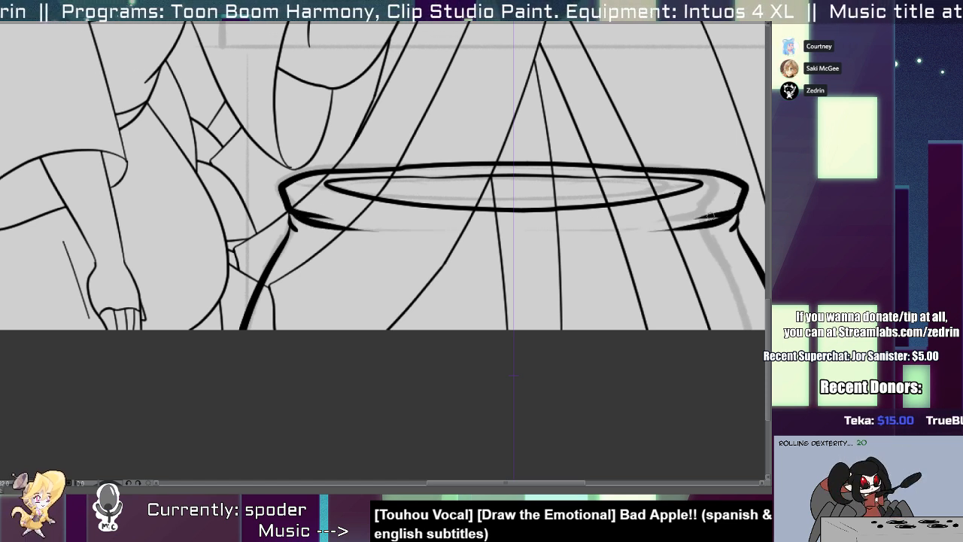
{"action": "mouse_move", "coordinate": [710, 216]}
{"action": "left_mouse_down"}
{"action": "mouse_move", "coordinate": [730, 211]}
{"action": "mouse_move", "coordinate": [668, 234]}
{"action": "mouse_move", "coordinate": [731, 230]}
{"action": "left_mouse_up"}
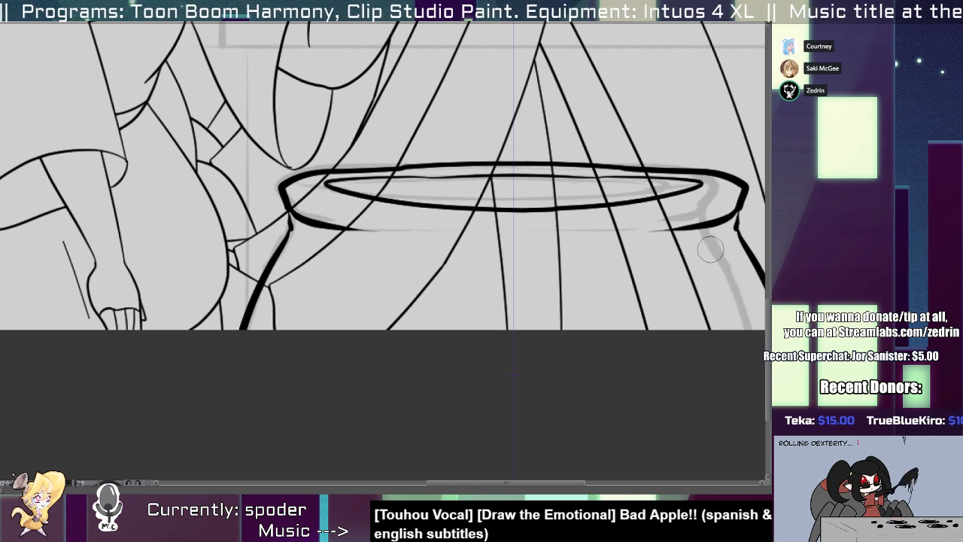
{"action": "scroll", "coordinate": [710, 249], "scroll_direction": "down", "scroll_amount": 5}
{"action": "left_click_drag", "start_coordinate": [632, 253], "coordinate": [393, 300]}
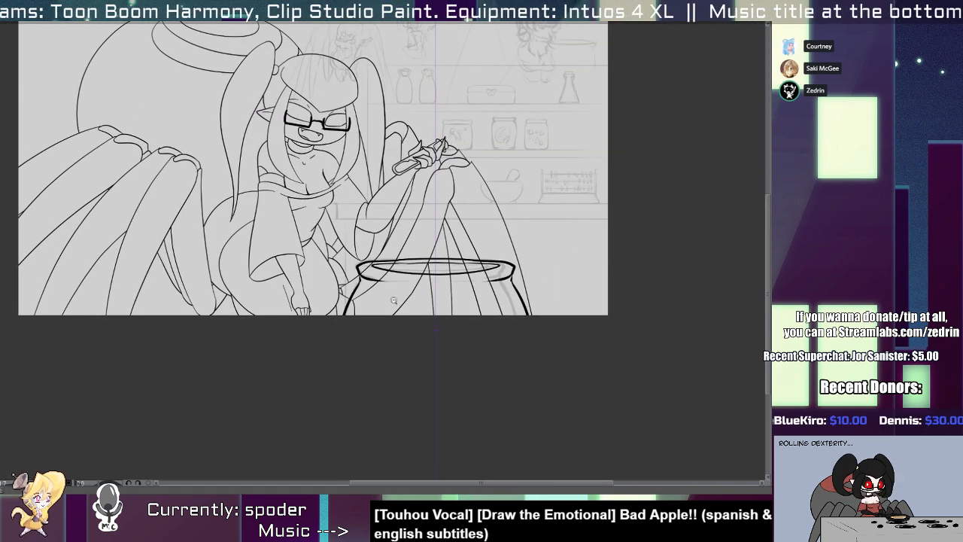
Ink a thin, shallow curve across the middle of the rim's underside and shift it slightly lower.
{"action": "scroll", "coordinate": [393, 299], "scroll_direction": "up", "scroll_amount": 5}
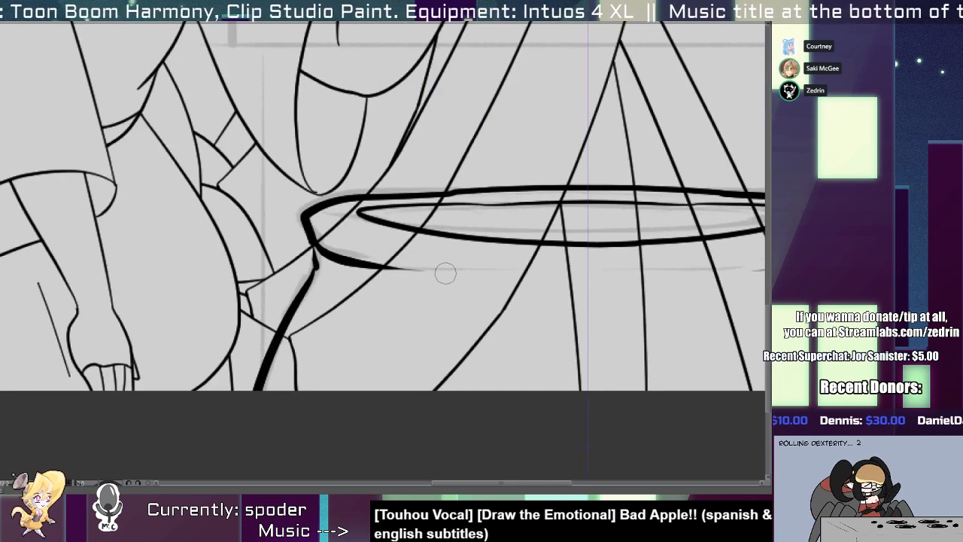
{"action": "left_click_drag", "start_coordinate": [427, 269], "coordinate": [736, 269]}
{"action": "key", "text": "ctrl+z"}
{"action": "left_click_drag", "start_coordinate": [432, 269], "coordinate": [741, 270]}
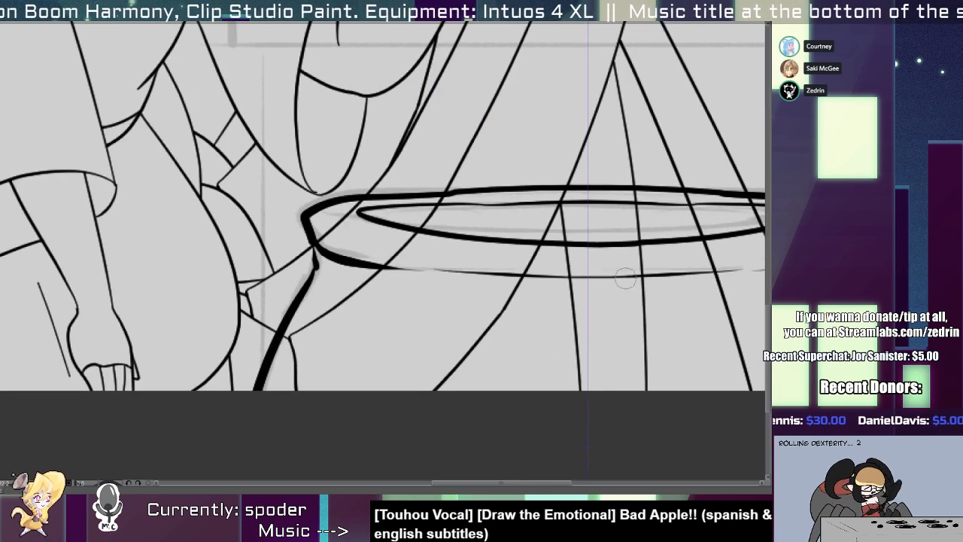
{"action": "key", "text": "alt+s"}
{"action": "left_click_drag", "start_coordinate": [513, 276], "coordinate": [513, 285]}
{"action": "key", "text": "p"}
Thin the lines of both cauldron sides and of the rim's lower edge at both ends.
{"action": "scroll", "coordinate": [514, 287], "scroll_direction": "down", "scroll_amount": 4}
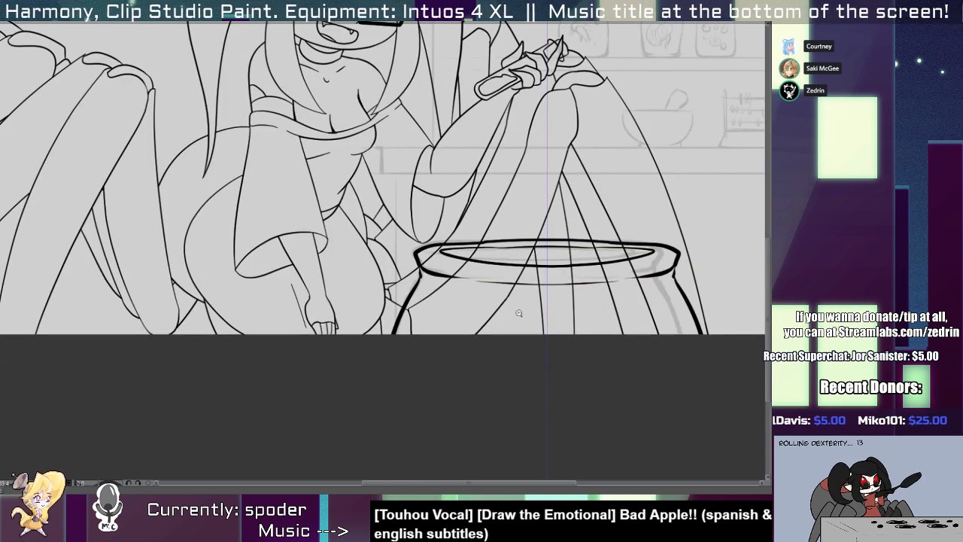
{"action": "mouse_move", "coordinate": [390, 330]}
{"action": "left_mouse_down"}
{"action": "mouse_move", "coordinate": [393, 304]}
{"action": "mouse_move", "coordinate": [442, 240]}
{"action": "left_mouse_up"}
{"action": "left_click_drag", "start_coordinate": [504, 334], "coordinate": [197, 384]}
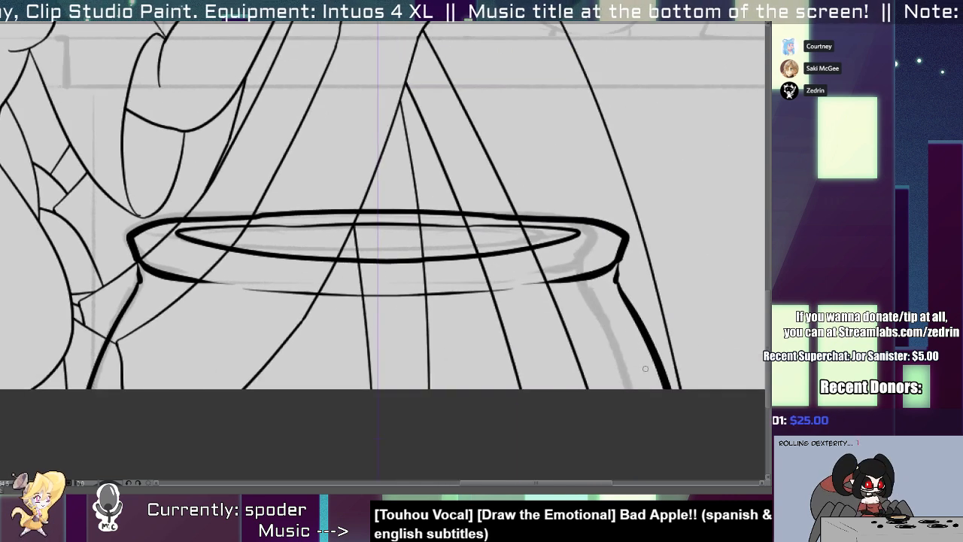
{"action": "left_click_drag", "start_coordinate": [645, 368], "coordinate": [610, 289]}
{"action": "left_click_drag", "start_coordinate": [552, 282], "coordinate": [612, 267]}
{"action": "key", "text": "ctrl+z"}
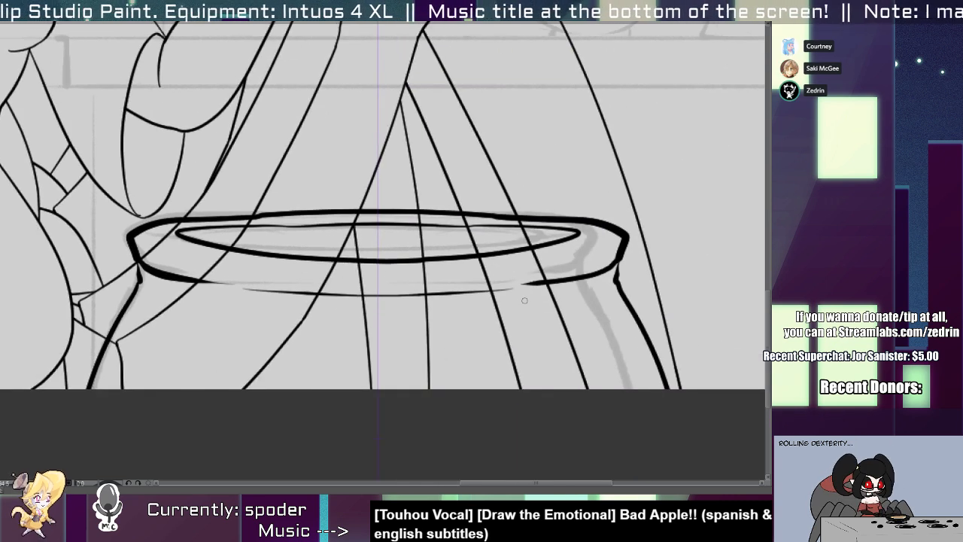
{"action": "left_click_drag", "start_coordinate": [522, 285], "coordinate": [616, 264]}
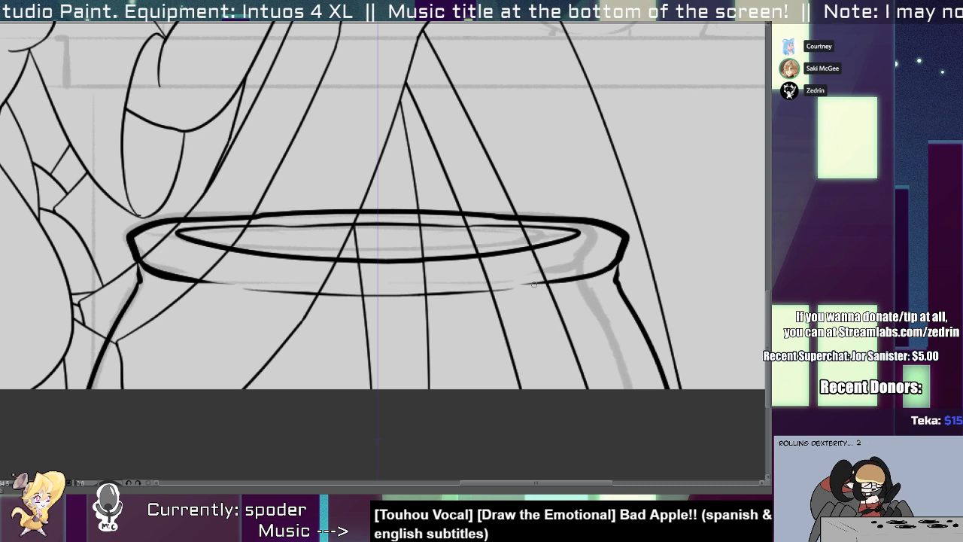
{"action": "left_click_drag", "start_coordinate": [214, 284], "coordinate": [142, 263]}
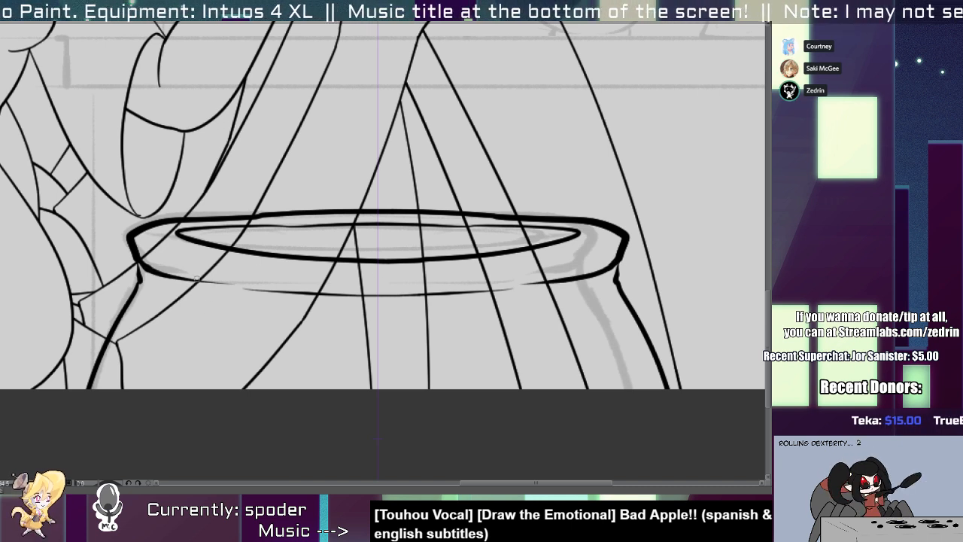
{"action": "left_click_drag", "start_coordinate": [178, 216], "coordinate": [248, 213]}
{"action": "key", "text": "ctrl+z"}
{"action": "mouse_move", "coordinate": [130, 256]}
{"action": "left_mouse_down"}
{"action": "mouse_move", "coordinate": [128, 237]}
{"action": "mouse_move", "coordinate": [239, 214]}
{"action": "left_mouse_up"}
{"action": "key", "text": "ctrl+z"}
{"action": "key", "text": "ctrl+z"}
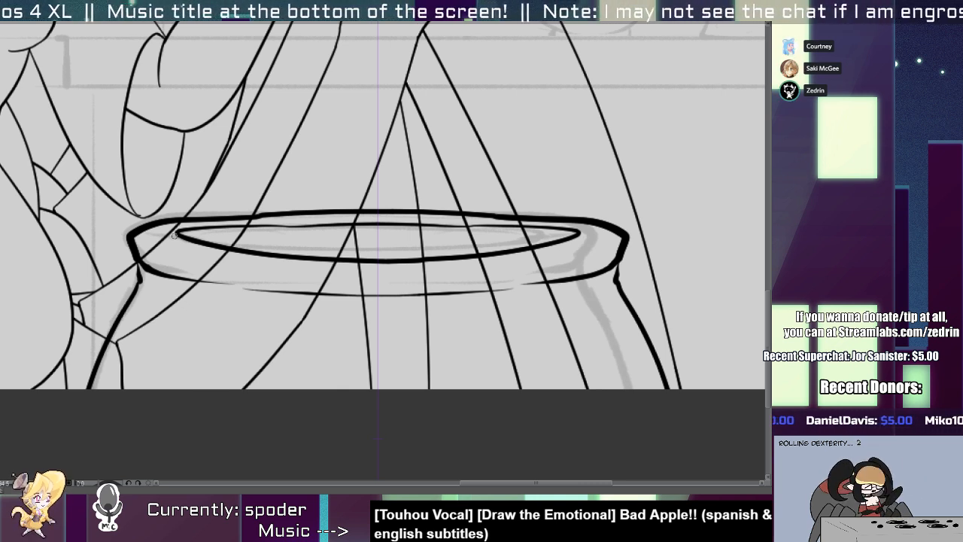
Ink the sketched tabletop behind the cauldron as a long, thin-lined rectangle running off the canvas's right edge.
{"action": "scroll", "coordinate": [422, 343], "scroll_direction": "down", "scroll_amount": 3}
{"action": "left_click_drag", "start_coordinate": [467, 260], "coordinate": [415, 322]}
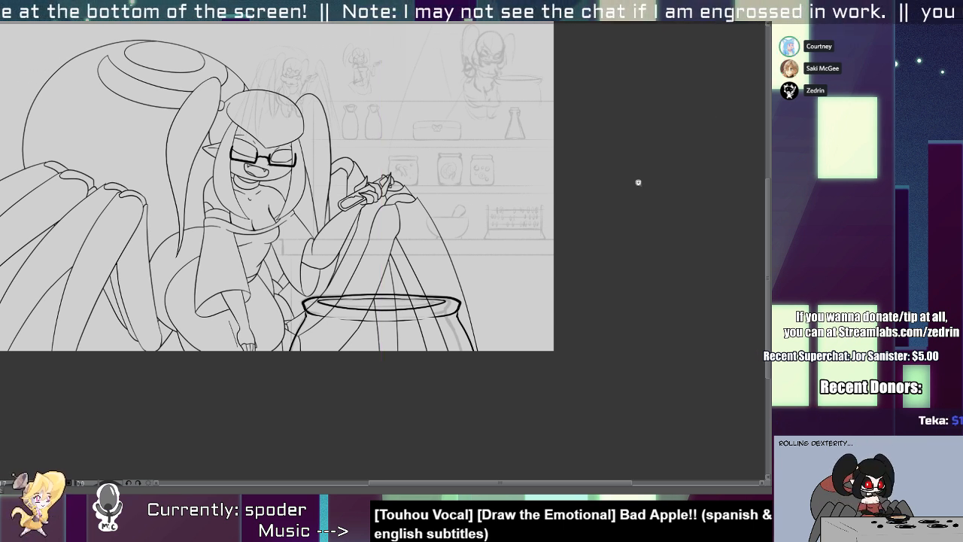
{"action": "scroll", "coordinate": [326, 228], "scroll_direction": "up", "scroll_amount": 3}
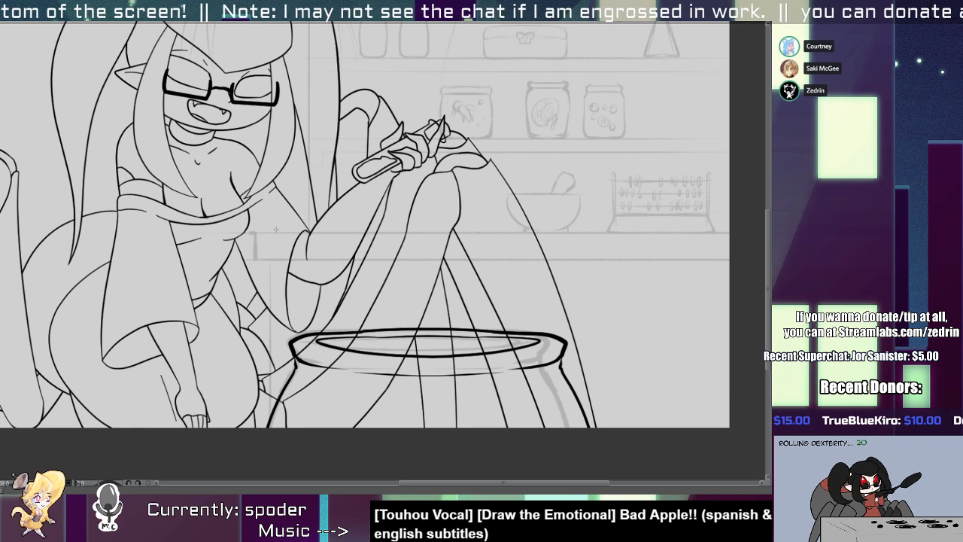
{"action": "left_click_drag", "start_coordinate": [256, 234], "coordinate": [739, 259]}
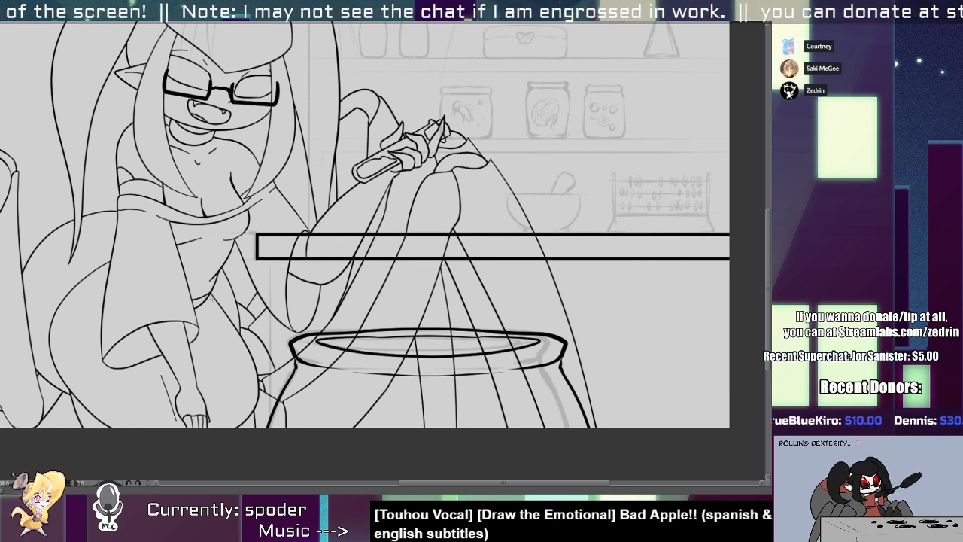
{"action": "key", "text": "ctrl+z"}
{"action": "left_click_drag", "start_coordinate": [251, 233], "coordinate": [753, 259]}
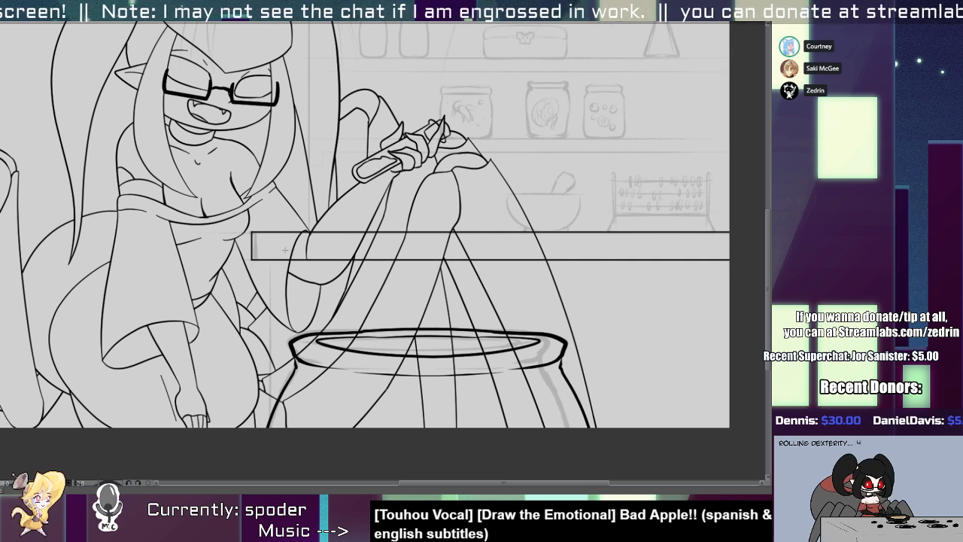
Ink the table's body beneath the tabletop as a rectangle running off the canvas and remove its lines above the tabletop.
{"action": "left_click_drag", "start_coordinate": [270, 211], "coordinate": [761, 476]}
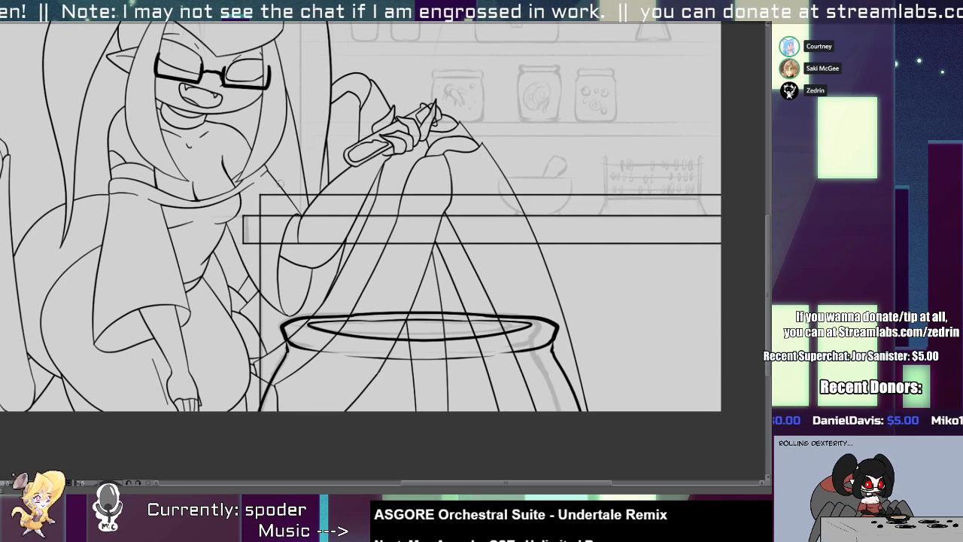
{"action": "left_click_drag", "start_coordinate": [255, 228], "coordinate": [262, 199]}
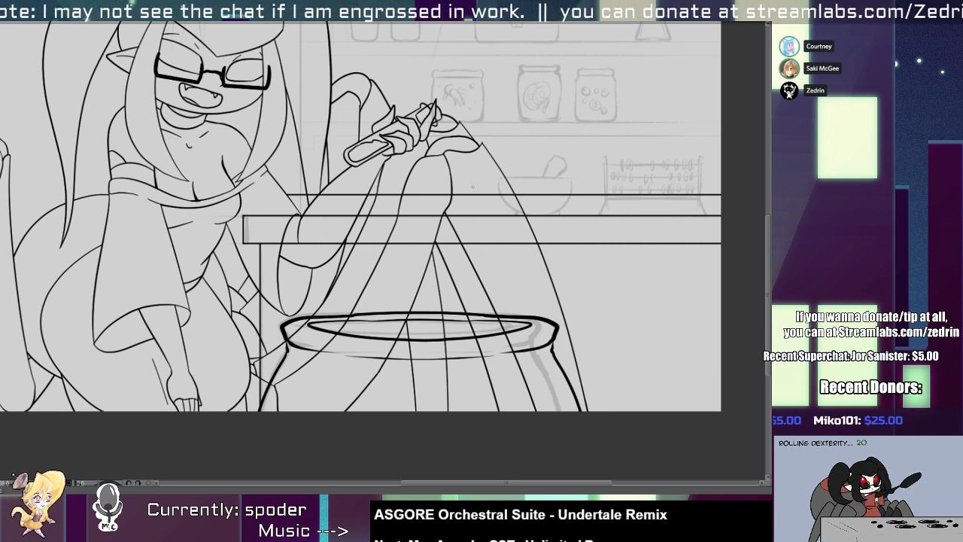
{"action": "scroll", "coordinate": [409, 221], "scroll_direction": "up", "scroll_amount": 2}
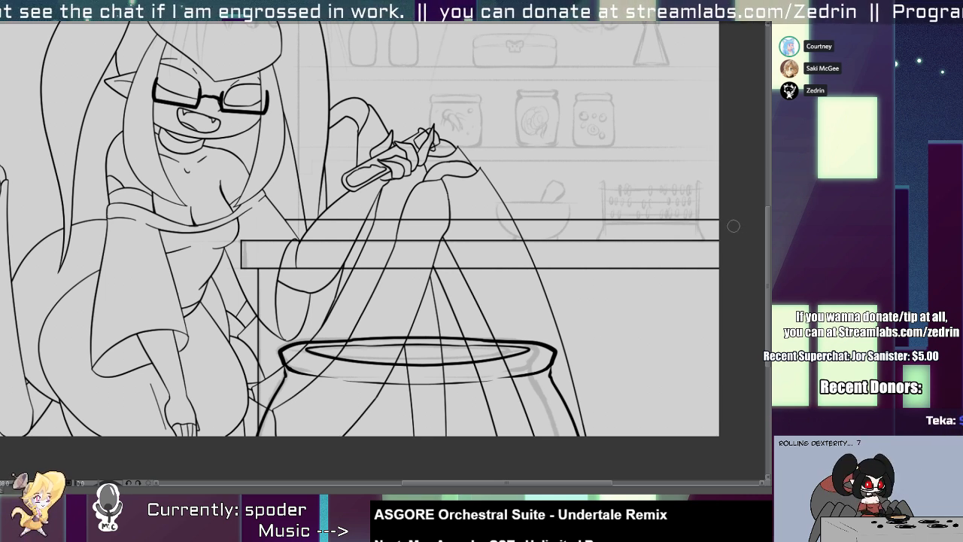
{"action": "key", "text": "ctrl+z"}
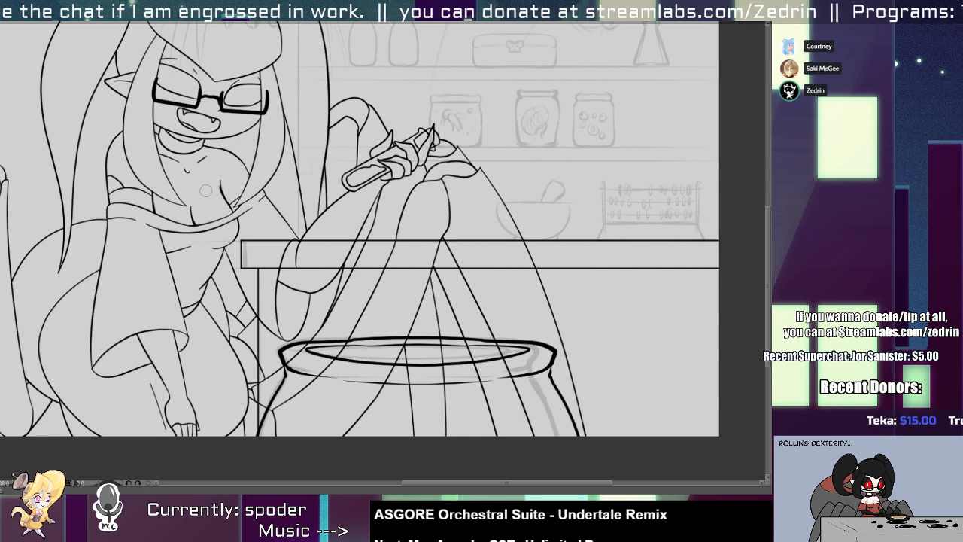
Ink the shelf unit's outline above the tabletop as a large rectangle running off the canvas and trim its bottom line.
{"action": "left_click_drag", "start_coordinate": [327, 195], "coordinate": [248, 270]}
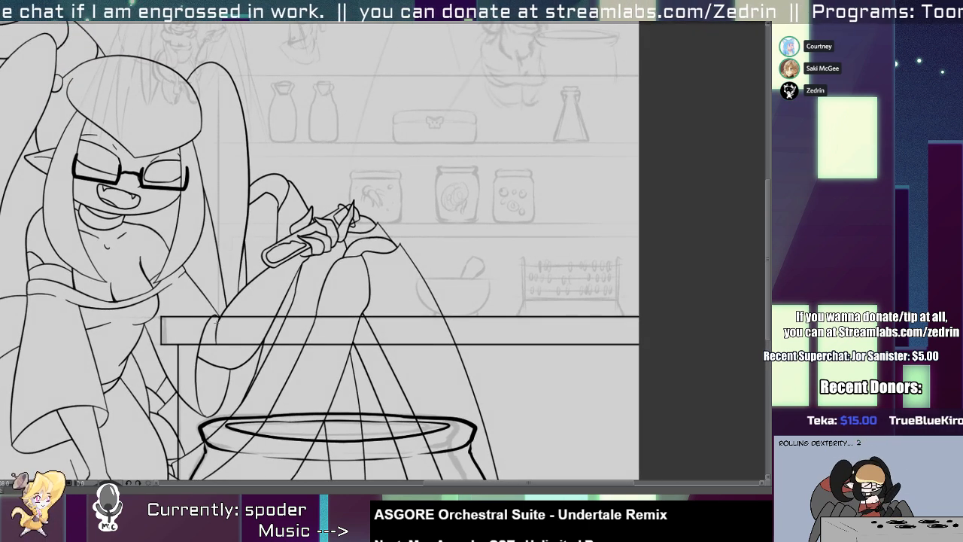
{"action": "left_click_drag", "start_coordinate": [214, 325], "coordinate": [644, 72]}
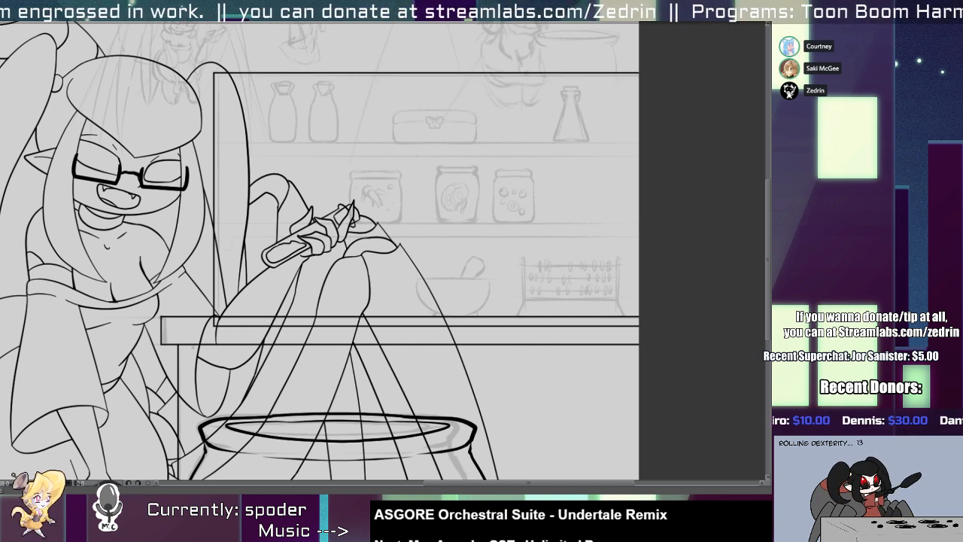
{"action": "left_click_drag", "start_coordinate": [219, 322], "coordinate": [212, 327]}
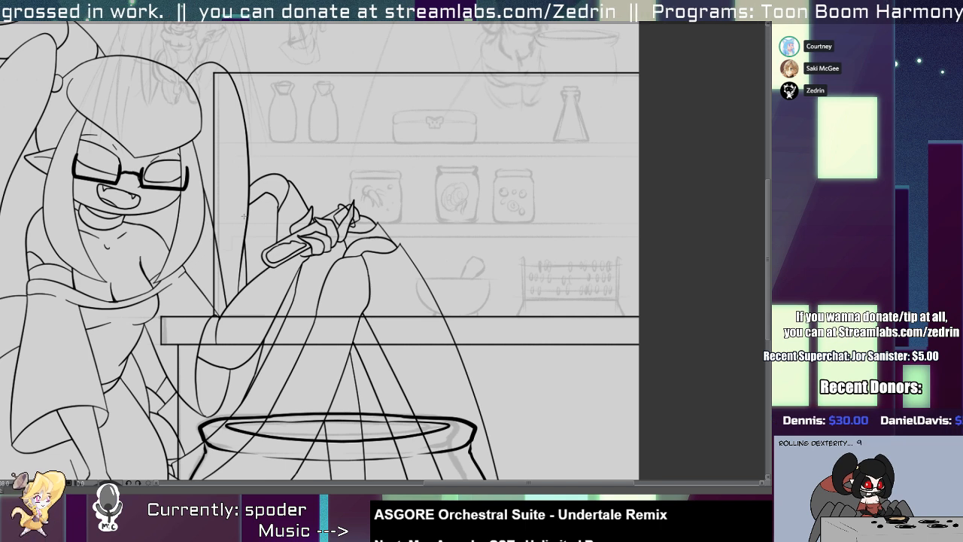
Ink the upper shelf board as a thin rectangle running off the canvas and duplicate it onto the lower sketched shelf.
{"action": "left_click_drag", "start_coordinate": [210, 224], "coordinate": [595, 163]}
{"action": "key", "text": "alt+s"}
{"action": "left_click", "coordinate": [590, 237]}
{"action": "key", "text": "ctrl+c"}
{"action": "key", "text": "ctrl+v"}
{"action": "key", "text": "alt+e"}
{"action": "scroll", "coordinate": [240, 154], "scroll_direction": "up", "scroll_amount": 3}
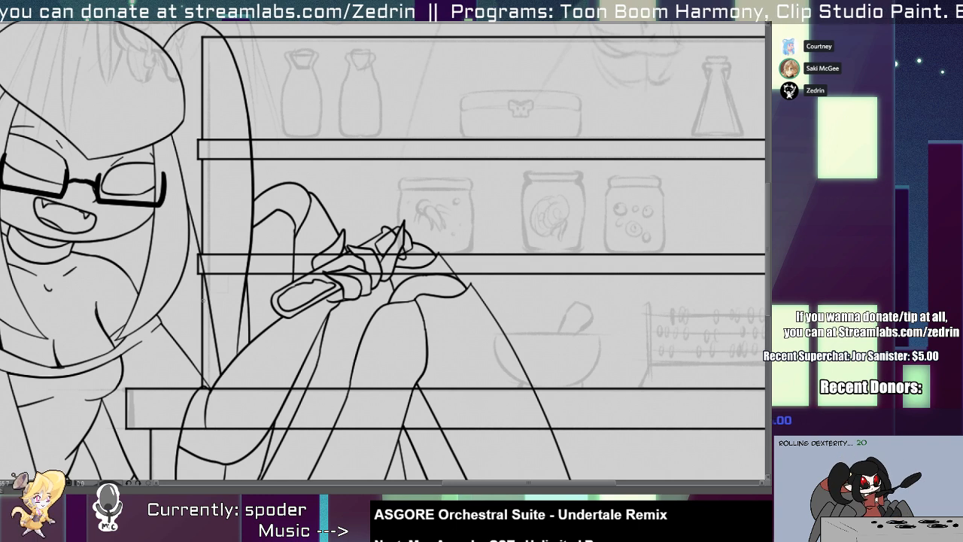
Put a white fill beneath the character's line art and clear it from the background area around the character.
{"action": "scroll", "coordinate": [203, 299], "scroll_direction": "down", "scroll_amount": 4}
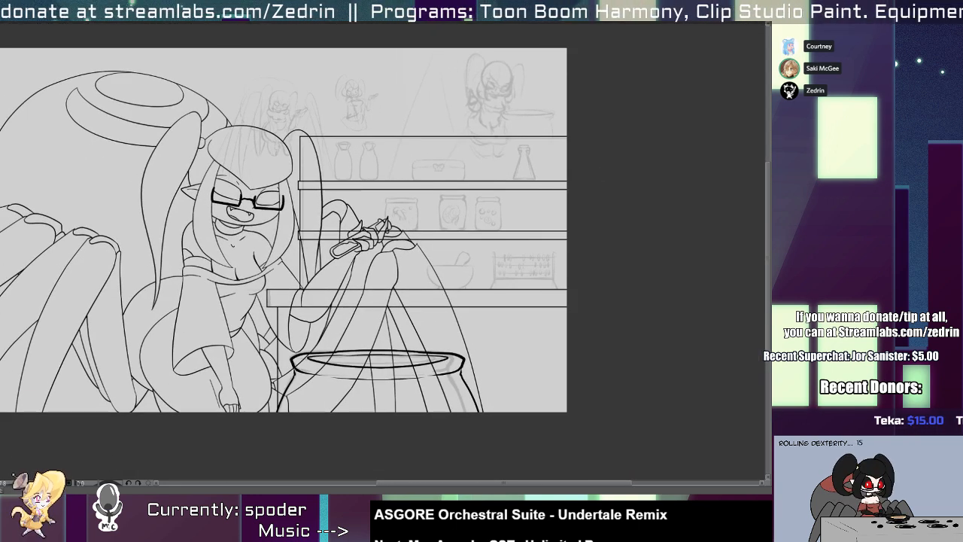
{"action": "key", "text": "shift+l"}
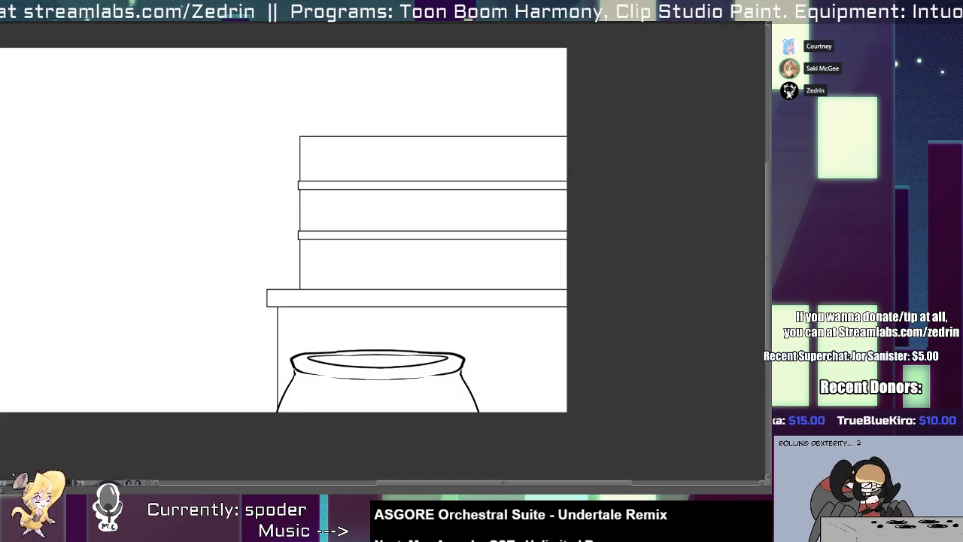
{"action": "left_click", "coordinate": [472, 271]}
{"action": "key", "text": "Delete"}
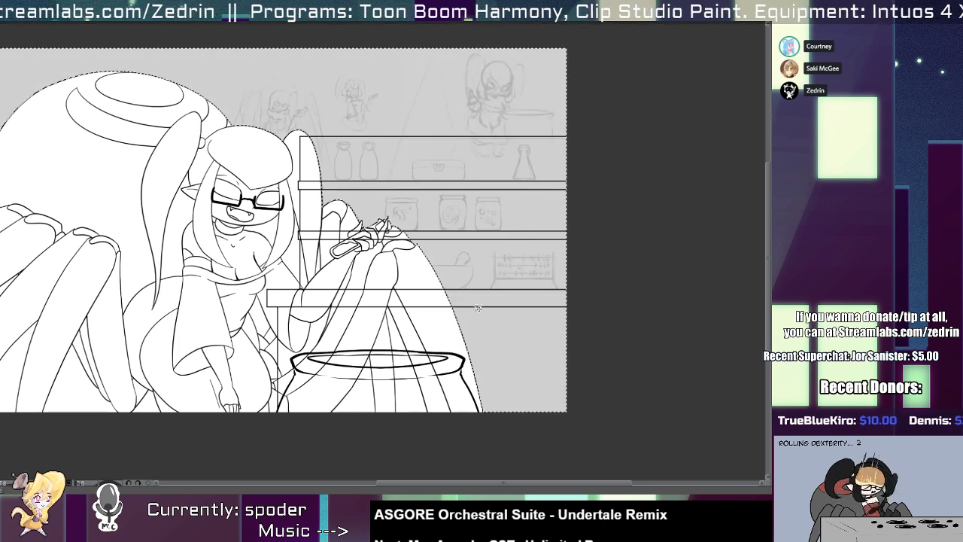
Clear the white fill from the two gaps between the character's legs behind the cauldron.
{"action": "left_click", "coordinate": [407, 400]}
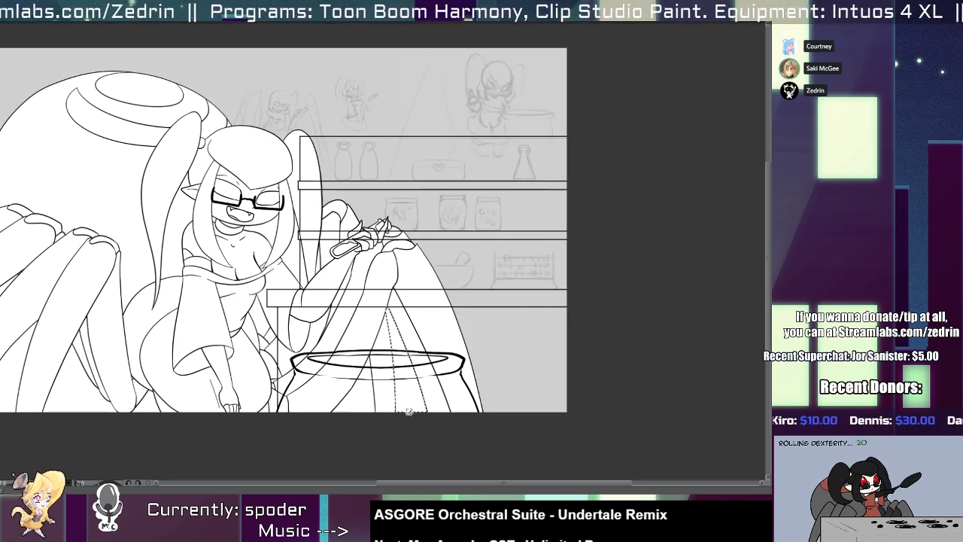
{"action": "scroll", "coordinate": [398, 392], "scroll_direction": "up", "scroll_amount": 3}
{"action": "key", "text": "ctrl+t"}
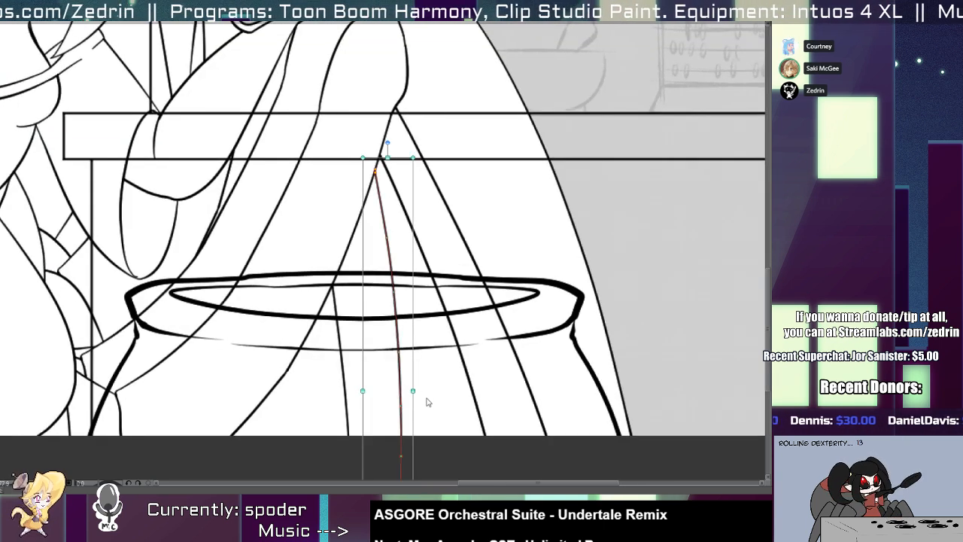
{"action": "key", "text": "w"}
{"action": "left_click", "coordinate": [435, 412]}
{"action": "key", "text": "Delete"}
{"action": "left_click", "coordinate": [321, 415]}
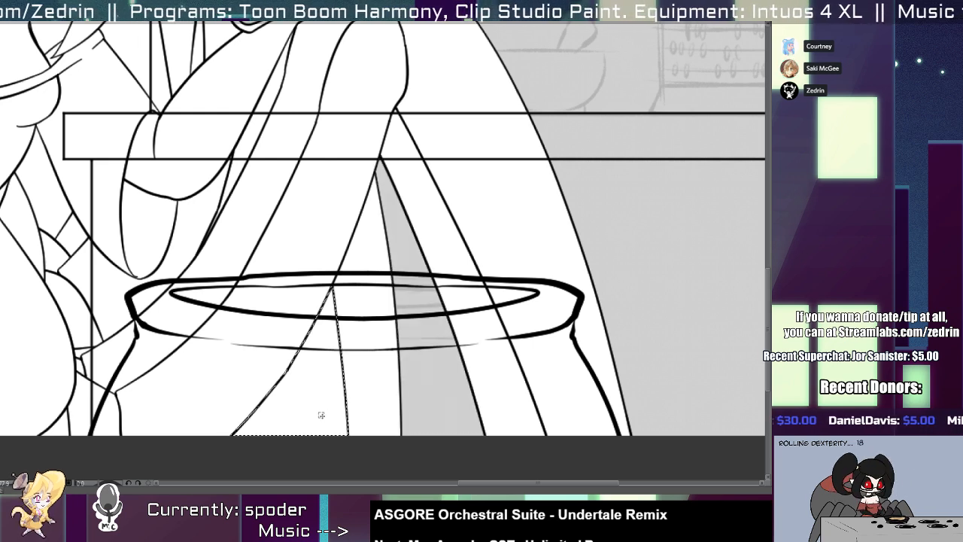
{"action": "key", "text": "Delete"}
Delete the stray short stroke at the tip of the pigtail above the raised arm.
{"action": "scroll", "coordinate": [311, 368], "scroll_direction": "down", "scroll_amount": 3}
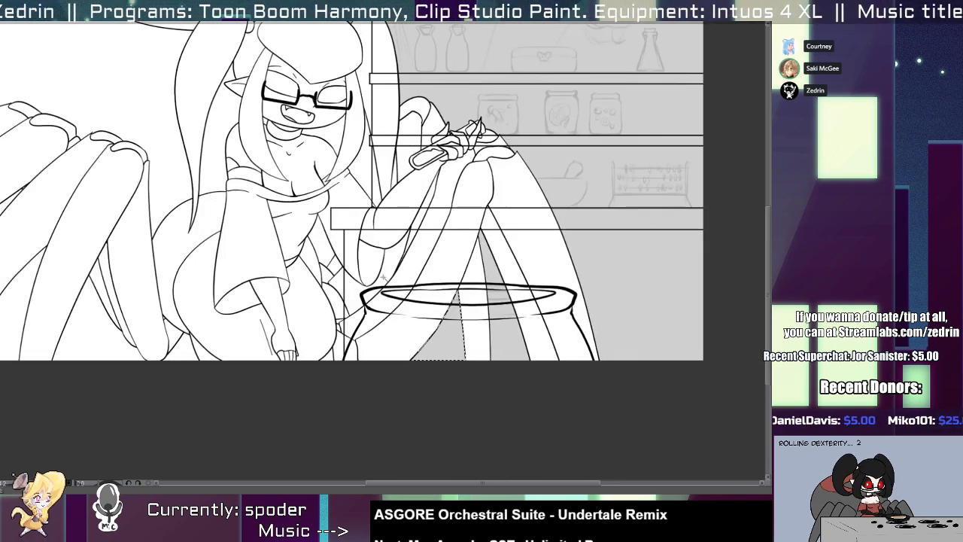
{"action": "left_click", "coordinate": [385, 279]}
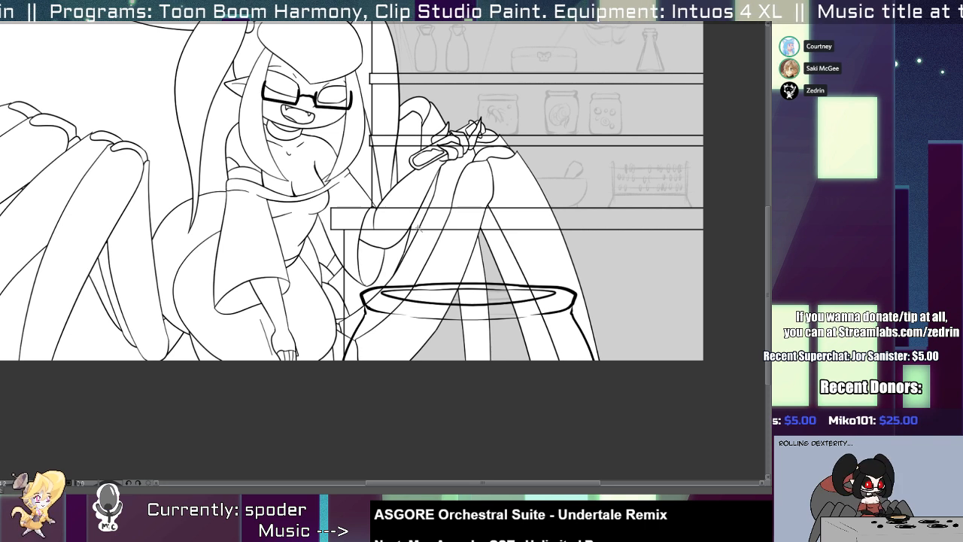
{"action": "scroll", "coordinate": [418, 231], "scroll_direction": "up", "scroll_amount": 2}
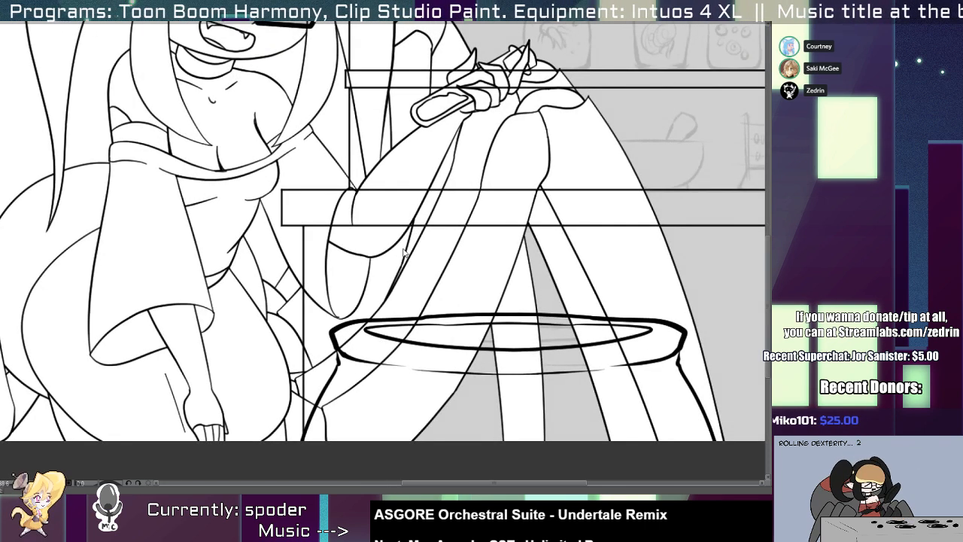
{"action": "left_click", "coordinate": [406, 250]}
{"action": "left_click", "coordinate": [391, 146]}
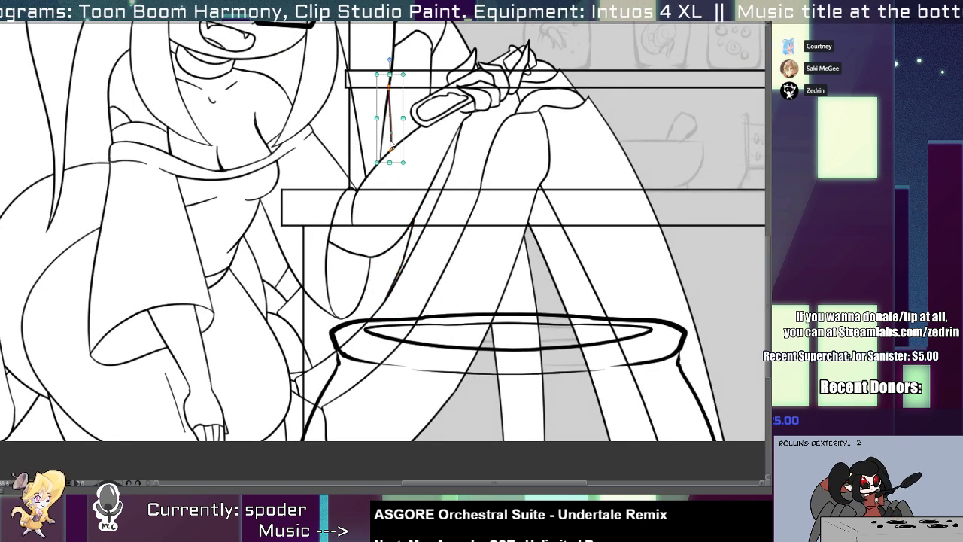
{"action": "key", "text": "Delete"}
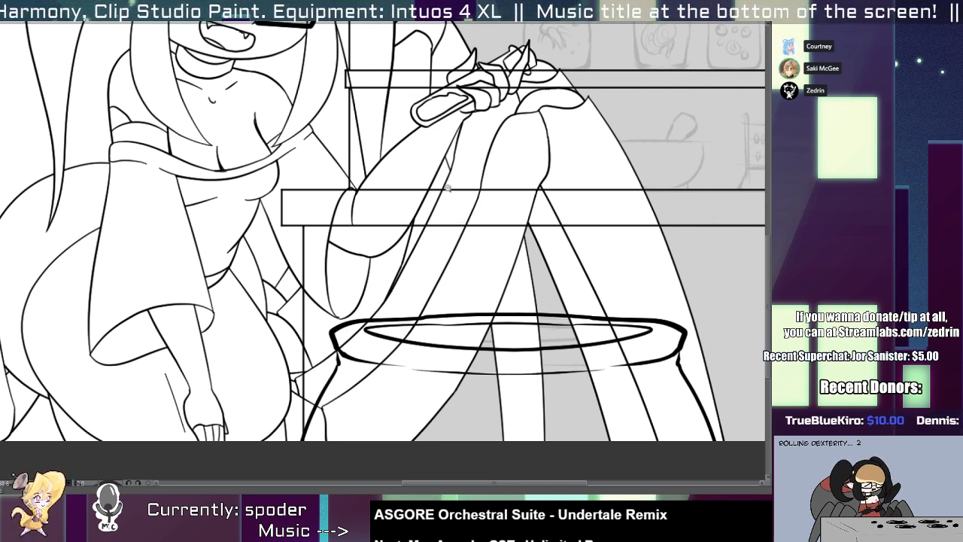
Ink a short vertical leg edge at the bottom of the gap behind the cauldron, with white on its inner side.
{"action": "scroll", "coordinate": [447, 188], "scroll_direction": "up", "scroll_amount": 1}
{"action": "scroll", "coordinate": [432, 188], "scroll_direction": "up", "scroll_amount": 1}
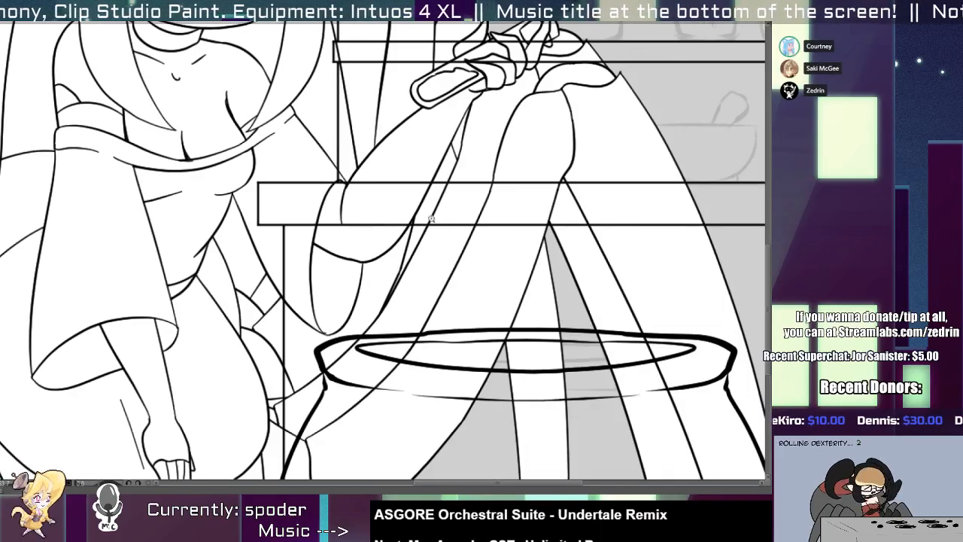
{"action": "scroll", "coordinate": [431, 218], "scroll_direction": "down", "scroll_amount": 1}
{"action": "scroll", "coordinate": [417, 254], "scroll_direction": "up", "scroll_amount": 1}
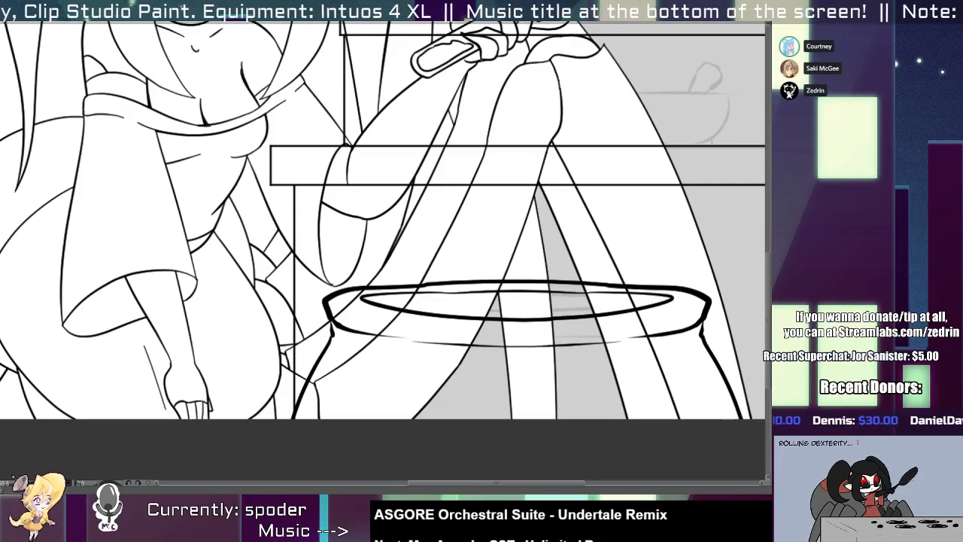
{"action": "left_click", "coordinate": [434, 407]}
{"action": "key", "text": "ctrl+z"}
{"action": "scroll", "coordinate": [427, 323], "scroll_direction": "down", "scroll_amount": 2}
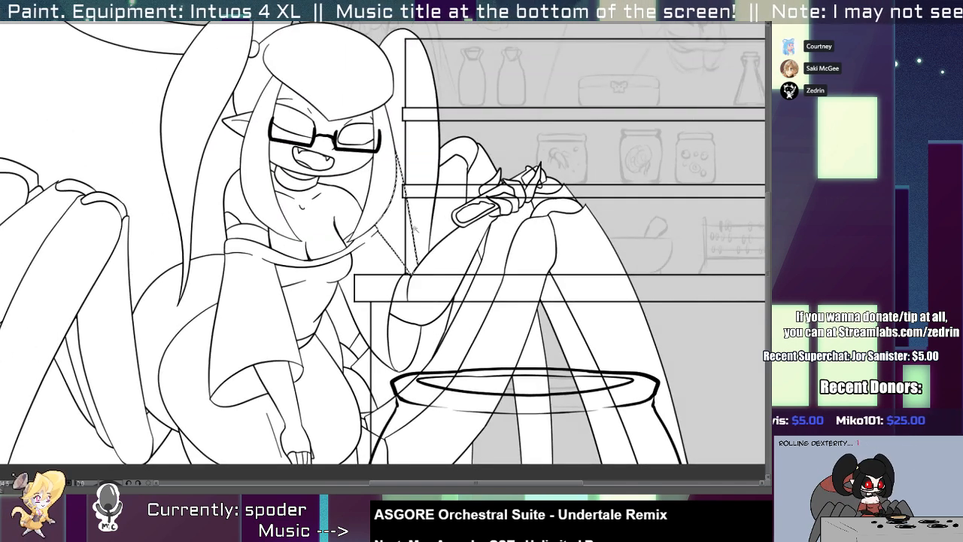
Delete the short crossing stroke beside the character's hip and hide the cauldron, table and shelf line art.
{"action": "scroll", "coordinate": [369, 339], "scroll_direction": "up", "scroll_amount": 2}
{"action": "left_click", "coordinate": [353, 366]}
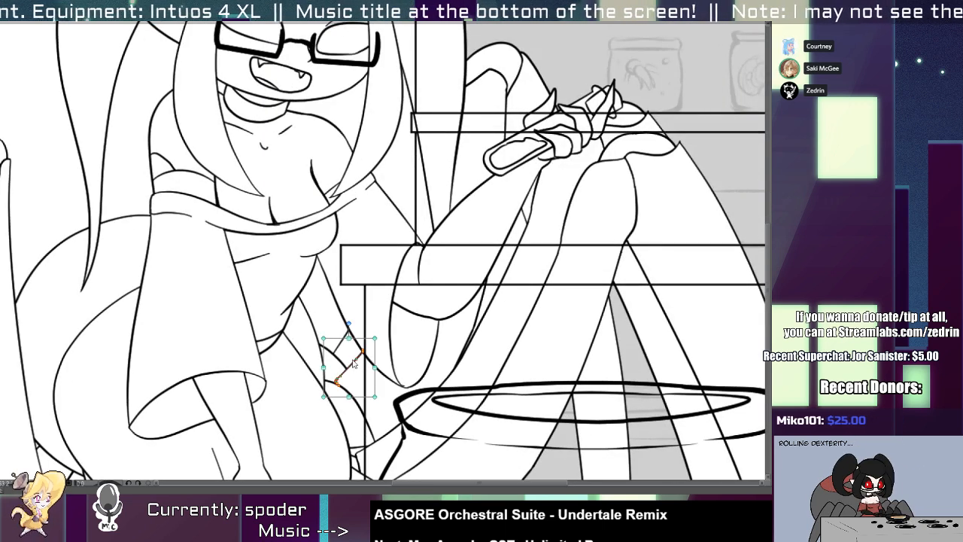
{"action": "key", "text": "Delete"}
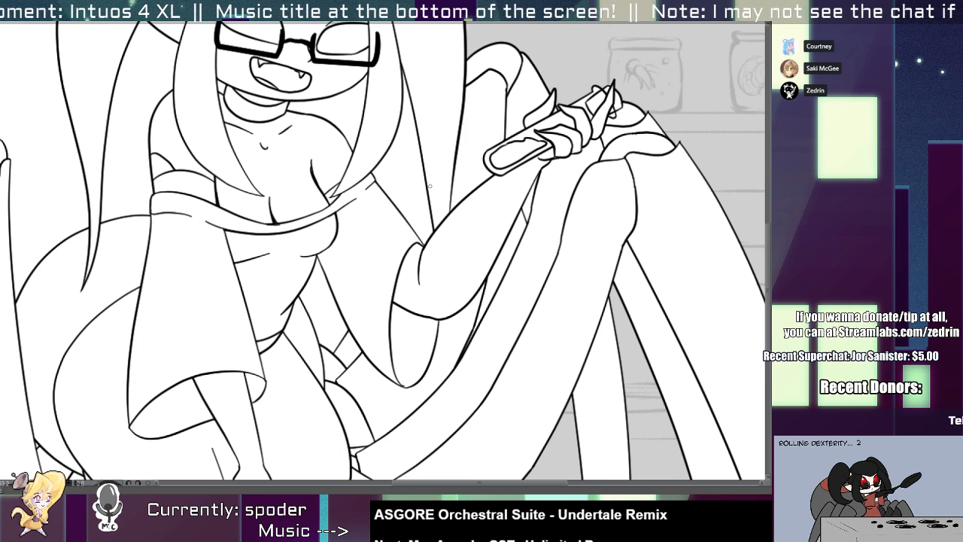
{"action": "left_click_drag", "start_coordinate": [430, 158], "coordinate": [388, 267]}
{"action": "key", "text": "ctrl+z"}
{"action": "left_click_drag", "start_coordinate": [431, 161], "coordinate": [381, 289]}
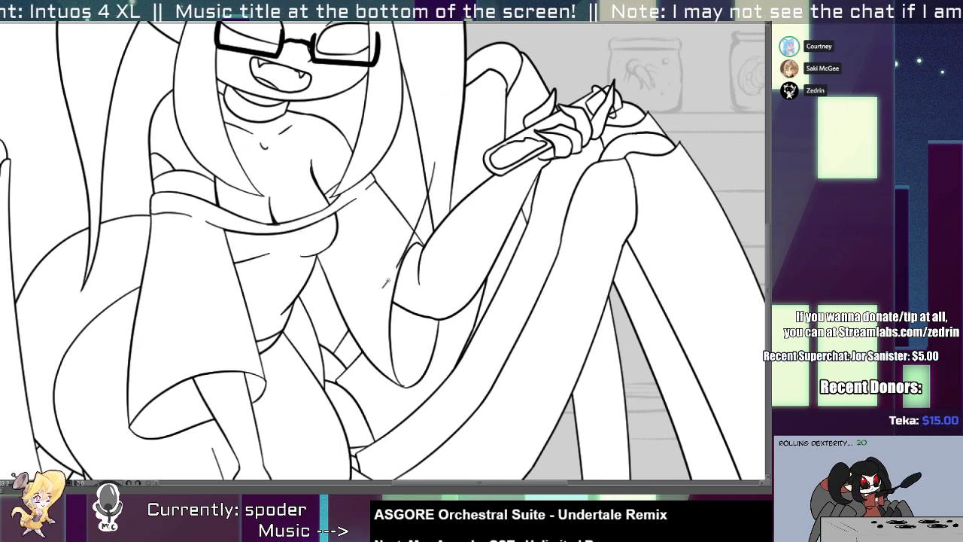
{"action": "key", "text": "ctrl+z"}
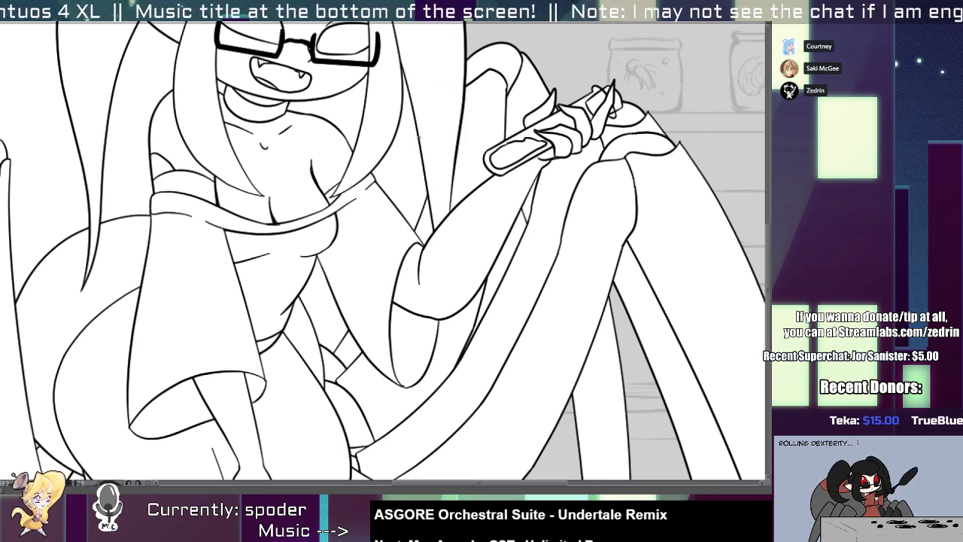
Ink a slanted edge between the pigtail and the shoulder and clear the white fill from the gap beside the hair.
{"action": "left_click_drag", "start_coordinate": [420, 119], "coordinate": [374, 259]}
{"action": "left_click", "coordinate": [387, 237]}
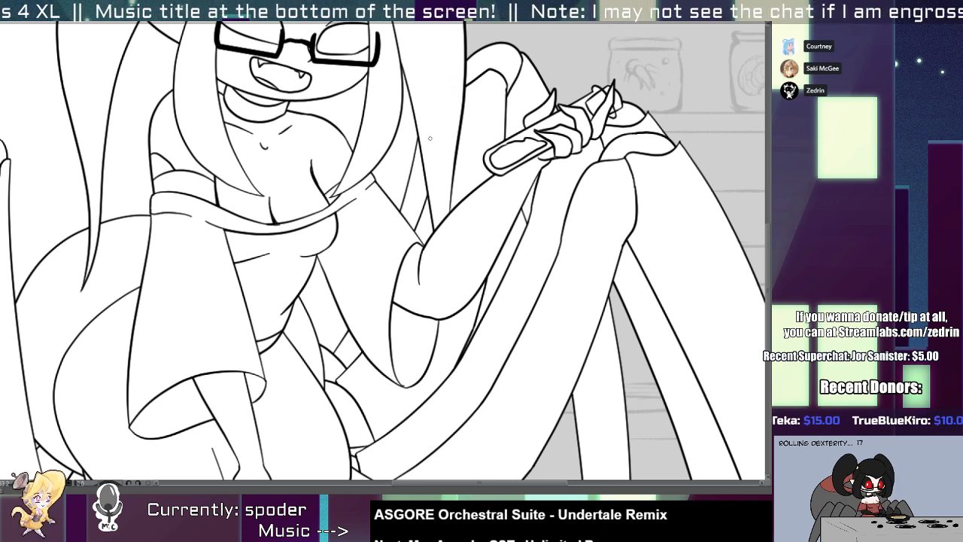
{"action": "left_click", "coordinate": [389, 153]}
{"action": "key", "text": "Delete"}
Clear the white fill from the gap beneath the chin and the gap between the other pigtail and the shoulder.
{"action": "left_click", "coordinate": [350, 112]}
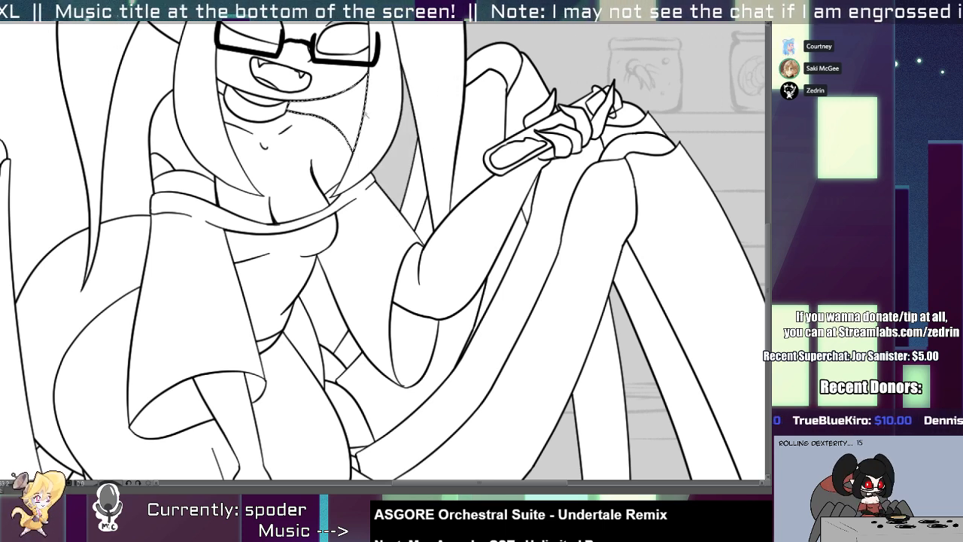
{"action": "key", "text": "Delete"}
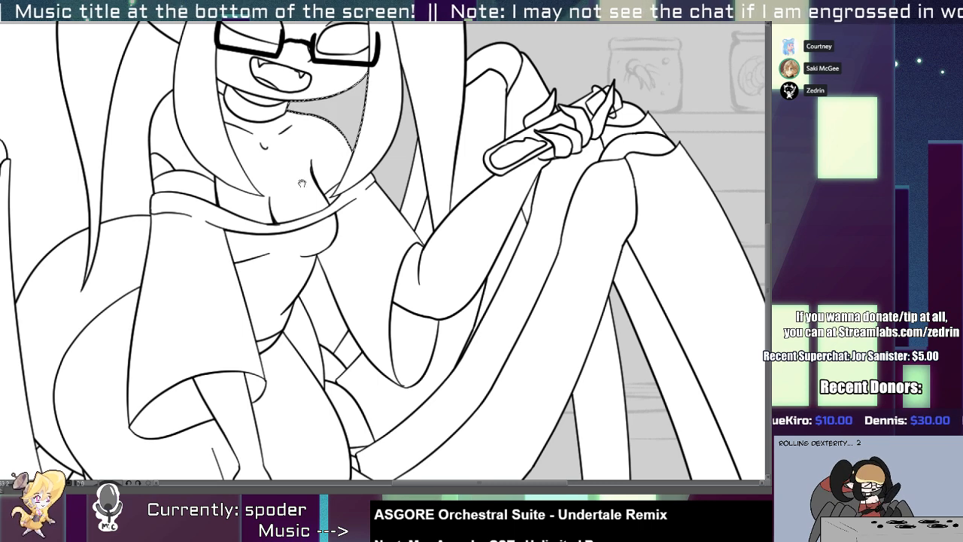
{"action": "left_click_drag", "start_coordinate": [138, 119], "coordinate": [323, 223]}
{"action": "left_click", "coordinate": [322, 222]}
{"action": "key", "text": "Delete"}
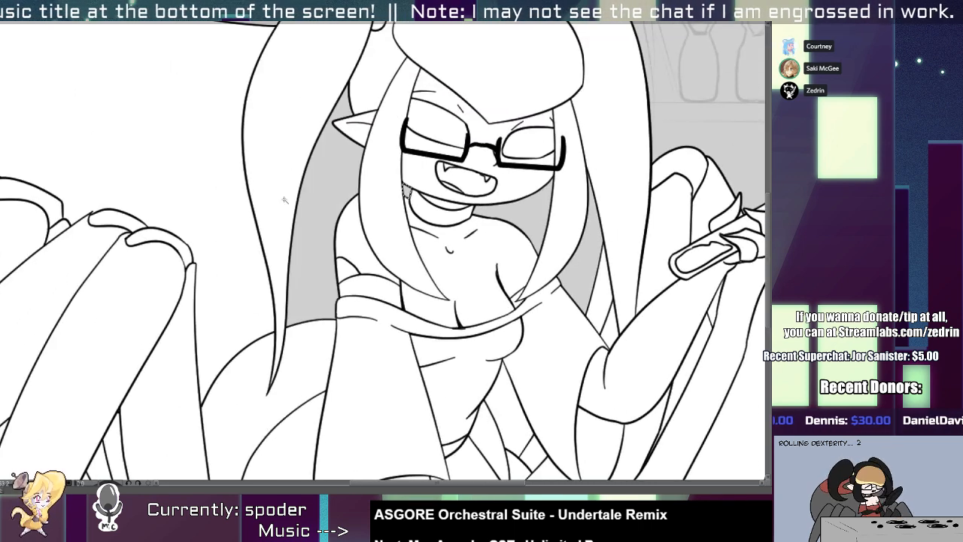
{"action": "left_click", "coordinate": [226, 268]}
{"action": "left_click_drag", "start_coordinate": [226, 269], "coordinate": [511, 389]}
{"action": "key", "text": "Delete"}
{"action": "key", "text": "ctrl+z"}
{"action": "key", "text": "ctrl+z"}
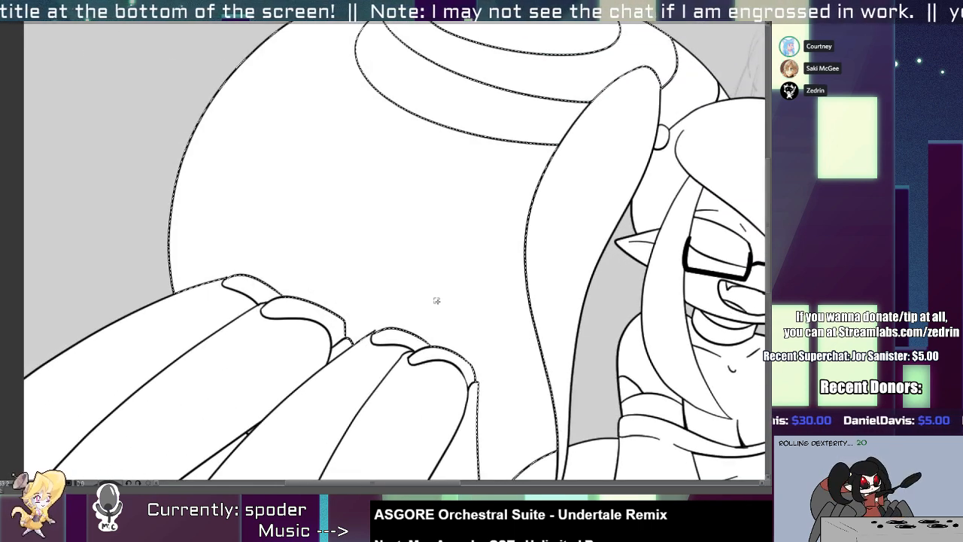
Ink a short vertical edge between the chin and shoulder, with white on the side facing the neck.
{"action": "left_click_drag", "start_coordinate": [434, 298], "coordinate": [453, 253]}
{"action": "left_click_drag", "start_coordinate": [521, 345], "coordinate": [423, 209]}
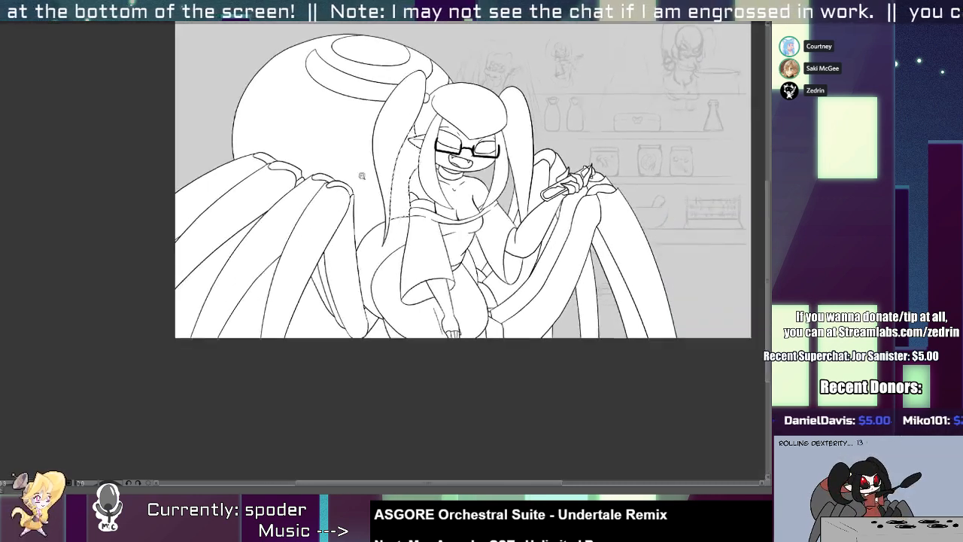
{"action": "scroll", "coordinate": [449, 188], "scroll_direction": "up", "scroll_amount": 5}
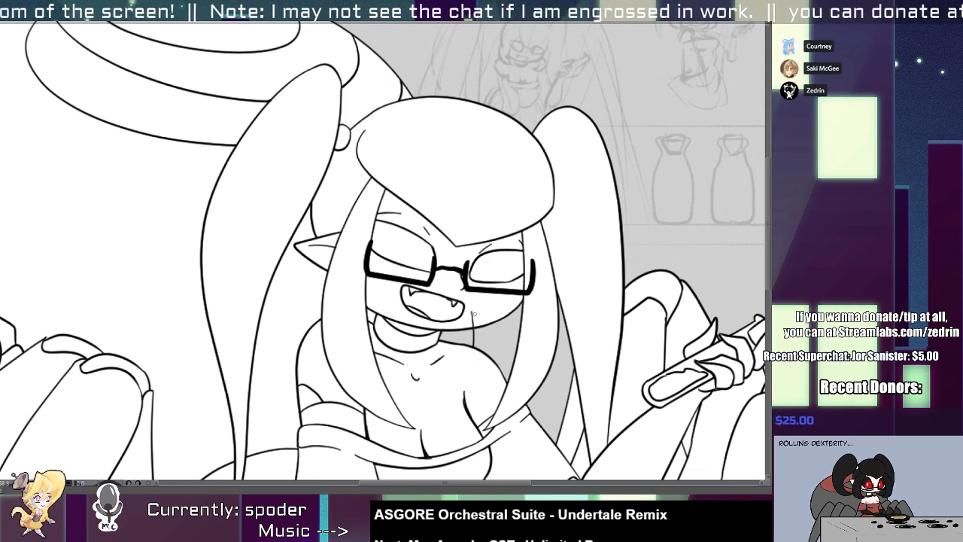
Clear the white fill from the four gaps between the spider legs on the left side of the illustration and beside the hip.
{"action": "scroll", "coordinate": [467, 336], "scroll_direction": "down", "scroll_amount": 5}
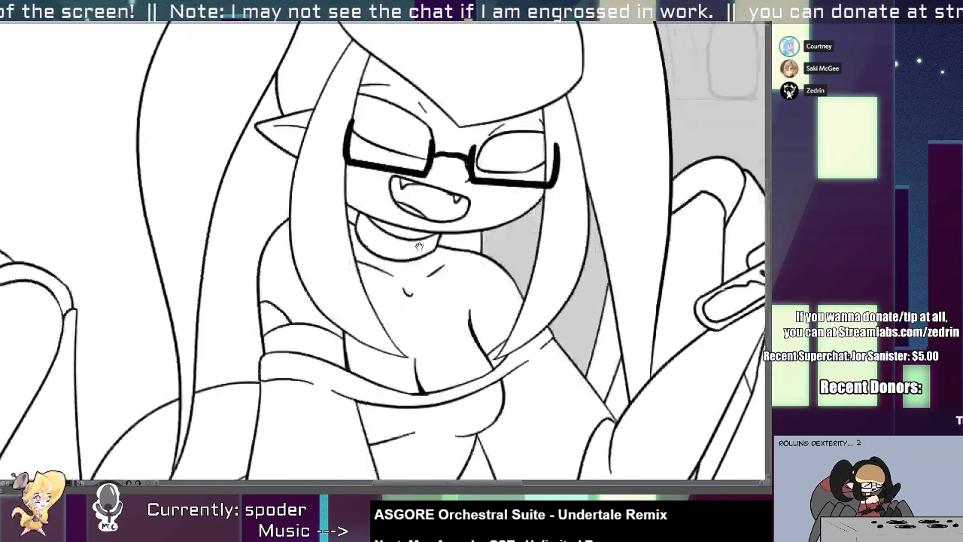
{"action": "left_click", "coordinate": [379, 337]}
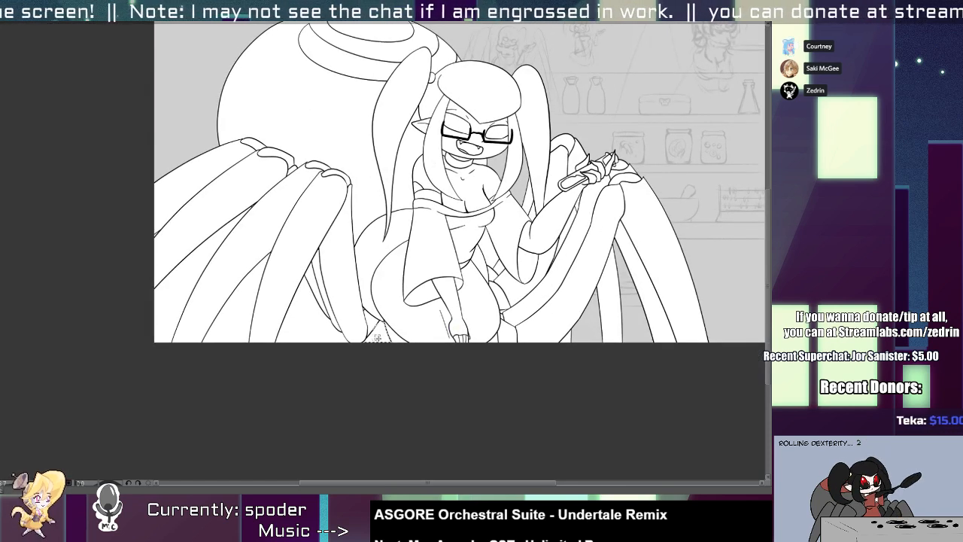
{"action": "key", "text": "Delete"}
{"action": "left_click", "coordinate": [322, 331]}
{"action": "key", "text": "Delete"}
{"action": "left_click", "coordinate": [233, 316]}
{"action": "key", "text": "Delete"}
{"action": "left_click", "coordinate": [173, 284]}
{"action": "key", "text": "Delete"}
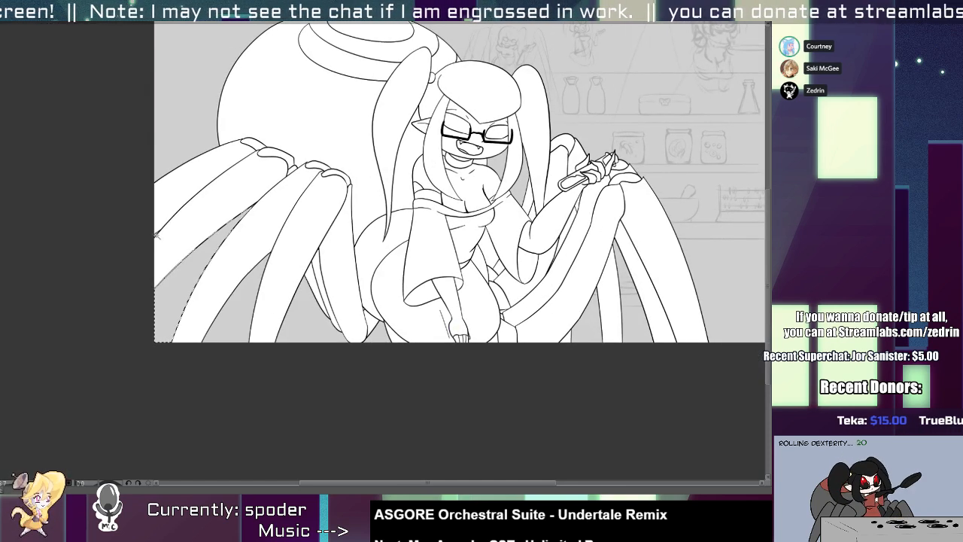
Ink a short slanted edge between the two uppermost left legs and clear the white fill from the wedge beneath it.
{"action": "left_click", "coordinate": [157, 232]}
{"action": "key", "text": "ctrl+d"}
{"action": "scroll", "coordinate": [155, 232], "scroll_direction": "up", "scroll_amount": 3}
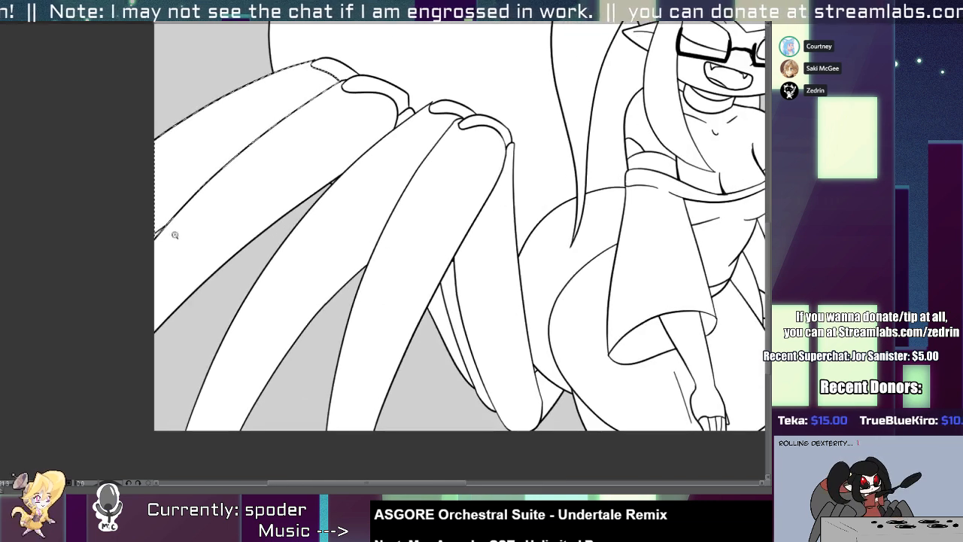
{"action": "left_click_drag", "start_coordinate": [156, 232], "coordinate": [187, 205]}
{"action": "key", "text": "w"}
{"action": "left_click", "coordinate": [167, 222]}
{"action": "key", "text": "Delete"}
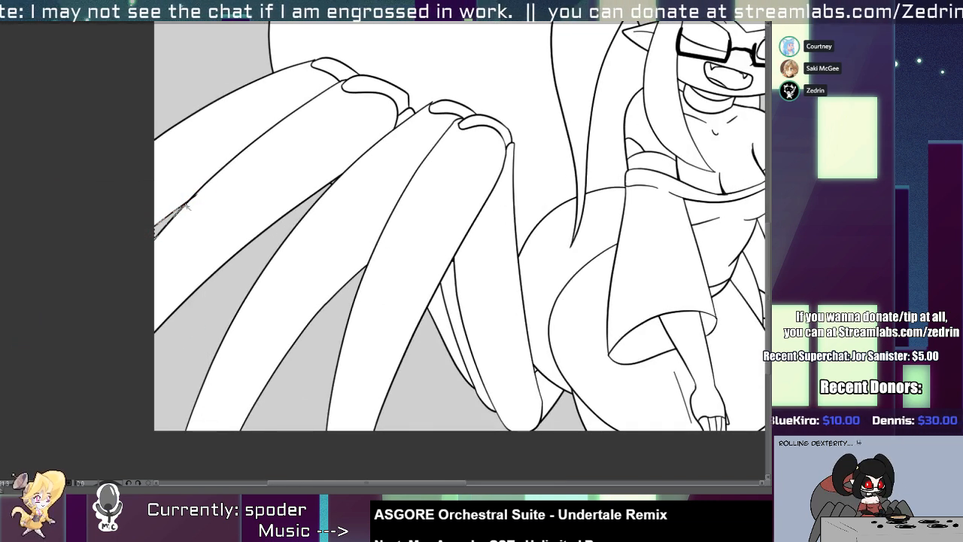
{"action": "key", "text": "ctrl+d"}
{"action": "left_click", "coordinate": [191, 201]}
{"action": "left_click", "coordinate": [198, 201]}
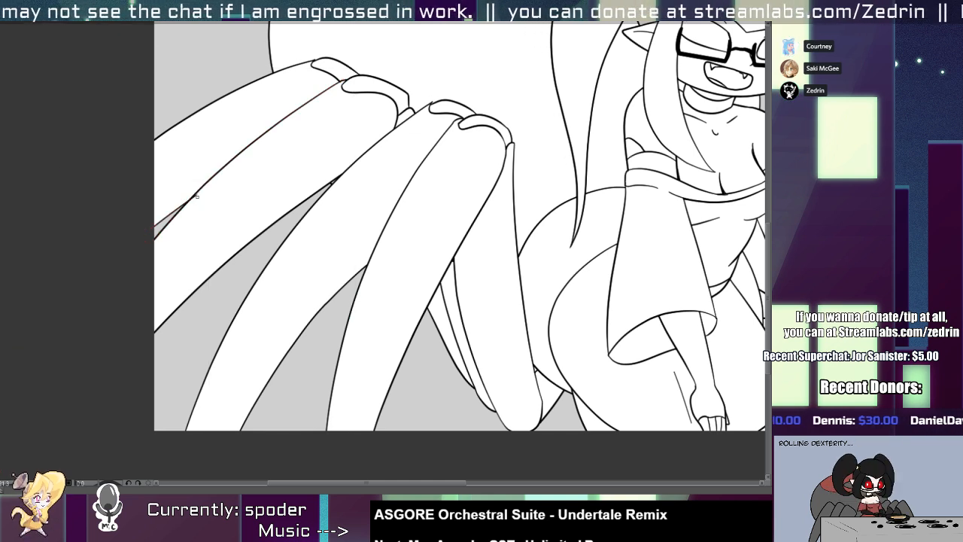
{"action": "left_click_drag", "start_coordinate": [197, 211], "coordinate": [154, 227]}
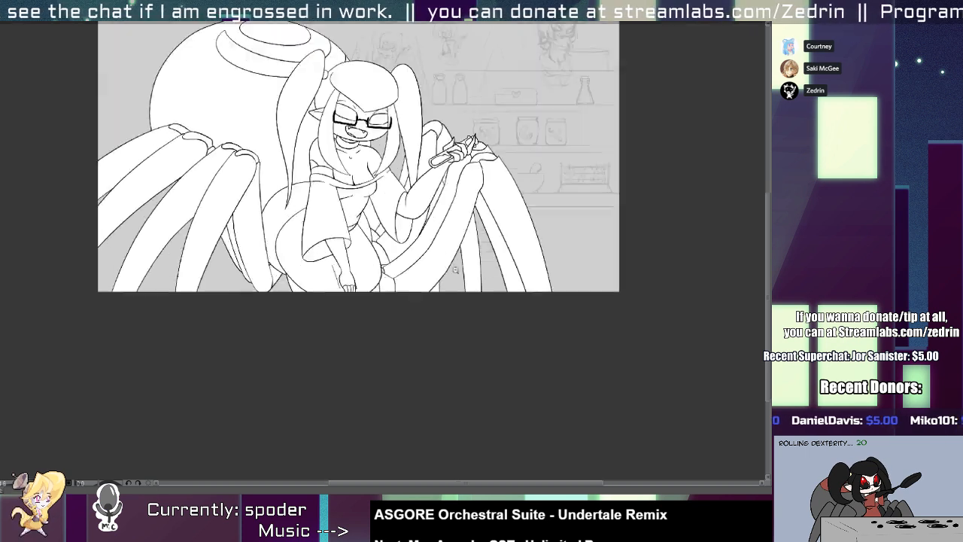
Shift the inner edge of the narrow back leg on the right side toward its white fill and close the remaining sliver with white.
{"action": "mouse_move", "coordinate": [462, 267]}
{"action": "left_mouse_down"}
{"action": "mouse_move", "coordinate": [490, 275]}
{"action": "mouse_move", "coordinate": [447, 291]}
{"action": "left_mouse_up"}
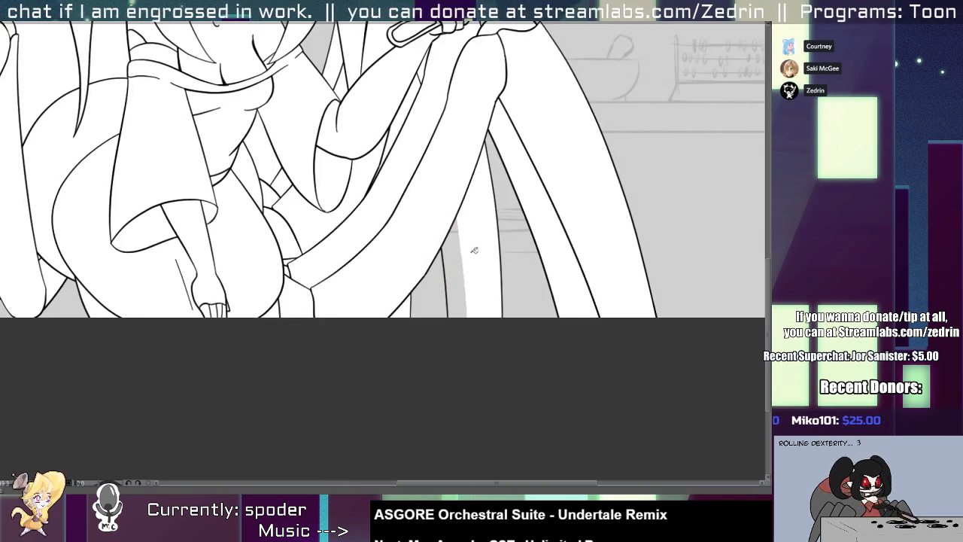
{"action": "scroll", "coordinate": [474, 189], "scroll_direction": "up", "scroll_amount": 3}
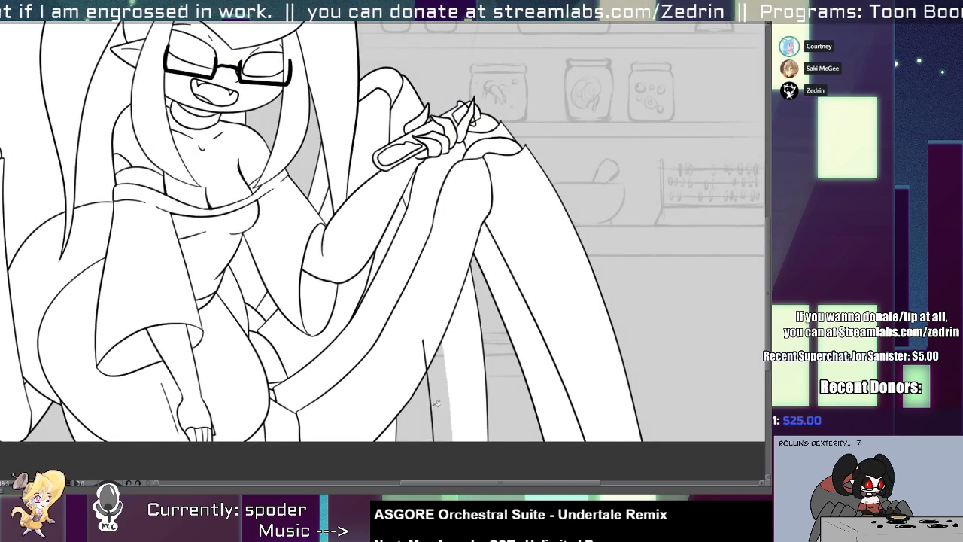
{"action": "left_click_drag", "start_coordinate": [433, 408], "coordinate": [443, 397]}
{"action": "left_click", "coordinate": [464, 385]}
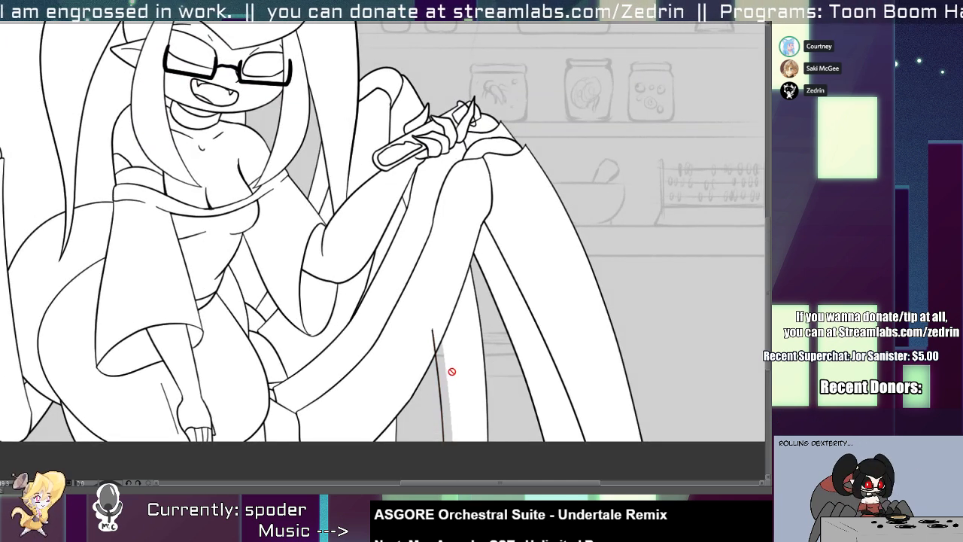
{"action": "left_click", "coordinate": [463, 378]}
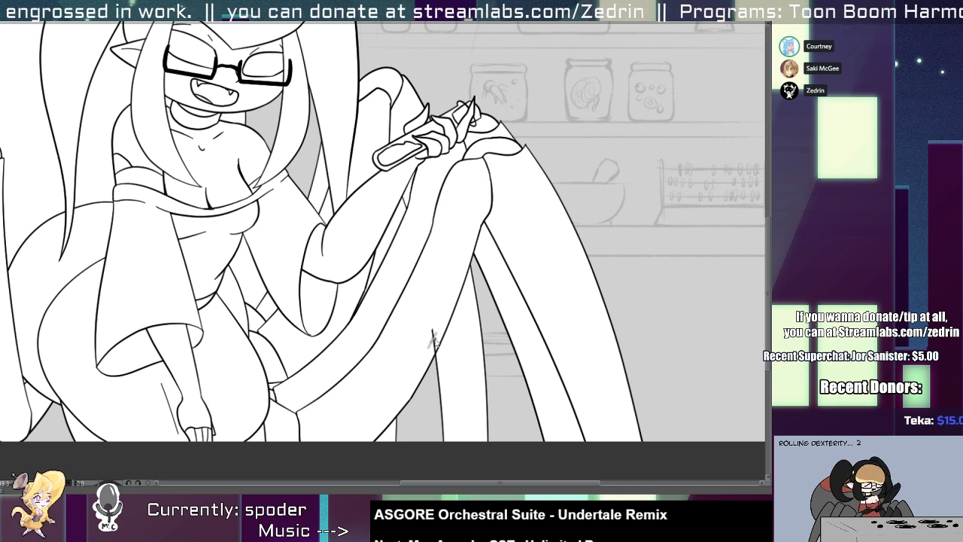
{"action": "left_click", "coordinate": [435, 340]}
{"action": "left_click", "coordinate": [417, 361]}
Ink a slanted edge between the raised forearm and the front spider leg, stretch it toward the forearm, and trim its overshooting ends.
{"action": "mouse_move", "coordinate": [433, 333]}
{"action": "left_mouse_down"}
{"action": "mouse_move", "coordinate": [396, 329]}
{"action": "mouse_move", "coordinate": [622, 181]}
{"action": "left_mouse_up"}
{"action": "left_click", "coordinate": [444, 266]}
{"action": "mouse_move", "coordinate": [401, 348]}
{"action": "left_mouse_down"}
{"action": "mouse_move", "coordinate": [318, 391]}
{"action": "mouse_move", "coordinate": [314, 428]}
{"action": "left_mouse_up"}
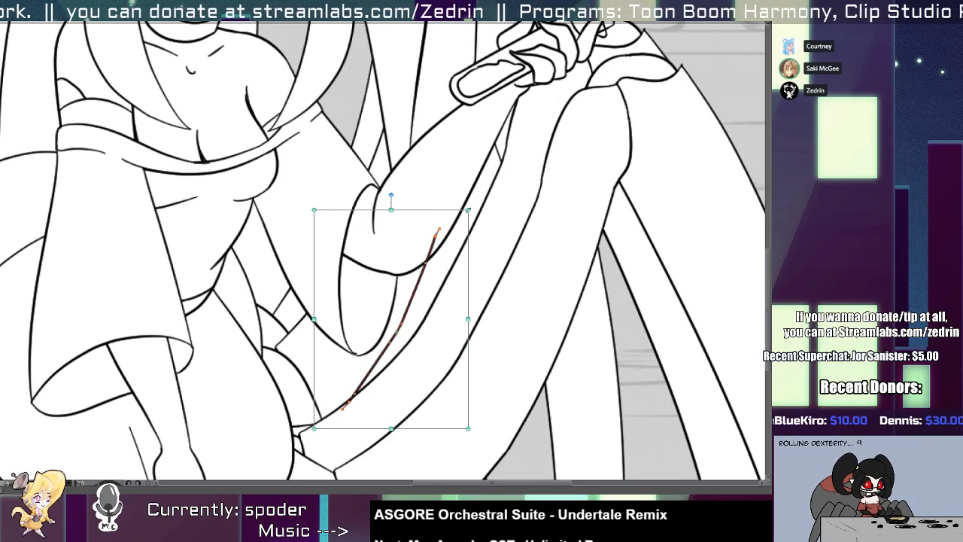
{"action": "mouse_move", "coordinate": [467, 209]}
{"action": "left_mouse_down"}
{"action": "mouse_move", "coordinate": [485, 173]}
{"action": "mouse_move", "coordinate": [501, 170]}
{"action": "left_mouse_up"}
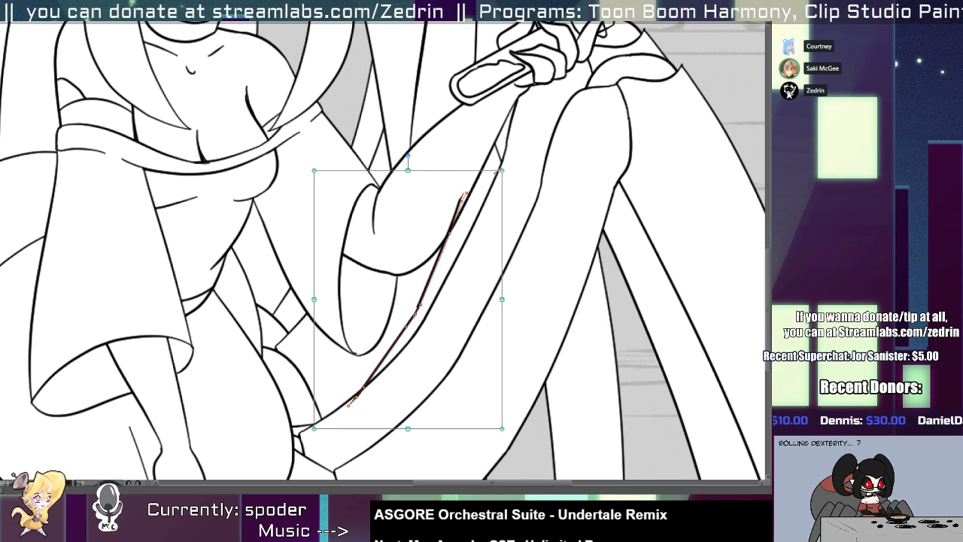
{"action": "key", "text": "e"}
{"action": "left_click", "coordinate": [460, 199]}
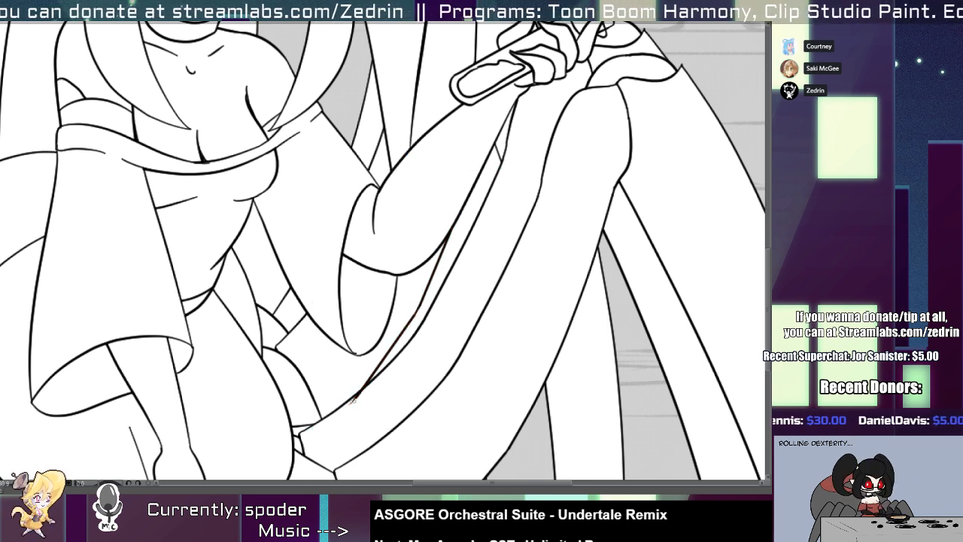
{"action": "left_click", "coordinate": [382, 331]}
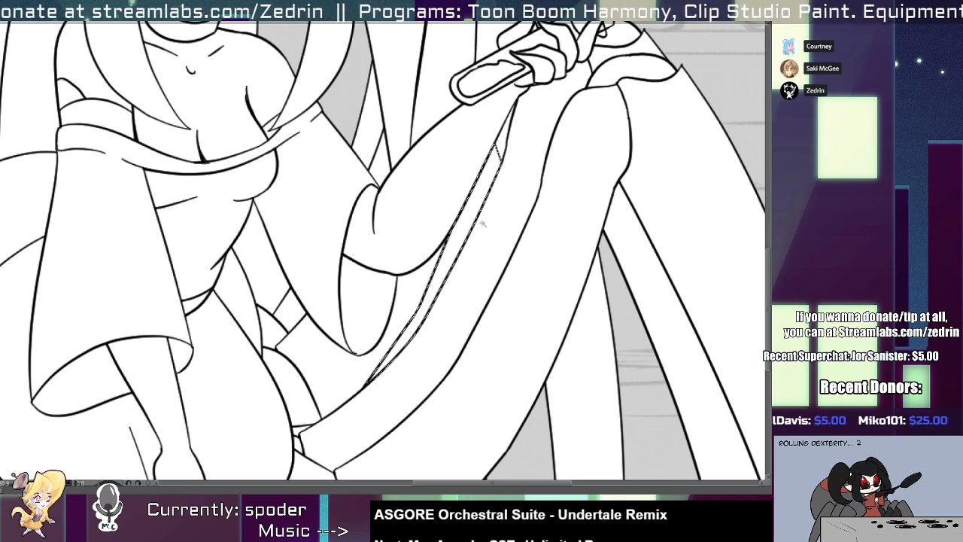
Ink short vertical edges for the back leg inside the narrow gap between the forearm and the front spider leg.
{"action": "scroll", "coordinate": [470, 222], "scroll_direction": "down", "scroll_amount": 2}
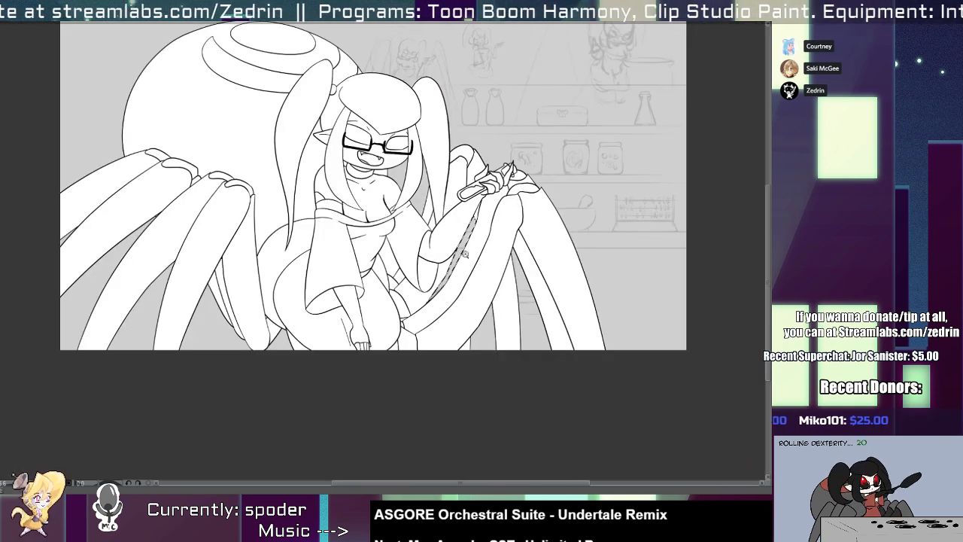
{"action": "scroll", "coordinate": [466, 241], "scroll_direction": "up", "scroll_amount": 2}
{"action": "left_click", "coordinate": [452, 280], "text": "ctrl"}
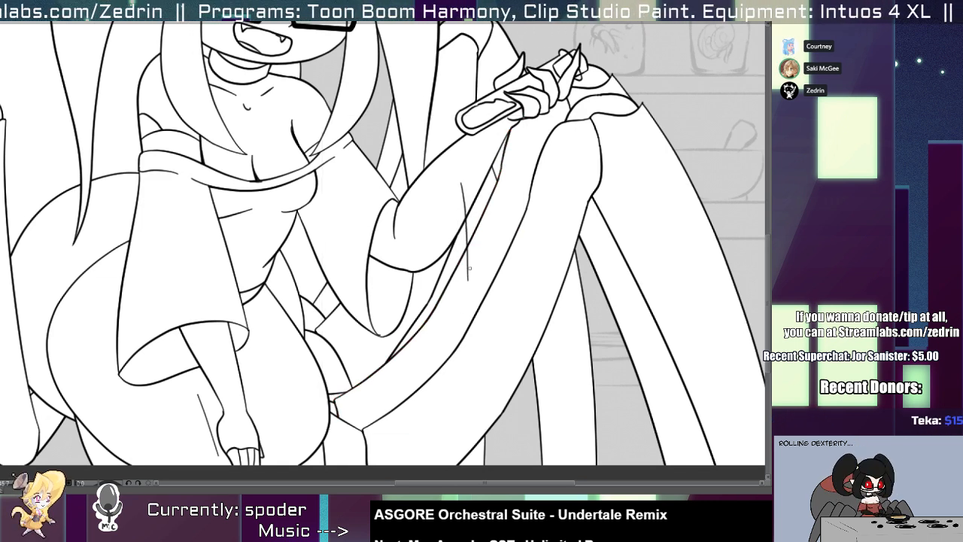
{"action": "key", "text": "ctrl+z"}
{"action": "mouse_move", "coordinate": [476, 160]}
{"action": "left_mouse_down"}
{"action": "mouse_move", "coordinate": [474, 290]}
{"action": "mouse_move", "coordinate": [431, 354]}
{"action": "left_mouse_up"}
{"action": "key", "text": "ctrl+z"}
{"action": "left_click_drag", "start_coordinate": [429, 271], "coordinate": [431, 345]}
{"action": "mouse_move", "coordinate": [430, 342]}
{"action": "left_mouse_down"}
{"action": "mouse_move", "coordinate": [432, 247]}
{"action": "mouse_move", "coordinate": [437, 311]}
{"action": "mouse_move", "coordinate": [427, 296]}
{"action": "left_mouse_up"}
{"action": "key", "text": "e"}
{"action": "left_click_drag", "start_coordinate": [432, 253], "coordinate": [424, 258]}
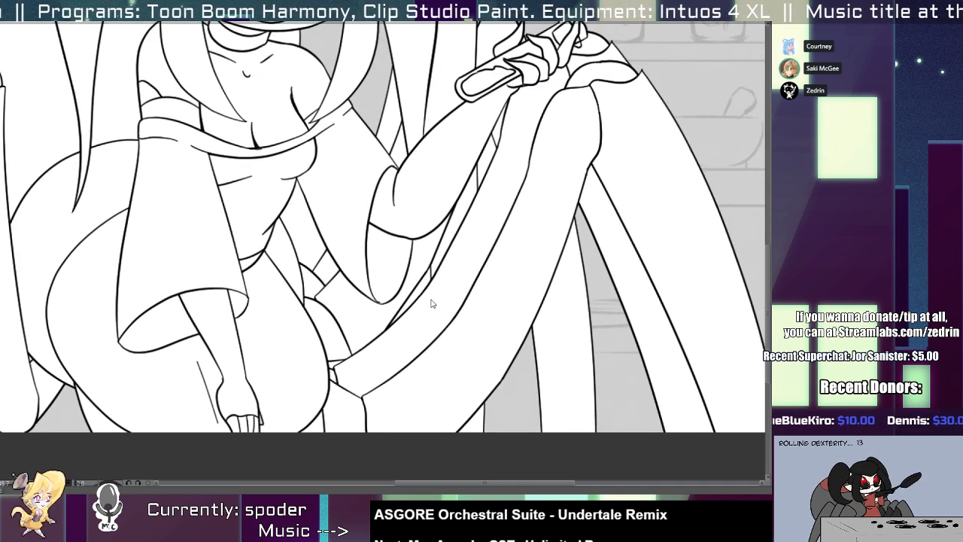
Clear the white fill from the gaps between the forearm and front spider leg and from the gap beside the waist.
{"action": "left_click", "coordinate": [424, 280]}
{"action": "key", "text": "Delete"}
{"action": "left_click_drag", "start_coordinate": [446, 203], "coordinate": [442, 297]}
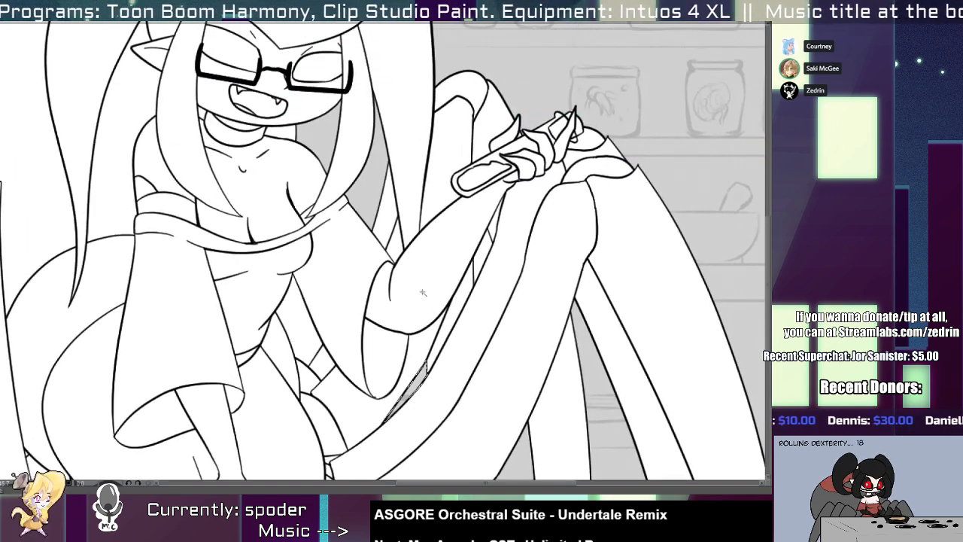
{"action": "left_click", "coordinate": [309, 327]}
{"action": "key", "text": "Delete"}
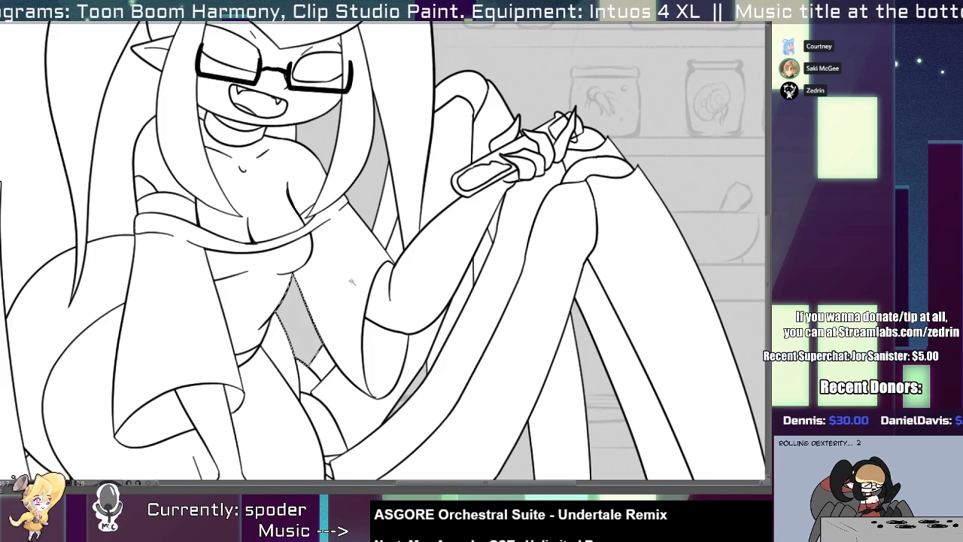
{"action": "left_click", "coordinate": [476, 268]}
{"action": "key", "text": "Delete"}
{"action": "left_click_drag", "start_coordinate": [474, 274], "coordinate": [484, 211]}
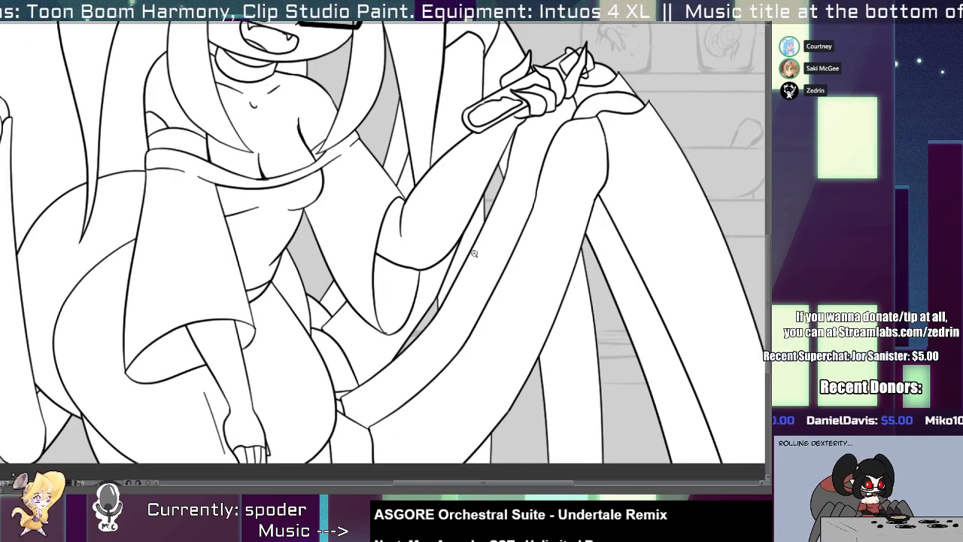
Extend the leg's curved edge to meet the hip outline and clear the white fill from the gap beneath it.
{"action": "key", "text": "ctrl+0"}
{"action": "mouse_move", "coordinate": [415, 275]}
{"action": "left_mouse_down"}
{"action": "mouse_move", "coordinate": [424, 298]}
{"action": "mouse_move", "coordinate": [393, 314]}
{"action": "left_mouse_up"}
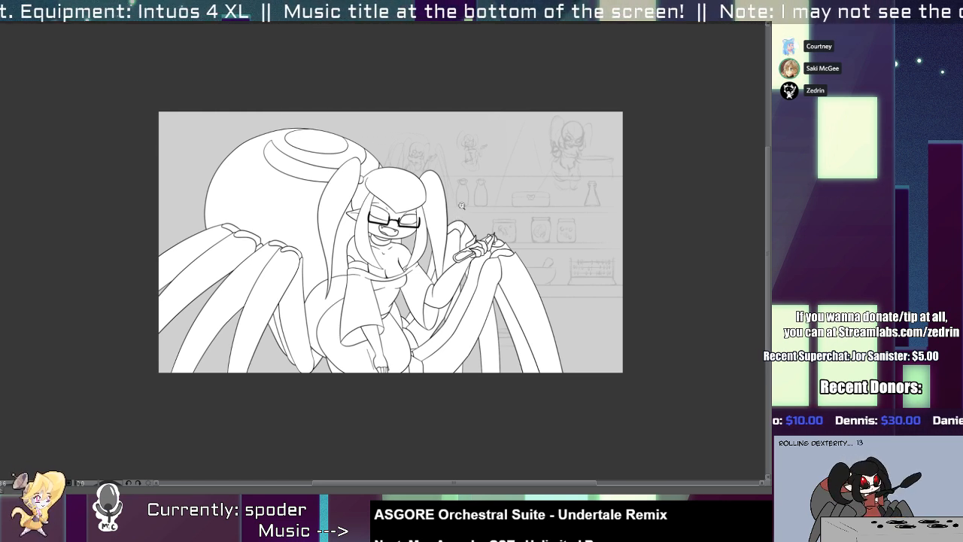
{"action": "left_click", "coordinate": [340, 293]}
{"action": "left_click", "coordinate": [341, 295]}
{"action": "left_click", "coordinate": [366, 271]}
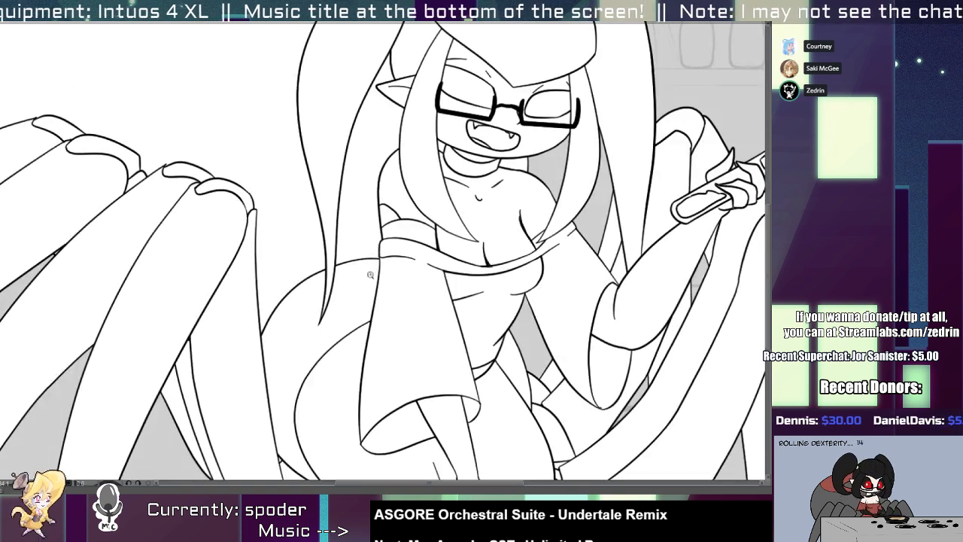
{"action": "left_click", "coordinate": [372, 272], "text": "alt"}
{"action": "left_click", "coordinate": [372, 272], "text": "alt"}
{"action": "mouse_move", "coordinate": [346, 388]}
{"action": "left_mouse_down"}
{"action": "mouse_move", "coordinate": [321, 344]}
{"action": "mouse_move", "coordinate": [383, 405]}
{"action": "left_mouse_up"}
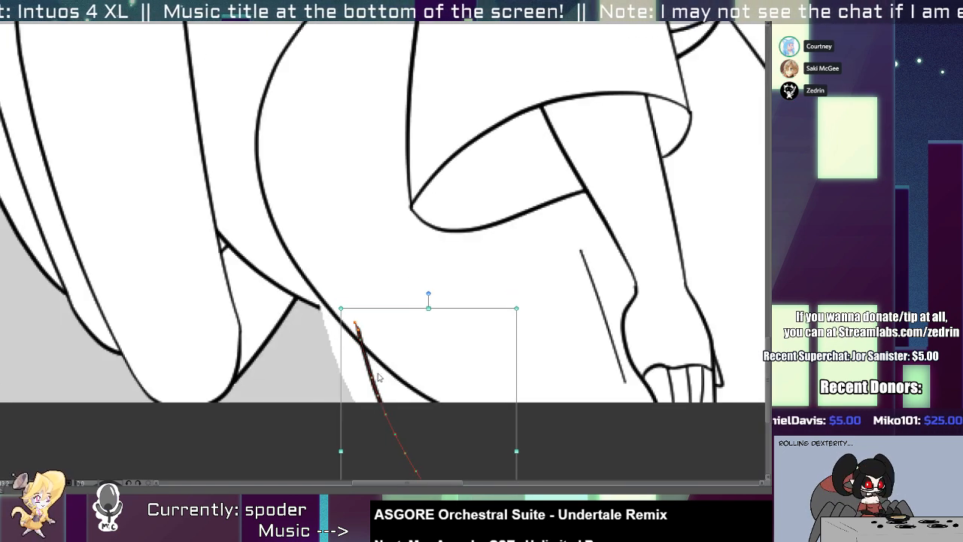
{"action": "left_click", "coordinate": [309, 308]}
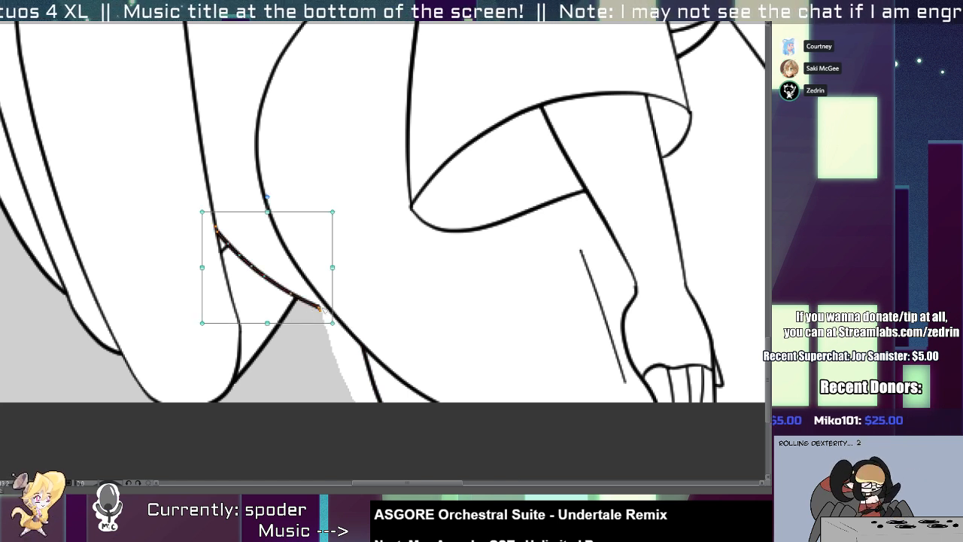
{"action": "left_click_drag", "start_coordinate": [321, 309], "coordinate": [375, 326]}
{"action": "left_click_drag", "start_coordinate": [361, 316], "coordinate": [359, 330]}
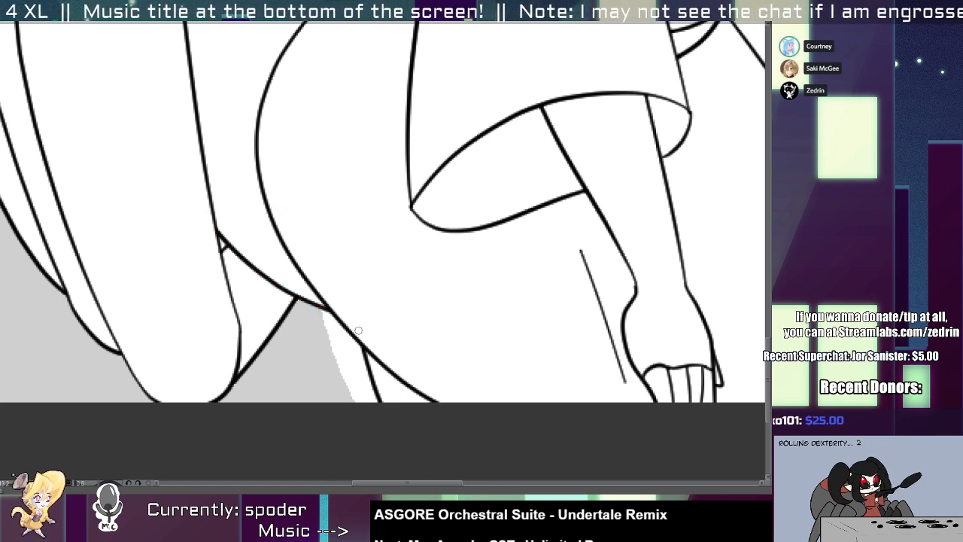
{"action": "left_click", "coordinate": [352, 354]}
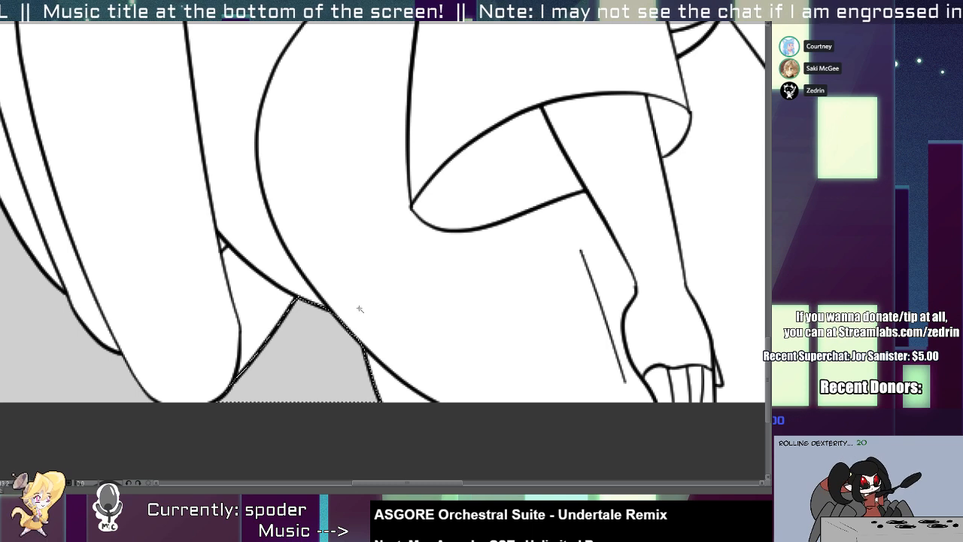
Redraw the rear hip outline as a fuller curve and erase the old outline and the part crossing the sleeve.
{"action": "left_click_drag", "start_coordinate": [353, 323], "coordinate": [276, 317]}
{"action": "left_click_drag", "start_coordinate": [355, 295], "coordinate": [373, 282]}
{"action": "mouse_move", "coordinate": [455, 167]}
{"action": "left_mouse_down"}
{"action": "mouse_move", "coordinate": [426, 176]}
{"action": "mouse_move", "coordinate": [389, 179]}
{"action": "mouse_move", "coordinate": [314, 276]}
{"action": "mouse_move", "coordinate": [336, 362]}
{"action": "left_mouse_up"}
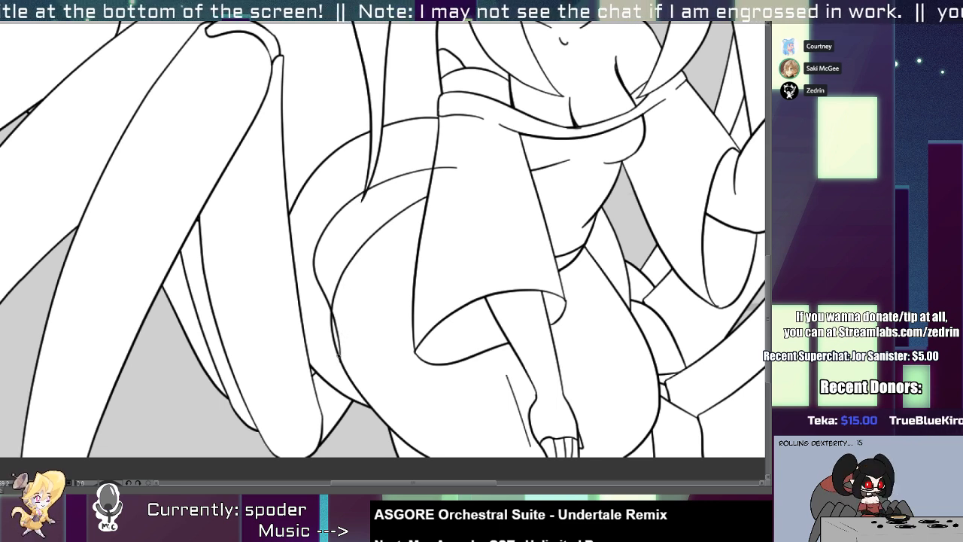
{"action": "left_click_drag", "start_coordinate": [348, 258], "coordinate": [352, 269]}
{"action": "left_click_drag", "start_coordinate": [333, 352], "coordinate": [330, 287]}
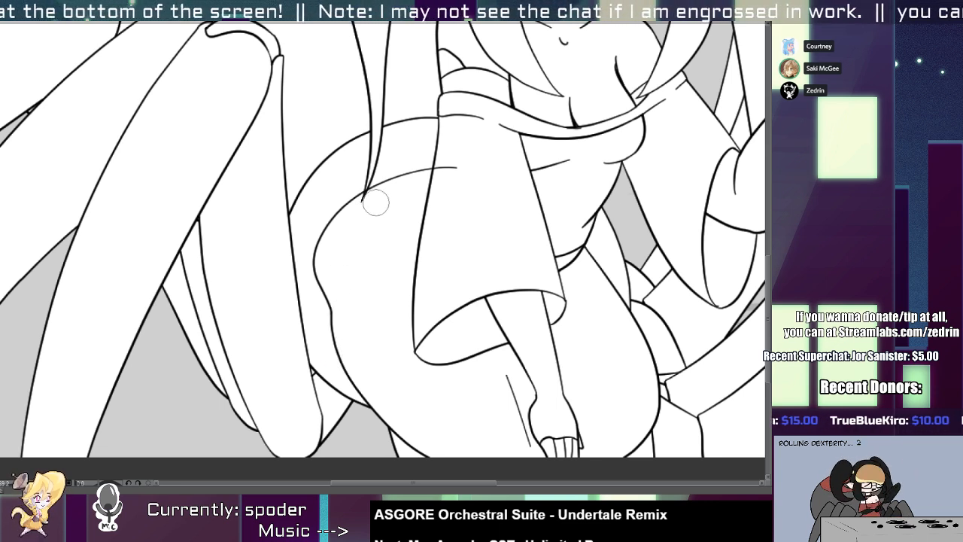
{"action": "left_click_drag", "start_coordinate": [421, 165], "coordinate": [431, 170]}
{"action": "mouse_move", "coordinate": [491, 165]}
{"action": "left_mouse_down"}
{"action": "mouse_move", "coordinate": [476, 194]}
{"action": "mouse_move", "coordinate": [469, 173]}
{"action": "left_mouse_up"}
Scale the character artwork up slightly, move it toward the left side of the canvas, and apply the transformation.
{"action": "mouse_move", "coordinate": [298, 229]}
{"action": "left_mouse_down"}
{"action": "mouse_move", "coordinate": [319, 220]}
{"action": "mouse_move", "coordinate": [239, 239]}
{"action": "left_mouse_up"}
{"action": "mouse_move", "coordinate": [330, 228]}
{"action": "left_mouse_down"}
{"action": "mouse_move", "coordinate": [318, 230]}
{"action": "mouse_move", "coordinate": [330, 234]}
{"action": "left_mouse_up"}
{"action": "left_click_drag", "start_coordinate": [437, 265], "coordinate": [394, 248]}
{"action": "left_click_drag", "start_coordinate": [427, 220], "coordinate": [363, 260]}
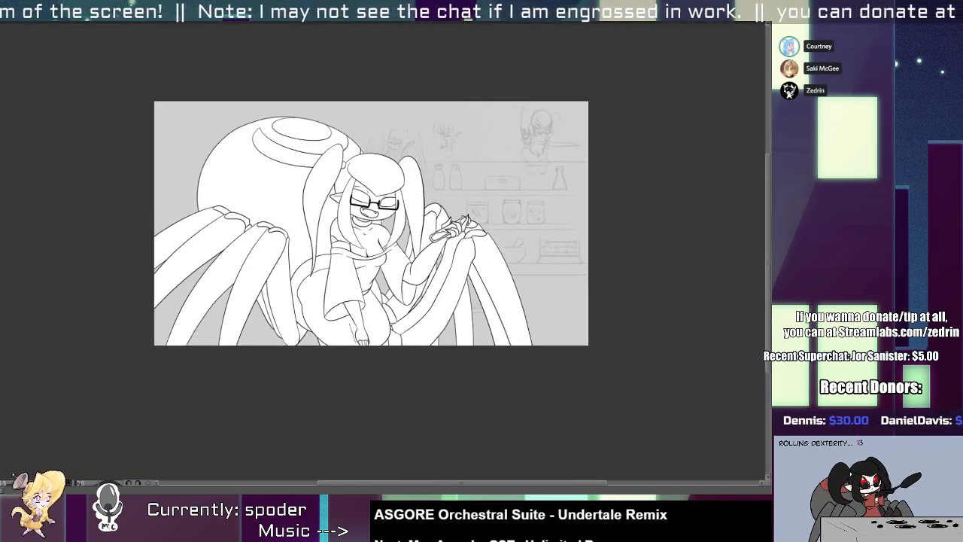
{"action": "key", "text": "ctrl+t"}
{"action": "left_click_drag", "start_coordinate": [546, 423], "coordinate": [570, 441]}
{"action": "left_click_drag", "start_coordinate": [485, 321], "coordinate": [445, 323]}
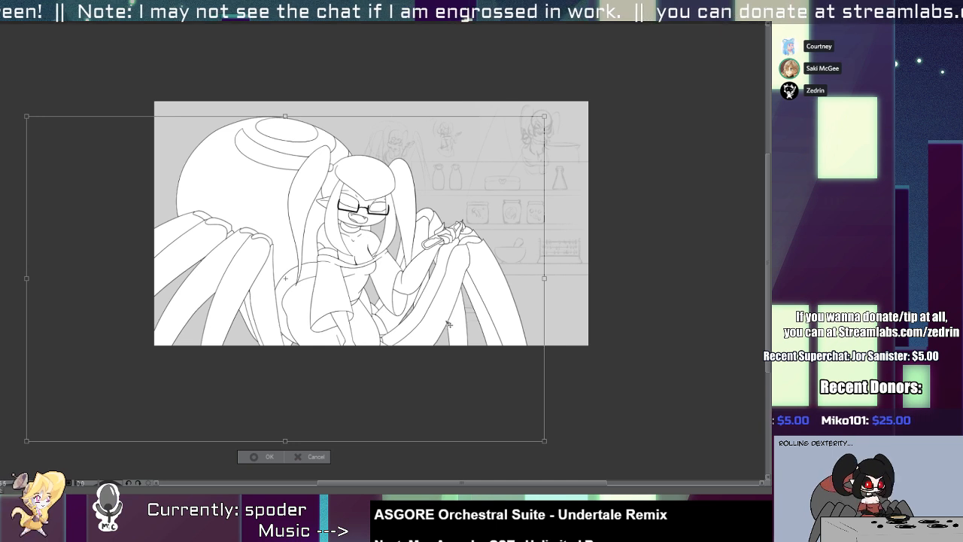
{"action": "key", "text": "Return"}
Redraw the inner end of the front leg beside the thigh as a rounded curve, erasing the old hooked end.
{"action": "scroll", "coordinate": [557, 323], "scroll_direction": "up", "scroll_amount": 5}
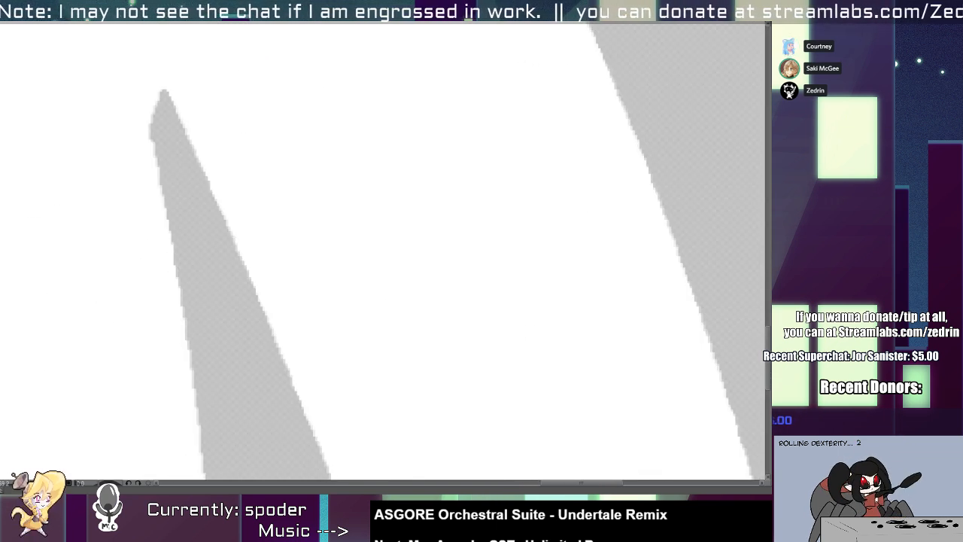
{"action": "mouse_move", "coordinate": [518, 300]}
{"action": "left_mouse_down"}
{"action": "mouse_move", "coordinate": [463, 292]}
{"action": "mouse_move", "coordinate": [543, 281]}
{"action": "left_mouse_up"}
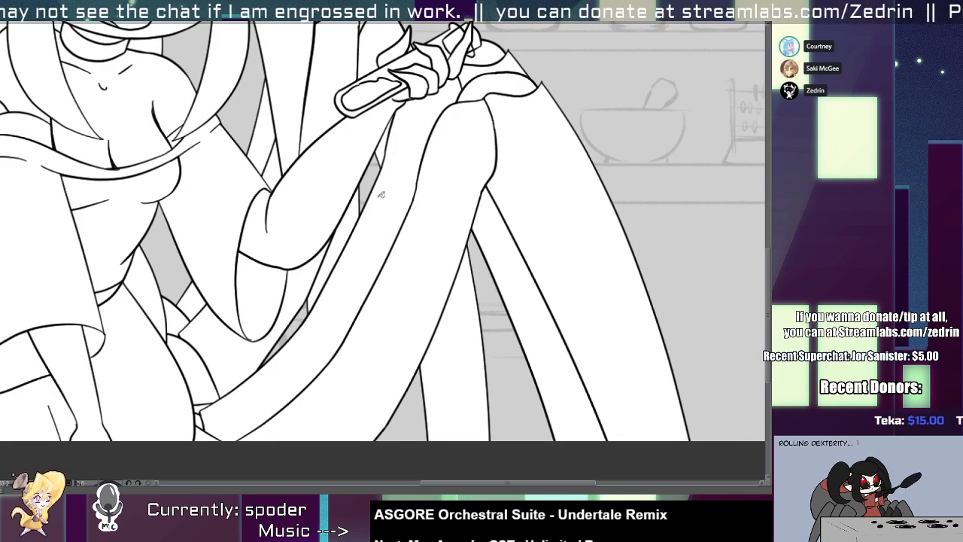
{"action": "mouse_move", "coordinate": [264, 347]}
{"action": "left_mouse_down"}
{"action": "mouse_move", "coordinate": [422, 334]}
{"action": "mouse_move", "coordinate": [397, 284]}
{"action": "left_mouse_up"}
{"action": "left_click_drag", "start_coordinate": [403, 340], "coordinate": [481, 339]}
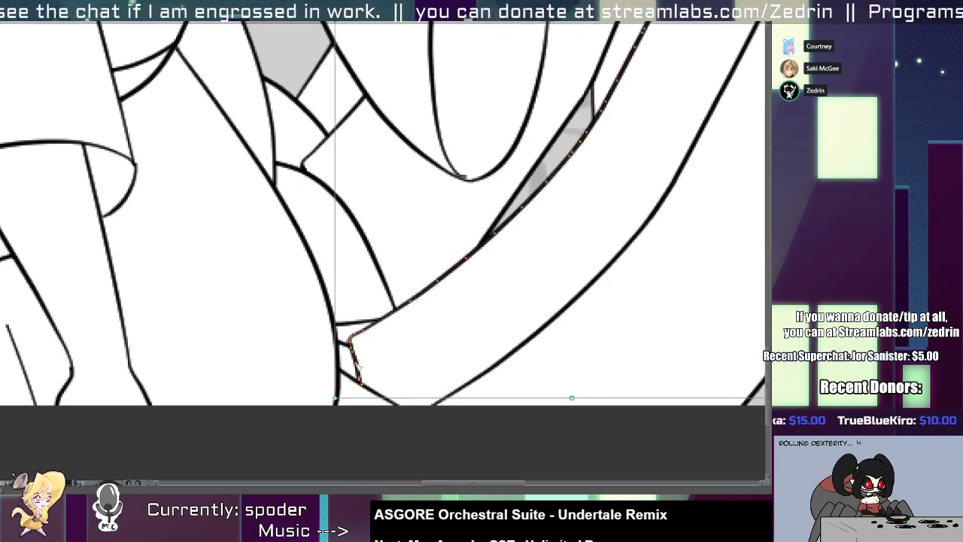
{"action": "mouse_move", "coordinate": [365, 331]}
{"action": "left_mouse_down"}
{"action": "mouse_move", "coordinate": [391, 359]}
{"action": "mouse_move", "coordinate": [390, 403]}
{"action": "left_mouse_up"}
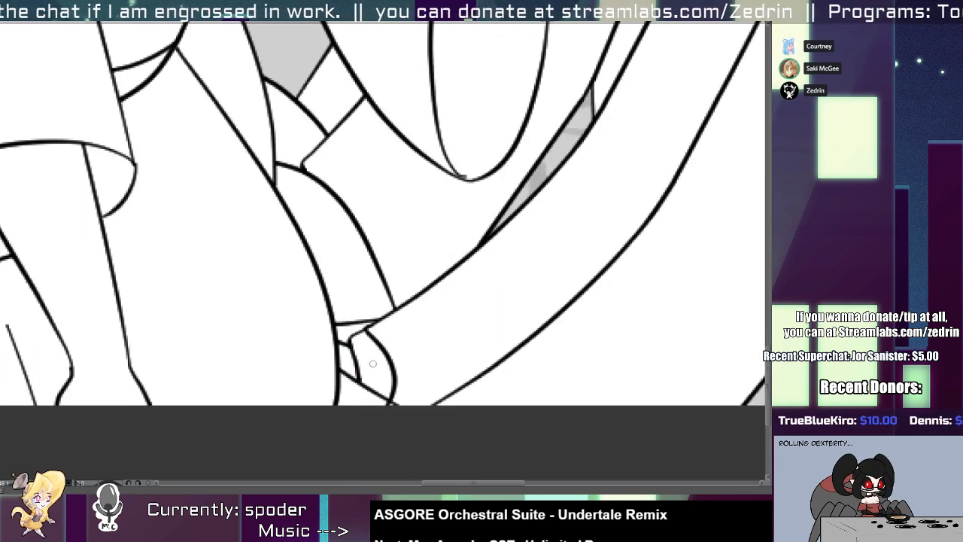
{"action": "scroll", "coordinate": [358, 359], "scroll_direction": "up", "scroll_amount": 3}
{"action": "left_click_drag", "start_coordinate": [301, 328], "coordinate": [384, 325]}
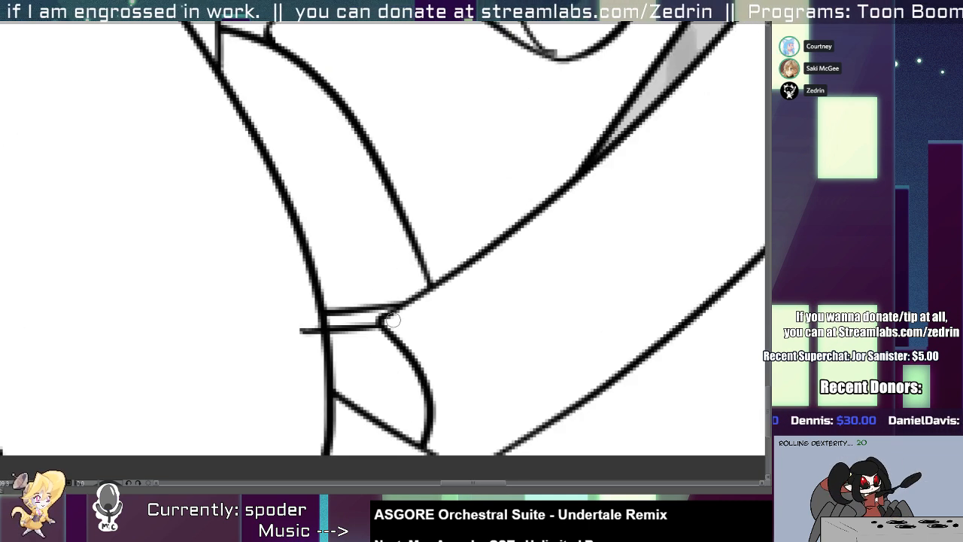
{"action": "scroll", "coordinate": [255, 345], "scroll_direction": "down", "scroll_amount": 3}
{"action": "left_click_drag", "start_coordinate": [313, 302], "coordinate": [338, 359]}
{"action": "scroll", "coordinate": [306, 288], "scroll_direction": "up", "scroll_amount": 1}
{"action": "scroll", "coordinate": [298, 325], "scroll_direction": "down", "scroll_amount": 2}
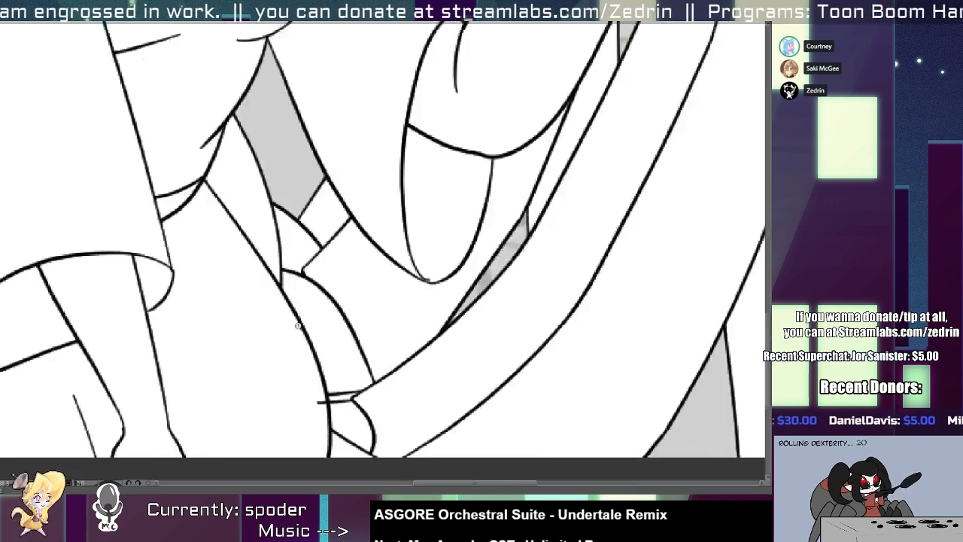
Draw a slanting line from the thigh outline to the front leg's rounded end and clean up the marks around it.
{"action": "scroll", "coordinate": [339, 361], "scroll_direction": "up", "scroll_amount": 2}
{"action": "mouse_move", "coordinate": [267, 318]}
{"action": "left_mouse_down"}
{"action": "mouse_move", "coordinate": [396, 389]}
{"action": "mouse_move", "coordinate": [372, 453]}
{"action": "left_mouse_up"}
{"action": "left_click", "coordinate": [388, 384]}
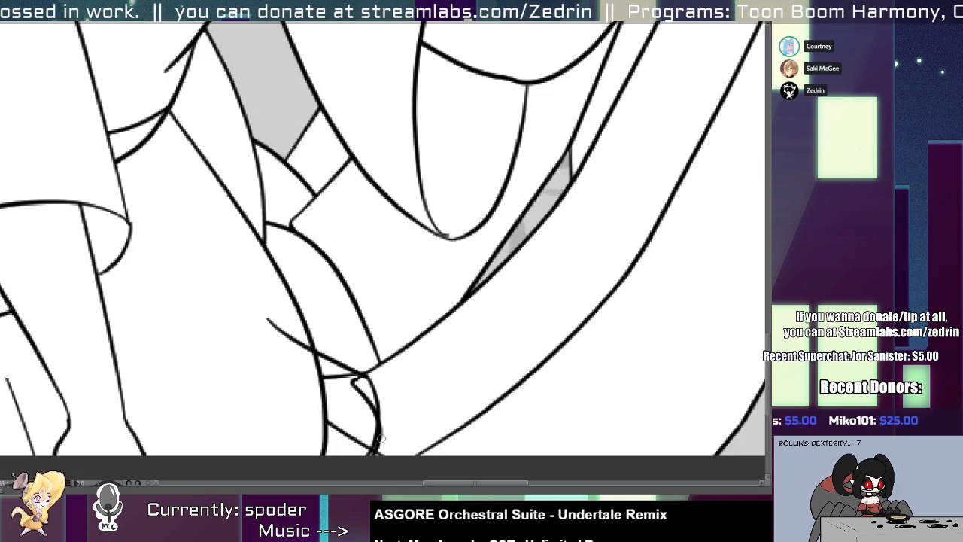
{"action": "left_click", "coordinate": [379, 440]}
{"action": "key", "text": "ctrl+z"}
{"action": "key", "text": "ctrl+z"}
{"action": "key", "text": "ctrl+z"}
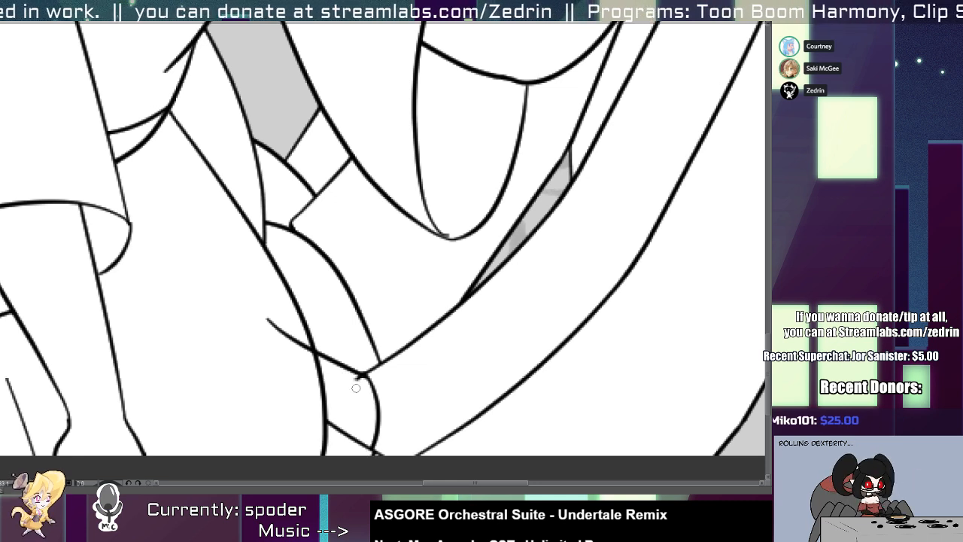
{"action": "left_click_drag", "start_coordinate": [365, 381], "coordinate": [374, 423]}
{"action": "scroll", "coordinate": [365, 388], "scroll_direction": "up", "scroll_amount": 2}
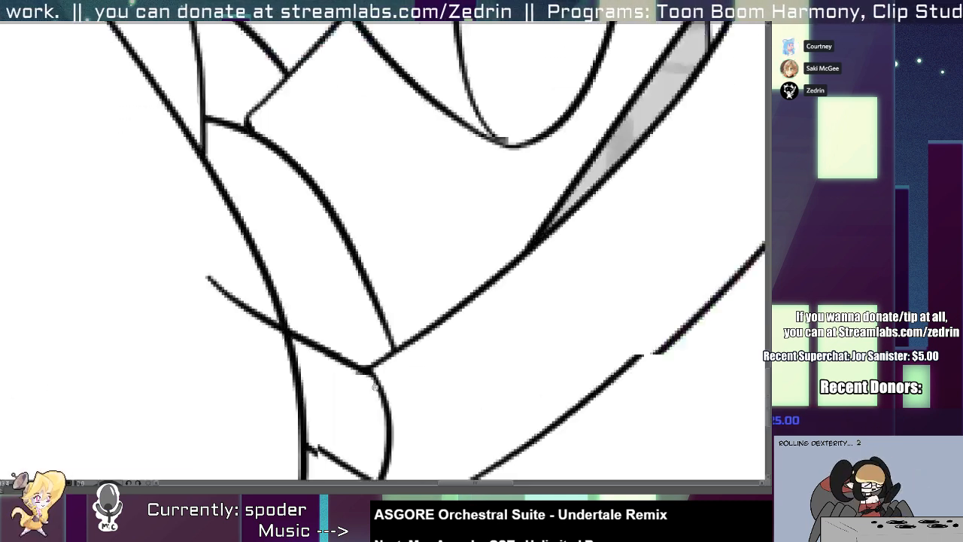
{"action": "mouse_move", "coordinate": [263, 328]}
{"action": "left_mouse_down"}
{"action": "mouse_move", "coordinate": [322, 369]}
{"action": "mouse_move", "coordinate": [336, 419]}
{"action": "mouse_move", "coordinate": [252, 379]}
{"action": "left_mouse_up"}
{"action": "key", "text": "ctrl+z"}
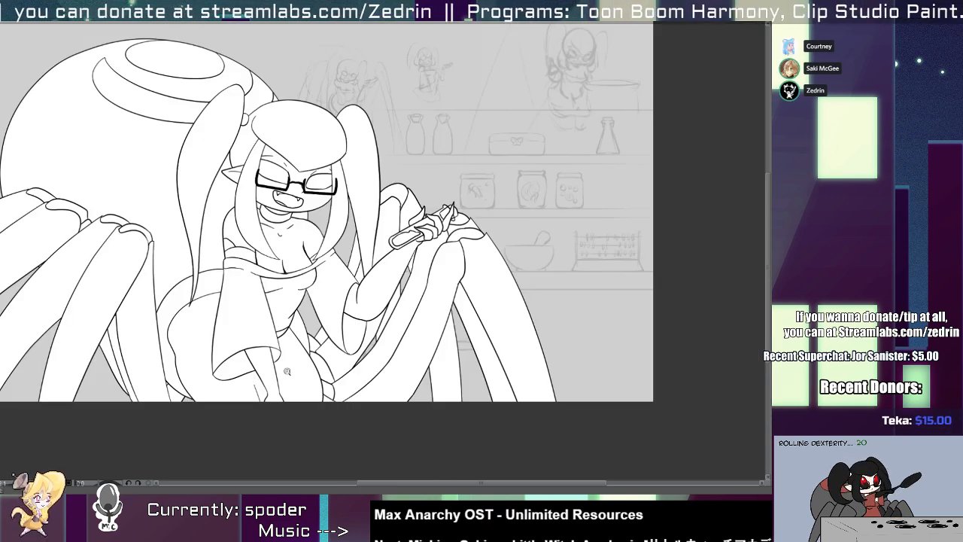
Draw the small arched leg joint behind the hip with a diagonal line above it and trim the overshoot.
{"action": "mouse_move", "coordinate": [304, 320]}
{"action": "left_mouse_down"}
{"action": "mouse_move", "coordinate": [310, 346]}
{"action": "mouse_move", "coordinate": [410, 301]}
{"action": "mouse_move", "coordinate": [421, 281]}
{"action": "mouse_move", "coordinate": [447, 304]}
{"action": "mouse_move", "coordinate": [307, 331]}
{"action": "mouse_move", "coordinate": [323, 333]}
{"action": "mouse_move", "coordinate": [360, 299]}
{"action": "mouse_move", "coordinate": [422, 372]}
{"action": "left_mouse_up"}
{"action": "key", "text": "ctrl+z"}
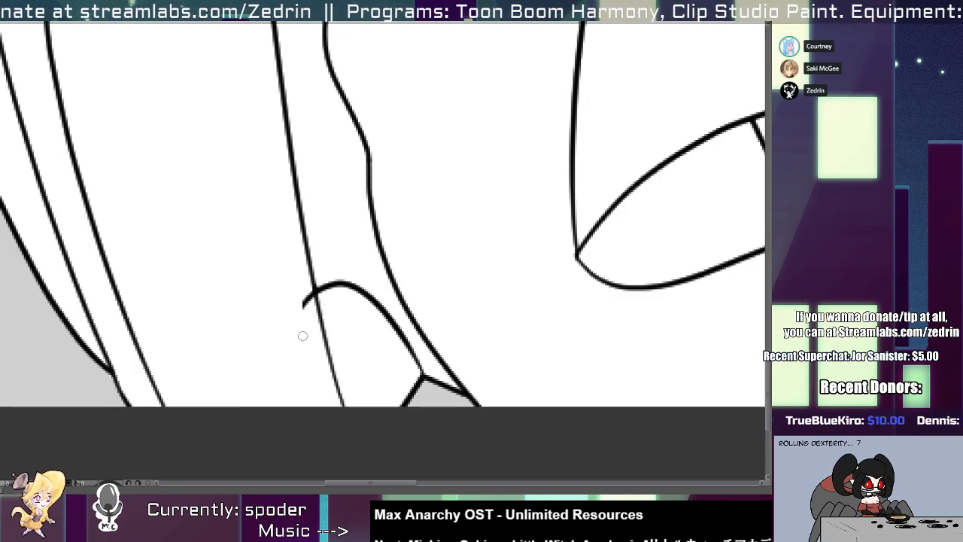
{"action": "scroll", "coordinate": [302, 335], "scroll_direction": "down", "scroll_amount": 6}
{"action": "scroll", "coordinate": [299, 315], "scroll_direction": "up", "scroll_amount": 5}
{"action": "mouse_move", "coordinate": [280, 289]}
{"action": "left_mouse_down"}
{"action": "mouse_move", "coordinate": [330, 359]}
{"action": "mouse_move", "coordinate": [385, 413]}
{"action": "left_mouse_up"}
{"action": "key", "text": "ctrl+z"}
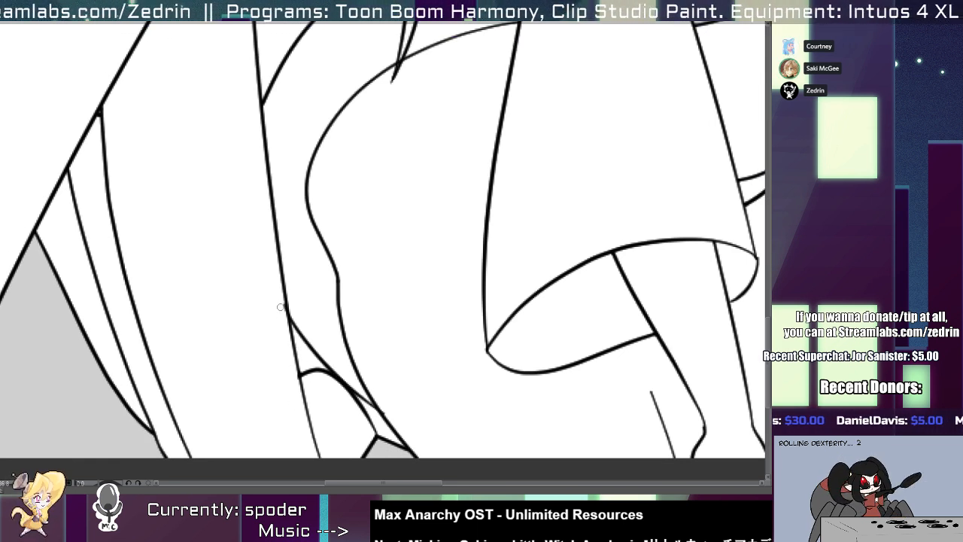
Erase the extra line and overlapping ends on the rear leg edges visible behind the front left-side leg.
{"action": "scroll", "coordinate": [282, 316], "scroll_direction": "up", "scroll_amount": 1}
{"action": "scroll", "coordinate": [283, 310], "scroll_direction": "down", "scroll_amount": 5}
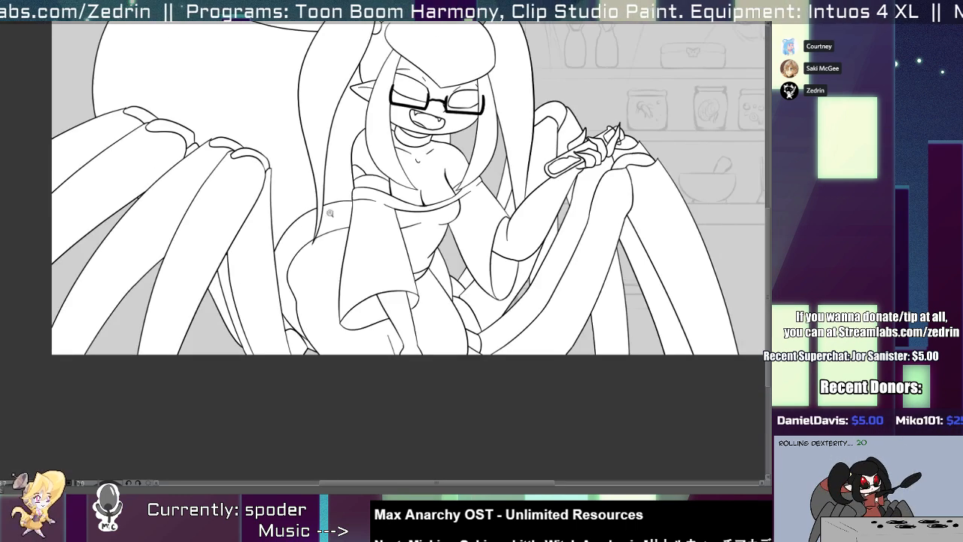
{"action": "scroll", "coordinate": [305, 328], "scroll_direction": "down", "scroll_amount": 4}
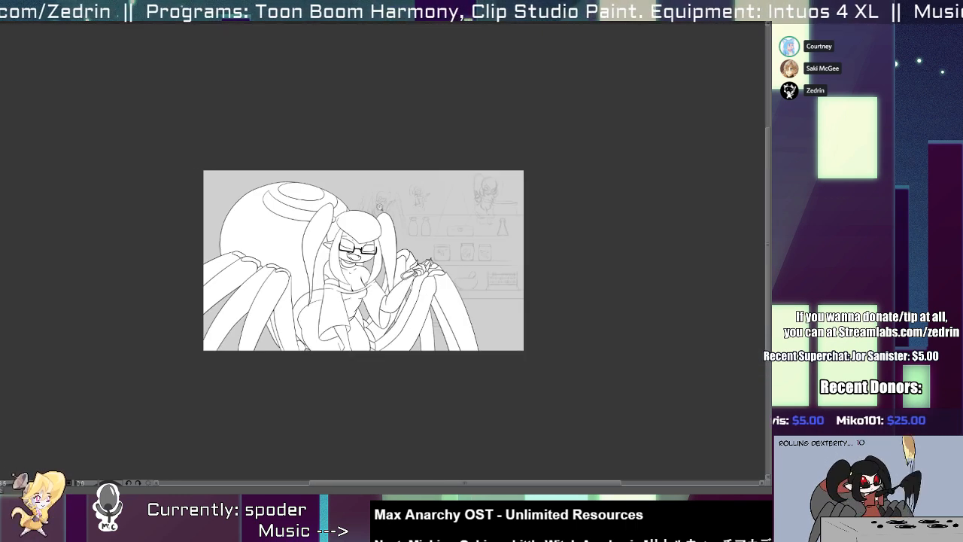
{"action": "left_click_drag", "start_coordinate": [380, 204], "coordinate": [353, 200]}
{"action": "scroll", "coordinate": [361, 256], "scroll_direction": "up", "scroll_amount": 2}
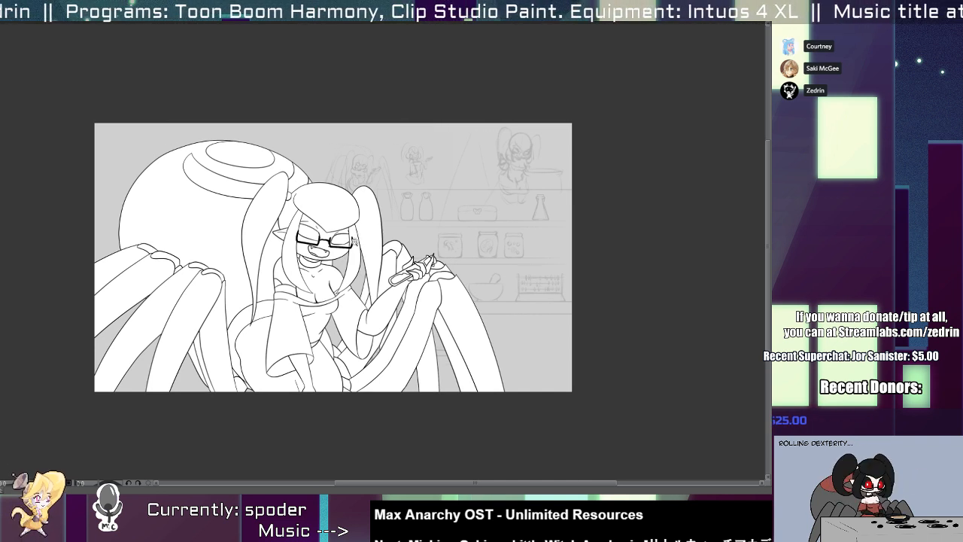
{"action": "scroll", "coordinate": [223, 365], "scroll_direction": "up", "scroll_amount": 4}
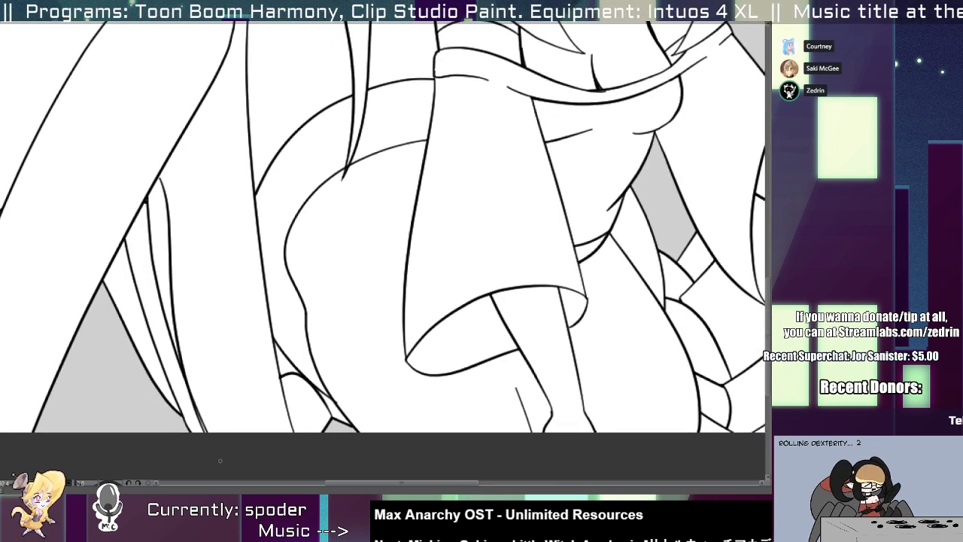
{"action": "left_click", "coordinate": [173, 263]}
{"action": "left_click_drag", "start_coordinate": [173, 270], "coordinate": [156, 295]}
{"action": "key", "text": "alt+t"}
{"action": "left_click_drag", "start_coordinate": [160, 239], "coordinate": [137, 190]}
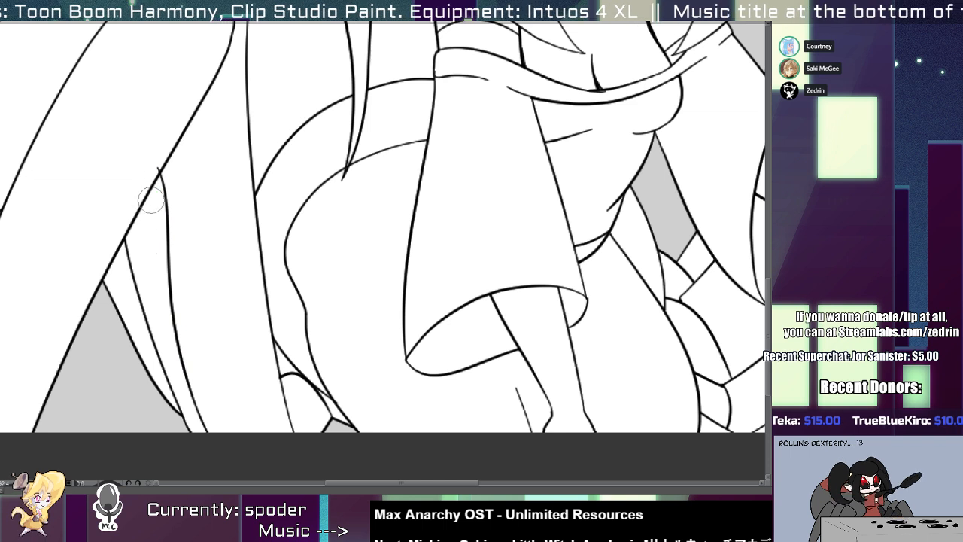
{"action": "left_click_drag", "start_coordinate": [179, 334], "coordinate": [195, 387]}
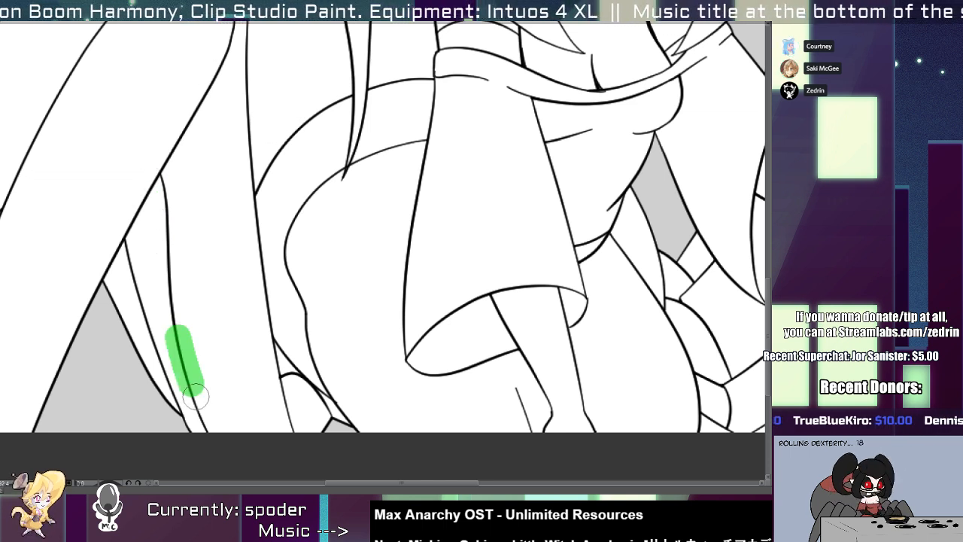
Select the line art of the two outermost left legs and shift it slightly inward and down.
{"action": "key", "text": "1"}
{"action": "key", "text": "1"}
{"action": "key", "text": "1"}
{"action": "key", "text": "2"}
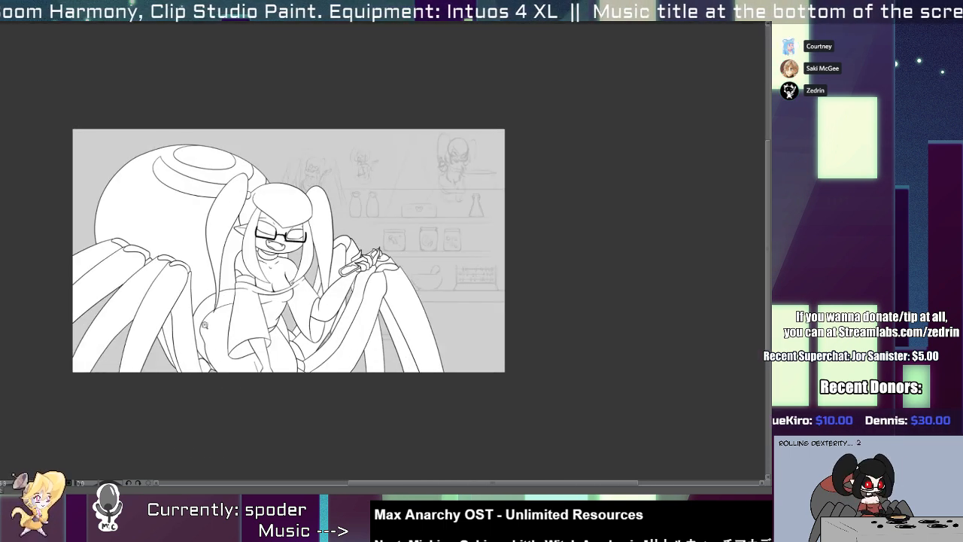
{"action": "key", "text": "2"}
{"action": "key", "text": "2"}
{"action": "key", "text": "2"}
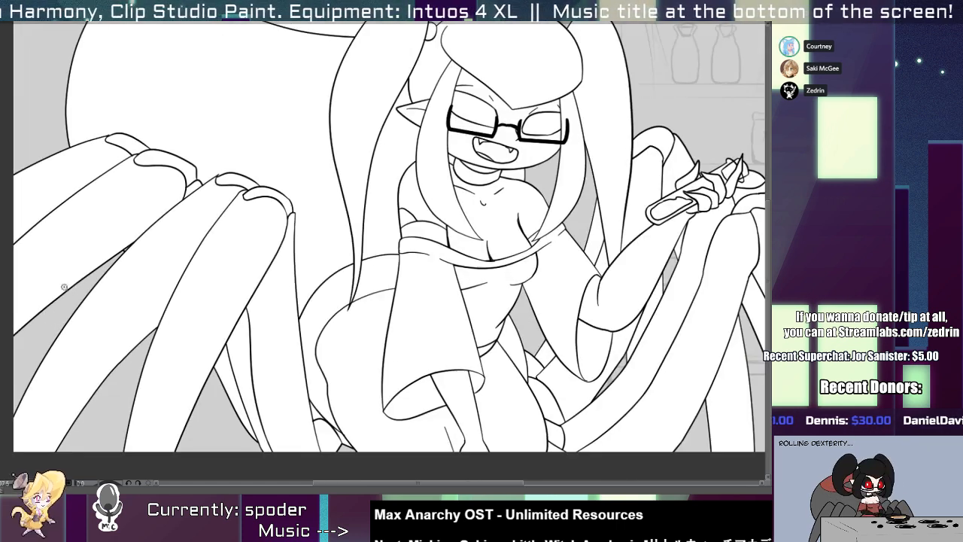
{"action": "left_click_drag", "start_coordinate": [160, 105], "coordinate": [113, 179]}
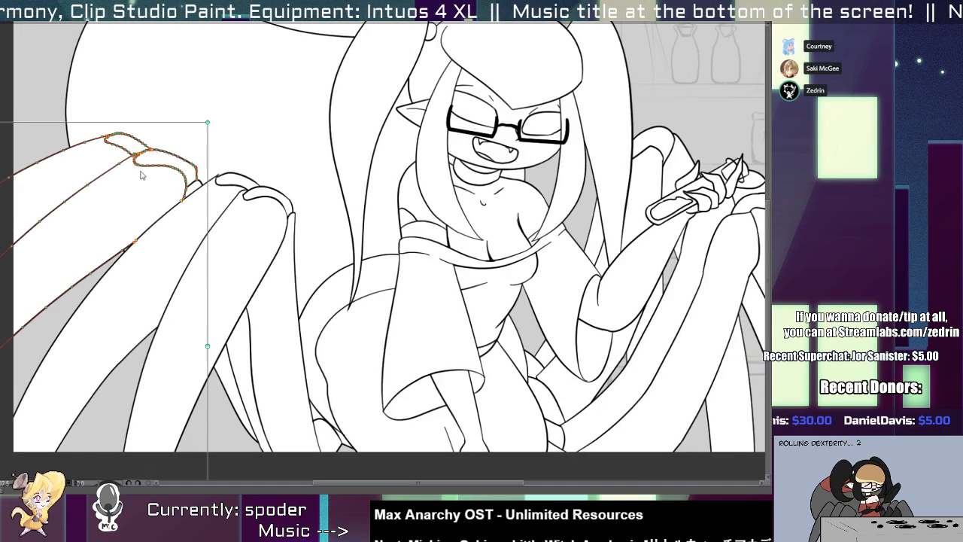
{"action": "left_click", "coordinate": [192, 185], "text": "shift"}
{"action": "mouse_move", "coordinate": [194, 185]}
{"action": "left_mouse_down"}
{"action": "mouse_move", "coordinate": [207, 199]}
{"action": "mouse_move", "coordinate": [189, 214]}
{"action": "left_mouse_up"}
Erase the part of the shifted leg's underside line that crosses over the neighbouring leg.
{"action": "key", "text": "e"}
{"action": "left_click", "coordinate": [200, 200]}
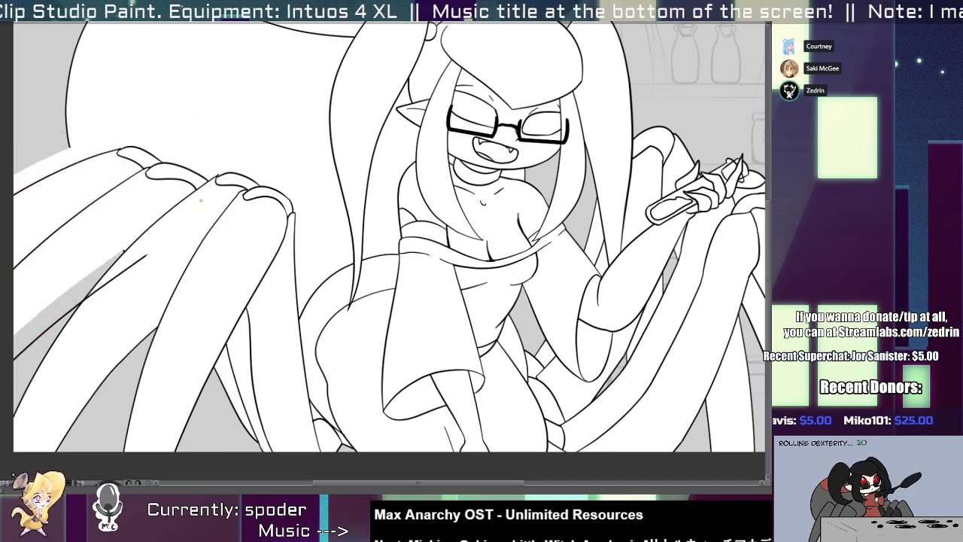
{"action": "scroll", "coordinate": [168, 244], "scroll_direction": "up", "scroll_amount": 1}
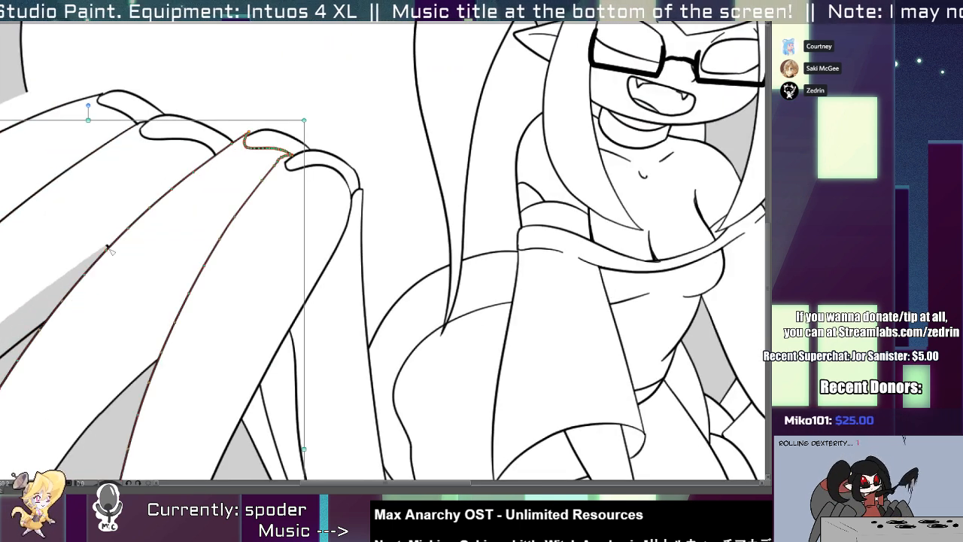
{"action": "left_click_drag", "start_coordinate": [65, 225], "coordinate": [281, 223]}
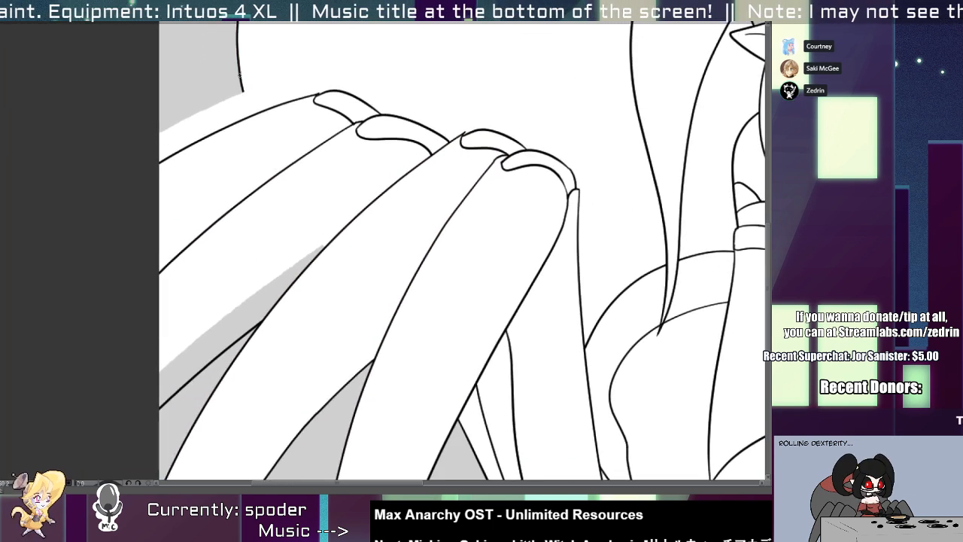
Extend the abdomen's outer outline down to the uppermost left leg and erase the part overshooting into the leg.
{"action": "left_click_drag", "start_coordinate": [240, 73], "coordinate": [276, 155]}
{"action": "key", "text": "ctrl+z"}
{"action": "left_click_drag", "start_coordinate": [240, 76], "coordinate": [266, 155]}
{"action": "left_click", "coordinate": [264, 143], "text": "ctrl"}
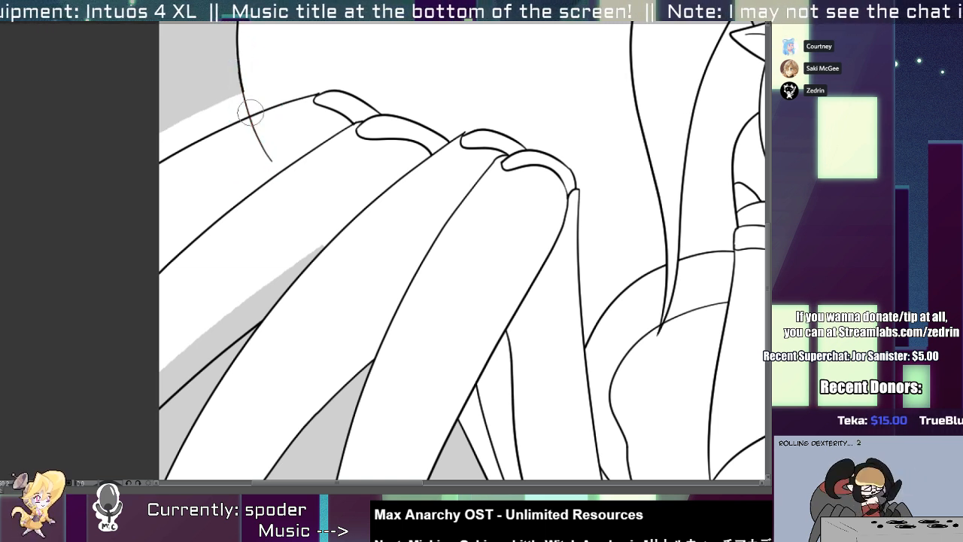
{"action": "left_click_drag", "start_coordinate": [246, 112], "coordinate": [254, 134]}
{"action": "left_click", "coordinate": [266, 148], "text": "ctrl"}
{"action": "key", "text": "e"}
{"action": "left_click", "coordinate": [260, 140]}
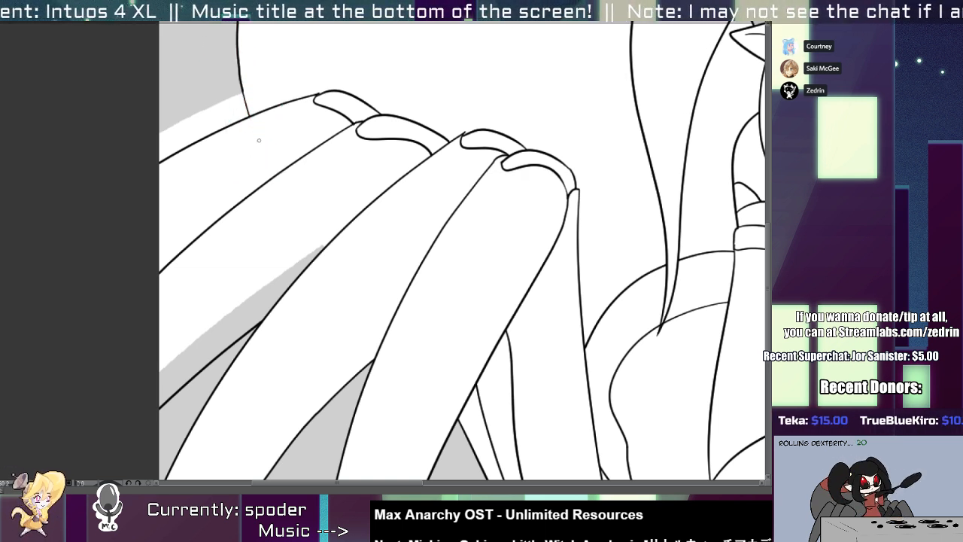
Clear the white fill left above the uppermost left leg, outside the abdomen outline.
{"action": "left_click", "coordinate": [227, 110]}
{"action": "key", "text": "Delete"}
{"action": "key", "text": "ctrl+d"}
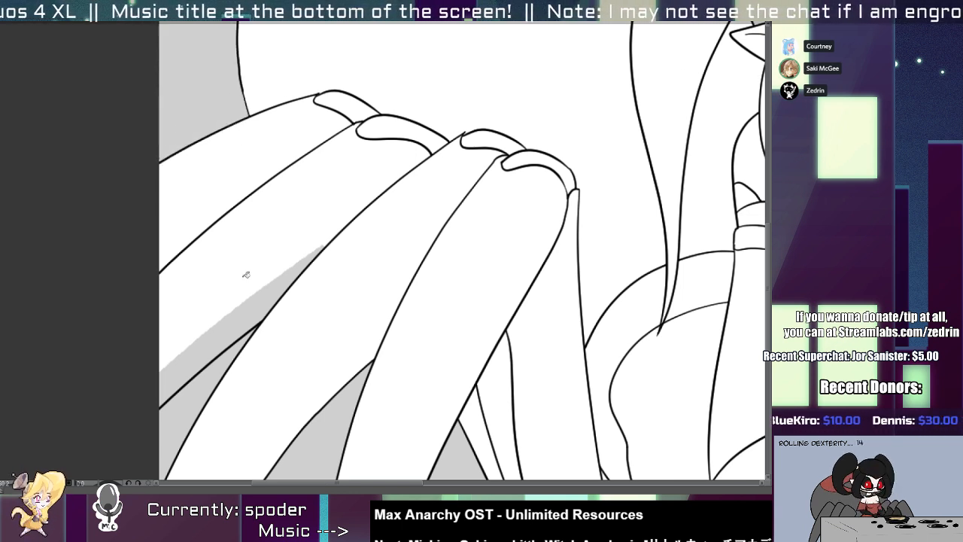
Extend the second left leg's white fill to its underside outline and select the background gaps between the left legs.
{"action": "left_click", "coordinate": [246, 275]}
{"action": "left_click_drag", "start_coordinate": [232, 234], "coordinate": [214, 234]}
{"action": "left_click_drag", "start_coordinate": [273, 272], "coordinate": [280, 278]}
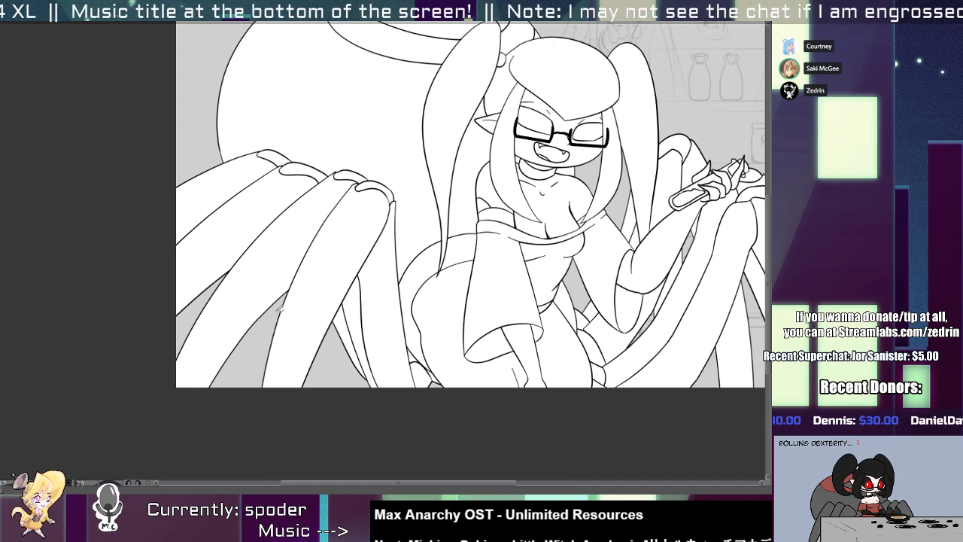
{"action": "left_click", "coordinate": [191, 325], "text": "shift"}
{"action": "left_click", "coordinate": [331, 373], "text": "shift"}
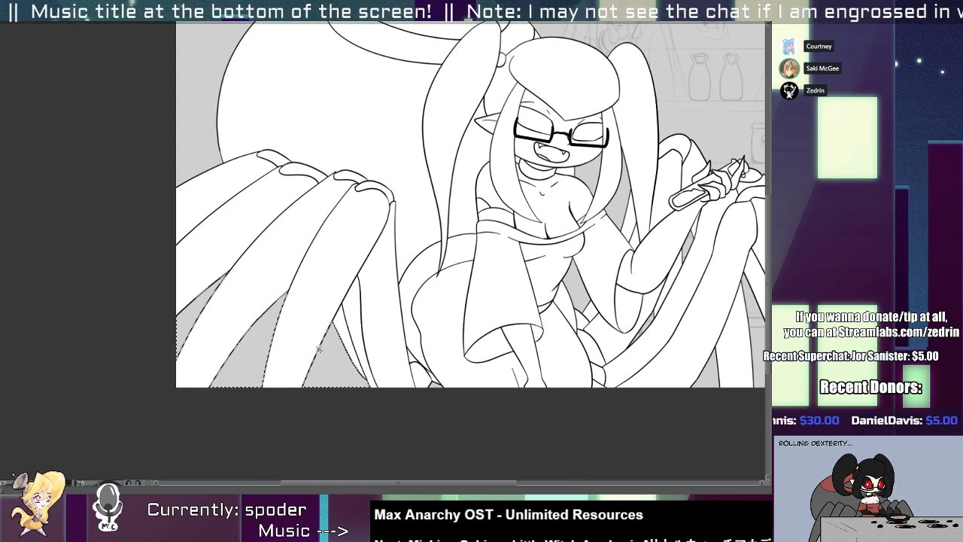
{"action": "key", "text": "ctrl+d"}
Redraw the second left leg's underside line up to the third leg and clear the white fill beneath it.
{"action": "mouse_move", "coordinate": [205, 287]}
{"action": "left_mouse_down"}
{"action": "mouse_move", "coordinate": [224, 289]}
{"action": "mouse_move", "coordinate": [214, 275]}
{"action": "mouse_move", "coordinate": [244, 244]}
{"action": "left_mouse_up"}
{"action": "key", "text": "e"}
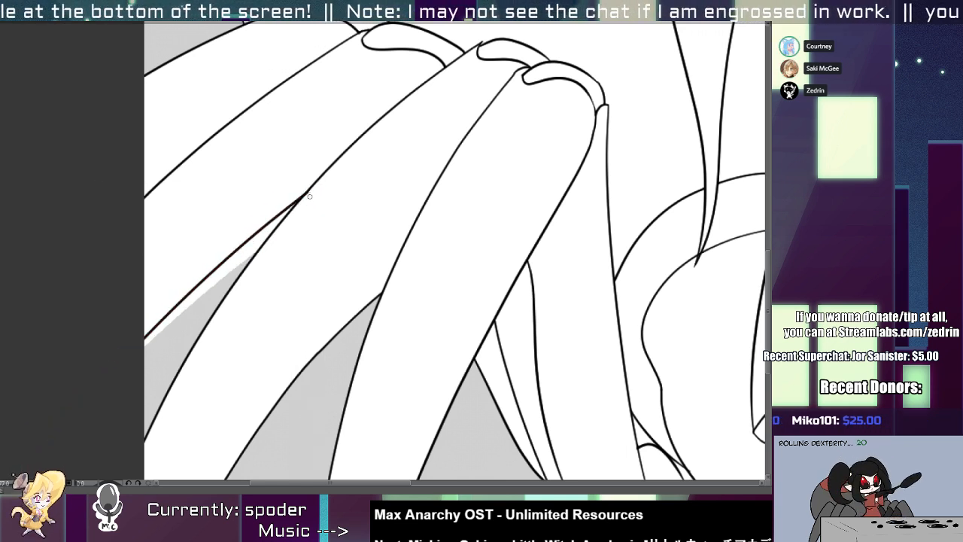
{"action": "left_click", "coordinate": [224, 288]}
{"action": "key", "text": "alt+Delete"}
{"action": "key", "text": "ctrl+d"}
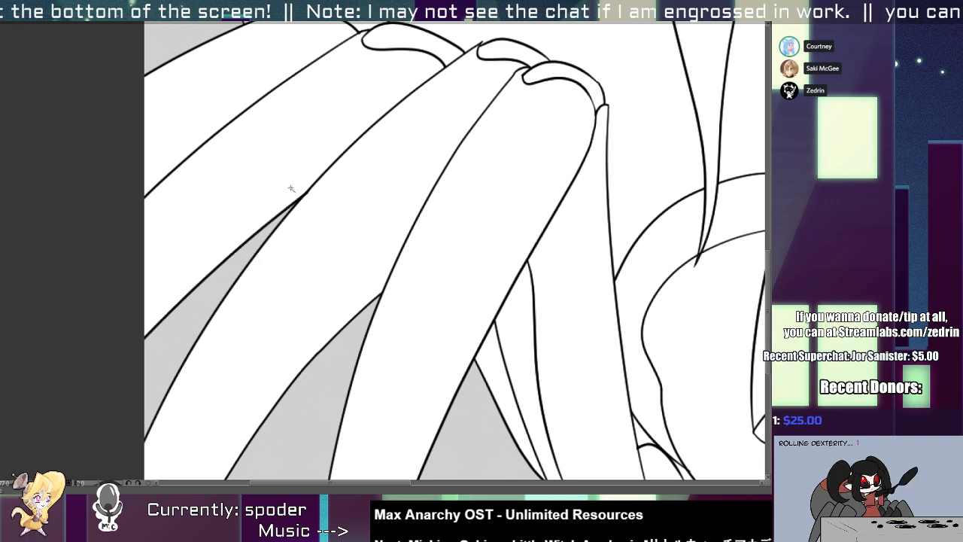
{"action": "left_click", "coordinate": [311, 204], "text": "ctrl"}
{"action": "left_click", "coordinate": [274, 202]}
{"action": "left_click_drag", "start_coordinate": [312, 180], "coordinate": [335, 172]}
{"action": "key", "text": "ctrl+z"}
{"action": "left_click", "coordinate": [304, 185]}
{"action": "left_click_drag", "start_coordinate": [309, 211], "coordinate": [230, 206]}
Isolate the shelf and counter line art from the character and fill the shelves and counter with white.
{"action": "mouse_move", "coordinate": [382, 184]}
{"action": "left_mouse_down"}
{"action": "mouse_move", "coordinate": [408, 183]}
{"action": "mouse_move", "coordinate": [260, 283]}
{"action": "left_mouse_up"}
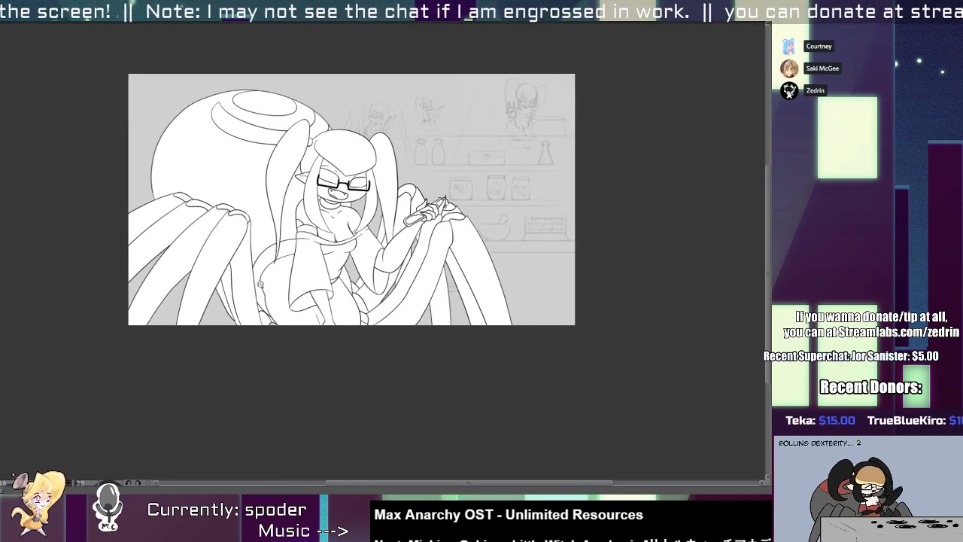
{"action": "left_click_drag", "start_coordinate": [260, 284], "coordinate": [249, 308]}
{"action": "left_click_drag", "start_coordinate": [338, 294], "coordinate": [354, 302]}
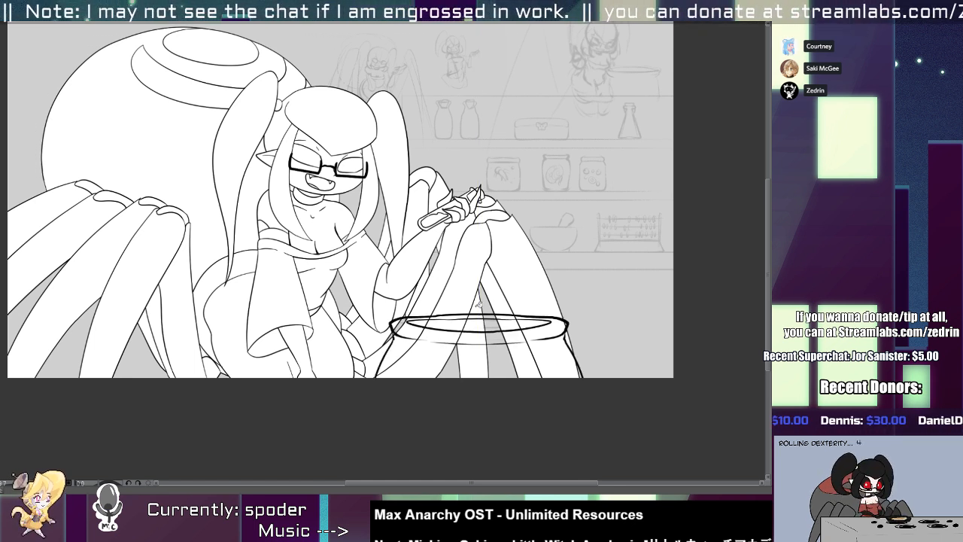
{"action": "left_click", "coordinate": [473, 351]}
{"action": "left_click_drag", "start_coordinate": [494, 169], "coordinate": [426, 246]}
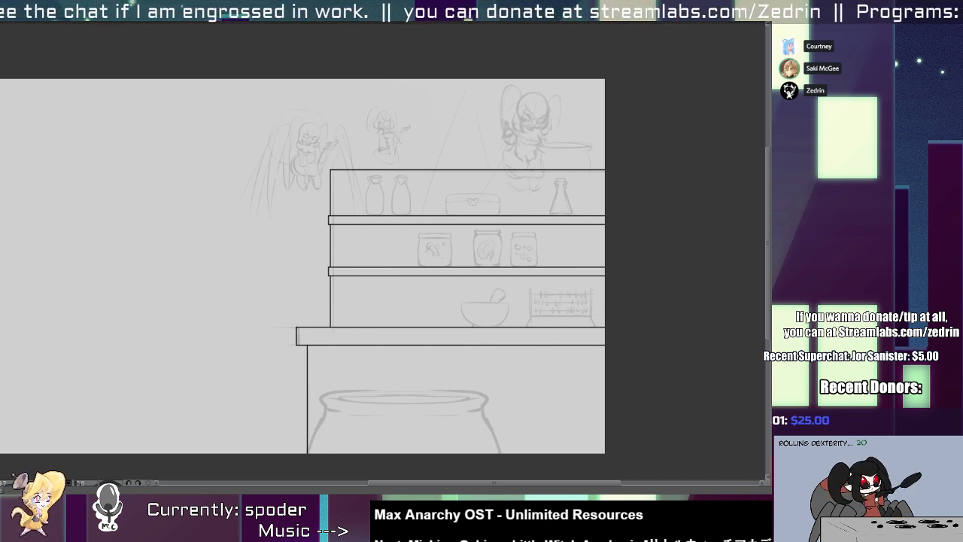
{"action": "left_click", "coordinate": [491, 216]}
{"action": "left_click", "coordinate": [483, 356]}
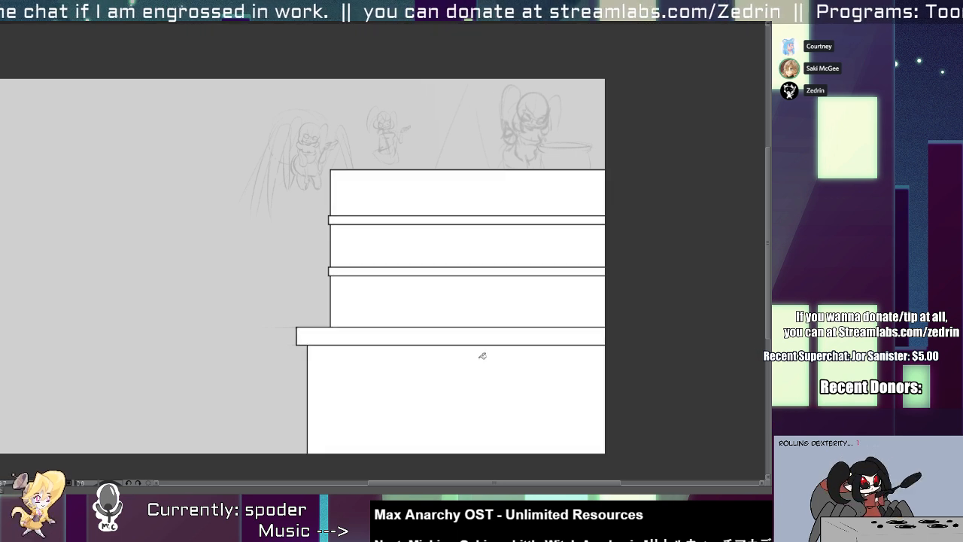
Undo the white fill on the shelves and counter.
{"action": "key", "text": "ctrl+z"}
{"action": "key", "text": "ctrl+z"}
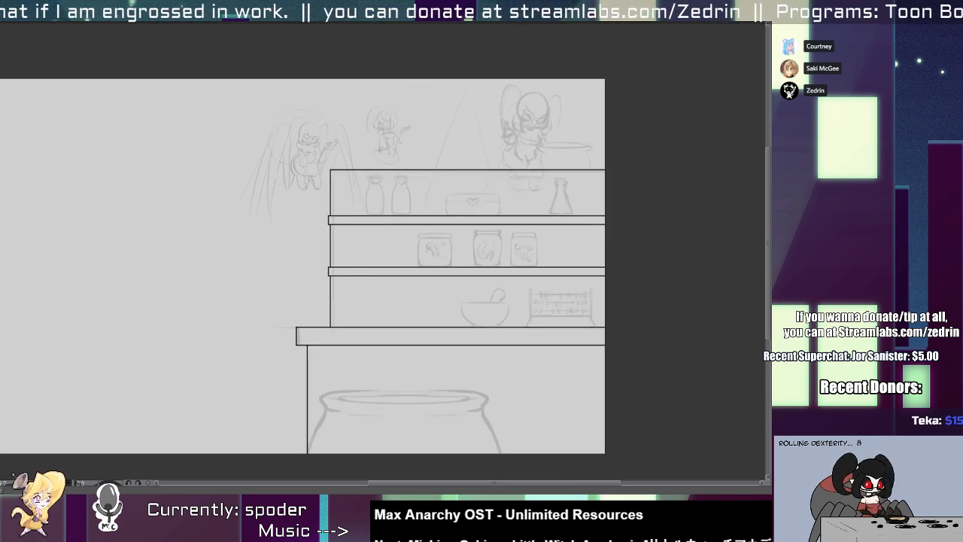
Ink the mortar bowl's rim and both curved sides over the sketch on the counter.
{"action": "scroll", "coordinate": [470, 301], "scroll_direction": "up", "scroll_amount": 5}
{"action": "left_click_drag", "start_coordinate": [490, 268], "coordinate": [364, 228]}
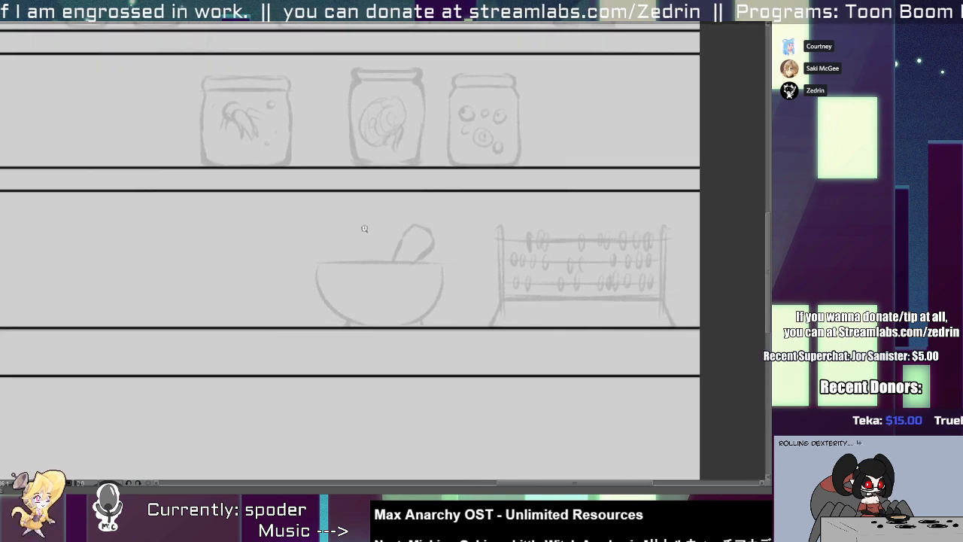
{"action": "scroll", "coordinate": [340, 270], "scroll_direction": "up", "scroll_amount": 3}
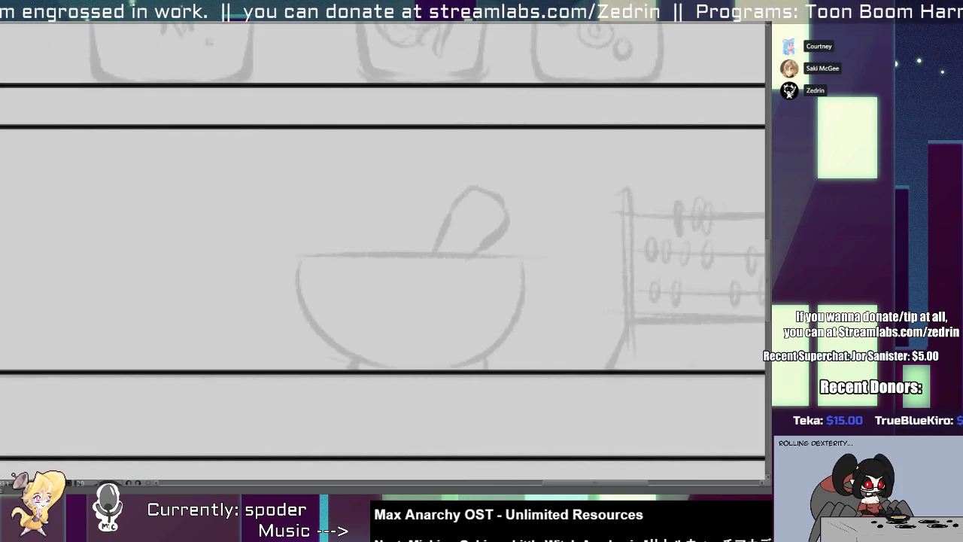
{"action": "left_click_drag", "start_coordinate": [314, 256], "coordinate": [343, 341]}
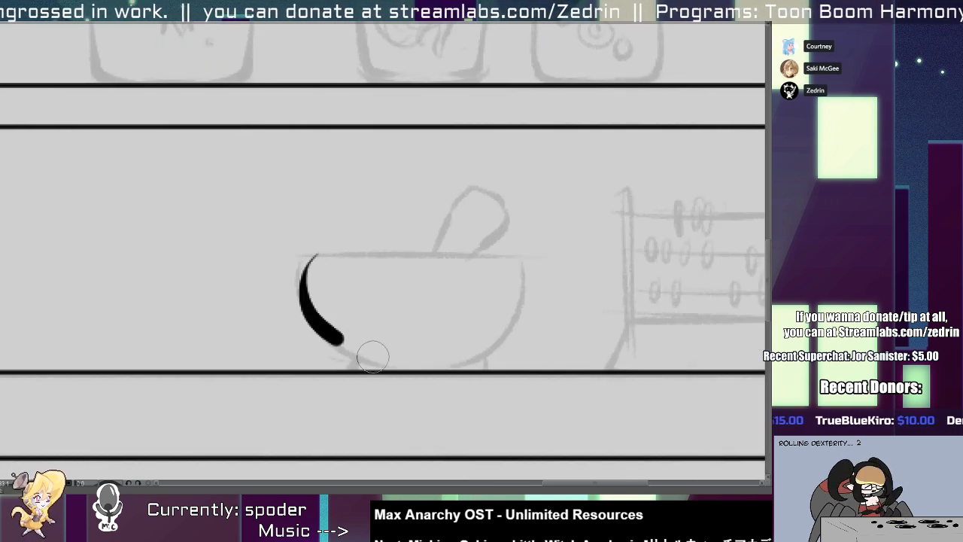
{"action": "key", "text": "ctrl+z"}
{"action": "left_click_drag", "start_coordinate": [316, 251], "coordinate": [370, 358]}
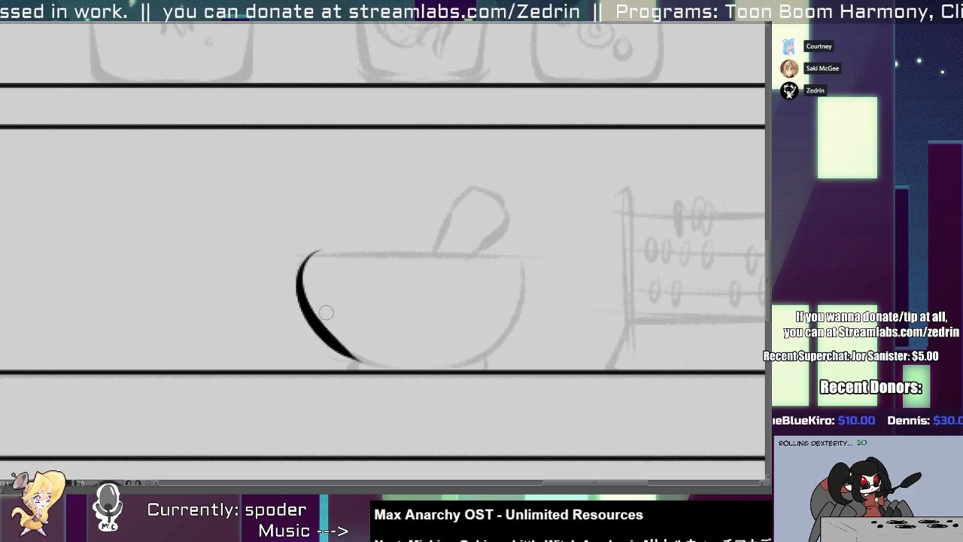
{"action": "key", "text": "ctrl+z"}
{"action": "mouse_move", "coordinate": [314, 253]}
{"action": "left_mouse_down"}
{"action": "mouse_move", "coordinate": [324, 342]}
{"action": "mouse_move", "coordinate": [370, 352]}
{"action": "mouse_move", "coordinate": [558, 256]}
{"action": "left_mouse_up"}
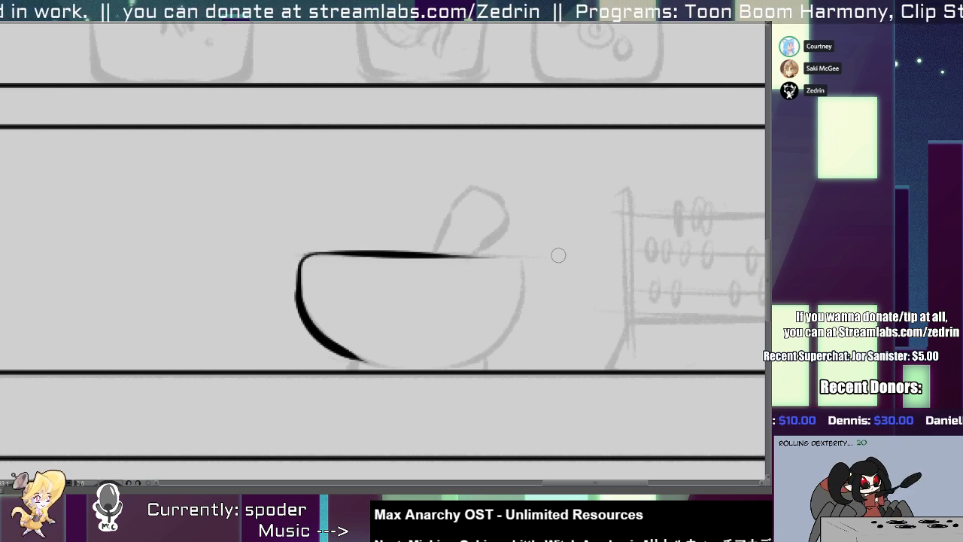
{"action": "mouse_move", "coordinate": [441, 256]}
{"action": "left_mouse_down"}
{"action": "mouse_move", "coordinate": [470, 253]}
{"action": "mouse_move", "coordinate": [519, 271]}
{"action": "mouse_move", "coordinate": [503, 339]}
{"action": "mouse_move", "coordinate": [466, 360]}
{"action": "left_mouse_up"}
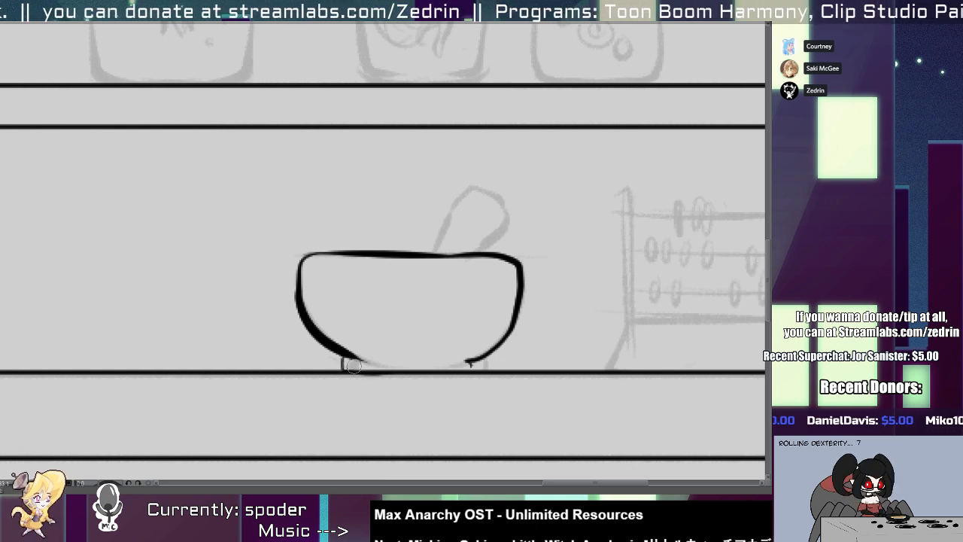
Ink the mortar's foot under the bowl: its short sides, base line and the left part of its upper edge.
{"action": "mouse_move", "coordinate": [336, 361]}
{"action": "left_mouse_down"}
{"action": "mouse_move", "coordinate": [467, 363]}
{"action": "mouse_move", "coordinate": [388, 370]}
{"action": "mouse_move", "coordinate": [470, 364]}
{"action": "left_mouse_up"}
{"action": "left_click_drag", "start_coordinate": [340, 347], "coordinate": [360, 359]}
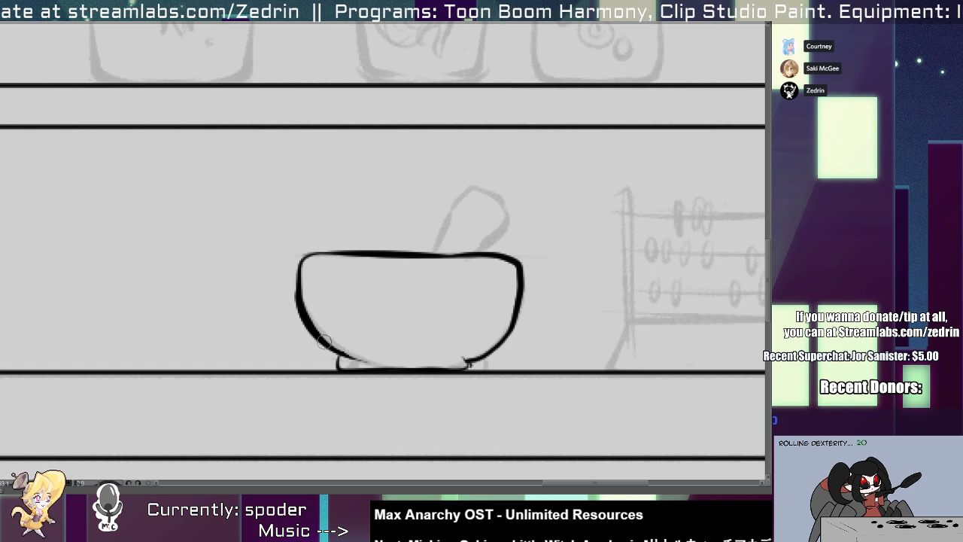
{"action": "left_click_drag", "start_coordinate": [339, 358], "coordinate": [425, 352]}
{"action": "mouse_move", "coordinate": [483, 353]}
{"action": "left_mouse_down"}
{"action": "mouse_move", "coordinate": [474, 371]}
{"action": "mouse_move", "coordinate": [439, 371]}
{"action": "mouse_move", "coordinate": [470, 361]}
{"action": "left_mouse_up"}
Redraw the right part of the mortar foot's base line and clean up the overlap at its upper left corner.
{"action": "key", "text": "e"}
{"action": "scroll", "coordinate": [451, 367], "scroll_direction": "up", "scroll_amount": 3}
{"action": "key", "text": "p"}
{"action": "left_click_drag", "start_coordinate": [395, 373], "coordinate": [506, 367]}
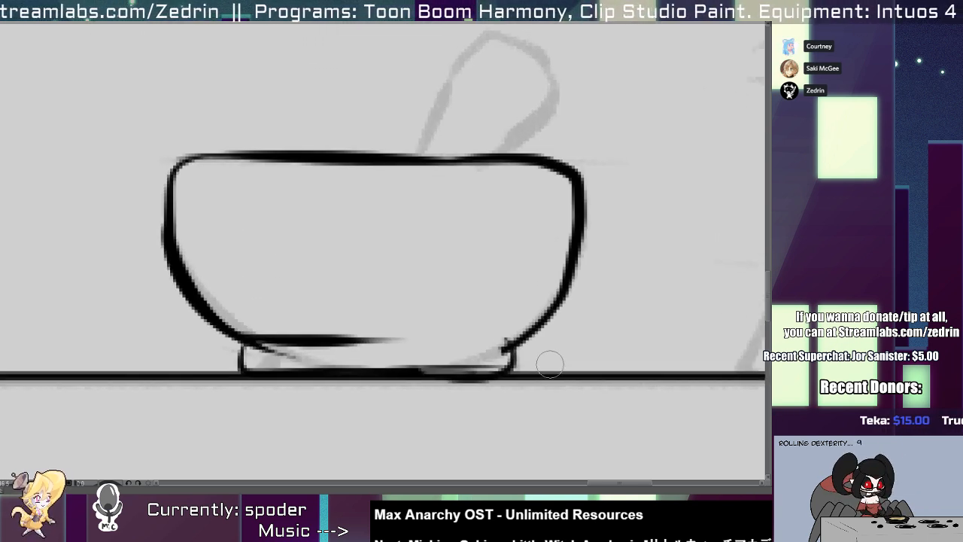
{"action": "key", "text": "ctrl+z"}
{"action": "left_click_drag", "start_coordinate": [447, 376], "coordinate": [492, 377]}
{"action": "left_click_drag", "start_coordinate": [340, 375], "coordinate": [493, 379]}
{"action": "key", "text": "ctrl+z"}
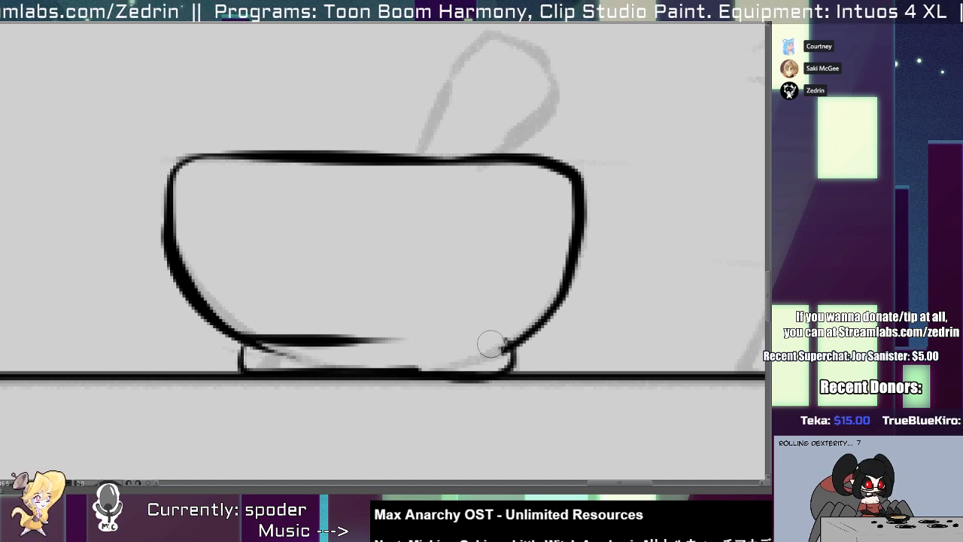
{"action": "key", "text": "ctrl+z"}
{"action": "mouse_move", "coordinate": [410, 374]}
{"action": "left_mouse_down"}
{"action": "mouse_move", "coordinate": [545, 374]}
{"action": "mouse_move", "coordinate": [376, 373]}
{"action": "mouse_move", "coordinate": [516, 365]}
{"action": "mouse_move", "coordinate": [443, 391]}
{"action": "left_mouse_up"}
{"action": "key", "text": "e"}
{"action": "key", "text": "ctrl+z"}
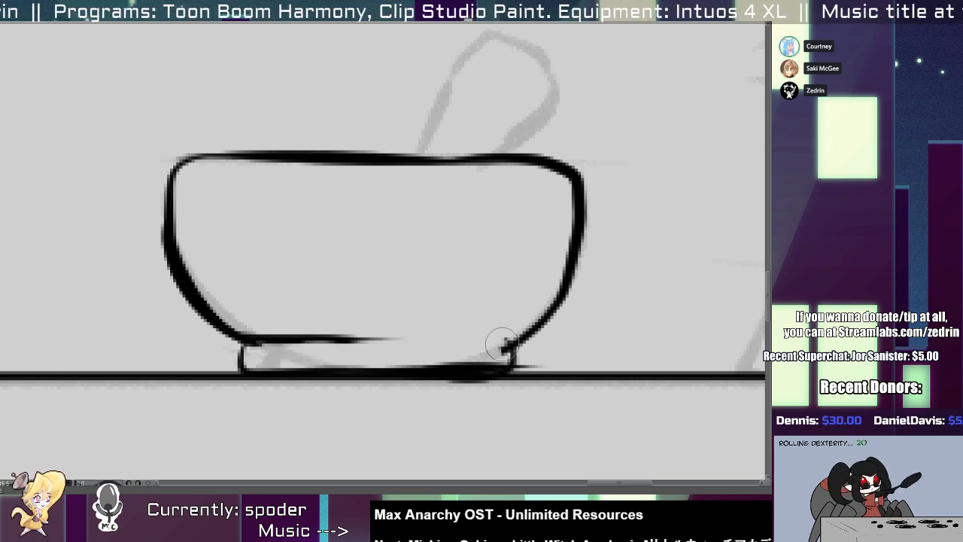
Tidy the right corner where the bowl meets the foot and add the right part of the foot's upper edge.
{"action": "key", "text": "alt+b"}
{"action": "mouse_move", "coordinate": [497, 351]}
{"action": "left_mouse_down"}
{"action": "mouse_move", "coordinate": [465, 338]}
{"action": "mouse_move", "coordinate": [512, 335]}
{"action": "left_mouse_up"}
{"action": "key", "text": "ctrl+z"}
{"action": "mouse_move", "coordinate": [448, 339]}
{"action": "left_mouse_down"}
{"action": "mouse_move", "coordinate": [523, 335]}
{"action": "mouse_move", "coordinate": [534, 367]}
{"action": "mouse_move", "coordinate": [401, 394]}
{"action": "left_mouse_up"}
{"action": "key", "text": "ctrl+z"}
{"action": "key", "text": "alt+e"}
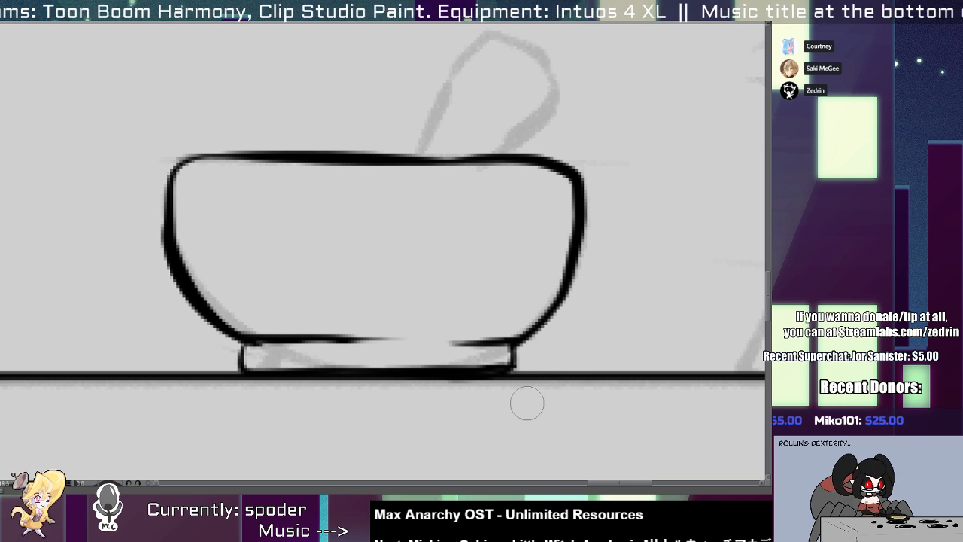
Ink the pestle's outline rising from the mortar's rim and thicken its left edge.
{"action": "left_click", "coordinate": [446, 388], "text": "alt"}
{"action": "left_click", "coordinate": [444, 254]}
{"action": "left_click_drag", "start_coordinate": [458, 275], "coordinate": [411, 379]}
{"action": "key", "text": "alt+b"}
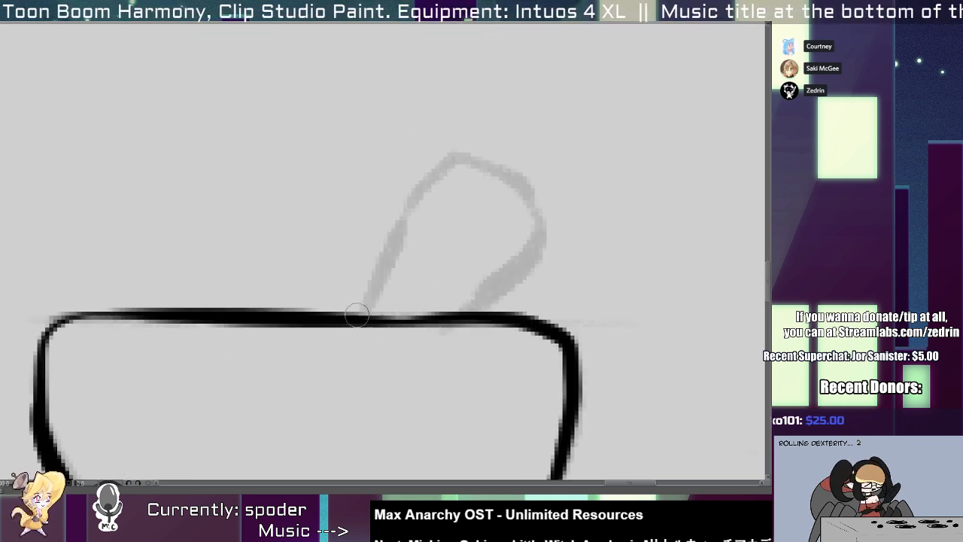
{"action": "mouse_move", "coordinate": [363, 310]}
{"action": "left_mouse_down"}
{"action": "mouse_move", "coordinate": [440, 158]}
{"action": "mouse_move", "coordinate": [511, 138]}
{"action": "mouse_move", "coordinate": [577, 200]}
{"action": "mouse_move", "coordinate": [491, 310]}
{"action": "left_mouse_up"}
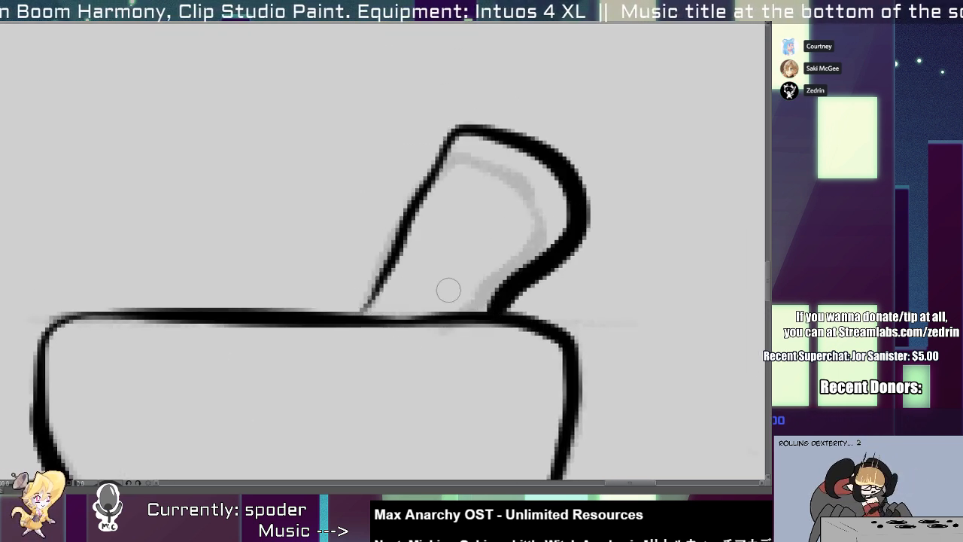
{"action": "left_click_drag", "start_coordinate": [360, 313], "coordinate": [449, 162]}
{"action": "mouse_move", "coordinate": [423, 198]}
{"action": "left_mouse_down"}
{"action": "mouse_move", "coordinate": [489, 135]}
{"action": "mouse_move", "coordinate": [415, 223]}
{"action": "left_mouse_up"}
{"action": "key", "text": "ctrl+z"}
{"action": "left_click_drag", "start_coordinate": [480, 137], "coordinate": [414, 218]}
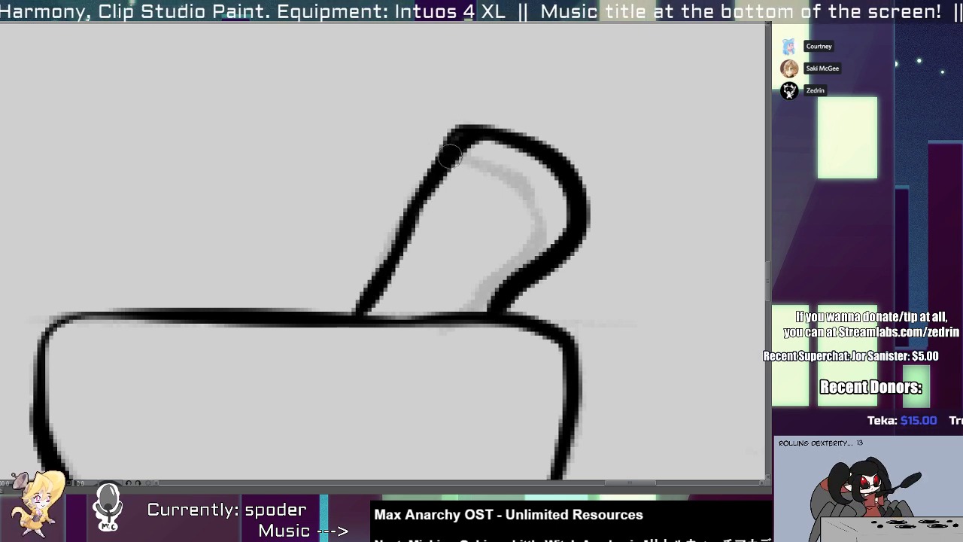
Thin the pestle's curved right edge and touch up the line where it meets the rim.
{"action": "key", "text": "alt+e"}
{"action": "mouse_move", "coordinate": [495, 150]}
{"action": "left_mouse_down"}
{"action": "mouse_move", "coordinate": [567, 224]}
{"action": "mouse_move", "coordinate": [484, 301]}
{"action": "left_mouse_up"}
{"action": "key", "text": "alt+b"}
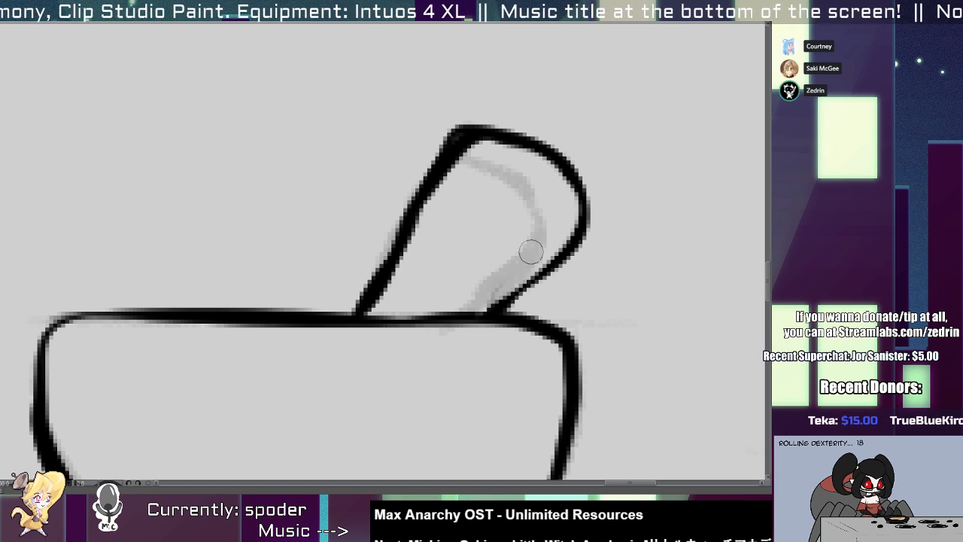
{"action": "left_click_drag", "start_coordinate": [569, 243], "coordinate": [484, 330]}
Ink the abacus's left post as a narrow upright with a rounded top.
{"action": "scroll", "coordinate": [552, 265], "scroll_direction": "down", "scroll_amount": 5}
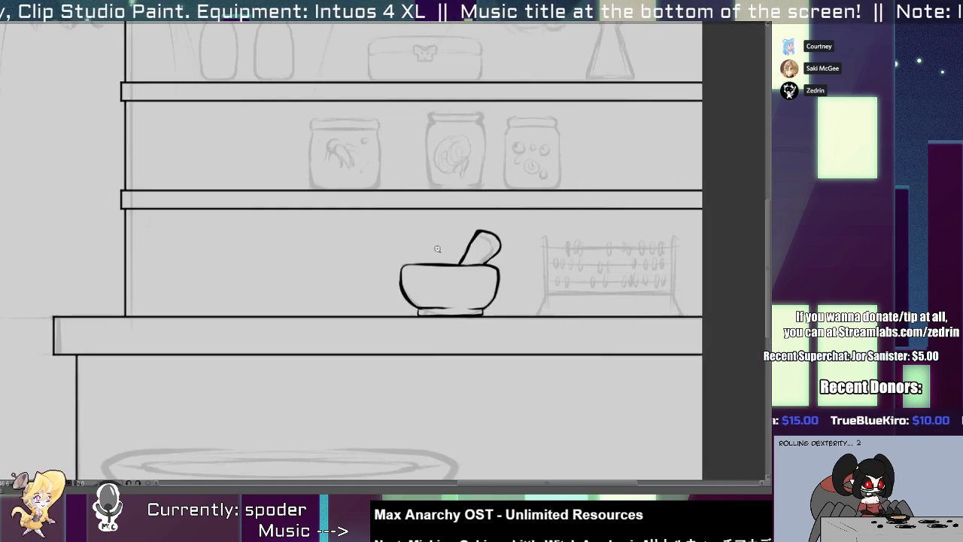
{"action": "scroll", "coordinate": [543, 260], "scroll_direction": "up", "scroll_amount": 3}
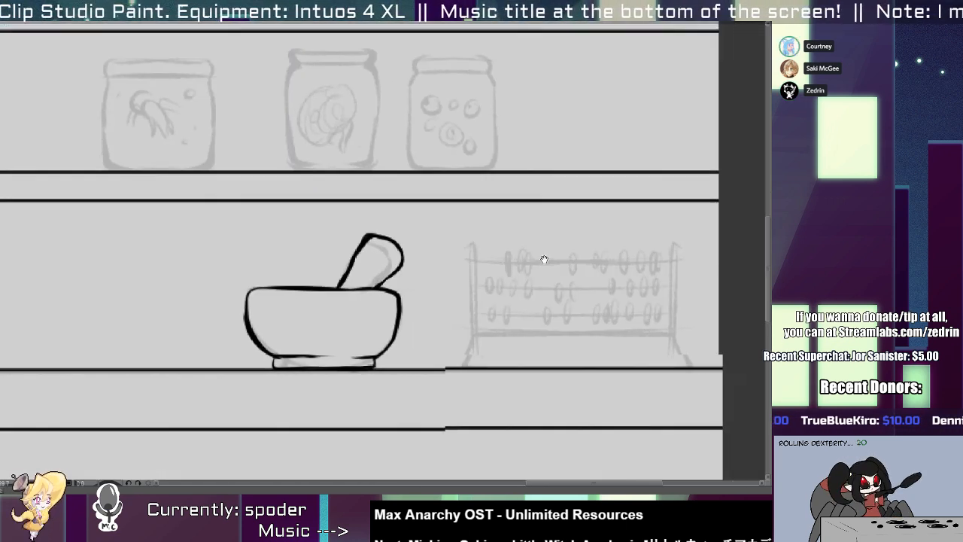
{"action": "left_click_drag", "start_coordinate": [543, 260], "coordinate": [406, 259]}
{"action": "scroll", "coordinate": [357, 231], "scroll_direction": "up", "scroll_amount": 2}
{"action": "left_click_drag", "start_coordinate": [356, 231], "coordinate": [305, 348]}
{"action": "left_click_drag", "start_coordinate": [315, 213], "coordinate": [313, 349]}
{"action": "key", "text": "ctrl+z"}
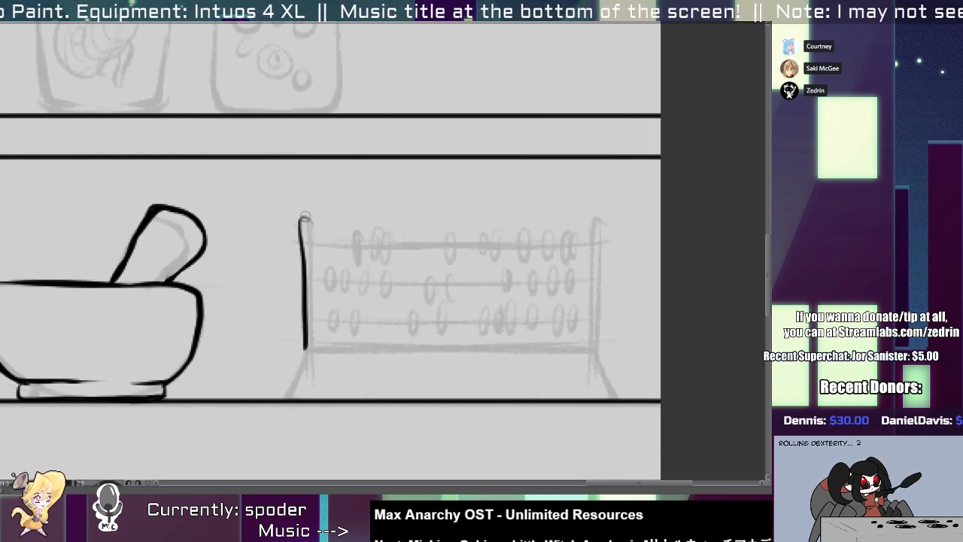
{"action": "left_click_drag", "start_coordinate": [310, 218], "coordinate": [311, 345]}
{"action": "key", "text": "ctrl+z"}
{"action": "key", "text": "ctrl+z"}
{"action": "left_click_drag", "start_coordinate": [303, 220], "coordinate": [307, 349]}
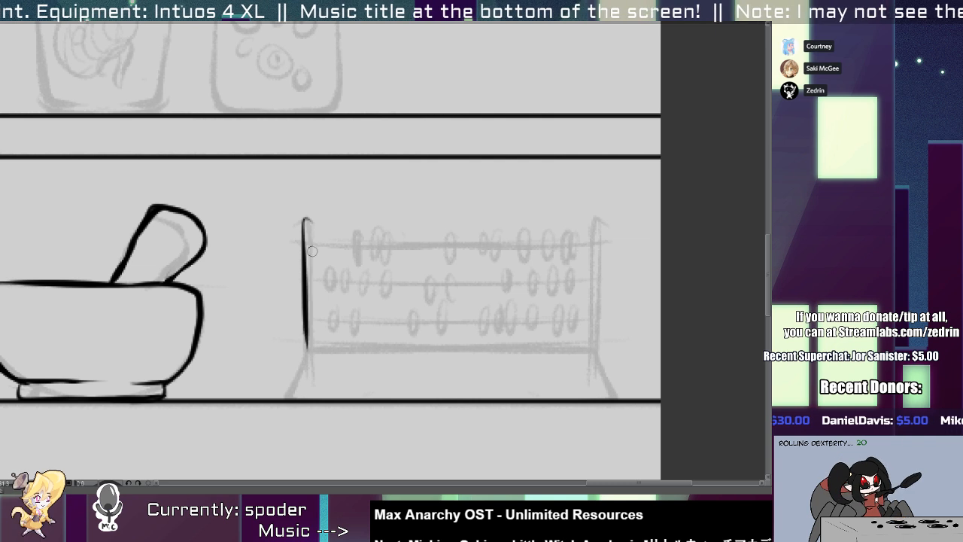
{"action": "left_click_drag", "start_coordinate": [304, 221], "coordinate": [312, 342]}
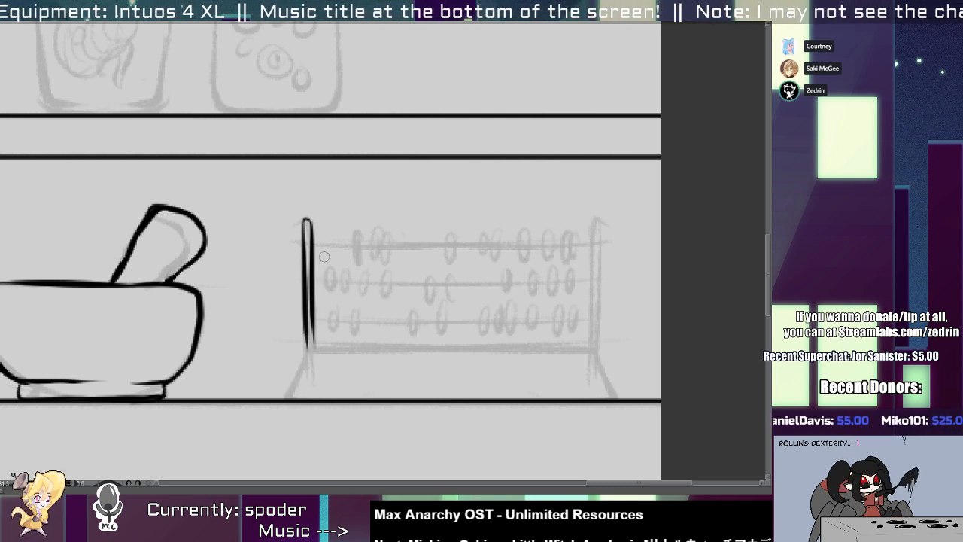
{"action": "key", "text": "ctrl+z"}
{"action": "left_click_drag", "start_coordinate": [307, 228], "coordinate": [307, 339]}
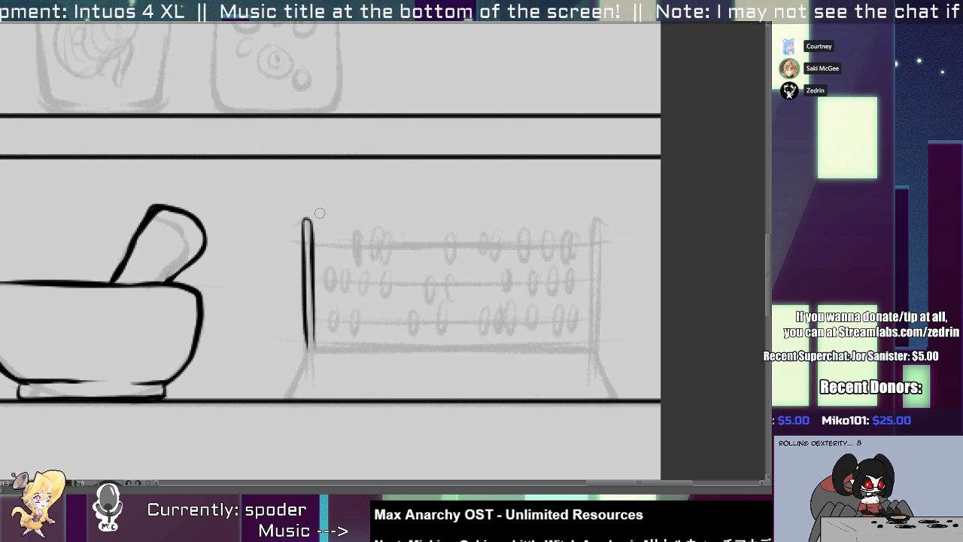
Copy the inked left post to the right end of the abacus frame.
{"action": "left_click_drag", "start_coordinate": [287, 185], "coordinate": [334, 369]}
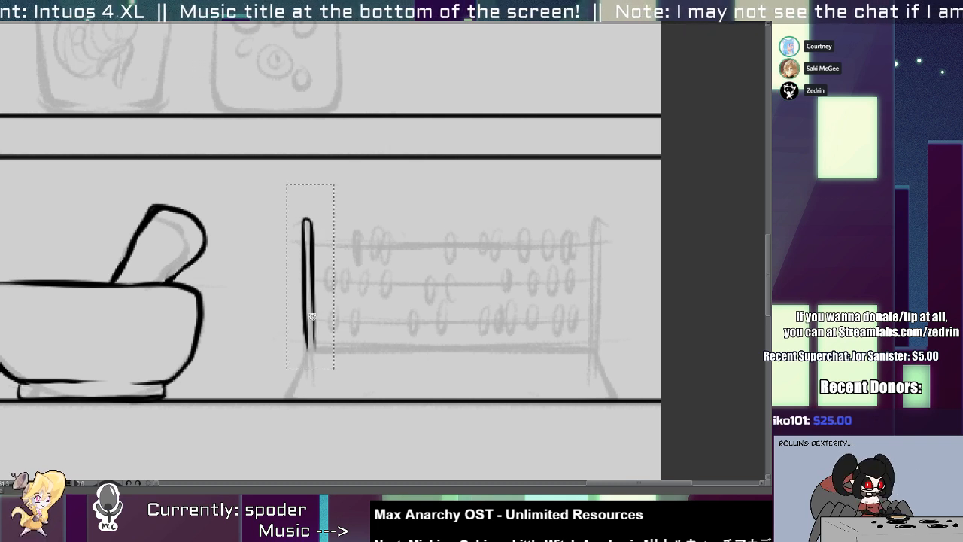
{"action": "left_click_drag", "start_coordinate": [312, 317], "coordinate": [596, 318]}
{"action": "key", "text": "ctrl+d"}
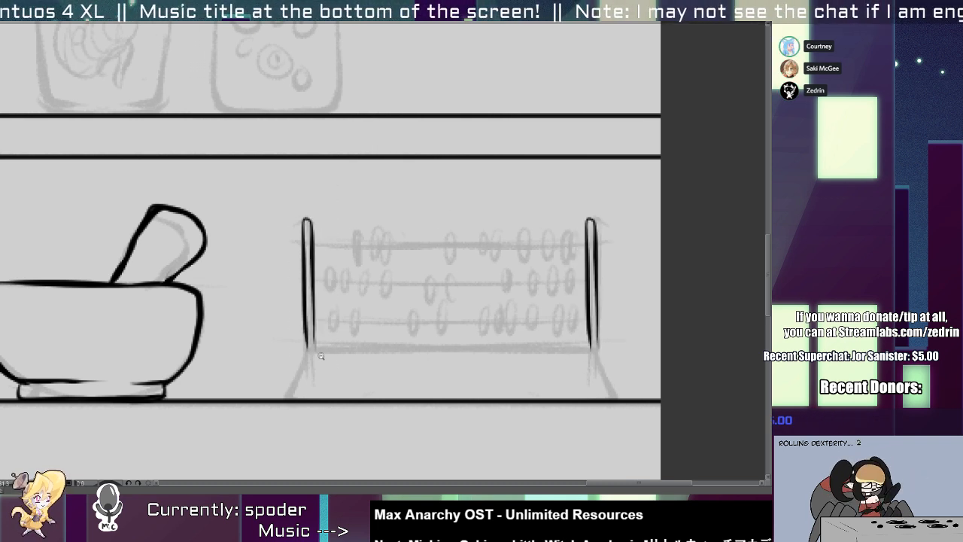
Ink the upper edge of the abacus's bottom bar and its slanted left leg.
{"action": "scroll", "coordinate": [321, 355], "scroll_direction": "up", "scroll_amount": 2}
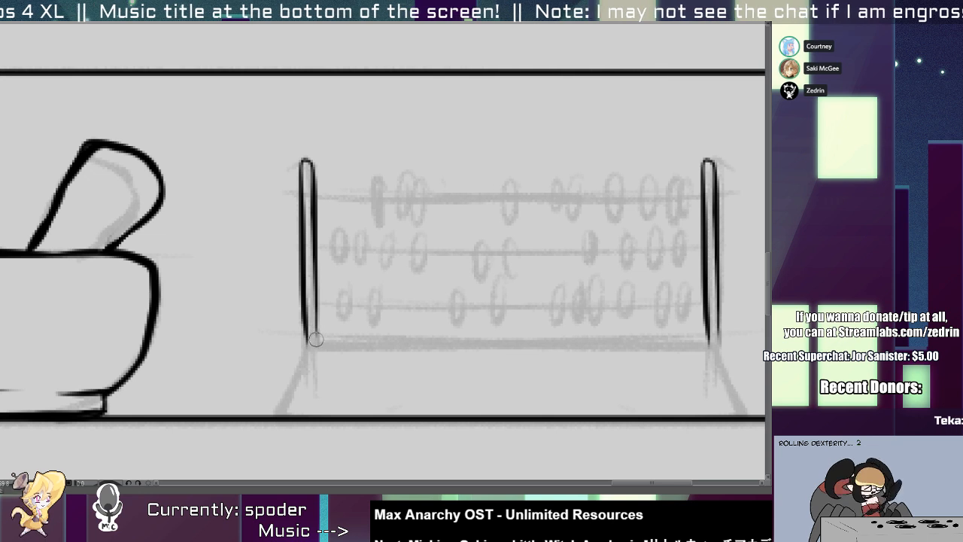
{"action": "left_click_drag", "start_coordinate": [298, 340], "coordinate": [757, 331]}
{"action": "key", "text": "ctrl+z"}
{"action": "left_click_drag", "start_coordinate": [304, 341], "coordinate": [688, 337]}
{"action": "key", "text": "ctrl+z"}
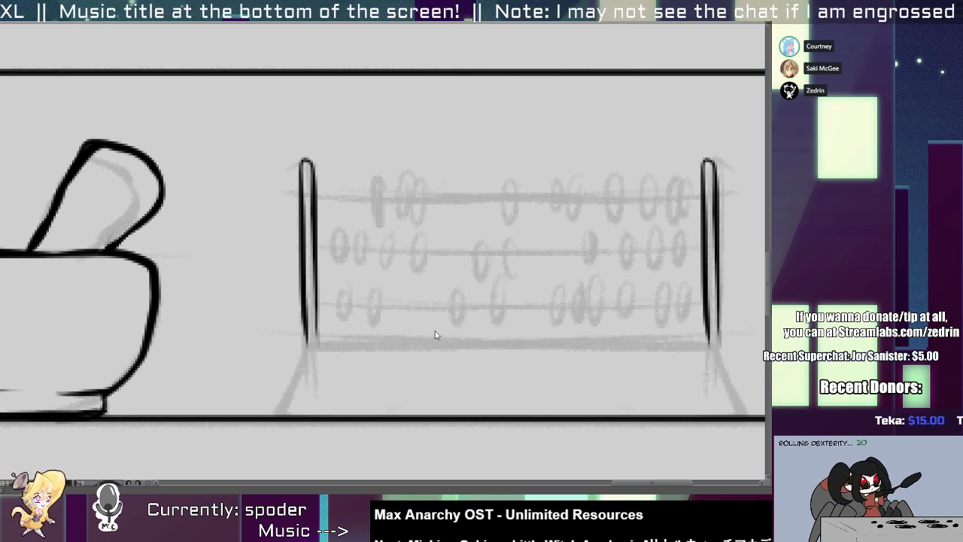
{"action": "left_click_drag", "start_coordinate": [294, 343], "coordinate": [683, 338]}
{"action": "mouse_move", "coordinate": [303, 345]}
{"action": "left_mouse_down"}
{"action": "mouse_move", "coordinate": [290, 373]}
{"action": "mouse_move", "coordinate": [293, 411]}
{"action": "left_mouse_up"}
{"action": "key", "text": "ctrl+z"}
{"action": "mouse_move", "coordinate": [309, 343]}
{"action": "left_mouse_down"}
{"action": "mouse_move", "coordinate": [282, 411]}
{"action": "mouse_move", "coordinate": [325, 360]}
{"action": "mouse_move", "coordinate": [746, 337]}
{"action": "left_mouse_up"}
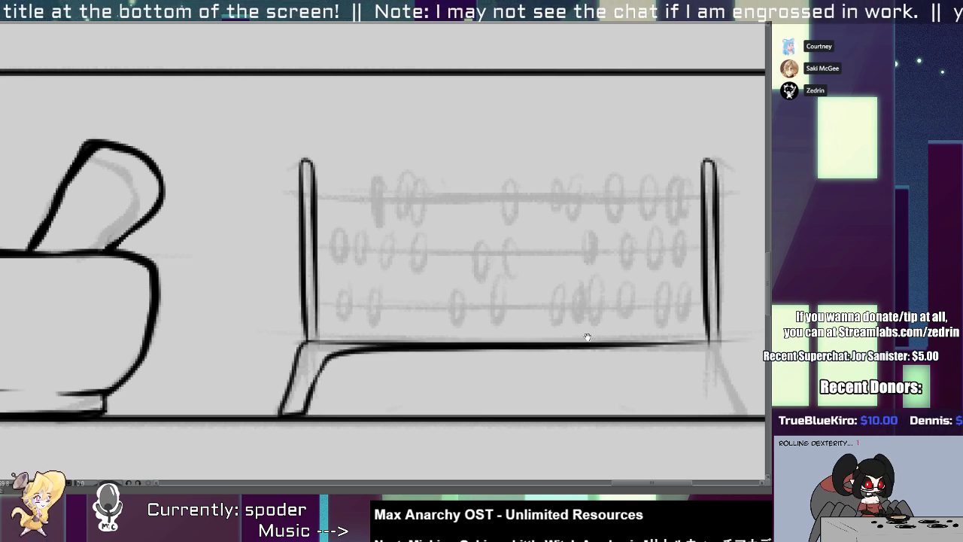
Ink the abacus's slanted right leg and the underside of the bottom bar between both legs.
{"action": "mouse_move", "coordinate": [587, 336]}
{"action": "left_mouse_down"}
{"action": "mouse_move", "coordinate": [494, 307]}
{"action": "mouse_move", "coordinate": [544, 391]}
{"action": "left_mouse_up"}
{"action": "mouse_move", "coordinate": [499, 325]}
{"action": "left_mouse_down"}
{"action": "mouse_move", "coordinate": [511, 385]}
{"action": "mouse_move", "coordinate": [547, 393]}
{"action": "left_mouse_up"}
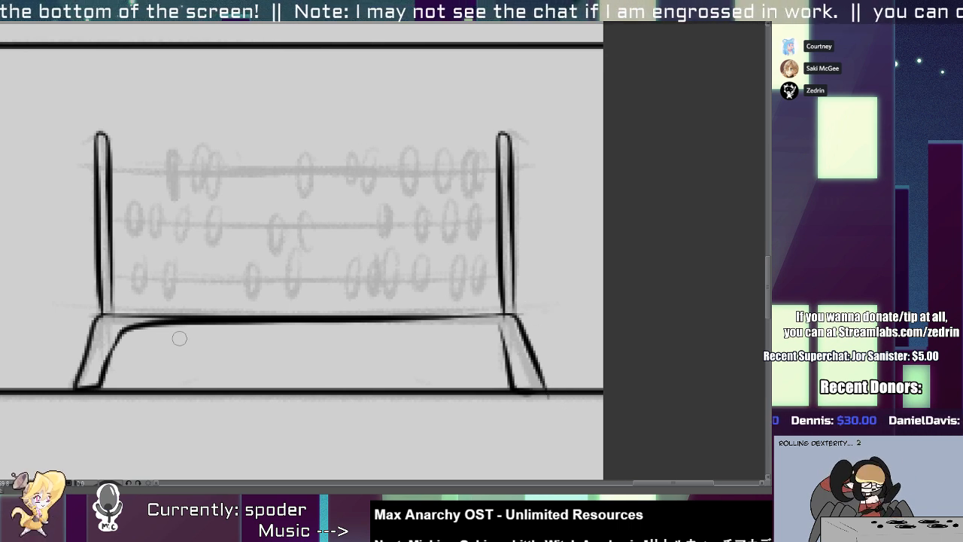
{"action": "mouse_move", "coordinate": [248, 316]}
{"action": "left_mouse_down"}
{"action": "mouse_move", "coordinate": [517, 316]}
{"action": "mouse_move", "coordinate": [174, 331]}
{"action": "mouse_move", "coordinate": [342, 330]}
{"action": "left_mouse_up"}
{"action": "key", "text": "ctrl+z"}
{"action": "key", "text": "ctrl+z"}
{"action": "key", "text": "ctrl+z"}
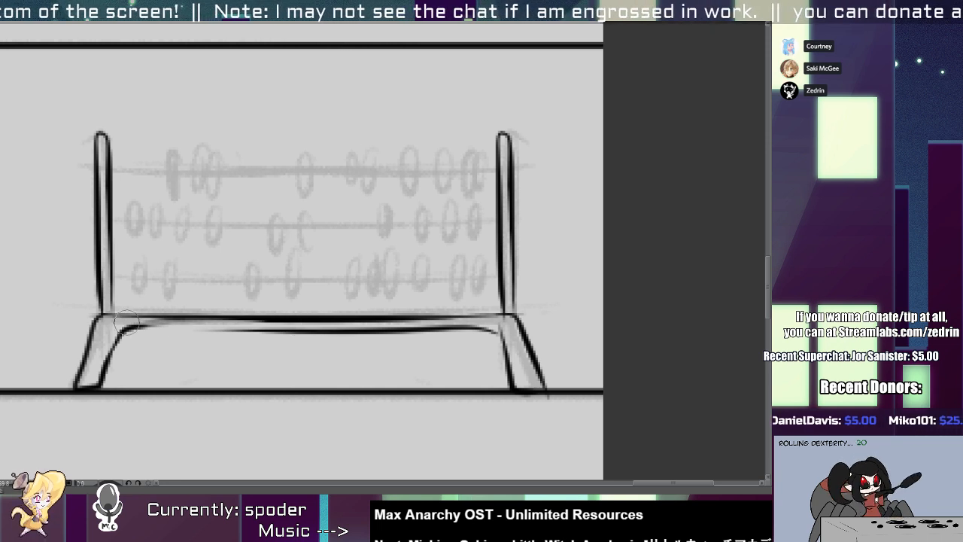
{"action": "left_click_drag", "start_coordinate": [126, 327], "coordinate": [353, 331]}
{"action": "scroll", "coordinate": [426, 183], "scroll_direction": "up", "scroll_amount": 1}
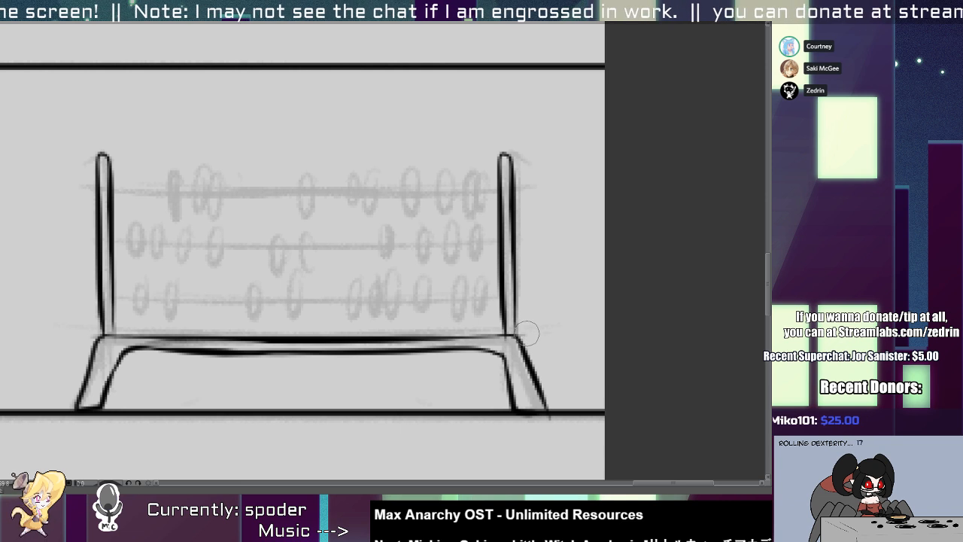
Draw three straight horizontal rods between the abacus posts with a thinner line.
{"action": "mouse_move", "coordinate": [375, 292]}
{"action": "left_mouse_down"}
{"action": "mouse_move", "coordinate": [428, 314]}
{"action": "mouse_move", "coordinate": [454, 385]}
{"action": "left_mouse_up"}
{"action": "key", "text": "["}
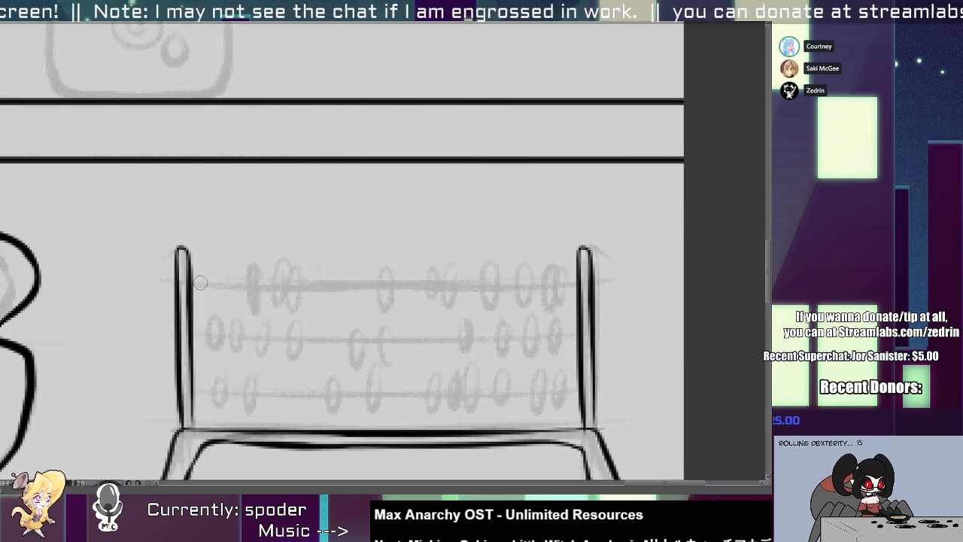
{"action": "left_click_drag", "start_coordinate": [195, 282], "coordinate": [578, 284]}
{"action": "left_click_drag", "start_coordinate": [574, 340], "coordinate": [192, 341]}
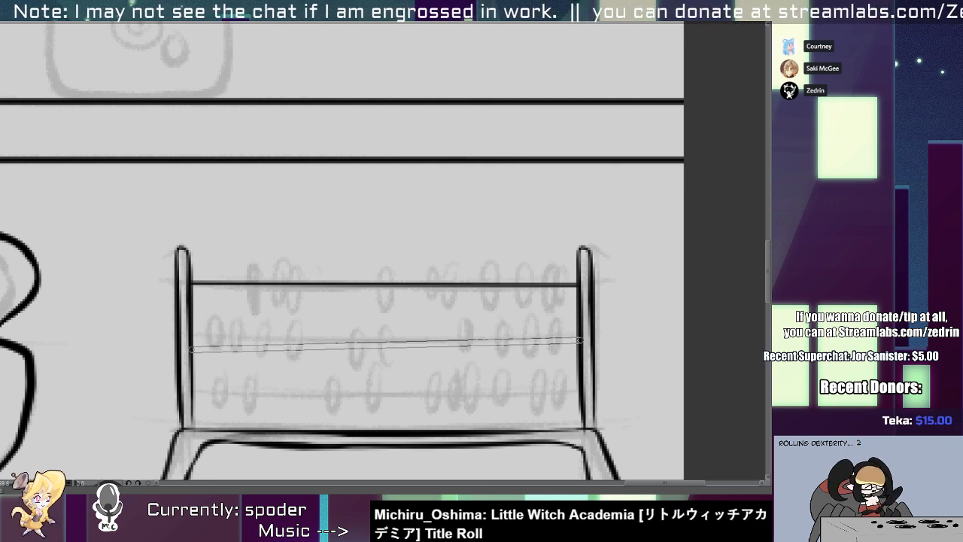
{"action": "mouse_move", "coordinate": [193, 387]}
{"action": "left_mouse_down"}
{"action": "mouse_move", "coordinate": [451, 373]}
{"action": "mouse_move", "coordinate": [579, 386]}
{"action": "left_mouse_up"}
Paint ten solid black oval beads along the abacus's lowest rod.
{"action": "key", "text": "bracketleft"}
{"action": "key", "text": "bracketleft"}
{"action": "key", "text": "bracketleft"}
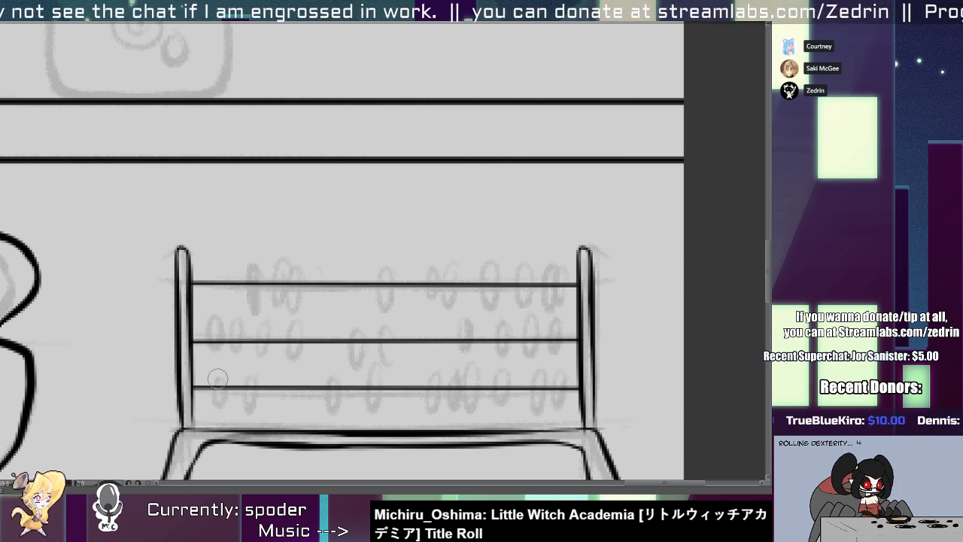
{"action": "mouse_move", "coordinate": [217, 378]}
{"action": "left_mouse_down"}
{"action": "mouse_move", "coordinate": [220, 402]}
{"action": "mouse_move", "coordinate": [248, 404]}
{"action": "left_mouse_up"}
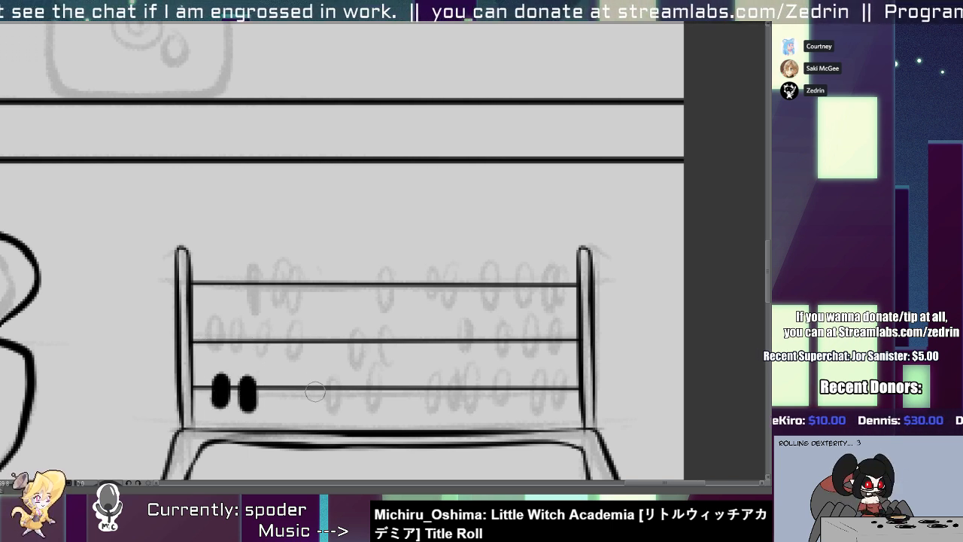
{"action": "left_click_drag", "start_coordinate": [328, 376], "coordinate": [326, 401]}
{"action": "key", "text": "ctrl+z"}
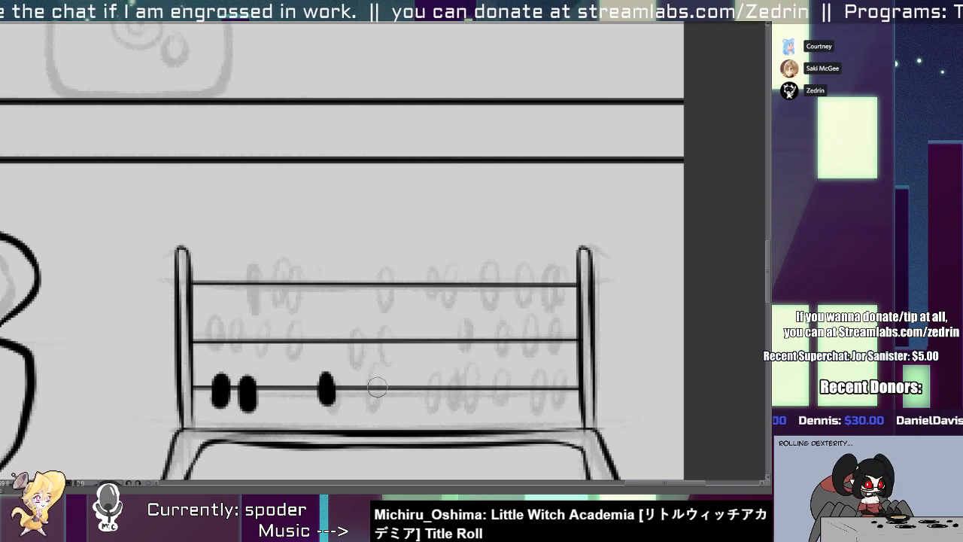
{"action": "left_click_drag", "start_coordinate": [373, 376], "coordinate": [374, 392]}
{"action": "mouse_move", "coordinate": [431, 376]}
{"action": "left_mouse_down"}
{"action": "mouse_move", "coordinate": [440, 402]}
{"action": "mouse_move", "coordinate": [454, 389]}
{"action": "mouse_move", "coordinate": [502, 402]}
{"action": "left_mouse_up"}
{"action": "mouse_move", "coordinate": [539, 376]}
{"action": "left_mouse_down"}
{"action": "mouse_move", "coordinate": [541, 402]}
{"action": "mouse_move", "coordinate": [559, 403]}
{"action": "left_mouse_up"}
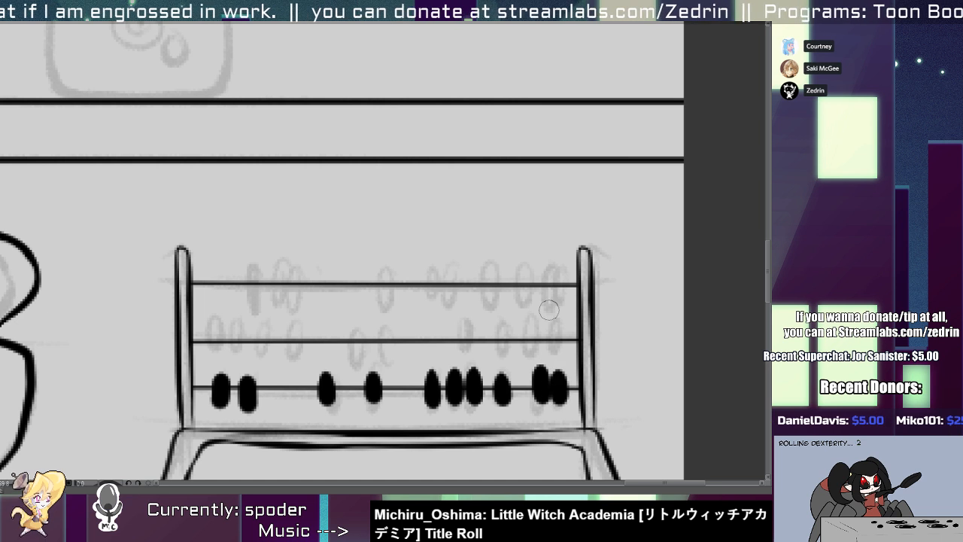
Paint ten solid black oval beads along the abacus's middle rod.
{"action": "mouse_move", "coordinate": [552, 319]}
{"action": "left_mouse_down"}
{"action": "mouse_move", "coordinate": [554, 352]}
{"action": "mouse_move", "coordinate": [527, 346]}
{"action": "left_mouse_up"}
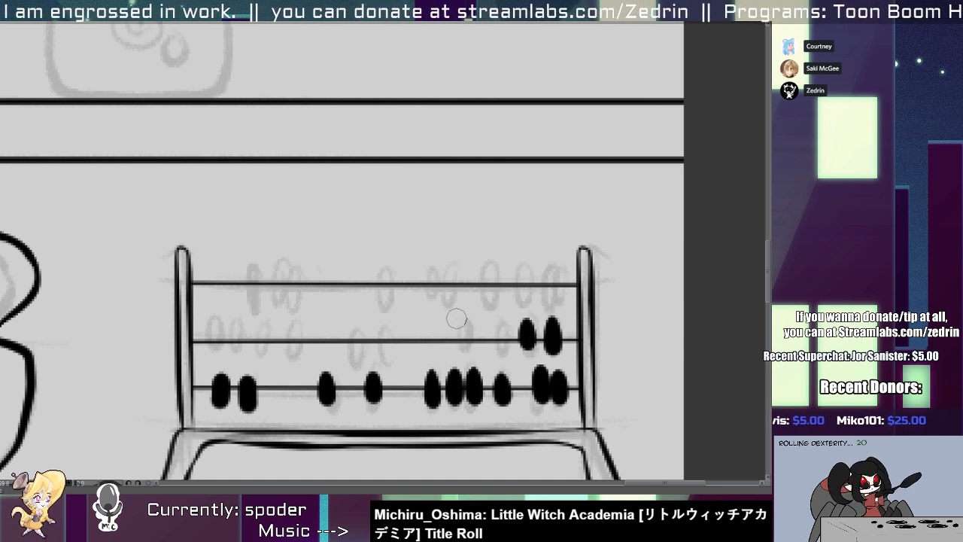
{"action": "left_click_drag", "start_coordinate": [455, 321], "coordinate": [457, 348]}
{"action": "left_click_drag", "start_coordinate": [489, 320], "coordinate": [488, 348]}
{"action": "mouse_move", "coordinate": [382, 322]}
{"action": "left_mouse_down"}
{"action": "mouse_move", "coordinate": [383, 357]}
{"action": "mouse_move", "coordinate": [366, 356]}
{"action": "left_mouse_up"}
{"action": "mouse_move", "coordinate": [290, 321]}
{"action": "left_mouse_down"}
{"action": "mouse_move", "coordinate": [290, 355]}
{"action": "mouse_move", "coordinate": [269, 355]}
{"action": "left_mouse_up"}
{"action": "mouse_move", "coordinate": [224, 323]}
{"action": "left_mouse_down"}
{"action": "mouse_move", "coordinate": [224, 354]}
{"action": "mouse_move", "coordinate": [205, 355]}
{"action": "left_mouse_up"}
{"action": "left_click_drag", "start_coordinate": [231, 257], "coordinate": [232, 299]}
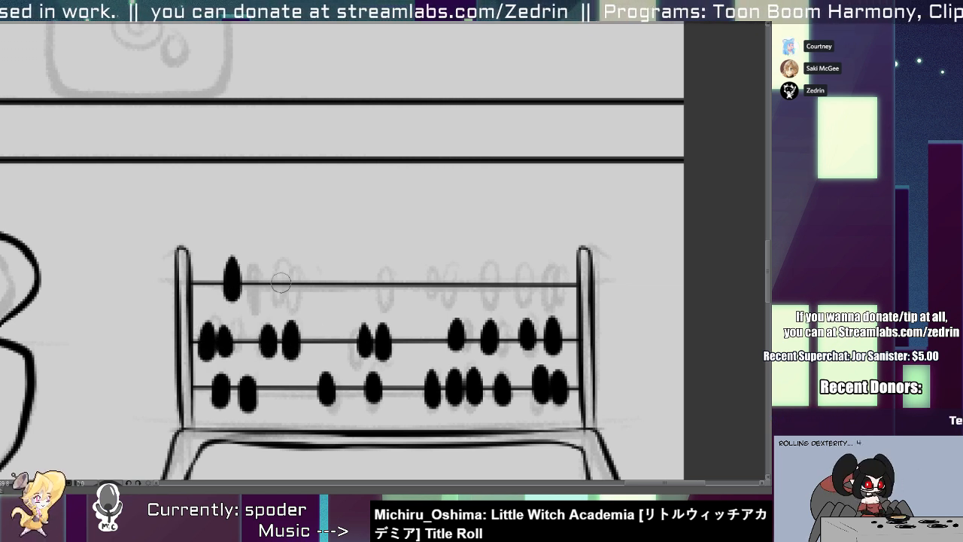
{"action": "left_click_drag", "start_coordinate": [277, 260], "coordinate": [277, 299]}
{"action": "key", "text": "ctrl+z"}
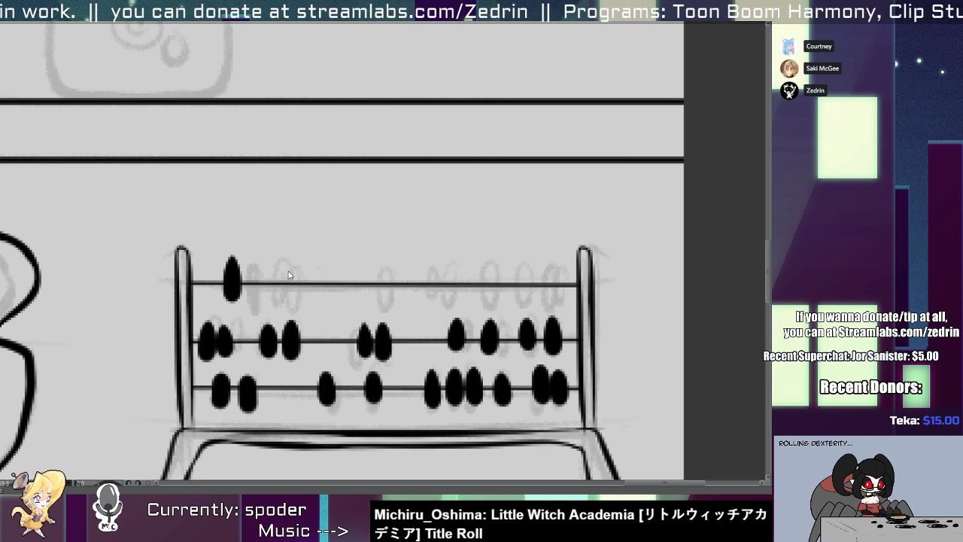
{"action": "key", "text": "ctrl+z"}
{"action": "left_click_drag", "start_coordinate": [253, 260], "coordinate": [254, 301]}
{"action": "key", "text": "ctrl+z"}
Paint three solid black oval beads on the left part of the abacus's top rod.
{"action": "left_click_drag", "start_coordinate": [249, 263], "coordinate": [252, 293]}
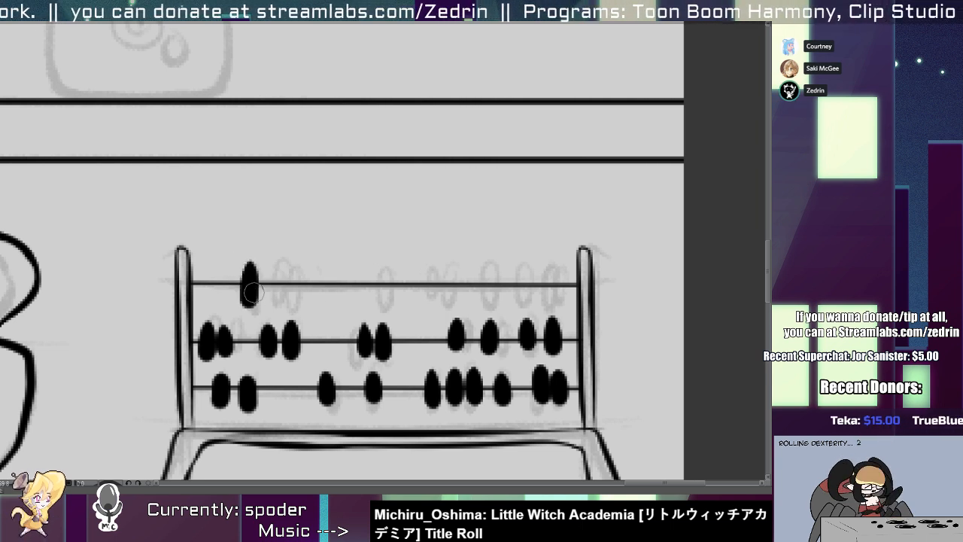
{"action": "mouse_move", "coordinate": [280, 264]}
{"action": "left_mouse_down"}
{"action": "mouse_move", "coordinate": [280, 301]}
{"action": "mouse_move", "coordinate": [308, 296]}
{"action": "mouse_move", "coordinate": [300, 303]}
{"action": "left_mouse_up"}
{"action": "key", "text": "ctrl+z"}
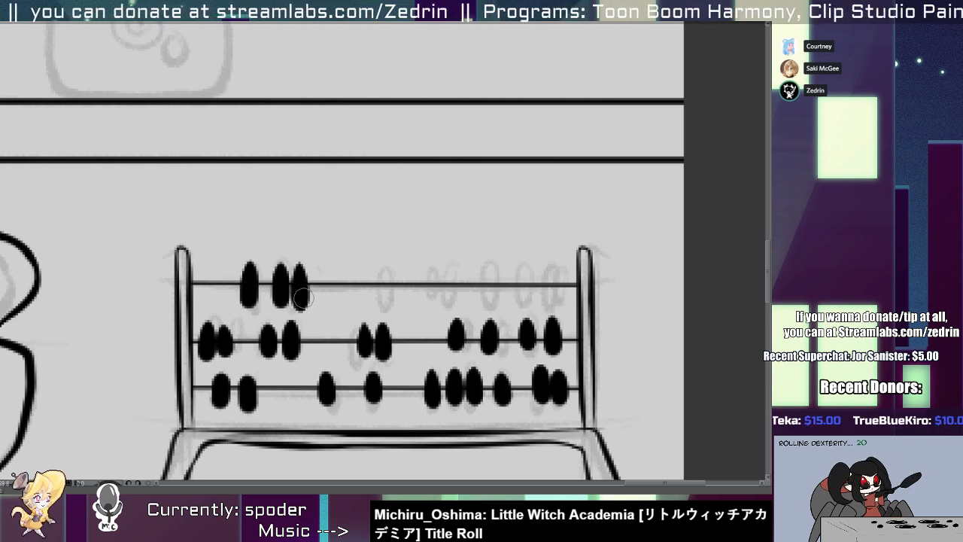
{"action": "key", "text": "ctrl+z"}
{"action": "left_click_drag", "start_coordinate": [299, 265], "coordinate": [300, 303]}
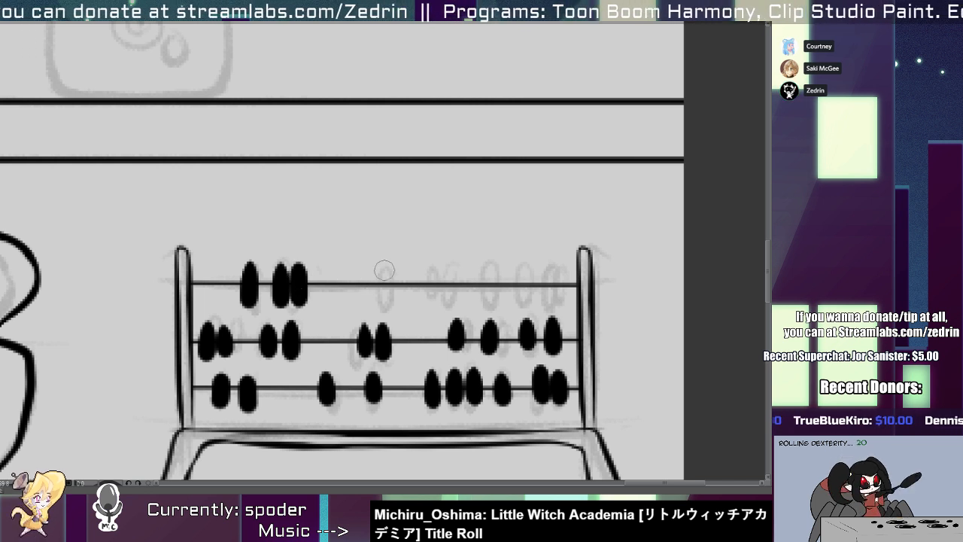
Paint seven more solid black beads from the middle to the right end of the abacus's top rod.
{"action": "left_click_drag", "start_coordinate": [385, 264], "coordinate": [385, 302]}
{"action": "left_click_drag", "start_coordinate": [430, 264], "coordinate": [433, 298]}
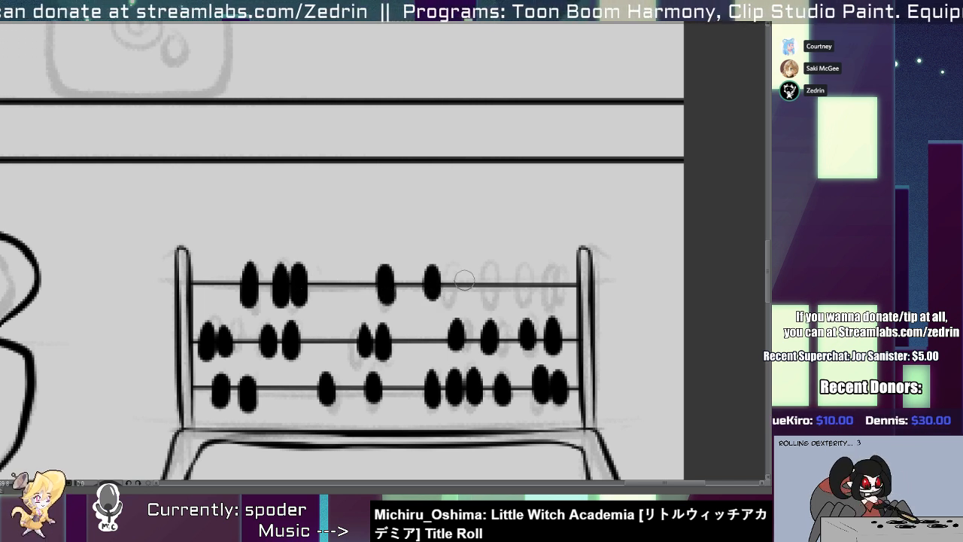
{"action": "left_click_drag", "start_coordinate": [452, 265], "coordinate": [451, 299]}
{"action": "left_click_drag", "start_coordinate": [489, 264], "coordinate": [491, 298]}
{"action": "key", "text": "ctrl+z"}
{"action": "key", "text": "ctrl+z"}
{"action": "mouse_move", "coordinate": [526, 267]}
{"action": "left_mouse_down"}
{"action": "mouse_move", "coordinate": [520, 301]}
{"action": "mouse_move", "coordinate": [551, 303]}
{"action": "left_mouse_up"}
Erase the centres of the six rightmost beads on the abacus's top rod, leaving black oval outlines.
{"action": "key", "text": "ctrl+z"}
{"action": "mouse_move", "coordinate": [550, 269]}
{"action": "left_mouse_down"}
{"action": "mouse_move", "coordinate": [545, 297]}
{"action": "mouse_move", "coordinate": [561, 279]}
{"action": "mouse_move", "coordinate": [565, 296]}
{"action": "mouse_move", "coordinate": [563, 272]}
{"action": "mouse_move", "coordinate": [560, 294]}
{"action": "mouse_move", "coordinate": [519, 282]}
{"action": "mouse_move", "coordinate": [520, 301]}
{"action": "mouse_move", "coordinate": [501, 277]}
{"action": "mouse_move", "coordinate": [482, 278]}
{"action": "mouse_move", "coordinate": [490, 270]}
{"action": "mouse_move", "coordinate": [489, 294]}
{"action": "mouse_move", "coordinate": [453, 277]}
{"action": "mouse_move", "coordinate": [450, 299]}
{"action": "mouse_move", "coordinate": [431, 270]}
{"action": "mouse_move", "coordinate": [432, 294]}
{"action": "left_mouse_up"}
Hollow out the four remaining solid beads on the left half of the abacus's top rod.
{"action": "key", "text": "ctrl+z"}
{"action": "key", "text": "ctrl+z"}
{"action": "key", "text": "ctrl+z"}
{"action": "key", "text": "ctrl+z"}
{"action": "key", "text": "ctrl+z"}
{"action": "left_click_drag", "start_coordinate": [383, 272], "coordinate": [386, 293]}
{"action": "key", "text": "ctrl+z"}
{"action": "key", "text": "ctrl+z"}
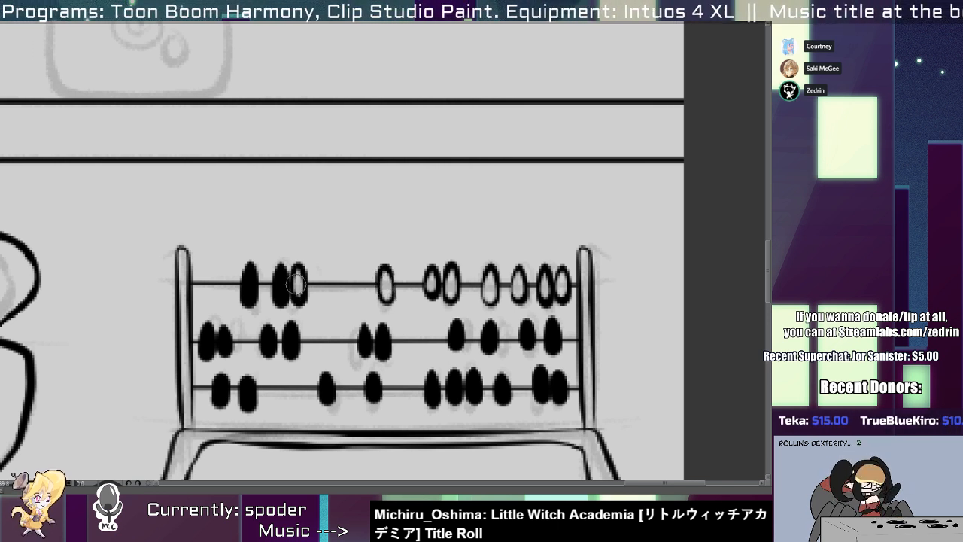
{"action": "key", "text": "ctrl+z"}
{"action": "mouse_move", "coordinate": [298, 273]}
{"action": "left_mouse_down"}
{"action": "mouse_move", "coordinate": [298, 296]}
{"action": "mouse_move", "coordinate": [250, 286]}
{"action": "left_mouse_up"}
{"action": "key", "text": "ctrl+z"}
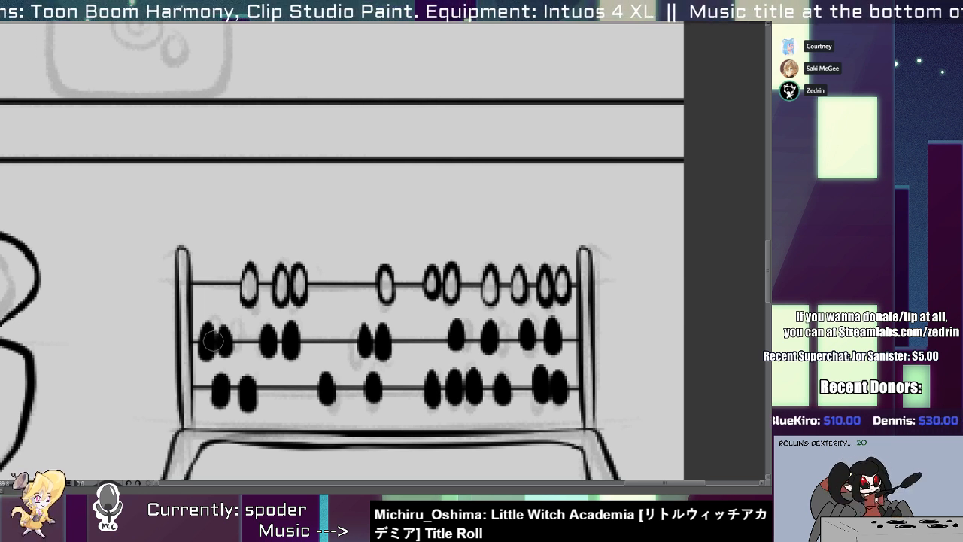
Erase the centres of all ten beads on the abacus's middle rod, leaving oval outlines.
{"action": "mouse_move", "coordinate": [206, 331]}
{"action": "left_mouse_down"}
{"action": "mouse_move", "coordinate": [225, 363]}
{"action": "mouse_move", "coordinate": [233, 328]}
{"action": "mouse_move", "coordinate": [276, 335]}
{"action": "mouse_move", "coordinate": [267, 354]}
{"action": "mouse_move", "coordinate": [266, 321]}
{"action": "mouse_move", "coordinate": [266, 362]}
{"action": "mouse_move", "coordinate": [266, 324]}
{"action": "mouse_move", "coordinate": [269, 348]}
{"action": "mouse_move", "coordinate": [291, 347]}
{"action": "left_mouse_up"}
{"action": "key", "text": "ctrl+z"}
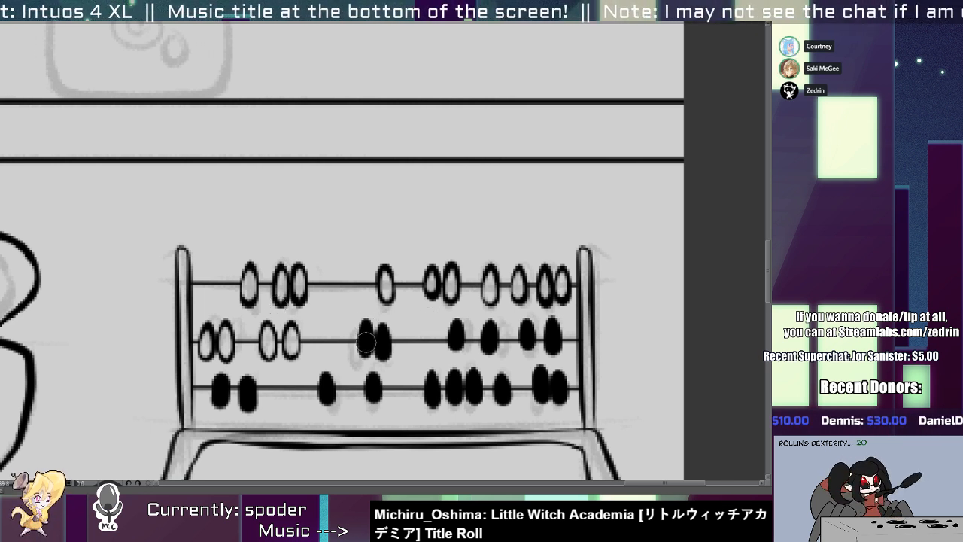
{"action": "left_click_drag", "start_coordinate": [364, 337], "coordinate": [381, 350]}
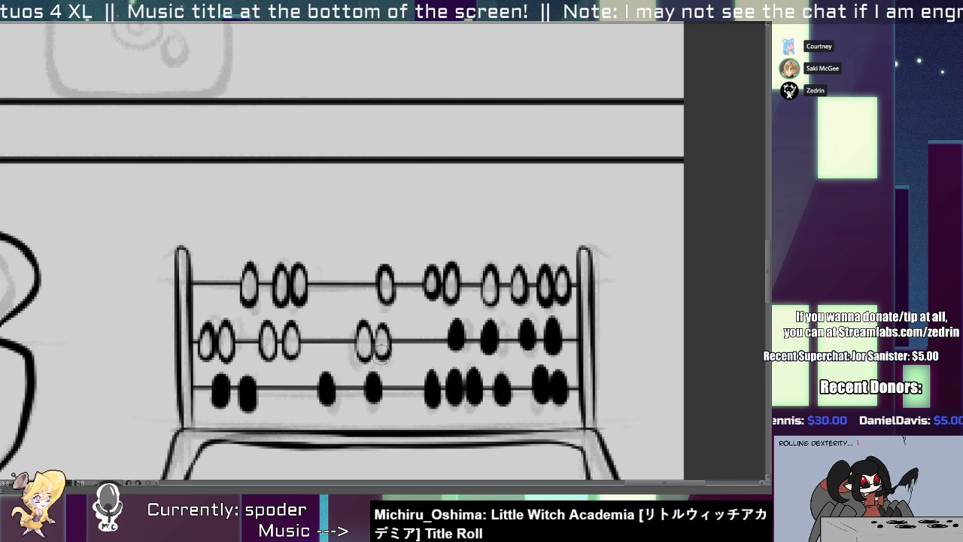
{"action": "left_click_drag", "start_coordinate": [455, 329], "coordinate": [455, 352]}
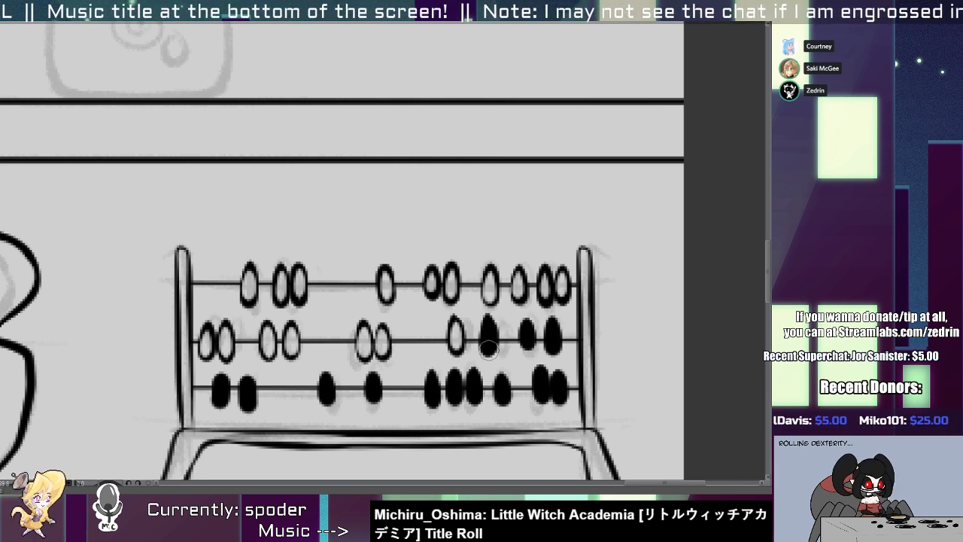
{"action": "left_click_drag", "start_coordinate": [488, 322], "coordinate": [488, 347]}
{"action": "mouse_move", "coordinate": [525, 316]}
{"action": "left_mouse_down"}
{"action": "mouse_move", "coordinate": [526, 353]}
{"action": "mouse_move", "coordinate": [552, 329]}
{"action": "mouse_move", "coordinate": [527, 329]}
{"action": "mouse_move", "coordinate": [526, 342]}
{"action": "mouse_move", "coordinate": [553, 331]}
{"action": "mouse_move", "coordinate": [527, 331]}
{"action": "mouse_move", "coordinate": [524, 346]}
{"action": "mouse_move", "coordinate": [528, 319]}
{"action": "mouse_move", "coordinate": [529, 344]}
{"action": "mouse_move", "coordinate": [551, 350]}
{"action": "left_mouse_up"}
{"action": "key", "text": "ctrl+z"}
{"action": "key", "text": "ctrl+z"}
{"action": "key", "text": "ctrl+z"}
{"action": "key", "text": "ctrl+z"}
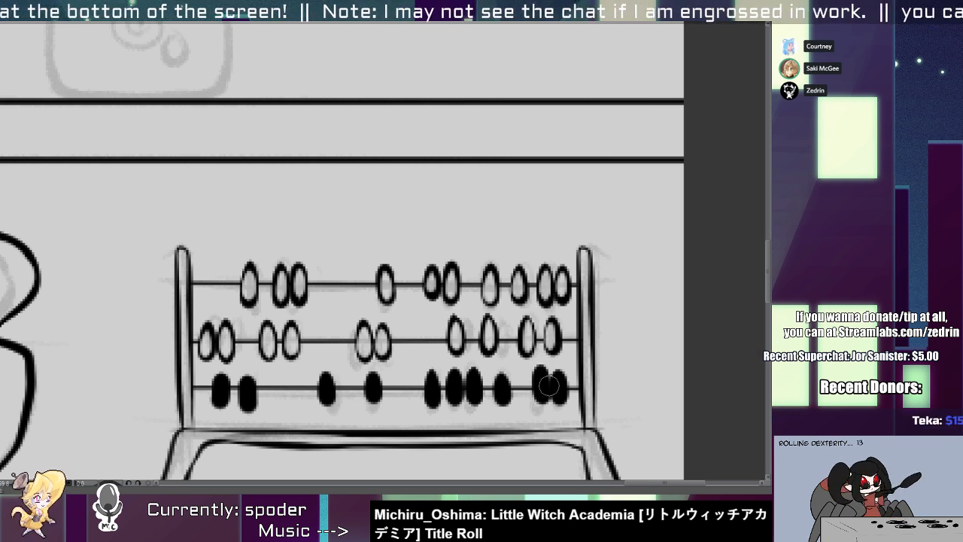
Hollow out the eight rightmost beads on the abacus's lowest rod, keeping their black outlines.
{"action": "mouse_move", "coordinate": [549, 386]}
{"action": "left_mouse_down"}
{"action": "mouse_move", "coordinate": [521, 382]}
{"action": "mouse_move", "coordinate": [504, 390]}
{"action": "mouse_move", "coordinate": [501, 372]}
{"action": "mouse_move", "coordinate": [500, 406]}
{"action": "mouse_move", "coordinate": [504, 387]}
{"action": "mouse_move", "coordinate": [504, 401]}
{"action": "mouse_move", "coordinate": [476, 372]}
{"action": "mouse_move", "coordinate": [476, 393]}
{"action": "mouse_move", "coordinate": [463, 375]}
{"action": "mouse_move", "coordinate": [456, 391]}
{"action": "mouse_move", "coordinate": [472, 376]}
{"action": "mouse_move", "coordinate": [473, 399]}
{"action": "mouse_move", "coordinate": [458, 379]}
{"action": "mouse_move", "coordinate": [457, 399]}
{"action": "mouse_move", "coordinate": [453, 370]}
{"action": "mouse_move", "coordinate": [452, 391]}
{"action": "mouse_move", "coordinate": [429, 359]}
{"action": "mouse_move", "coordinate": [441, 387]}
{"action": "mouse_move", "coordinate": [435, 381]}
{"action": "mouse_move", "coordinate": [430, 403]}
{"action": "mouse_move", "coordinate": [407, 383]}
{"action": "mouse_move", "coordinate": [434, 380]}
{"action": "mouse_move", "coordinate": [435, 396]}
{"action": "mouse_move", "coordinate": [431, 375]}
{"action": "mouse_move", "coordinate": [429, 401]}
{"action": "left_mouse_up"}
{"action": "key", "text": "ctrl+z"}
{"action": "key", "text": "ctrl+z"}
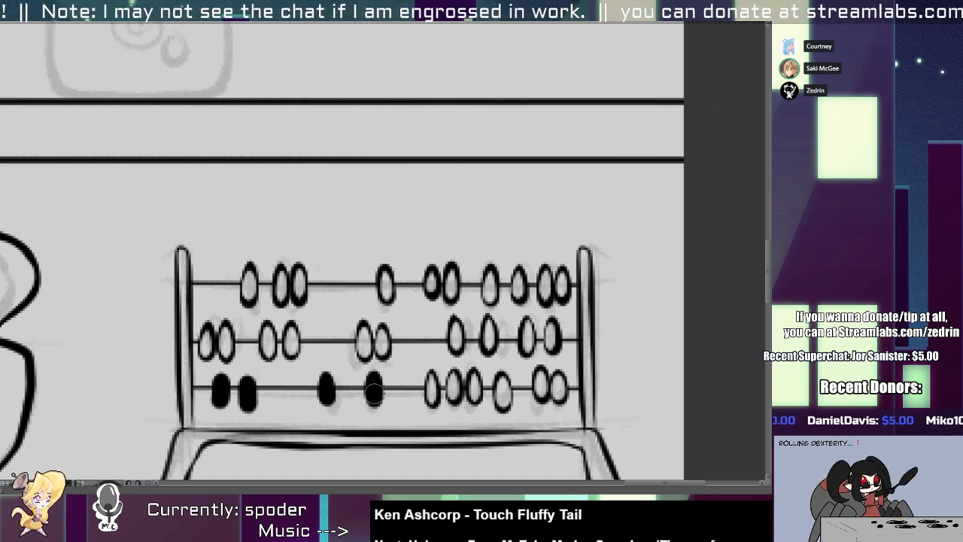
{"action": "mouse_move", "coordinate": [374, 379]}
{"action": "left_mouse_down"}
{"action": "mouse_move", "coordinate": [373, 390]}
{"action": "mouse_move", "coordinate": [325, 399]}
{"action": "mouse_move", "coordinate": [324, 390]}
{"action": "left_mouse_up"}
{"action": "key", "text": "ctrl+z"}
{"action": "key", "text": "ctrl+z"}
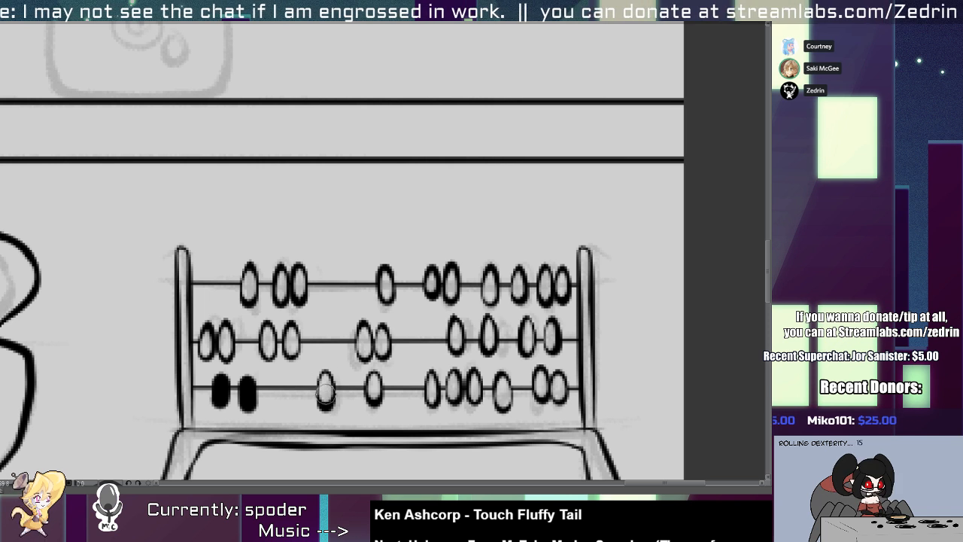
Hollow out the last two solid beads at the left end of the abacus's lowest rod.
{"action": "mouse_move", "coordinate": [249, 383]}
{"action": "left_mouse_down"}
{"action": "mouse_move", "coordinate": [248, 400]}
{"action": "mouse_move", "coordinate": [220, 392]}
{"action": "mouse_move", "coordinate": [220, 401]}
{"action": "mouse_move", "coordinate": [221, 391]}
{"action": "mouse_move", "coordinate": [219, 399]}
{"action": "left_mouse_up"}
{"action": "key", "text": "ctrl+z"}
{"action": "key", "text": "ctrl+z"}
{"action": "key", "text": "ctrl+z"}
{"action": "key", "text": "ctrl+z"}
{"action": "key", "text": "ctrl+z"}
{"action": "key", "text": "ctrl+z"}
{"action": "key", "text": "ctrl+z"}
{"action": "key", "text": "ctrl+z"}
{"action": "key", "text": "ctrl+z"}
{"action": "key", "text": "ctrl+z"}
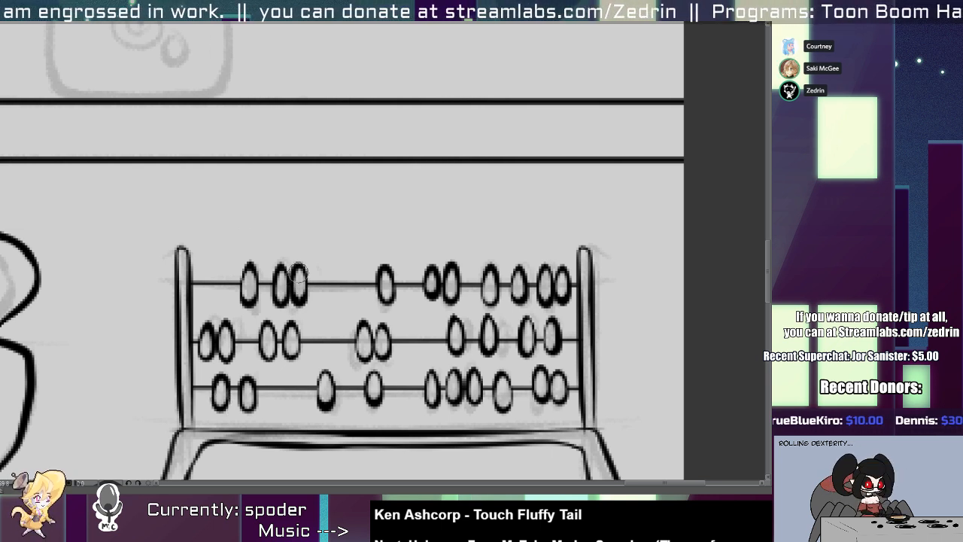
{"action": "key", "text": "ctrl+z"}
{"action": "key", "text": "ctrl+z"}
{"action": "left_click_drag", "start_coordinate": [299, 277], "coordinate": [299, 298]}
{"action": "key", "text": "ctrl+z"}
Stamp a round corked flask at the left end of the top shelf with an enlarged bottle brush.
{"action": "scroll", "coordinate": [311, 341], "scroll_direction": "down", "scroll_amount": 4}
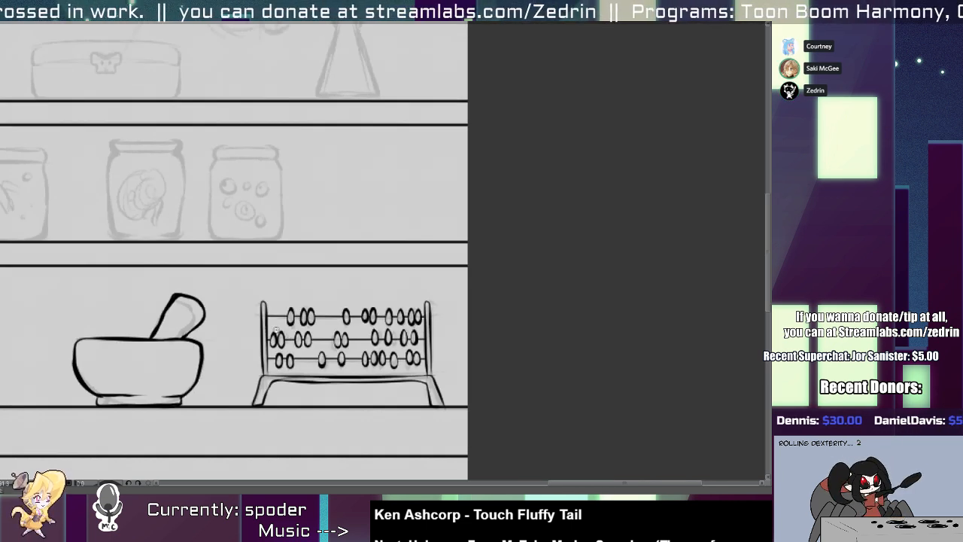
{"action": "scroll", "coordinate": [470, 405], "scroll_direction": "down", "scroll_amount": 4}
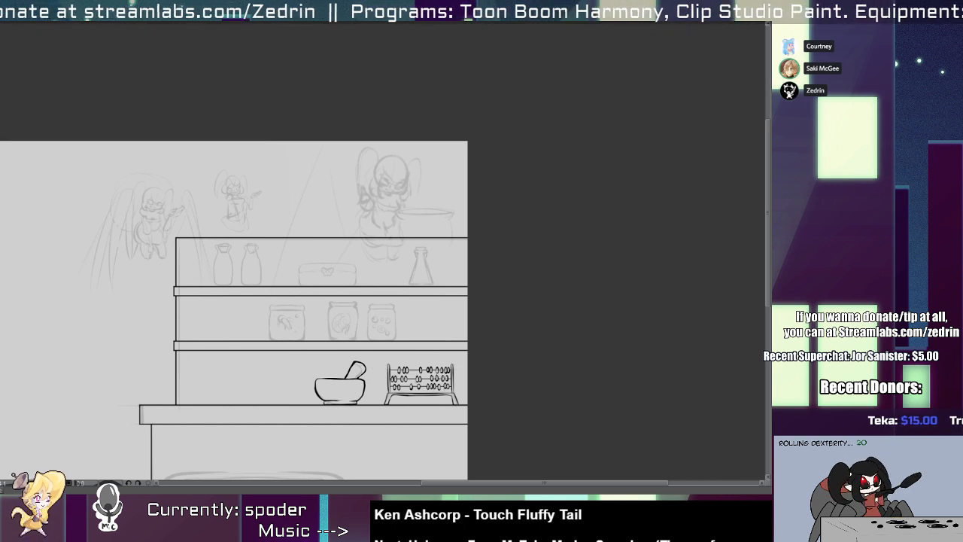
{"action": "left_click_drag", "start_coordinate": [283, 342], "coordinate": [299, 314]}
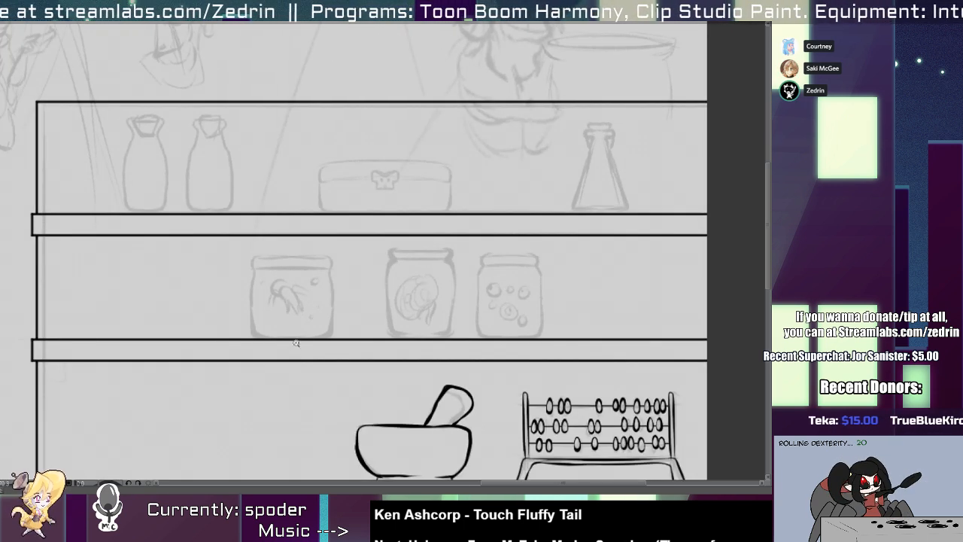
{"action": "key", "text": "e"}
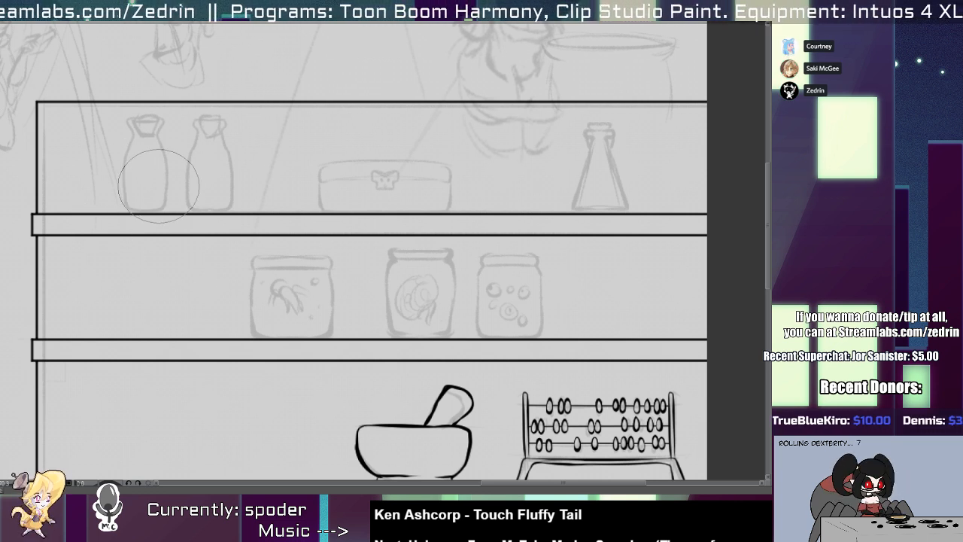
{"action": "key", "text": "bracketright"}
{"action": "left_click", "coordinate": [136, 178]}
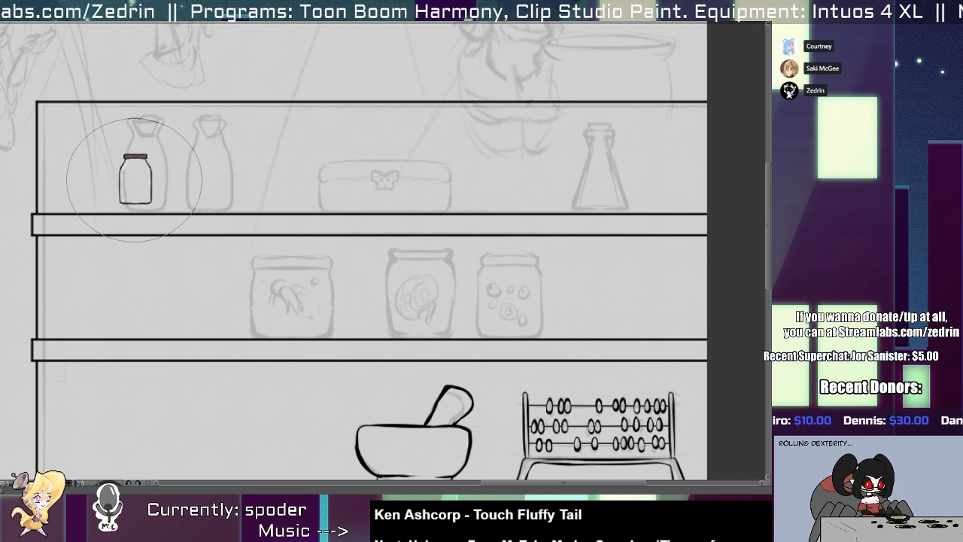
{"action": "key", "text": "ctrl+z"}
{"action": "key", "text": "bracketright"}
{"action": "left_click", "coordinate": [135, 180]}
{"action": "key", "text": "ctrl+z"}
{"action": "left_click", "coordinate": [136, 176]}
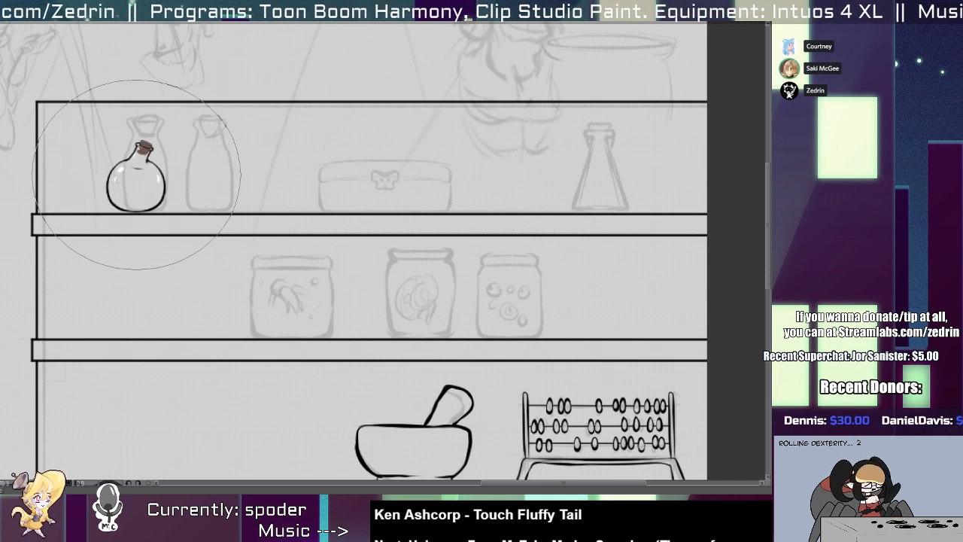
Stamp a slim-necked corked flask and a tall corked bottle beside the round flask on the top shelf.
{"action": "left_click", "coordinate": [201, 177]}
{"action": "key", "text": "ctrl+z"}
{"action": "left_click", "coordinate": [194, 176]}
{"action": "key", "text": "ctrl+z"}
{"action": "left_click", "coordinate": [197, 175]}
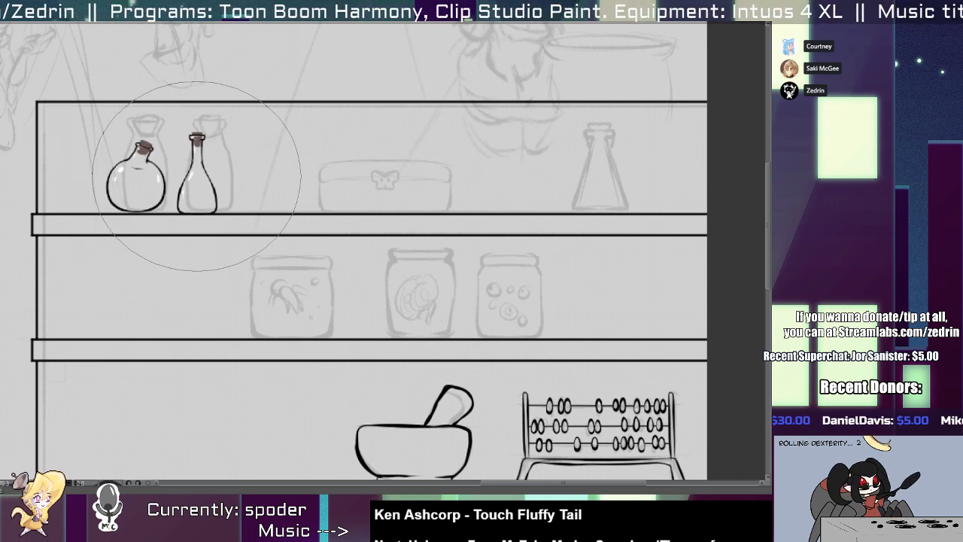
{"action": "left_click", "coordinate": [270, 167]}
{"action": "key", "text": "ctrl+z"}
{"action": "left_click", "coordinate": [262, 164]}
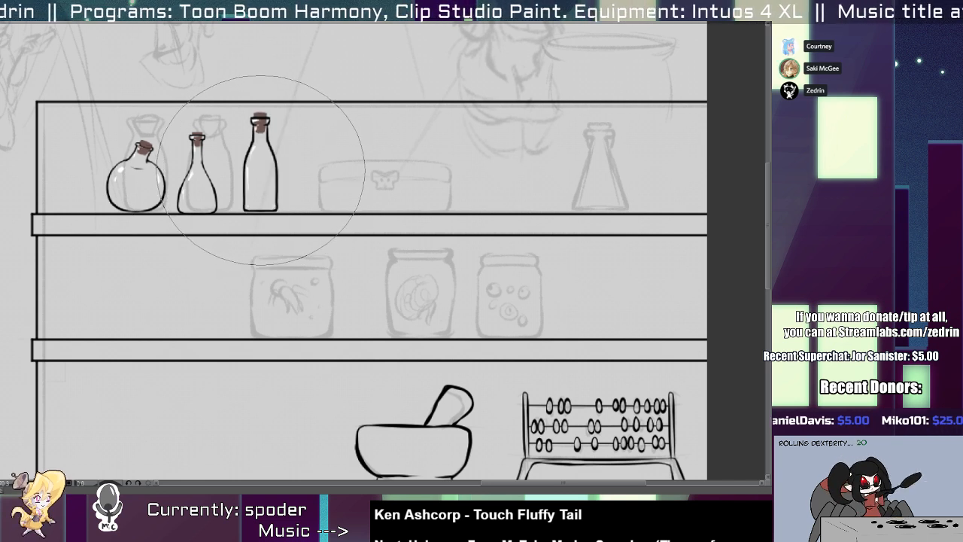
Stamp a narrow bottle, a conical flask and a wide jar on the right part of the top shelf.
{"action": "left_click", "coordinate": [516, 160]}
{"action": "left_click", "coordinate": [575, 163]}
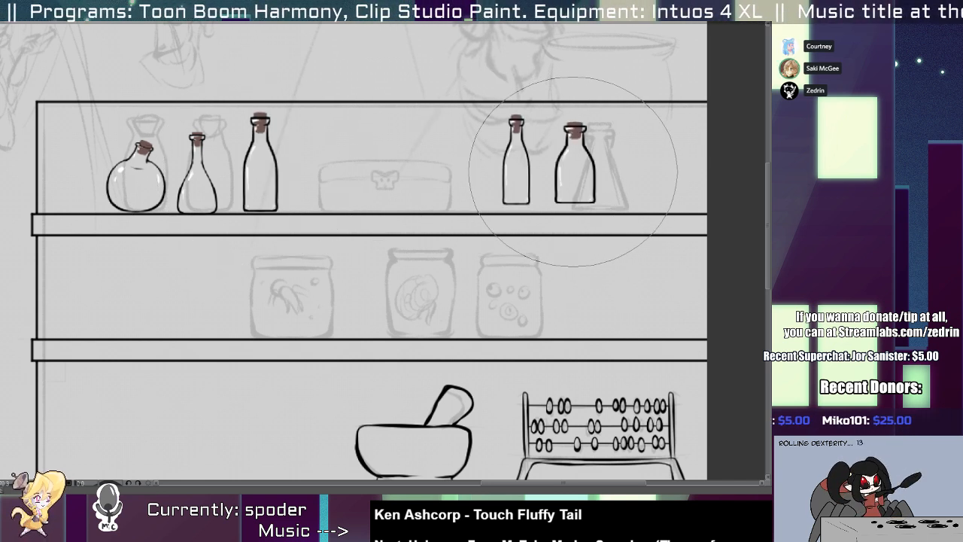
{"action": "key", "text": "ctrl+z"}
{"action": "left_click", "coordinate": [569, 170]}
{"action": "left_click", "coordinate": [628, 171]}
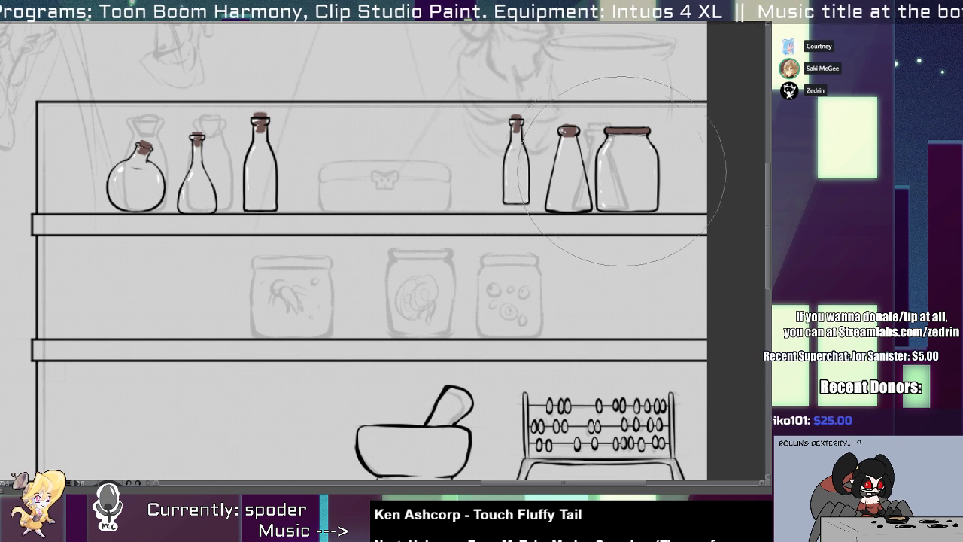
Stamp a small conical corked flask at the left end of the middle shelf using a smaller brush.
{"action": "left_click", "coordinate": [149, 292]}
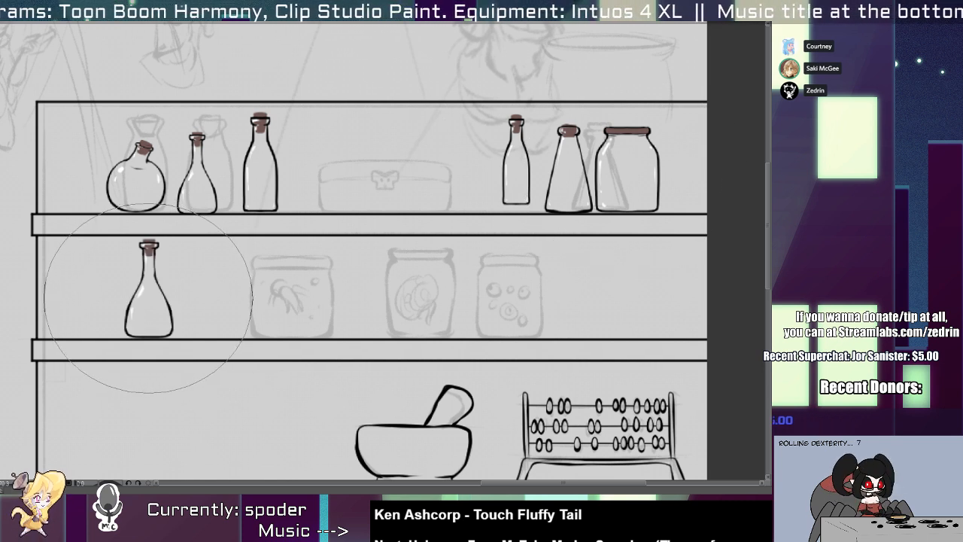
{"action": "key", "text": "ctrl+z"}
{"action": "left_click", "coordinate": [149, 298]}
{"action": "key", "text": "ctrl+z"}
{"action": "left_click", "coordinate": [144, 299]}
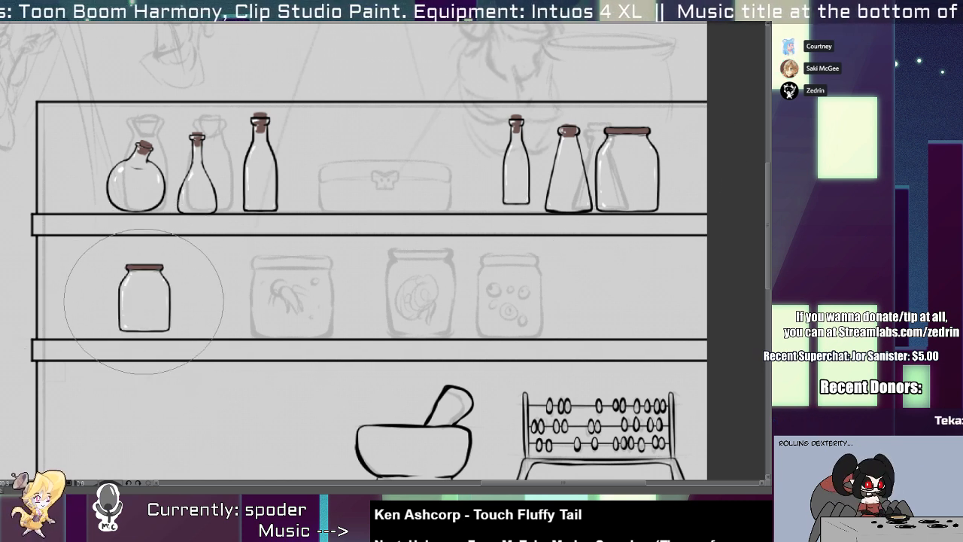
{"action": "key", "text": "ctrl+z"}
{"action": "left_click", "coordinate": [142, 308]}
Stamp a slim-necked flask and a small corked bottle on the counter left of the mortar.
{"action": "left_click_drag", "start_coordinate": [165, 358], "coordinate": [229, 196]}
{"action": "left_click", "coordinate": [280, 286]}
{"action": "key", "text": "ctrl+z"}
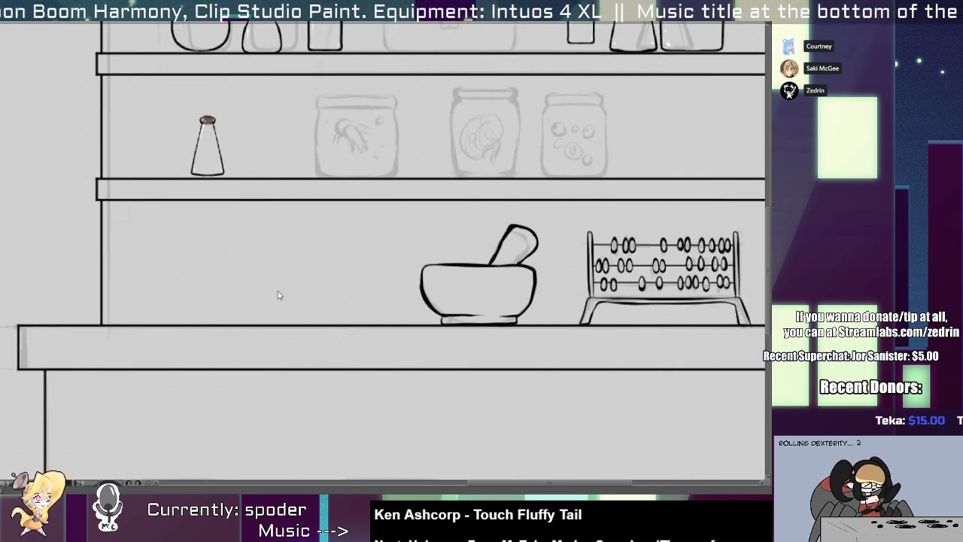
{"action": "left_click", "coordinate": [274, 290]}
{"action": "left_click", "coordinate": [337, 289]}
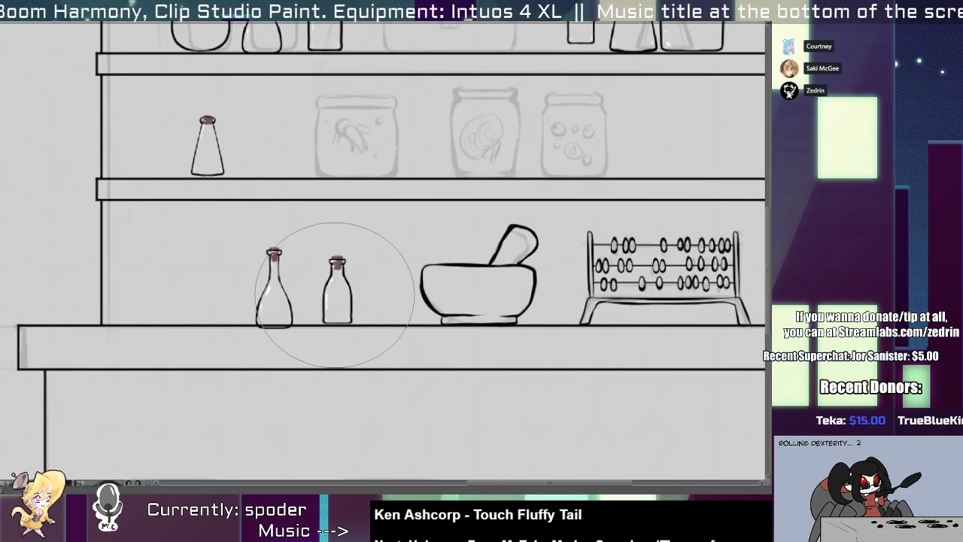
Stamp a large conical corked flask on the left end of the counter, left of the slim-necked flask.
{"action": "left_click", "coordinate": [167, 280]}
{"action": "key", "text": "ctrl+z"}
{"action": "left_click", "coordinate": [169, 284]}
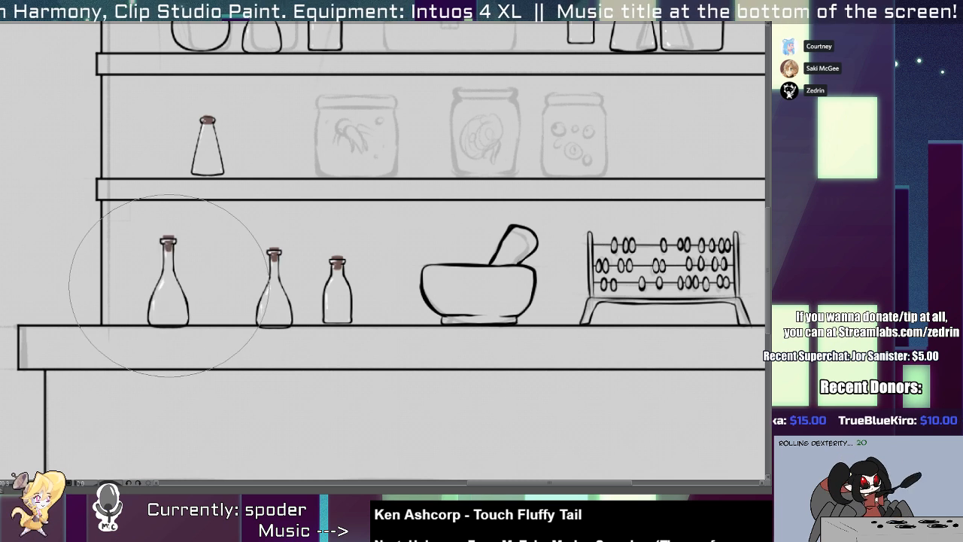
{"action": "key", "text": "ctrl+z"}
{"action": "left_click", "coordinate": [173, 277]}
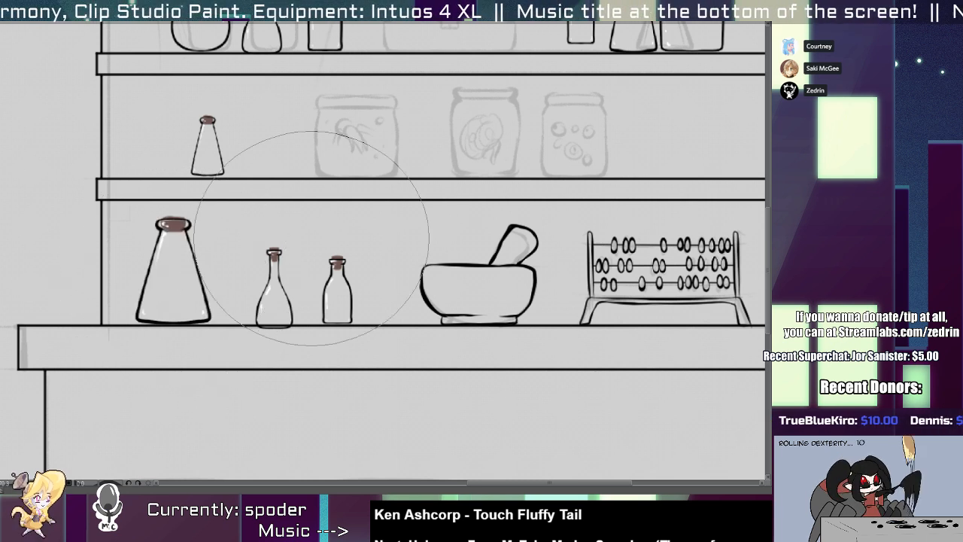
Select the slim-necked flask on the counter, move it up slightly onto the counter line and deselect it.
{"action": "key", "text": "m"}
{"action": "left_click_drag", "start_coordinate": [240, 233], "coordinate": [304, 346]}
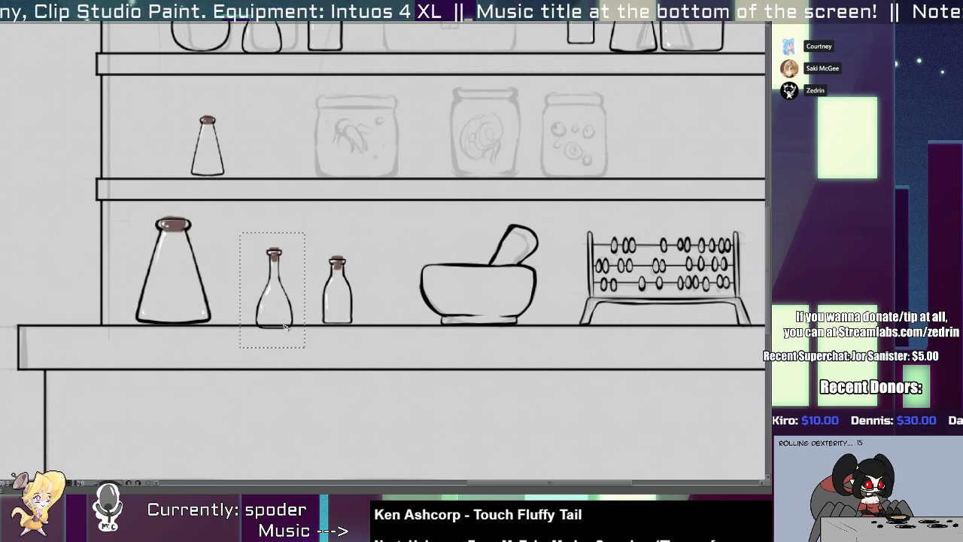
{"action": "left_click_drag", "start_coordinate": [274, 293], "coordinate": [274, 289]}
{"action": "key", "text": "ctrl+d"}
Select the large conical flask and the small corked bottle on the counter, then the middle-shelf flask, and nudge them onto their surface lines.
{"action": "left_click_drag", "start_coordinate": [158, 237], "coordinate": [224, 339]}
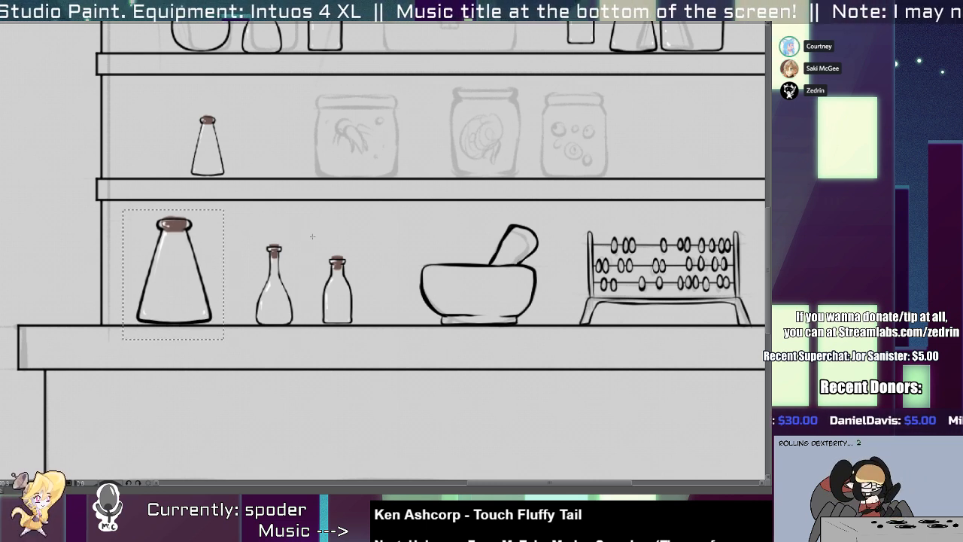
{"action": "left_click_drag", "start_coordinate": [307, 241], "coordinate": [376, 347]}
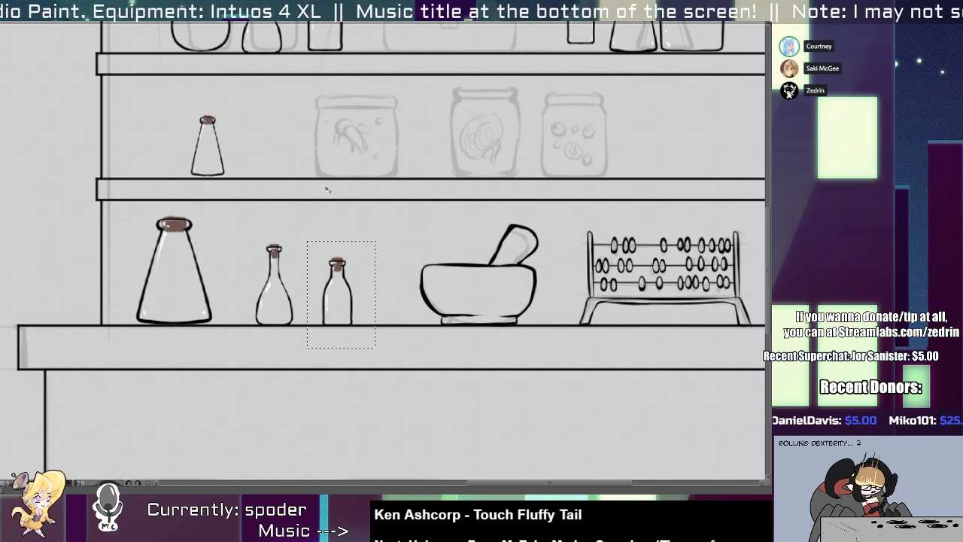
{"action": "left_click_drag", "start_coordinate": [326, 189], "coordinate": [348, 301]}
{"action": "left_click_drag", "start_coordinate": [195, 210], "coordinate": [246, 282]}
Clear the selection and stamp a tall corked bottle on the middle shelf between the small conical flask and the first sketched jar.
{"action": "key", "text": "b"}
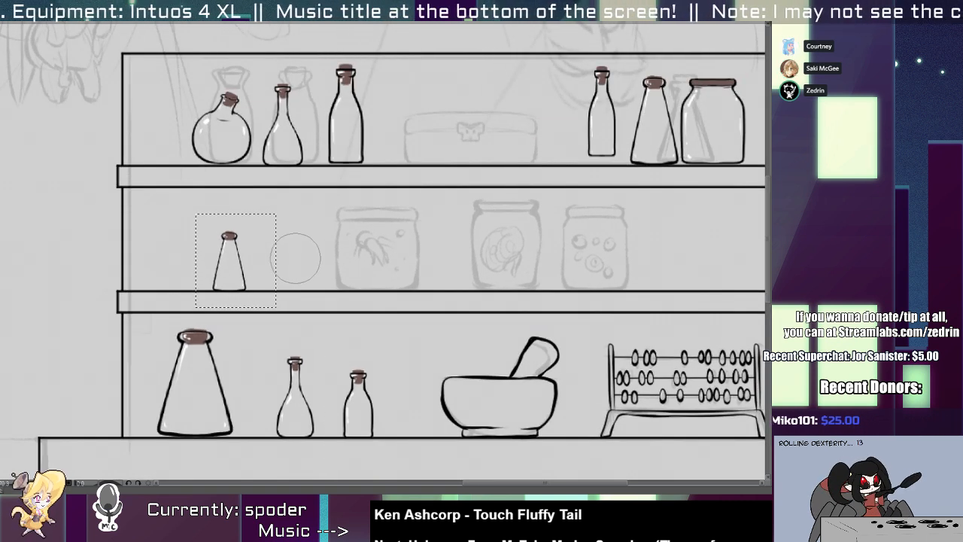
{"action": "key", "text": "b"}
{"action": "key", "text": "ctrl+d"}
{"action": "left_click", "coordinate": [288, 261]}
{"action": "key", "text": "ctrl+z"}
{"action": "left_click", "coordinate": [287, 251]}
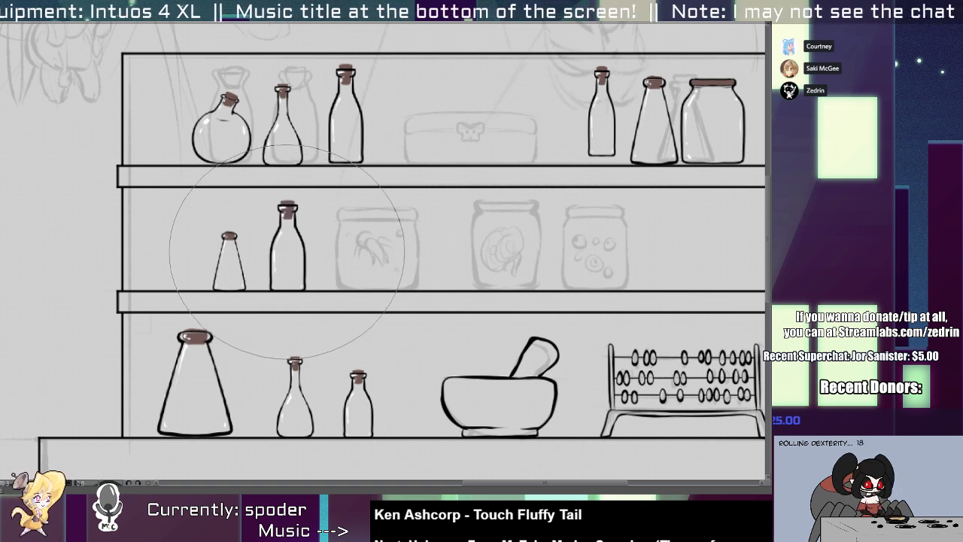
Select the conical flask and wide jar at the right end of the top shelf, nudge them slightly left and deselect them.
{"action": "left_click_drag", "start_coordinate": [293, 254], "coordinate": [269, 235]}
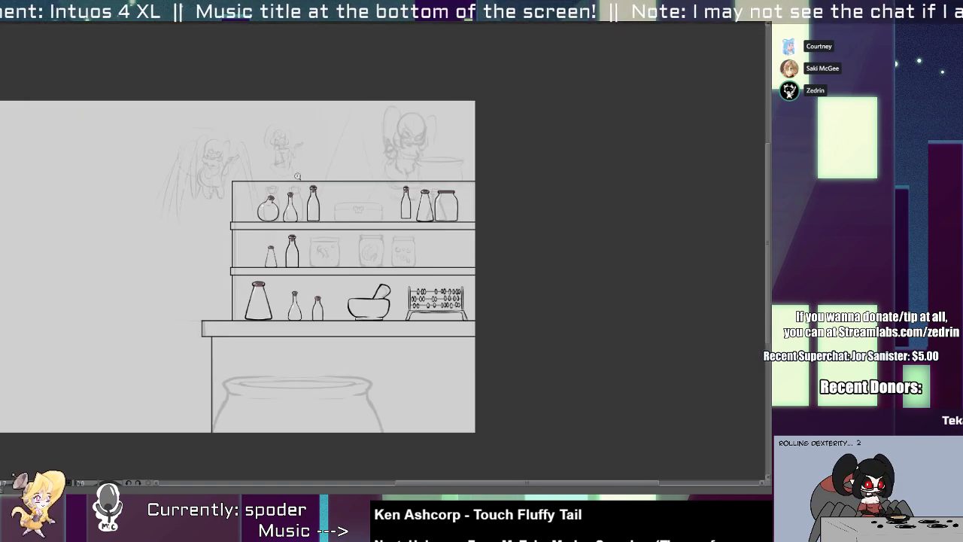
{"action": "left_click_drag", "start_coordinate": [368, 189], "coordinate": [410, 212]}
{"action": "left_click_drag", "start_coordinate": [498, 192], "coordinate": [379, 222]}
{"action": "left_click_drag", "start_coordinate": [392, 187], "coordinate": [565, 356]}
{"action": "left_click_drag", "start_coordinate": [397, 313], "coordinate": [386, 343]}
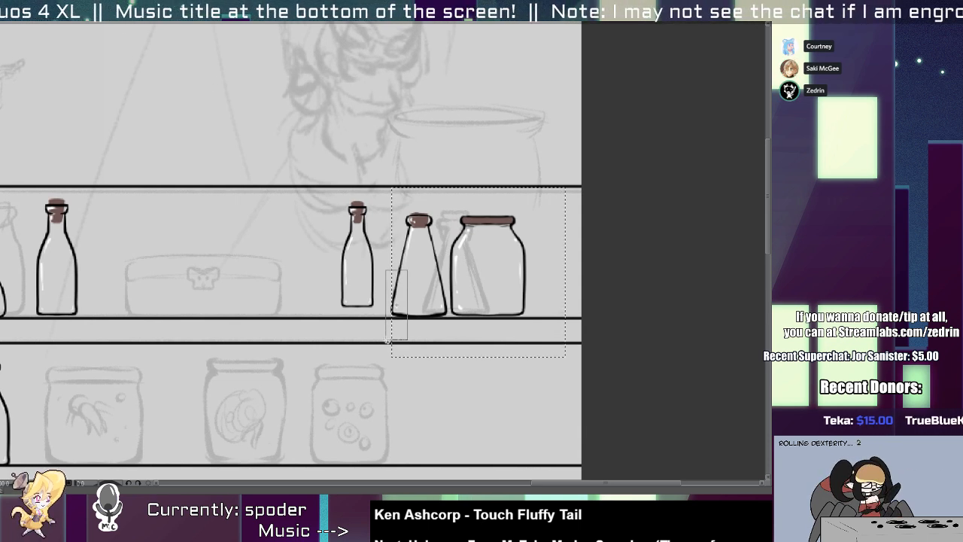
{"action": "left_click_drag", "start_coordinate": [469, 287], "coordinate": [468, 288]}
{"action": "key", "text": "ctrl+d"}
Select the slim corked bottle left of the top shelf's conical flask, move it down onto the shelf line and deselect it.
{"action": "left_click_drag", "start_coordinate": [313, 183], "coordinate": [369, 313]}
{"action": "key", "text": "ctrl+d"}
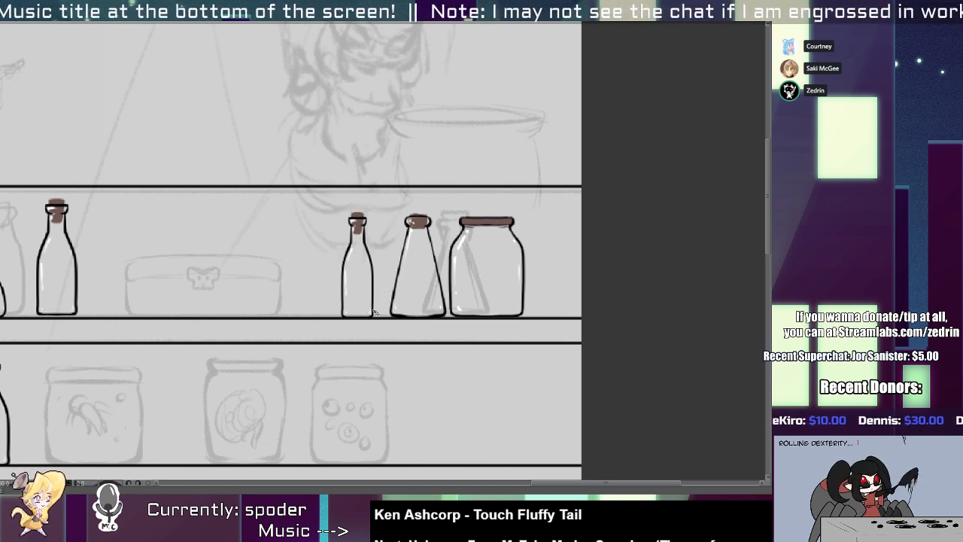
{"action": "scroll", "coordinate": [376, 314], "scroll_direction": "down", "scroll_amount": 4}
{"action": "scroll", "coordinate": [213, 290], "scroll_direction": "up", "scroll_amount": 3}
{"action": "key", "text": "ctrl+d"}
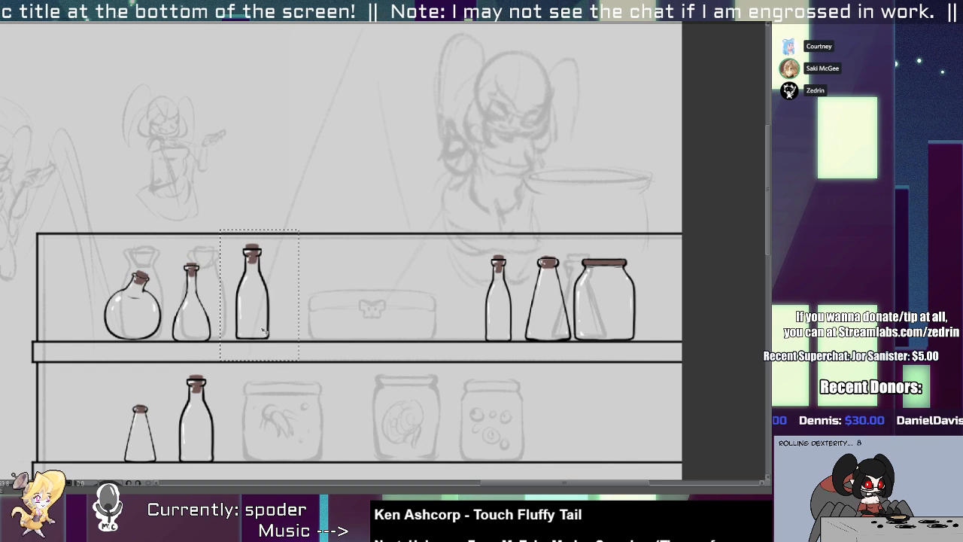
{"action": "scroll", "coordinate": [293, 345], "scroll_direction": "down", "scroll_amount": 3}
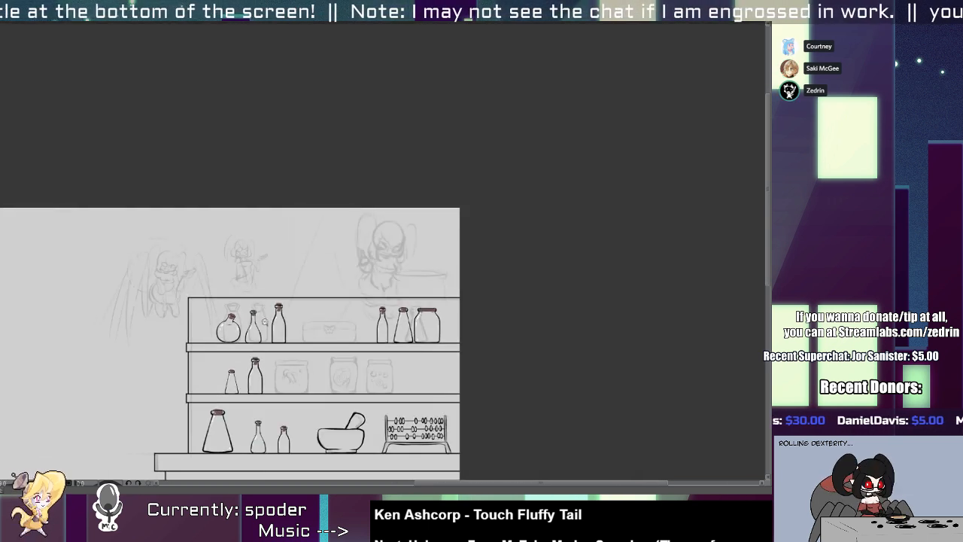
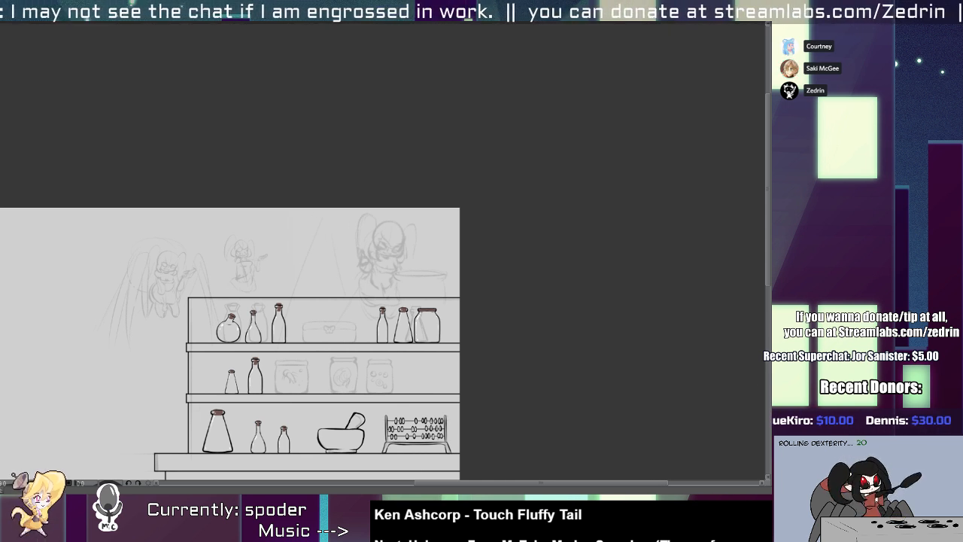
Ink the top edge of the left jar's lid on the middle shelf with a curved symmetrical stroke.
{"action": "scroll", "coordinate": [389, 409], "scroll_direction": "up", "scroll_amount": 2}
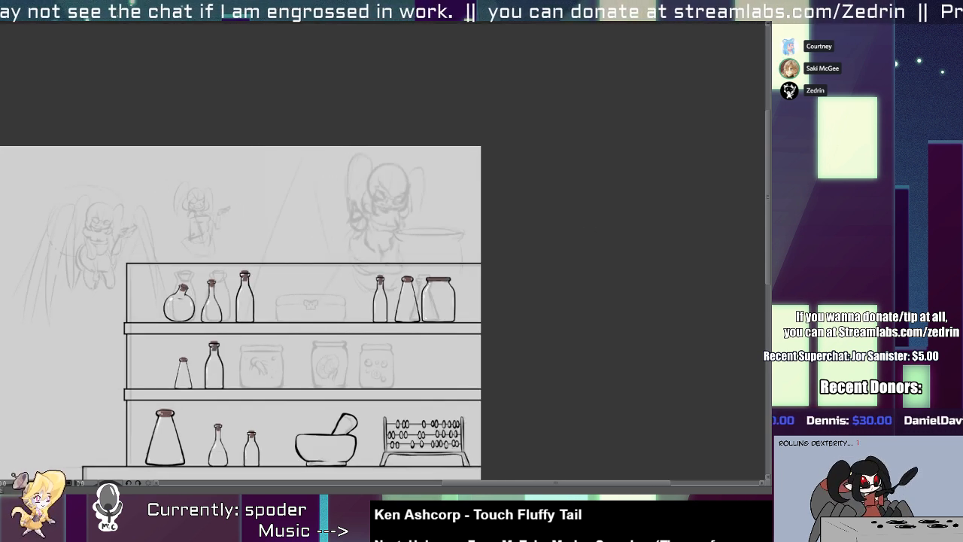
{"action": "scroll", "coordinate": [482, 280], "scroll_direction": "down", "scroll_amount": 3}
{"action": "scroll", "coordinate": [413, 312], "scroll_direction": "up", "scroll_amount": 3}
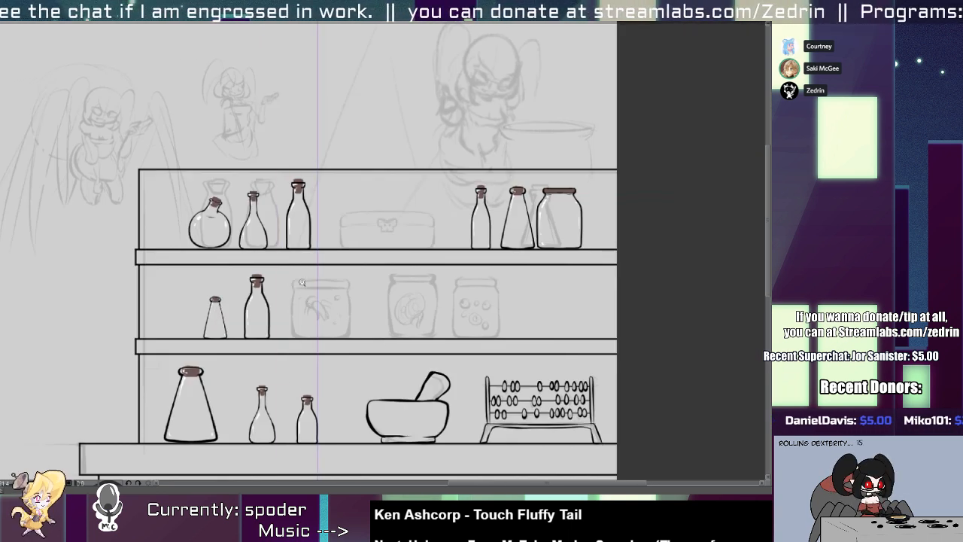
{"action": "scroll", "coordinate": [303, 281], "scroll_direction": "up", "scroll_amount": 3}
{"action": "key", "text": "ctrl+z"}
{"action": "left_click_drag", "start_coordinate": [273, 279], "coordinate": [417, 282]}
{"action": "key", "text": "ctrl+z"}
Ink the rest of the left jar's lid, its two sides and its base over the sketch.
{"action": "key", "text": "ctrl+z"}
{"action": "left_click_drag", "start_coordinate": [275, 284], "coordinate": [418, 285]}
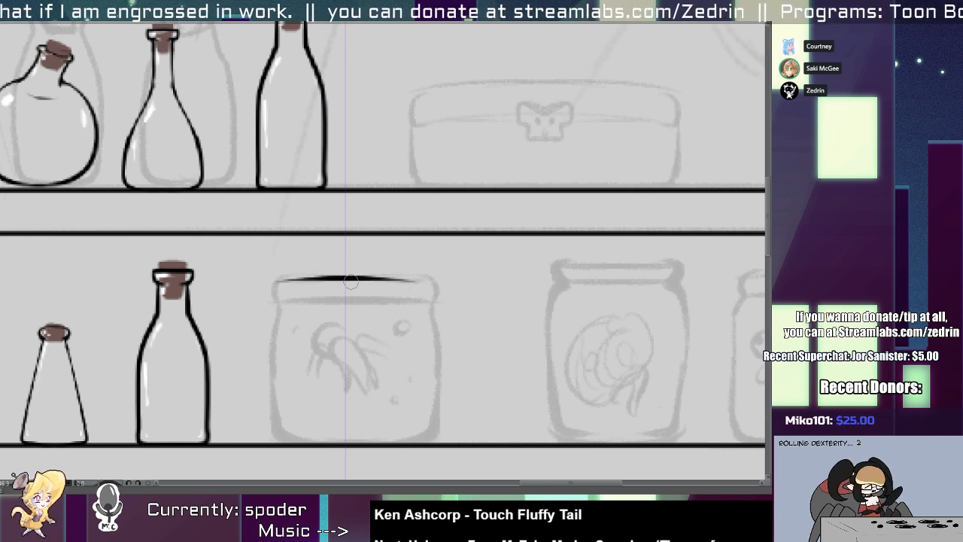
{"action": "mouse_move", "coordinate": [281, 282]}
{"action": "left_mouse_down"}
{"action": "mouse_move", "coordinate": [275, 304]}
{"action": "mouse_move", "coordinate": [328, 298]}
{"action": "mouse_move", "coordinate": [274, 320]}
{"action": "mouse_move", "coordinate": [277, 439]}
{"action": "mouse_move", "coordinate": [340, 438]}
{"action": "left_mouse_up"}
{"action": "key", "text": "ctrl+z"}
{"action": "left_click_drag", "start_coordinate": [281, 439], "coordinate": [361, 441]}
{"action": "key", "text": "ctrl+z"}
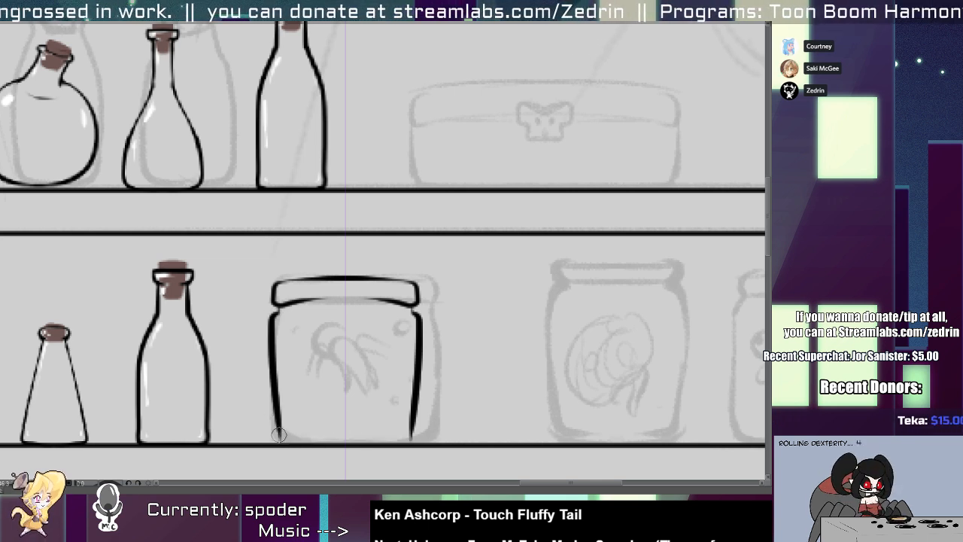
{"action": "left_click_drag", "start_coordinate": [280, 438], "coordinate": [373, 442]}
Ink the middle jar on the middle shelf with a rounded lid, wavy collar and tapering body.
{"action": "mouse_move", "coordinate": [285, 305]}
{"action": "left_mouse_down"}
{"action": "mouse_move", "coordinate": [406, 304]}
{"action": "mouse_move", "coordinate": [233, 282]}
{"action": "left_mouse_up"}
{"action": "left_click_drag", "start_coordinate": [150, 388], "coordinate": [419, 379]}
{"action": "mouse_move", "coordinate": [421, 249]}
{"action": "left_mouse_down"}
{"action": "mouse_move", "coordinate": [358, 258]}
{"action": "mouse_move", "coordinate": [362, 275]}
{"action": "mouse_move", "coordinate": [440, 277]}
{"action": "mouse_move", "coordinate": [436, 250]}
{"action": "left_mouse_up"}
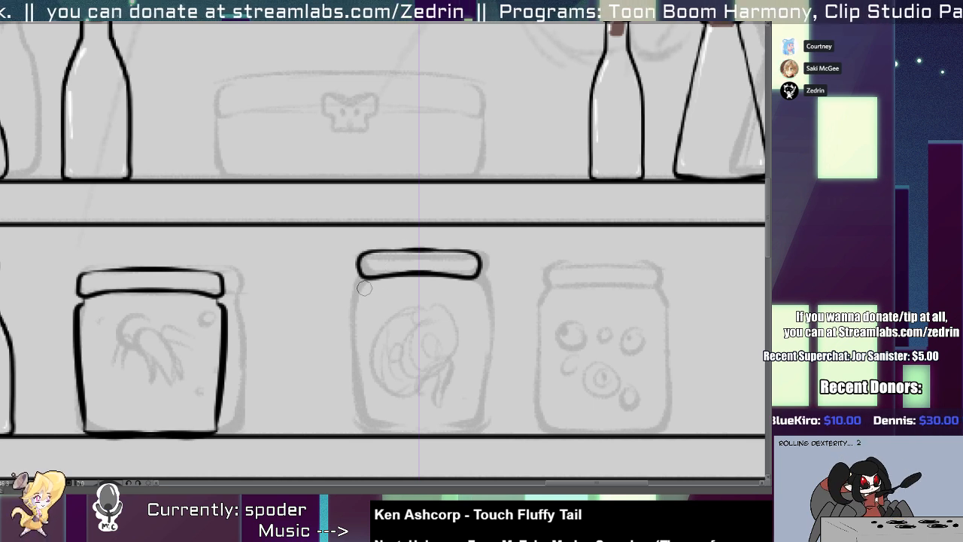
{"action": "left_click_drag", "start_coordinate": [357, 285], "coordinate": [421, 286]}
{"action": "mouse_move", "coordinate": [363, 292]}
{"action": "left_mouse_down"}
{"action": "mouse_move", "coordinate": [352, 315]}
{"action": "mouse_move", "coordinate": [358, 391]}
{"action": "mouse_move", "coordinate": [382, 432]}
{"action": "mouse_move", "coordinate": [418, 435]}
{"action": "left_mouse_up"}
{"action": "left_click_drag", "start_coordinate": [407, 378], "coordinate": [362, 376]}
Ink the right jar on the middle shelf with a flat lid, rounded shoulders and a base on the shelf.
{"action": "left_click_drag", "start_coordinate": [407, 376], "coordinate": [300, 331]}
{"action": "left_click_drag", "start_coordinate": [306, 329], "coordinate": [449, 348]}
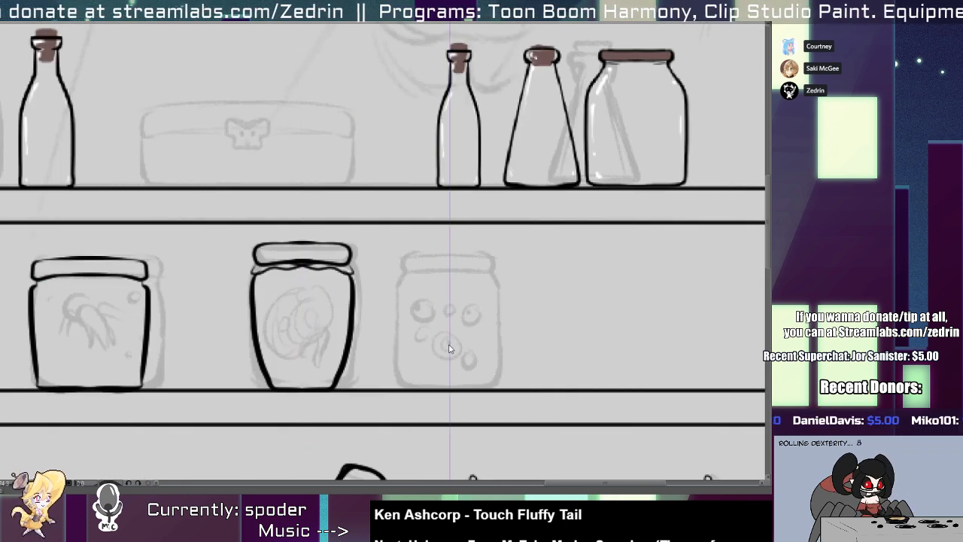
{"action": "mouse_move", "coordinate": [418, 261]}
{"action": "left_mouse_down"}
{"action": "mouse_move", "coordinate": [439, 262]}
{"action": "mouse_move", "coordinate": [388, 276]}
{"action": "mouse_move", "coordinate": [459, 276]}
{"action": "mouse_move", "coordinate": [393, 362]}
{"action": "mouse_move", "coordinate": [402, 425]}
{"action": "mouse_move", "coordinate": [455, 433]}
{"action": "left_mouse_up"}
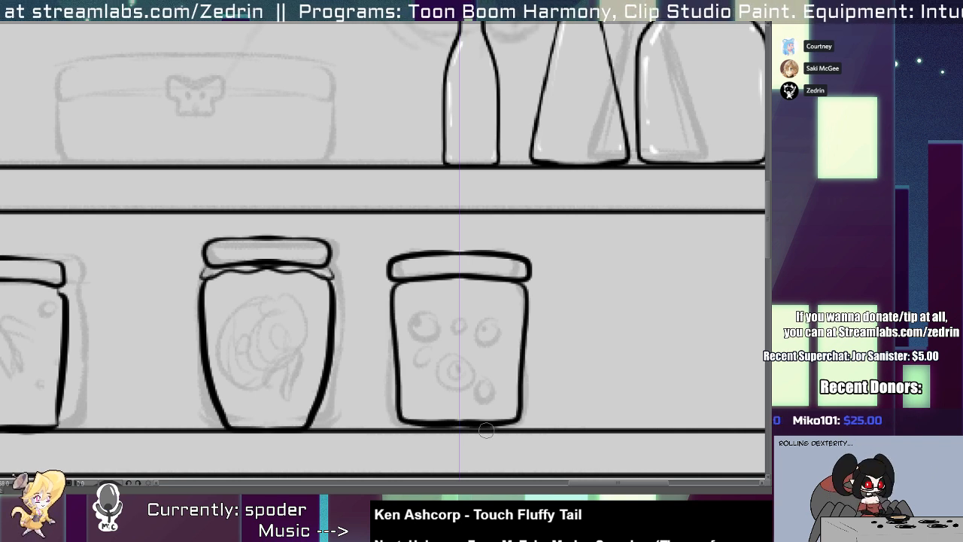
{"action": "key", "text": "ctrl+z"}
{"action": "mouse_move", "coordinate": [406, 279]}
{"action": "left_mouse_down"}
{"action": "mouse_move", "coordinate": [394, 418]}
{"action": "mouse_move", "coordinate": [457, 434]}
{"action": "left_mouse_up"}
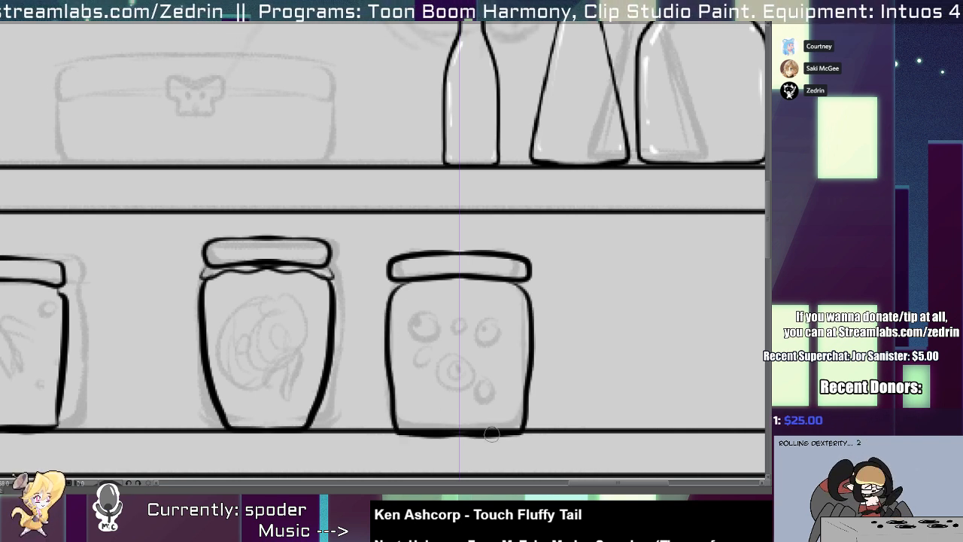
{"action": "key", "text": "ctrl+z"}
{"action": "mouse_move", "coordinate": [406, 276]}
{"action": "left_mouse_down"}
{"action": "mouse_move", "coordinate": [391, 368]}
{"action": "mouse_move", "coordinate": [436, 431]}
{"action": "mouse_move", "coordinate": [413, 430]}
{"action": "mouse_move", "coordinate": [499, 426]}
{"action": "left_mouse_up"}
{"action": "key", "text": "ctrl+z"}
{"action": "mouse_move", "coordinate": [430, 436]}
{"action": "left_mouse_down"}
{"action": "mouse_move", "coordinate": [381, 434]}
{"action": "mouse_move", "coordinate": [427, 426]}
{"action": "mouse_move", "coordinate": [373, 390]}
{"action": "left_mouse_up"}
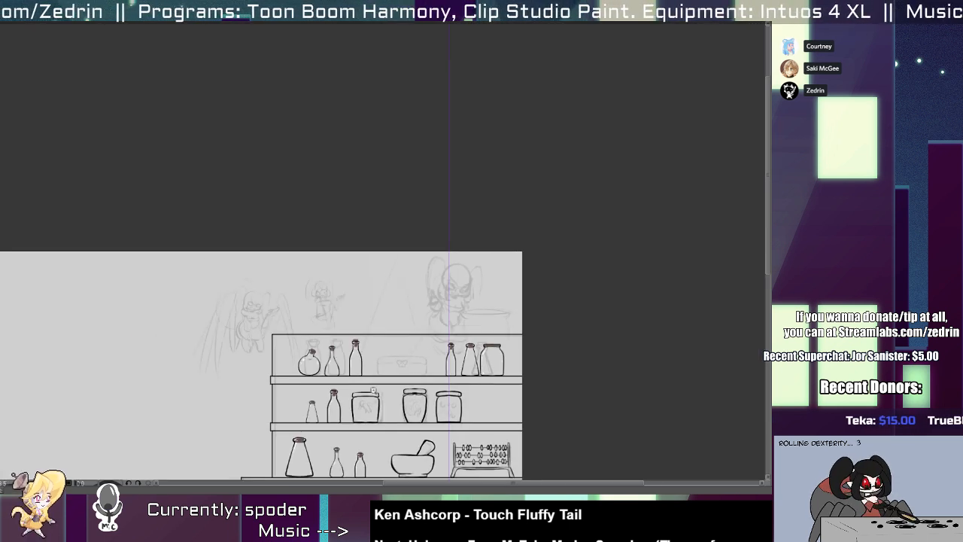
Try to retouch the lower edge of the middle jar's lid.
{"action": "left_click_drag", "start_coordinate": [375, 325], "coordinate": [312, 219]}
{"action": "left_click_drag", "start_coordinate": [281, 289], "coordinate": [290, 323]}
{"action": "scroll", "coordinate": [249, 292], "scroll_direction": "down", "scroll_amount": 5}
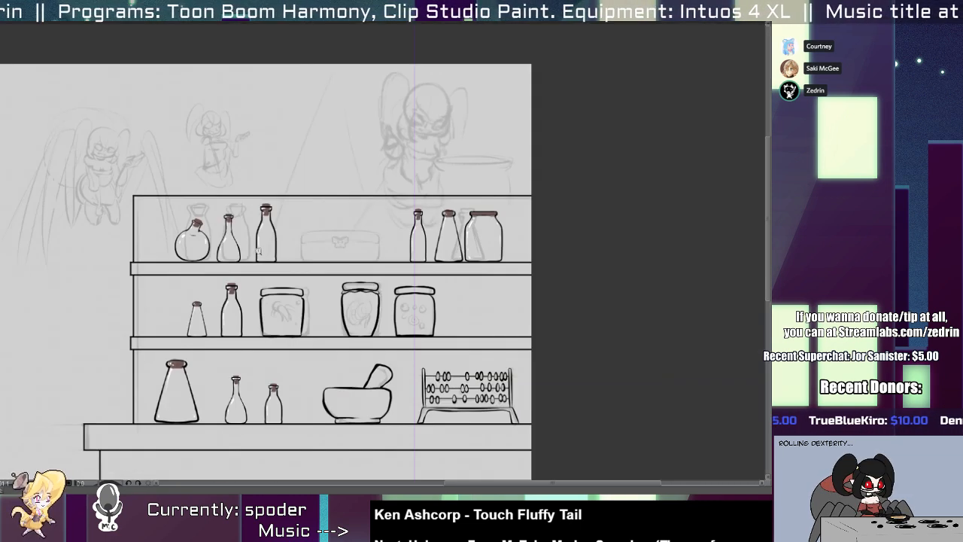
{"action": "scroll", "coordinate": [269, 304], "scroll_direction": "up", "scroll_amount": 3}
{"action": "scroll", "coordinate": [451, 267], "scroll_direction": "up", "scroll_amount": 4}
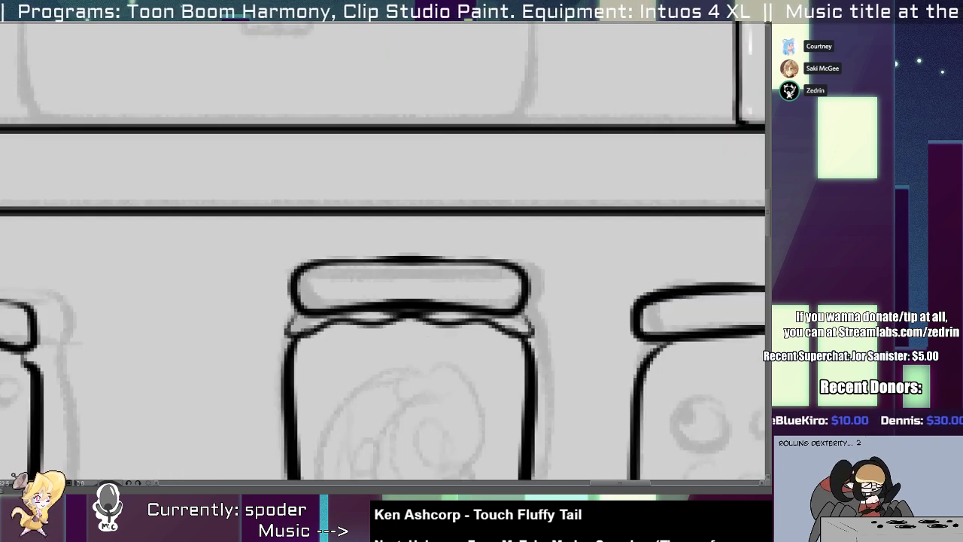
{"action": "left_click_drag", "start_coordinate": [442, 302], "coordinate": [343, 300]}
{"action": "key", "text": "ctrl+z"}
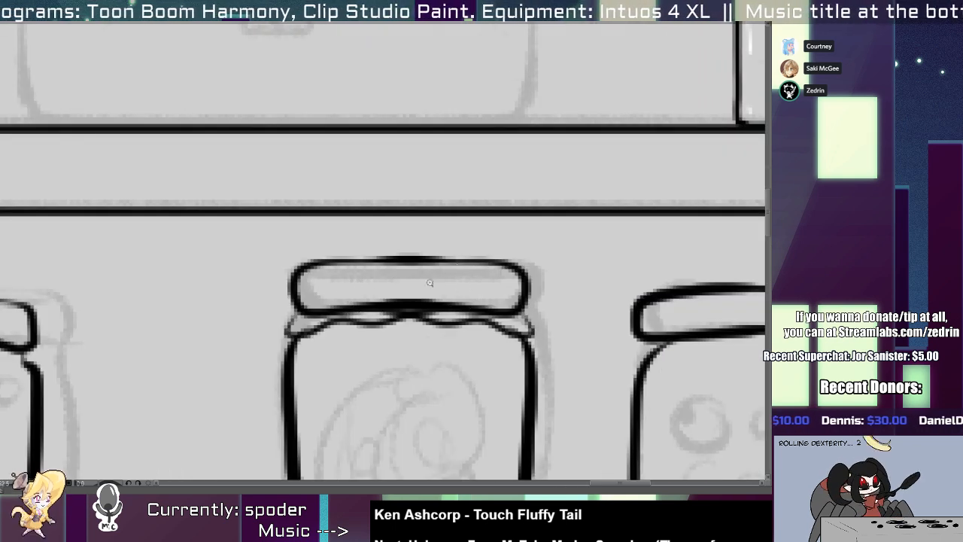
Thin and smooth the upper and lower lines of the right jar's lid.
{"action": "scroll", "coordinate": [369, 261], "scroll_direction": "down", "scroll_amount": 3}
{"action": "scroll", "coordinate": [463, 270], "scroll_direction": "up", "scroll_amount": 4}
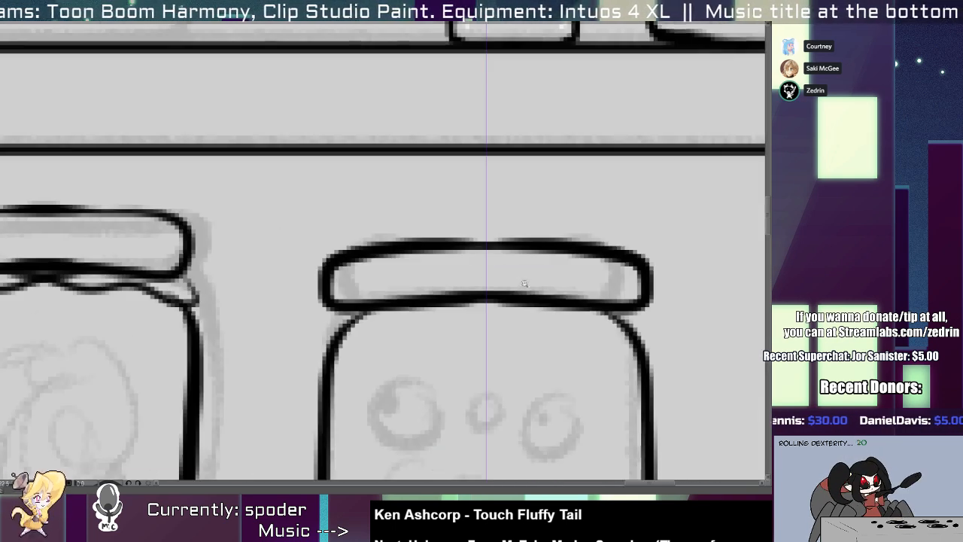
{"action": "left_click_drag", "start_coordinate": [331, 247], "coordinate": [524, 233]}
{"action": "key", "text": "ctrl+z"}
{"action": "left_click_drag", "start_coordinate": [364, 229], "coordinate": [519, 224]}
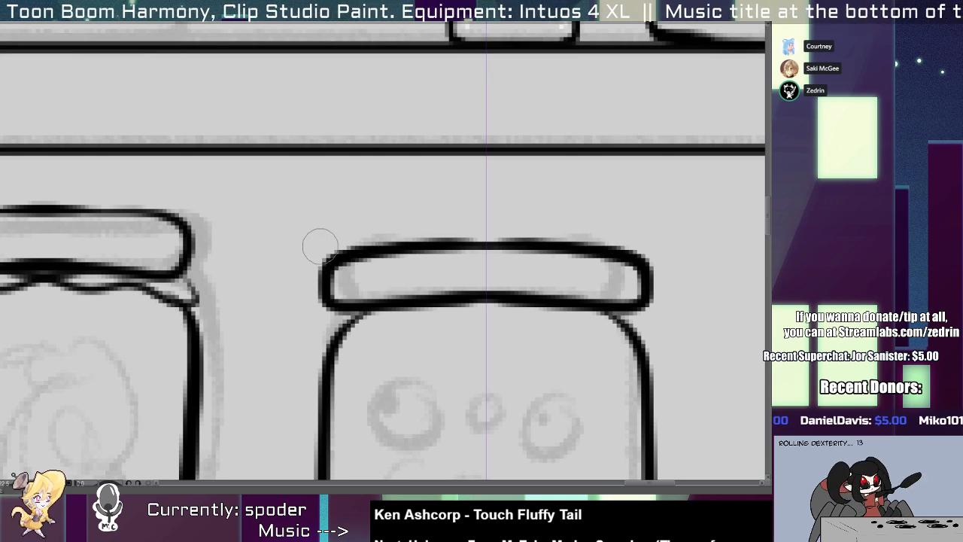
{"action": "left_click_drag", "start_coordinate": [331, 242], "coordinate": [503, 238]}
{"action": "left_click_drag", "start_coordinate": [409, 283], "coordinate": [563, 284]}
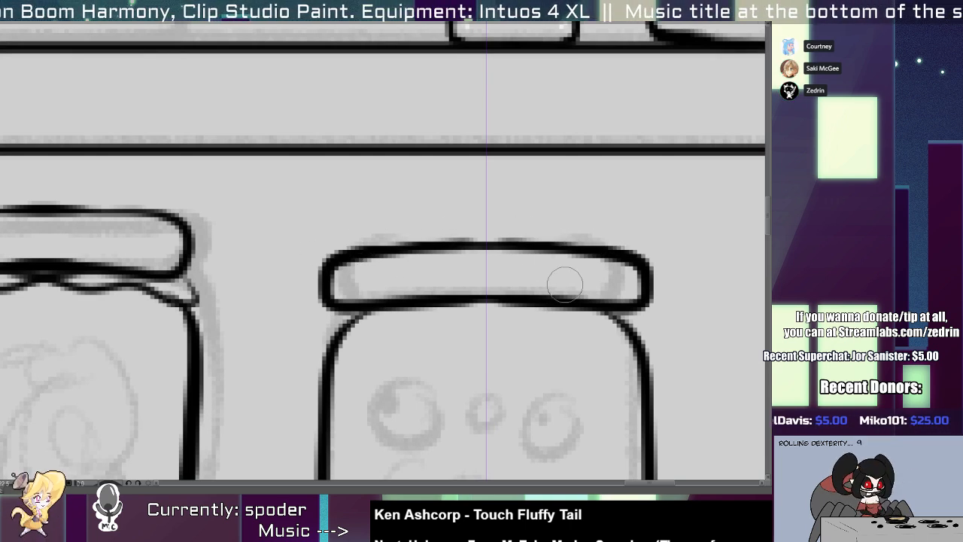
Clean up the right jar's base line and lower corners where they meet the shelf.
{"action": "mouse_move", "coordinate": [505, 288]}
{"action": "left_mouse_down"}
{"action": "mouse_move", "coordinate": [479, 286]}
{"action": "mouse_move", "coordinate": [457, 260]}
{"action": "left_mouse_up"}
{"action": "left_click_drag", "start_coordinate": [460, 315], "coordinate": [449, 279]}
{"action": "left_click_drag", "start_coordinate": [481, 334], "coordinate": [526, 331]}
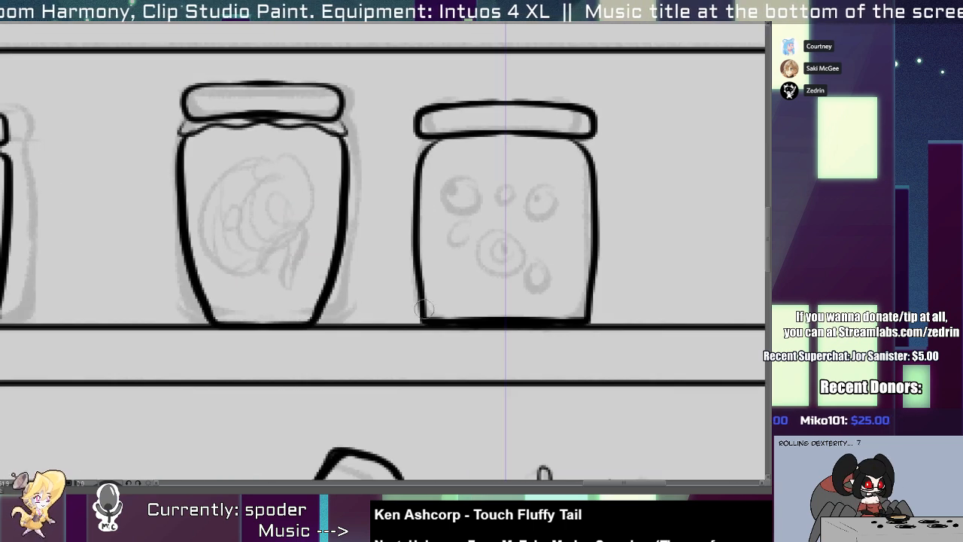
{"action": "mouse_move", "coordinate": [420, 310]}
{"action": "left_mouse_down"}
{"action": "mouse_move", "coordinate": [461, 316]}
{"action": "mouse_move", "coordinate": [419, 298]}
{"action": "mouse_move", "coordinate": [466, 241]}
{"action": "left_mouse_up"}
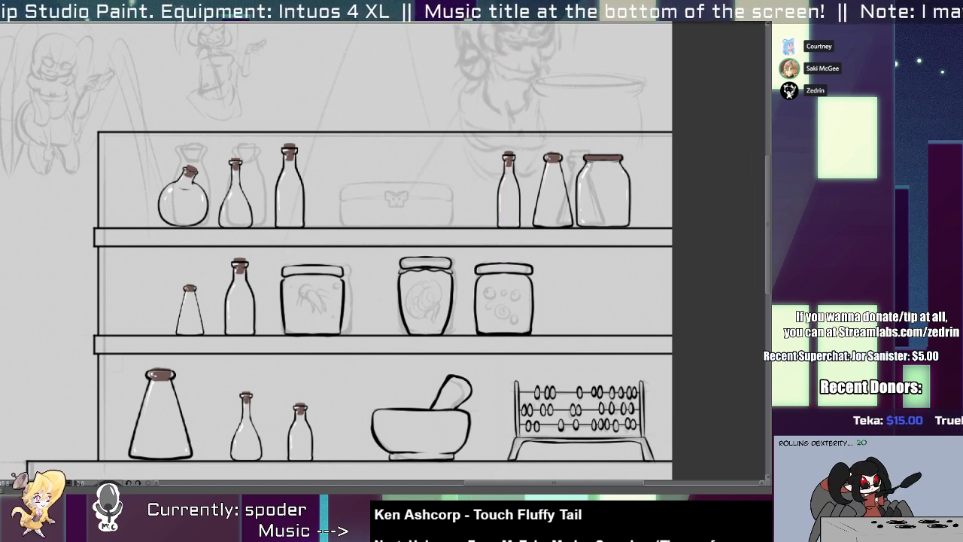
Paint white glass highlights along the left side of the three jars on the middle shelf.
{"action": "left_click", "coordinate": [543, 264]}
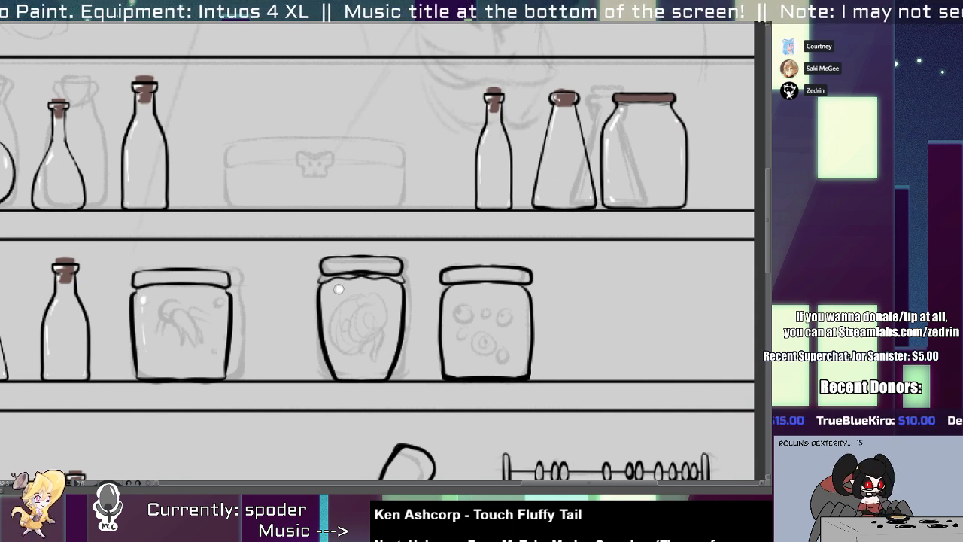
{"action": "left_click_drag", "start_coordinate": [335, 309], "coordinate": [343, 352]}
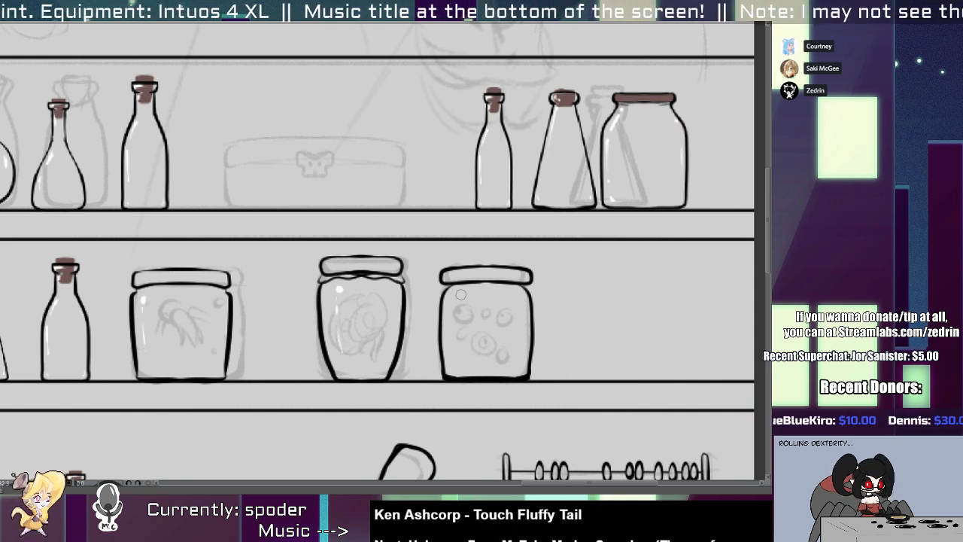
{"action": "left_click", "coordinate": [460, 295]}
{"action": "mouse_move", "coordinate": [458, 309]}
{"action": "left_mouse_down"}
{"action": "mouse_move", "coordinate": [457, 351]}
{"action": "mouse_move", "coordinate": [510, 361]}
{"action": "left_mouse_up"}
{"action": "scroll", "coordinate": [508, 354], "scroll_direction": "down", "scroll_amount": 1}
{"action": "scroll", "coordinate": [421, 247], "scroll_direction": "up", "scroll_amount": 2}
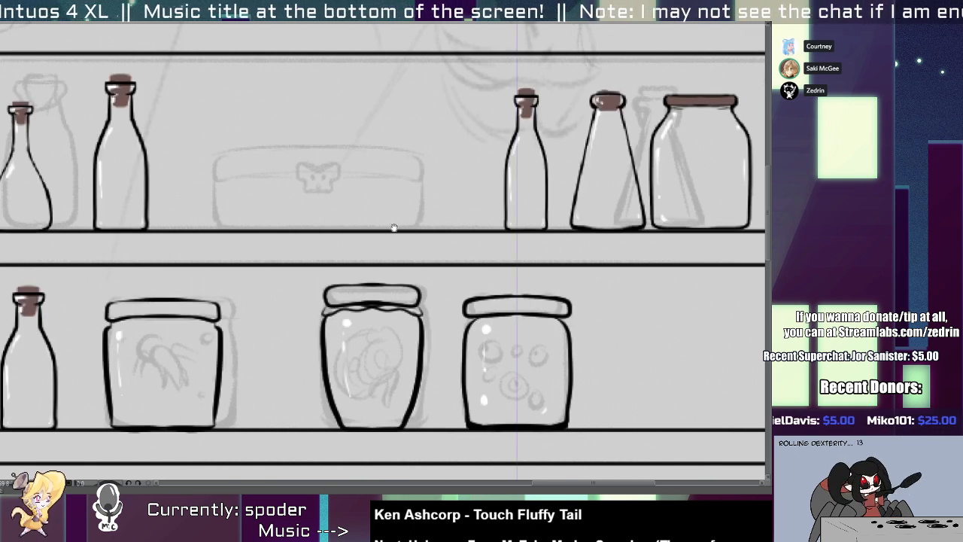
Ink the curved top edge of the chest on the upper shelf with a symmetrical stroke.
{"action": "left_click_drag", "start_coordinate": [394, 227], "coordinate": [465, 257]}
{"action": "scroll", "coordinate": [352, 222], "scroll_direction": "up", "scroll_amount": 2}
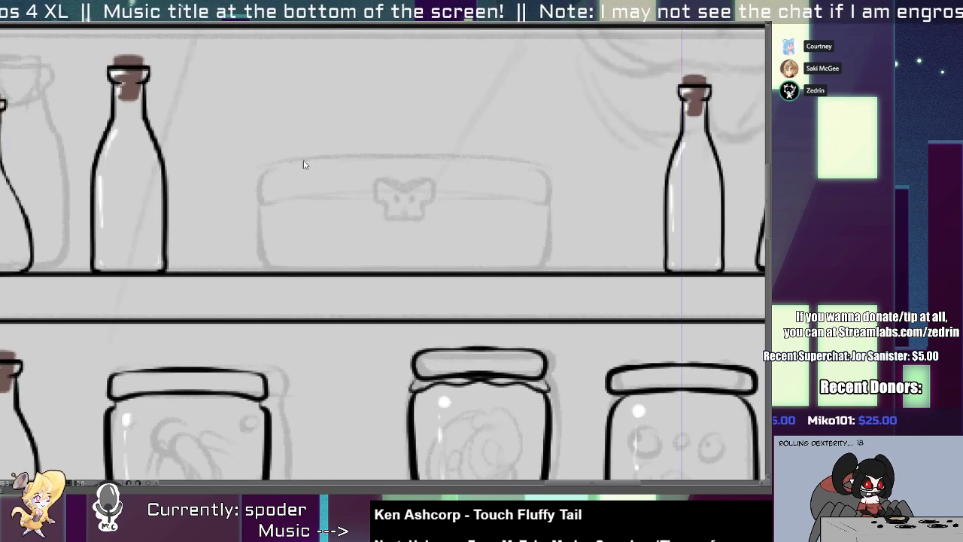
{"action": "scroll", "coordinate": [421, 143], "scroll_direction": "down", "scroll_amount": 2}
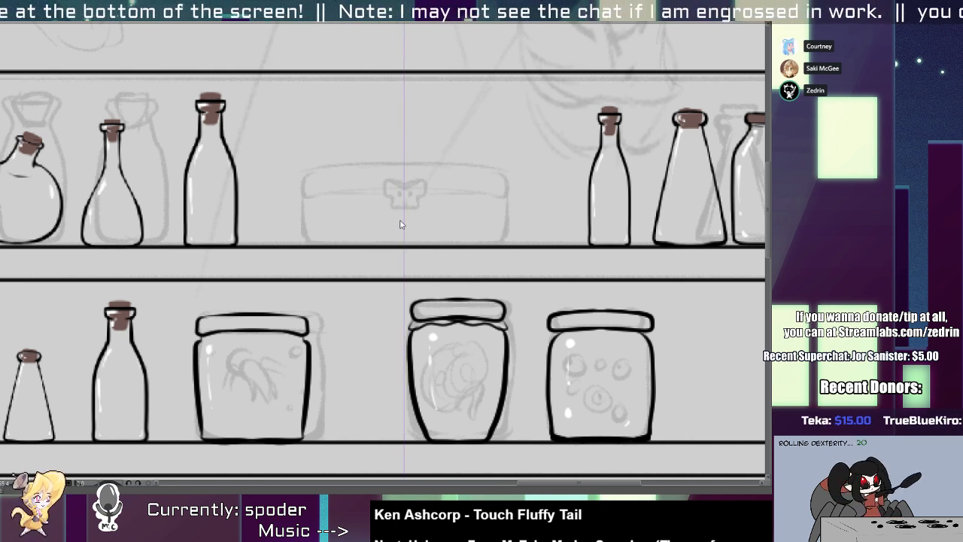
{"action": "scroll", "coordinate": [329, 179], "scroll_direction": "up", "scroll_amount": 1}
{"action": "mouse_move", "coordinate": [245, 172]}
{"action": "left_mouse_down"}
{"action": "mouse_move", "coordinate": [552, 166]}
{"action": "mouse_move", "coordinate": [402, 156]}
{"action": "mouse_move", "coordinate": [491, 157]}
{"action": "left_mouse_up"}
{"action": "key", "text": "ctrl+z"}
{"action": "key", "text": "ctrl+z"}
{"action": "key", "text": "ctrl+z"}
{"action": "left_click_drag", "start_coordinate": [288, 165], "coordinate": [578, 167]}
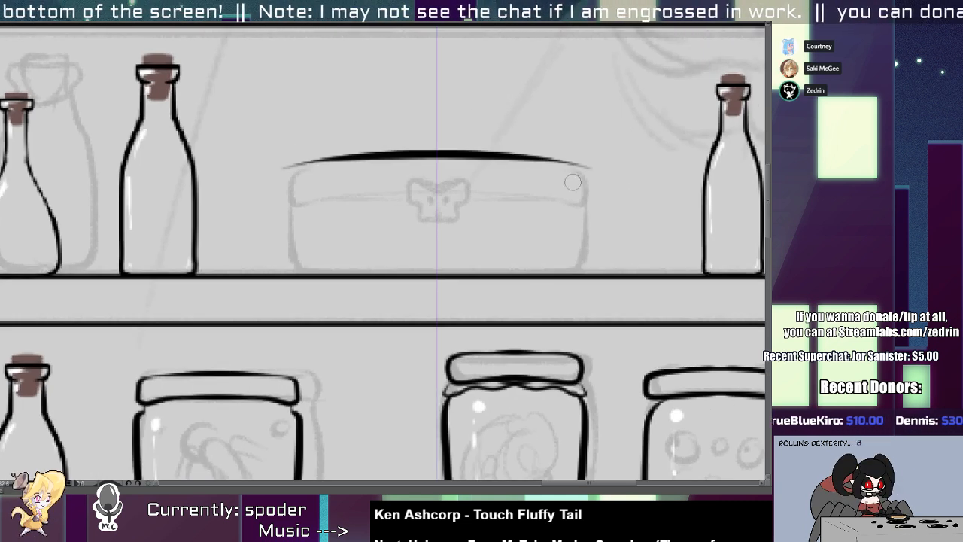
Ink the chest's two sides and its bottom edge along the upper shelf.
{"action": "left_click_drag", "start_coordinate": [288, 167], "coordinate": [384, 156]}
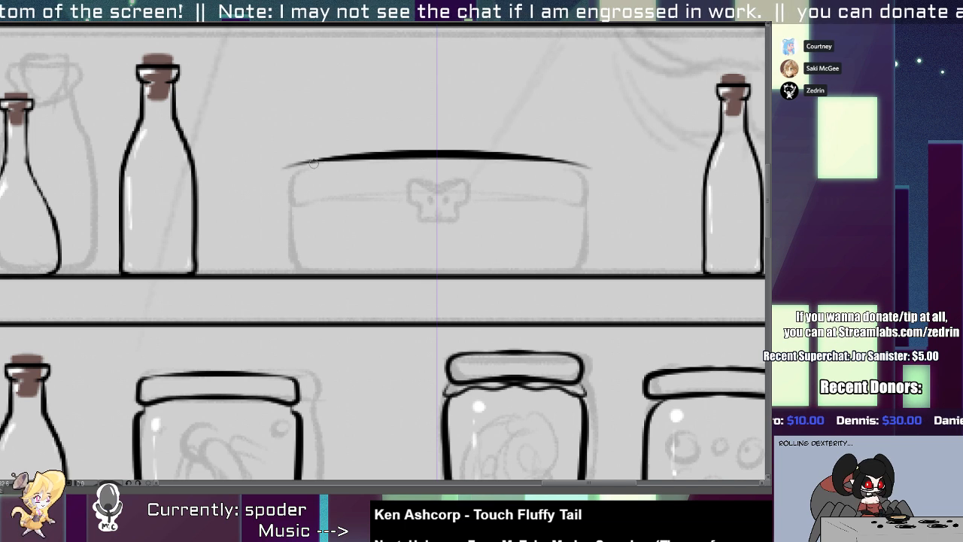
{"action": "mouse_move", "coordinate": [311, 162]}
{"action": "left_mouse_down"}
{"action": "mouse_move", "coordinate": [296, 274]}
{"action": "mouse_move", "coordinate": [576, 269]}
{"action": "left_mouse_up"}
{"action": "key", "text": "ctrl+z"}
{"action": "key", "text": "ctrl+z"}
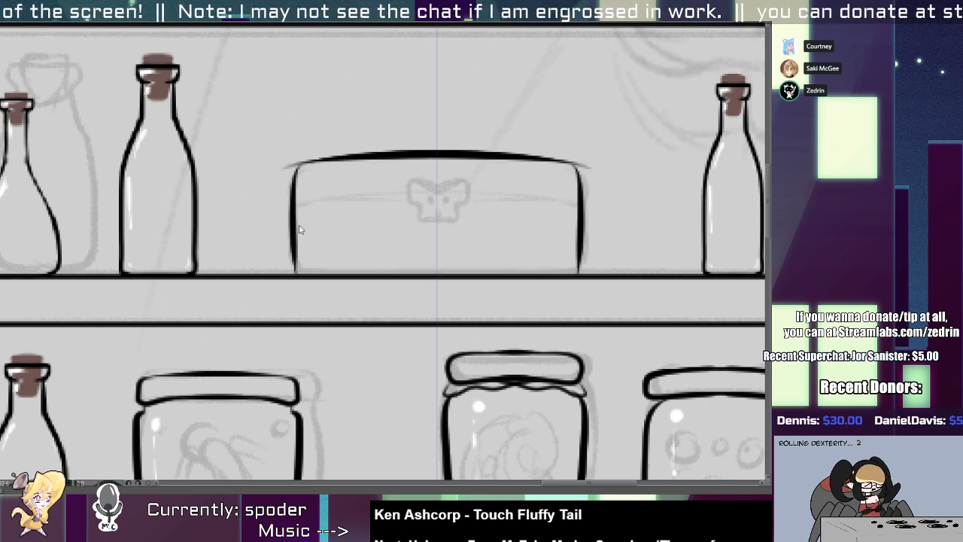
{"action": "left_click_drag", "start_coordinate": [295, 270], "coordinate": [576, 269]}
Ink the chest's lid seam and the skull-shaped clasp at its centre.
{"action": "key", "text": "ctrl+z"}
{"action": "mouse_move", "coordinate": [297, 270]}
{"action": "left_mouse_down"}
{"action": "mouse_move", "coordinate": [399, 273]}
{"action": "mouse_move", "coordinate": [527, 265]}
{"action": "left_mouse_up"}
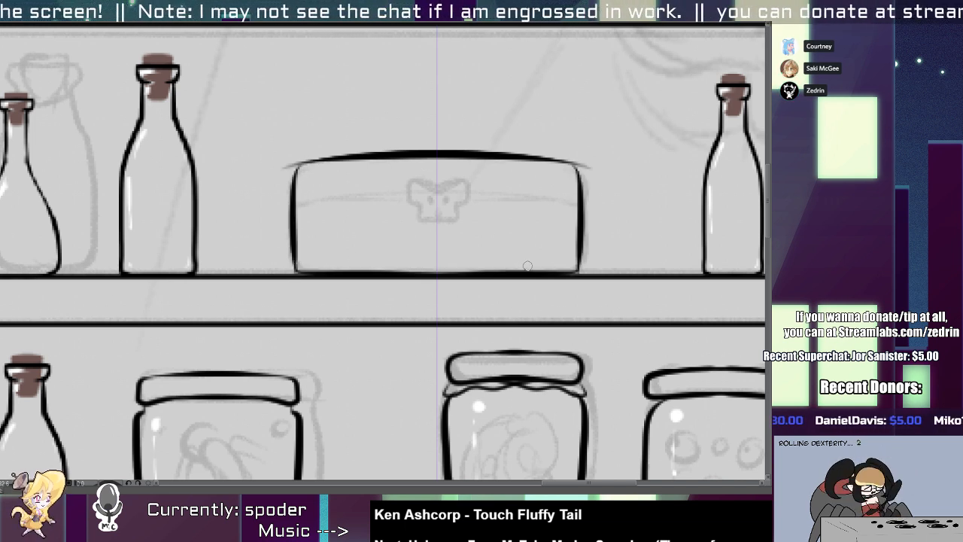
{"action": "mouse_move", "coordinate": [293, 161]}
{"action": "left_mouse_down"}
{"action": "mouse_move", "coordinate": [281, 170]}
{"action": "mouse_move", "coordinate": [292, 163]}
{"action": "mouse_move", "coordinate": [304, 200]}
{"action": "mouse_move", "coordinate": [406, 199]}
{"action": "left_mouse_up"}
{"action": "key", "text": "ctrl+z"}
{"action": "mouse_move", "coordinate": [297, 201]}
{"action": "left_mouse_down"}
{"action": "mouse_move", "coordinate": [412, 181]}
{"action": "mouse_move", "coordinate": [410, 203]}
{"action": "mouse_move", "coordinate": [437, 218]}
{"action": "mouse_move", "coordinate": [424, 196]}
{"action": "mouse_move", "coordinate": [440, 191]}
{"action": "mouse_move", "coordinate": [414, 141]}
{"action": "mouse_move", "coordinate": [422, 165]}
{"action": "mouse_move", "coordinate": [433, 151]}
{"action": "mouse_move", "coordinate": [413, 161]}
{"action": "mouse_move", "coordinate": [409, 123]}
{"action": "left_mouse_up"}
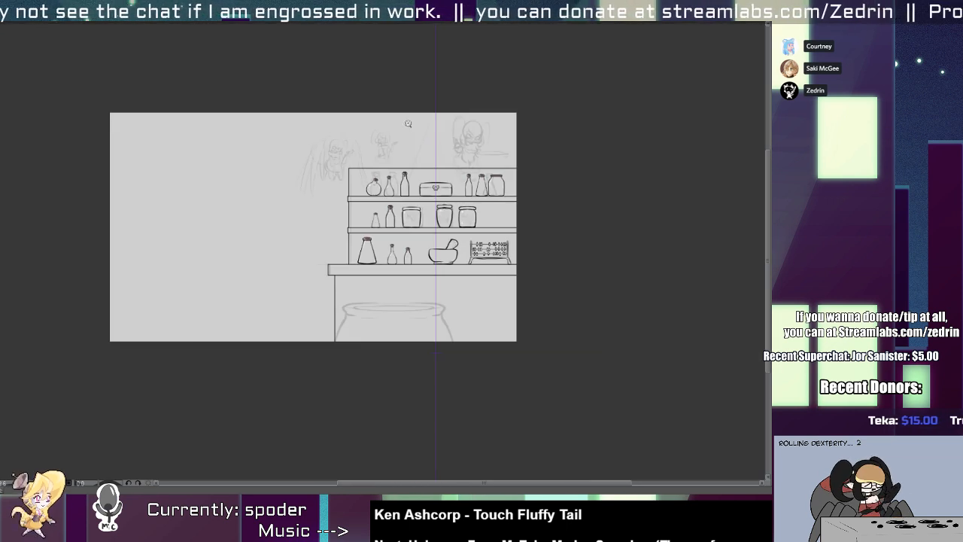
Review the inked bottles, jars and chest across the shelves, including the large flask on the counter.
{"action": "left_click_drag", "start_coordinate": [386, 161], "coordinate": [289, 167]}
{"action": "left_click_drag", "start_coordinate": [275, 248], "coordinate": [332, 301]}
{"action": "left_click_drag", "start_coordinate": [334, 302], "coordinate": [325, 205]}
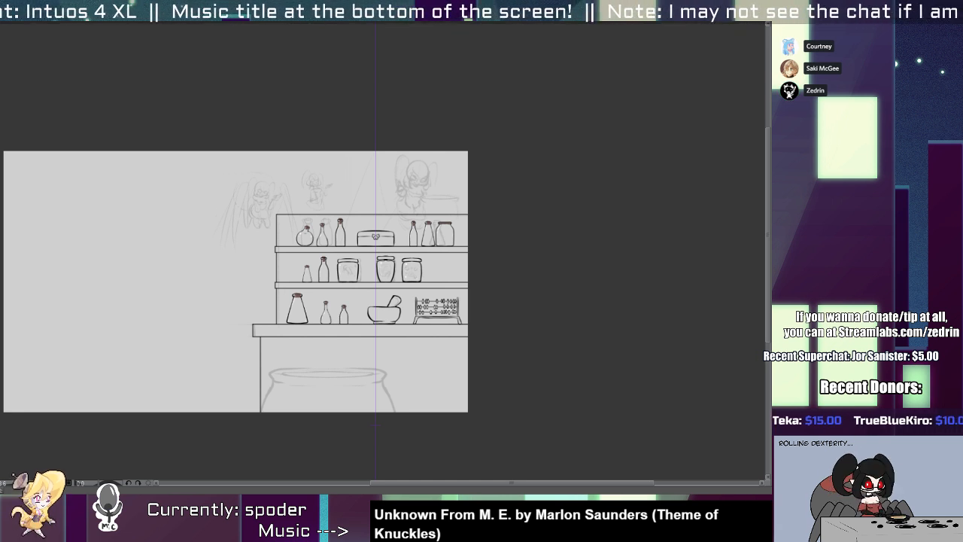
{"action": "left_click", "coordinate": [437, 251]}
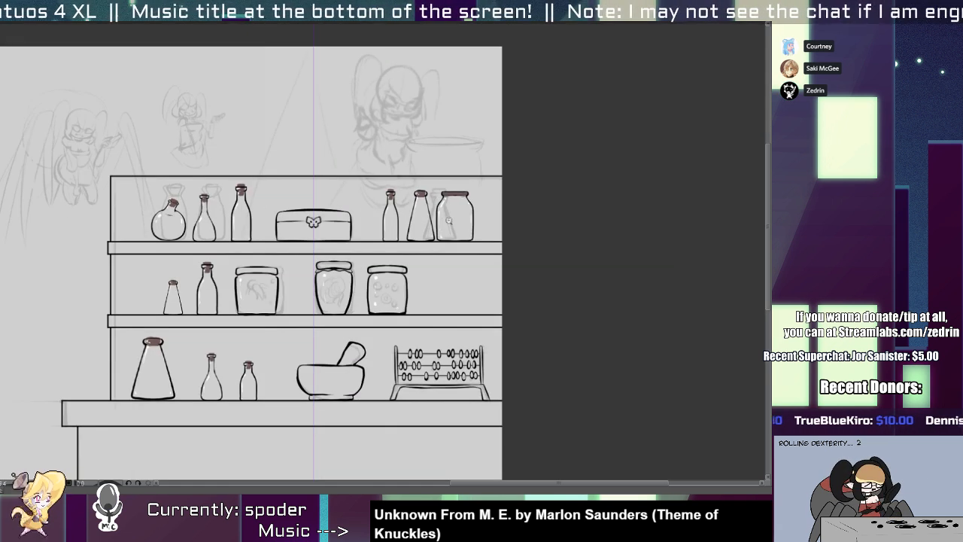
{"action": "left_click_drag", "start_coordinate": [87, 394], "coordinate": [138, 398]}
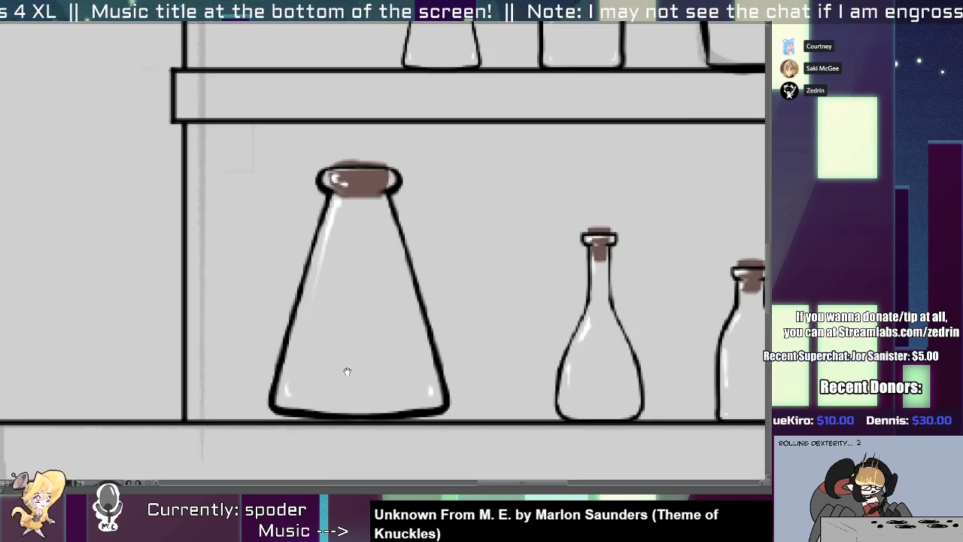
{"action": "left_click_drag", "start_coordinate": [346, 371], "coordinate": [301, 274]}
{"action": "left_click_drag", "start_coordinate": [549, 265], "coordinate": [515, 268]}
{"action": "left_click_drag", "start_coordinate": [639, 288], "coordinate": [522, 335]}
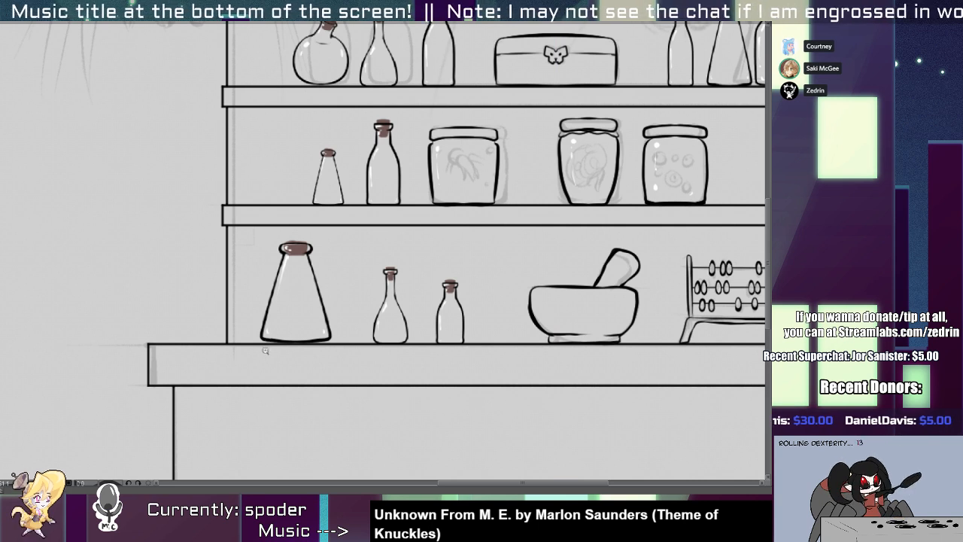
Thicken the bottom line of the large conical flask so that it sits on the counter.
{"action": "left_click_drag", "start_coordinate": [265, 350], "coordinate": [312, 346]}
{"action": "left_click_drag", "start_coordinate": [248, 300], "coordinate": [341, 321]}
{"action": "key", "text": "ctrl+z"}
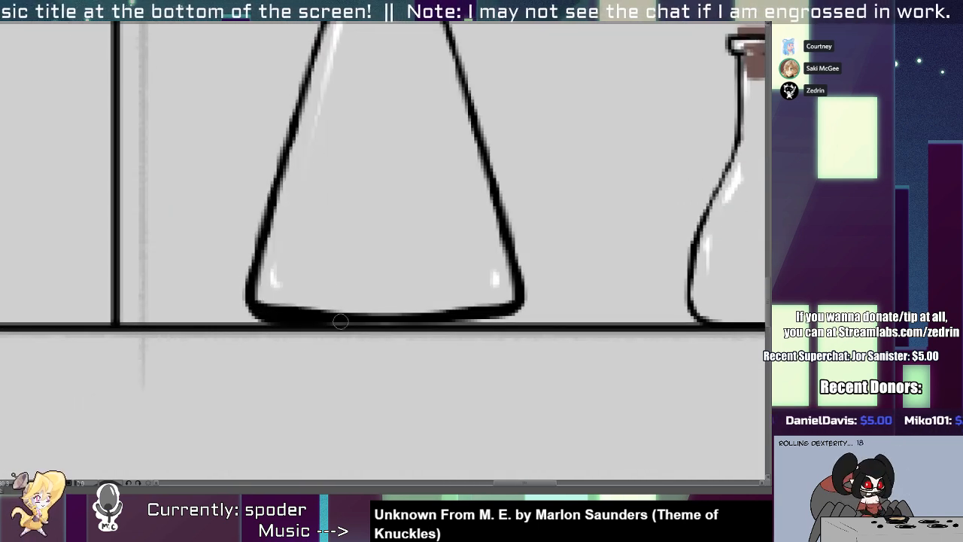
{"action": "left_click_drag", "start_coordinate": [267, 317], "coordinate": [500, 316]}
{"action": "mouse_move", "coordinate": [431, 319]}
{"action": "left_mouse_down"}
{"action": "mouse_move", "coordinate": [513, 317]}
{"action": "mouse_move", "coordinate": [519, 305]}
{"action": "mouse_move", "coordinate": [445, 308]}
{"action": "left_mouse_up"}
{"action": "left_click_drag", "start_coordinate": [445, 307], "coordinate": [312, 319]}
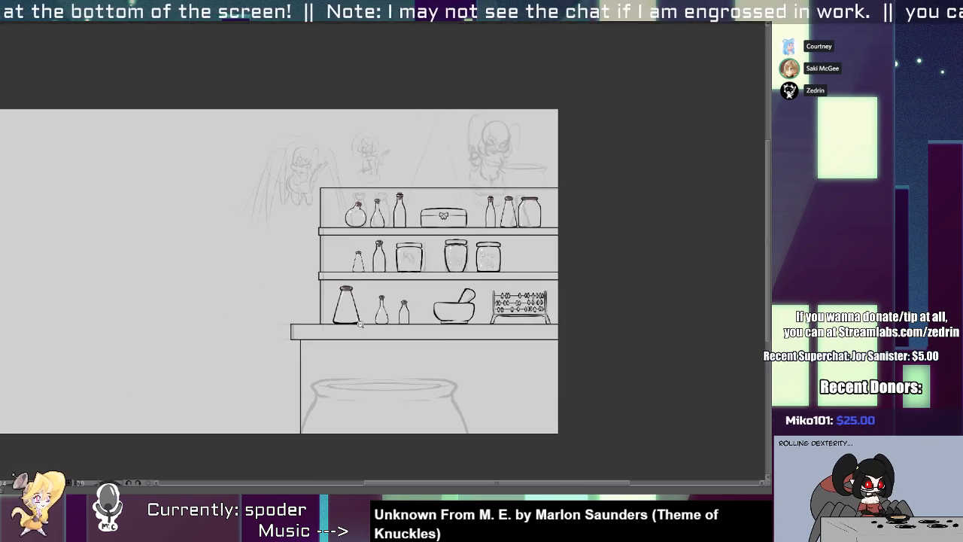
{"action": "left_click_drag", "start_coordinate": [377, 319], "coordinate": [343, 322]}
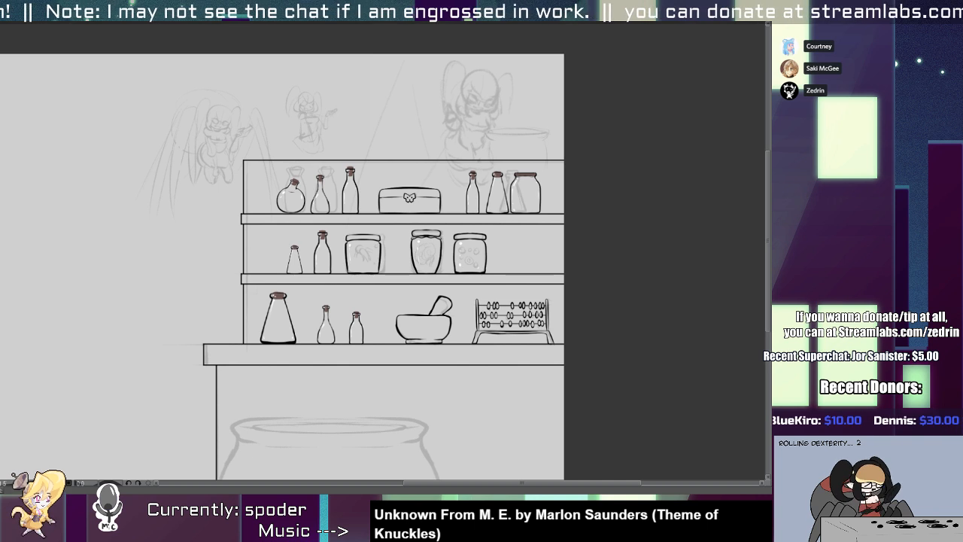
{"action": "scroll", "coordinate": [387, 254], "scroll_direction": "up", "scroll_amount": 4}
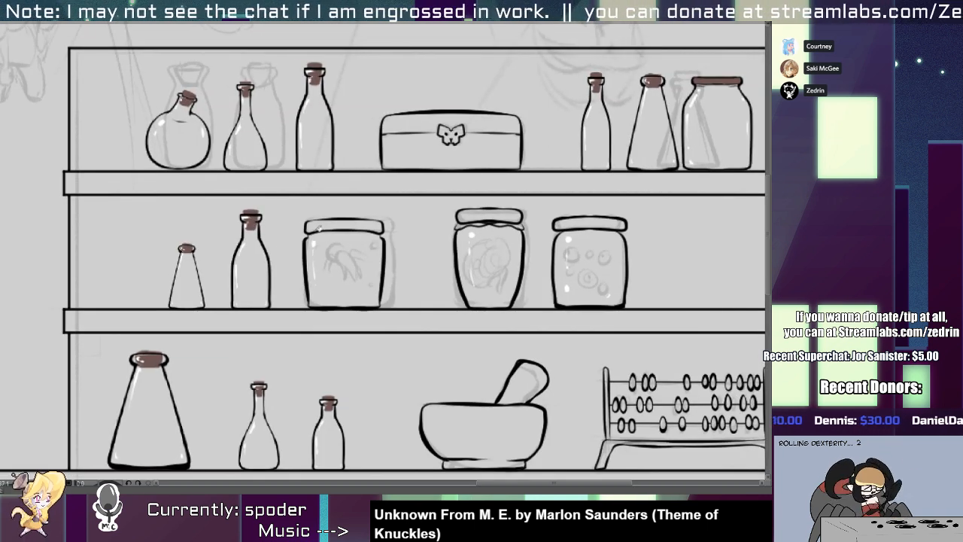
Fill the lids of the three middle-shelf jars and the chest on the upper shelf with dark brown.
{"action": "left_click", "coordinate": [367, 221]}
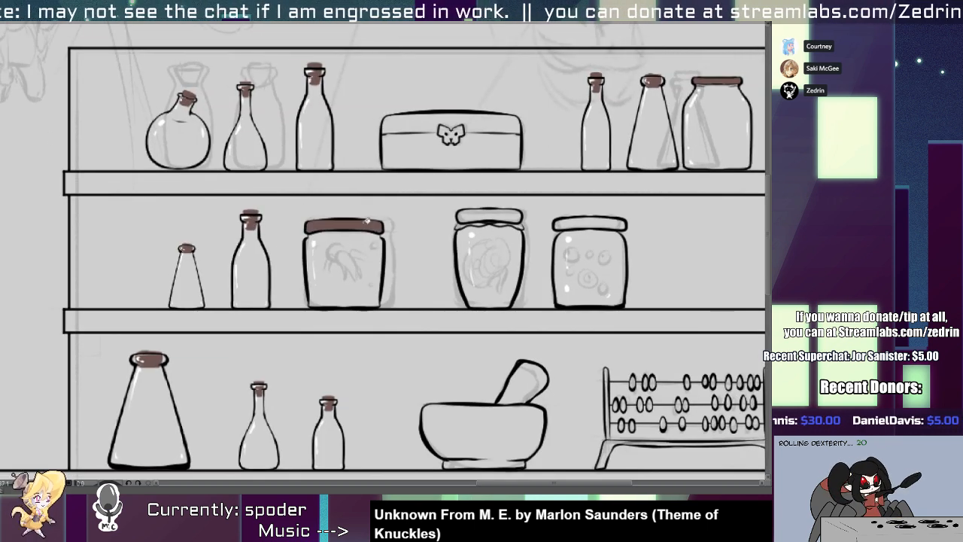
{"action": "left_click", "coordinate": [508, 213]}
{"action": "left_click", "coordinate": [591, 222]}
{"action": "left_click_drag", "start_coordinate": [542, 282], "coordinate": [452, 218]}
{"action": "left_click_drag", "start_coordinate": [440, 277], "coordinate": [501, 208]}
{"action": "scroll", "coordinate": [501, 208], "scroll_direction": "up", "scroll_amount": 3}
{"action": "left_click", "coordinate": [490, 224]}
{"action": "left_click", "coordinate": [486, 238]}
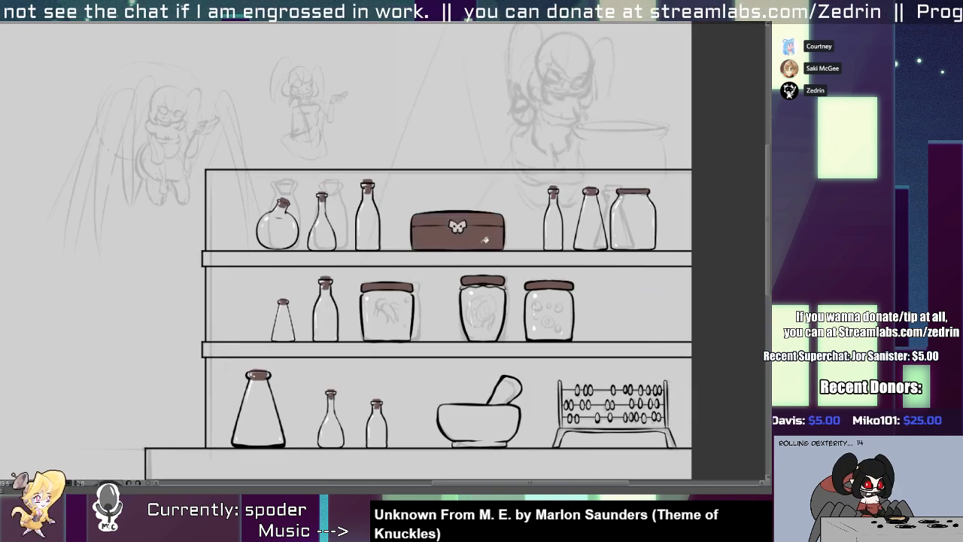
Show the spider woman's line art over the background and fill the shelf unit and counter white behind the objects.
{"action": "scroll", "coordinate": [486, 236], "scroll_direction": "down", "scroll_amount": 5}
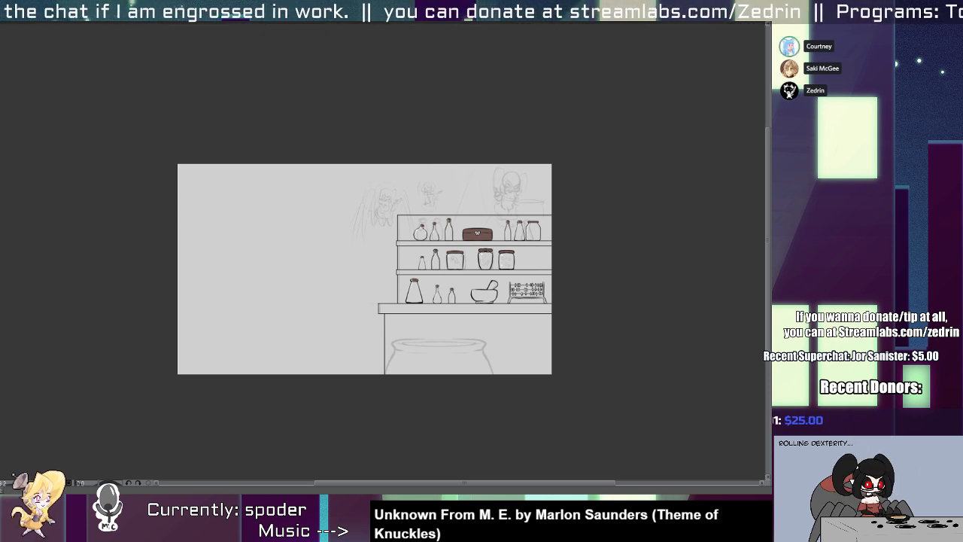
{"action": "key", "text": "comma"}
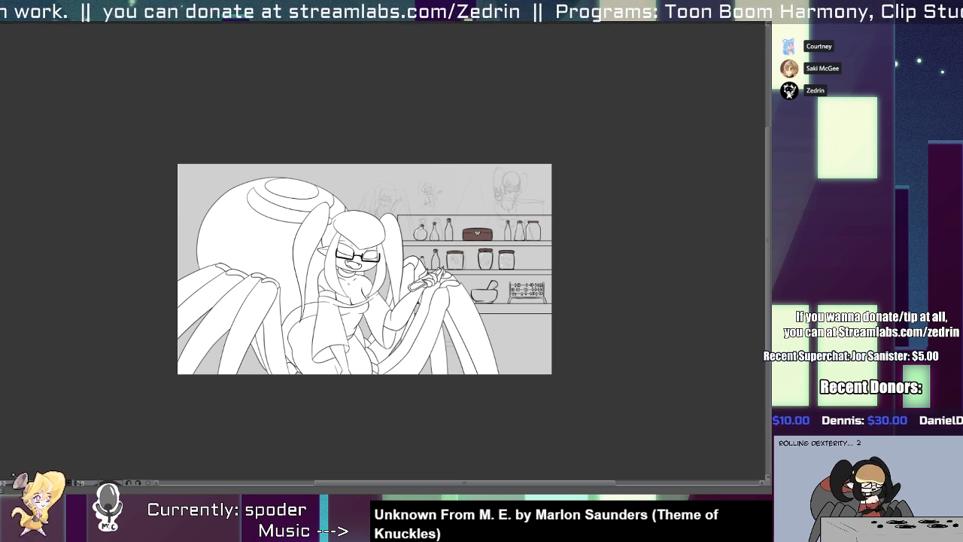
{"action": "key", "text": "ctrl+z"}
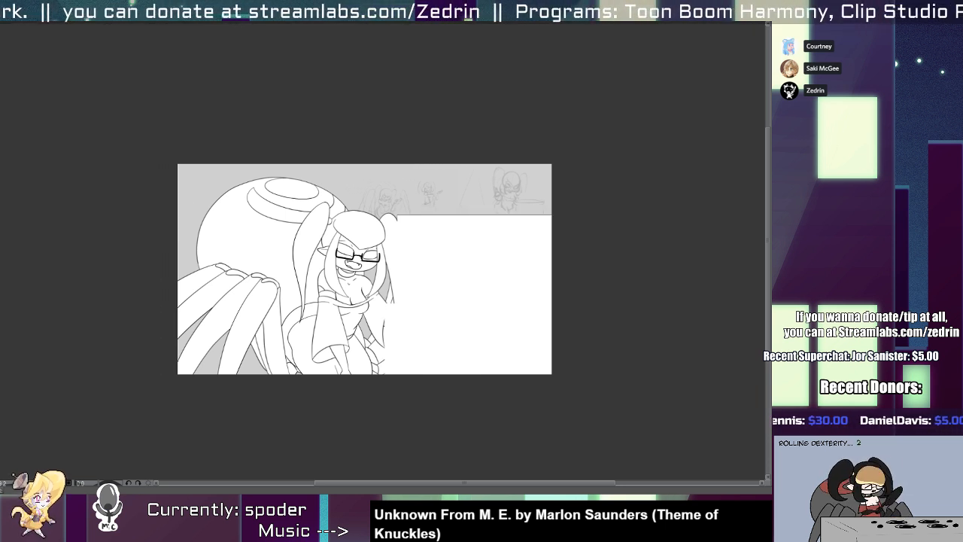
{"action": "key", "text": "ctrl+z"}
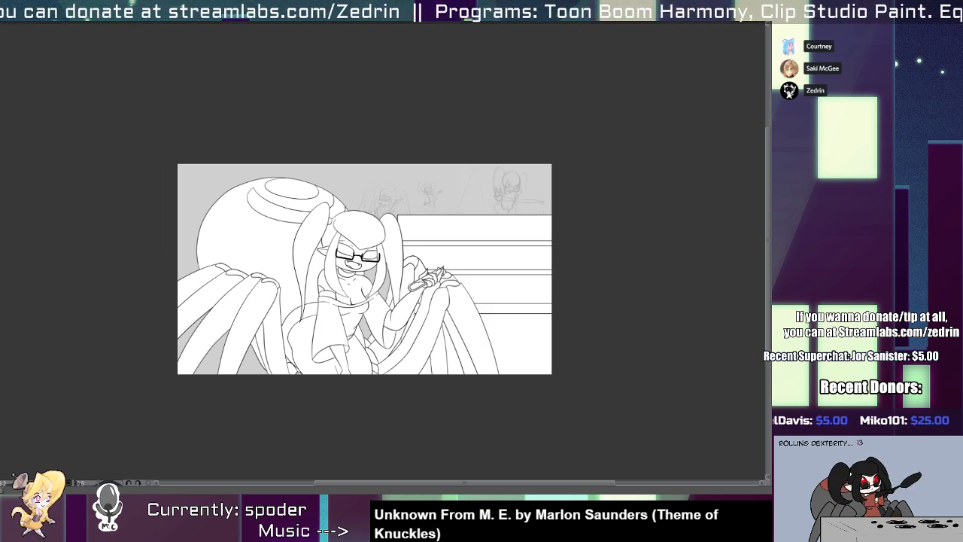
{"action": "key", "text": "ctrl+z"}
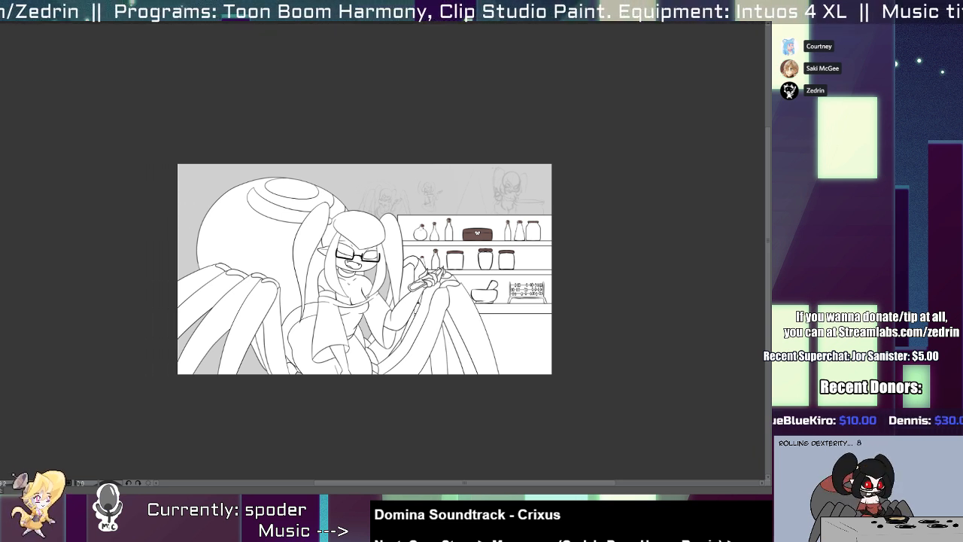
Redraw the curved upper outline of the eye behind the right-hand lens, ending it cleanly at the hair strand.
{"action": "mouse_move", "coordinate": [367, 239]}
{"action": "left_mouse_down"}
{"action": "mouse_move", "coordinate": [383, 273]}
{"action": "mouse_move", "coordinate": [436, 275]}
{"action": "mouse_move", "coordinate": [503, 260]}
{"action": "left_mouse_up"}
{"action": "key", "text": "ctrl+z"}
{"action": "left_click_drag", "start_coordinate": [430, 241], "coordinate": [526, 265]}
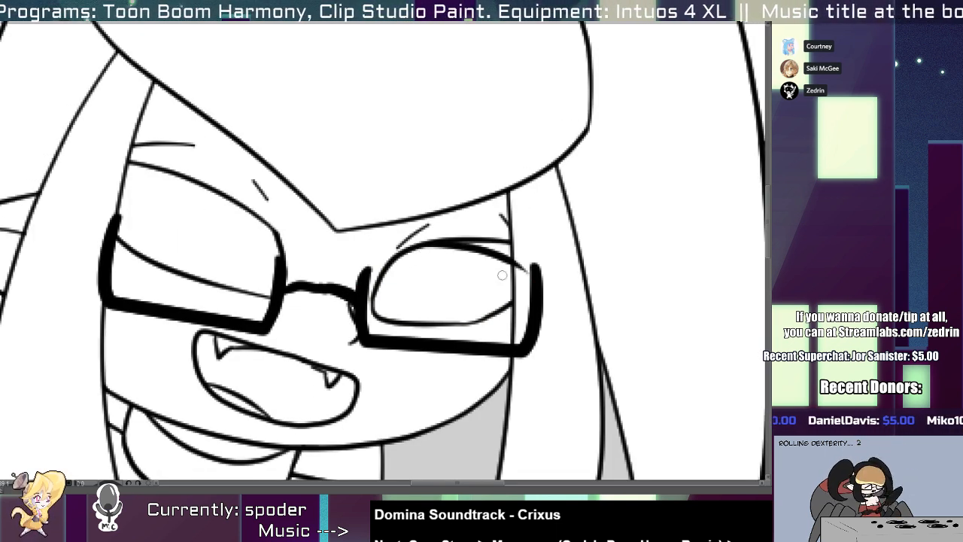
{"action": "key", "text": "ctrl+z"}
{"action": "left_click_drag", "start_coordinate": [415, 245], "coordinate": [525, 264]}
{"action": "key", "text": "ctrl+z"}
{"action": "left_click_drag", "start_coordinate": [427, 237], "coordinate": [528, 265]}
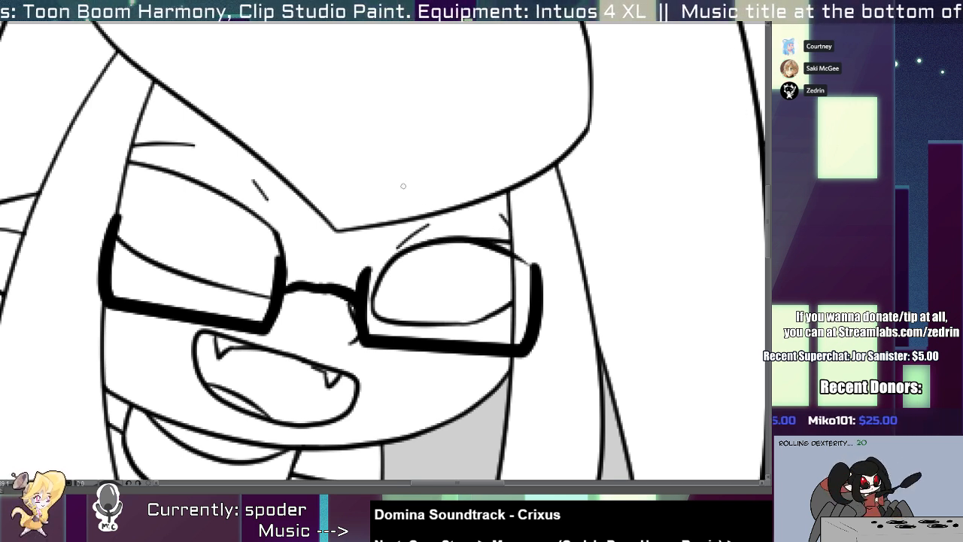
{"action": "left_click", "coordinate": [502, 239]}
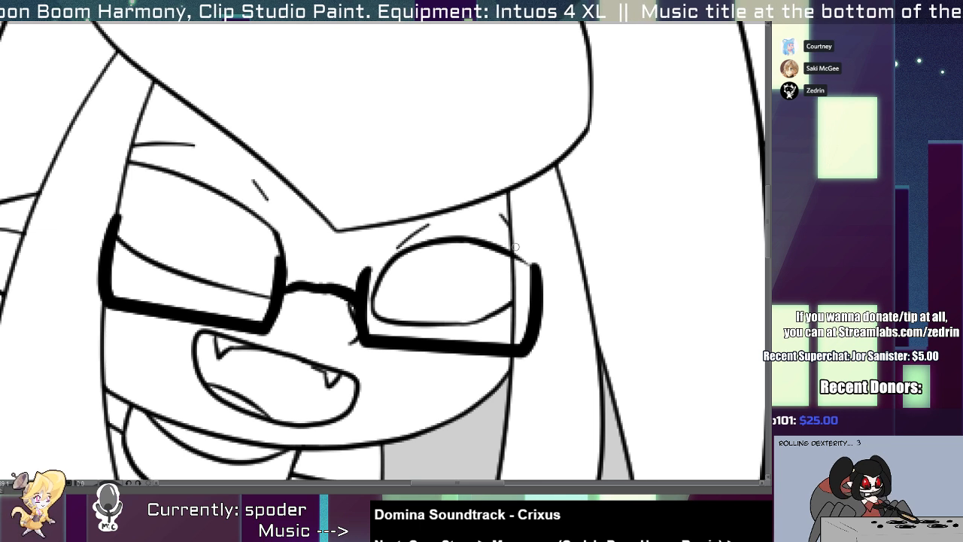
{"action": "mouse_move", "coordinate": [516, 250]}
{"action": "left_mouse_down"}
{"action": "mouse_move", "coordinate": [517, 265]}
{"action": "mouse_move", "coordinate": [421, 244]}
{"action": "left_mouse_up"}
{"action": "key", "text": "ctrl+z"}
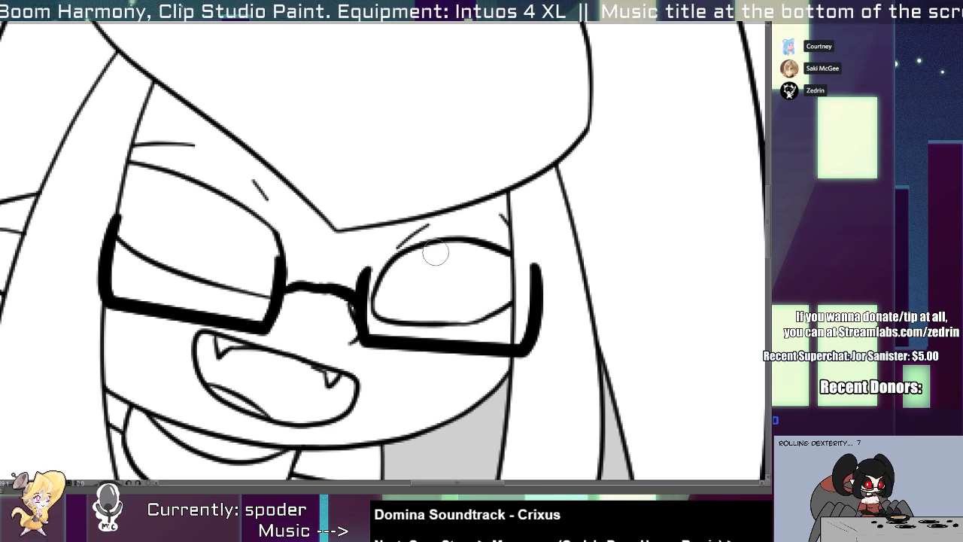
Thicken the upper outline of the eye behind the left-hand lens down to the glasses frame and trim the overshoot.
{"action": "mouse_move", "coordinate": [104, 178]}
{"action": "left_mouse_down"}
{"action": "mouse_move", "coordinate": [232, 189]}
{"action": "mouse_move", "coordinate": [262, 226]}
{"action": "left_mouse_up"}
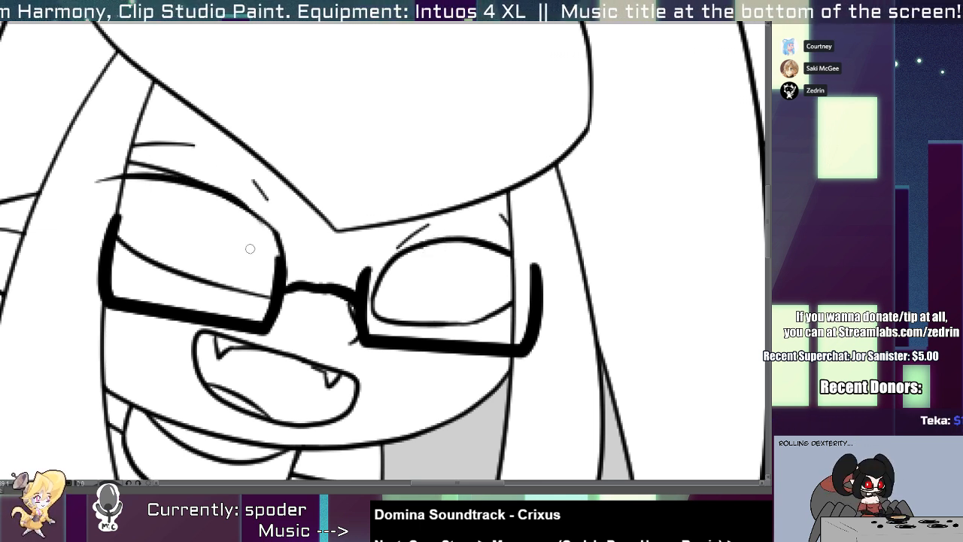
{"action": "mouse_move", "coordinate": [153, 170]}
{"action": "left_mouse_down"}
{"action": "mouse_move", "coordinate": [118, 170]}
{"action": "mouse_move", "coordinate": [101, 184]}
{"action": "left_mouse_up"}
{"action": "mouse_move", "coordinate": [265, 227]}
{"action": "left_mouse_down"}
{"action": "mouse_move", "coordinate": [278, 248]}
{"action": "mouse_move", "coordinate": [251, 213]}
{"action": "mouse_move", "coordinate": [155, 175]}
{"action": "left_mouse_up"}
{"action": "left_click_drag", "start_coordinate": [250, 208], "coordinate": [282, 263]}
{"action": "left_click_drag", "start_coordinate": [371, 267], "coordinate": [389, 266]}
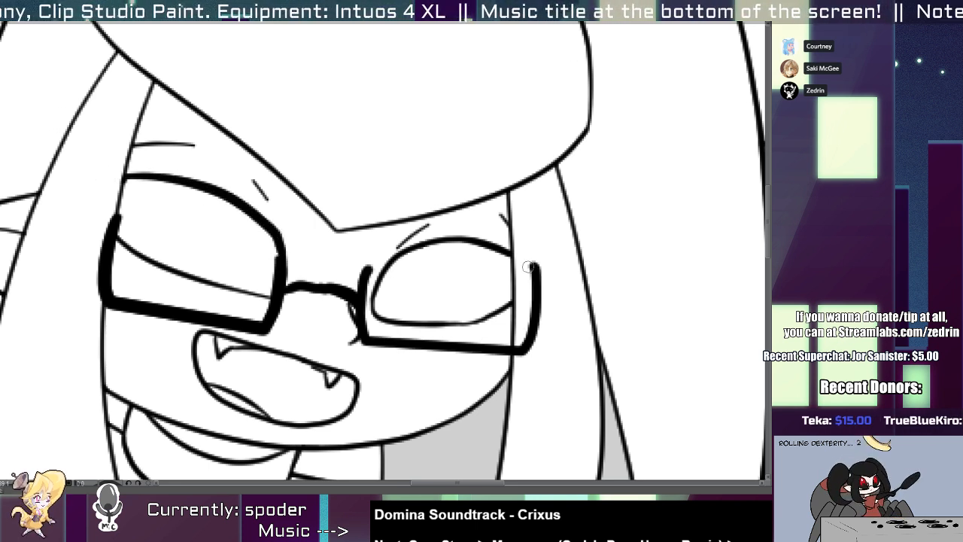
{"action": "key", "text": "ctrl+z"}
{"action": "mouse_move", "coordinate": [478, 242]}
{"action": "left_mouse_down"}
{"action": "mouse_move", "coordinate": [375, 289]}
{"action": "mouse_move", "coordinate": [512, 252]}
{"action": "mouse_move", "coordinate": [393, 197]}
{"action": "left_mouse_up"}
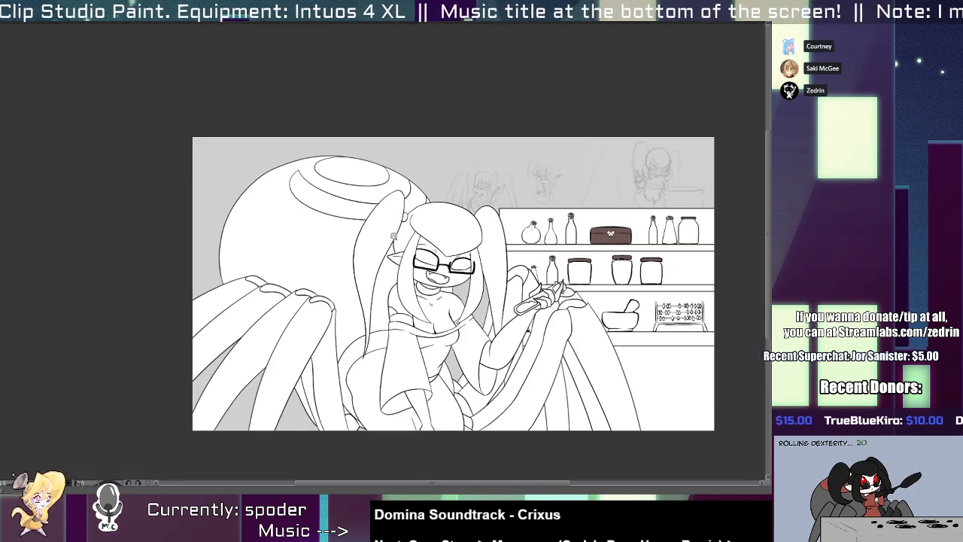
Fill the character's whole base shape with pale pink.
{"action": "left_click_drag", "start_coordinate": [359, 250], "coordinate": [300, 231]}
{"action": "mouse_move", "coordinate": [341, 245]}
{"action": "left_mouse_down"}
{"action": "mouse_move", "coordinate": [301, 245]}
{"action": "mouse_move", "coordinate": [336, 242]}
{"action": "left_mouse_up"}
{"action": "left_click_drag", "start_coordinate": [381, 219], "coordinate": [310, 220]}
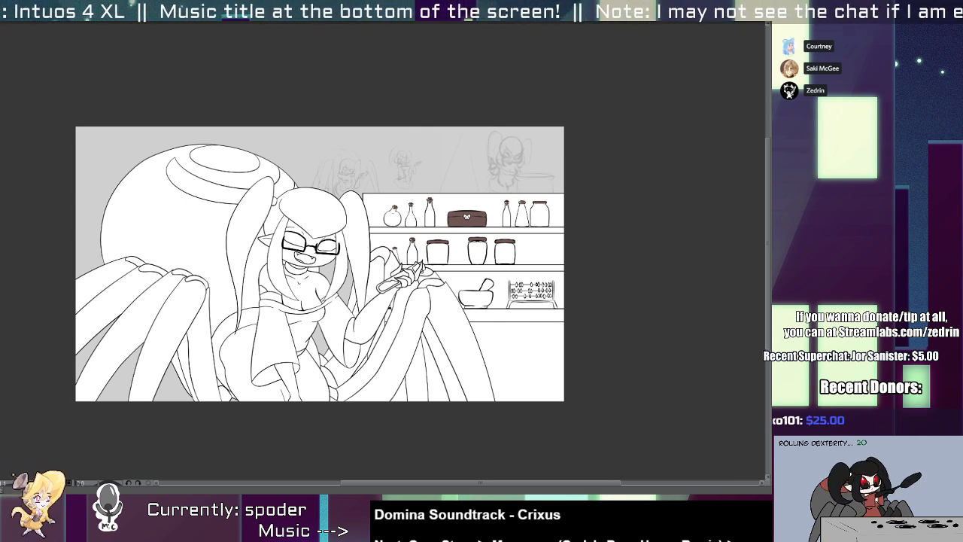
{"action": "key", "text": "alt+Delete"}
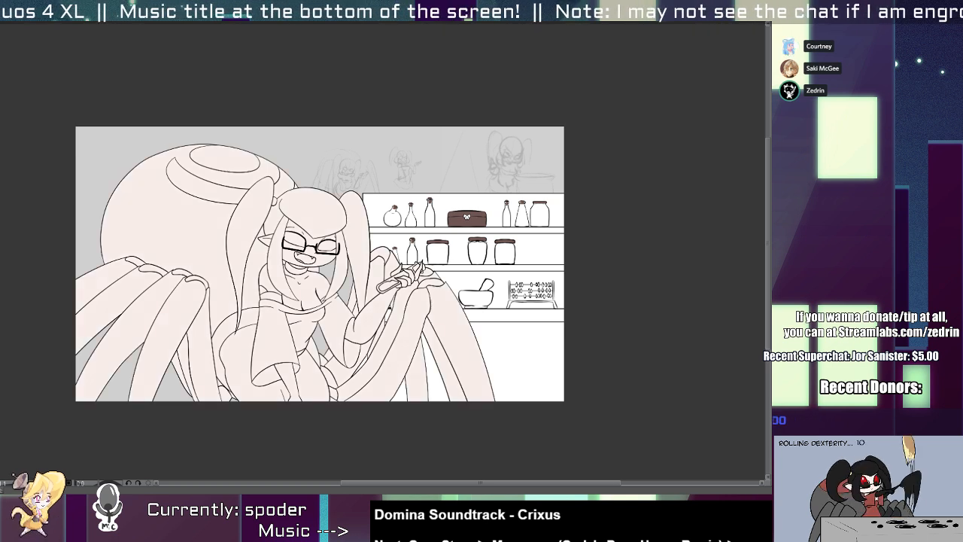
Thicken the lower edges of the spider legs on the left side of the picture.
{"action": "scroll", "coordinate": [162, 387], "scroll_direction": "up", "scroll_amount": 2}
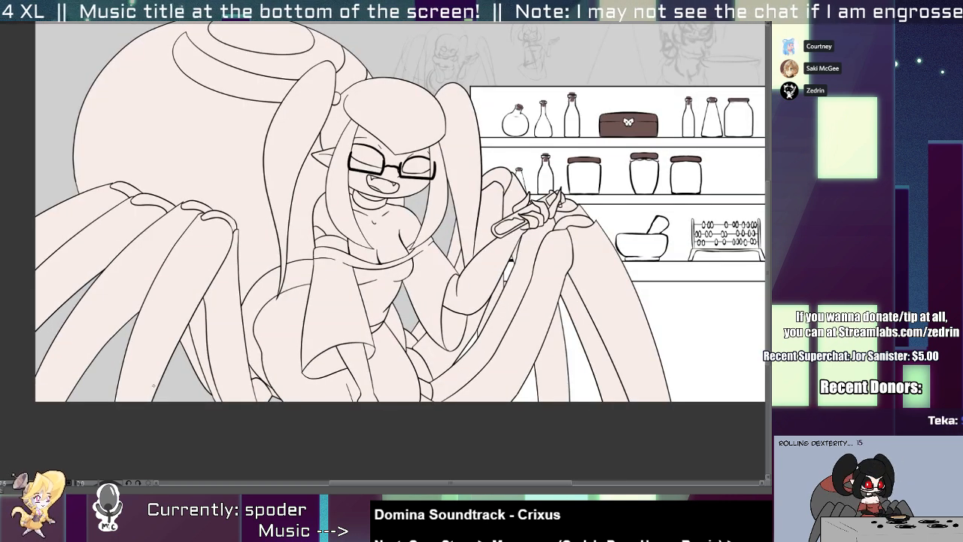
{"action": "left_click_drag", "start_coordinate": [156, 382], "coordinate": [152, 402]}
{"action": "left_click_drag", "start_coordinate": [137, 310], "coordinate": [65, 402]}
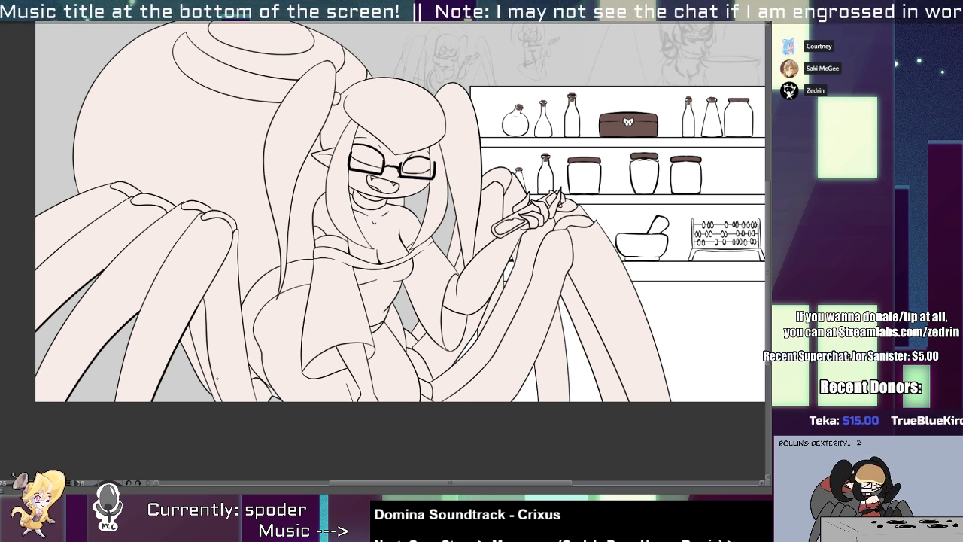
{"action": "left_click_drag", "start_coordinate": [203, 297], "coordinate": [223, 402]}
{"action": "left_click_drag", "start_coordinate": [189, 324], "coordinate": [215, 430]}
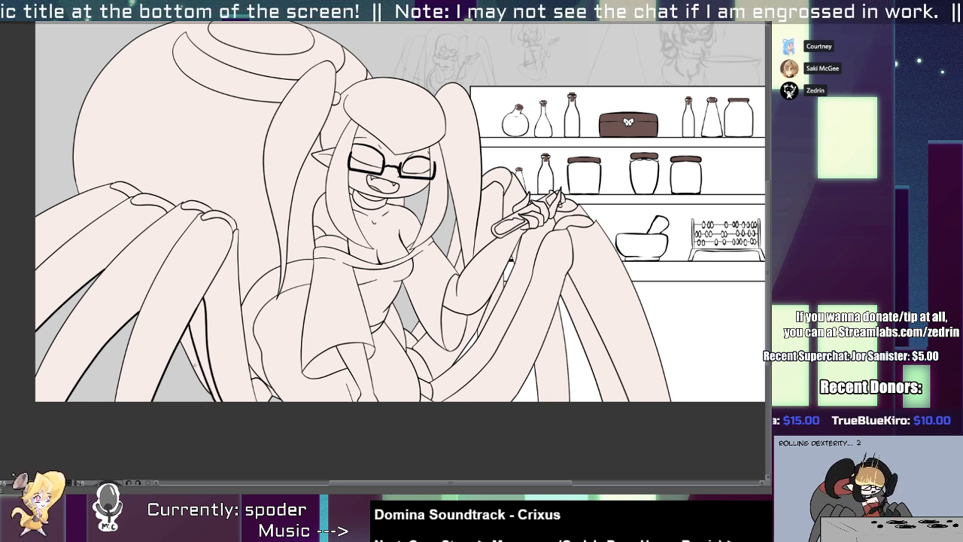
{"action": "mouse_move", "coordinate": [182, 343]}
{"action": "left_mouse_down"}
{"action": "mouse_move", "coordinate": [216, 406]}
{"action": "mouse_move", "coordinate": [185, 338]}
{"action": "mouse_move", "coordinate": [219, 356]}
{"action": "left_mouse_up"}
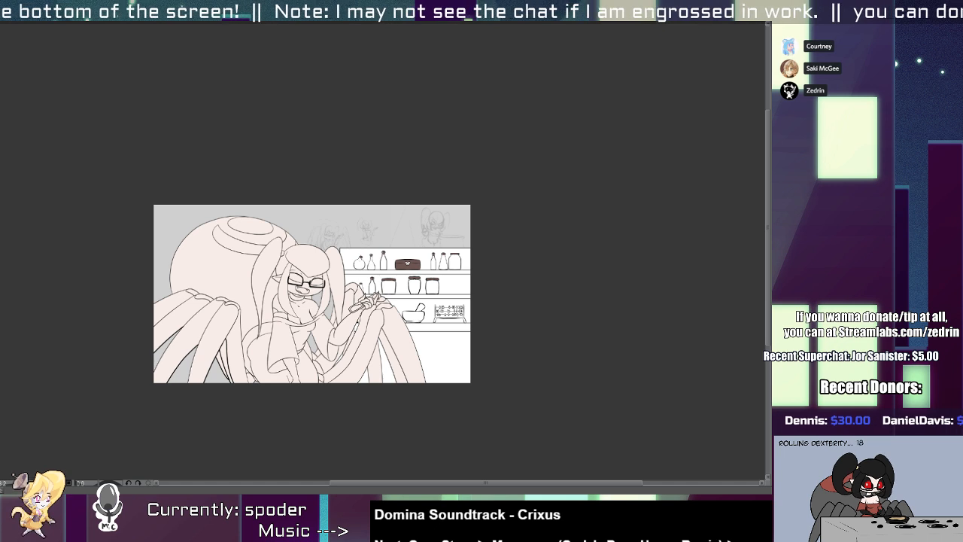
Thicken the edges of the spider legs in front of the counter, including the underside of the front leg.
{"action": "scroll", "coordinate": [357, 370], "scroll_direction": "up", "scroll_amount": 4}
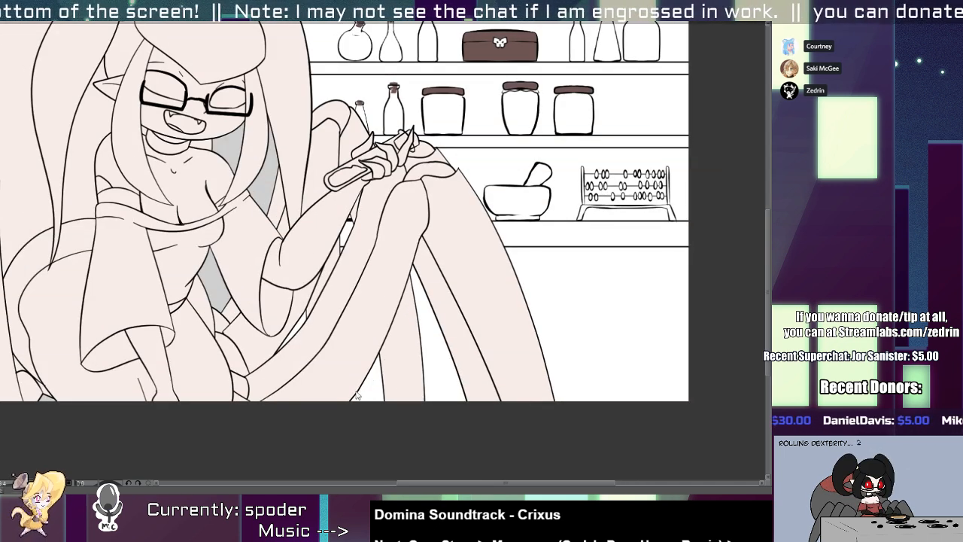
{"action": "left_click_drag", "start_coordinate": [378, 354], "coordinate": [350, 399]}
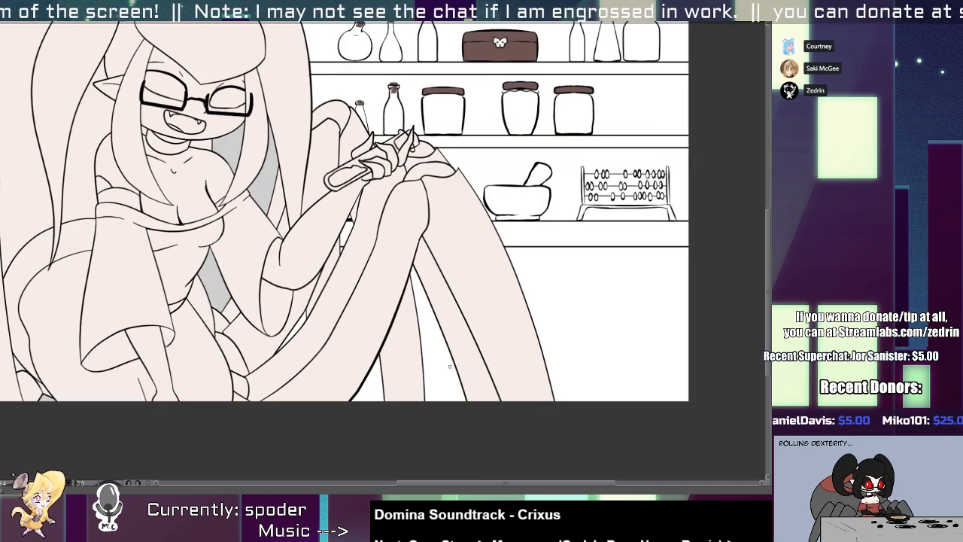
{"action": "mouse_move", "coordinate": [413, 265]}
{"action": "left_mouse_down"}
{"action": "mouse_move", "coordinate": [467, 400]}
{"action": "mouse_move", "coordinate": [501, 402]}
{"action": "left_mouse_up"}
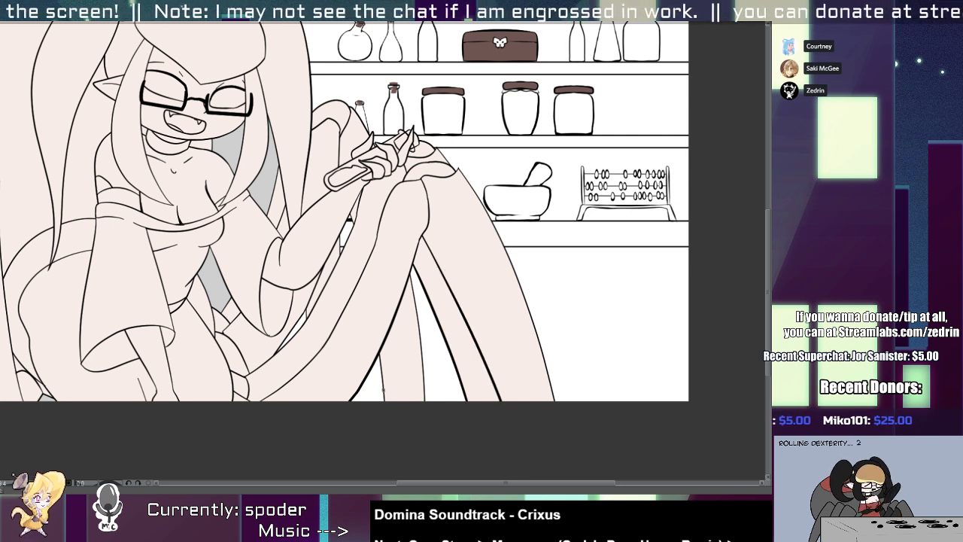
{"action": "mouse_move", "coordinate": [378, 352]}
{"action": "left_mouse_down"}
{"action": "mouse_move", "coordinate": [384, 401]}
{"action": "mouse_move", "coordinate": [297, 392]}
{"action": "mouse_move", "coordinate": [351, 380]}
{"action": "left_mouse_up"}
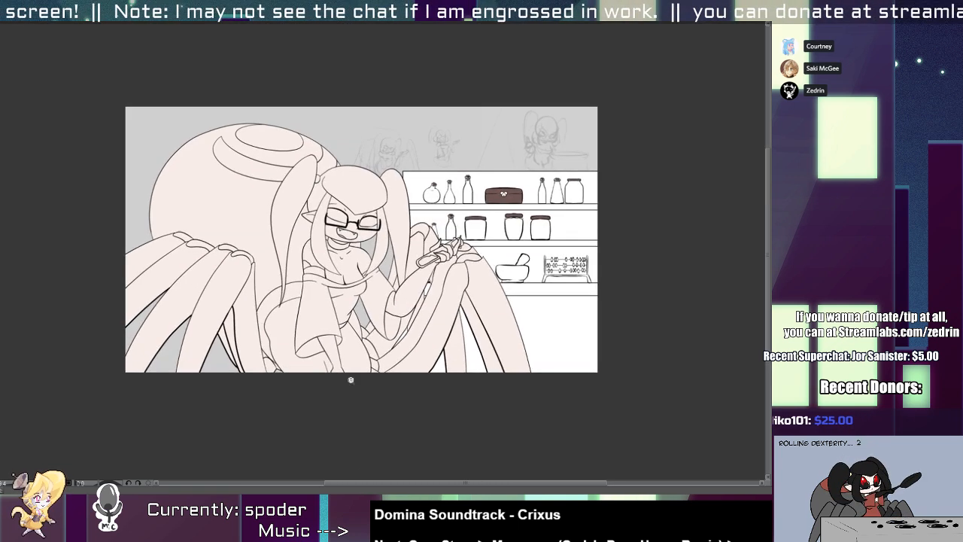
Thicken the opening edges of both of the character's wide sleeves.
{"action": "left_click_drag", "start_coordinate": [316, 335], "coordinate": [410, 338]}
{"action": "left_click_drag", "start_coordinate": [268, 379], "coordinate": [380, 332]}
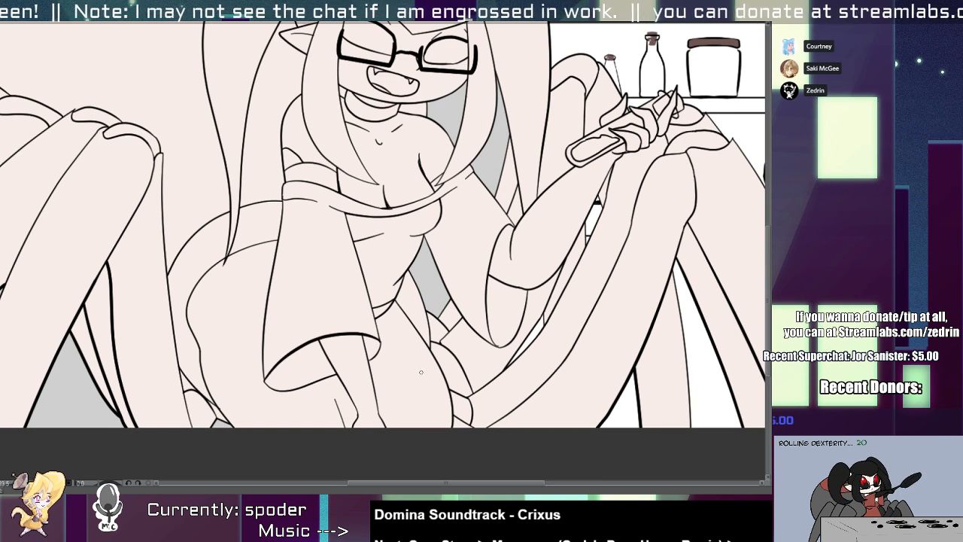
{"action": "mouse_move", "coordinate": [482, 316]}
{"action": "left_mouse_down"}
{"action": "mouse_move", "coordinate": [512, 223]}
{"action": "mouse_move", "coordinate": [524, 329]}
{"action": "left_mouse_up"}
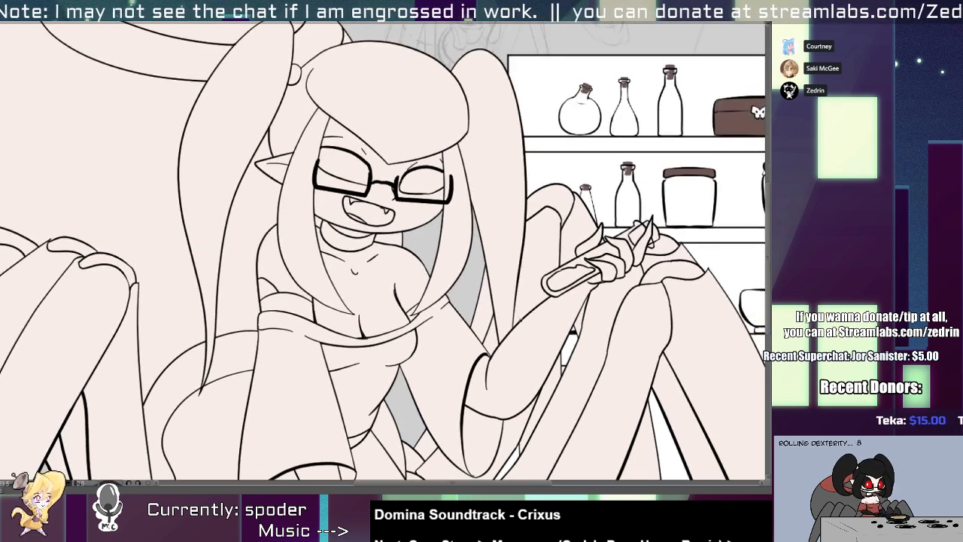
{"action": "left_click_drag", "start_coordinate": [519, 273], "coordinate": [528, 357]}
{"action": "mouse_move", "coordinate": [451, 260]}
{"action": "left_mouse_down"}
{"action": "mouse_move", "coordinate": [466, 230]}
{"action": "mouse_move", "coordinate": [457, 271]}
{"action": "mouse_move", "coordinate": [475, 249]}
{"action": "mouse_move", "coordinate": [463, 236]}
{"action": "mouse_move", "coordinate": [443, 267]}
{"action": "left_mouse_up"}
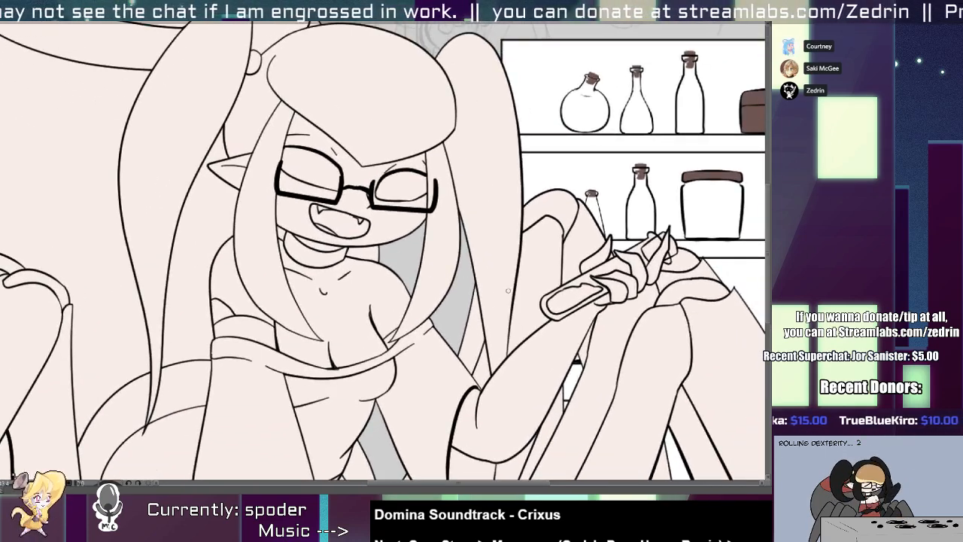
Thicken the outer edge of the pigtail beside the shelves.
{"action": "left_click_drag", "start_coordinate": [521, 185], "coordinate": [505, 357]}
{"action": "key", "text": "ctrl+z"}
{"action": "left_click_drag", "start_coordinate": [521, 185], "coordinate": [505, 358]}
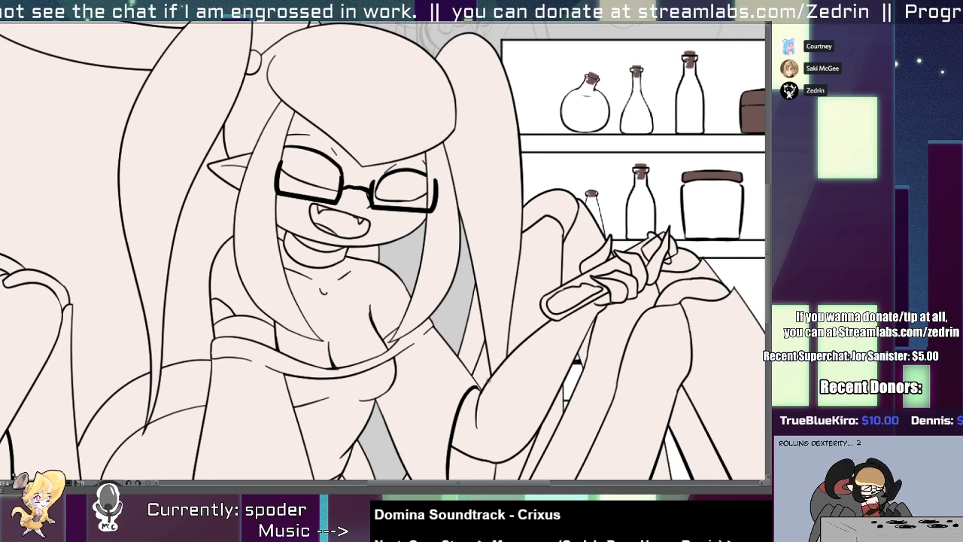
{"action": "left_click_drag", "start_coordinate": [507, 218], "coordinate": [460, 205]}
{"action": "left_click_drag", "start_coordinate": [457, 239], "coordinate": [481, 227]}
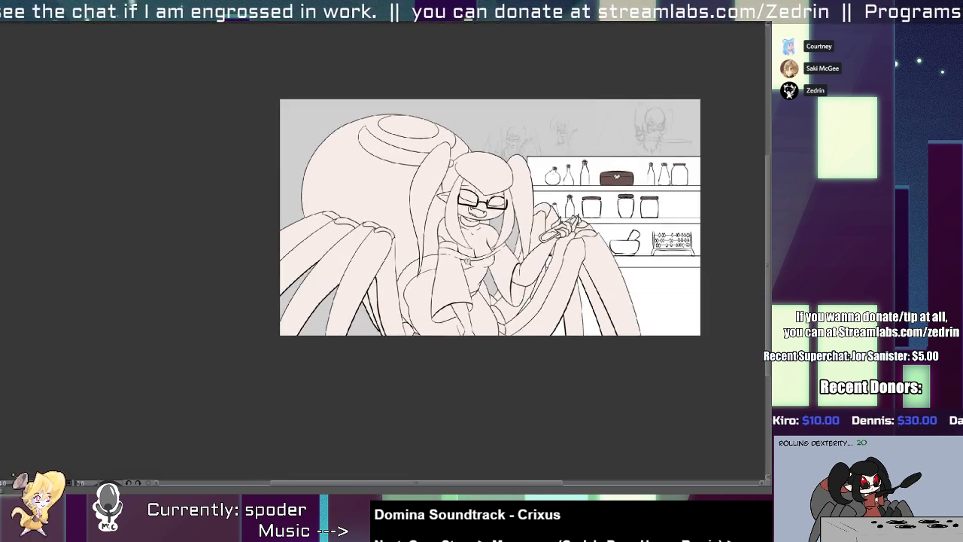
Recolour the character's base shape light grey and fill the fringe, side locks and both pigtails with dark grey.
{"action": "left_click", "coordinate": [459, 280]}
{"action": "left_click_drag", "start_coordinate": [521, 180], "coordinate": [427, 235]}
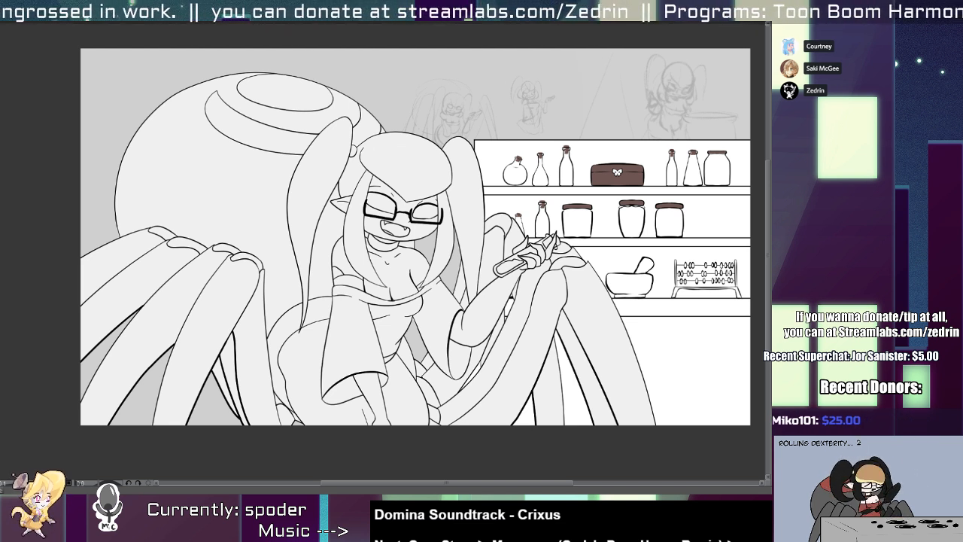
{"action": "left_click", "coordinate": [316, 192]}
{"action": "left_click", "coordinate": [370, 170]}
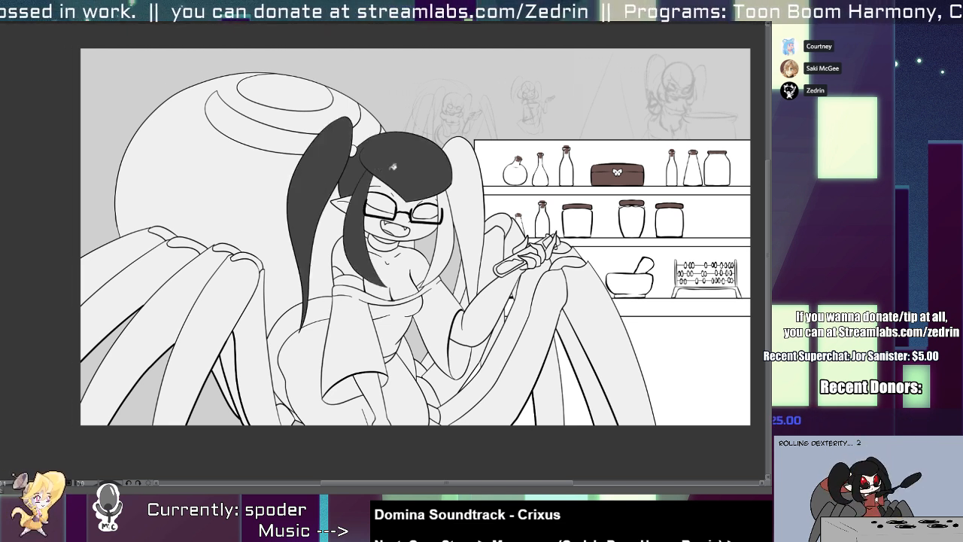
{"action": "left_click", "coordinate": [454, 199]}
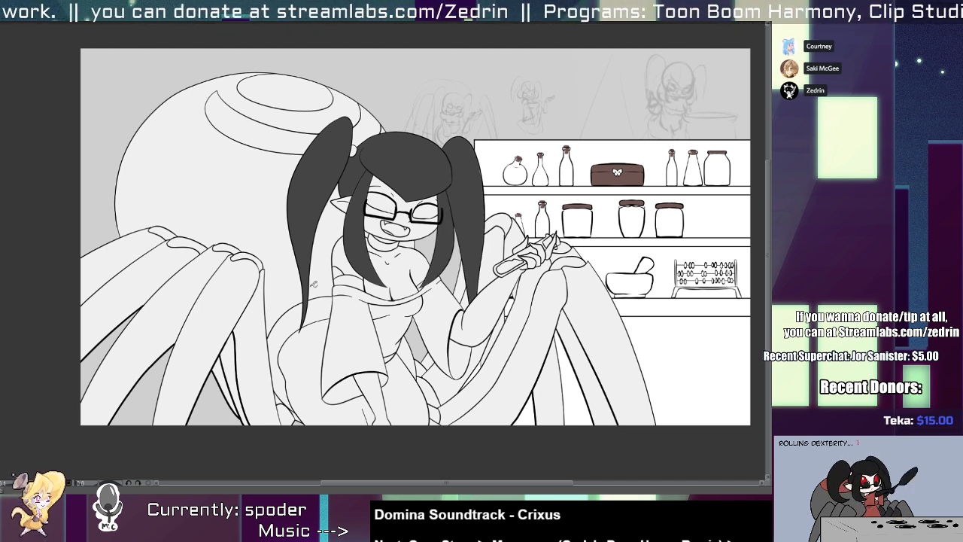
Fill the character's choker, upper-arm band and both long gloves with very dark brown.
{"action": "left_click", "coordinate": [387, 246]}
{"action": "left_click", "coordinate": [348, 280]}
{"action": "left_click", "coordinate": [375, 391]}
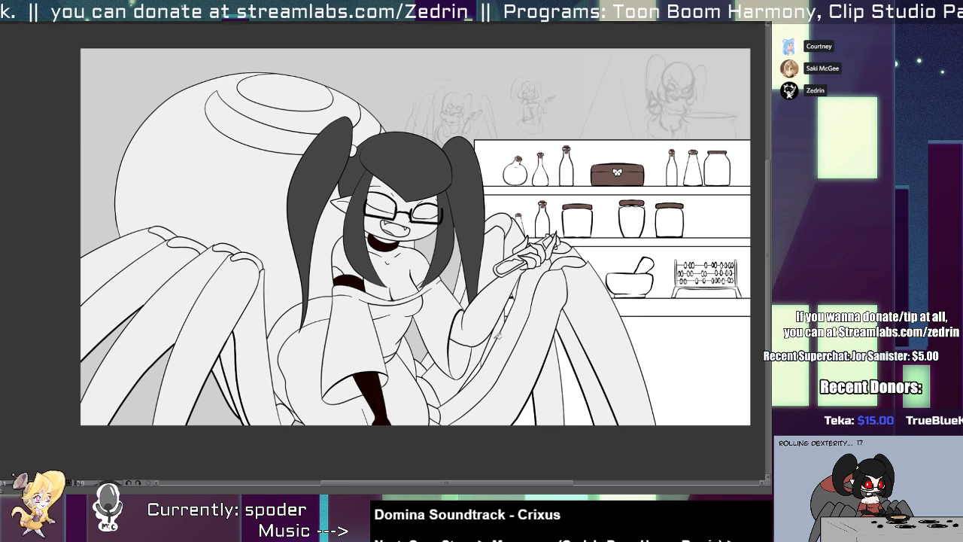
{"action": "left_click", "coordinate": [490, 329]}
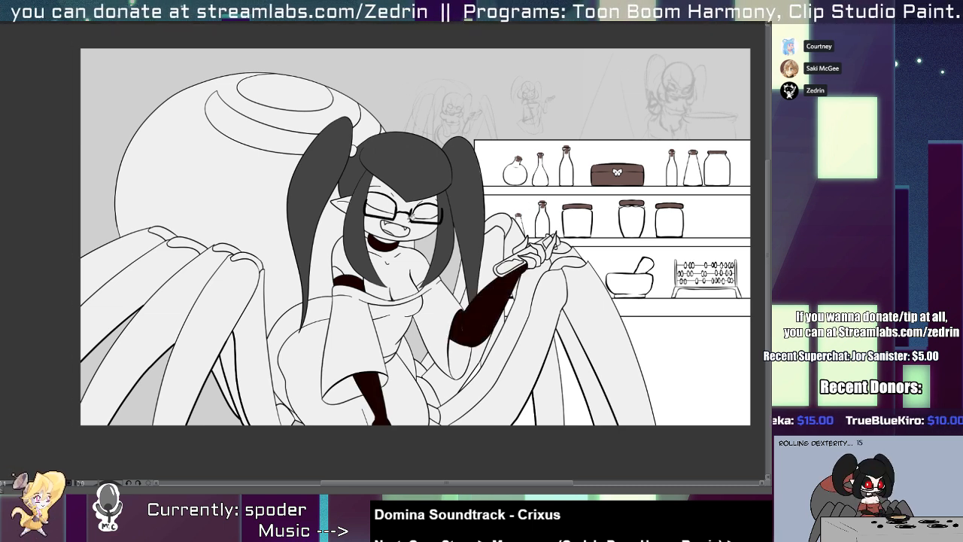
Fill the clawed fingers of the hand holding the vial with medium-dark grey.
{"action": "scroll", "coordinate": [525, 275], "scroll_direction": "up", "scroll_amount": 3}
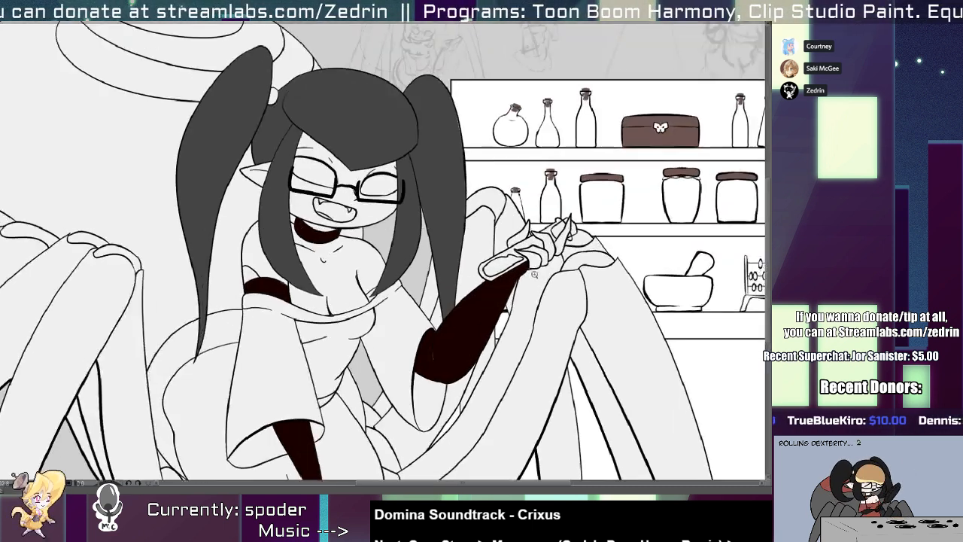
{"action": "scroll", "coordinate": [542, 237], "scroll_direction": "up", "scroll_amount": 2}
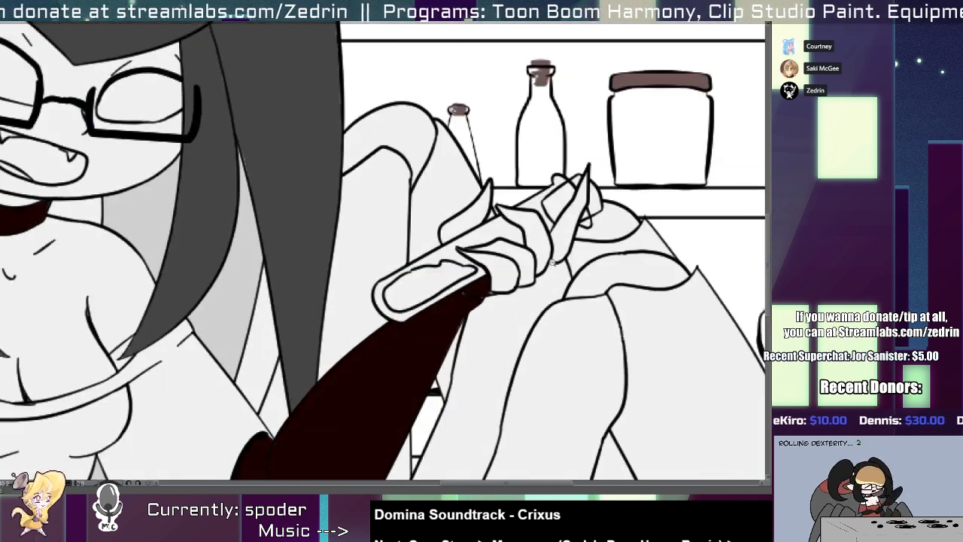
{"action": "left_click", "coordinate": [519, 256]}
{"action": "left_click", "coordinate": [558, 238]}
{"action": "left_click", "coordinate": [481, 219]}
{"action": "scroll", "coordinate": [421, 255], "scroll_direction": "down", "scroll_amount": 6}
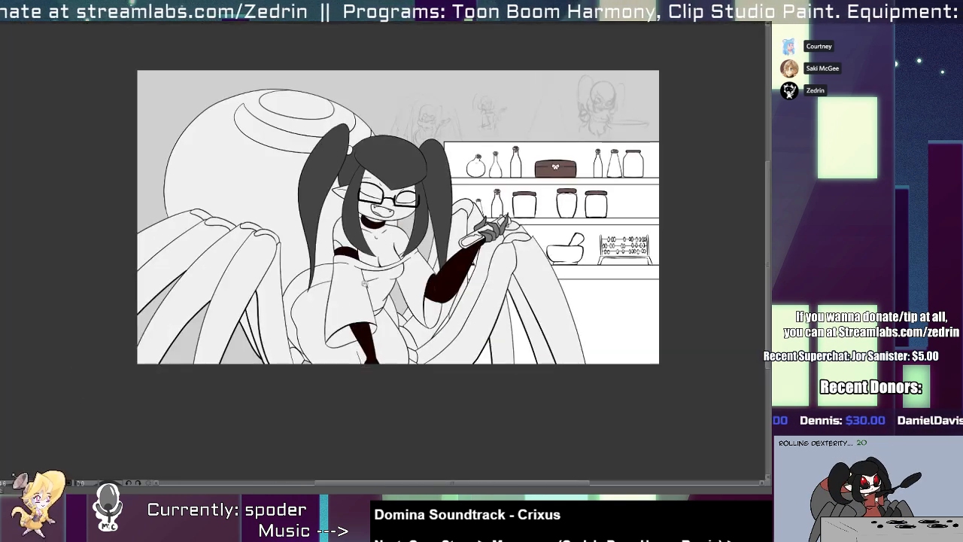
Fill the small gaps beside the armband and at the tip of the side lock near the neckline with dark grey.
{"action": "scroll", "coordinate": [353, 323], "scroll_direction": "up", "scroll_amount": 4}
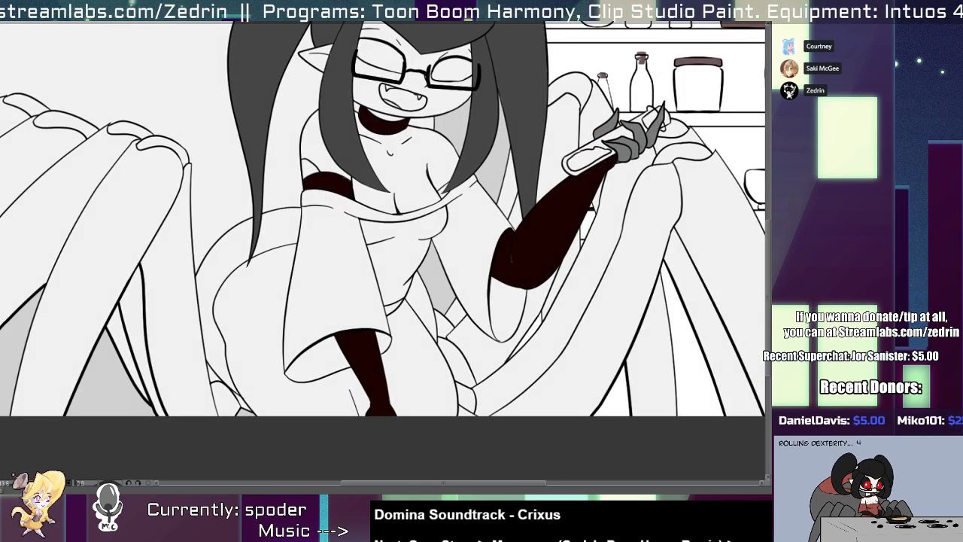
{"action": "scroll", "coordinate": [457, 194], "scroll_direction": "up", "scroll_amount": 2}
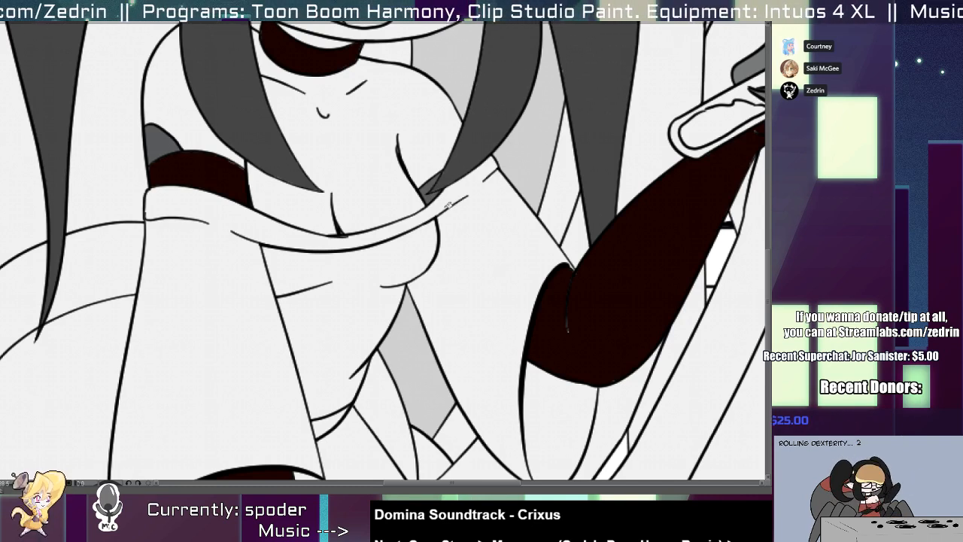
{"action": "scroll", "coordinate": [562, 323], "scroll_direction": "down", "scroll_amount": 5}
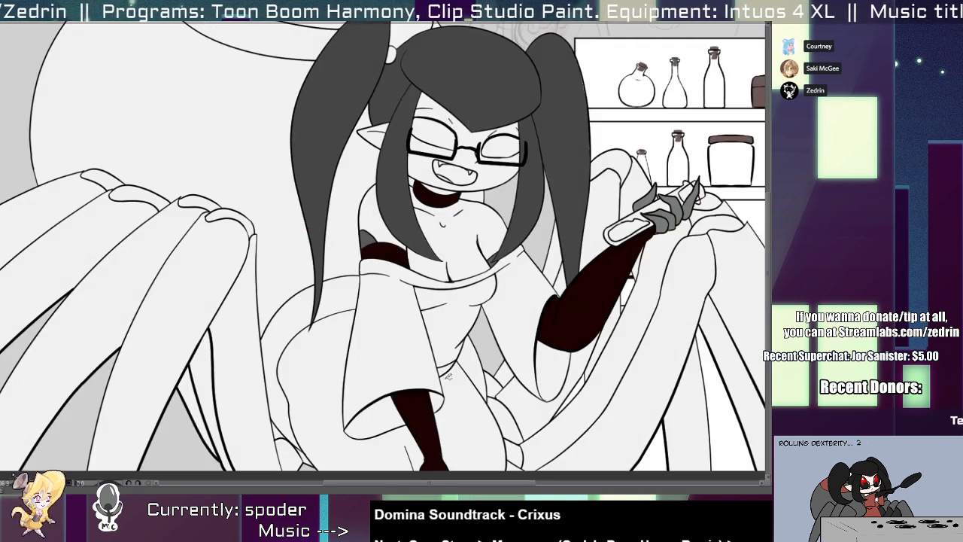
Fill the nearest spider legs on both sides of the character with dark bluish grey.
{"action": "scroll", "coordinate": [426, 405], "scroll_direction": "down", "scroll_amount": 3}
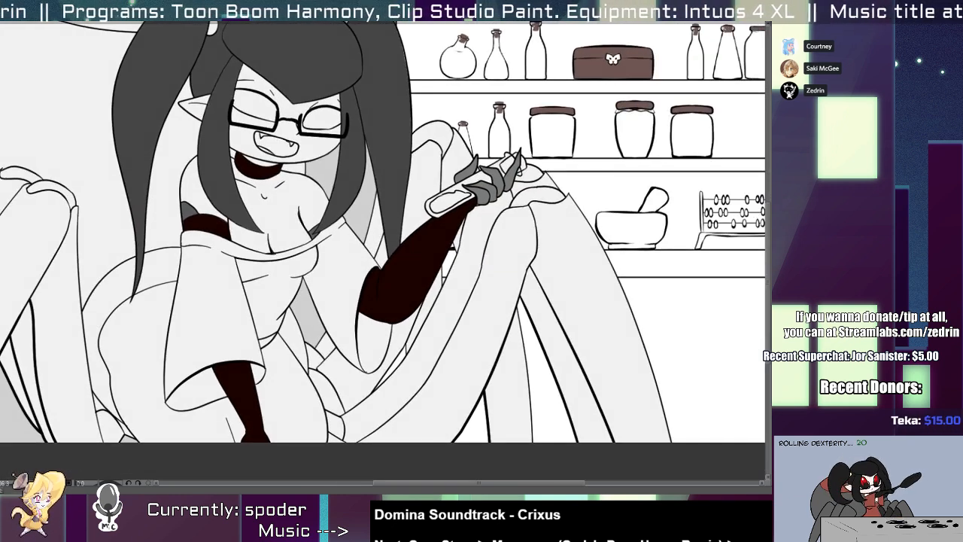
{"action": "scroll", "coordinate": [294, 320], "scroll_direction": "up", "scroll_amount": 2}
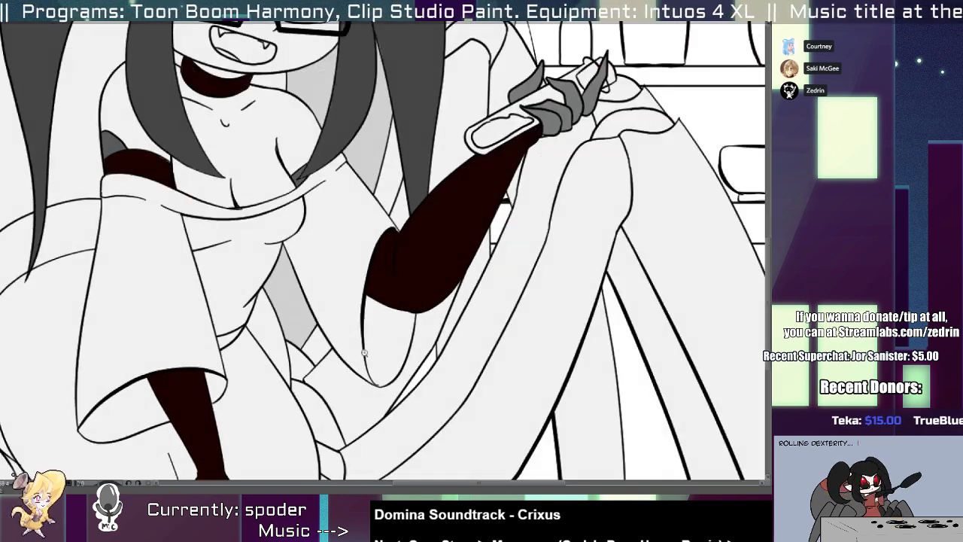
{"action": "scroll", "coordinate": [324, 329], "scroll_direction": "down", "scroll_amount": 3}
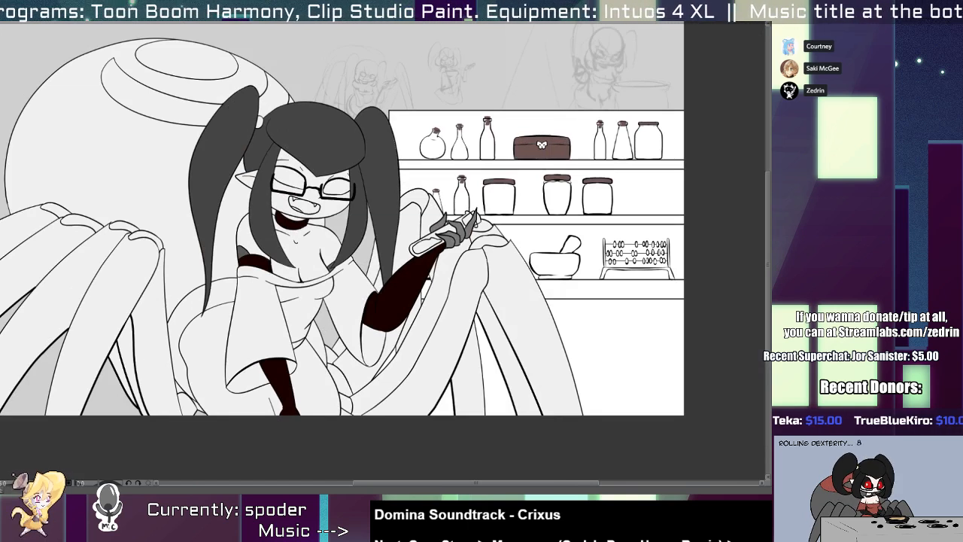
{"action": "left_click", "coordinate": [124, 361]}
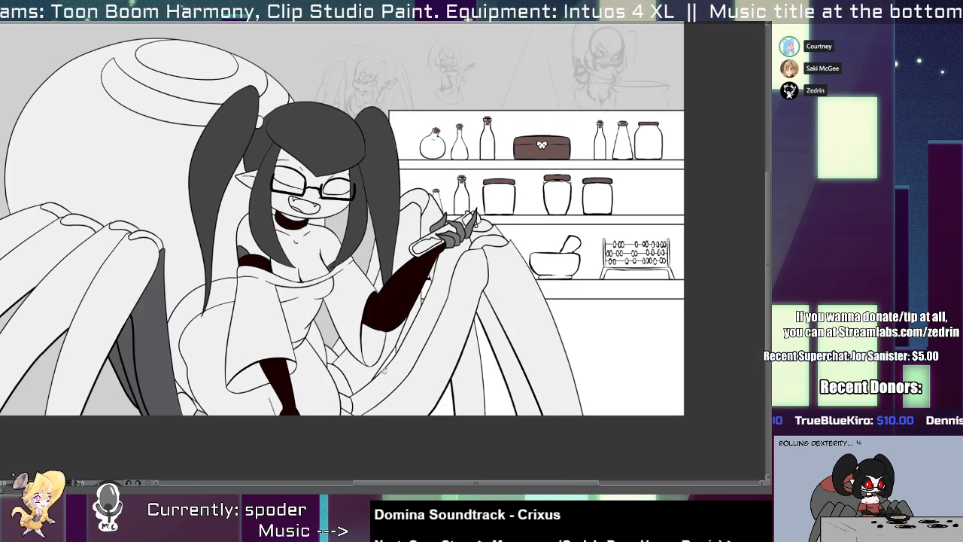
{"action": "left_click", "coordinate": [374, 398]}
{"action": "left_click", "coordinate": [386, 397]}
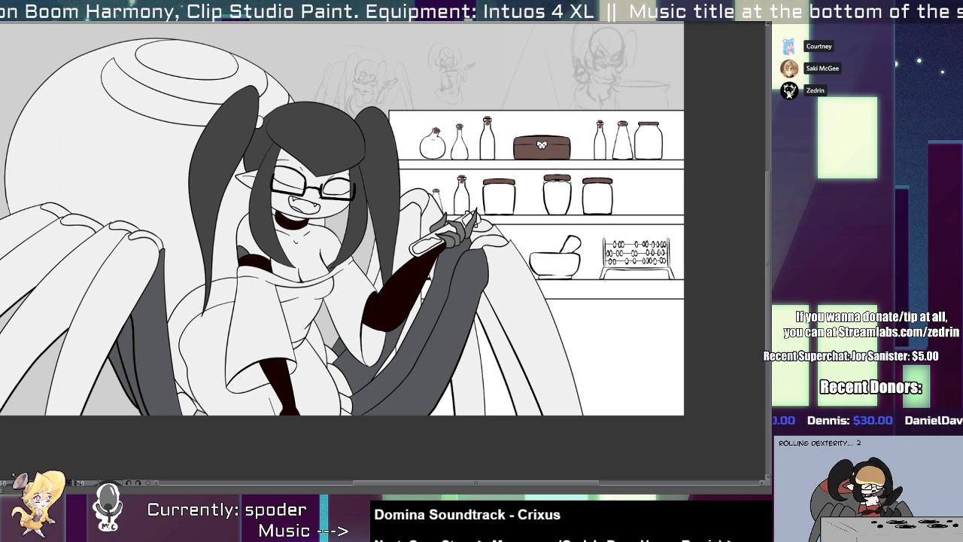
Fill the outer spider legs on both sides of the character with a lighter medium grey.
{"action": "left_click", "coordinate": [107, 289]}
{"action": "left_click", "coordinate": [78, 261]}
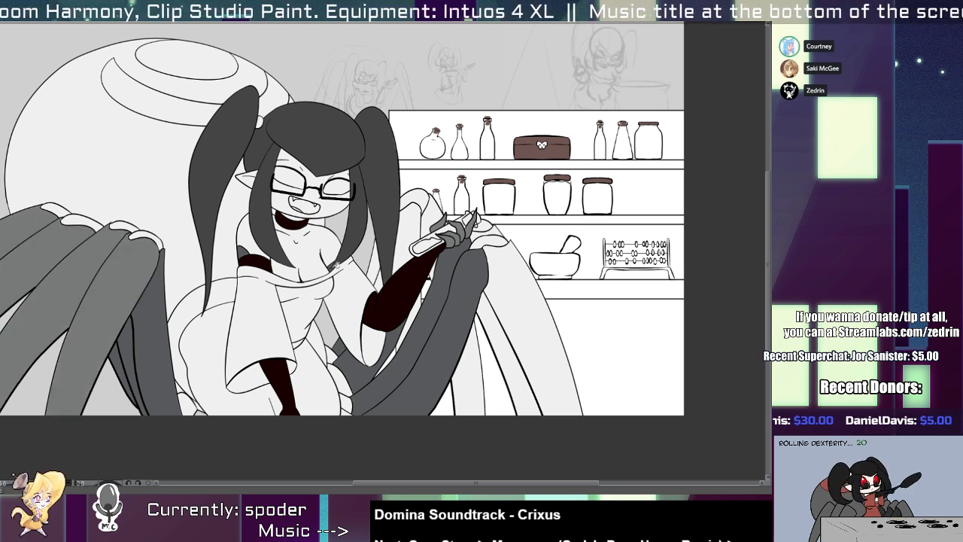
{"action": "left_click", "coordinate": [482, 340]}
{"action": "left_click", "coordinate": [504, 348]}
{"action": "left_click", "coordinate": [512, 344]}
{"action": "left_click", "coordinate": [440, 223]}
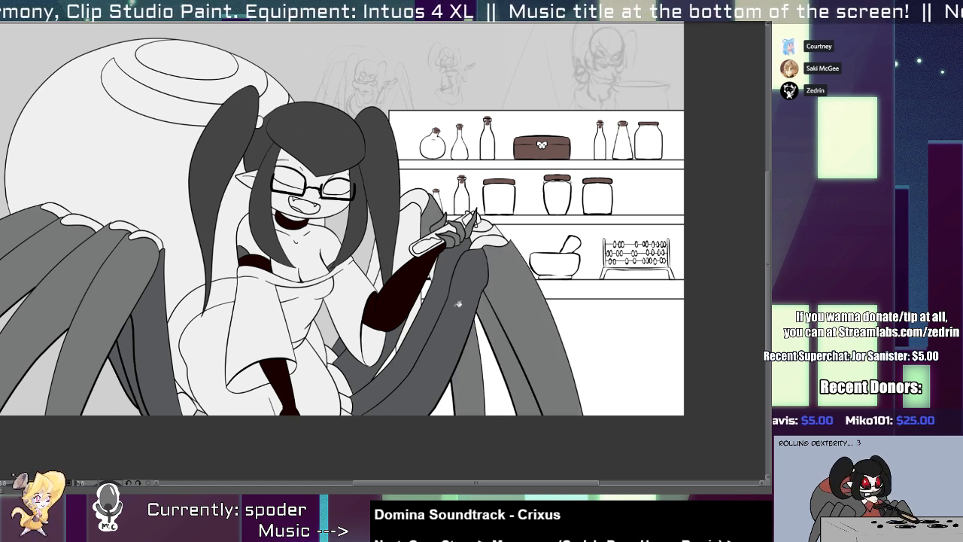
Fill the remaining spider leg areas between the pigtail and the gloved arm with dark bluish grey.
{"action": "scroll", "coordinate": [410, 337], "scroll_direction": "up", "scroll_amount": 3}
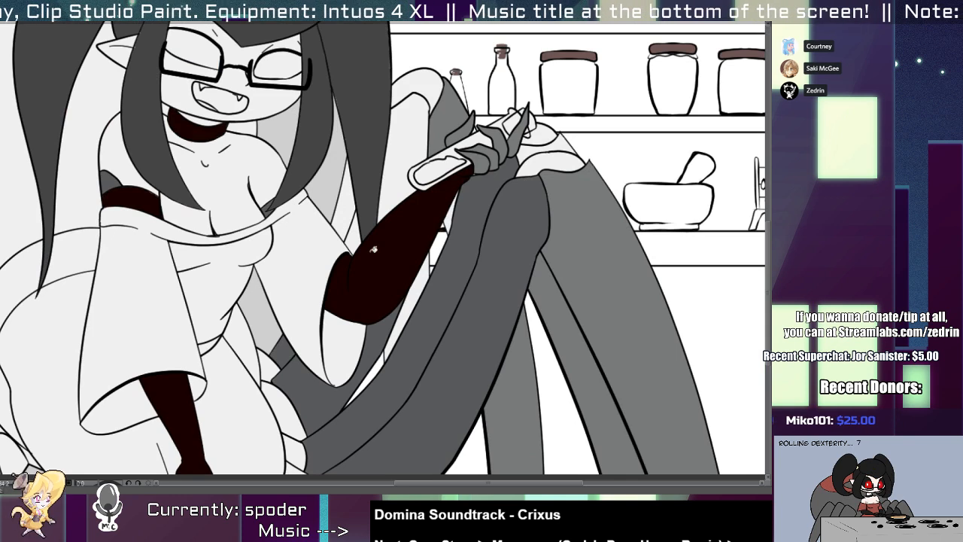
{"action": "left_click", "coordinate": [356, 208]}
{"action": "left_click", "coordinate": [406, 161]}
{"action": "scroll", "coordinate": [408, 182], "scroll_direction": "down", "scroll_amount": 6}
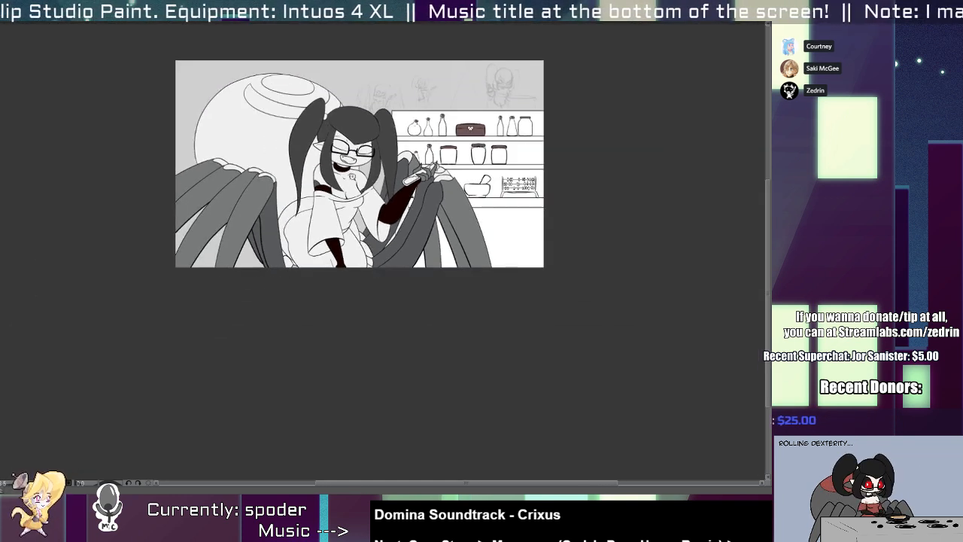
{"action": "scroll", "coordinate": [420, 247], "scroll_direction": "up", "scroll_amount": 4}
{"action": "scroll", "coordinate": [399, 182], "scroll_direction": "up", "scroll_amount": 1}
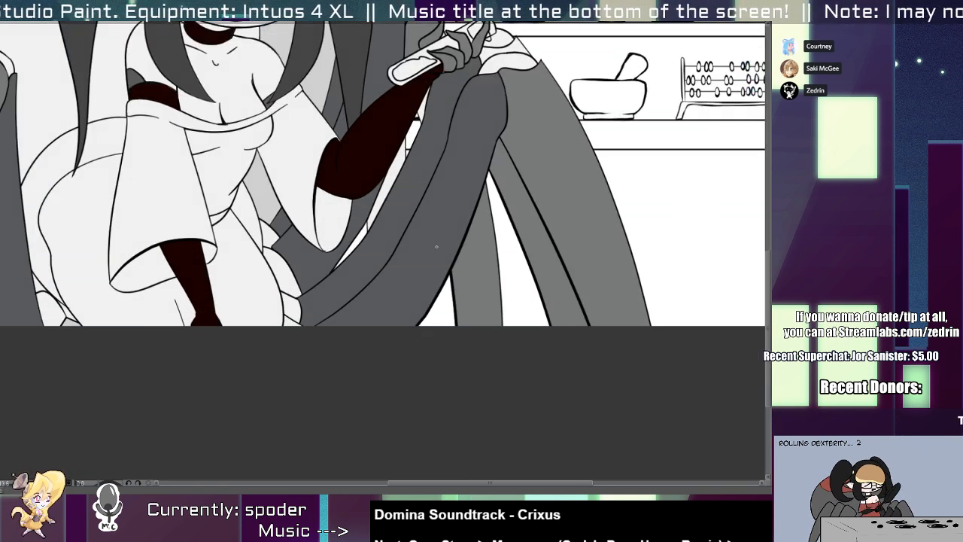
{"action": "left_click", "coordinate": [395, 184]}
{"action": "left_click", "coordinate": [393, 183]}
{"action": "key", "text": "ctrl+z"}
{"action": "key", "text": "ctrl+z"}
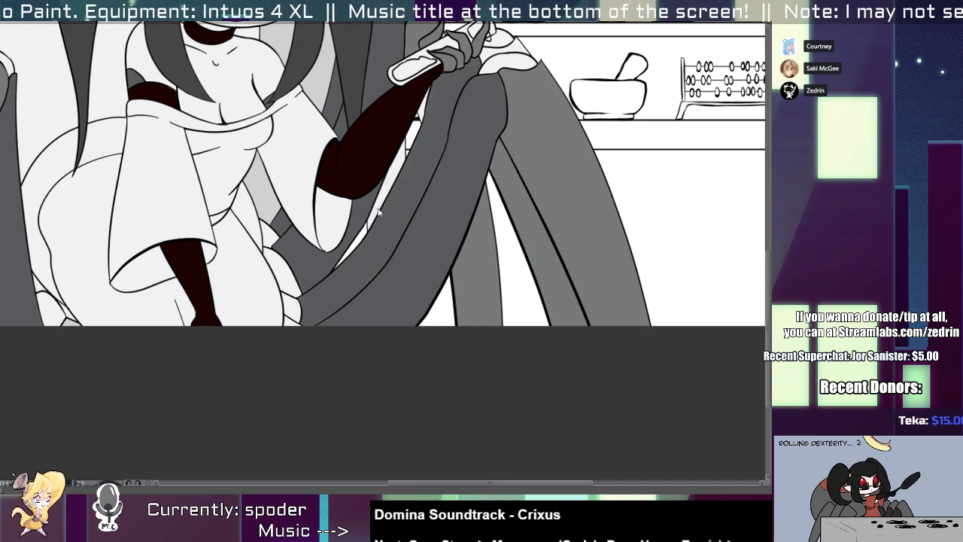
Fill the narrow leg section between the gloved elbow and the front spider leg with medium grey.
{"action": "left_click", "coordinate": [381, 204]}
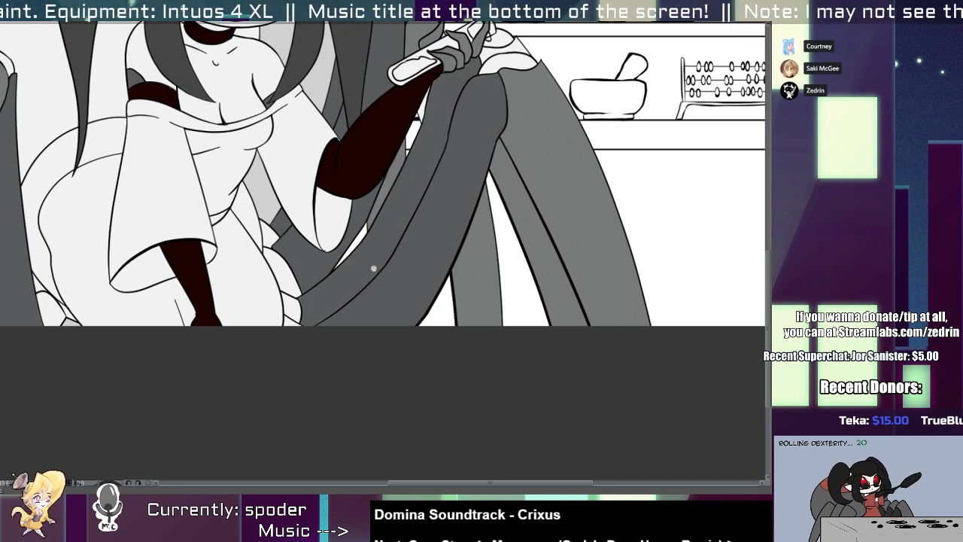
Erase the stray vertical line crossing the front spider leg near the canvas's lower edge and clean up its outline.
{"action": "scroll", "coordinate": [373, 268], "scroll_direction": "up", "scroll_amount": 1}
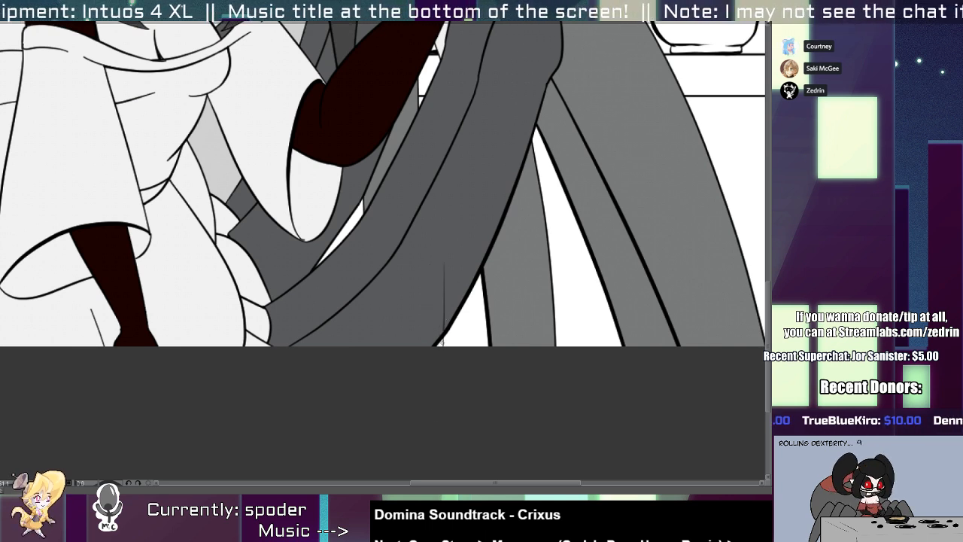
{"action": "left_click_drag", "start_coordinate": [442, 280], "coordinate": [435, 401]}
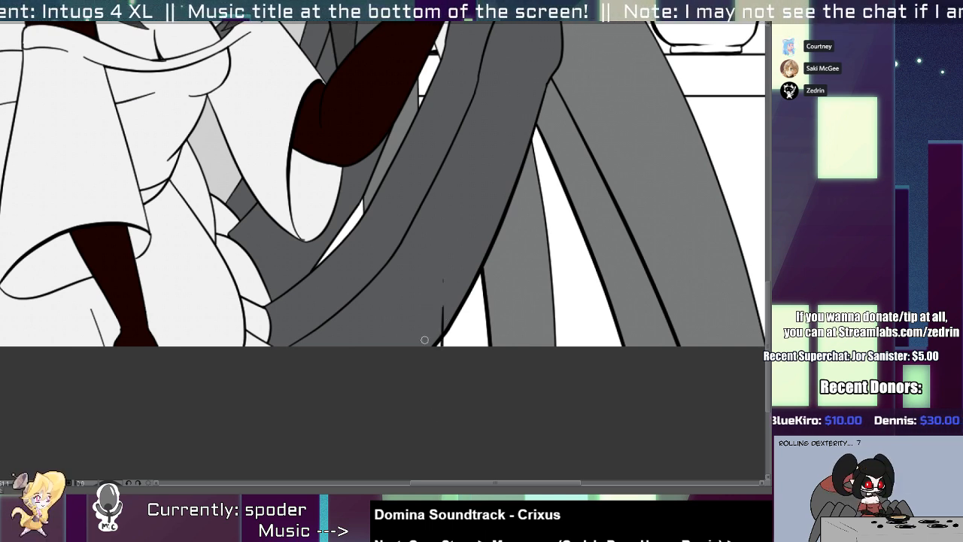
{"action": "left_click_drag", "start_coordinate": [424, 339], "coordinate": [545, 297]}
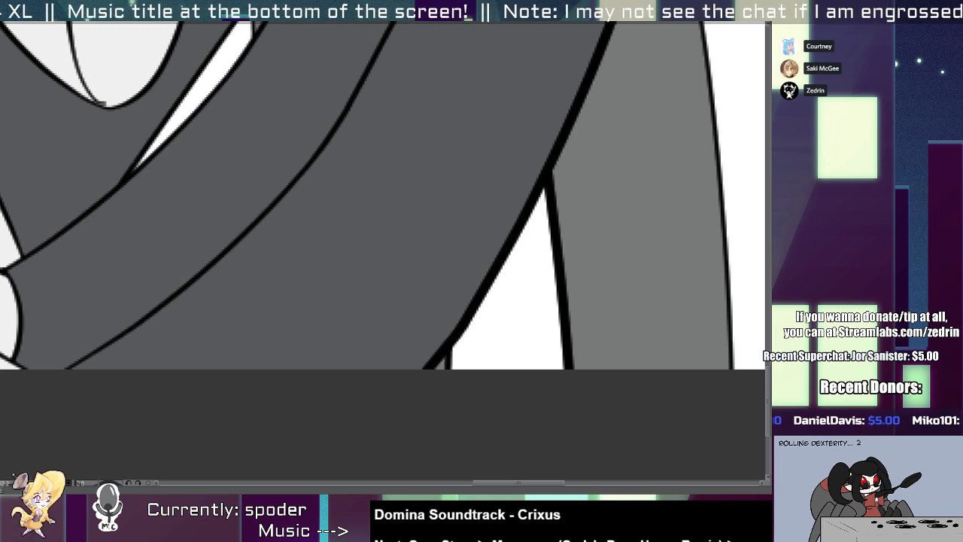
{"action": "left_click_drag", "start_coordinate": [503, 262], "coordinate": [453, 222]}
{"action": "left_click_drag", "start_coordinate": [426, 256], "coordinate": [310, 368]}
{"action": "left_click_drag", "start_coordinate": [470, 313], "coordinate": [403, 355]}
{"action": "left_click_drag", "start_coordinate": [403, 317], "coordinate": [478, 394]}
{"action": "scroll", "coordinate": [478, 393], "scroll_direction": "down", "scroll_amount": 1}
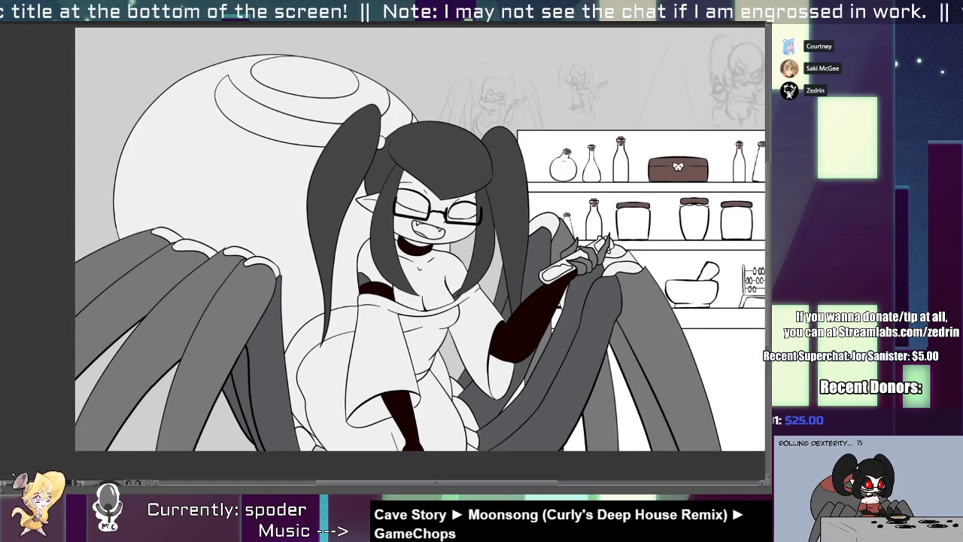
Fill the small leg-base segments on both sides of the character's hips with muted brownish red.
{"action": "left_click", "coordinate": [304, 435]}
{"action": "left_click", "coordinate": [297, 422]}
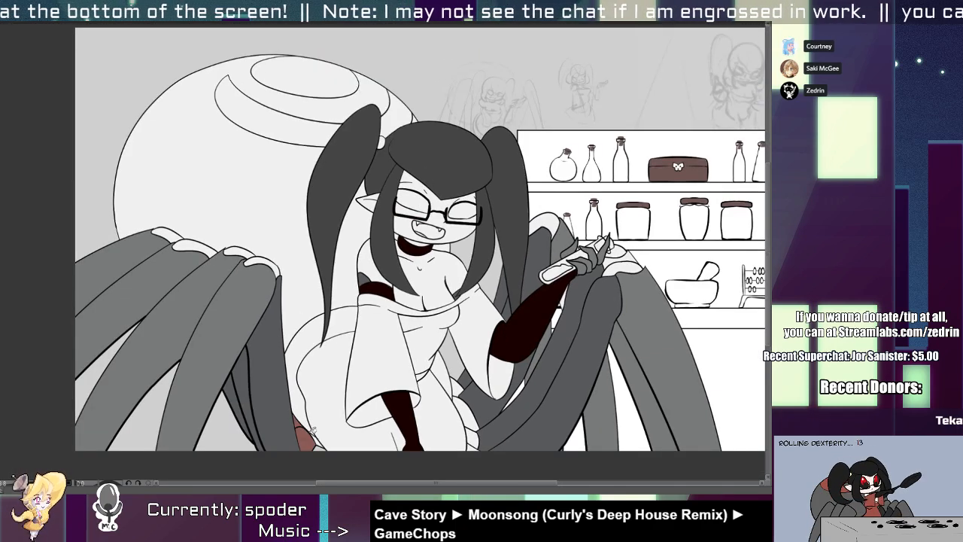
{"action": "left_click", "coordinate": [474, 440]}
{"action": "left_click", "coordinate": [470, 404]}
{"action": "left_click", "coordinate": [458, 388]}
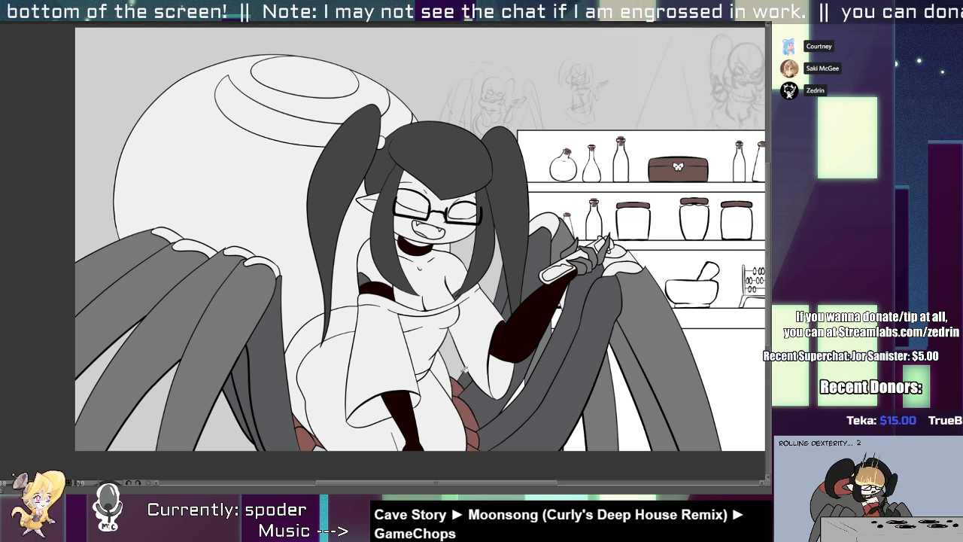
Fill the large spider abdomen and the body section behind the hips with dark bluish grey.
{"action": "left_click", "coordinate": [302, 379]}
{"action": "left_click", "coordinate": [327, 314]}
{"action": "left_click", "coordinate": [354, 280]}
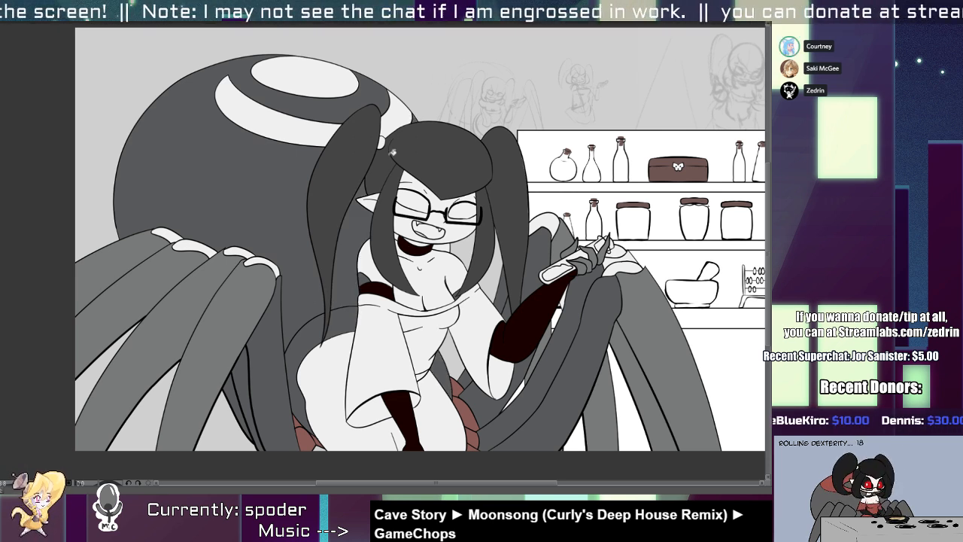
Fill the joint caps of the legs below the abdomen and the abdomen's oval and stripe markings with red.
{"action": "left_click", "coordinate": [243, 260]}
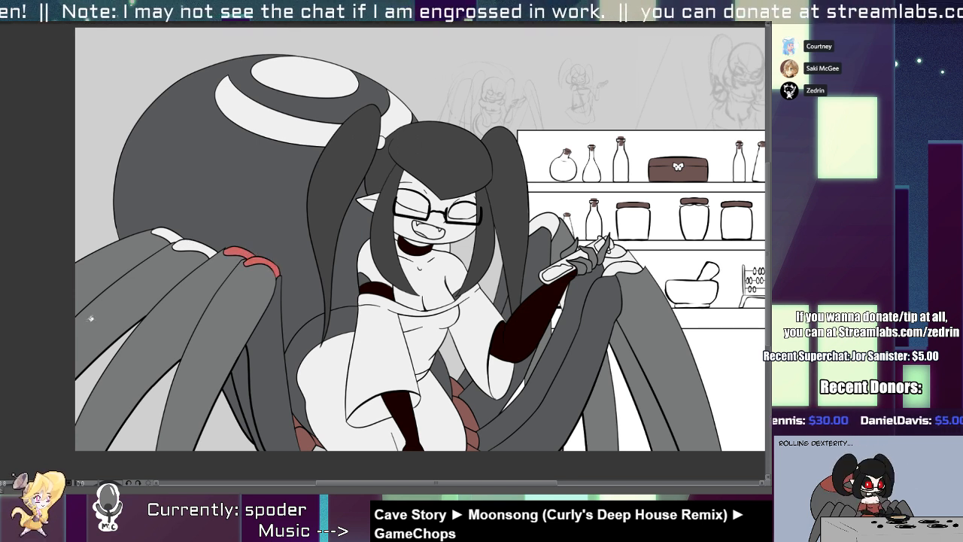
{"action": "left_click", "coordinate": [192, 244]}
{"action": "left_click", "coordinate": [167, 235]}
{"action": "left_click", "coordinate": [289, 103]}
{"action": "left_click", "coordinate": [348, 92]}
{"action": "left_click", "coordinate": [393, 117]}
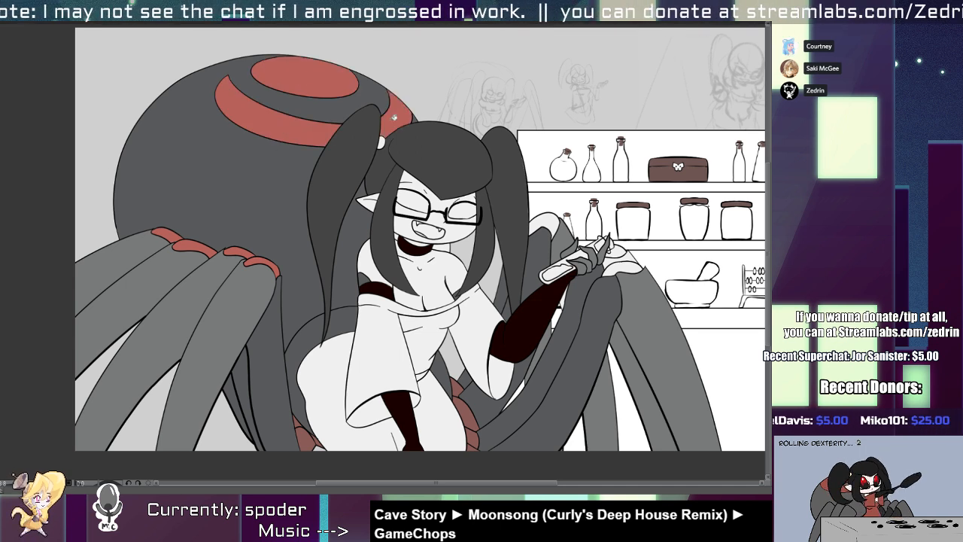
Fill the three joint caps of the spider legs beside the shelves with the same red.
{"action": "scroll", "coordinate": [561, 249], "scroll_direction": "up", "scroll_amount": 3}
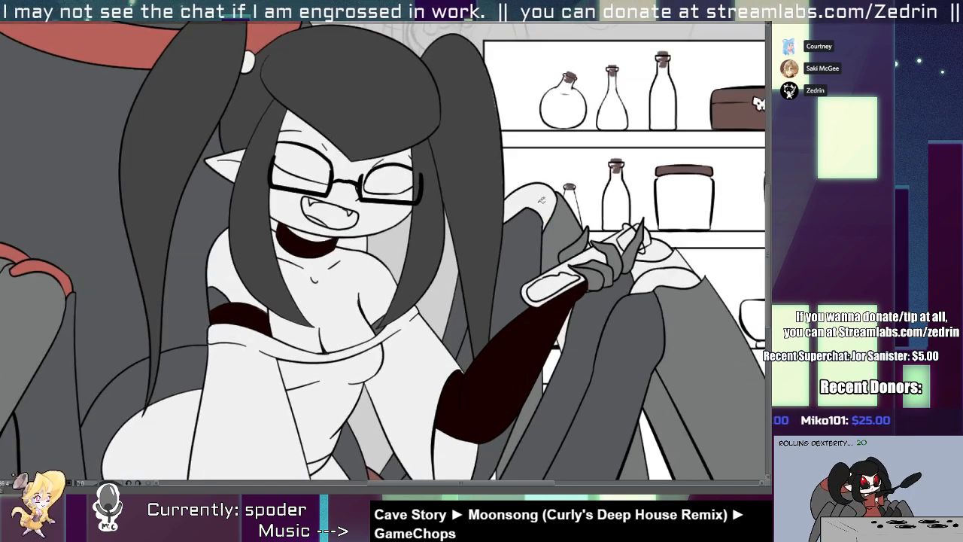
{"action": "left_click", "coordinate": [539, 196]}
{"action": "left_click", "coordinate": [664, 251]}
{"action": "left_click", "coordinate": [674, 279]}
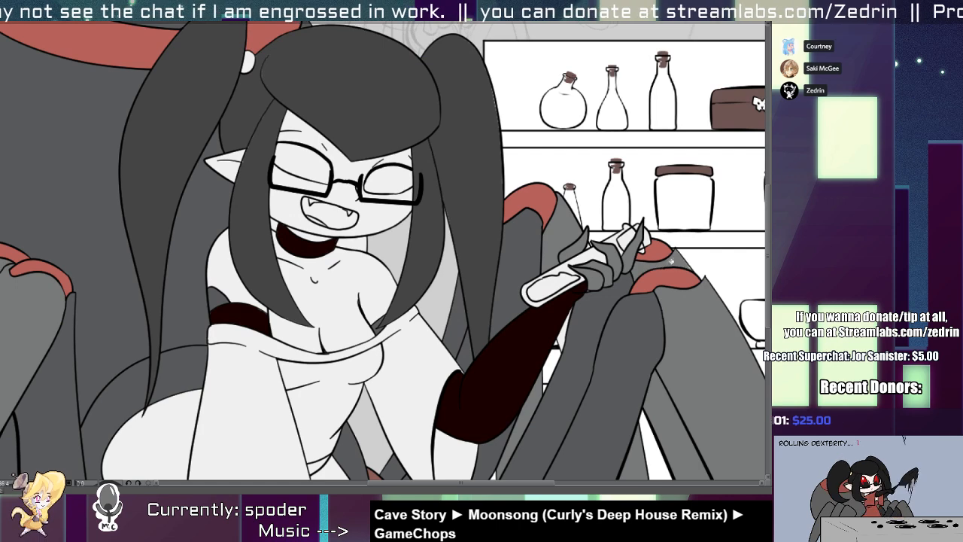
Fill the character's dress with brighter red, covering both wide sleeves, the neckline band, bodice and skirt.
{"action": "left_click_drag", "start_coordinate": [614, 262], "coordinate": [534, 206]}
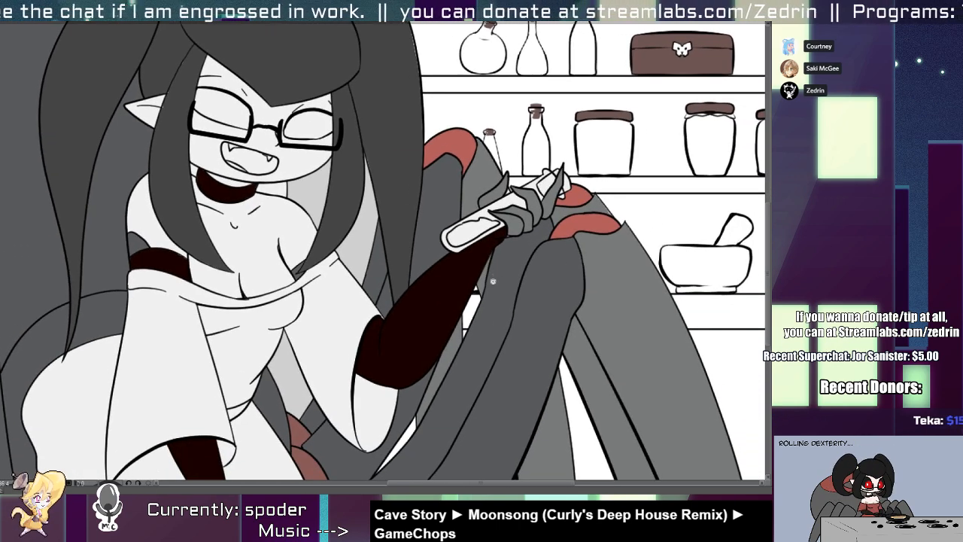
{"action": "key", "text": "ctrl+0"}
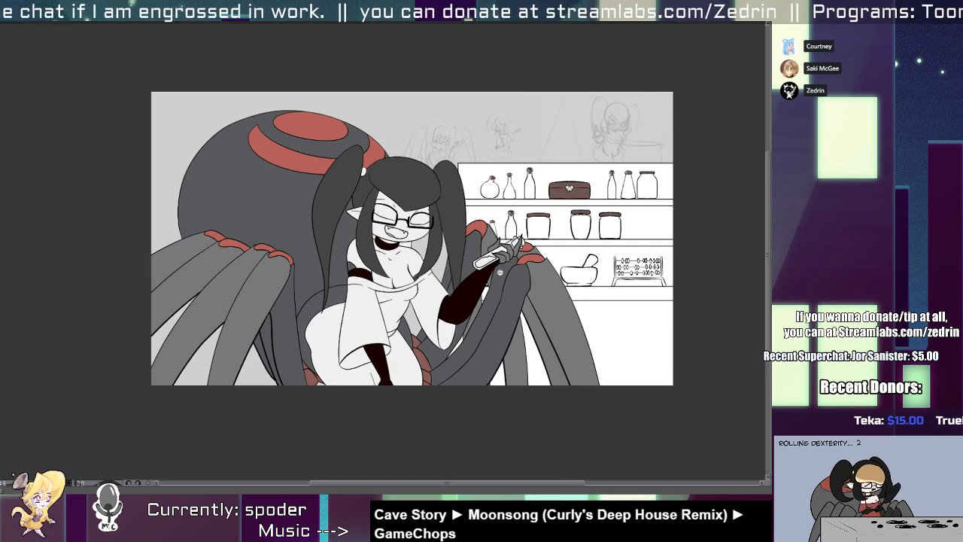
{"action": "scroll", "coordinate": [445, 347], "scroll_direction": "up", "scroll_amount": 2}
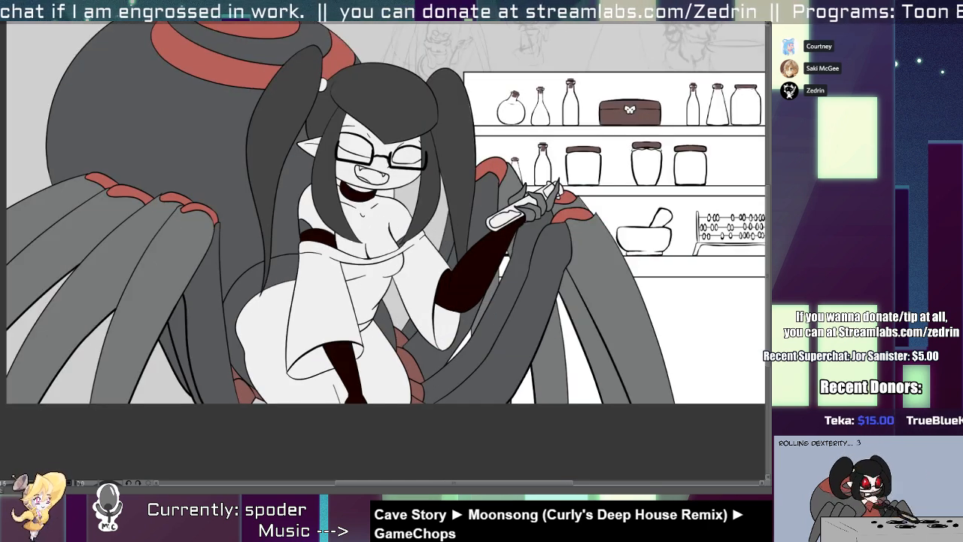
{"action": "left_click", "coordinate": [330, 339]}
{"action": "left_click", "coordinate": [309, 387]}
{"action": "left_click", "coordinate": [315, 384]}
{"action": "left_click", "coordinate": [380, 376]}
{"action": "left_click", "coordinate": [371, 332]}
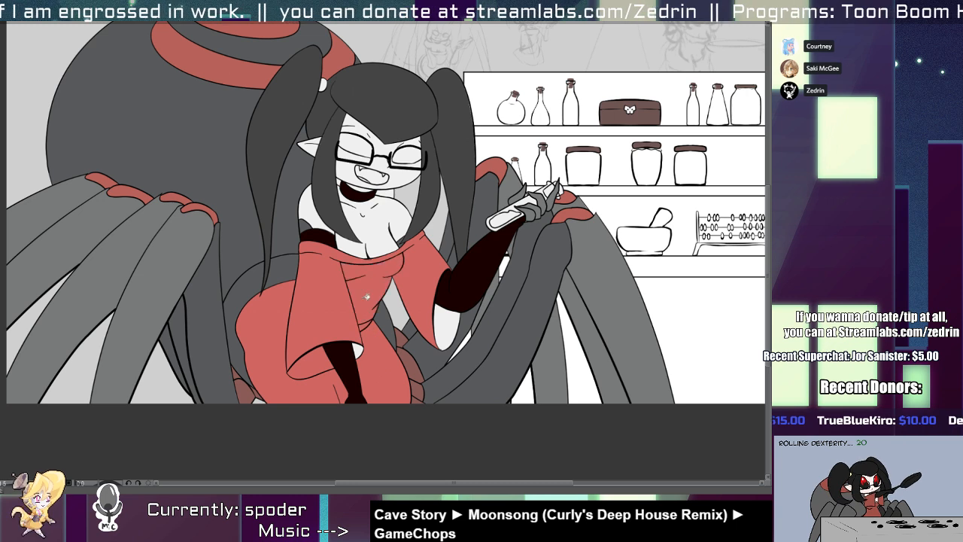
Fill the face, ear, neck, chest and shoulders with a pale skin tone, and the raised arm's sleeve opening with the dress red.
{"action": "scroll", "coordinate": [347, 323], "scroll_direction": "down", "scroll_amount": 3}
{"action": "scroll", "coordinate": [347, 322], "scroll_direction": "up", "scroll_amount": 3}
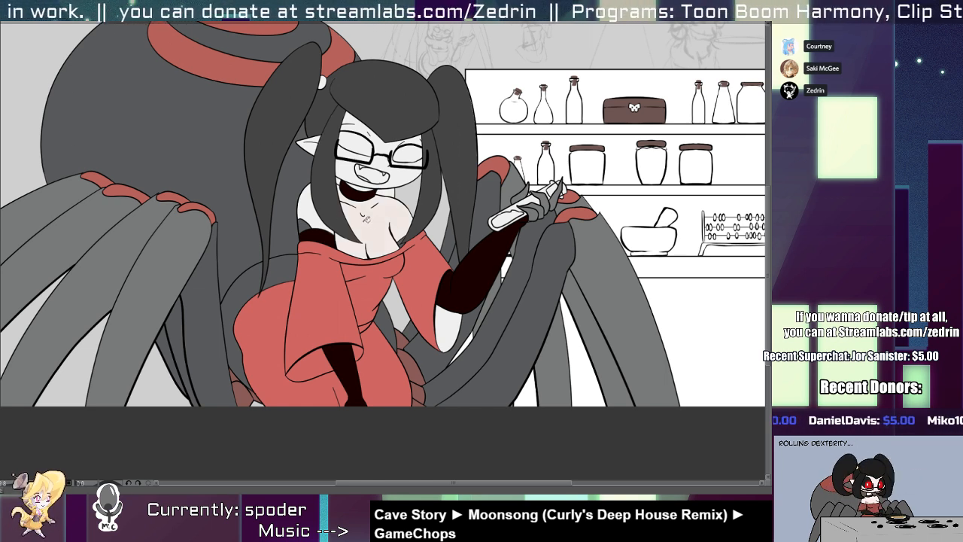
{"action": "scroll", "coordinate": [348, 180], "scroll_direction": "up", "scroll_amount": 3}
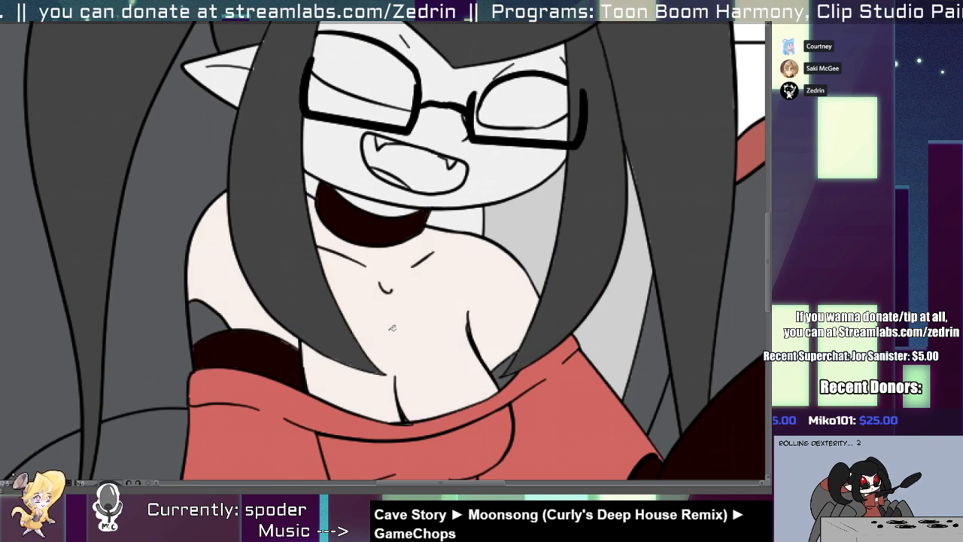
{"action": "left_click_drag", "start_coordinate": [382, 171], "coordinate": [365, 284]}
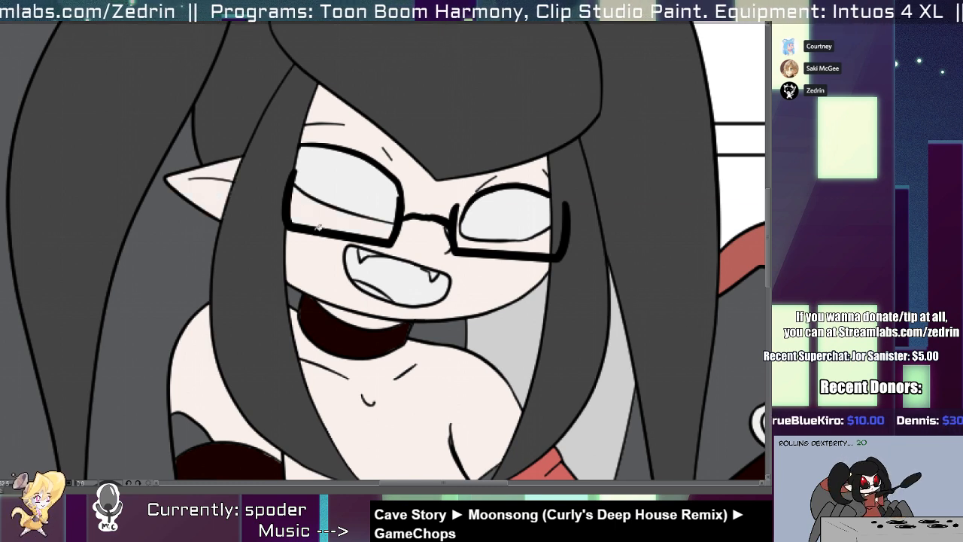
{"action": "scroll", "coordinate": [534, 178], "scroll_direction": "down", "scroll_amount": 4}
{"action": "left_click_drag", "start_coordinate": [534, 225], "coordinate": [389, 90]}
{"action": "left_click", "coordinate": [423, 336]}
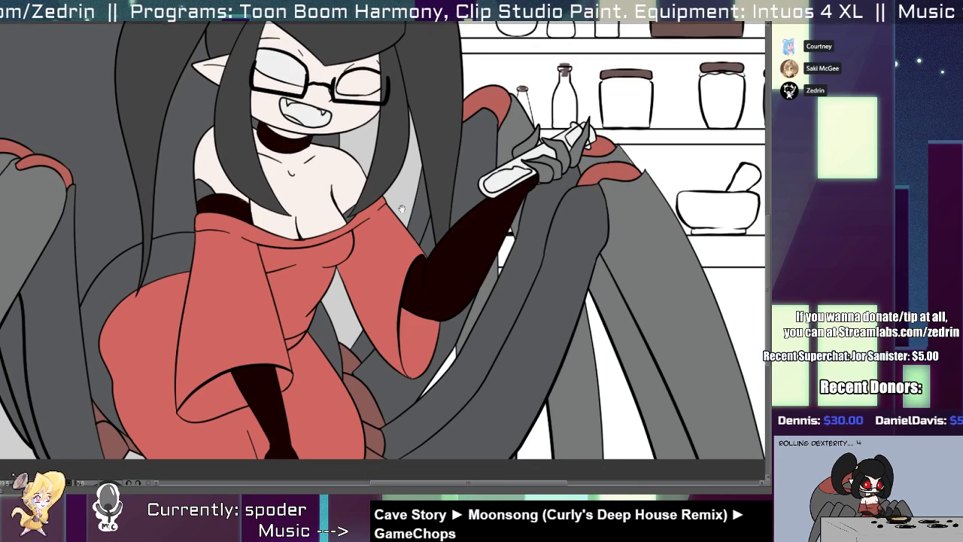
Fill the round hair-tie bead at the base of the pigtail with pale yellow.
{"action": "left_click_drag", "start_coordinate": [400, 197], "coordinate": [399, 342]}
{"action": "scroll", "coordinate": [376, 315], "scroll_direction": "down", "scroll_amount": 2}
{"action": "left_click_drag", "start_coordinate": [322, 340], "coordinate": [335, 288]}
{"action": "scroll", "coordinate": [334, 288], "scroll_direction": "up", "scroll_amount": 2}
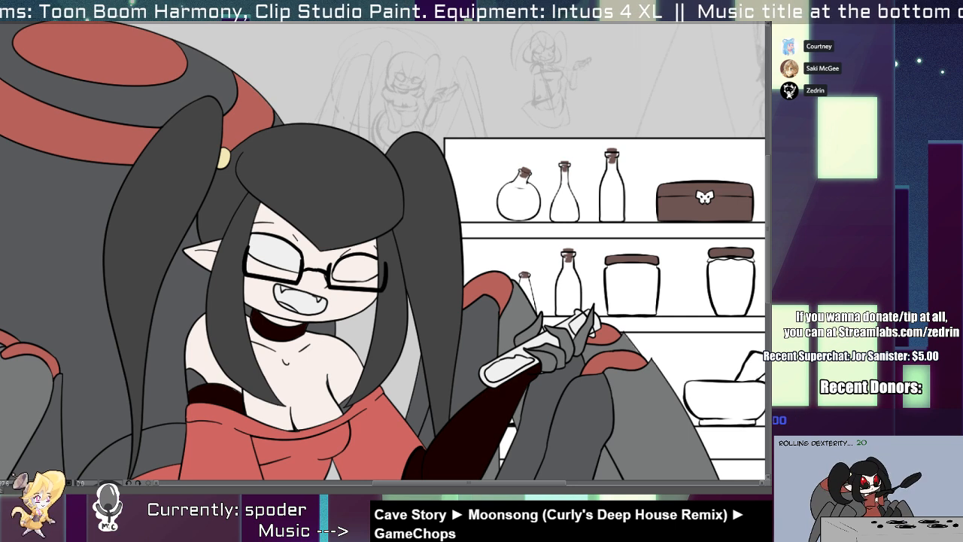
Recolour the choker, the upper-arm band and both long gloves from dark brown to dark grey.
{"action": "left_click", "coordinate": [286, 333]}
{"action": "left_click", "coordinate": [229, 389]}
{"action": "left_click_drag", "start_coordinate": [424, 419], "coordinate": [429, 294]}
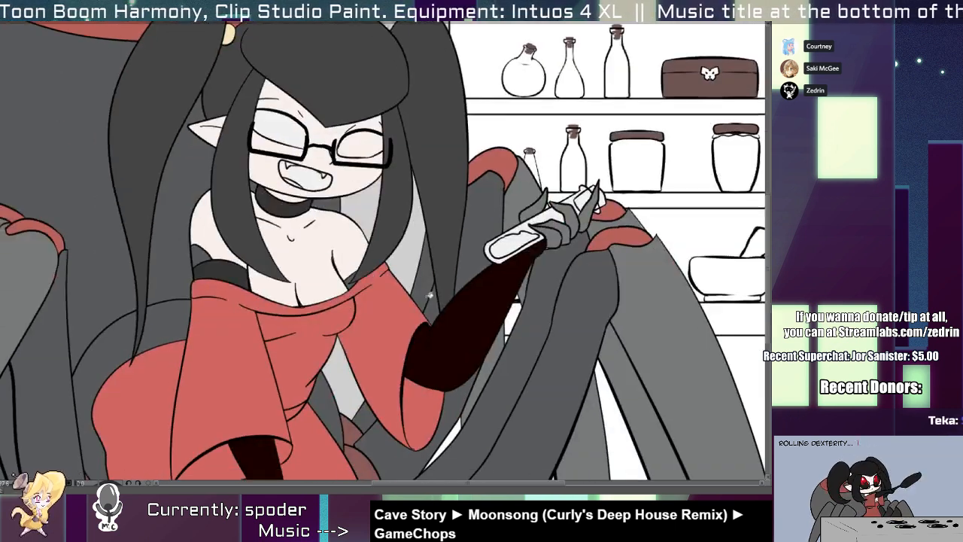
{"action": "left_click", "coordinate": [458, 337]}
{"action": "left_click", "coordinate": [266, 449]}
{"action": "left_click_drag", "start_coordinate": [268, 442], "coordinate": [251, 340]}
Fill both eyes behind the glasses with very dark red.
{"action": "left_click_drag", "start_coordinate": [299, 200], "coordinate": [256, 367]}
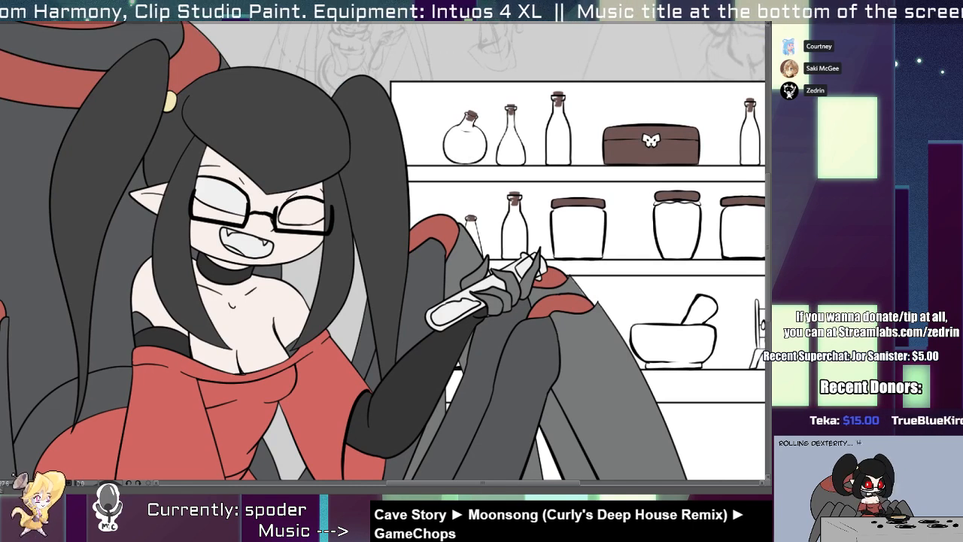
{"action": "left_click", "coordinate": [309, 206]}
{"action": "left_click", "coordinate": [234, 201]}
{"action": "scroll", "coordinate": [232, 192], "scroll_direction": "up", "scroll_amount": 3}
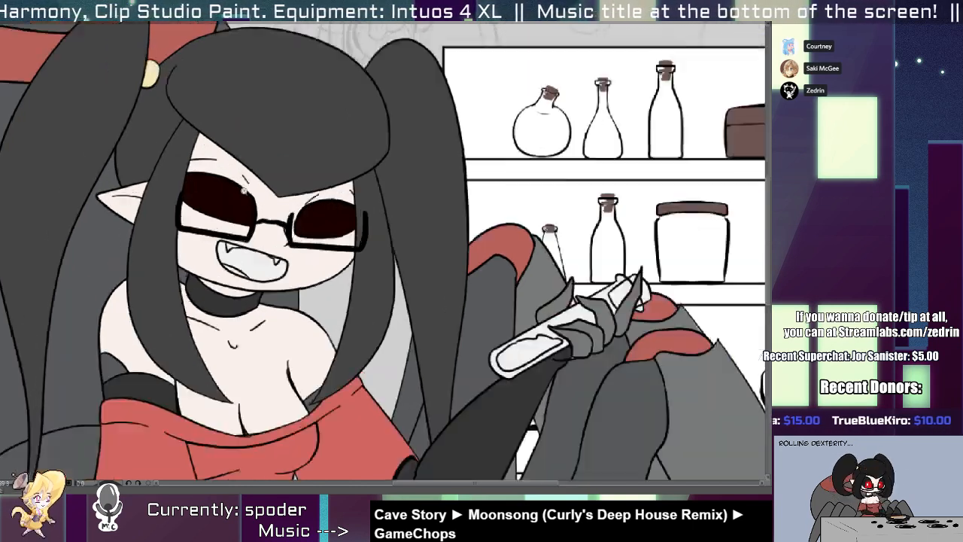
Select both eye shapes and paint a large red iris inside each one.
{"action": "key", "text": "w"}
{"action": "left_click", "coordinate": [218, 207]}
{"action": "key", "text": "b"}
{"action": "left_click_drag", "start_coordinate": [186, 195], "coordinate": [167, 221]}
{"action": "key", "text": "ctrl+z"}
{"action": "left_click_drag", "start_coordinate": [197, 174], "coordinate": [194, 178]}
{"action": "key", "text": "w"}
{"action": "left_click", "coordinate": [389, 244], "text": "shift"}
{"action": "key", "text": "b"}
{"action": "mouse_move", "coordinate": [393, 211]}
{"action": "left_mouse_down"}
{"action": "mouse_move", "coordinate": [387, 244]}
{"action": "mouse_move", "coordinate": [404, 257]}
{"action": "mouse_move", "coordinate": [398, 232]}
{"action": "mouse_move", "coordinate": [408, 251]}
{"action": "mouse_move", "coordinate": [382, 241]}
{"action": "mouse_move", "coordinate": [392, 247]}
{"action": "left_mouse_up"}
{"action": "key", "text": "ctrl+z"}
{"action": "key", "text": "ctrl+z"}
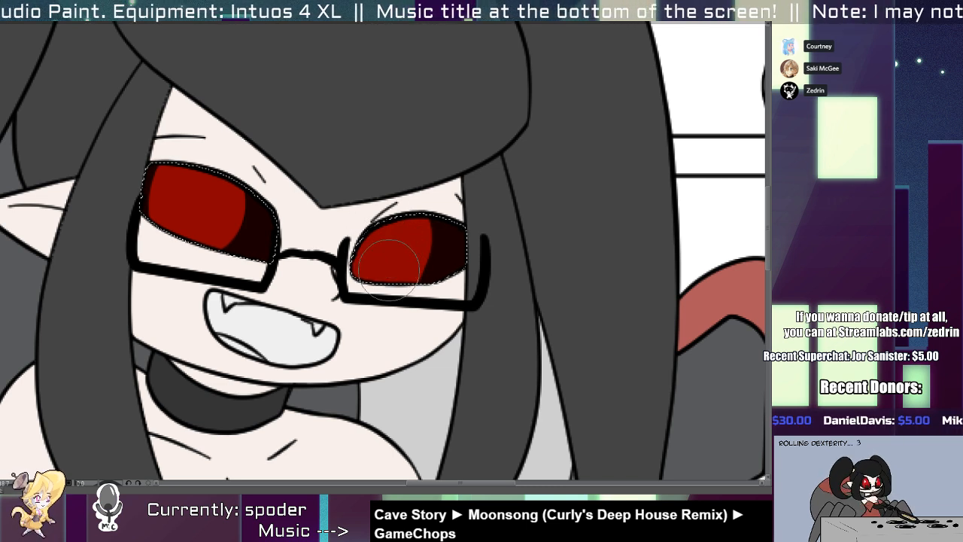
Paint dark, pointed scalloped shapes over the lower part of both red irises.
{"action": "left_click_drag", "start_coordinate": [379, 293], "coordinate": [382, 279]}
{"action": "mouse_move", "coordinate": [217, 218]}
{"action": "left_mouse_down"}
{"action": "mouse_move", "coordinate": [227, 217]}
{"action": "mouse_move", "coordinate": [194, 231]}
{"action": "left_mouse_up"}
{"action": "key", "text": "ctrl+z"}
{"action": "mouse_move", "coordinate": [194, 197]}
{"action": "left_mouse_down"}
{"action": "mouse_move", "coordinate": [195, 213]}
{"action": "mouse_move", "coordinate": [196, 204]}
{"action": "left_mouse_up"}
{"action": "left_click_drag", "start_coordinate": [390, 238], "coordinate": [391, 244]}
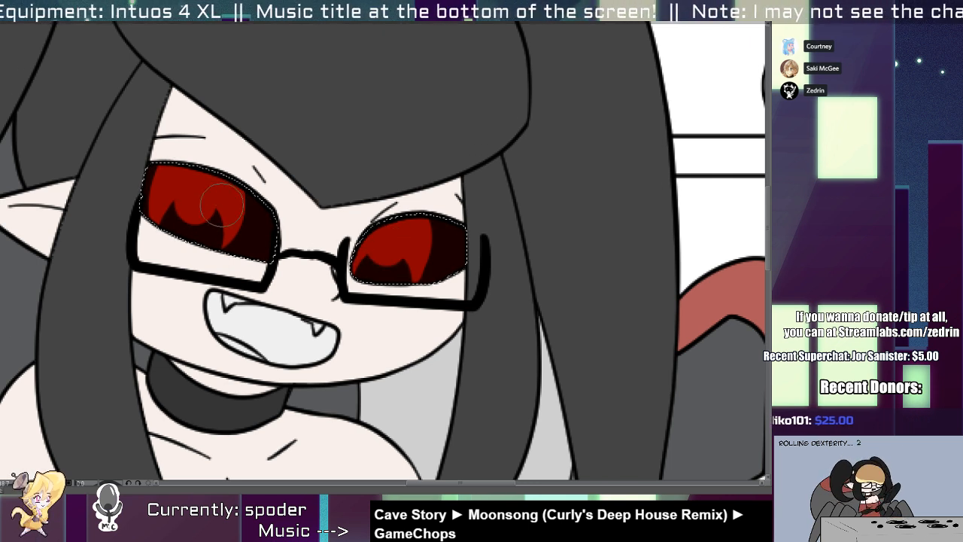
{"action": "scroll", "coordinate": [206, 215], "scroll_direction": "up", "scroll_amount": 2}
{"action": "mouse_move", "coordinate": [223, 188]}
{"action": "left_mouse_down"}
{"action": "mouse_move", "coordinate": [231, 217]}
{"action": "mouse_move", "coordinate": [240, 195]}
{"action": "mouse_move", "coordinate": [232, 220]}
{"action": "mouse_move", "coordinate": [230, 211]}
{"action": "left_mouse_up"}
{"action": "key", "text": "ctrl+z"}
{"action": "key", "text": "ctrl+z"}
{"action": "key", "text": "ctrl+z"}
{"action": "mouse_move", "coordinate": [515, 256]}
{"action": "left_mouse_down"}
{"action": "mouse_move", "coordinate": [526, 279]}
{"action": "mouse_move", "coordinate": [533, 259]}
{"action": "mouse_move", "coordinate": [524, 275]}
{"action": "mouse_move", "coordinate": [418, 308]}
{"action": "mouse_move", "coordinate": [289, 233]}
{"action": "mouse_move", "coordinate": [409, 186]}
{"action": "left_mouse_up"}
{"action": "key", "text": "ctrl+z"}
{"action": "key", "text": "ctrl+z"}
{"action": "key", "text": "ctrl+z"}
{"action": "key", "text": "ctrl+z"}
{"action": "key", "text": "ctrl+z"}
{"action": "key", "text": "ctrl+z"}
{"action": "key", "text": "ctrl+z"}
{"action": "key", "text": "ctrl+z"}
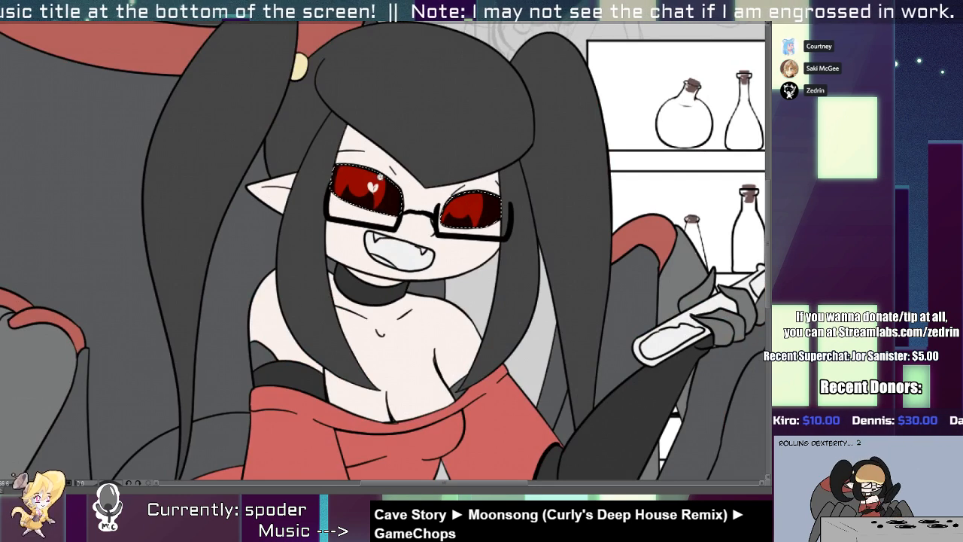
{"action": "scroll", "coordinate": [368, 170], "scroll_direction": "up", "scroll_amount": 5}
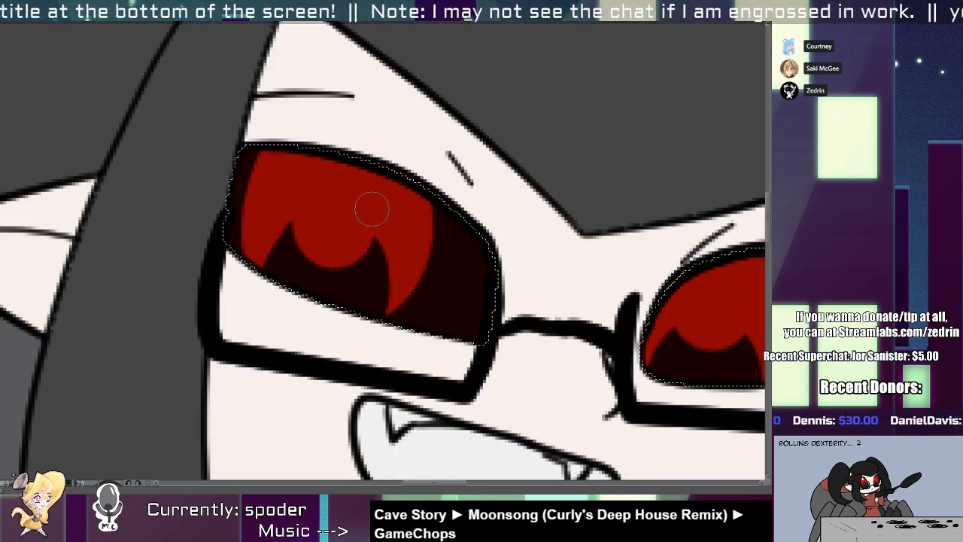
{"action": "left_click_drag", "start_coordinate": [363, 215], "coordinate": [378, 266]}
{"action": "key", "text": "ctrl+z"}
{"action": "mouse_move", "coordinate": [364, 232]}
{"action": "left_mouse_down"}
{"action": "mouse_move", "coordinate": [381, 235]}
{"action": "mouse_move", "coordinate": [378, 256]}
{"action": "left_mouse_up"}
{"action": "mouse_move", "coordinate": [382, 229]}
{"action": "left_mouse_down"}
{"action": "mouse_move", "coordinate": [398, 217]}
{"action": "mouse_move", "coordinate": [381, 254]}
{"action": "left_mouse_up"}
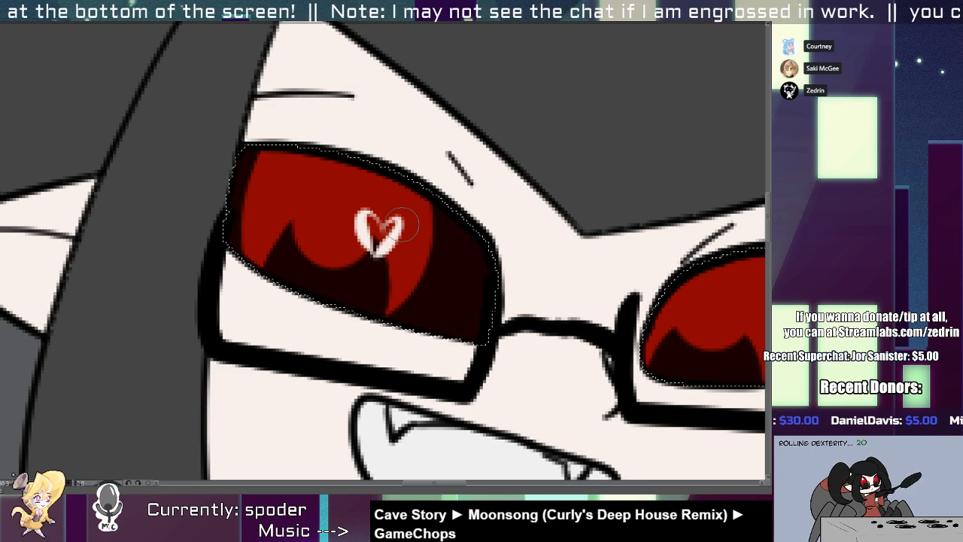
{"action": "left_click_drag", "start_coordinate": [527, 252], "coordinate": [218, 227]}
{"action": "mouse_move", "coordinate": [295, 260]}
{"action": "left_mouse_down"}
{"action": "mouse_move", "coordinate": [430, 285]}
{"action": "mouse_move", "coordinate": [500, 322]}
{"action": "left_mouse_up"}
{"action": "key", "text": "ctrl+z"}
{"action": "key", "text": "ctrl+z"}
{"action": "key", "text": "ctrl+z"}
{"action": "mouse_move", "coordinate": [219, 237]}
{"action": "left_mouse_down"}
{"action": "mouse_move", "coordinate": [216, 272]}
{"action": "mouse_move", "coordinate": [227, 282]}
{"action": "left_mouse_up"}
{"action": "mouse_move", "coordinate": [231, 246]}
{"action": "left_mouse_down"}
{"action": "mouse_move", "coordinate": [243, 253]}
{"action": "mouse_move", "coordinate": [228, 279]}
{"action": "left_mouse_up"}
{"action": "mouse_move", "coordinate": [247, 271]}
{"action": "left_mouse_down"}
{"action": "mouse_move", "coordinate": [188, 279]}
{"action": "mouse_move", "coordinate": [237, 307]}
{"action": "mouse_move", "coordinate": [247, 304]}
{"action": "mouse_move", "coordinate": [253, 264]}
{"action": "mouse_move", "coordinate": [266, 294]}
{"action": "left_mouse_up"}
{"action": "key", "text": "ctrl+z"}
{"action": "key", "text": "ctrl+z"}
{"action": "key", "text": "ctrl+z"}
{"action": "key", "text": "ctrl+z"}
{"action": "key", "text": "ctrl+z"}
{"action": "key", "text": "ctrl+z"}
{"action": "key", "text": "ctrl+z"}
{"action": "mouse_move", "coordinate": [576, 332]}
{"action": "left_mouse_down"}
{"action": "mouse_move", "coordinate": [588, 352]}
{"action": "mouse_move", "coordinate": [376, 169]}
{"action": "mouse_move", "coordinate": [368, 145]}
{"action": "left_mouse_up"}
{"action": "key", "text": "ctrl+z"}
{"action": "scroll", "coordinate": [581, 352], "scroll_direction": "down", "scroll_amount": 6}
{"action": "scroll", "coordinate": [368, 150], "scroll_direction": "up", "scroll_amount": 5}
{"action": "scroll", "coordinate": [414, 197], "scroll_direction": "up", "scroll_amount": 1}
{"action": "key", "text": "ctrl+z"}
{"action": "key", "text": "ctrl+z"}
{"action": "key", "text": "ctrl+z"}
{"action": "key", "text": "ctrl+z"}
{"action": "key", "text": "ctrl+z"}
{"action": "key", "text": "ctrl+z"}
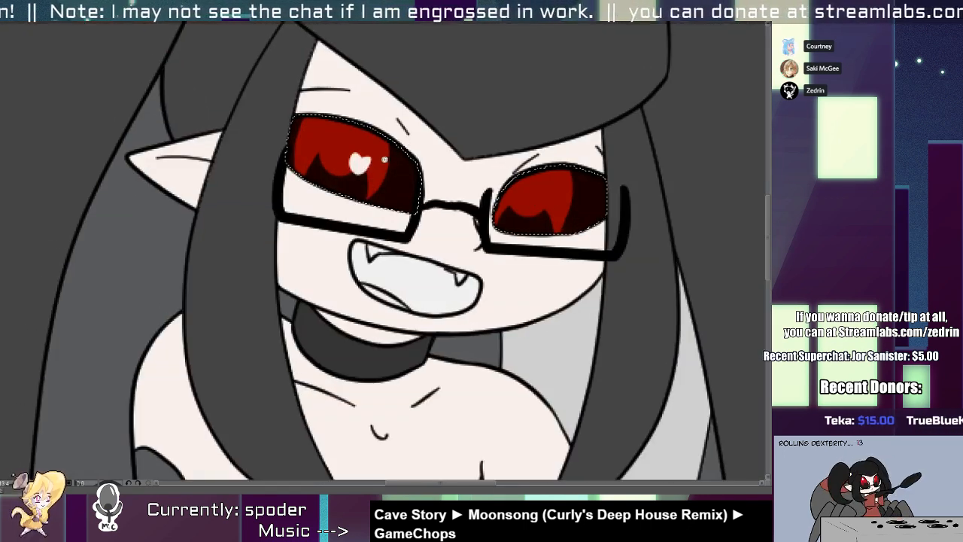
{"action": "key", "text": "ctrl+y"}
{"action": "key", "text": "ctrl+y"}
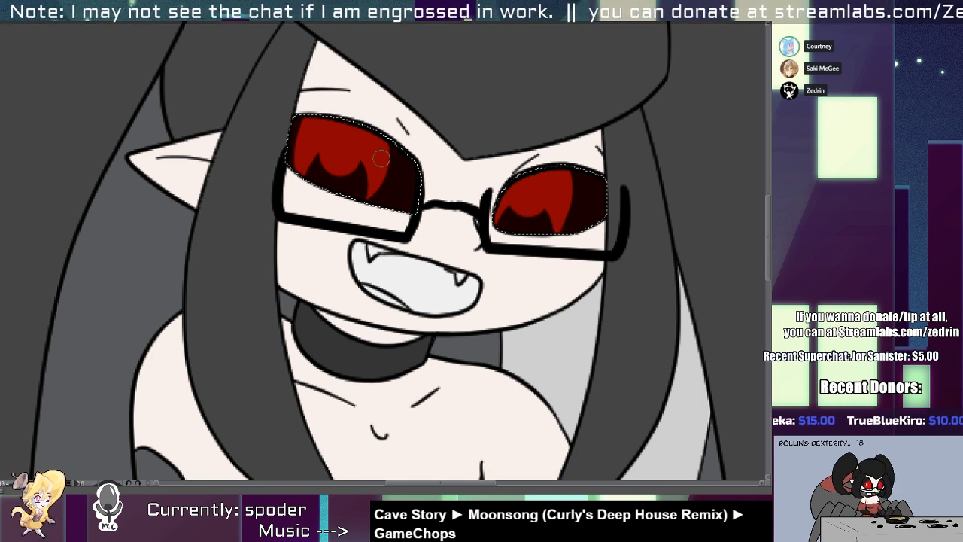
Add a white heart-shaped highlight and a small white dot to each eye, and clear the selection.
{"action": "left_click_drag", "start_coordinate": [381, 152], "coordinate": [382, 164]}
{"action": "key", "text": "ctrl+z"}
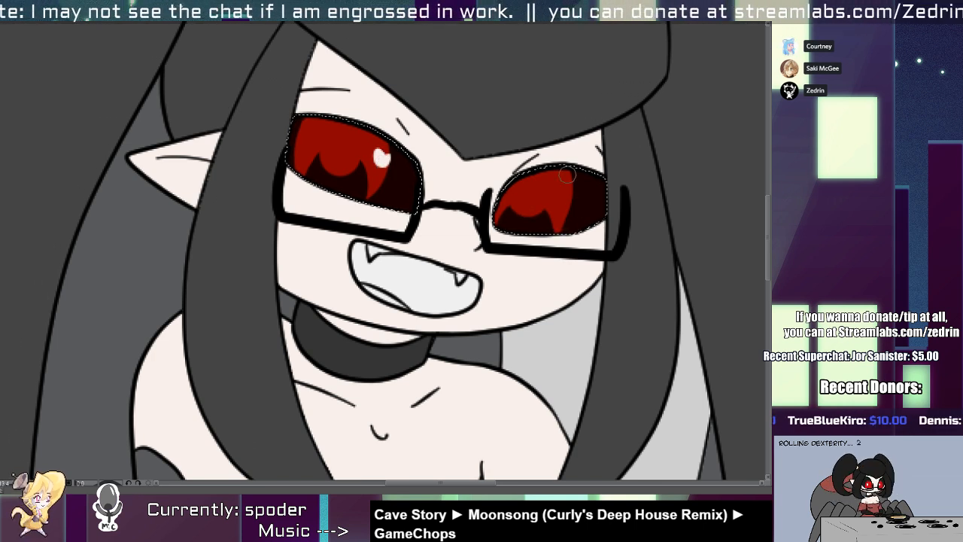
{"action": "left_click_drag", "start_coordinate": [566, 180], "coordinate": [571, 193]}
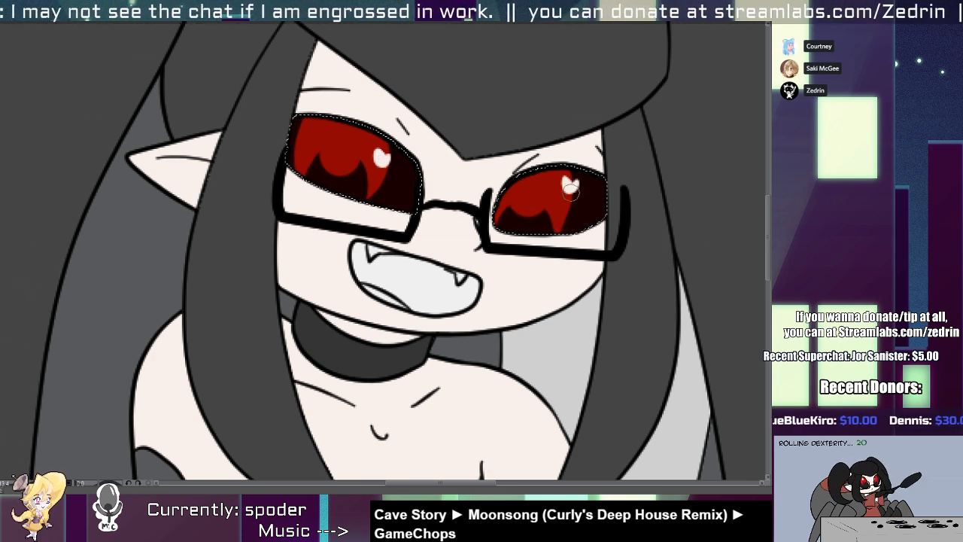
{"action": "left_click", "coordinate": [508, 226]}
{"action": "left_click", "coordinate": [305, 172]}
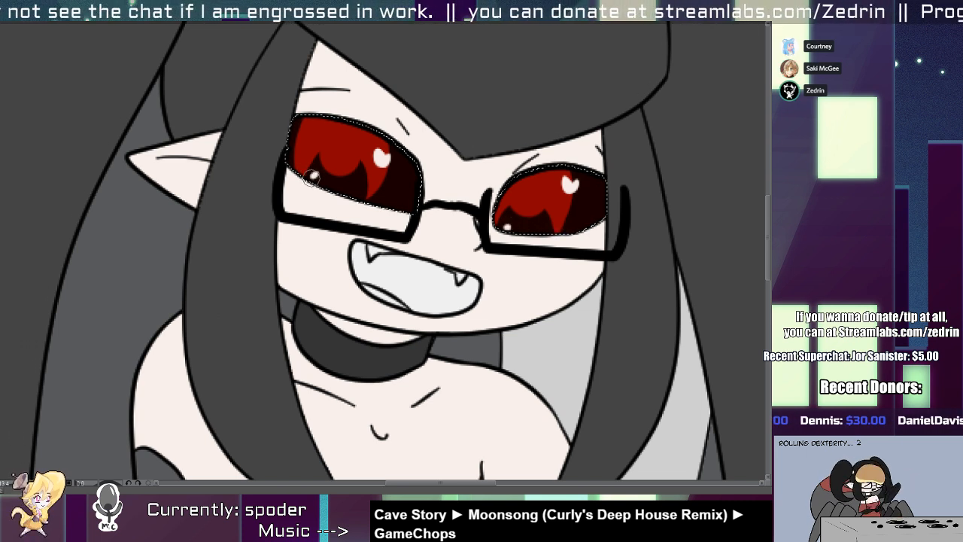
{"action": "key", "text": "ctrl+d"}
{"action": "key", "text": "ctrl+minus"}
{"action": "key", "text": "ctrl+minus"}
{"action": "key", "text": "ctrl+minus"}
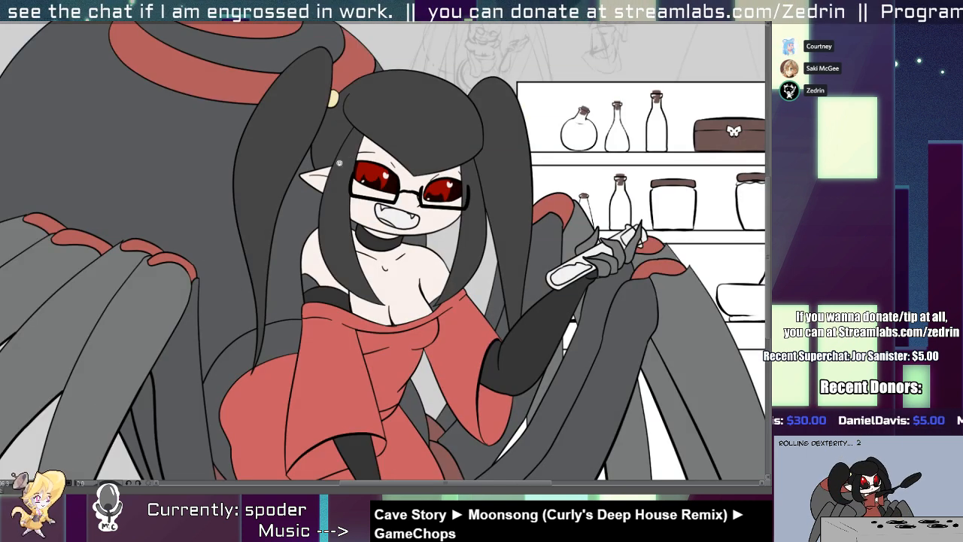
Paint a round bright red glow in the upper middle of each iris, keeping it inside the eye, and clear the selection.
{"action": "key", "text": "ctrl+plus"}
{"action": "key", "text": "ctrl+plus"}
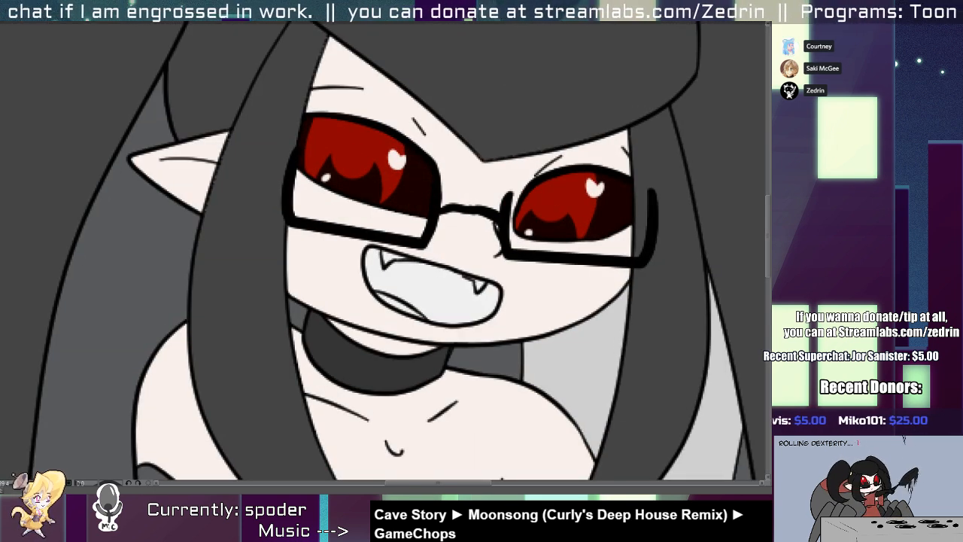
{"action": "left_click", "coordinate": [358, 141]}
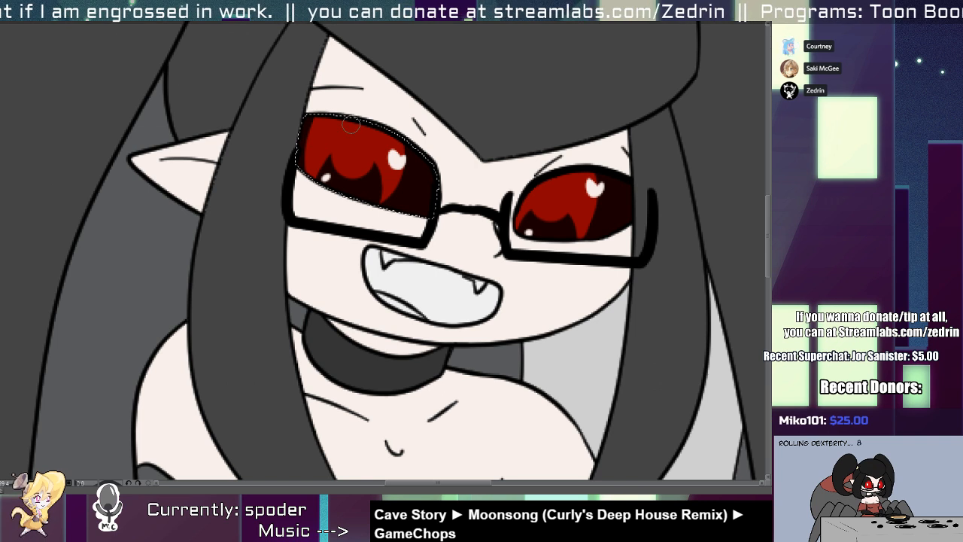
{"action": "key", "text": "b"}
{"action": "right_click", "coordinate": [356, 151], "text": "alt"}
{"action": "left_click_drag", "start_coordinate": [356, 134], "coordinate": [357, 157]}
{"action": "key", "text": "ctrl+z"}
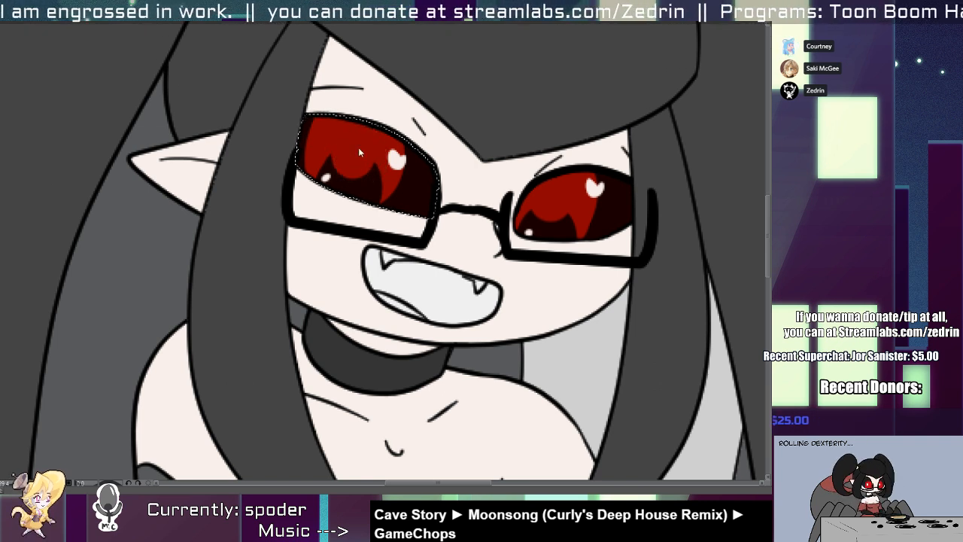
{"action": "left_click", "coordinate": [355, 145]}
{"action": "left_click", "coordinate": [352, 153]}
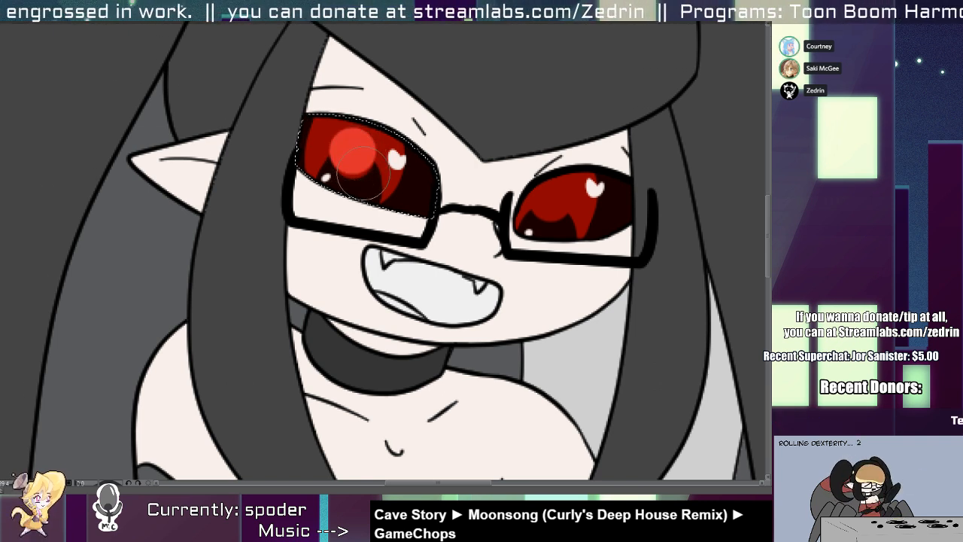
{"action": "key", "text": "ctrl+z"}
{"action": "left_click_drag", "start_coordinate": [356, 141], "coordinate": [355, 152]}
{"action": "key", "text": "w"}
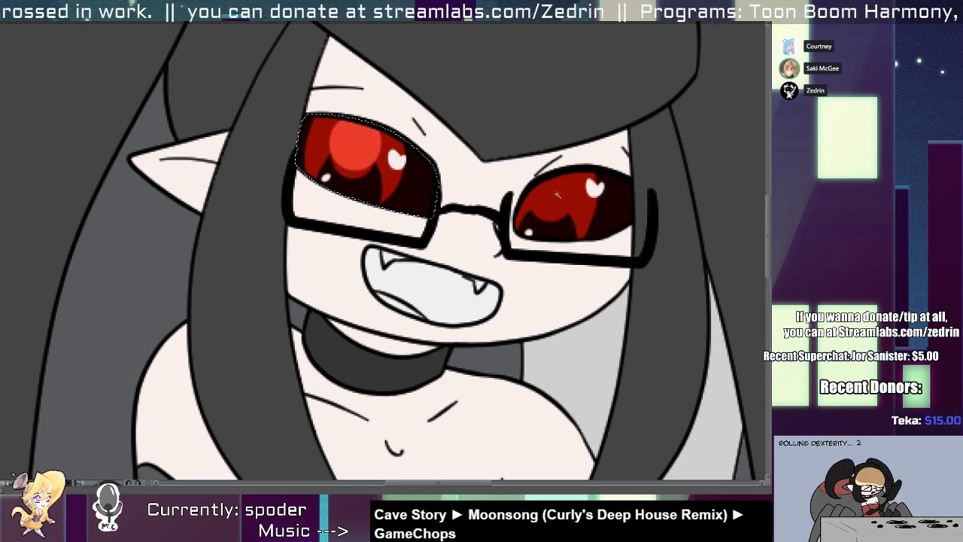
{"action": "left_click", "coordinate": [555, 194], "text": "shift"}
{"action": "key", "text": "b"}
{"action": "left_click", "coordinate": [550, 193]}
{"action": "key", "text": "ctrl+d"}
{"action": "scroll", "coordinate": [566, 162], "scroll_direction": "down", "scroll_amount": 6}
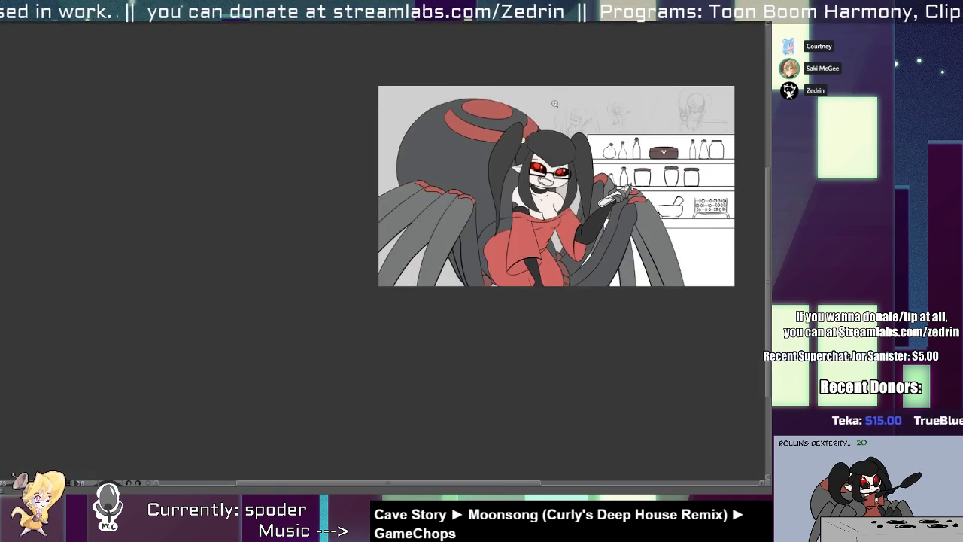
Fill the inside of the open mouth with muted brownish red, leaving the fangs white.
{"action": "left_click_drag", "start_coordinate": [566, 161], "coordinate": [475, 170]}
{"action": "scroll", "coordinate": [476, 169], "scroll_direction": "up", "scroll_amount": 3}
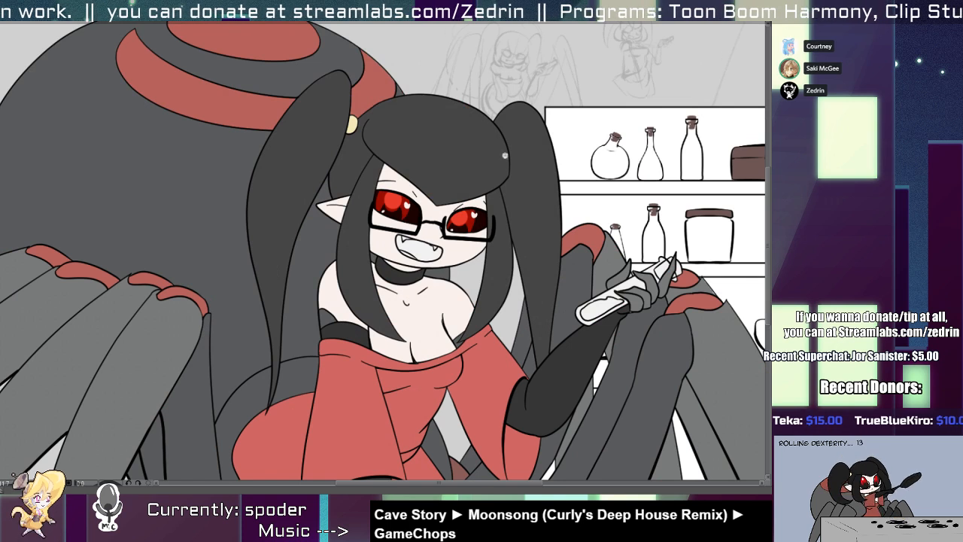
{"action": "scroll", "coordinate": [472, 204], "scroll_direction": "up", "scroll_amount": 3}
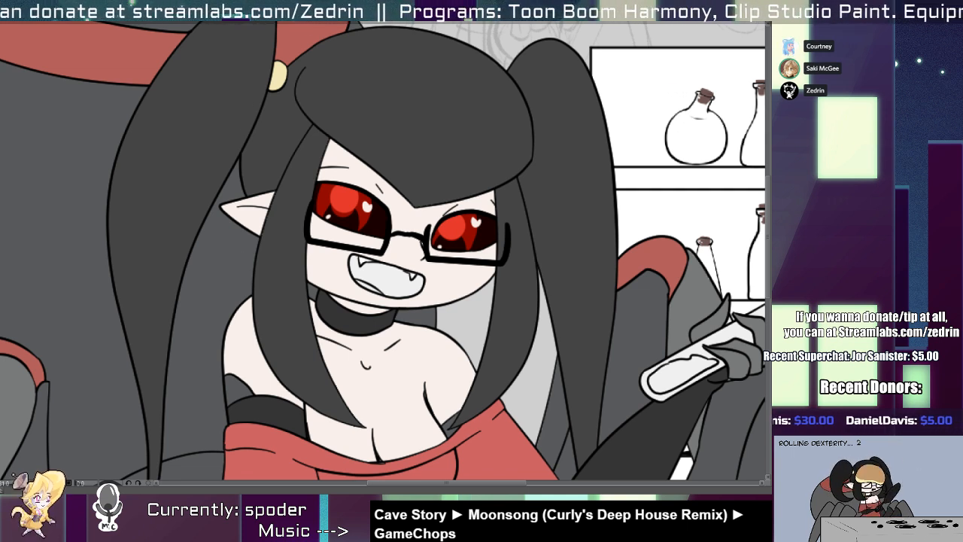
{"action": "scroll", "coordinate": [376, 295], "scroll_direction": "up", "scroll_amount": 3}
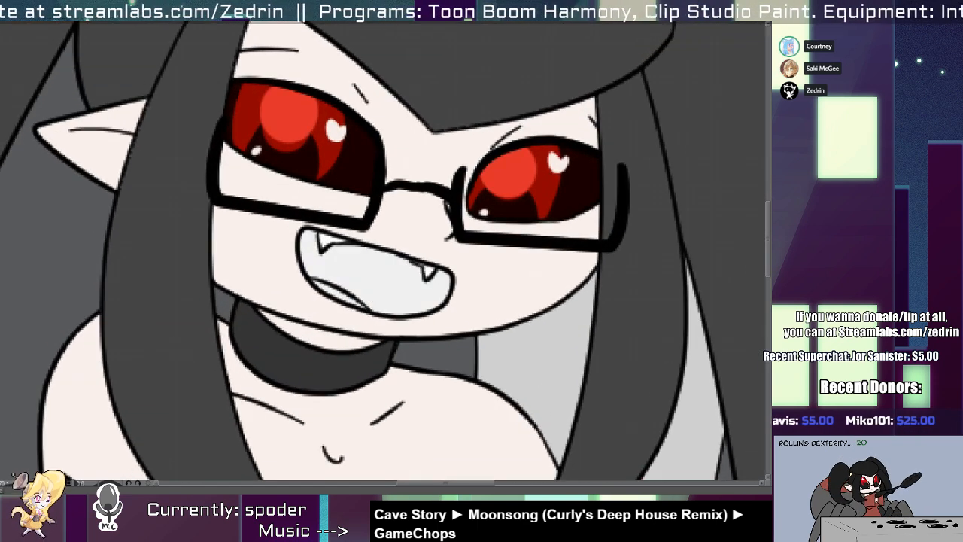
{"action": "left_click", "coordinate": [383, 278]}
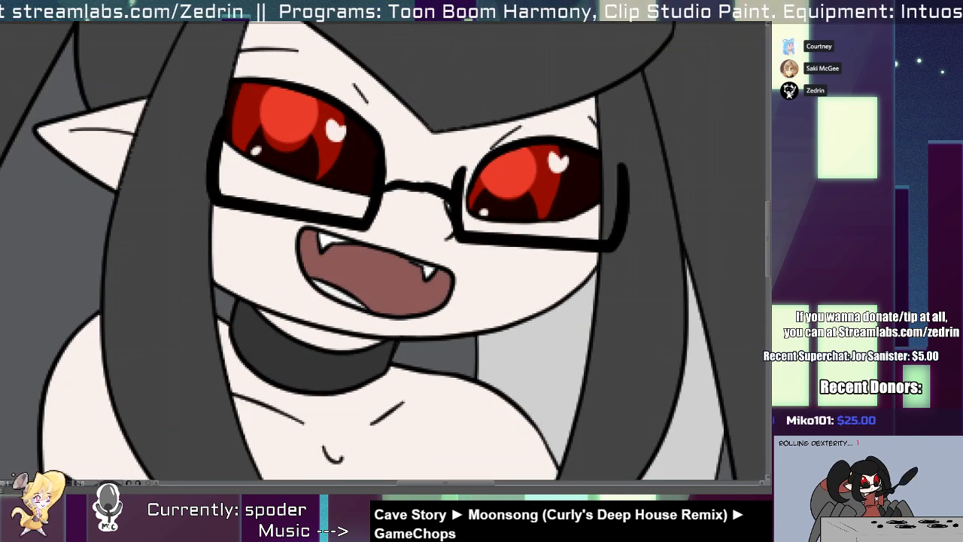
Shade the inner side of the open mouth with a curved darker red area, keeping the paint inside the mouth selection.
{"action": "scroll", "coordinate": [342, 290], "scroll_direction": "down", "scroll_amount": 2}
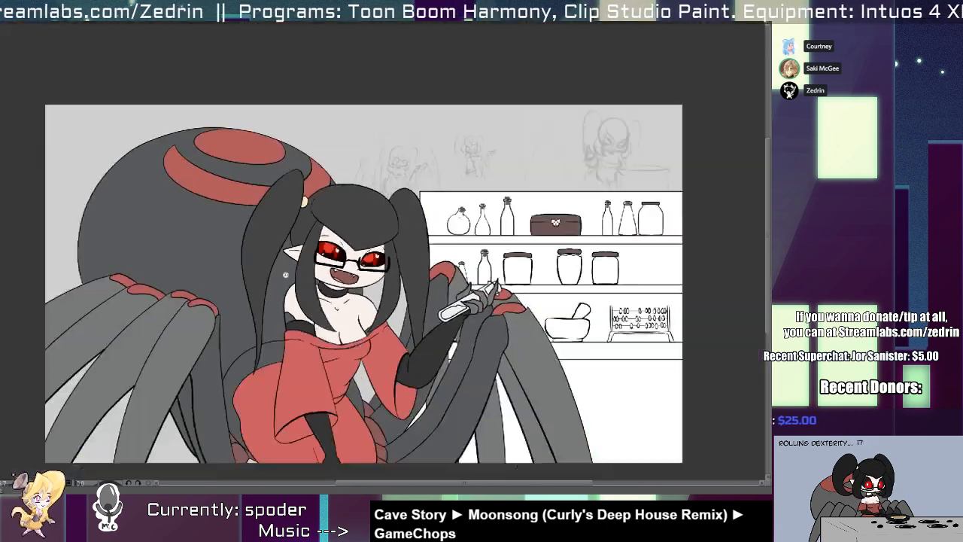
{"action": "scroll", "coordinate": [264, 268], "scroll_direction": "down", "scroll_amount": 1}
{"action": "scroll", "coordinate": [232, 291], "scroll_direction": "up", "scroll_amount": 6}
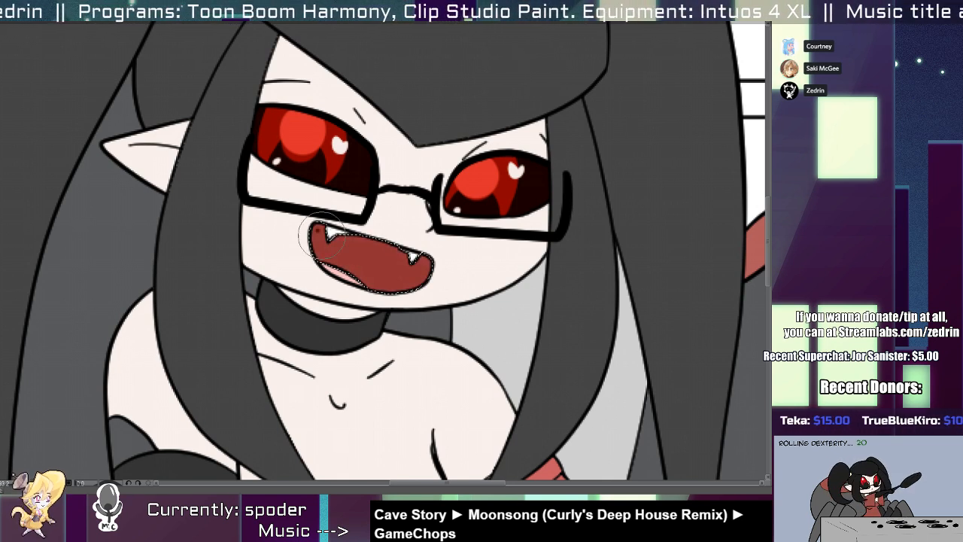
{"action": "left_click_drag", "start_coordinate": [322, 234], "coordinate": [334, 339]}
{"action": "key", "text": "ctrl+z"}
{"action": "left_click_drag", "start_coordinate": [289, 224], "coordinate": [339, 363]}
{"action": "left_click_drag", "start_coordinate": [294, 222], "coordinate": [356, 381]}
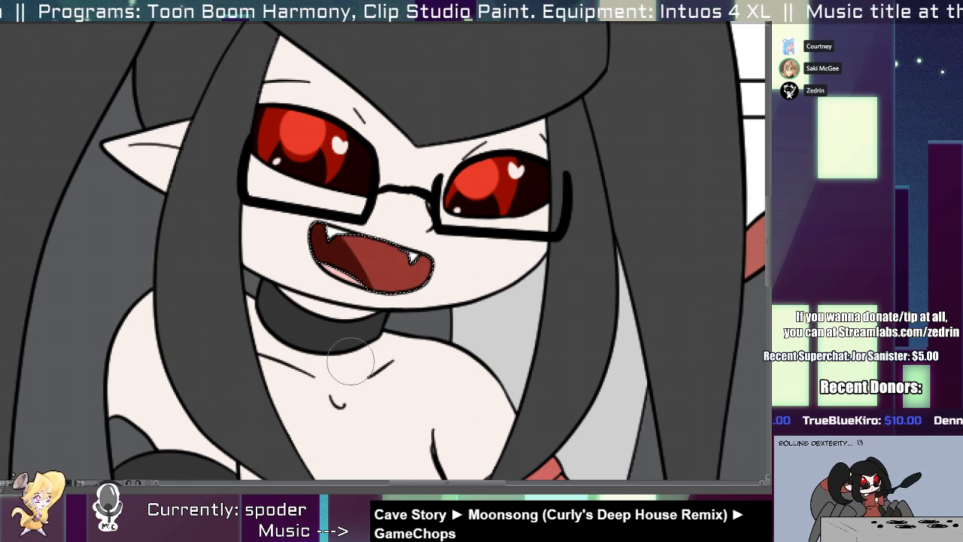
{"action": "left_click_drag", "start_coordinate": [338, 278], "coordinate": [315, 305]}
{"action": "left_click_drag", "start_coordinate": [293, 400], "coordinate": [273, 264]}
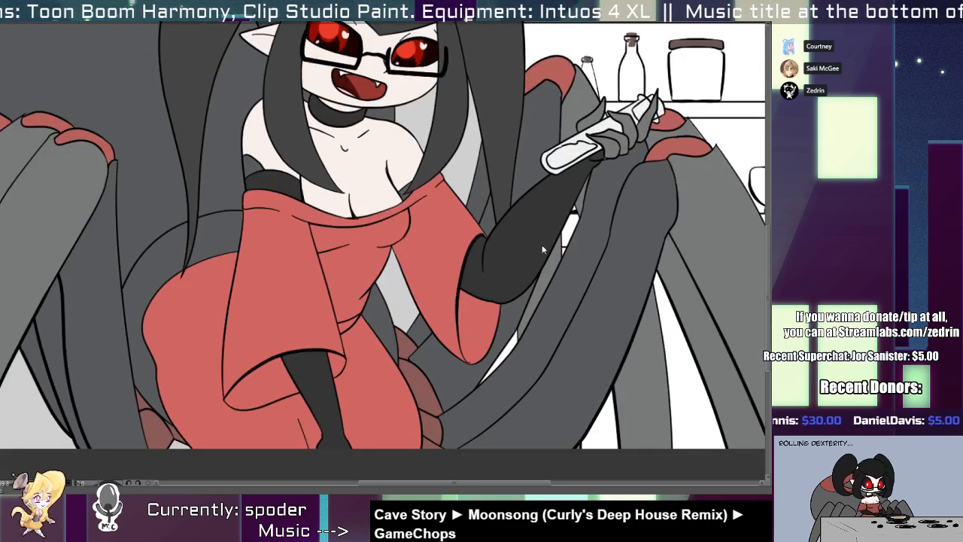
Try desaturating the reds of the dress, eyes and spider markings, and undo the adjustment.
{"action": "left_click_drag", "start_coordinate": [596, 267], "coordinate": [590, 268]}
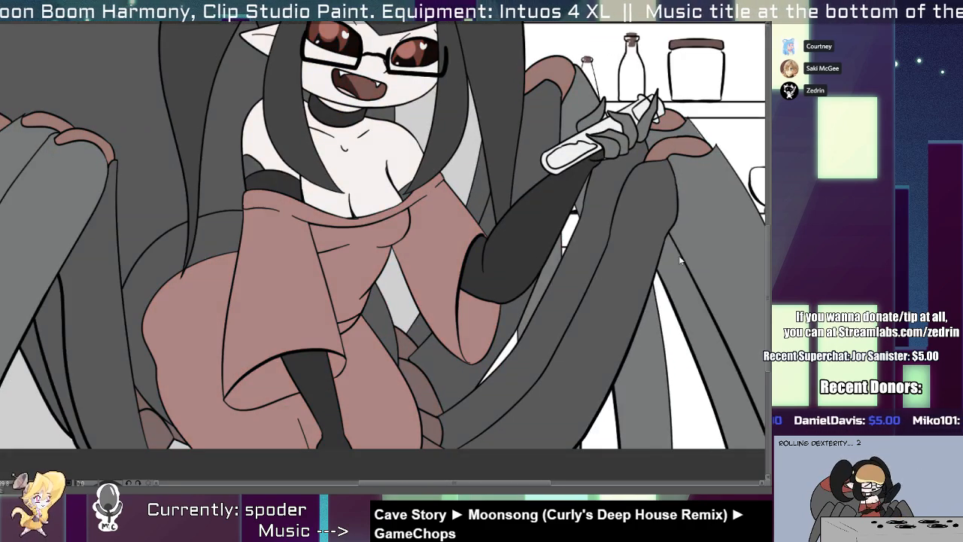
{"action": "key", "text": "ctrl+z"}
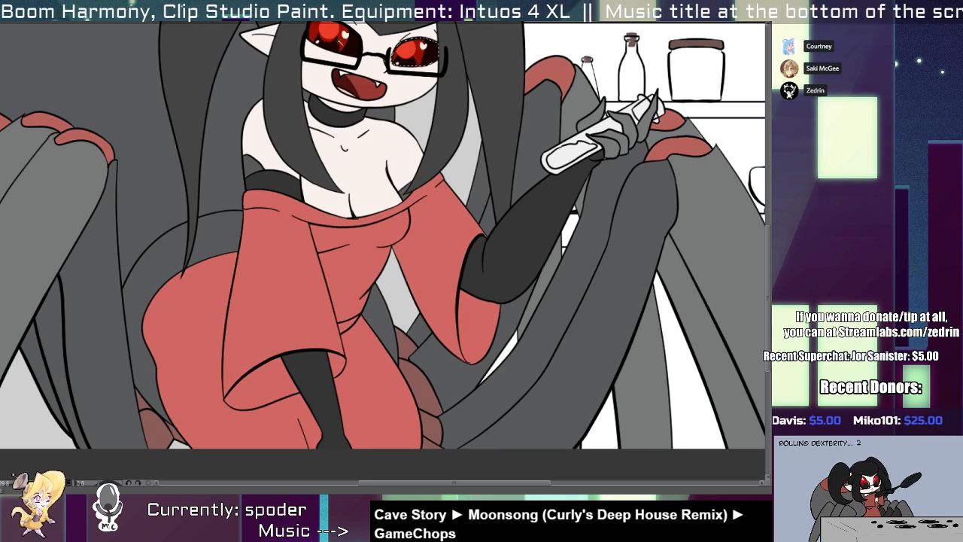
Cover the whole illustration with a translucent dark grey shadow overlay.
{"action": "scroll", "coordinate": [358, 90], "scroll_direction": "down", "scroll_amount": 5}
{"action": "left_click_drag", "start_coordinate": [358, 90], "coordinate": [310, 235]}
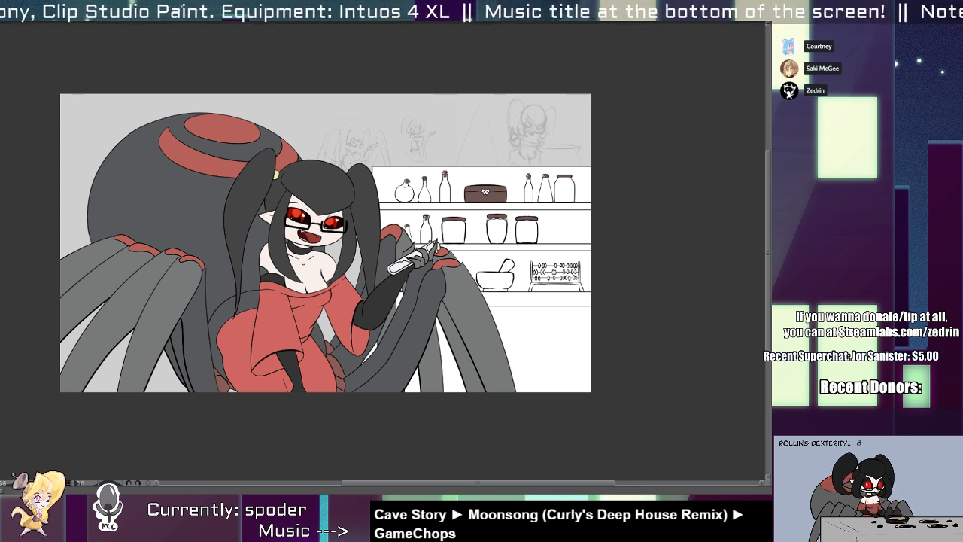
{"action": "key", "text": "alt+Delete"}
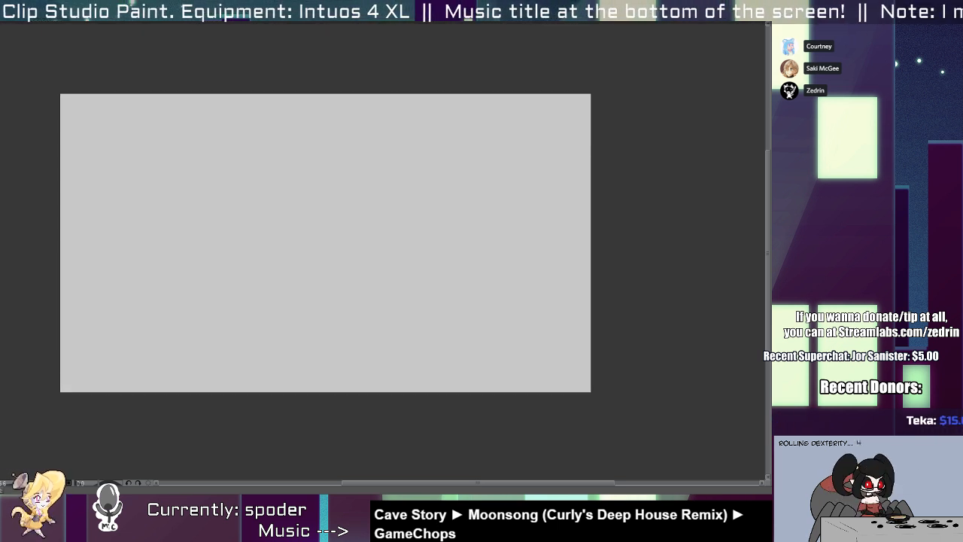
{"action": "key", "text": "ctrl+z"}
{"action": "key", "text": "alt+Delete"}
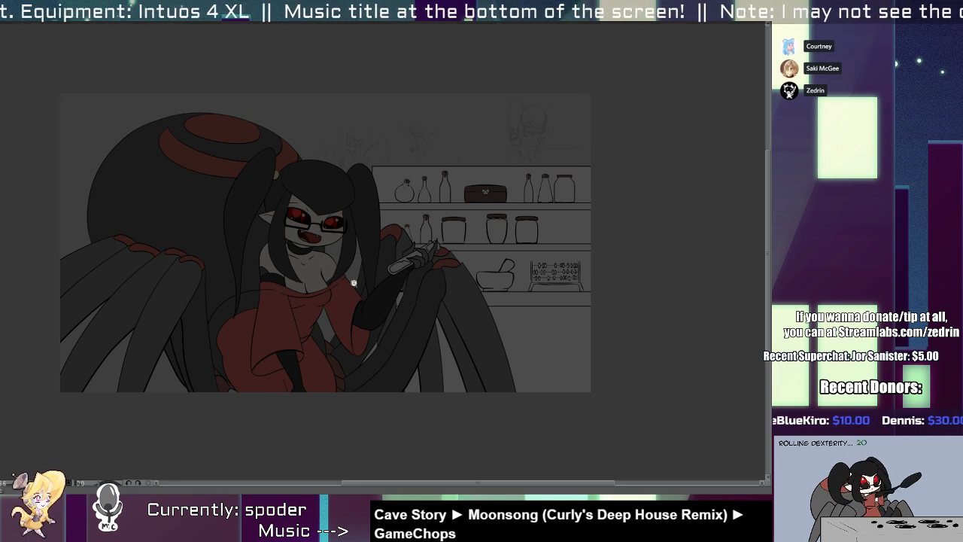
Try erasing the shadow overlay on the face, upper chest and front of the dress to test a central light.
{"action": "mouse_move", "coordinate": [331, 210]}
{"action": "left_mouse_down"}
{"action": "mouse_move", "coordinate": [267, 211]}
{"action": "mouse_move", "coordinate": [298, 226]}
{"action": "mouse_move", "coordinate": [337, 224]}
{"action": "mouse_move", "coordinate": [299, 235]}
{"action": "mouse_move", "coordinate": [322, 230]}
{"action": "left_mouse_up"}
{"action": "key", "text": "ctrl+z"}
{"action": "key", "text": "bracketleft"}
{"action": "key", "text": "bracketleft"}
{"action": "key", "text": "bracketleft"}
{"action": "mouse_move", "coordinate": [299, 275]}
{"action": "left_mouse_down"}
{"action": "mouse_move", "coordinate": [308, 279]}
{"action": "mouse_move", "coordinate": [301, 323]}
{"action": "left_mouse_up"}
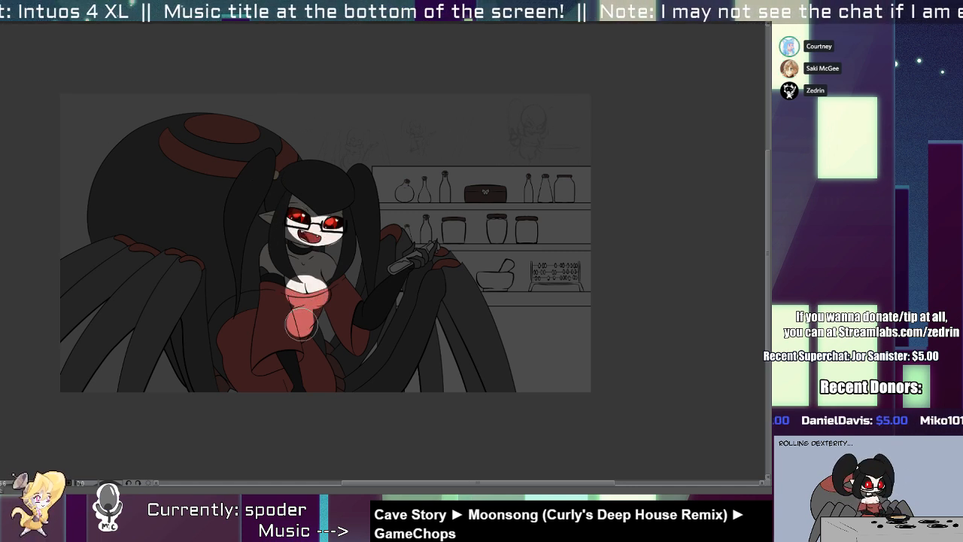
{"action": "left_click_drag", "start_coordinate": [335, 290], "coordinate": [340, 320]}
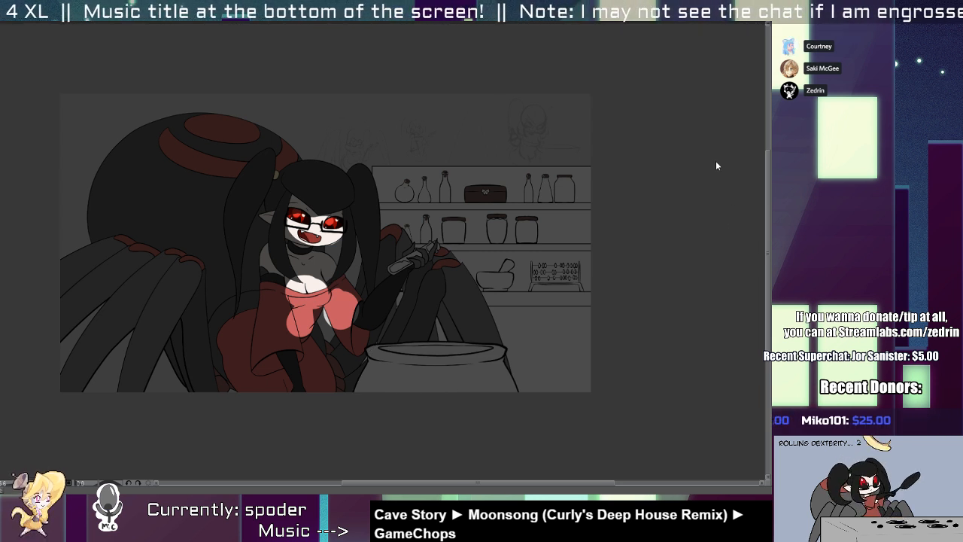
Darken the cauldron to dark grey and tint the shadow overlay a muted dark brown.
{"action": "left_click", "coordinate": [590, 294]}
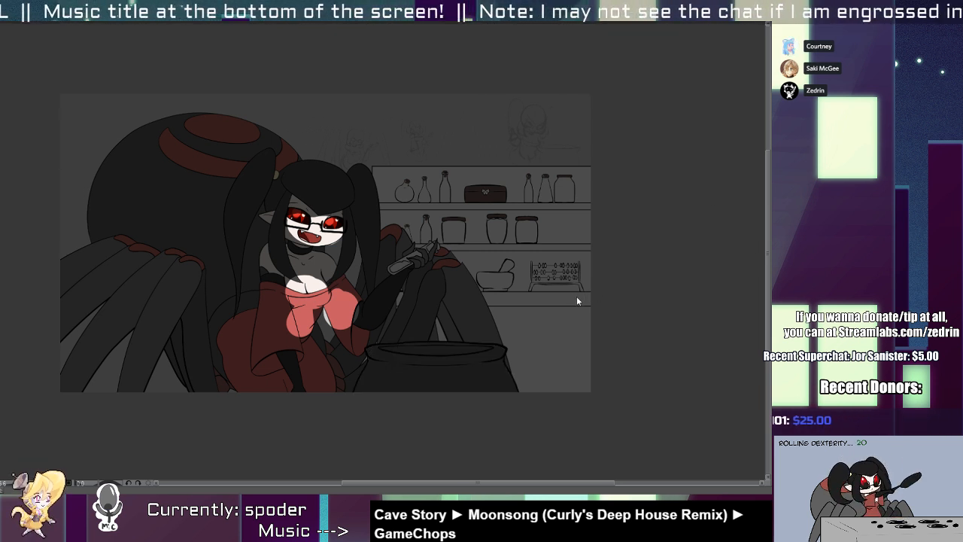
{"action": "left_click", "coordinate": [576, 296]}
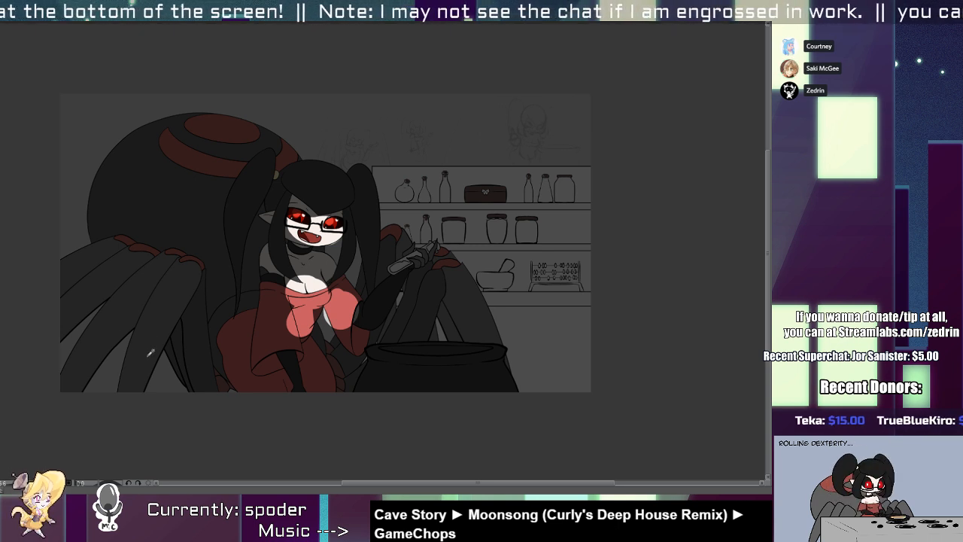
{"action": "key", "text": "alt+Delete"}
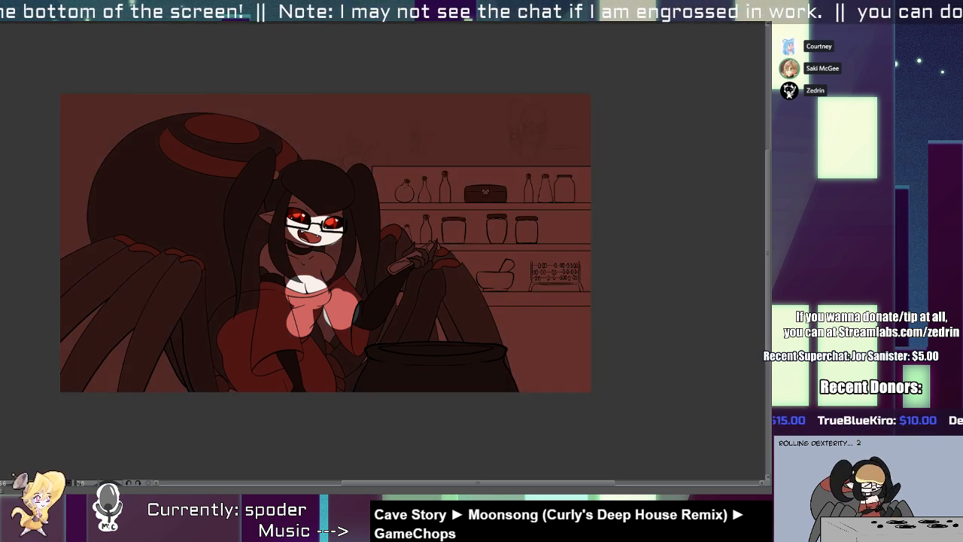
{"action": "key", "text": "ctrl+z"}
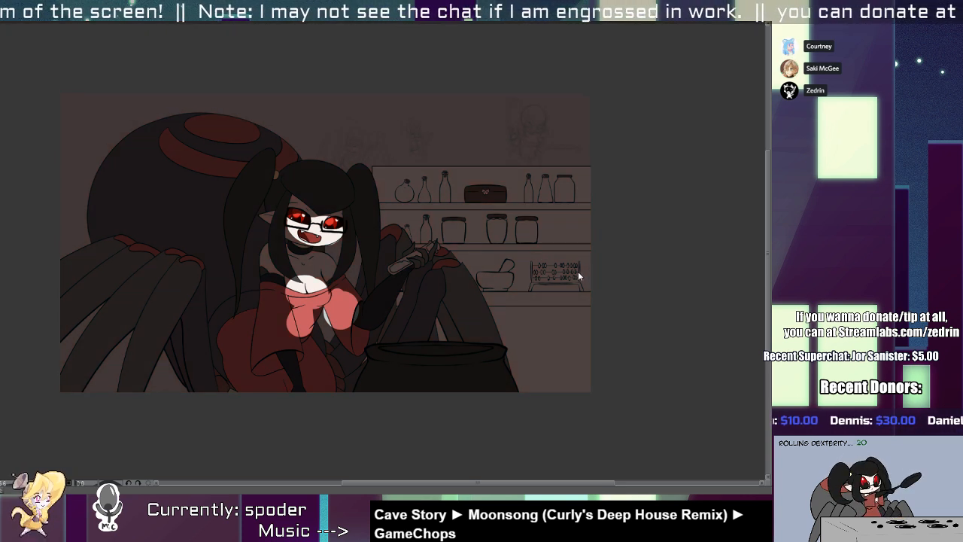
{"action": "left_click_drag", "start_coordinate": [313, 265], "coordinate": [354, 239]}
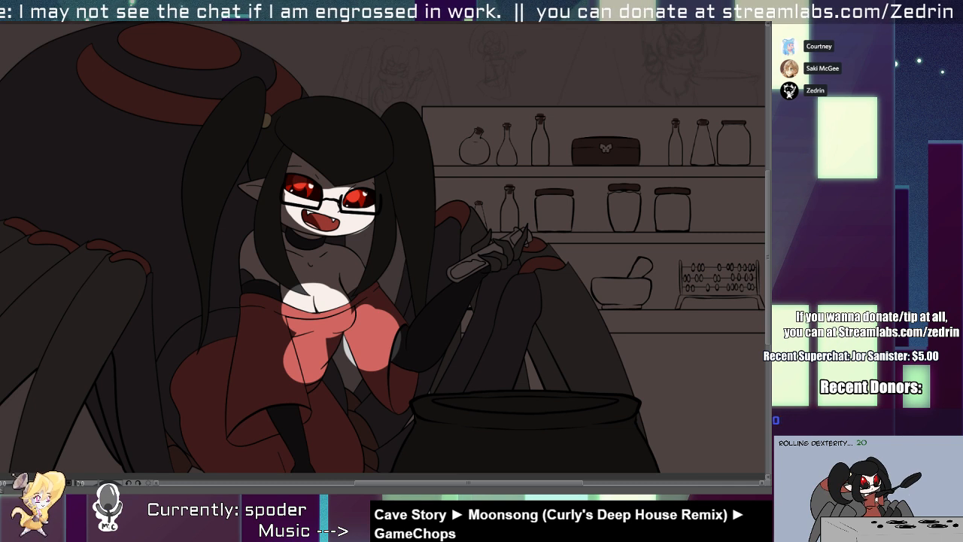
Try stronger contrast and hue shifts on the character's flat colours, and undo them.
{"action": "key", "text": "ctrl+z"}
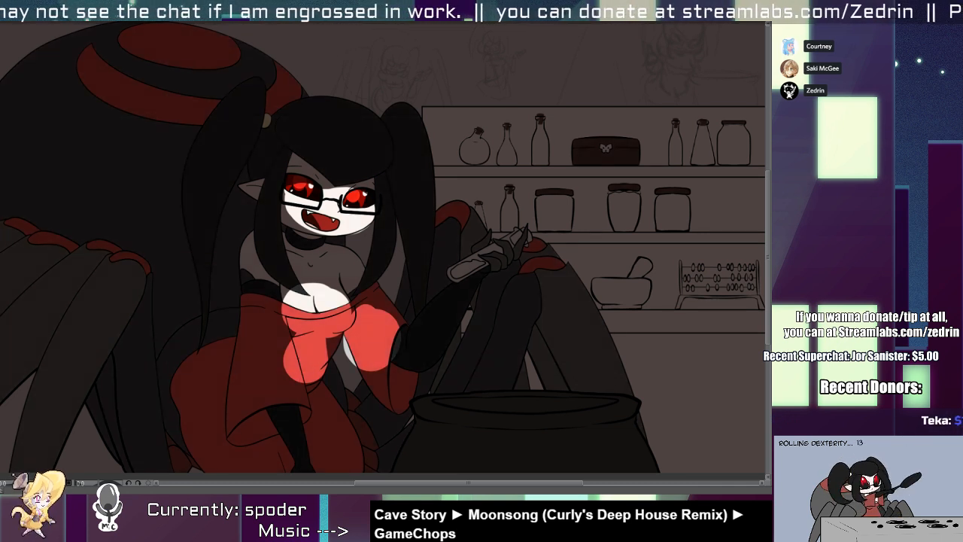
{"action": "key", "text": "ctrl+z"}
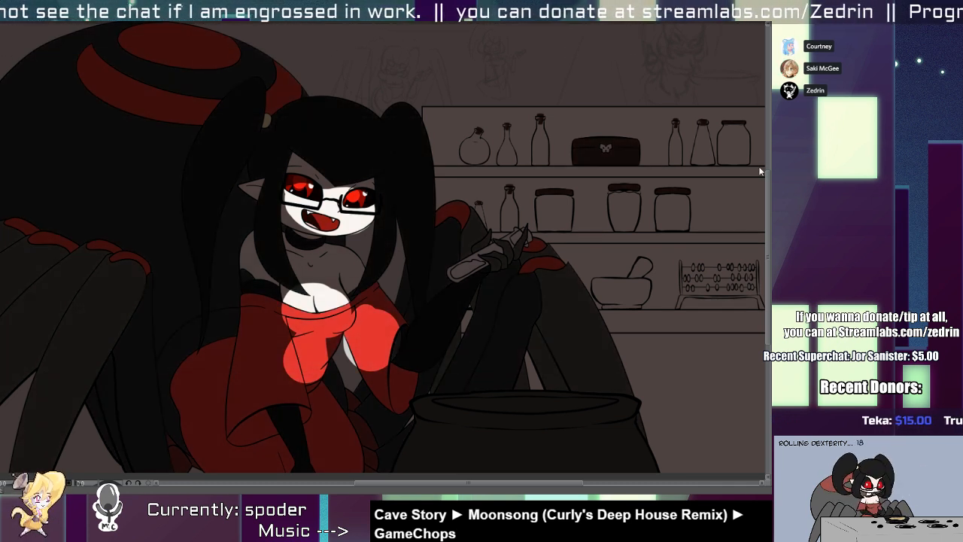
{"action": "key", "text": "ctrl+y"}
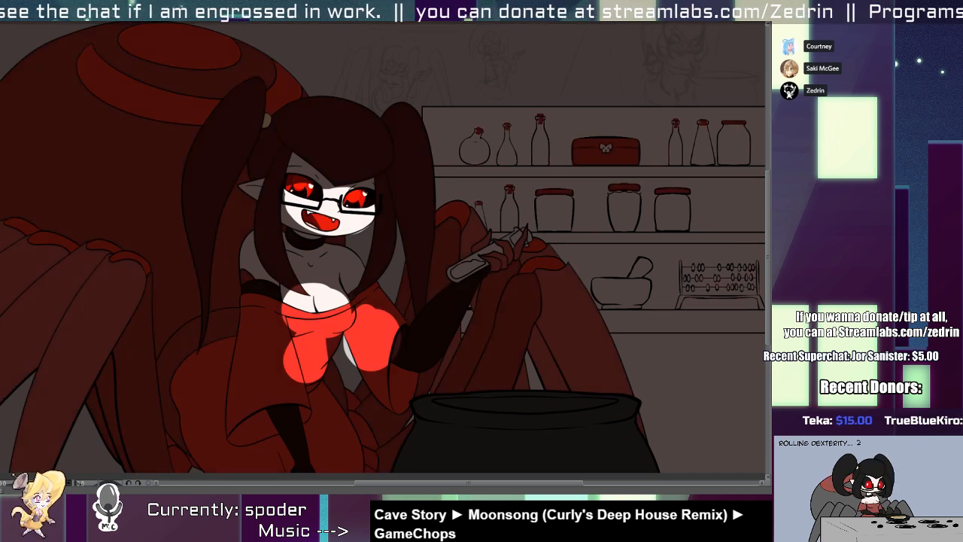
{"action": "key", "text": "ctrl+z"}
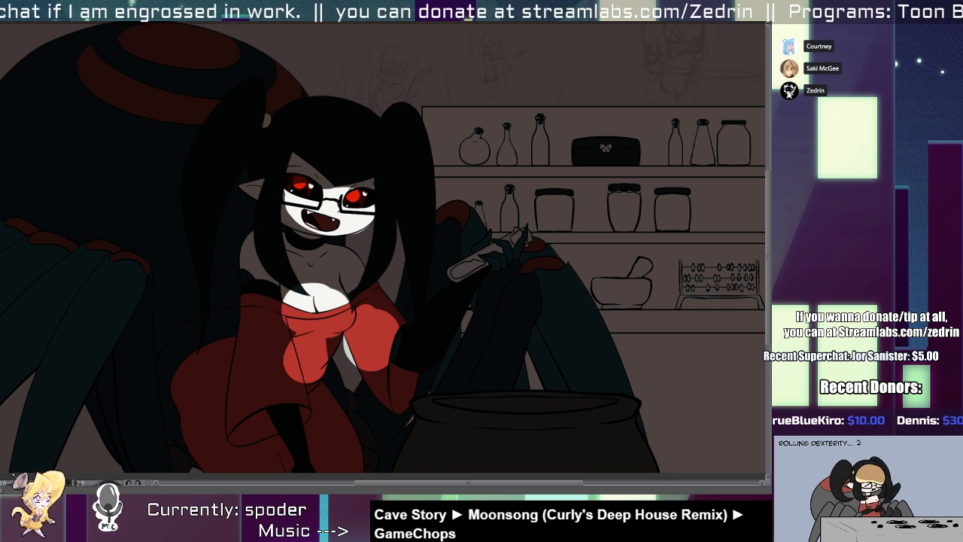
{"action": "key", "text": "ctrl+z"}
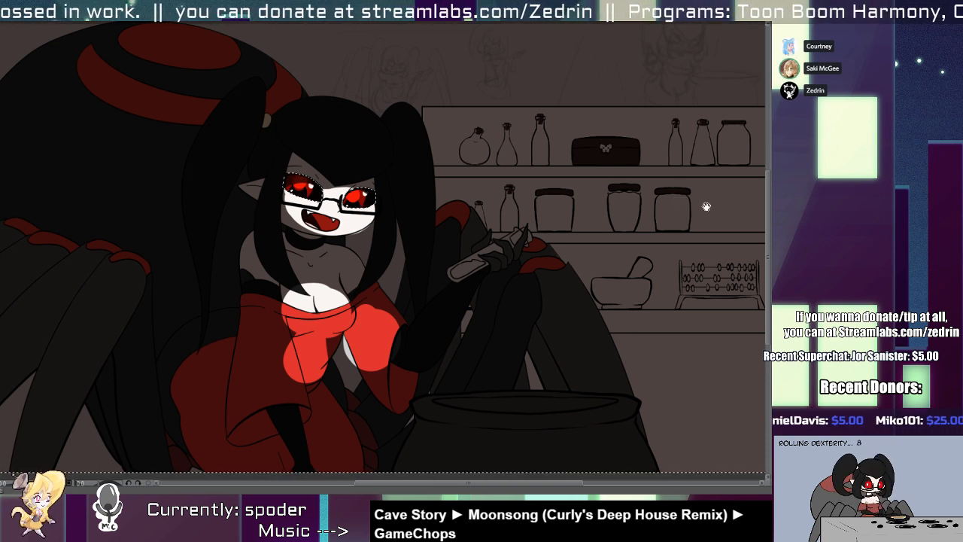
Desaturate the dress, mouth and spider markings to a muted brownish pink, leaving the eyes bright red.
{"action": "left_click_drag", "start_coordinate": [617, 267], "coordinate": [571, 271]}
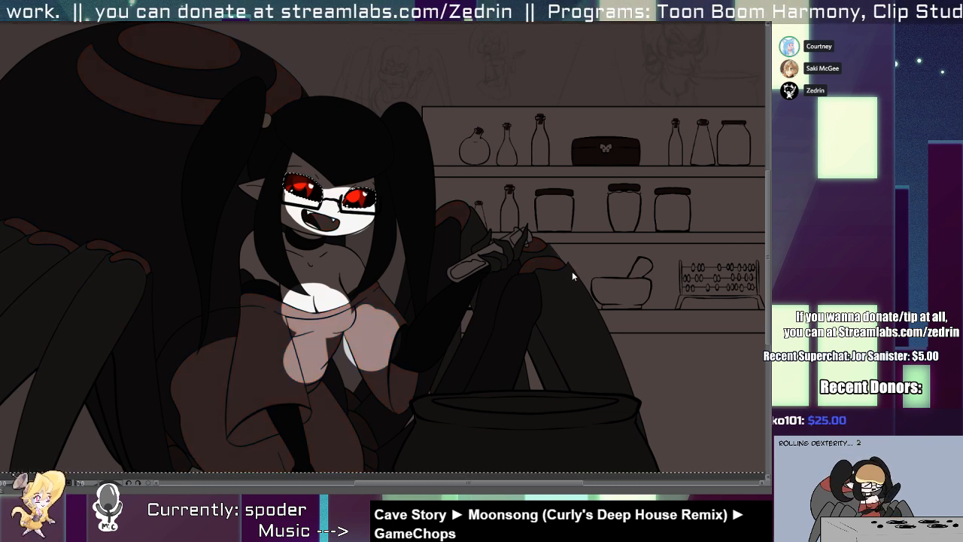
{"action": "left_click_drag", "start_coordinate": [257, 385], "coordinate": [314, 369]}
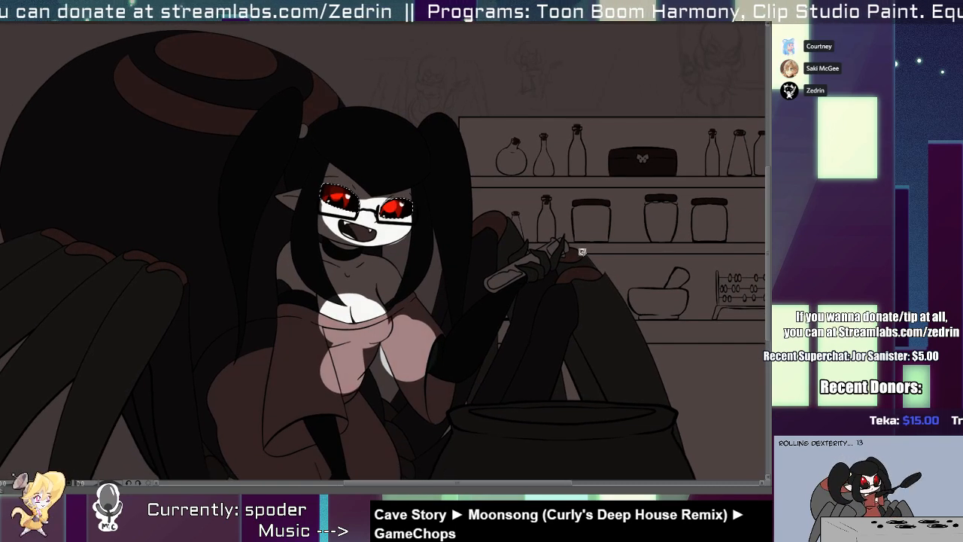
{"action": "scroll", "coordinate": [552, 306], "scroll_direction": "down", "scroll_amount": 7}
{"action": "left_click_drag", "start_coordinate": [545, 310], "coordinate": [468, 304]}
{"action": "scroll", "coordinate": [470, 304], "scroll_direction": "up", "scroll_amount": 3}
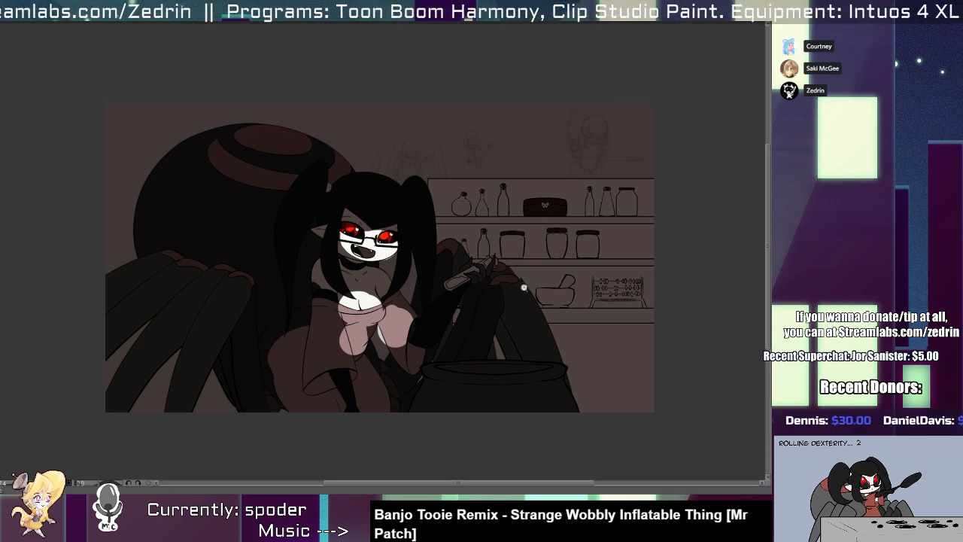
{"action": "left_click_drag", "start_coordinate": [544, 246], "coordinate": [522, 274]}
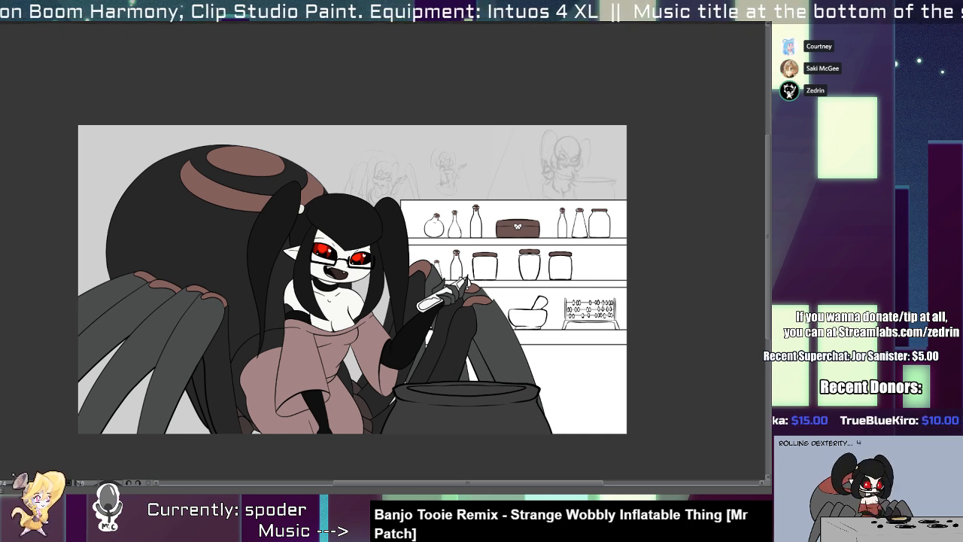
Fill a dark shadow over the character only, and clear it from both eyes so they glow bright red.
{"action": "key", "text": "alt+Delete"}
{"action": "left_click_drag", "start_coordinate": [312, 279], "coordinate": [369, 284]}
{"action": "left_click", "coordinate": [358, 188]}
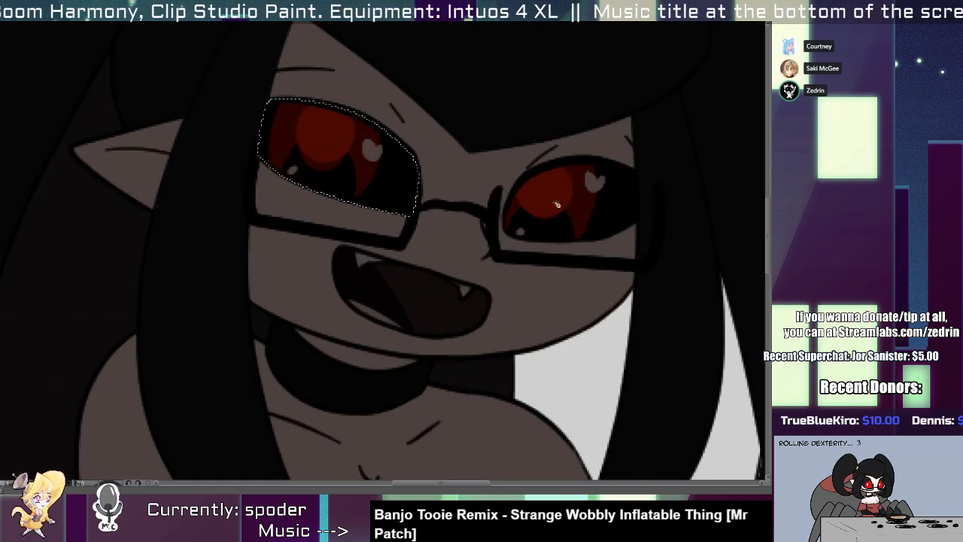
{"action": "left_click", "coordinate": [557, 205], "text": "shift"}
{"action": "key", "text": "Delete"}
{"action": "key", "text": "ctrl+d"}
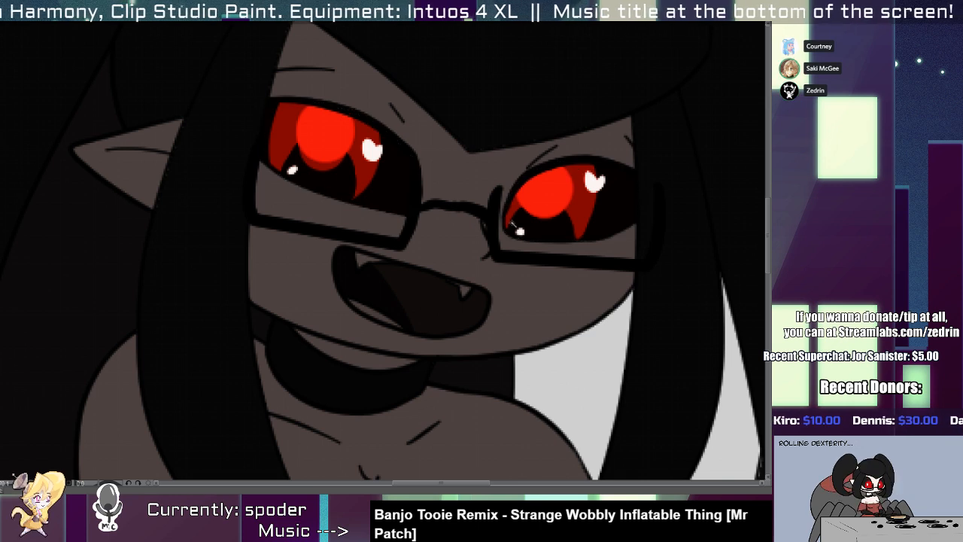
Erase the shadow from the lower face below the glasses, keeping the mouth interior shaded.
{"action": "mouse_move", "coordinate": [502, 266]}
{"action": "left_mouse_down"}
{"action": "mouse_move", "coordinate": [479, 286]}
{"action": "mouse_move", "coordinate": [467, 260]}
{"action": "left_mouse_up"}
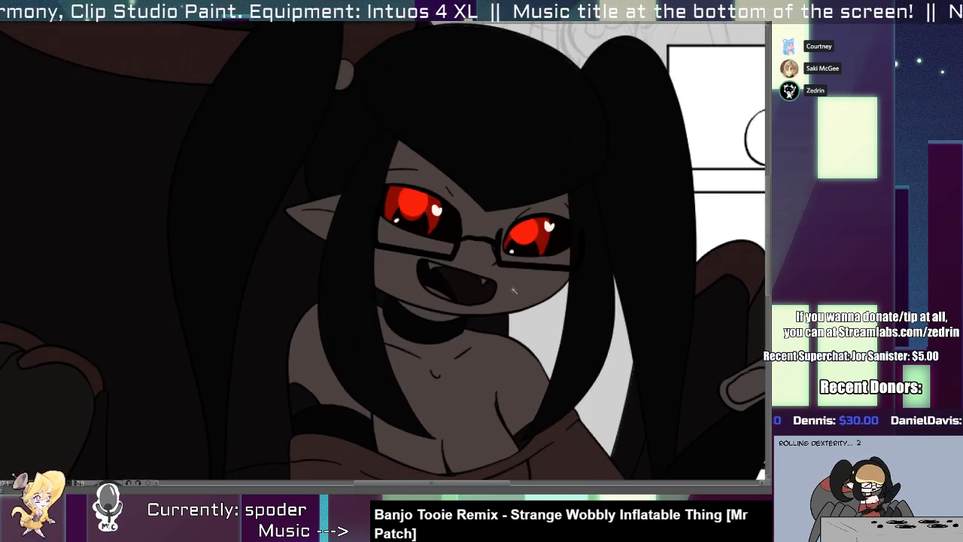
{"action": "left_click", "coordinate": [514, 289]}
{"action": "key", "text": "b"}
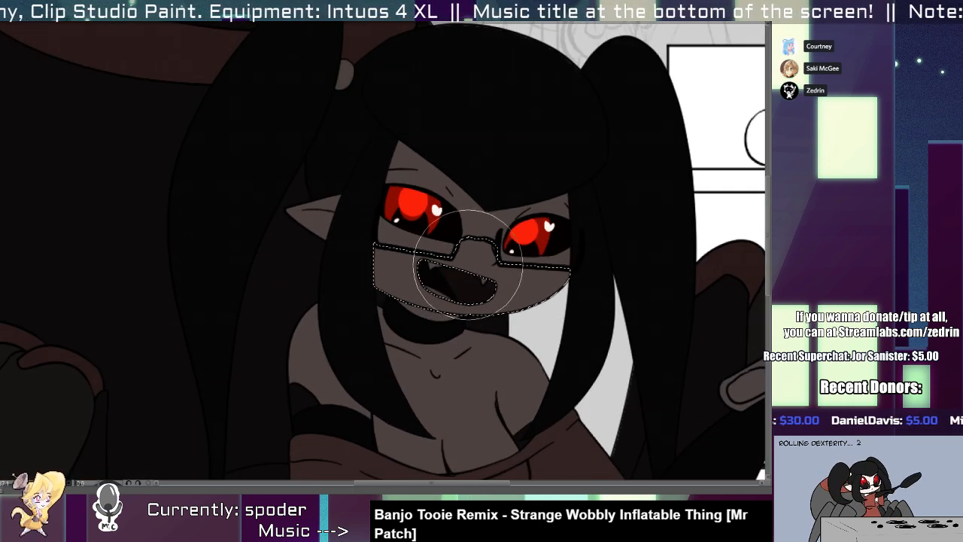
{"action": "left_click_drag", "start_coordinate": [410, 280], "coordinate": [557, 270]}
{"action": "key", "text": "ctrl+z"}
{"action": "left_click_drag", "start_coordinate": [385, 235], "coordinate": [530, 252]}
{"action": "key", "text": "ctrl+d"}
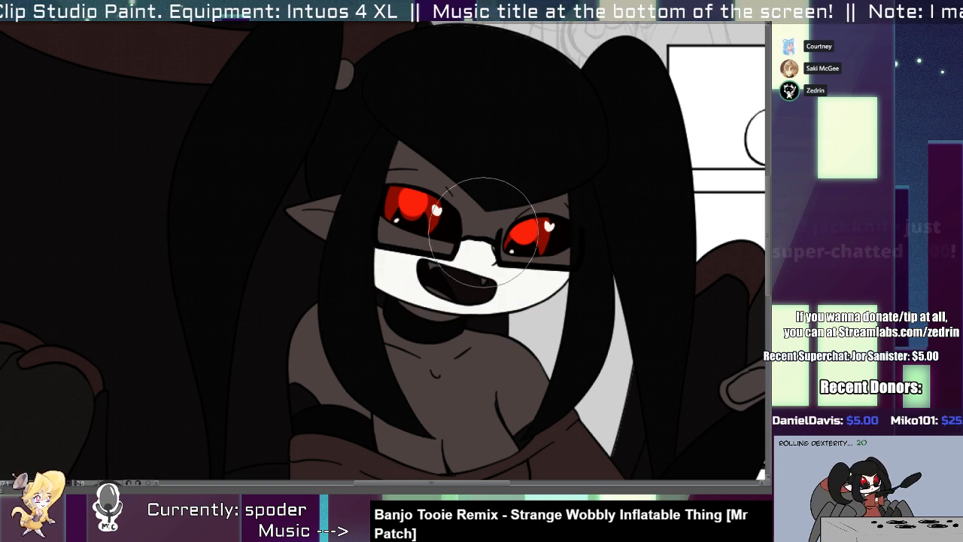
Erase the shadow inside the lenses and around the nose bridge with a curved upper edge, leaving the forehead under the fringe shaded.
{"action": "key", "text": "w"}
{"action": "left_click", "coordinate": [480, 224]}
{"action": "left_click", "coordinate": [419, 242]}
{"action": "left_click", "coordinate": [505, 256]}
{"action": "key", "text": "b"}
{"action": "left_click_drag", "start_coordinate": [354, 232], "coordinate": [602, 280]}
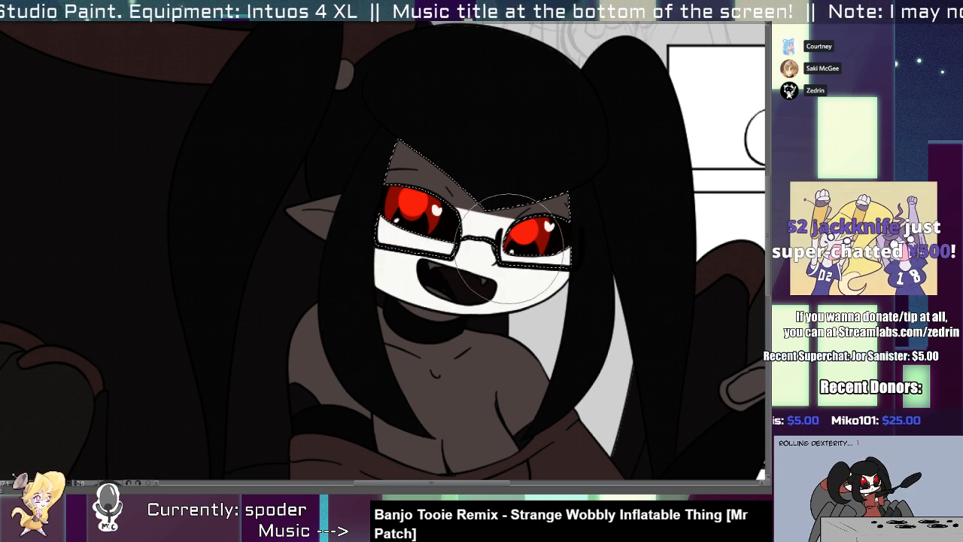
{"action": "key", "text": "ctrl+z"}
{"action": "left_click_drag", "start_coordinate": [370, 238], "coordinate": [669, 260]}
{"action": "key", "text": "ctrl+d"}
Erase a curved strip of shadow along the inner edge of the long hair lock beside the face.
{"action": "mouse_move", "coordinate": [440, 296]}
{"action": "left_mouse_down"}
{"action": "mouse_move", "coordinate": [485, 295]}
{"action": "mouse_move", "coordinate": [434, 285]}
{"action": "mouse_move", "coordinate": [468, 282]}
{"action": "left_mouse_up"}
{"action": "key", "text": "w"}
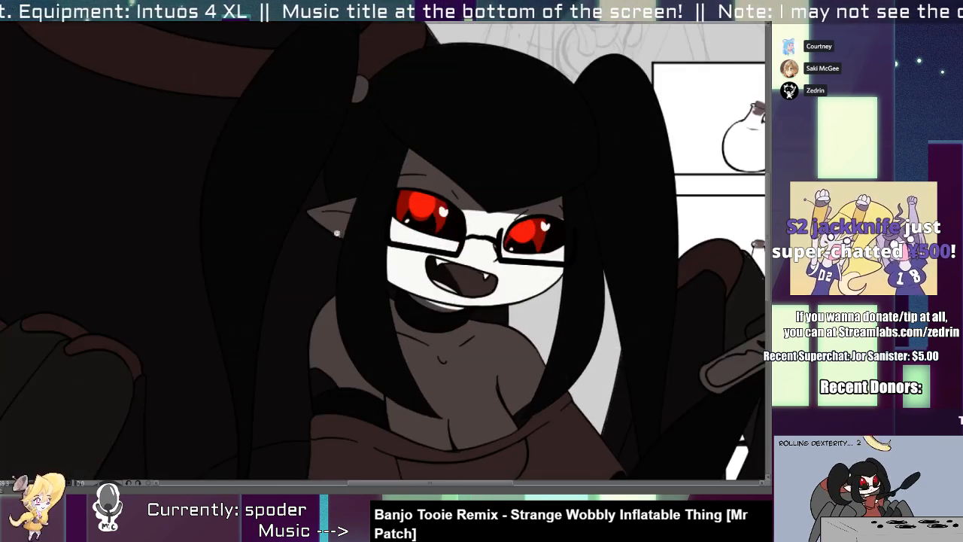
{"action": "left_click", "coordinate": [371, 271]}
{"action": "key", "text": "b"}
{"action": "left_click_drag", "start_coordinate": [393, 207], "coordinate": [470, 457]}
{"action": "key", "text": "ctrl+z"}
{"action": "left_click_drag", "start_coordinate": [427, 163], "coordinate": [488, 474]}
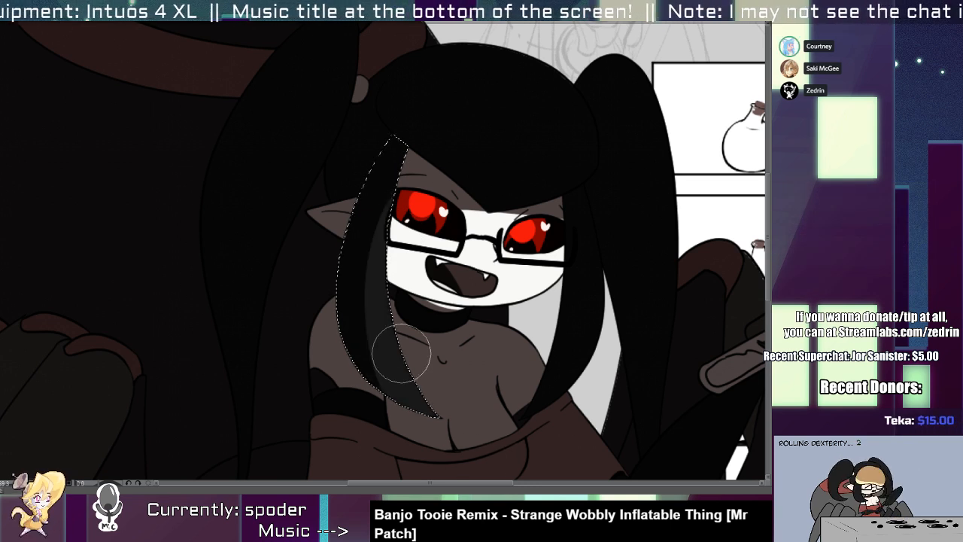
{"action": "left_click_drag", "start_coordinate": [410, 231], "coordinate": [380, 234]}
Erase the shadow from the chest and near shoulder, leaving shaded slivers under the chin, in the cleavage and along the shoulder edge.
{"action": "left_click_drag", "start_coordinate": [497, 264], "coordinate": [490, 140]}
{"action": "key", "text": "w"}
{"action": "left_click", "coordinate": [456, 264]}
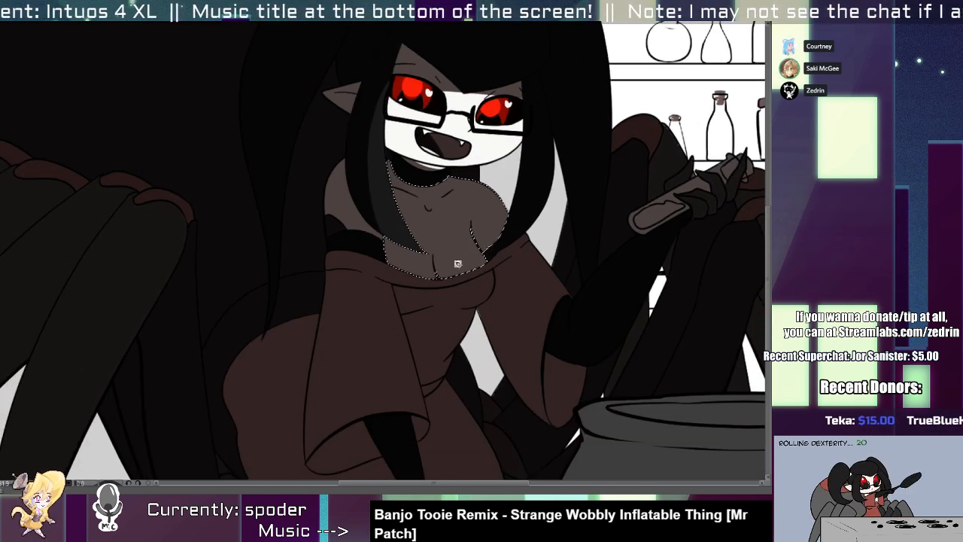
{"action": "key", "text": "b"}
{"action": "left_click_drag", "start_coordinate": [467, 262], "coordinate": [472, 269]}
{"action": "left_click_drag", "start_coordinate": [413, 257], "coordinate": [415, 293]}
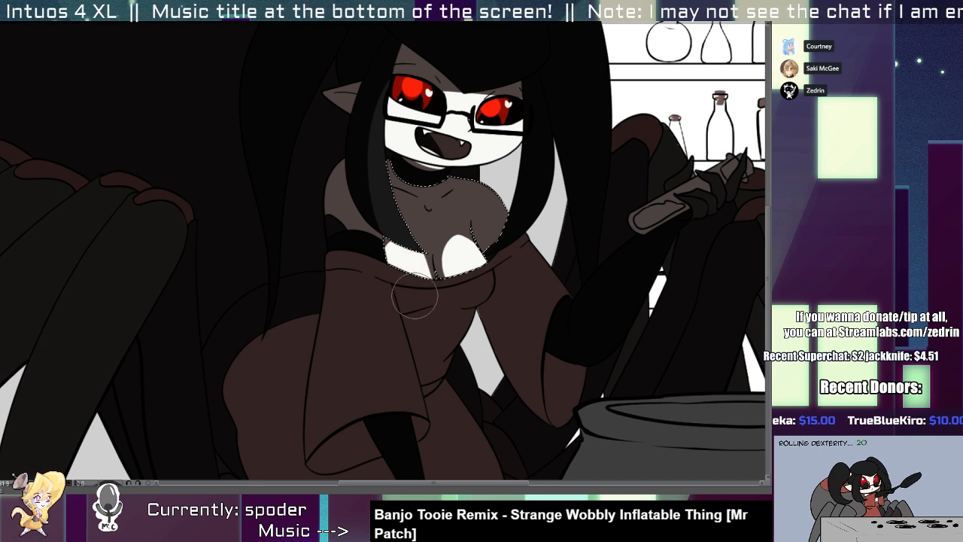
{"action": "key", "text": "ctrl+z"}
{"action": "left_click_drag", "start_coordinate": [399, 241], "coordinate": [416, 292]}
{"action": "left_click_drag", "start_coordinate": [457, 248], "coordinate": [466, 269]}
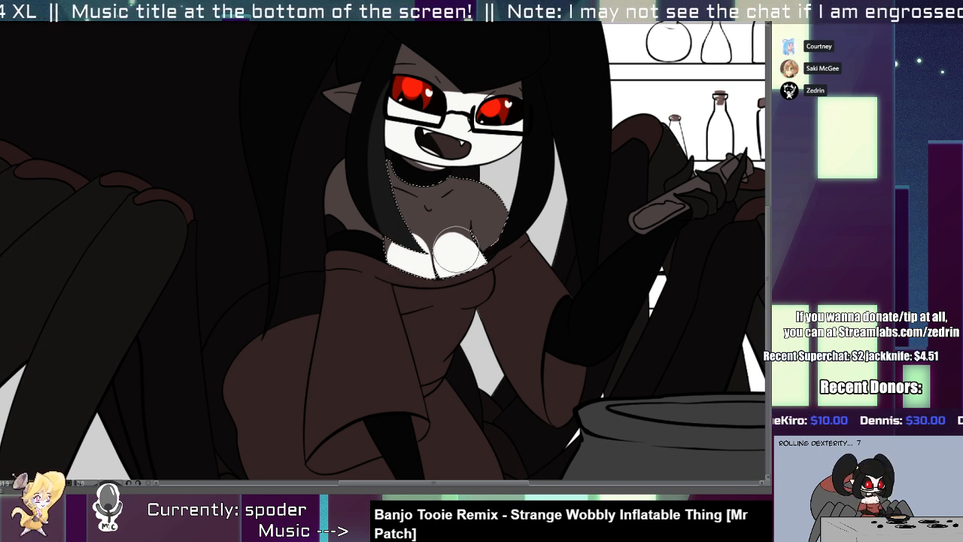
{"action": "left_click_drag", "start_coordinate": [455, 256], "coordinate": [460, 272]}
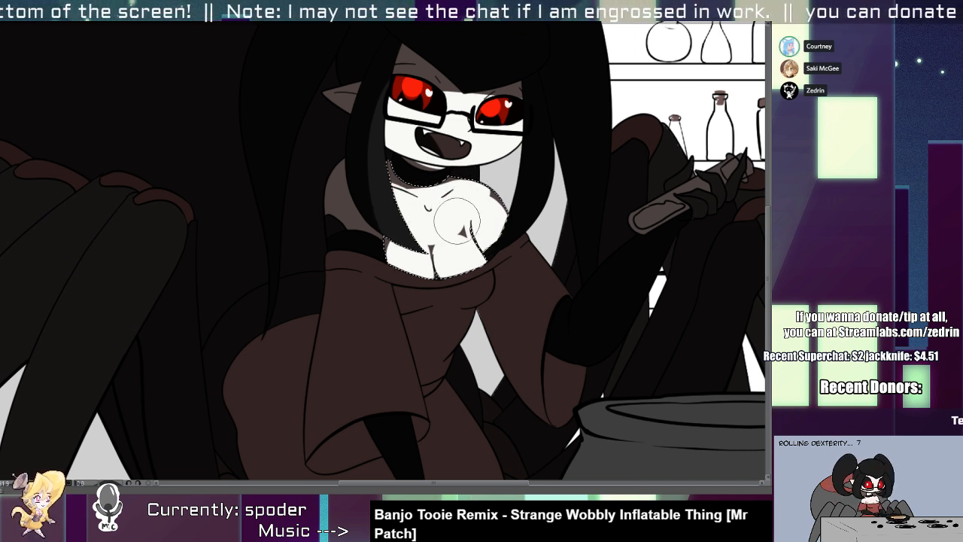
{"action": "left_click_drag", "start_coordinate": [457, 221], "coordinate": [464, 231]}
{"action": "scroll", "coordinate": [358, 229], "scroll_direction": "down", "scroll_amount": 5}
{"action": "scroll", "coordinate": [357, 218], "scroll_direction": "up", "scroll_amount": 5}
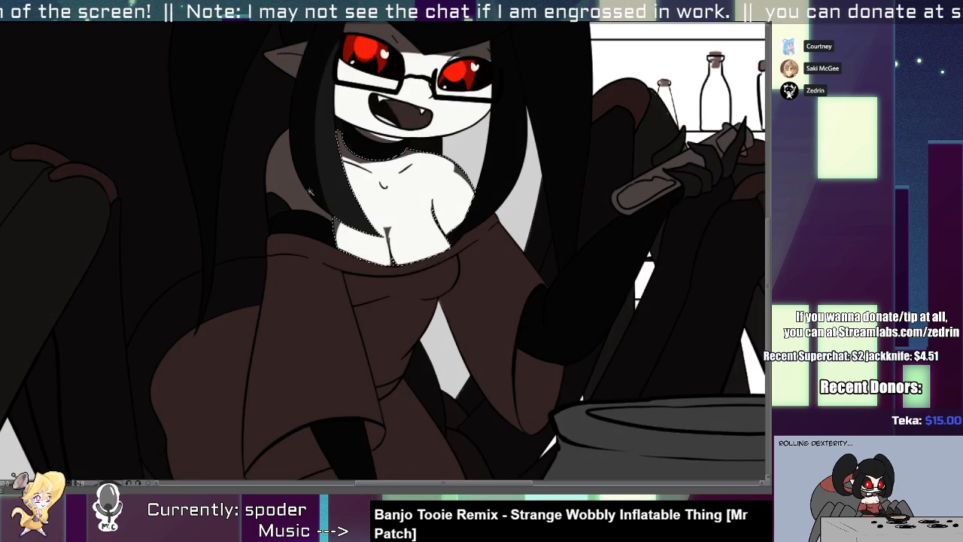
Erase the shadow from the inner part of the shoulder behind the long hair lock.
{"action": "left_click", "coordinate": [310, 192]}
{"action": "key", "text": "e"}
{"action": "mouse_move", "coordinate": [313, 195]}
{"action": "left_mouse_down"}
{"action": "mouse_move", "coordinate": [327, 292]}
{"action": "mouse_move", "coordinate": [317, 192]}
{"action": "mouse_move", "coordinate": [325, 270]}
{"action": "left_mouse_up"}
Extend the lit area across the lower half of the long hair lock beside the face, and clear the selection.
{"action": "key", "text": "w"}
{"action": "left_click", "coordinate": [325, 143]}
{"action": "key", "text": "e"}
{"action": "left_click_drag", "start_coordinate": [336, 100], "coordinate": [393, 233]}
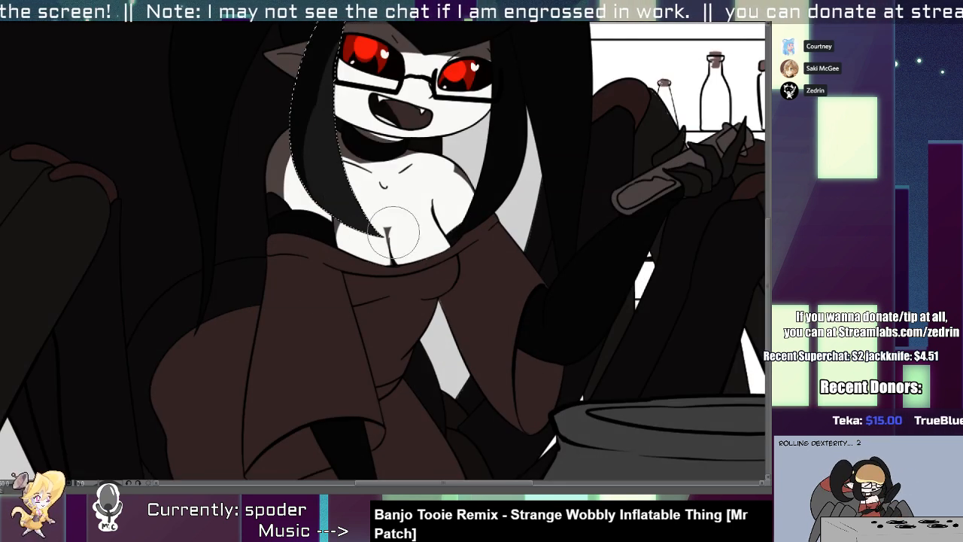
{"action": "mouse_move", "coordinate": [334, 94]}
{"action": "left_mouse_down"}
{"action": "mouse_move", "coordinate": [336, 267]}
{"action": "mouse_move", "coordinate": [294, 303]}
{"action": "left_mouse_up"}
{"action": "key", "text": "ctrl+d"}
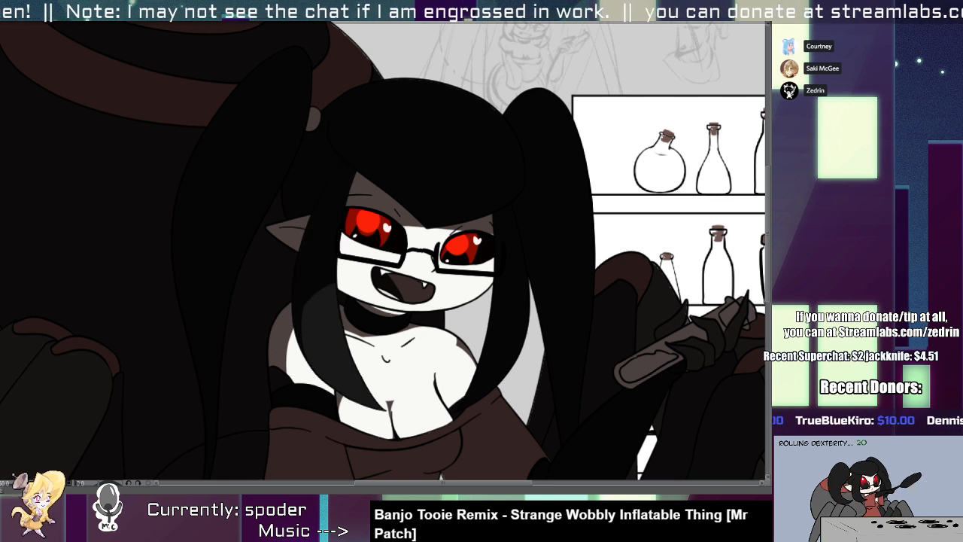
Select the hair areas and recolour their base to a very dark charcoal, keeping the lit part of the long lock lighter.
{"action": "left_click", "coordinate": [331, 328]}
{"action": "scroll", "coordinate": [331, 329], "scroll_direction": "down", "scroll_amount": 3}
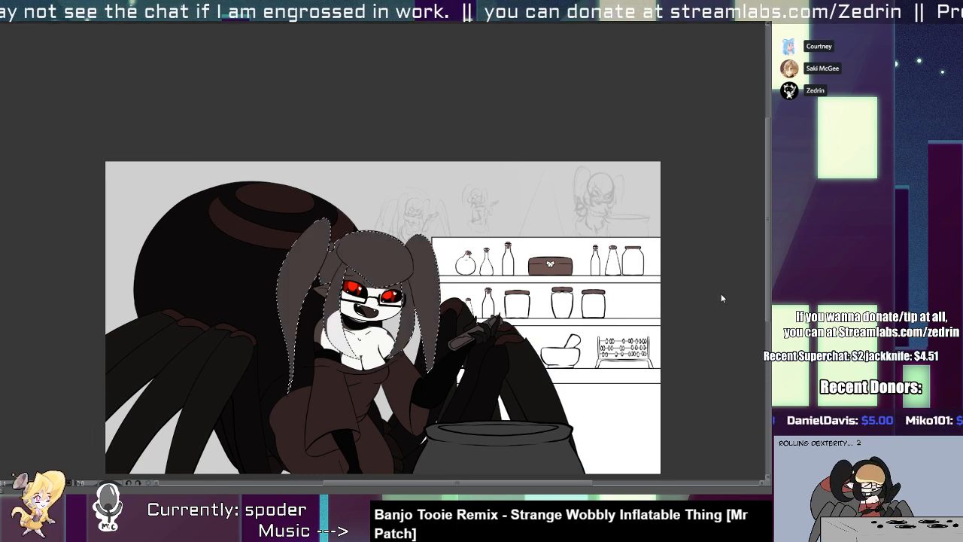
{"action": "key", "text": "alt+BackSpace"}
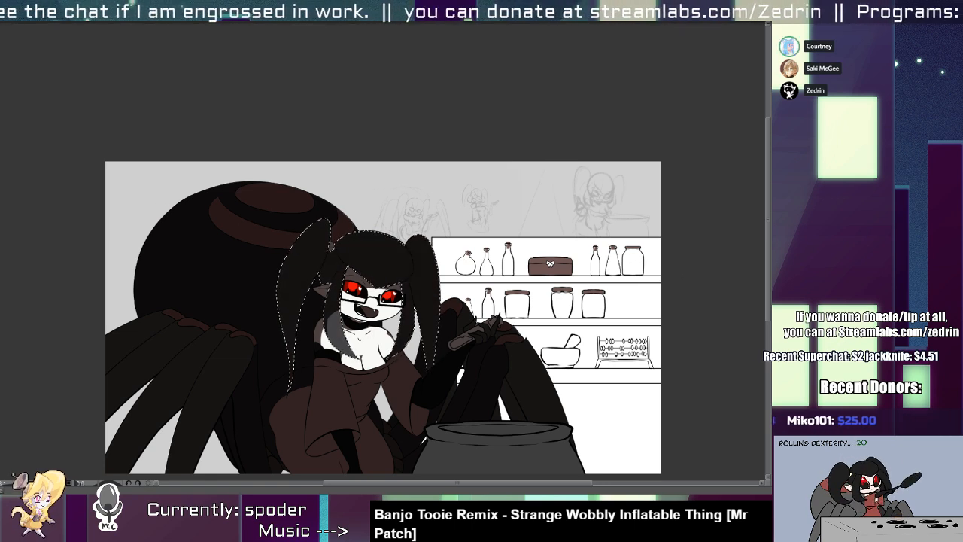
{"action": "scroll", "coordinate": [322, 360], "scroll_direction": "up", "scroll_amount": 3}
{"action": "left_click_drag", "start_coordinate": [331, 353], "coordinate": [342, 275]}
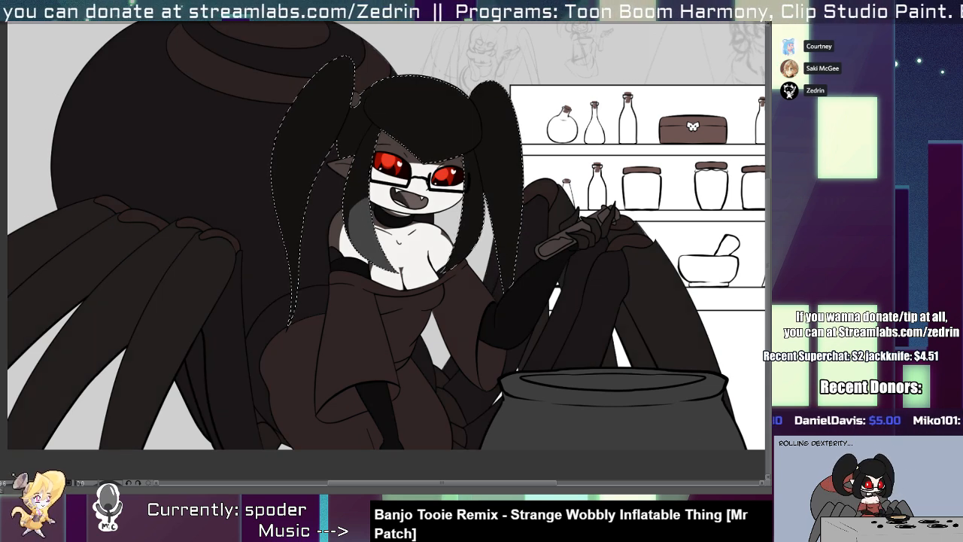
{"action": "key", "text": "ctrl+z"}
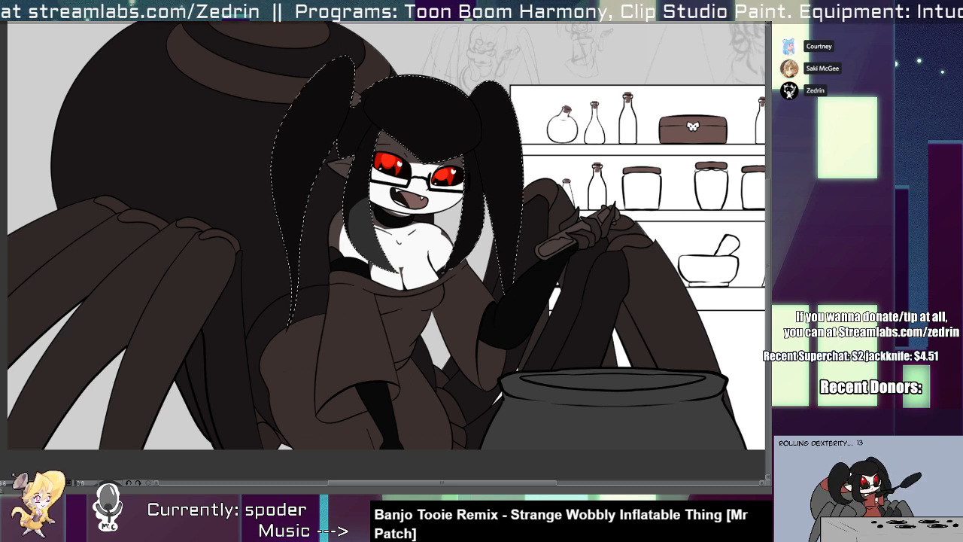
Select the dress sleeves and erase the shadow from the front of the near sleeve, leaving its outer side and lining shaded.
{"action": "scroll", "coordinate": [423, 316], "scroll_direction": "up", "scroll_amount": 3}
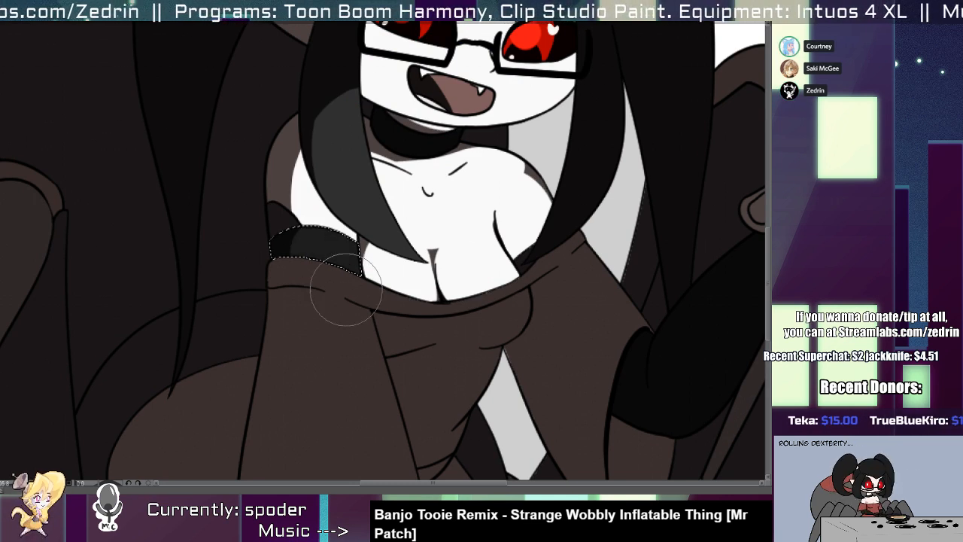
{"action": "scroll", "coordinate": [333, 243], "scroll_direction": "down", "scroll_amount": 3}
{"action": "left_click", "coordinate": [344, 331]}
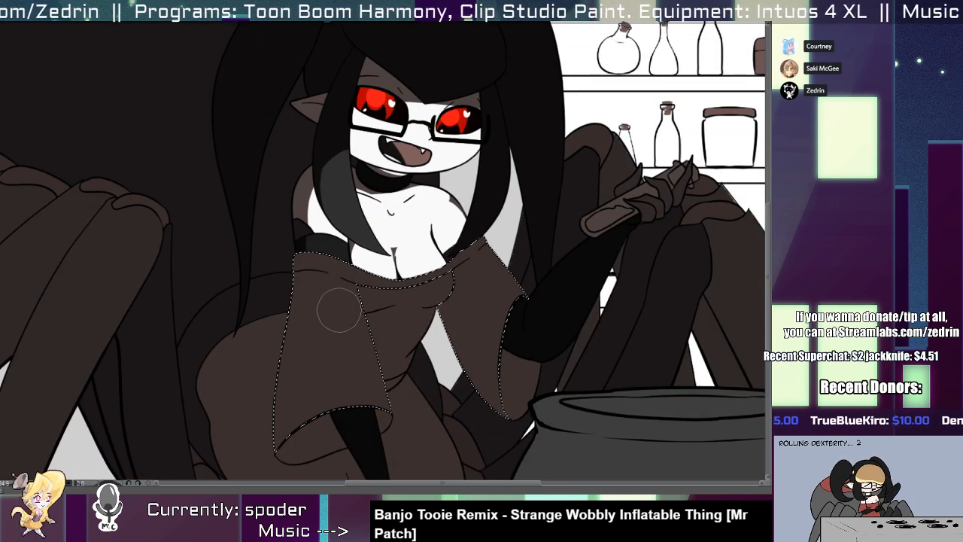
{"action": "left_click_drag", "start_coordinate": [335, 304], "coordinate": [366, 407]}
{"action": "key", "text": "ctrl+z"}
{"action": "mouse_move", "coordinate": [361, 319]}
{"action": "left_mouse_down"}
{"action": "mouse_move", "coordinate": [402, 463]}
{"action": "mouse_move", "coordinate": [374, 376]}
{"action": "mouse_move", "coordinate": [381, 439]}
{"action": "left_mouse_up"}
{"action": "key", "text": "ctrl+z"}
{"action": "mouse_move", "coordinate": [350, 302]}
{"action": "left_mouse_down"}
{"action": "mouse_move", "coordinate": [363, 470]}
{"action": "mouse_move", "coordinate": [334, 328]}
{"action": "mouse_move", "coordinate": [337, 438]}
{"action": "left_mouse_up"}
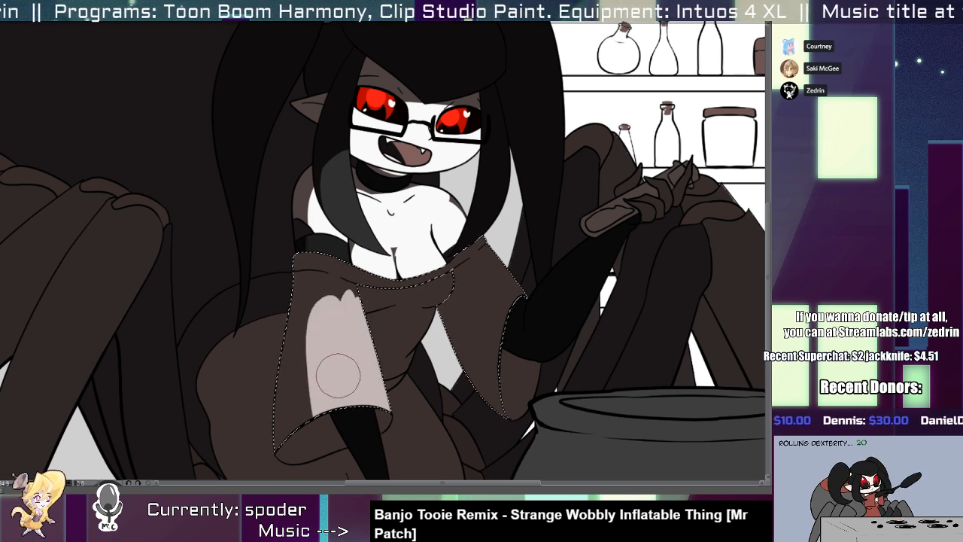
Clean up the shadow edge along the near sleeve's outer side and light the dress's neckline band.
{"action": "key", "text": "p"}
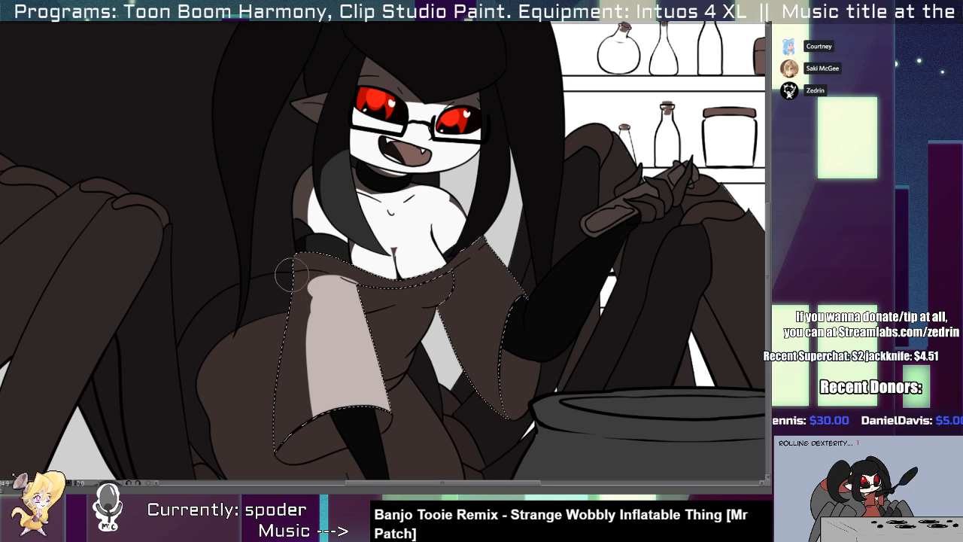
{"action": "mouse_move", "coordinate": [294, 274]}
{"action": "left_mouse_down"}
{"action": "mouse_move", "coordinate": [299, 454]}
{"action": "mouse_move", "coordinate": [298, 266]}
{"action": "mouse_move", "coordinate": [298, 408]}
{"action": "left_mouse_up"}
{"action": "key", "text": "ctrl+z"}
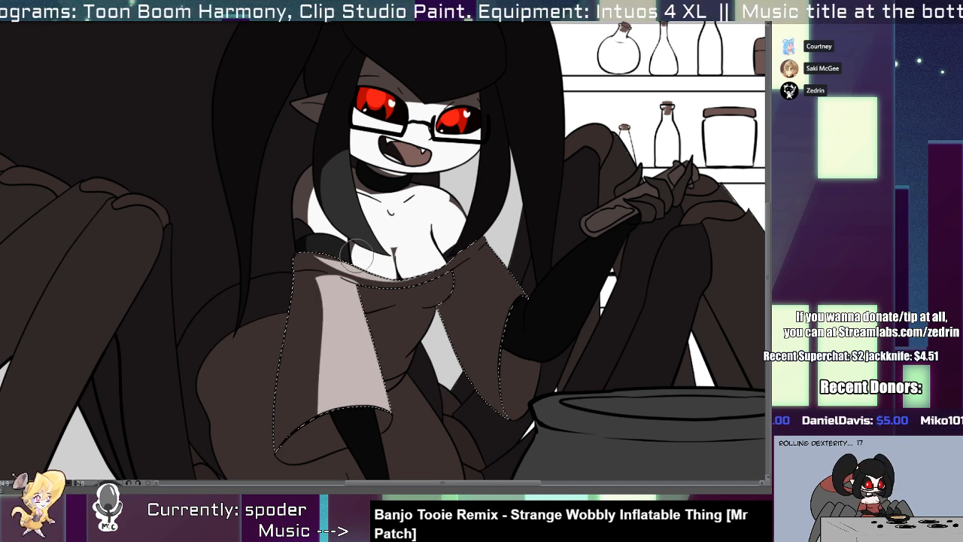
Select the chest skin and retouch the shadow just below the choker.
{"action": "key", "text": "w"}
{"action": "left_click", "coordinate": [435, 227]}
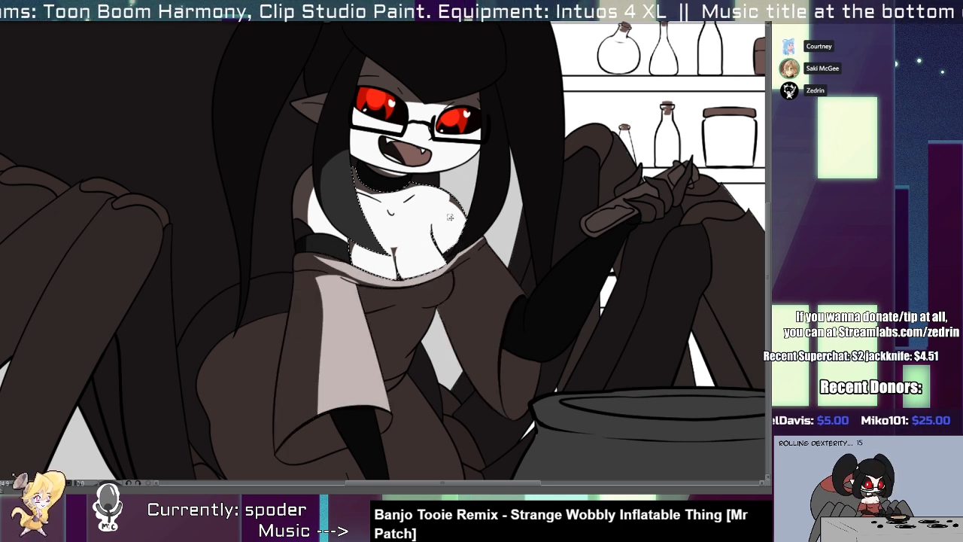
{"action": "key", "text": "p"}
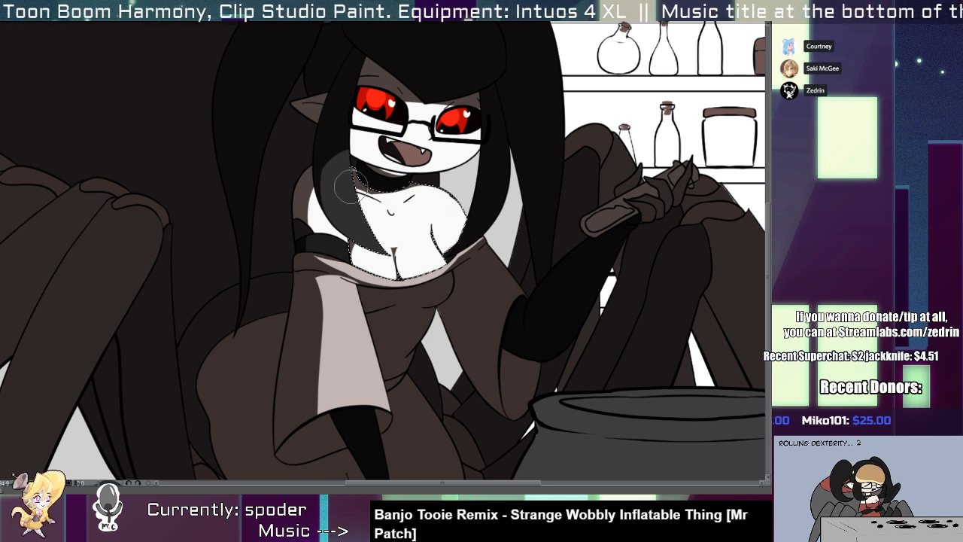
{"action": "mouse_move", "coordinate": [371, 187]}
{"action": "left_mouse_down"}
{"action": "mouse_move", "coordinate": [396, 199]}
{"action": "mouse_move", "coordinate": [372, 185]}
{"action": "mouse_move", "coordinate": [421, 188]}
{"action": "left_mouse_up"}
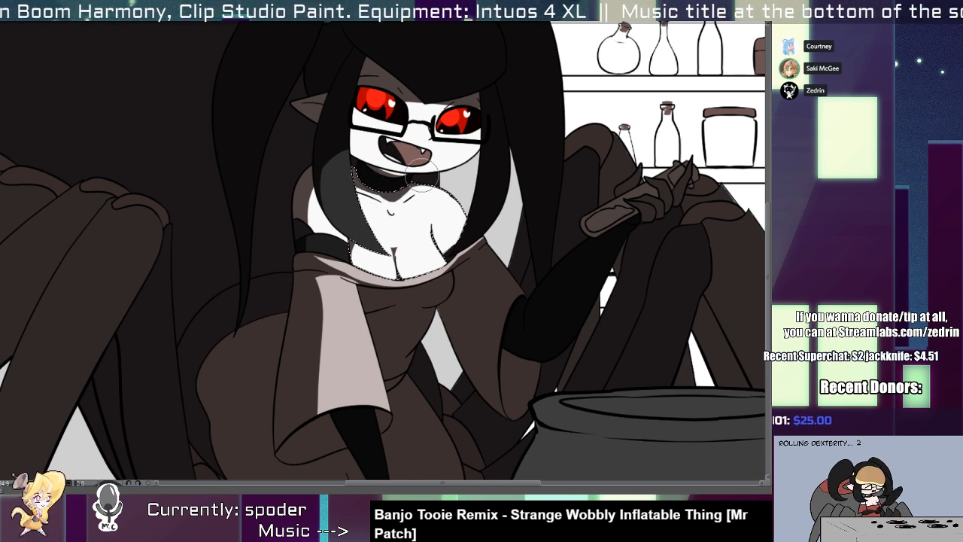
Select the sleeves again and erase the shadow from the upper and outer part of the far sleeve.
{"action": "key", "text": "w"}
{"action": "left_click", "coordinate": [490, 278]}
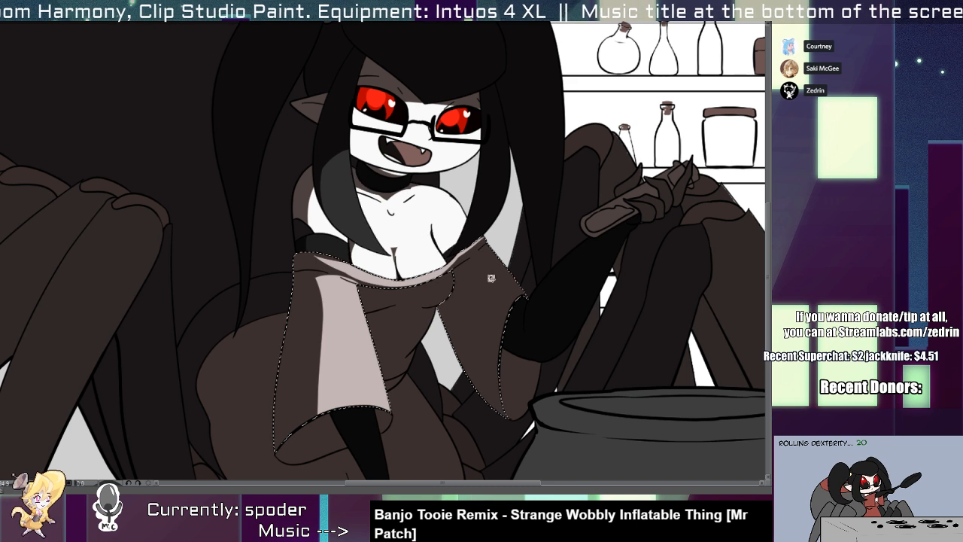
{"action": "key", "text": "p"}
{"action": "mouse_move", "coordinate": [483, 260]}
{"action": "left_mouse_down"}
{"action": "mouse_move", "coordinate": [506, 331]}
{"action": "mouse_move", "coordinate": [490, 252]}
{"action": "left_mouse_up"}
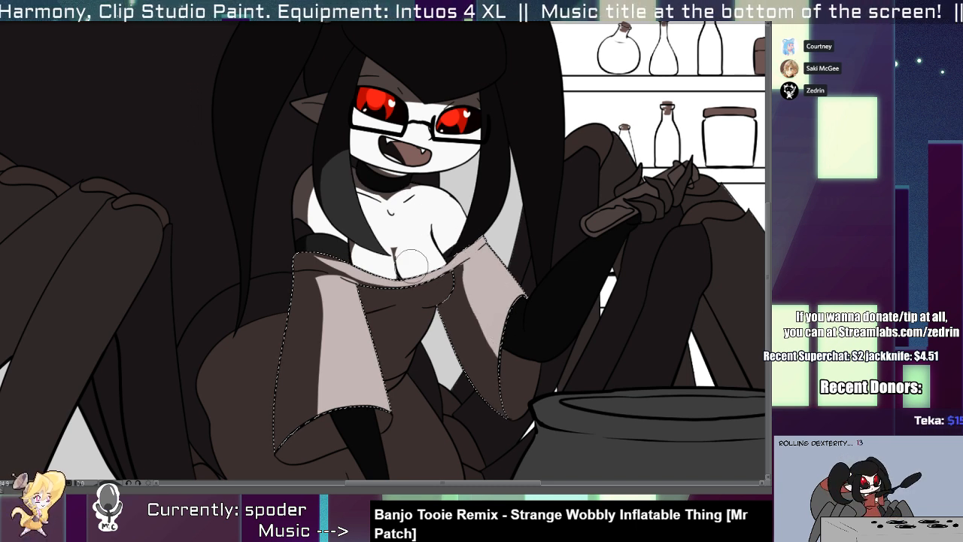
Select the dress bodice and erase the shadow across the bust, leaving the waist and underside shaded.
{"action": "key", "text": "w"}
{"action": "left_click", "coordinate": [403, 289]}
{"action": "key", "text": "p"}
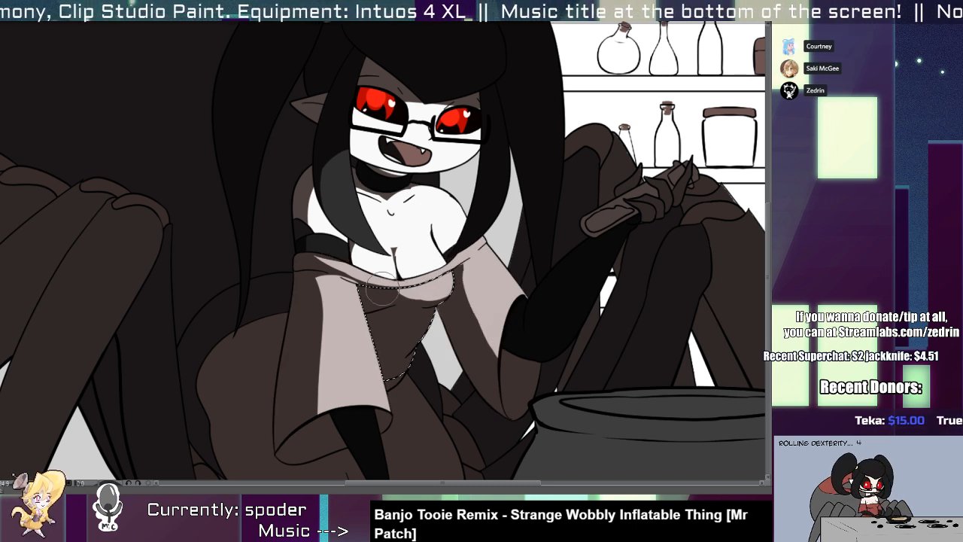
{"action": "left_click_drag", "start_coordinate": [382, 288], "coordinate": [358, 281]}
{"action": "scroll", "coordinate": [424, 249], "scroll_direction": "down", "scroll_amount": 3}
{"action": "left_click_drag", "start_coordinate": [412, 232], "coordinate": [345, 296]}
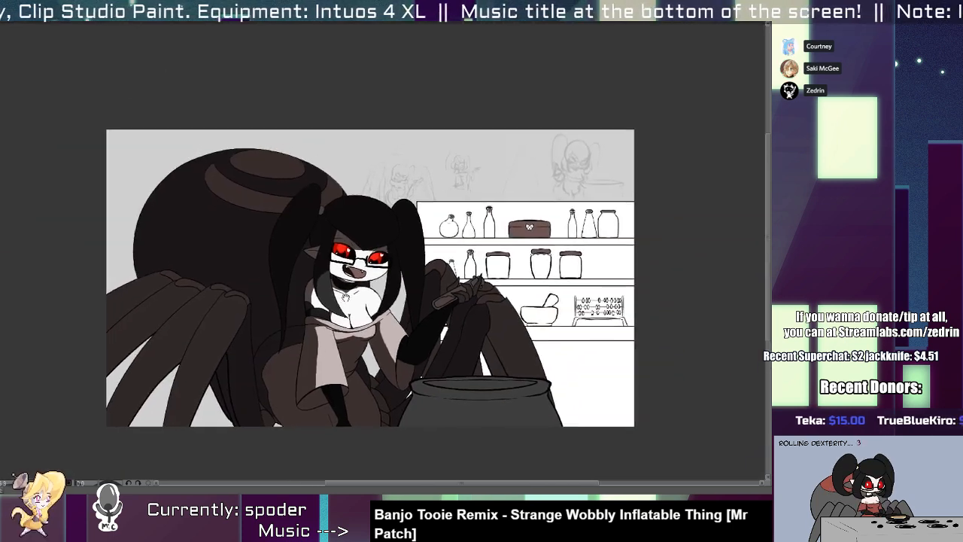
Reselect the sleeves and widen the near sleeve's lit area toward the hem.
{"action": "scroll", "coordinate": [345, 295], "scroll_direction": "up", "scroll_amount": 4}
{"action": "left_click", "coordinate": [327, 245]}
{"action": "key", "text": "p"}
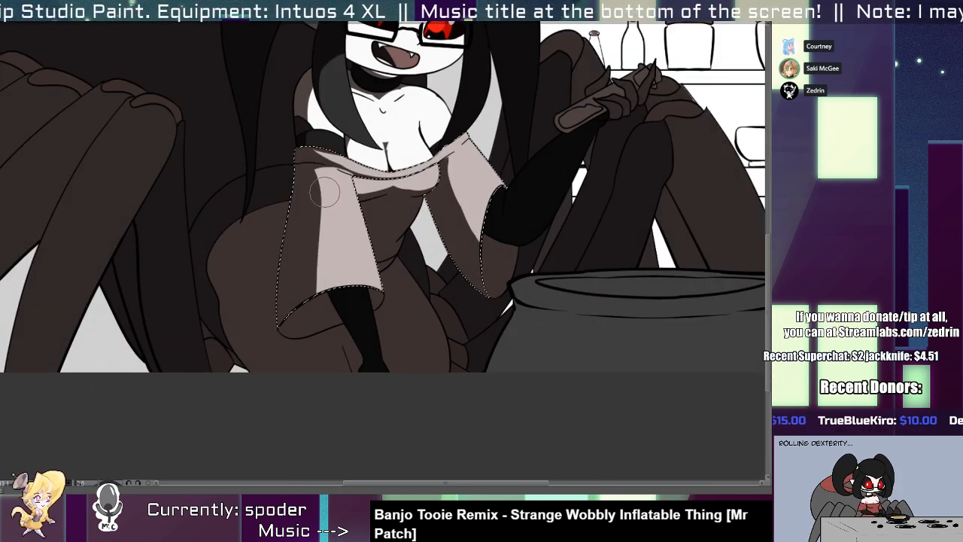
{"action": "left_click_drag", "start_coordinate": [324, 192], "coordinate": [340, 290]}
{"action": "key", "text": "ctrl+d"}
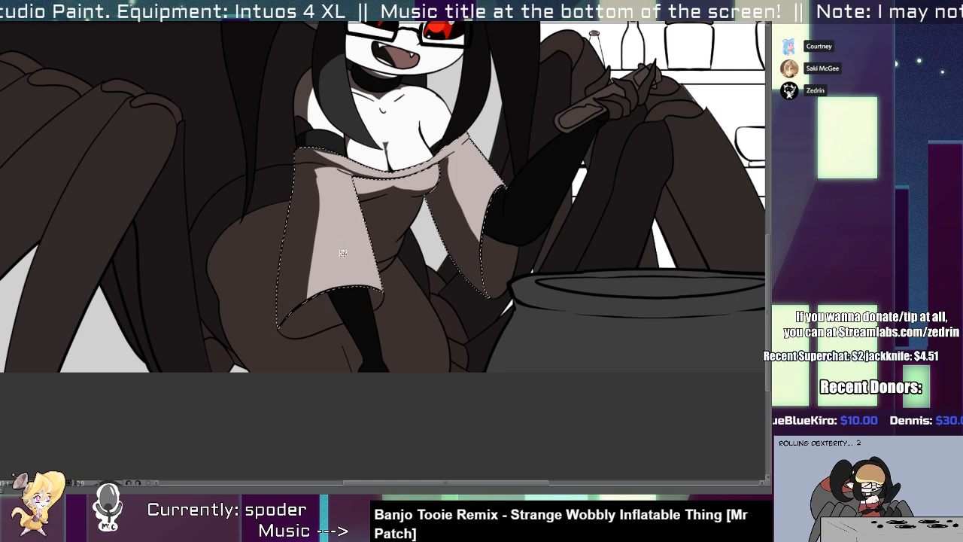
Select the whole dress, shift its base colour from brown to red, and clear the selection.
{"action": "left_click", "coordinate": [343, 248]}
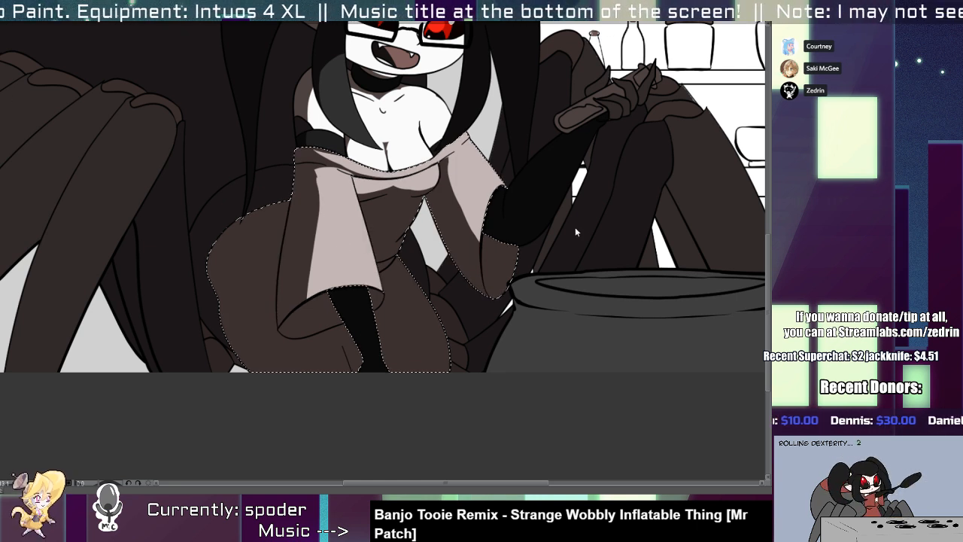
{"action": "left_click_drag", "start_coordinate": [671, 268], "coordinate": [623, 295]}
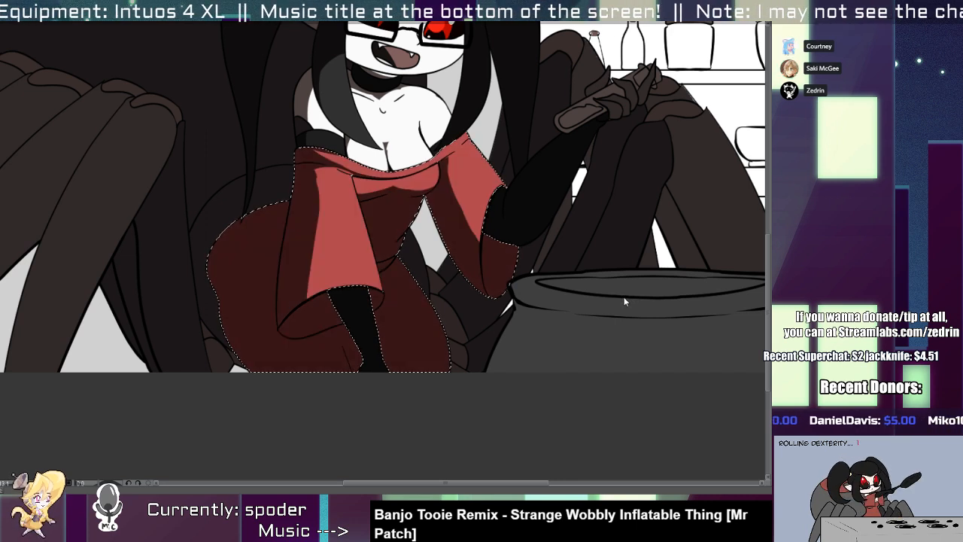
{"action": "left_click_drag", "start_coordinate": [414, 283], "coordinate": [433, 442]}
{"action": "scroll", "coordinate": [426, 392], "scroll_direction": "down", "scroll_amount": 5}
{"action": "key", "text": "ctrl+d"}
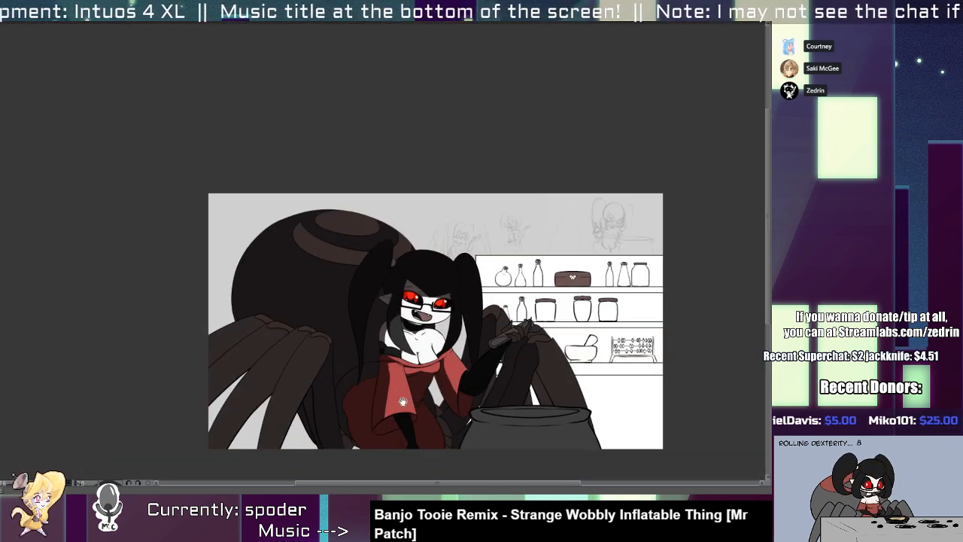
Select the brown markings on the abdomen and leg joints, tint them a redder brown, and clear the selection.
{"action": "left_click_drag", "start_coordinate": [407, 409], "coordinate": [388, 359]}
{"action": "scroll", "coordinate": [388, 359], "scroll_direction": "up", "scroll_amount": 2}
{"action": "left_click", "coordinate": [287, 149]}
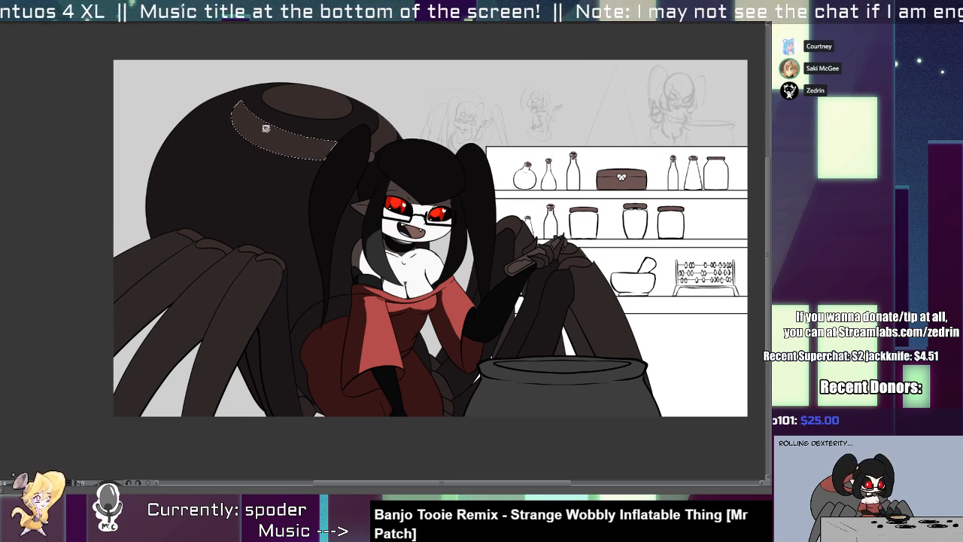
{"action": "left_click", "coordinate": [288, 116]}
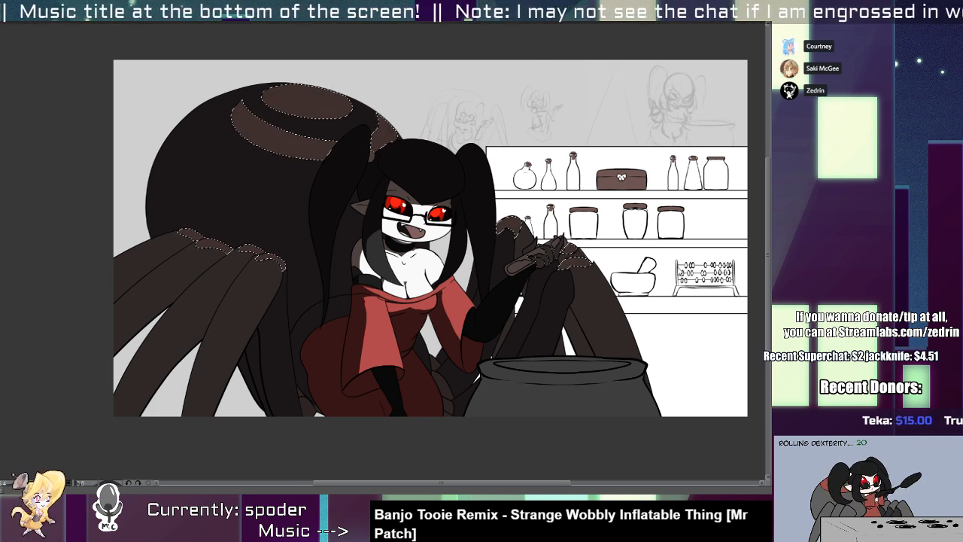
{"action": "key", "text": "ctrl+d"}
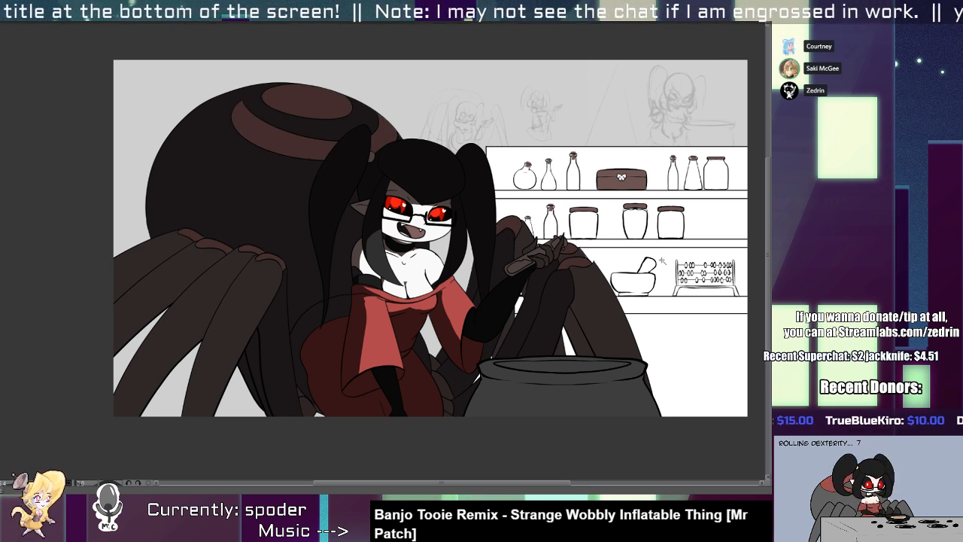
{"action": "scroll", "coordinate": [368, 214], "scroll_direction": "up", "scroll_amount": 4}
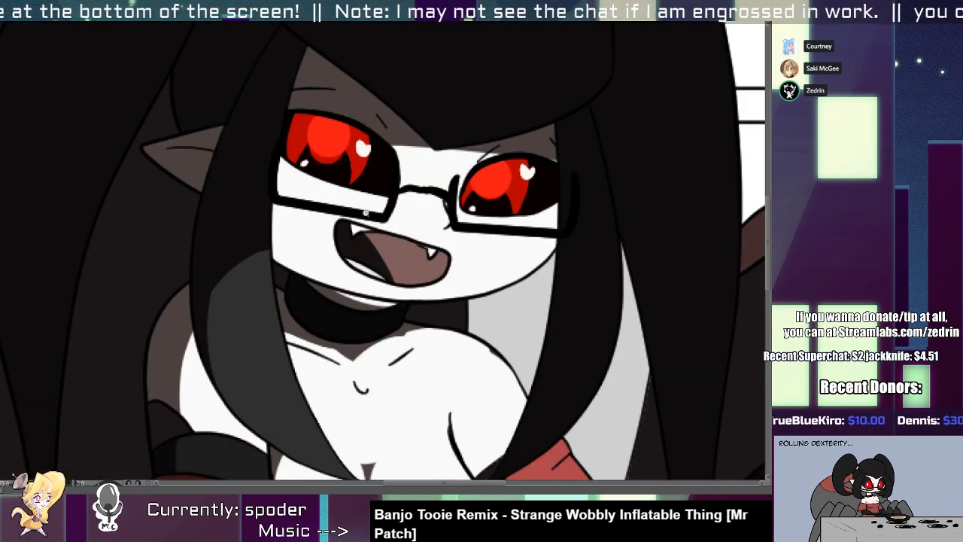
{"action": "left_click", "coordinate": [237, 268]}
{"action": "left_click_drag", "start_coordinate": [115, 148], "coordinate": [86, 197]}
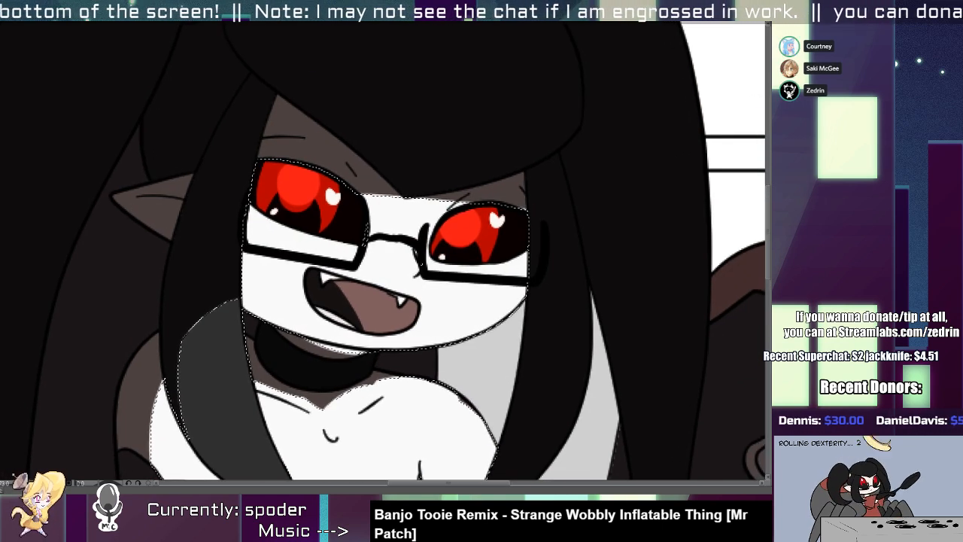
{"action": "key", "text": "ctrl+d"}
Select the long hair lock beside the face and extend its lit area up along the inner edge.
{"action": "left_click", "coordinate": [218, 226]}
{"action": "scroll", "coordinate": [225, 230], "scroll_direction": "down", "scroll_amount": 2}
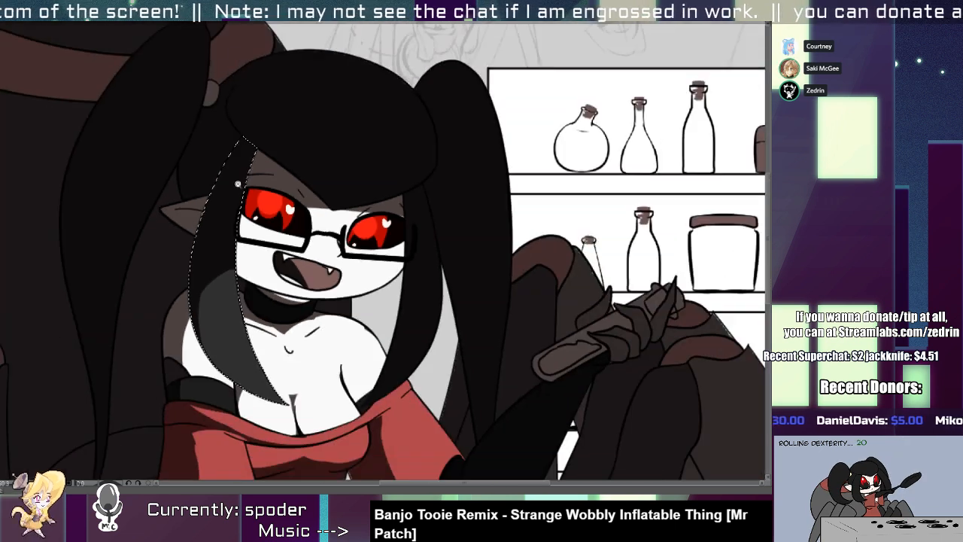
{"action": "key", "text": "b"}
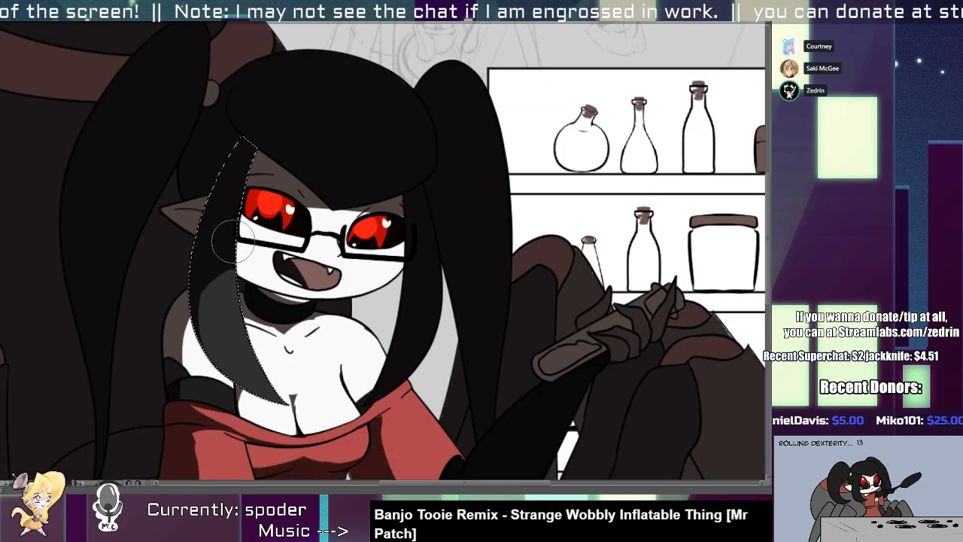
{"action": "left_click_drag", "start_coordinate": [230, 242], "coordinate": [240, 406]}
Select the fringe and erase the shadow from a curved band along its lower edge, undoing the unwanted strokes.
{"action": "key", "text": "w"}
{"action": "left_click", "coordinate": [279, 143]}
{"action": "key", "text": "b"}
{"action": "mouse_move", "coordinate": [251, 128]}
{"action": "left_mouse_down"}
{"action": "mouse_move", "coordinate": [313, 194]}
{"action": "mouse_move", "coordinate": [394, 117]}
{"action": "mouse_move", "coordinate": [256, 113]}
{"action": "mouse_move", "coordinate": [453, 176]}
{"action": "left_mouse_up"}
{"action": "key", "text": "ctrl+z"}
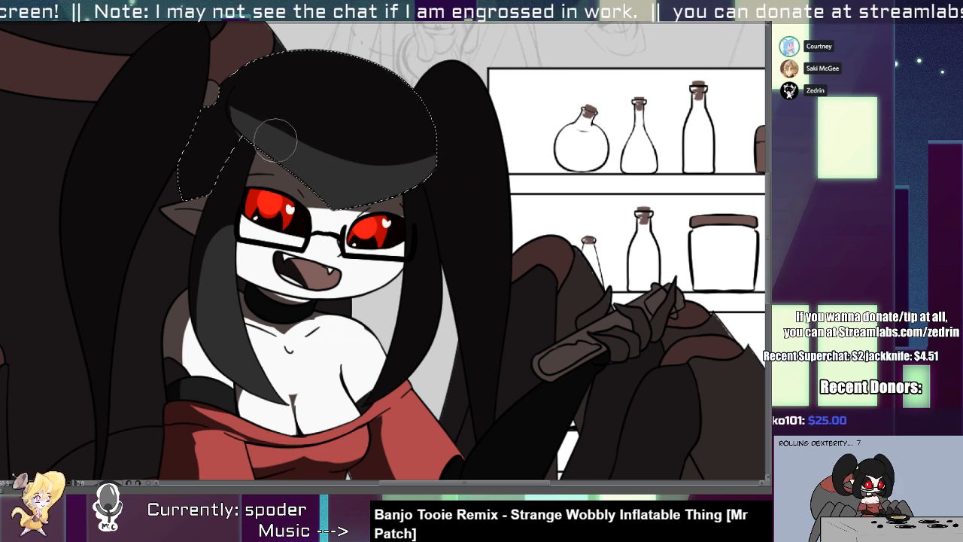
{"action": "mouse_move", "coordinate": [275, 142]}
{"action": "left_mouse_down"}
{"action": "mouse_move", "coordinate": [310, 165]}
{"action": "mouse_move", "coordinate": [386, 173]}
{"action": "mouse_move", "coordinate": [460, 145]}
{"action": "left_mouse_up"}
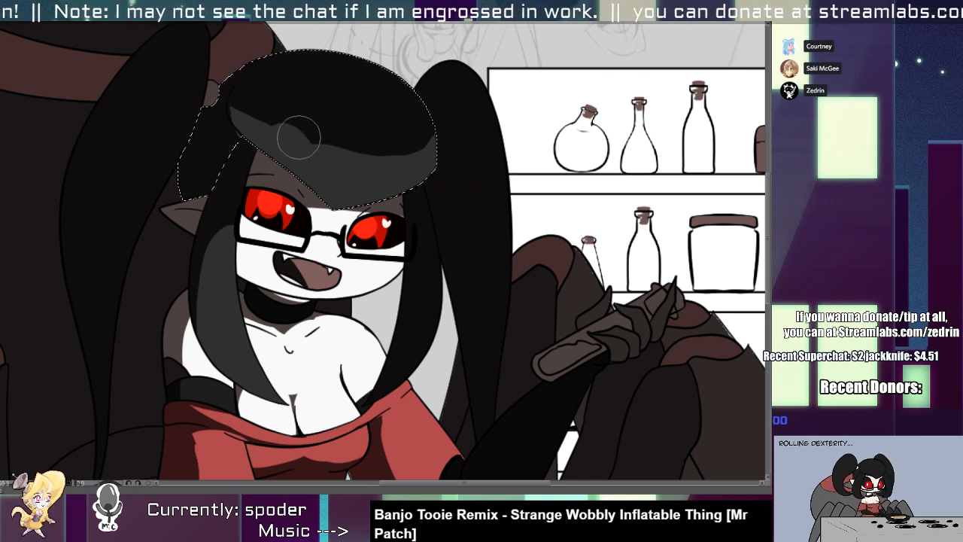
{"action": "key", "text": "ctrl+z"}
Shape the fringe's shadow edge into jagged strands reaching down into the lit band, and clear the selection.
{"action": "left_click_drag", "start_coordinate": [291, 124], "coordinate": [438, 119]}
{"action": "mouse_move", "coordinate": [388, 137]}
{"action": "left_mouse_down"}
{"action": "mouse_move", "coordinate": [409, 148]}
{"action": "mouse_move", "coordinate": [435, 126]}
{"action": "left_mouse_up"}
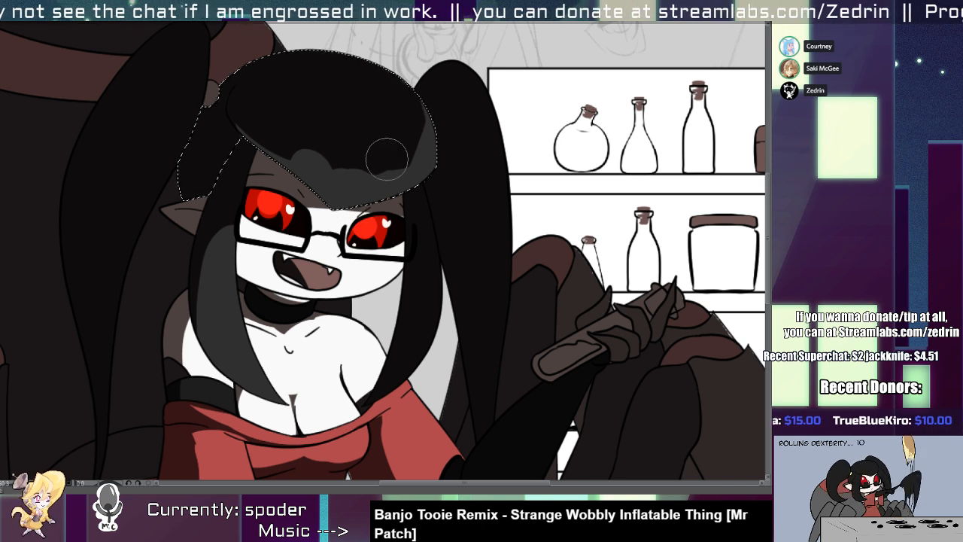
{"action": "mouse_move", "coordinate": [407, 135]}
{"action": "left_mouse_down"}
{"action": "mouse_move", "coordinate": [394, 188]}
{"action": "mouse_move", "coordinate": [378, 172]}
{"action": "left_mouse_up"}
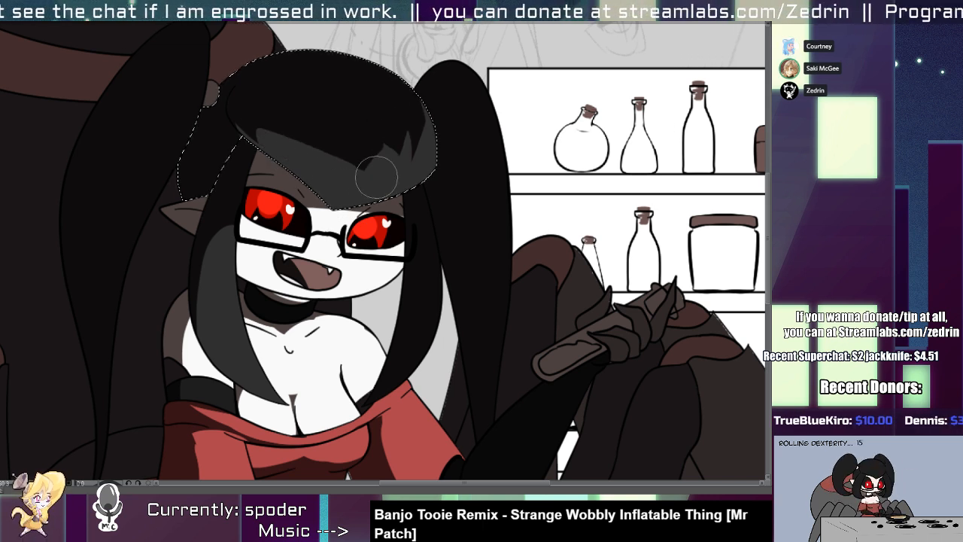
{"action": "mouse_move", "coordinate": [369, 140]}
{"action": "left_mouse_down"}
{"action": "mouse_move", "coordinate": [371, 148]}
{"action": "mouse_move", "coordinate": [395, 143]}
{"action": "mouse_move", "coordinate": [220, 147]}
{"action": "left_mouse_up"}
{"action": "key", "text": "ctrl+d"}
Erase the shadow from the middle of the near pigtail, leaving its upper tip and lower end dark.
{"action": "mouse_move", "coordinate": [219, 147]}
{"action": "left_mouse_down"}
{"action": "mouse_move", "coordinate": [252, 145]}
{"action": "mouse_move", "coordinate": [275, 172]}
{"action": "mouse_move", "coordinate": [264, 258]}
{"action": "mouse_move", "coordinate": [205, 143]}
{"action": "left_mouse_up"}
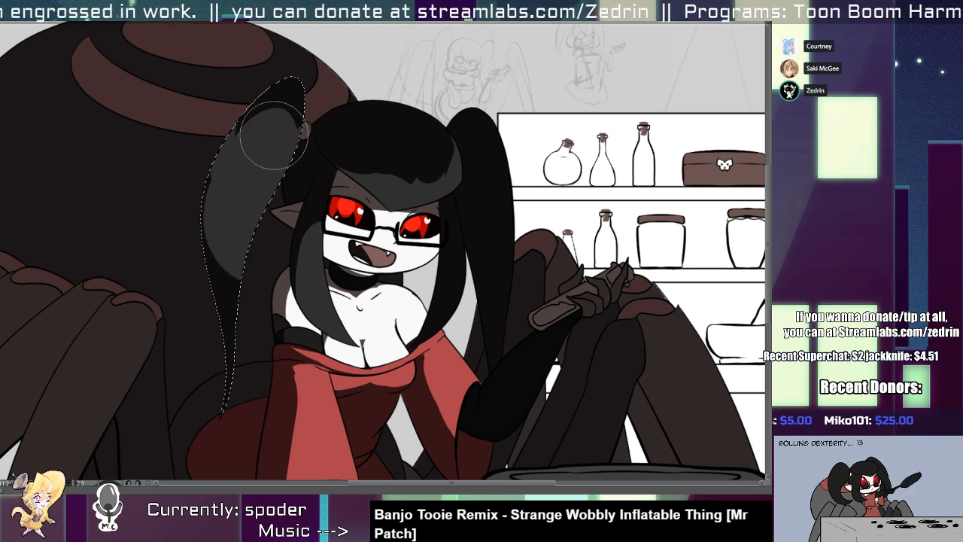
{"action": "key", "text": "e"}
{"action": "left_click_drag", "start_coordinate": [239, 107], "coordinate": [199, 262]}
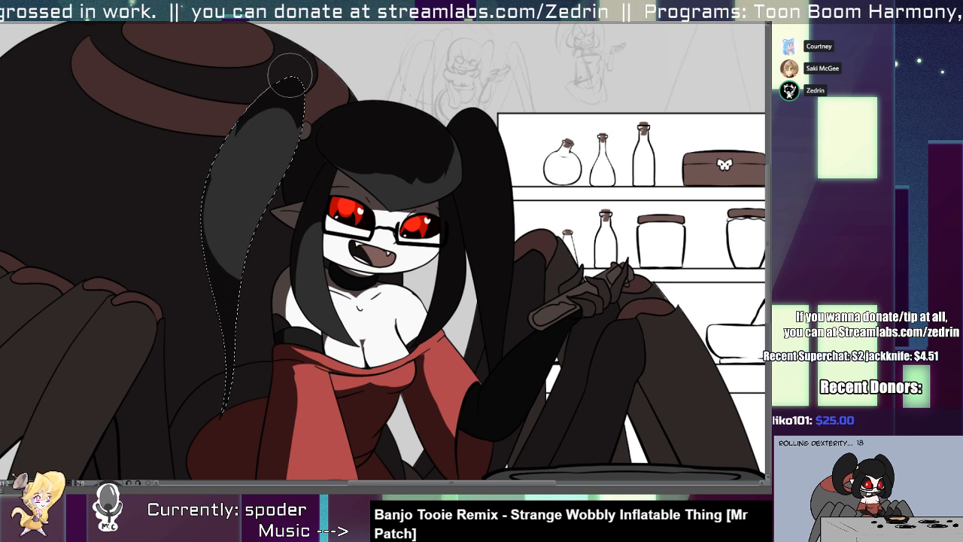
Select the far pigtail and erase the shadow along its inner side.
{"action": "mouse_move", "coordinate": [479, 188]}
{"action": "left_mouse_down"}
{"action": "mouse_move", "coordinate": [404, 174]}
{"action": "mouse_move", "coordinate": [437, 311]}
{"action": "left_mouse_up"}
{"action": "key", "text": "w"}
{"action": "left_click", "coordinate": [404, 173]}
{"action": "left_click_drag", "start_coordinate": [429, 267], "coordinate": [380, 182]}
{"action": "mouse_move", "coordinate": [361, 232]}
{"action": "left_mouse_down"}
{"action": "mouse_move", "coordinate": [307, 174]}
{"action": "mouse_move", "coordinate": [365, 217]}
{"action": "left_mouse_up"}
{"action": "mouse_move", "coordinate": [298, 273]}
{"action": "left_mouse_down"}
{"action": "mouse_move", "coordinate": [290, 225]}
{"action": "mouse_move", "coordinate": [304, 197]}
{"action": "mouse_move", "coordinate": [301, 245]}
{"action": "left_mouse_up"}
{"action": "left_click_drag", "start_coordinate": [286, 279], "coordinate": [331, 281]}
Select the dress's sleeves, erase the shadow along the near sleeve, and clear the selection.
{"action": "key", "text": "w"}
{"action": "left_click", "coordinate": [263, 226]}
{"action": "left_click_drag", "start_coordinate": [256, 214], "coordinate": [291, 390]}
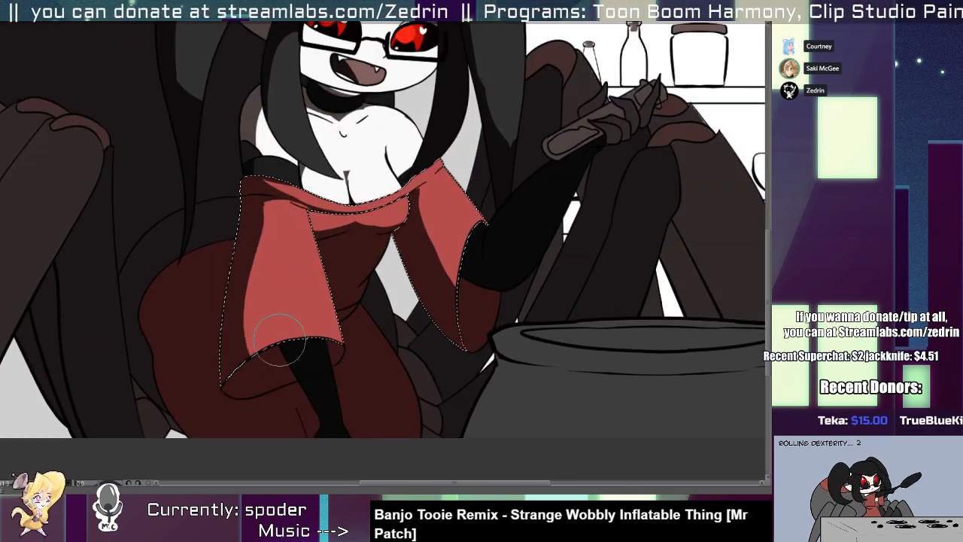
{"action": "scroll", "coordinate": [288, 224], "scroll_direction": "down", "scroll_amount": 5}
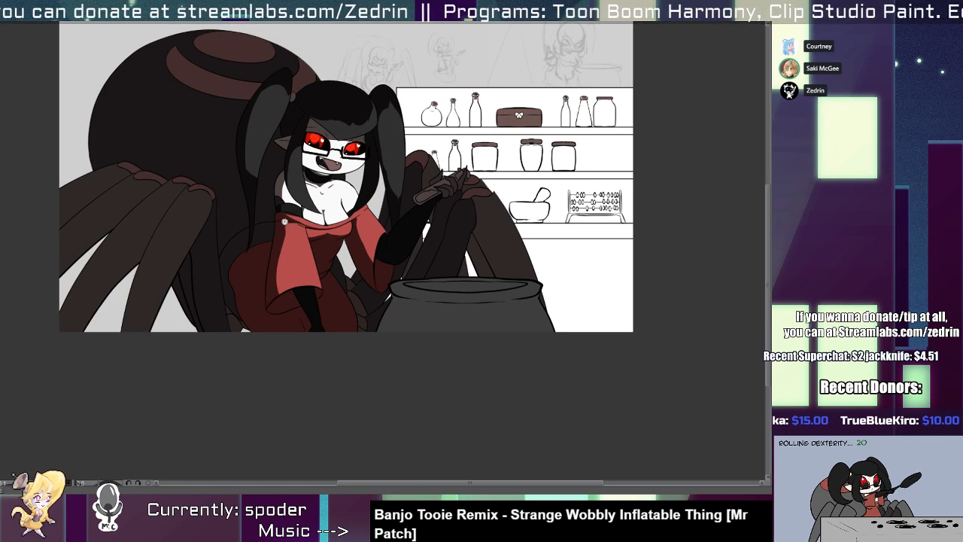
{"action": "scroll", "coordinate": [282, 193], "scroll_direction": "up", "scroll_amount": 3}
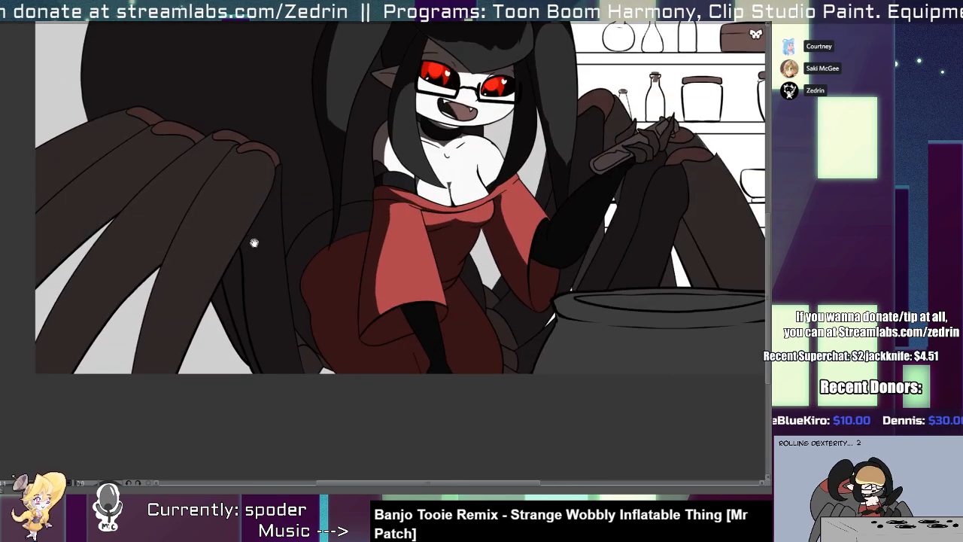
Select the innermost leg beside the abdomen and erase the shadow along its length.
{"action": "left_click_drag", "start_coordinate": [254, 243], "coordinate": [201, 265]}
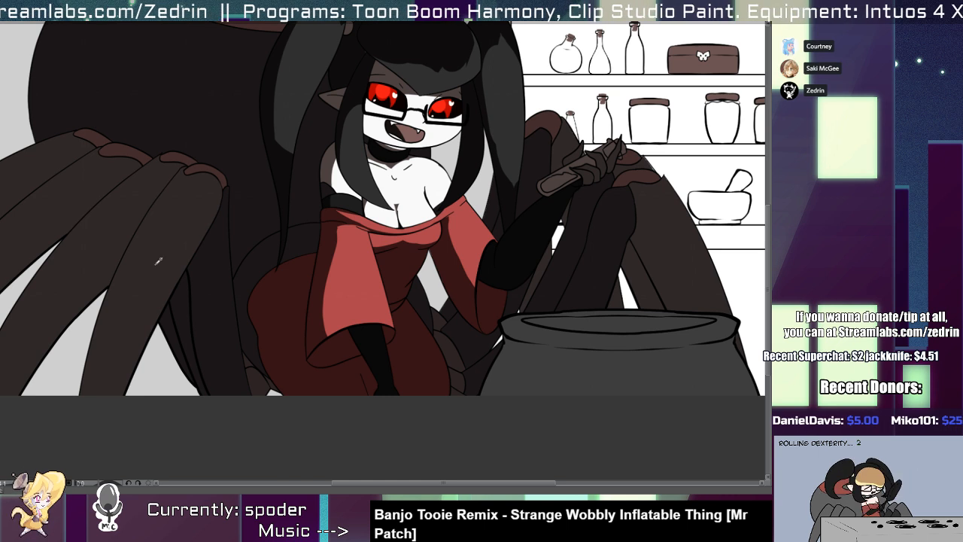
{"action": "left_click", "coordinate": [215, 309]}
{"action": "key", "text": "b"}
{"action": "mouse_move", "coordinate": [219, 193]}
{"action": "left_mouse_down"}
{"action": "mouse_move", "coordinate": [283, 448]}
{"action": "mouse_move", "coordinate": [225, 402]}
{"action": "left_mouse_up"}
{"action": "key", "text": "ctrl+z"}
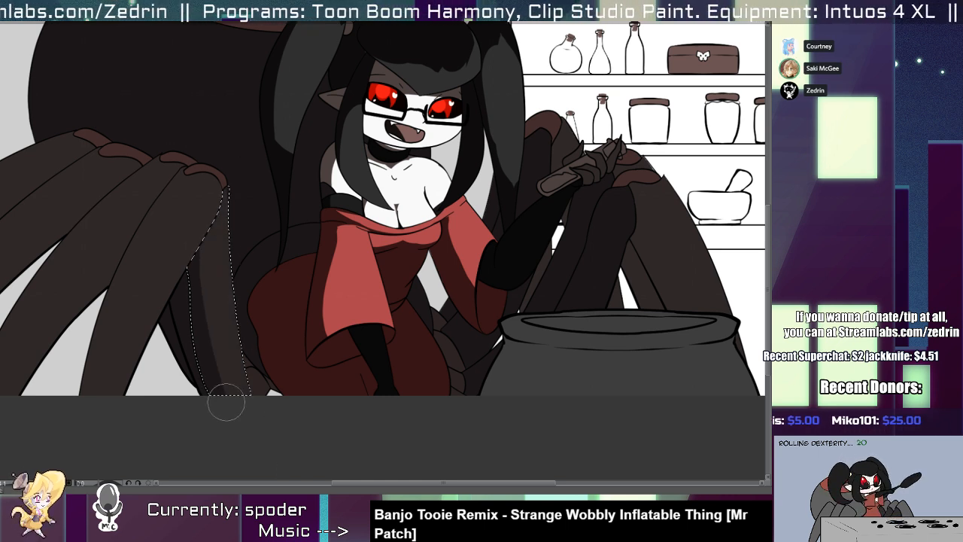
Select the large front leg beside the abdomen and erase its shadow lengthwise, keeping a dark band along the outer edge.
{"action": "key", "text": "w"}
{"action": "left_click", "coordinate": [171, 256]}
{"action": "key", "text": "b"}
{"action": "mouse_move", "coordinate": [197, 211]}
{"action": "left_mouse_down"}
{"action": "mouse_move", "coordinate": [147, 303]}
{"action": "mouse_move", "coordinate": [123, 448]}
{"action": "mouse_move", "coordinate": [112, 399]}
{"action": "left_mouse_up"}
{"action": "key", "text": "ctrl+z"}
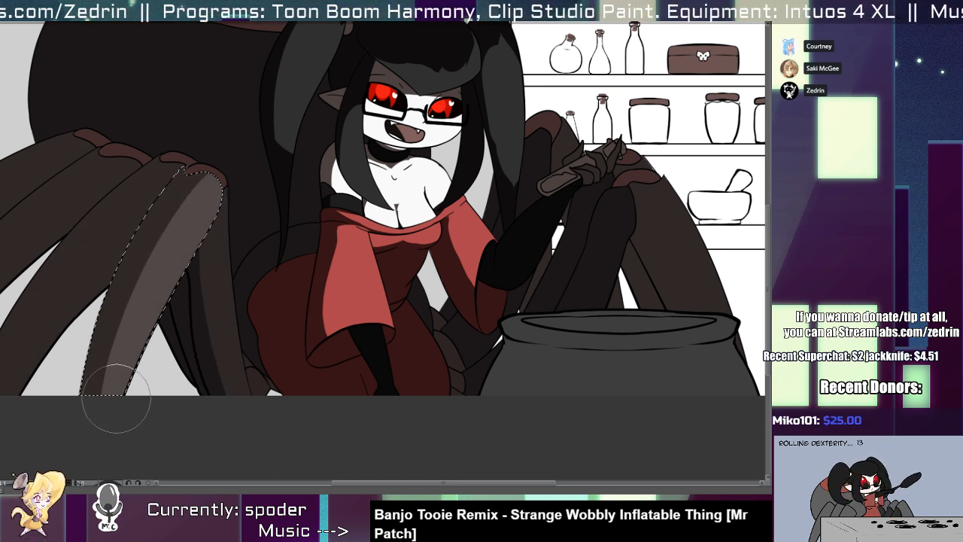
Select the leg just behind the large front leg and erase the shadow along its inner side.
{"action": "key", "text": "w"}
{"action": "left_click", "coordinate": [94, 248]}
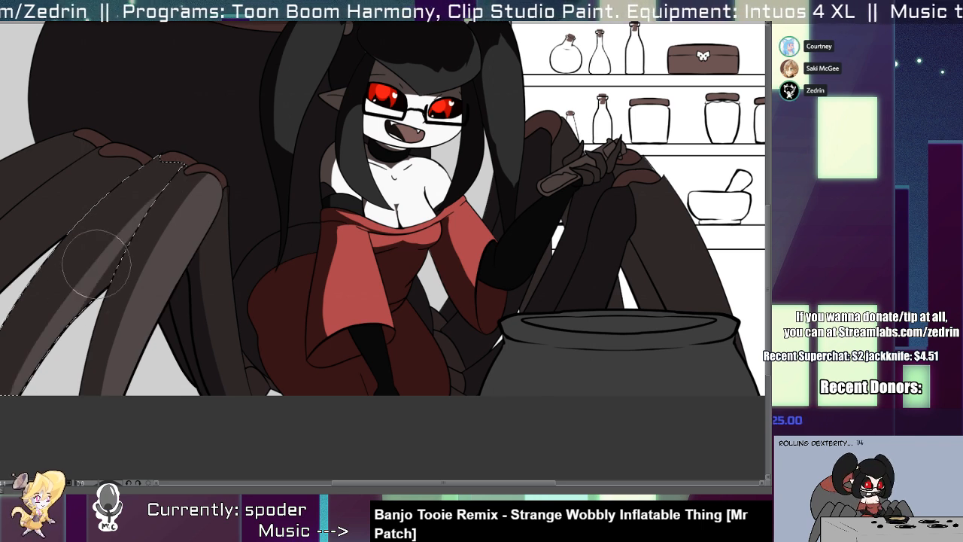
{"action": "key", "text": "b"}
{"action": "scroll", "coordinate": [174, 153], "scroll_direction": "down", "scroll_amount": 3}
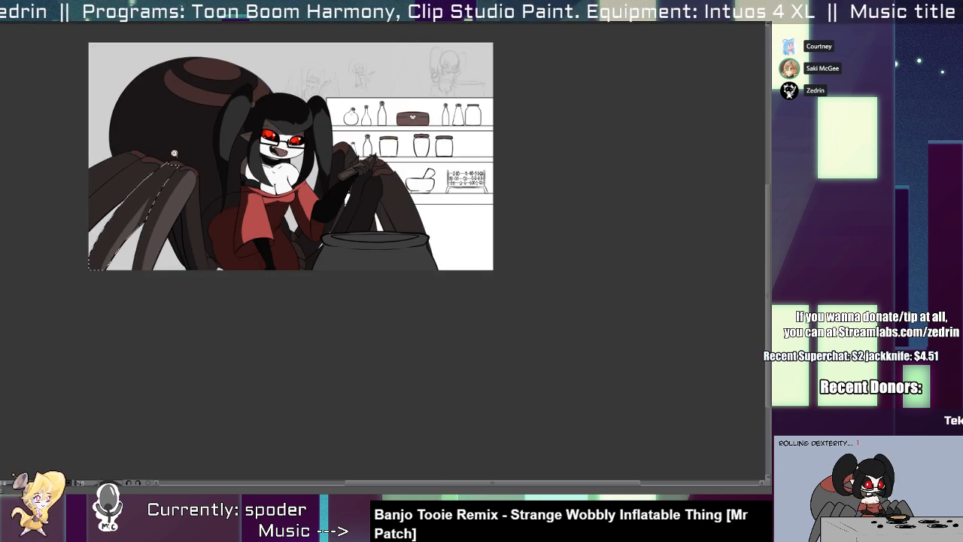
Select the inner leg behind the cauldron and try several lengthwise strokes to erase its shadow.
{"action": "key", "text": "w"}
{"action": "mouse_move", "coordinate": [352, 188]}
{"action": "left_mouse_down"}
{"action": "mouse_move", "coordinate": [391, 213]}
{"action": "mouse_move", "coordinate": [391, 195]}
{"action": "mouse_move", "coordinate": [342, 322]}
{"action": "left_mouse_up"}
{"action": "left_click", "coordinate": [394, 213]}
{"action": "key", "text": "b"}
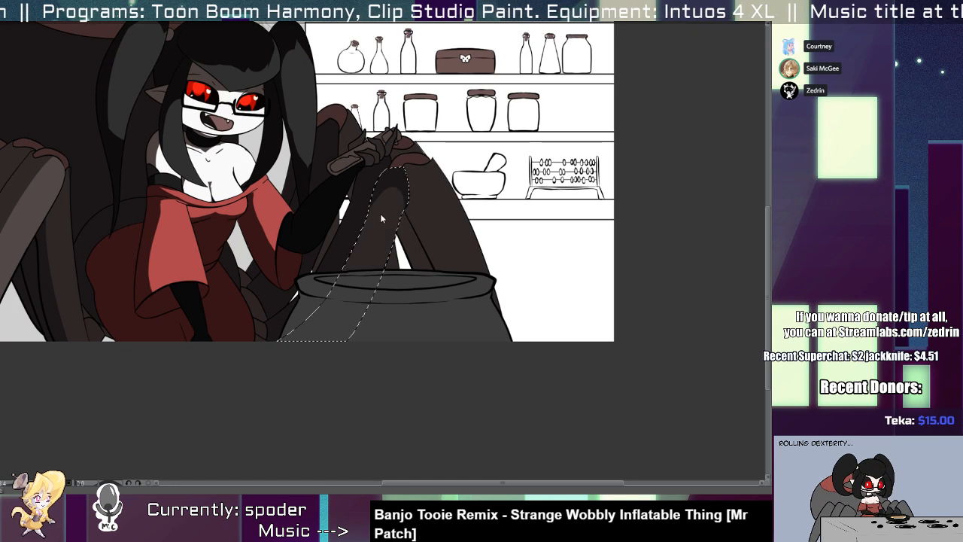
{"action": "key", "text": "ctrl+z"}
{"action": "mouse_move", "coordinate": [384, 213]}
{"action": "left_mouse_down"}
{"action": "mouse_move", "coordinate": [379, 246]}
{"action": "mouse_move", "coordinate": [350, 291]}
{"action": "left_mouse_up"}
{"action": "key", "text": "ctrl+z"}
{"action": "mouse_move", "coordinate": [393, 178]}
{"action": "left_mouse_down"}
{"action": "mouse_move", "coordinate": [324, 344]}
{"action": "mouse_move", "coordinate": [401, 188]}
{"action": "mouse_move", "coordinate": [341, 306]}
{"action": "left_mouse_up"}
{"action": "key", "text": "ctrl+z"}
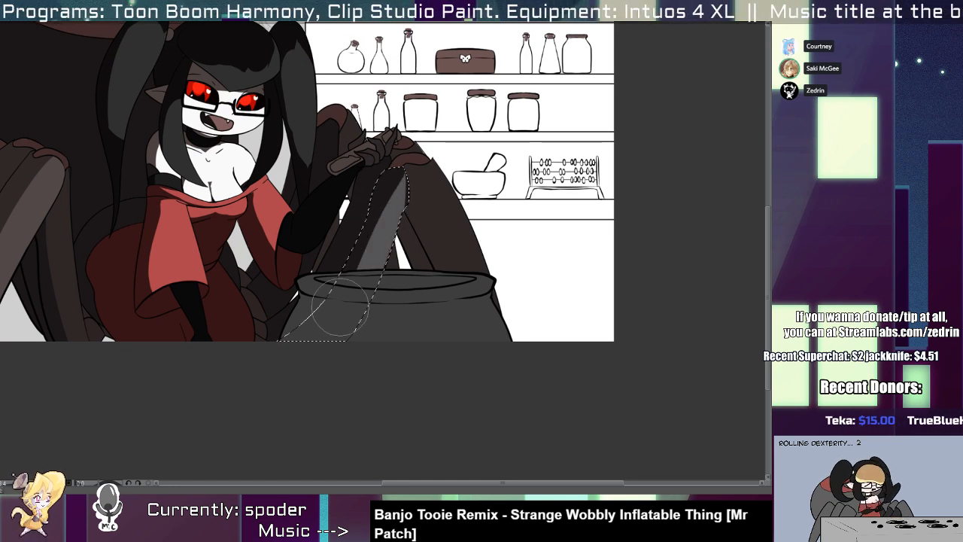
{"action": "key", "text": "ctrl+z"}
{"action": "left_click_drag", "start_coordinate": [391, 195], "coordinate": [336, 301]}
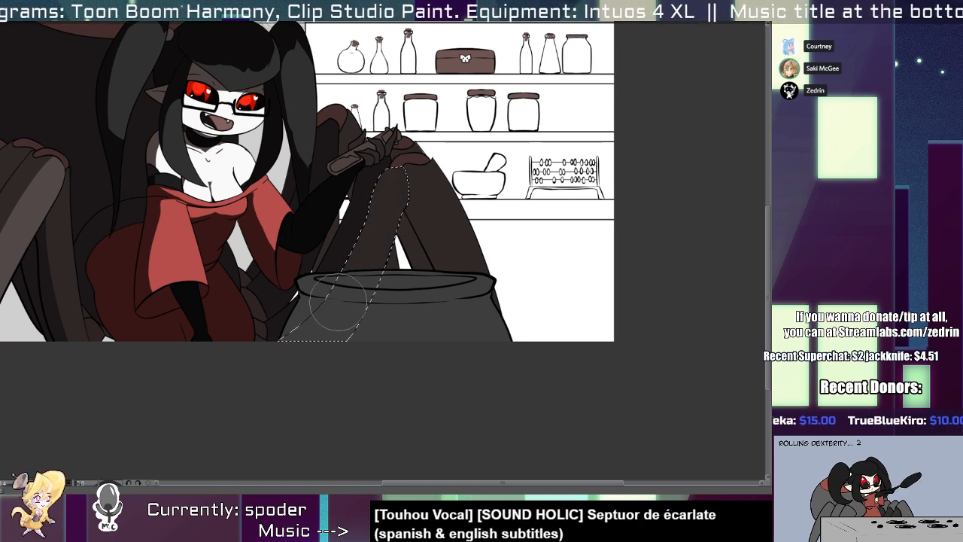
{"action": "mouse_move", "coordinate": [398, 185]}
{"action": "left_mouse_down"}
{"action": "mouse_move", "coordinate": [343, 309]}
{"action": "mouse_move", "coordinate": [332, 296]}
{"action": "mouse_move", "coordinate": [332, 335]}
{"action": "left_mouse_up"}
{"action": "key", "text": "ctrl+z"}
Select the outermost leg behind the cauldron and try erasing its shadow from knee to cauldron rim, undoing the strokes.
{"action": "key", "text": "ctrl+z"}
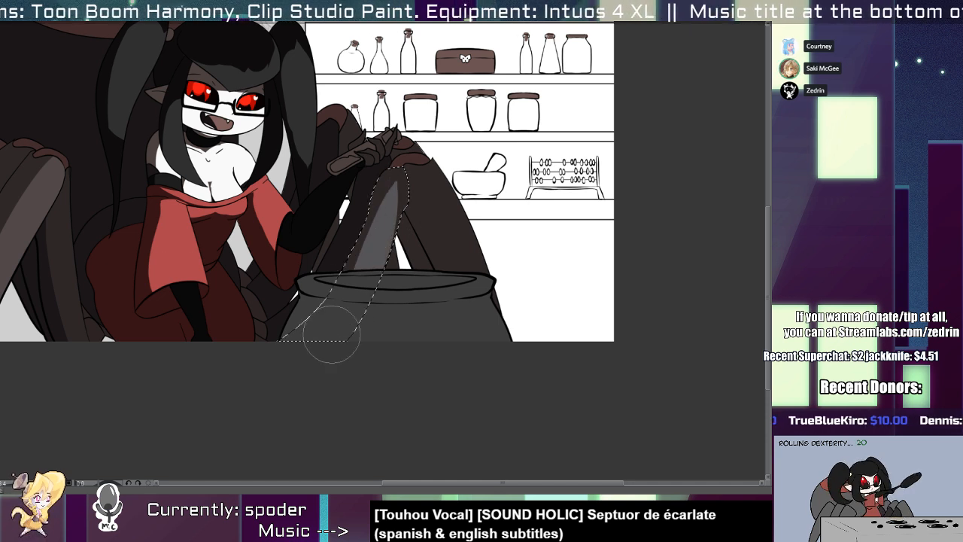
{"action": "key", "text": "w"}
{"action": "left_click", "coordinate": [433, 201]}
{"action": "left_click_drag", "start_coordinate": [438, 198], "coordinate": [467, 304]}
{"action": "key", "text": "ctrl+z"}
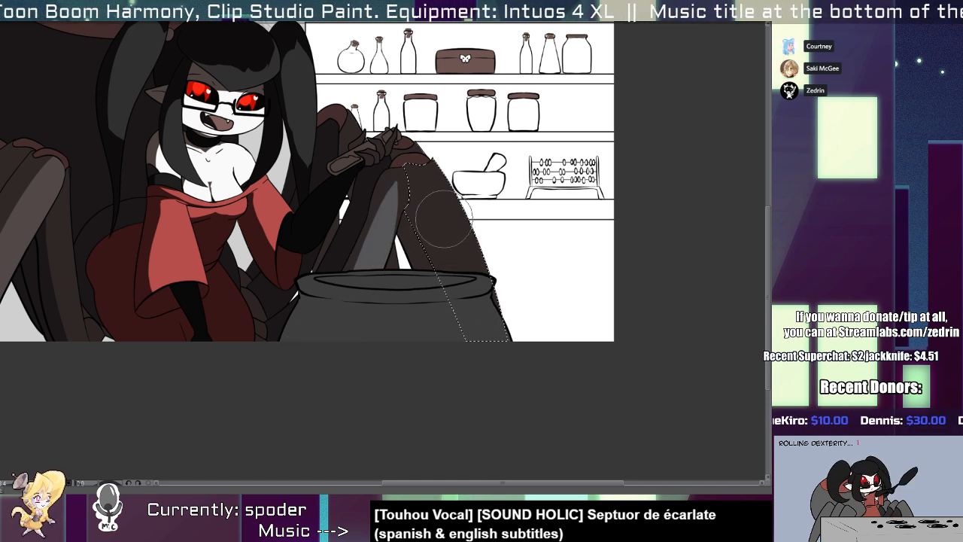
{"action": "left_click_drag", "start_coordinate": [418, 229], "coordinate": [448, 255]}
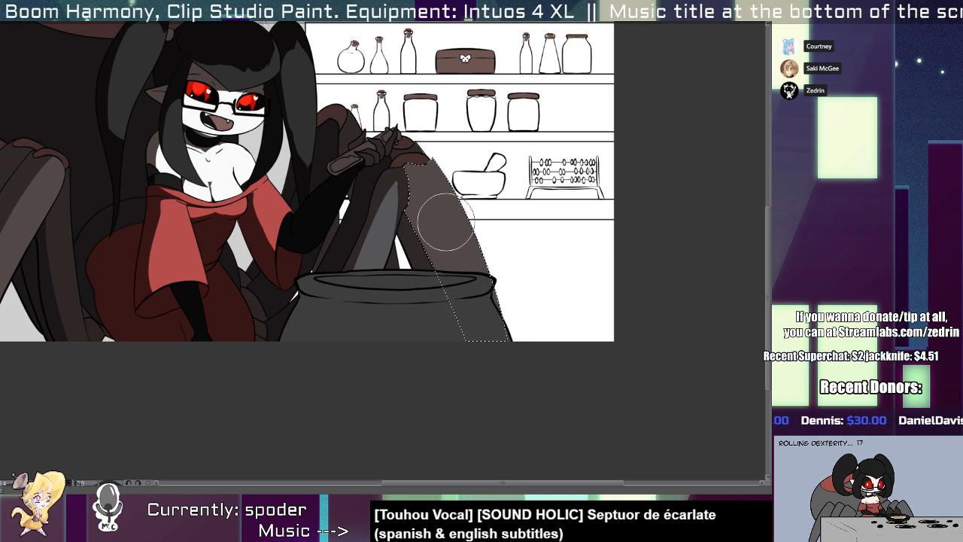
{"action": "left_click_drag", "start_coordinate": [424, 181], "coordinate": [471, 313]}
{"action": "key", "text": "ctrl+z"}
{"action": "mouse_move", "coordinate": [428, 201]}
{"action": "left_mouse_down"}
{"action": "mouse_move", "coordinate": [484, 340]}
{"action": "mouse_move", "coordinate": [418, 185]}
{"action": "mouse_move", "coordinate": [477, 334]}
{"action": "left_mouse_up"}
{"action": "key", "text": "ctrl+z"}
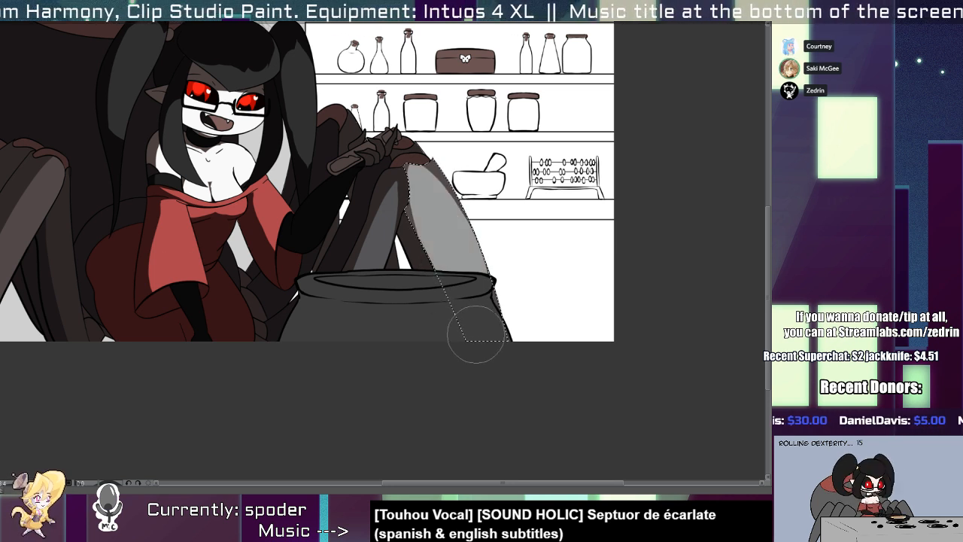
{"action": "key", "text": "ctrl+z"}
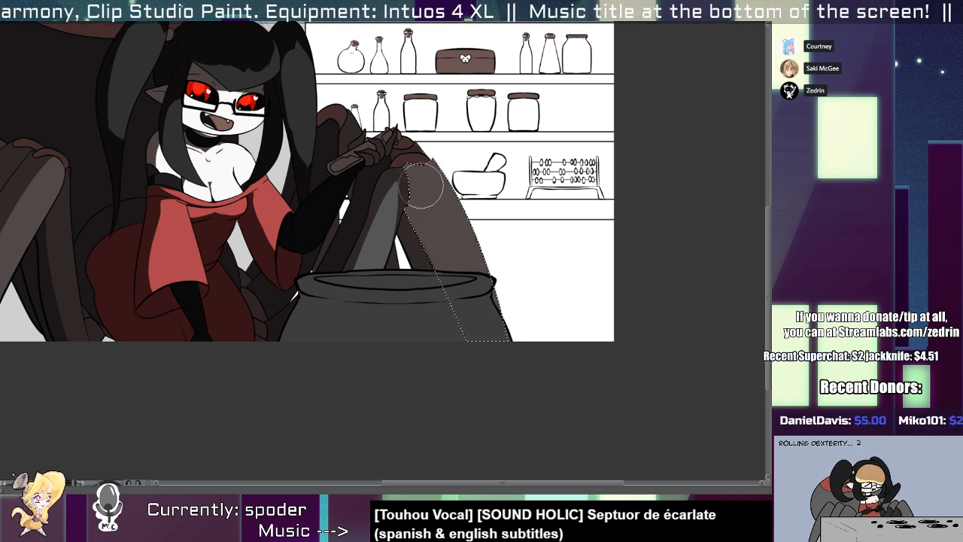
Retry the lit band down the outermost leg behind the cauldron, and undo the erasing on both cauldron-side legs.
{"action": "mouse_move", "coordinate": [422, 185]}
{"action": "left_mouse_down"}
{"action": "mouse_move", "coordinate": [441, 204]}
{"action": "mouse_move", "coordinate": [469, 318]}
{"action": "left_mouse_up"}
{"action": "key", "text": "ctrl+z"}
{"action": "mouse_move", "coordinate": [430, 200]}
{"action": "left_mouse_down"}
{"action": "mouse_move", "coordinate": [471, 291]}
{"action": "mouse_move", "coordinate": [479, 329]}
{"action": "left_mouse_up"}
{"action": "key", "text": "ctrl+z"}
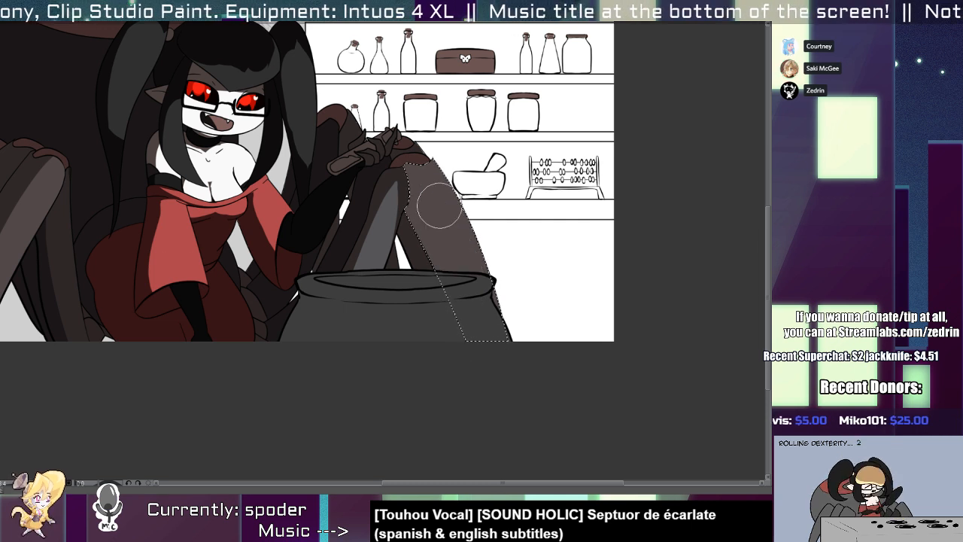
{"action": "left_click_drag", "start_coordinate": [440, 204], "coordinate": [464, 326]}
{"action": "key", "text": "ctrl+z"}
{"action": "left_click_drag", "start_coordinate": [428, 197], "coordinate": [473, 335]}
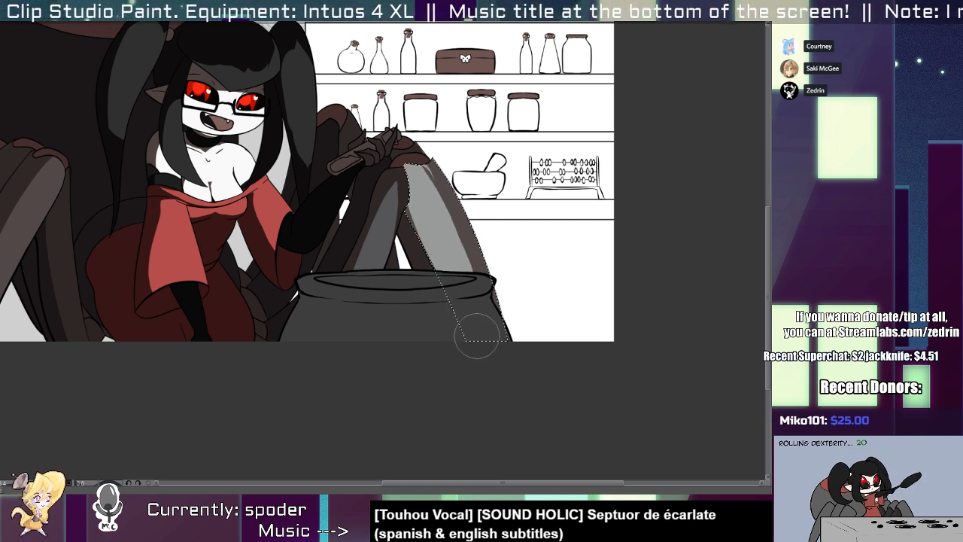
{"action": "scroll", "coordinate": [391, 156], "scroll_direction": "down", "scroll_amount": 4}
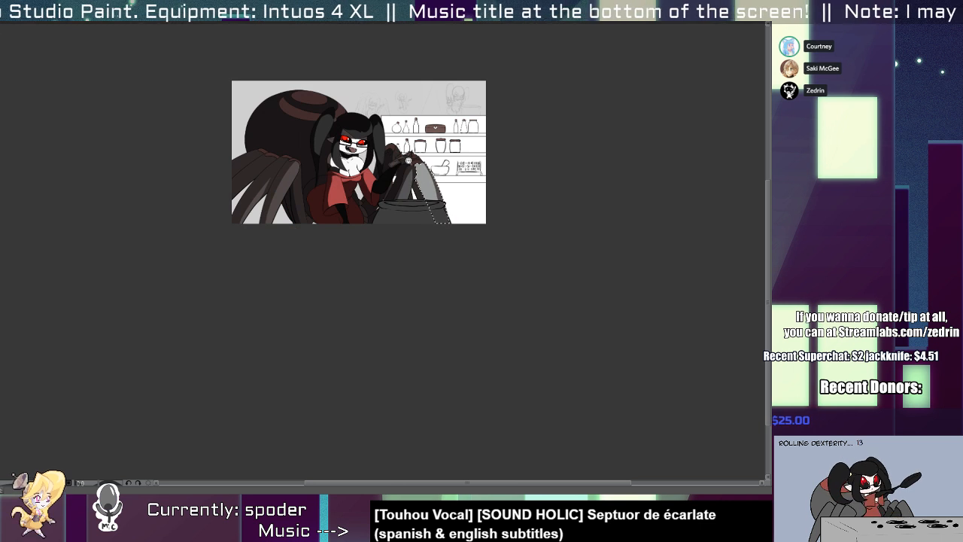
{"action": "scroll", "coordinate": [419, 188], "scroll_direction": "up", "scroll_amount": 3}
{"action": "key", "text": "ctrl+z"}
{"action": "key", "text": "ctrl+z"}
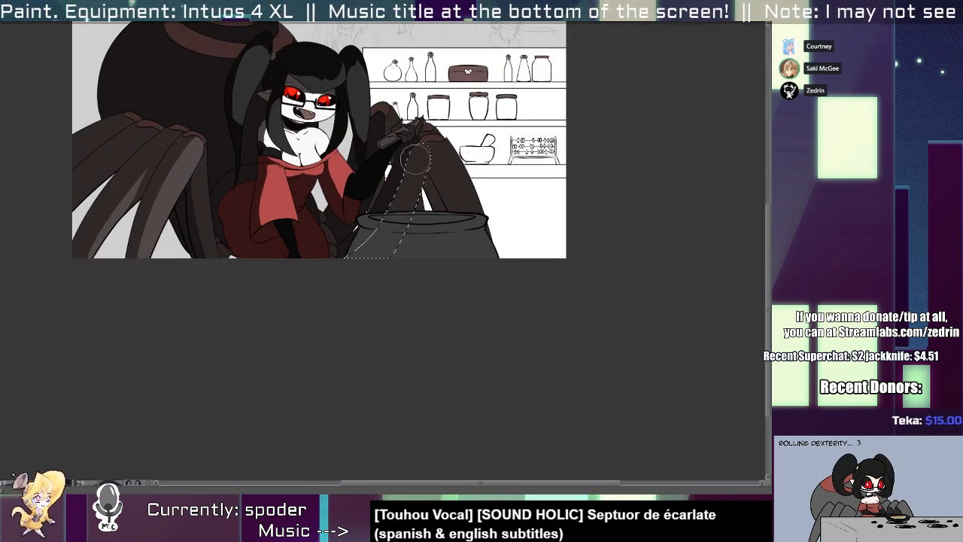
Erase the shadow down the middle of the inner leg behind the cauldron, revealing its brown base colour.
{"action": "left_click_drag", "start_coordinate": [407, 176], "coordinate": [373, 242]}
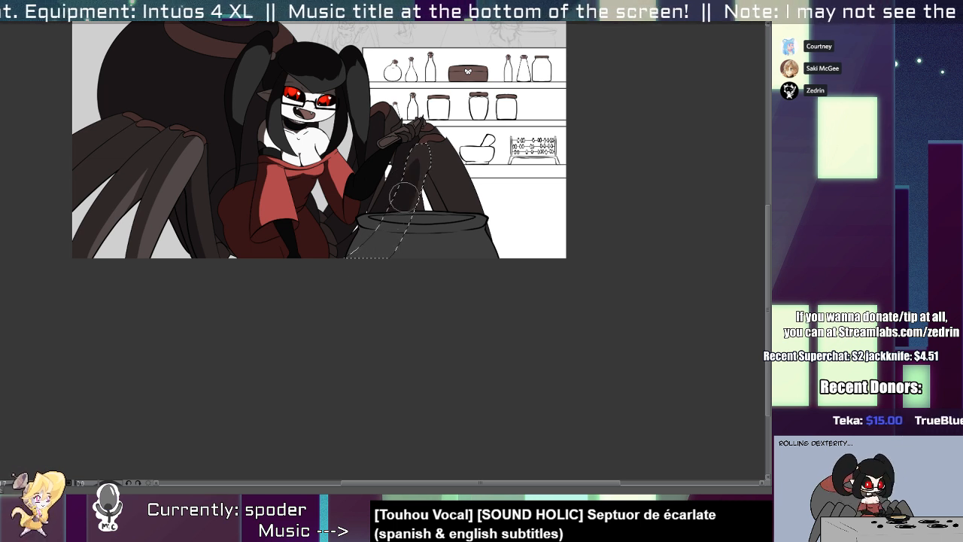
{"action": "key", "text": "ctrl+z"}
{"action": "left_click_drag", "start_coordinate": [418, 151], "coordinate": [397, 225]}
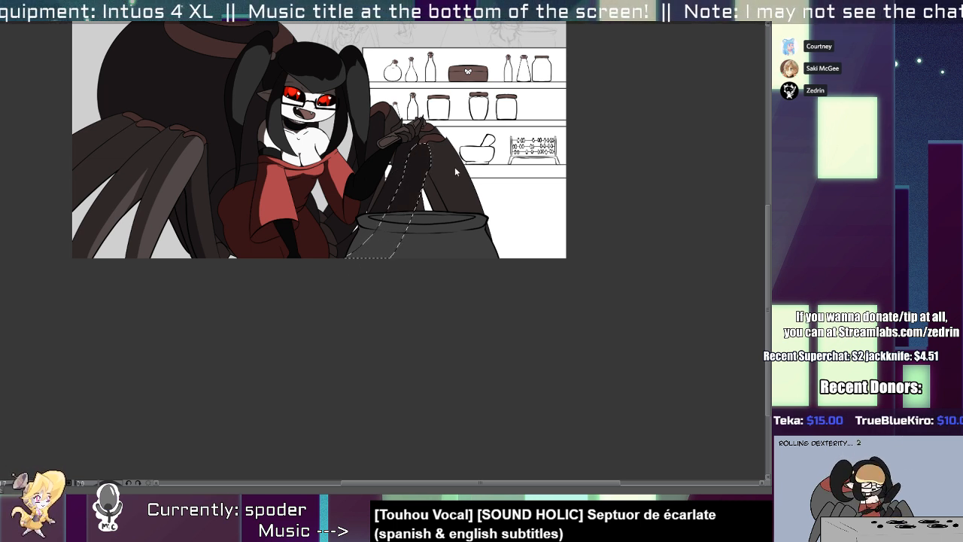
{"action": "left_click", "coordinate": [405, 185]}
{"action": "key", "text": "b"}
{"action": "left_click_drag", "start_coordinate": [416, 161], "coordinate": [392, 219]}
Select the outermost leg behind the cauldron and erase its shadow in a long band from the knee down.
{"action": "key", "text": "w"}
{"action": "left_click", "coordinate": [451, 172]}
{"action": "key", "text": "b"}
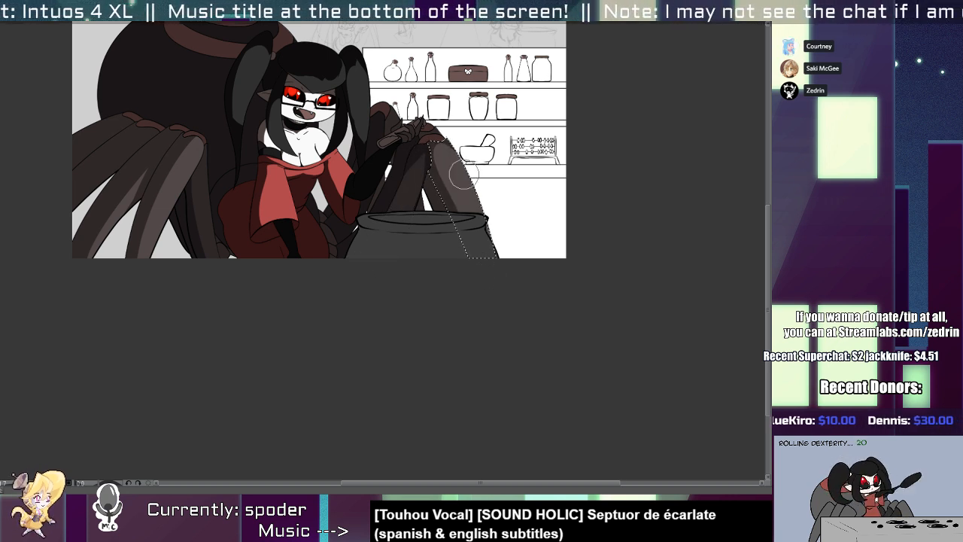
{"action": "left_click_drag", "start_coordinate": [424, 163], "coordinate": [467, 300]}
Select the dress's bodice and reshape the shadow across the midriff, undoing the unwanted stroke.
{"action": "left_click_drag", "start_coordinate": [254, 284], "coordinate": [248, 217]}
{"action": "scroll", "coordinate": [329, 279], "scroll_direction": "up", "scroll_amount": 3}
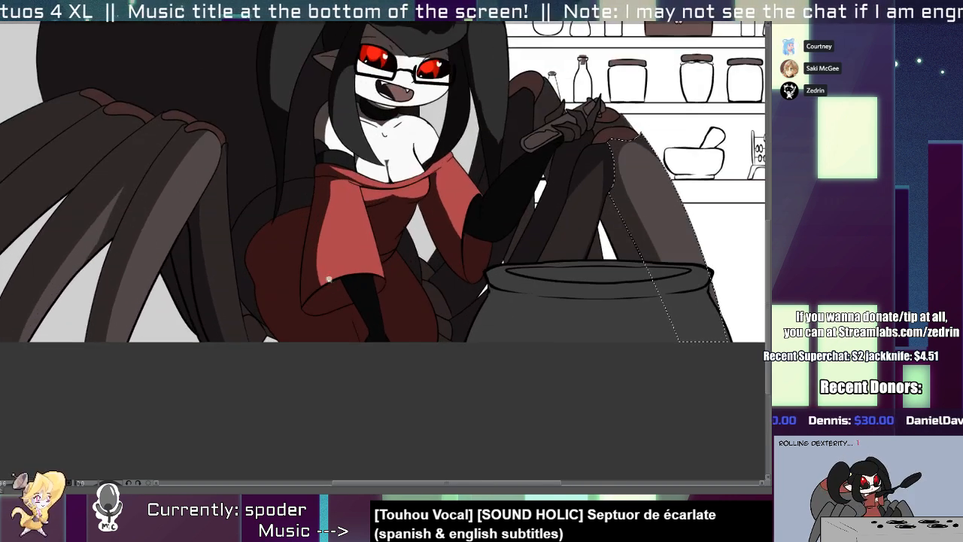
{"action": "key", "text": "w"}
{"action": "left_click", "coordinate": [386, 230]}
{"action": "key", "text": "b"}
{"action": "left_click_drag", "start_coordinate": [345, 234], "coordinate": [418, 224]}
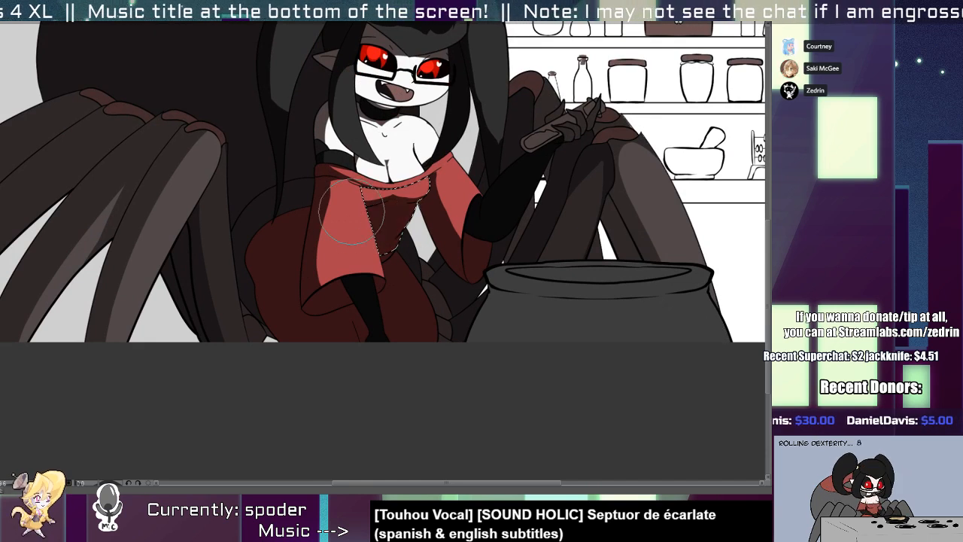
{"action": "mouse_move", "coordinate": [351, 212]}
{"action": "left_mouse_down"}
{"action": "mouse_move", "coordinate": [437, 218]}
{"action": "mouse_move", "coordinate": [401, 187]}
{"action": "mouse_move", "coordinate": [430, 187]}
{"action": "mouse_move", "coordinate": [433, 222]}
{"action": "left_mouse_up"}
{"action": "key", "text": "ctrl+z"}
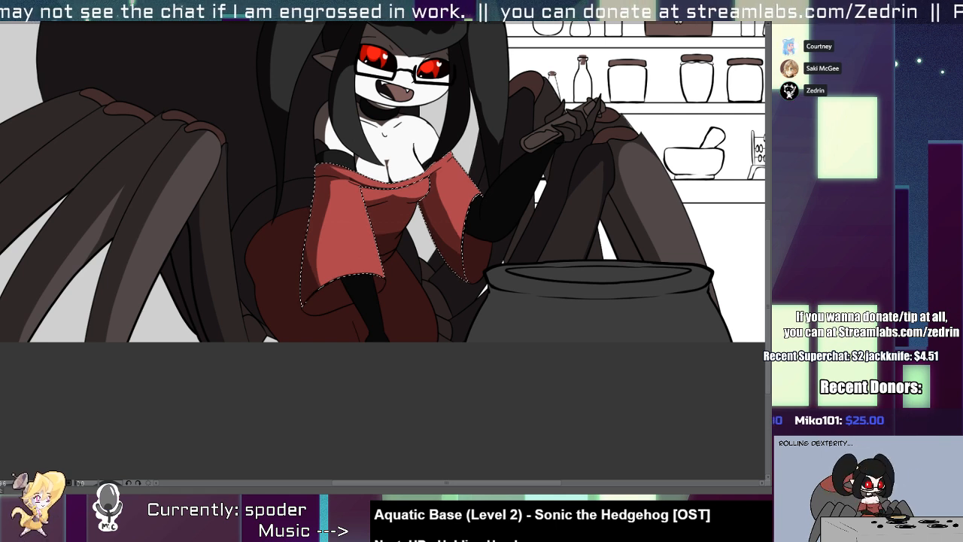
Select both parts of the dress's skirt, erase the shadow over the thighs, and clear the selection.
{"action": "mouse_move", "coordinate": [263, 357]}
{"action": "left_mouse_down"}
{"action": "mouse_move", "coordinate": [333, 376]}
{"action": "mouse_move", "coordinate": [352, 422]}
{"action": "left_mouse_up"}
{"action": "key", "text": "w"}
{"action": "left_click", "coordinate": [484, 379]}
{"action": "key", "text": "b"}
{"action": "key", "text": "w"}
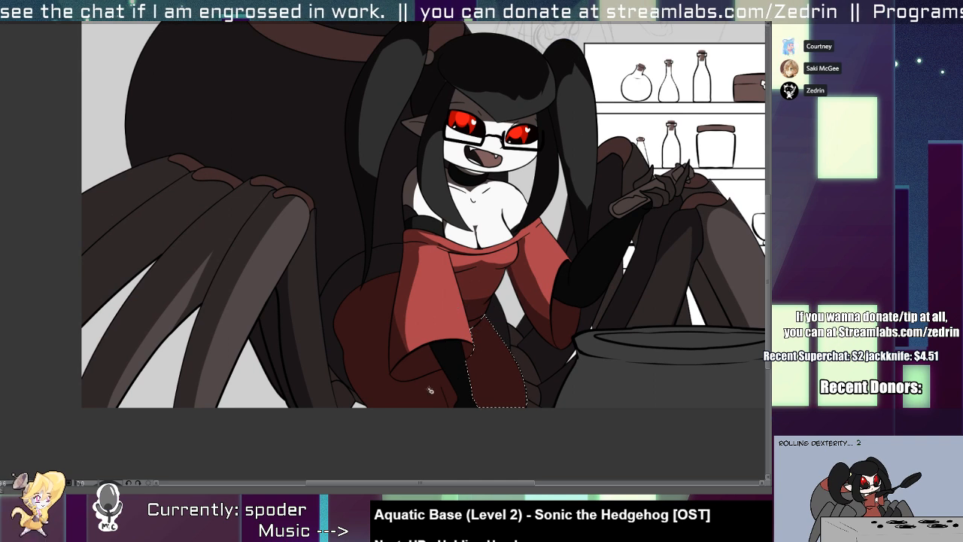
{"action": "left_click", "coordinate": [429, 390], "text": "shift"}
{"action": "key", "text": "b"}
{"action": "mouse_move", "coordinate": [443, 397]}
{"action": "left_mouse_down"}
{"action": "mouse_move", "coordinate": [439, 350]}
{"action": "mouse_move", "coordinate": [462, 355]}
{"action": "mouse_move", "coordinate": [470, 403]}
{"action": "mouse_move", "coordinate": [468, 348]}
{"action": "mouse_move", "coordinate": [485, 366]}
{"action": "left_mouse_up"}
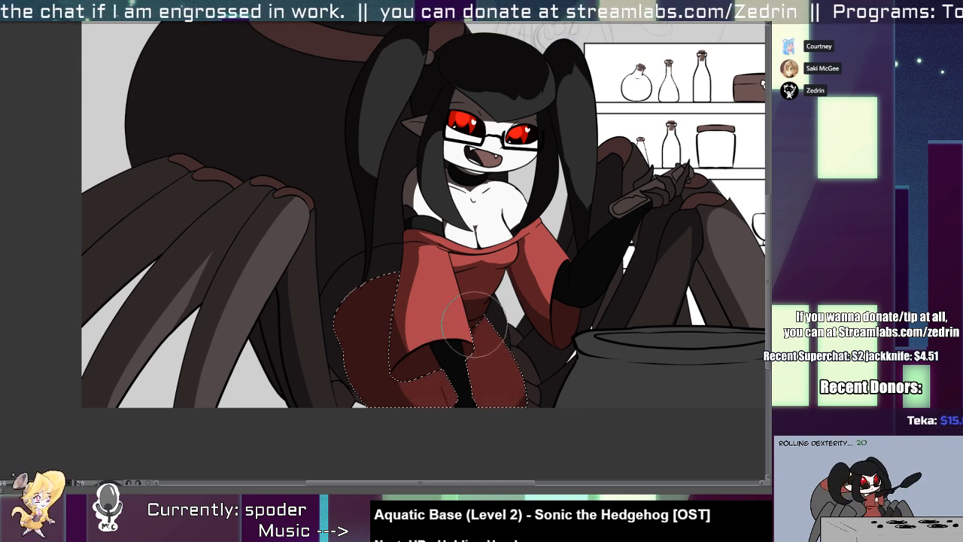
{"action": "key", "text": "ctrl+d"}
{"action": "scroll", "coordinate": [494, 267], "scroll_direction": "up", "scroll_amount": 2}
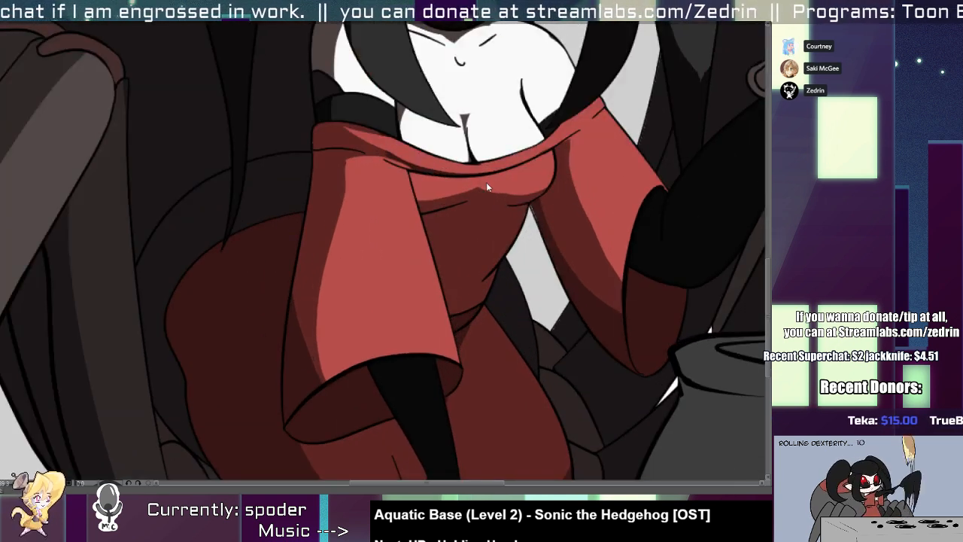
Select the sleeves and neckline, refine the shadow below the neckline fold on the near sleeve, and clear the selection.
{"action": "left_click", "coordinate": [440, 168]}
{"action": "key", "text": "b"}
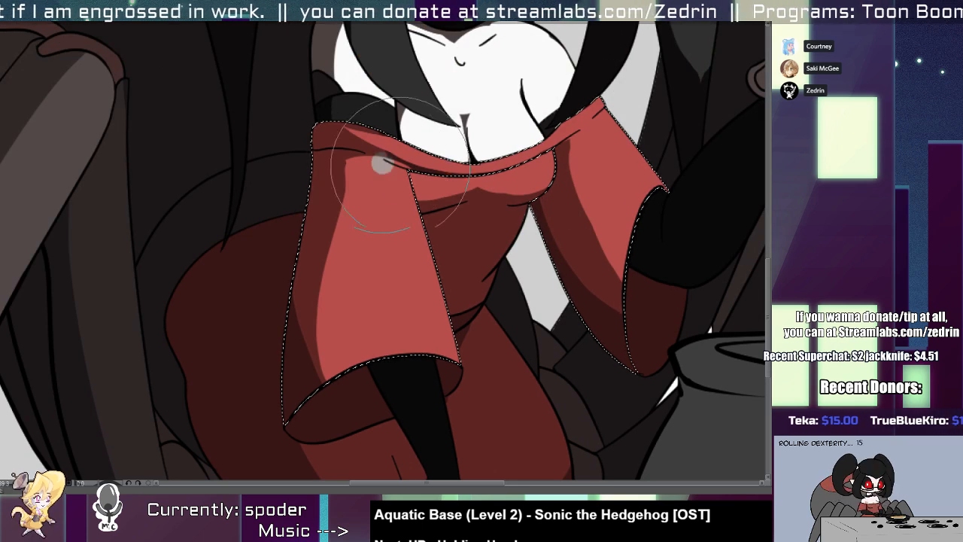
{"action": "left_click_drag", "start_coordinate": [412, 165], "coordinate": [371, 157]}
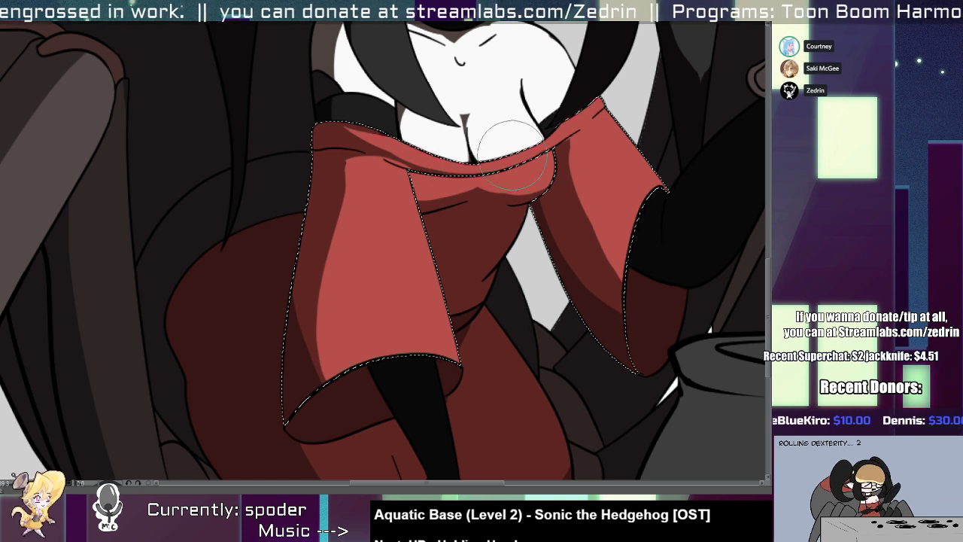
{"action": "key", "text": "ctrl+d"}
{"action": "scroll", "coordinate": [443, 282], "scroll_direction": "down", "scroll_amount": 5}
{"action": "scroll", "coordinate": [410, 233], "scroll_direction": "up", "scroll_amount": 4}
{"action": "left_click_drag", "start_coordinate": [440, 282], "coordinate": [311, 275]}
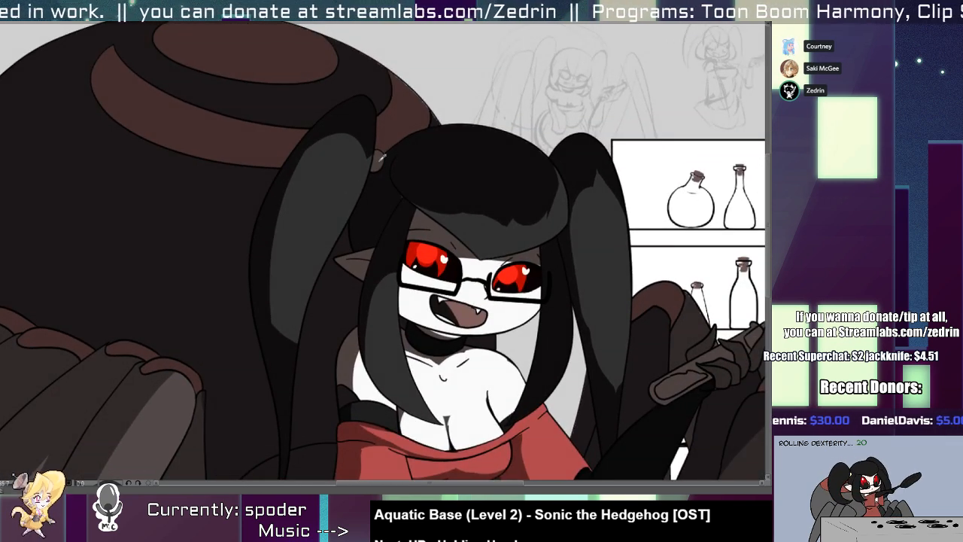
{"action": "left_click_drag", "start_coordinate": [315, 382], "coordinate": [263, 110]}
{"action": "scroll", "coordinate": [409, 275], "scroll_direction": "down", "scroll_amount": 3}
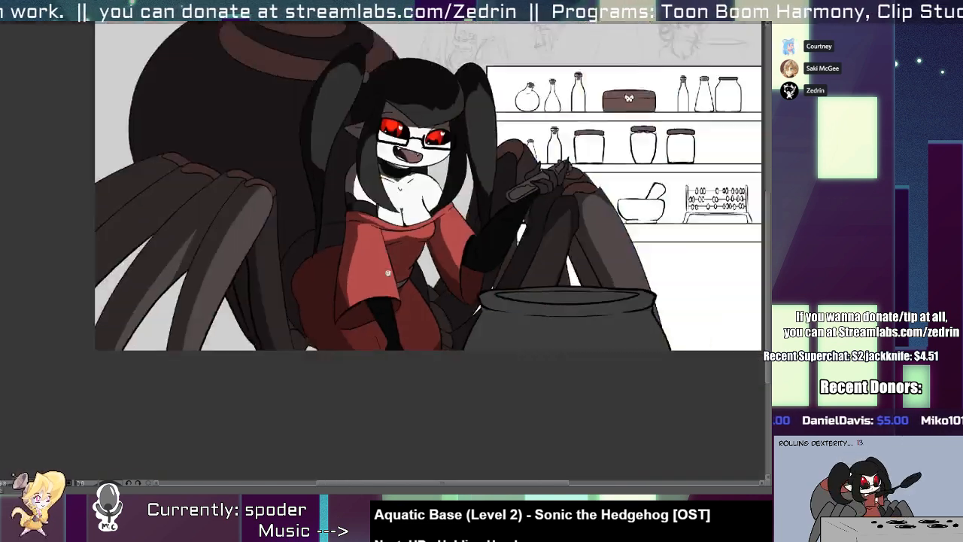
{"action": "scroll", "coordinate": [388, 272], "scroll_direction": "down", "scroll_amount": 2}
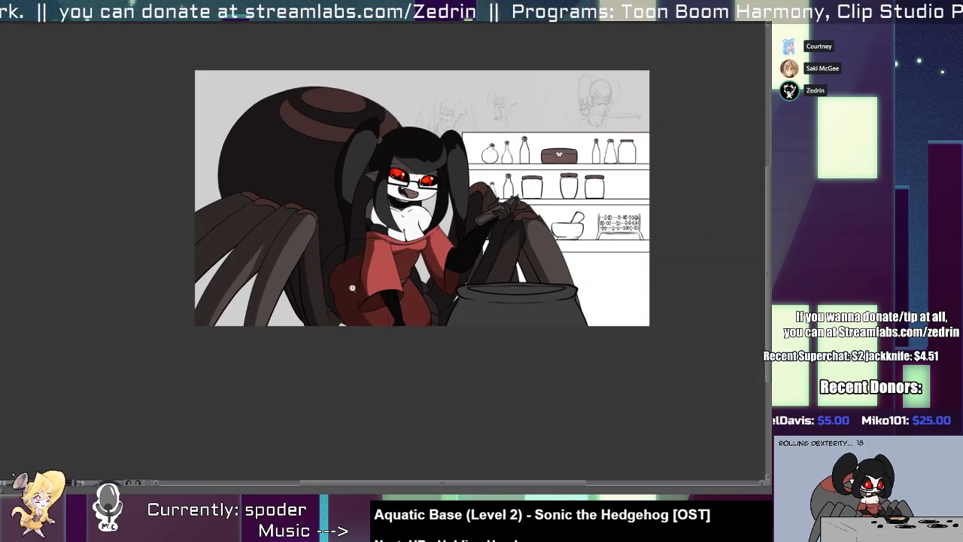
{"action": "scroll", "coordinate": [351, 287], "scroll_direction": "up", "scroll_amount": 4}
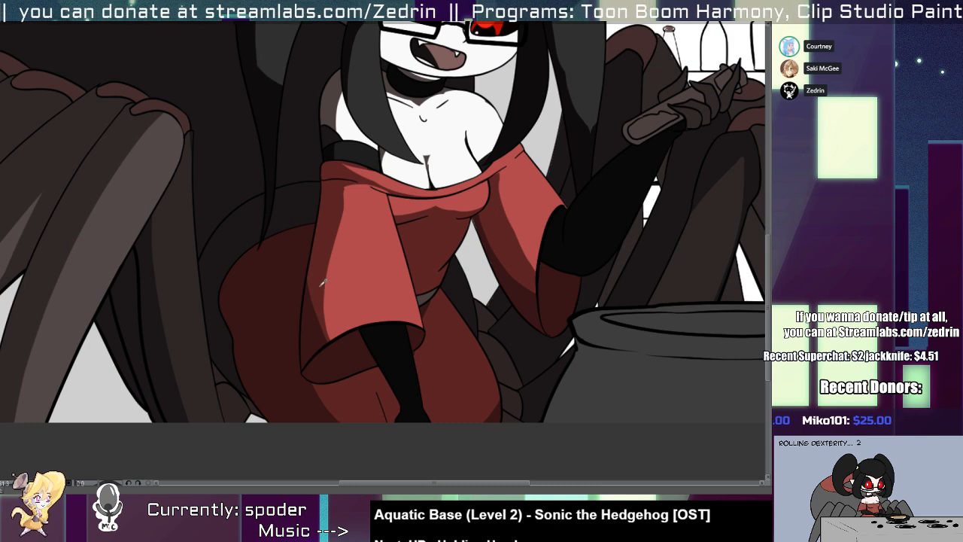
Select the sleeves and neckline, reshape the shadow down the far sleeve, and clear the selection.
{"action": "left_click", "coordinate": [322, 287]}
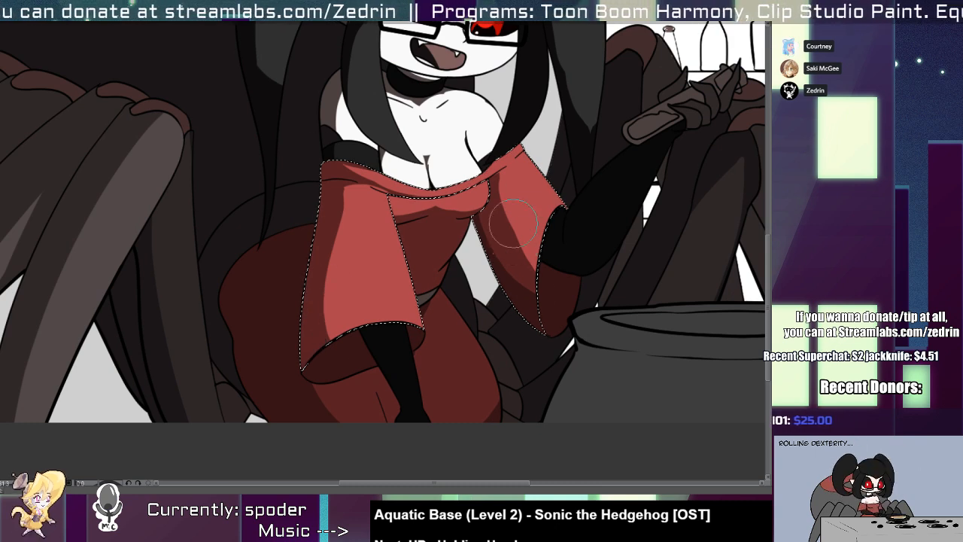
{"action": "left_click_drag", "start_coordinate": [513, 223], "coordinate": [543, 309]}
{"action": "key", "text": "ctrl+d"}
{"action": "scroll", "coordinate": [540, 239], "scroll_direction": "down", "scroll_amount": 4}
{"action": "left_click_drag", "start_coordinate": [500, 239], "coordinate": [463, 242]}
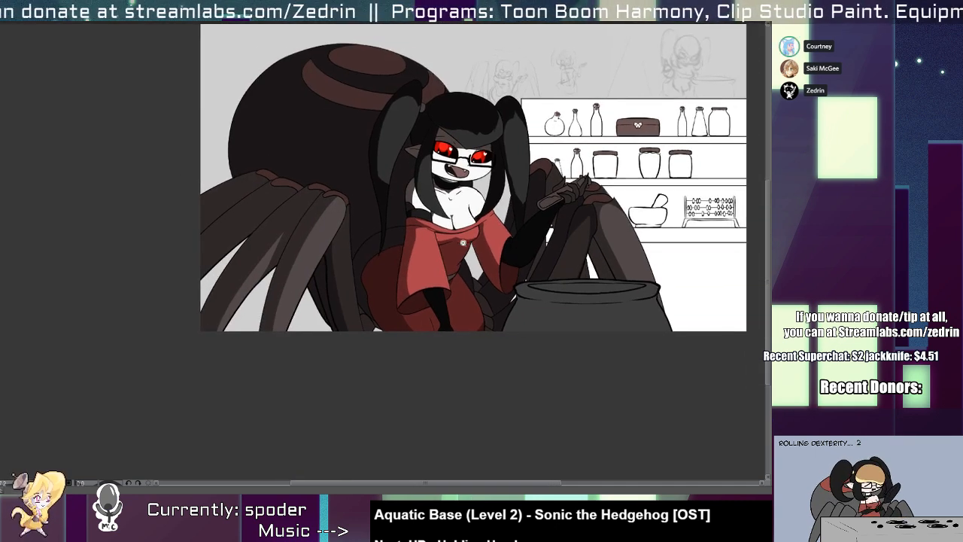
Examine the shading on the far sleeve, the raised hand and the legs behind the cauldron.
{"action": "scroll", "coordinate": [463, 243], "scroll_direction": "up", "scroll_amount": 5}
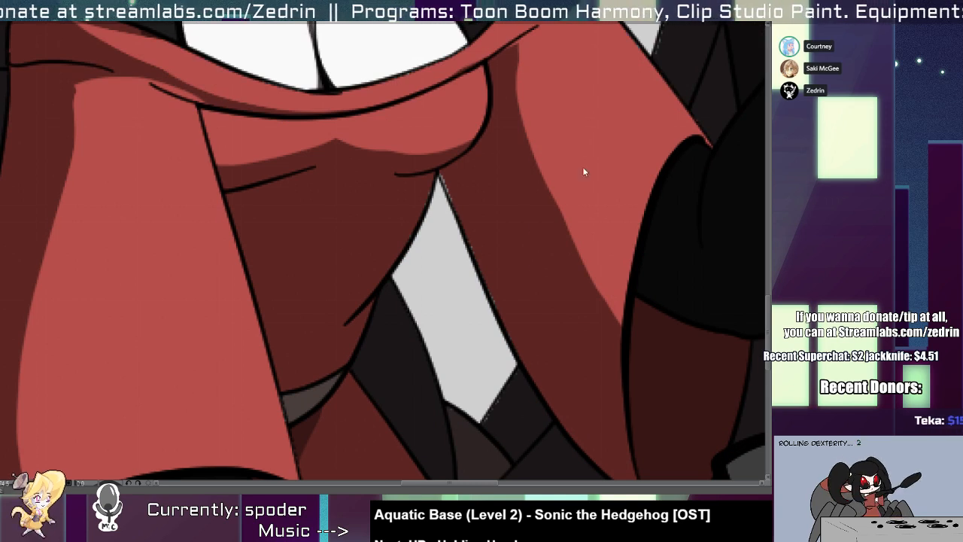
{"action": "scroll", "coordinate": [568, 150], "scroll_direction": "down", "scroll_amount": 3}
{"action": "scroll", "coordinate": [537, 188], "scroll_direction": "up", "scroll_amount": 2}
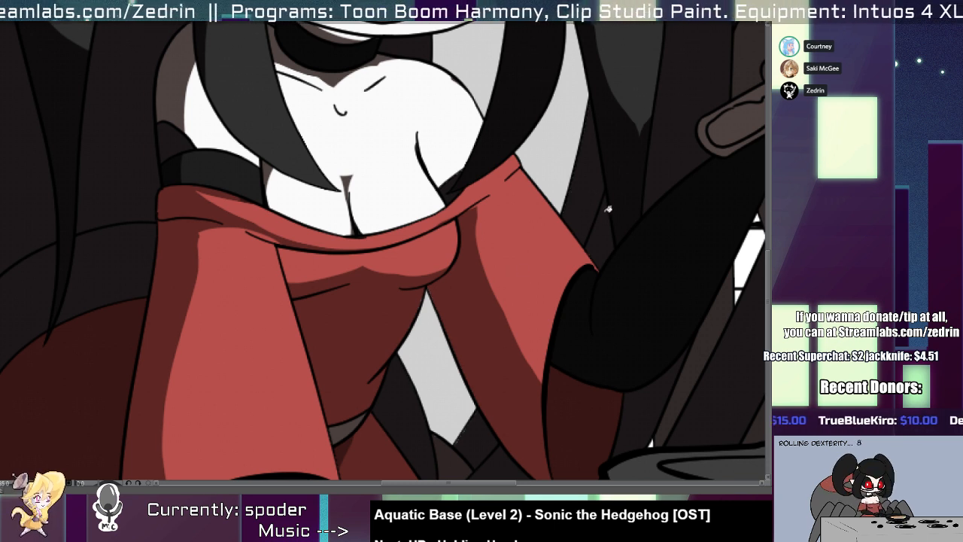
{"action": "scroll", "coordinate": [565, 226], "scroll_direction": "down", "scroll_amount": 3}
{"action": "left_click_drag", "start_coordinate": [545, 242], "coordinate": [454, 403]}
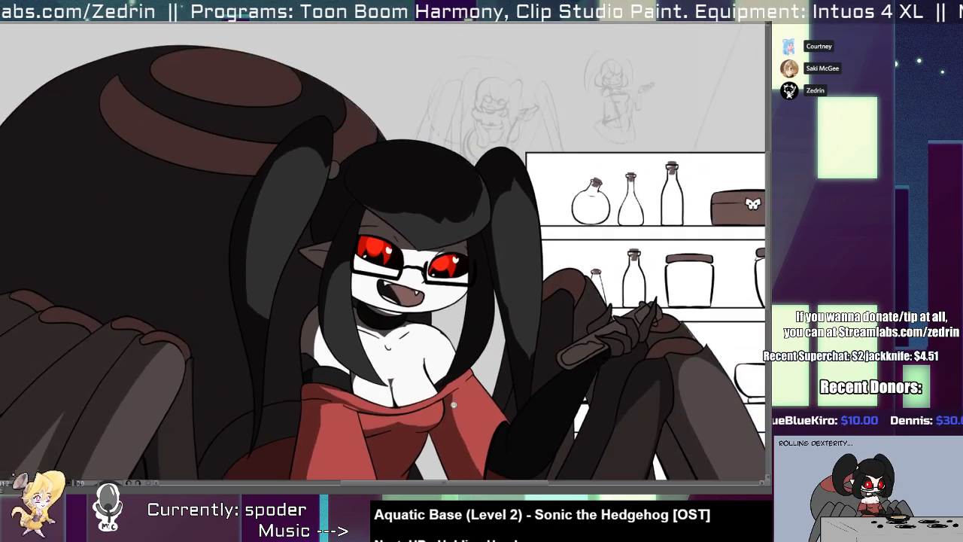
{"action": "left_click_drag", "start_coordinate": [589, 274], "coordinate": [643, 287]}
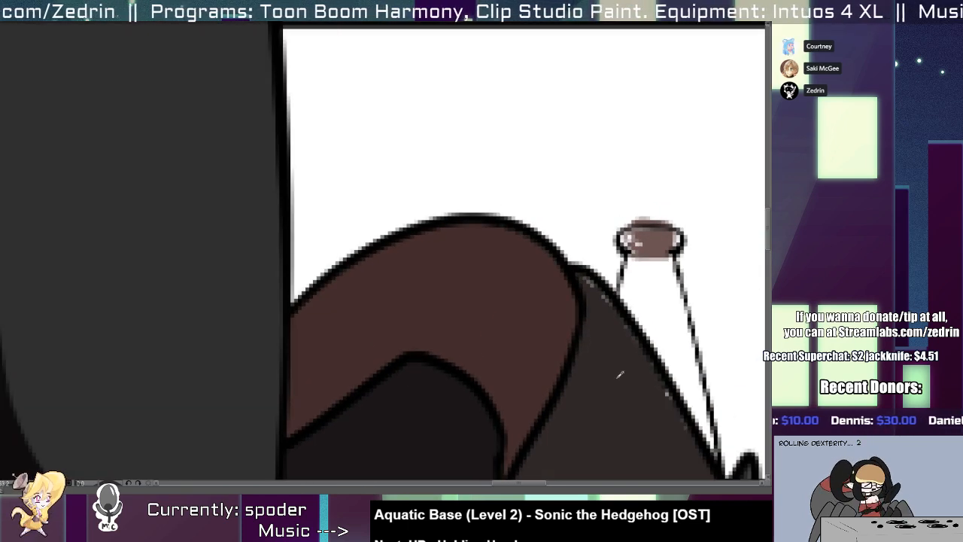
{"action": "scroll", "coordinate": [477, 323], "scroll_direction": "down", "scroll_amount": 4}
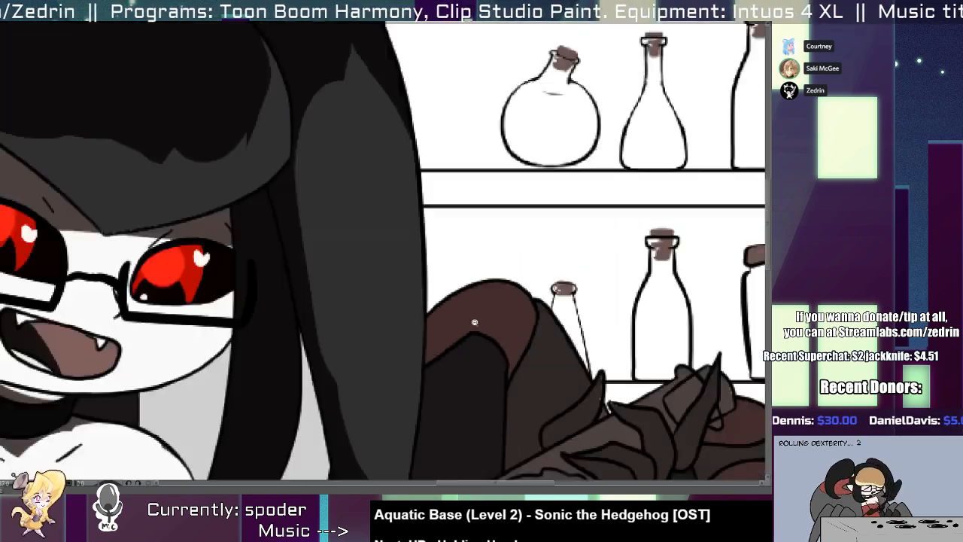
{"action": "left_click_drag", "start_coordinate": [503, 316], "coordinate": [375, 201]}
{"action": "scroll", "coordinate": [551, 299], "scroll_direction": "up", "scroll_amount": 3}
{"action": "key", "text": "e"}
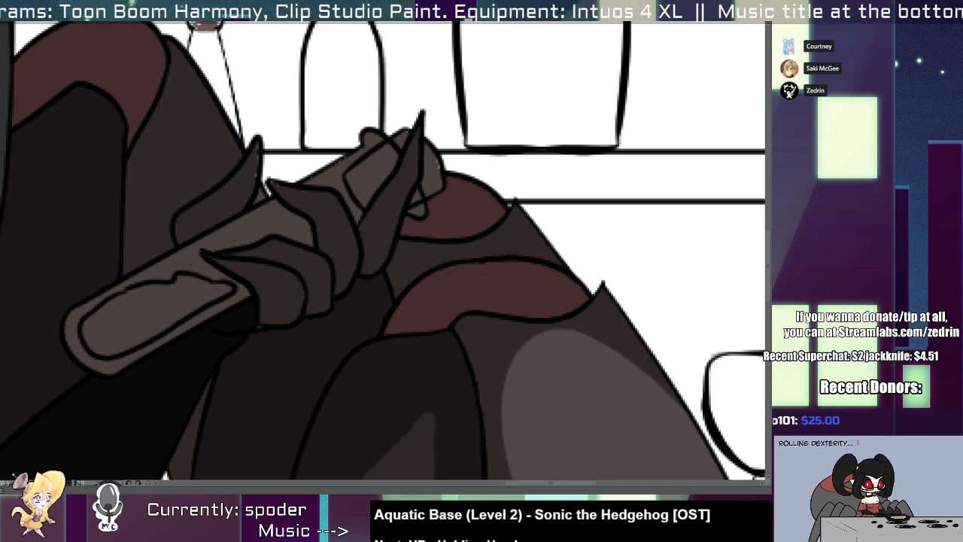
{"action": "scroll", "coordinate": [584, 348], "scroll_direction": "down", "scroll_amount": 5}
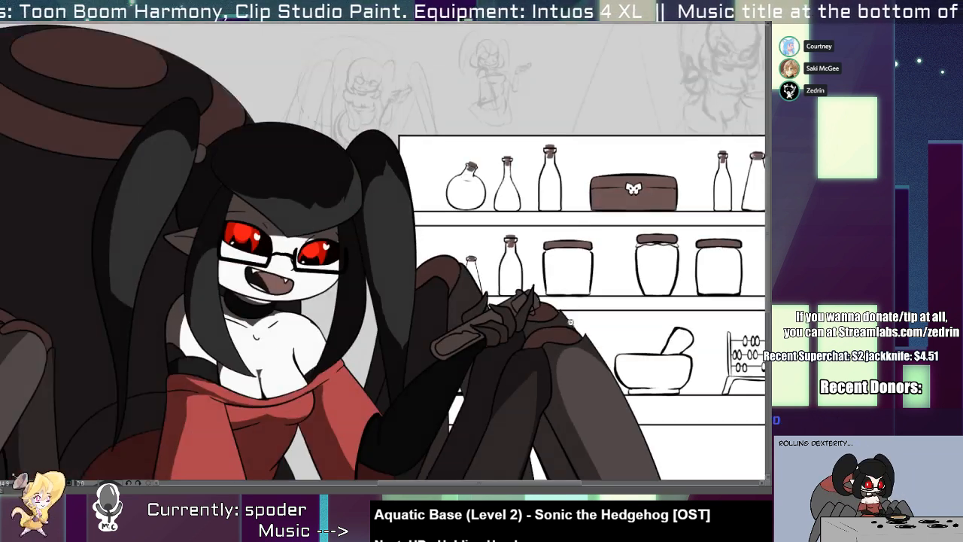
{"action": "scroll", "coordinate": [579, 315], "scroll_direction": "up", "scroll_amount": 5}
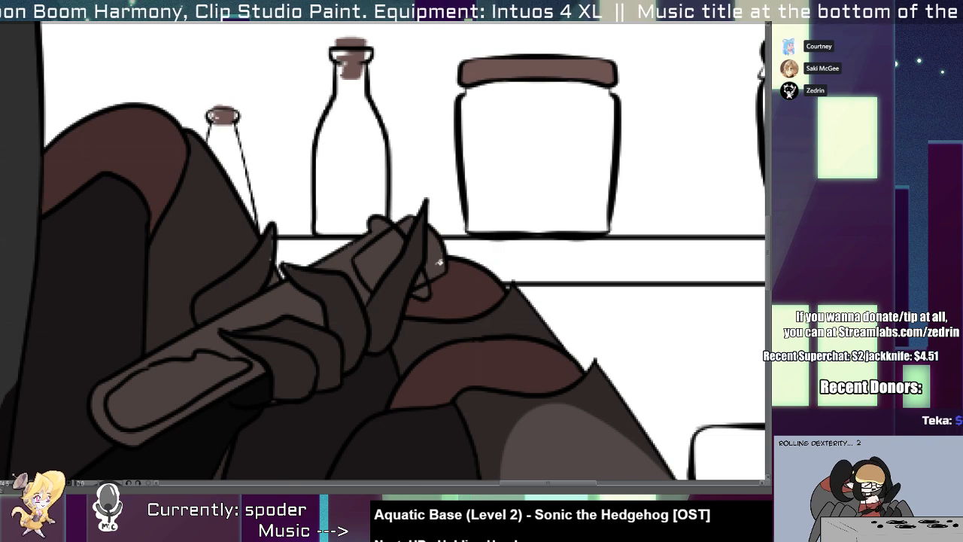
{"action": "scroll", "coordinate": [444, 267], "scroll_direction": "down", "scroll_amount": 5}
{"action": "scroll", "coordinate": [462, 190], "scroll_direction": "up", "scroll_amount": 6}
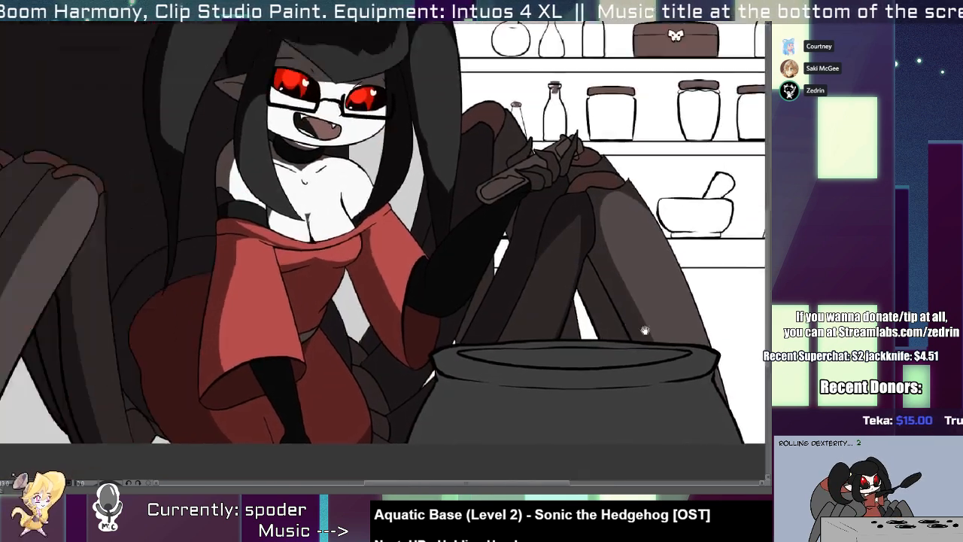
Examine the shadow edges on the front legs and the near side of the skirt.
{"action": "scroll", "coordinate": [435, 329], "scroll_direction": "up", "scroll_amount": 5}
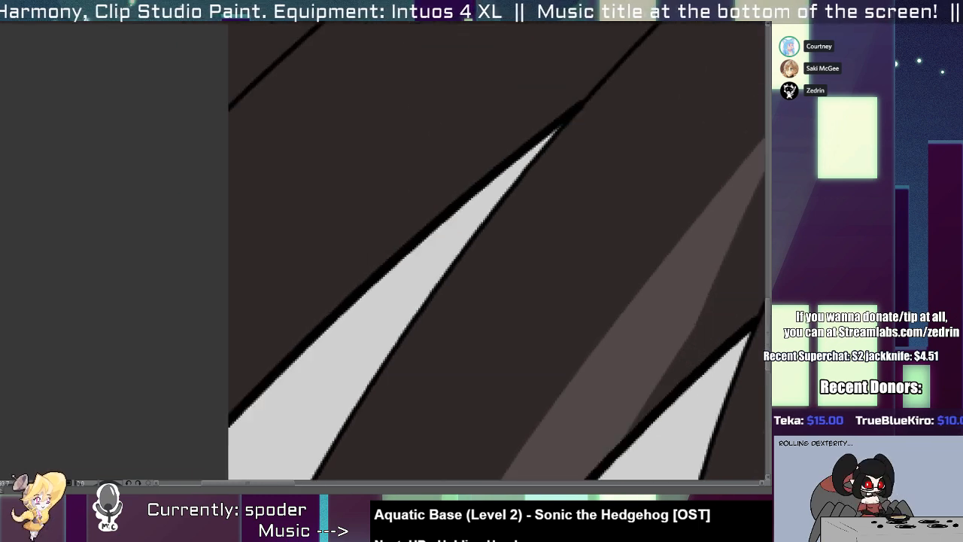
{"action": "scroll", "coordinate": [365, 295], "scroll_direction": "down", "scroll_amount": 3}
{"action": "left_click_drag", "start_coordinate": [363, 294], "coordinate": [322, 414]}
{"action": "scroll", "coordinate": [362, 303], "scroll_direction": "up", "scroll_amount": 2}
{"action": "scroll", "coordinate": [360, 308], "scroll_direction": "down", "scroll_amount": 4}
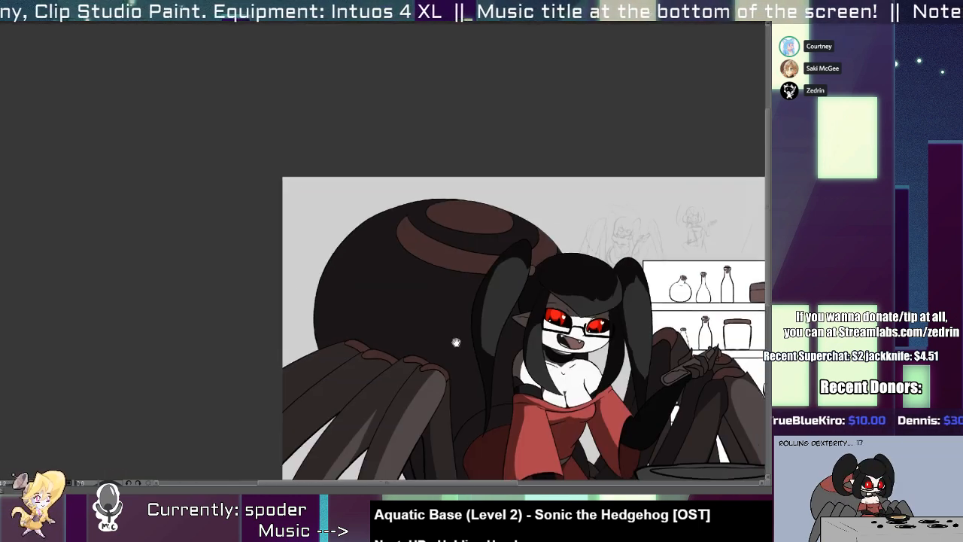
{"action": "scroll", "coordinate": [352, 339], "scroll_direction": "up", "scroll_amount": 5}
{"action": "scroll", "coordinate": [348, 354], "scroll_direction": "up", "scroll_amount": 3}
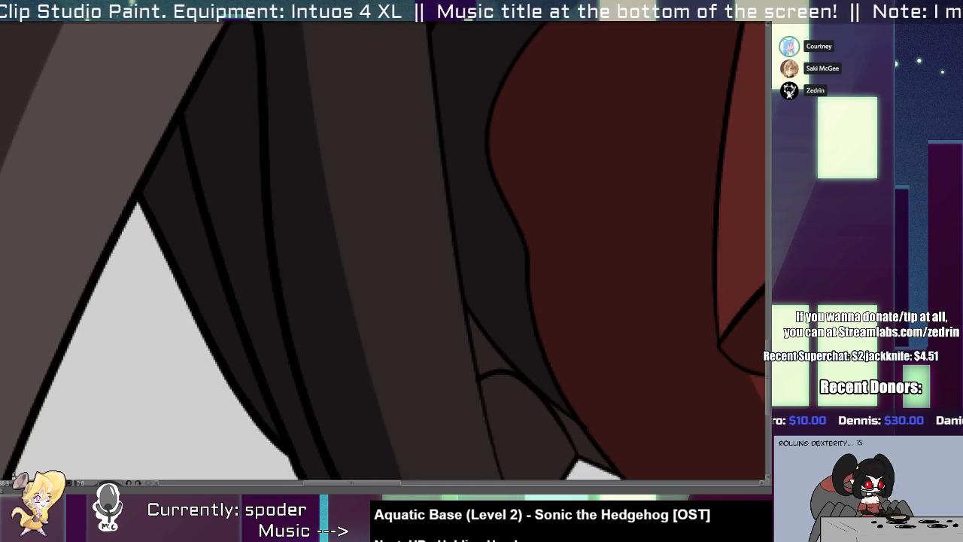
{"action": "scroll", "coordinate": [243, 329], "scroll_direction": "down", "scroll_amount": 6}
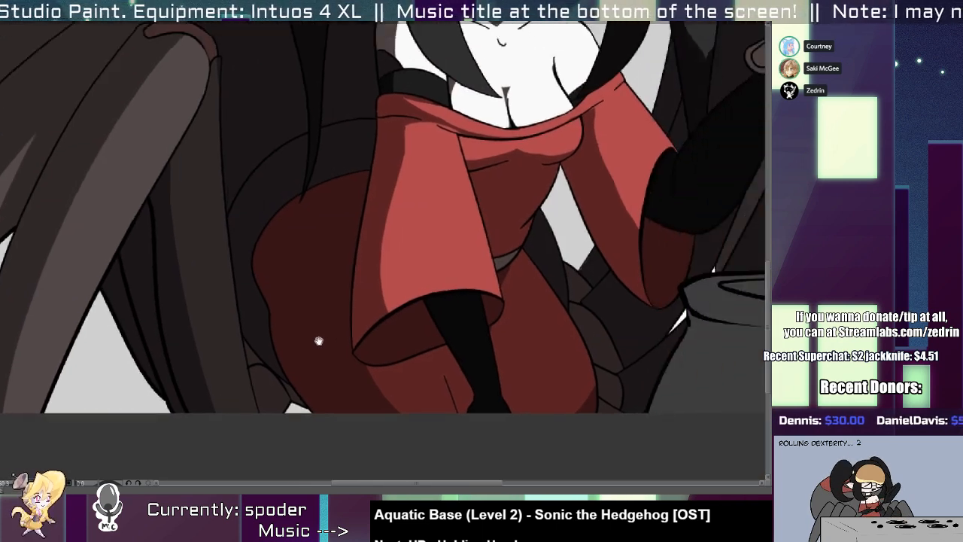
{"action": "scroll", "coordinate": [358, 315], "scroll_direction": "up", "scroll_amount": 2}
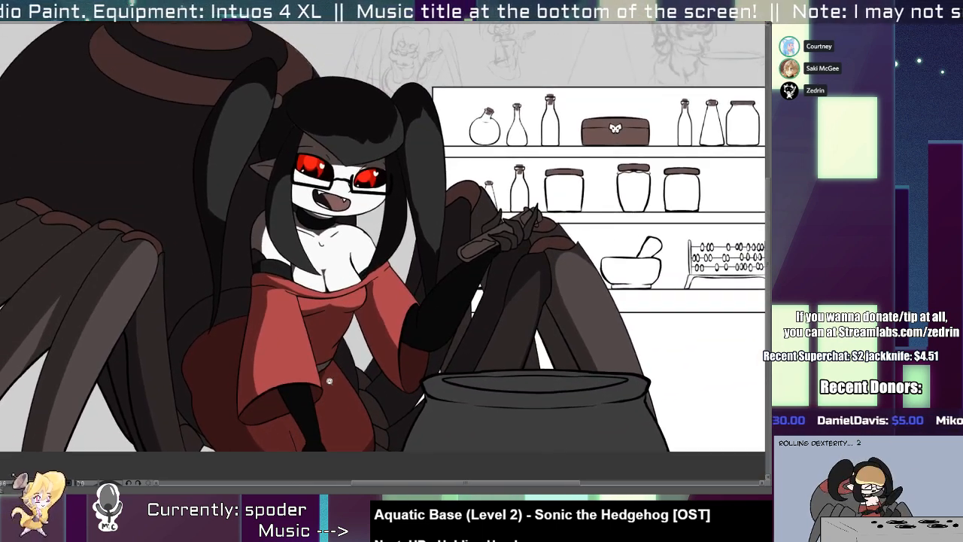
Select the sleeves and neckline, erase shadow along the near shoulder's fold, and refine the shadow beneath it, undoing a stray stroke.
{"action": "scroll", "coordinate": [317, 269], "scroll_direction": "up", "scroll_amount": 4}
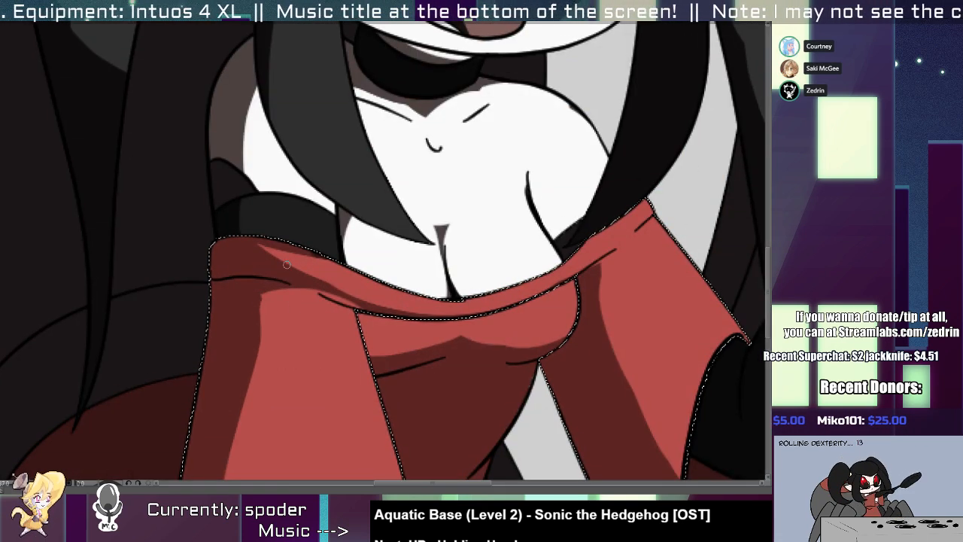
{"action": "left_click", "coordinate": [288, 268]}
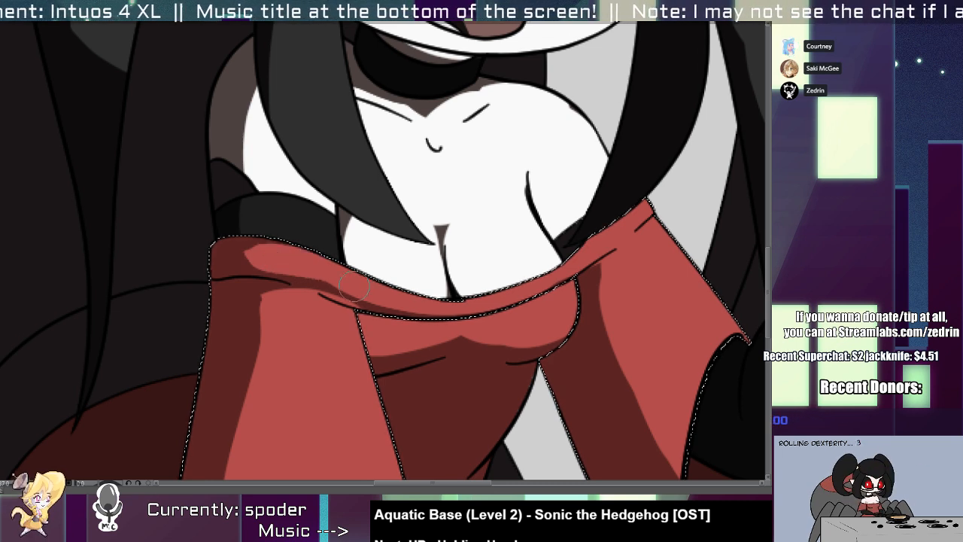
{"action": "scroll", "coordinate": [309, 274], "scroll_direction": "down", "scroll_amount": 1}
{"action": "scroll", "coordinate": [312, 273], "scroll_direction": "up", "scroll_amount": 2}
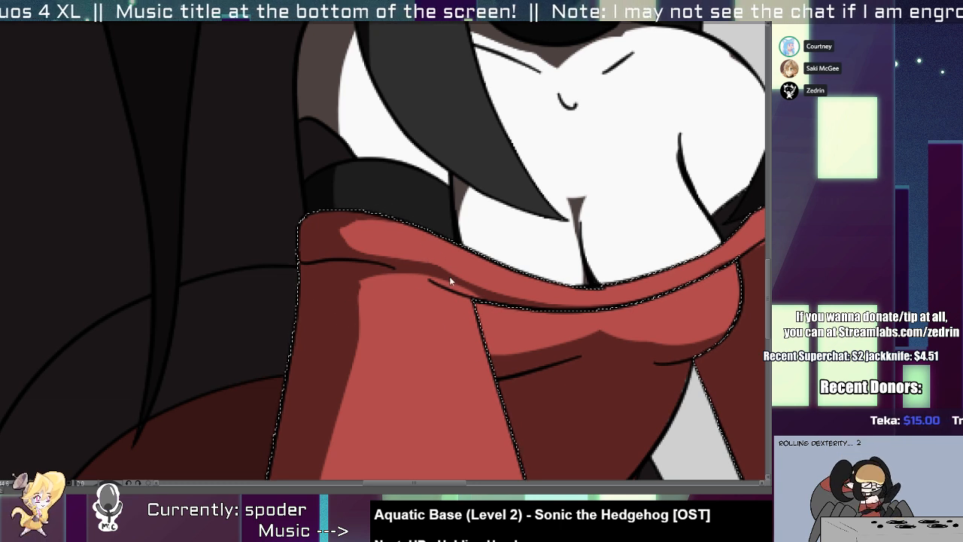
{"action": "left_click_drag", "start_coordinate": [379, 265], "coordinate": [455, 286]}
{"action": "key", "text": "ctrl+z"}
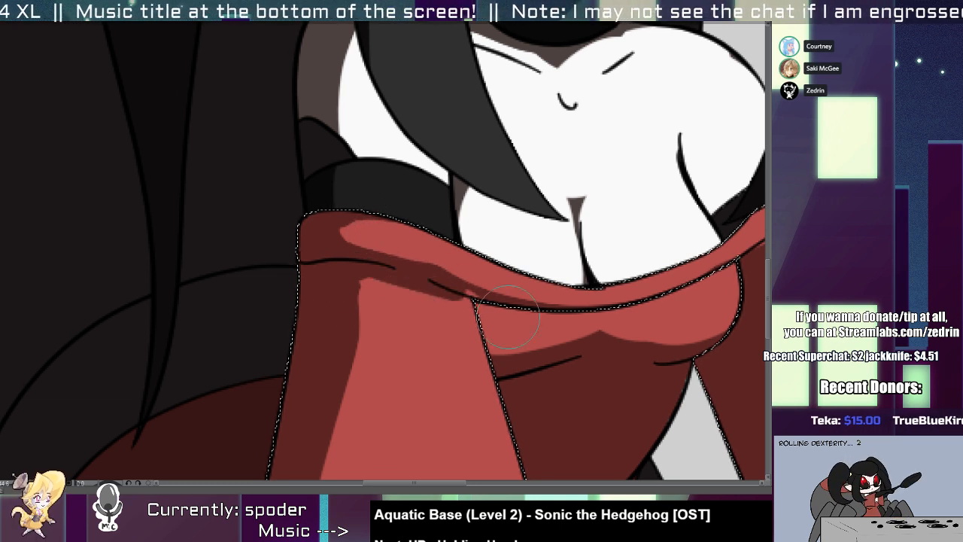
{"action": "scroll", "coordinate": [464, 267], "scroll_direction": "down", "scroll_amount": 2}
{"action": "scroll", "coordinate": [455, 238], "scroll_direction": "down", "scroll_amount": 3}
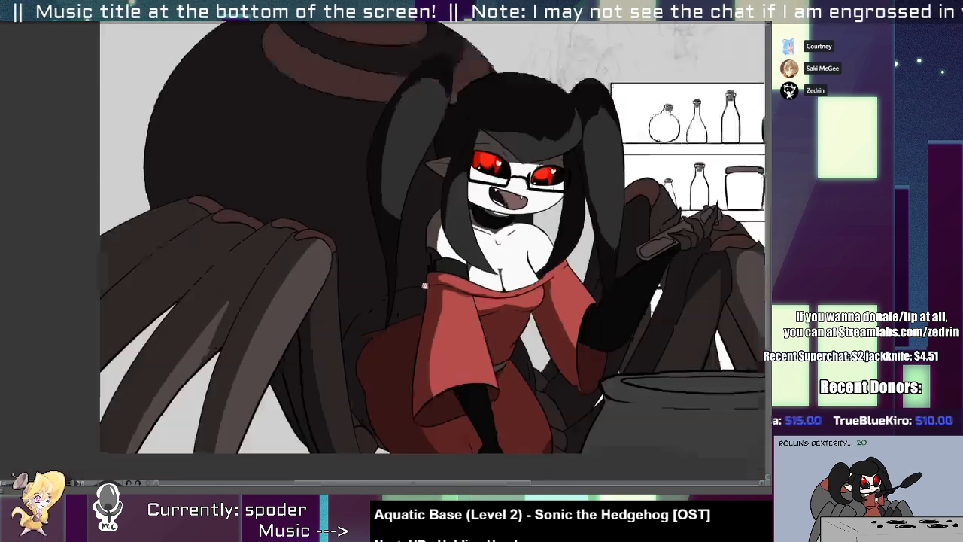
Select the near part of the skirt, erase more shadow over the thigh, and clear the selection.
{"action": "scroll", "coordinate": [409, 301], "scroll_direction": "up", "scroll_amount": 4}
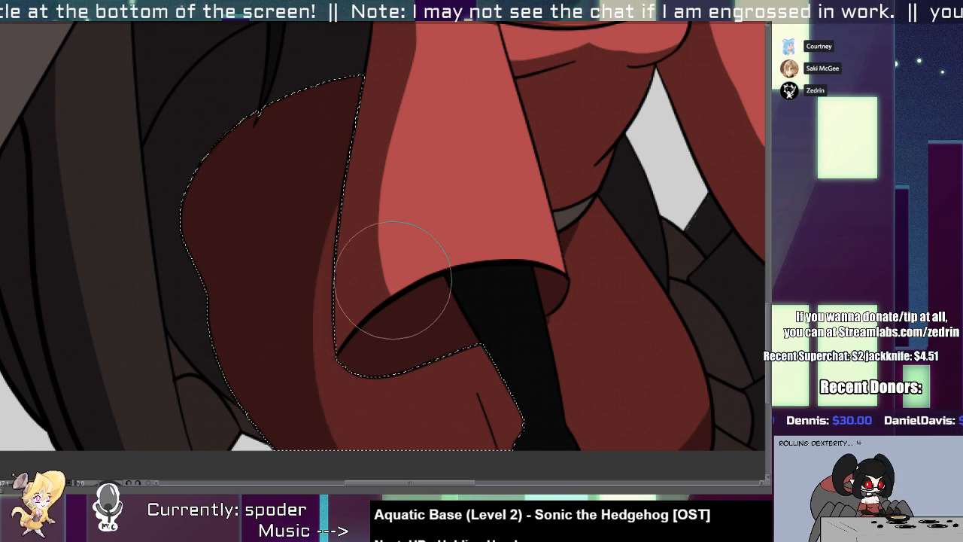
{"action": "left_click_drag", "start_coordinate": [402, 218], "coordinate": [556, 467]}
{"action": "key", "text": "ctrl+d"}
{"action": "scroll", "coordinate": [391, 273], "scroll_direction": "down", "scroll_amount": 6}
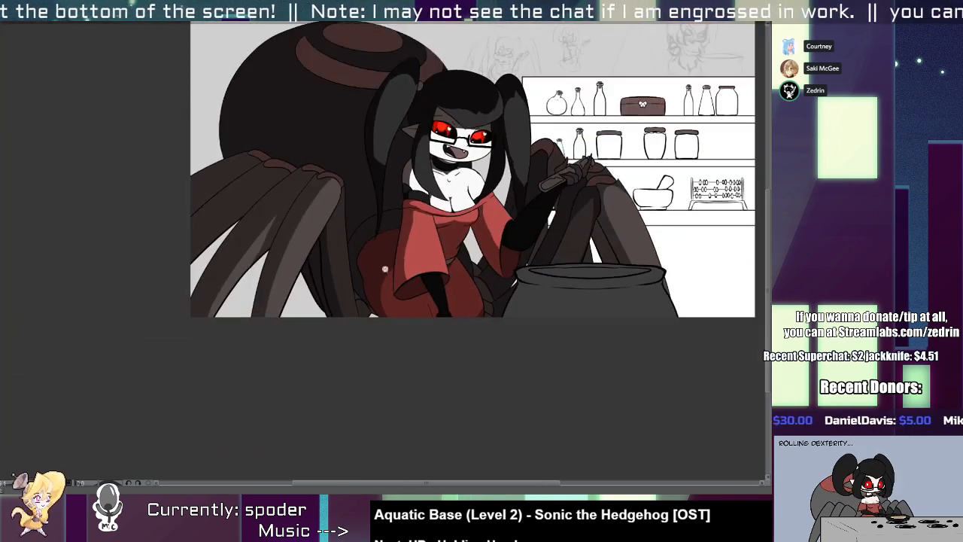
Select the far part of the skirt, erase the remaining shadow at its lower outer edge, and clear the selection.
{"action": "scroll", "coordinate": [479, 310], "scroll_direction": "up", "scroll_amount": 5}
{"action": "scroll", "coordinate": [483, 286], "scroll_direction": "down", "scroll_amount": 2}
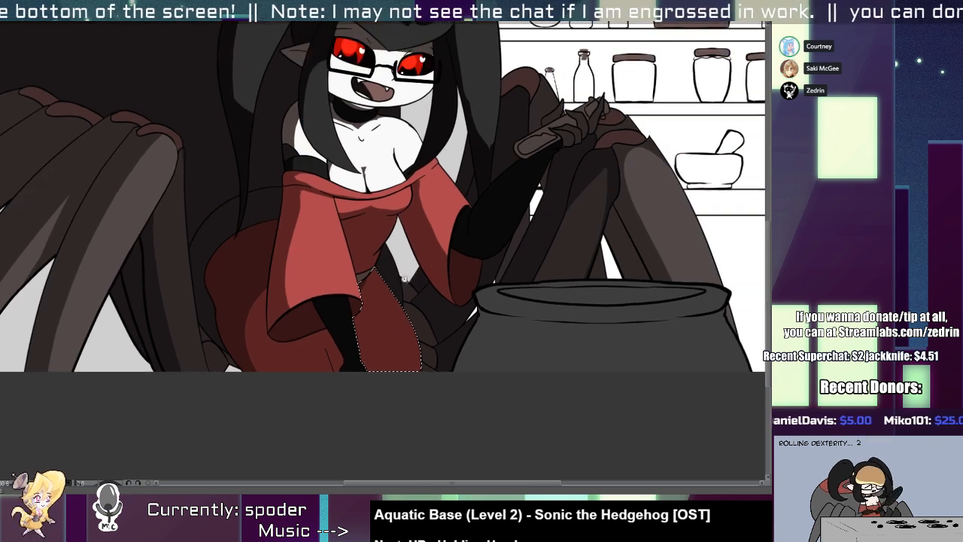
{"action": "scroll", "coordinate": [460, 304], "scroll_direction": "up", "scroll_amount": 1}
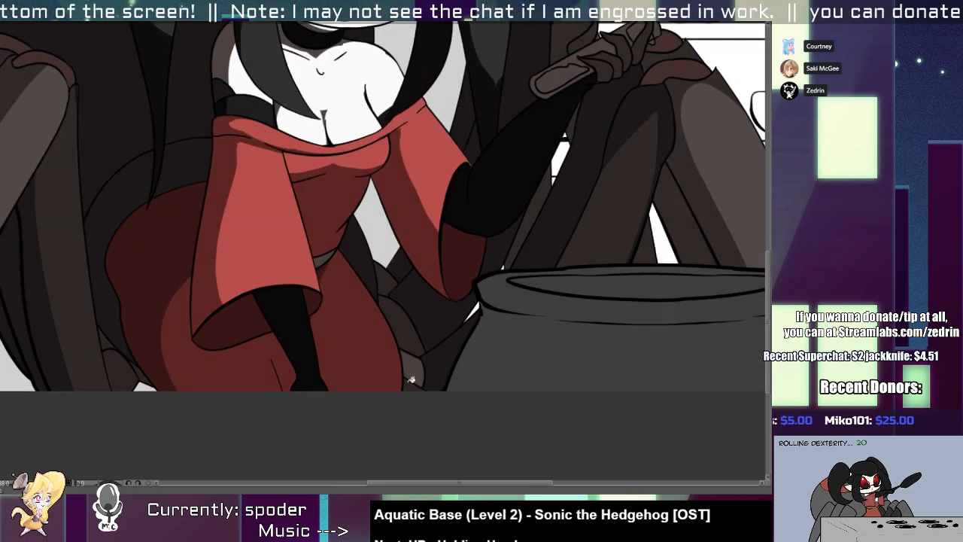
Erase the shadow from the small leg segments beside the lower skirt.
{"action": "scroll", "coordinate": [413, 335], "scroll_direction": "down", "scroll_amount": 2}
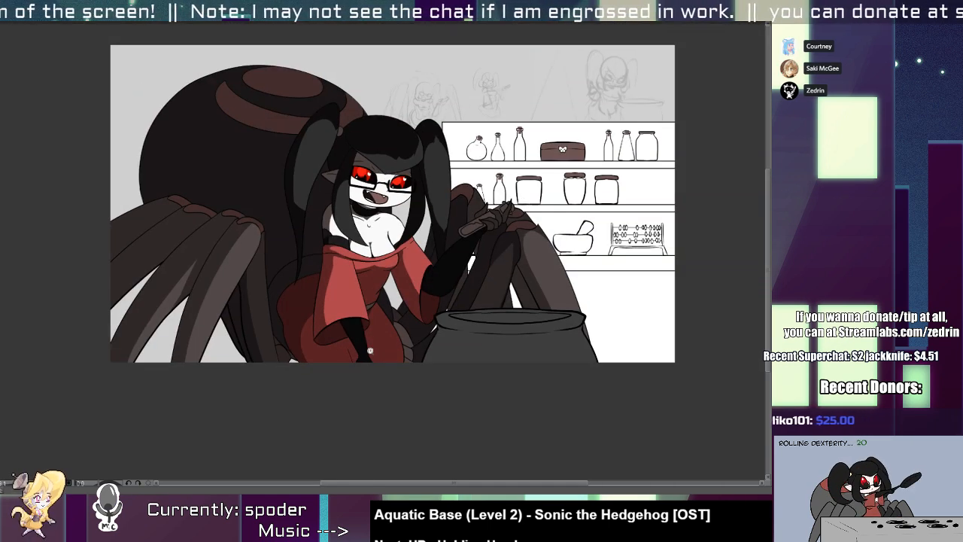
{"action": "scroll", "coordinate": [286, 346], "scroll_direction": "up", "scroll_amount": 1}
{"action": "scroll", "coordinate": [292, 370], "scroll_direction": "down", "scroll_amount": 3}
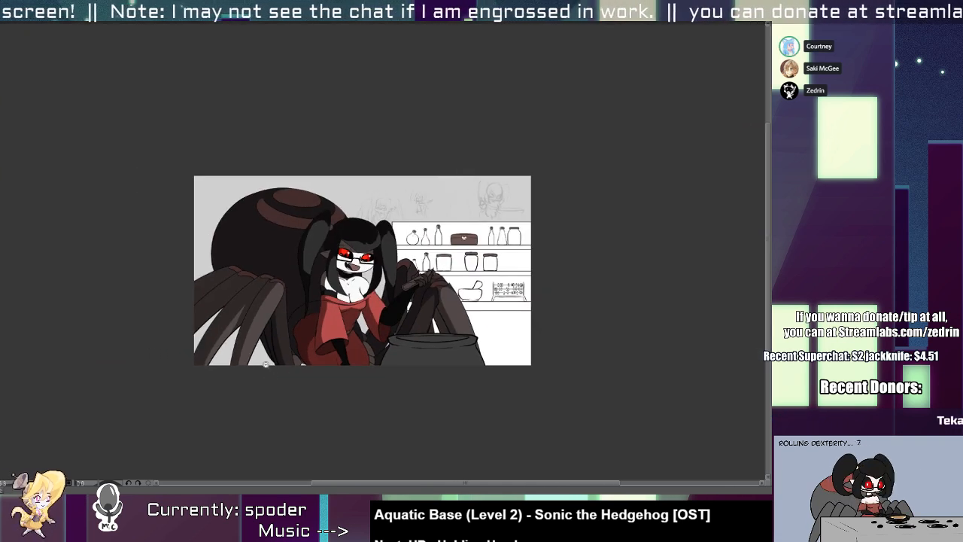
{"action": "scroll", "coordinate": [353, 305], "scroll_direction": "up", "scroll_amount": 2}
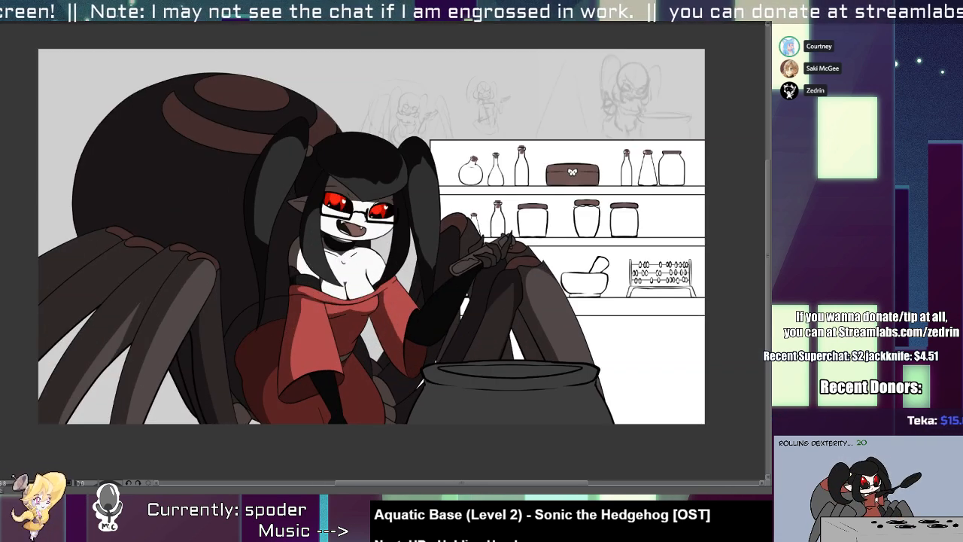
Select all the red areas of the dress, covering the sleeves, neckline, bodice and skirt.
{"action": "left_click", "coordinate": [352, 361]}
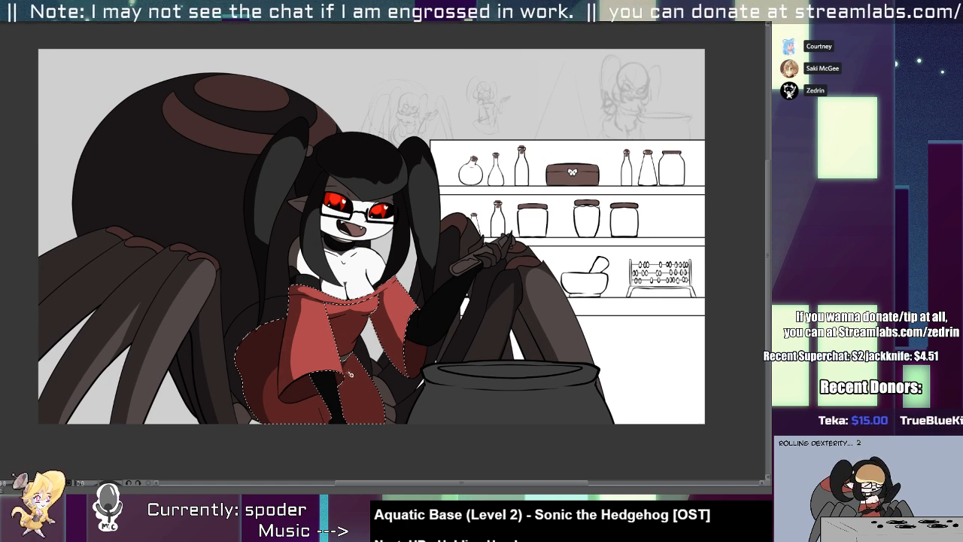
{"action": "scroll", "coordinate": [350, 374], "scroll_direction": "up", "scroll_amount": 3}
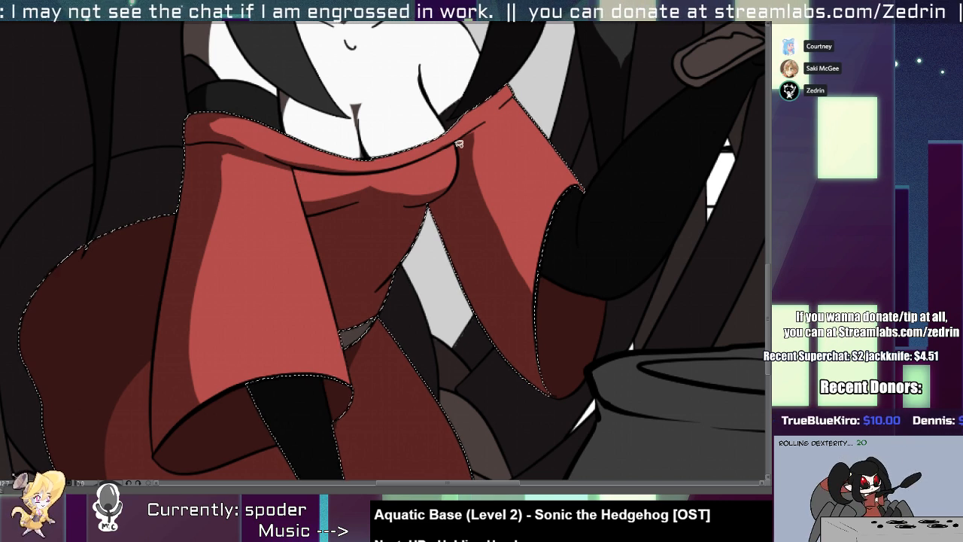
{"action": "scroll", "coordinate": [453, 191], "scroll_direction": "down", "scroll_amount": 3}
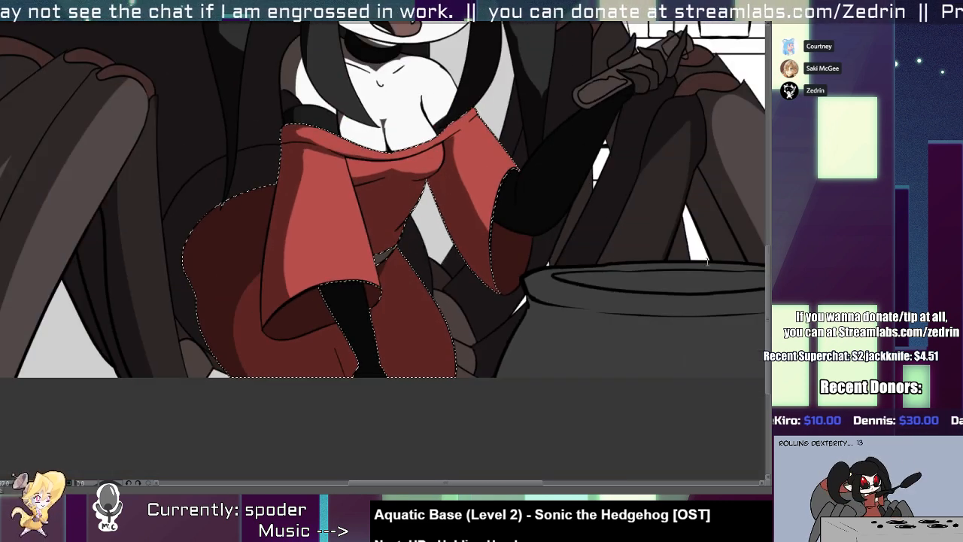
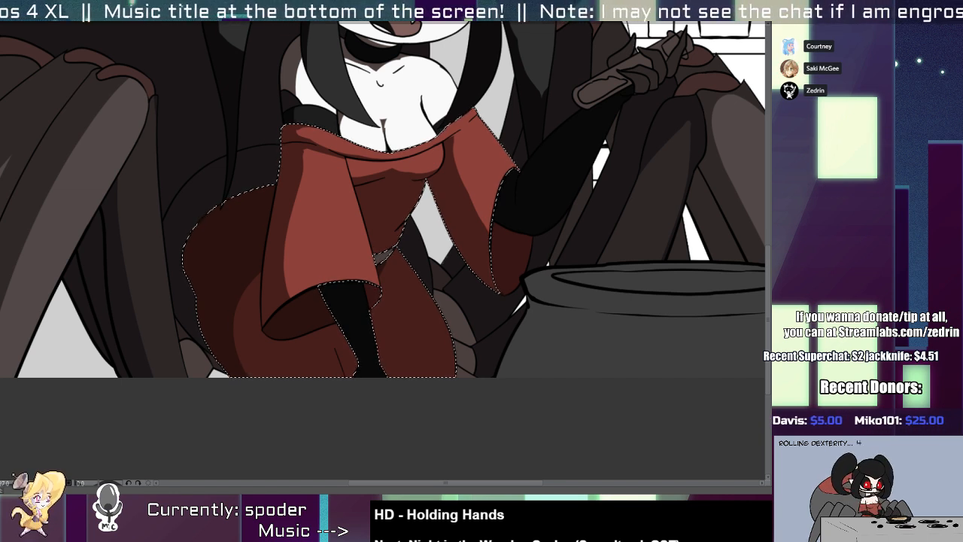
Select the ponytail beside the shelves, reshape the edge of its lit area down to the tip, and clear the selection.
{"action": "scroll", "coordinate": [555, 210], "scroll_direction": "down", "scroll_amount": 4}
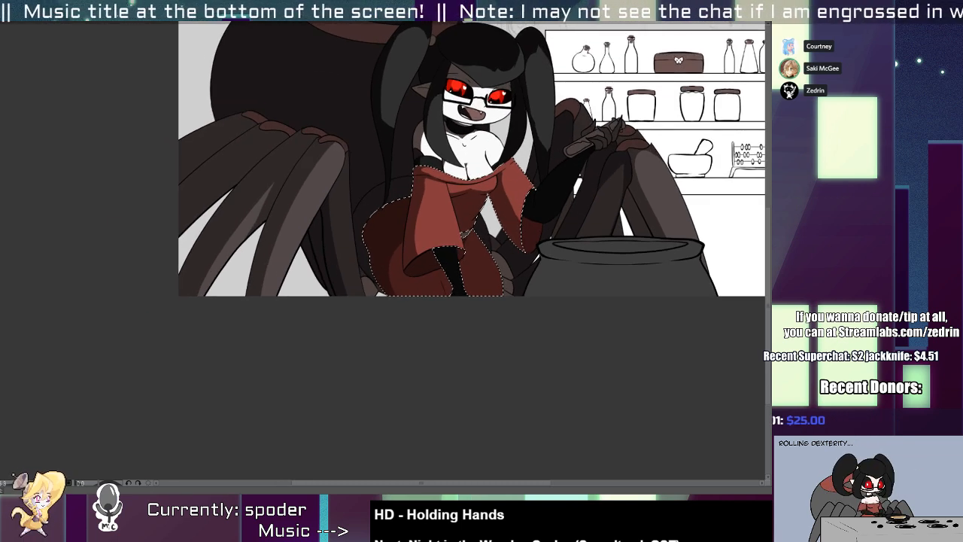
{"action": "scroll", "coordinate": [439, 447], "scroll_direction": "up", "scroll_amount": 5}
{"action": "left_click", "coordinate": [488, 149]}
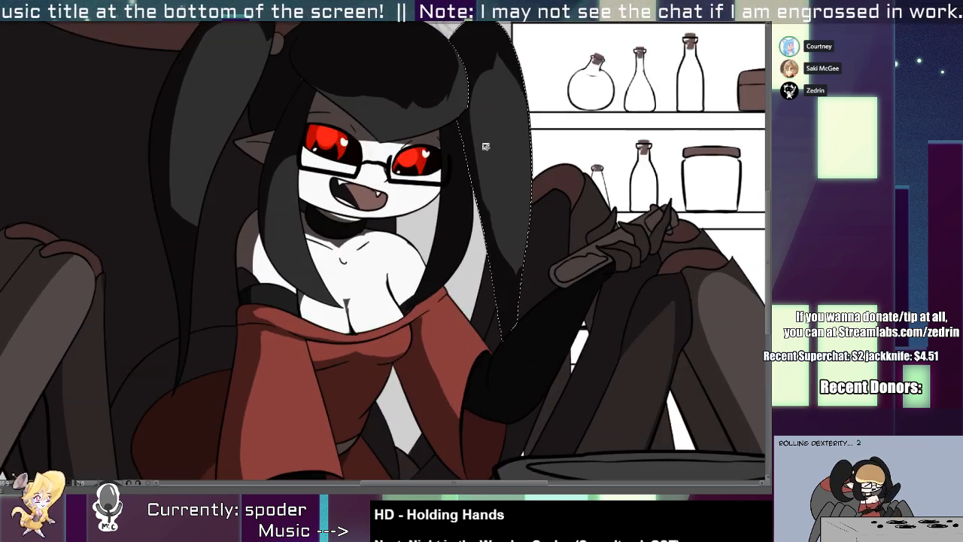
{"action": "key", "text": "b"}
{"action": "left_click_drag", "start_coordinate": [479, 85], "coordinate": [454, 158]}
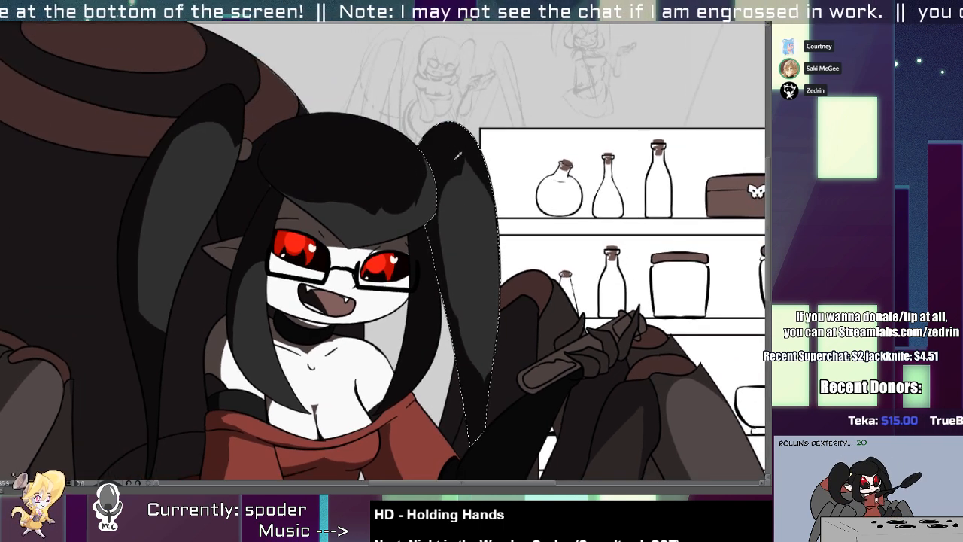
{"action": "key", "text": "ctrl+z"}
{"action": "left_click_drag", "start_coordinate": [465, 188], "coordinate": [472, 265]}
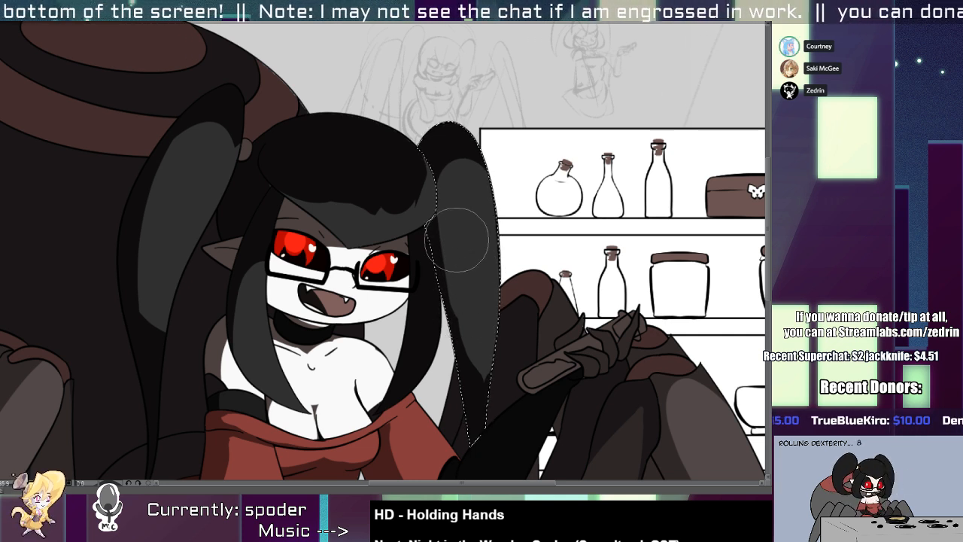
{"action": "left_click_drag", "start_coordinate": [442, 252], "coordinate": [488, 387]}
{"action": "key", "text": "ctrl+z"}
{"action": "left_click_drag", "start_coordinate": [436, 286], "coordinate": [484, 456]}
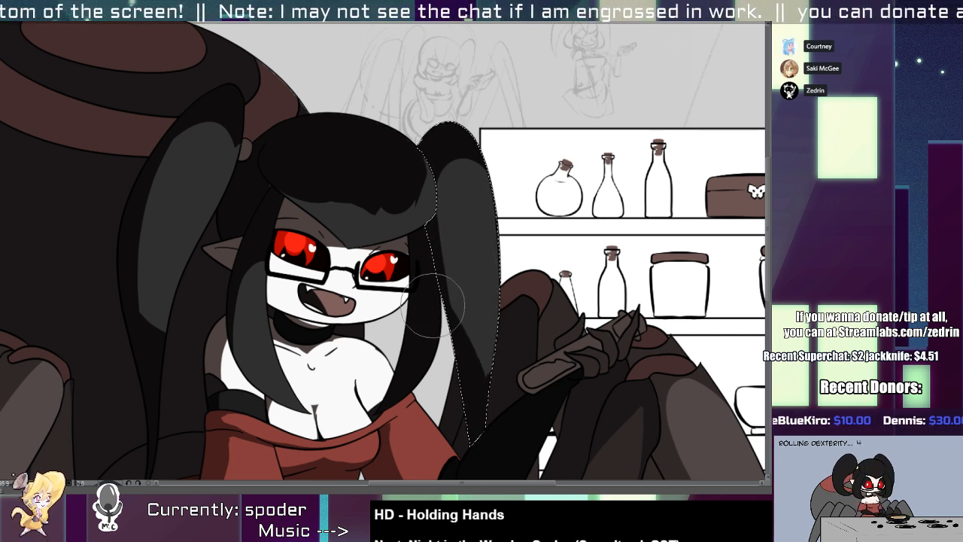
{"action": "left_click_drag", "start_coordinate": [441, 307], "coordinate": [484, 421]}
{"action": "scroll", "coordinate": [474, 415], "scroll_direction": "down", "scroll_amount": 5}
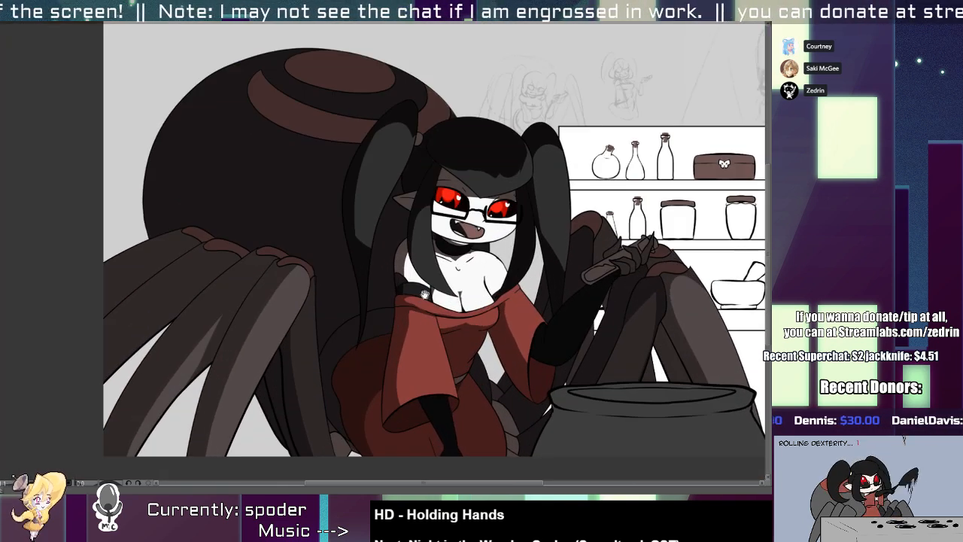
Select the spider abdomen with its bands and erase the shadow from the side facing the ponytail.
{"action": "left_click", "coordinate": [306, 259]}
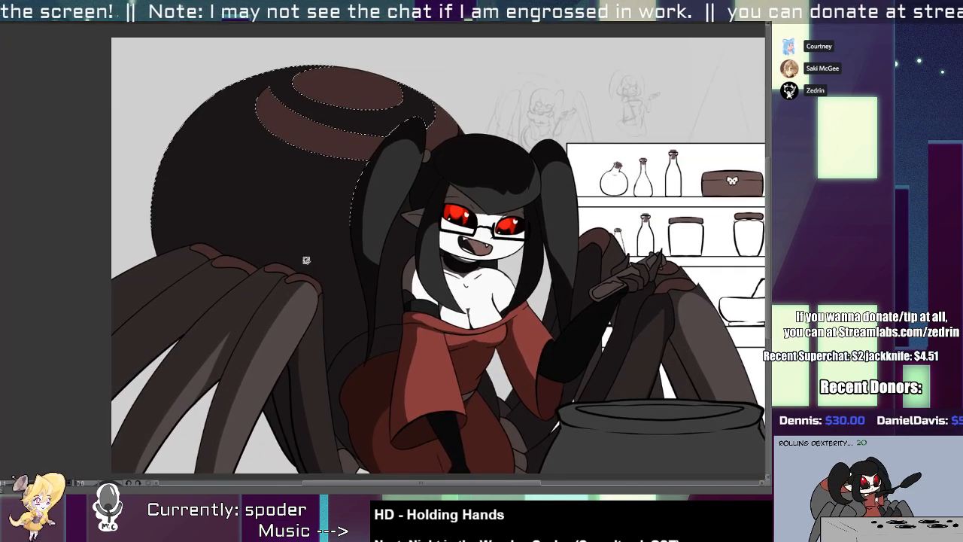
{"action": "left_click", "coordinate": [360, 151], "text": "shift"}
{"action": "left_click", "coordinate": [371, 109], "text": "shift"}
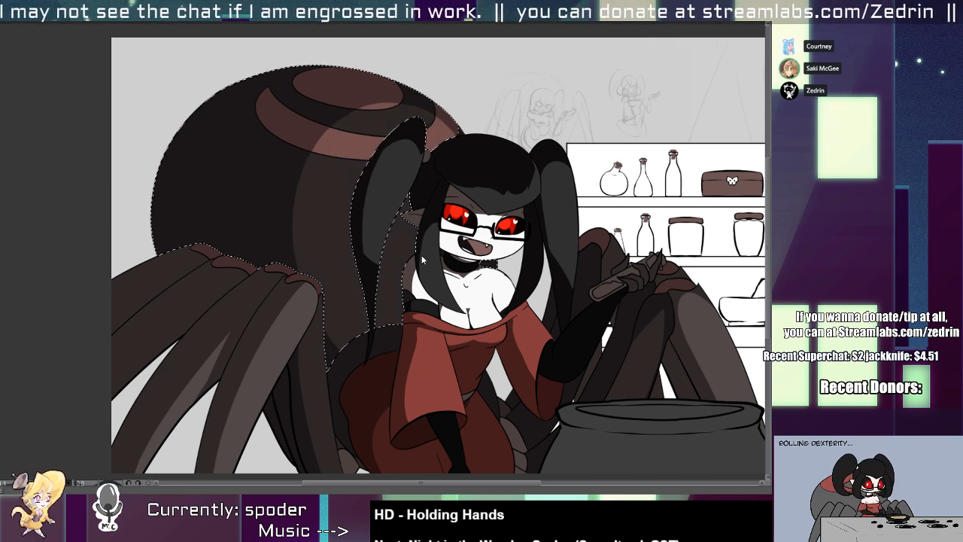
{"action": "key", "text": "ctrl+z"}
{"action": "mouse_move", "coordinate": [398, 177]}
{"action": "left_mouse_down"}
{"action": "mouse_move", "coordinate": [439, 335]}
{"action": "mouse_move", "coordinate": [447, 215]}
{"action": "mouse_move", "coordinate": [399, 333]}
{"action": "left_mouse_up"}
{"action": "key", "text": "ctrl+z"}
{"action": "key", "text": "ctrl+z"}
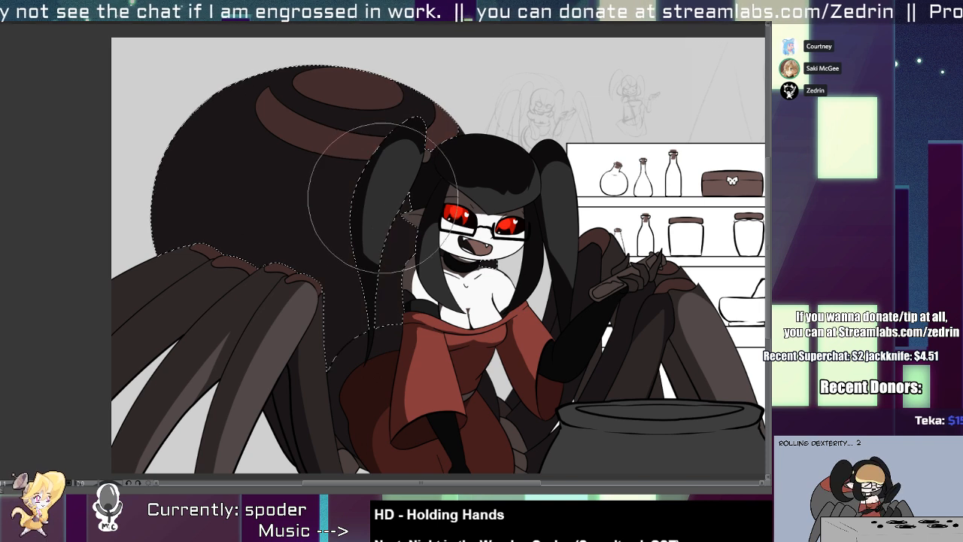
{"action": "mouse_move", "coordinate": [413, 162]}
{"action": "left_mouse_down"}
{"action": "mouse_move", "coordinate": [375, 276]}
{"action": "mouse_move", "coordinate": [413, 259]}
{"action": "mouse_move", "coordinate": [426, 174]}
{"action": "mouse_move", "coordinate": [327, 215]}
{"action": "left_mouse_up"}
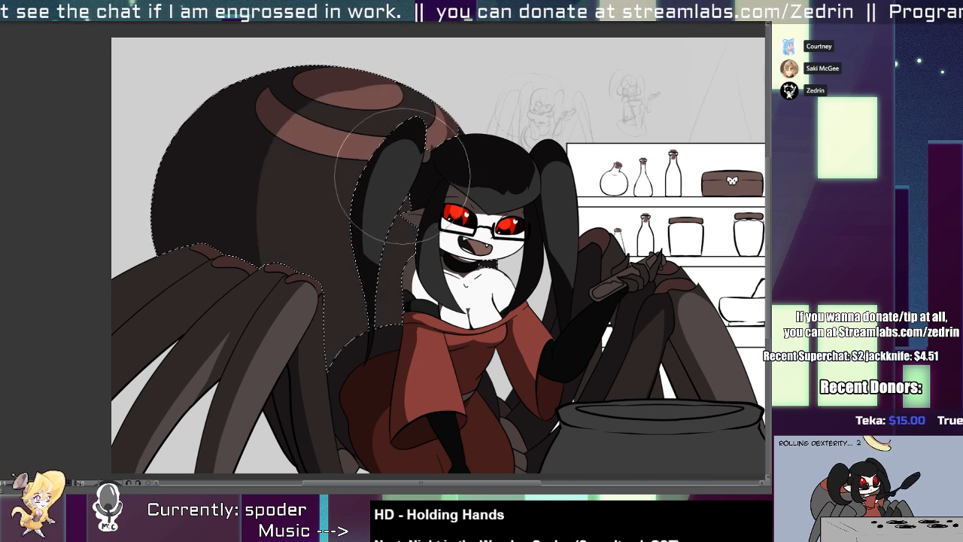
Paint a curved shadow on the abdomen beside the ponytail with a smaller brush, and clear the selection.
{"action": "key", "text": "["}
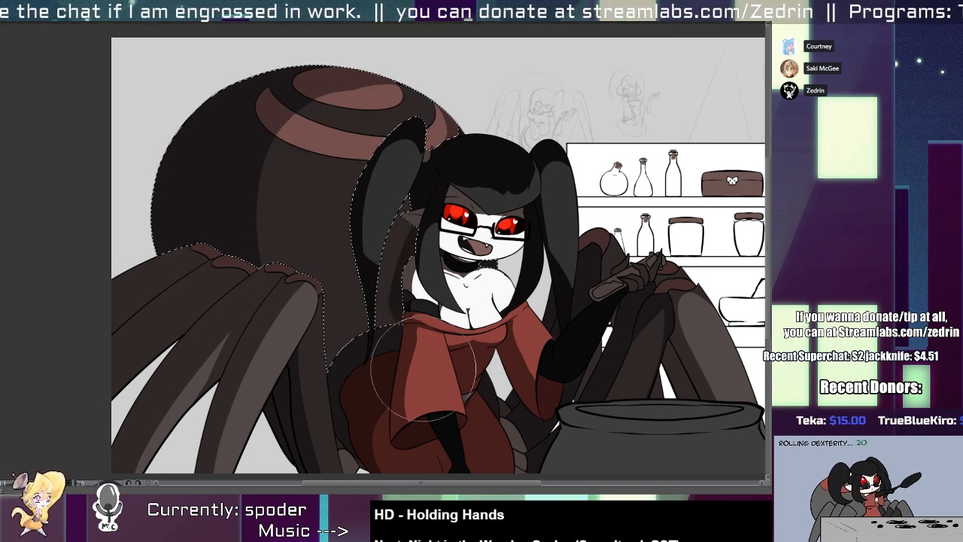
{"action": "key", "text": "["}
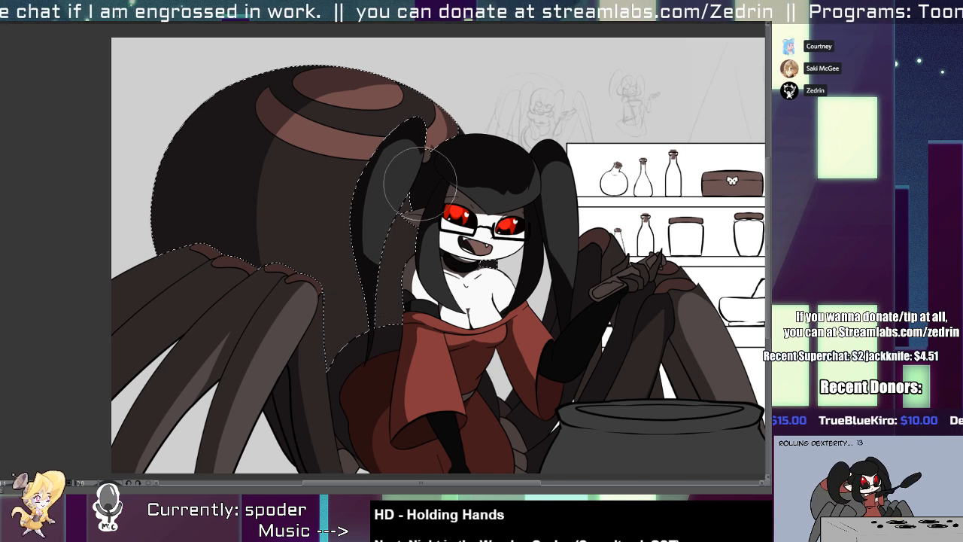
{"action": "left_click_drag", "start_coordinate": [394, 141], "coordinate": [372, 369]}
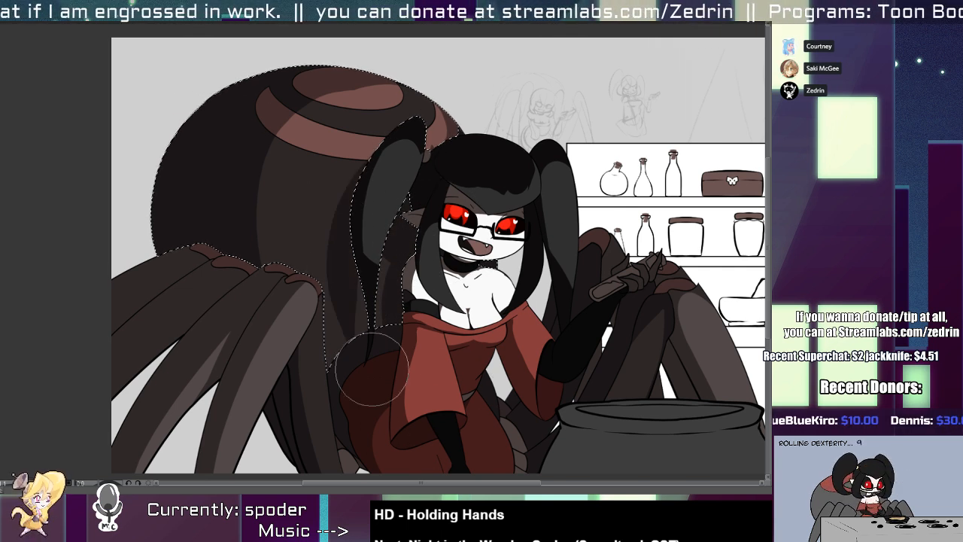
{"action": "mouse_move", "coordinate": [379, 172]}
{"action": "left_mouse_down"}
{"action": "mouse_move", "coordinate": [336, 266]}
{"action": "mouse_move", "coordinate": [377, 377]}
{"action": "mouse_move", "coordinate": [352, 219]}
{"action": "mouse_move", "coordinate": [371, 169]}
{"action": "mouse_move", "coordinate": [341, 337]}
{"action": "mouse_move", "coordinate": [363, 351]}
{"action": "mouse_move", "coordinate": [375, 170]}
{"action": "mouse_move", "coordinate": [339, 265]}
{"action": "mouse_move", "coordinate": [344, 410]}
{"action": "left_mouse_up"}
{"action": "key", "text": "ctrl+z"}
{"action": "key", "text": "ctrl+z"}
{"action": "mouse_move", "coordinate": [363, 146]}
{"action": "left_mouse_down"}
{"action": "mouse_move", "coordinate": [346, 296]}
{"action": "mouse_move", "coordinate": [329, 321]}
{"action": "left_mouse_up"}
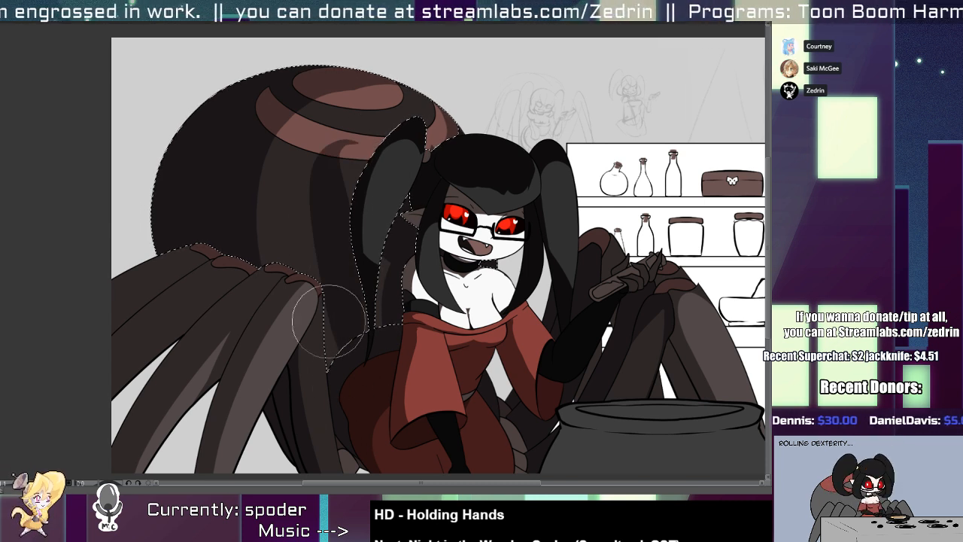
{"action": "key", "text": "ctrl+z"}
{"action": "key", "text": "ctrl+d"}
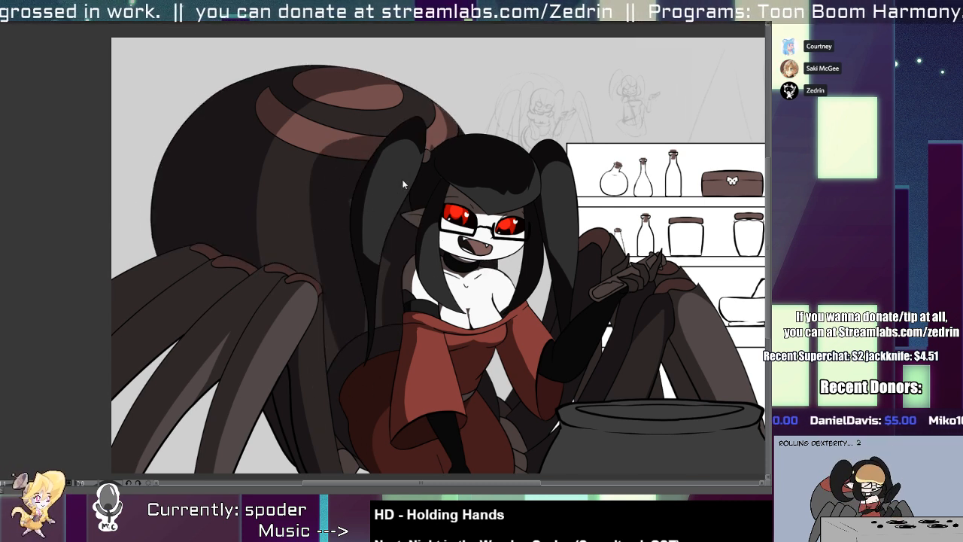
Reselect the abdomen and its bands and refine the painted shadow next to the ponytail.
{"action": "scroll", "coordinate": [387, 214], "scroll_direction": "down", "scroll_amount": 2}
{"action": "scroll", "coordinate": [386, 216], "scroll_direction": "up", "scroll_amount": 3}
{"action": "left_click", "coordinate": [353, 329]}
{"action": "key", "text": "b"}
{"action": "key", "text": "w"}
{"action": "left_click", "coordinate": [392, 292]}
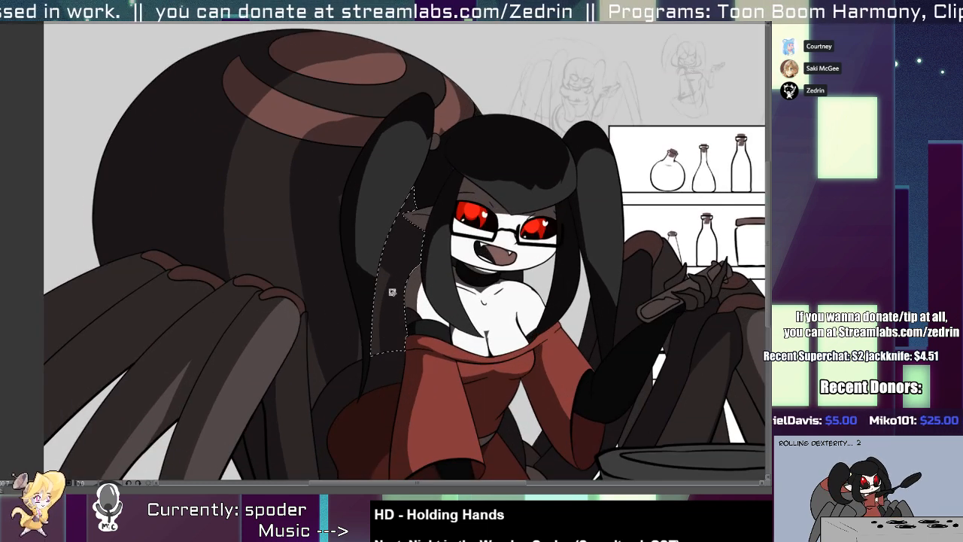
{"action": "left_click", "coordinate": [336, 215]}
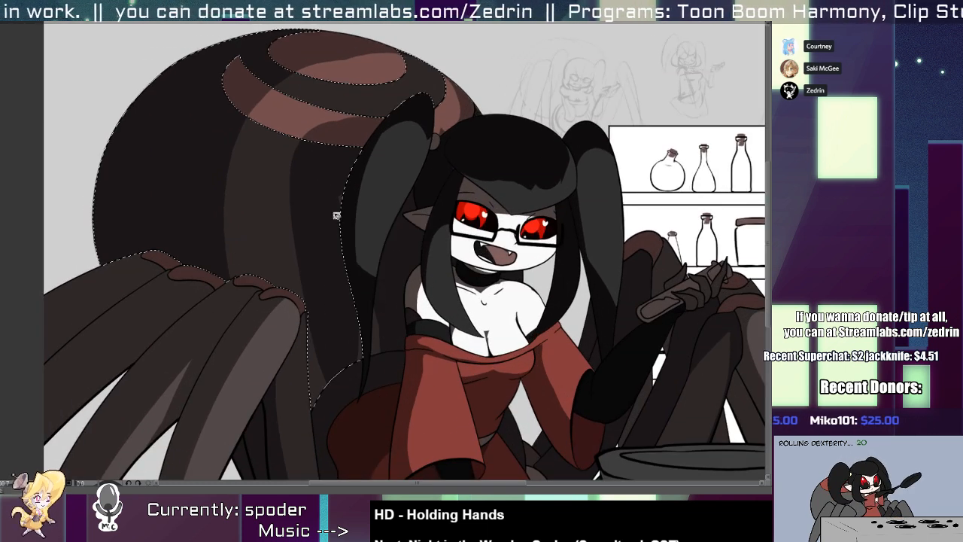
{"action": "key", "text": "b"}
{"action": "key", "text": "w"}
{"action": "left_click", "coordinate": [346, 136], "text": "shift"}
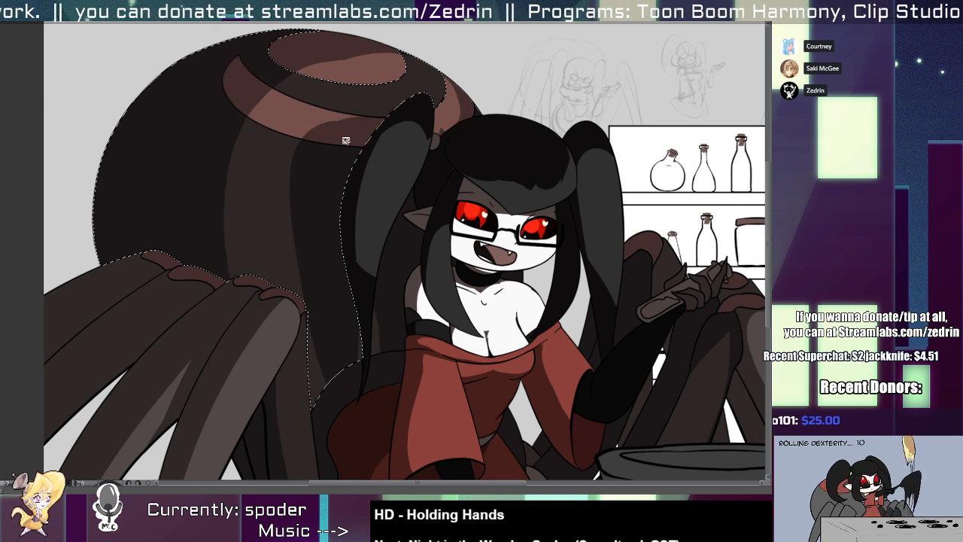
{"action": "key", "text": "b"}
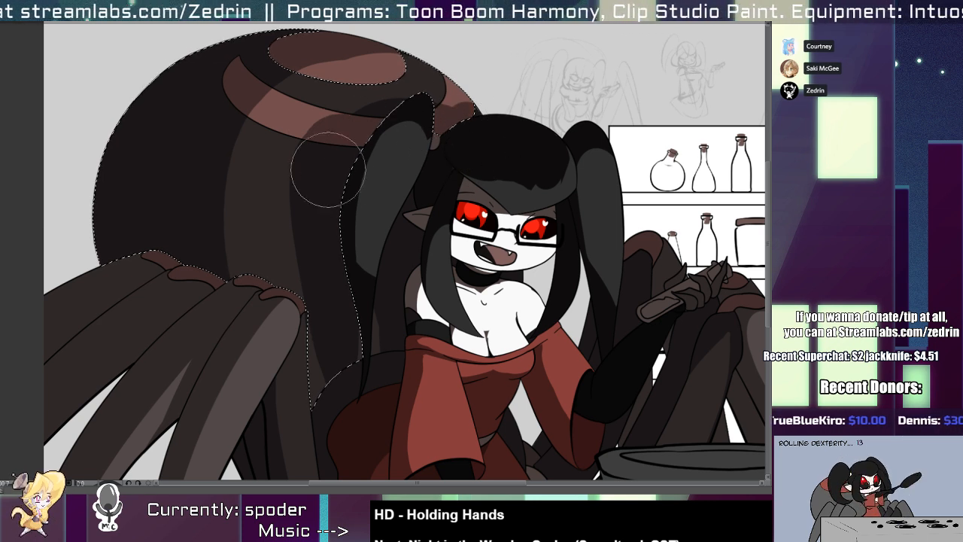
{"action": "left_click_drag", "start_coordinate": [379, 173], "coordinate": [311, 173]}
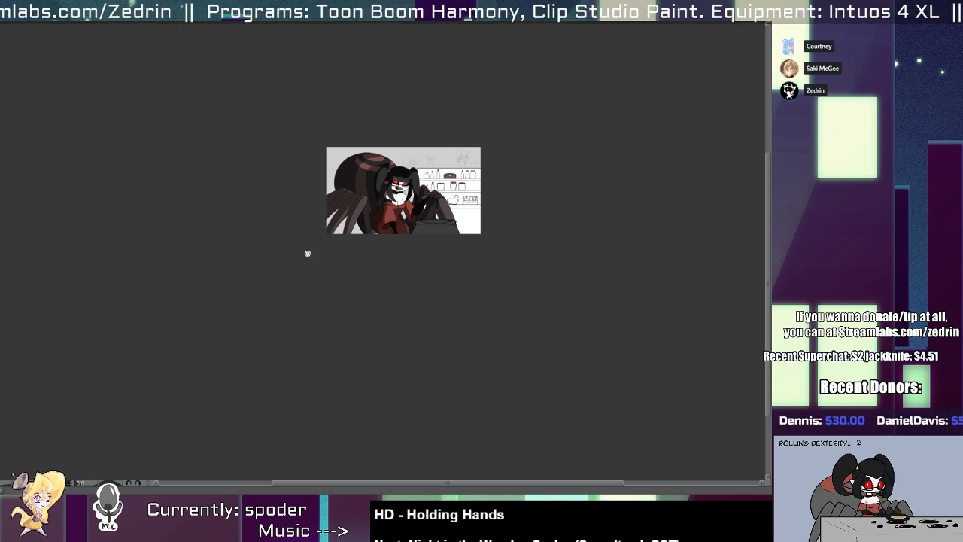
Select the insides of both eyes, fill them with a red tint, and clear the selection.
{"action": "left_click_drag", "start_coordinate": [395, 218], "coordinate": [396, 360]}
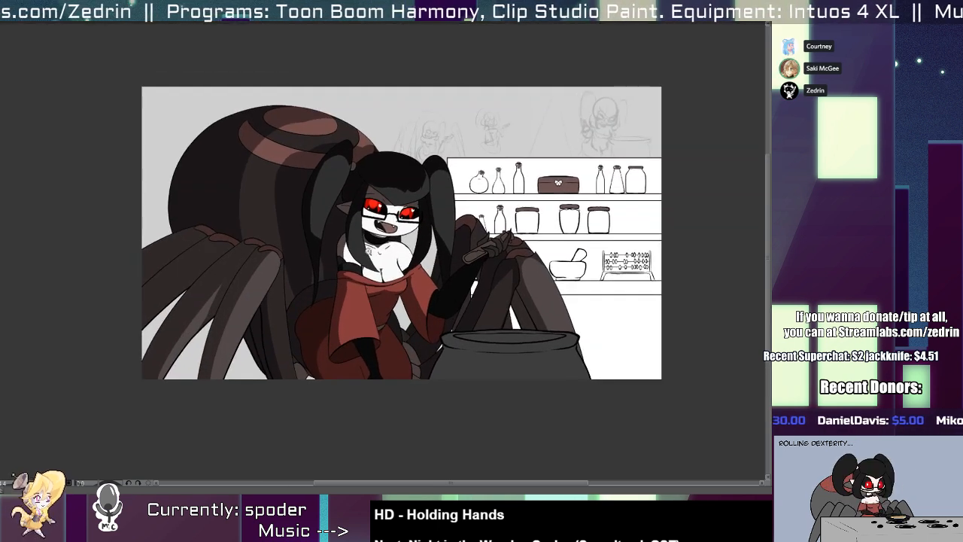
{"action": "left_click_drag", "start_coordinate": [380, 234], "coordinate": [423, 209]}
{"action": "left_click_drag", "start_coordinate": [396, 164], "coordinate": [542, 151]}
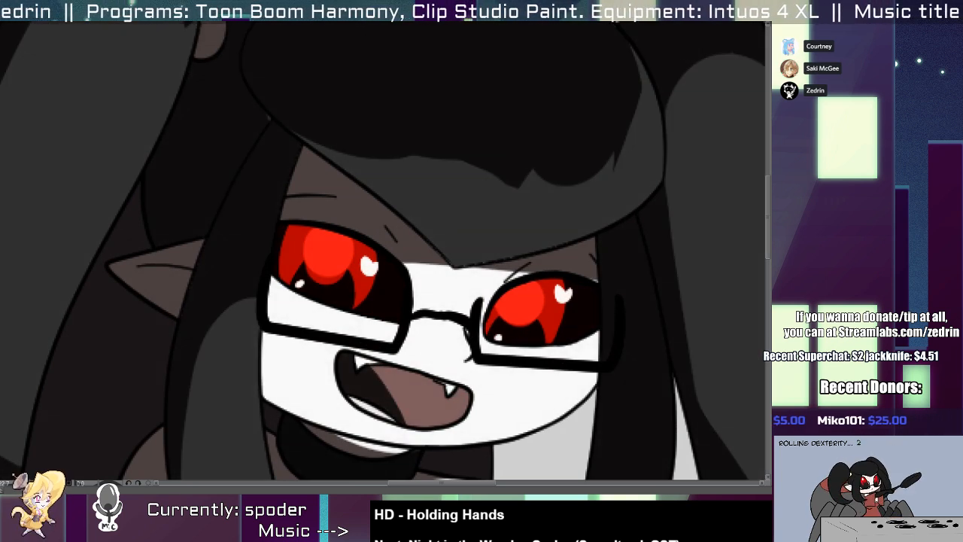
{"action": "left_click", "coordinate": [549, 313]}
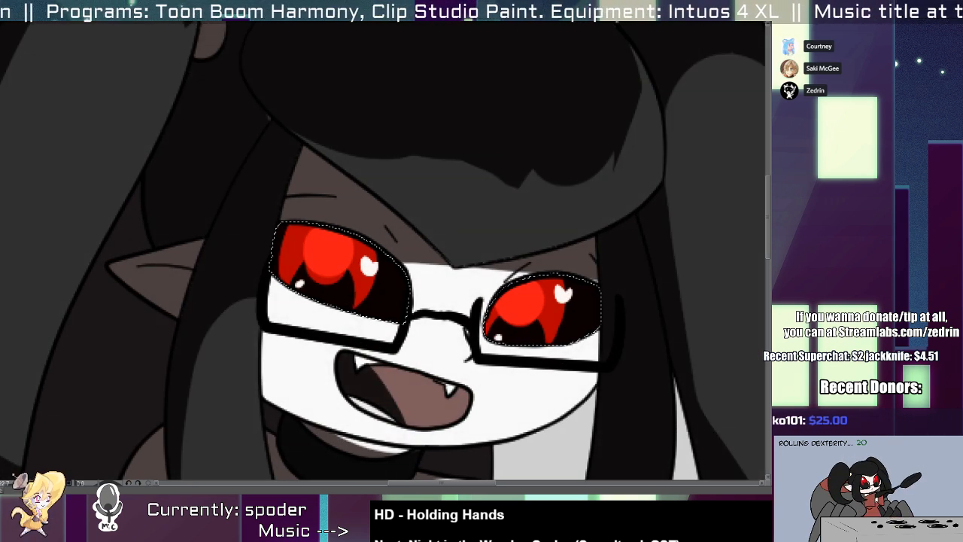
{"action": "key", "text": "alt+Delete"}
{"action": "key", "text": "ctrl+d"}
{"action": "left_click_drag", "start_coordinate": [462, 281], "coordinate": [352, 232]}
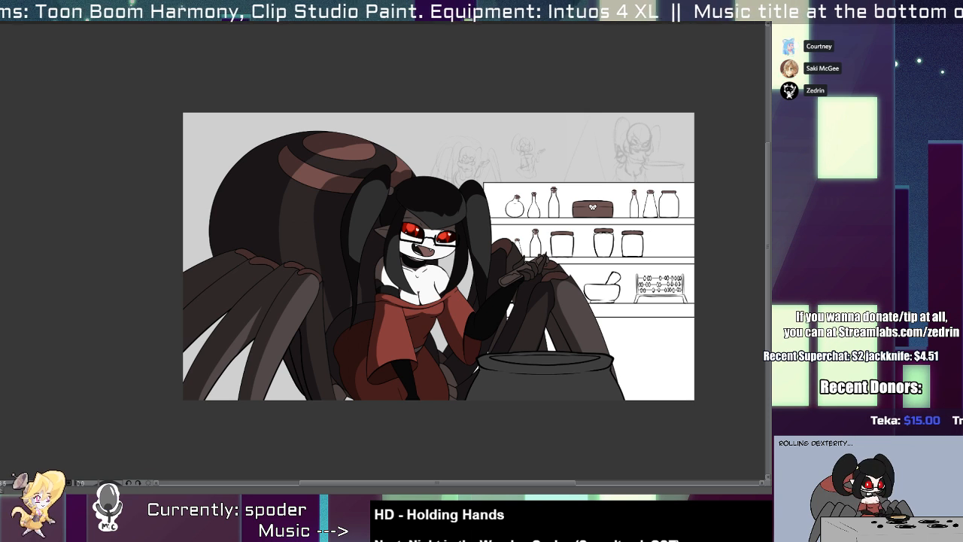
Reselect both eyes, brighten their red, and add a soft, subdued red glow around them.
{"action": "left_click_drag", "start_coordinate": [407, 254], "coordinate": [476, 251]}
{"action": "left_click", "coordinate": [431, 181]}
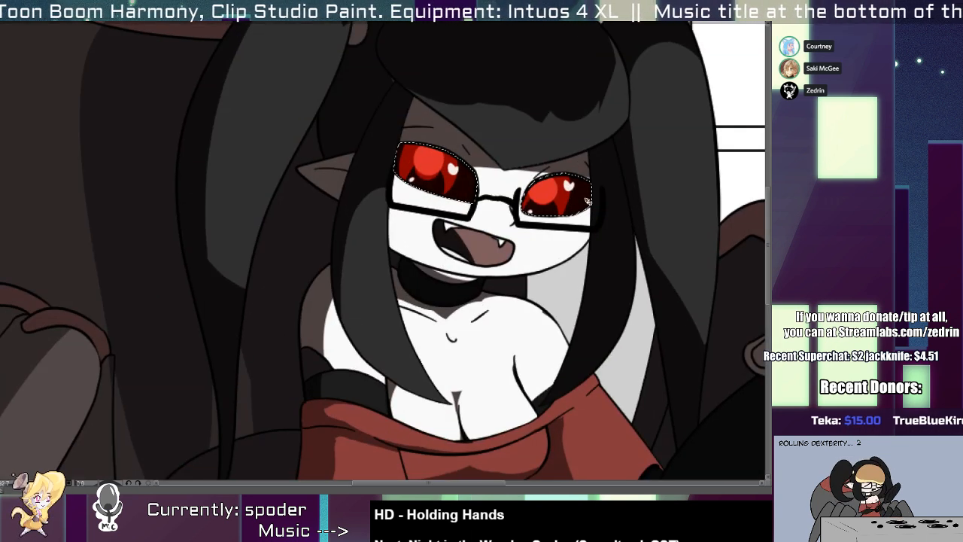
{"action": "key", "text": "ctrl+d"}
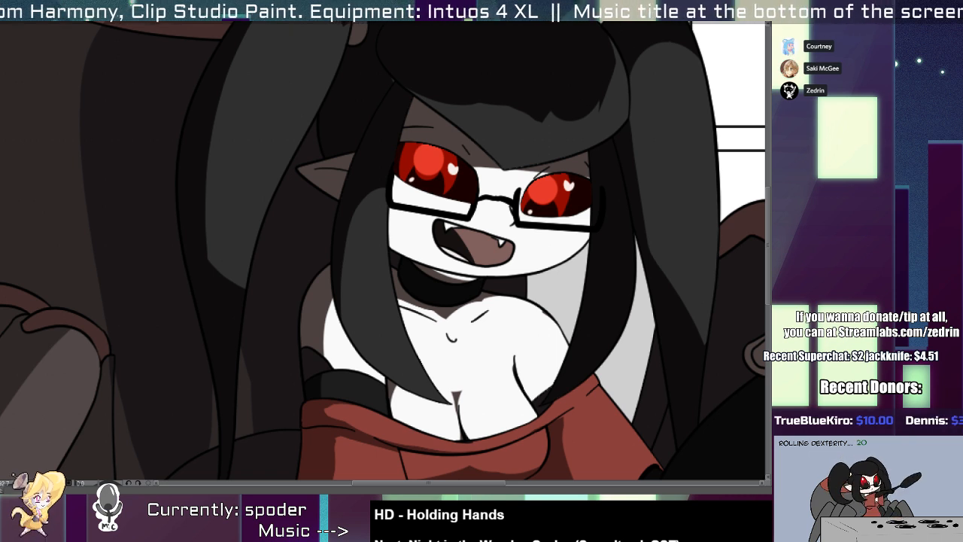
{"action": "key", "text": "ctrl+z"}
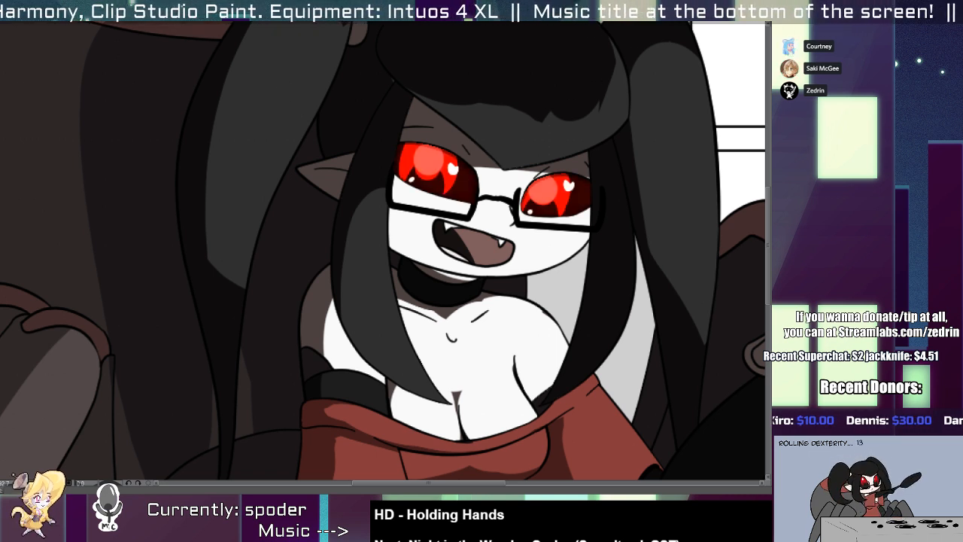
{"action": "left_click", "coordinate": [756, 185]}
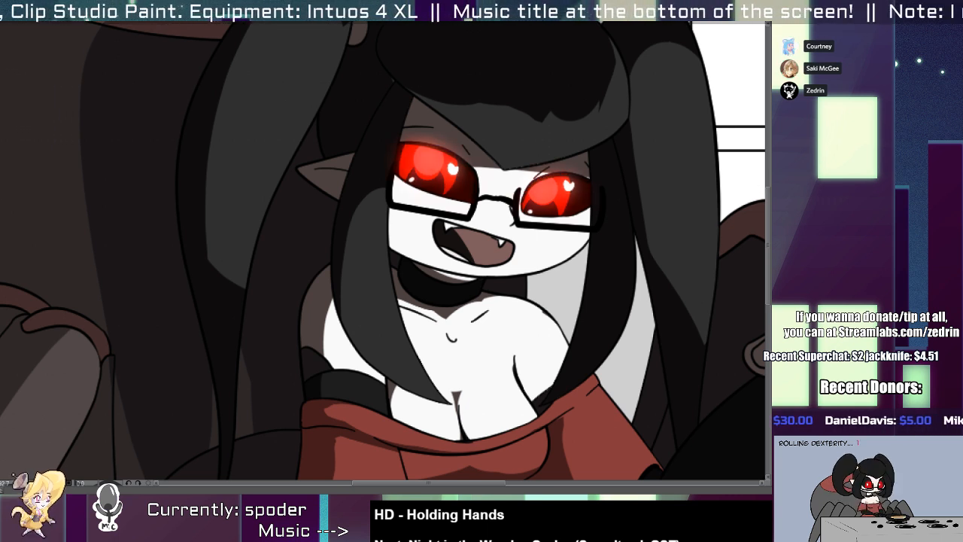
{"action": "key", "text": "ctrl+z"}
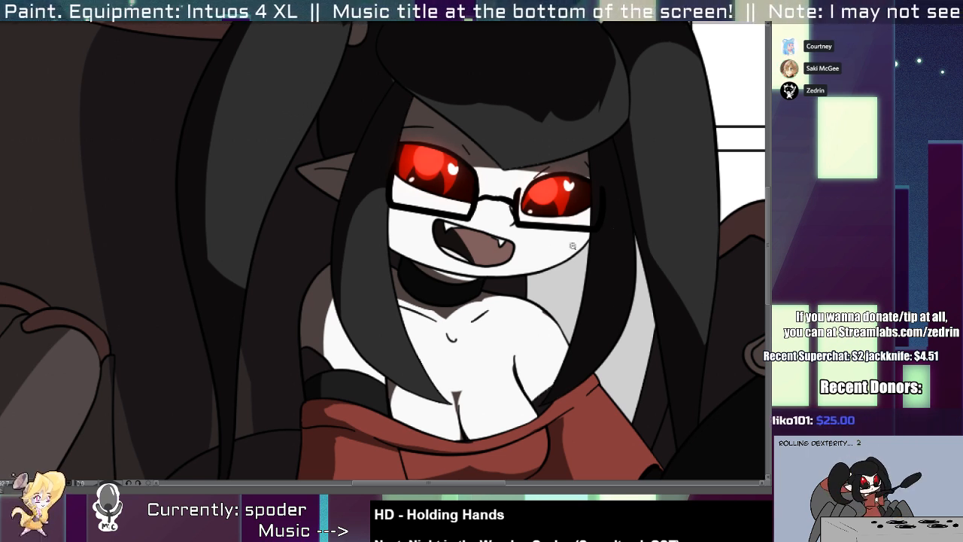
{"action": "left_click_drag", "start_coordinate": [572, 246], "coordinate": [361, 250]}
{"action": "left_click_drag", "start_coordinate": [321, 331], "coordinate": [342, 344]}
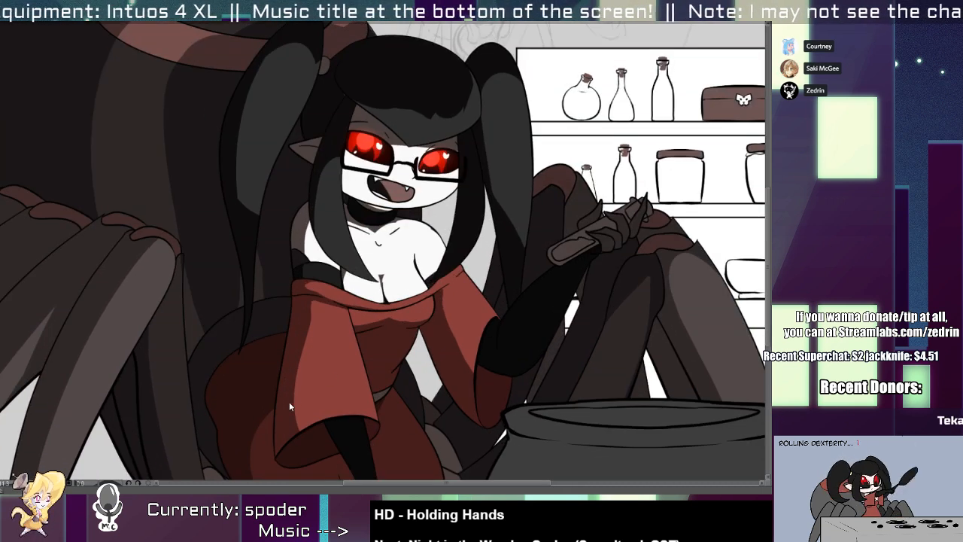
Select the inside of the open mouth, darken it with shadow, and clear the selection.
{"action": "scroll", "coordinate": [399, 202], "scroll_direction": "up", "scroll_amount": 2}
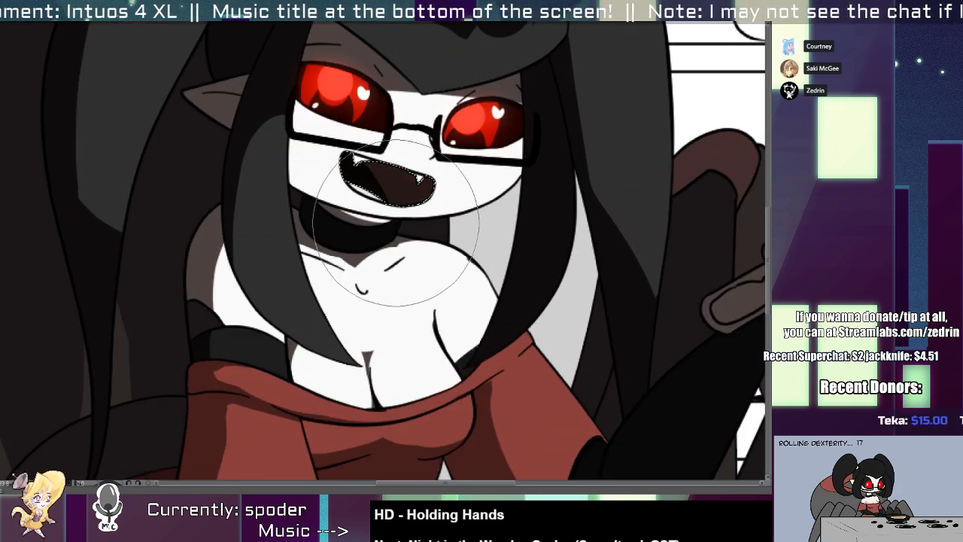
{"action": "mouse_move", "coordinate": [374, 188]}
{"action": "left_mouse_down"}
{"action": "mouse_move", "coordinate": [401, 191]}
{"action": "mouse_move", "coordinate": [399, 208]}
{"action": "mouse_move", "coordinate": [410, 191]}
{"action": "left_mouse_up"}
{"action": "key", "text": "ctrl+d"}
{"action": "scroll", "coordinate": [391, 209], "scroll_direction": "down", "scroll_amount": 5}
{"action": "scroll", "coordinate": [396, 180], "scroll_direction": "up", "scroll_amount": 6}
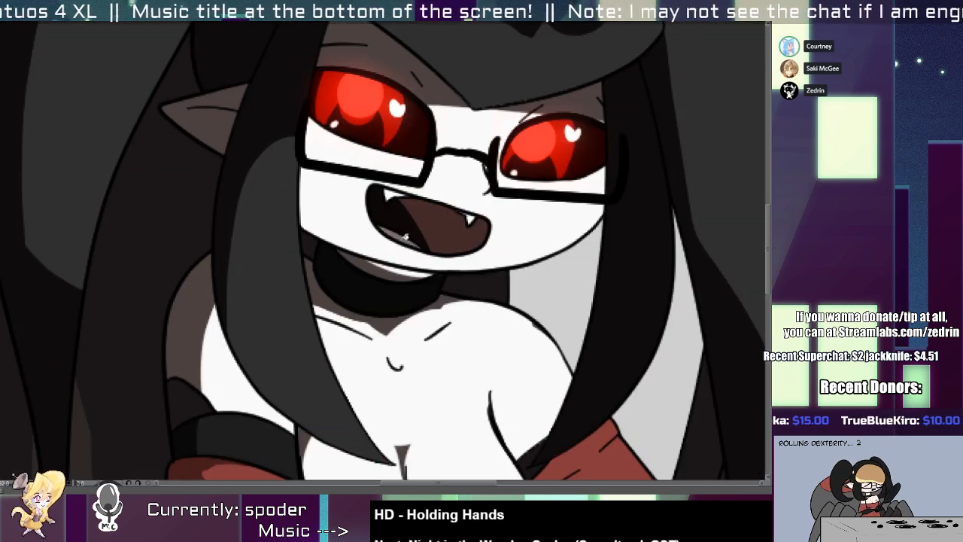
Select the black glove on the raised arm, erase the shadow along the forearm to form a lit area, and clear the selection.
{"action": "scroll", "coordinate": [411, 243], "scroll_direction": "down", "scroll_amount": 5}
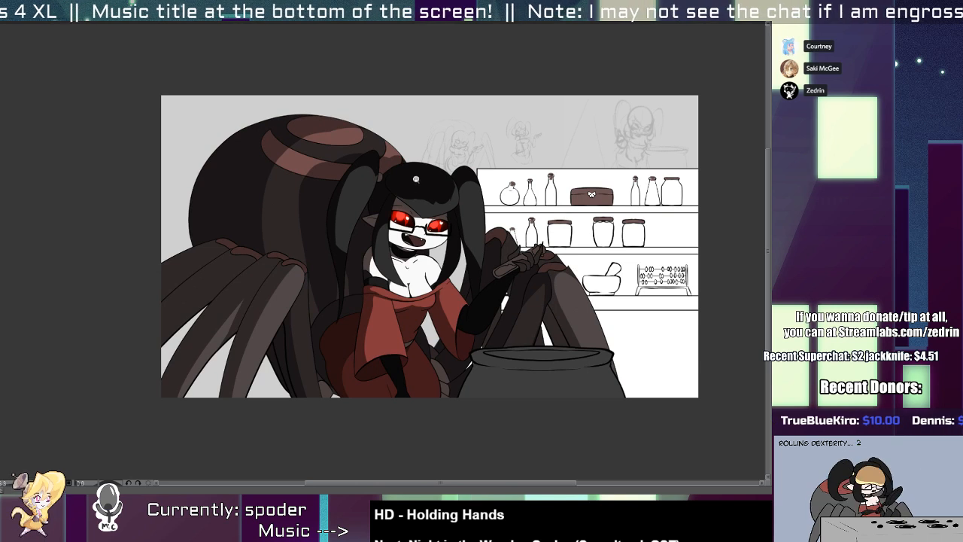
{"action": "scroll", "coordinate": [500, 248], "scroll_direction": "up", "scroll_amount": 4}
{"action": "key", "text": "b"}
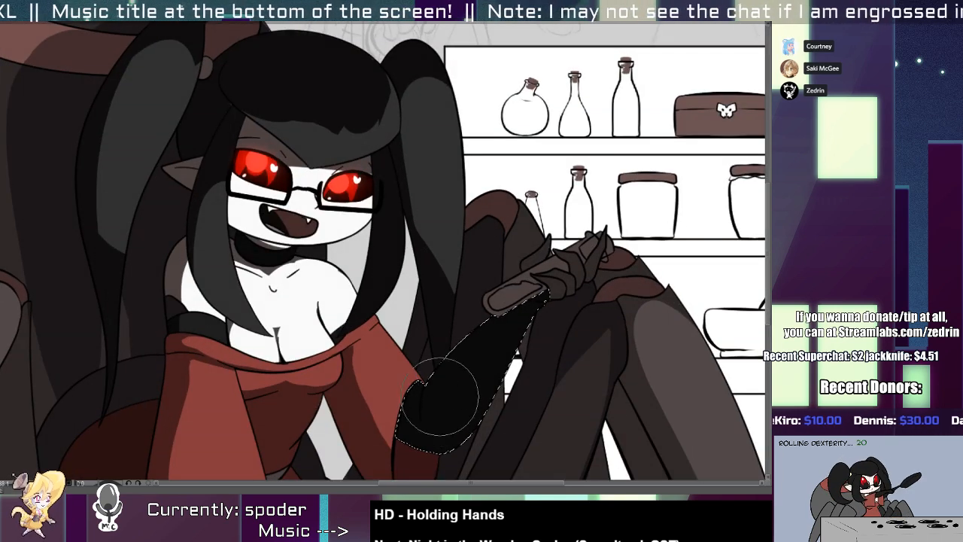
{"action": "left_click_drag", "start_coordinate": [440, 397], "coordinate": [496, 316]}
{"action": "key", "text": "ctrl+z"}
{"action": "left_click_drag", "start_coordinate": [441, 420], "coordinate": [508, 324]}
{"action": "left_click_drag", "start_coordinate": [460, 404], "coordinate": [516, 307]}
{"action": "key", "text": "ctrl+d"}
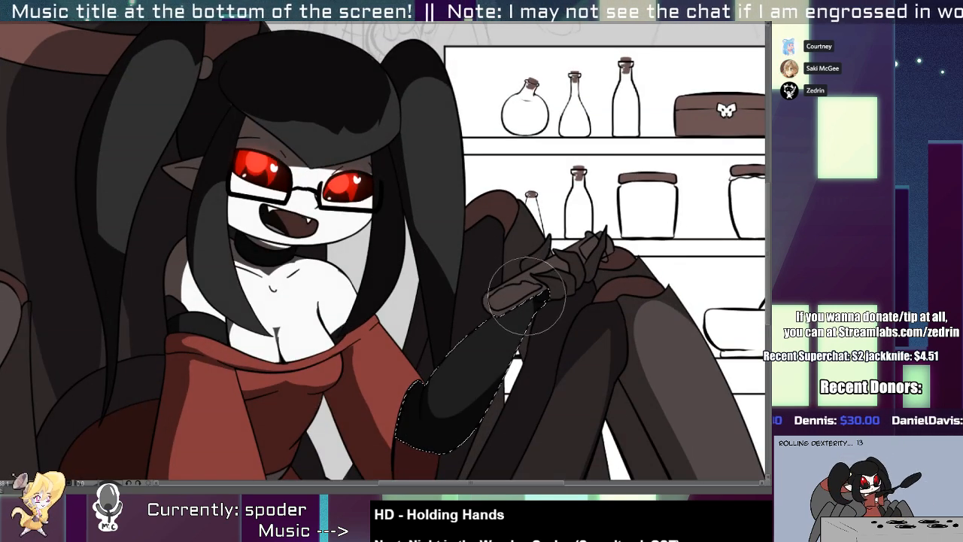
Clear the shadow fill from the test tube's glass, its contents and its stopper in the raised hand.
{"action": "key", "text": "g"}
{"action": "left_click", "coordinate": [516, 294]}
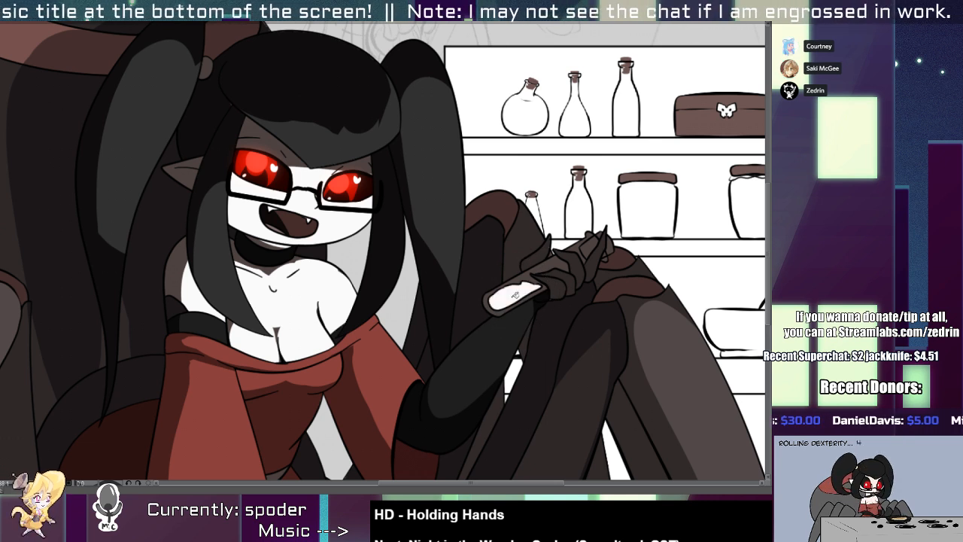
{"action": "scroll", "coordinate": [513, 292], "scroll_direction": "up", "scroll_amount": 3}
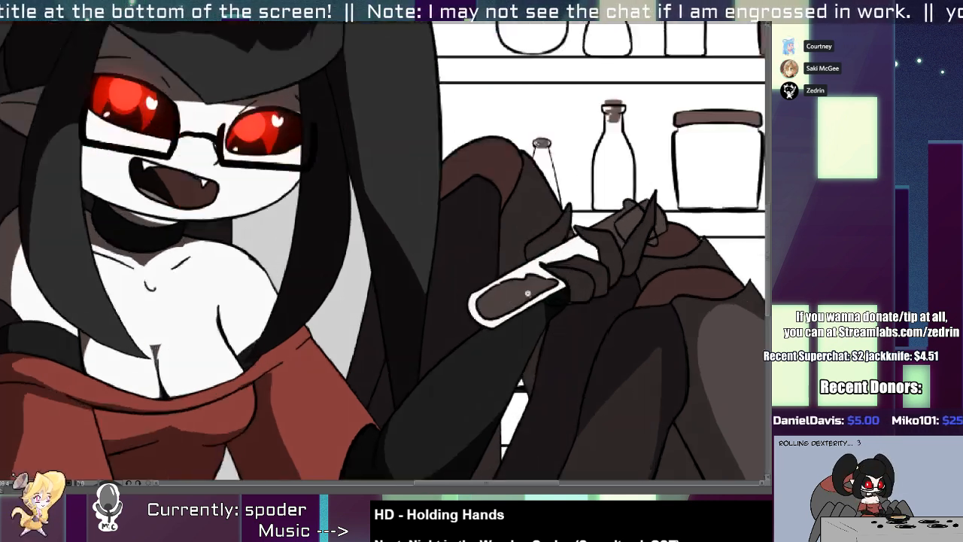
{"action": "left_click", "coordinate": [519, 286]}
{"action": "left_click", "coordinate": [647, 203]}
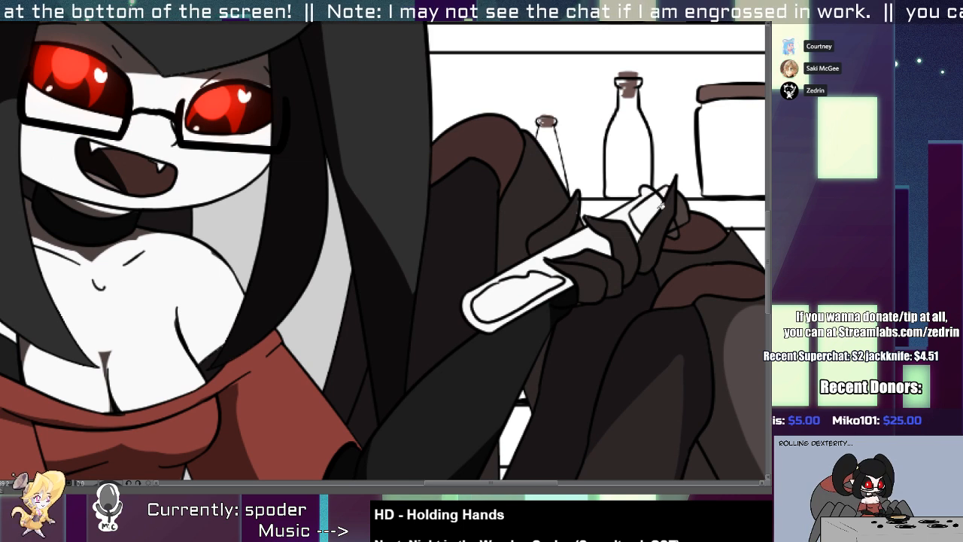
Select the test tube's stopper and paint a shadow over part of it with a smaller brush.
{"action": "key", "text": "b"}
{"action": "key", "text": "w"}
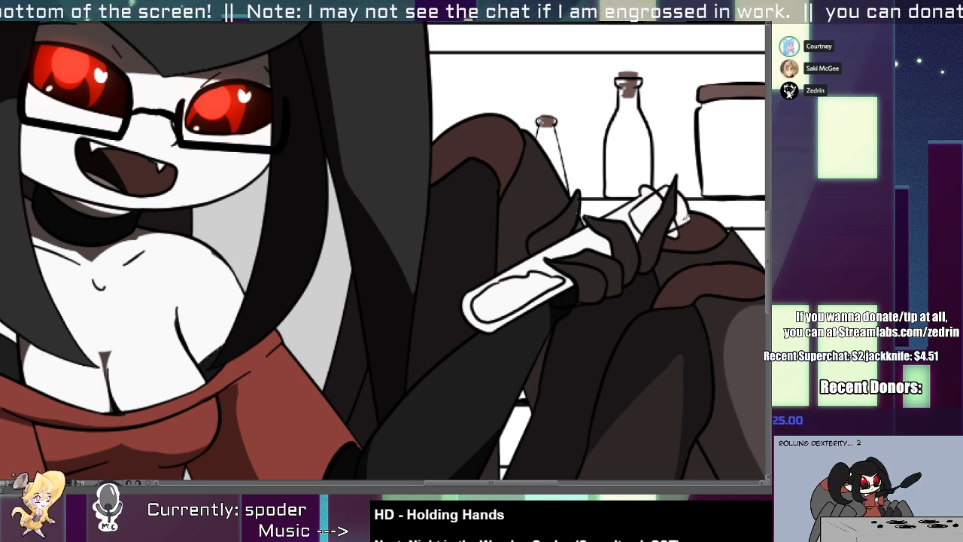
{"action": "left_click", "coordinate": [644, 217], "text": "shift"}
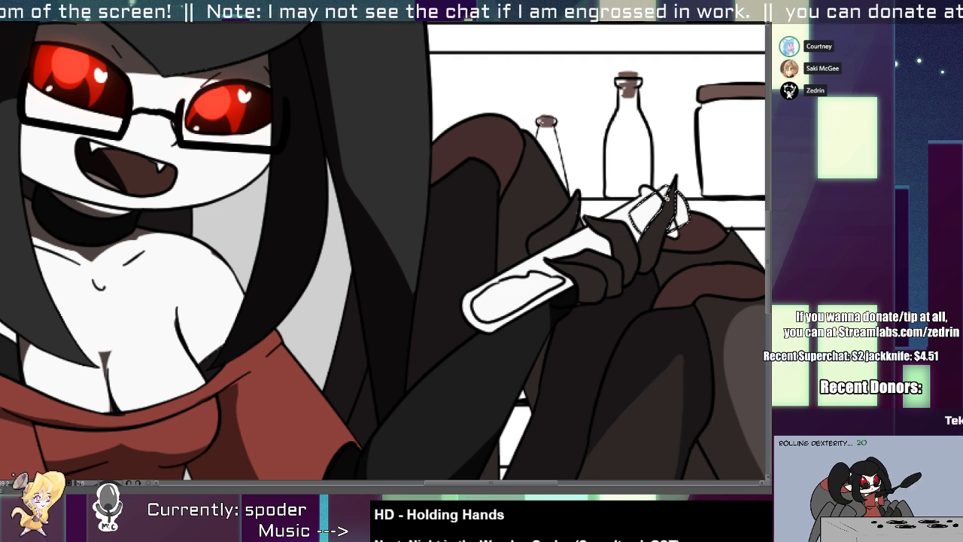
{"action": "key", "text": "b"}
{"action": "key", "text": "bracketleft"}
{"action": "key", "text": "bracketleft"}
{"action": "key", "text": "bracketleft"}
{"action": "mouse_move", "coordinate": [682, 214]}
{"action": "left_mouse_down"}
{"action": "mouse_move", "coordinate": [586, 266]}
{"action": "mouse_move", "coordinate": [706, 179]}
{"action": "left_mouse_up"}
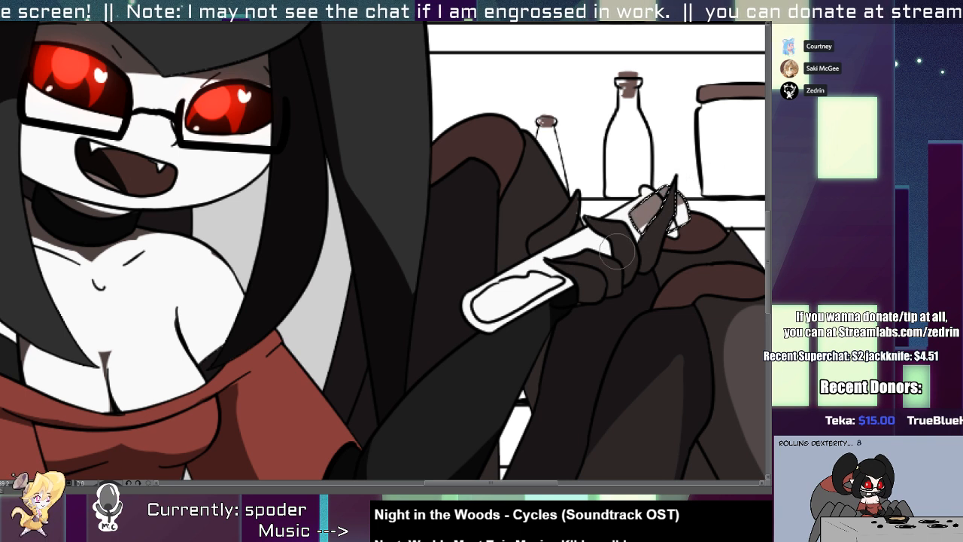
Select the contents inside the test tube and paint a shadow along part of them.
{"action": "key", "text": "w"}
{"action": "left_click", "coordinate": [526, 290]}
{"action": "key", "text": "b"}
{"action": "mouse_move", "coordinate": [470, 317]}
{"action": "left_mouse_down"}
{"action": "mouse_move", "coordinate": [509, 291]}
{"action": "mouse_move", "coordinate": [570, 281]}
{"action": "mouse_move", "coordinate": [502, 282]}
{"action": "mouse_move", "coordinate": [482, 305]}
{"action": "mouse_move", "coordinate": [503, 286]}
{"action": "mouse_move", "coordinate": [561, 273]}
{"action": "mouse_move", "coordinate": [525, 298]}
{"action": "left_mouse_up"}
{"action": "mouse_move", "coordinate": [584, 230]}
{"action": "left_mouse_down"}
{"action": "mouse_move", "coordinate": [502, 267]}
{"action": "mouse_move", "coordinate": [521, 203]}
{"action": "left_mouse_up"}
{"action": "key", "text": "w"}
{"action": "left_click", "coordinate": [527, 257]}
{"action": "key", "text": "b"}
{"action": "left_click_drag", "start_coordinate": [532, 255], "coordinate": [532, 258]}
{"action": "key", "text": "ctrl+z"}
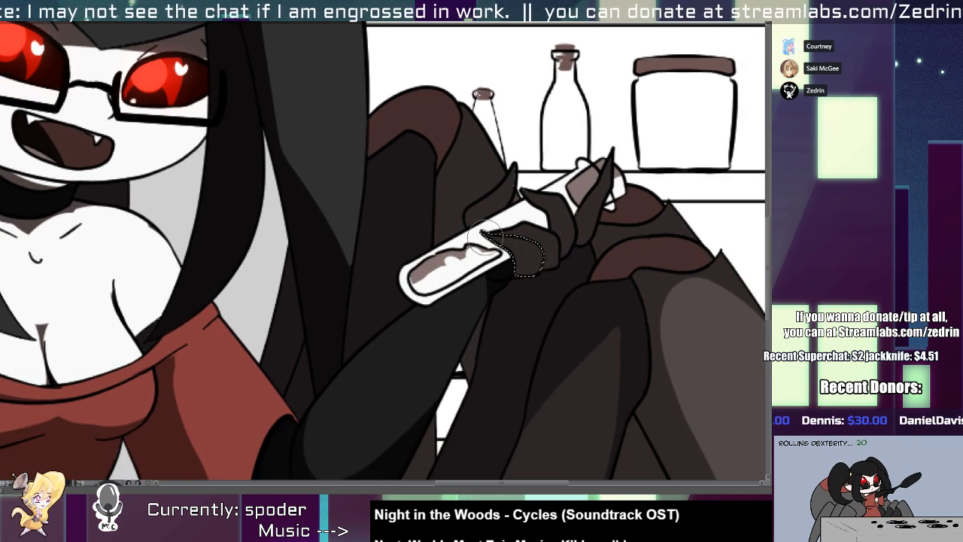
{"action": "key", "text": "ctrl+d"}
Clear the shadow fill from each finger gripping the test tube so the whole hand is lit.
{"action": "key", "text": "g"}
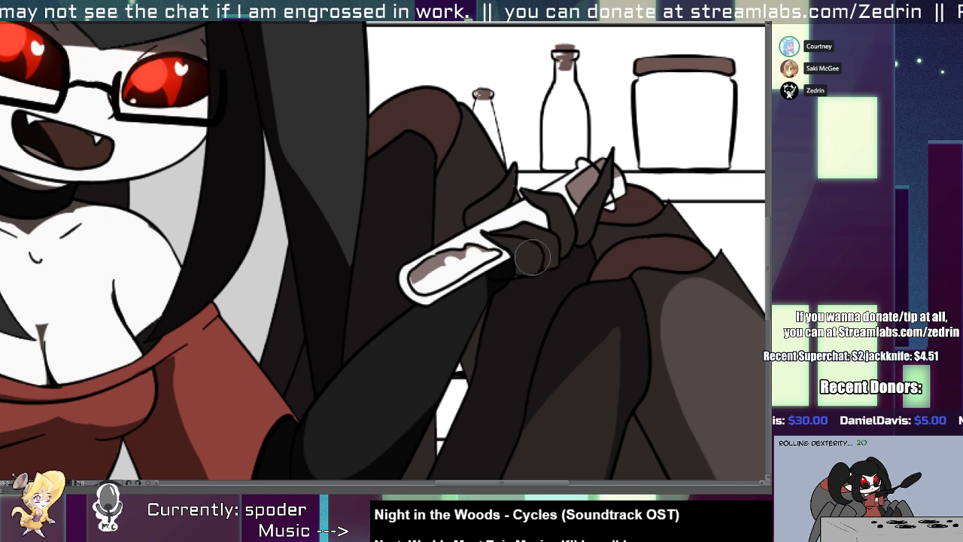
{"action": "left_click", "coordinate": [529, 257]}
{"action": "left_click", "coordinate": [551, 243]}
{"action": "left_click", "coordinate": [561, 216]}
{"action": "left_click", "coordinate": [591, 213]}
{"action": "left_click", "coordinate": [495, 204]}
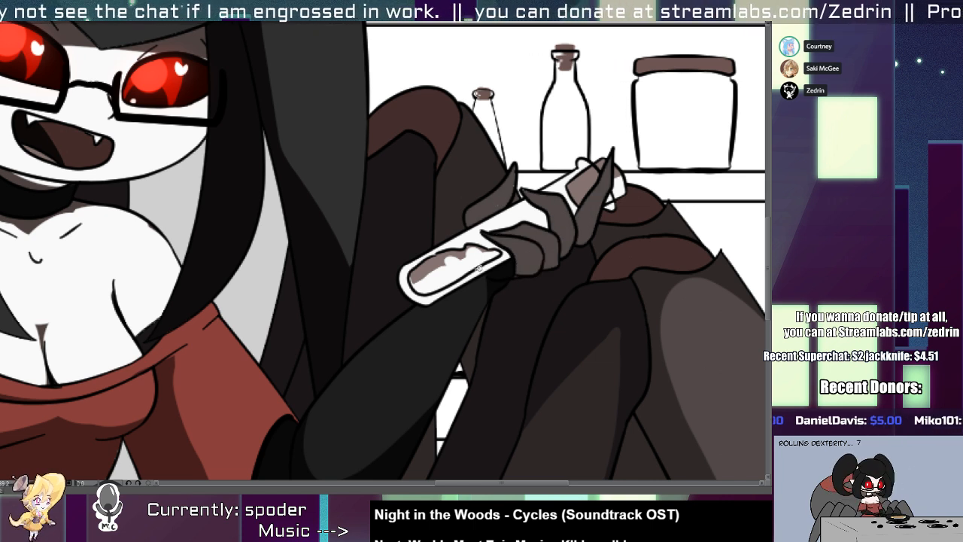
Select the black glove on the raised arm and rework the border between light and shadow around the elbow and forearm.
{"action": "left_click_drag", "start_coordinate": [441, 334], "coordinate": [507, 242]}
{"action": "key", "text": "w"}
{"action": "left_click", "coordinate": [441, 339]}
{"action": "key", "text": "b"}
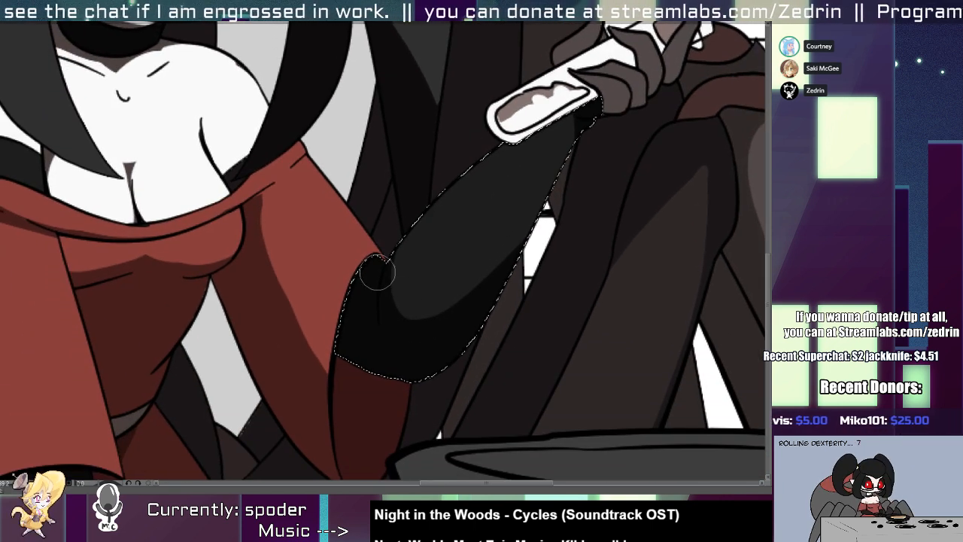
{"action": "mouse_move", "coordinate": [358, 284]}
{"action": "left_mouse_down"}
{"action": "mouse_move", "coordinate": [457, 314]}
{"action": "mouse_move", "coordinate": [514, 247]}
{"action": "mouse_move", "coordinate": [377, 283]}
{"action": "mouse_move", "coordinate": [412, 238]}
{"action": "mouse_move", "coordinate": [537, 215]}
{"action": "left_mouse_up"}
{"action": "left_click_drag", "start_coordinate": [496, 259], "coordinate": [471, 232]}
{"action": "left_click_drag", "start_coordinate": [406, 319], "coordinate": [421, 260]}
{"action": "mouse_move", "coordinate": [366, 326]}
{"action": "left_mouse_down"}
{"action": "mouse_move", "coordinate": [335, 319]}
{"action": "mouse_move", "coordinate": [263, 331]}
{"action": "left_mouse_up"}
Select the lowest finger gripping the test tube for shading.
{"action": "key", "text": "w"}
{"action": "left_click", "coordinate": [307, 330]}
{"action": "left_click_drag", "start_coordinate": [447, 180], "coordinate": [446, 280]}
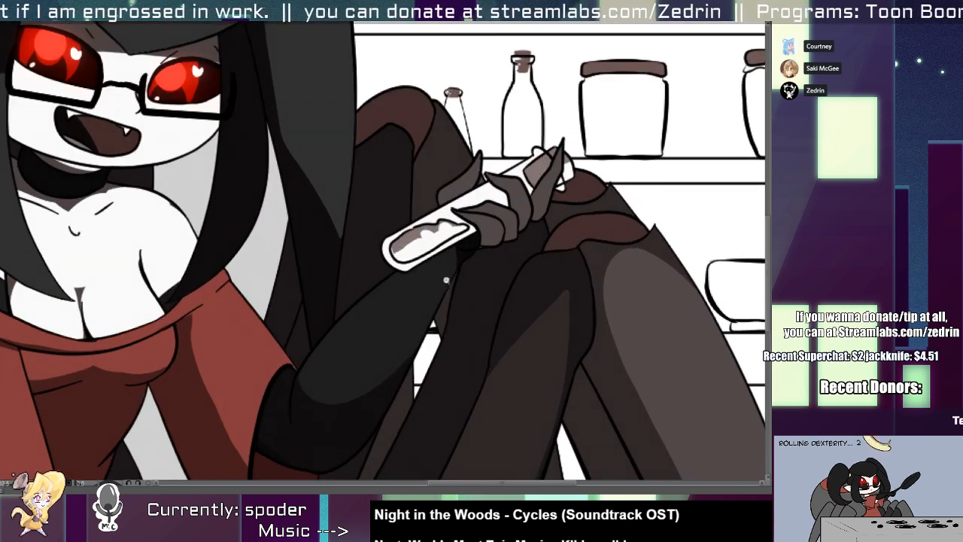
{"action": "scroll", "coordinate": [472, 261], "scroll_direction": "up", "scroll_amount": 2}
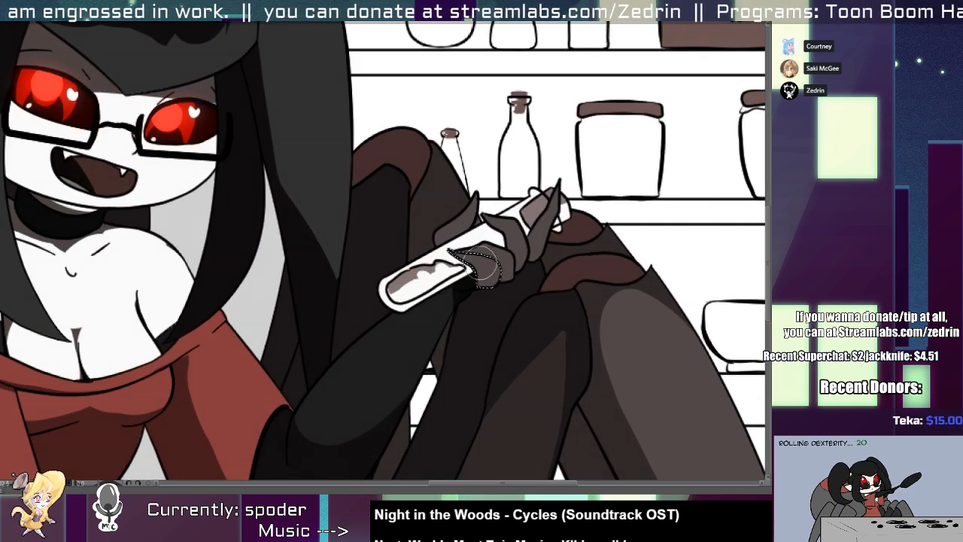